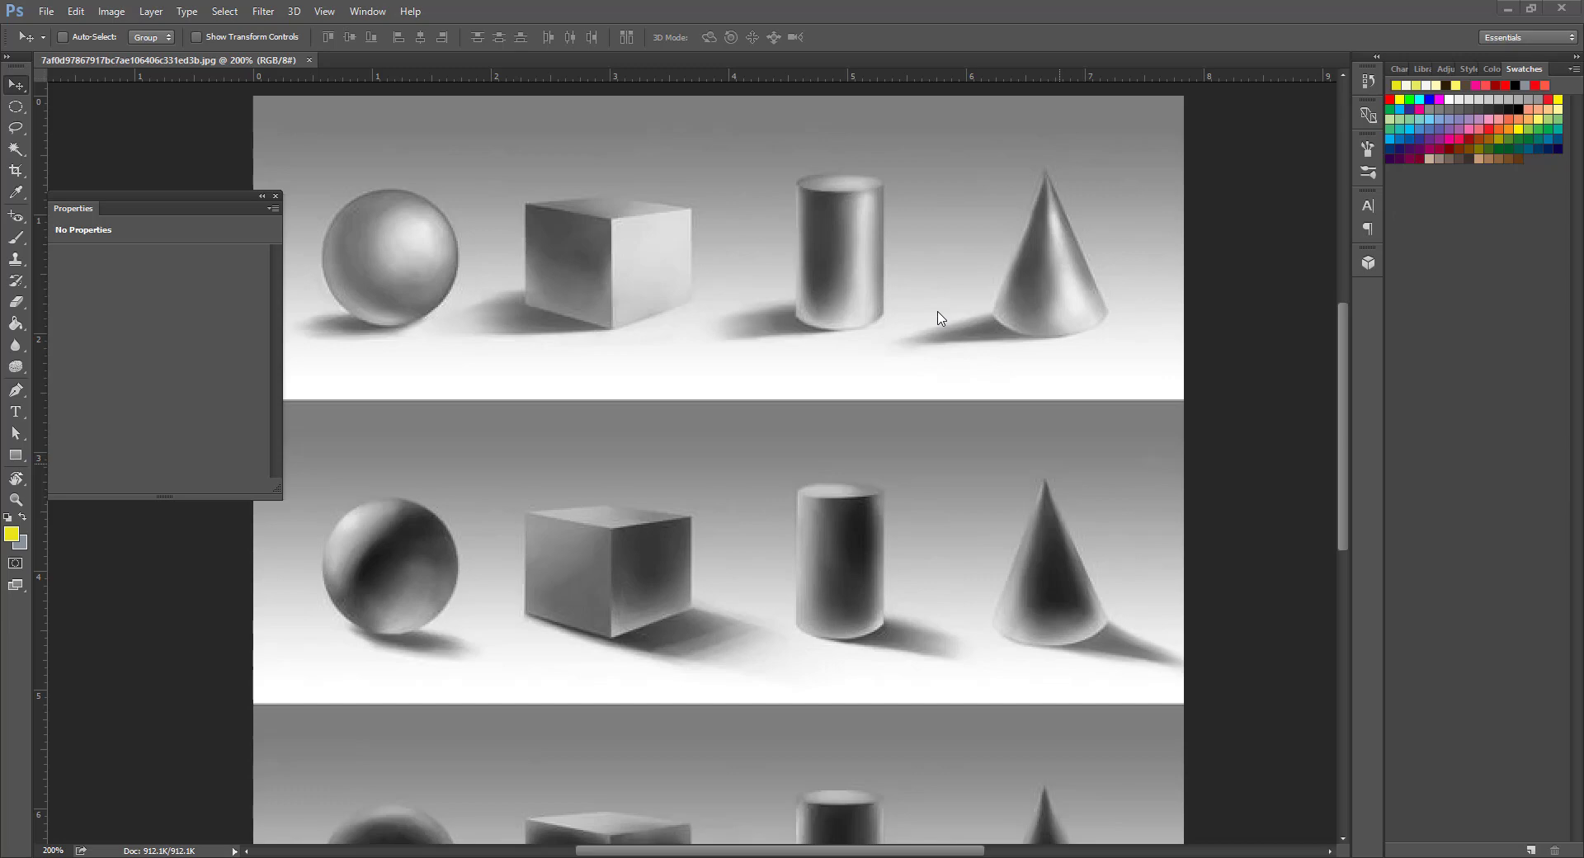
Close the Properties panel and show the Layers panel beside the top row of shaded shapes.
click(525, 233)
key(z)
click(762, 297)
drag(754, 431, 821, 700)
alt+click(828, 493)
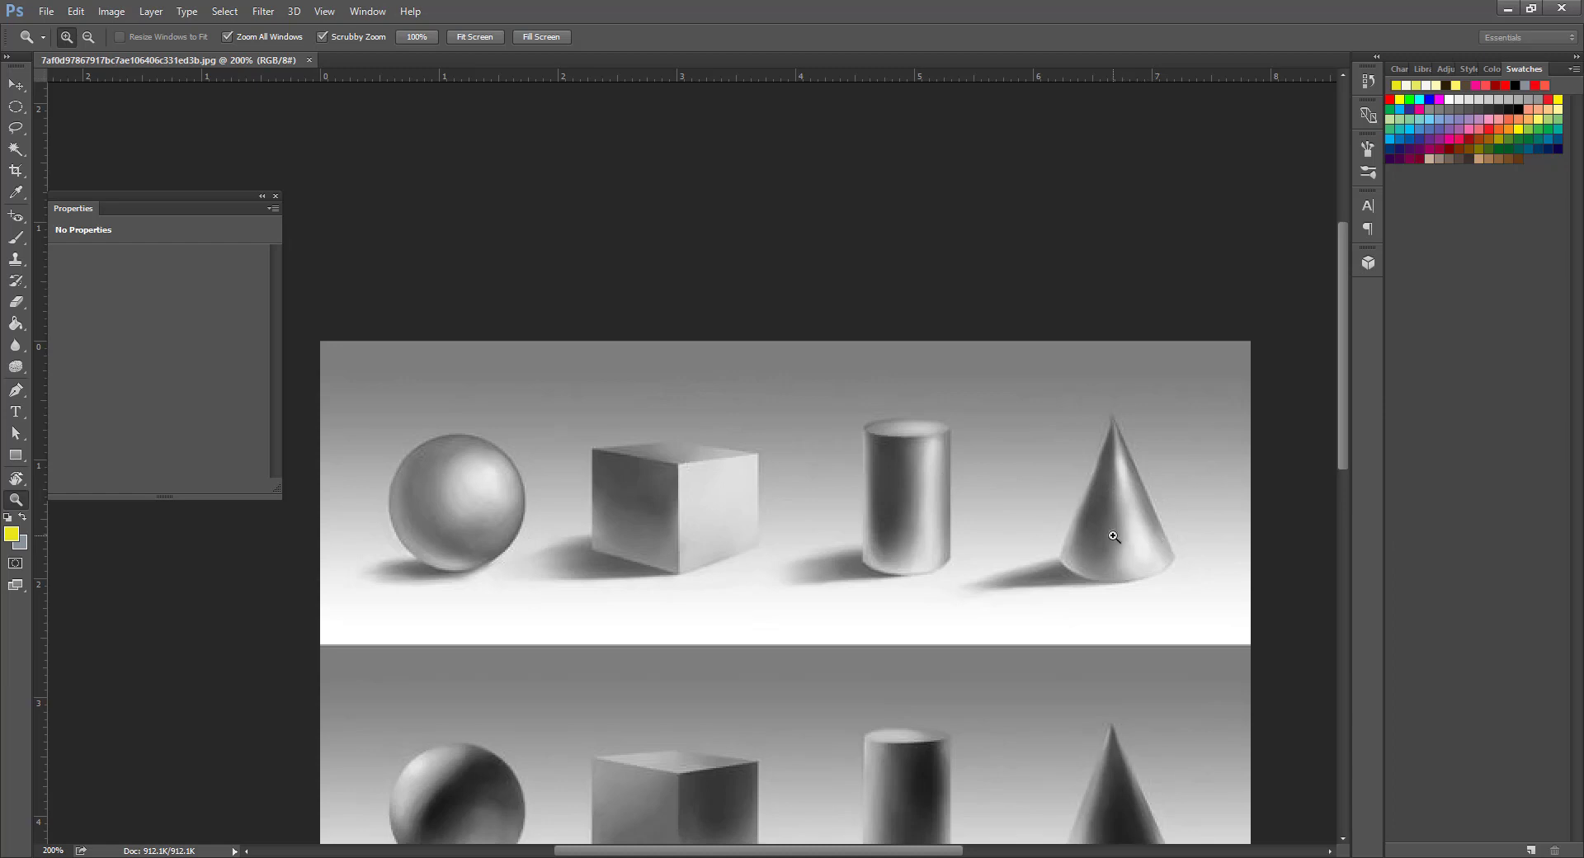
click(864, 538)
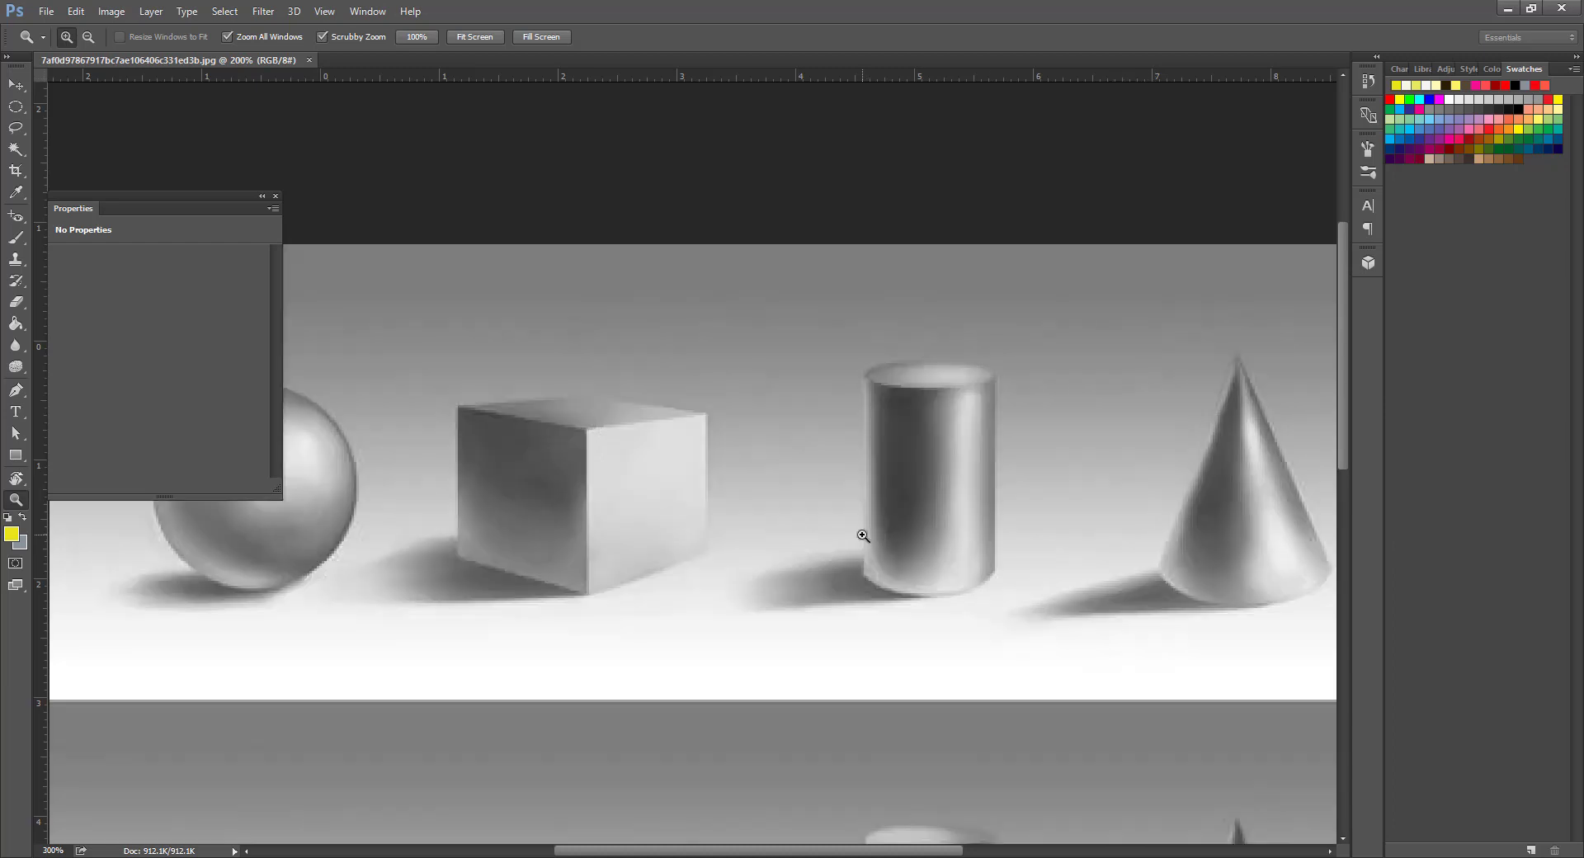
click(276, 197)
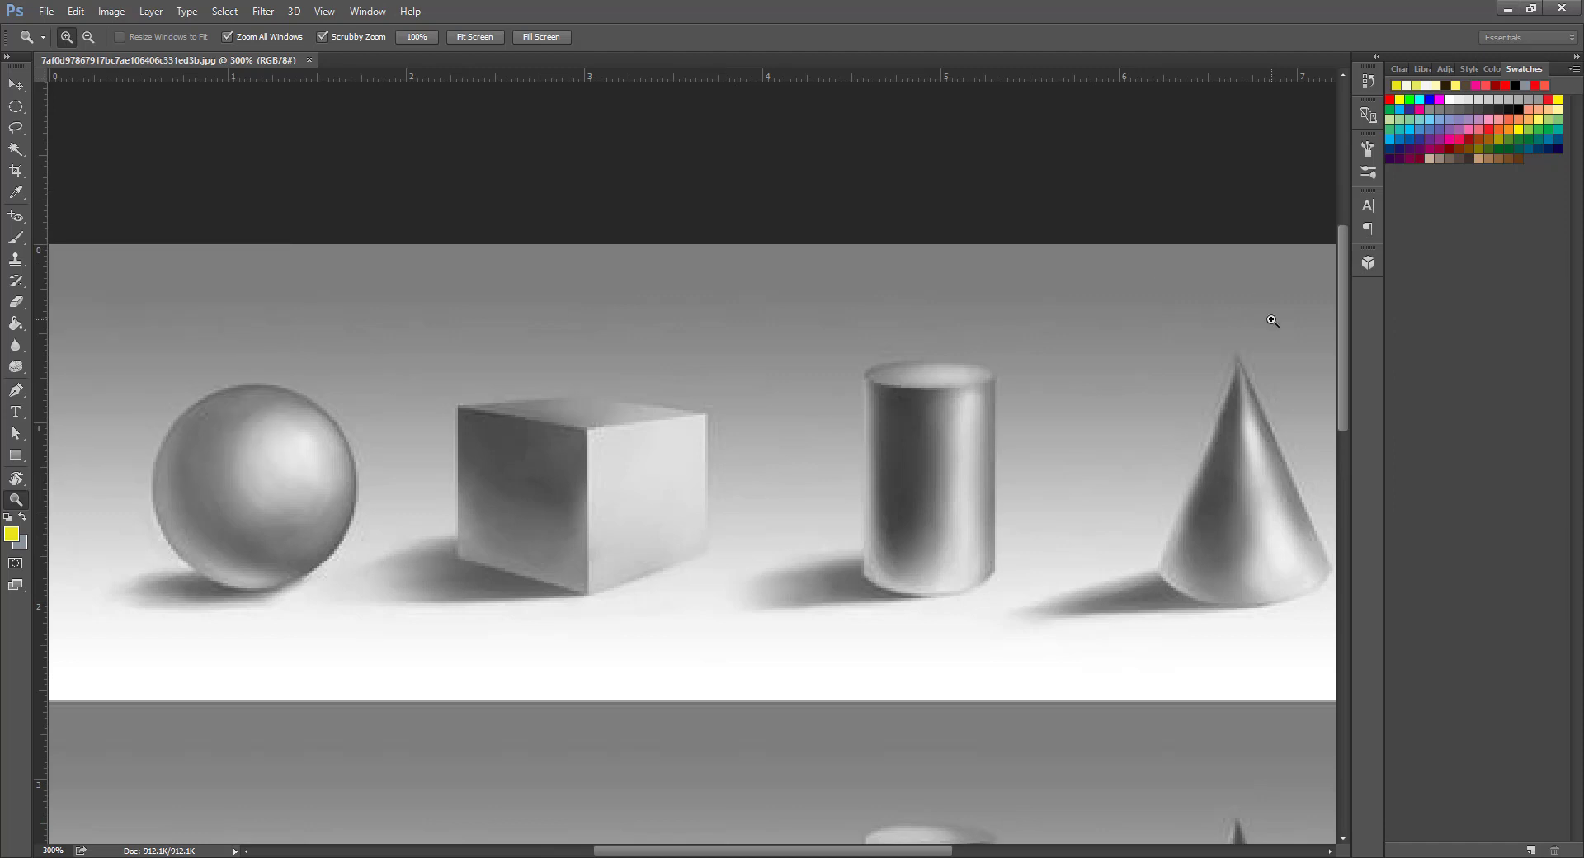
key(F7)
drag(963, 122, 1362, 185)
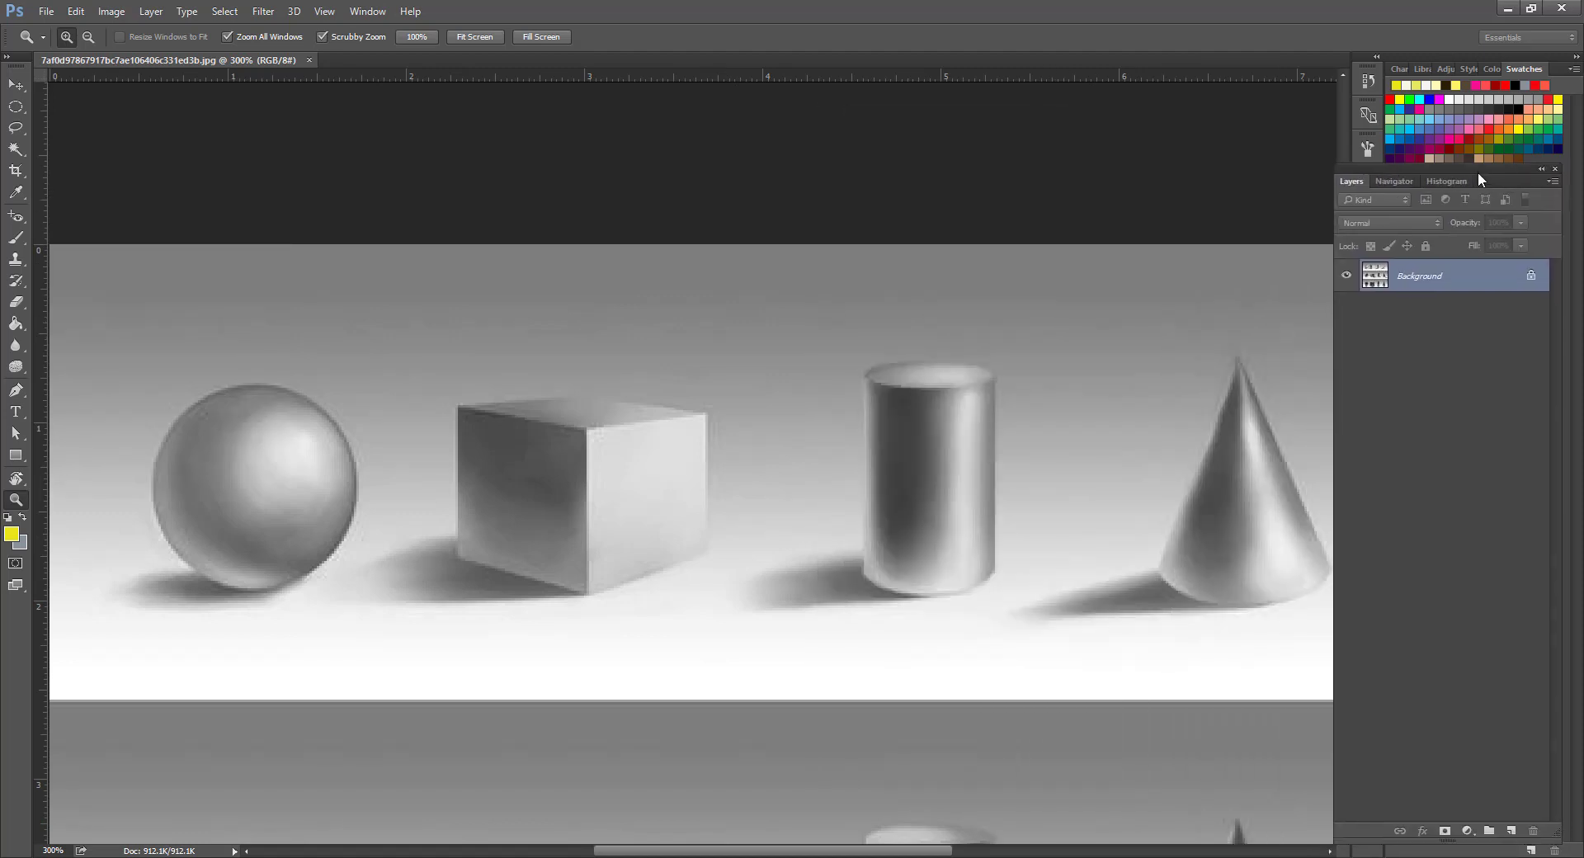
Convert the locked Background into a regular layer named Layer 0.
double_click(1507, 282)
key(Return)
Set the Brush size to 6 px and test a diagonal yellow stroke above the first sphere, undoing the test.
key(space)
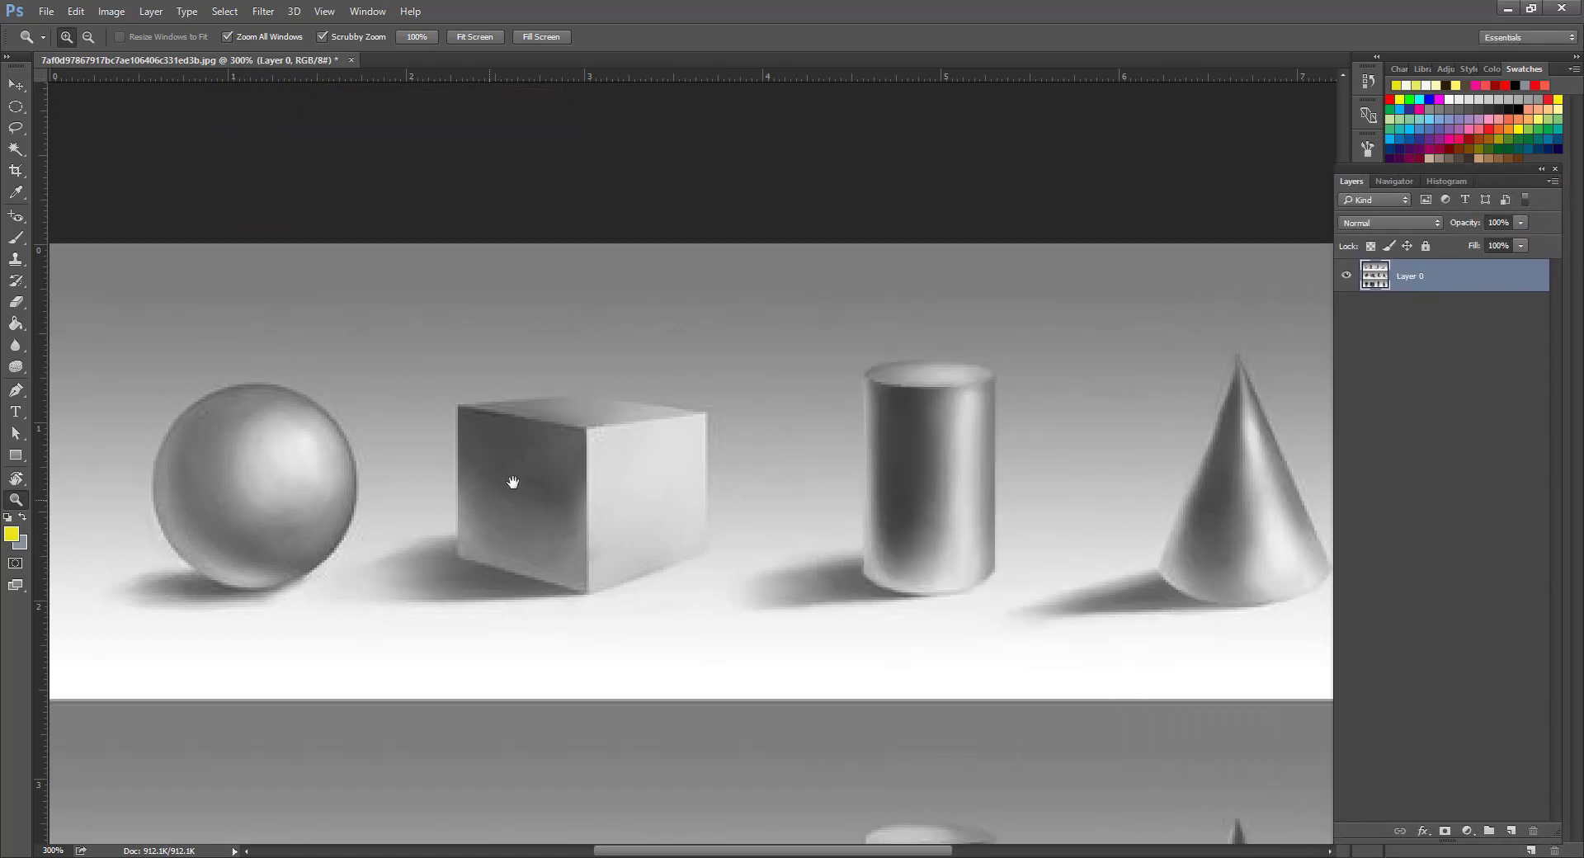
drag(512, 484, 588, 458)
key(b)
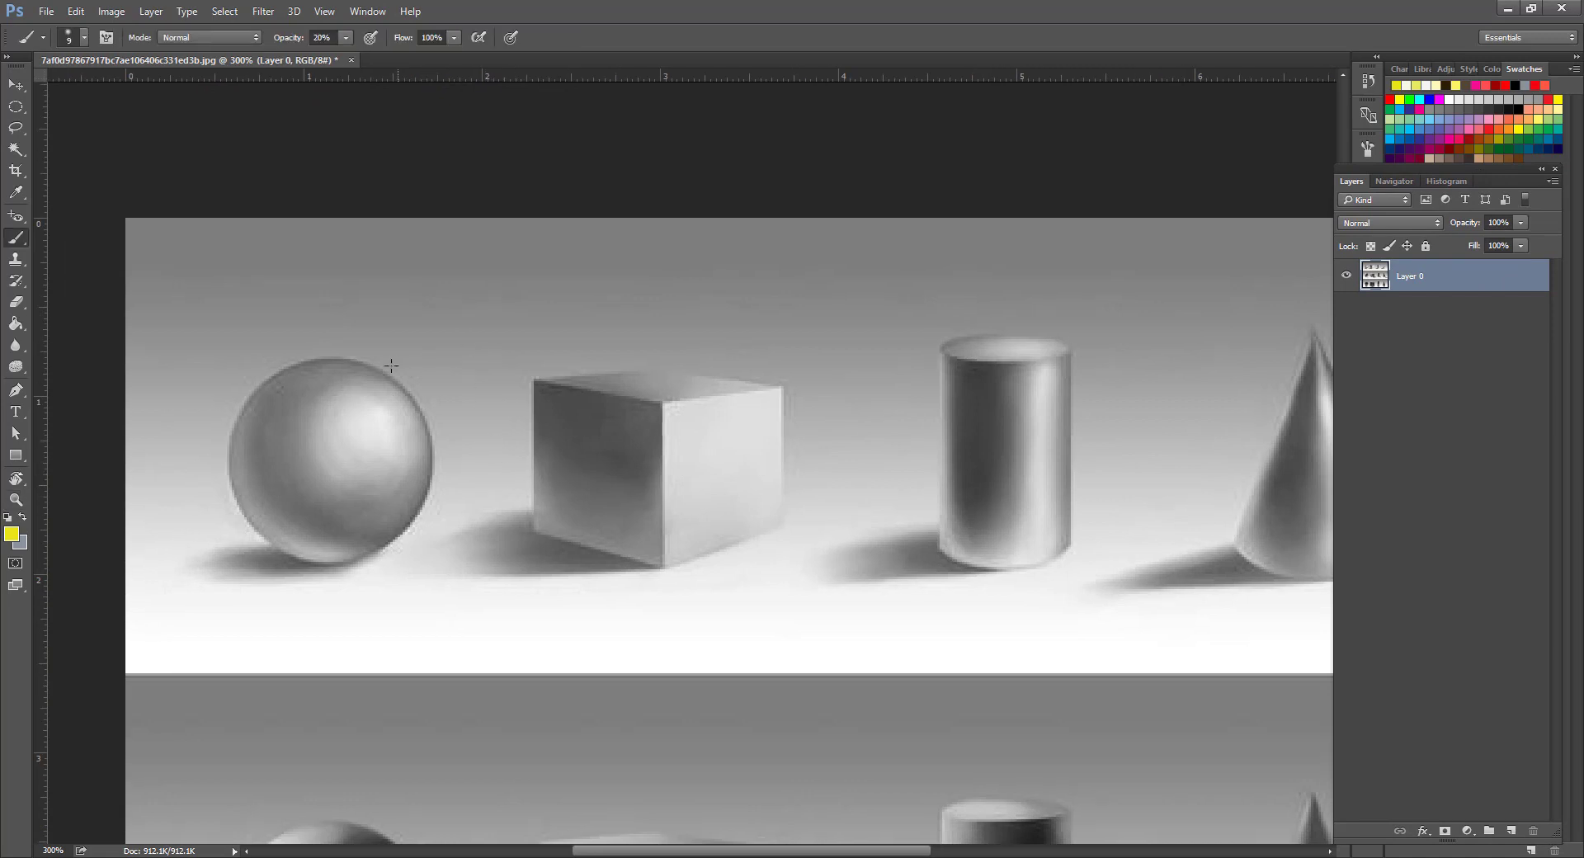
right_click(511, 389)
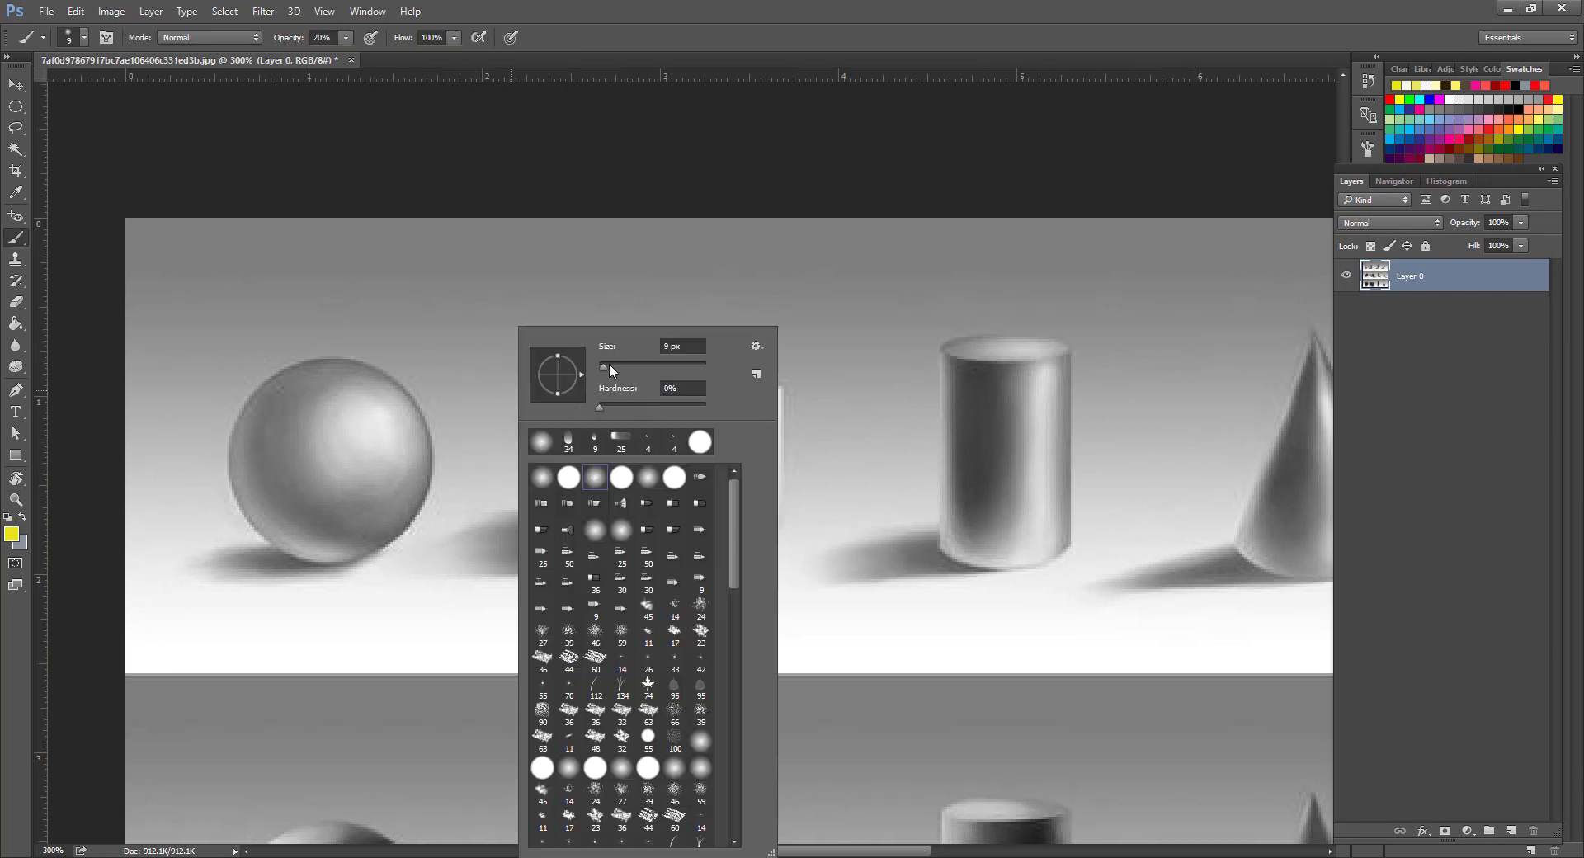
drag(609, 369, 615, 368)
drag(398, 369, 575, 263)
key(ctrl+z)
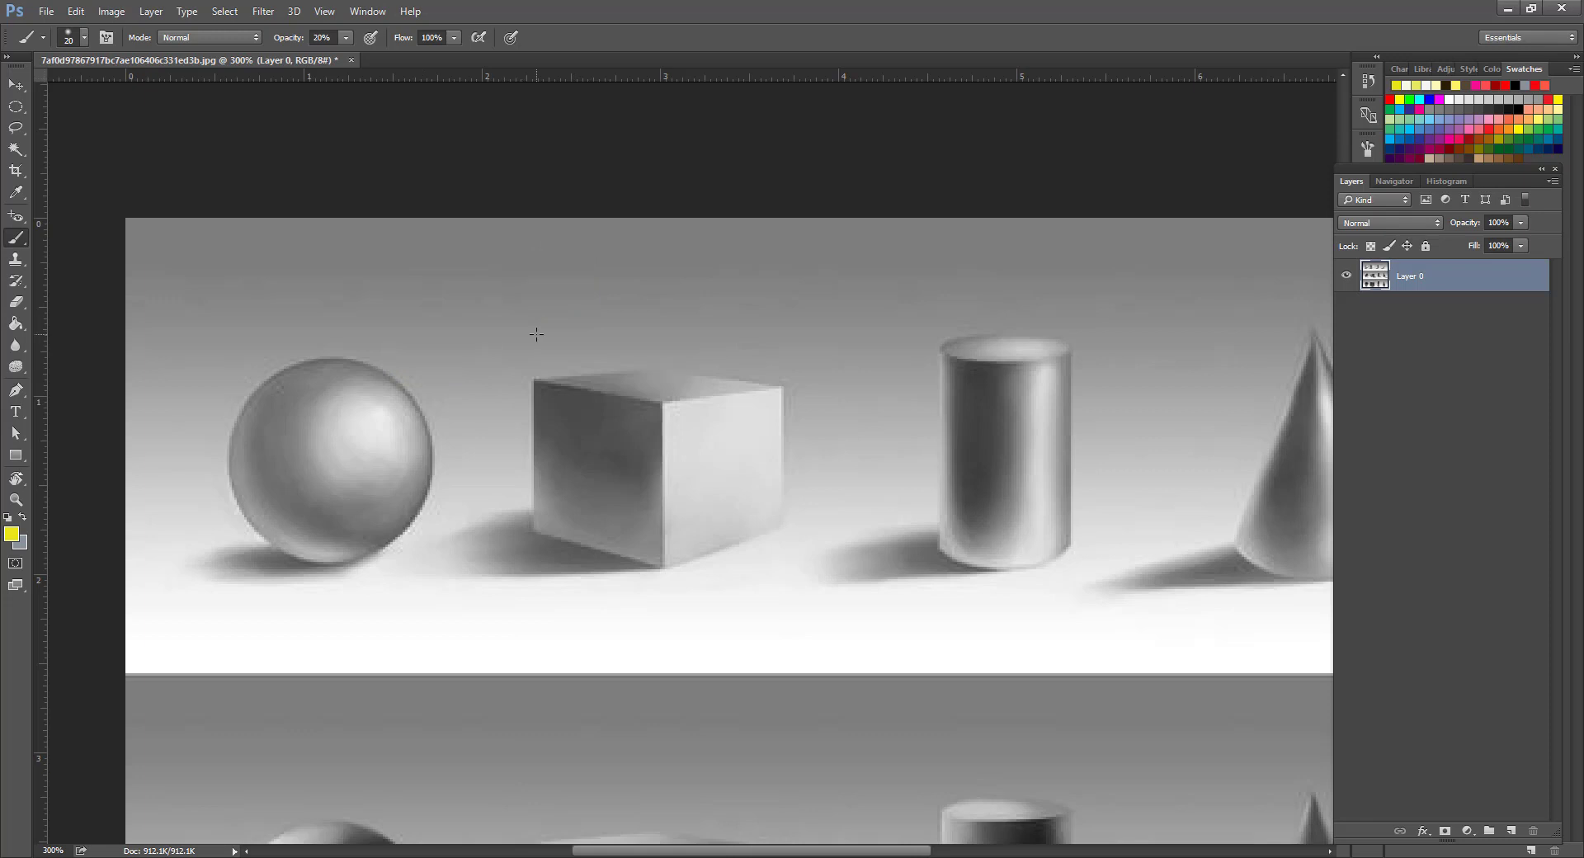
right_click(536, 334)
click(631, 364)
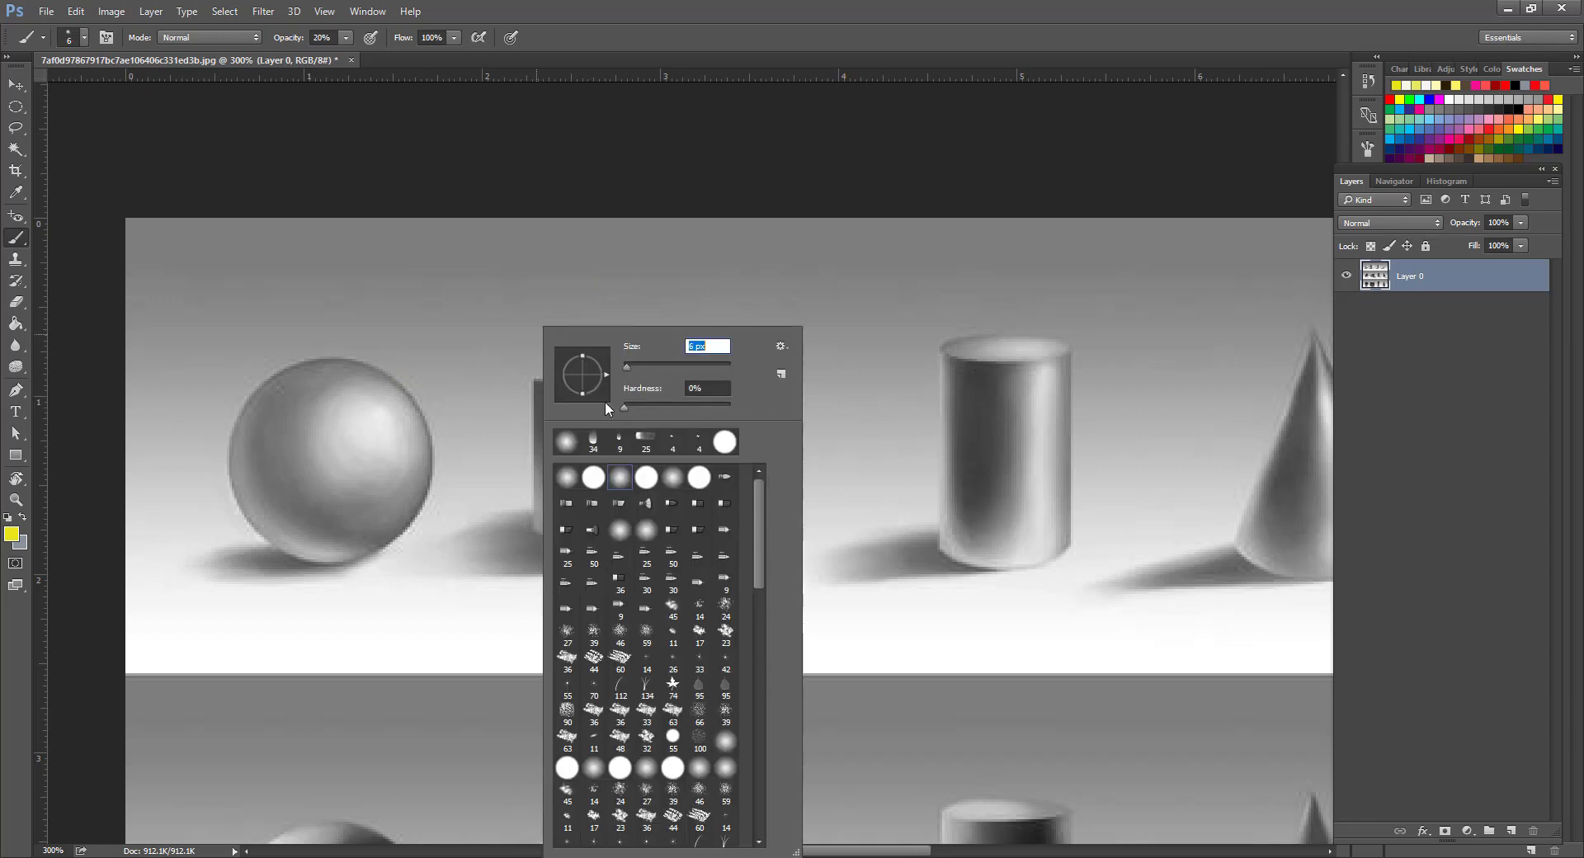
drag(434, 353, 658, 223)
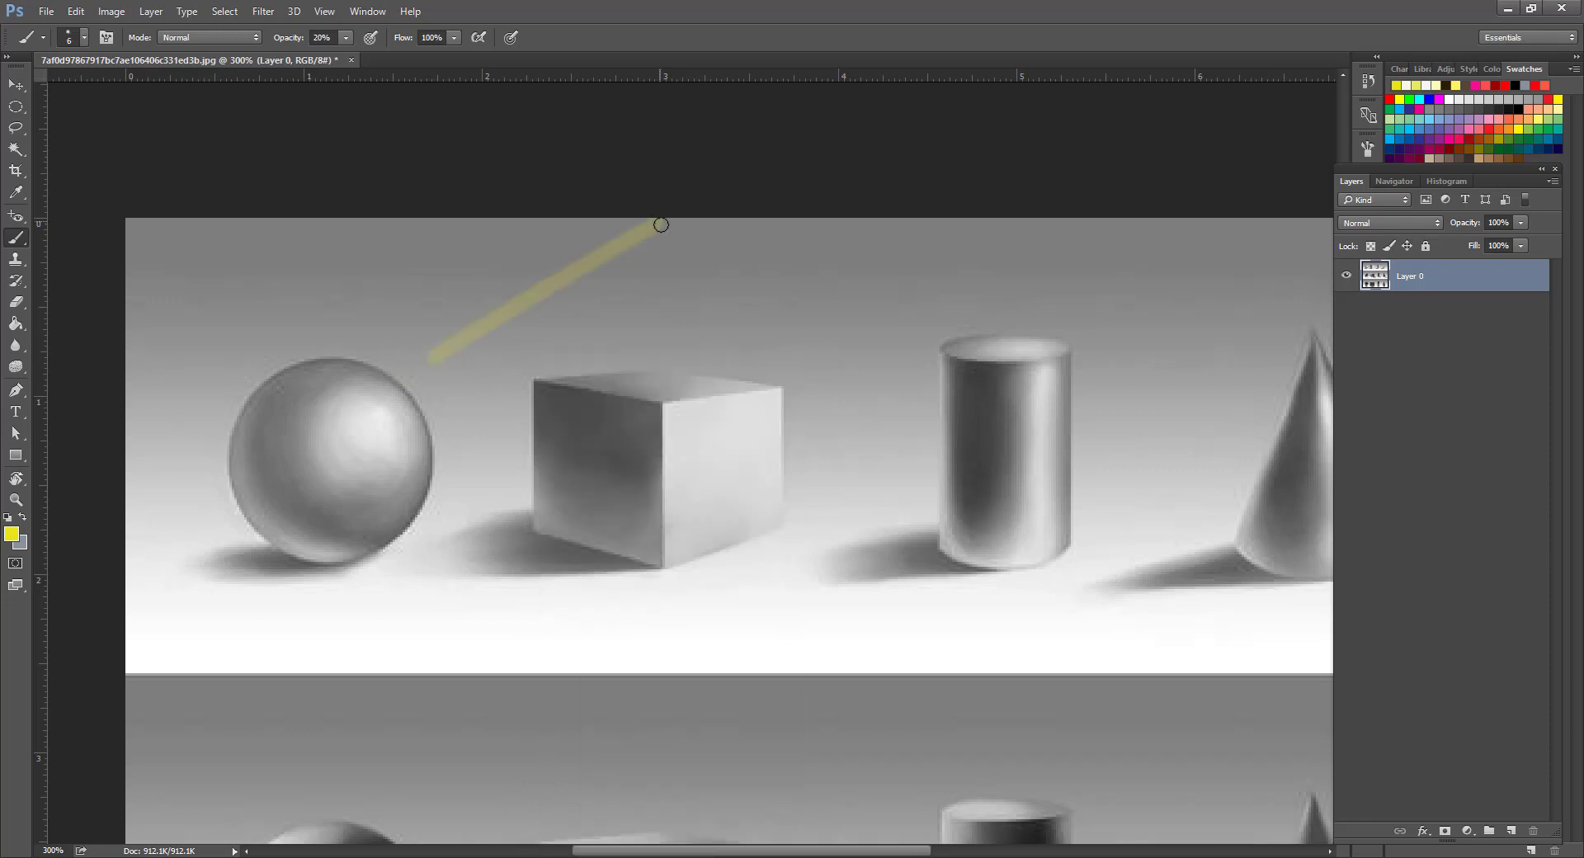
key(ctrl+z)
Set the foreground color to white (ffffff) and test a stroke beside the first sphere, undoing the test.
click(13, 535)
click(556, 220)
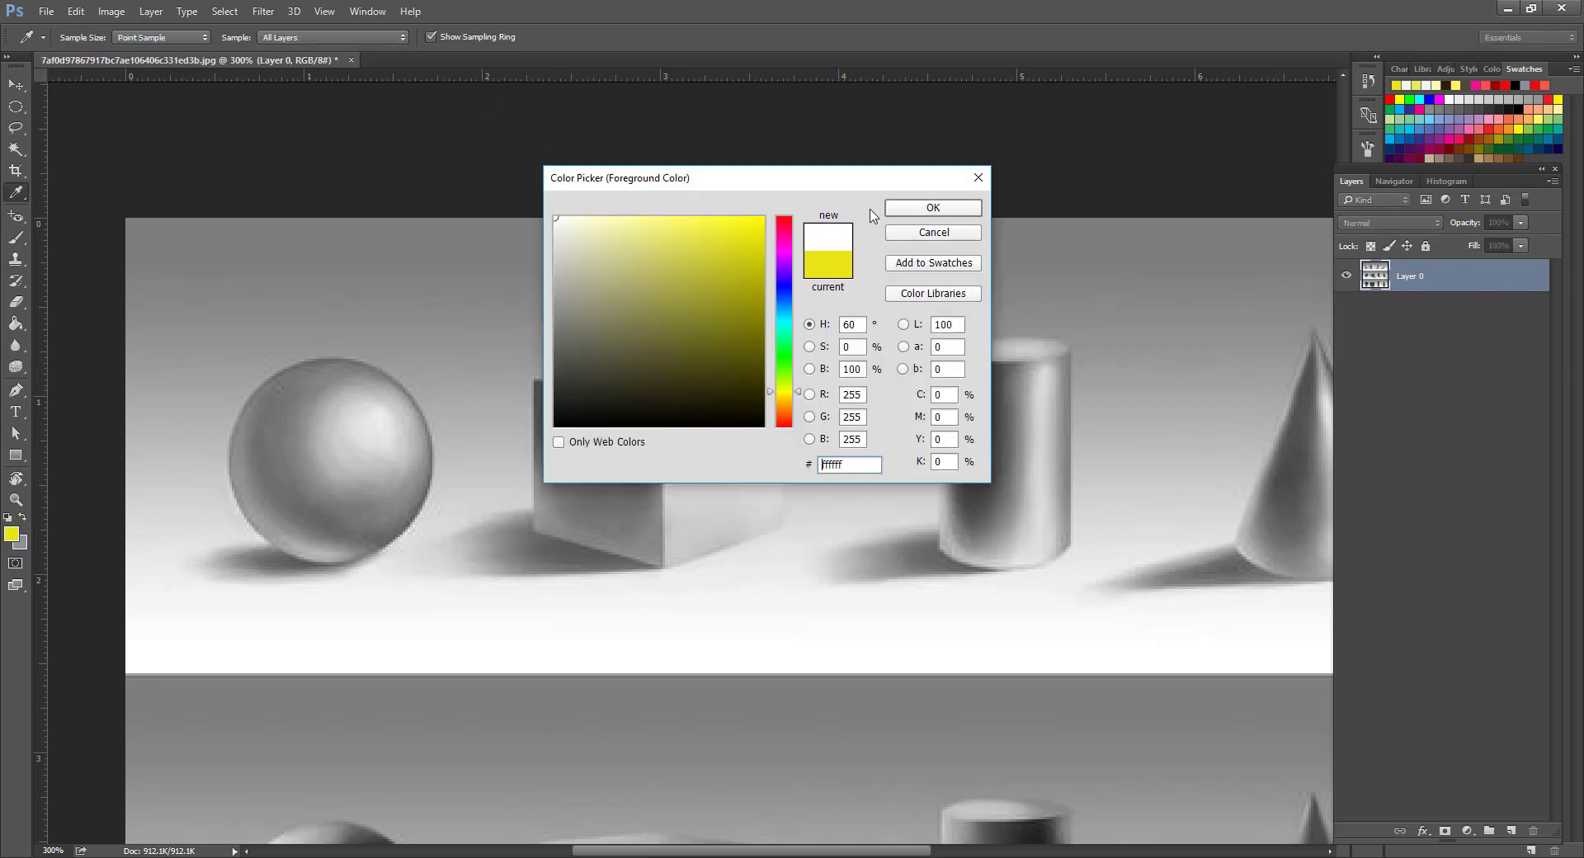
click(911, 209)
drag(418, 364, 549, 283)
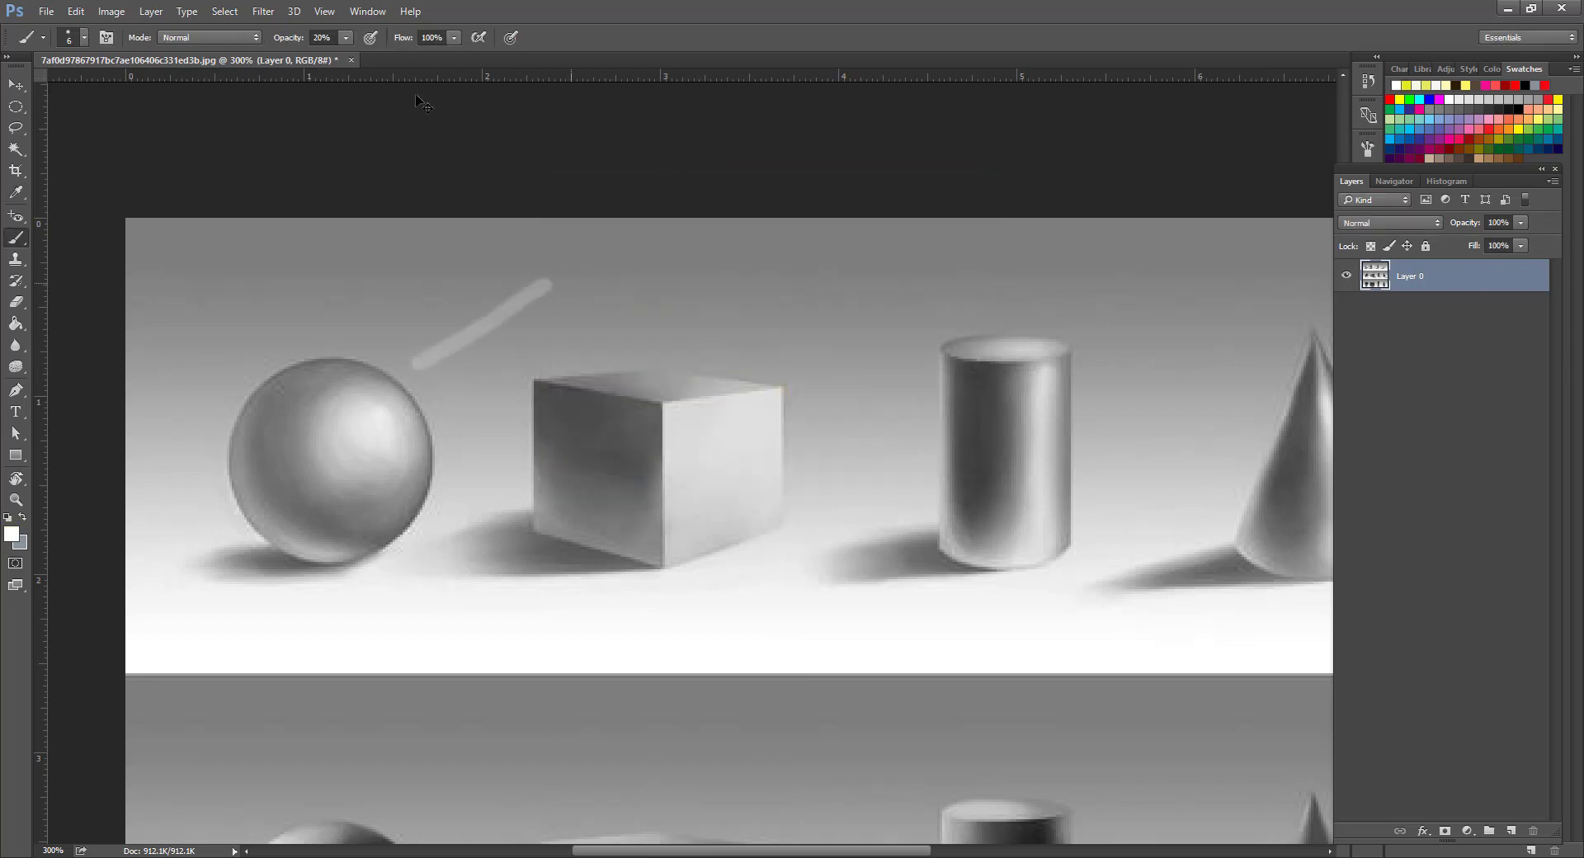
key(ctrl+z)
Set the brush to 100% opacity with a hard 6 px tip and flatten it into a tilted ellipse.
key(0)
right_click(889, 347)
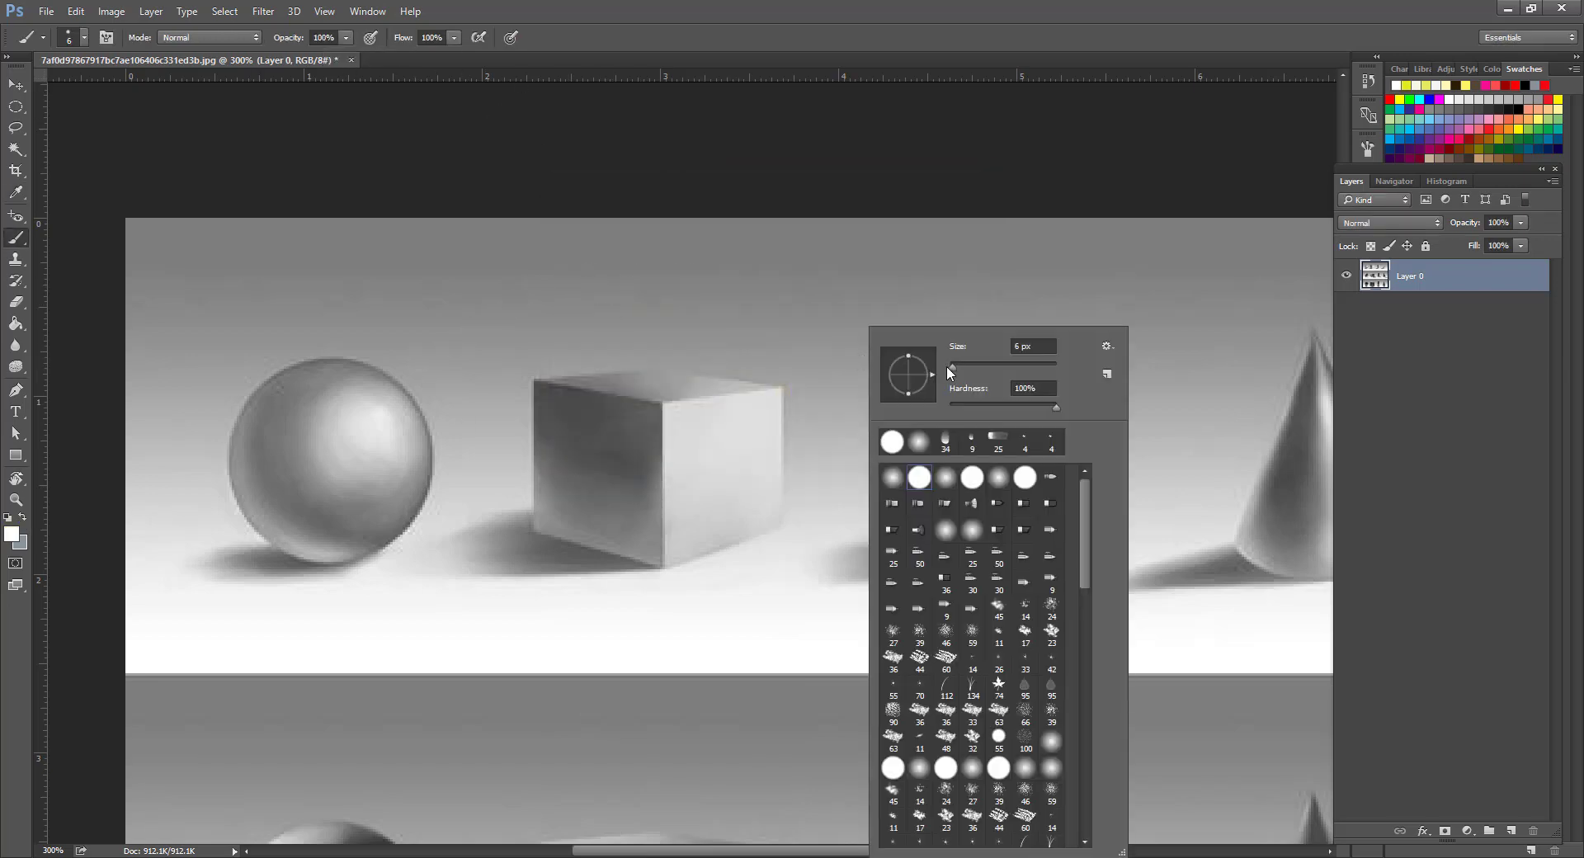
drag(908, 357, 908, 367)
Draw a straight diagonal white light-direction line above each of the top row's sphere, cube, cylinder and cone.
click(417, 363)
shift+click(568, 264)
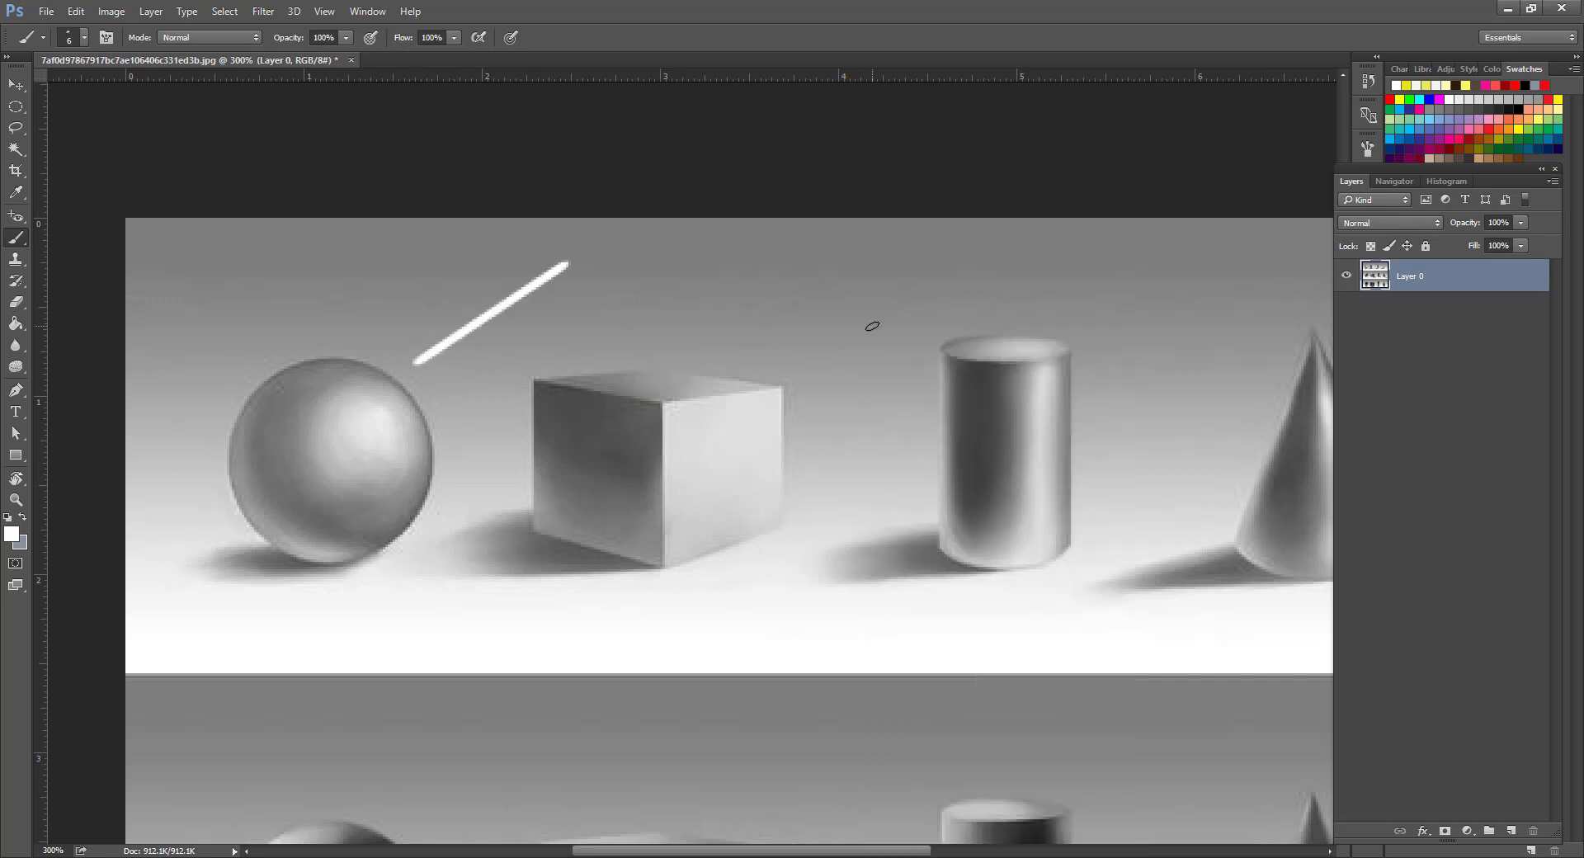
click(735, 345)
shift+click(868, 245)
shift+click(1180, 242)
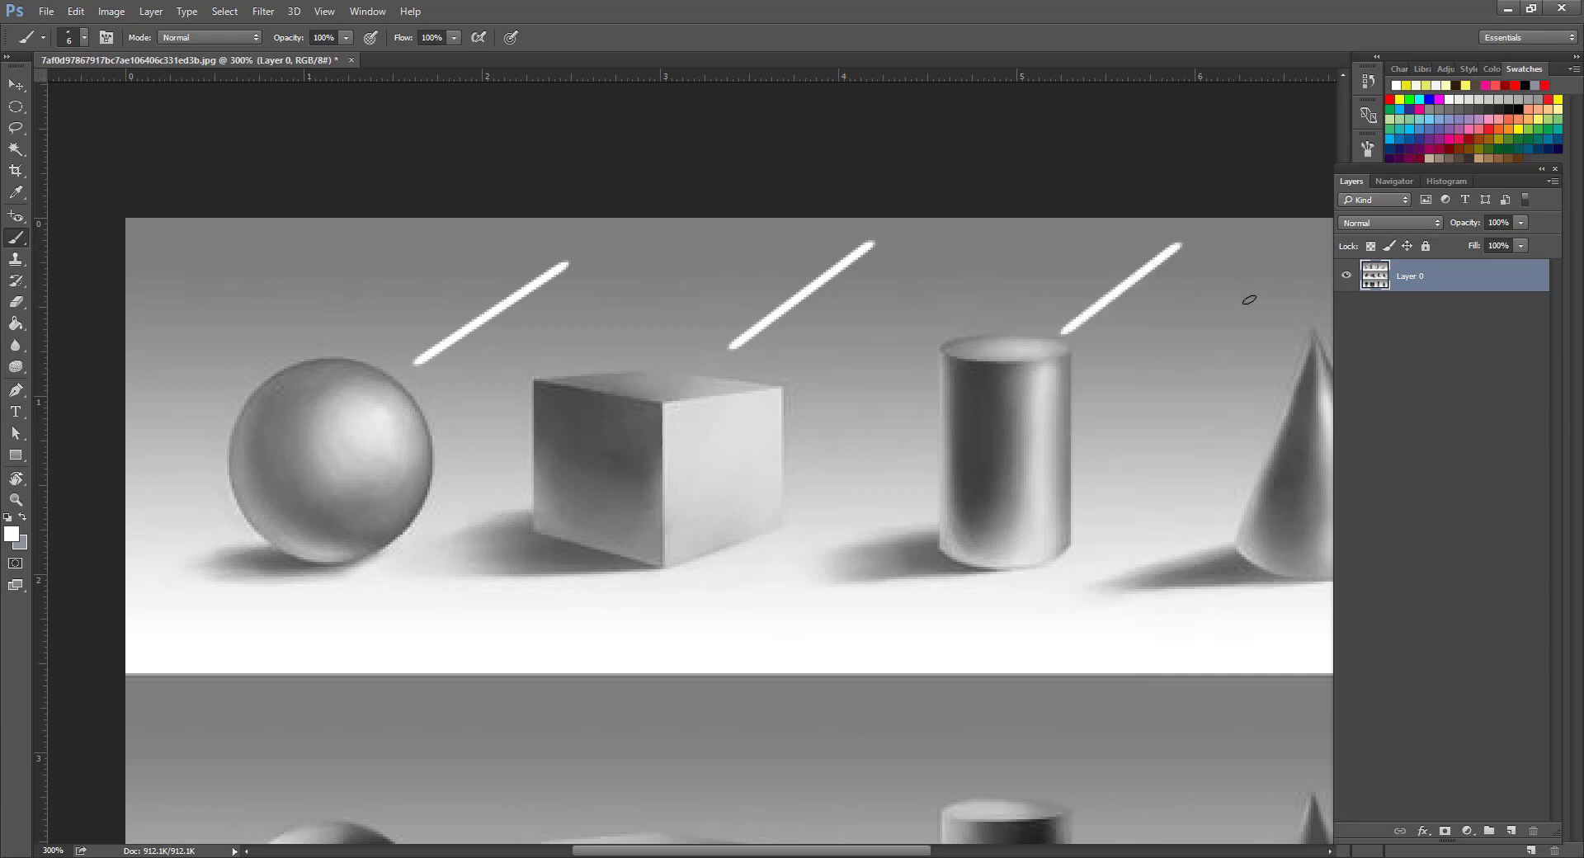
drag(1247, 295, 614, 378)
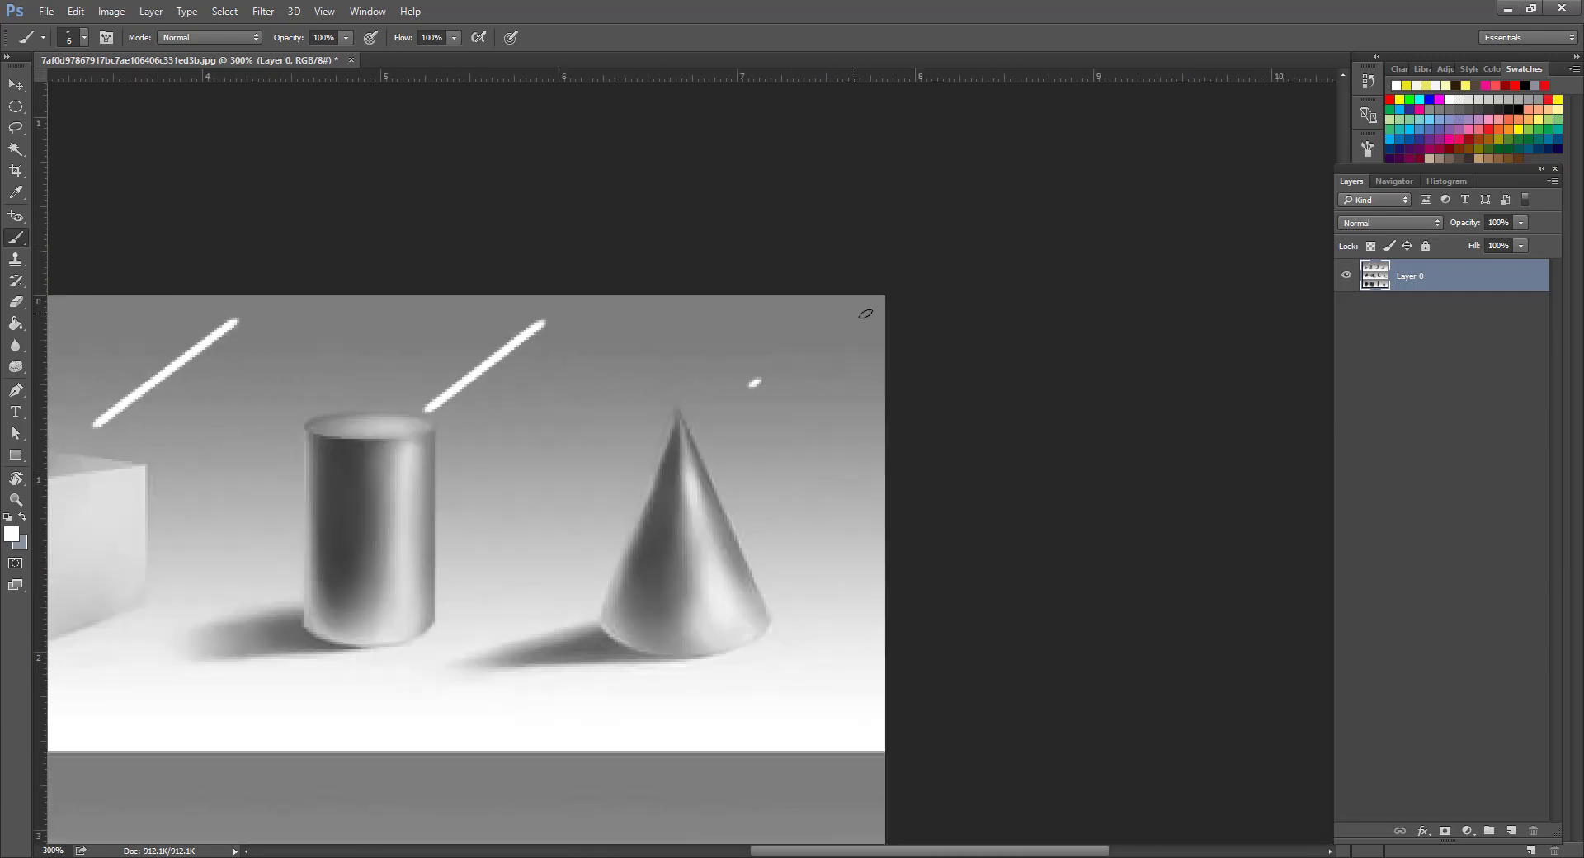
shift+click(884, 287)
Circle the cube's front upper corner in white, and try a circle at the cylinder's upper-left rim, undoing the latter.
drag(621, 495, 937, 319)
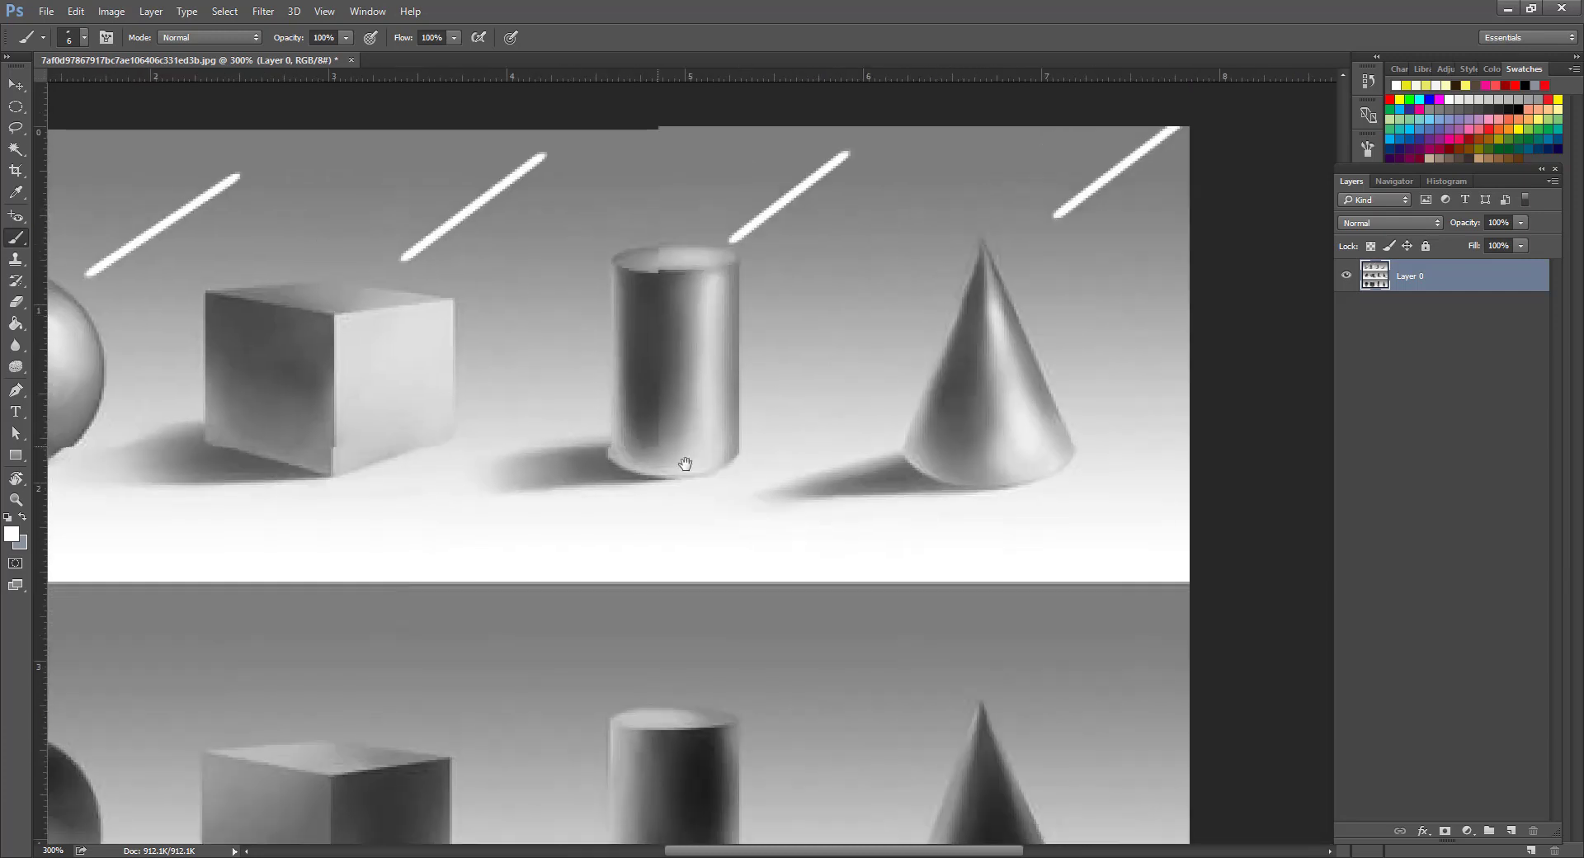
drag(681, 461, 925, 476)
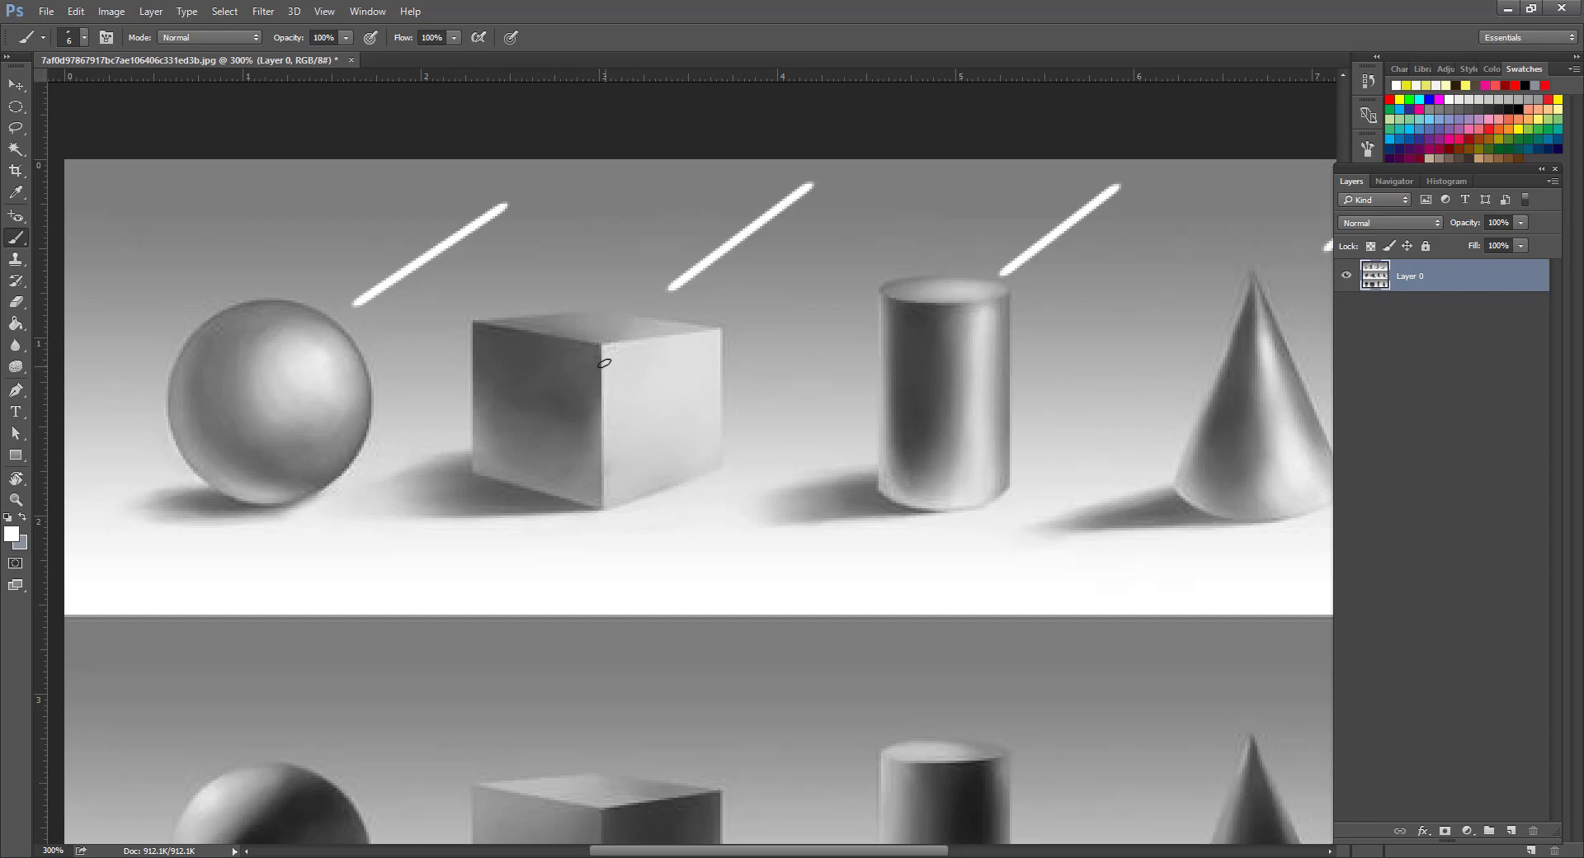
mouse_move(591, 331)
mouse_down()
mouse_move(559, 357)
mouse_move(612, 384)
mouse_move(641, 364)
mouse_move(625, 333)
mouse_move(577, 339)
mouse_up()
mouse_move(967, 293)
mouse_down()
mouse_move(923, 313)
mouse_move(892, 288)
mouse_move(875, 302)
mouse_move(919, 324)
mouse_move(933, 280)
mouse_up()
key(ctrl+z)
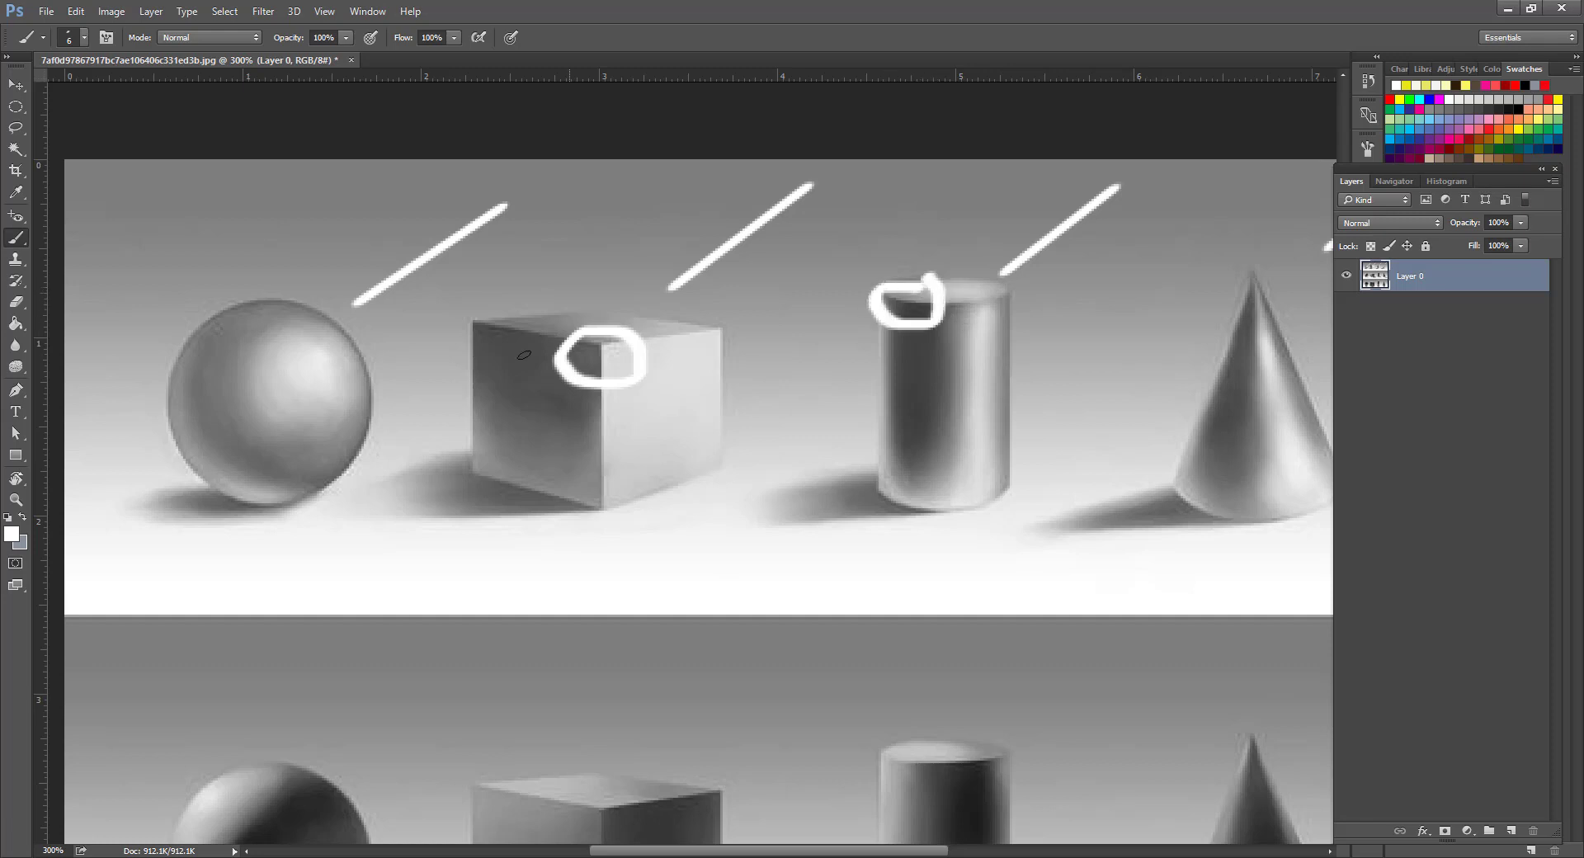
key(ctrl+z)
Circle the cone's tip, the cylinder's upper-left rim and the sphere's highlight in white.
drag(755, 452, 364, 501)
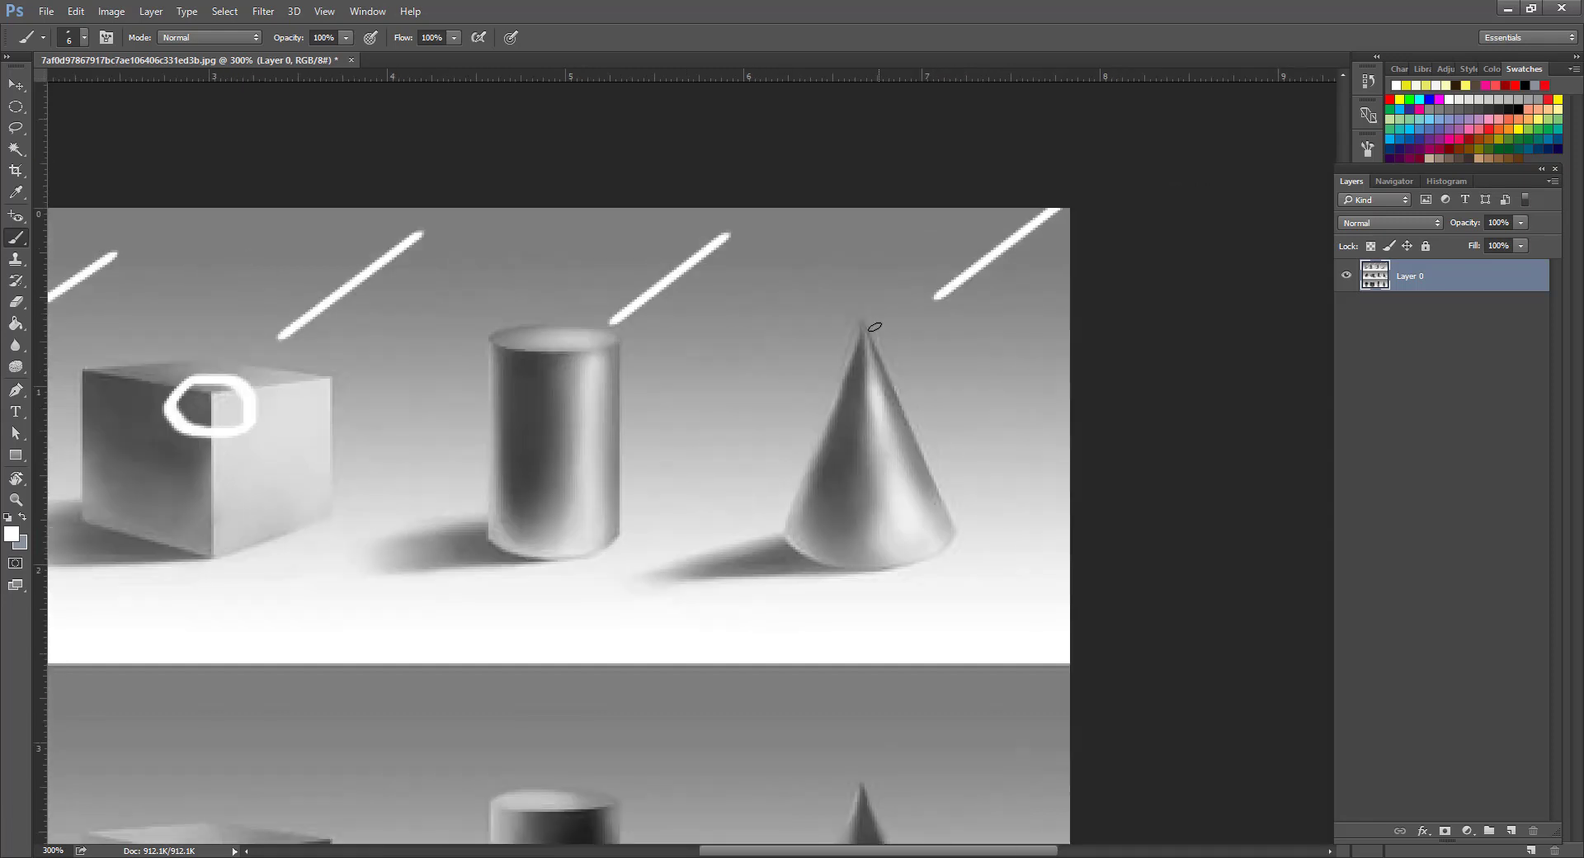
mouse_move(874, 327)
mouse_down()
mouse_move(849, 417)
mouse_move(879, 304)
mouse_up()
drag(656, 432, 898, 432)
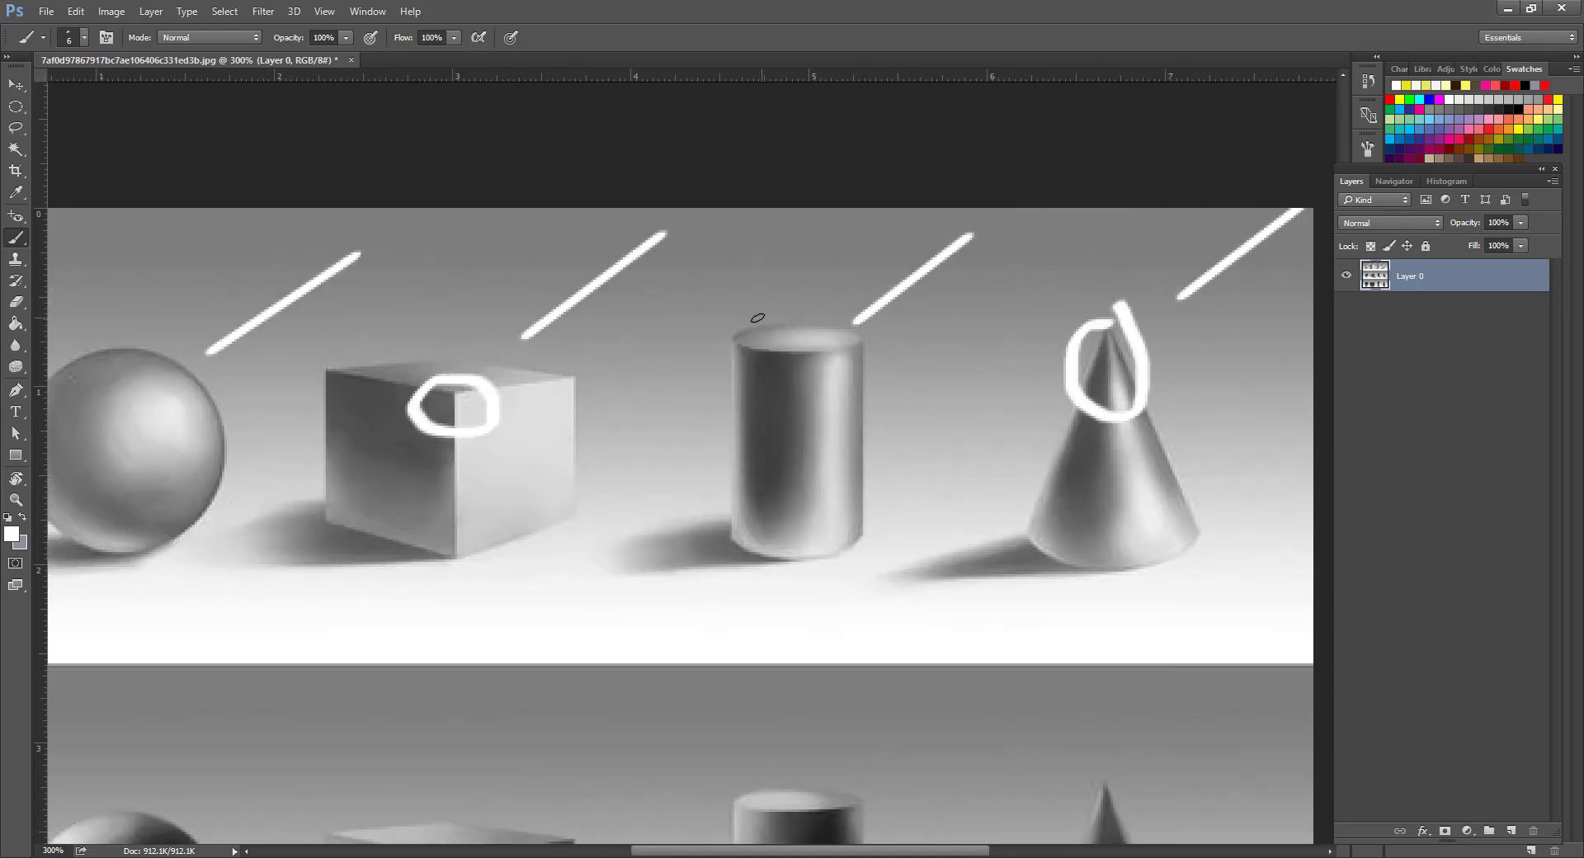
mouse_move(758, 317)
mouse_down()
mouse_move(794, 356)
mouse_move(772, 294)
mouse_up()
mouse_move(195, 353)
mouse_down()
mouse_move(590, 328)
mouse_move(612, 407)
mouse_move(551, 330)
mouse_move(521, 431)
mouse_move(652, 357)
mouse_up()
drag(906, 354, 620, 344)
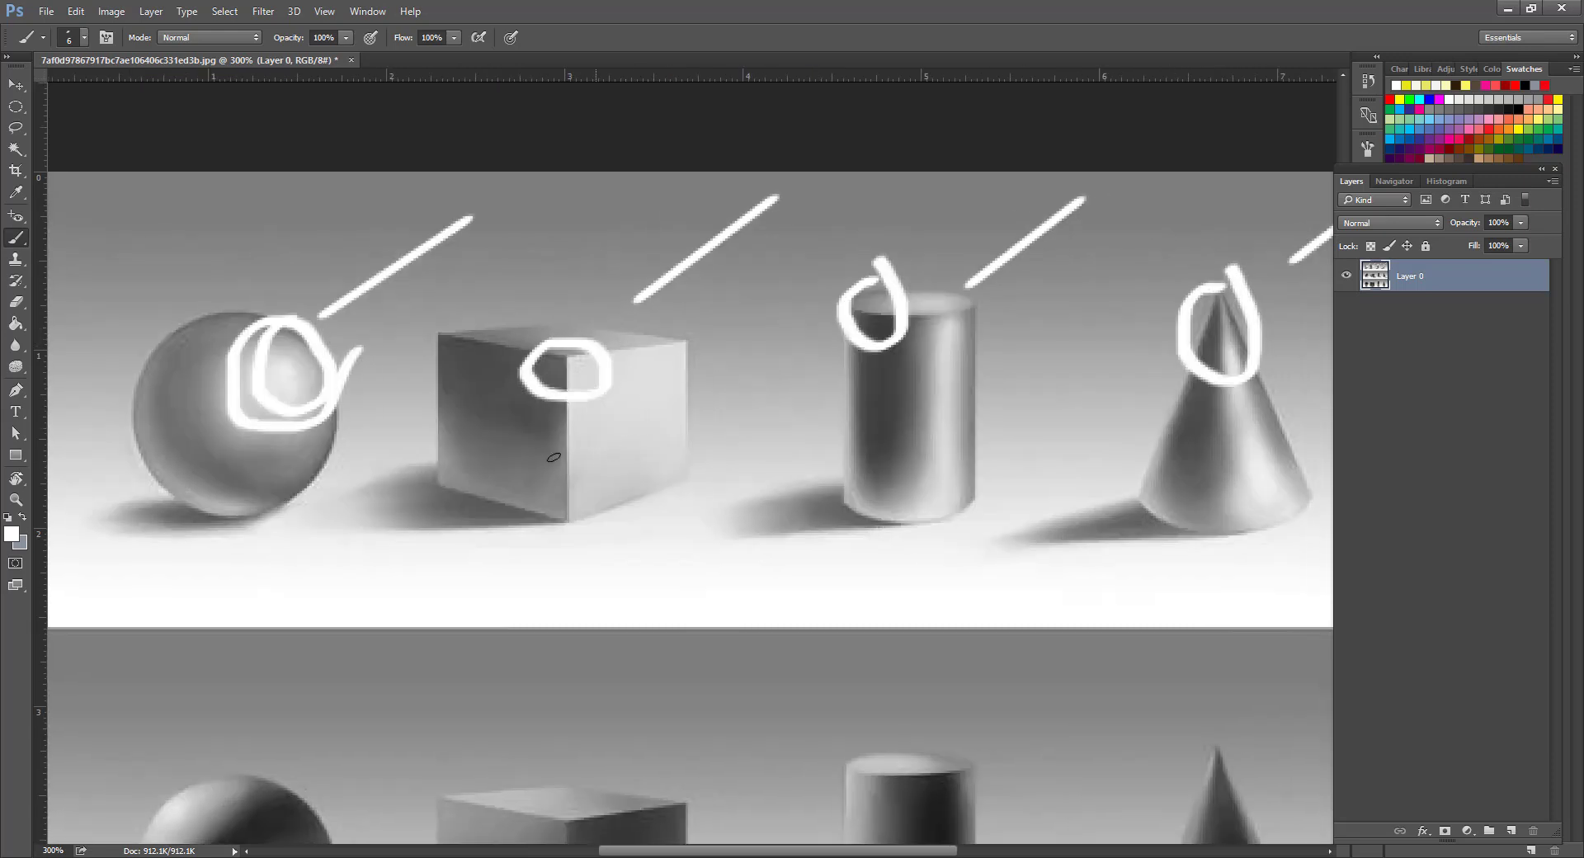
Circle the shadow-side base of each top-row shape and scribble over the far ends of the cast shadows.
drag(854, 487, 884, 480)
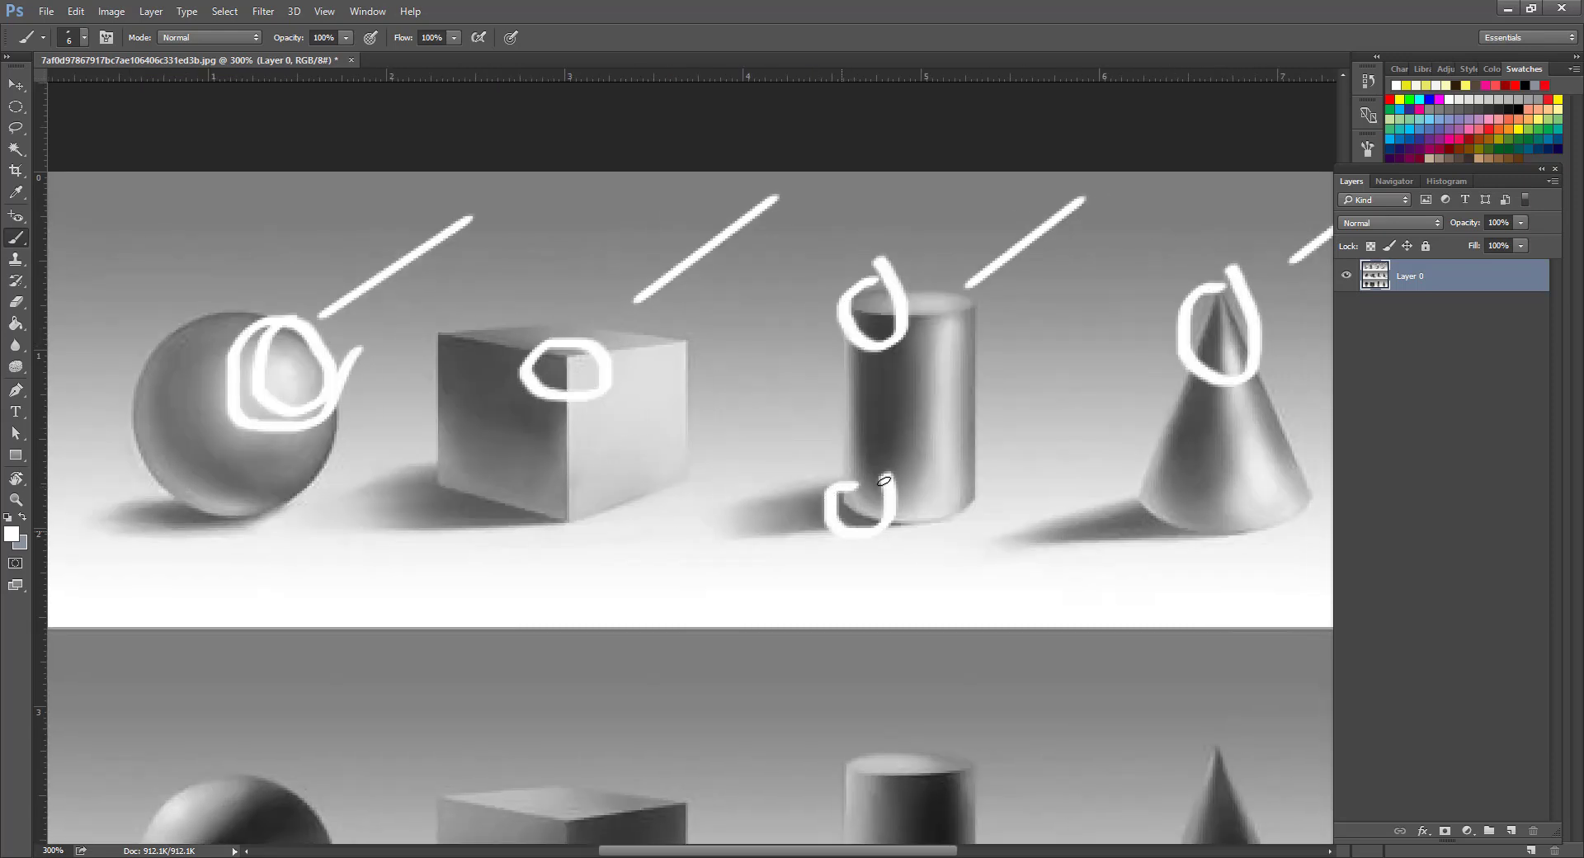
drag(1108, 491, 1172, 491)
mouse_move(466, 450)
mouse_down()
mouse_move(469, 524)
mouse_move(486, 454)
mouse_up()
mouse_move(222, 477)
mouse_down()
mouse_move(197, 540)
mouse_move(225, 479)
mouse_up()
drag(360, 496, 388, 530)
drag(732, 517, 761, 536)
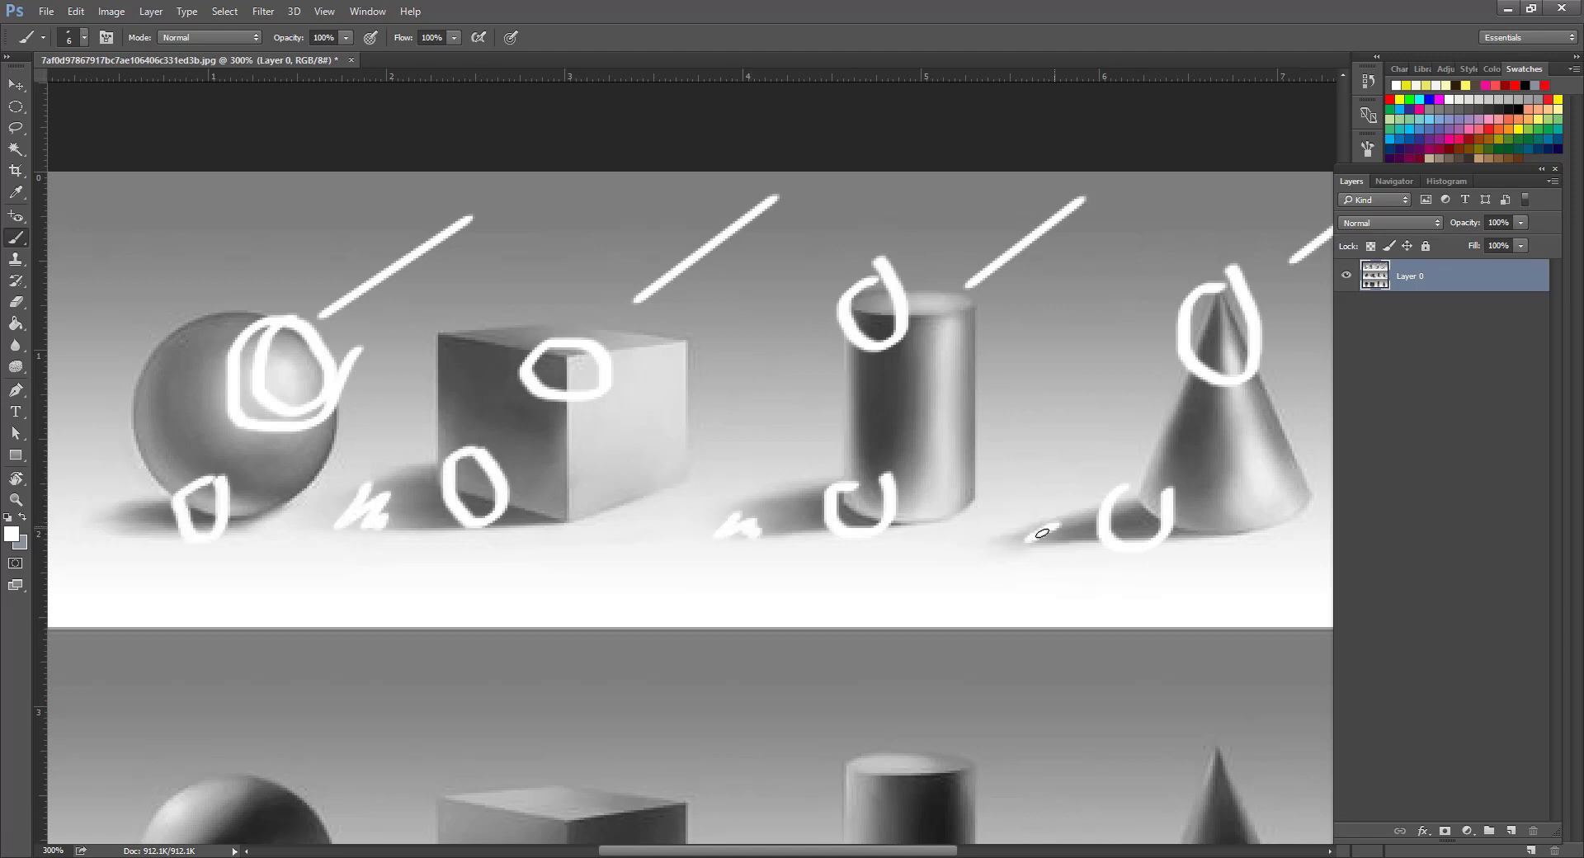
Undo all the white brush annotations on the top row of shapes.
key(ctrl+alt+z)
key(ctrl+alt+z)
key(ctrl+alt+z)
key(ctrl+alt+z)
key(ctrl+alt+z)
key(ctrl+alt+z)
key(ctrl+alt+z)
key(ctrl+alt+z)
key(ctrl+alt+z)
key(ctrl+alt+z)
key(ctrl+alt+z)
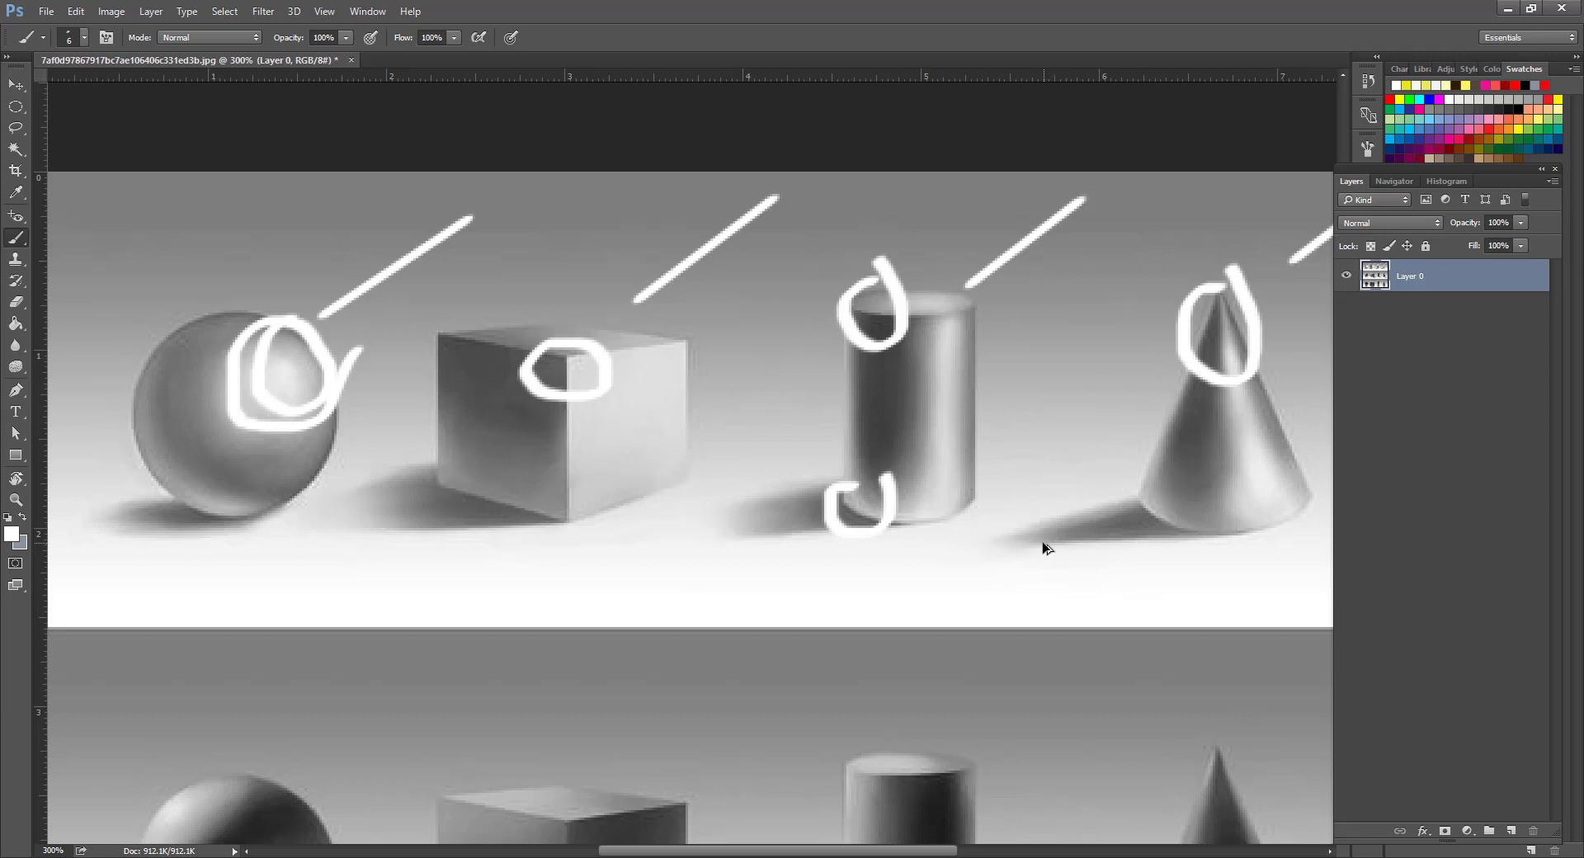
key(ctrl+alt+z)
key(ctrl+alt+z)
key(ctrl+alt+z)
key(ctrl+alt+z)
key(ctrl+alt+z)
key(ctrl+alt+z)
key(ctrl+alt+z)
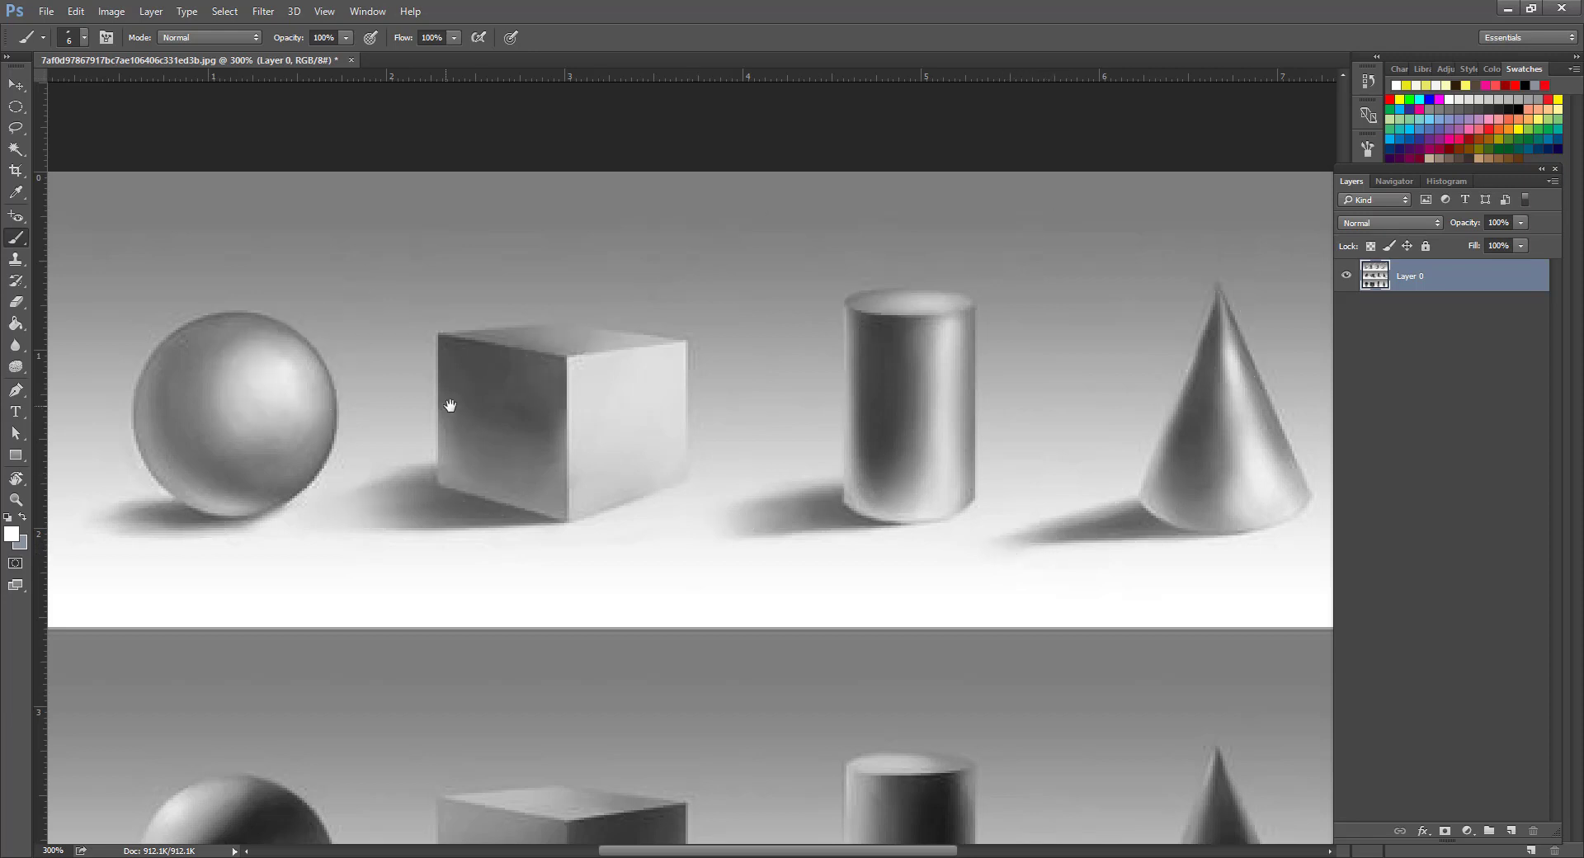
Examine the shading and cast shadow of the top row's sphere up close at 600% zoom.
drag(451, 406, 520, 405)
key(z)
alt+click(573, 358)
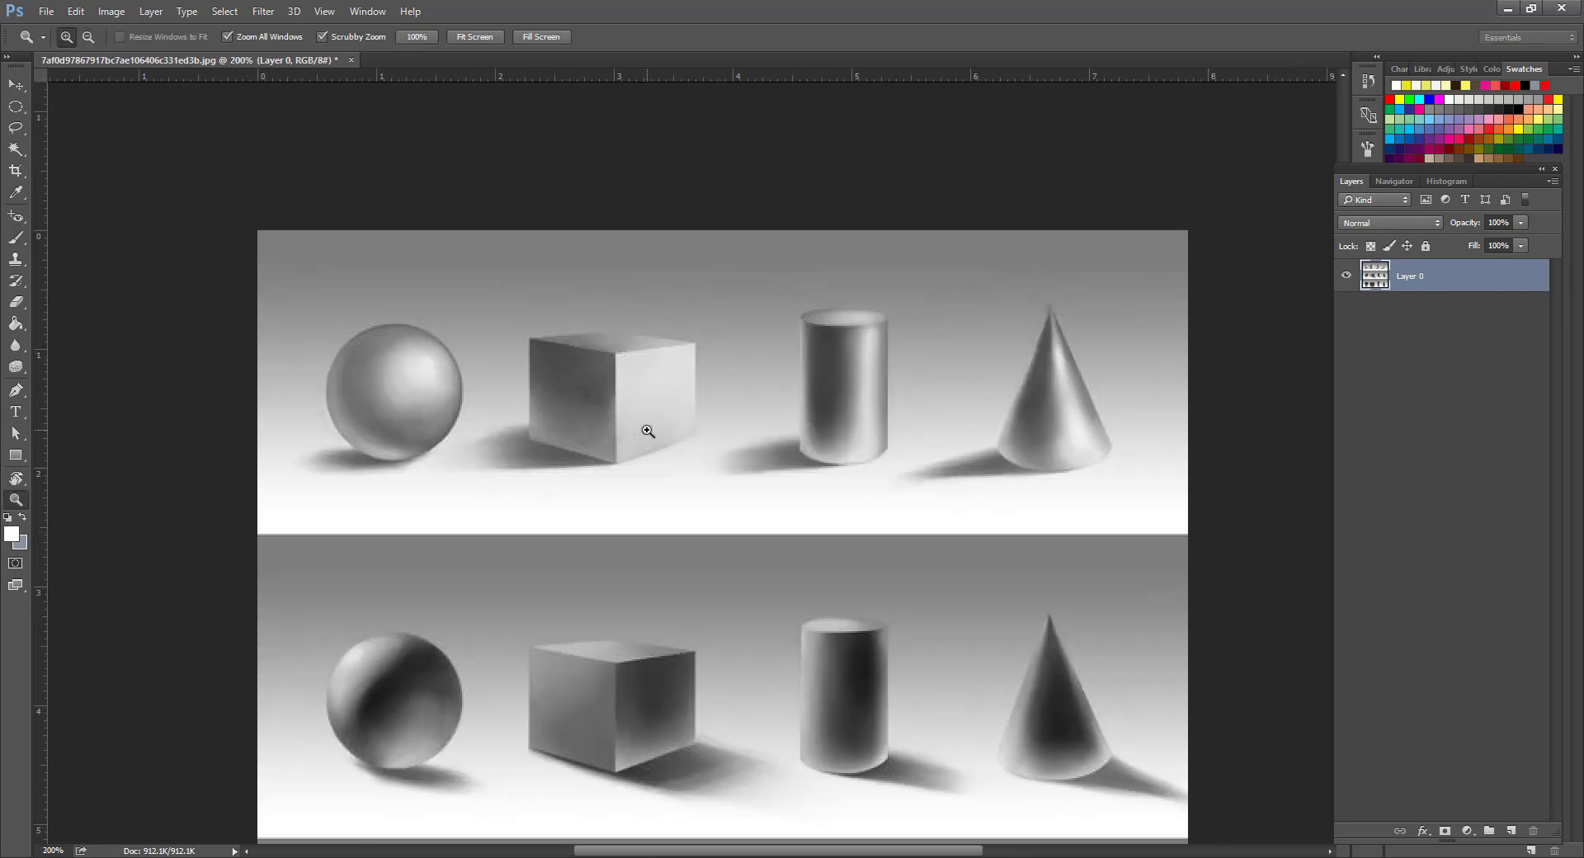
scroll(392, 382, up, 1)
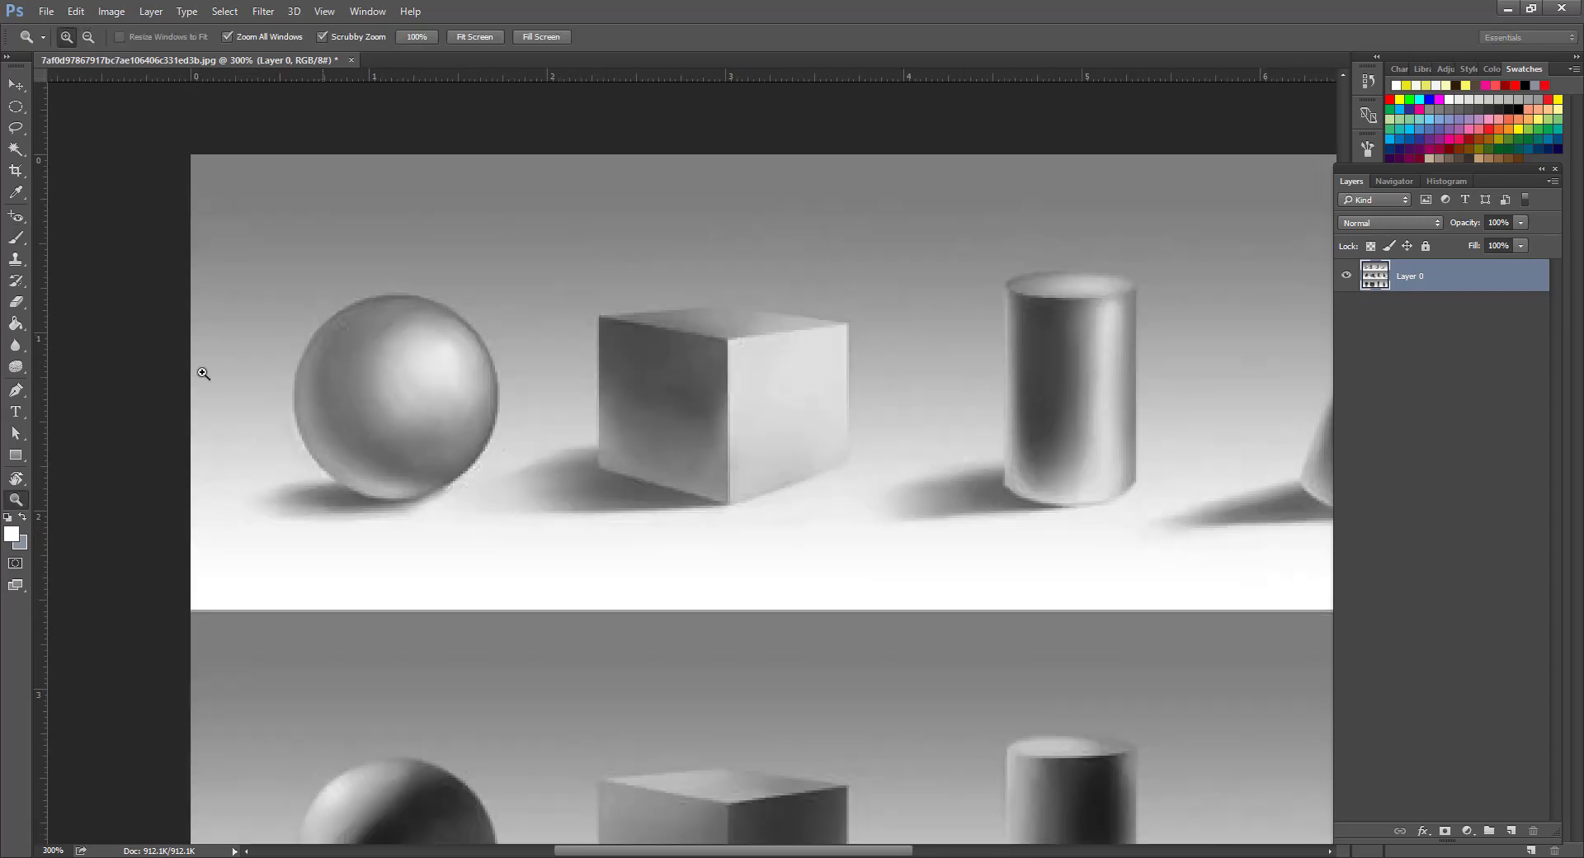
scroll(348, 430, up, 1)
scroll(353, 388, up, 2)
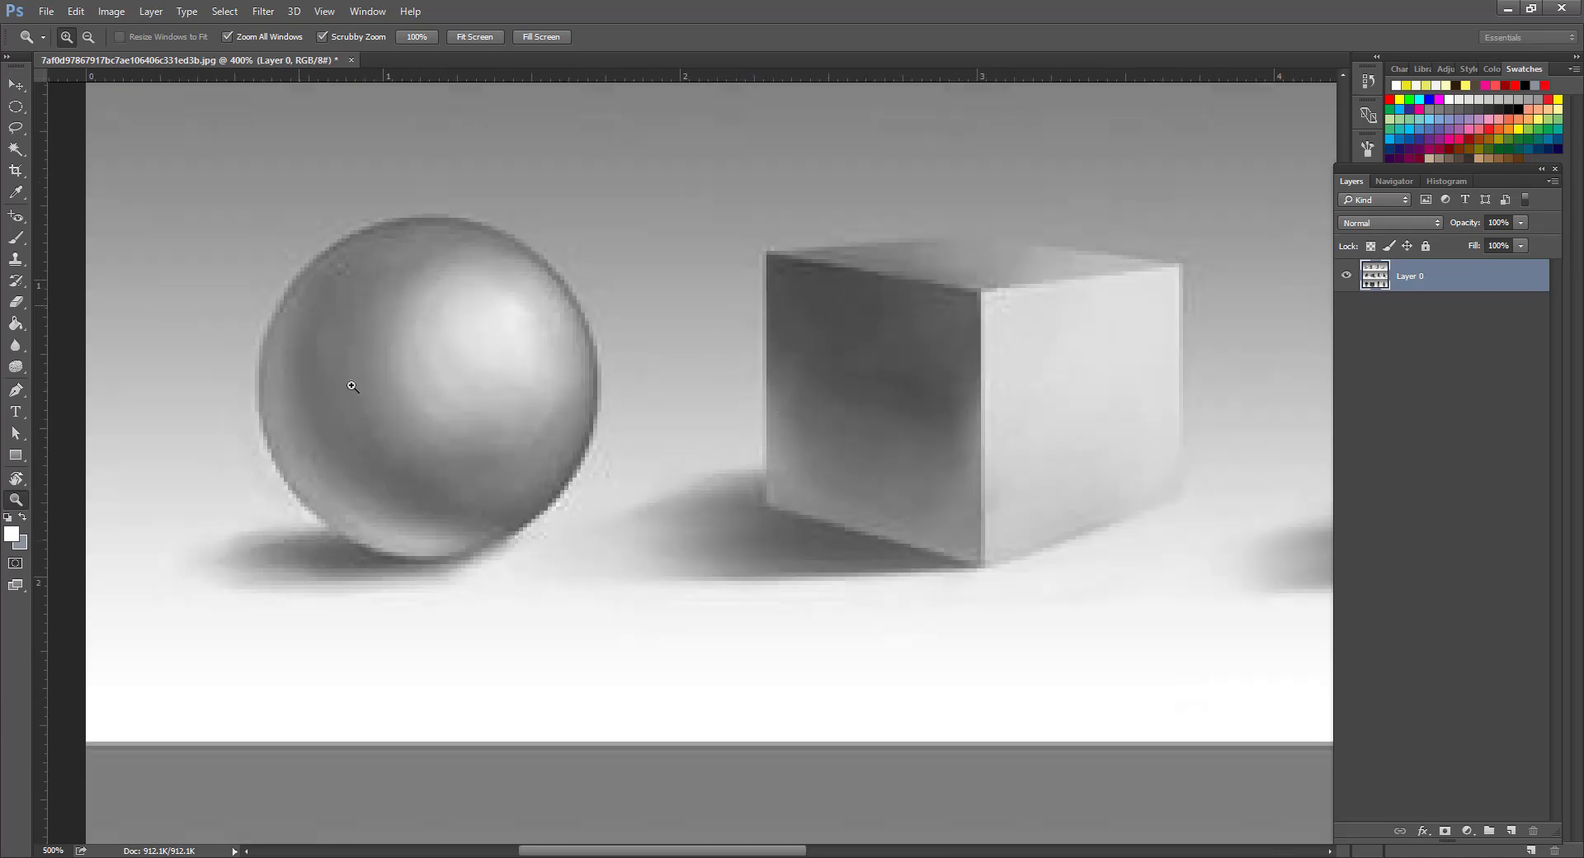
drag(338, 449, 683, 467)
drag(829, 298, 595, 335)
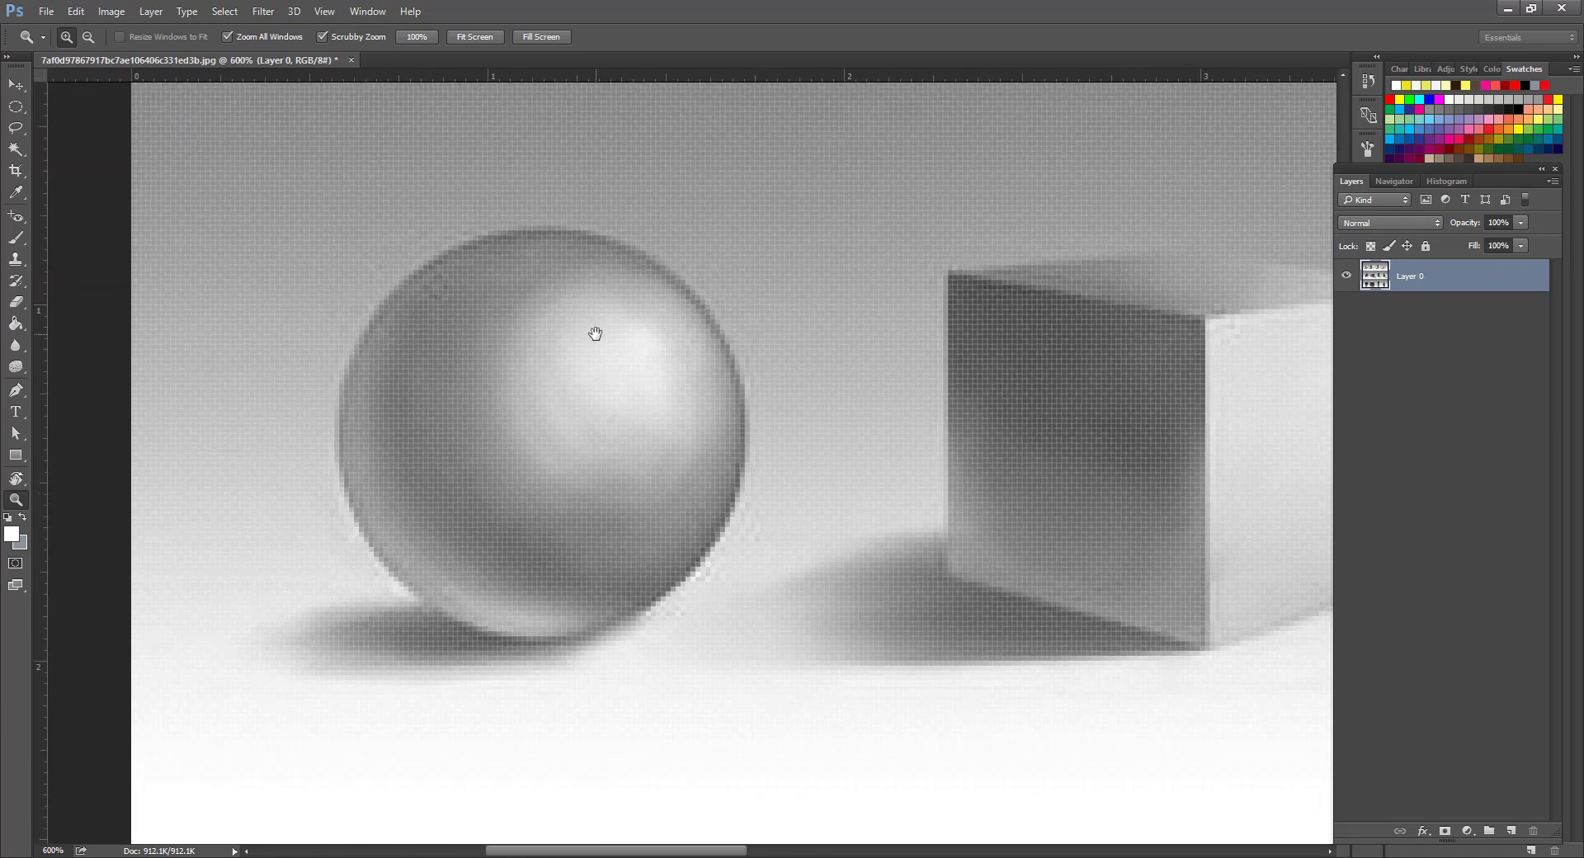
Create a new blank document with the default settings and convert its Background into a regular layer.
key(ctrl+n)
key(Return)
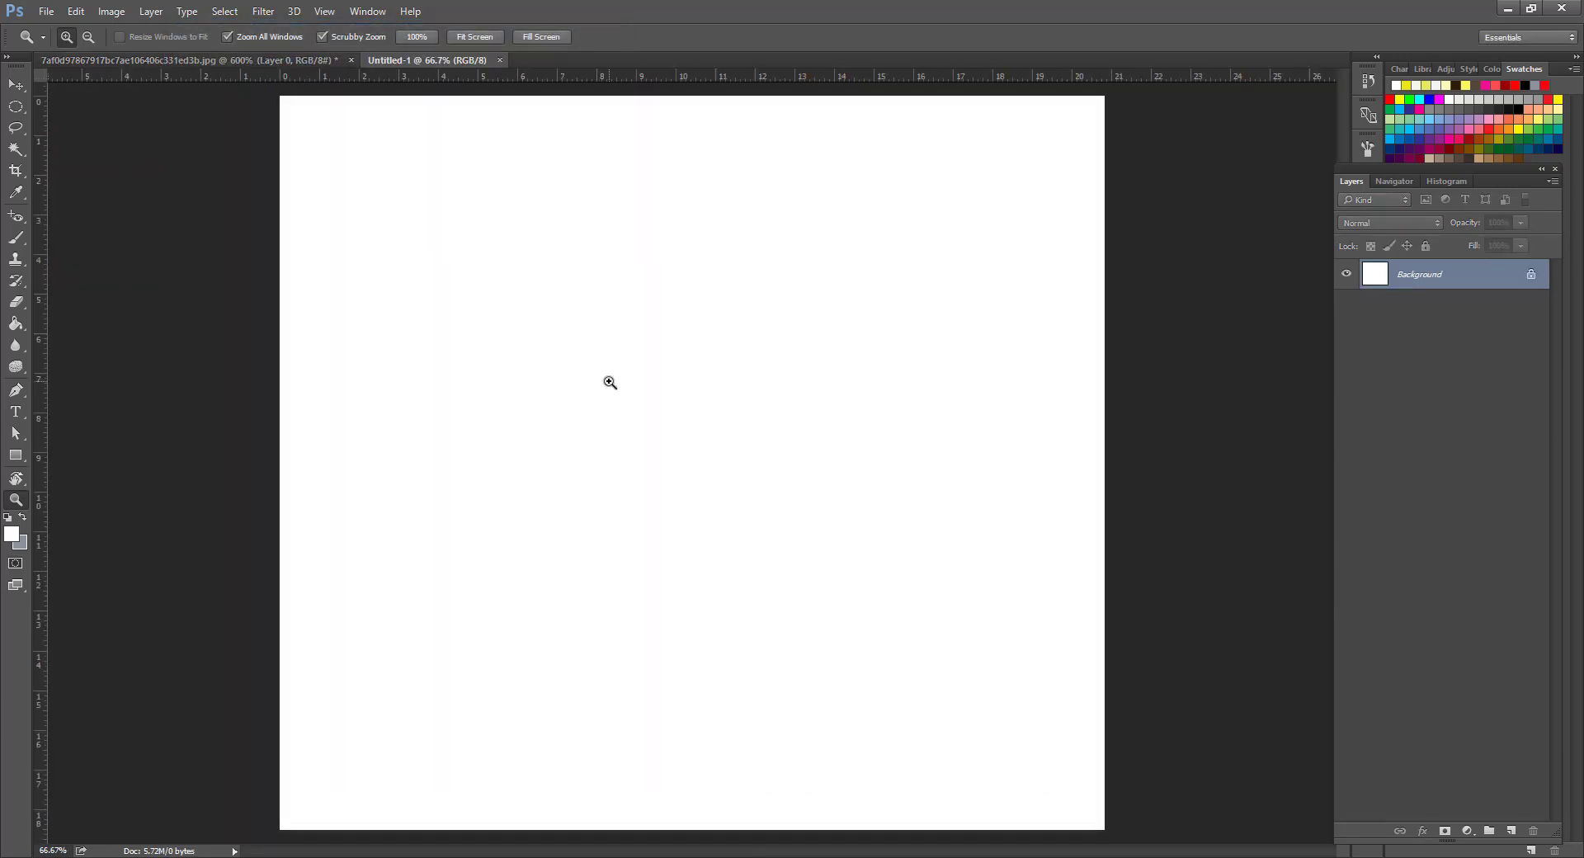
double_click(1422, 276)
key(Return)
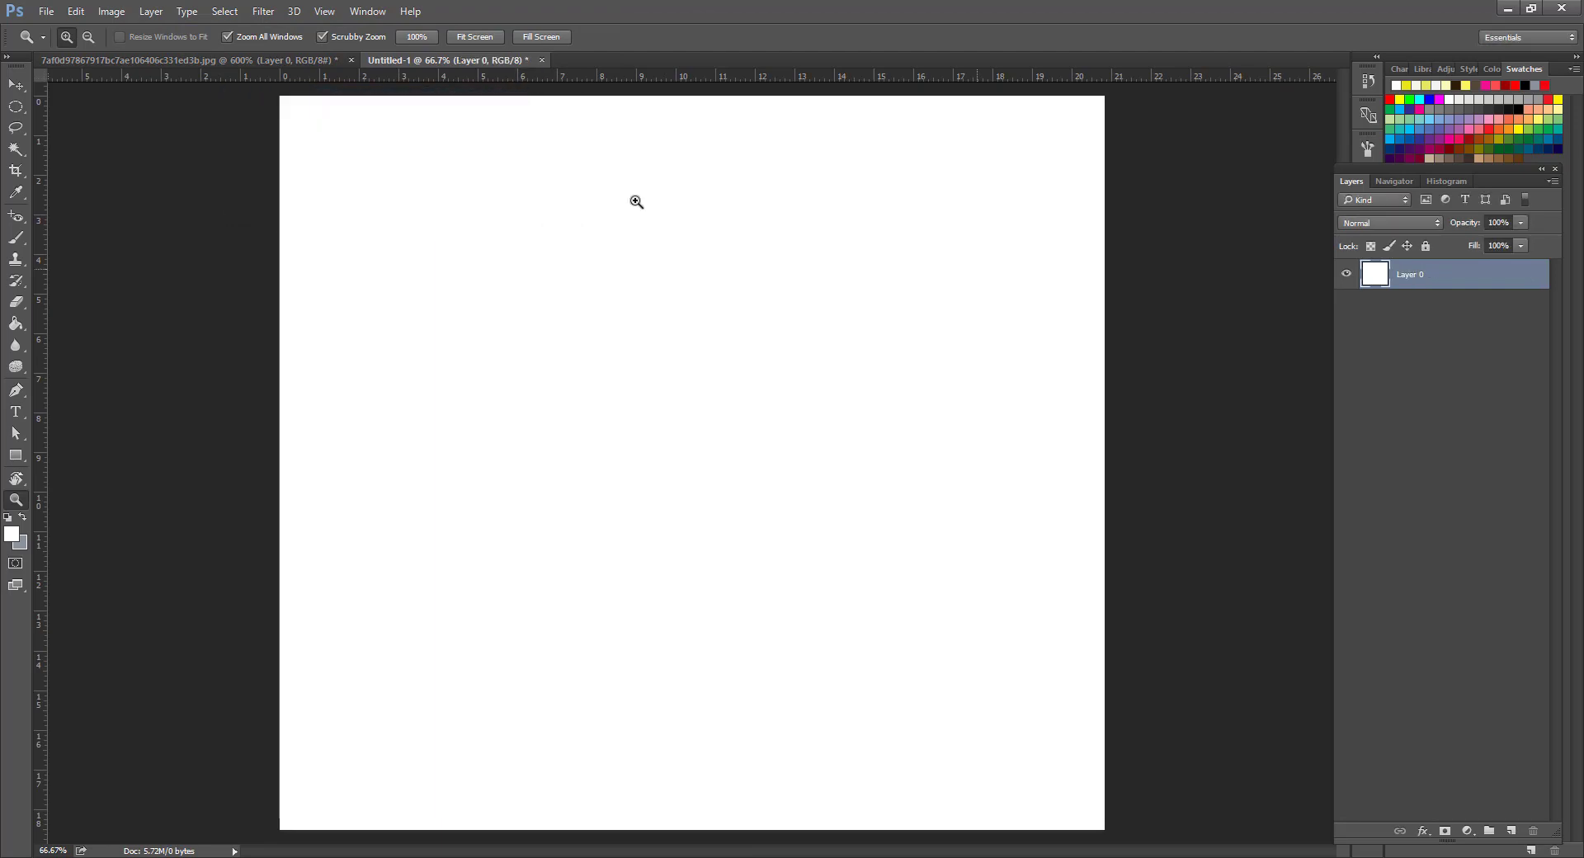
Return to the shapes image and make a rectangular selection around the top row's sphere and its shadow.
click(167, 59)
key(m)
drag(195, 126, 889, 715)
key(ctrl+d)
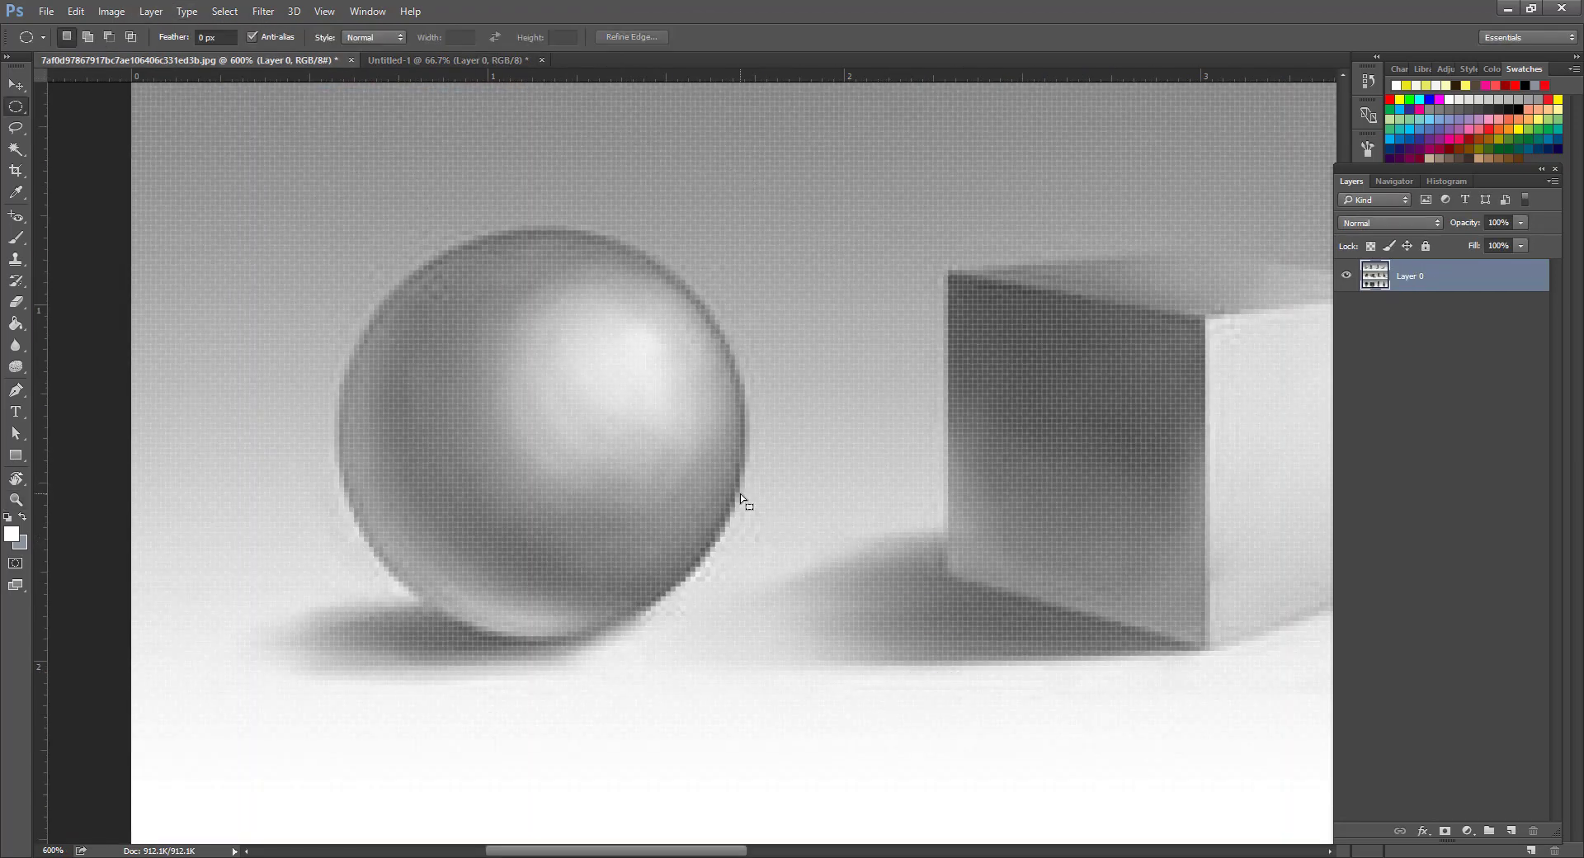
key(shift+m)
drag(206, 130, 897, 741)
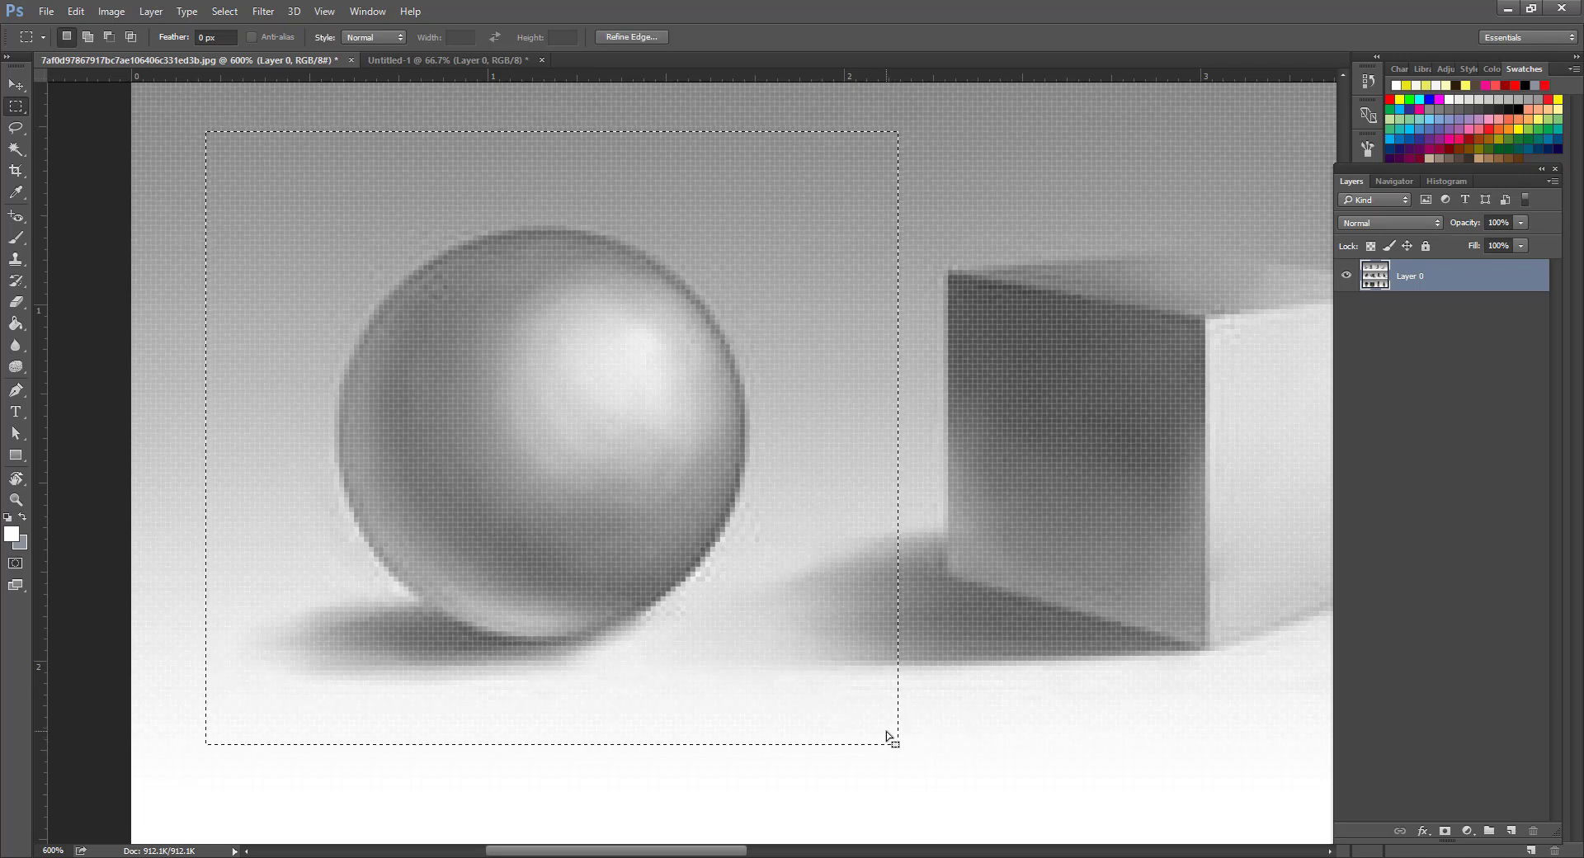
Copy the selected sphere area as a new layer into Untitled-1 and enlarge it in the canvas's upper-left corner.
key(ctrl+j)
key(v)
drag(546, 407, 461, 256)
key(ctrl+t)
key(Return)
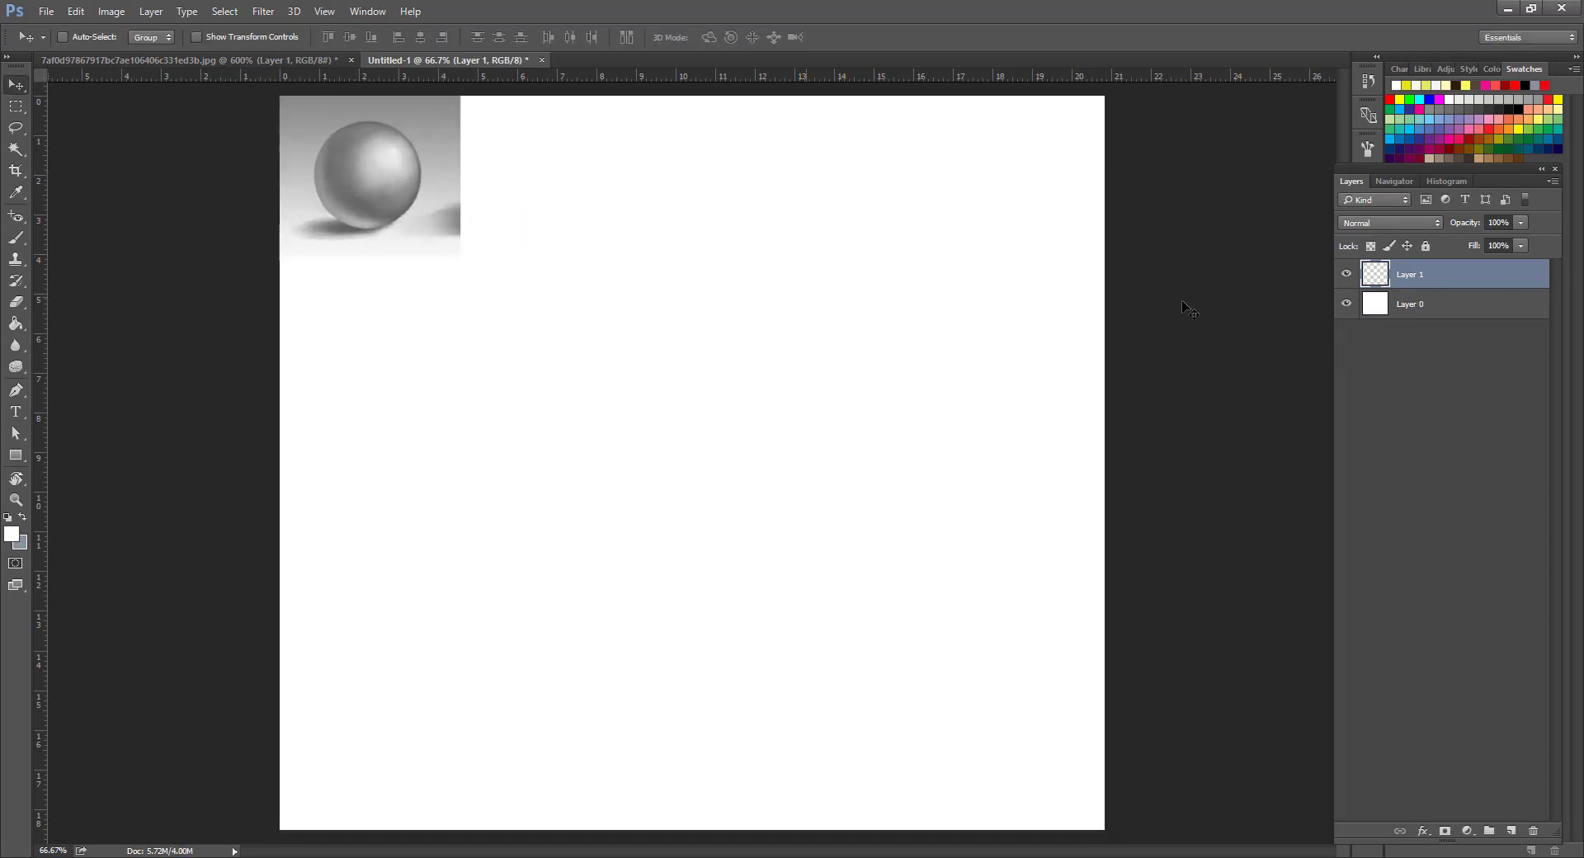
Add a new layer and draw a large circular selection in the middle of the canvas.
click(1511, 831)
key(z)
click(558, 340)
drag(1015, 502, 729, 425)
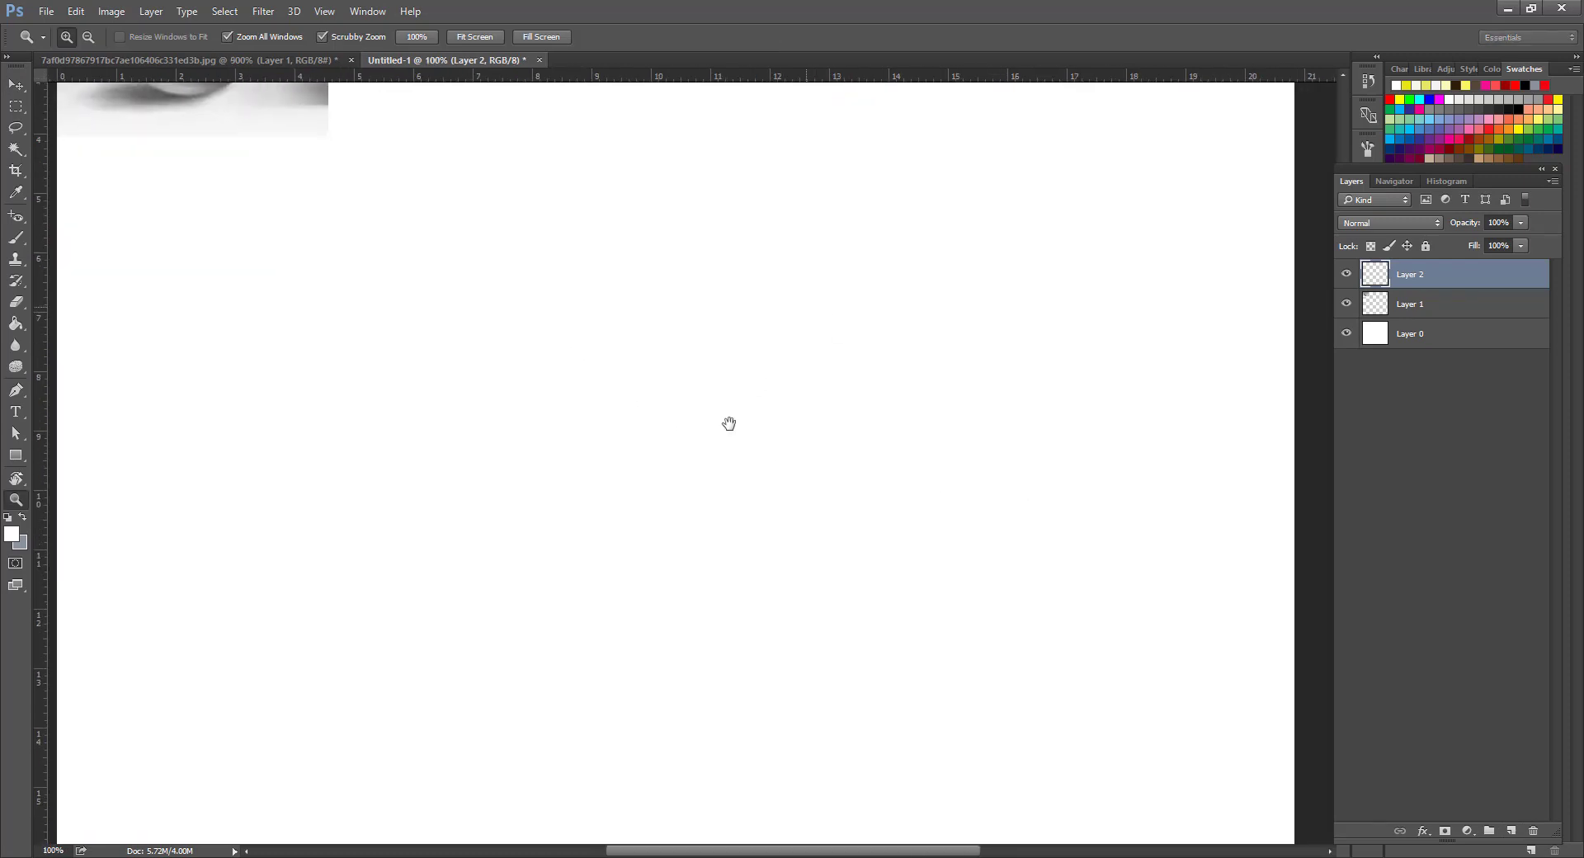
alt+click(725, 430)
key(m)
right_click(24, 108)
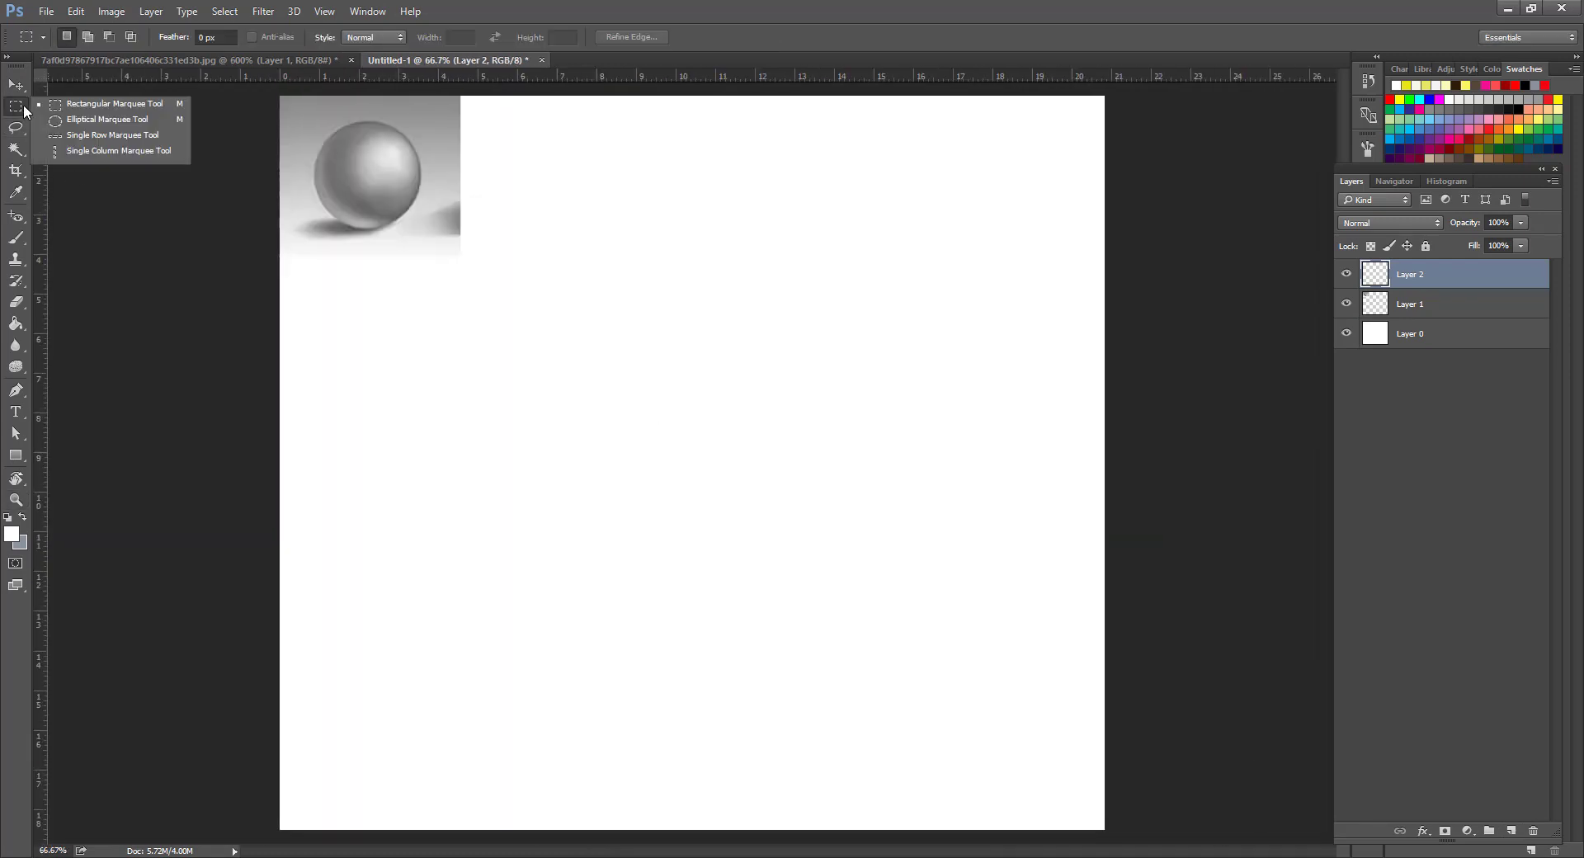
click(97, 122)
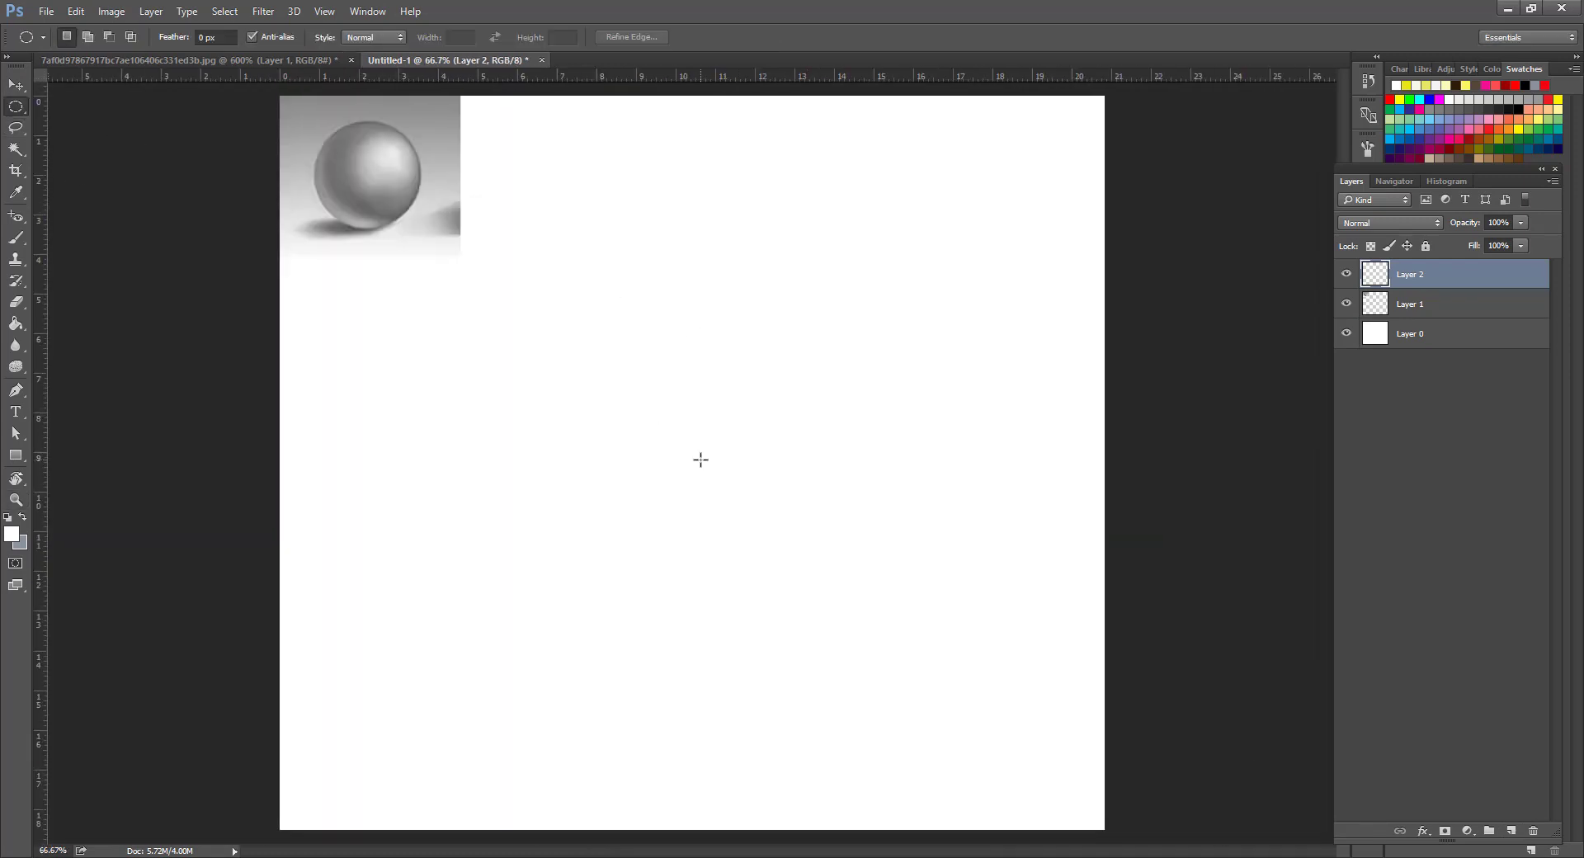
drag(695, 454, 925, 798)
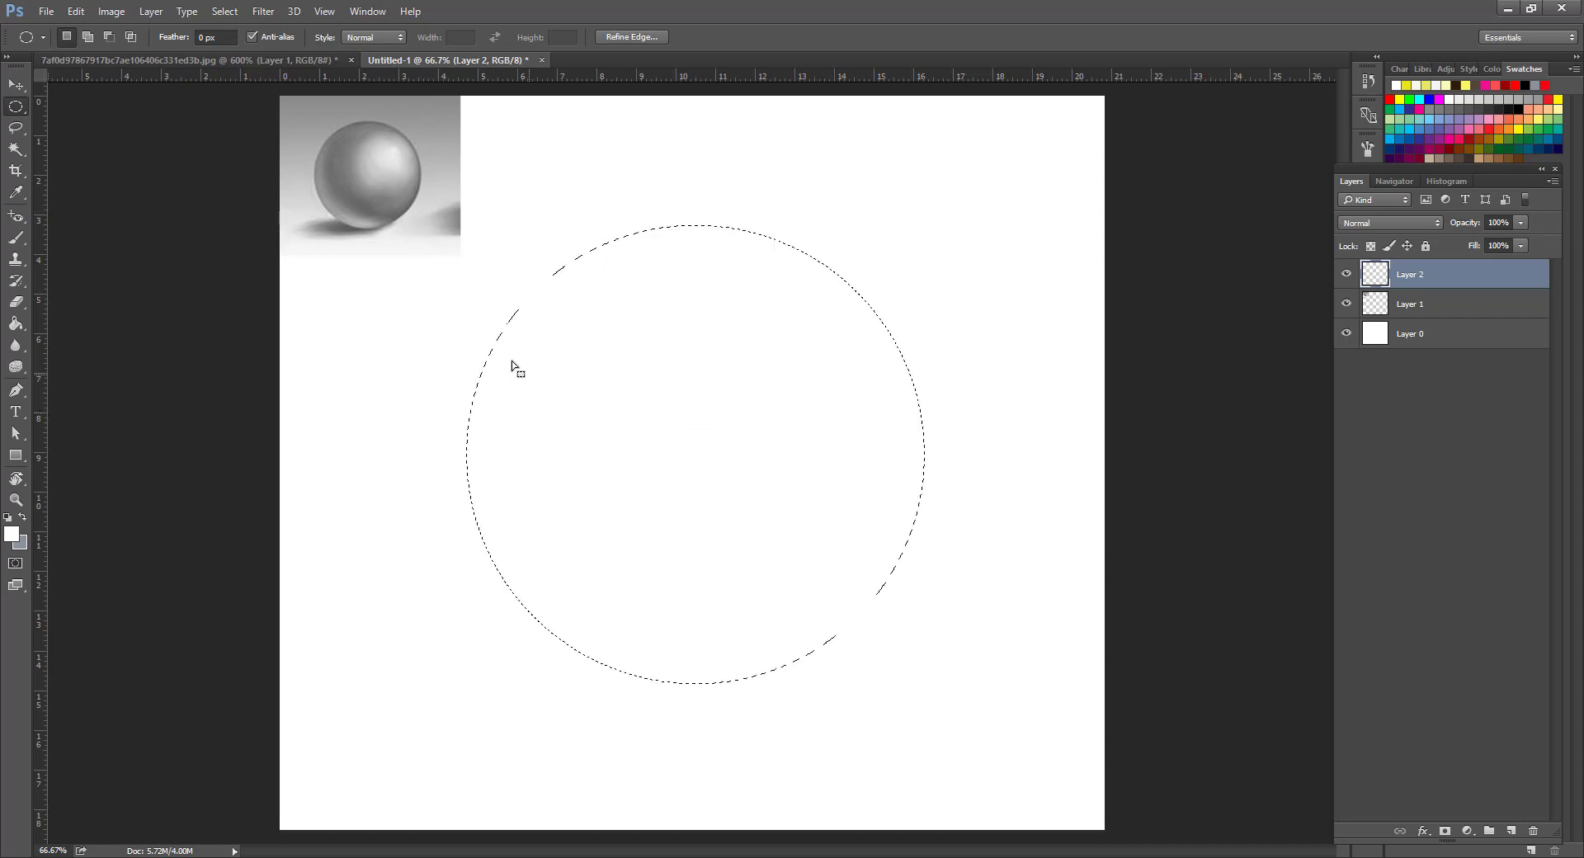
Set the foreground colour to dark grey #212121 and fill the circular selection with it.
click(11, 534)
drag(675, 308, 485, 393)
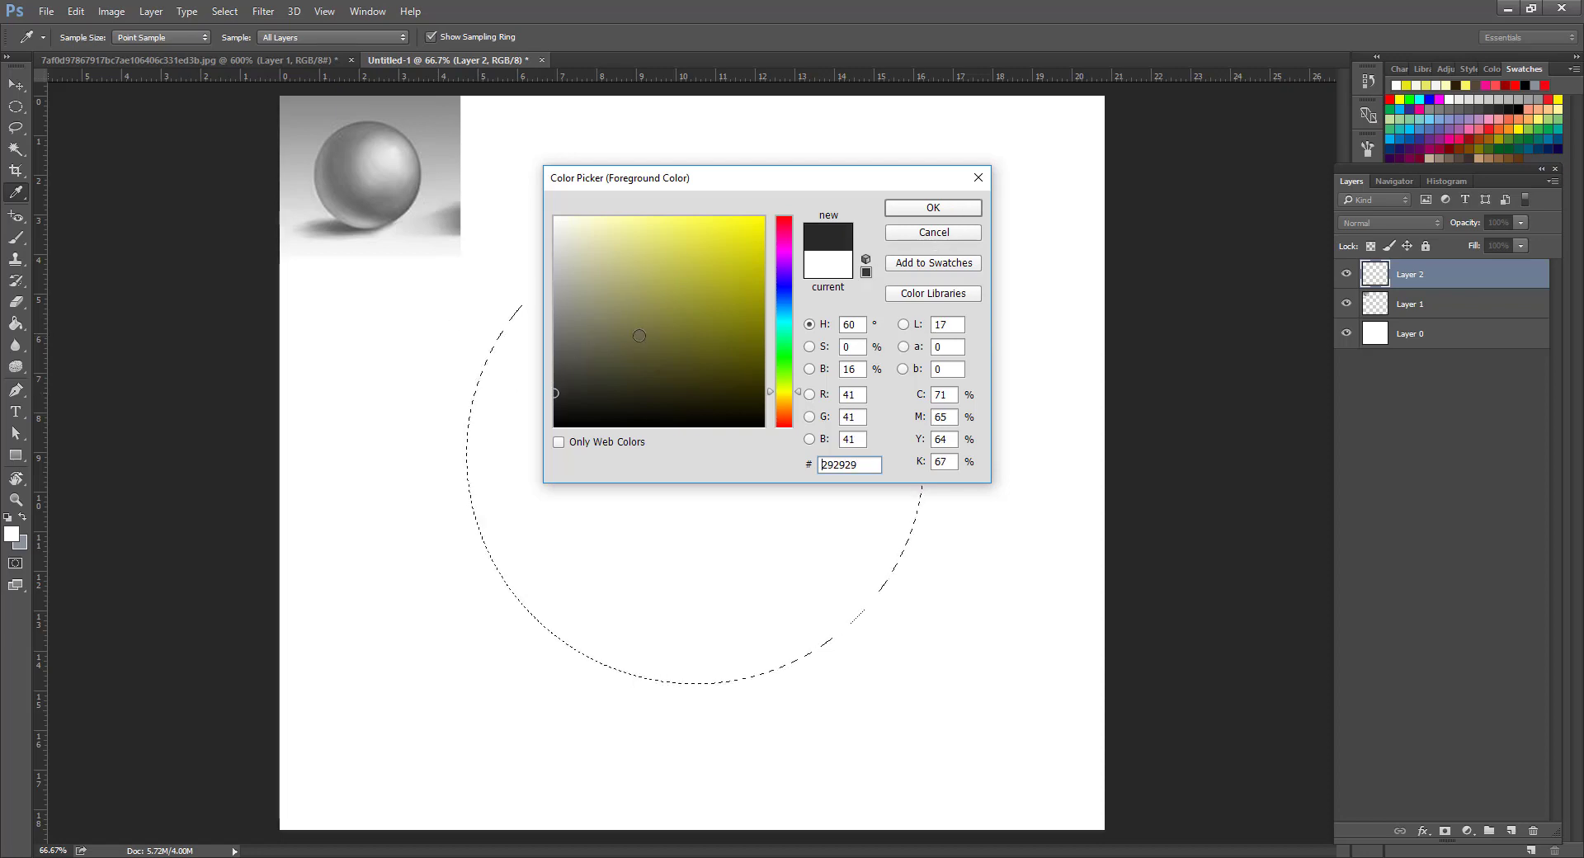
mouse_move(576, 363)
mouse_down()
mouse_move(516, 371)
mouse_move(491, 400)
mouse_up()
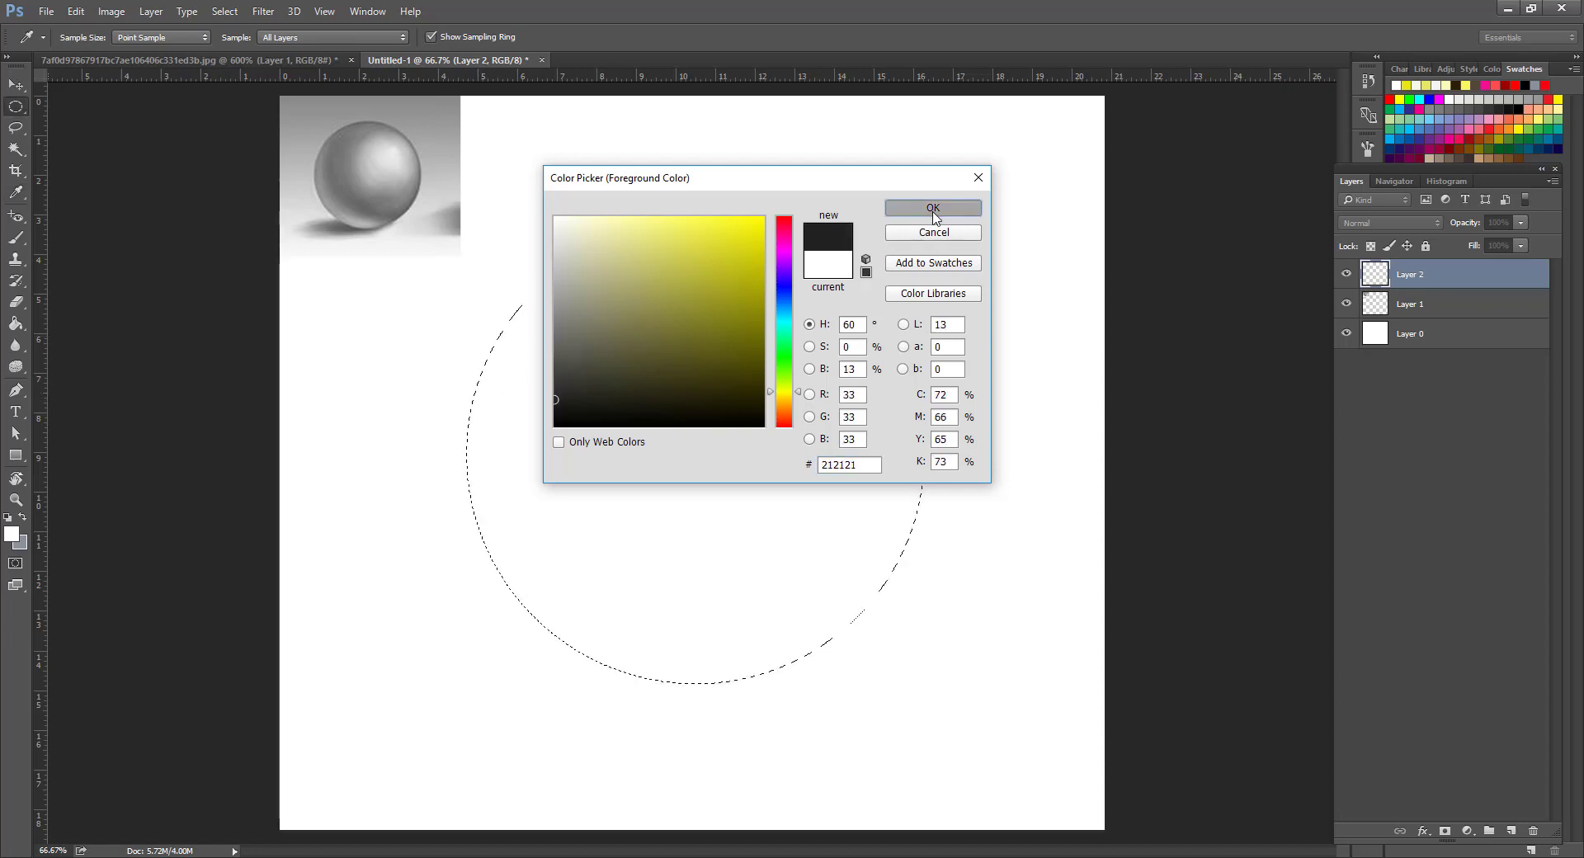
click(928, 208)
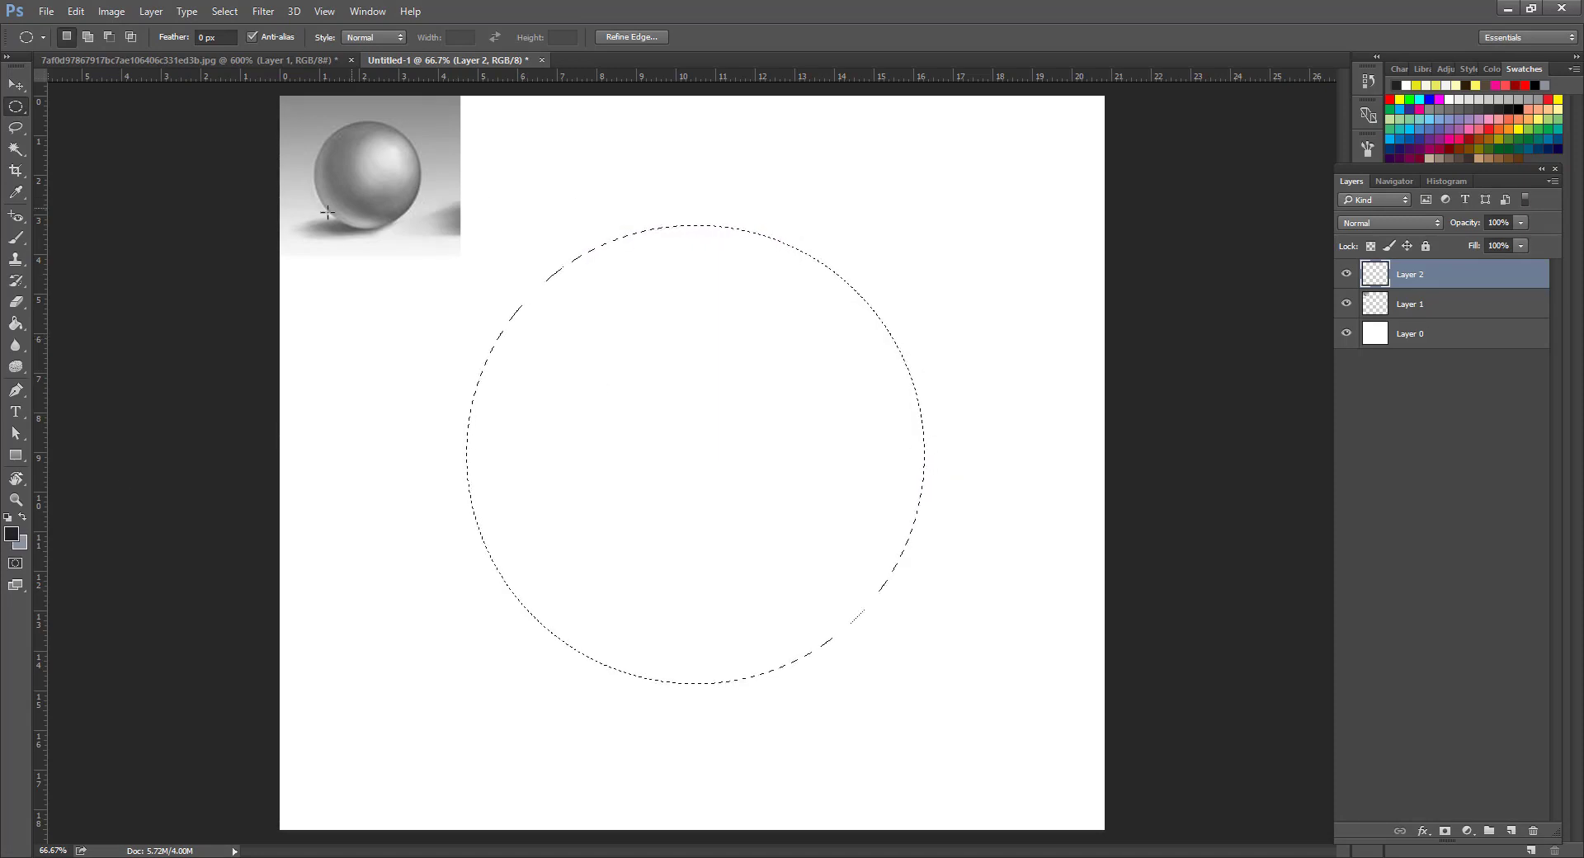
key(alt+BackSpace)
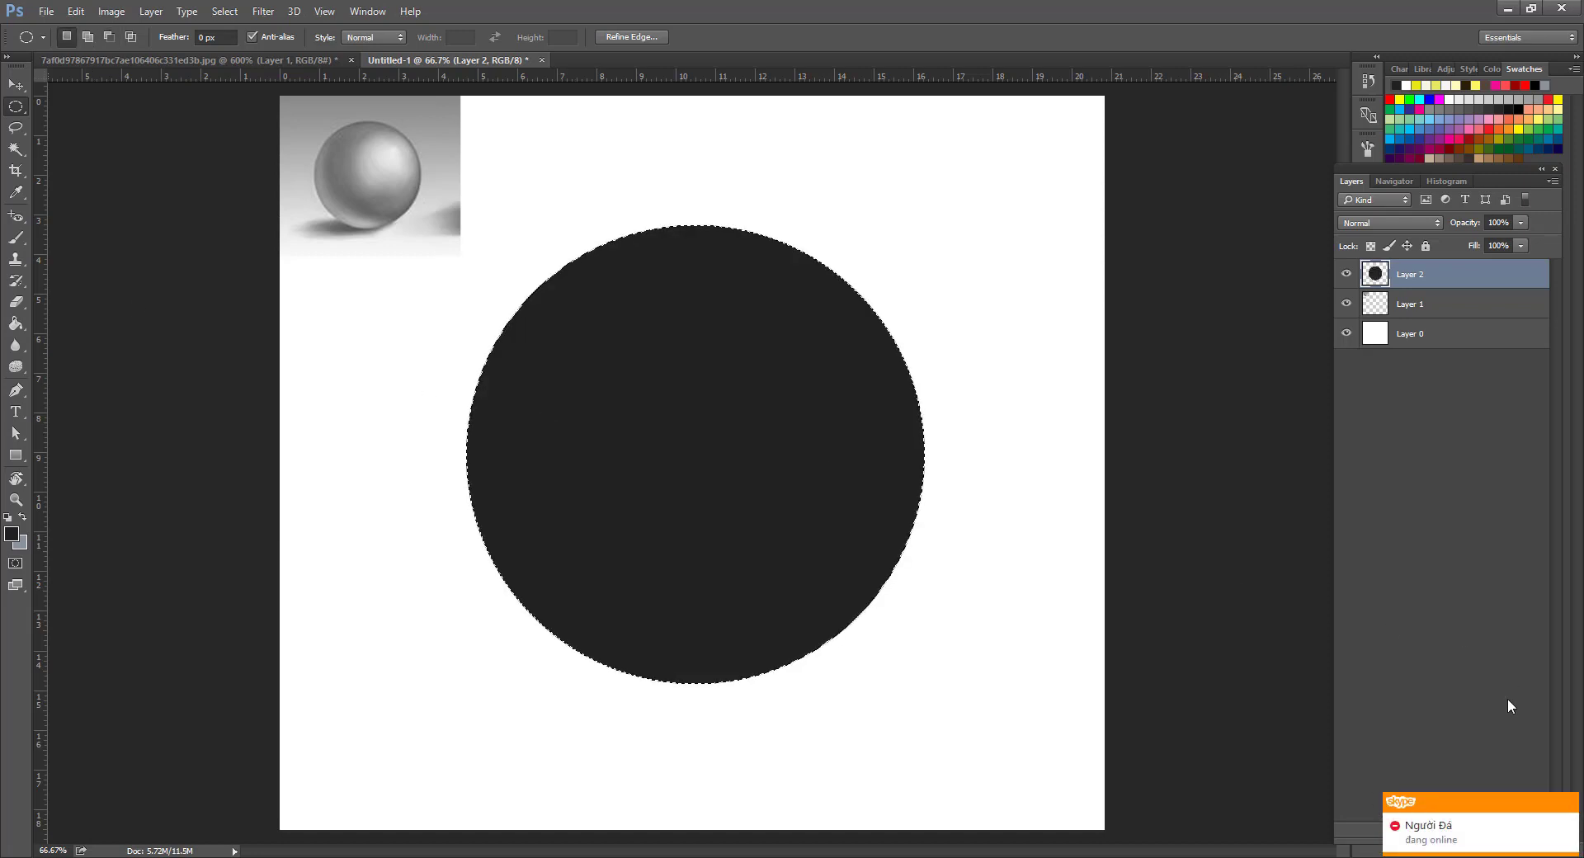
click(1568, 803)
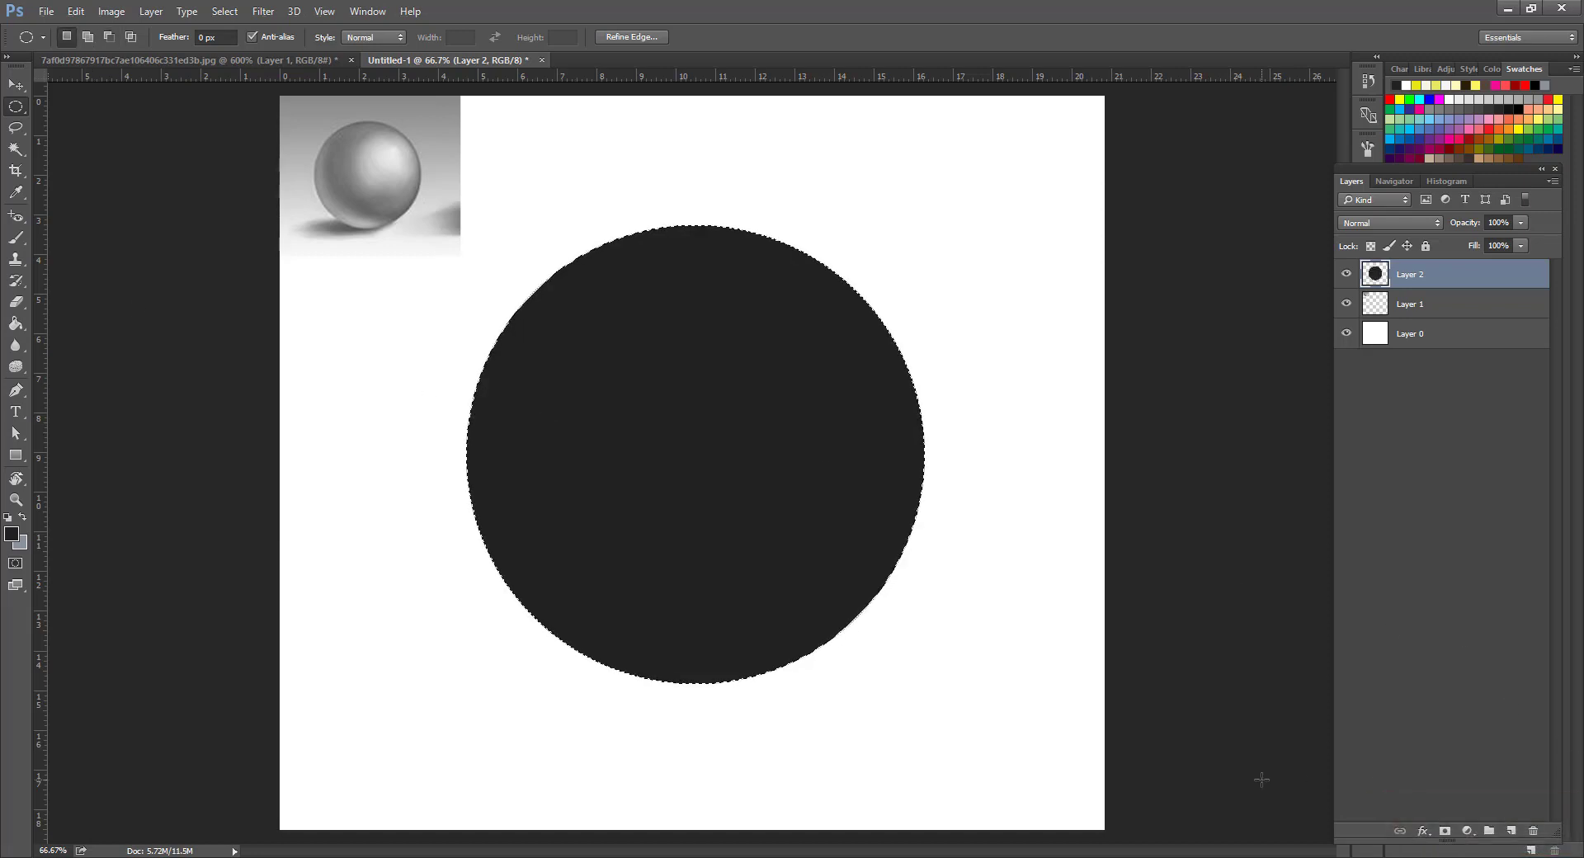
click(1262, 857)
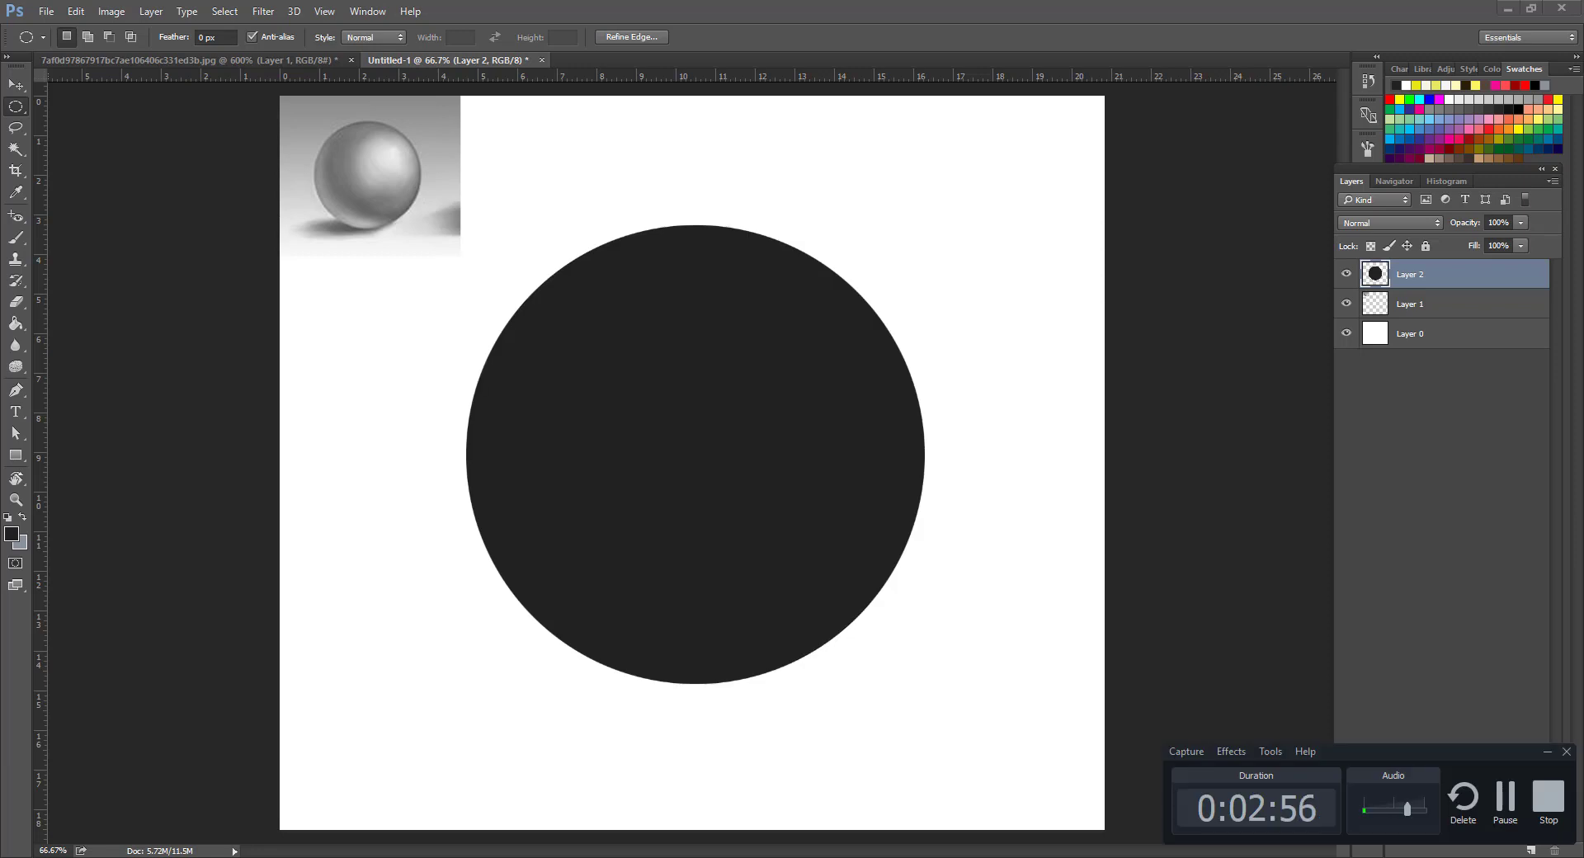
key(ctrl+shift+d)
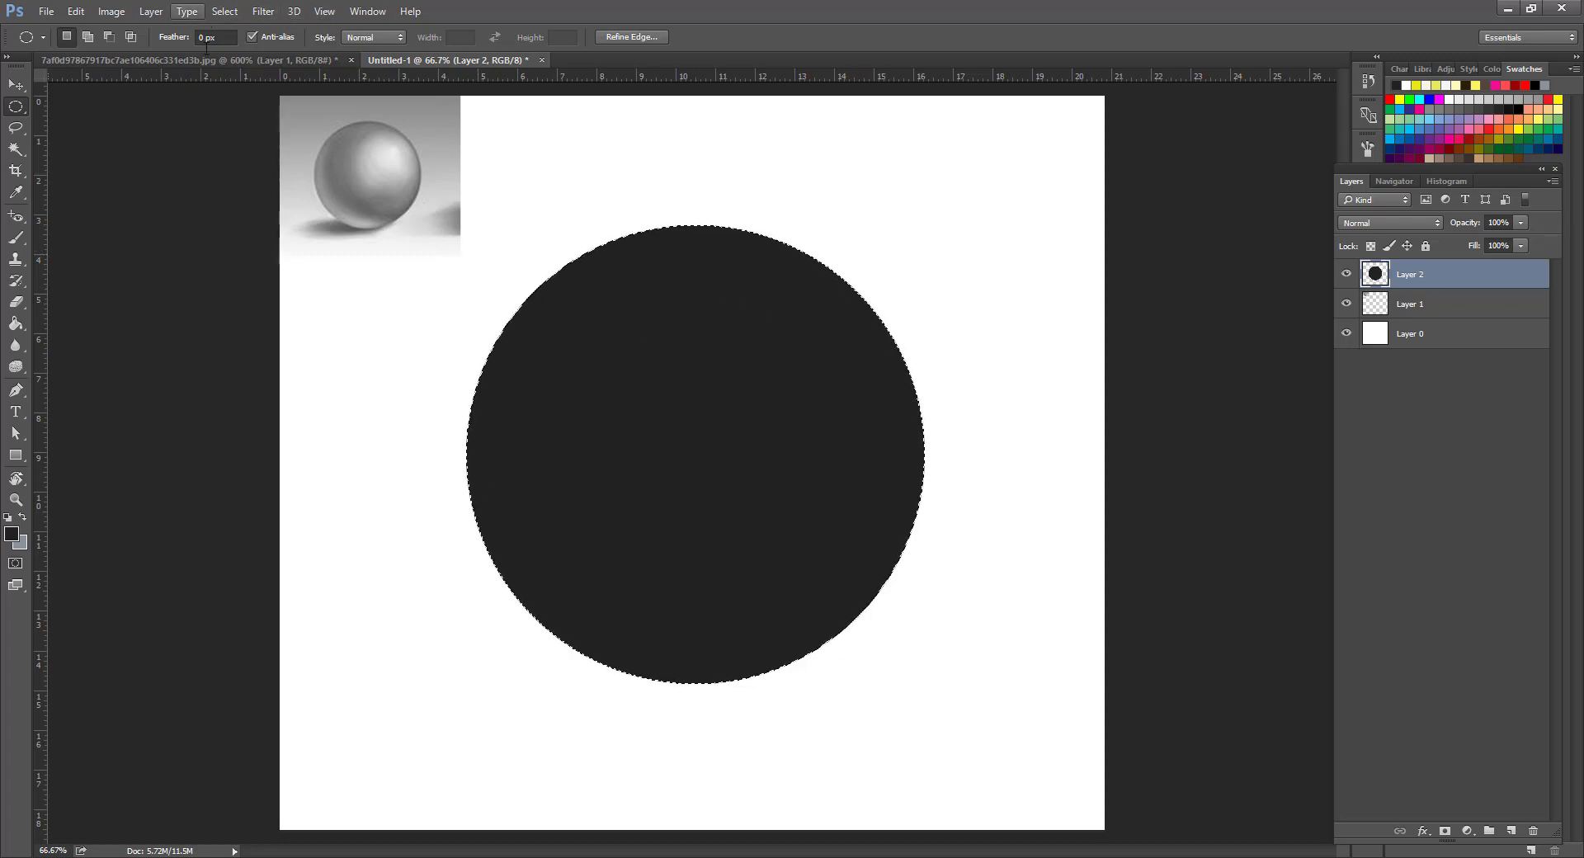
Deselect the circle and draw a thin horizontal rectangle about 854 × 11 px above it, close to the canvas's upper edge.
key(ctrl+d)
key(z)
click(726, 236)
drag(744, 516, 751, 531)
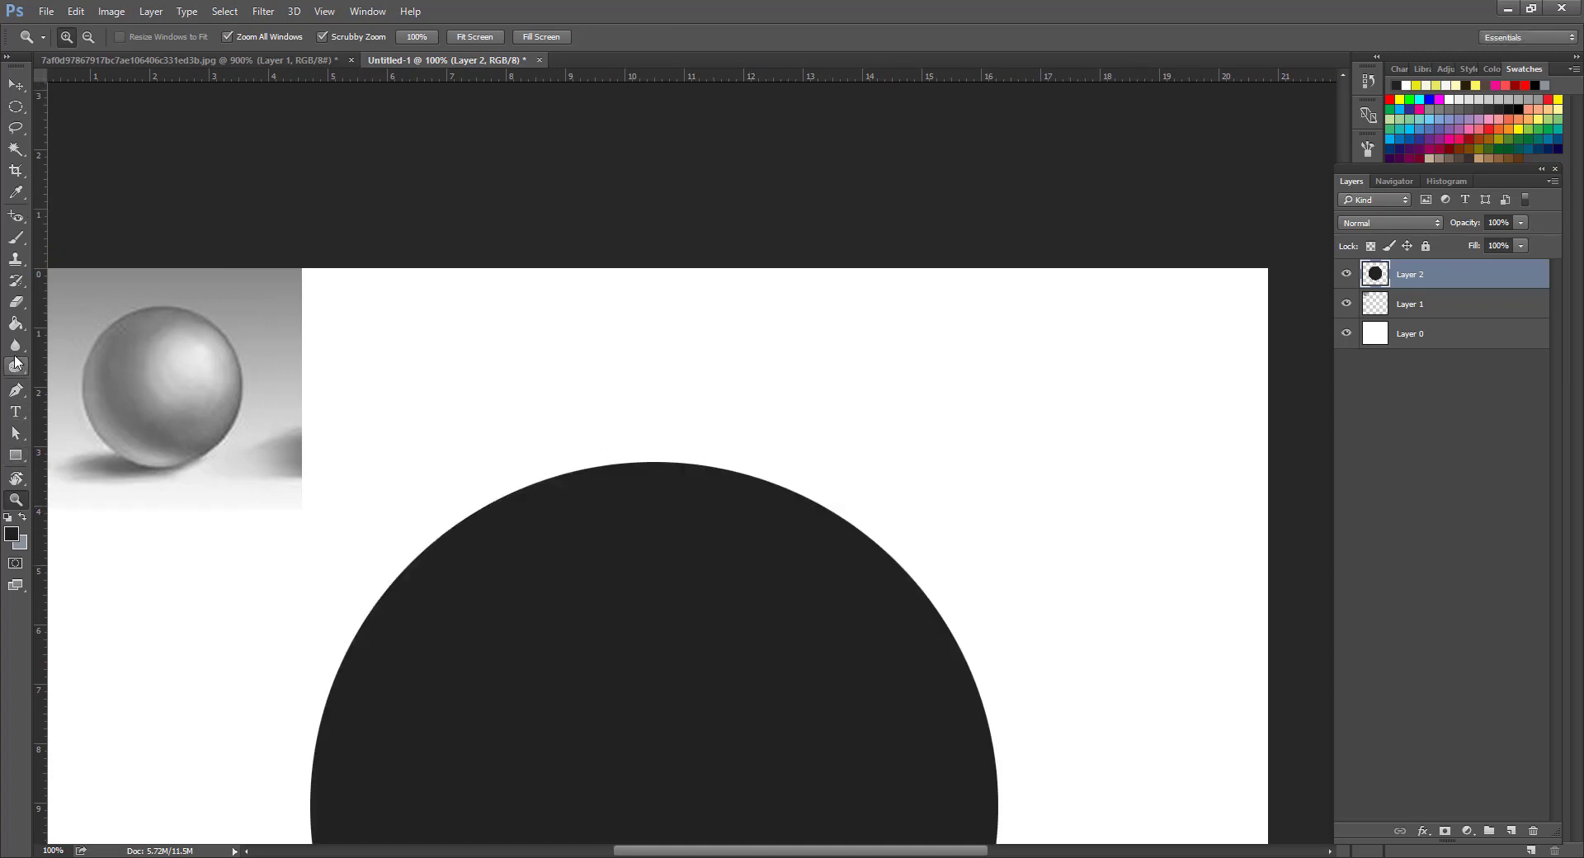
click(15, 455)
drag(503, 310, 1208, 319)
Duplicate the thin bar straight down to about Y 146 px, between the original bar and the dark circle.
key(z)
click(712, 334)
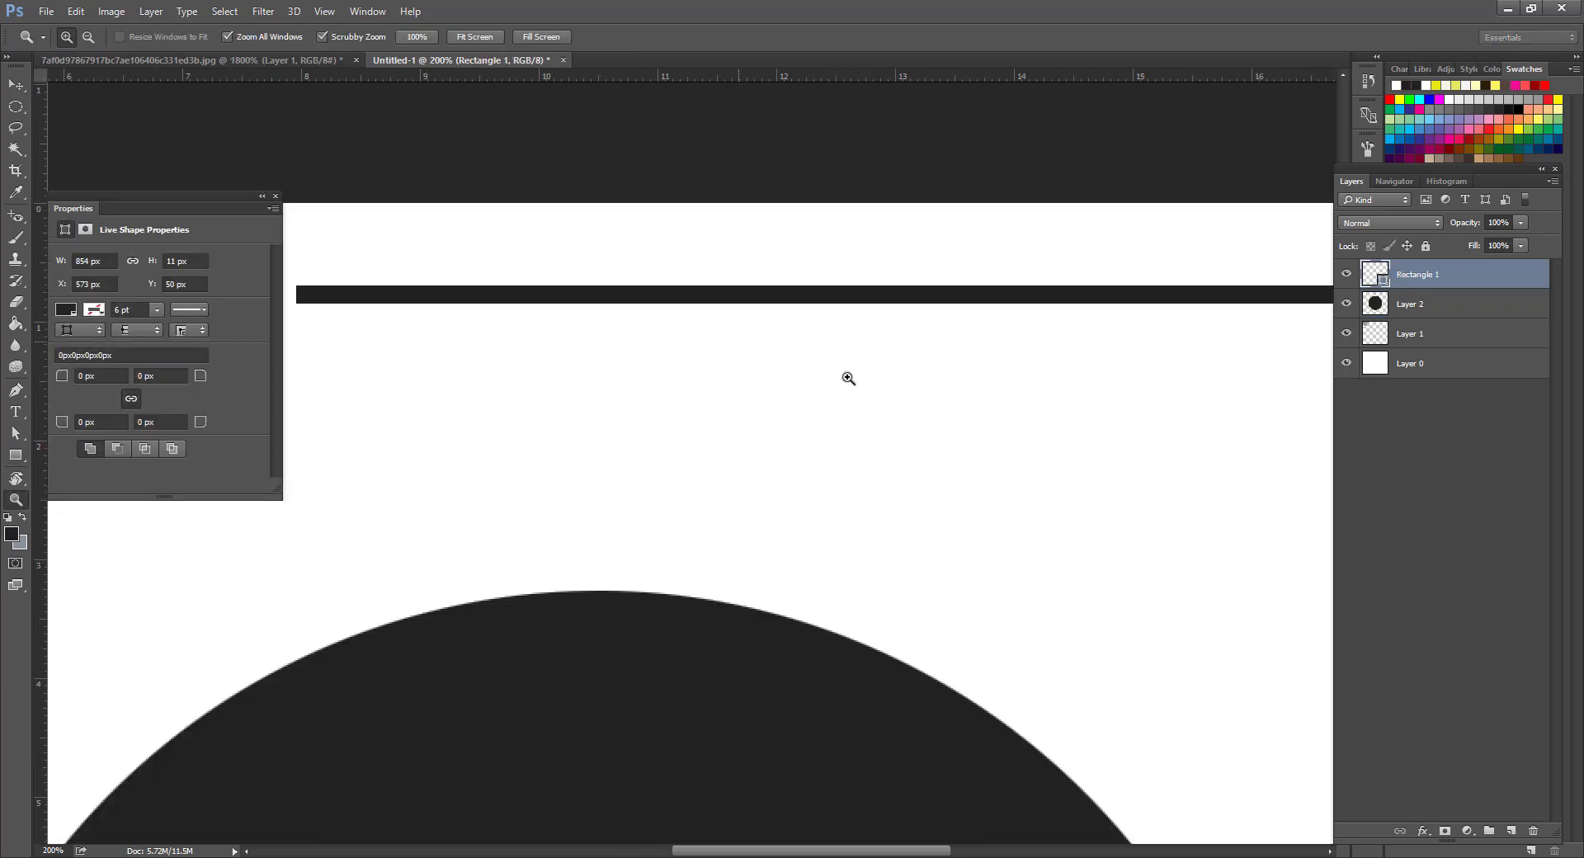
drag(770, 279, 827, 399)
click(828, 401)
drag(963, 428, 930, 436)
alt+click(847, 418)
alt+click(847, 418)
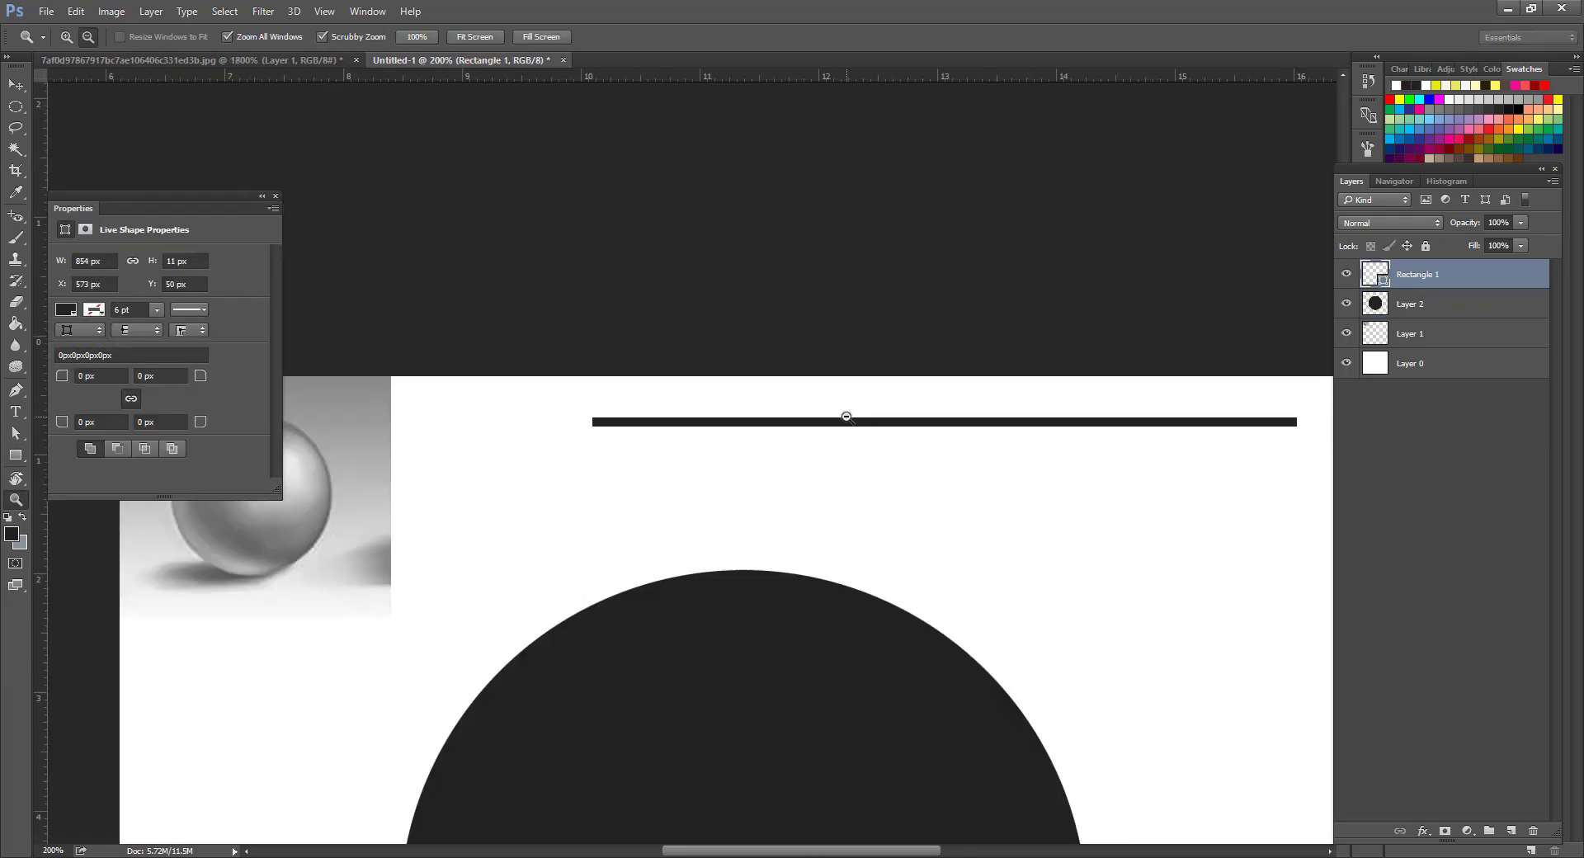
drag(796, 462, 653, 492)
key(v)
key(ctrl+t)
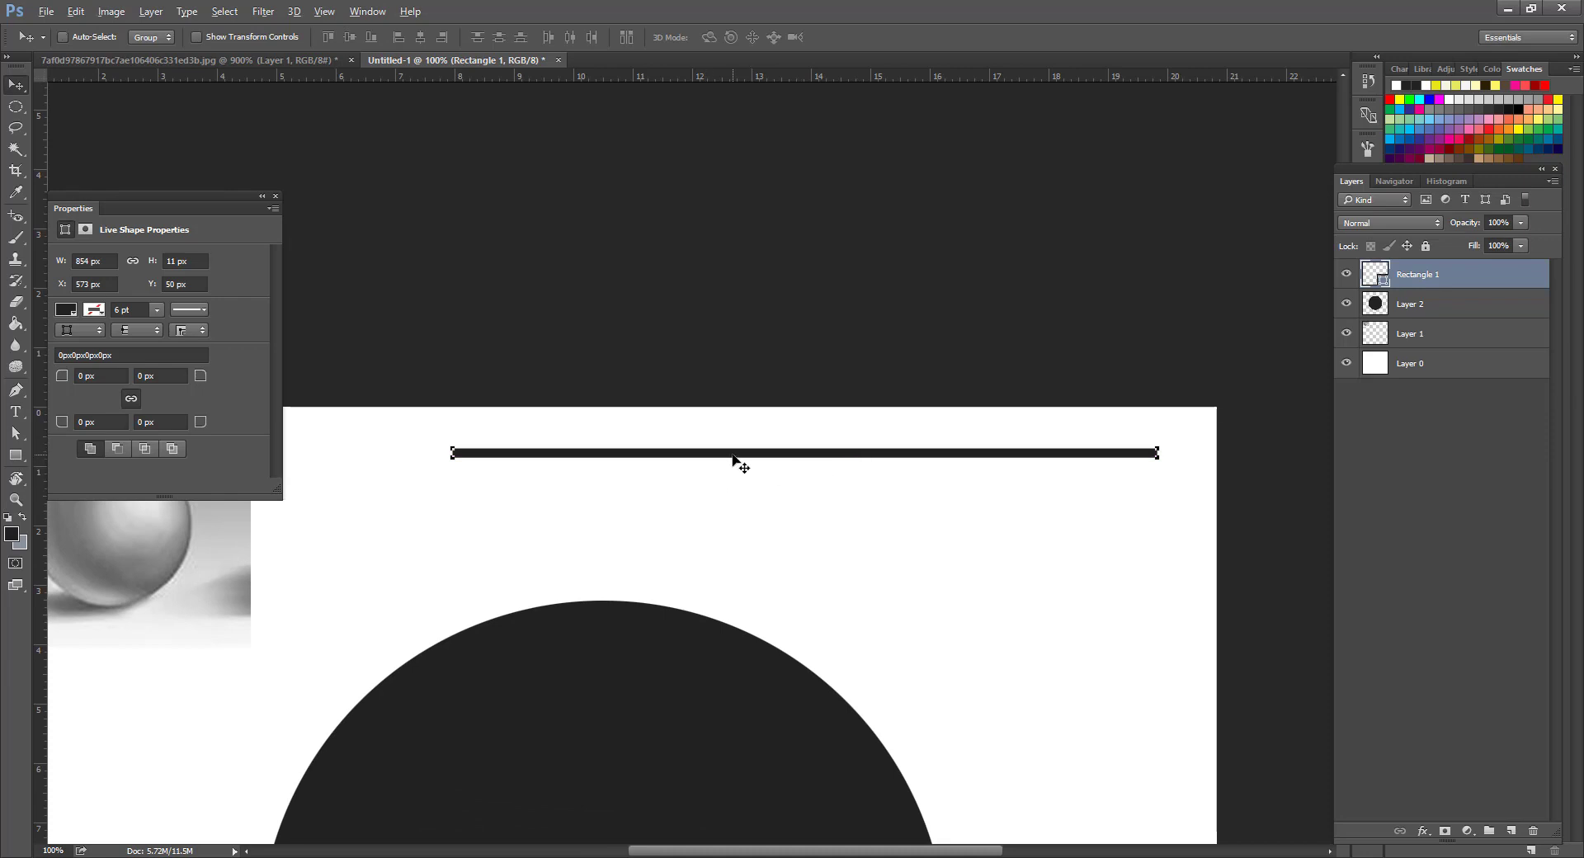
drag(733, 458, 740, 521)
key(z)
click(590, 500)
alt+click(619, 490)
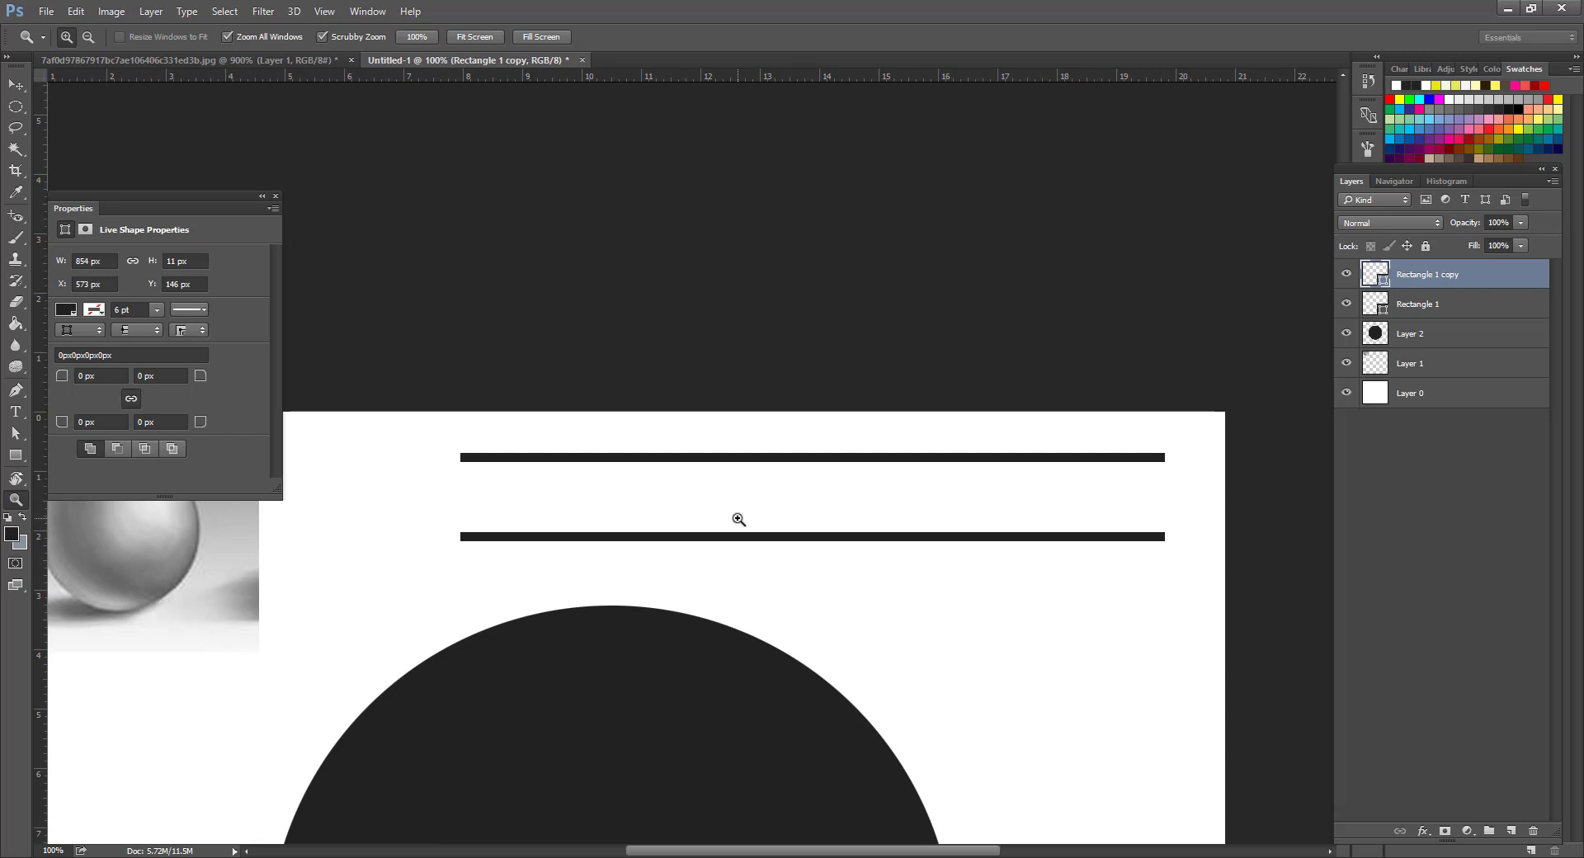
Add the text "100%" between the two bars and align it with their left ends, just under the upper bar.
click(501, 487)
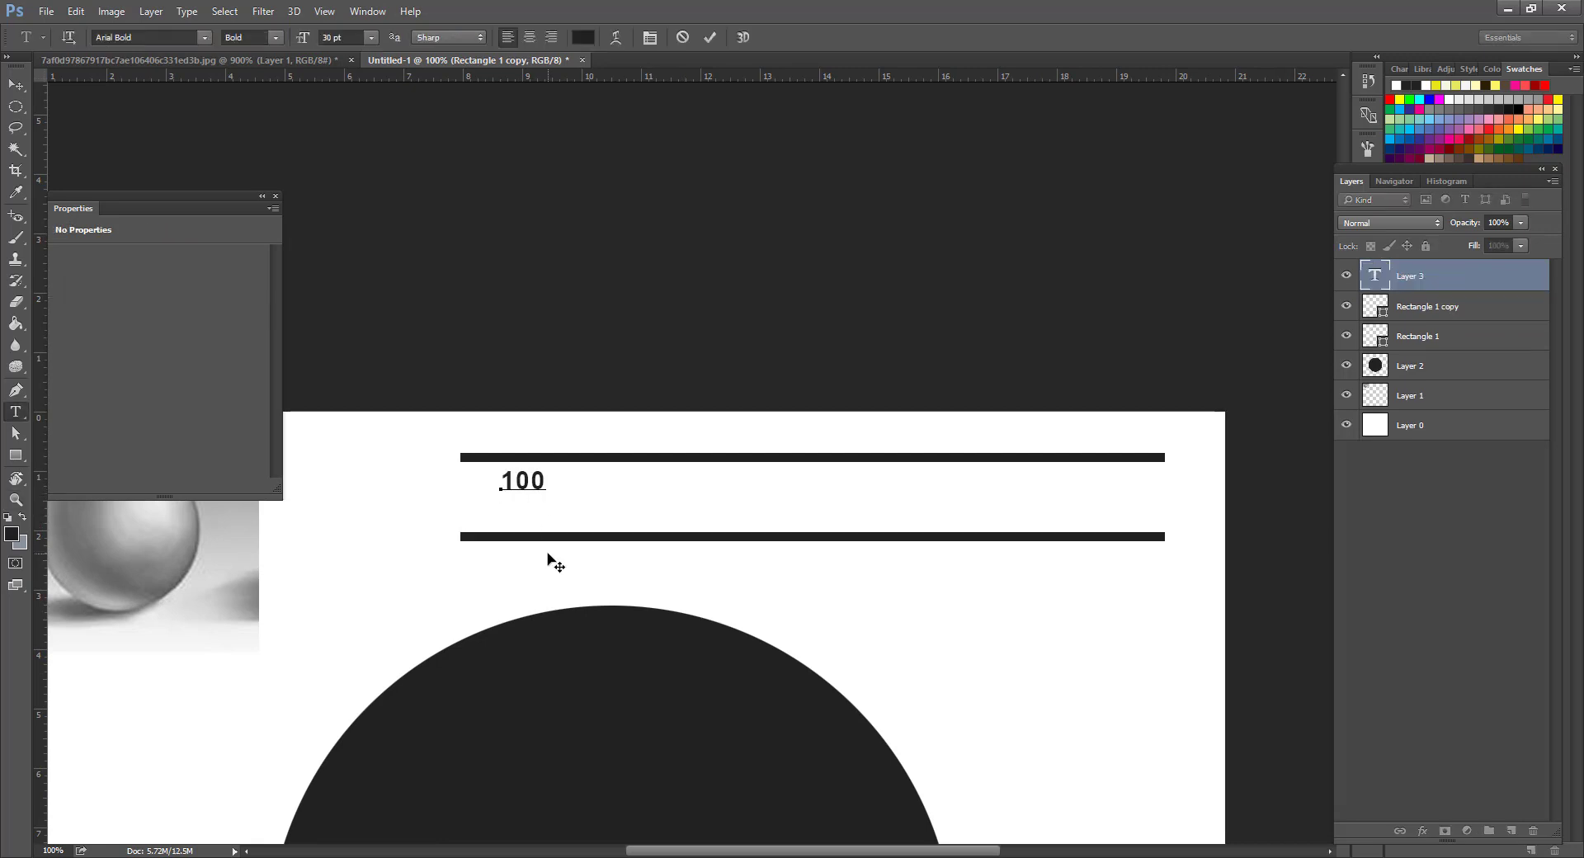
text(100%)
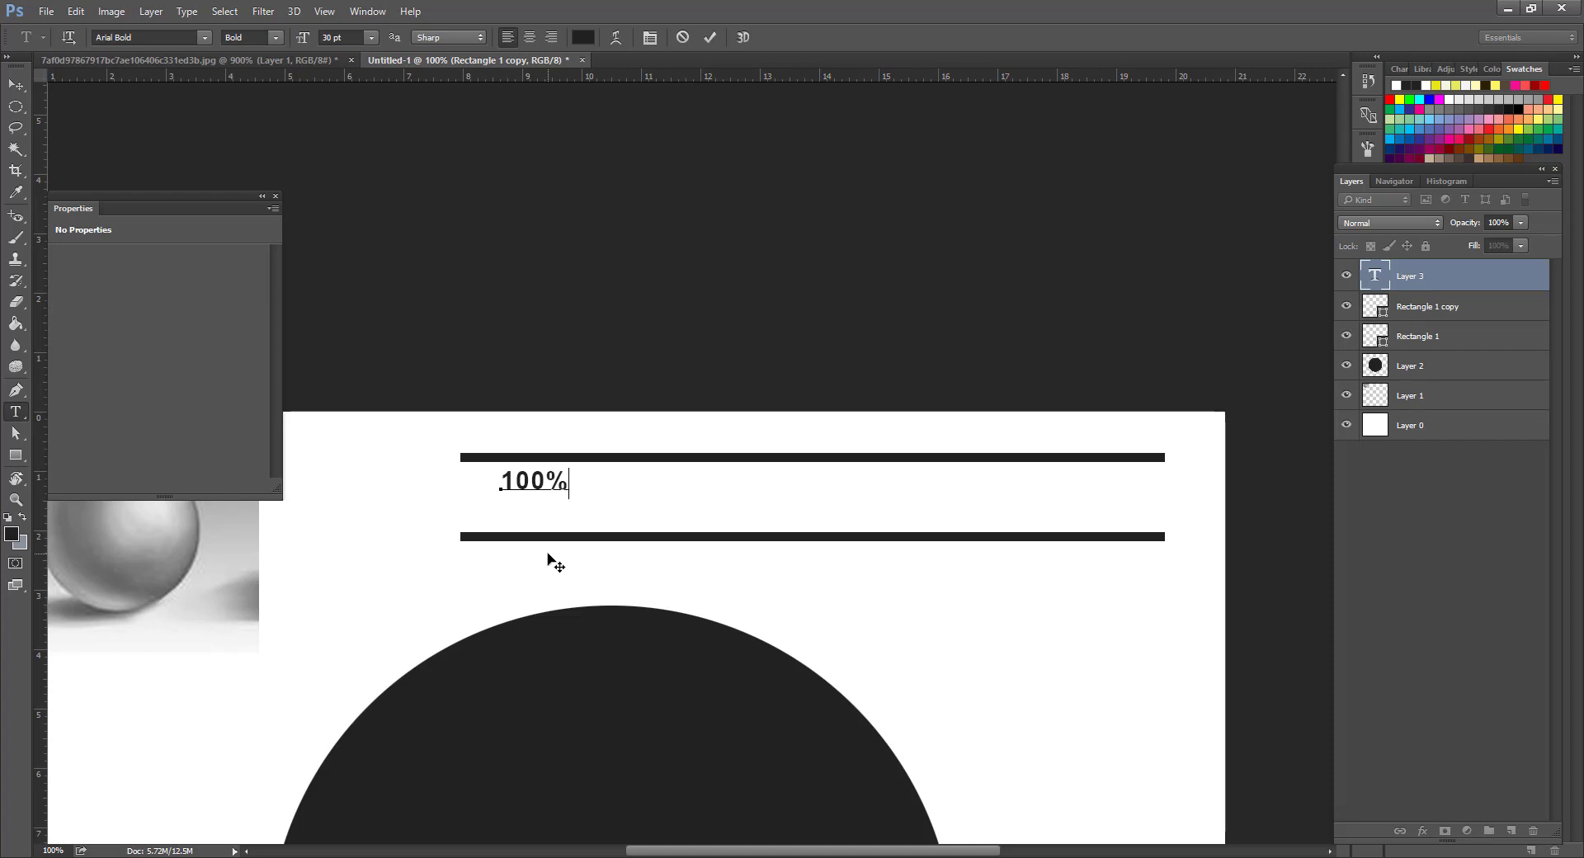
click(15, 84)
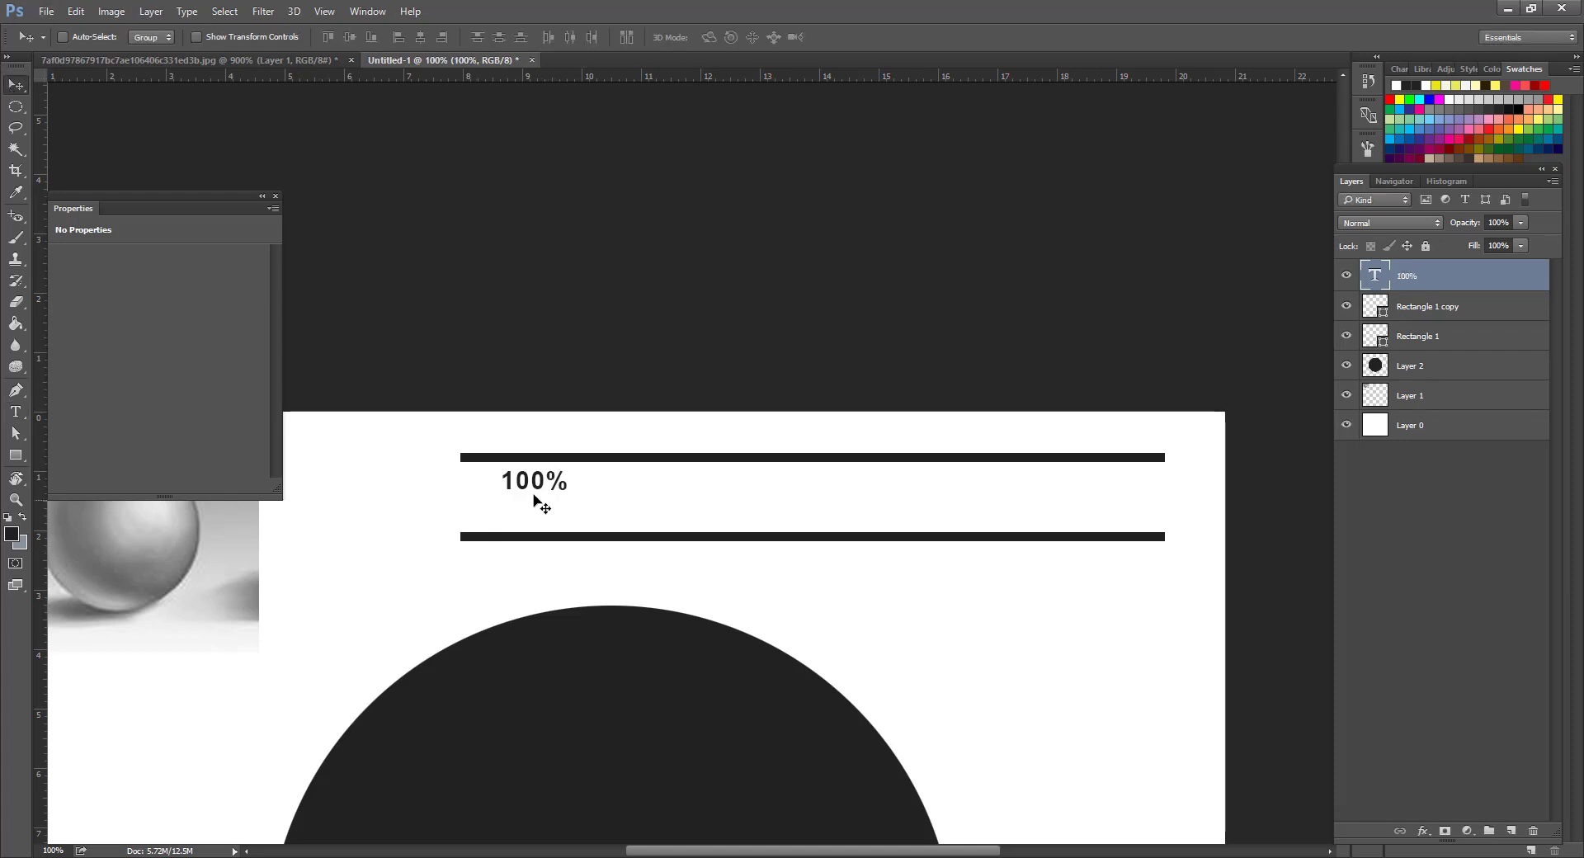
drag(534, 498, 571, 472)
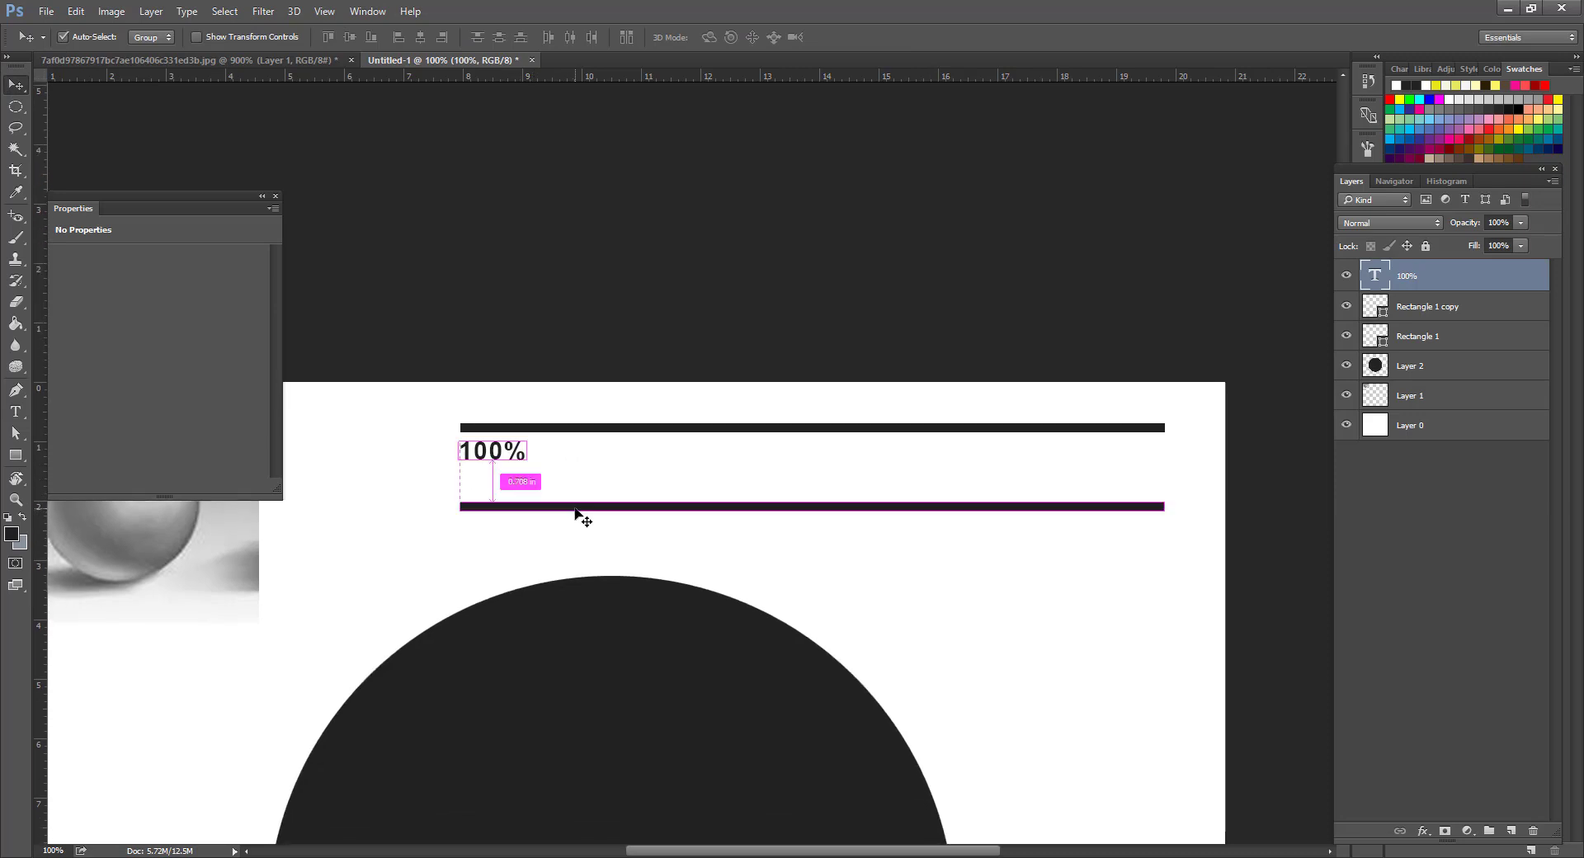
ctrl+click(576, 509)
ctrl+click(494, 454)
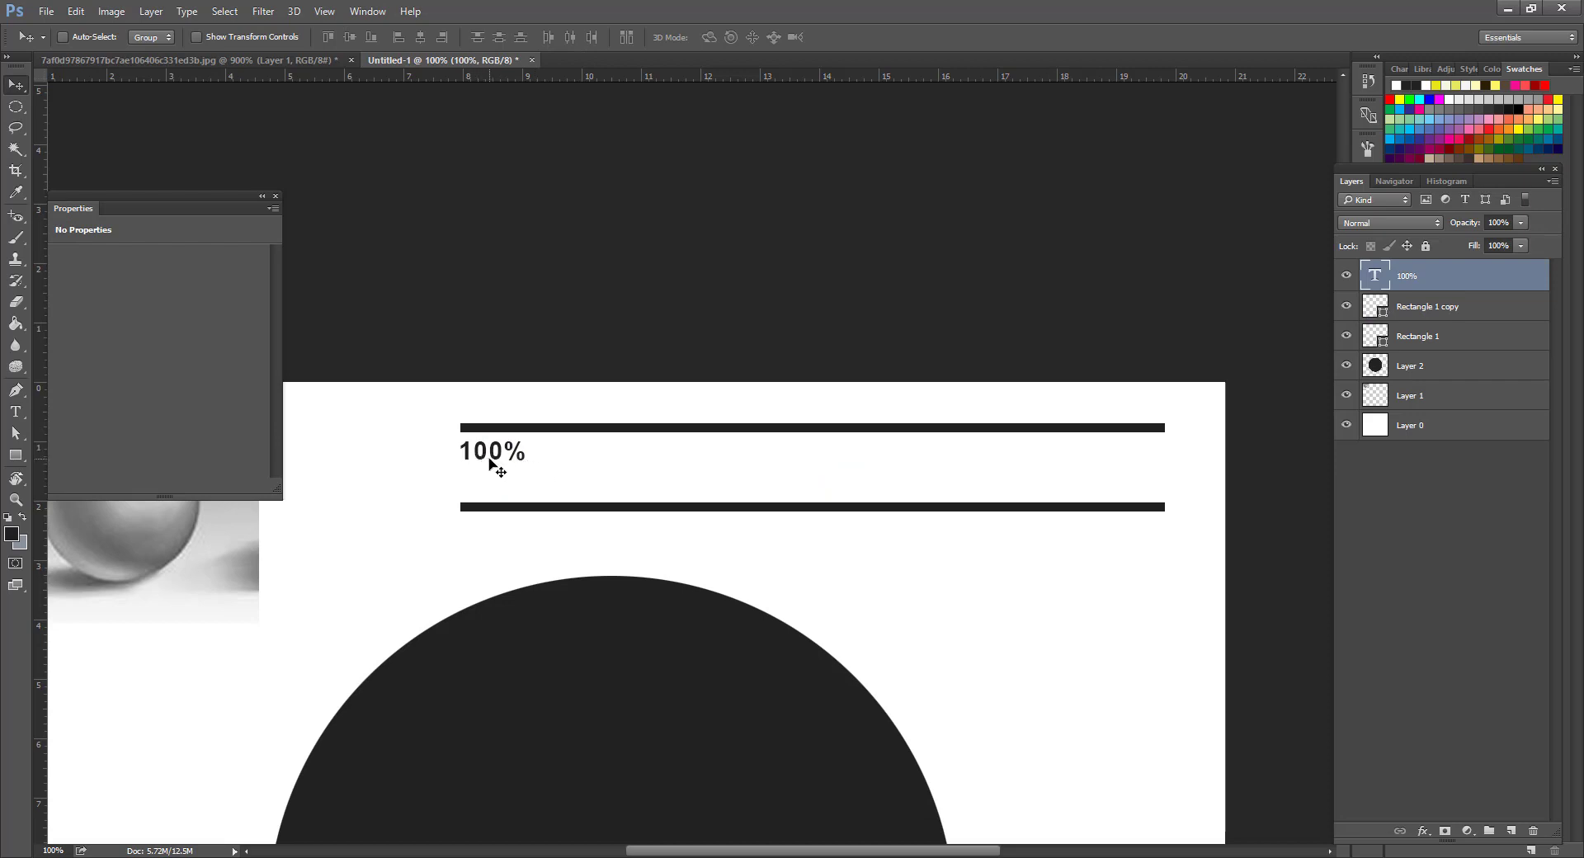
Duplicate the "100%" text directly below the original and remove the percent sign from the copy.
drag(489, 464, 559, 482)
key(t)
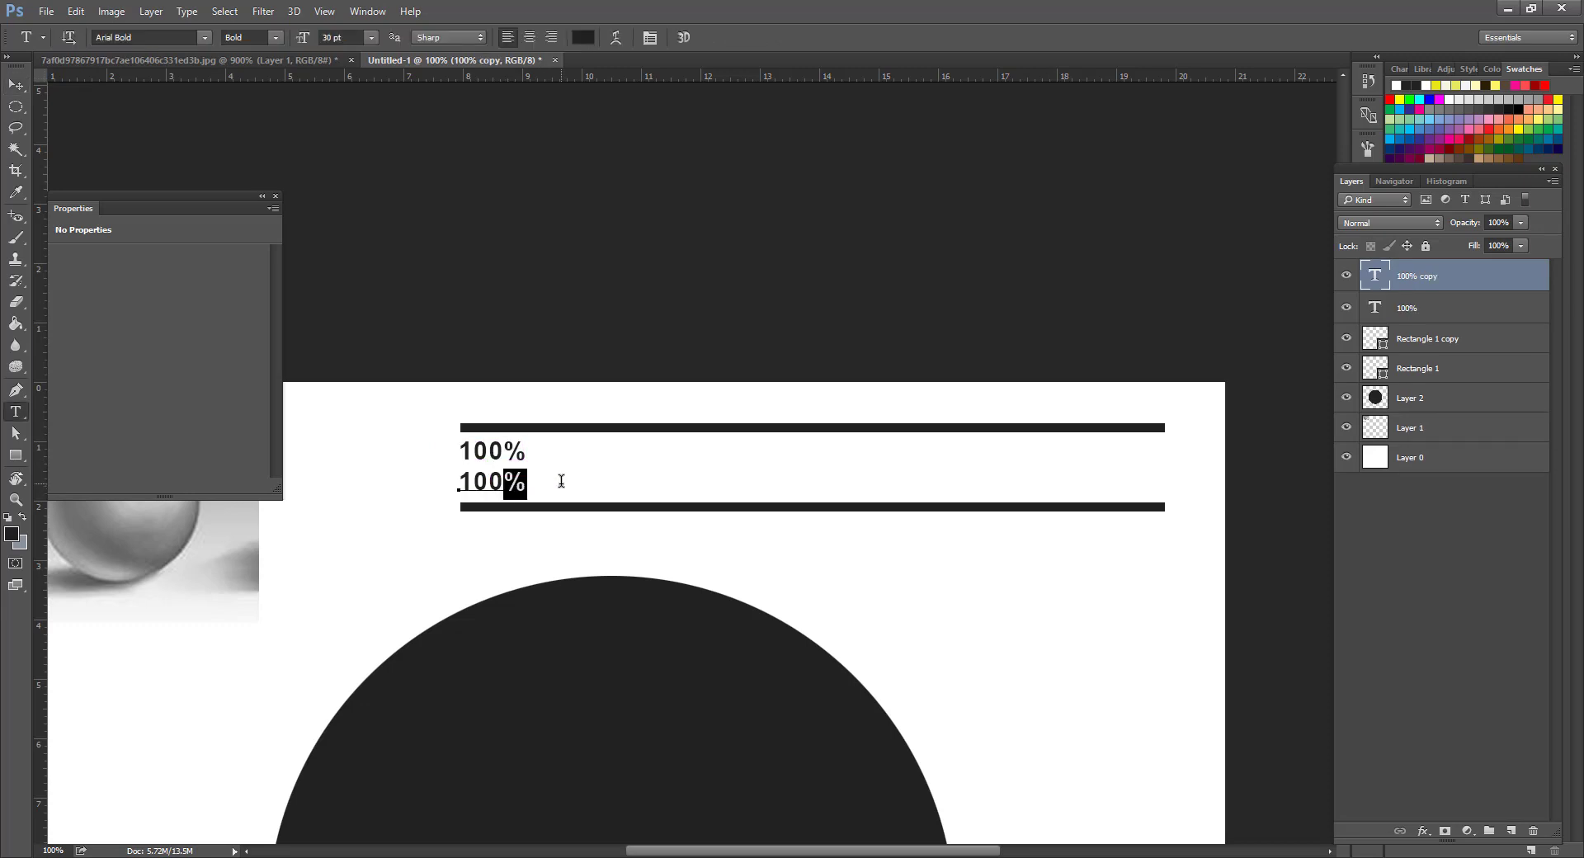
key(BackSpace)
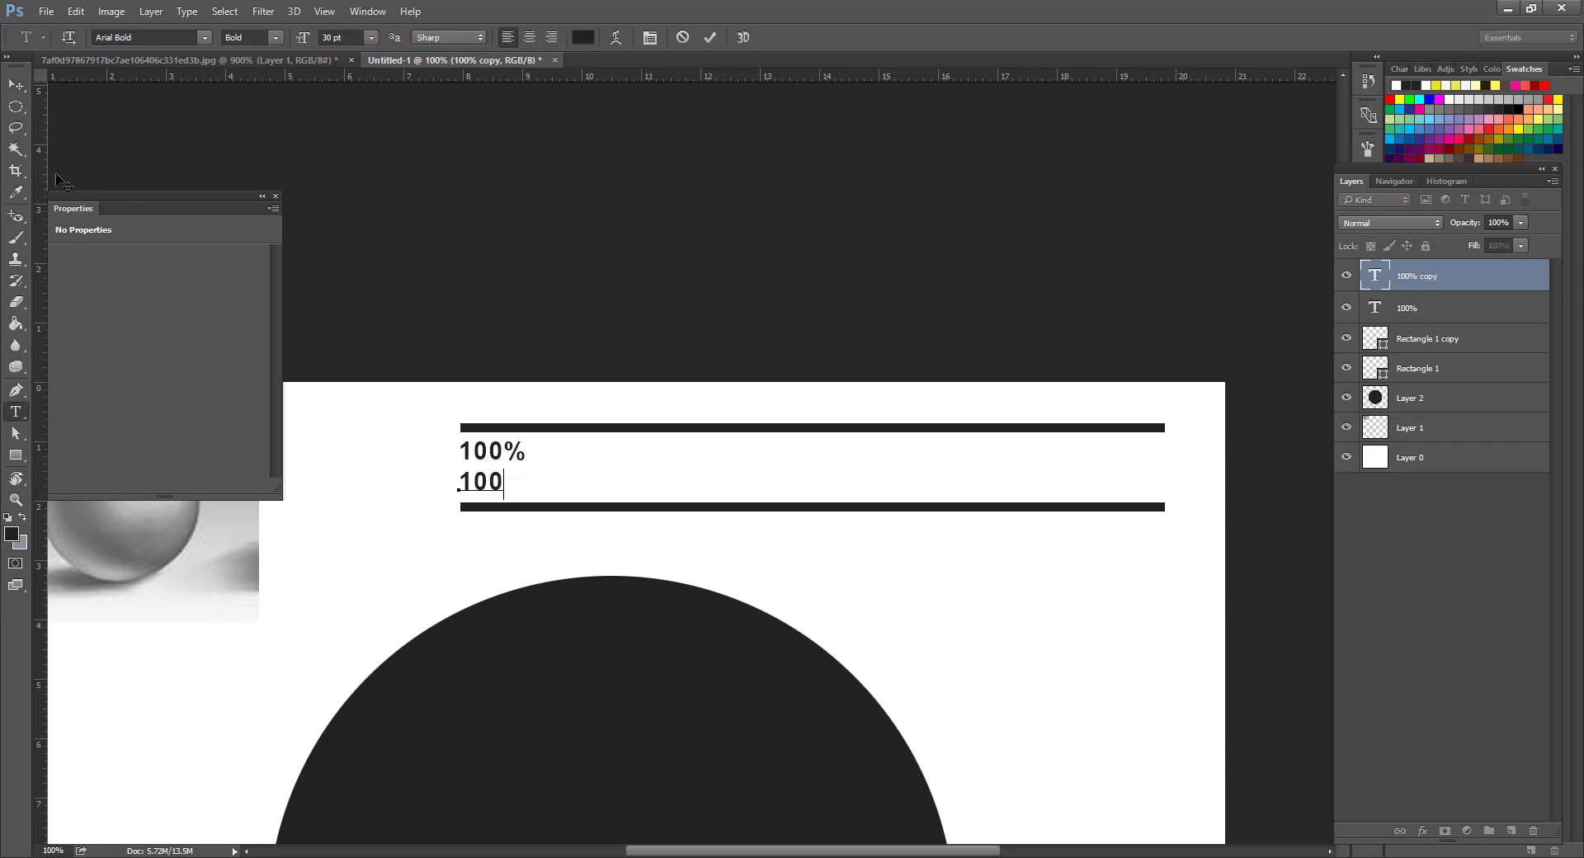
click(16, 85)
drag(444, 472, 456, 450)
key(z)
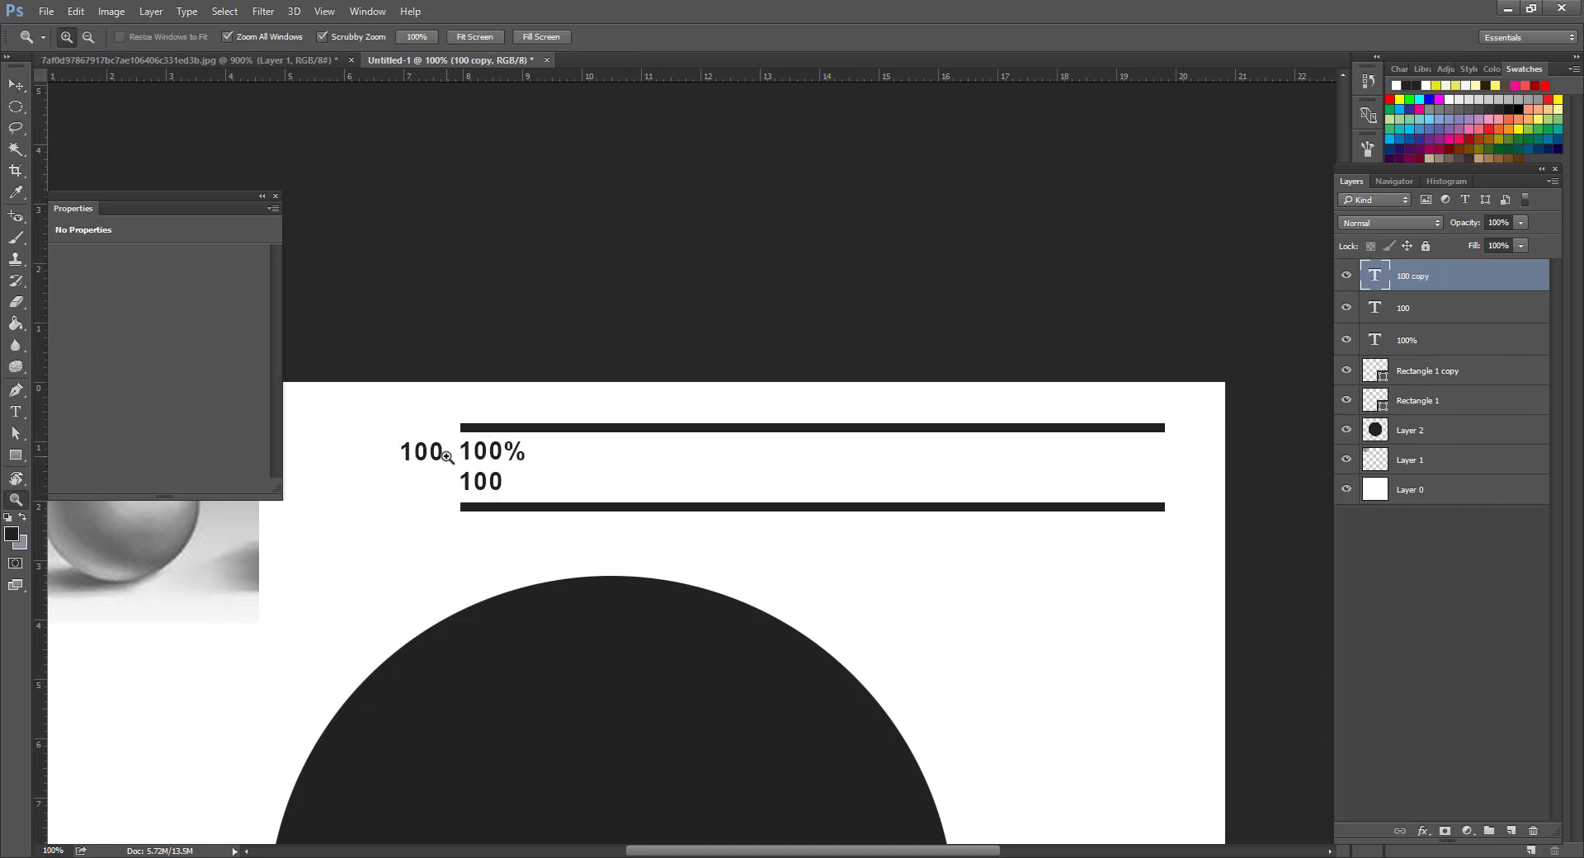
click(459, 450)
click(463, 452)
key(ctrl+z)
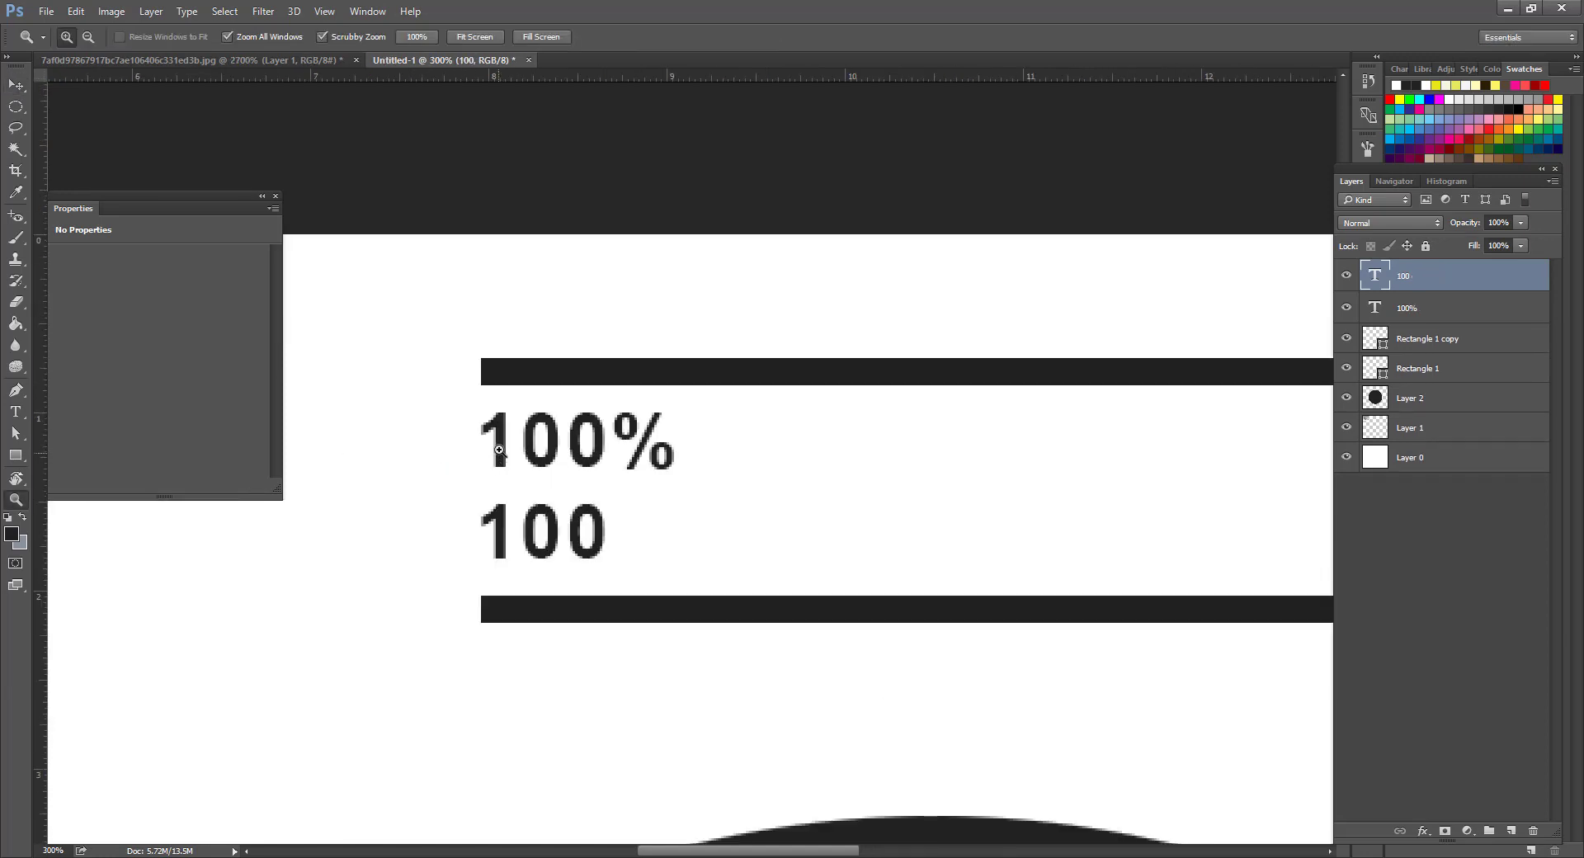
Insert "ĐỘ MỜ RÕ-" in front of "100%" in the upper text line.
key(t)
click(499, 450)
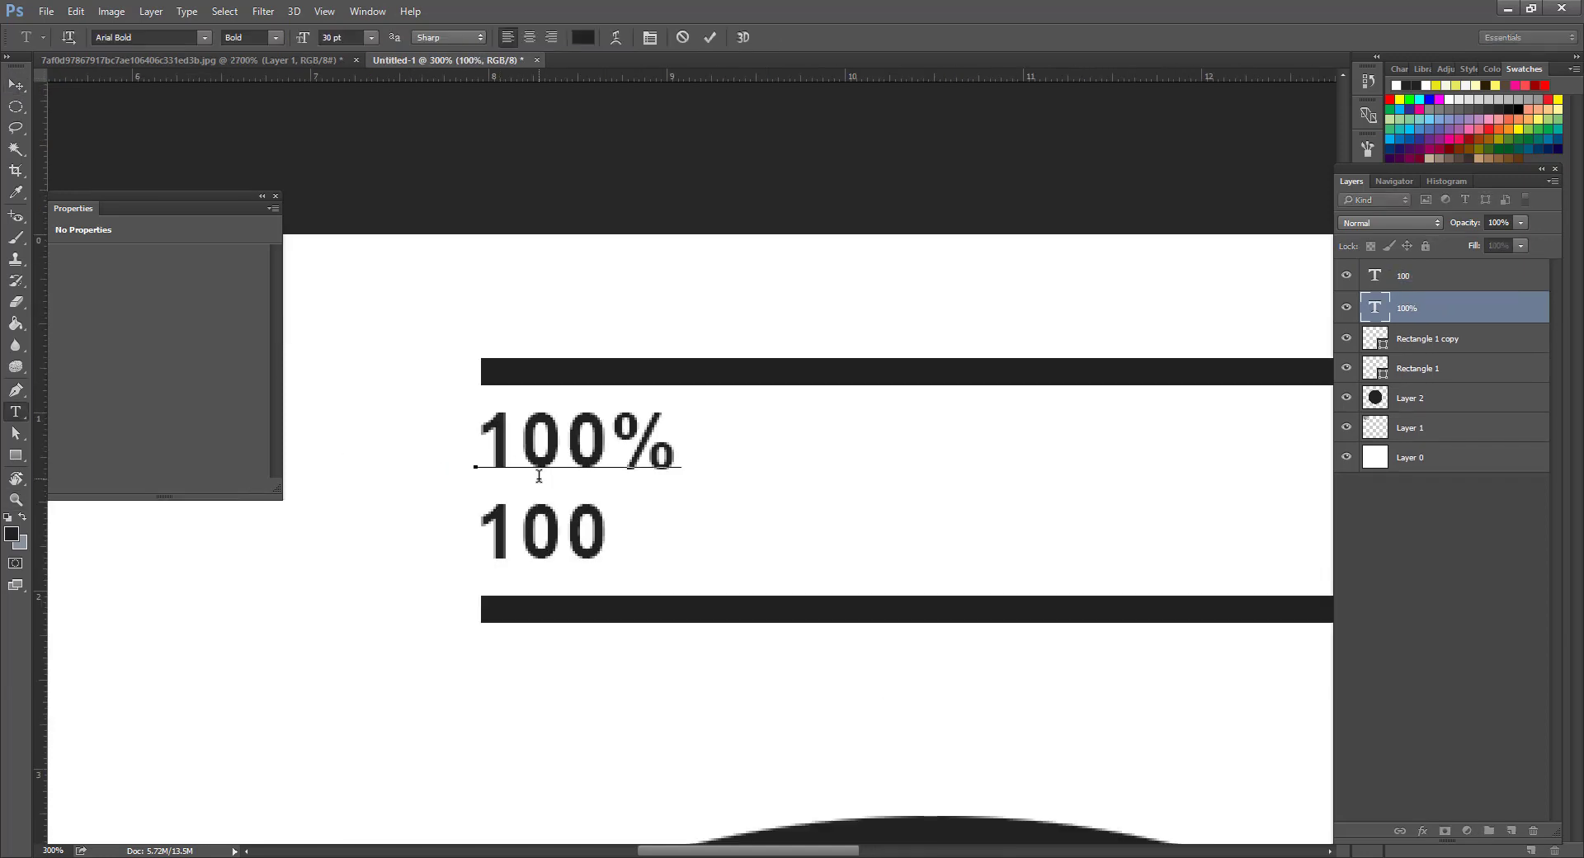
text(ĐÔ)
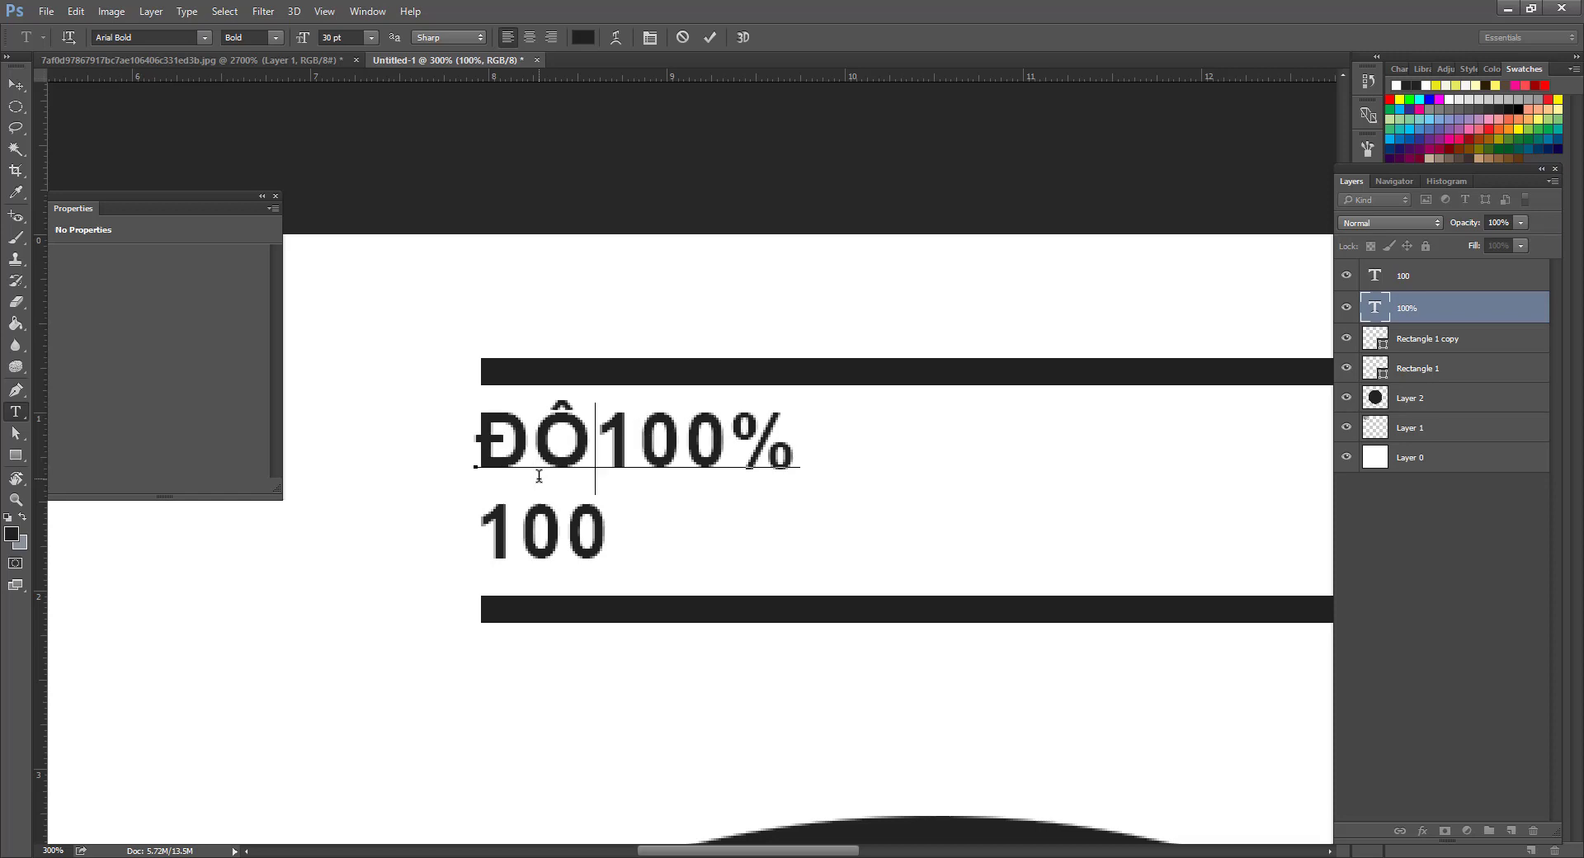
text( MỜ)
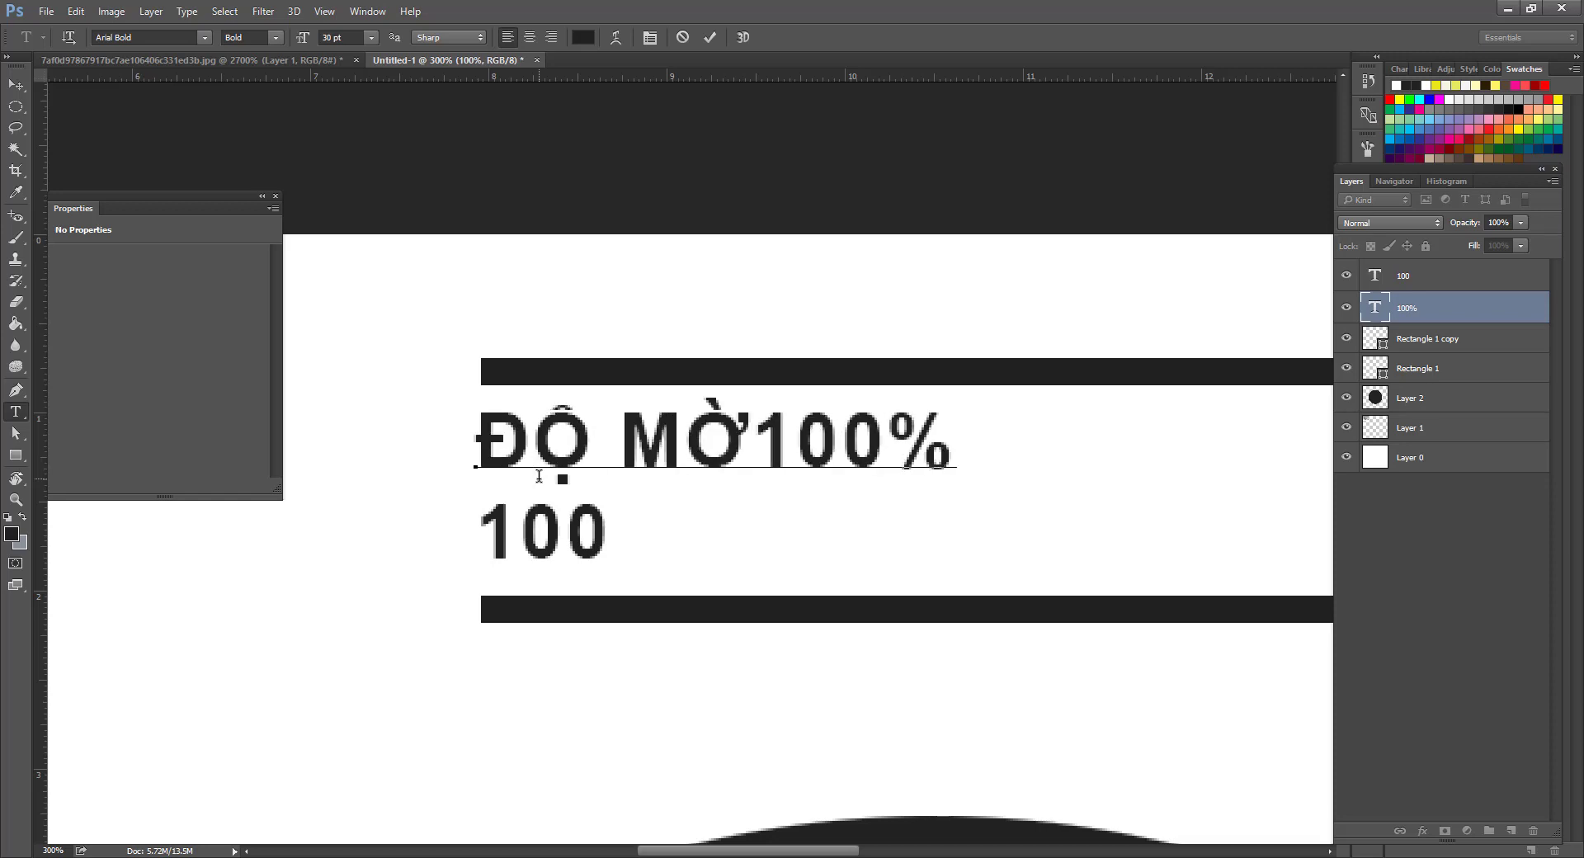
text( RÕ)
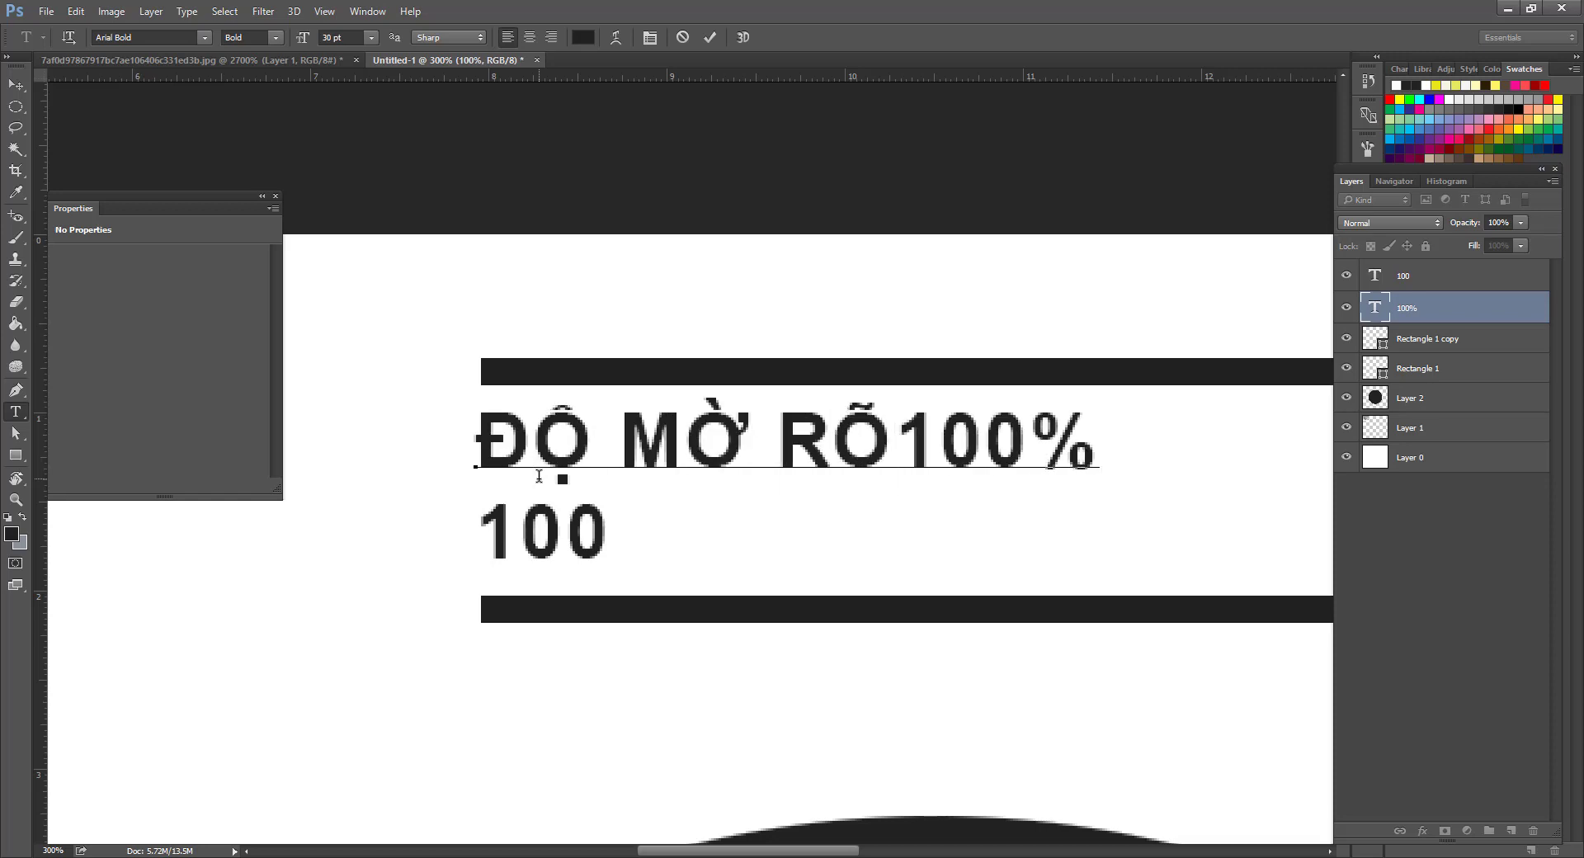
text(-)
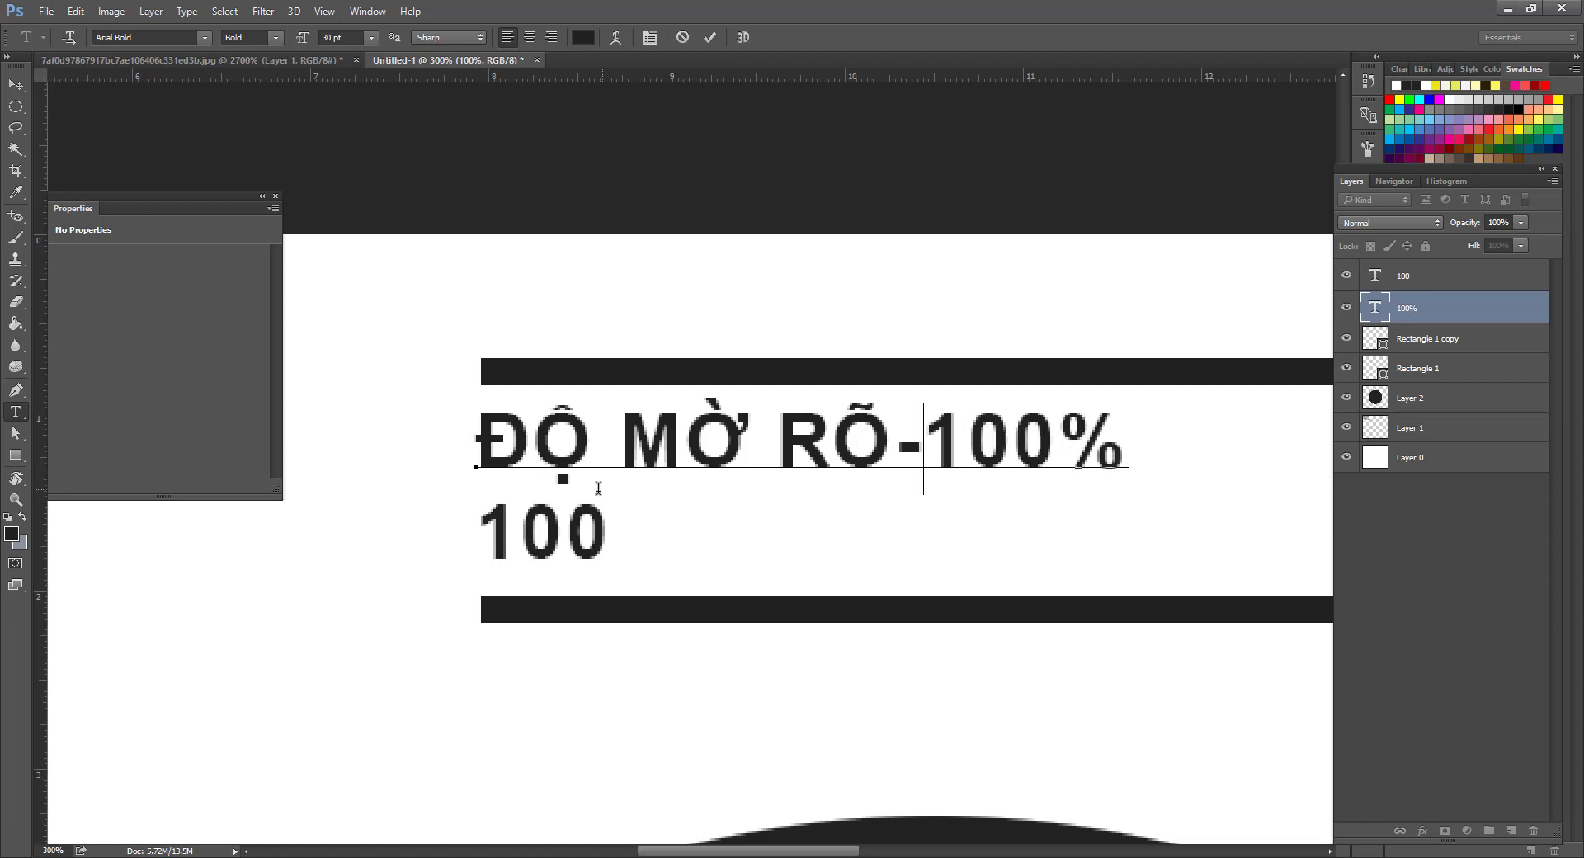
click(16, 84)
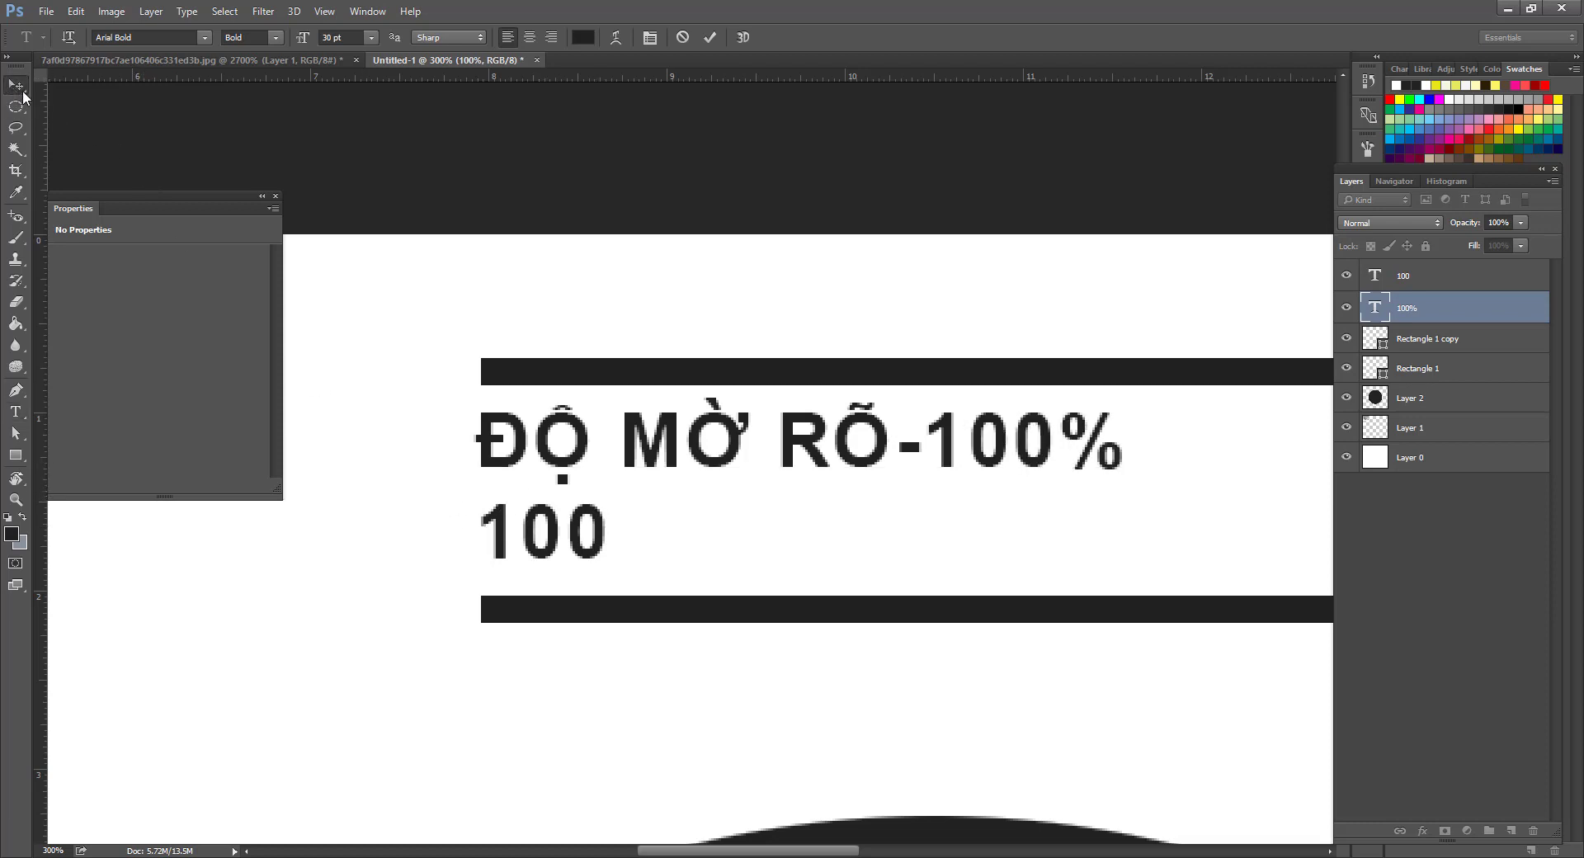
Delete the separate "100" text and scale the "ĐỘ MỜ RÕ-100%" label down to about 17 pt.
drag(528, 540, 536, 543)
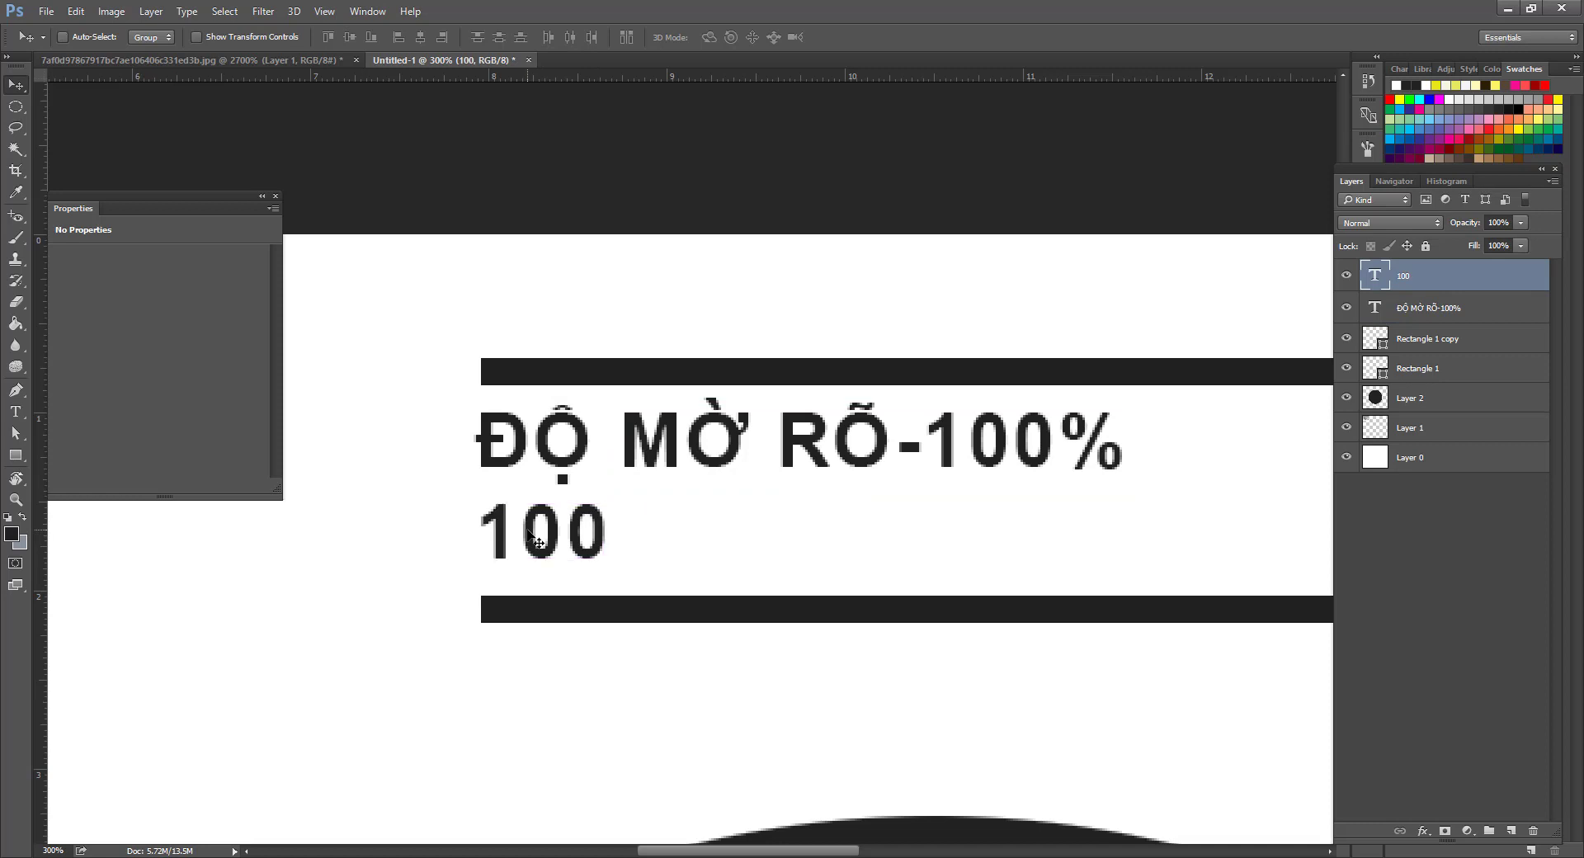
key(Delete)
key(ctrl+t)
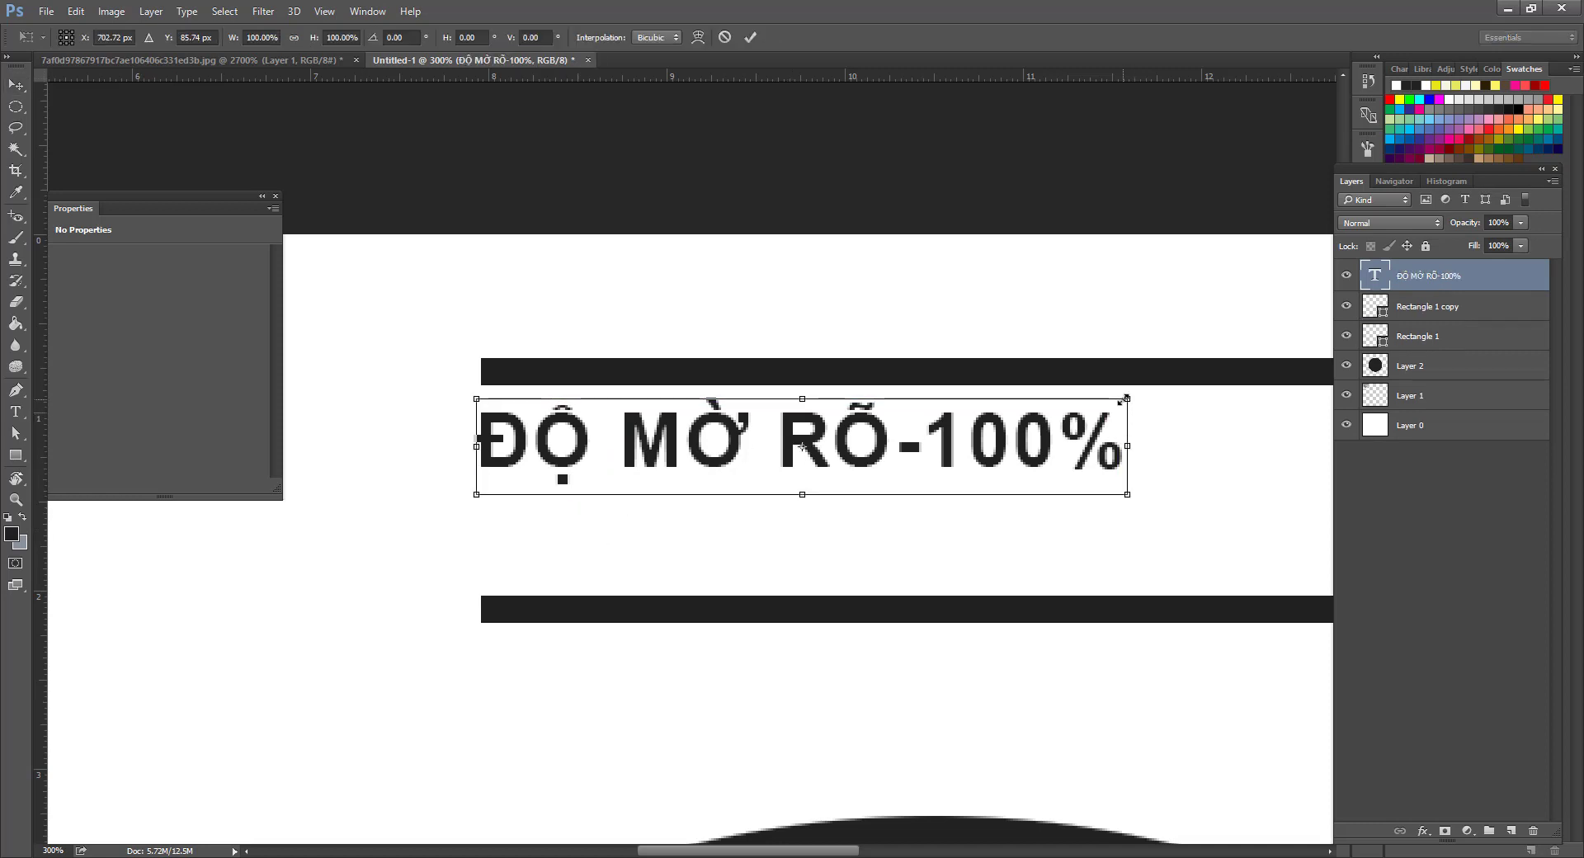
drag(1127, 400, 836, 423)
key(Return)
Duplicate the "ĐỘ MỜ RÕ-100%" label directly below itself and change the copy's text to "KÍCH THƯỚC-100%".
drag(769, 492, 705, 484)
key(t)
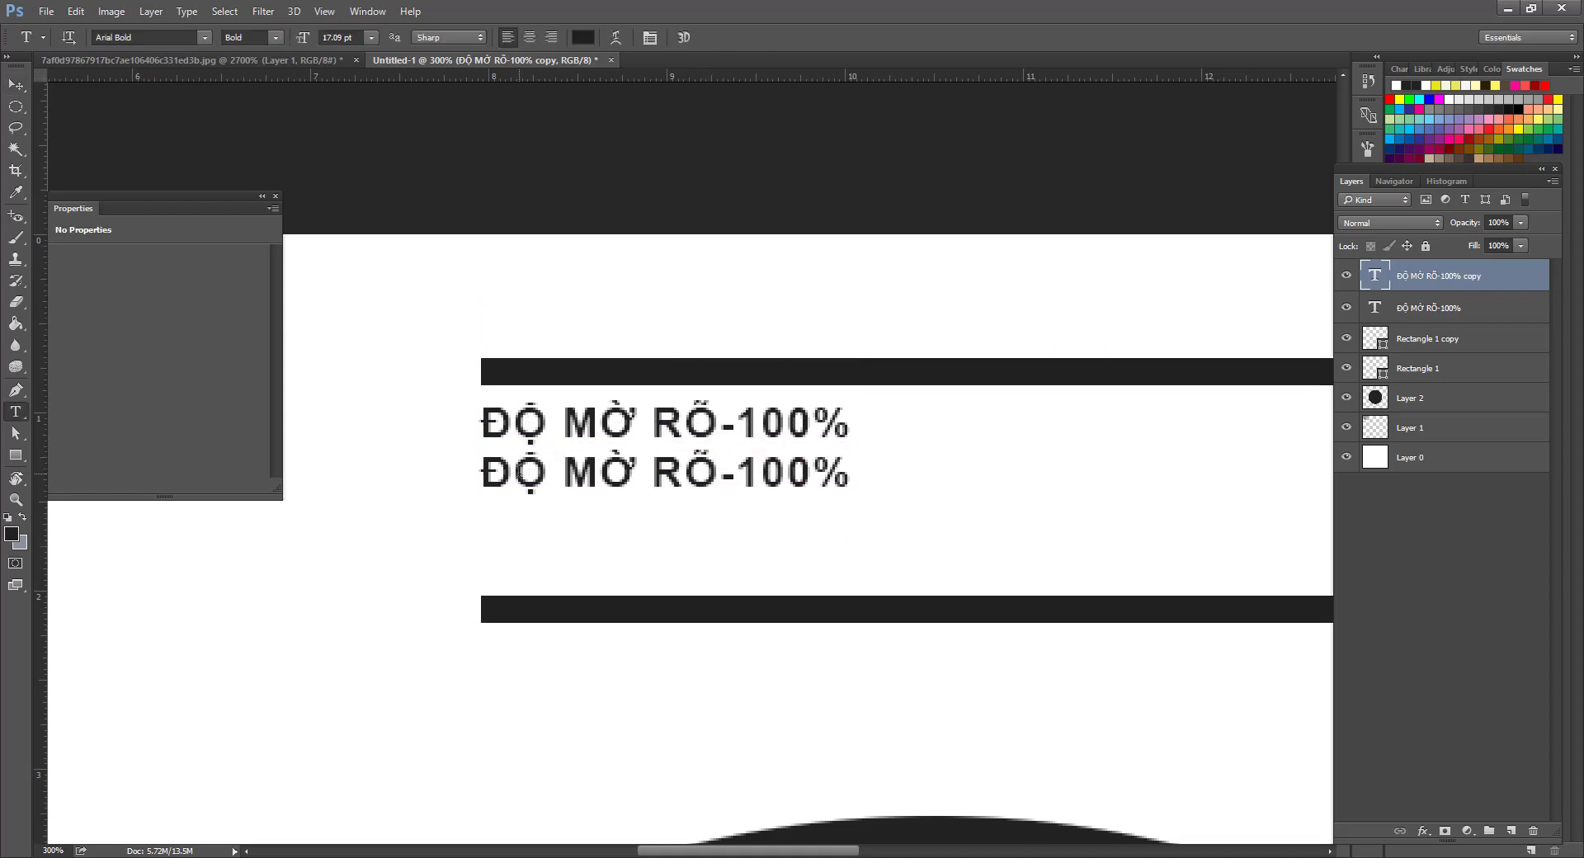
drag(482, 469, 718, 475)
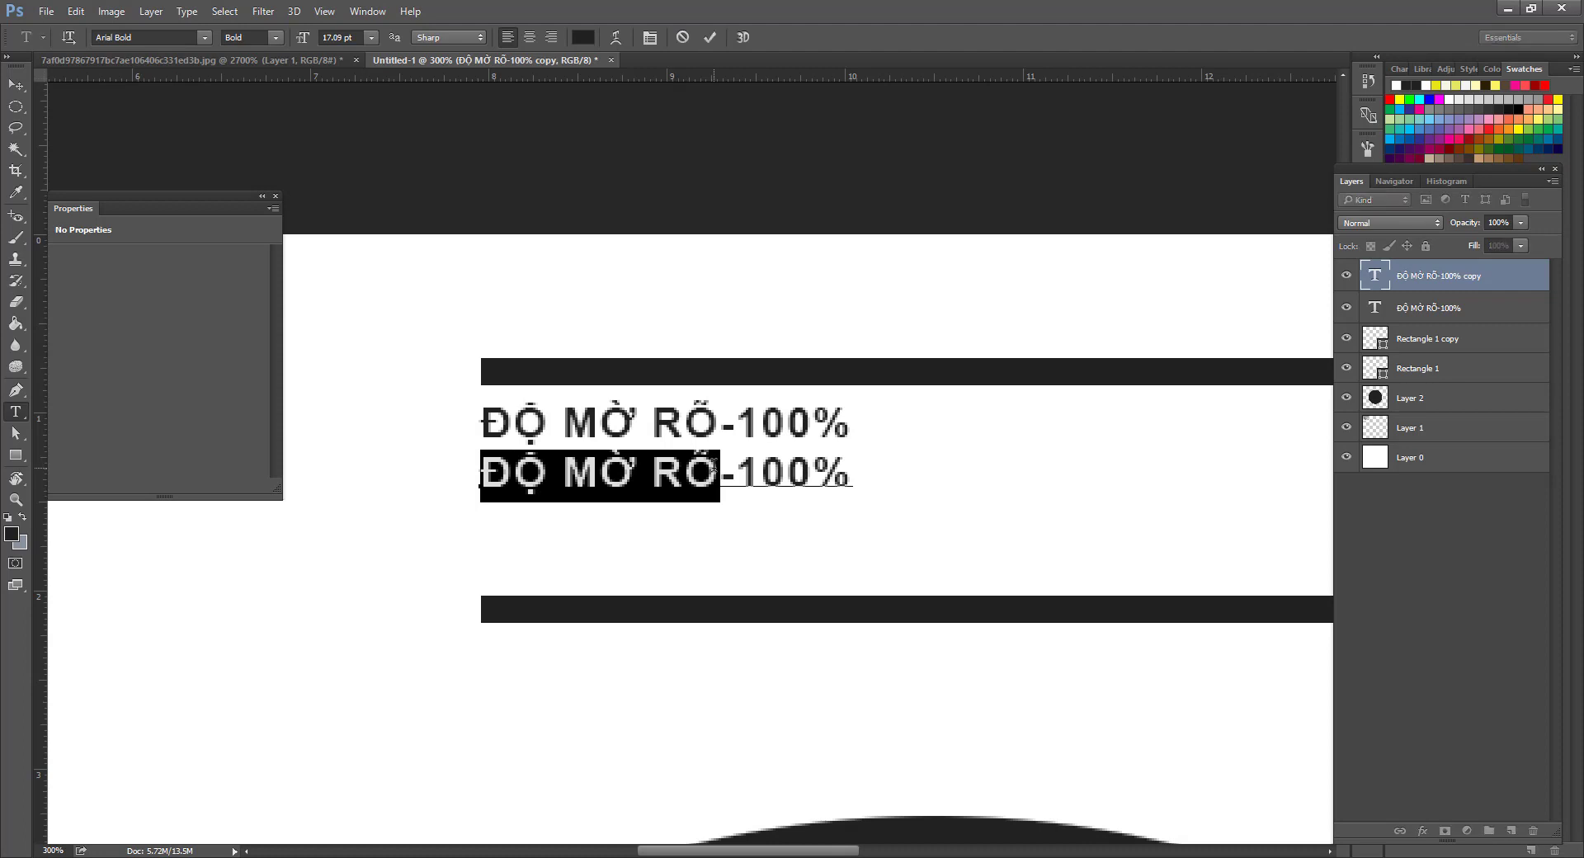
text(KÍCH THƯƠC)
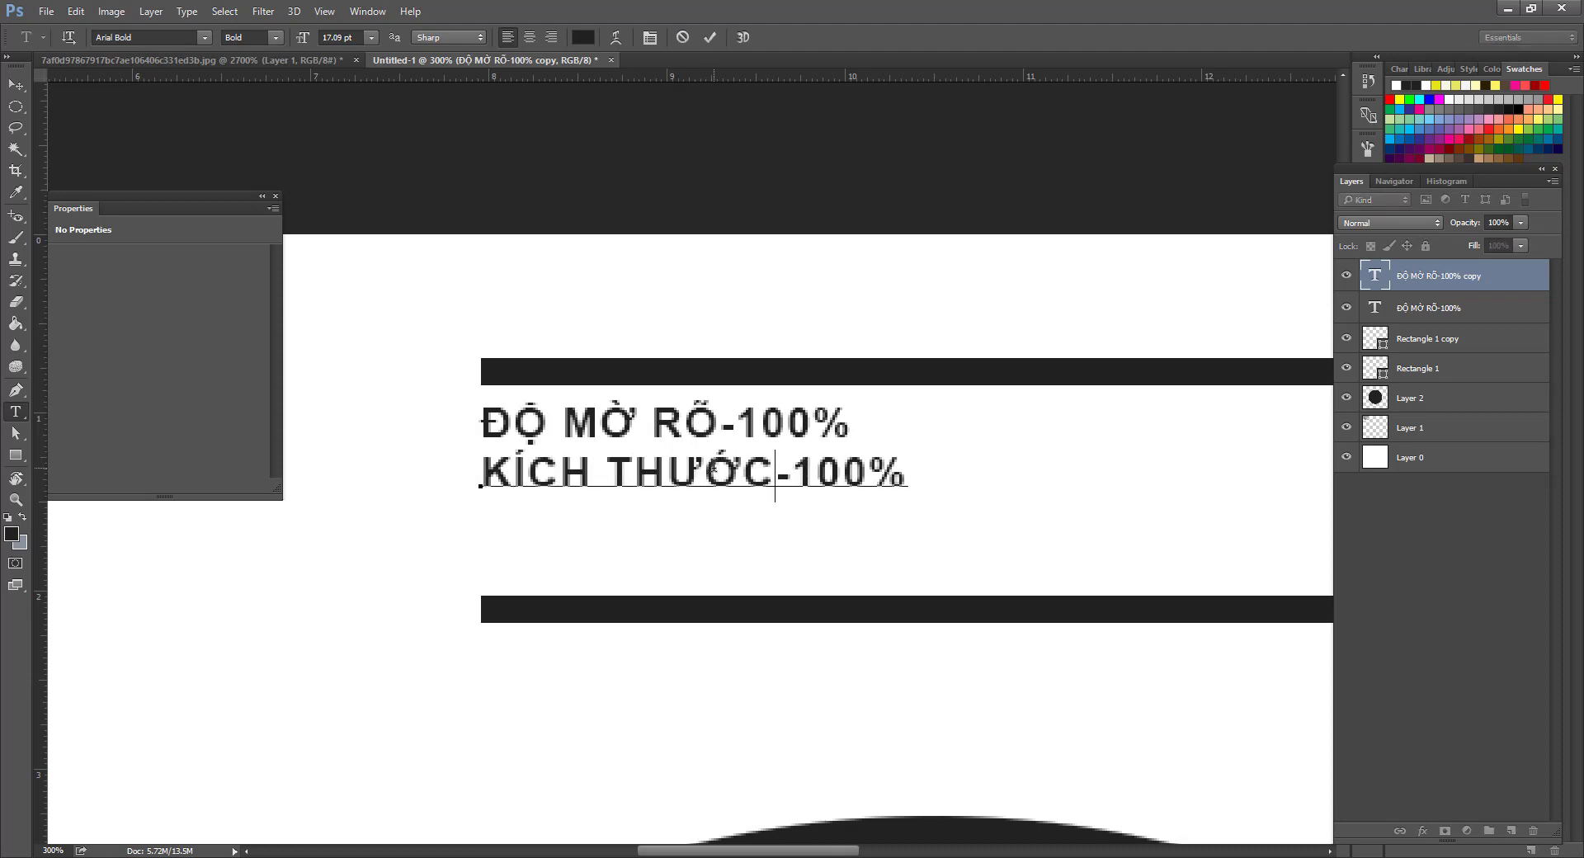
key(ctrl+Return)
key(v)
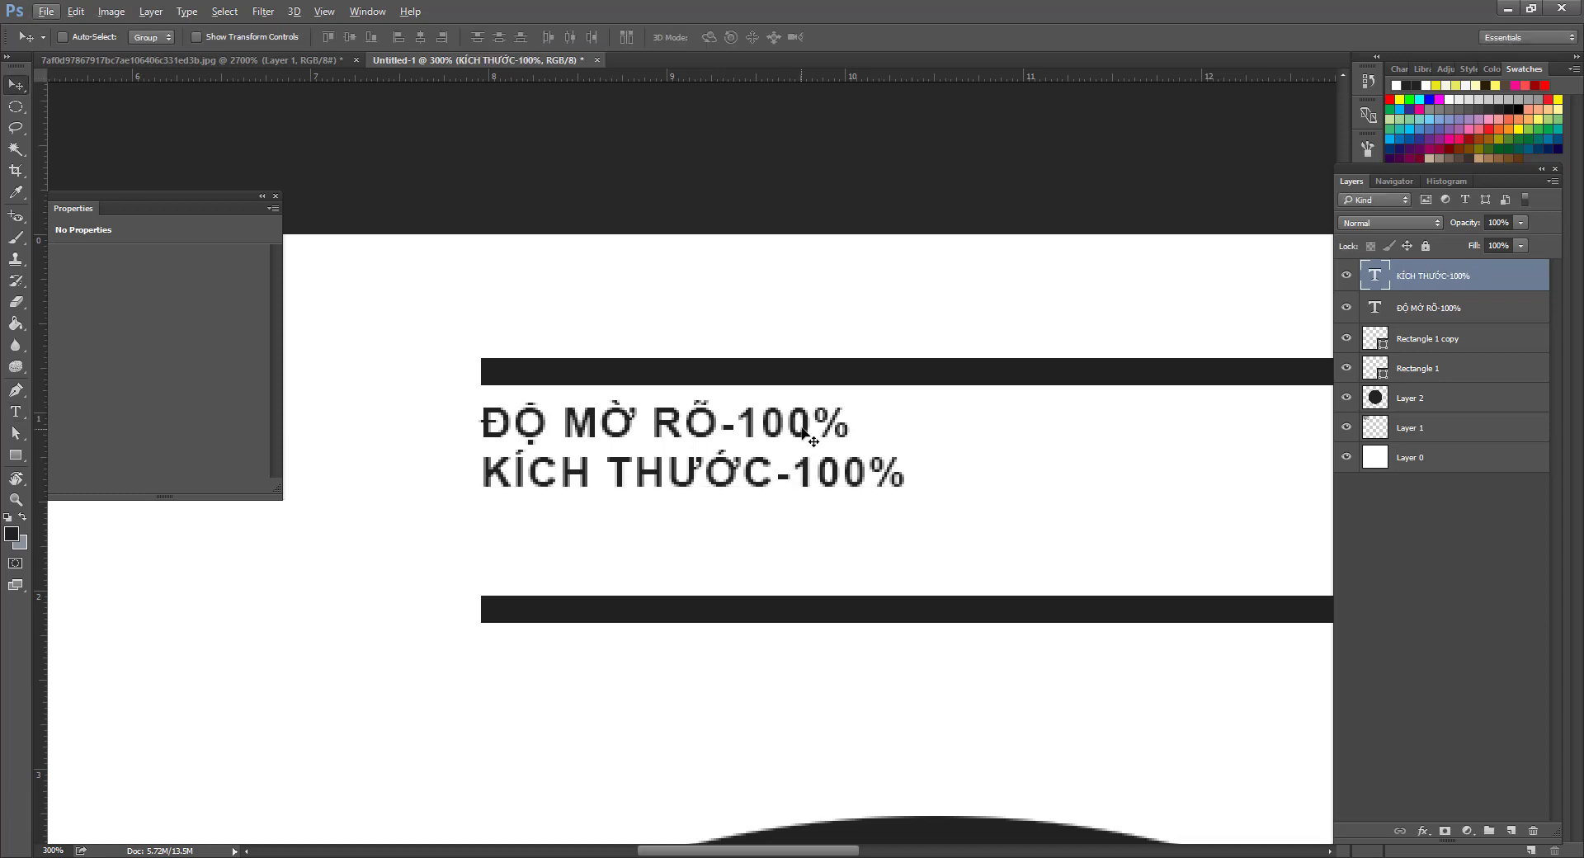
Draw a small circular selection above the upper bar's left end and fill it with the dark foreground colour on a new layer.
key(z)
click(774, 421)
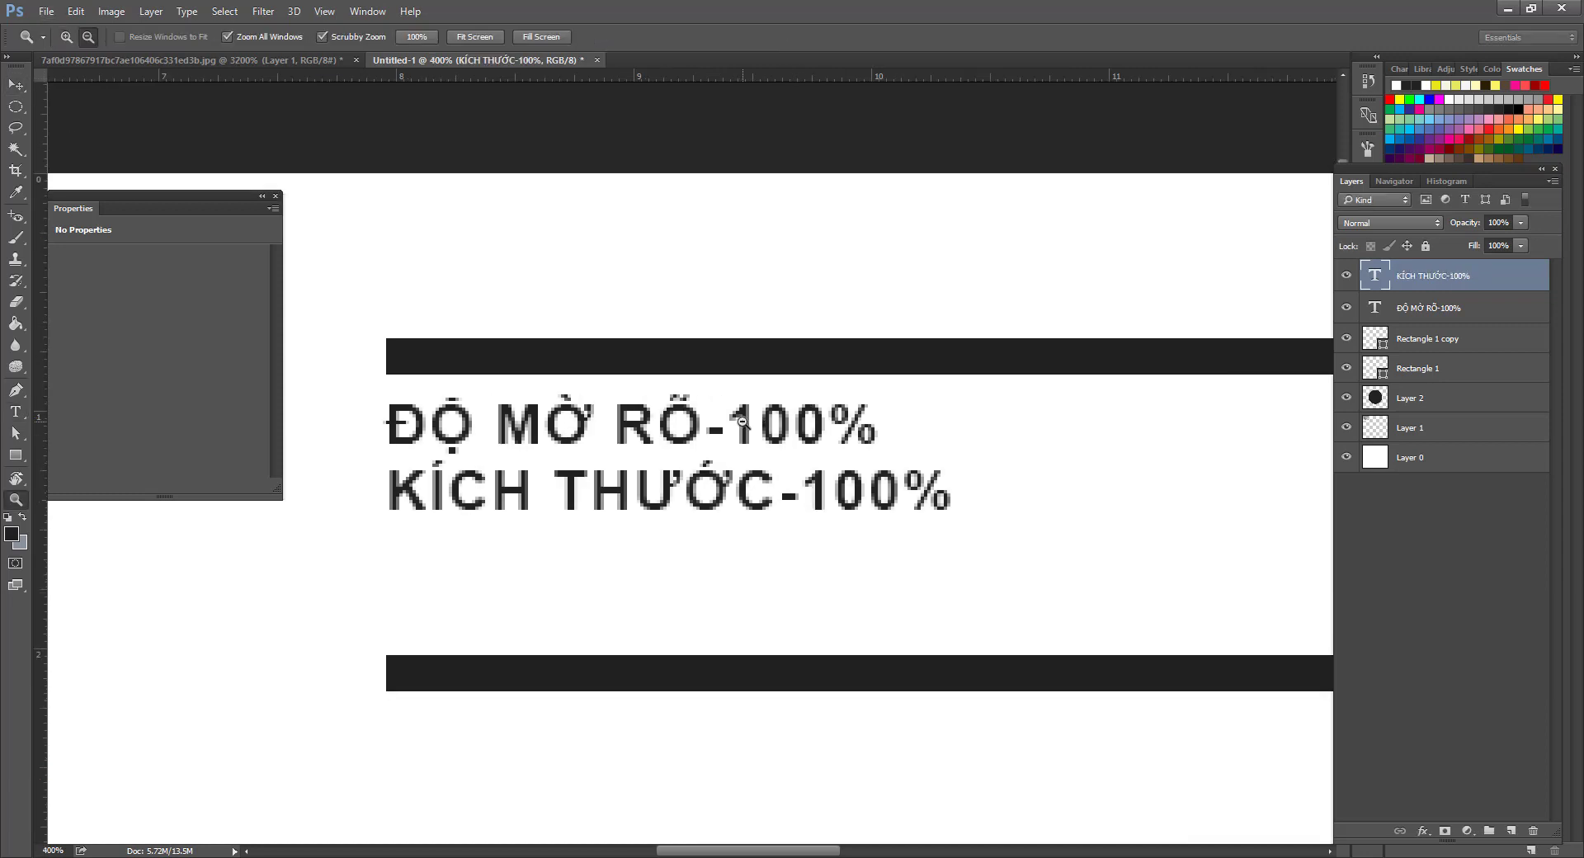
alt+click(742, 425)
drag(900, 439, 732, 537)
key(m)
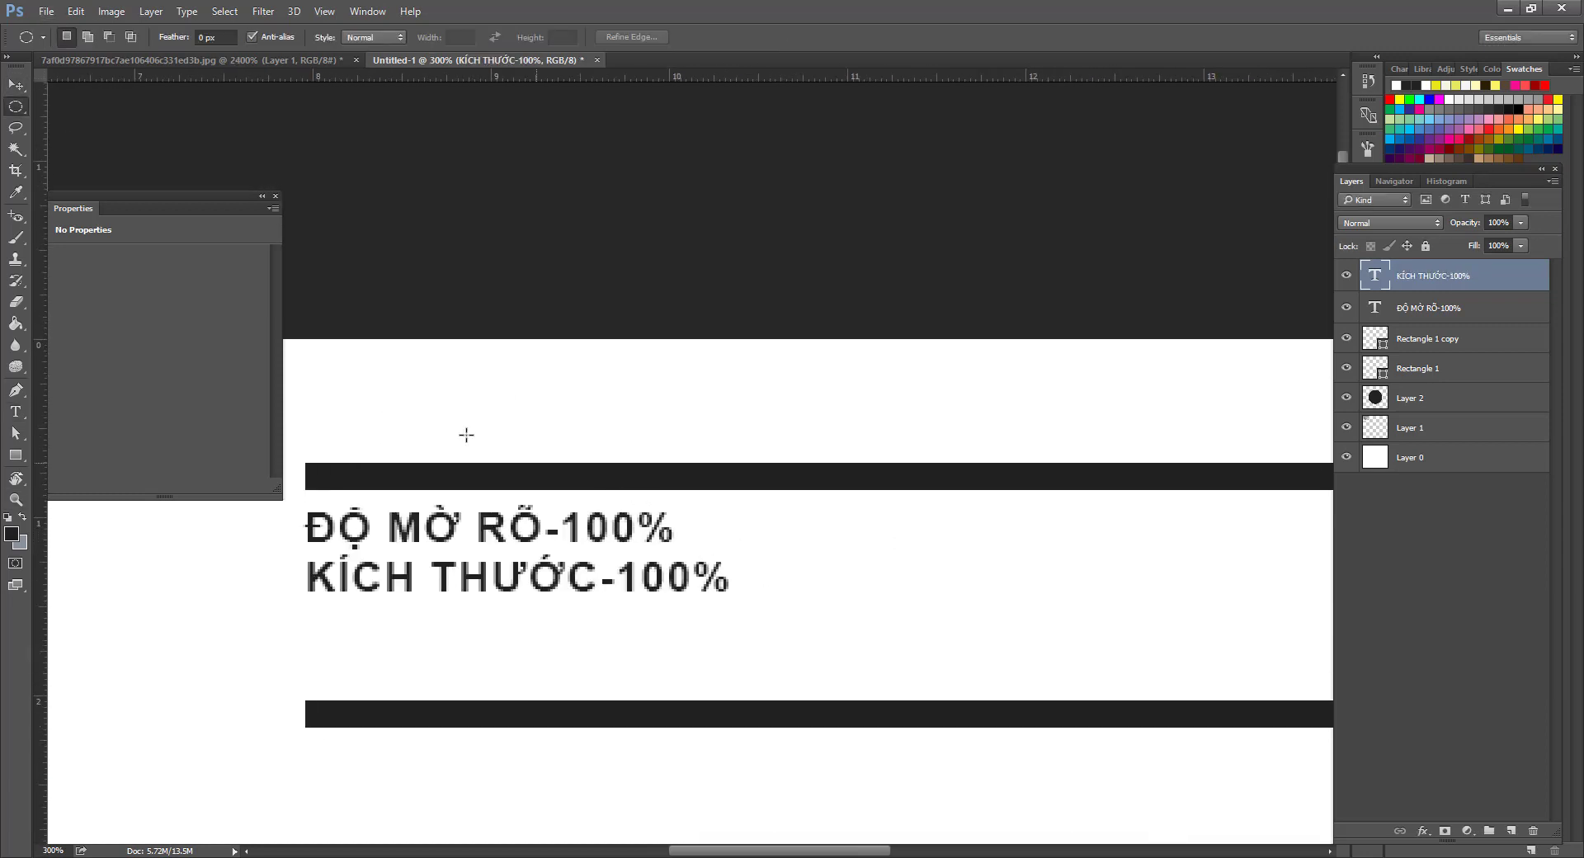
mouse_move(340, 404)
mouse_down()
mouse_move(374, 445)
mouse_move(358, 422)
mouse_up()
click(1511, 831)
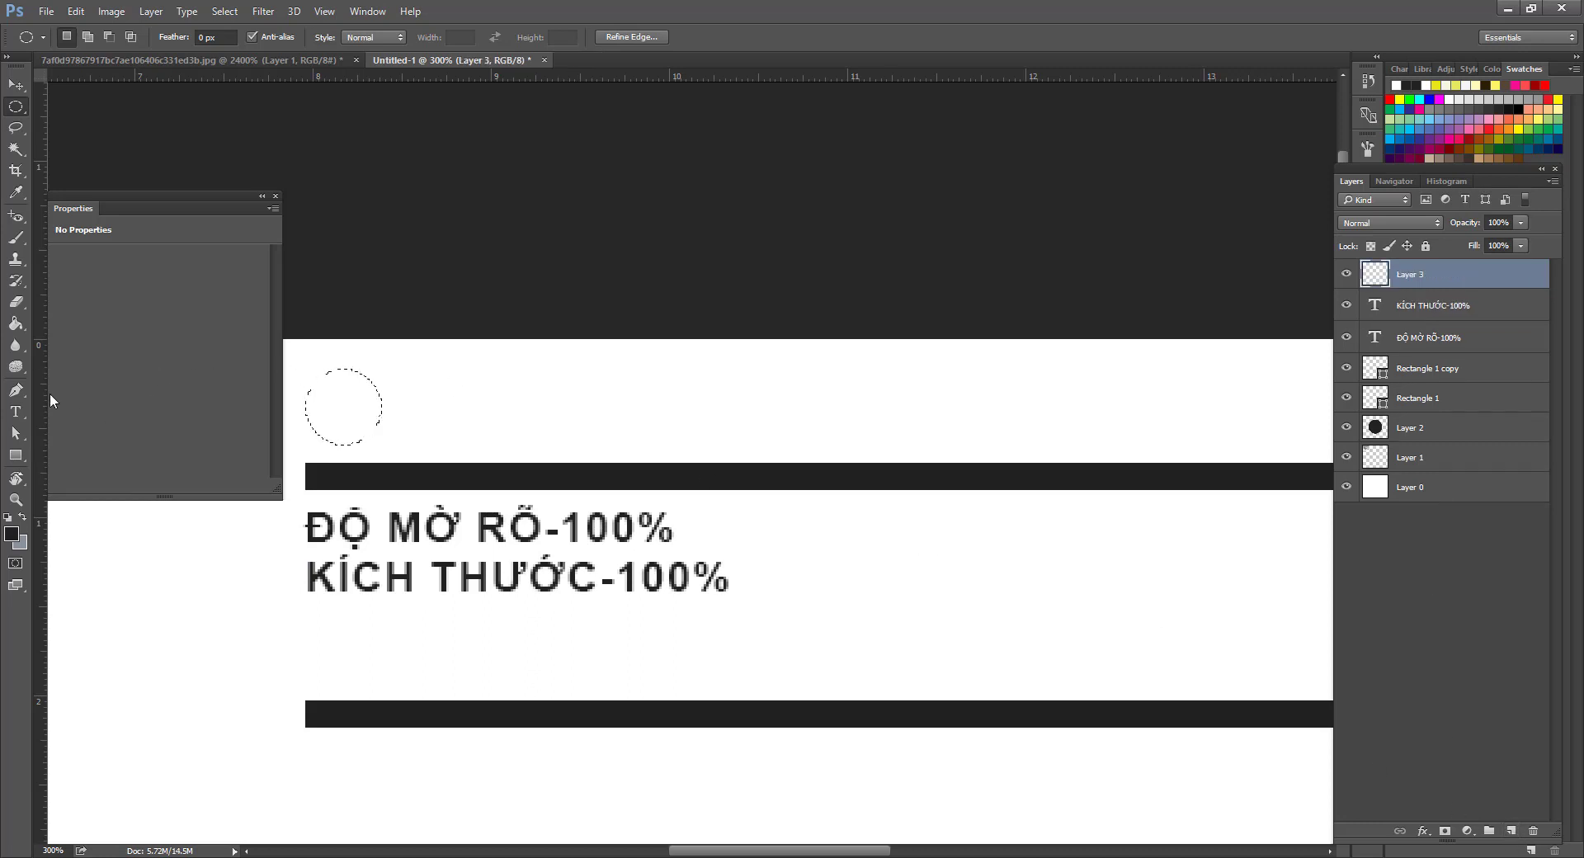
click(16, 323)
click(335, 412)
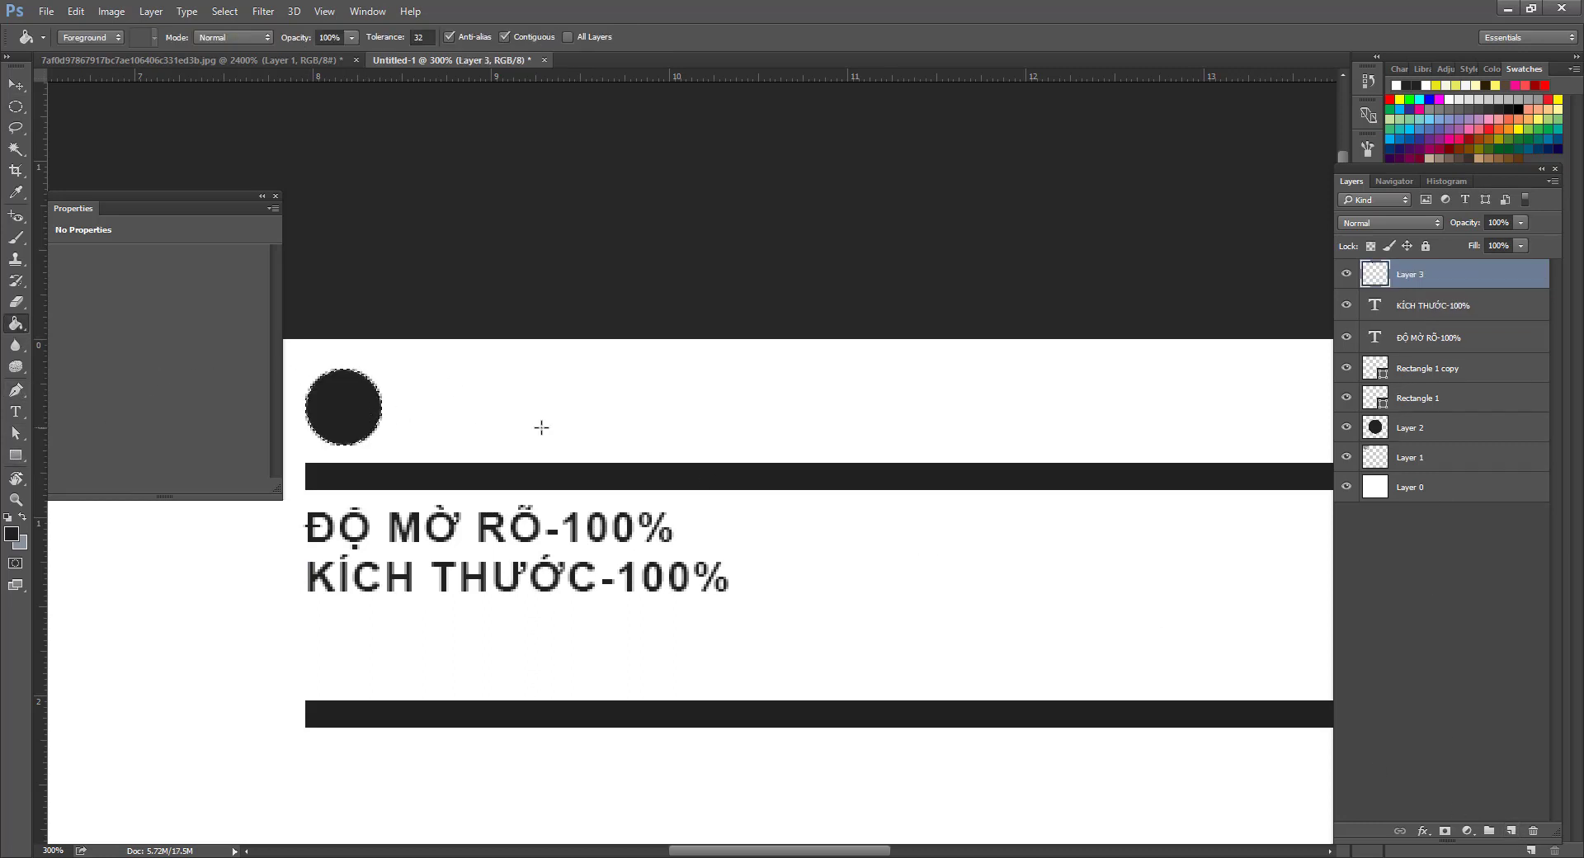
key(ctrl+d)
Duplicate the small circle to its right at the same height and shift both circles slightly up from the bar.
key(v)
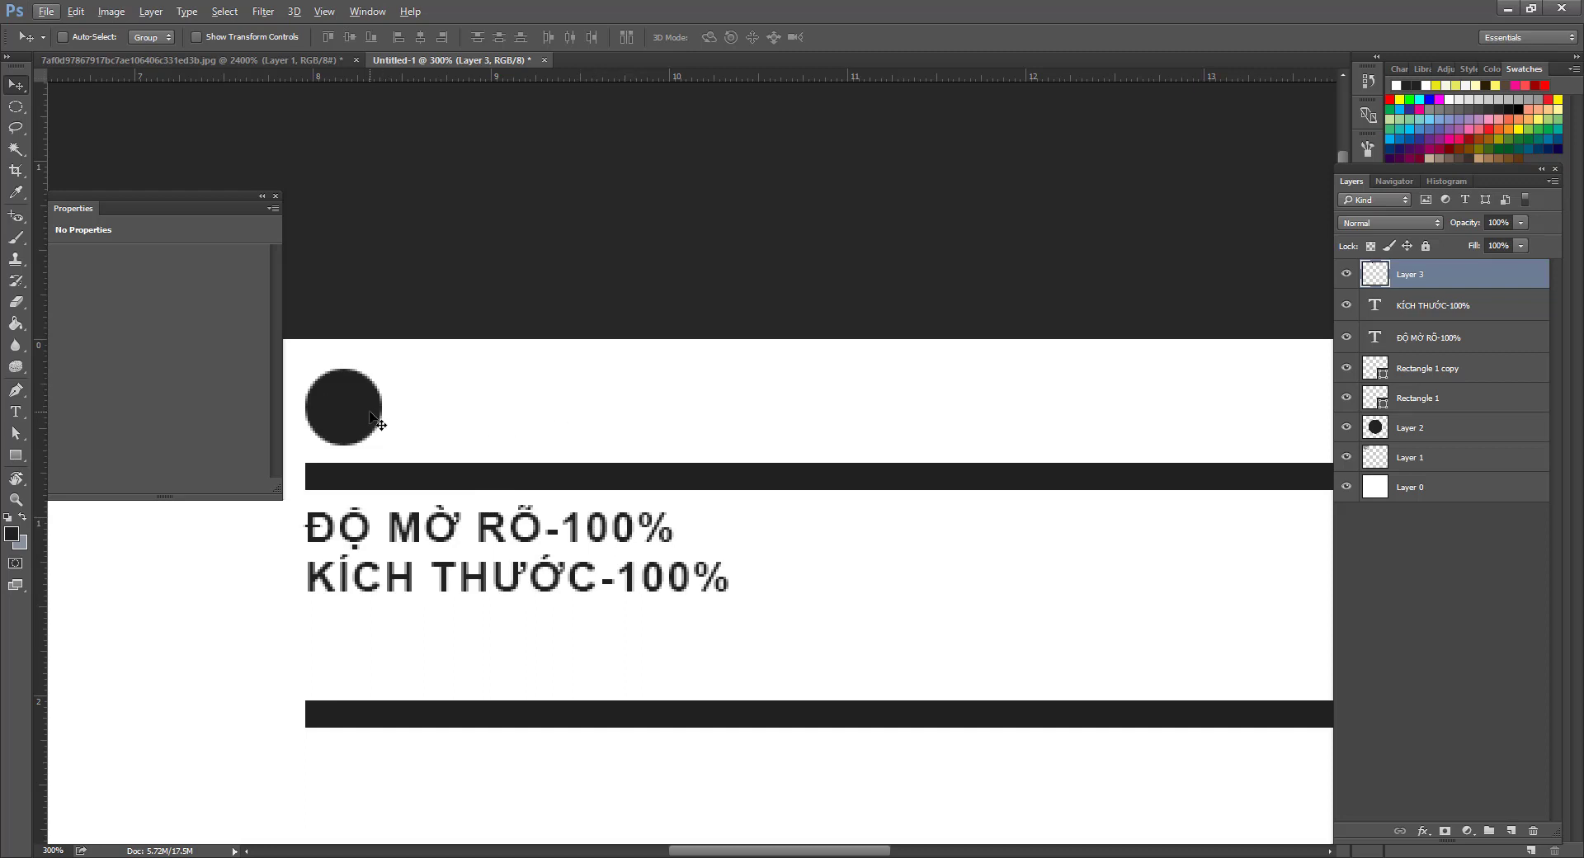
drag(361, 417, 576, 413)
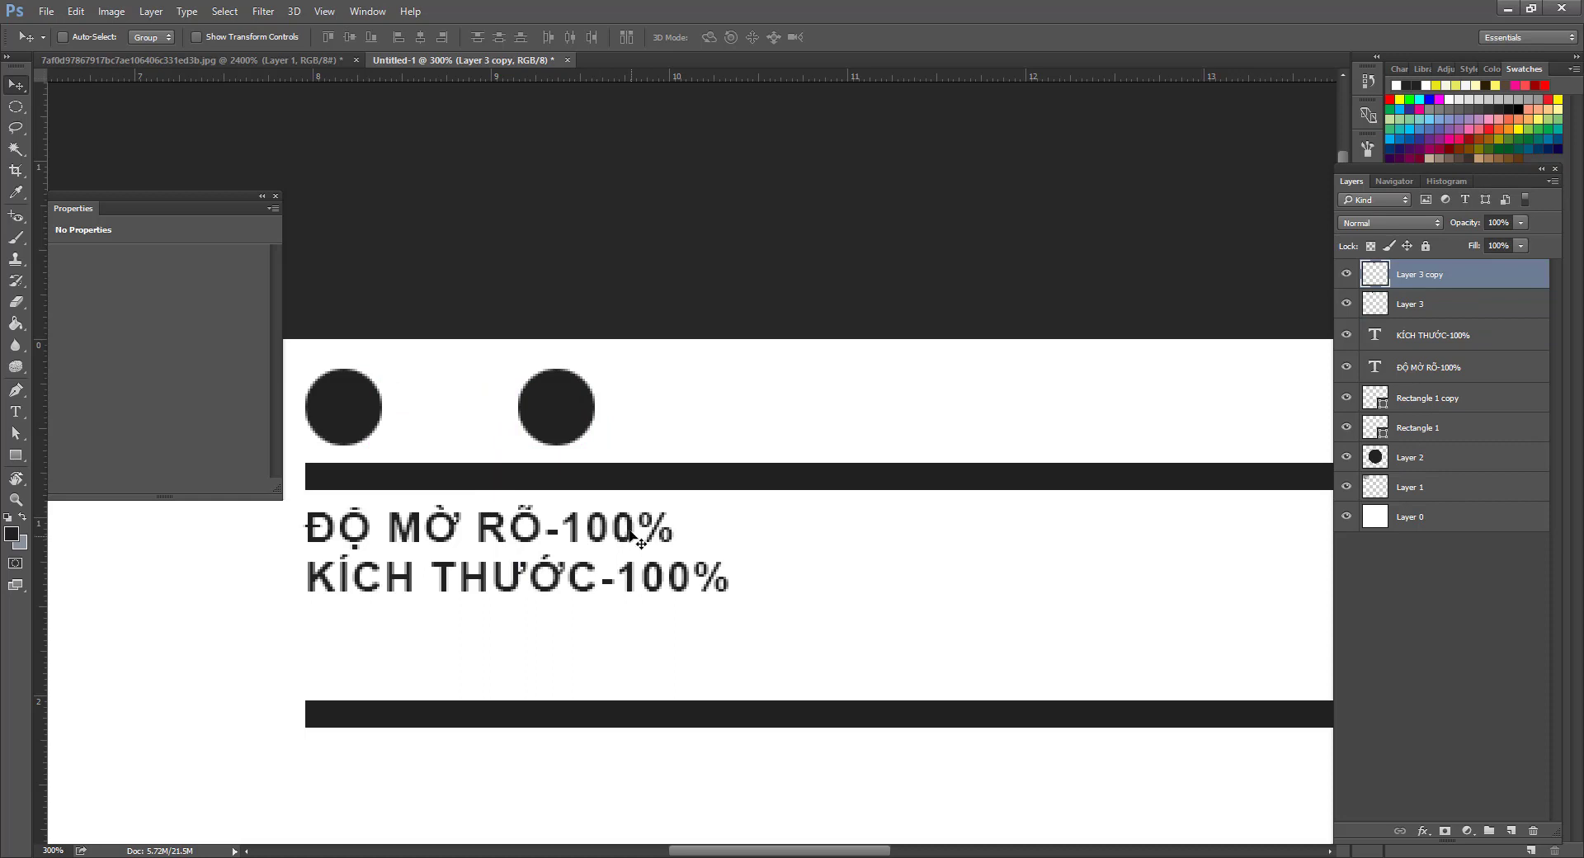
shift+click(1432, 304)
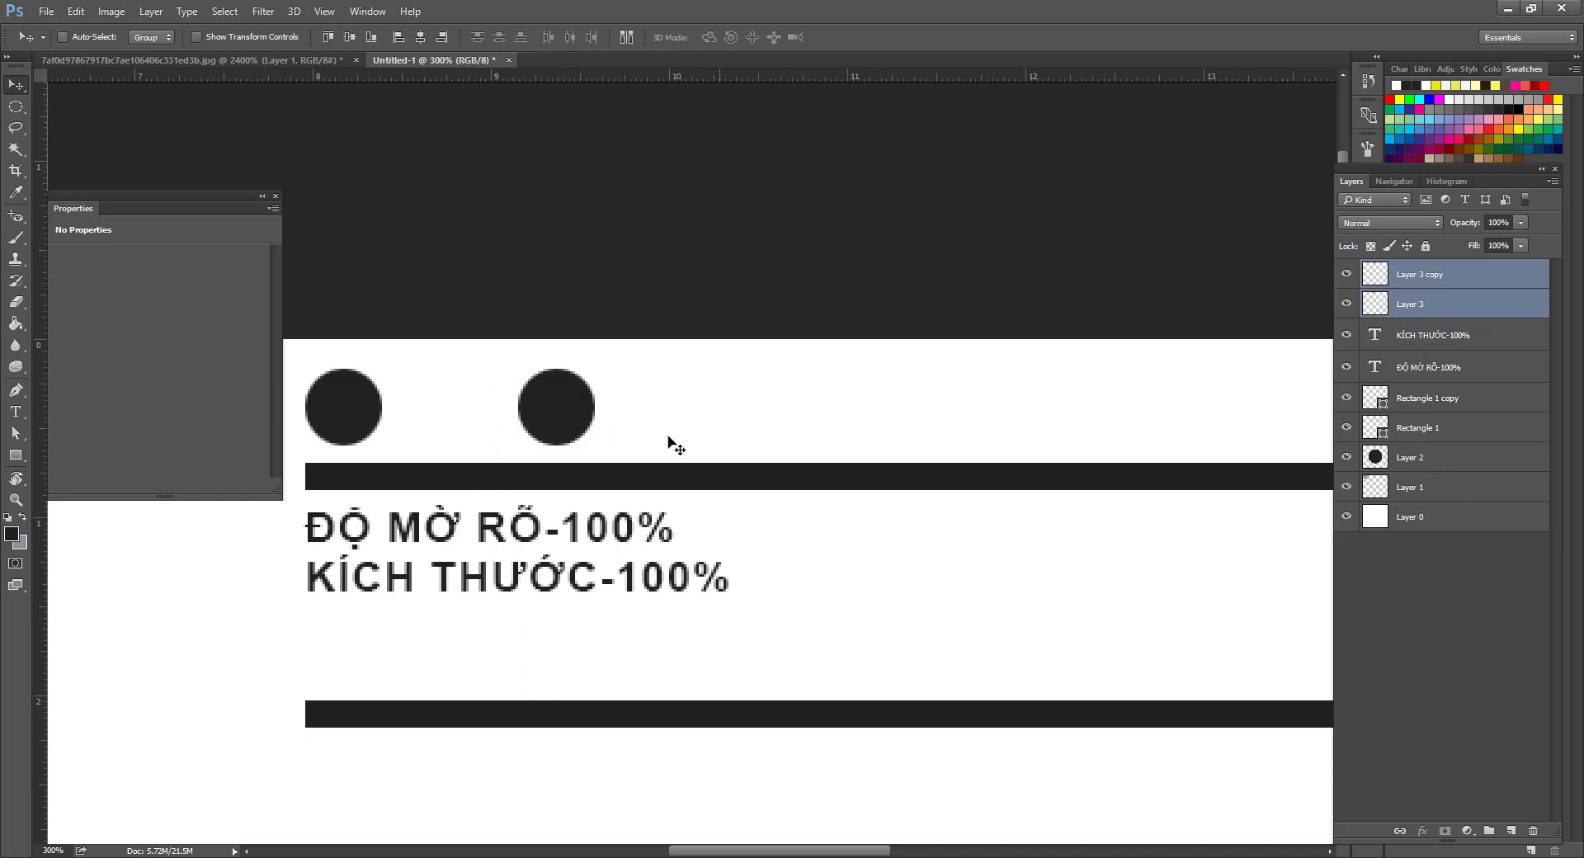
drag(588, 419, 587, 399)
click(1432, 305)
click(1432, 276)
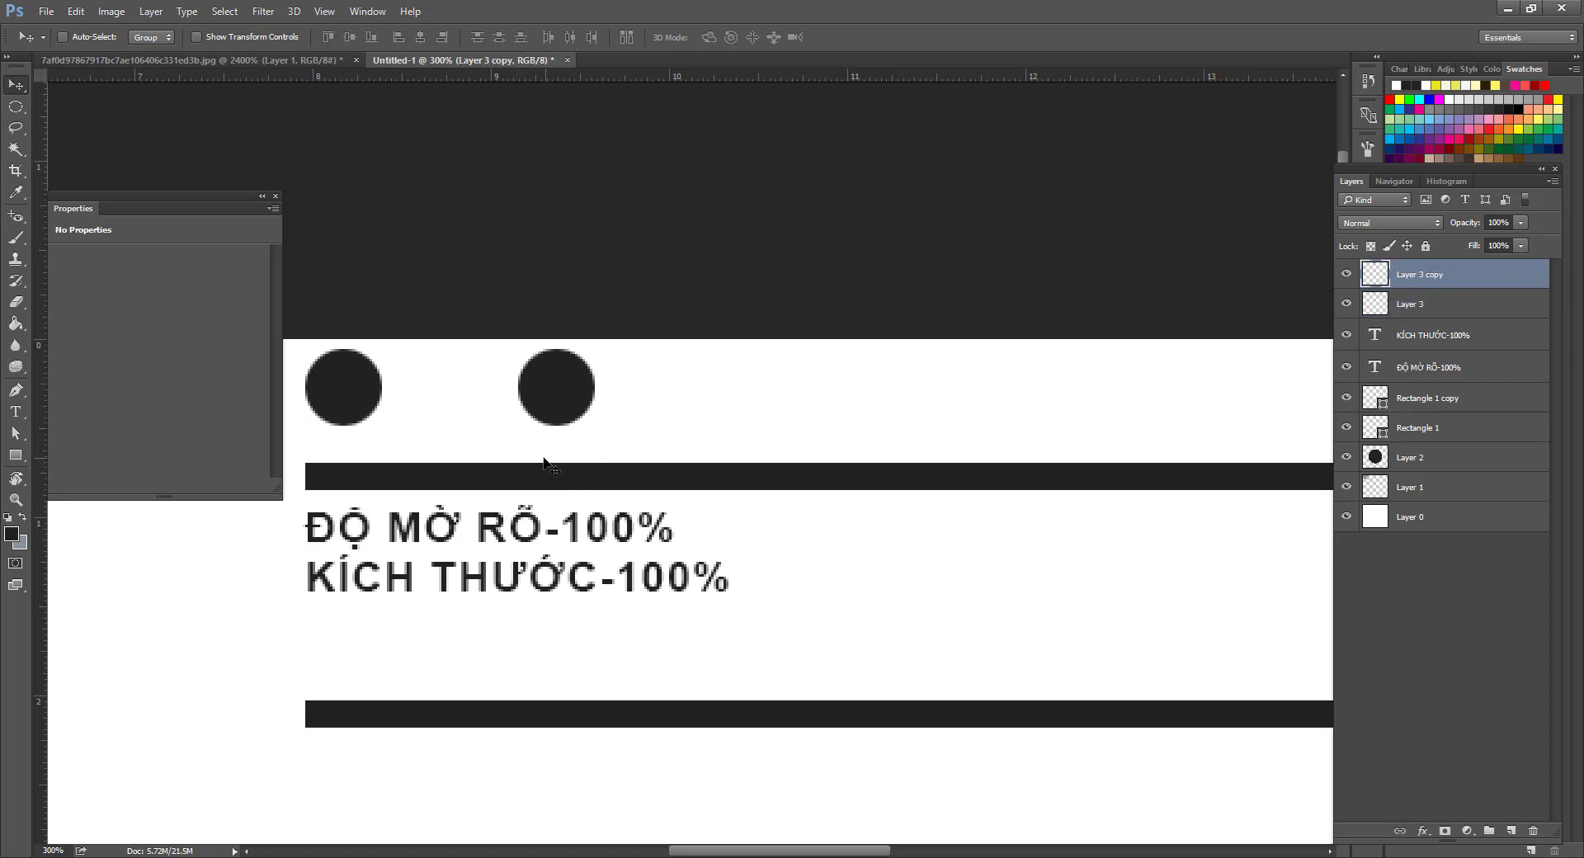
Move the "ĐỘ MỜ RÕ-100%" and "KÍCH THƯỚC-100%" labels out to the left of the upper bar.
ctrl+click(578, 535)
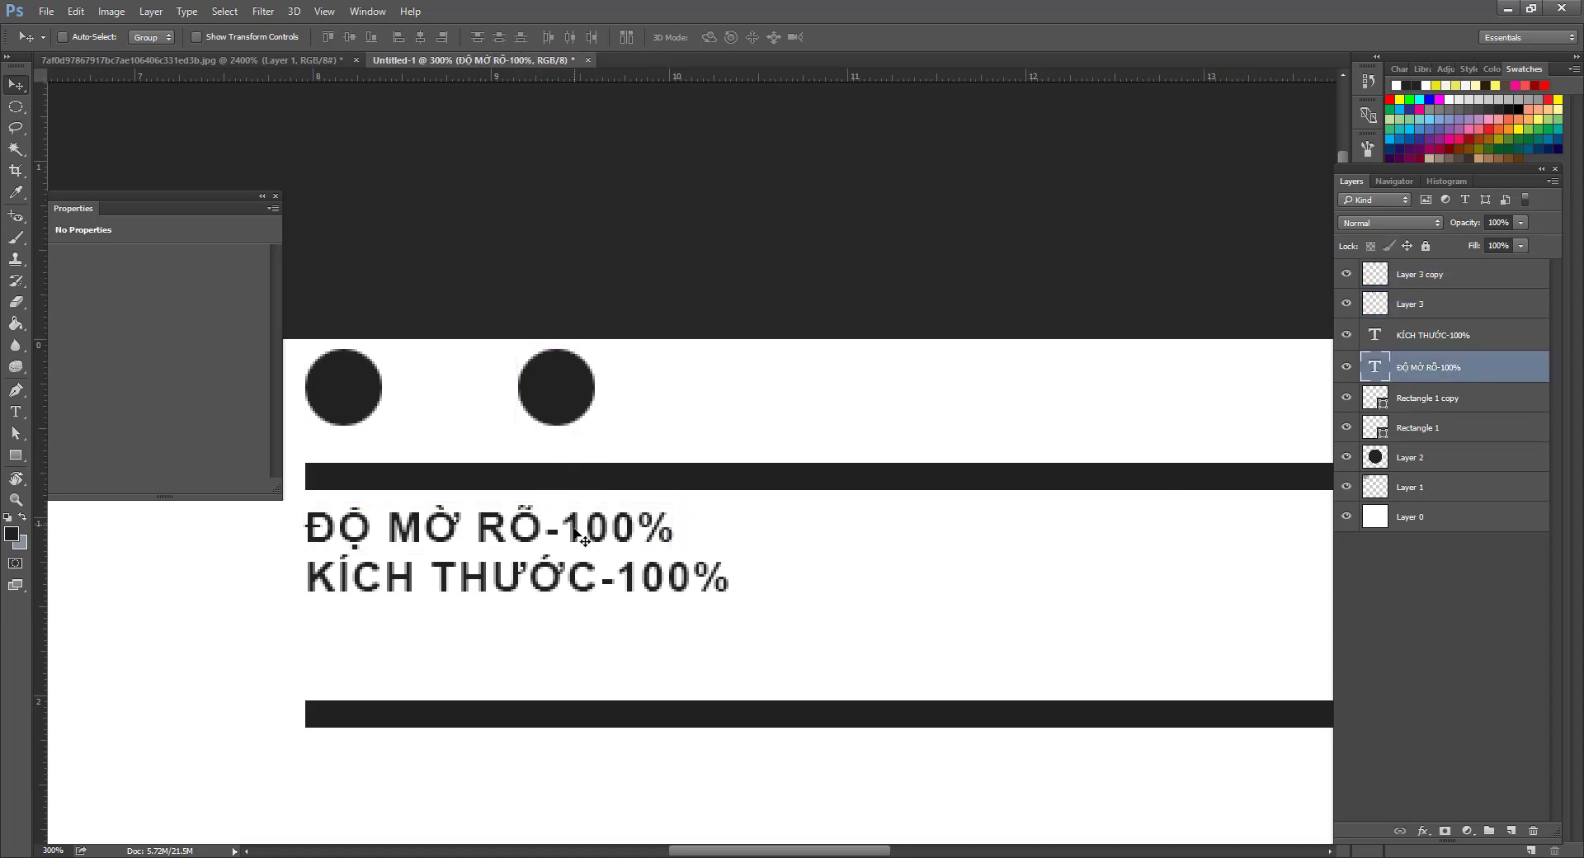
drag(578, 535, 654, 634)
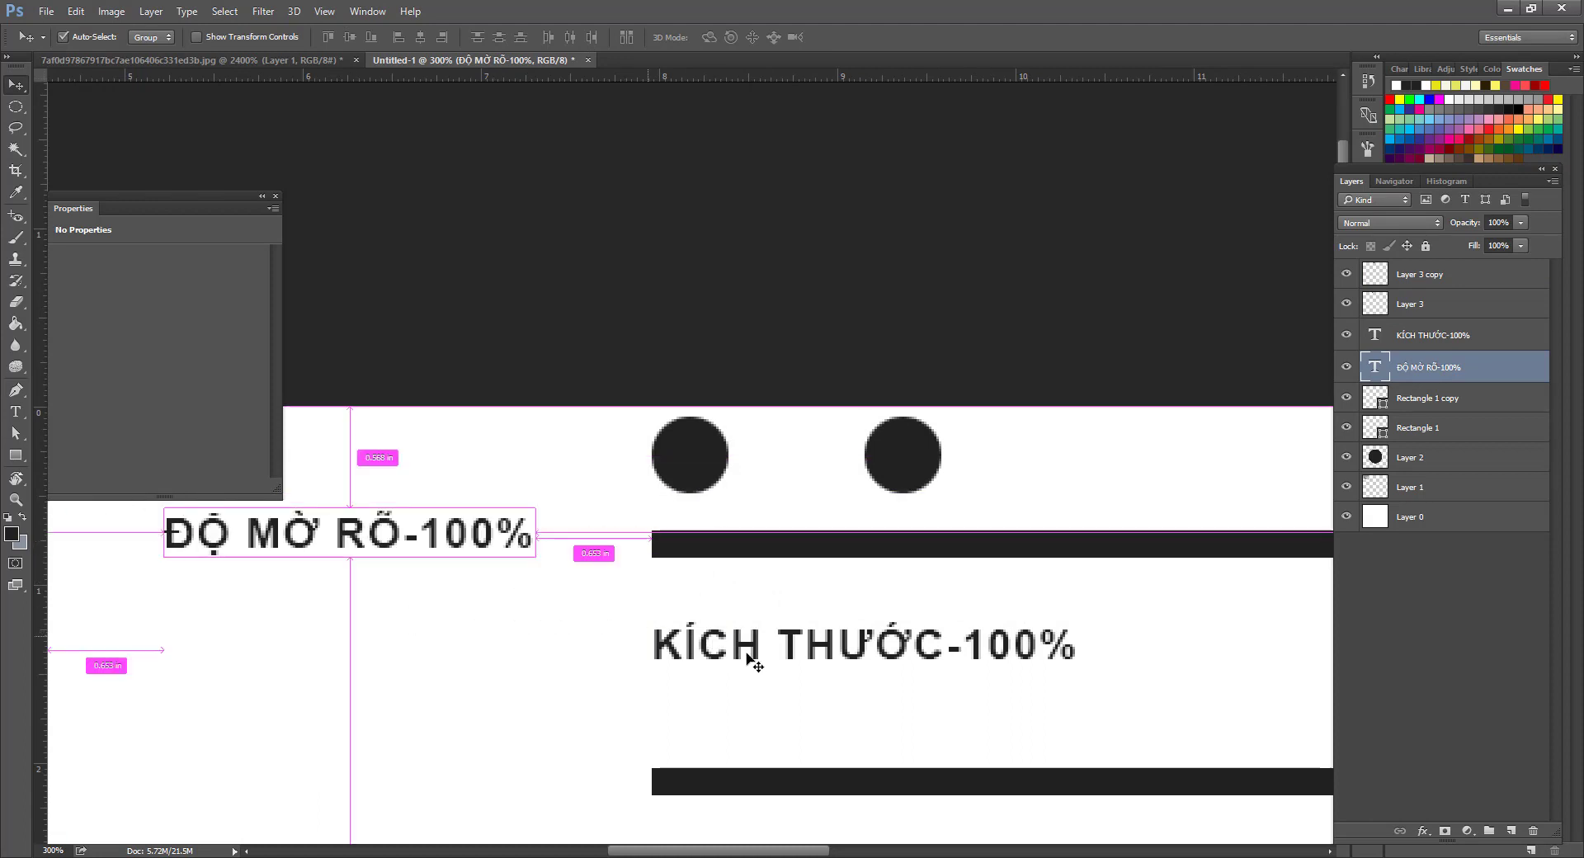
key(ctrl+z)
Duplicate the "KÍCH THƯỚC-100%" label below the upper bar and replace the copy's text with "50%".
drag(801, 649, 918, 614)
key(t)
click(918, 614)
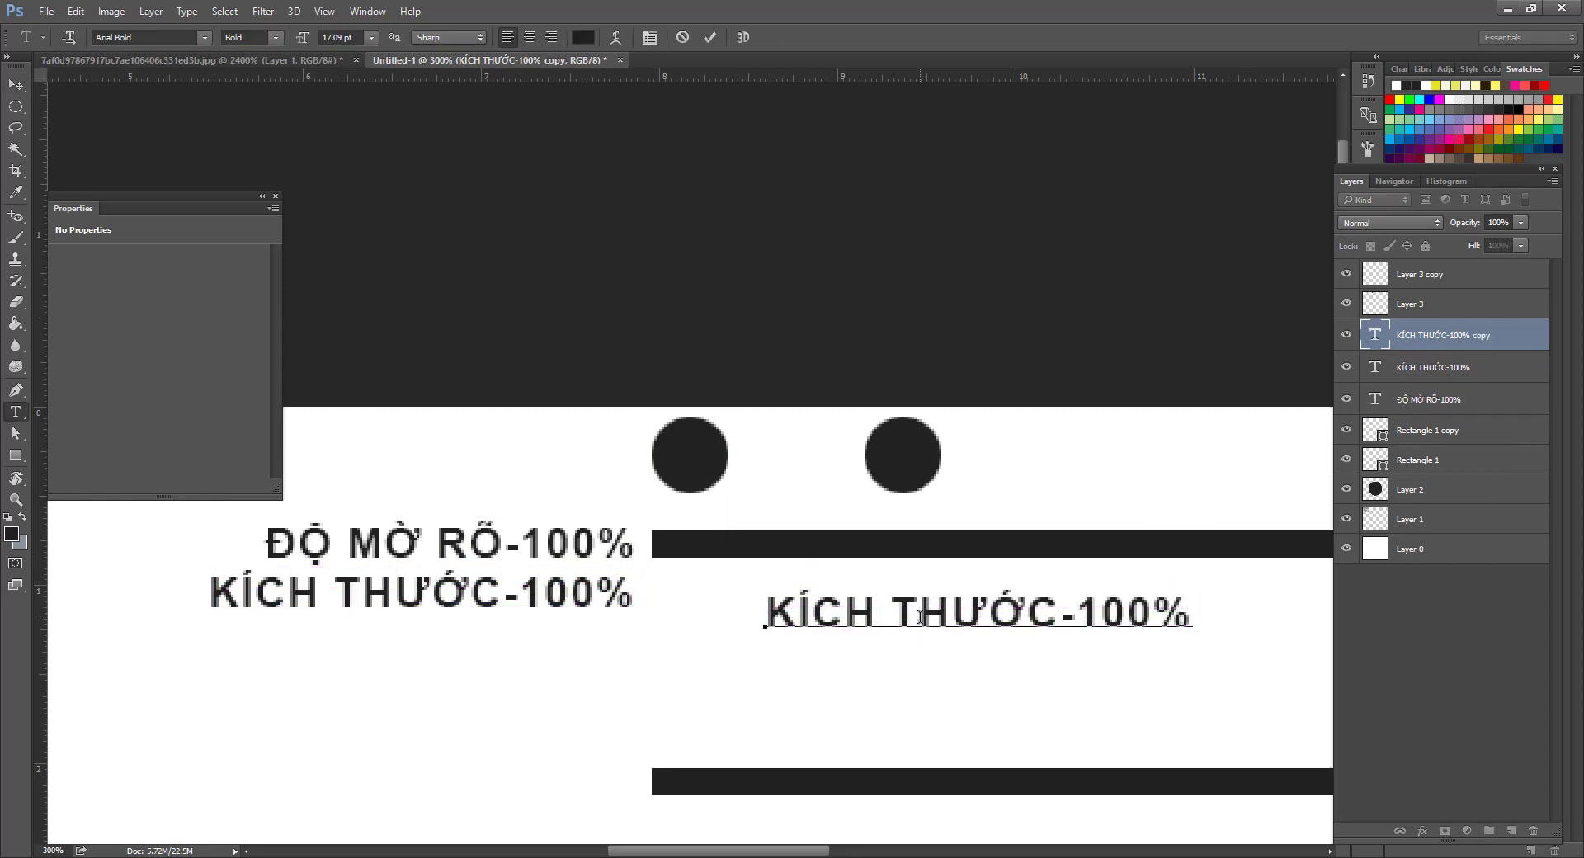
key(ctrl+a)
text(50)
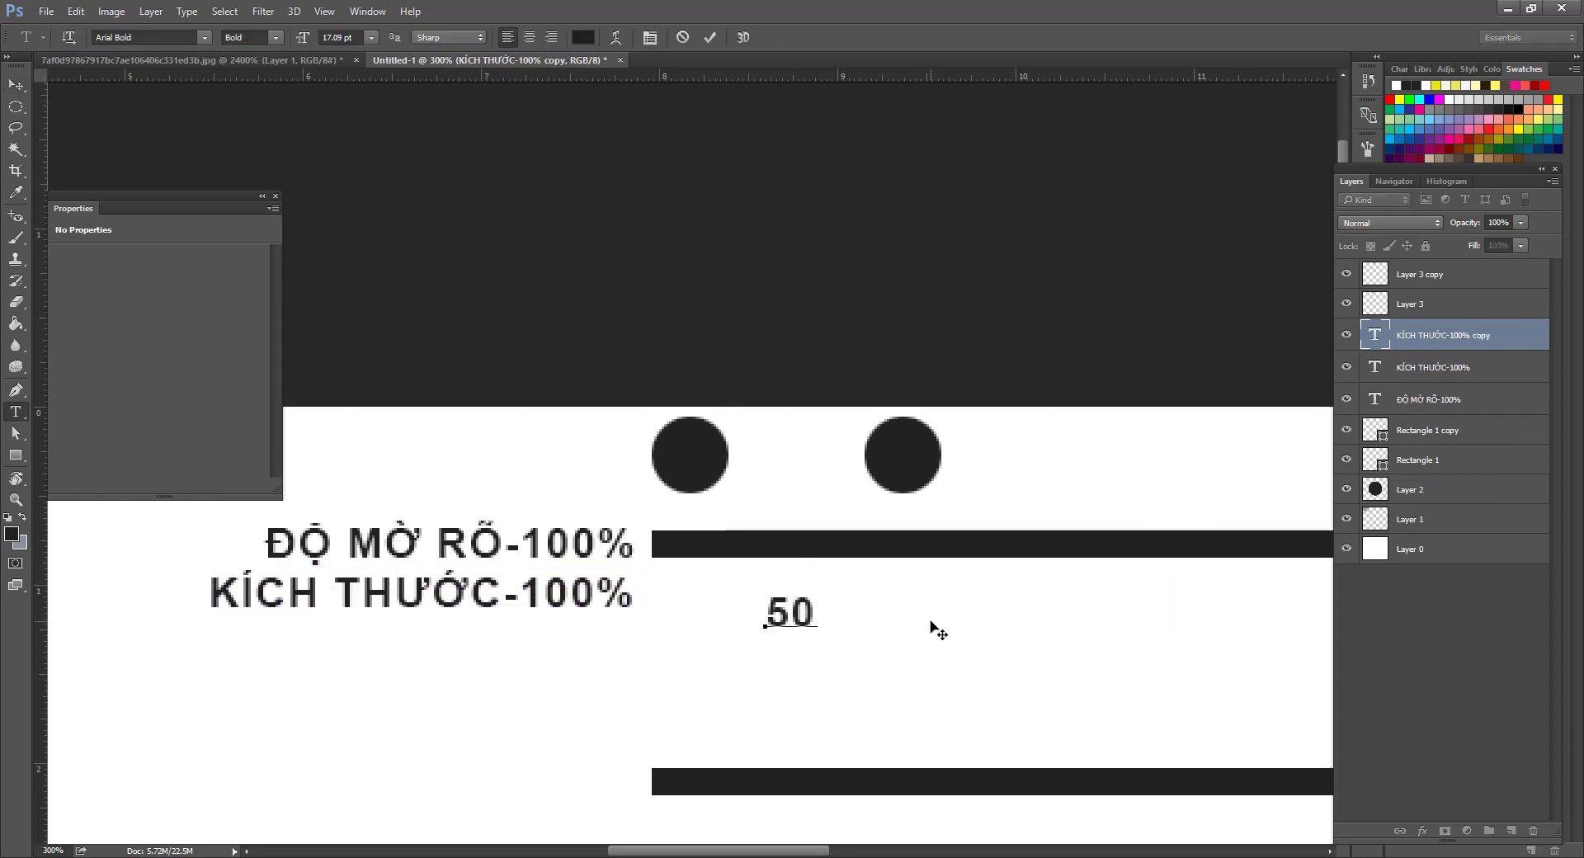
text(%)
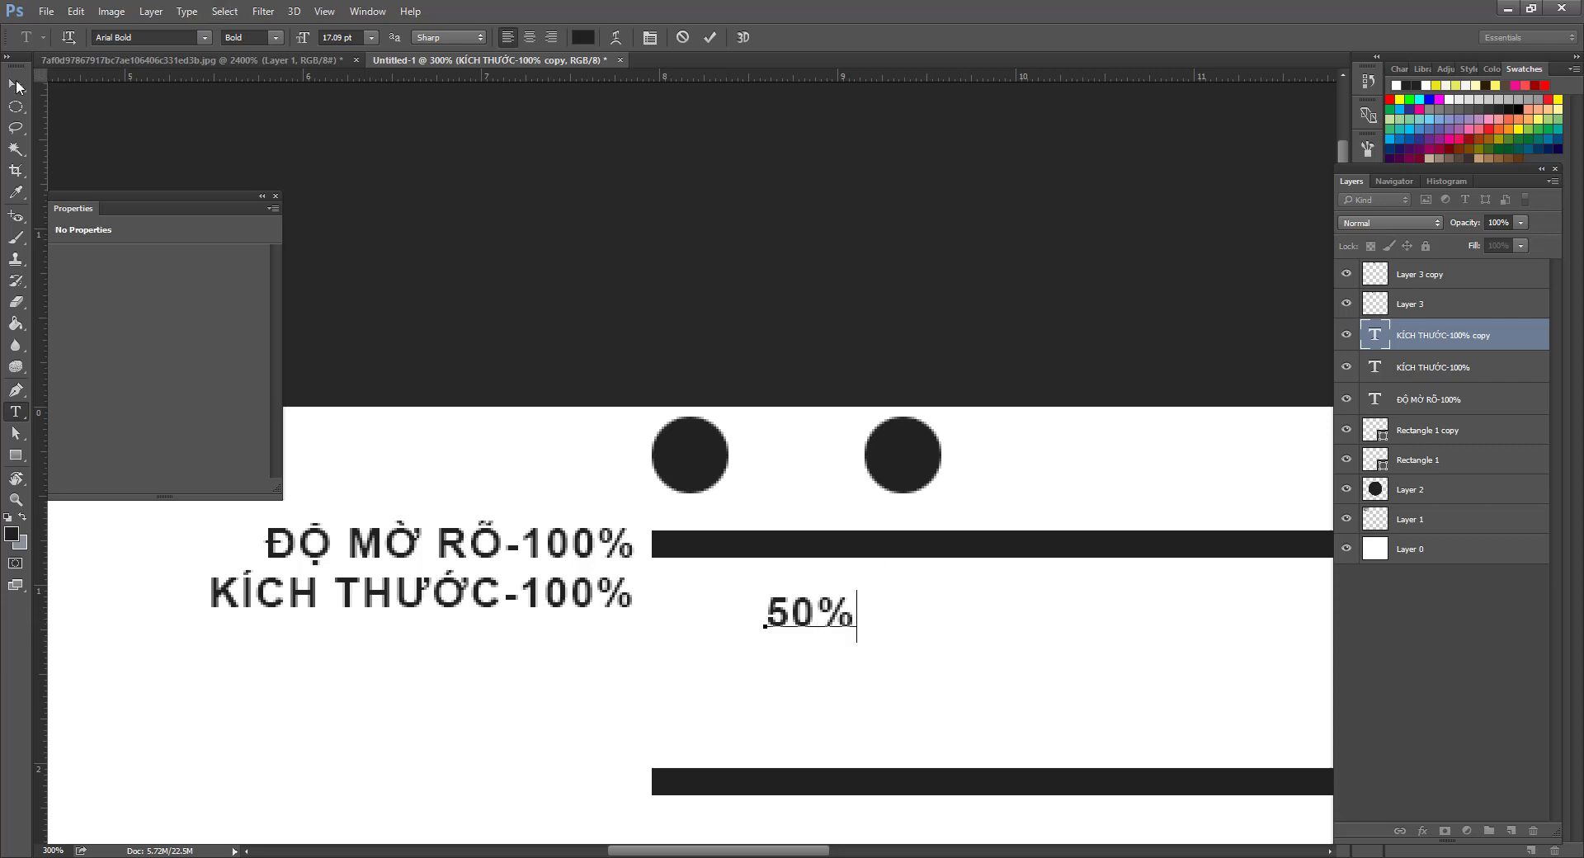
key(ctrl+Return)
key(v)
Place a "50%" text under each small circle by duplicating it, and change the one under the left circle to "100%".
drag(805, 610, 698, 592)
ctrl+click(906, 508)
ctrl+click(907, 508)
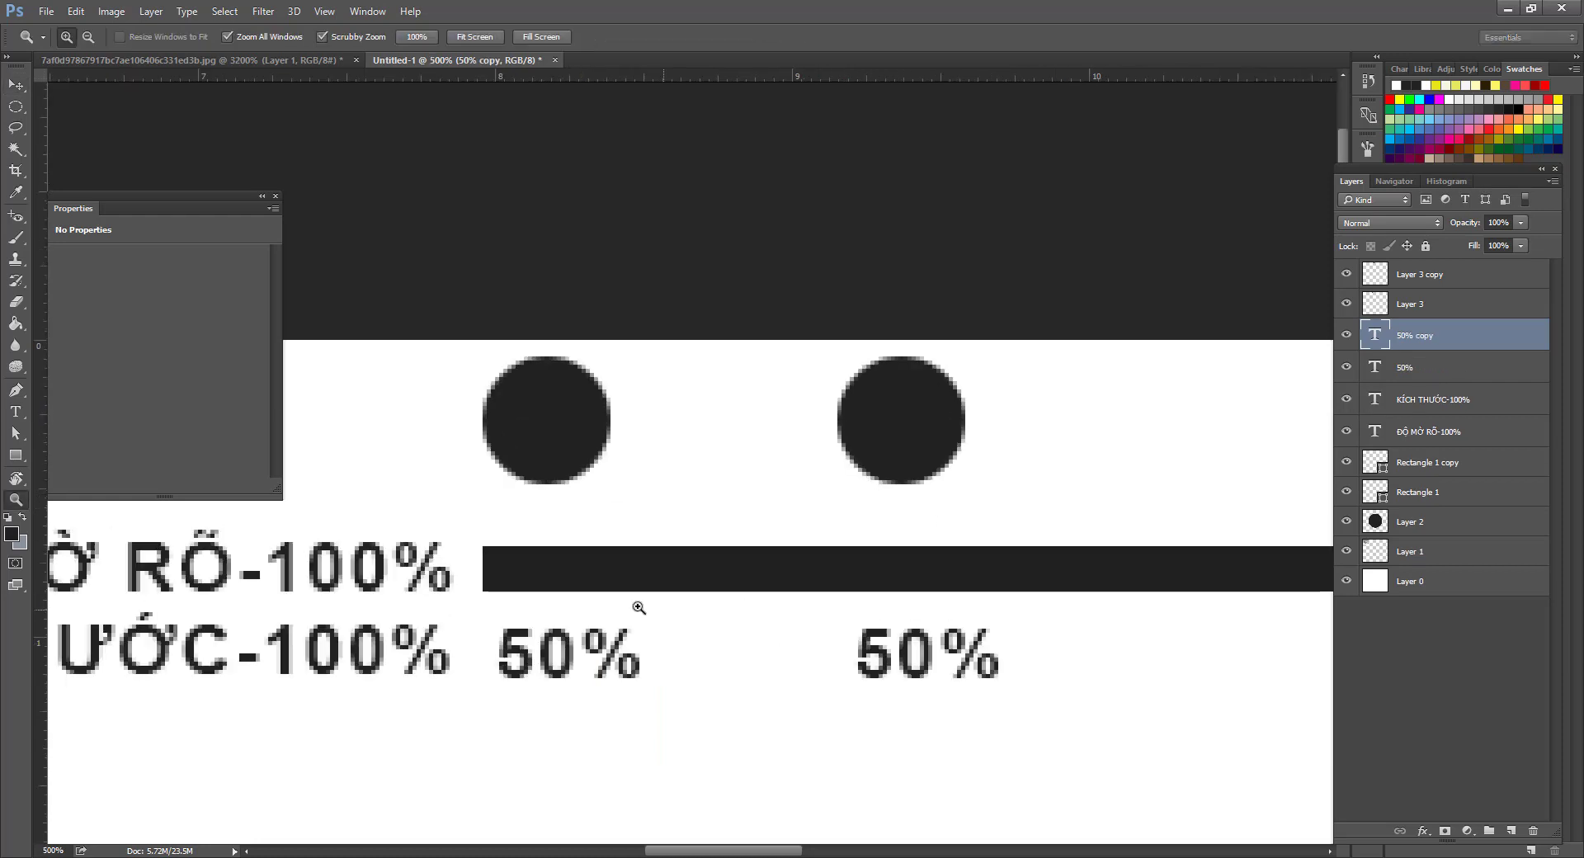
double_click(556, 652)
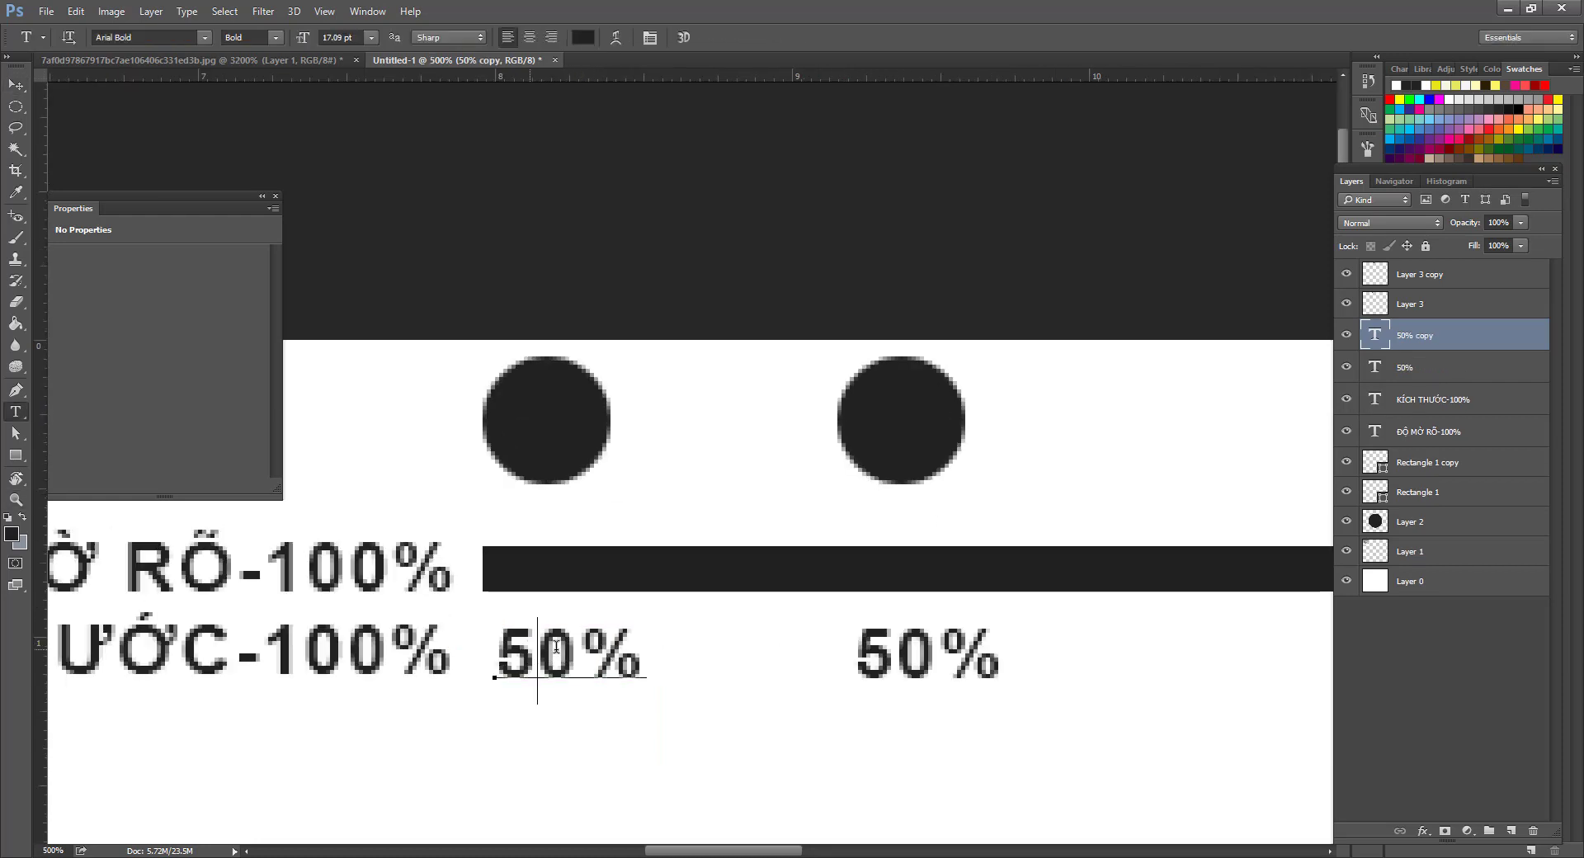
key(shift+Left)
text(10)
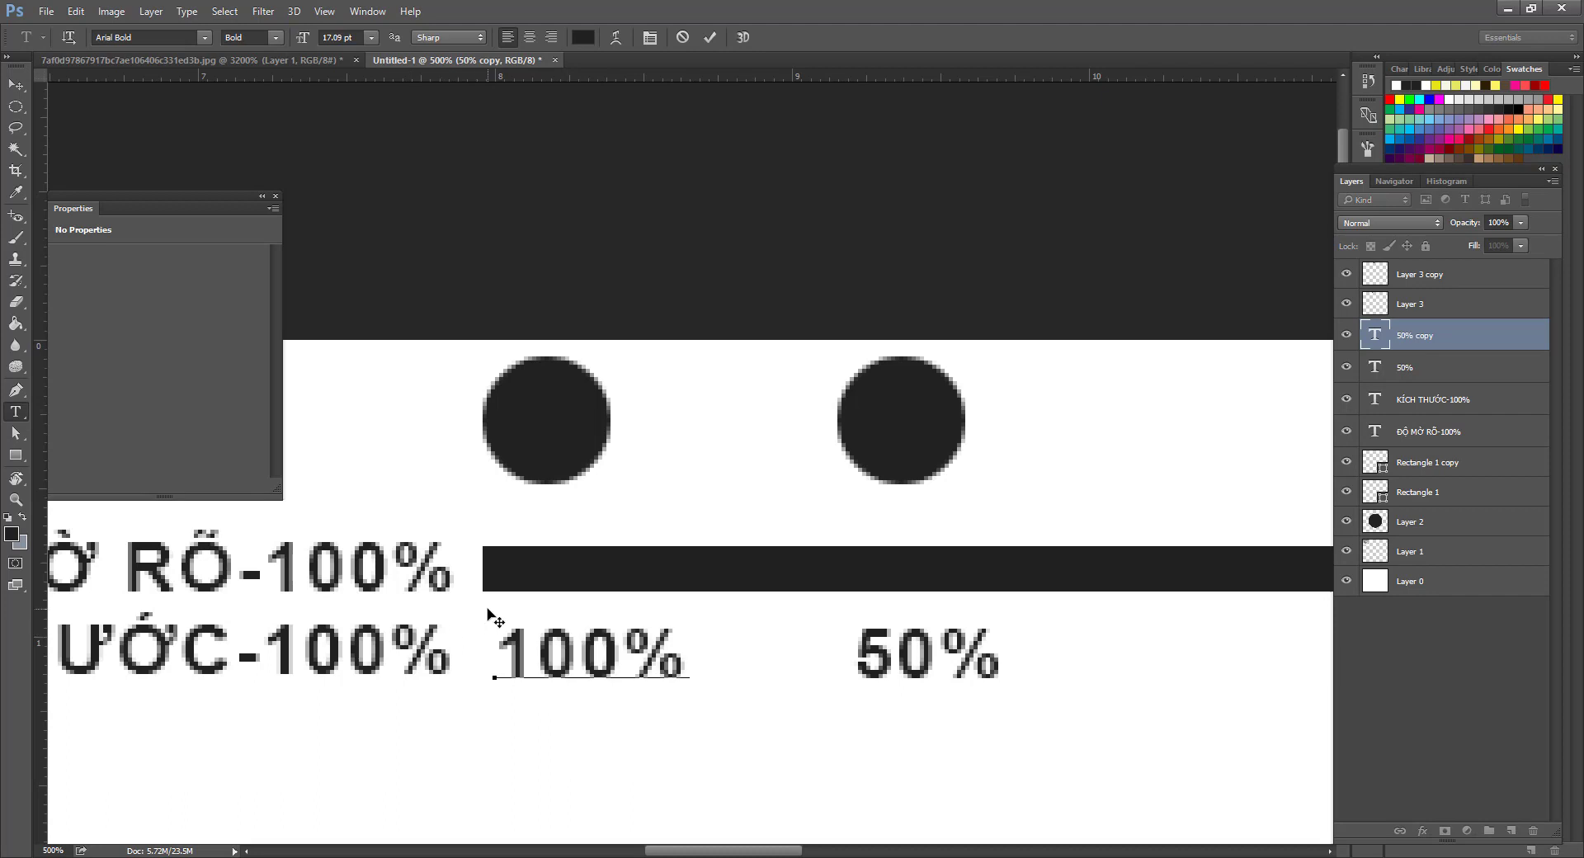
click(17, 85)
Move the "ĐỘ MỜ RÕ-100%" and "KÍCH THƯỚC-100%" labels down together so the upper one lines up with the percentages under the bar.
drag(697, 605, 620, 609)
ctrl+click(807, 427)
drag(890, 632, 909, 517)
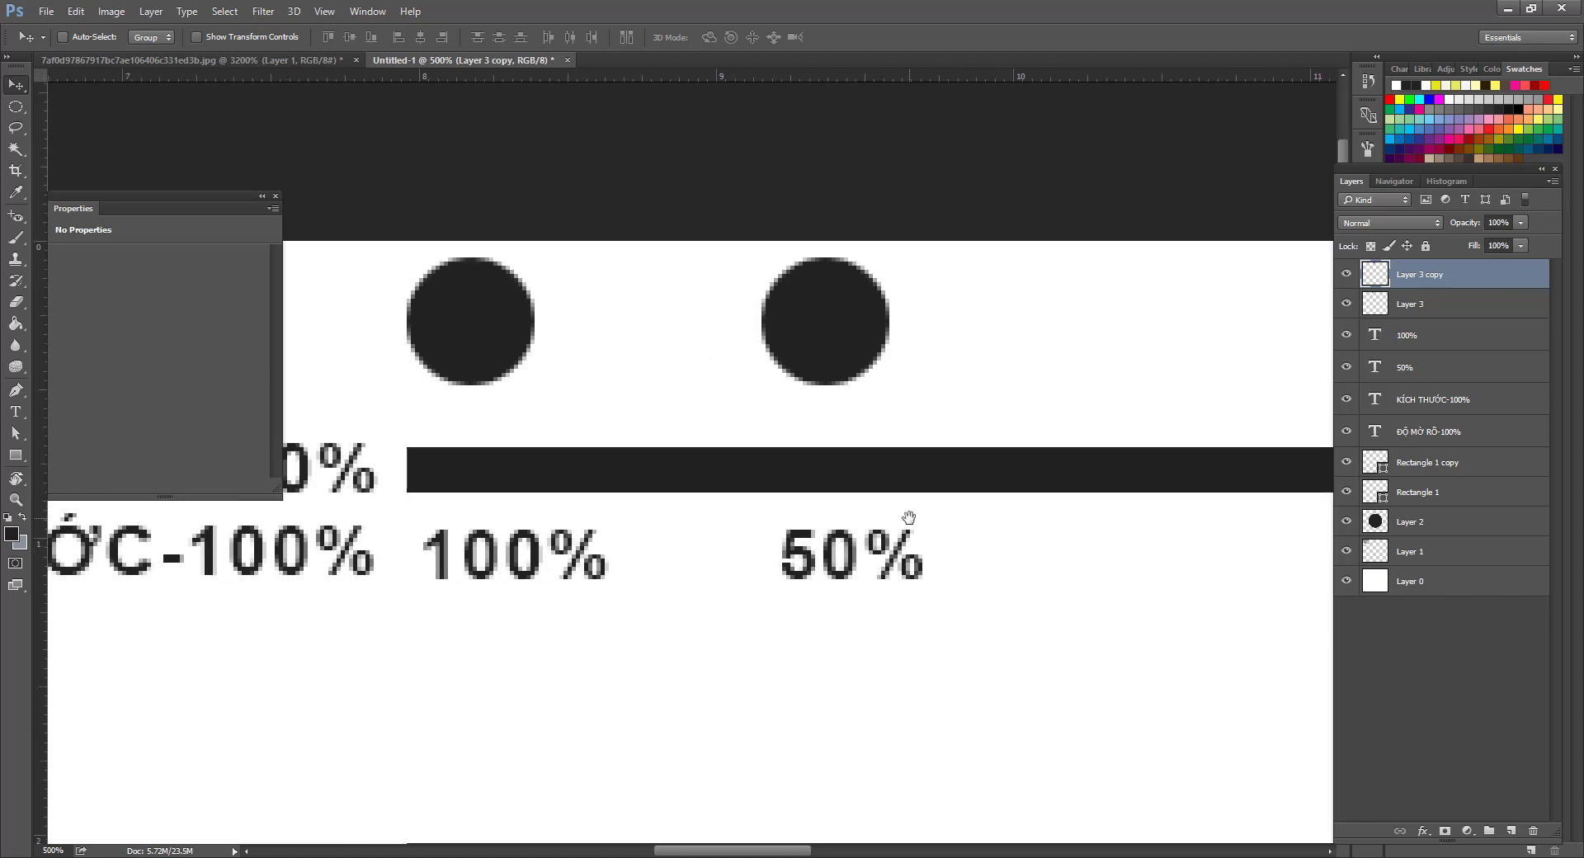
drag(746, 550, 995, 515)
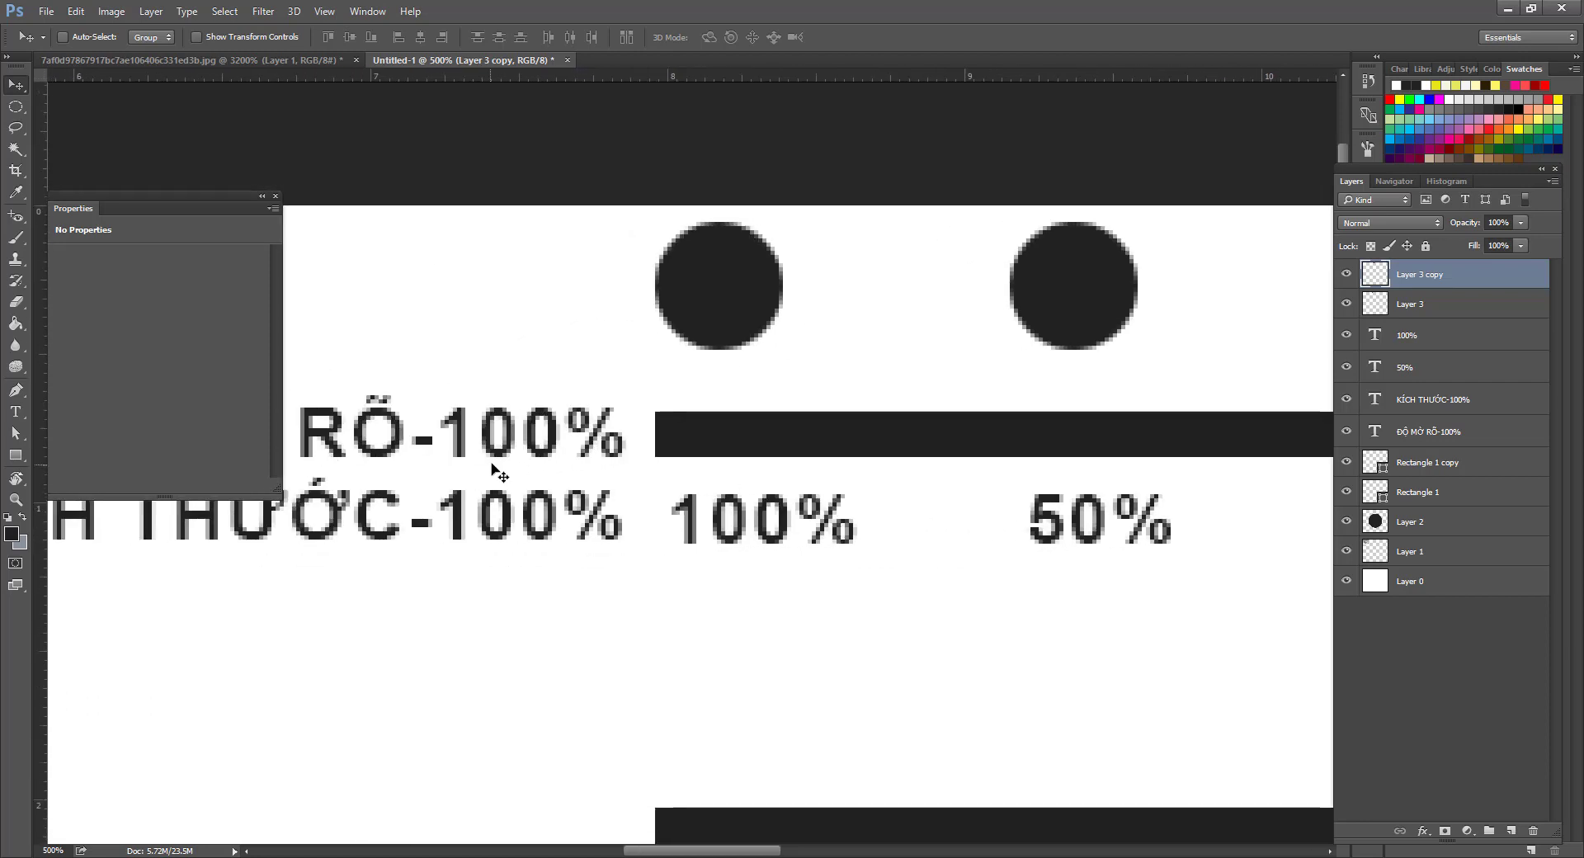
ctrl+click(543, 496)
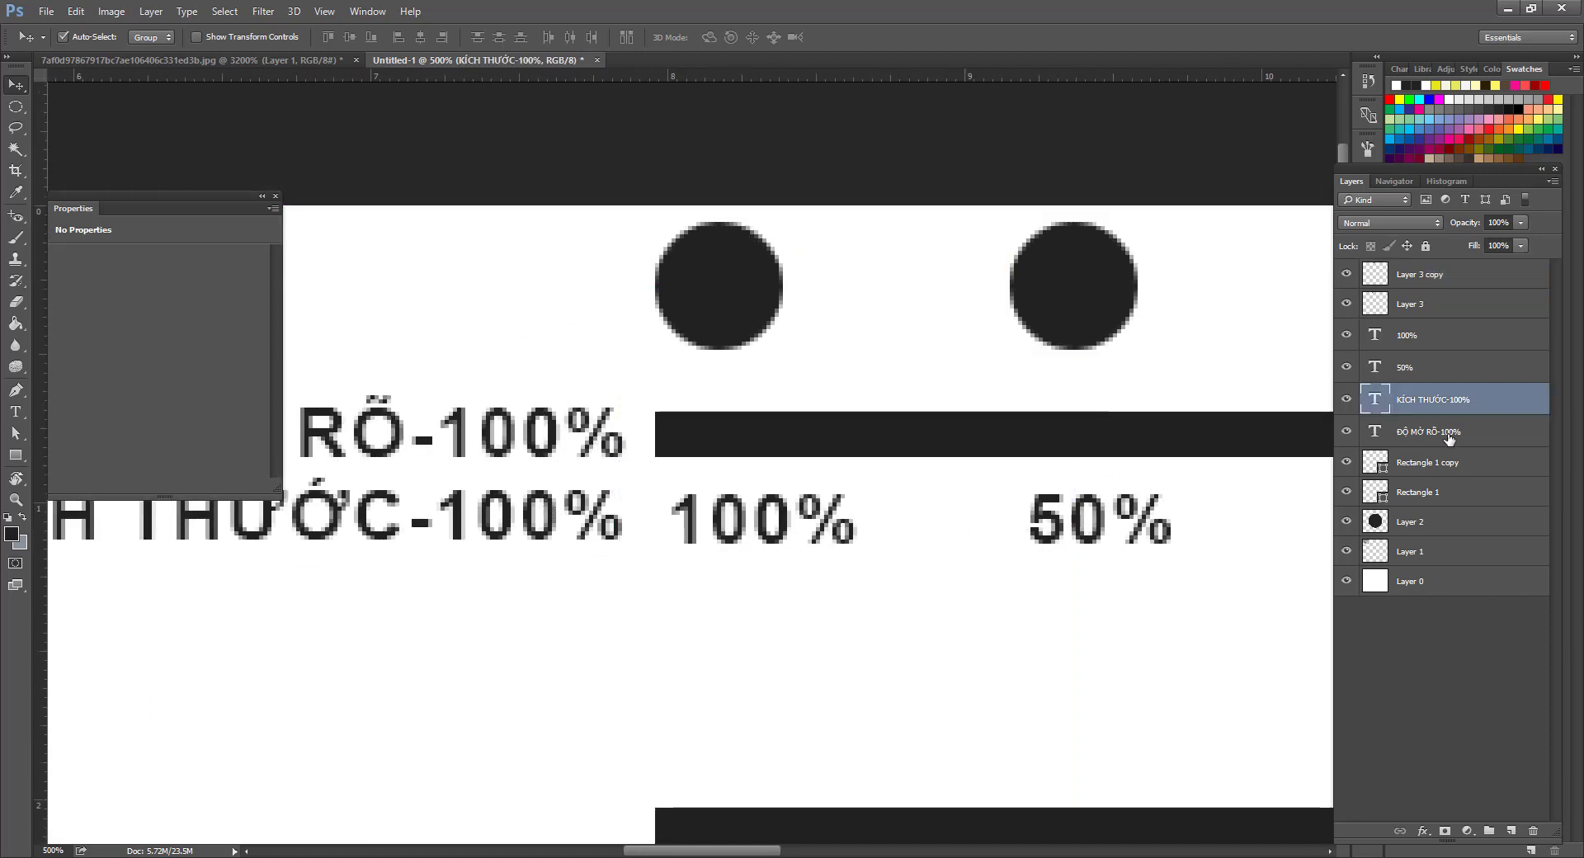
ctrl+shift+click(623, 437)
drag(623, 437, 625, 522)
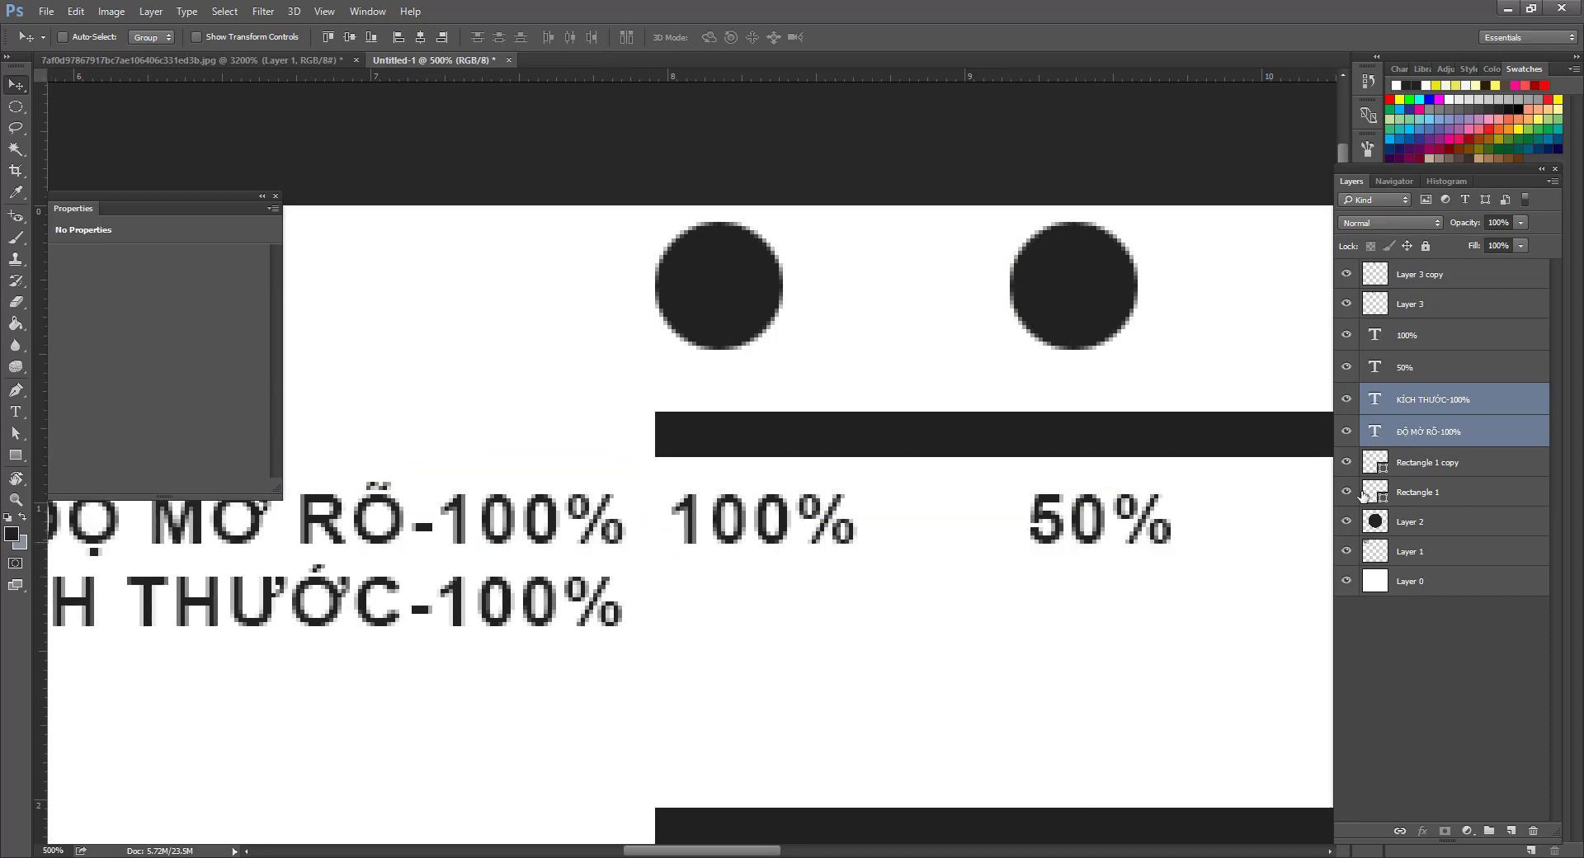
click(1446, 441)
Duplicate the "50%" text directly below itself, level with the "KÍCH THƯỚC-100%" label, and change the copy to "60%".
drag(1123, 541, 873, 567)
ctrl+click(930, 475)
key(t)
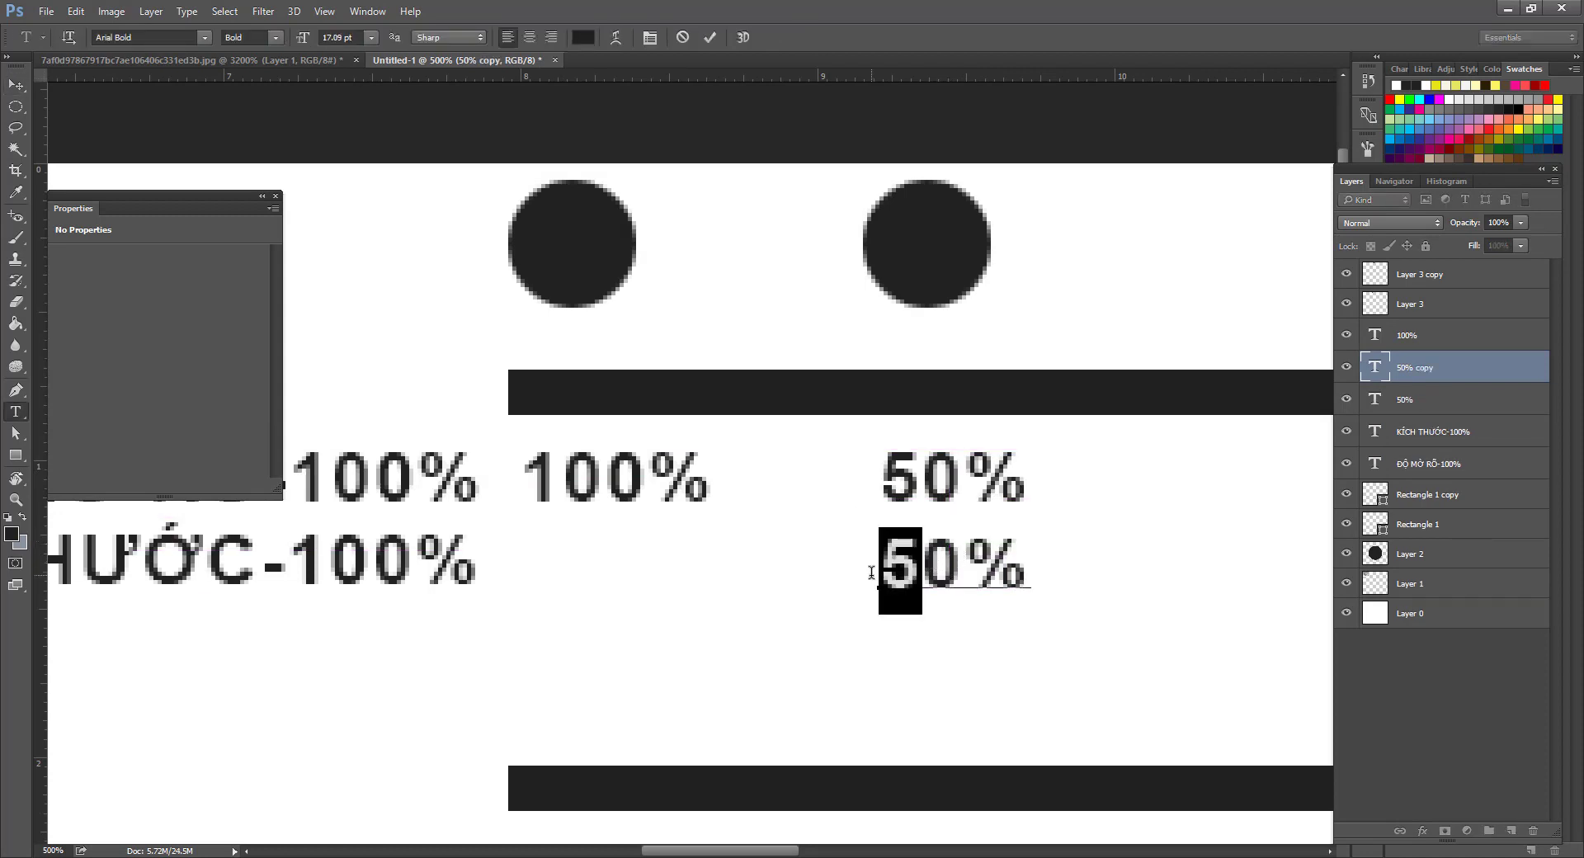
text(60)
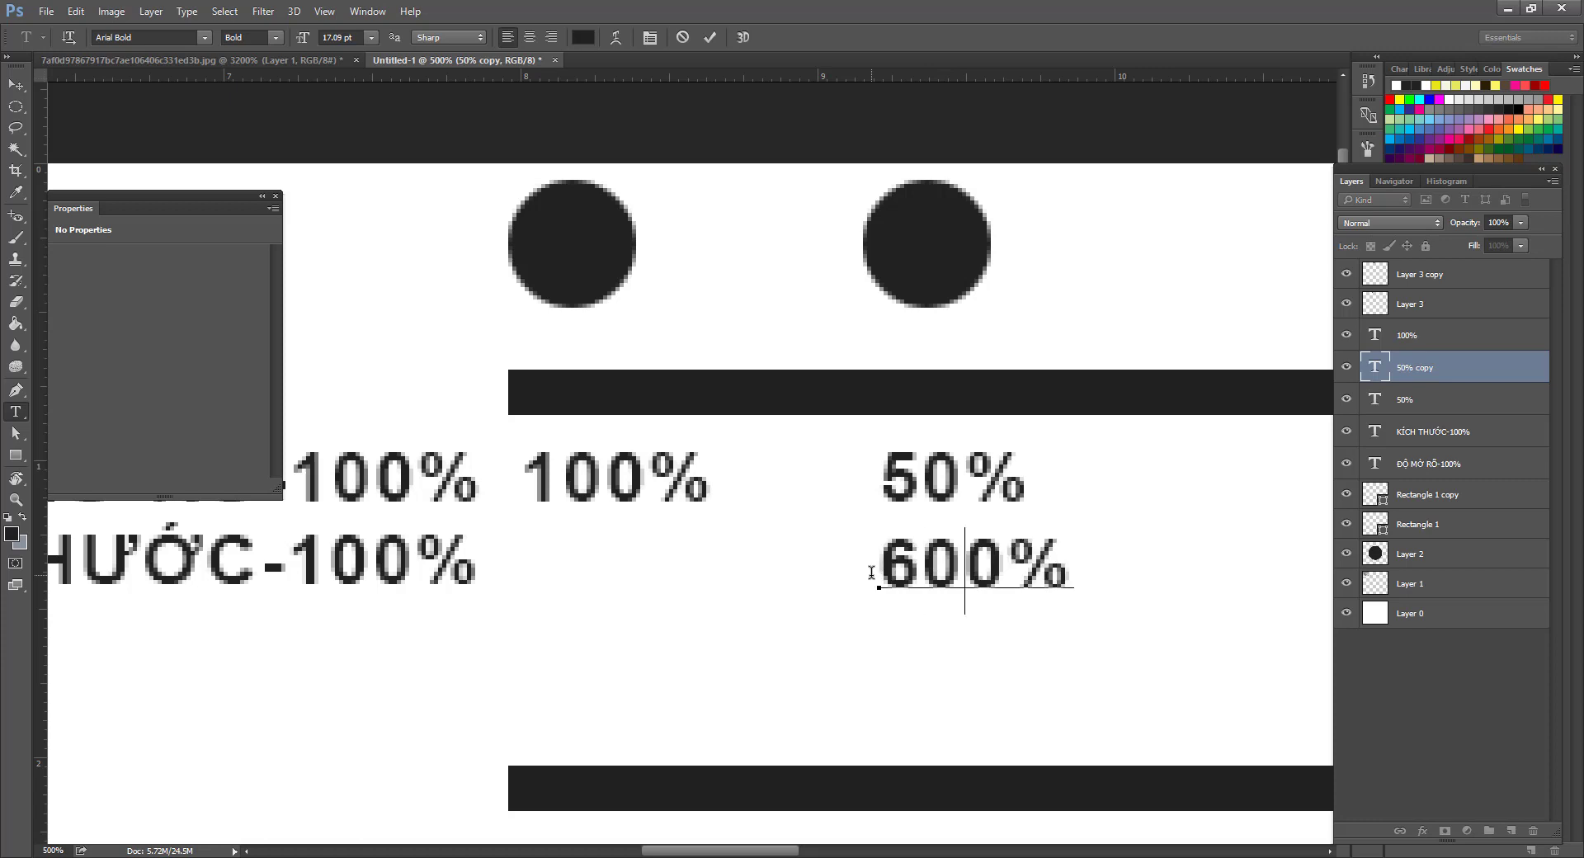
key(BackSpace)
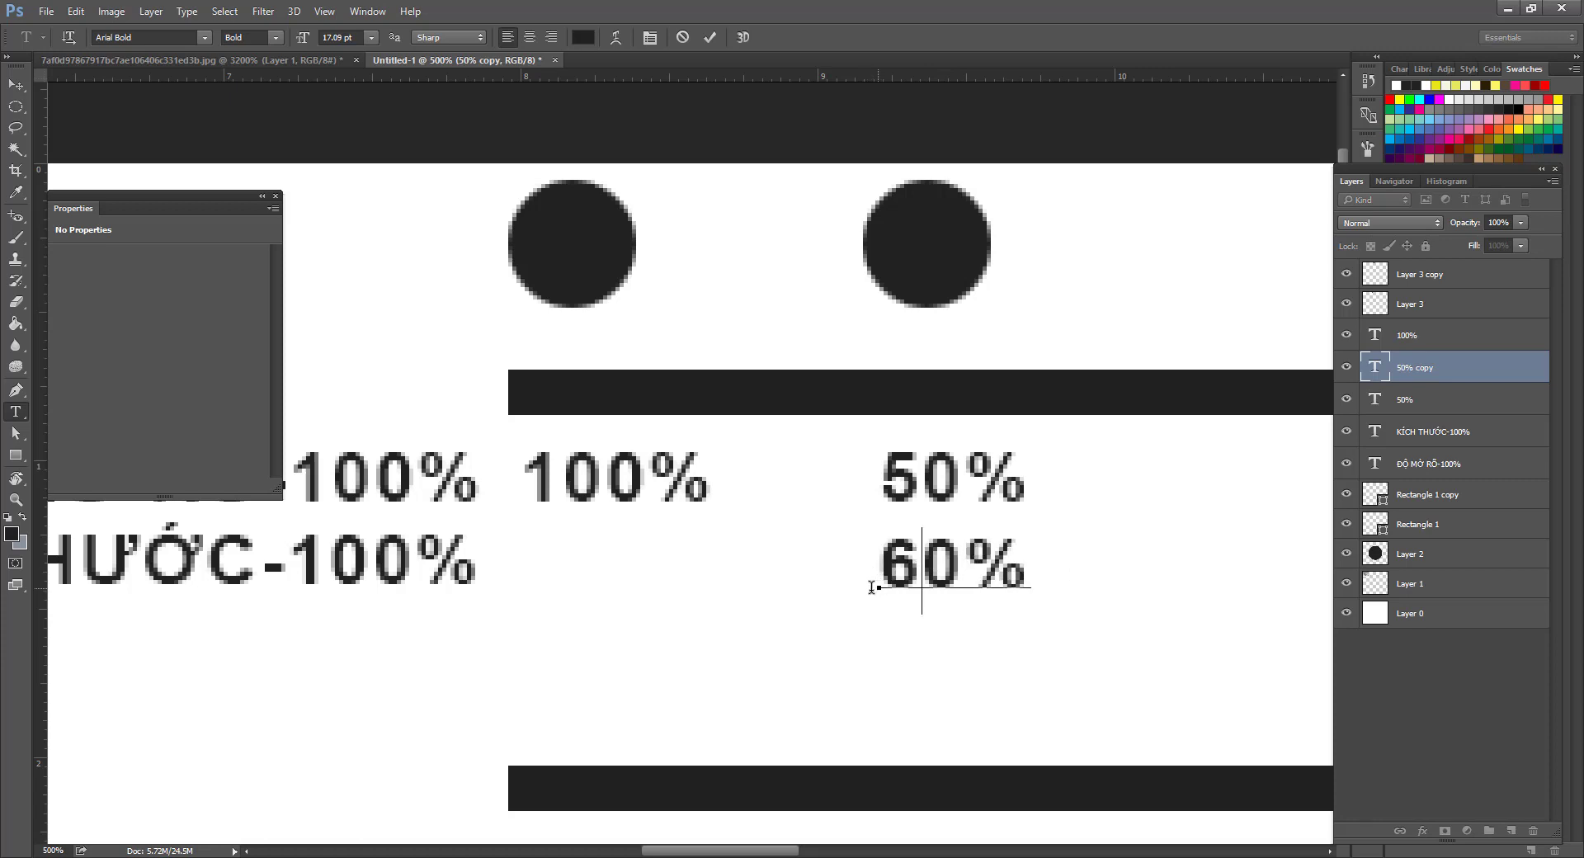
click(16, 85)
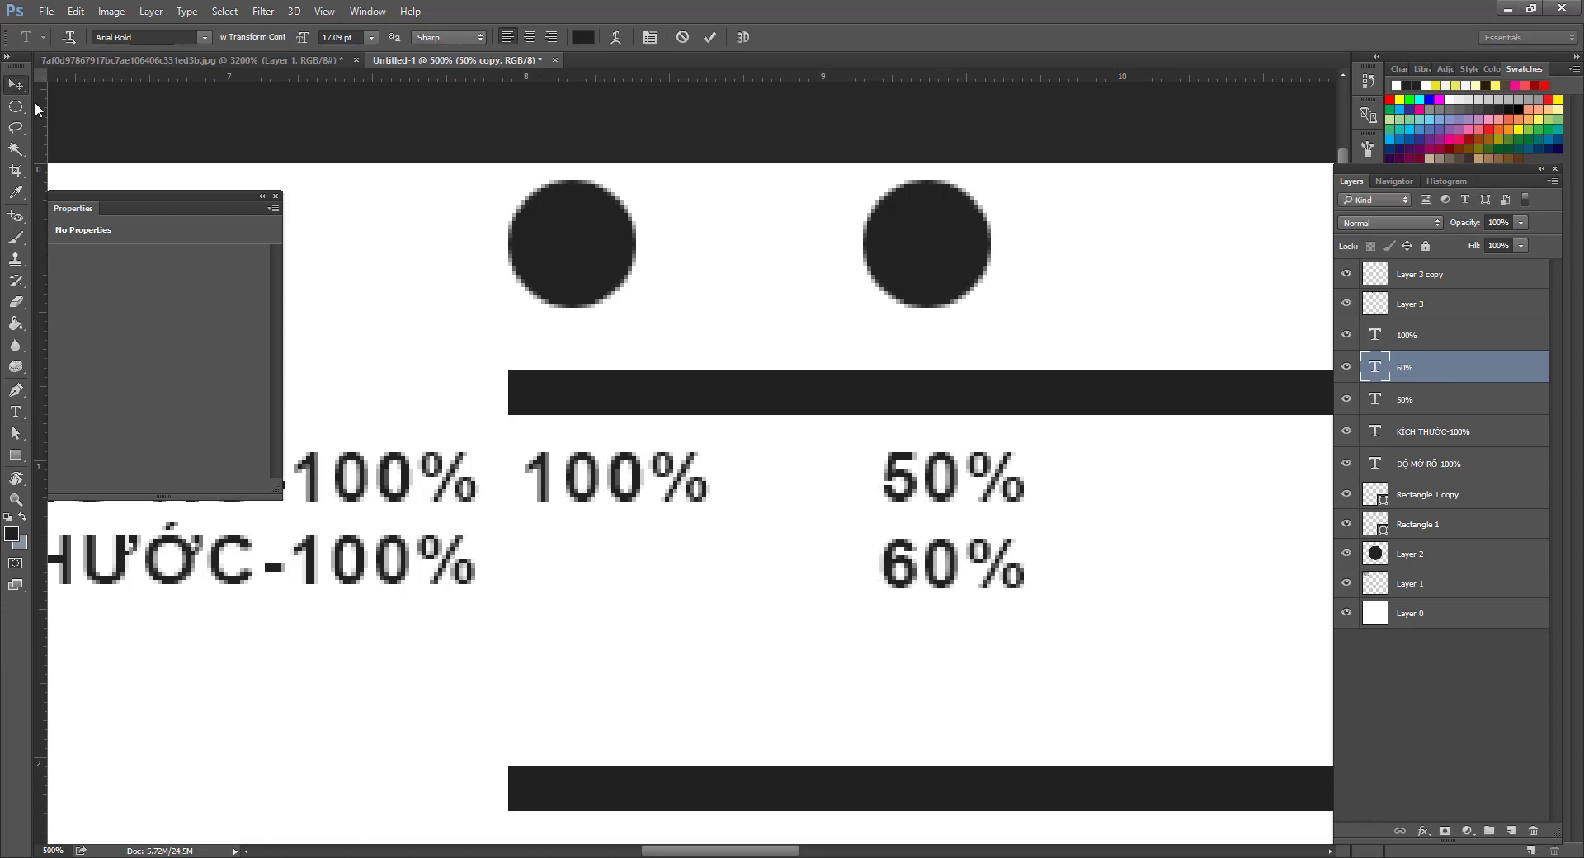
Load the right small circle's layer outline as a selection and sample the circle's dark colour.
drag(1018, 510, 898, 528)
click(741, 283)
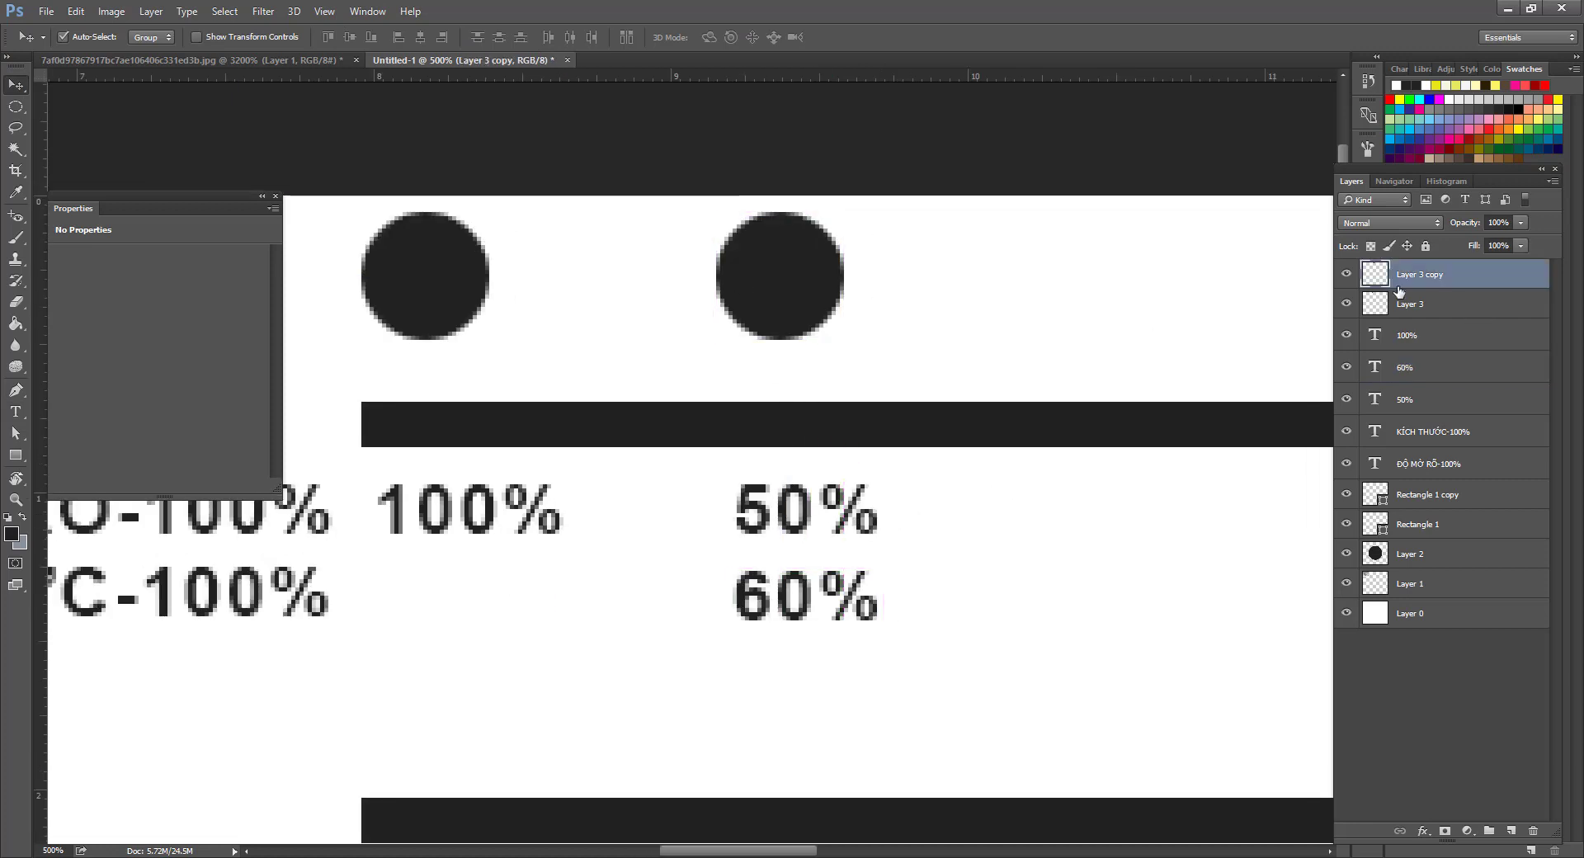
ctrl+click(1377, 274)
key(i)
click(733, 313)
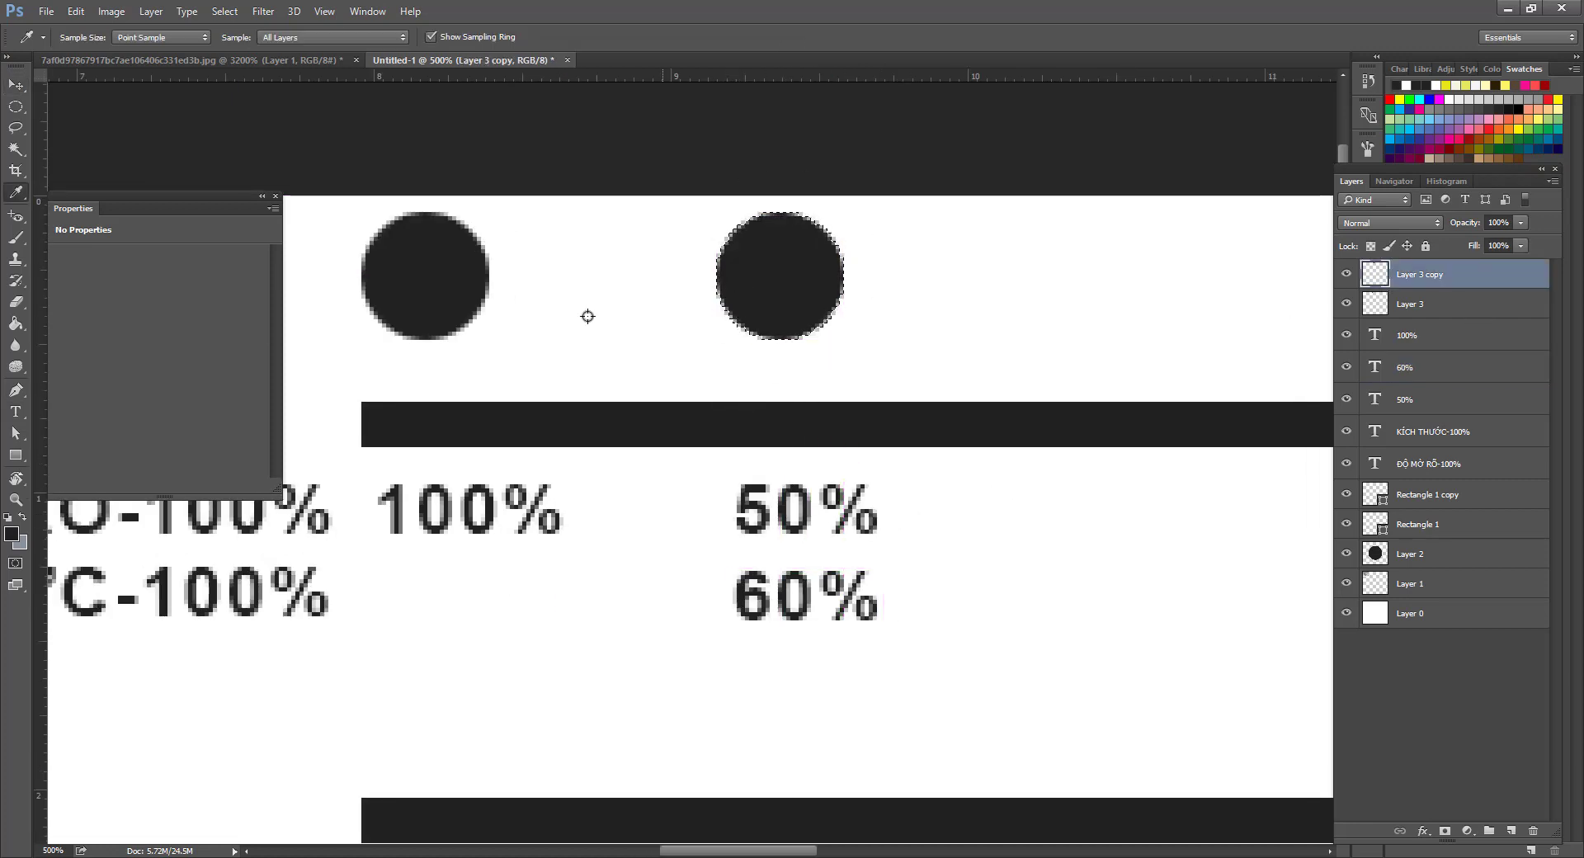
Set the foreground colour to the dark grey #3f3f3f.
click(12, 534)
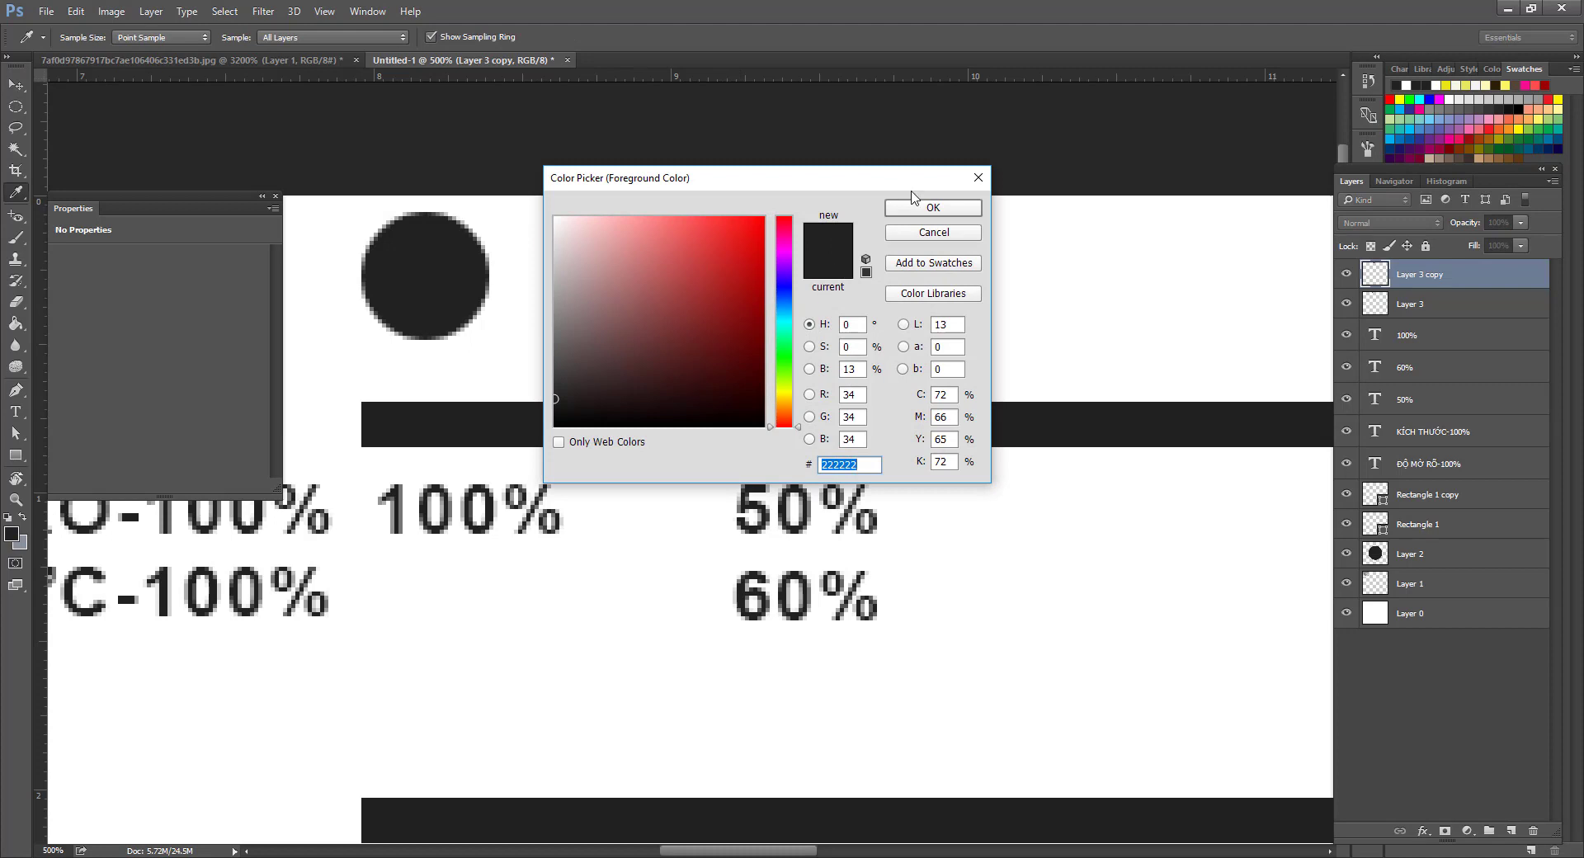
drag(912, 193, 1163, 332)
click(803, 502)
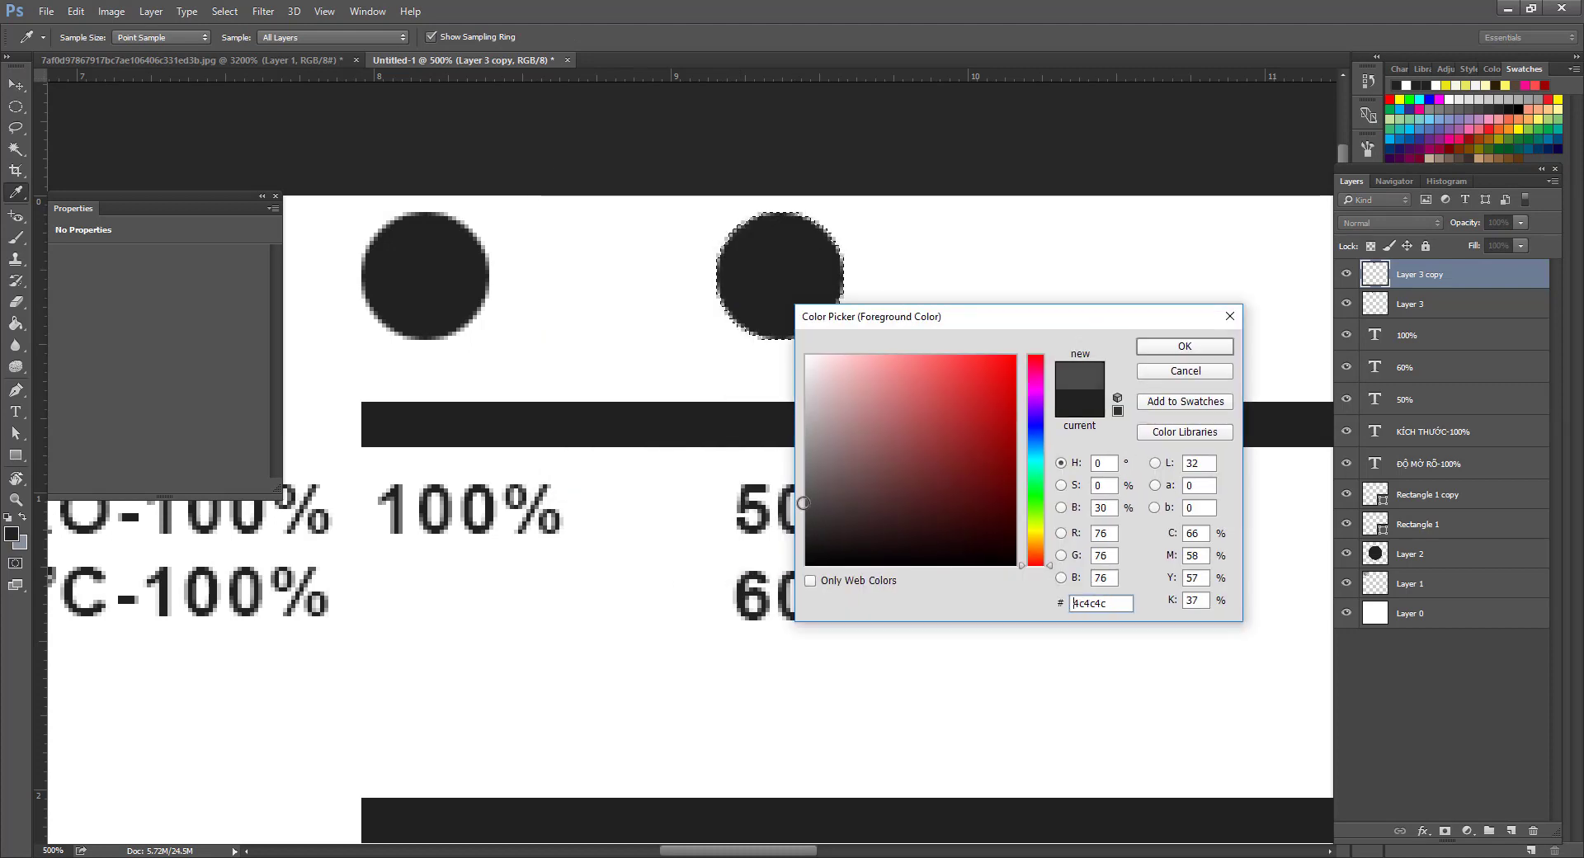
drag(803, 502, 801, 513)
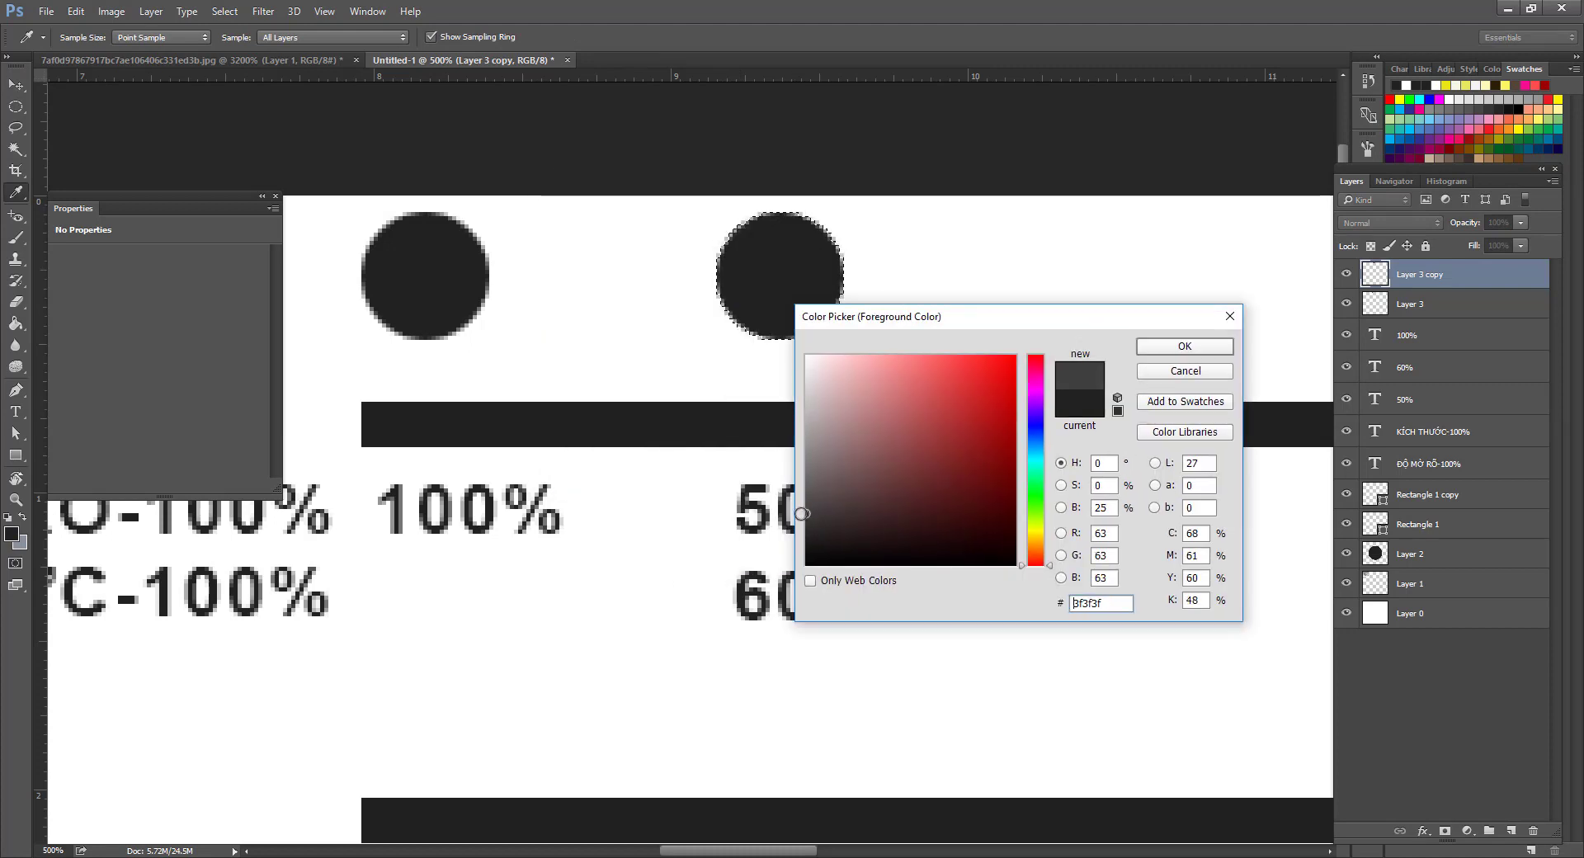
click(1172, 347)
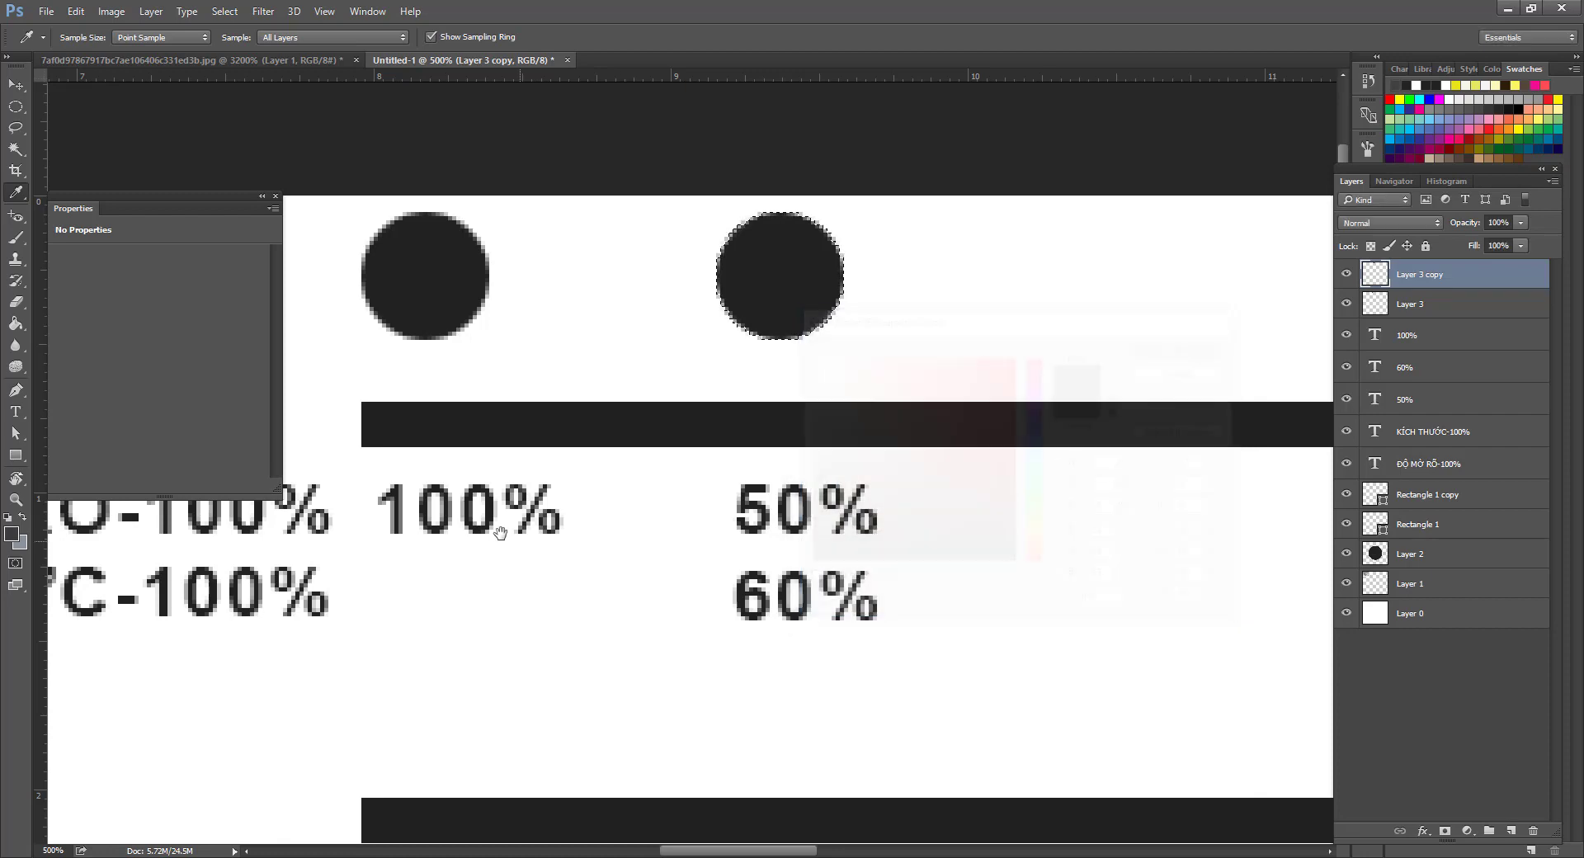
drag(500, 533, 718, 555)
key(z)
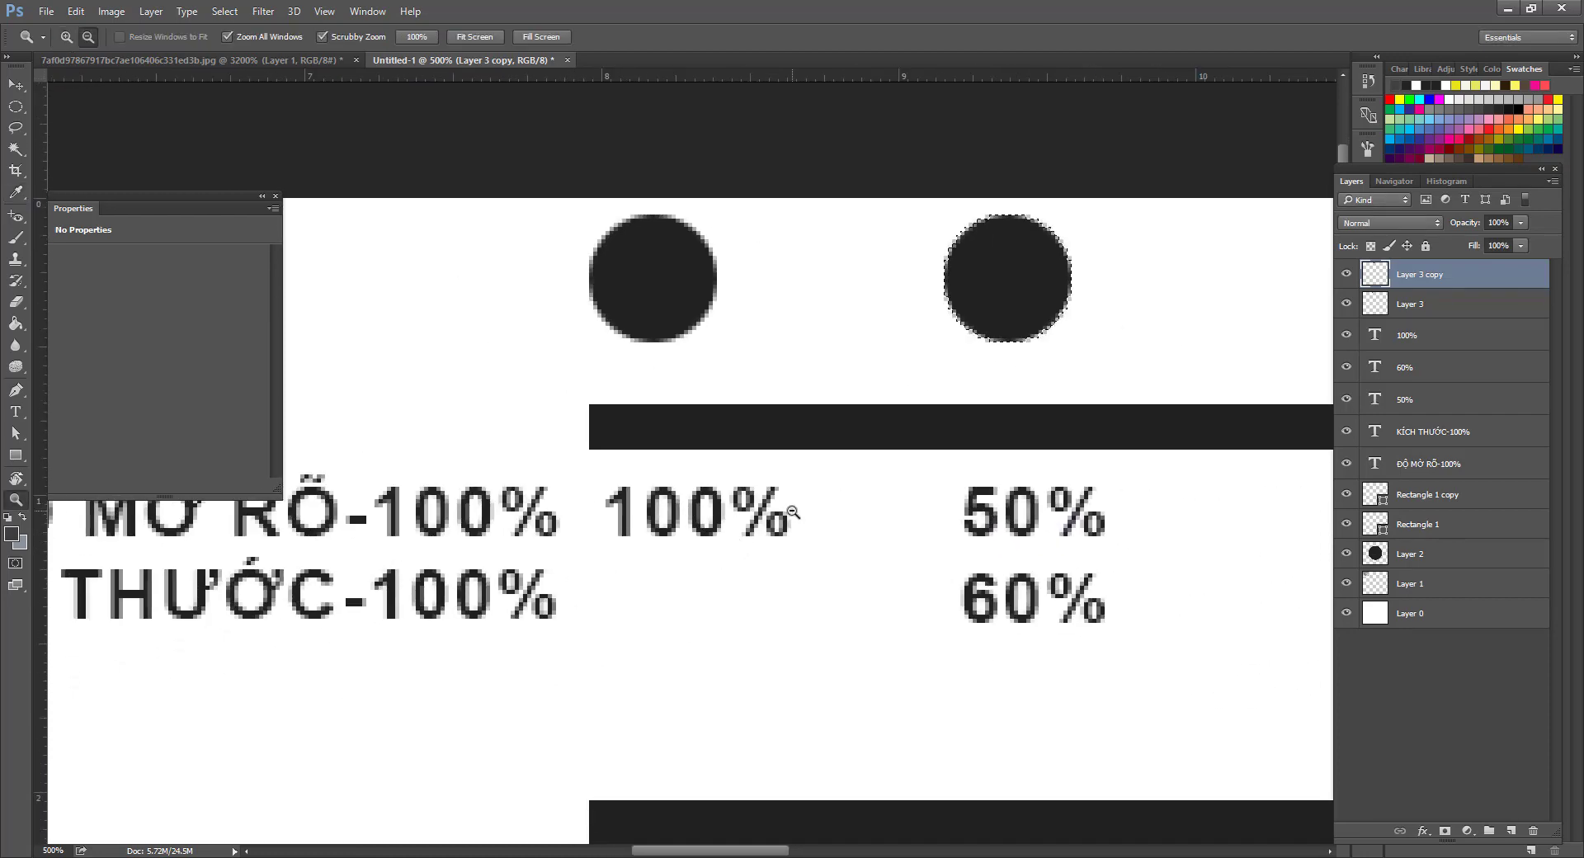
Sample the right small circle's dark colour and set the foreground colour to a slightly lighter neutral grey.
alt+click(795, 516)
drag(862, 543, 771, 503)
click(11, 535)
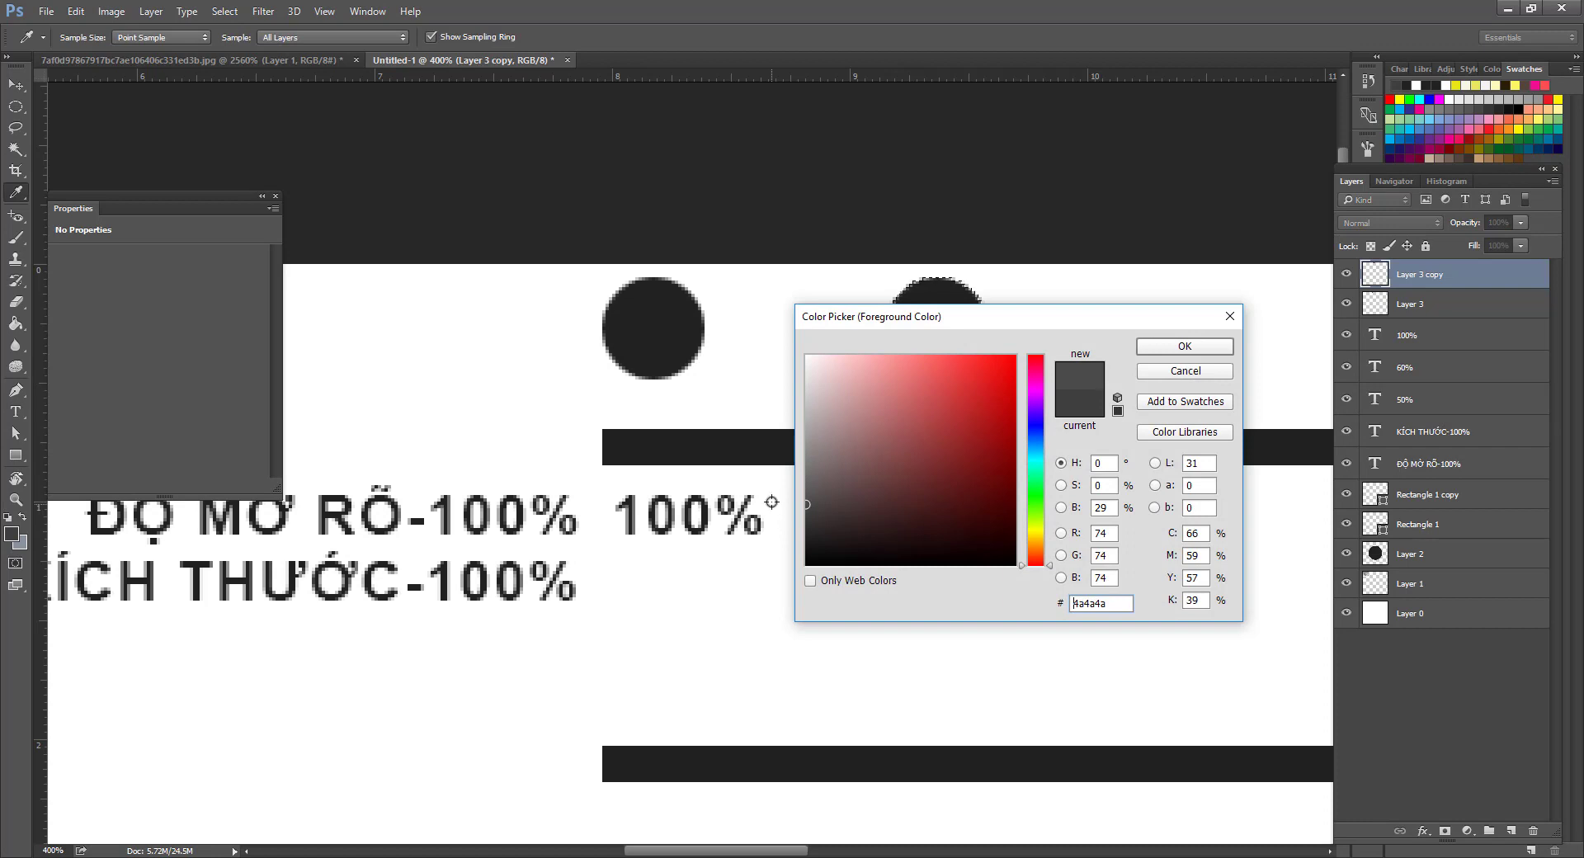
drag(1111, 326, 1109, 393)
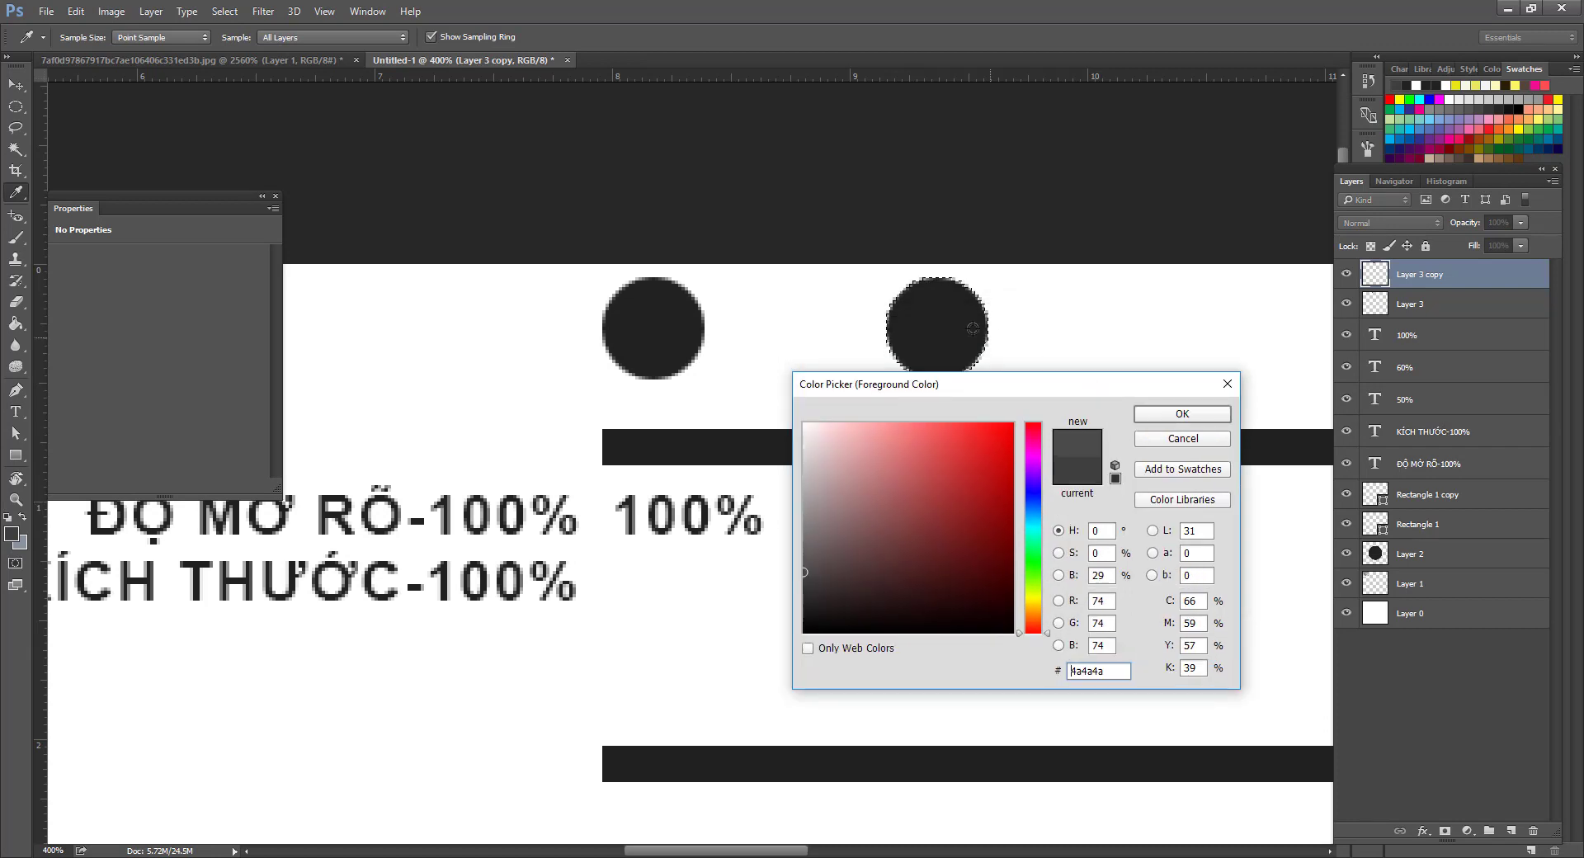
drag(774, 512, 721, 570)
click(936, 327)
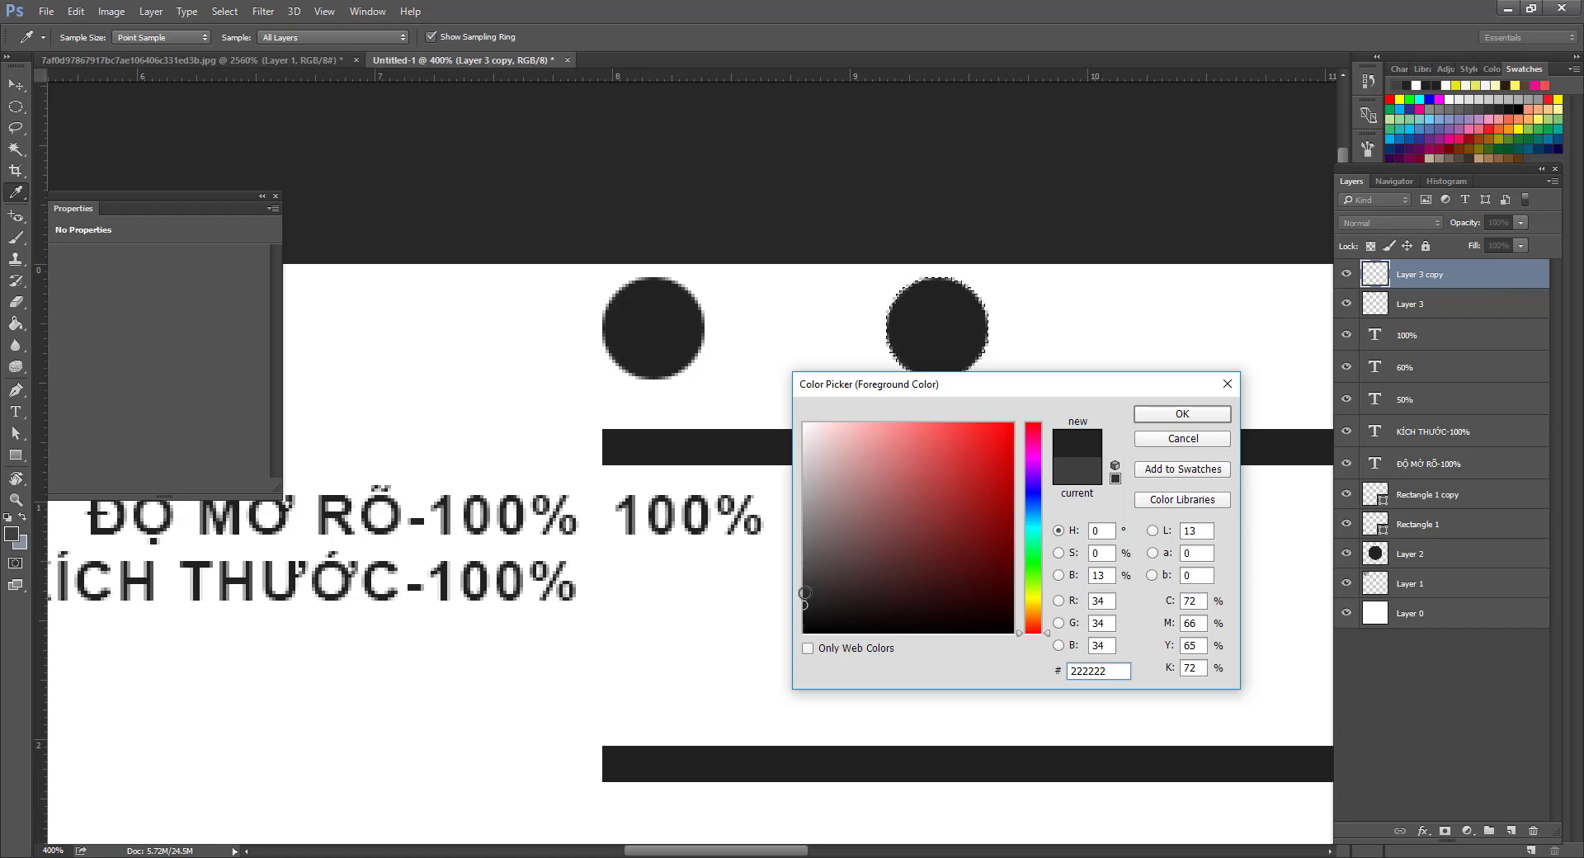
click(805, 592)
click(1201, 412)
Choose a soft round brush for painting inside the circle selection and set its size to 43 px.
key(z)
key(b)
right_click(817, 428)
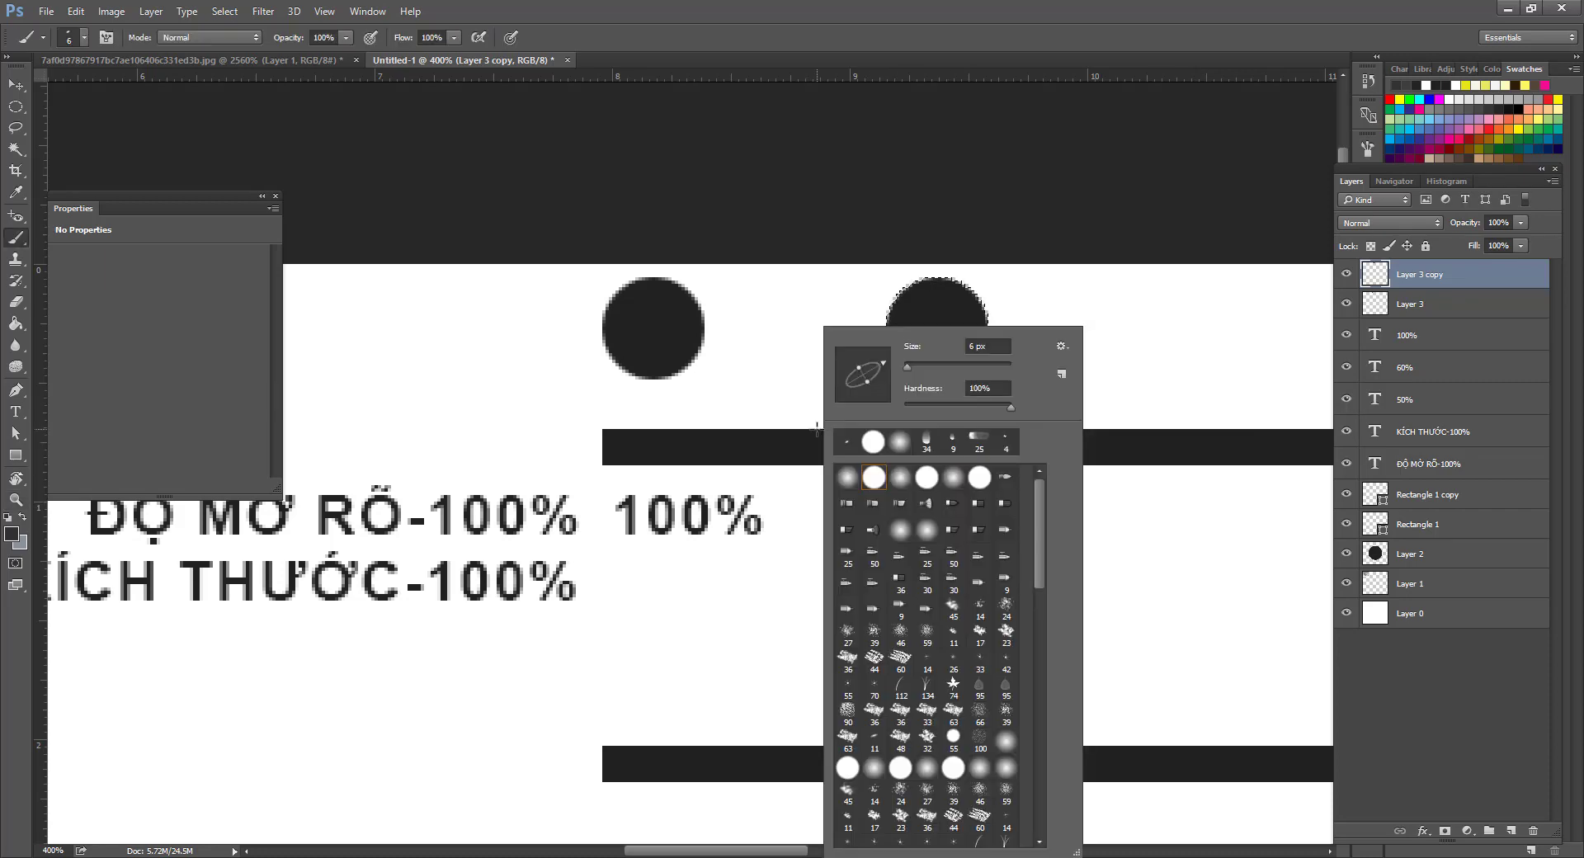
drag(949, 365, 972, 367)
key(Return)
right_click(876, 371)
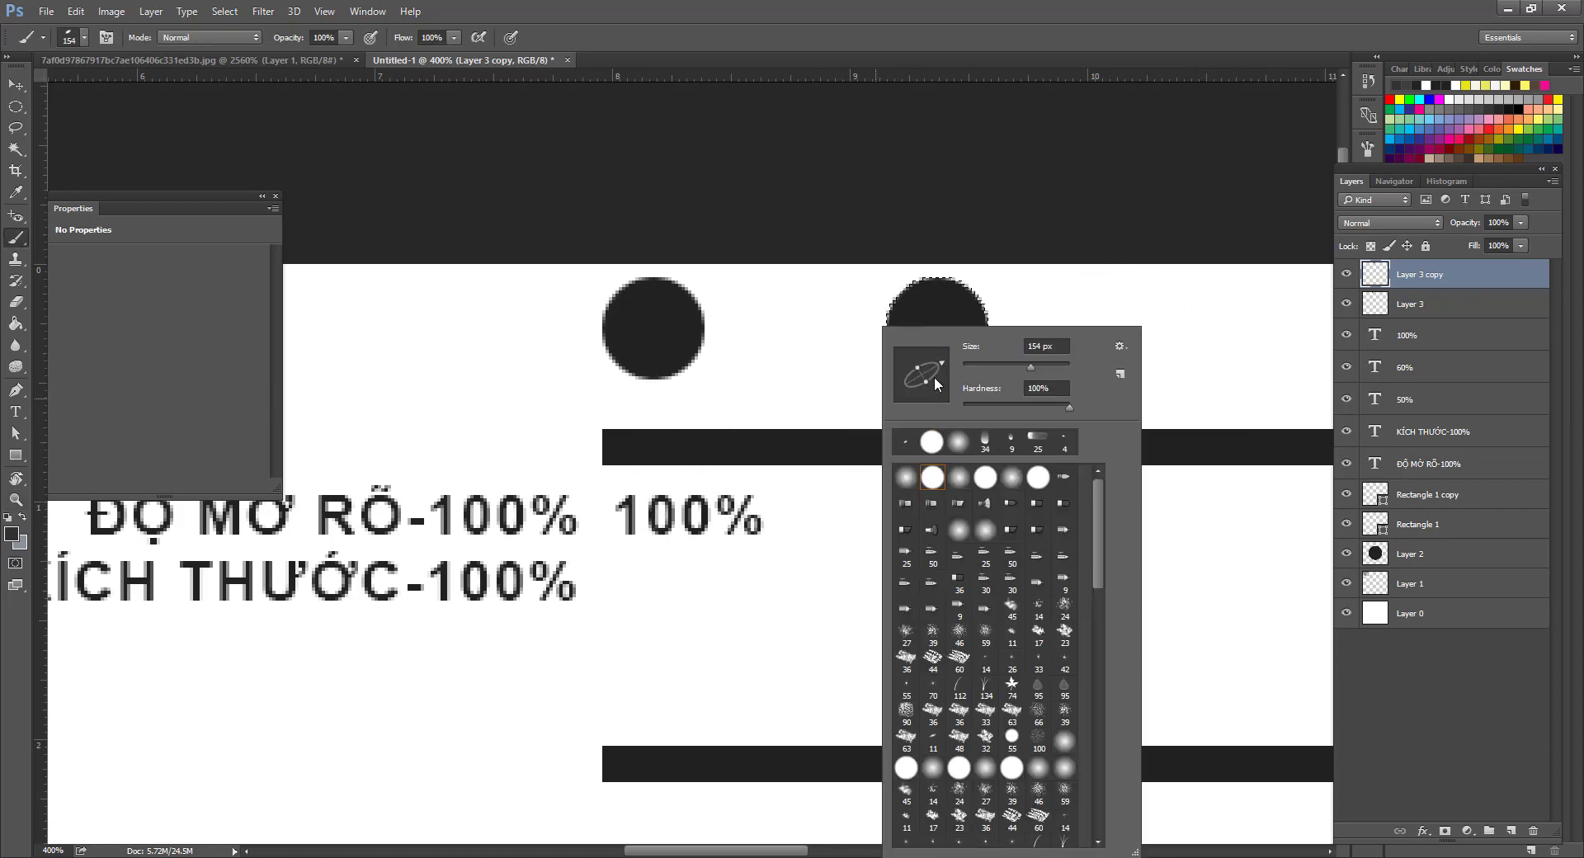
click(906, 477)
mouse_move(982, 365)
mouse_down()
mouse_move(969, 366)
mouse_move(981, 342)
mouse_up()
drag(982, 367, 925, 343)
click(1090, 212)
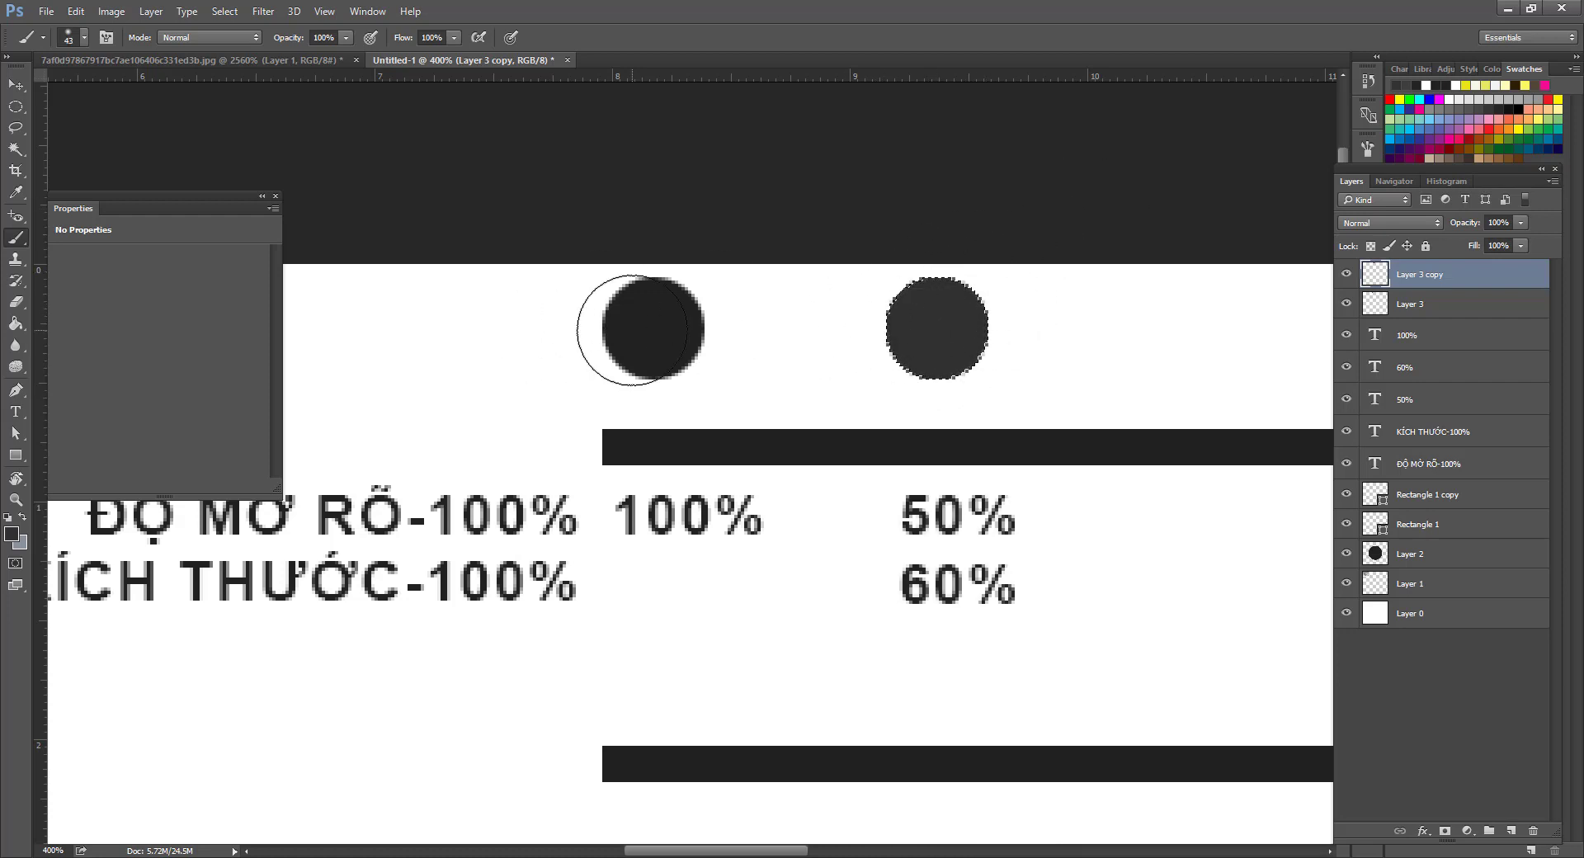
Reduce the soft brush to 27 px at 0% hardness and paint a lighter area on the upper right of the selected circle.
drag(948, 336, 968, 334)
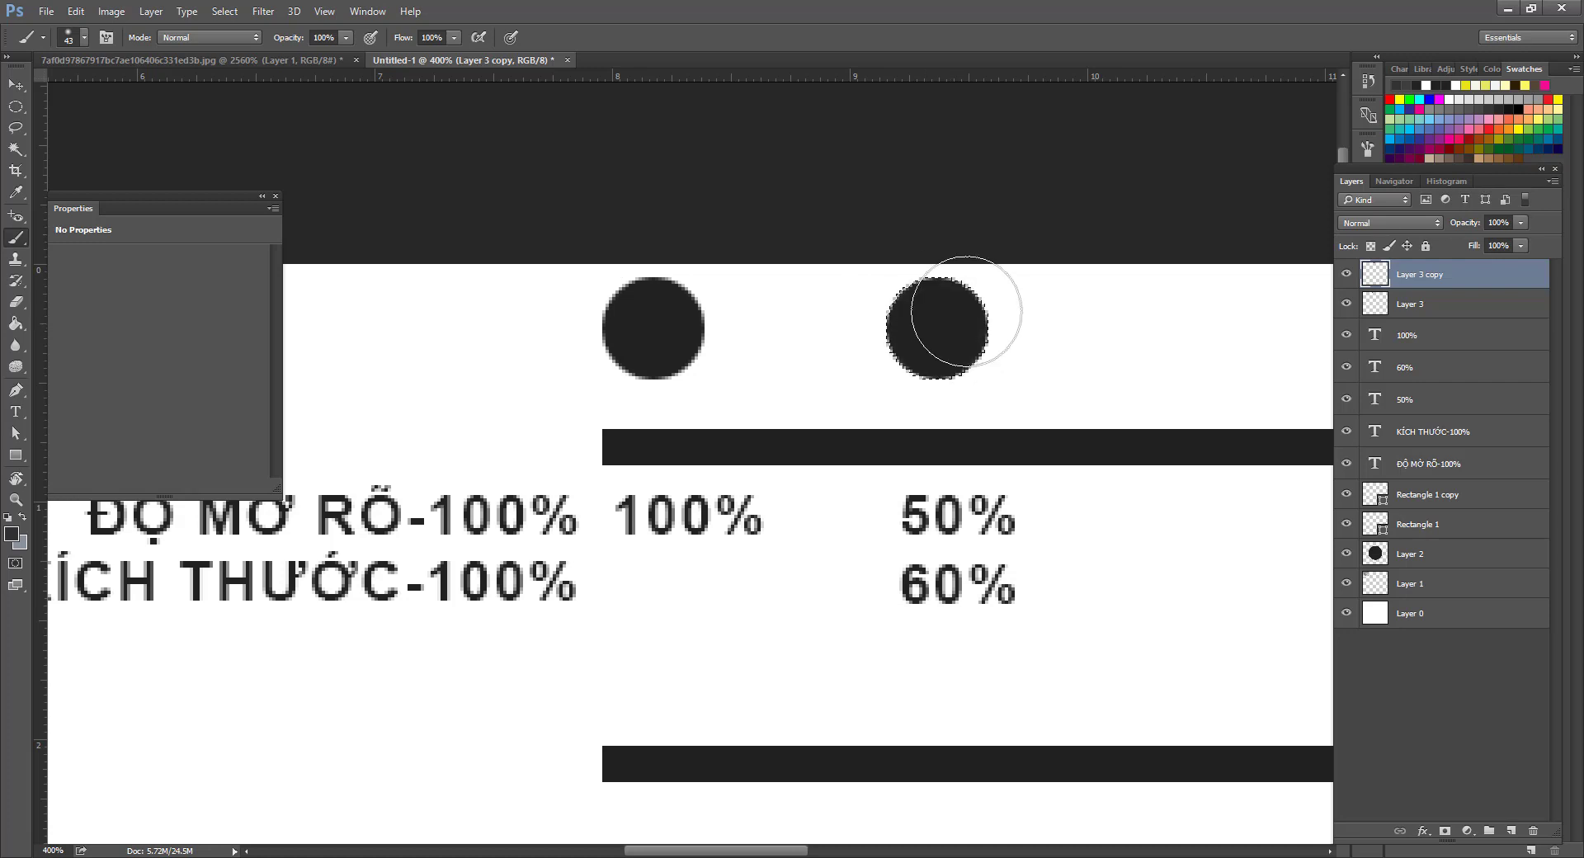
right_click(971, 307)
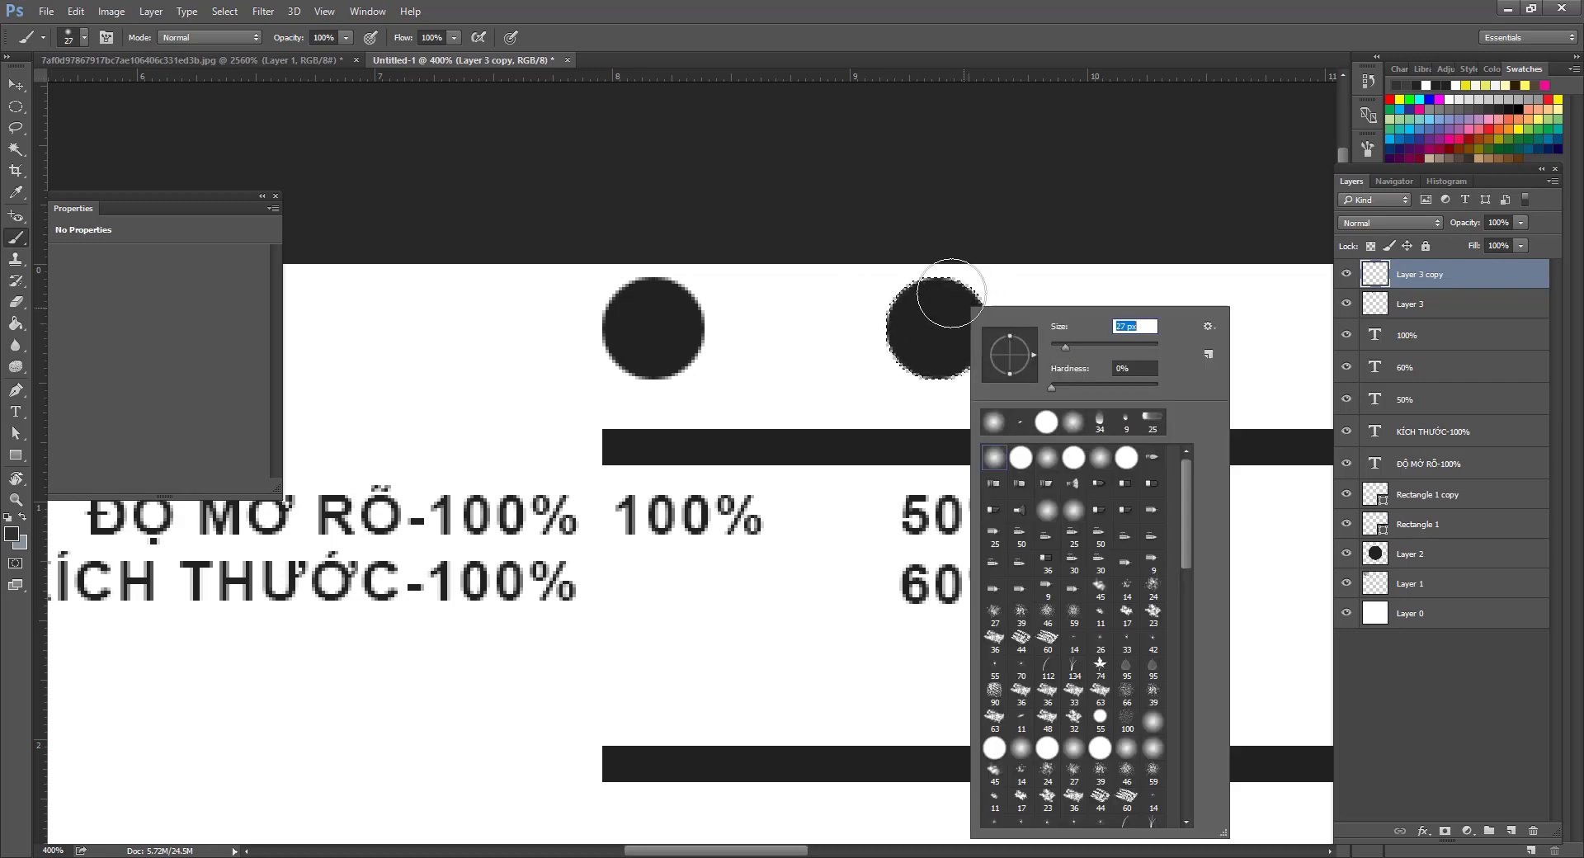
mouse_move(947, 299)
mouse_down()
mouse_move(951, 314)
mouse_move(969, 303)
mouse_up()
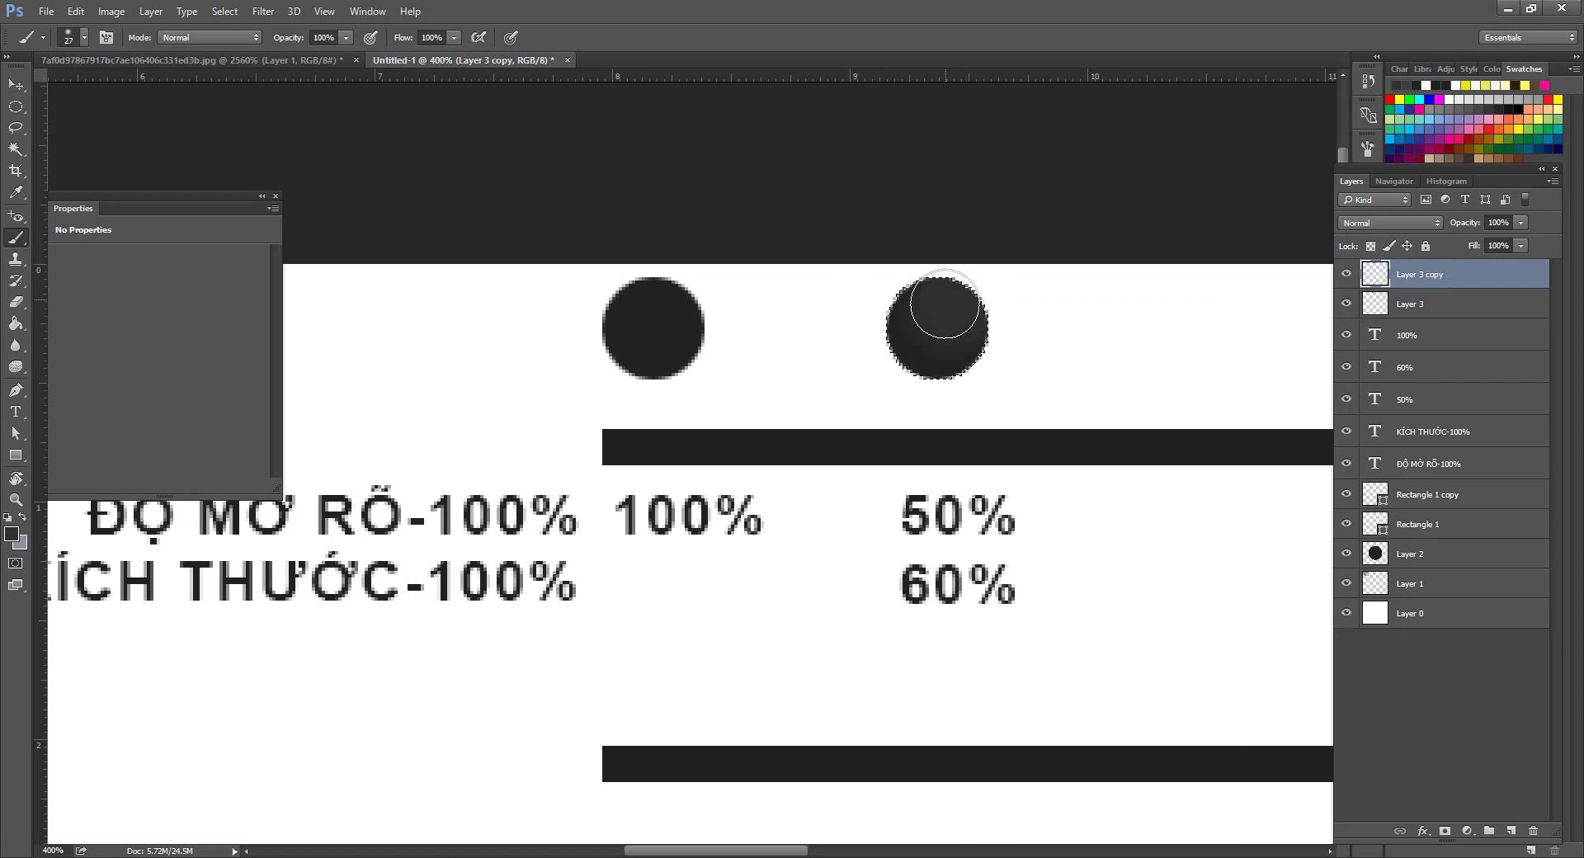
Examine the shading on the right small circle up close against the flat dark circle beside it.
key(z)
click(926, 345)
click(926, 345)
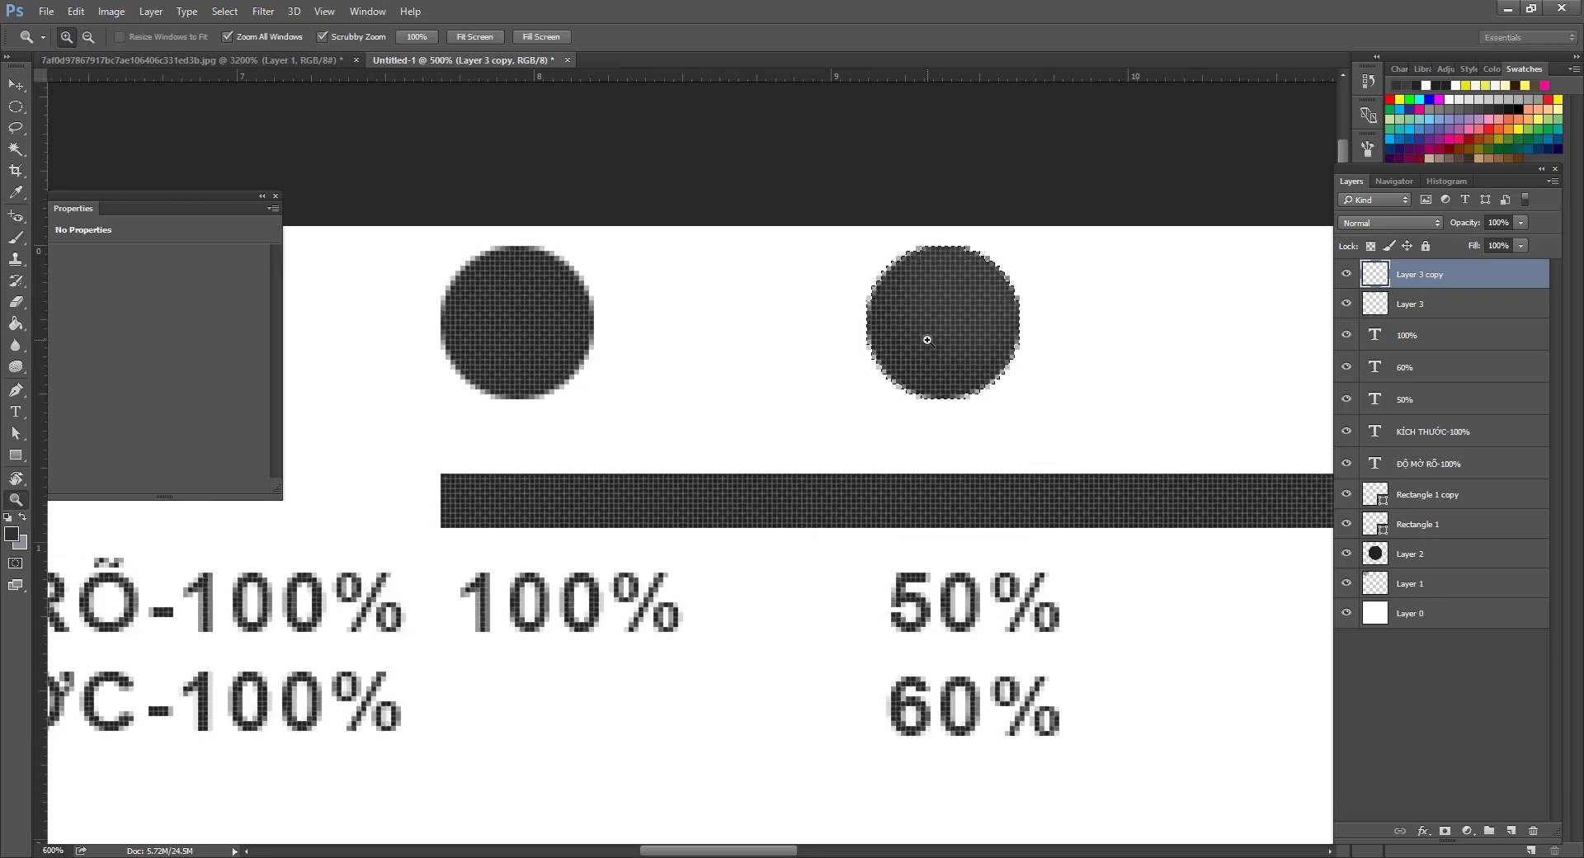
click(924, 350)
alt+click(922, 357)
alt+click(922, 358)
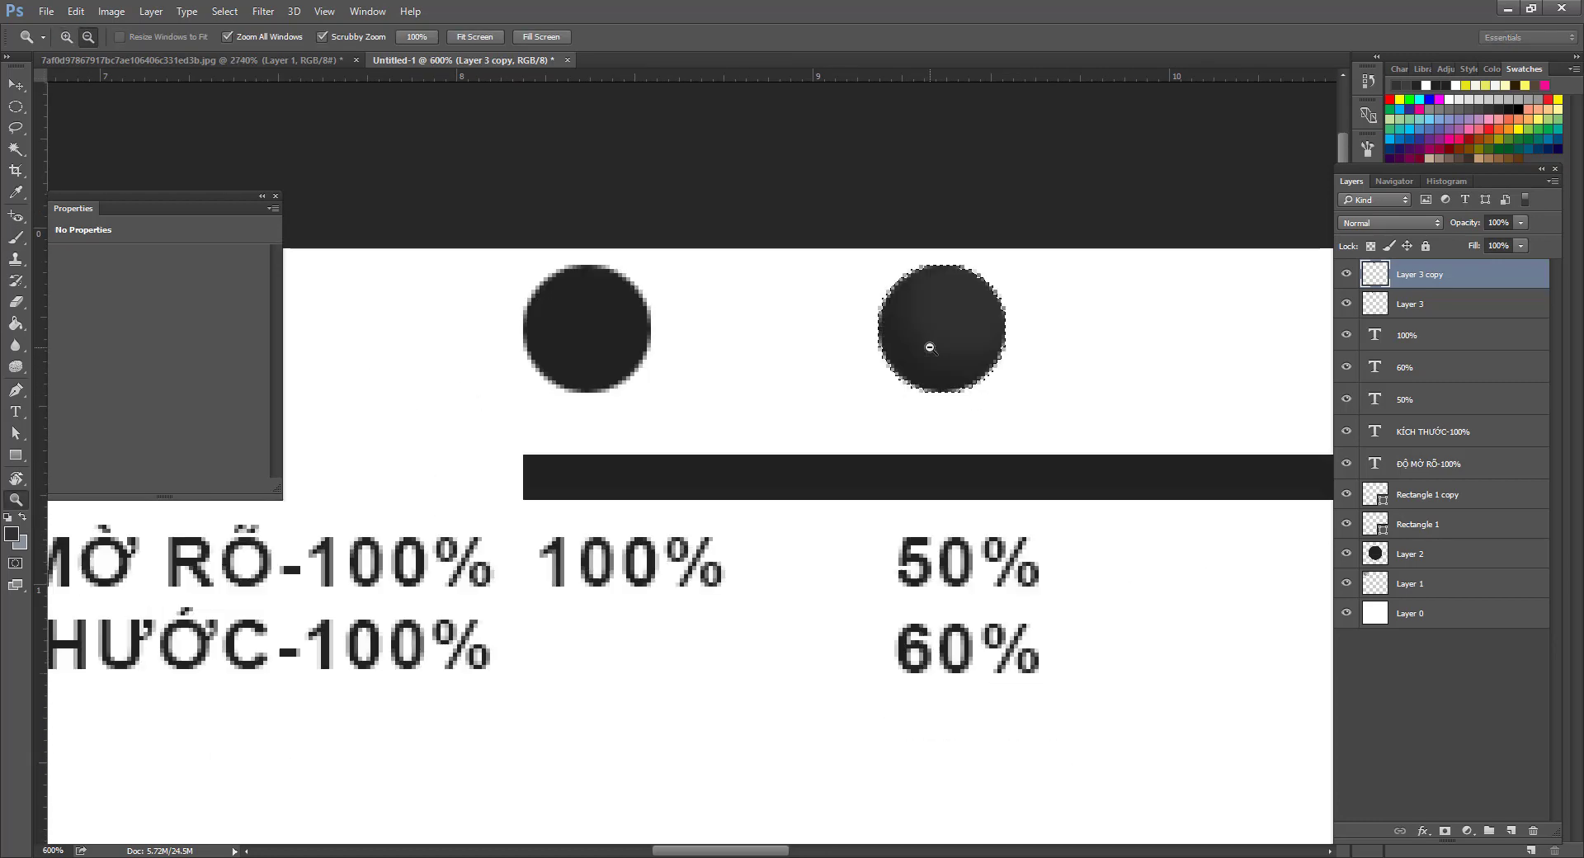
alt+click(925, 342)
alt+click(926, 342)
Deselect the circle and duplicate the "100%" text twice below itself, with one copy level with "KÍCH THƯỚC-100%" and one lower.
key(v)
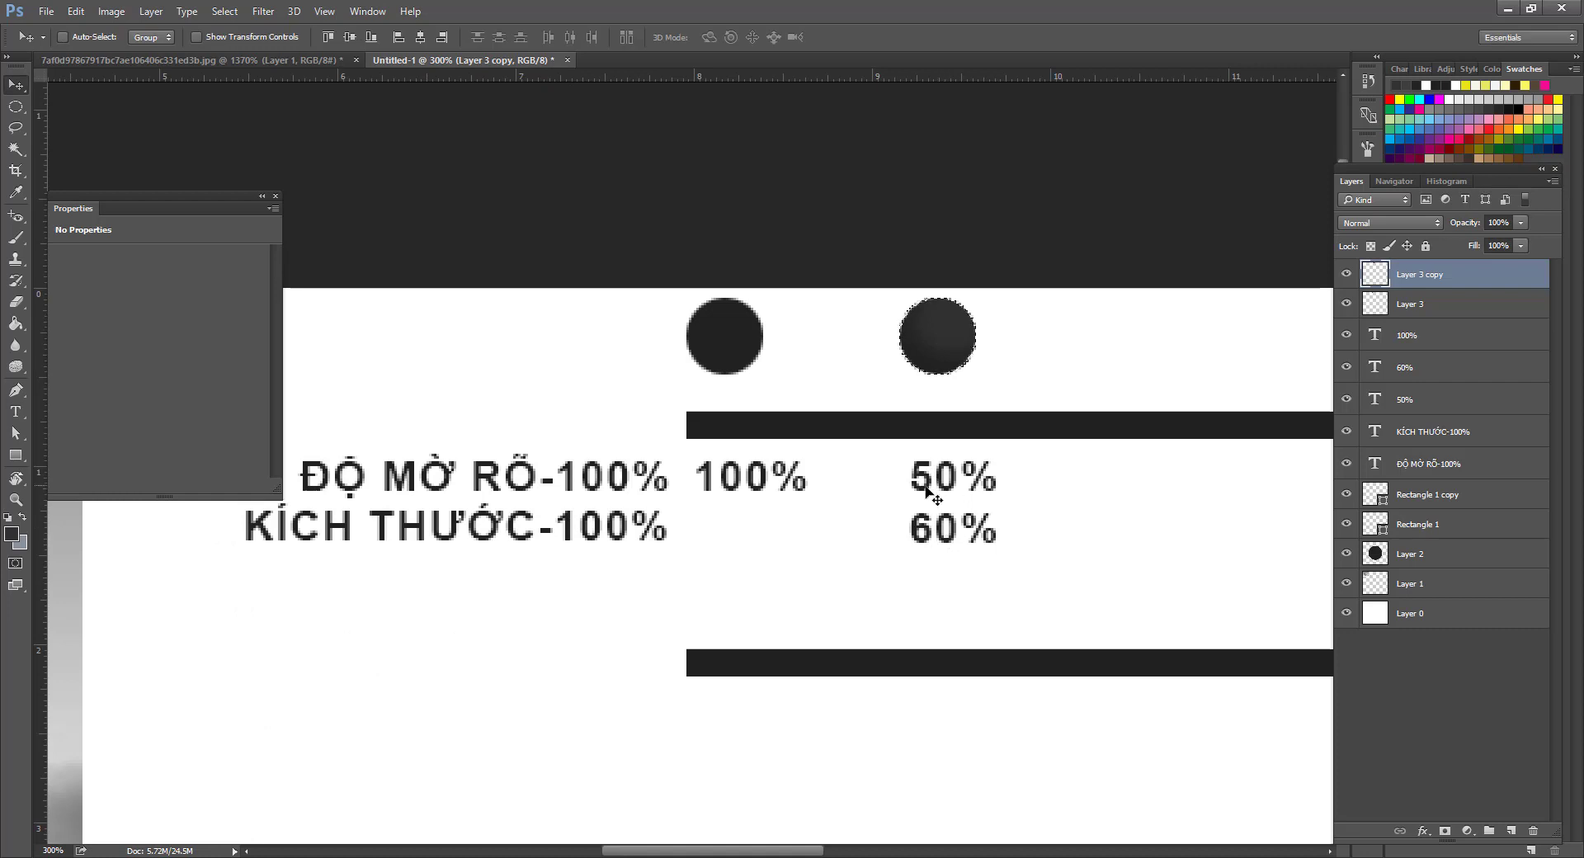
click(939, 487)
click(748, 492)
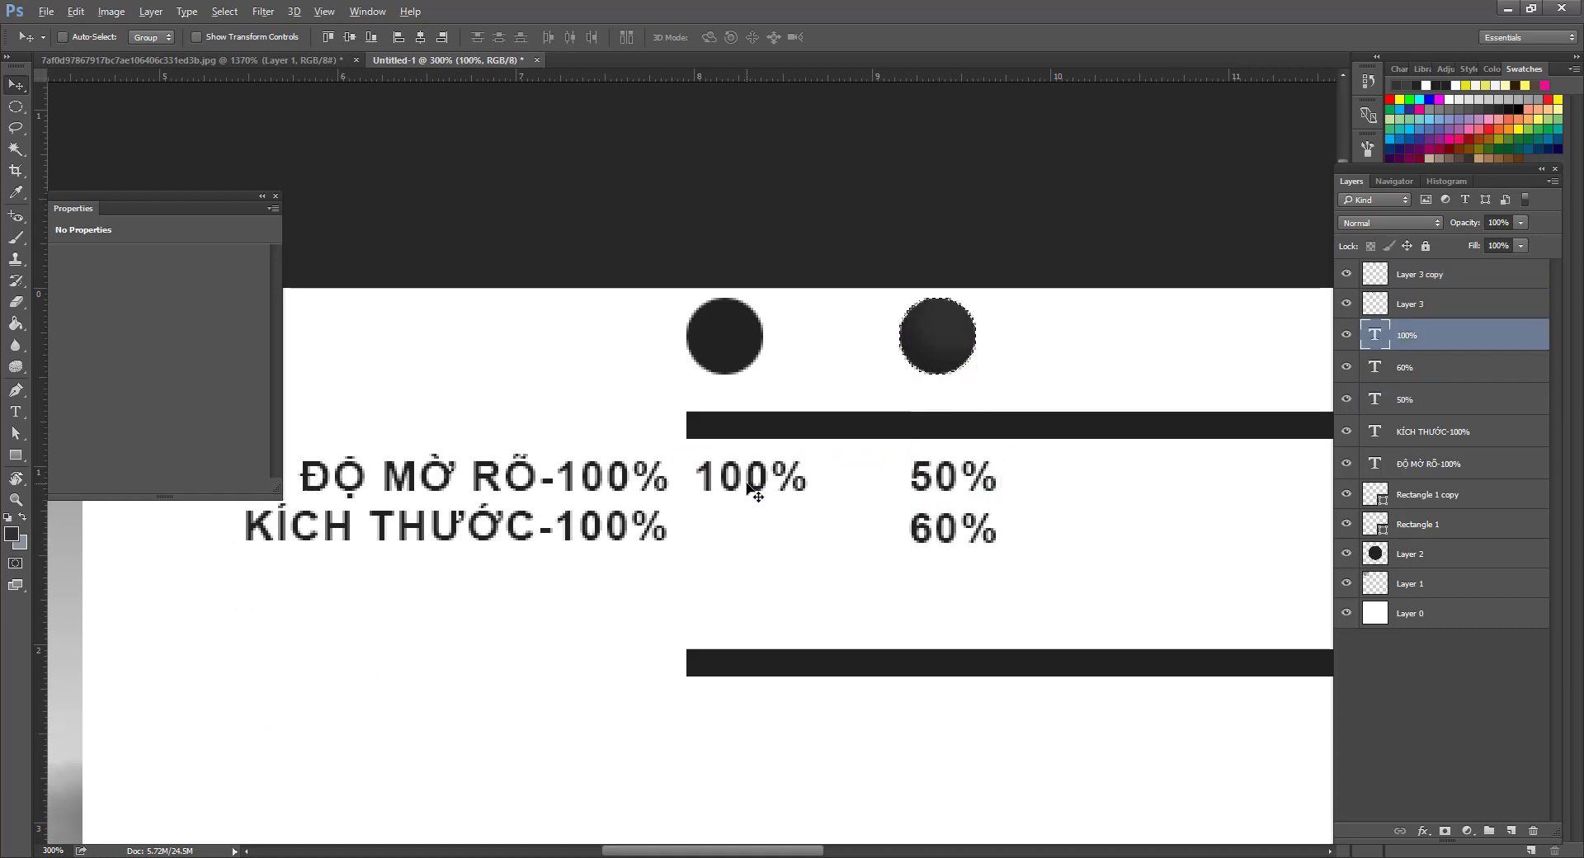
drag(747, 492, 761, 595)
key(ctrl+z)
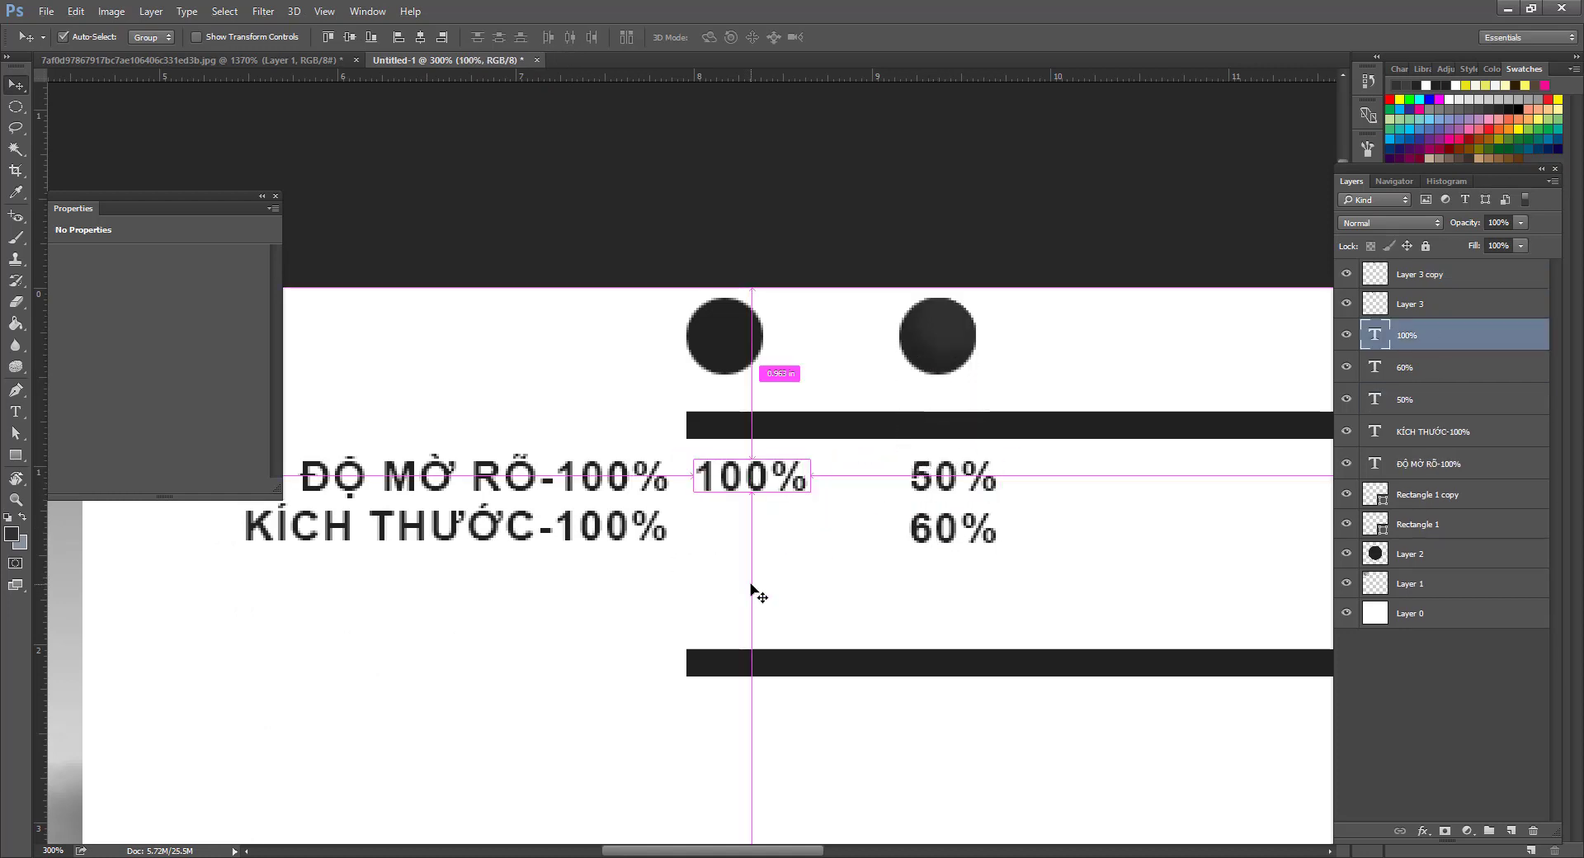
drag(764, 486, 811, 543)
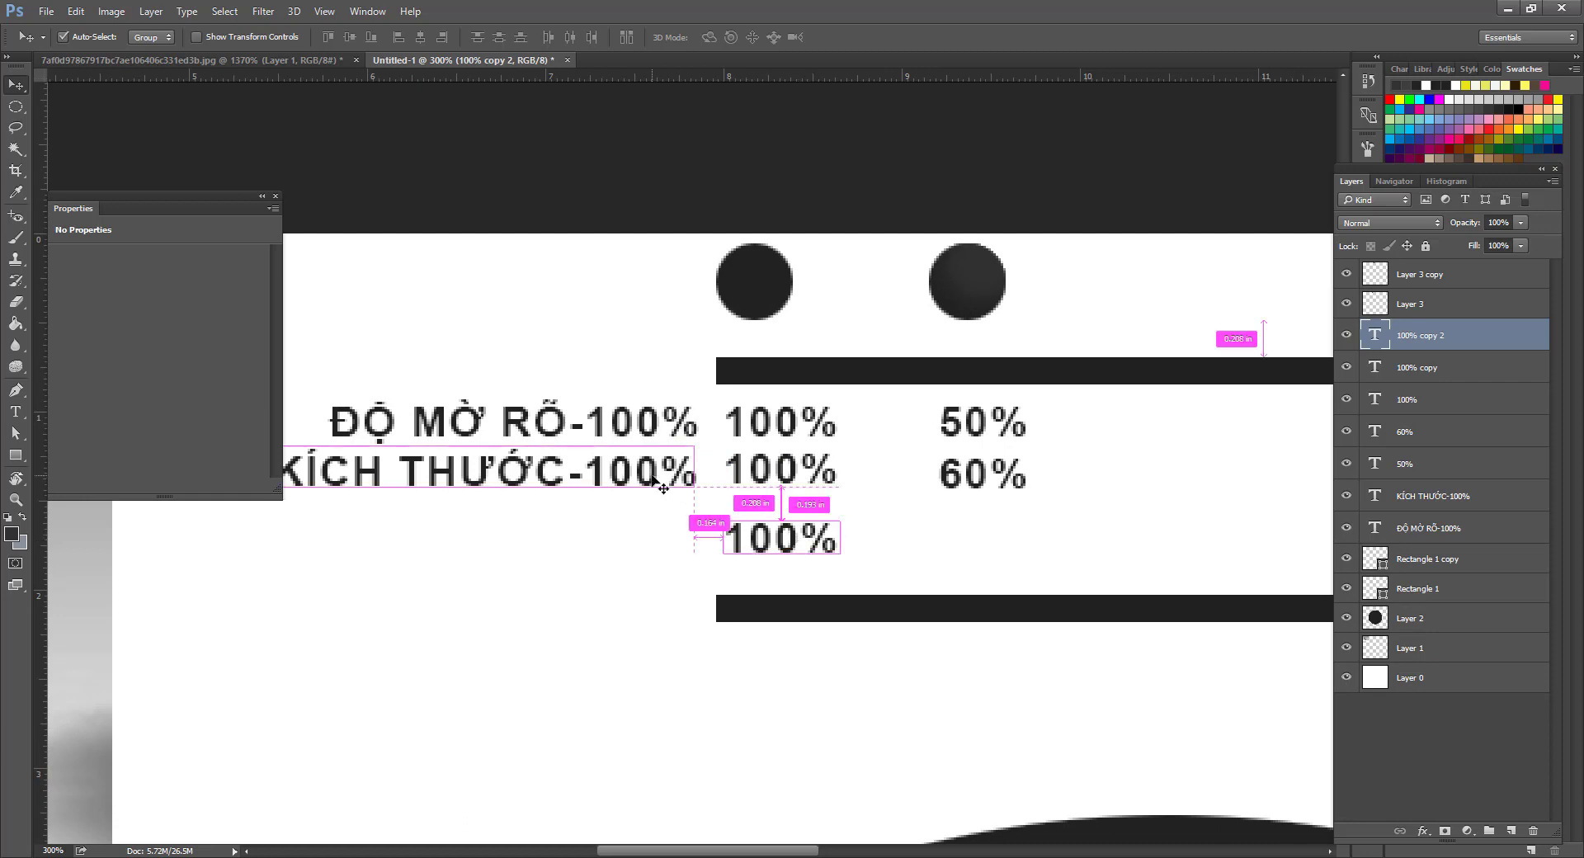
Duplicate the "KÍCH THƯỚC-100%" label below itself, level with the lowest "100%", and change the copy to "MÀU-100%".
drag(640, 479, 274, 538)
key(t)
click(625, 538)
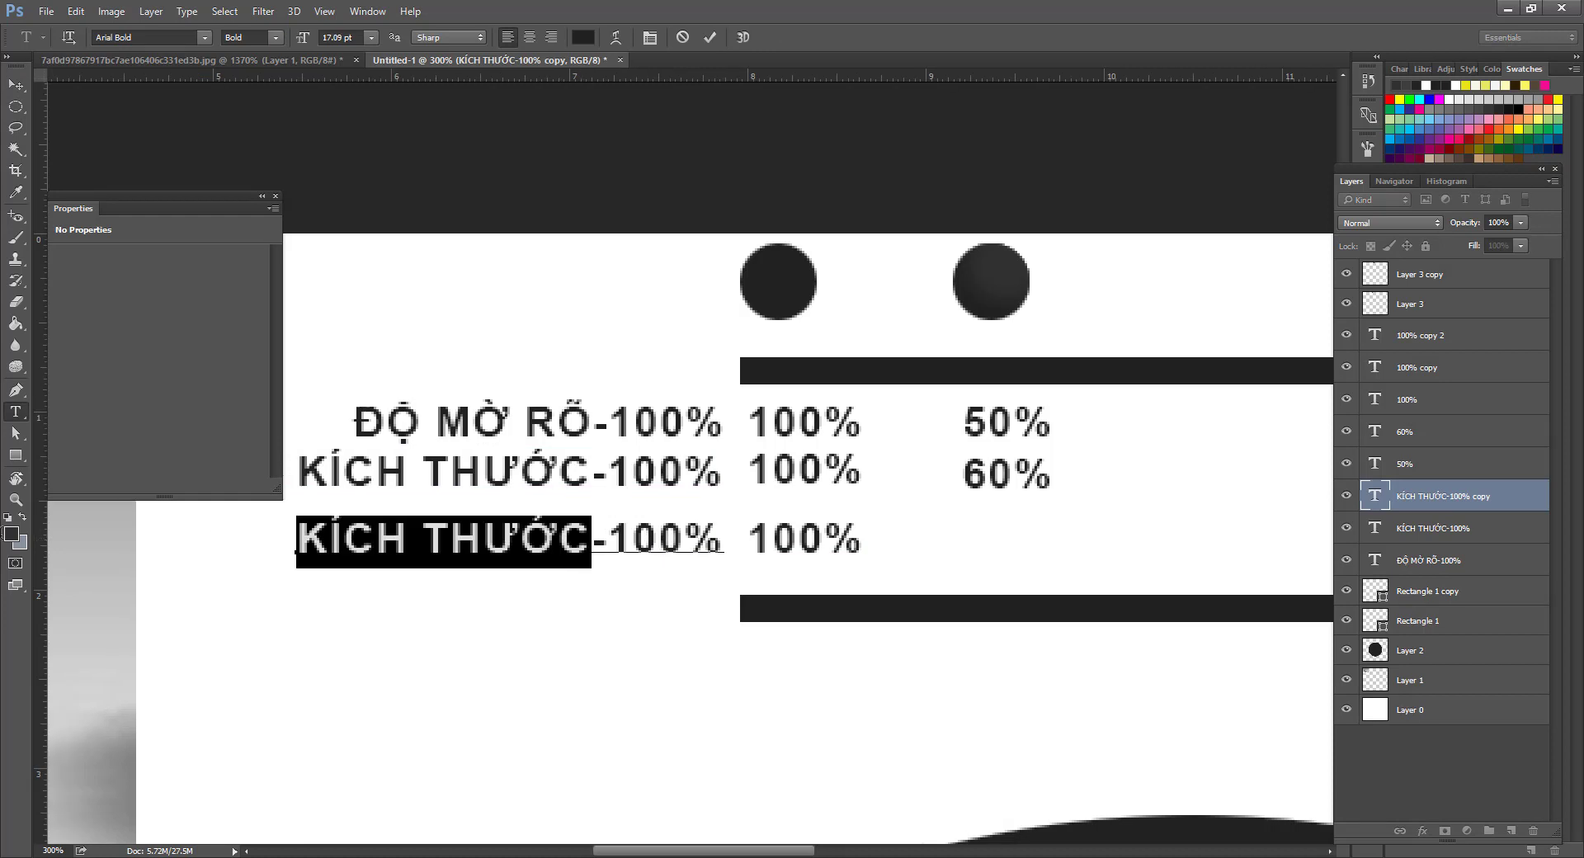
text(mau)
key(BackSpace)
key(BackSpace)
key(BackSpace)
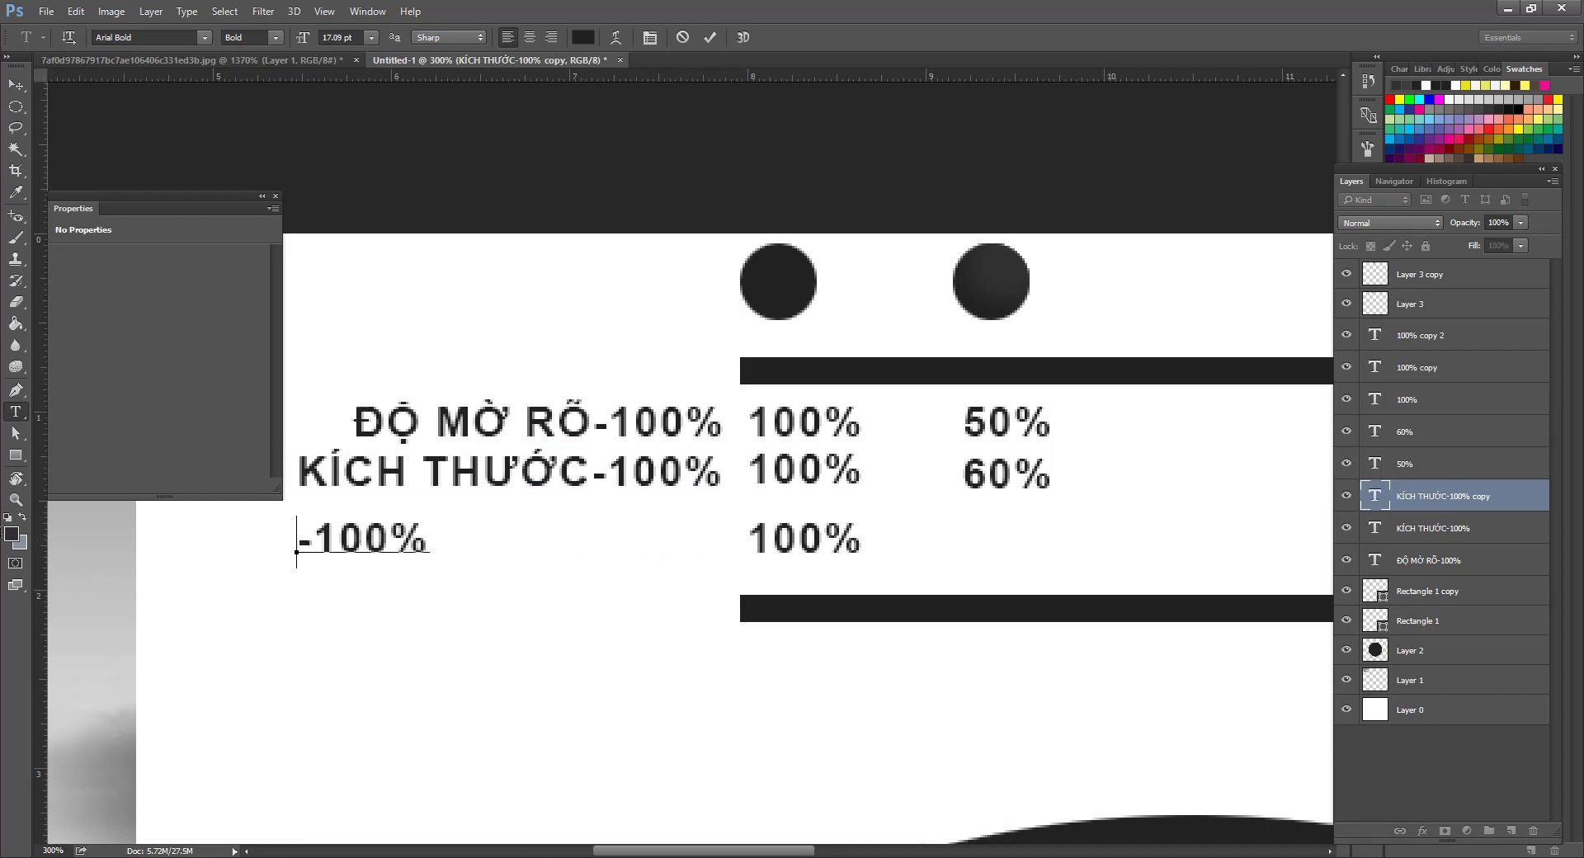
text(Màu)
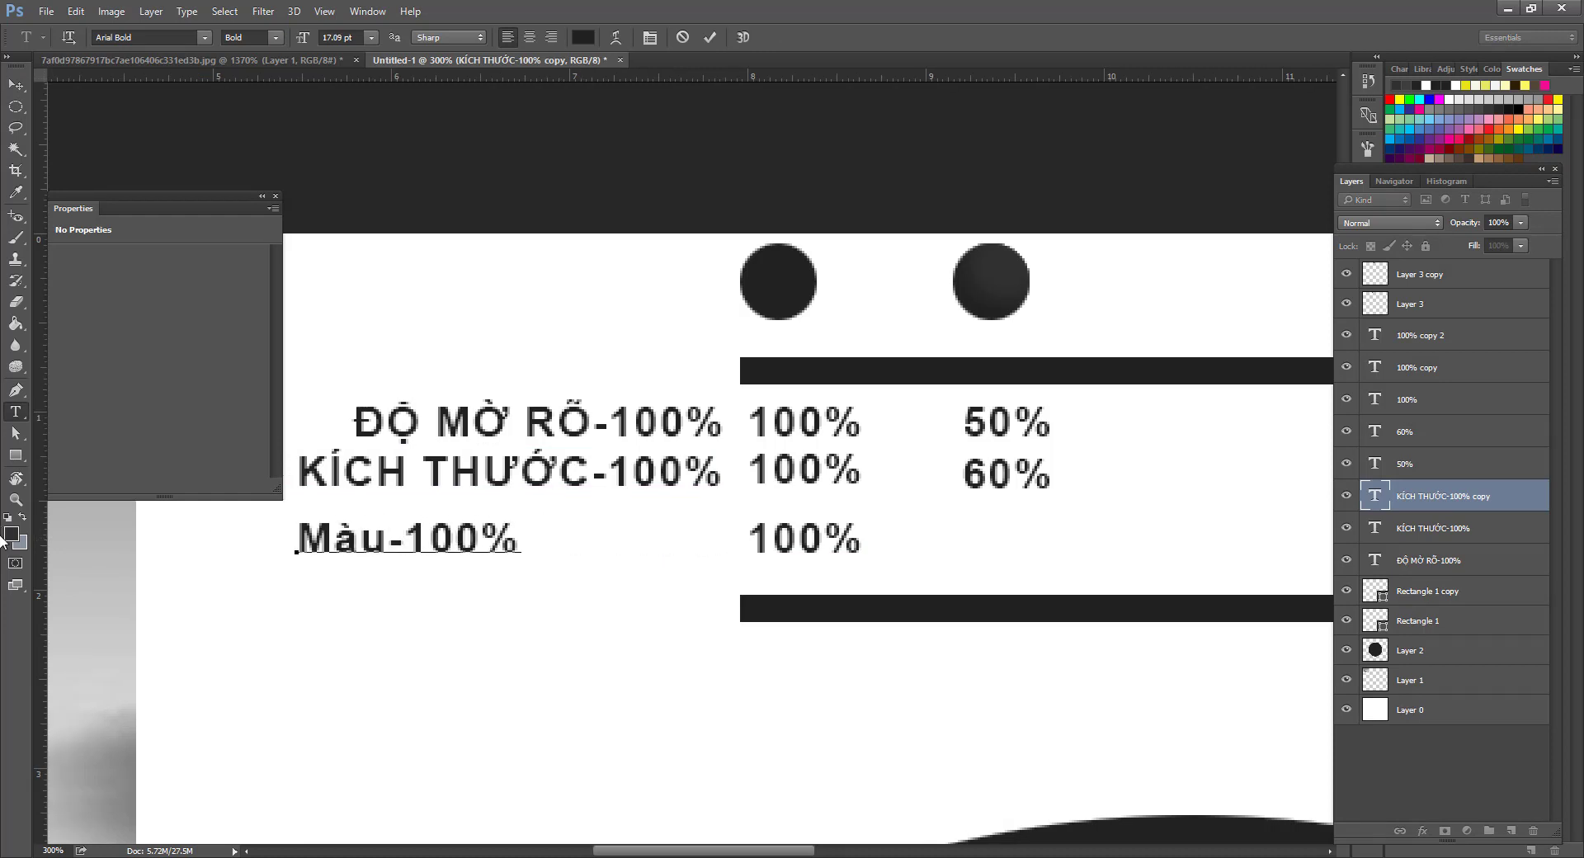
key(BackSpace)
key(BackSpace)
text(ÀU)
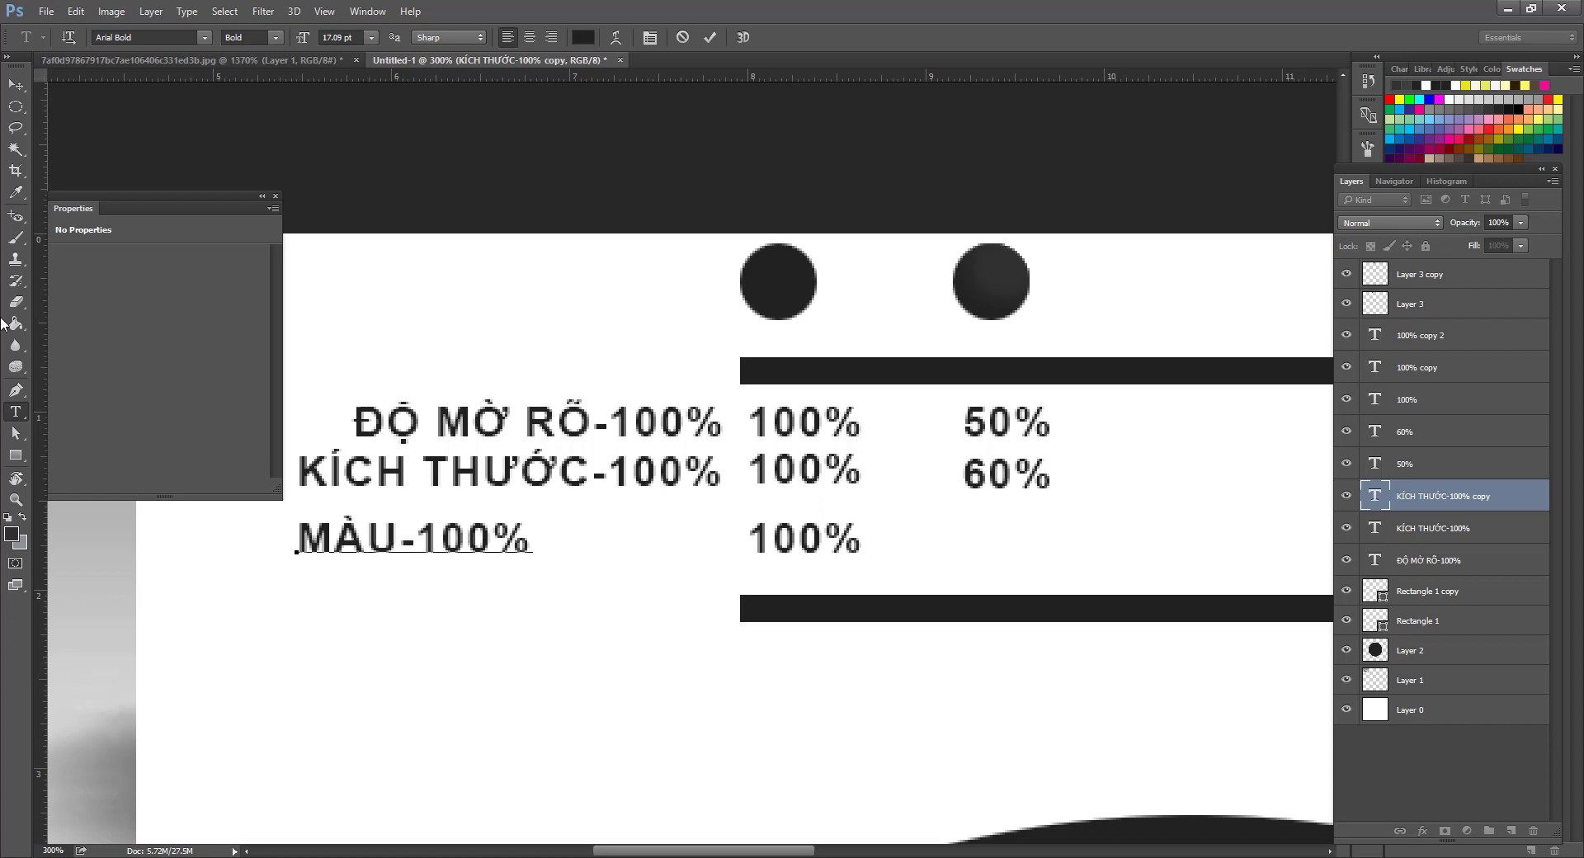
click(15, 84)
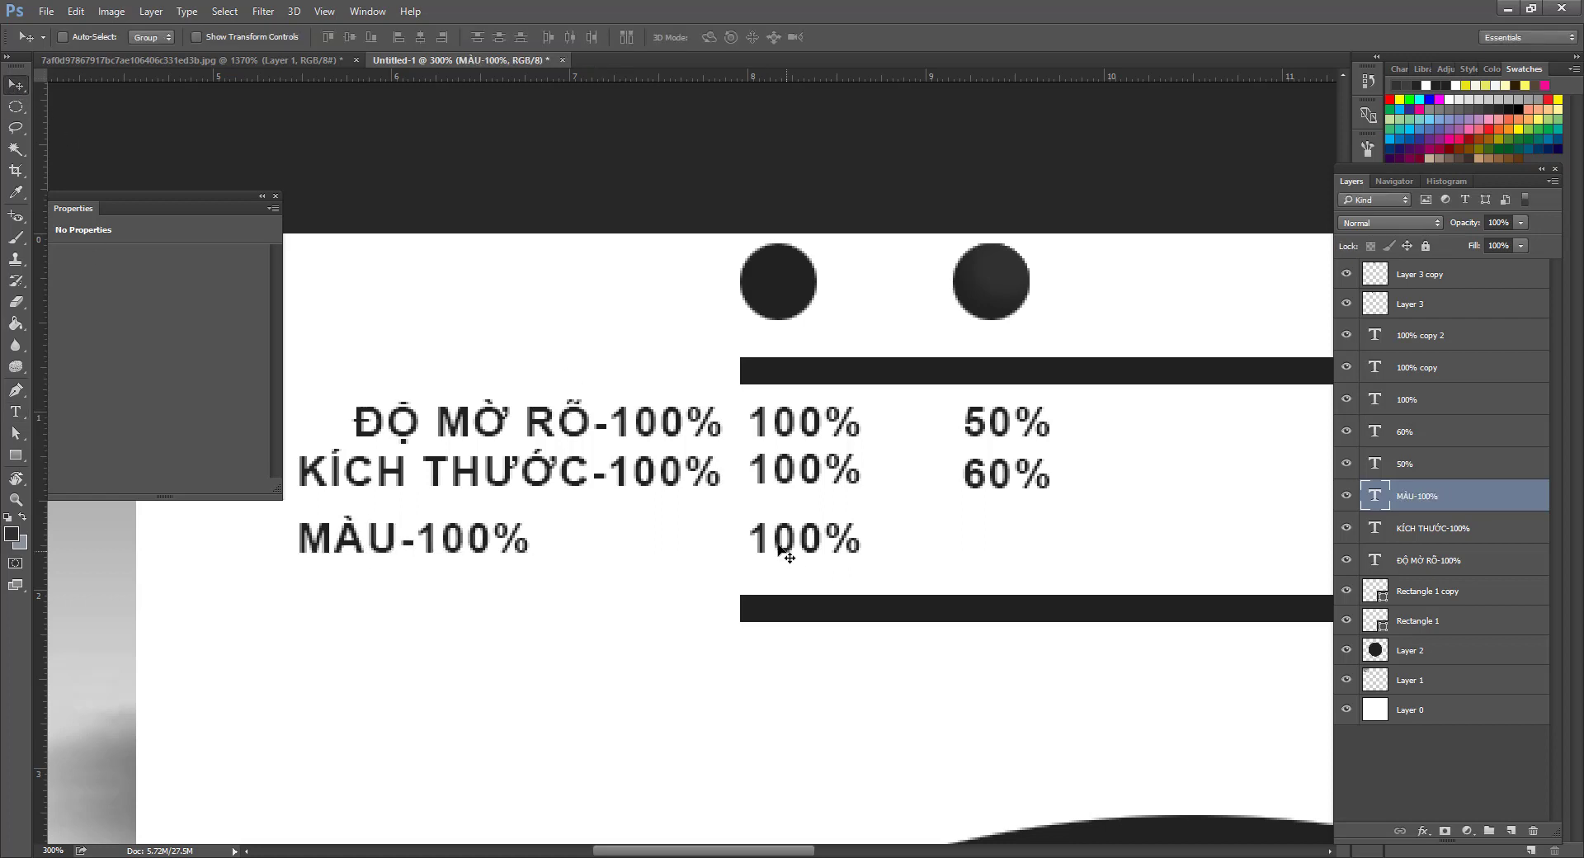
Delete the lower dark bar and move the lowest "100%" and the "MÀU-100%" label up close beneath the "KÍCH THƯỚC-100%" row.
ctrl+click(882, 618)
key(Delete)
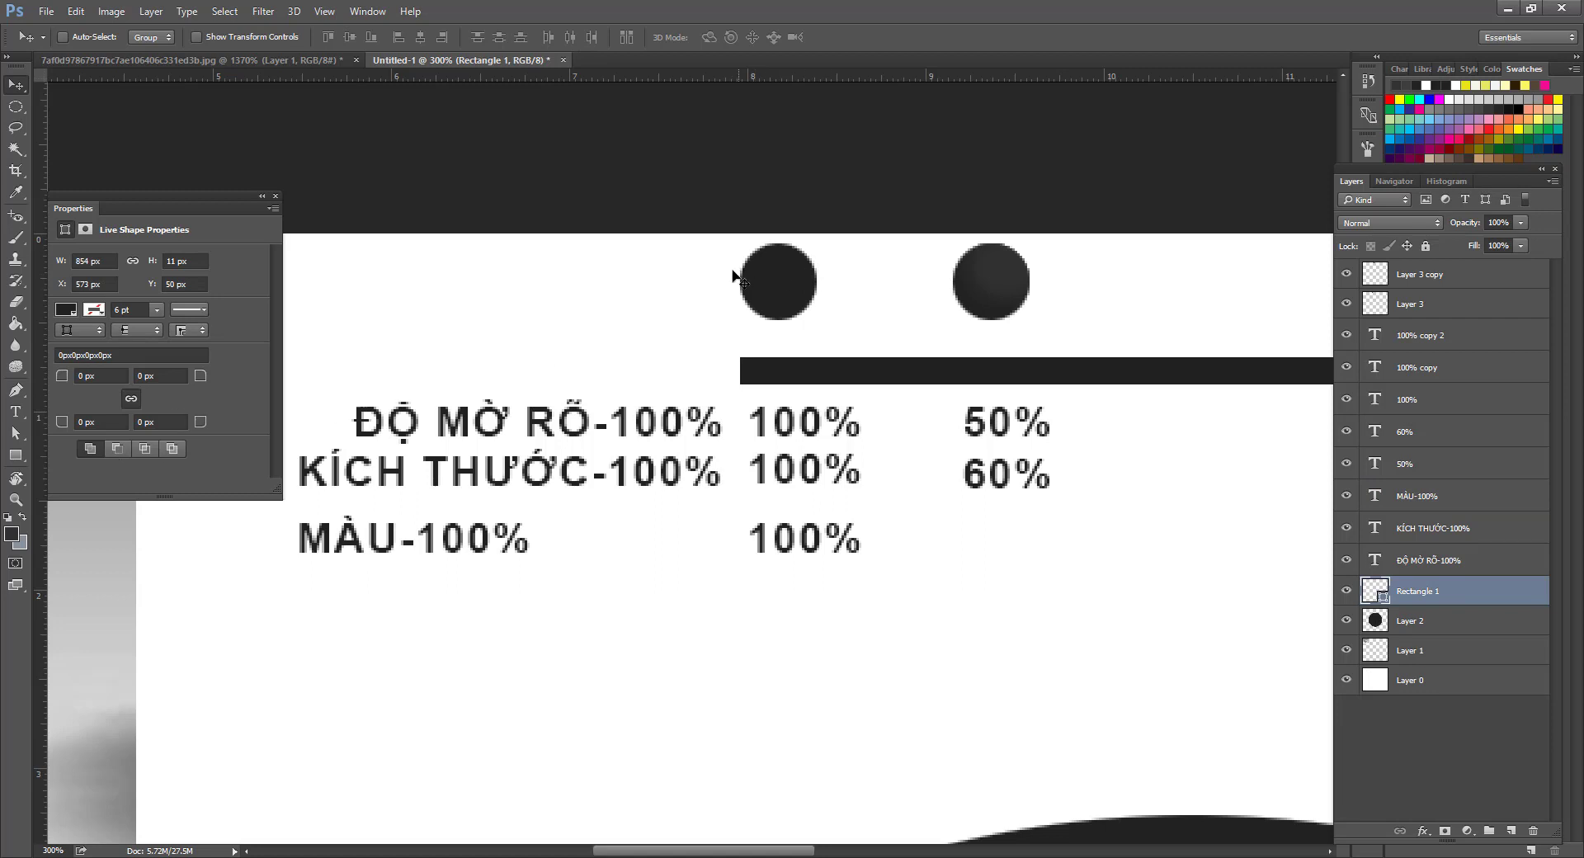
drag(862, 519, 790, 528)
ctrl+click(481, 557)
drag(481, 559, 481, 539)
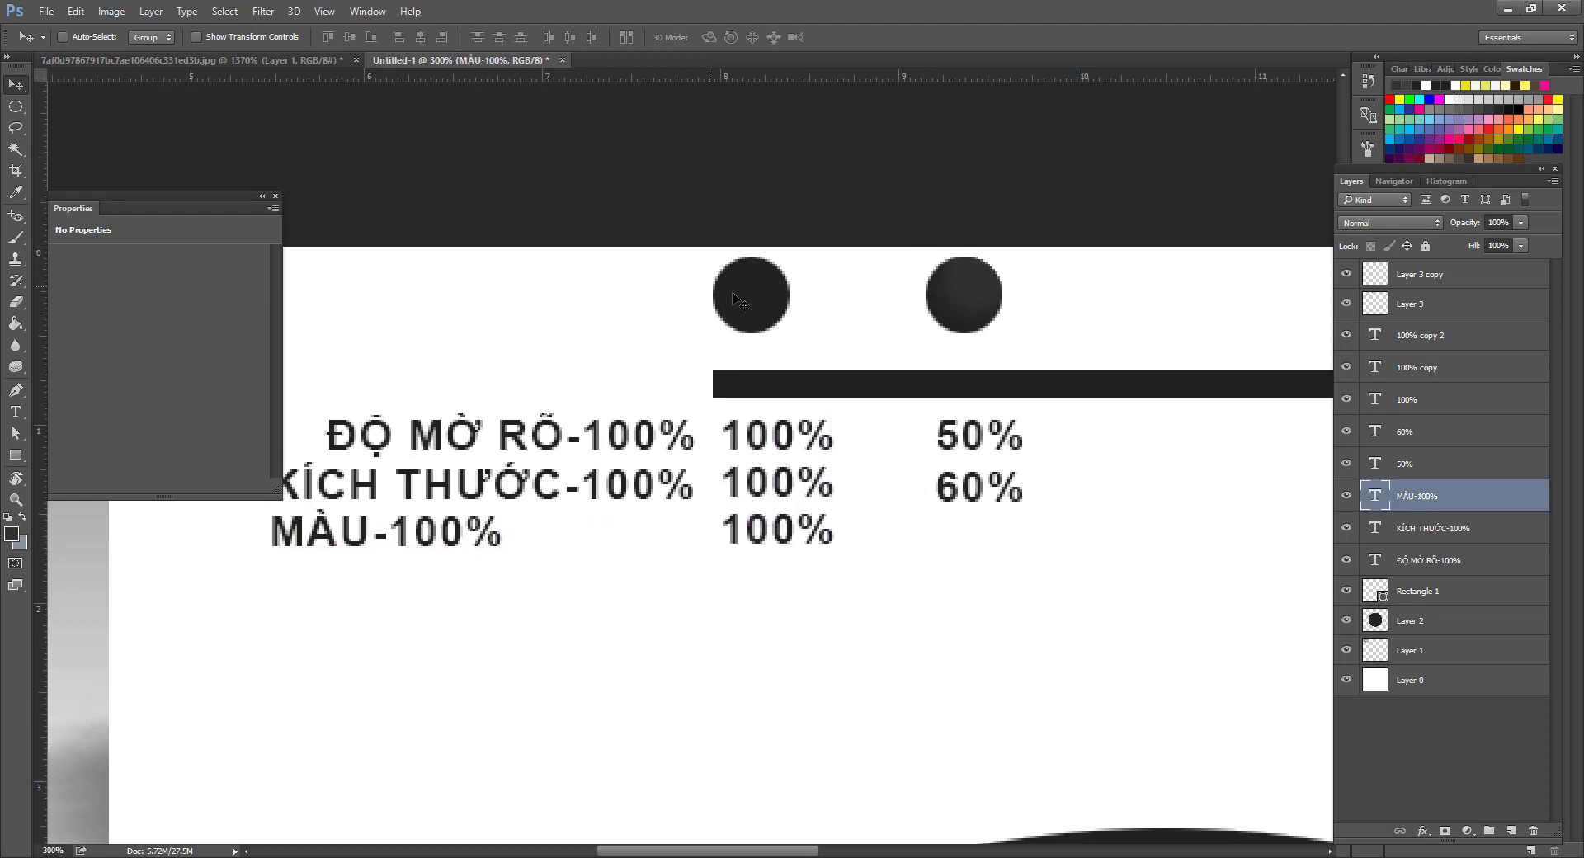
Set the foreground colour to the dark red #451f1f.
click(12, 535)
click(919, 576)
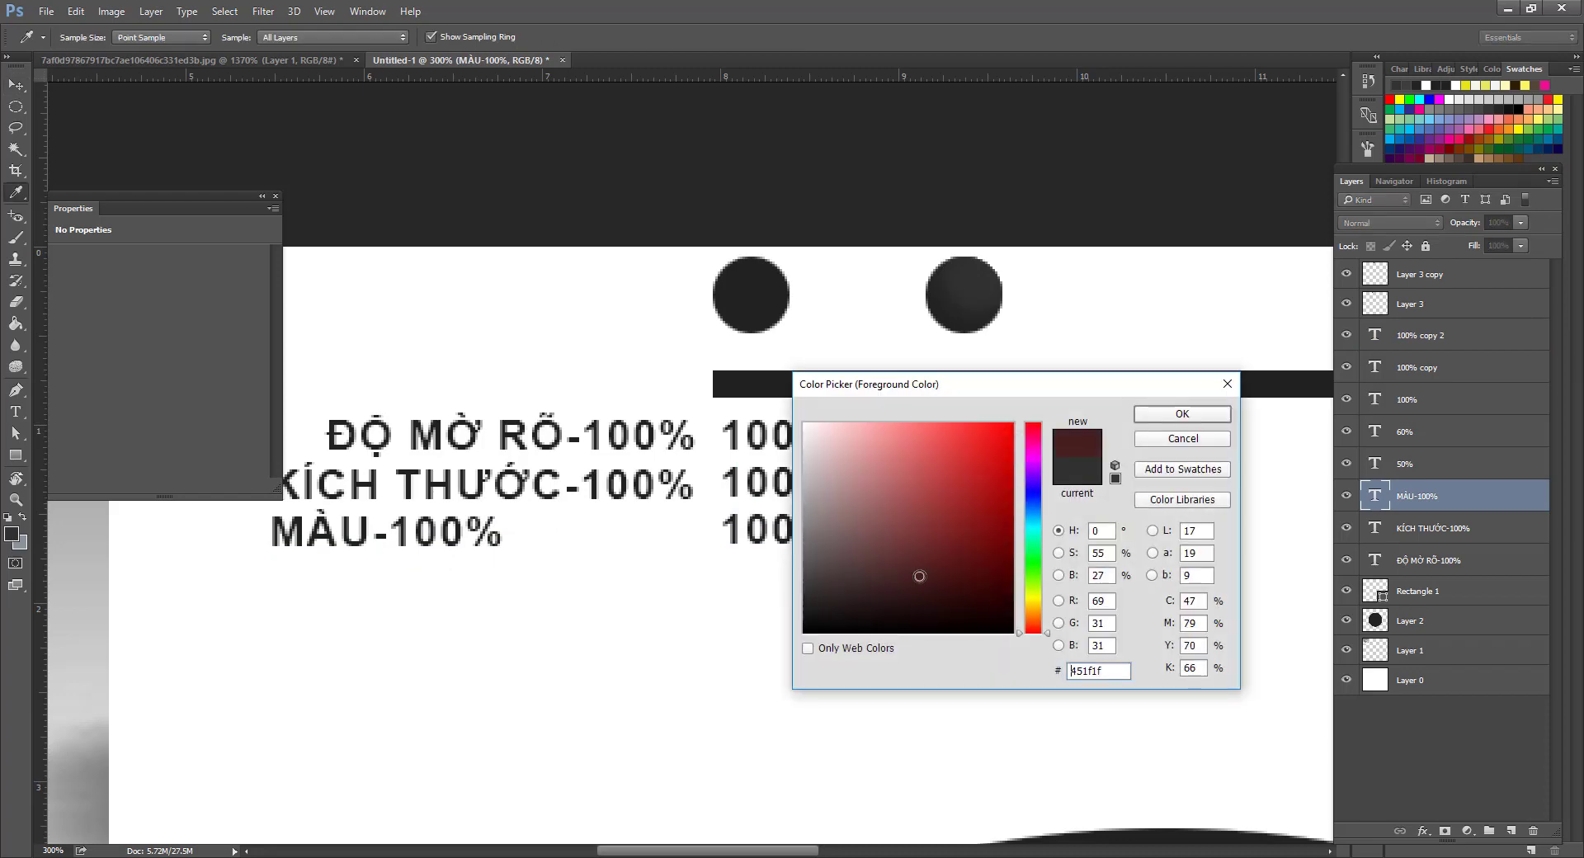
click(1172, 411)
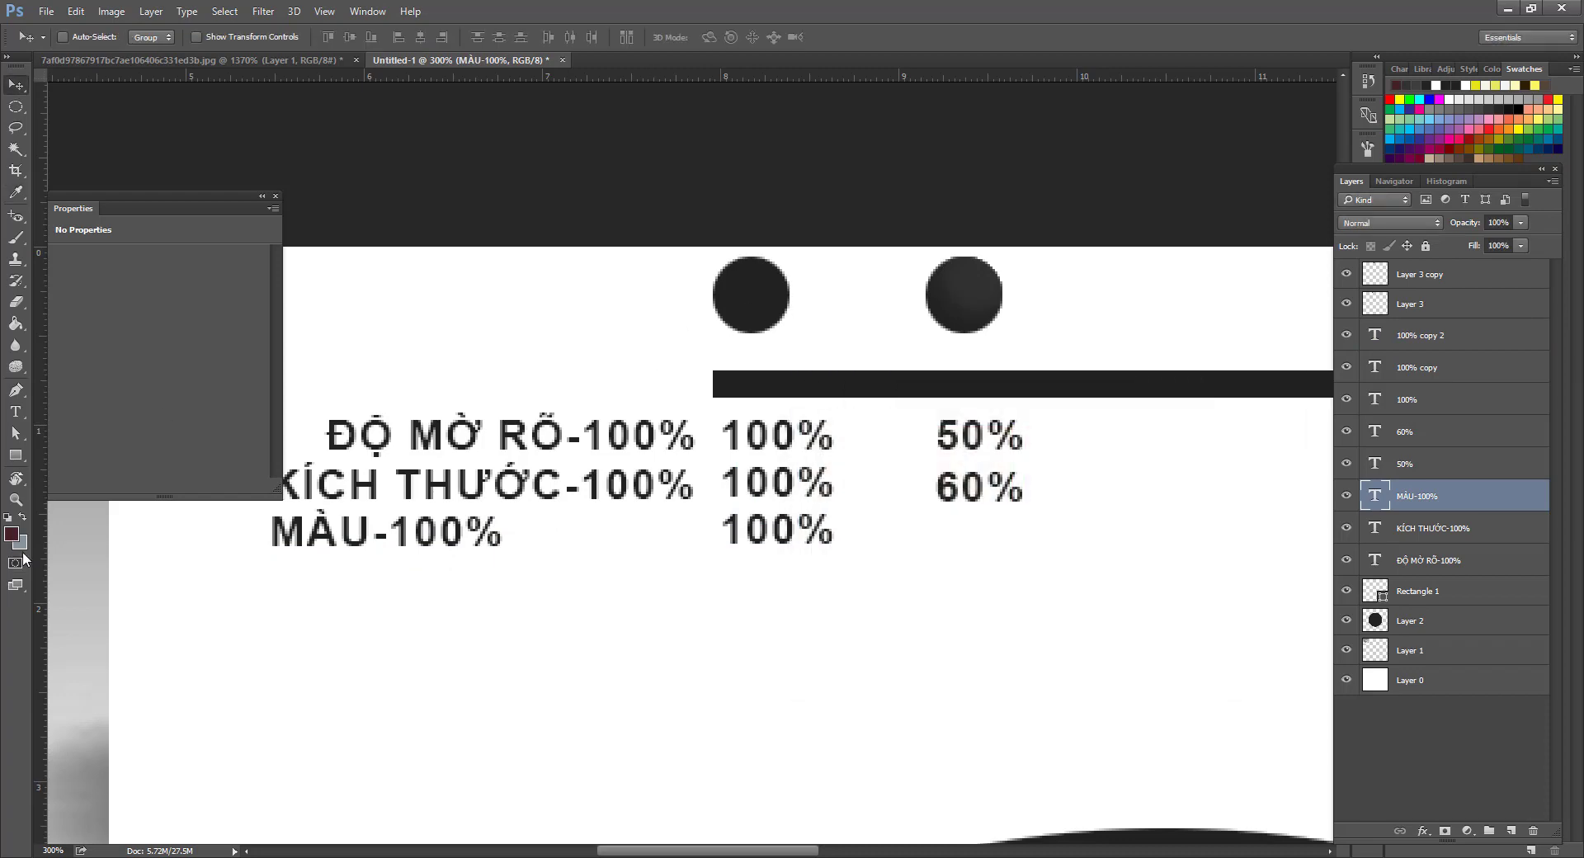
click(11, 535)
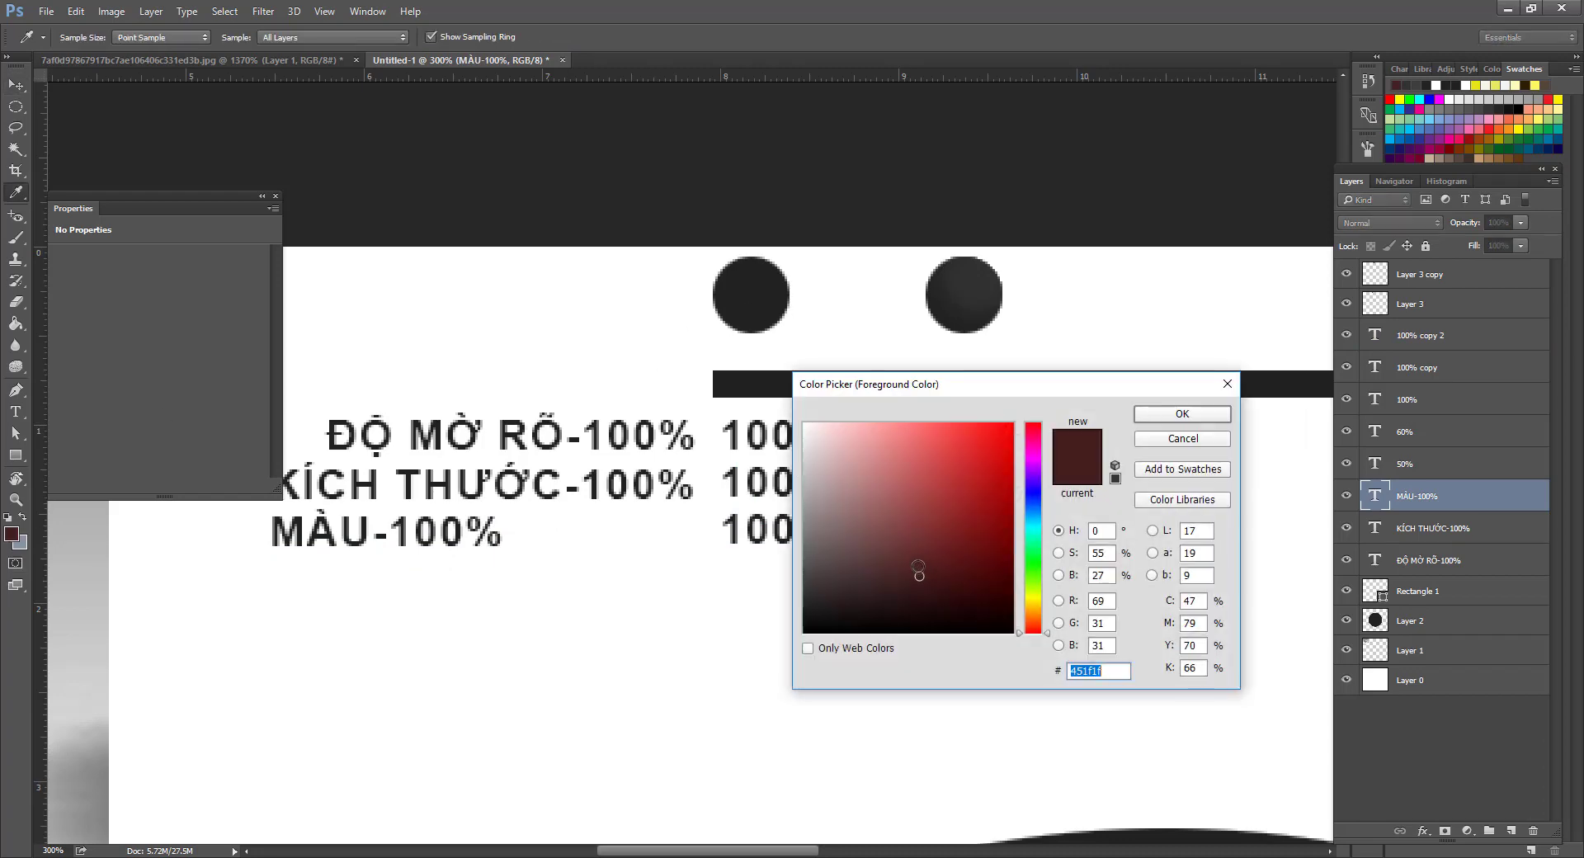
click(918, 565)
click(917, 554)
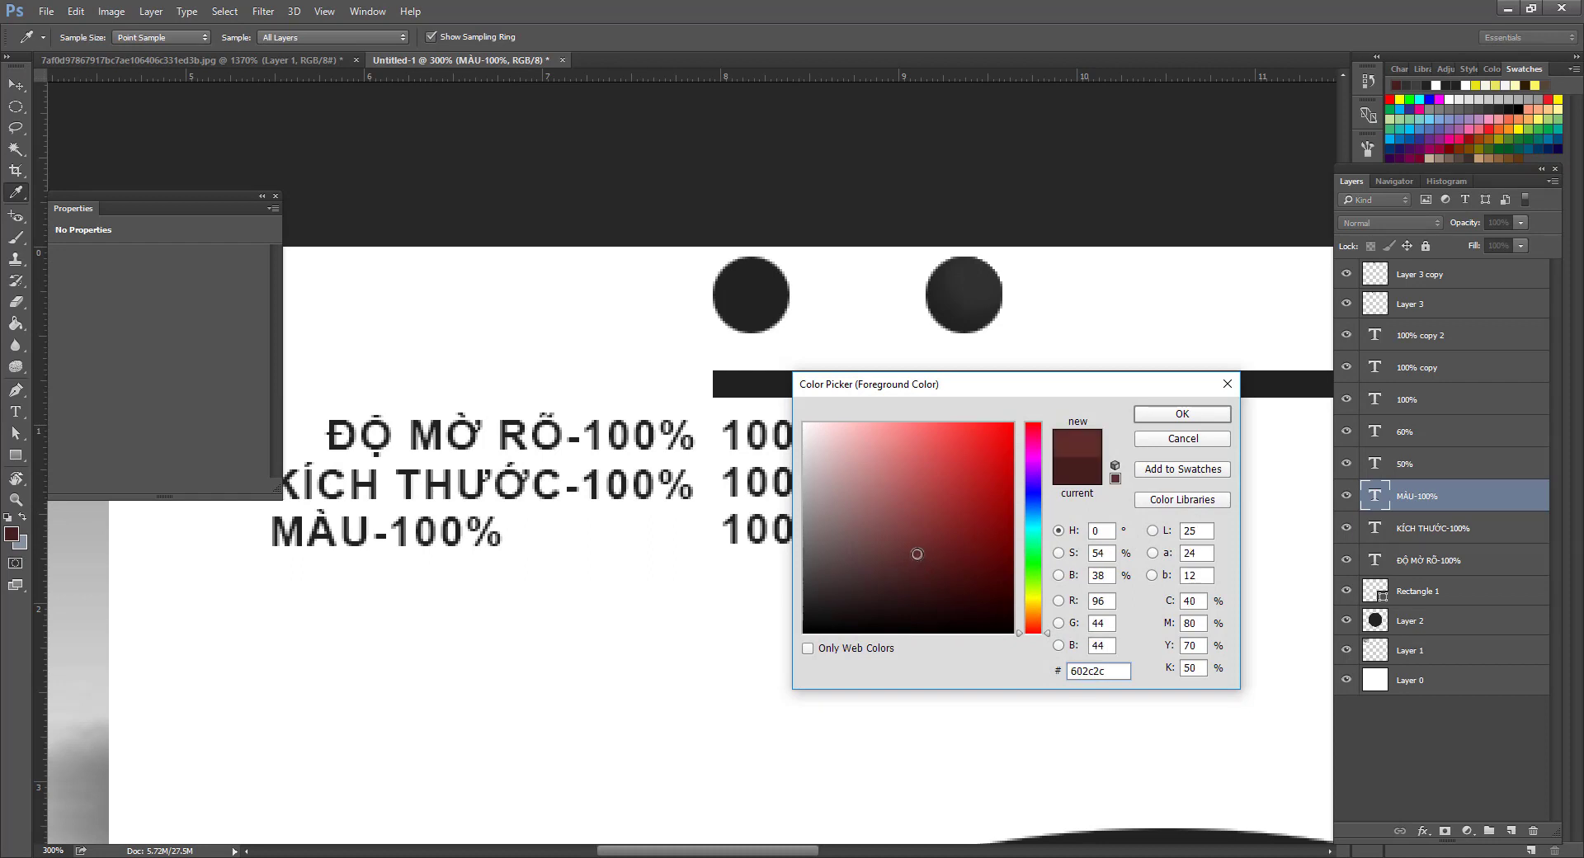
click(918, 544)
click(1184, 440)
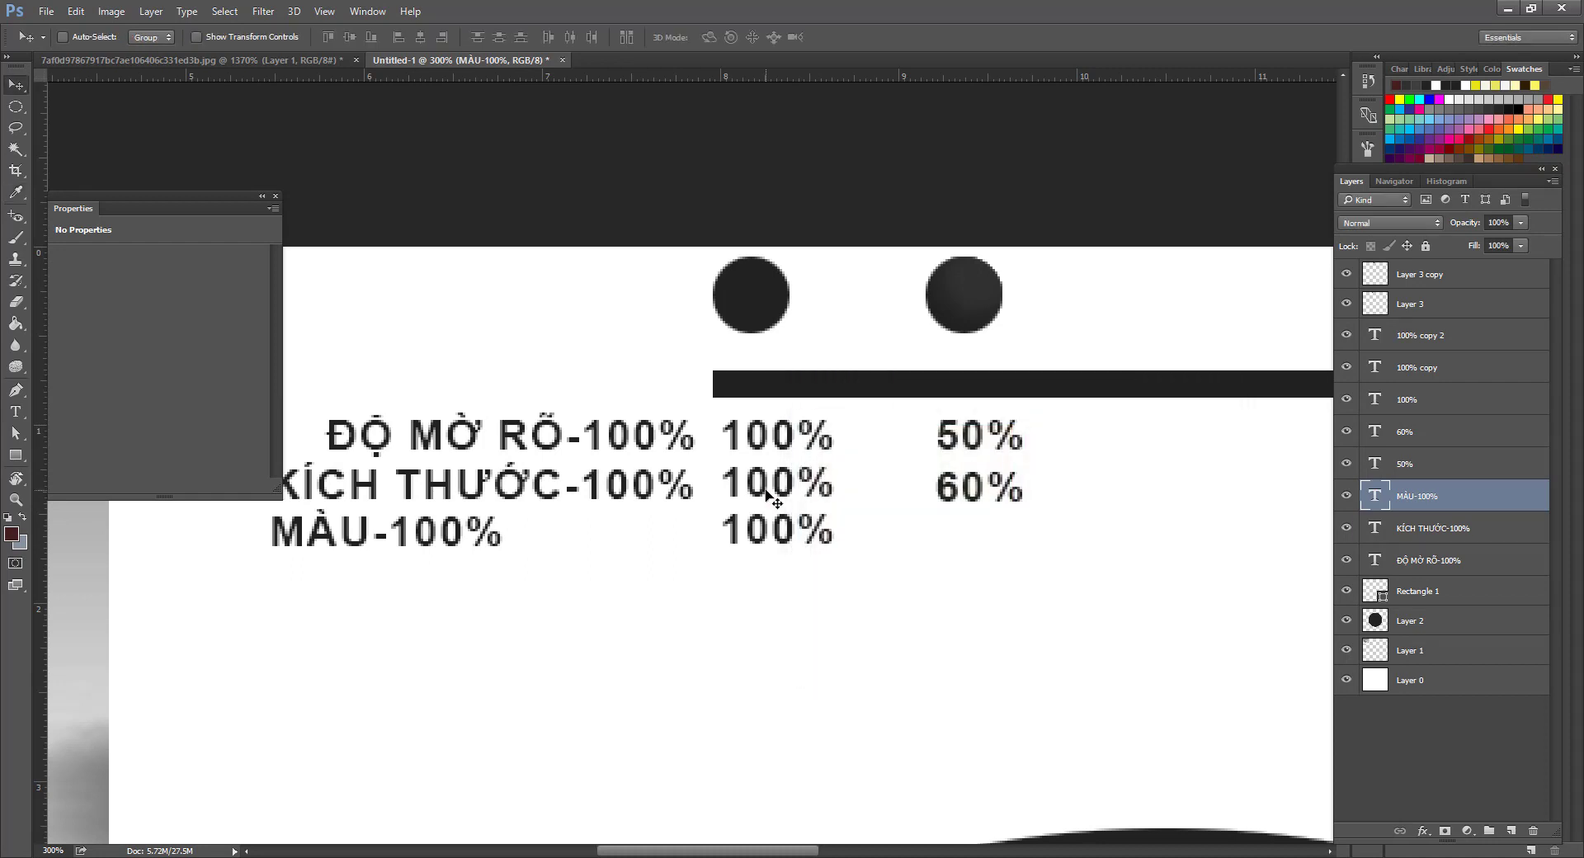
Duplicate the "MÀU-100%" row's "100%" value beneath "60%" and change the copy to "về sáng gấp 1 vòng trong".
drag(788, 538, 1055, 524)
key(t)
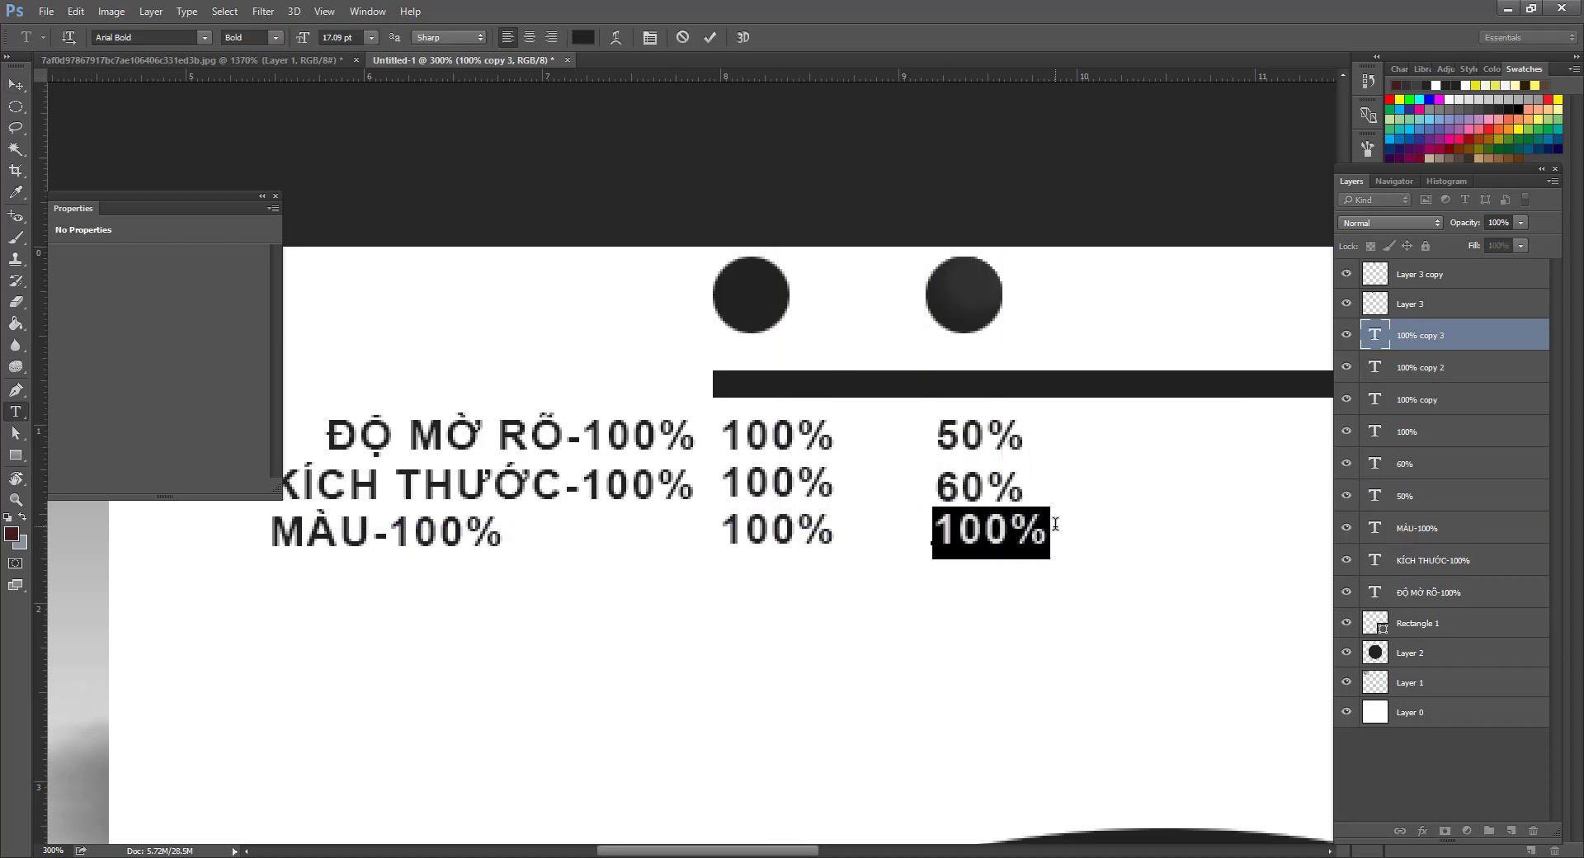
text(GA)
key(BackSpace)
key(BackSpace)
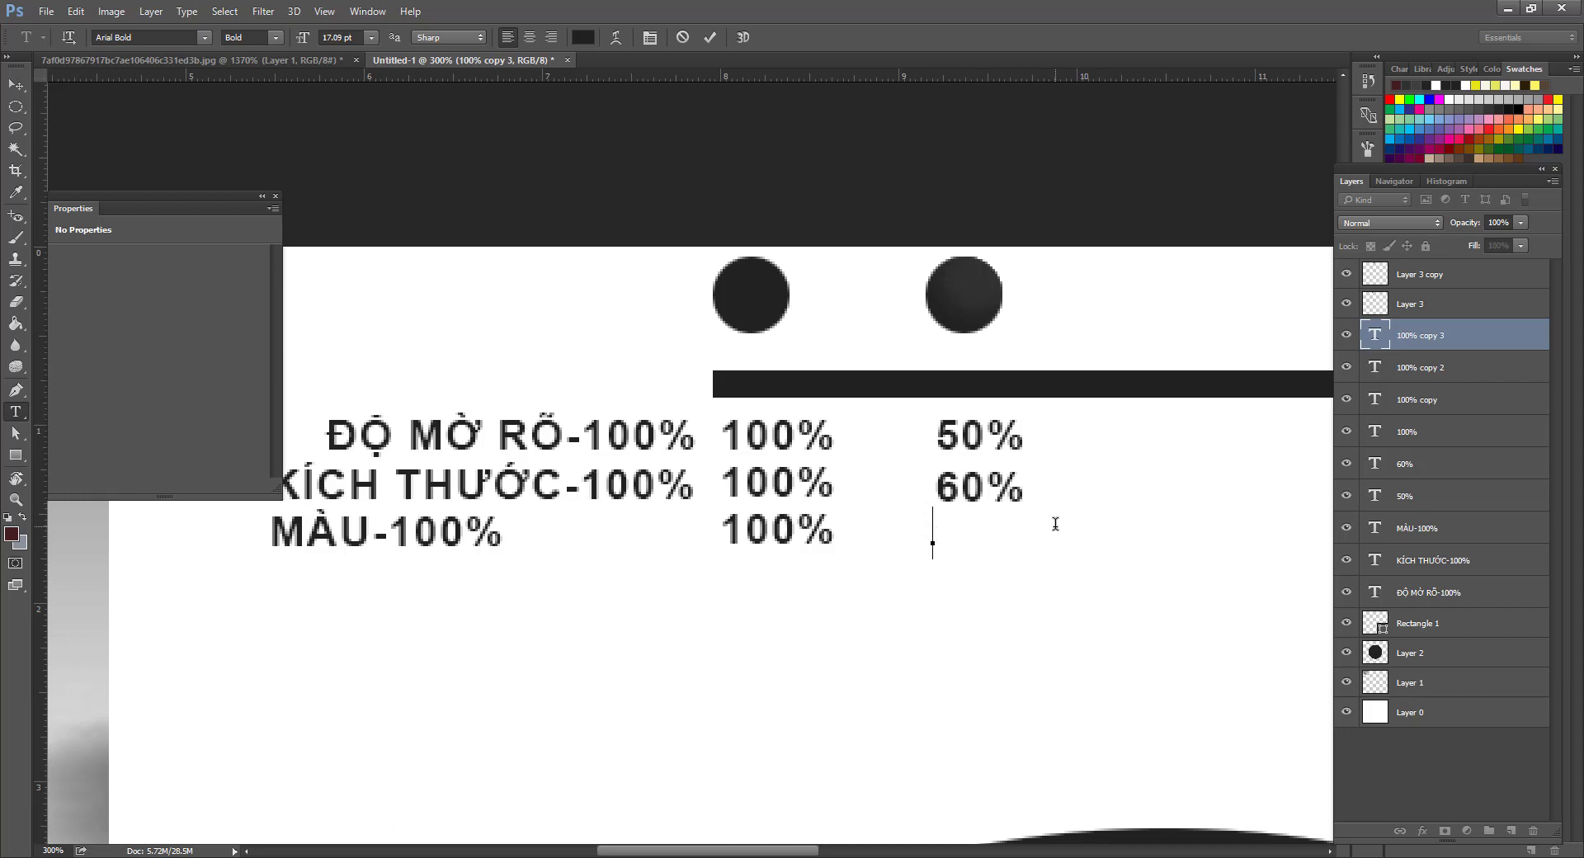
text(ve)
text( sabng)
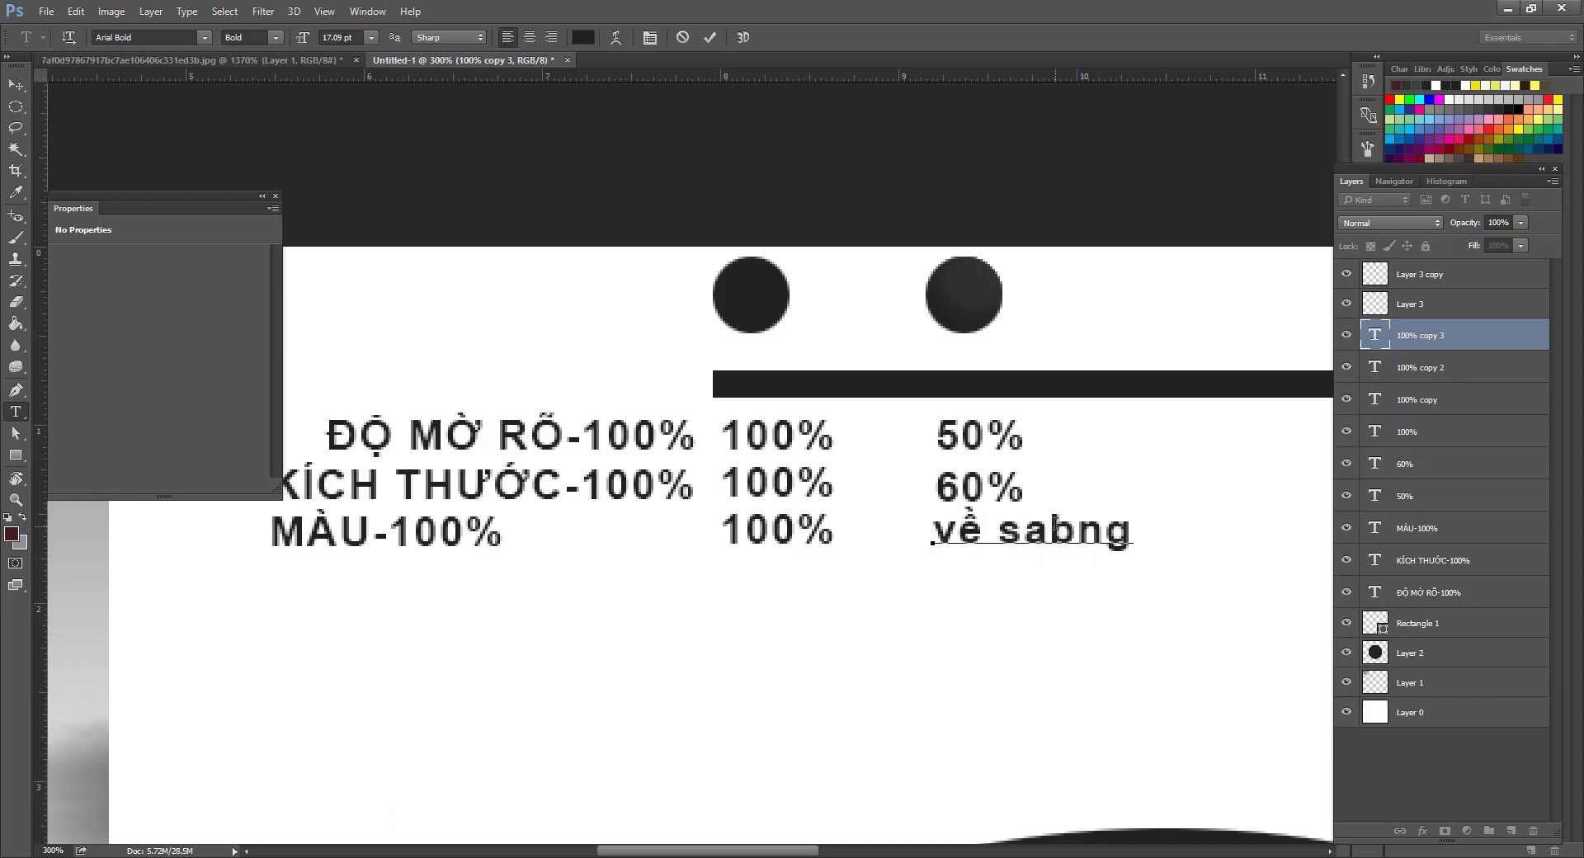
key(BackSpace)
key(BackSpace)
key(BackSpace)
key(BackSpace)
text(áng)
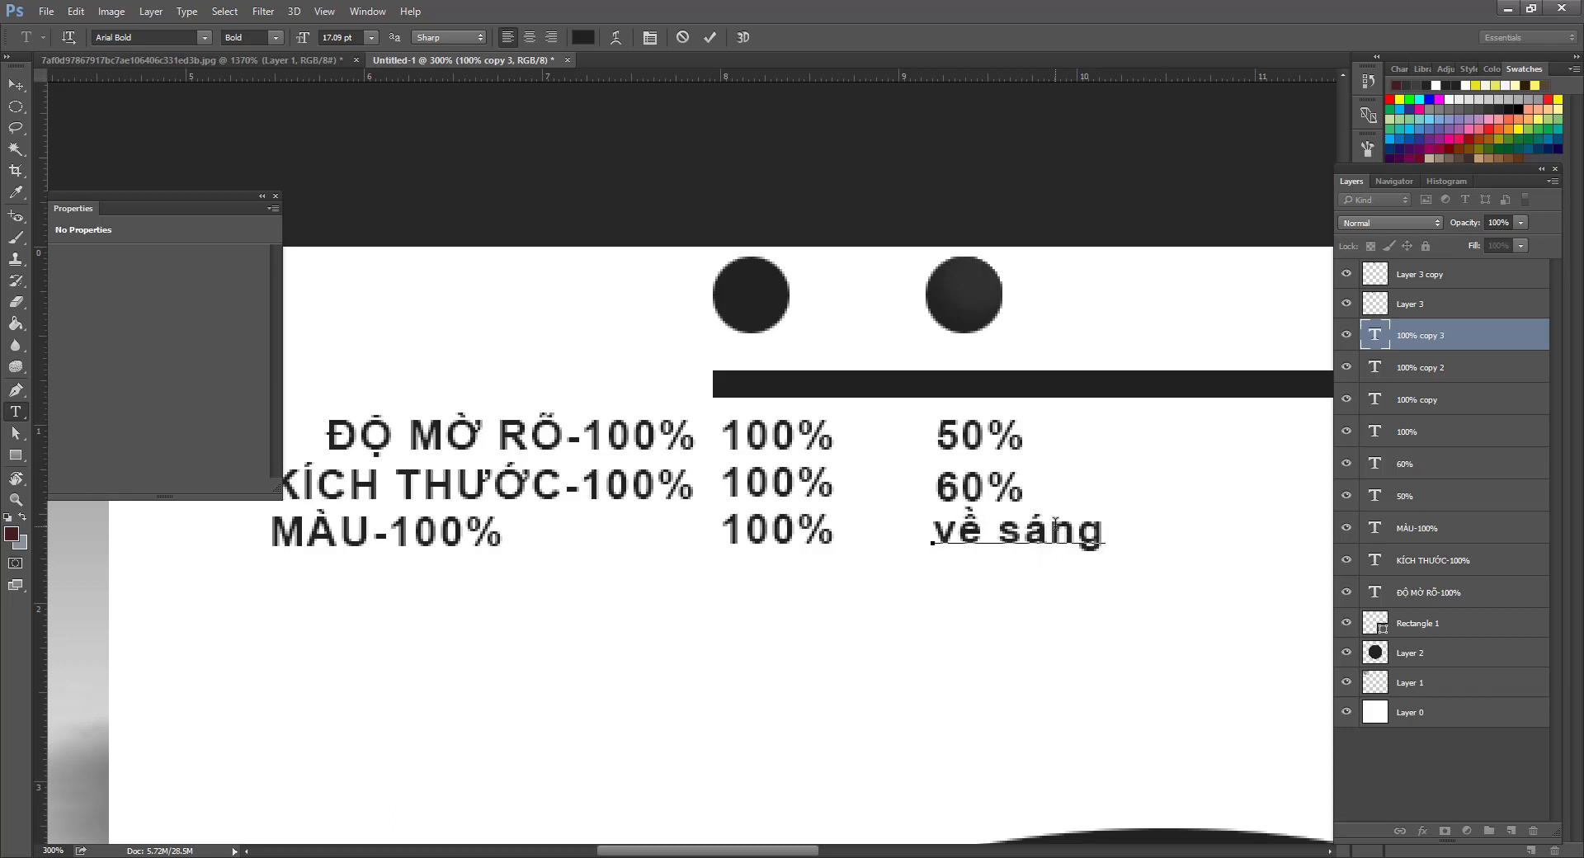
text( gấp 1)
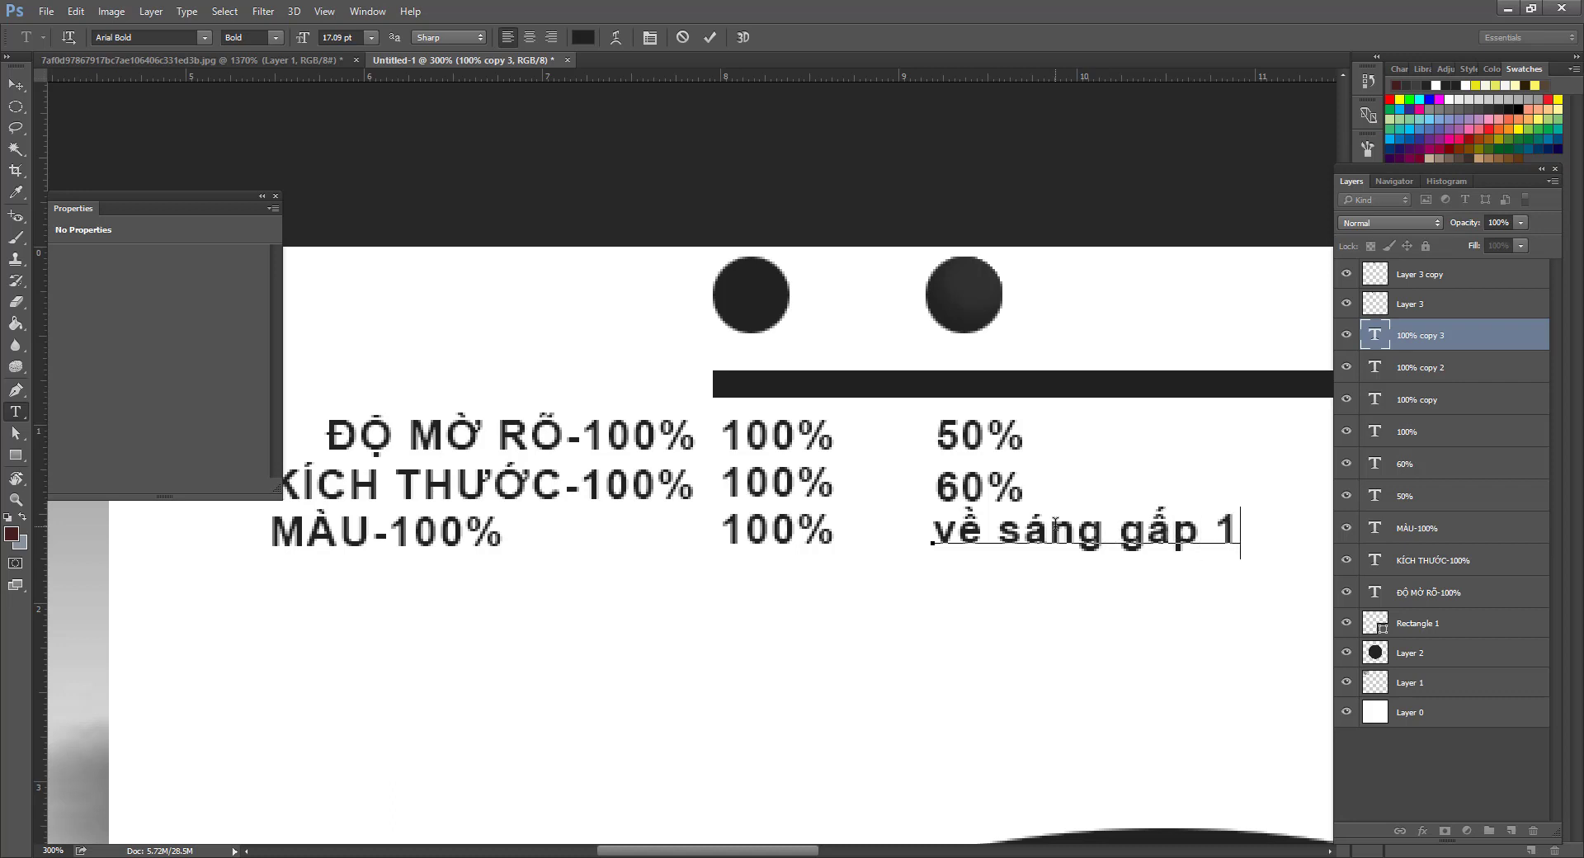
text( von)
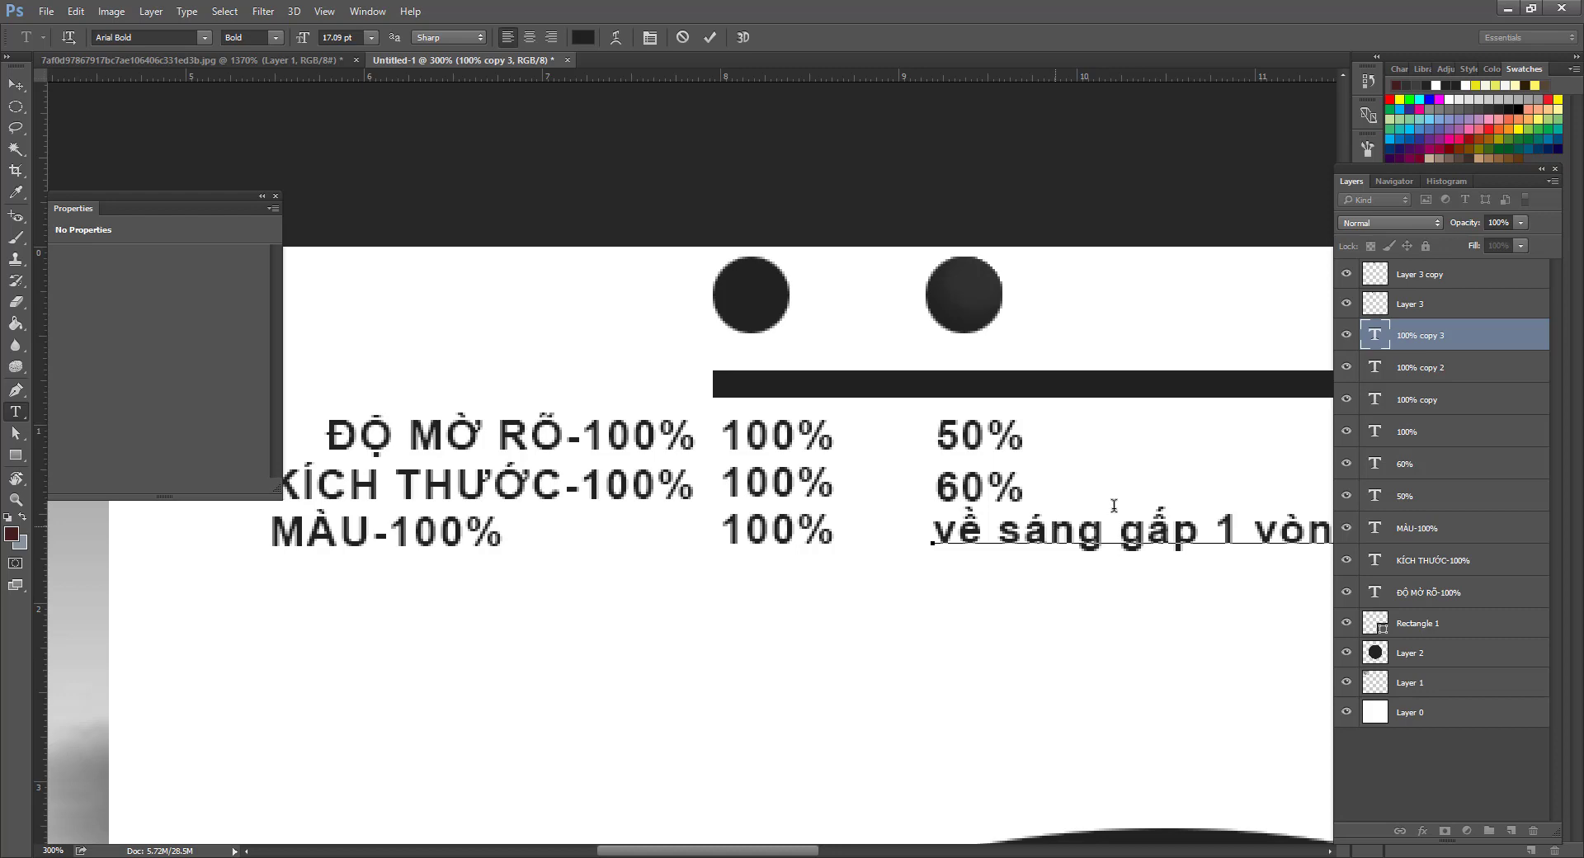
click(16, 84)
Break the "về sáng gấp 1 vòng trong" text into two lines after "gấp".
drag(1047, 520, 875, 586)
alt+click(874, 586)
key(t)
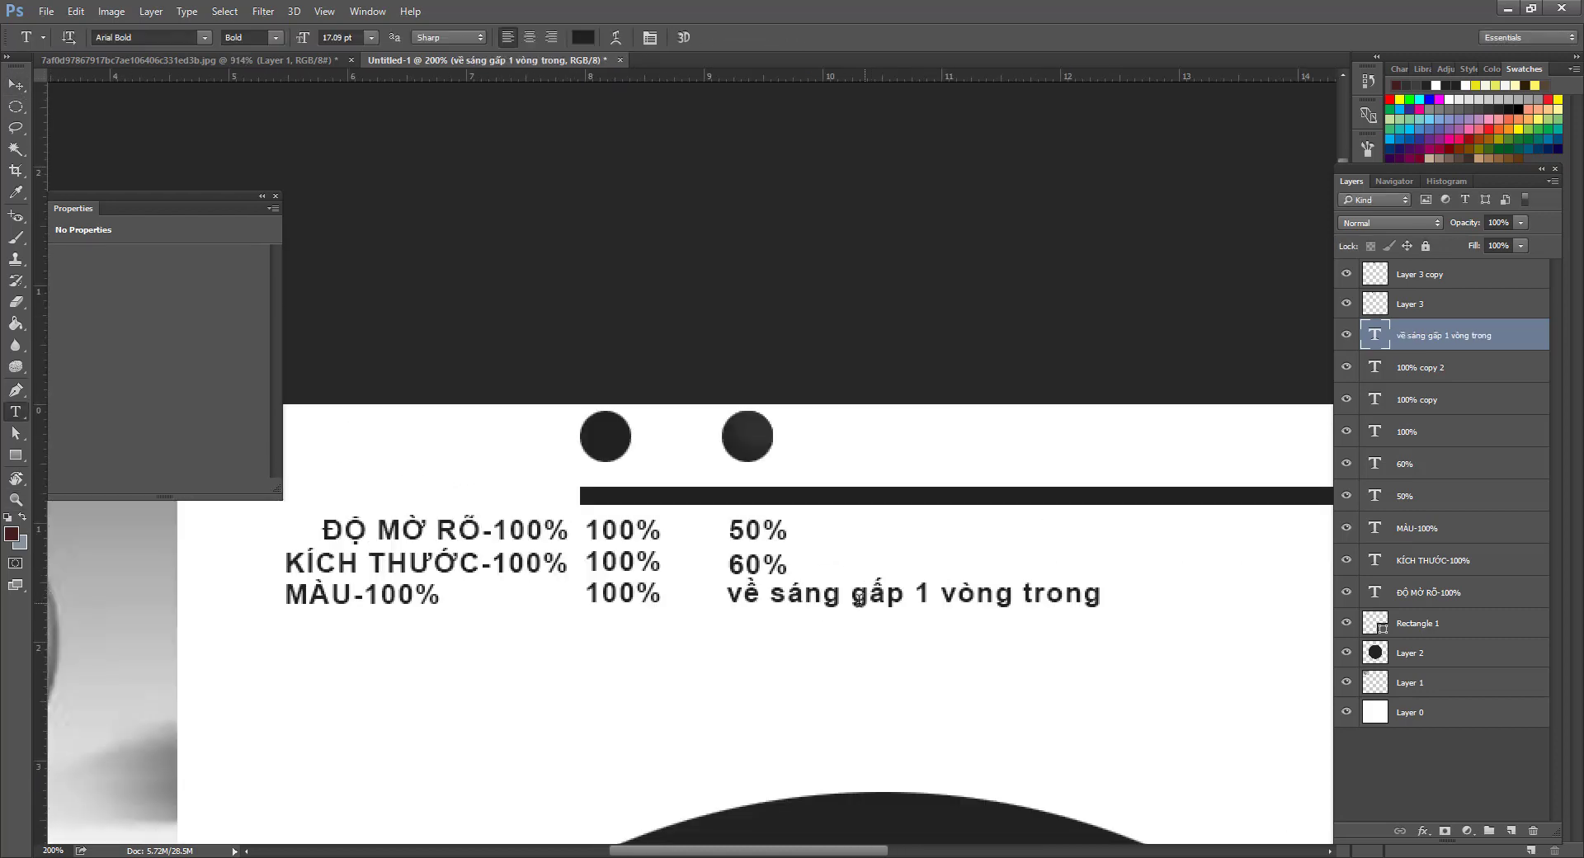
click(852, 597)
key(Return)
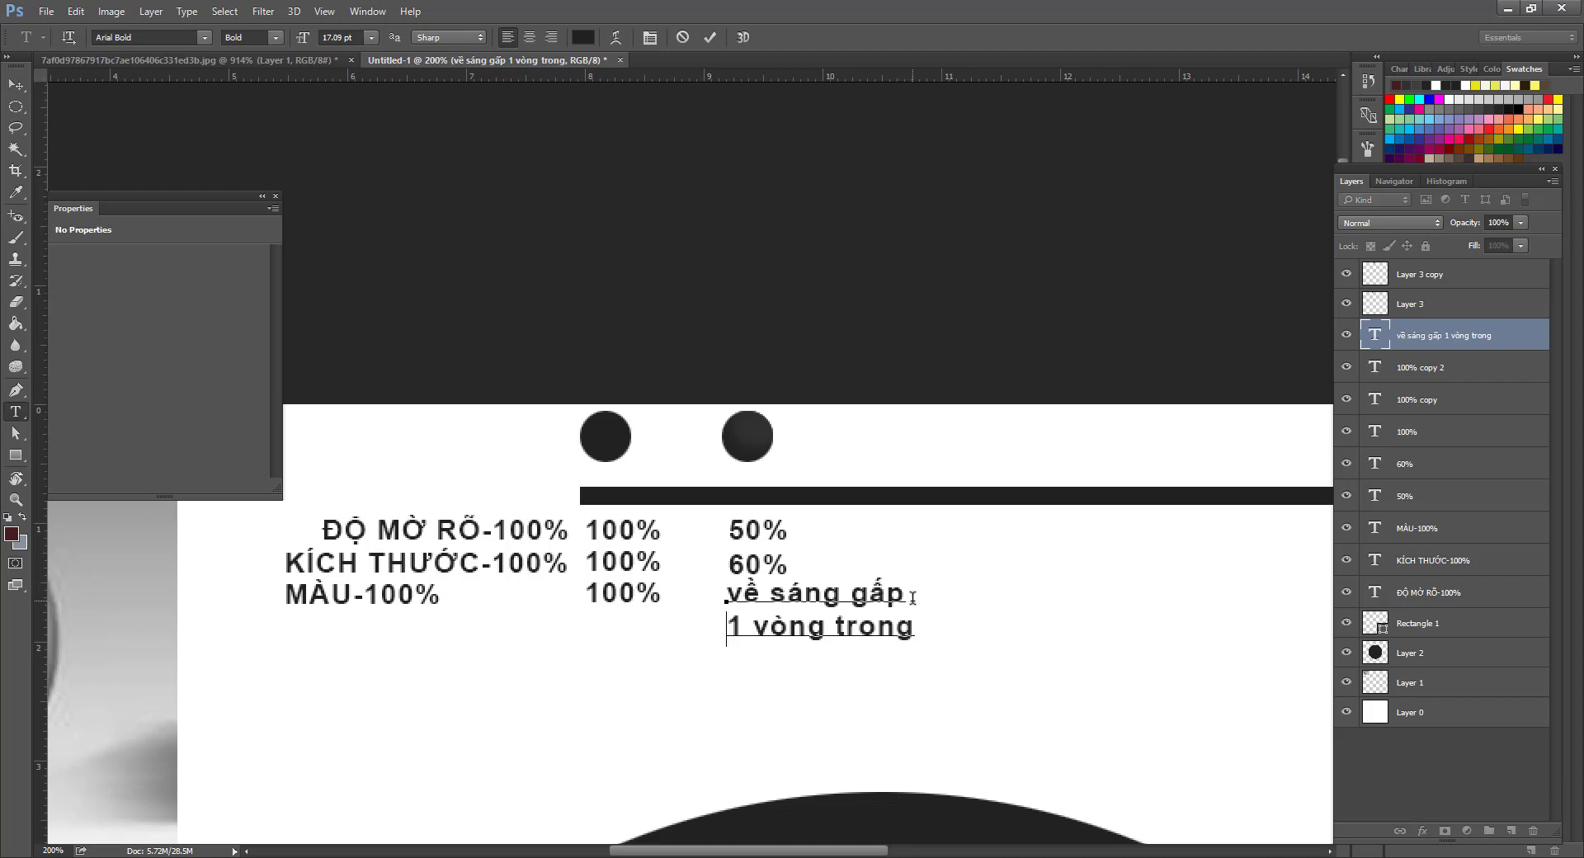
Shrink the two-line "về sáng gấp 1 vòng trong" text and centre it beneath the "60%" value.
key(ctrl+Return)
key(ctrl+t)
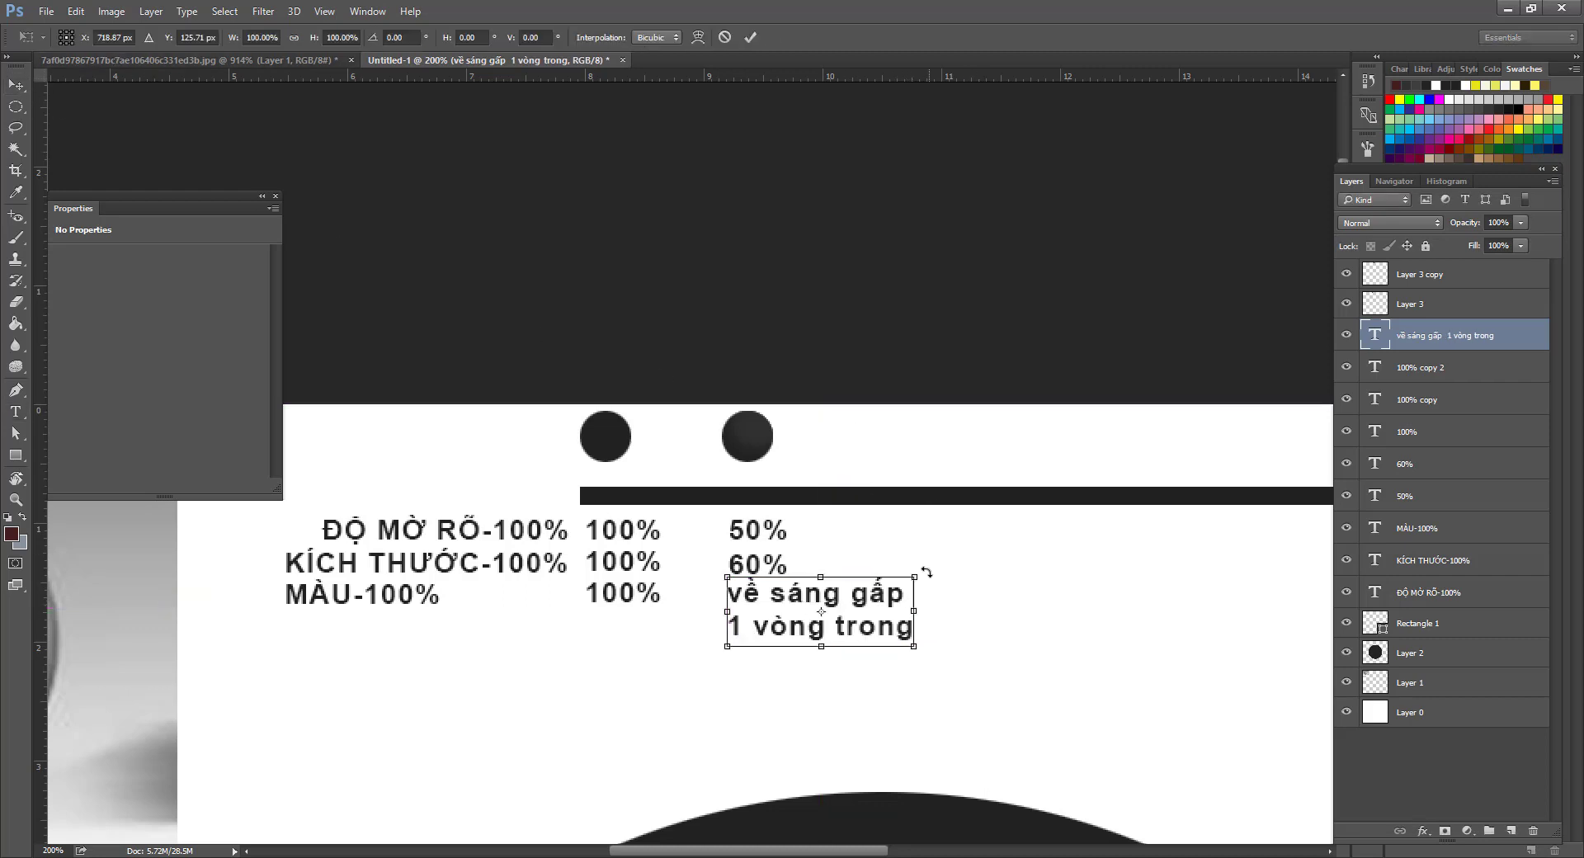
drag(922, 581, 877, 594)
drag(848, 600, 792, 592)
key(Return)
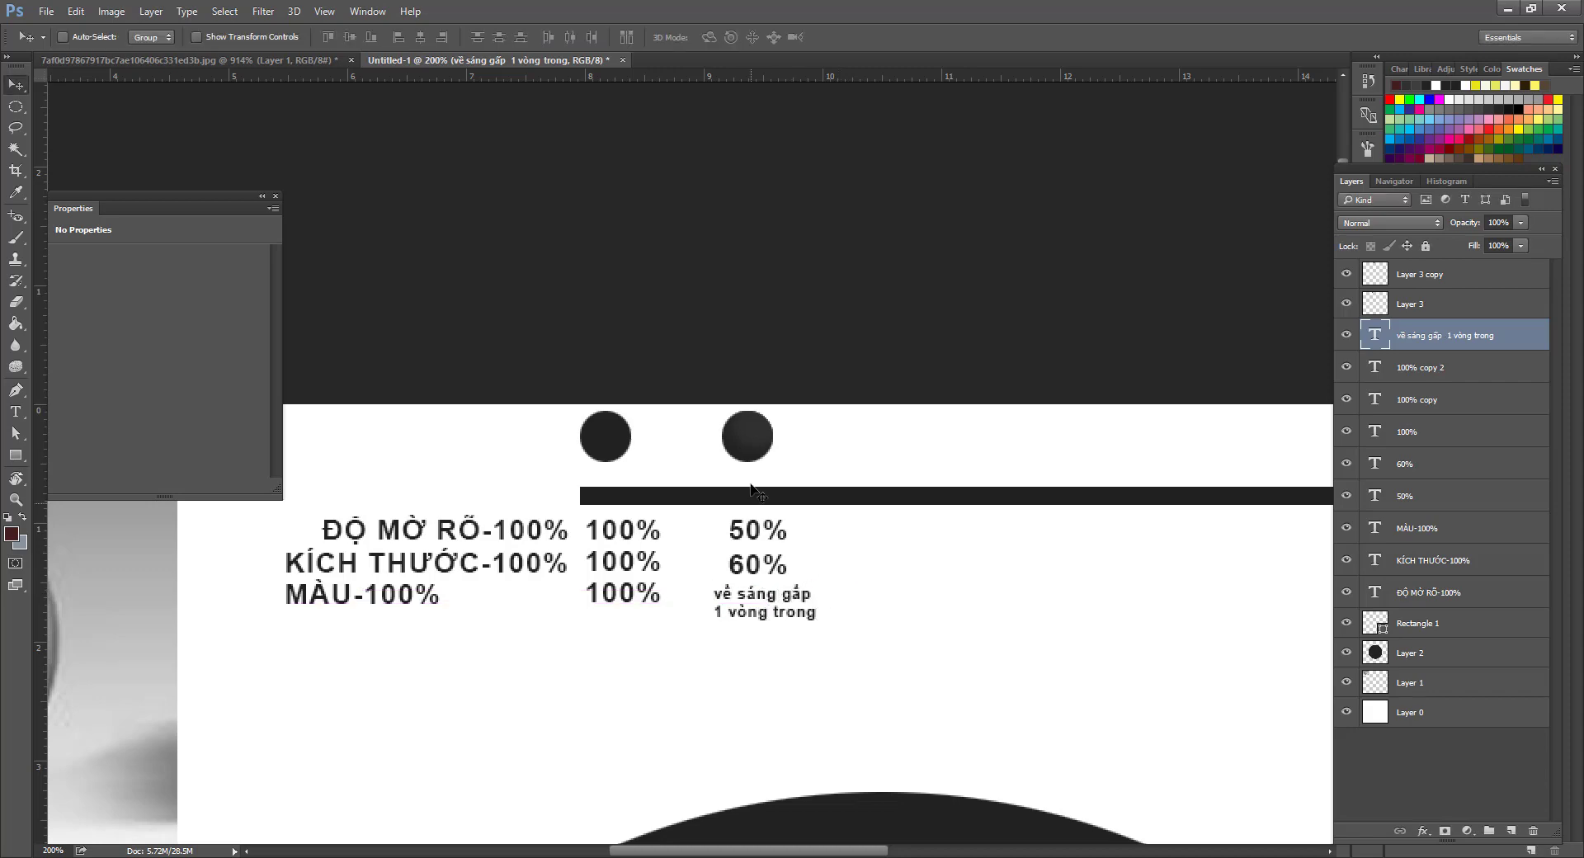
Add a new empty layer directly above the large dark circle's layer.
scroll(755, 449, up, 2)
key(z)
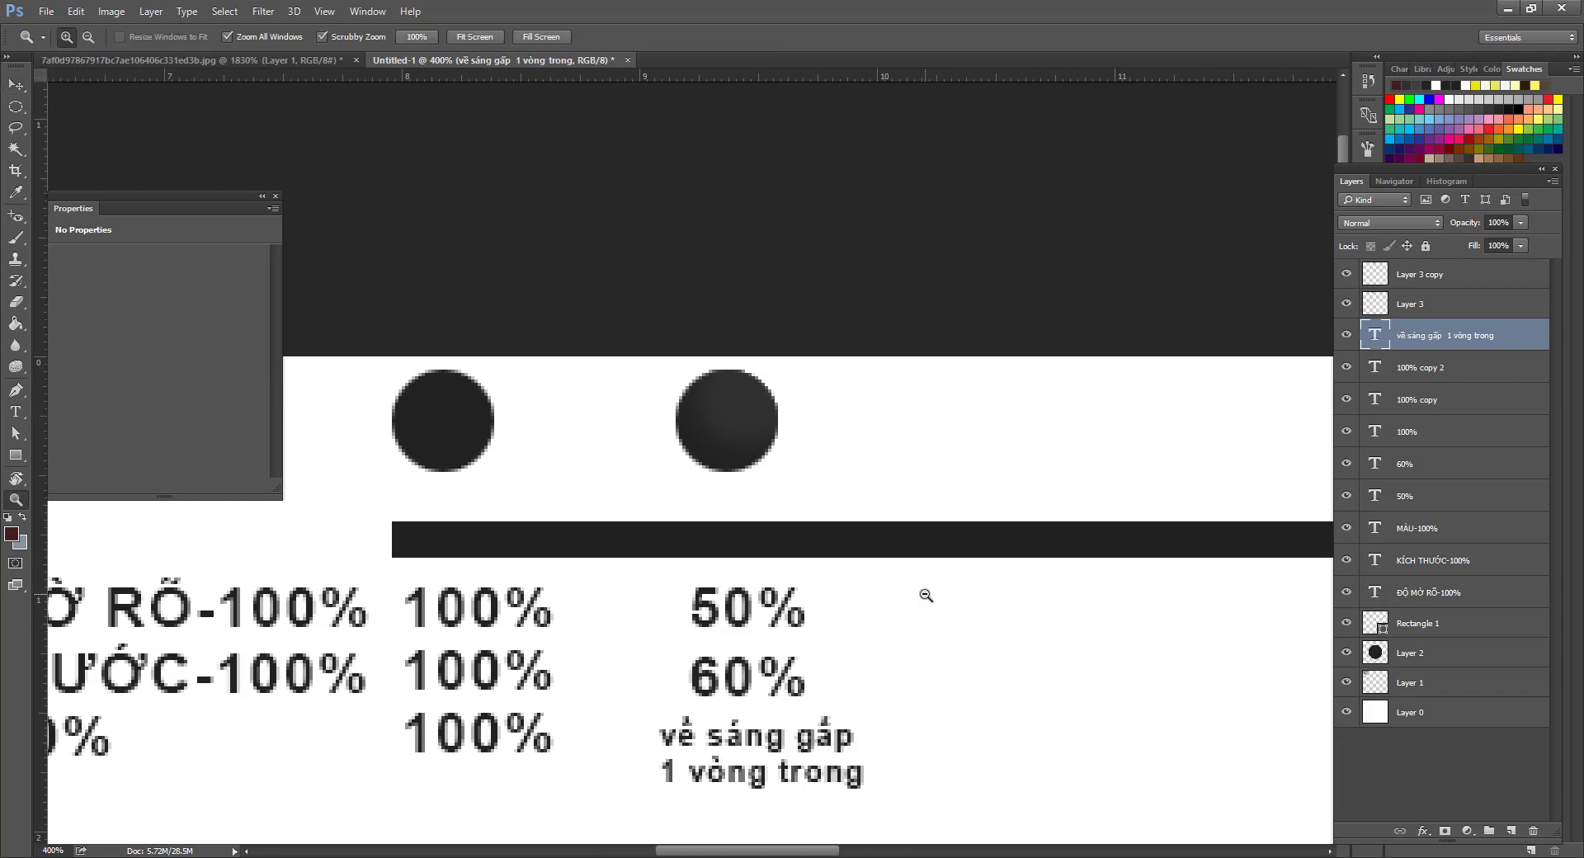
alt+click(927, 597)
drag(944, 732, 817, 461)
key(ctrl+0)
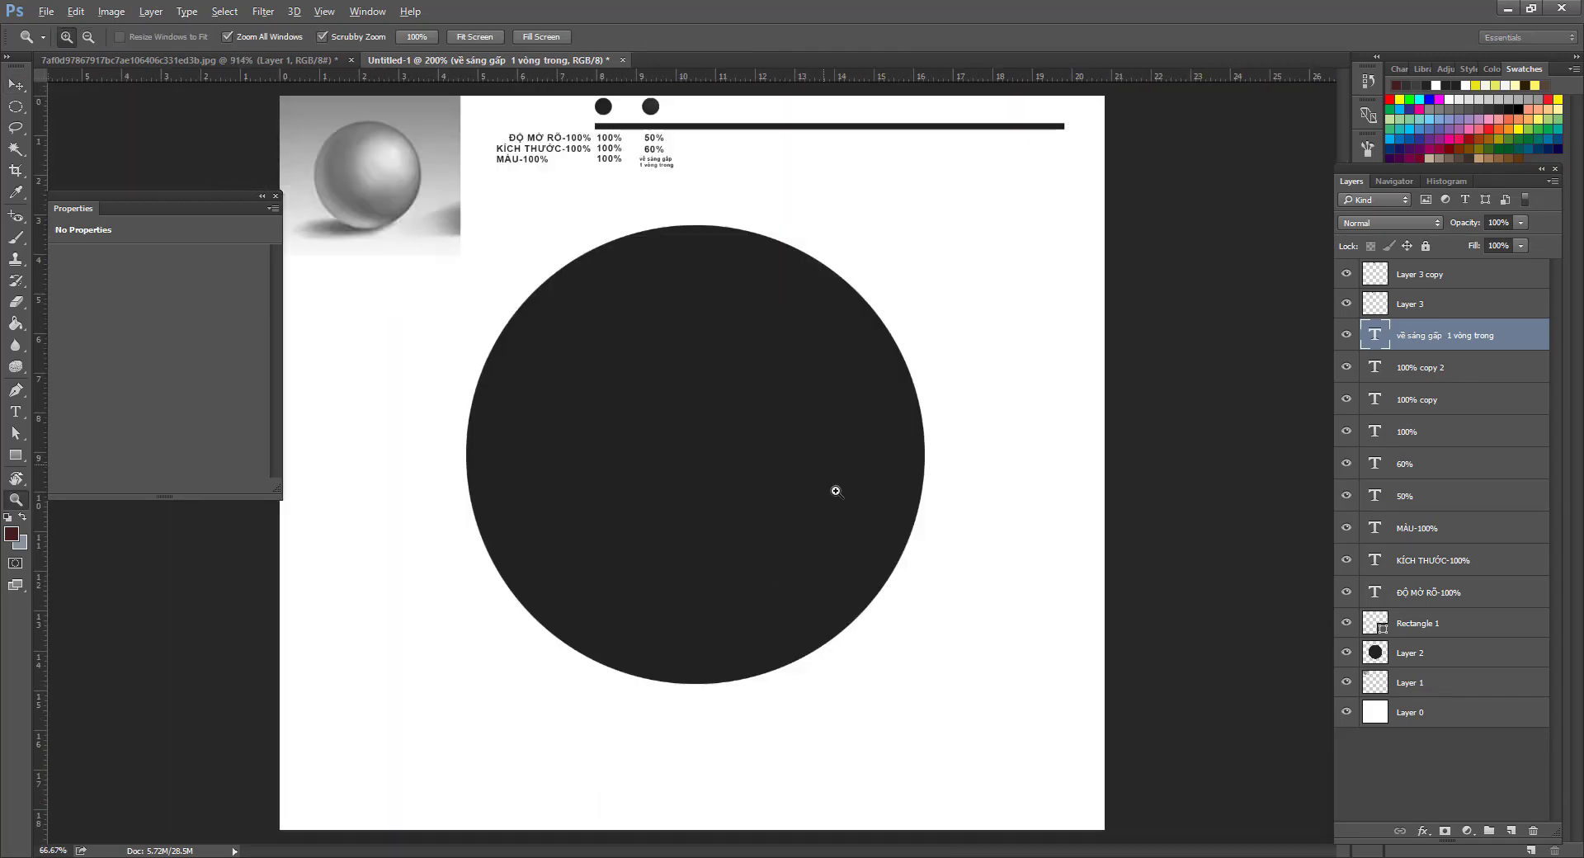
key(v)
ctrl+click(754, 484)
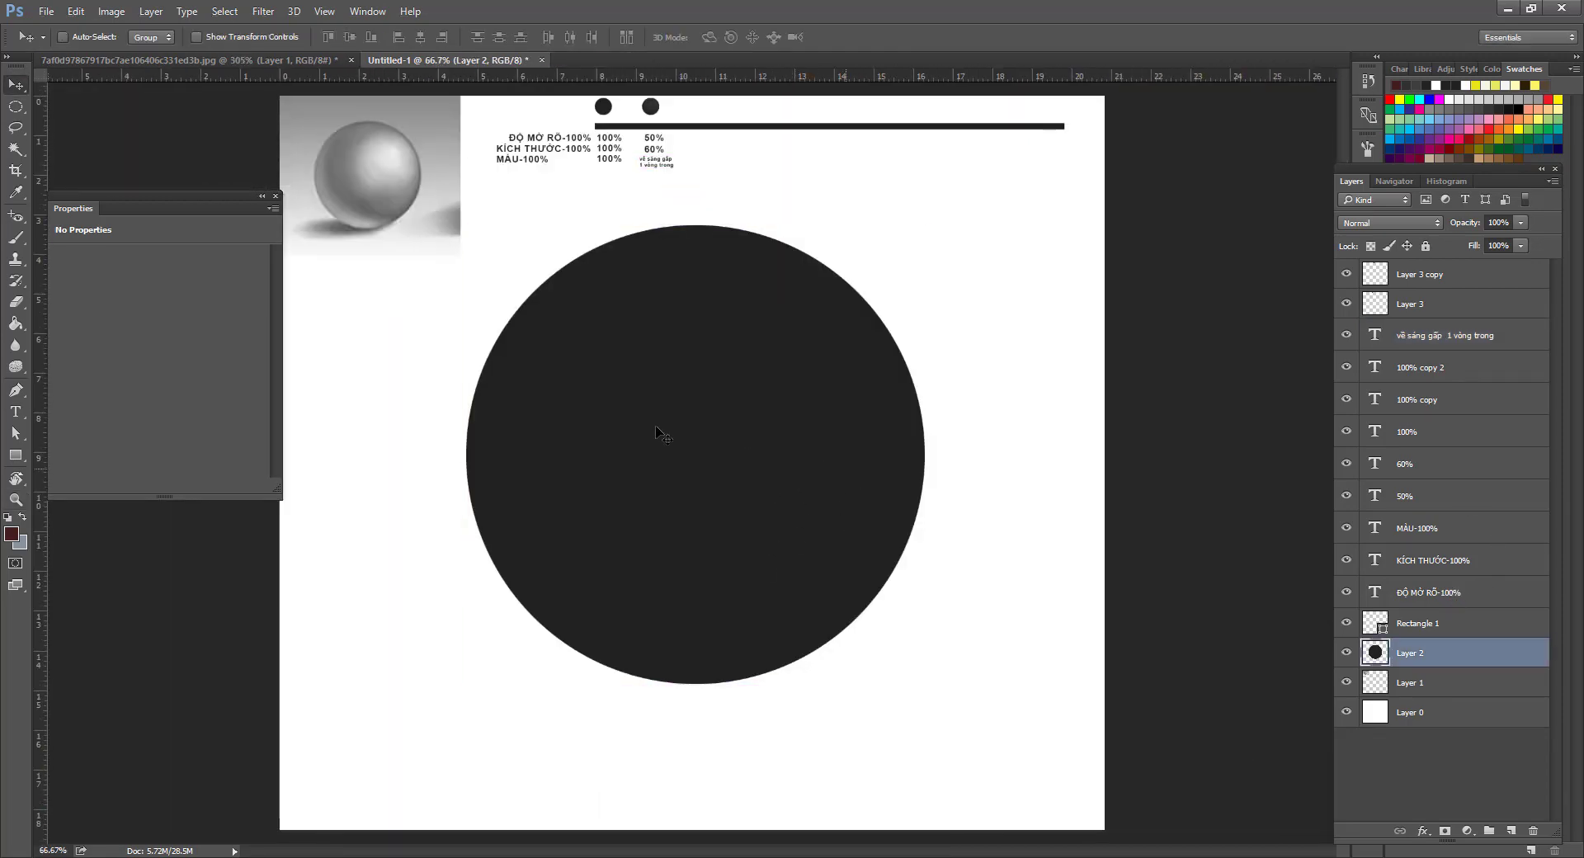
drag(656, 426, 724, 486)
key(ctrl+z)
click(1512, 831)
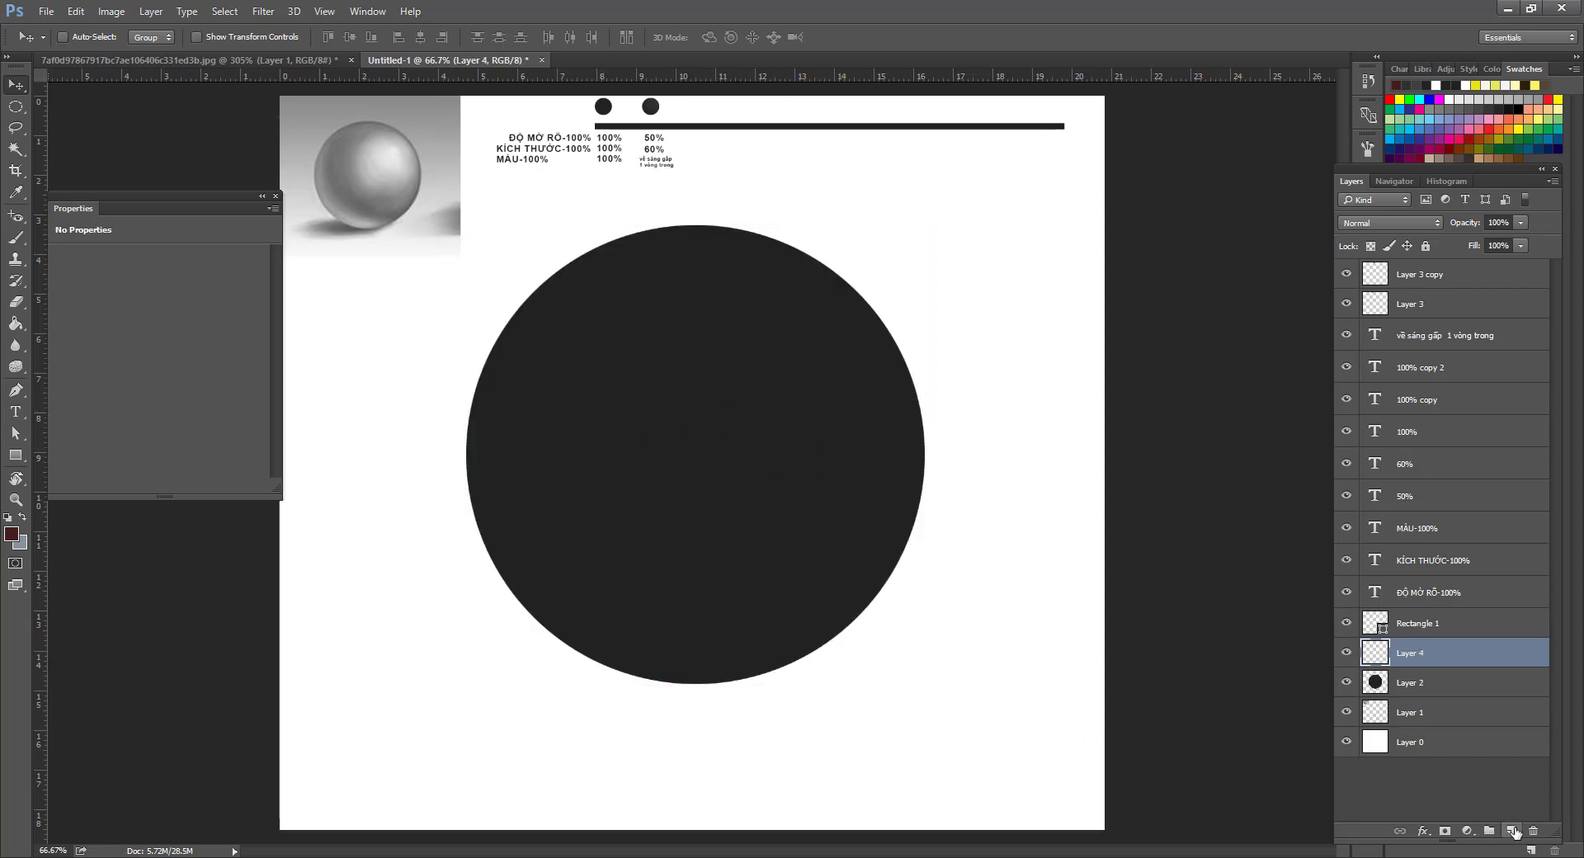
Sample the circle's dark grey and set the foreground colour to the slightly lighter grey #353535.
click(11, 534)
click(740, 450)
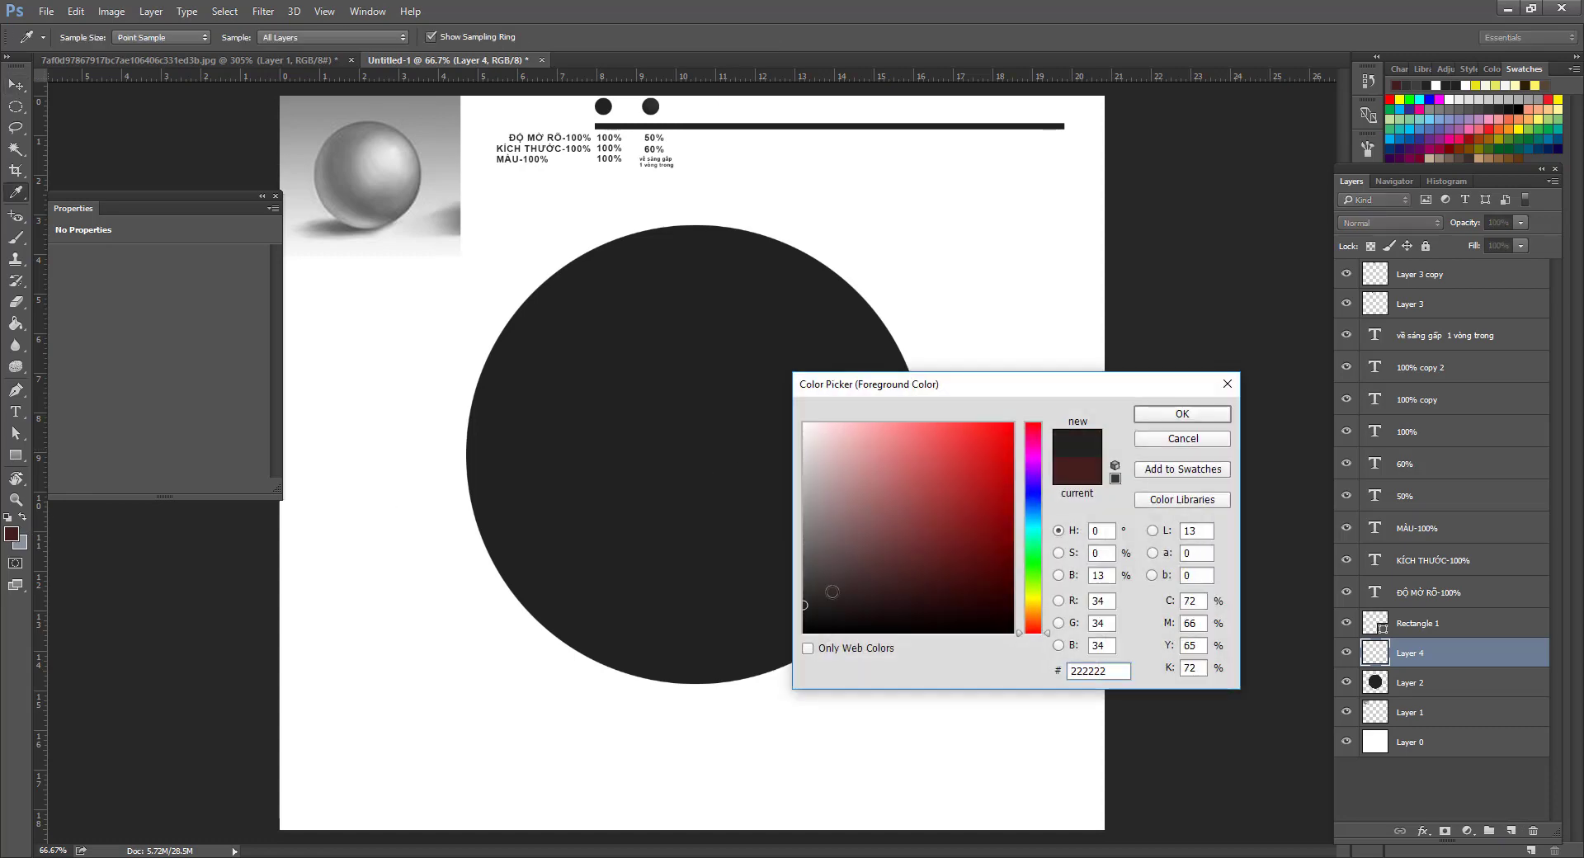
click(804, 590)
click(1203, 415)
Lighten the circle's upper-right area with a soft 467 px brush and clip the painted layer to the circle.
key(b)
right_click(811, 345)
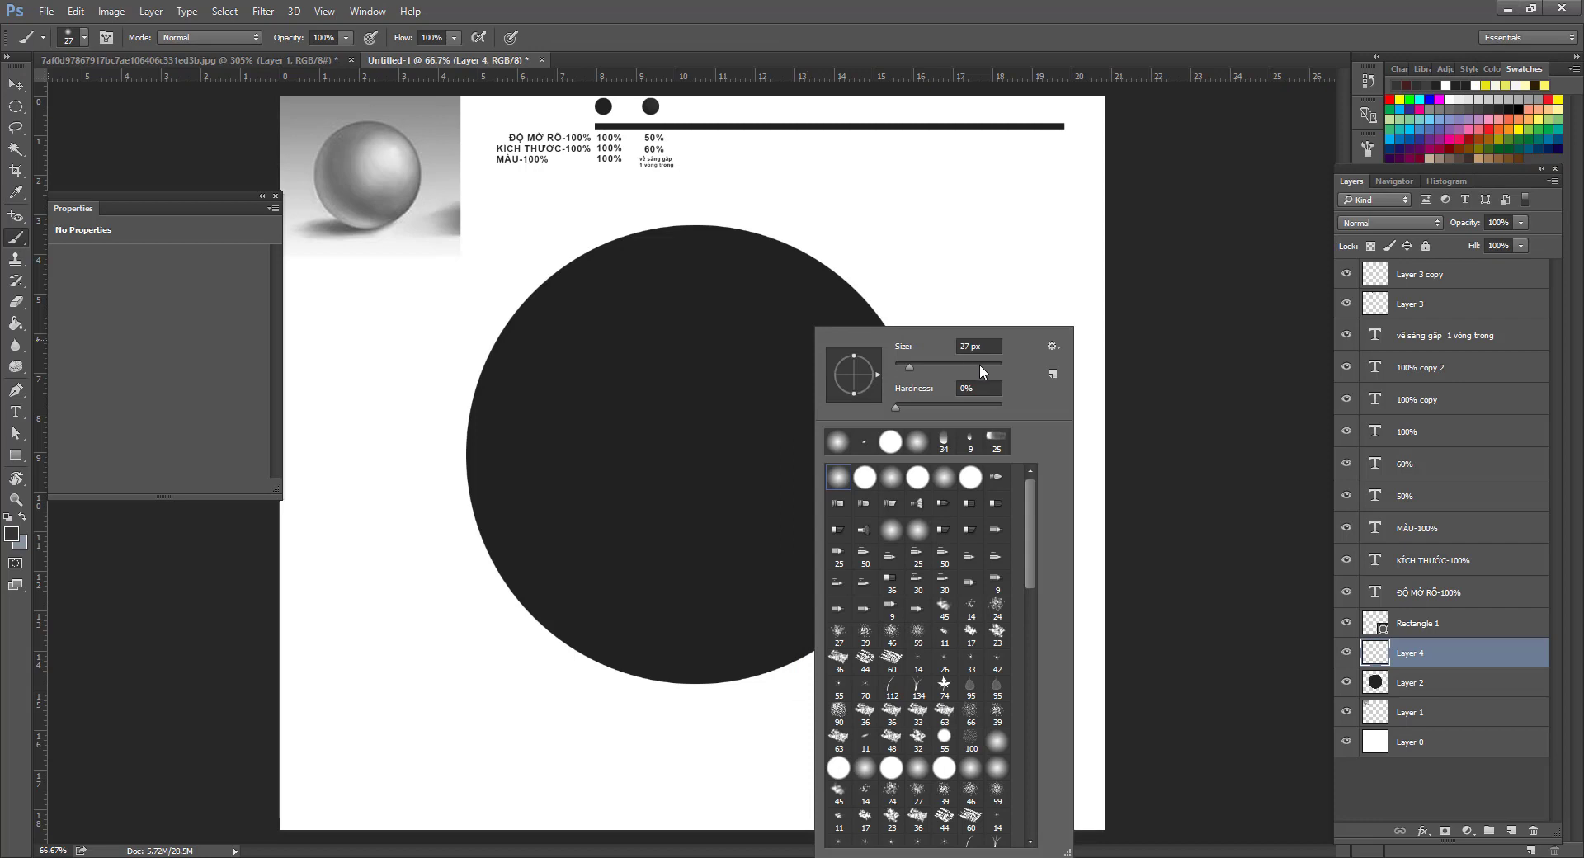
click(980, 365)
drag(989, 376, 991, 375)
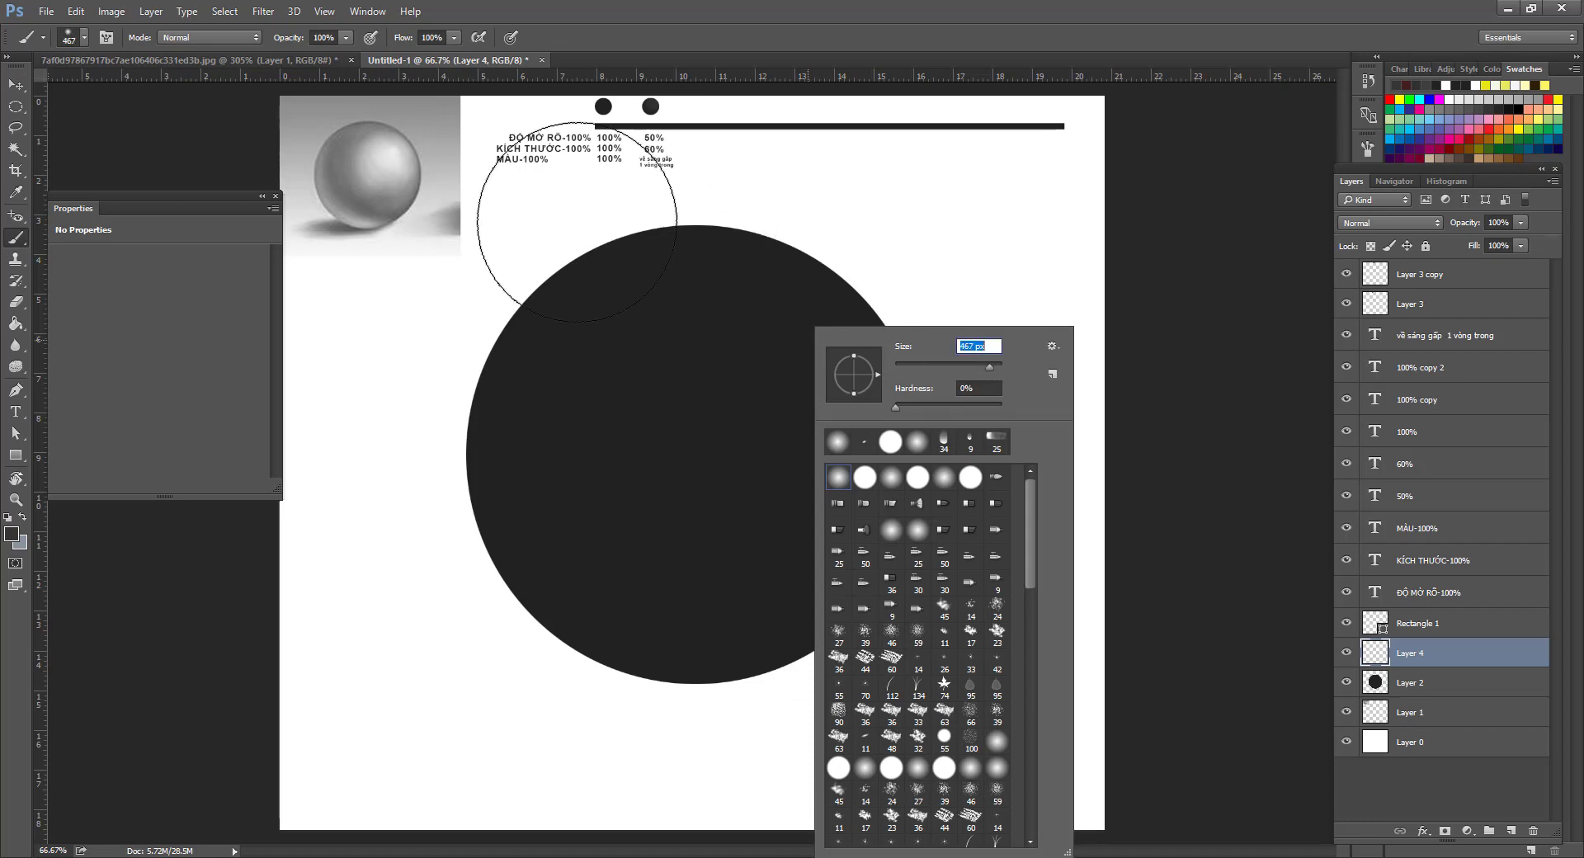
mouse_move(733, 255)
mouse_down()
mouse_move(657, 276)
mouse_move(673, 419)
mouse_move(799, 488)
mouse_move(876, 301)
mouse_move(754, 374)
mouse_move(661, 327)
mouse_move(689, 241)
mouse_move(773, 265)
mouse_move(793, 302)
mouse_move(1216, 371)
mouse_up()
right_click(1463, 657)
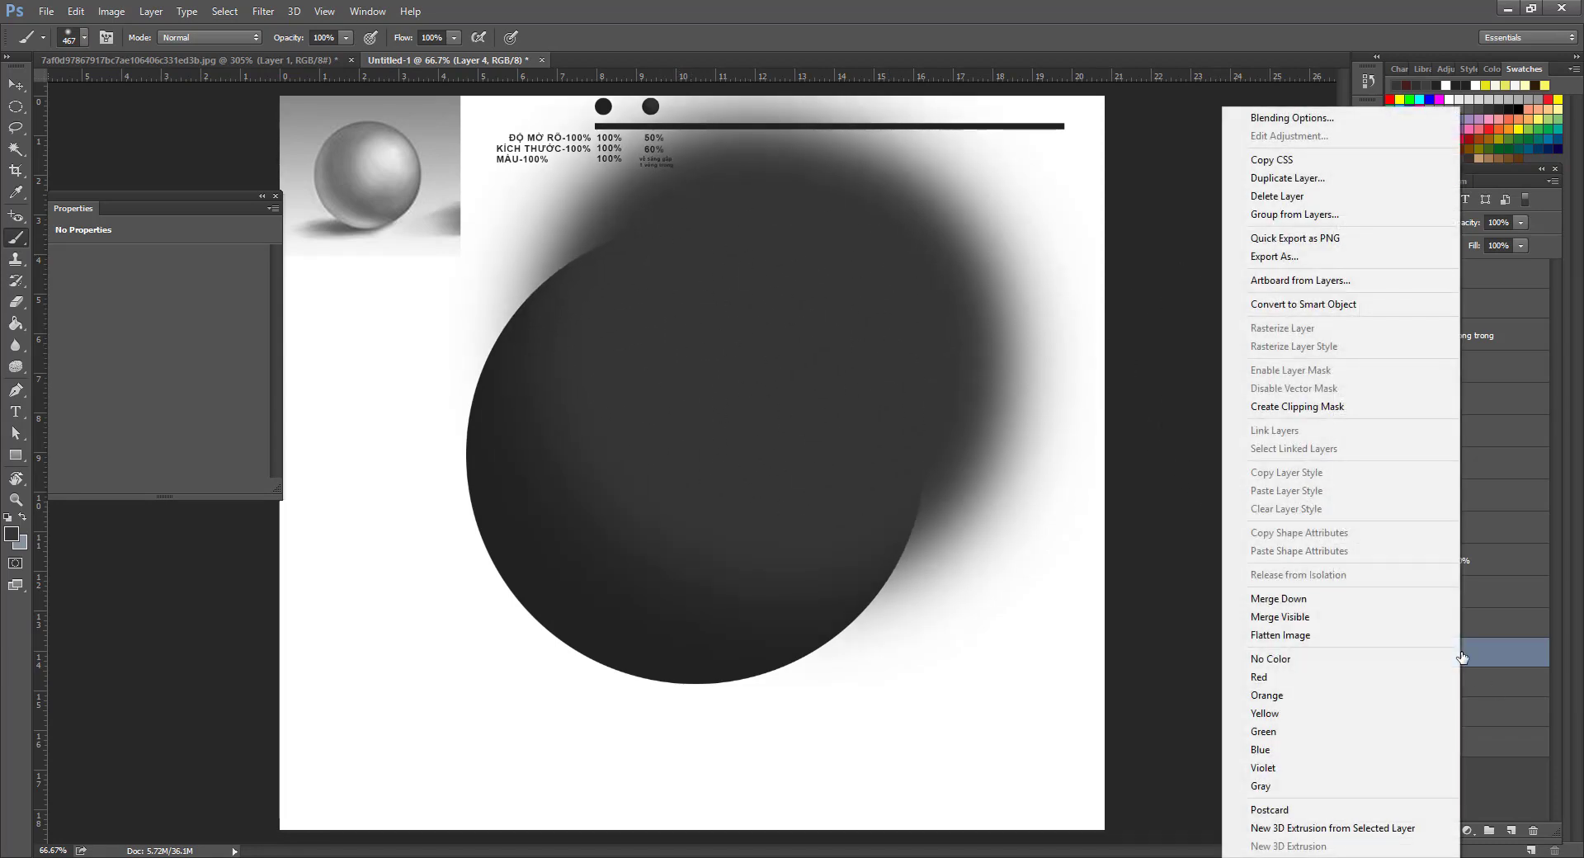
click(1322, 418)
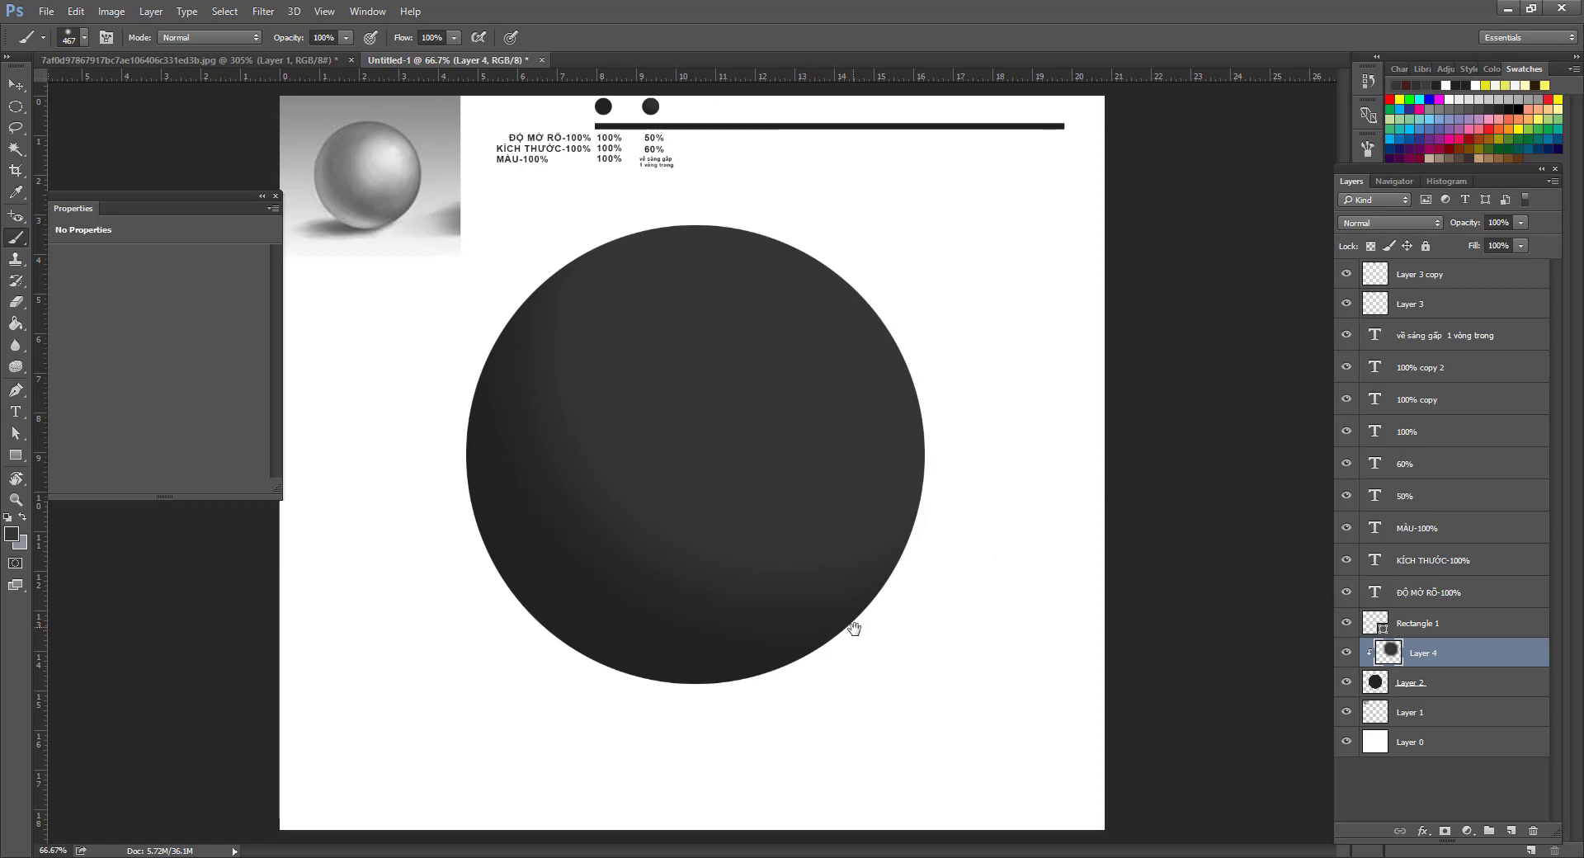
Examine the chart's opacity, size and colour settings beneath the second sample circle.
key(z)
click(795, 371)
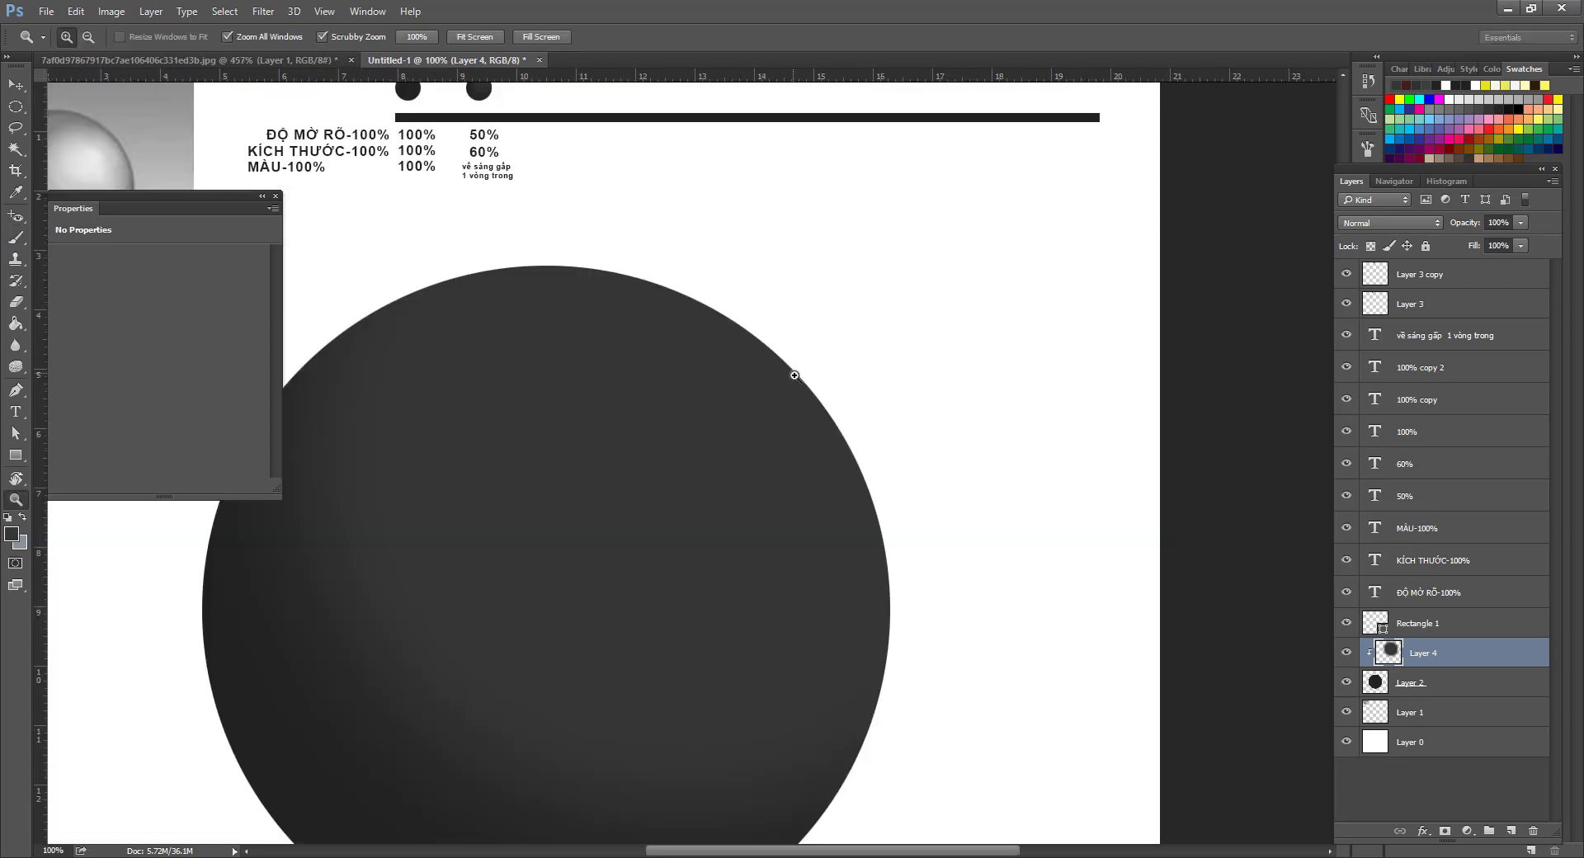
drag(796, 371, 912, 254)
click(889, 475)
click(889, 474)
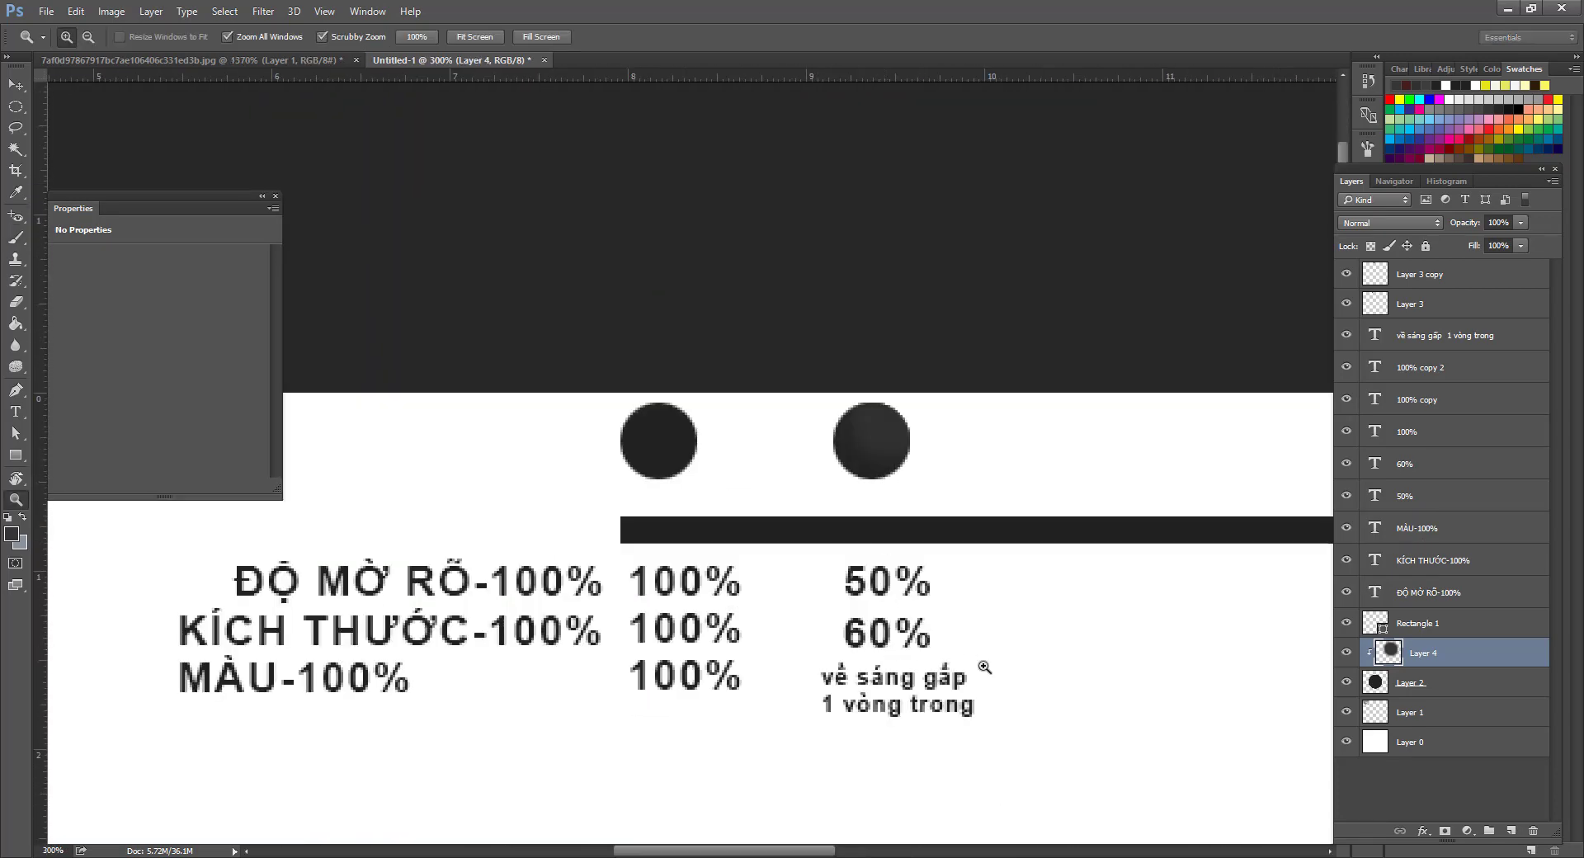
drag(1005, 655, 1004, 534)
key(v)
drag(521, 509, 588, 536)
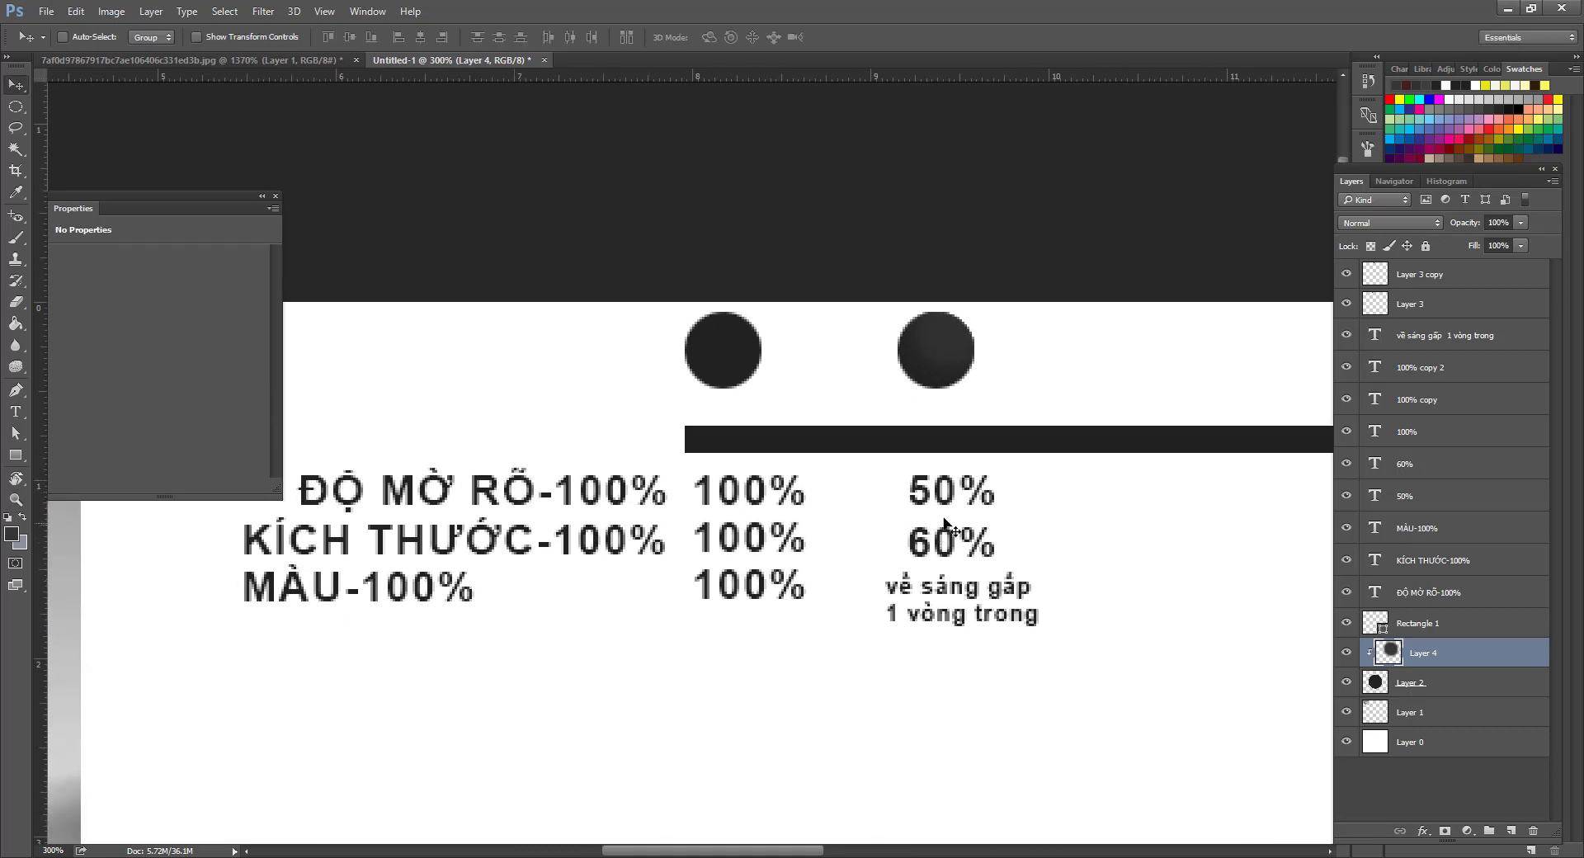
drag(1033, 578, 719, 232)
key(z)
alt+click(917, 505)
alt+click(917, 505)
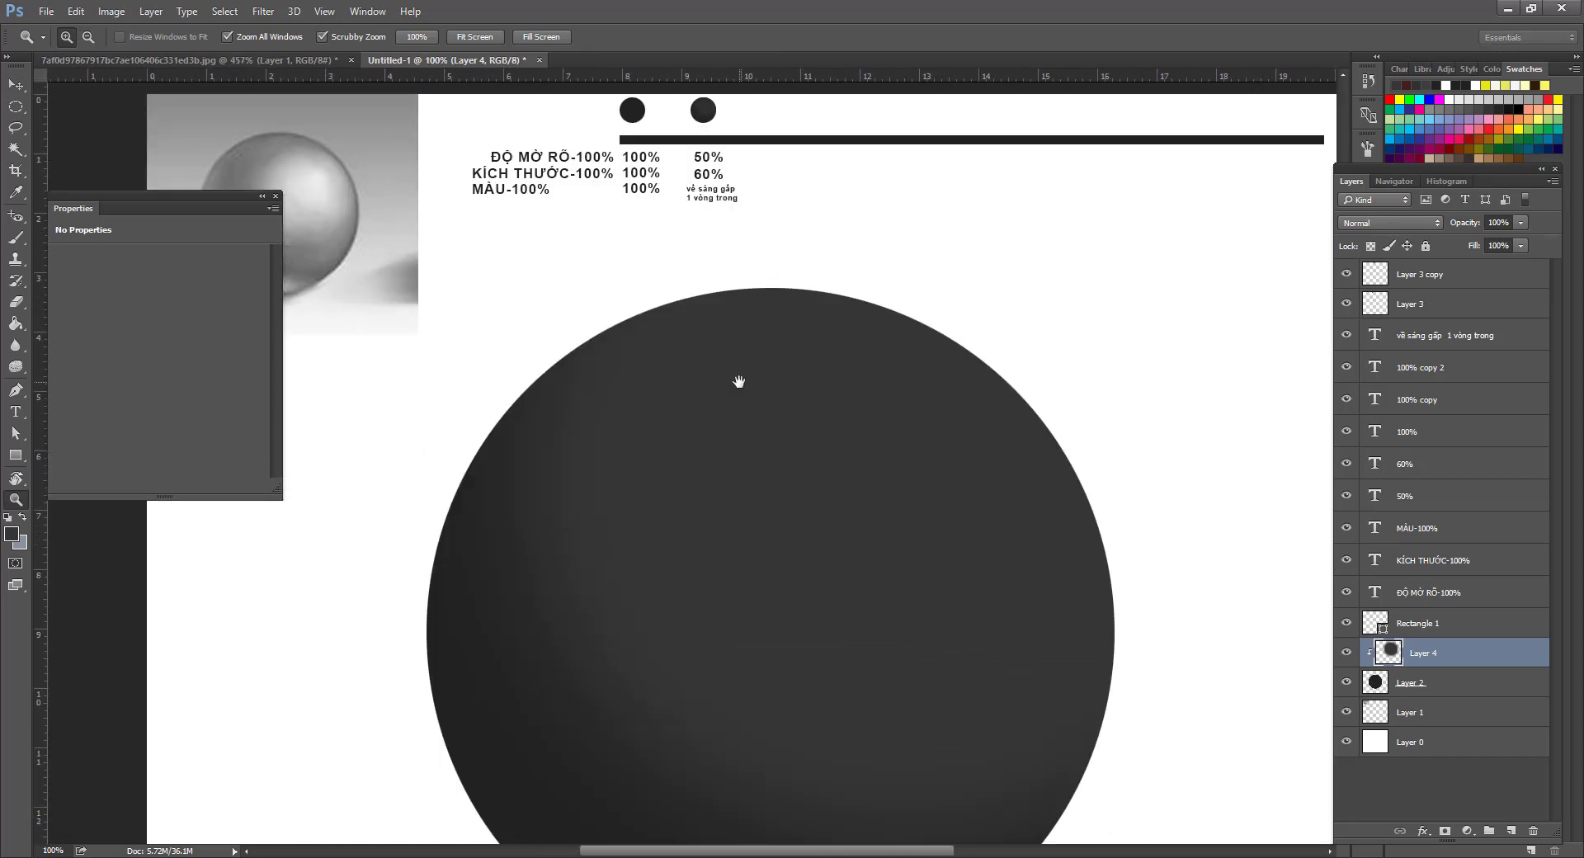
Check the current foreground colour against the lightened area of the large circle.
mouse_move(770, 387)
mouse_down()
mouse_move(779, 329)
mouse_move(784, 381)
mouse_up()
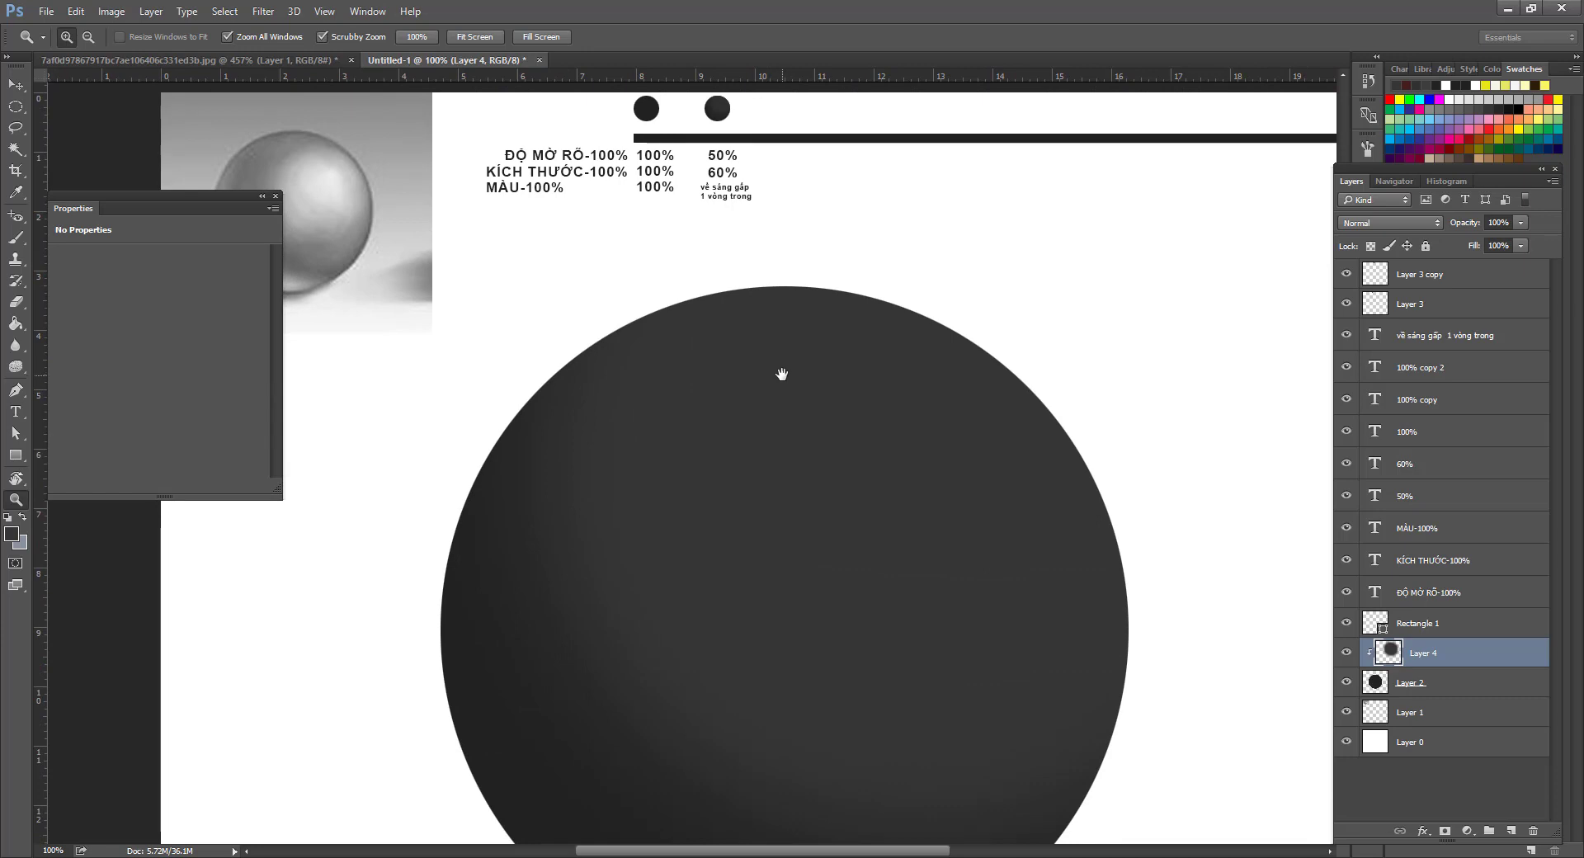
key(v)
drag(825, 446, 817, 367)
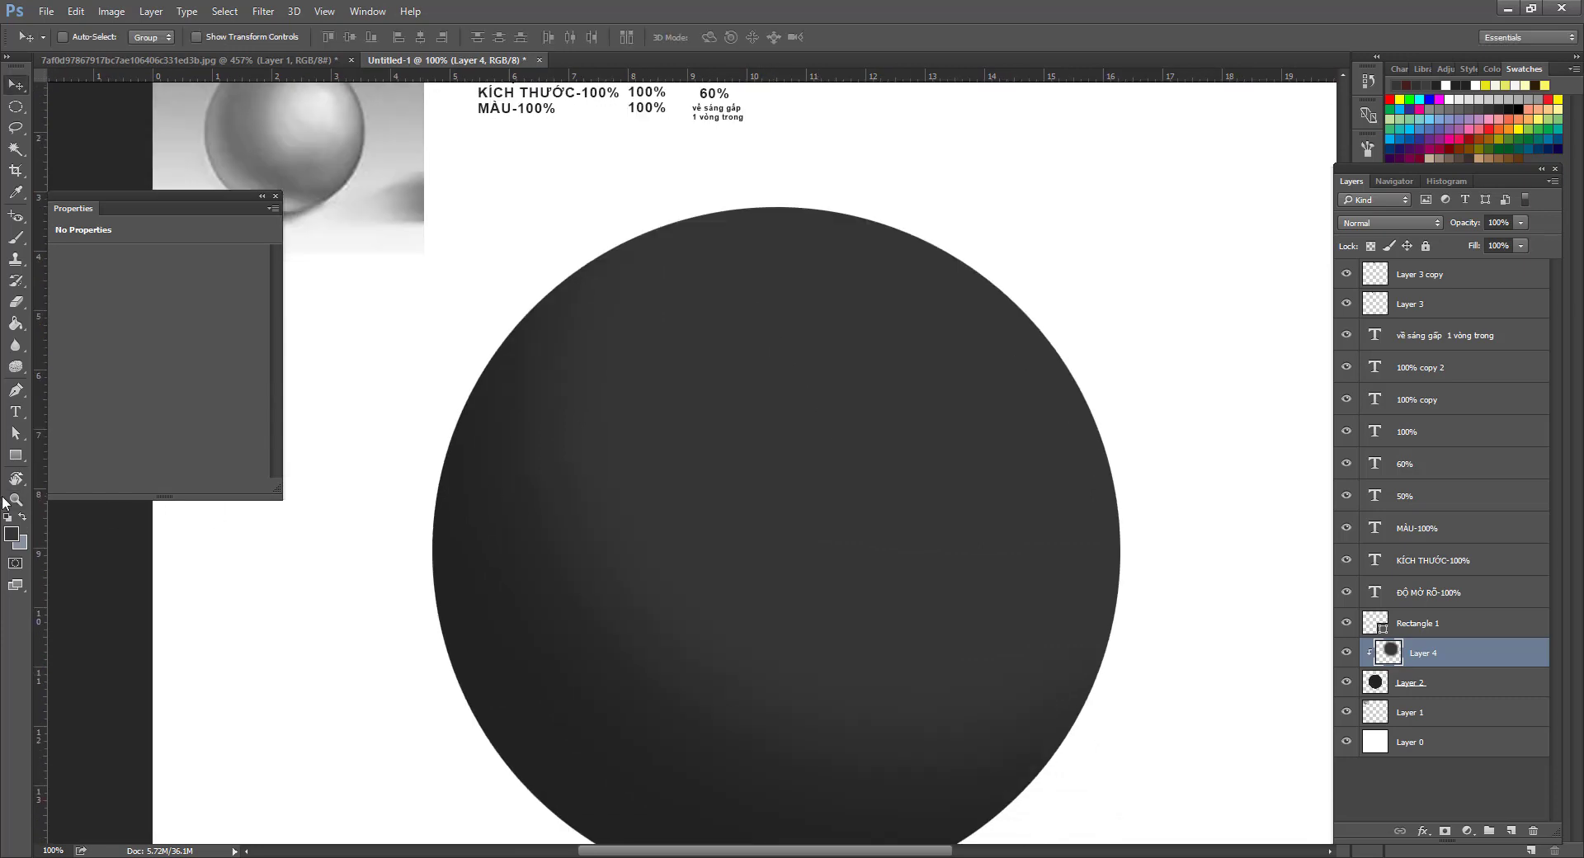
click(13, 536)
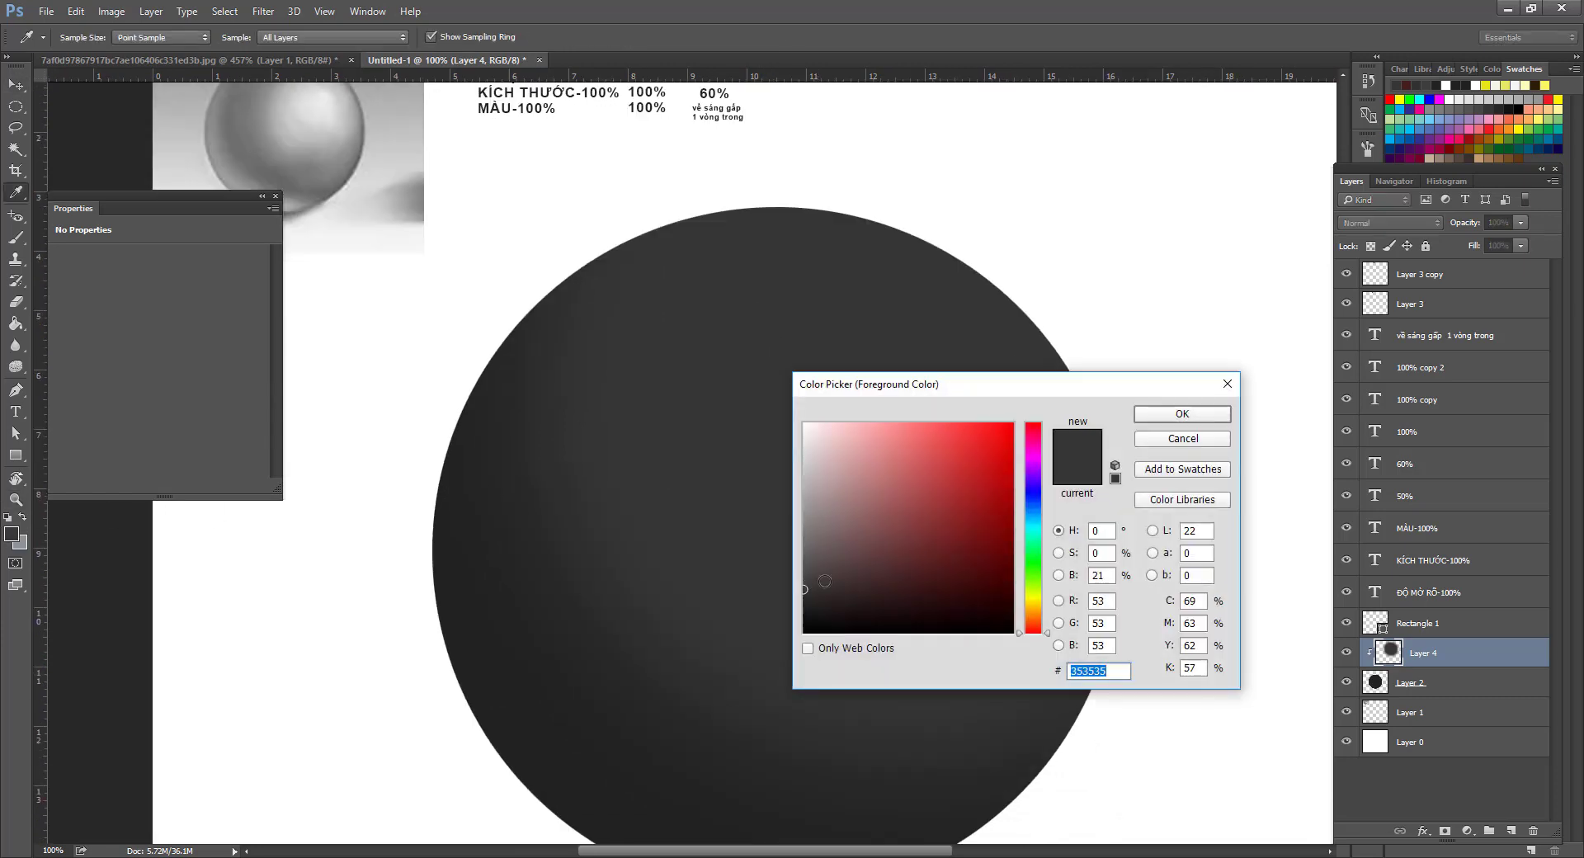
click(1197, 439)
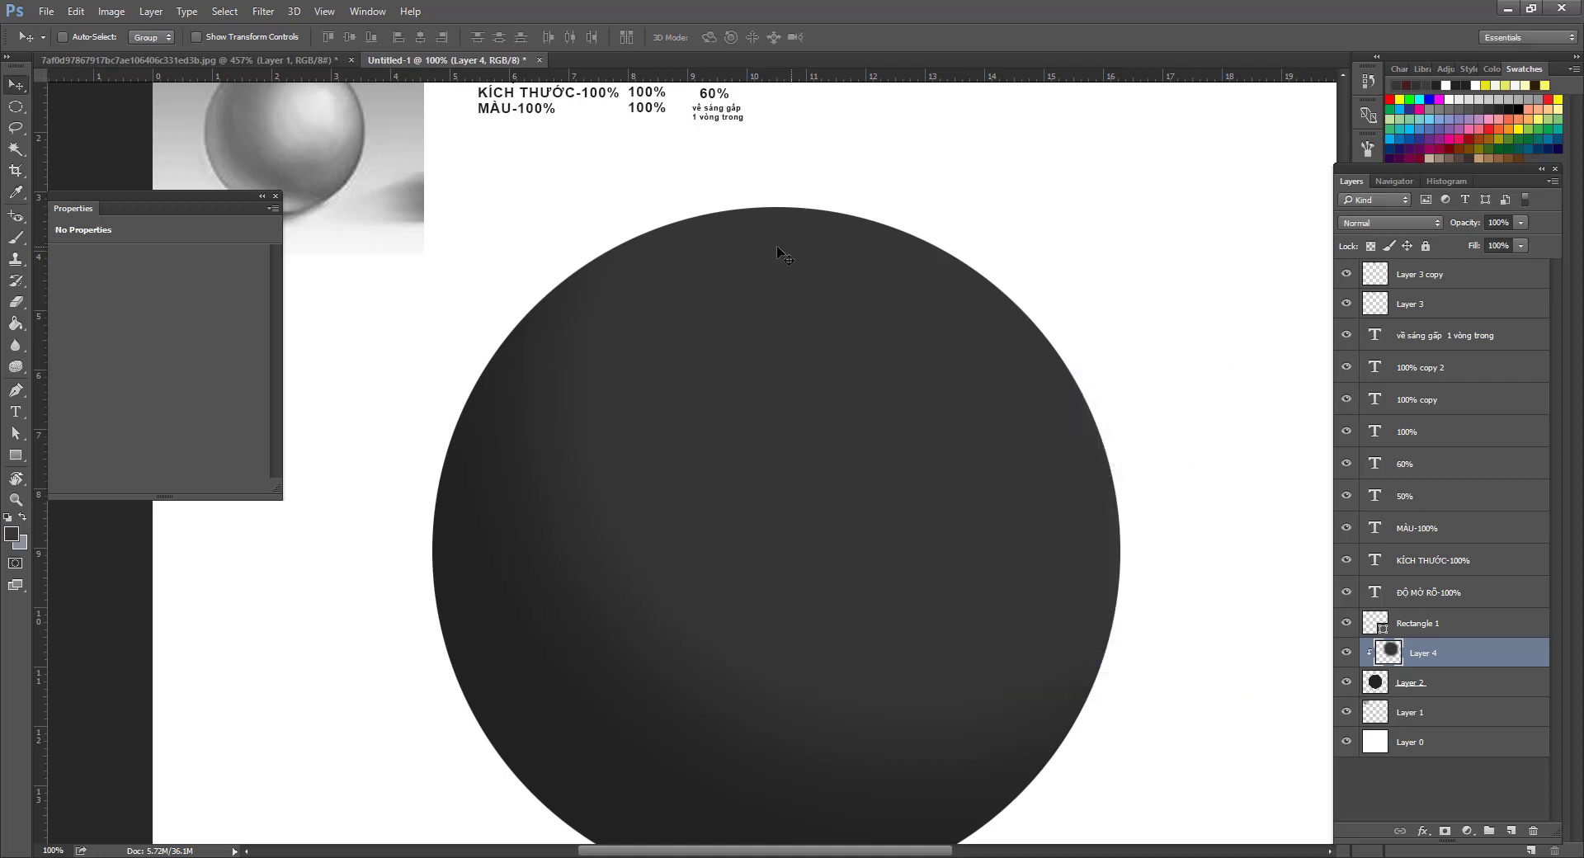
key(b)
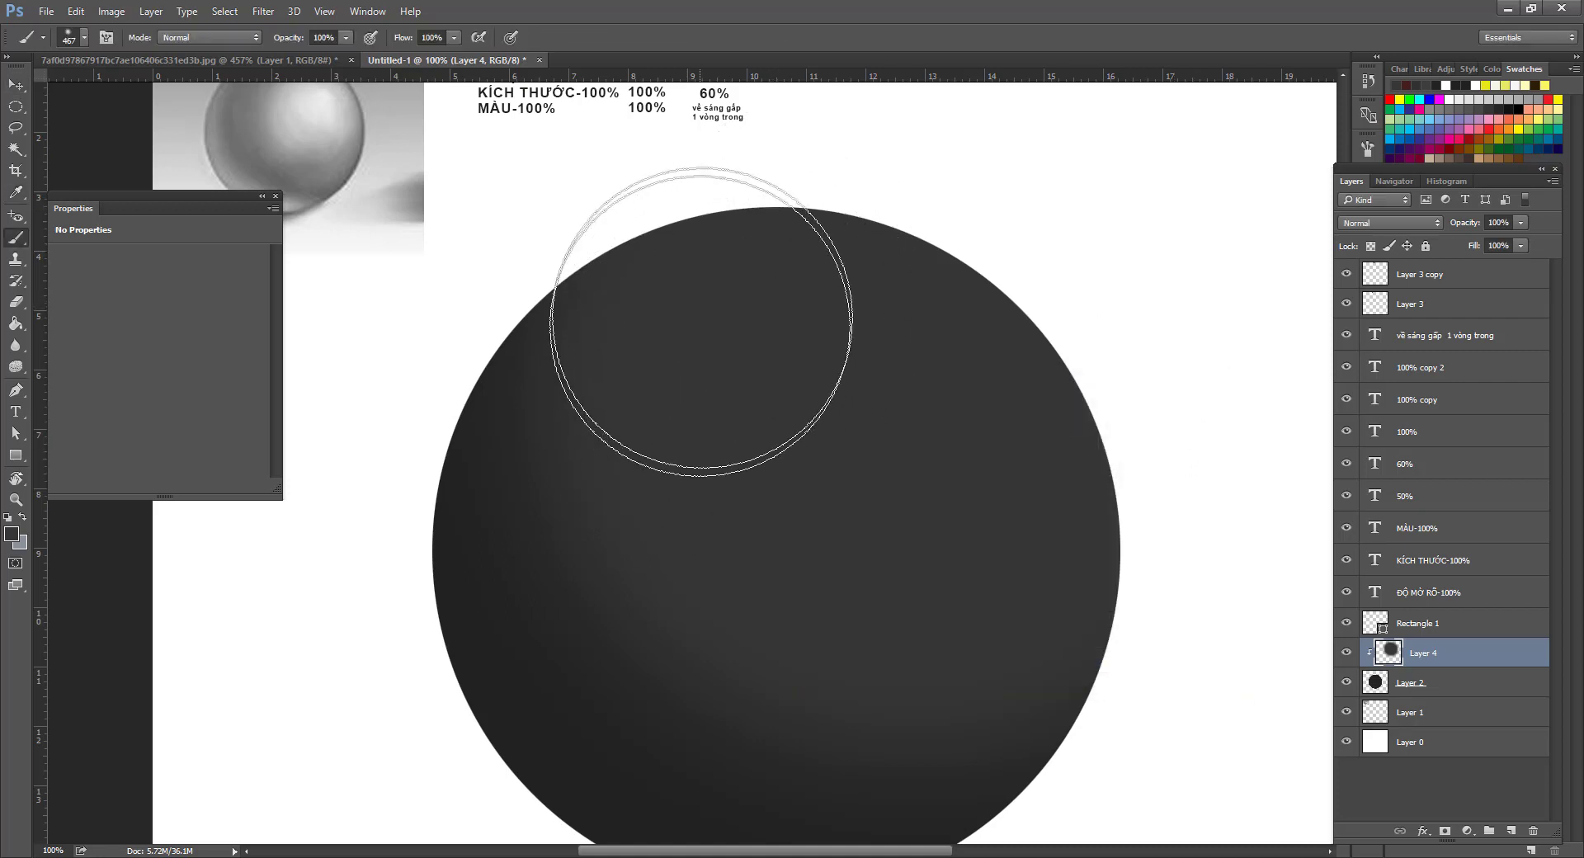
drag(892, 442, 877, 384)
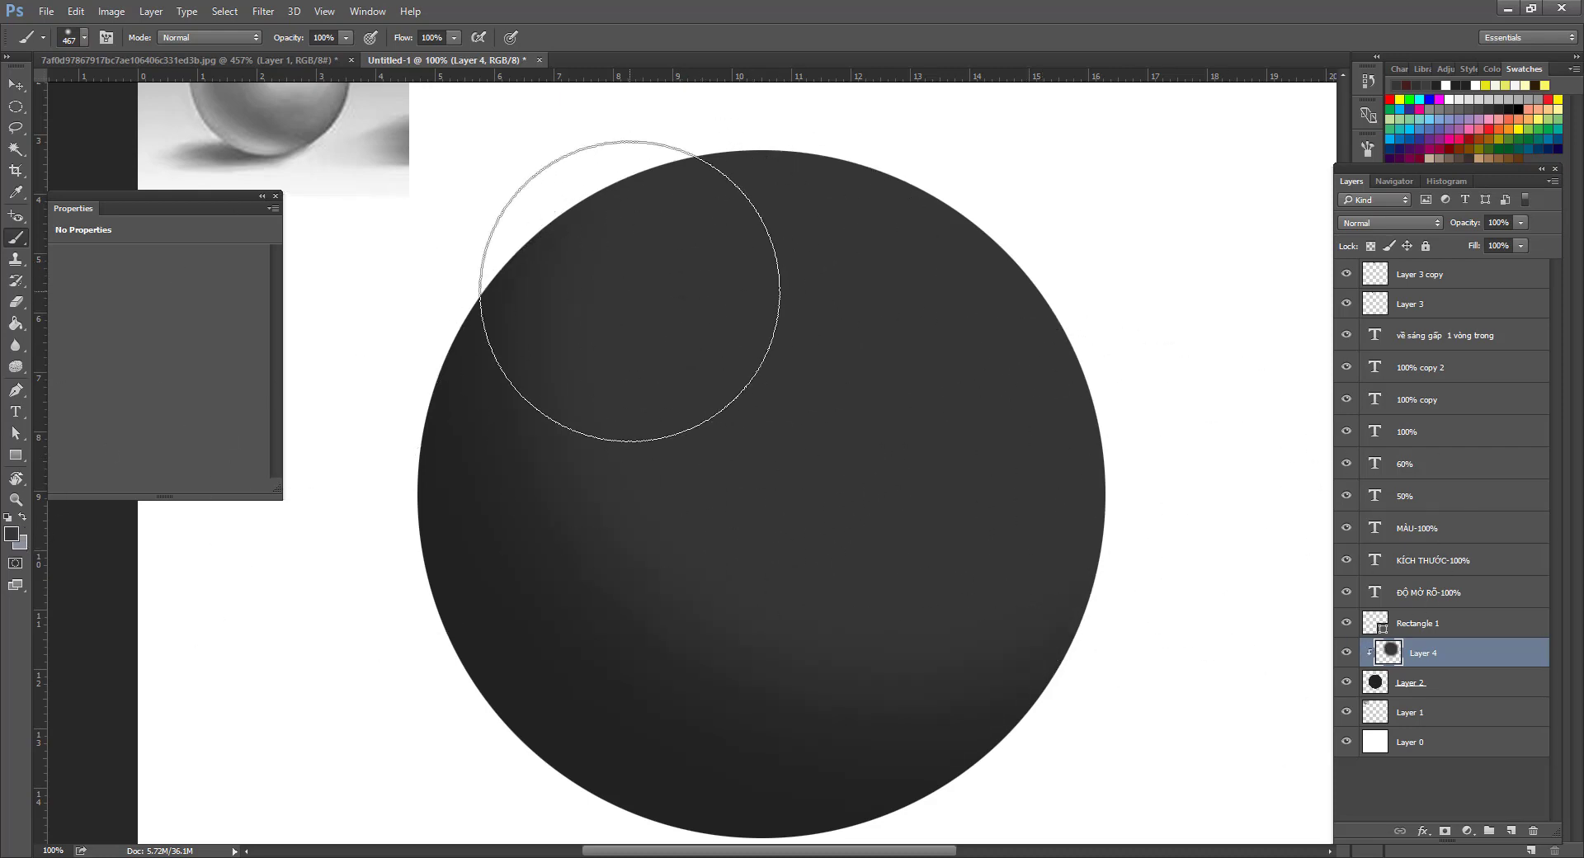
Sketch a curved guide line along the edge of the lightened area with a soft 15 px brush.
right_click(722, 324)
click(506, 260)
drag(530, 248, 712, 664)
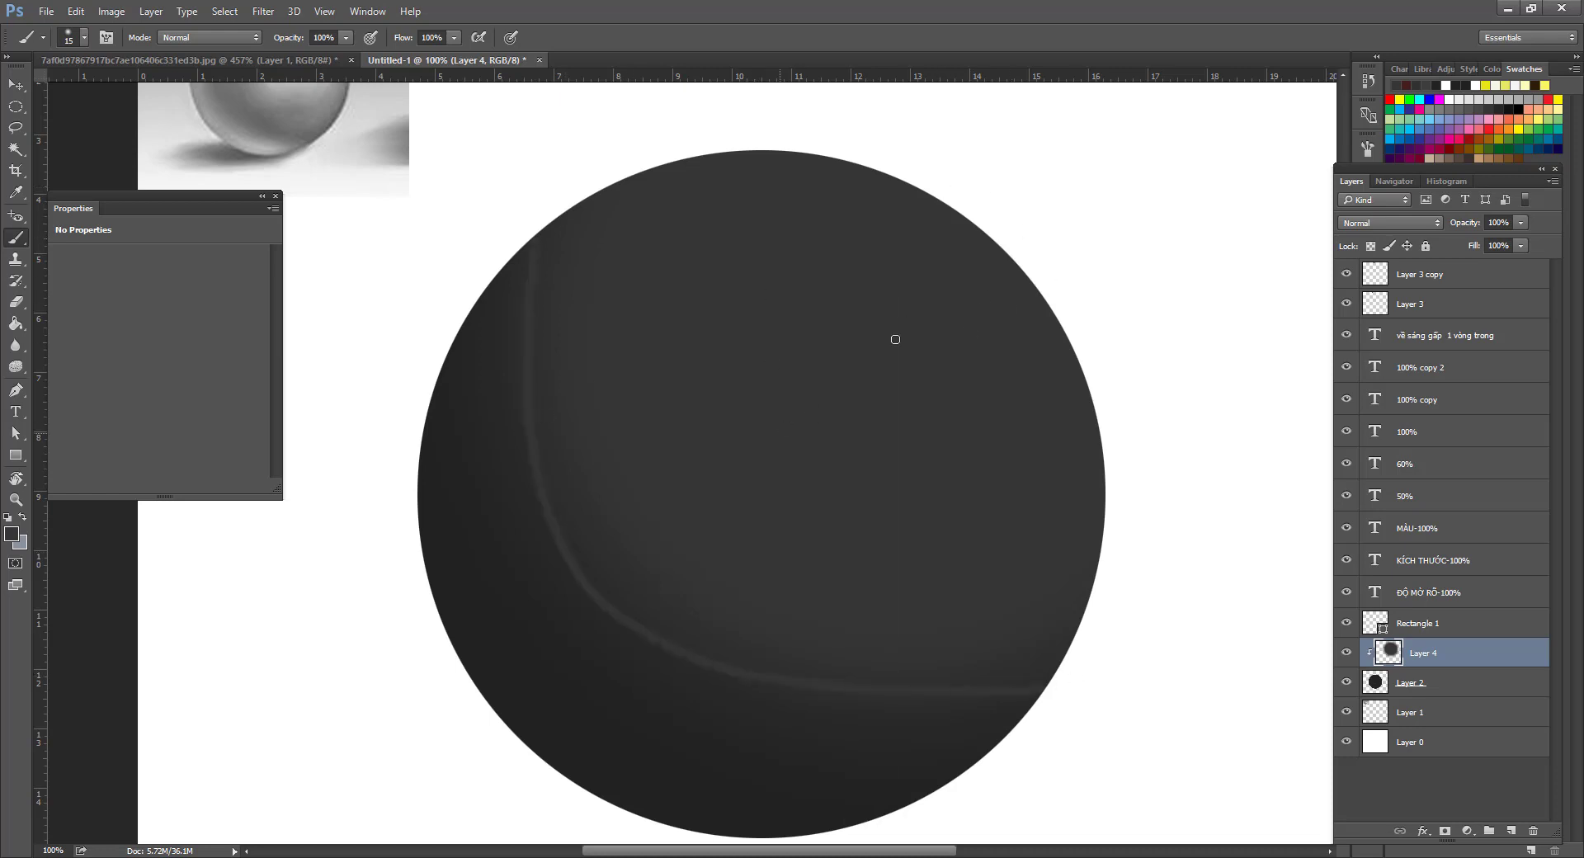
Swap the foreground and background colours, then undo the test strokes and the dark curved guide line.
click(23, 518)
mouse_move(619, 462)
mouse_down()
mouse_move(770, 364)
mouse_move(790, 330)
mouse_up()
drag(708, 364, 869, 358)
key(ctrl+z)
key(ctrl+z)
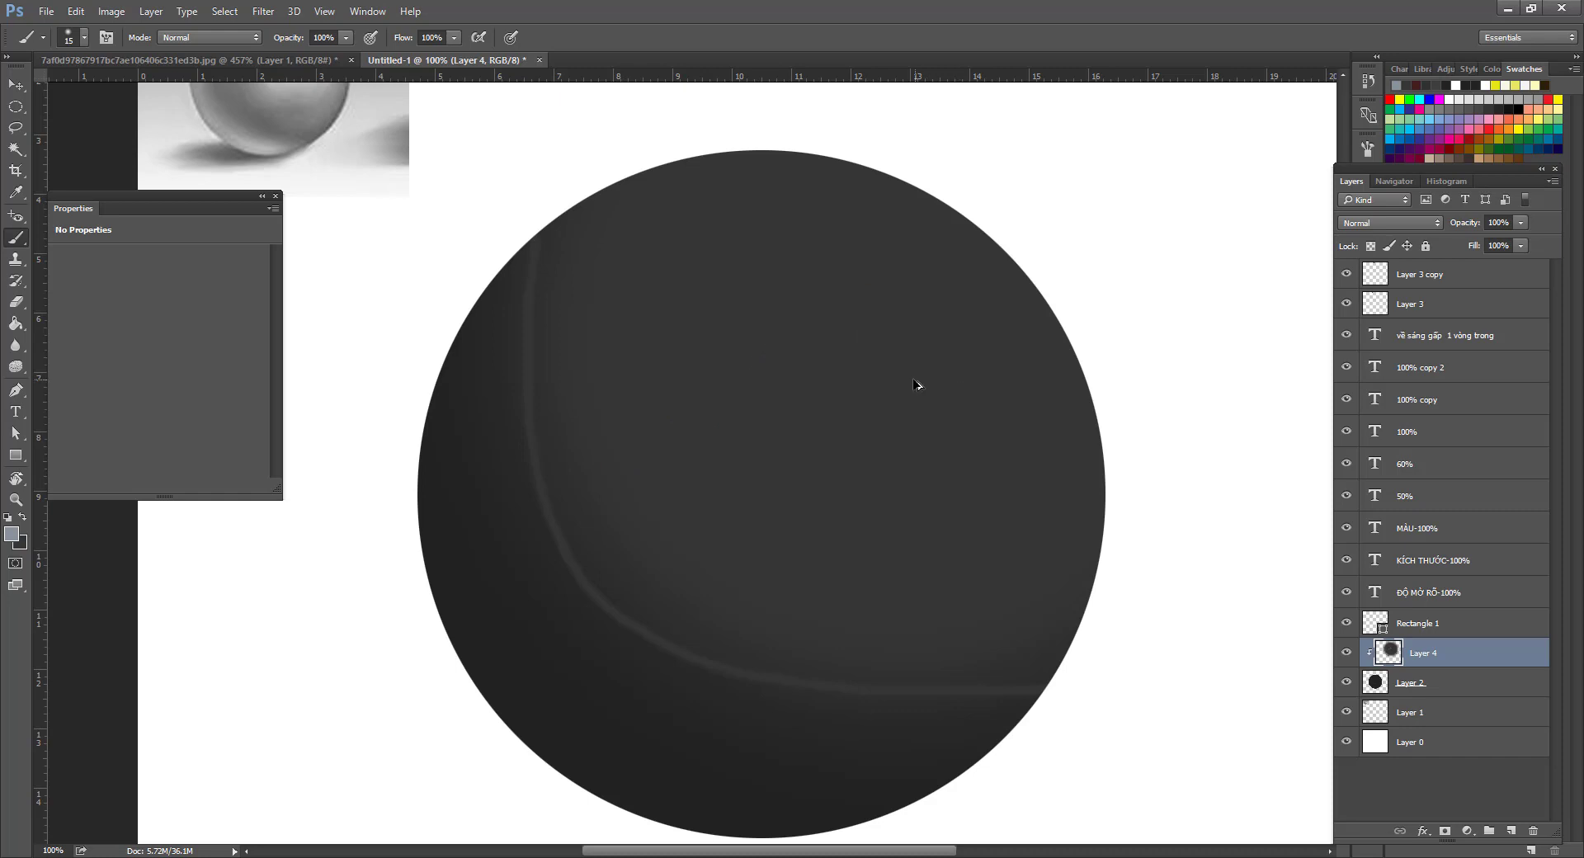
key(ctrl+alt+z)
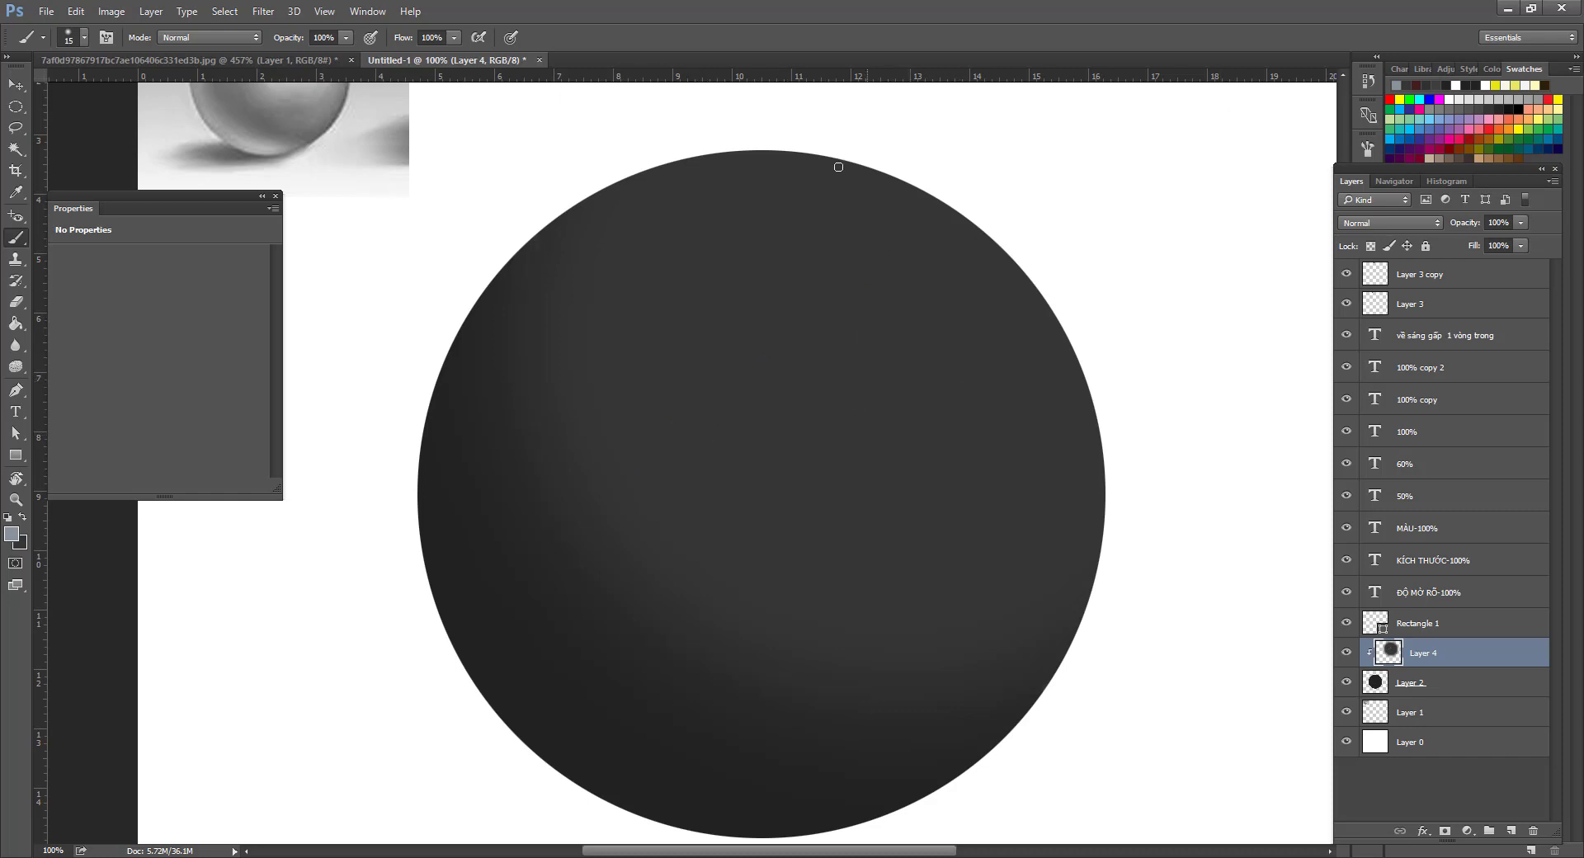
Sketch blue-grey guide lines for successive shading bands across the circle, ending in a small ring and filled highlight spot at the upper right.
mouse_move(575, 213)
mouse_down()
mouse_move(524, 363)
mouse_move(750, 695)
mouse_move(1073, 703)
mouse_up()
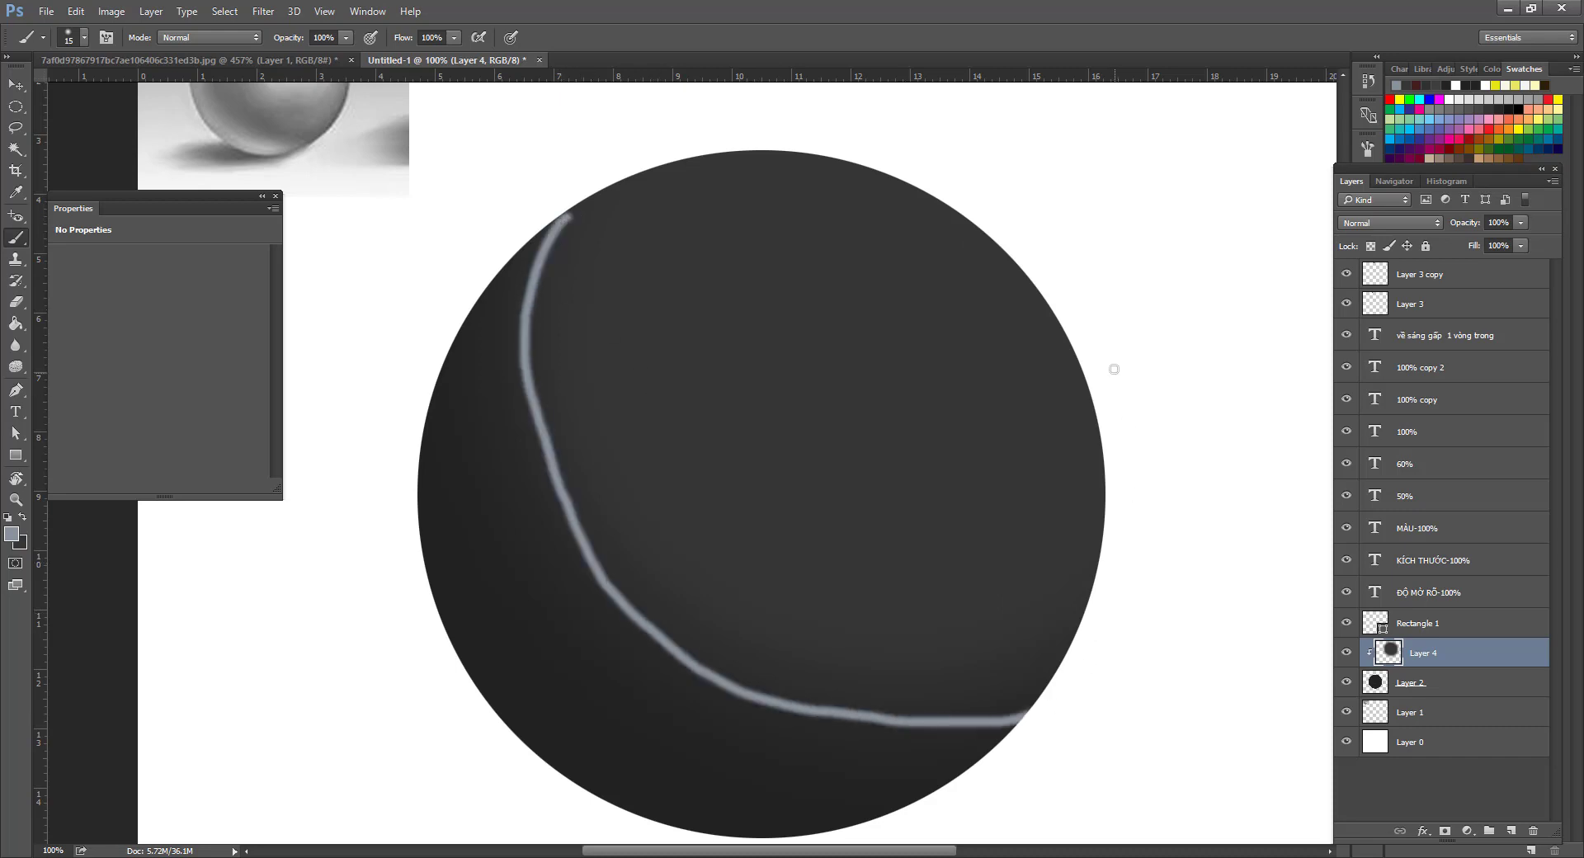
mouse_move(686, 161)
mouse_down()
mouse_move(645, 201)
mouse_move(645, 400)
mouse_move(741, 559)
mouse_move(885, 610)
mouse_move(996, 589)
mouse_move(1106, 510)
mouse_up()
mouse_move(813, 139)
mouse_down()
mouse_move(748, 218)
mouse_move(738, 318)
mouse_move(747, 379)
mouse_move(797, 449)
mouse_move(895, 485)
mouse_move(983, 488)
mouse_move(1114, 385)
mouse_up()
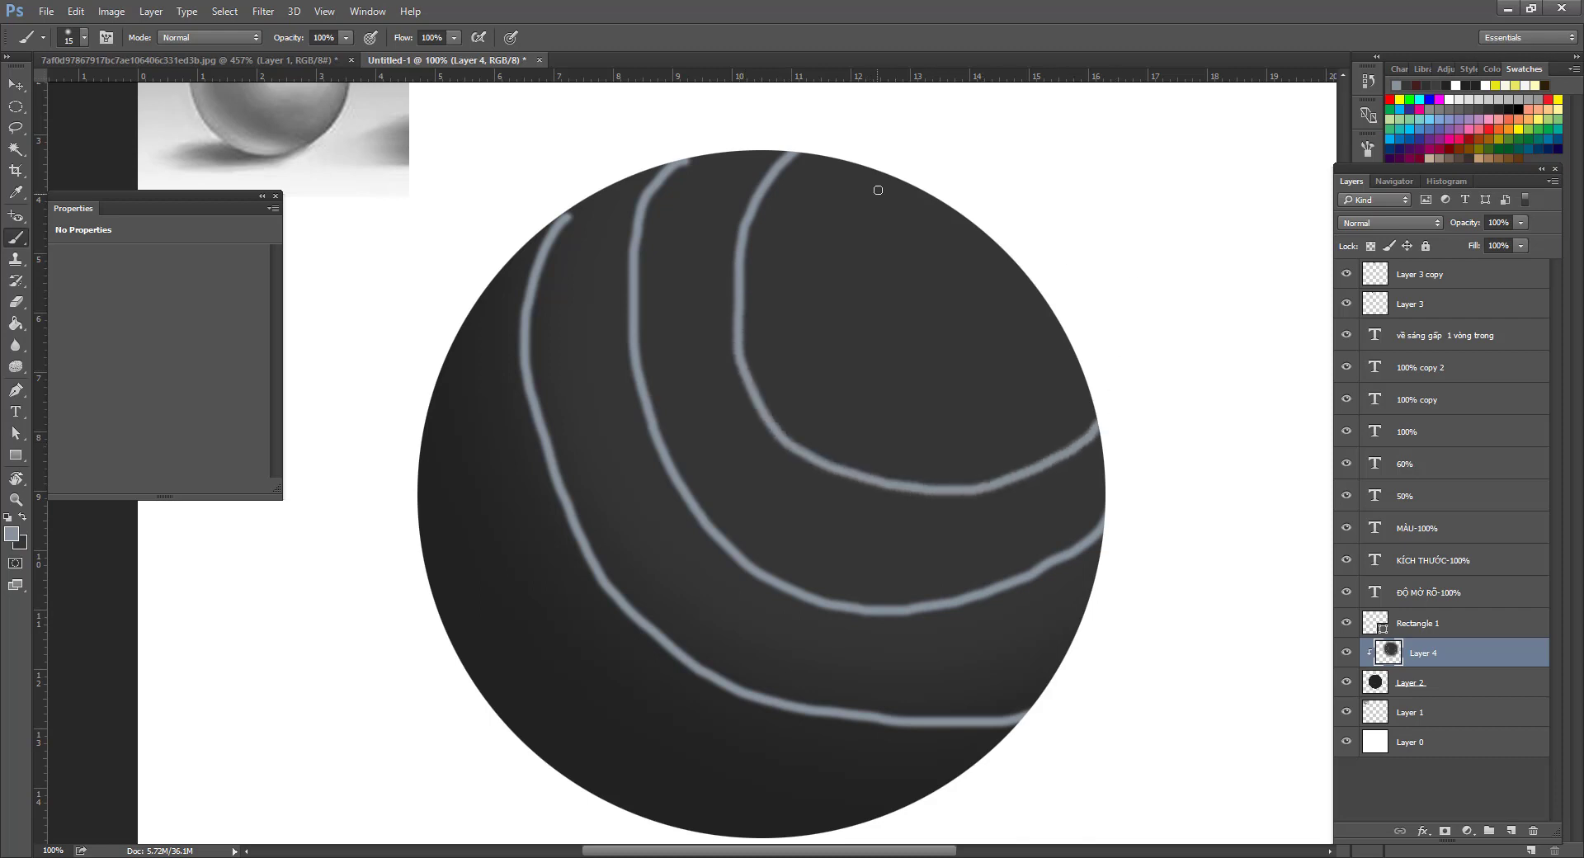
mouse_move(853, 188)
mouse_down()
mouse_move(835, 351)
mouse_move(887, 380)
mouse_move(995, 384)
mouse_move(1040, 355)
mouse_move(1000, 259)
mouse_up()
key(ctrl+z)
mouse_move(871, 165)
mouse_down()
mouse_move(834, 384)
mouse_move(995, 388)
mouse_move(1044, 293)
mouse_up()
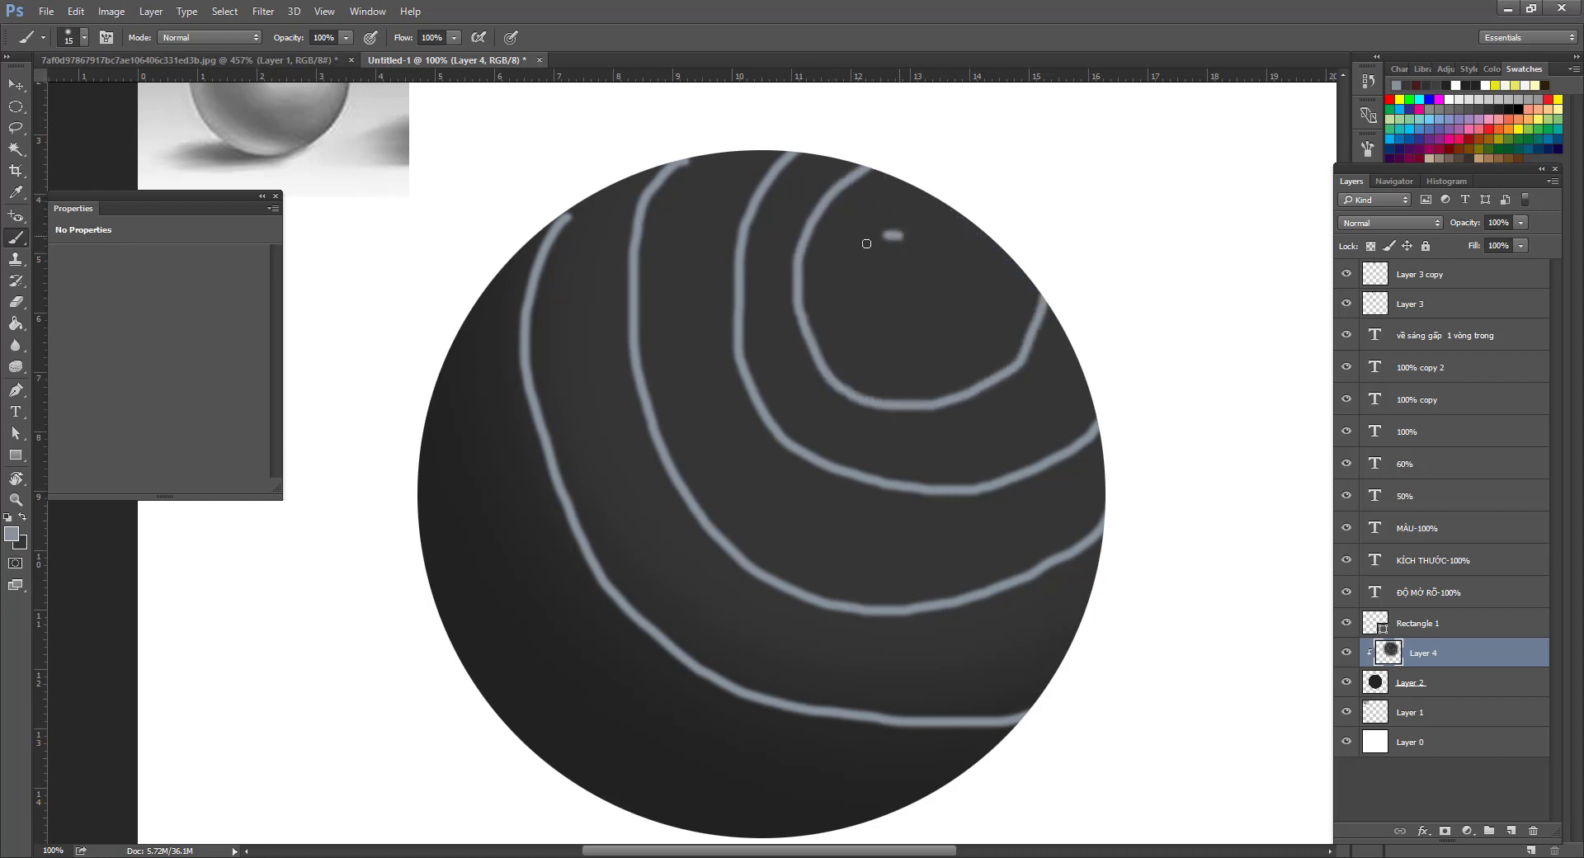
mouse_move(866, 244)
mouse_down()
mouse_move(845, 306)
mouse_move(880, 341)
mouse_move(947, 352)
mouse_move(995, 313)
mouse_move(979, 259)
mouse_move(939, 236)
mouse_move(869, 244)
mouse_move(914, 323)
mouse_move(944, 318)
mouse_move(950, 279)
mouse_move(928, 265)
mouse_move(901, 276)
mouse_move(922, 305)
mouse_move(956, 276)
mouse_up()
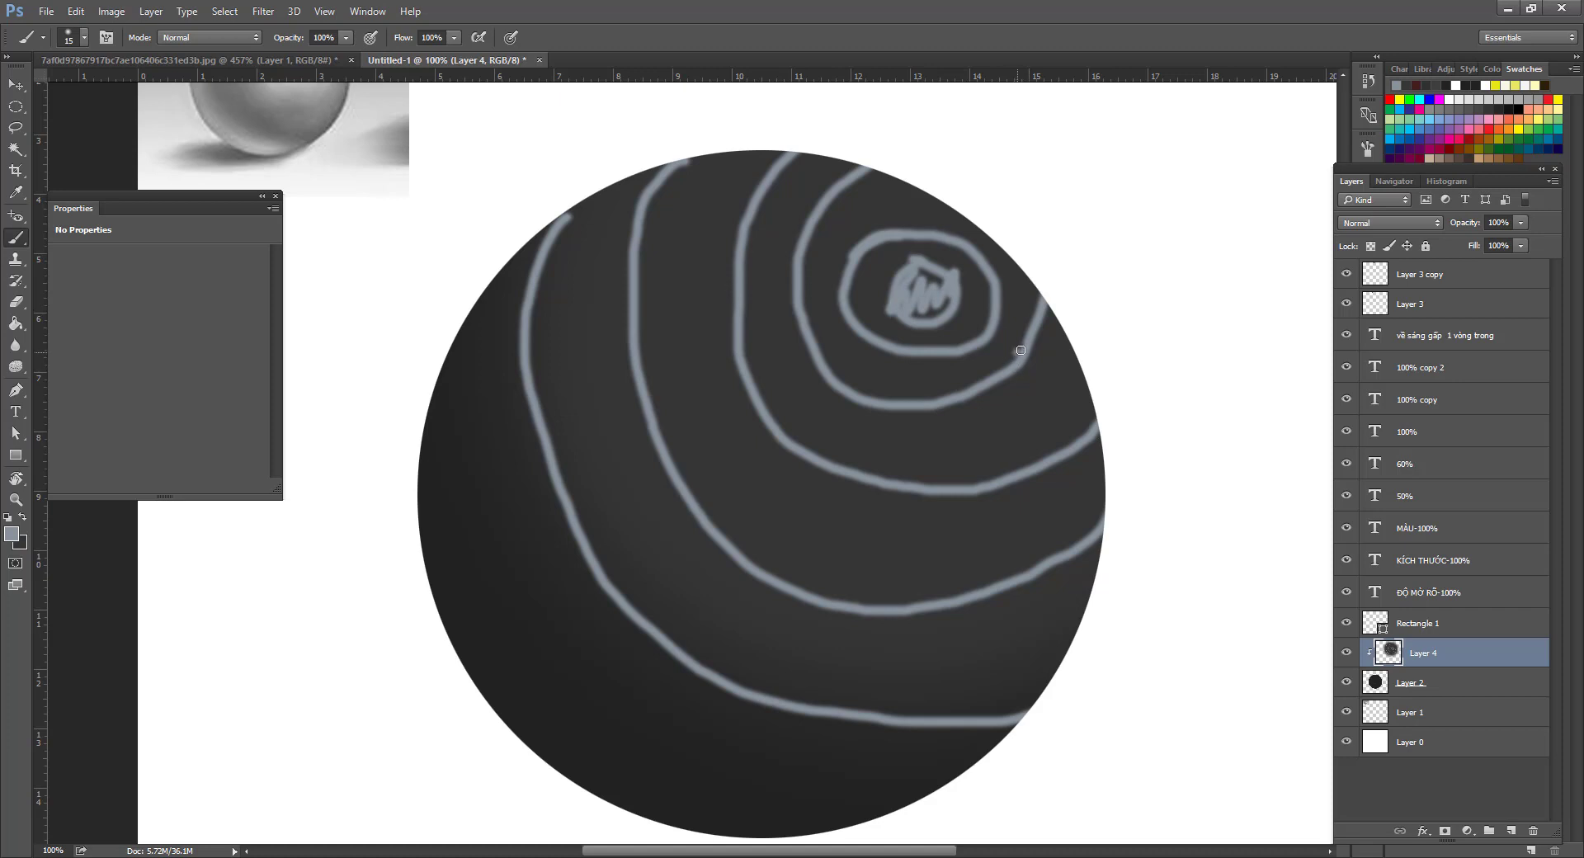
Retrace the innermost guide ring and fill in the highlight spot with further blue-grey strokes.
drag(1021, 350, 1024, 266)
key(ctrl+z)
mouse_move(924, 234)
mouse_down()
mouse_move(1006, 296)
mouse_move(974, 346)
mouse_move(878, 337)
mouse_move(836, 269)
mouse_up()
mouse_move(930, 284)
mouse_down()
mouse_move(900, 277)
mouse_move(925, 281)
mouse_up()
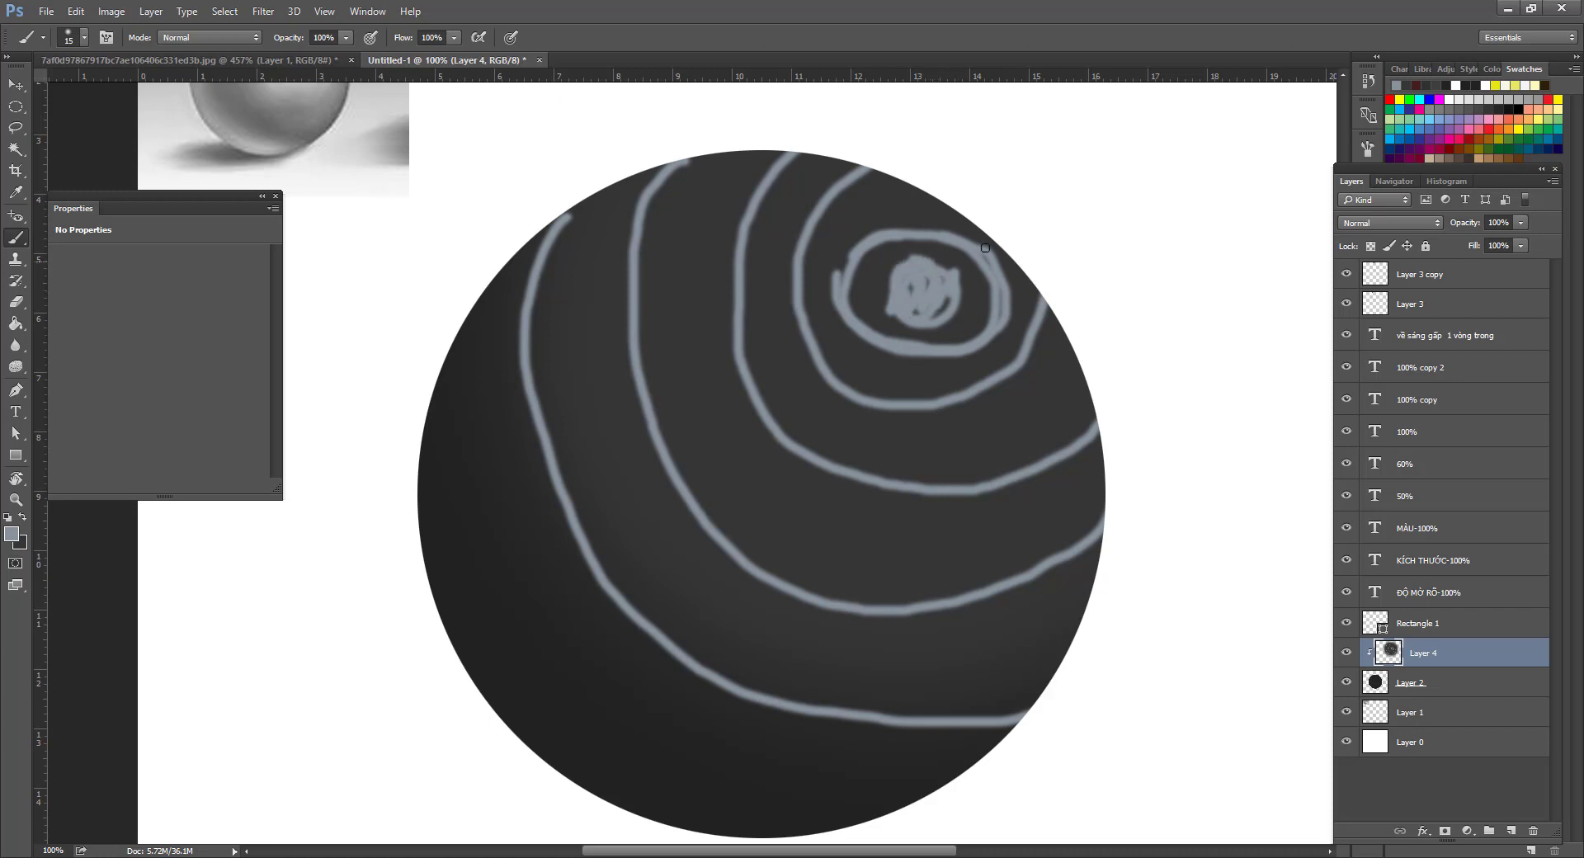
drag(960, 214, 1016, 268)
Undo all the blue-grey guide strokes on the circle.
key(ctrl+alt+z)
key(ctrl+alt+z)
key(ctrl+alt+z)
key(ctrl+alt+z)
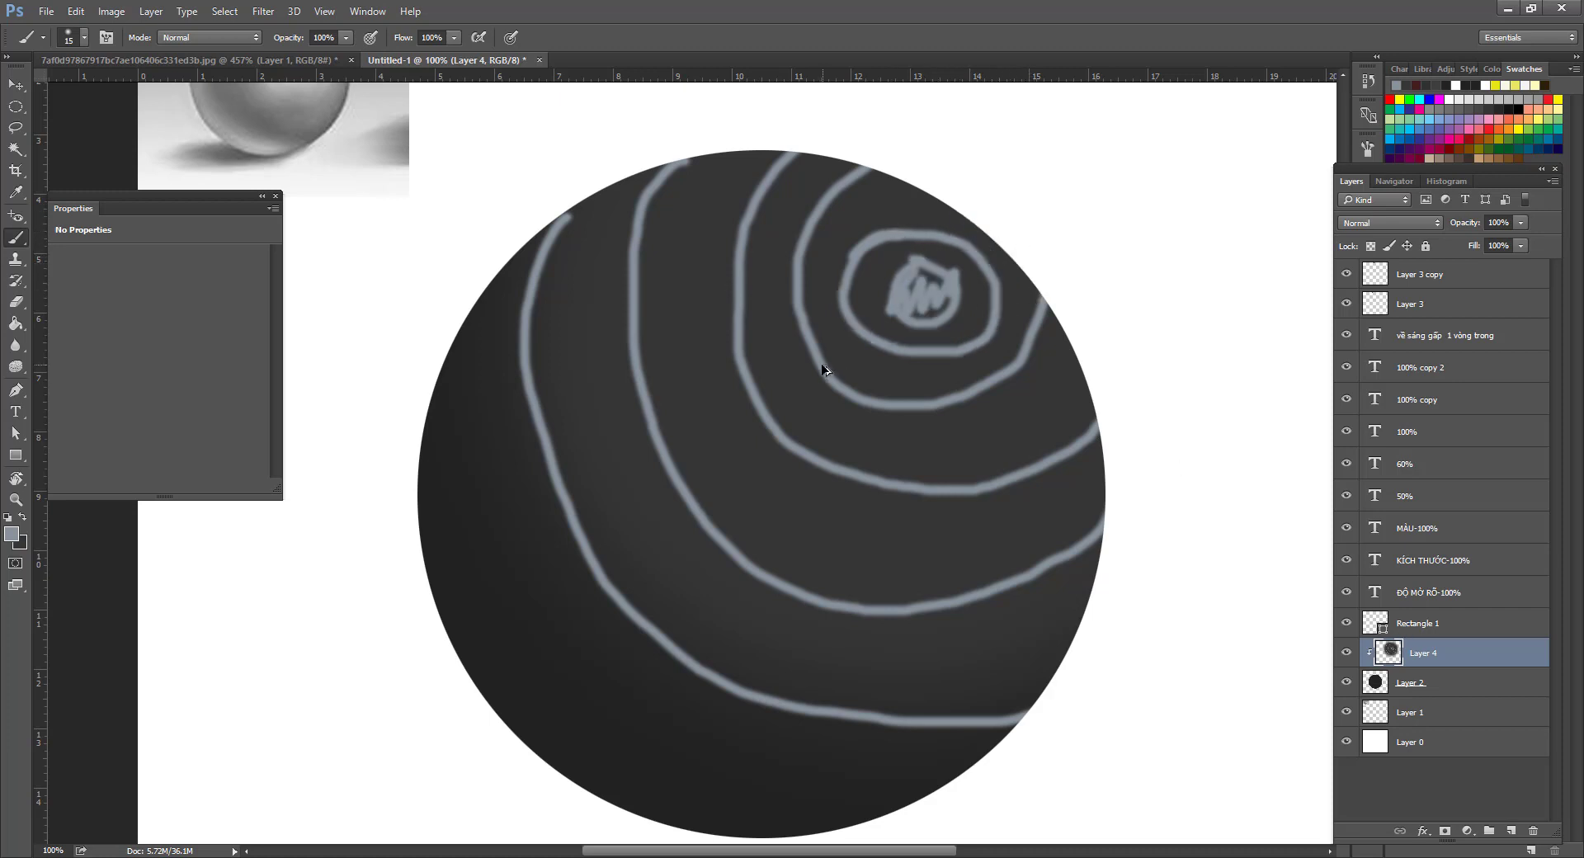
key(ctrl+alt+z)
key(ctrl+alt+z)
key(ctrl+alt+z)
key(ctrl+alt+z)
key(ctrl+alt+z)
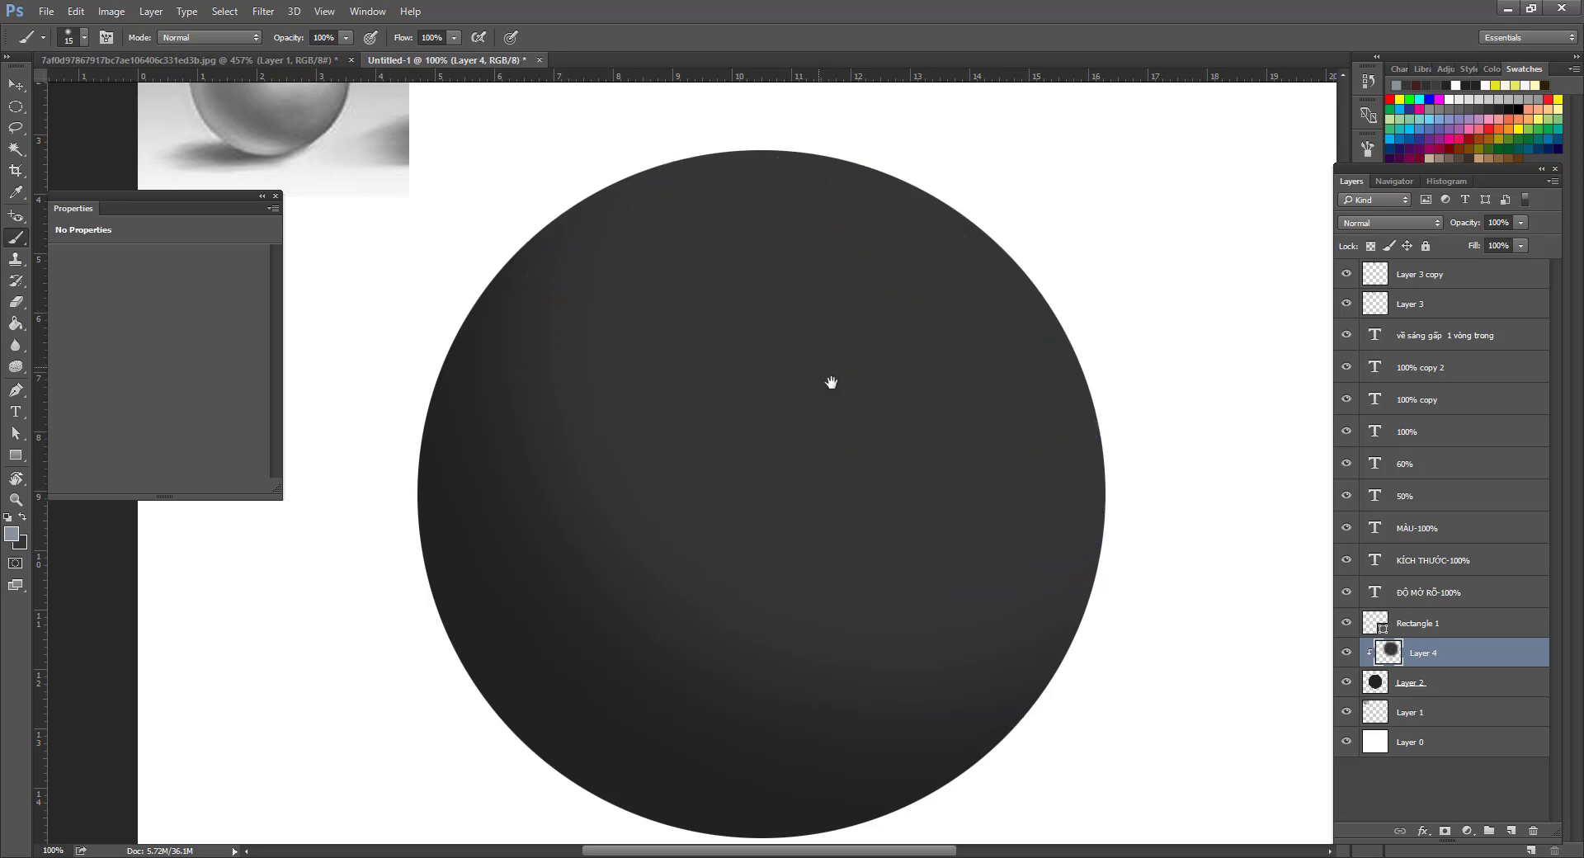
Enlarge the soft round brush for painting the circle's next shading band.
mouse_move(825, 378)
mouse_down()
mouse_move(776, 399)
mouse_move(841, 527)
mouse_move(849, 718)
mouse_up()
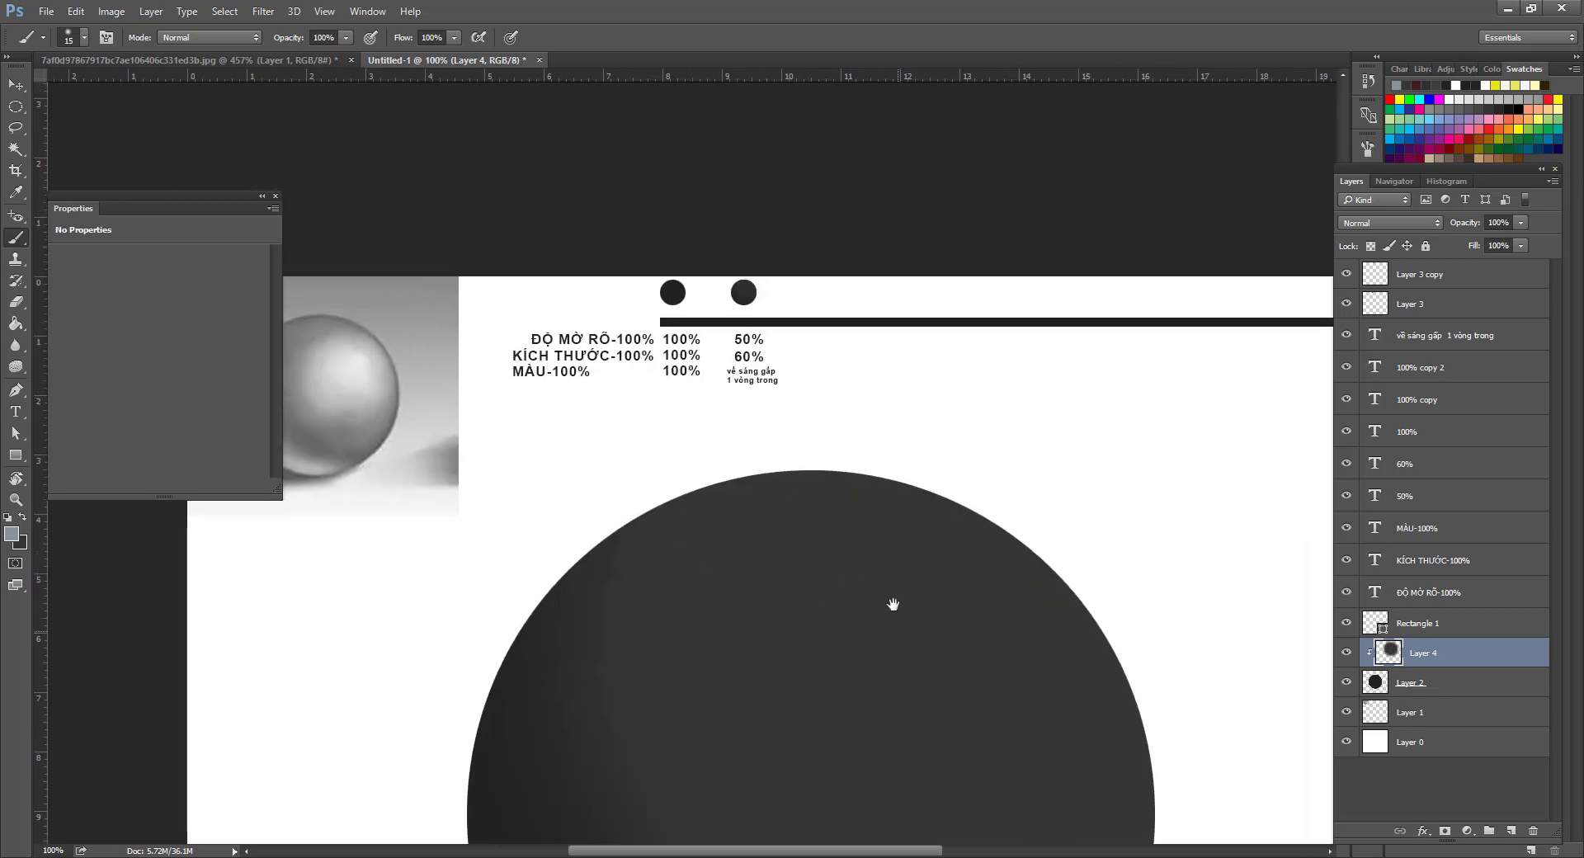
mouse_move(893, 605)
mouse_down()
mouse_move(789, 459)
mouse_move(756, 442)
mouse_up()
right_click(752, 330)
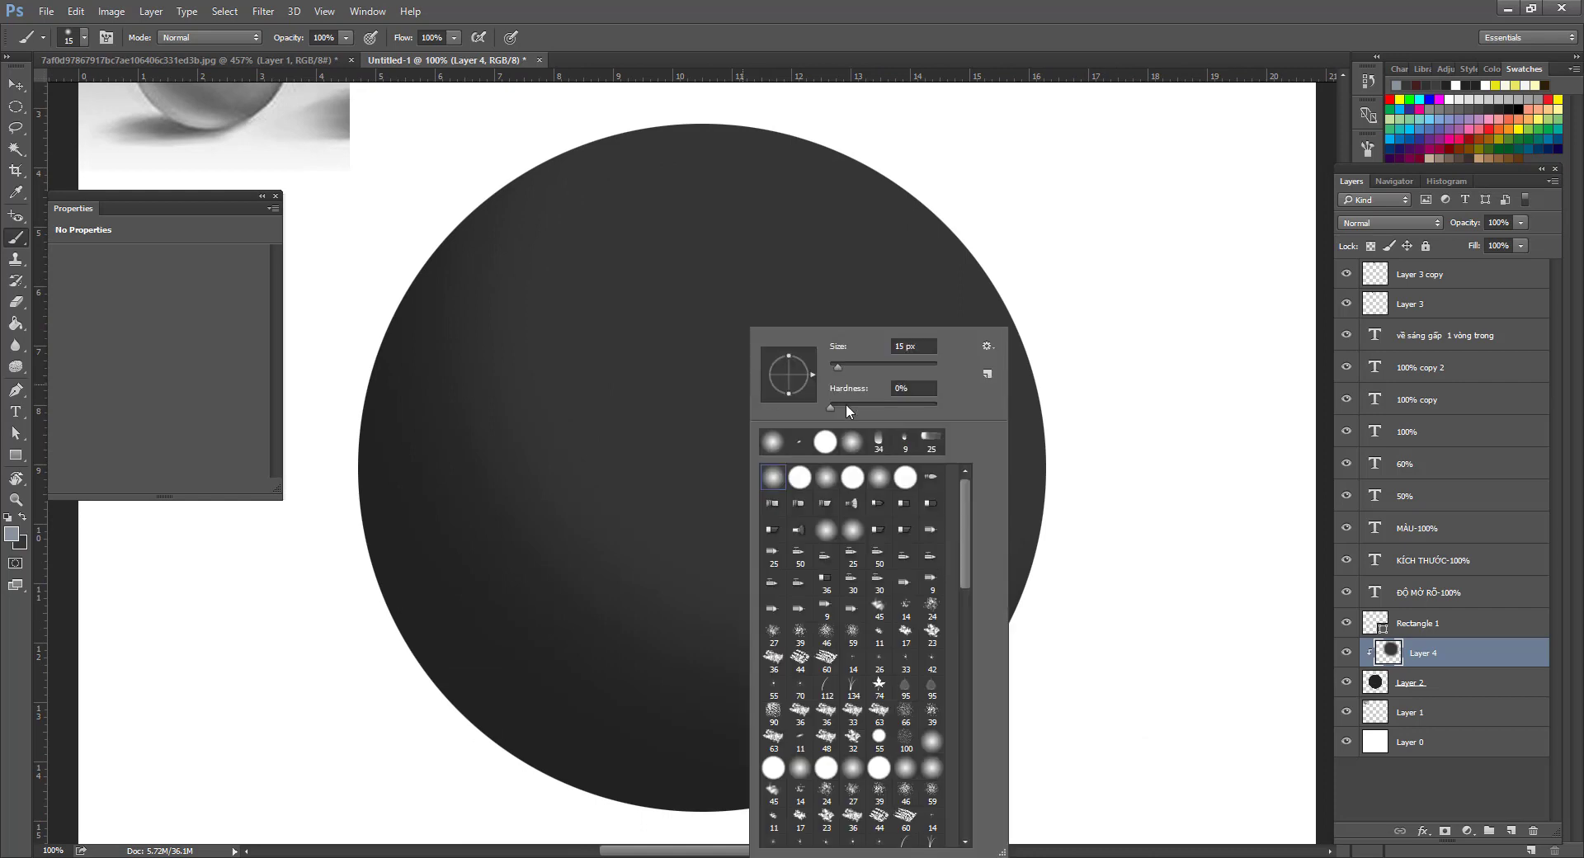
drag(876, 363, 891, 368)
Sample the circle's lightened grey and set the foreground colour to the lighter grey #494949.
click(11, 534)
click(735, 426)
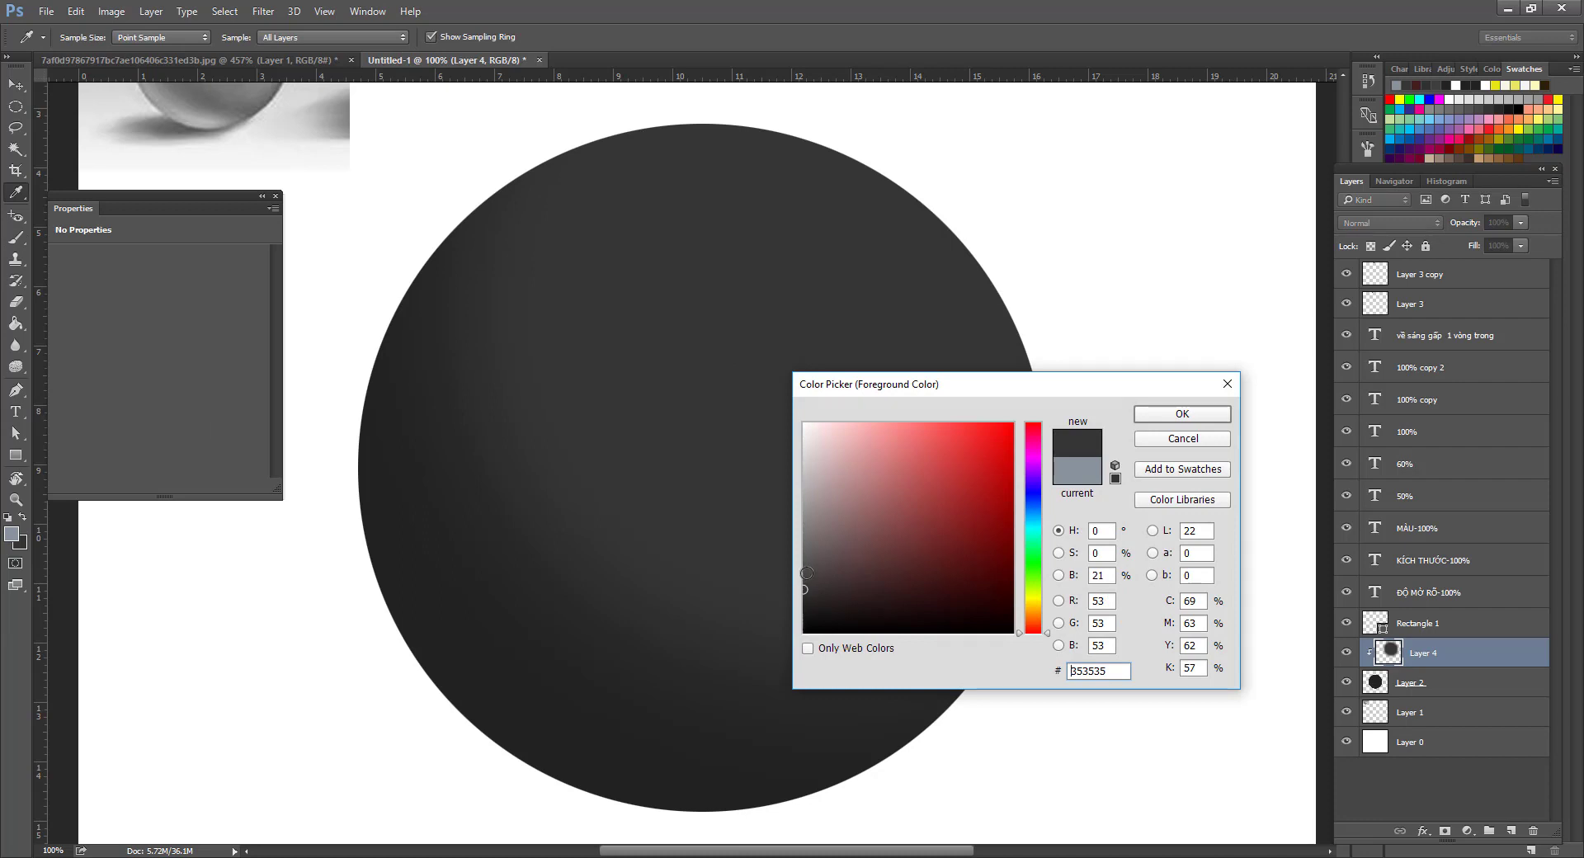
click(804, 573)
click(1183, 415)
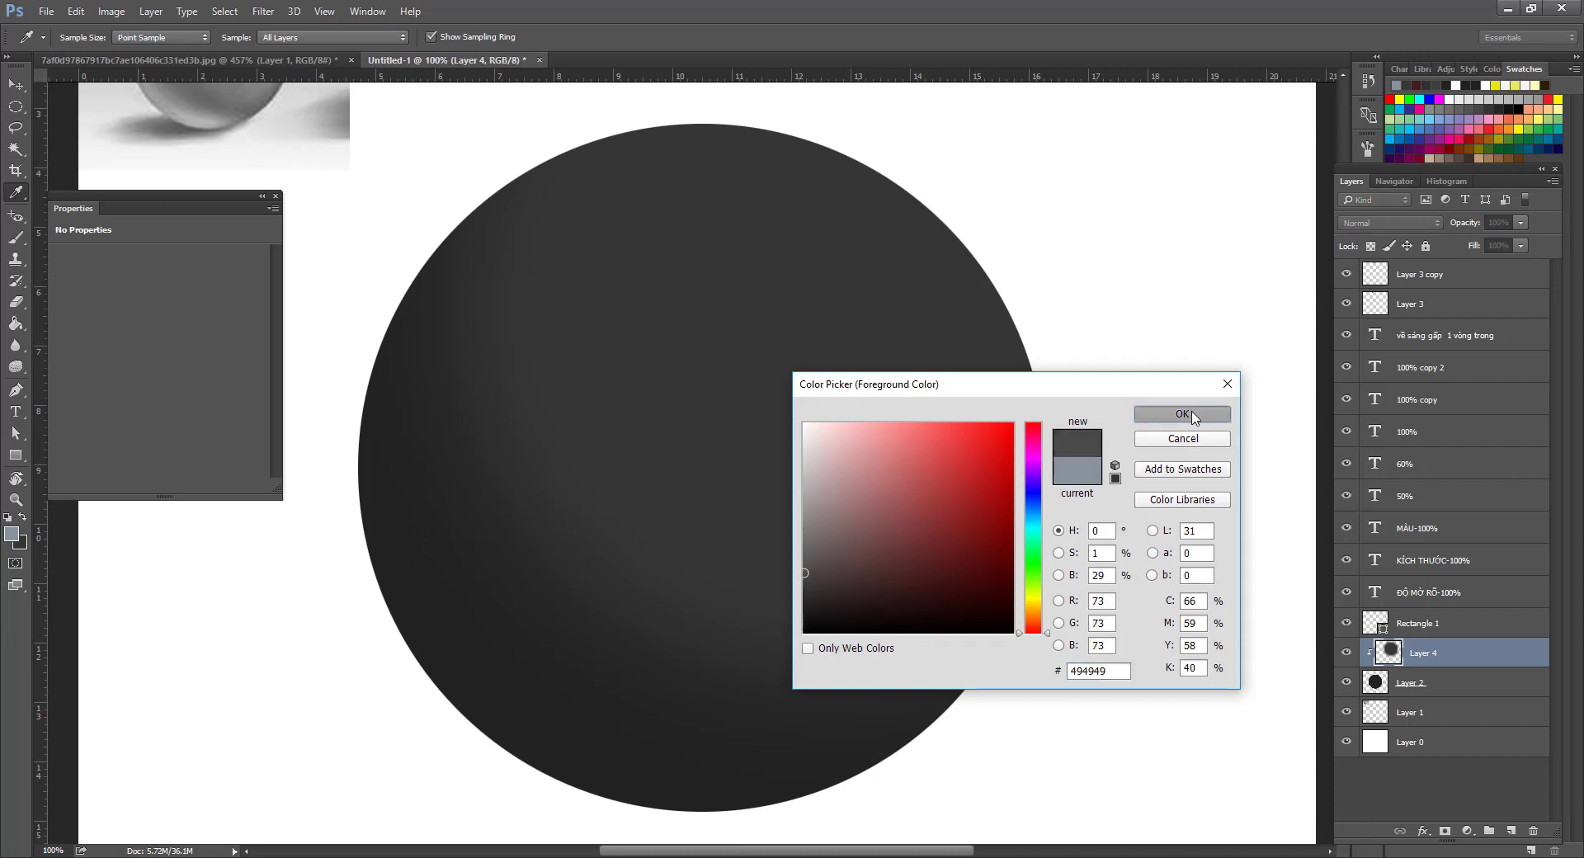
mouse_move(732, 181)
mouse_down()
mouse_move(701, 205)
mouse_move(676, 274)
mouse_move(704, 361)
mouse_move(761, 421)
mouse_move(831, 439)
mouse_move(978, 433)
mouse_move(993, 493)
mouse_move(842, 472)
mouse_move(760, 315)
mouse_move(823, 202)
mouse_move(924, 271)
mouse_move(891, 347)
mouse_move(839, 351)
mouse_up()
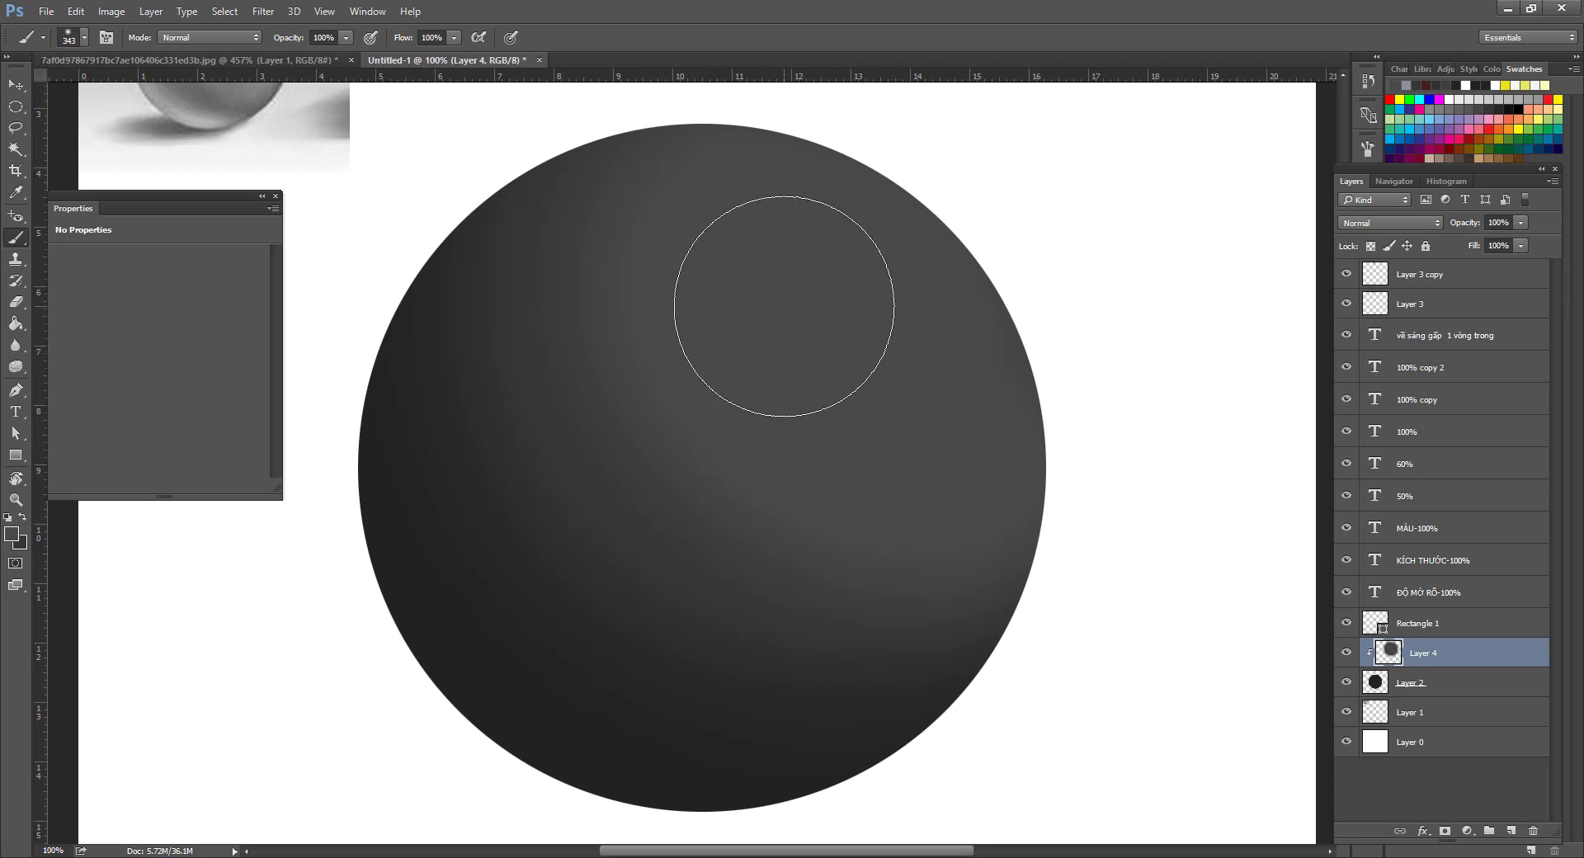
key(ctrl+z)
mouse_move(688, 199)
mouse_down()
mouse_move(677, 301)
mouse_move(694, 290)
mouse_move(725, 319)
mouse_move(797, 328)
mouse_move(825, 309)
mouse_move(873, 379)
mouse_move(987, 381)
mouse_up()
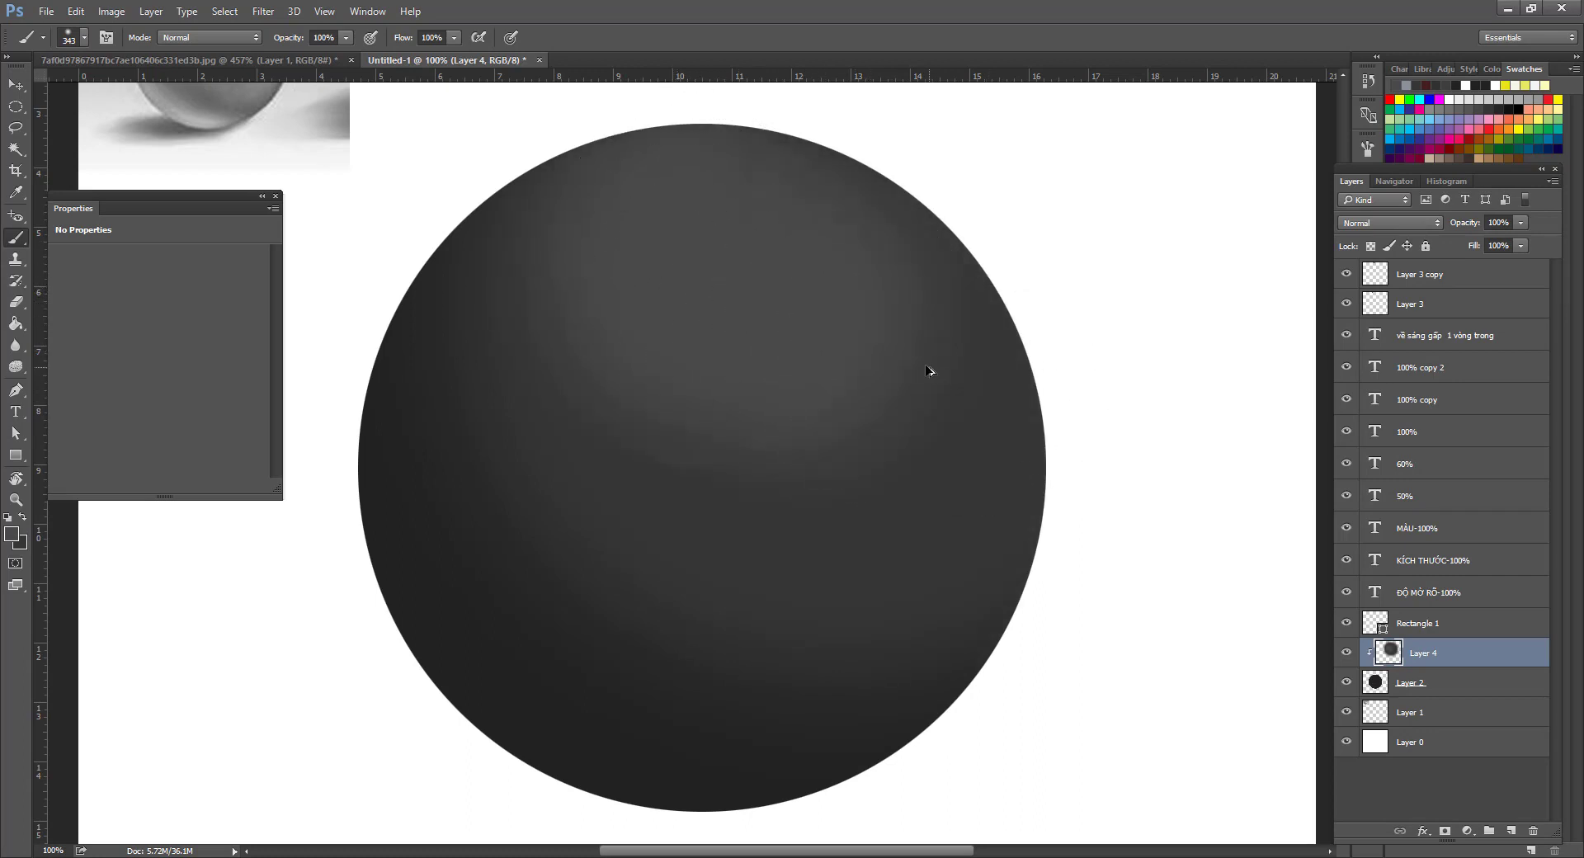
key(ctrl+z)
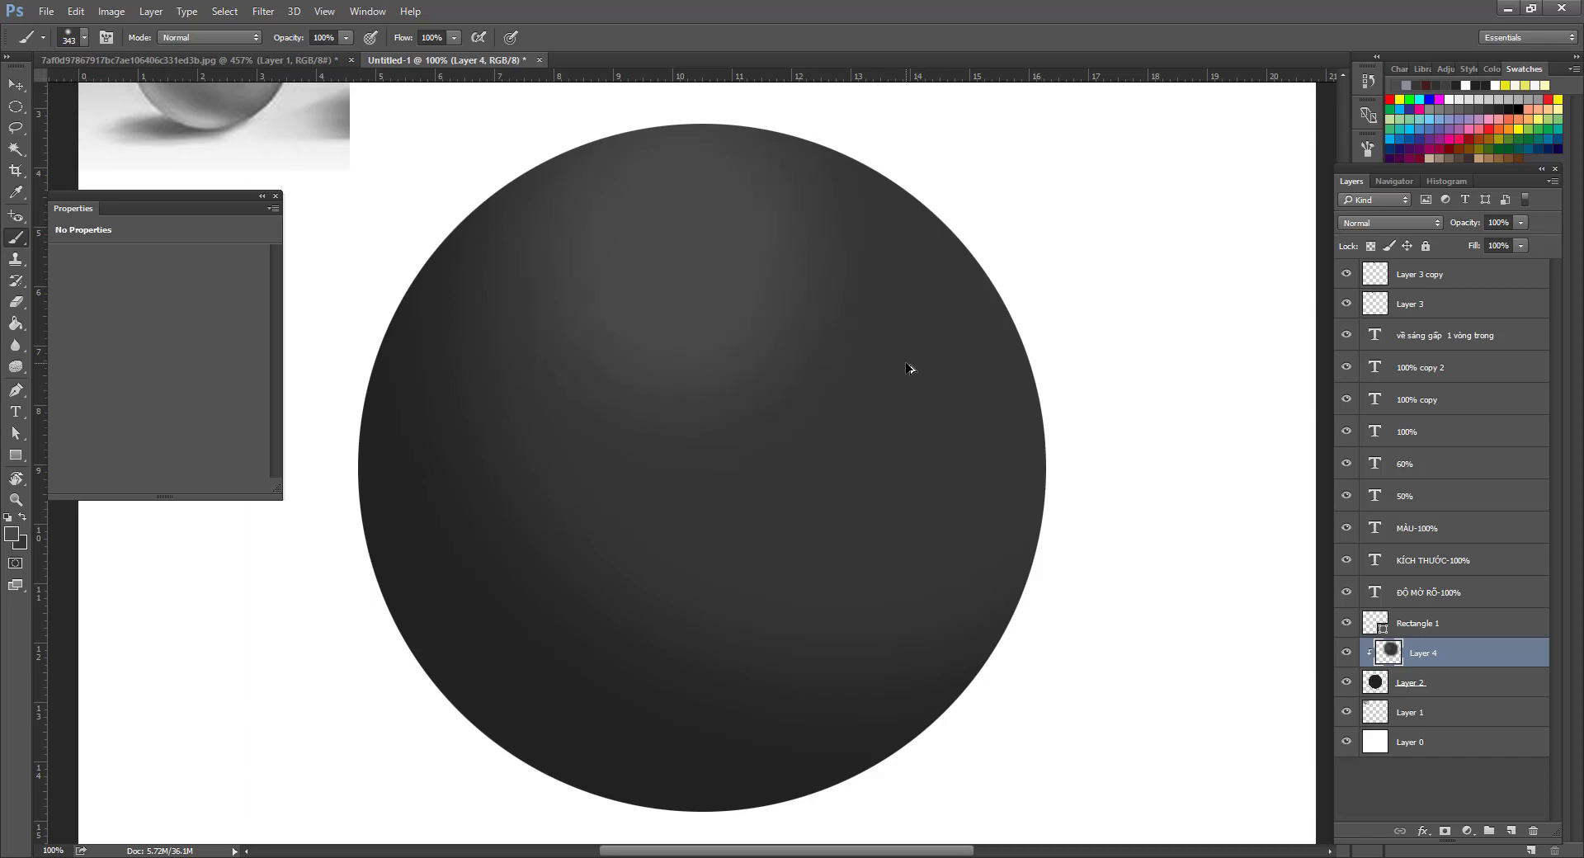
key(ctrl+alt+z)
key(ctrl+alt+z)
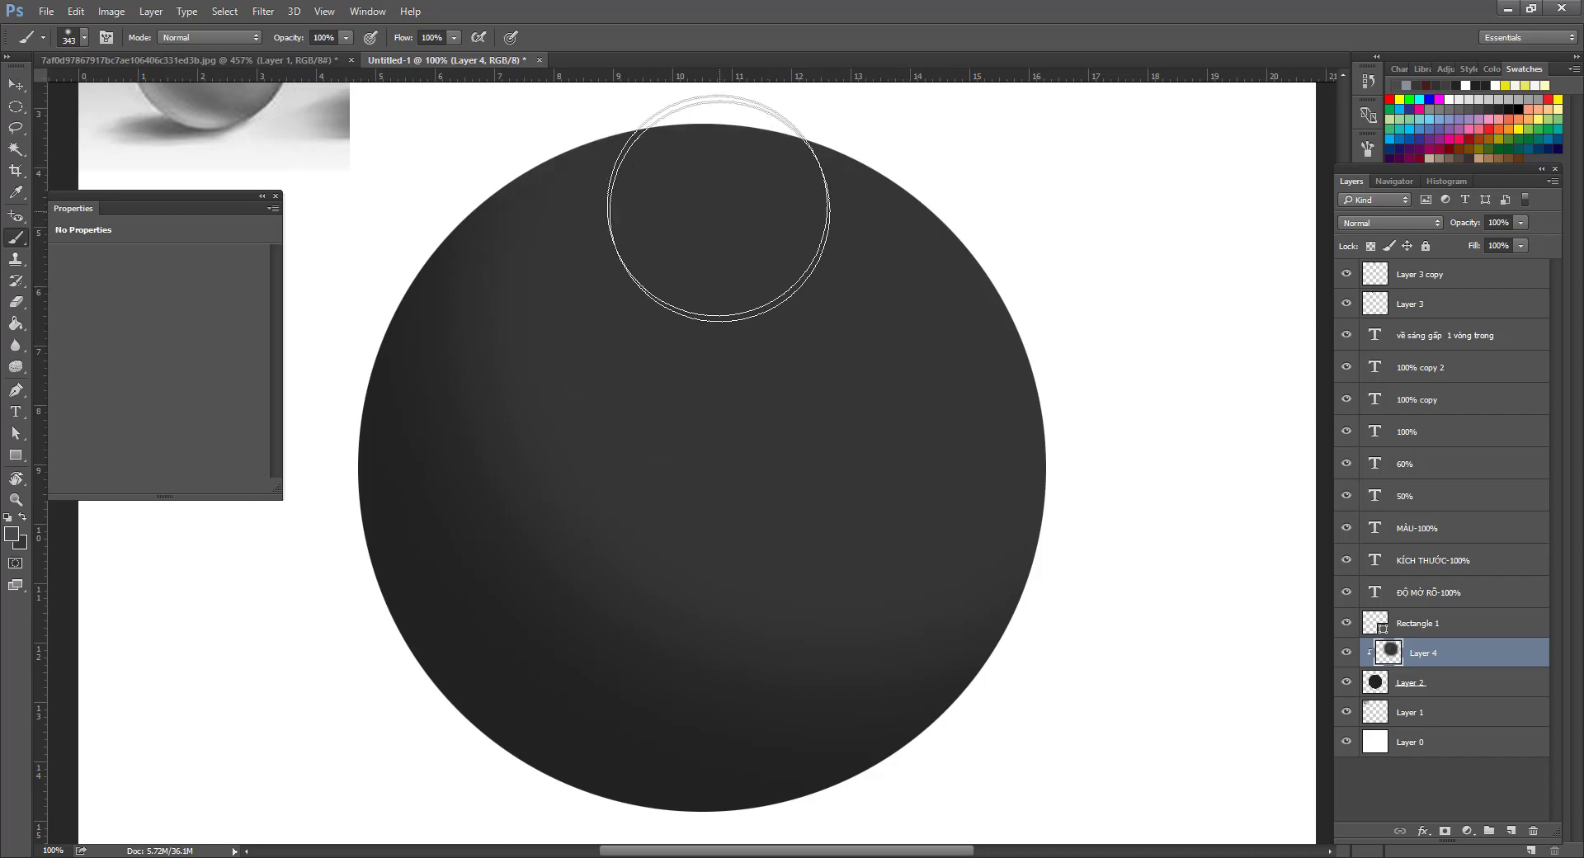
mouse_move(716, 189)
mouse_down()
mouse_move(700, 349)
mouse_move(746, 490)
mouse_move(1030, 528)
mouse_move(1053, 343)
mouse_move(815, 410)
mouse_move(719, 227)
mouse_move(852, 358)
mouse_move(826, 423)
mouse_move(777, 371)
mouse_move(821, 325)
mouse_move(803, 425)
mouse_up()
key(ctrl+z)
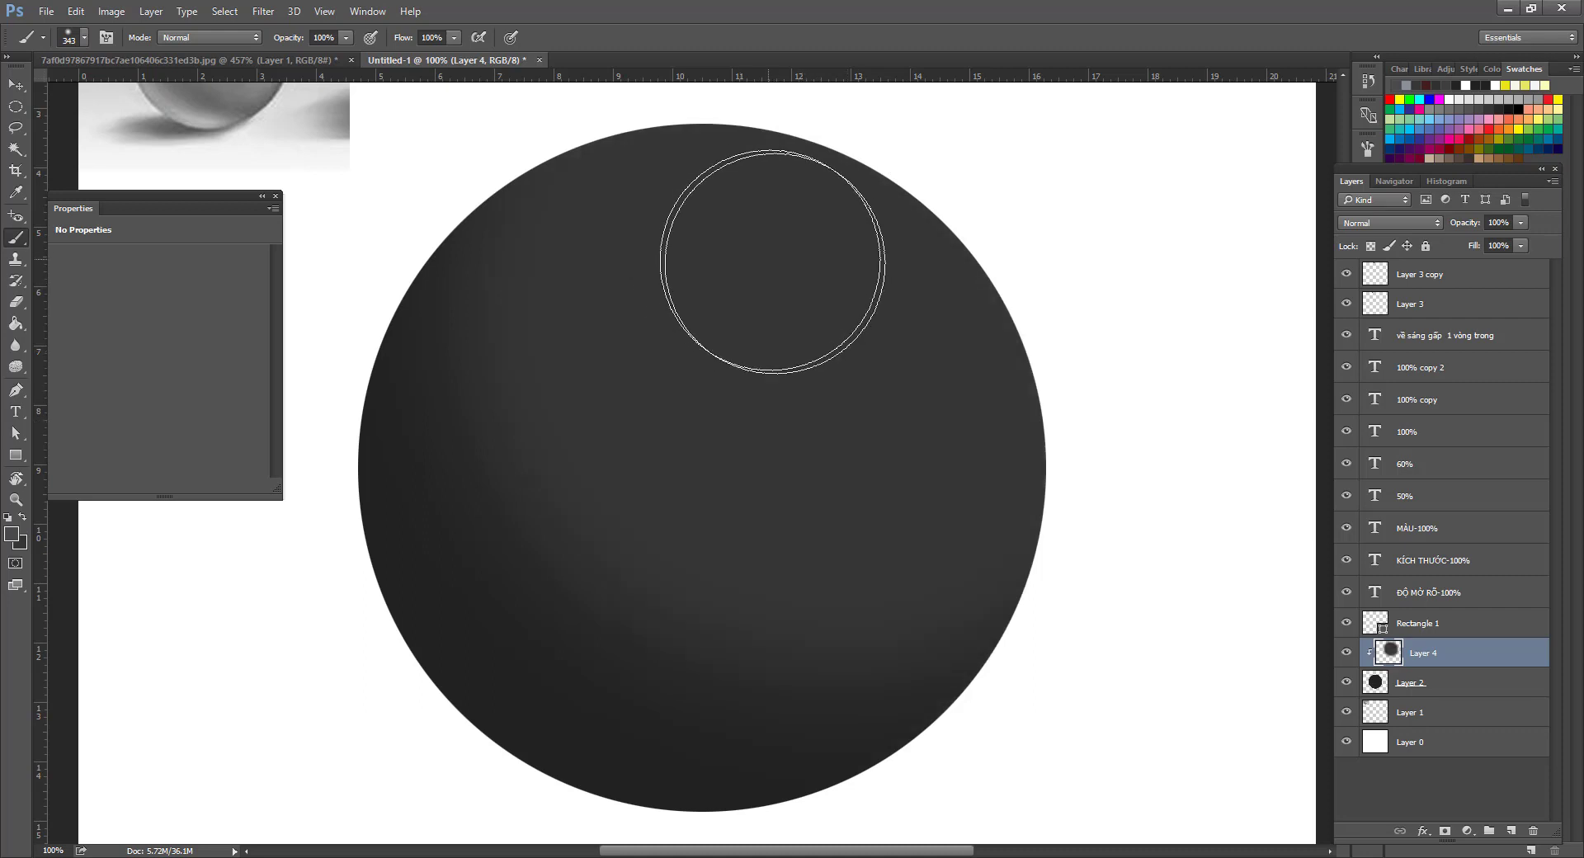
Paint a soft #494949 shading band over the circle's upper-right area, leaving darker edges around it.
mouse_move(797, 260)
mouse_down()
mouse_move(708, 252)
mouse_move(669, 307)
mouse_move(674, 407)
mouse_move(752, 499)
mouse_move(826, 523)
mouse_move(885, 516)
mouse_move(916, 496)
mouse_move(909, 380)
mouse_move(888, 333)
mouse_move(813, 311)
mouse_move(825, 352)
mouse_up()
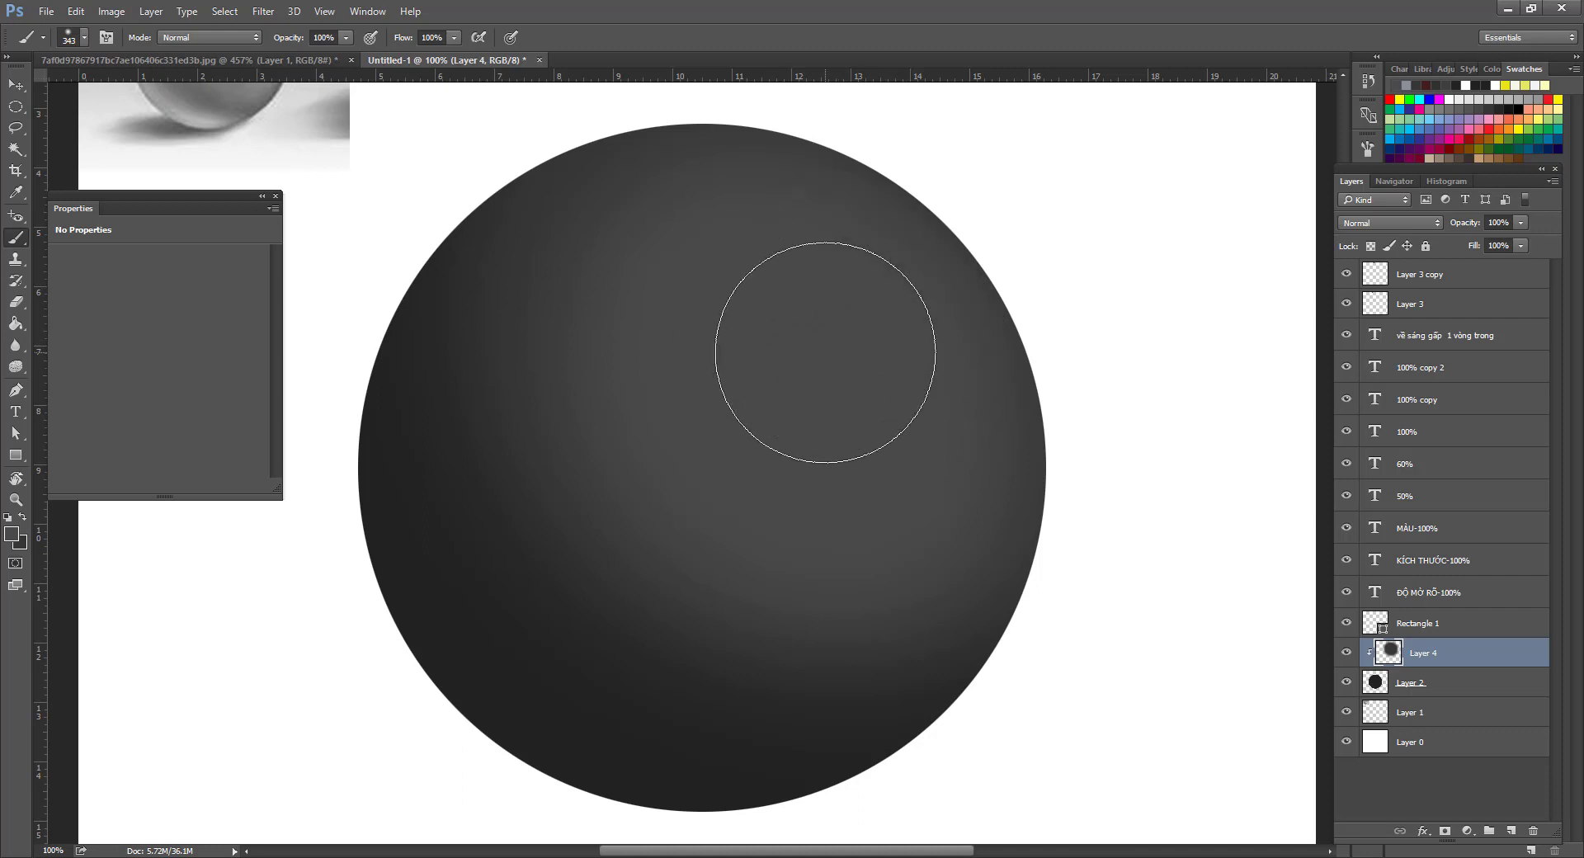
Set the foreground colour to #616161, reduce the soft brush to 297 px and paint a smaller band inside the lightened area.
click(11, 537)
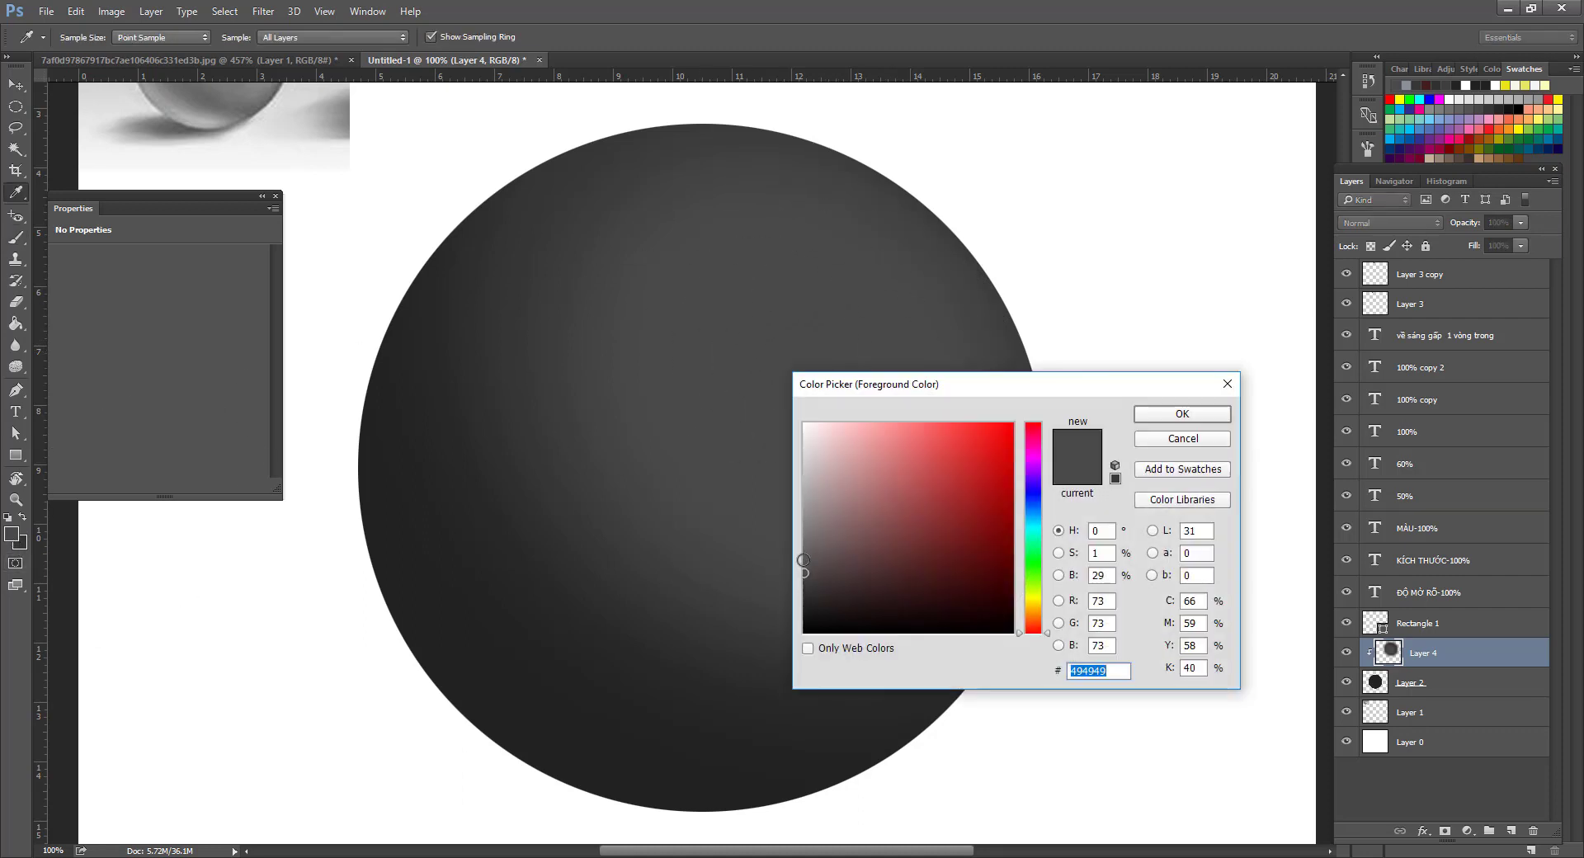
text(616161)
click(1175, 421)
right_click(899, 335)
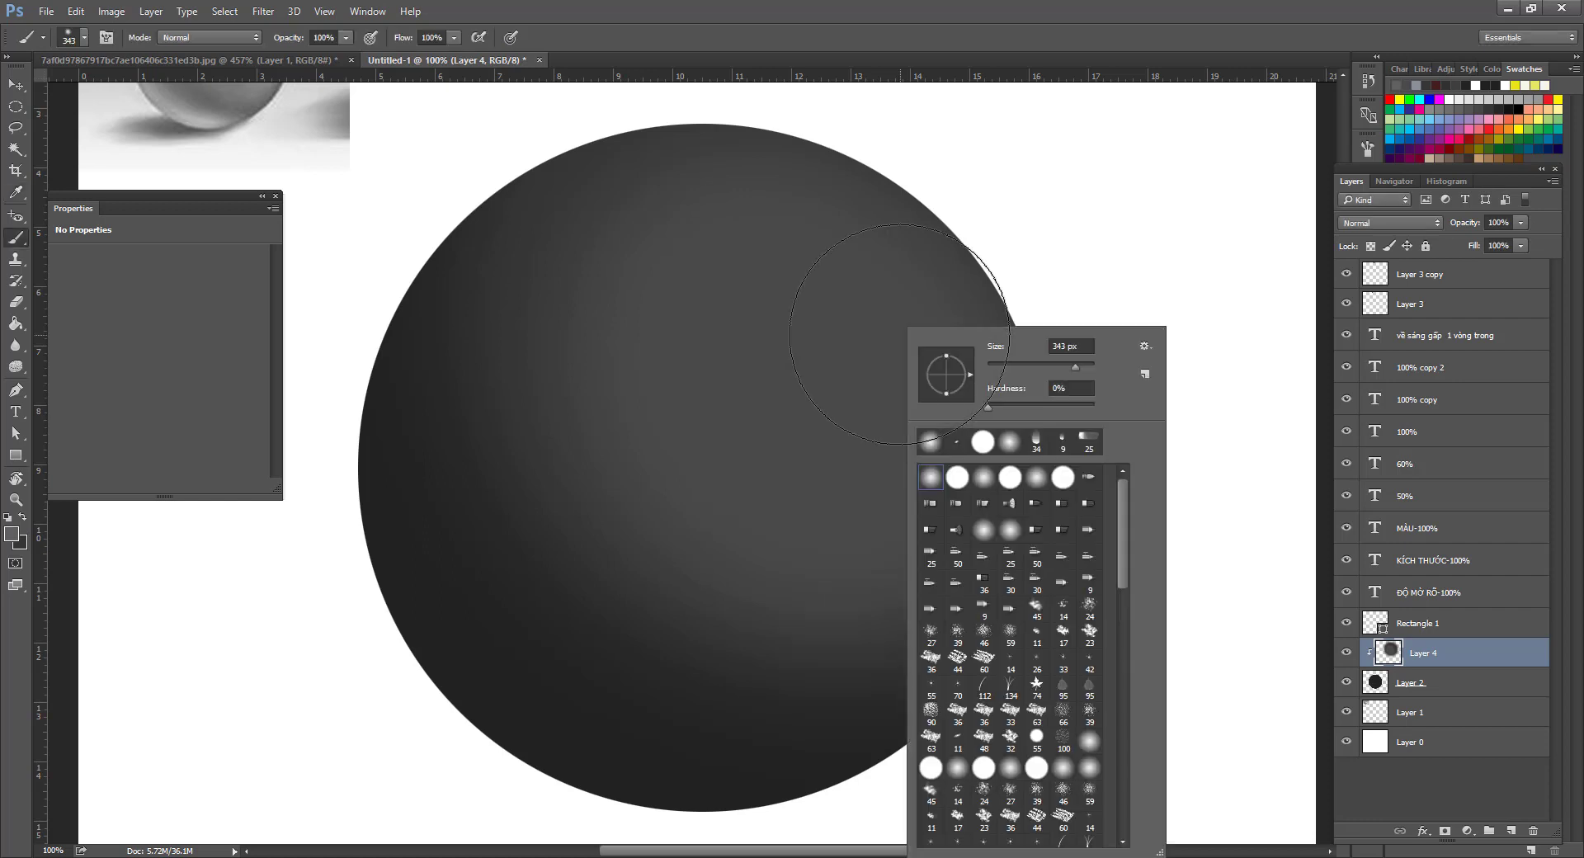
click(1073, 364)
mouse_move(802, 332)
mouse_down()
mouse_move(835, 361)
mouse_move(856, 311)
mouse_move(809, 329)
mouse_move(842, 319)
mouse_move(850, 353)
mouse_up()
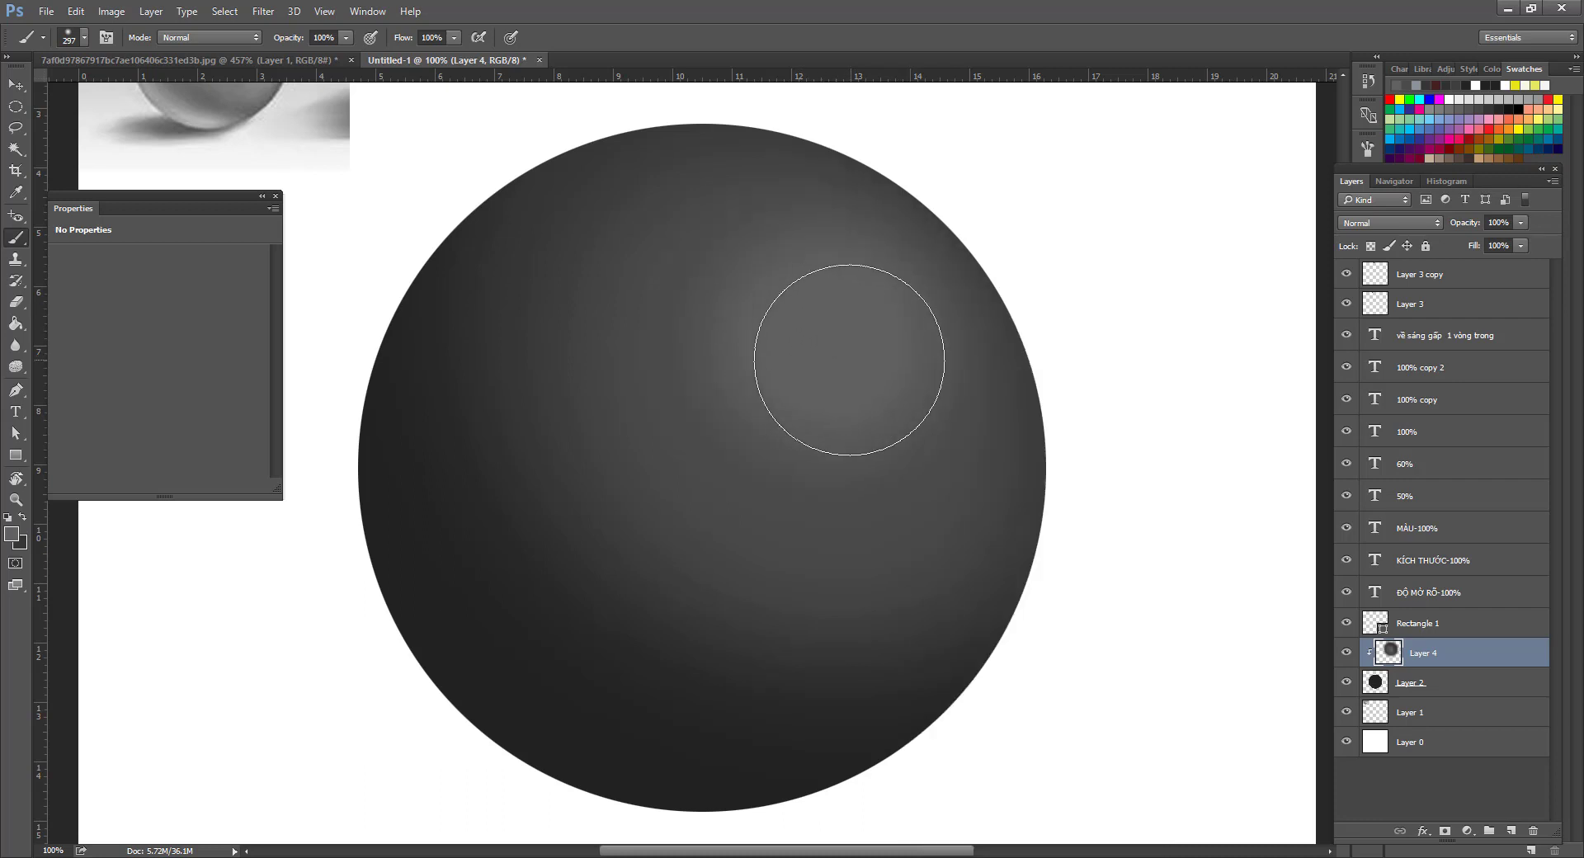
Lower the brush opacity to 23%.
click(347, 38)
drag(312, 62, 311, 62)
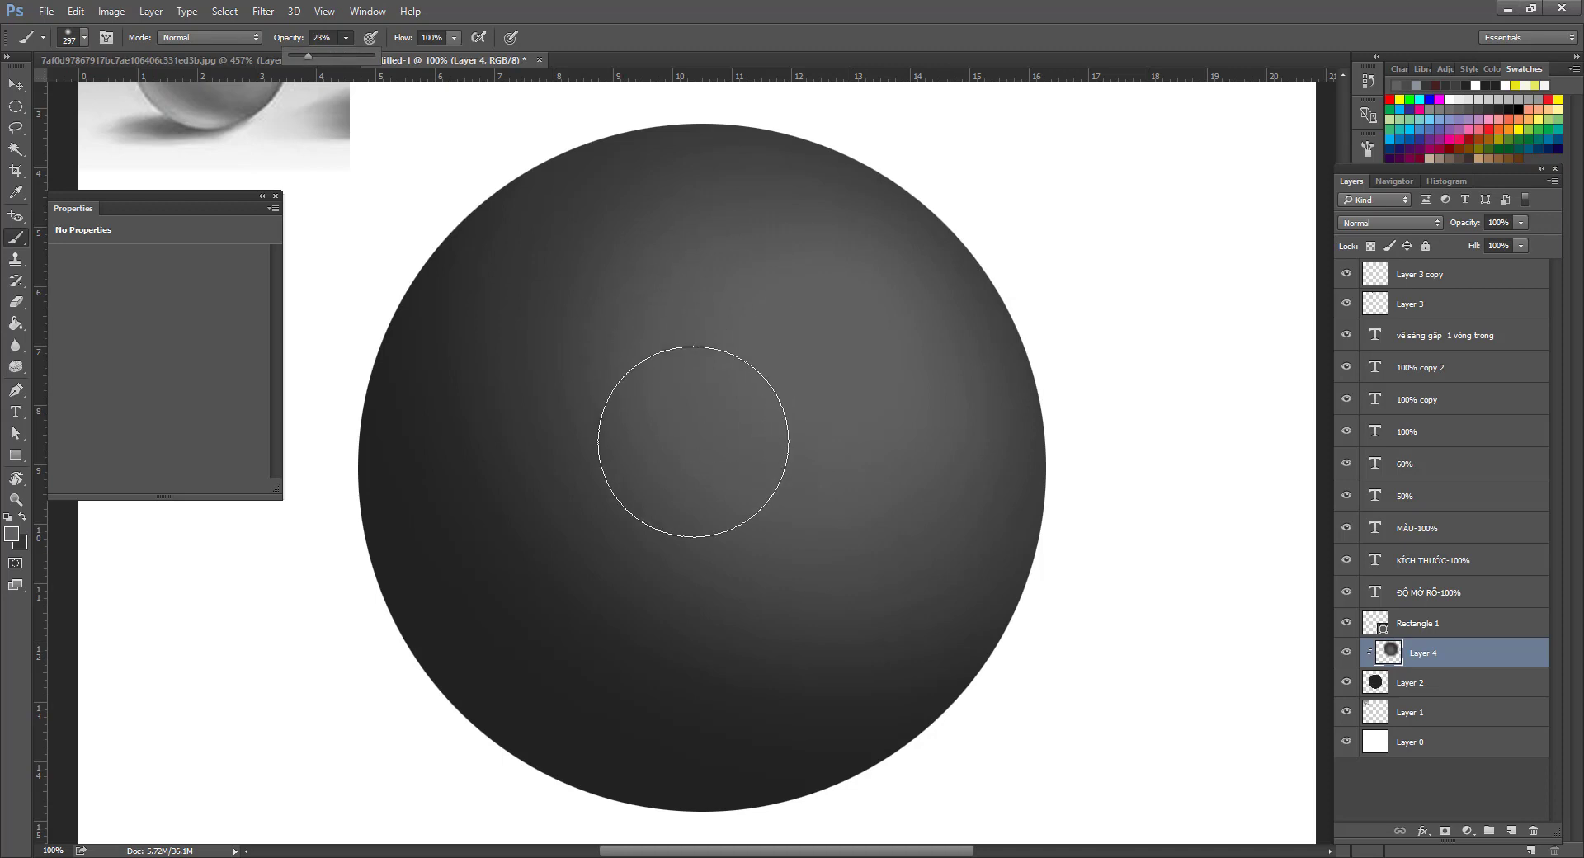
key(2)
key(3)
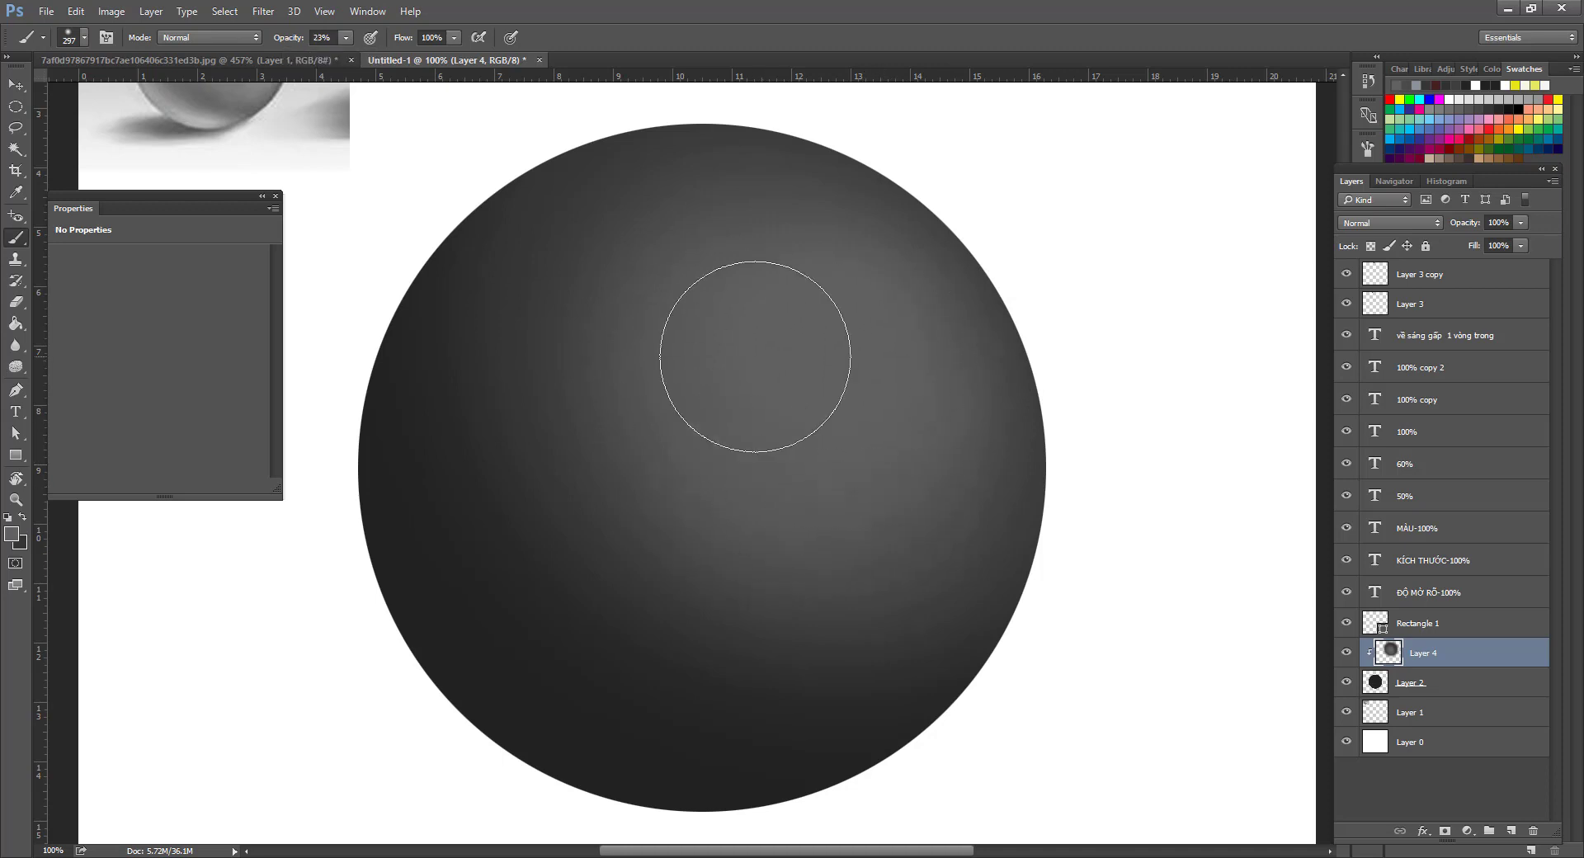
Set the foreground colour to #7a7a7a and softly brush the next lighter band onto the circle's upper-right area.
click(16, 536)
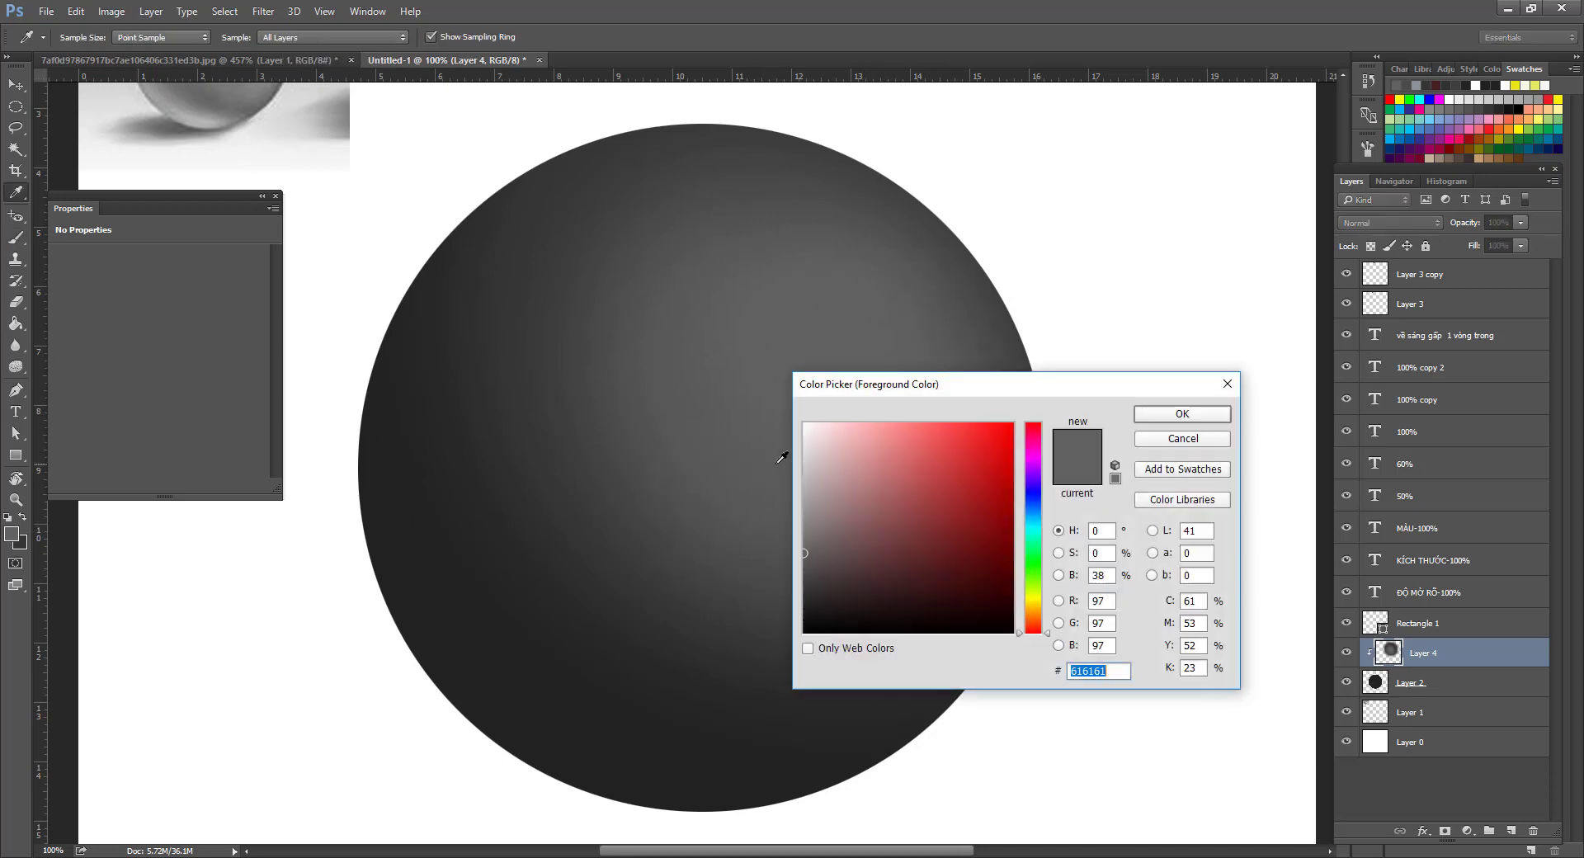
drag(809, 548, 797, 526)
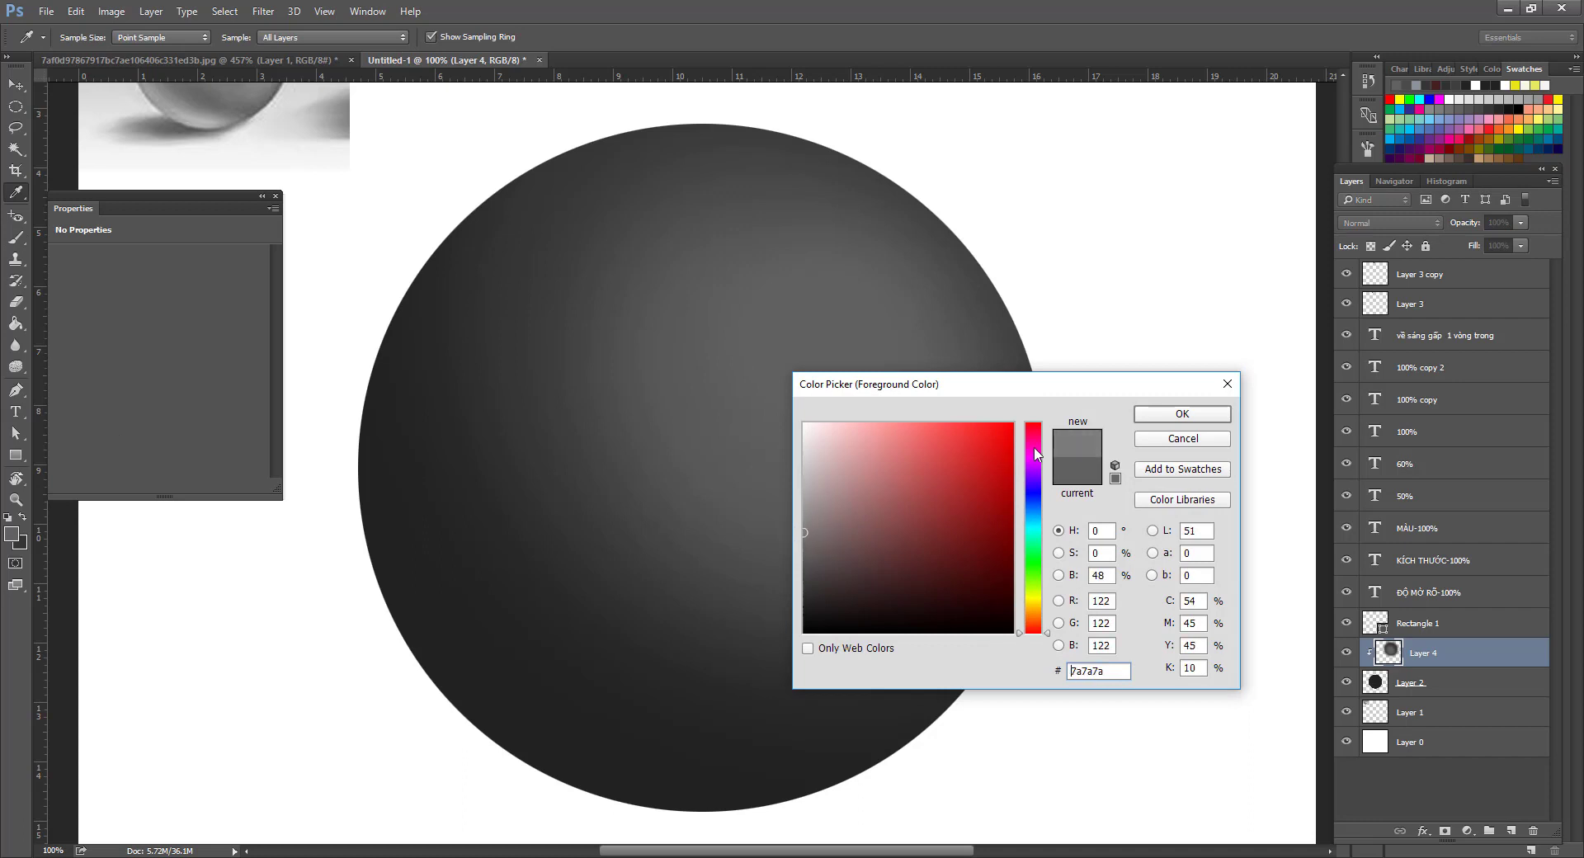
click(1183, 413)
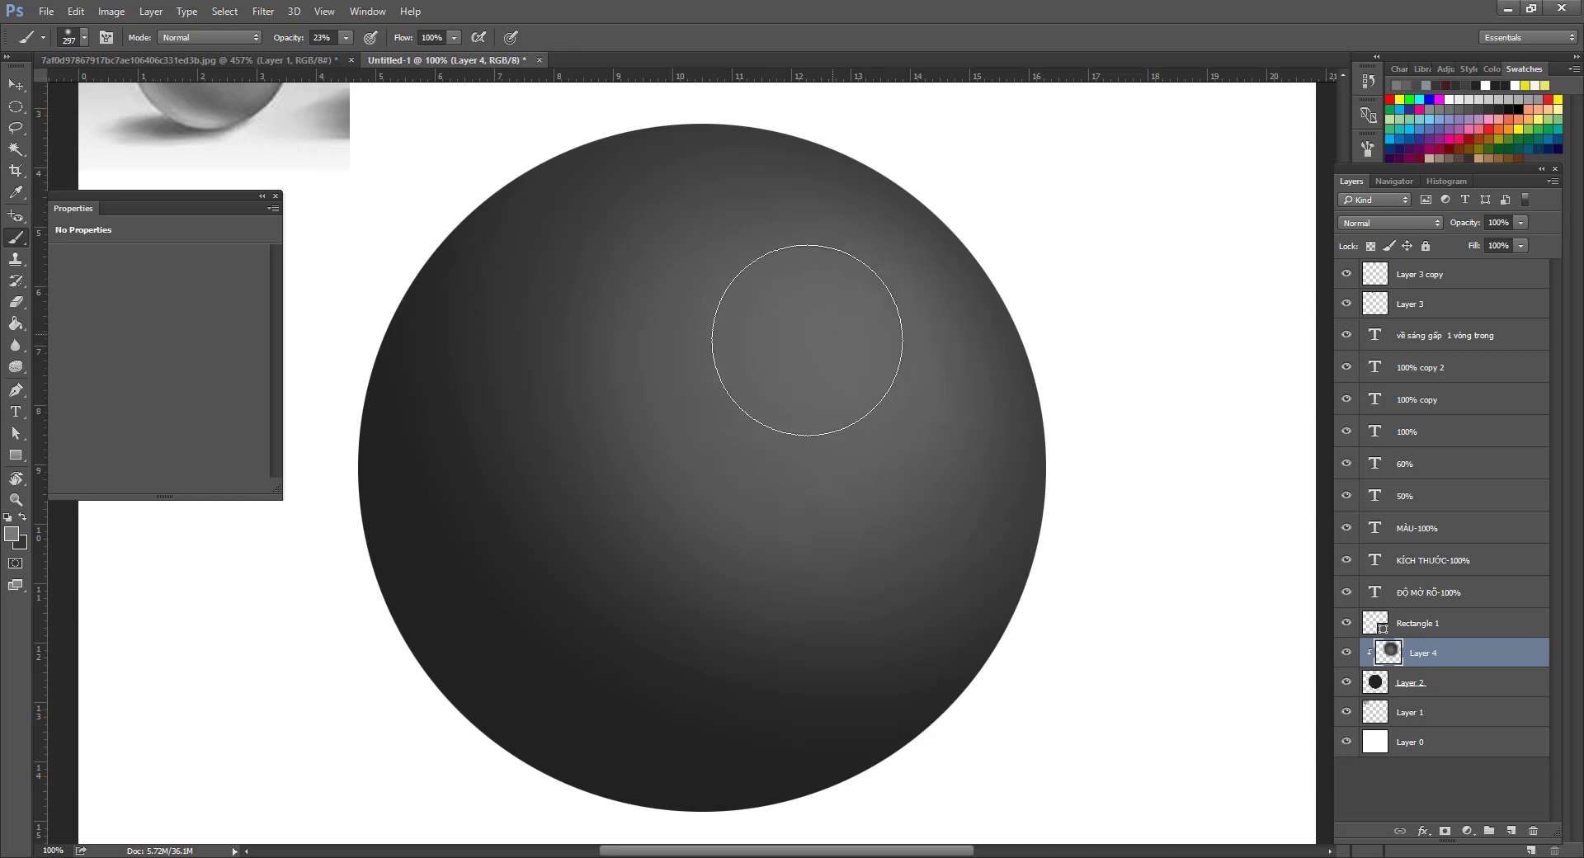
mouse_move(808, 340)
mouse_down()
mouse_move(900, 368)
mouse_move(881, 370)
mouse_move(874, 352)
mouse_move(912, 350)
mouse_move(766, 339)
mouse_move(871, 270)
mouse_move(857, 255)
mouse_move(799, 324)
mouse_move(810, 422)
mouse_move(883, 442)
mouse_move(918, 426)
mouse_move(843, 287)
mouse_move(794, 276)
mouse_move(725, 348)
mouse_up()
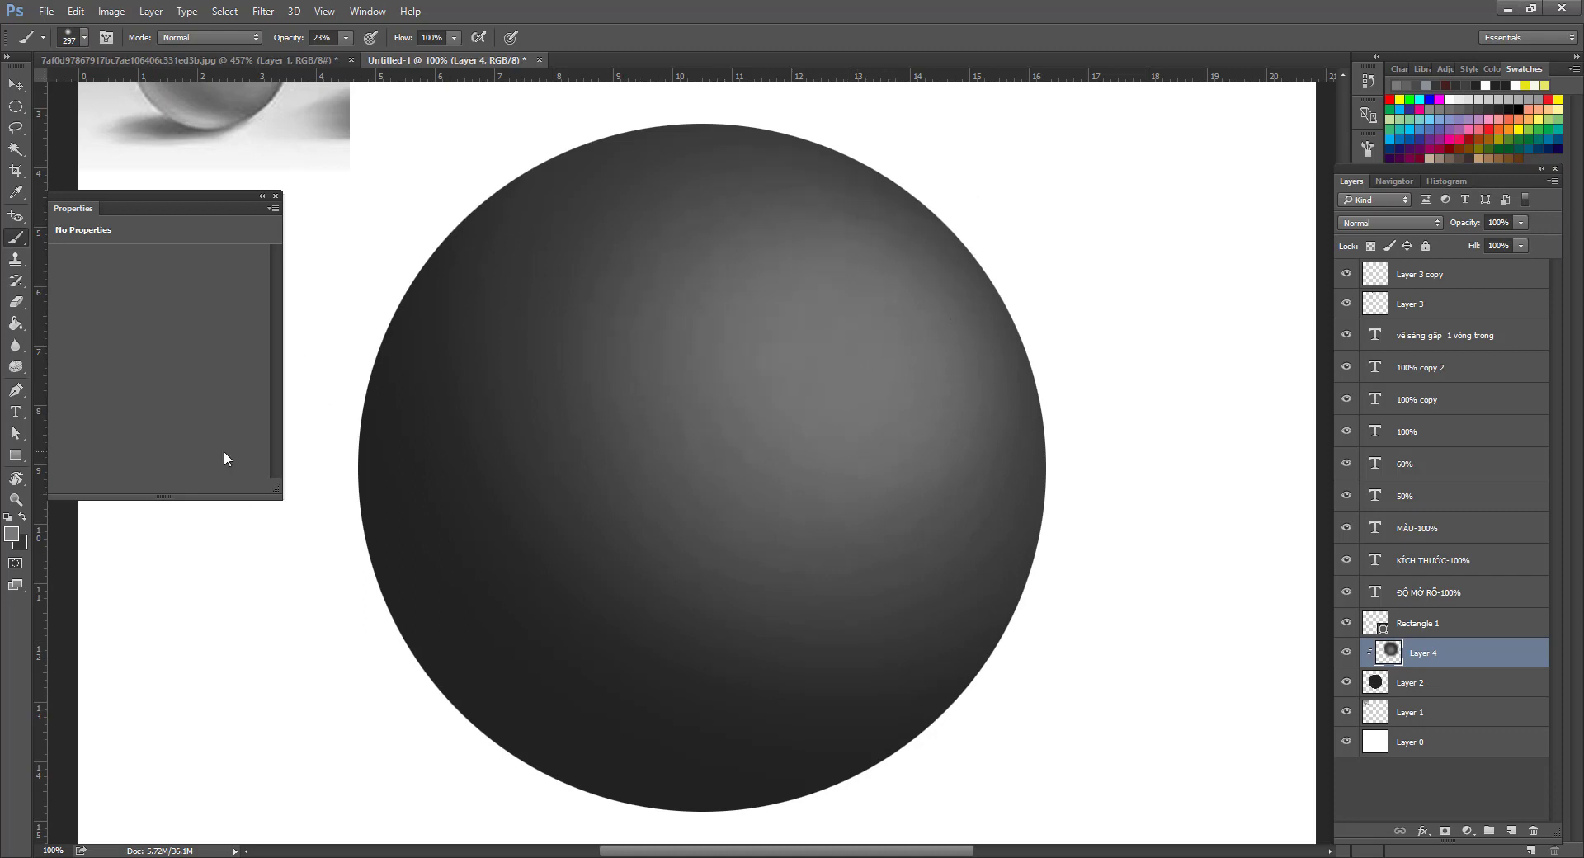
Choose a lighter neutral grey as the foreground colour for the brush.
click(12, 533)
click(790, 497)
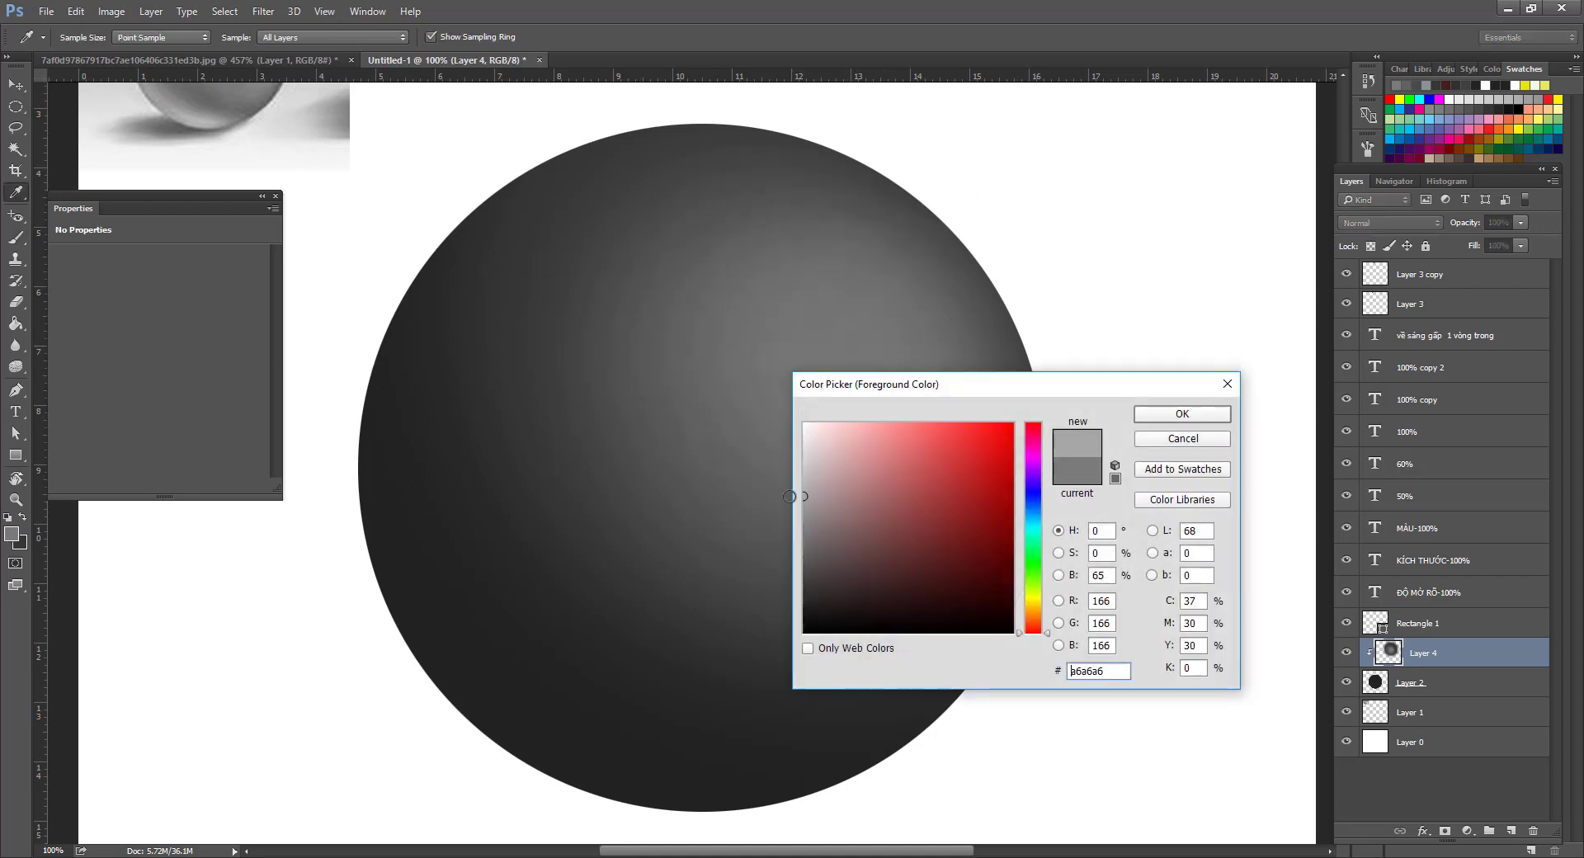
click(789, 506)
click(806, 525)
click(802, 501)
click(1182, 414)
key(b)
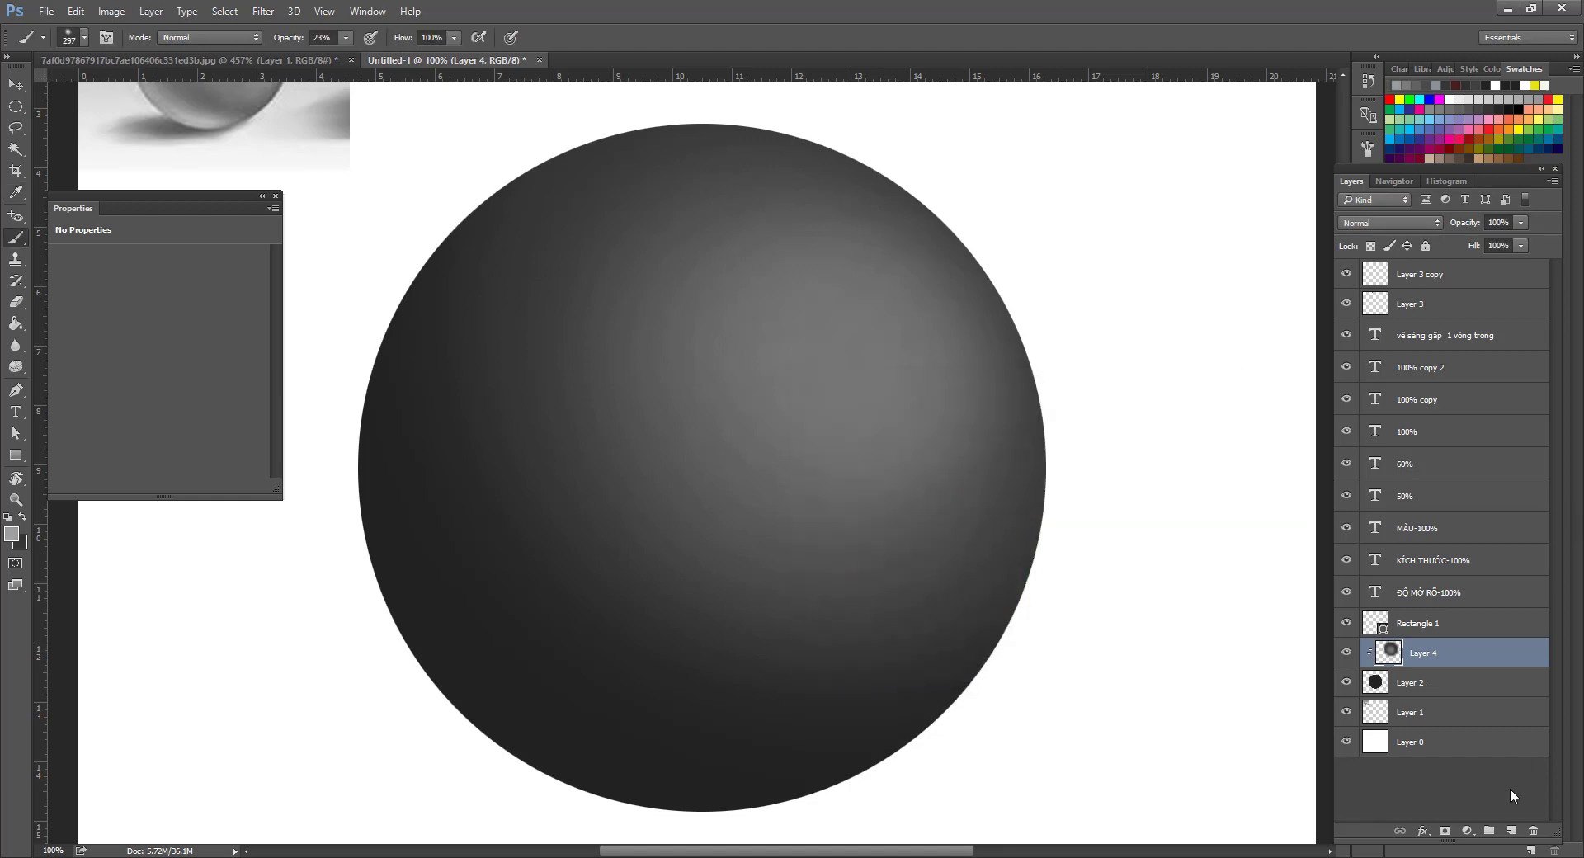
Add a new layer above Layer 4 and clip it to the circle.
click(1512, 832)
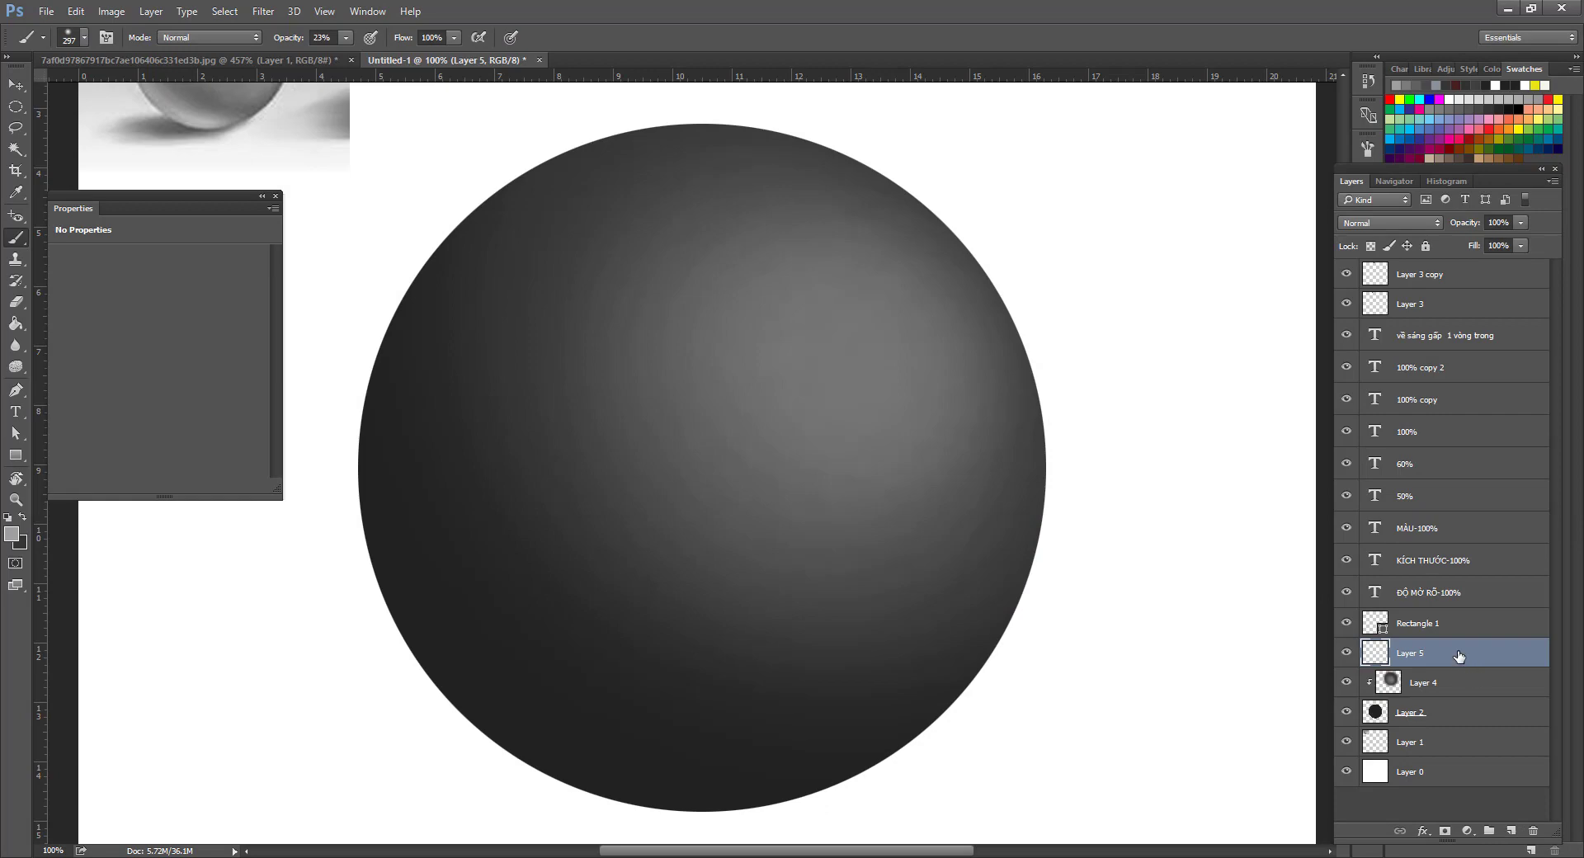
right_click(1459, 656)
click(1386, 408)
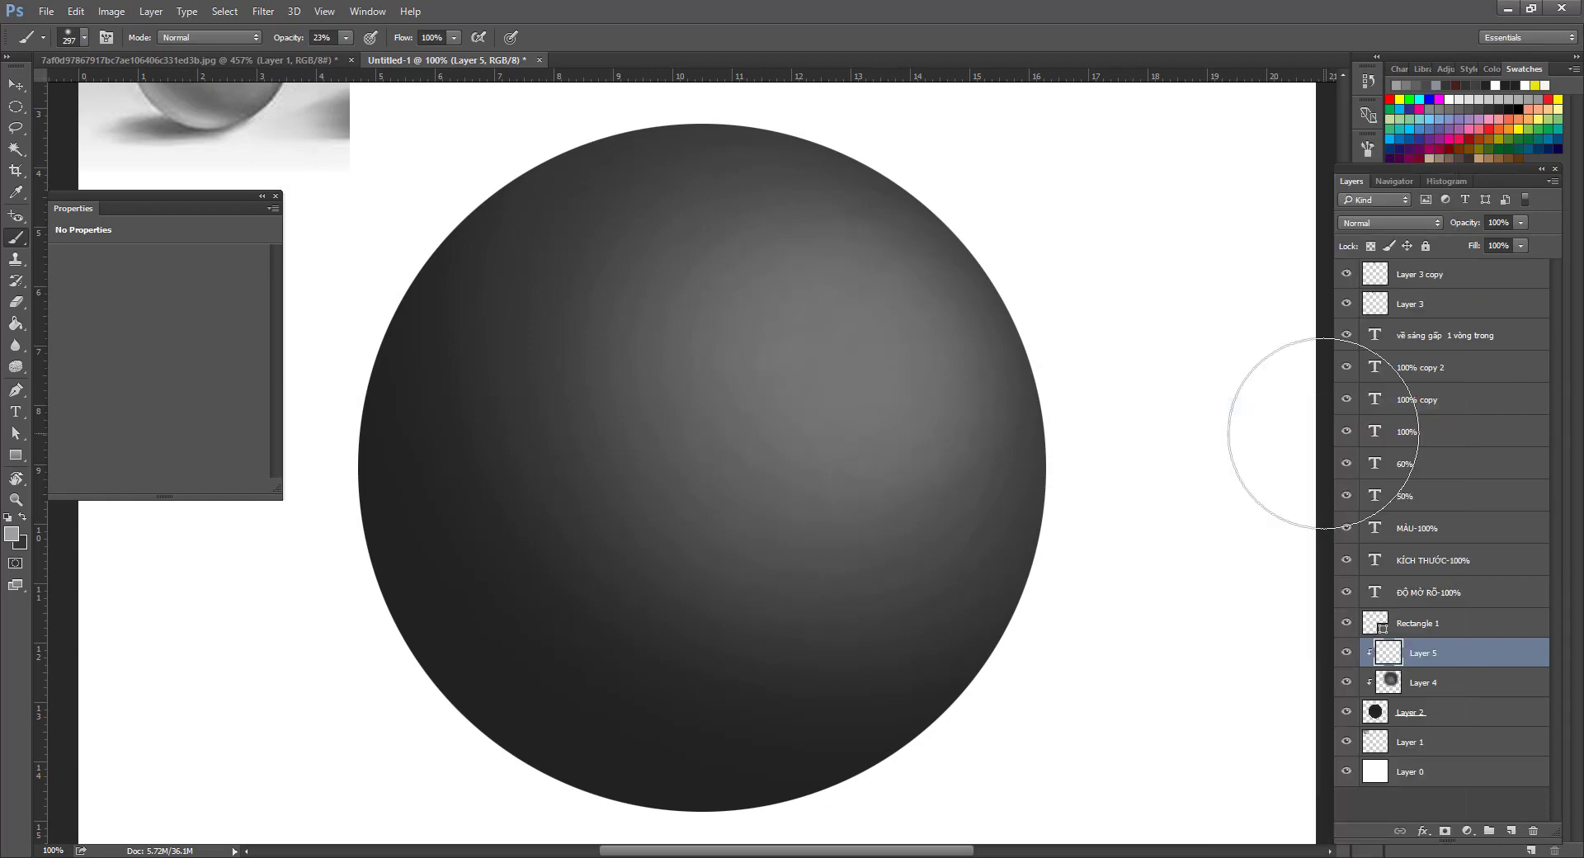
Dab light grey onto the sphere's upper-right highlight area, reducing the soft brush to 114 px.
click(875, 343)
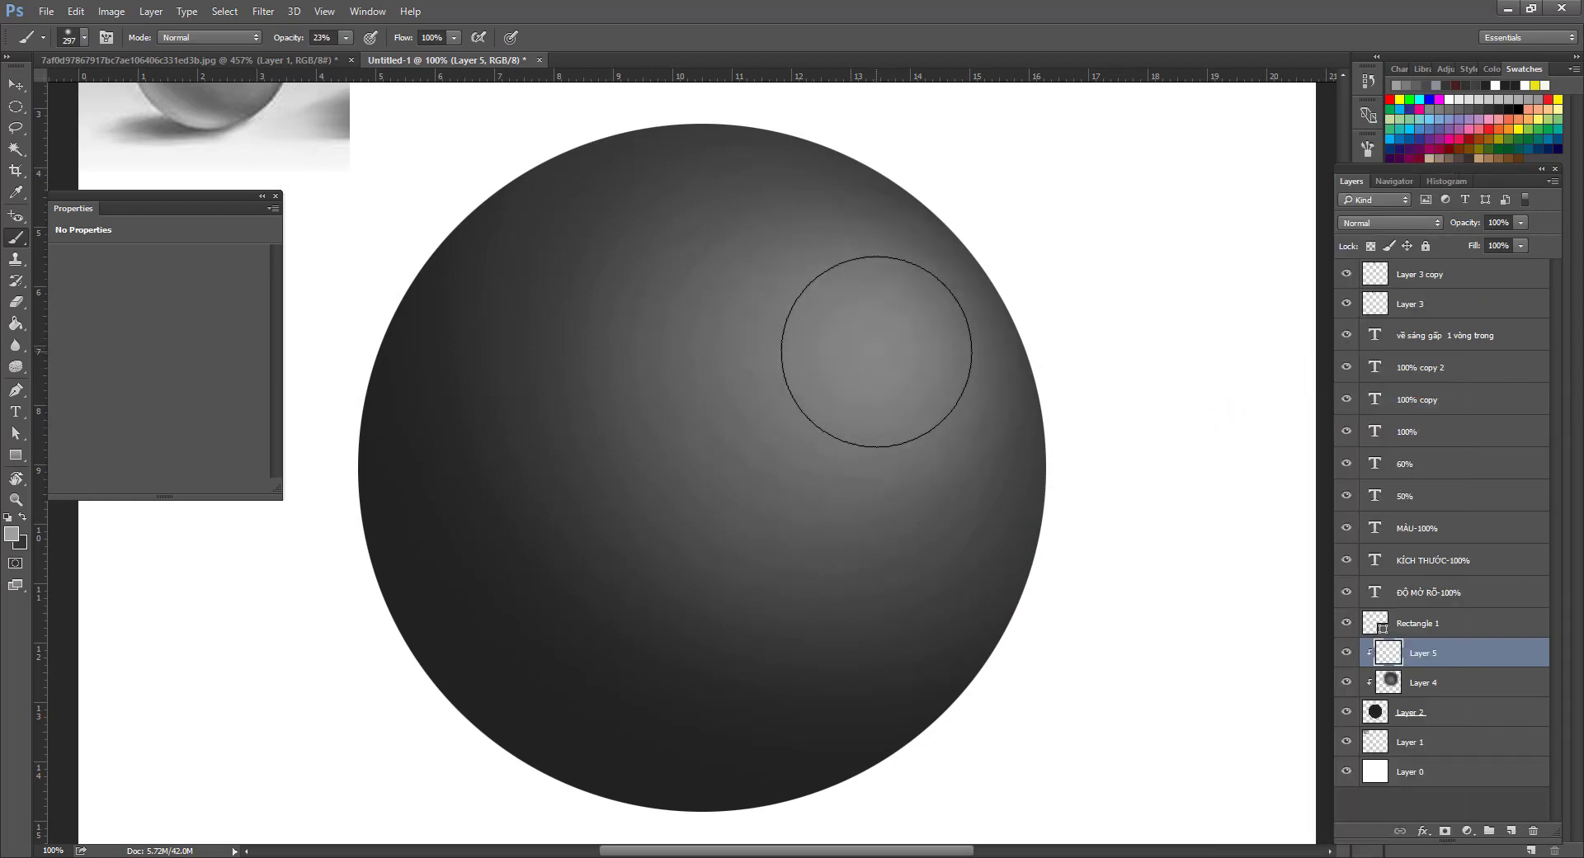
click(877, 351)
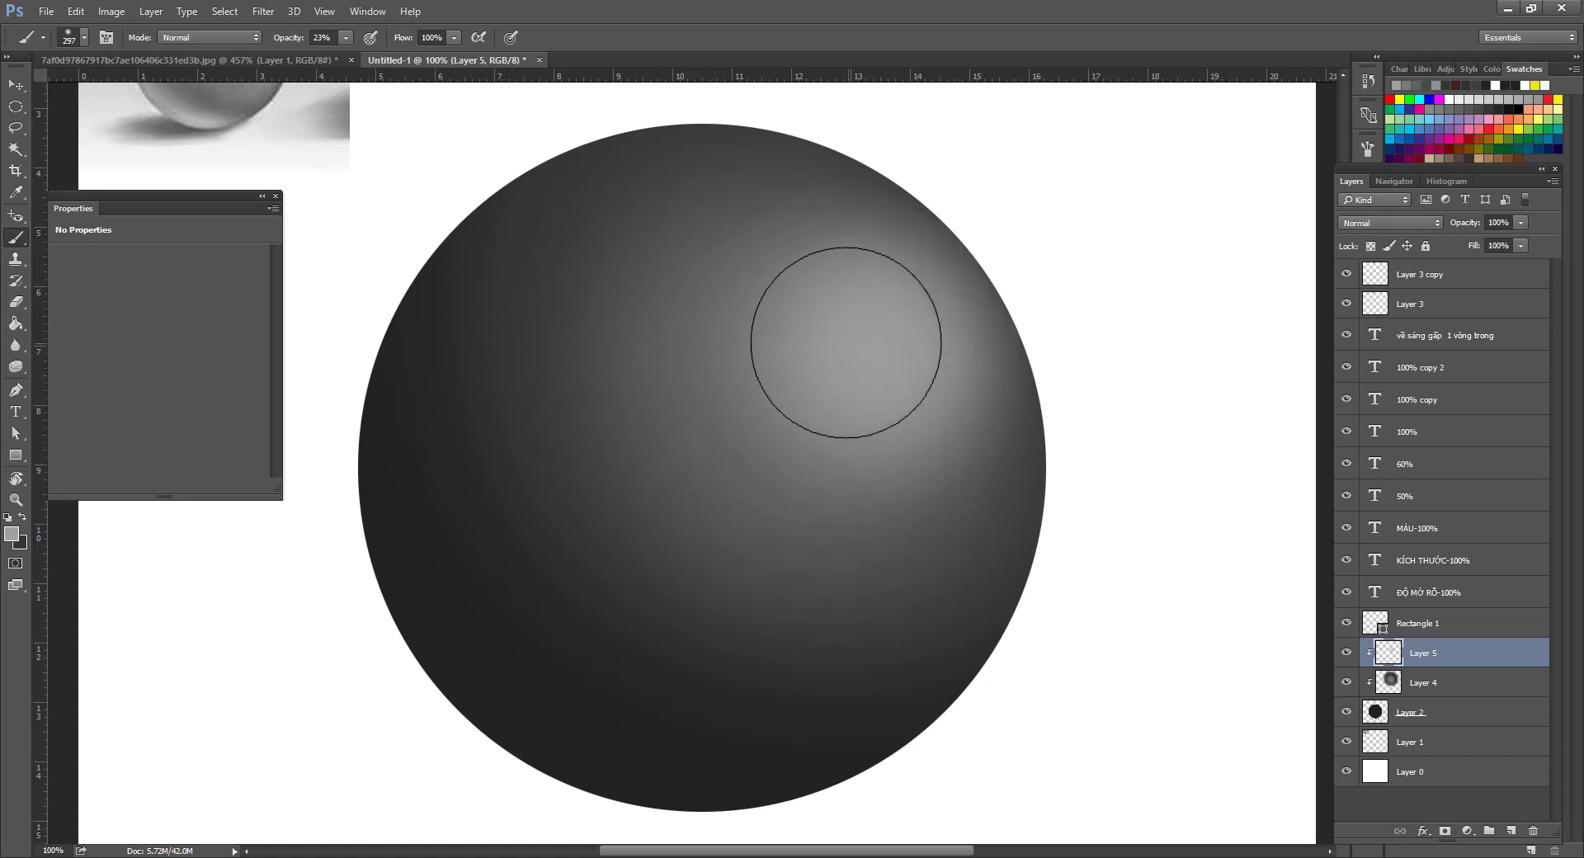
right_click(891, 331)
click(875, 326)
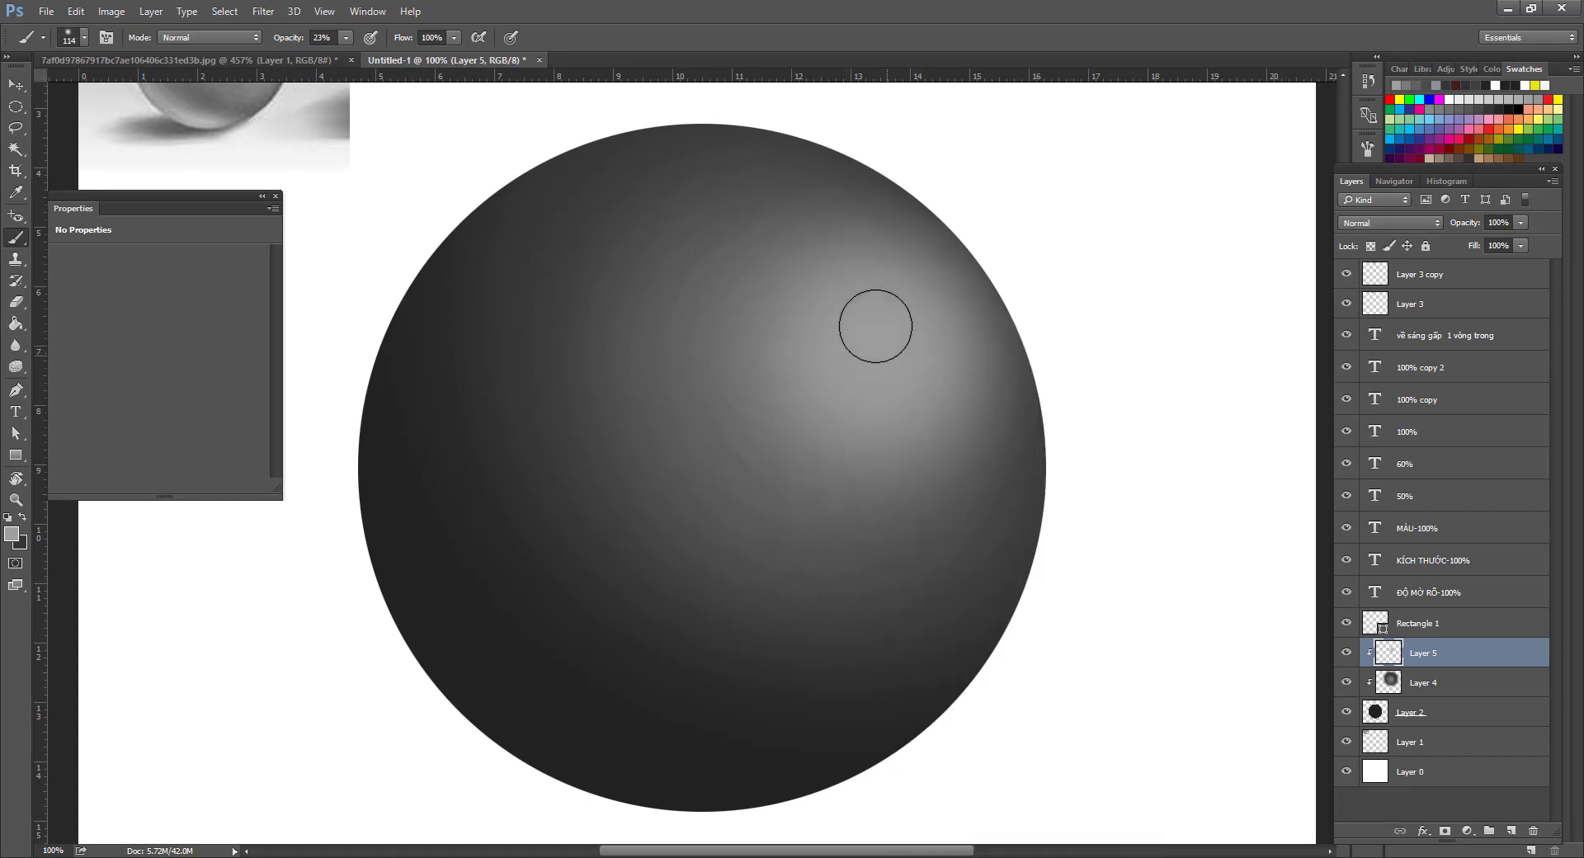
Set the foreground colour to #dfdfdf and build up a brighter core in the sphere's highlight.
click(10, 535)
drag(806, 487, 793, 455)
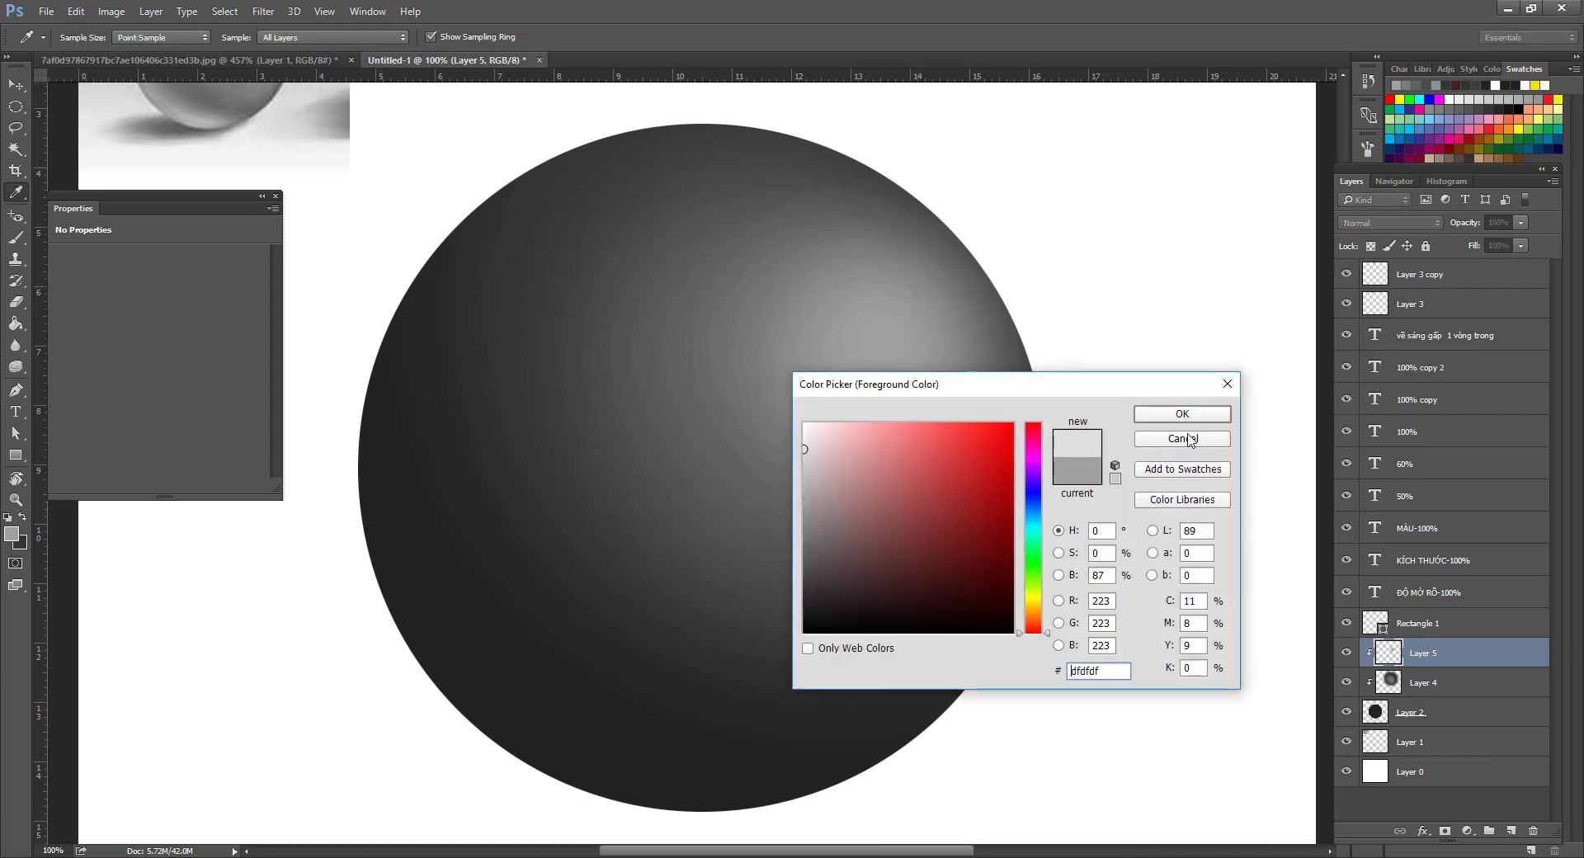
click(1186, 416)
click(899, 336)
click(898, 336)
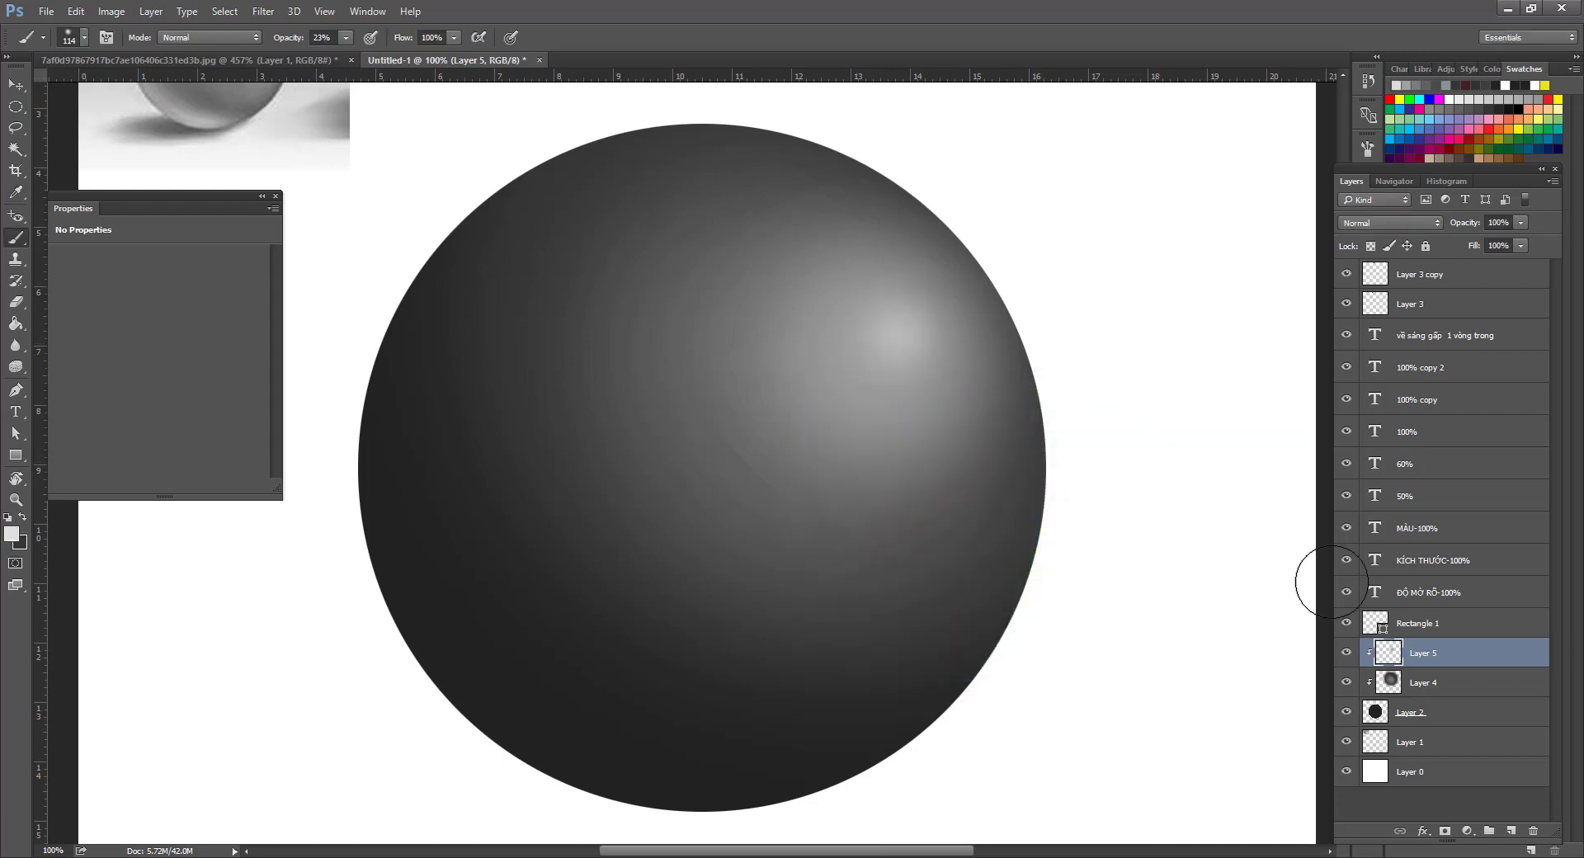
key(z)
alt+click(982, 482)
alt+click(883, 436)
click(858, 417)
click(807, 377)
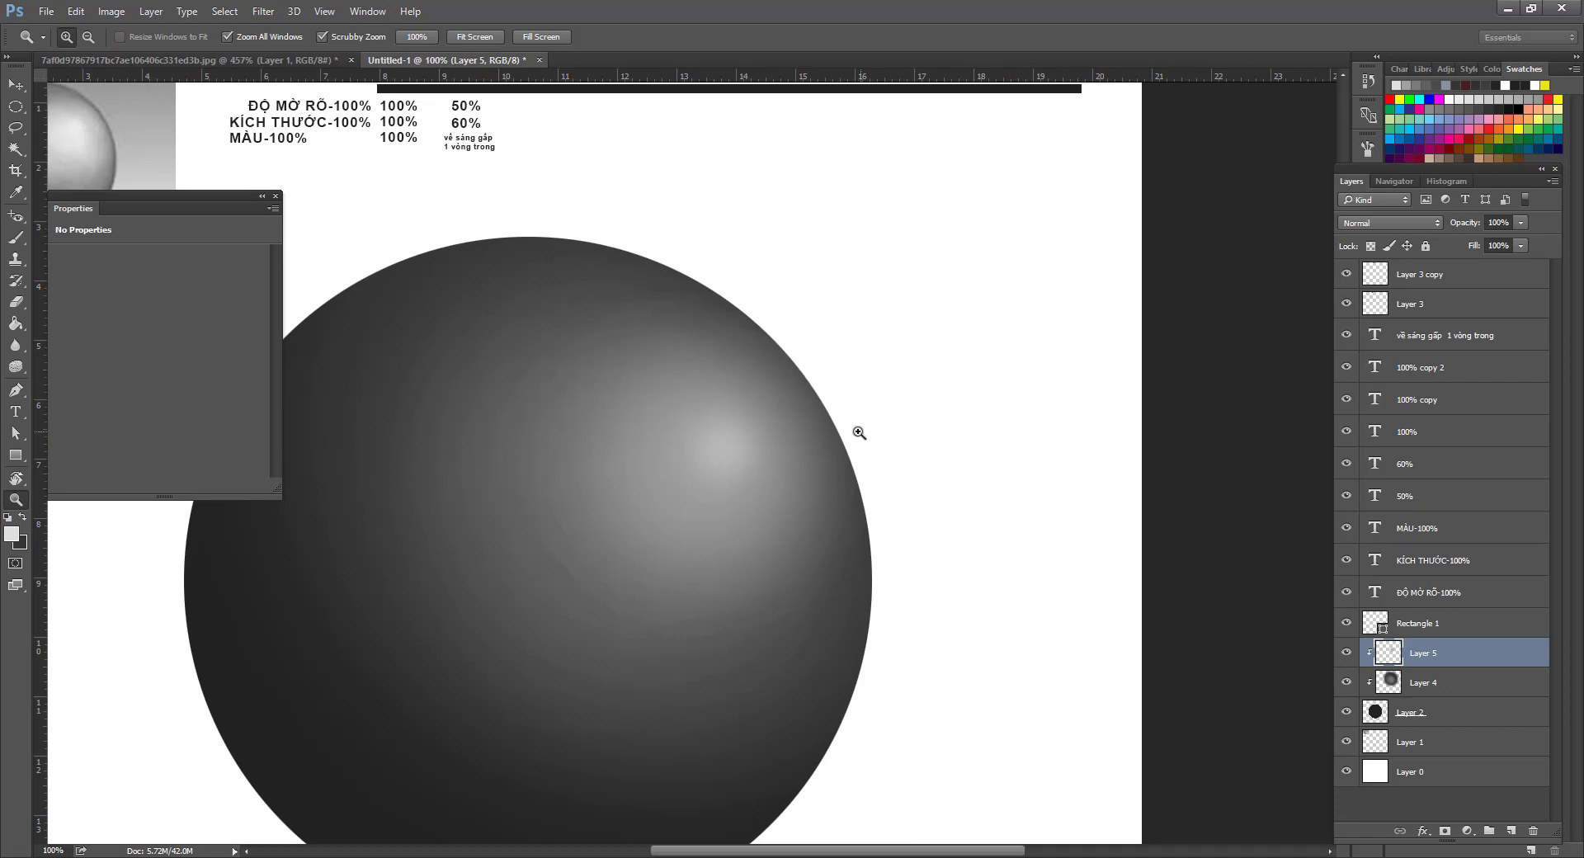
key(b)
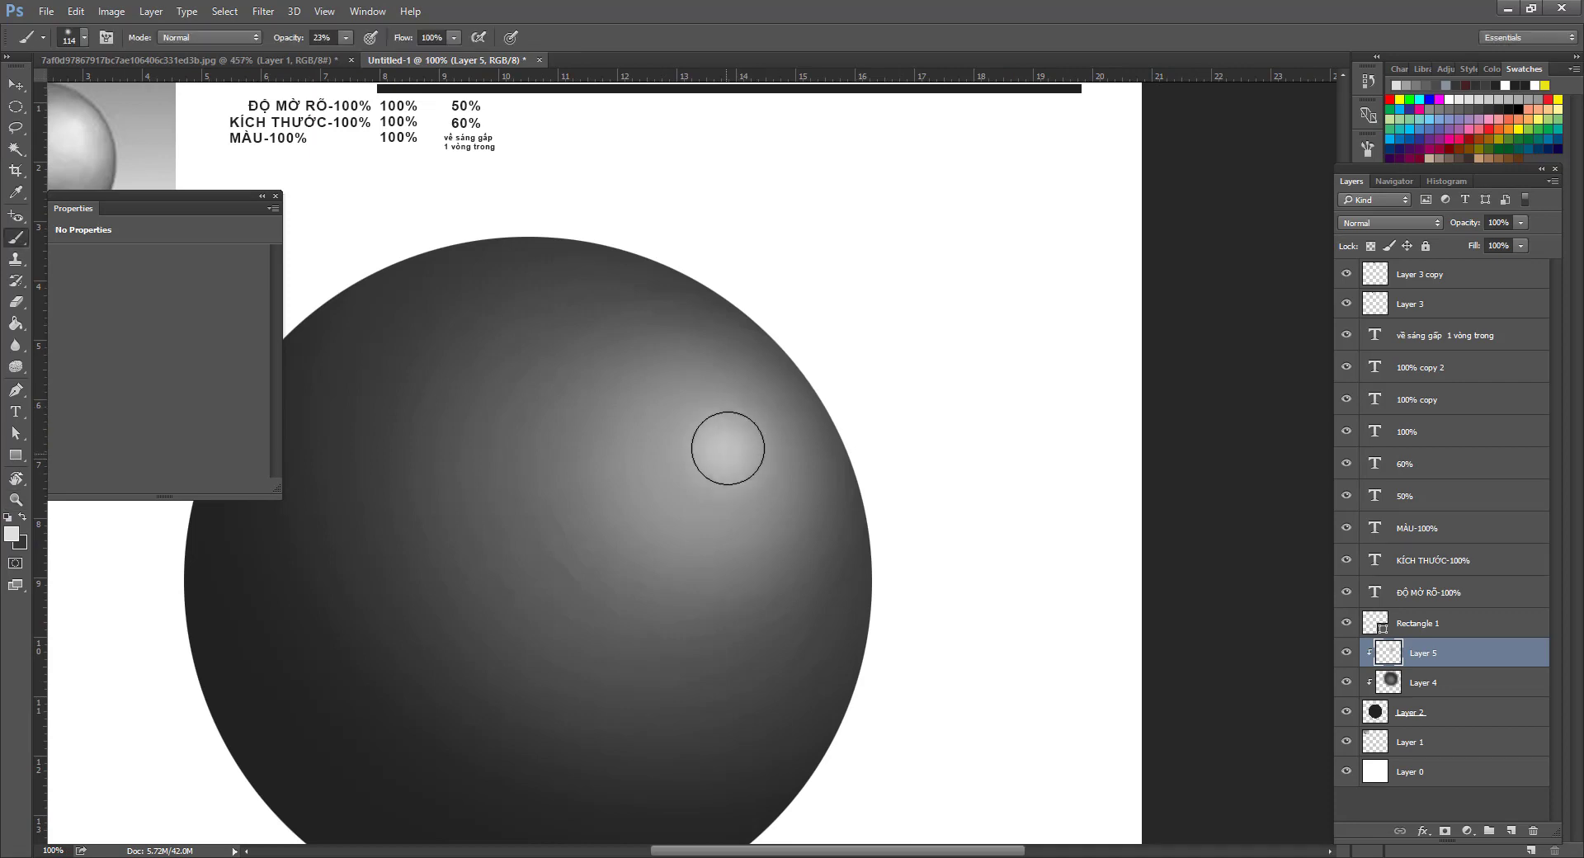
mouse_move(728, 449)
mouse_down()
mouse_move(716, 484)
mouse_move(753, 463)
mouse_move(727, 425)
mouse_move(675, 439)
mouse_move(702, 489)
mouse_move(753, 454)
mouse_up()
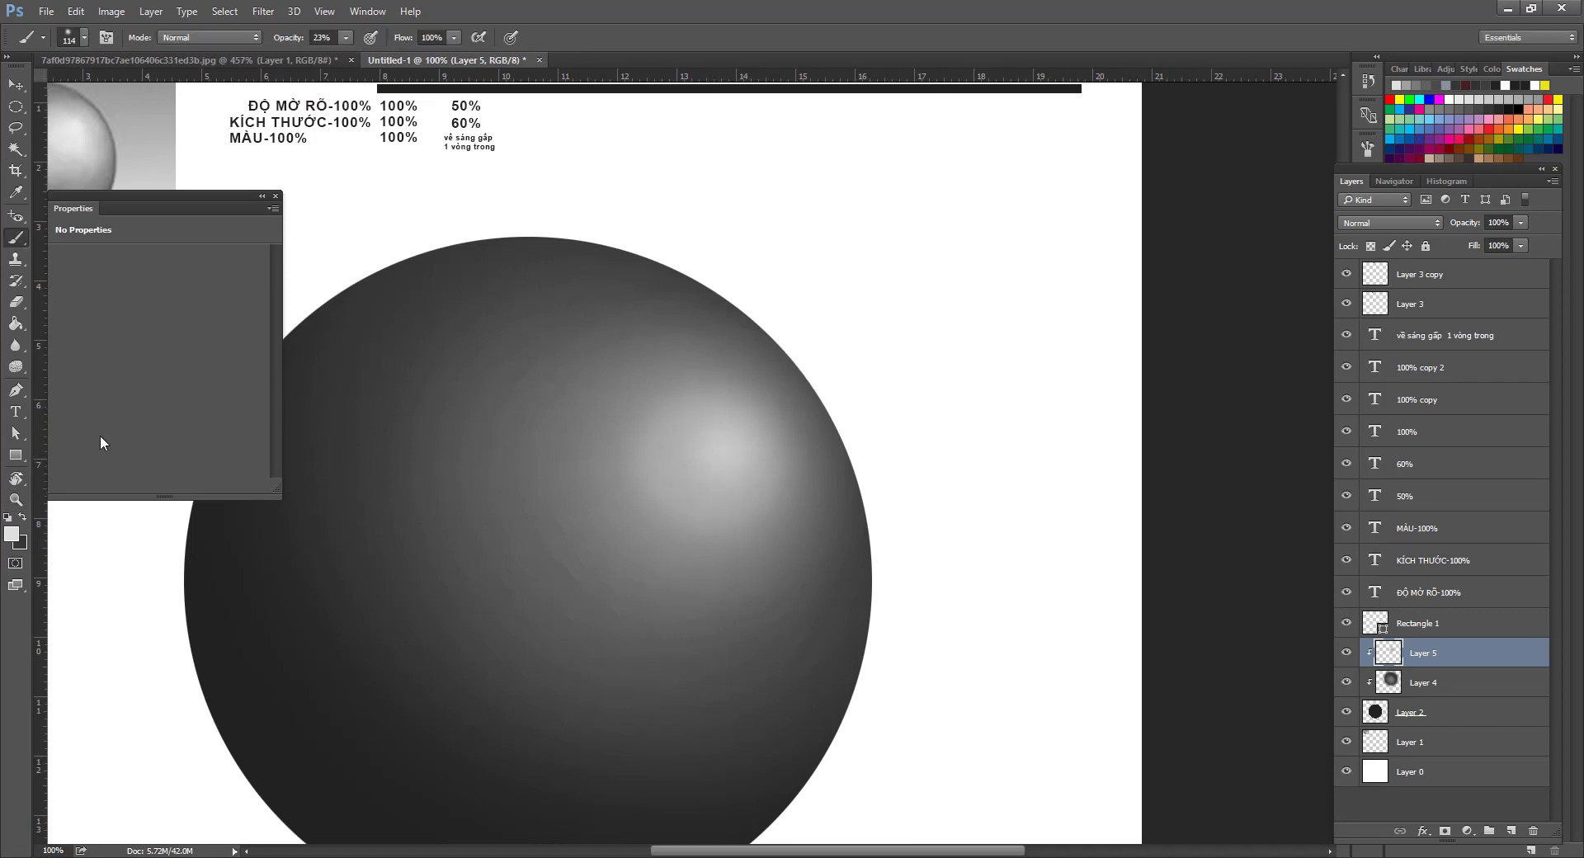
Set the foreground colour to white #ffffff and dab the brightest spot at the highlight's centre.
click(12, 534)
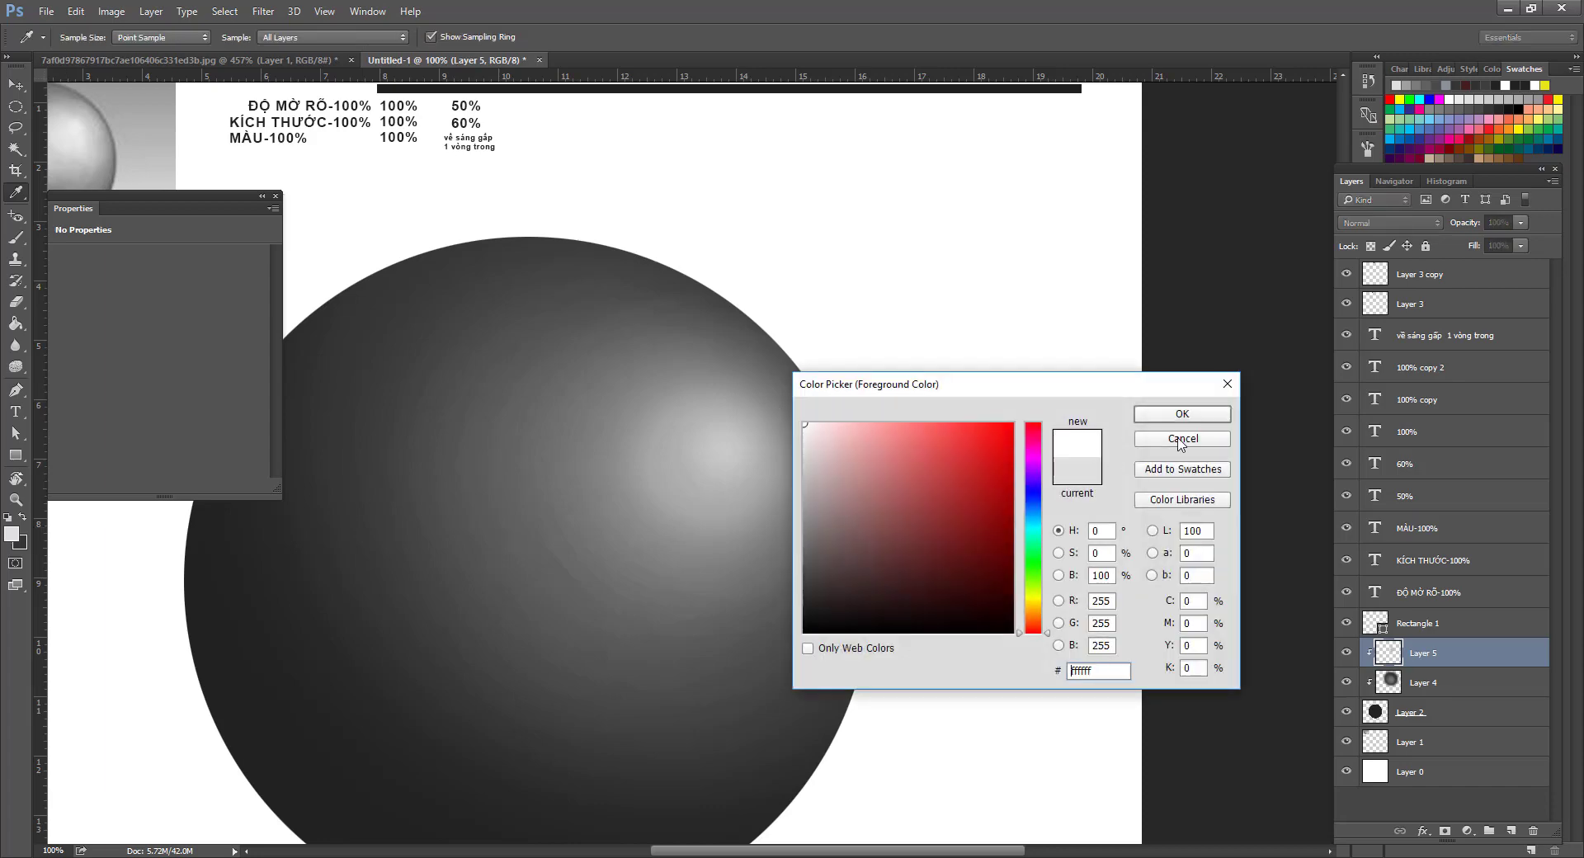
click(1182, 439)
click(732, 446)
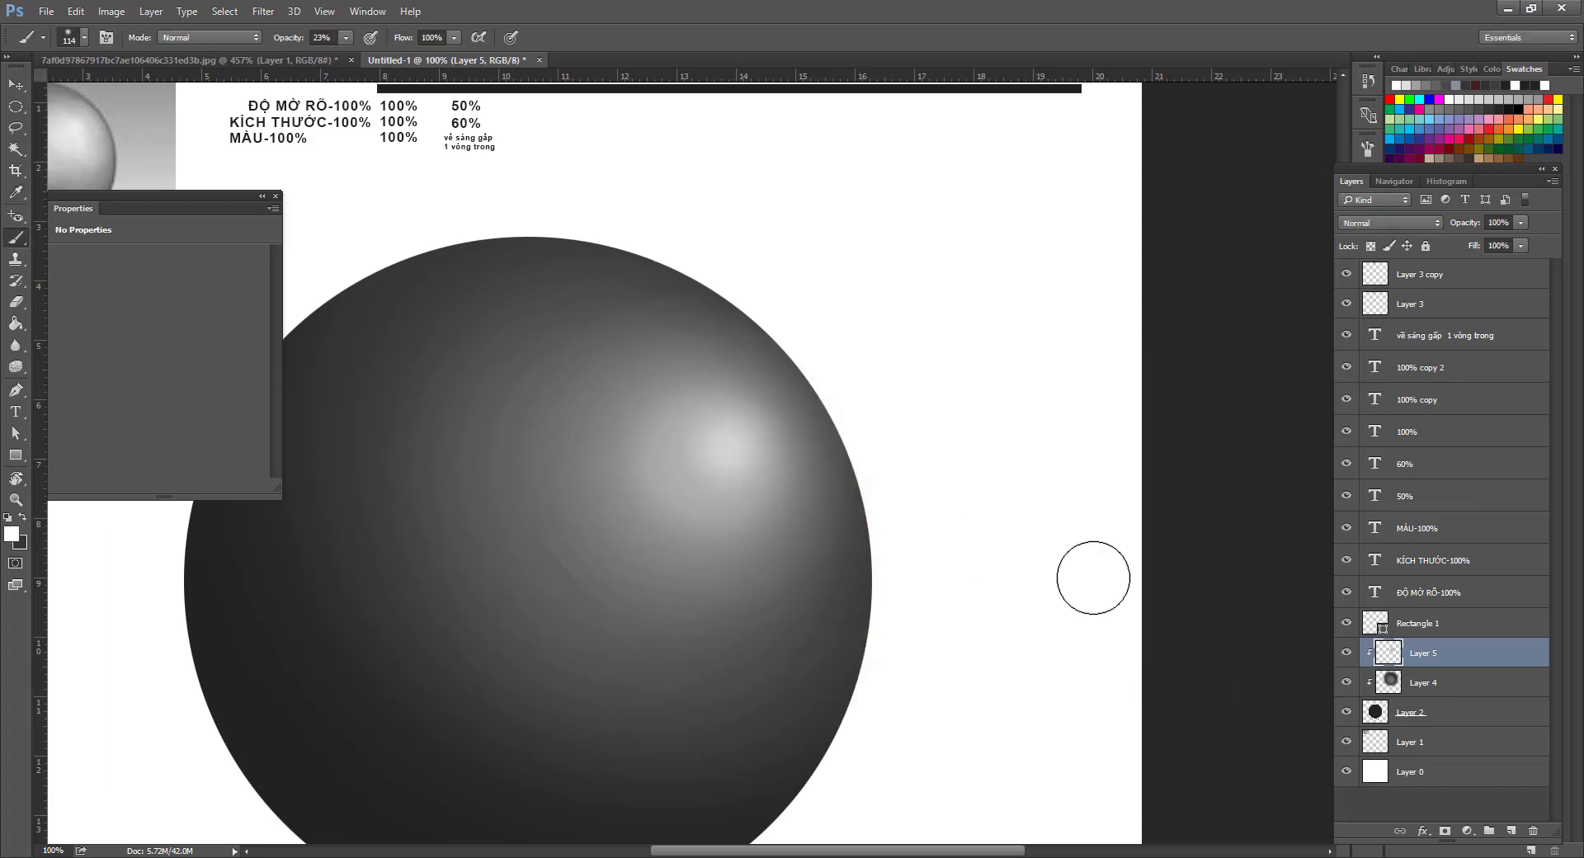
click(727, 458)
click(734, 456)
key(z)
alt+click(974, 482)
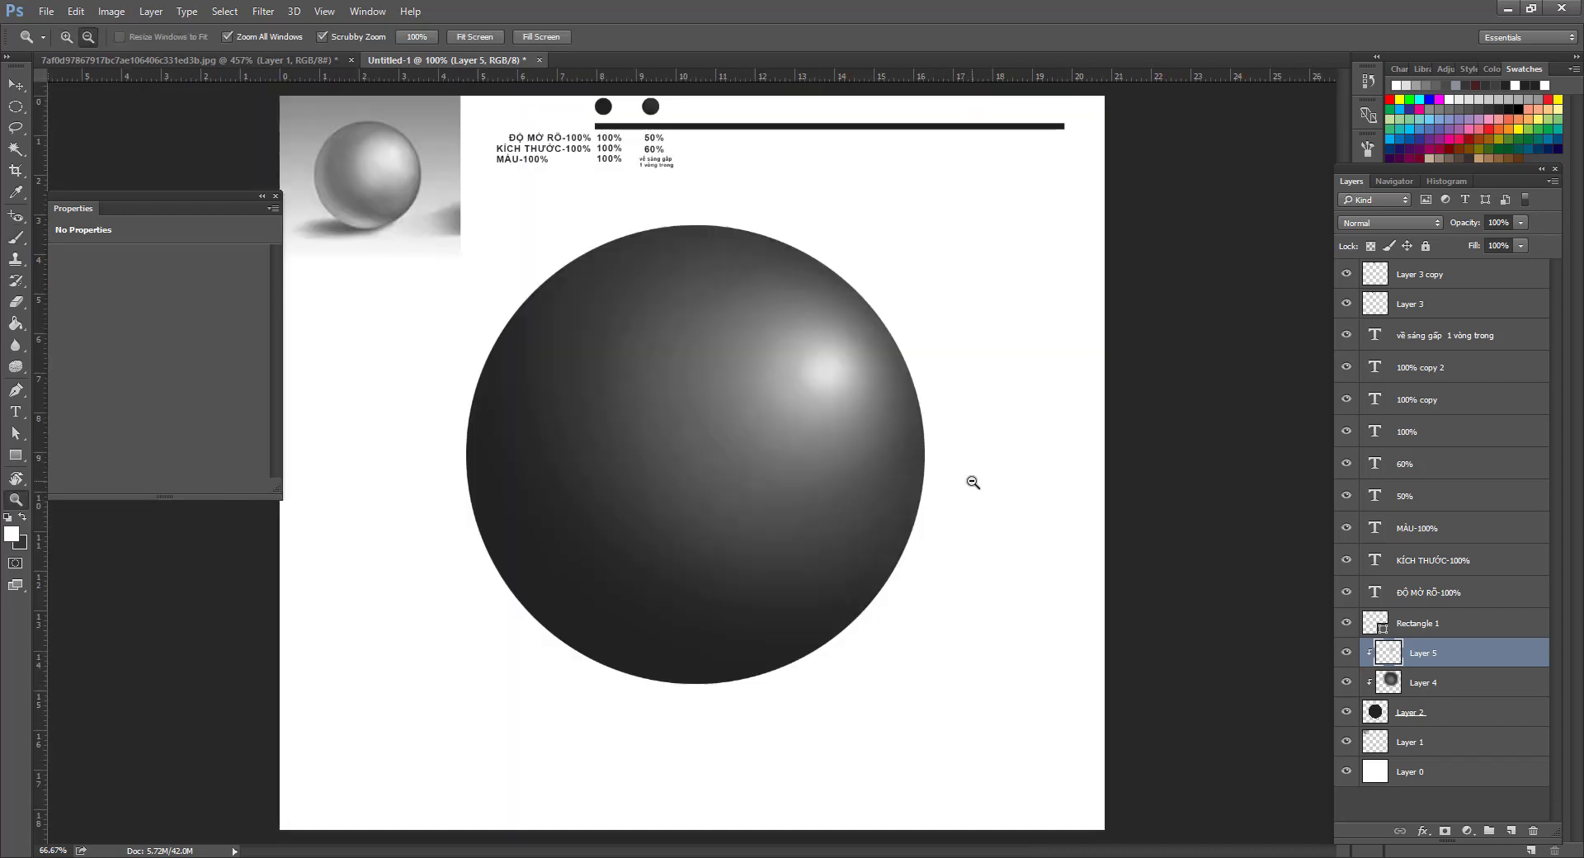
alt+click(973, 482)
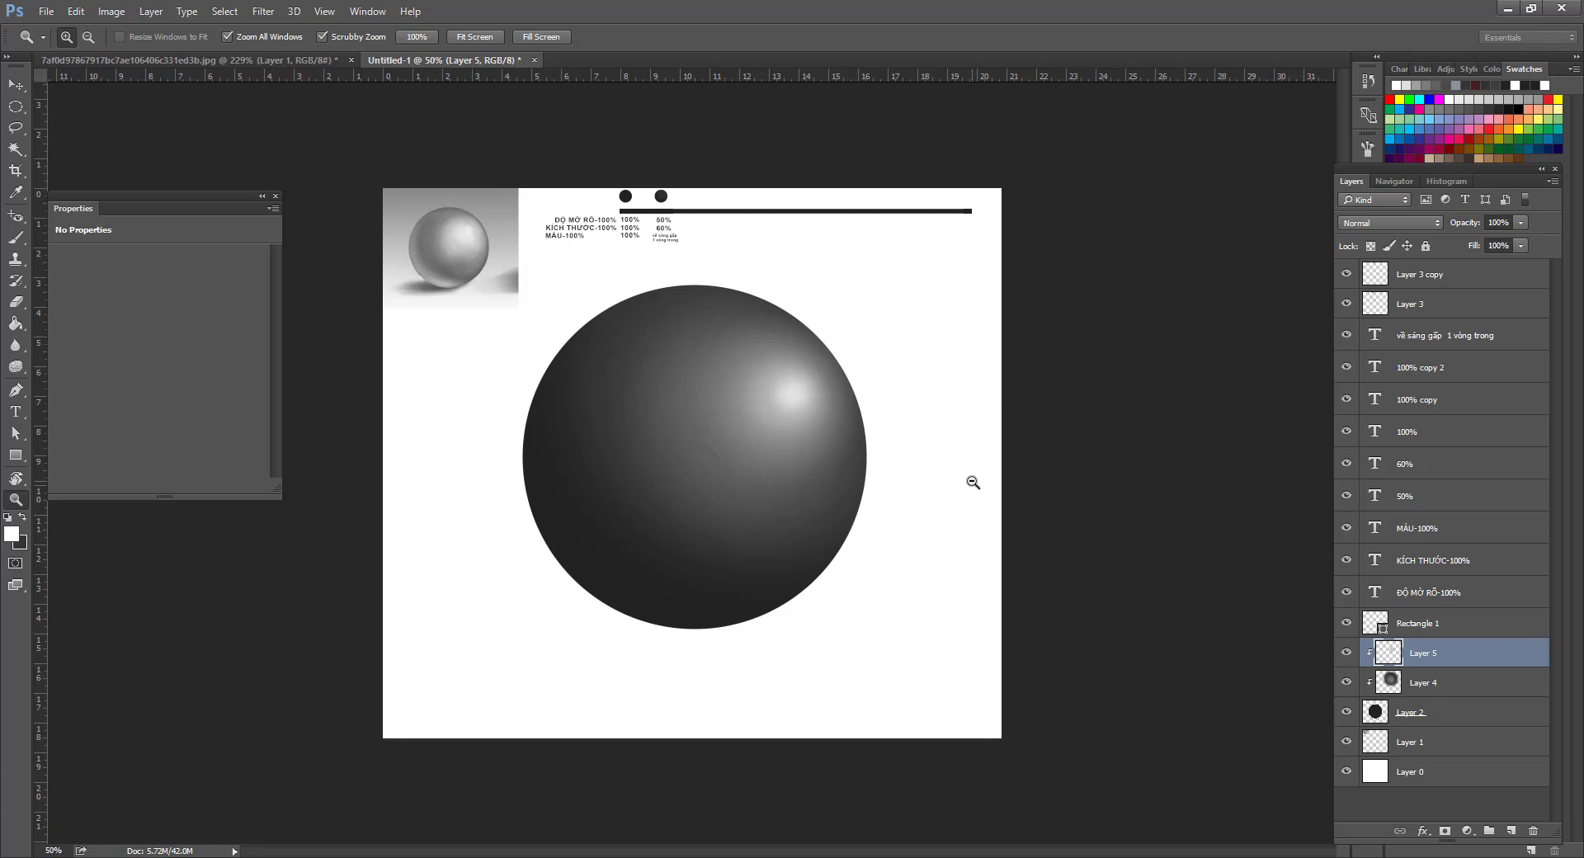
key(b)
key(v)
ctrl+click(750, 436)
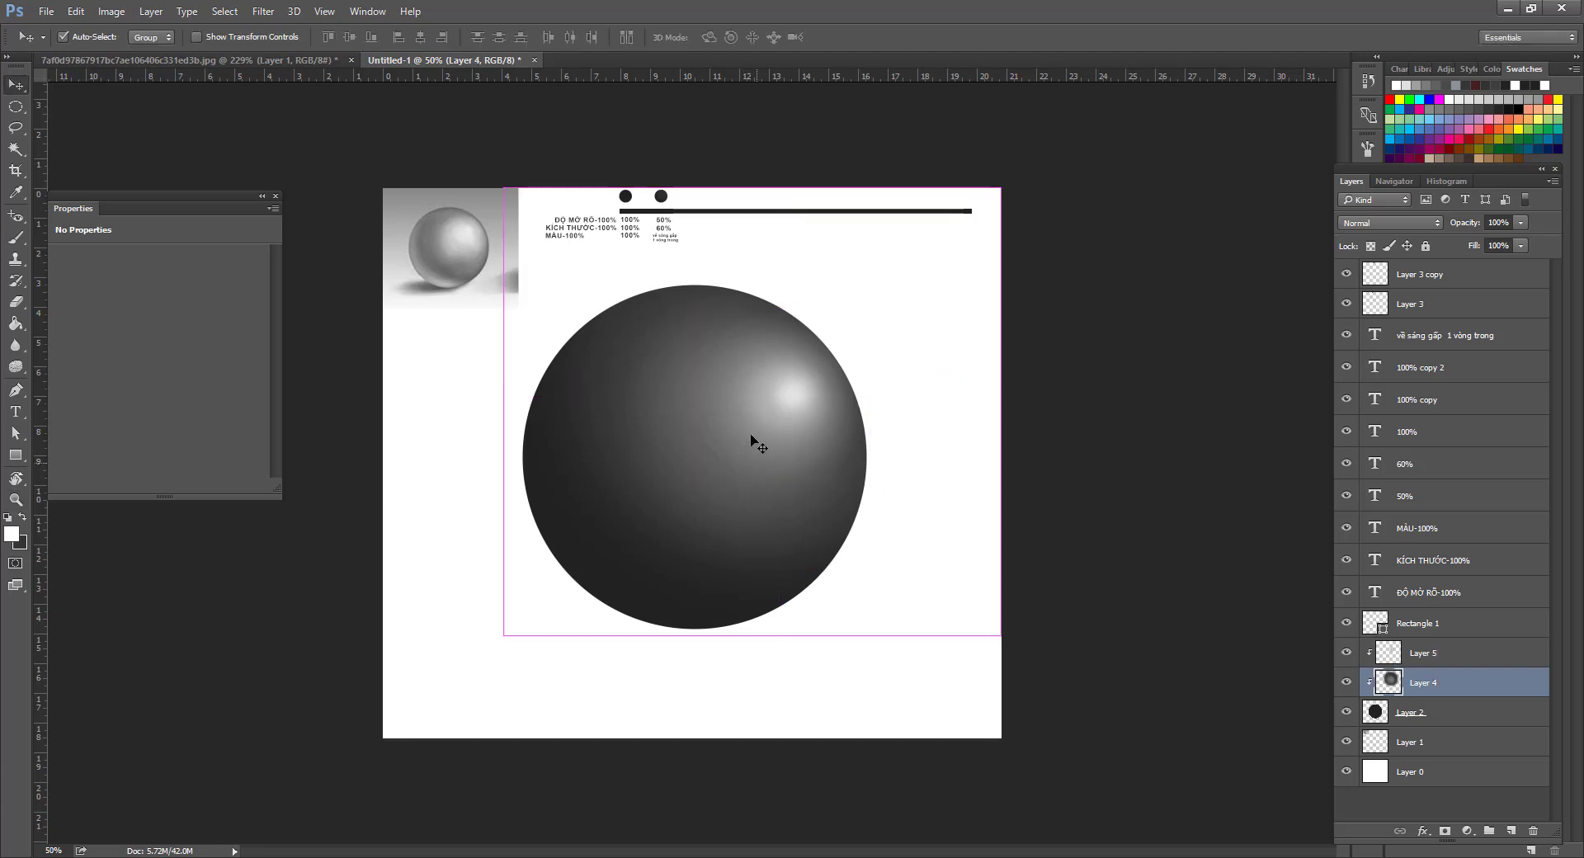
drag(750, 437, 761, 469)
key(ctrl+z)
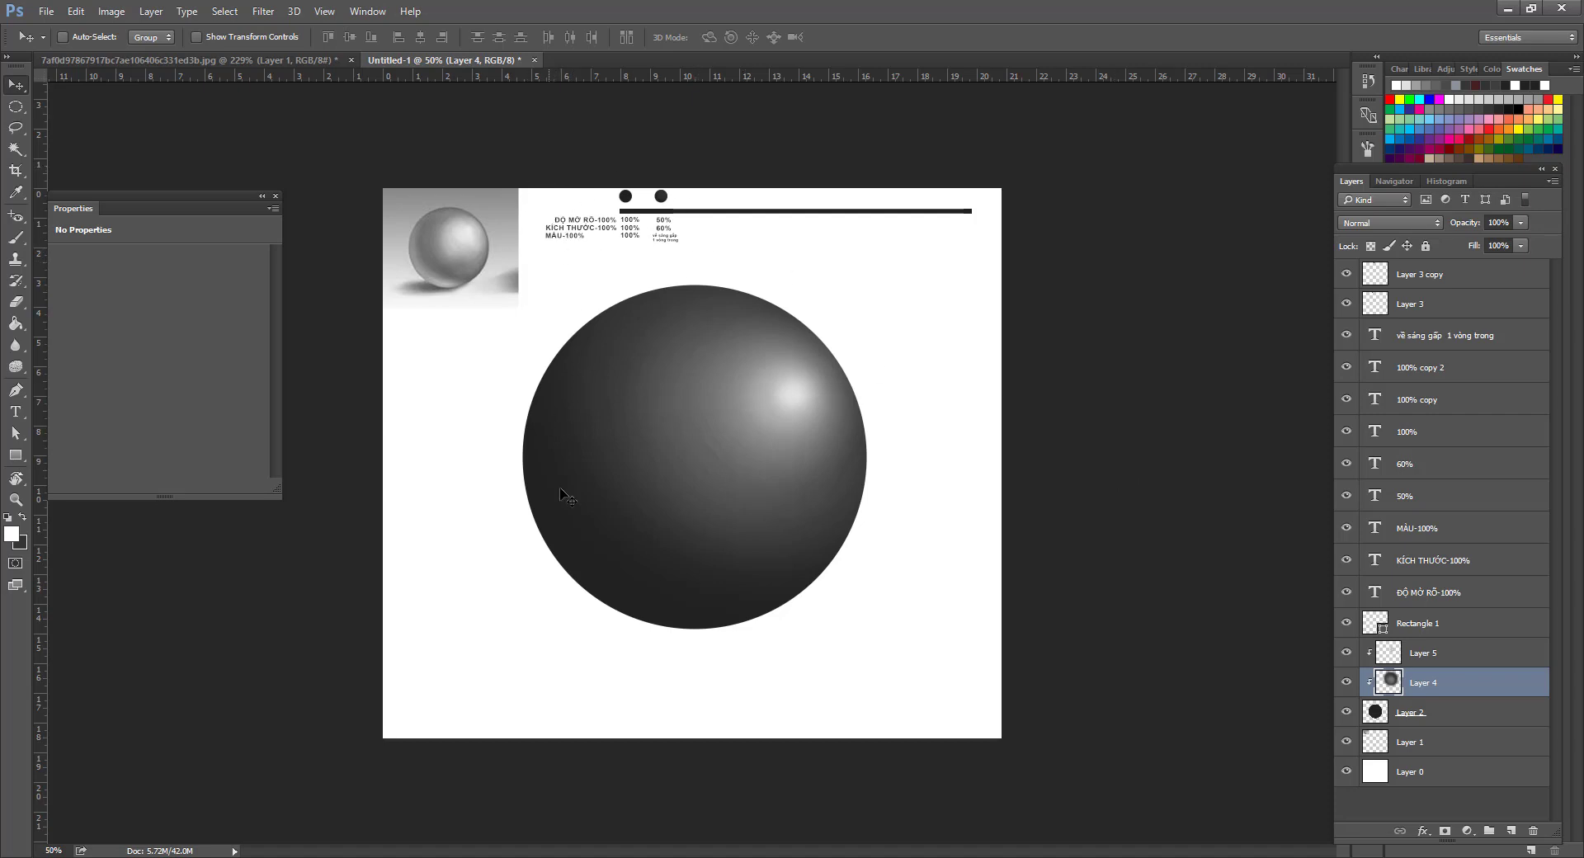
Examine the shading of the reference sphere up close.
key(z)
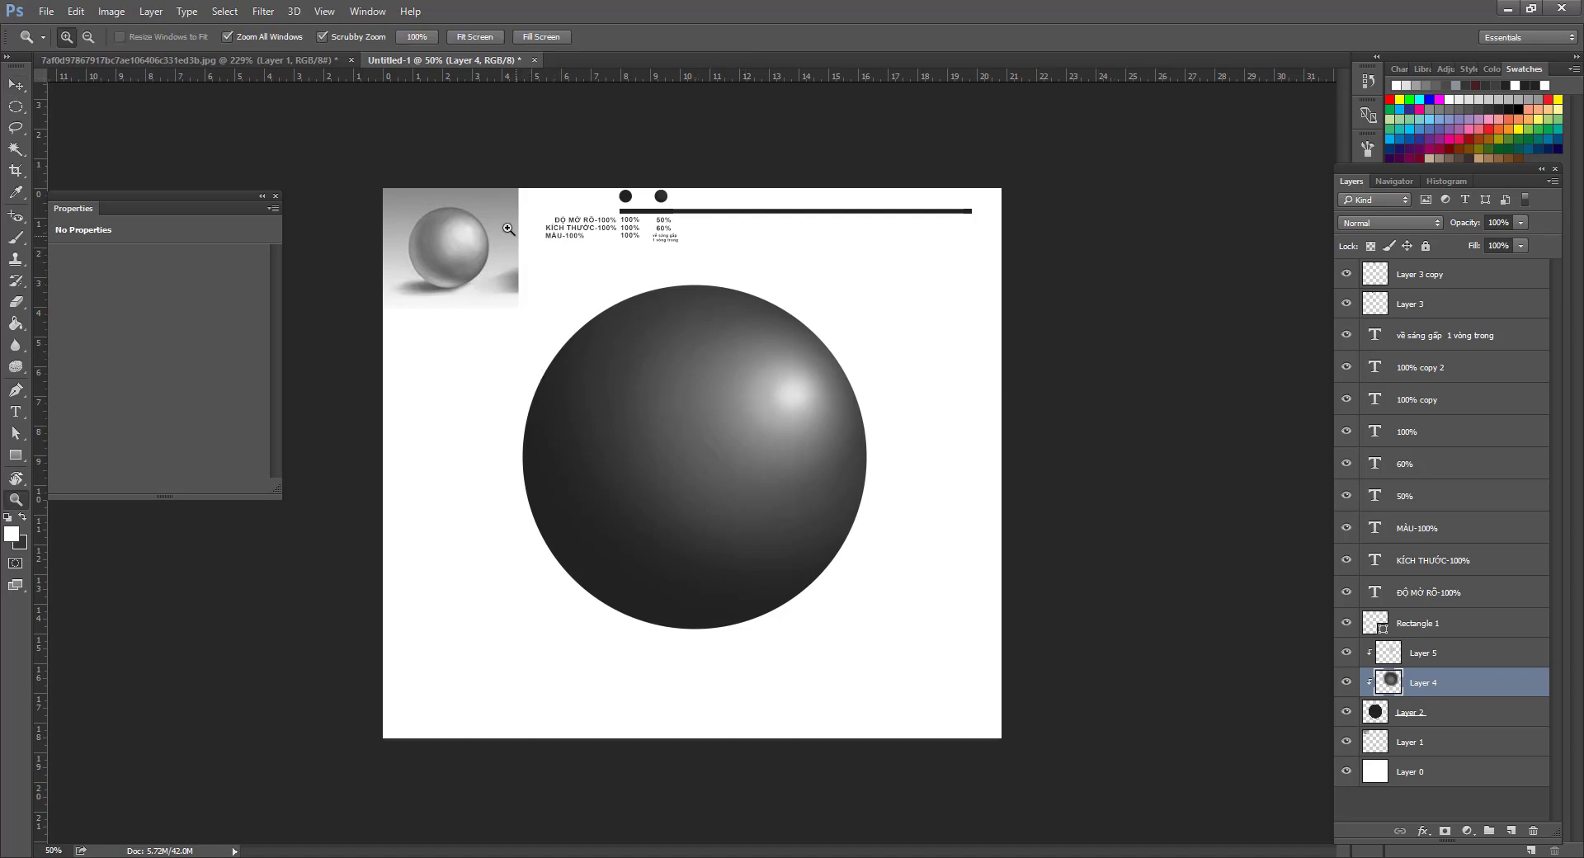
click(453, 249)
click(658, 325)
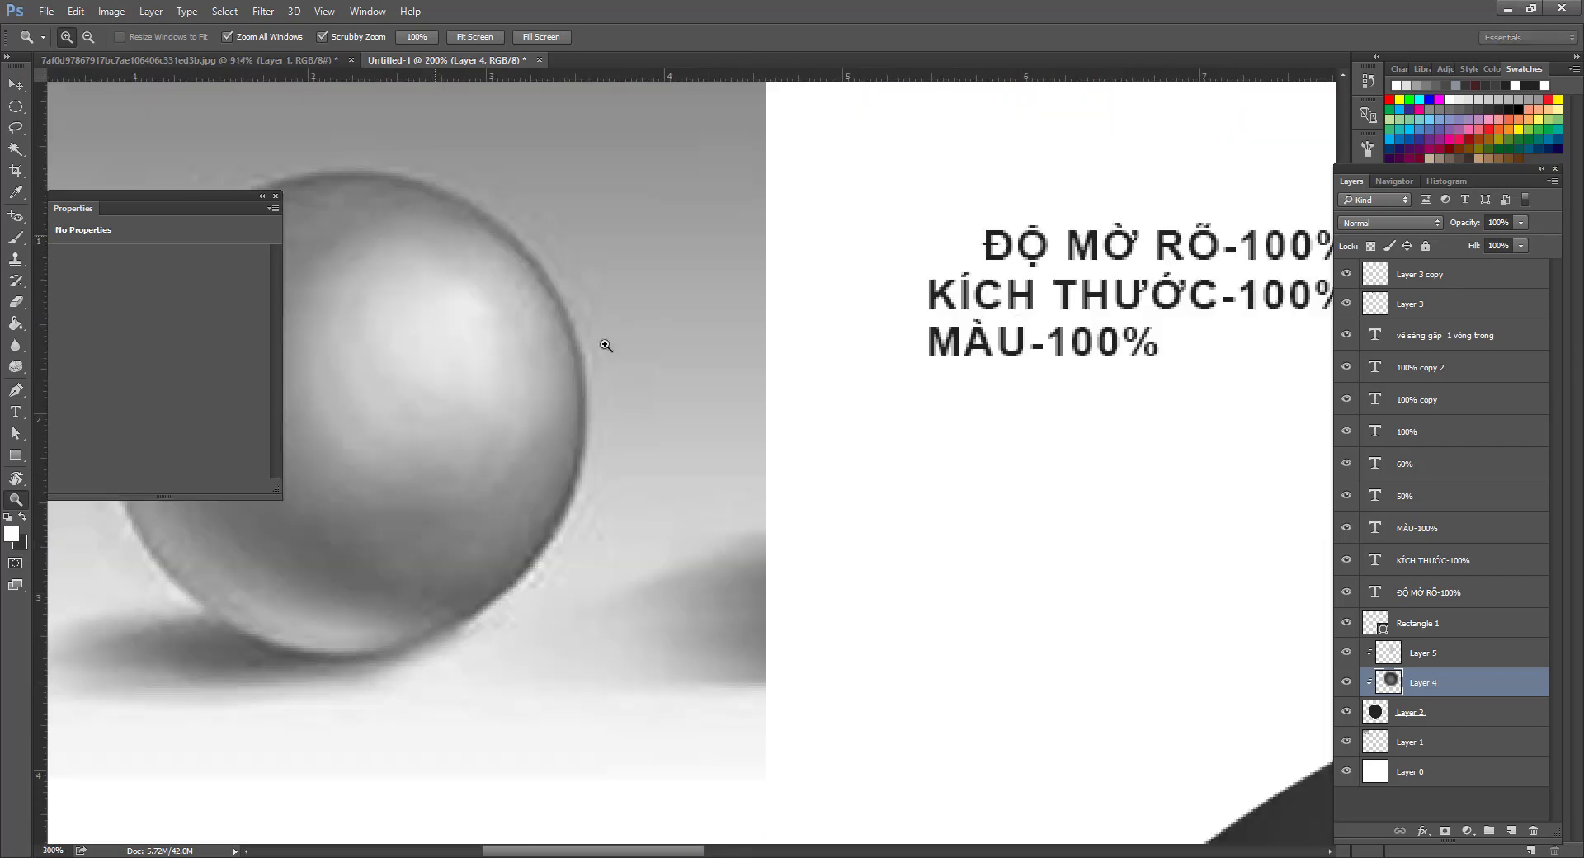
Compare the reference sphere's lower edge and contact shadow with the lower part of the painted sphere.
drag(762, 354, 901, 342)
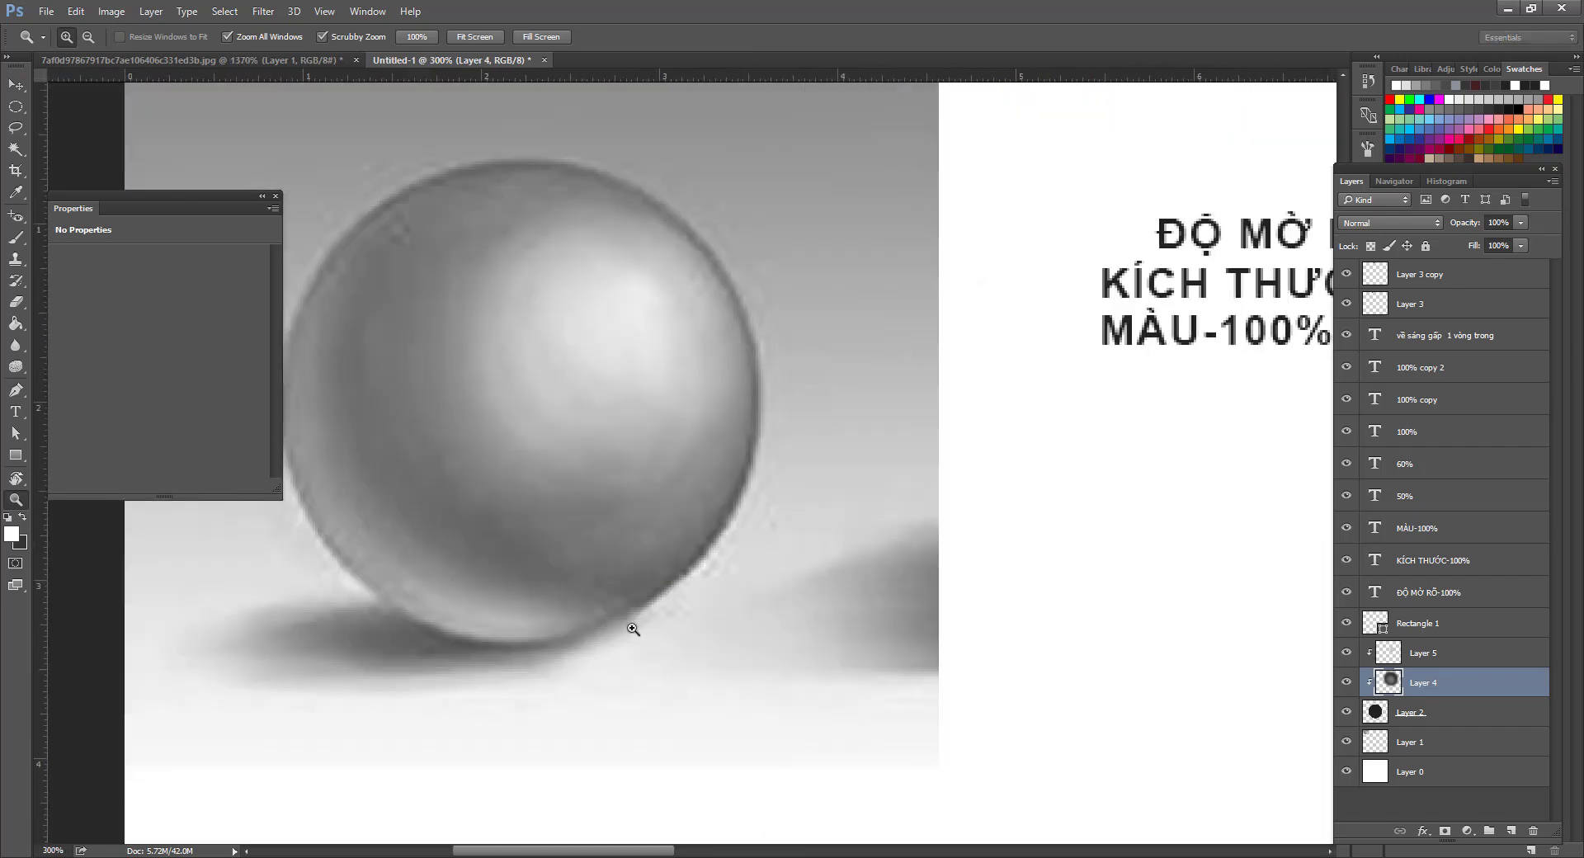
alt+click(662, 501)
alt+click(662, 500)
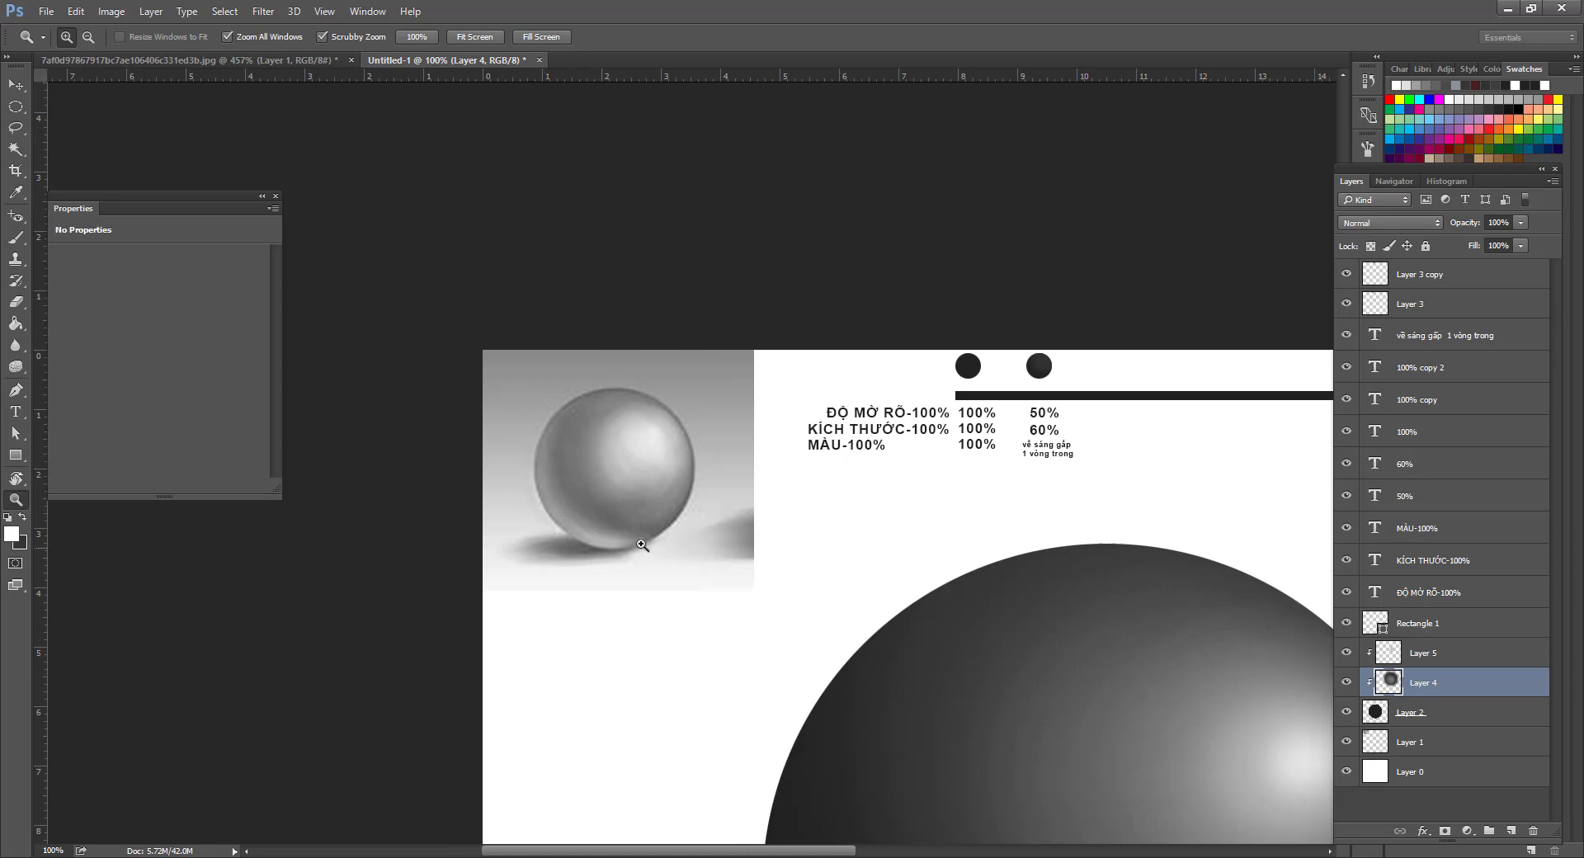
drag(851, 640, 799, 548)
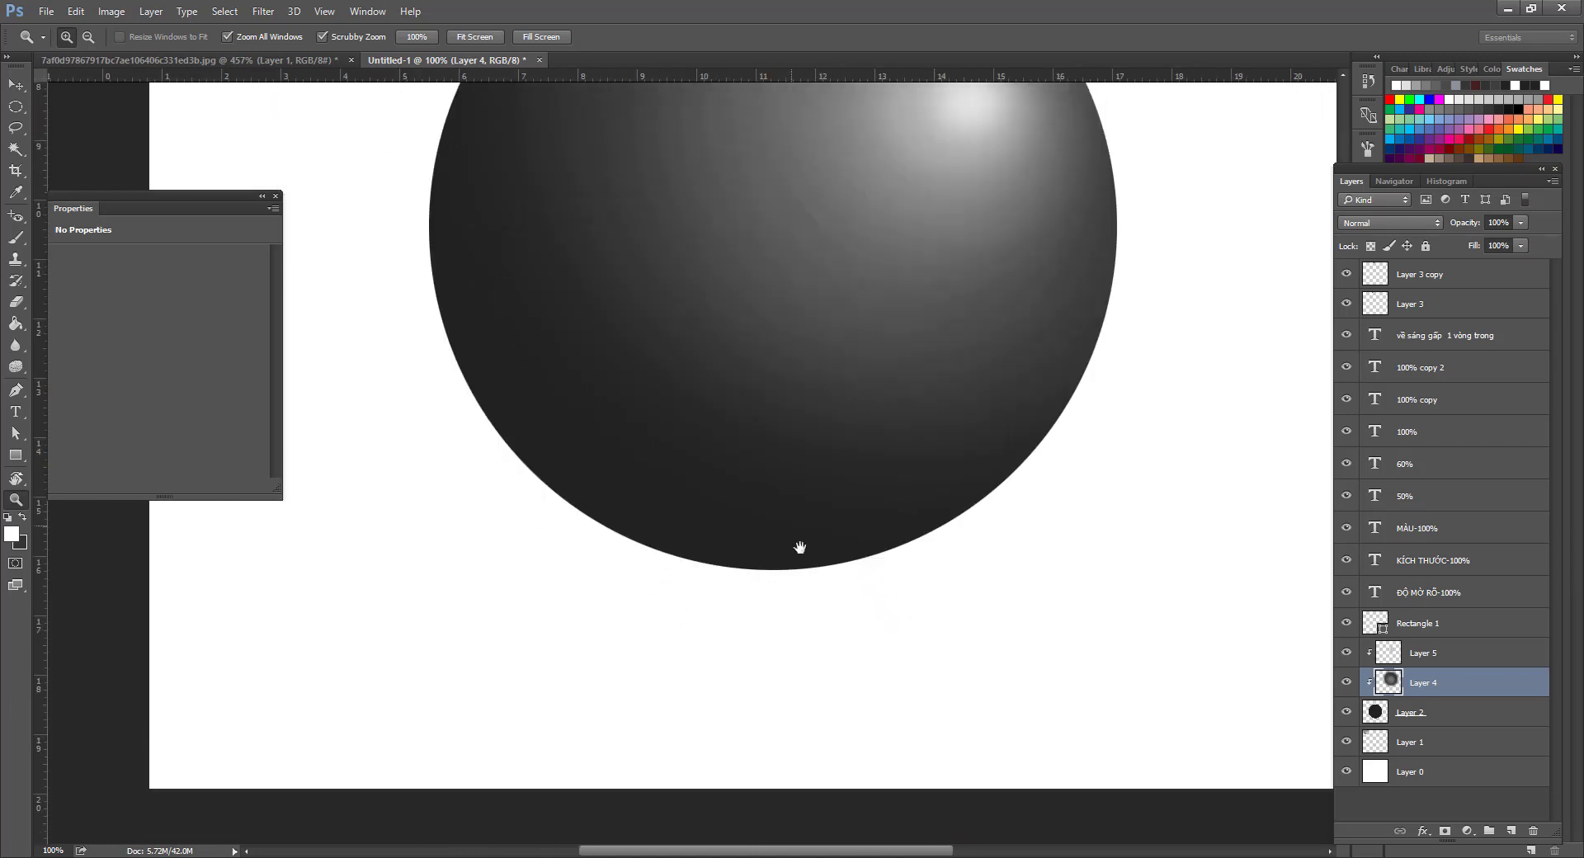
drag(661, 295, 707, 517)
alt+click(787, 425)
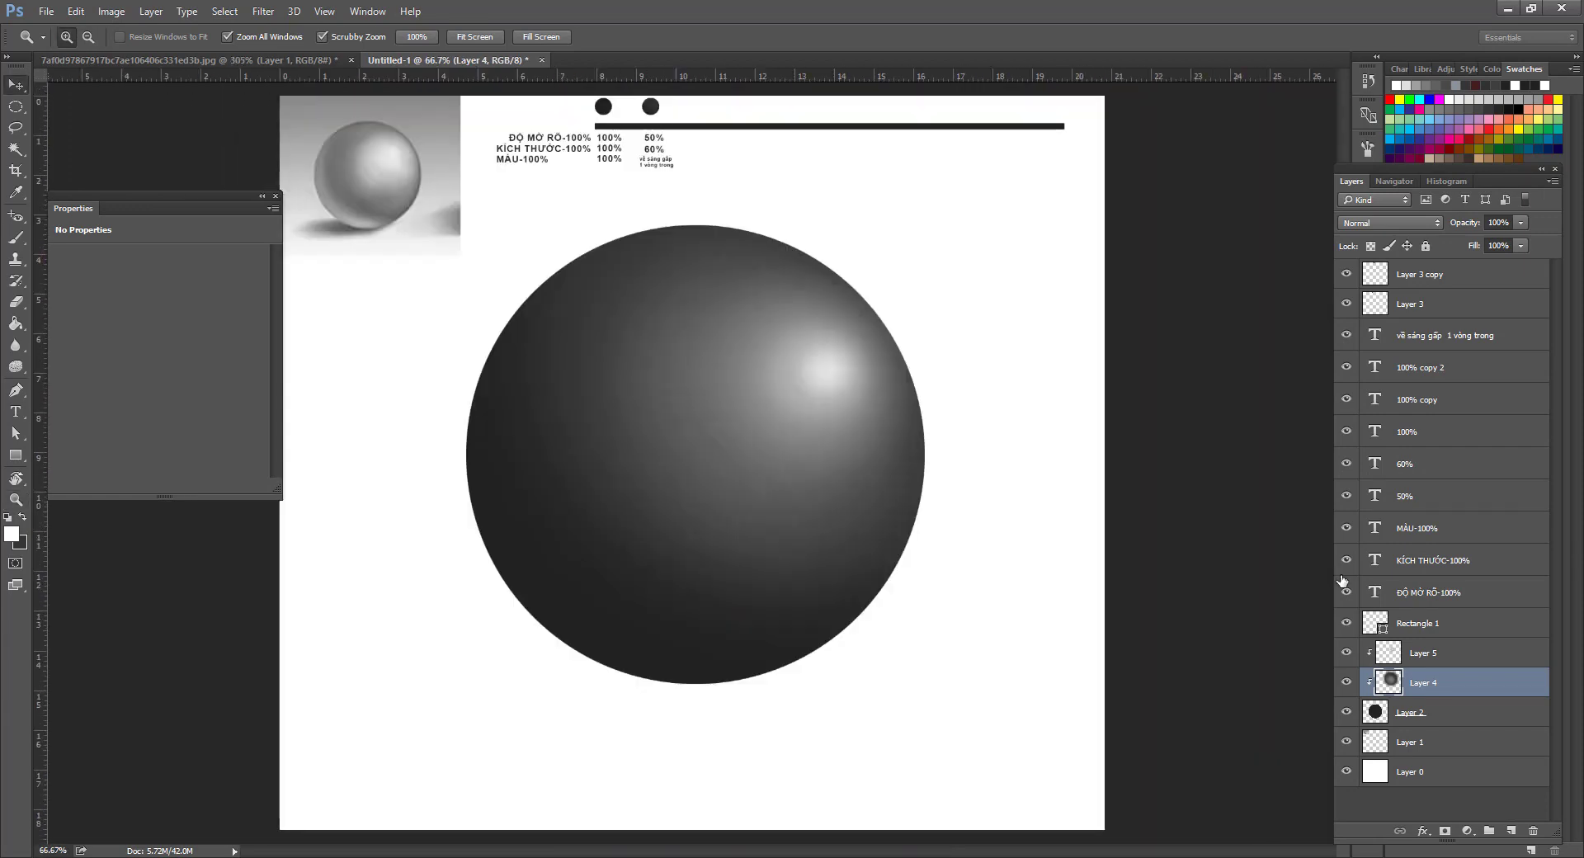
Add a new layer above Layer 5 and clip it to the sphere's base layer.
key(v)
click(1467, 660)
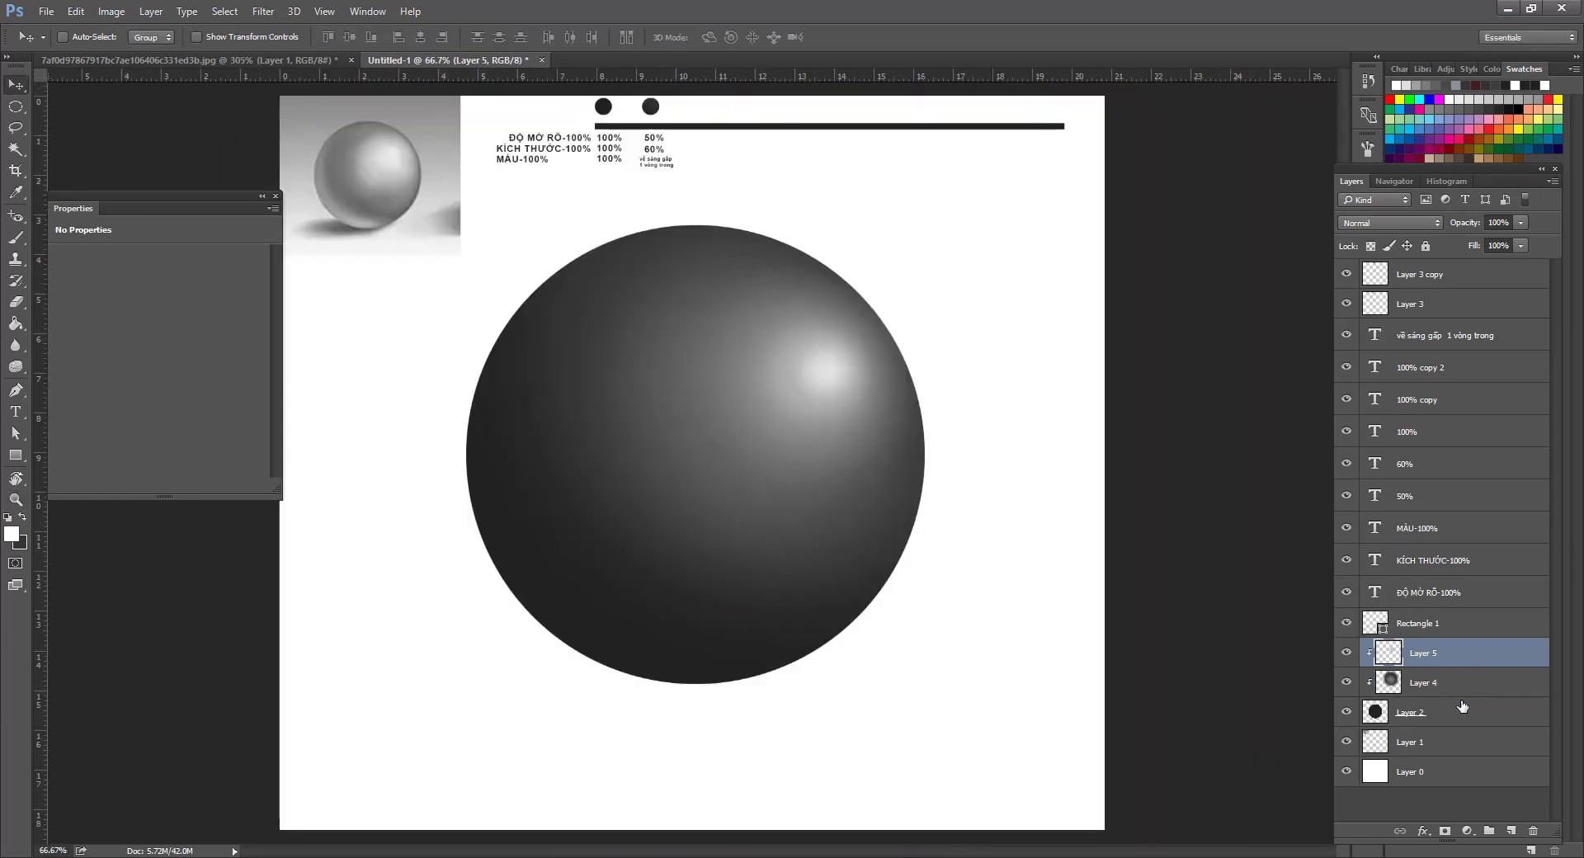
click(1461, 701)
click(1463, 665)
click(1511, 832)
right_click(1486, 665)
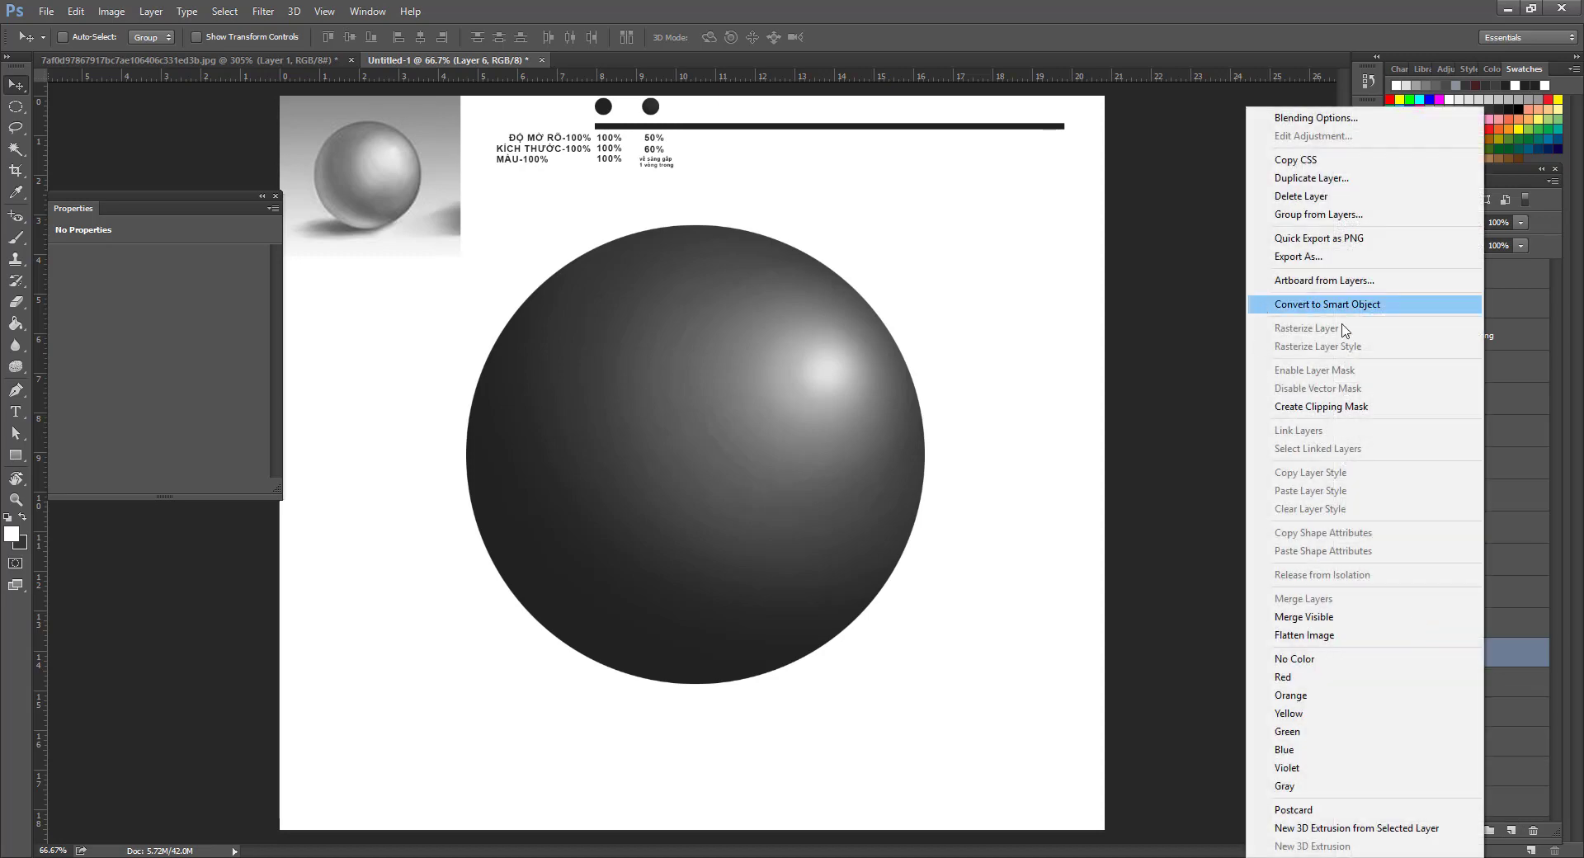
click(1336, 407)
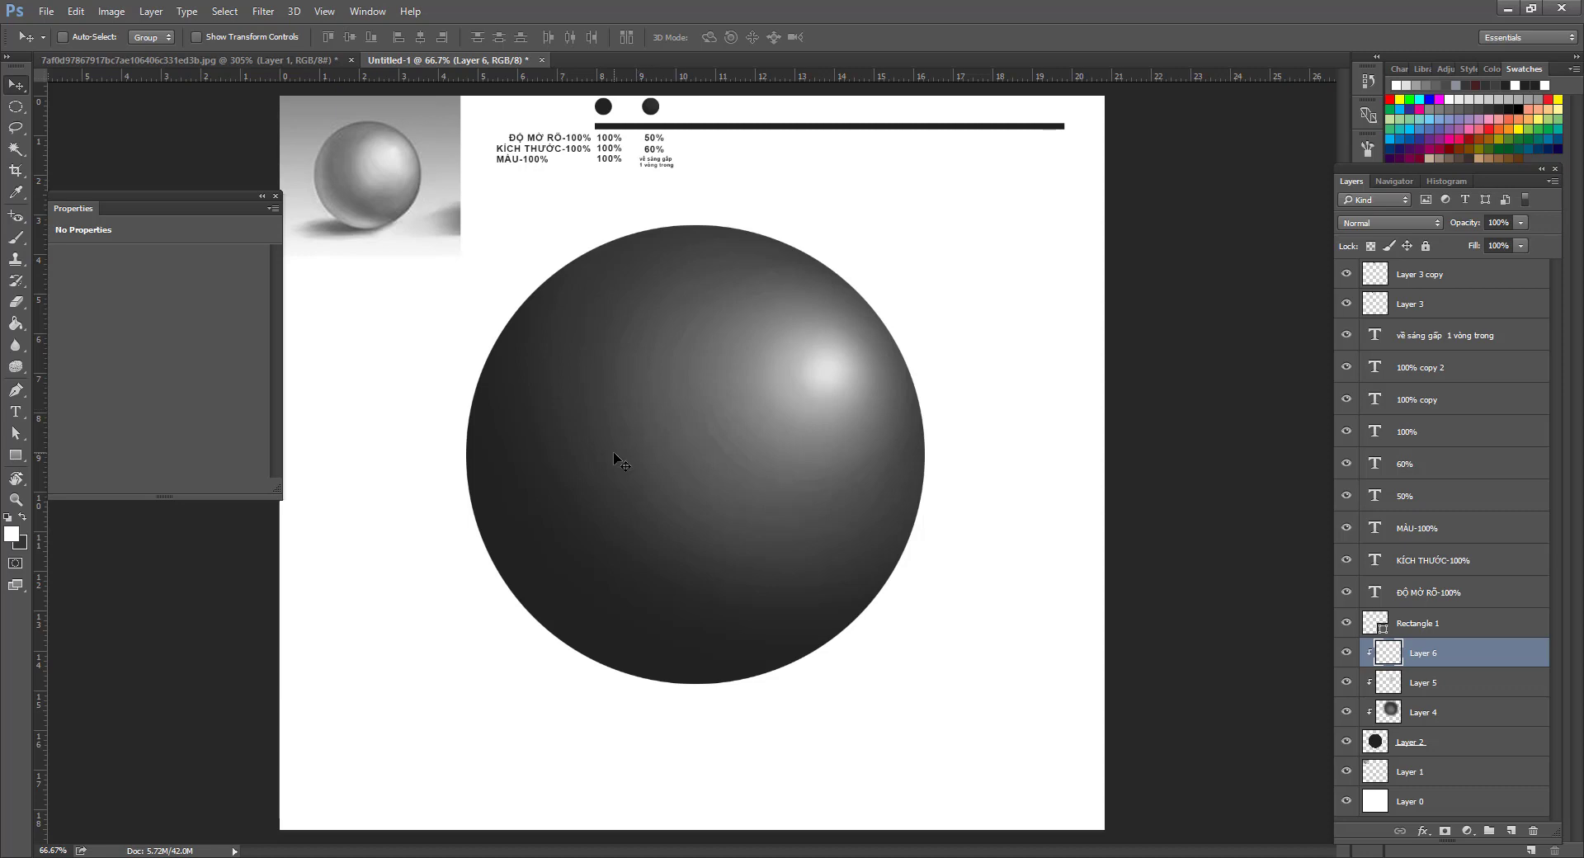
Sample a mid grey from the sphere and brush a soft 374 px band along its lower-left edge, replacing a first trial stroke.
key(i)
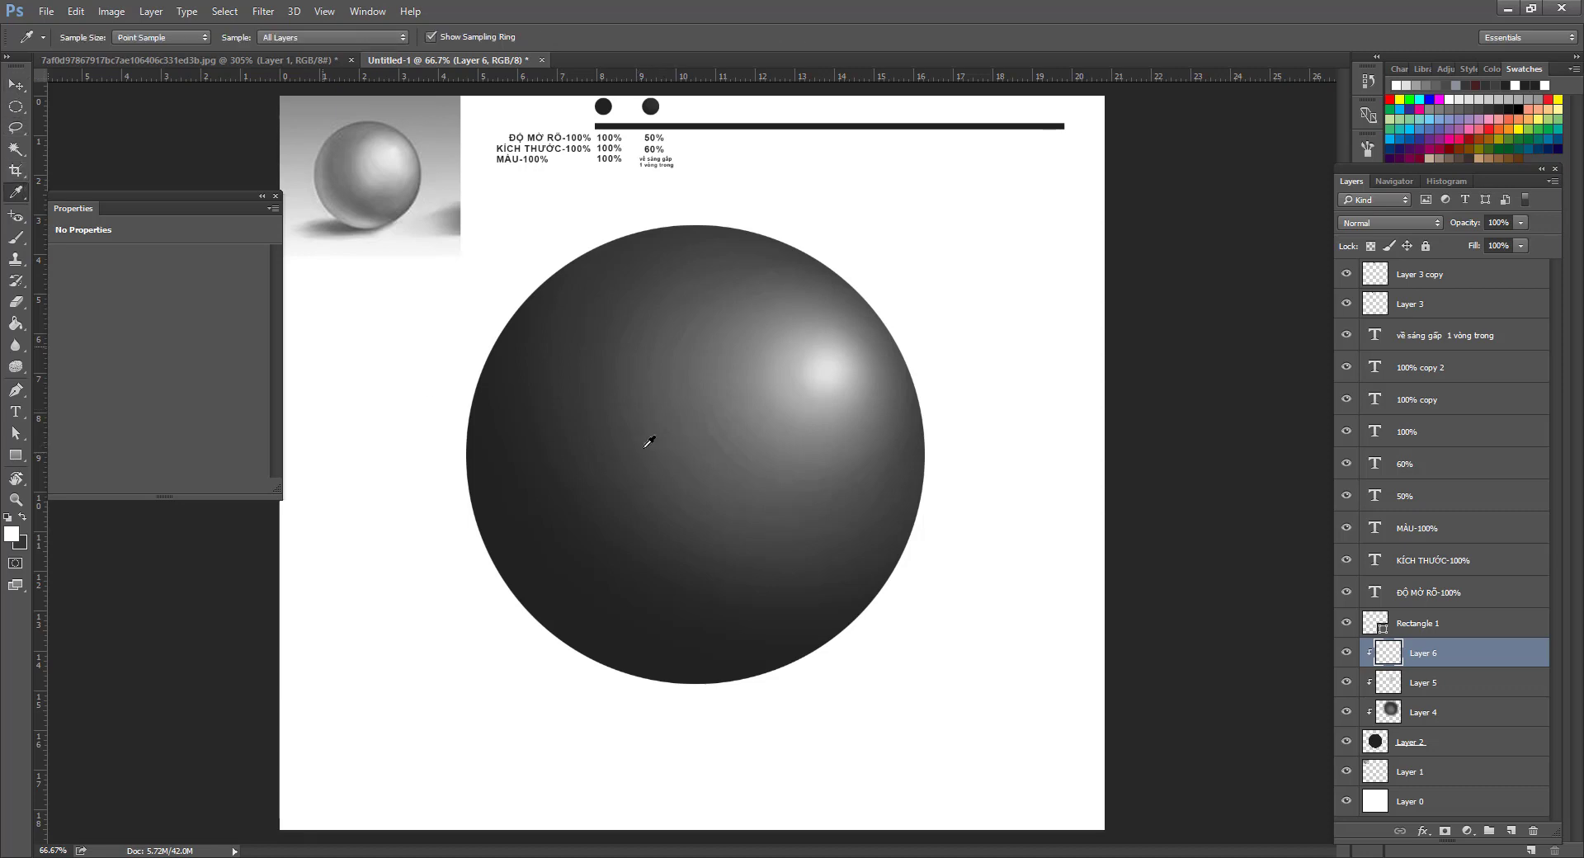
click(690, 450)
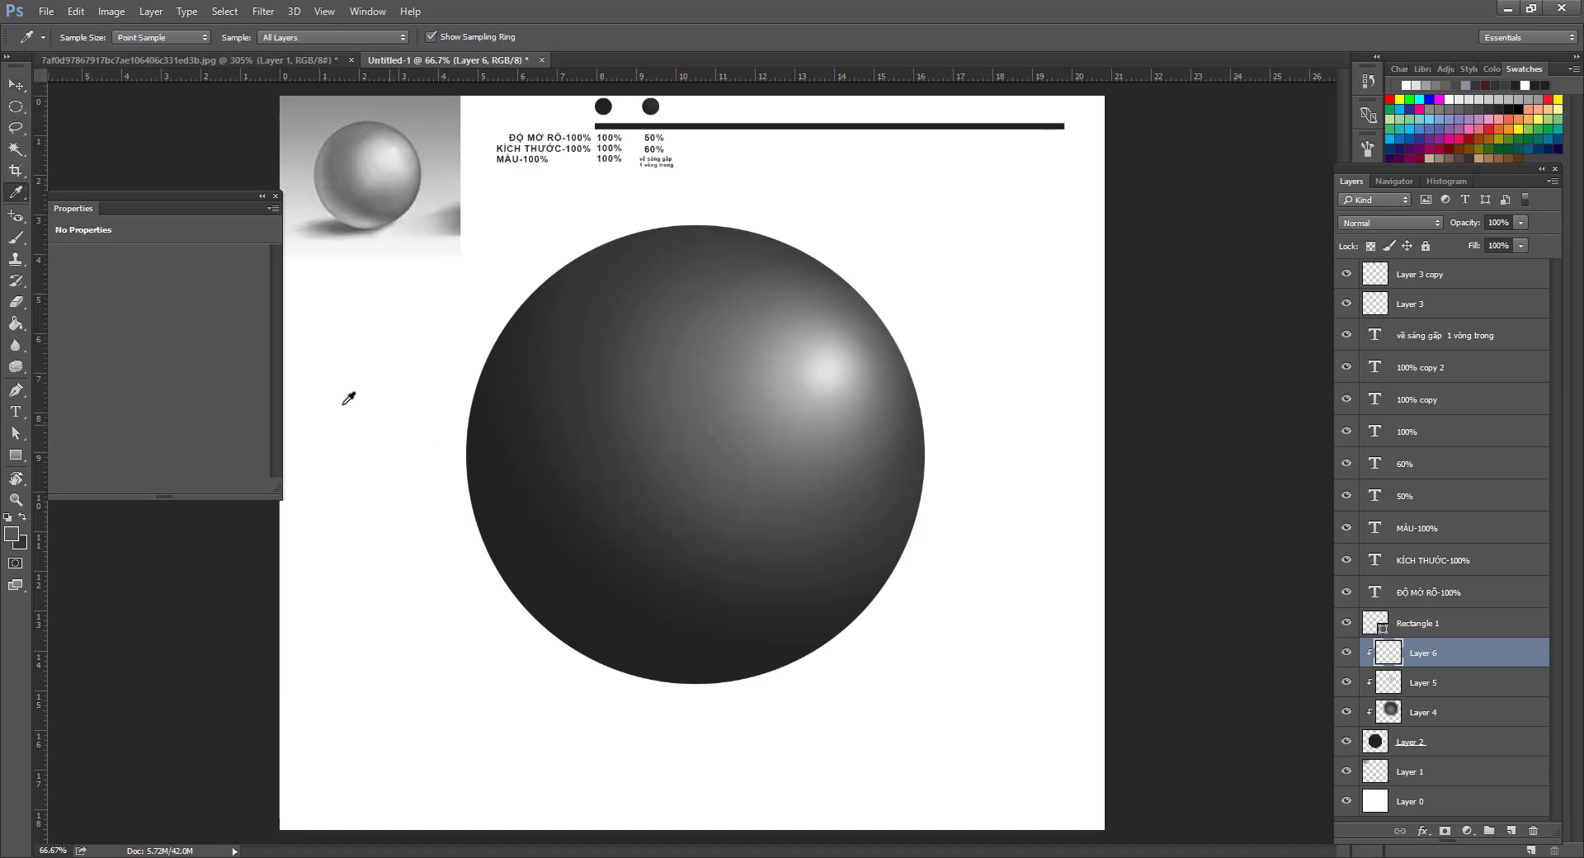
key(b)
right_click(645, 422)
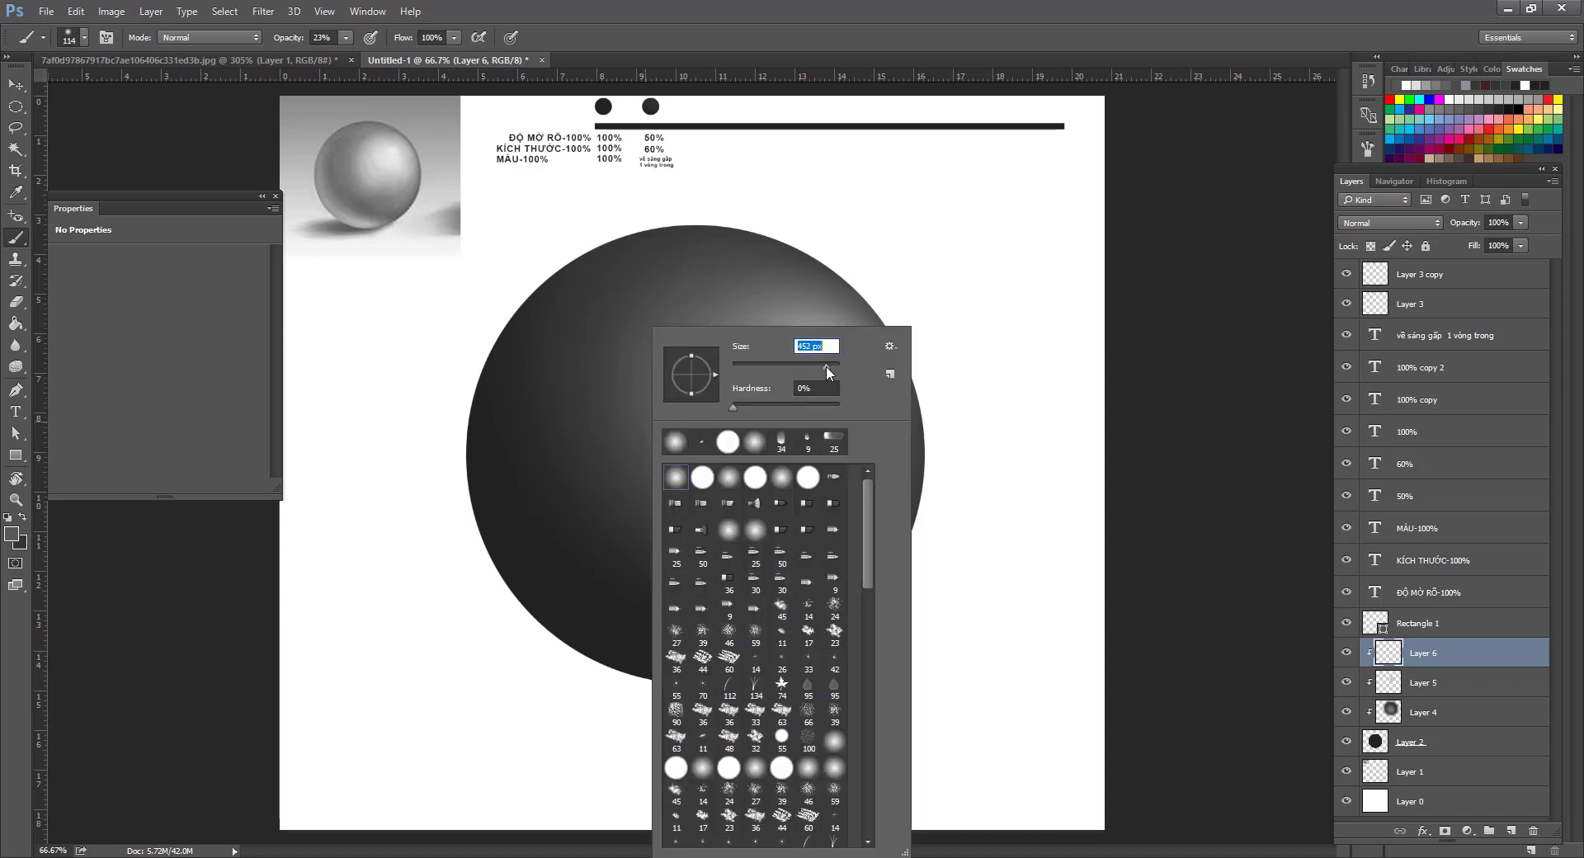
drag(827, 368, 823, 369)
mouse_move(551, 305)
mouse_down()
mouse_move(516, 391)
mouse_move(562, 644)
mouse_move(744, 681)
mouse_up()
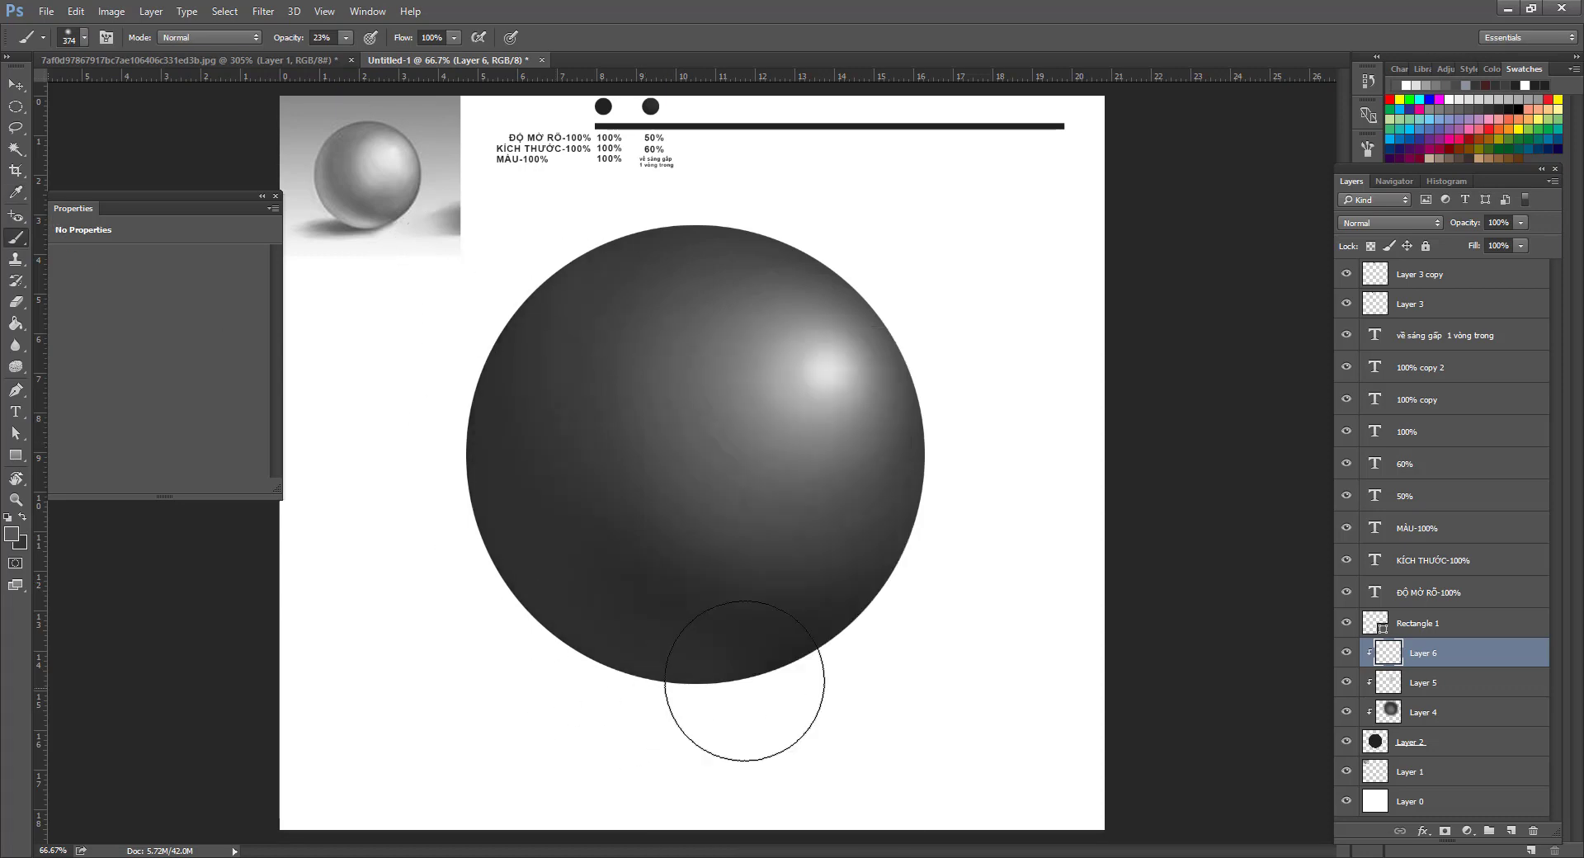
key(ctrl+z)
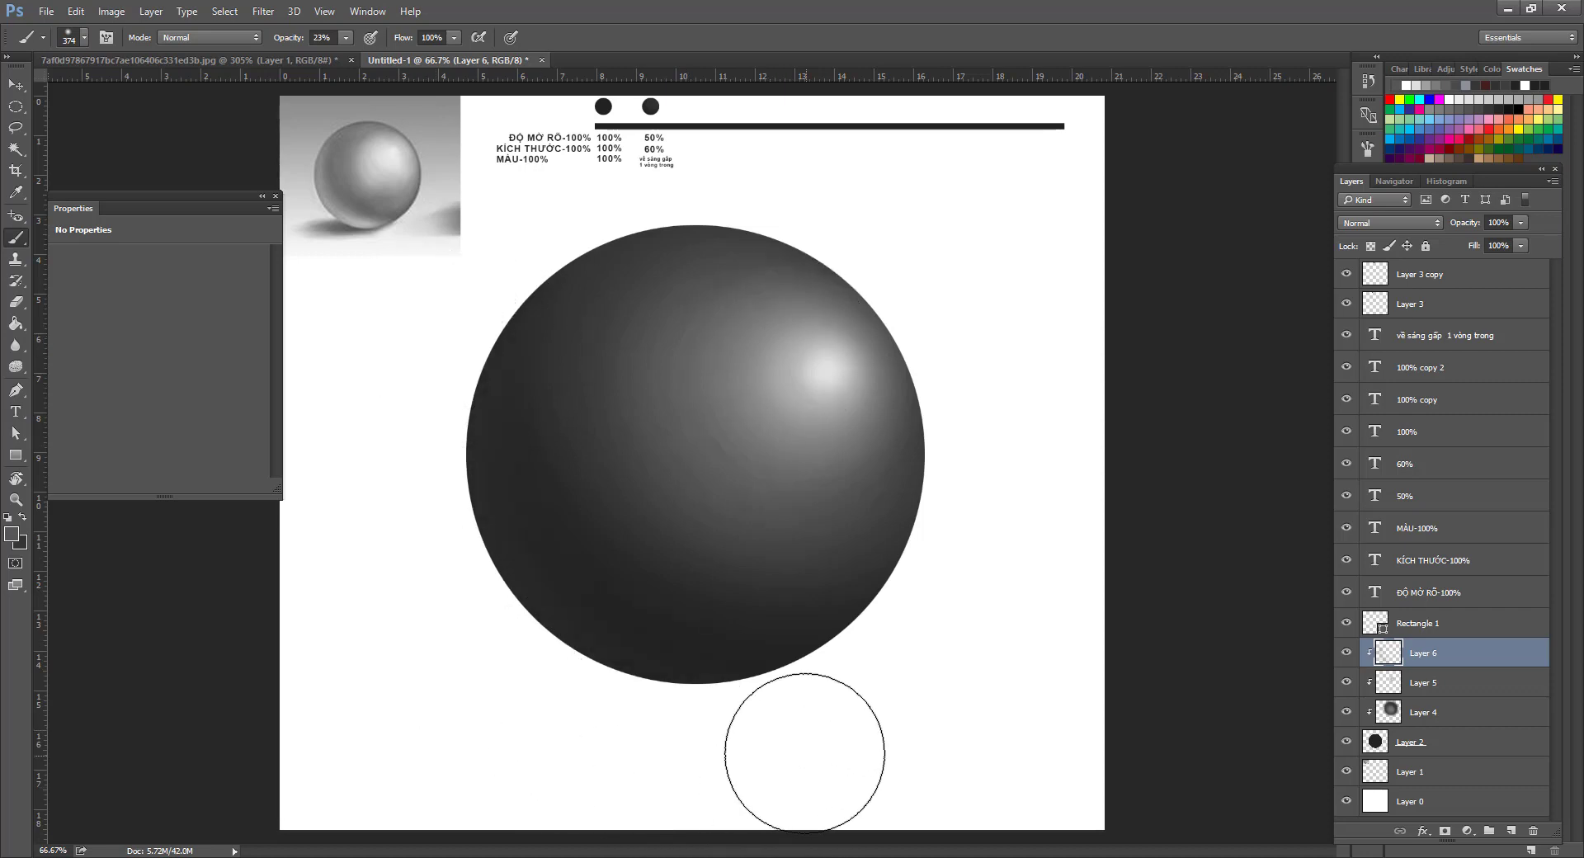
mouse_move(593, 739)
mouse_down()
mouse_move(518, 693)
mouse_move(448, 571)
mouse_move(431, 505)
mouse_move(438, 572)
mouse_move(494, 679)
mouse_move(546, 710)
mouse_move(478, 650)
mouse_up()
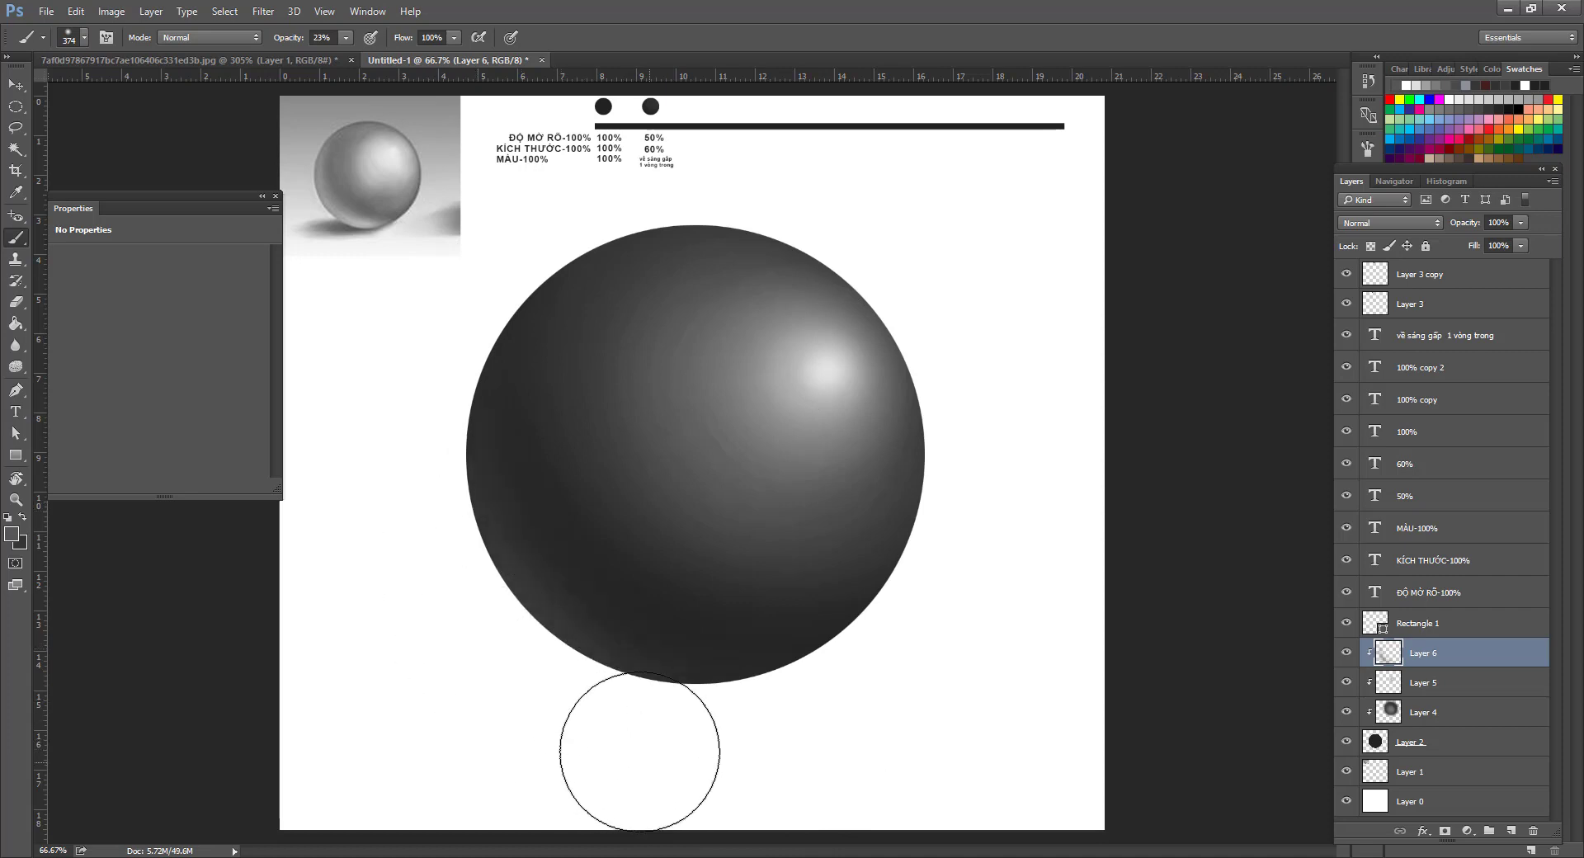
Set the foreground to light grey #cccccc and brush opacity to 12%, and build up reflected light on the sphere's lower-left edge.
click(11, 533)
click(769, 465)
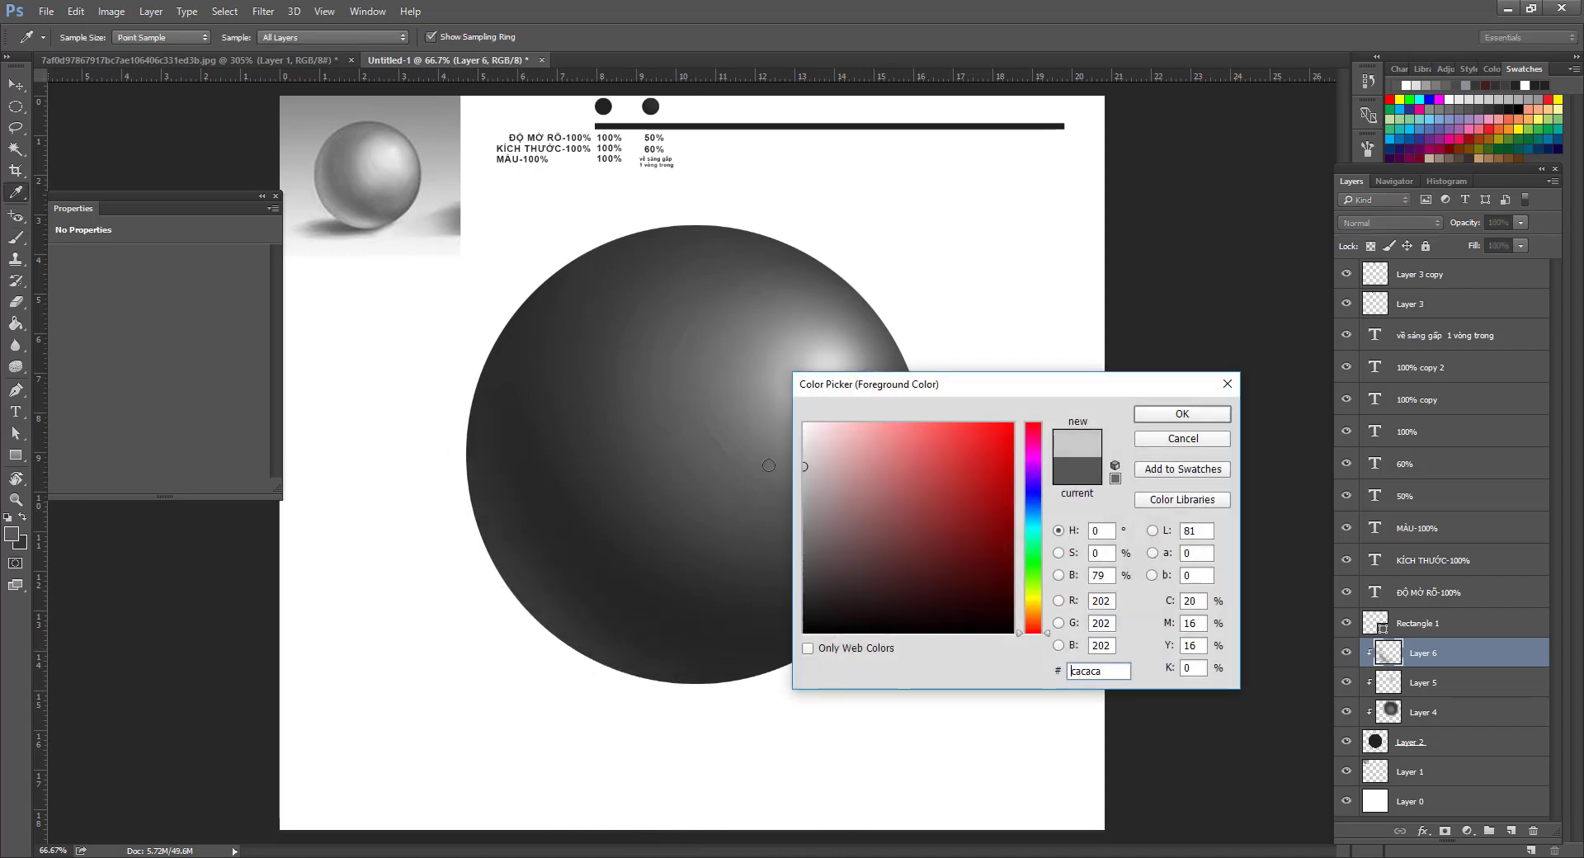
click(1192, 414)
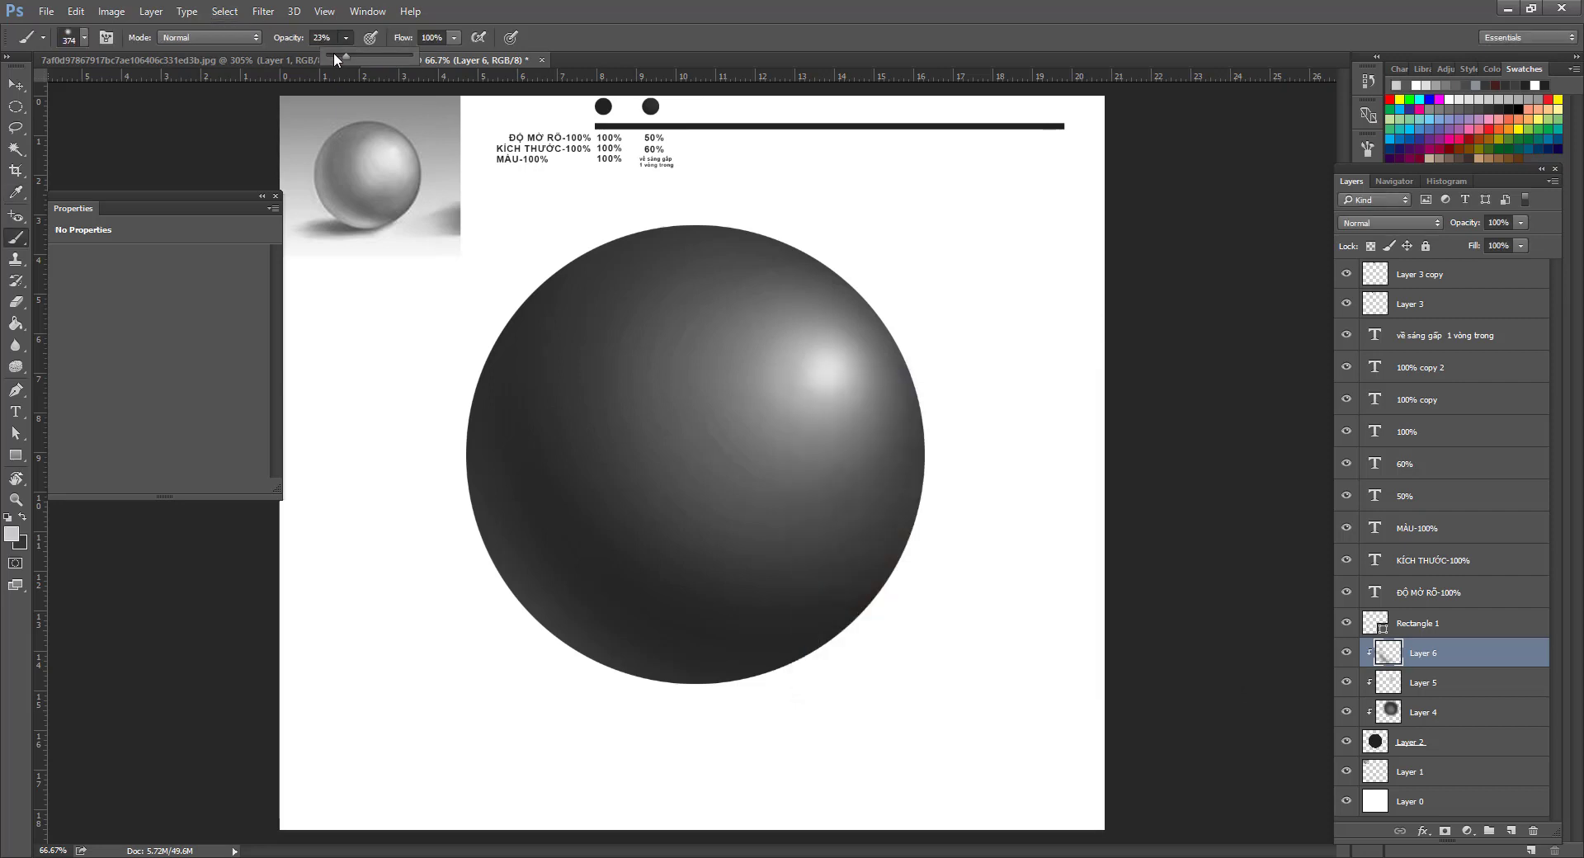
click(337, 61)
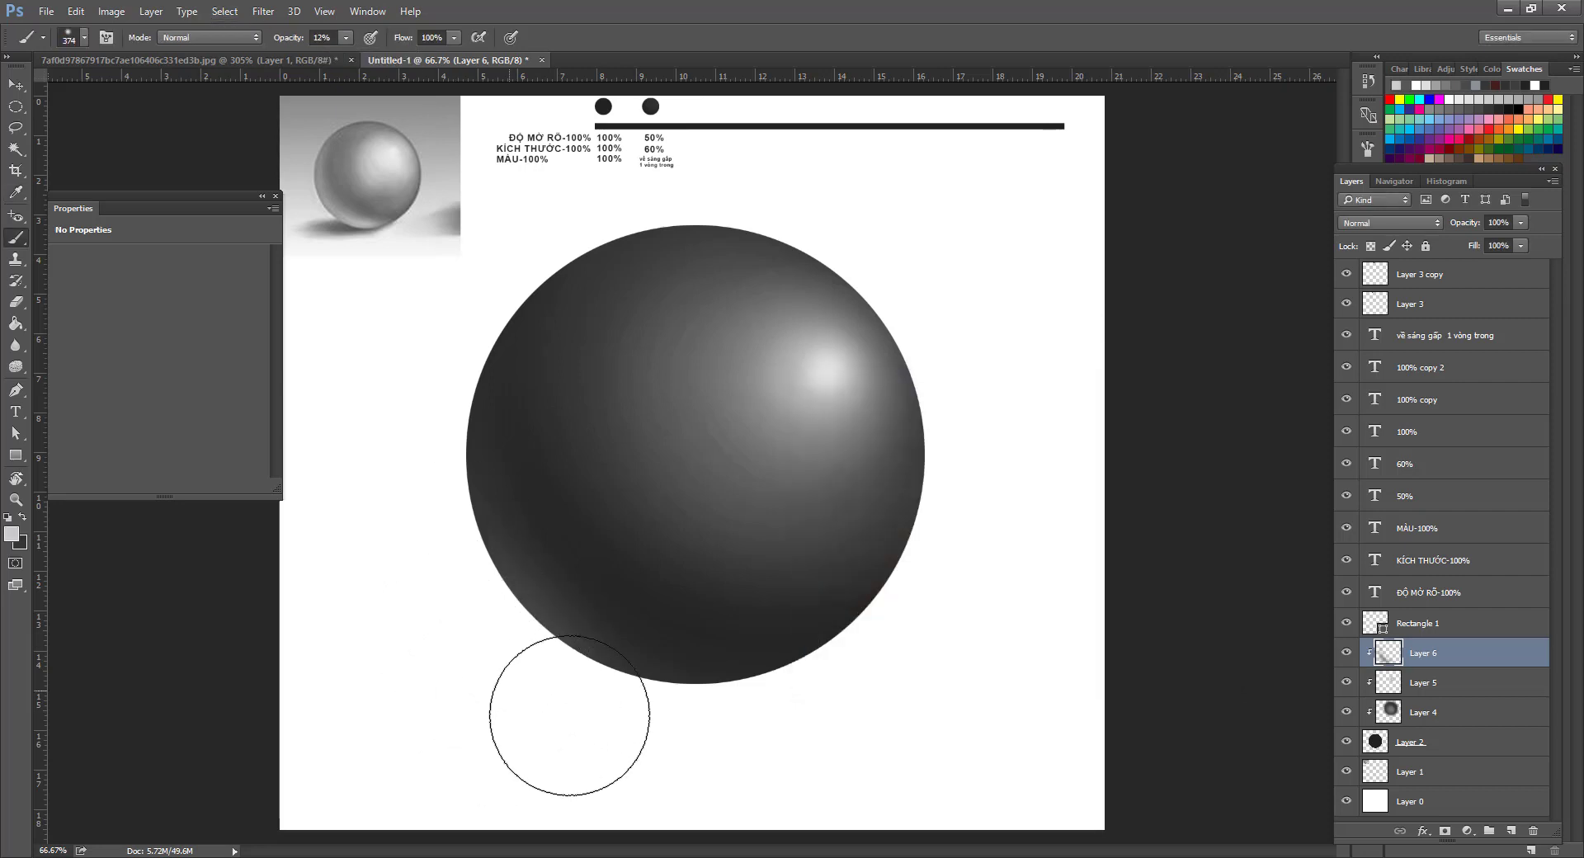
mouse_move(598, 731)
mouse_down()
mouse_move(722, 757)
mouse_move(548, 749)
mouse_move(739, 766)
mouse_move(774, 752)
mouse_move(722, 766)
mouse_move(549, 724)
mouse_move(456, 651)
mouse_up()
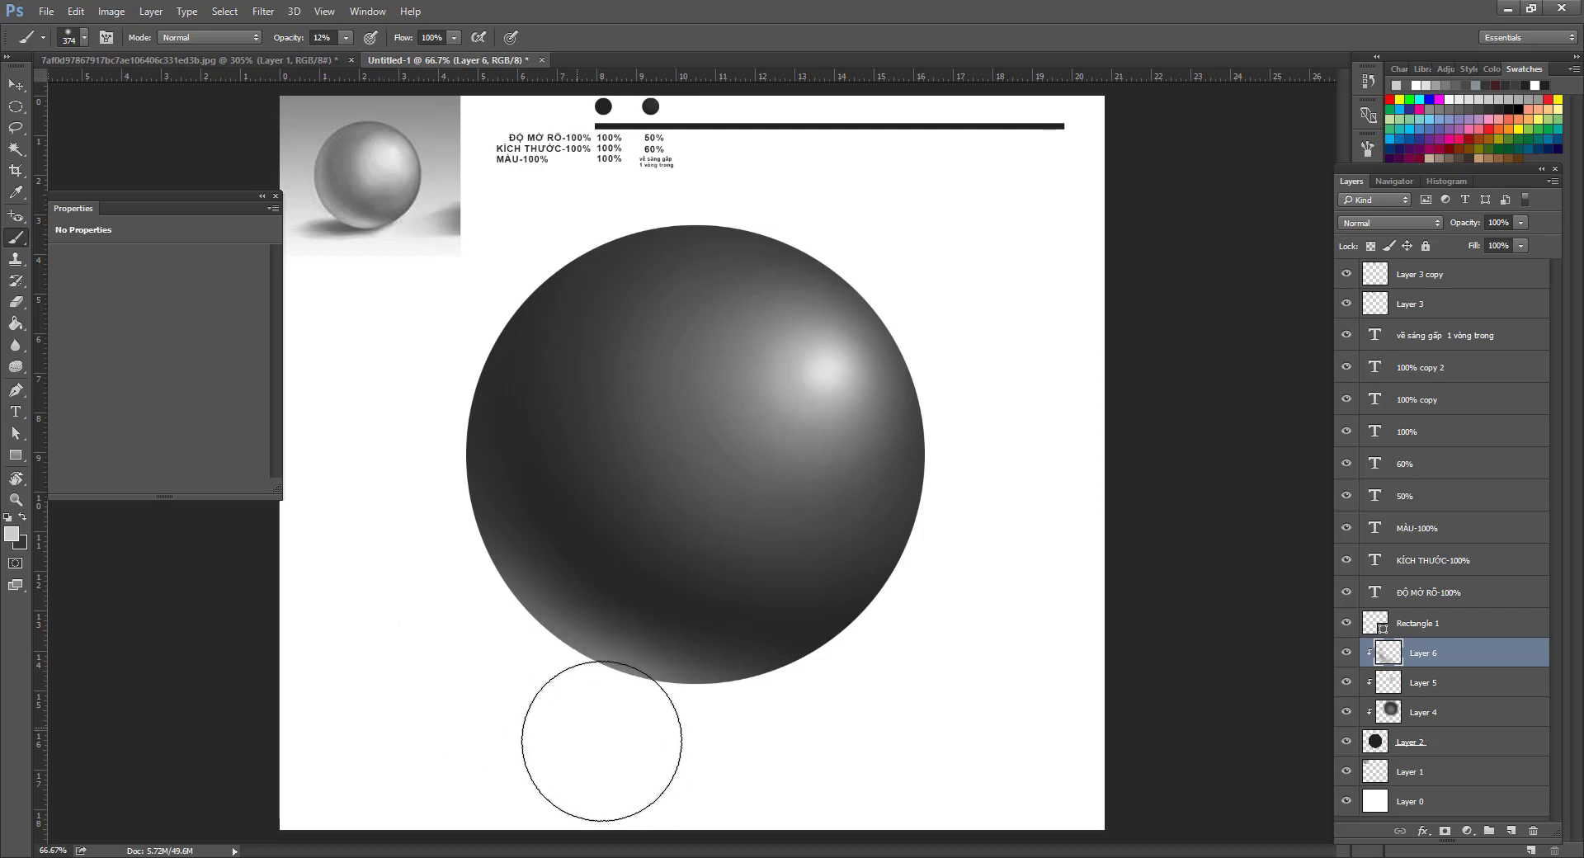
Reduce the soft brush to 167 px and brighten a narrower rim of reflected light along the sphere's left and lower-left edge.
right_click(576, 531)
click(673, 365)
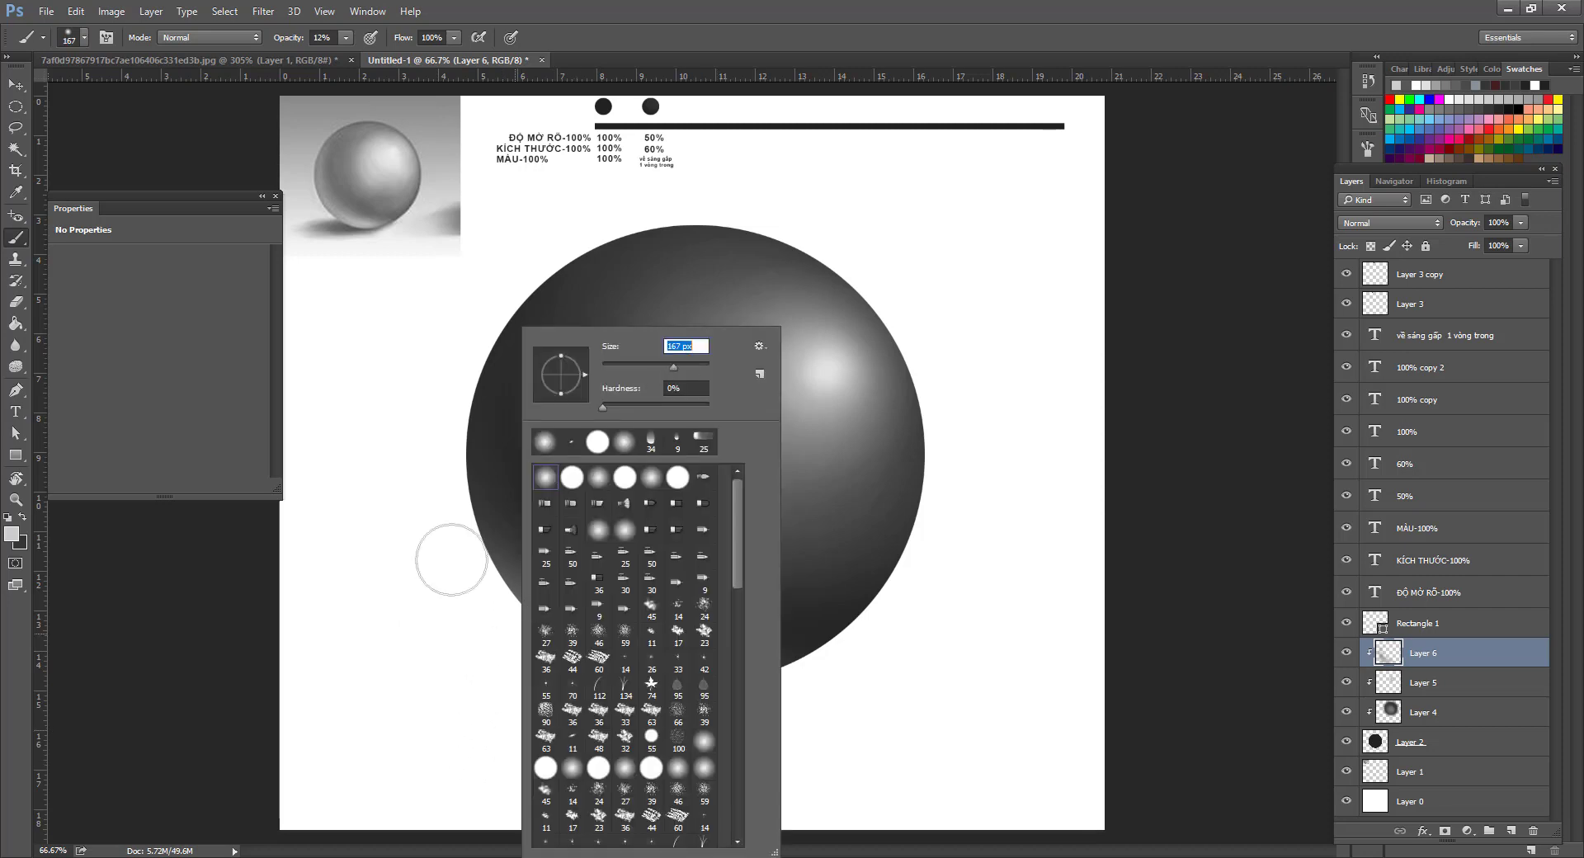
click(450, 666)
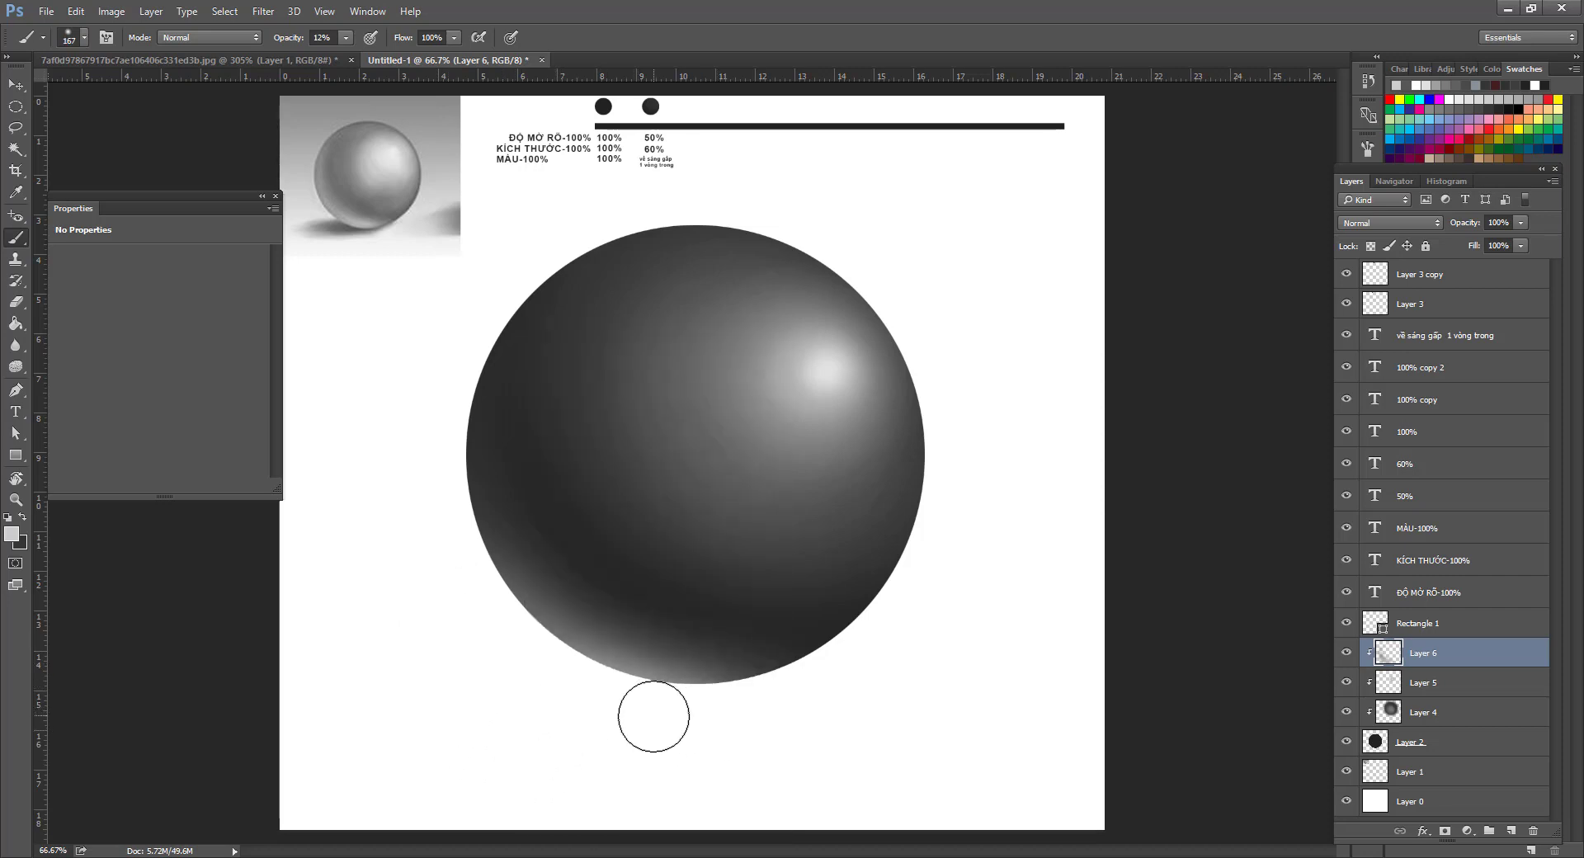
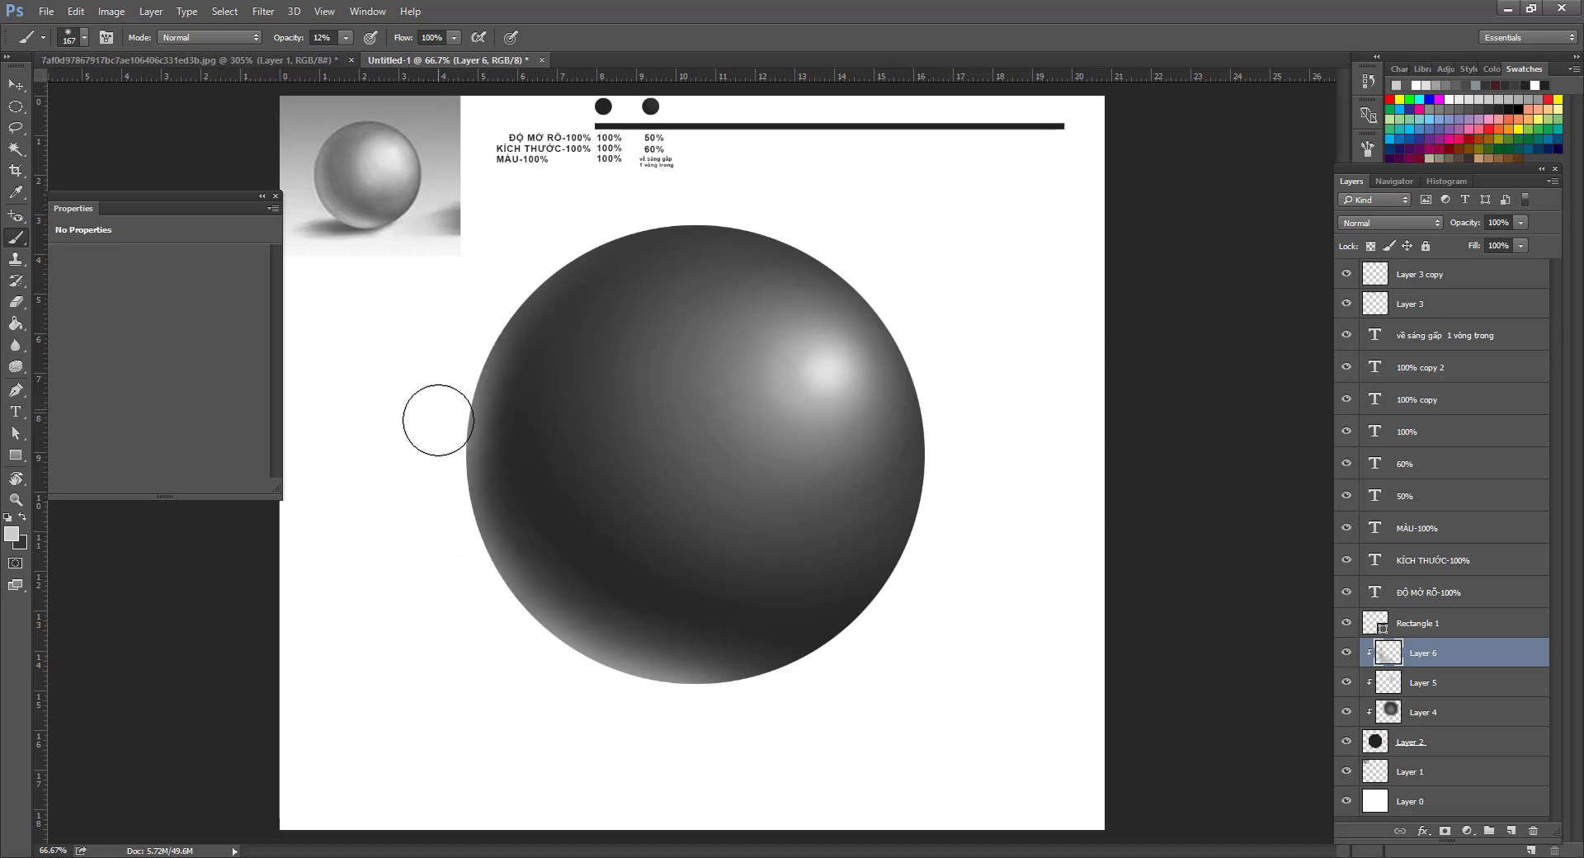
Check the reference sphere's rim, lower the brush opacity to 8% and strengthen the light along the painted sphere's left edge.
key(z)
click(498, 365)
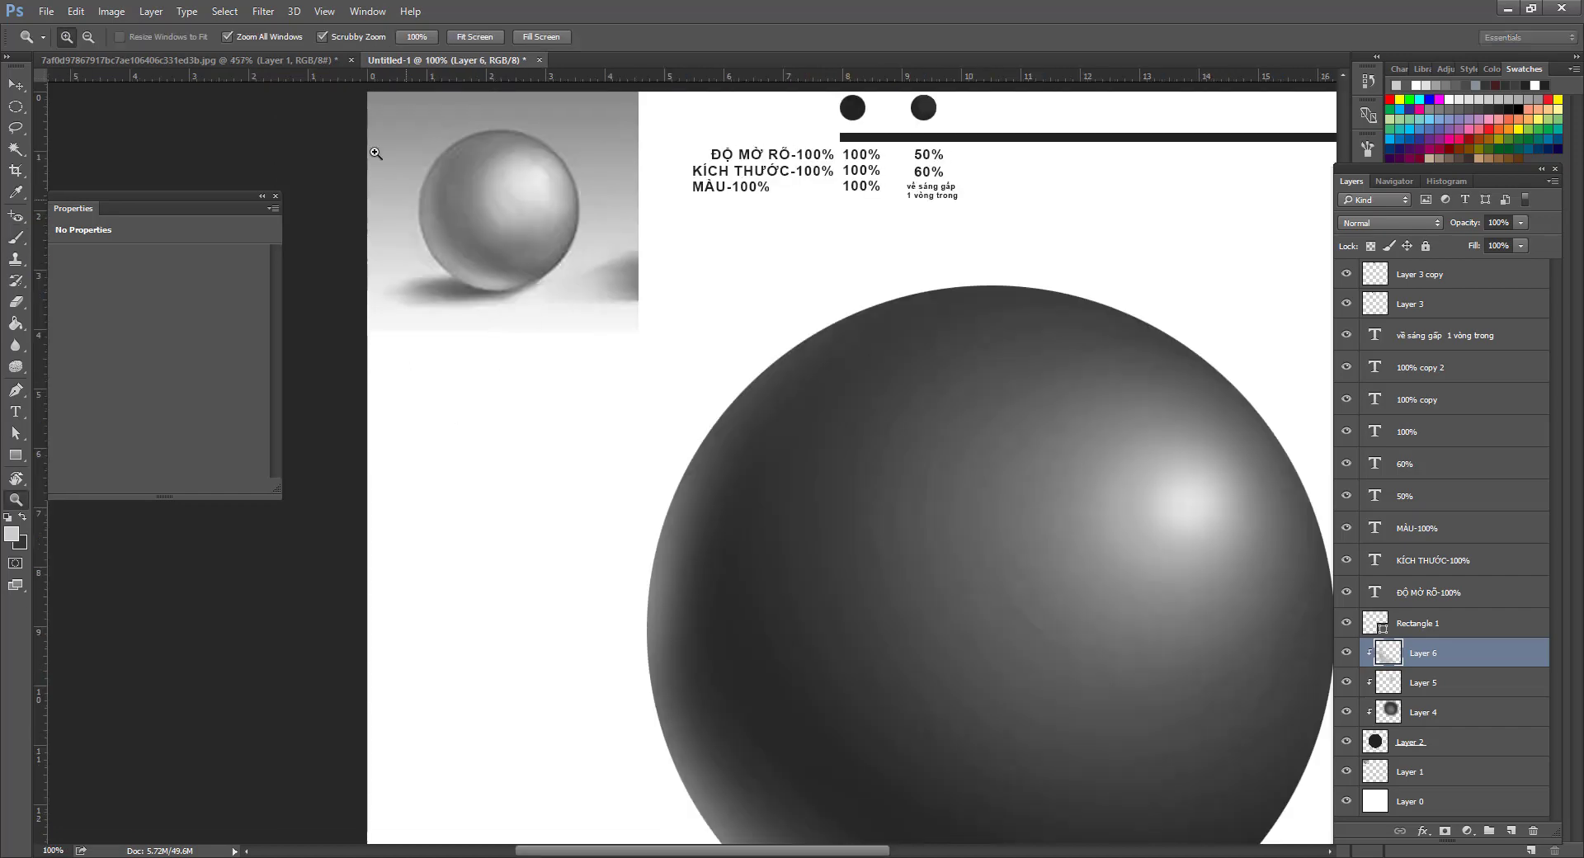
click(503, 268)
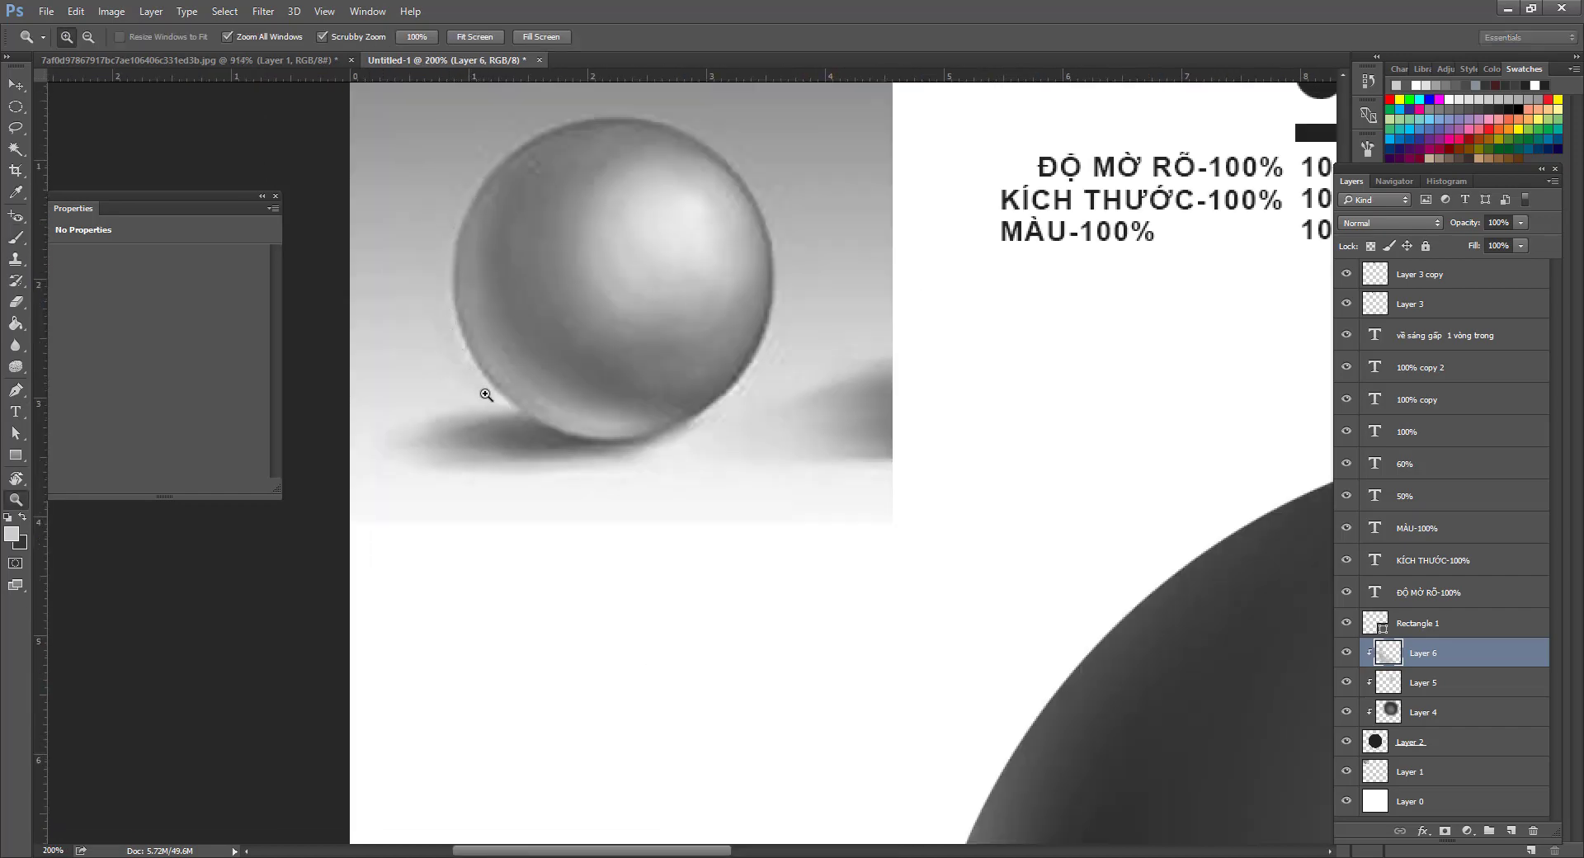
drag(1016, 623, 672, 255)
alt+click(673, 482)
alt+click(681, 474)
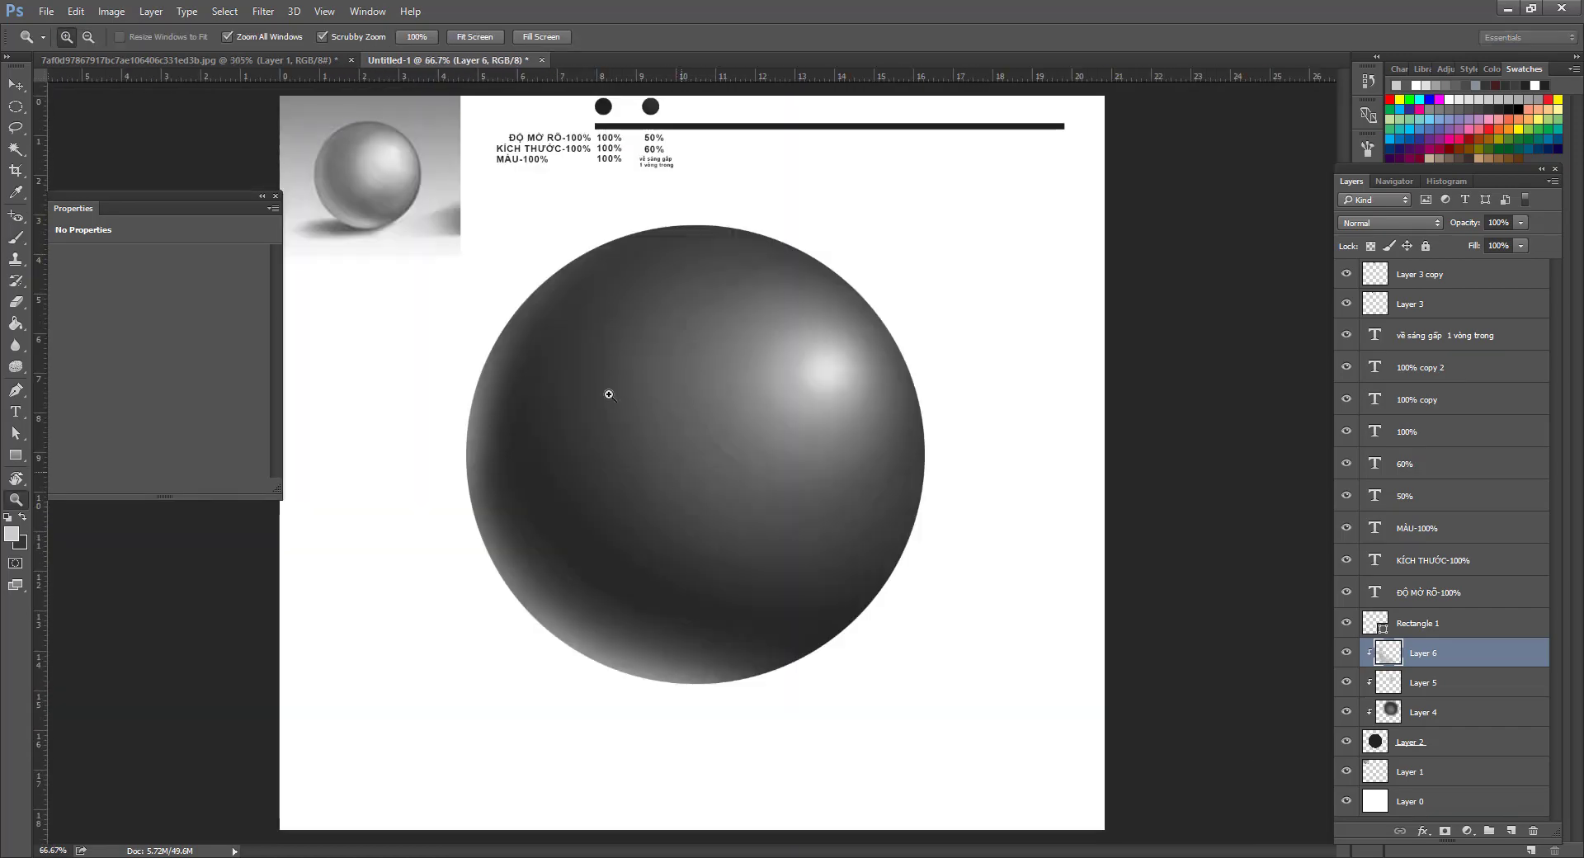
key(b)
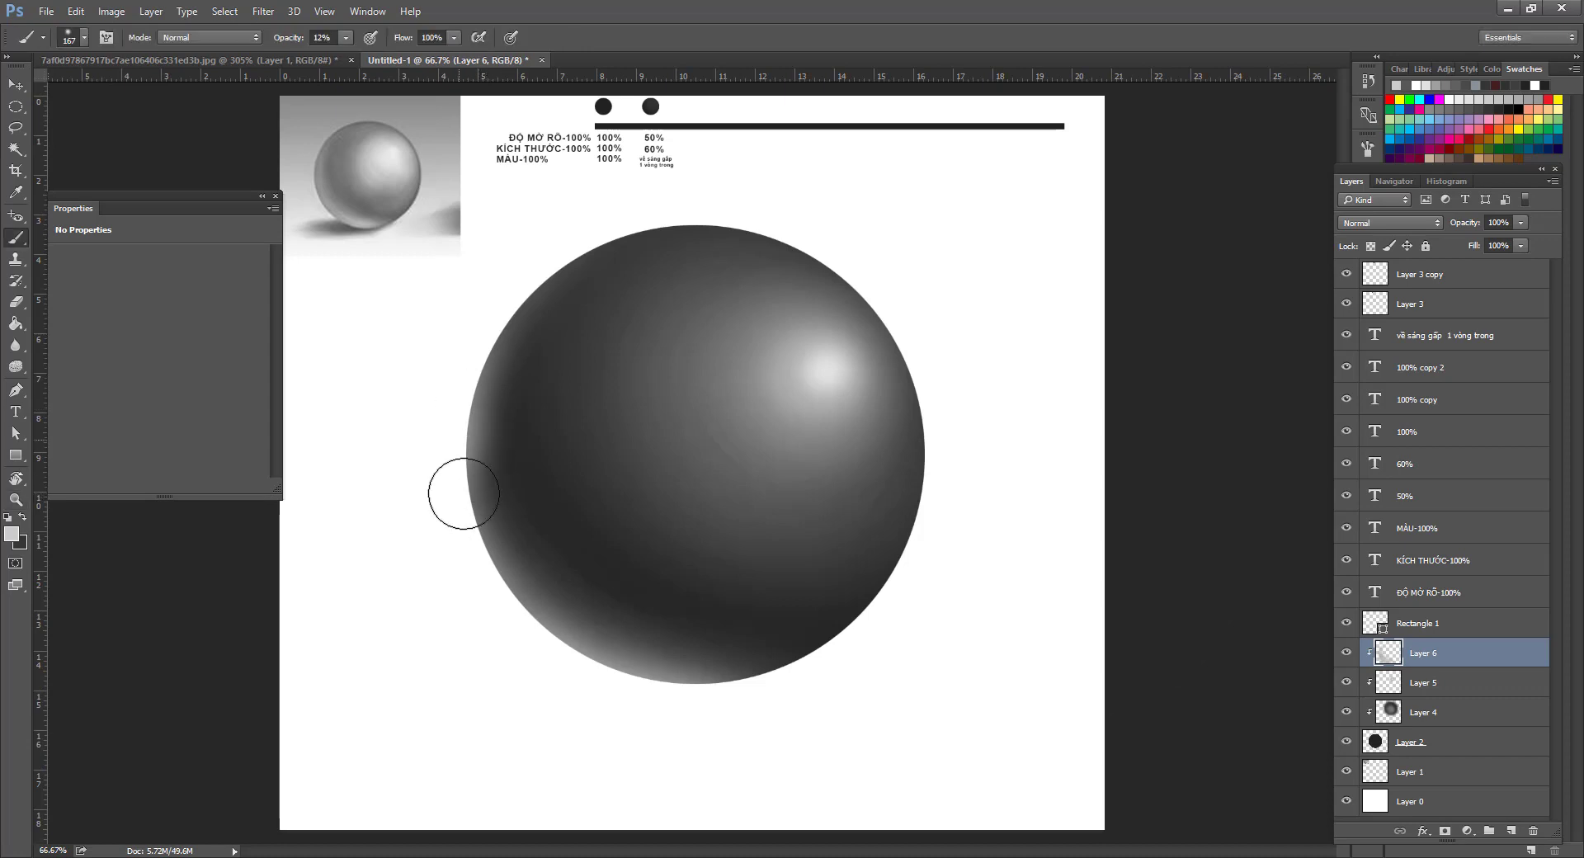
click(346, 38)
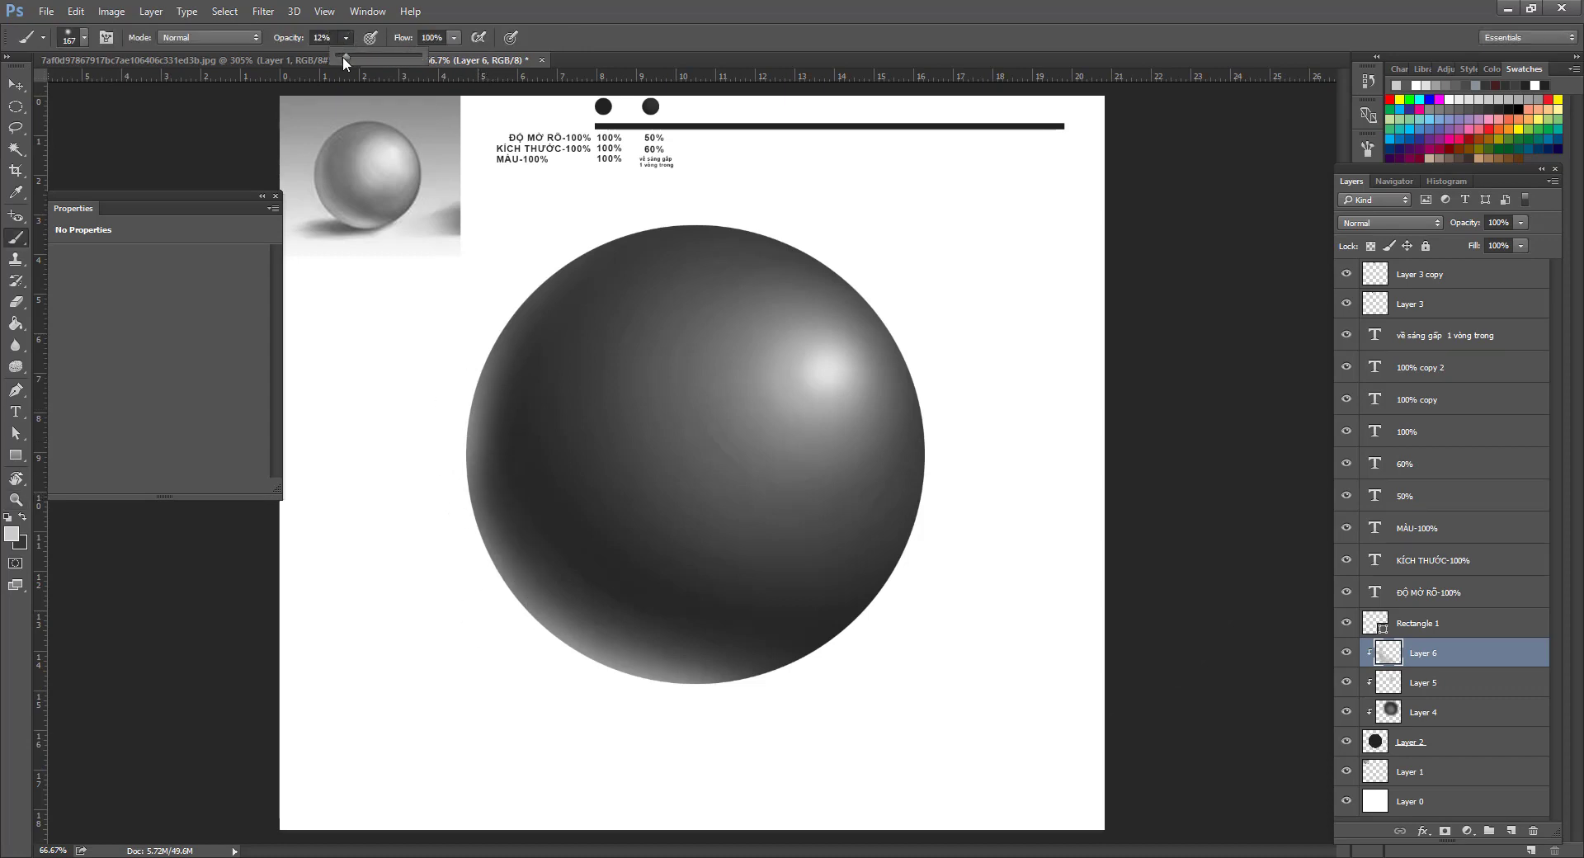
mouse_move(580, 262)
mouse_down()
mouse_move(495, 369)
mouse_move(478, 542)
mouse_move(477, 500)
mouse_move(456, 498)
mouse_move(453, 516)
mouse_move(504, 648)
mouse_move(625, 691)
mouse_move(456, 639)
mouse_move(663, 695)
mouse_up()
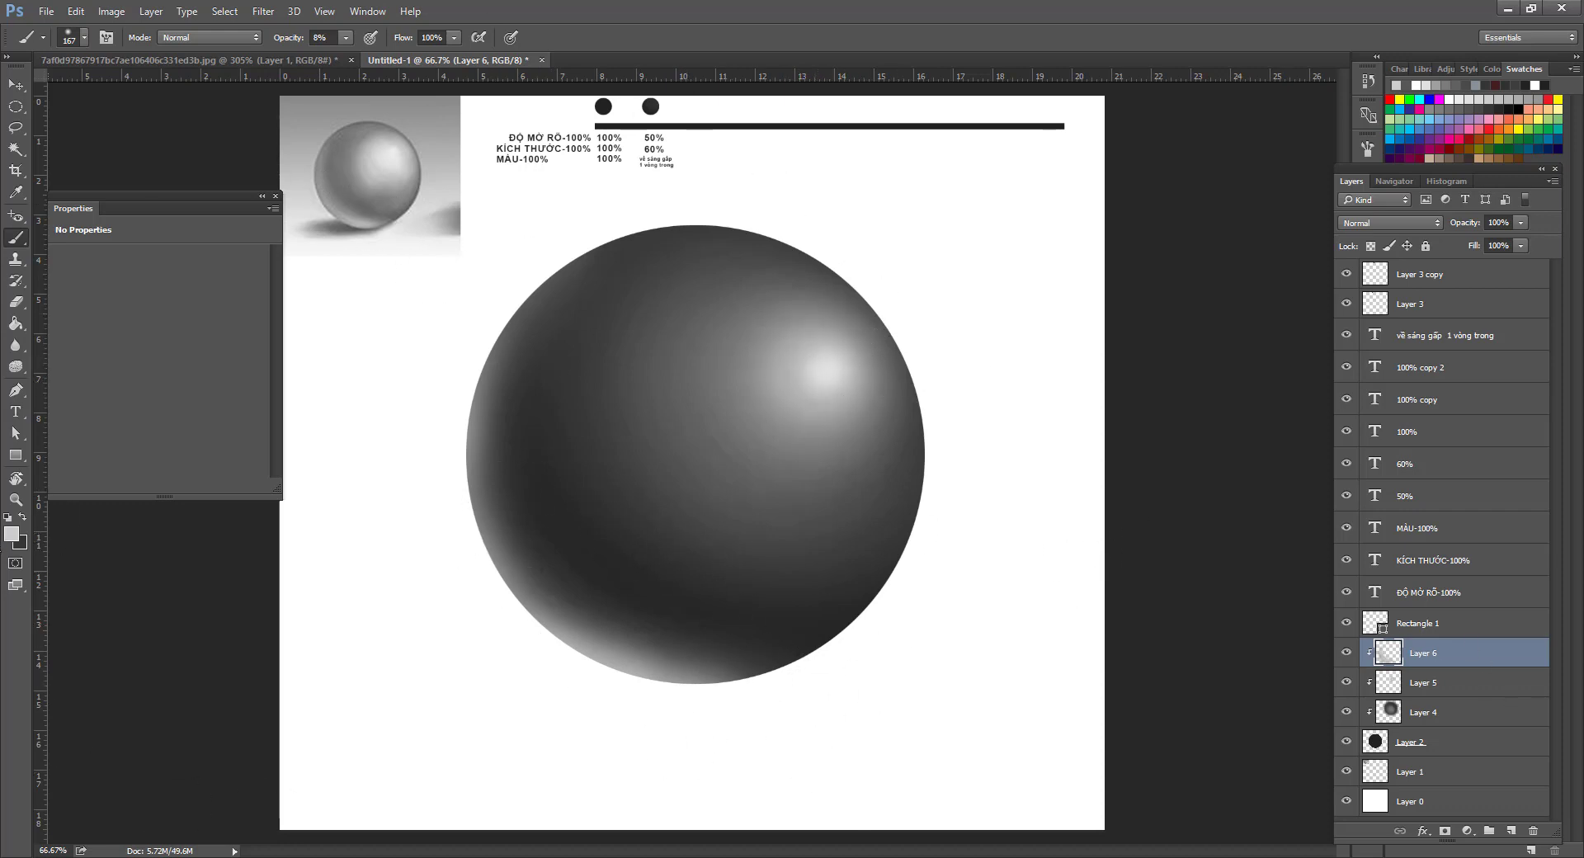
Set the foreground colour to white and add a new layer above Layer 6, clipped to the sphere.
click(15, 539)
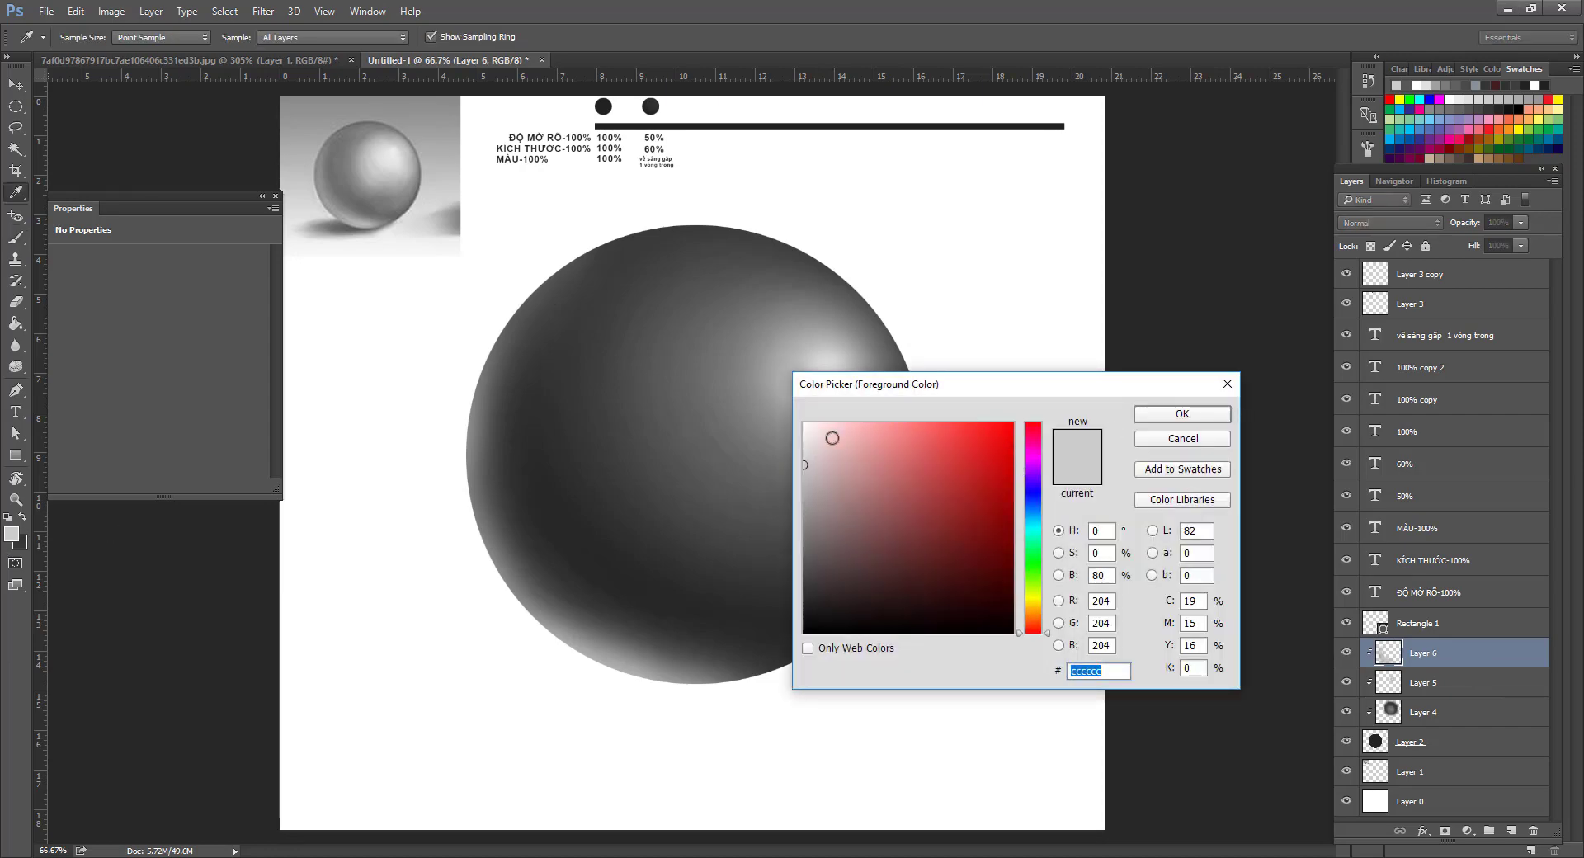
drag(833, 438, 792, 429)
click(1182, 413)
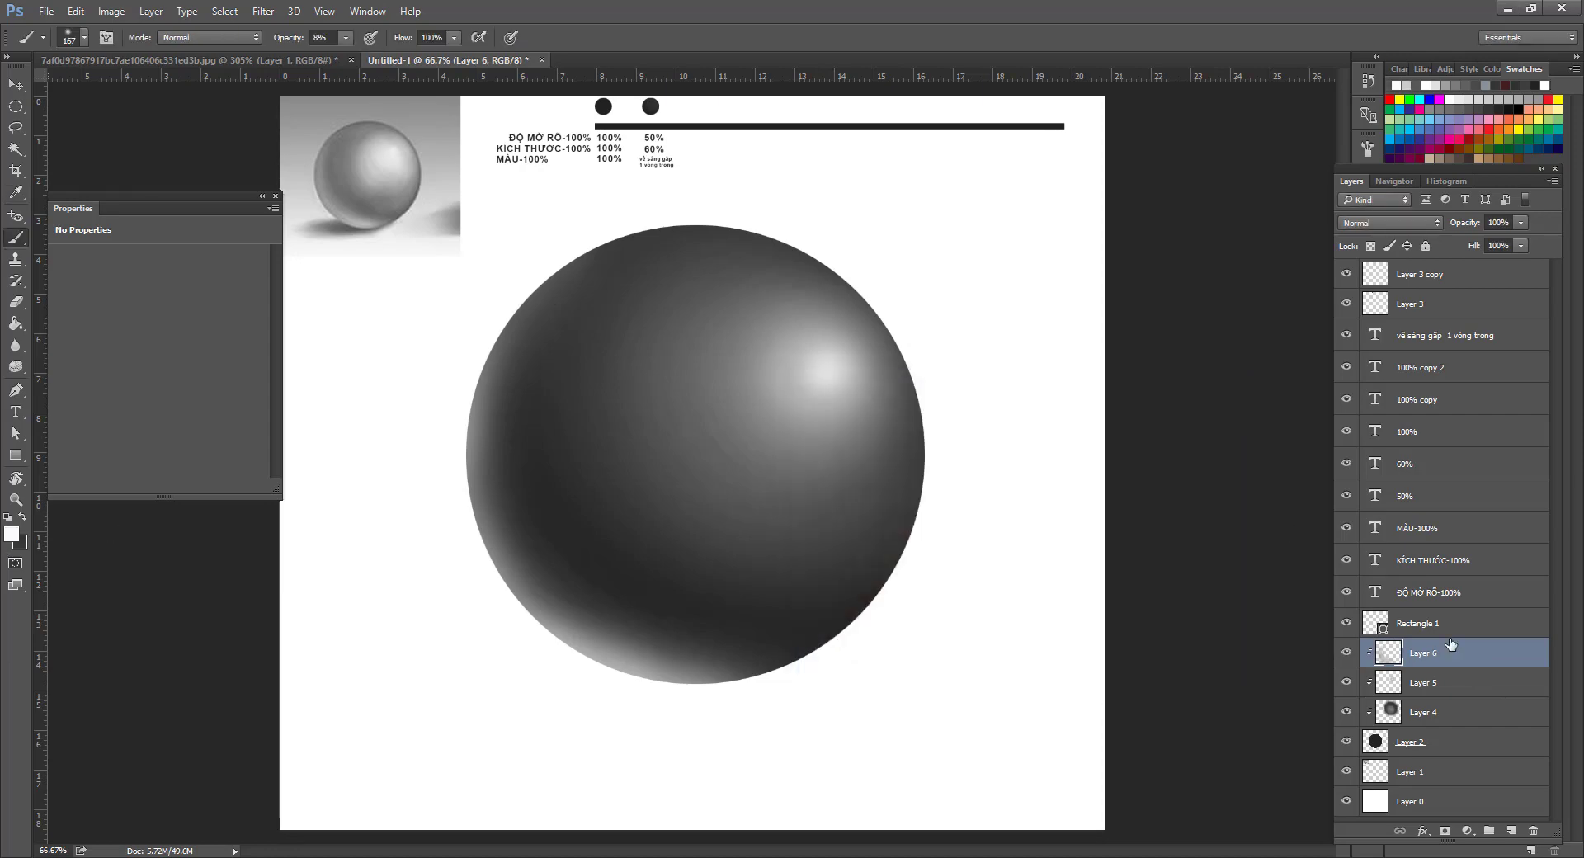
click(1508, 834)
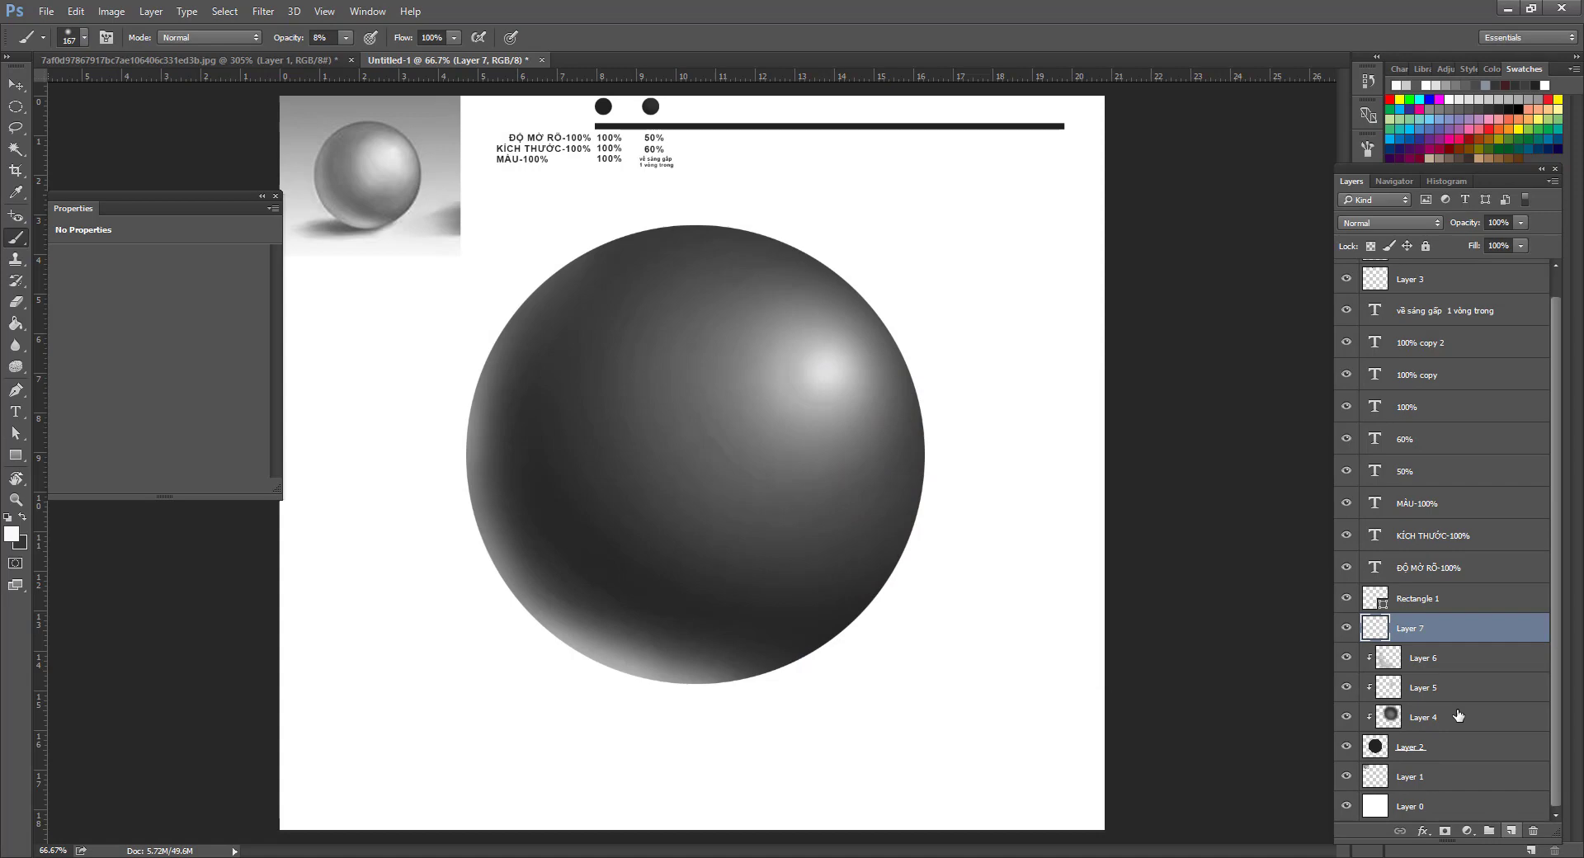
right_click(1477, 627)
click(1420, 407)
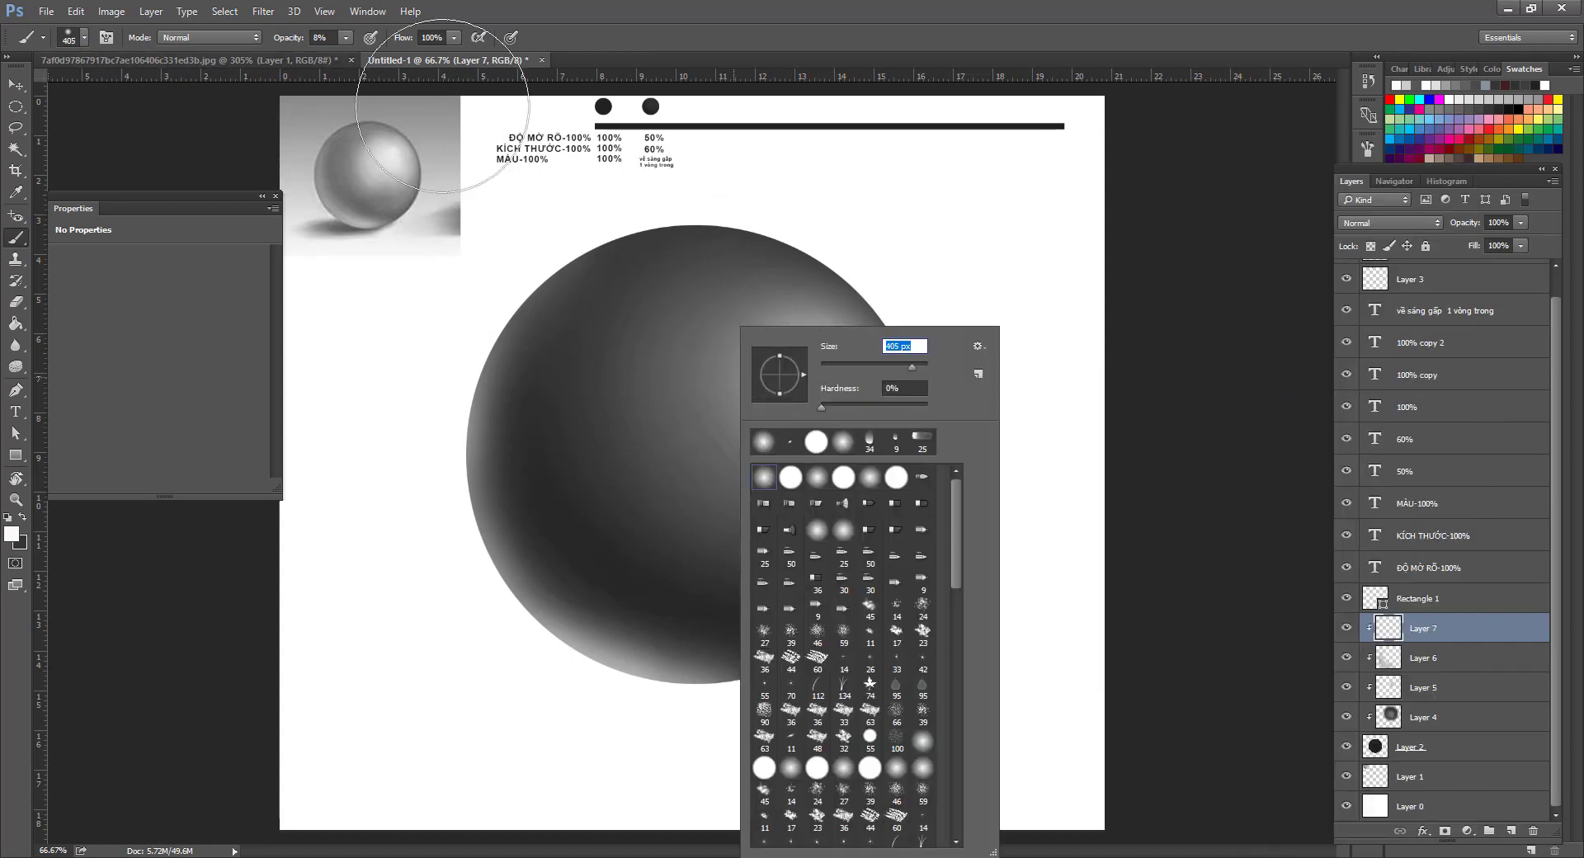
Set the soft brush to 483 px and 12% opacity and brush white over the sphere's upper-right side to widen the highlight.
click(347, 38)
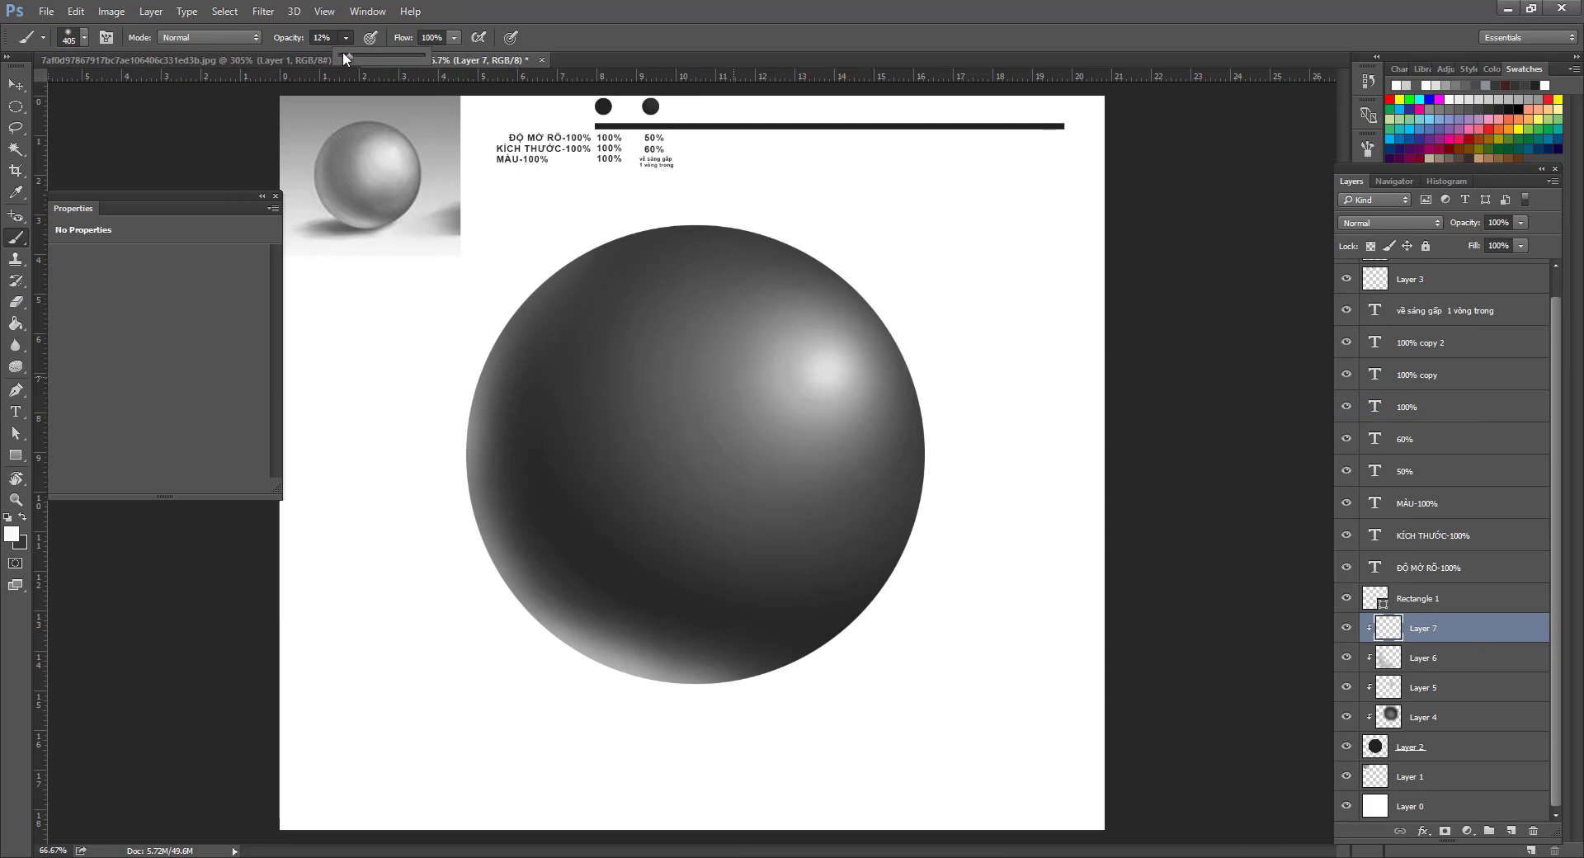
right_click(830, 294)
click(1016, 336)
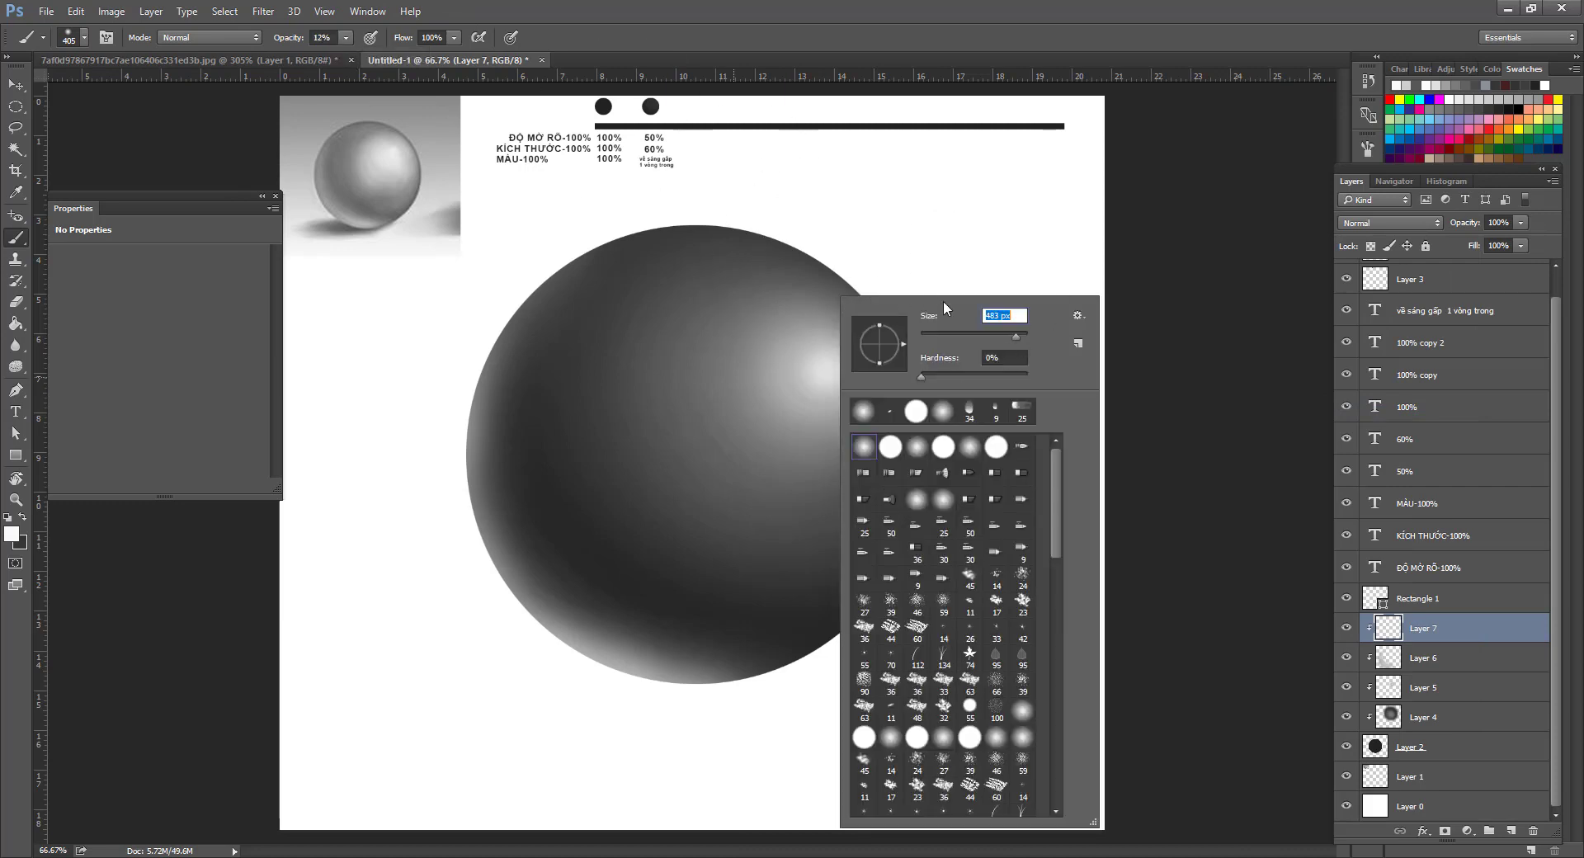
click(713, 241)
mouse_move(715, 244)
mouse_down()
mouse_move(688, 309)
mouse_move(693, 405)
mouse_move(758, 500)
mouse_move(849, 506)
mouse_move(921, 415)
mouse_move(819, 303)
mouse_move(754, 357)
mouse_move(831, 392)
mouse_move(819, 348)
mouse_move(780, 349)
mouse_move(811, 389)
mouse_up()
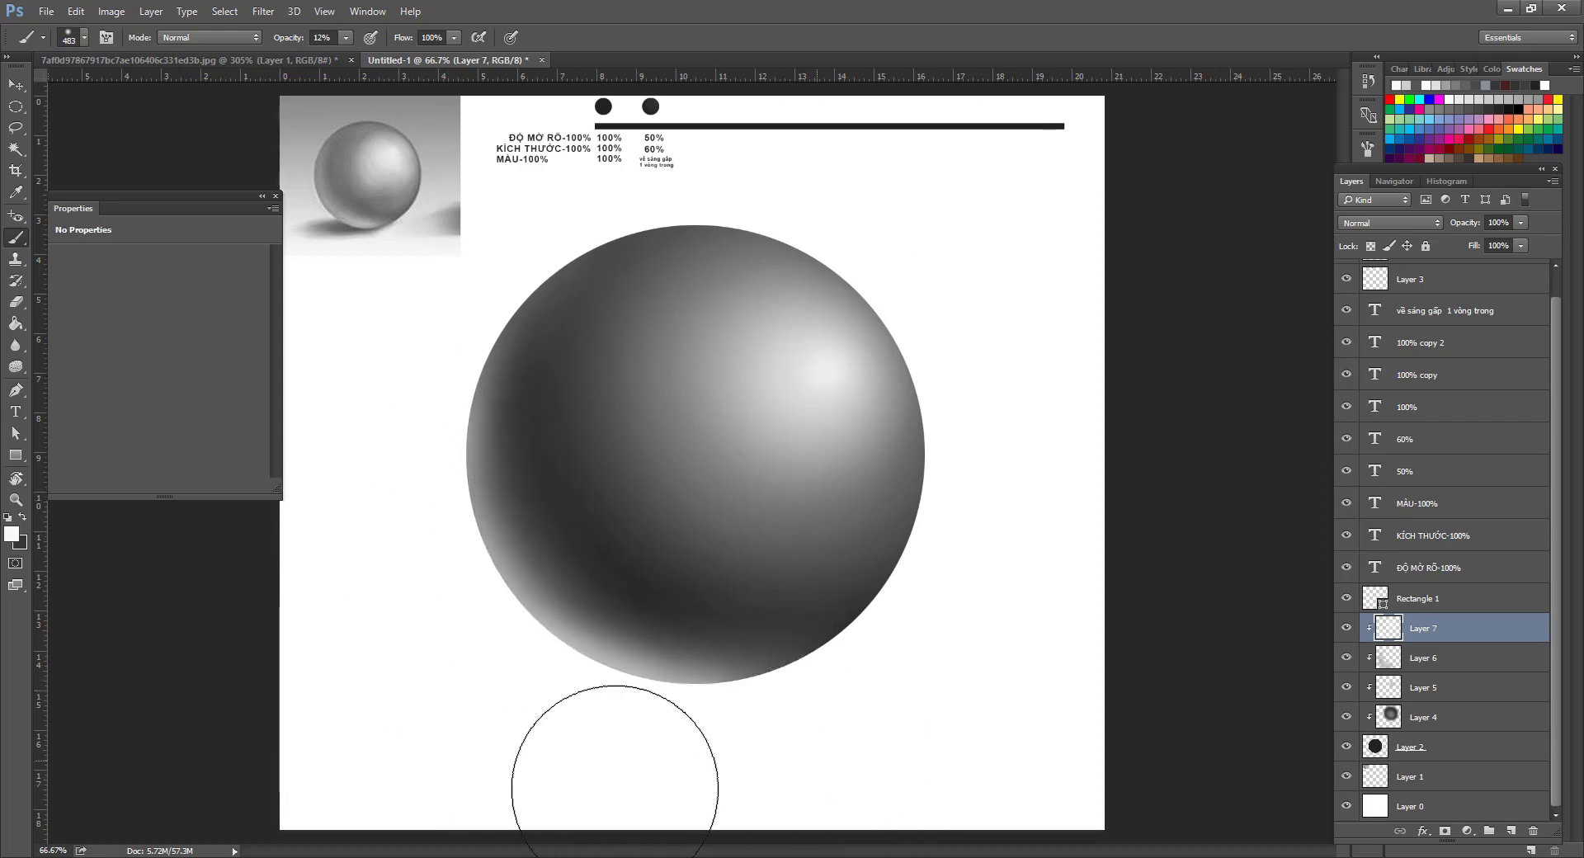
View the whole canvas to compare the shaded sphere with the reference sphere.
key(z)
alt+click(829, 467)
click(680, 504)
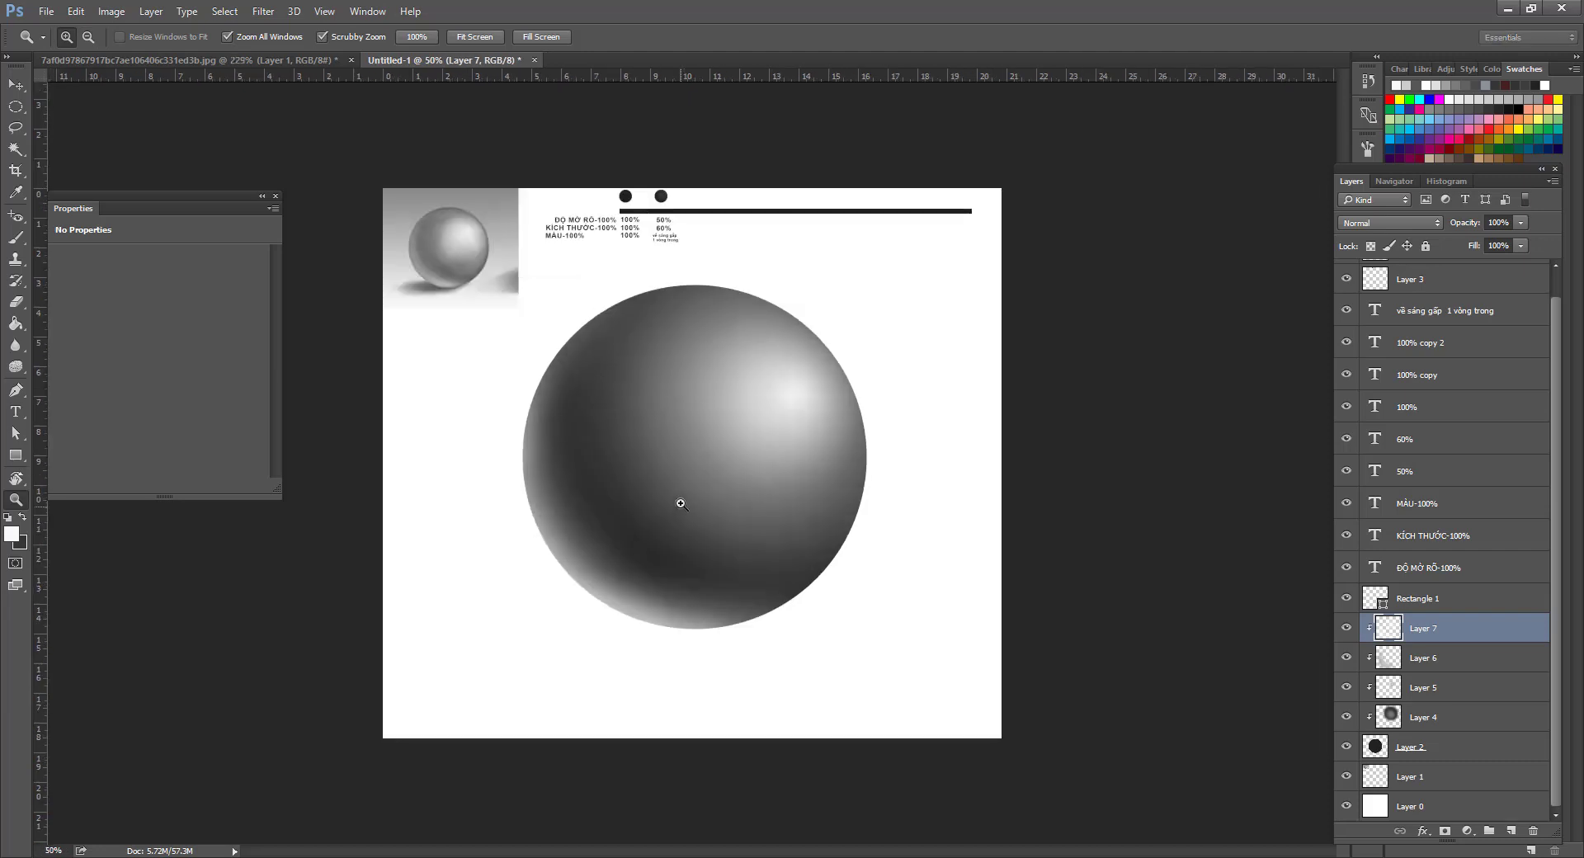
key(b)
key(v)
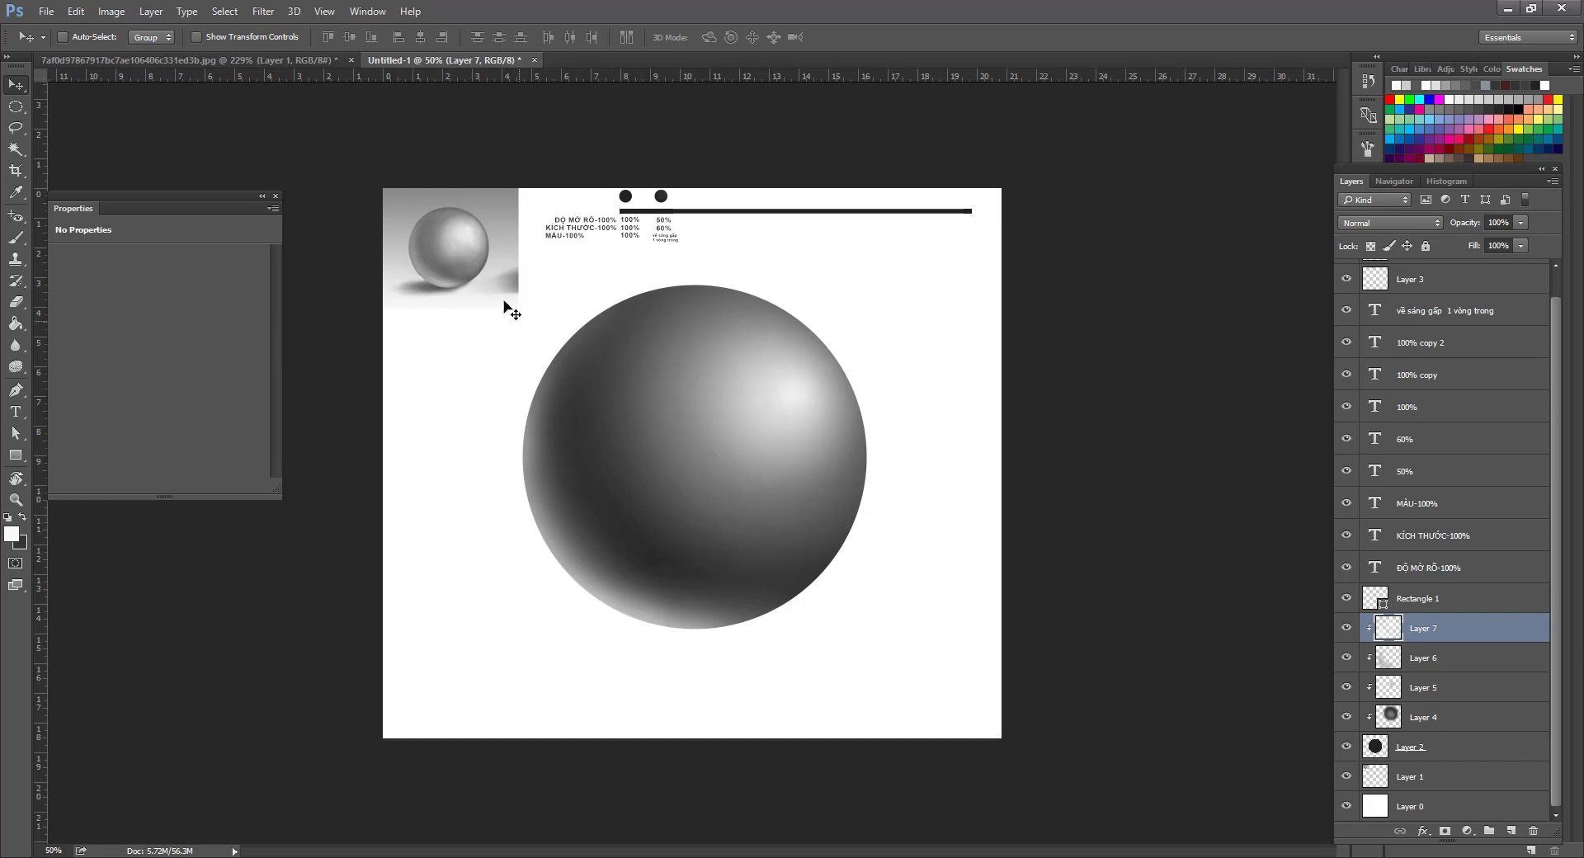
Examine the cast shadow beneath the reference sphere and compare it with the base of the painted sphere.
key(z)
click(422, 258)
click(601, 390)
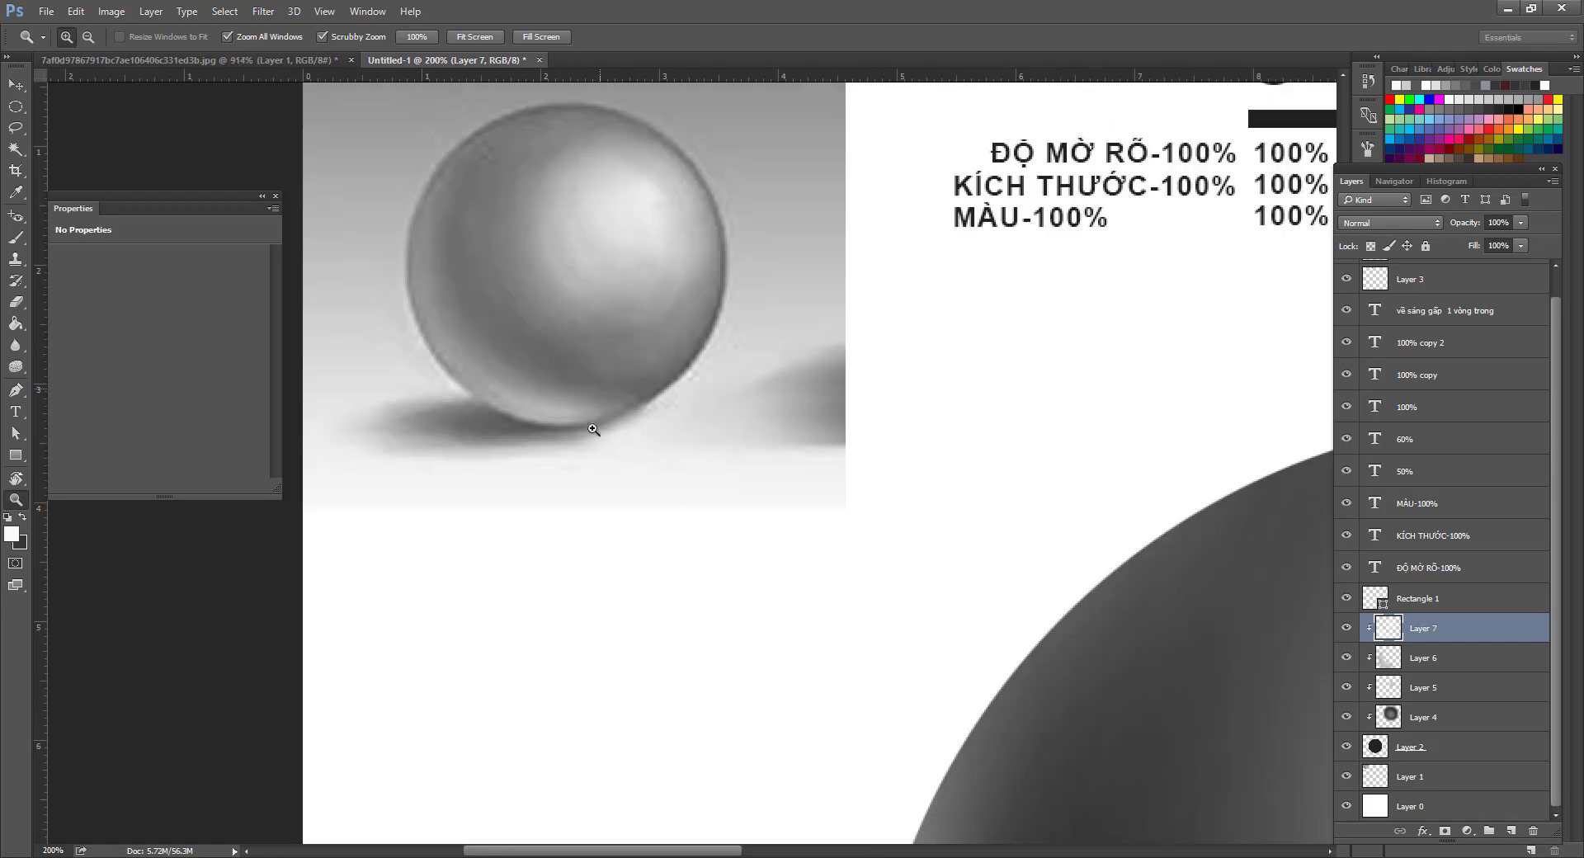
drag(978, 647, 666, 287)
alt+click(838, 473)
alt+click(833, 477)
alt+click(668, 556)
click(668, 555)
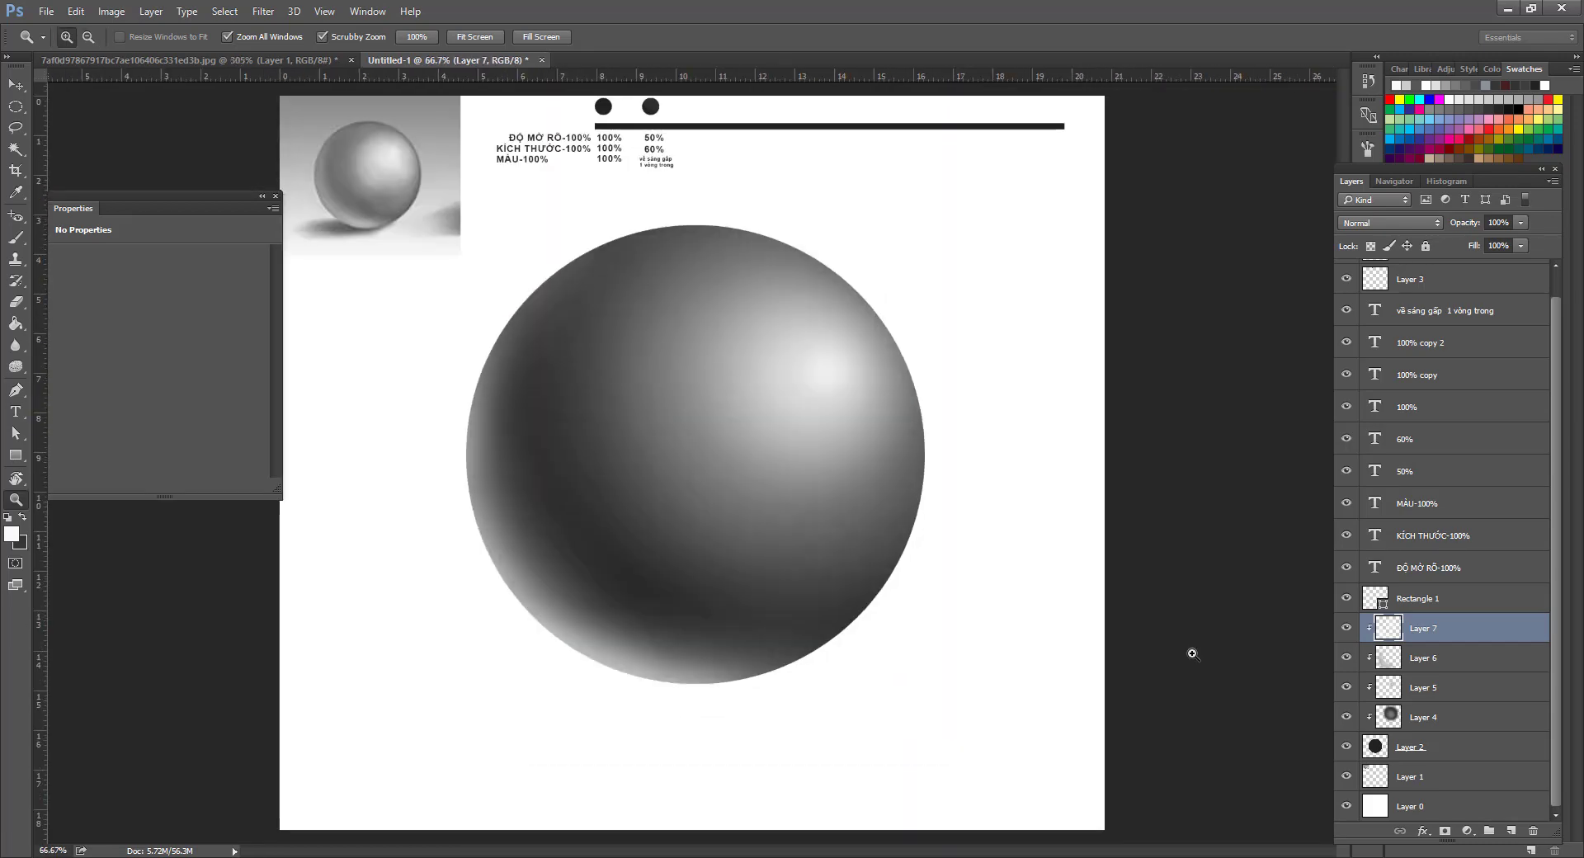
Add a new layer beneath the sphere's Layer 2, check the stacking by hiding and showing the sphere, and make the new layer active.
click(1479, 745)
click(1475, 784)
click(1511, 831)
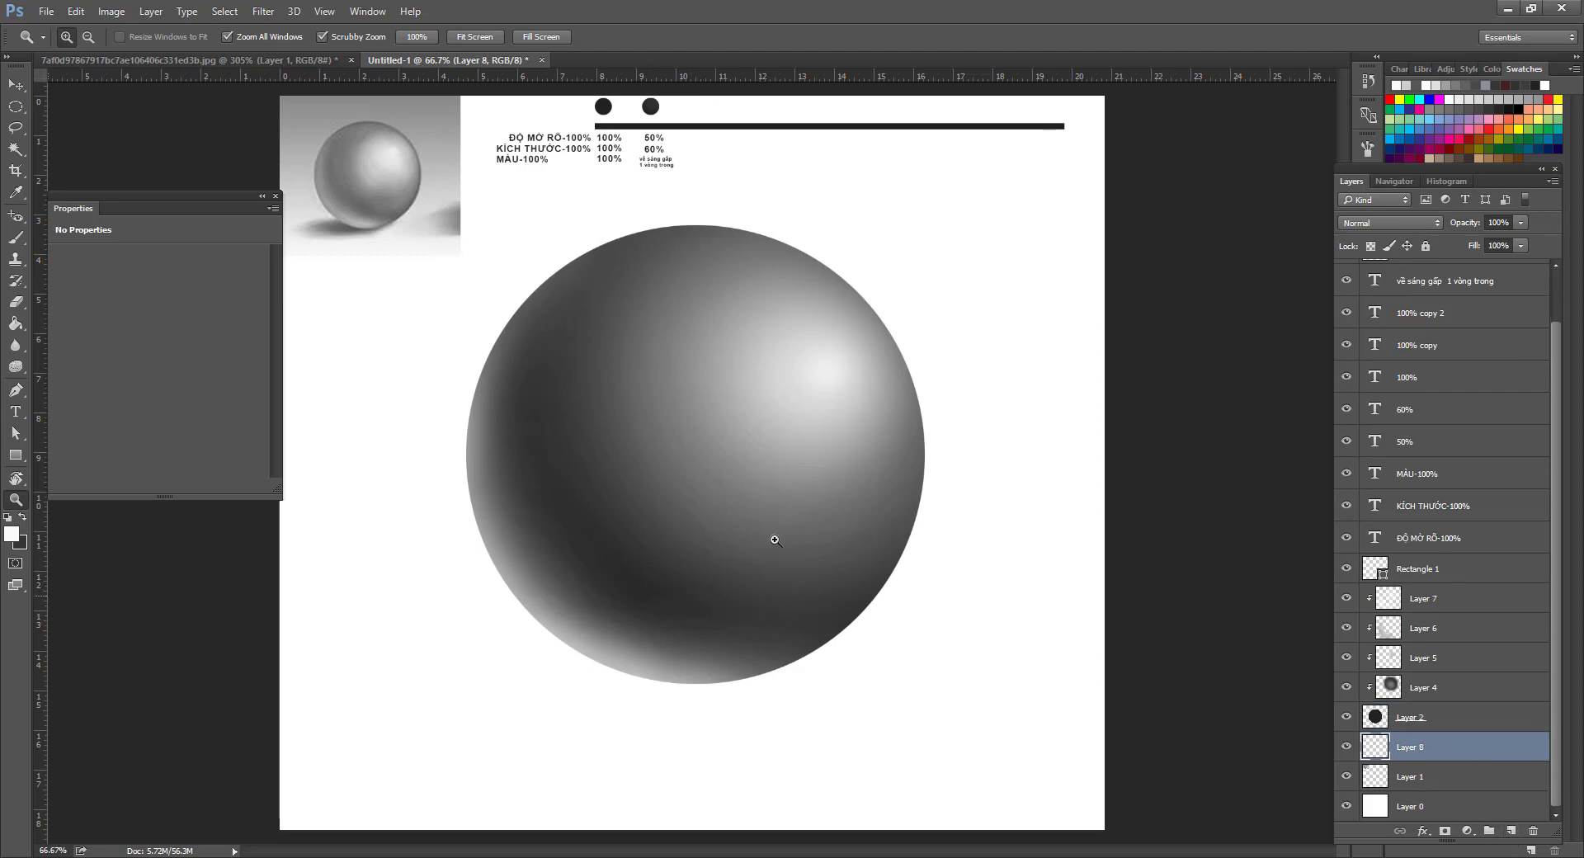
key(v)
click(1452, 726)
click(1347, 718)
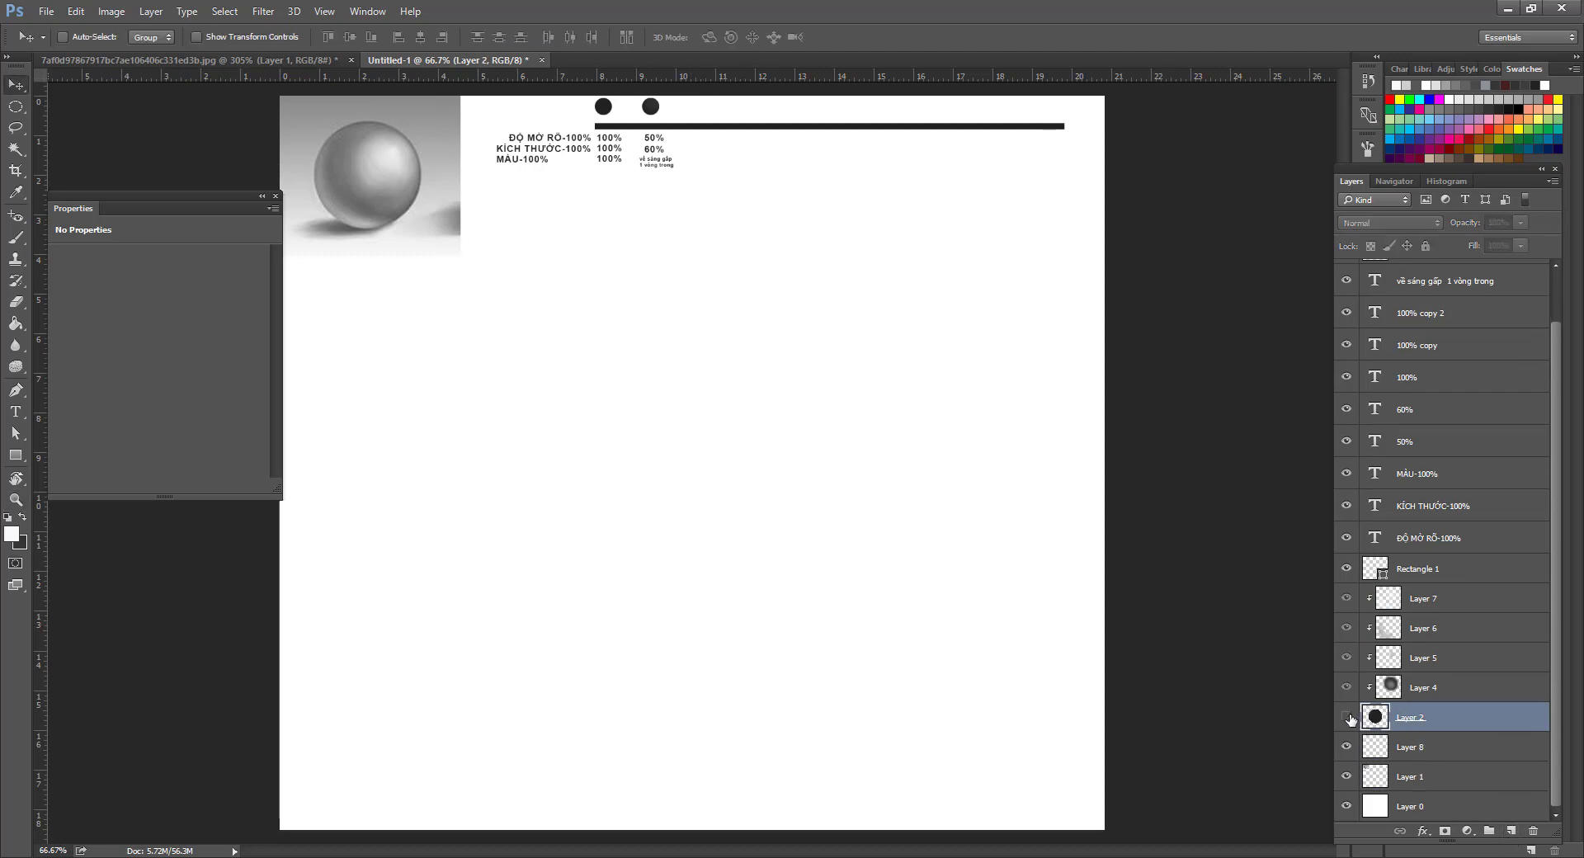
click(1347, 717)
click(1406, 749)
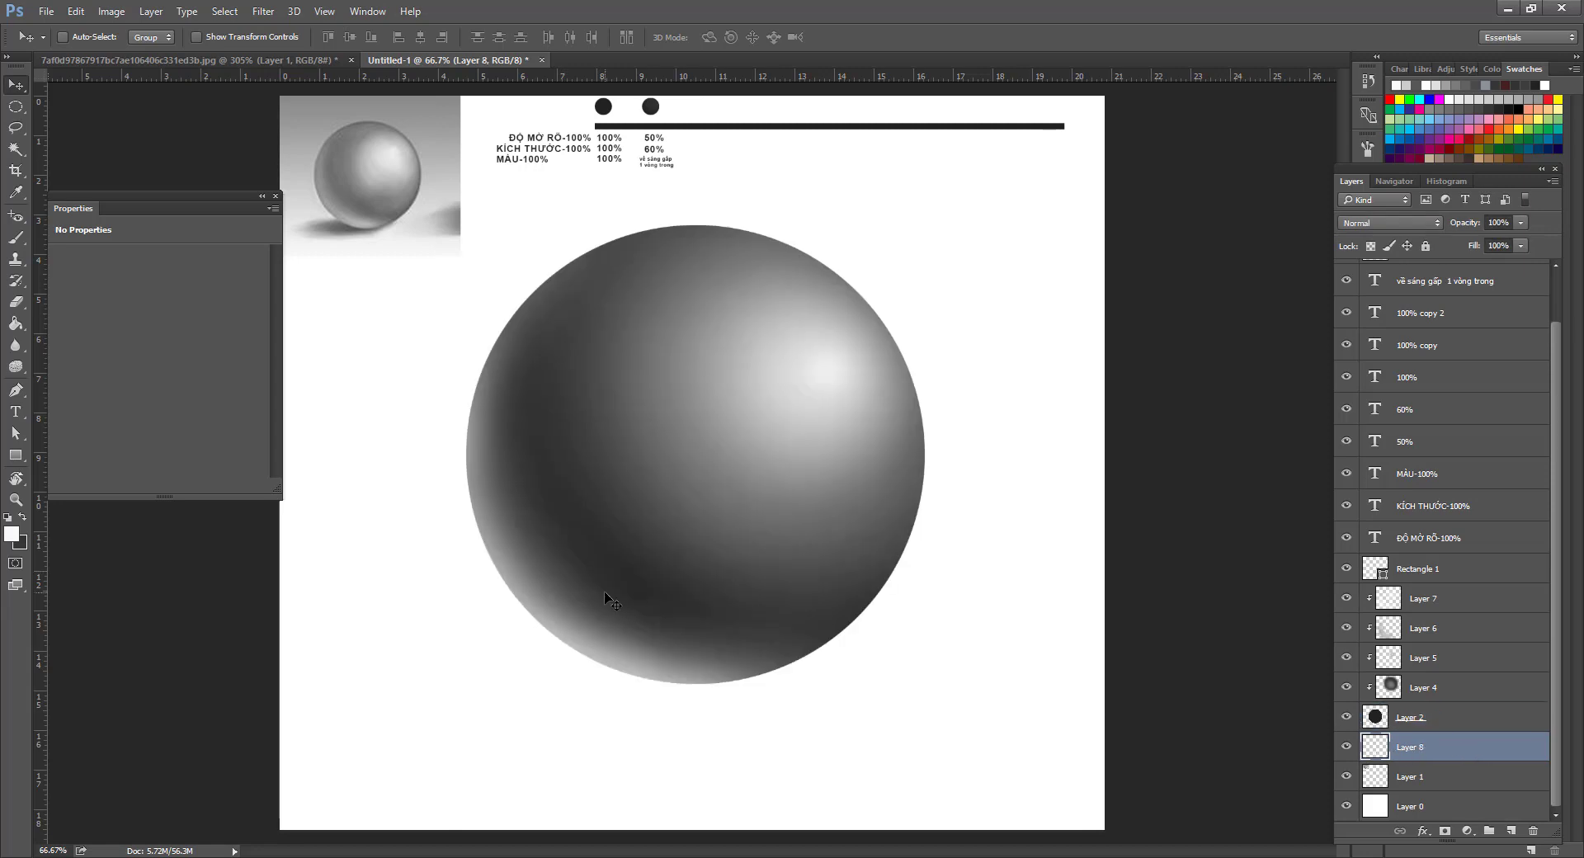
Sample dark grey from the sphere's shaded lower area as the foreground colour and set the soft brush to 58 px.
key(i)
click(658, 553)
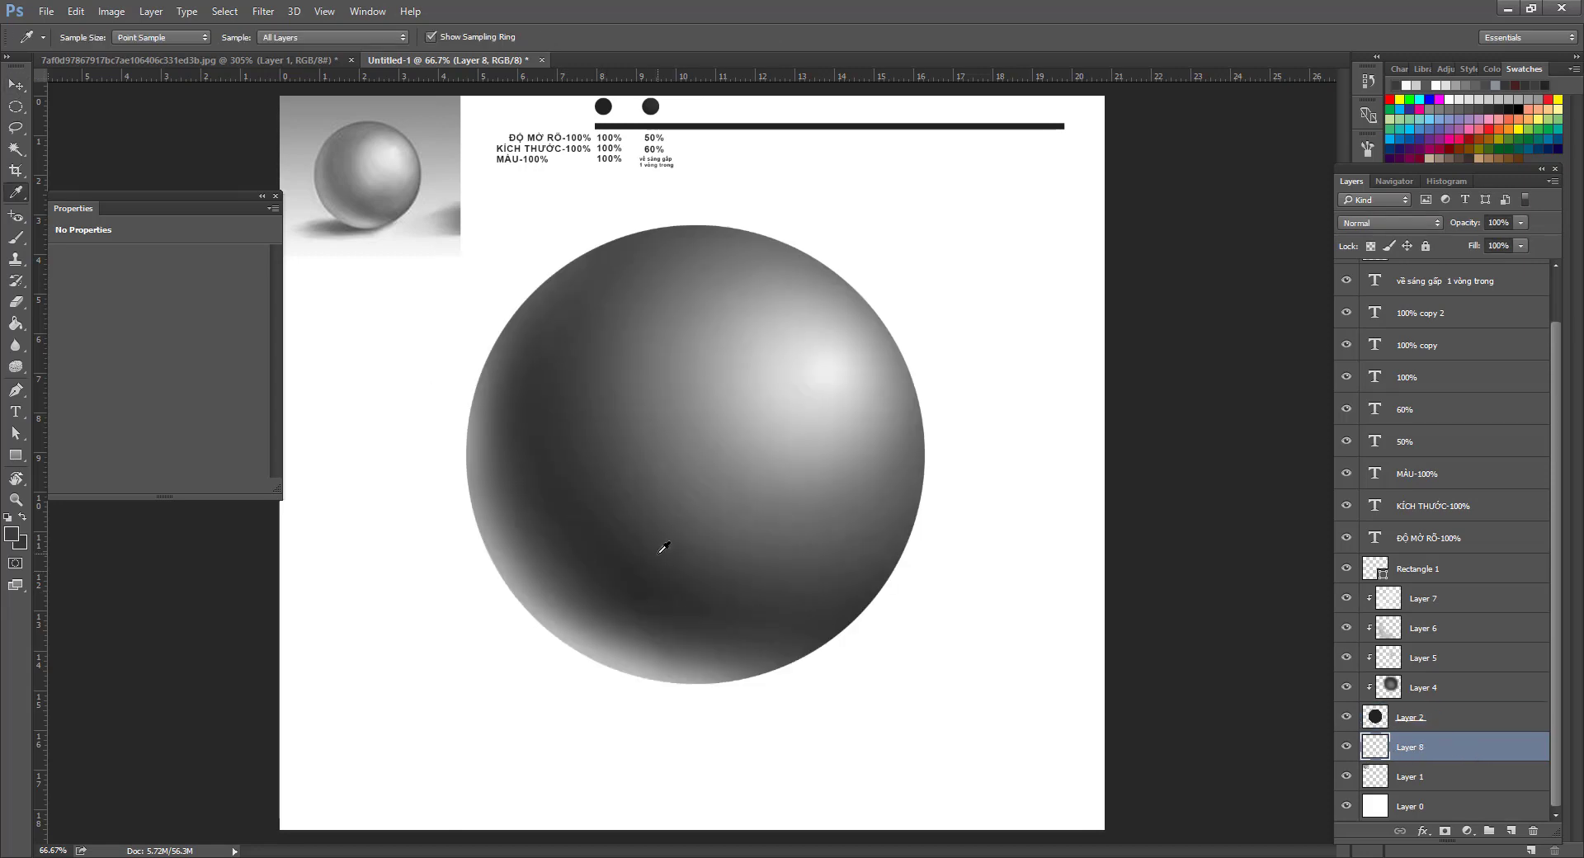
key(b)
right_click(693, 644)
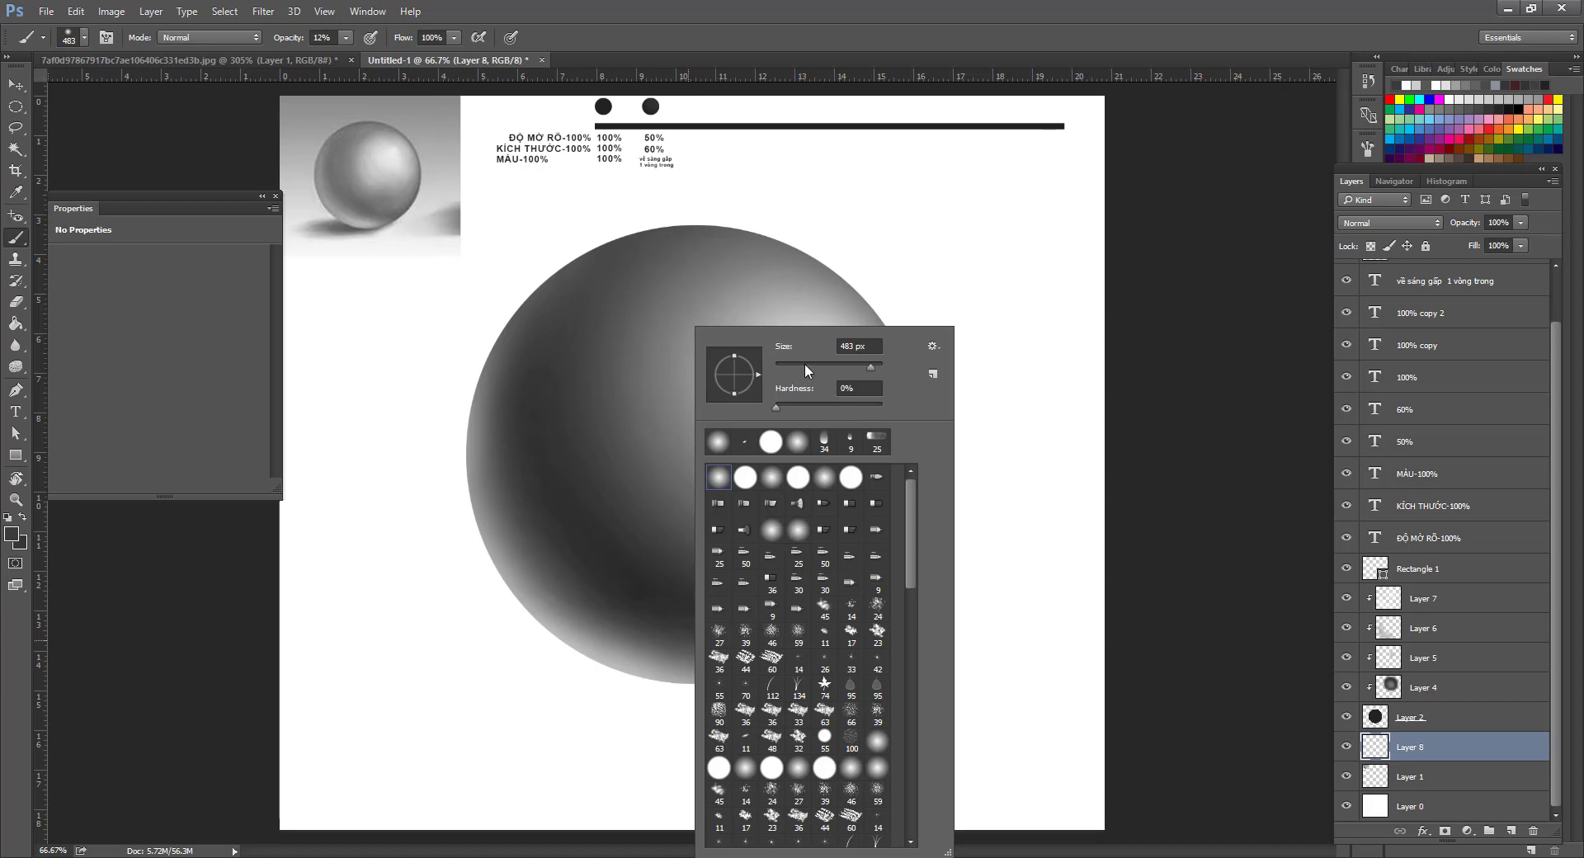
click(600, 687)
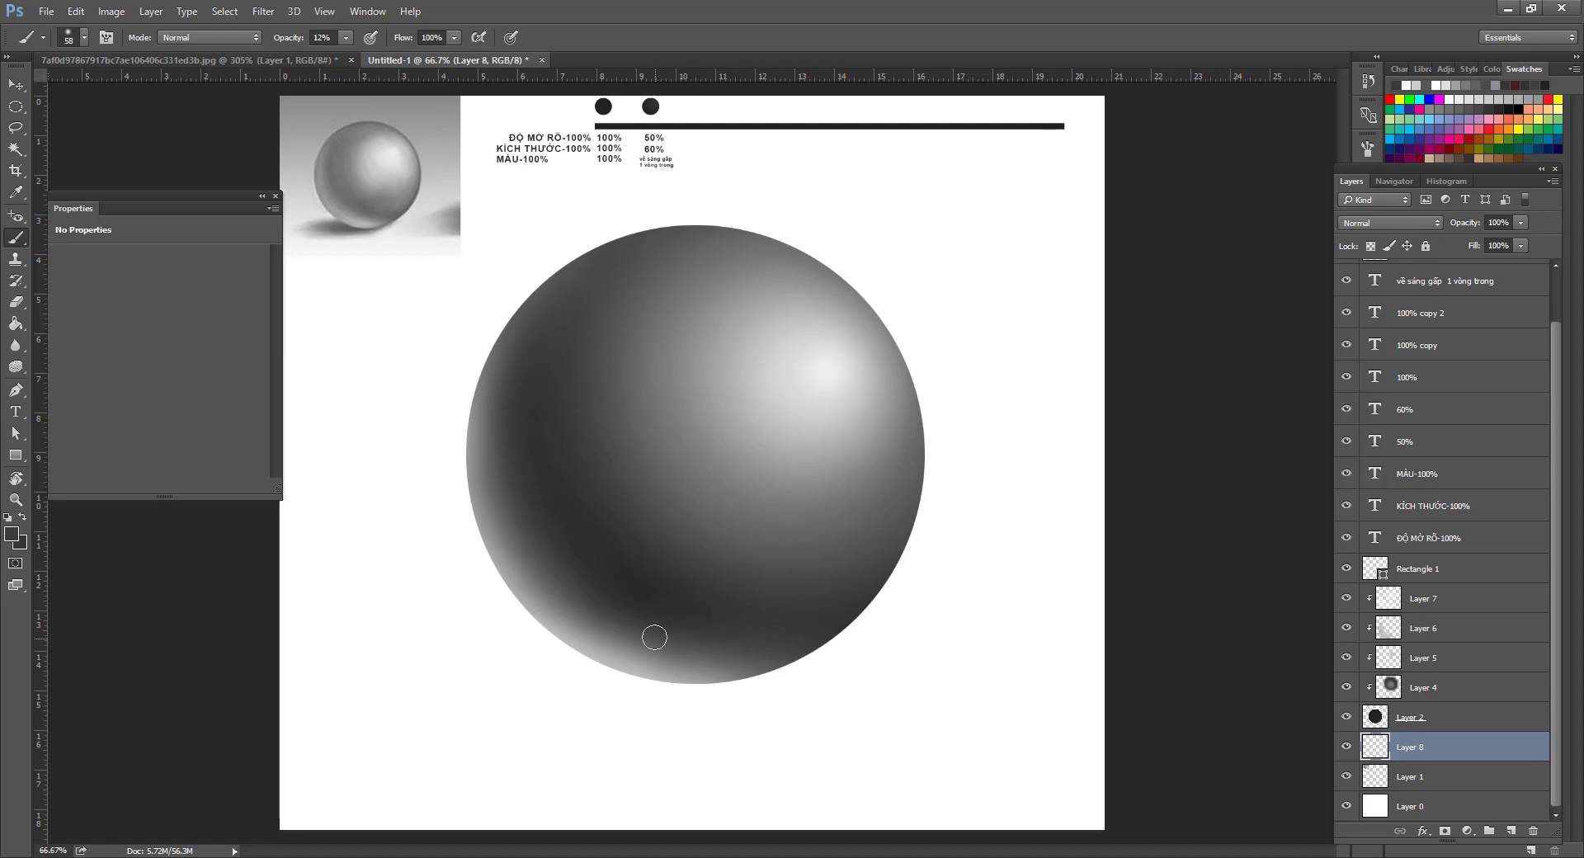
key(p)
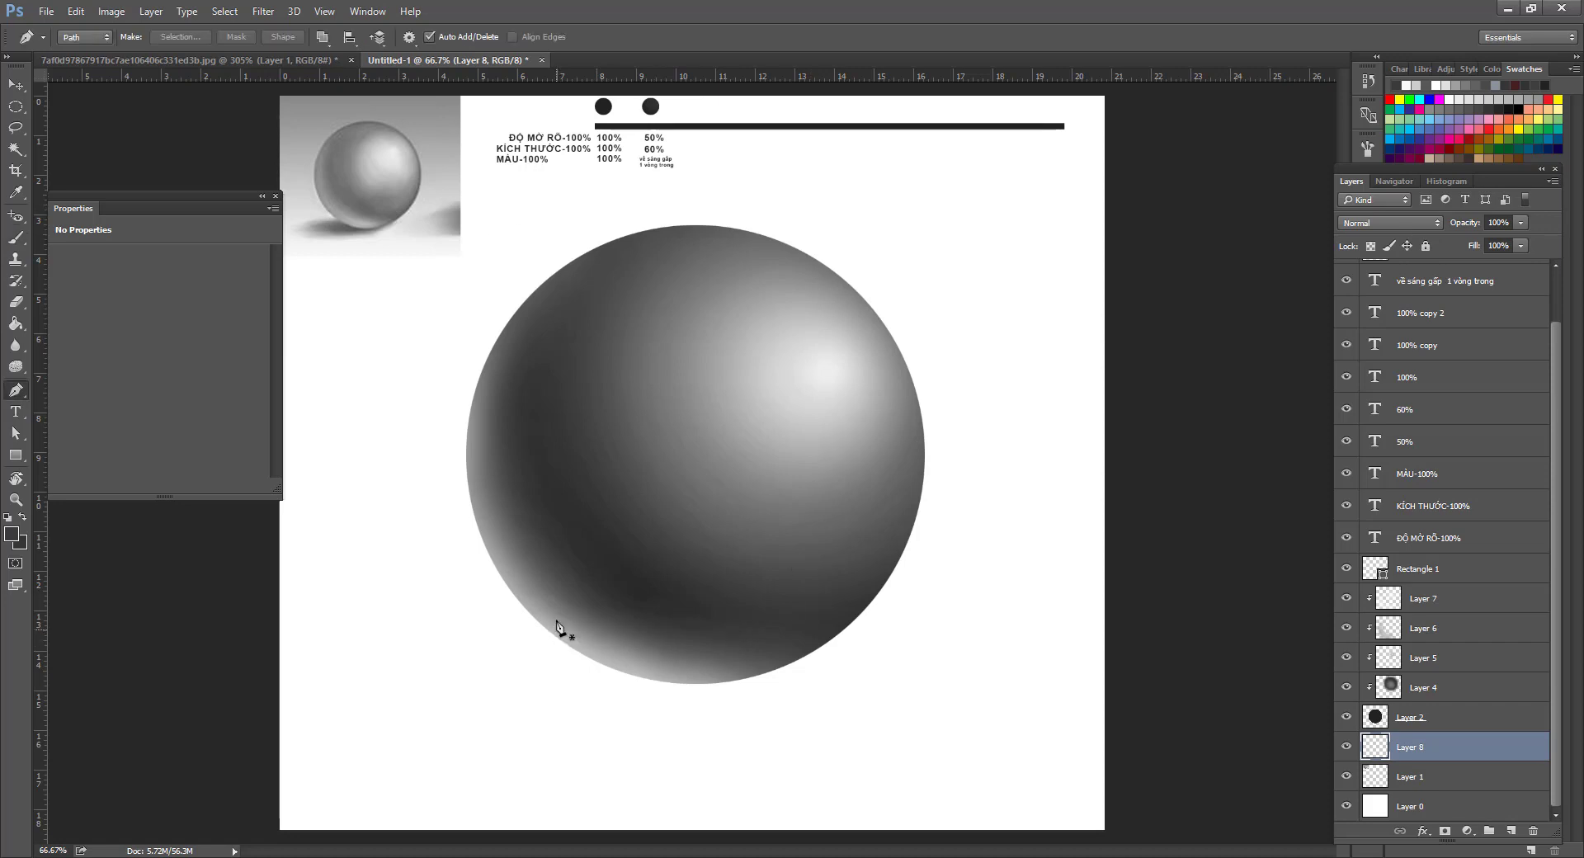
click(289, 657)
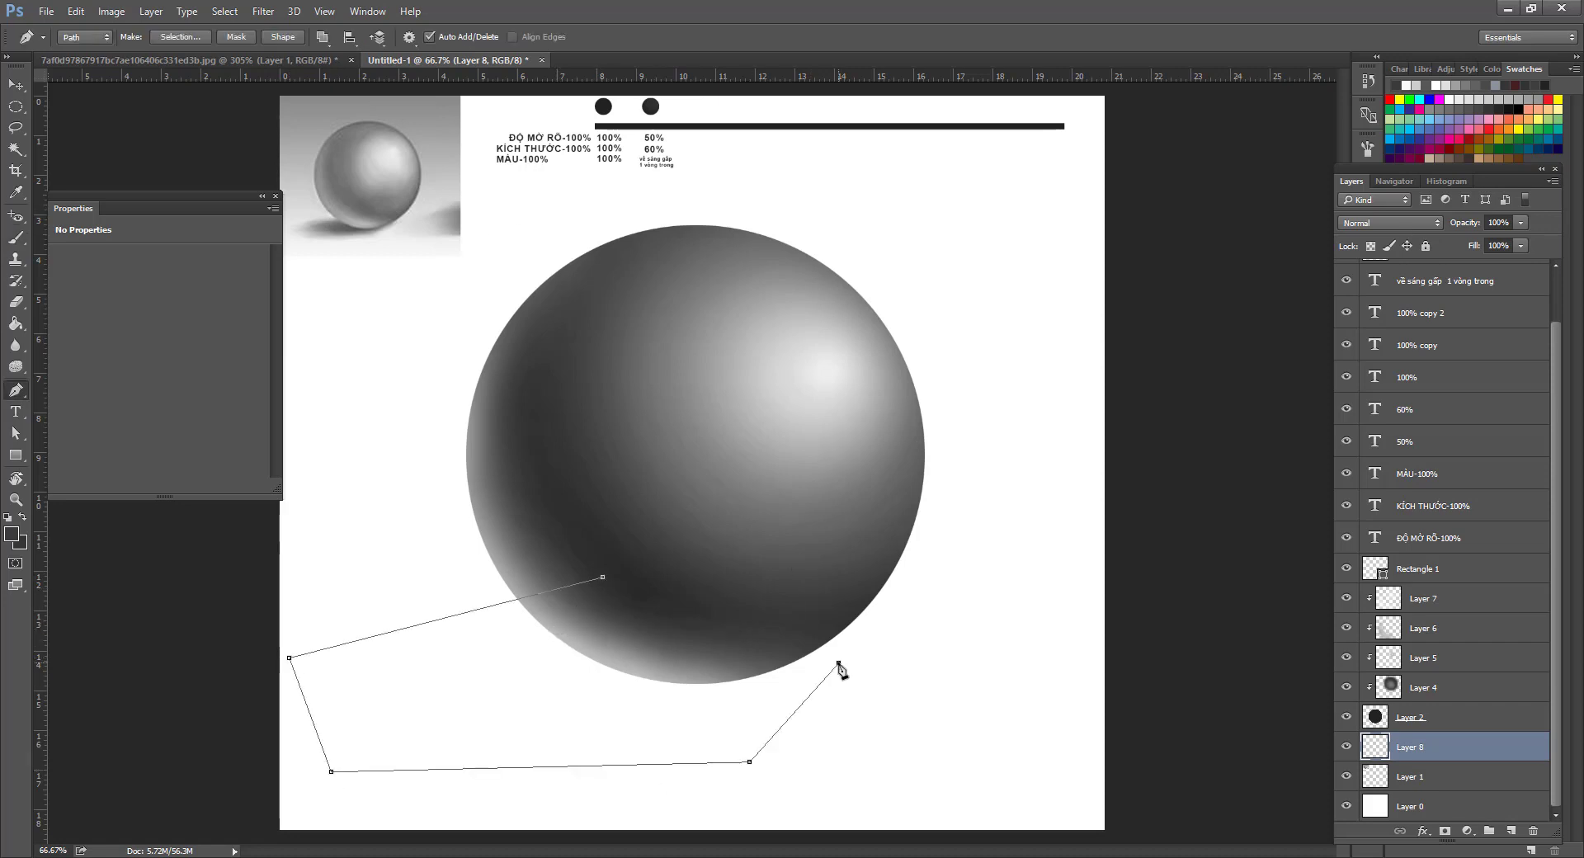
key(ctrl+Return)
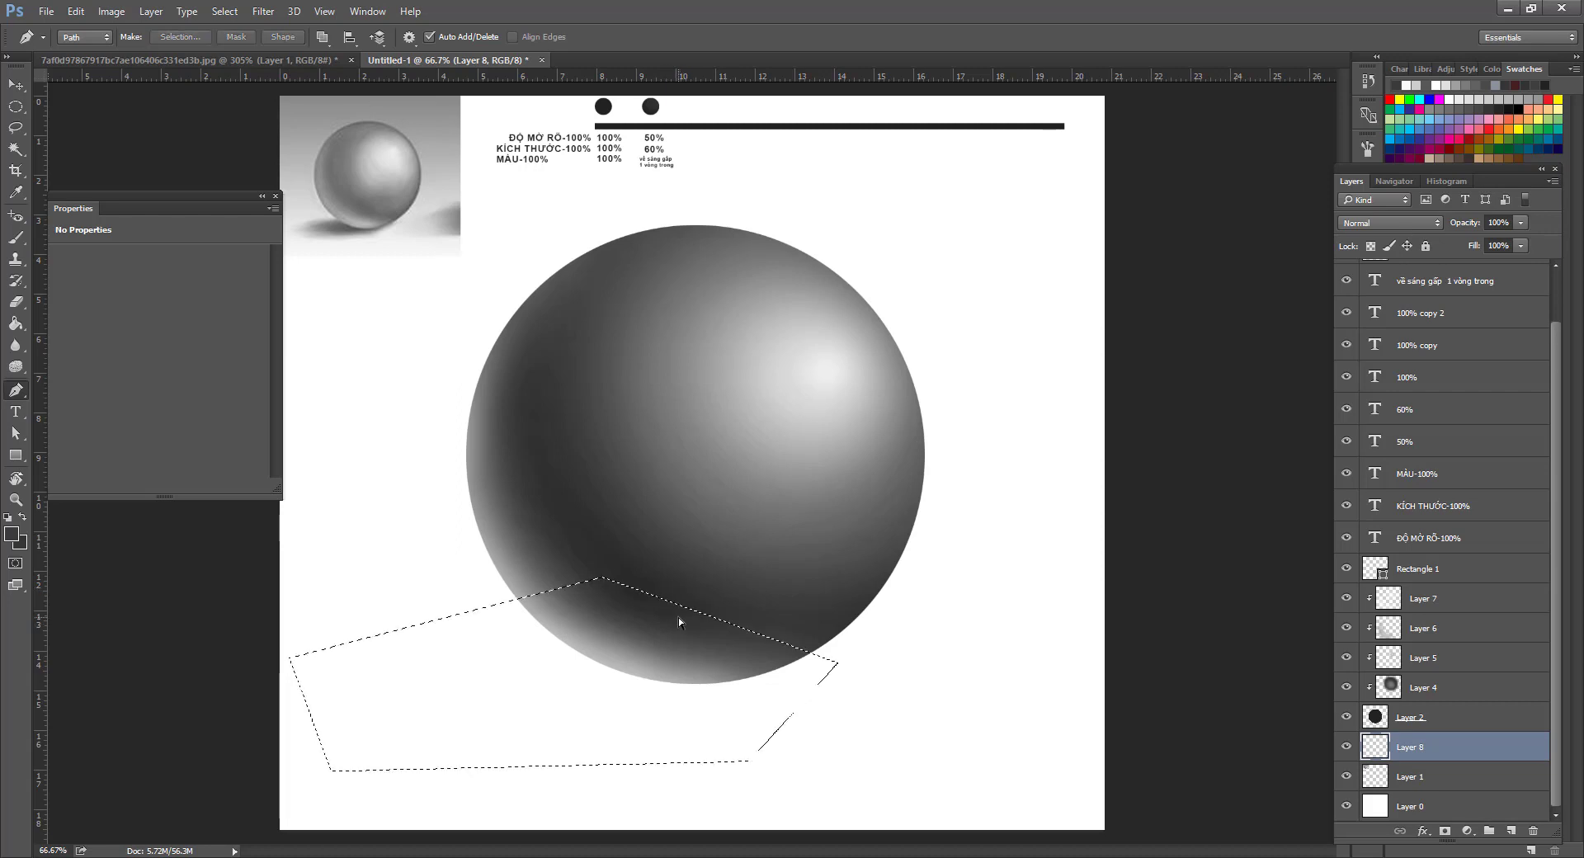
key(ctrl+d)
Make a wide elliptical selection under the sphere's lower-left side and reduce the selection's height to about 79%.
key(m)
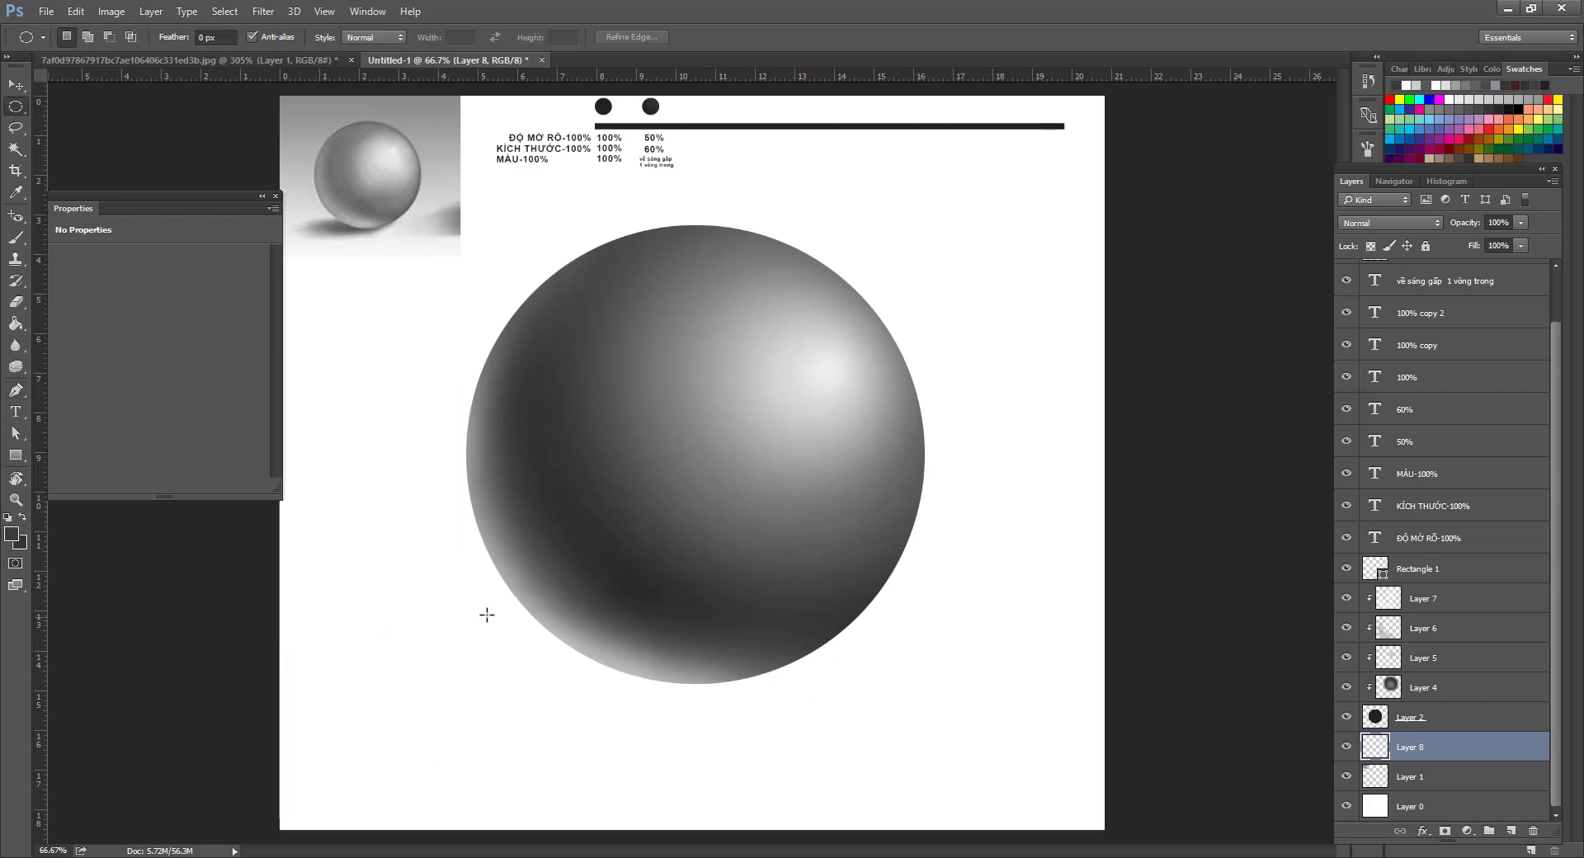
drag(337, 563, 777, 688)
drag(523, 597, 548, 630)
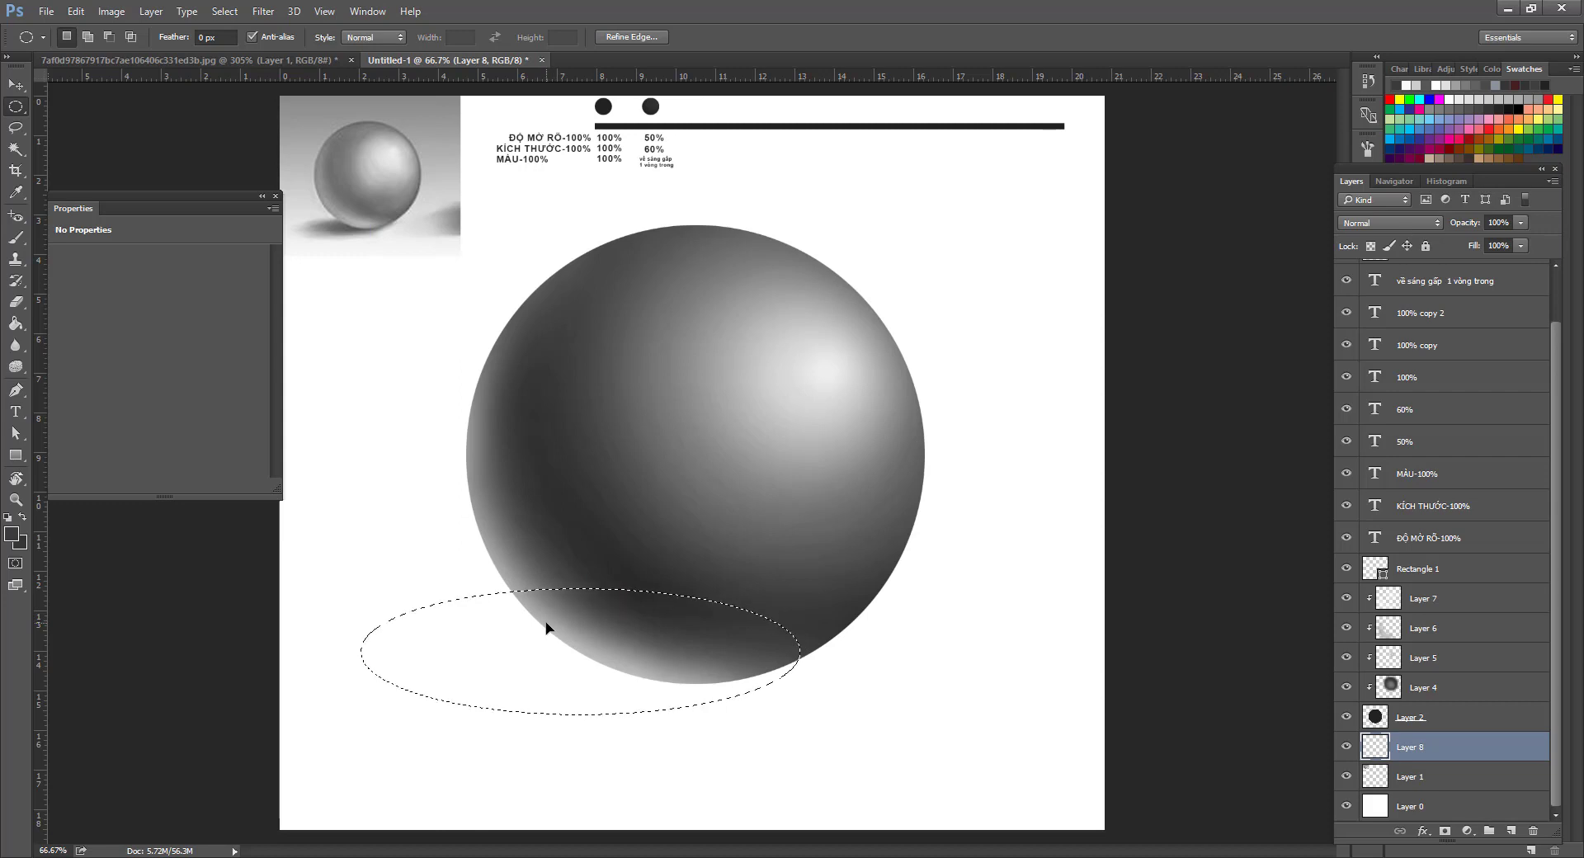
right_click(548, 629)
click(629, 487)
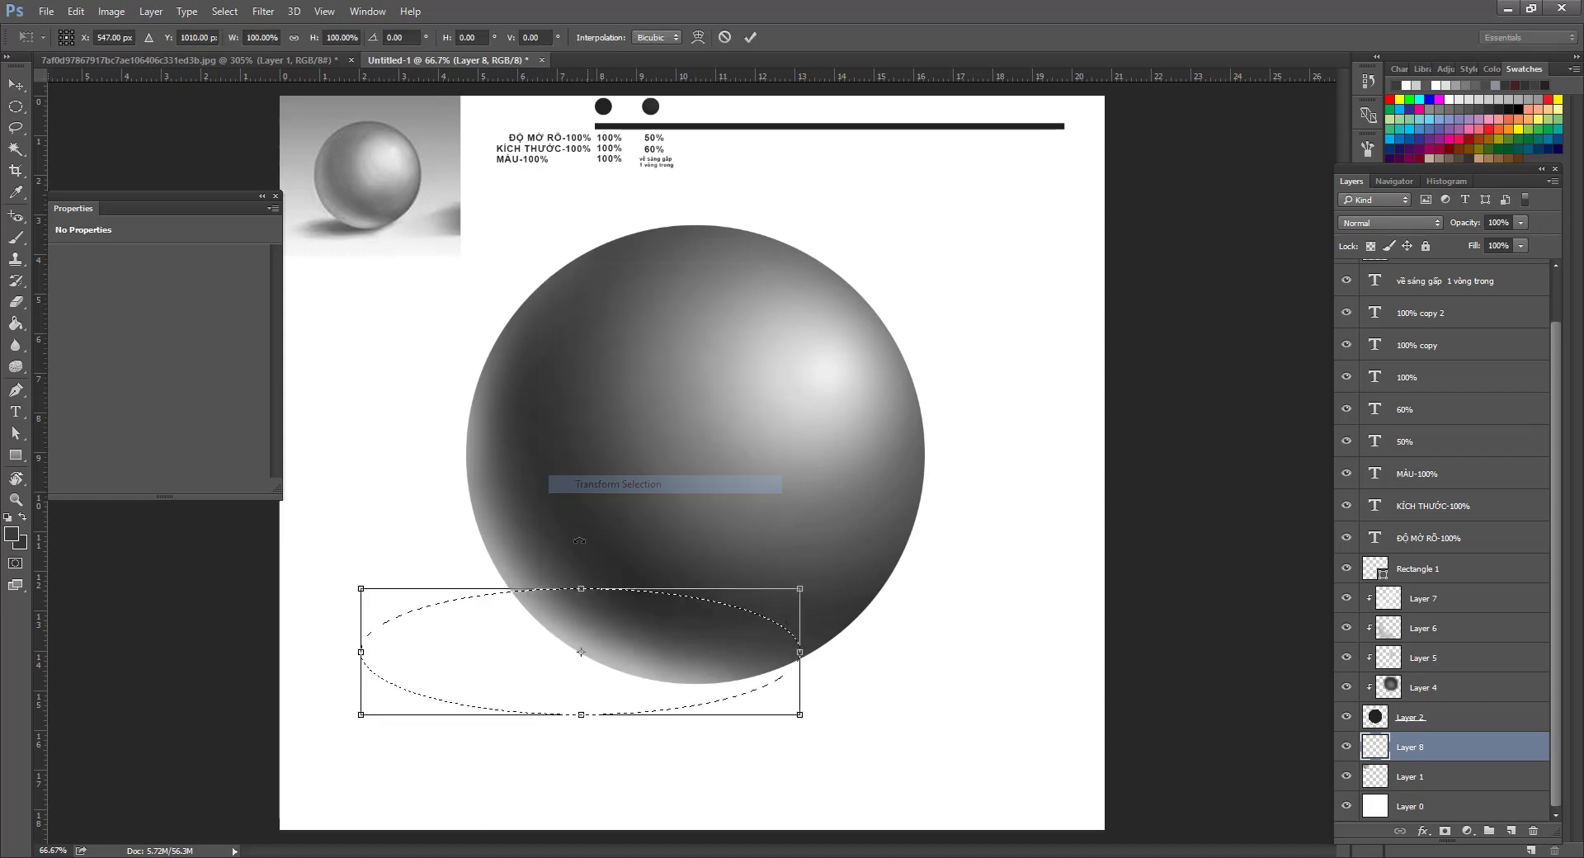
drag(581, 589, 587, 615)
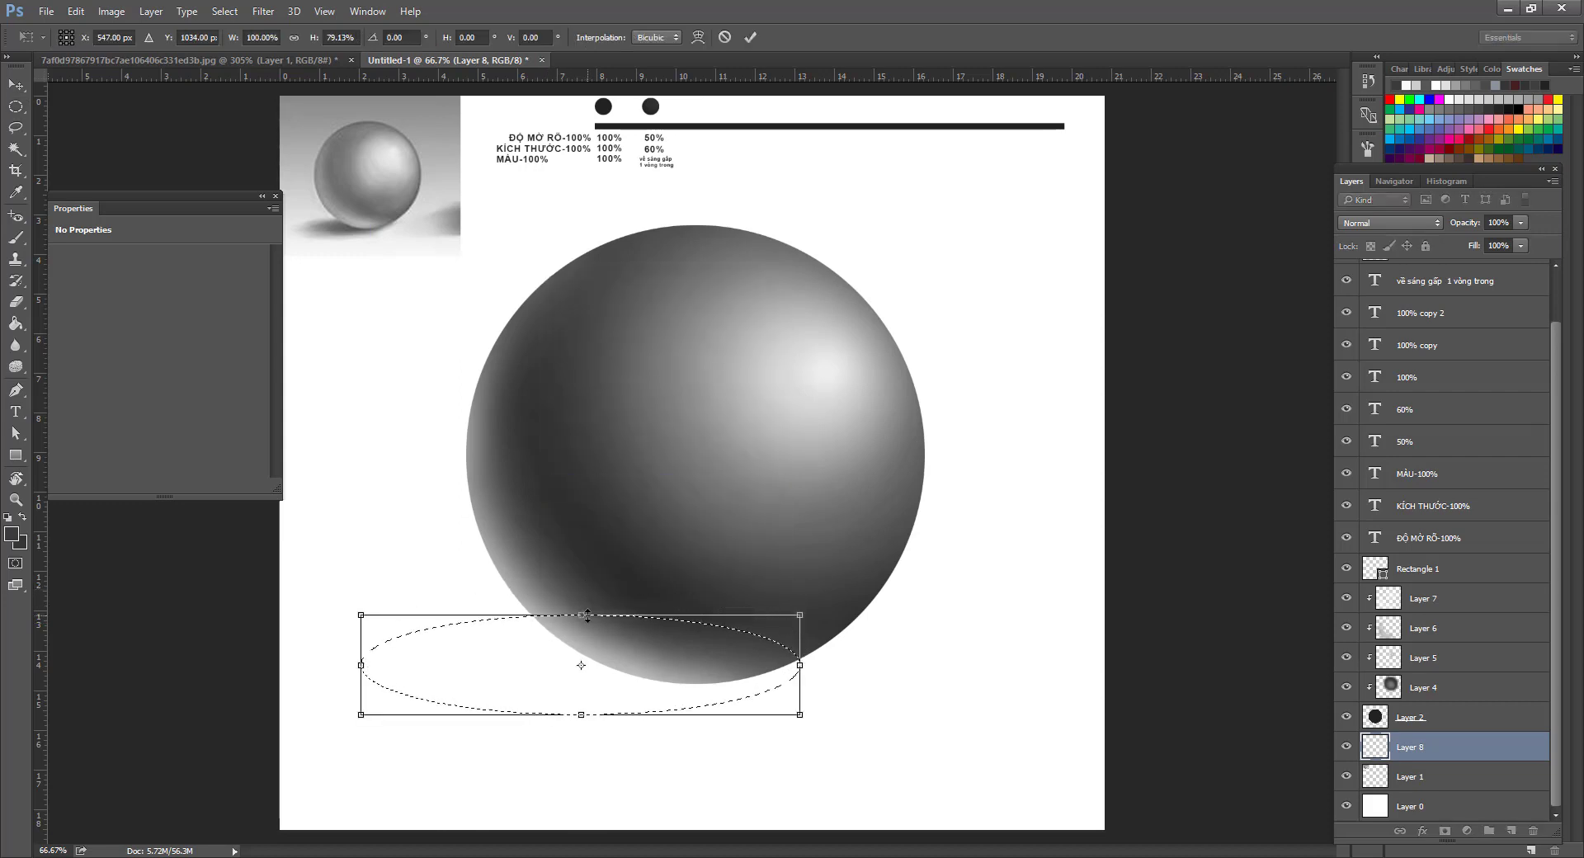
key(Return)
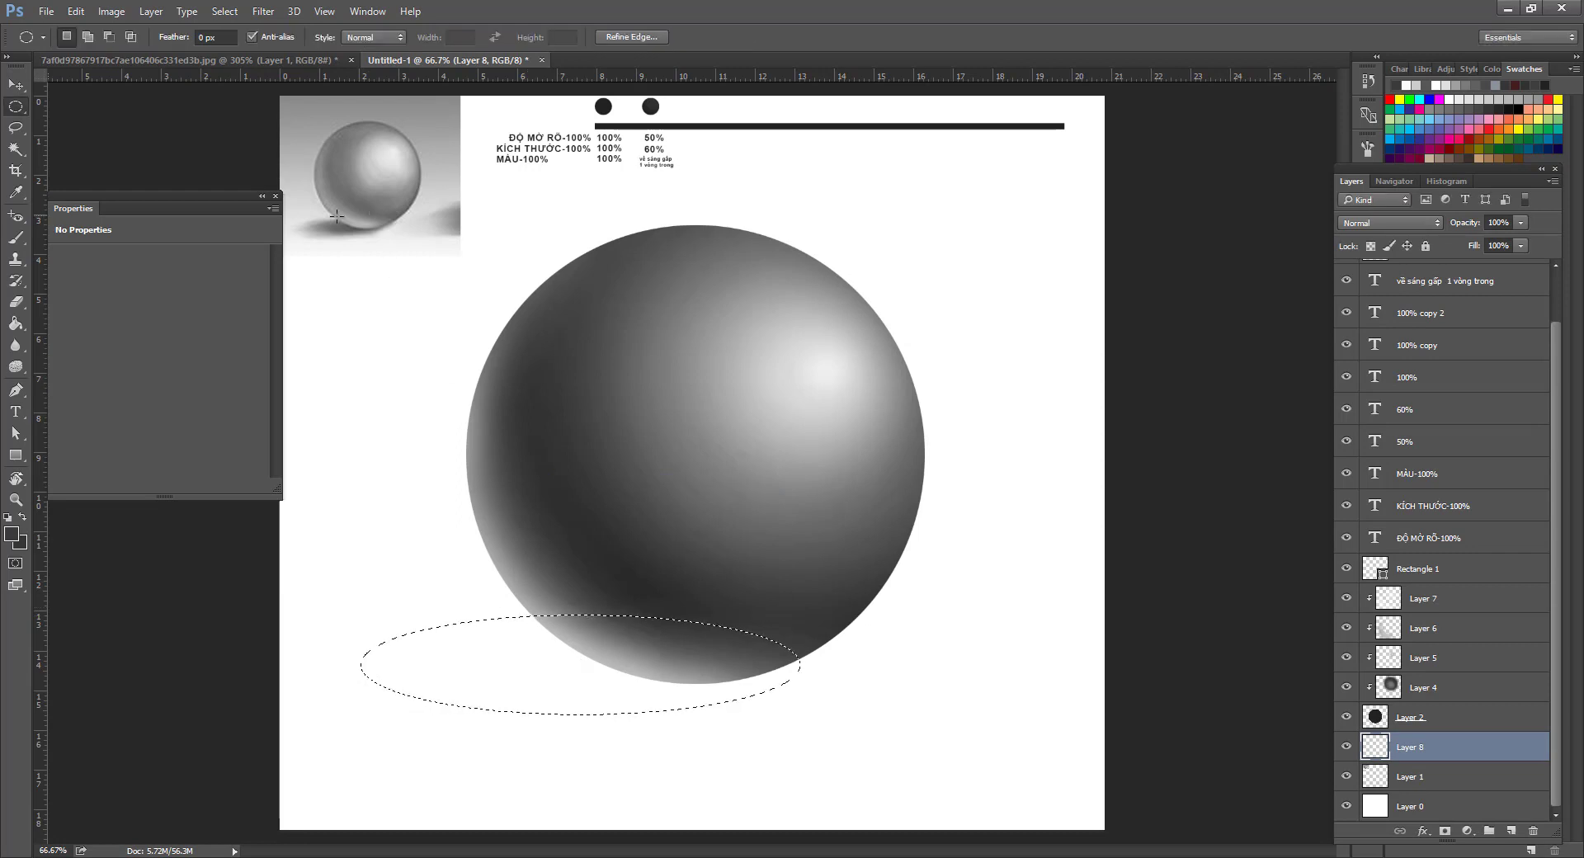
Set the soft brush to 195 px and 100% opacity and paint dark grey shadow across the right part of the elliptical selection.
key(b)
right_click(672, 679)
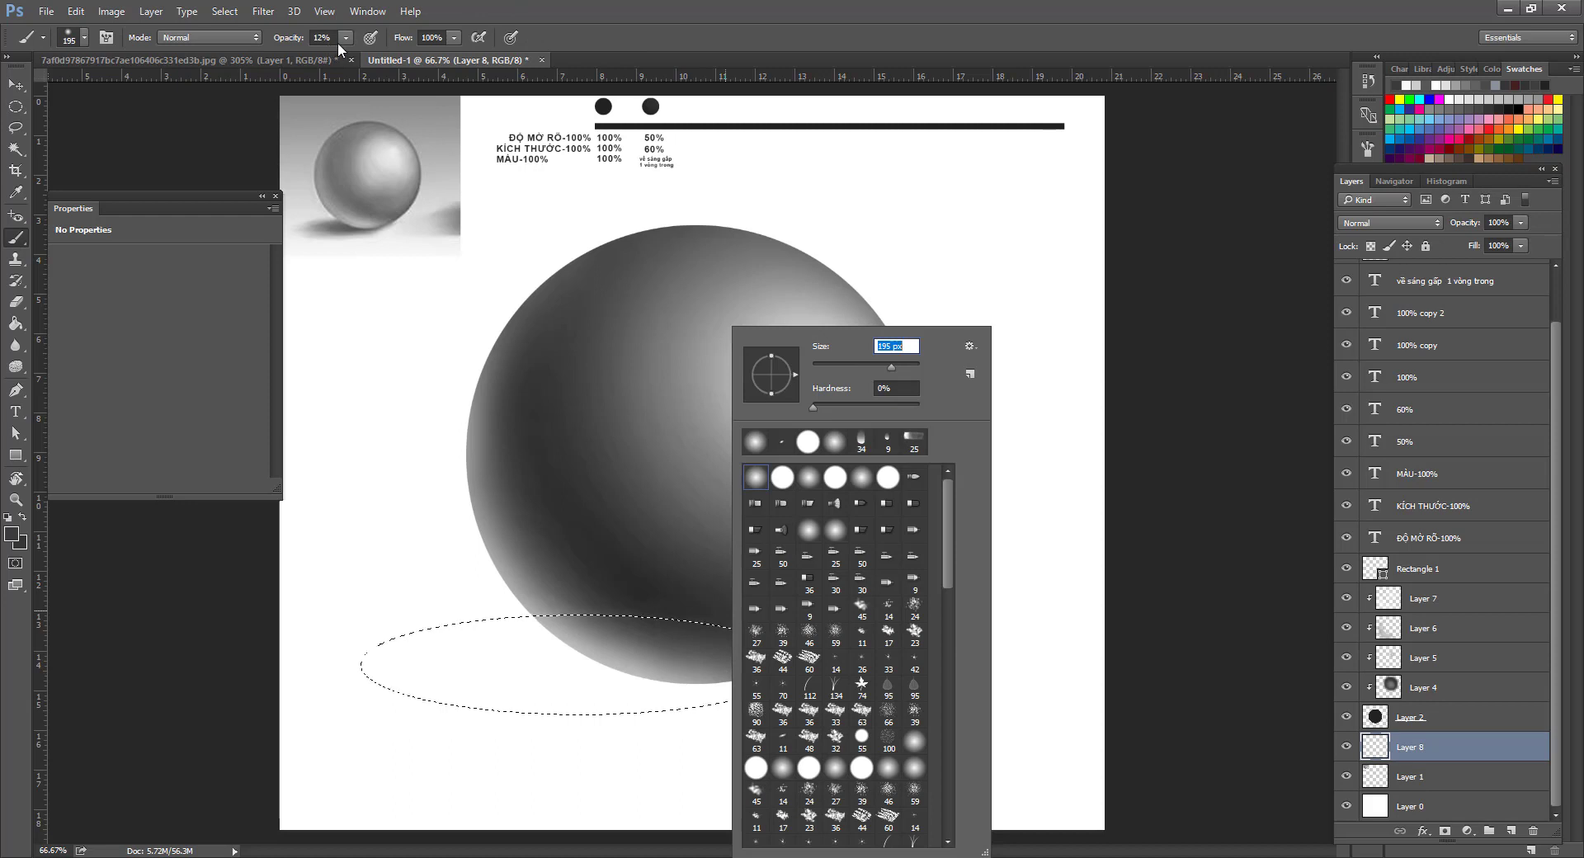
drag(345, 40, 744, 145)
mouse_move(834, 664)
mouse_down()
mouse_move(718, 699)
mouse_move(866, 572)
mouse_move(717, 585)
mouse_move(614, 671)
mouse_move(761, 677)
mouse_up()
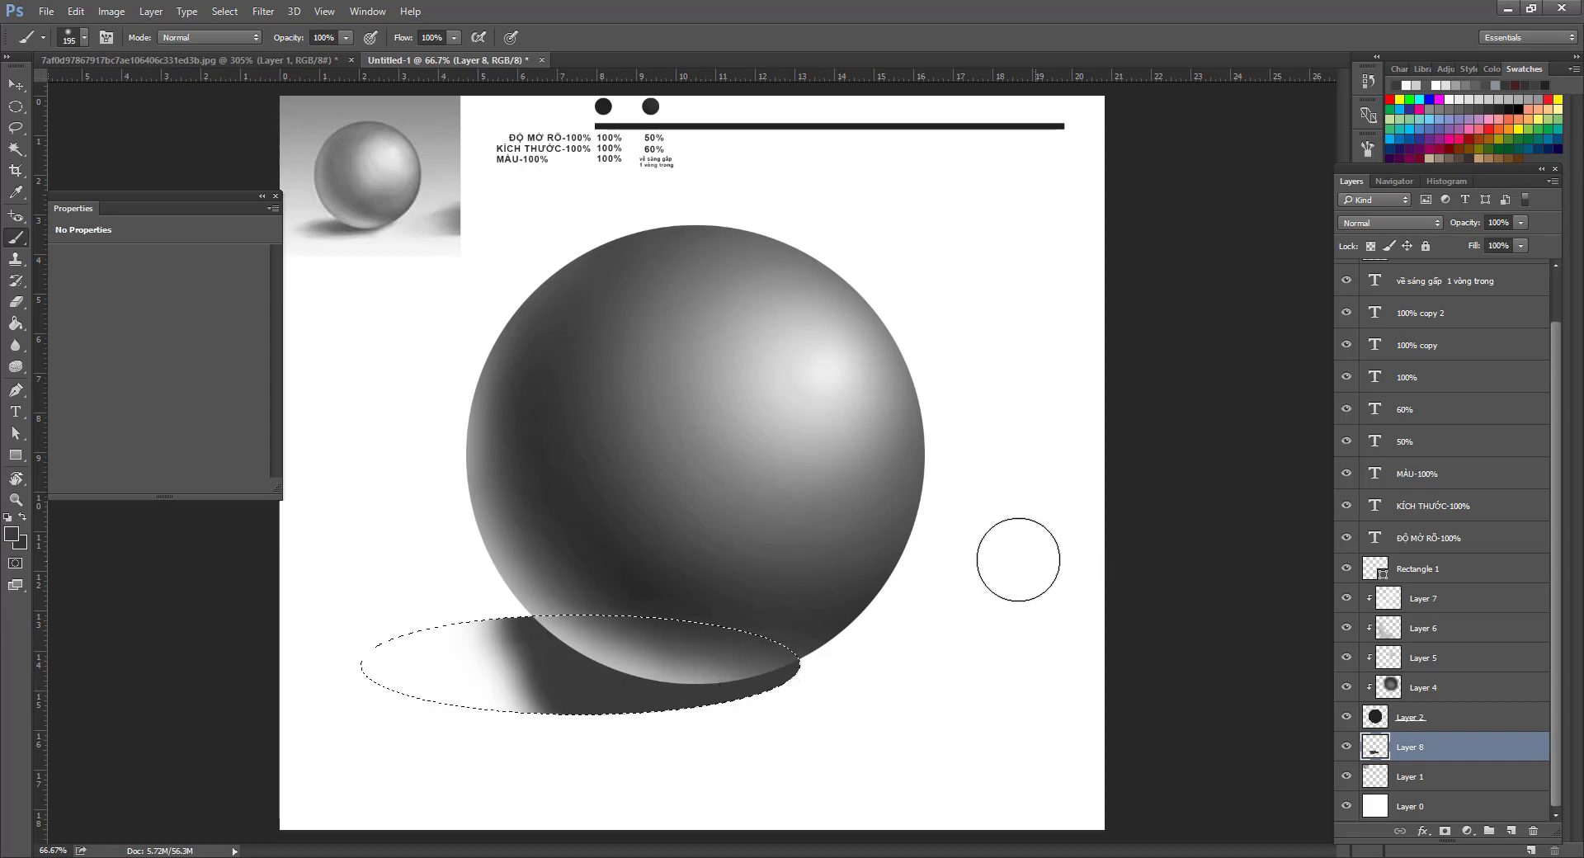
Try deselecting and moving the partly painted shadow slightly up and to the left, and undo both changes.
key(z)
double_click(877, 688)
drag(606, 566, 1001, 664)
key(ctrl+d)
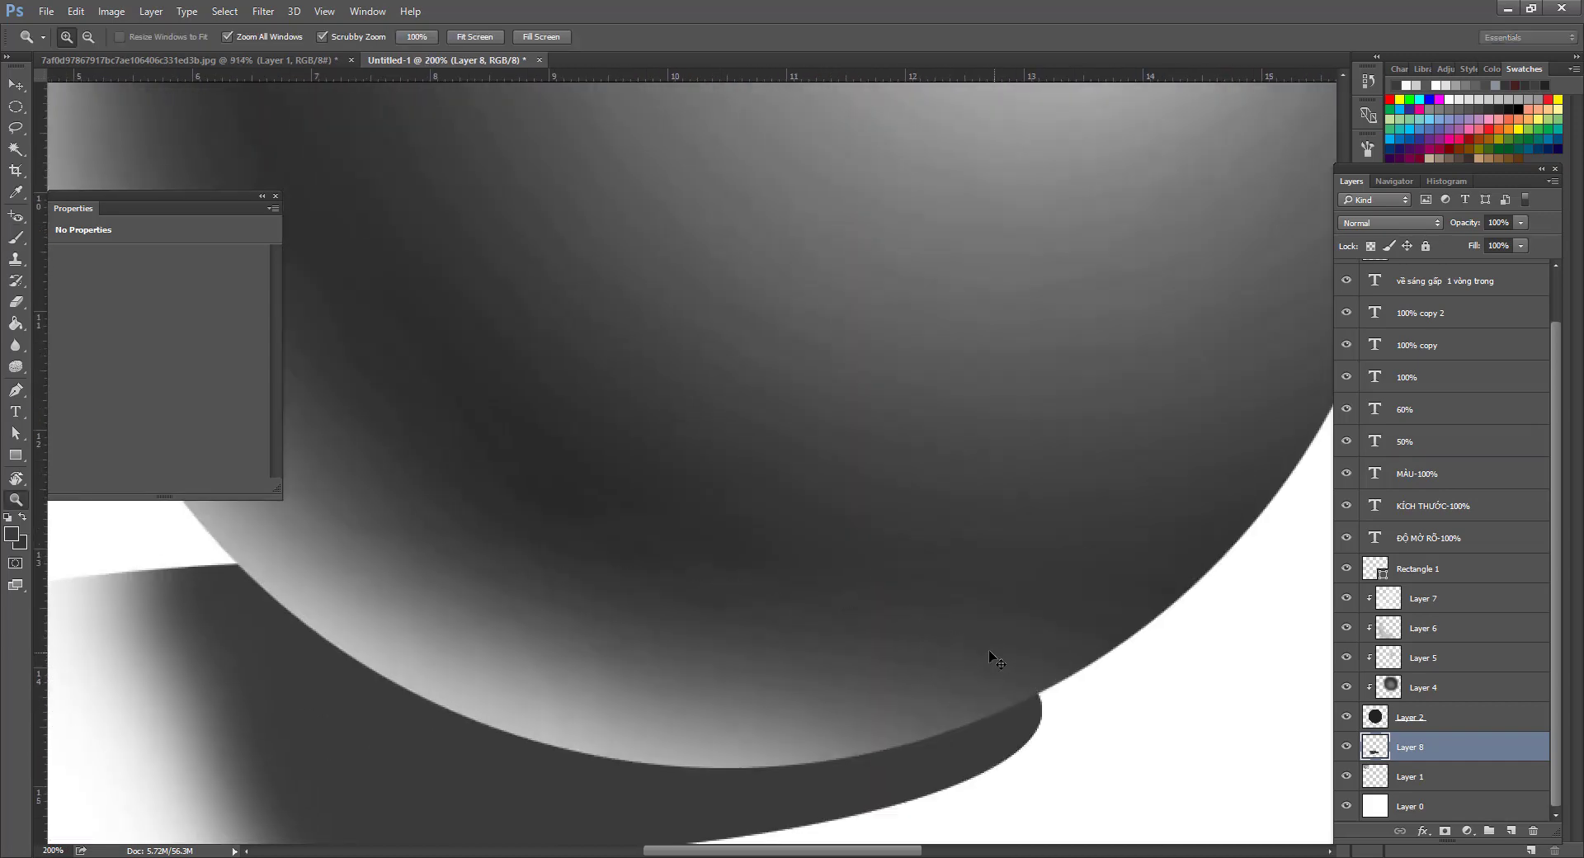
alt+click(746, 577)
alt+click(745, 577)
key(v)
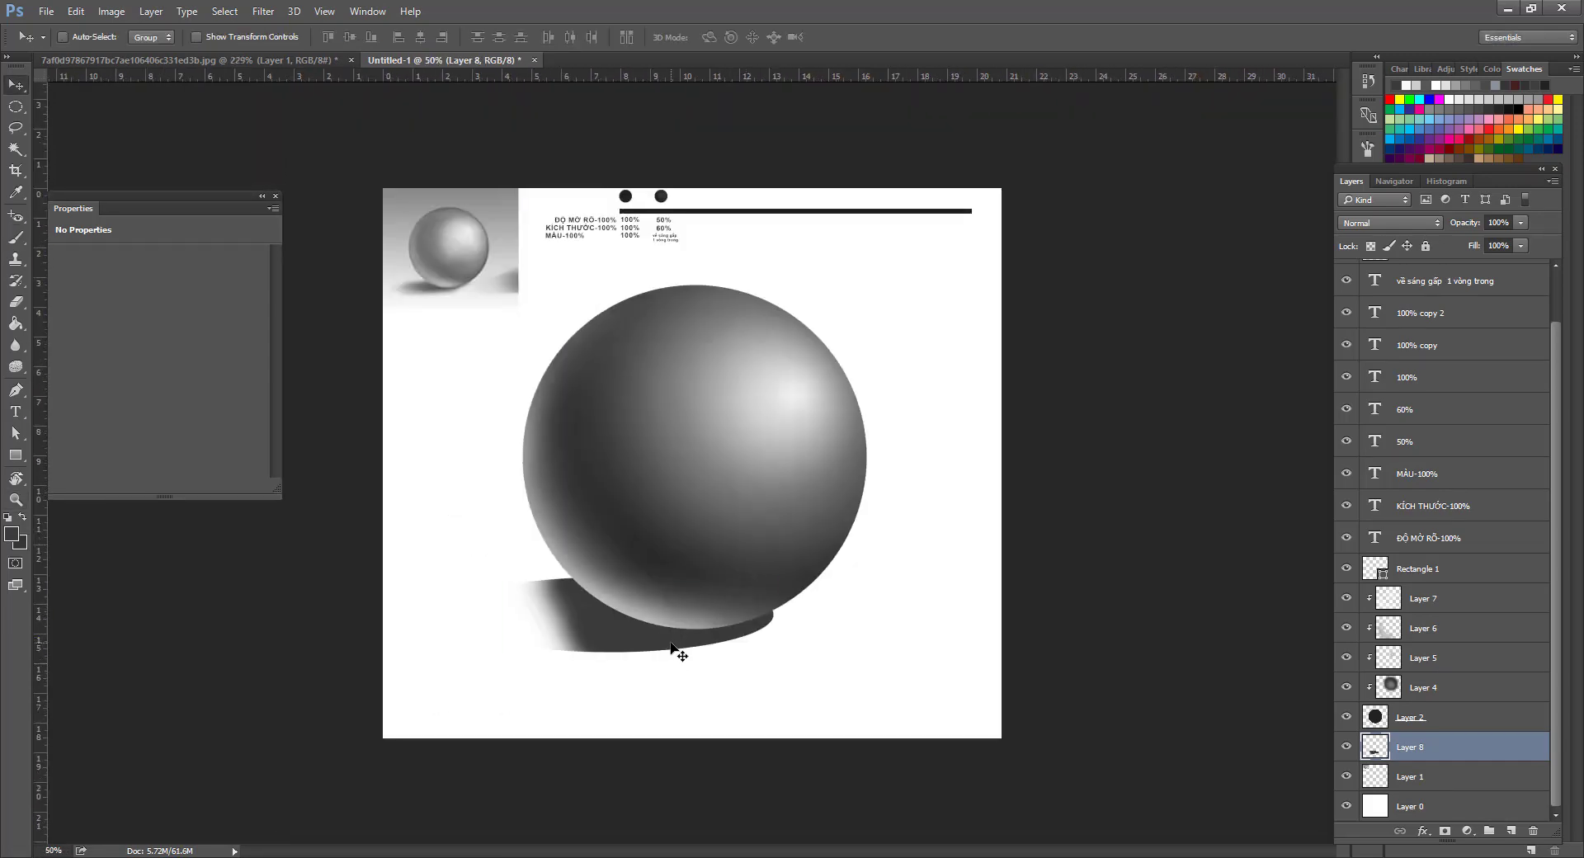
drag(671, 649, 666, 639)
key(ctrl)
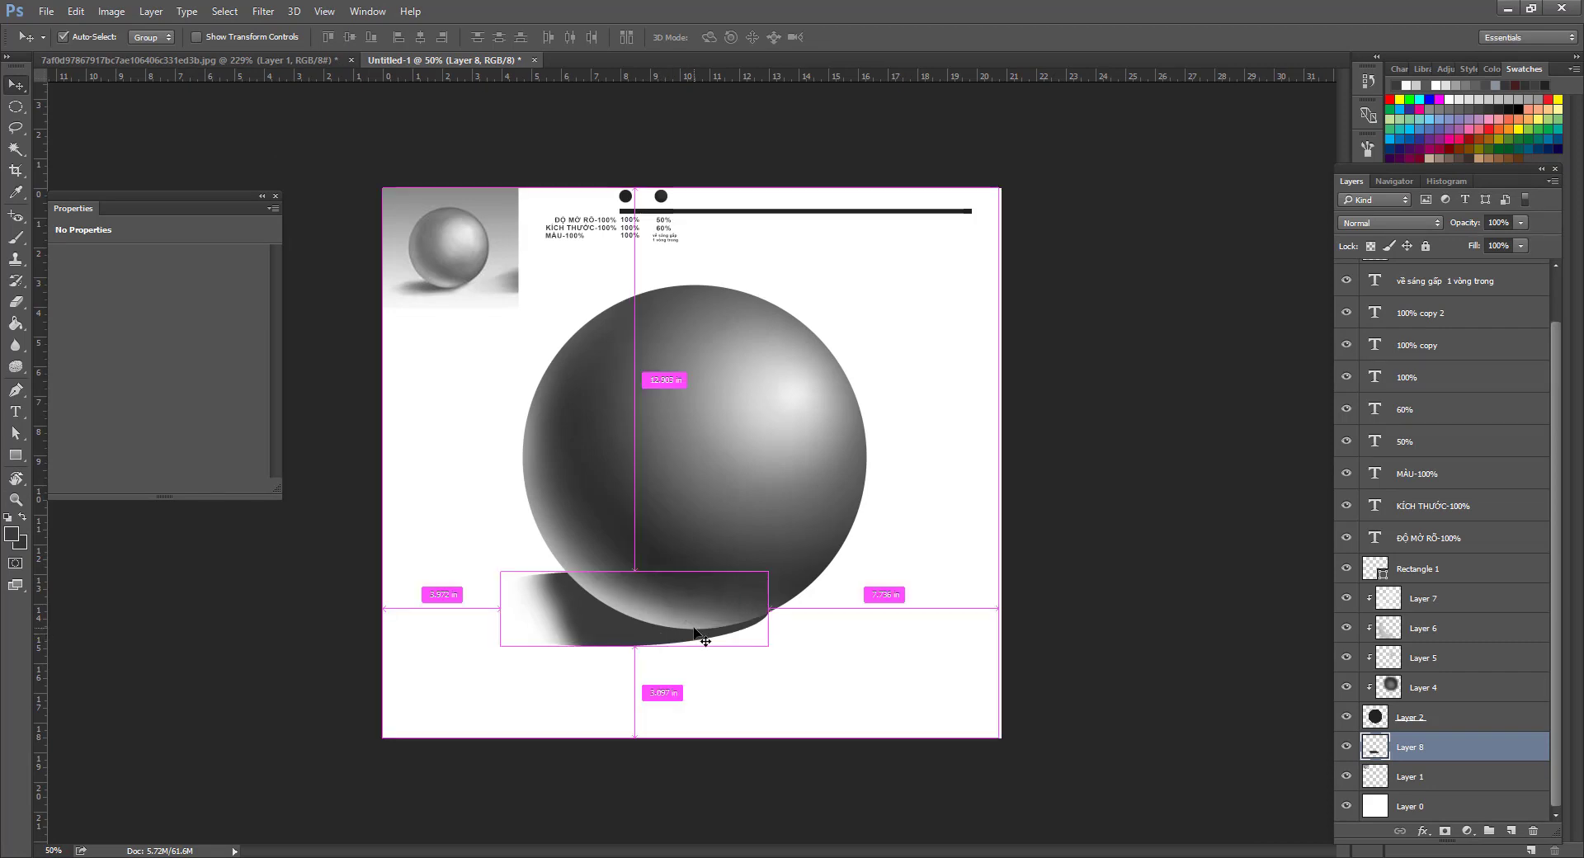
key(ctrl+alt+z)
key(ctrl+alt+z)
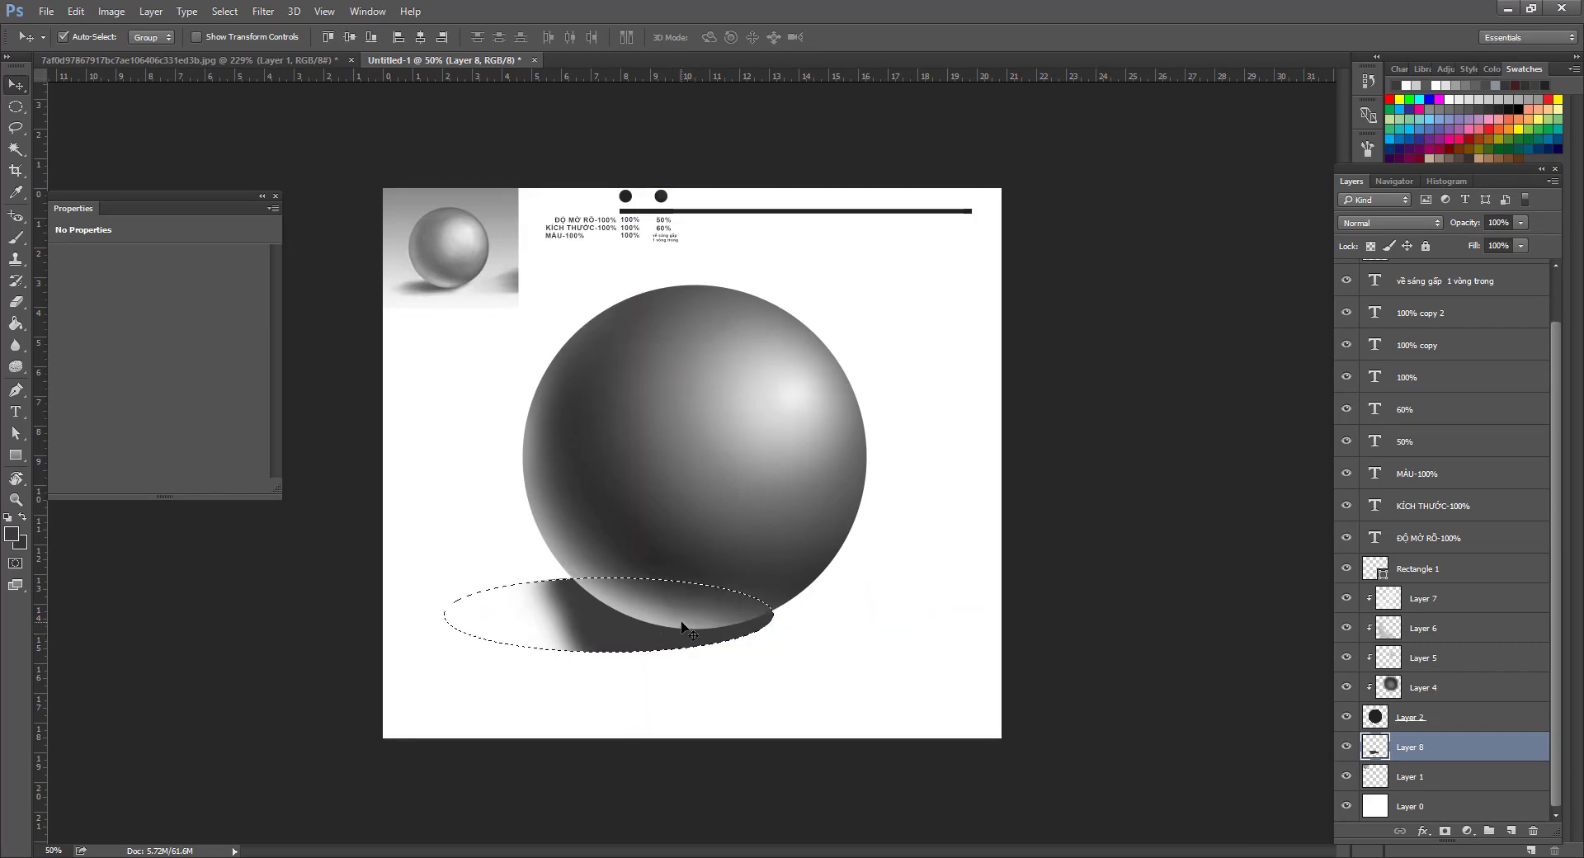
Fill the rest of the elliptical selection with dark grey brush strokes and remove the selection.
key(b)
mouse_move(603, 602)
mouse_down()
mouse_move(397, 653)
mouse_move(452, 673)
mouse_move(696, 593)
mouse_up()
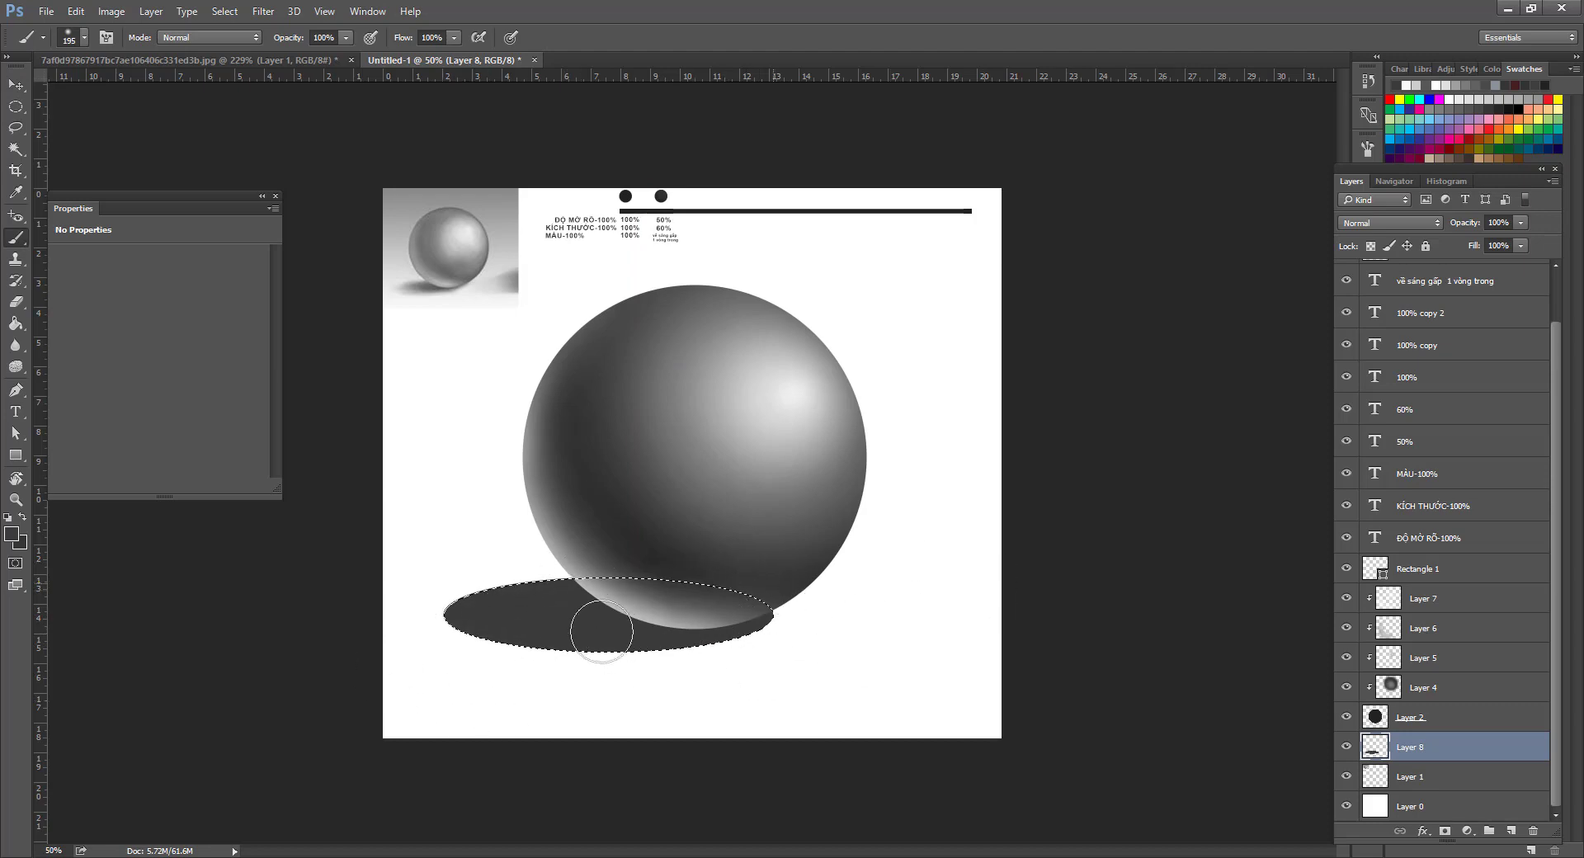
key(ctrl+d)
Examine the shape and edge softness of the reference sphere's shadow and compare them with the painted shadow on the whole canvas.
key(z)
click(663, 595)
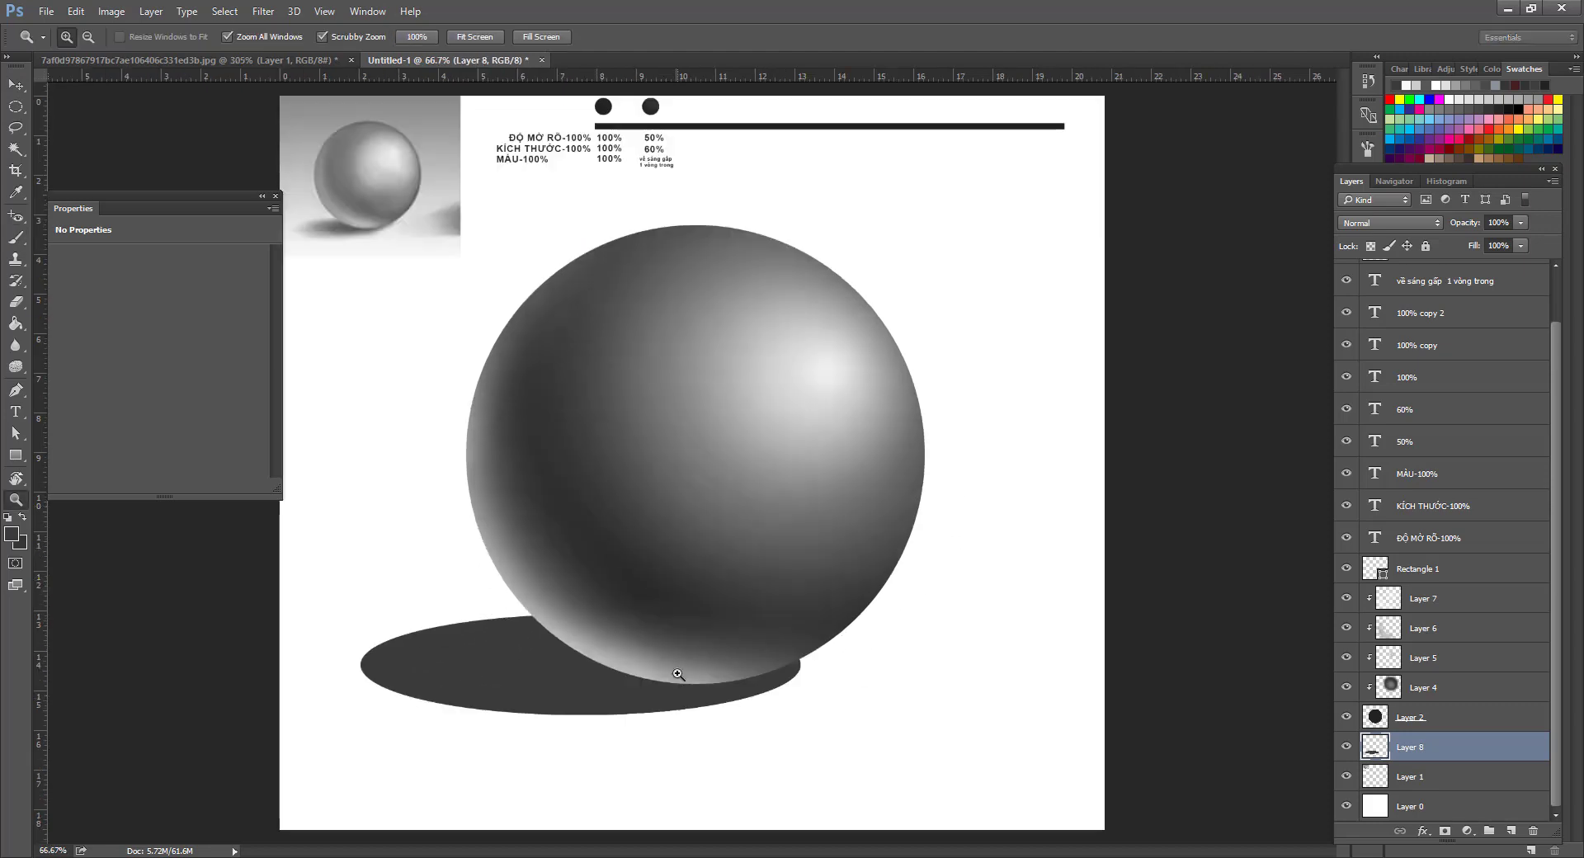
click(678, 675)
drag(839, 686, 1033, 745)
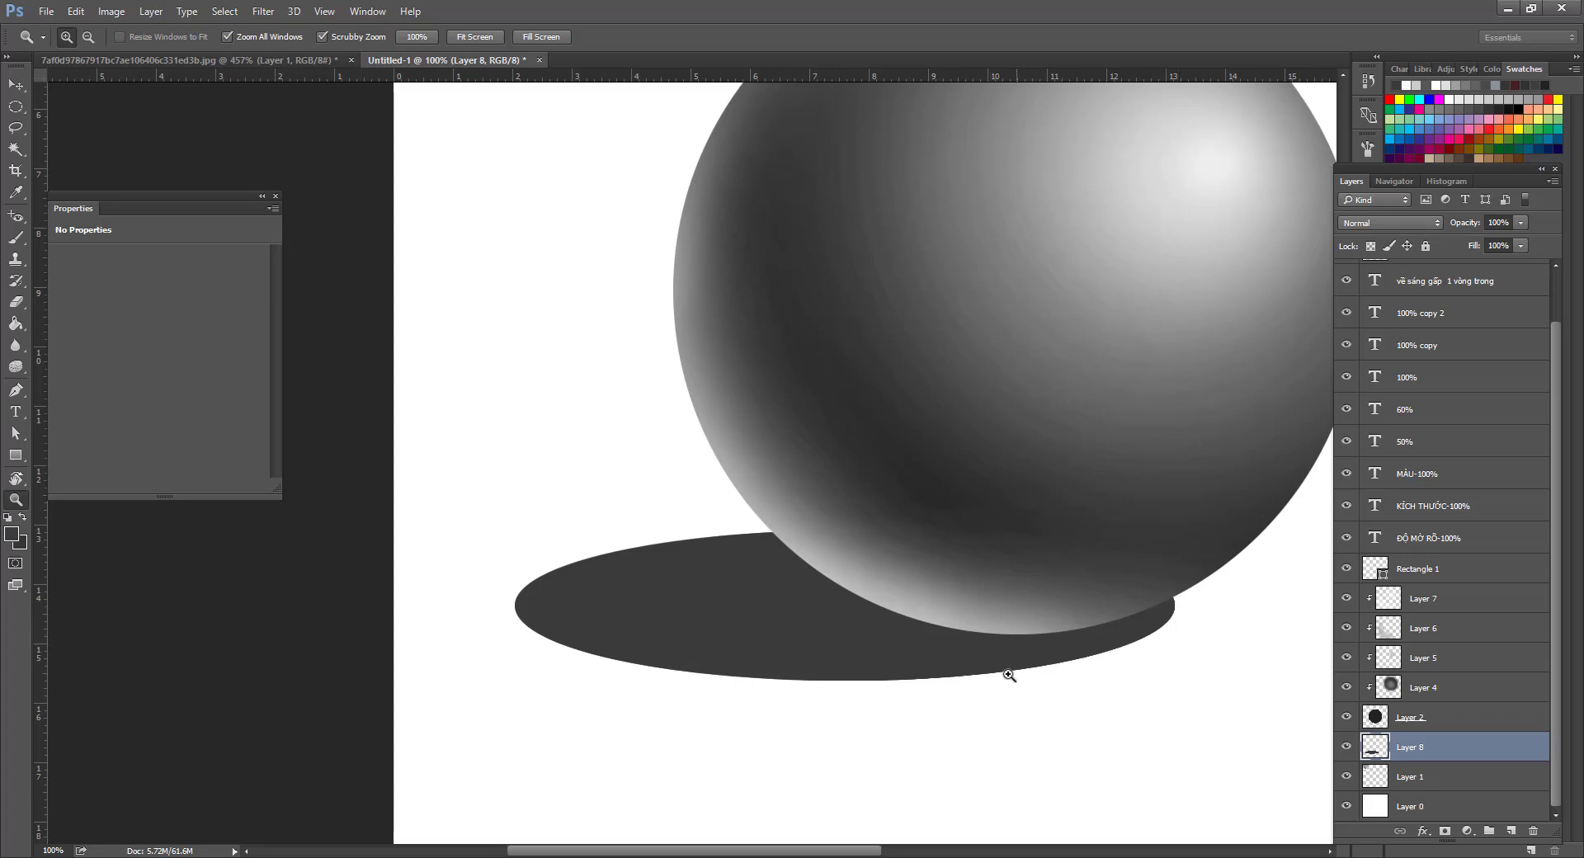
drag(652, 145, 696, 470)
drag(657, 201, 697, 456)
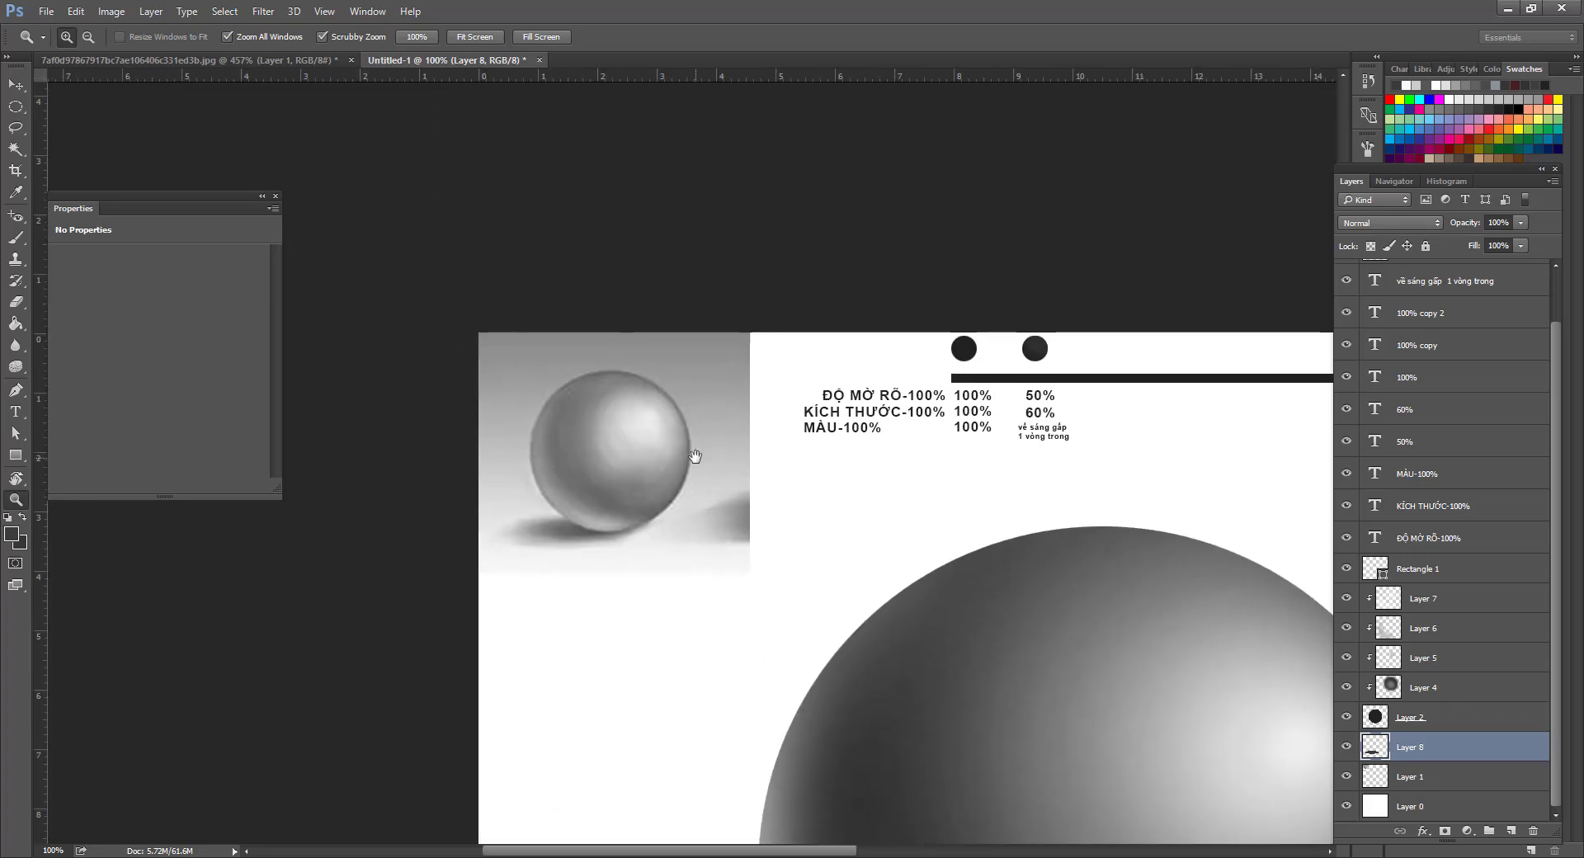
click(578, 520)
click(577, 520)
click(577, 519)
drag(609, 617, 659, 534)
key(v)
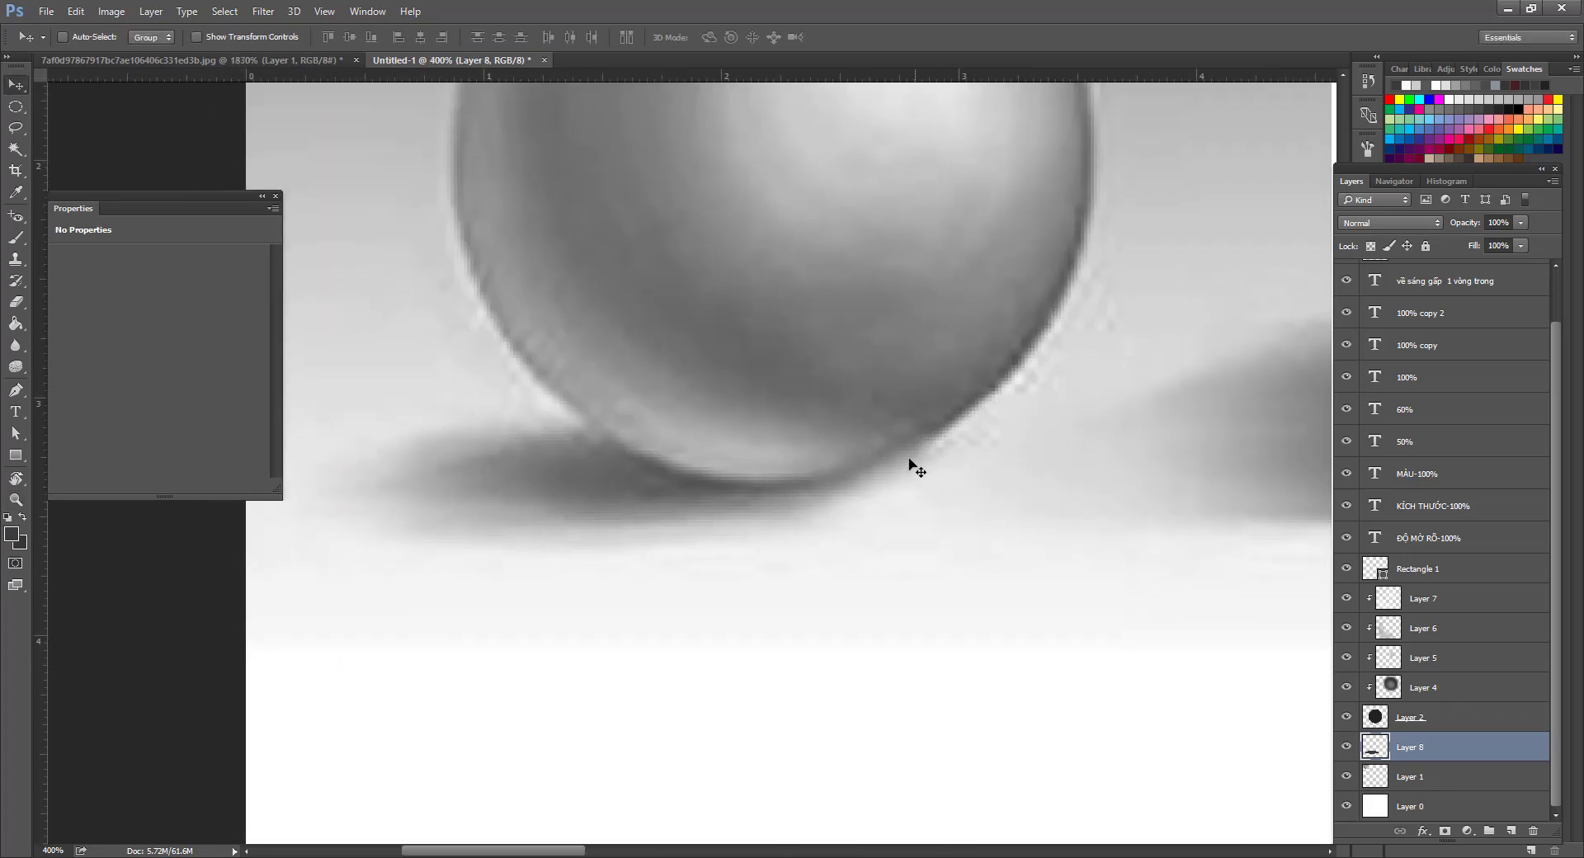
key(z)
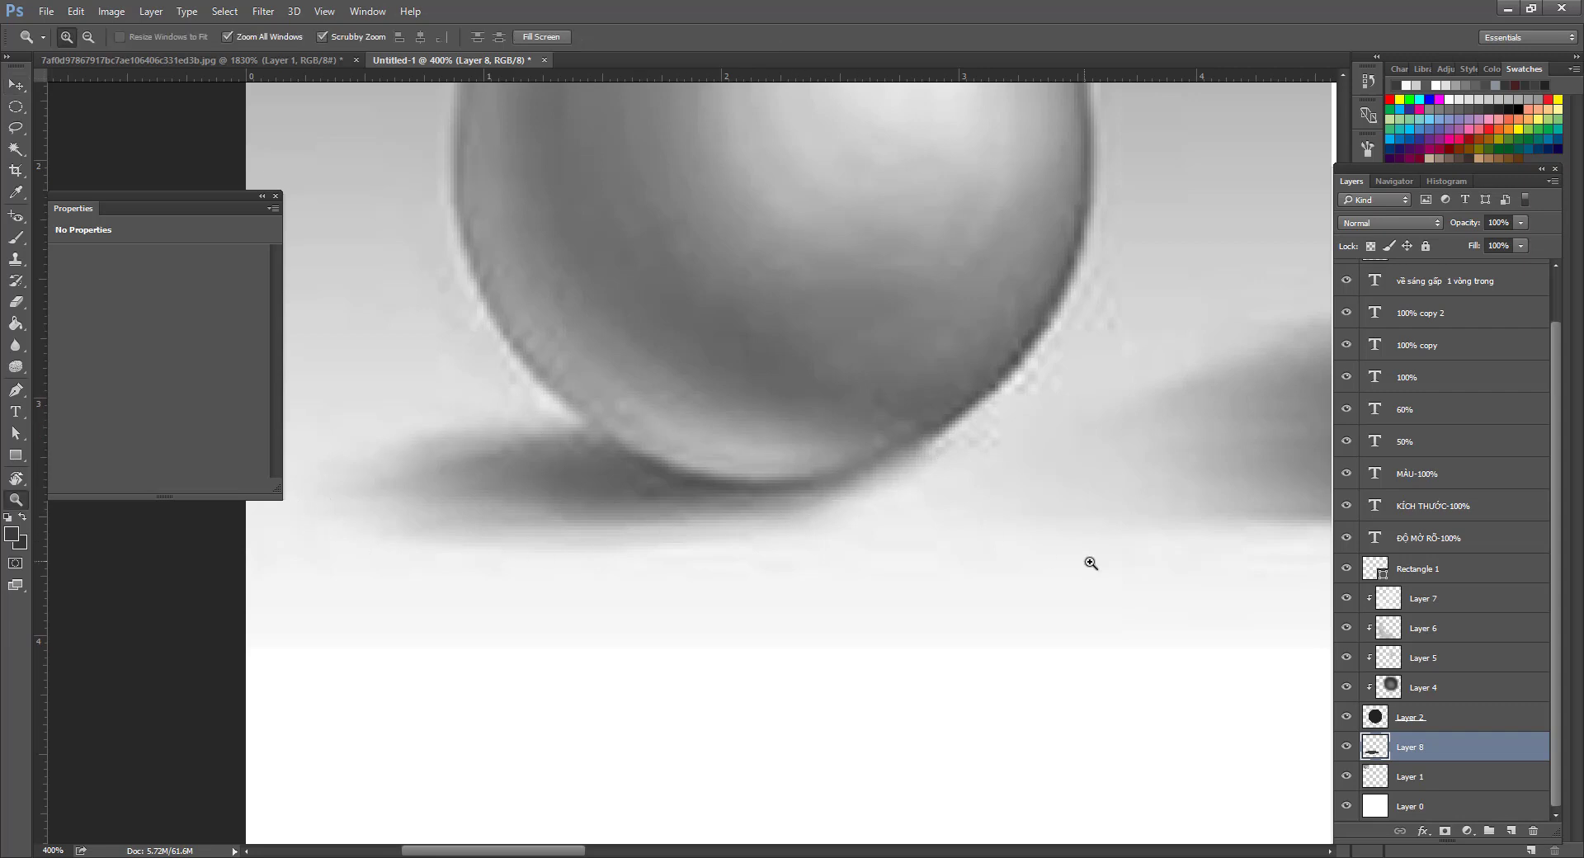
alt+click(1089, 562)
alt+click(1089, 562)
alt+click(1090, 562)
alt+click(1089, 562)
alt+click(1090, 563)
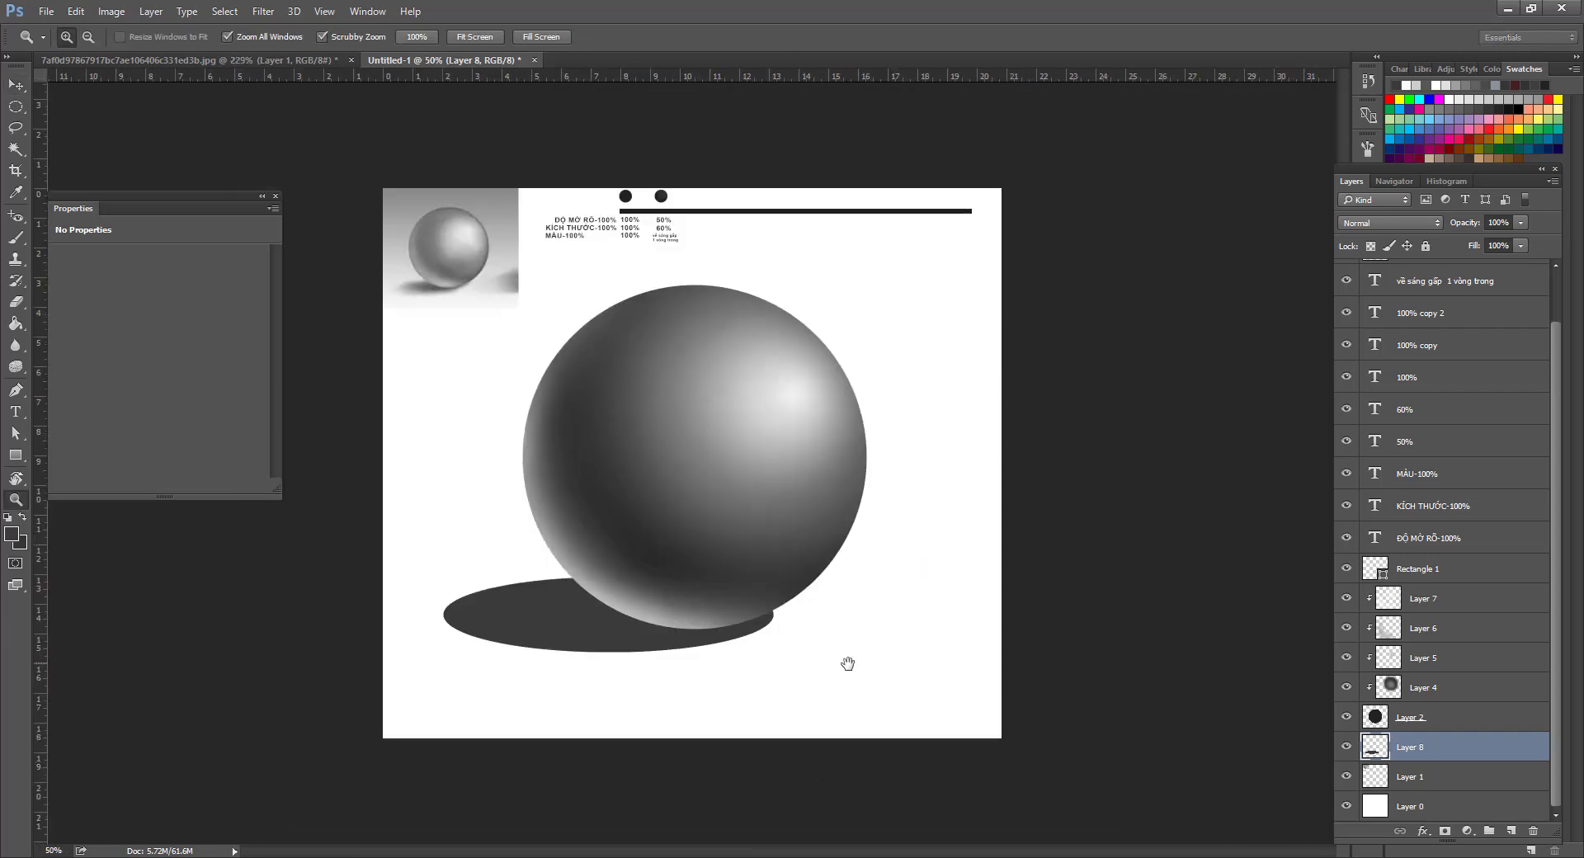
Flatten the dark shadow ellipse beneath the sphere with Free Transform by lowering its upper edge.
key(ctrl+plus)
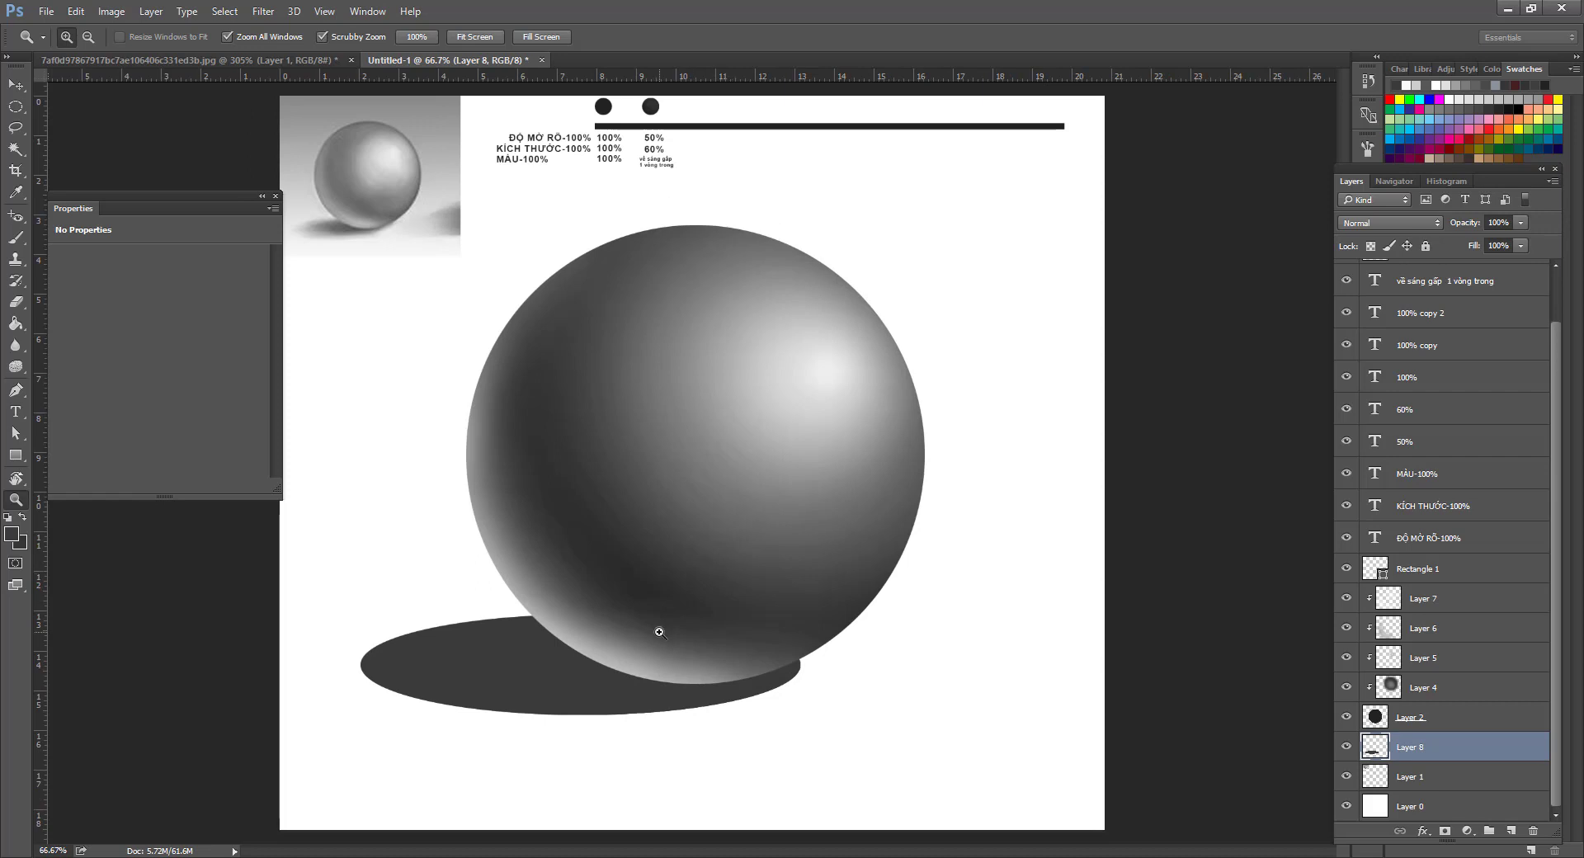
click(660, 632)
key(v)
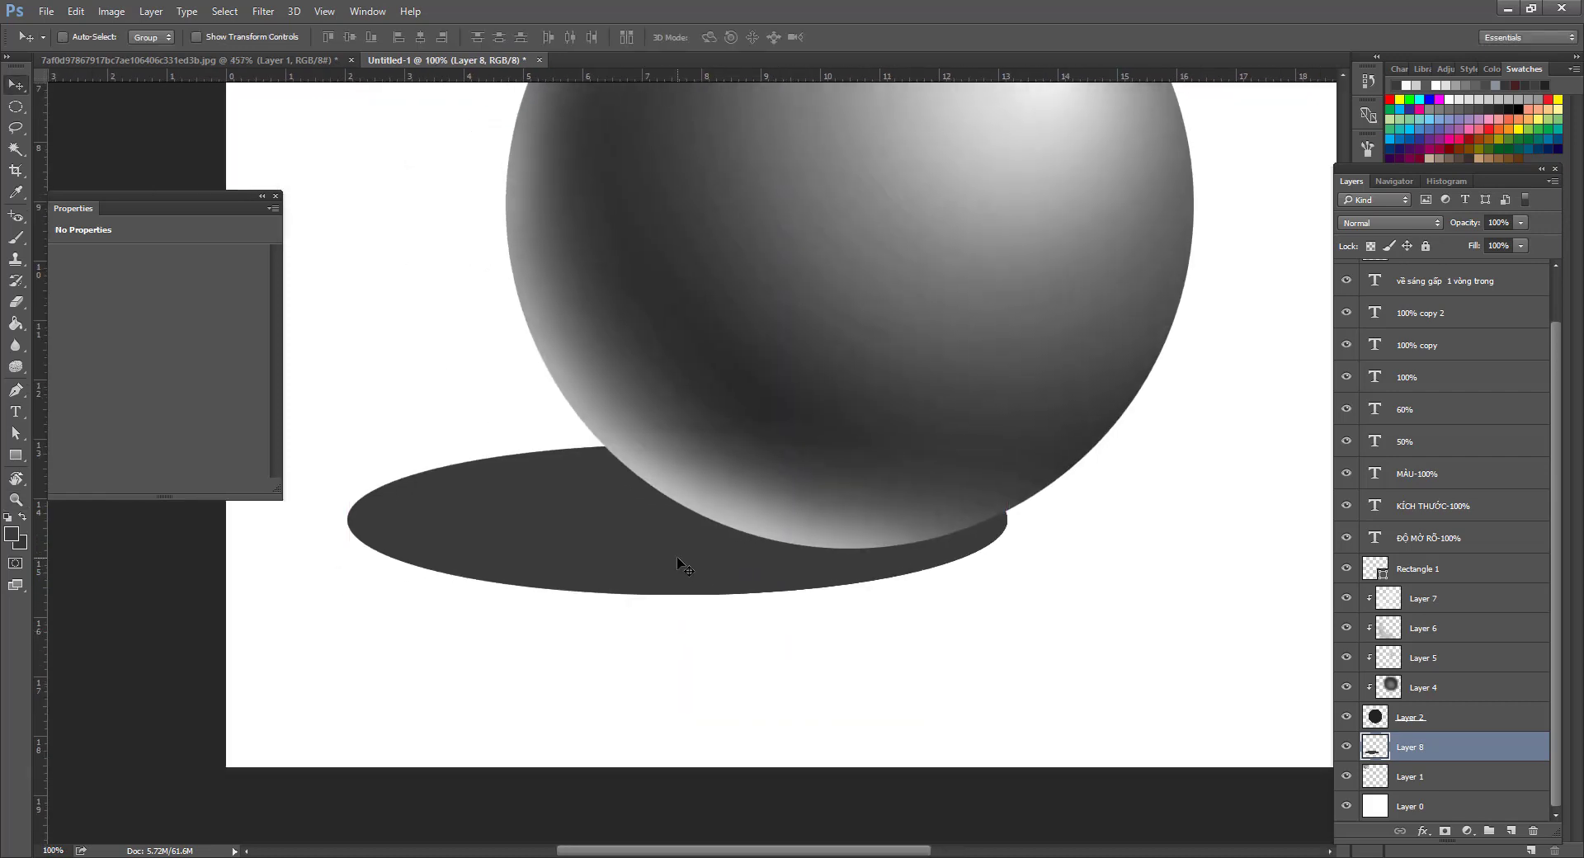
drag(736, 602, 763, 707)
key(ctrl+t)
drag(717, 568, 729, 596)
key(Return)
drag(804, 649, 800, 581)
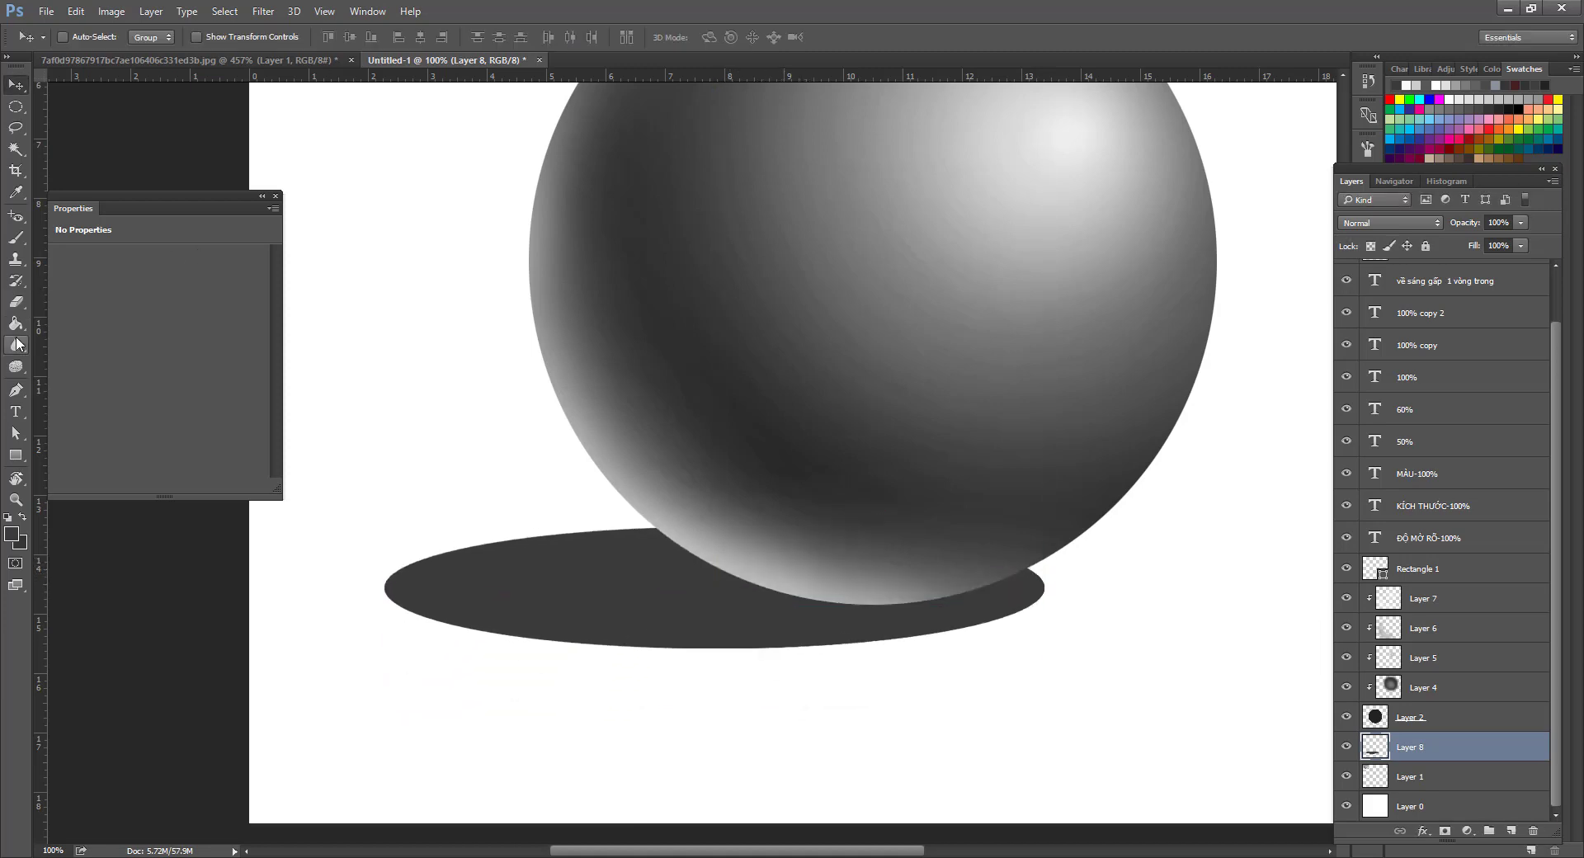
Soften the edge of the shadow ellipse with the Blur tool at 182 px and 100% strength.
drag(21, 347, 68, 347)
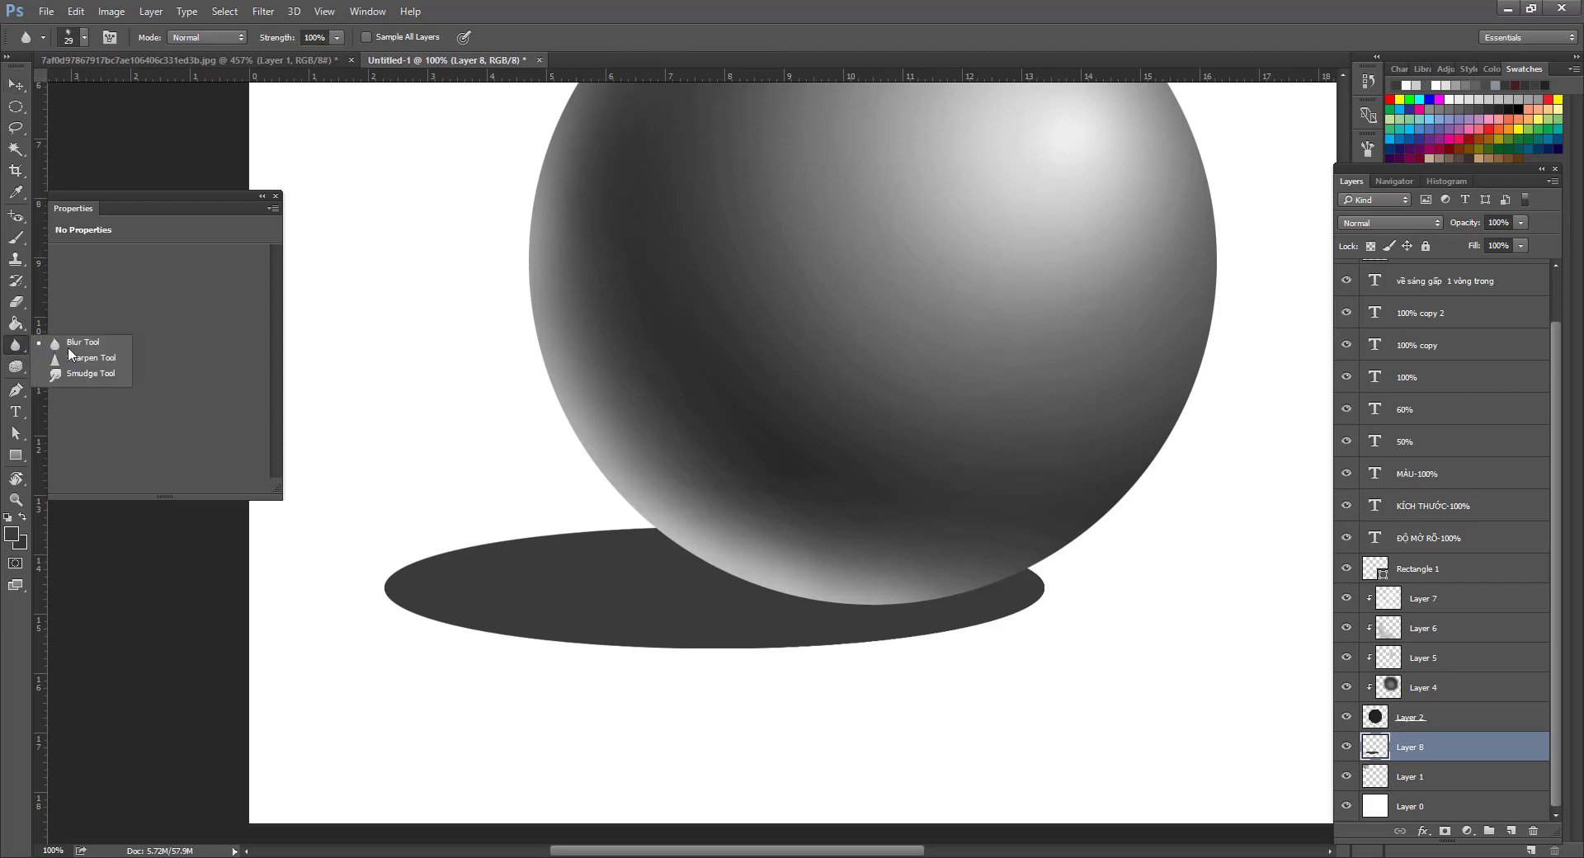
right_click(518, 479)
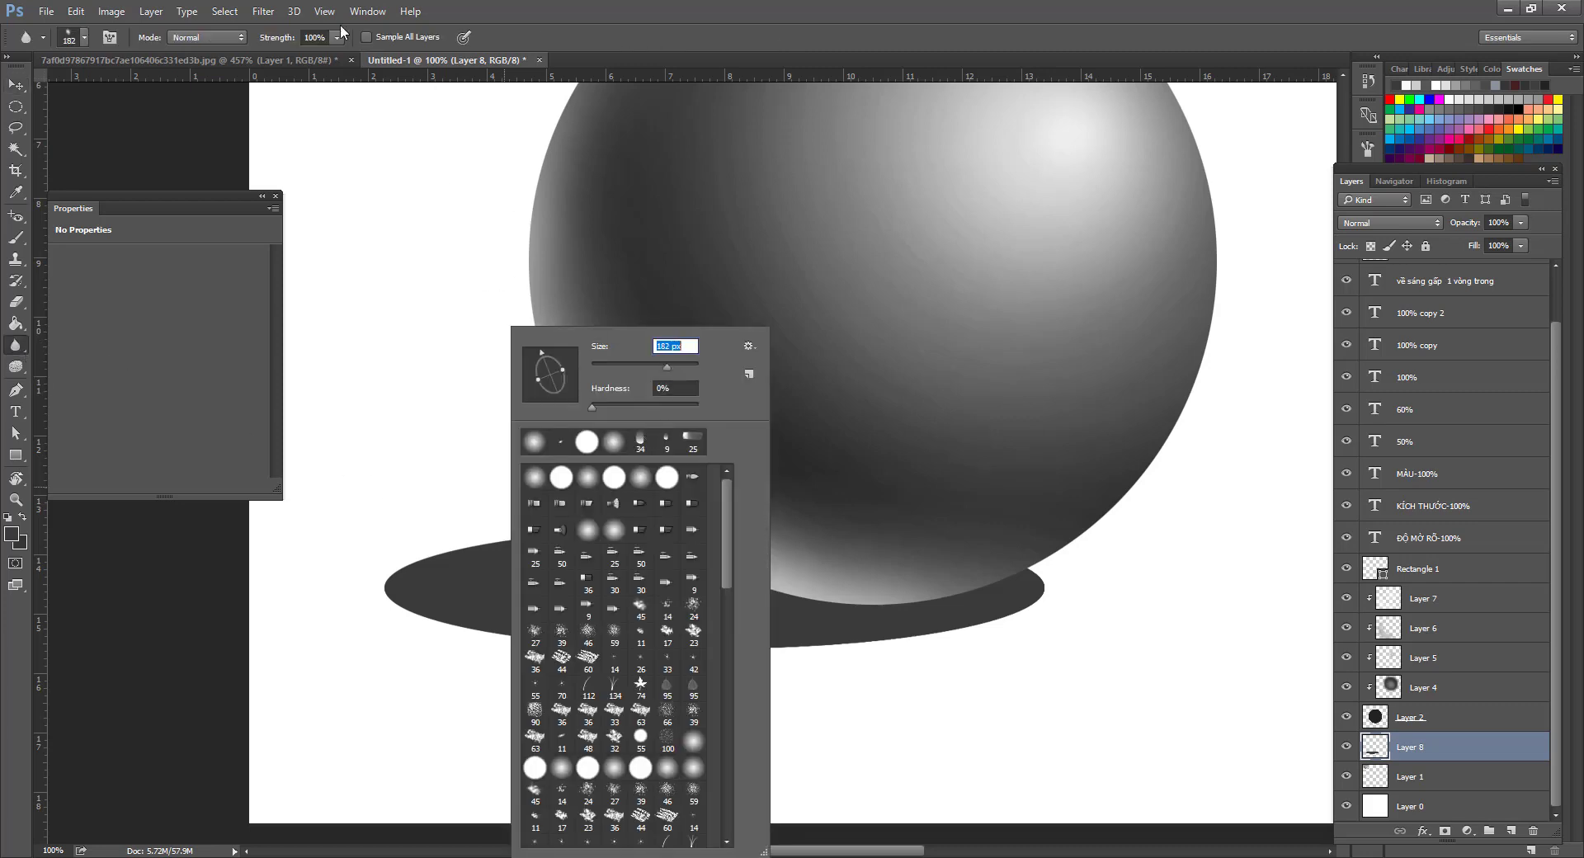
mouse_move(393, 569)
mouse_down()
mouse_move(570, 508)
mouse_move(346, 572)
mouse_move(683, 488)
mouse_up()
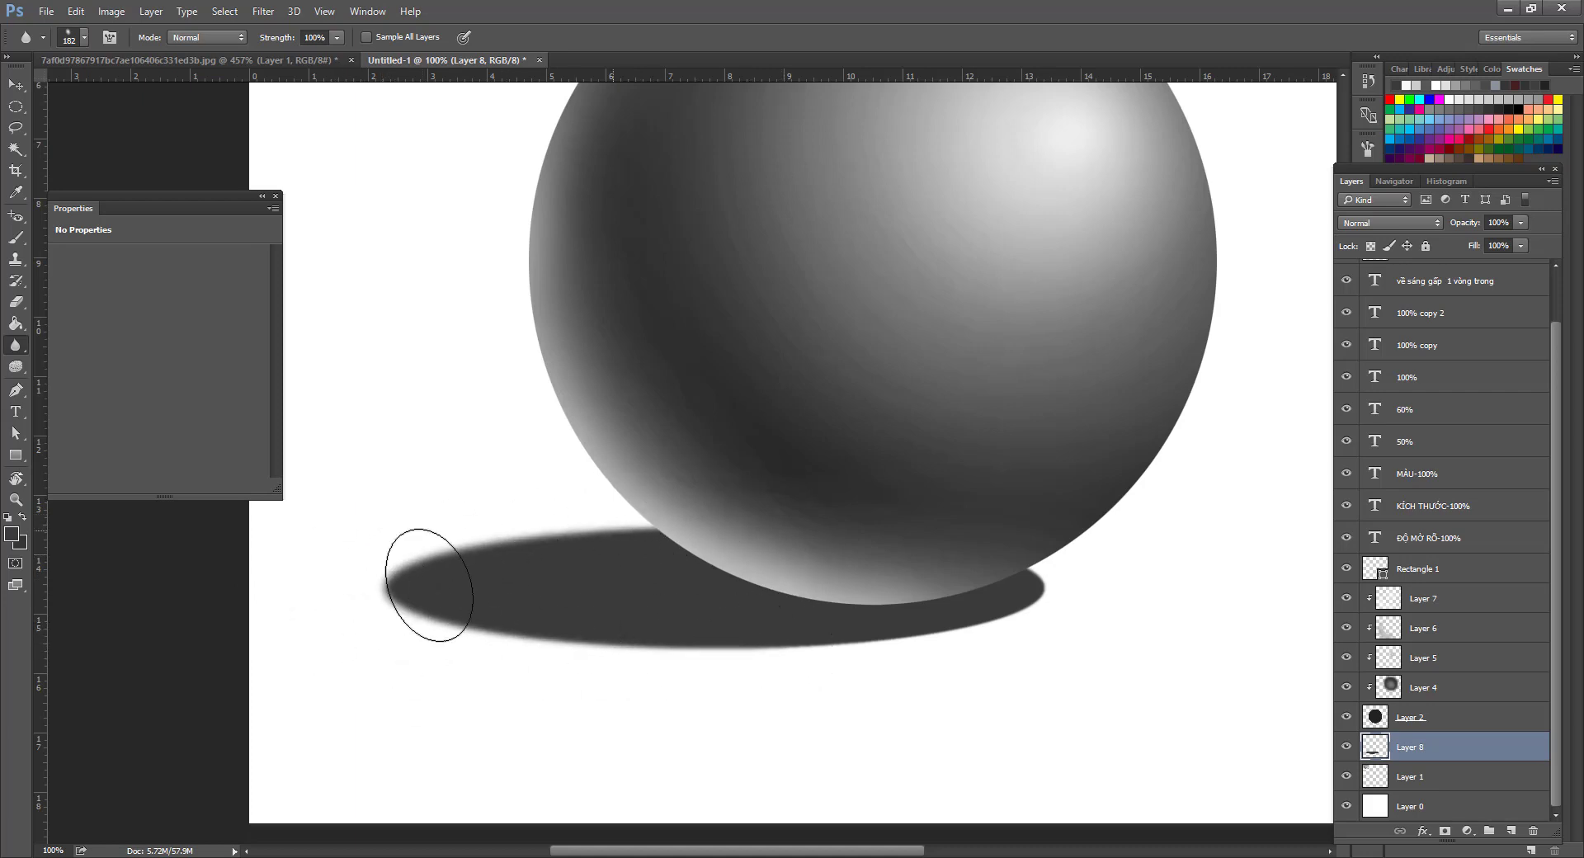
Try to lighten the outer end of the shadow ellipse with a hard 151 px eraser at 29% opacity, and undo the stroke.
ctrl+click(856, 494)
ctrl+alt+click(856, 494)
ctrl+alt+click(849, 498)
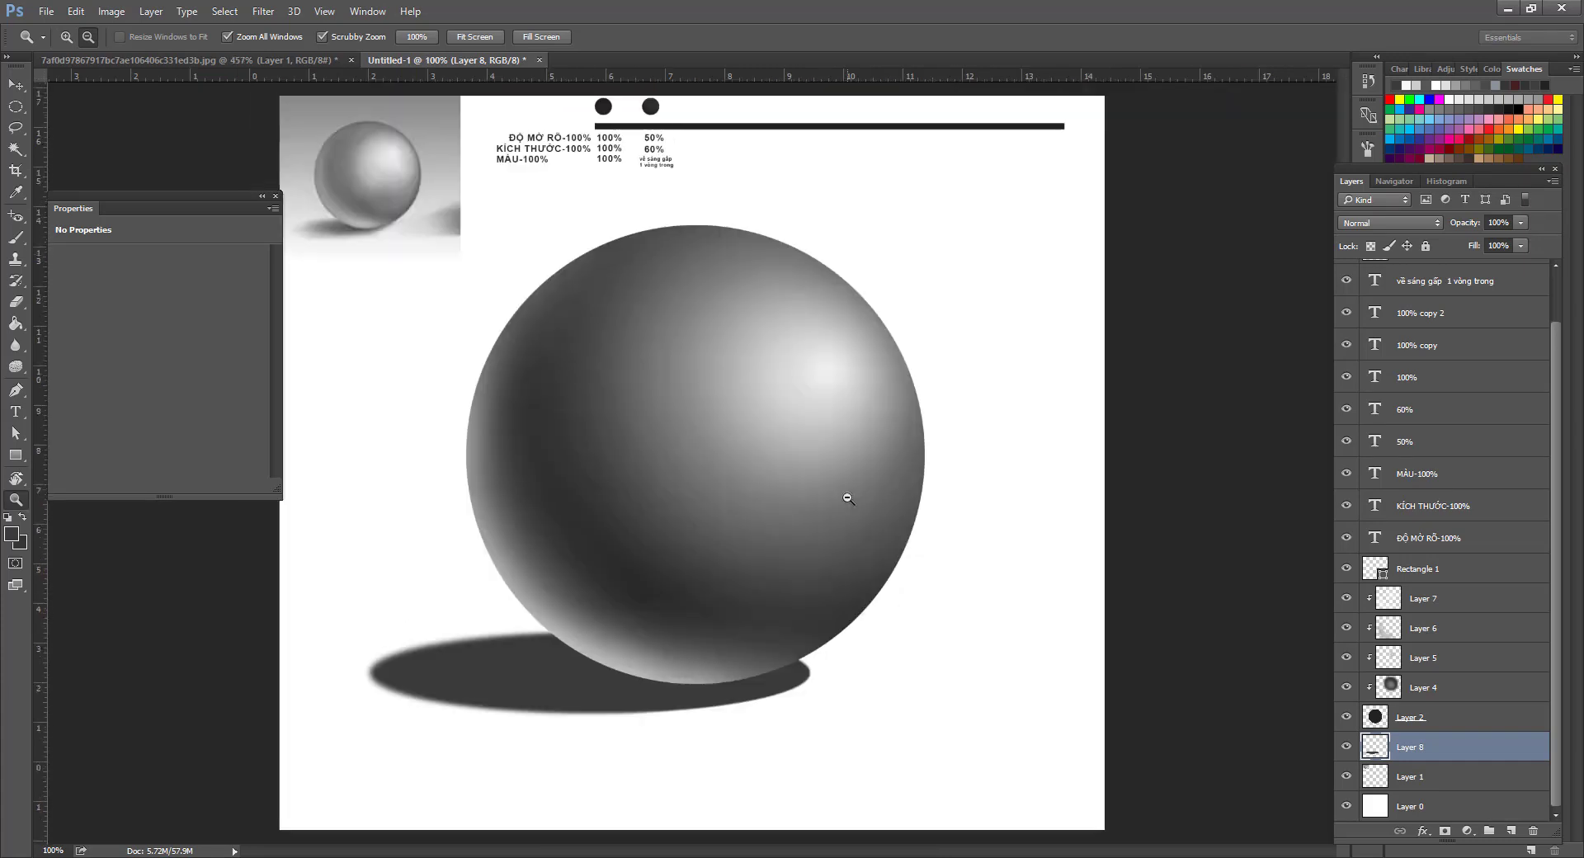
ctrl+alt+click(848, 499)
ctrl+click(625, 629)
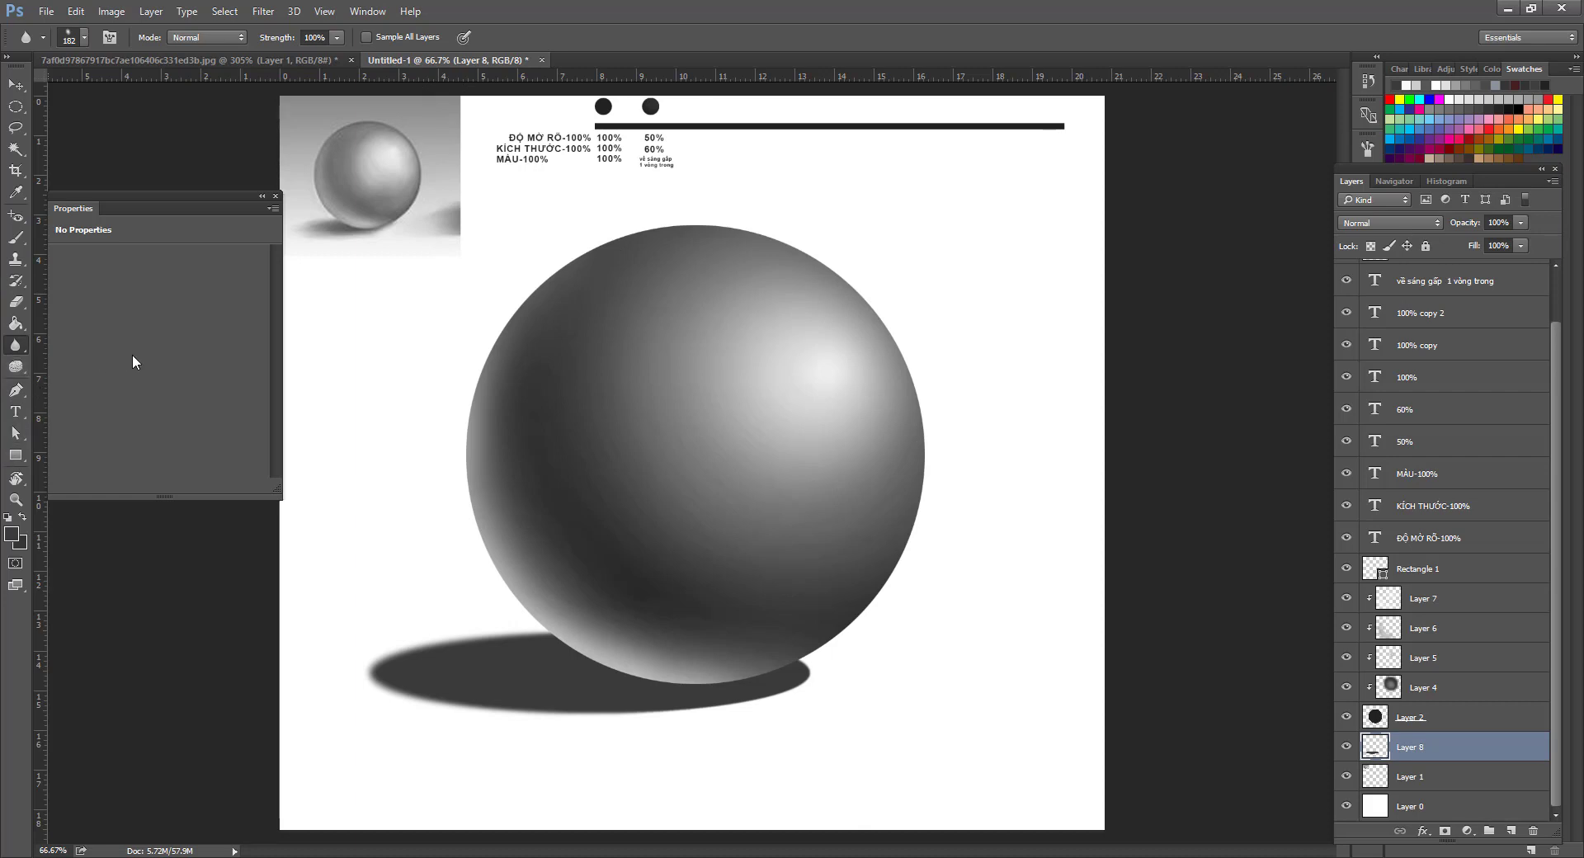
key(e)
right_click(656, 373)
click(653, 368)
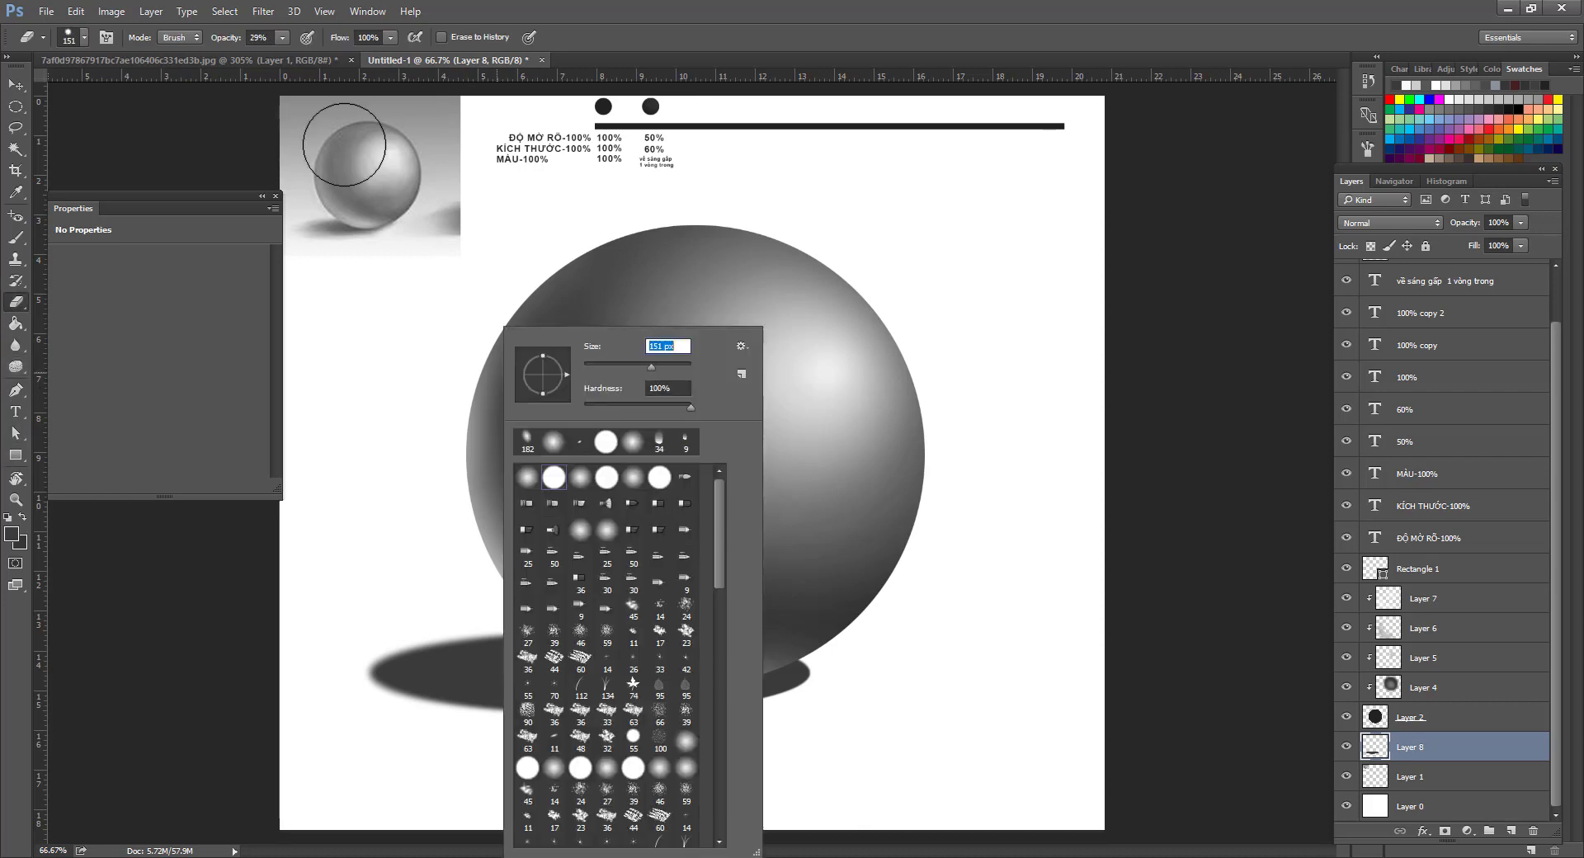
drag(345, 674, 410, 664)
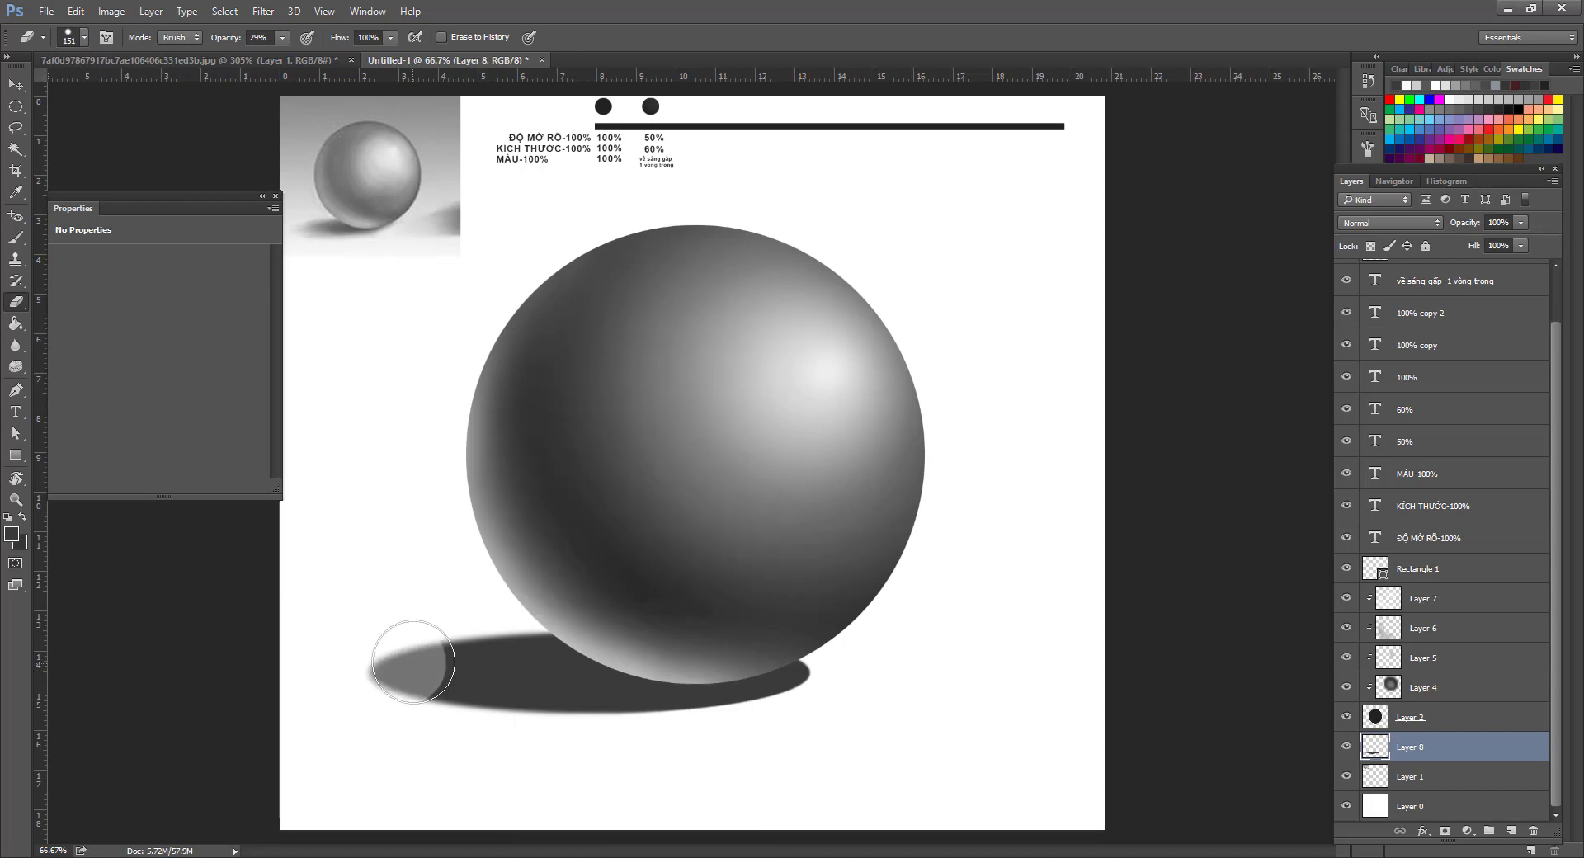
key(ctrl+z)
Fade the outer part of the shadow ellipse towards the sphere with a soft 266 px eraser, 0% hardness, at 17% opacity.
right_click(468, 593)
click(491, 477)
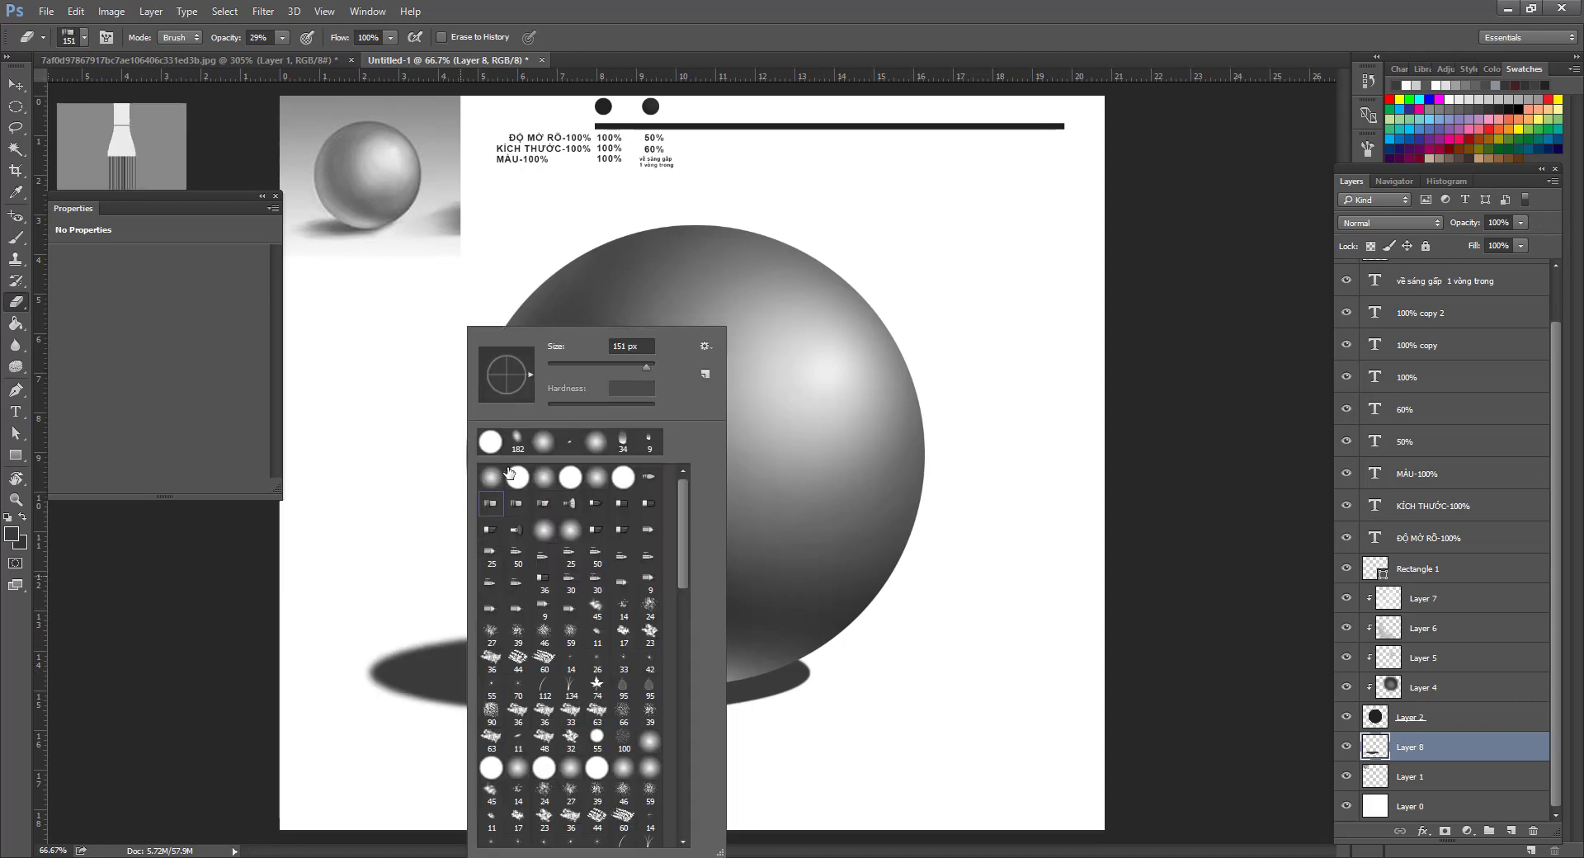
text(266)
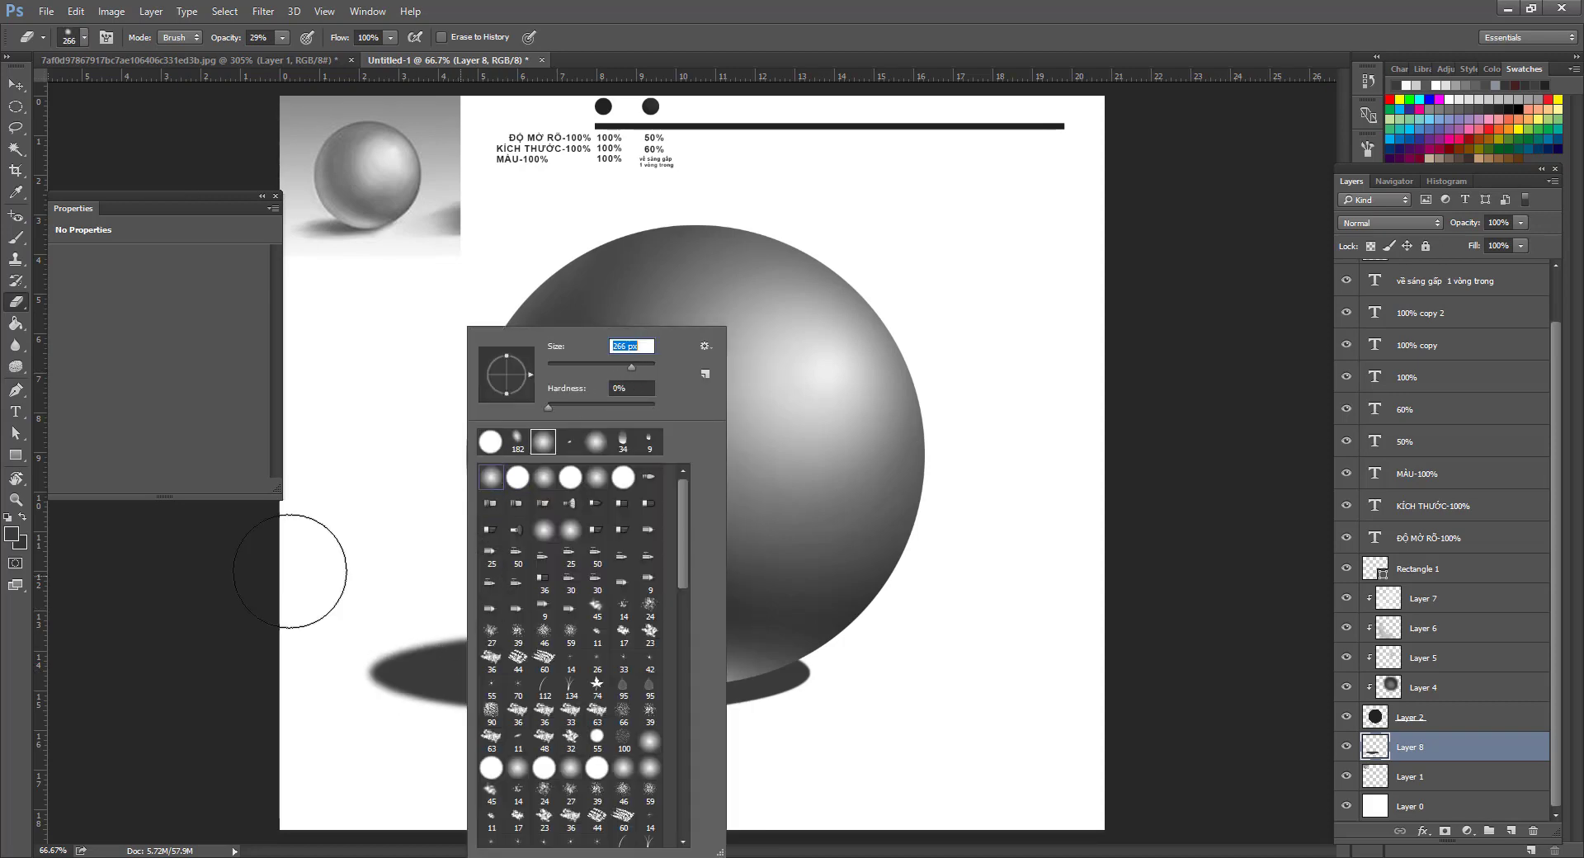
key(Return)
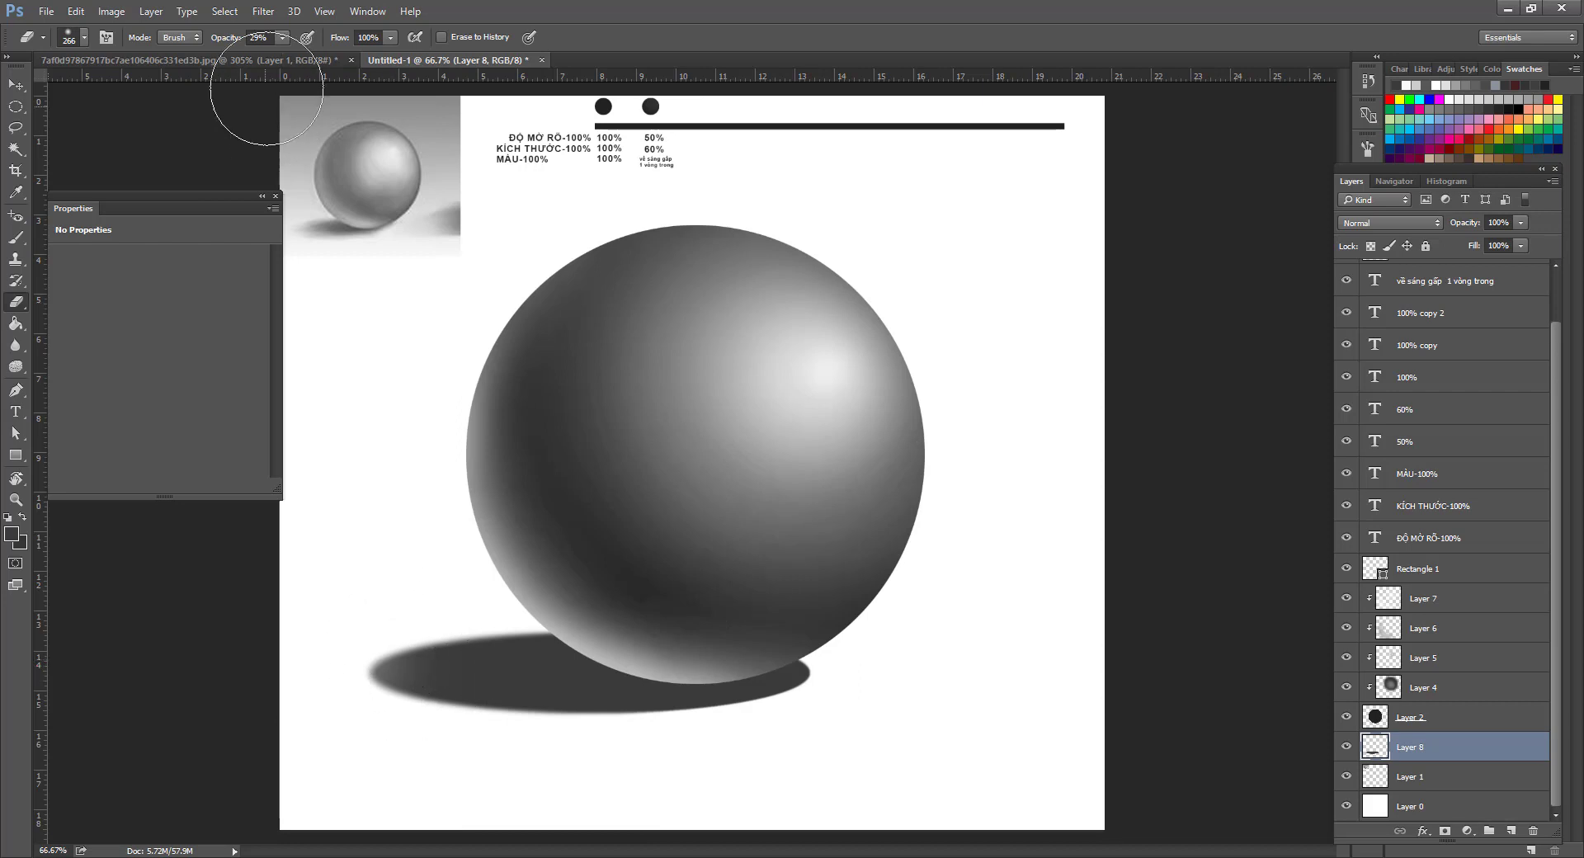
click(282, 37)
drag(282, 55, 271, 54)
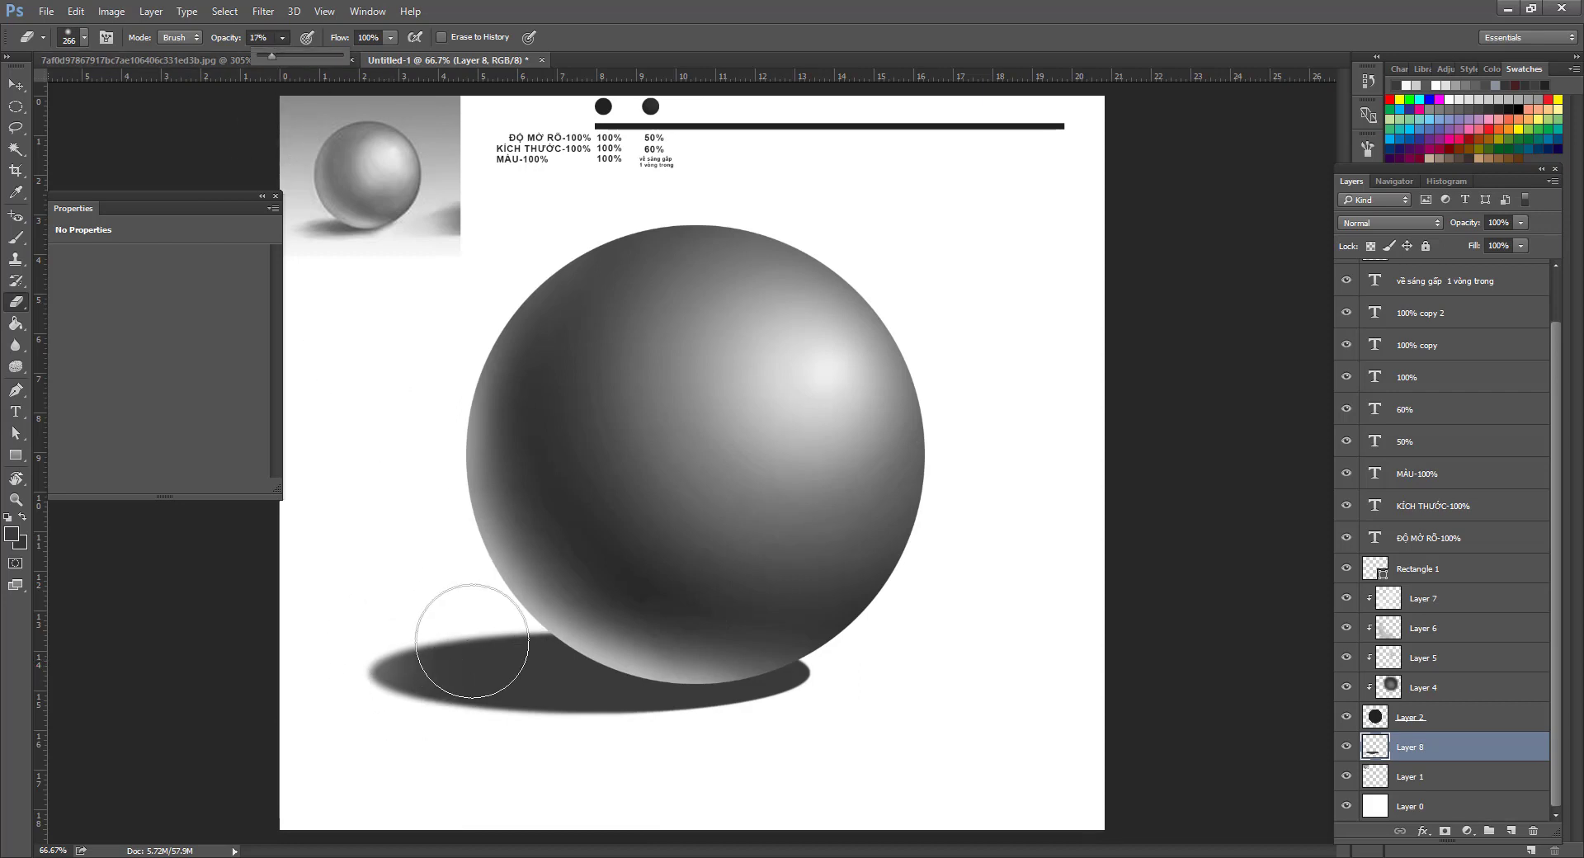
mouse_move(467, 647)
mouse_down()
mouse_move(416, 682)
mouse_move(519, 695)
mouse_move(305, 725)
mouse_move(453, 685)
mouse_move(595, 710)
mouse_move(534, 716)
mouse_move(482, 674)
mouse_move(546, 649)
mouse_up()
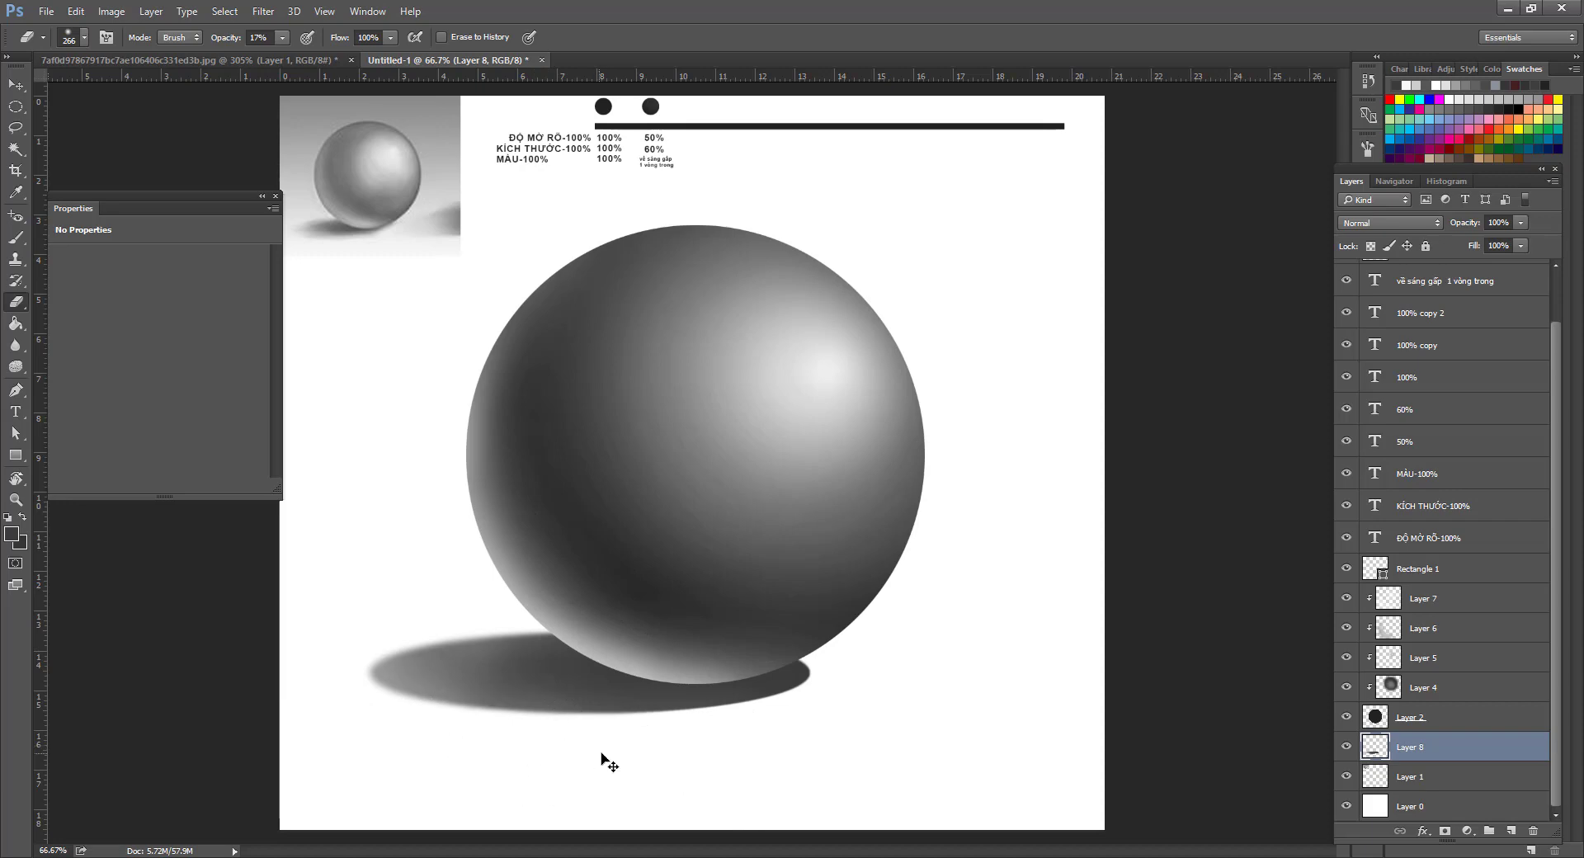
key(ctrl+z)
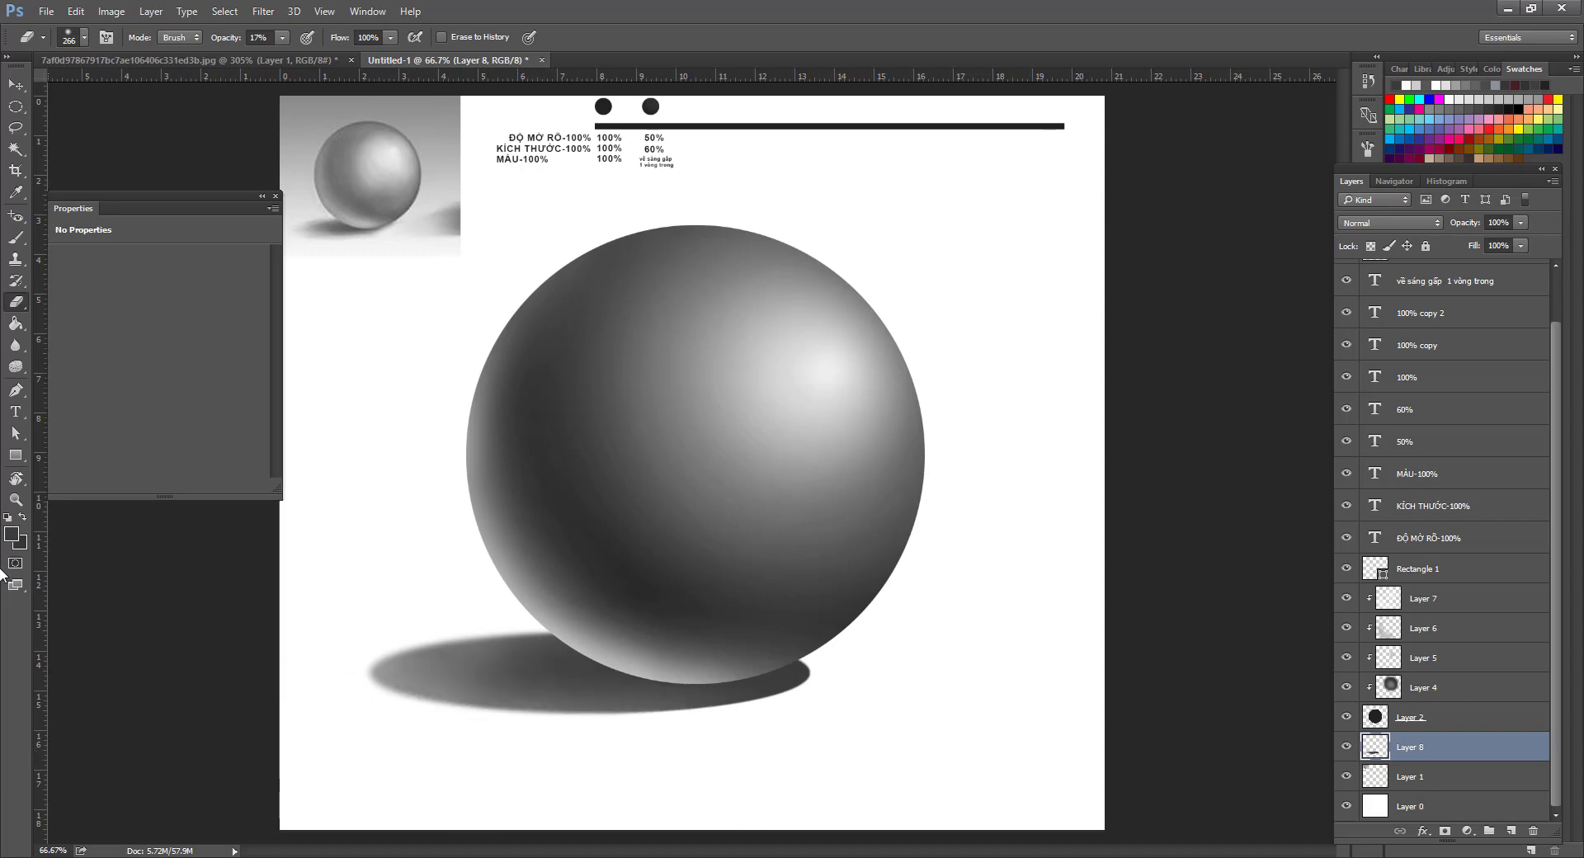
Set the foreground colour to bright red.
click(11, 537)
click(1004, 431)
click(1182, 414)
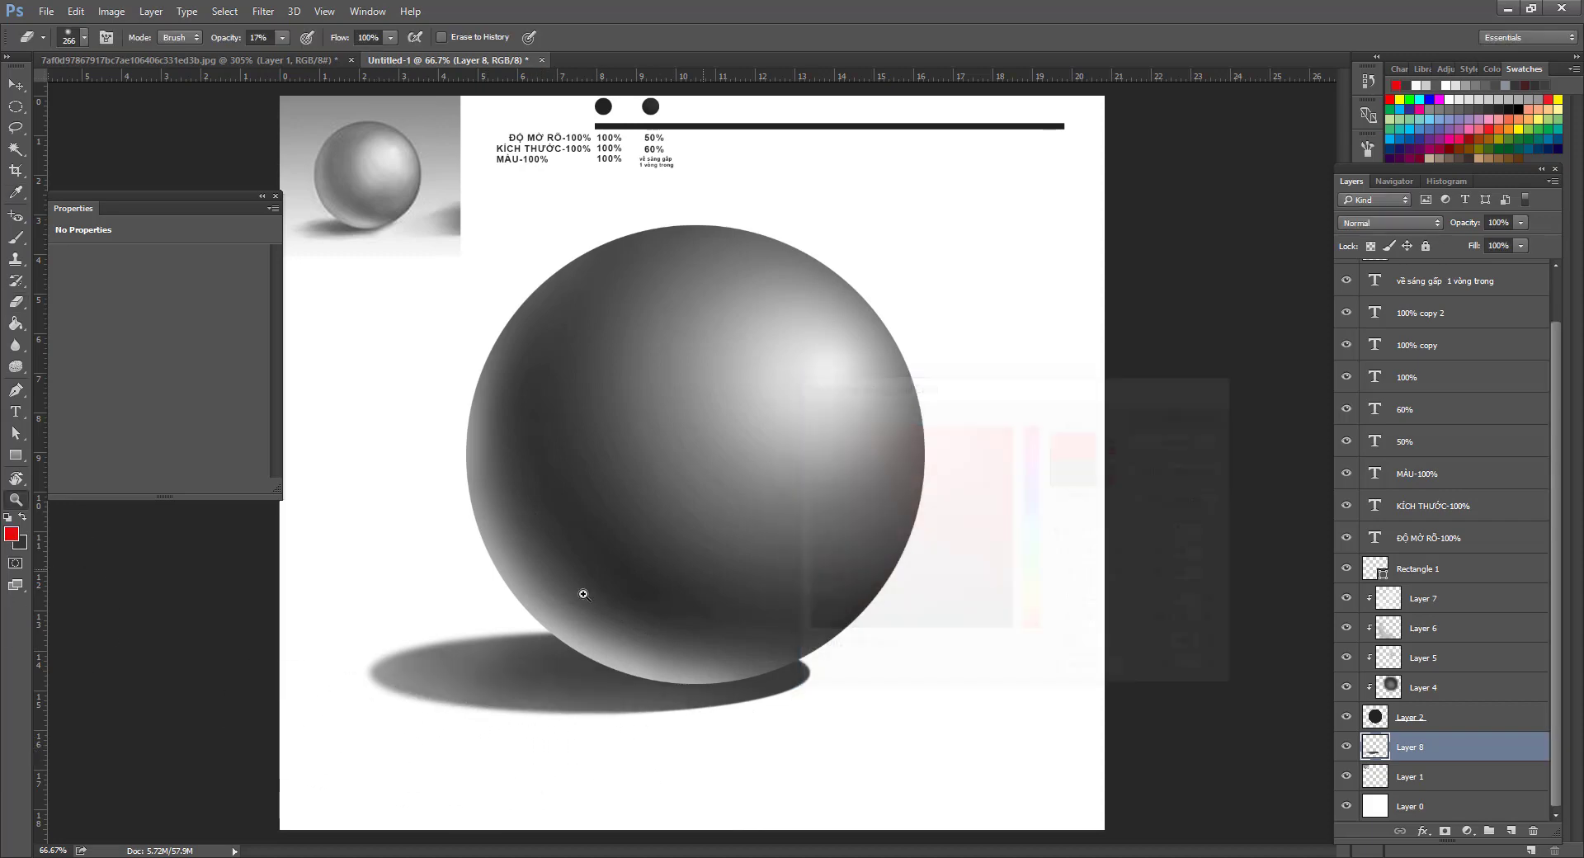
Draw a red guide outline around the shadow's dark core beside the sphere with a 12 px soft brush.
key(z)
click(556, 599)
drag(561, 600, 748, 608)
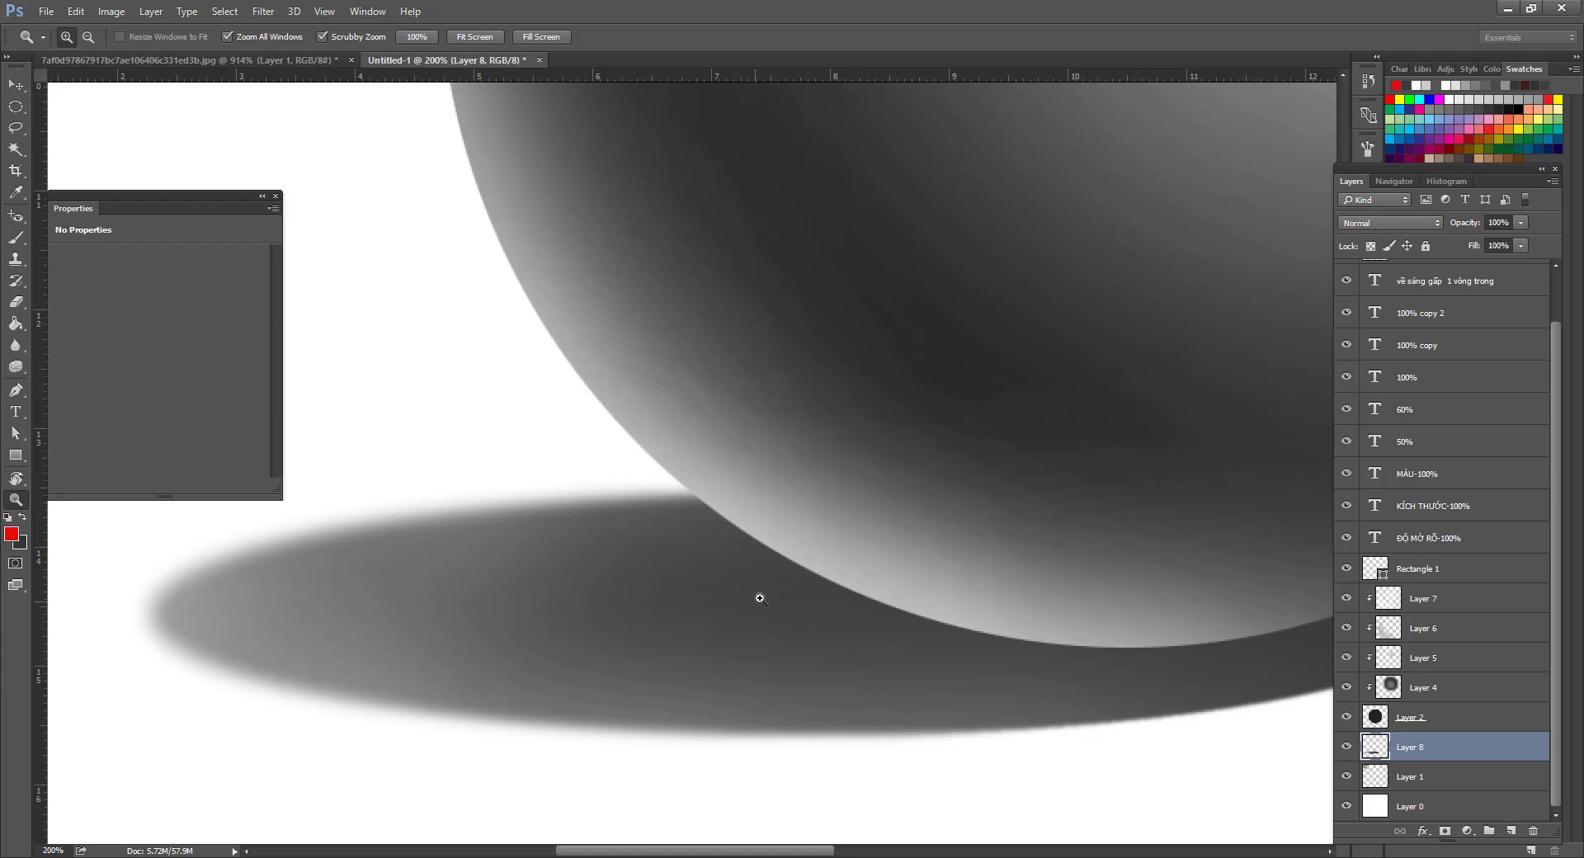
key(b)
right_click(858, 557)
drag(959, 366, 949, 366)
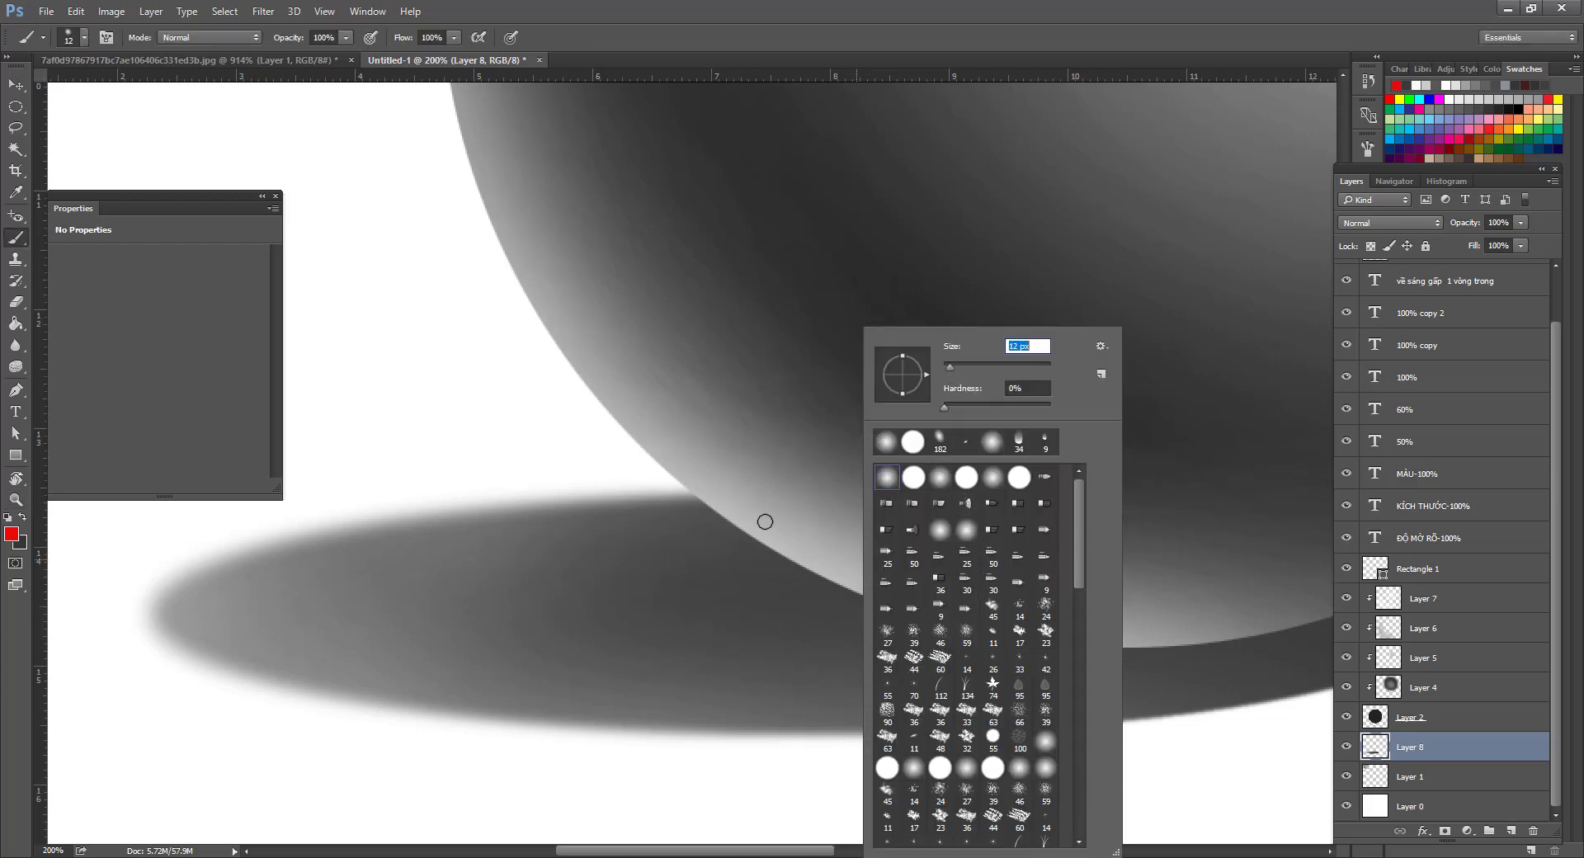
click(765, 522)
mouse_move(731, 524)
mouse_down()
mouse_move(467, 594)
mouse_move(716, 641)
mouse_up()
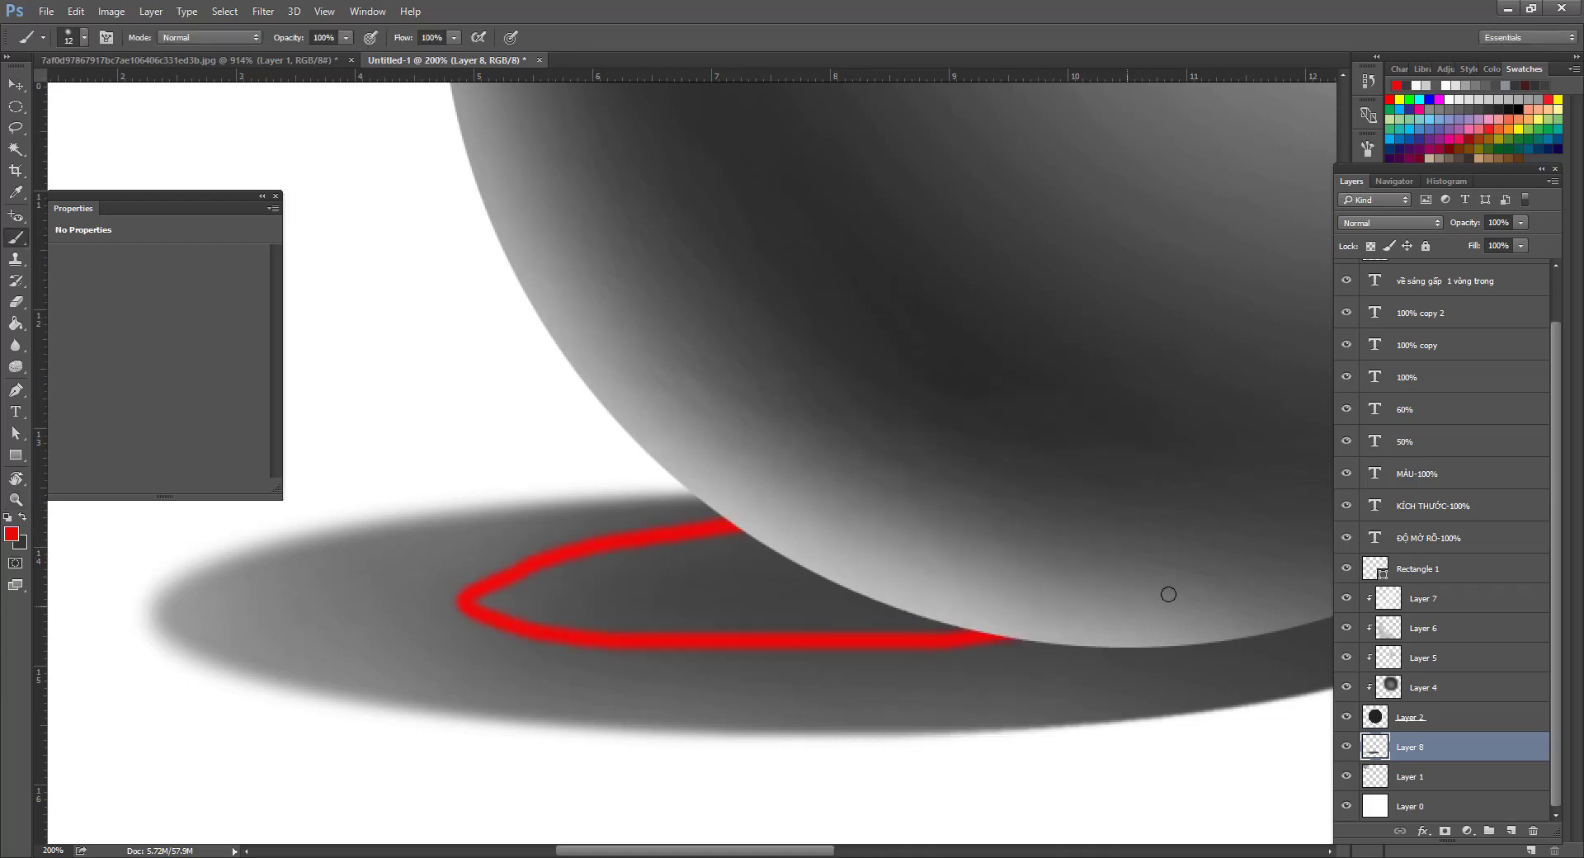
Continue the red guide outline beneath the sphere's base and mark the outer right end of the shadow.
drag(1153, 610, 833, 575)
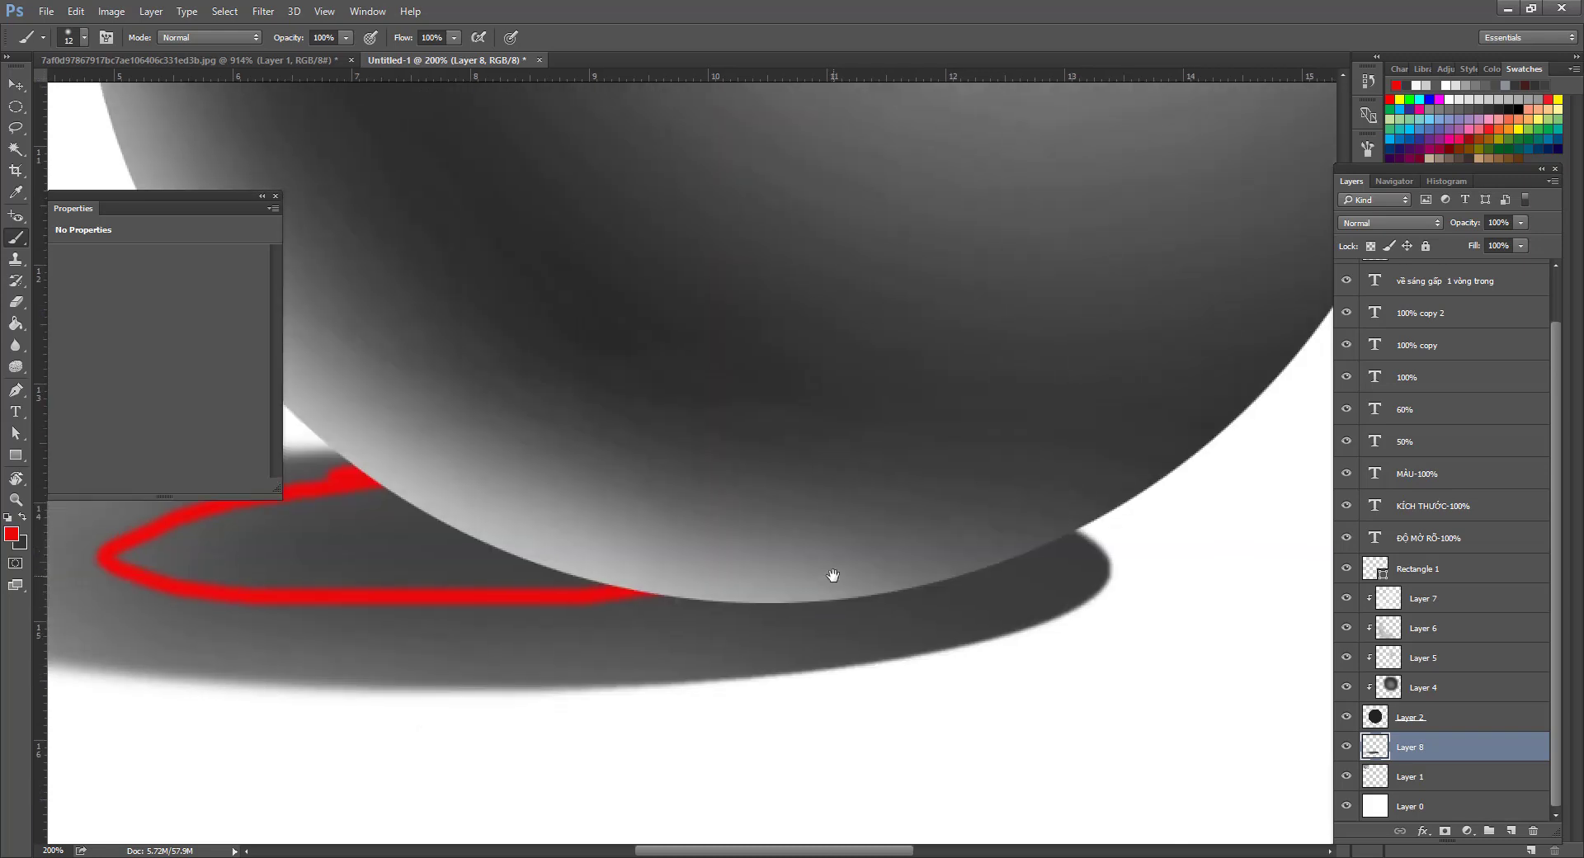
mouse_move(884, 632)
mouse_down()
mouse_move(1085, 519)
mouse_move(1106, 569)
mouse_up()
key(ctrl+z)
mouse_move(807, 606)
mouse_down()
mouse_move(930, 600)
mouse_move(1007, 551)
mouse_up()
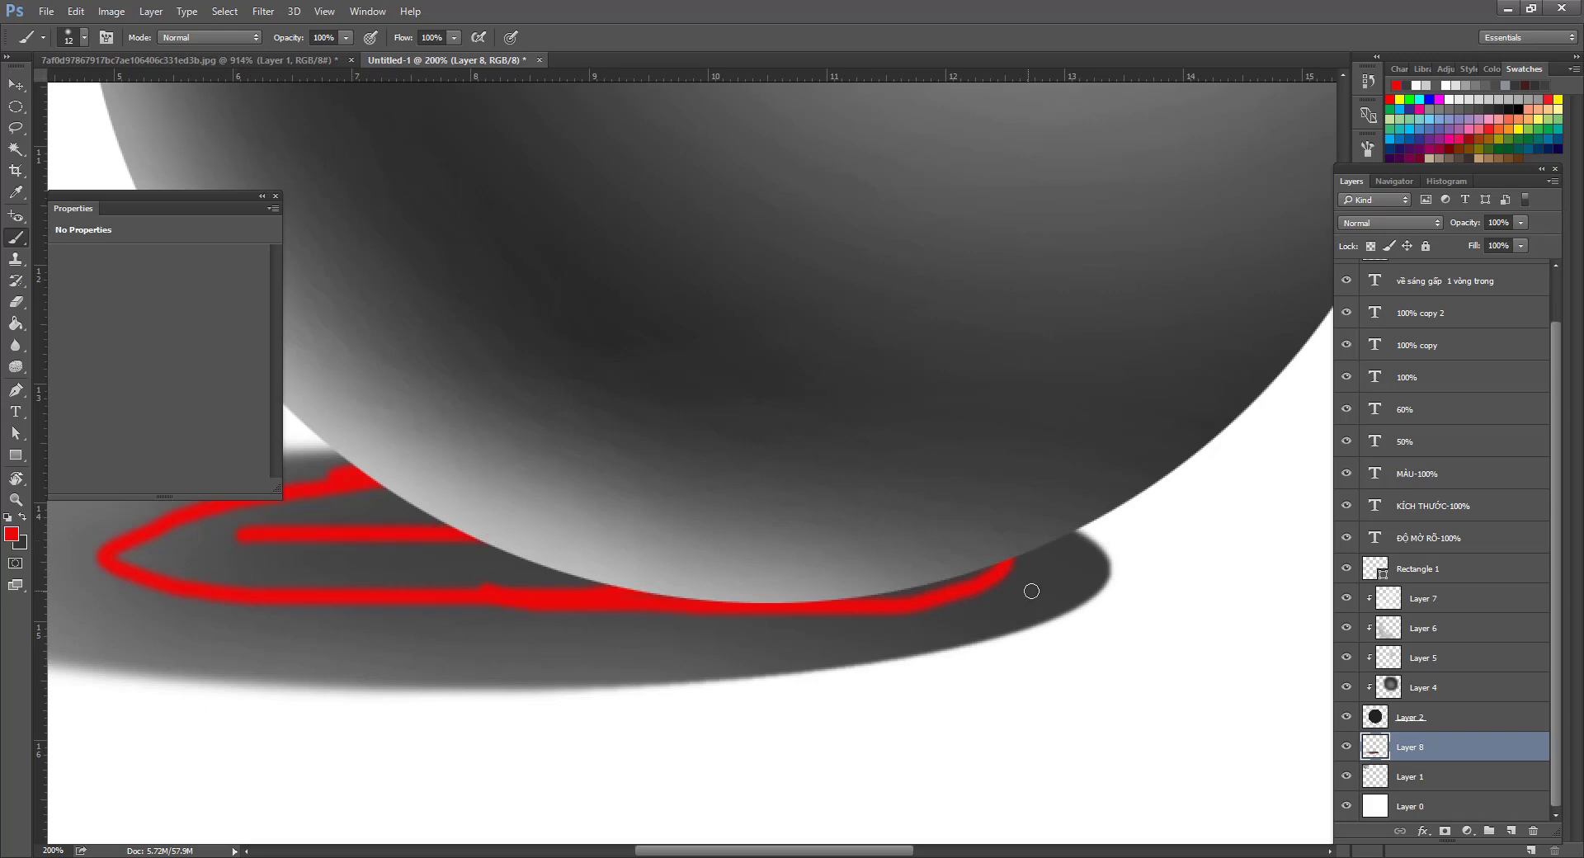
mouse_move(1127, 551)
mouse_down()
mouse_move(1110, 586)
mouse_move(900, 718)
mouse_up()
Undo all red guide strokes drawn over the shadow.
key(ctrl+z)
key(ctrl+z)
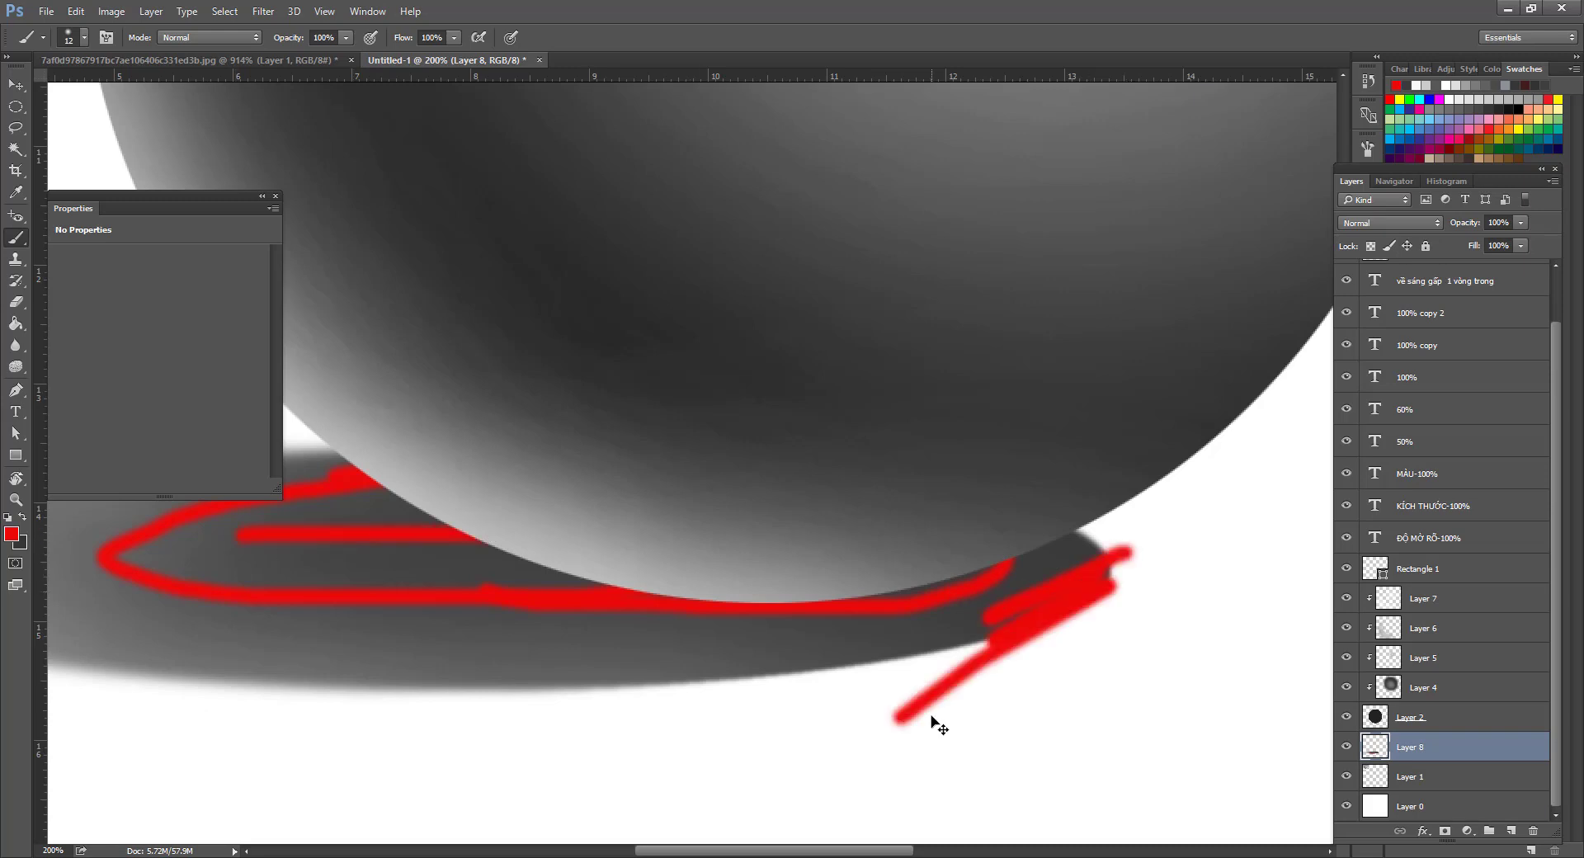
key(ctrl+alt+z)
key(ctrl+alt+z)
key(ctrl+alt+z)
Lighten the shadow's right tip with the Eraser at 17% opacity, reducing the eraser size to 82 px.
drag(813, 418, 916, 554)
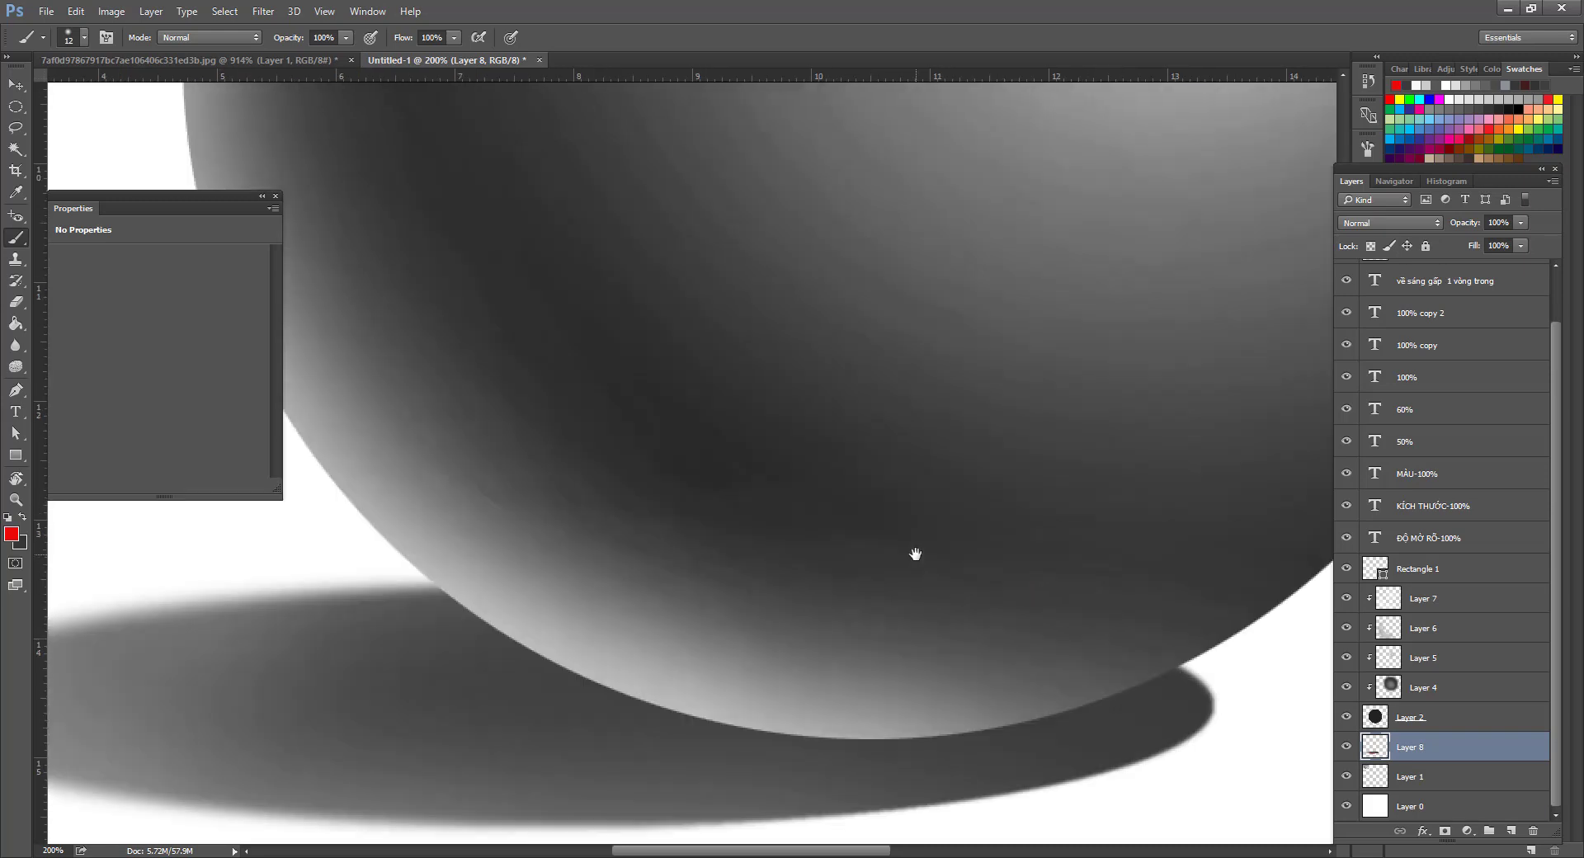
alt+click(851, 432)
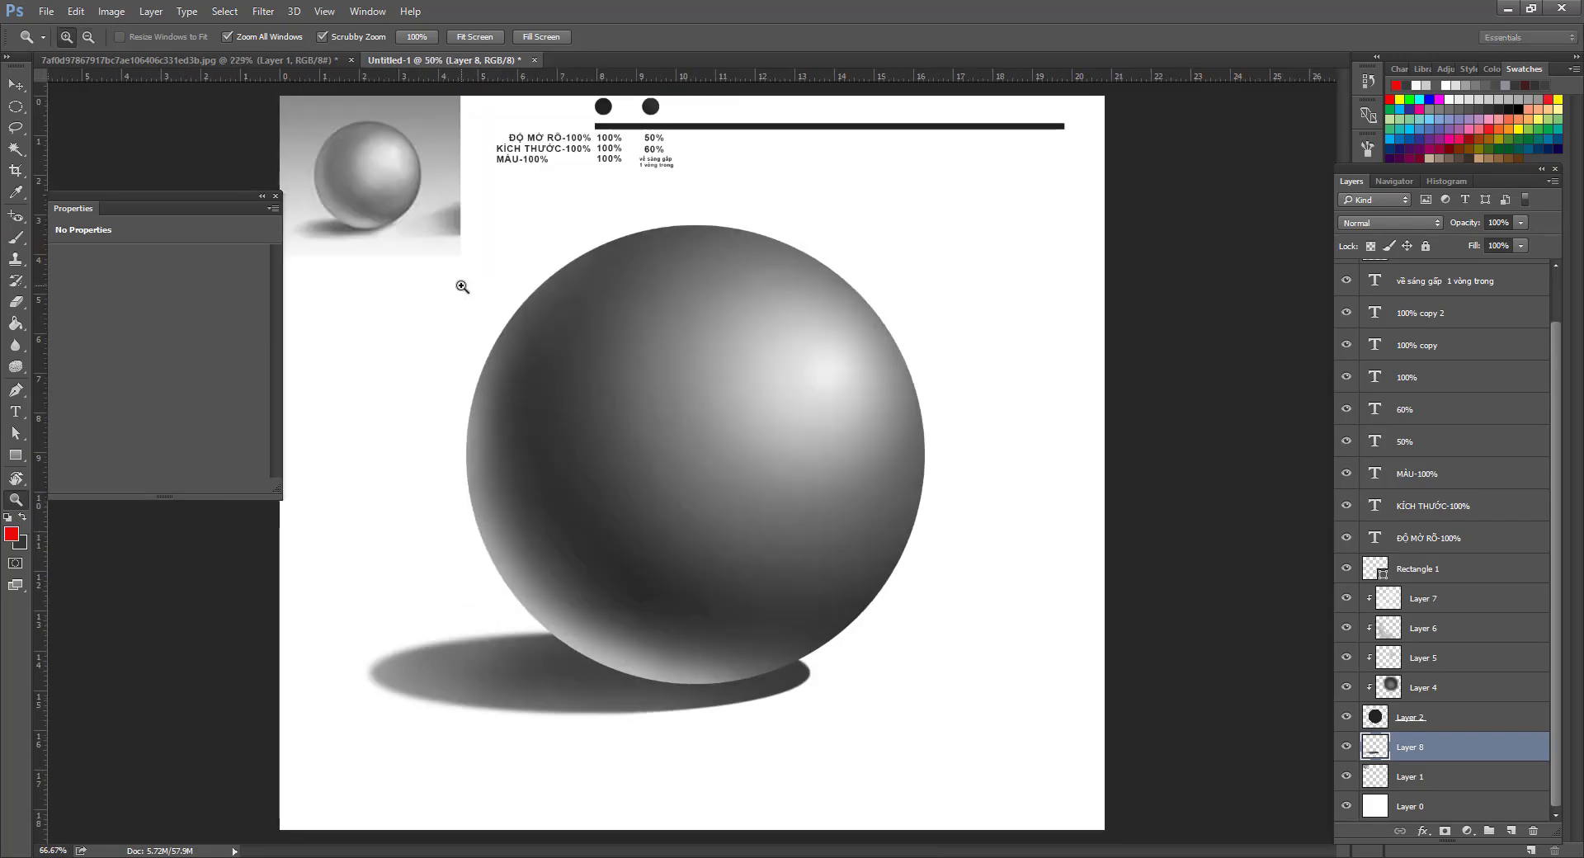
click(458, 287)
drag(817, 579, 561, 166)
mouse_move(932, 648)
mouse_down()
mouse_move(814, 499)
mouse_move(859, 495)
mouse_up()
drag(620, 529, 727, 578)
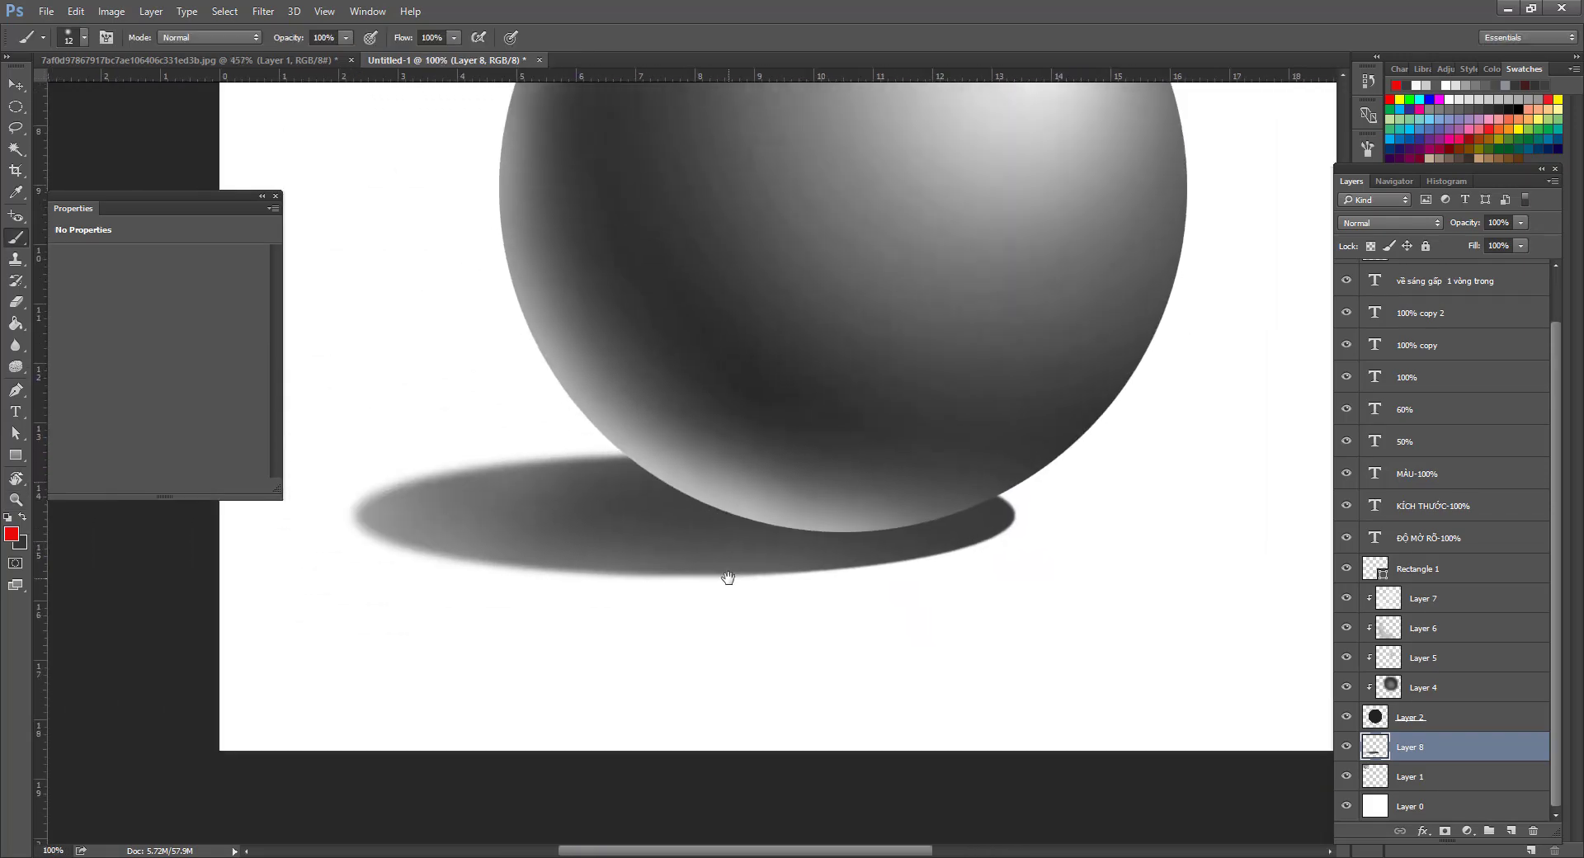
key(e)
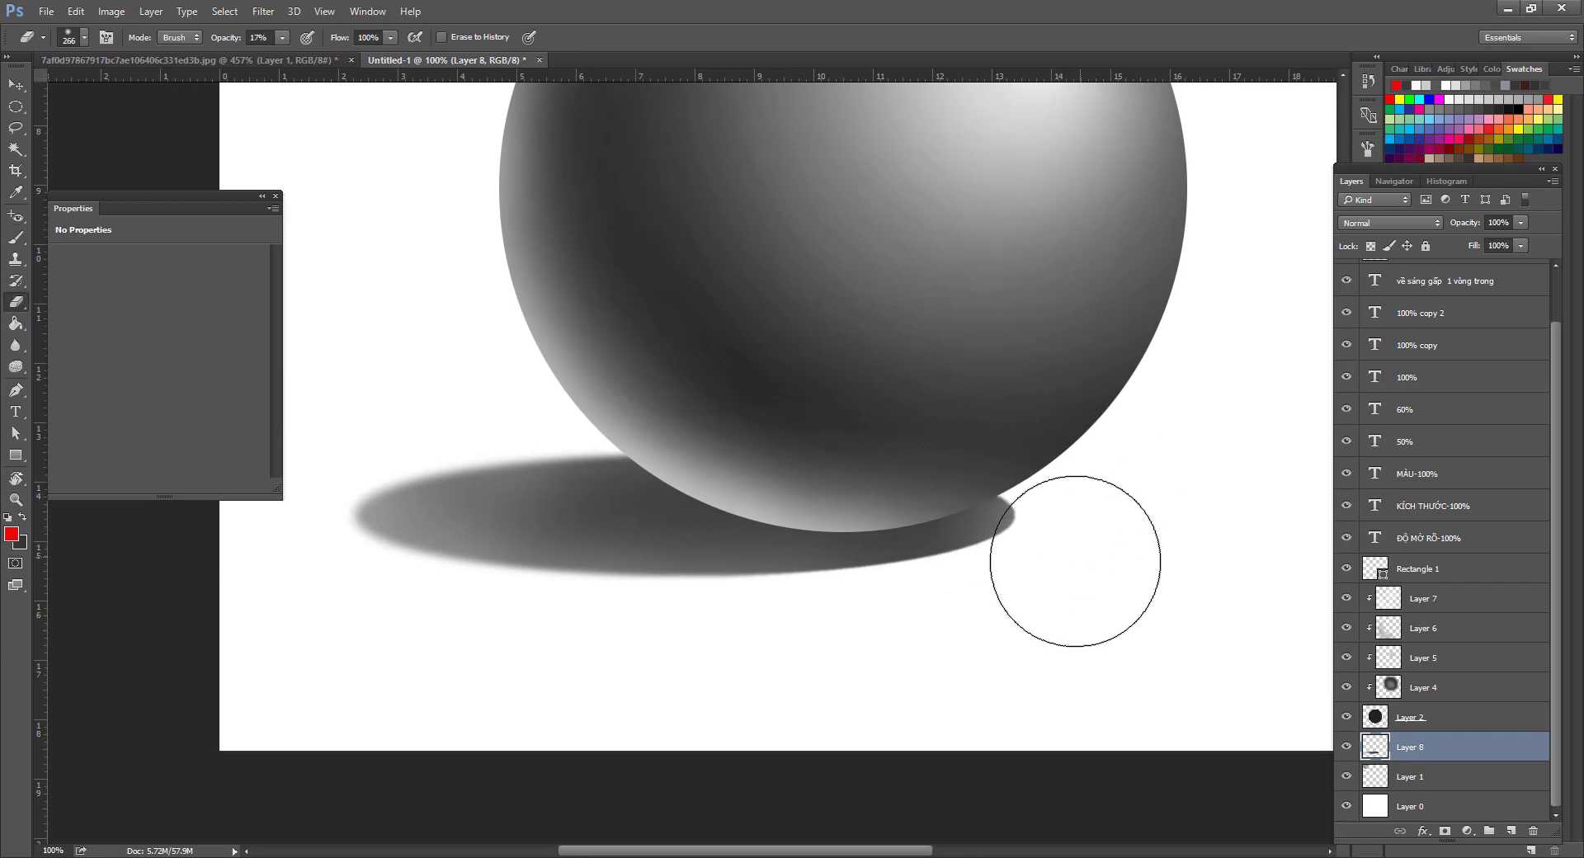
right_click(1127, 511)
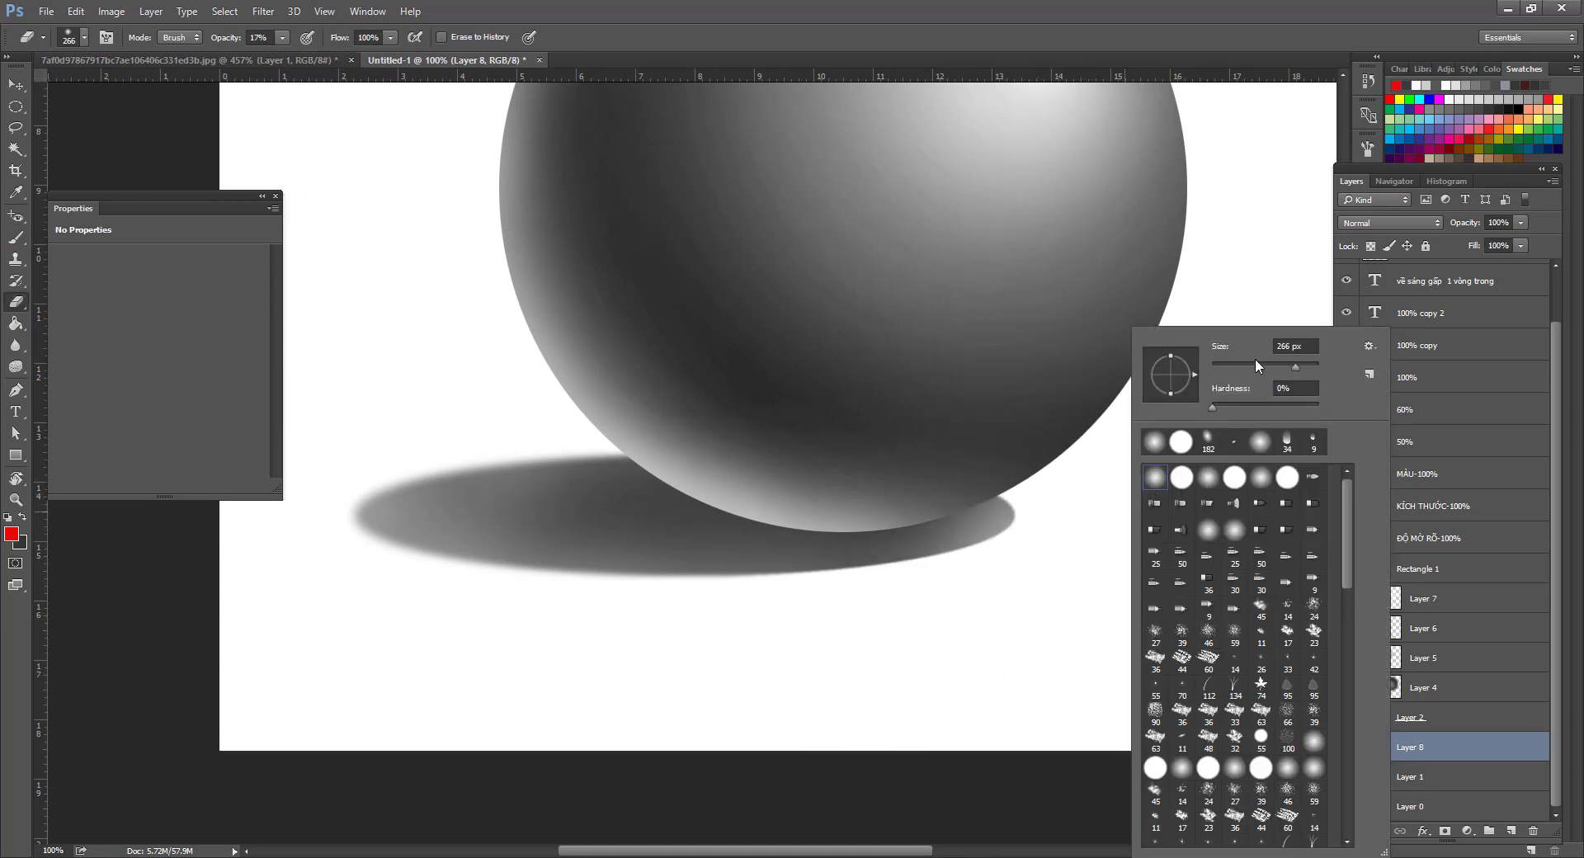
key(Return)
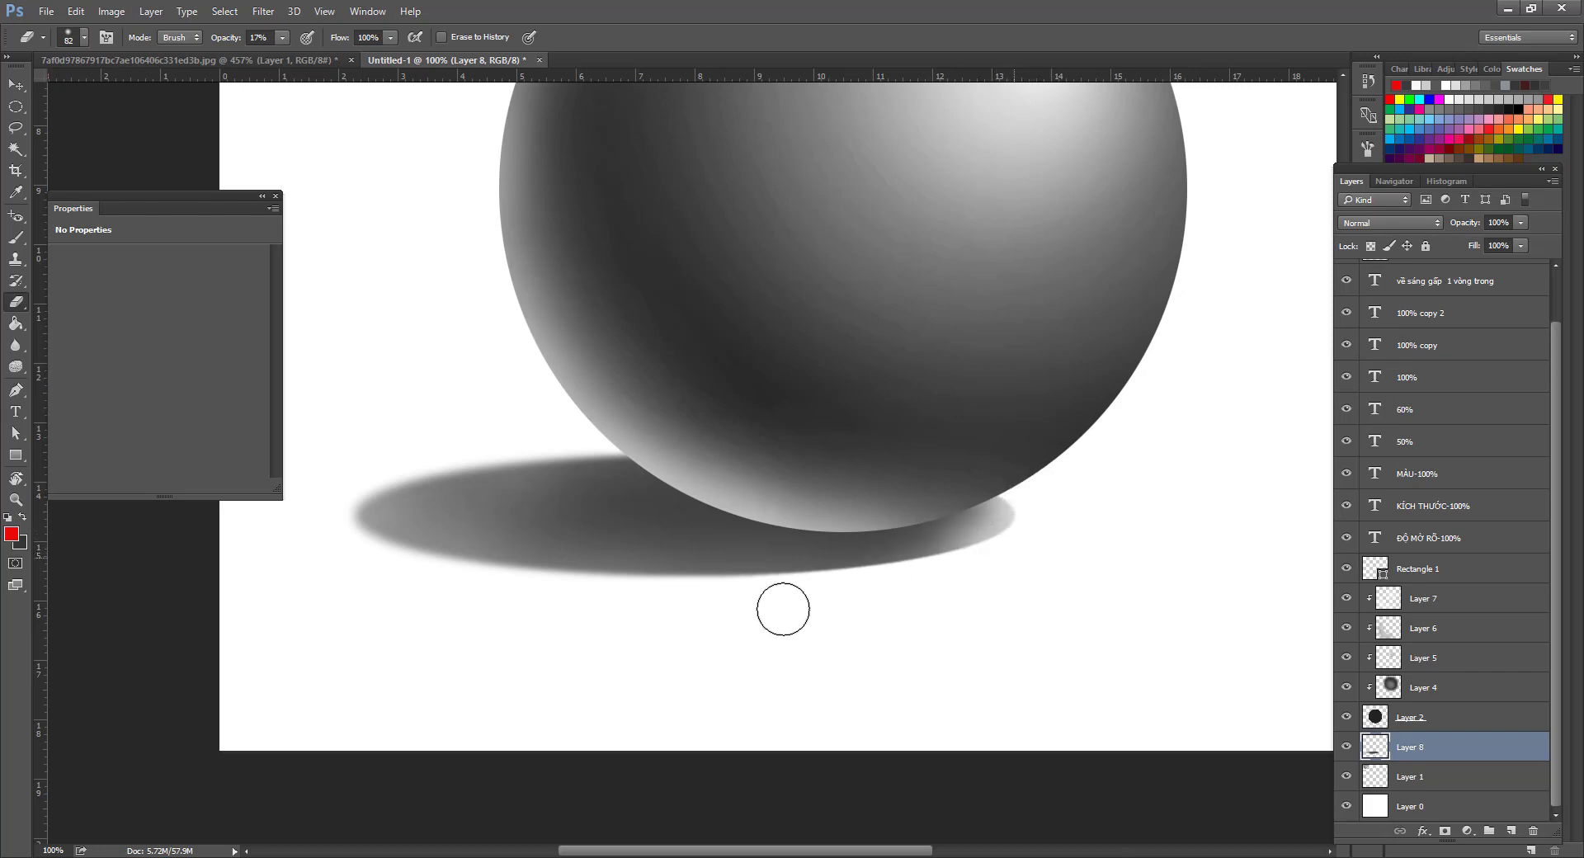
Soften the shadow's right tip and outer edges with the Blur tool at 100% strength.
click(15, 347)
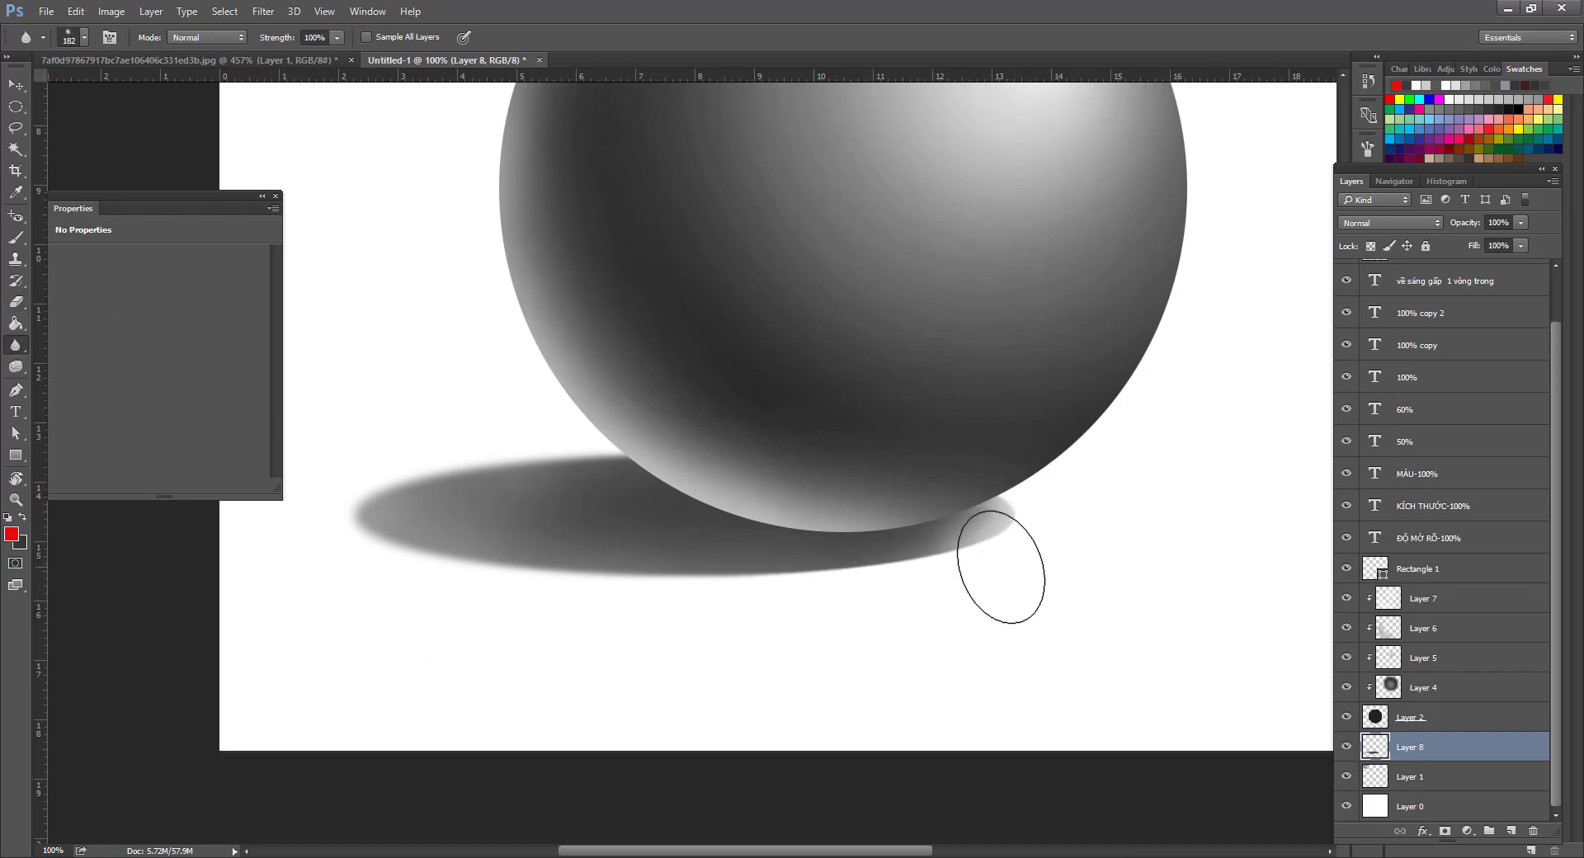
mouse_move(946, 563)
mouse_down()
mouse_move(1066, 505)
mouse_move(955, 559)
mouse_move(980, 553)
mouse_up()
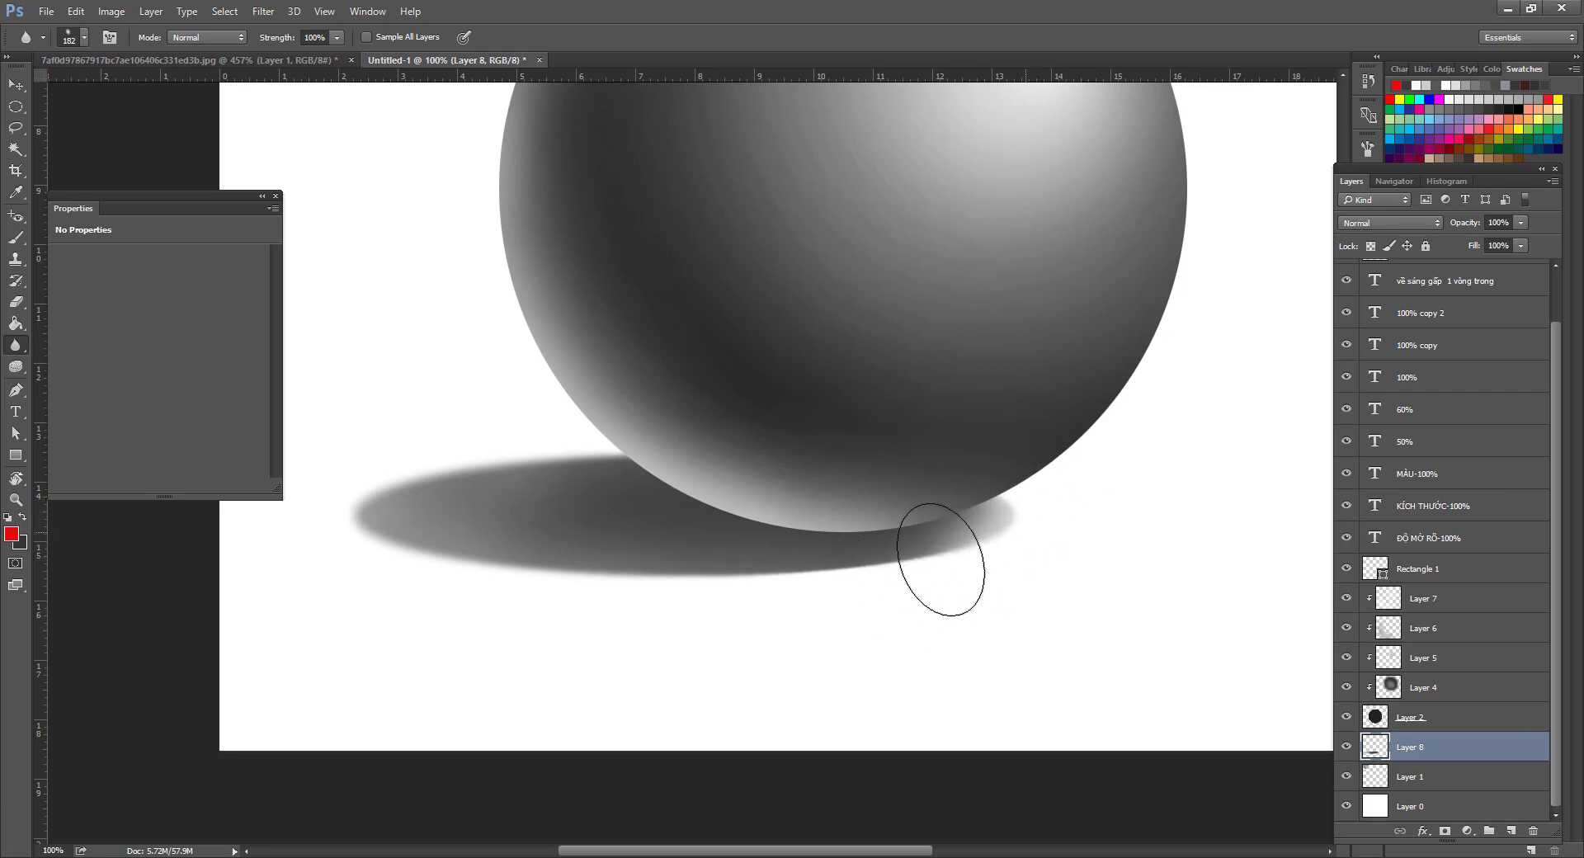
drag(774, 487, 1015, 488)
drag(1196, 350, 561, 517)
drag(479, 564, 1113, 471)
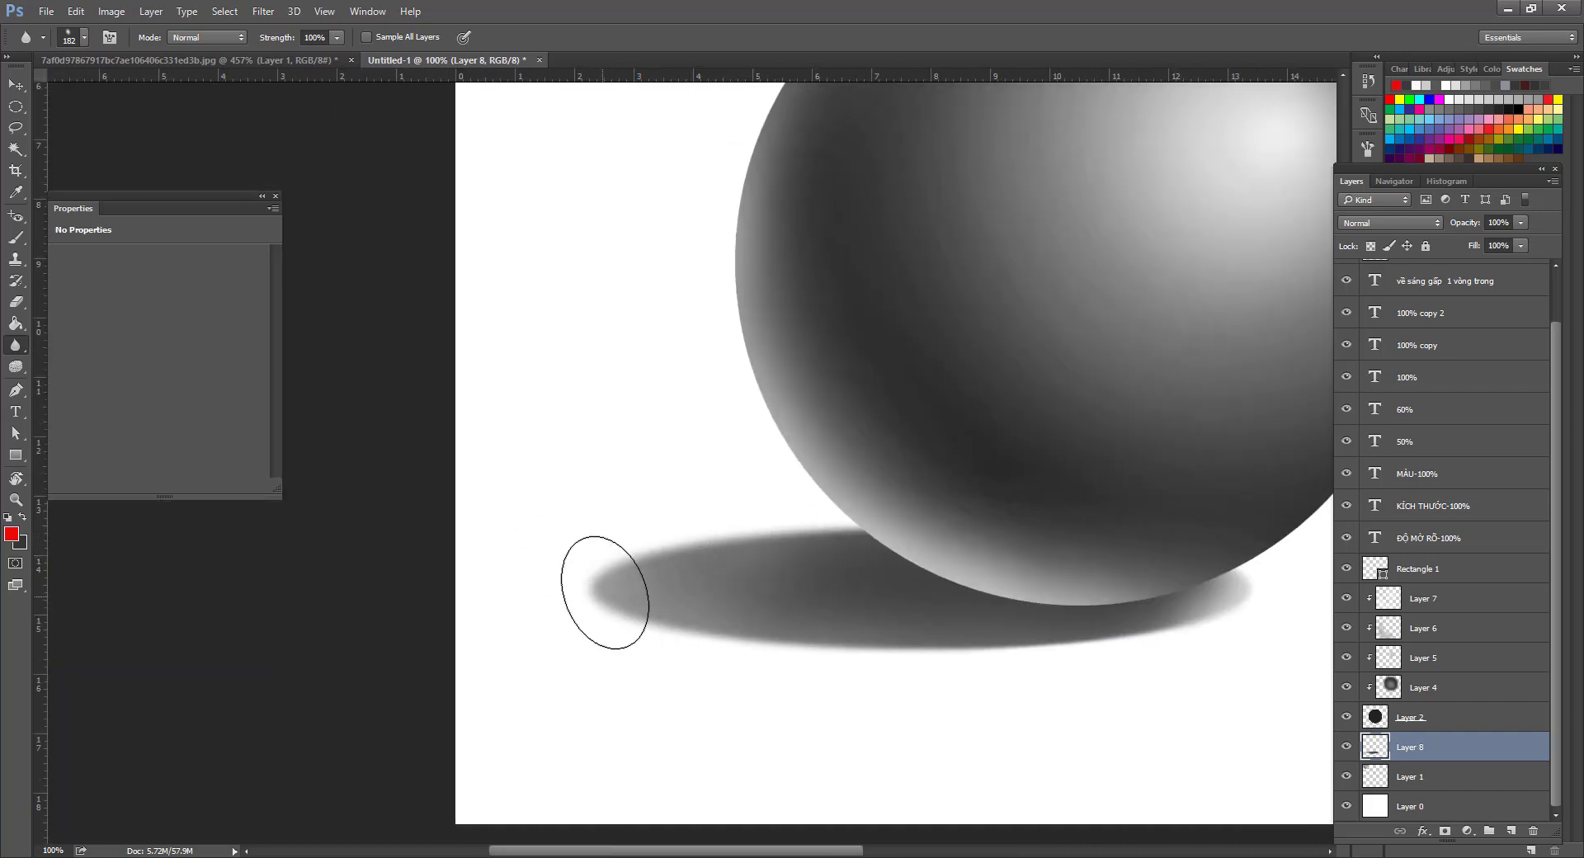
Fade the shadow's left end and lower left edge with the 82 px Eraser at 17% opacity.
key(e)
mouse_move(906, 510)
mouse_down()
mouse_move(685, 532)
mouse_move(946, 498)
mouse_move(614, 531)
mouse_move(901, 509)
mouse_move(615, 545)
mouse_up()
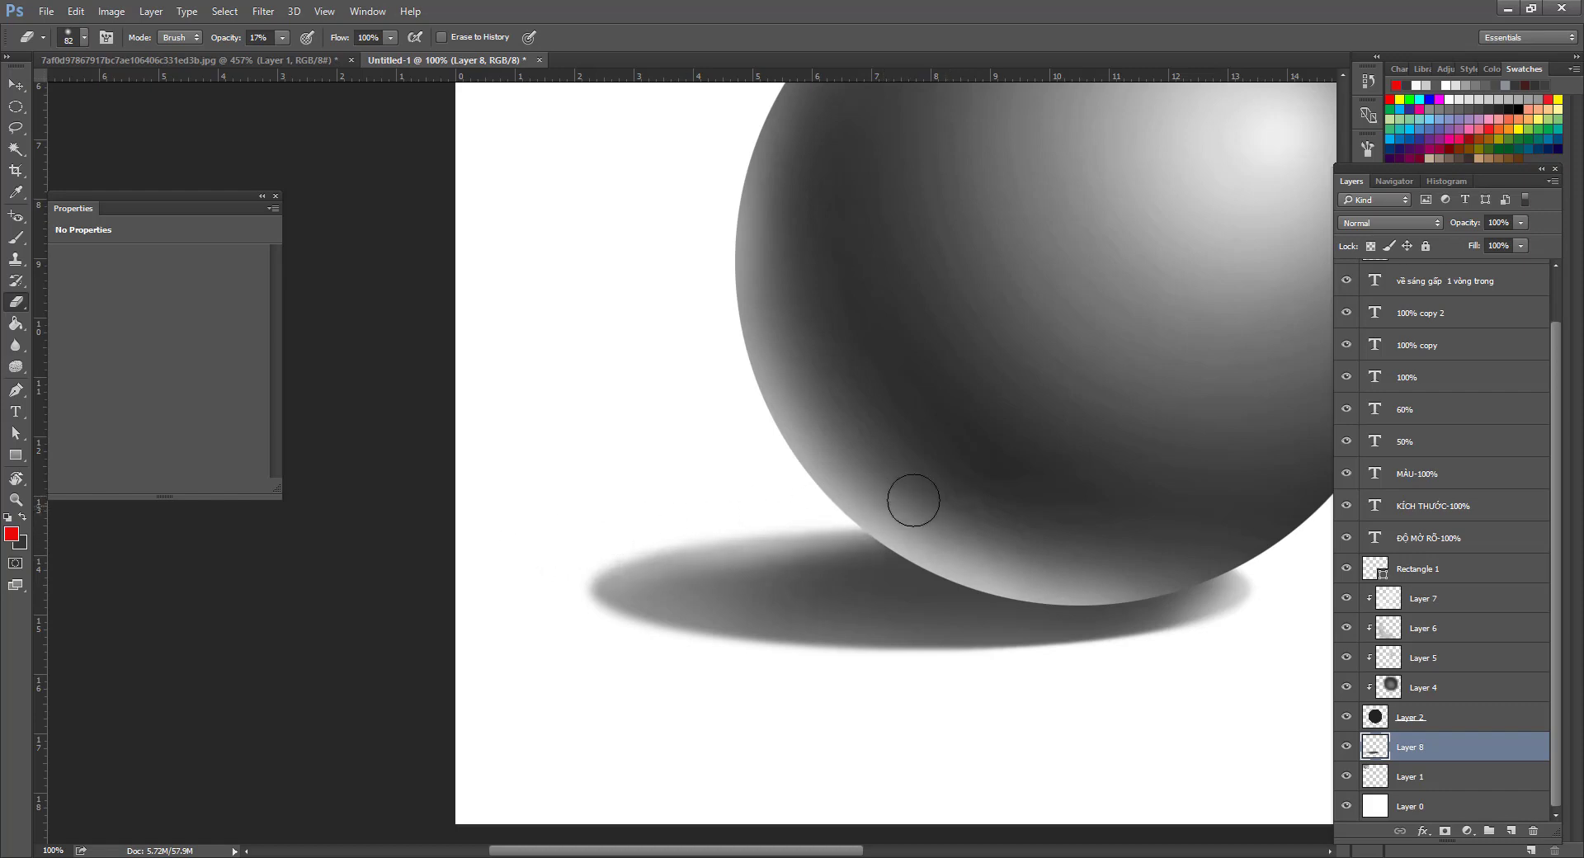
drag(748, 530, 518, 575)
mouse_move(679, 584)
mouse_down()
mouse_move(604, 587)
mouse_move(595, 636)
mouse_up()
mouse_move(703, 614)
mouse_down()
mouse_move(654, 629)
mouse_move(799, 640)
mouse_move(651, 619)
mouse_move(1026, 654)
mouse_move(807, 655)
mouse_up()
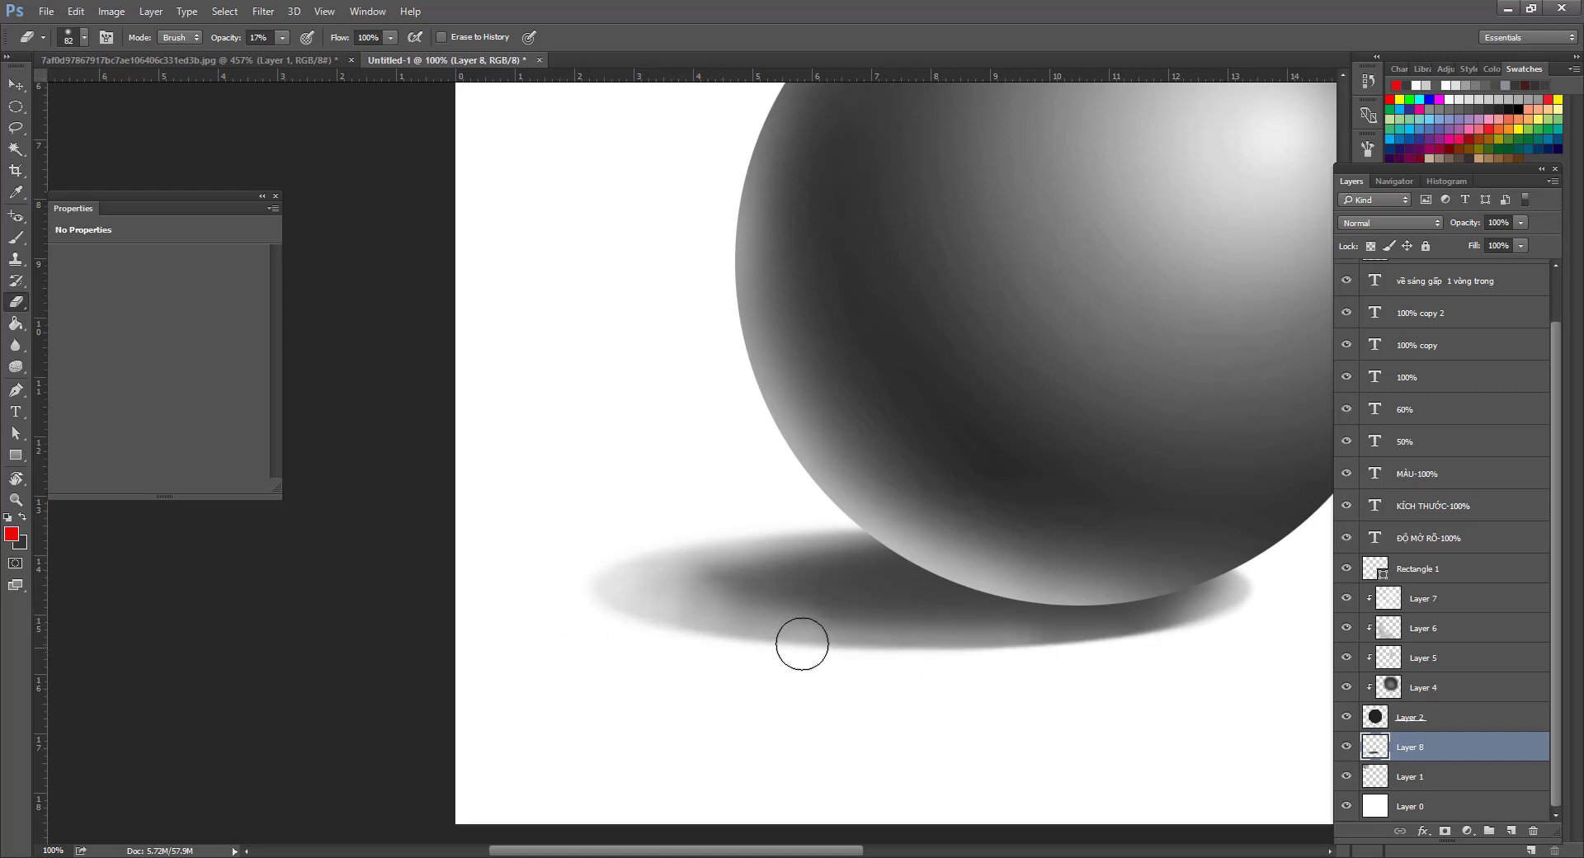
Enlarge the Eraser to 151 px, lower its opacity to 12%, and fade the shadow's left half further toward its core.
right_click(805, 647)
click(960, 364)
click(721, 356)
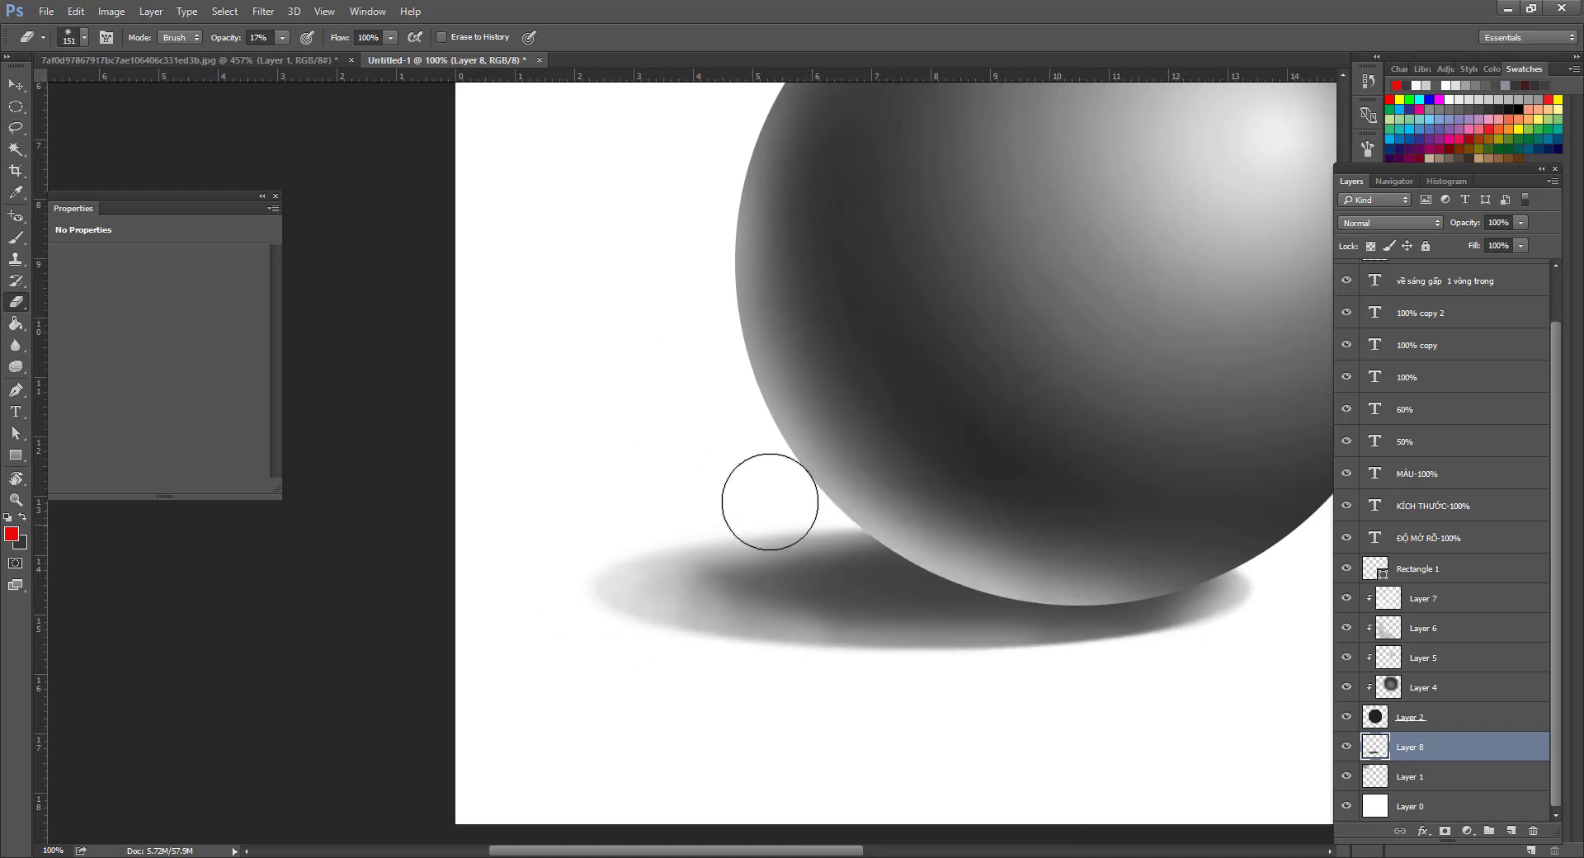
mouse_move(733, 591)
mouse_down()
mouse_move(790, 609)
mouse_move(820, 571)
mouse_up()
click(282, 37)
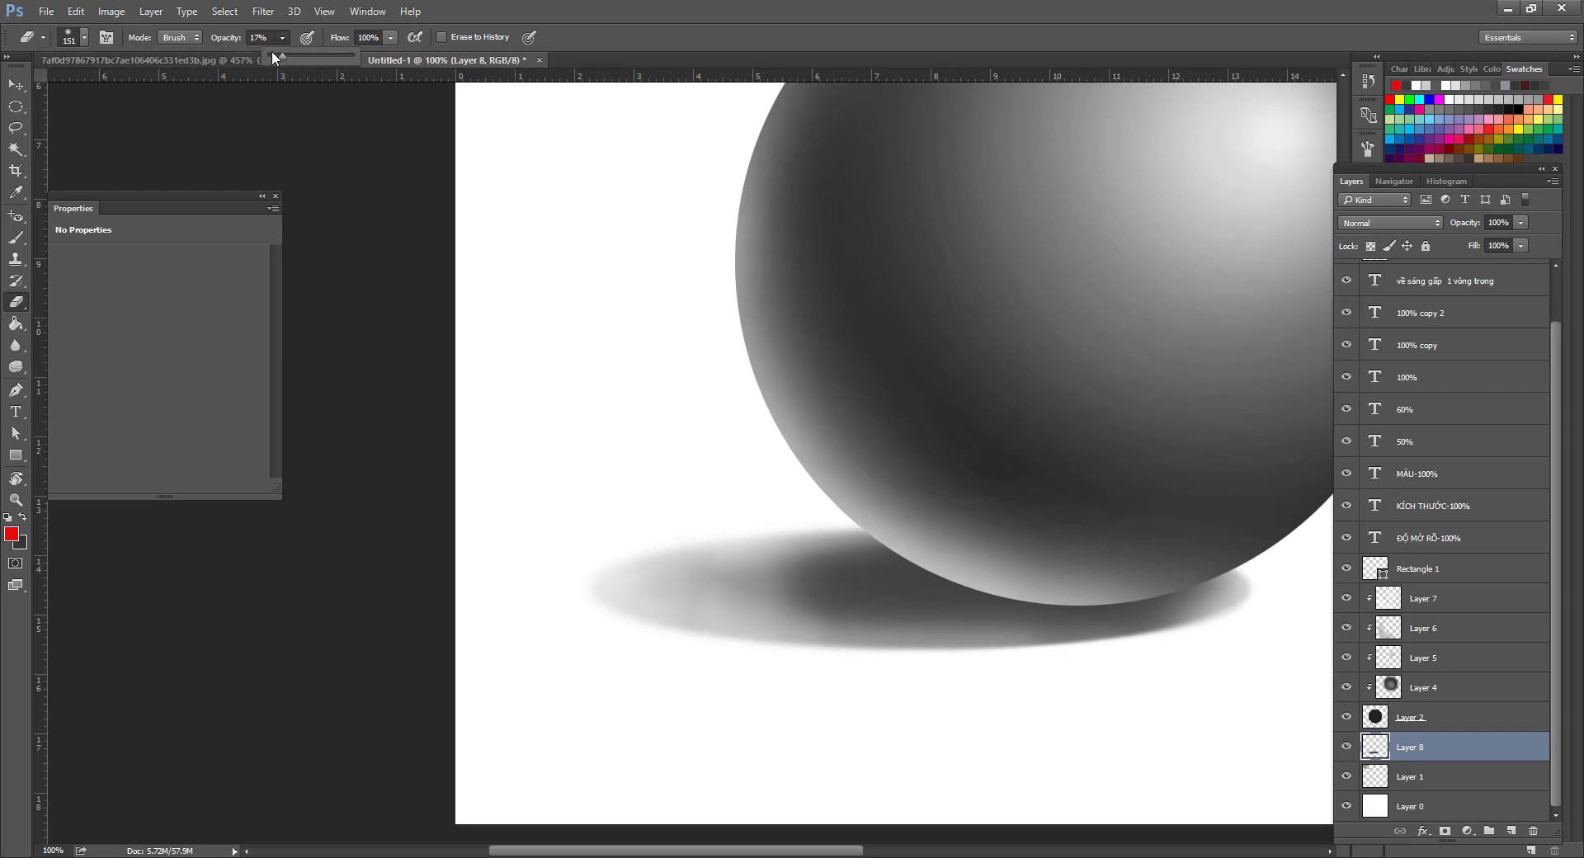
drag(272, 93, 274, 94)
mouse_move(697, 569)
mouse_down()
mouse_move(804, 595)
mouse_move(570, 595)
mouse_up()
Lighten the shadow's far left tip with the 12% Eraser and smooth it with the Blur tool.
key(z)
alt+click(944, 559)
alt+click(908, 574)
alt+click(817, 607)
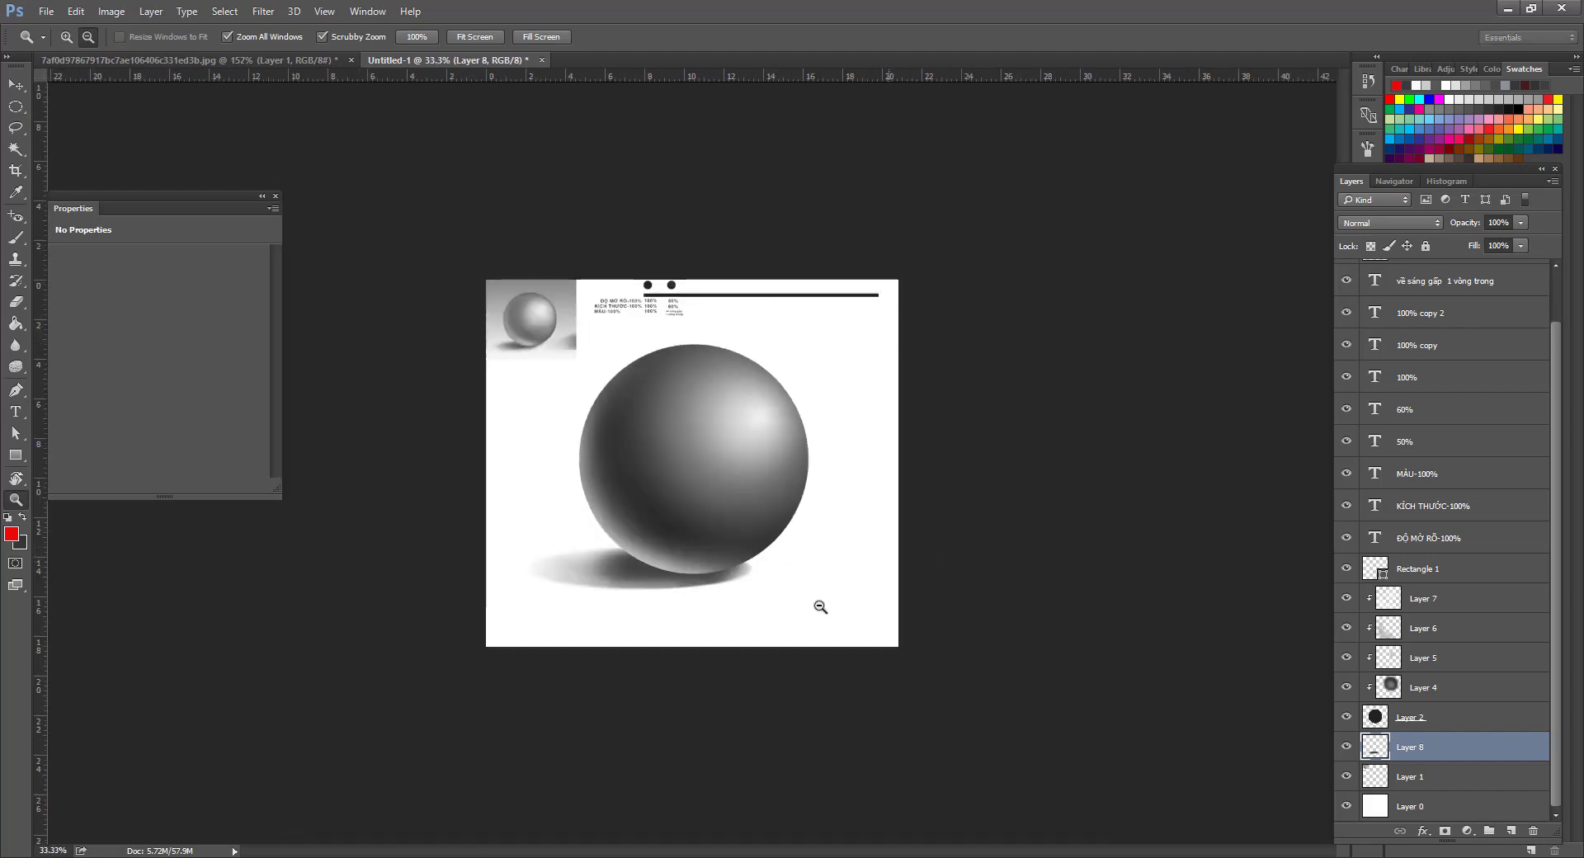
click(594, 588)
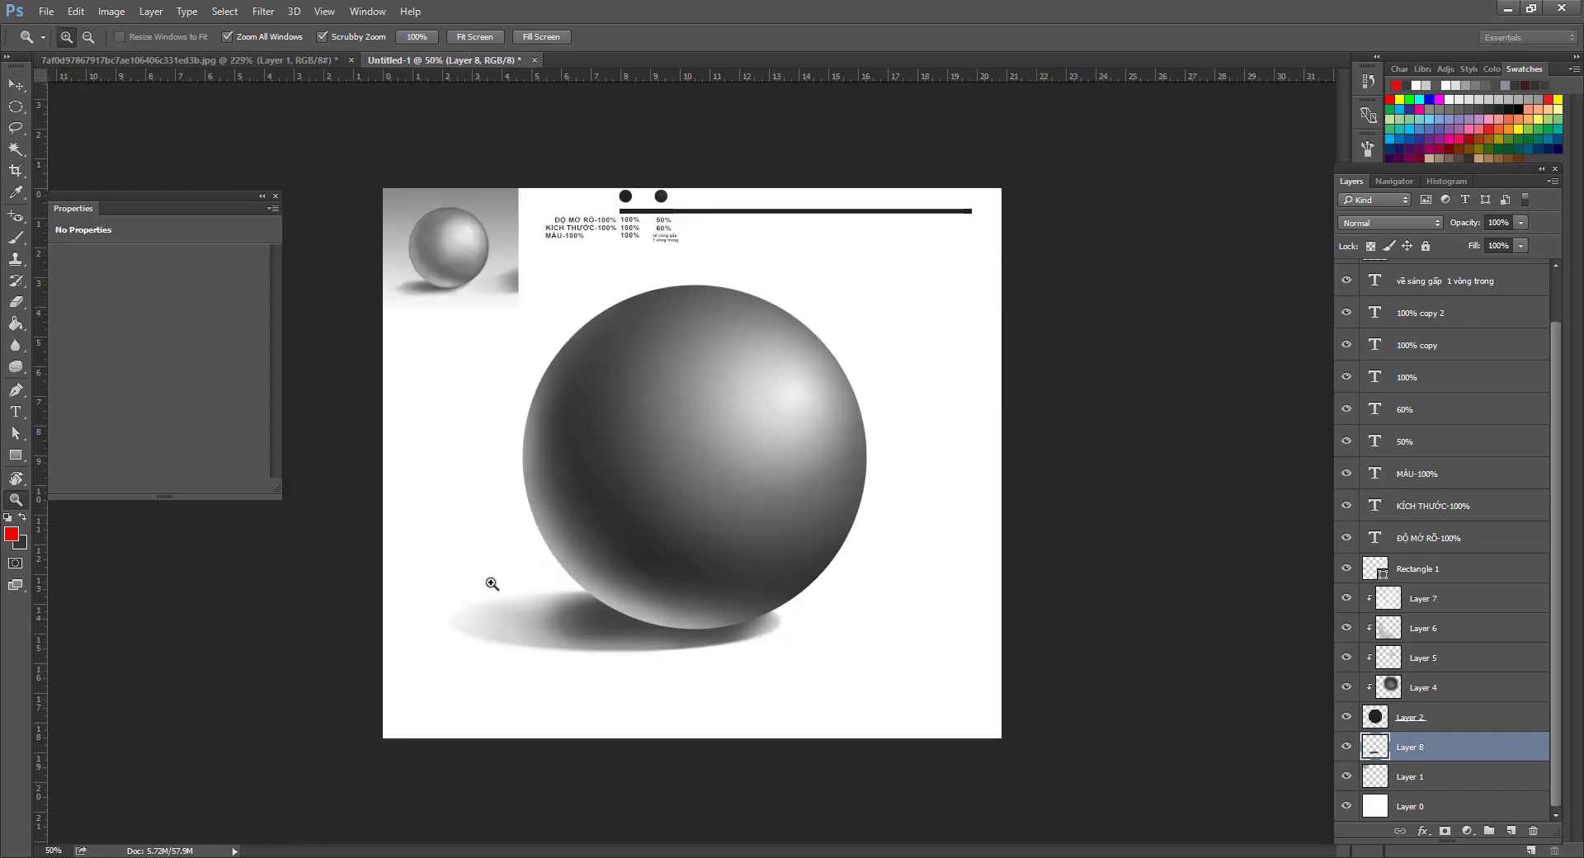
key(e)
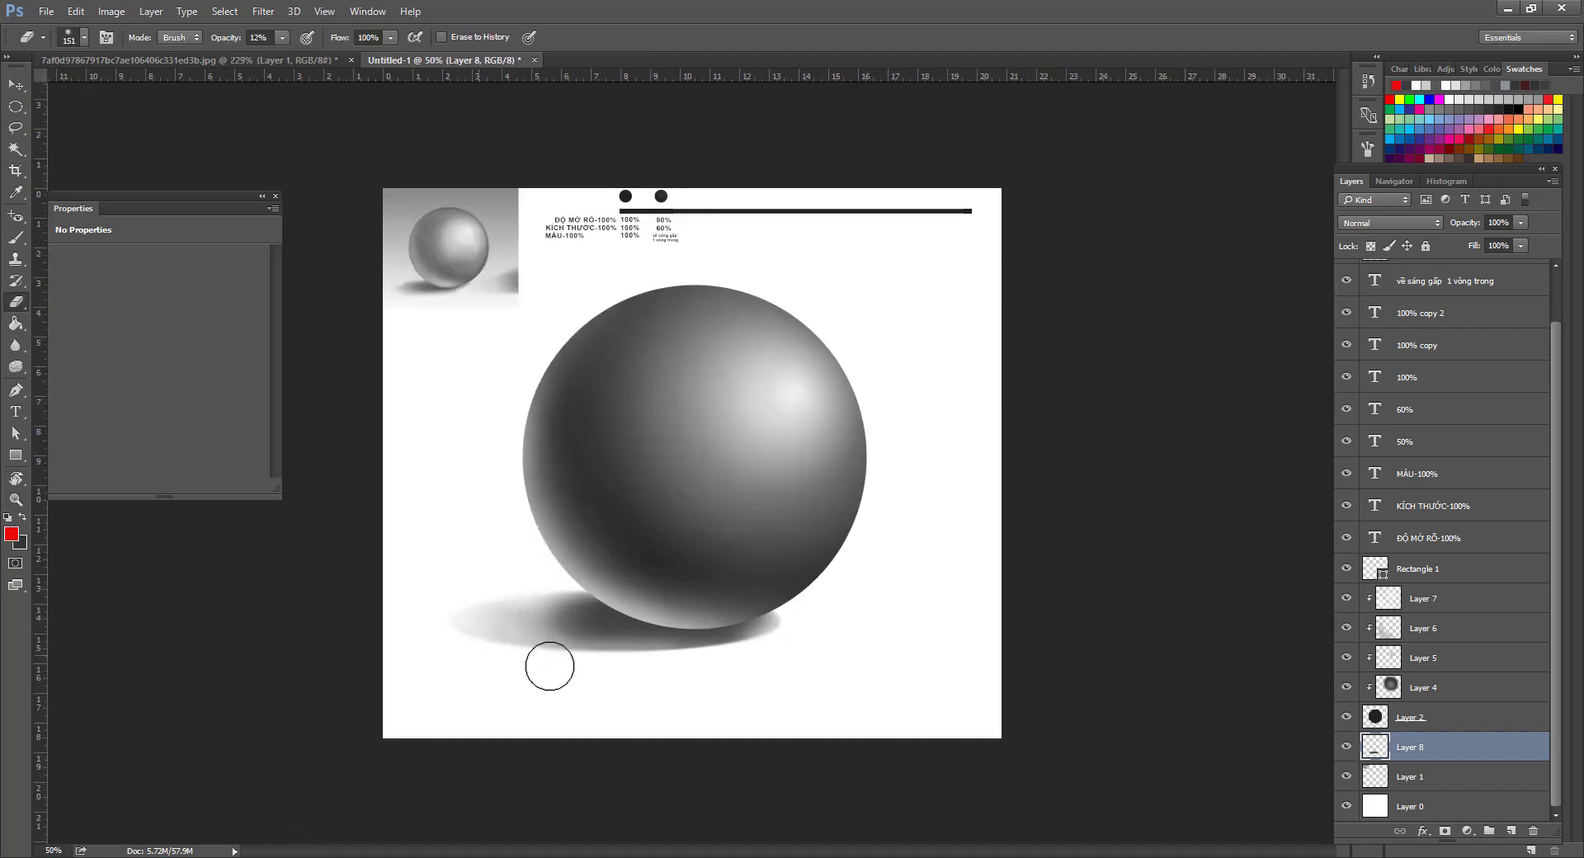
click(15, 345)
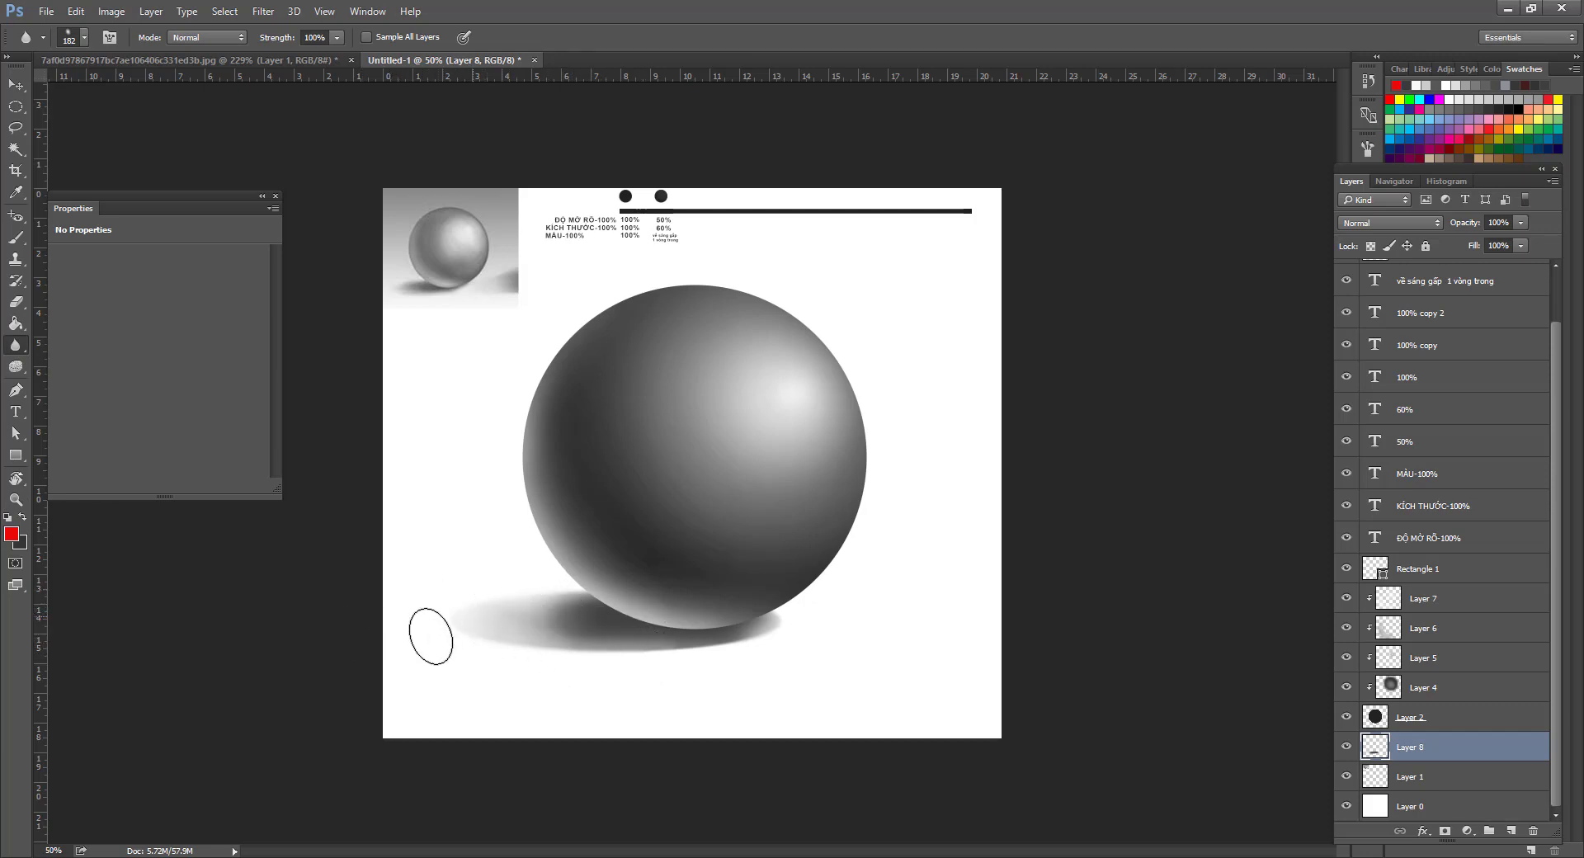
Sample the light grey from the shadow's faded left part and set the soft brush size to 80 px.
key(z)
click(501, 631)
click(501, 631)
drag(652, 623, 789, 636)
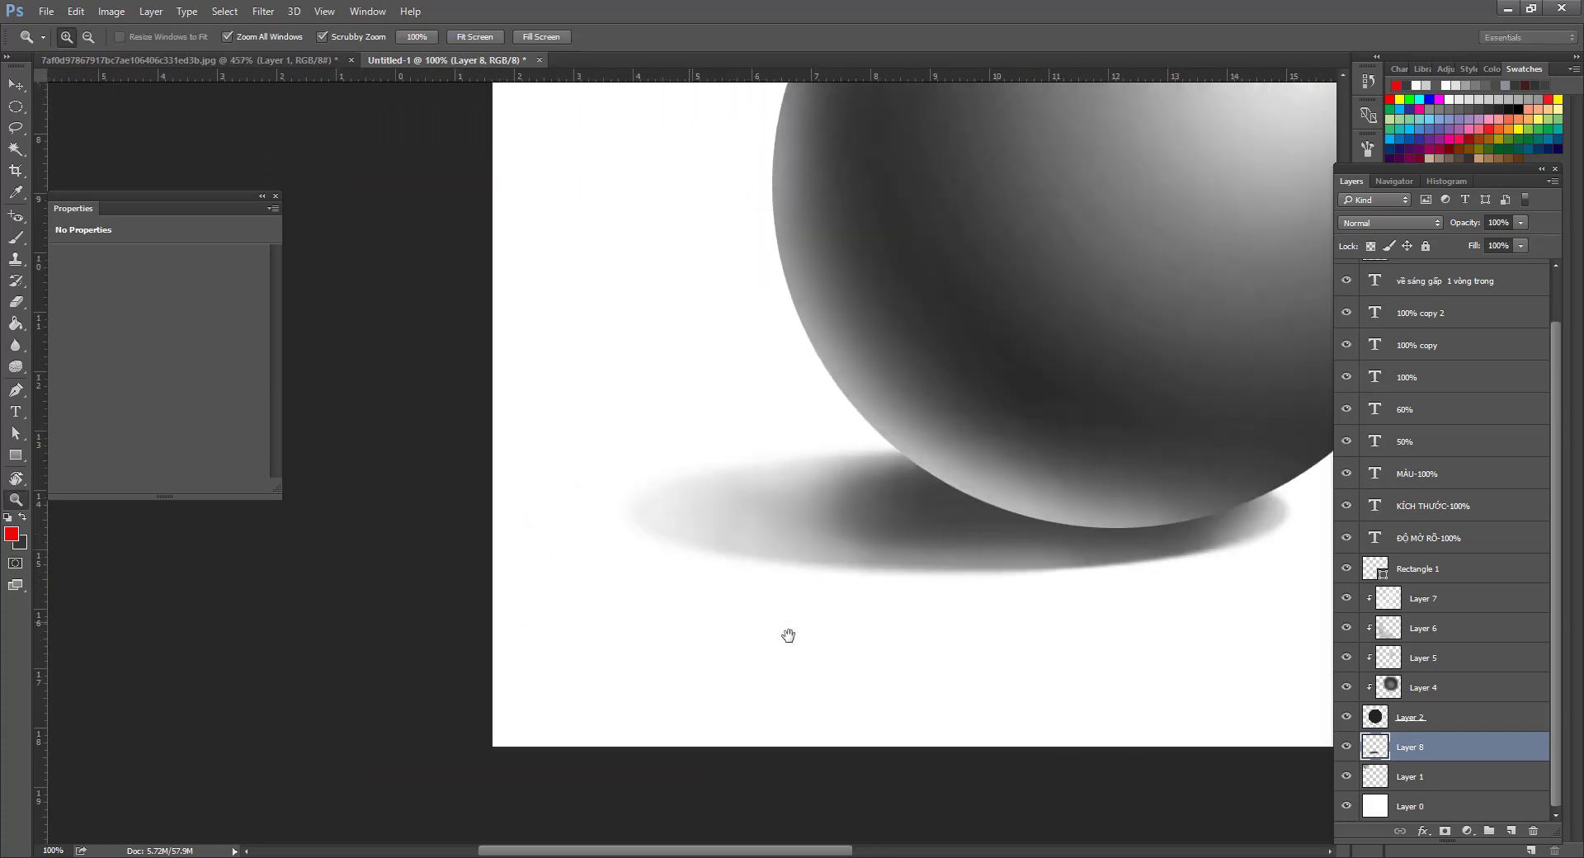
key(i)
click(761, 565)
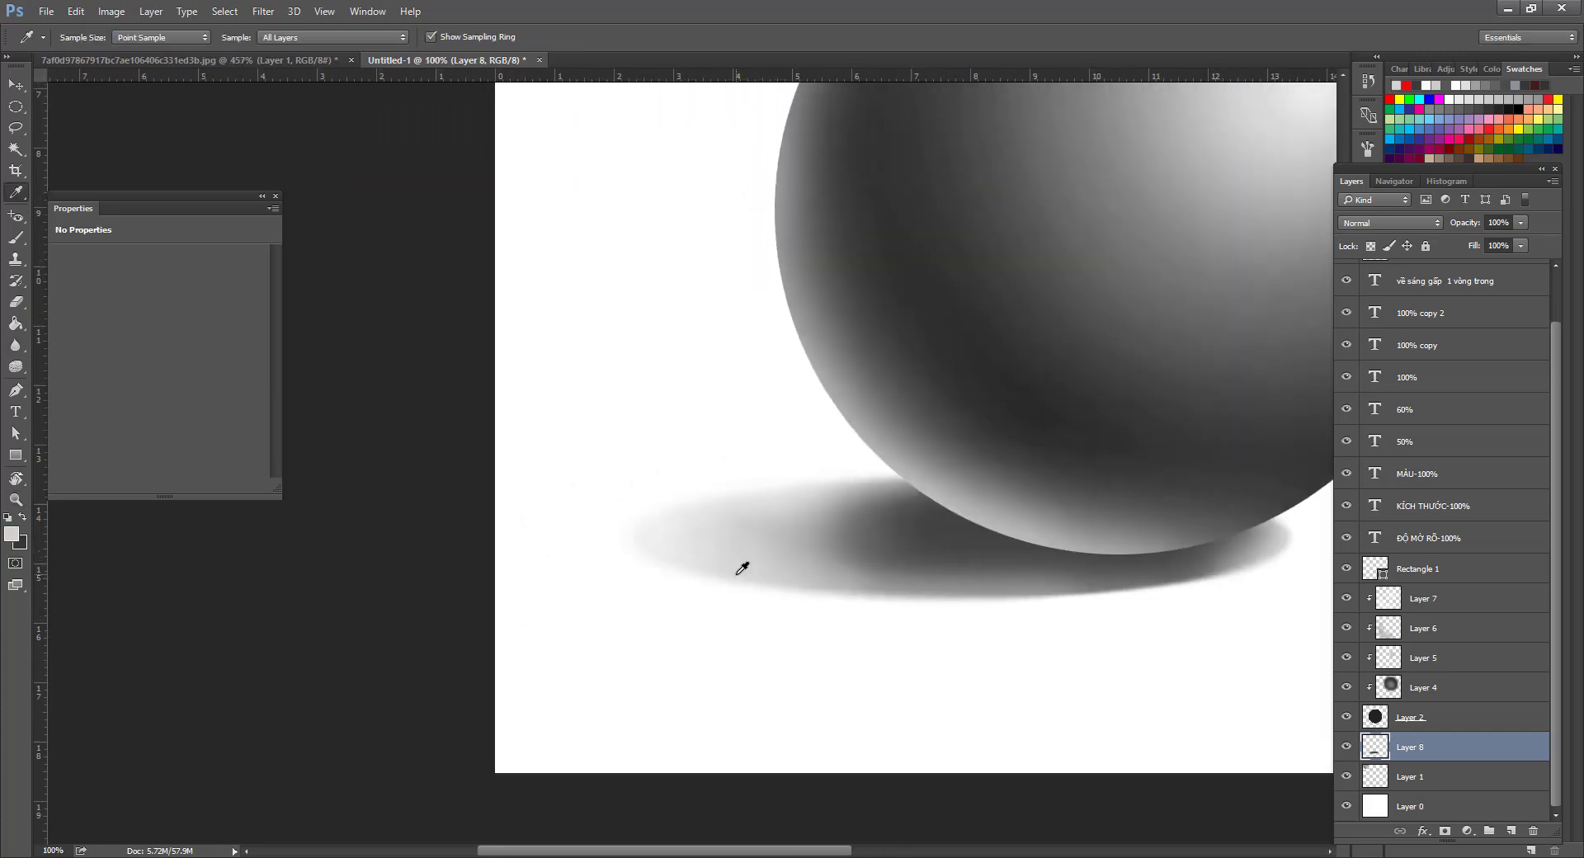
click(735, 559)
key(b)
right_click(788, 594)
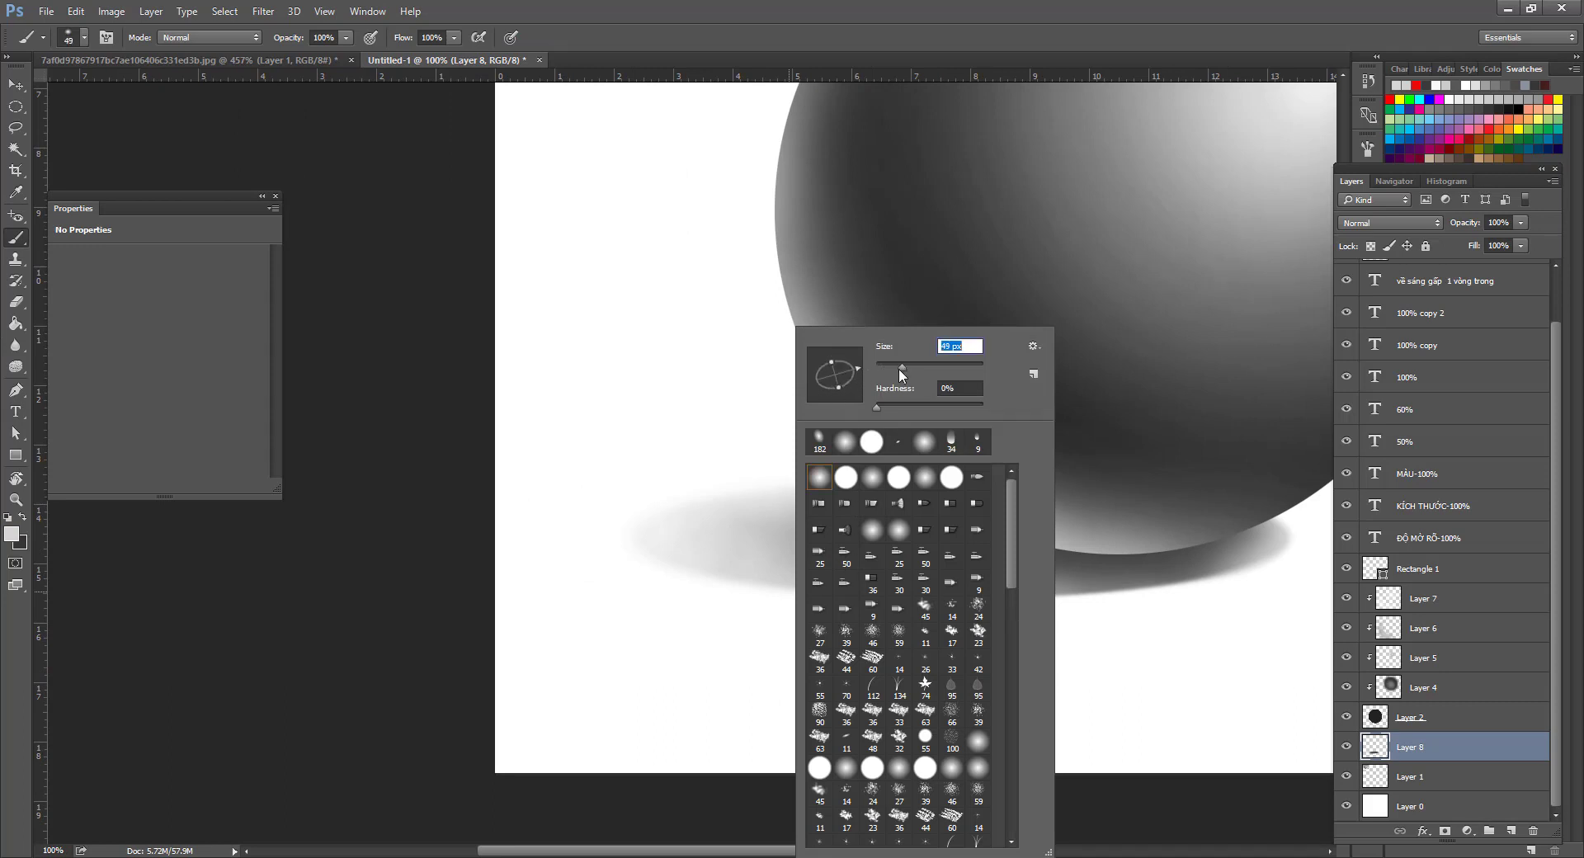
click(346, 38)
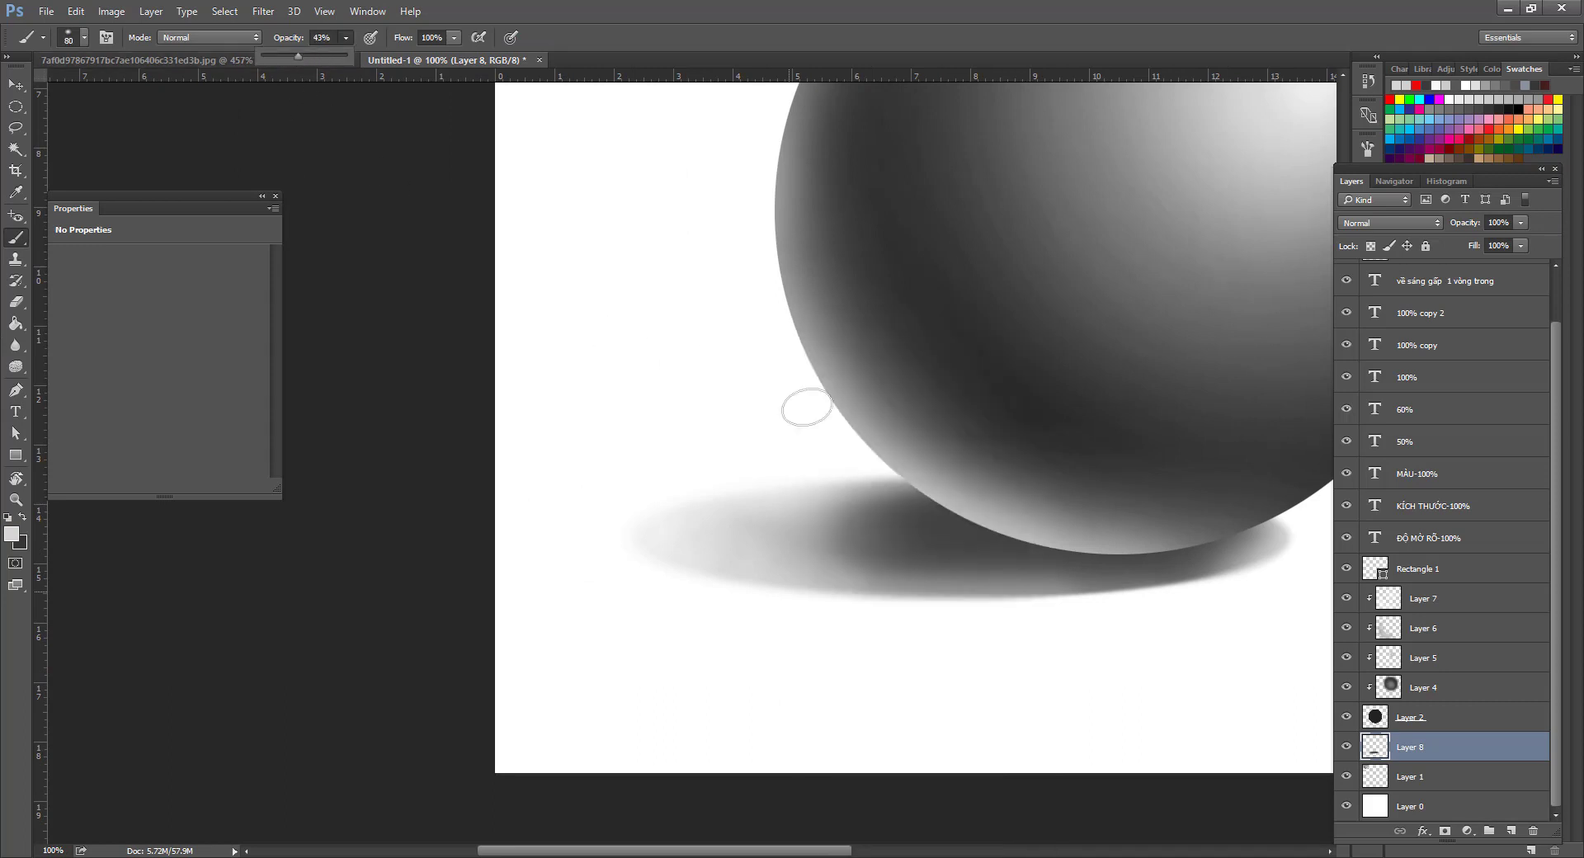
drag(886, 599, 902, 584)
key(ctrl+z)
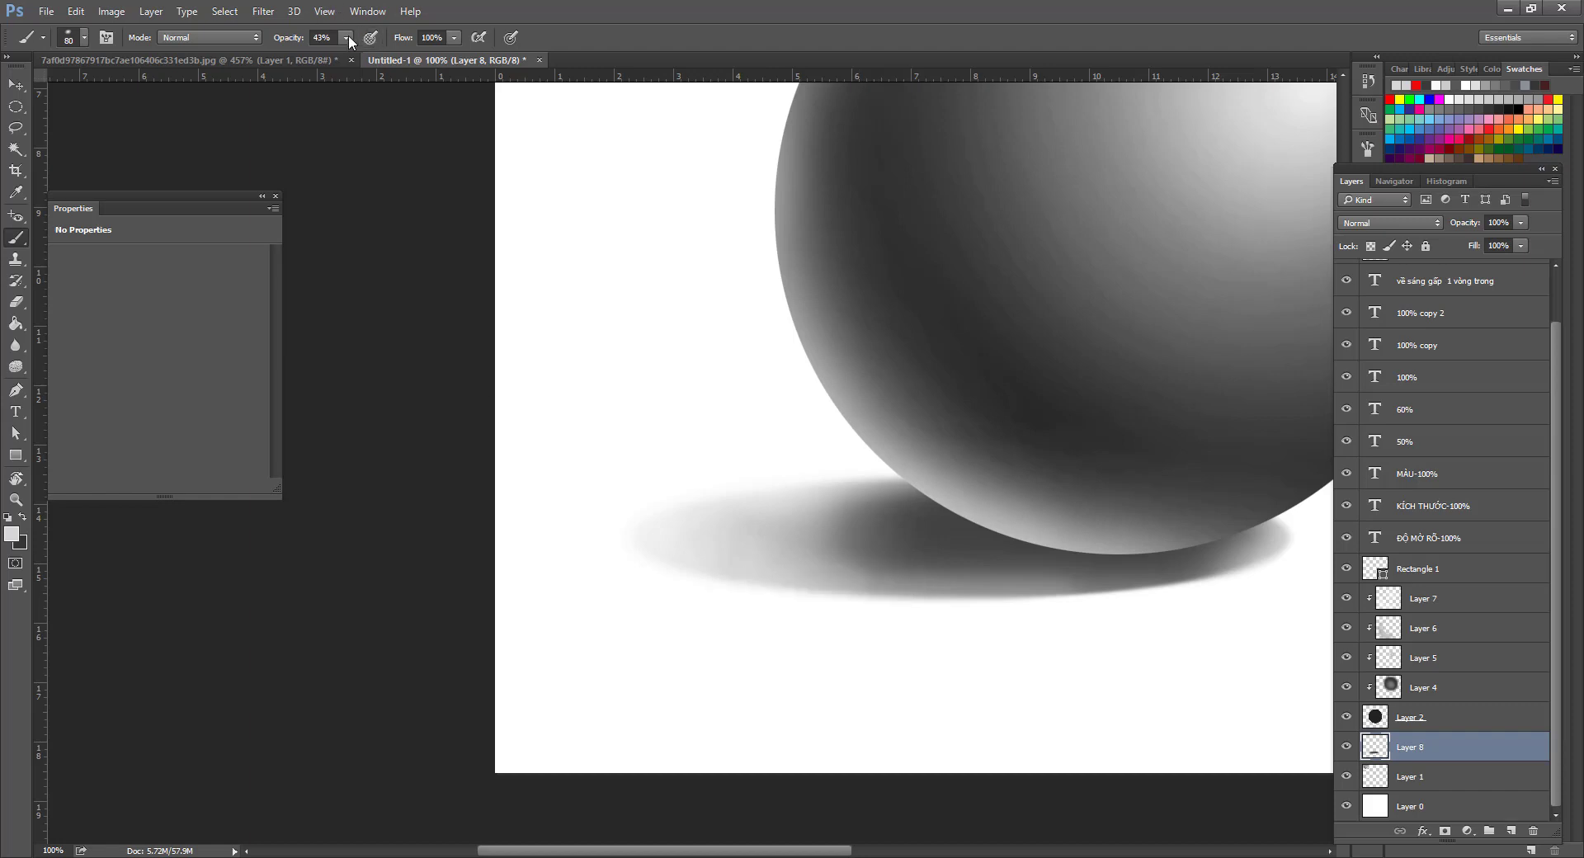
Set the brush opacity to 17% and paint light grey strokes extending the shadow leftward and below its lower edge.
click(850, 576)
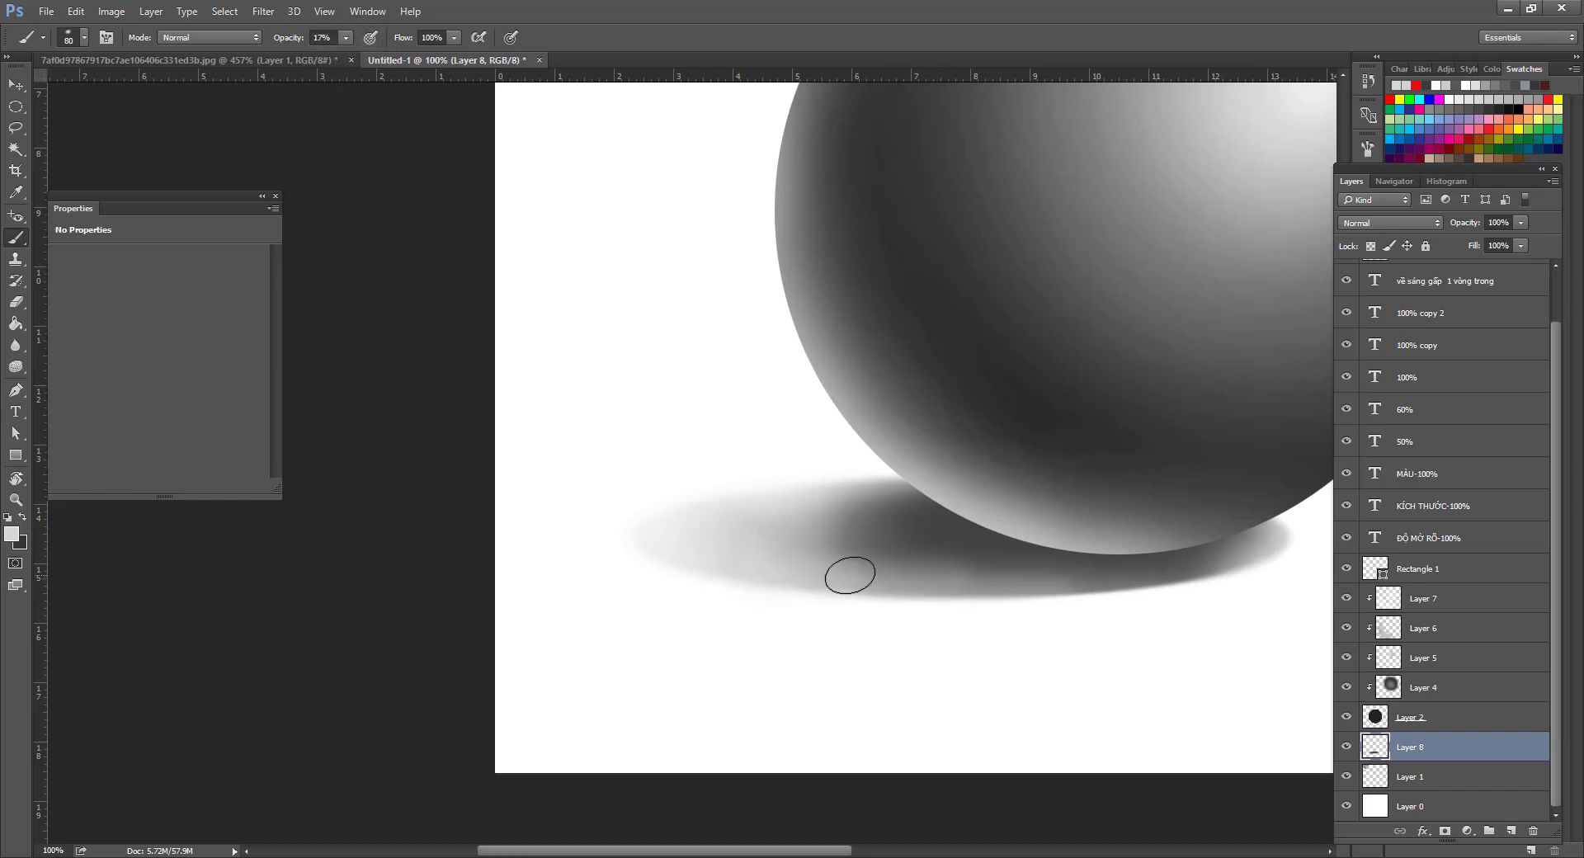
mouse_move(840, 592)
mouse_down()
mouse_move(690, 596)
mouse_move(902, 592)
mouse_move(604, 595)
mouse_move(948, 588)
mouse_move(567, 574)
mouse_up()
drag(708, 562, 586, 551)
drag(693, 506, 572, 544)
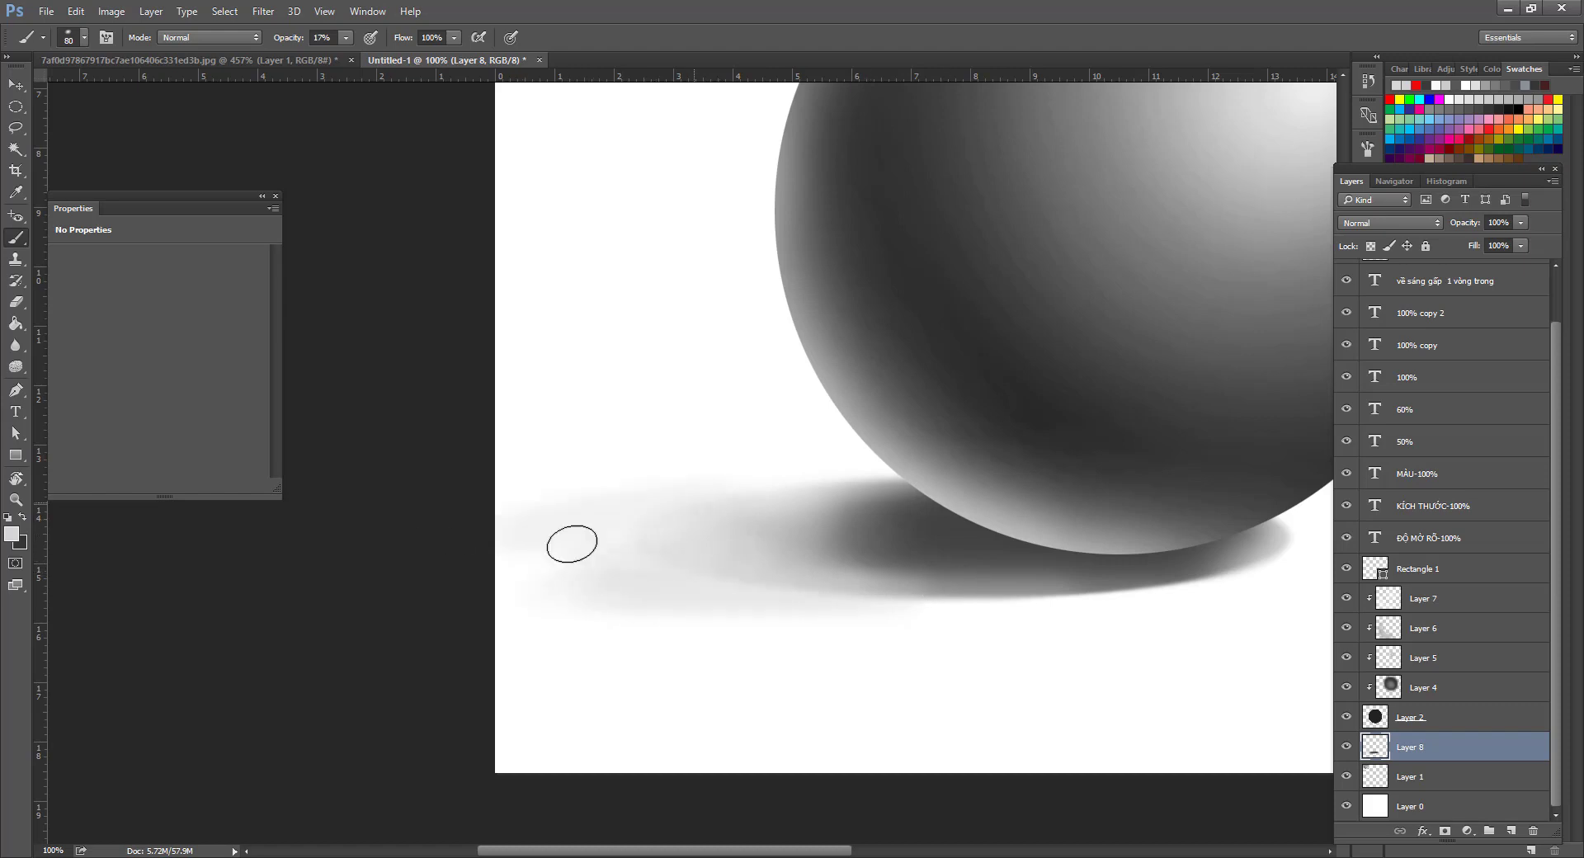
mouse_move(475, 612)
mouse_down()
mouse_move(785, 632)
mouse_move(716, 622)
mouse_move(1160, 617)
mouse_move(906, 600)
mouse_move(1117, 598)
mouse_up()
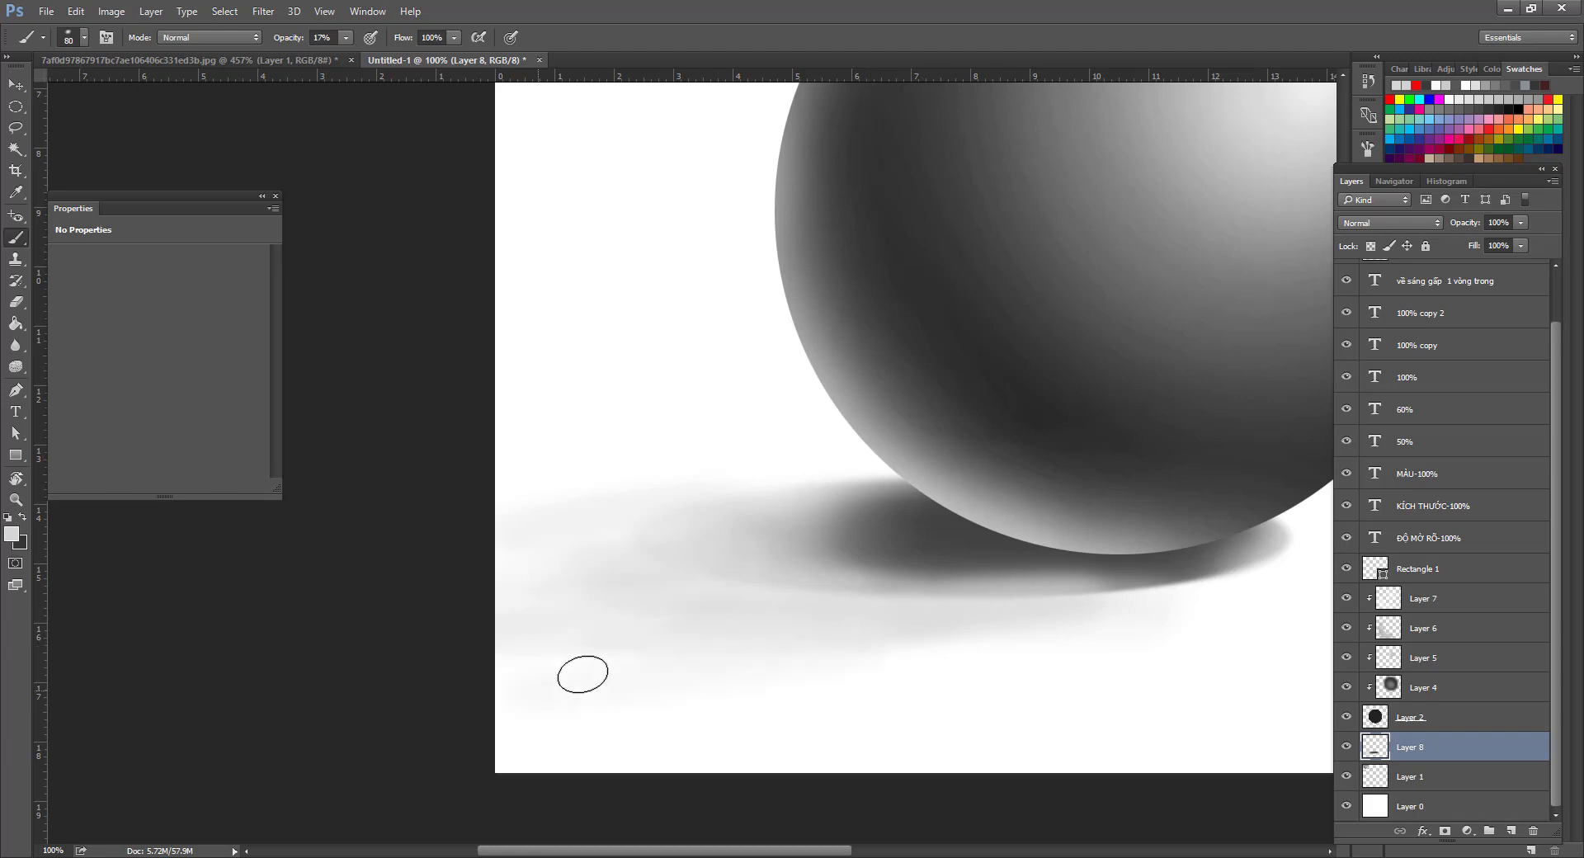
Sample the dark grey of the shadow's core and paint horizontal strokes from under the sphere to the canvas's left edge.
alt+click(949, 551)
mouse_move(1068, 602)
mouse_down()
mouse_move(932, 611)
mouse_move(854, 588)
mouse_up()
key(ctrl+alt+z)
key(ctrl+alt+z)
drag(1124, 579, 370, 621)
drag(790, 564, 613, 572)
drag(734, 538, 495, 548)
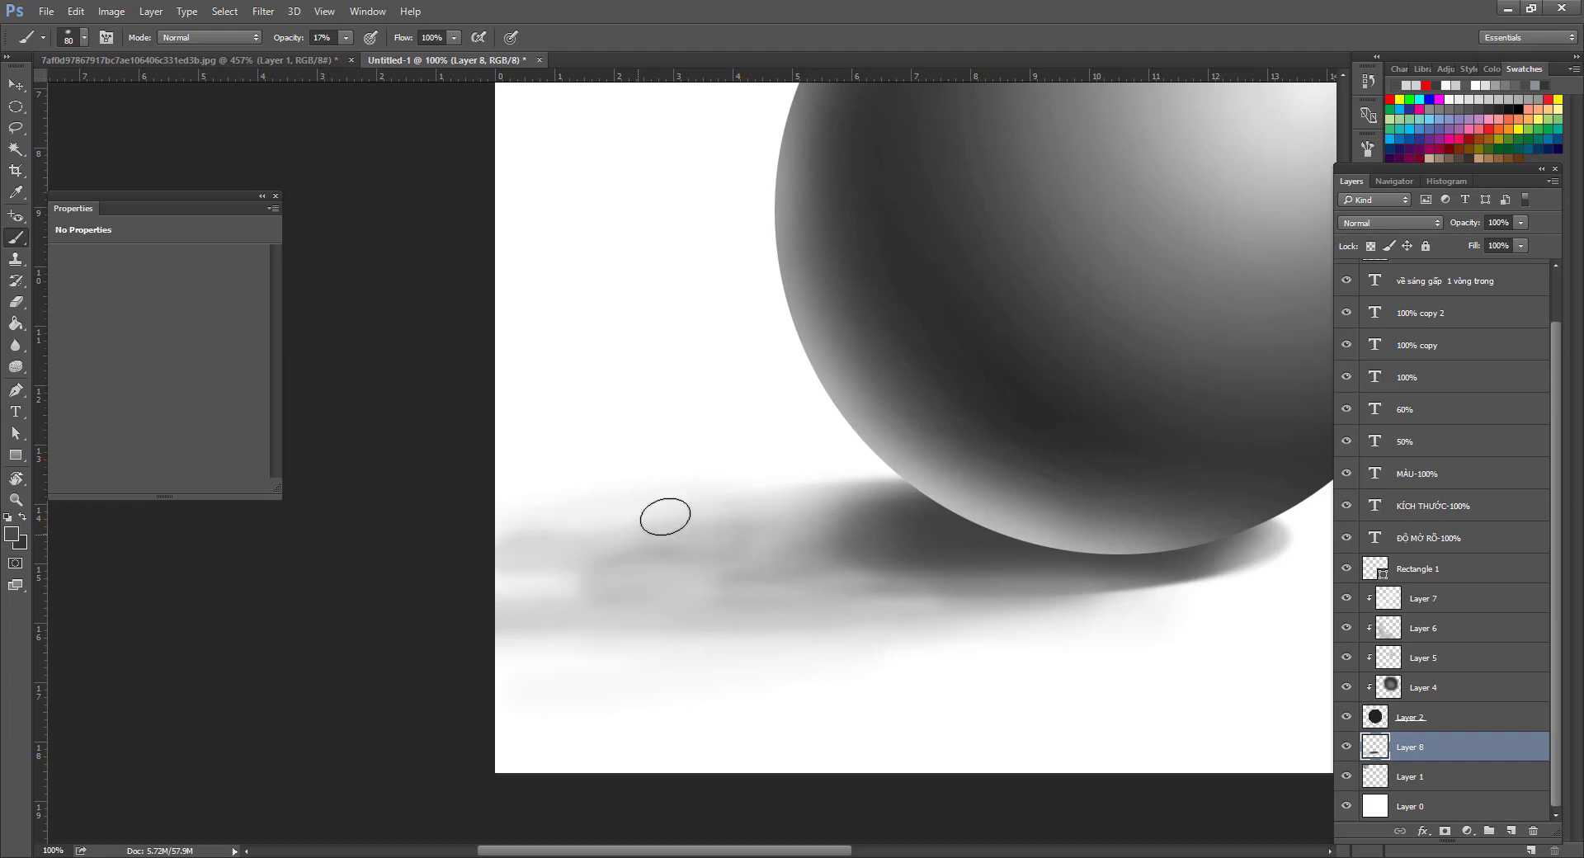
drag(701, 515, 462, 544)
Try broad horizontal grey strokes below the shadow along the canvas's lower part, and undo them.
drag(1126, 660, 964, 647)
drag(888, 615, 447, 607)
drag(438, 671, 982, 664)
drag(347, 716, 1271, 701)
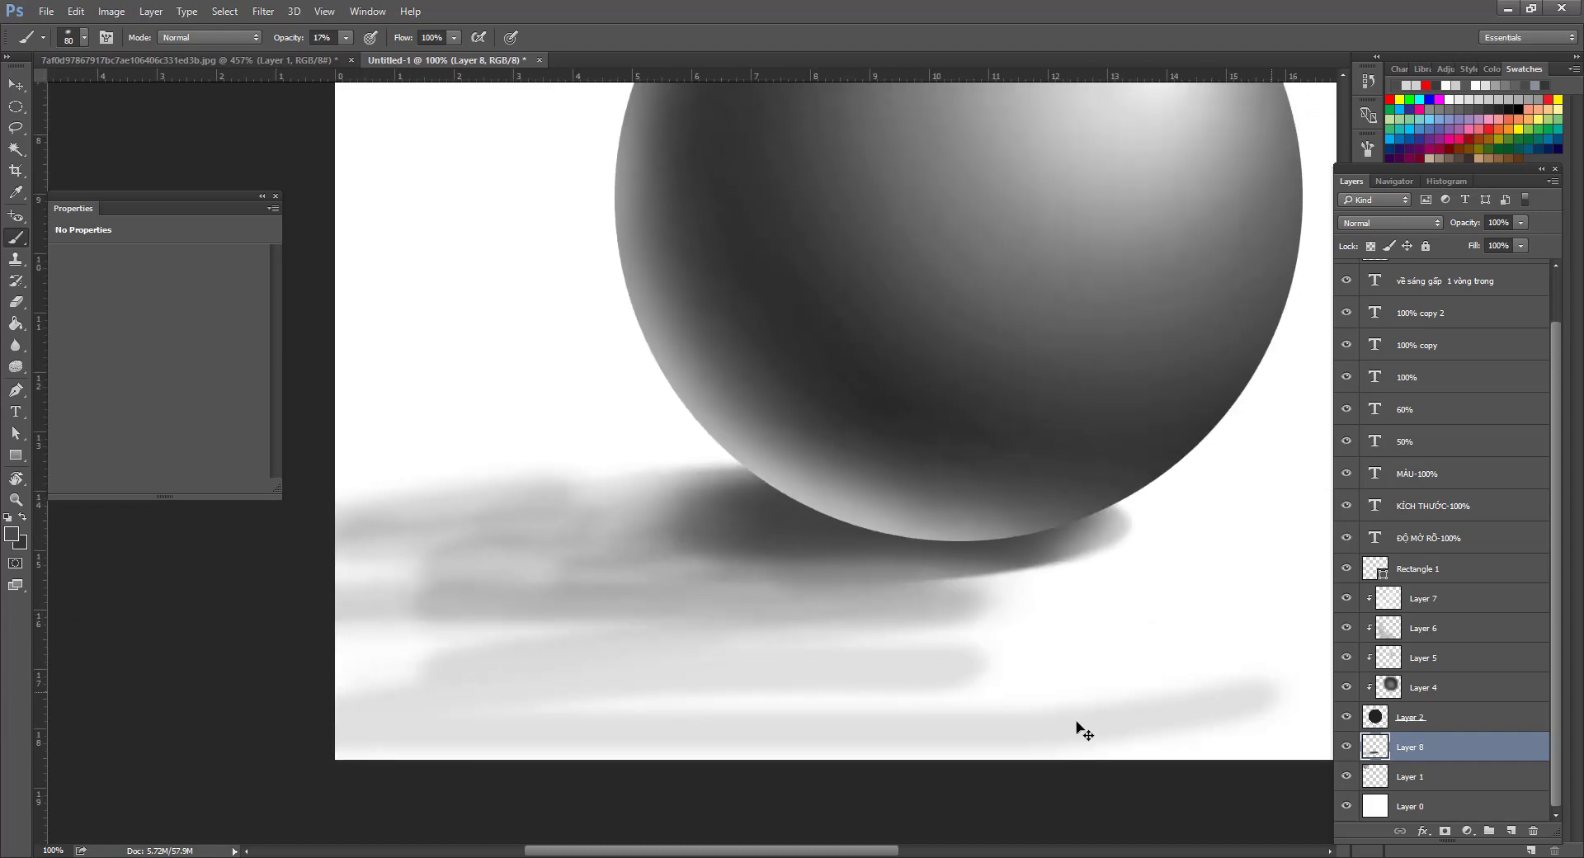
key(ctrl+alt+z)
key(ctrl+alt+z)
key(ctrl+alt+z)
key(z)
alt+click(873, 580)
alt+click(873, 580)
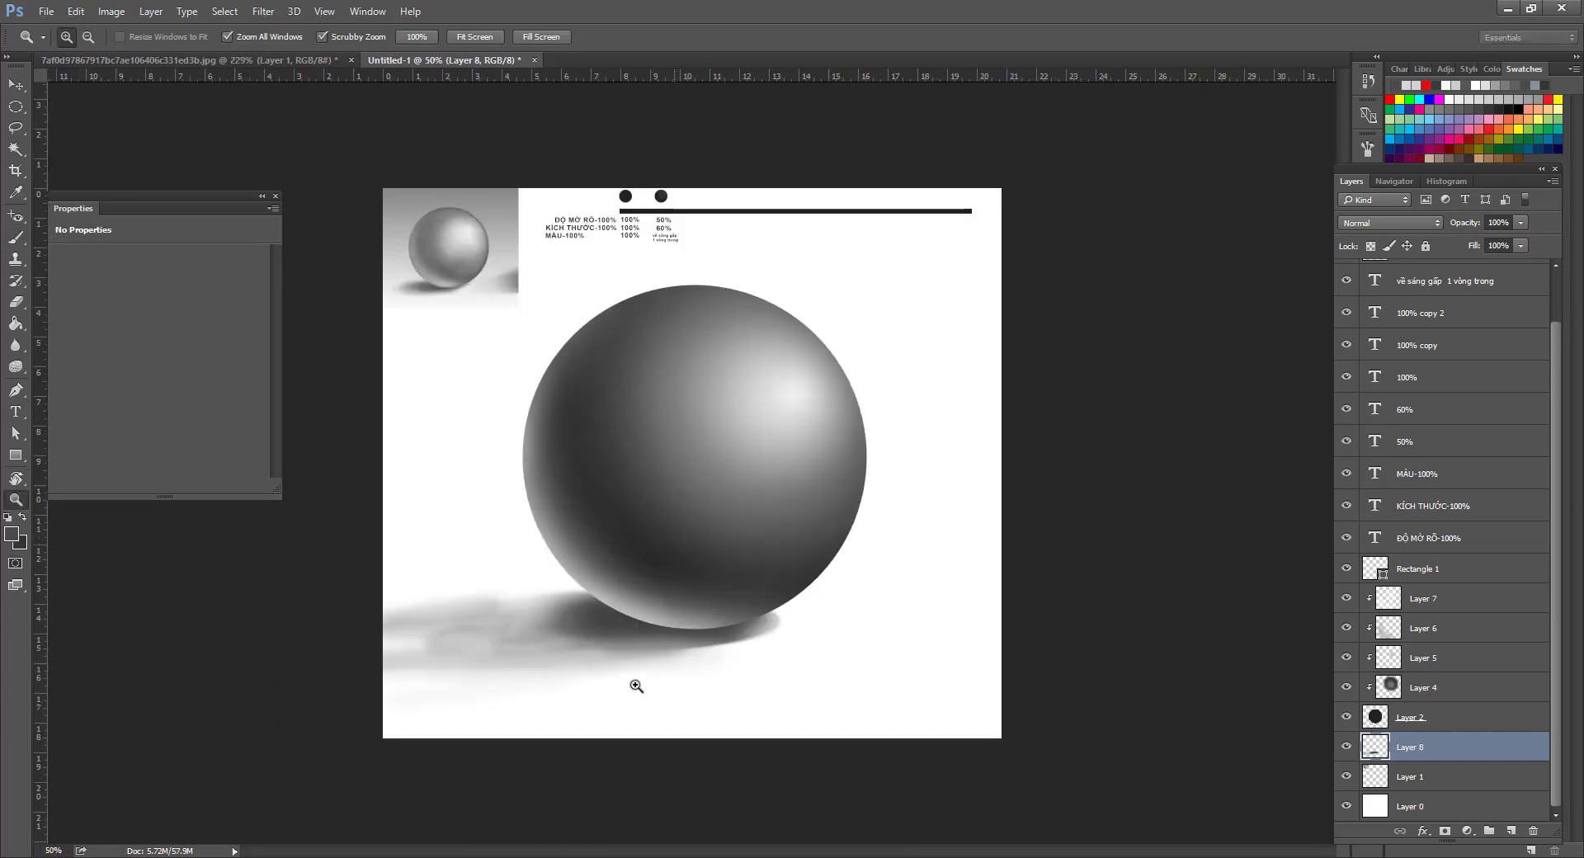
click(685, 584)
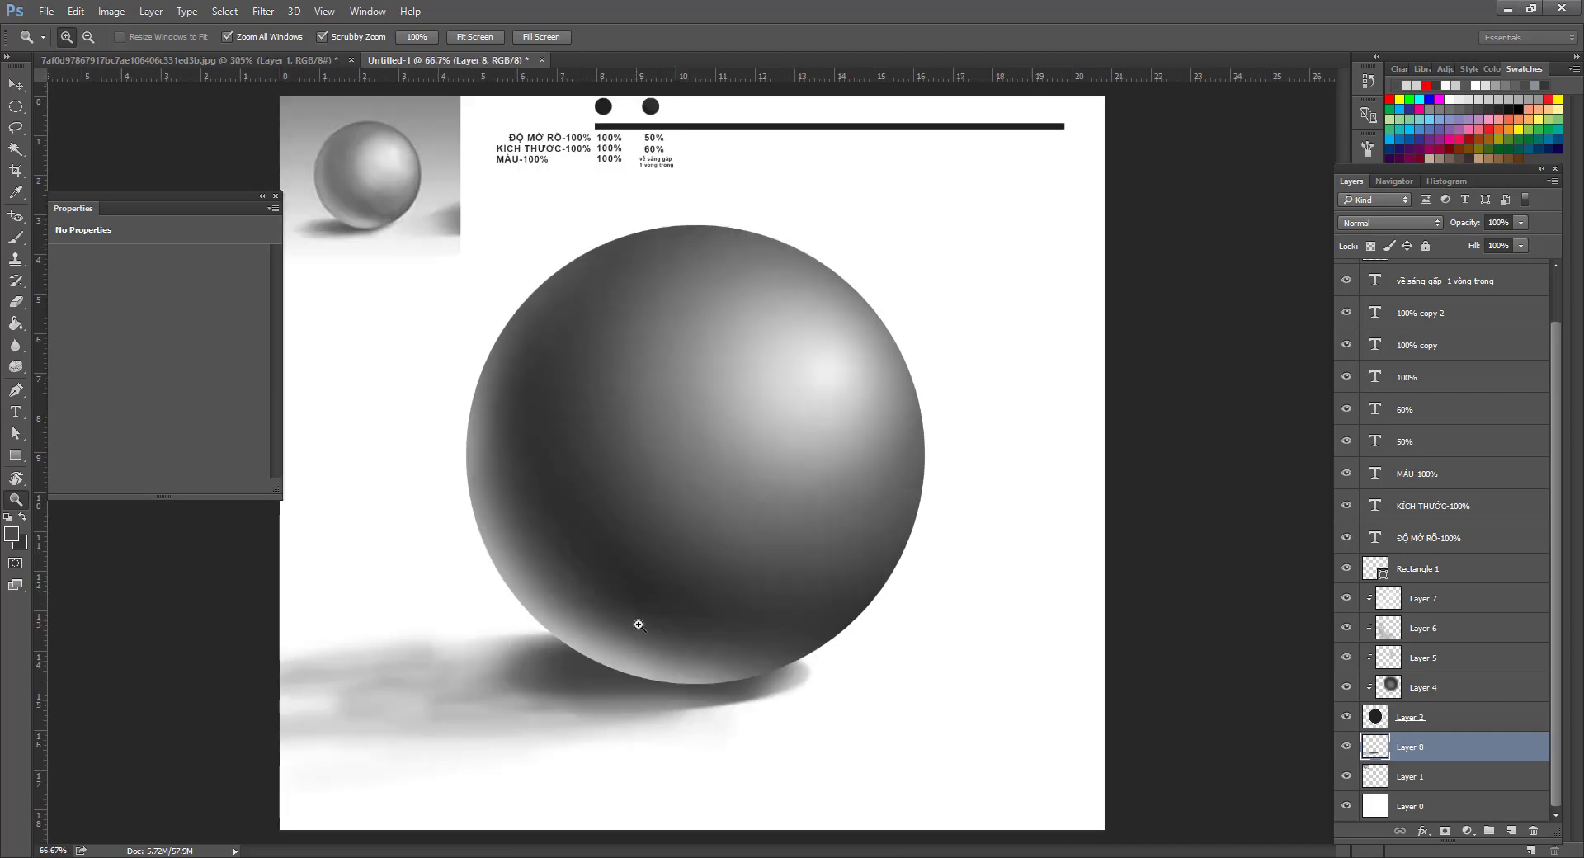
key(v)
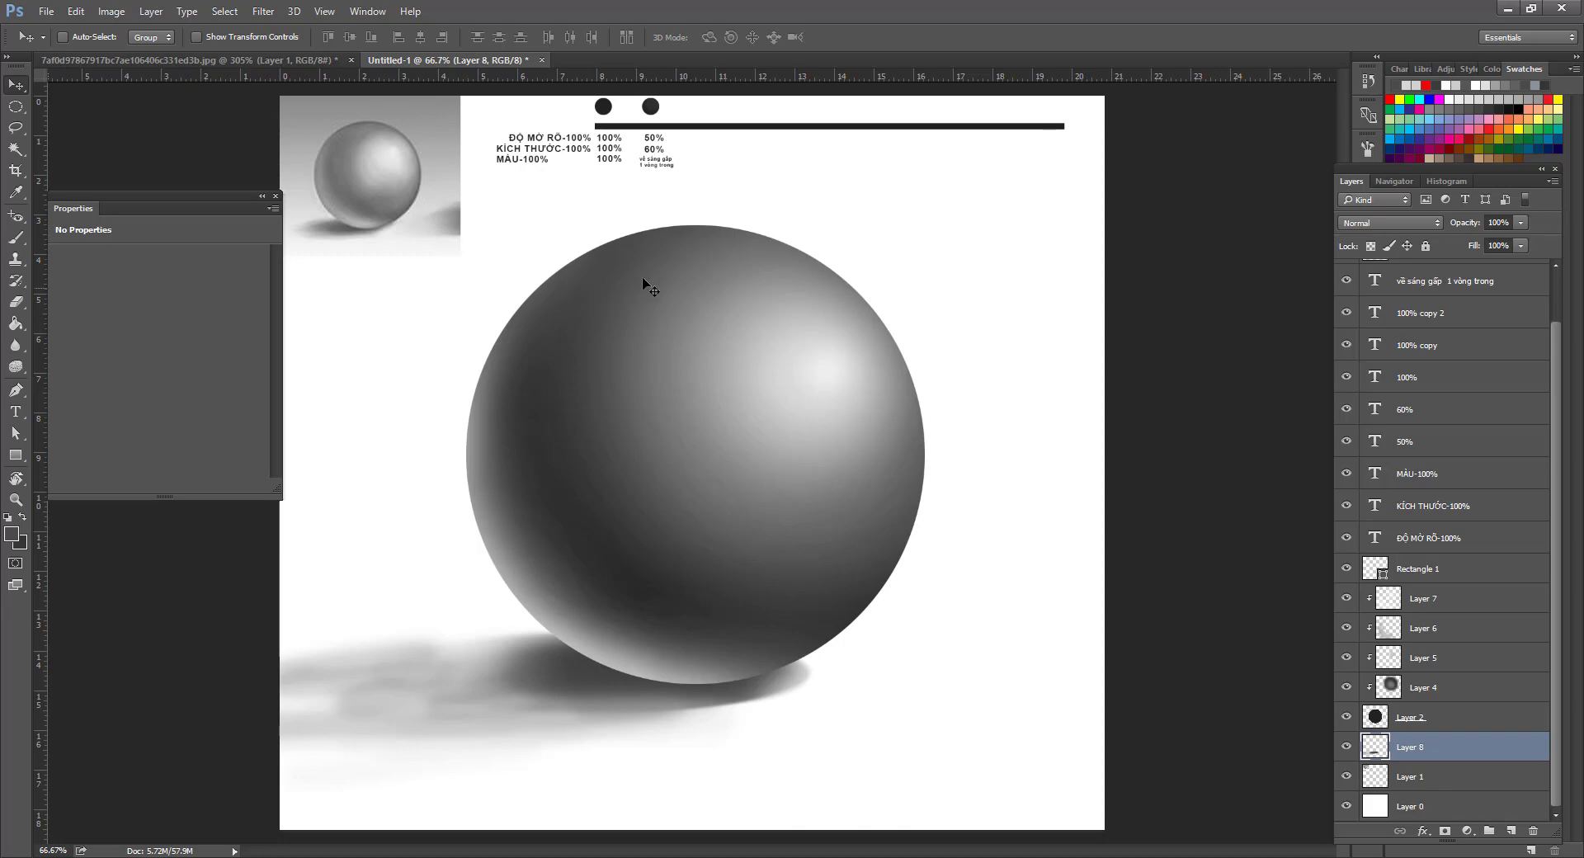
key(z)
double_click(360, 161)
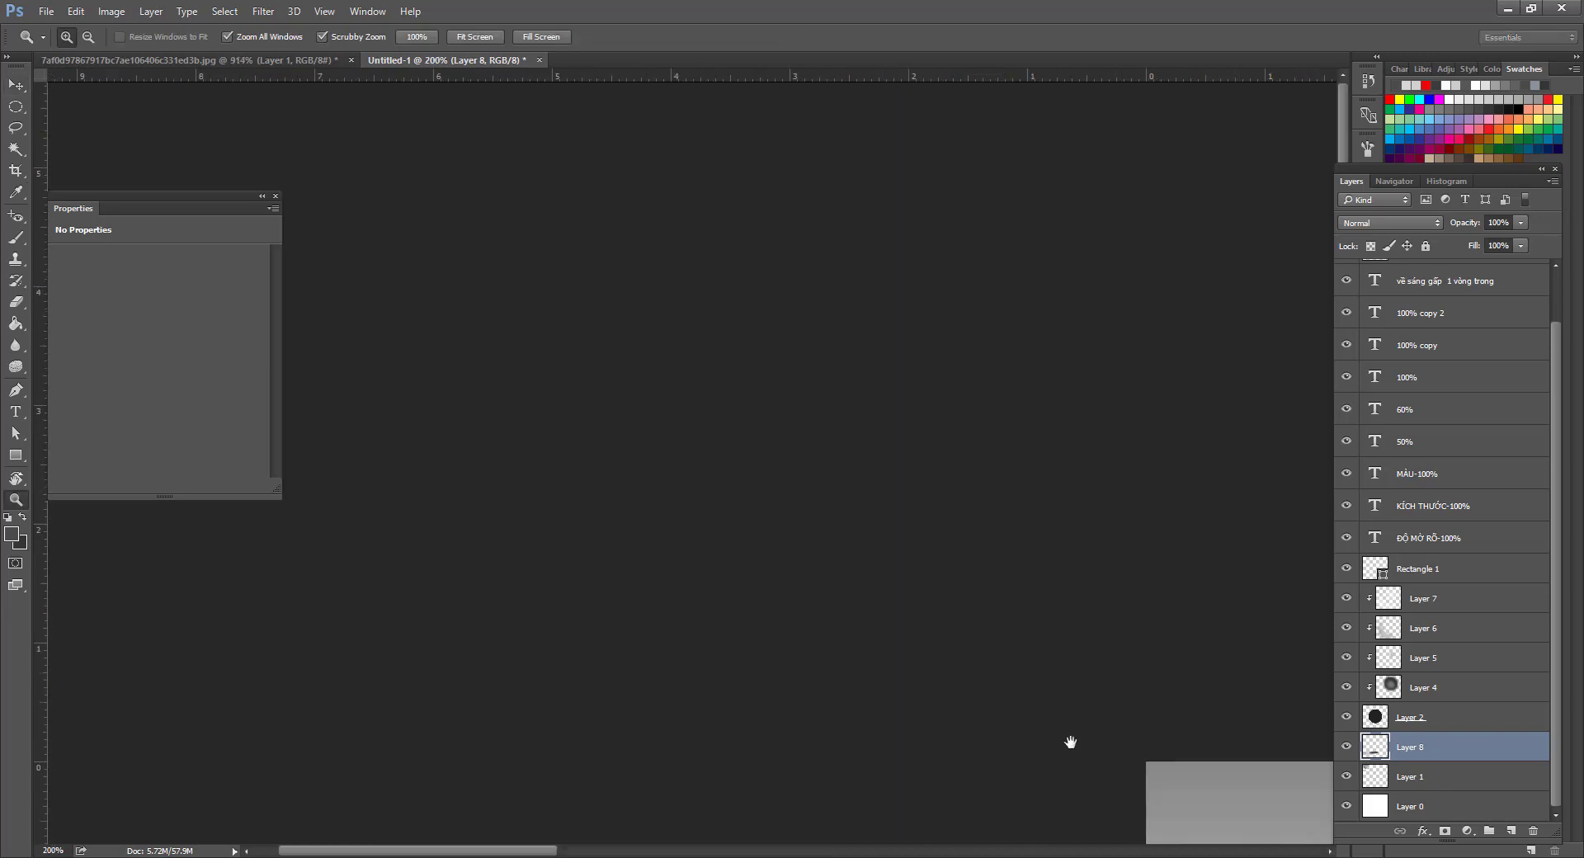
drag(1072, 742, 937, 428)
alt+click(936, 428)
alt+click(936, 428)
alt+click(936, 428)
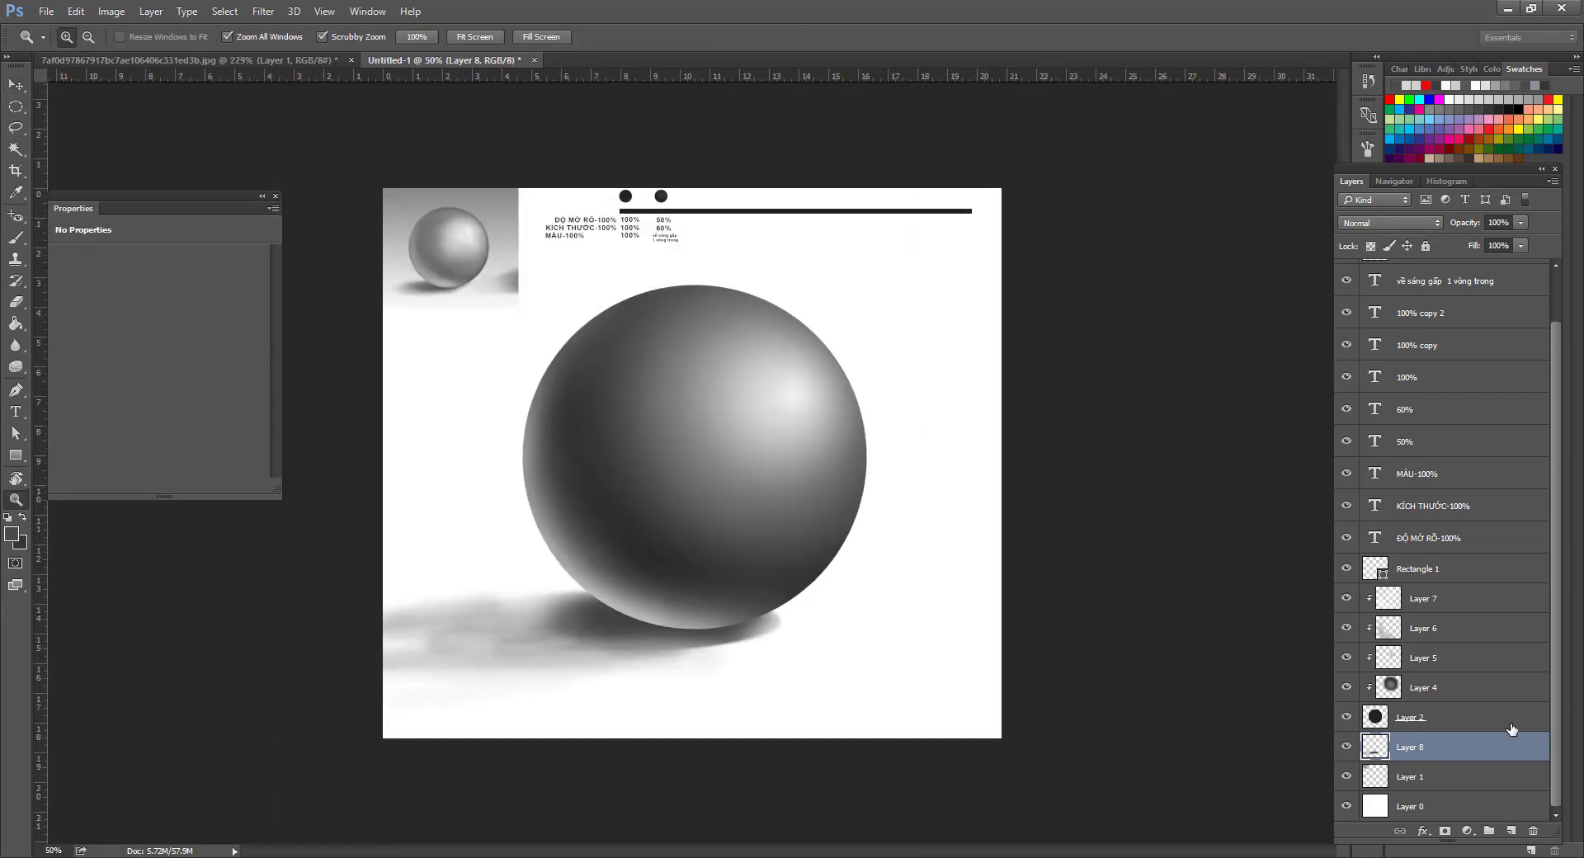
Group the layers from Layer 3 copy down to the ĐỘ MỜ RÕ-100% text layer, and add a new layer above the group.
click(1519, 282)
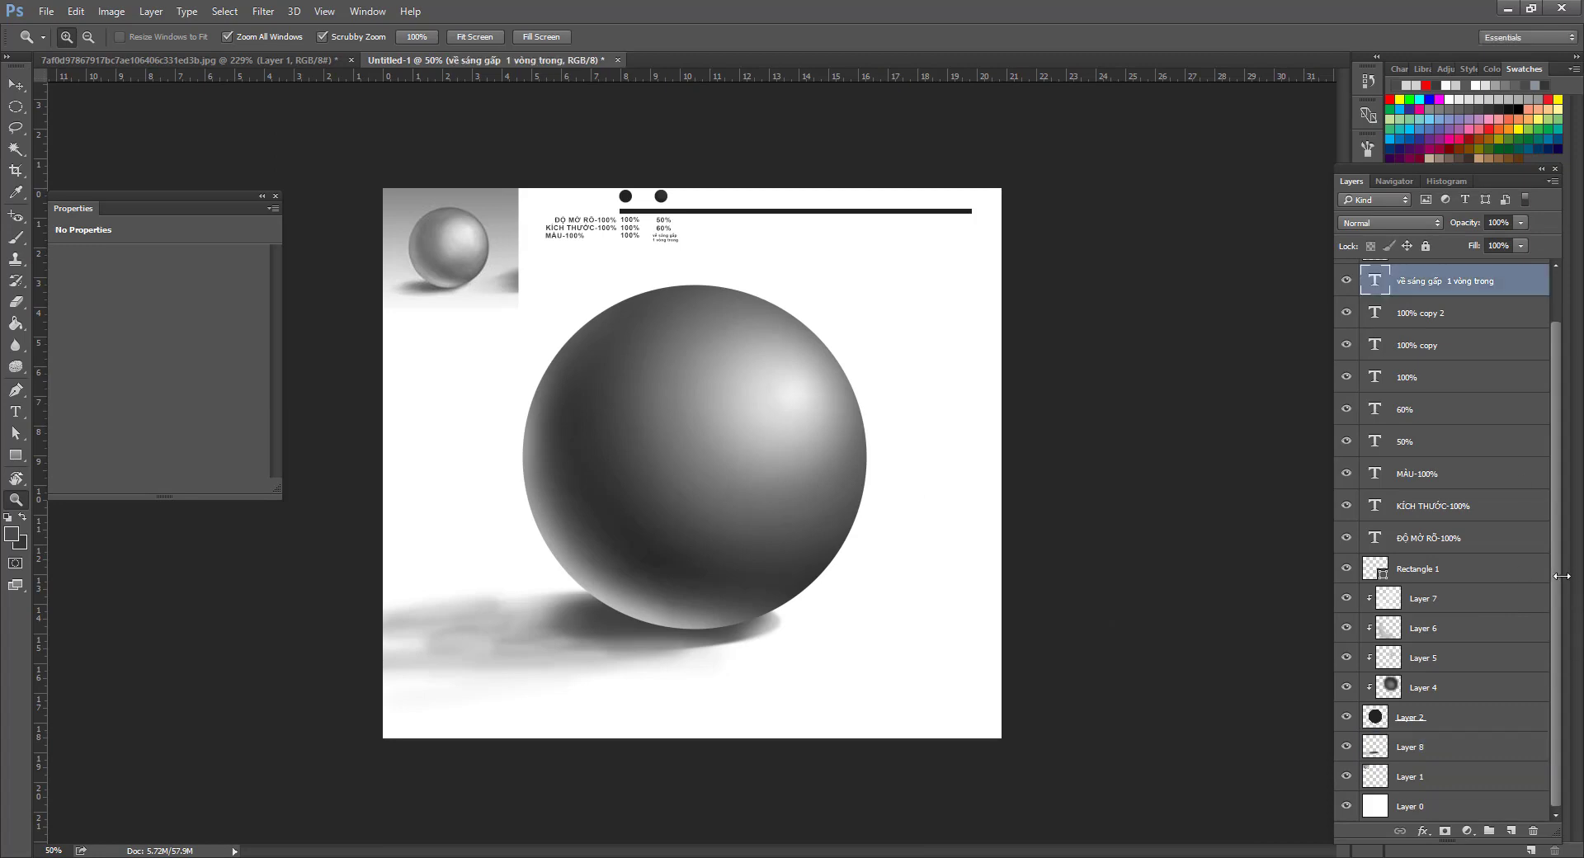
scroll(1566, 592, up, 2)
click(1481, 283)
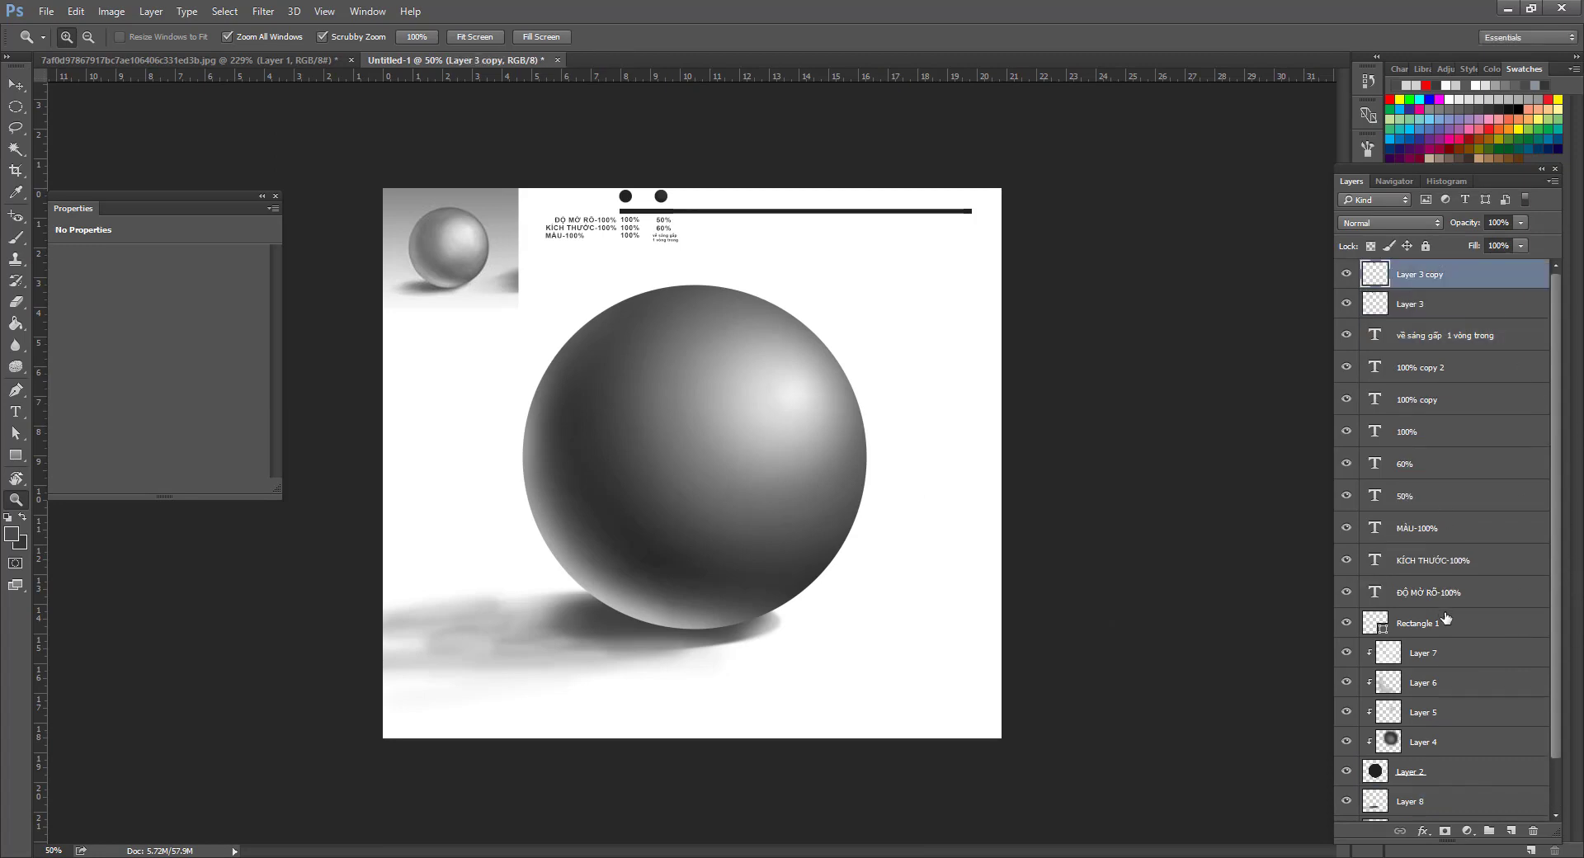
shift+click(1448, 594)
click(1488, 831)
click(1511, 831)
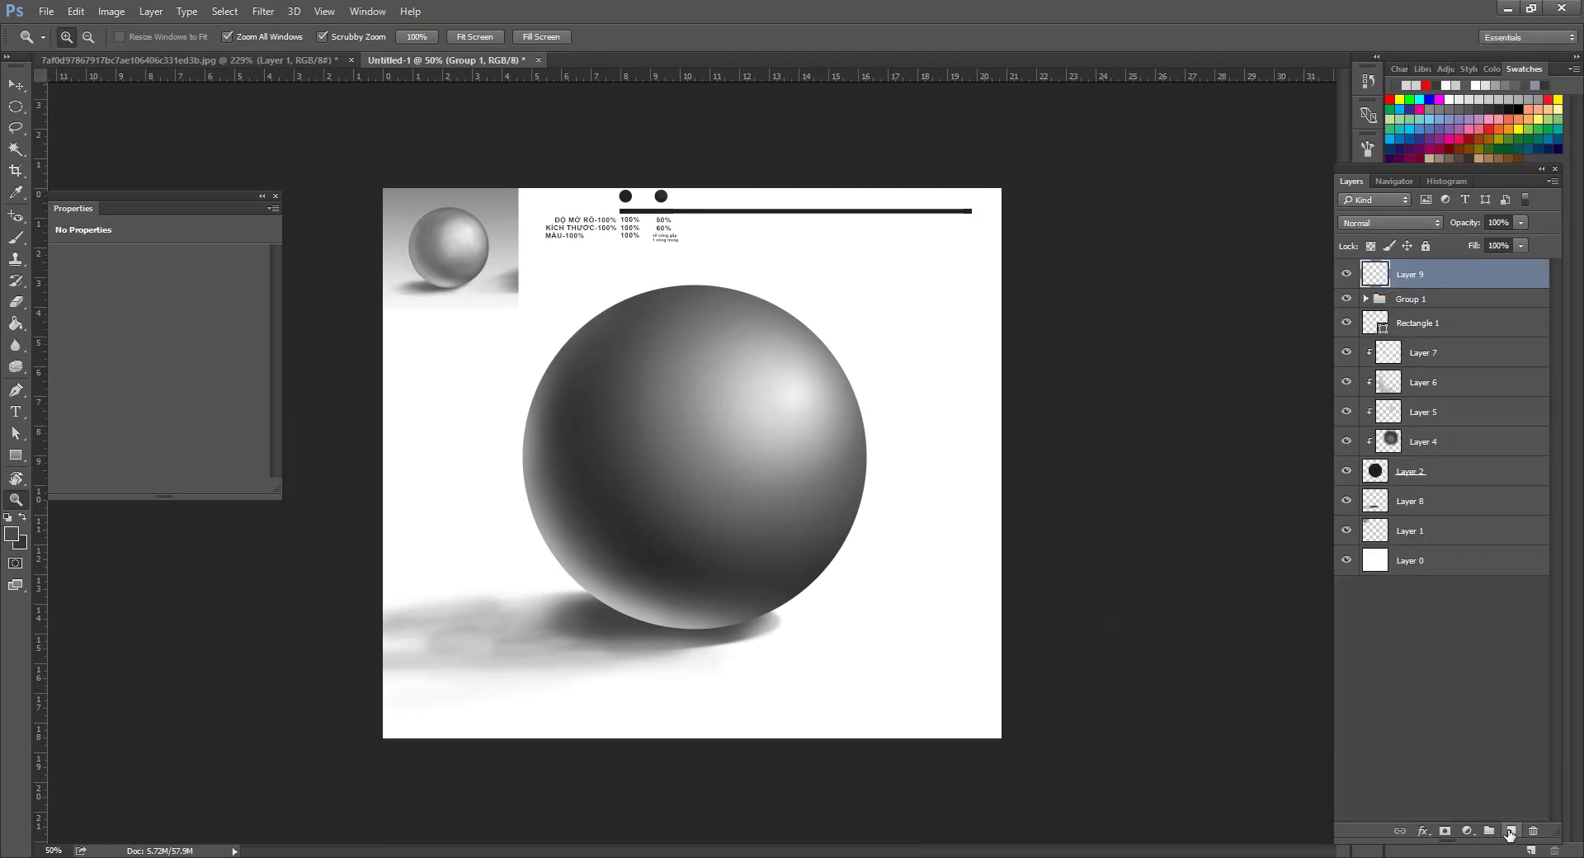
Set up the brush with a bright magenta colour, 18 px size and 100% opacity.
key(b)
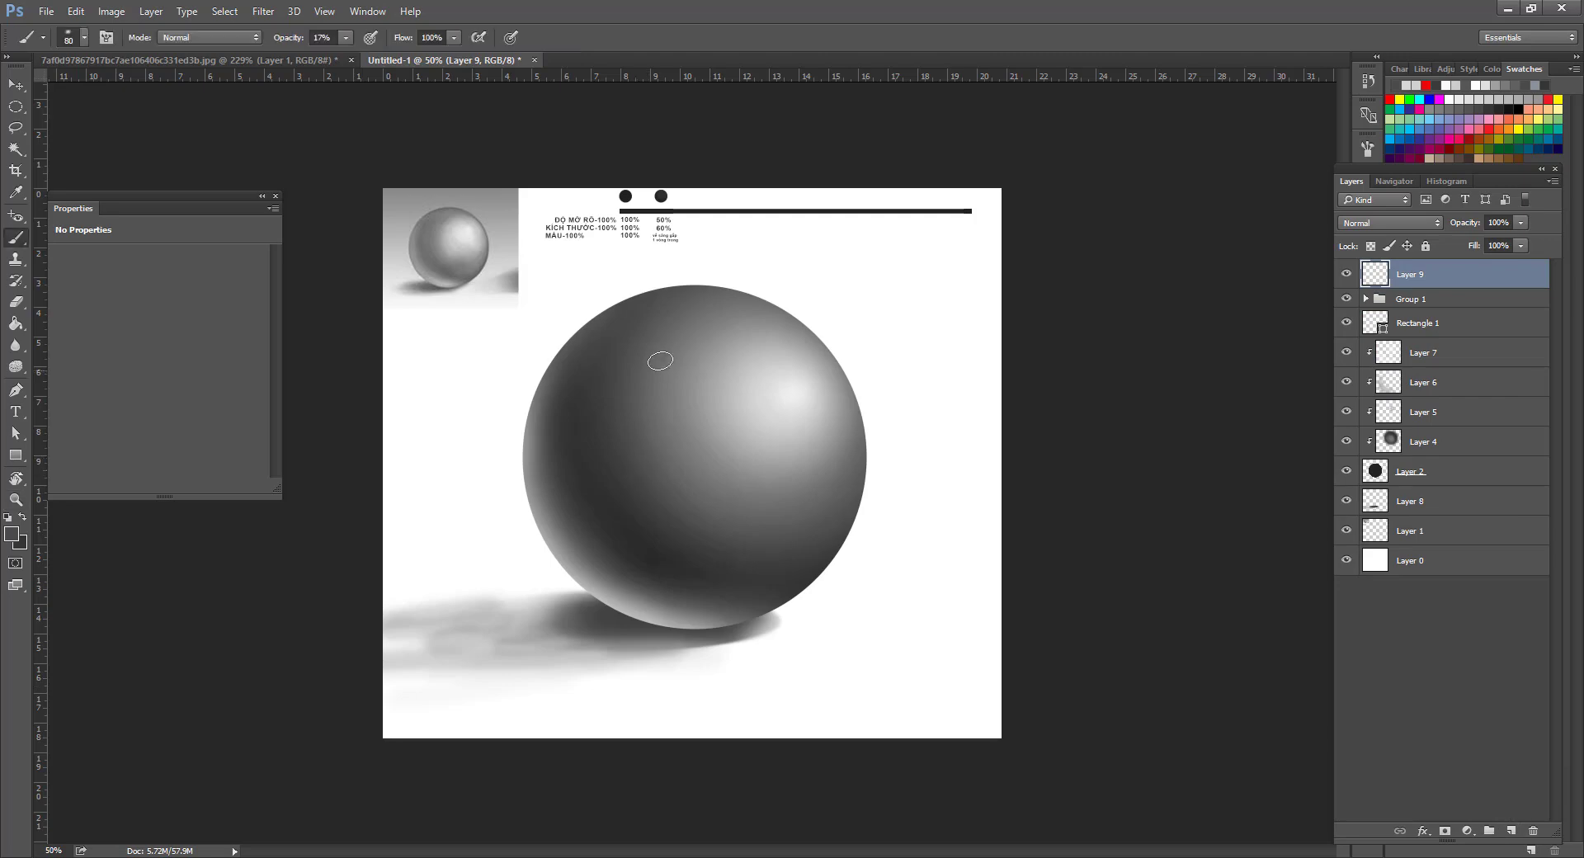
click(12, 534)
click(1181, 414)
right_click(586, 340)
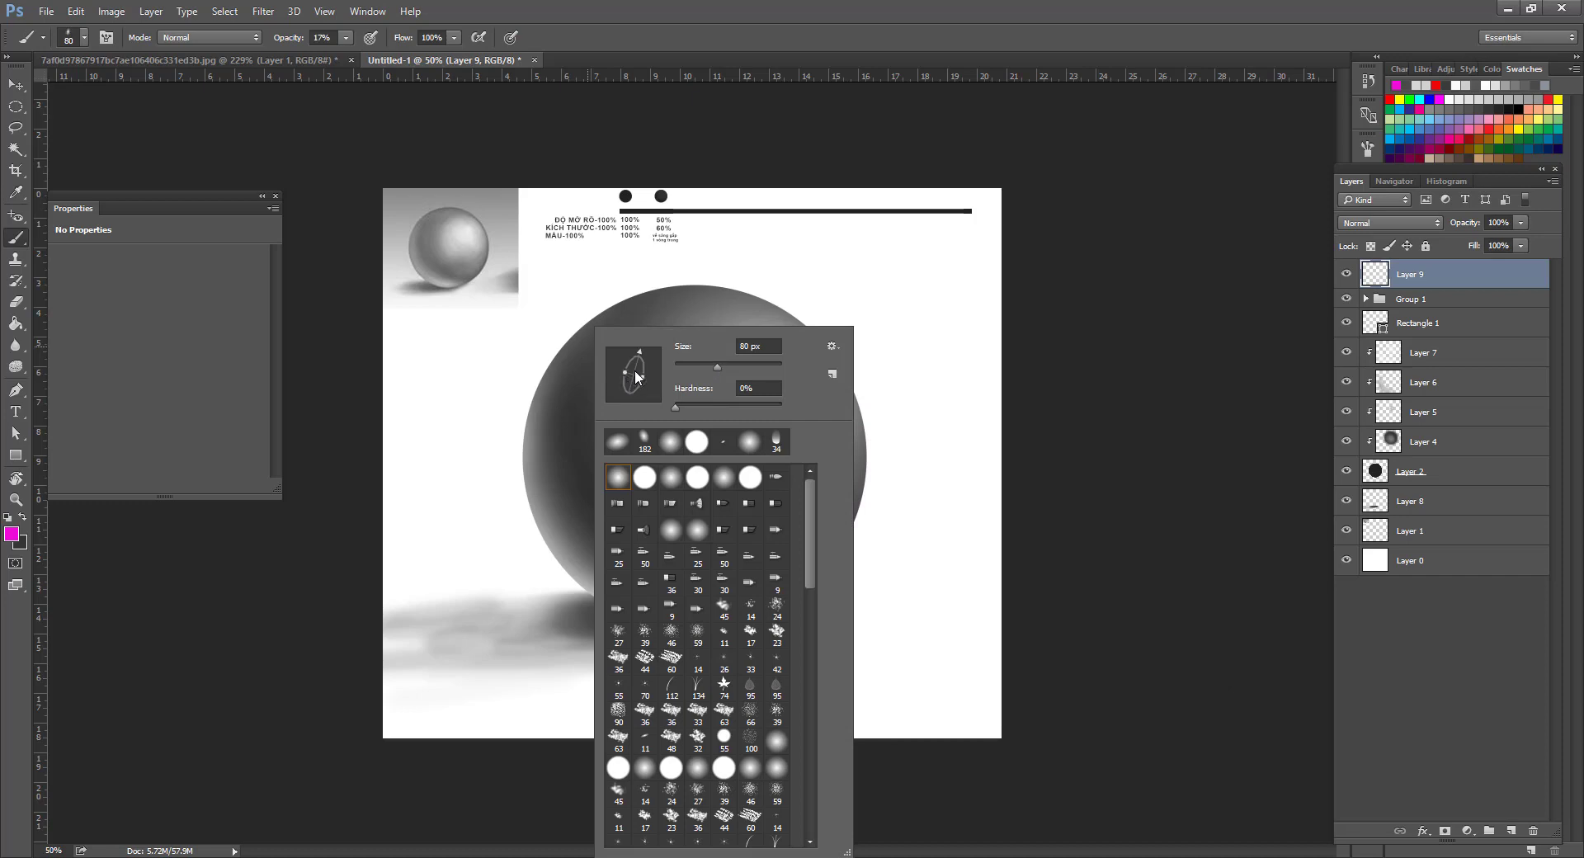
click(755, 345)
text(18)
key(Return)
drag(692, 261, 660, 340)
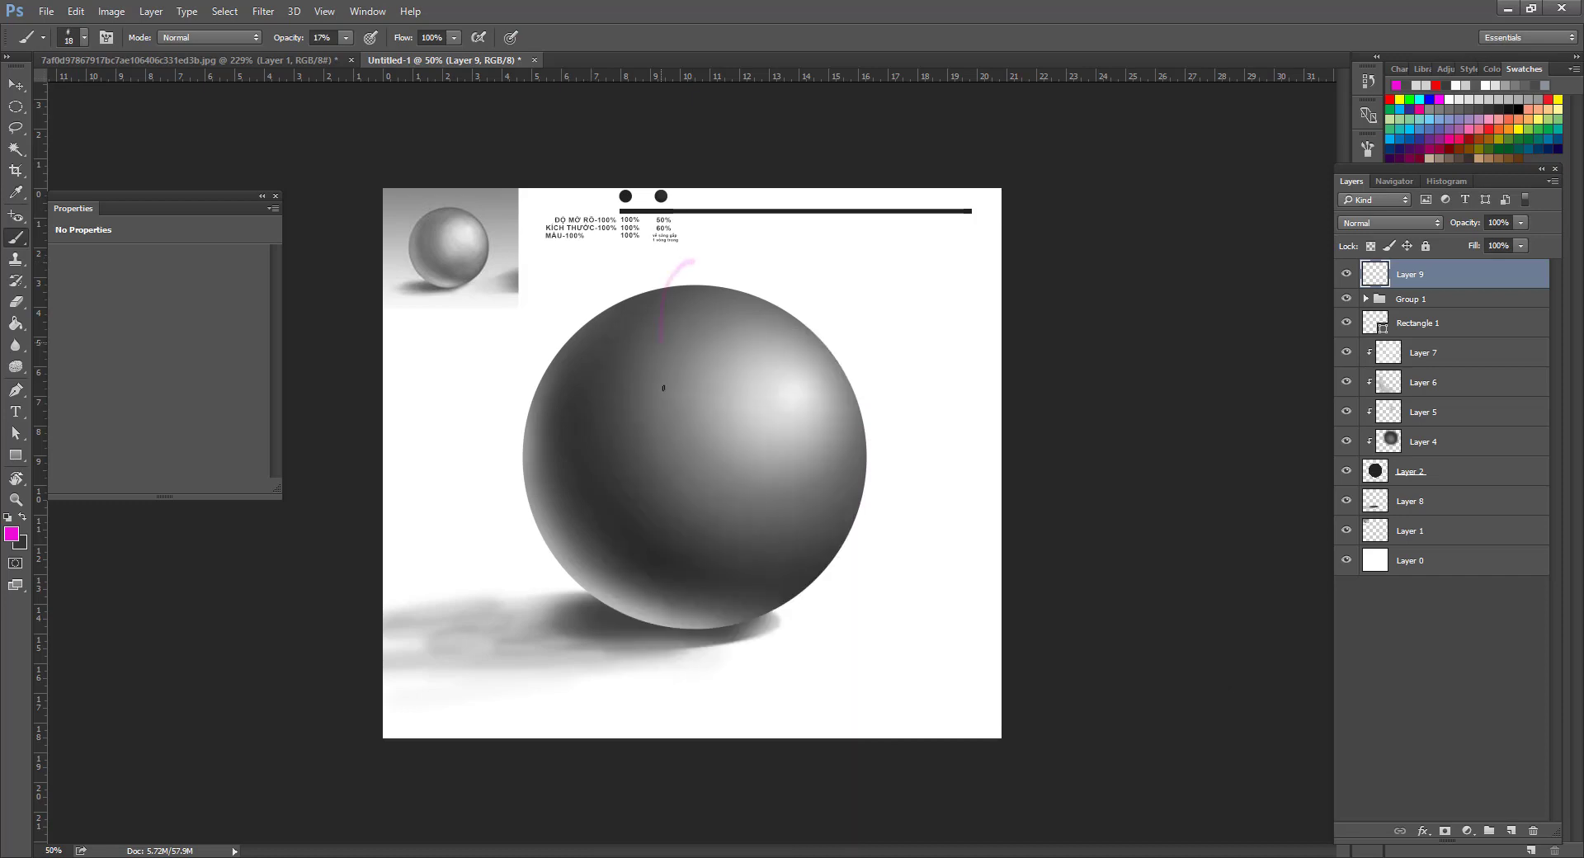
click(347, 38)
drag(353, 56, 417, 56)
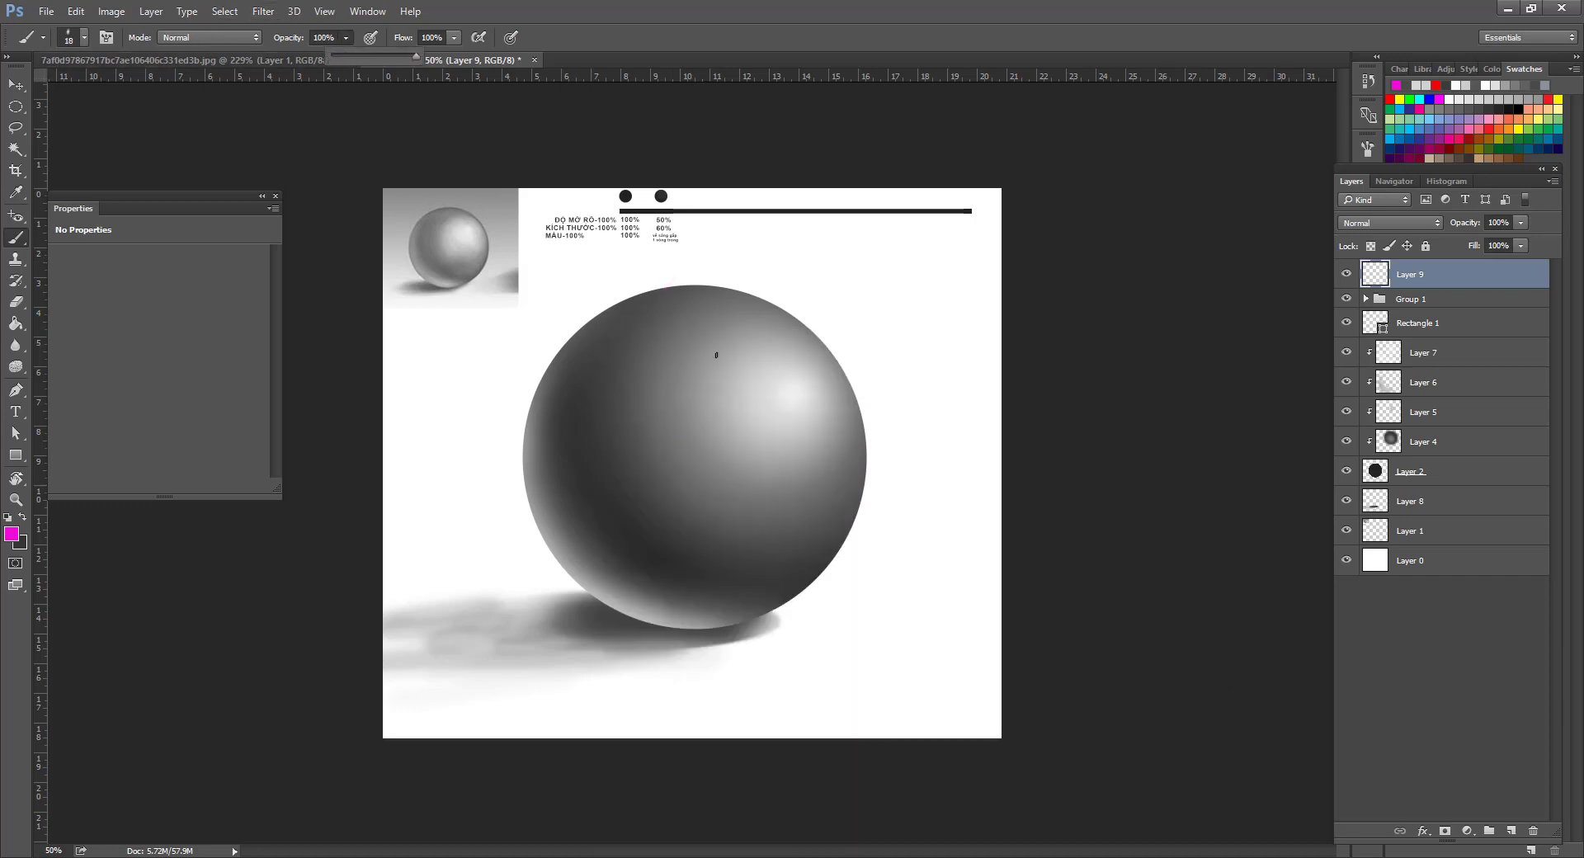
Outline the sphere's core shadow band with two magenta curves, close it at its upper end and hatch it with zigzags.
drag(699, 261, 653, 344)
drag(831, 579, 879, 582)
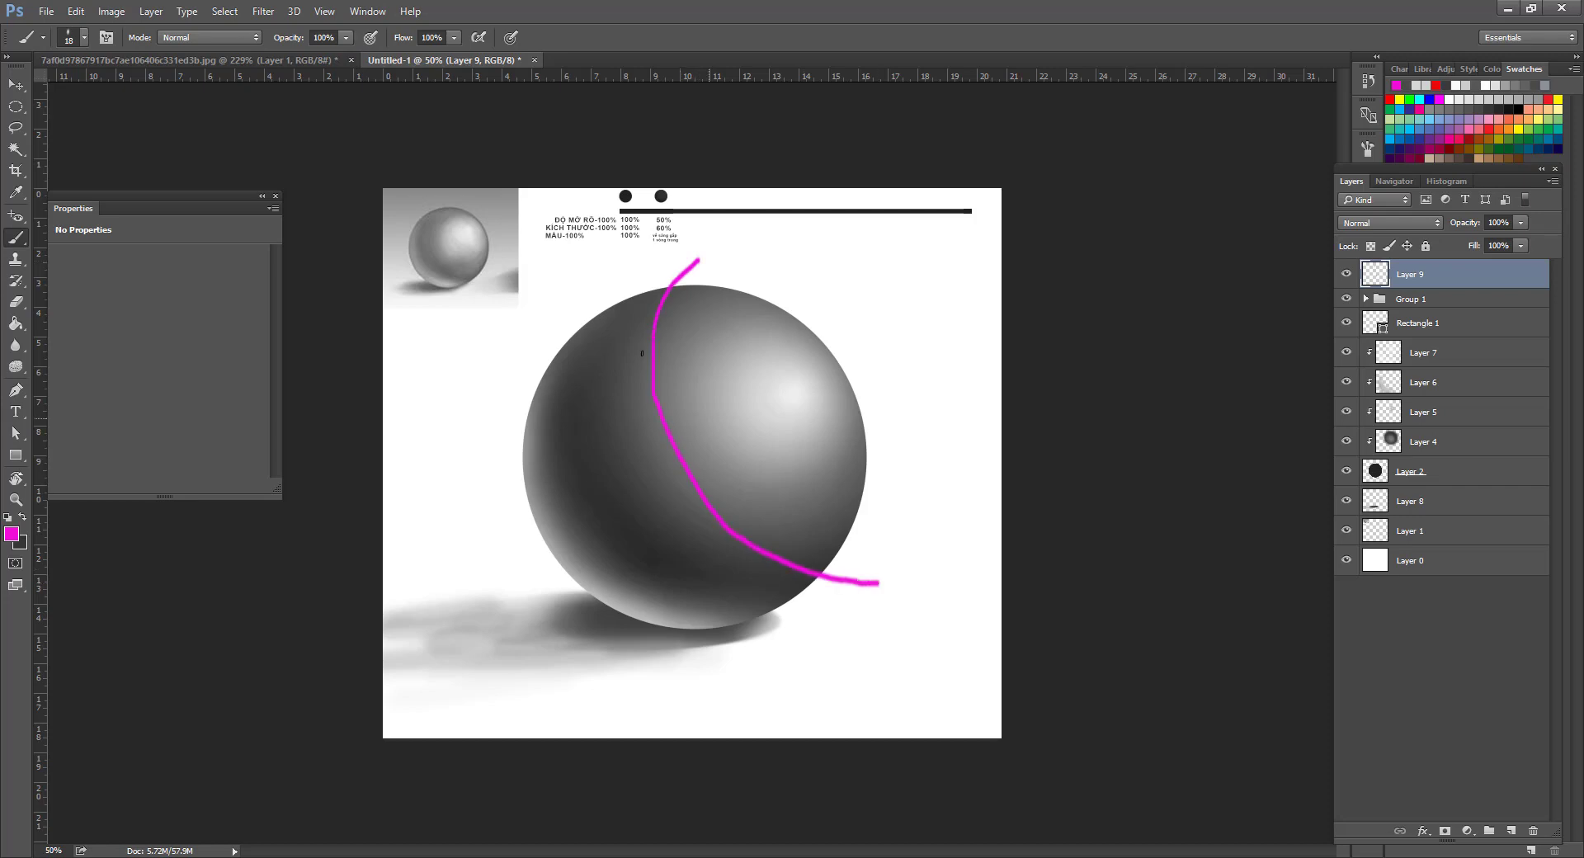
drag(598, 286, 600, 500)
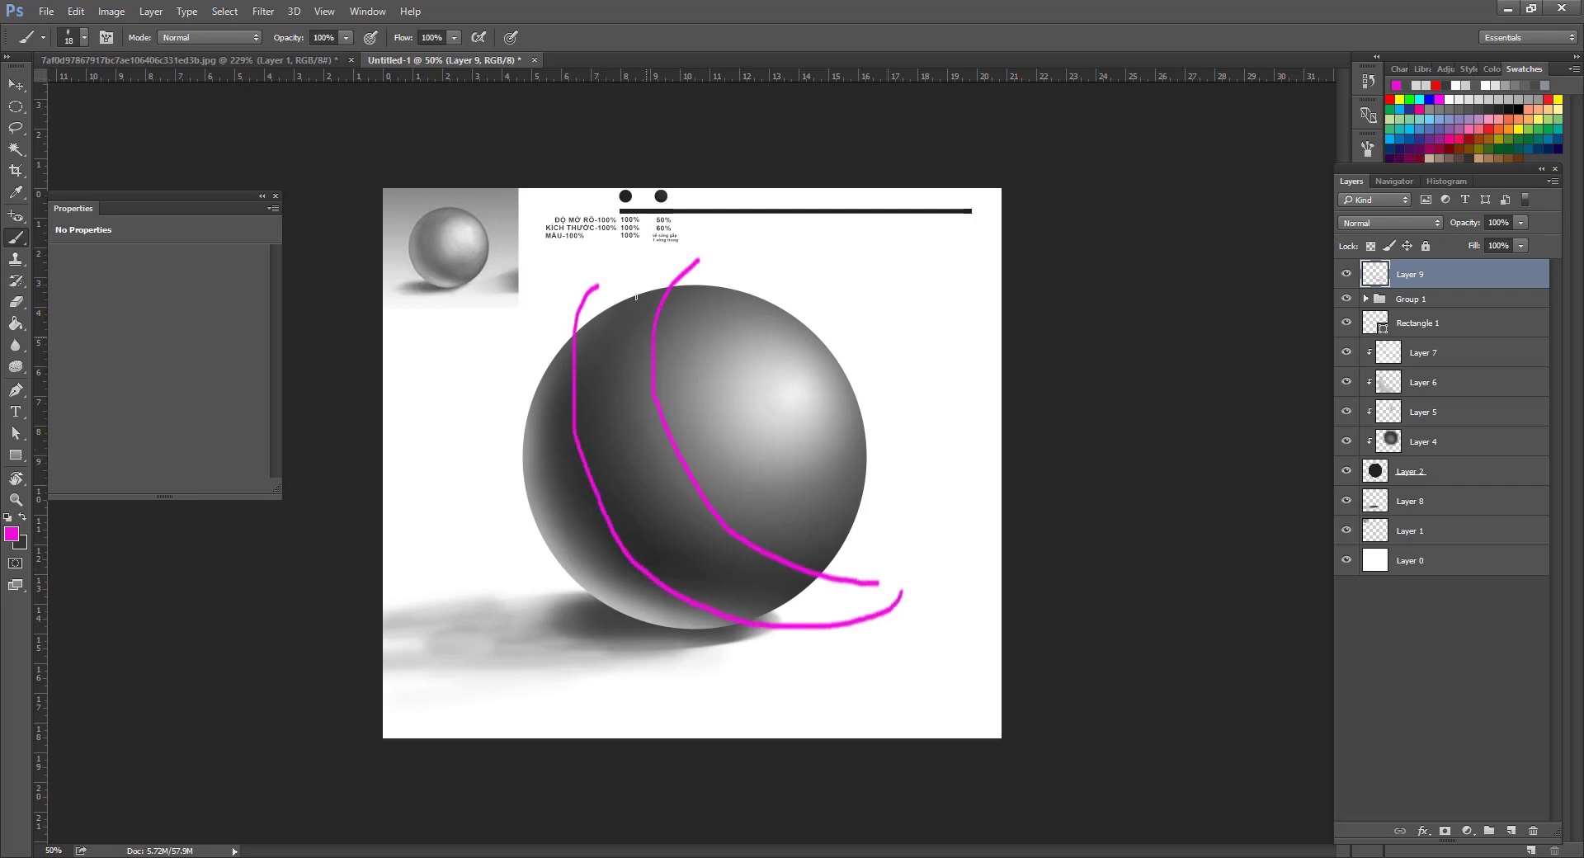
drag(592, 284, 707, 265)
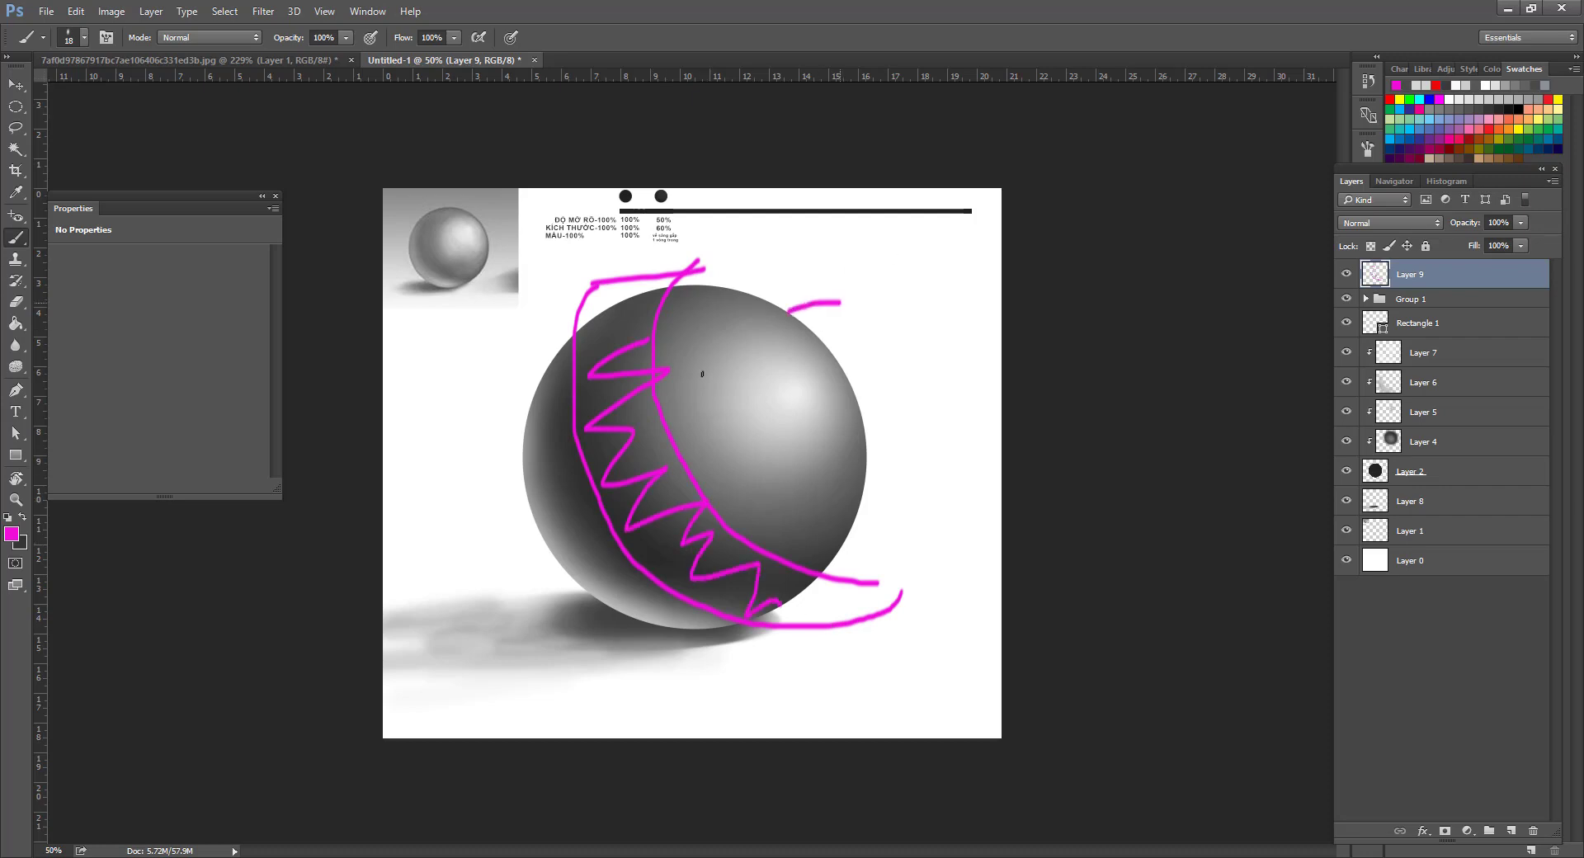
Circle the sphere's highlight in magenta and mark the reflected light along its lower-left edge with curves and arrows.
drag(702, 374, 853, 470)
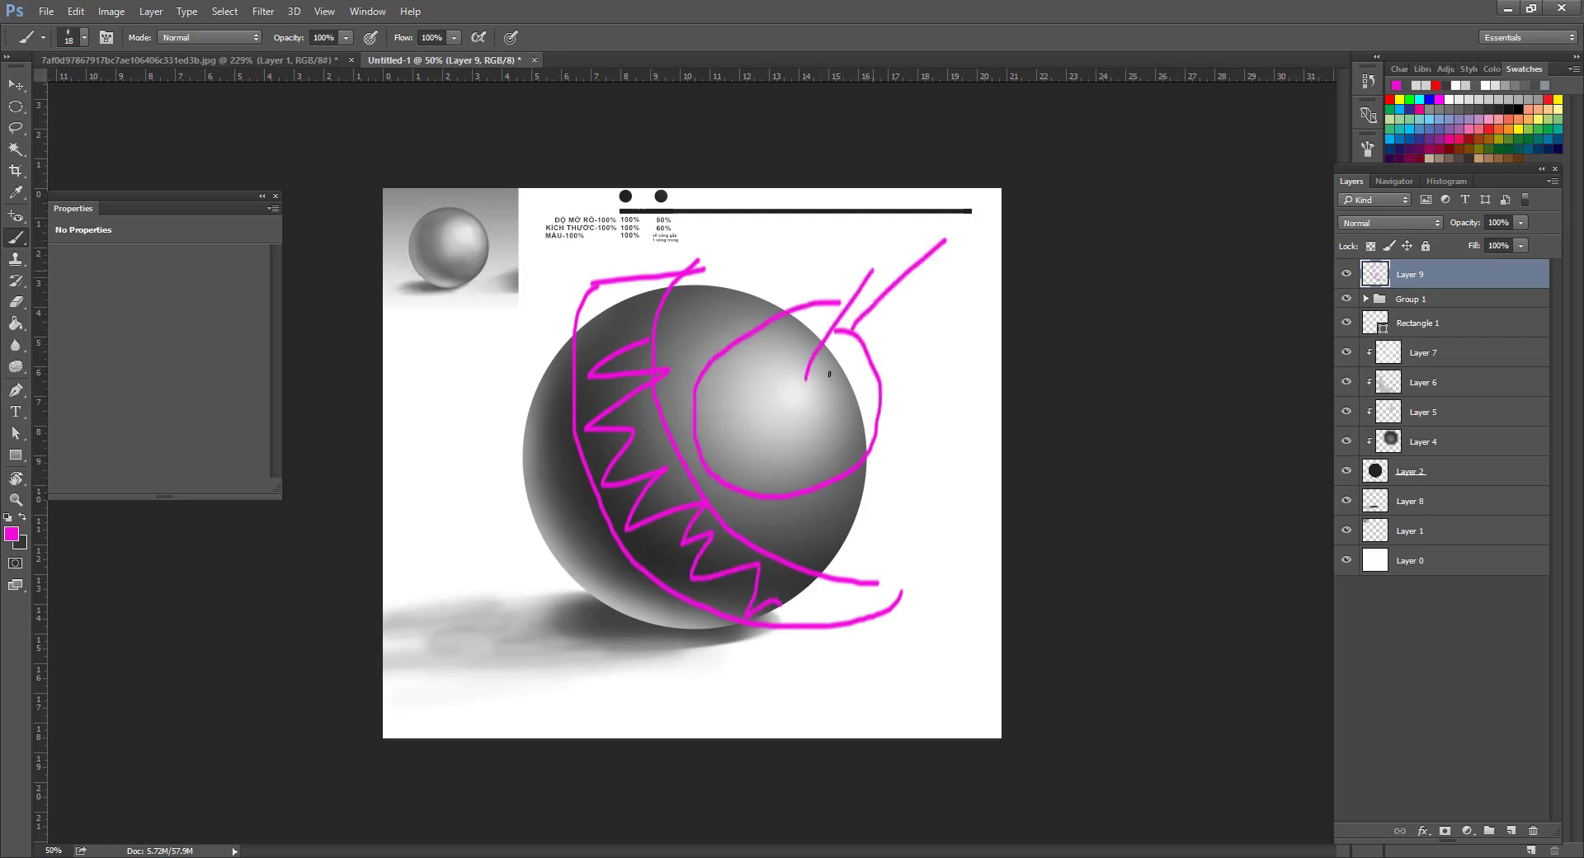
drag(806, 380, 911, 349)
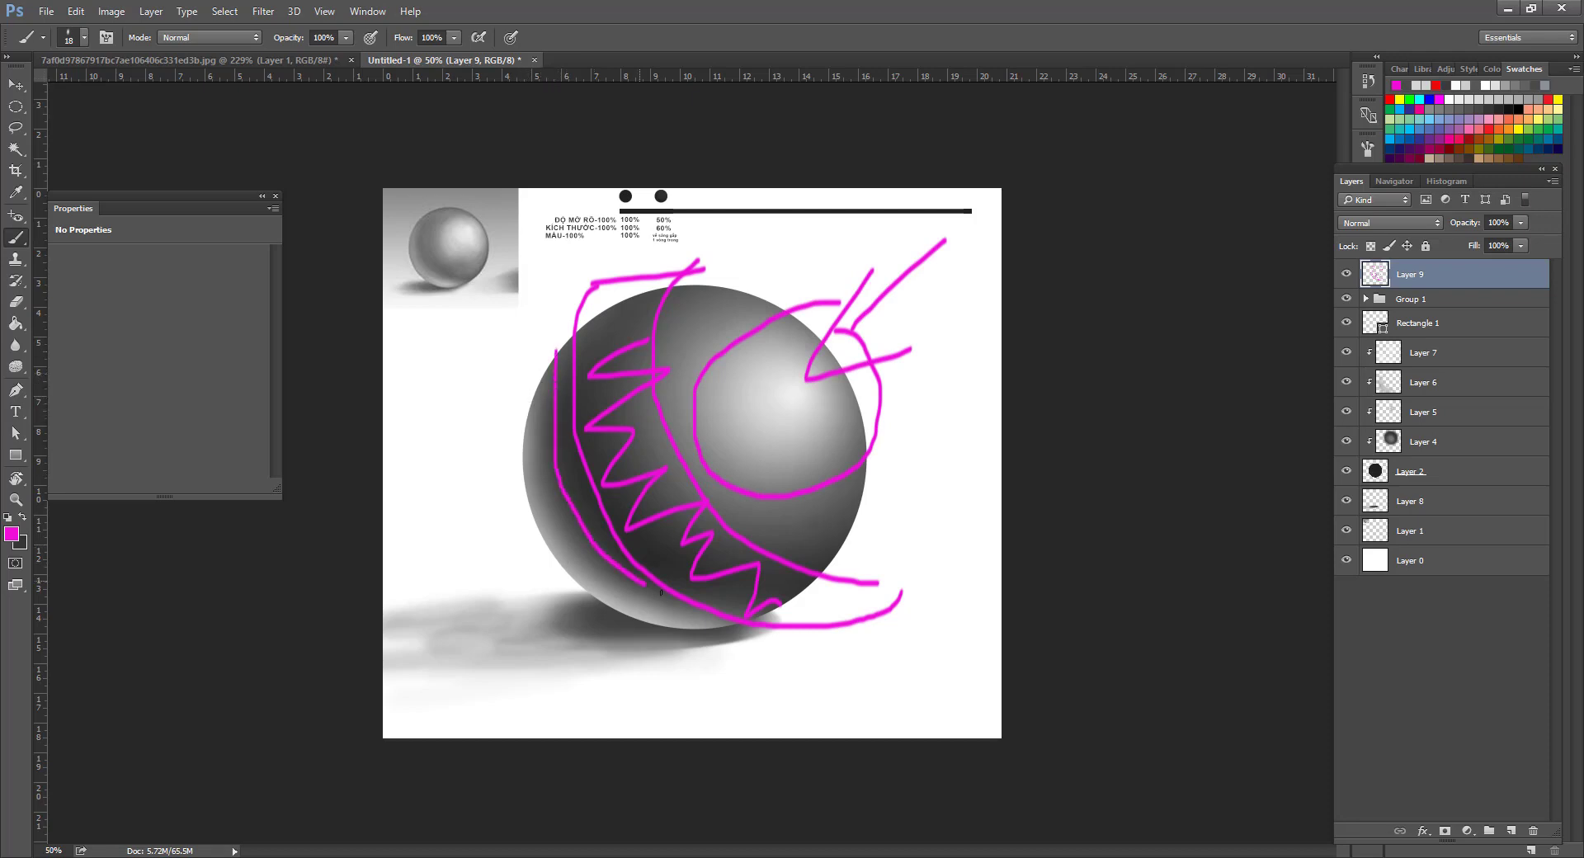
mouse_move(618, 621)
mouse_down()
mouse_move(434, 404)
mouse_move(551, 322)
mouse_up()
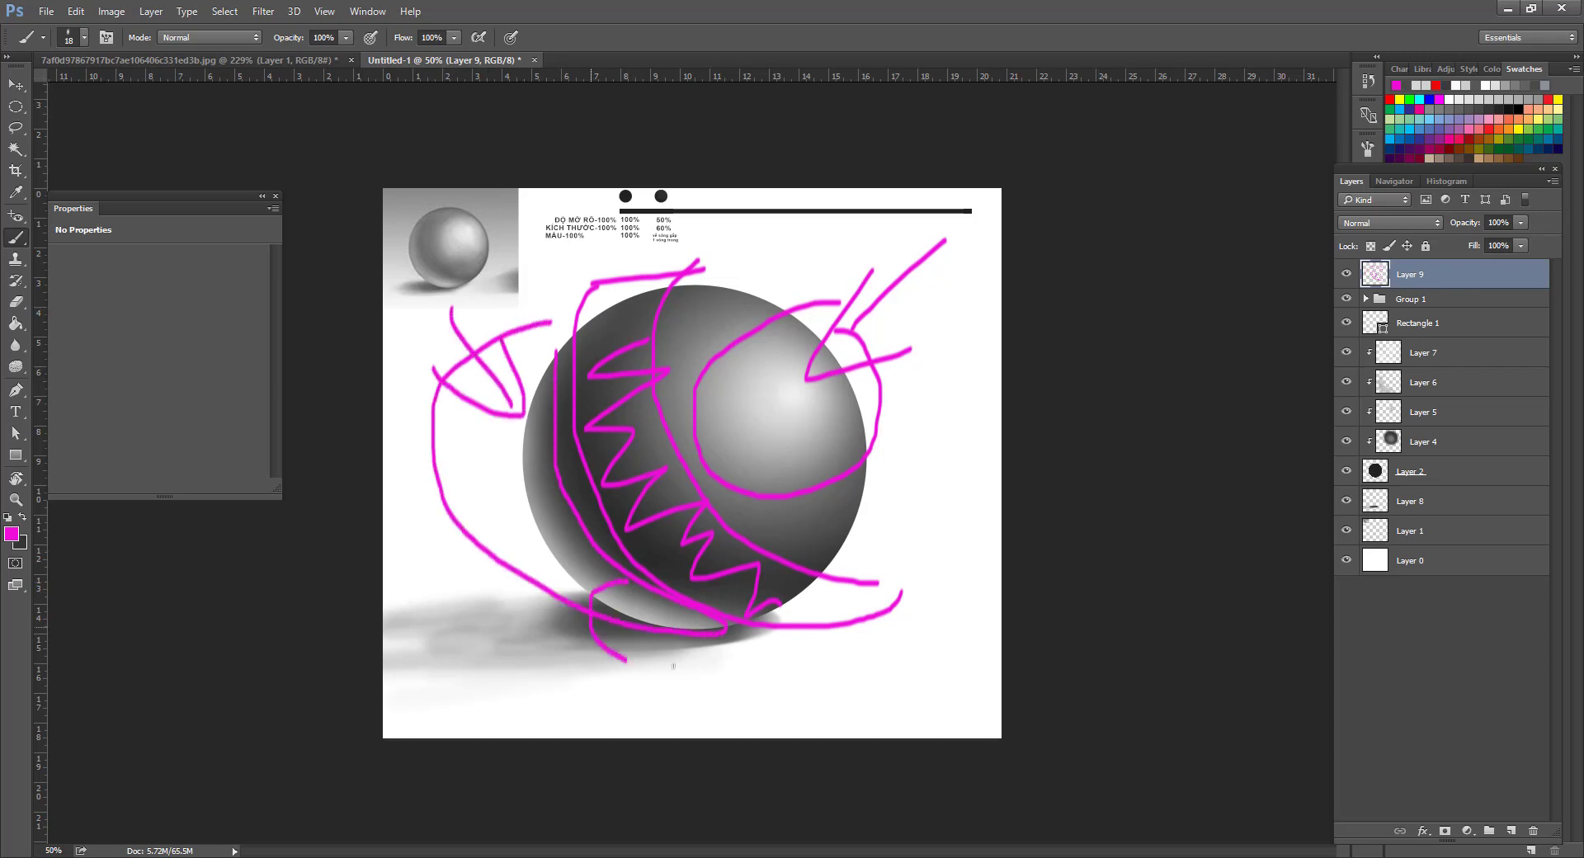
drag(673, 666, 654, 577)
Undo all the magenta annotation strokes over the sphere.
key(ctrl+alt+z)
key(ctrl+alt+z)
key(ctrl+alt+z)
key(ctrl+alt+z)
key(ctrl+alt+z)
key(ctrl+alt+z)
key(ctrl+alt+z)
key(ctrl+alt+z)
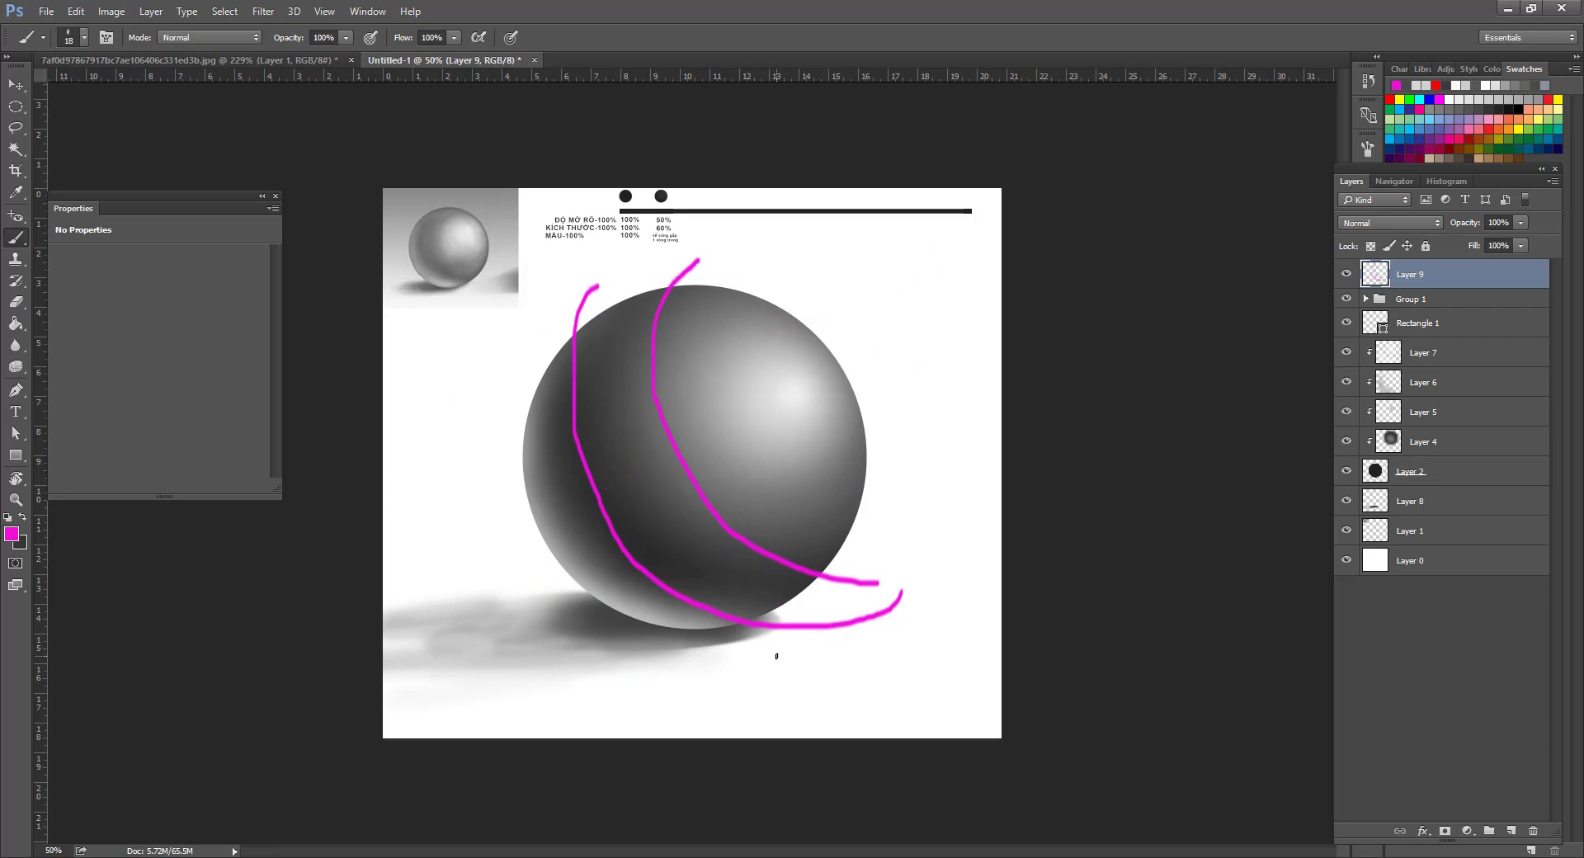
key(ctrl+alt+z)
key(ctrl+alt+z)
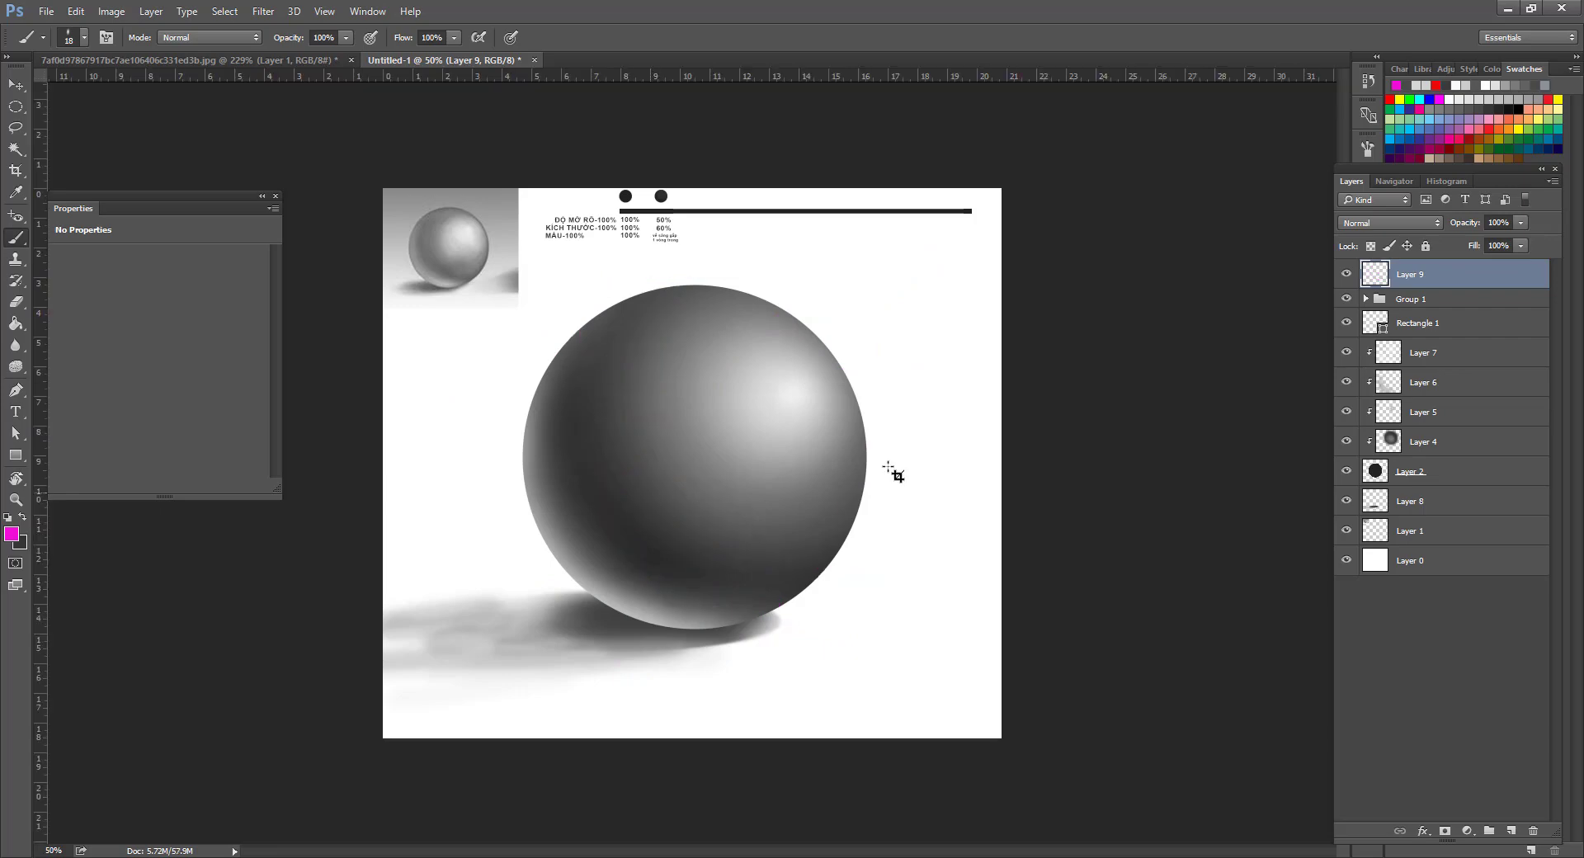
Extend the canvas to the right by about three quarters of its width with the Crop tool.
key(c)
drag(999, 463, 1238, 449)
key(Return)
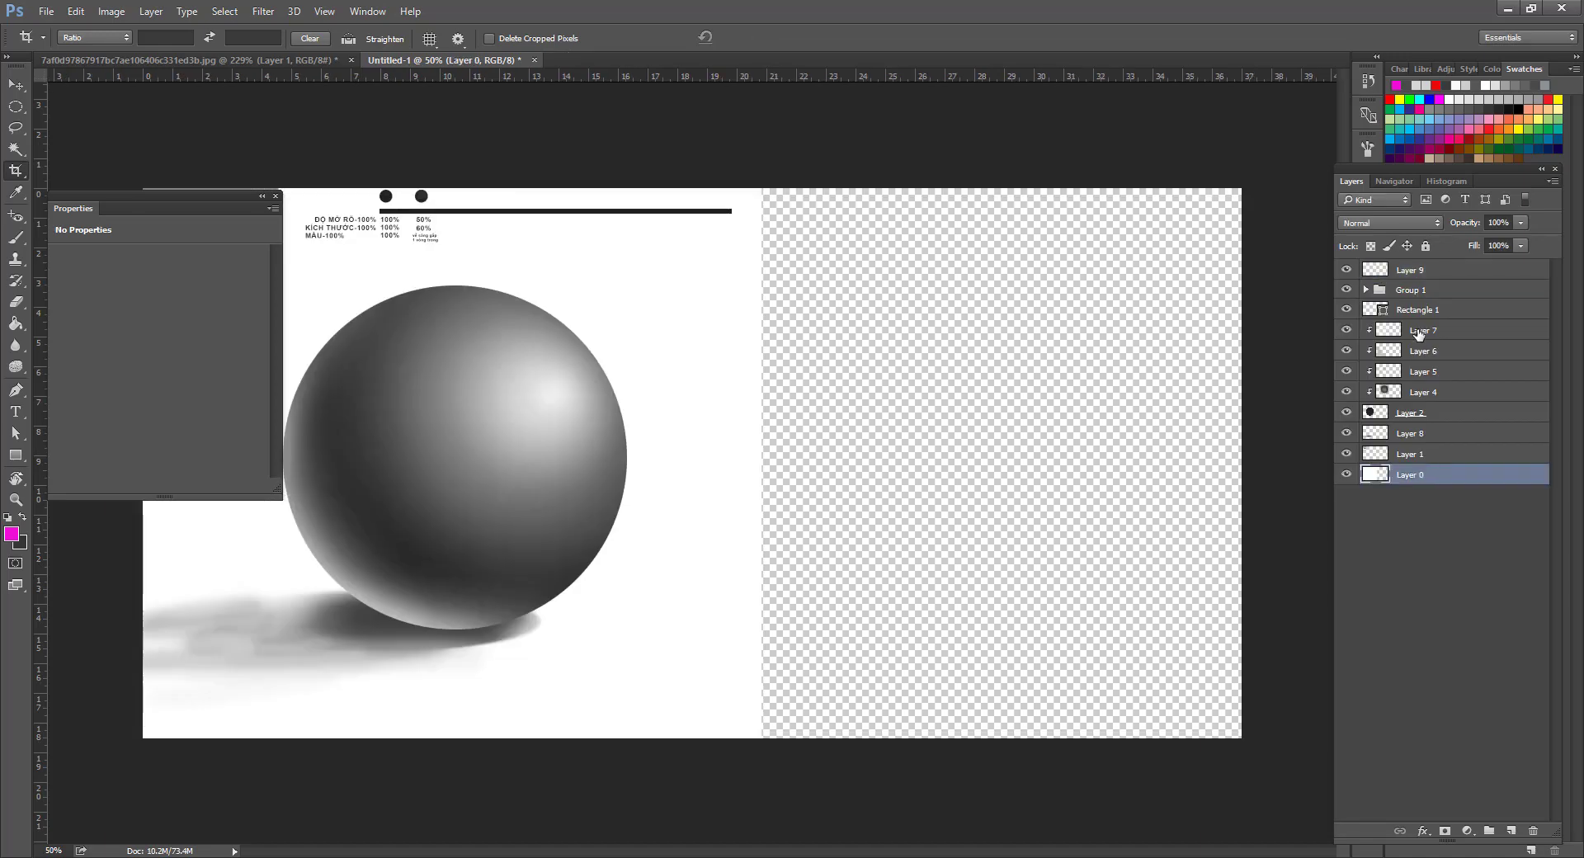
Put all layers into a single group and add a new empty layer above it.
key(ctrl+alt+a)
key(ctrl+g)
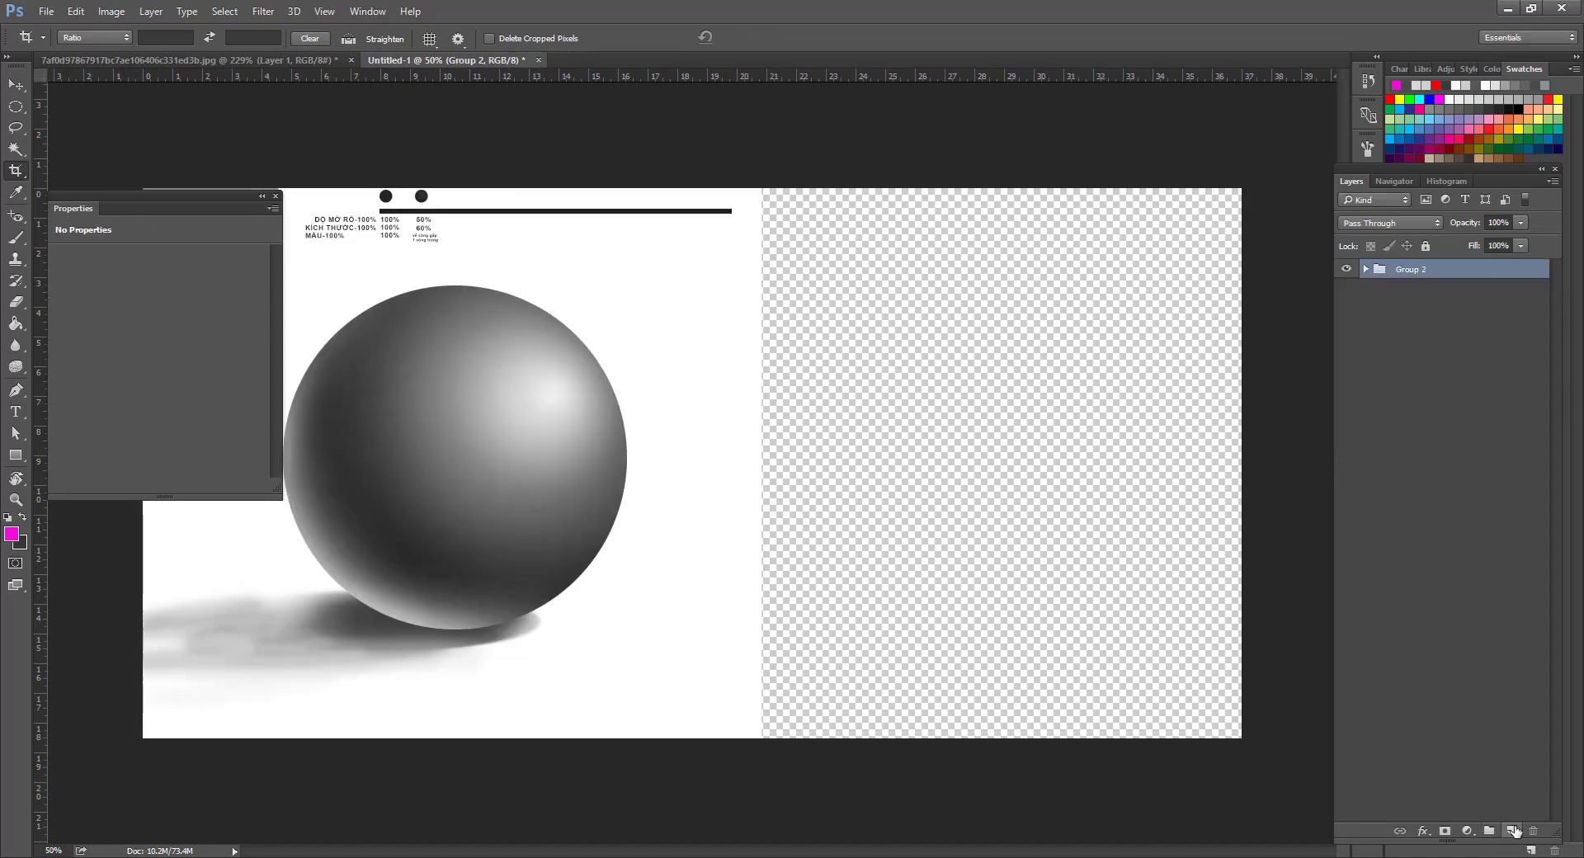
click(1512, 831)
drag(1469, 290, 1469, 401)
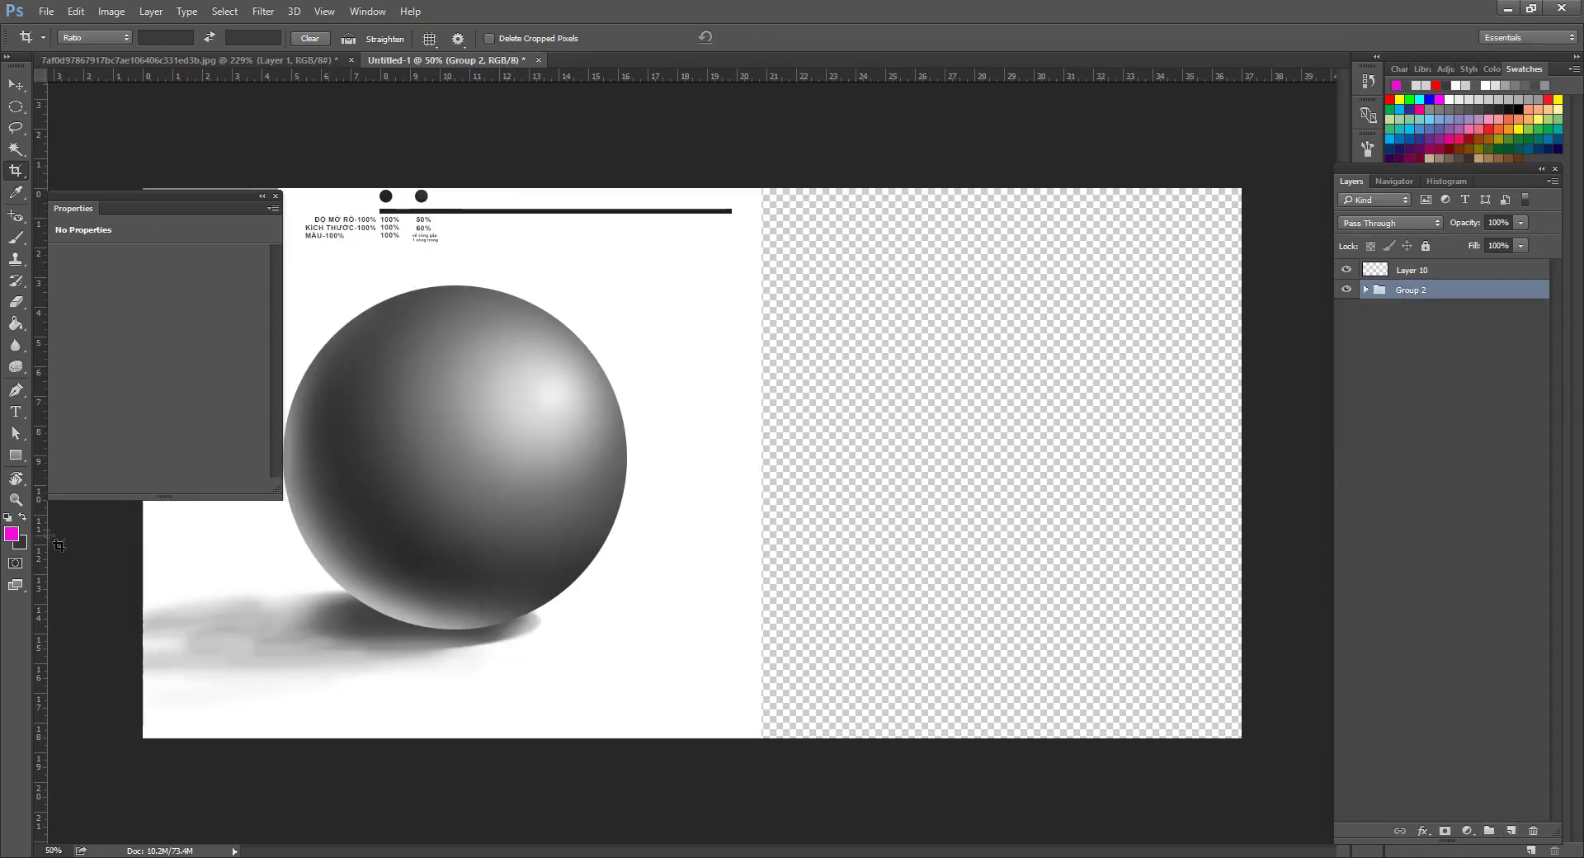
Set the foreground colour to white (ffffff) and try to fill the canvas with it.
click(11, 534)
click(660, 543)
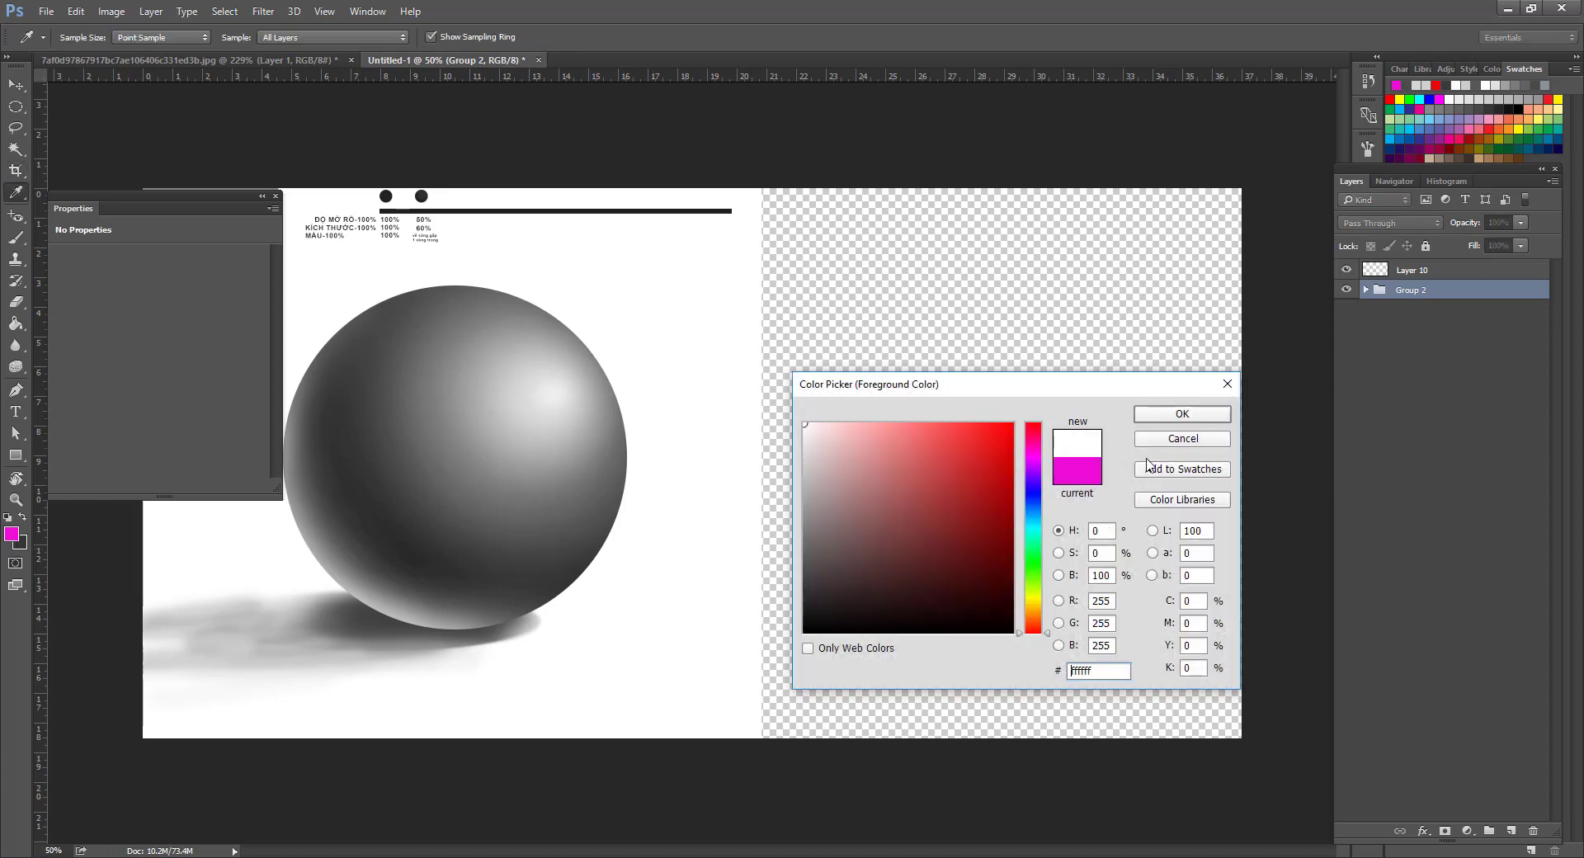
click(1213, 419)
key(c)
key(ctrl+alt+BackSpace)
click(787, 330)
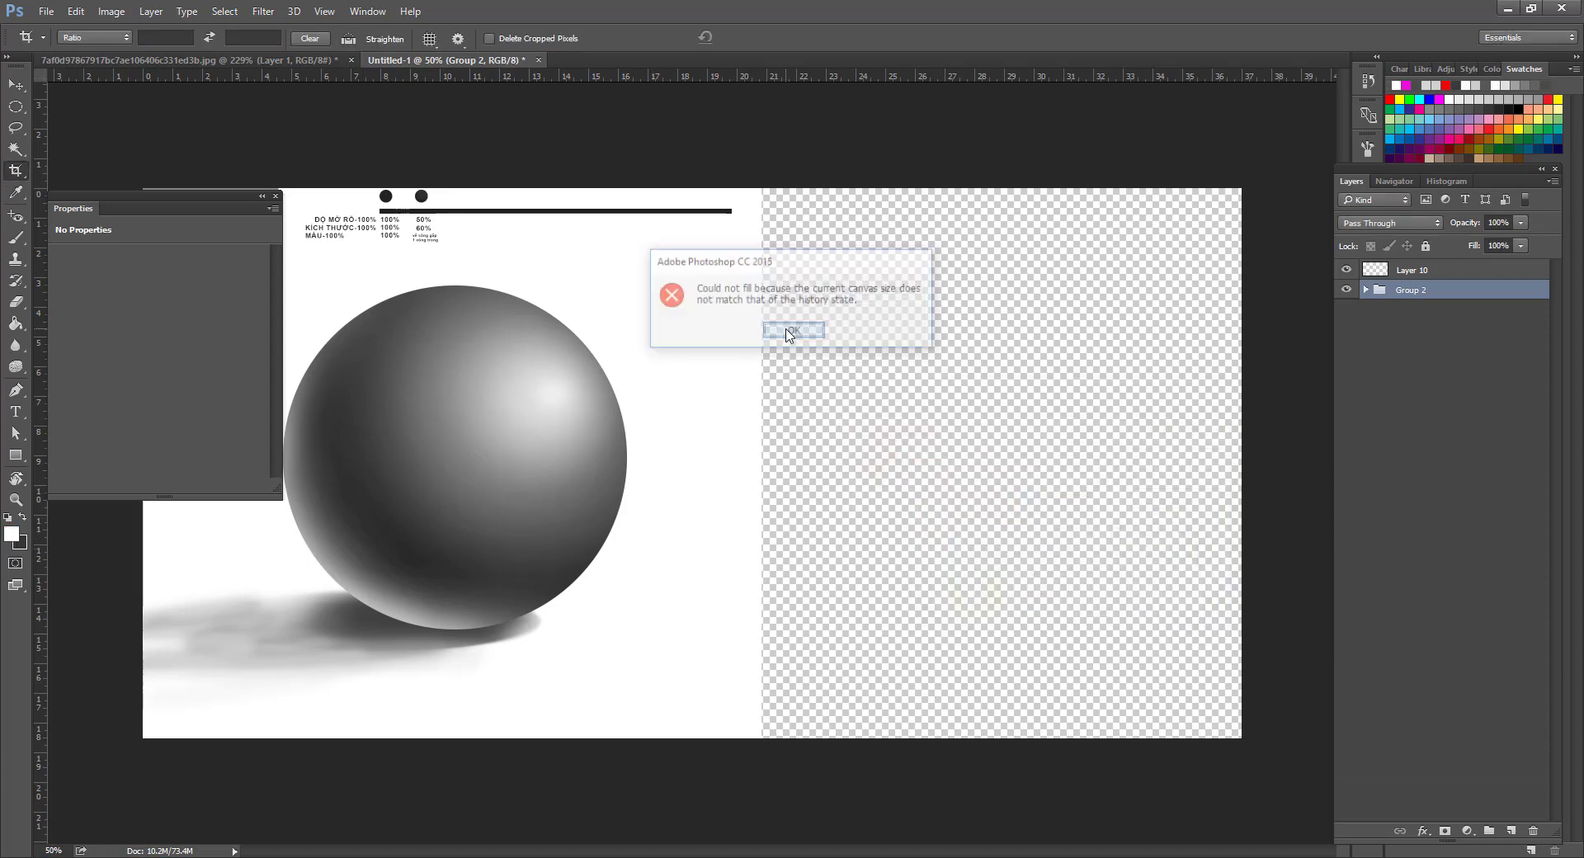
Swap the foreground and background colours and fill Layer 10 with white.
key(x)
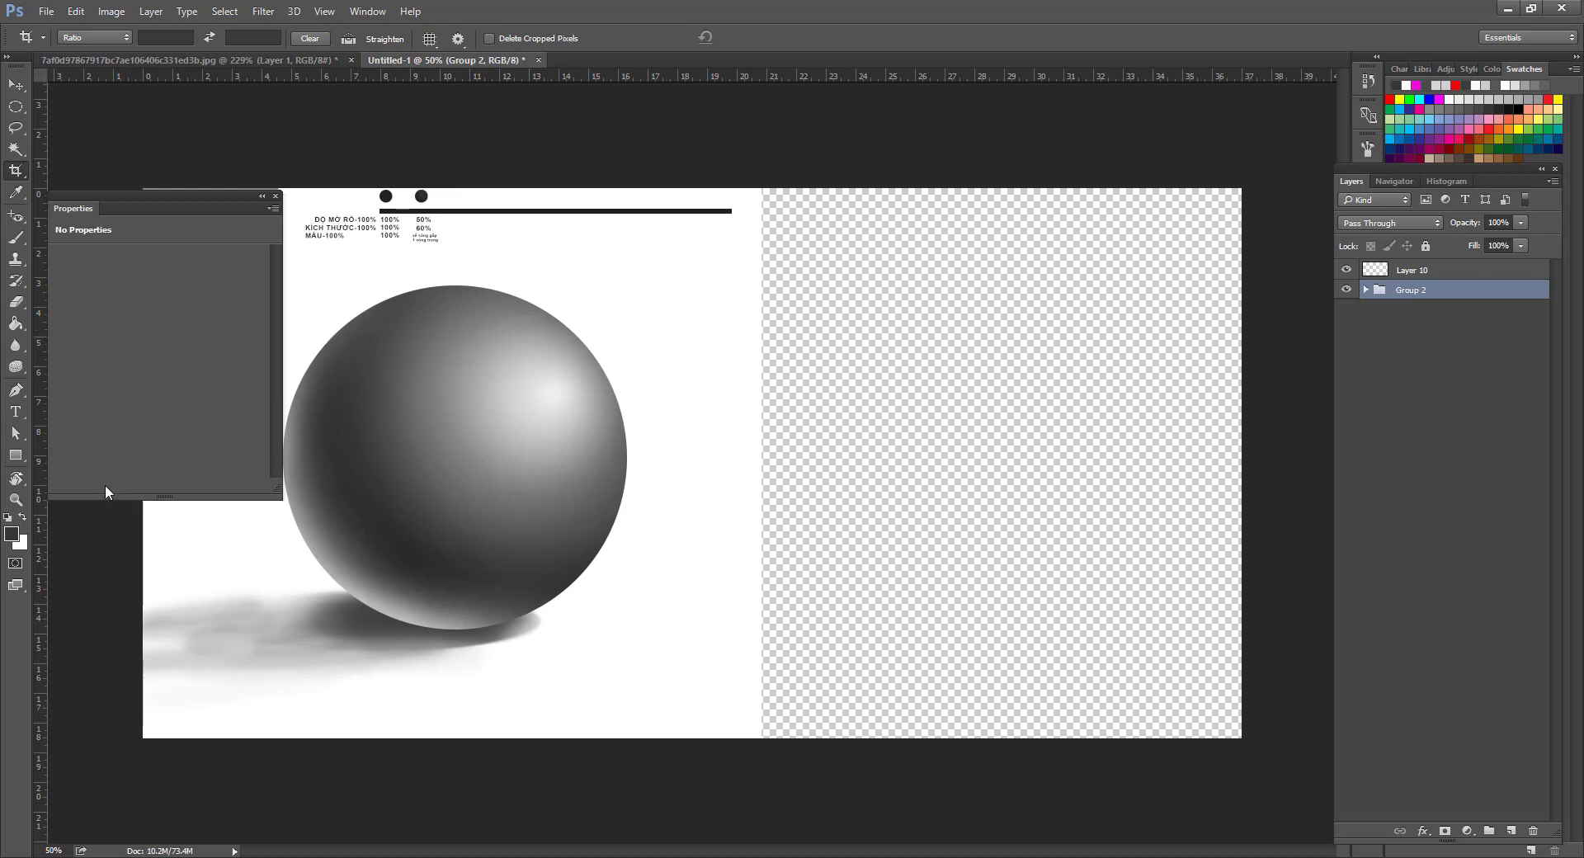
key(v)
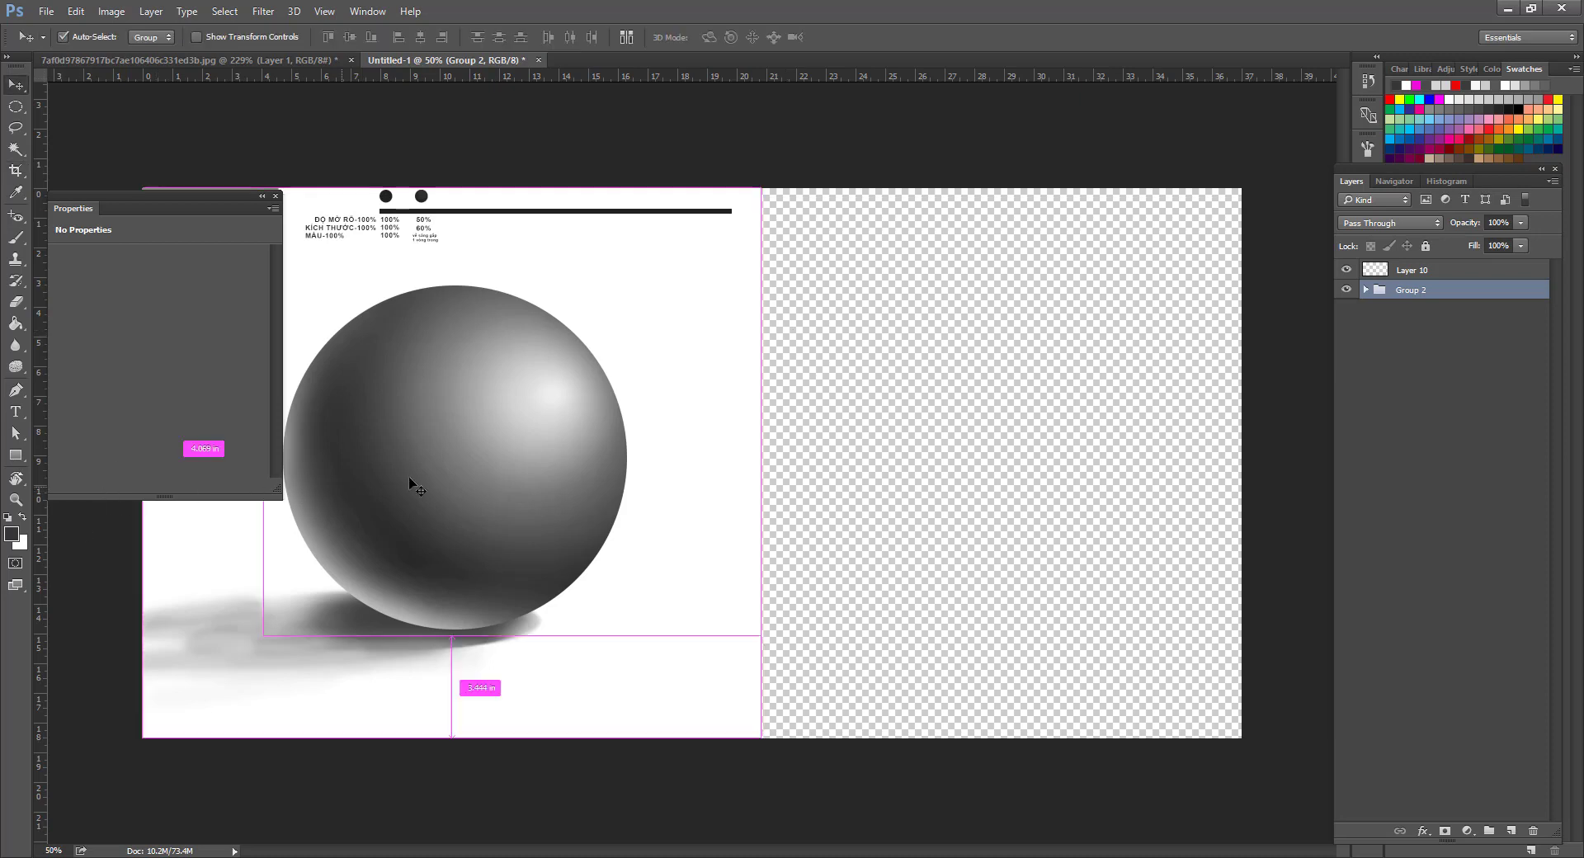
click(1437, 273)
key(ctrl+BackSpace)
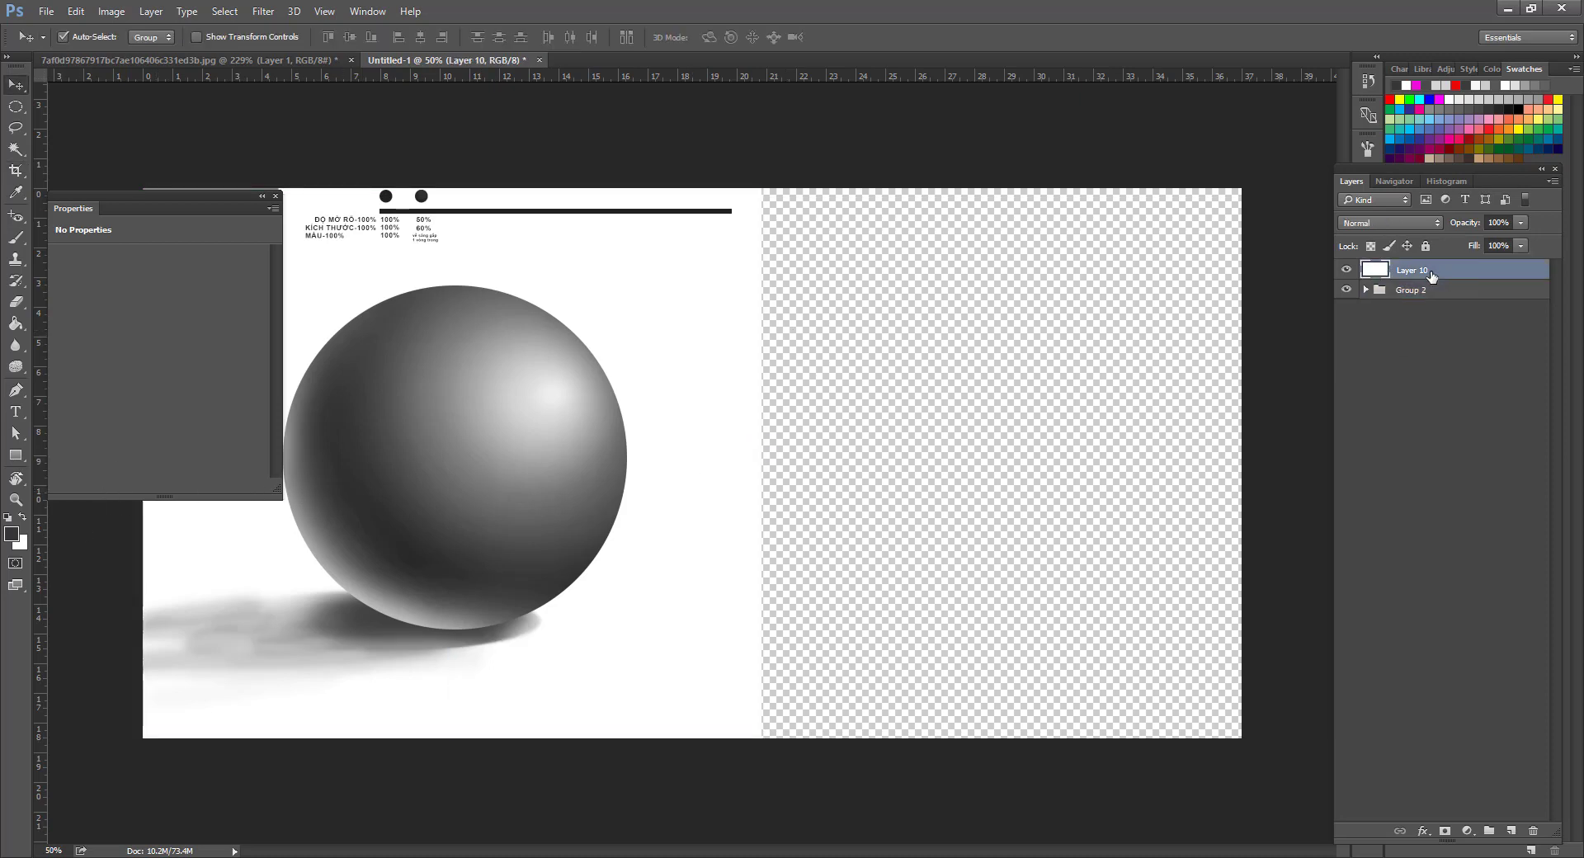
Switch to the reference image of shaded shapes and delete its Layer 1.
key(z)
alt+click(578, 360)
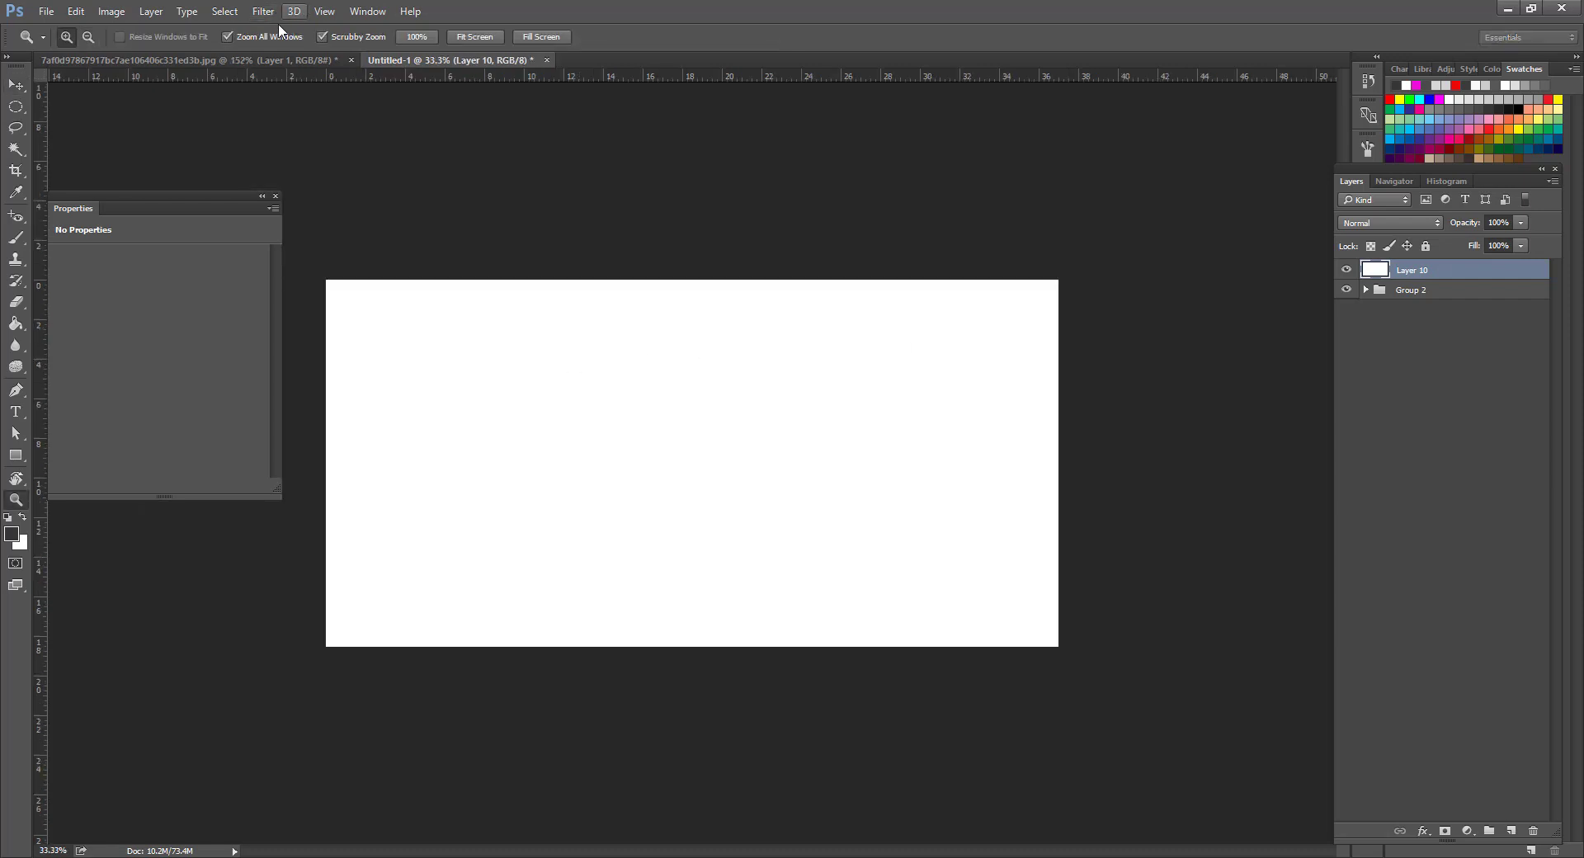
click(289, 57)
key(v)
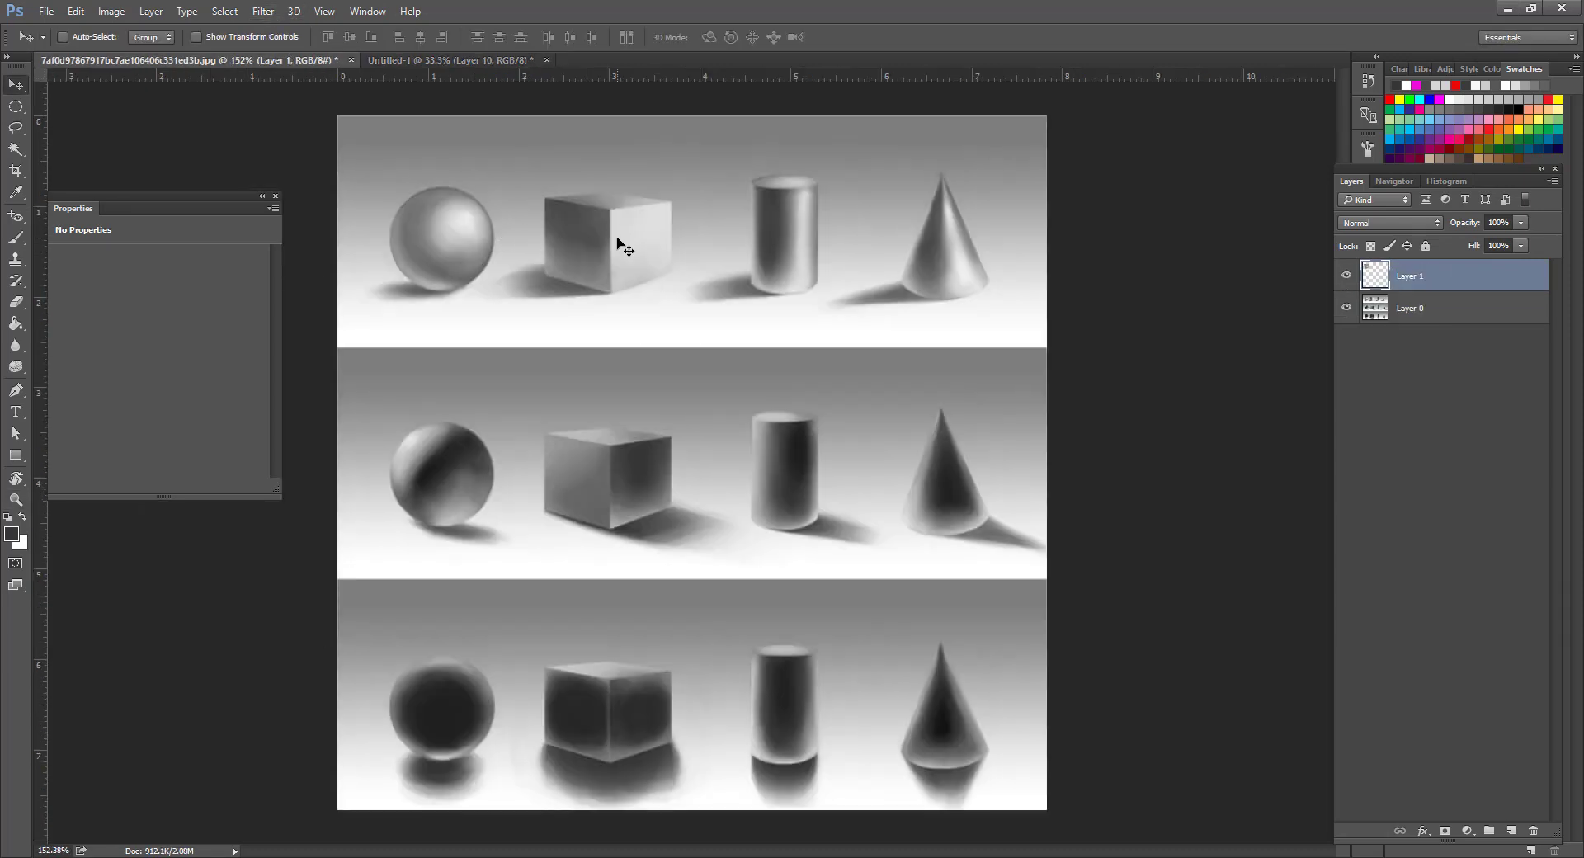
ctrl+click(617, 239)
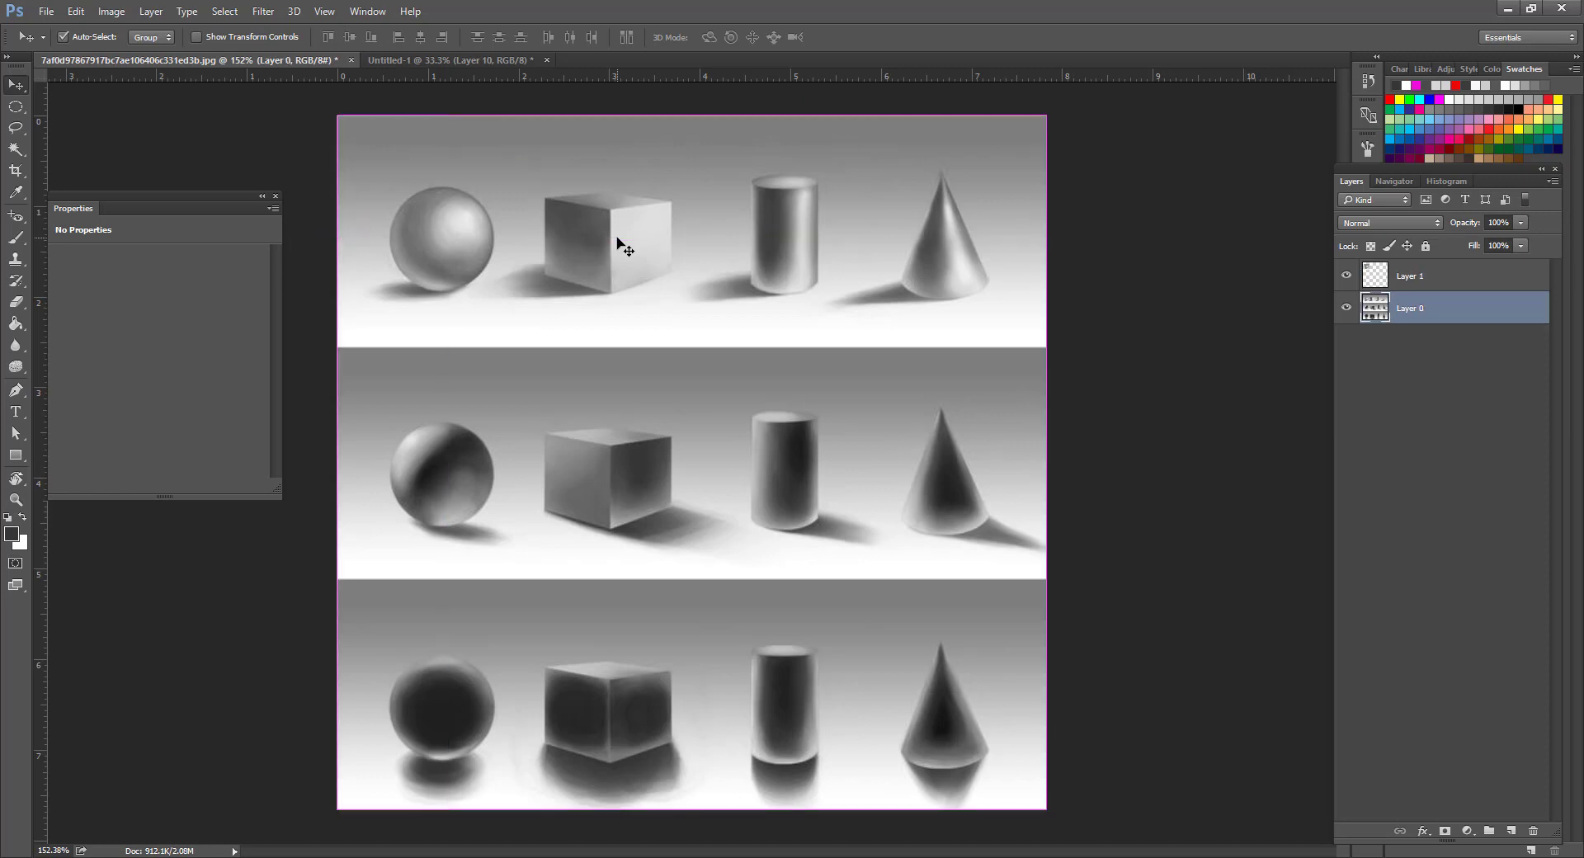
click(1428, 274)
key(Delete)
key(m)
drag(512, 143, 701, 313)
key(ctrl+d)
Select the top-row cube and its shadow with a rectangular marquee and copy it to a new layer.
key(shift+m)
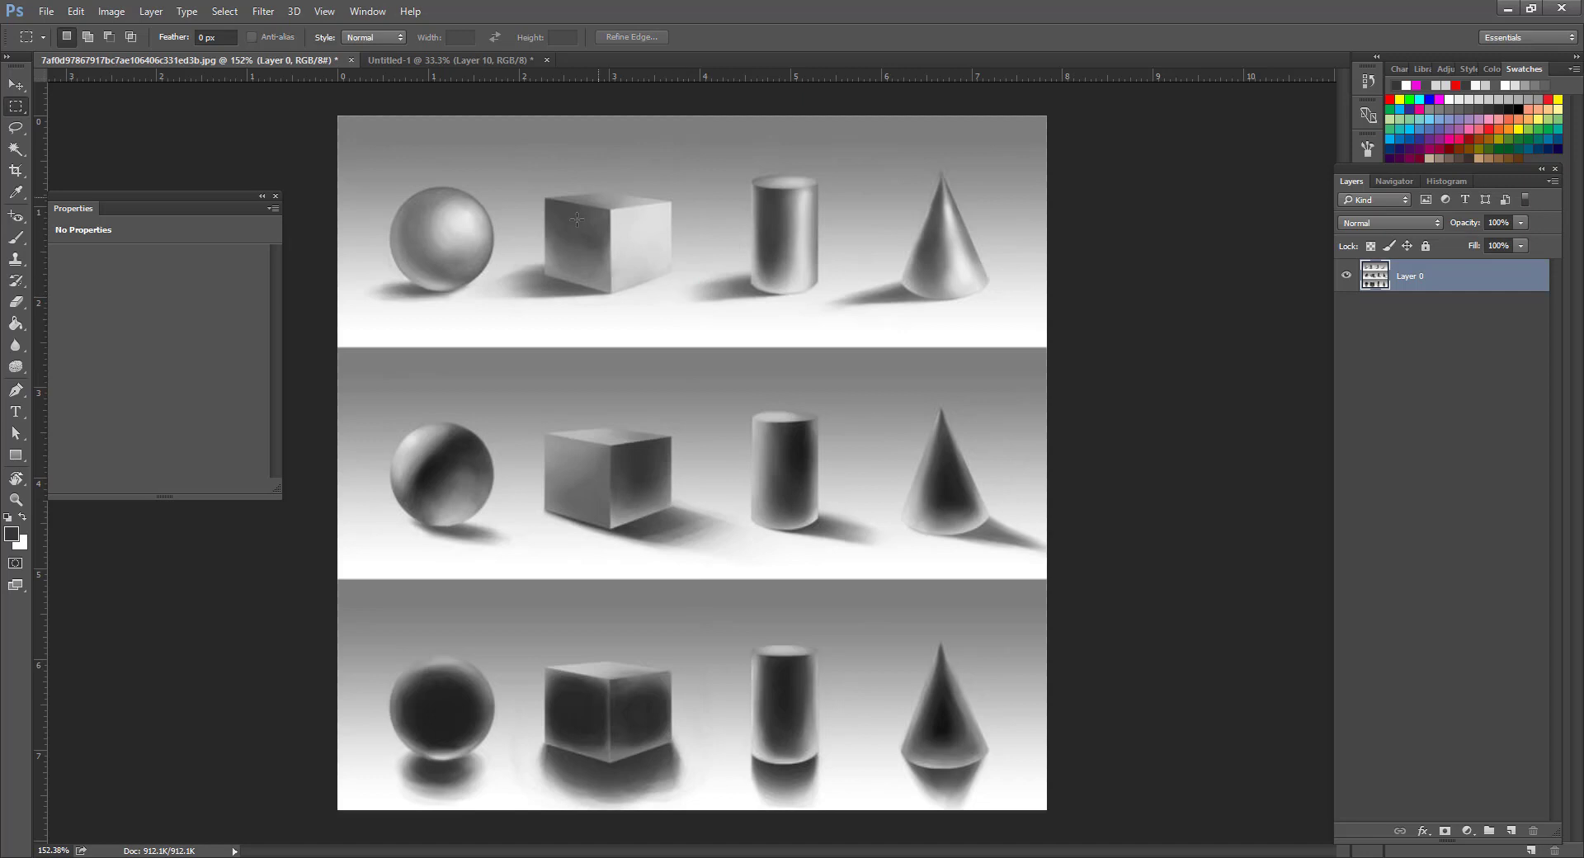
drag(507, 129, 609, 487)
key(ctrl+j)
Move the cube copy into the Untitled-1 document and scale it to about 251% in the canvas's upper-left corner.
key(v)
drag(468, 415, 450, 368)
key(ctrl+t)
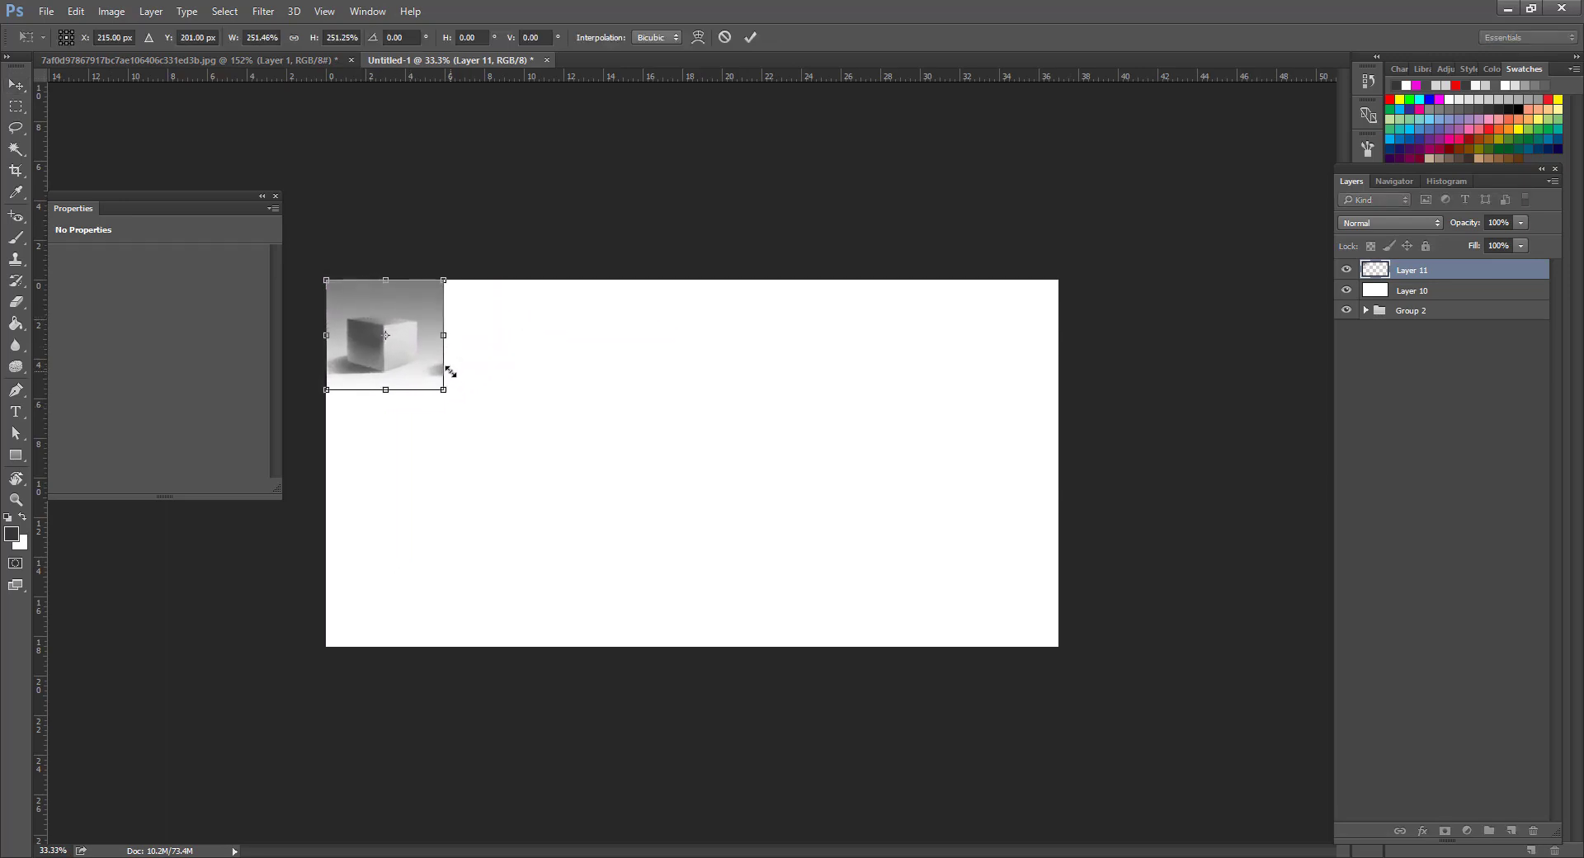
key(Return)
Examine the faces and cast shadow of the cube reference up close.
key(z)
click(450, 373)
click(767, 517)
click(720, 496)
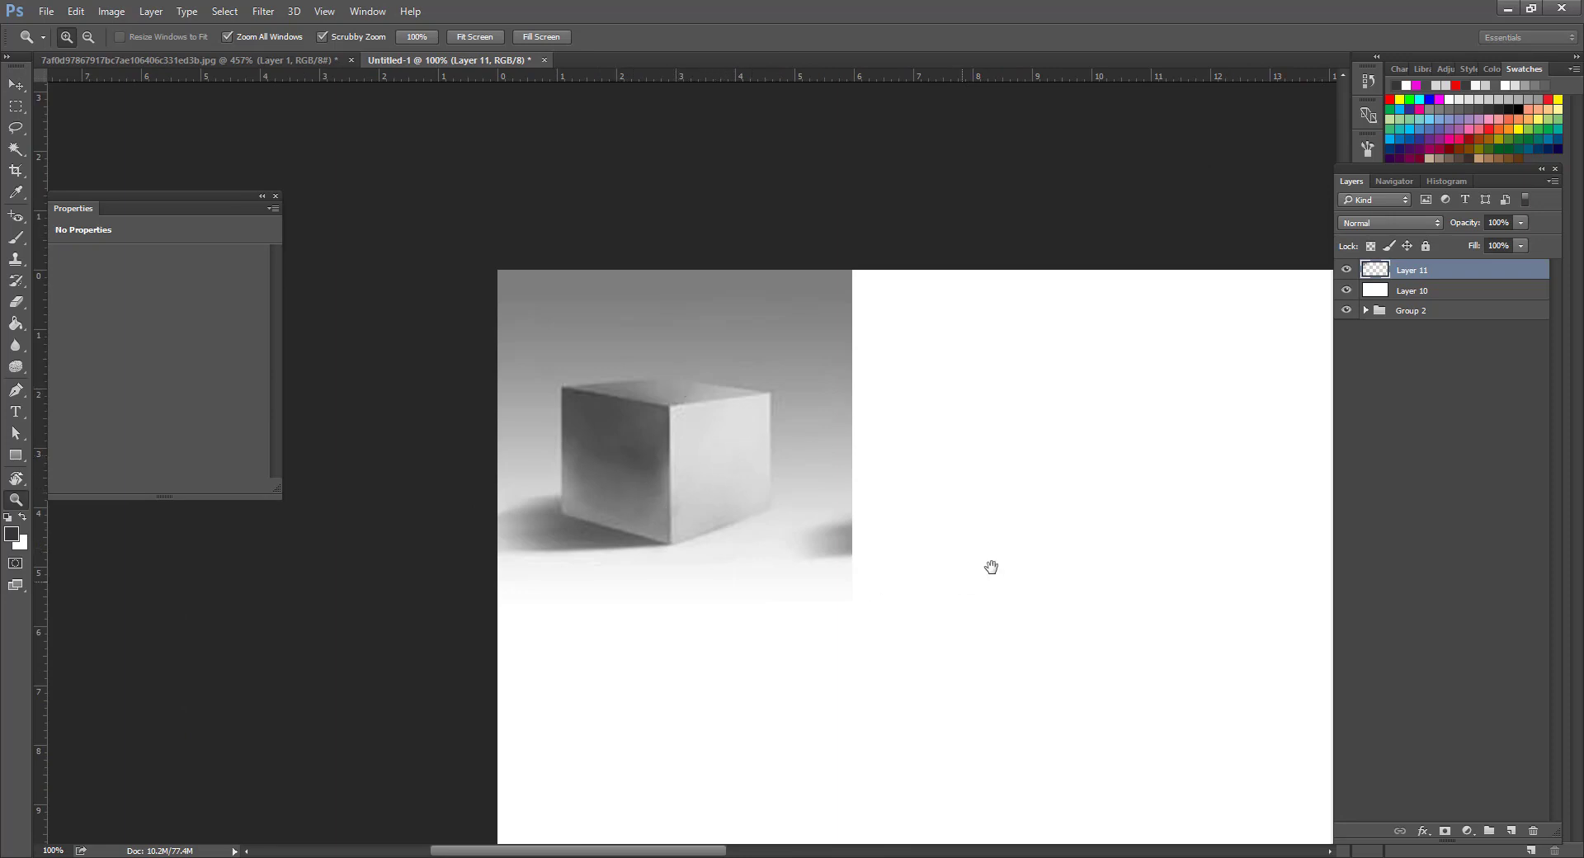
drag(991, 567, 883, 515)
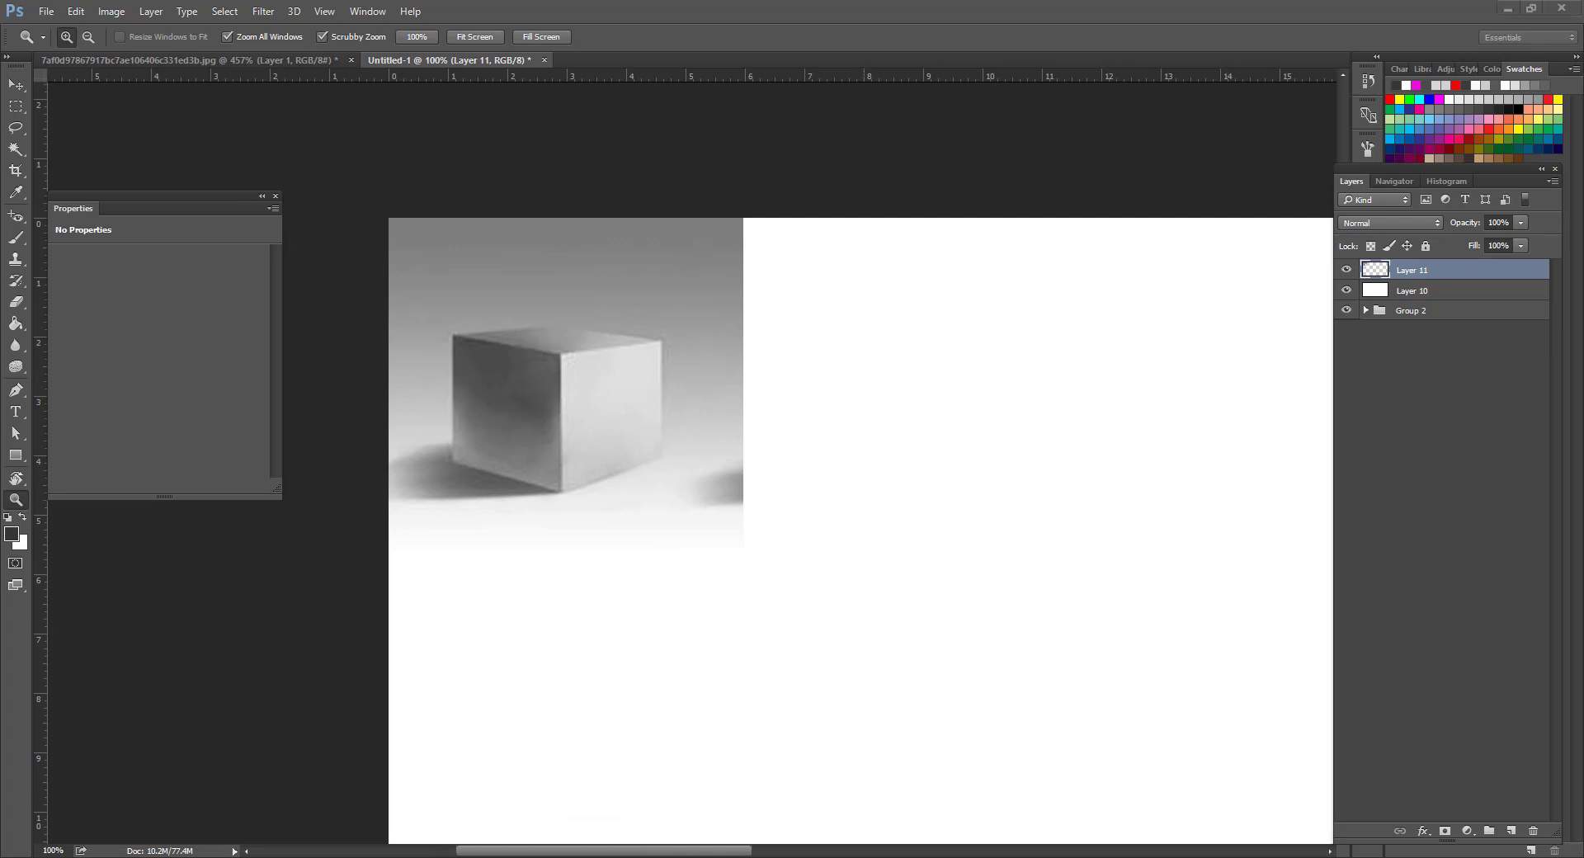
click(1341, 857)
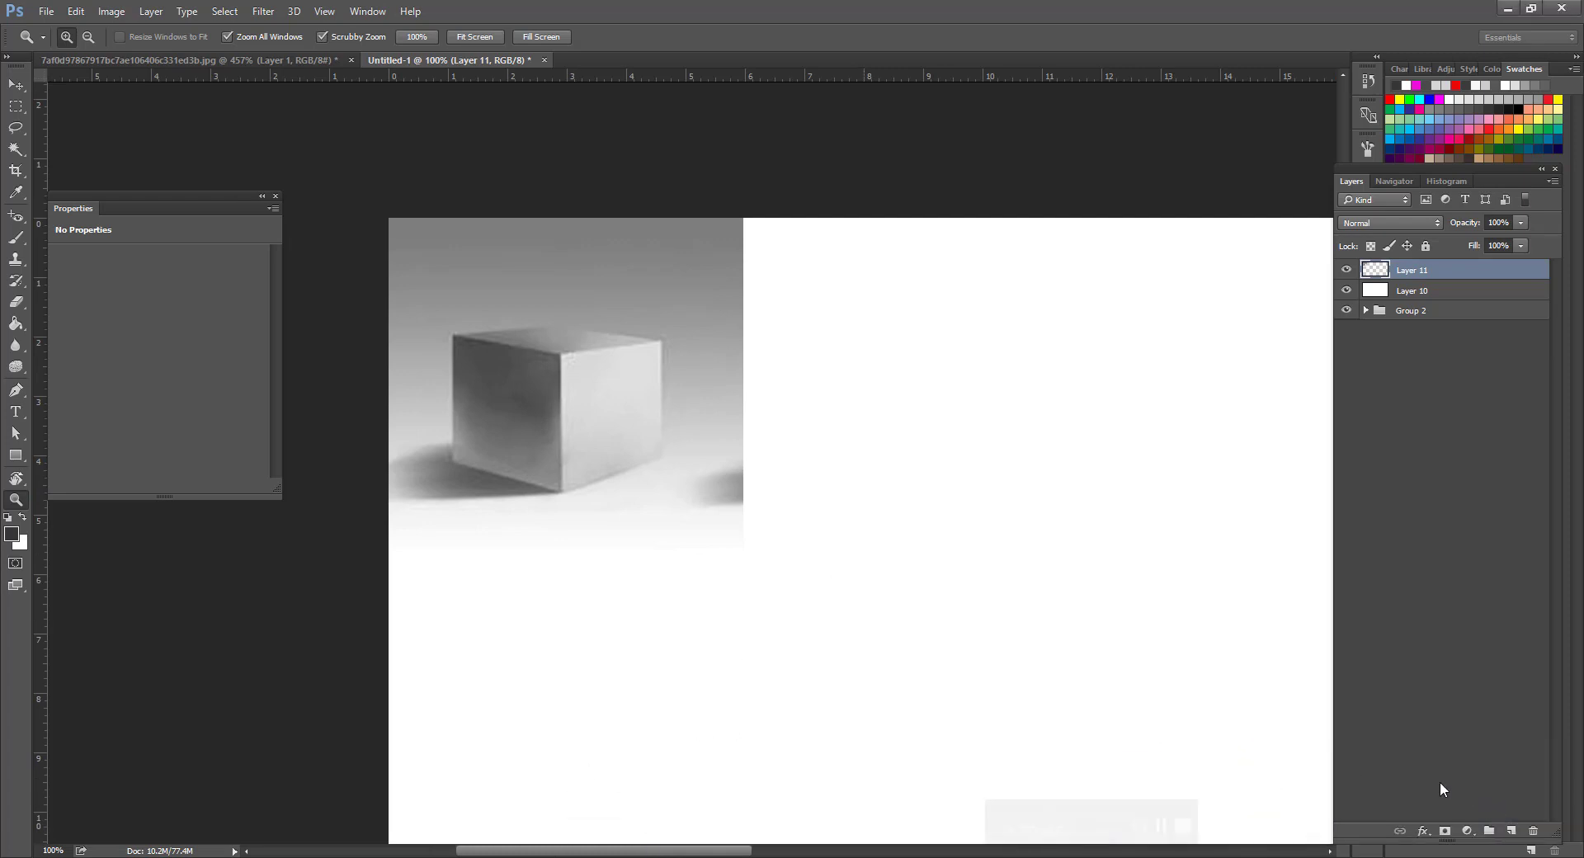
click(600, 405)
alt+click(689, 417)
alt+click(689, 417)
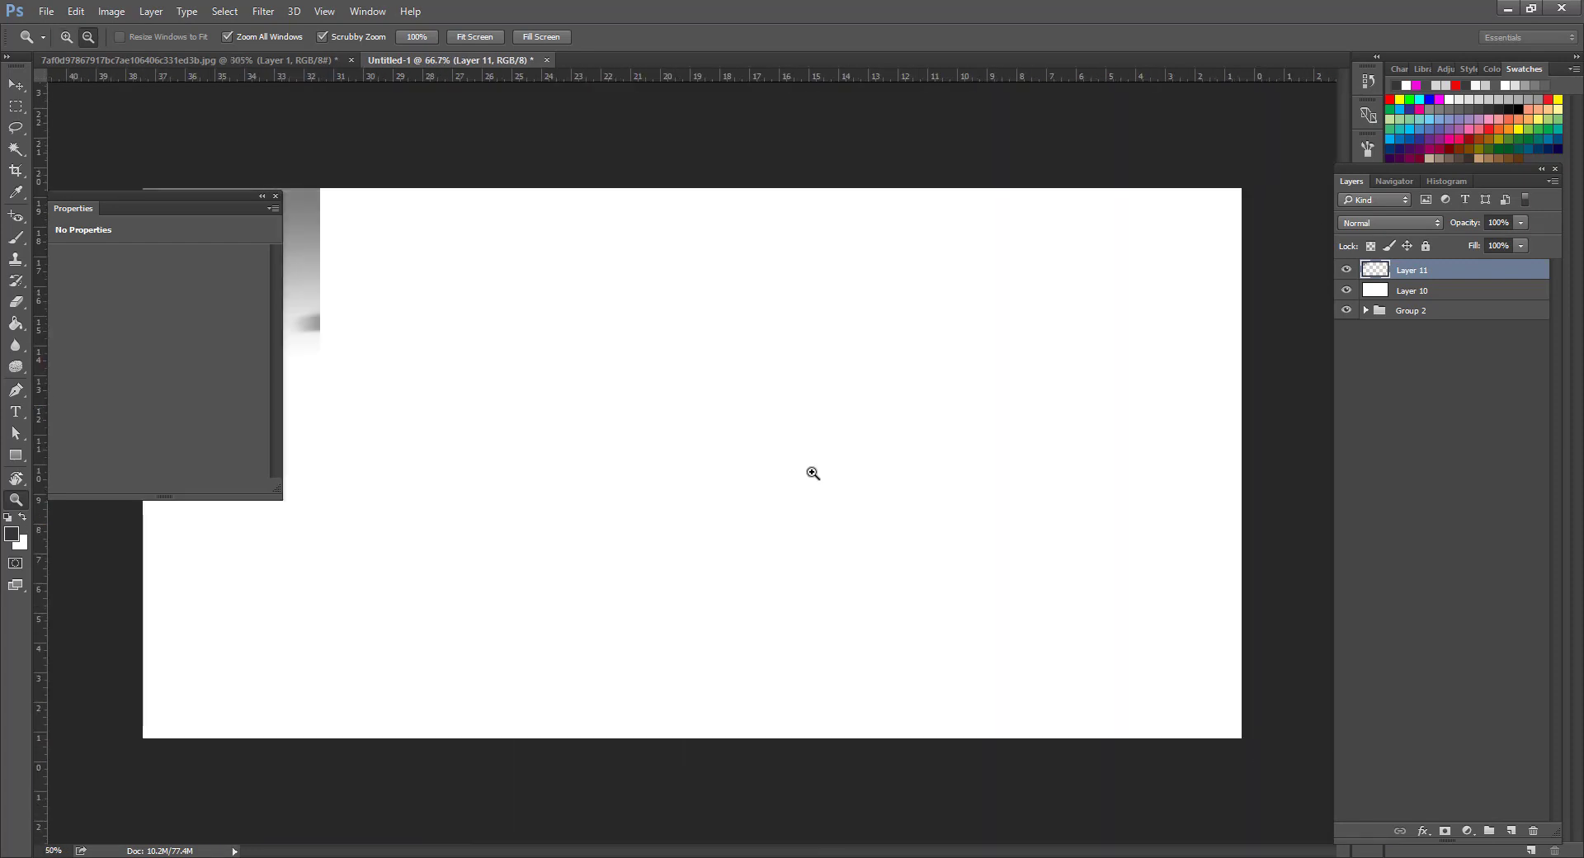
Move the Properties panel clear of the cube reference and compress the white Layer 10 horizontally to about the canvas's right half.
drag(229, 193, 243, 567)
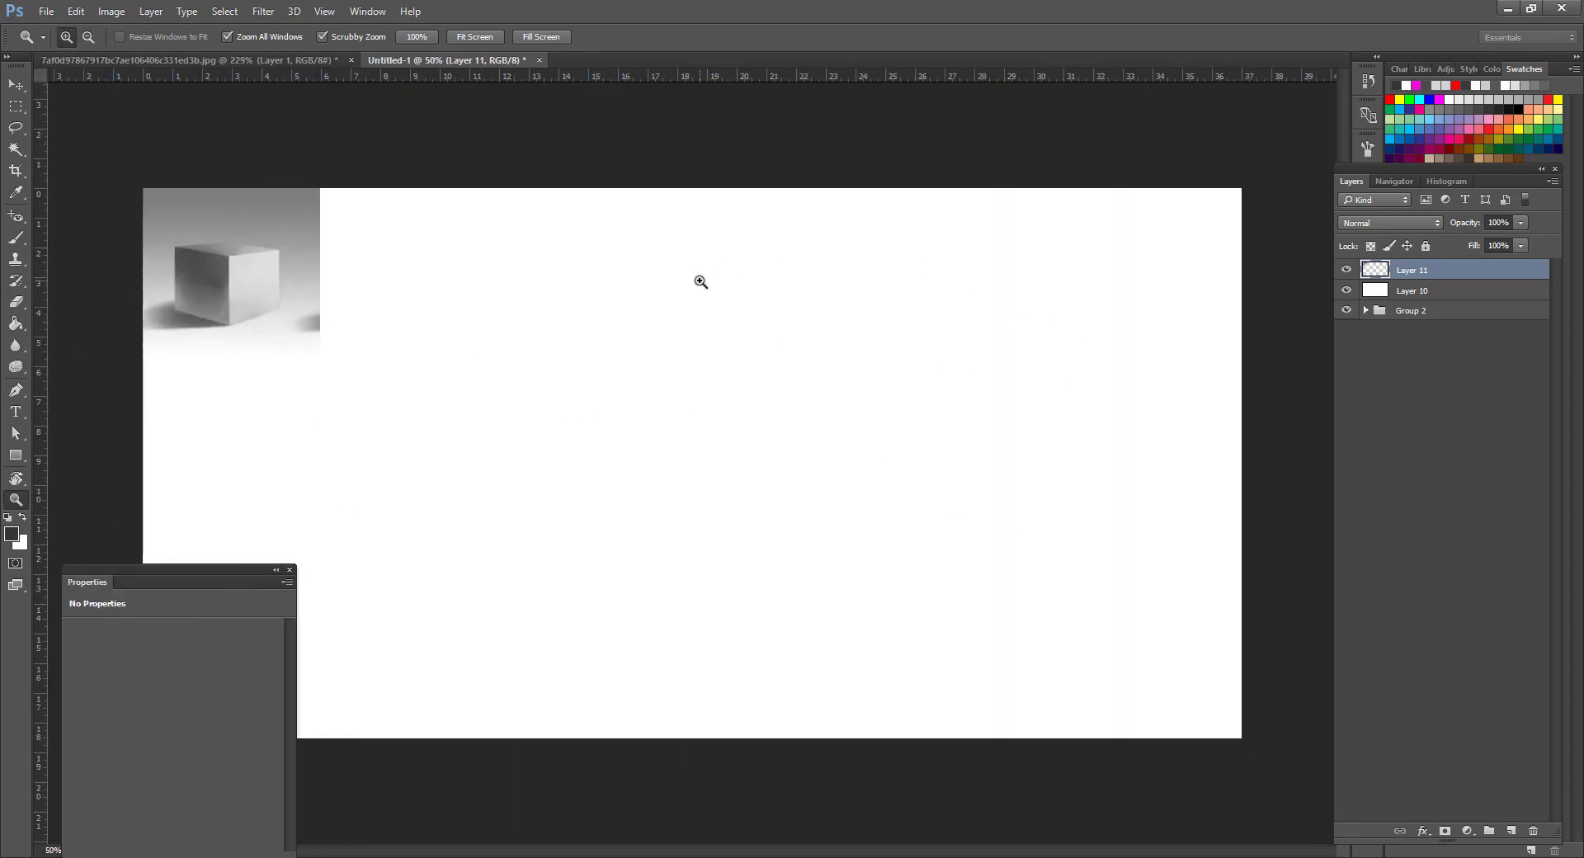
click(1347, 290)
click(1347, 291)
click(1412, 290)
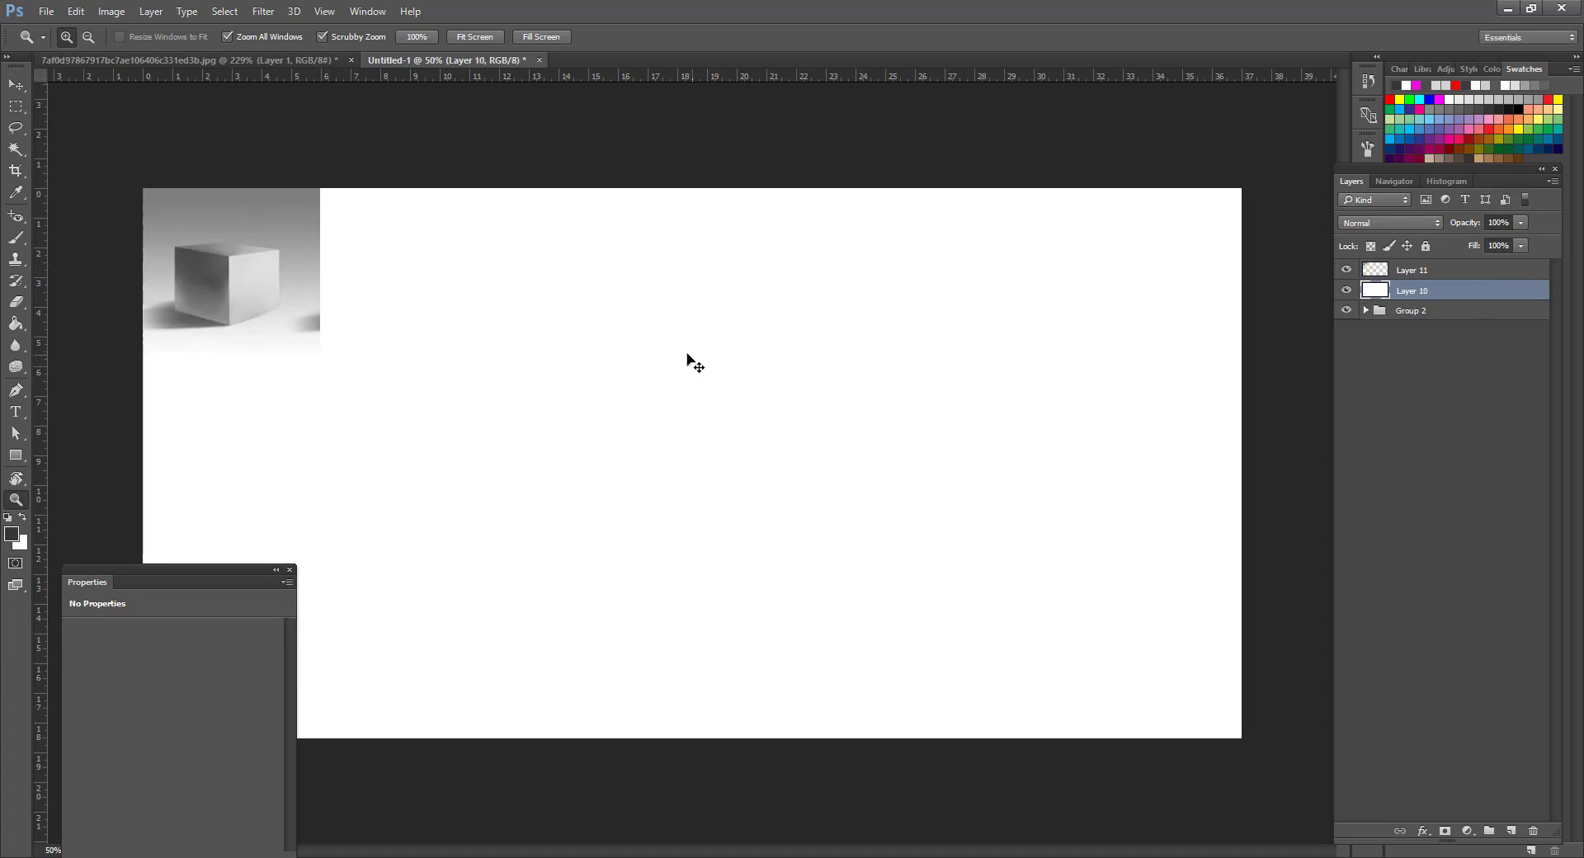
key(ctrl+t)
drag(147, 464, 734, 475)
key(Return)
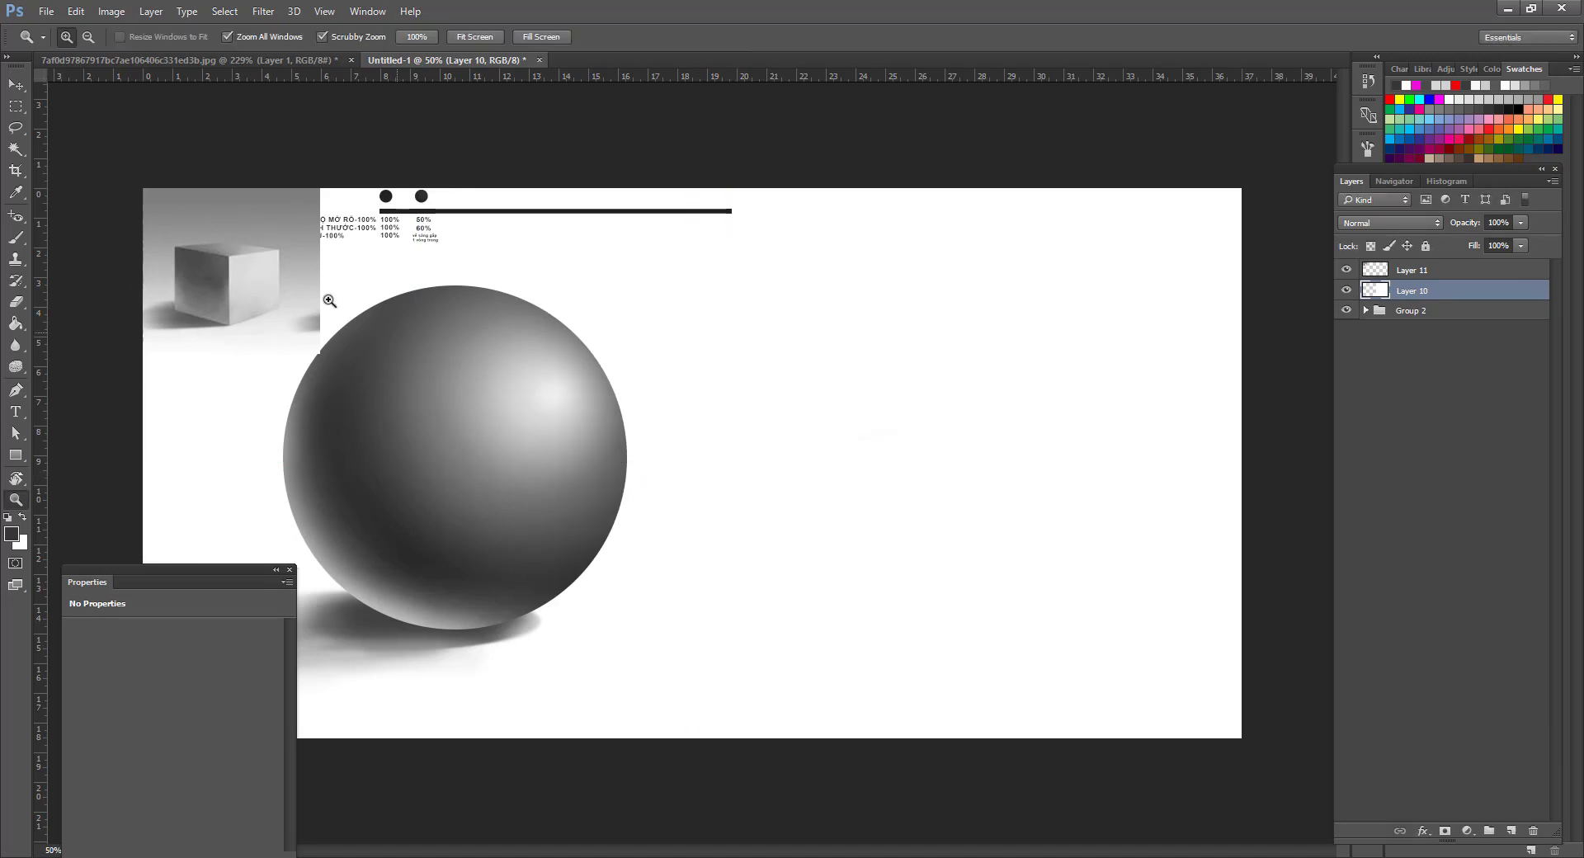
Move the cube reference beside the white area's left edge, near the canvas's upper border, and scale it down.
key(v)
ctrl+click(238, 277)
drag(239, 283, 677, 256)
key(ctrl+t)
drag(756, 350, 730, 302)
key(Return)
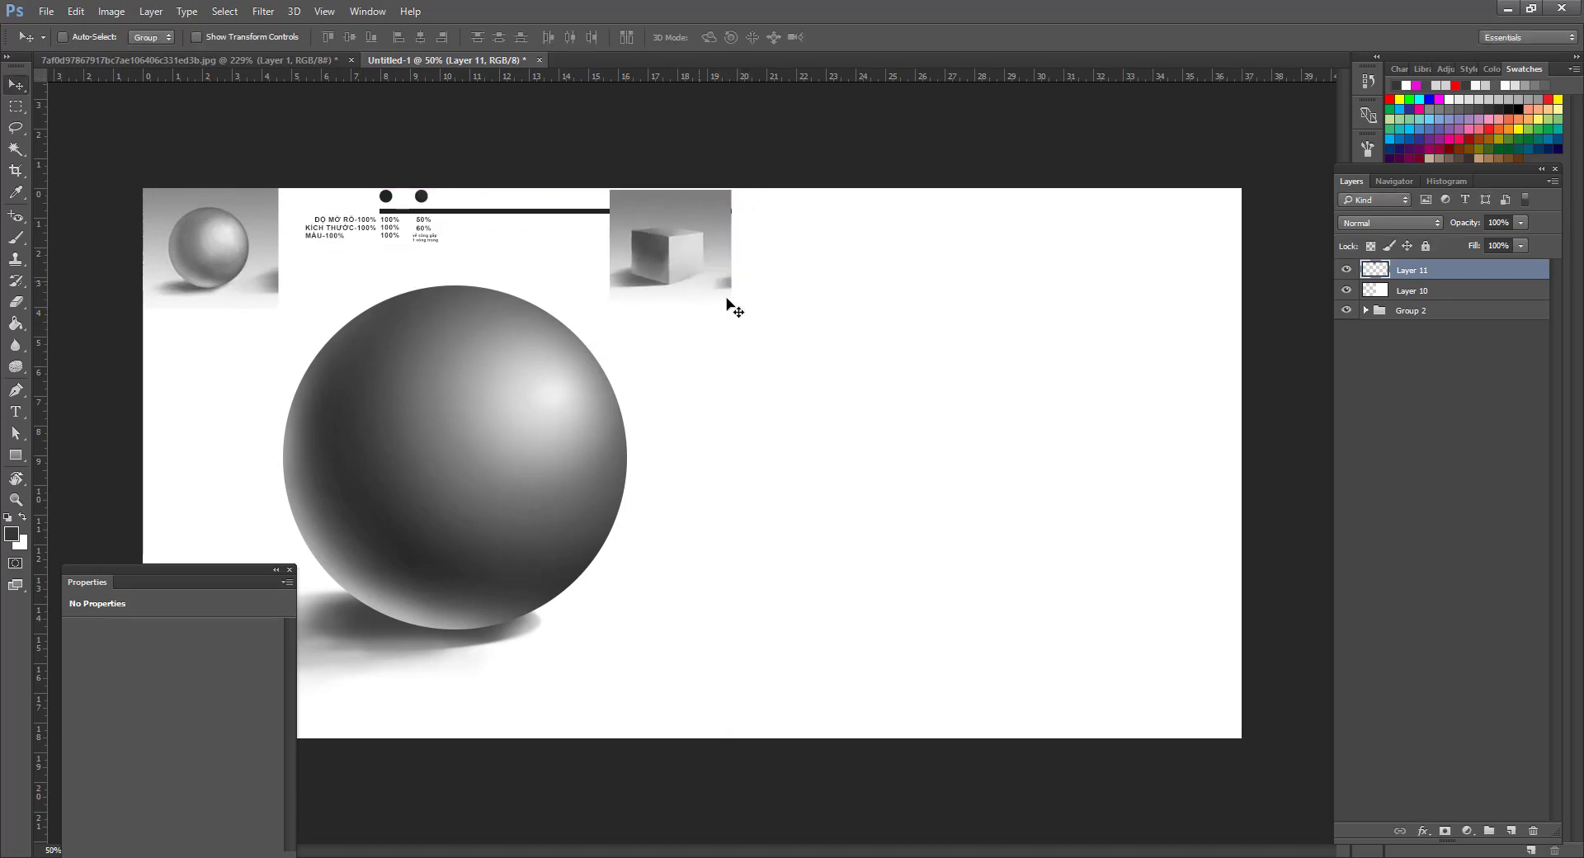
Draw the cube's top face on Layer 11 as a flat diamond of four straight dark brush lines below the reference.
key(z)
click(742, 290)
drag(718, 448, 556, 260)
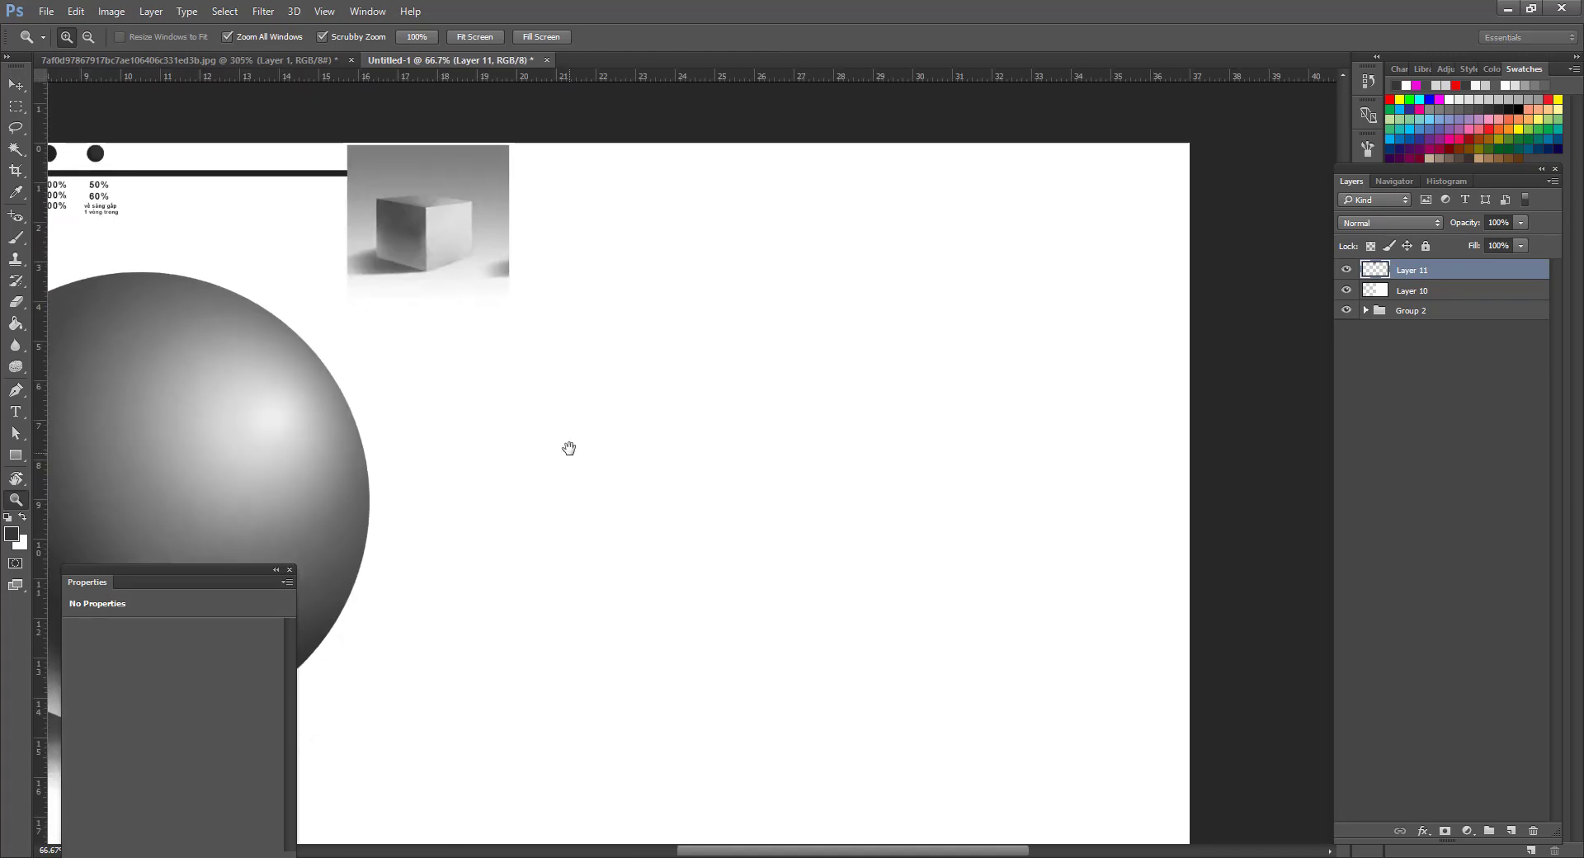
drag(569, 448, 665, 436)
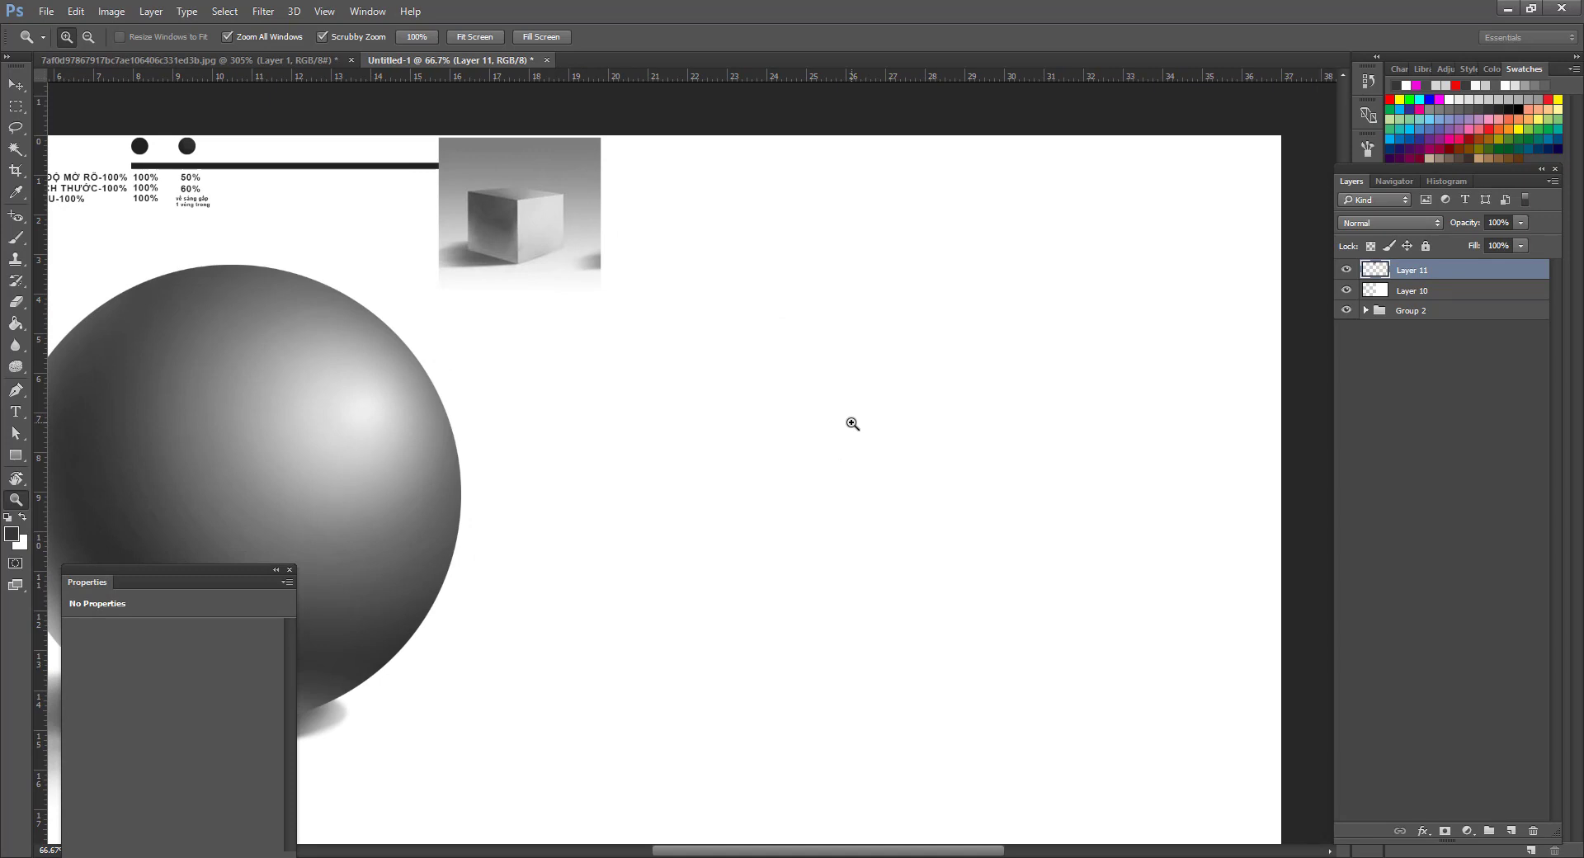
drag(849, 421, 832, 415)
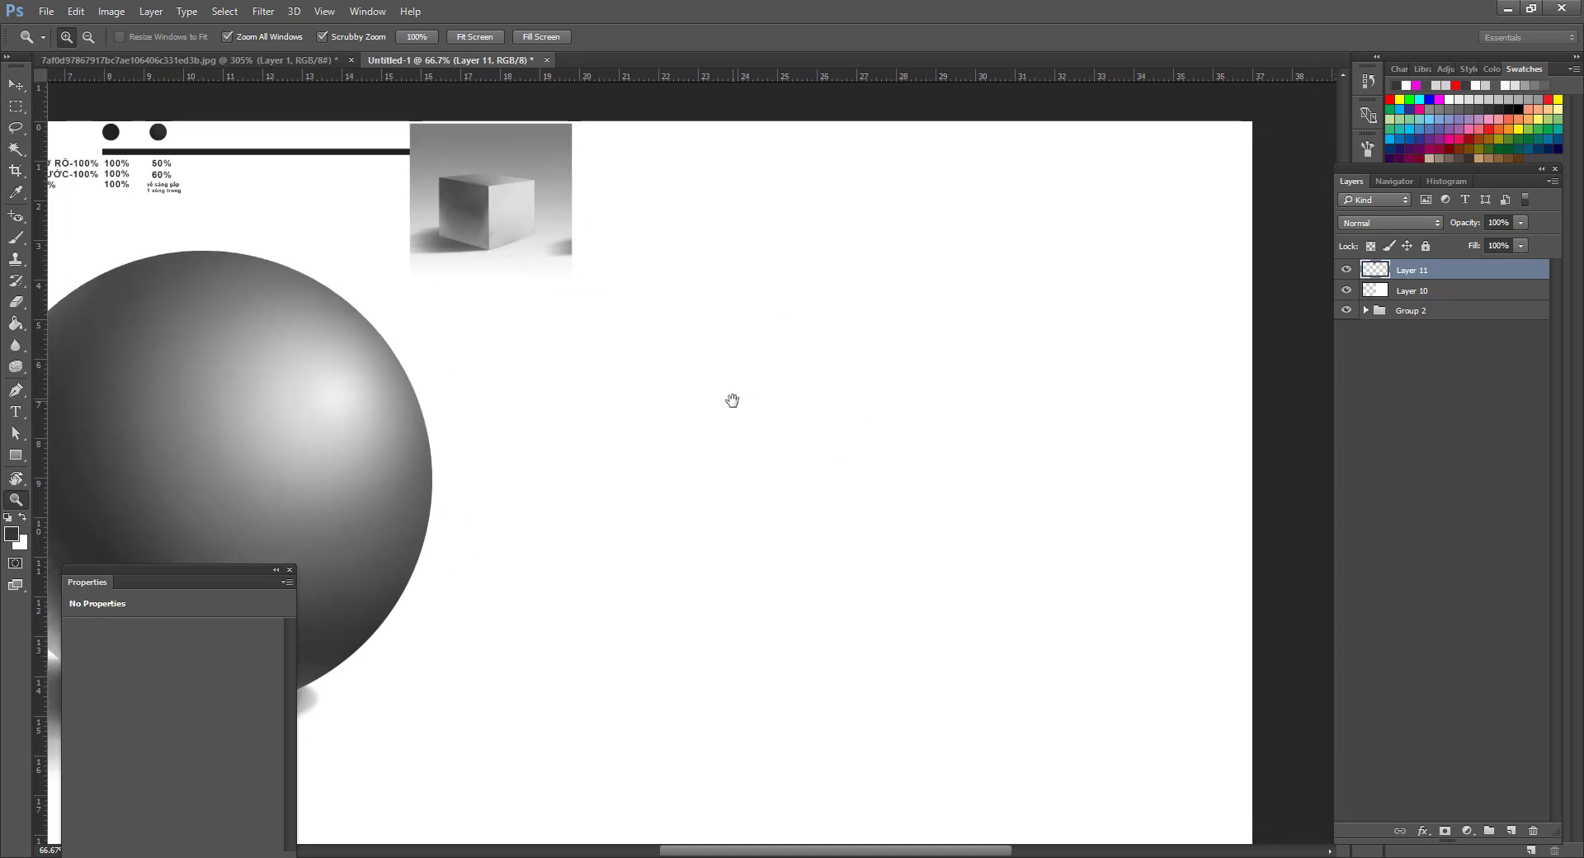
key(b)
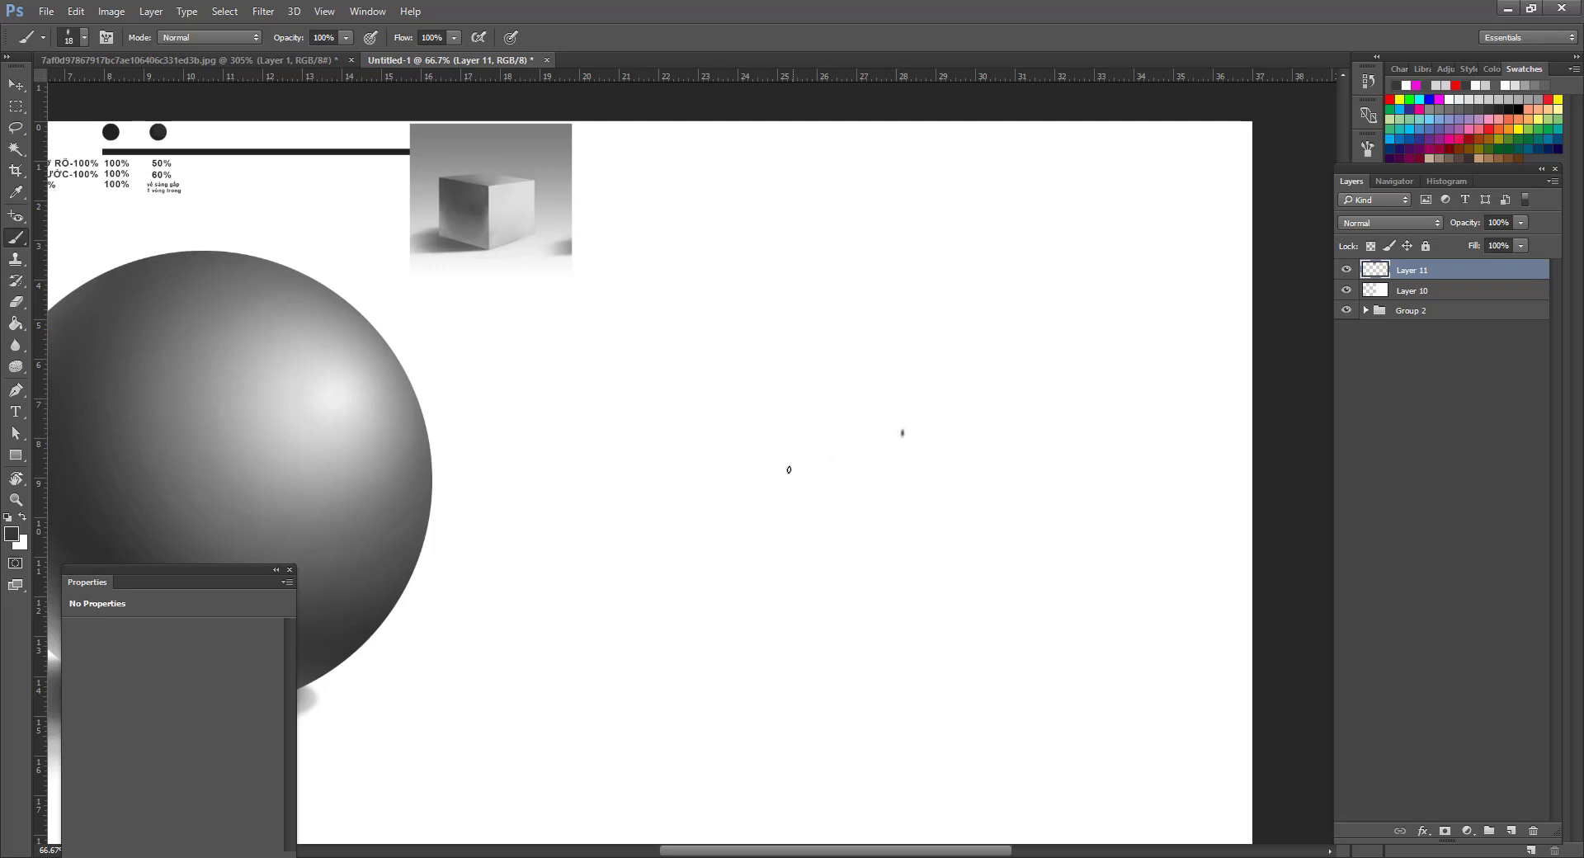
shift+click(747, 484)
shift+click(906, 534)
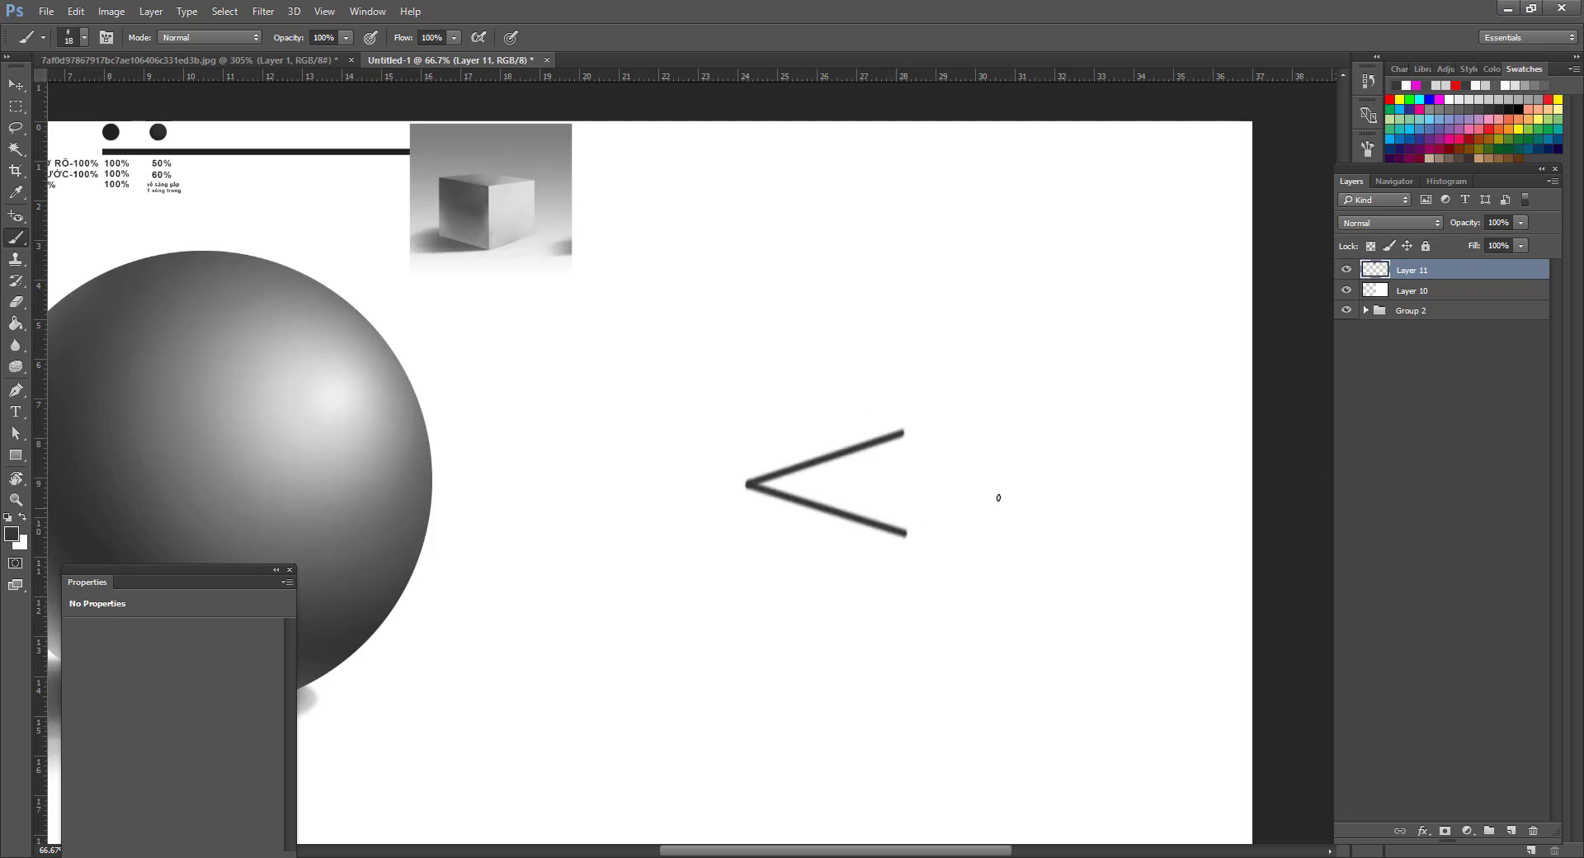
shift+click(1144, 493)
key(ctrl+z)
shift+click(900, 430)
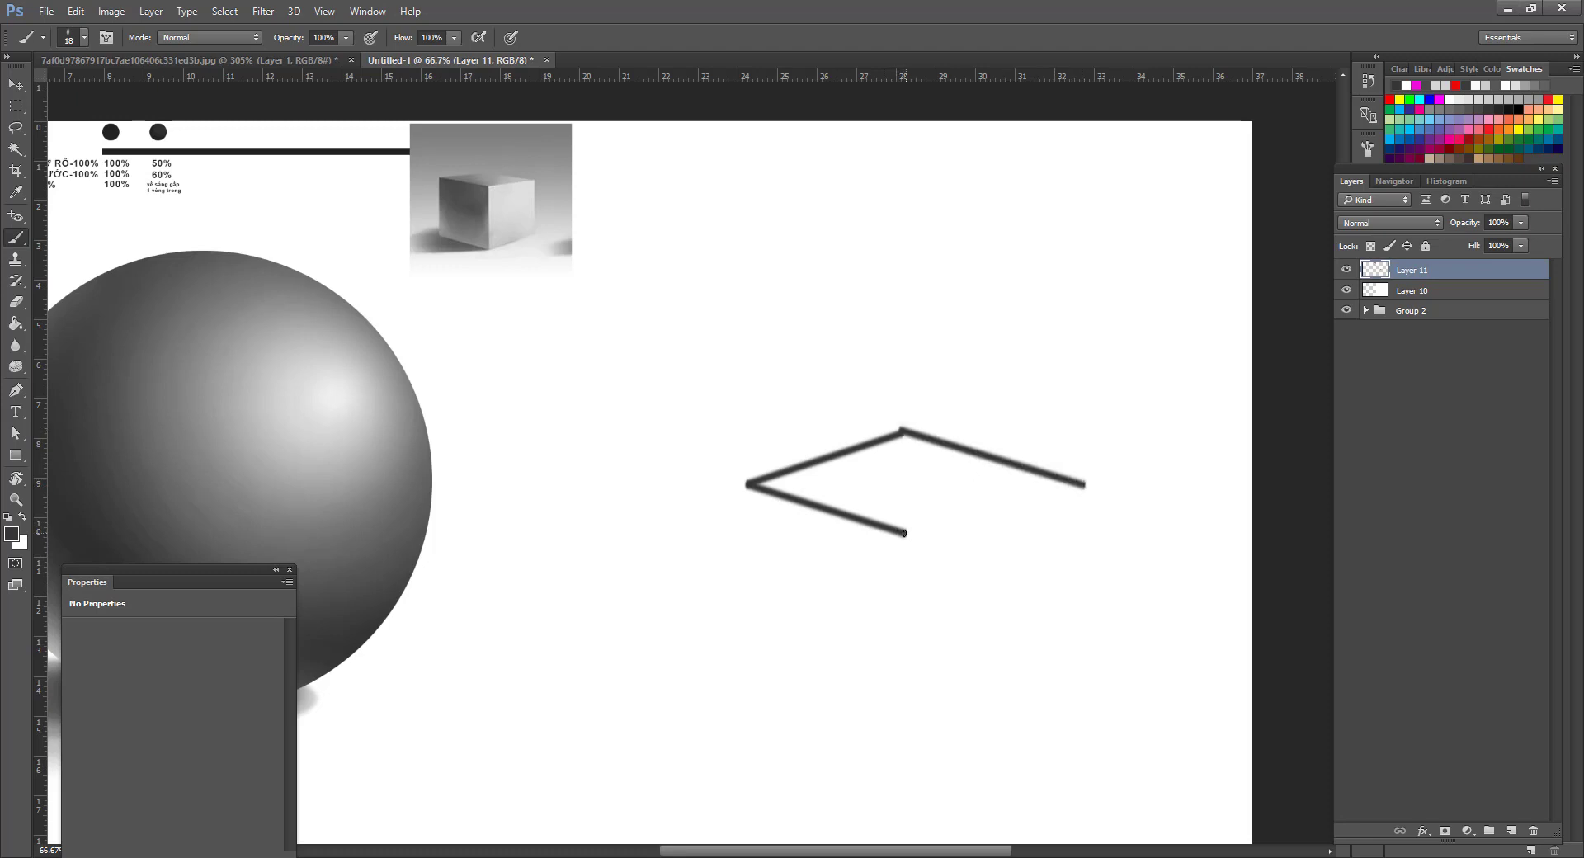
shift+click(1082, 486)
drag(1044, 532, 1036, 473)
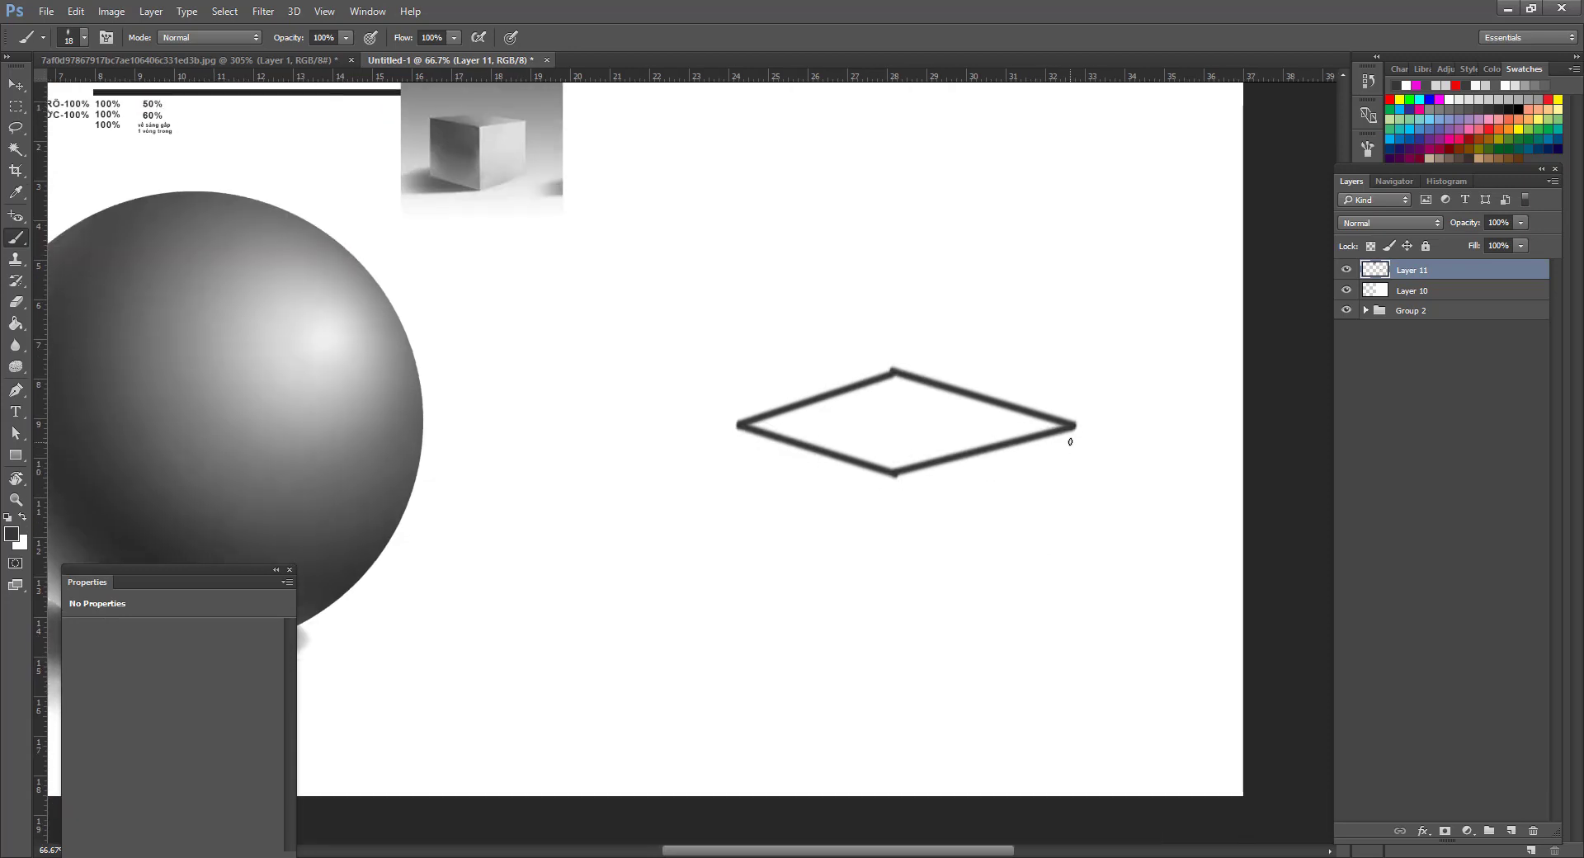
Draw the cube's three vertical edges and two lower edges with straight brush lines to complete the outline.
shift+click(1068, 584)
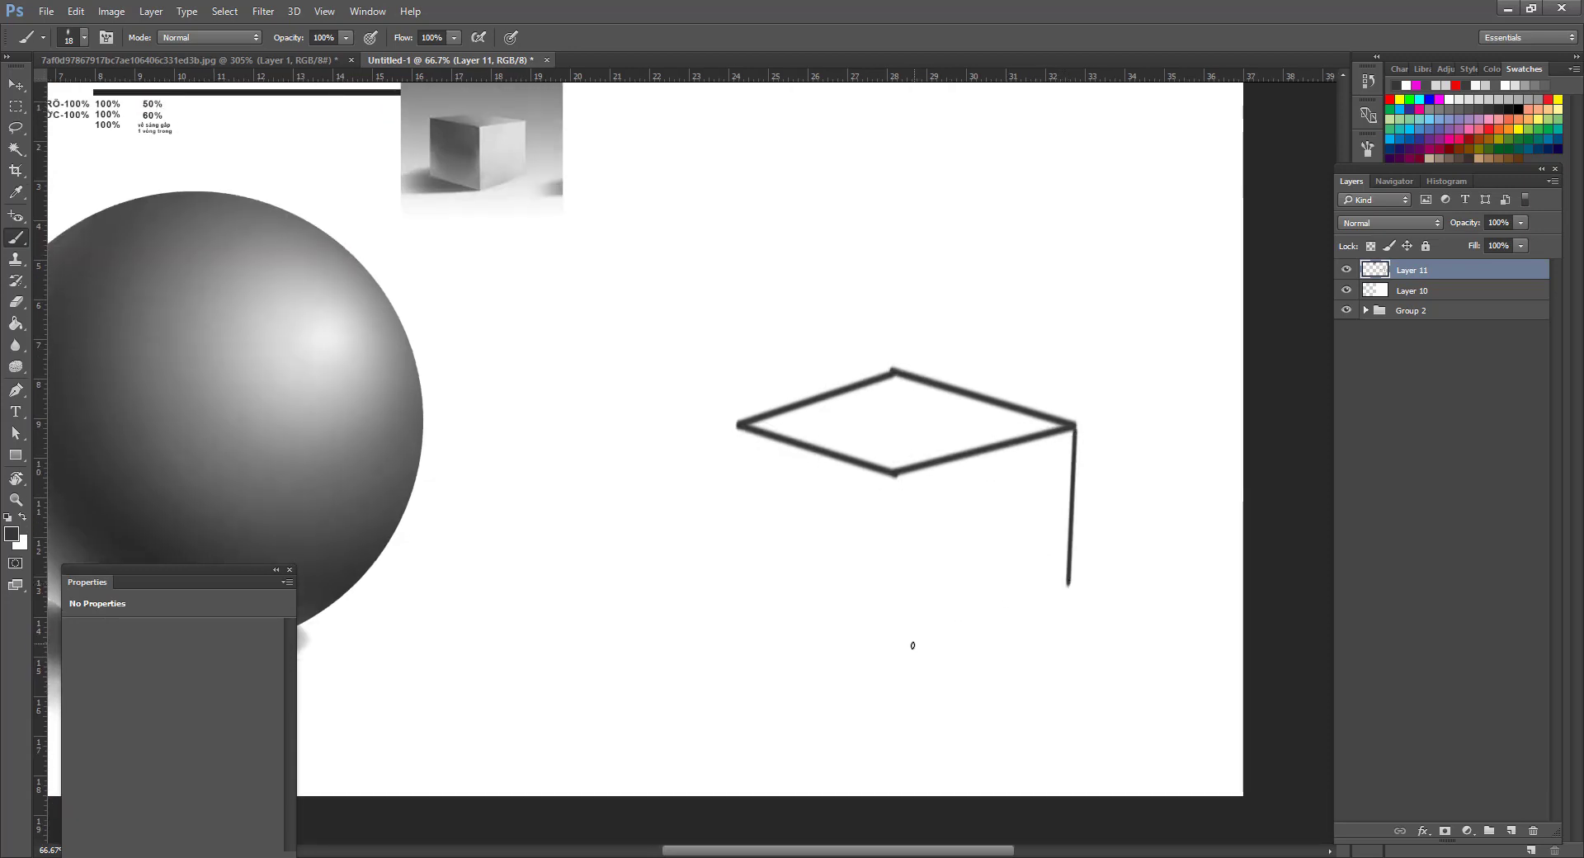
shift+click(904, 653)
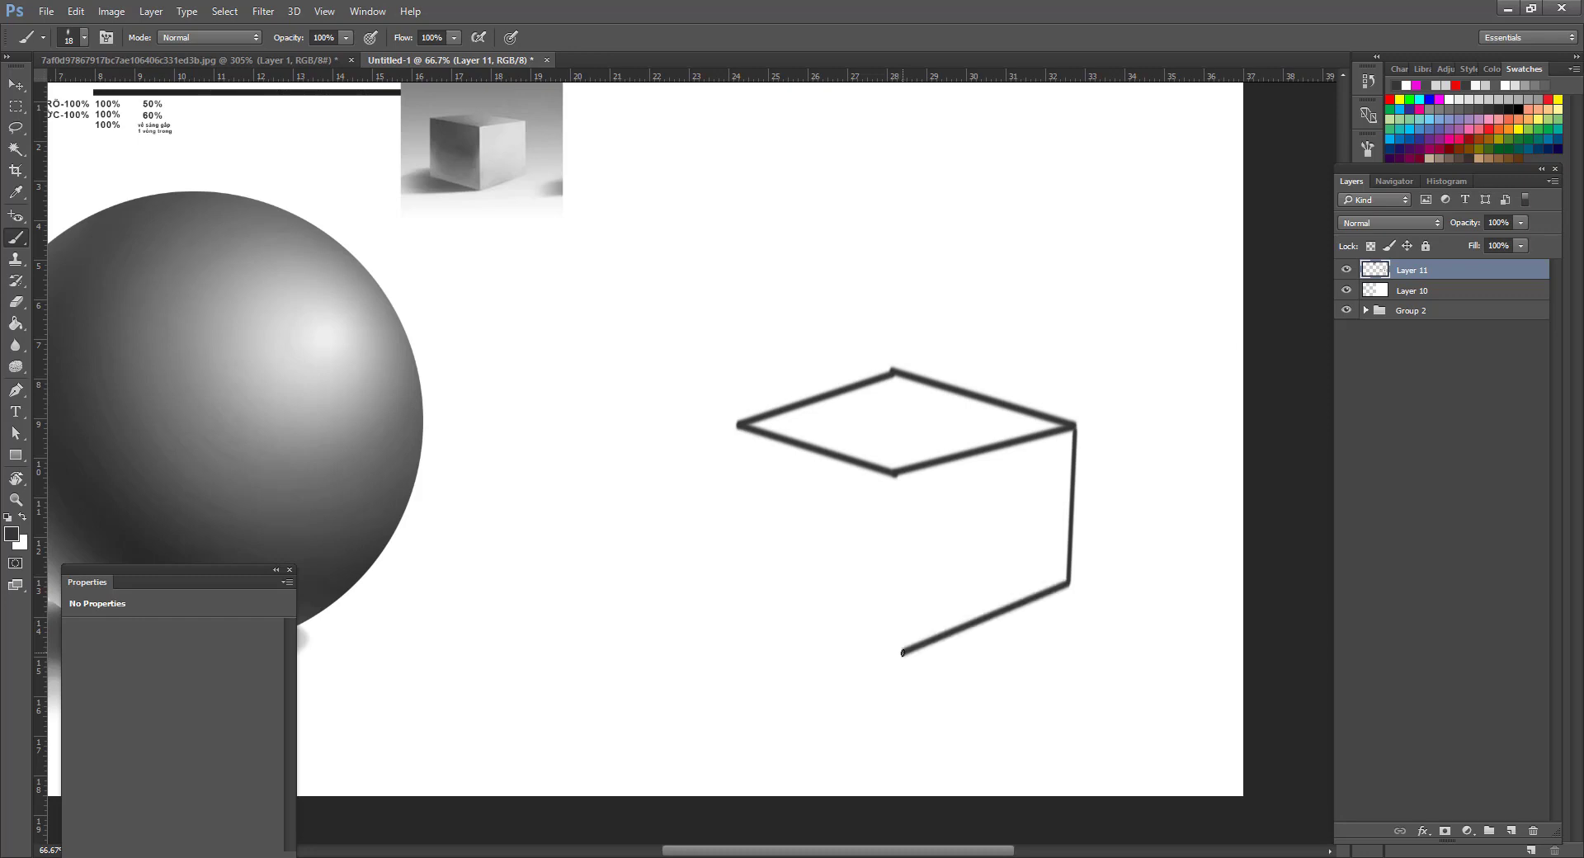
shift+click(745, 571)
shift+click(738, 426)
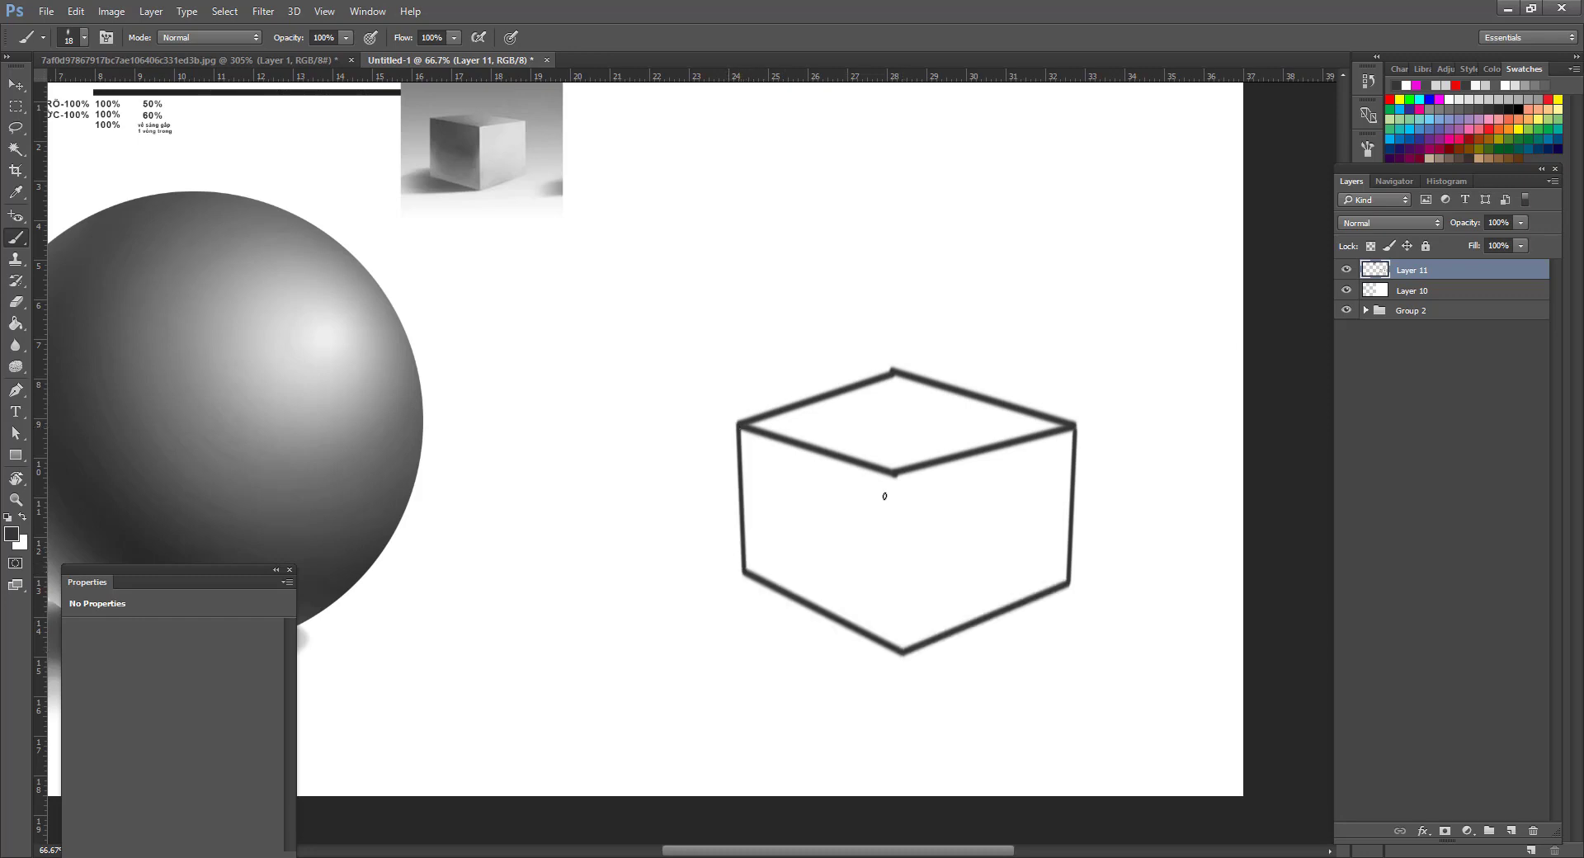
shift+click(901, 652)
drag(1016, 508, 1002, 562)
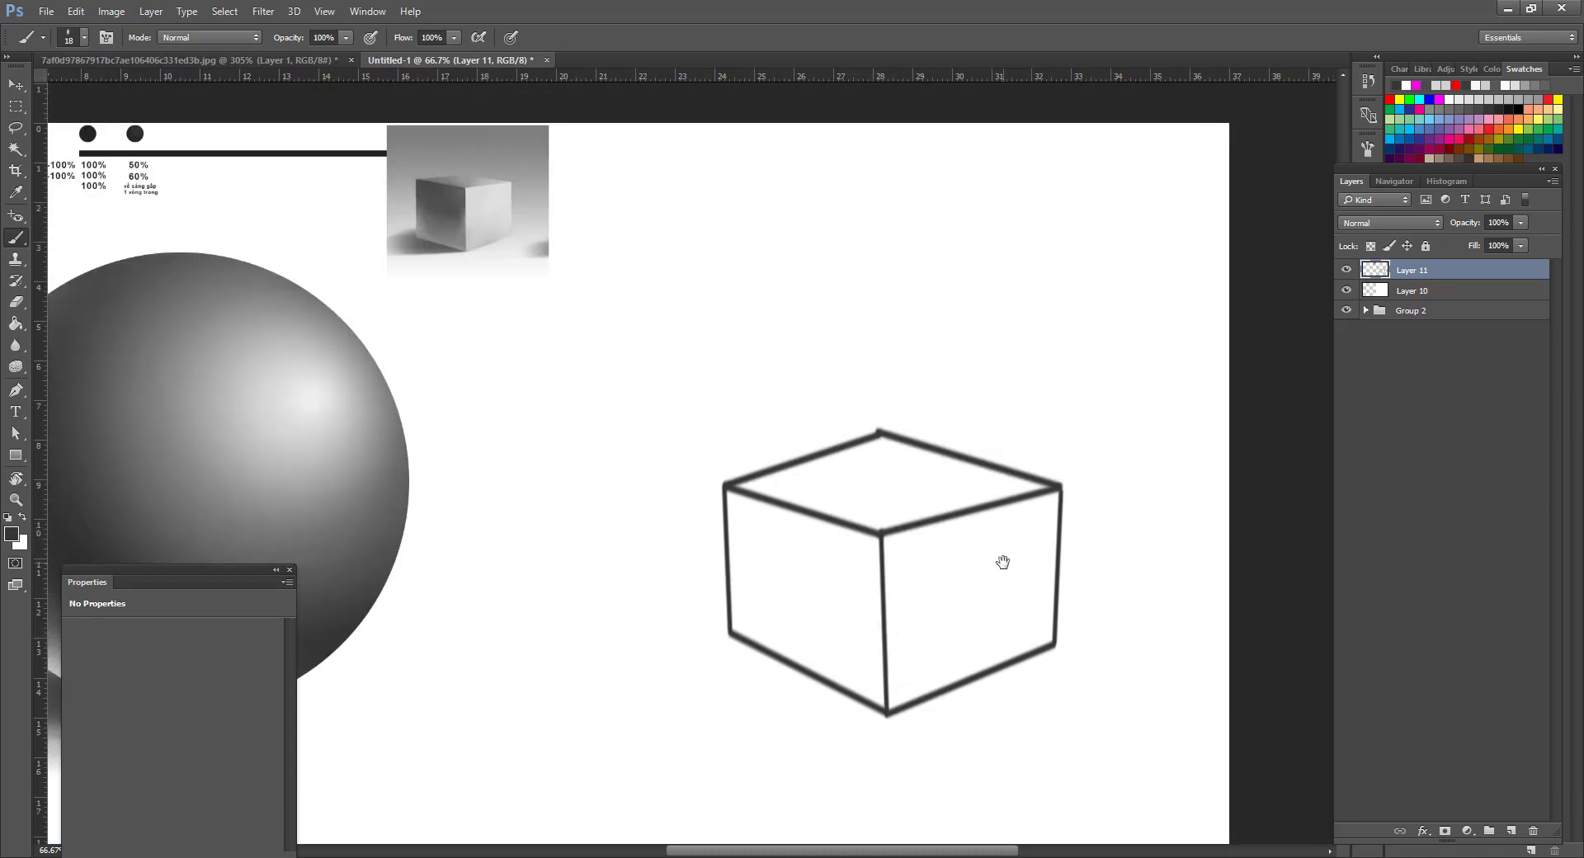
key(ctrl+t)
right_click(1040, 357)
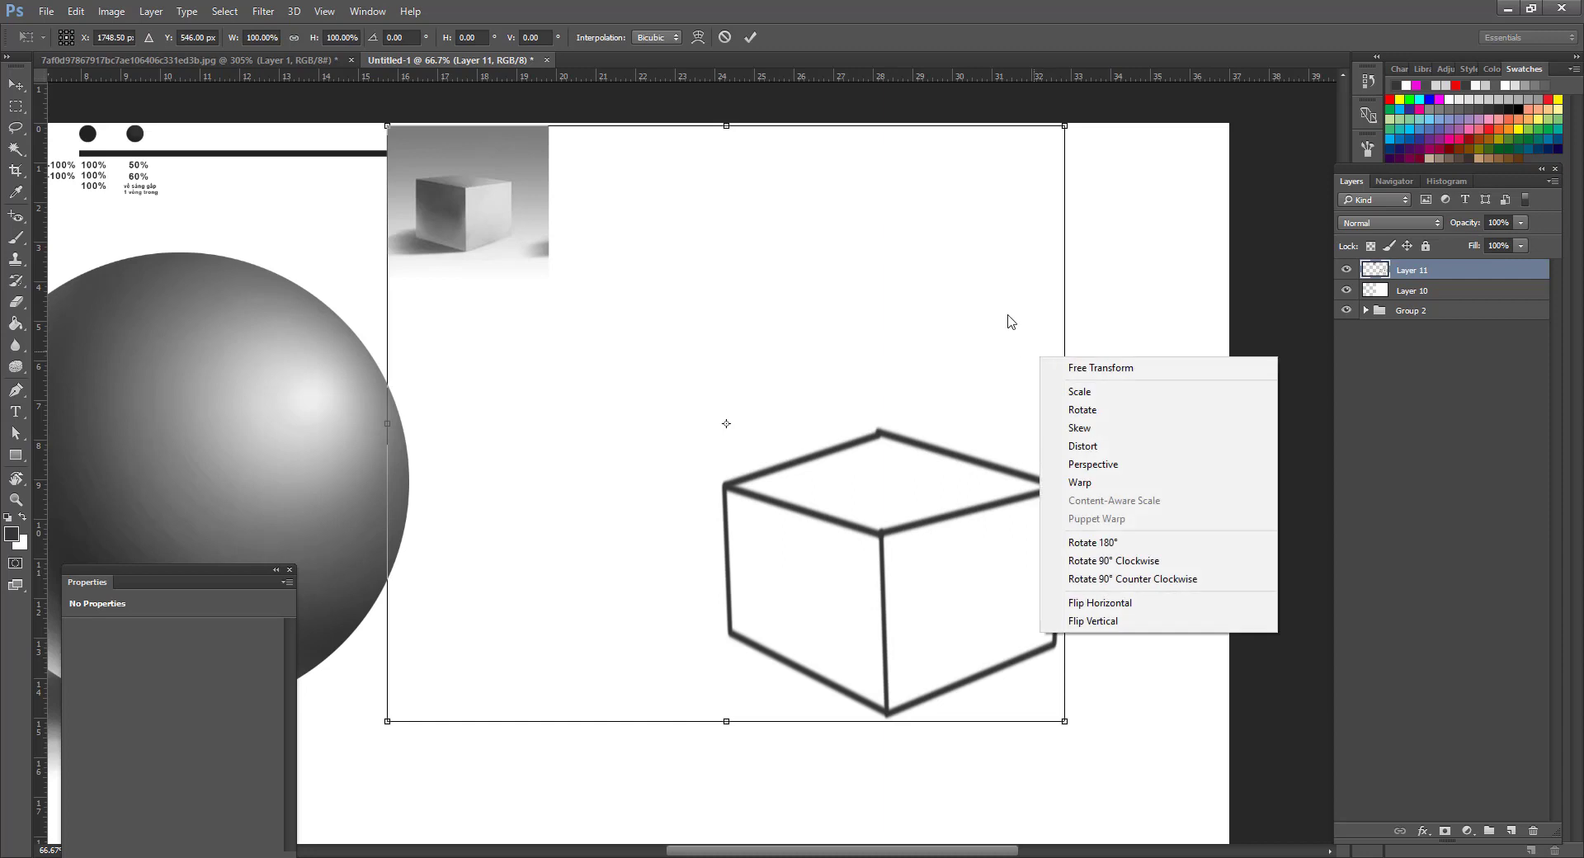
key(Escape)
key(Escape)
Select the drawn cube outline with the Lasso and cut it to a new layer, separate from the reference.
key(l)
mouse_move(1032, 322)
mouse_down()
mouse_move(1065, 806)
mouse_move(993, 283)
mouse_up()
right_click(990, 281)
click(1046, 410)
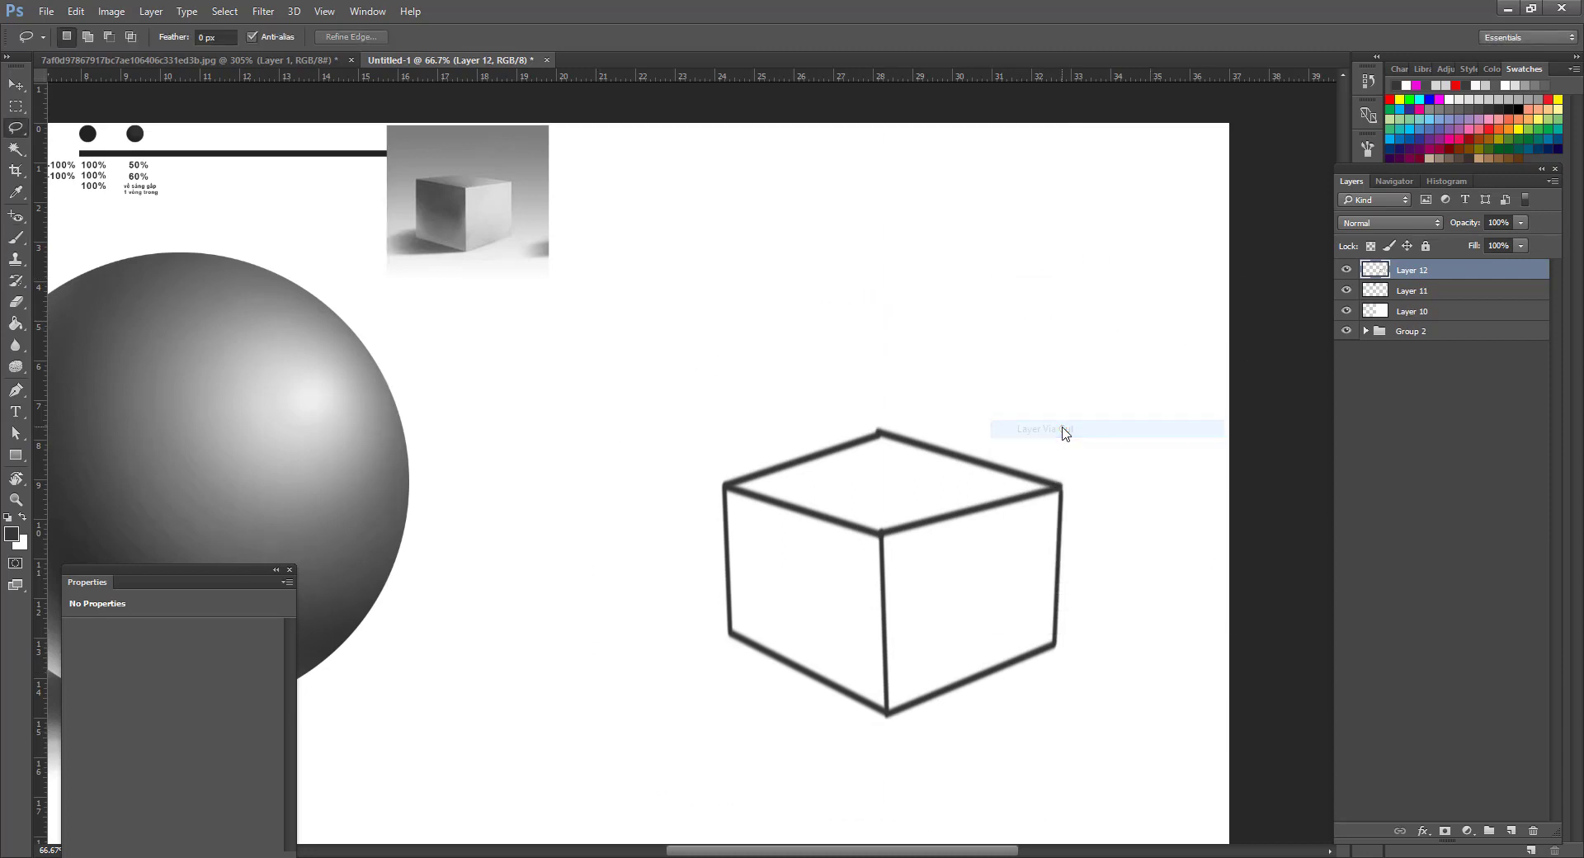
Distort the cube outline with Free Transform, pulling its upper side slightly inward and lower.
key(ctrl+t)
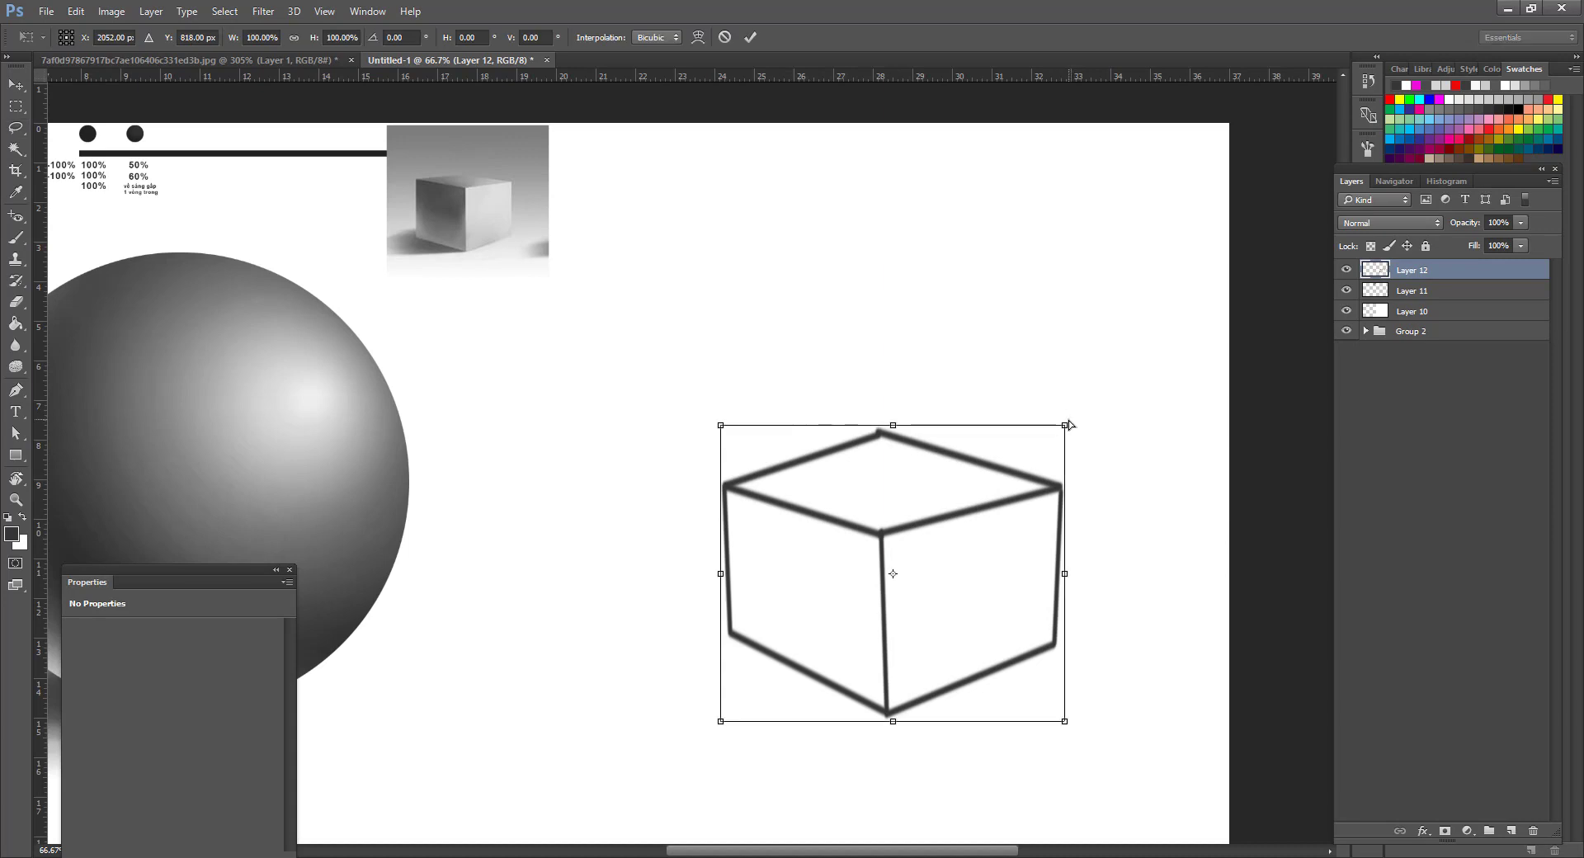
drag(1069, 425, 1059, 422)
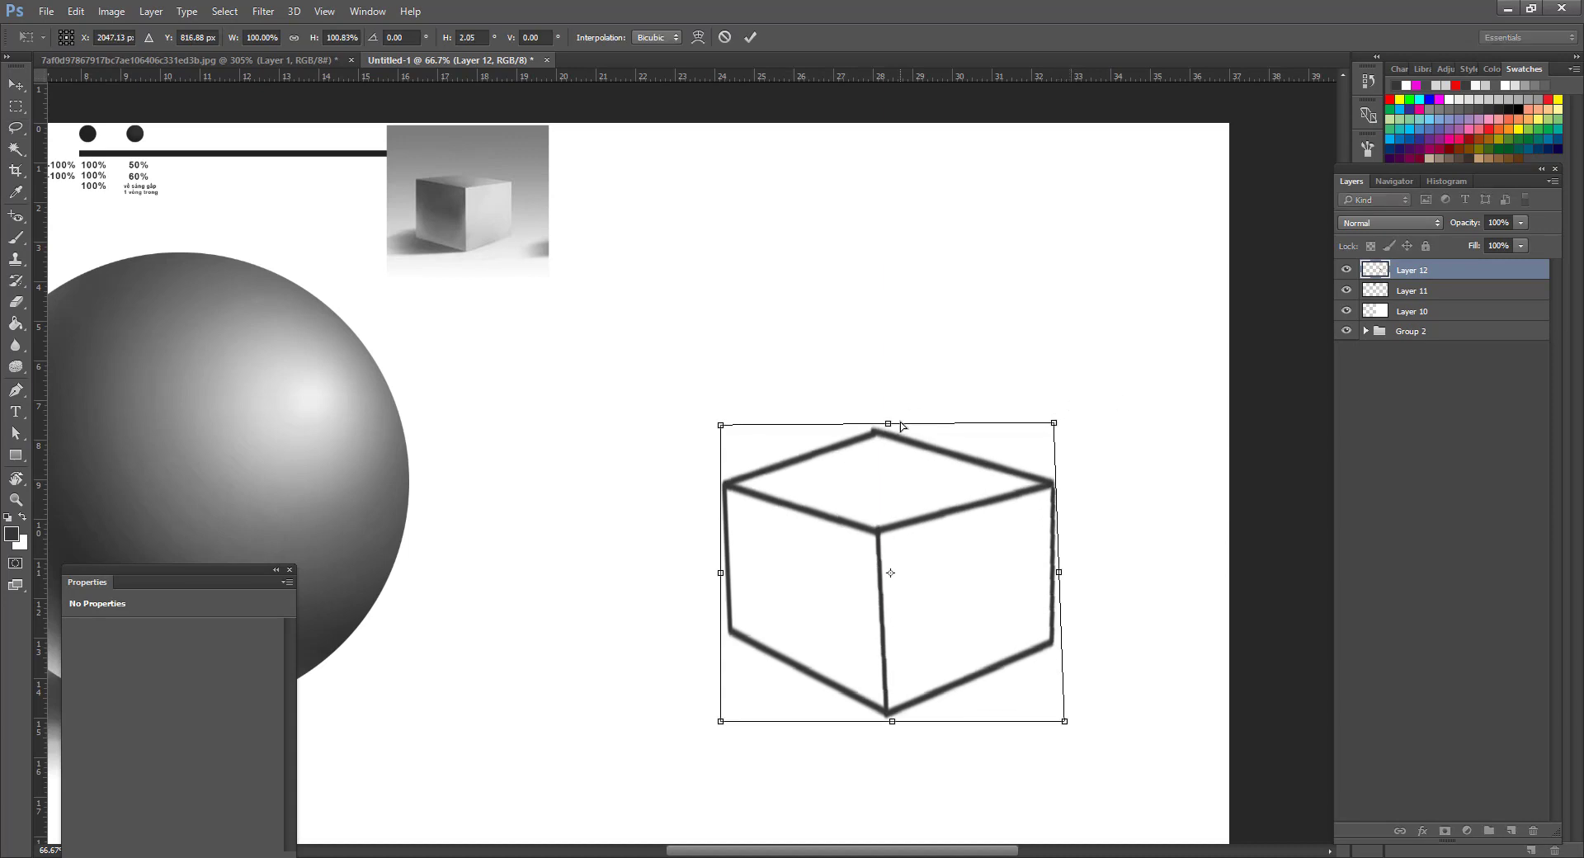
drag(889, 424, 892, 434)
key(ctrl+z)
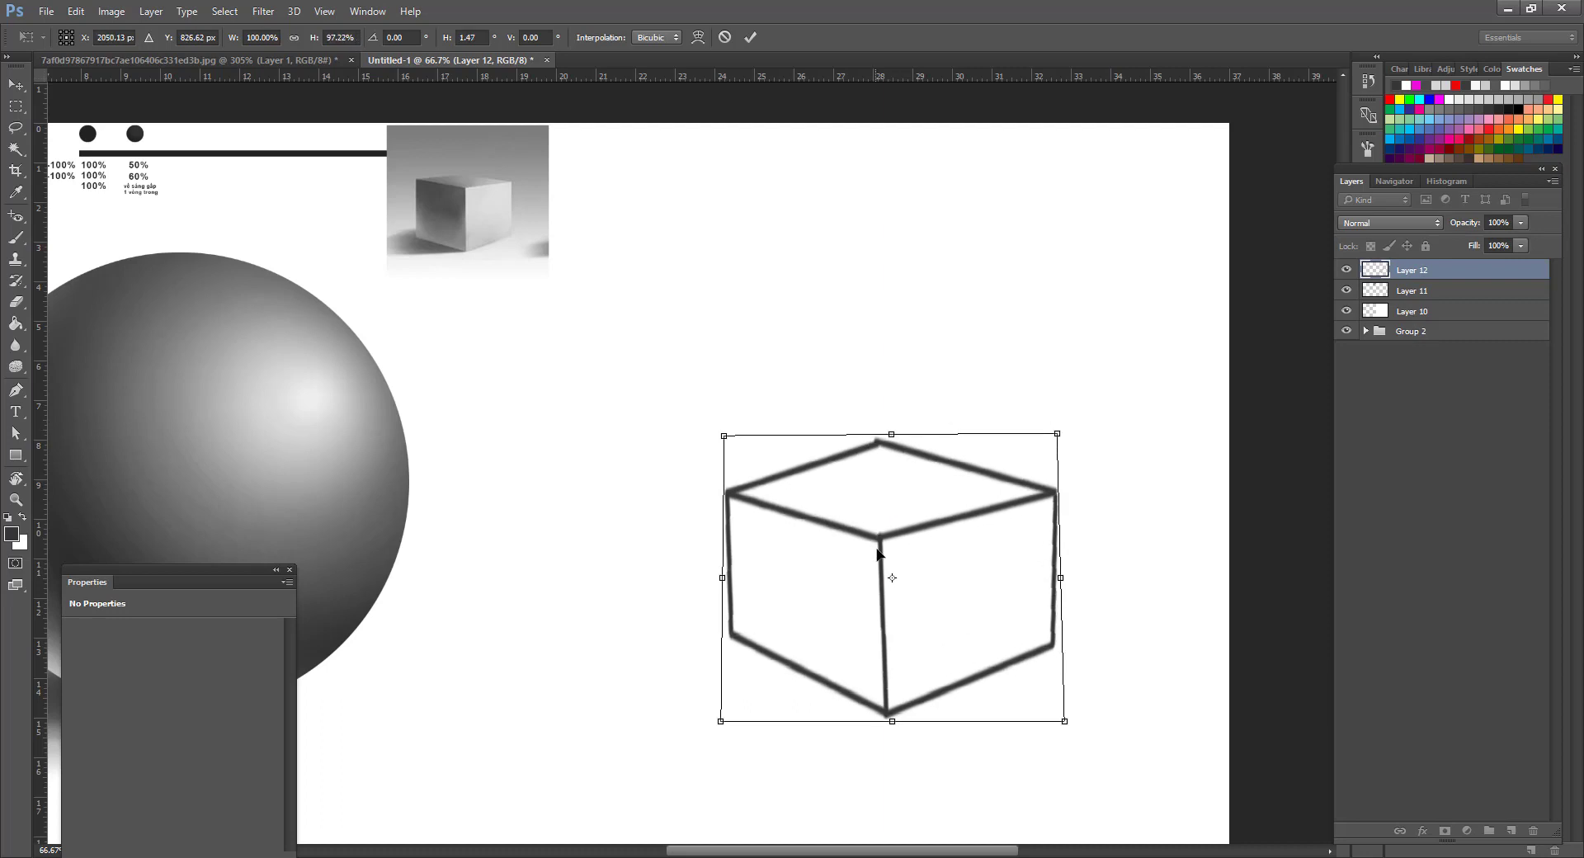
Warp the cube outline, adjusting its side edges, back corner and lower corners to correct the perspective.
right_click(959, 448)
click(1015, 566)
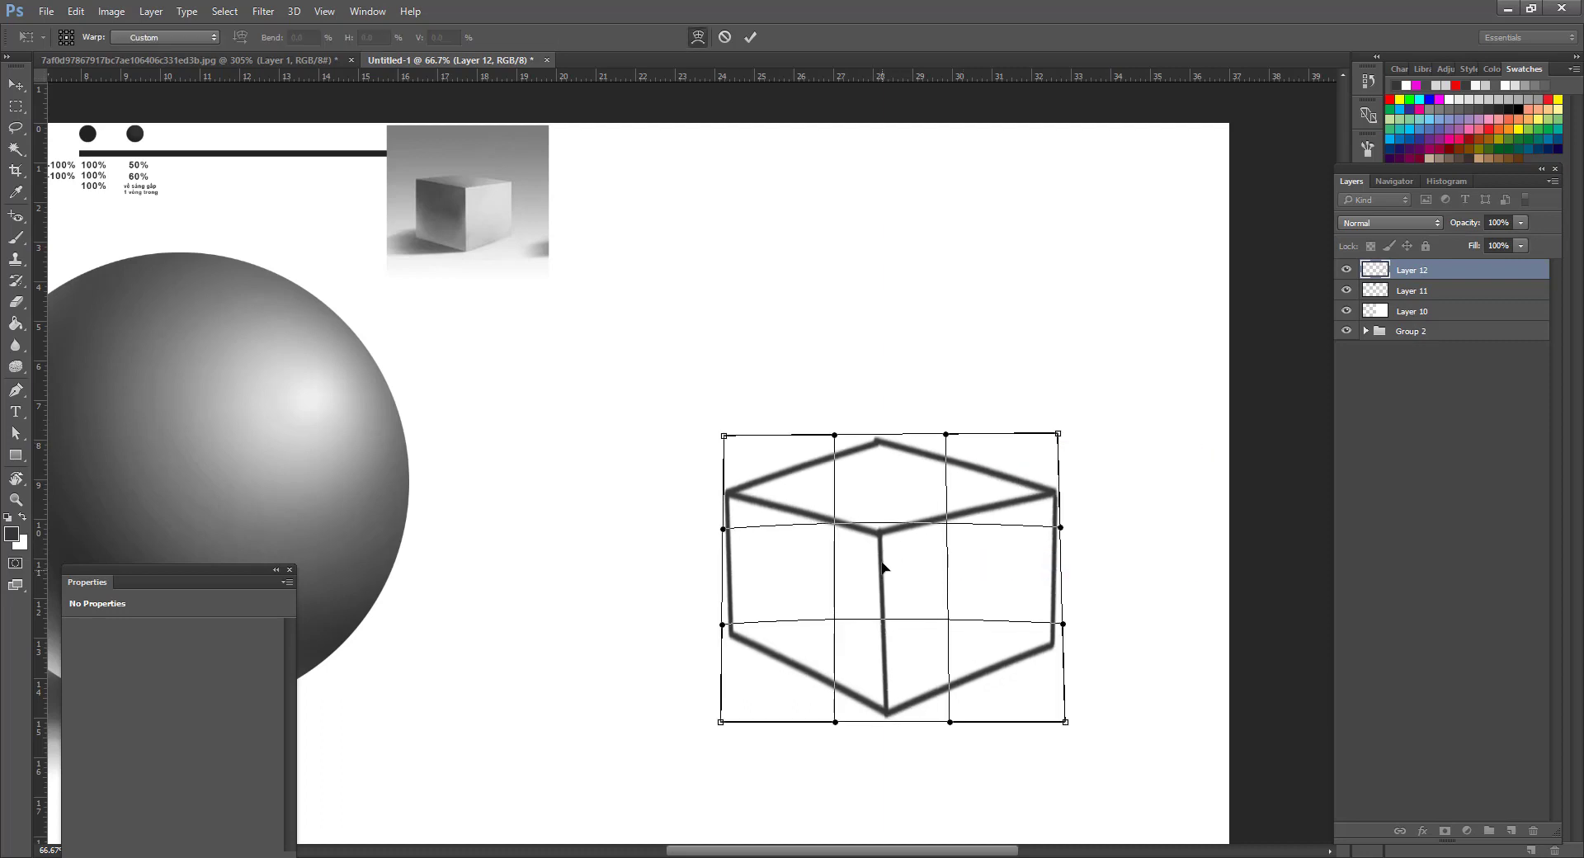
drag(723, 529, 718, 519)
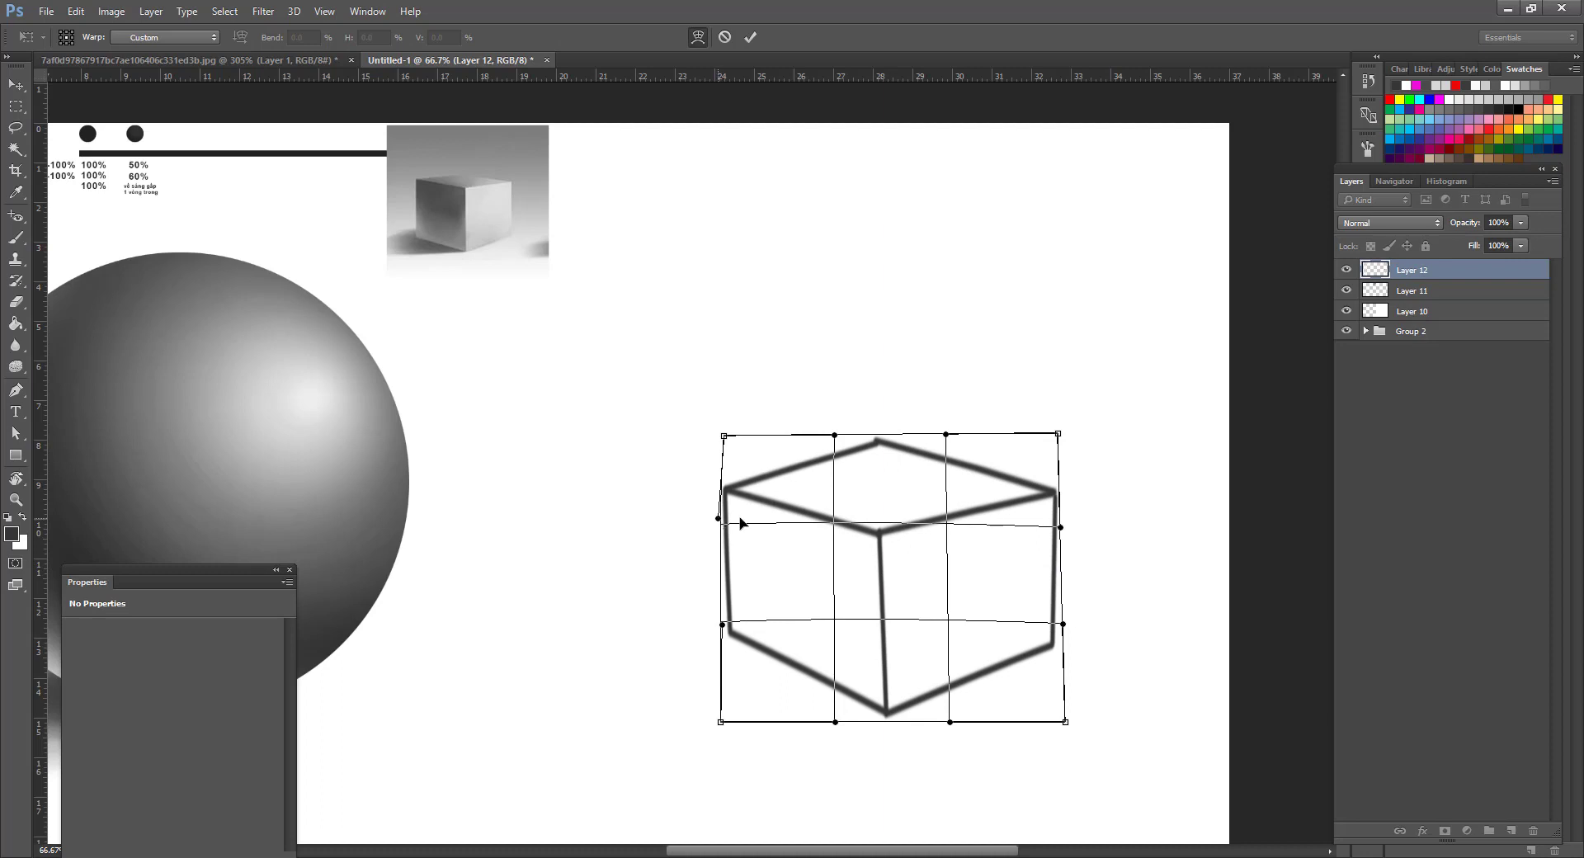
drag(860, 445, 865, 454)
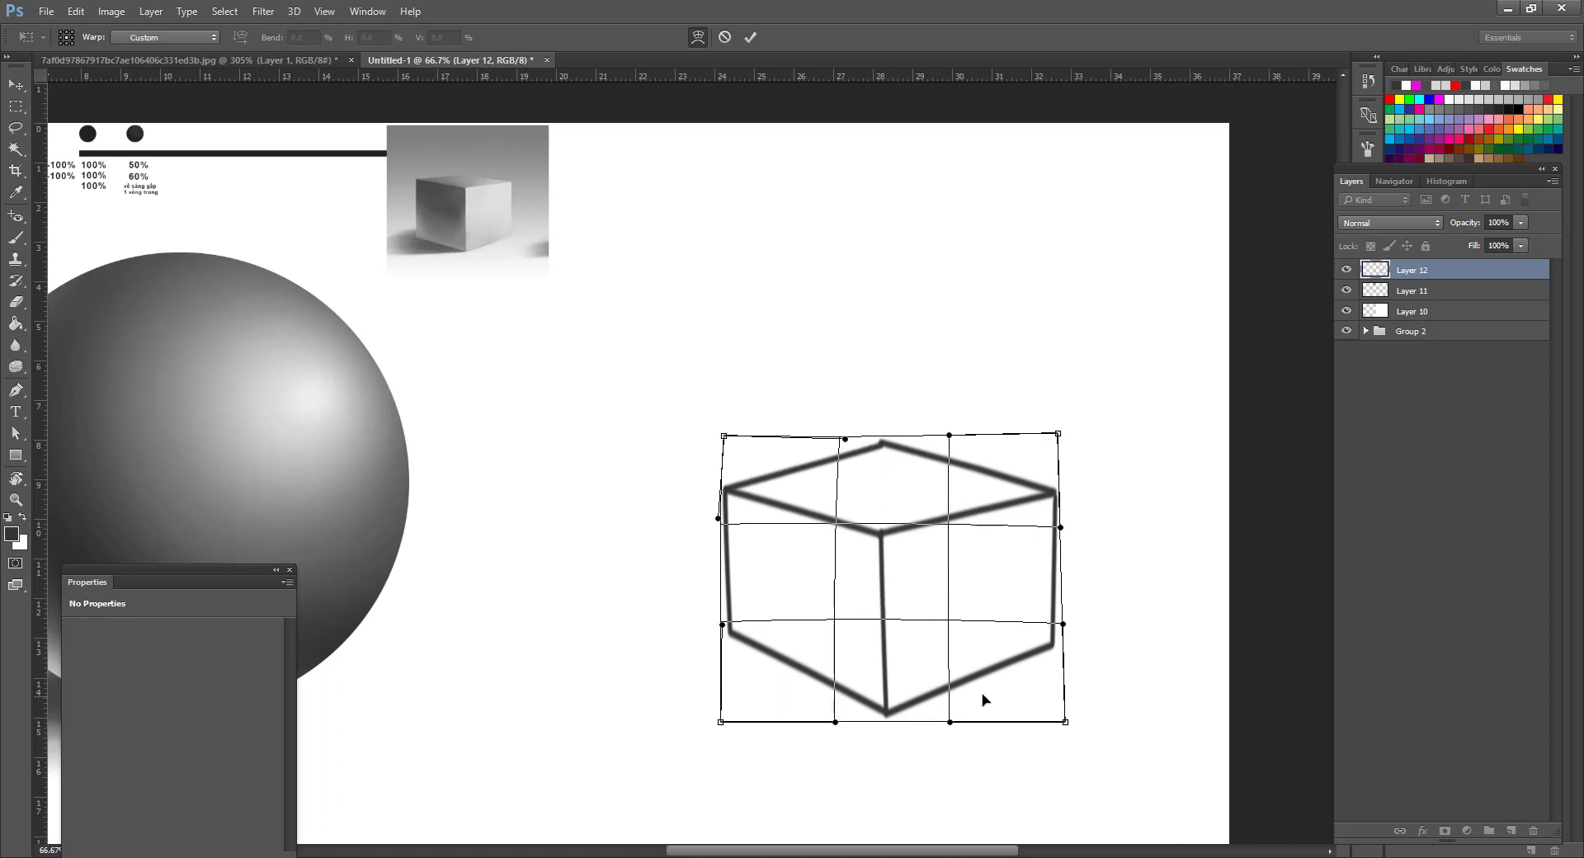
drag(1062, 677, 1076, 706)
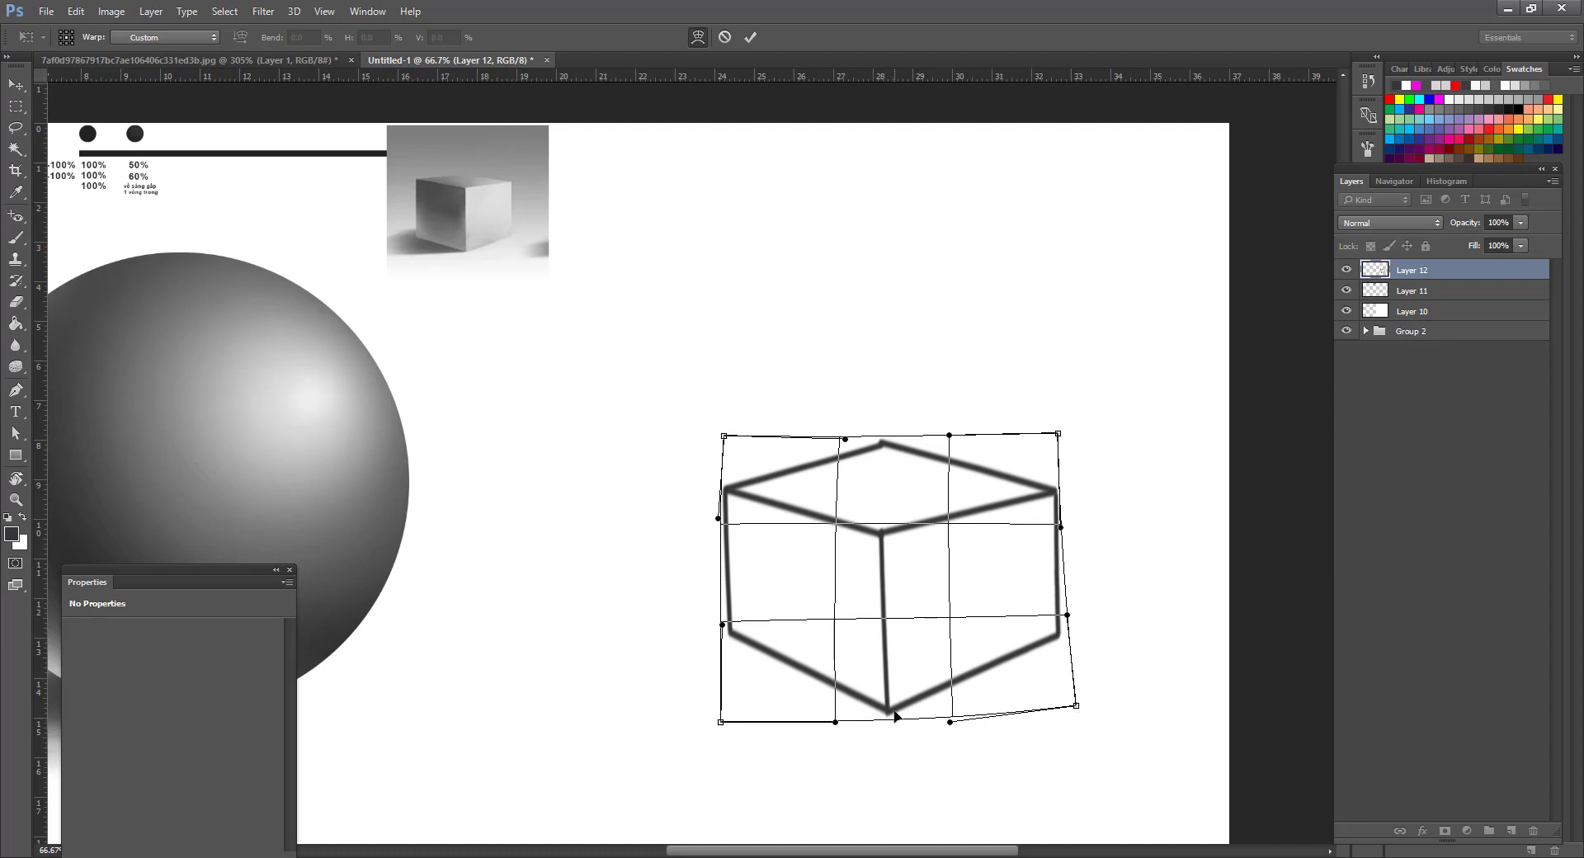
drag(749, 660, 750, 658)
key(l)
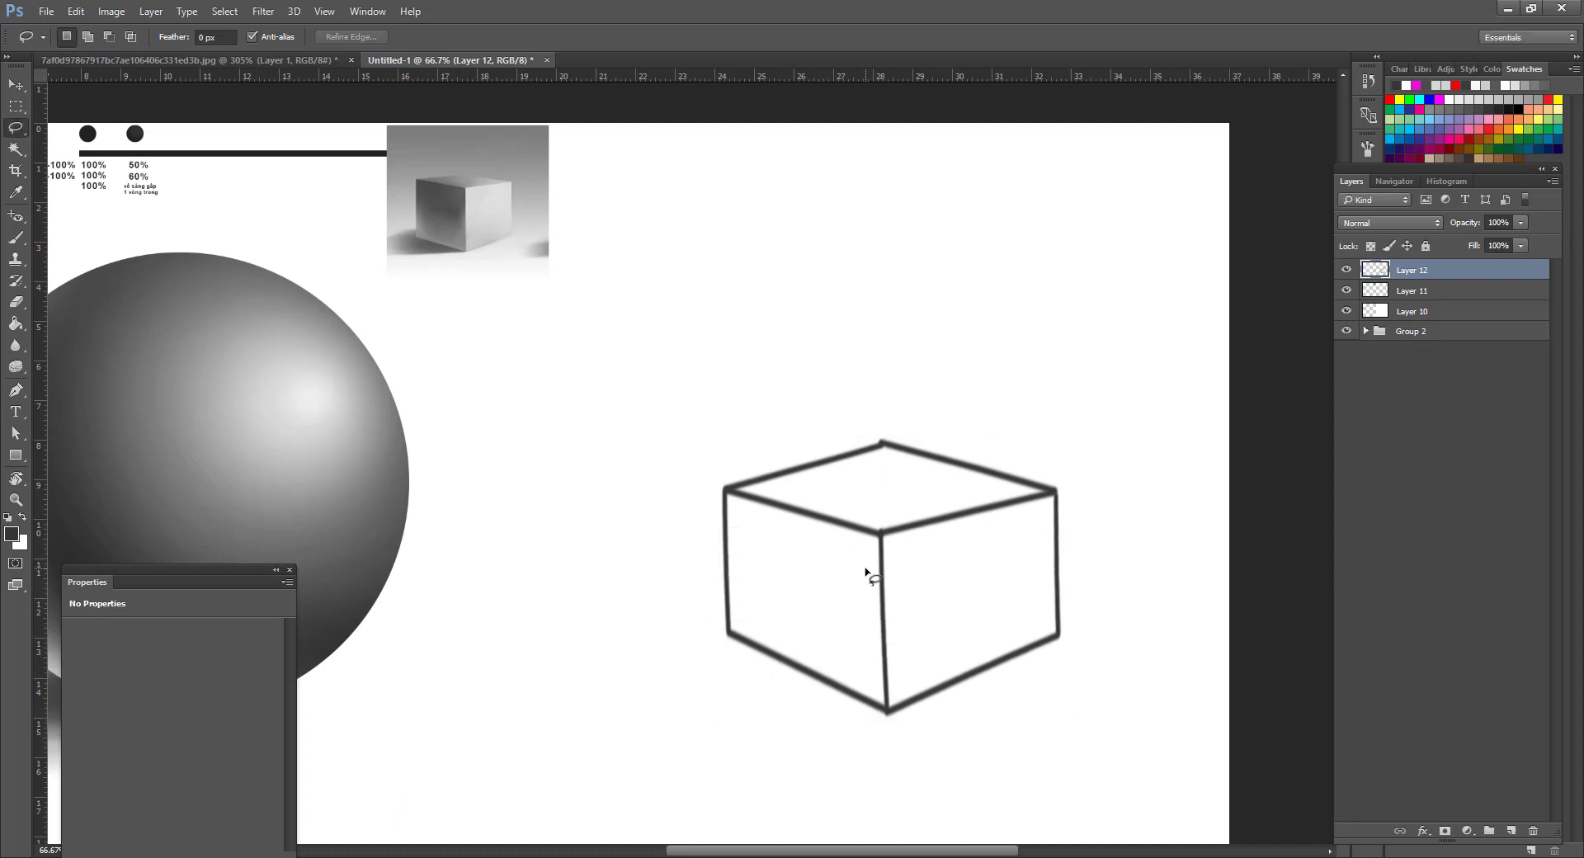
Enlarge the cube outline with Free Transform and reposition it to fill most of the white area.
key(ctrl+t)
drag(1077, 426, 1155, 322)
drag(1057, 462, 1029, 431)
key(Return)
key(v)
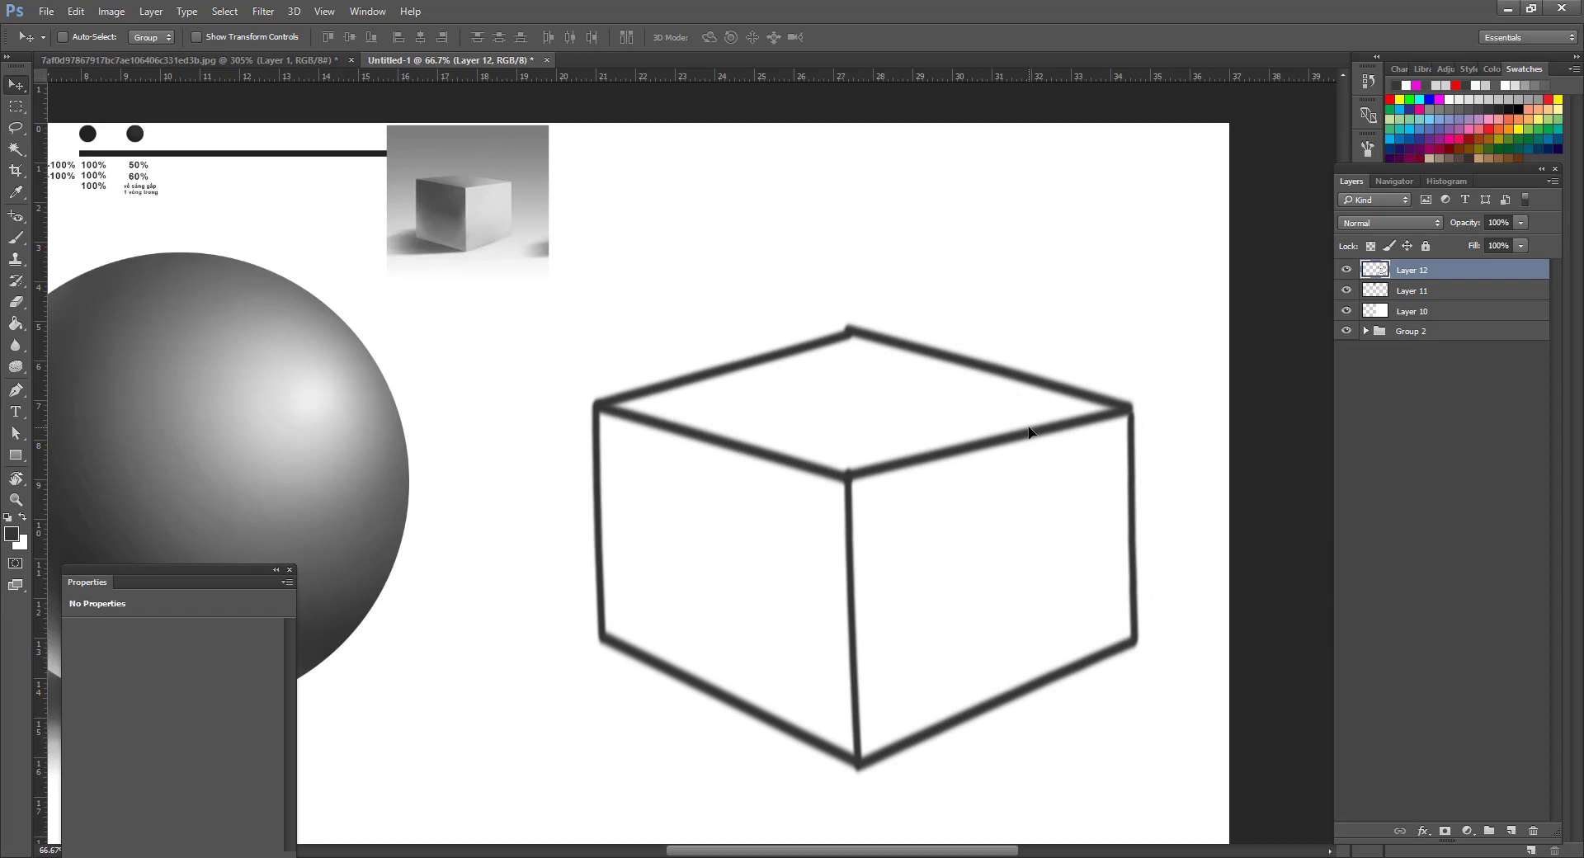
Trace the cube's top face with the Pen tool, convert the path to a selection and dismiss the Skype notification.
key(p)
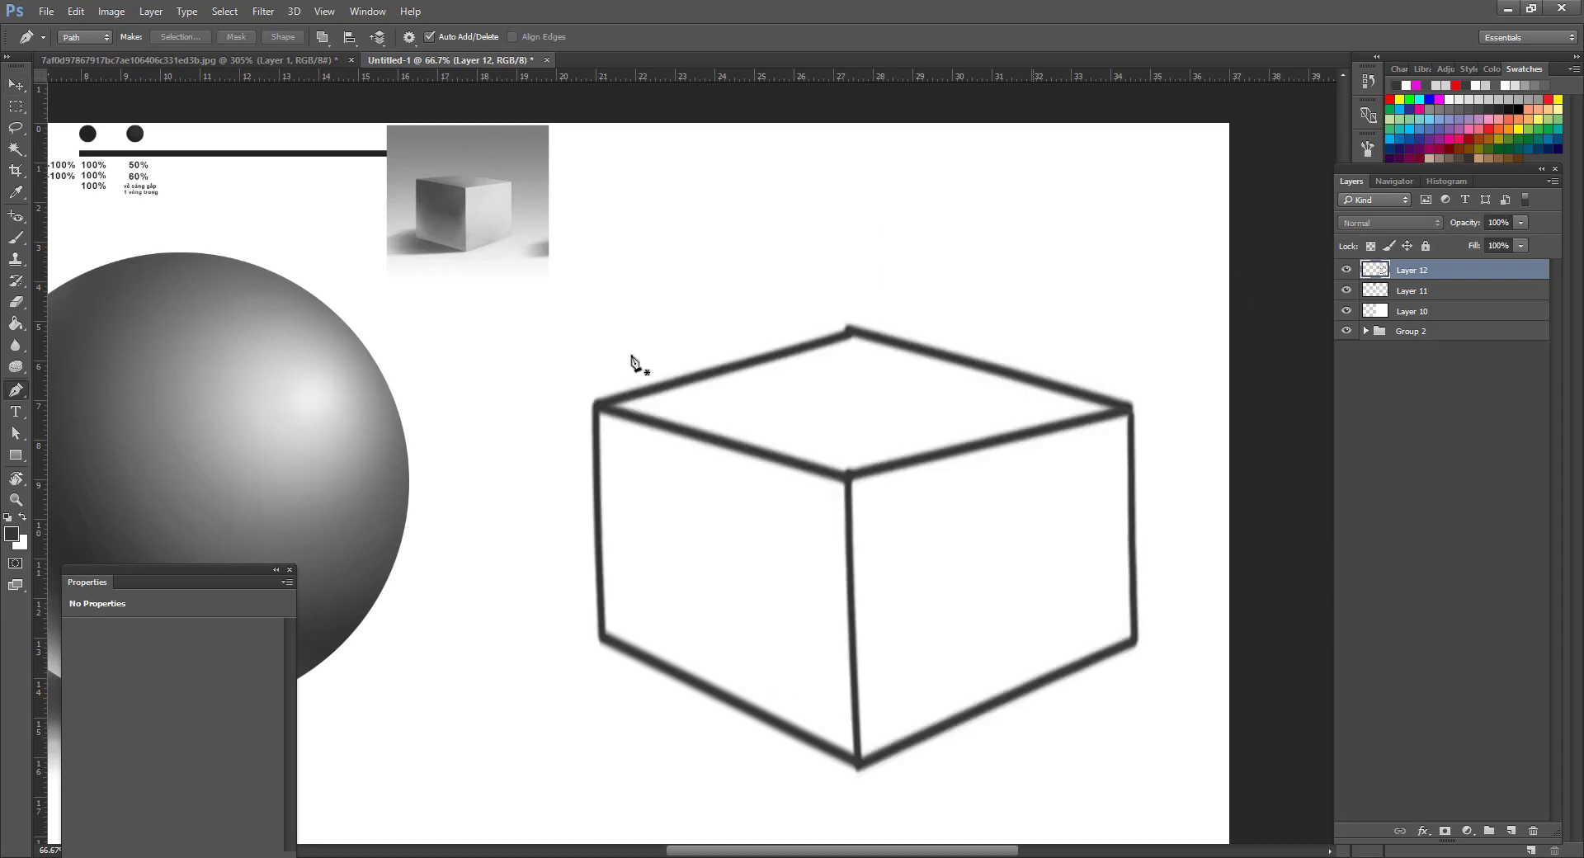
click(608, 405)
click(857, 343)
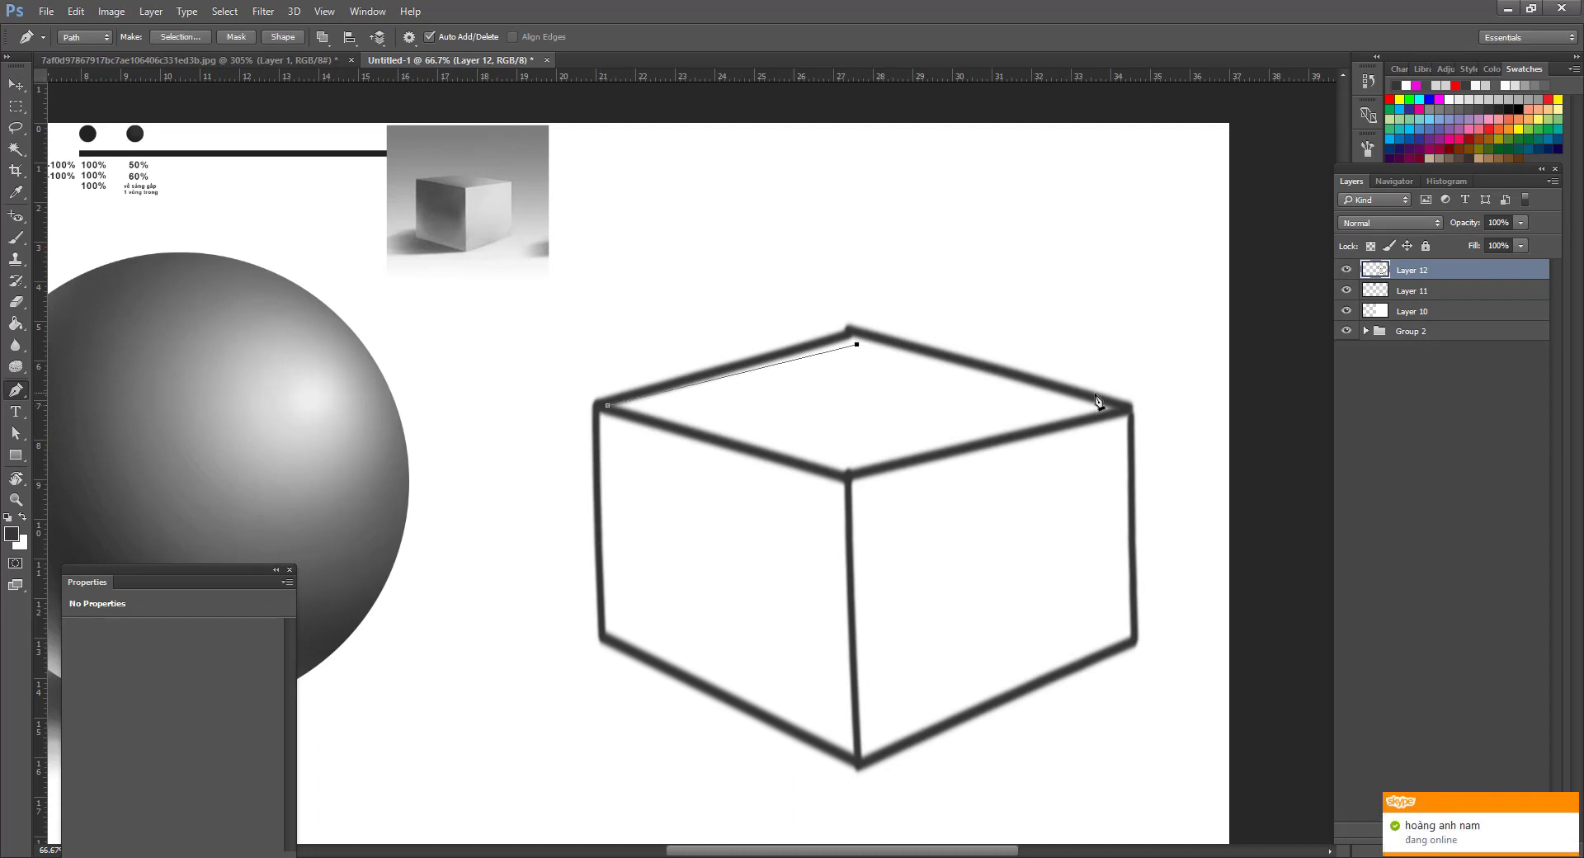
click(1129, 407)
click(851, 475)
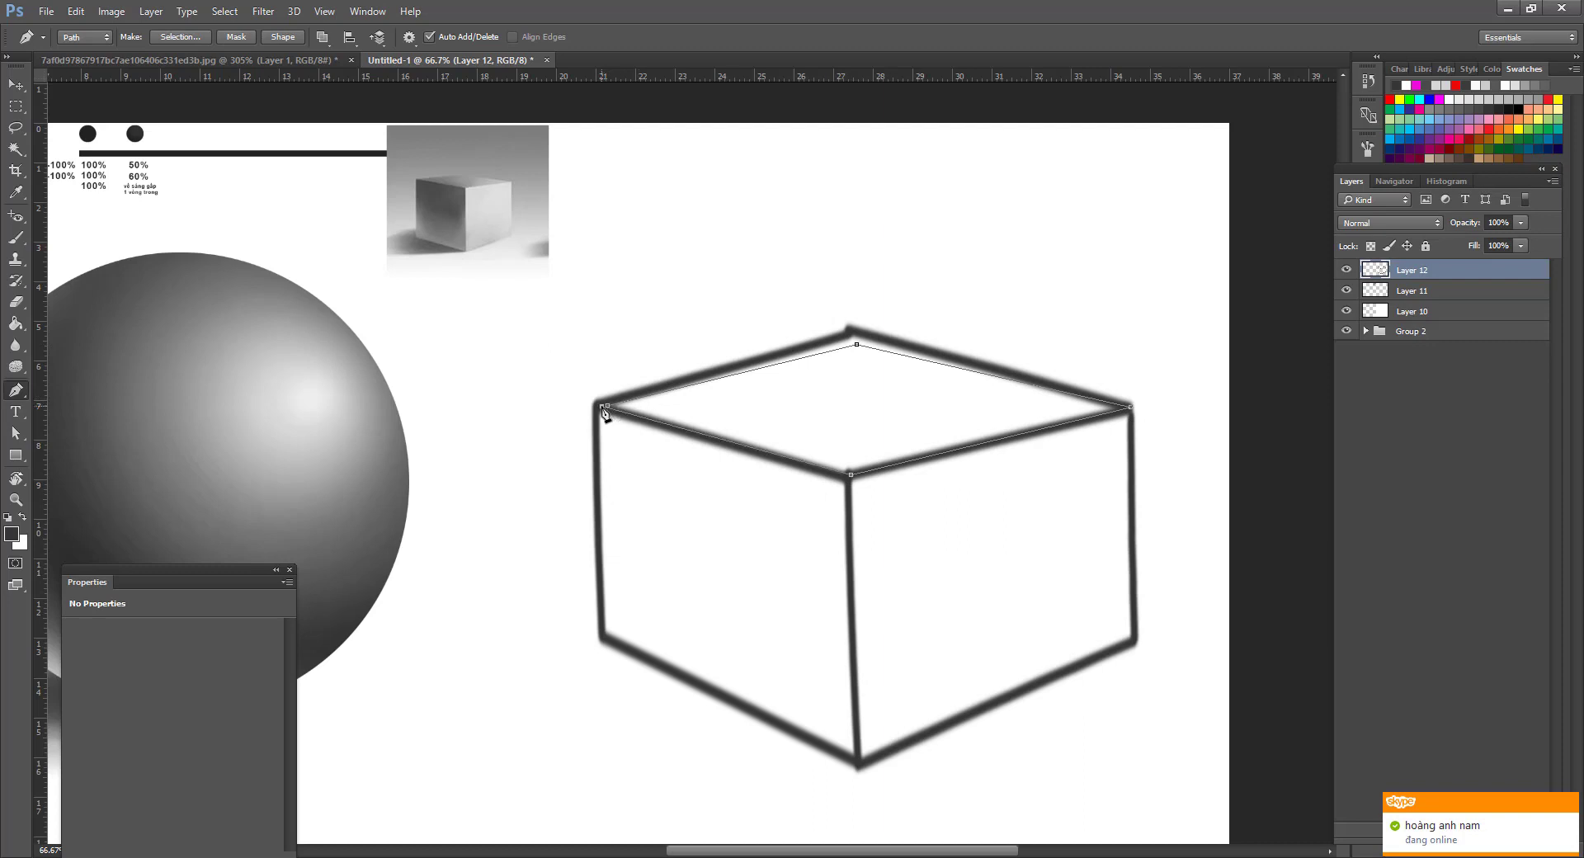
key(ctrl+Return)
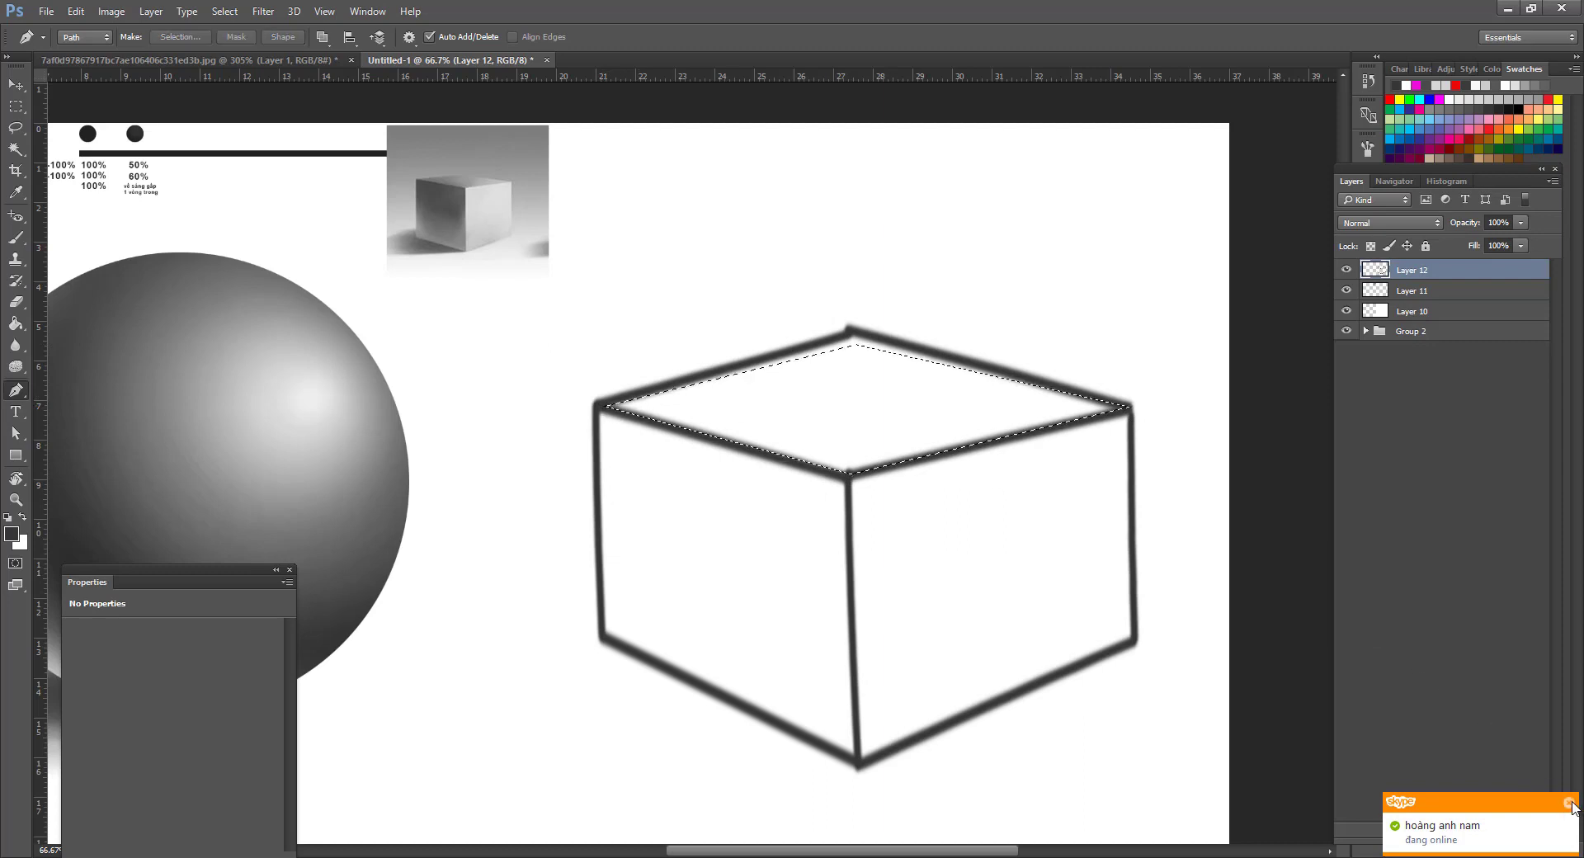
click(1568, 803)
Add a new layer above the cube outline and set the foreground colour to grey #585858.
click(1511, 831)
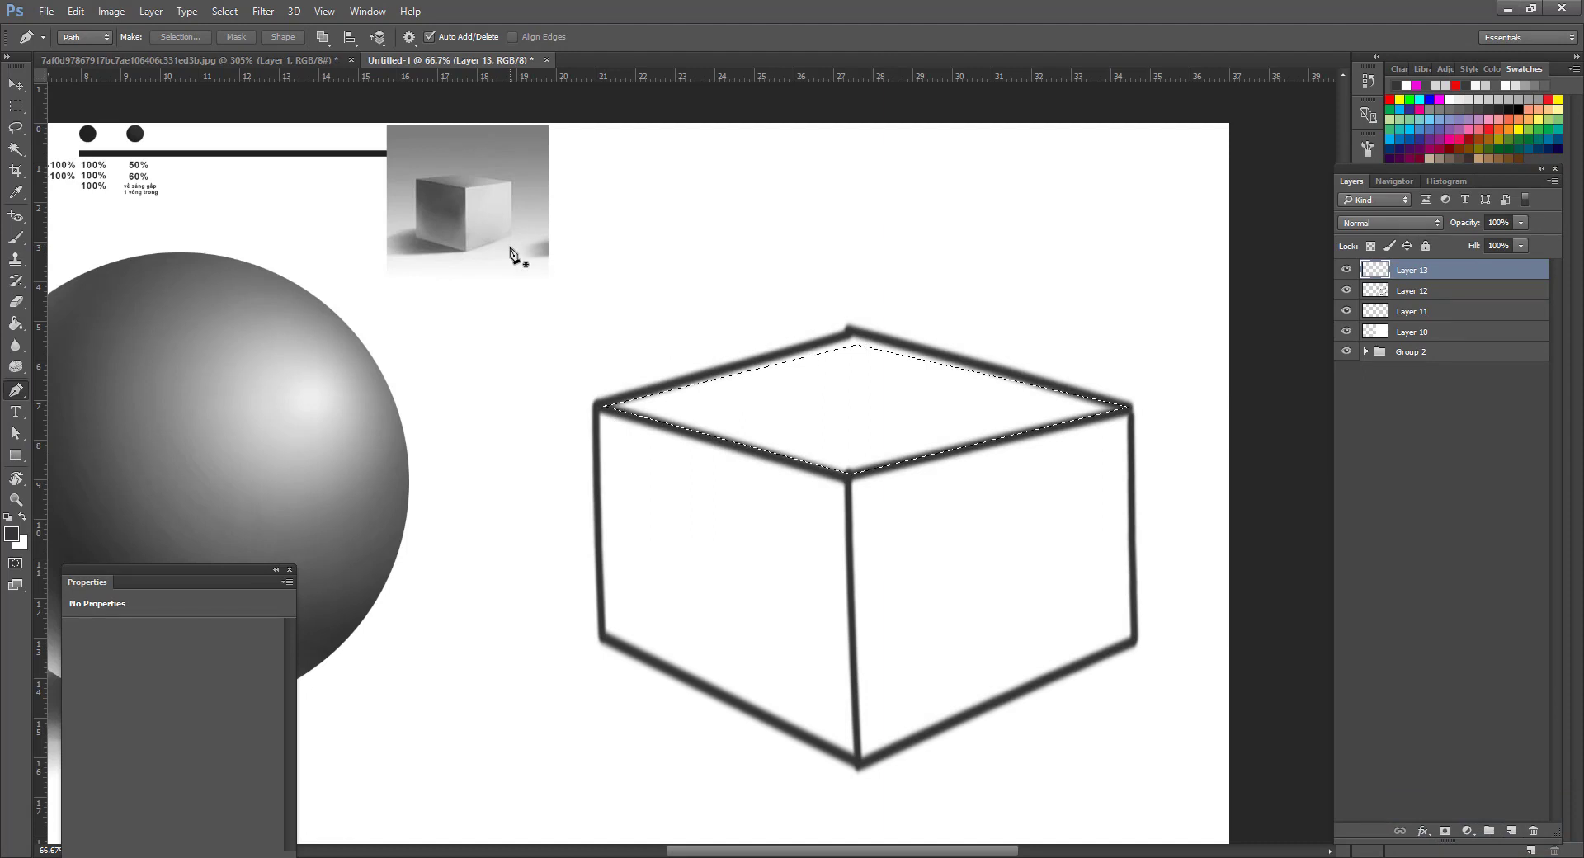
key(i)
click(14, 532)
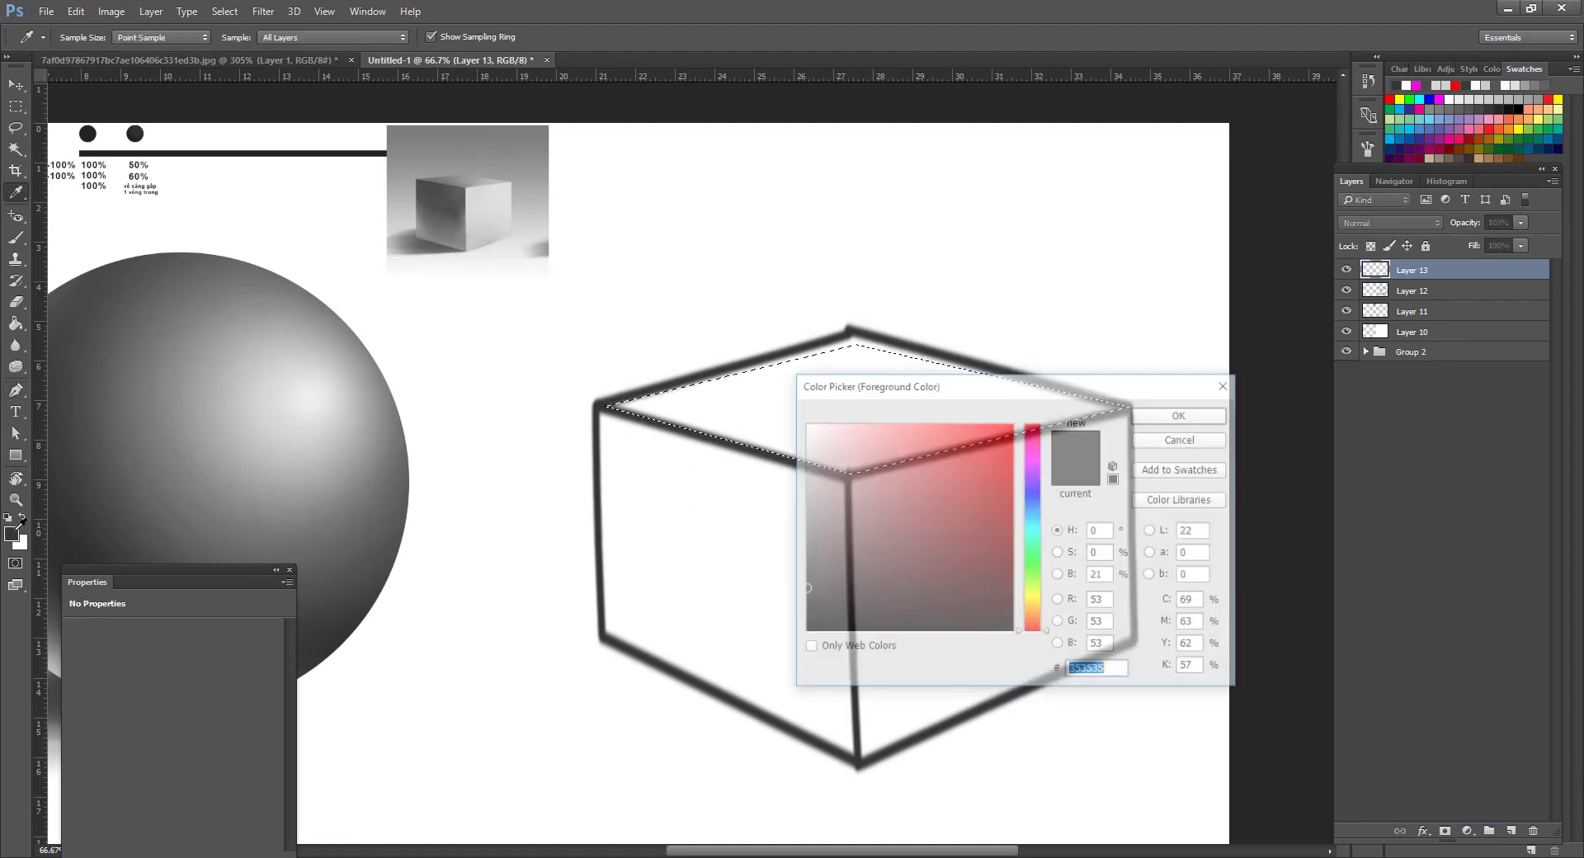
click(797, 557)
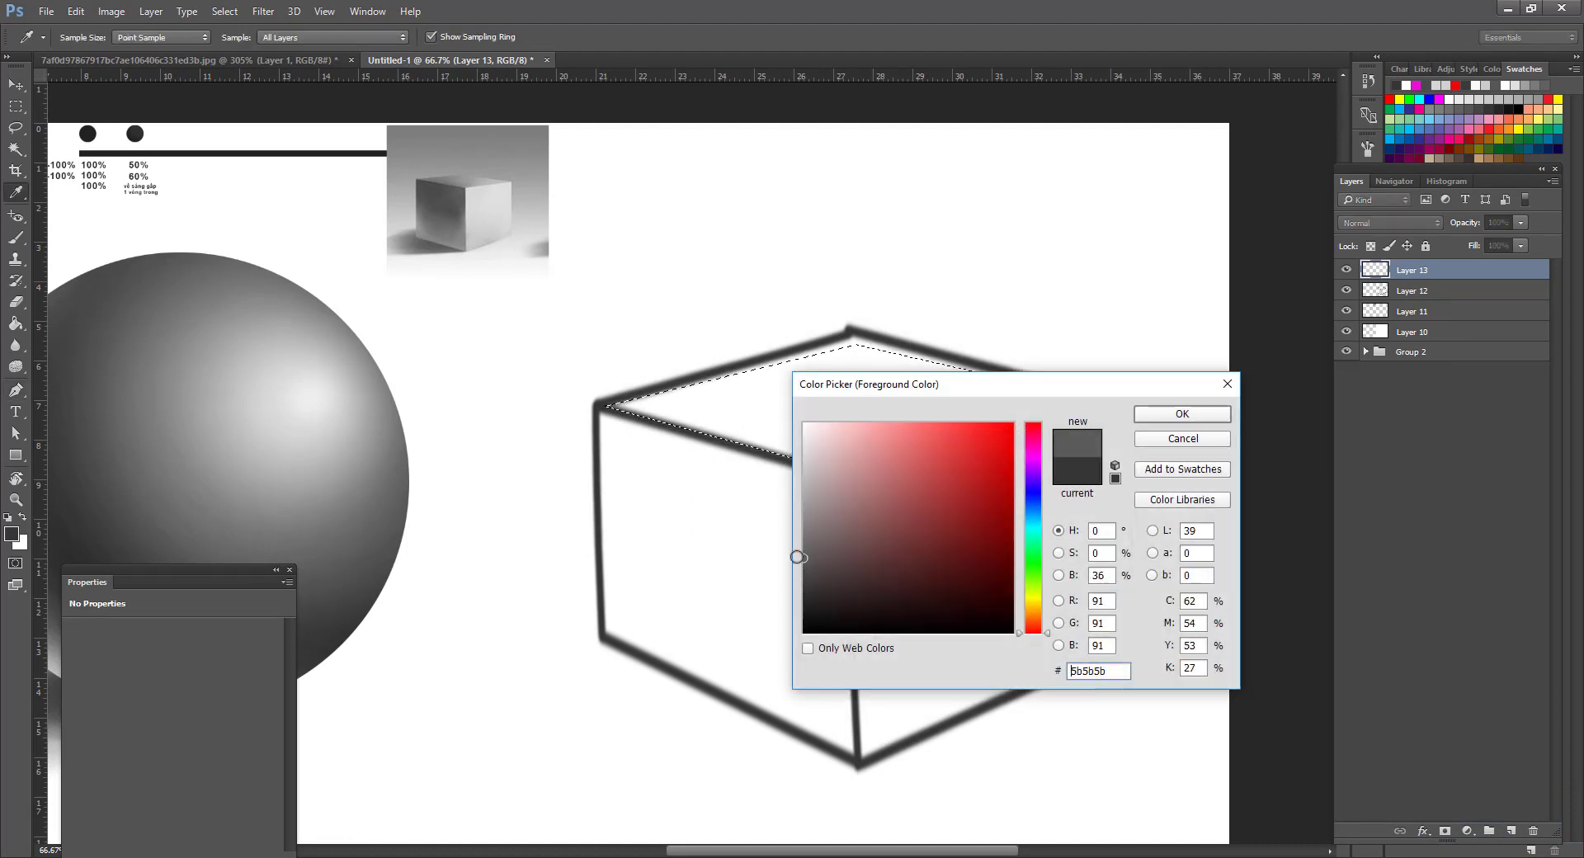
click(800, 564)
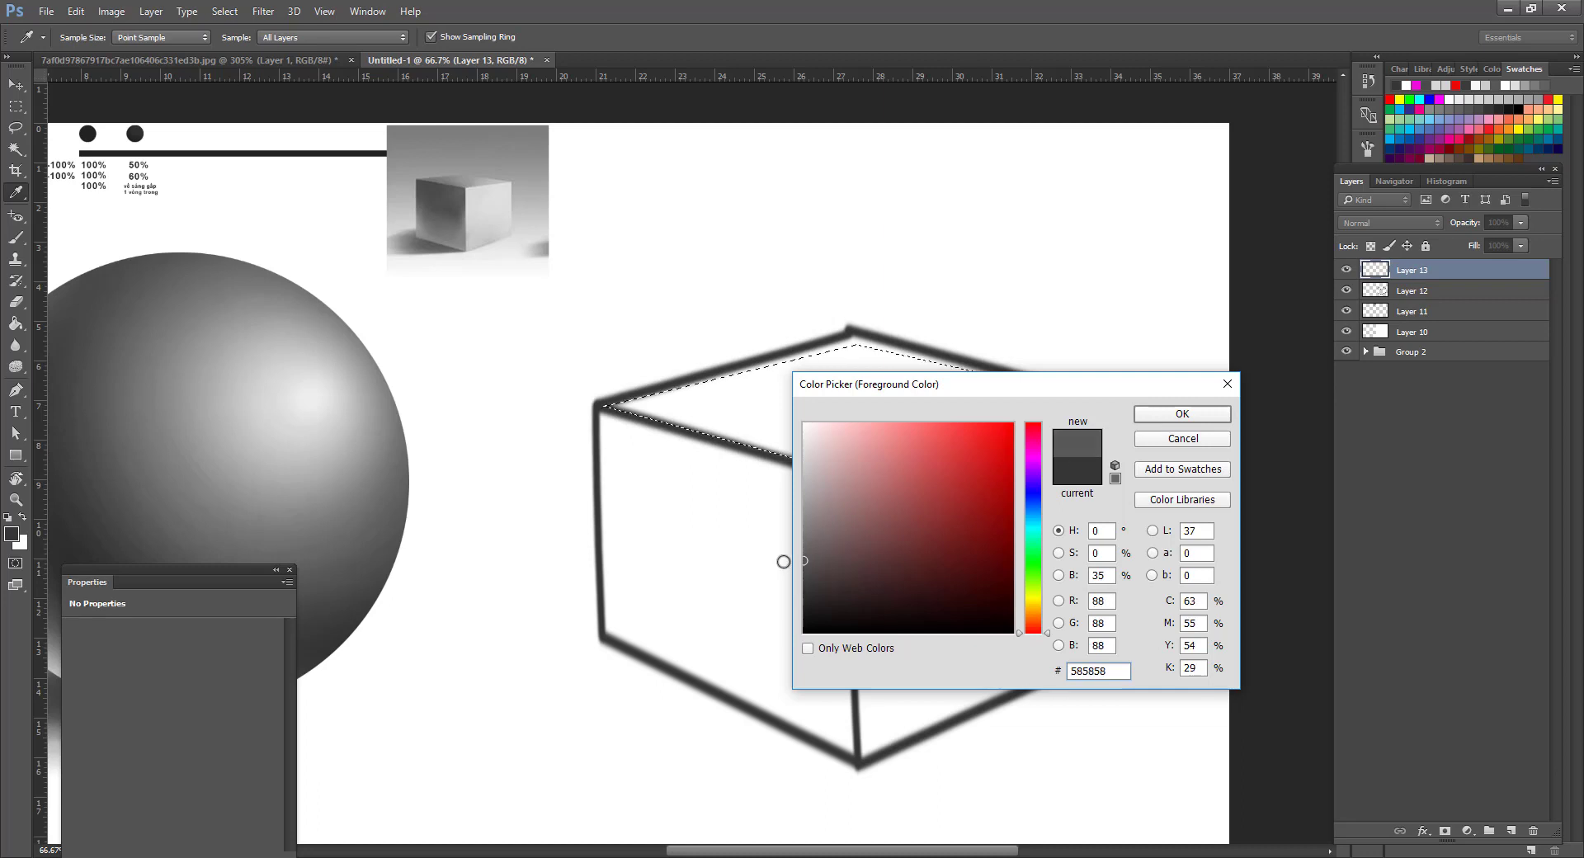
click(1163, 414)
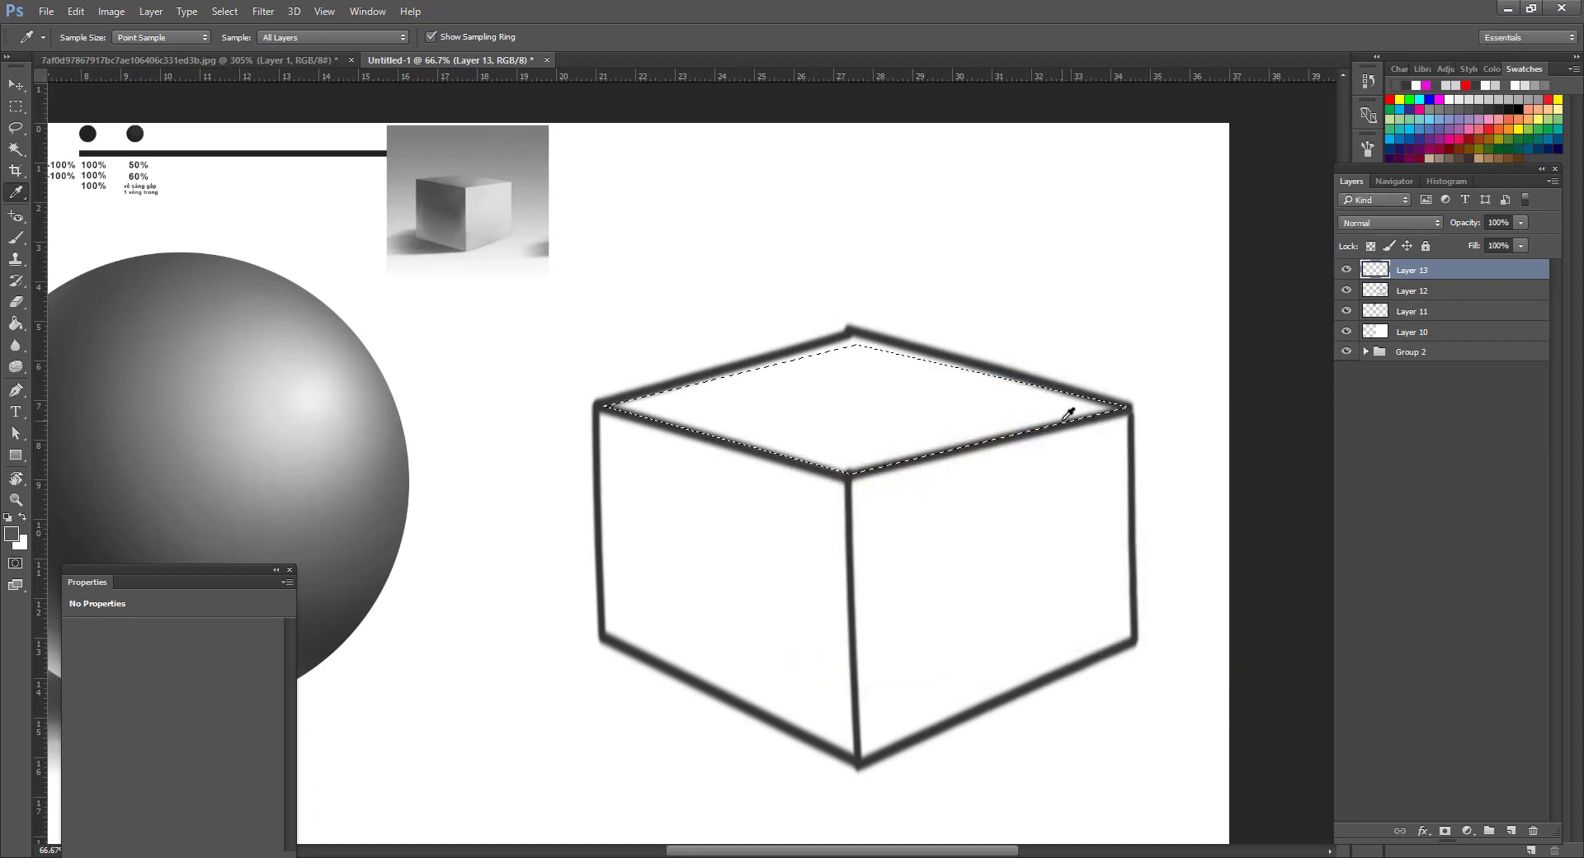
Paint the selected top face of the cube solid dark grey with the Brush and deselect it.
key(b)
right_click(775, 372)
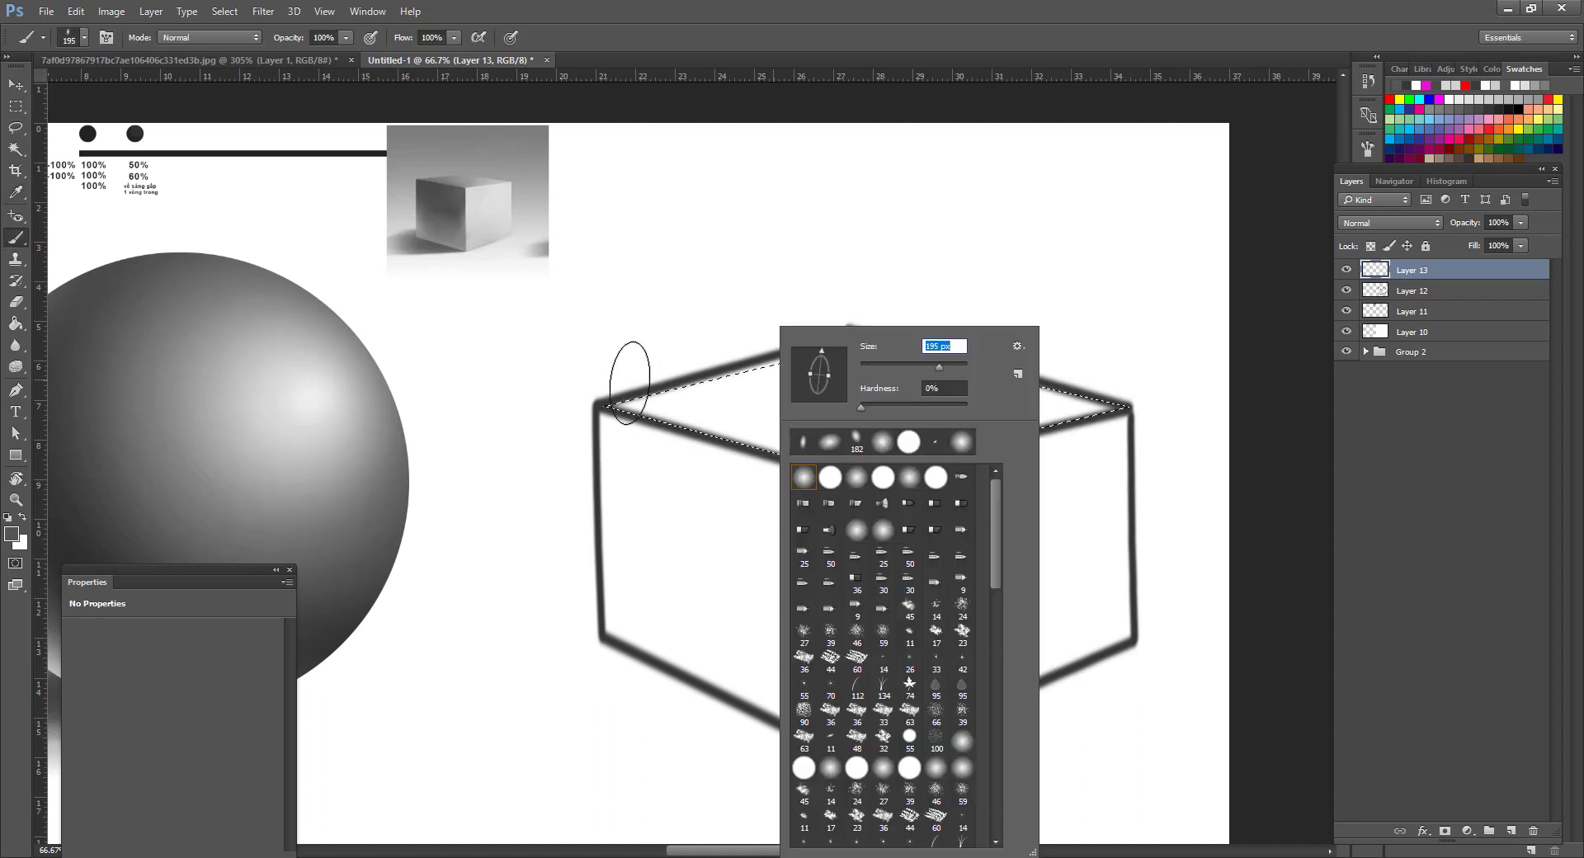
mouse_move(638, 426)
mouse_down()
mouse_move(707, 374)
mouse_move(1178, 408)
mouse_move(1029, 393)
mouse_move(1305, 354)
mouse_up()
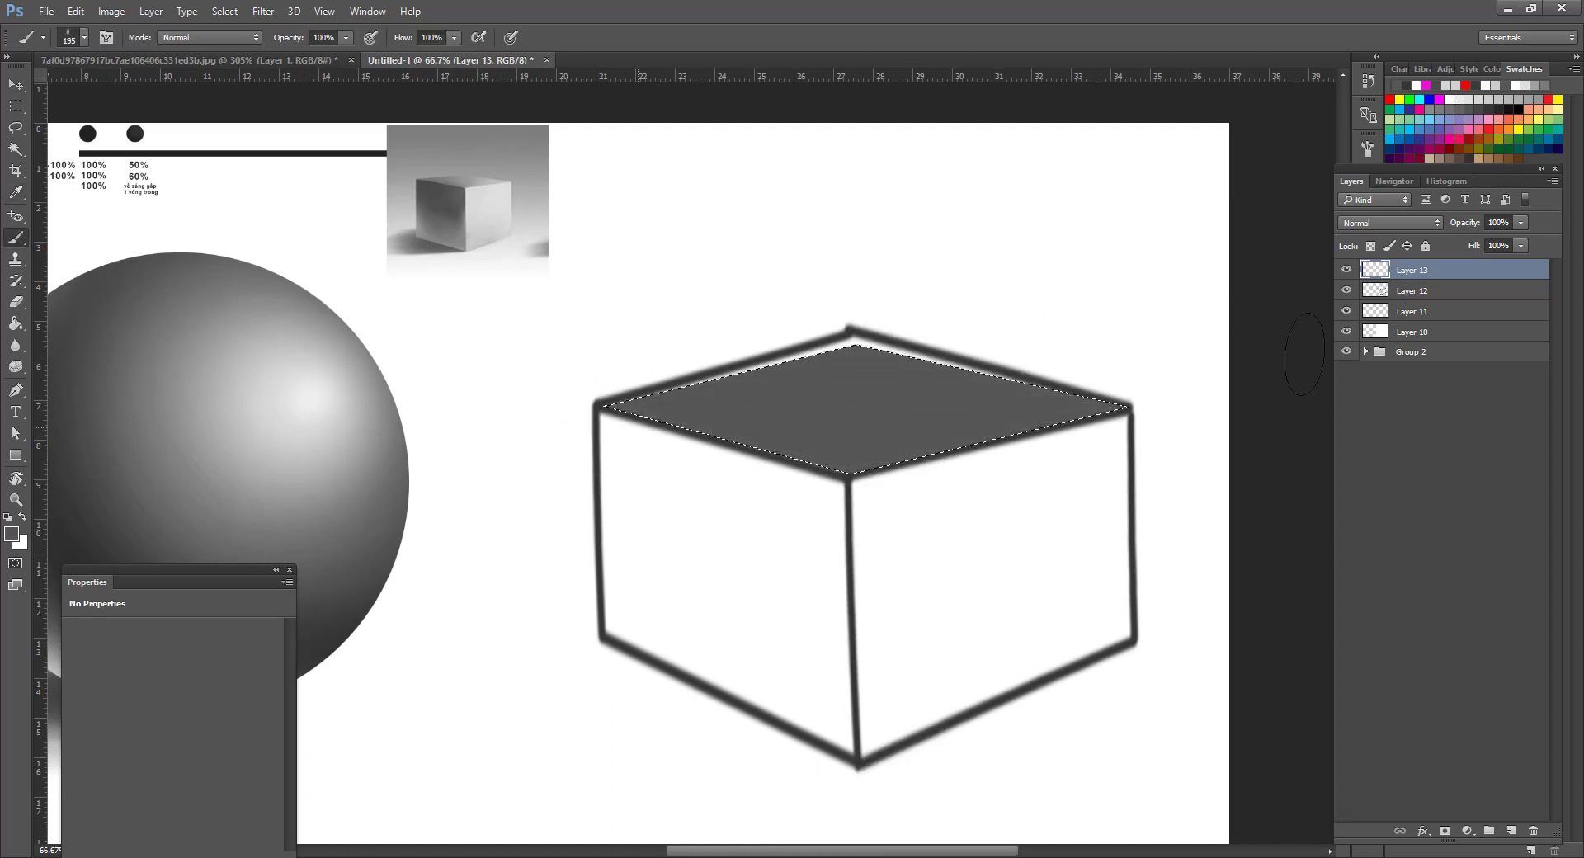
key(ctrl+d)
Undo the top-face painting together with its new layer and selection.
key(ctrl+alt+z)
key(ctrl+alt+z)
key(ctrl+alt+z)
key(ctrl+alt+z)
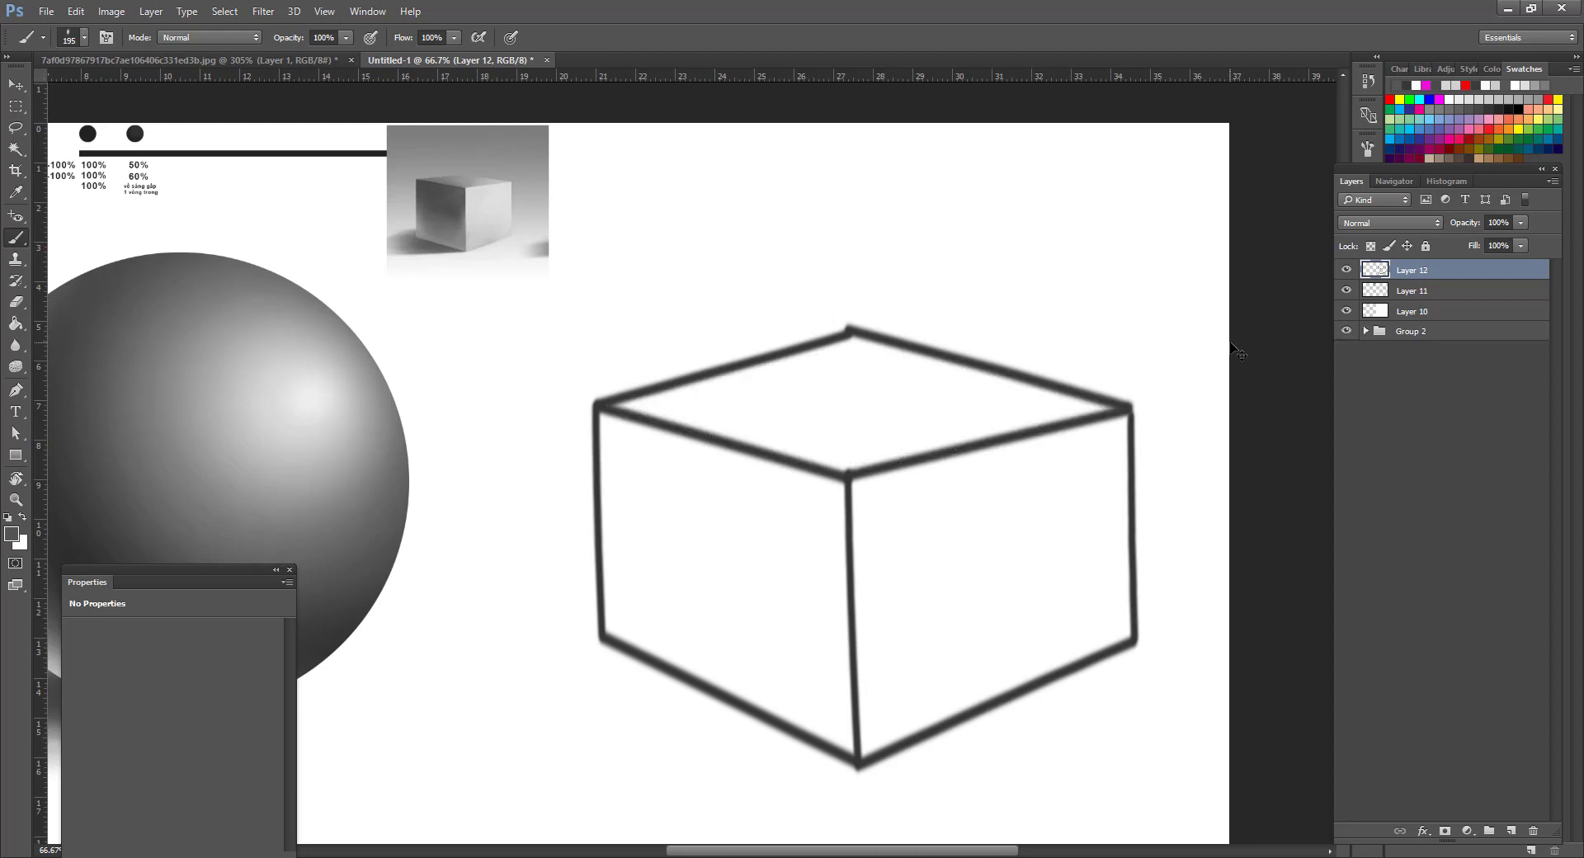
Trace the cube's whole outer silhouette through its six corners with the Pen tool and convert the path to a selection.
key(p)
click(601, 408)
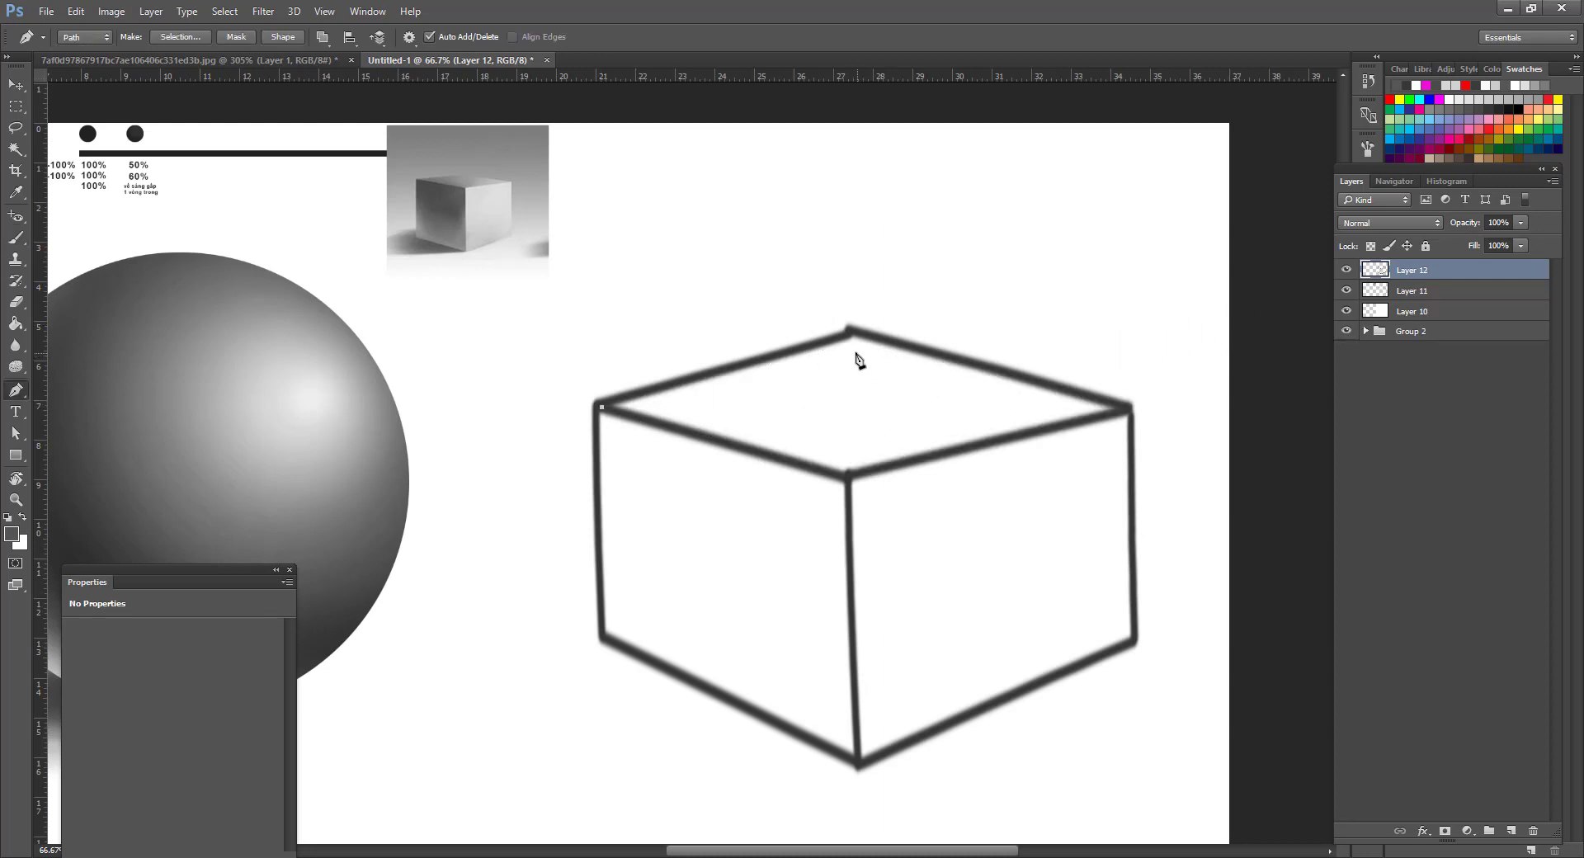
click(853, 343)
click(1130, 410)
click(1131, 642)
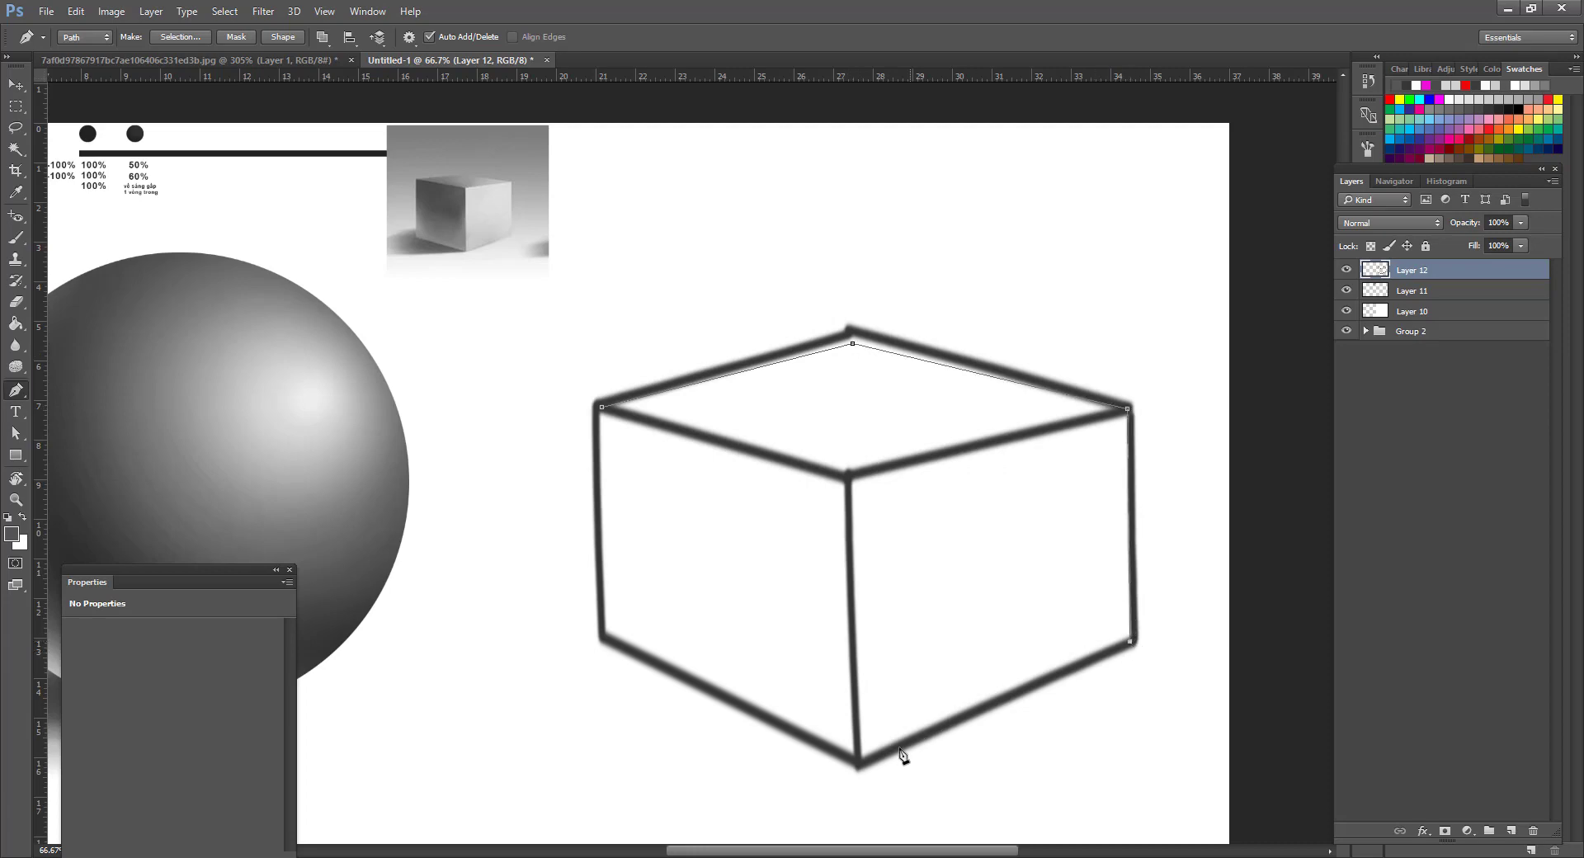
click(851, 766)
click(603, 640)
click(602, 408)
key(ctrl+Return)
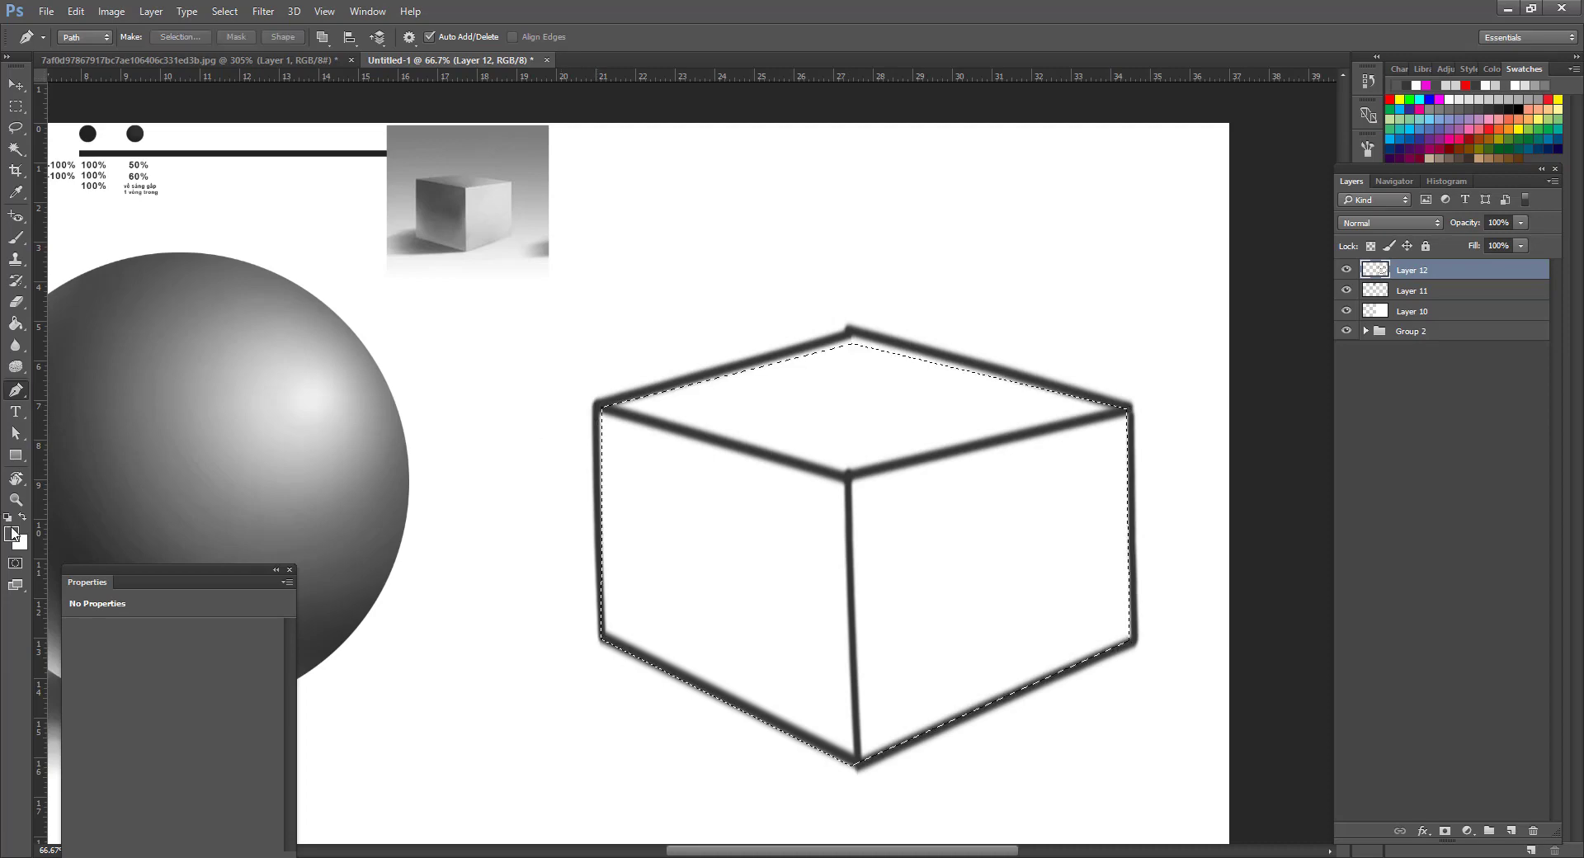
Set the foreground colour to near-black #1b1b1b and swap it with the white background colour.
click(12, 534)
drag(810, 563, 676, 611)
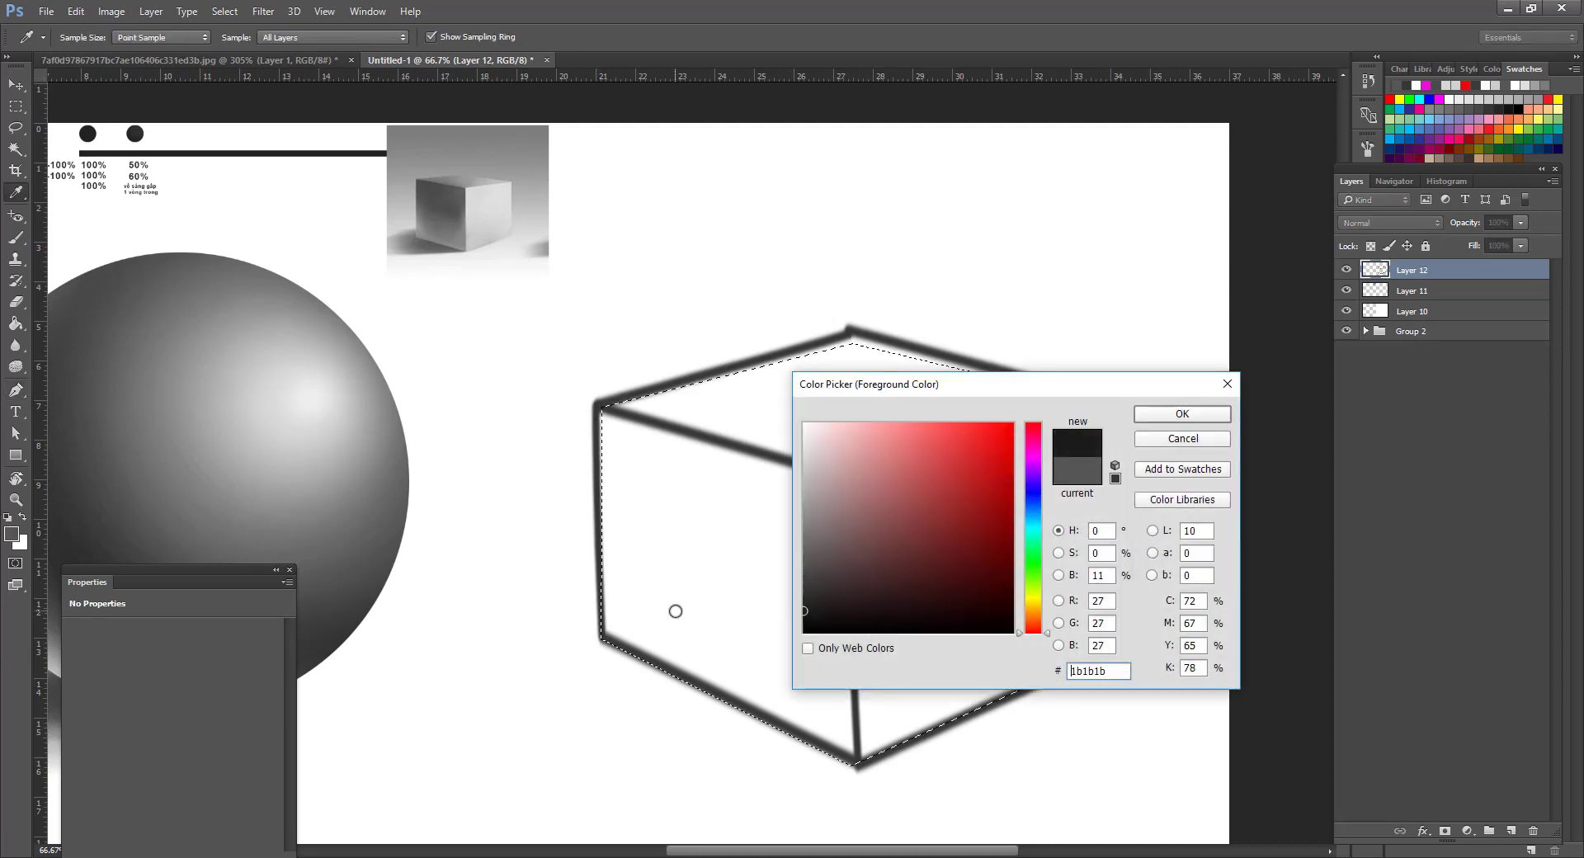
key(Return)
key(ctrl+alt+BackSpace)
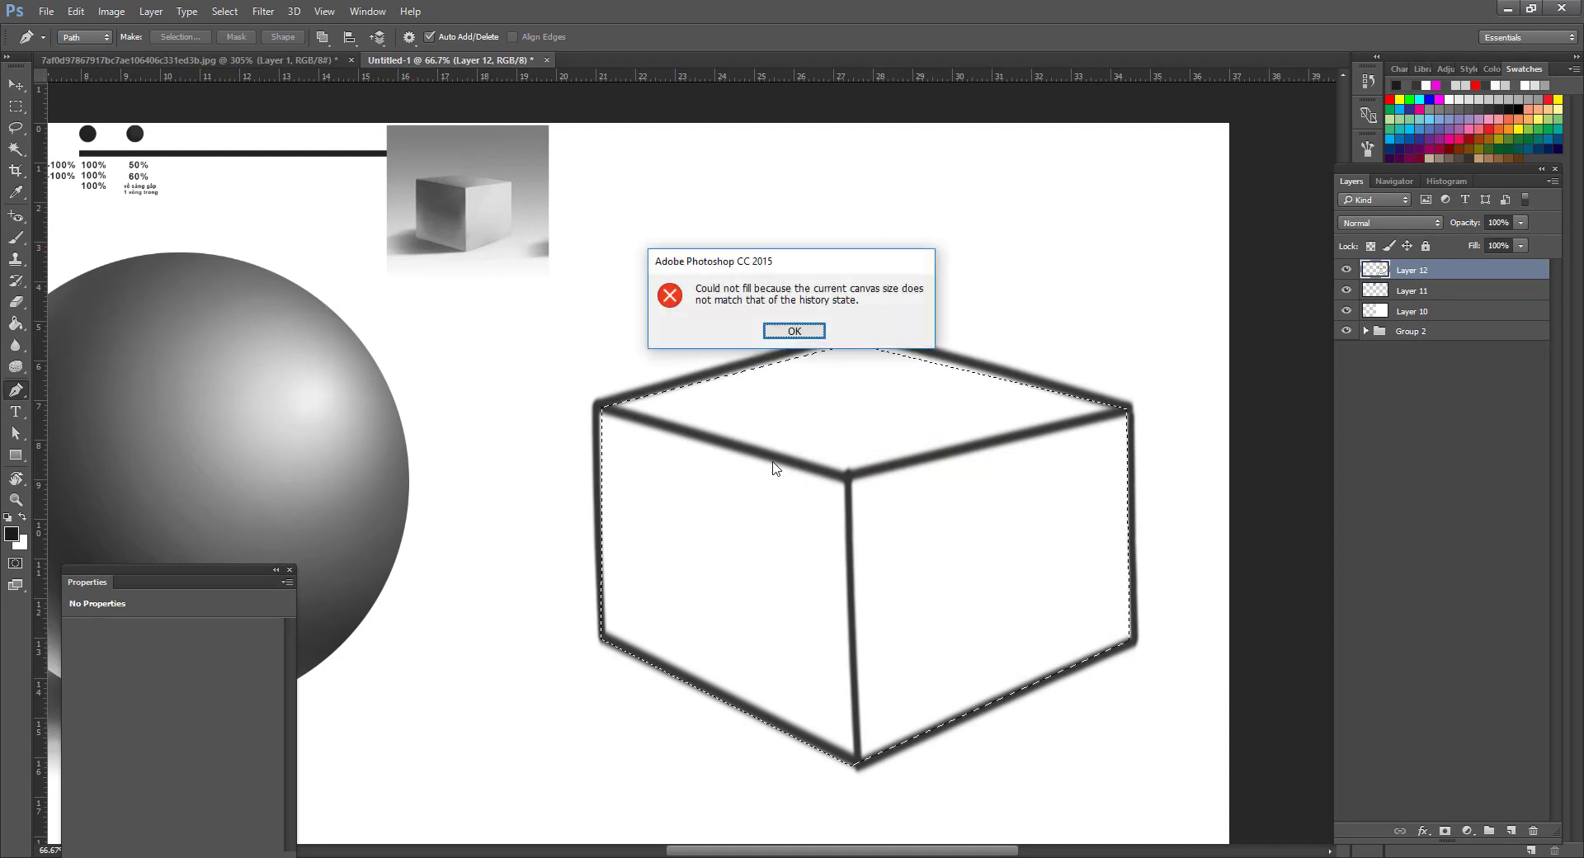
click(794, 331)
key(x)
key(ctrl+BackSpace)
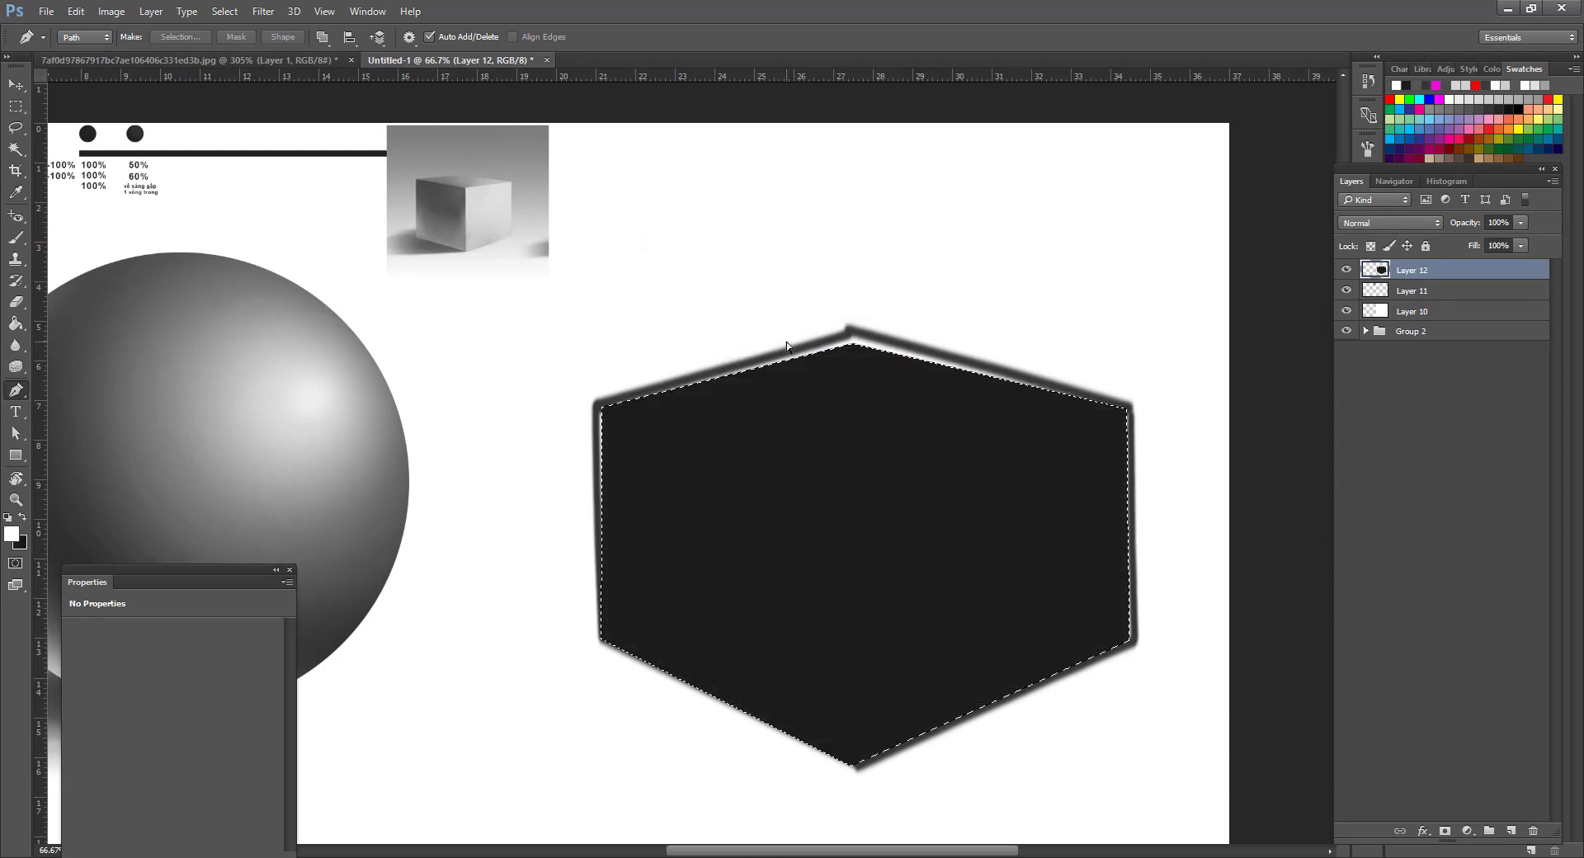
key(ctrl+d)
key(v)
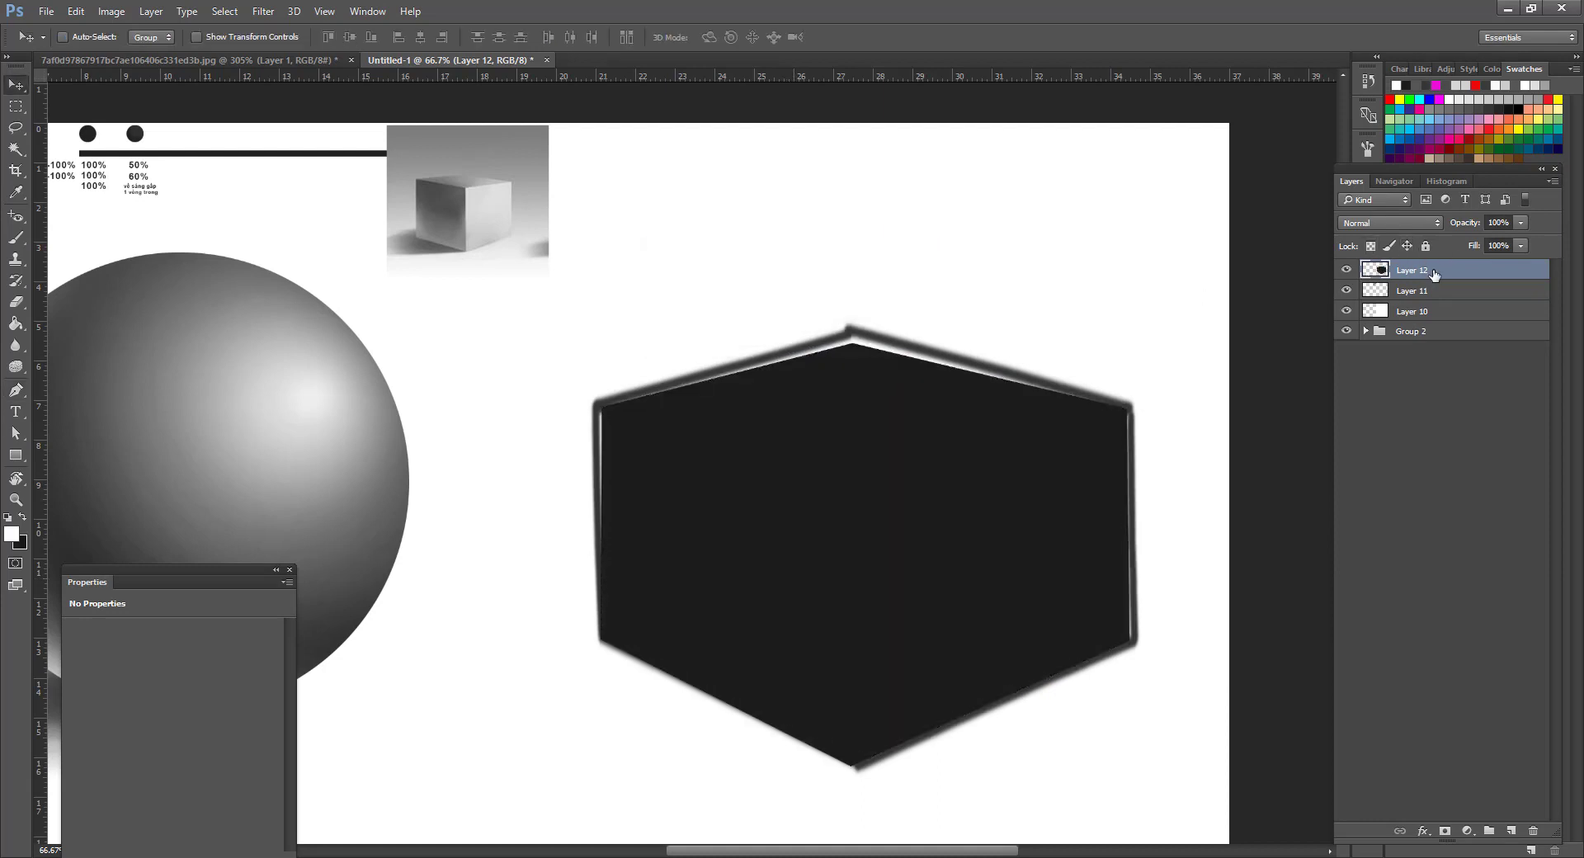
drag(1434, 275, 1436, 301)
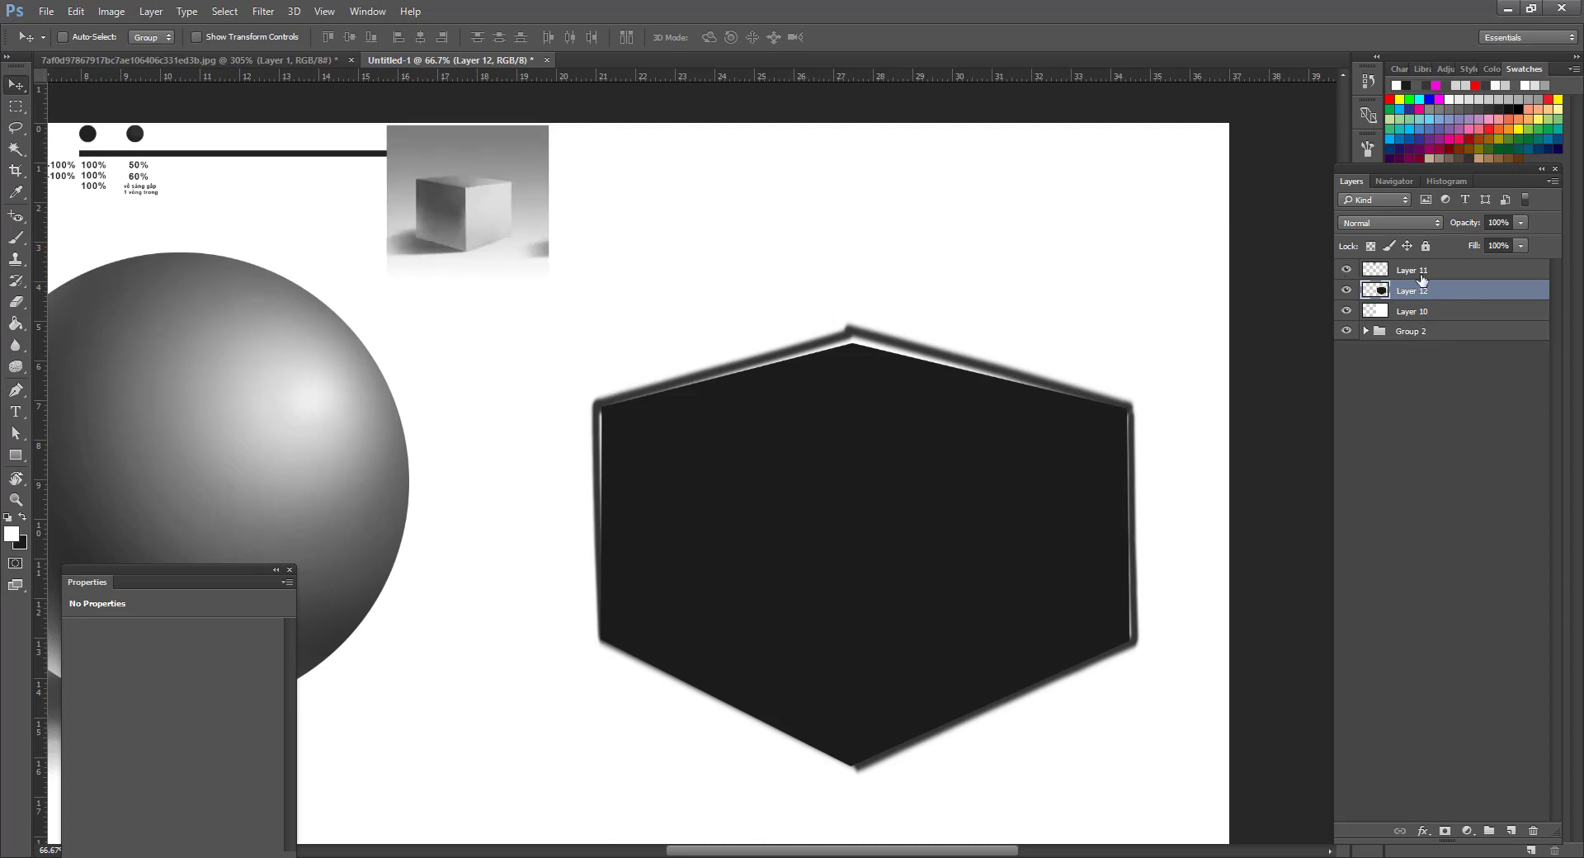
key(ctrl+alt+z)
key(ctrl+alt+z)
key(ctrl+alt+z)
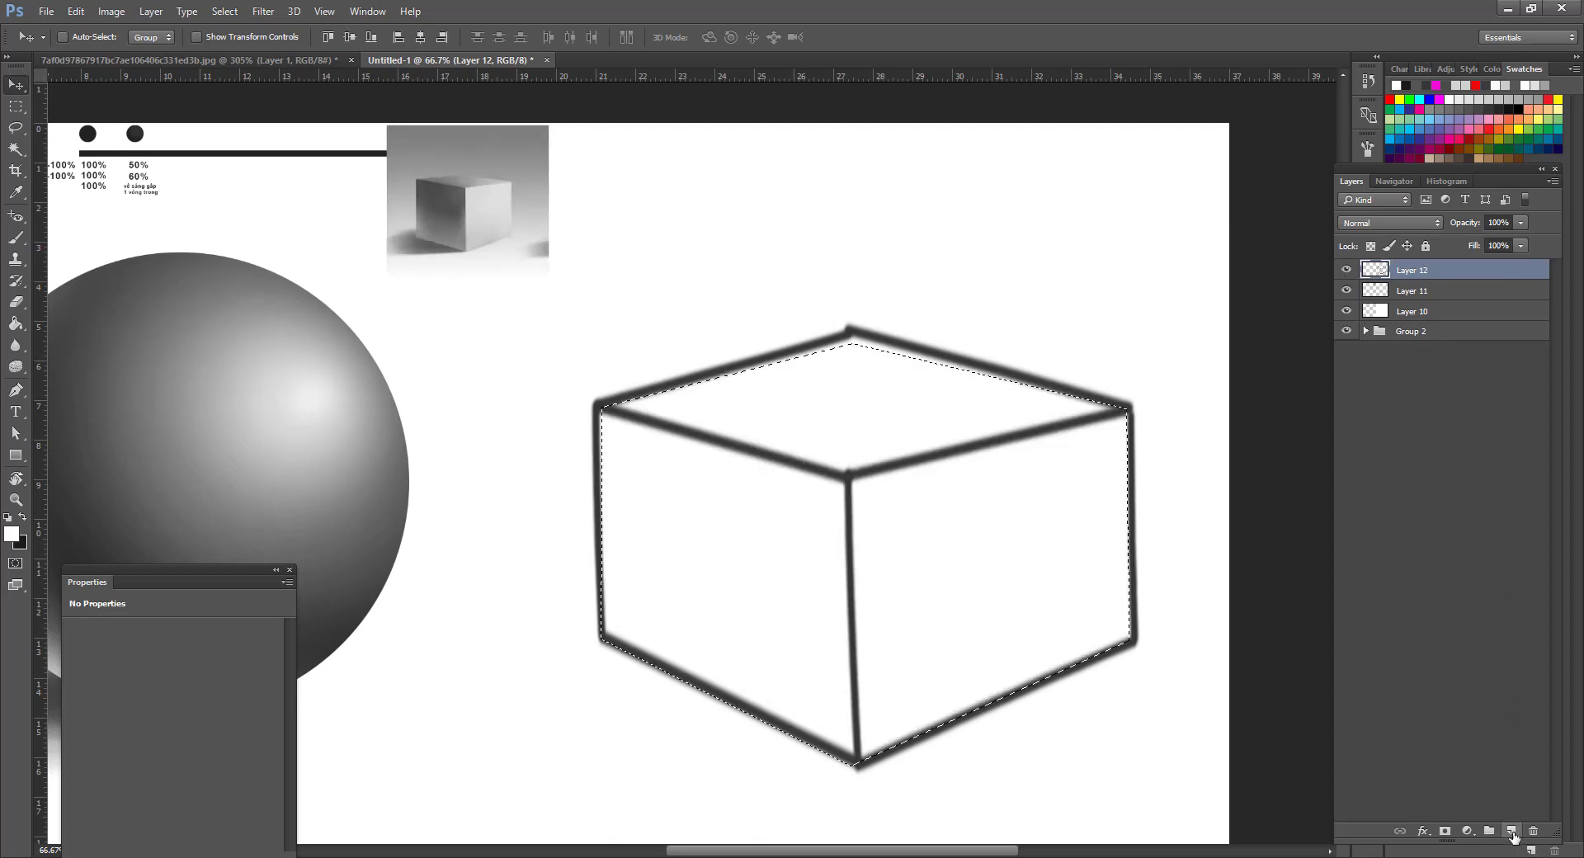
Add a new layer, fill the cube silhouette on it with the near-black background colour and deselect.
click(1511, 832)
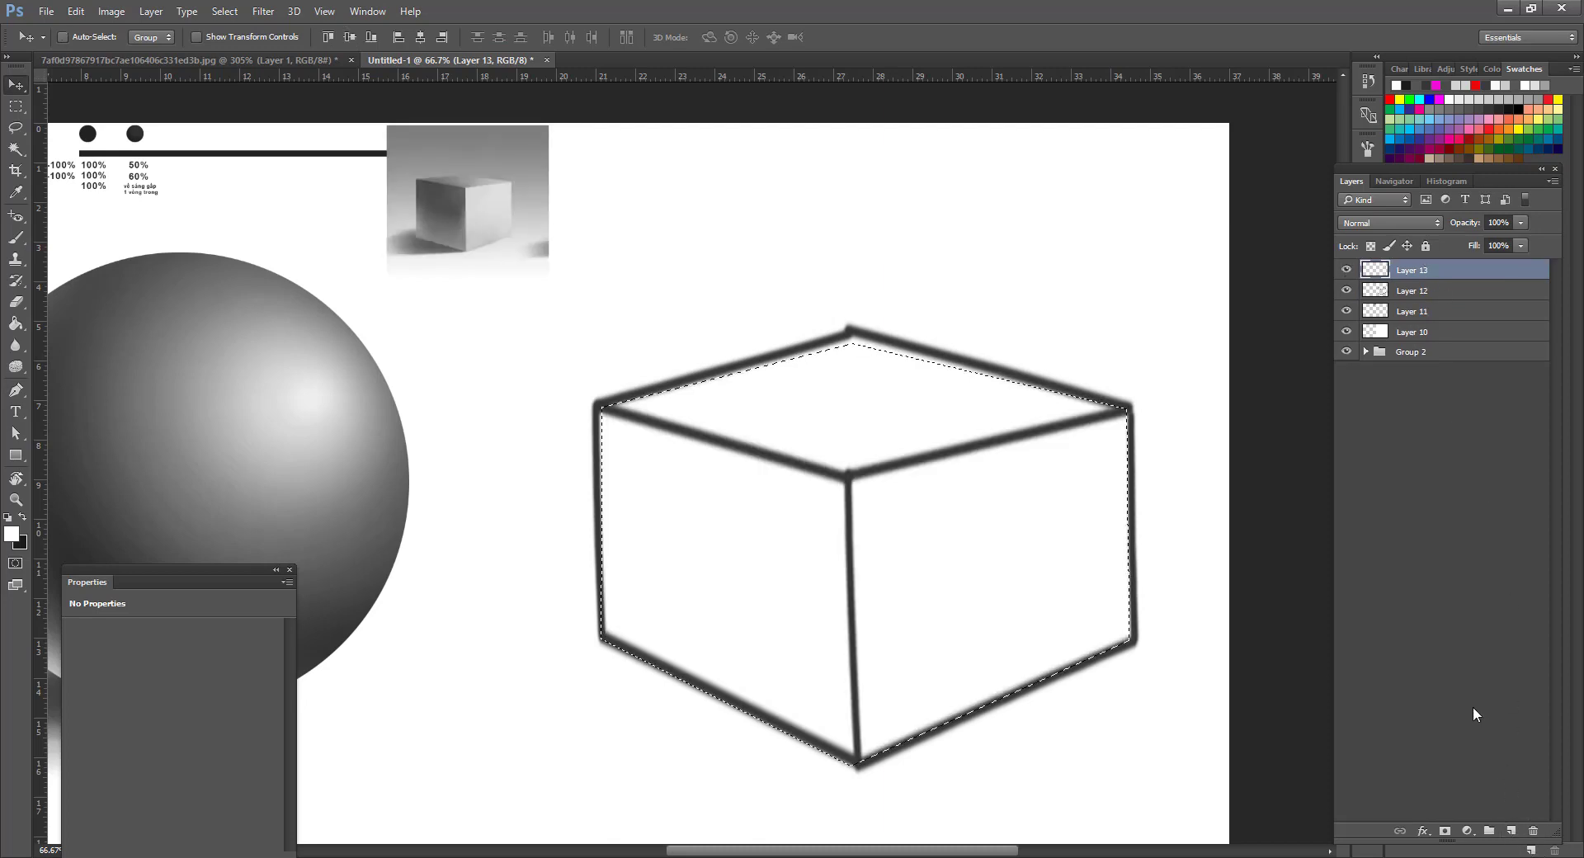
key(ctrl+BackSpace)
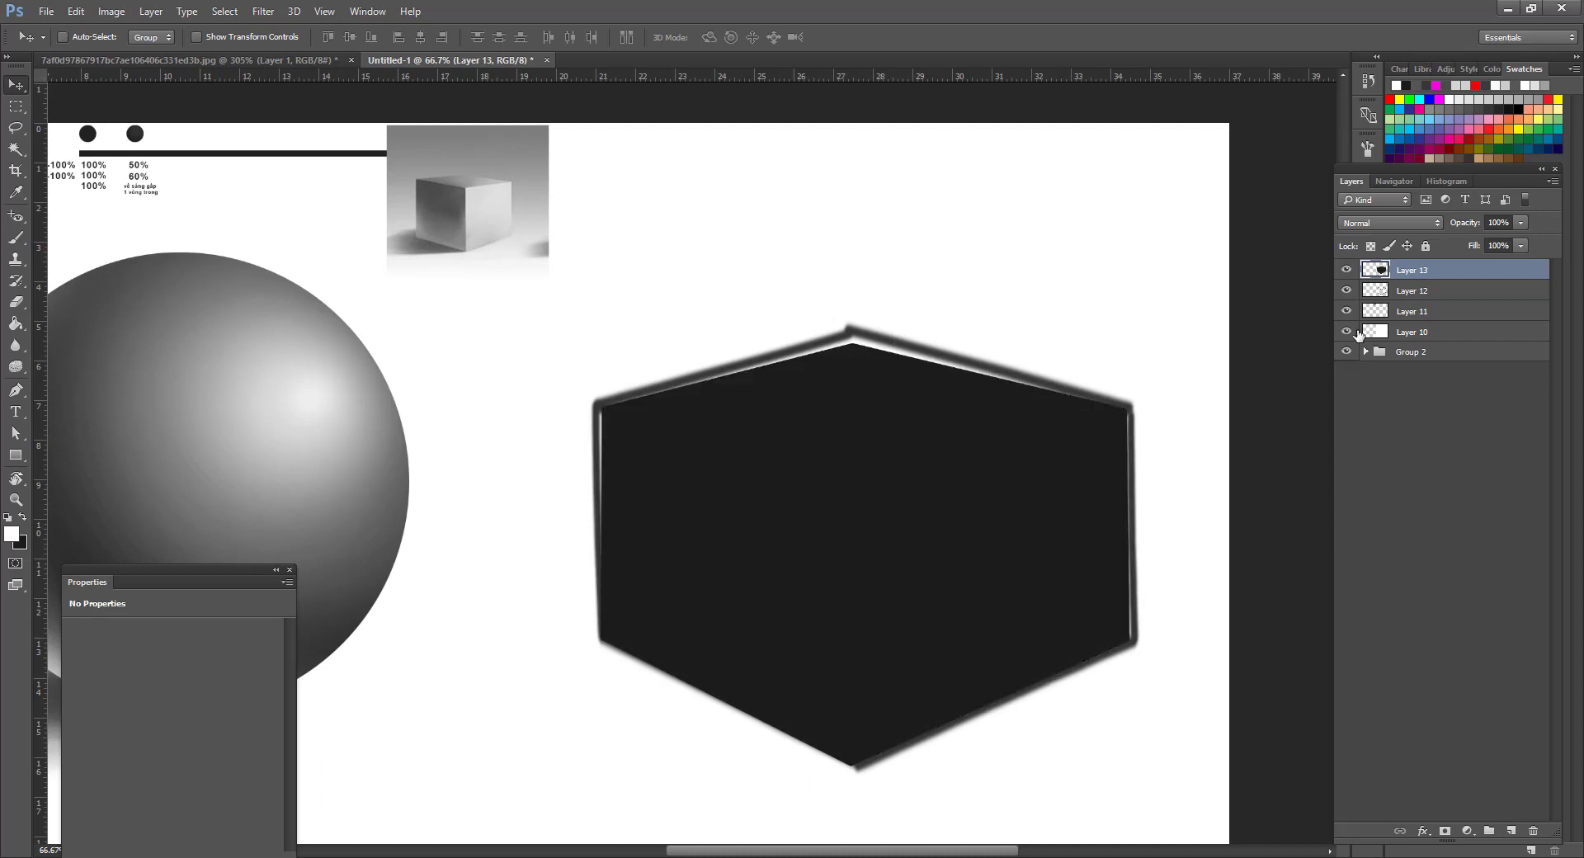
Move the cube outline layer, Layer 12, above the filled Layer 13 and lock it completely.
click(1345, 295)
click(1445, 288)
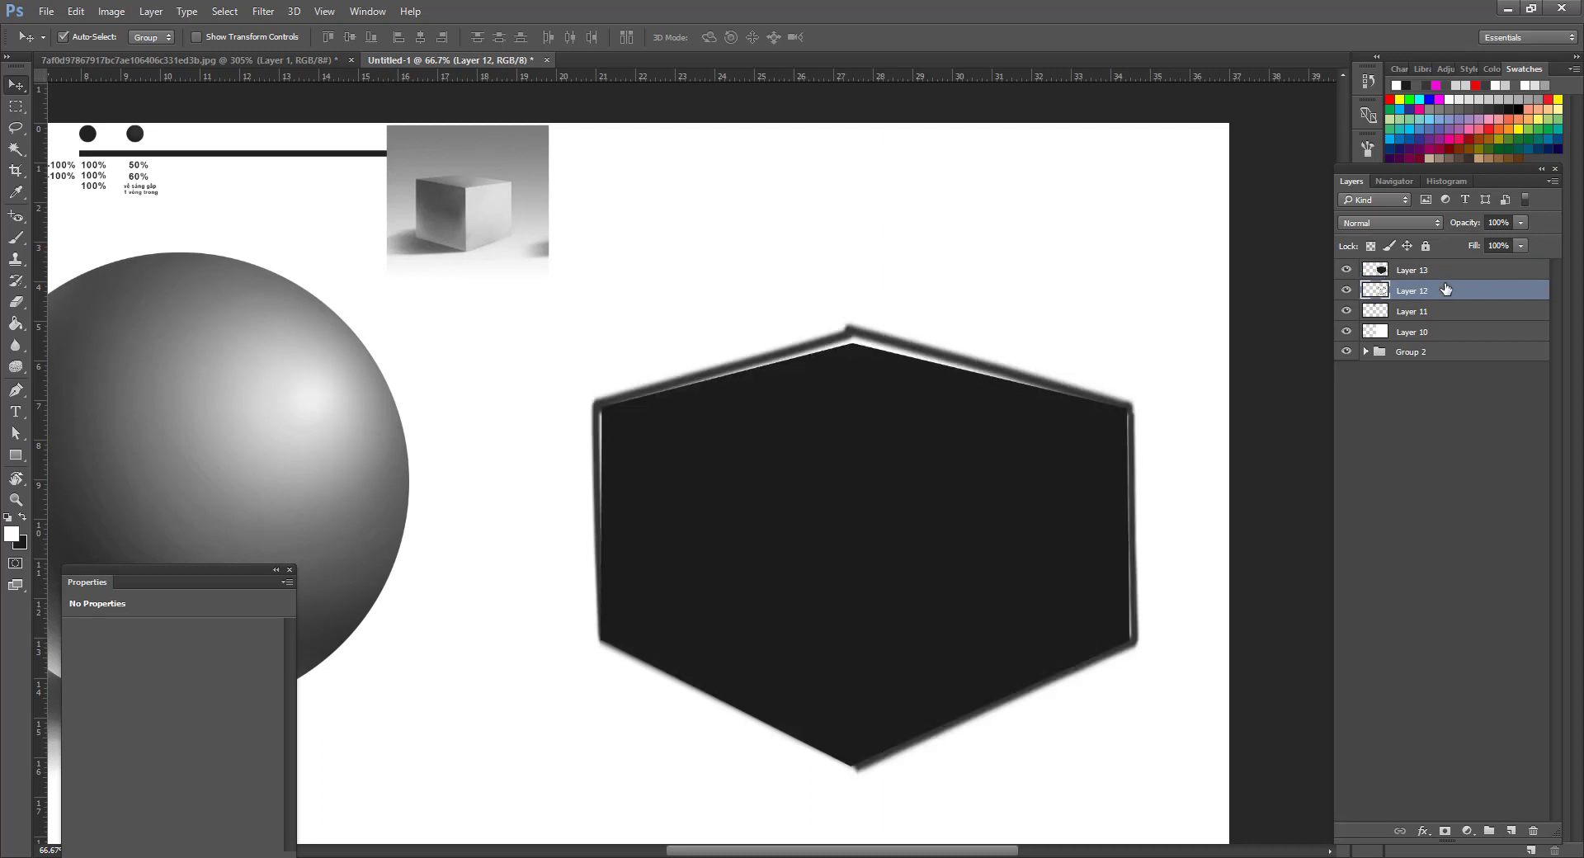
drag(1448, 291, 1405, 272)
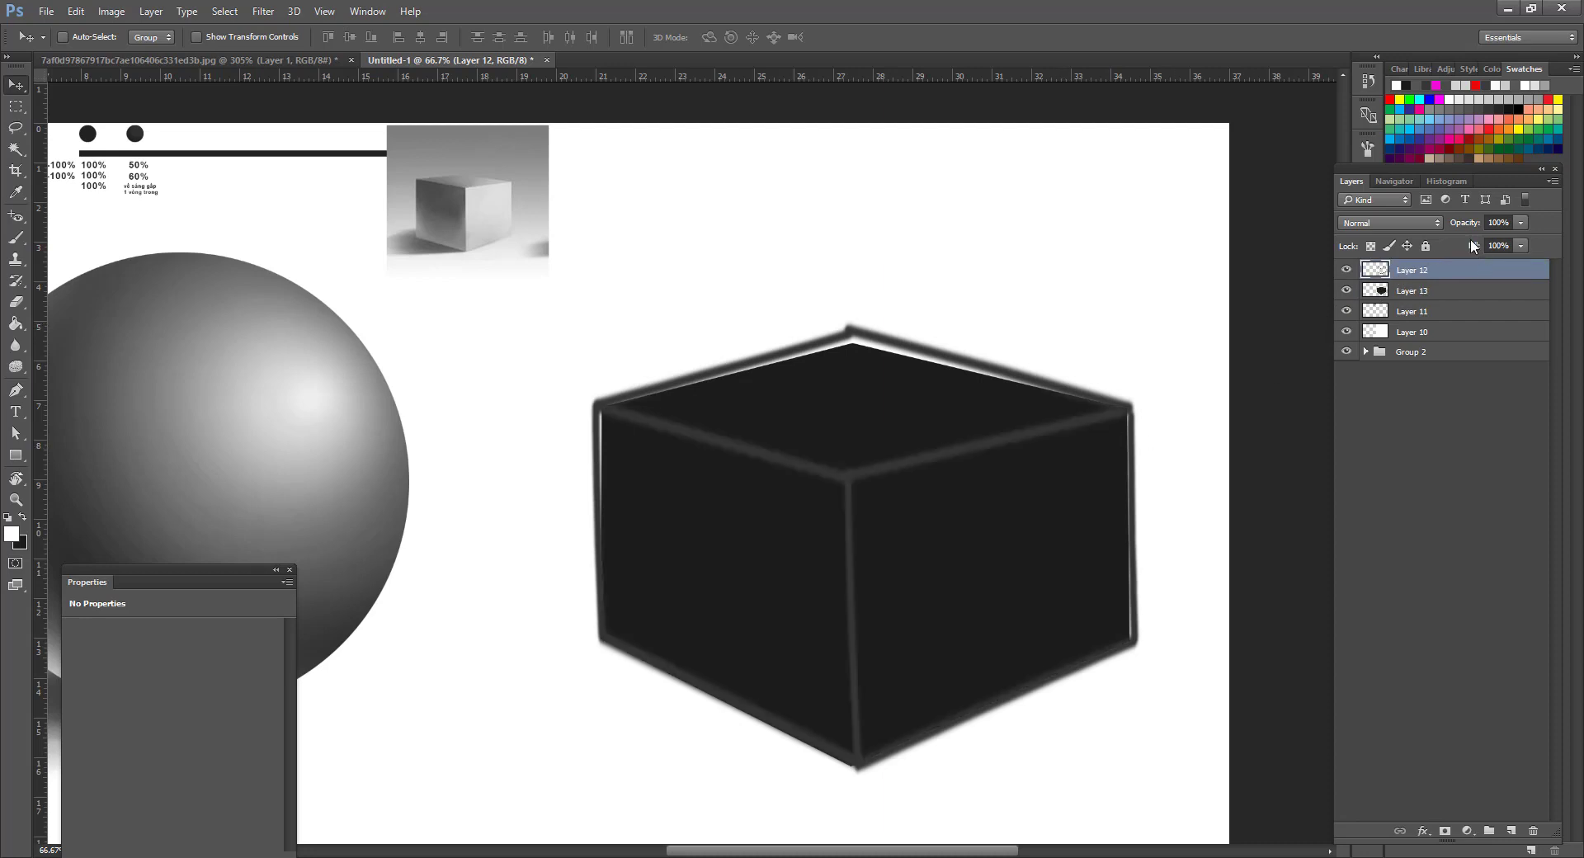
click(1425, 246)
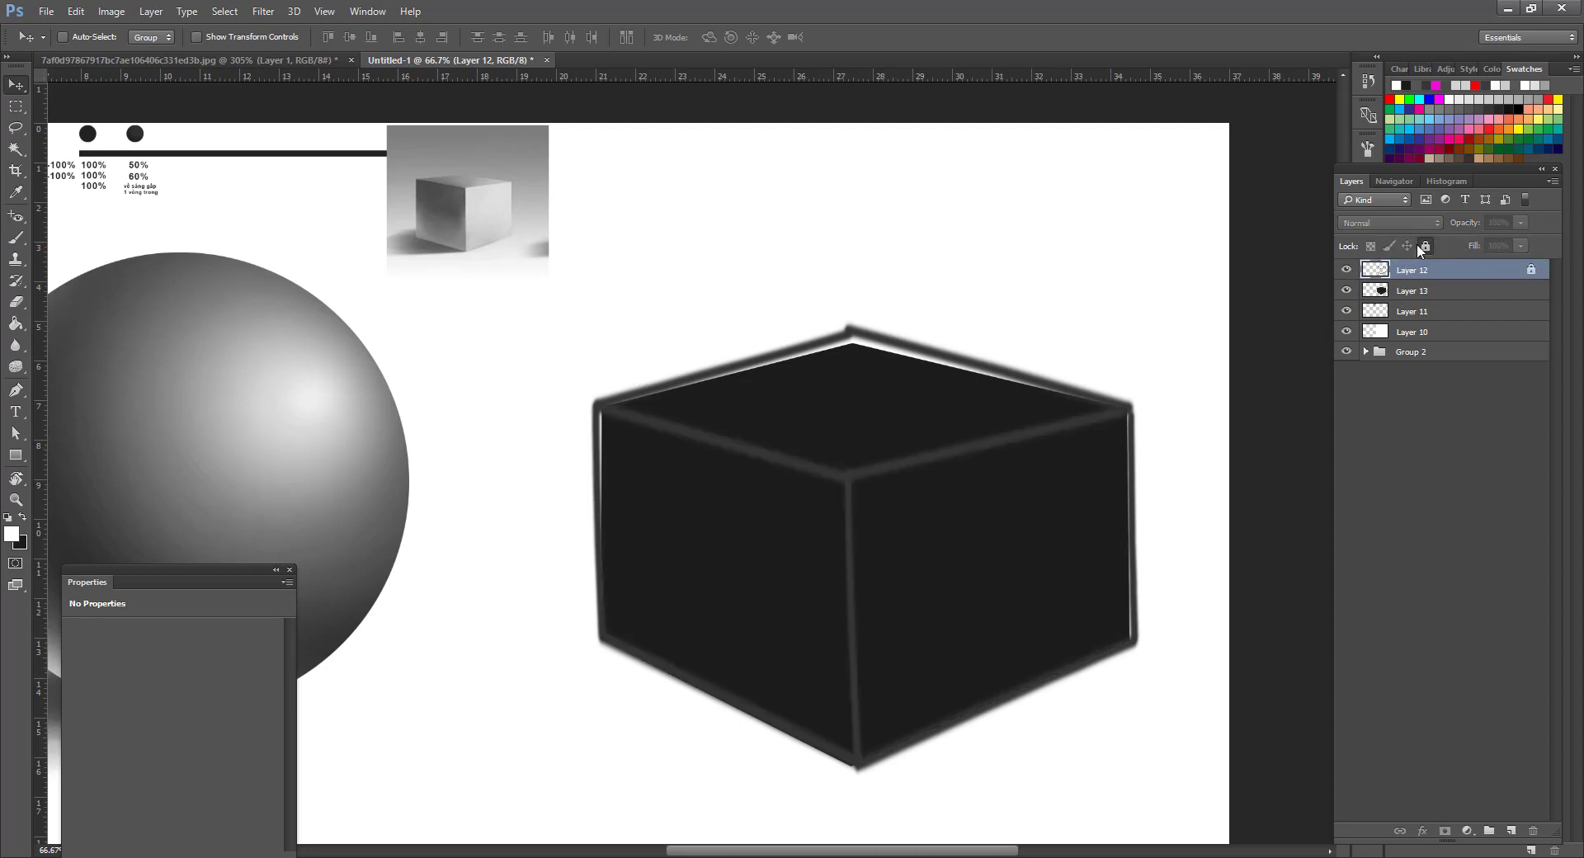
On Layer 13, trace the cube's top face with the Pen tool and convert the path to a selection.
click(1450, 293)
key(z)
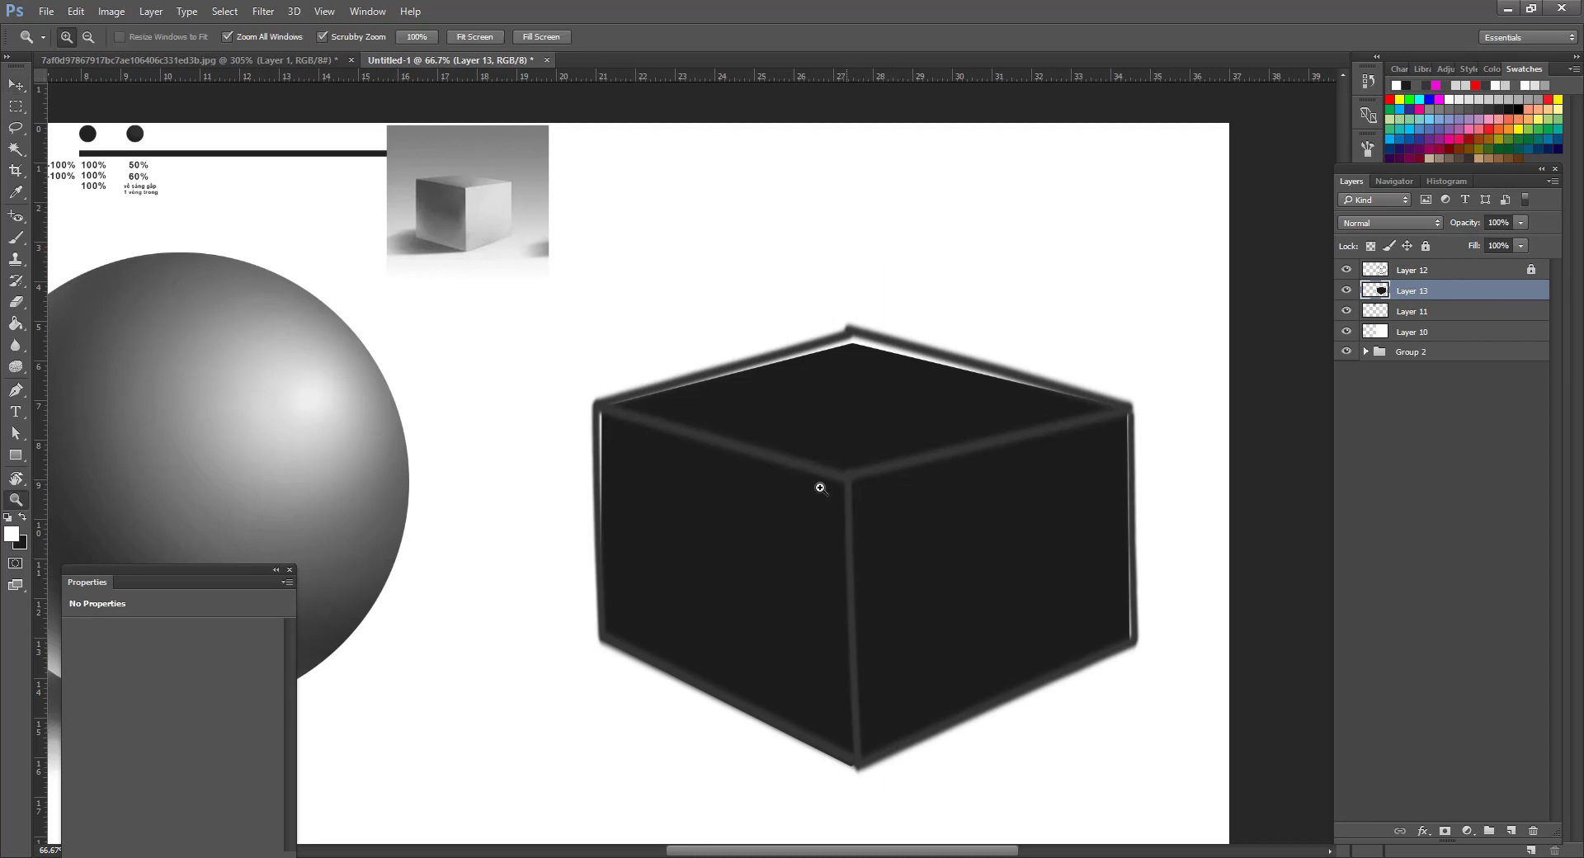
key(p)
click(606, 408)
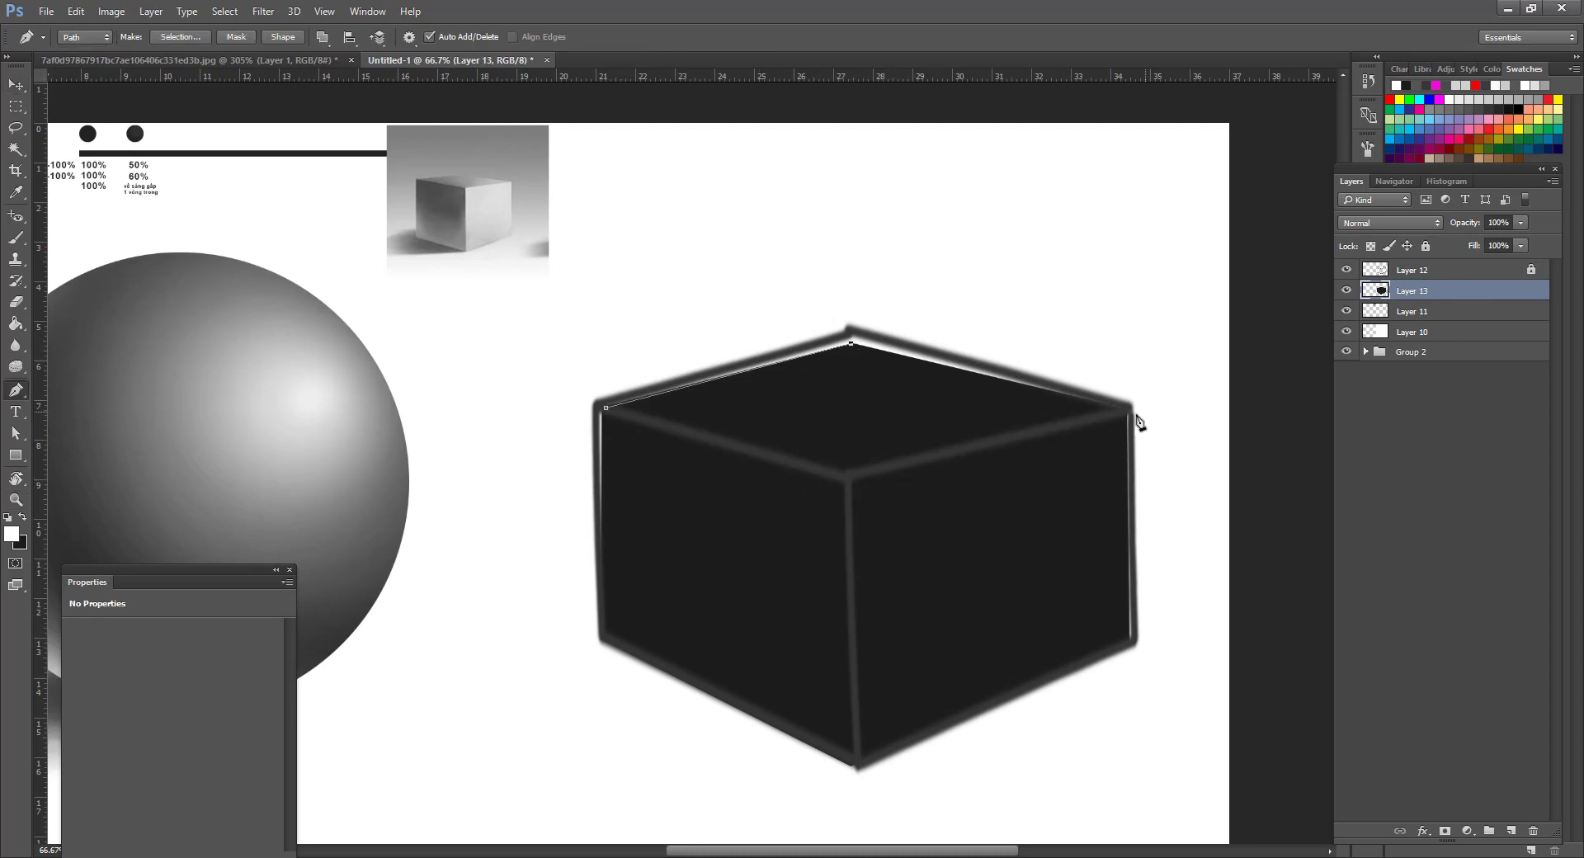
click(853, 481)
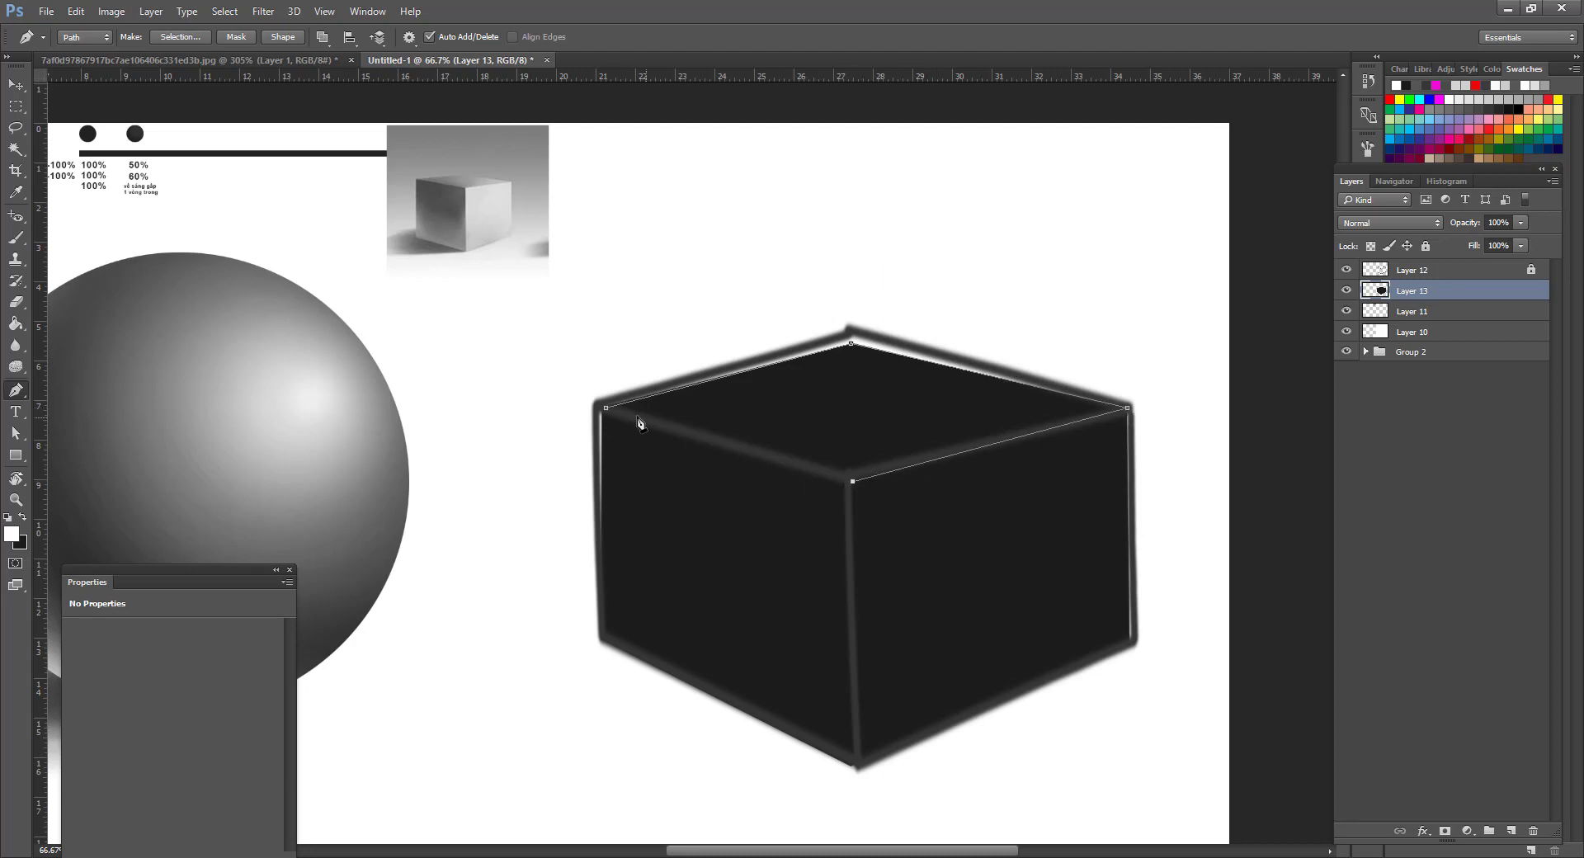
key(ctrl+Return)
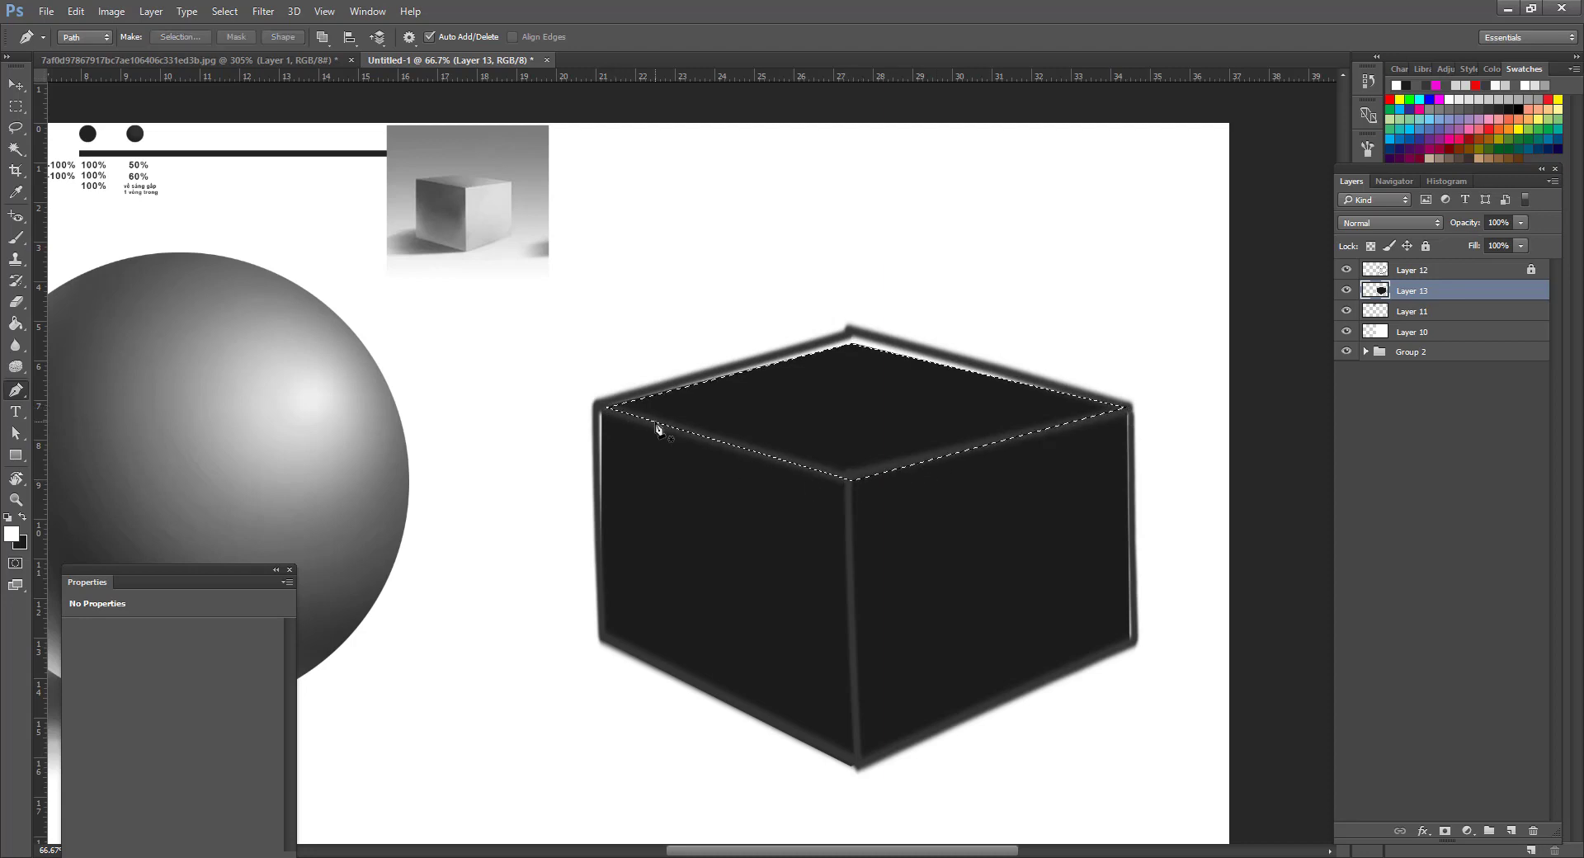
Choose a medium-dark grey foreground colour, paint the selected top face evenly with the Brush and deselect.
click(13, 535)
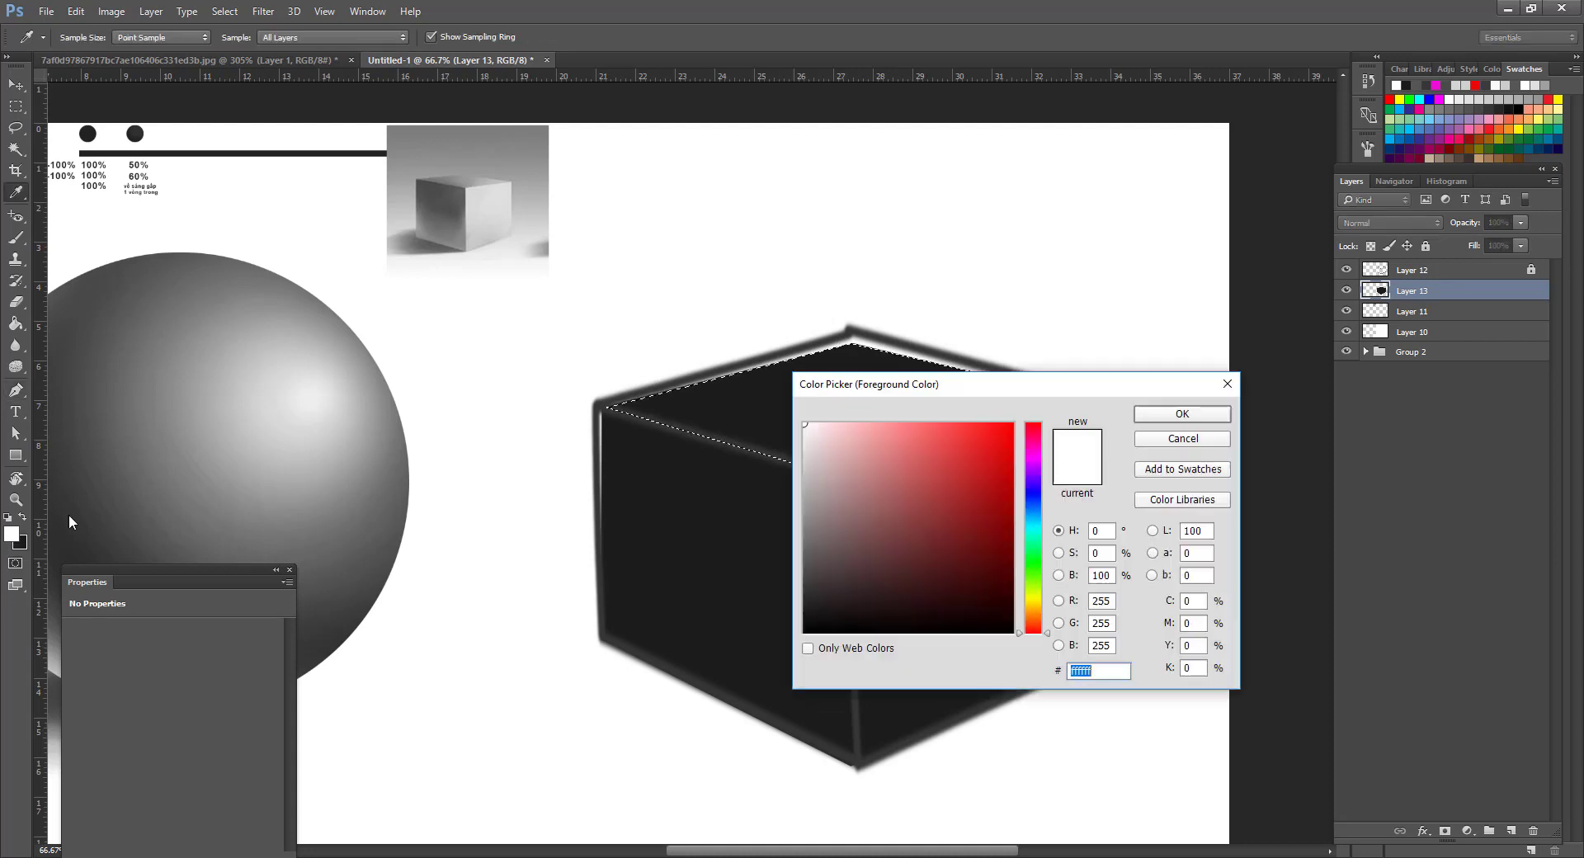
click(723, 404)
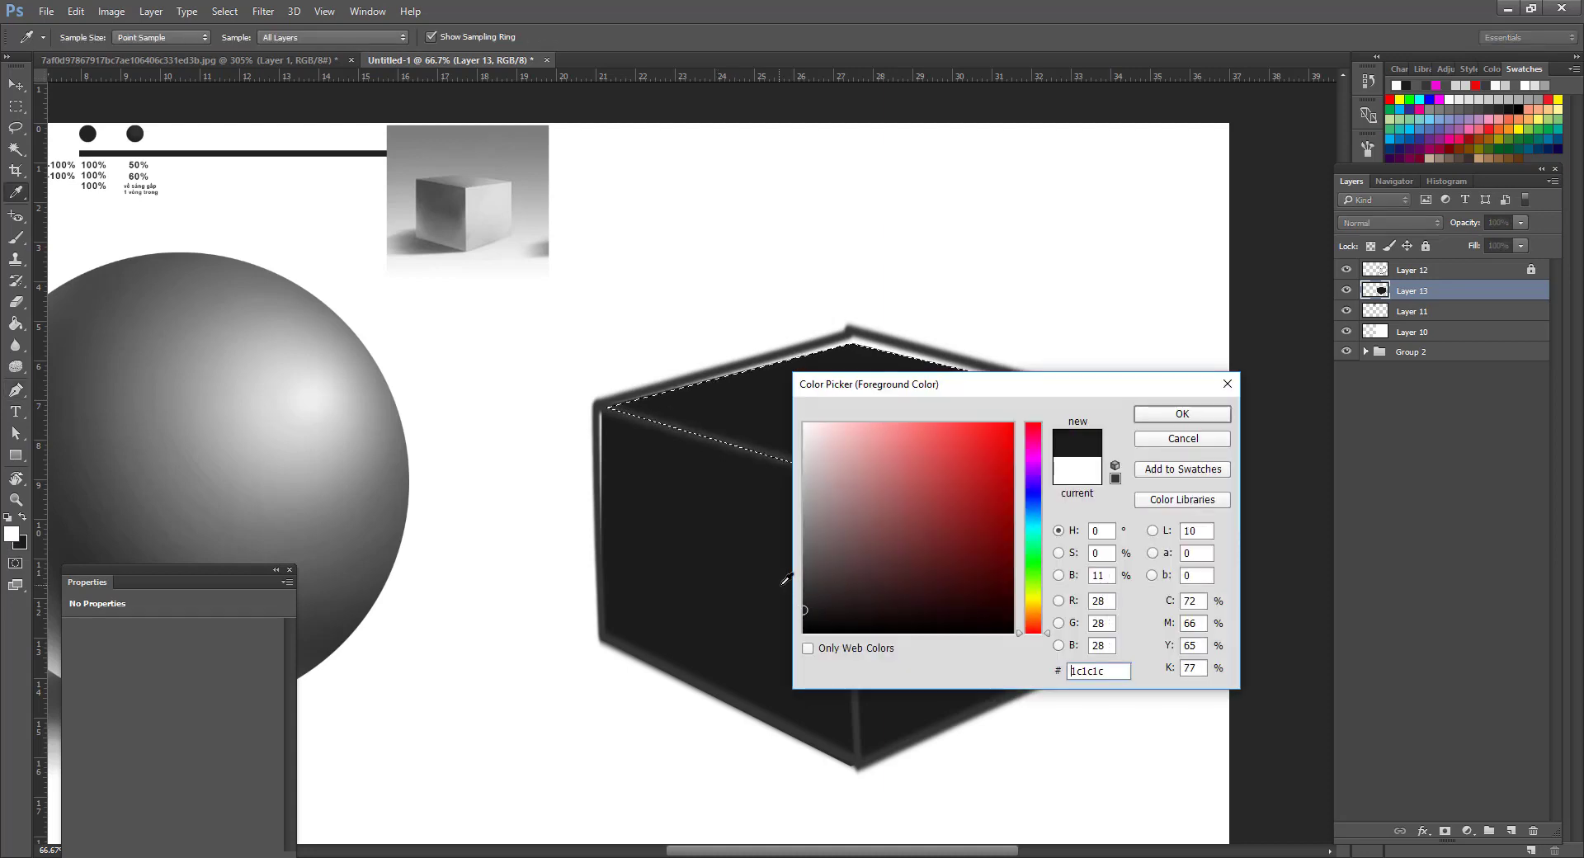
drag(804, 598, 805, 569)
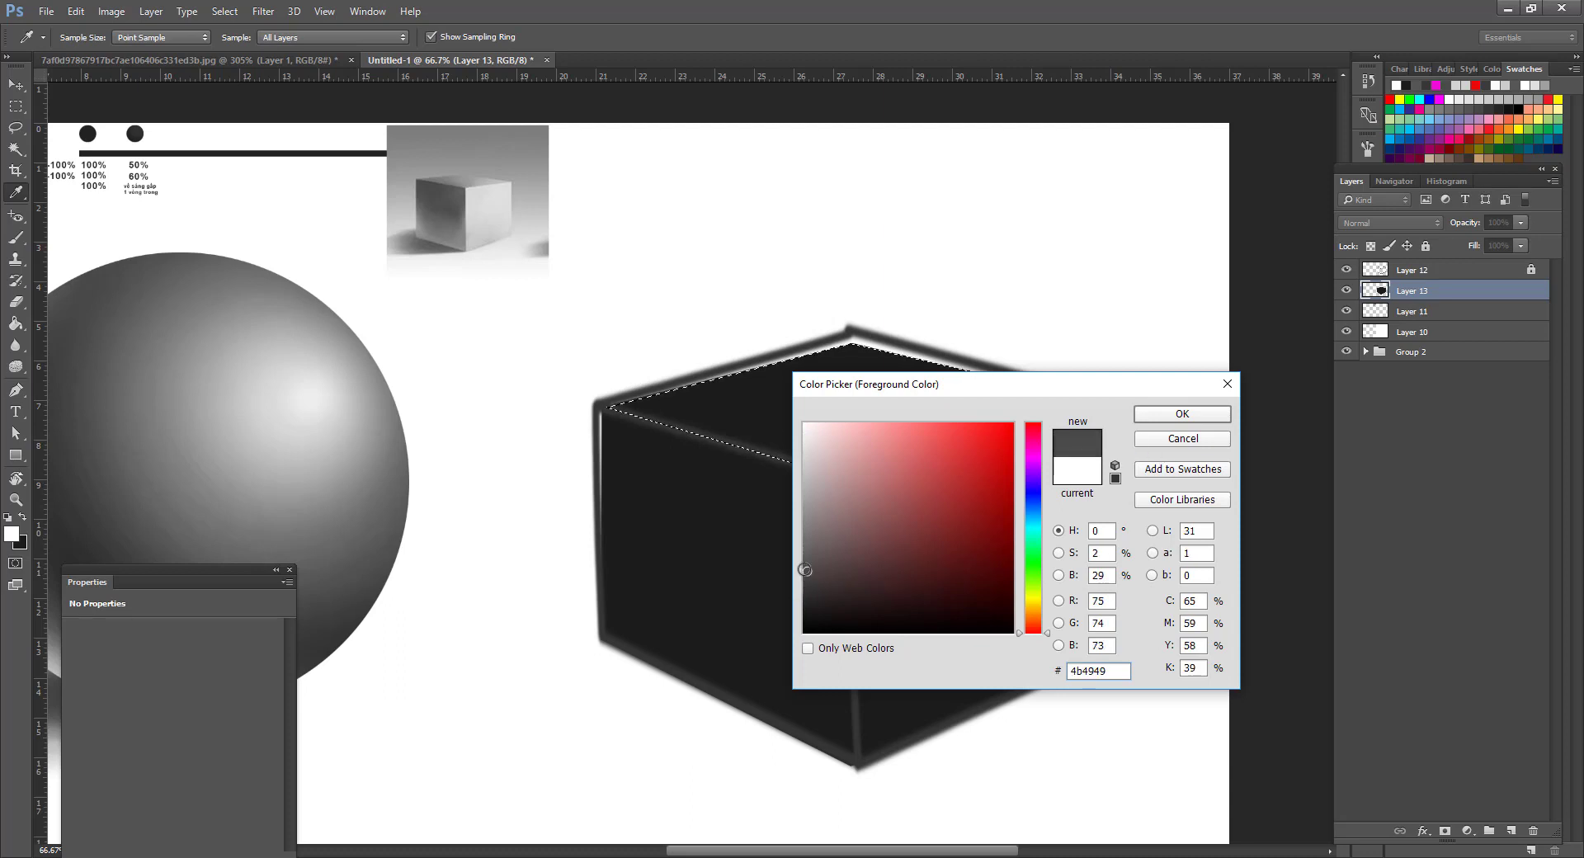
click(1183, 413)
key(b)
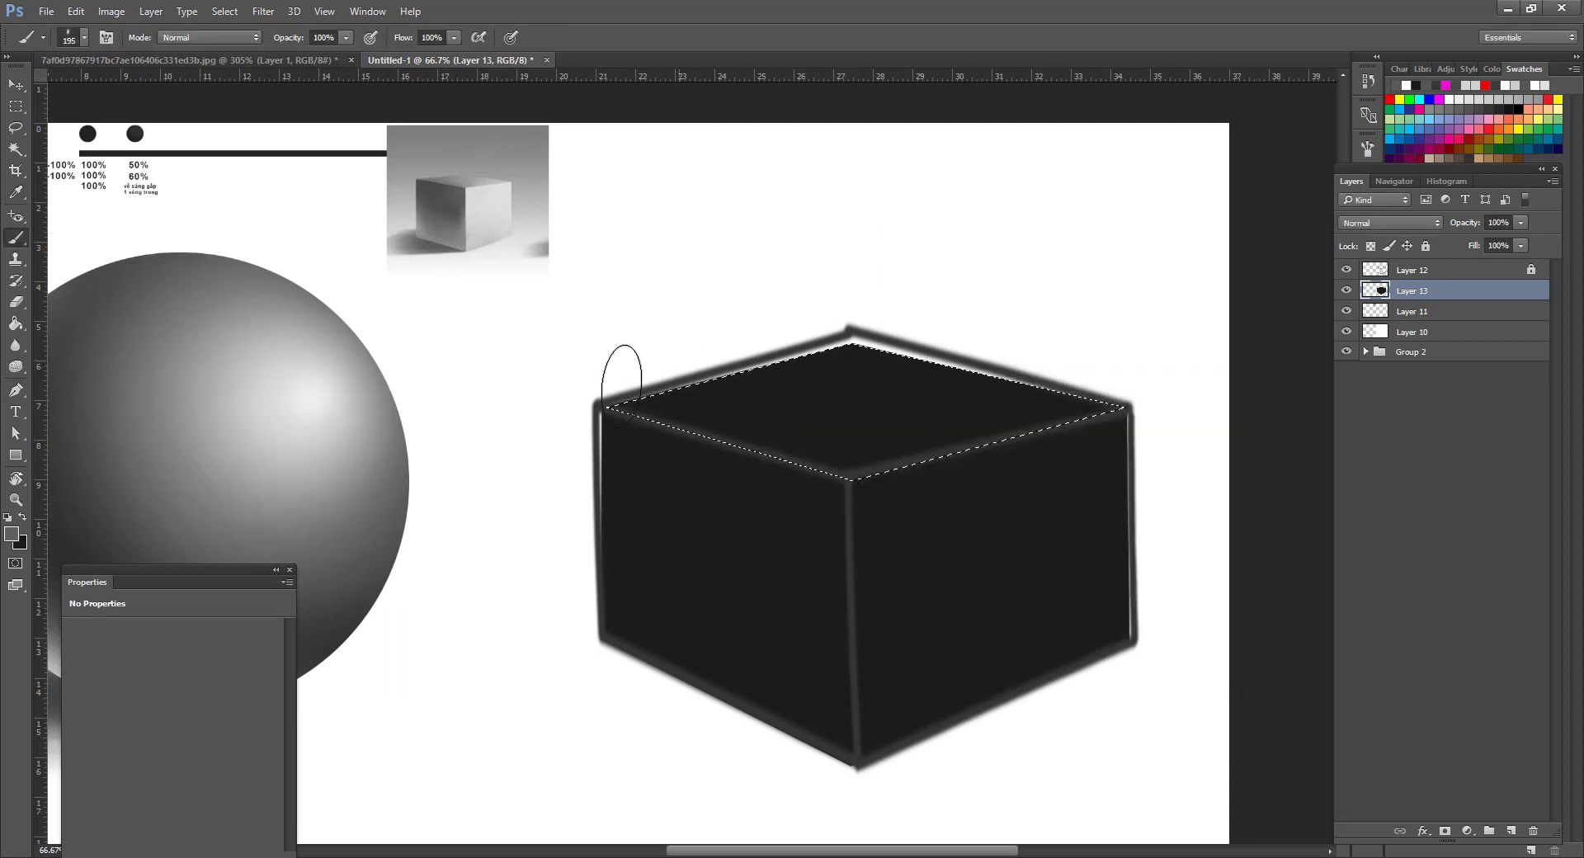
mouse_move(621, 384)
mouse_down()
mouse_move(1026, 407)
mouse_move(920, 432)
mouse_up()
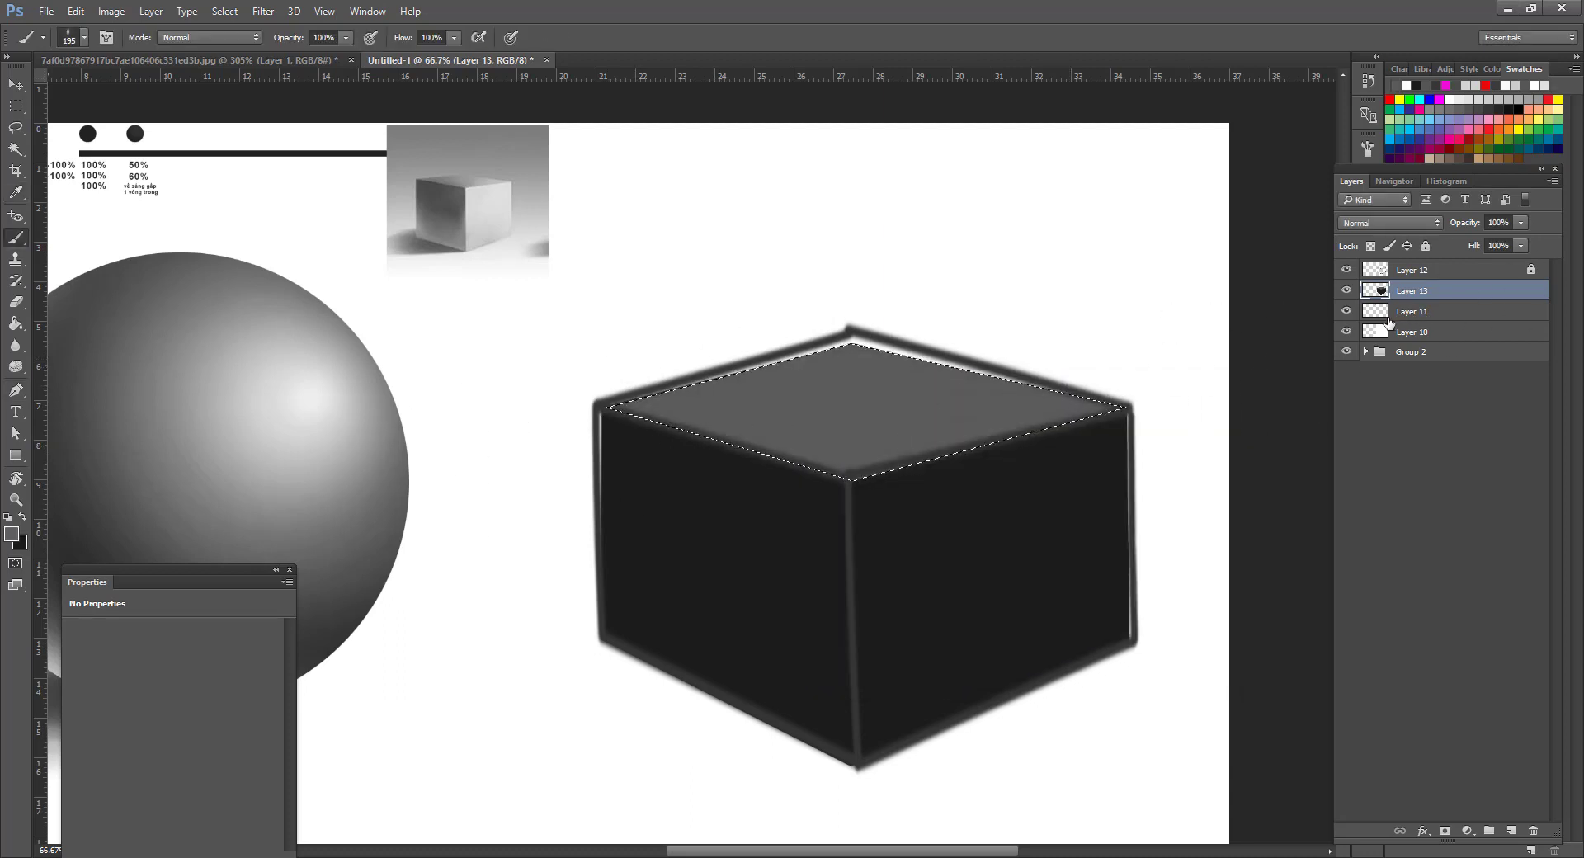
key(ctrl+d)
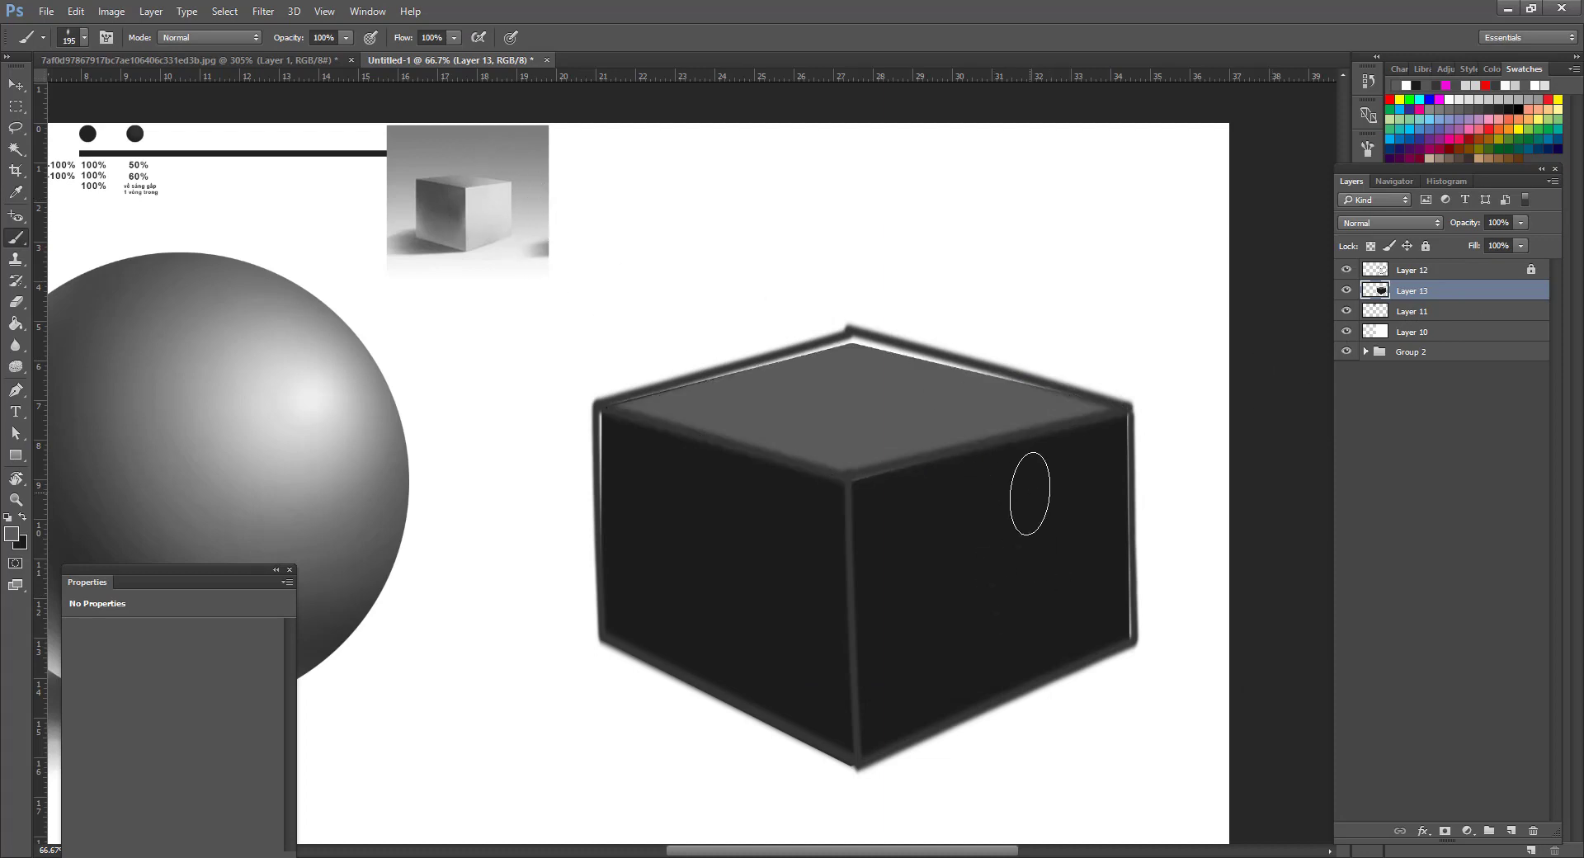
Trace the cube's right side face with the Pen tool and convert the path to a selection.
key(p)
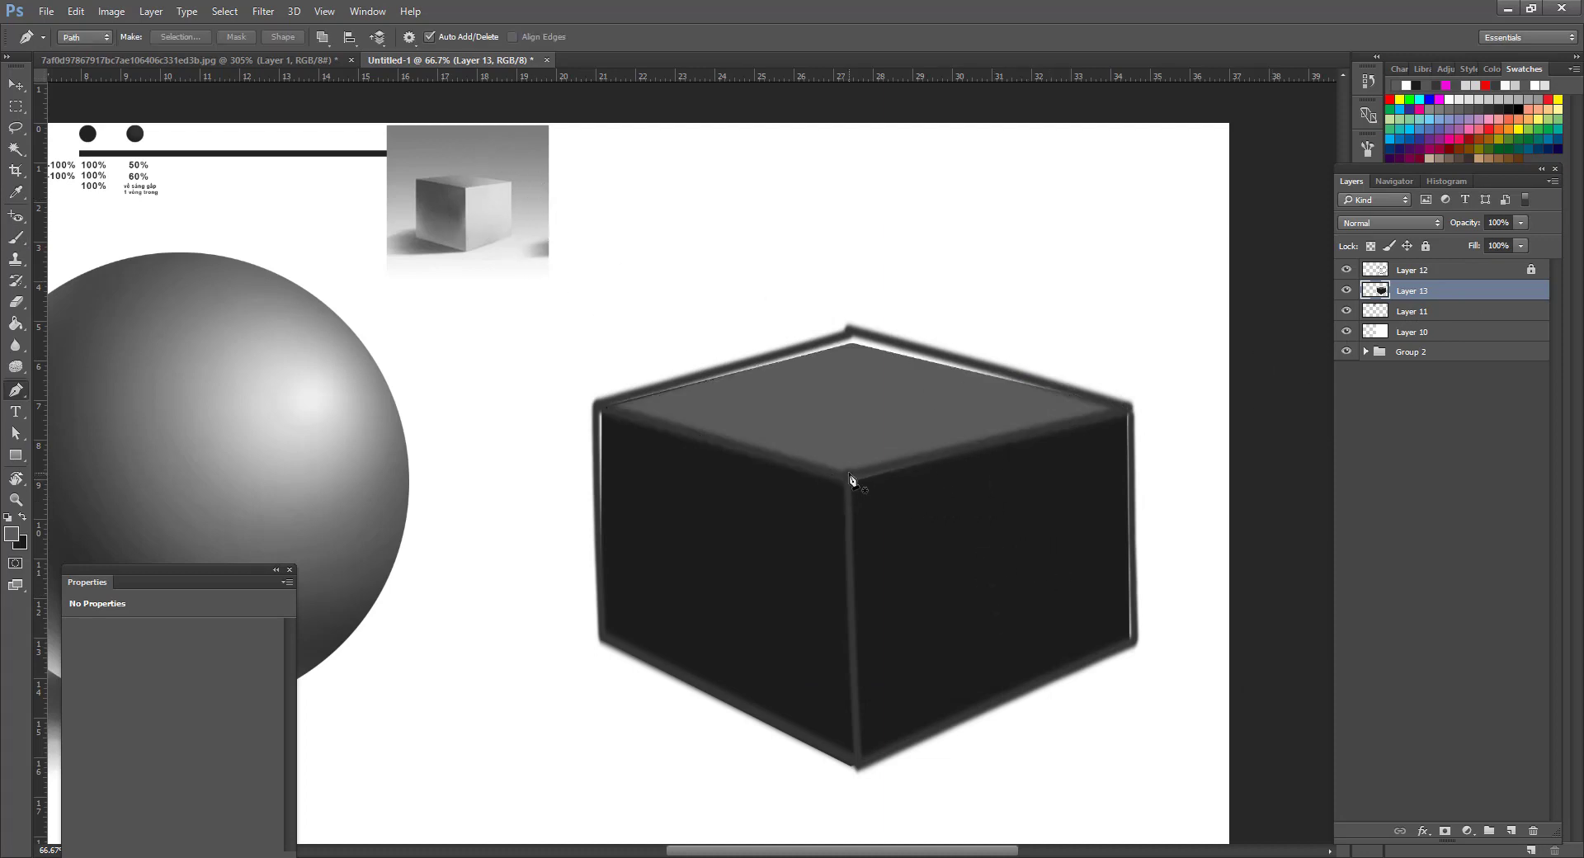
click(848, 474)
click(859, 766)
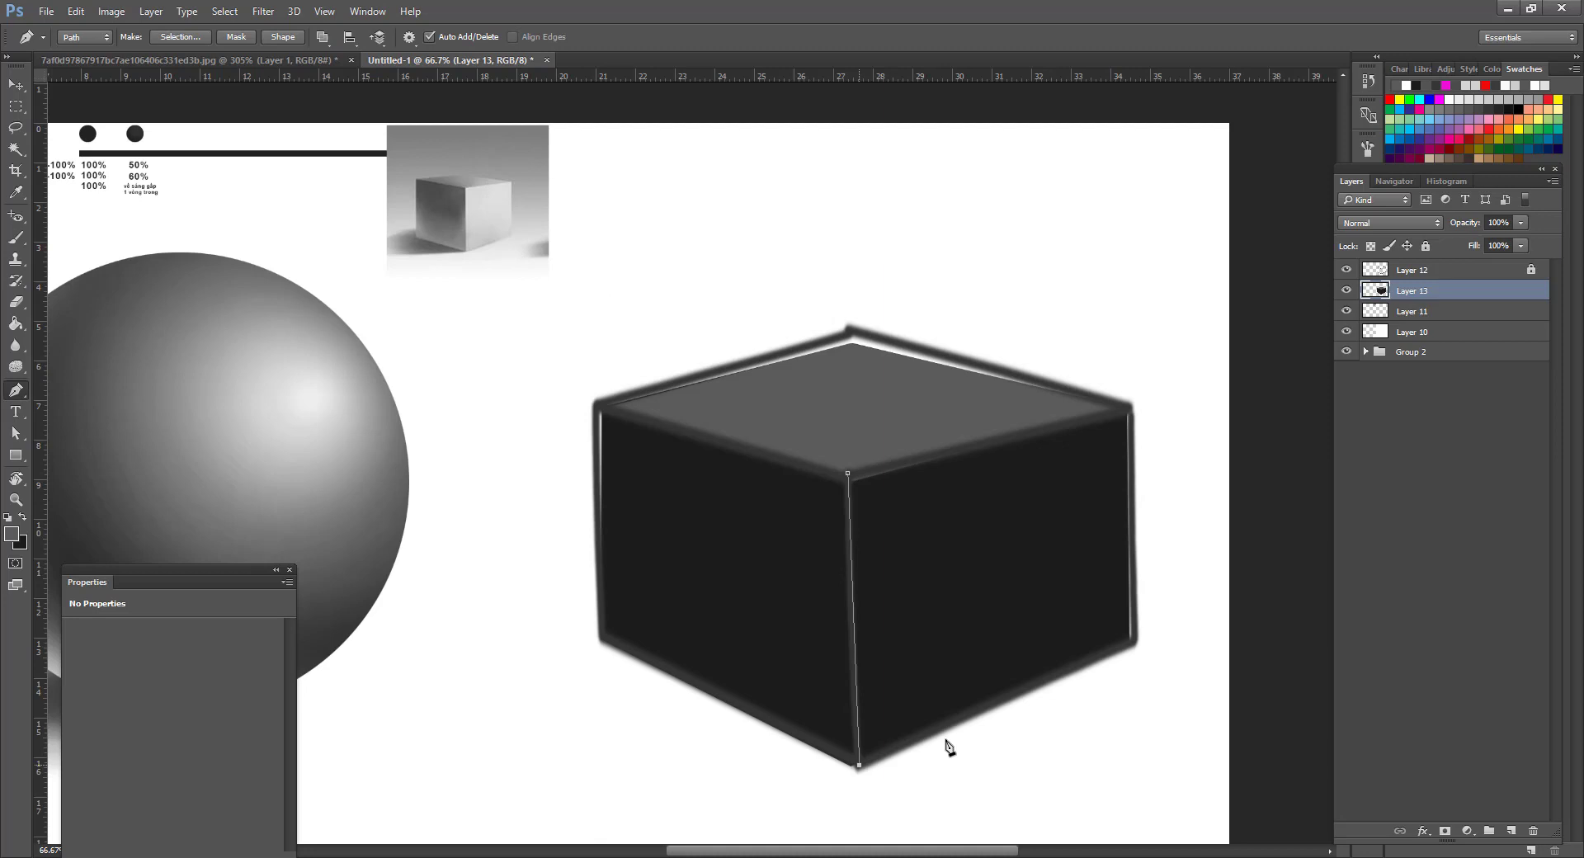
click(1135, 640)
key(ctrl+Return)
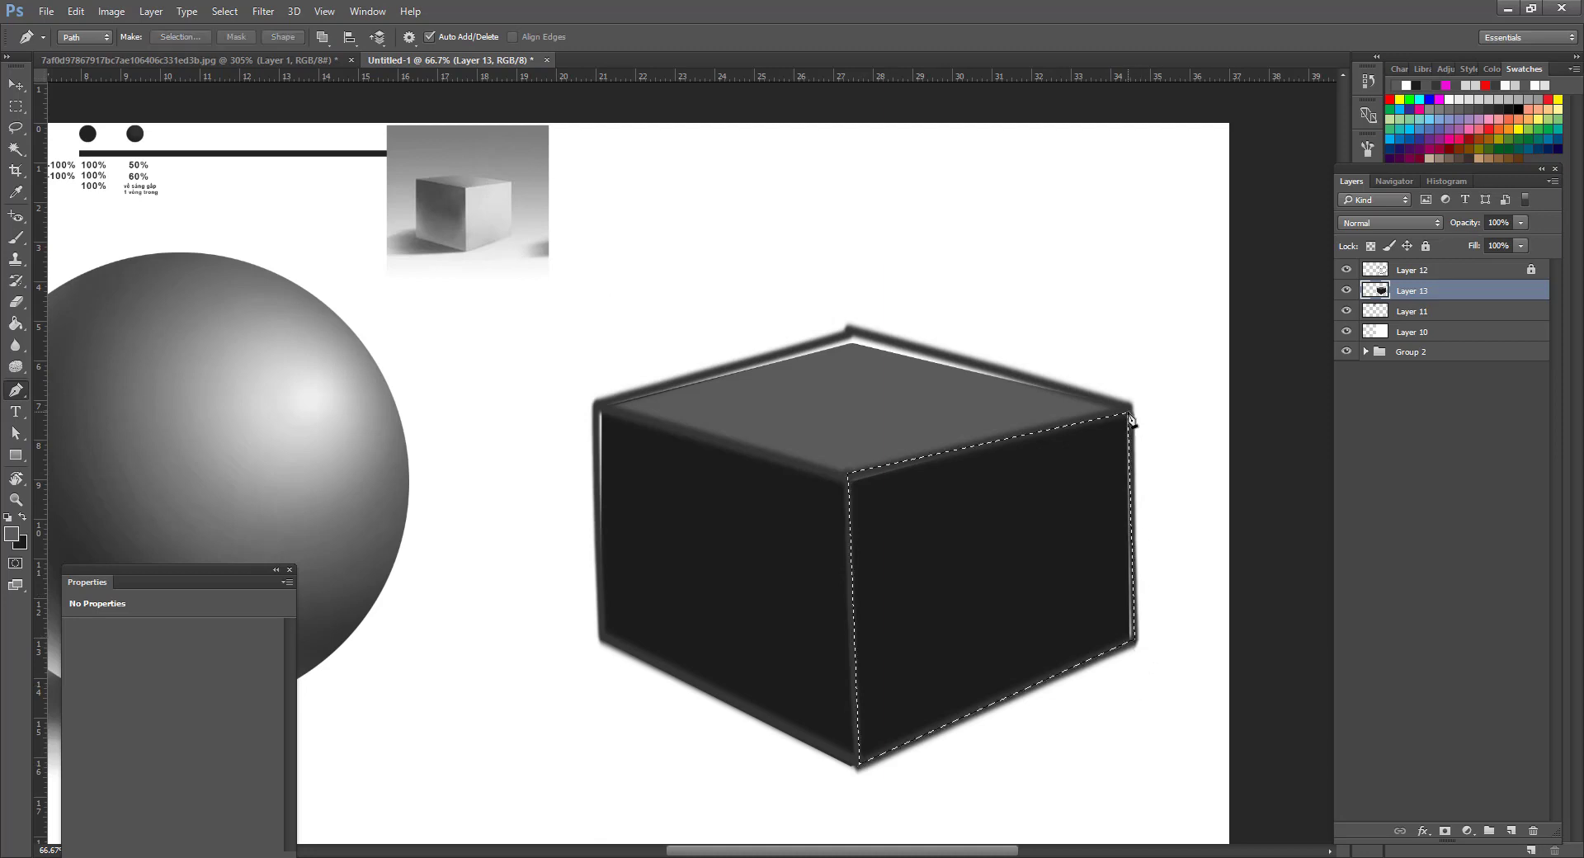
Set the foreground colour to light grey #adadad, paint the selected right face evenly and deselect.
click(13, 535)
drag(807, 557, 770, 491)
click(754, 412)
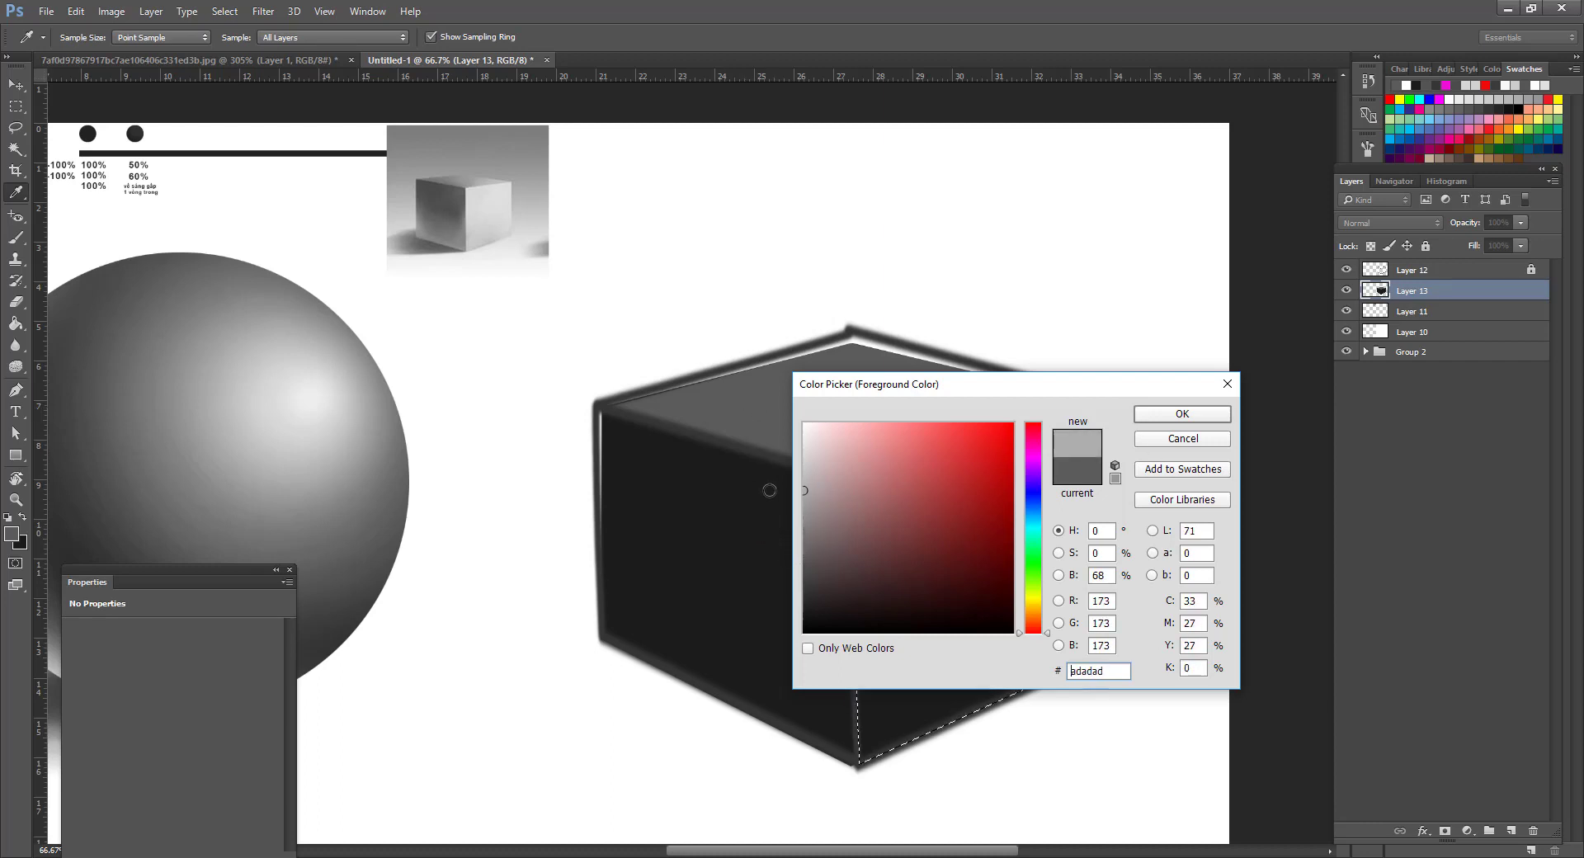
click(1173, 416)
mouse_move(993, 456)
mouse_down()
mouse_move(810, 506)
mouse_move(1018, 529)
mouse_move(773, 652)
mouse_move(806, 755)
mouse_move(848, 811)
mouse_move(908, 610)
mouse_up()
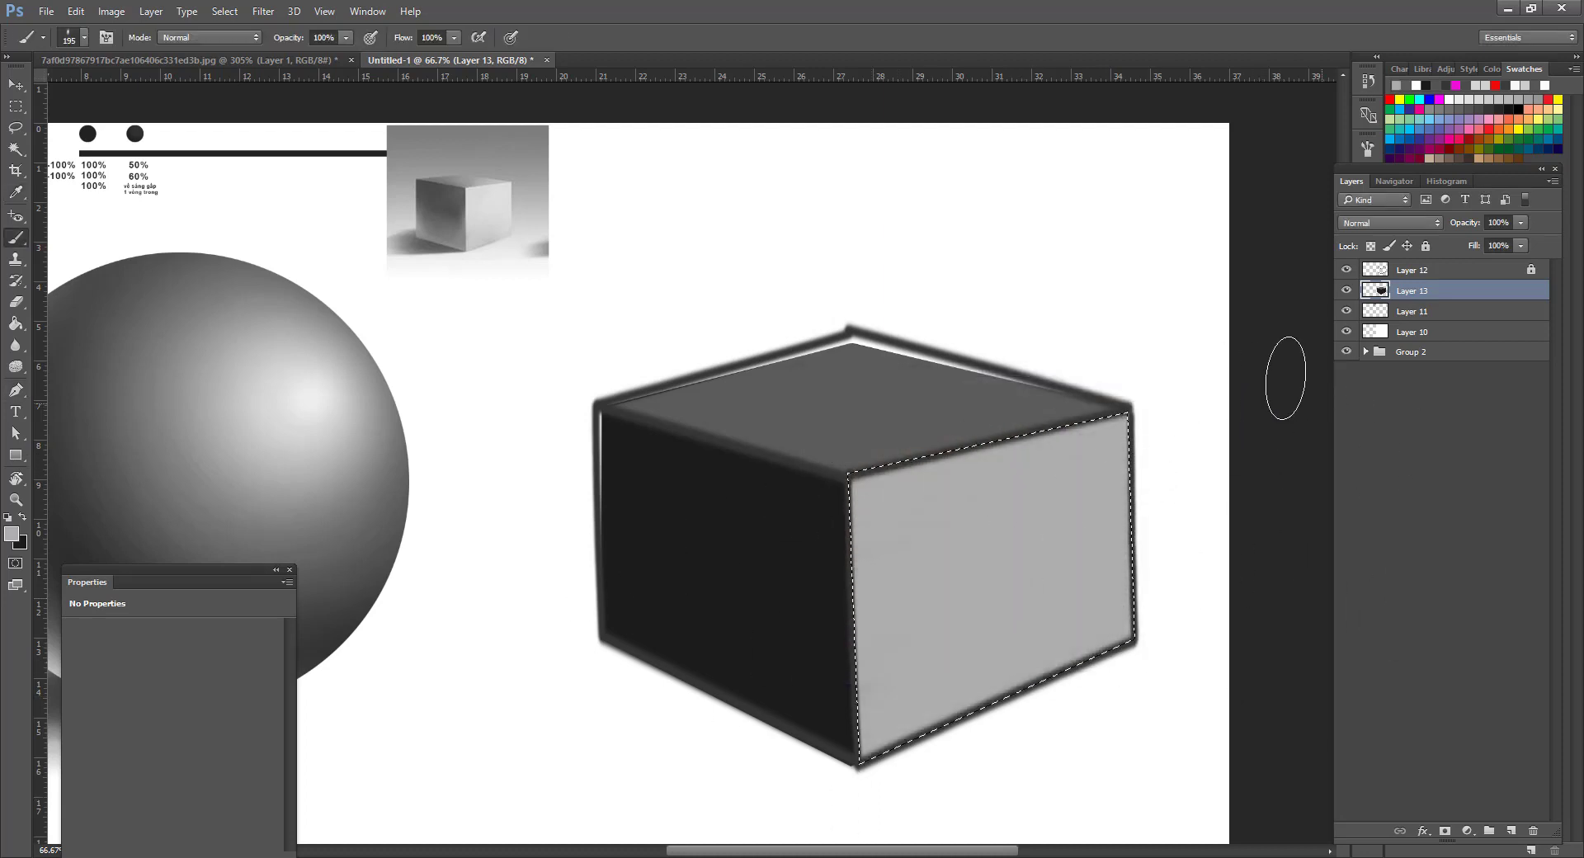
key(ctrl+d)
Toggle the outline layer's visibility to compare the faces, leave Layer 12 hidden and select it.
key(z)
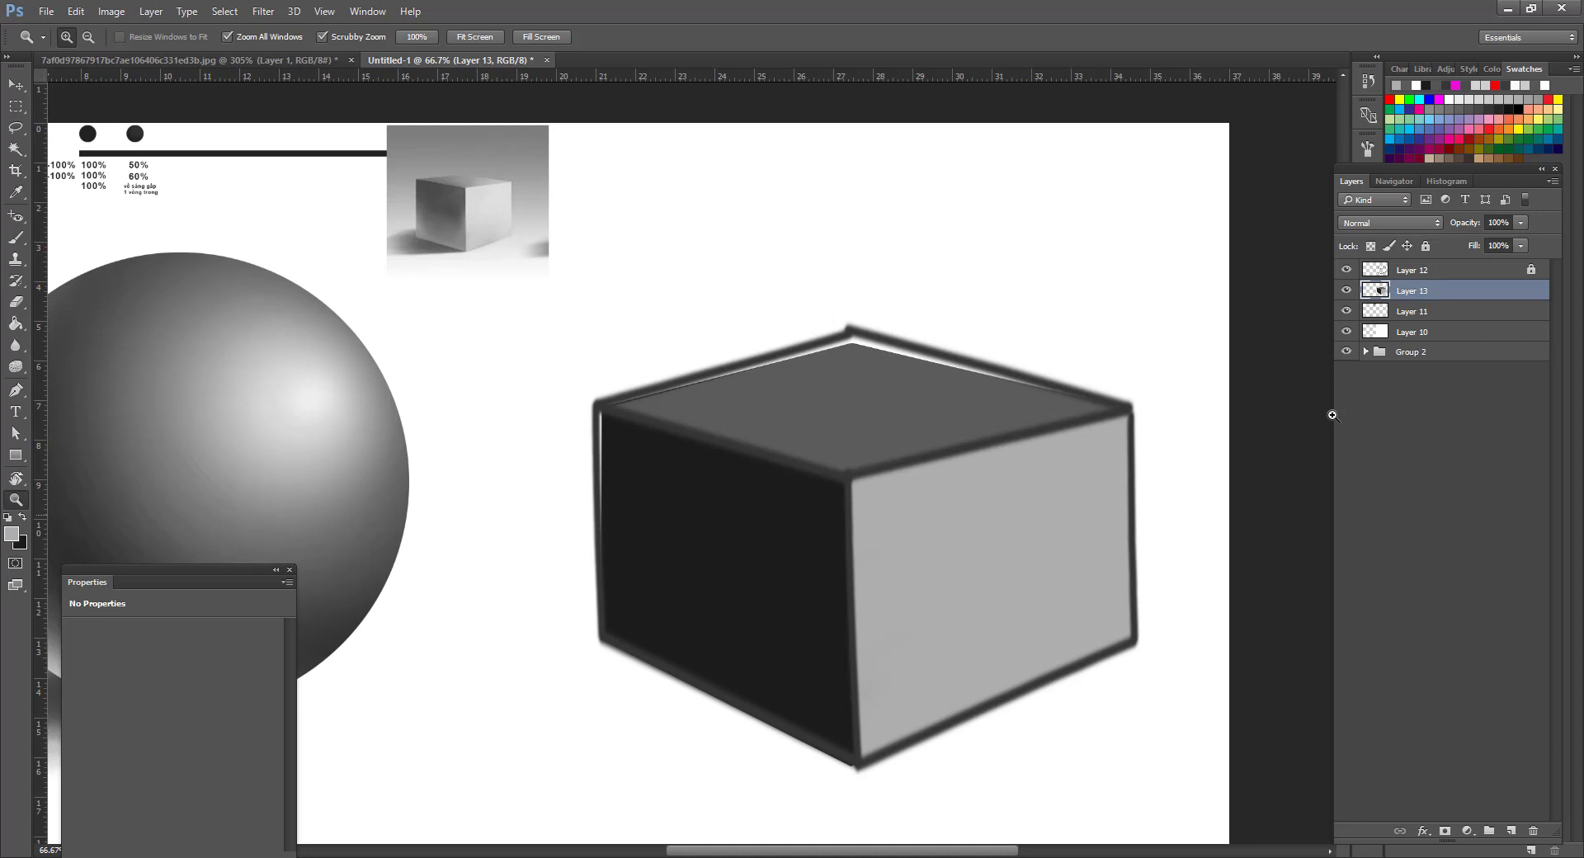
click(1349, 269)
click(1349, 270)
click(1348, 270)
click(1348, 269)
click(1349, 270)
click(1433, 272)
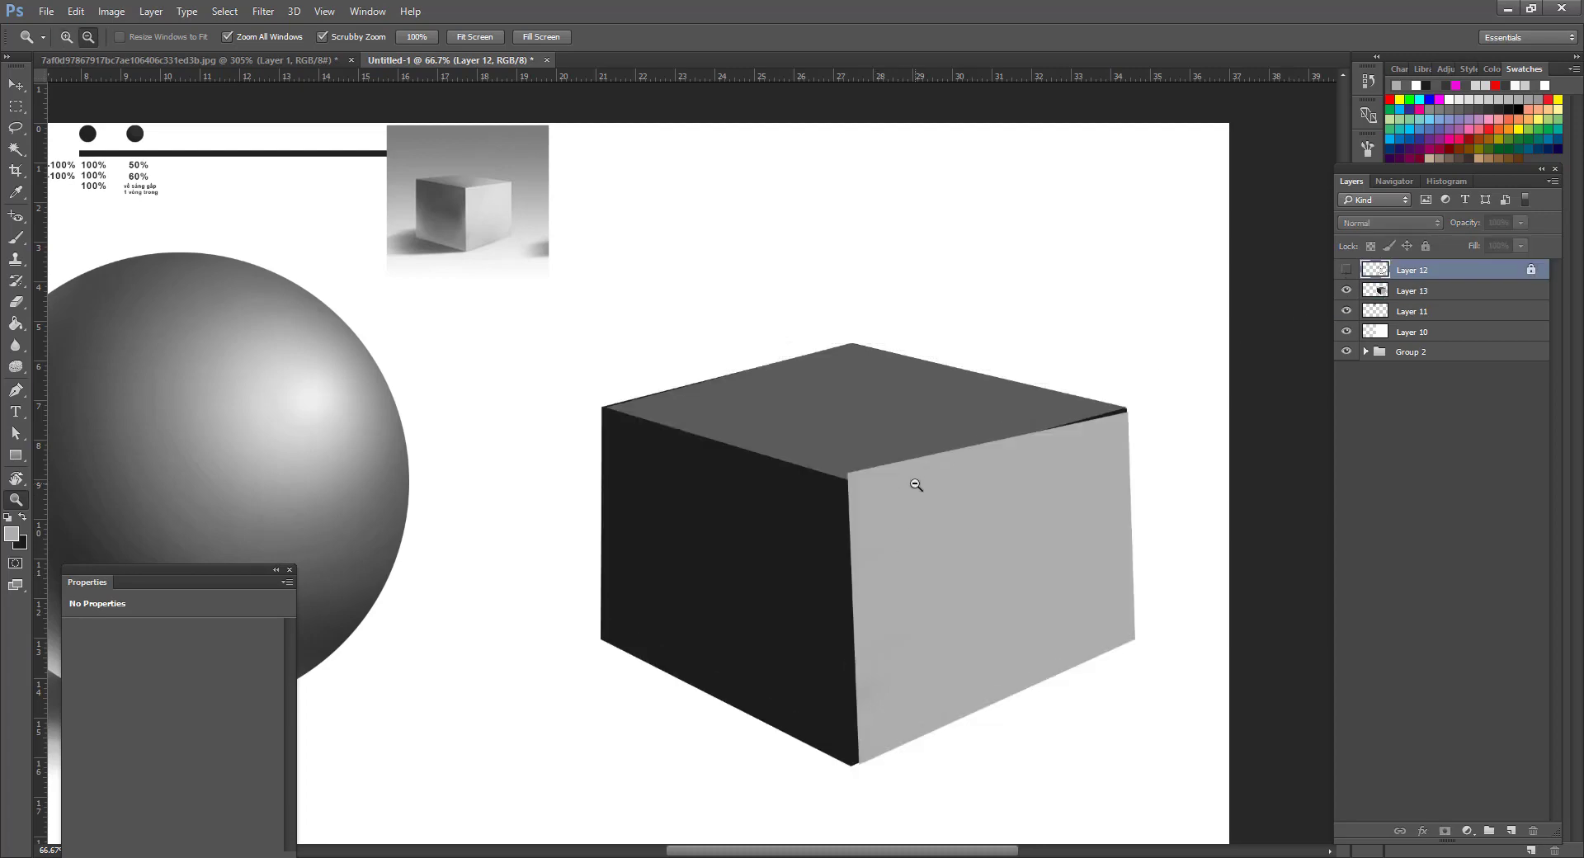
alt+click(915, 485)
alt+click(915, 484)
click(916, 478)
click(1012, 461)
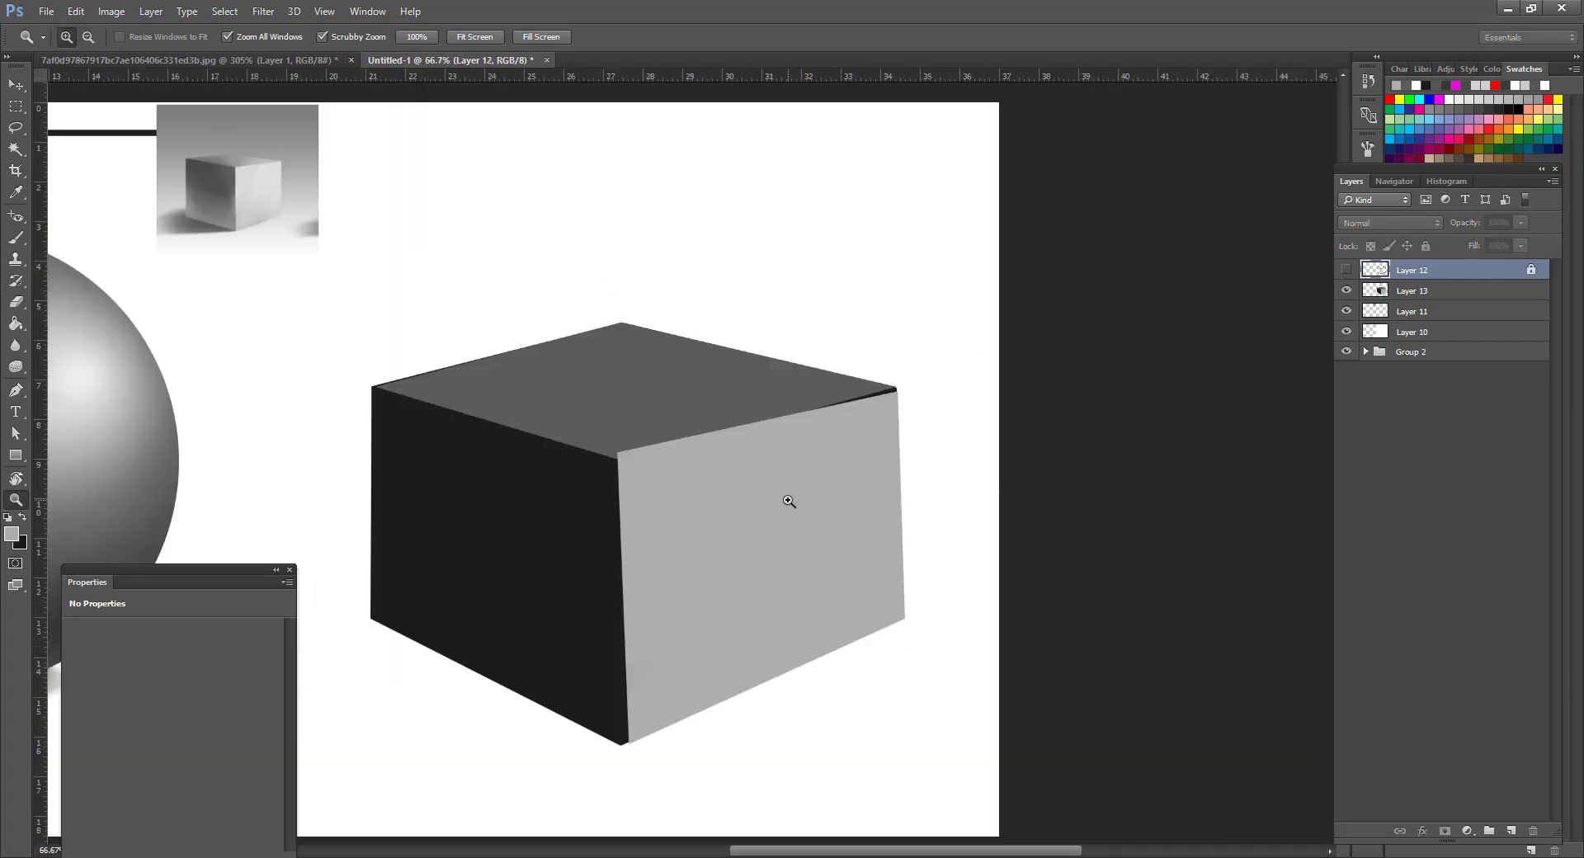
Trace the cube's top face corner to corner with the Pen tool and convert the path to a selection.
key(p)
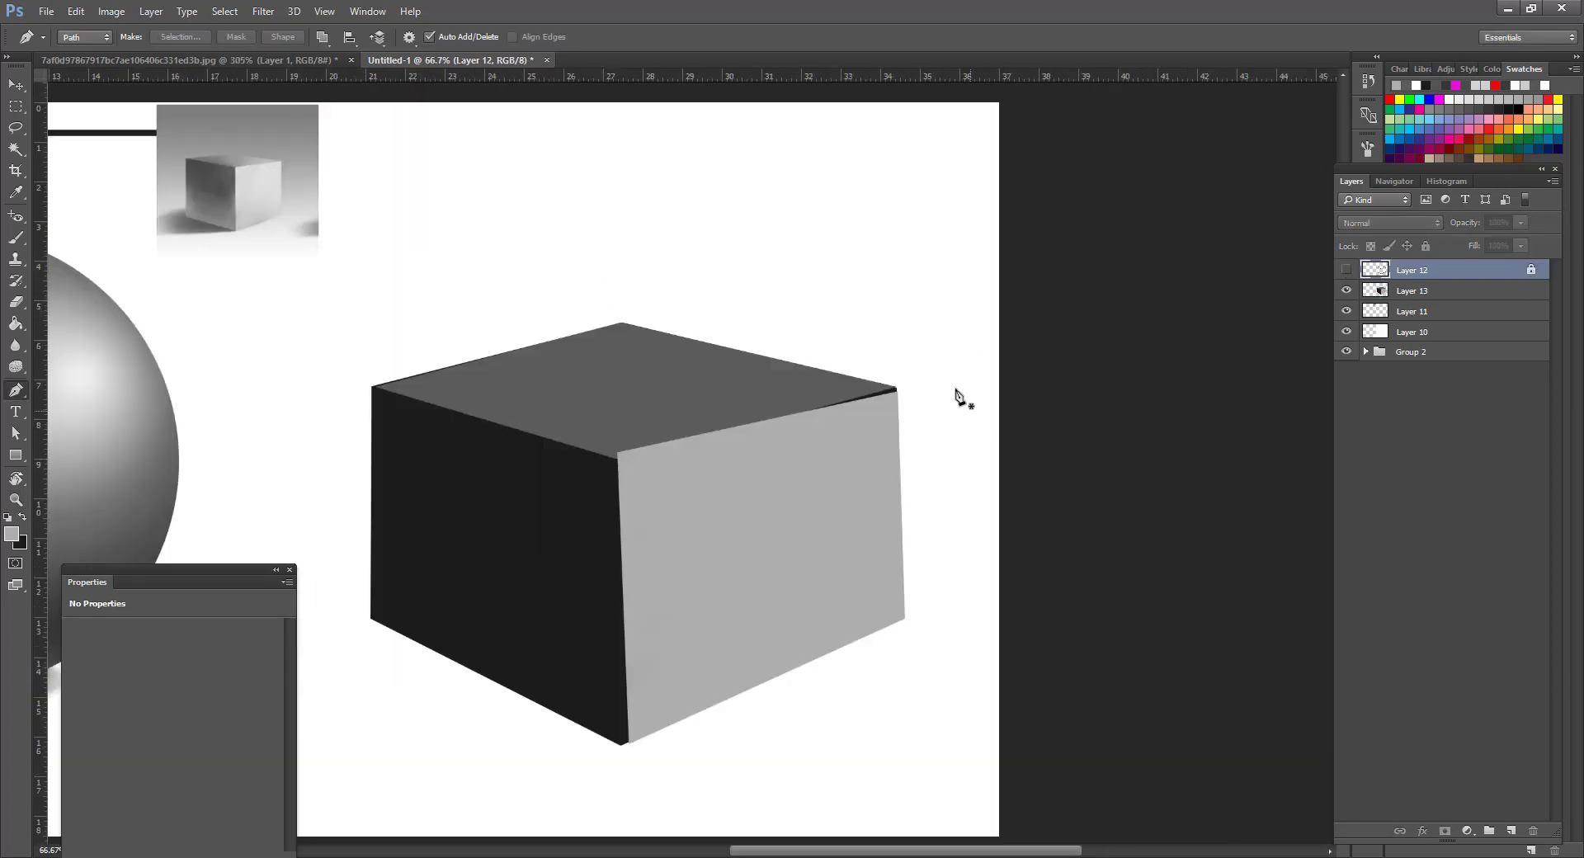
click(897, 392)
click(619, 459)
click(372, 388)
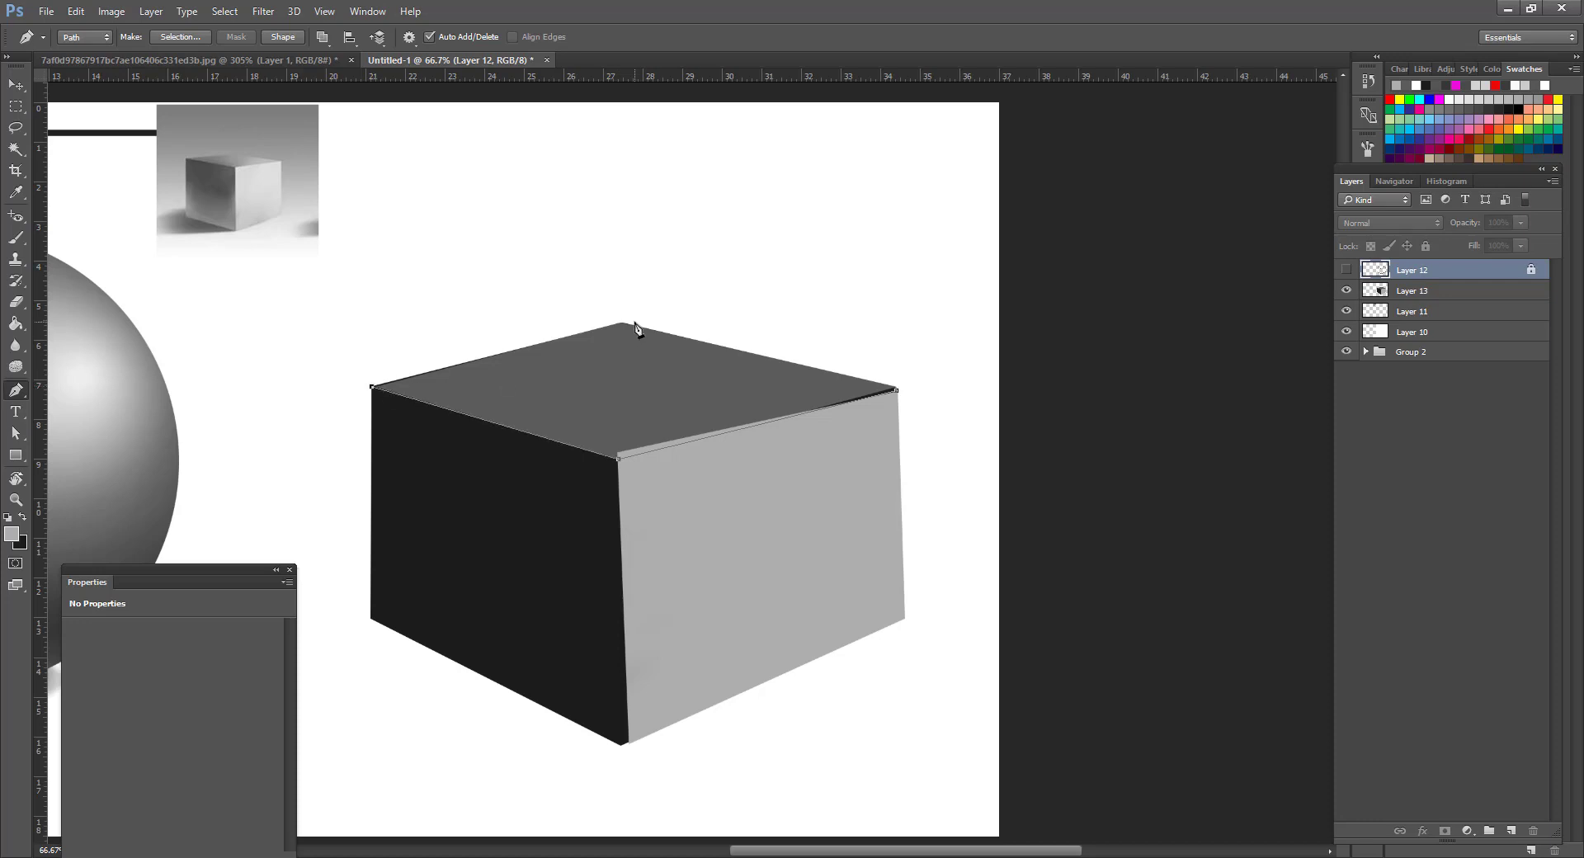
click(621, 322)
click(897, 390)
key(ctrl+Return)
Sample the top face's grey, paint over the selected face's front edge on Layer 13 with the Brush and deselect.
key(i)
click(670, 388)
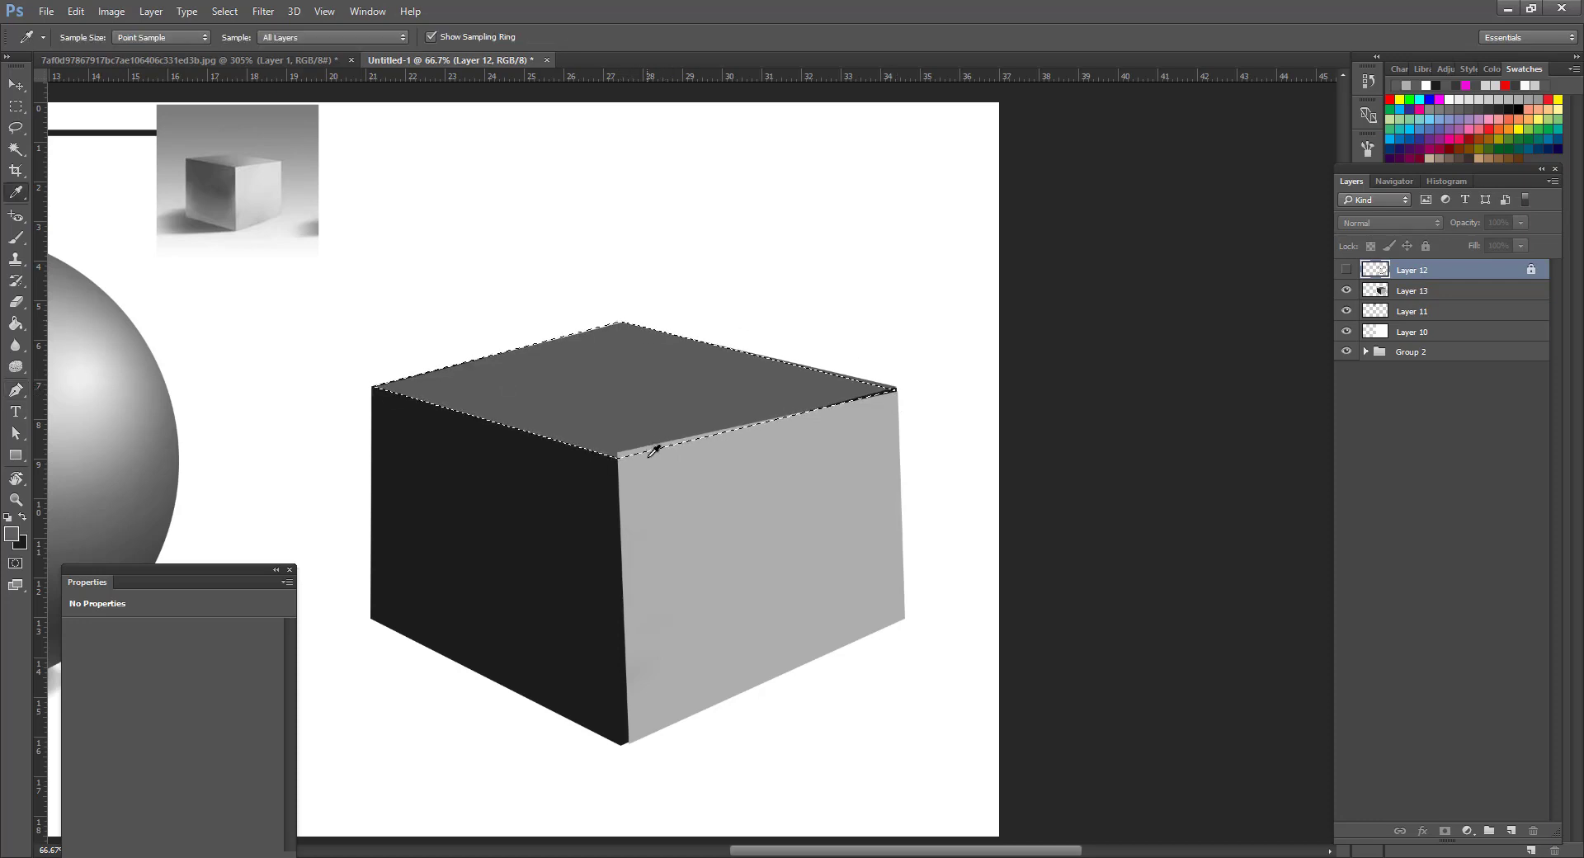
key(b)
click(644, 452)
click(809, 332)
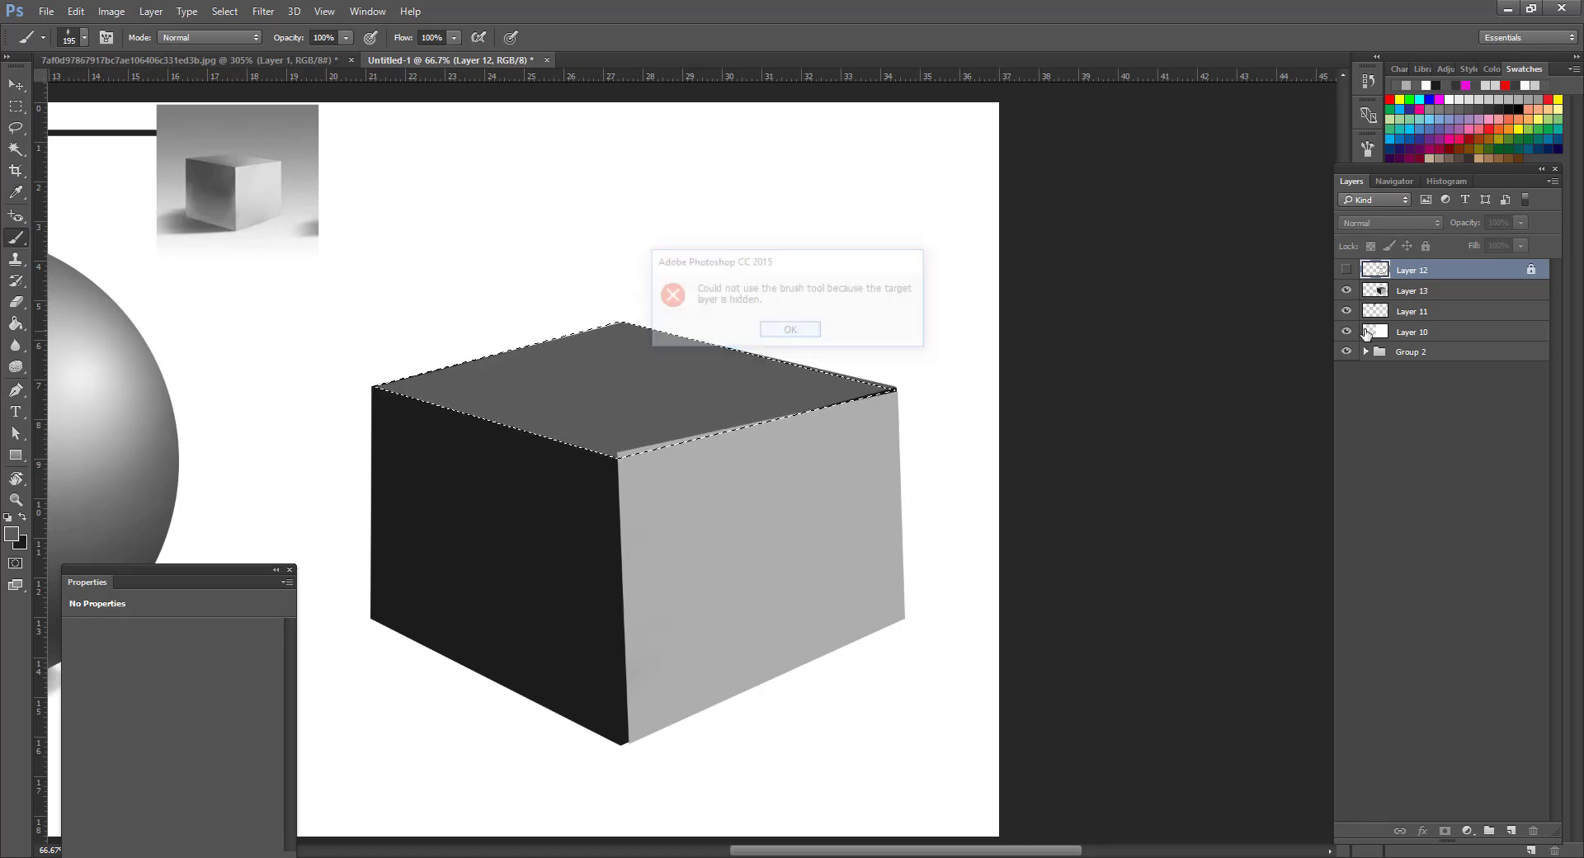
click(1438, 293)
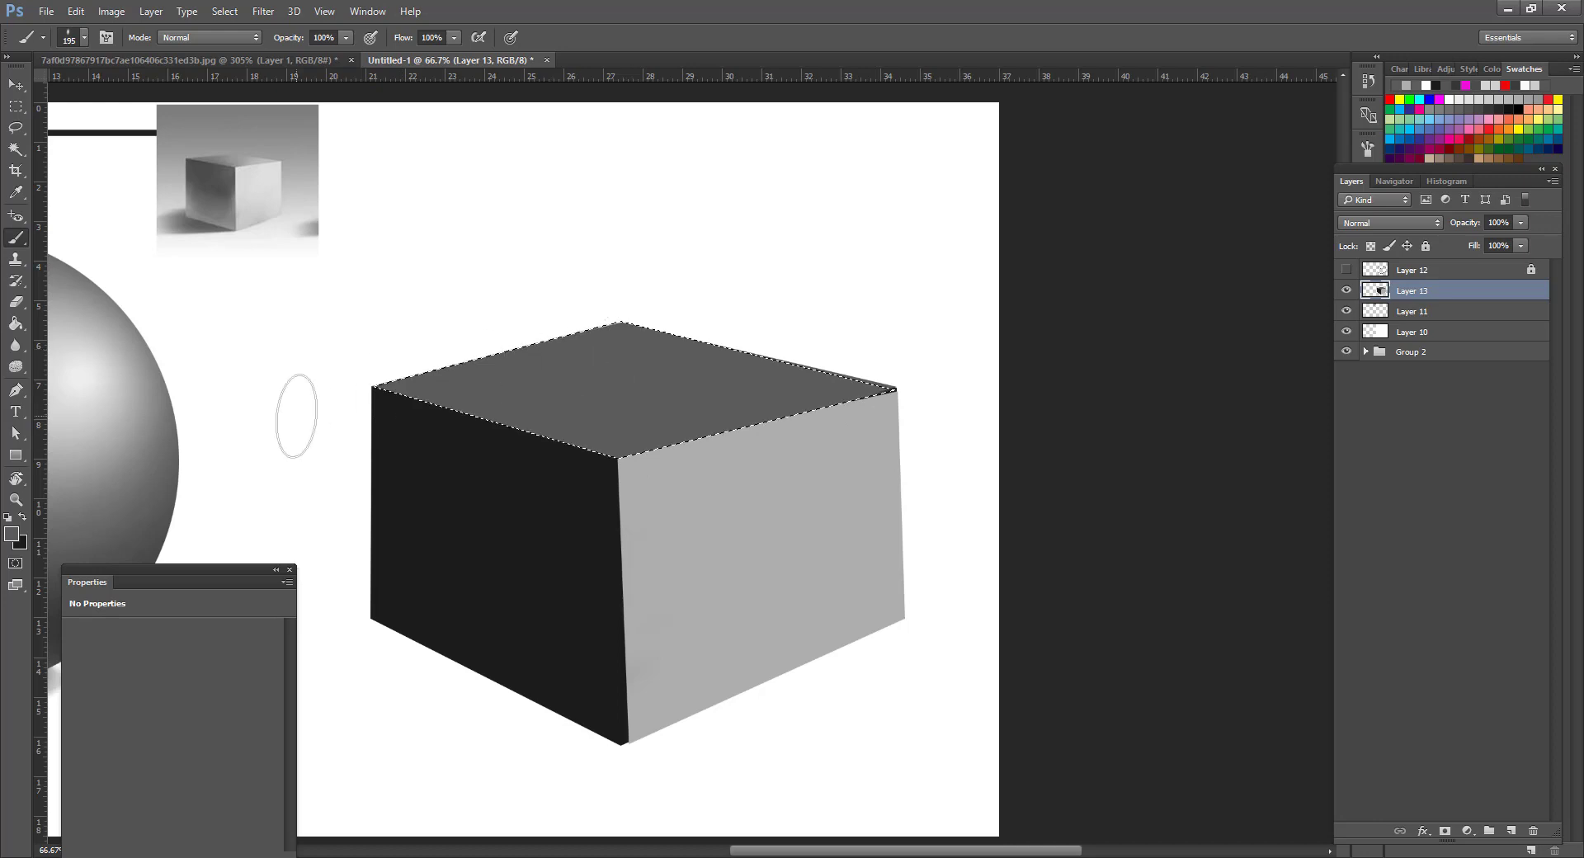
key(ctrl+d)
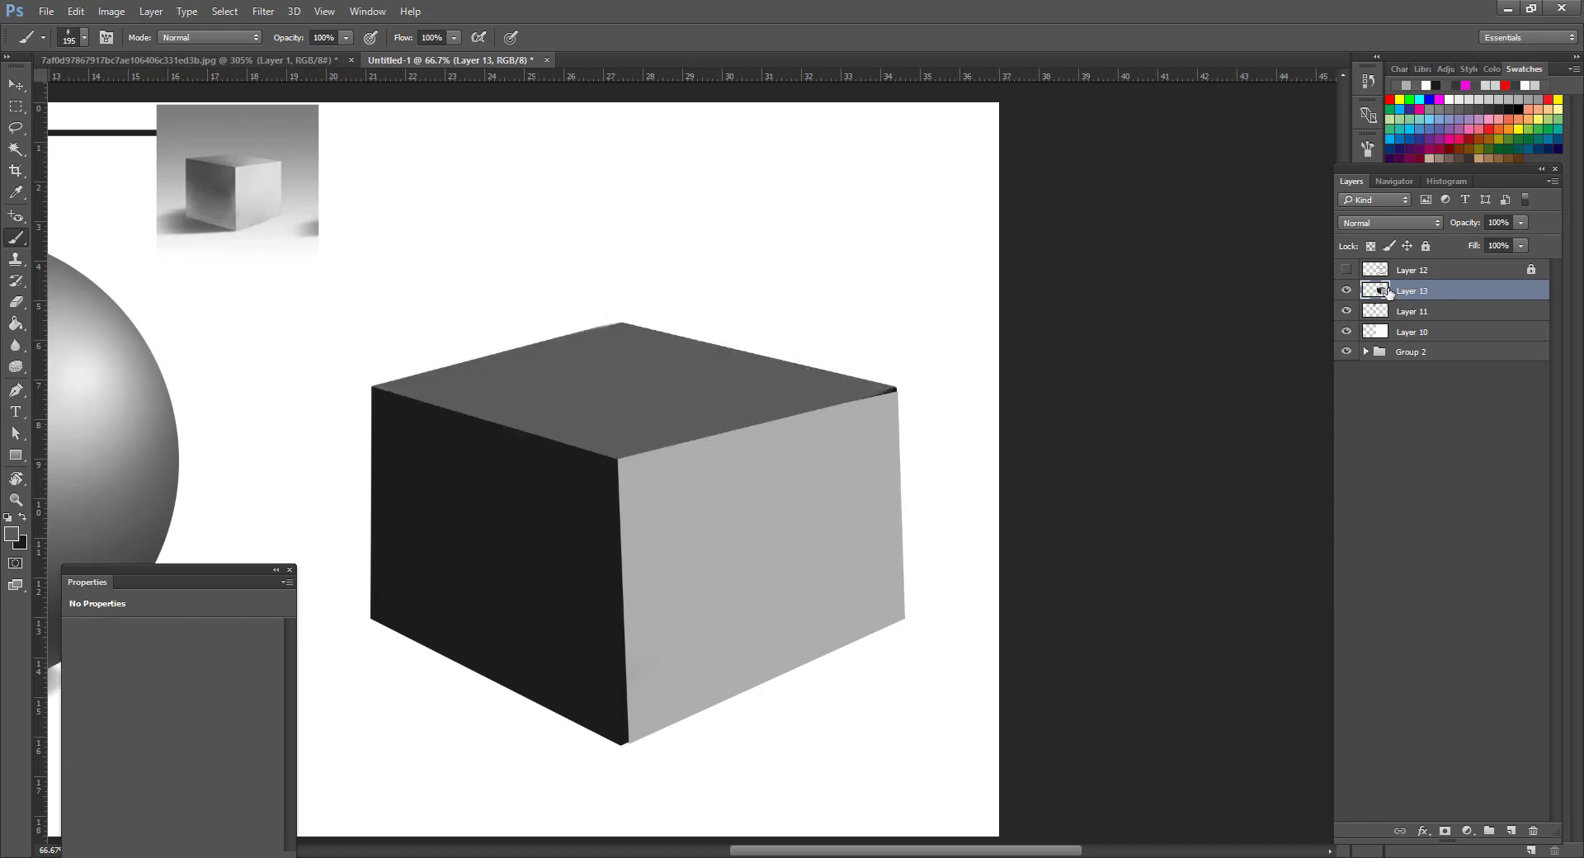
Add a new layer above Layer 13 and turn it into a clipping mask.
click(1513, 833)
right_click(1407, 293)
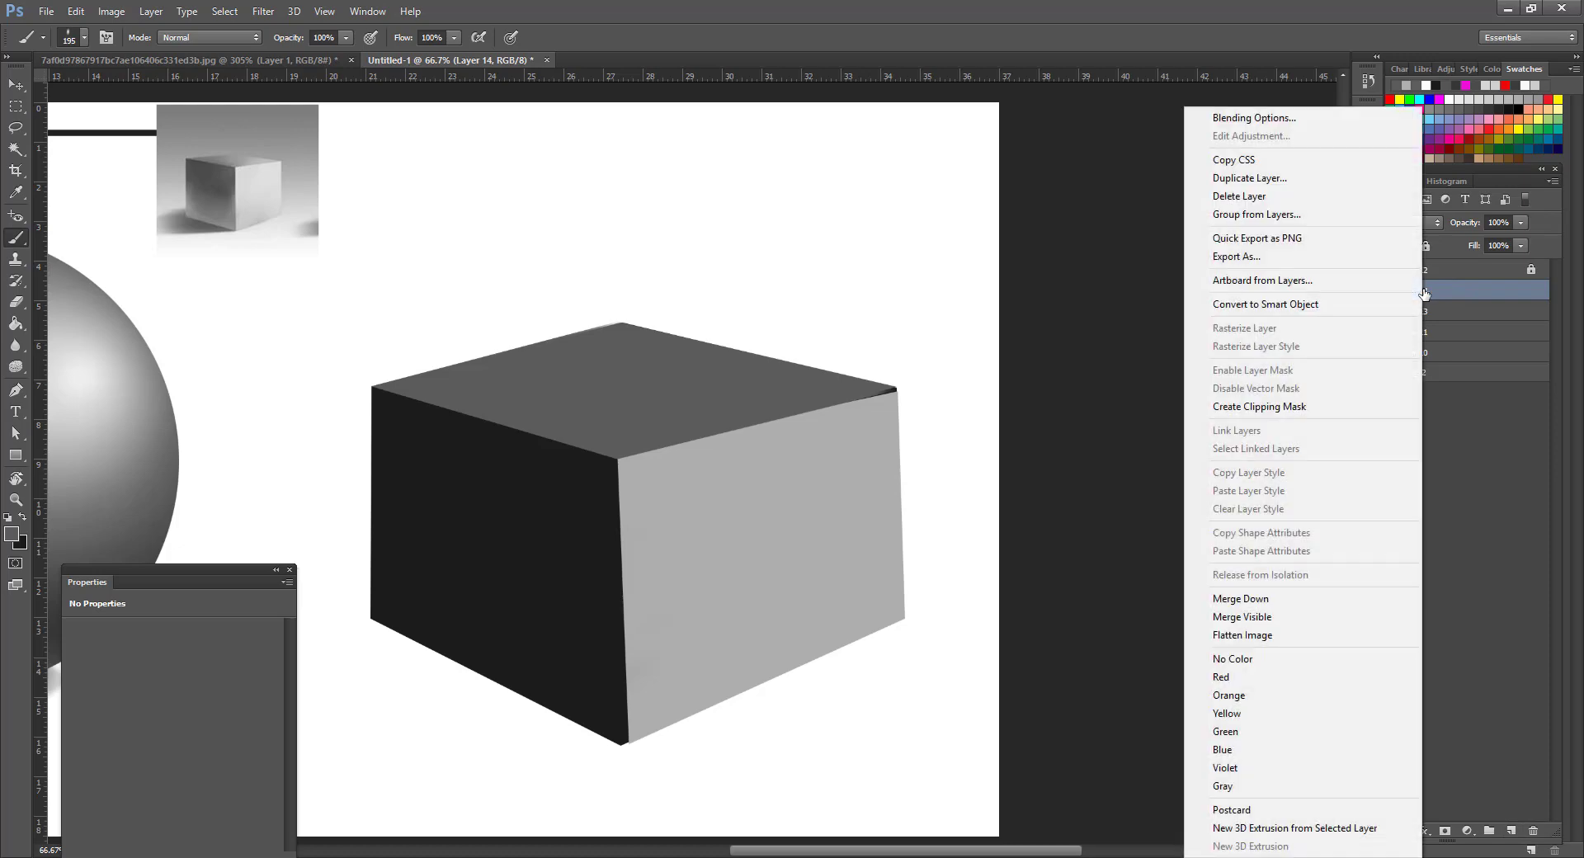
click(1284, 408)
Examine the shading of the cube reference image against the painted cube's faces.
key(z)
click(736, 447)
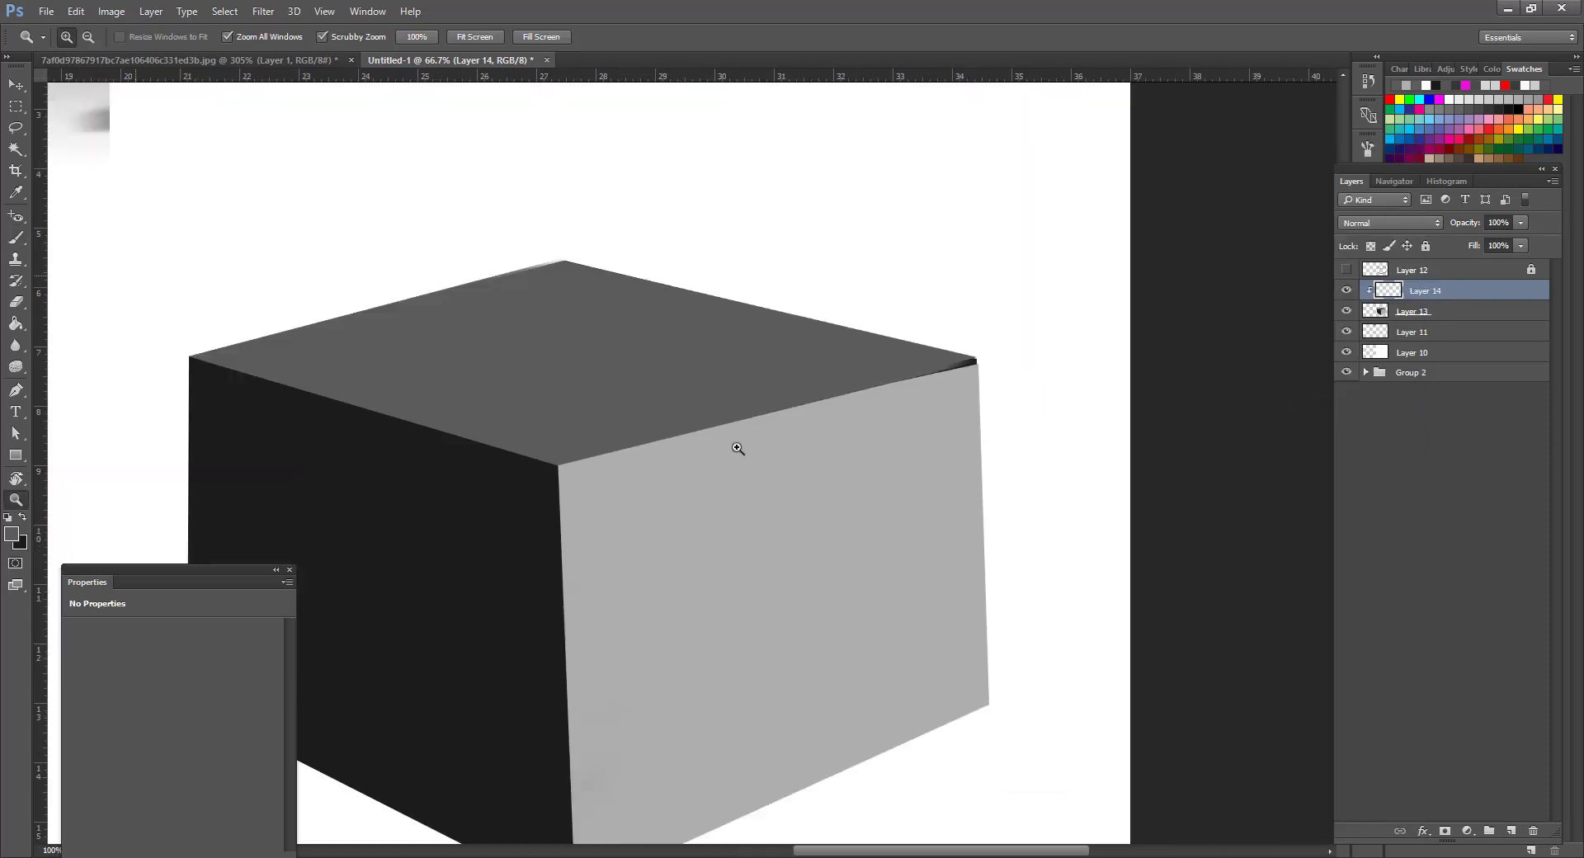
drag(814, 389, 902, 293)
alt+click(882, 297)
drag(597, 265, 707, 442)
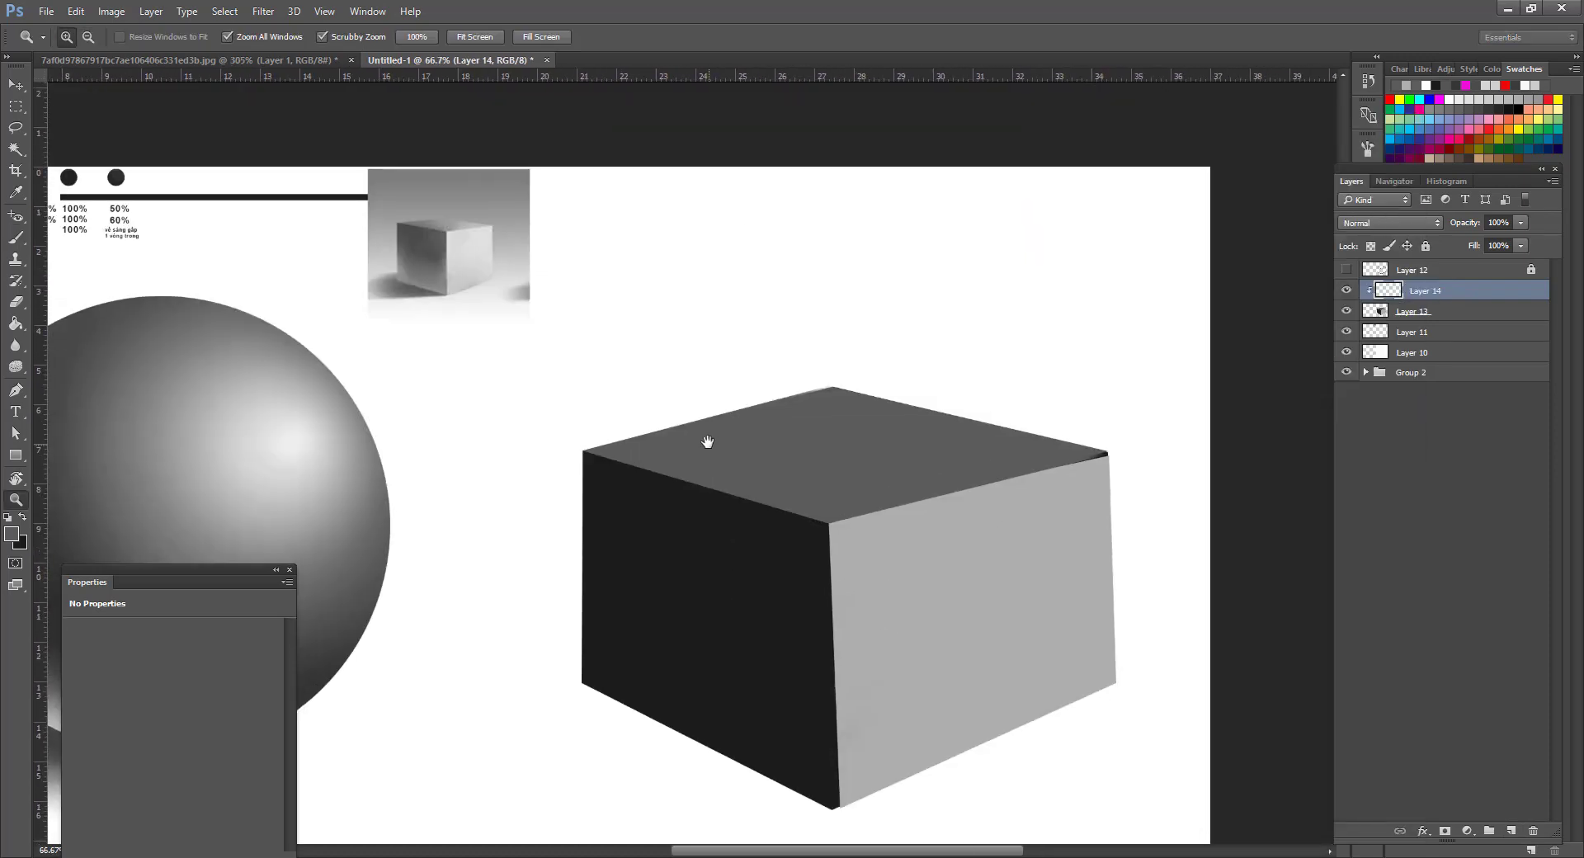
click(474, 227)
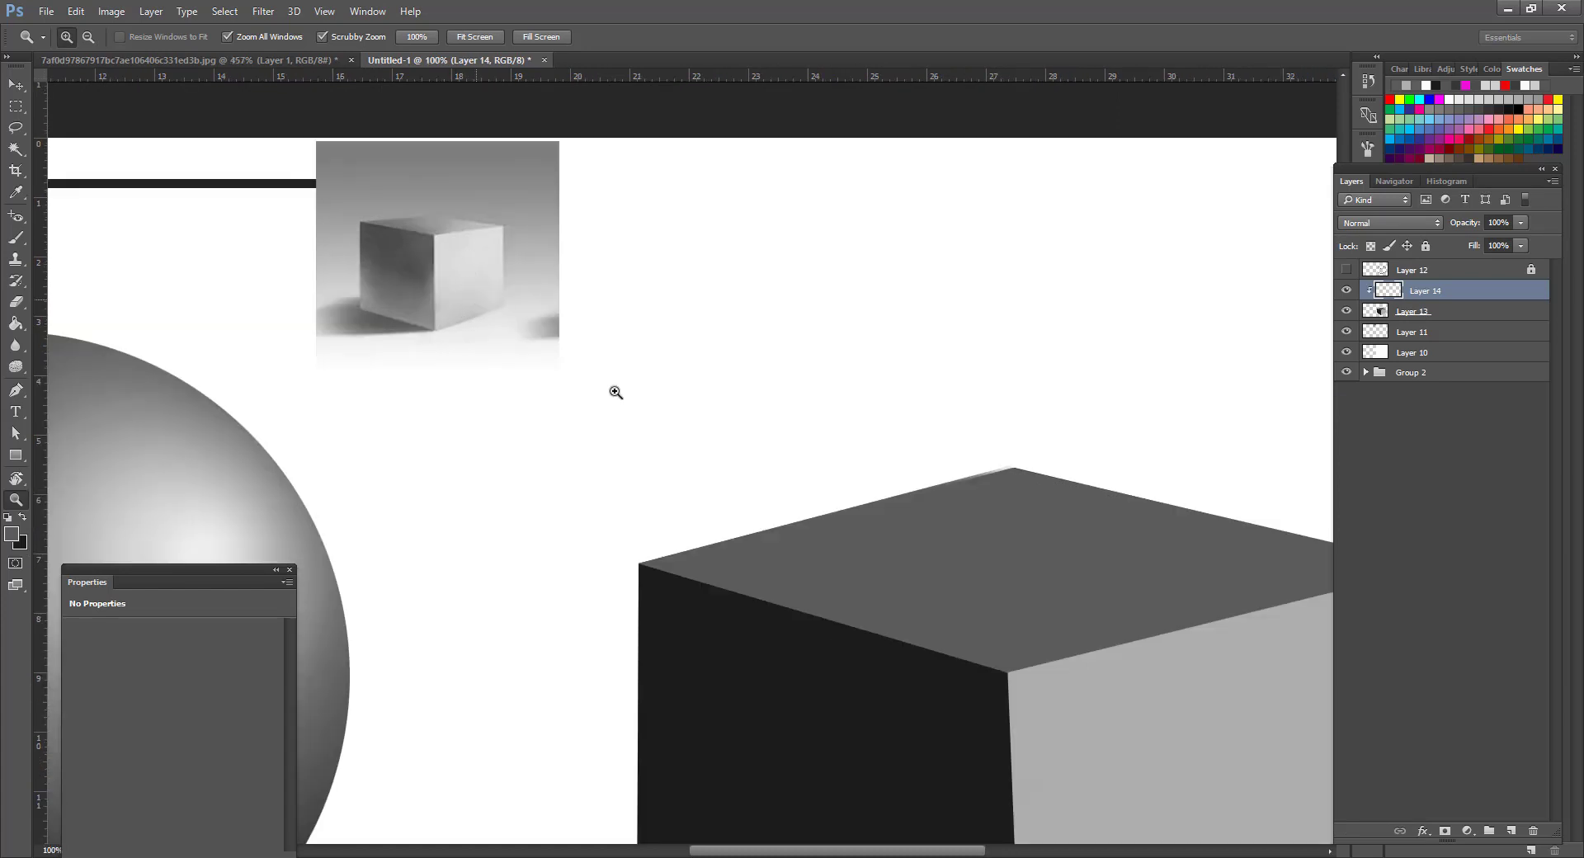
drag(957, 468, 682, 249)
drag(1006, 632, 948, 524)
Sample the cube's right face and set the foreground colour to the slightly darker grey #9c9c9c.
key(i)
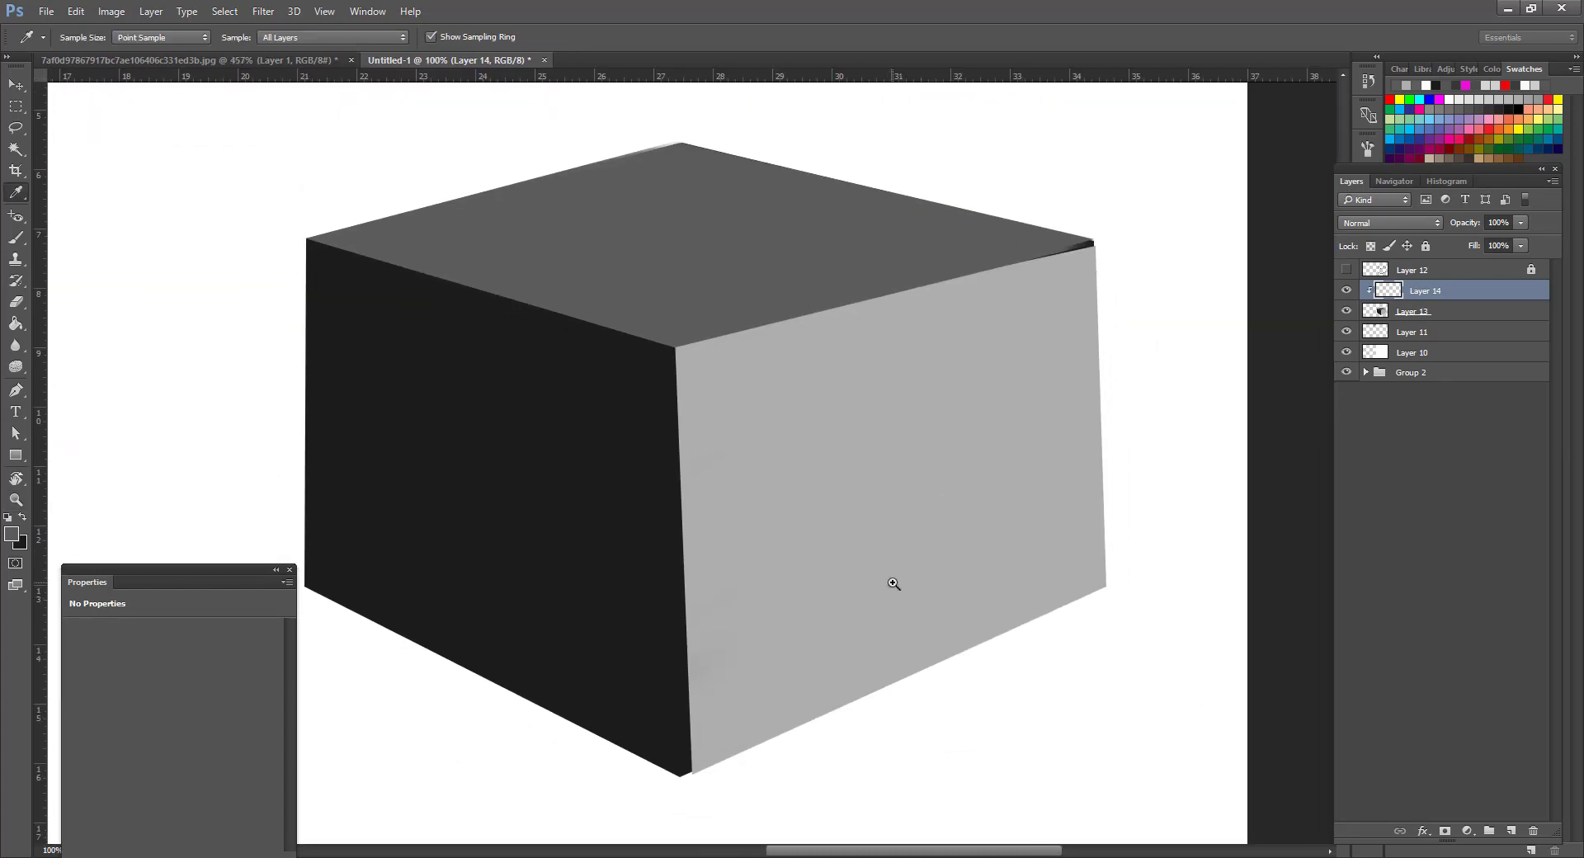
click(893, 584)
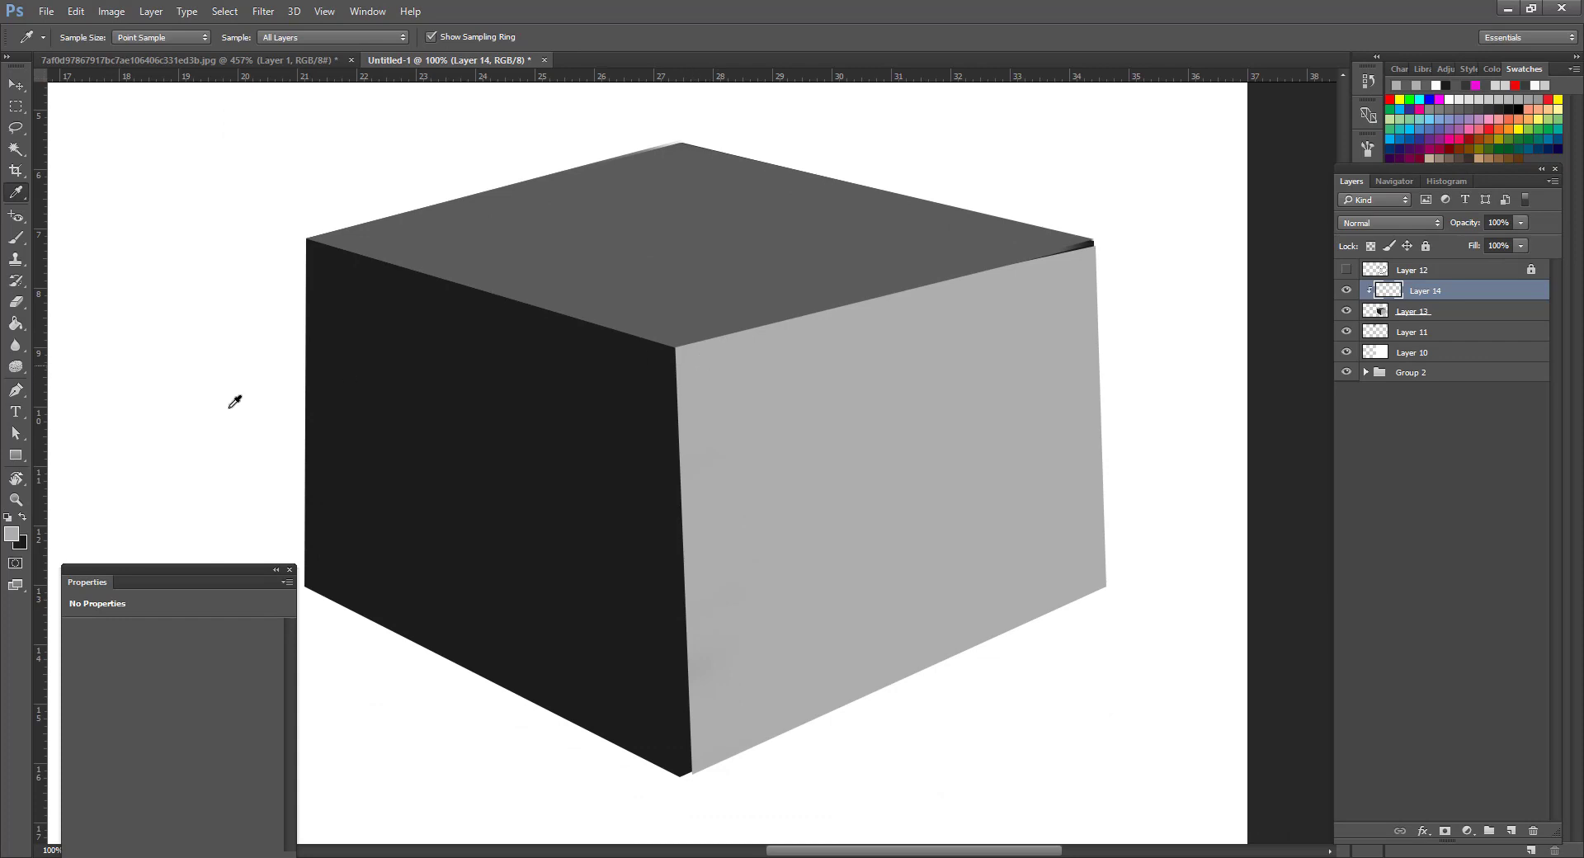
click(12, 533)
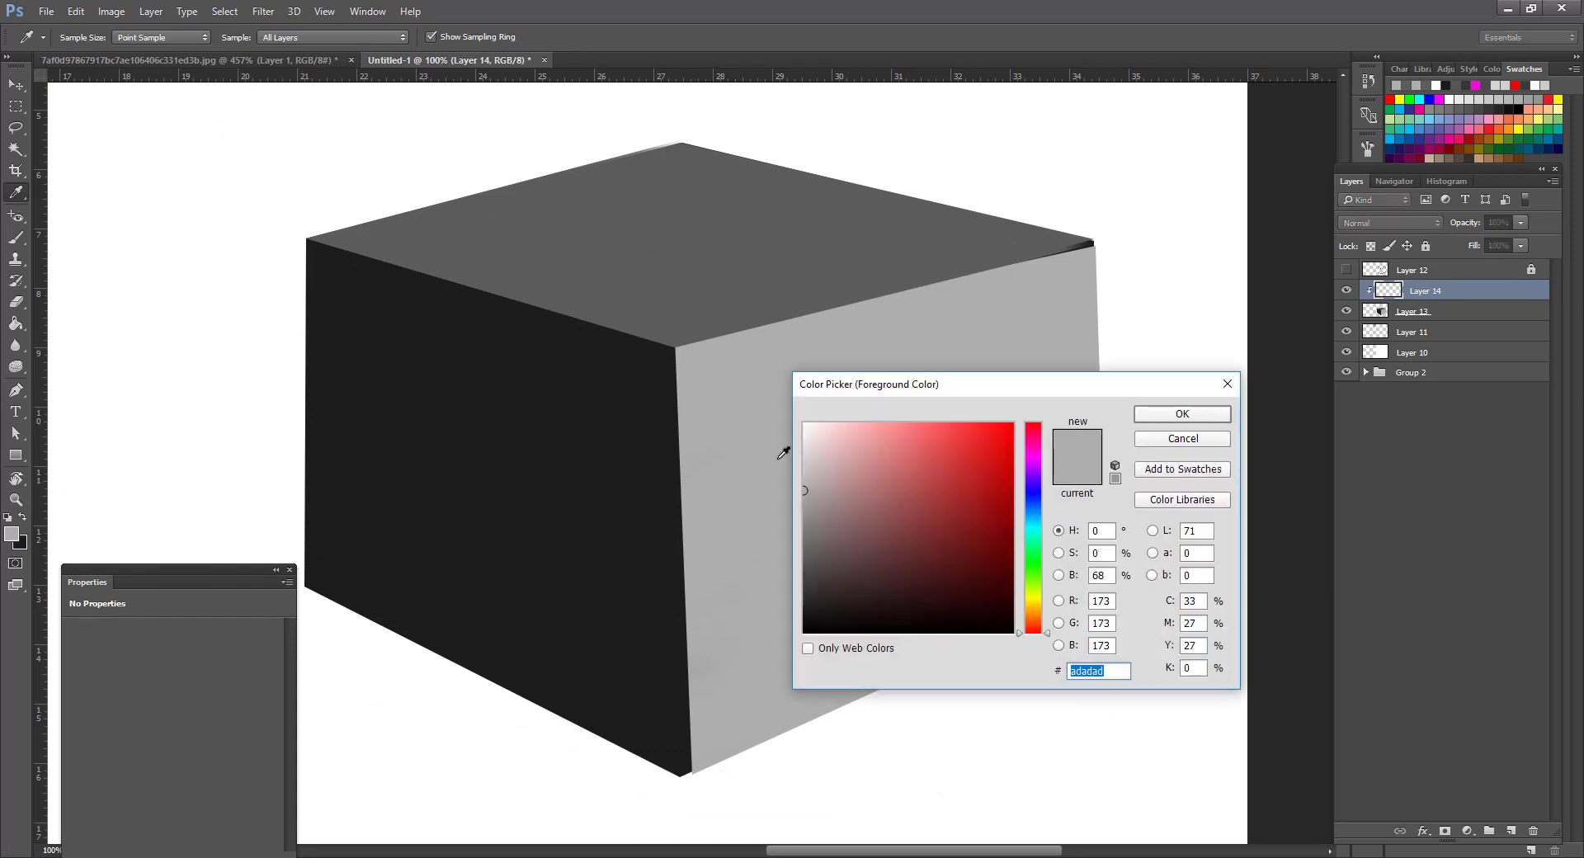
drag(804, 493, 803, 504)
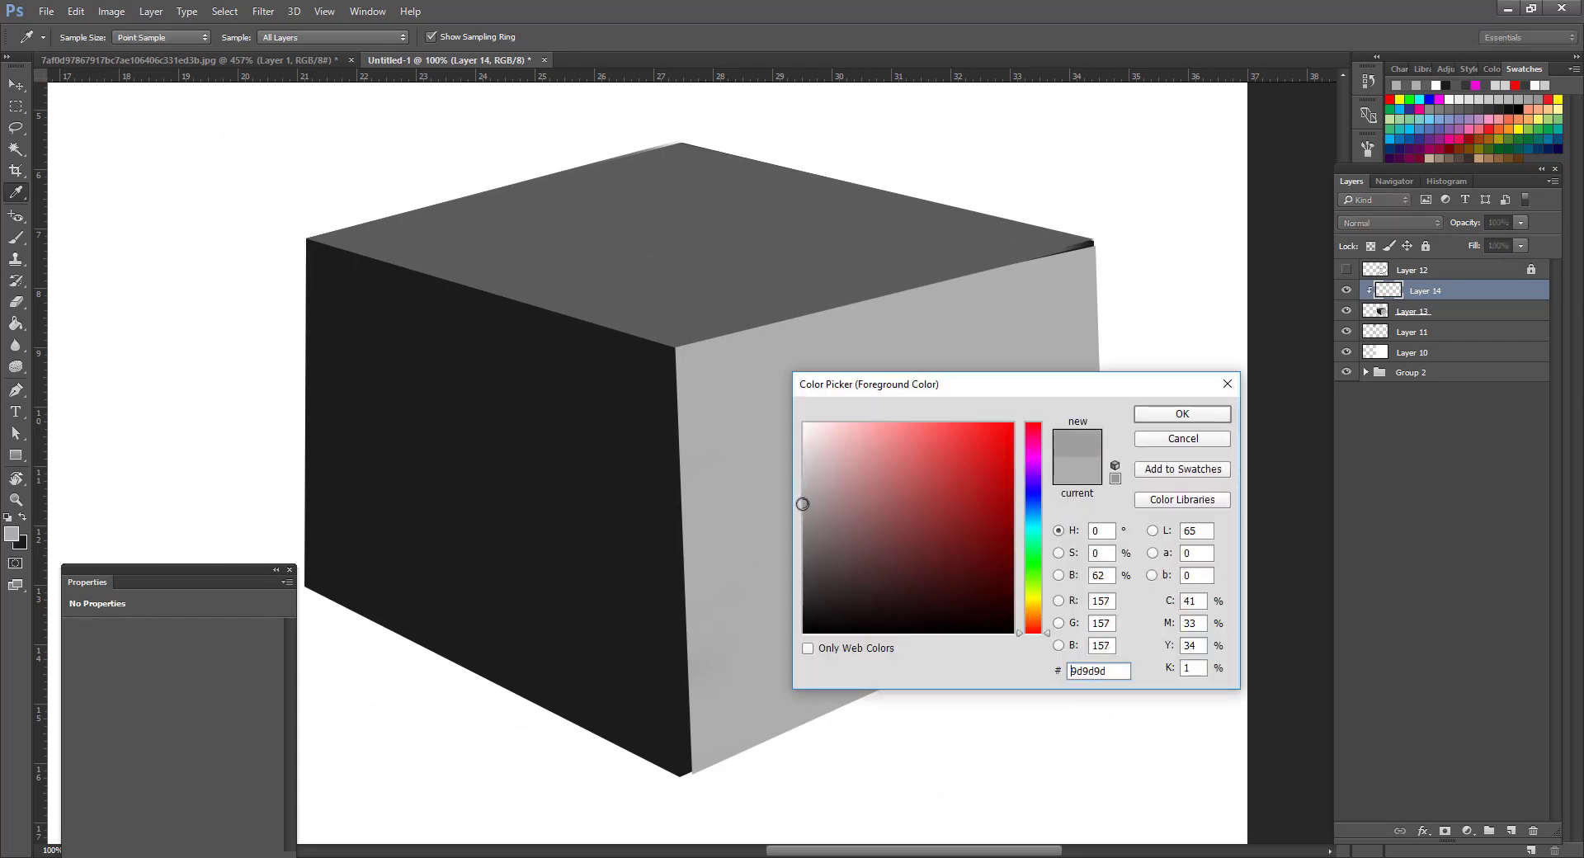
click(1180, 414)
Choose a soft round brush of 343 px with 0% hardness and shade the lower part of the cube's right face.
key(b)
right_click(982, 502)
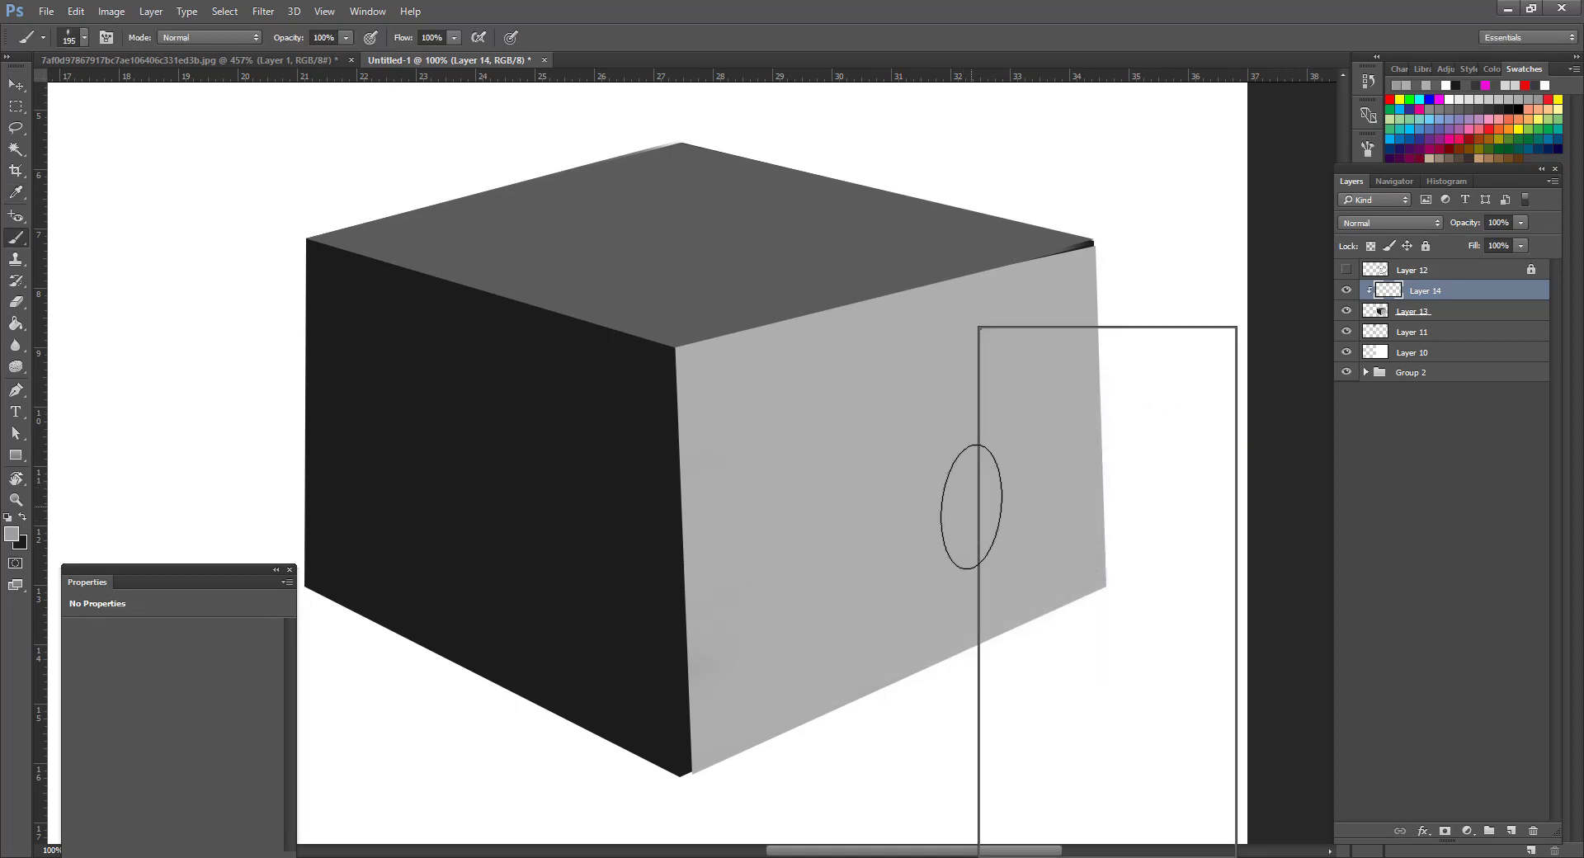
click(1004, 476)
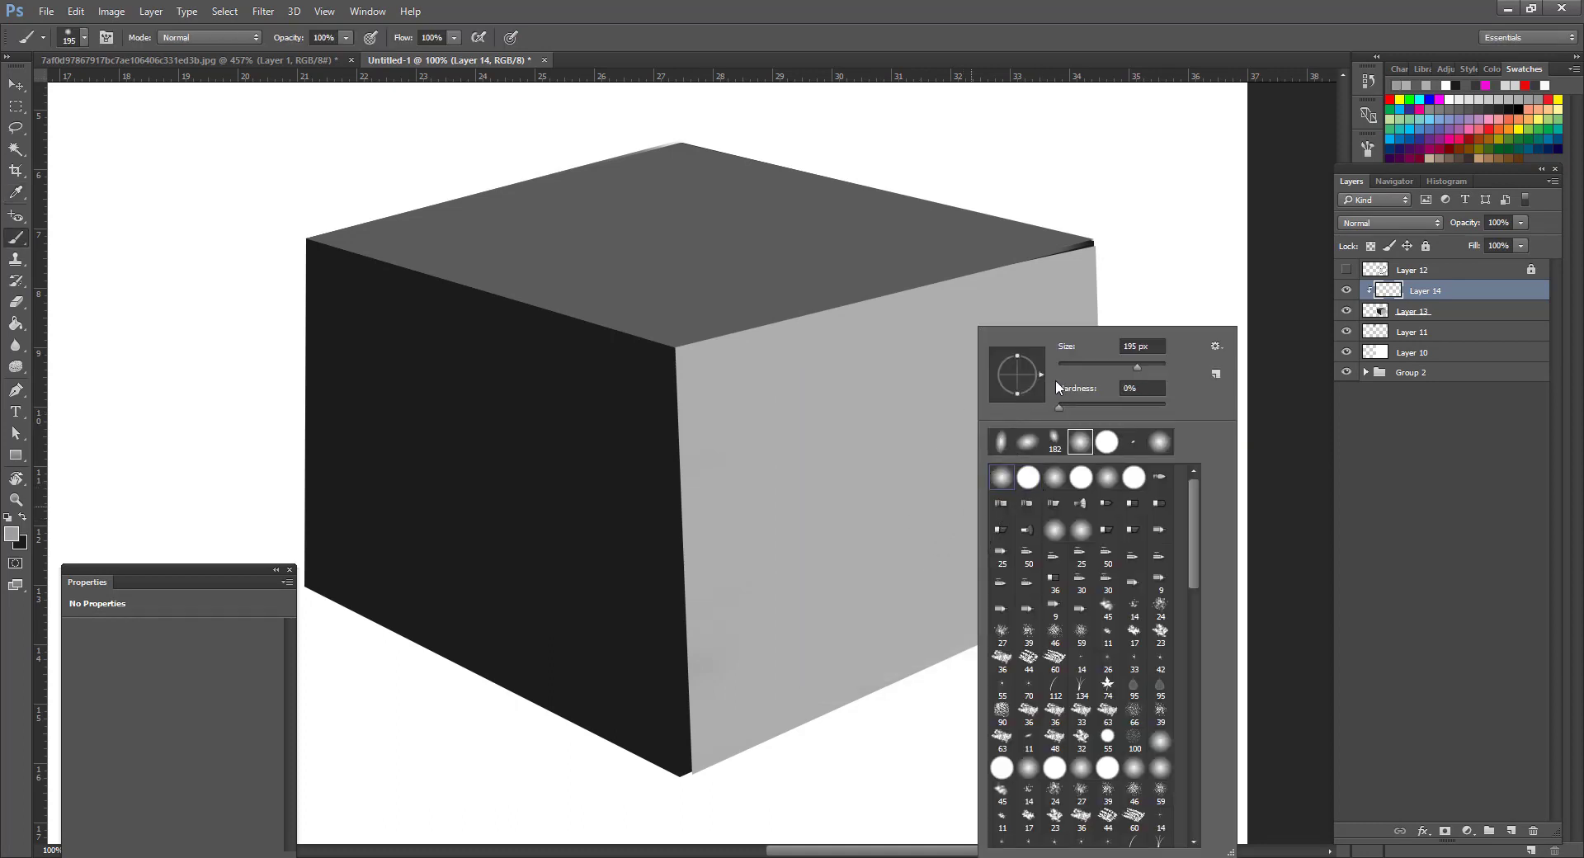
drag(1136, 365, 1147, 366)
drag(738, 768, 797, 754)
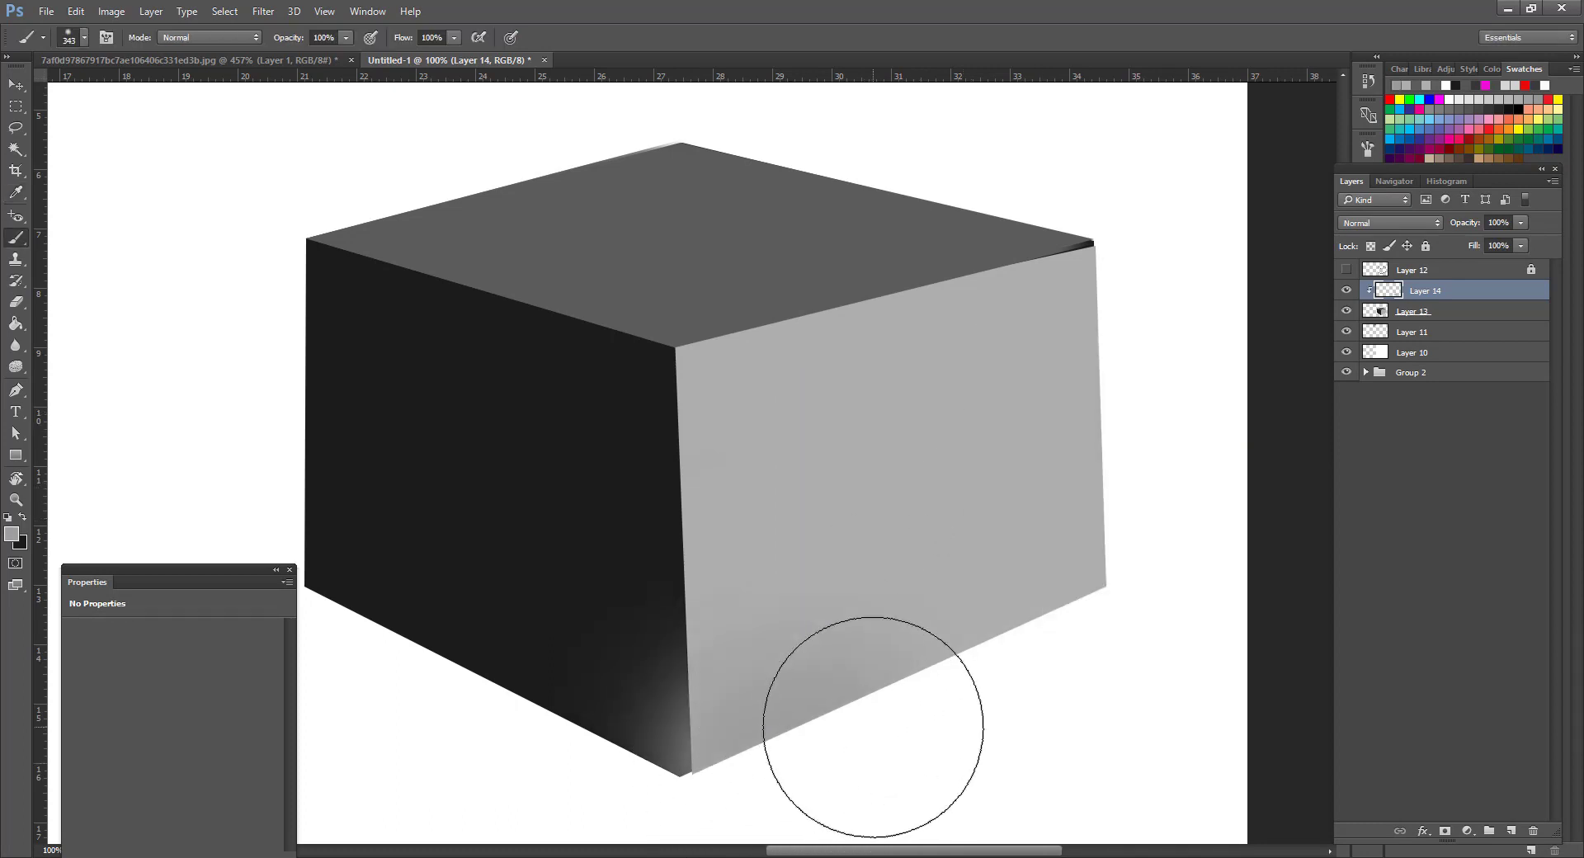
key(ctrl+z)
mouse_move(1052, 613)
mouse_down()
mouse_move(777, 736)
mouse_move(1071, 627)
mouse_move(785, 734)
mouse_move(938, 674)
mouse_move(843, 641)
mouse_move(925, 644)
mouse_move(866, 706)
mouse_up()
Set the foreground colour to grey #848484 and darken the right face along its lower edge.
click(12, 534)
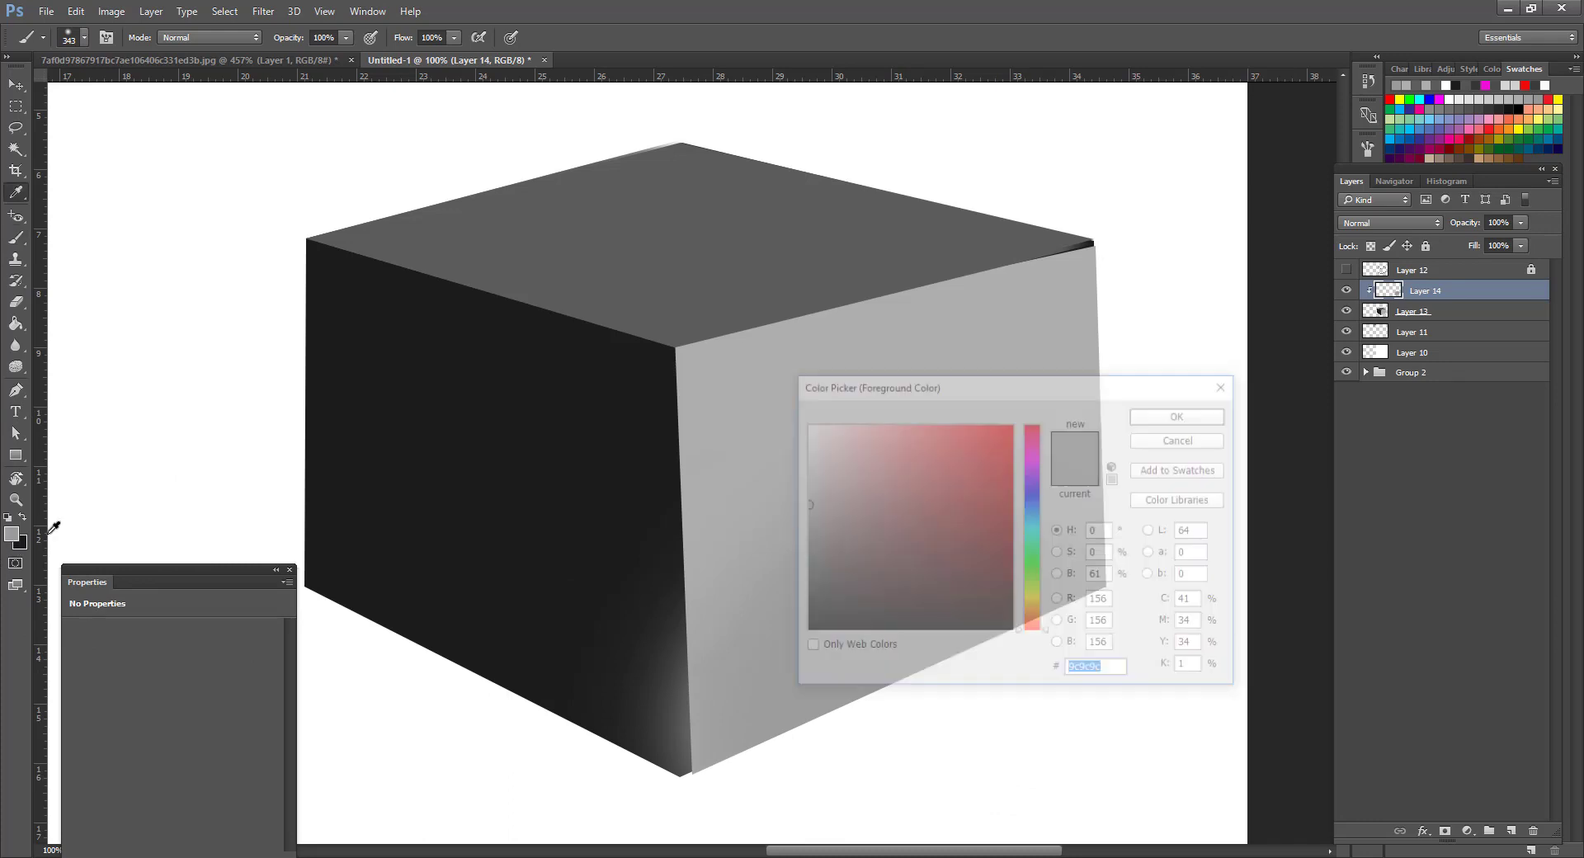
drag(803, 508, 796, 524)
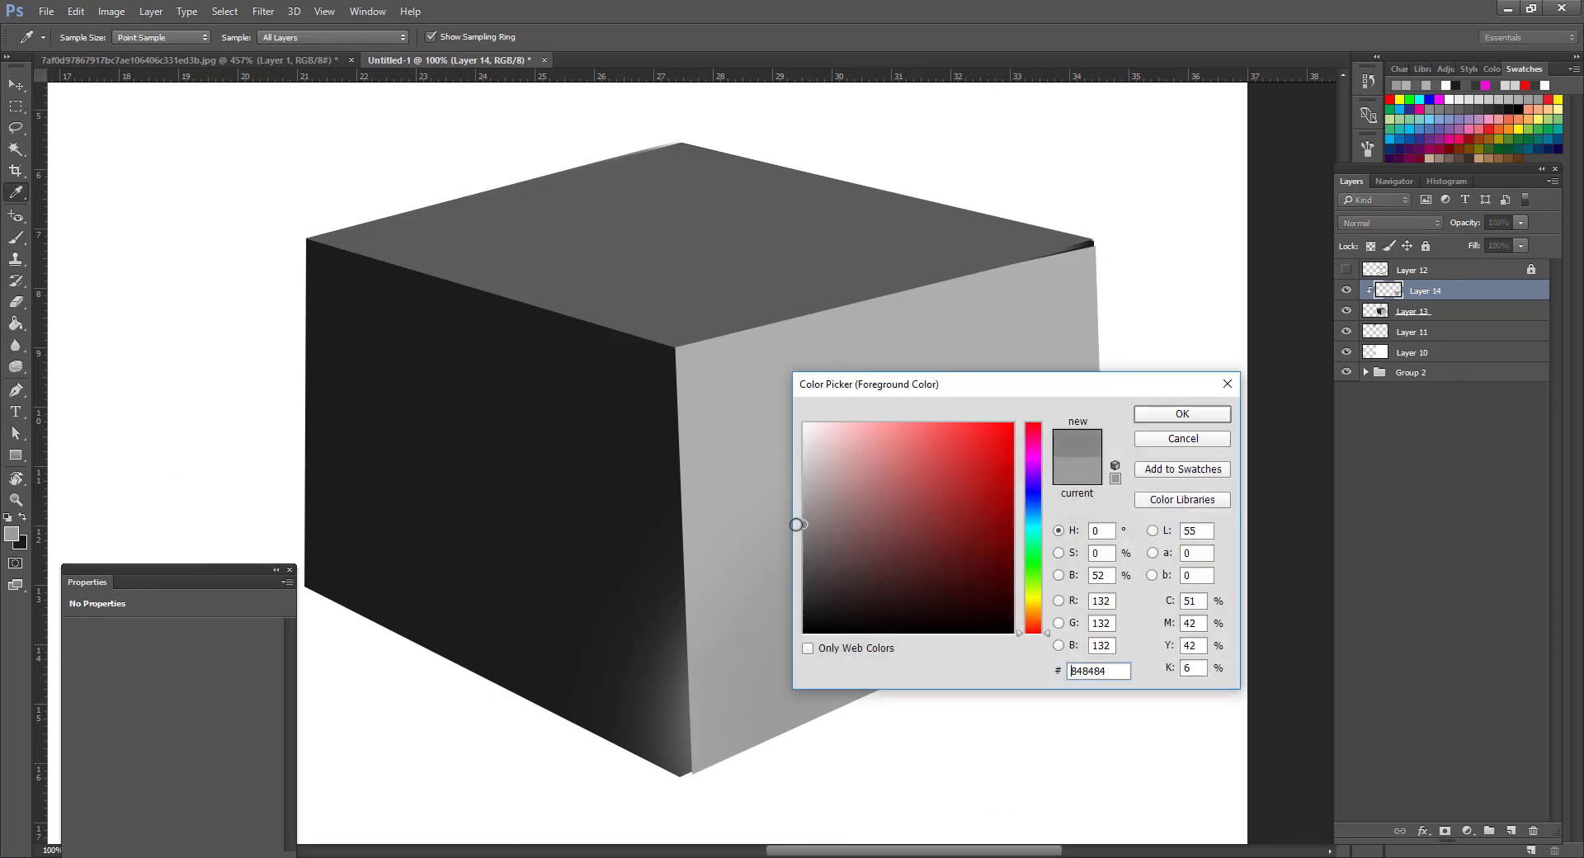
click(1161, 422)
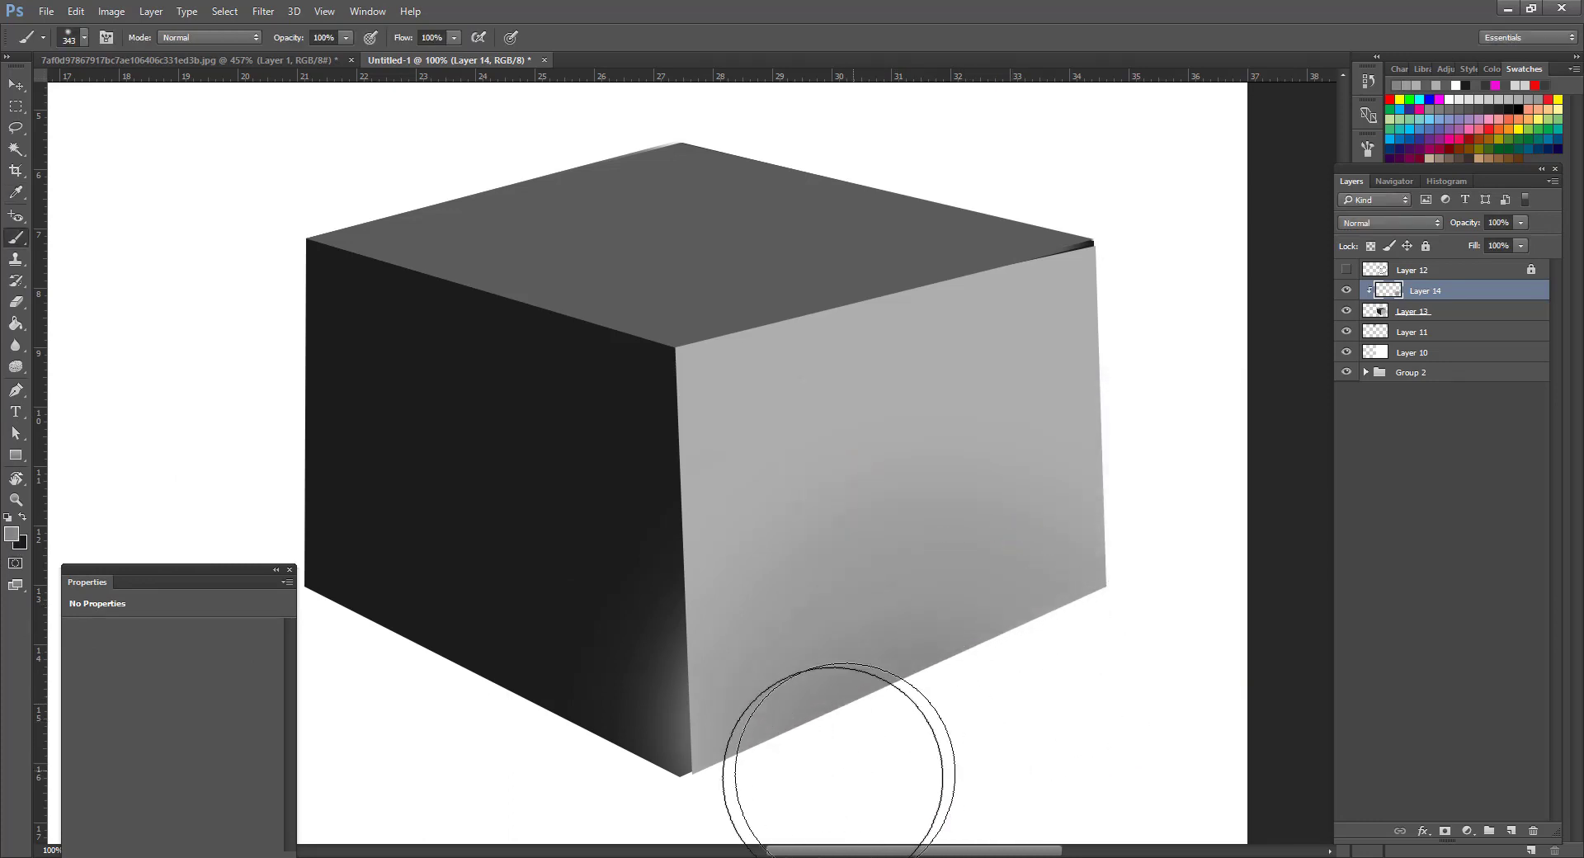
mouse_move(839, 776)
mouse_down()
mouse_move(1050, 719)
mouse_move(905, 700)
mouse_move(893, 633)
mouse_move(959, 681)
mouse_up()
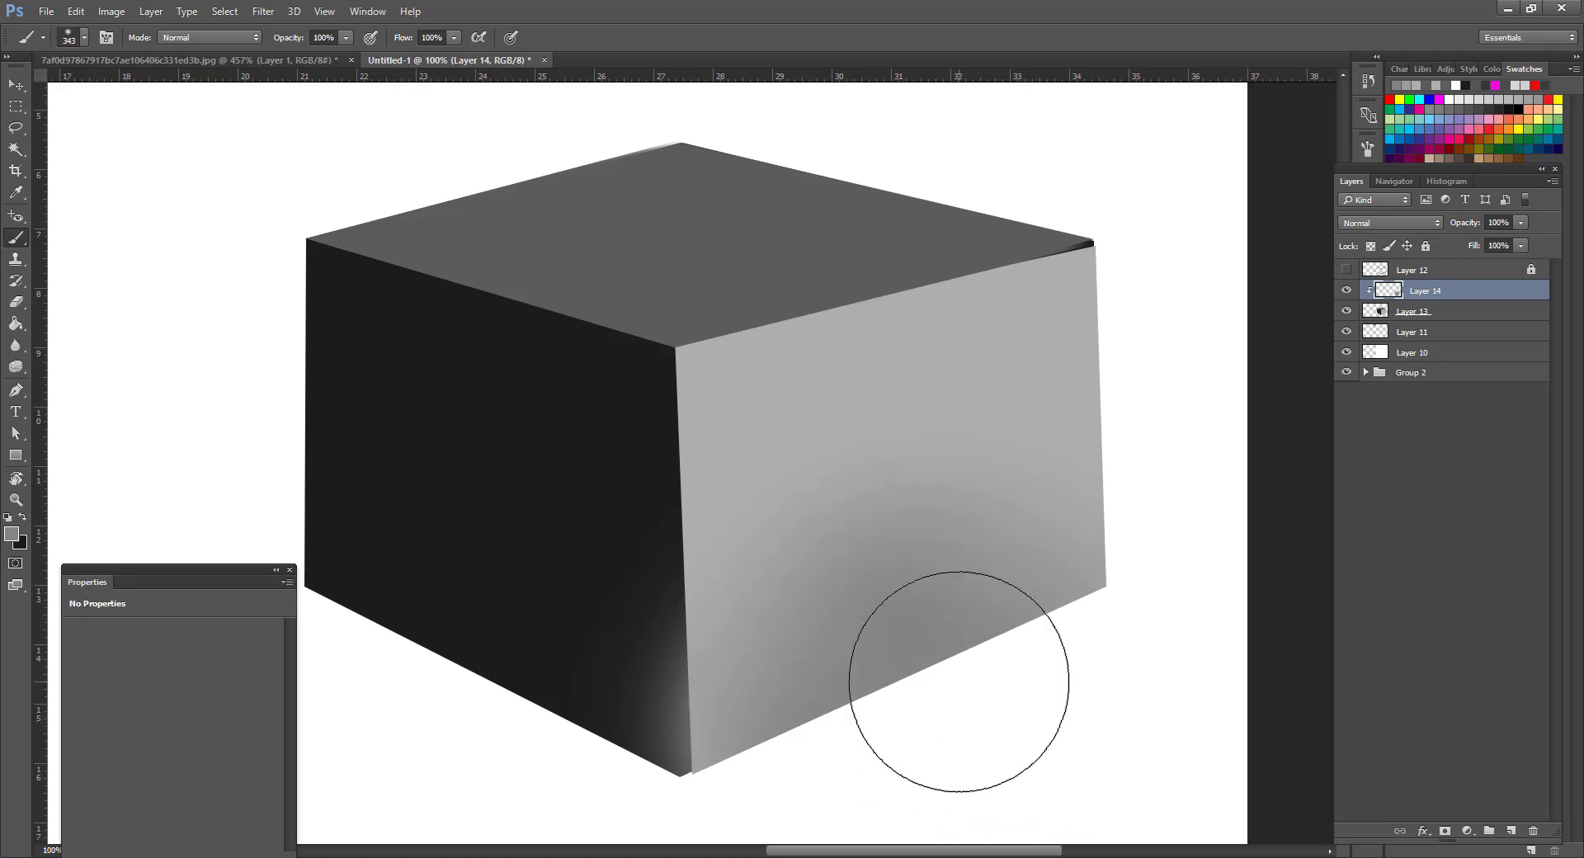
Set the foreground colour to light grey and brush a soft highlight onto the right face's upper corner nearest the viewer.
click(12, 534)
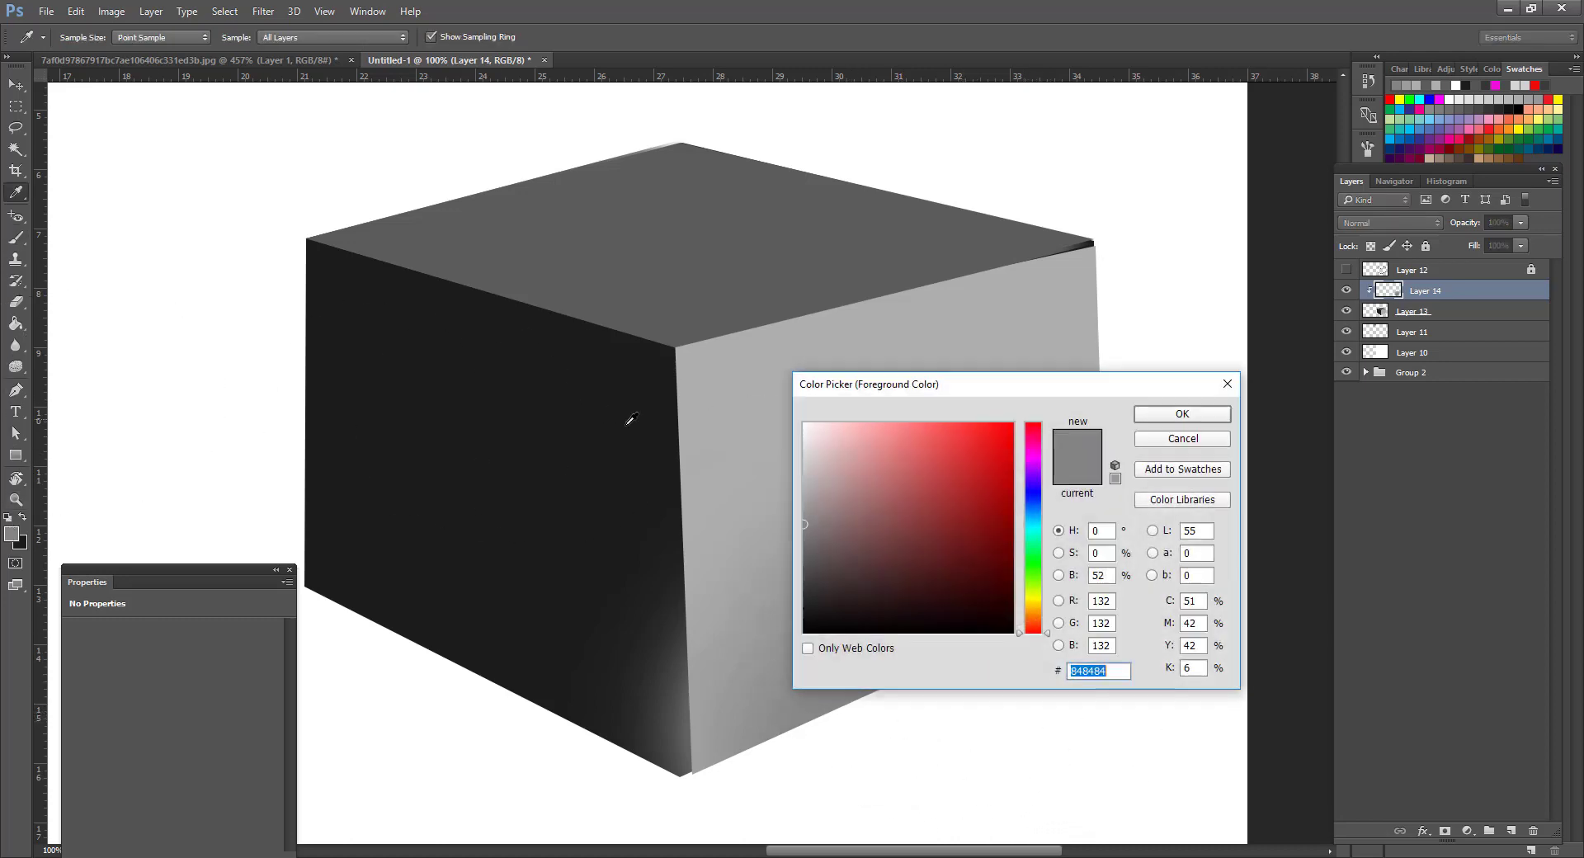
drag(811, 466, 779, 460)
key(Return)
drag(619, 290, 637, 338)
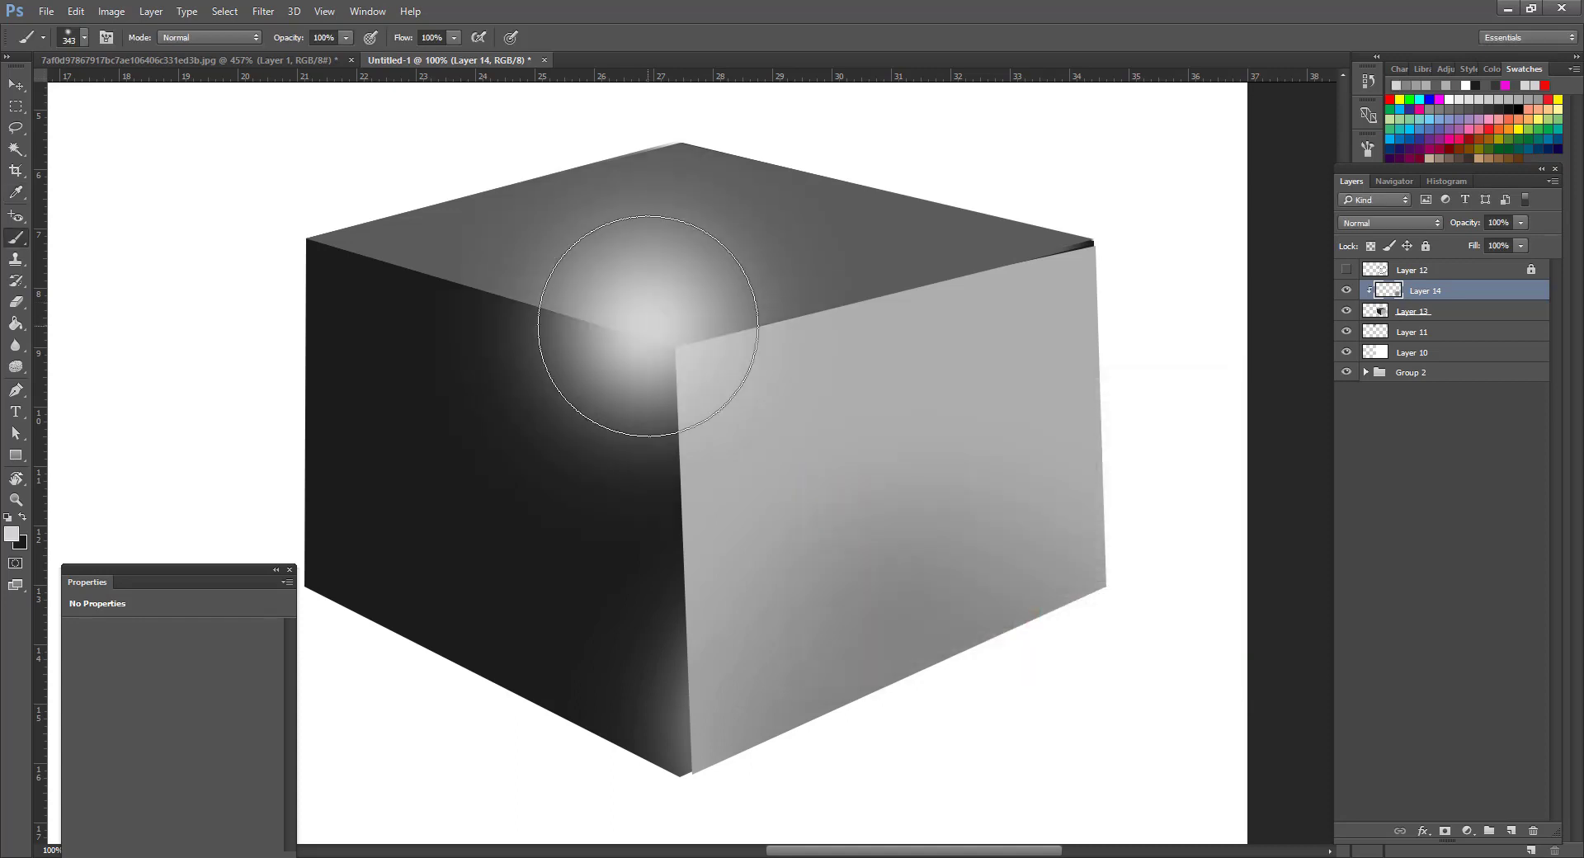
key(ctrl+z)
key(ctrl+z)
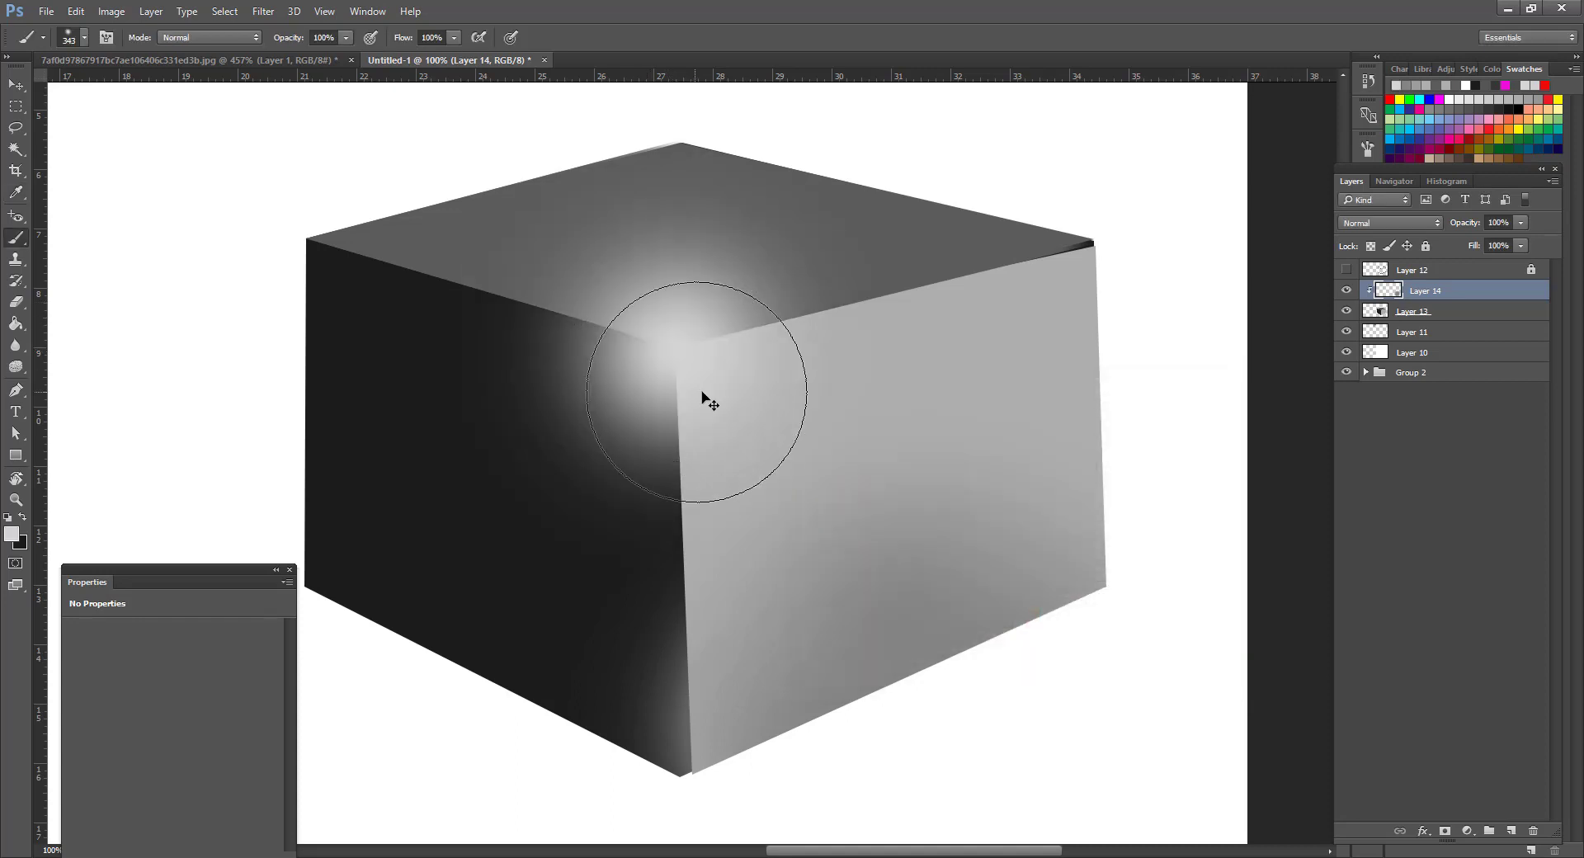
key(ctrl+z)
mouse_move(702, 381)
mouse_down()
mouse_move(754, 354)
mouse_move(678, 413)
mouse_up()
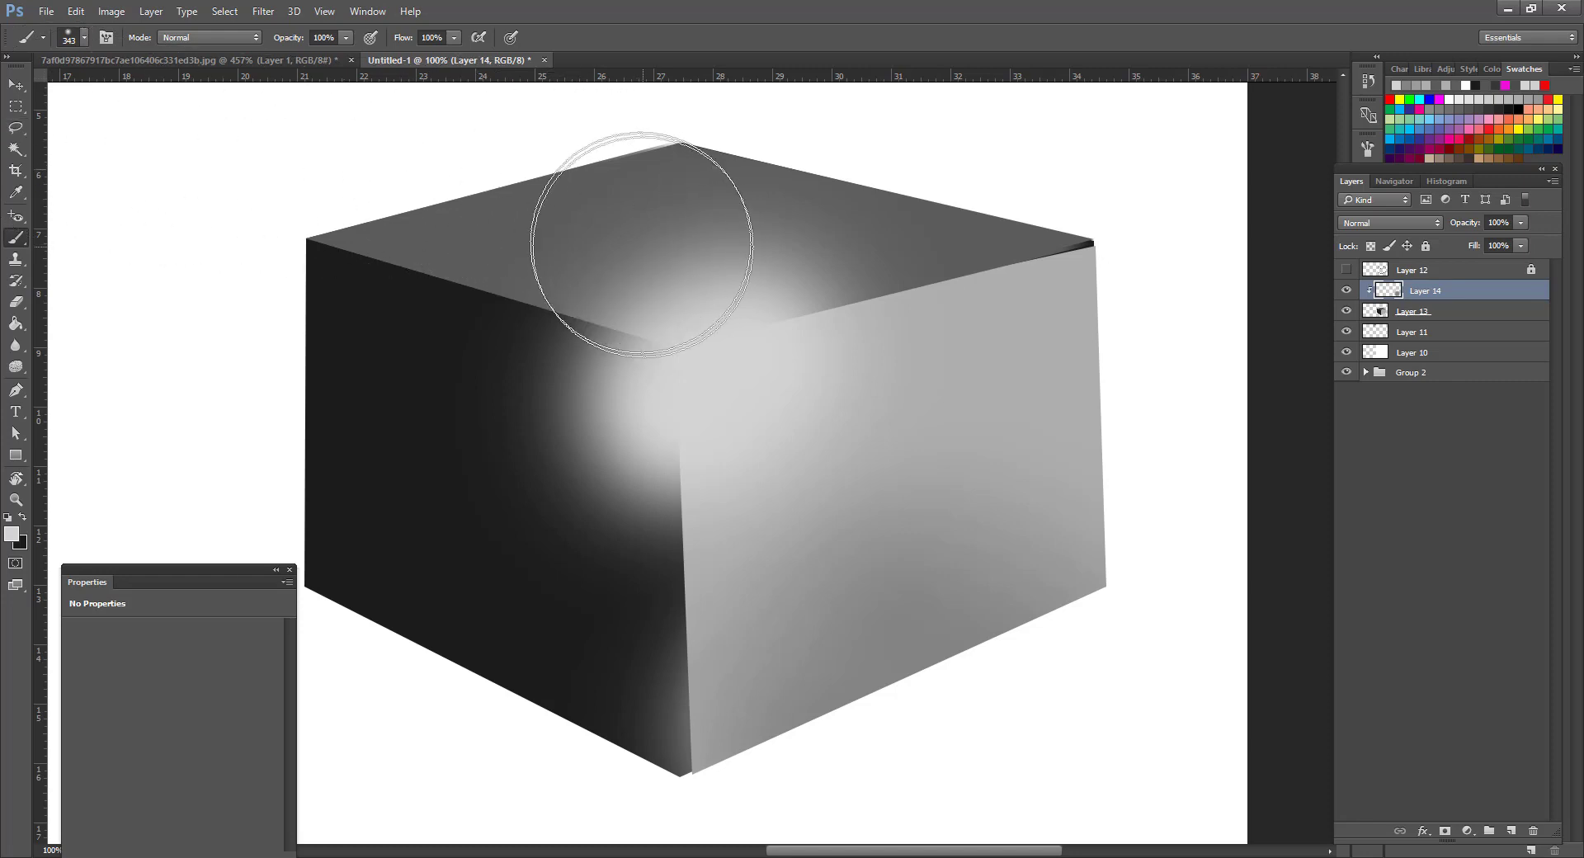
Outline the top and left faces with the Pen tool, convert the path to a selection, delete Layer 14's overspill there and deselect.
key(p)
click(1094, 241)
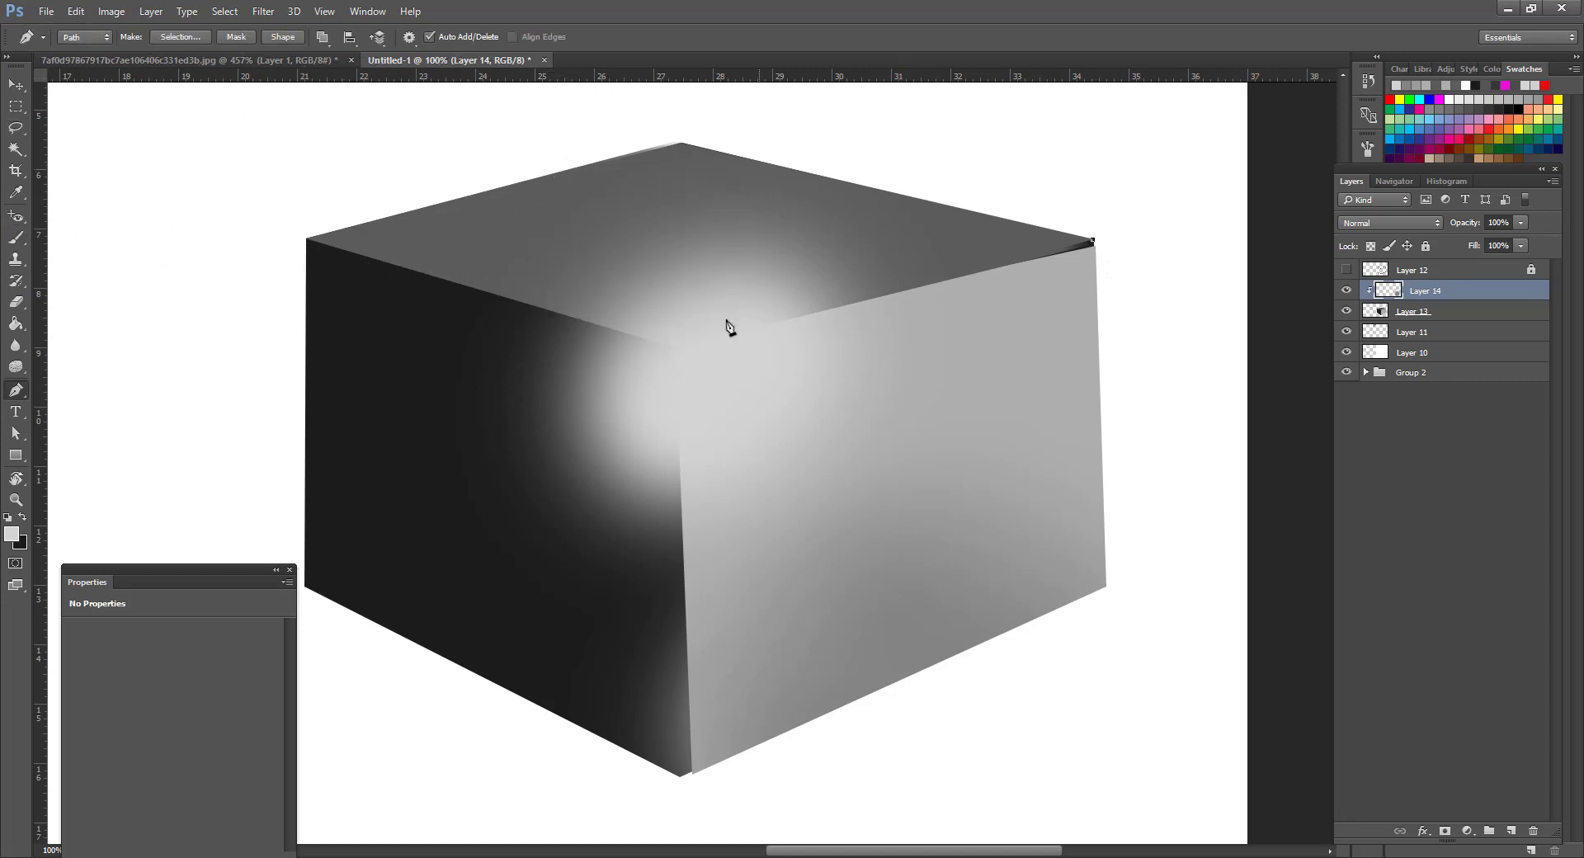
click(678, 351)
click(693, 774)
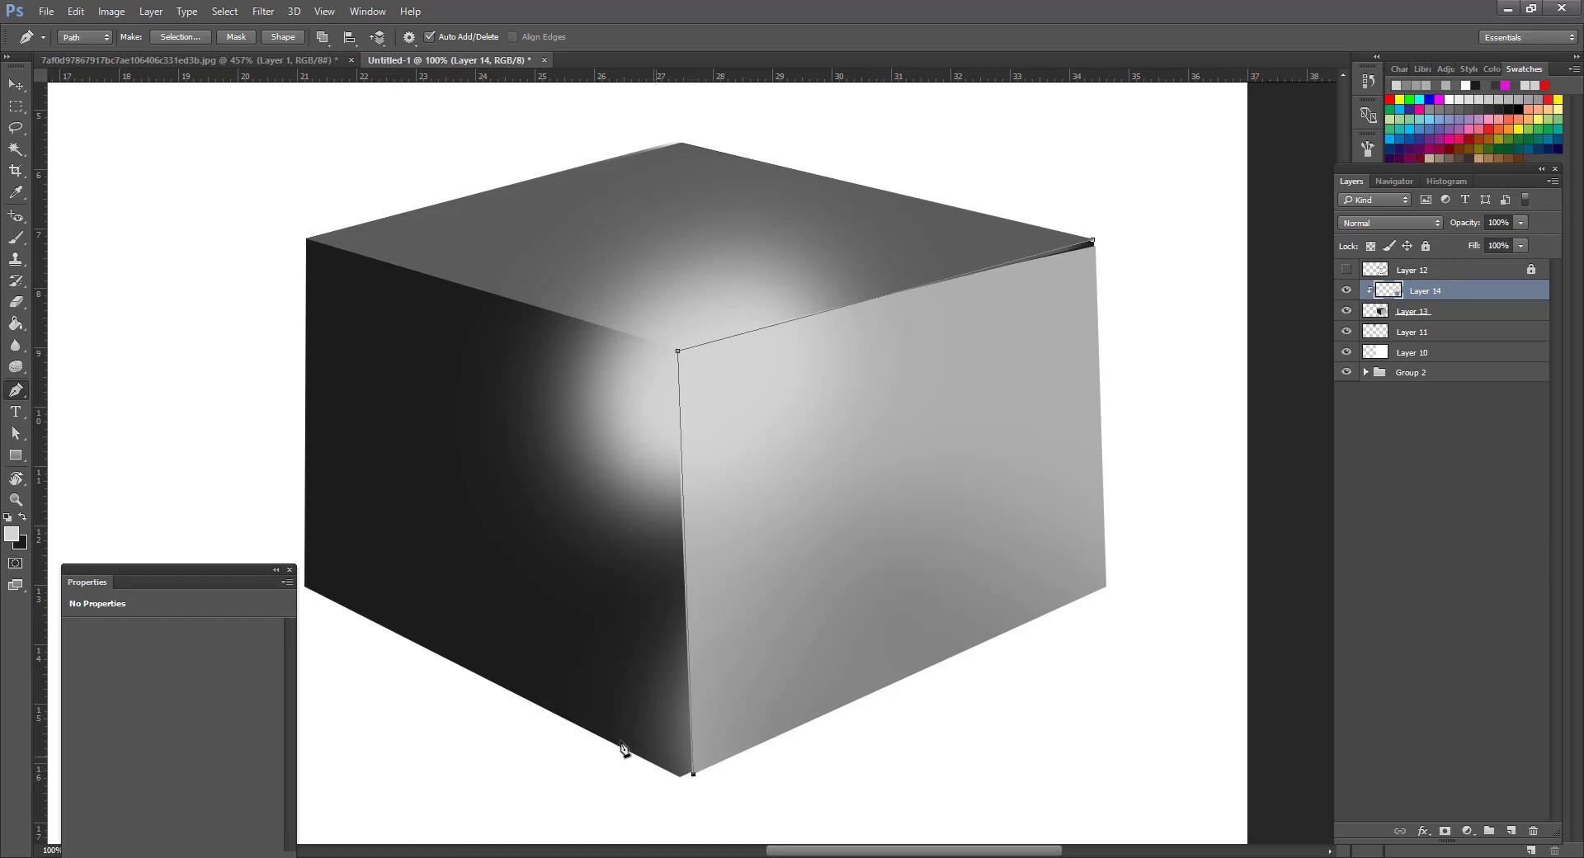
click(303, 584)
click(297, 197)
click(772, 132)
click(1077, 145)
key(ctrl+Return)
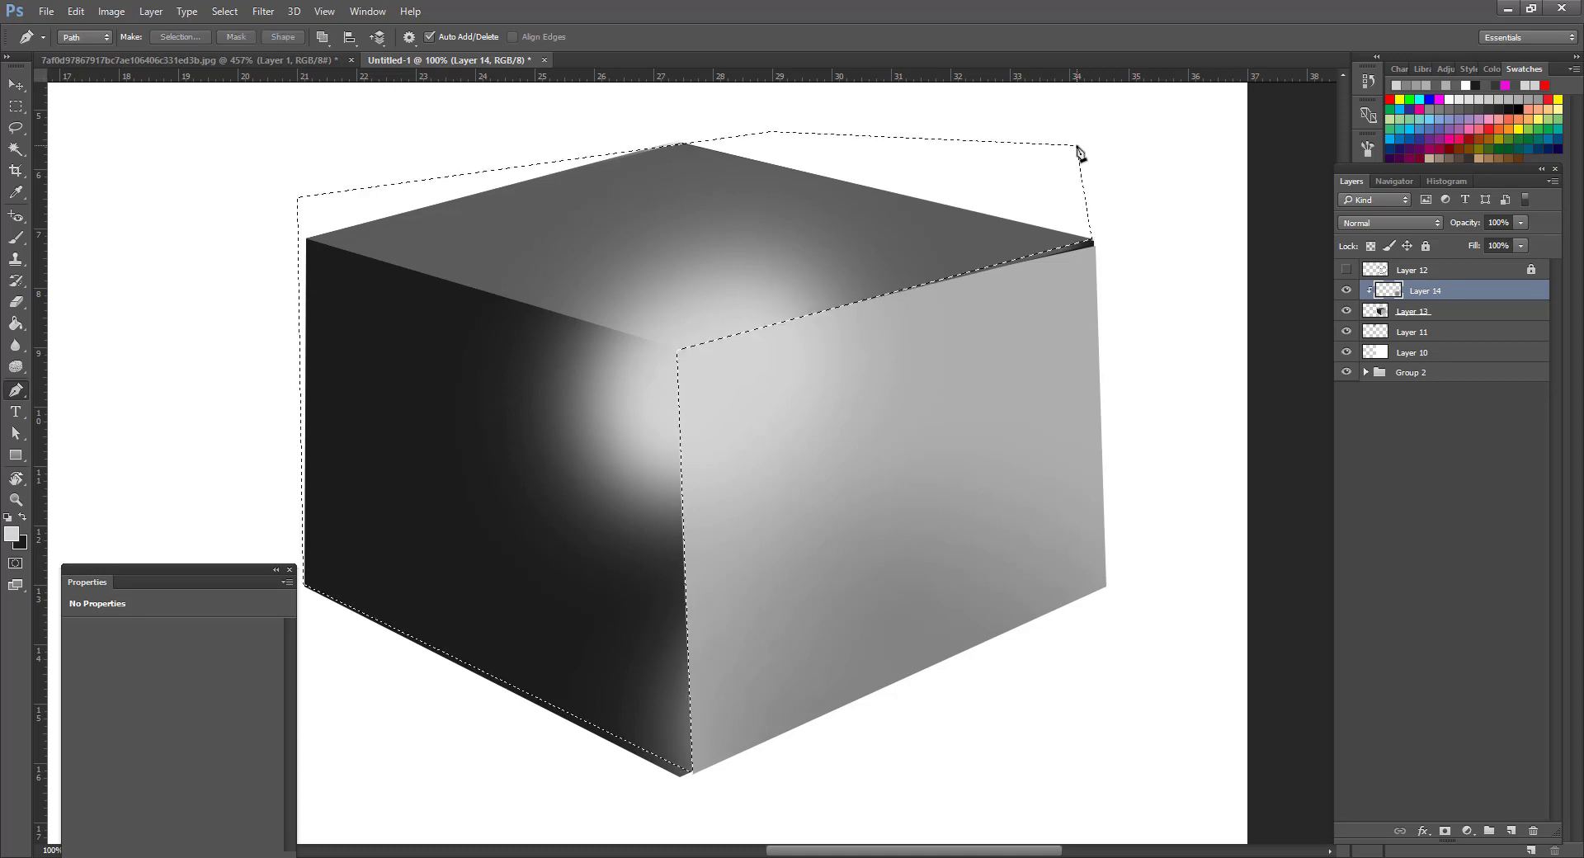
key(Delete)
key(ctrl+d)
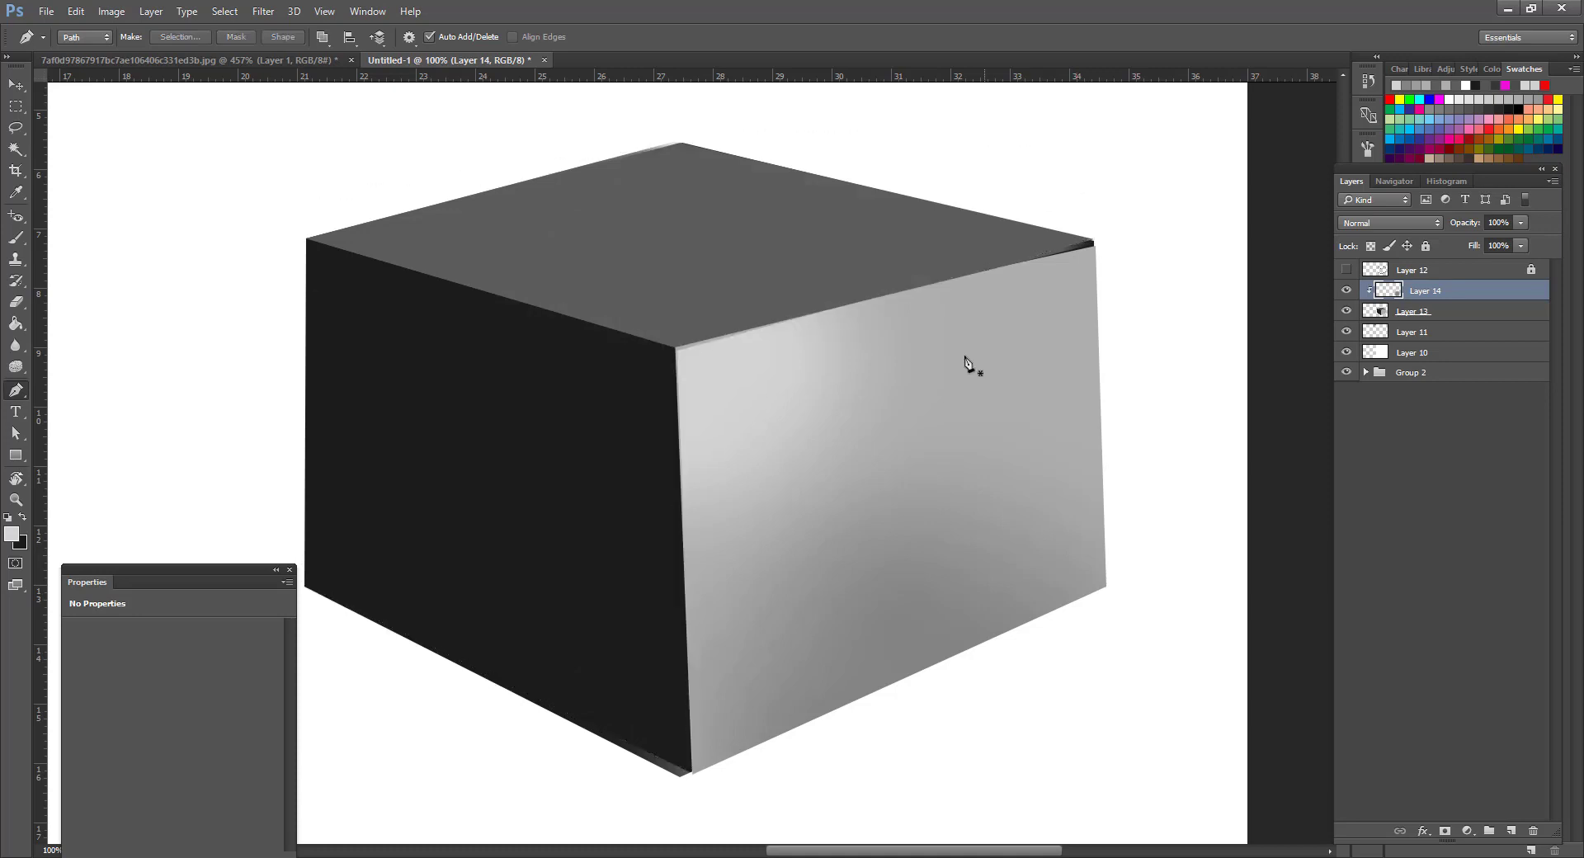
key(v)
drag(672, 769, 627, 772)
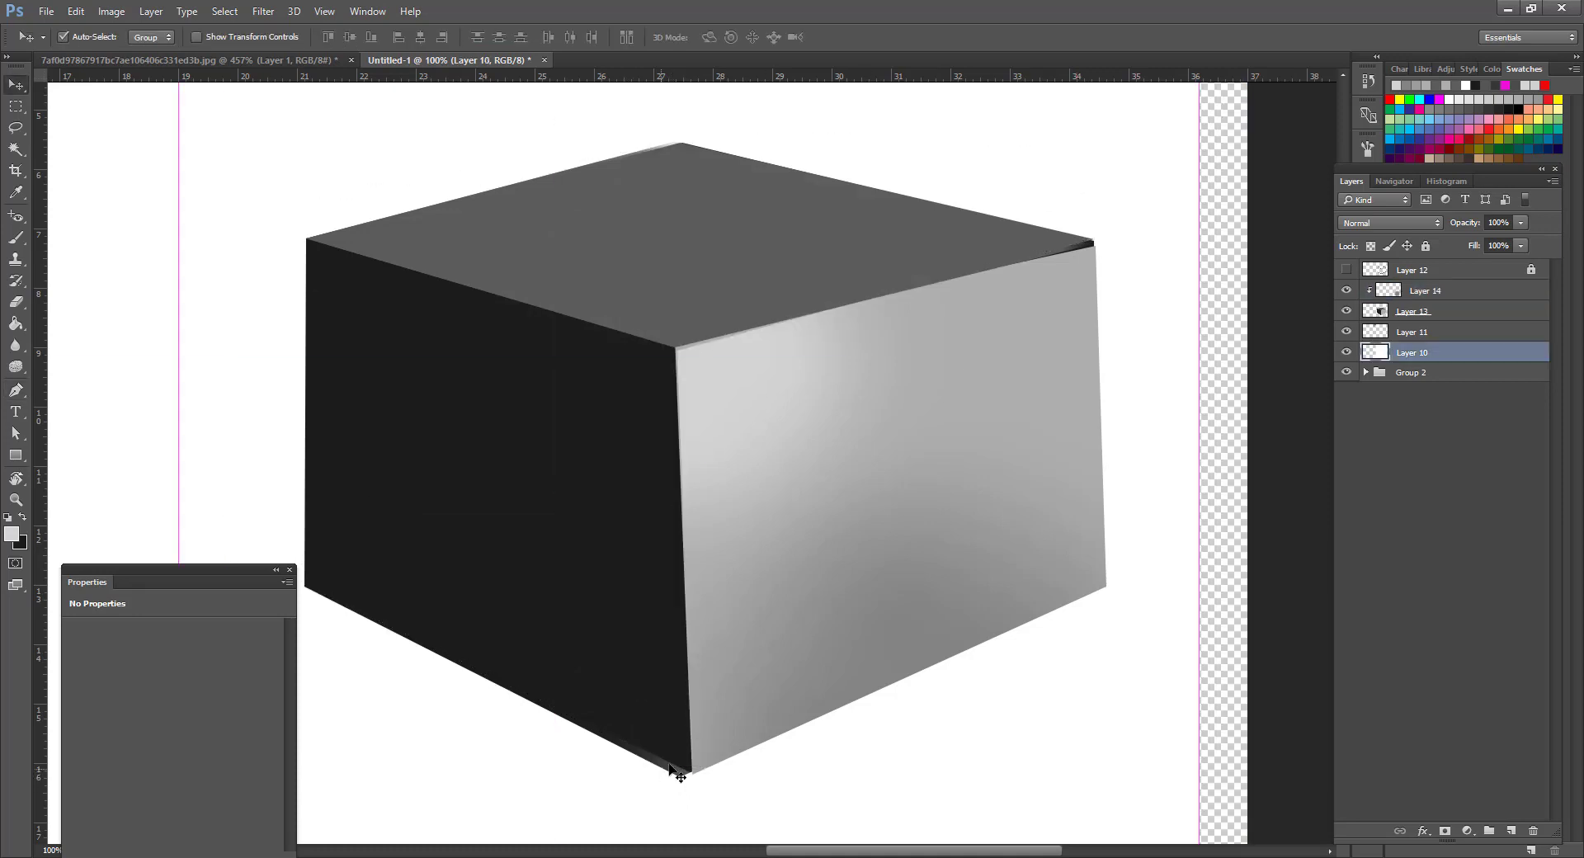
key(ctrl+z)
On Layer 13, outline the area below the cube's lower edges with the Pen tool, convert the path to a selection, delete the overspill and deselect.
key(ctrl)
ctrl+click(625, 746)
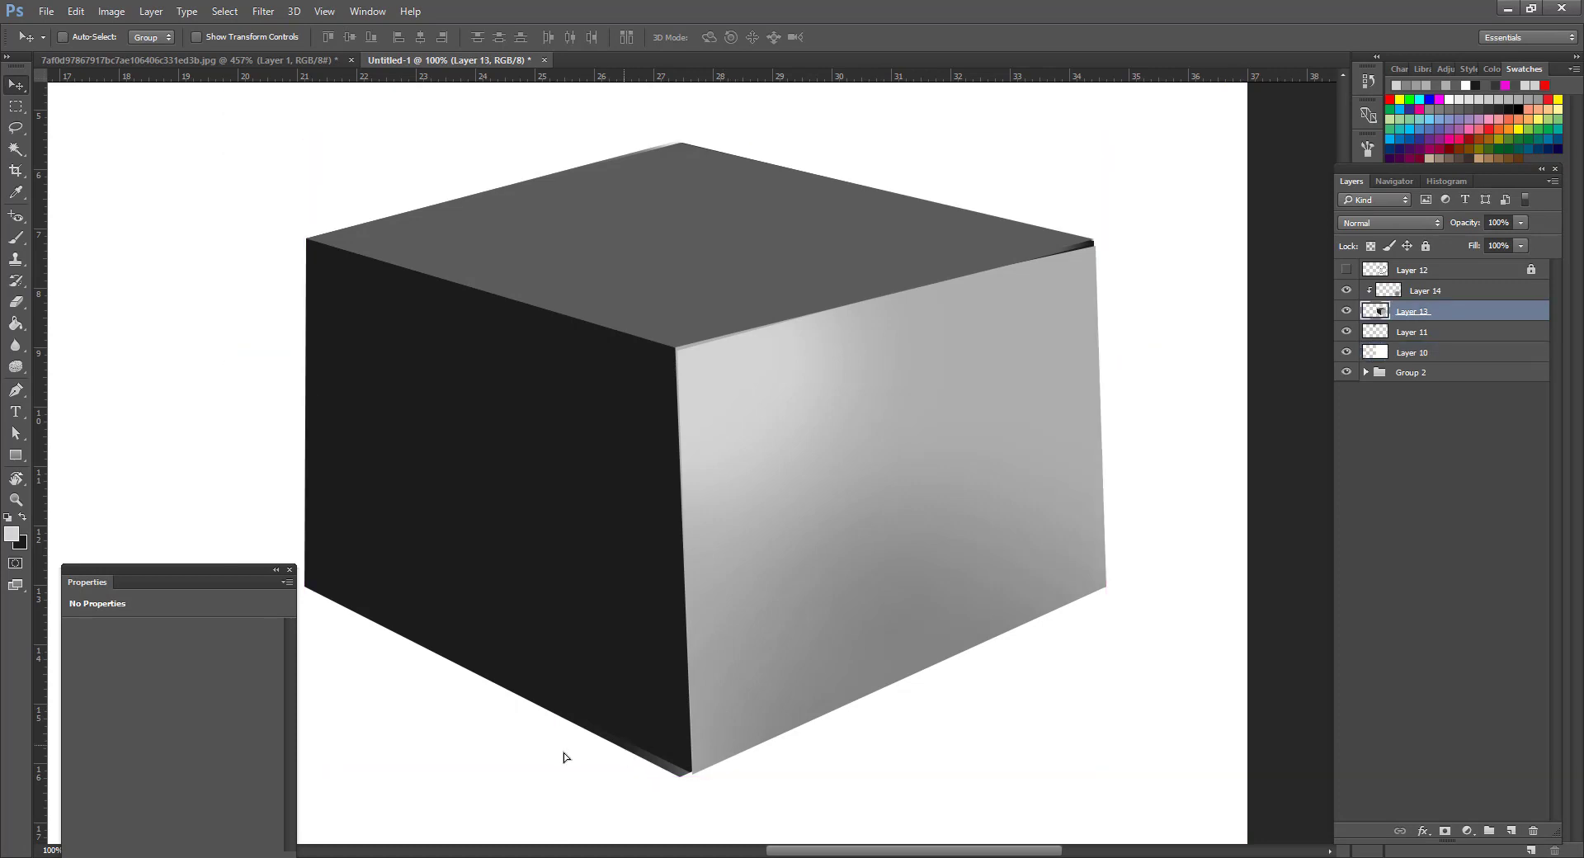
key(p)
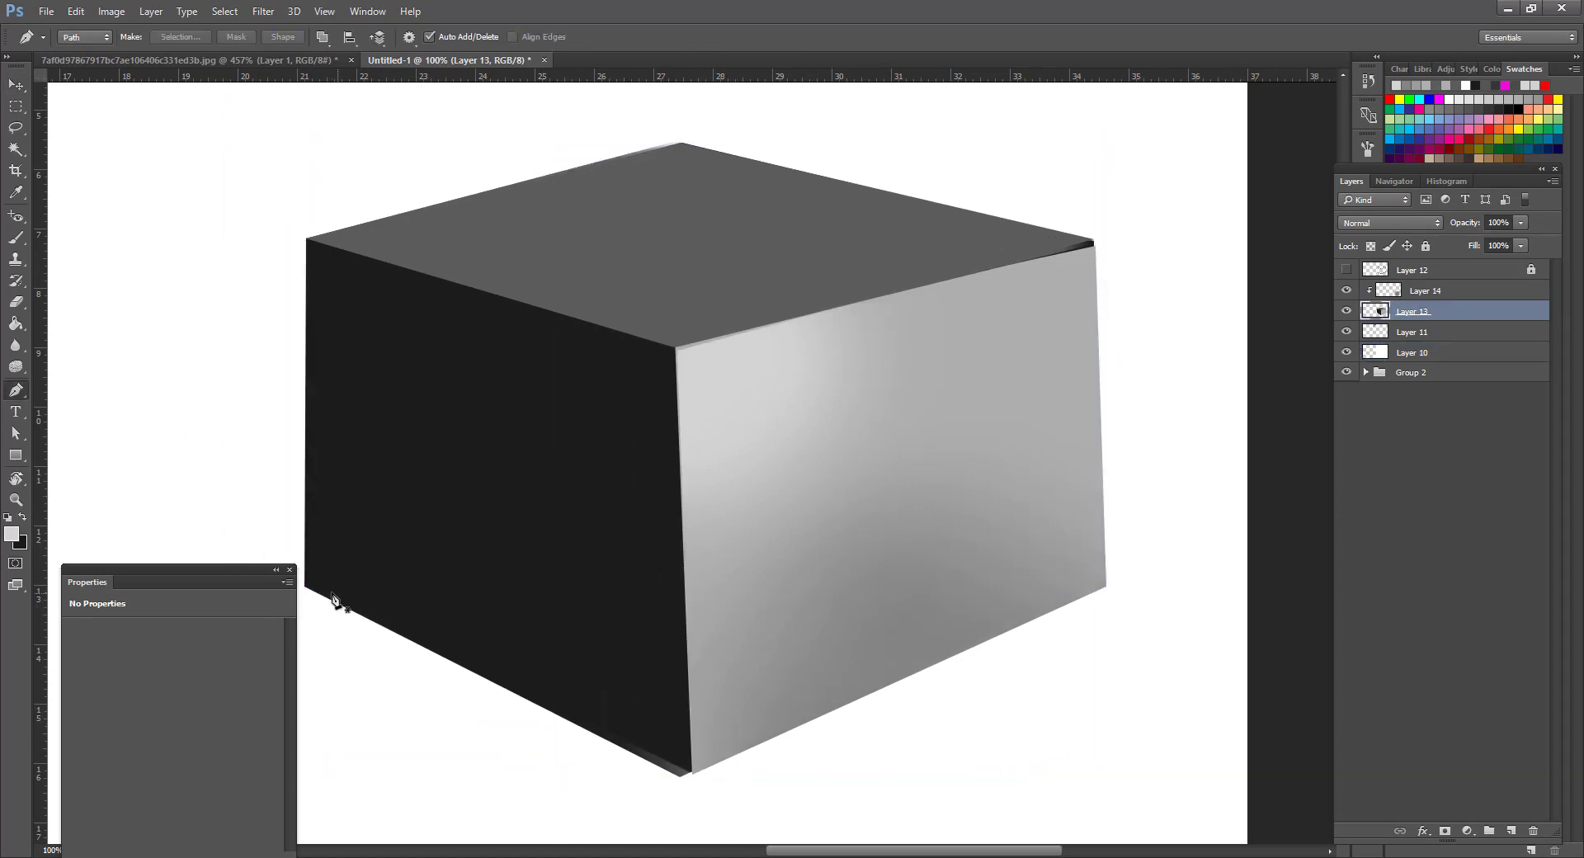
click(303, 586)
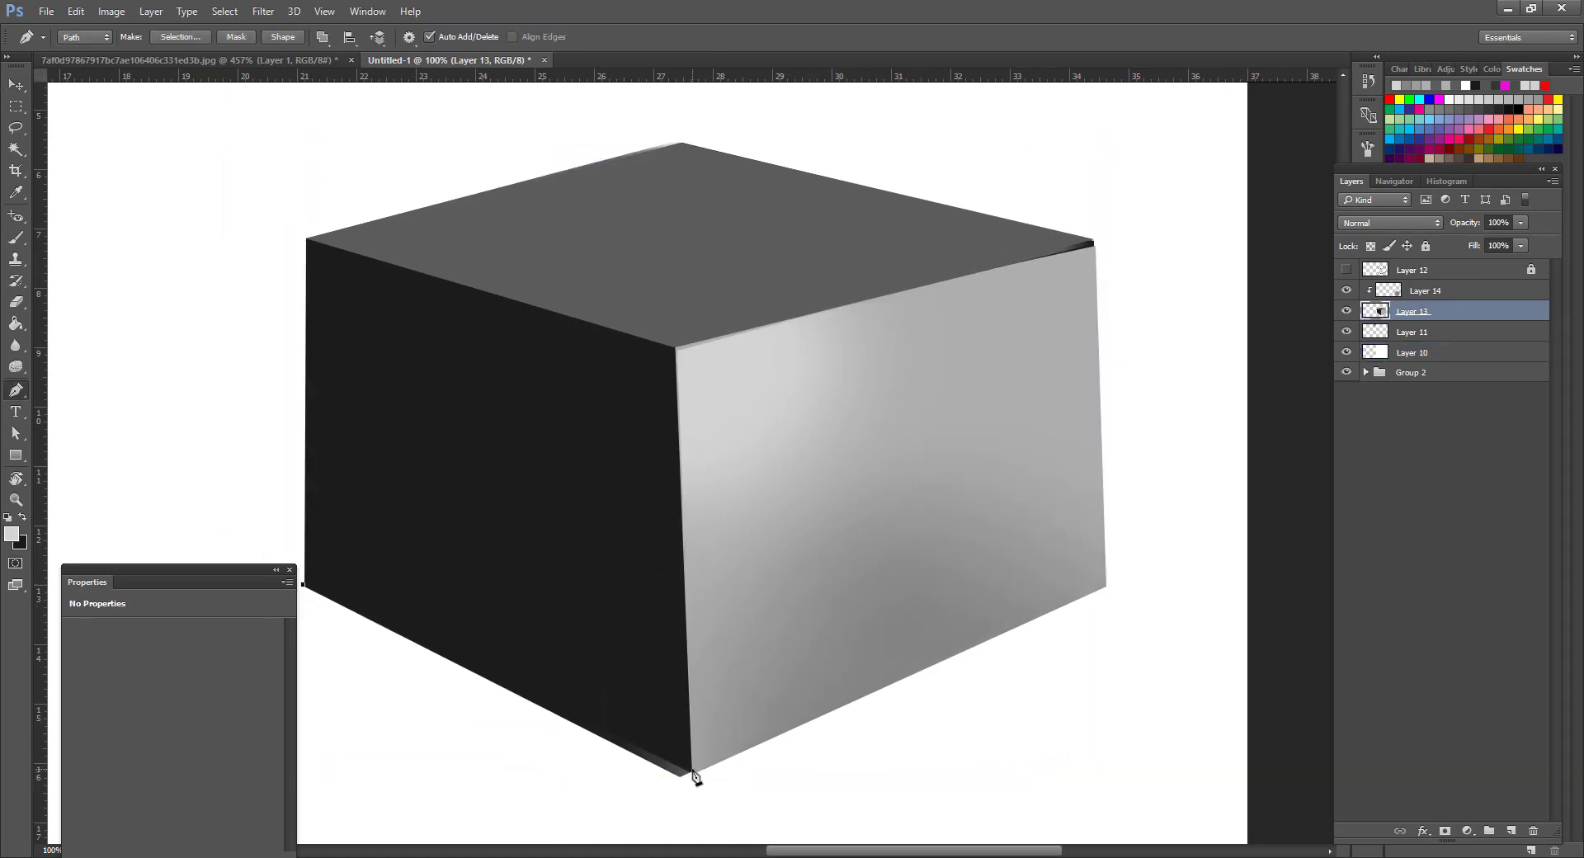
drag(693, 771, 705, 786)
drag(609, 797, 764, 732)
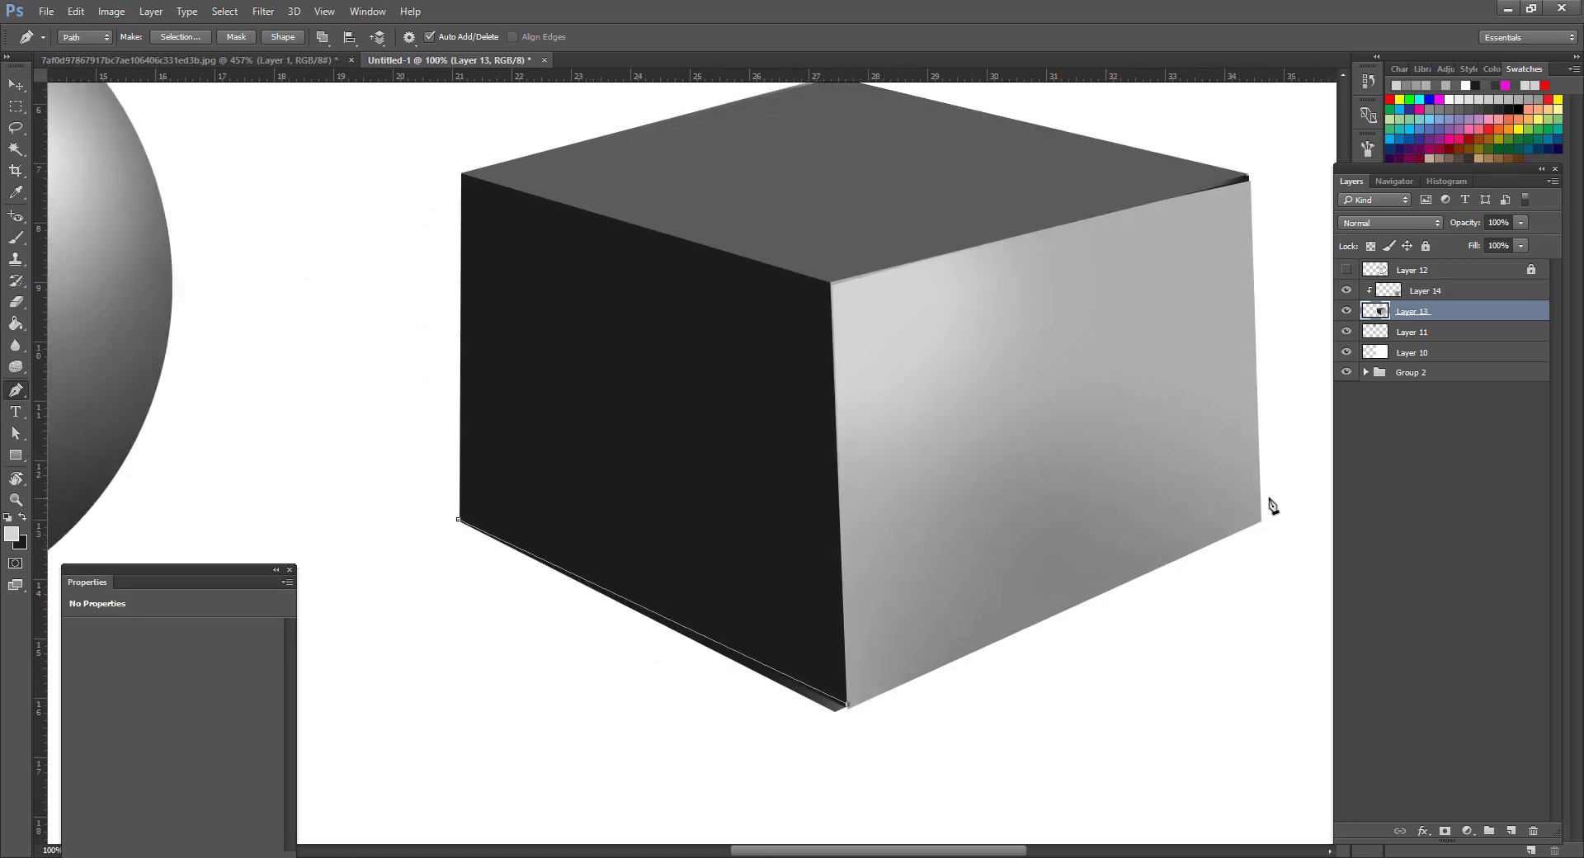
click(1252, 651)
click(896, 784)
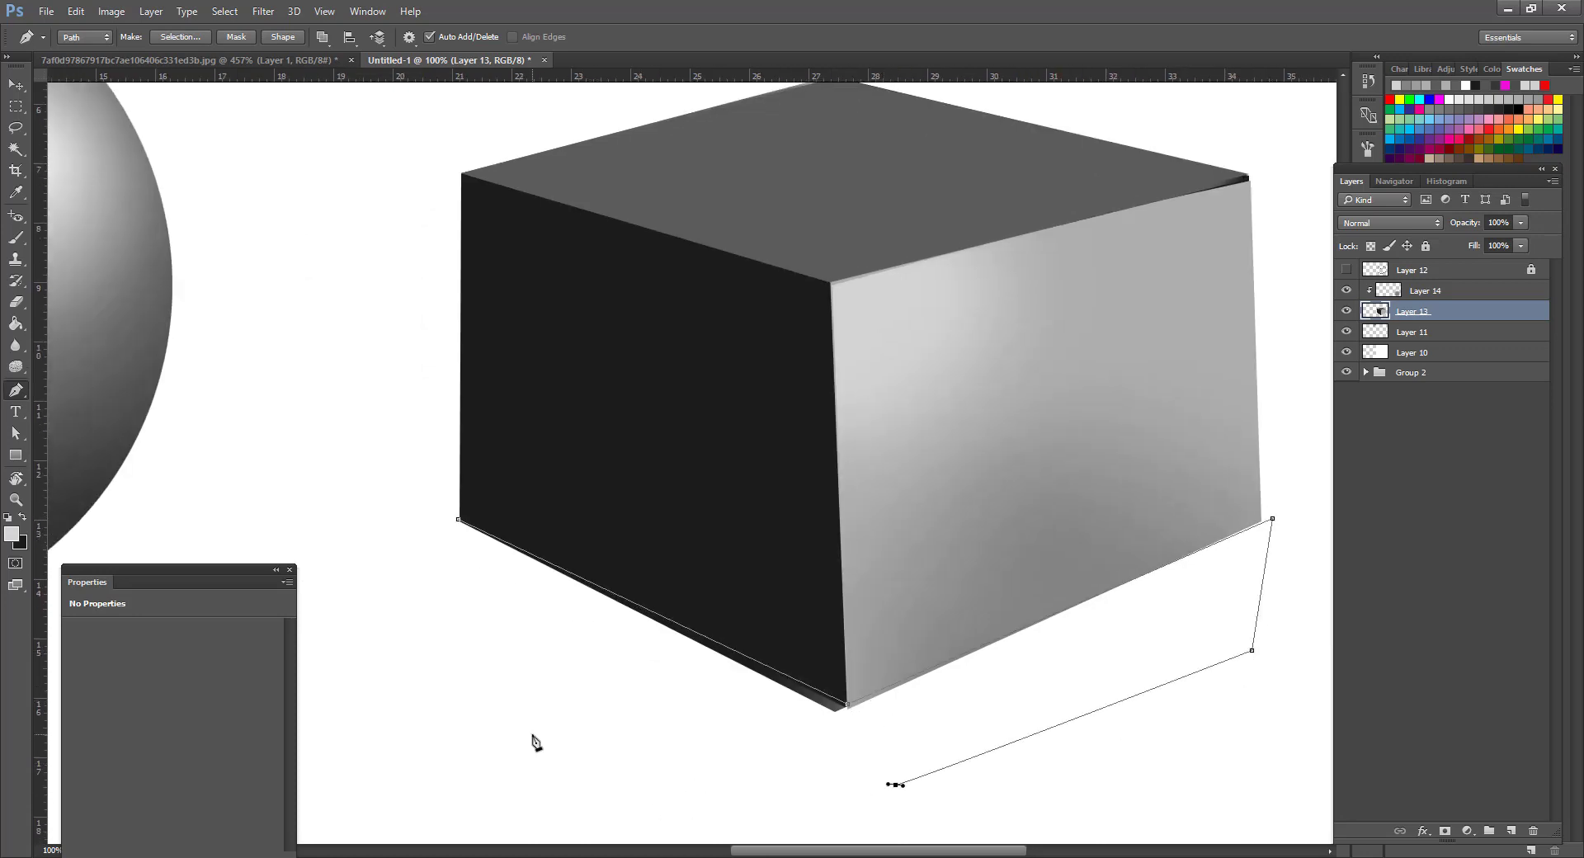
click(533, 732)
click(429, 595)
key(ctrl+Return)
key(Delete)
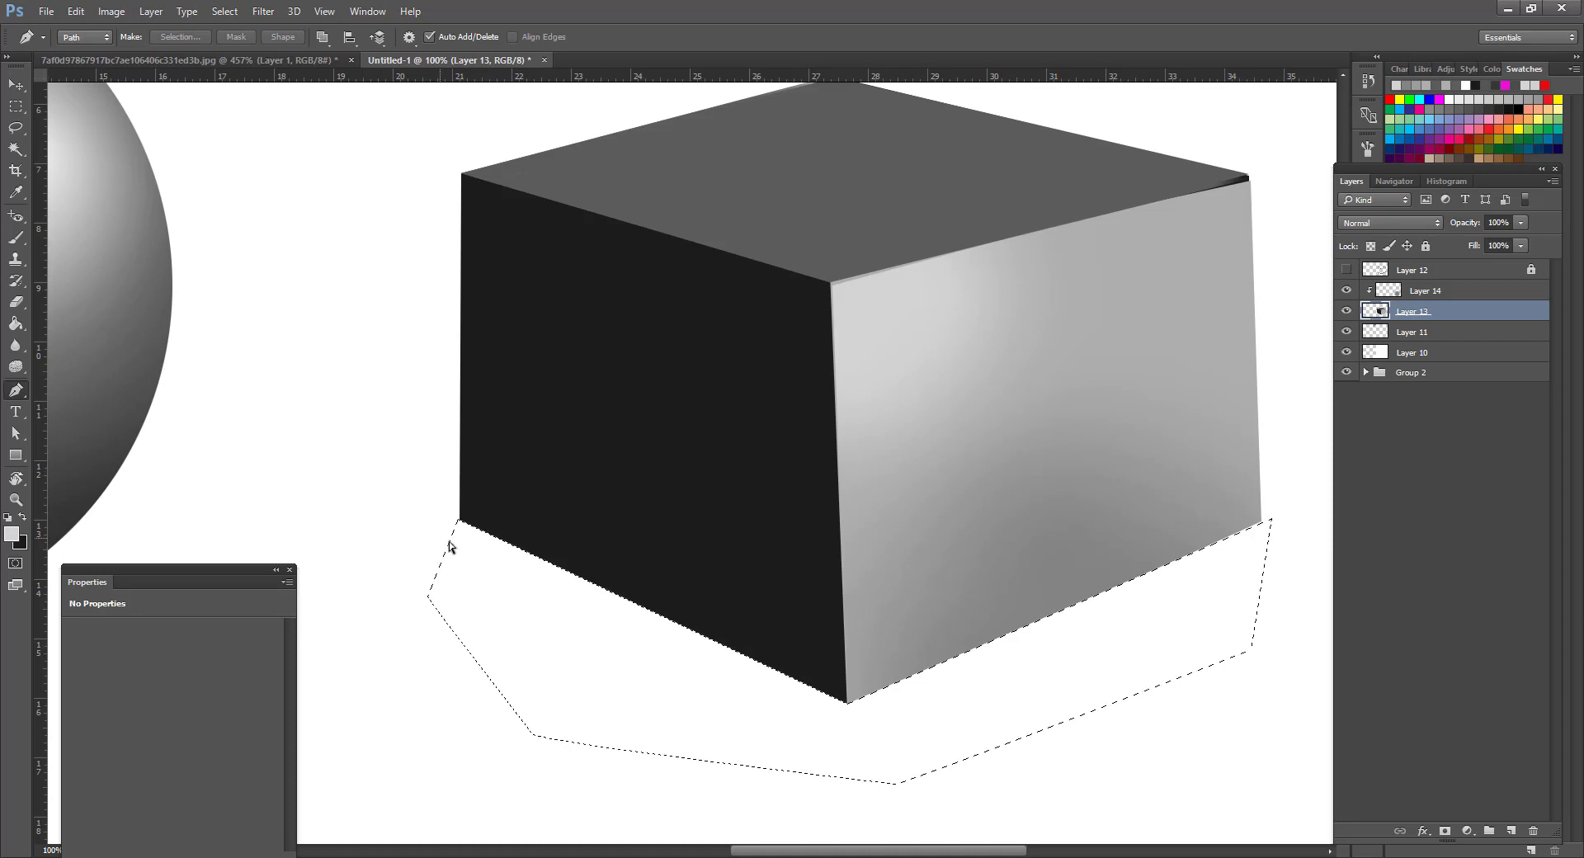
key(ctrl+d)
Add a new layer above Layer 14 and clip it to the cube's base layer.
key(z)
alt+click(1043, 408)
alt+click(1043, 408)
click(921, 434)
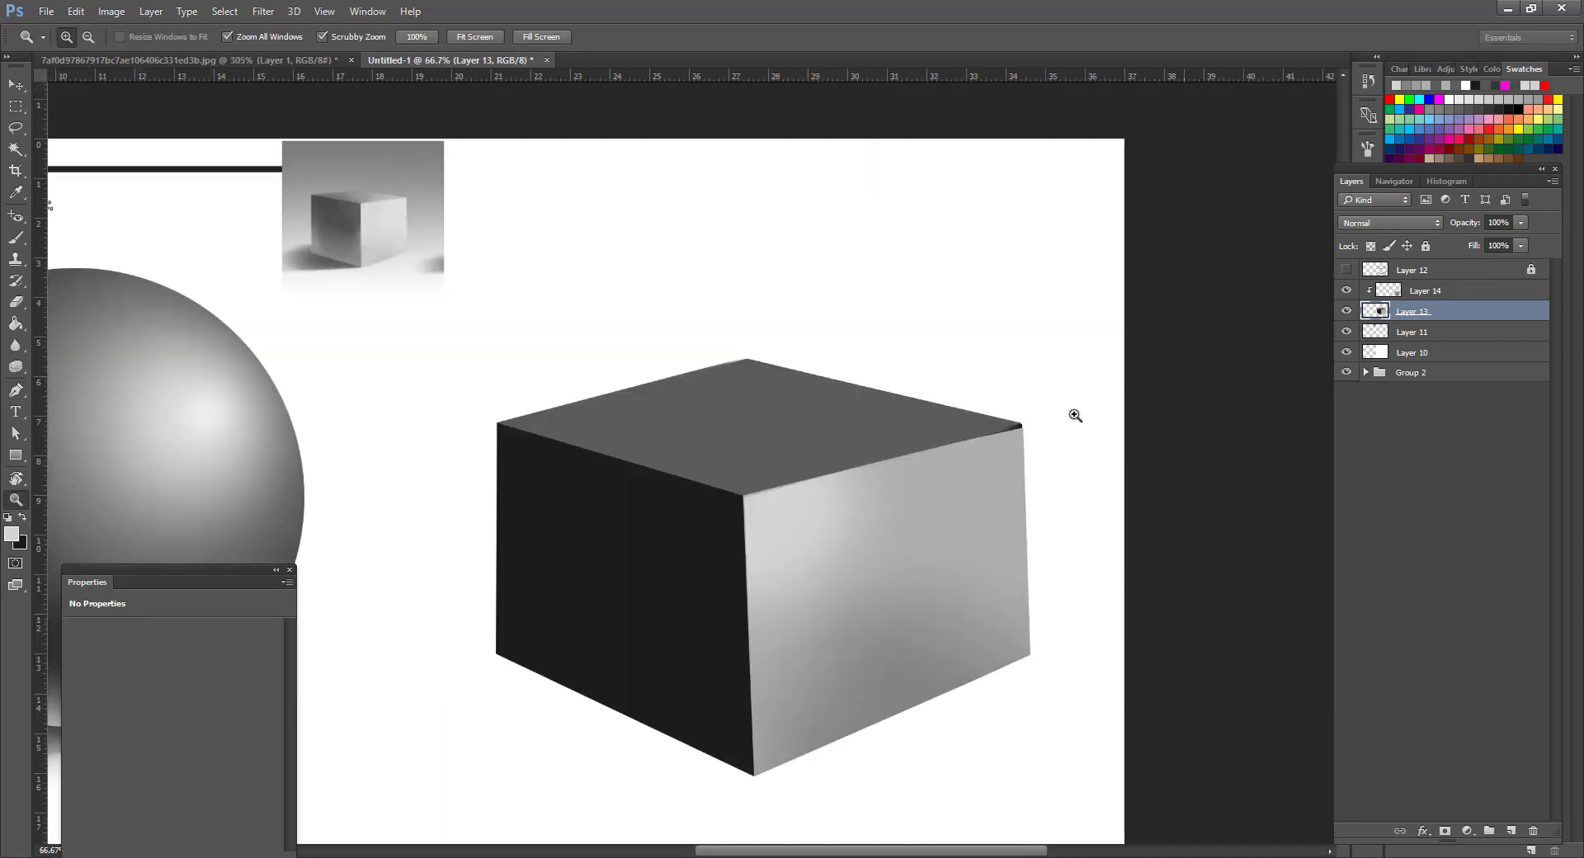
click(767, 450)
drag(807, 592, 948, 467)
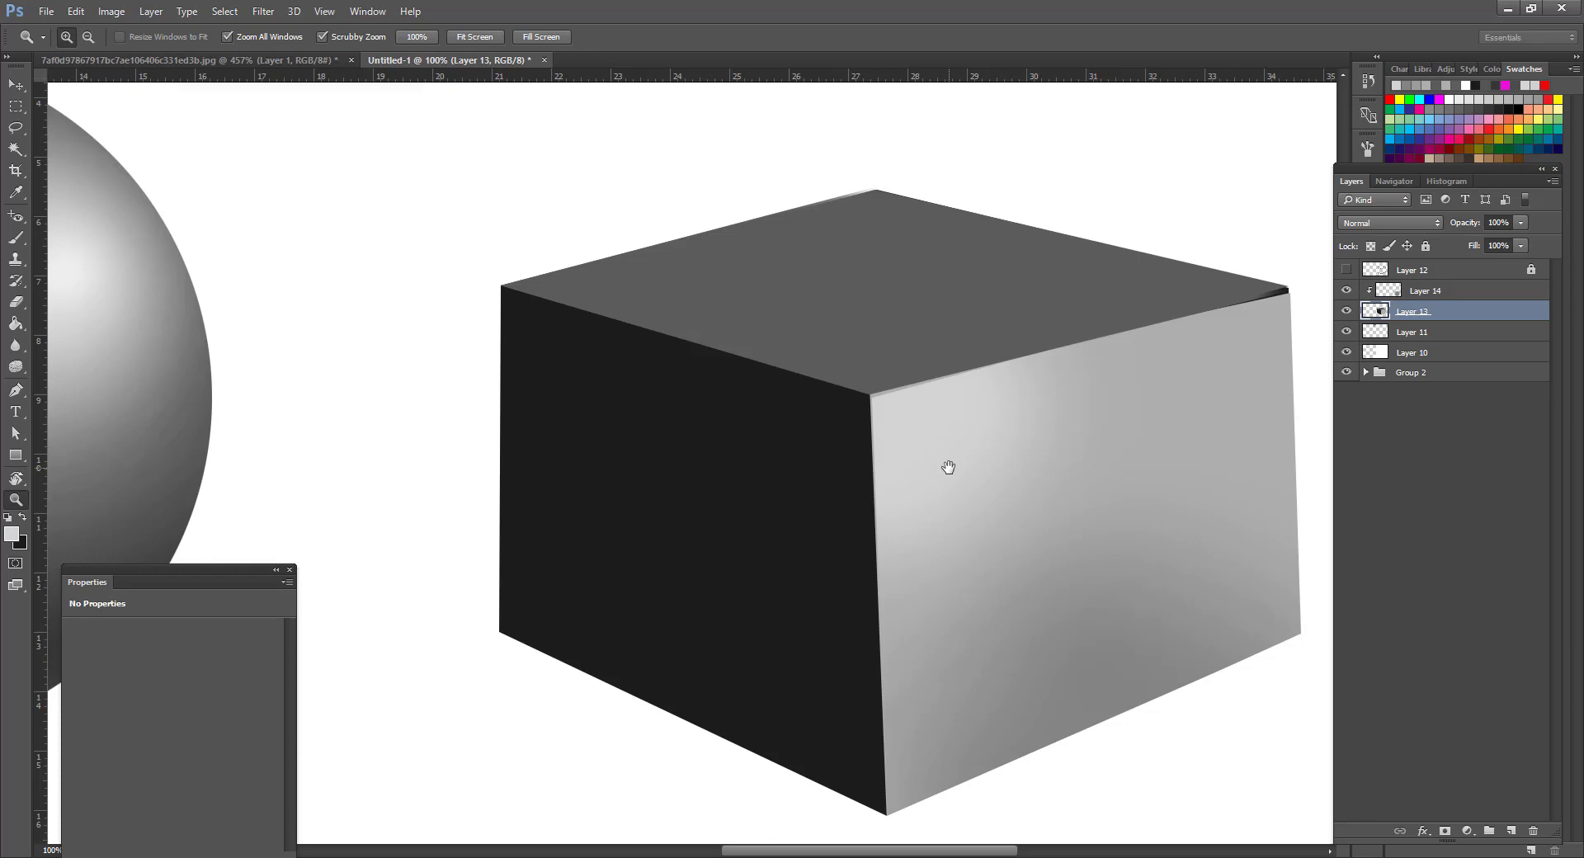
alt+click(843, 415)
drag(841, 441, 850, 461)
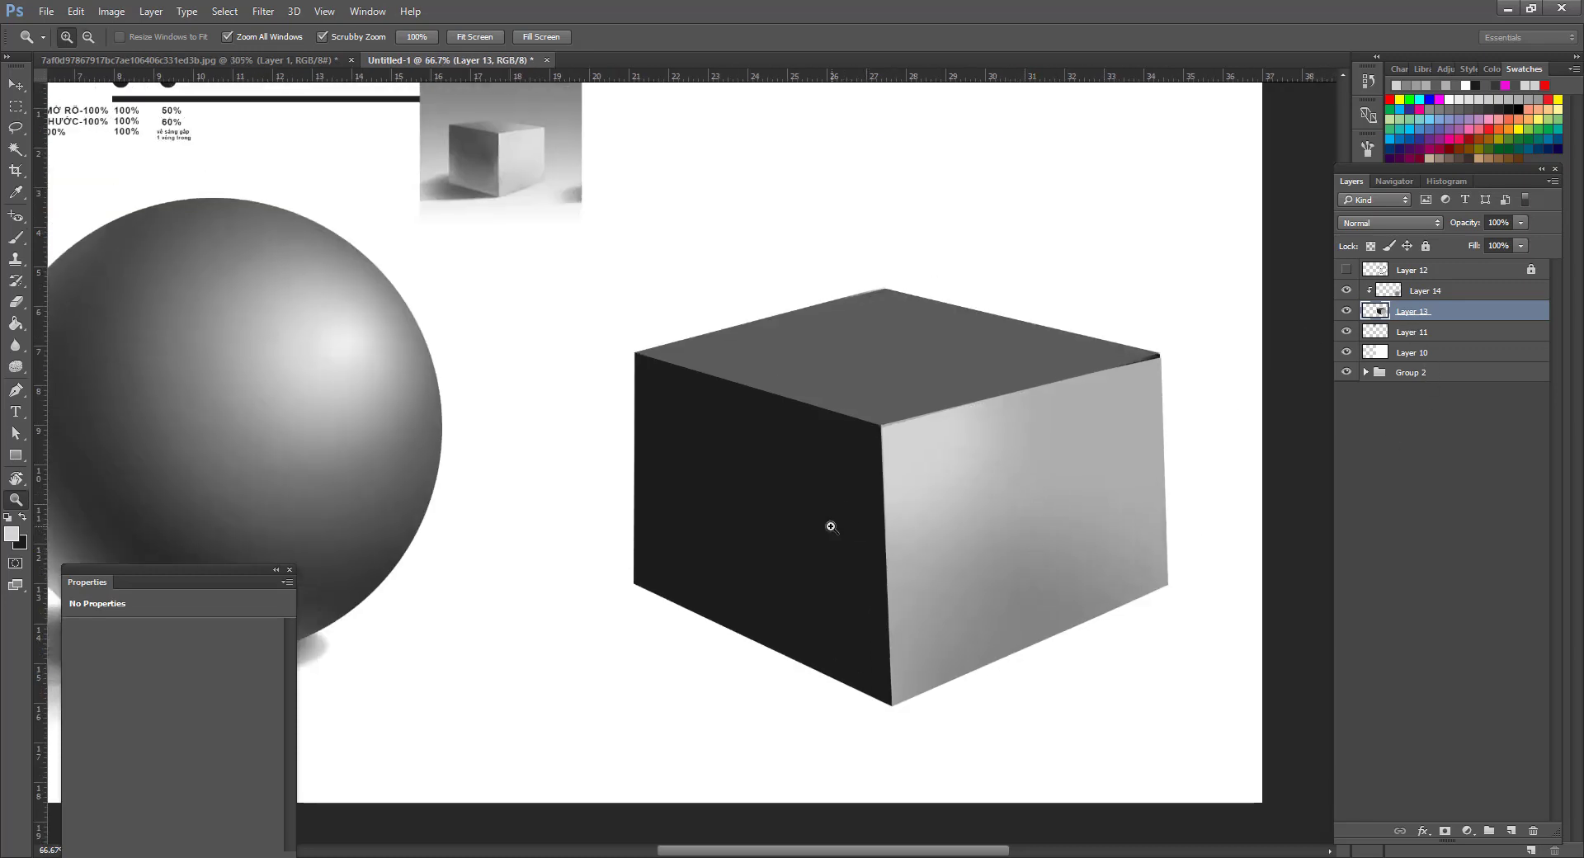
click(1432, 295)
click(1514, 830)
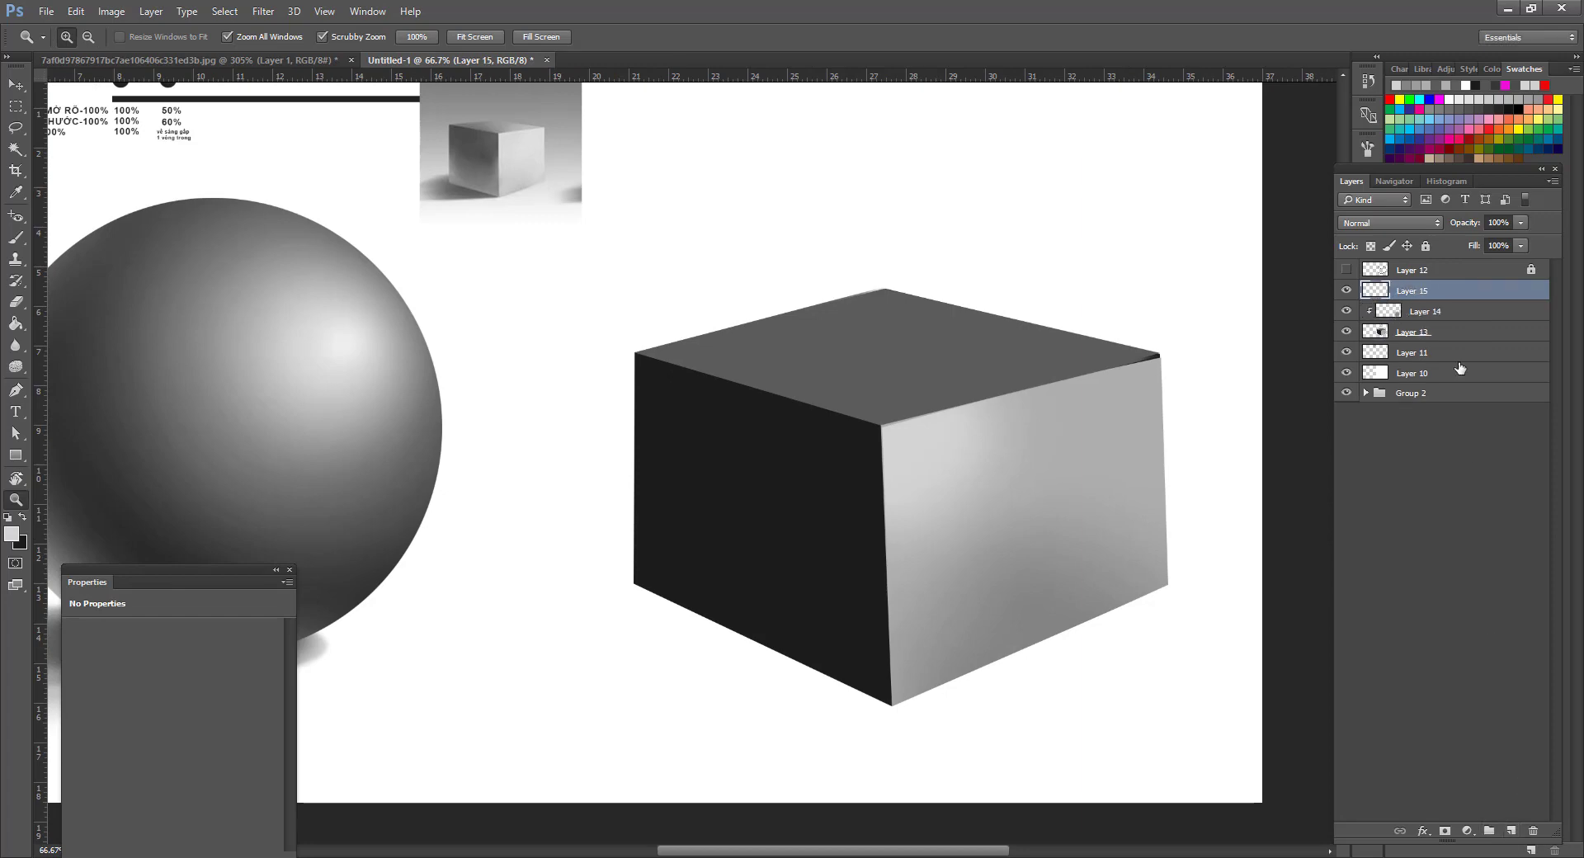
right_click(1407, 301)
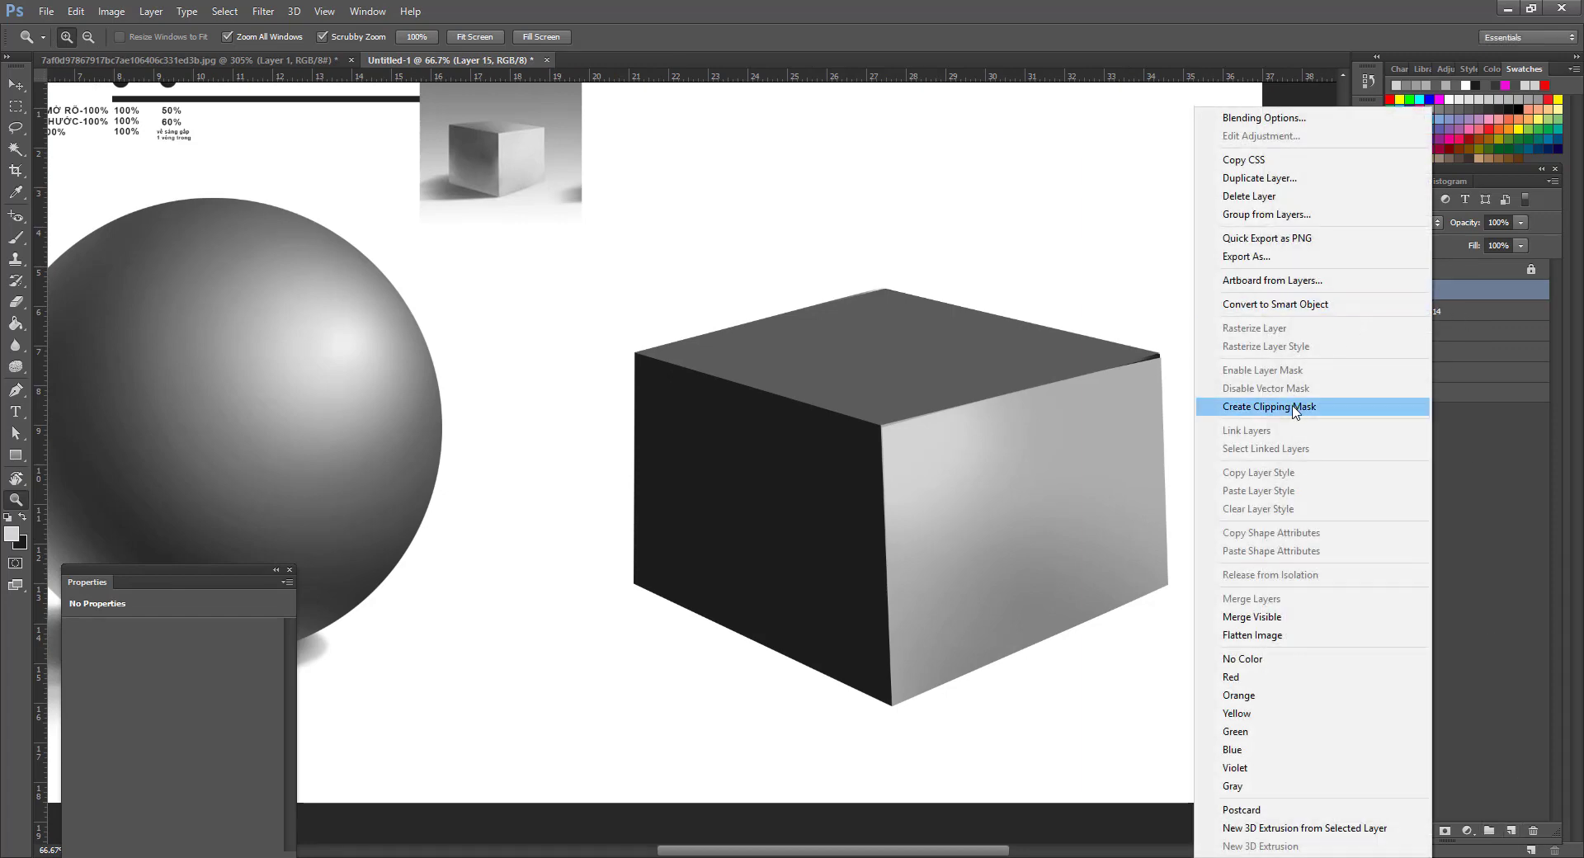
click(1298, 408)
Set the foreground colour to dark grey #393939 and shade the lower part of the cube's left face with the soft brush.
click(675, 493)
key(i)
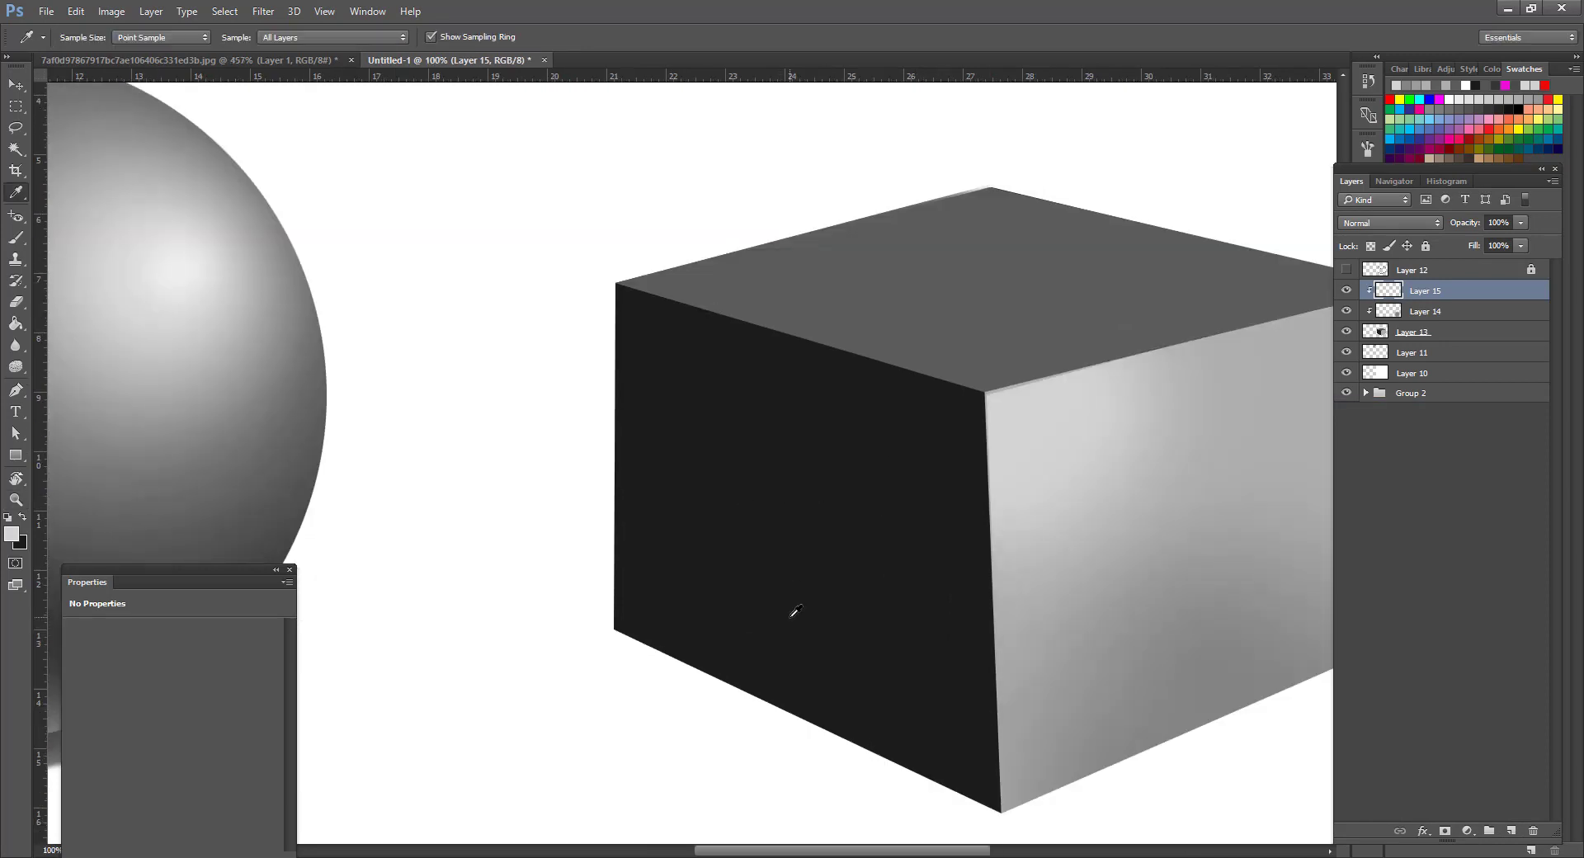
click(749, 600)
click(3, 534)
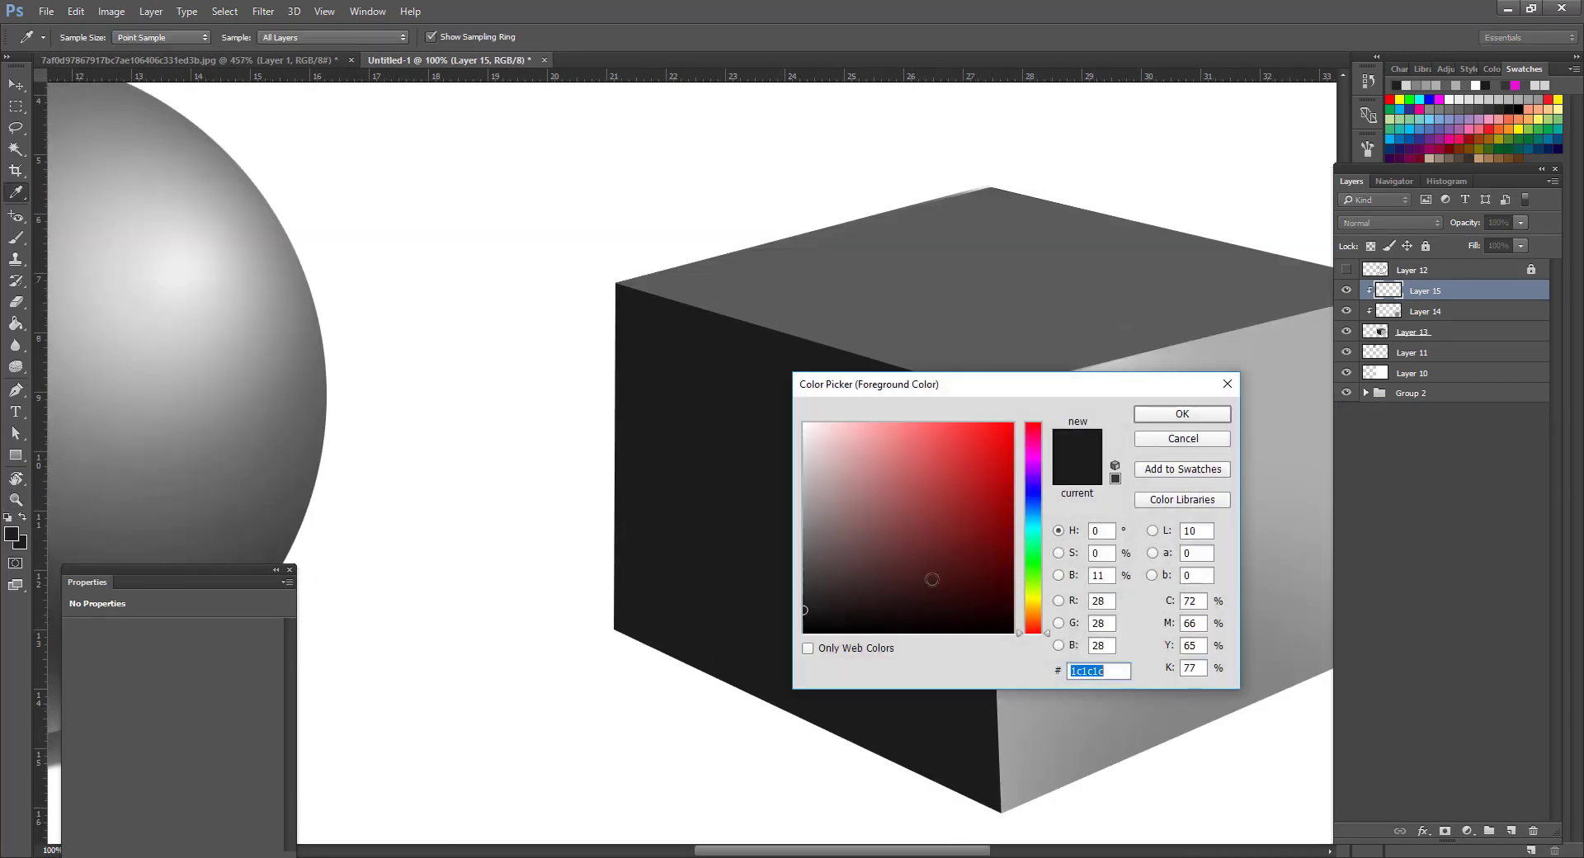
click(807, 585)
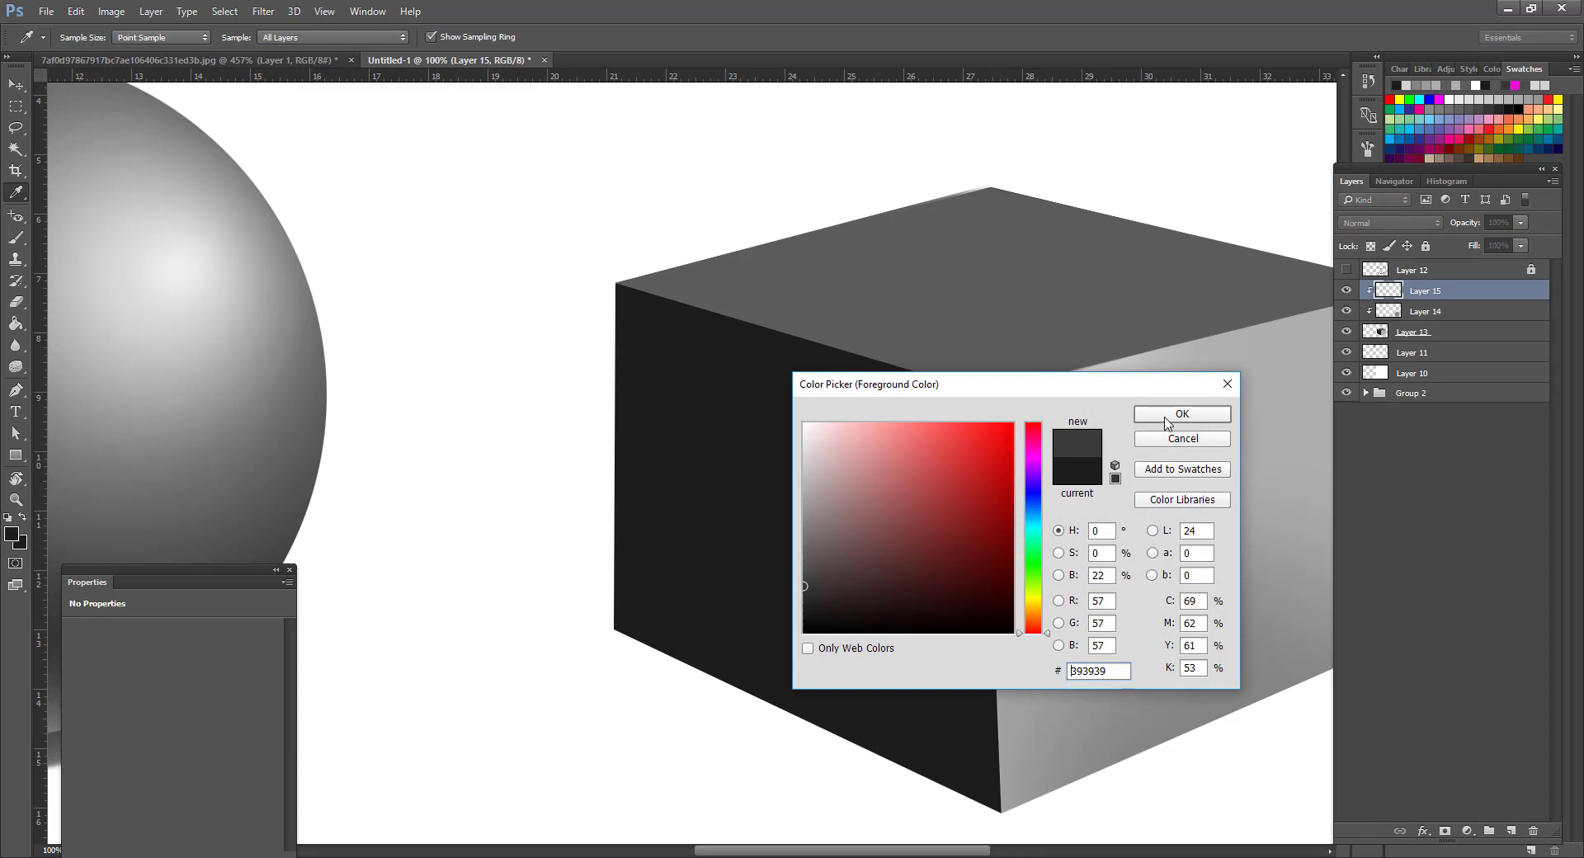
click(1182, 414)
key(b)
drag(742, 672, 703, 441)
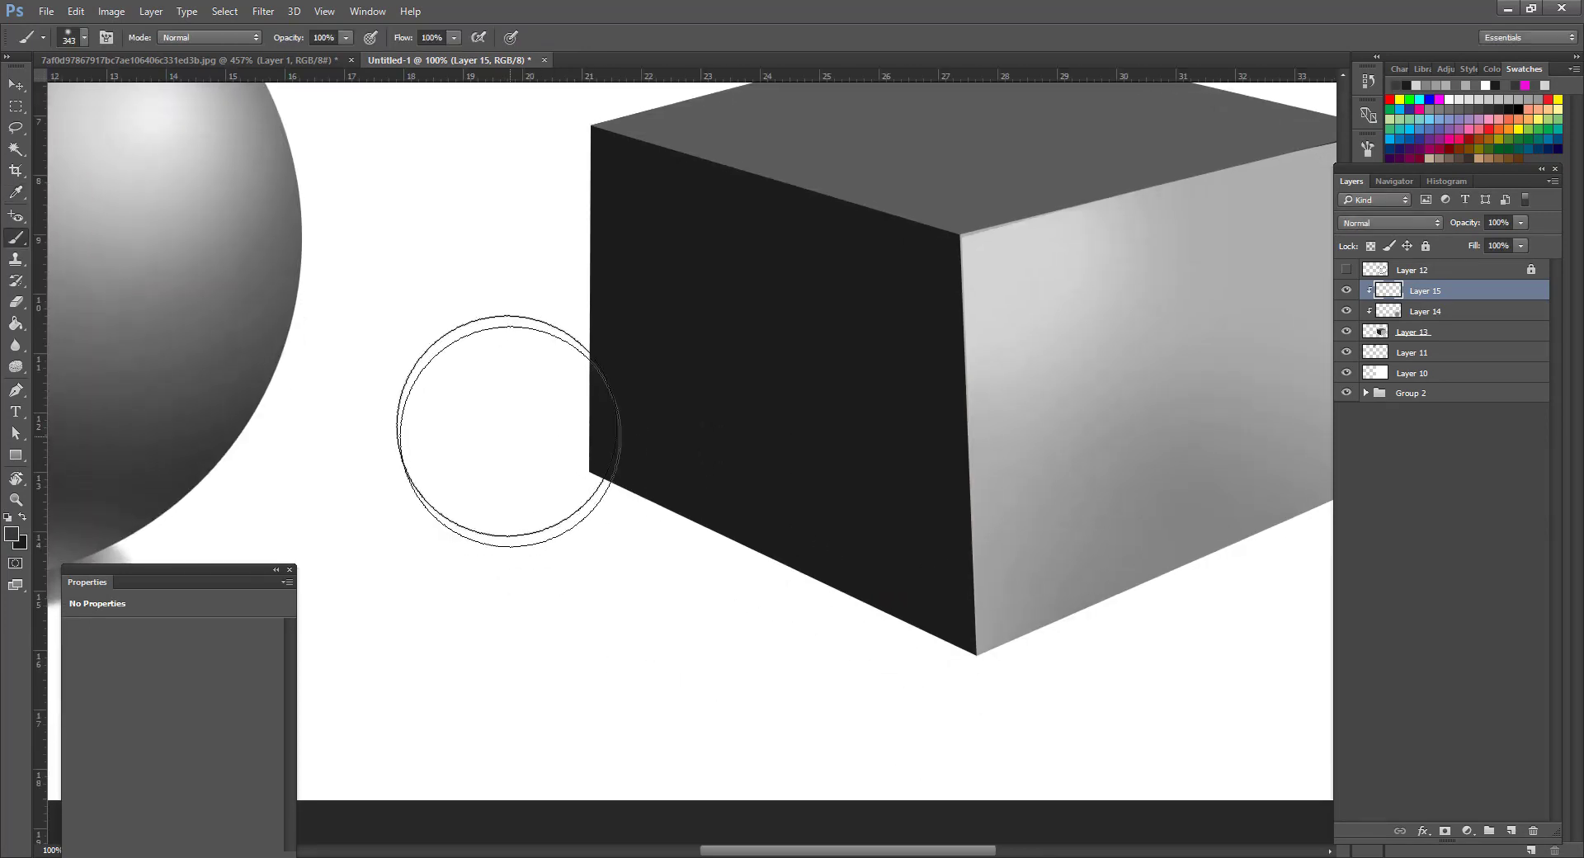
mouse_move(509, 431)
mouse_down()
mouse_move(842, 696)
mouse_move(868, 681)
mouse_up()
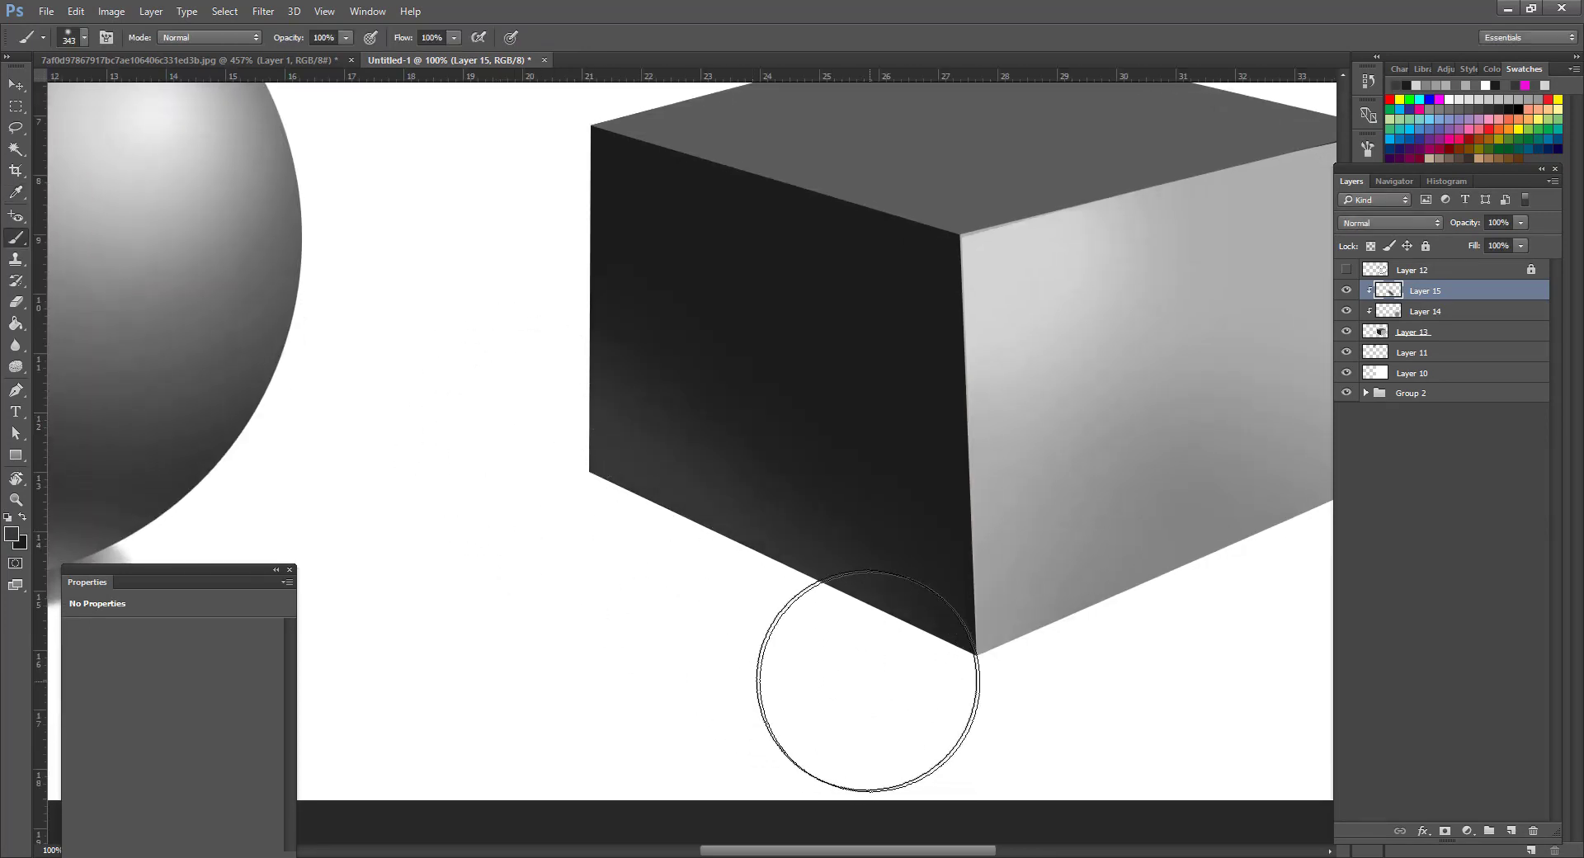
mouse_move(909, 630)
mouse_down()
mouse_move(883, 569)
mouse_move(903, 520)
mouse_move(782, 531)
mouse_move(683, 569)
mouse_move(647, 442)
mouse_move(817, 431)
mouse_move(890, 594)
mouse_move(870, 627)
mouse_move(982, 615)
mouse_up()
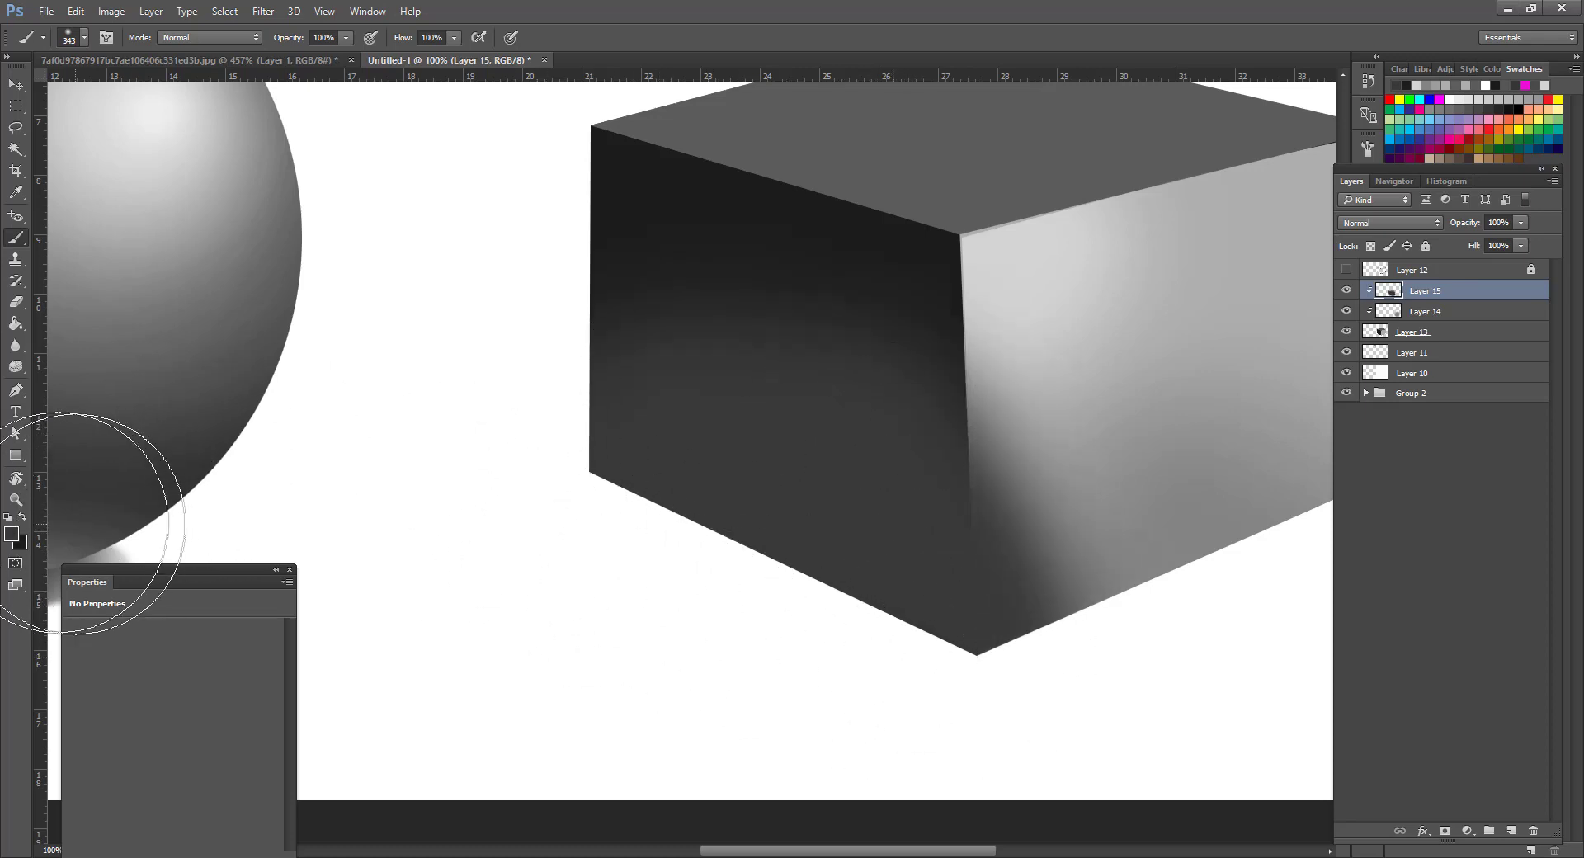
Lighten the left face along its lower edge with grey #606060, continuing with #5c5c5c sampled from the top face.
click(14, 537)
click(763, 554)
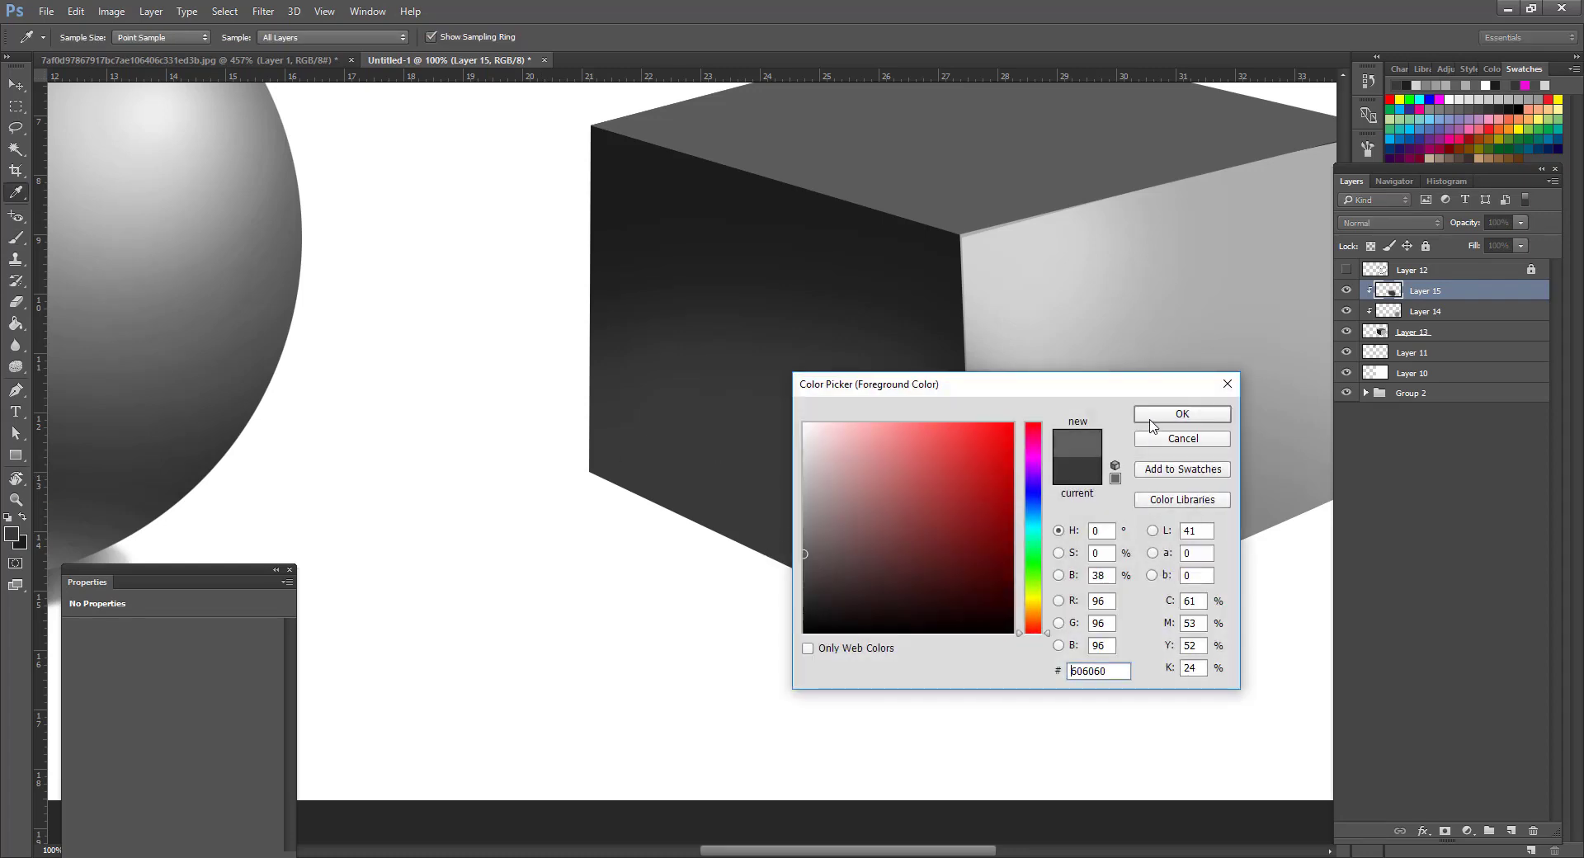
click(1152, 423)
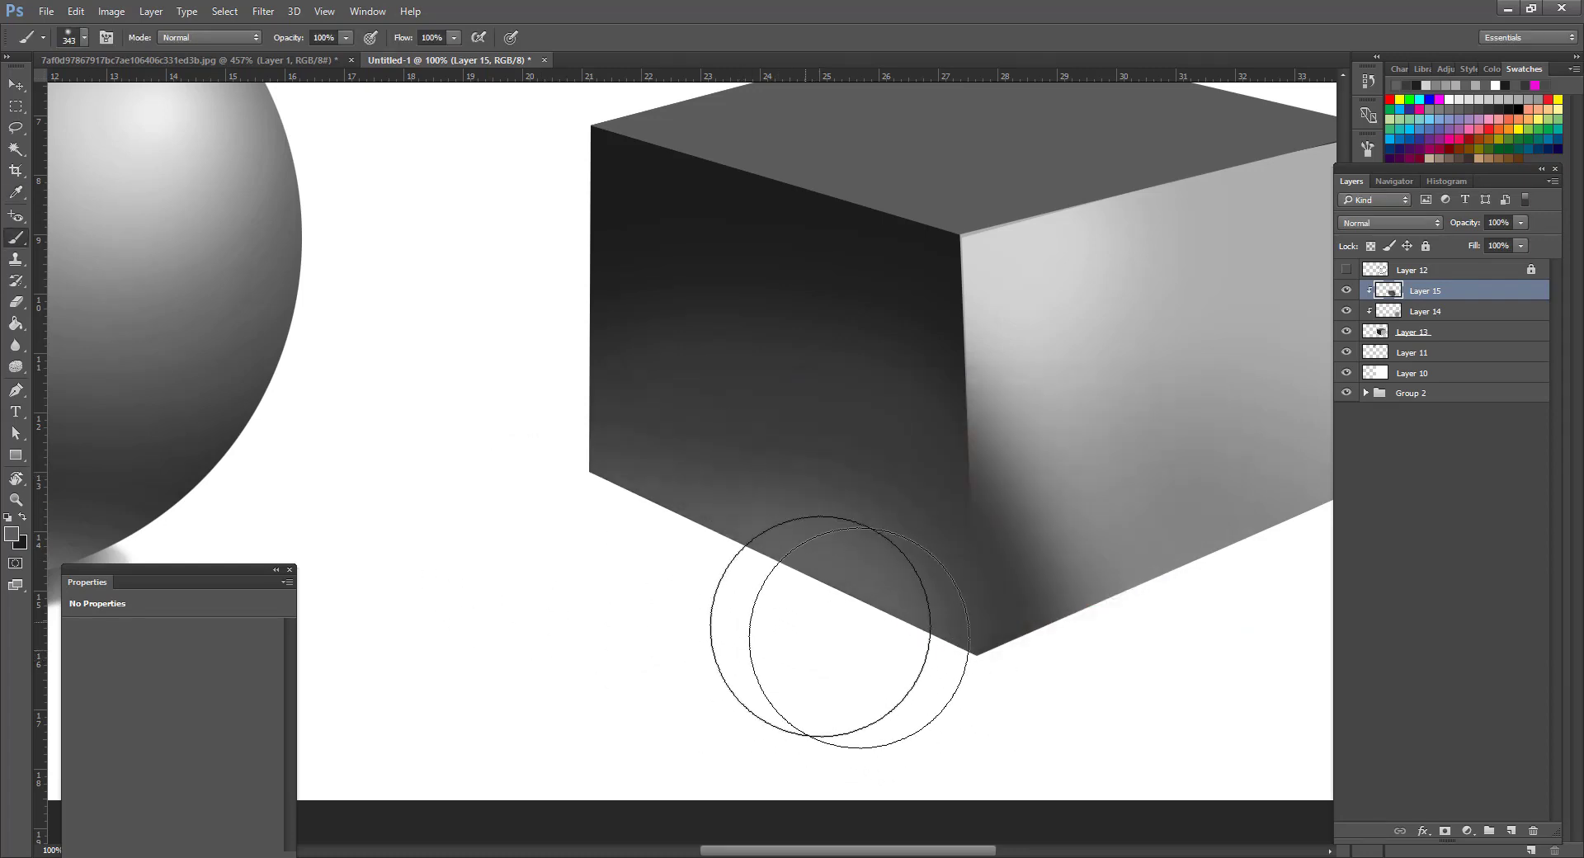
click(940, 152)
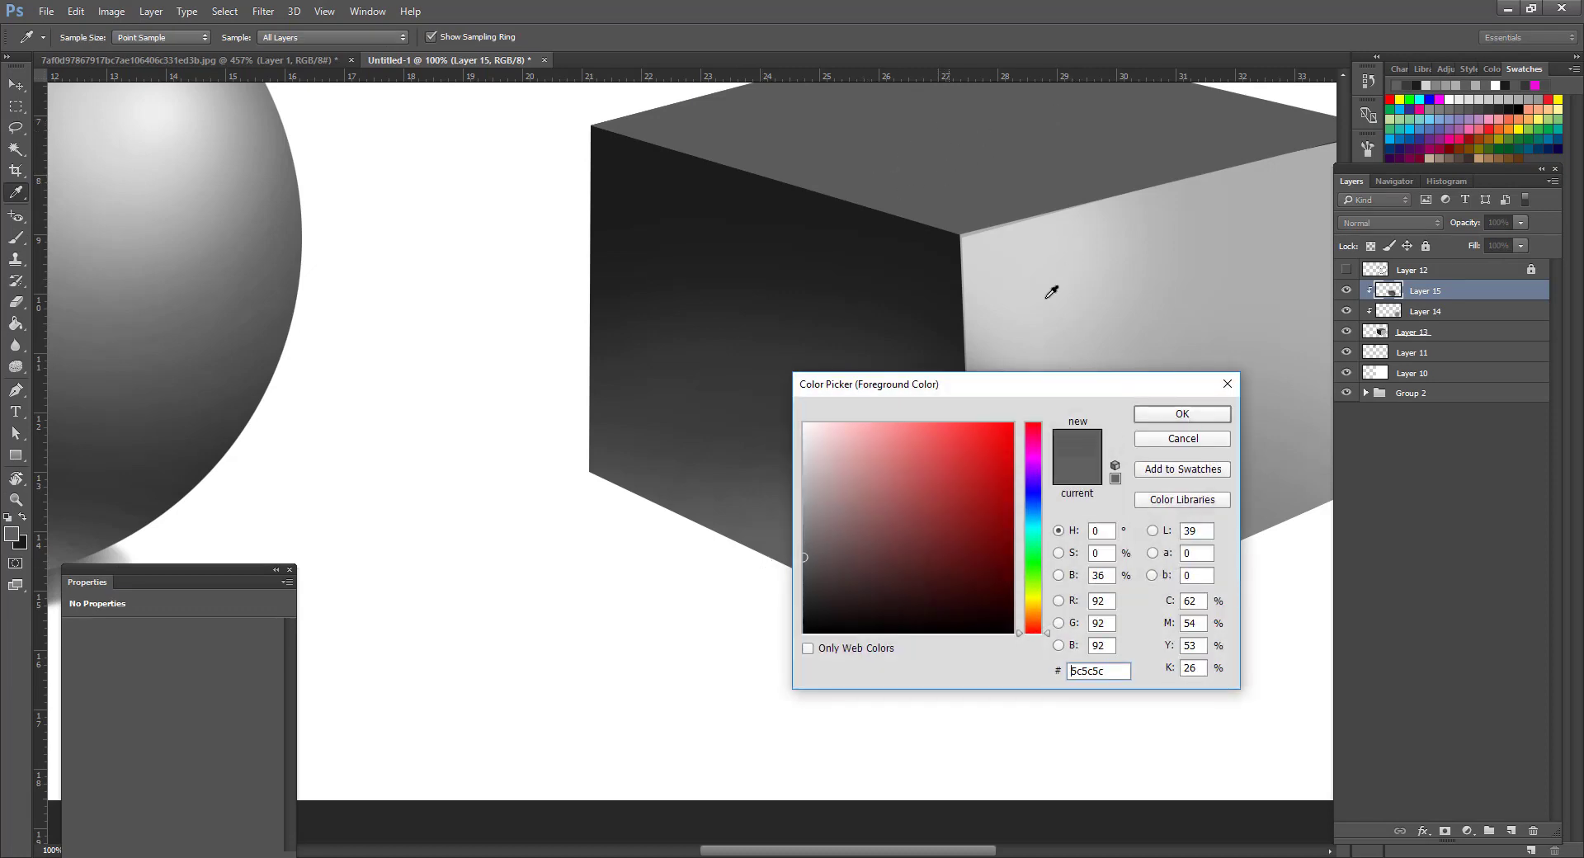
click(1183, 415)
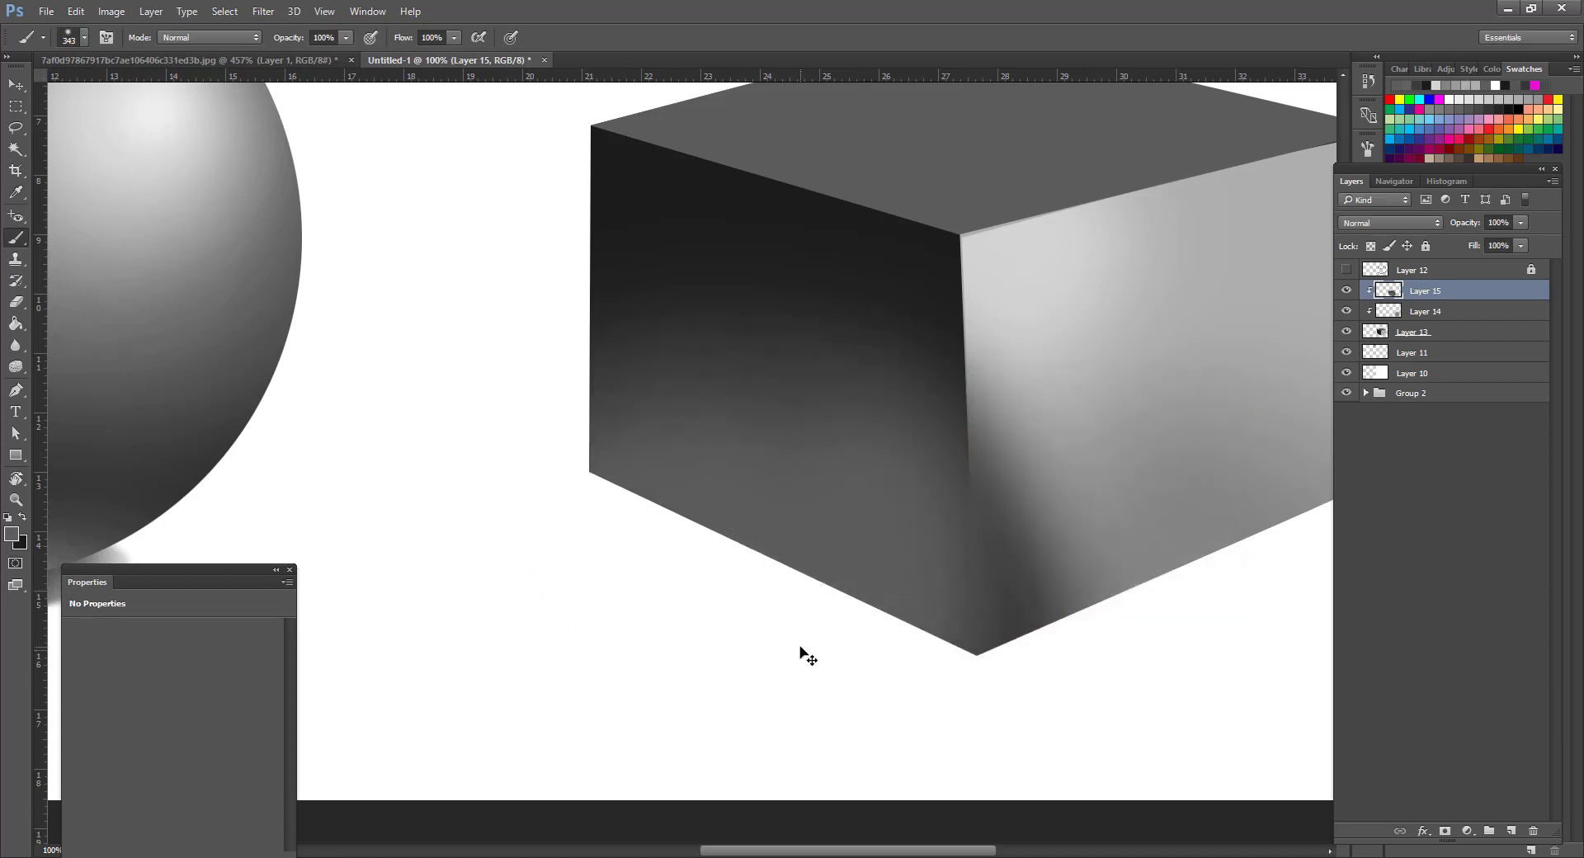
Outline the right face's overspill with the Pen tool along the front vertical edge, convert the path to a selection, delete the overspill and deselect.
key(p)
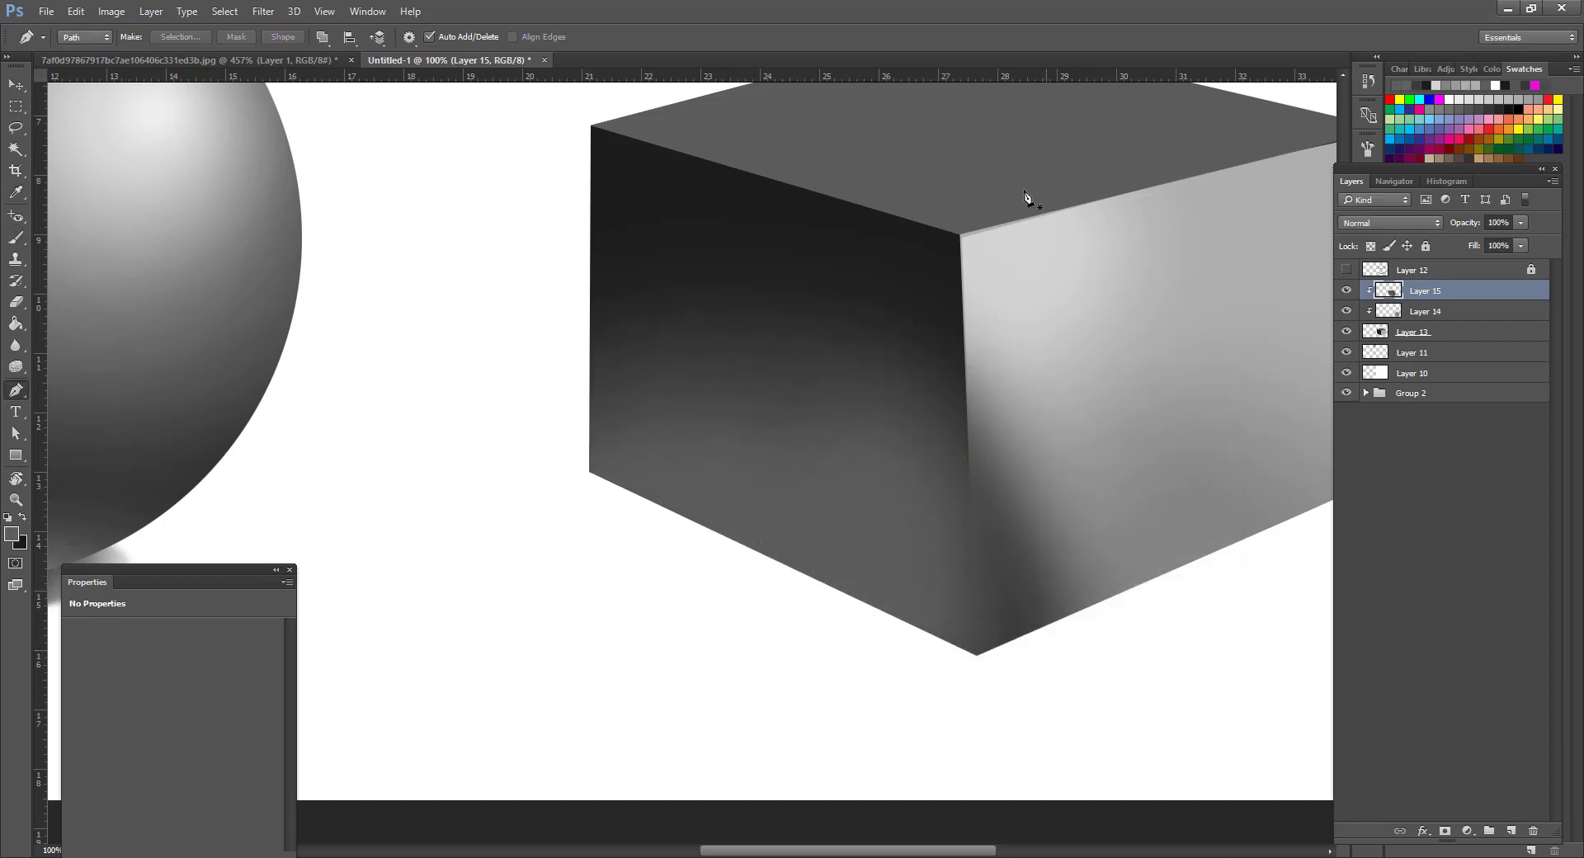
click(962, 236)
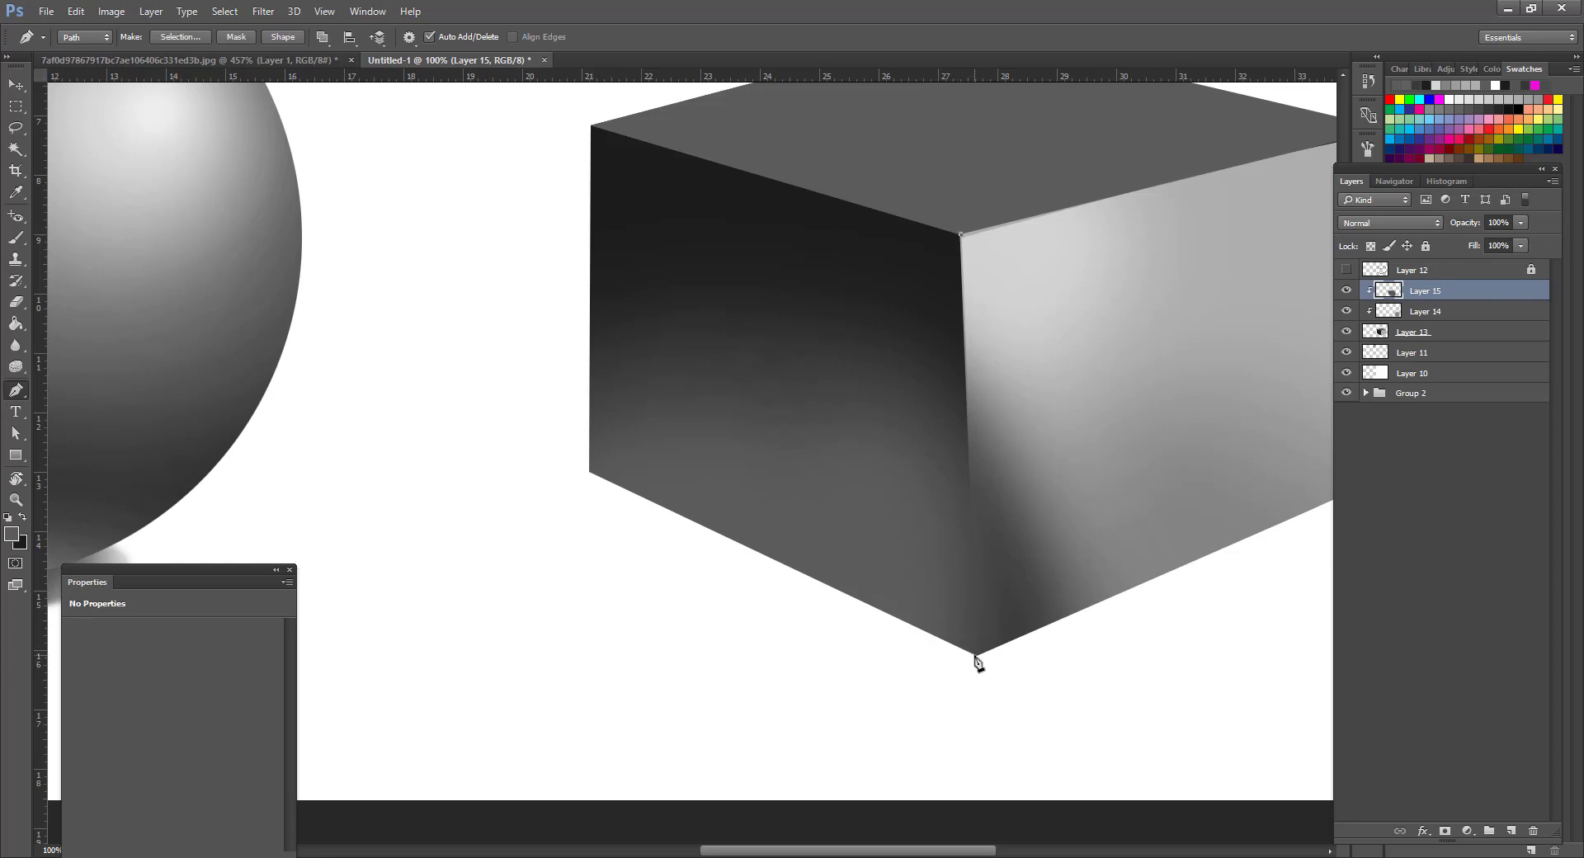
click(977, 657)
click(983, 676)
click(1131, 694)
click(1327, 573)
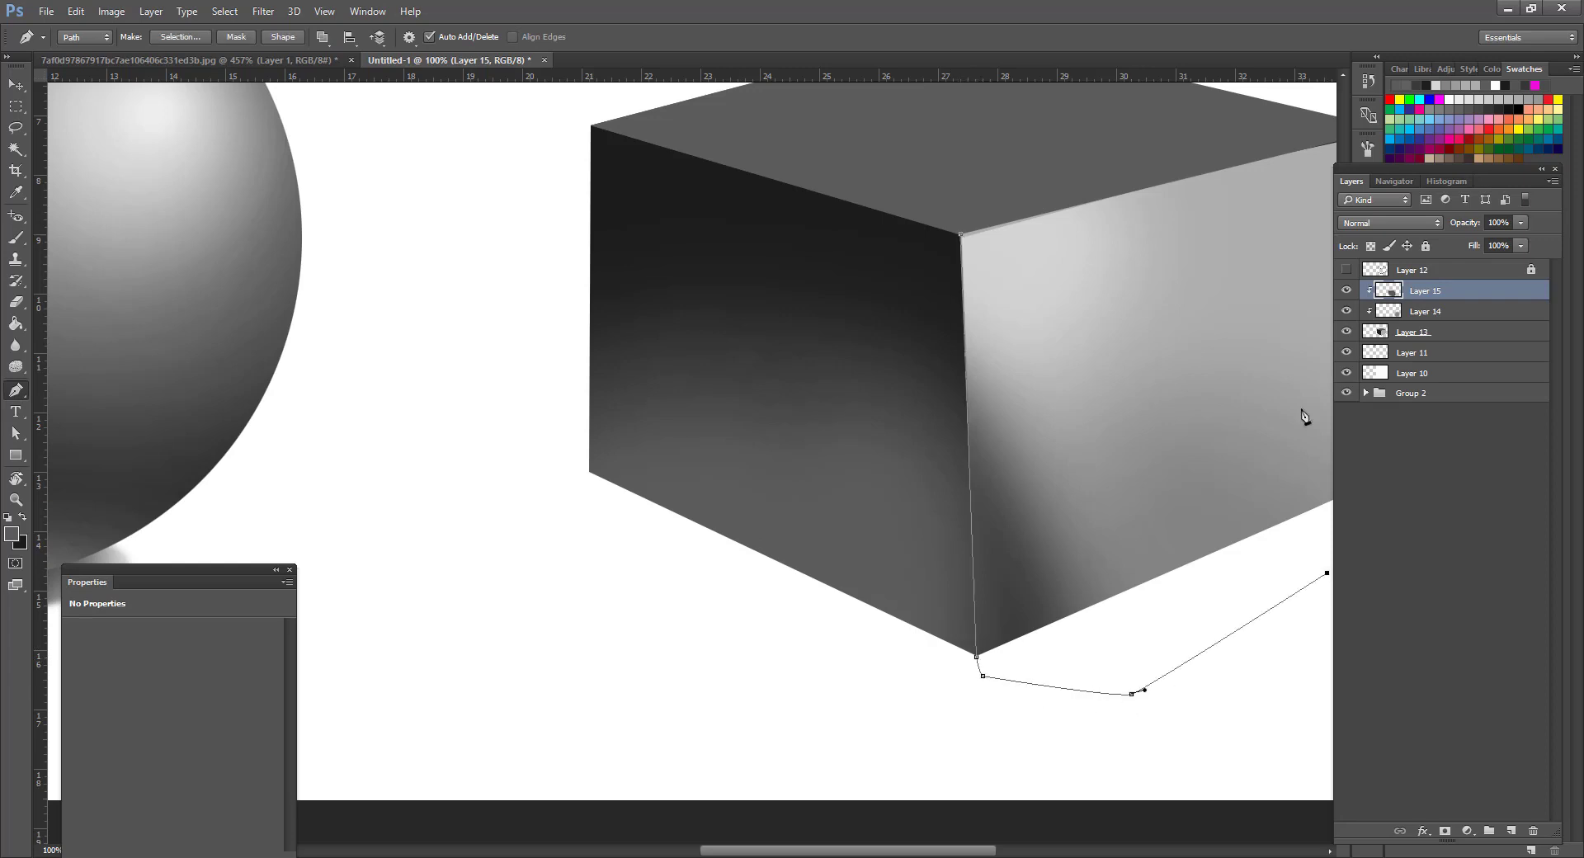
click(1277, 315)
click(1276, 295)
click(1016, 133)
key(ctrl+Return)
key(Delete)
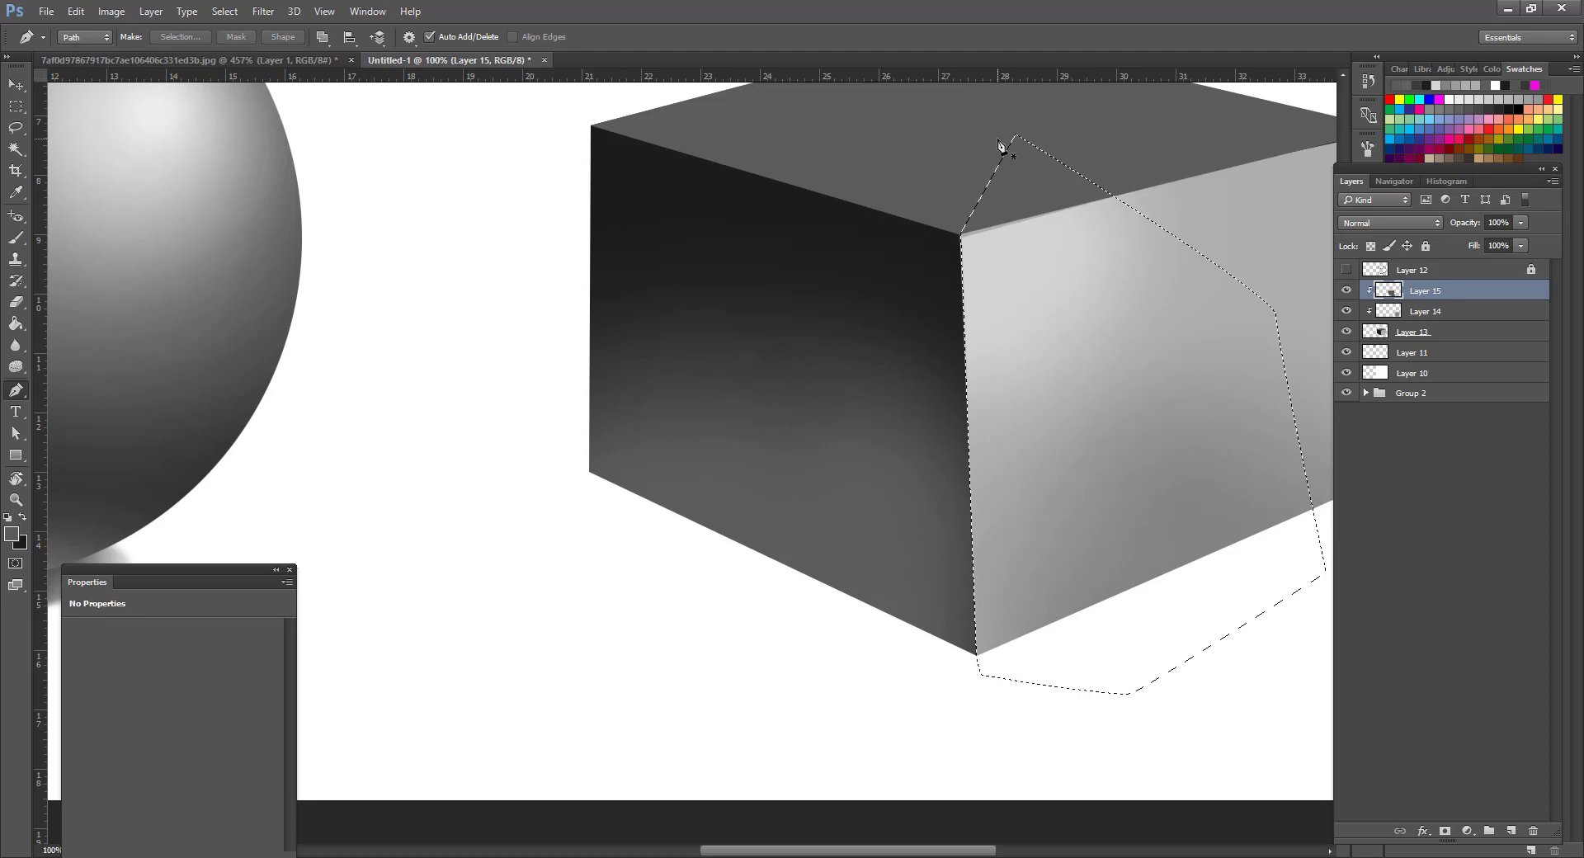
key(ctrl+d)
Outline the cube's top face corner by corner with the Pen tool and convert the path to a selection.
key(z)
alt+click(1167, 437)
alt+click(1167, 435)
click(971, 479)
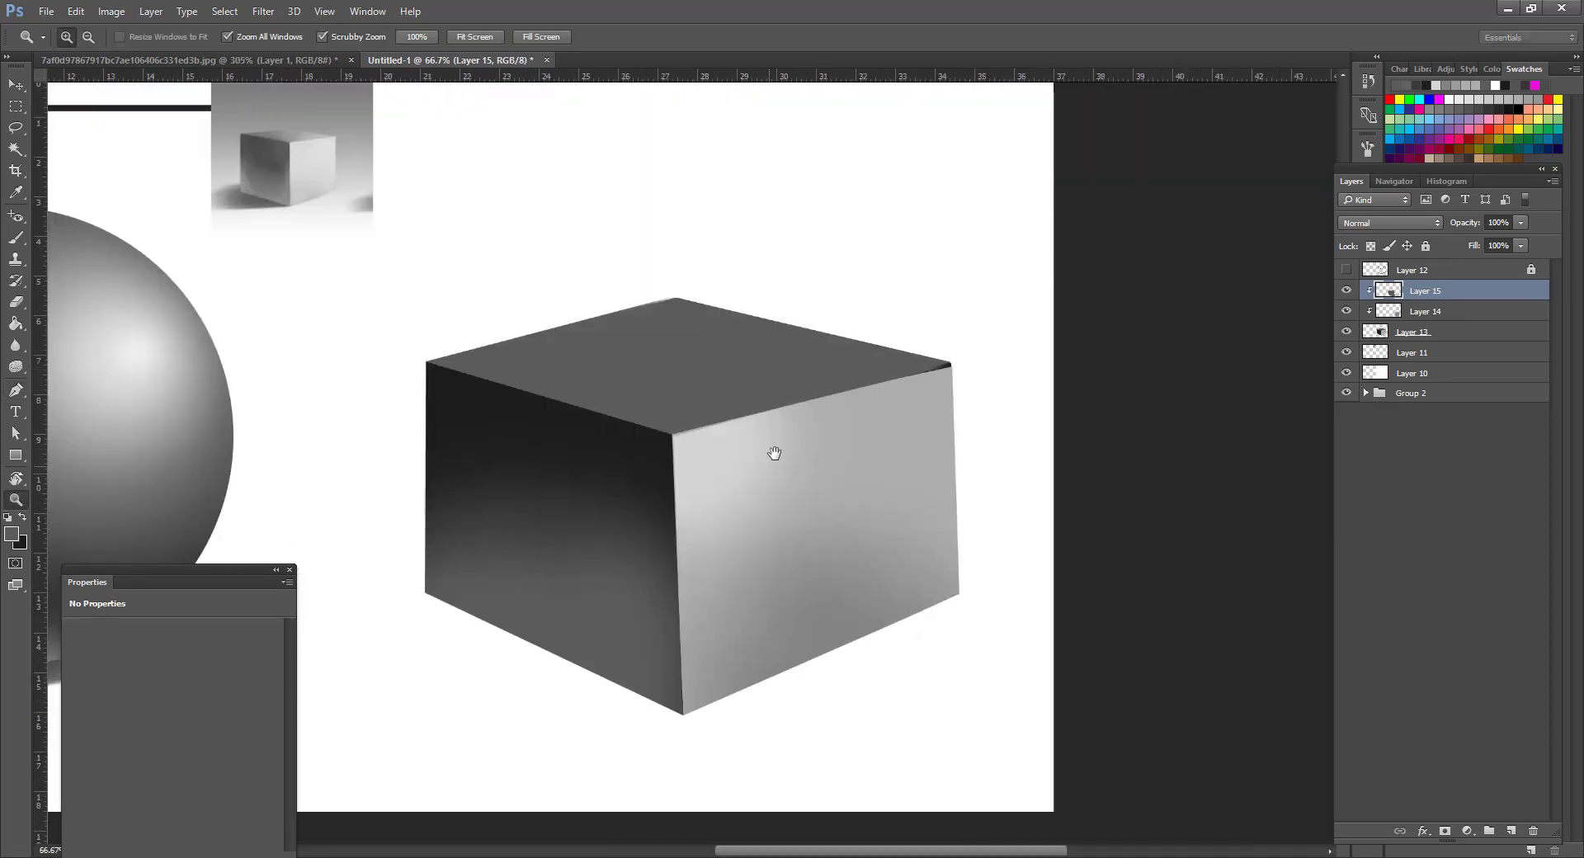
drag(775, 453, 892, 521)
click(850, 510)
key(p)
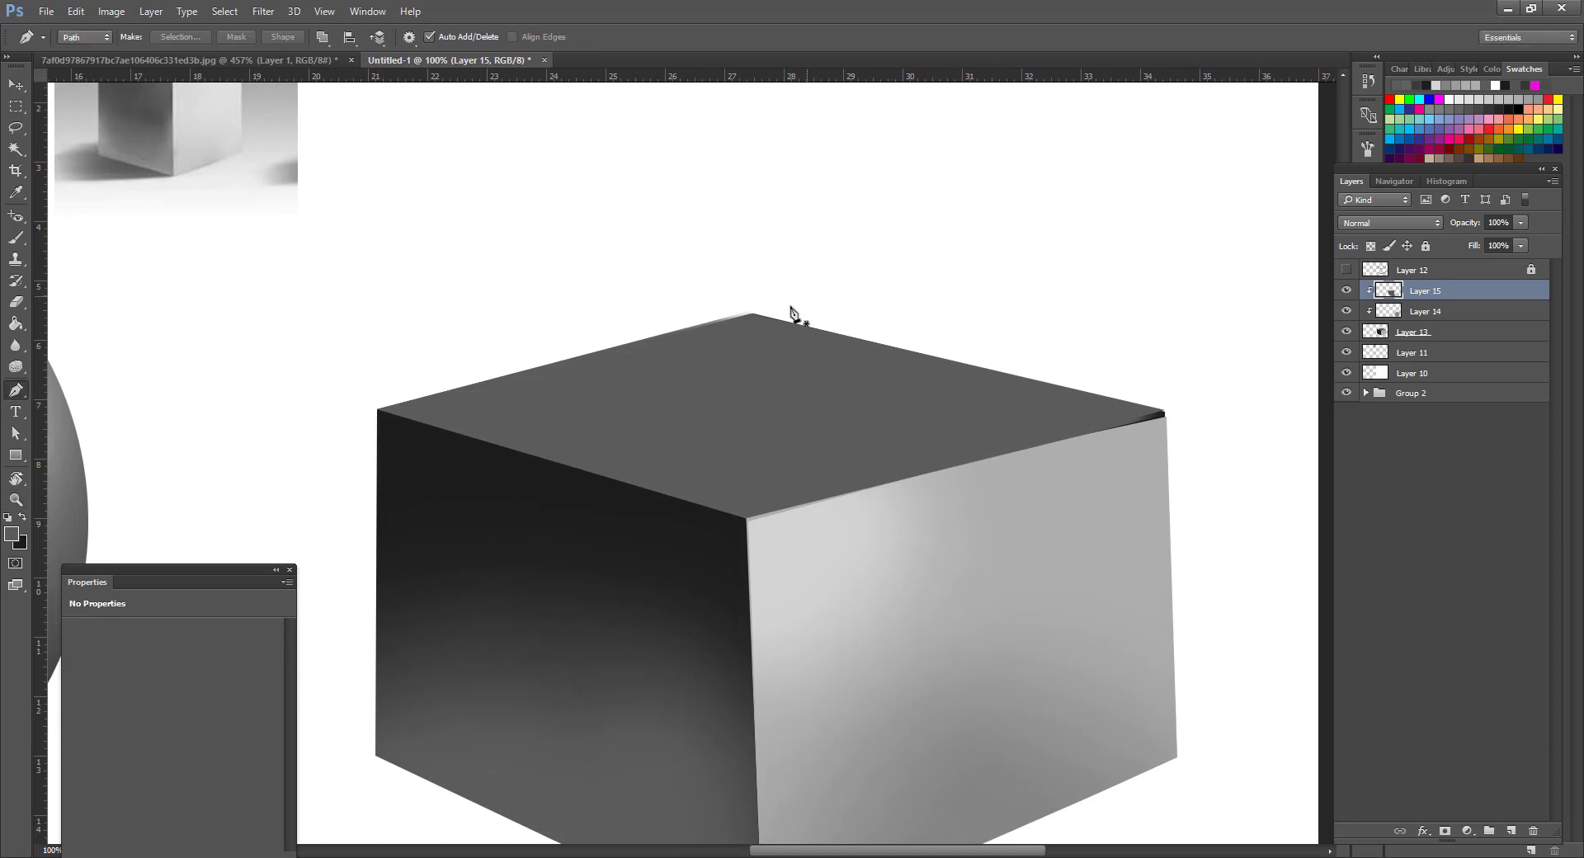
click(752, 313)
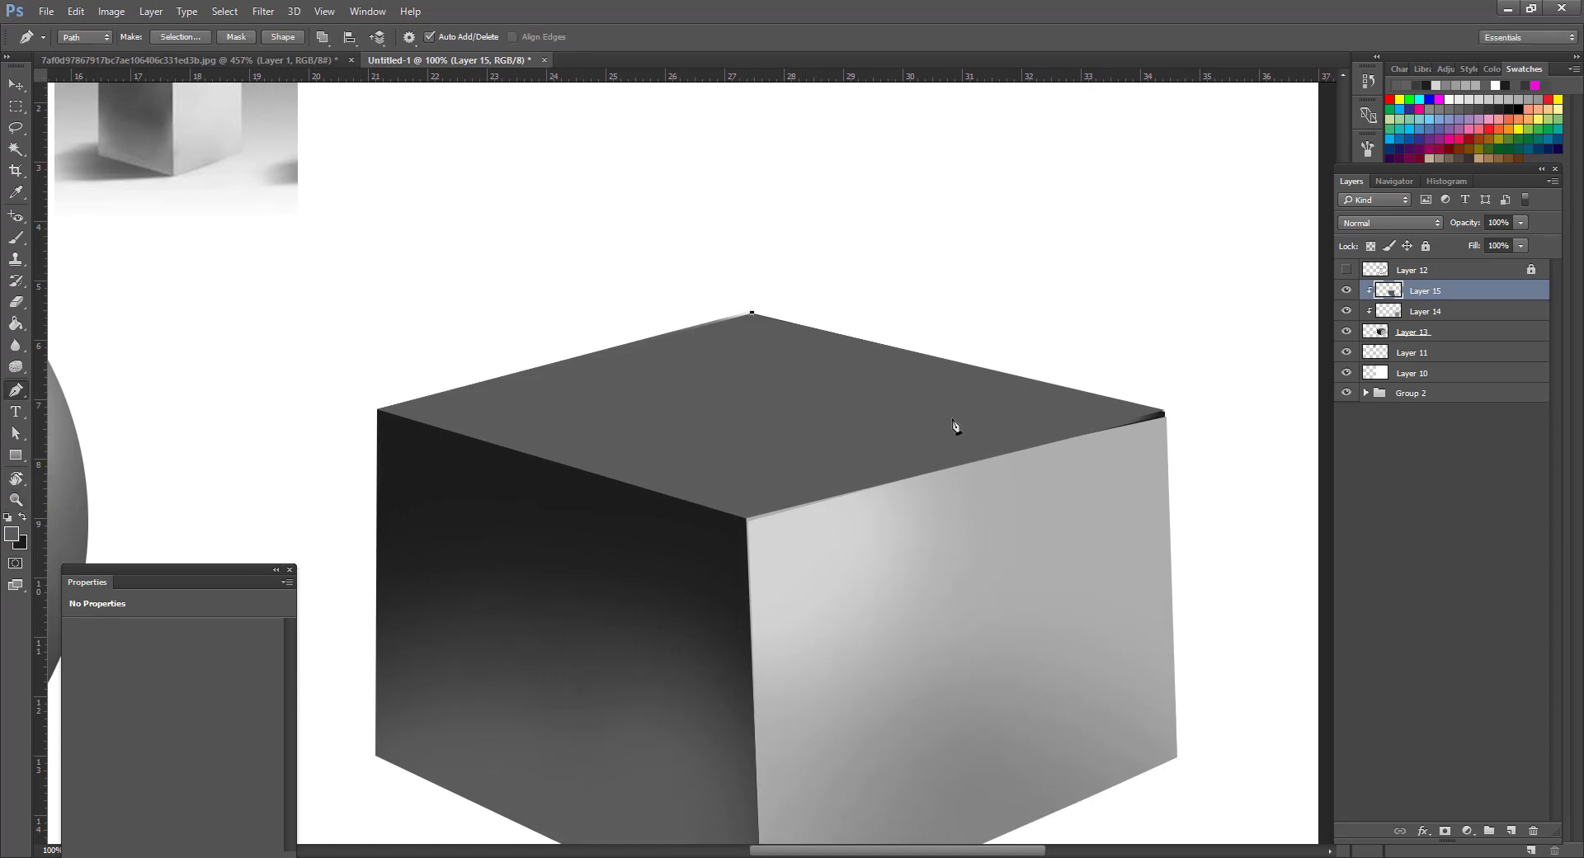
click(1165, 409)
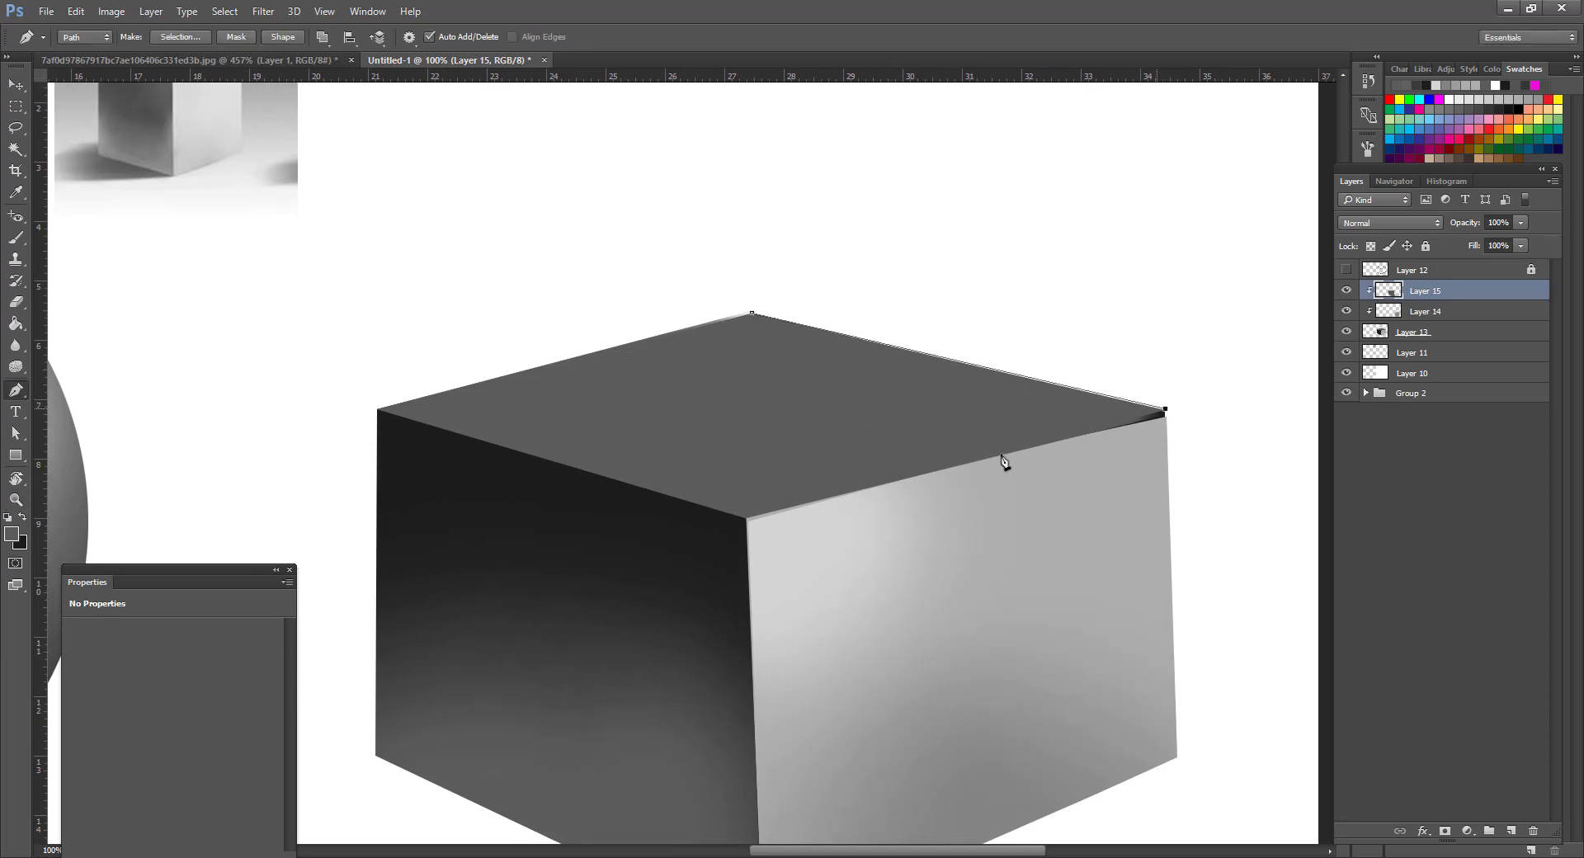
click(748, 519)
click(378, 411)
key(ctrl+Return)
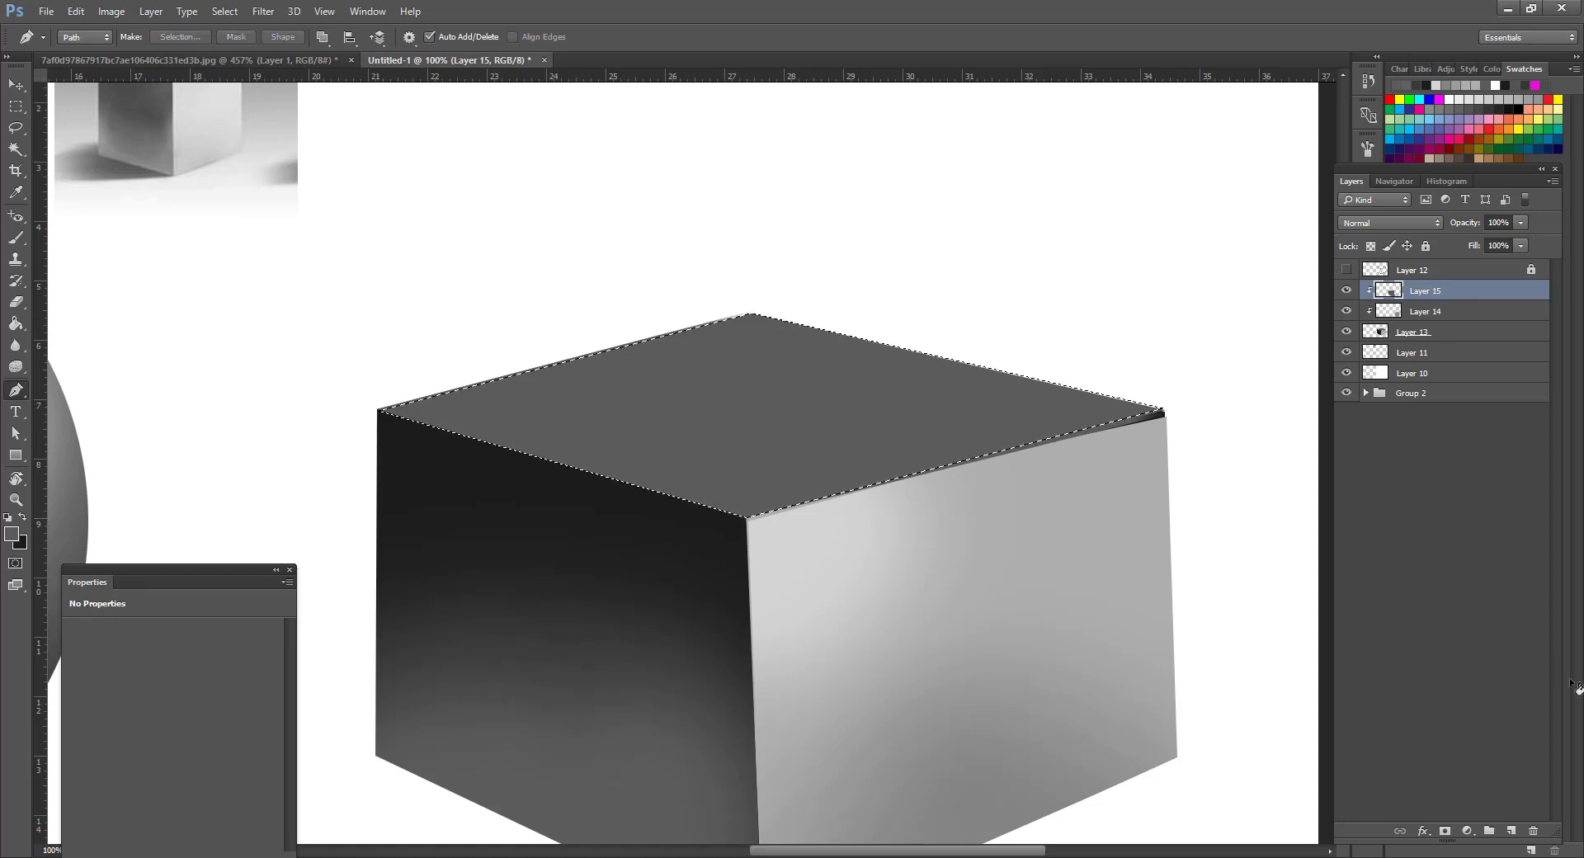
Add a new layer above the left face's shading layer and make it a clipping mask.
click(1511, 830)
key(i)
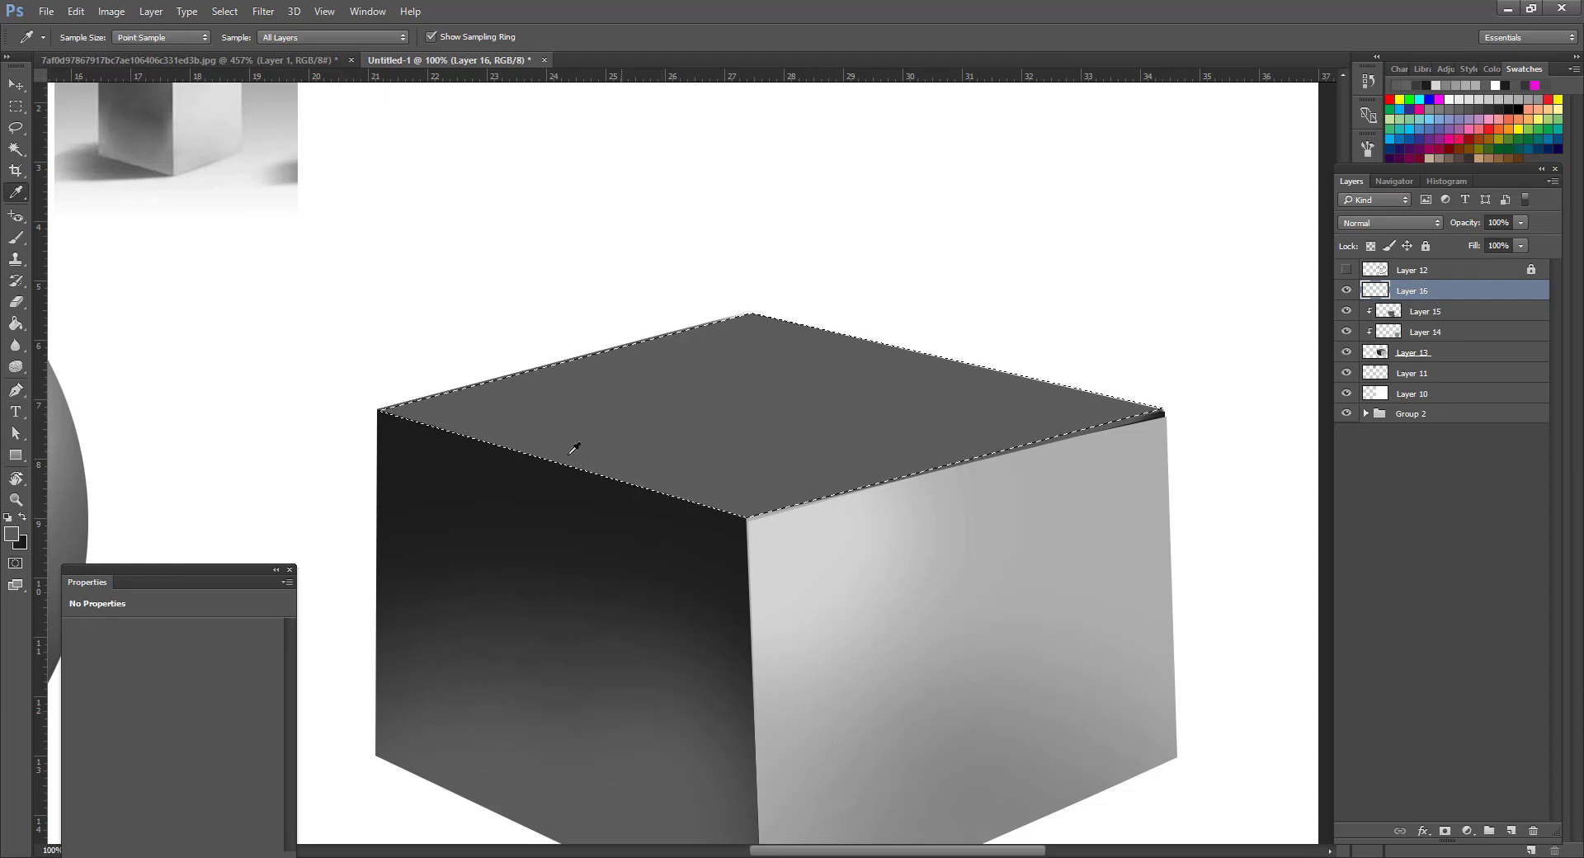
right_click(1476, 298)
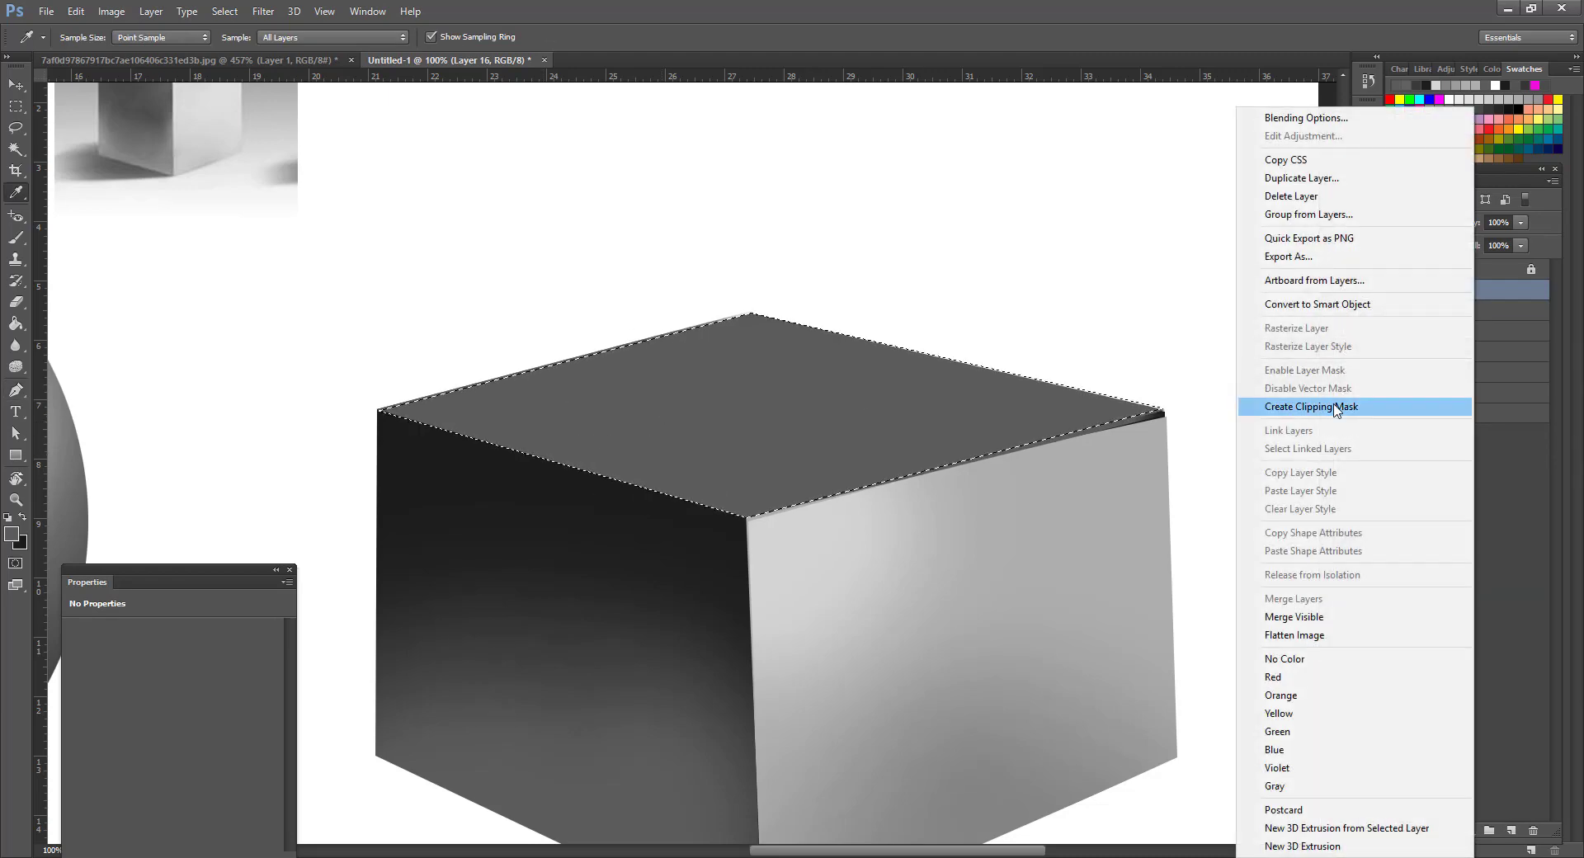
click(1049, 406)
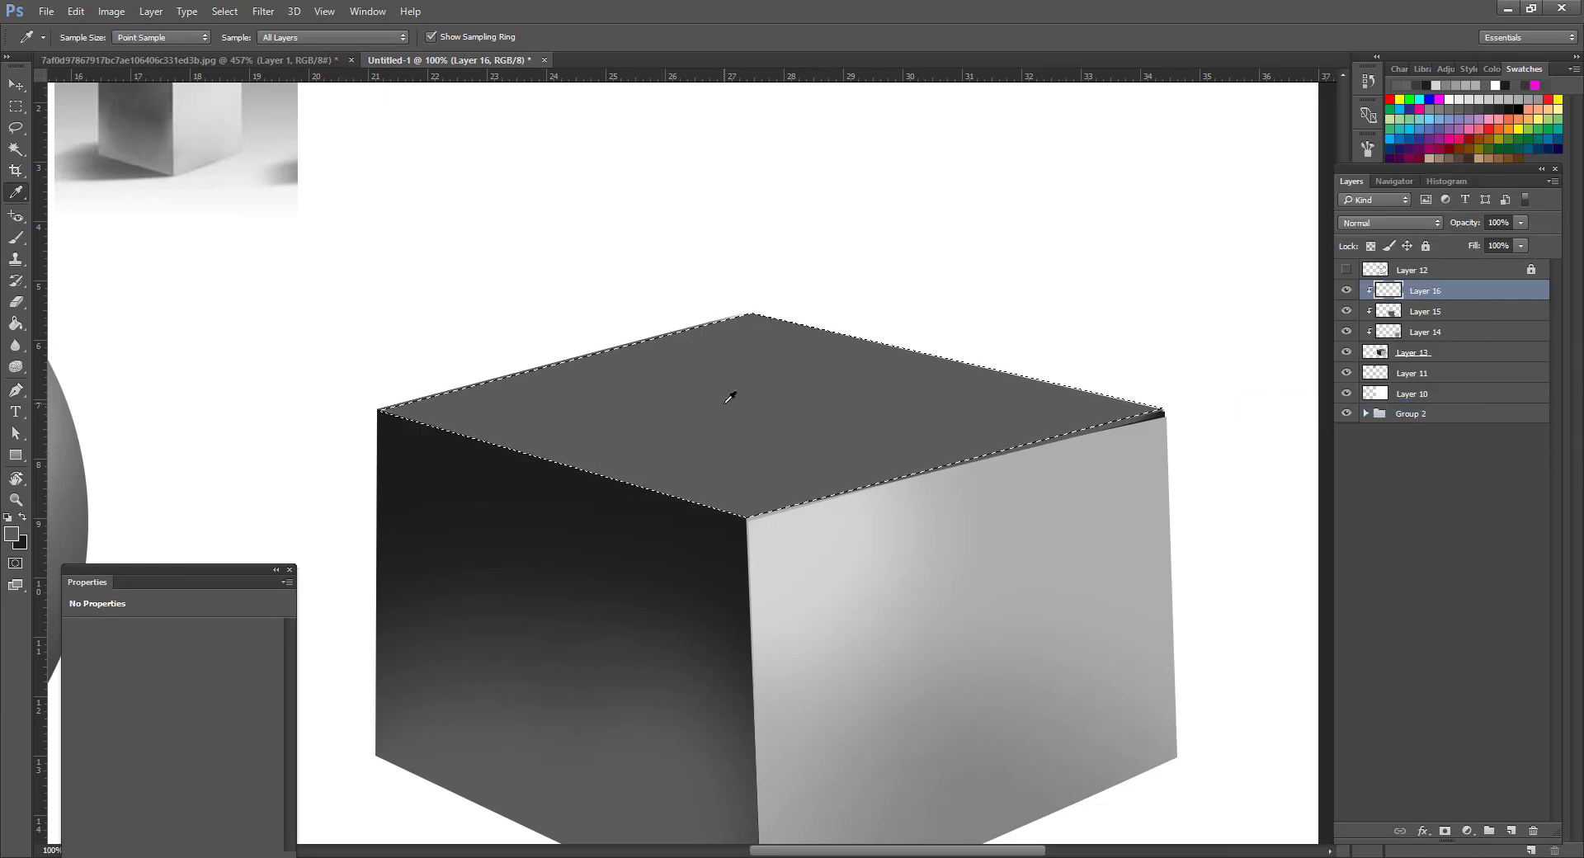
Set the foreground colour to grey #787878 and softly lighten the back part of the cube's top face.
click(12, 533)
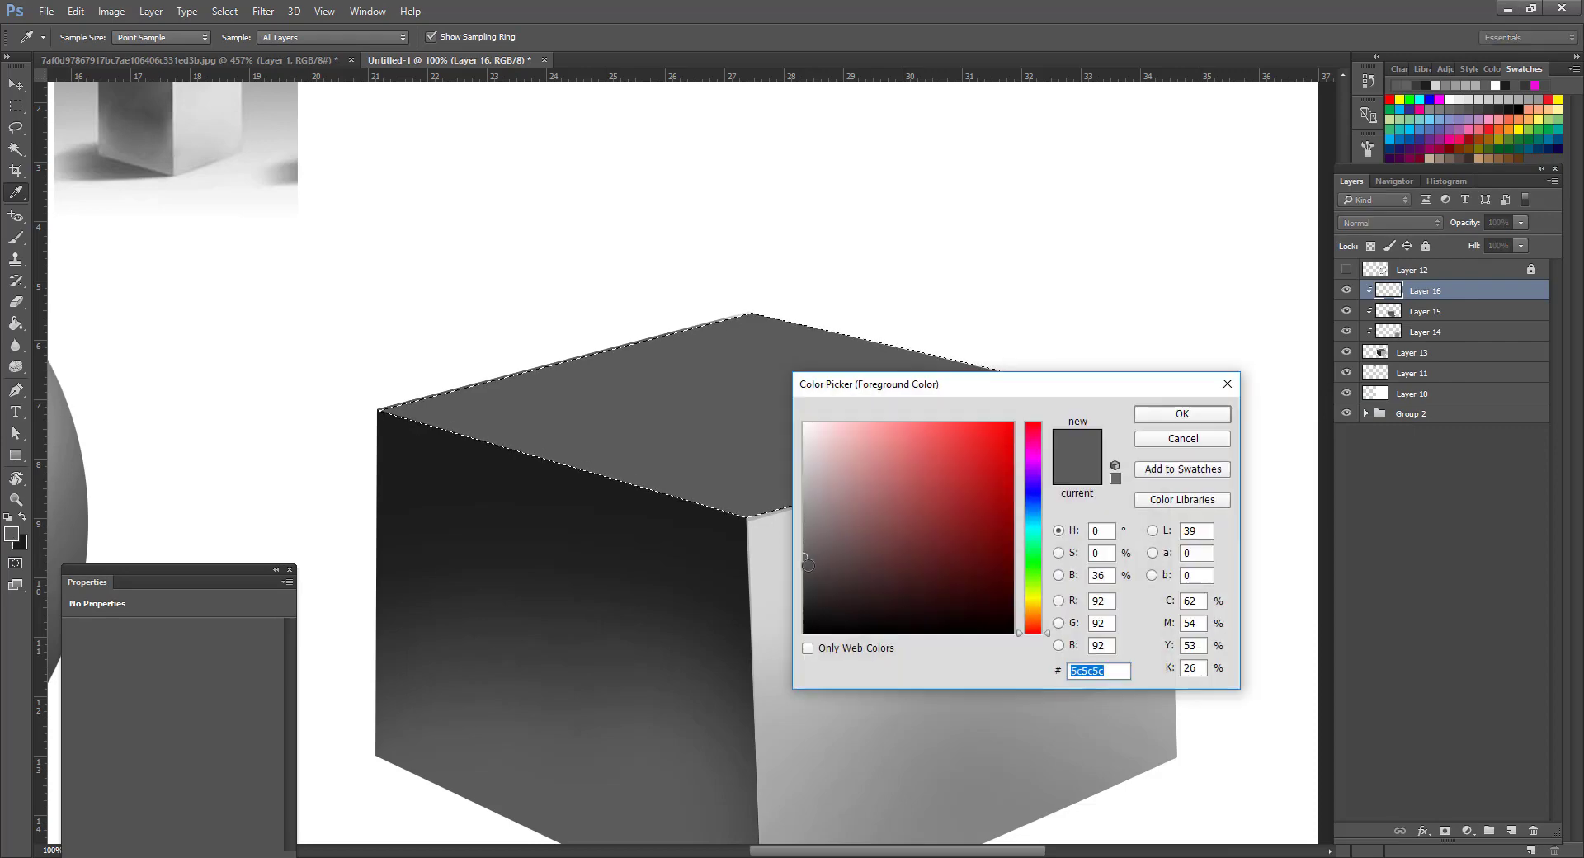
drag(799, 559, 790, 535)
click(1176, 414)
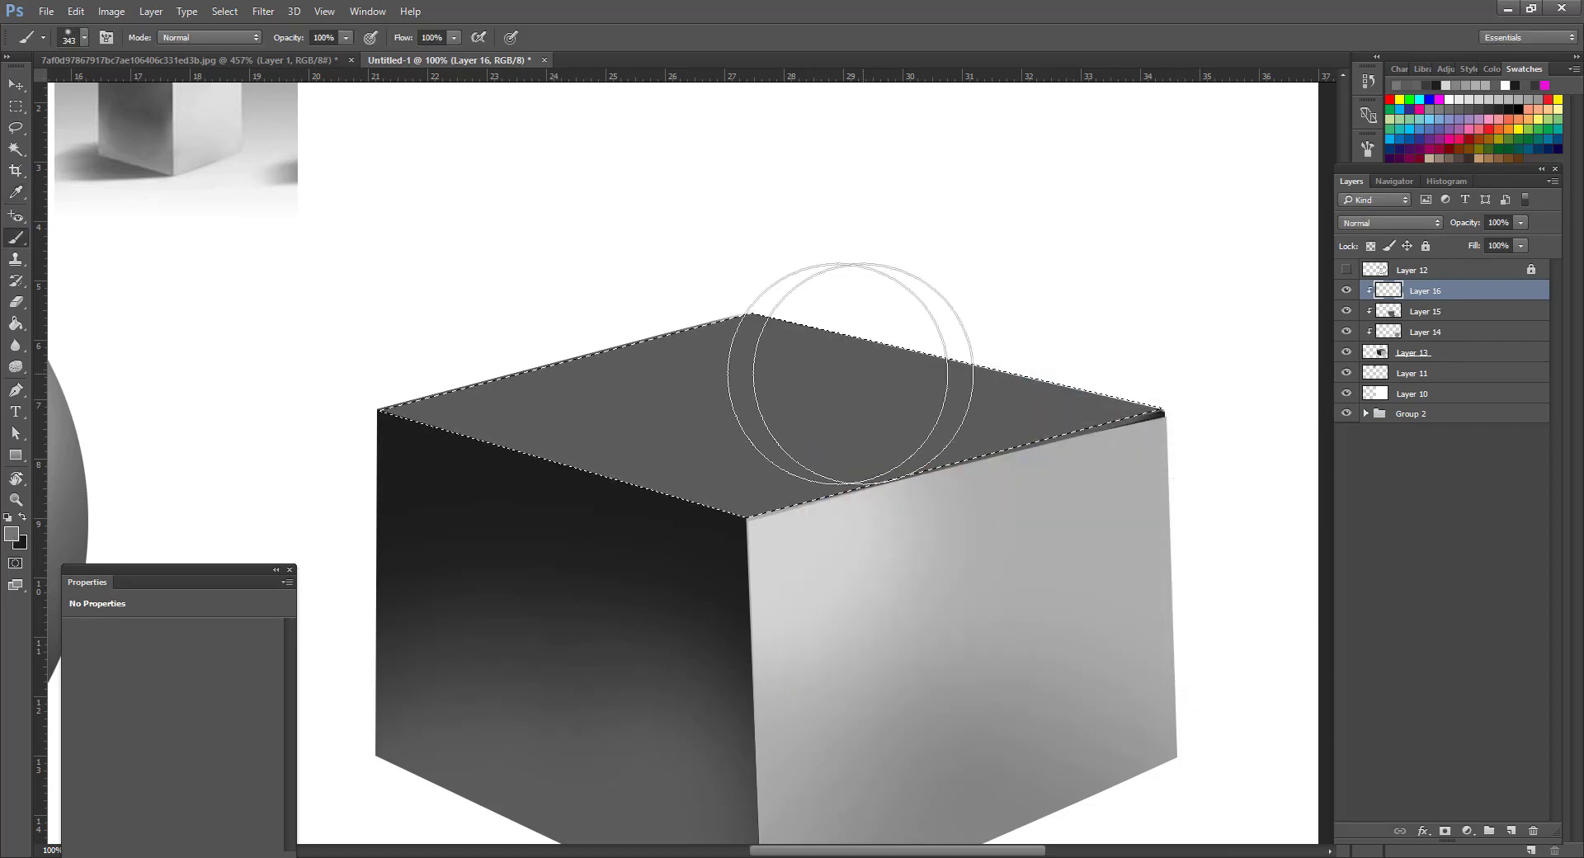
key(b)
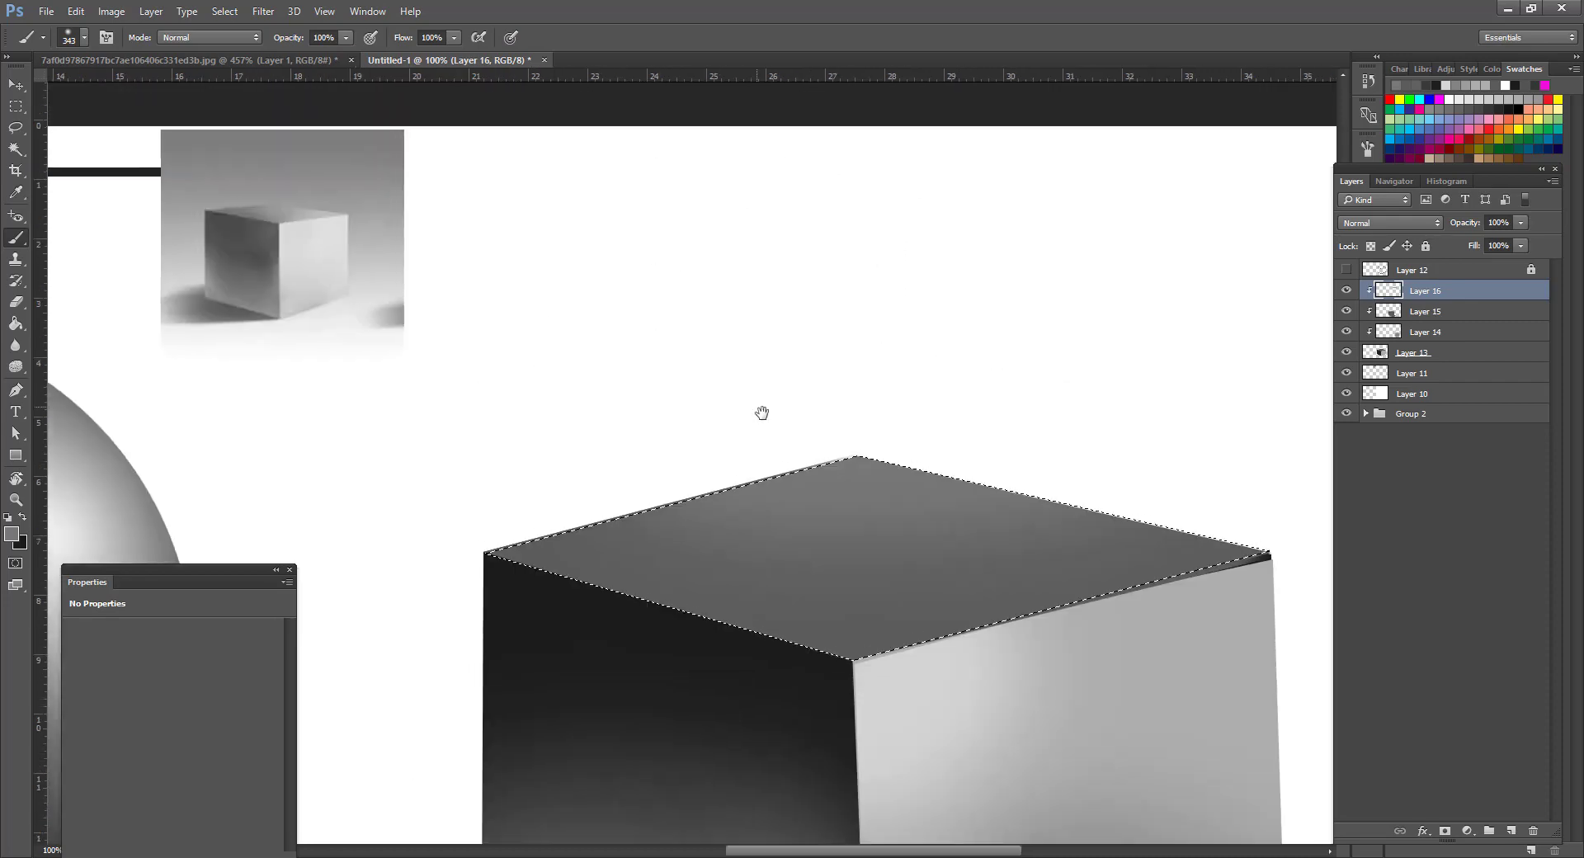
drag(654, 272, 760, 413)
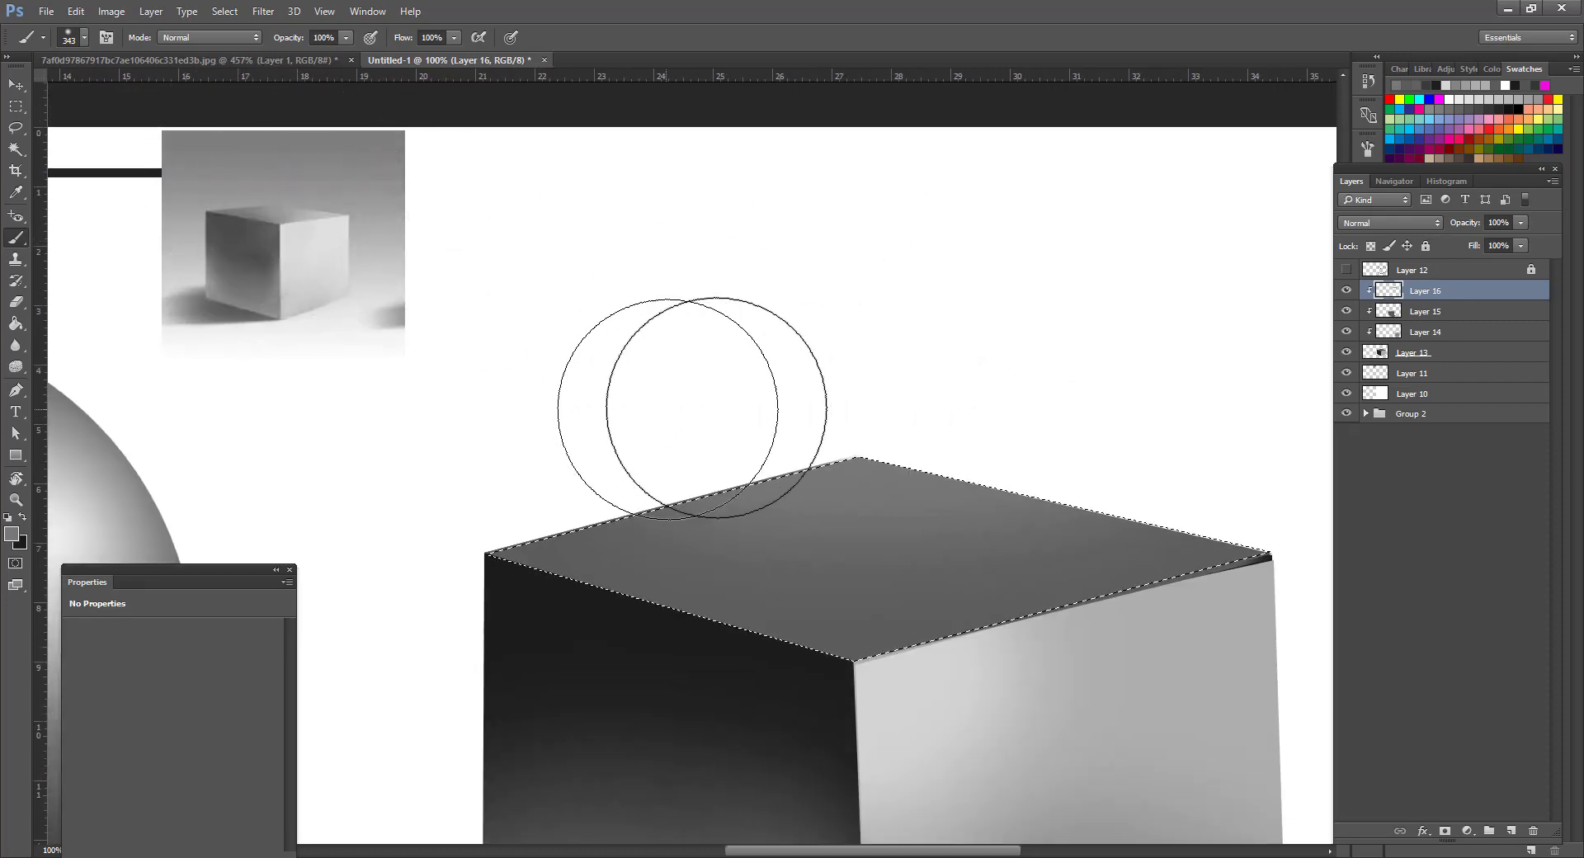
drag(860, 398, 833, 333)
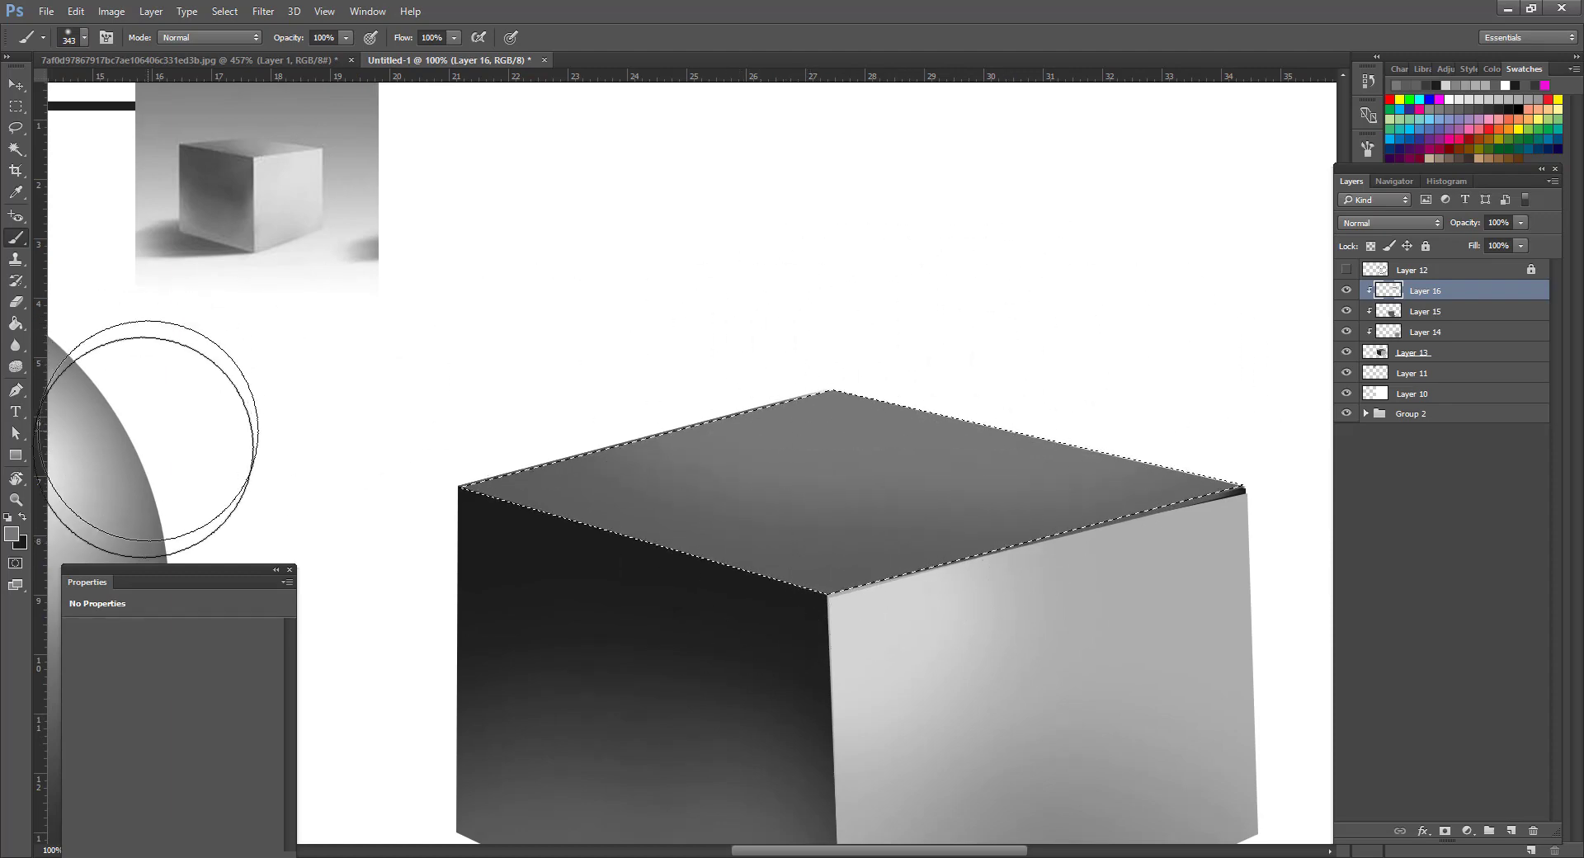
Choose a lighter grey, brush it softly along the top face's back right edge and deselect.
click(11, 534)
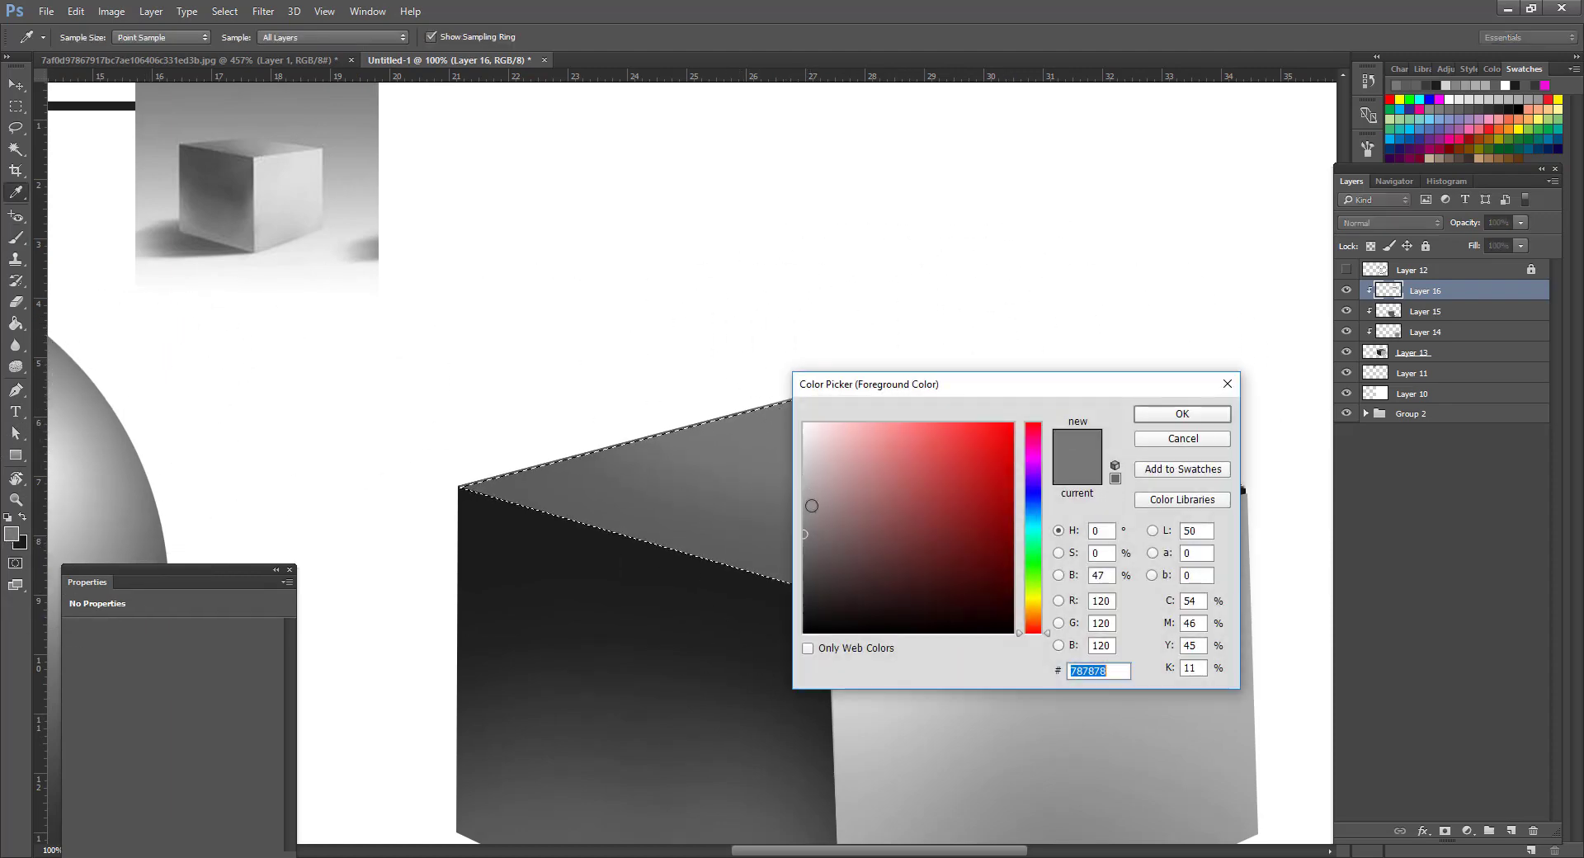
click(803, 499)
click(1162, 414)
click(1182, 414)
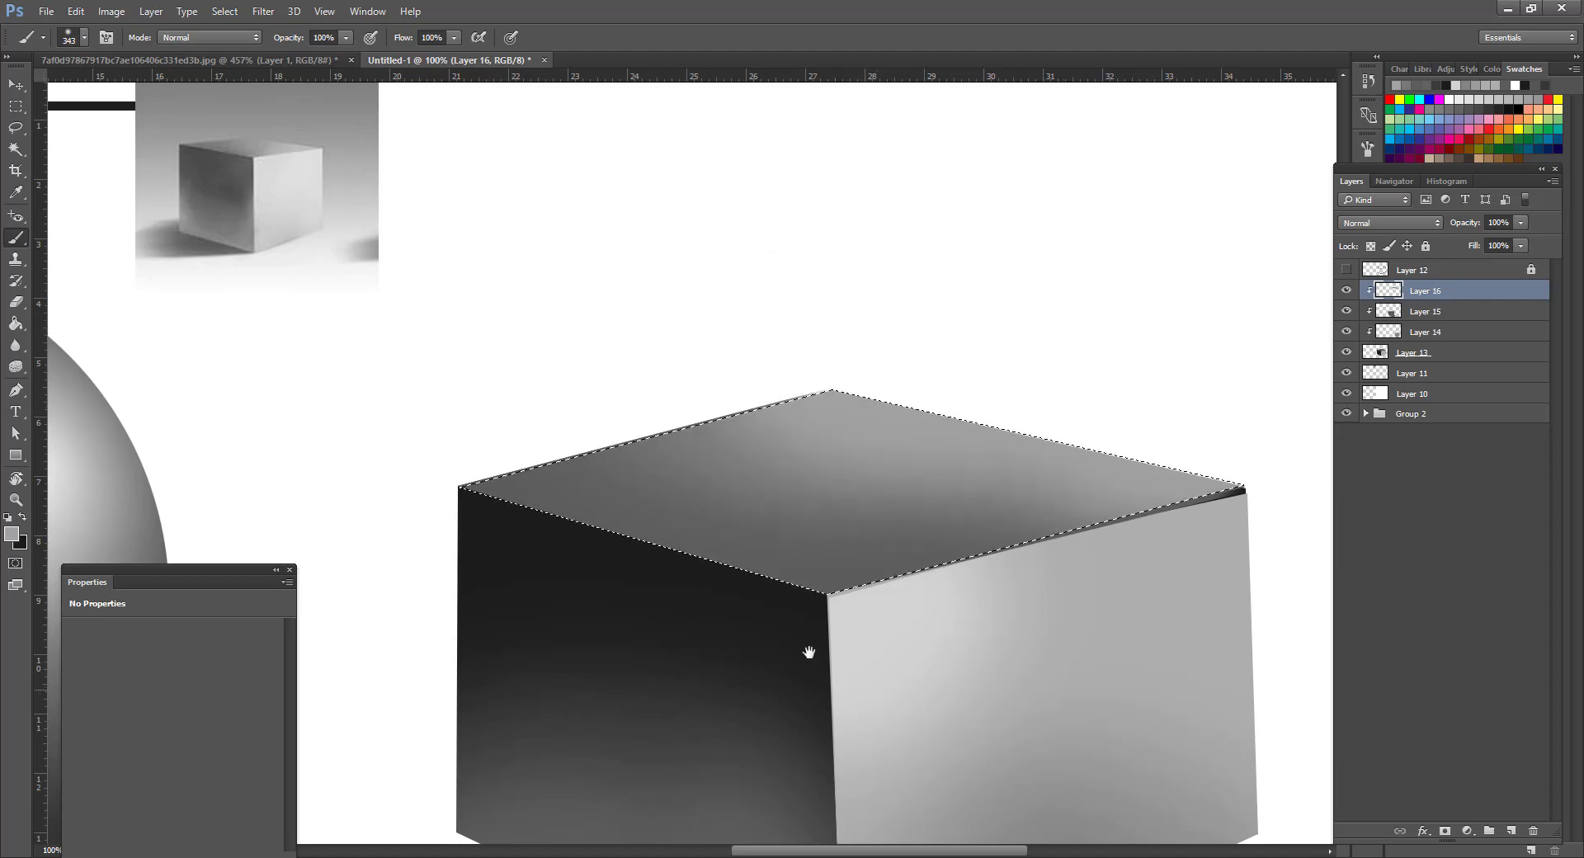
drag(826, 622, 723, 548)
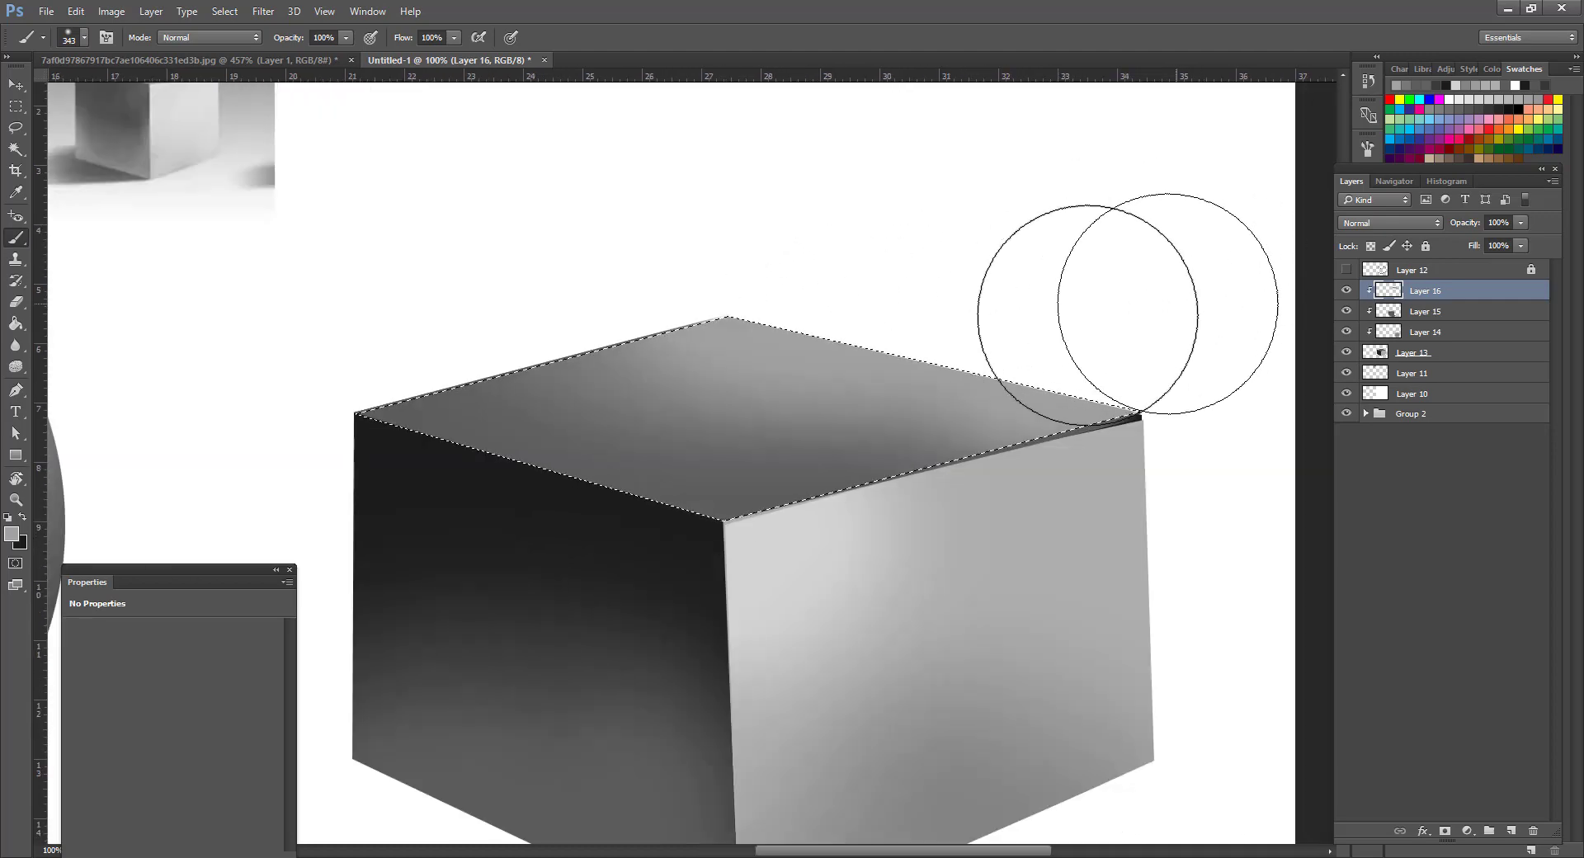
key(ctrl+d)
Outline the cube's right face corner by corner with the Pen tool and convert the path to a selection.
key(z)
click(1045, 453)
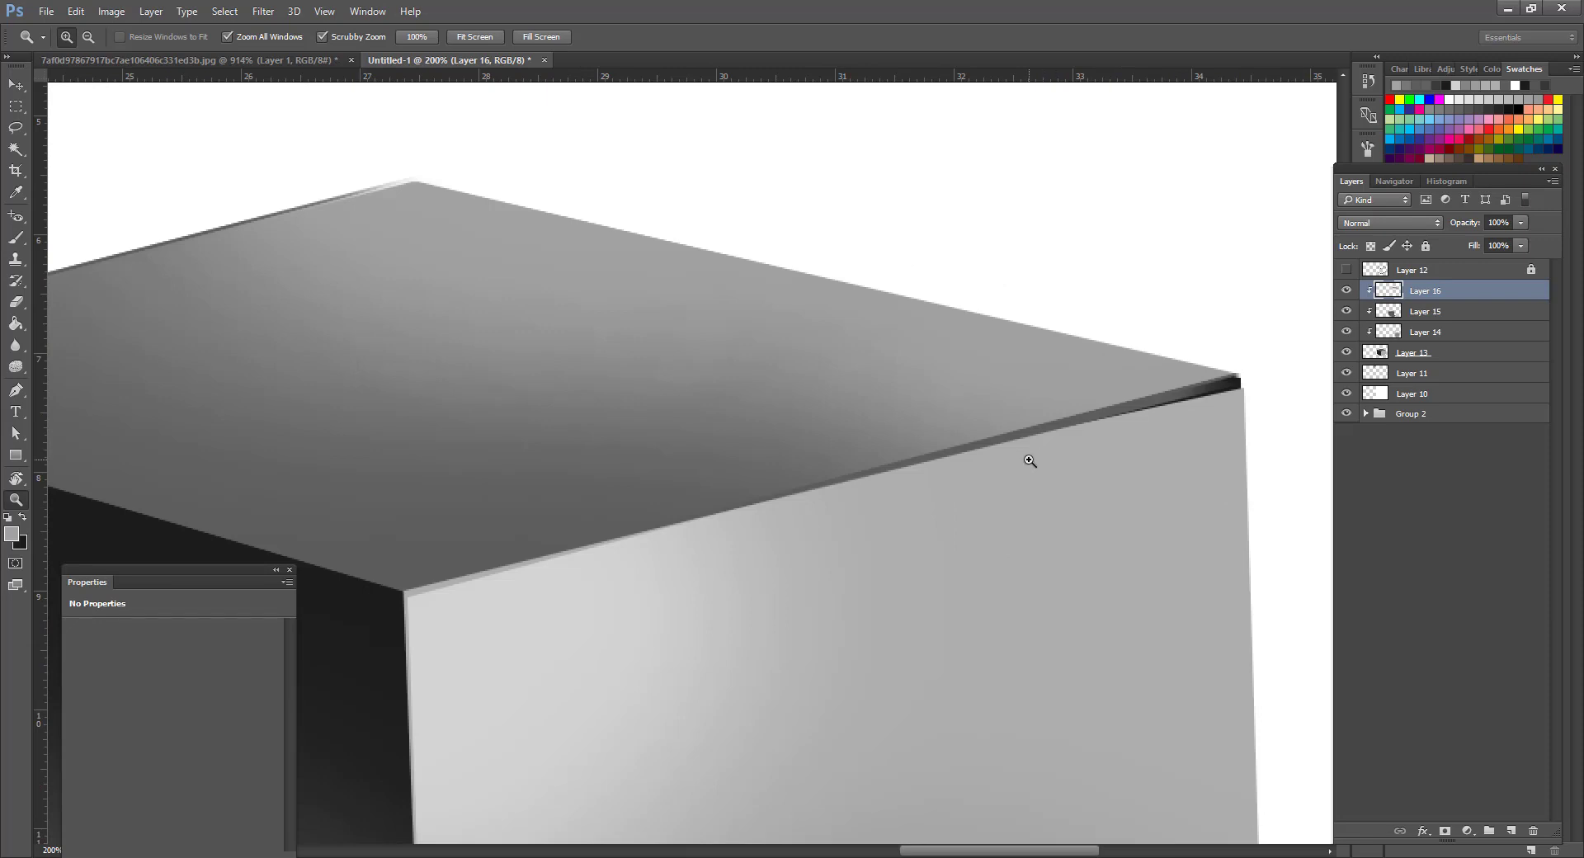
key(p)
click(405, 594)
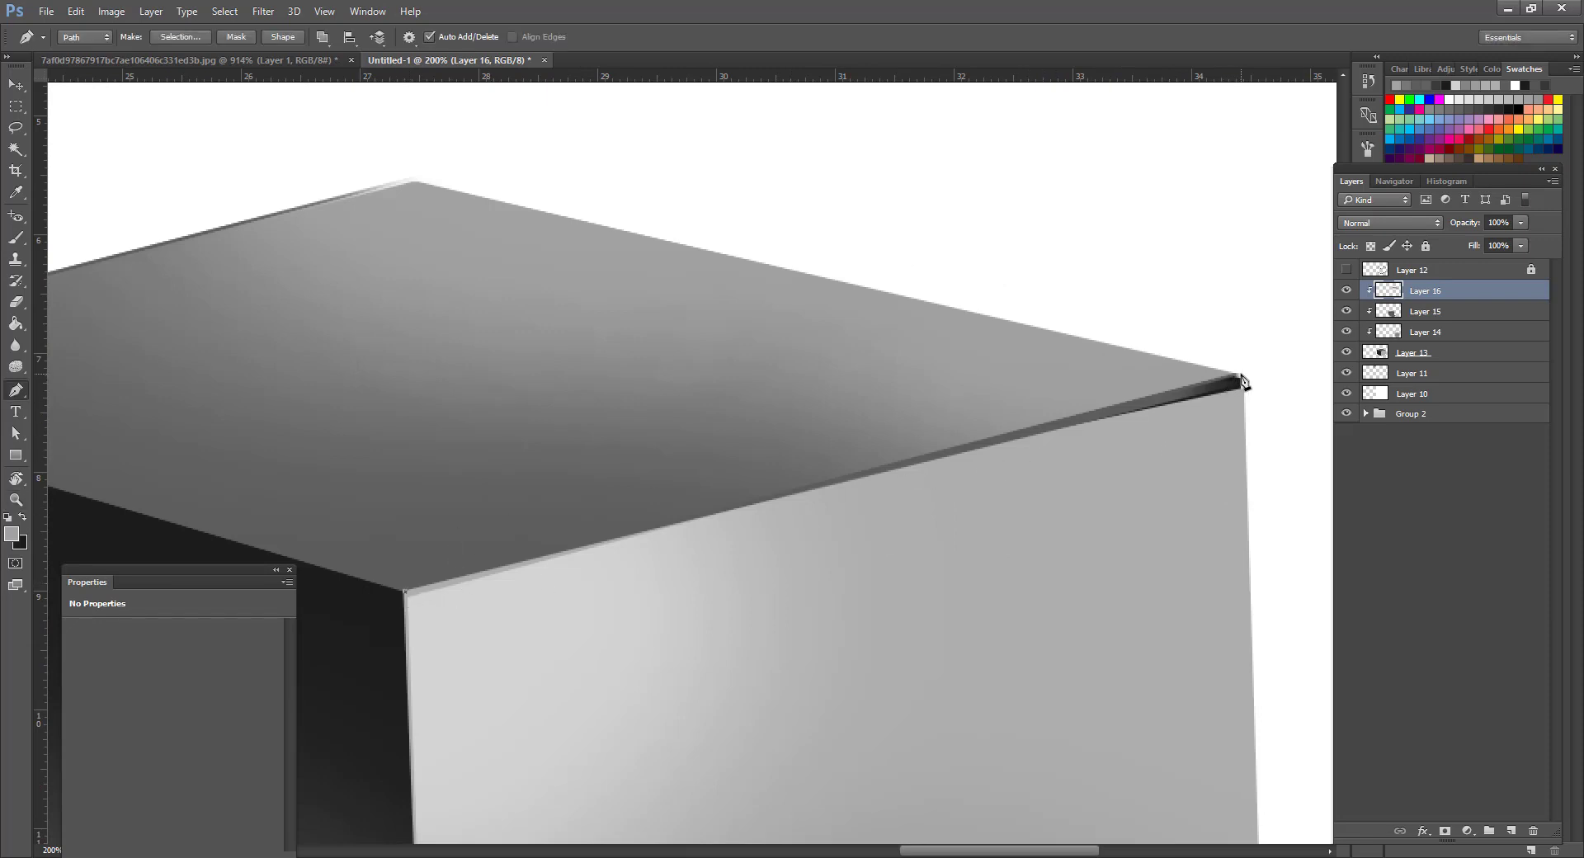
drag(1258, 621, 1220, 313)
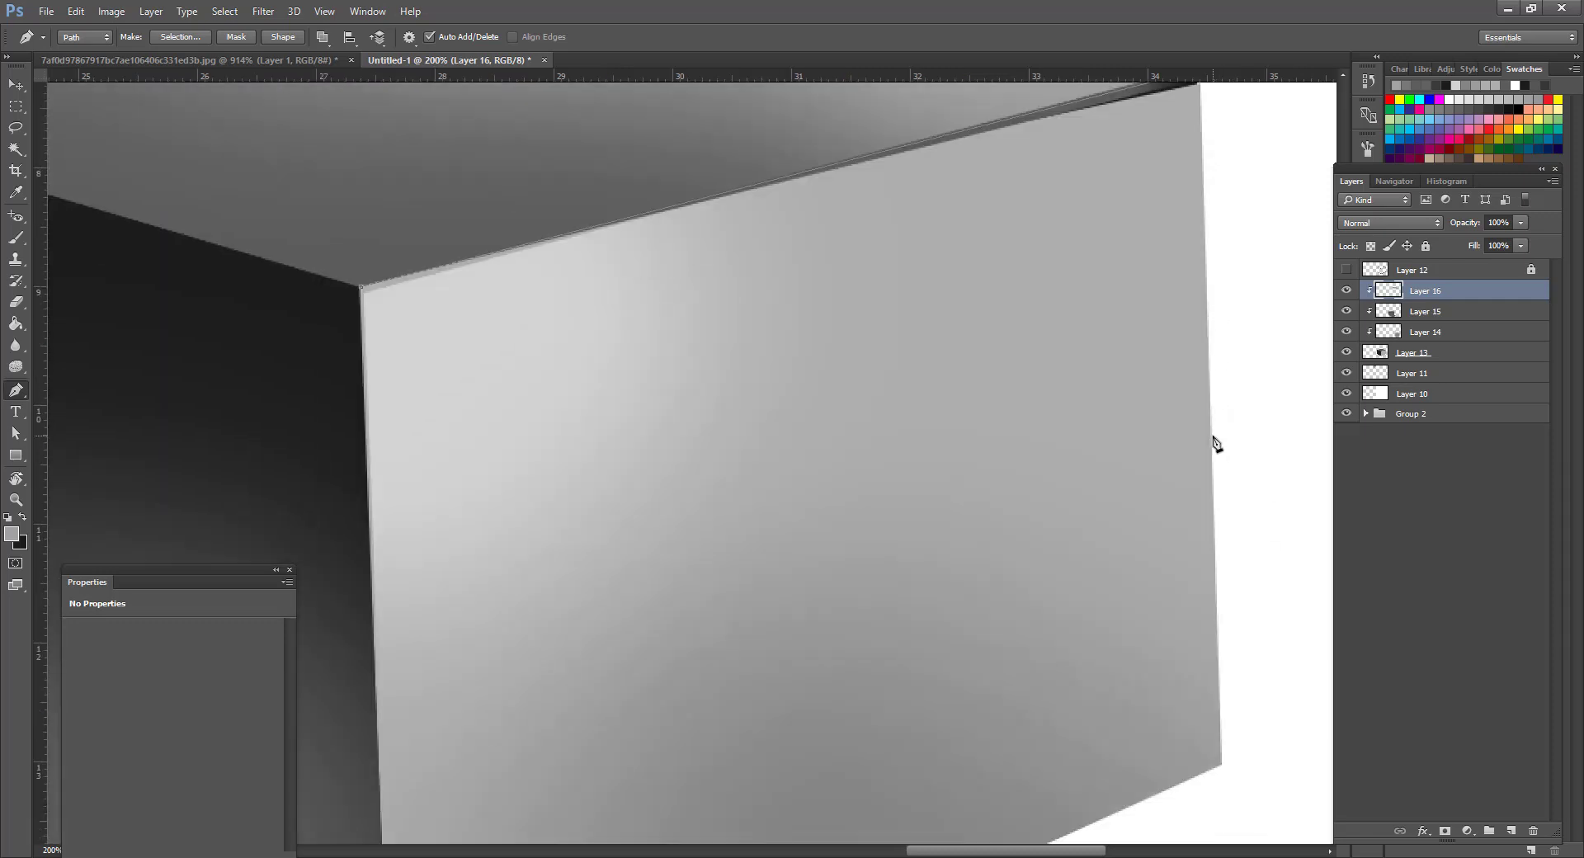
click(1222, 764)
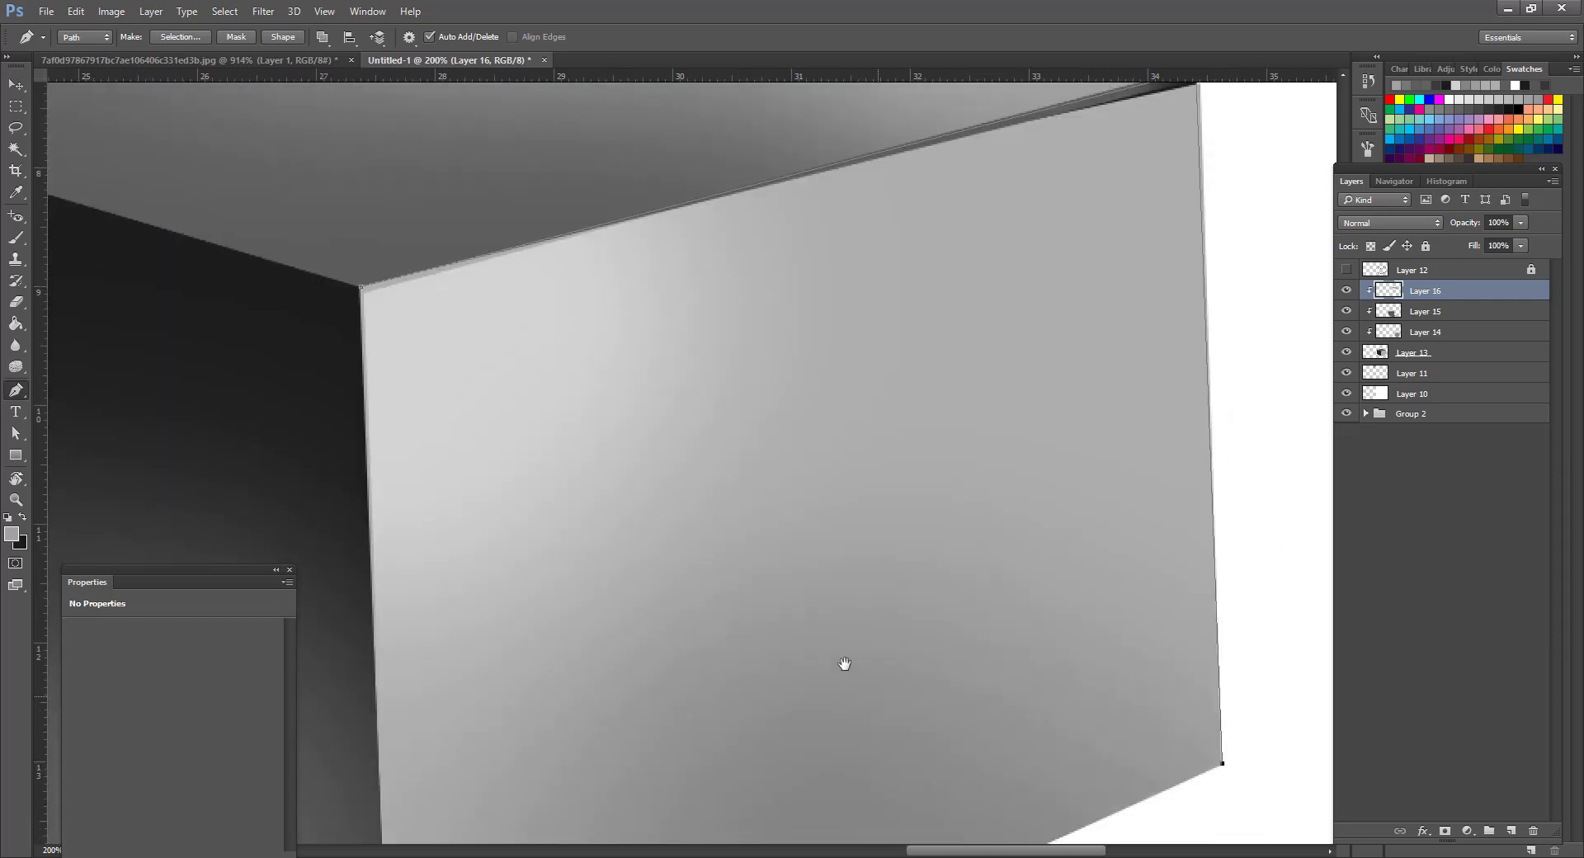
drag(842, 664, 1187, 377)
scroll(739, 684, up, 3)
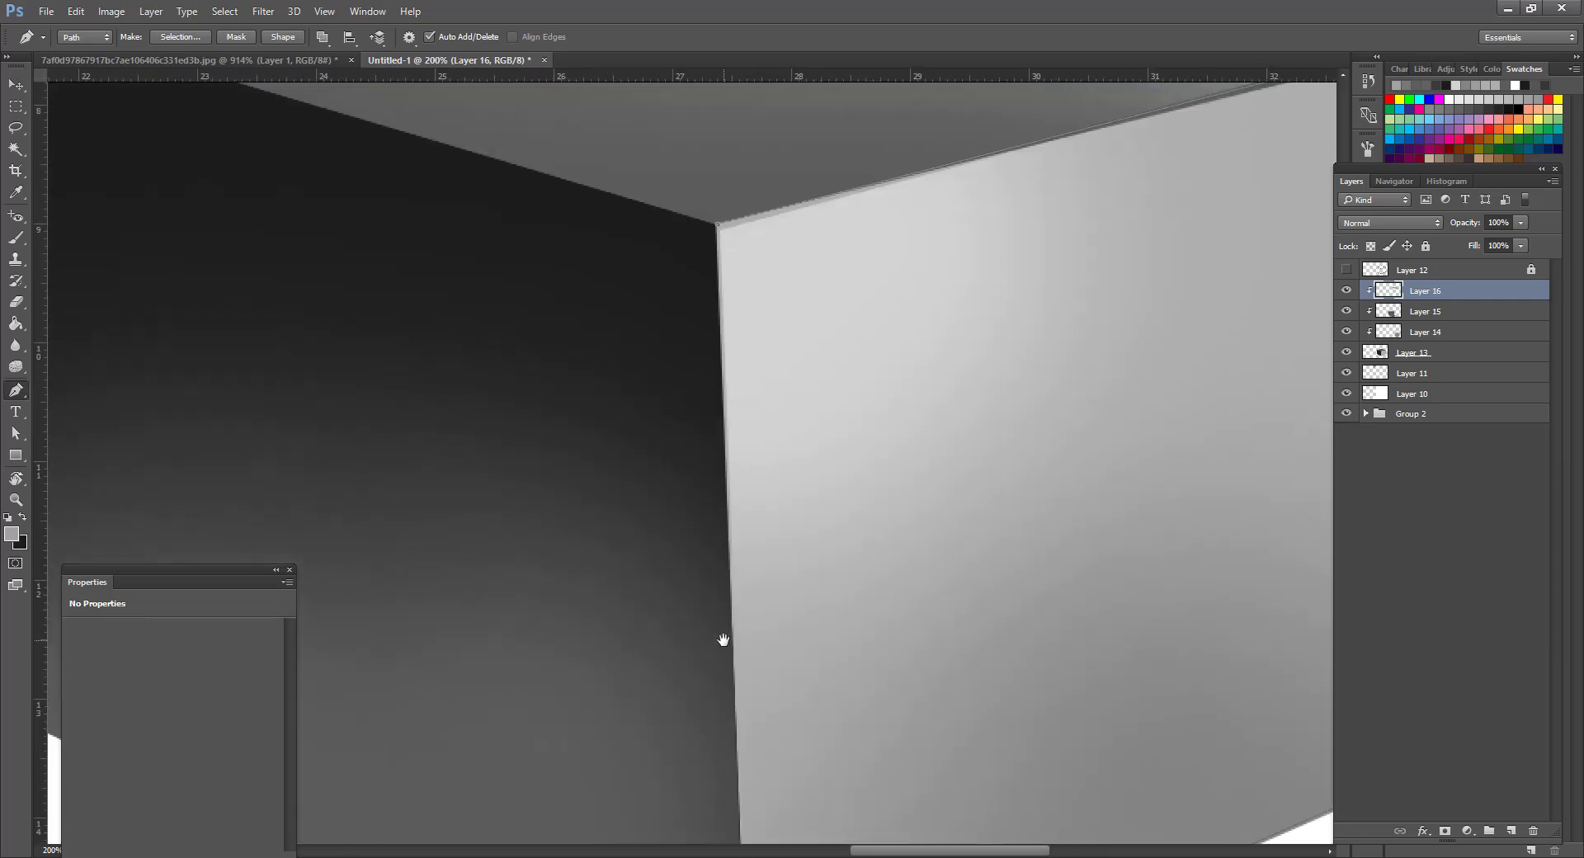
scroll(825, 545, right, 6)
scroll(825, 545, up, 3)
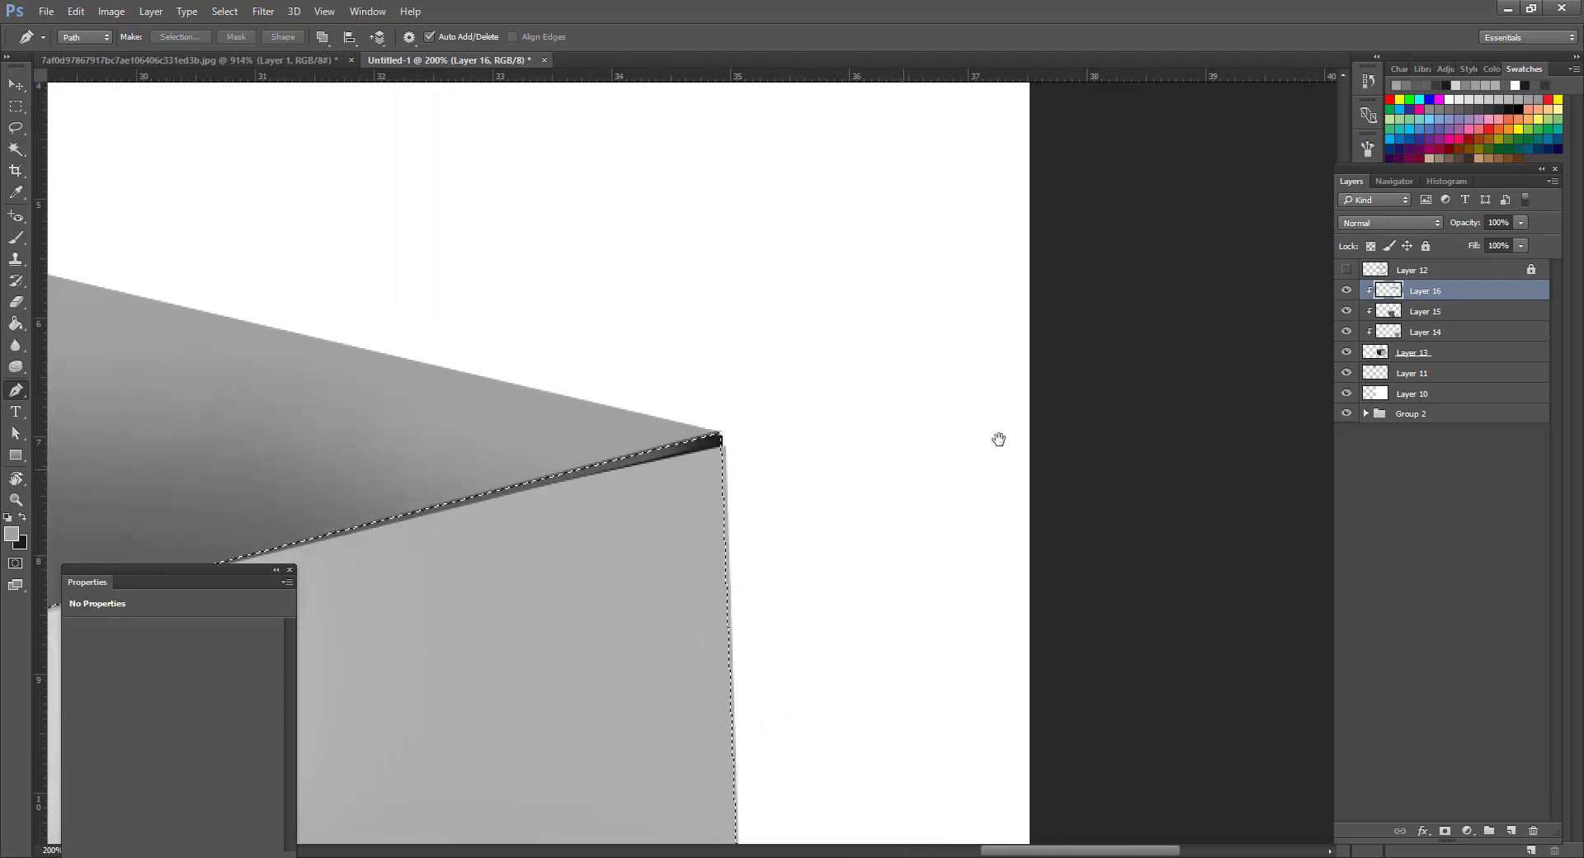
Cover the dark gap along the right face's upper edge on Layer 14 with a 75 px brush in #adadad, and deselect.
key(b)
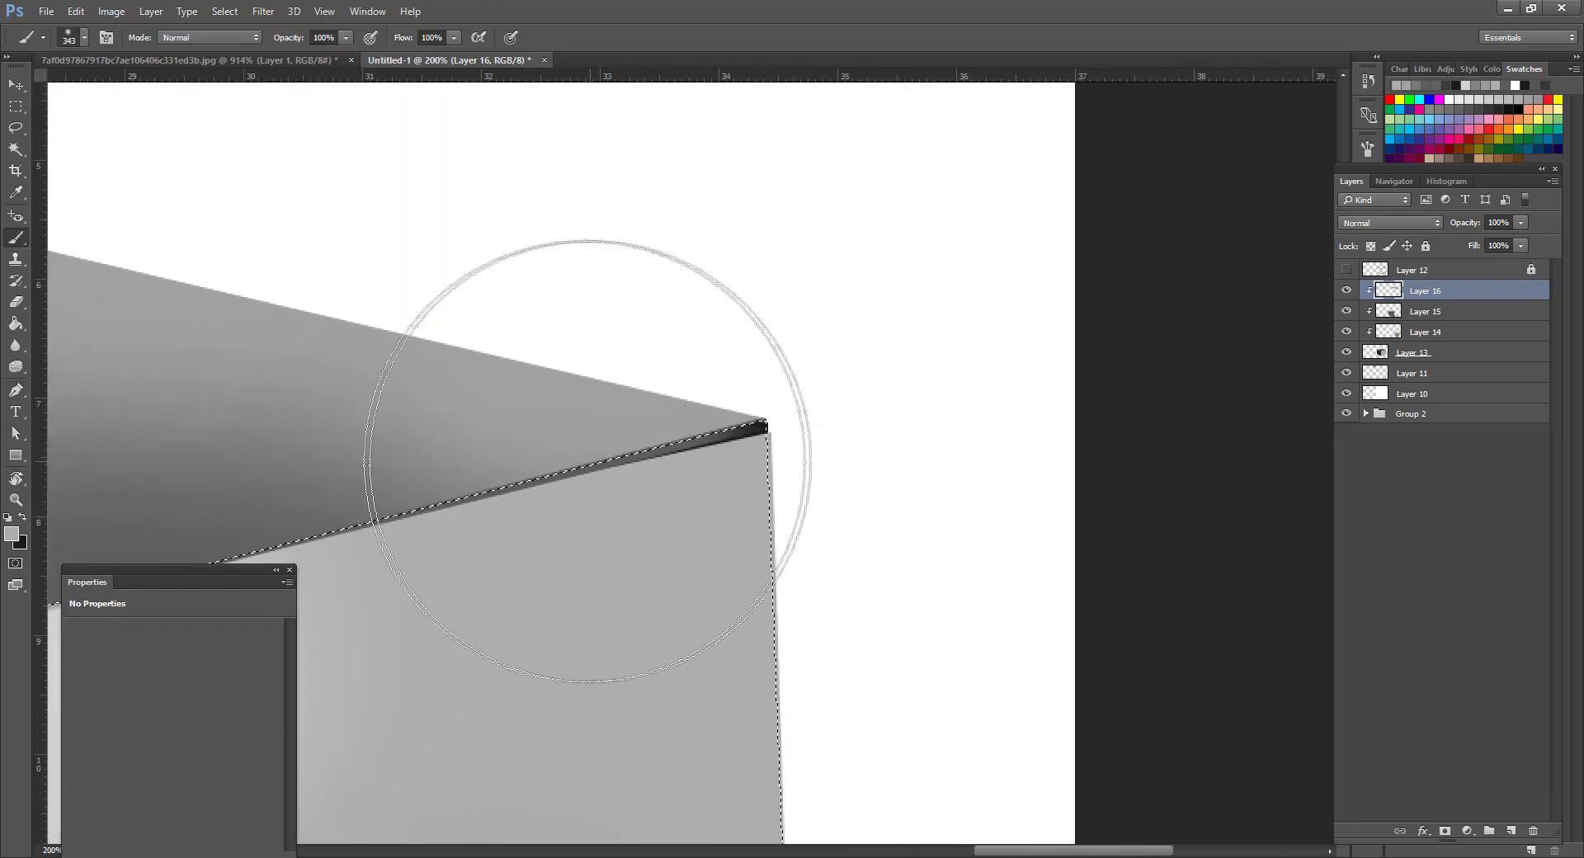
right_click(709, 375)
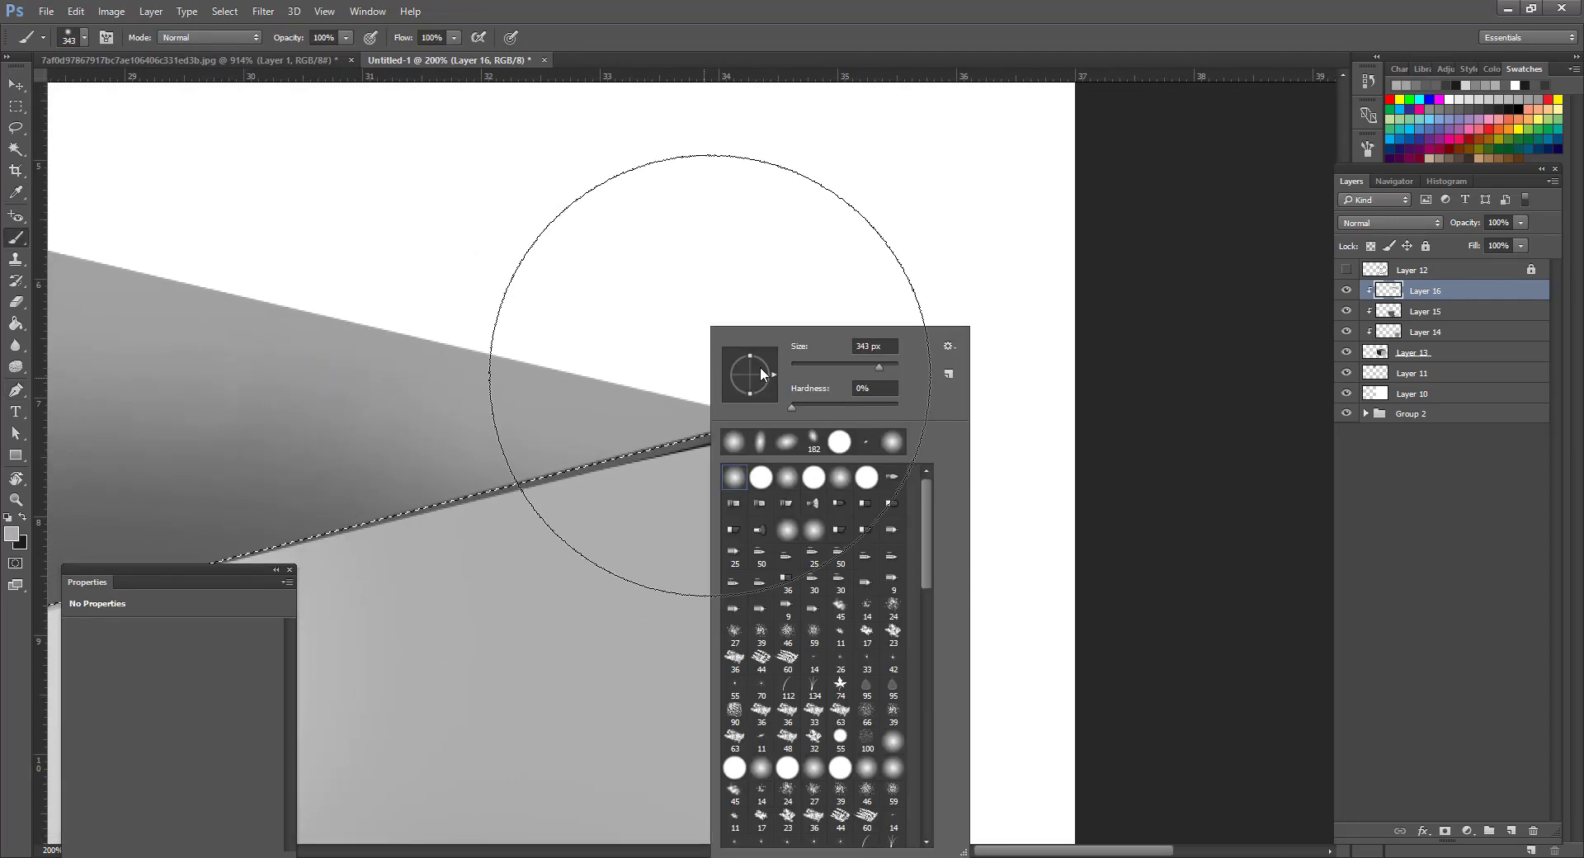
click(832, 368)
mouse_move(558, 494)
mouse_down()
mouse_move(511, 500)
mouse_move(849, 417)
mouse_up()
key(ctrl+z)
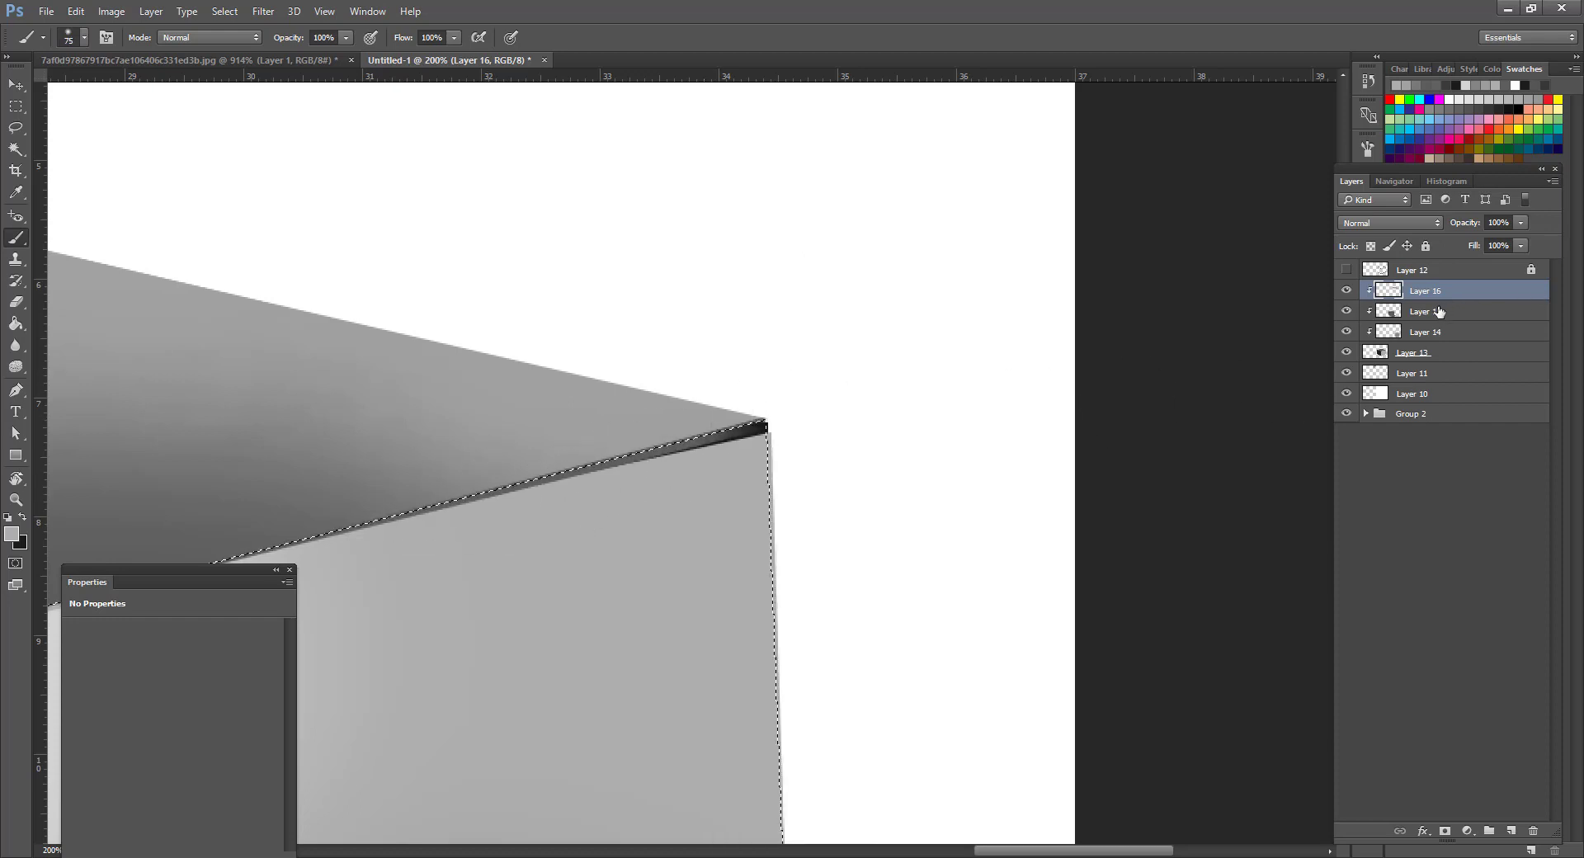
click(1439, 312)
click(1347, 312)
click(1453, 332)
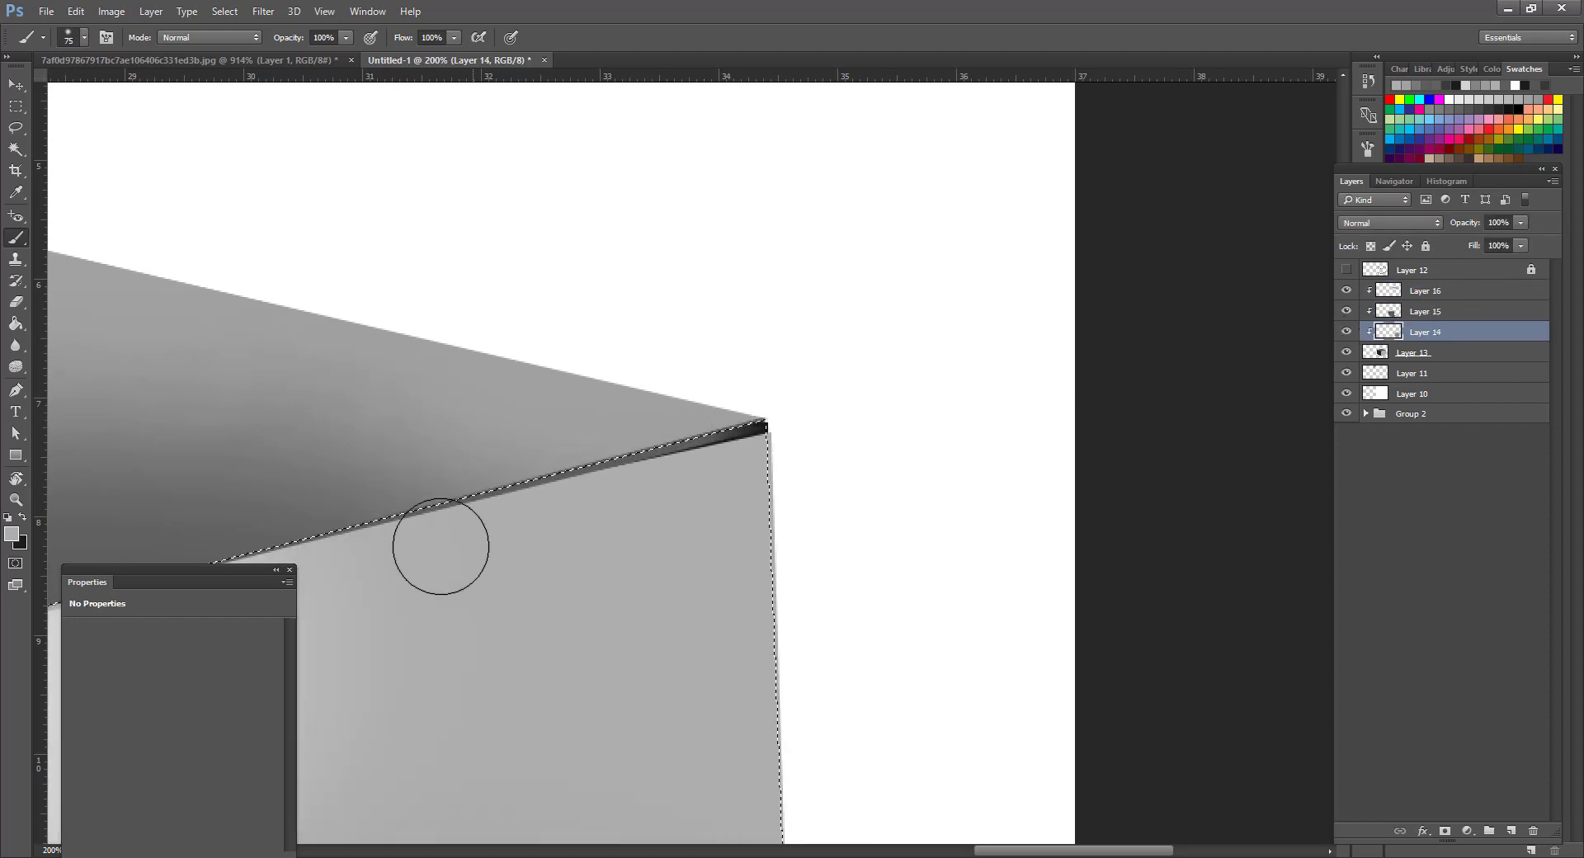
drag(438, 548, 789, 404)
key(ctrl+d)
Review the cube's edges and face shading up close and at full view beside the sphere and the cube reference.
key(z)
alt+click(710, 452)
alt+click(711, 450)
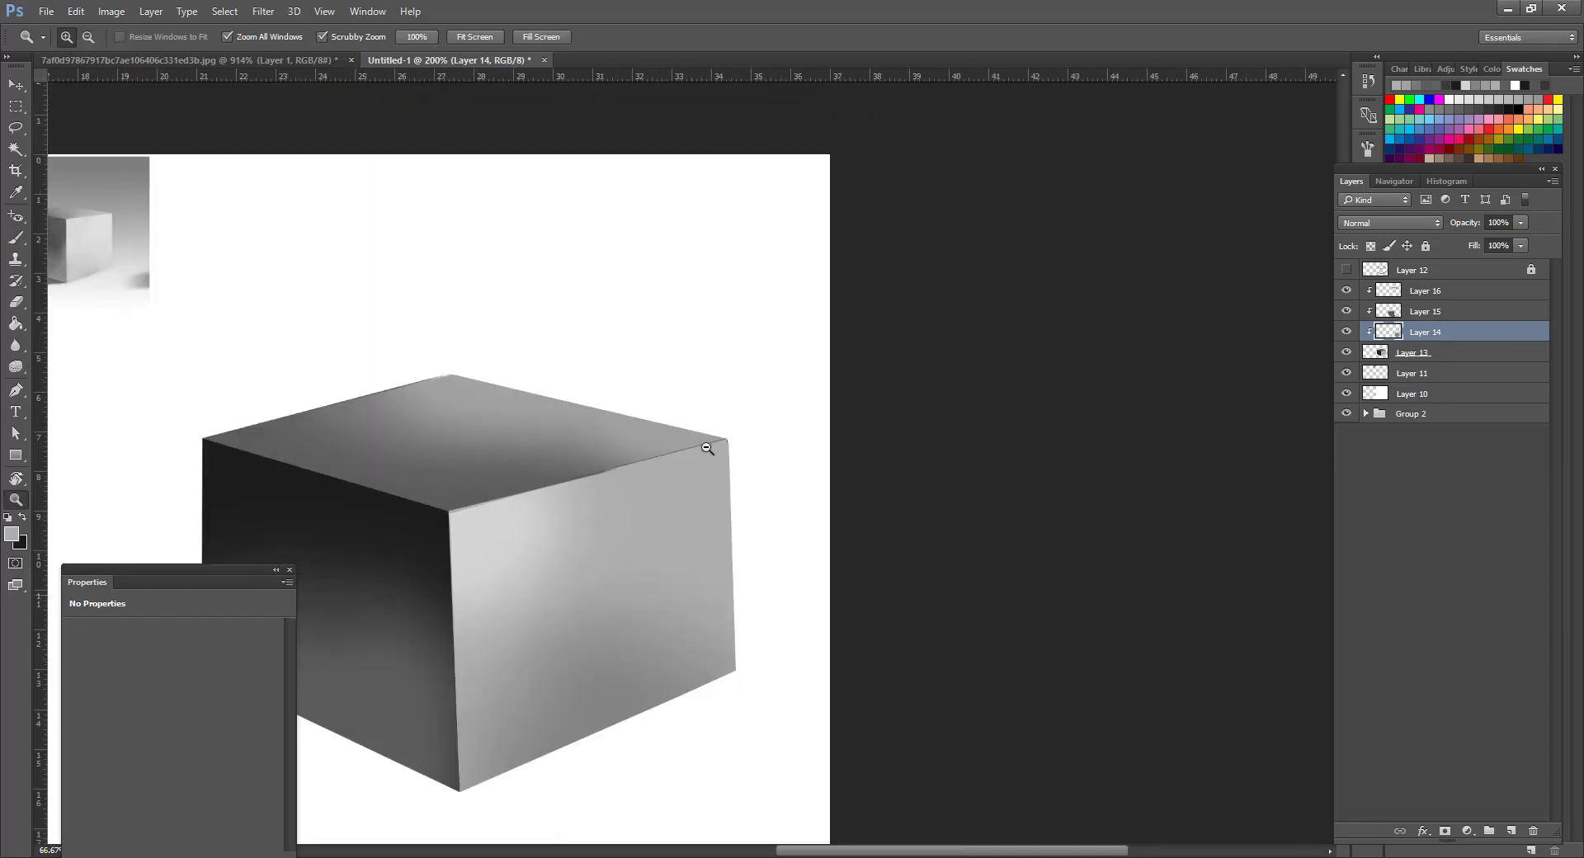
alt+click(711, 449)
click(1023, 436)
key(v)
click(665, 461)
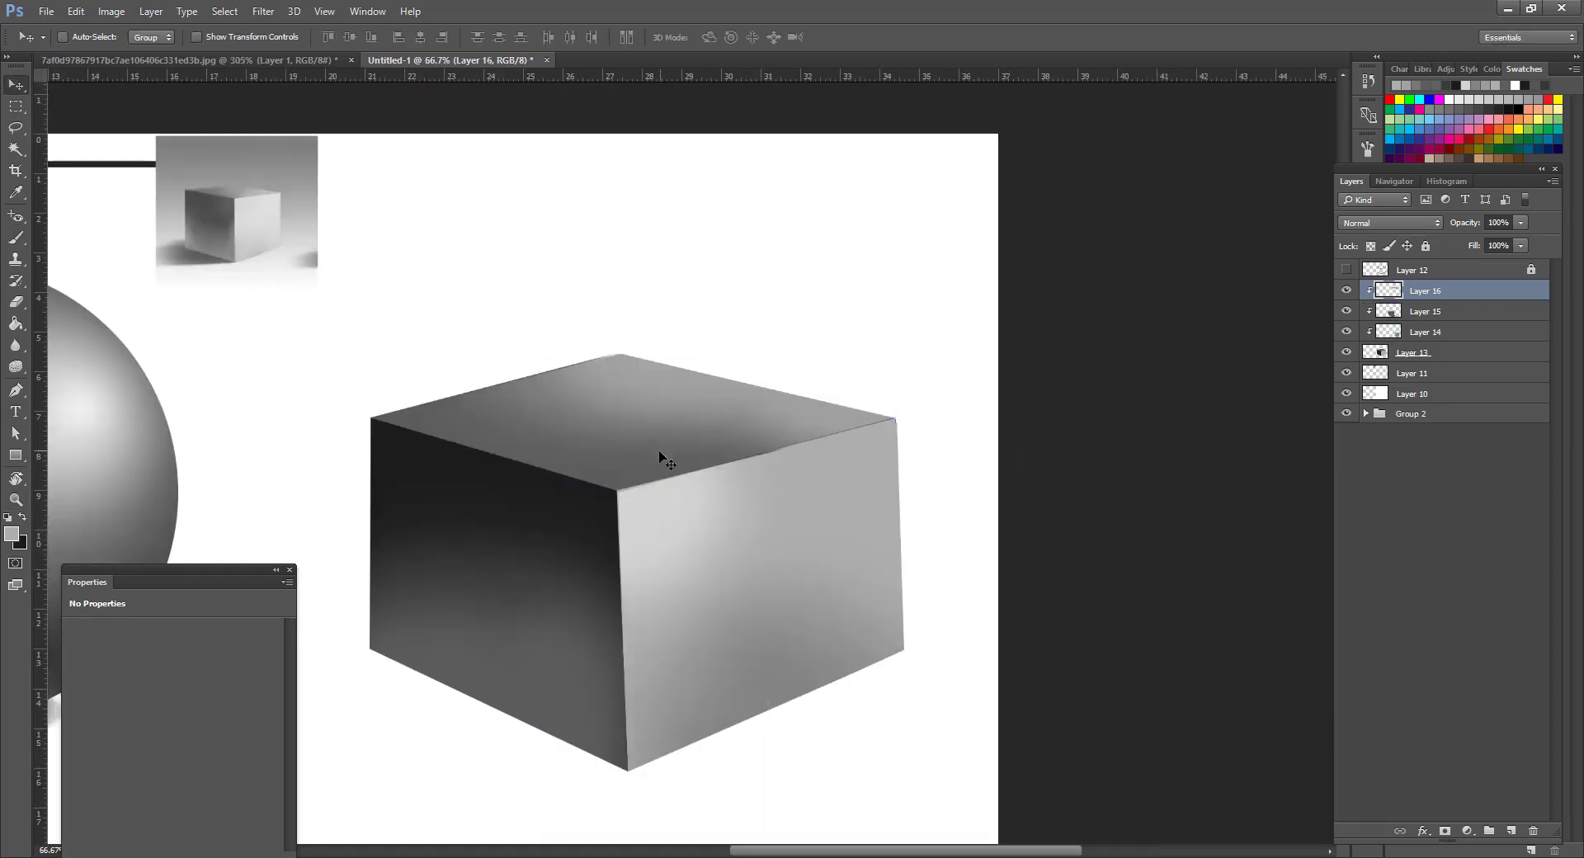
key(ctrl+z)
key(z)
click(577, 484)
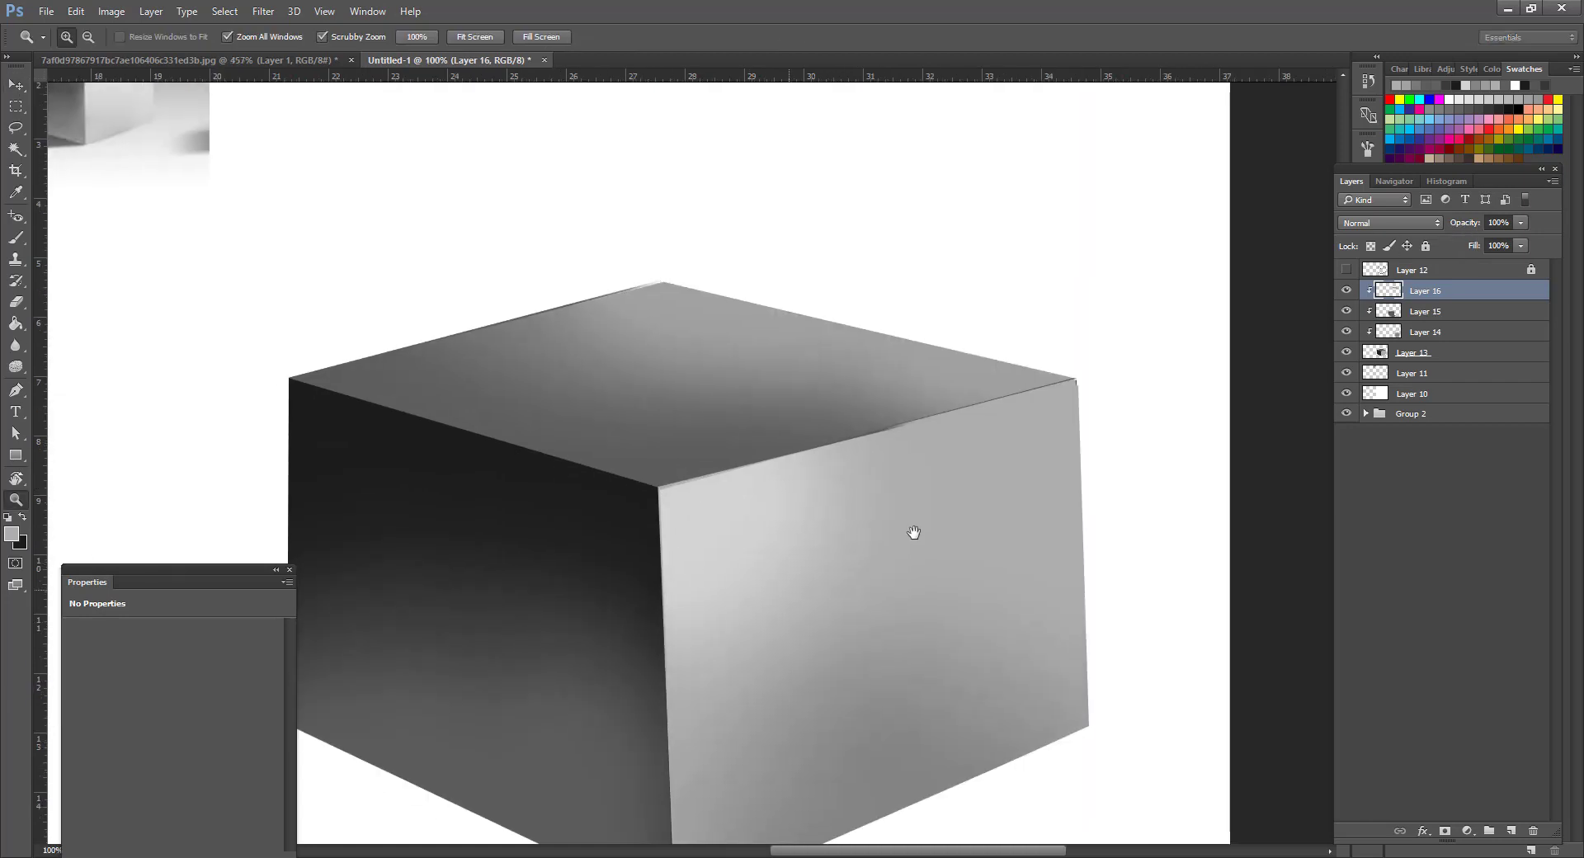
drag(913, 533, 1020, 580)
alt+click(918, 421)
key(v)
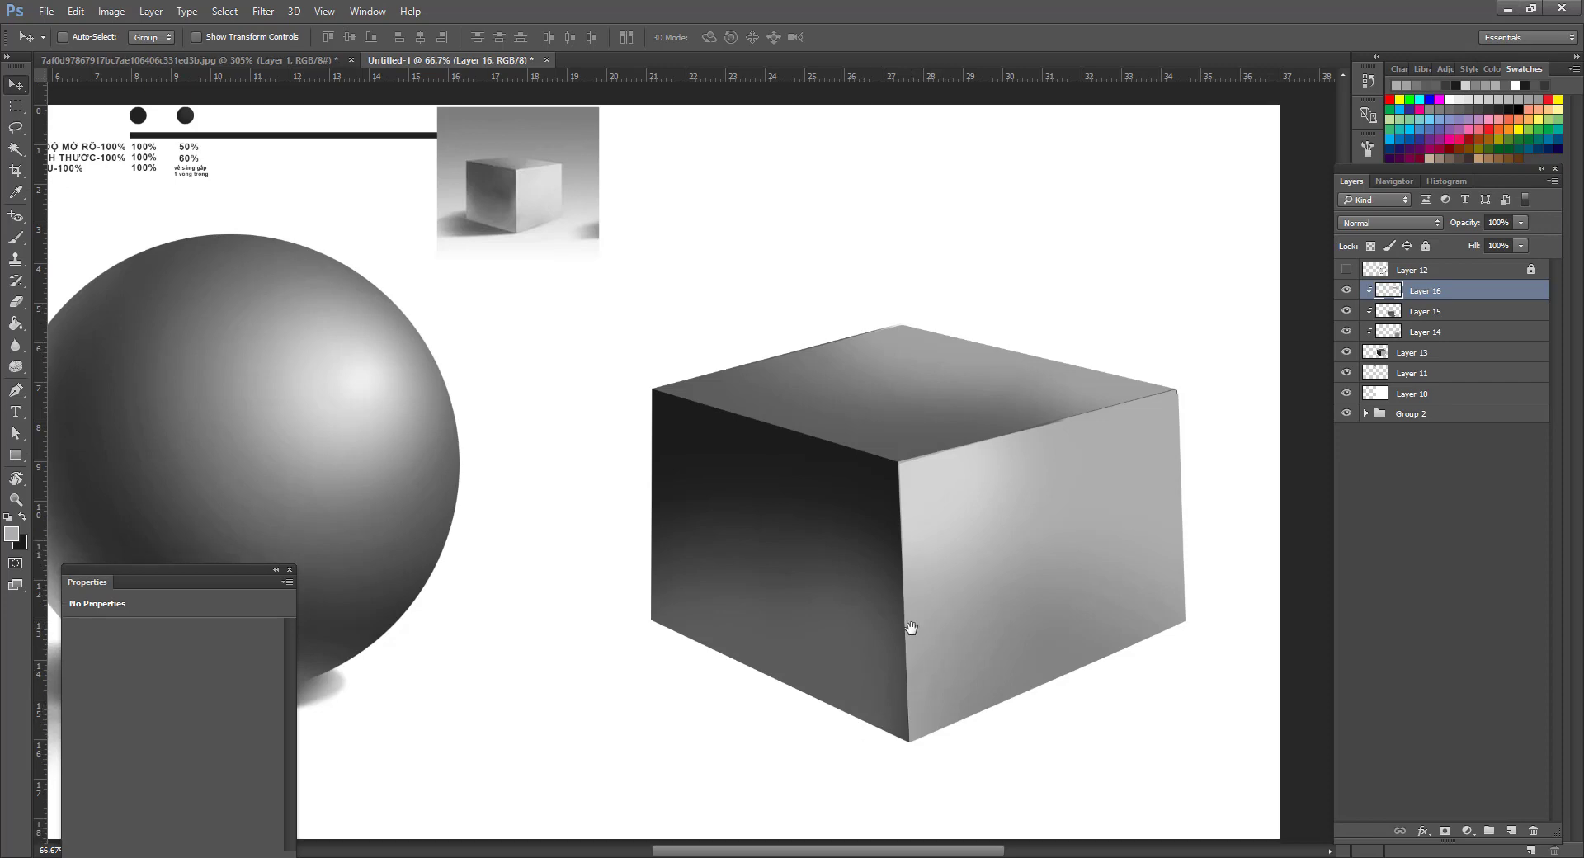
drag(913, 629, 990, 577)
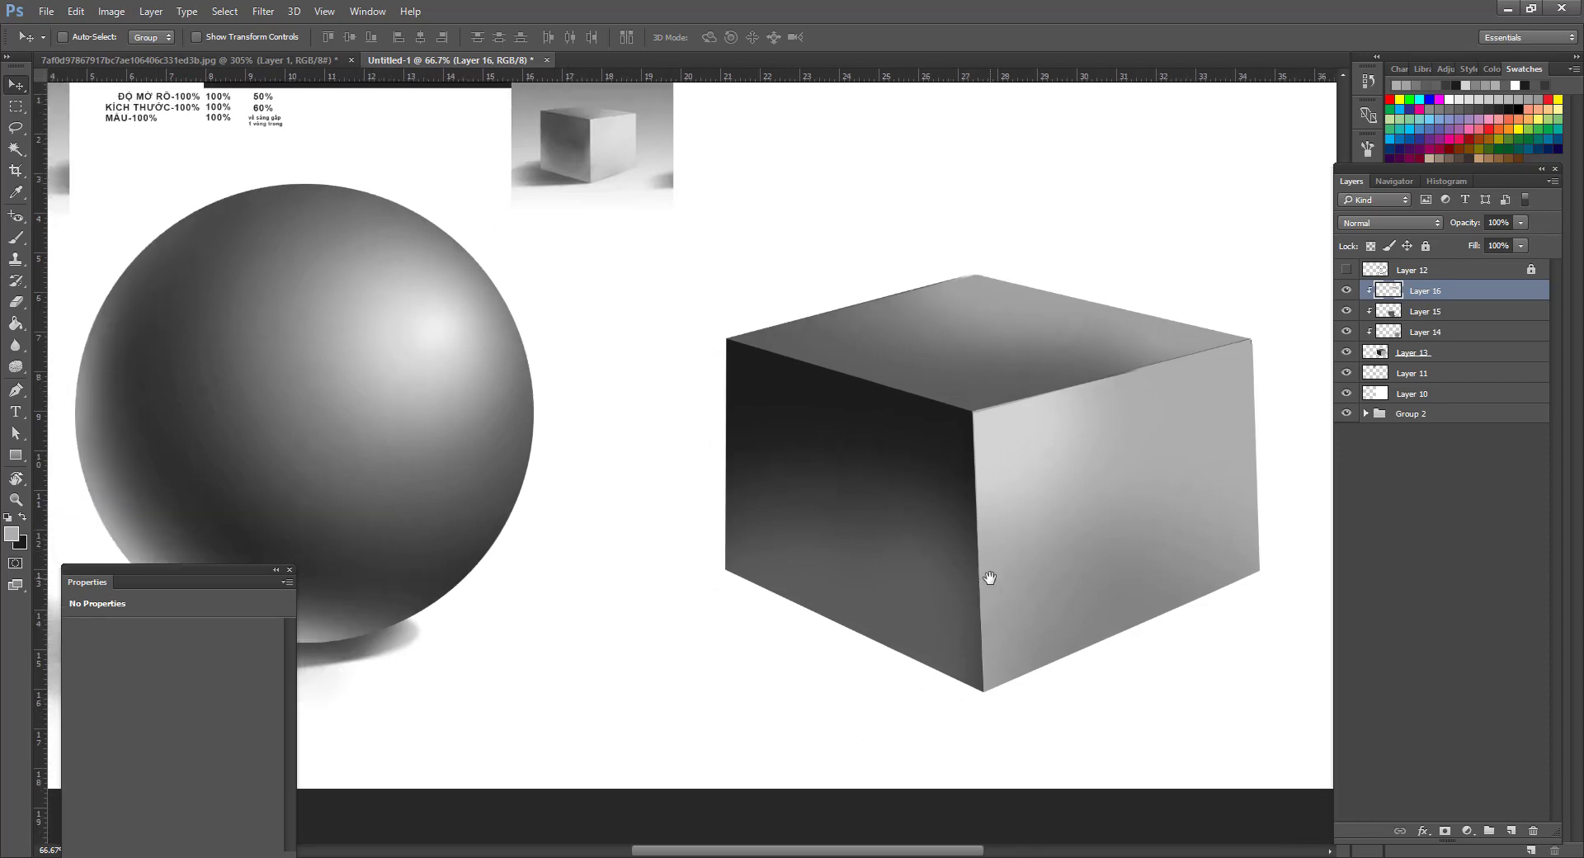
Add an empty layer group between Layer 11 and the cube's base layer.
shift+click(1431, 352)
shift+click(1430, 373)
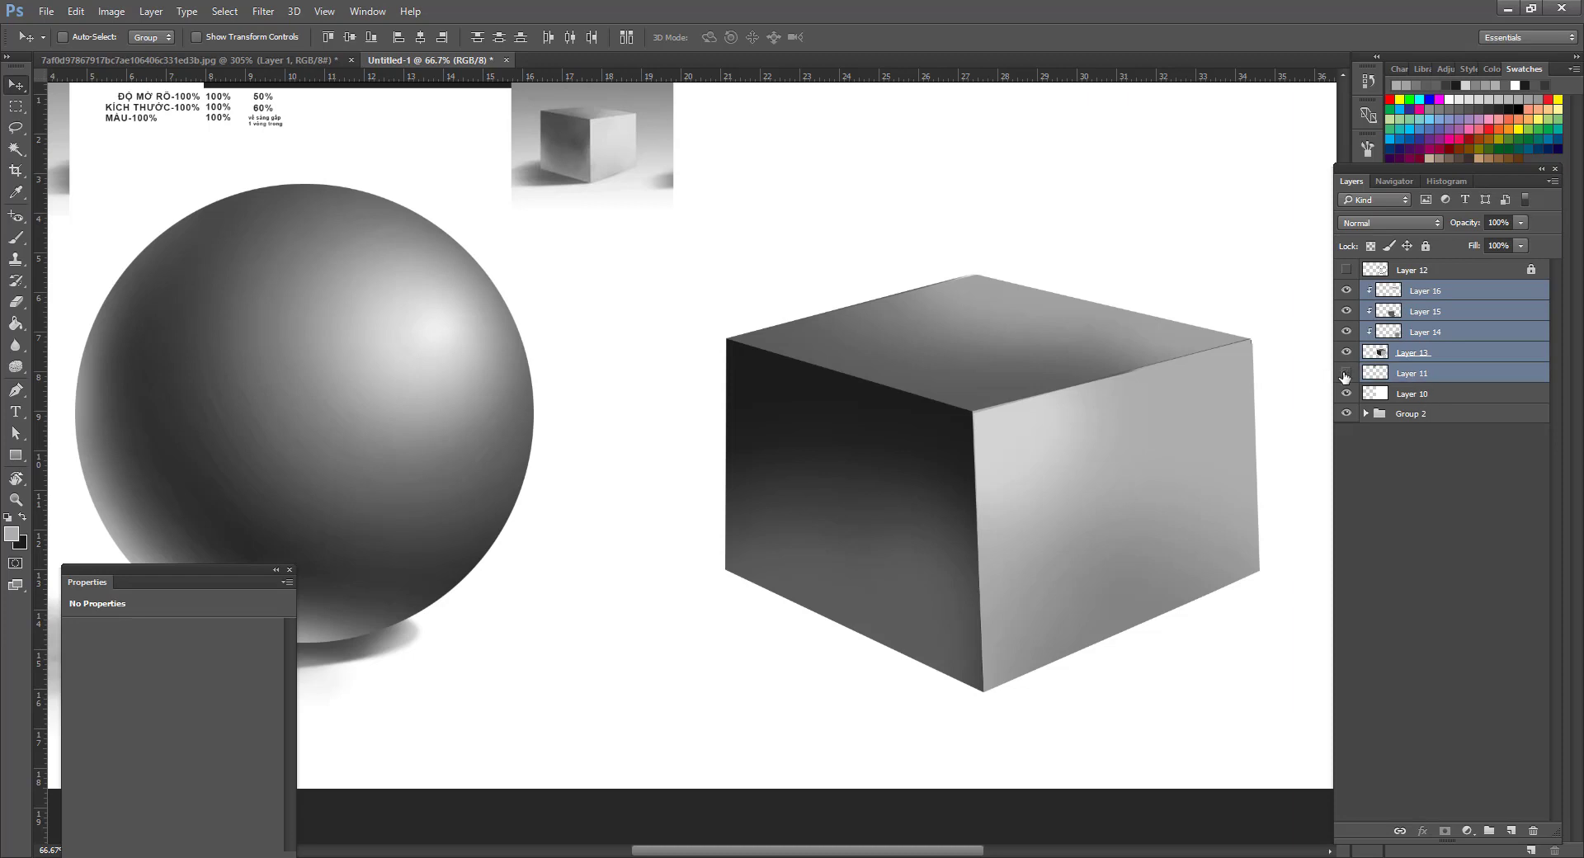
click(1415, 353)
shift+click(1445, 294)
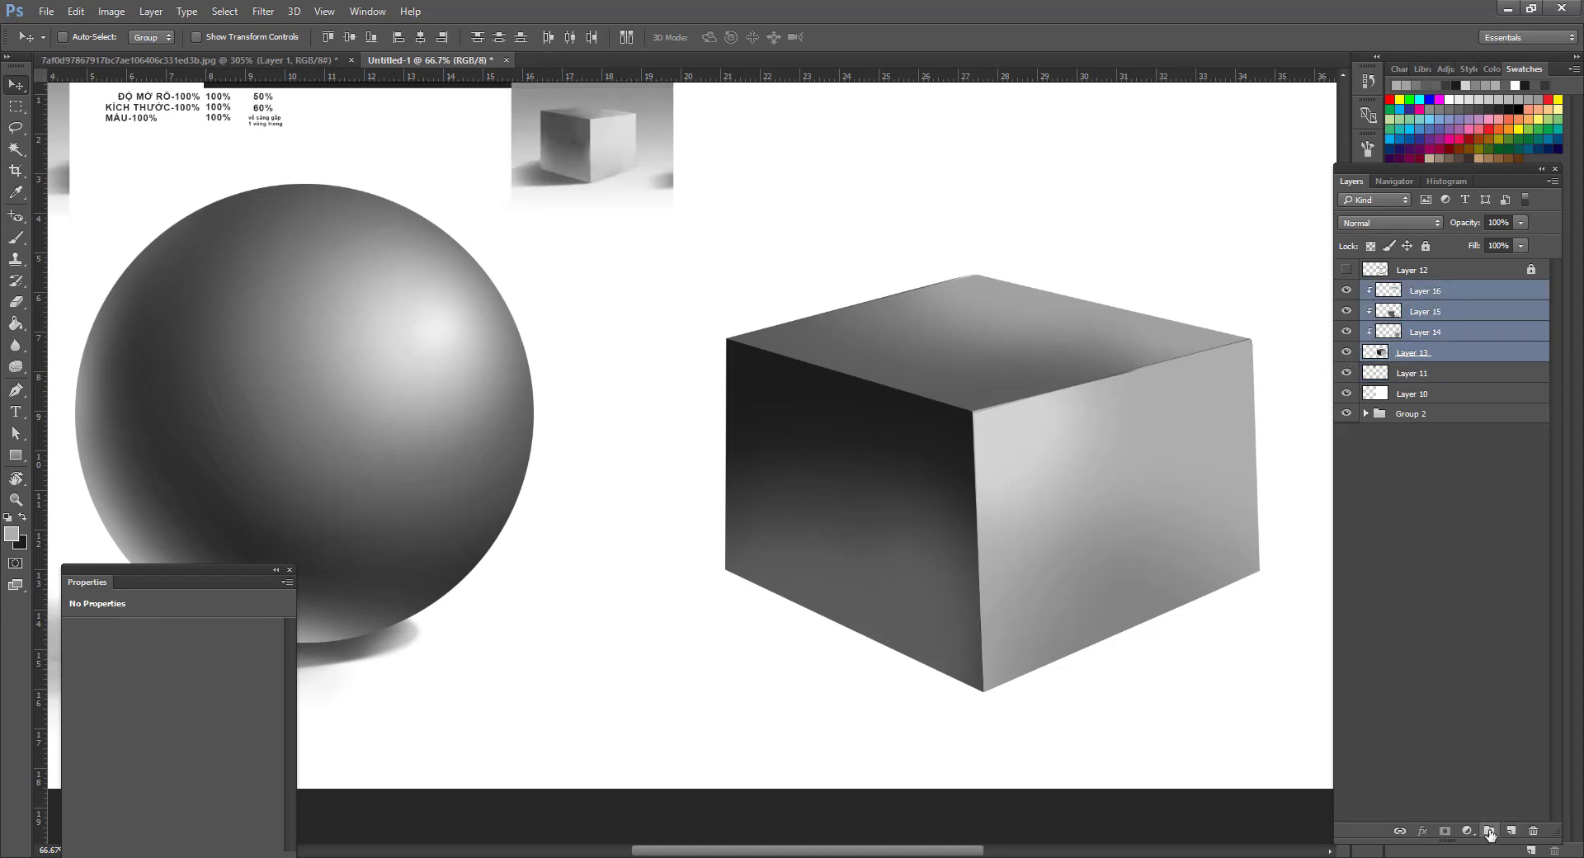
click(1409, 378)
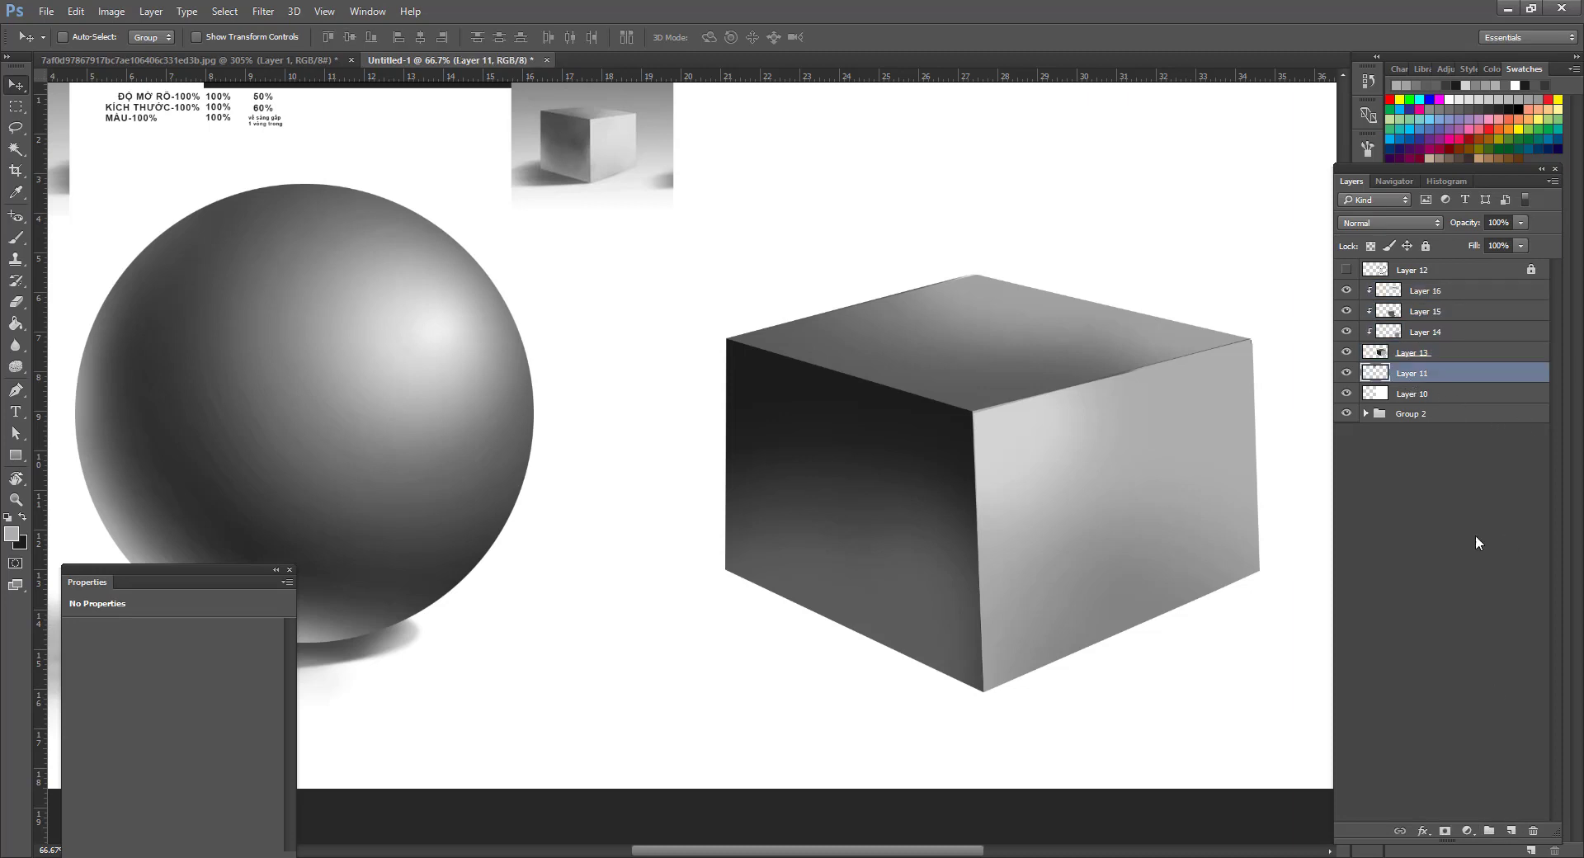
click(1488, 831)
drag(824, 492, 838, 506)
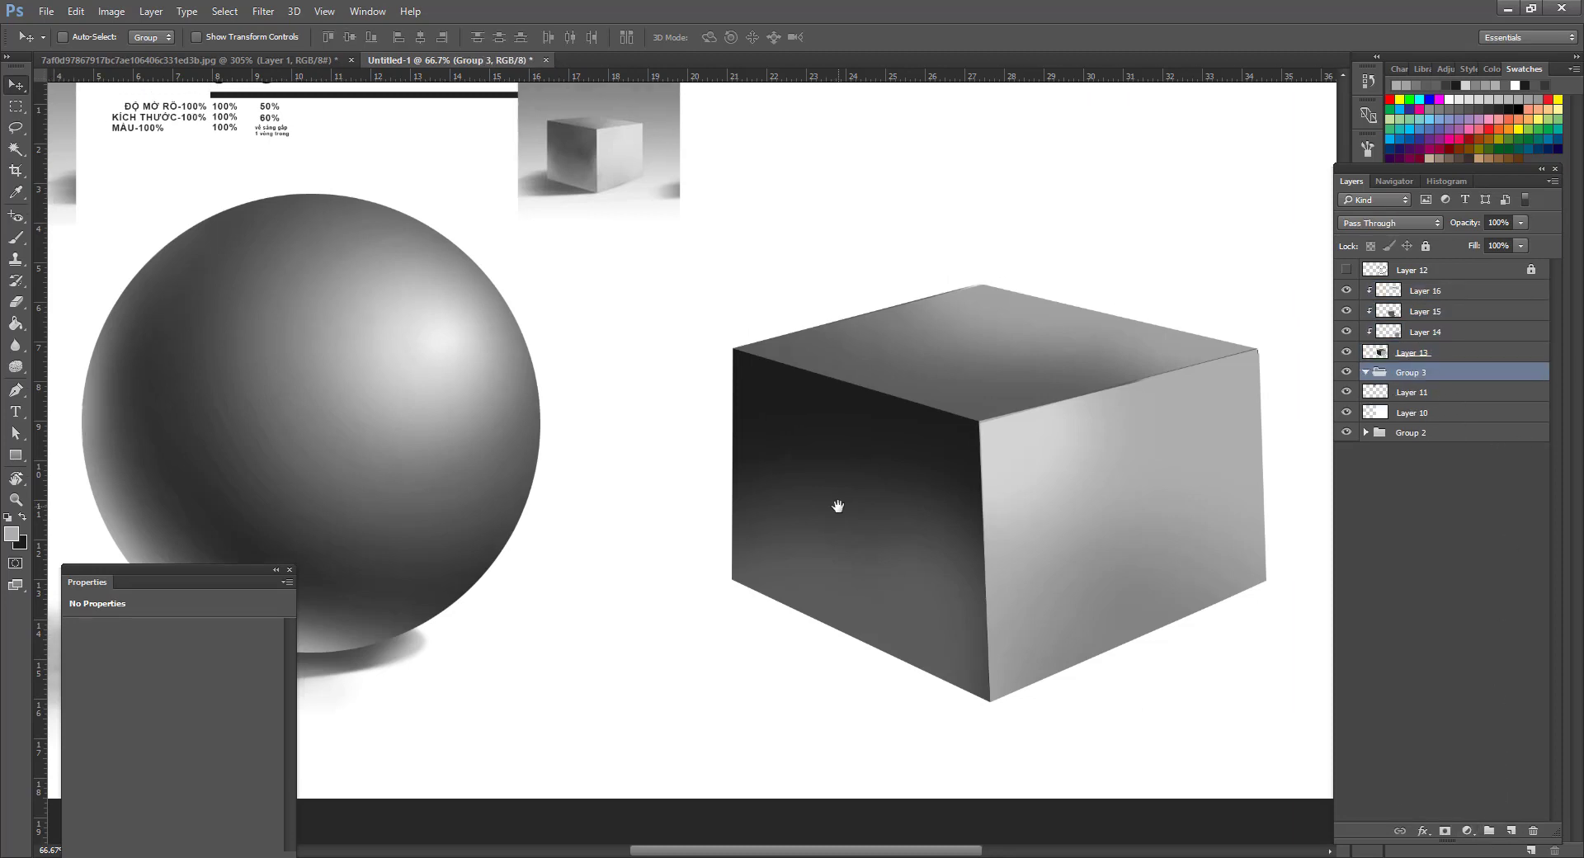
Set the brush's foreground colour to light pink.
key(p)
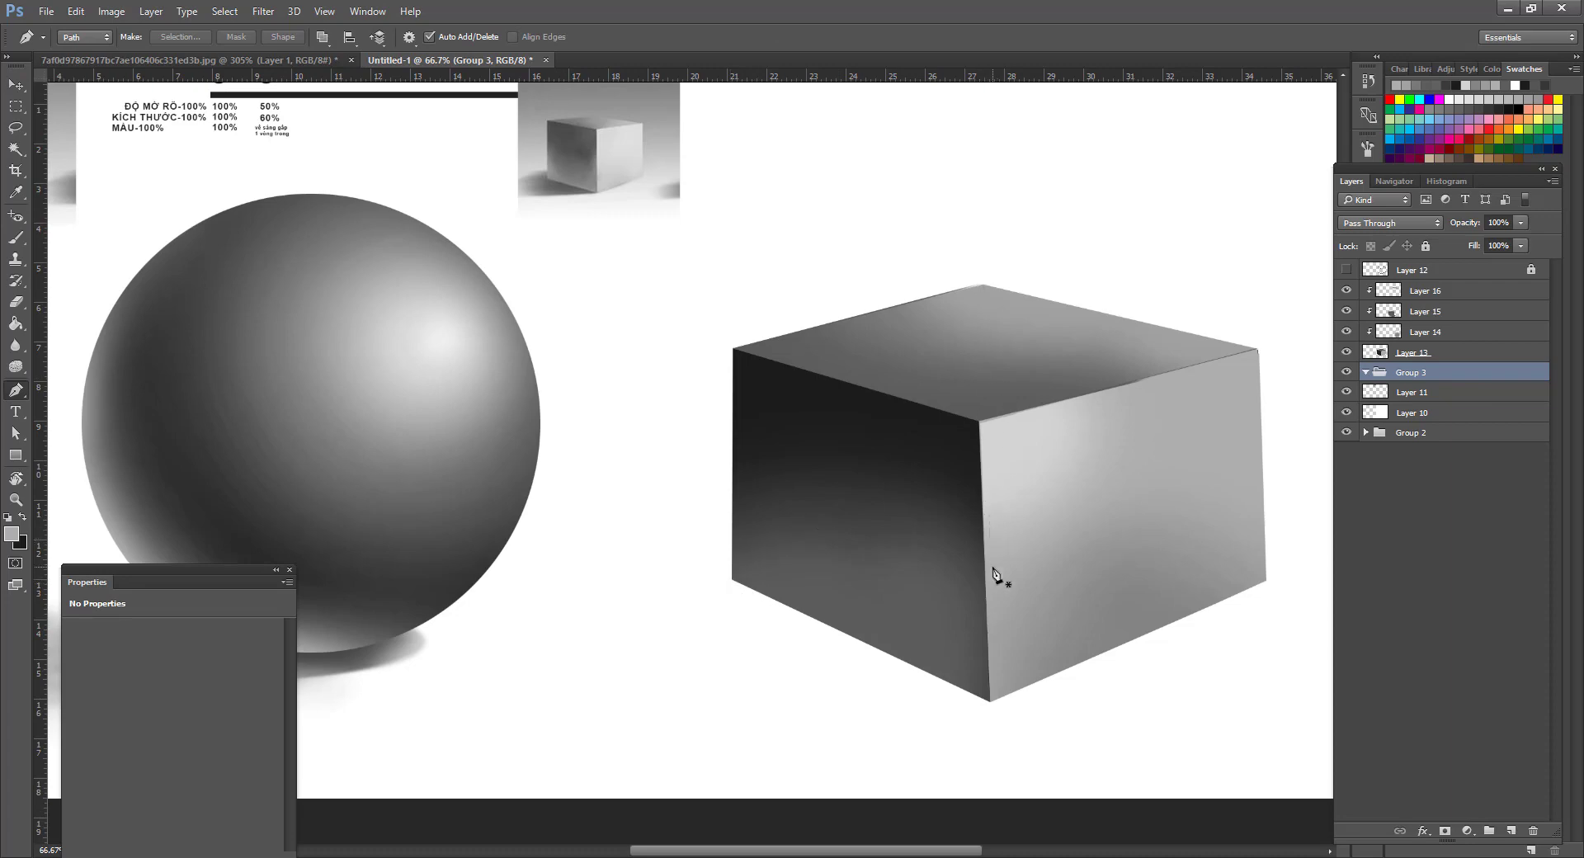
key(b)
click(12, 533)
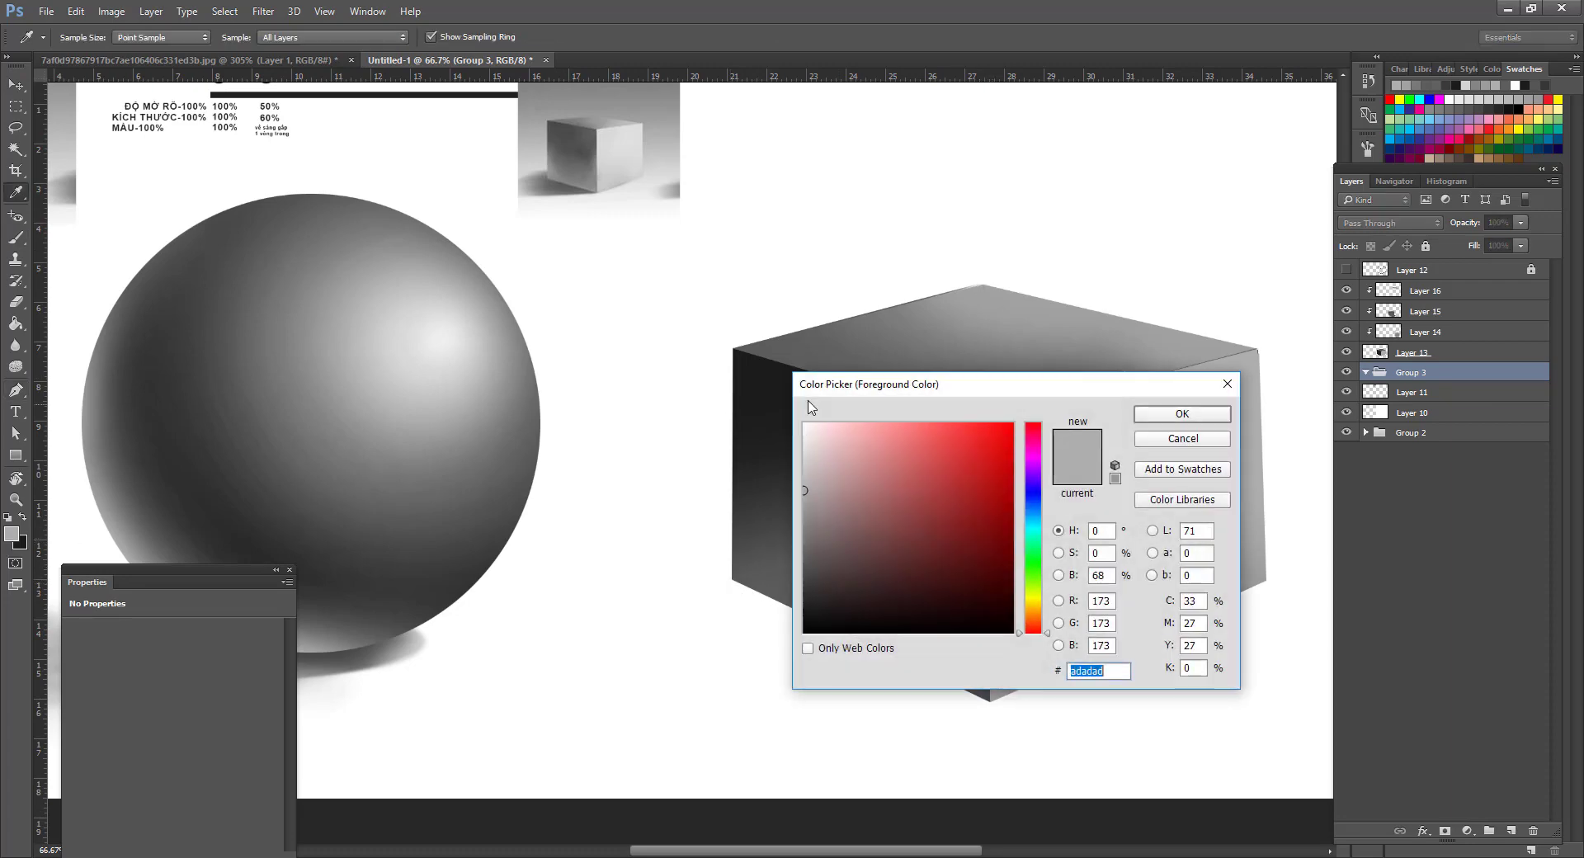
drag(874, 512, 846, 393)
click(1193, 421)
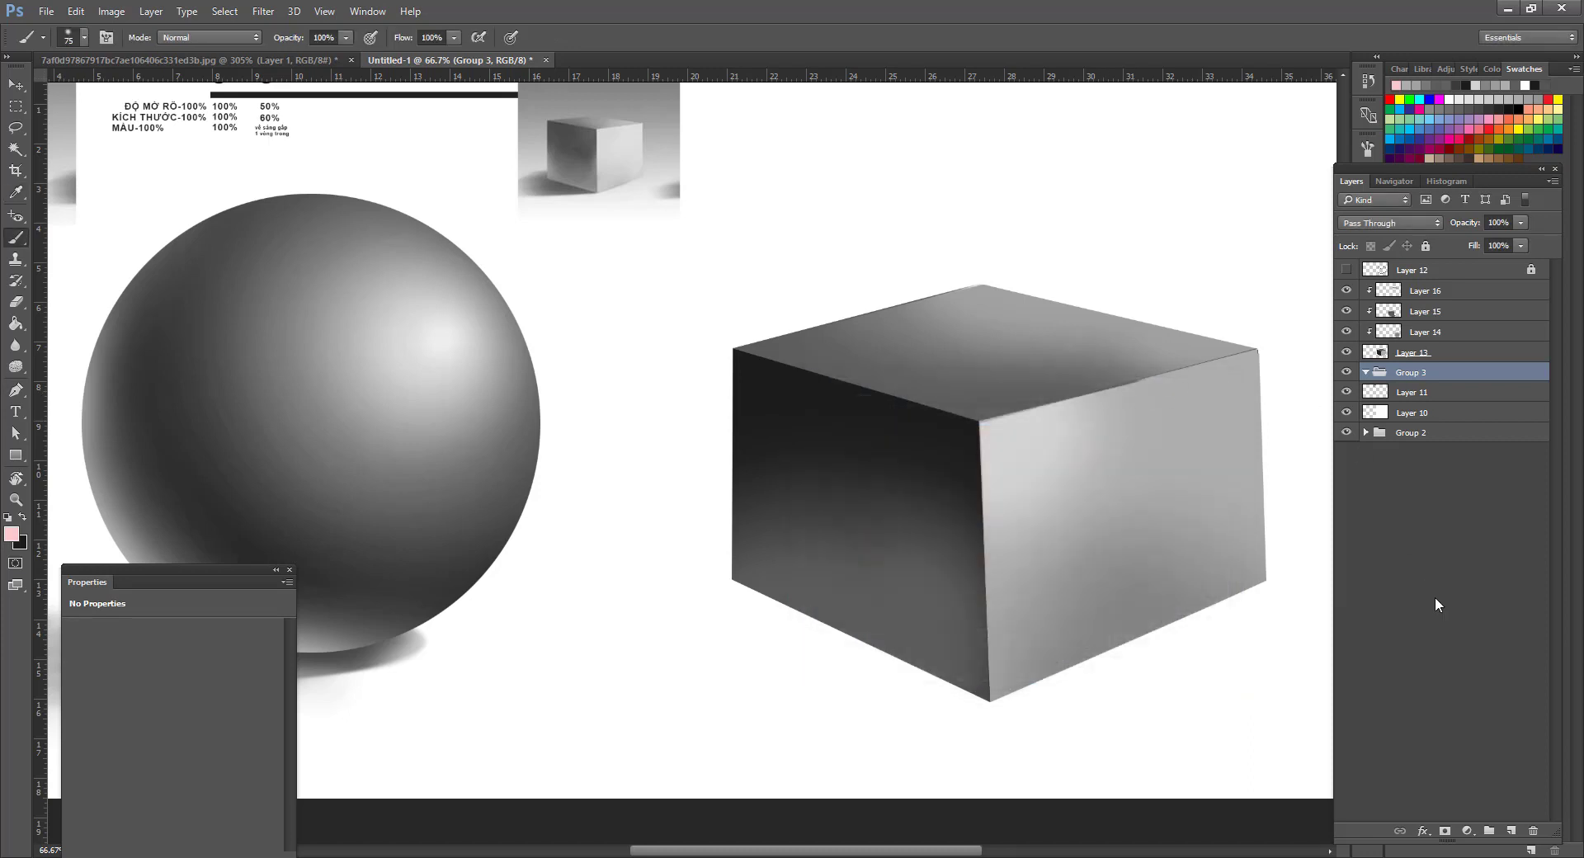
Delete the empty Group 3 from above Layer 11.
click(1511, 831)
click(1412, 375)
key(Delete)
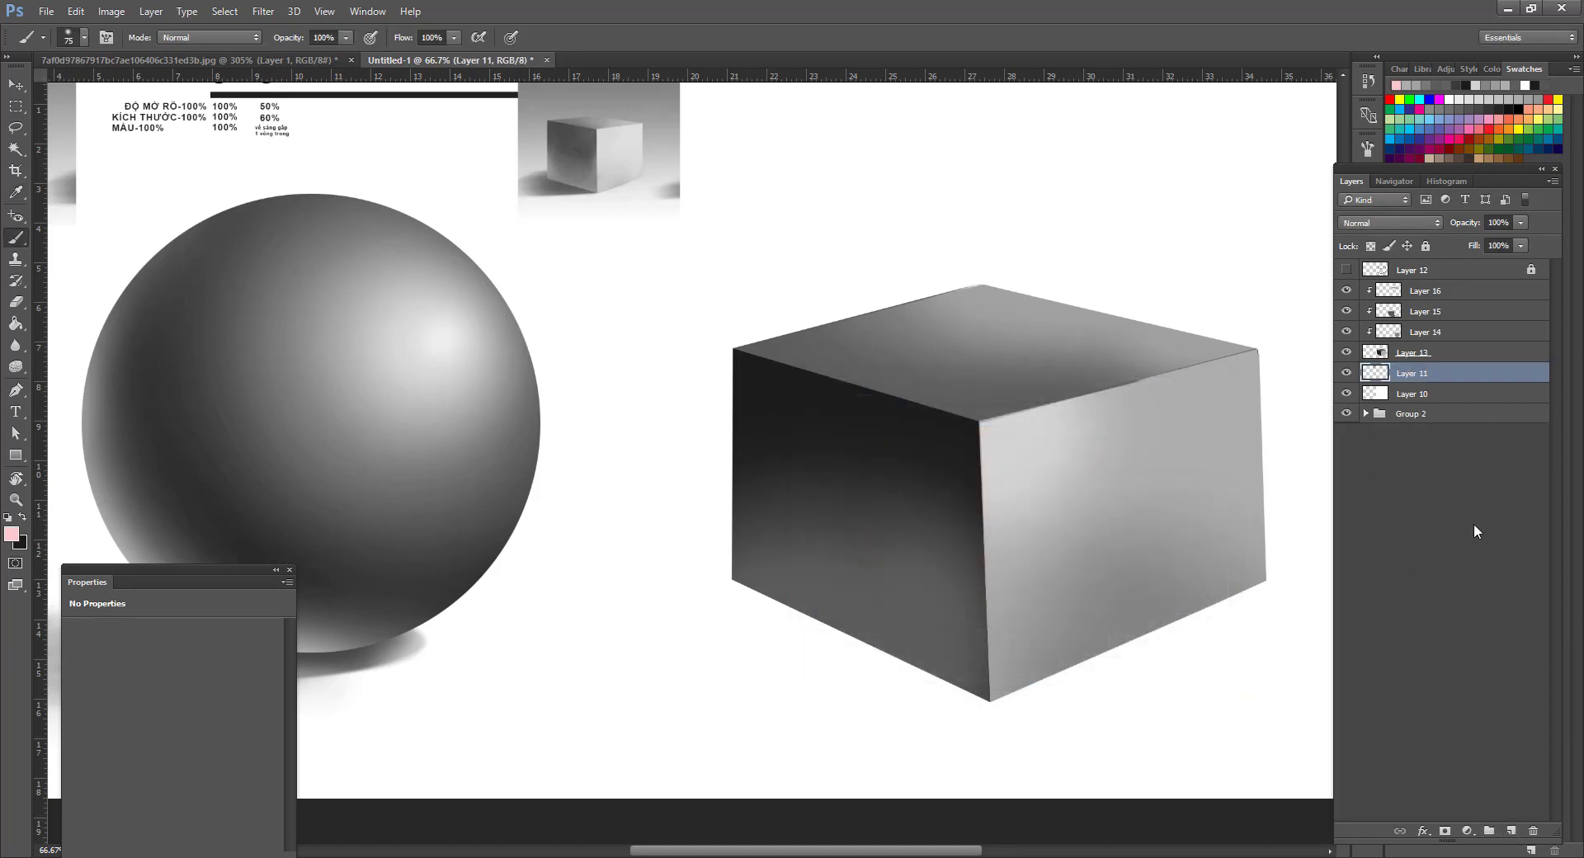
Add a new layer, move it to the very top of the layer stack and set the brush size to 10 px.
click(1513, 831)
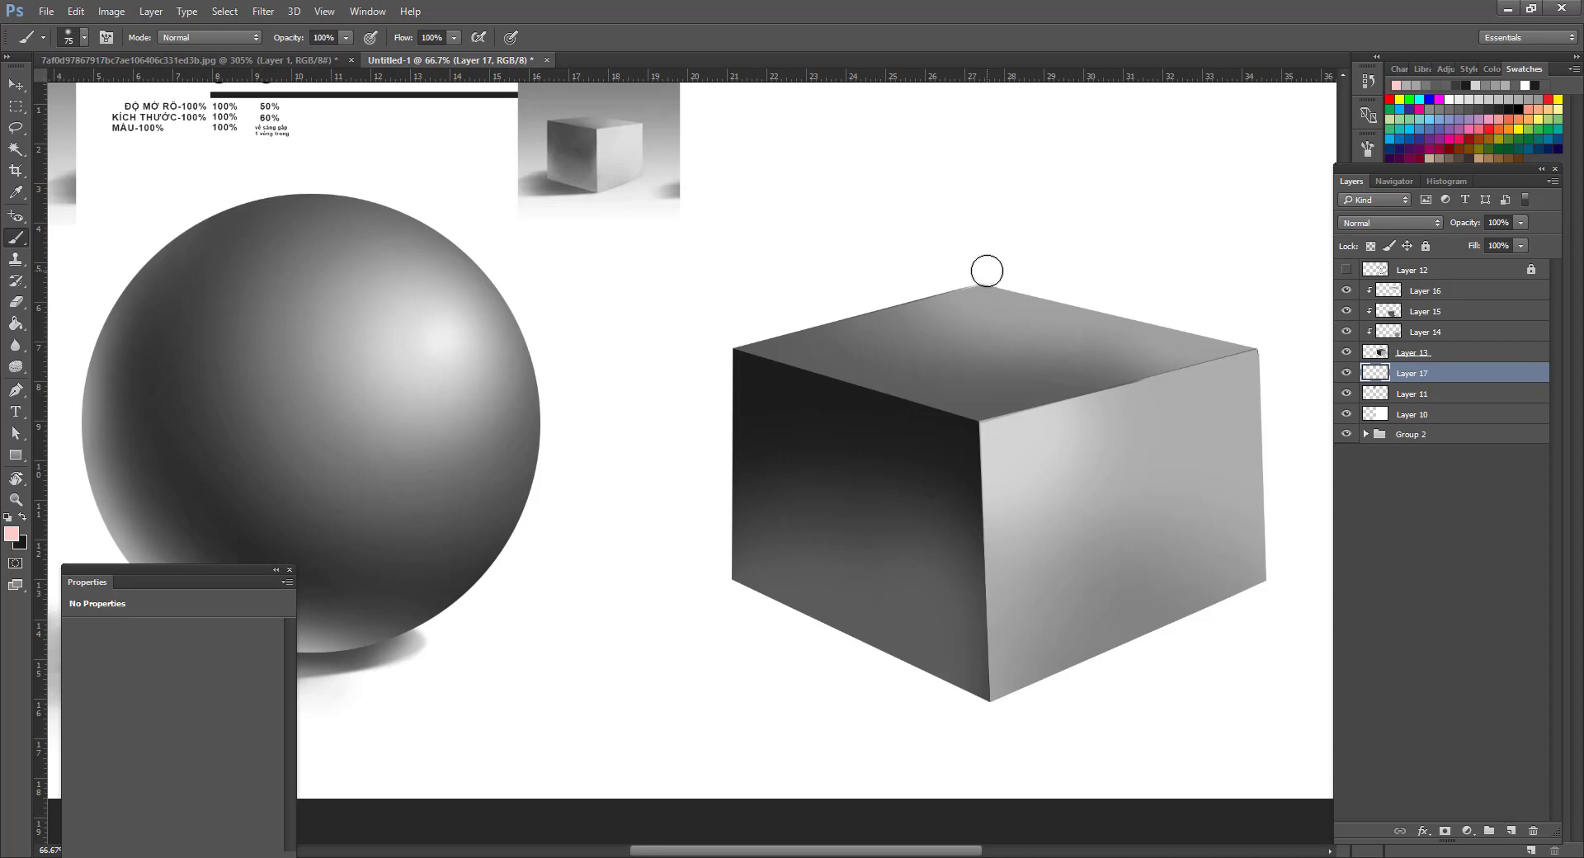
right_click(988, 271)
click(1080, 309)
click(984, 284)
drag(1468, 371, 1461, 266)
Draw pink guides from the cube's back top corner down to its hidden base corner, and from the back and front base corners out to the left.
drag(982, 285, 994, 545)
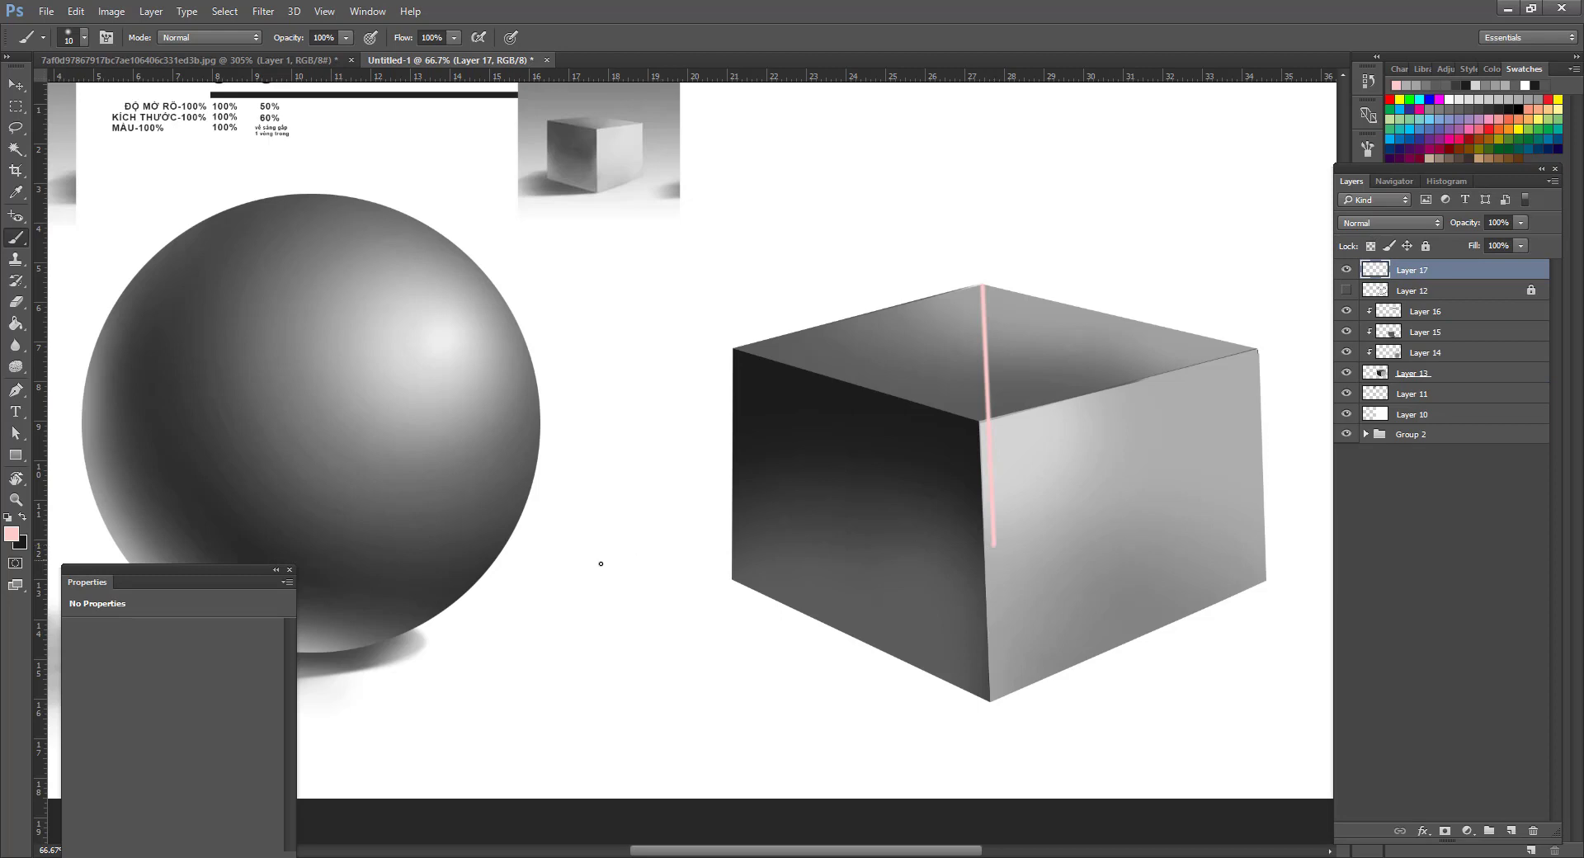
shift+click(545, 568)
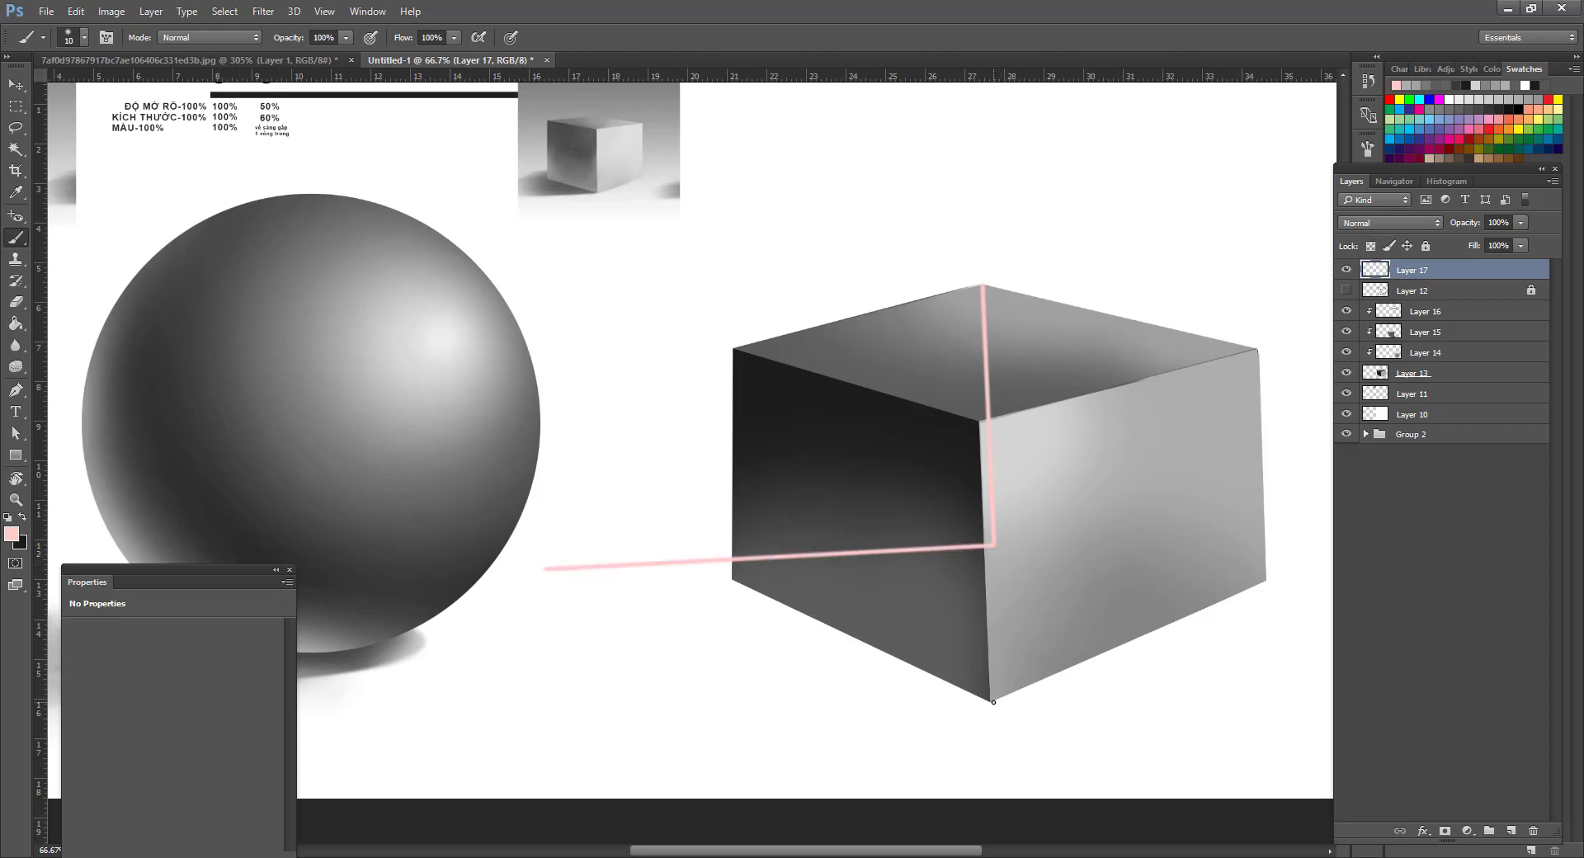
shift+click(492, 712)
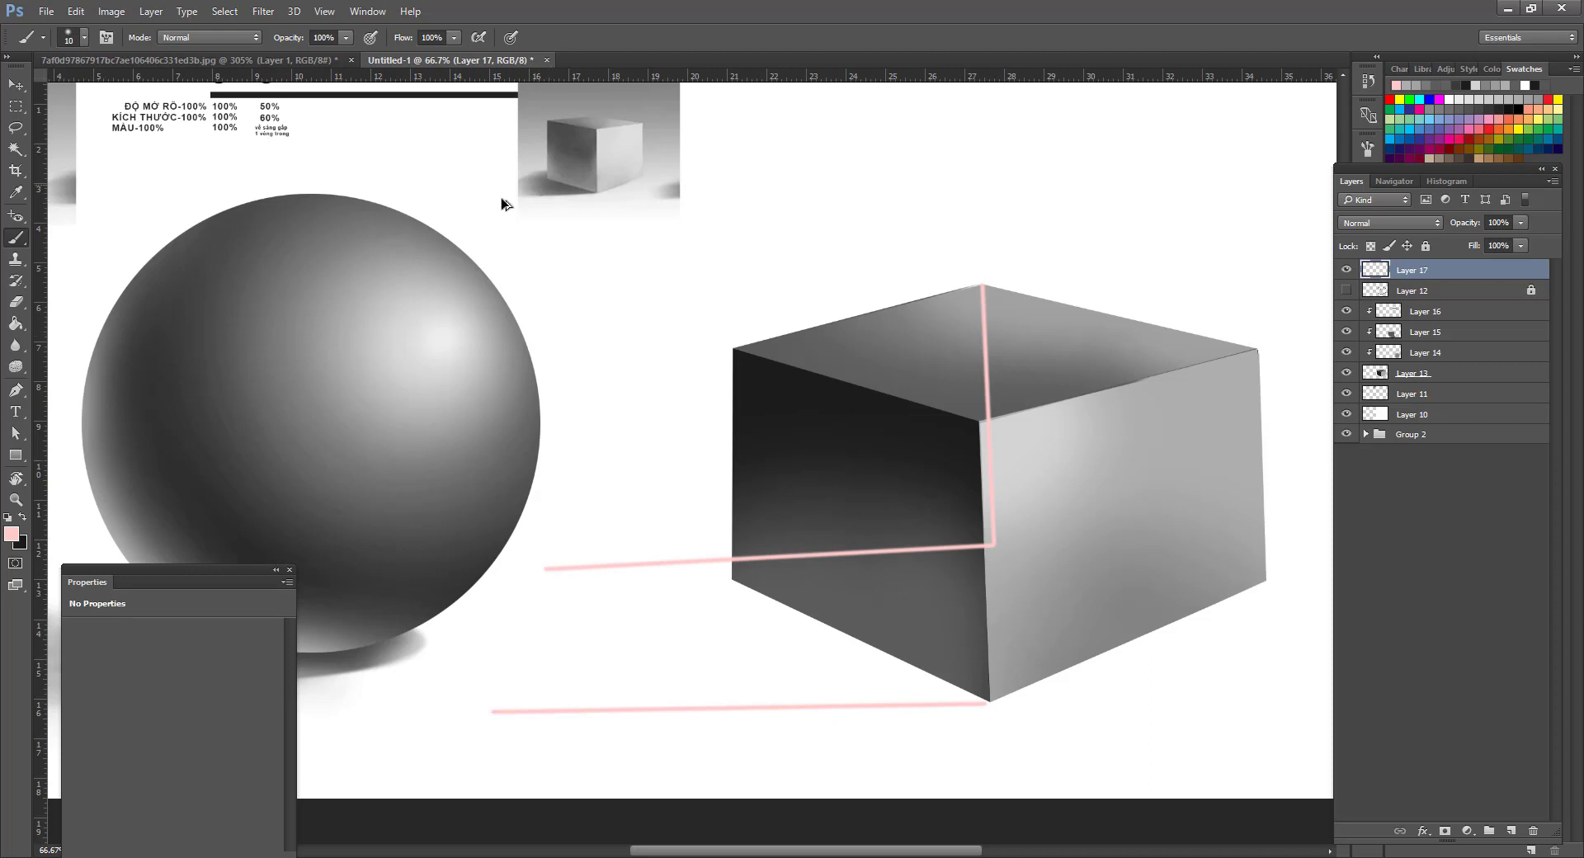
Undo the guide strokes running out from the cube's base corners and place Layer 17 directly below Layer 13.
key(ctrl+z)
key(ctrl+alt+z)
key(ctrl+alt+z)
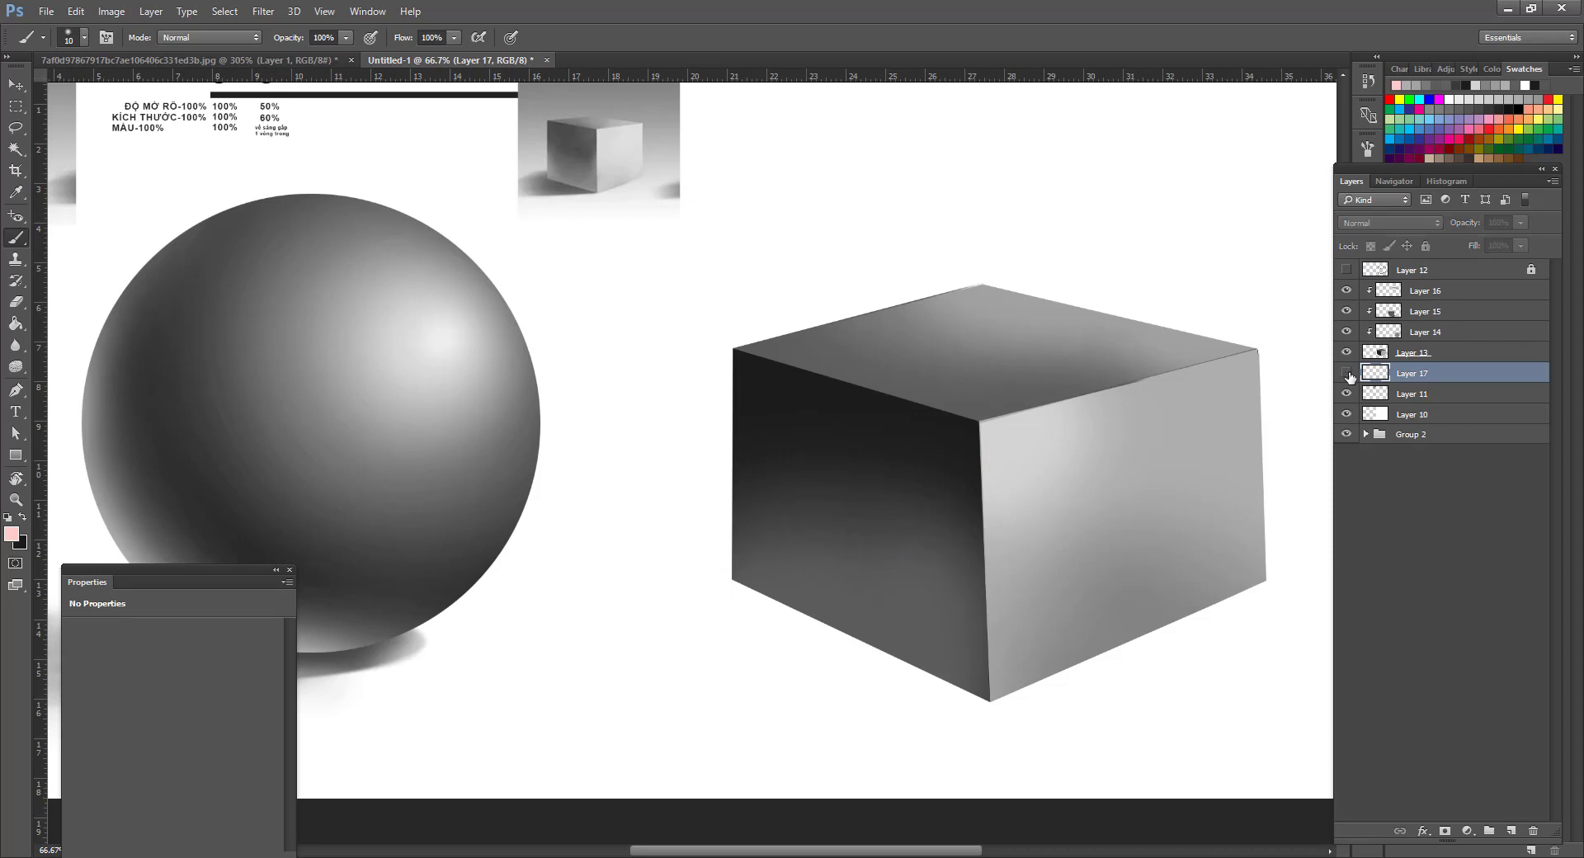
Sample the dark grey from the cube's shaded side face as the foreground colour.
key(i)
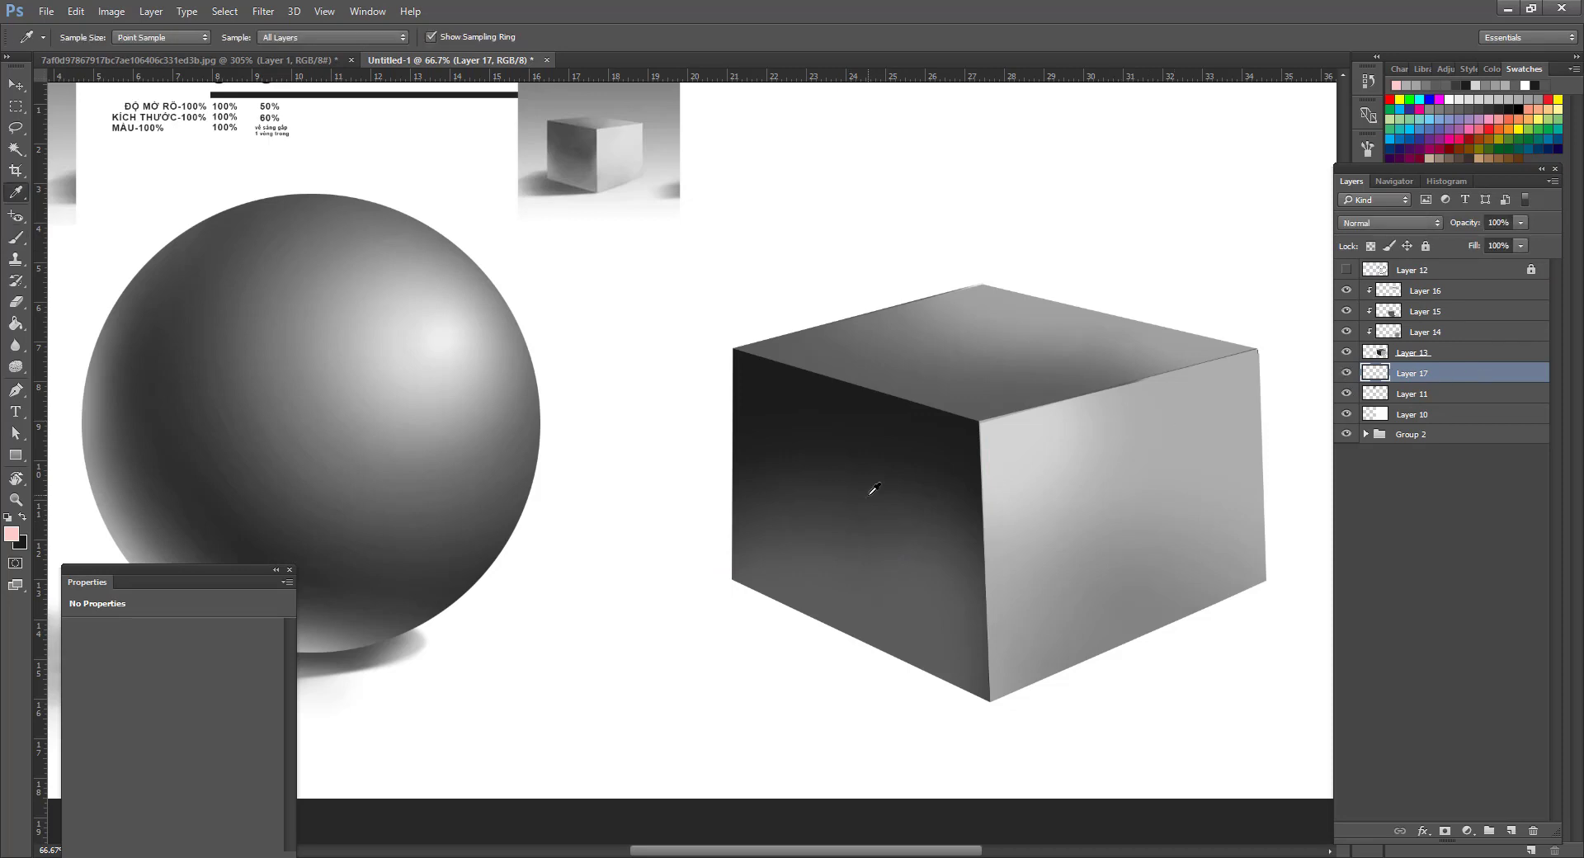
click(873, 489)
key(b)
right_click(909, 462)
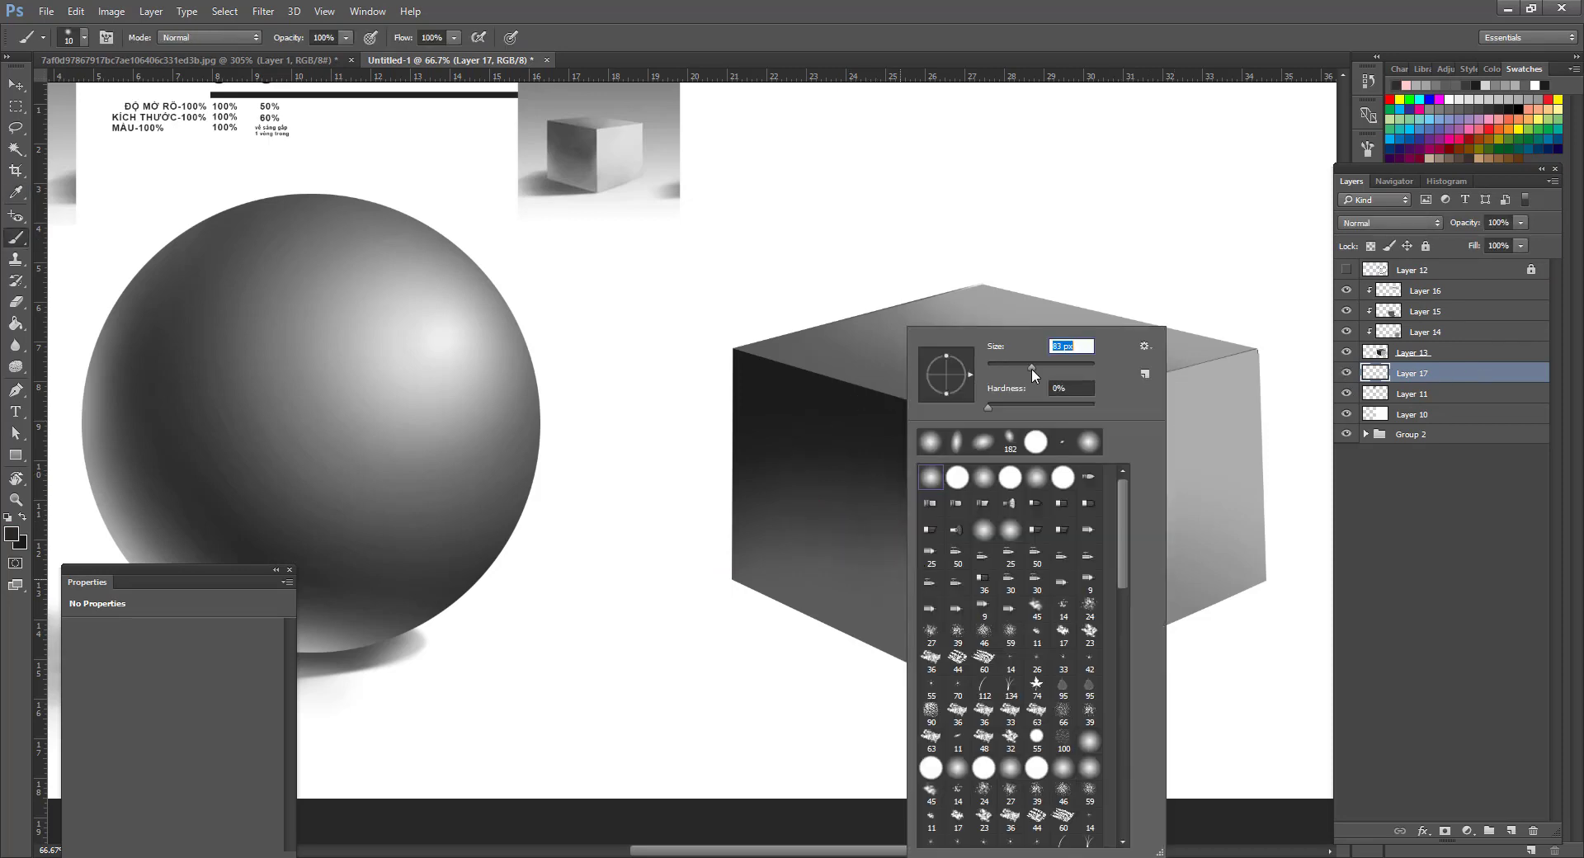
key(Return)
Outline the cube's cast shadow on the ground as a five-point Pen path and fill it with the dark grey foreground colour.
key(p)
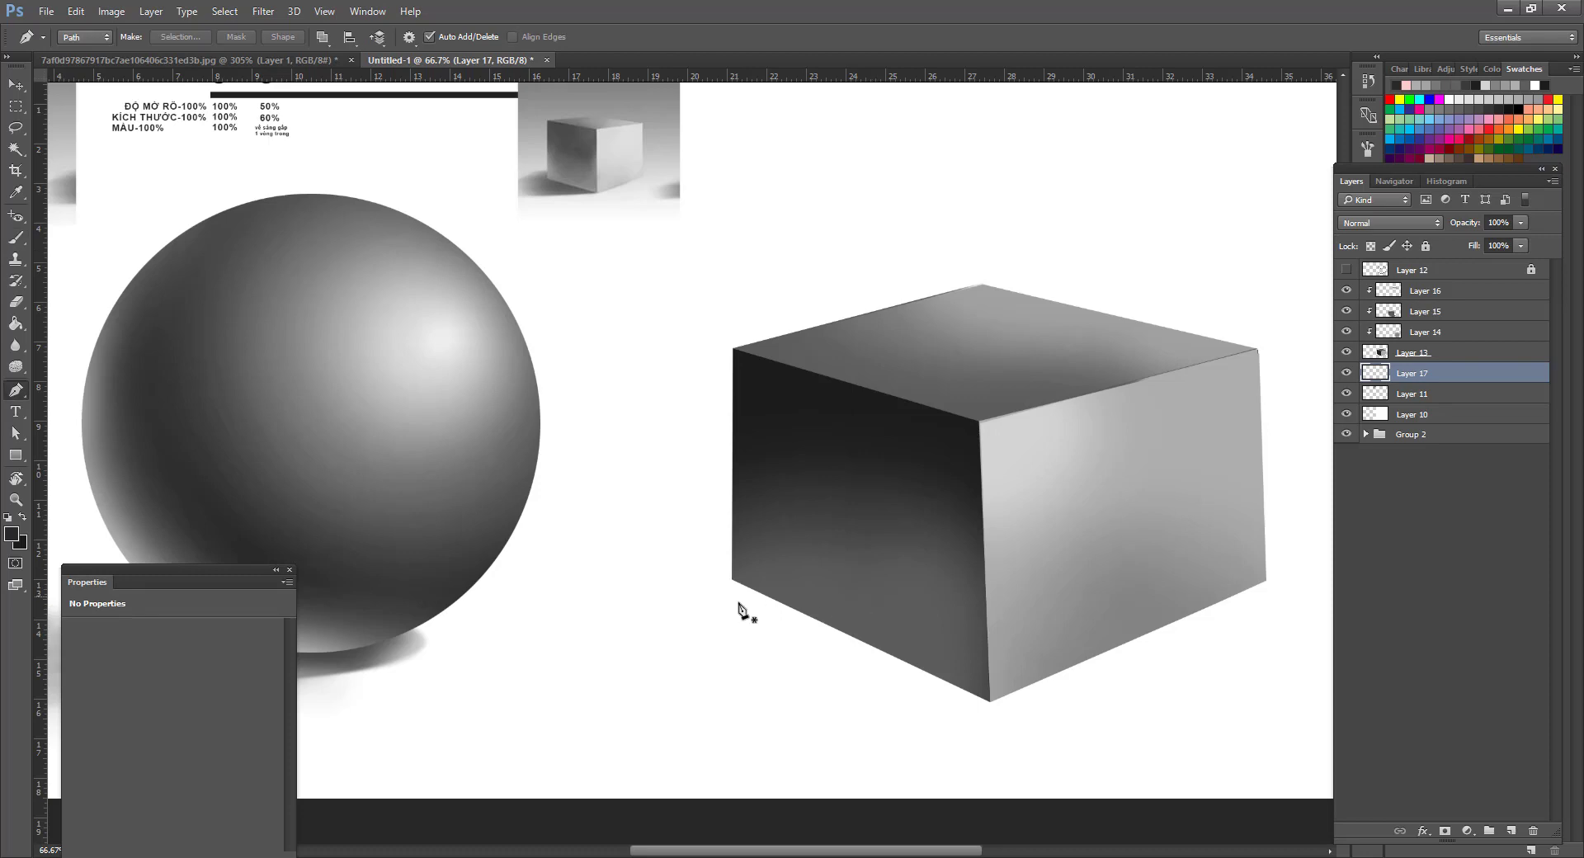
click(978, 505)
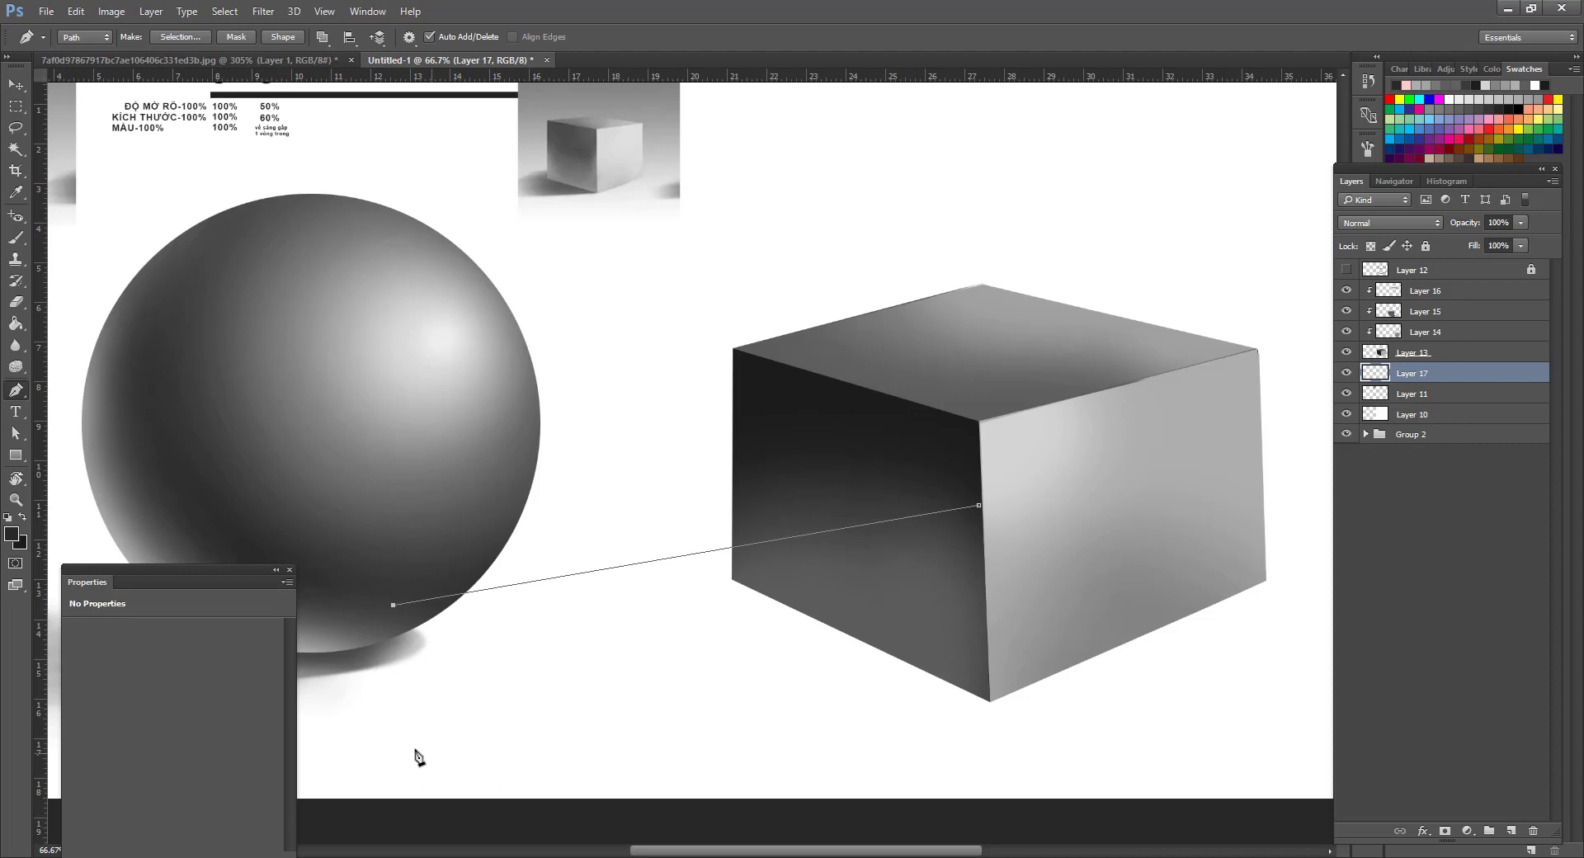
click(374, 726)
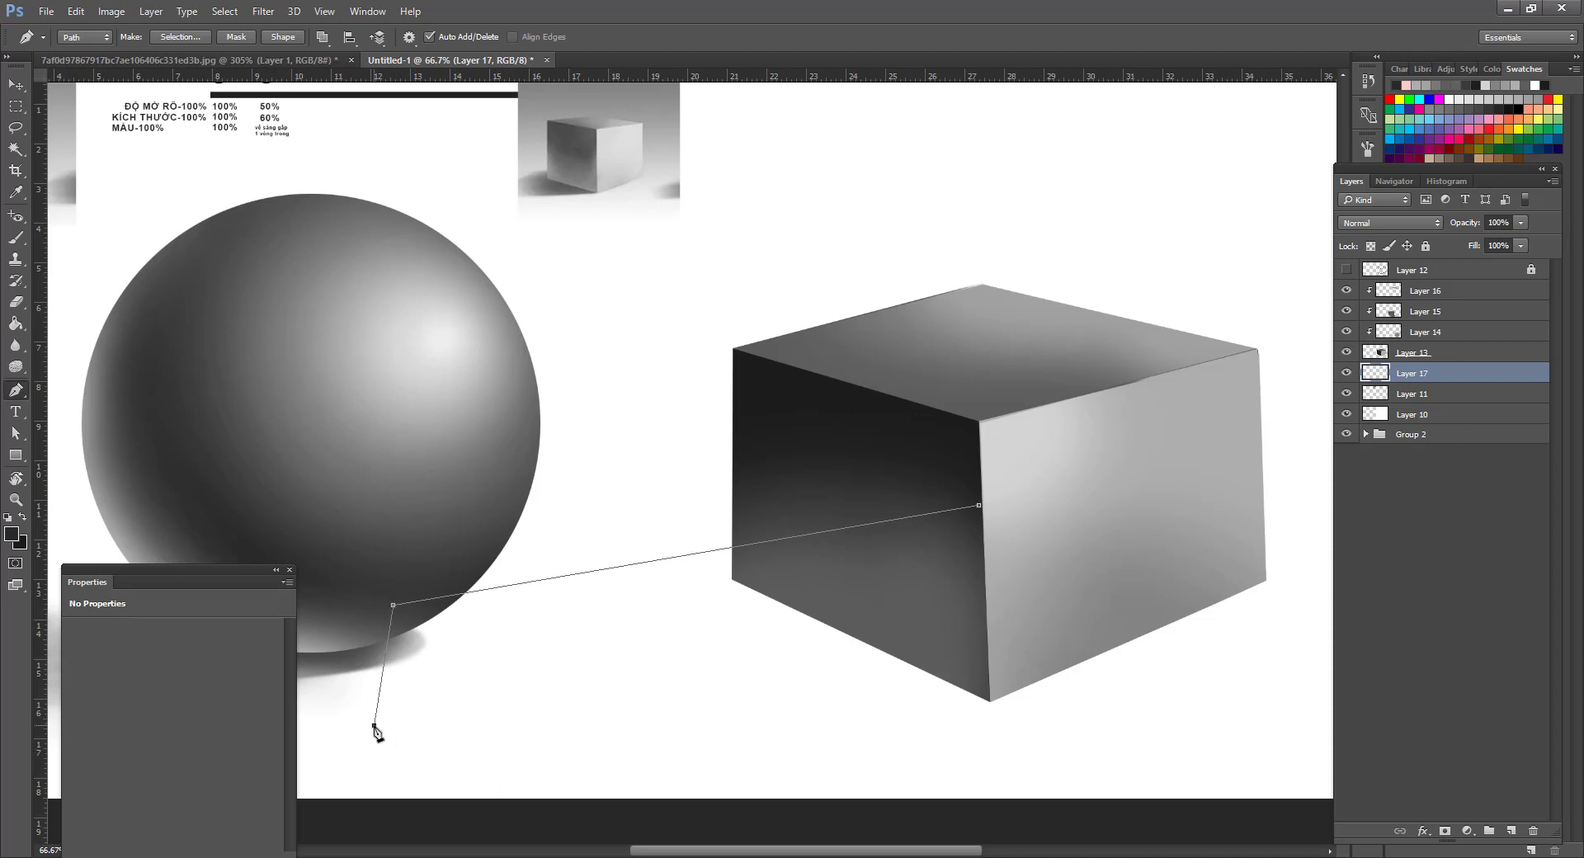
click(572, 784)
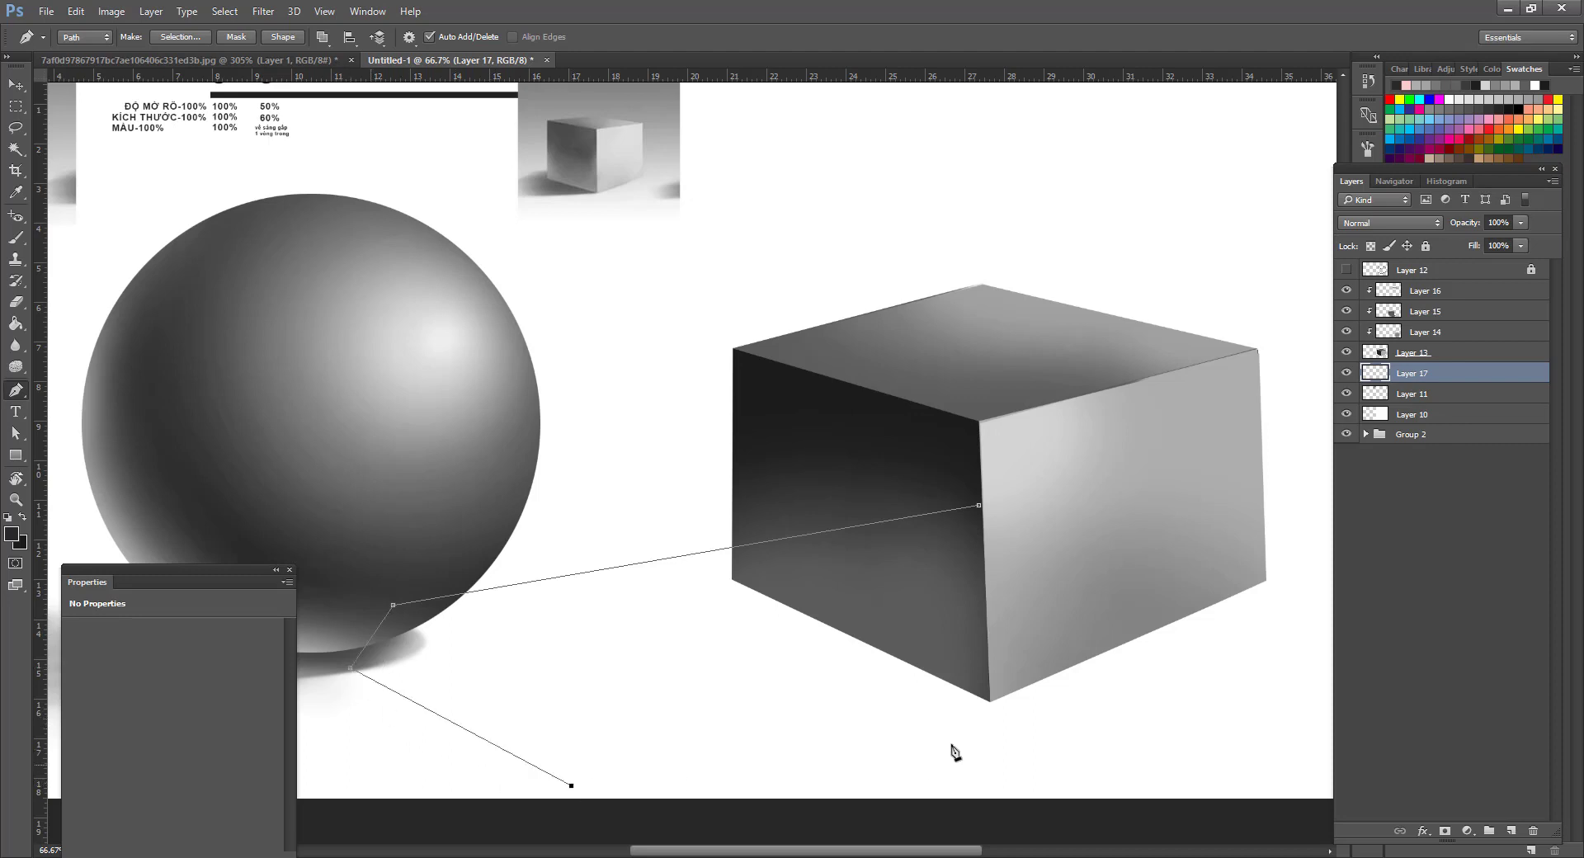
click(991, 701)
key(ctrl+Return)
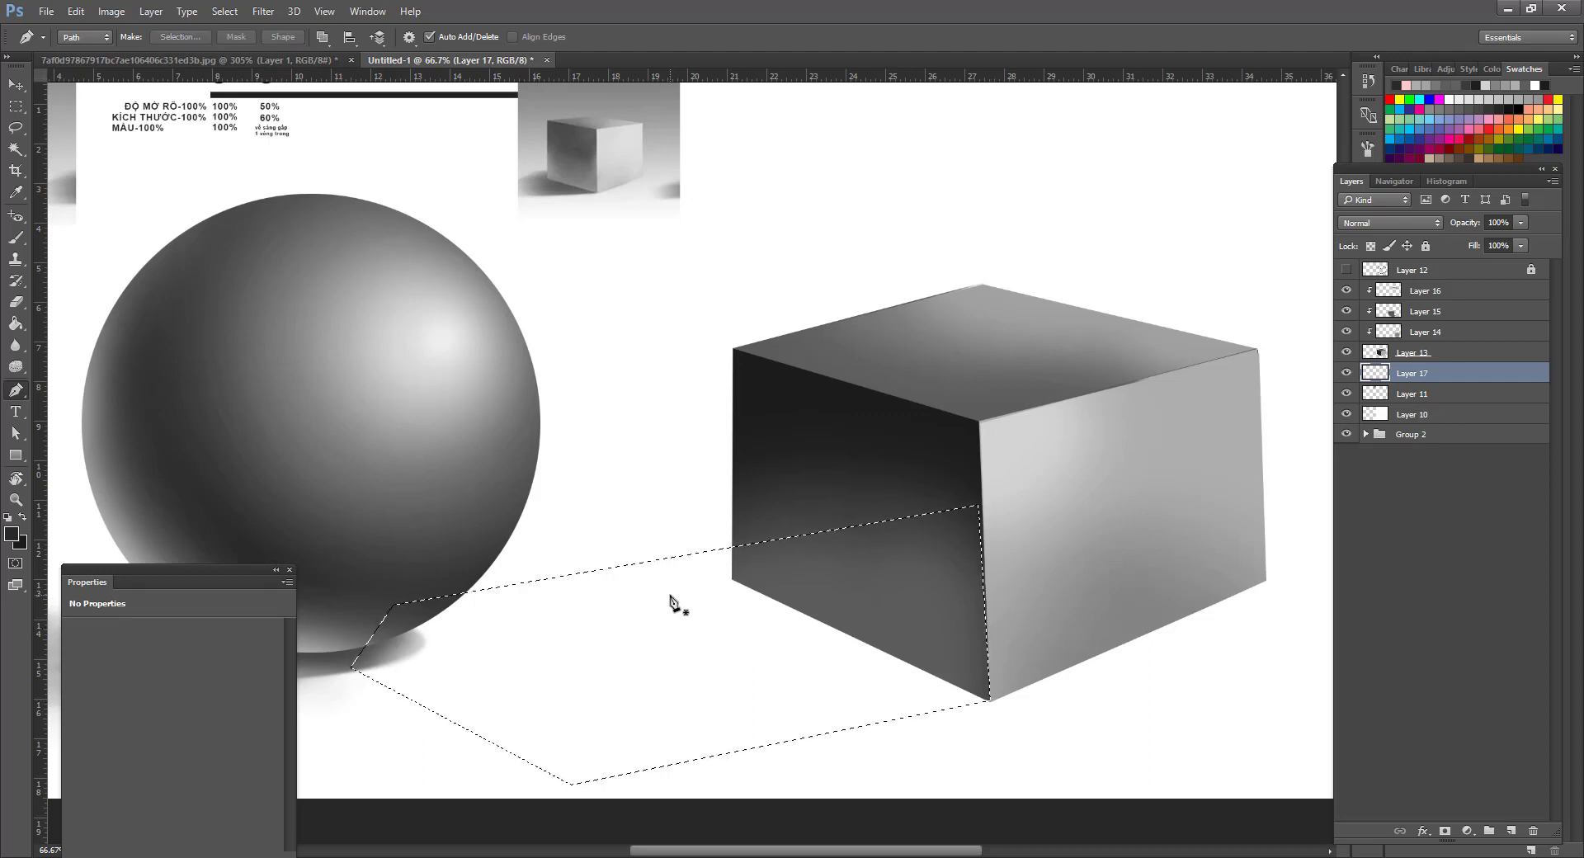
key(alt+BackSpace)
key(ctrl+d)
Select Layer 17 through Layer 16 and move the cube with its shadow slightly right and up.
key(z)
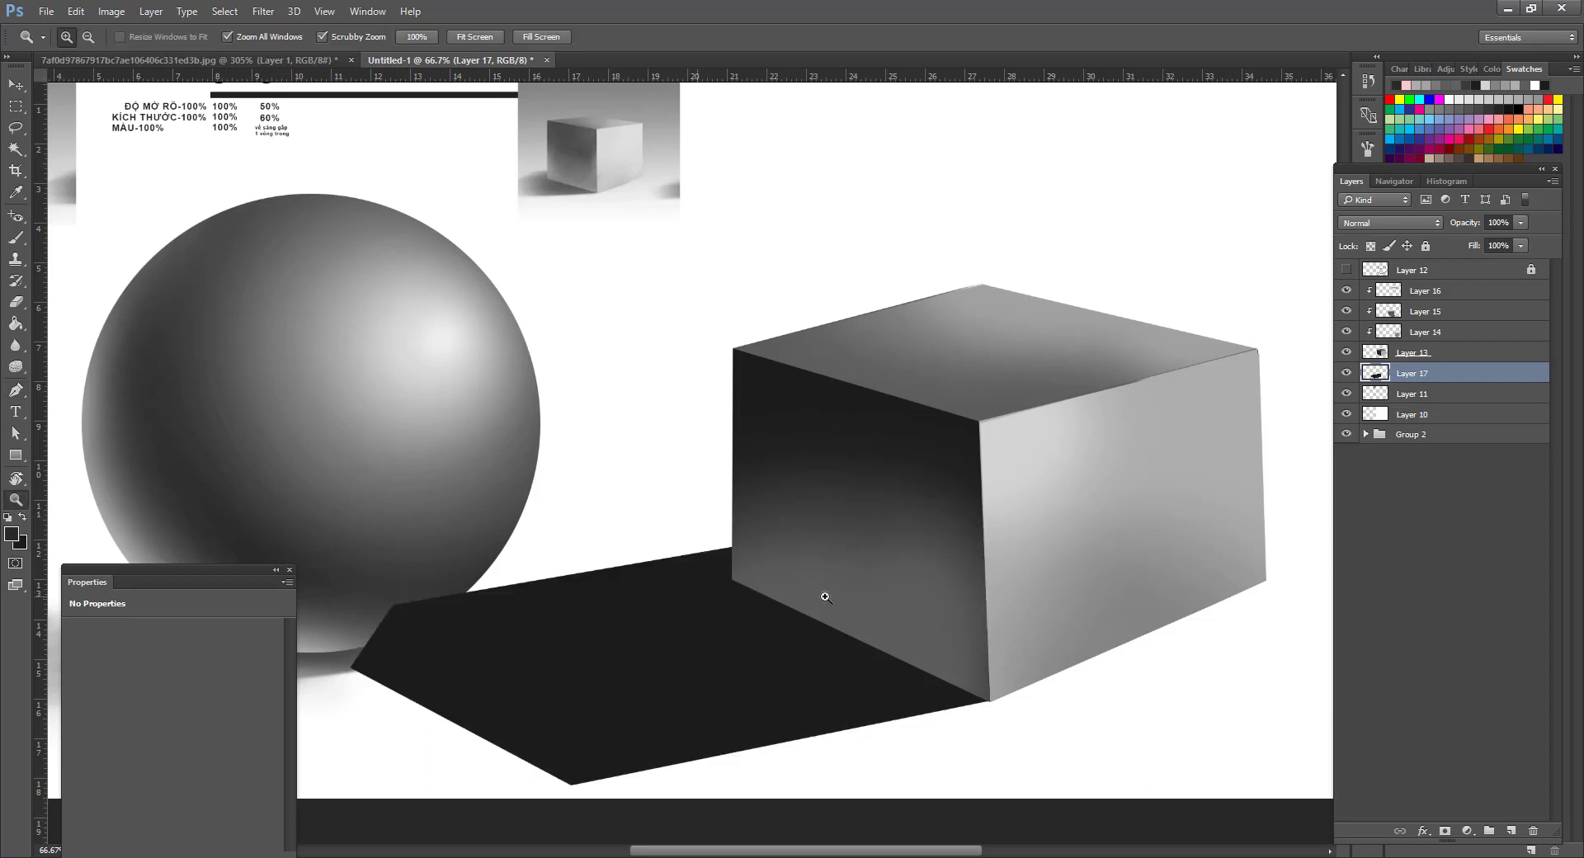
alt+click(938, 563)
alt+click(938, 563)
click(714, 580)
click(714, 580)
key(v)
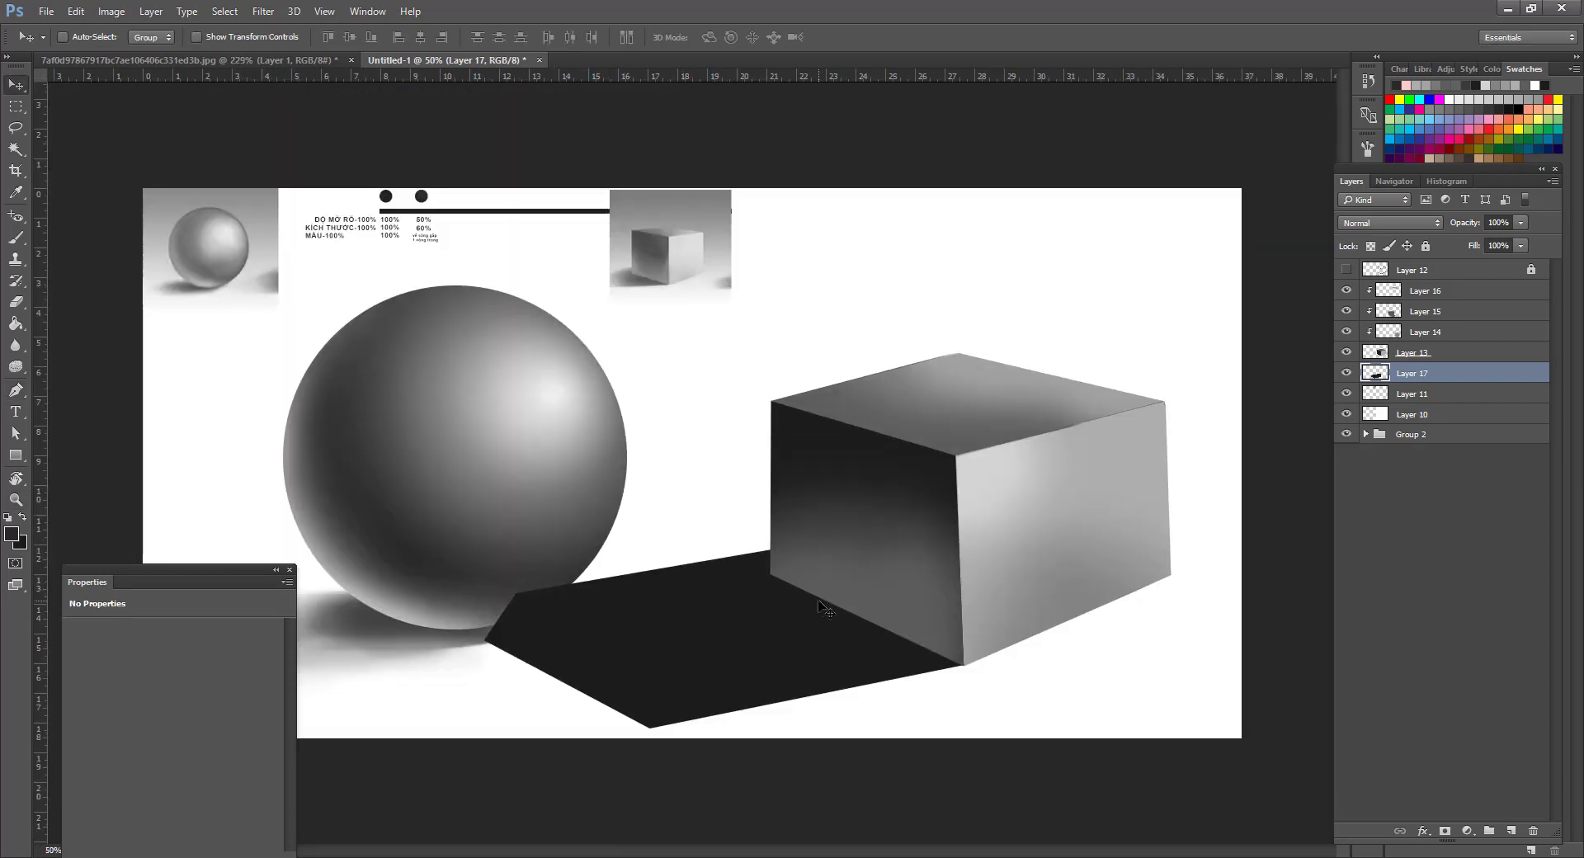
shift+click(1445, 291)
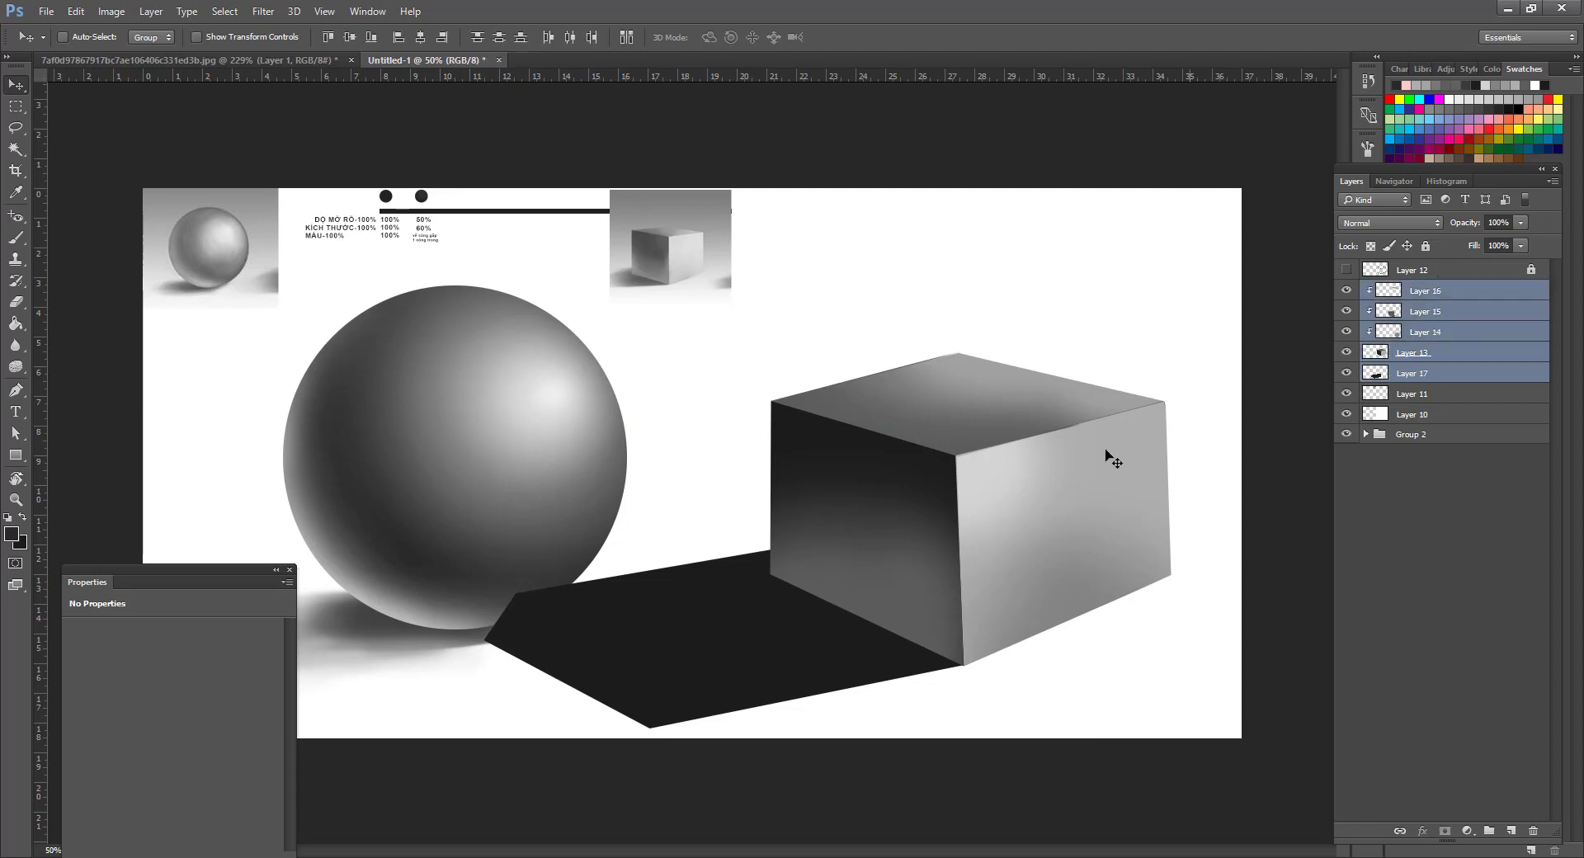
drag(1028, 487, 1072, 483)
Extend the canvas beyond its right edge with the Crop tool and move the cube with its shadow farther right into it.
key(c)
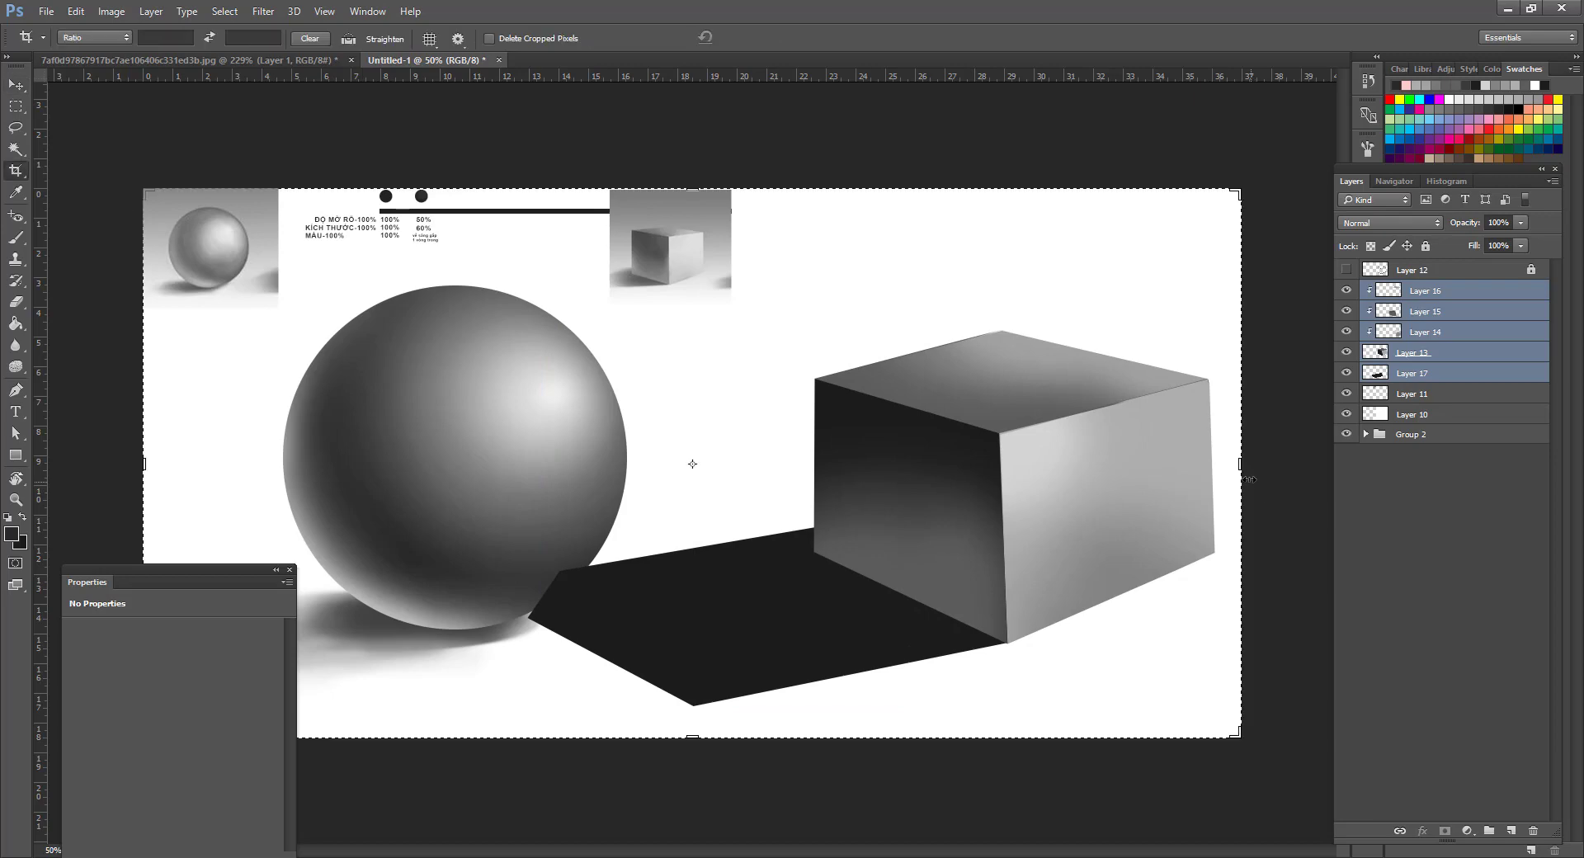
drag(1251, 479, 1330, 479)
key(Return)
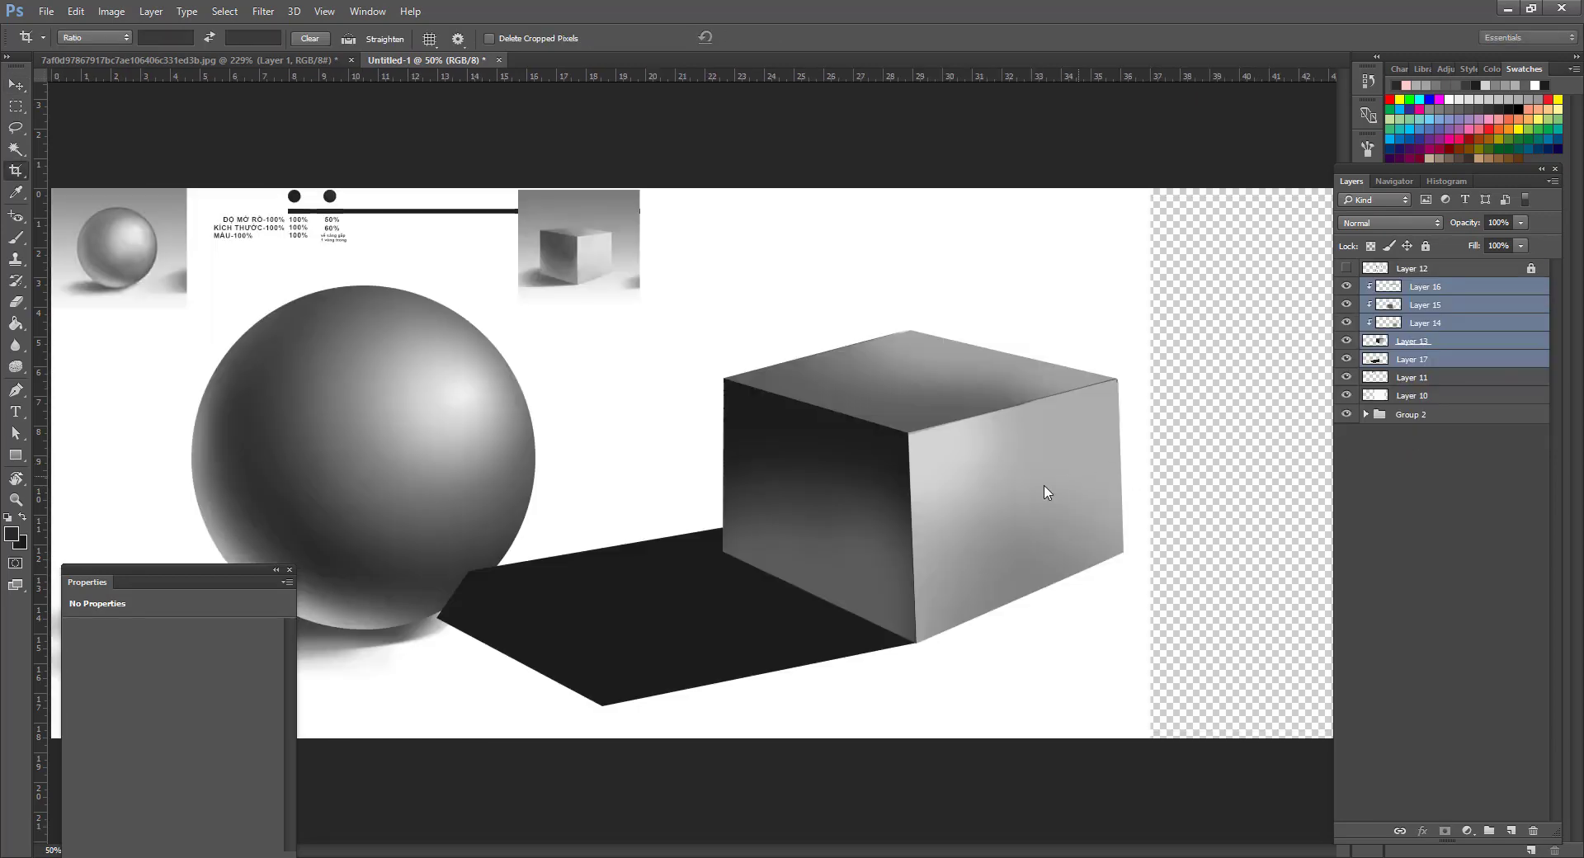
key(v)
drag(951, 494, 1069, 493)
Stretch the white background on Layer 10 rightward to about 166% width so it covers the added canvas.
click(1407, 396)
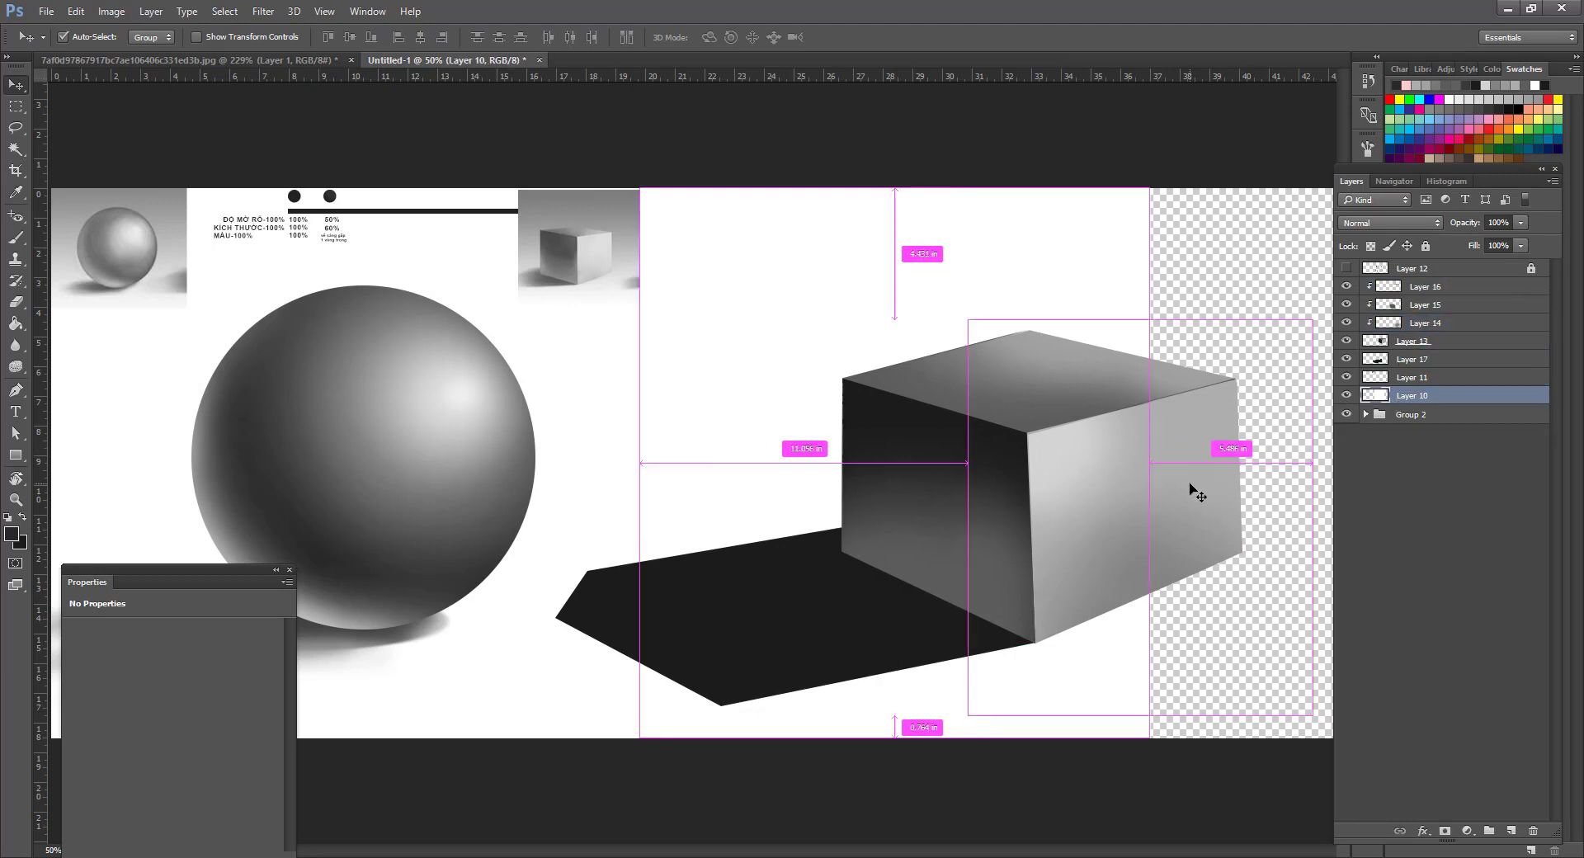
key(ctrl+t)
drag(1150, 464, 1476, 455)
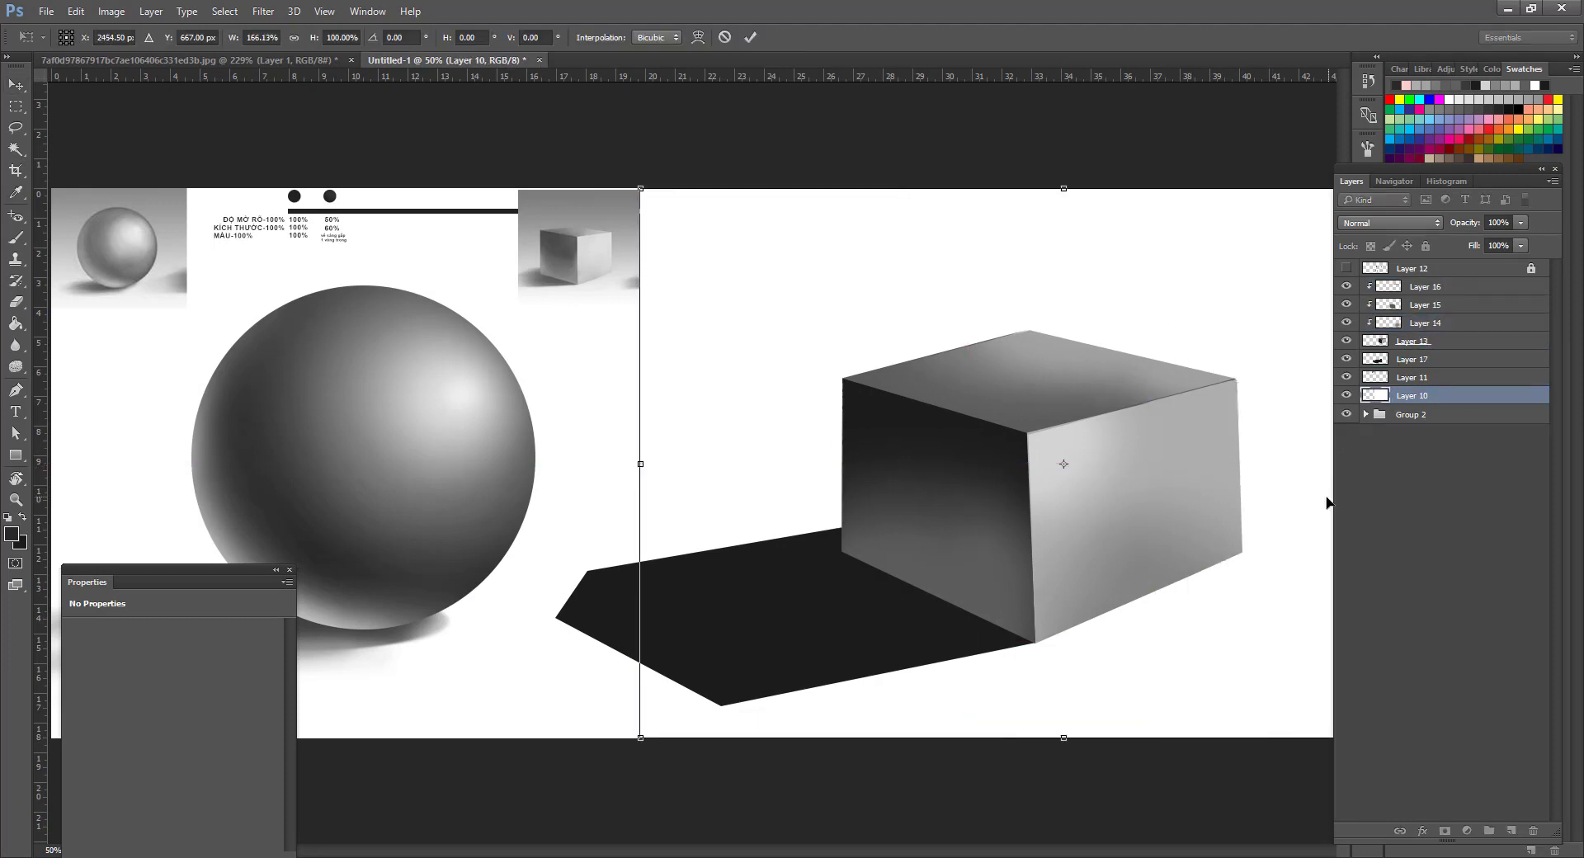
key(Return)
Select the cube's cast-shadow layer and examine the sphere's soft shadow for comparison.
key(z)
click(867, 636)
key(v)
ctrl+click(636, 448)
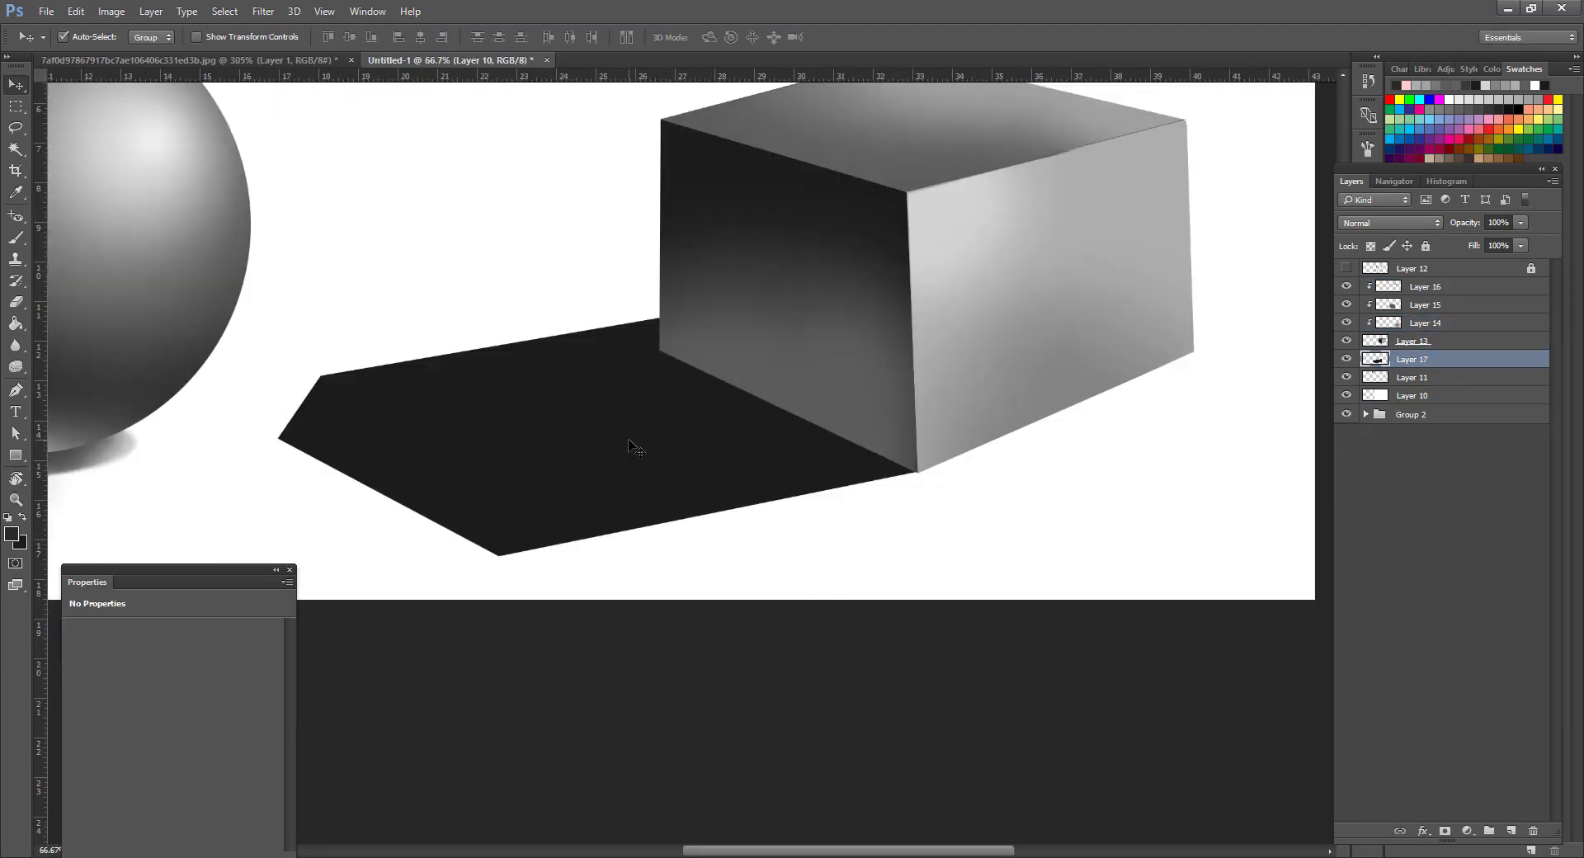
drag(760, 552, 868, 629)
drag(691, 432, 1250, 335)
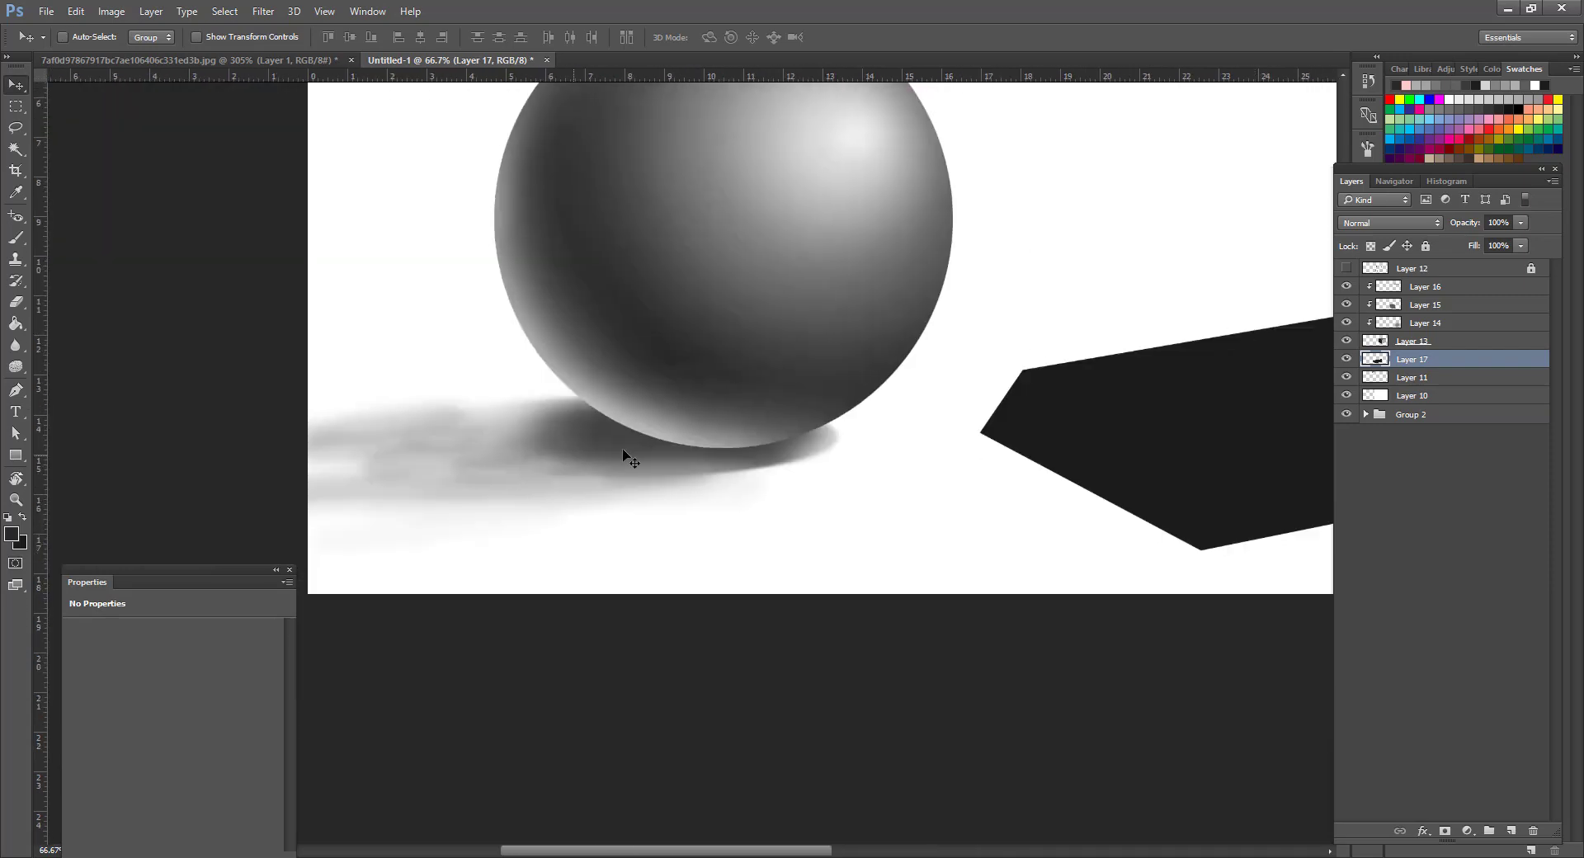
drag(1052, 402, 599, 466)
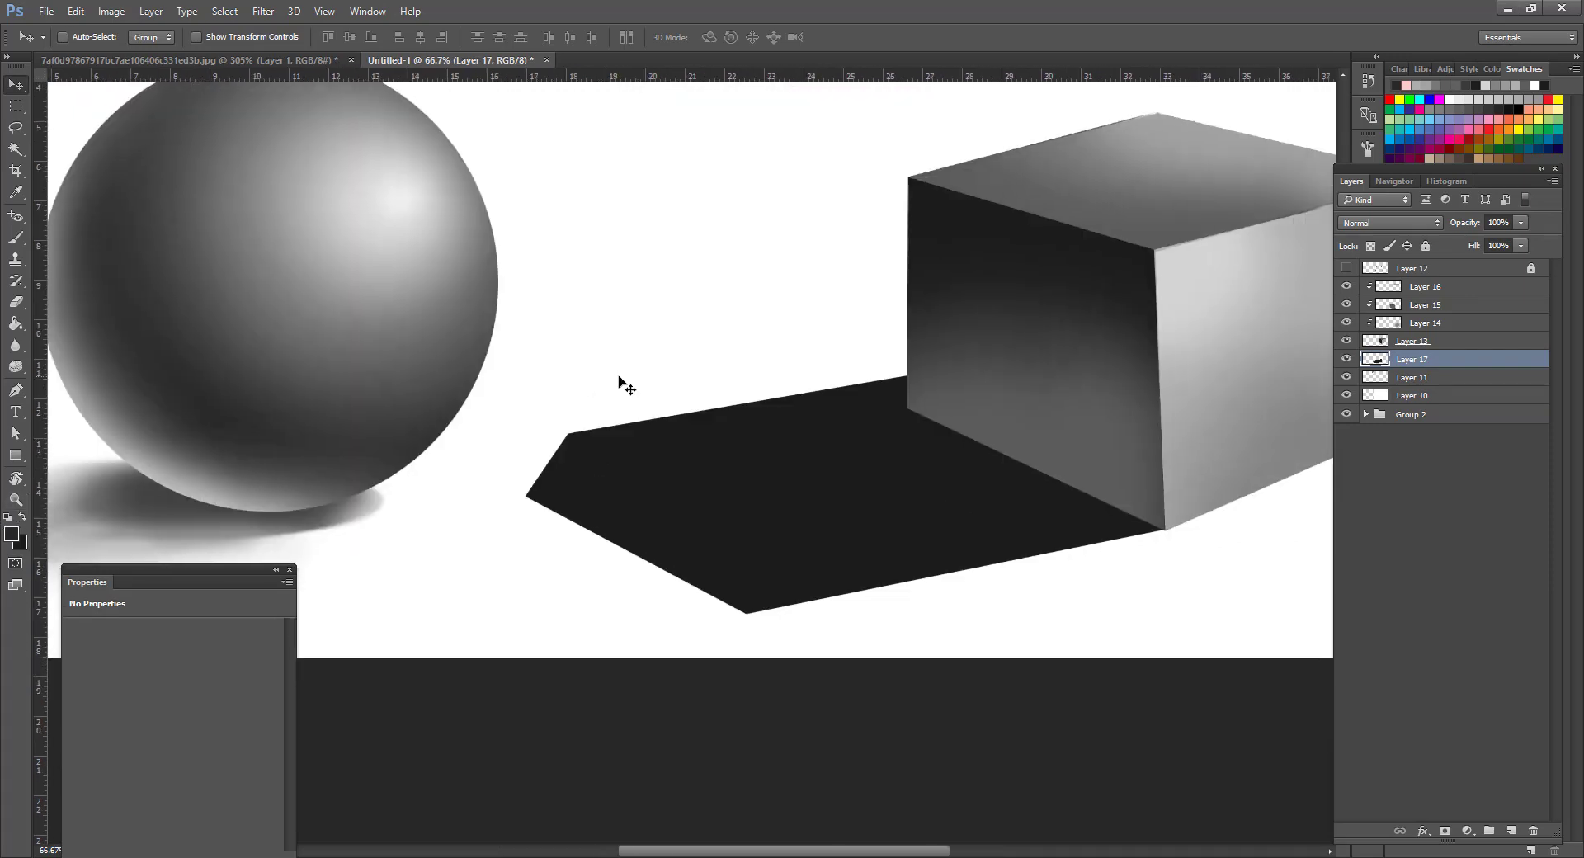
Load Layer 17's outline as a selection and try lightening the shadow with a 297 px soft white brush.
ctrl+click(1377, 361)
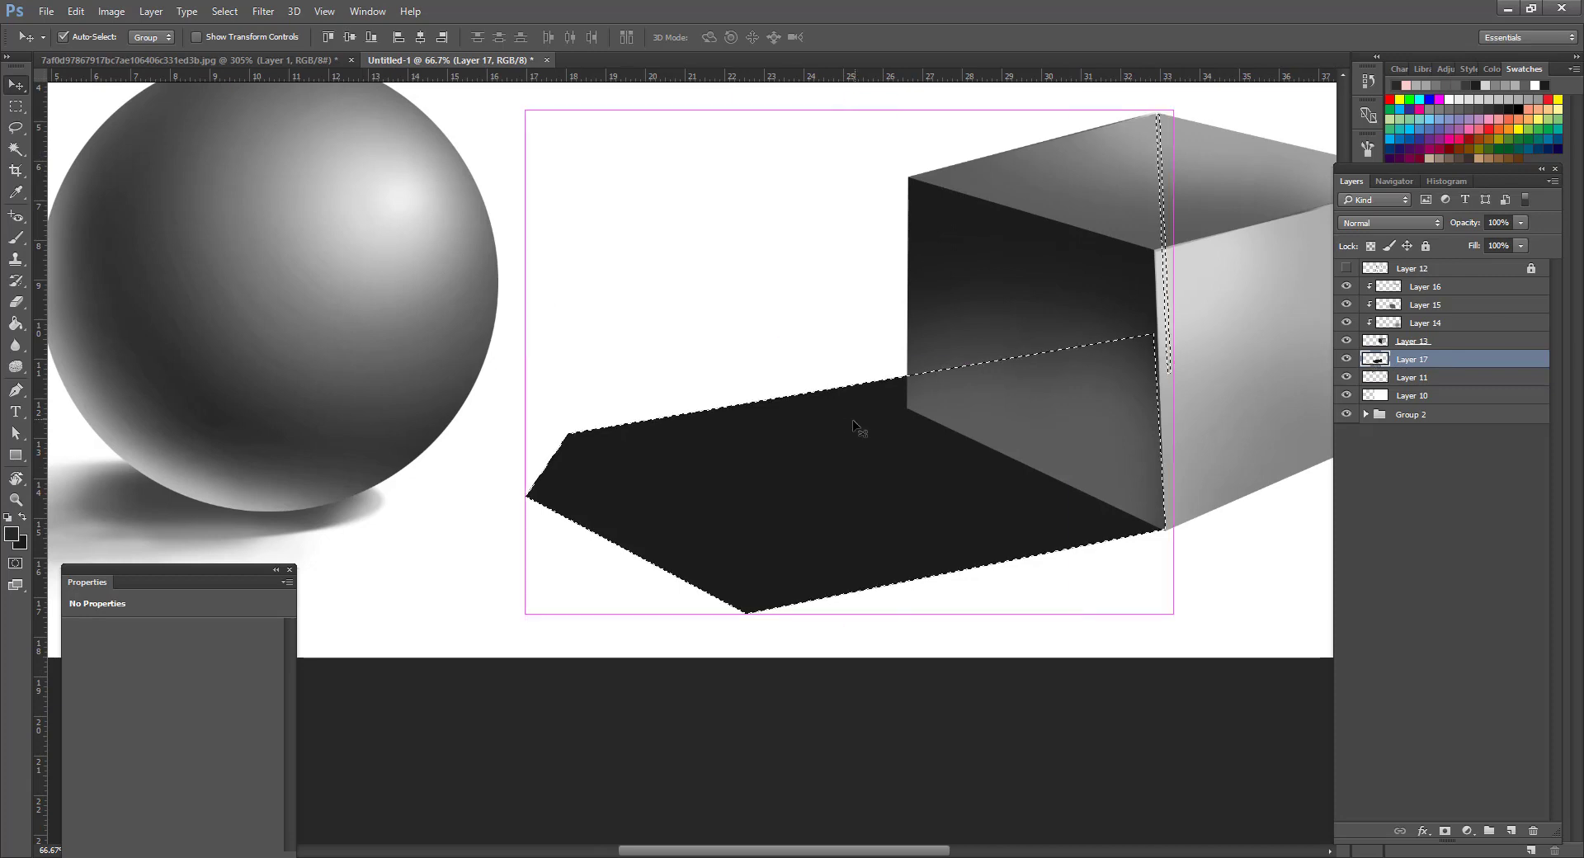
drag(933, 408, 934, 418)
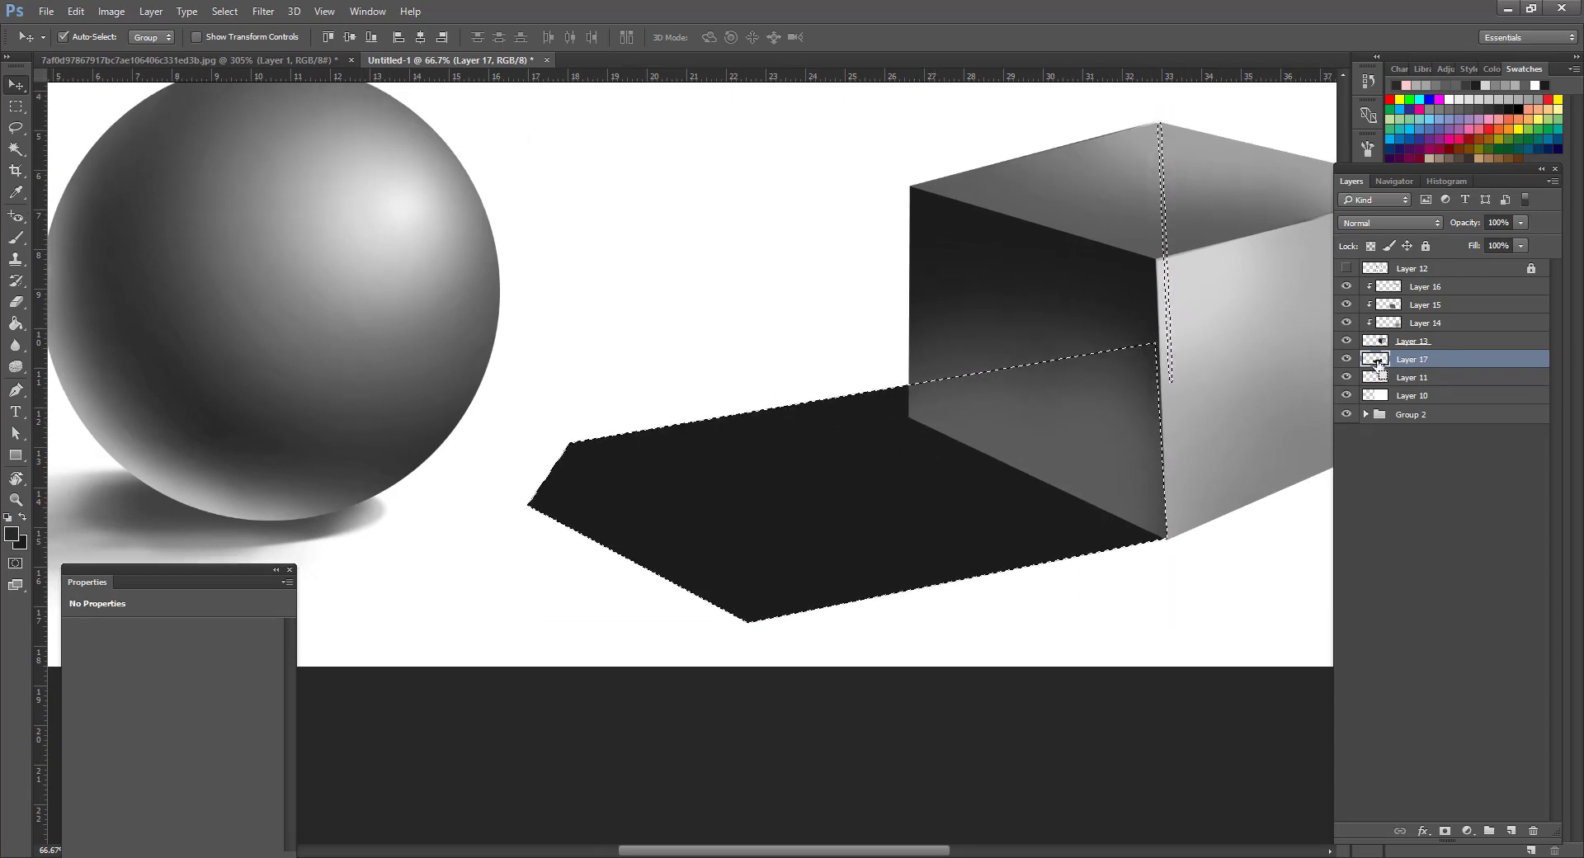
key(i)
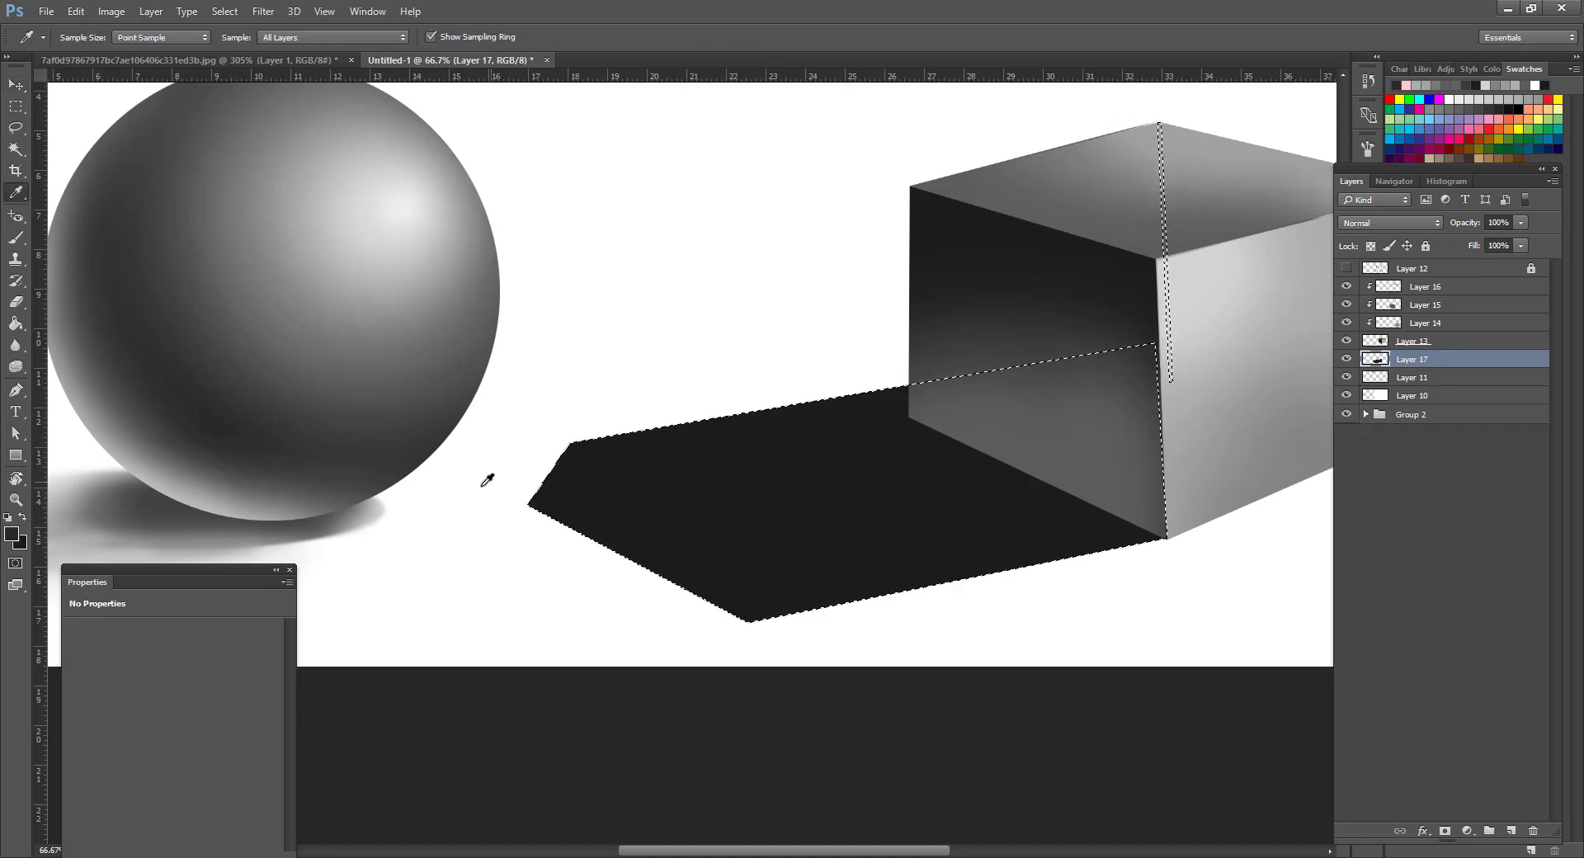
drag(485, 482, 487, 481)
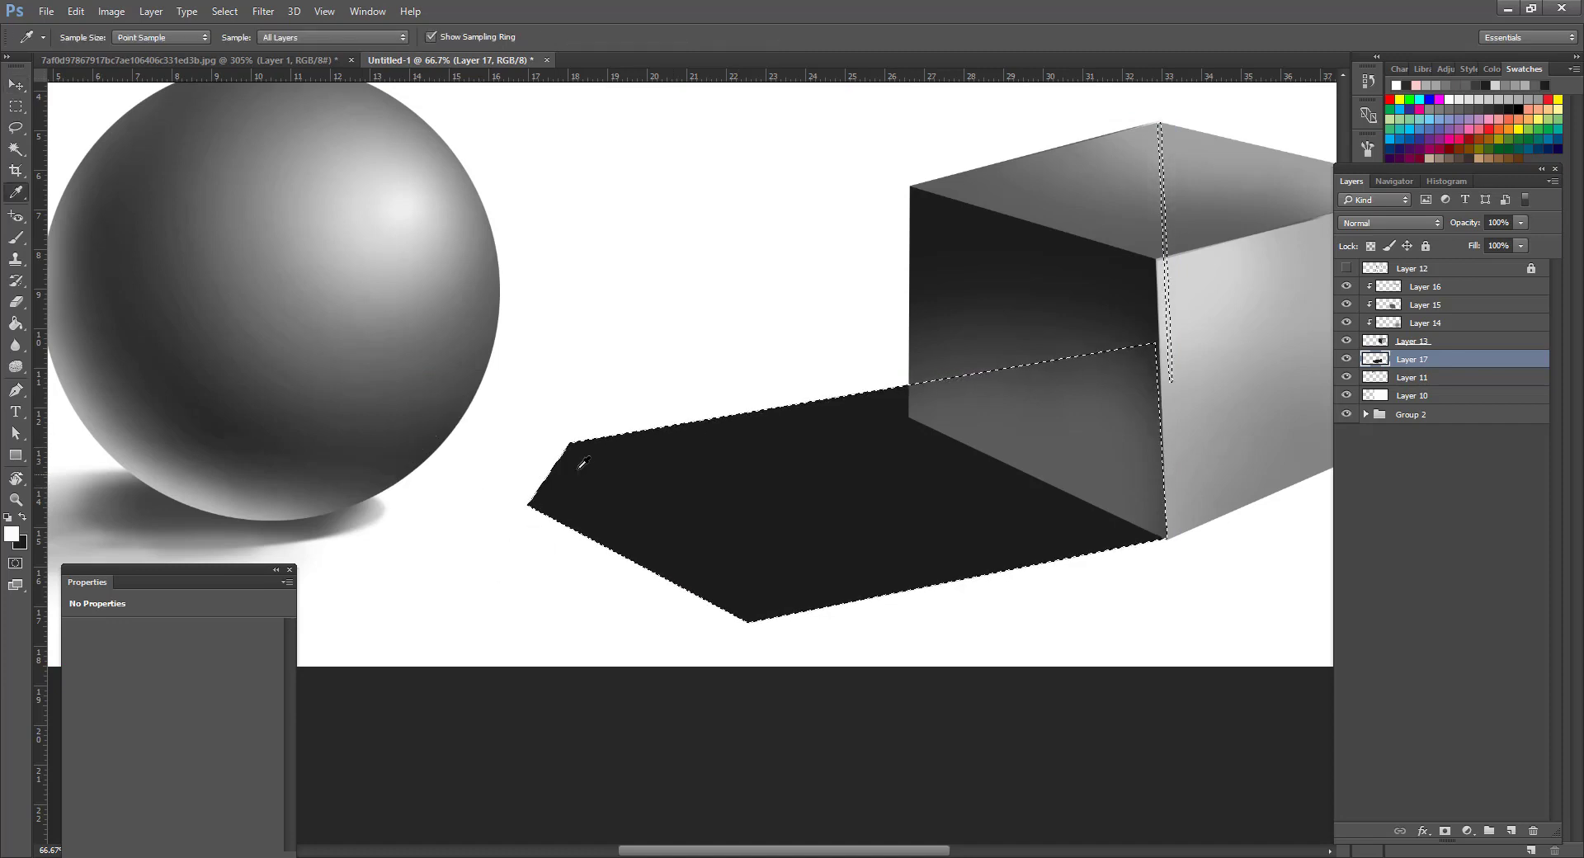
key(b)
right_click(587, 469)
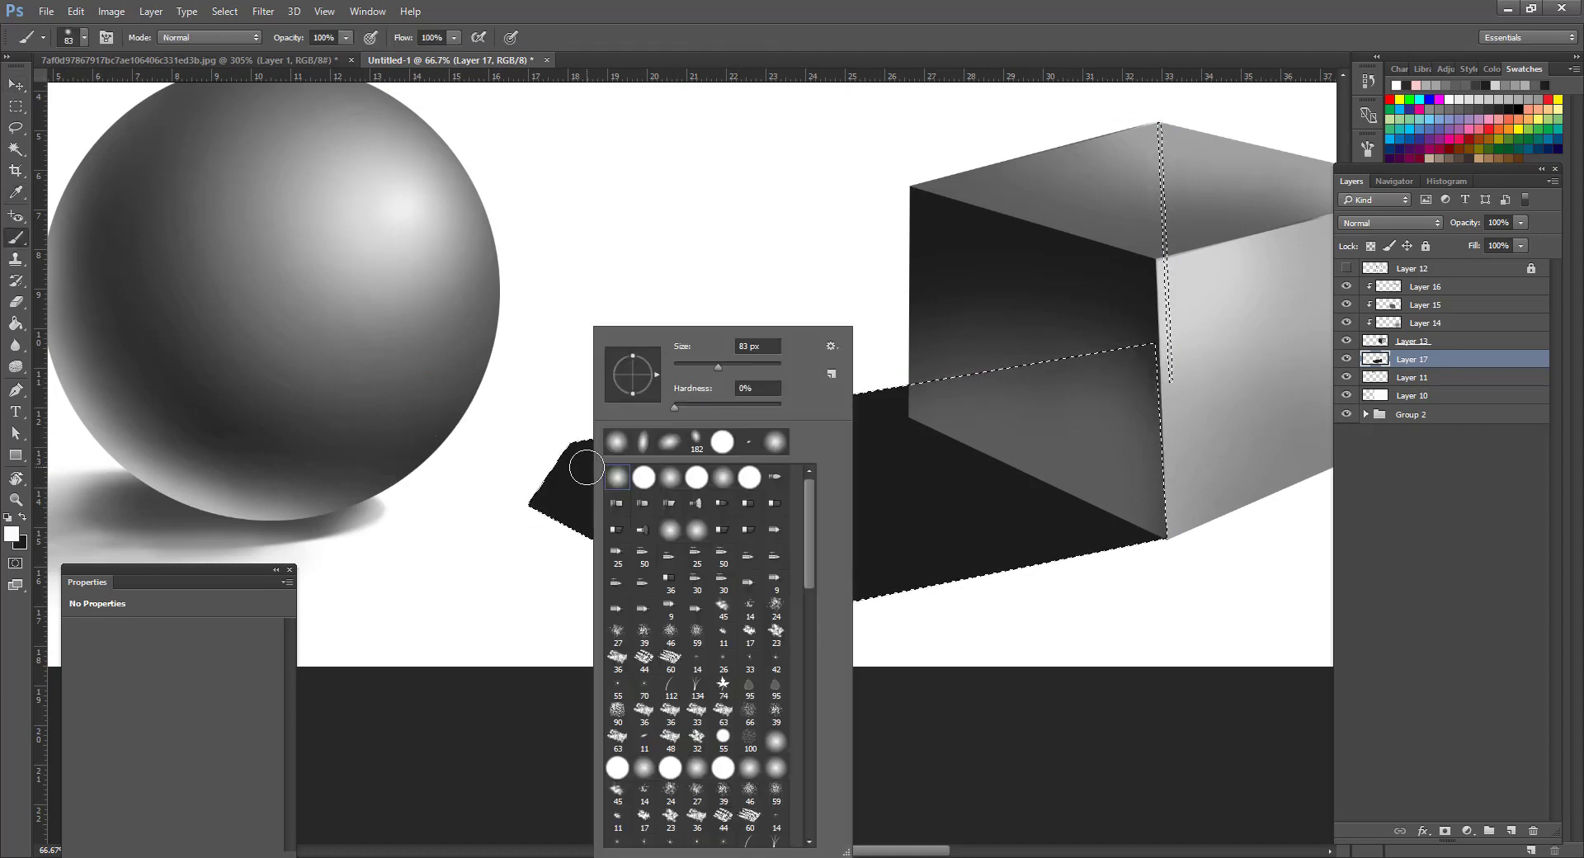
click(452, 472)
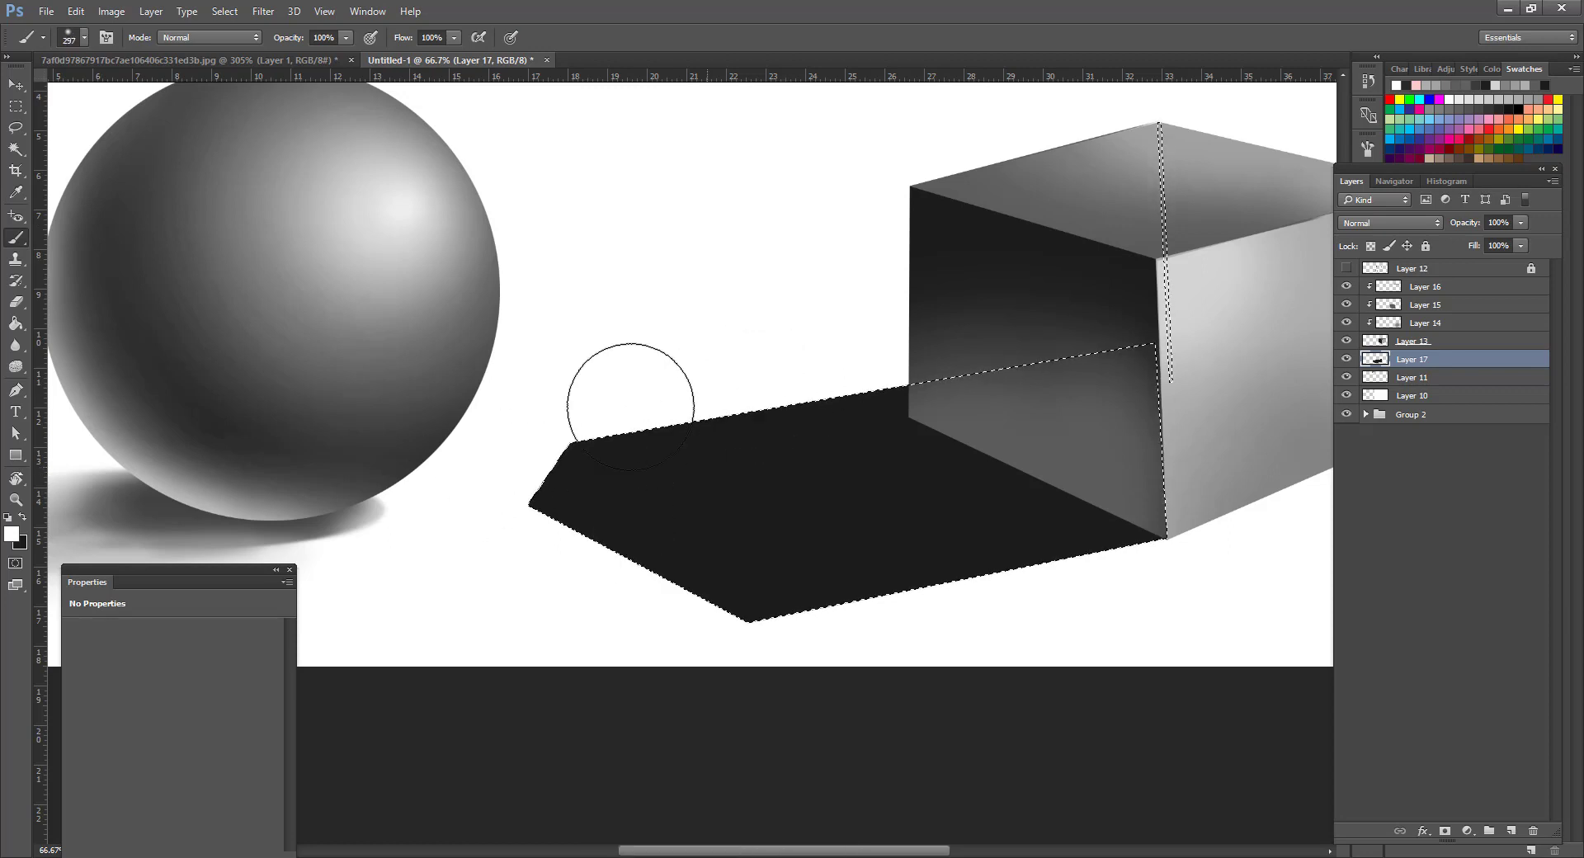
mouse_move(676, 415)
mouse_down()
mouse_move(727, 421)
mouse_move(566, 453)
mouse_move(339, 574)
mouse_move(658, 630)
mouse_move(825, 607)
mouse_up()
key(ctrl+z)
key(5)
key(ctrl+z)
key(ctrl+alt+z)
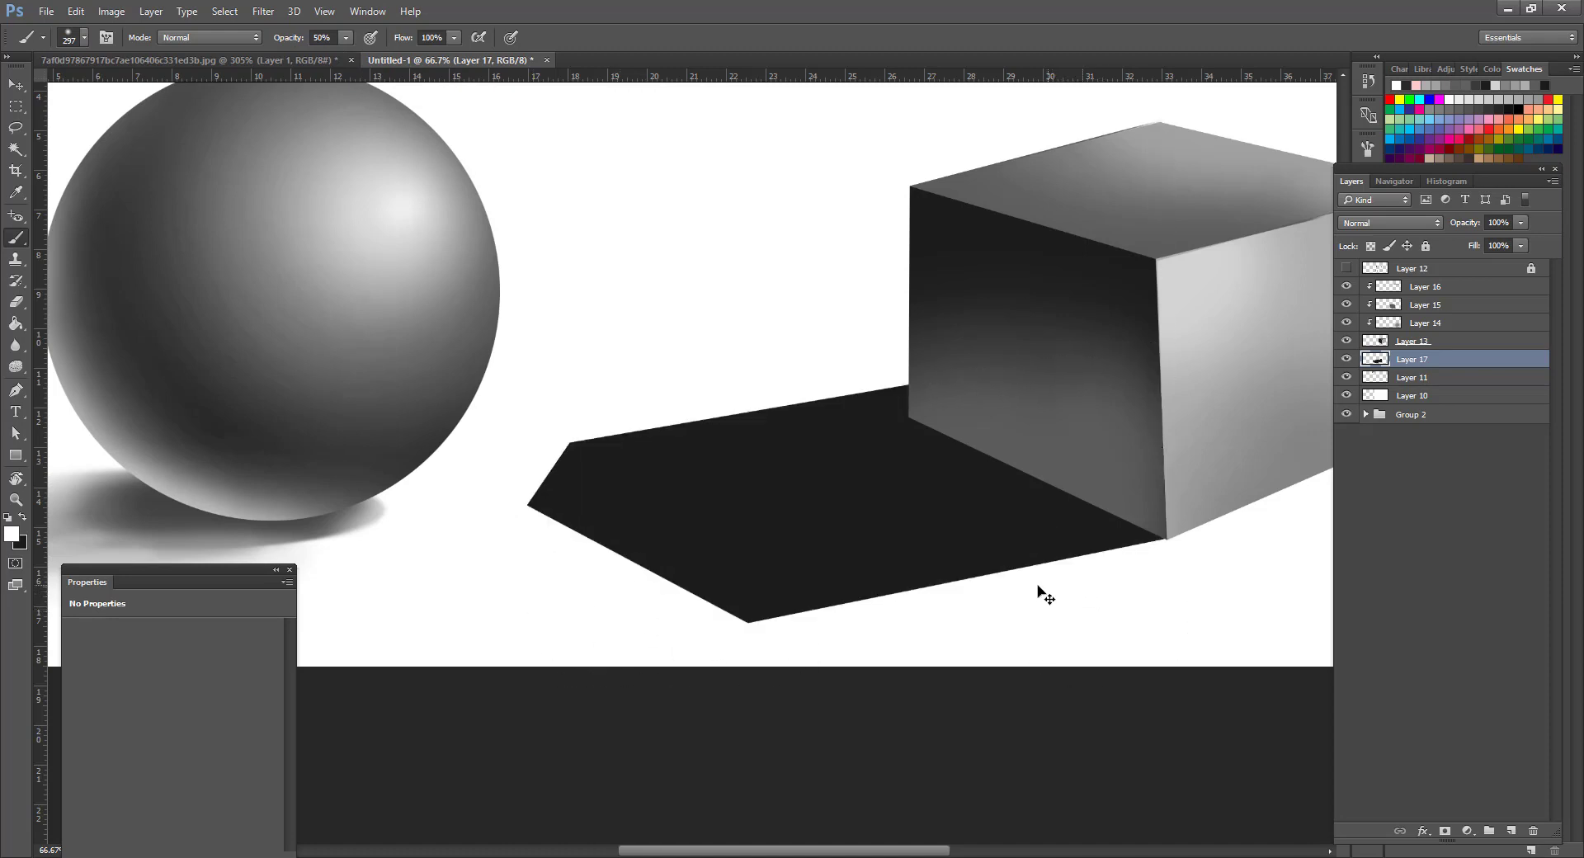
key(ctrl+d)
Soften the cast shadow's outer edges using the Blur tool at 182 px and 100% strength.
click(15, 345)
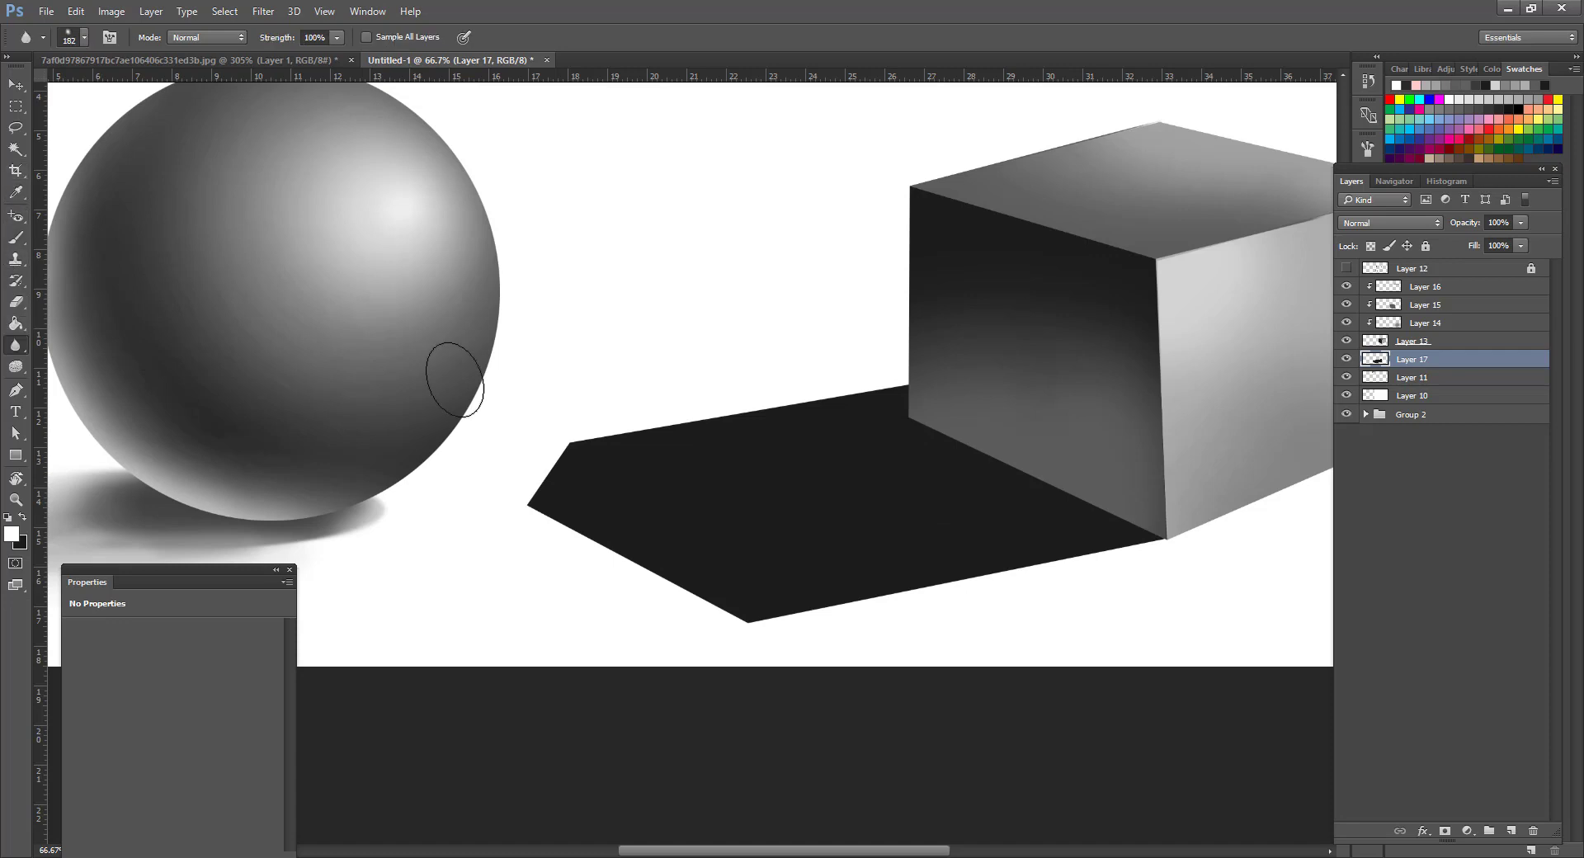
mouse_move(743, 425)
mouse_down()
mouse_move(574, 421)
mouse_move(913, 389)
mouse_up()
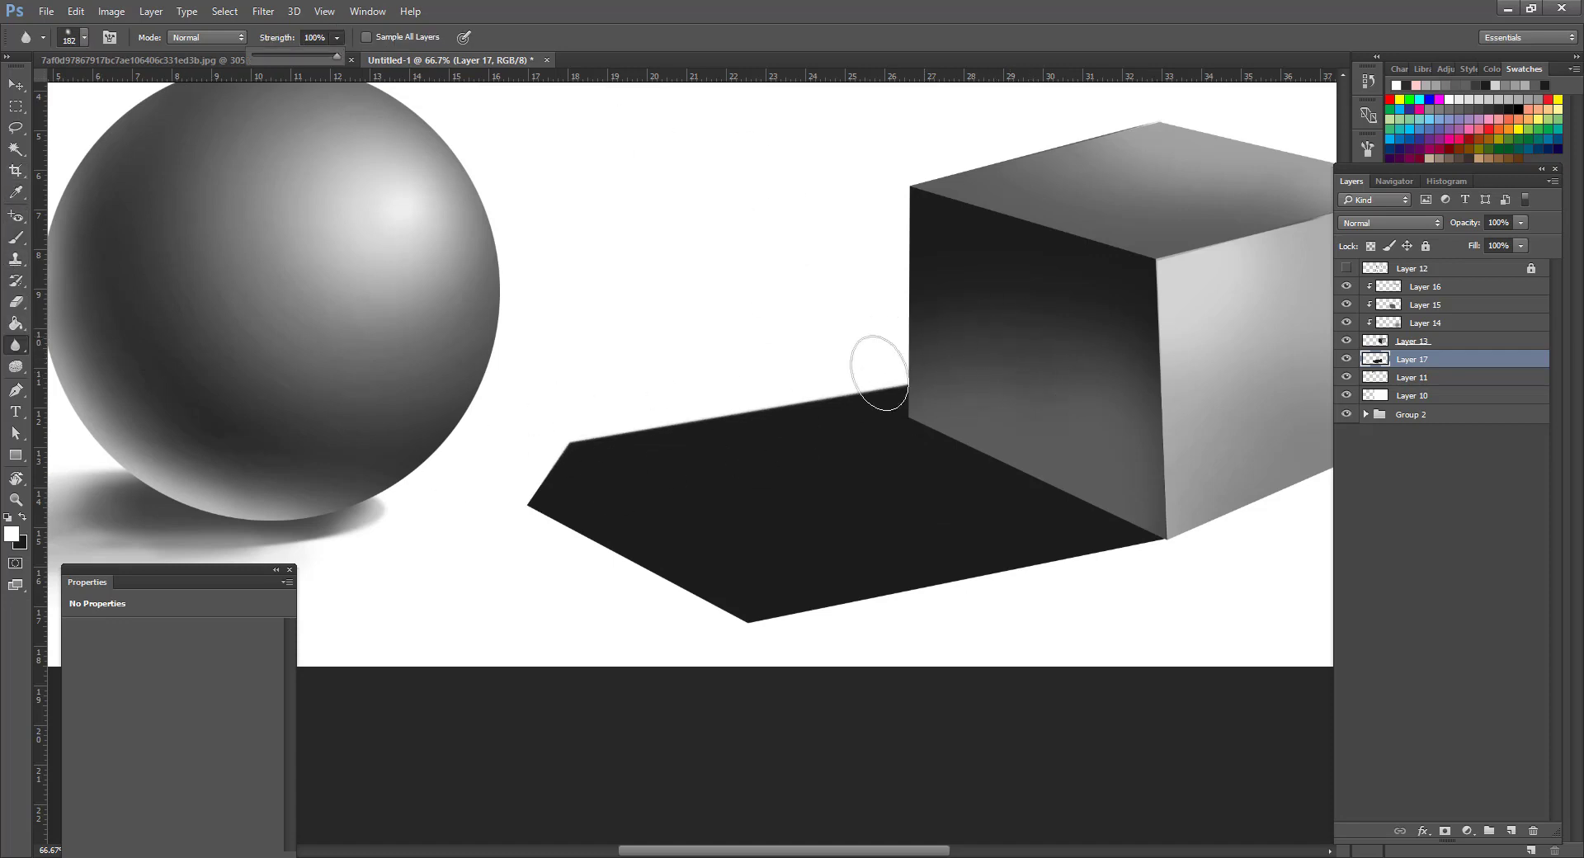
mouse_move(523, 484)
mouse_down()
mouse_move(706, 595)
mouse_move(847, 623)
mouse_move(1216, 520)
mouse_move(775, 632)
mouse_move(859, 592)
mouse_move(776, 601)
mouse_up()
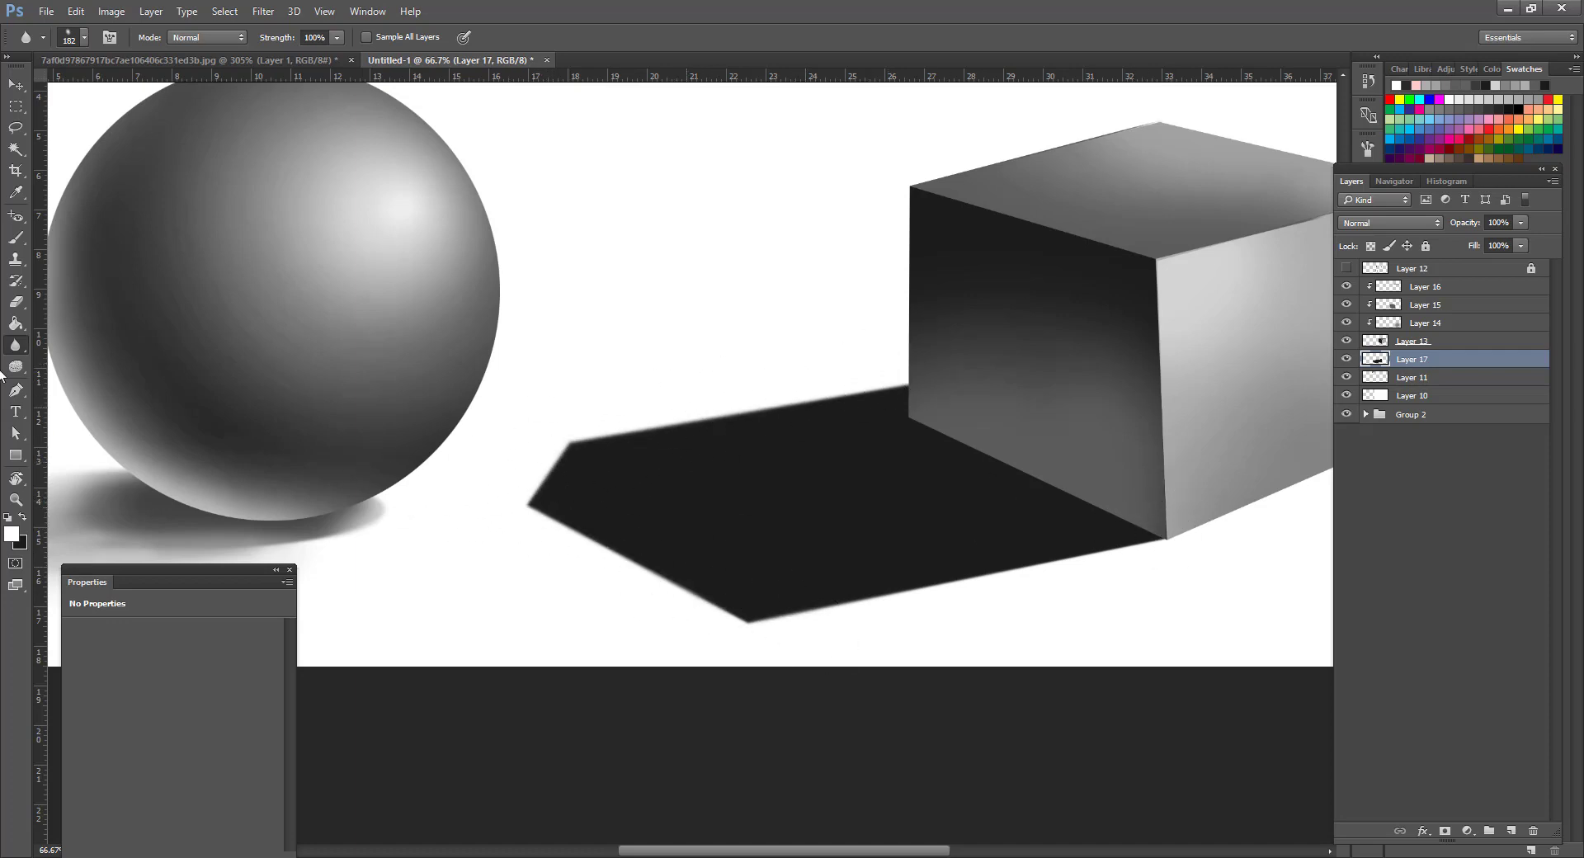
Fade the cast shadow gradually toward its far end with the Eraser at 12% opacity, enlarging it to 374 px.
key(e)
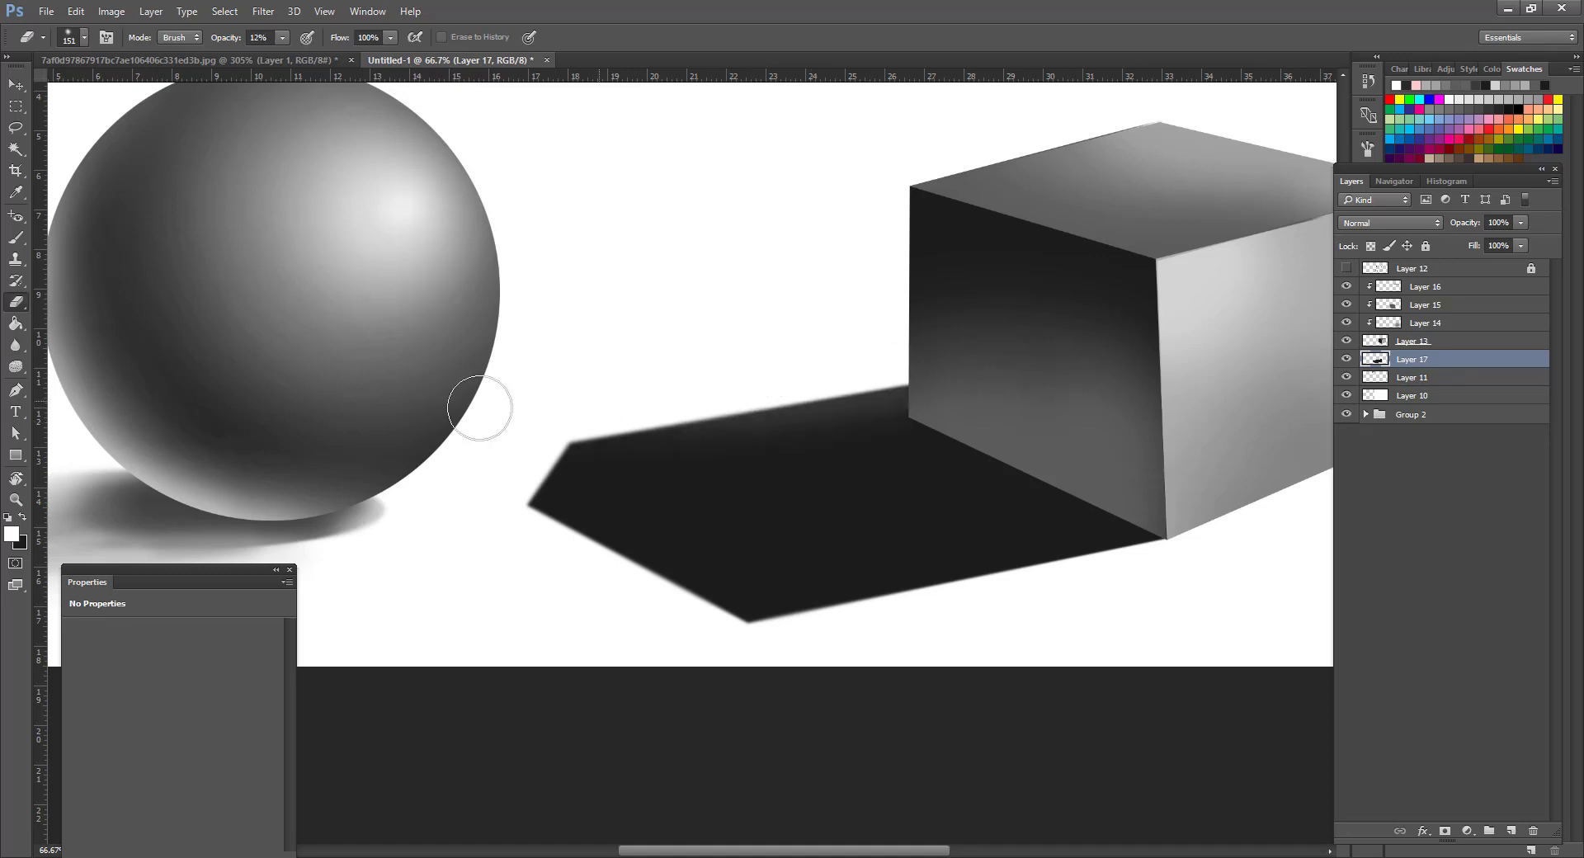
mouse_move(879, 372)
mouse_down()
mouse_move(618, 448)
mouse_move(584, 494)
mouse_move(693, 618)
mouse_move(817, 627)
mouse_up()
right_click(861, 334)
drag(897, 368, 925, 368)
mouse_move(645, 400)
mouse_down()
mouse_move(830, 582)
mouse_move(933, 499)
mouse_up()
drag(619, 442, 815, 541)
mouse_move(527, 492)
mouse_down()
mouse_move(536, 541)
mouse_move(650, 598)
mouse_move(879, 496)
mouse_move(712, 518)
mouse_move(546, 512)
mouse_move(545, 536)
mouse_move(690, 604)
mouse_move(973, 614)
mouse_move(1044, 639)
mouse_move(549, 523)
mouse_move(779, 362)
mouse_move(623, 431)
mouse_move(944, 276)
mouse_move(507, 423)
mouse_move(517, 464)
mouse_move(584, 415)
mouse_move(562, 411)
mouse_move(525, 469)
mouse_move(554, 571)
mouse_move(773, 661)
mouse_up()
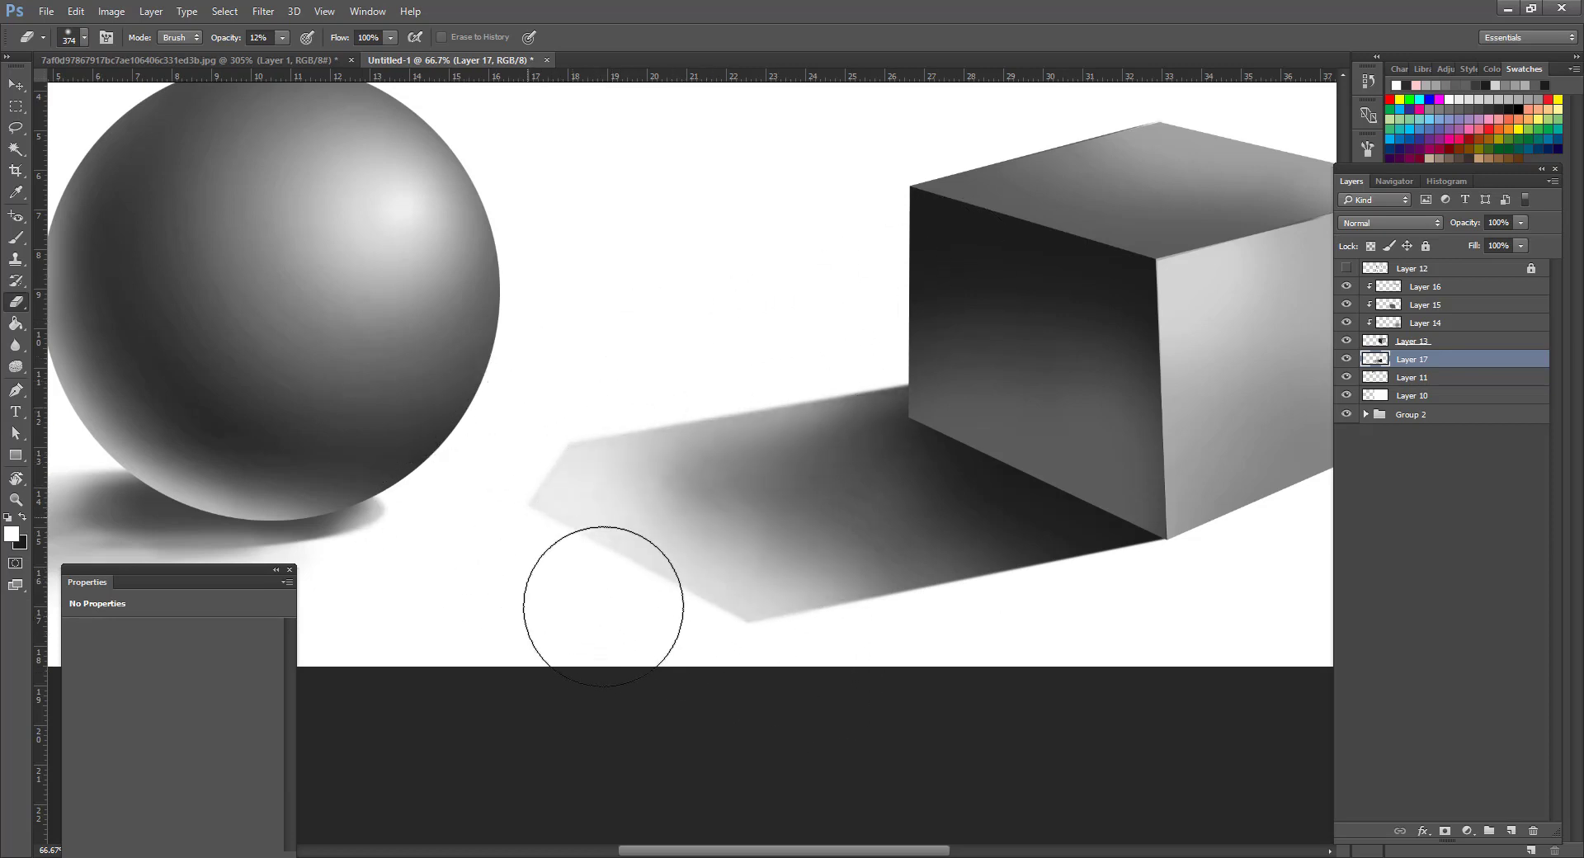
Blur the cast shadow's far end and smudge its corners outward with the Smudge tool at 157 px and 10% strength.
click(15, 345)
mouse_move(643, 455)
mouse_down()
mouse_move(570, 514)
mouse_move(687, 615)
mouse_move(499, 546)
mouse_move(628, 549)
mouse_move(580, 488)
mouse_up()
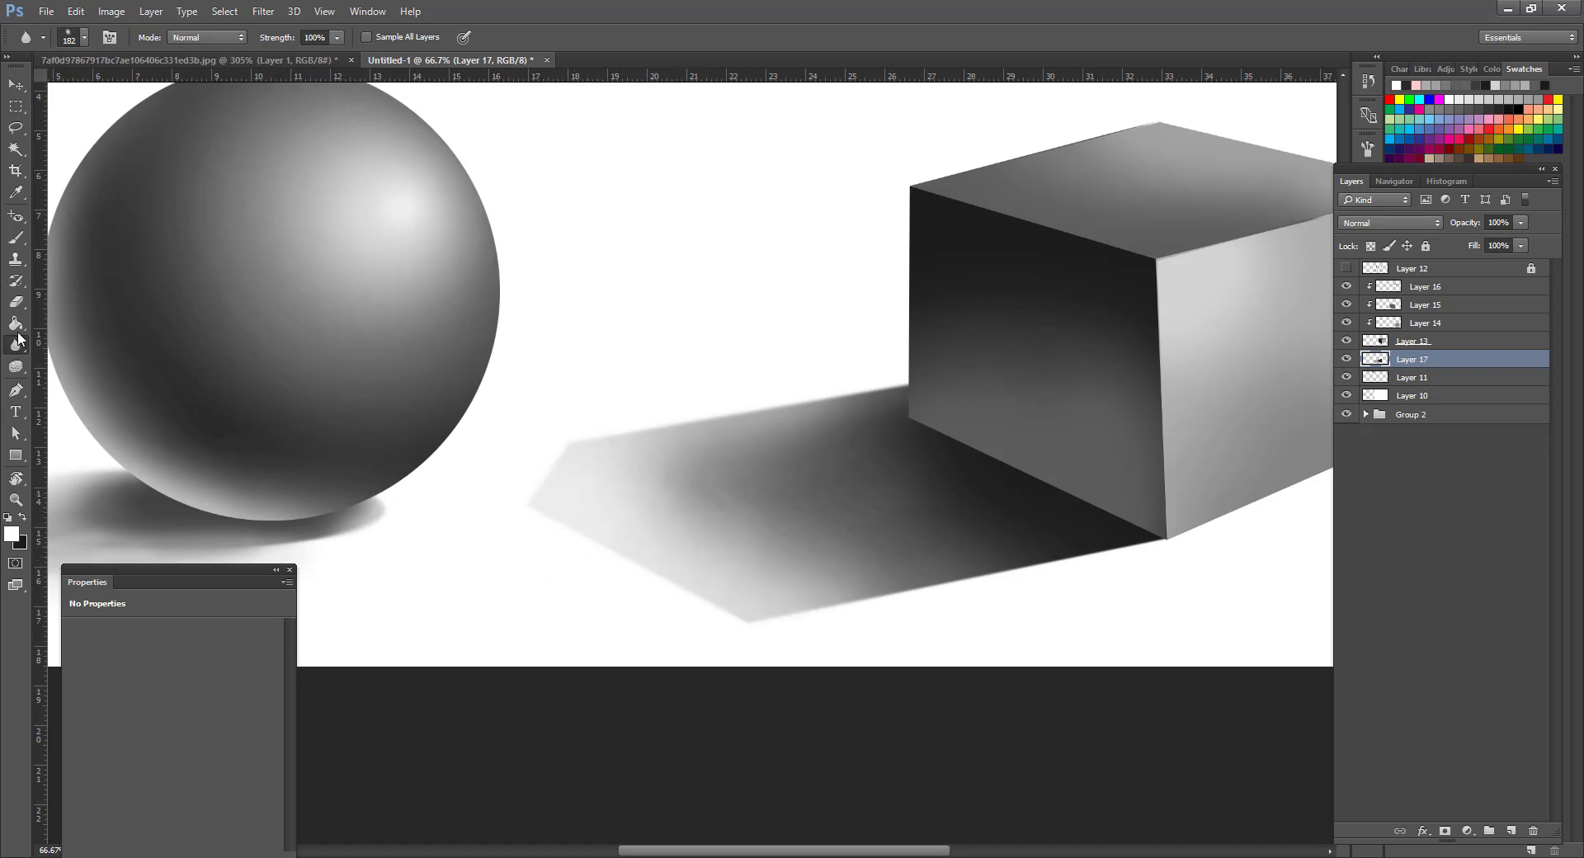
drag(20, 351, 76, 376)
click(85, 376)
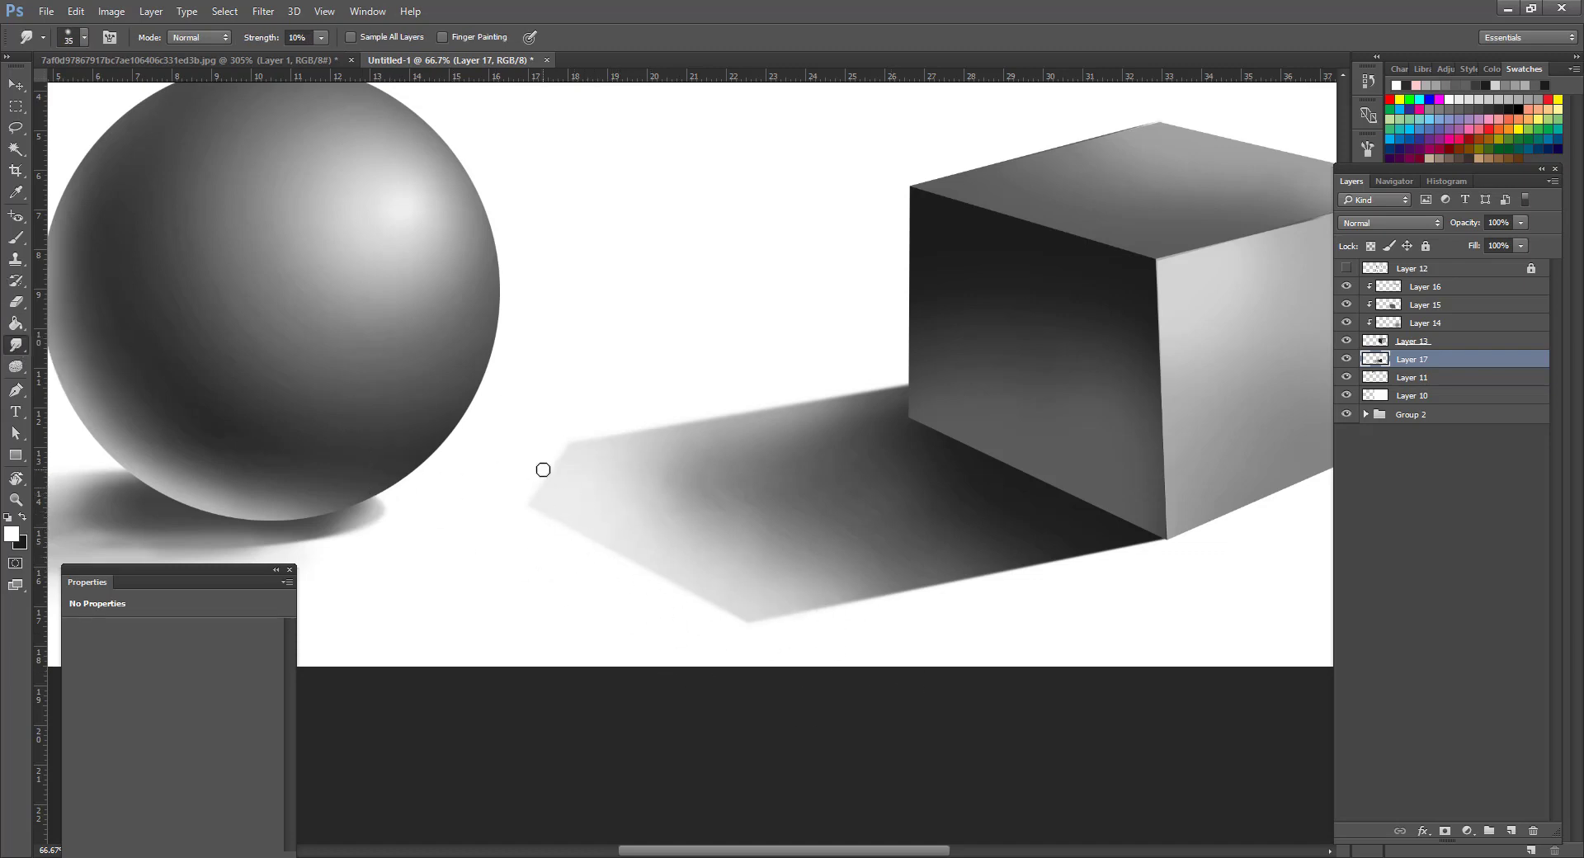
right_click(583, 457)
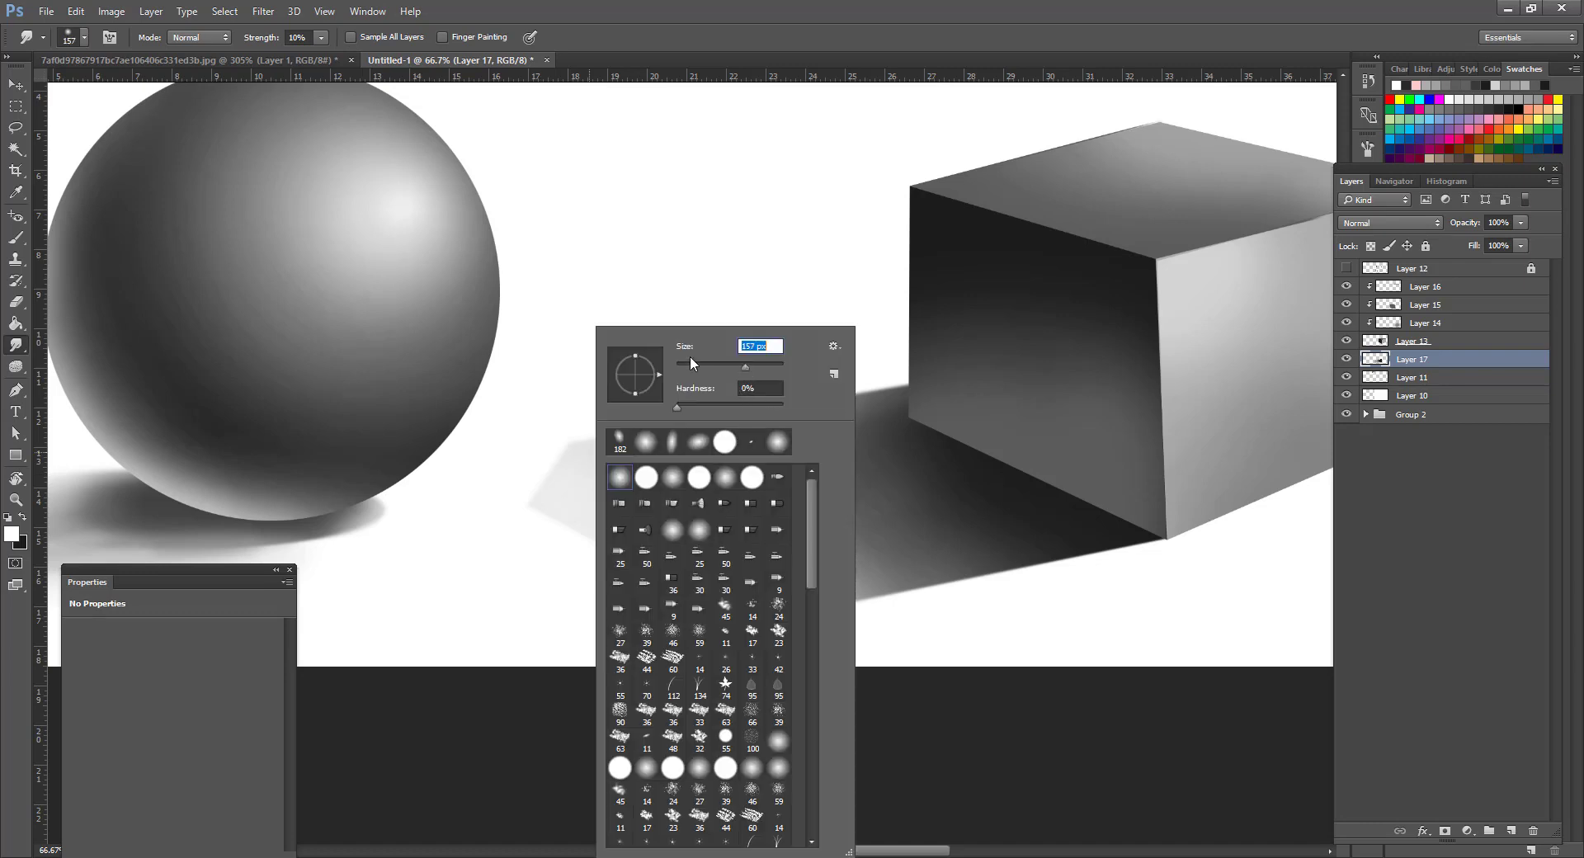
click(528, 181)
drag(517, 516, 489, 564)
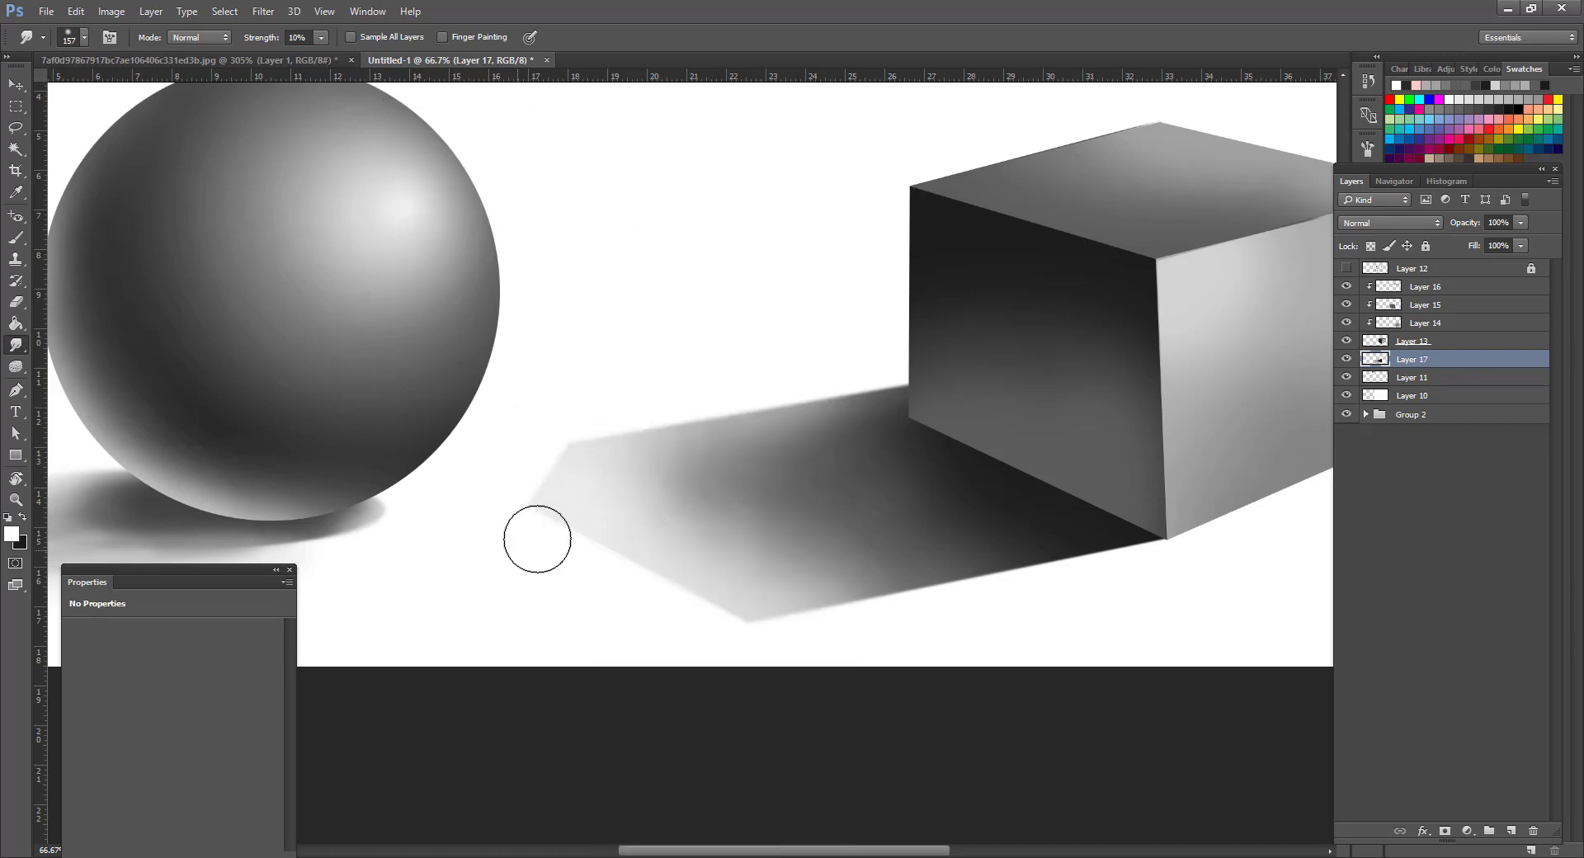
drag(473, 498, 606, 513)
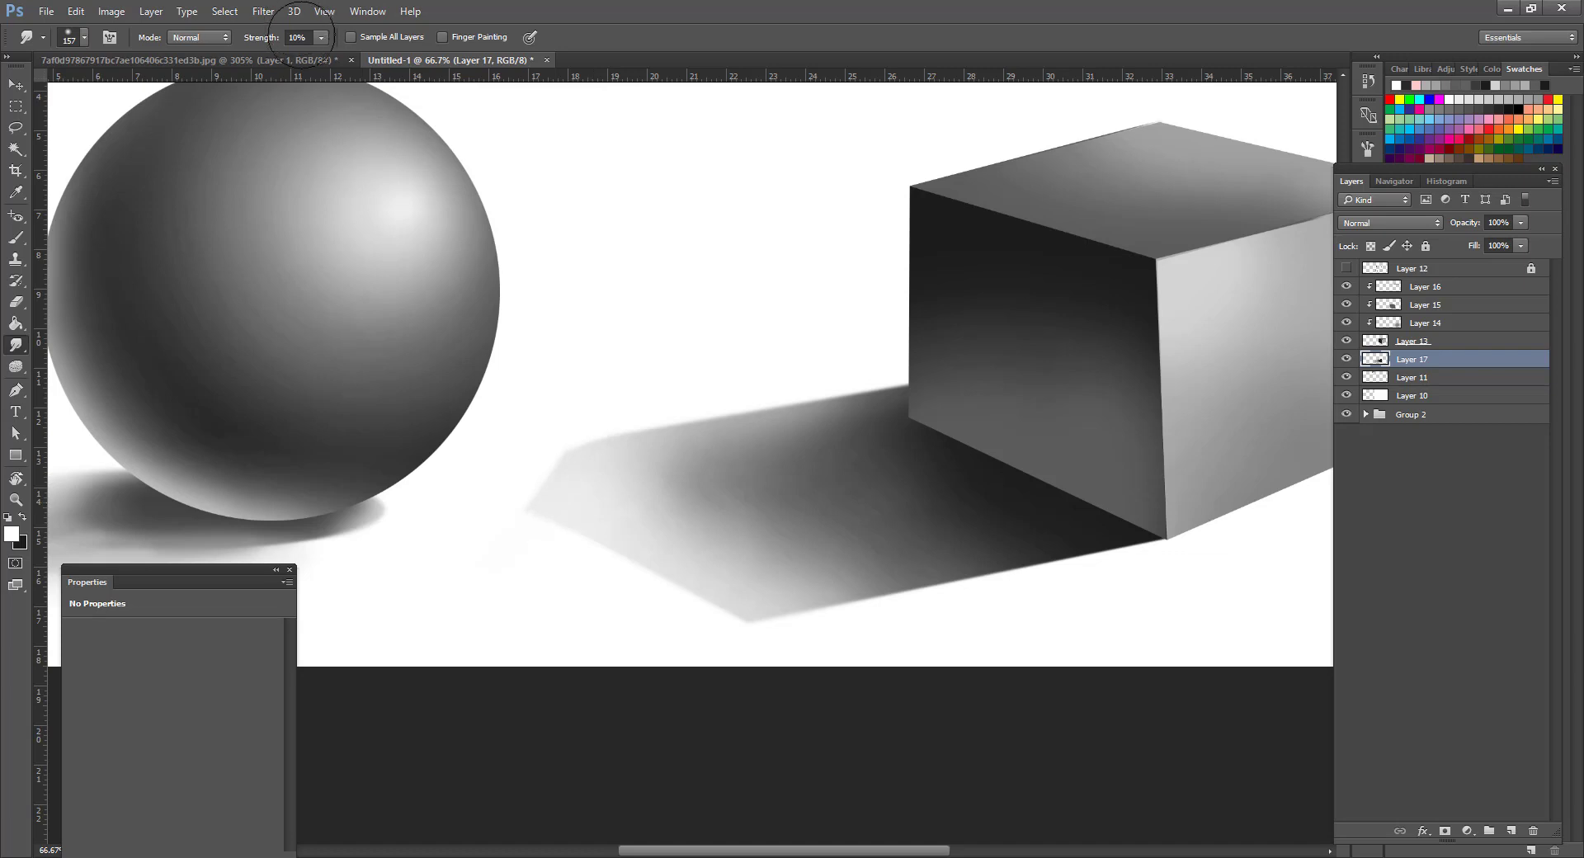
Smudge the cast shadow's far corner outward and soften its far edge with the Blur tool at 182 px and 100% strength.
mouse_move(514, 450)
mouse_down()
mouse_move(524, 513)
mouse_move(580, 499)
mouse_up()
click(320, 37)
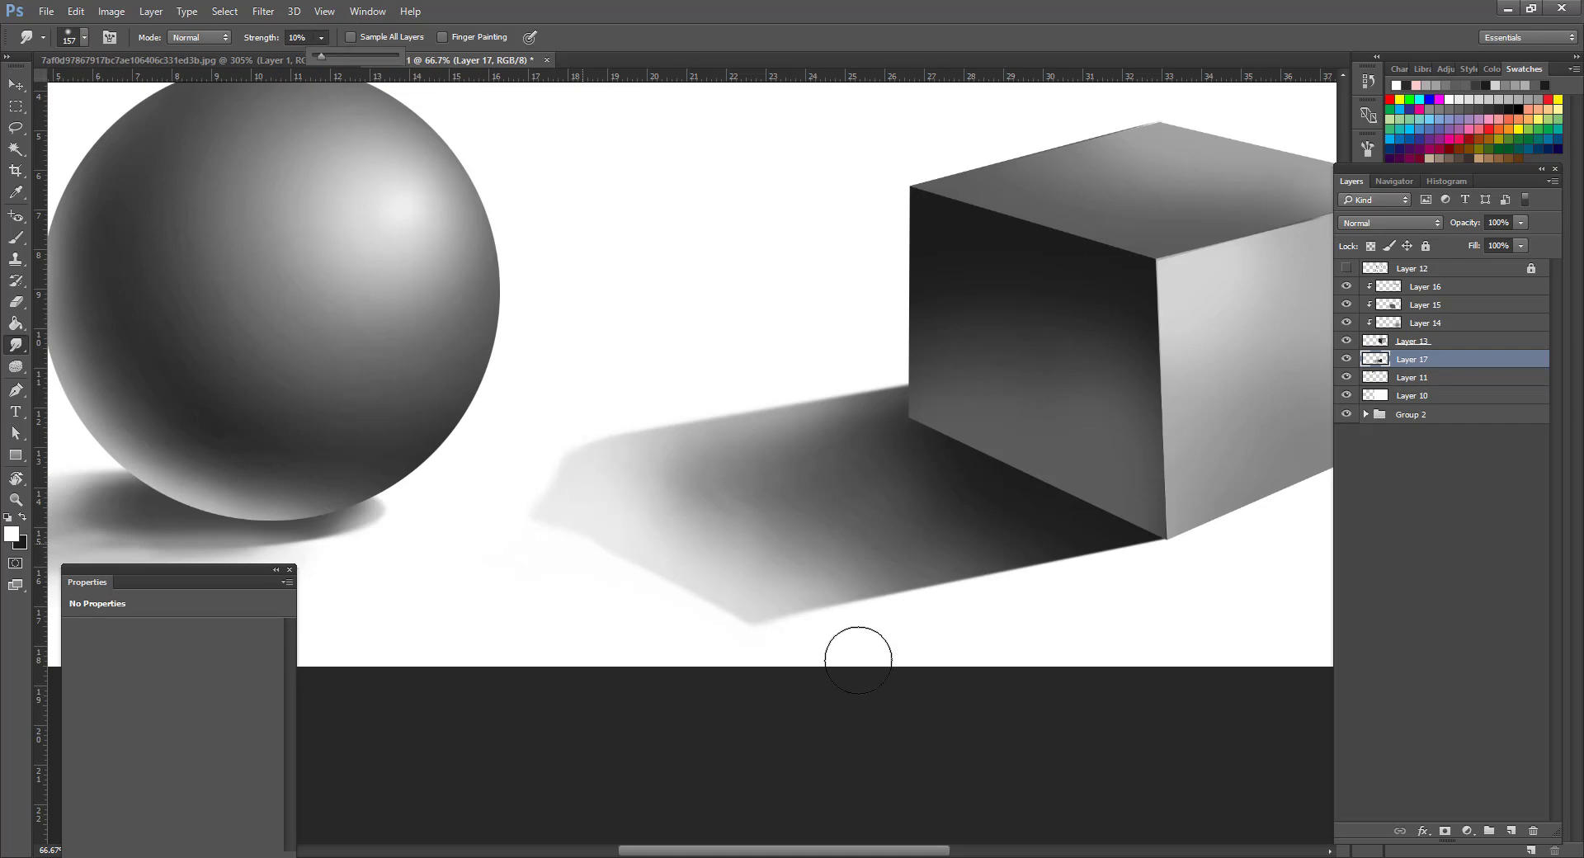
right_click(16, 345)
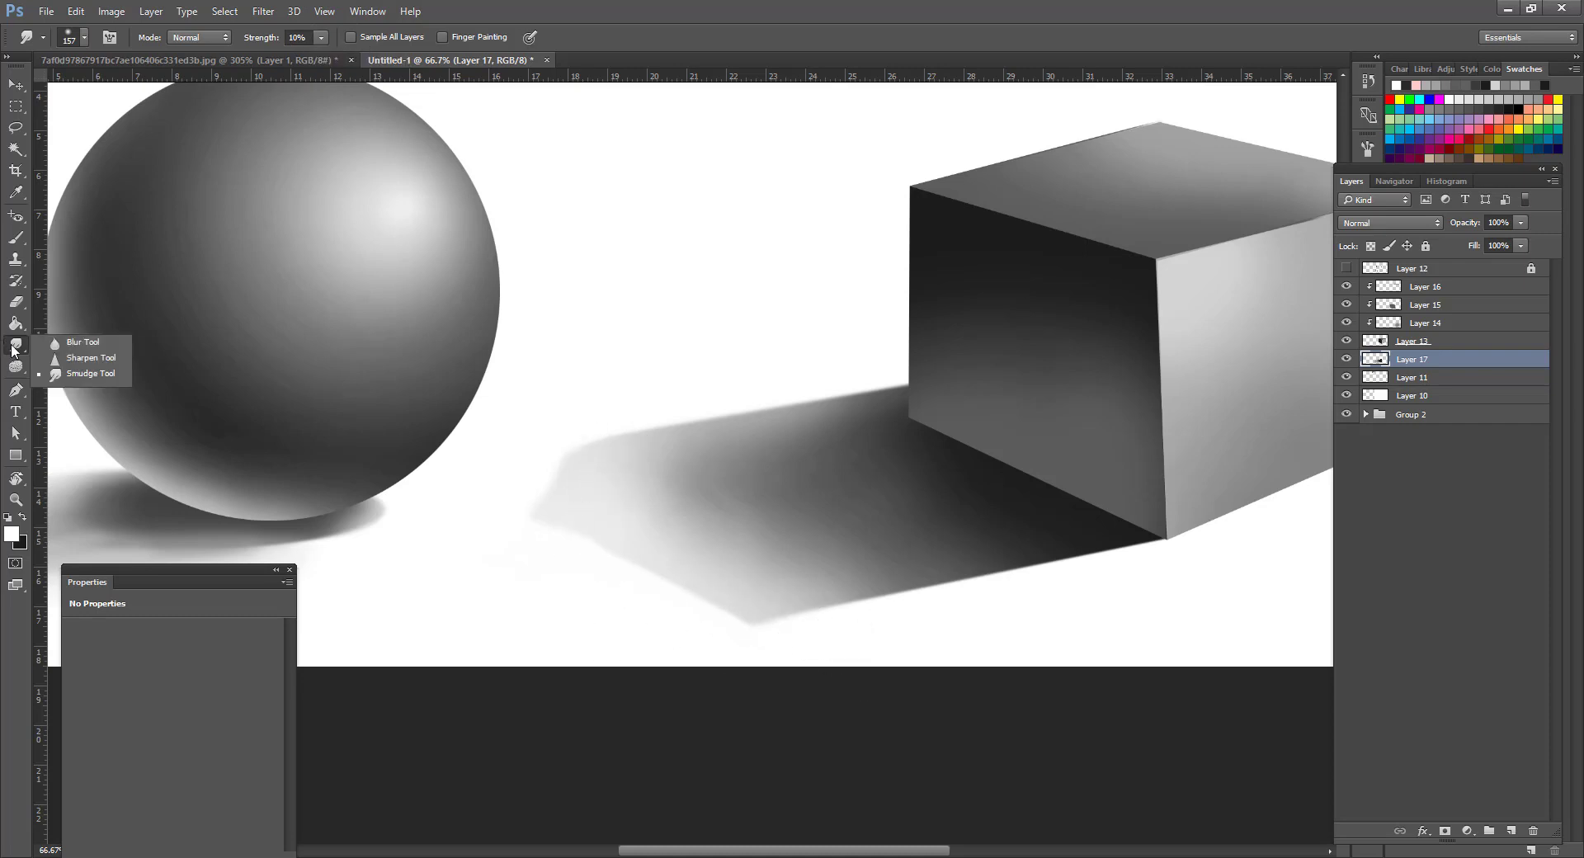
click(60, 345)
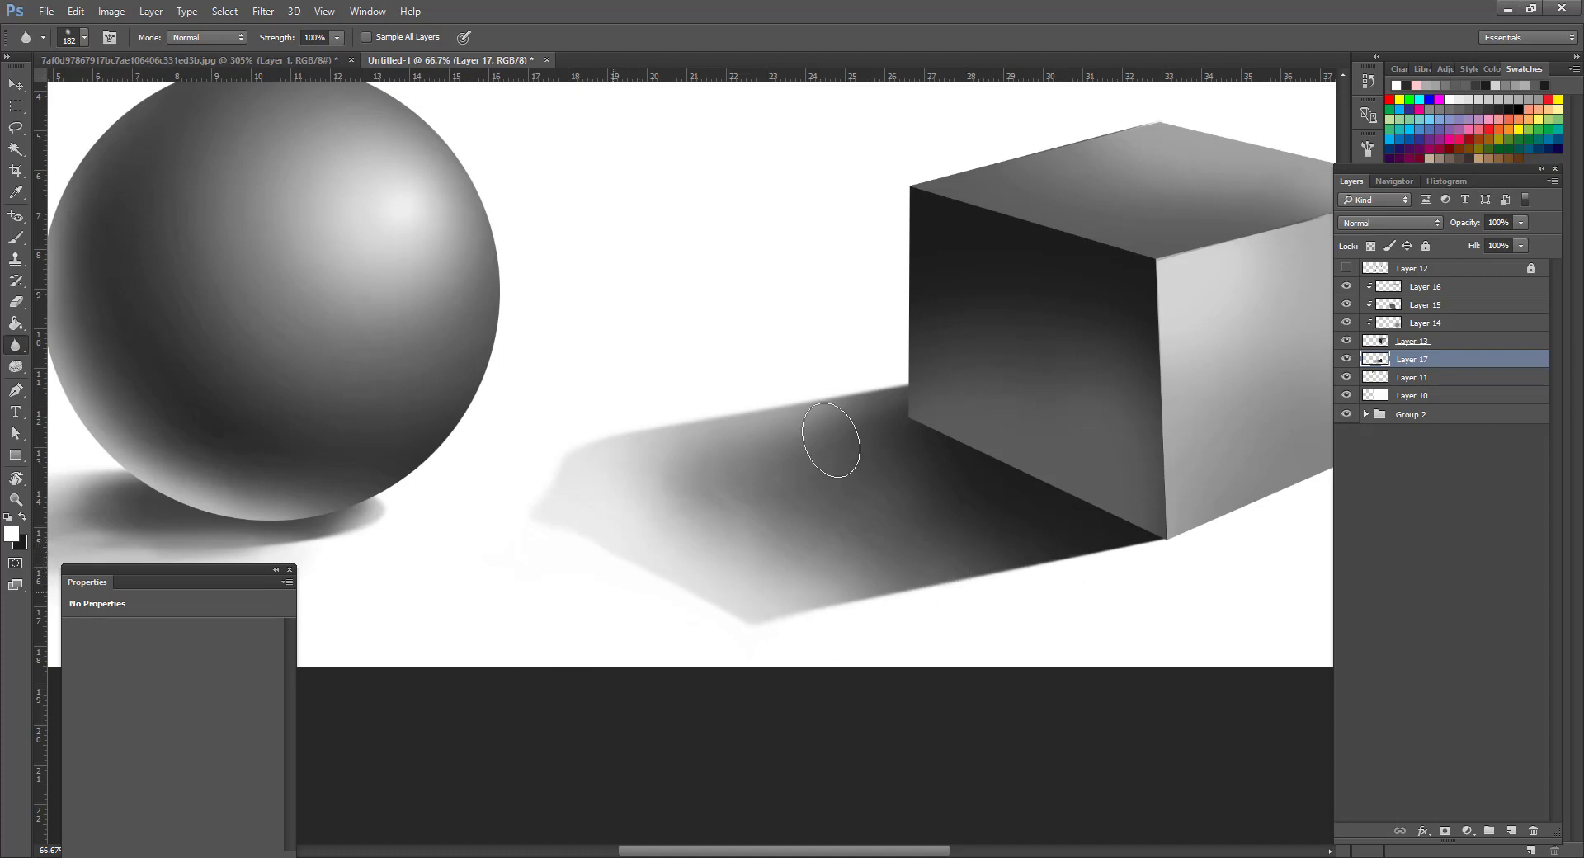
mouse_move(553, 476)
mouse_down()
mouse_move(584, 523)
mouse_move(512, 524)
mouse_move(583, 532)
mouse_move(637, 580)
mouse_up()
Fade the cast shadow's far end with the 374 px Eraser at 12% opacity, stepping back the last excess strokes.
key(e)
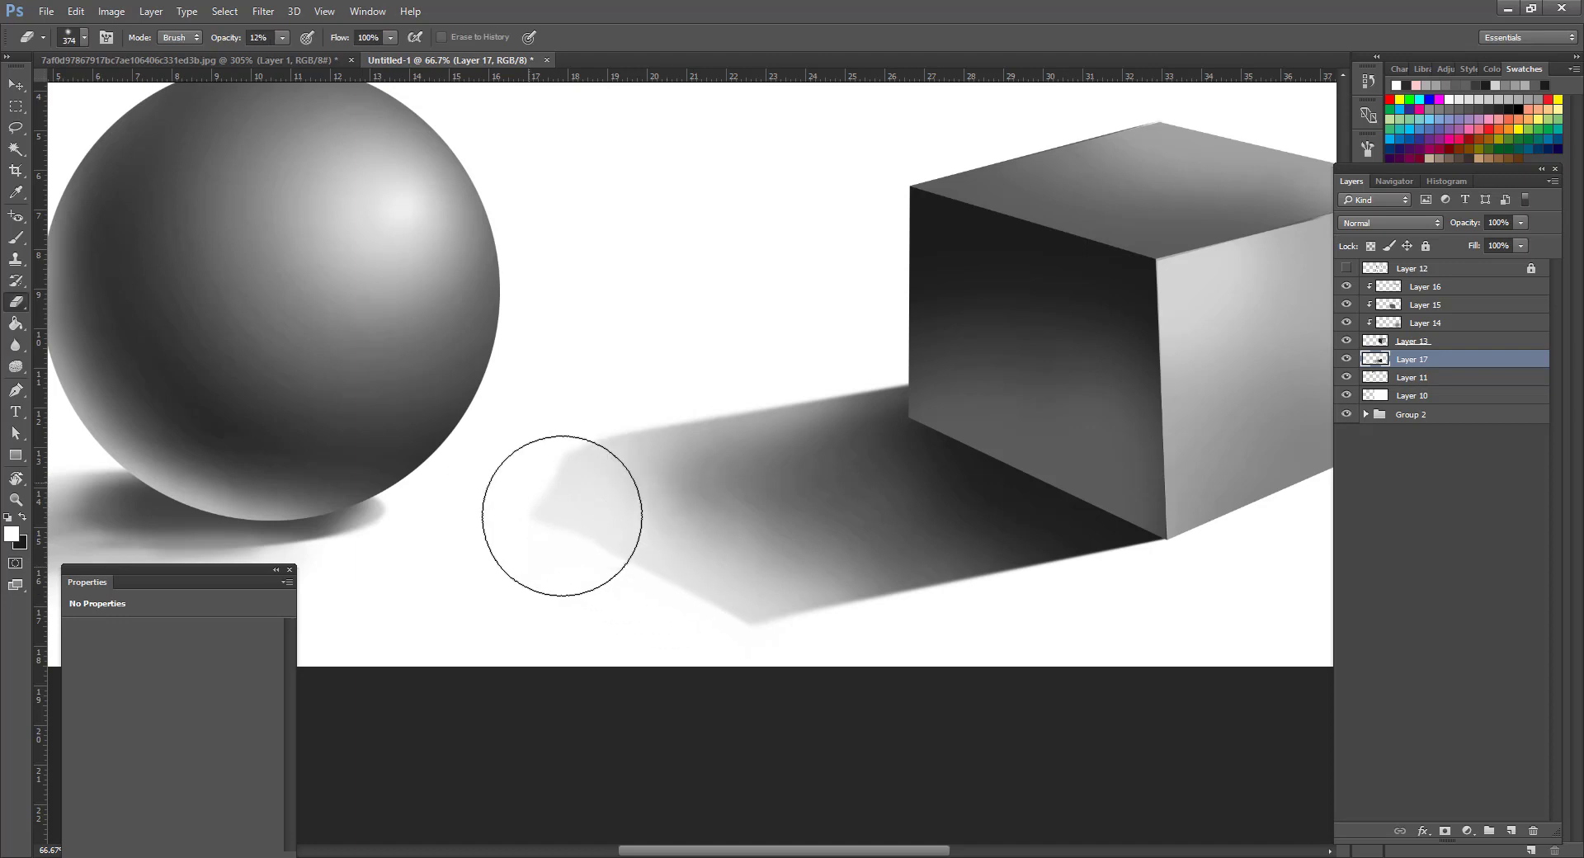
mouse_move(772, 454)
mouse_down()
mouse_move(618, 485)
mouse_move(850, 582)
mouse_move(1029, 572)
mouse_move(1057, 612)
mouse_move(735, 677)
mouse_up()
key(ctrl+alt+z)
key(ctrl+alt+z)
key(ctrl+alt+z)
key(ctrl+alt+z)
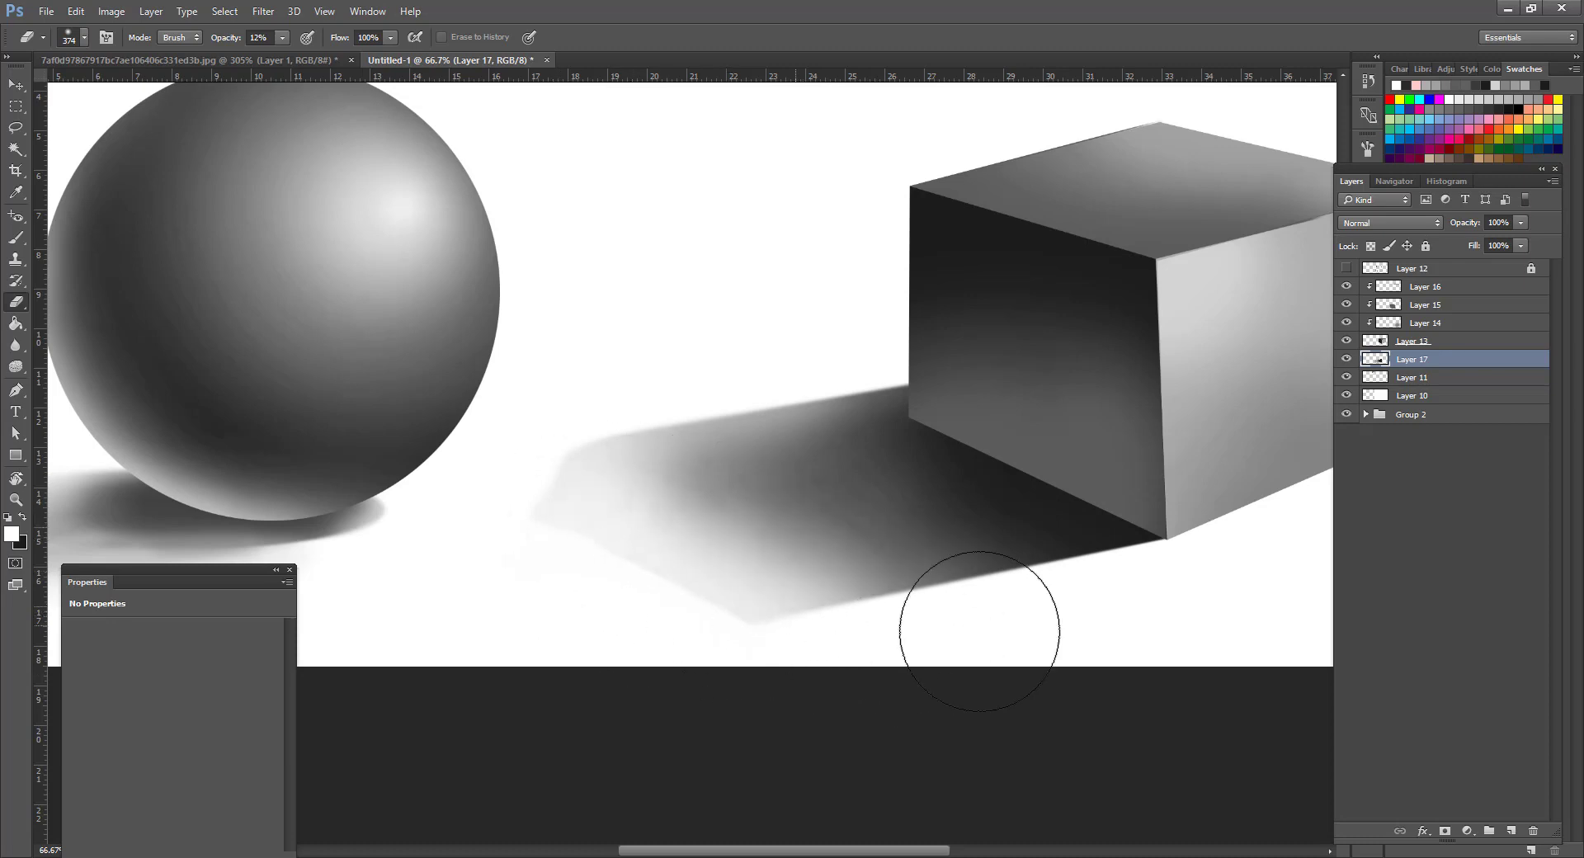
Add a new layer directly above Layer 16 for the cube's edge highlights.
key(z)
alt+click(889, 555)
alt+click(889, 556)
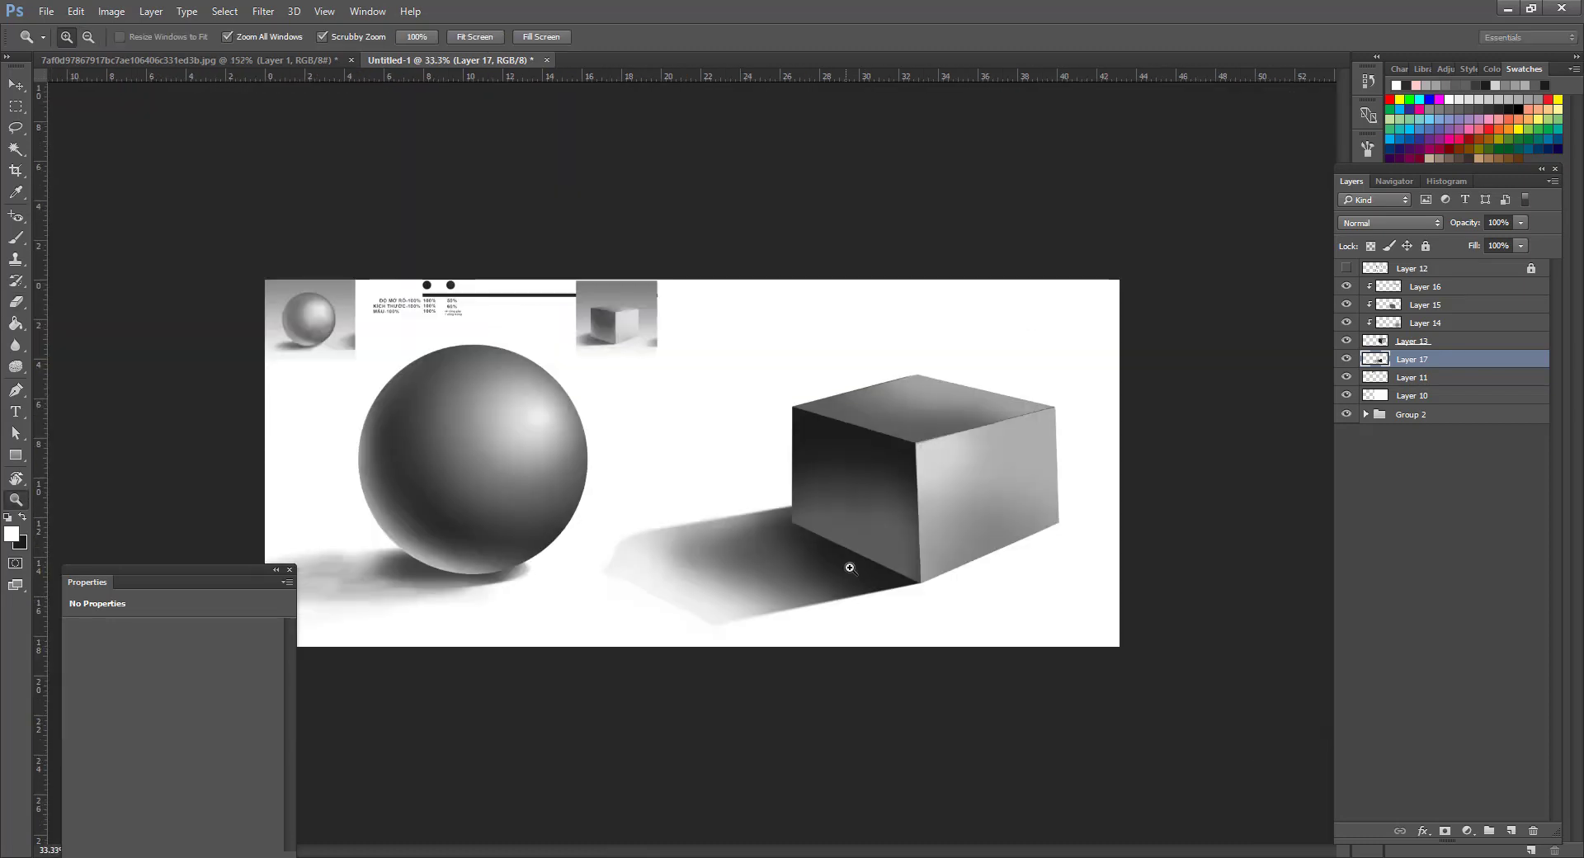
click(951, 440)
click(989, 453)
drag(905, 484, 866, 386)
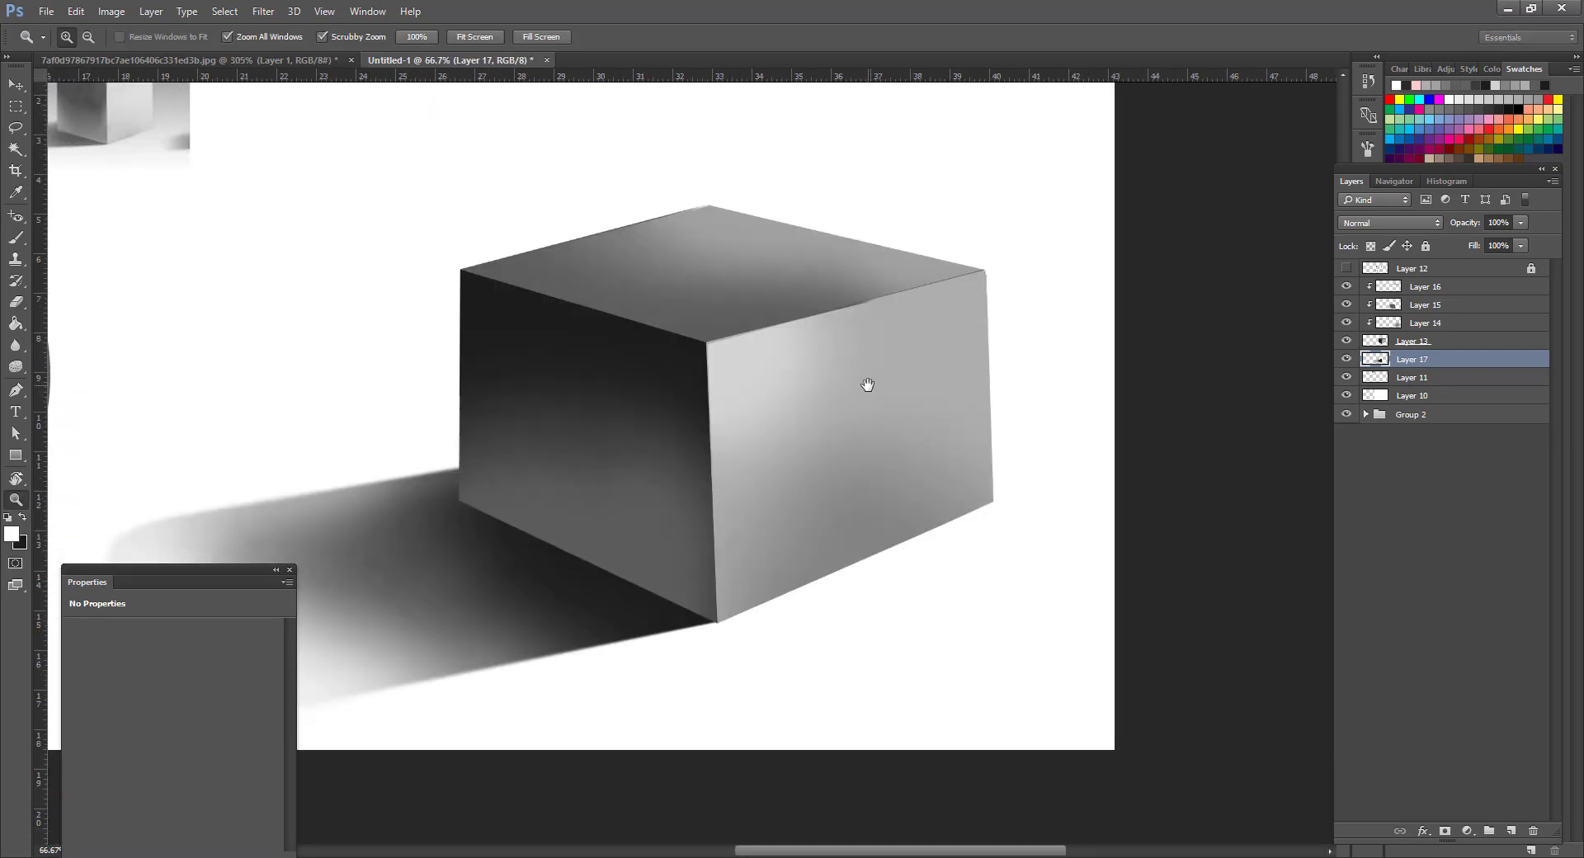
click(805, 403)
drag(714, 448, 821, 469)
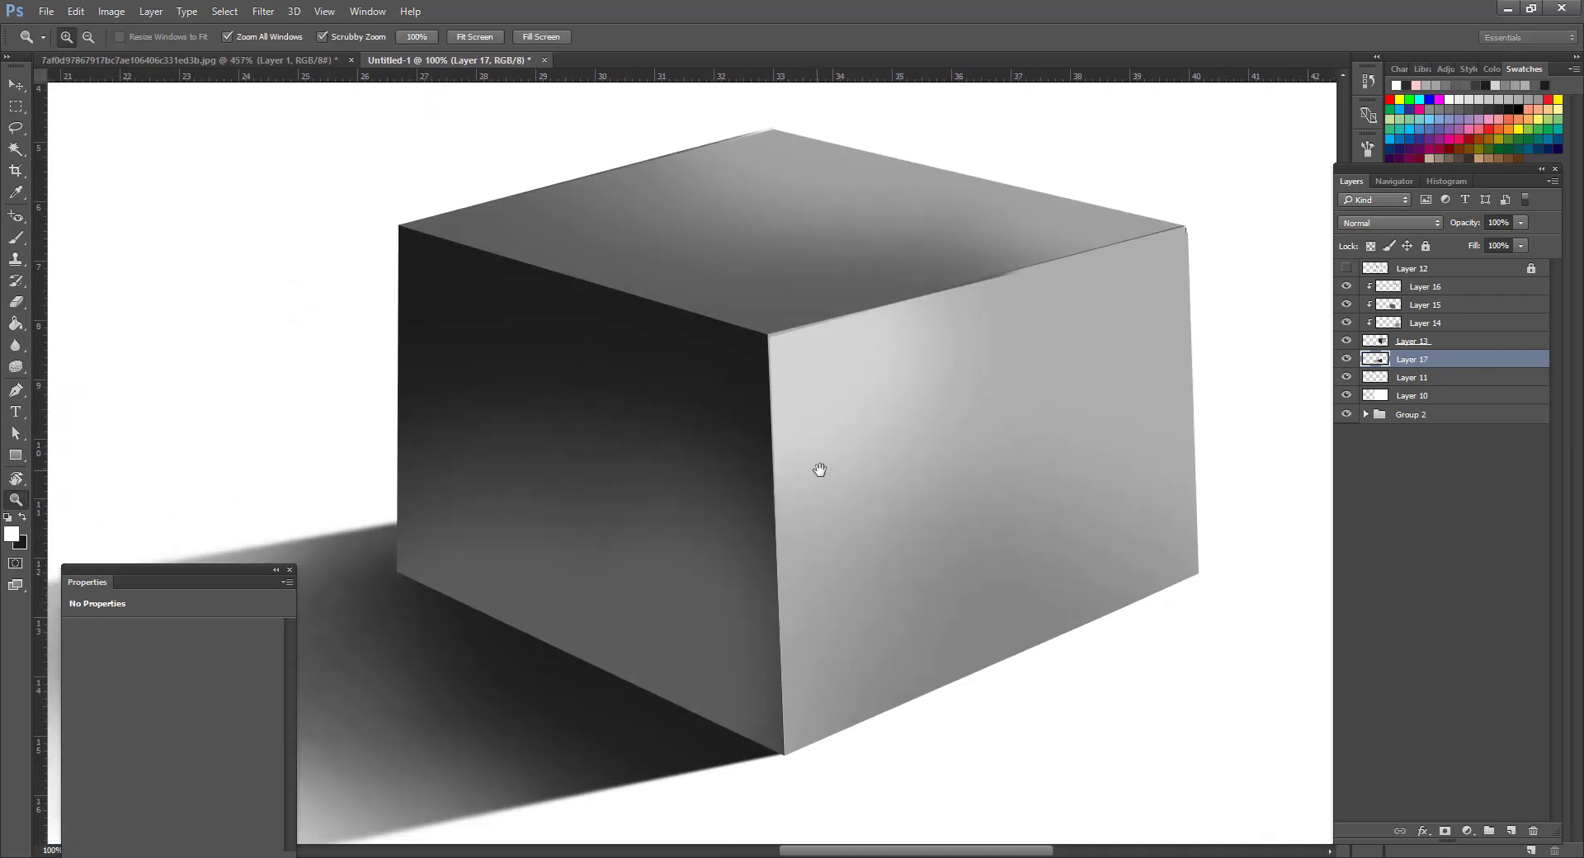
click(1444, 291)
click(1512, 832)
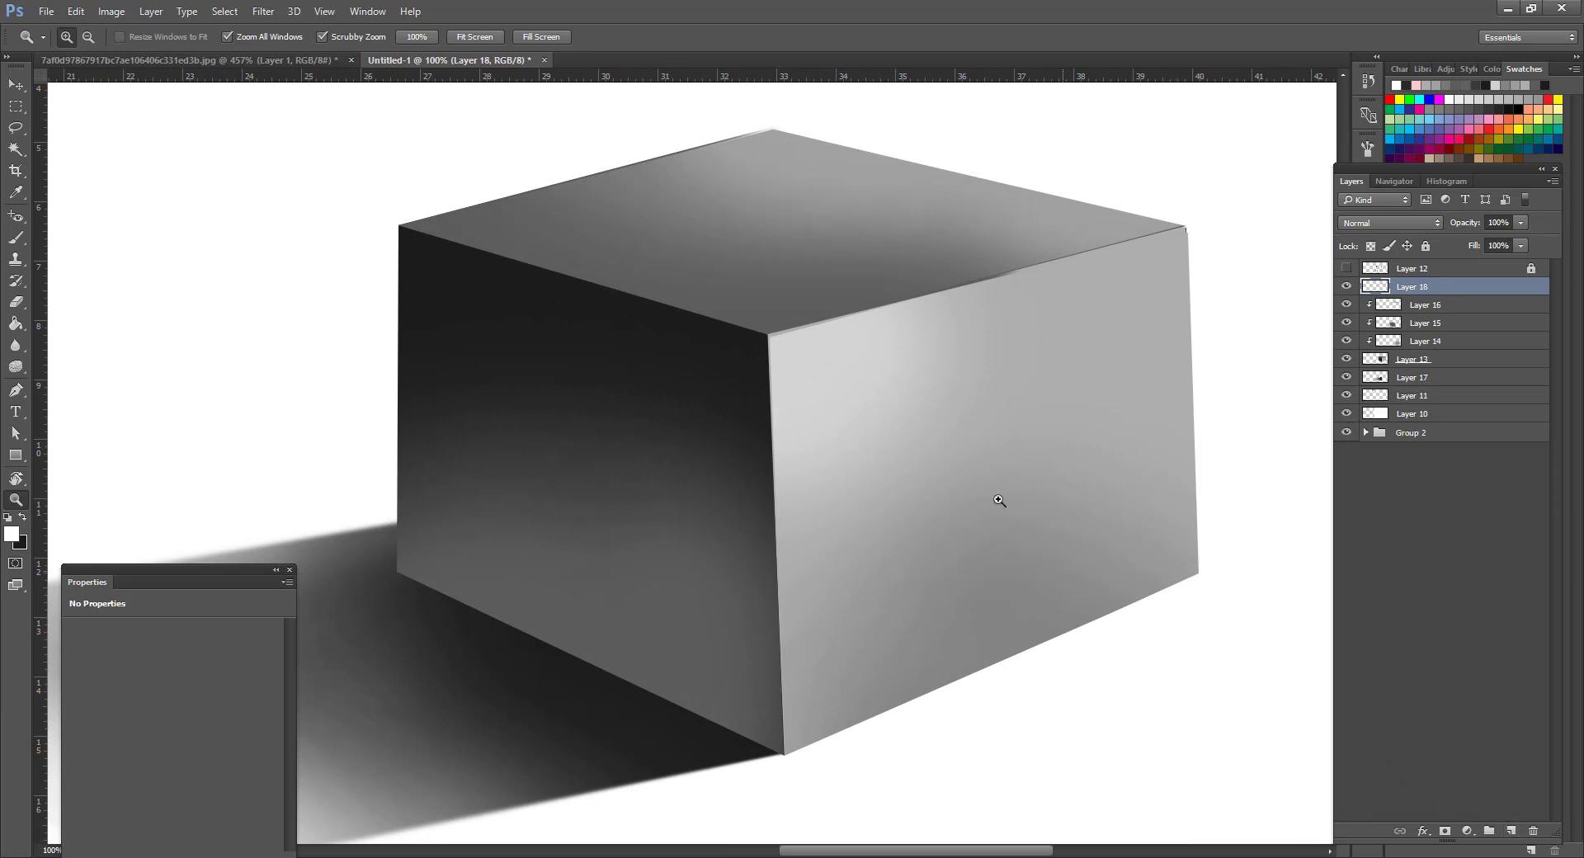
Paint a straight highlight down the cube's front vertical edge in light grey sampled from its lit face, using a 13 px soft brush.
click(880, 421)
alt+click(733, 373)
drag(772, 447, 789, 449)
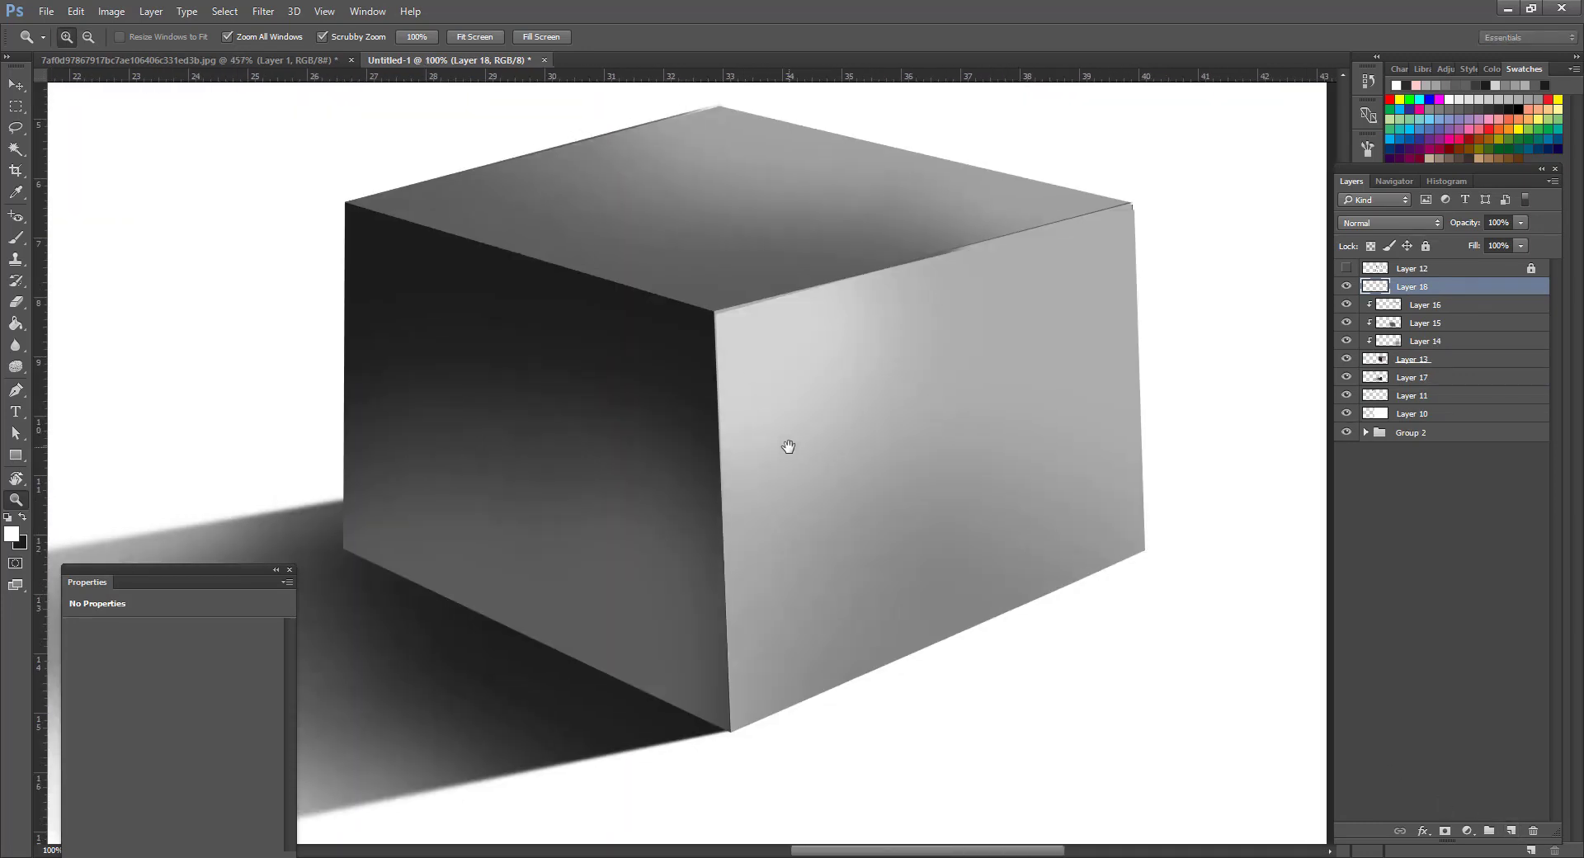
key(i)
click(784, 471)
click(762, 540)
key(b)
right_click(741, 329)
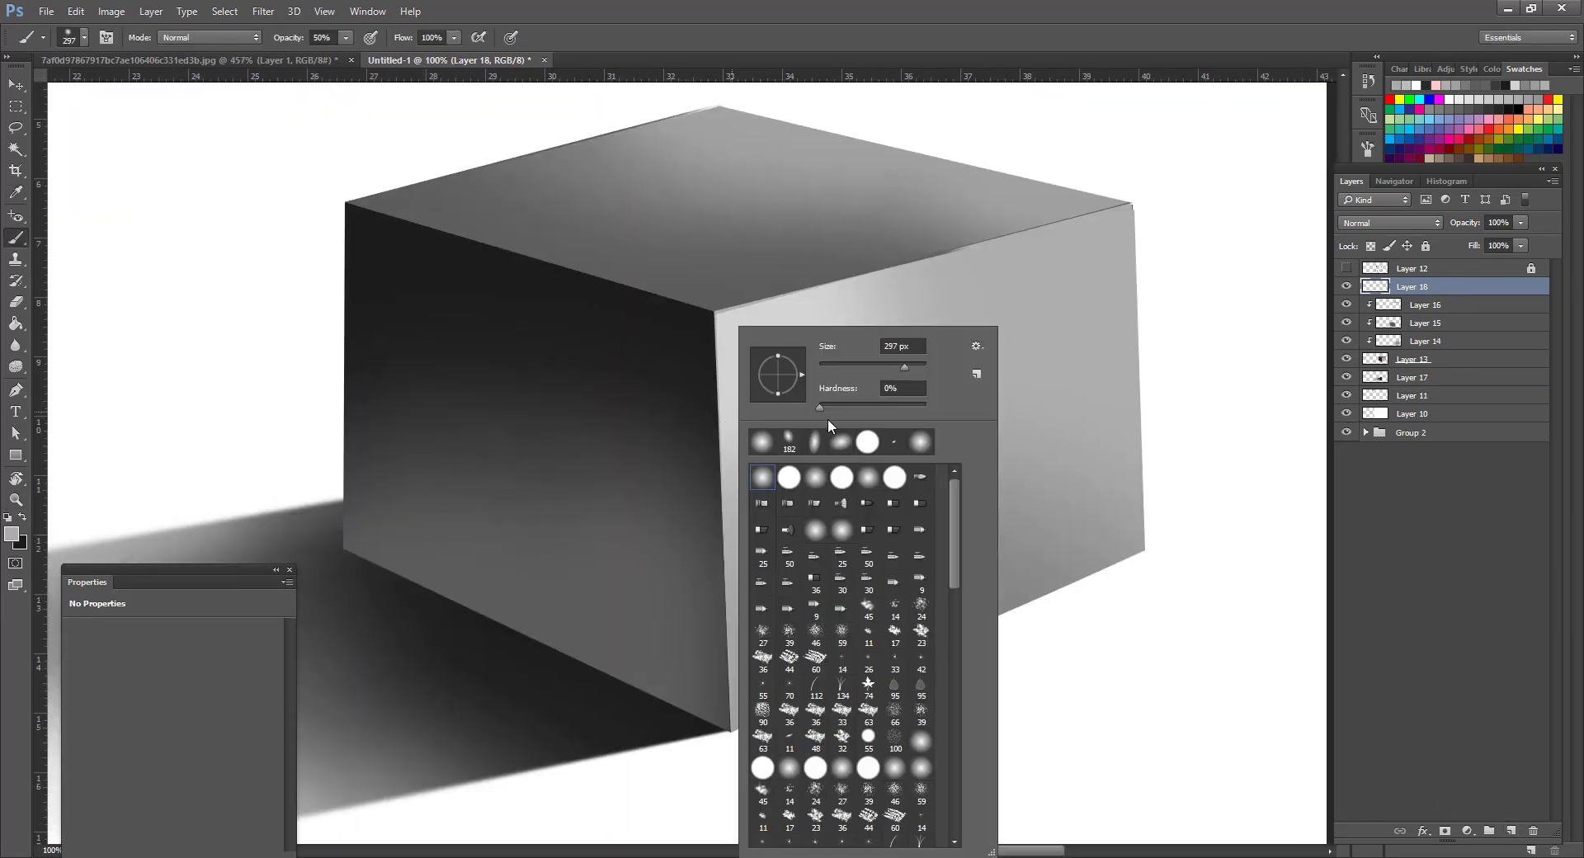
drag(831, 363, 819, 365)
click(716, 316)
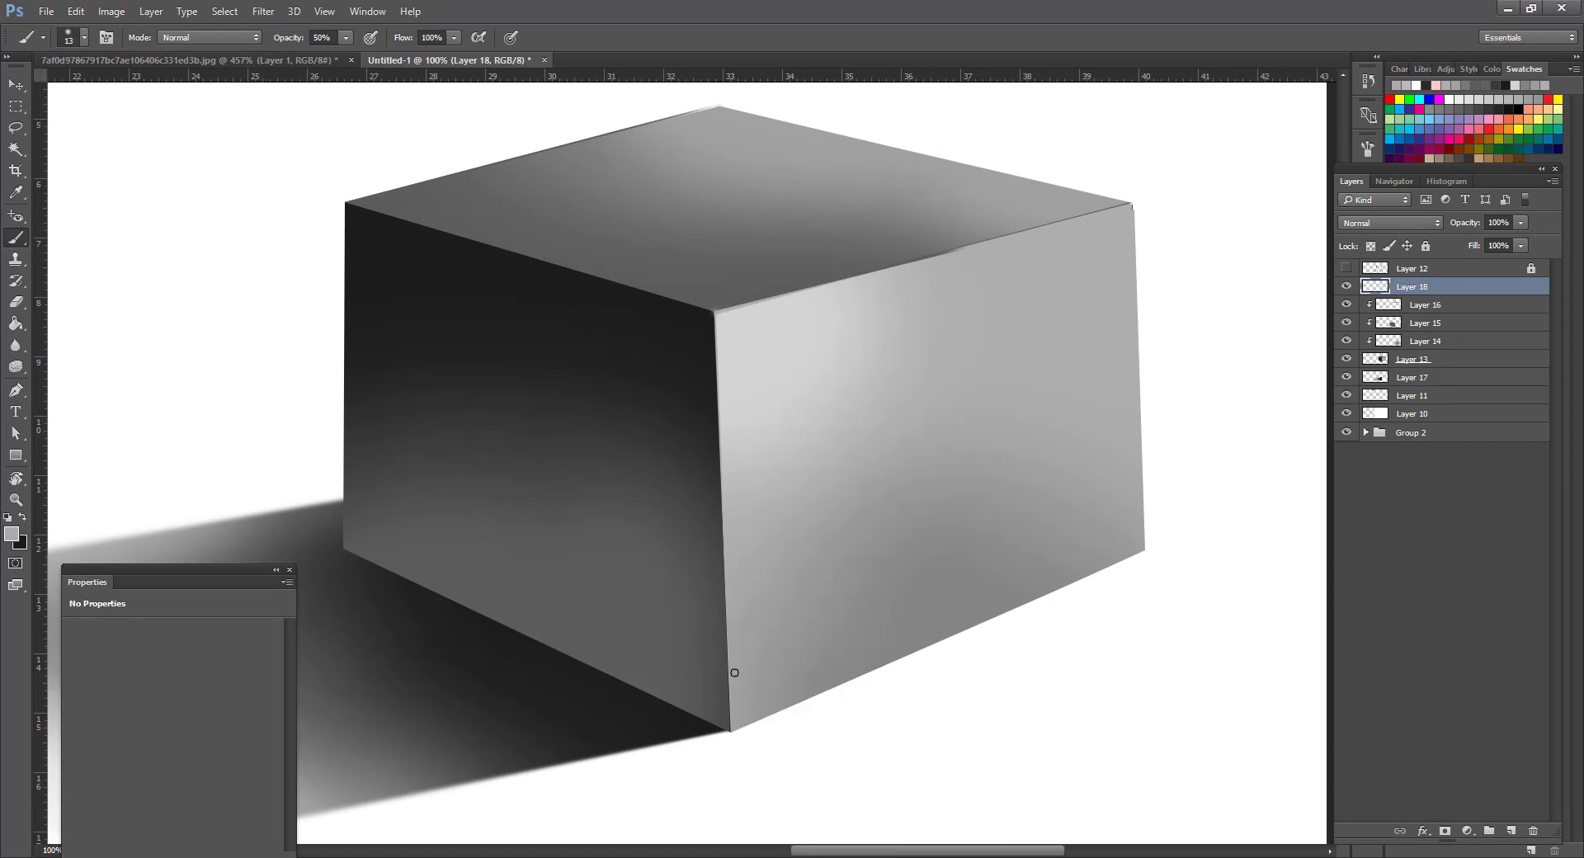
shift+click(730, 731)
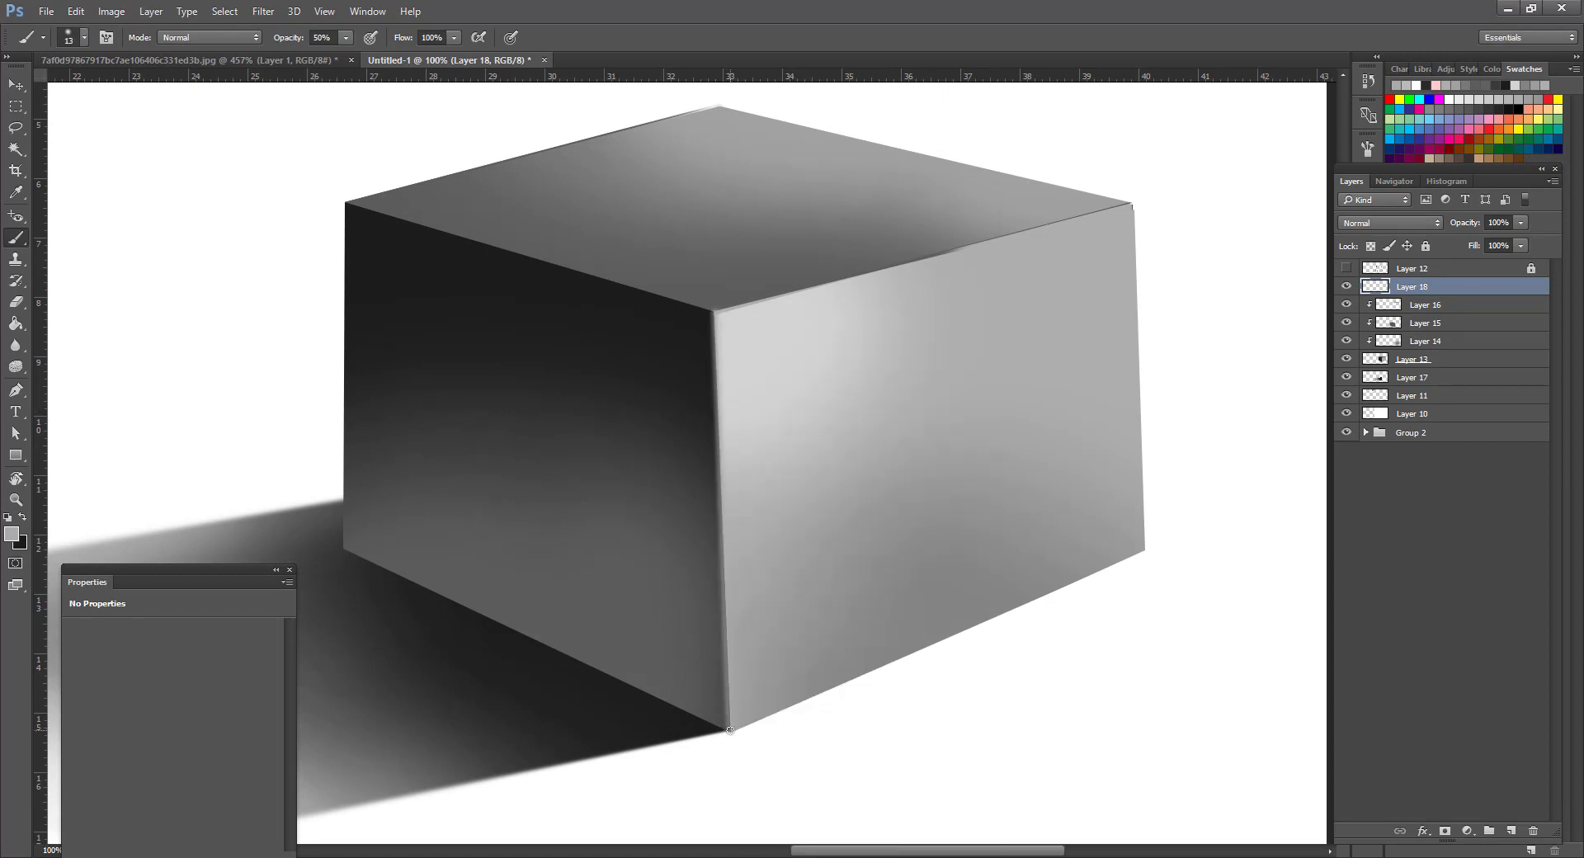
Strengthen the front vertical edge's highlight with further straight 13 px strokes, undoing the misplaced one.
shift+click(713, 316)
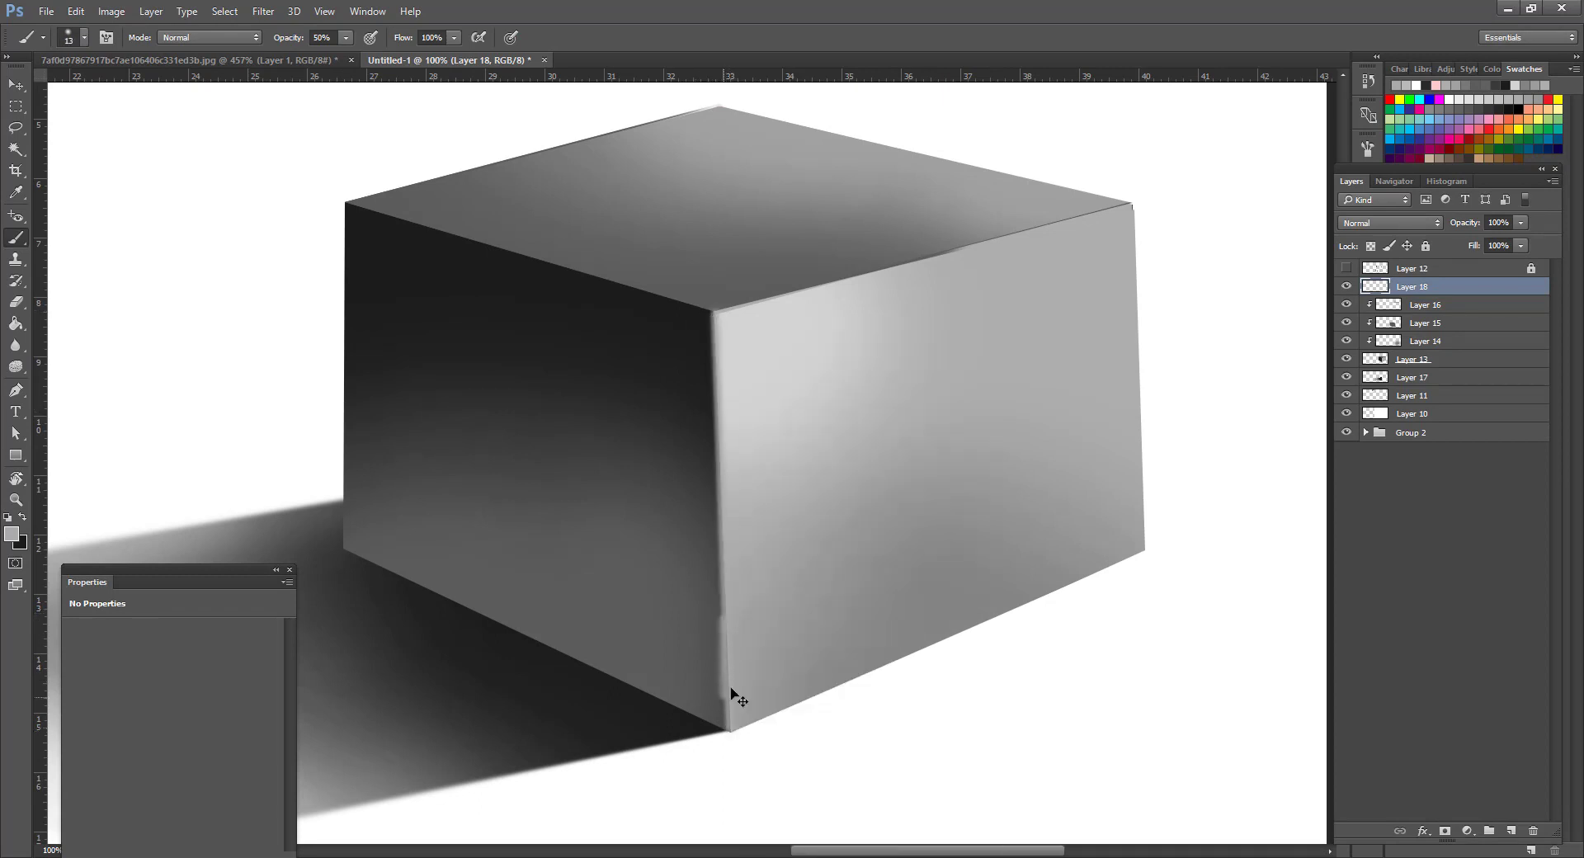
key(ctrl+z)
shift+click(728, 732)
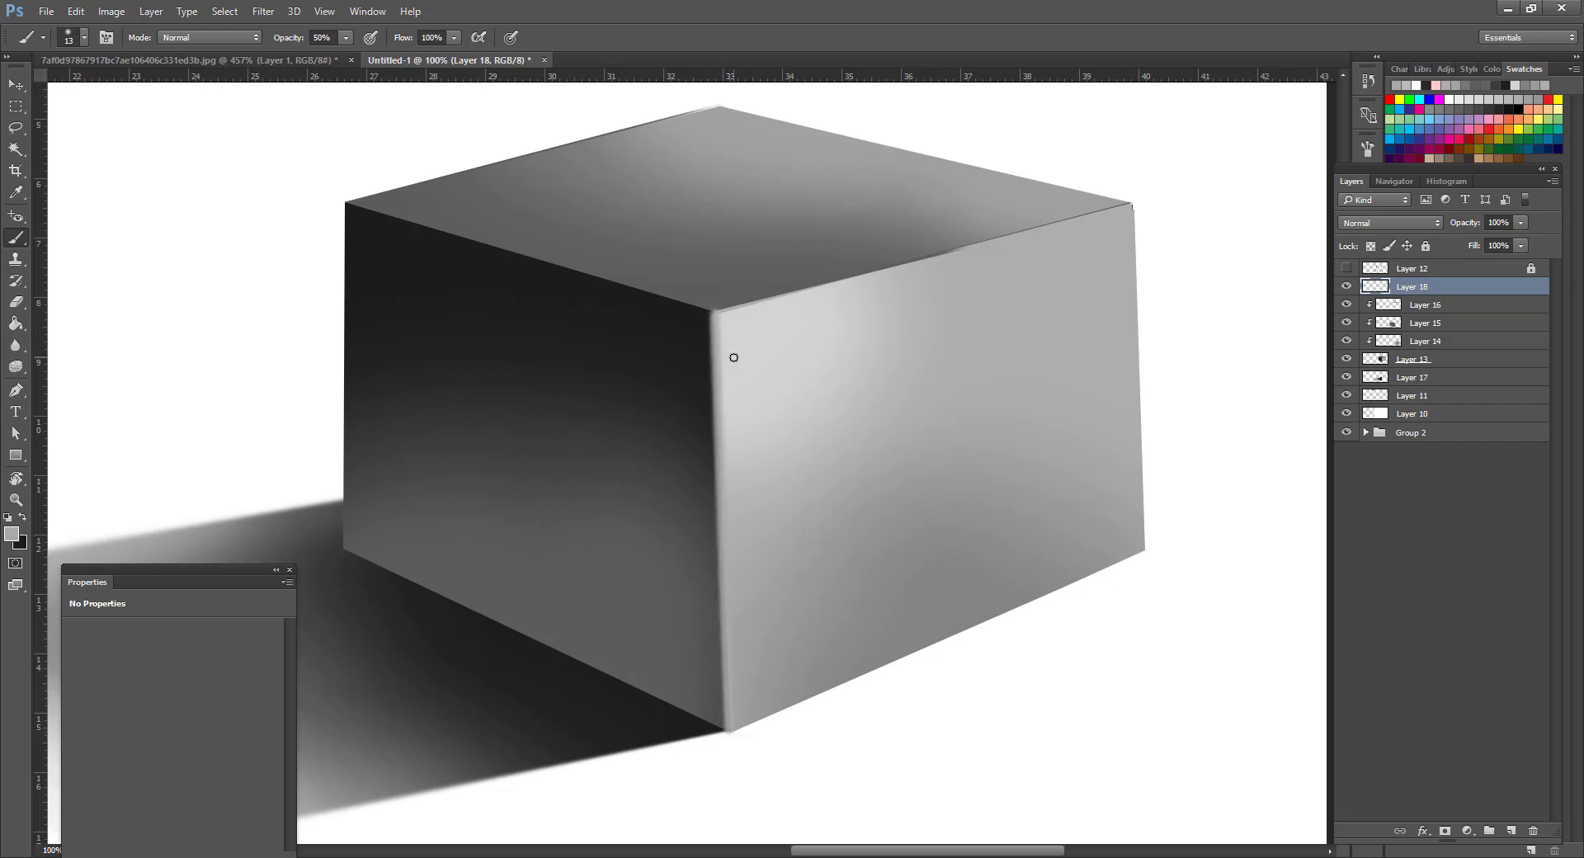
Try a light grey (#e9e9e9) highlight line down the cube's front vertical edge, and undo the stroke.
click(15, 532)
drag(834, 506, 789, 444)
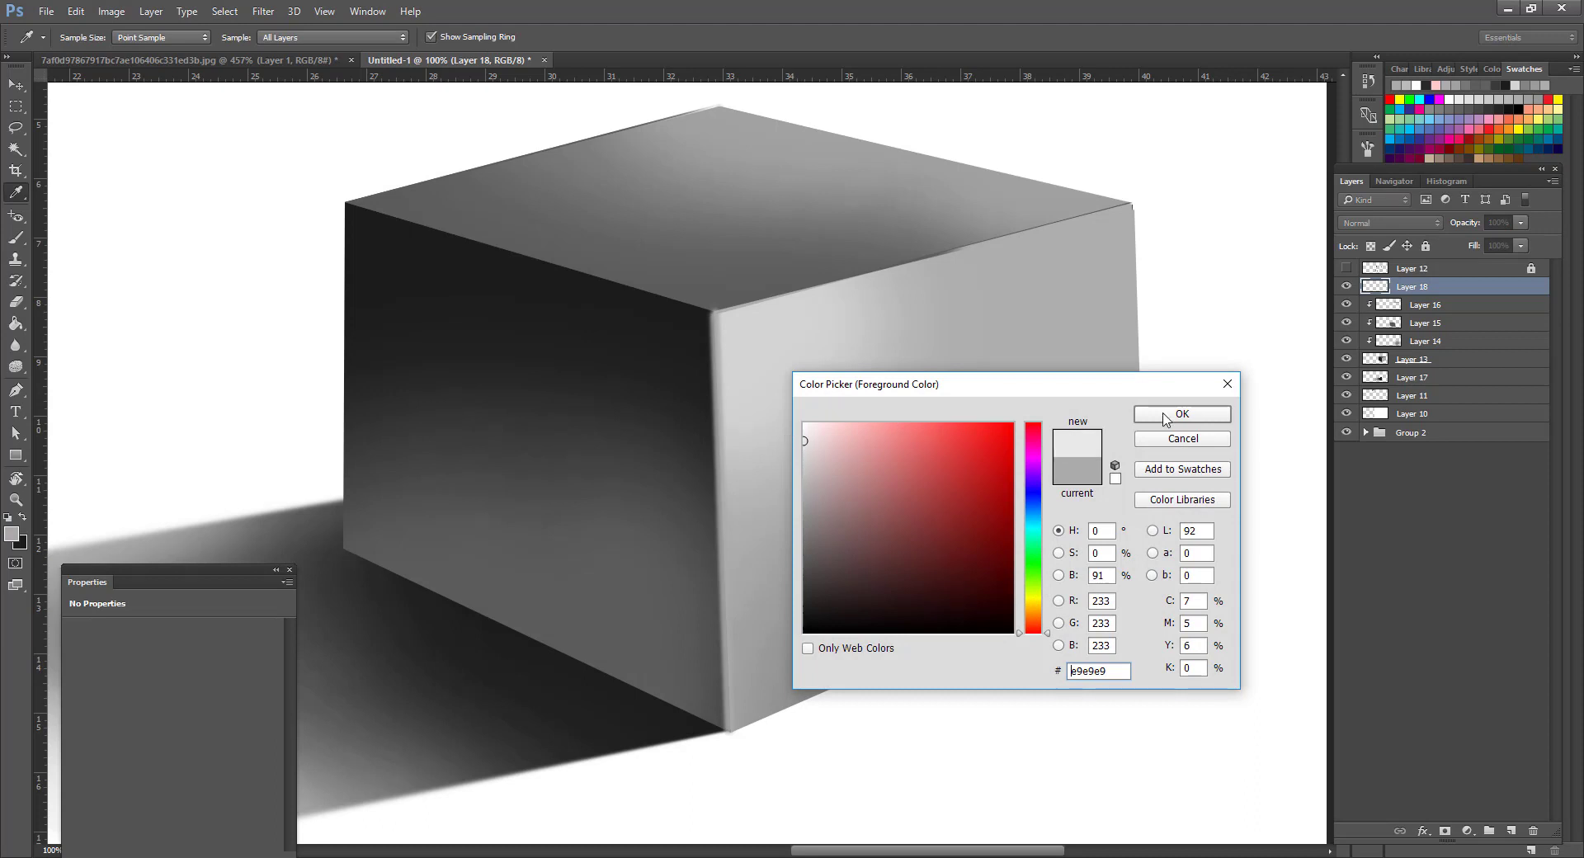
click(1182, 414)
key(b)
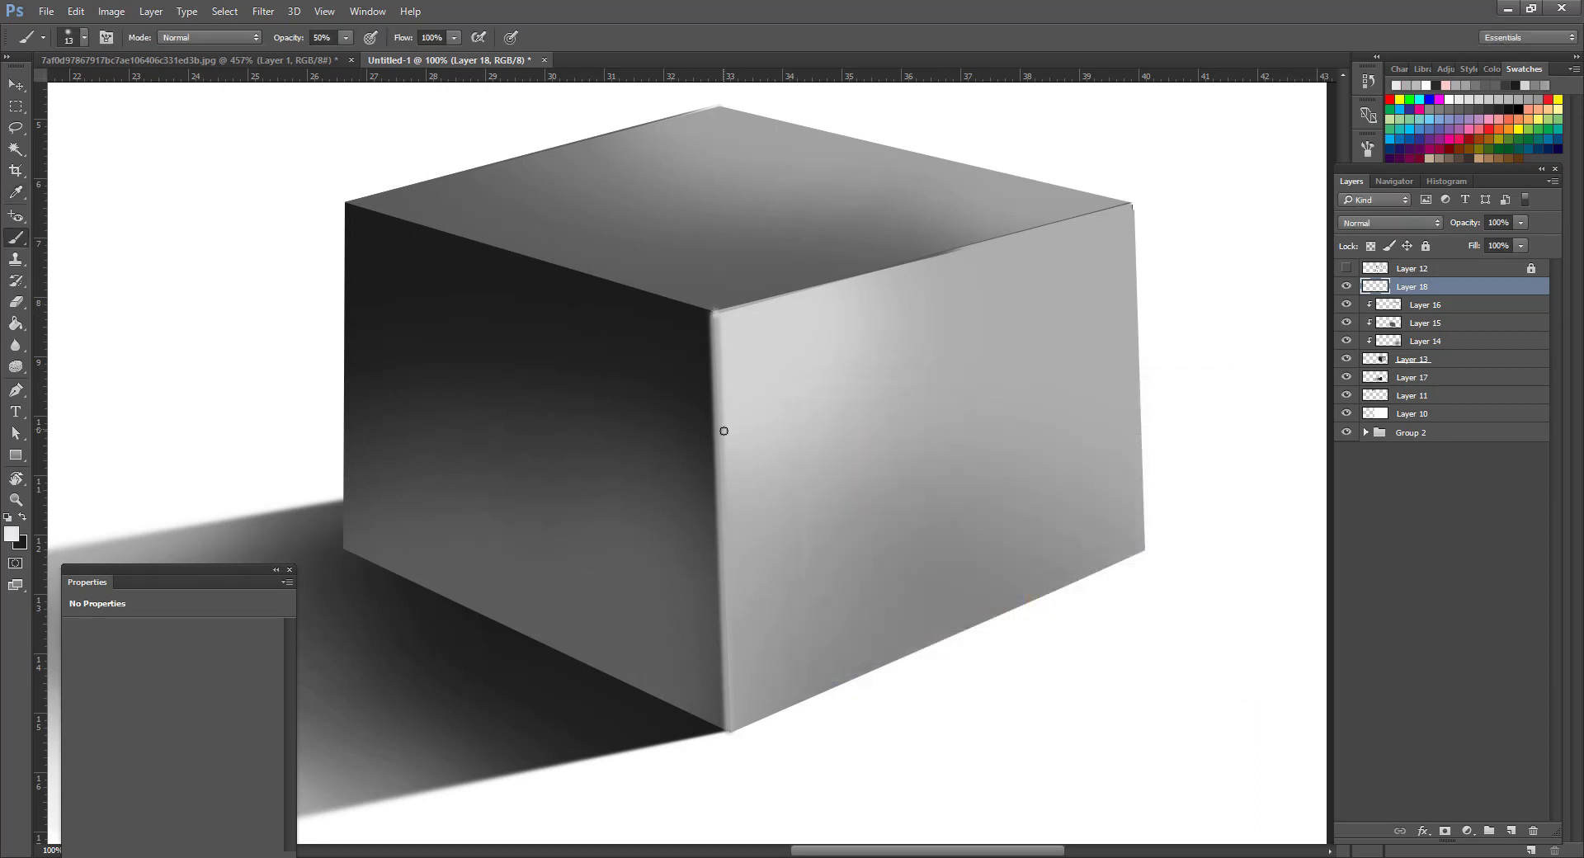
shift+click(718, 455)
key(ctrl+z)
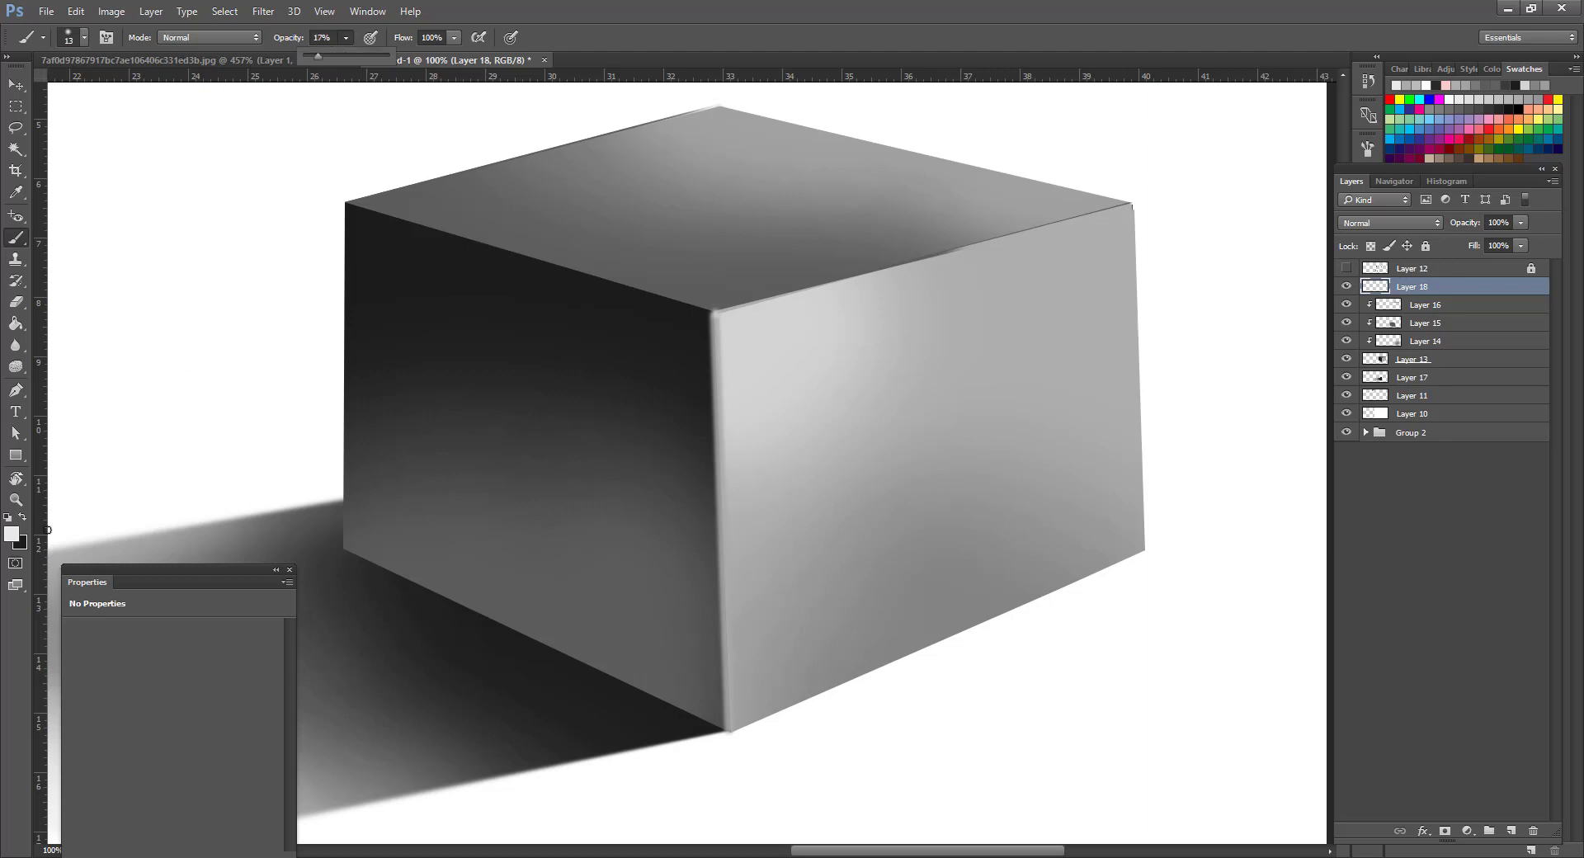
Paint a soft white highlight down the cube's front vertical edge at 17% brush opacity, reinforcing it at the upper corner.
click(11, 534)
click(782, 368)
click(1189, 413)
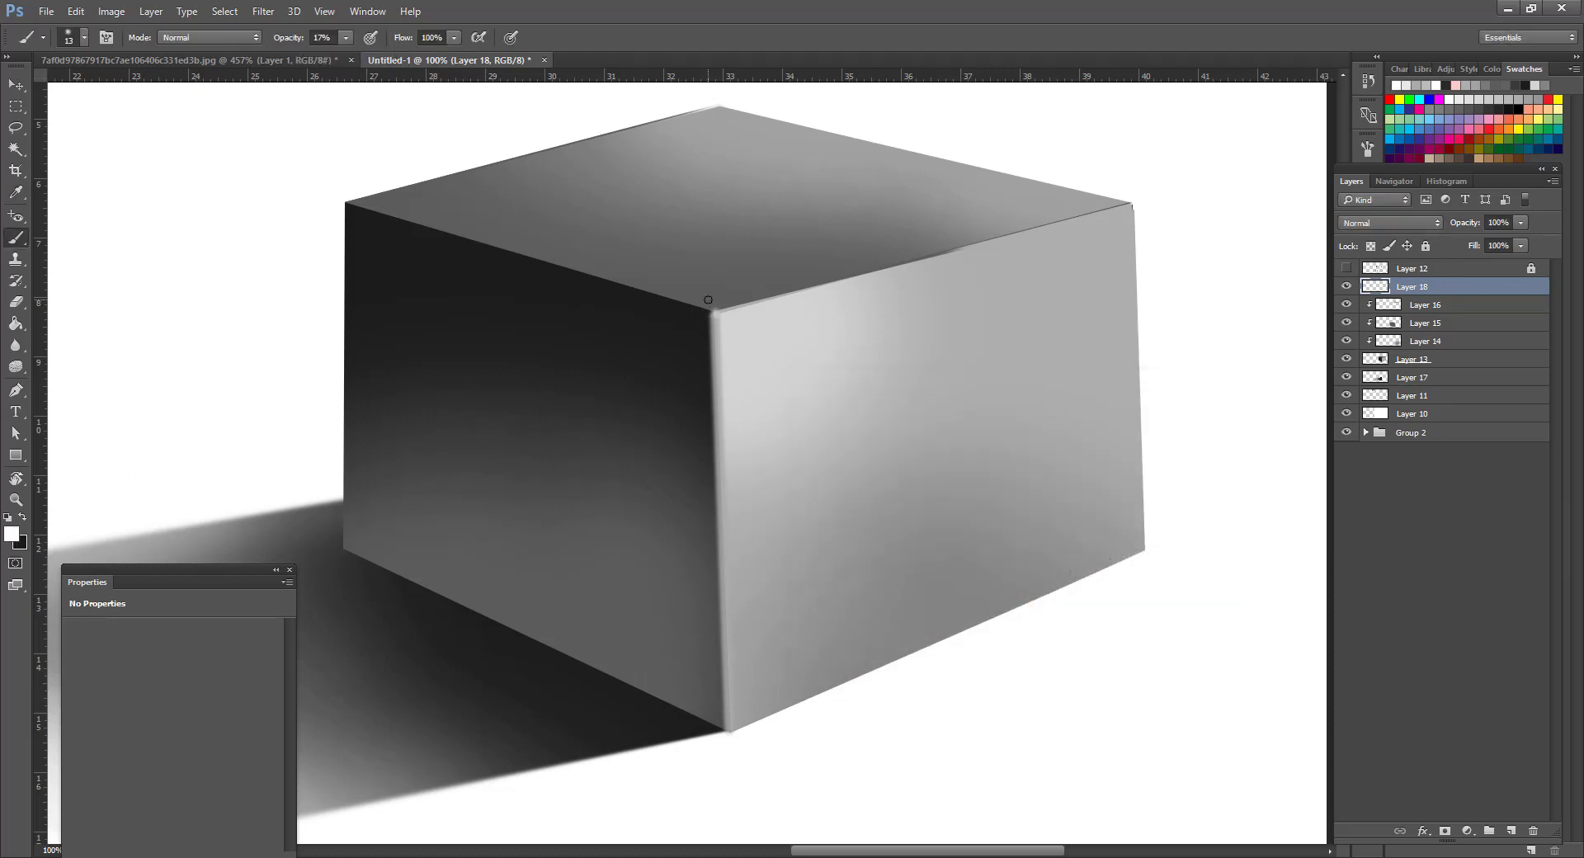
shift+click(720, 502)
shift+click(718, 411)
ctrl+click(722, 331)
ctrl+click(722, 331)
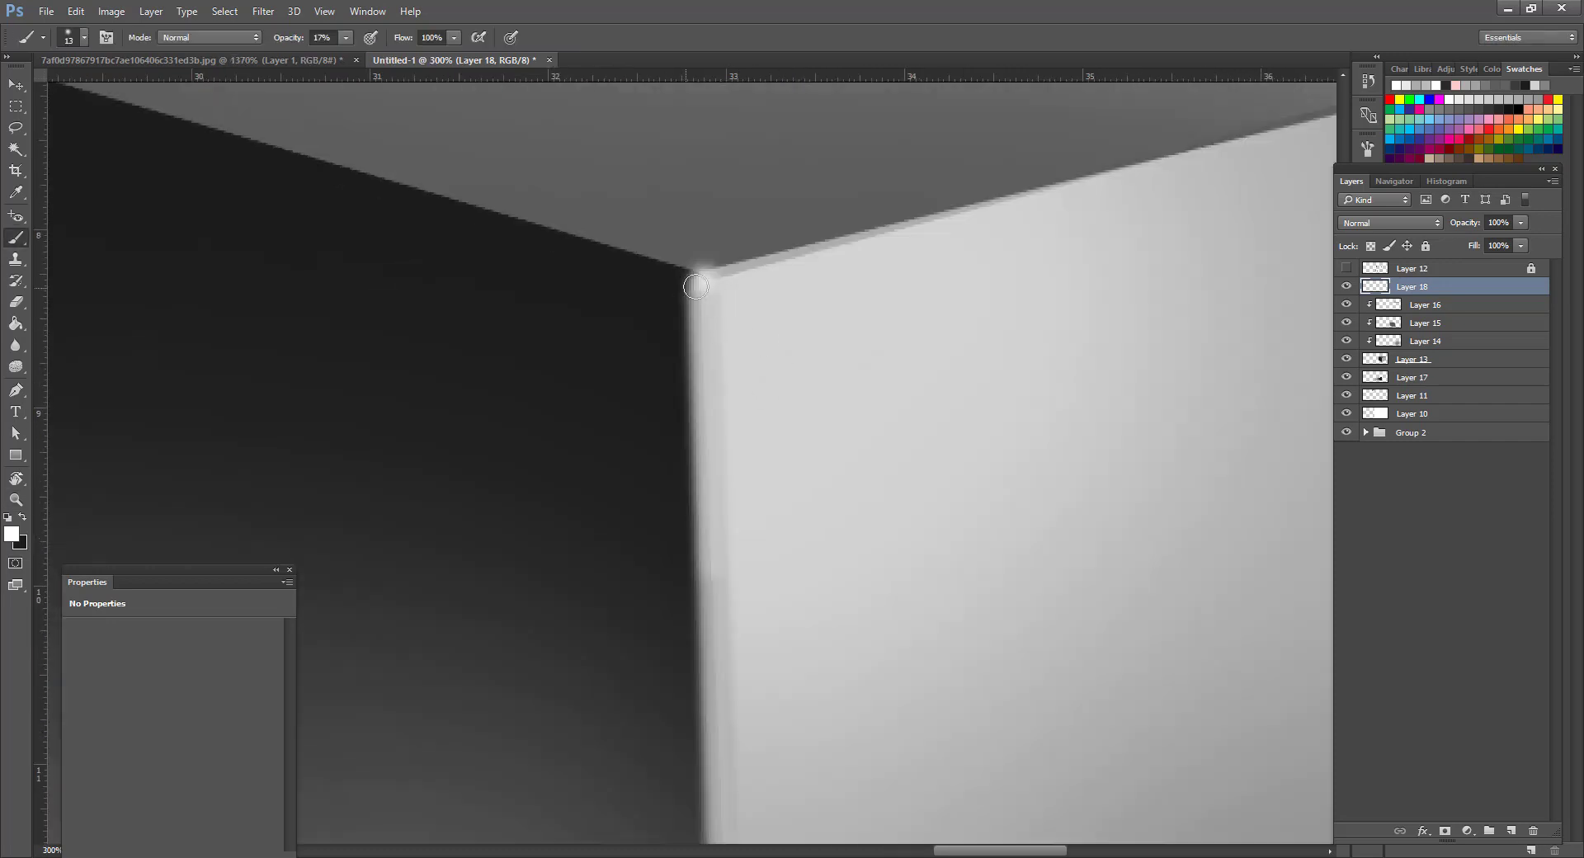
drag(702, 282, 711, 390)
Paint a white highlight along the edge between the top and light right faces, finishing with a 10 px brush at 82% opacity.
drag(797, 318, 634, 500)
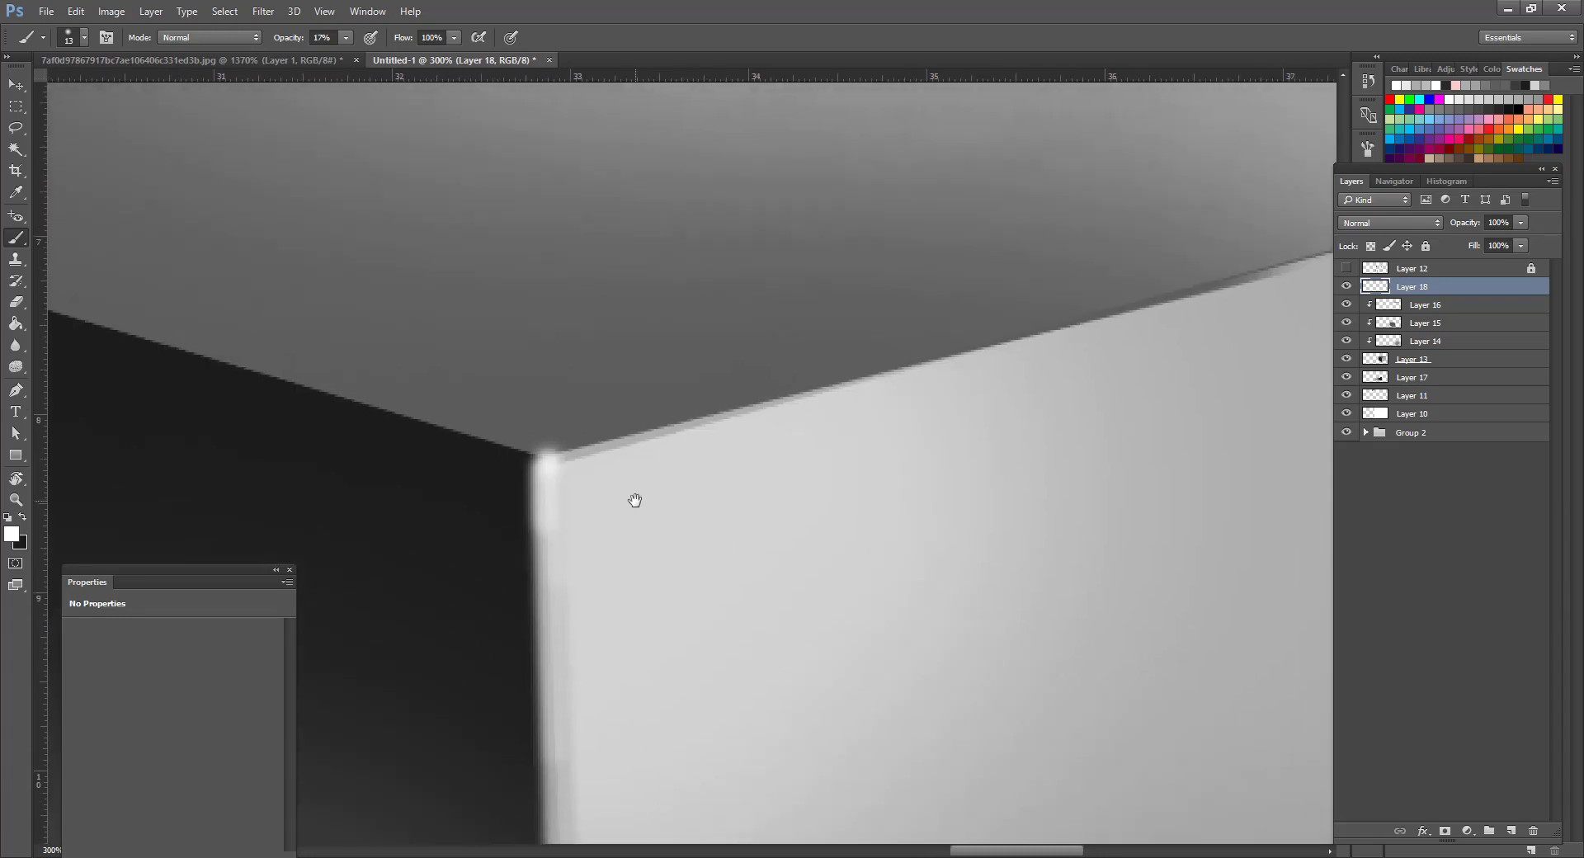
shift+click(1134, 323)
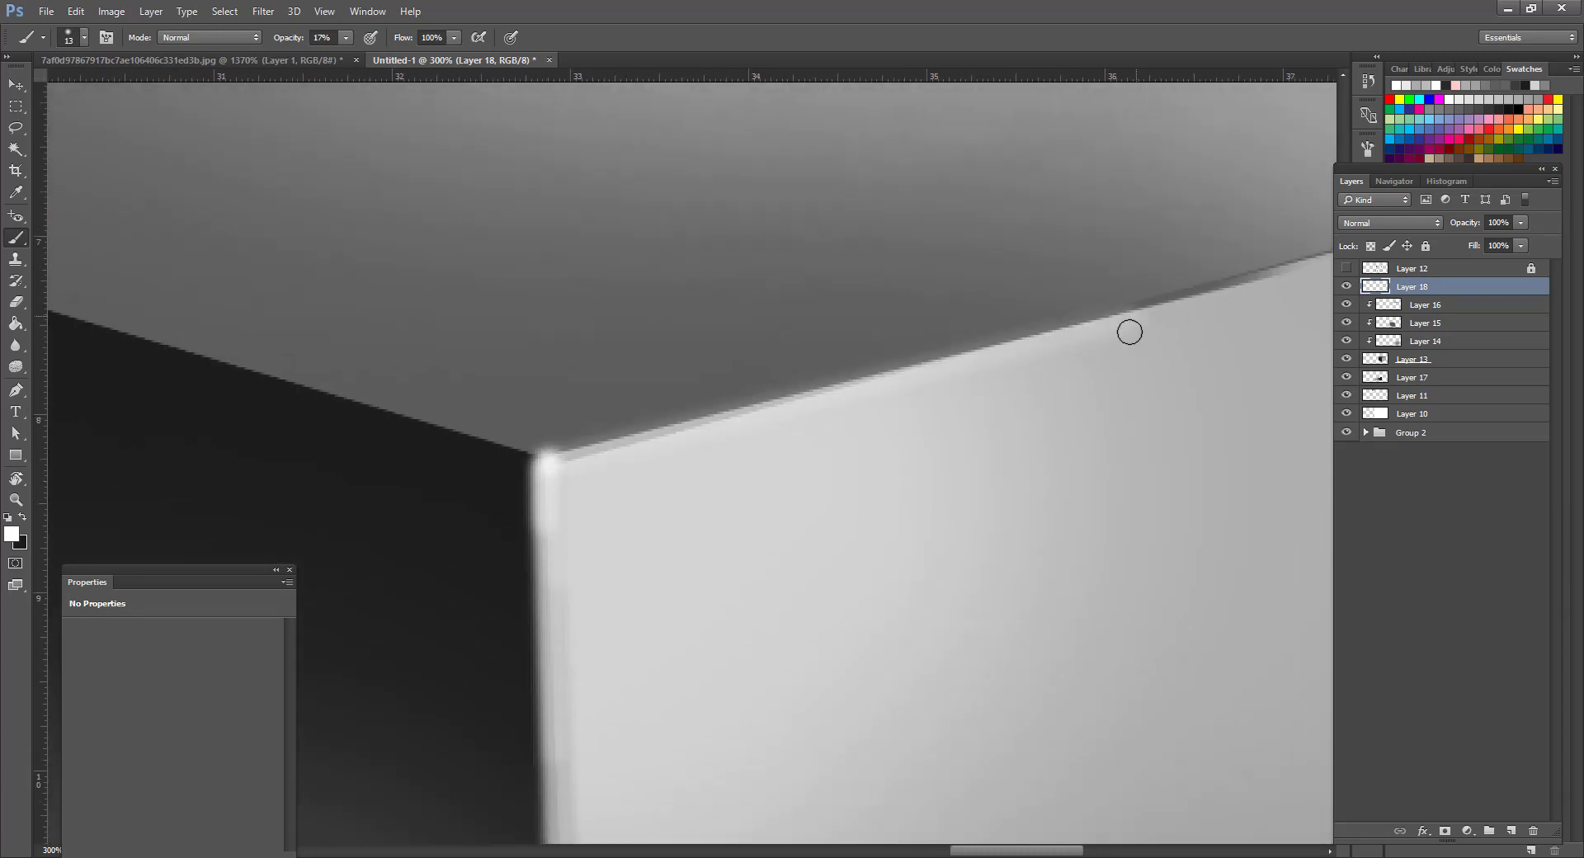
mouse_move(1238, 326)
mouse_down()
mouse_move(570, 548)
mouse_move(867, 537)
mouse_up()
right_click(852, 388)
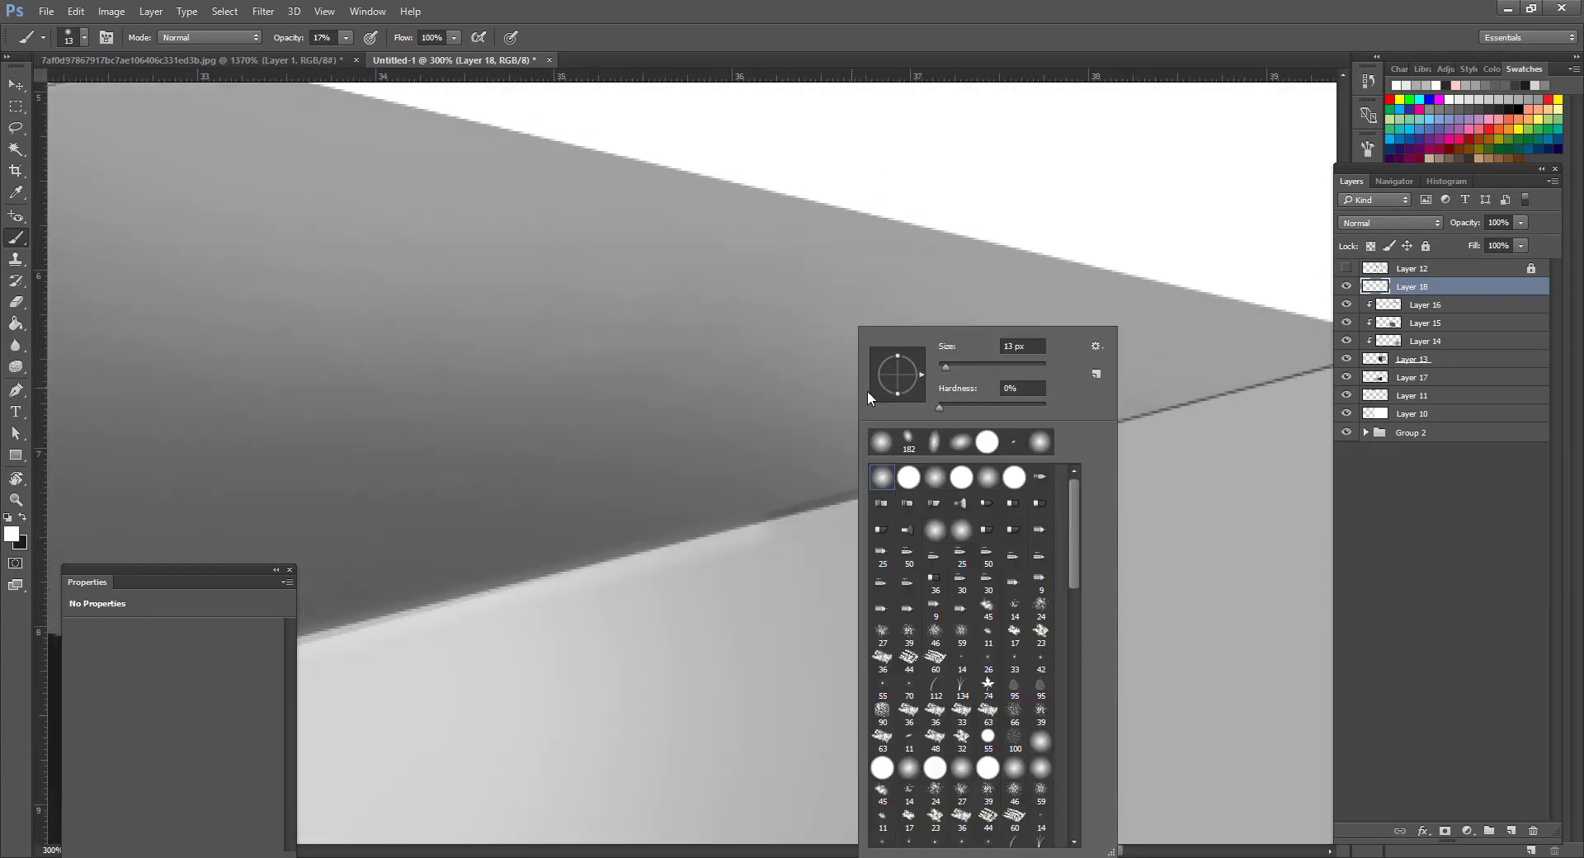
click(946, 368)
click(345, 37)
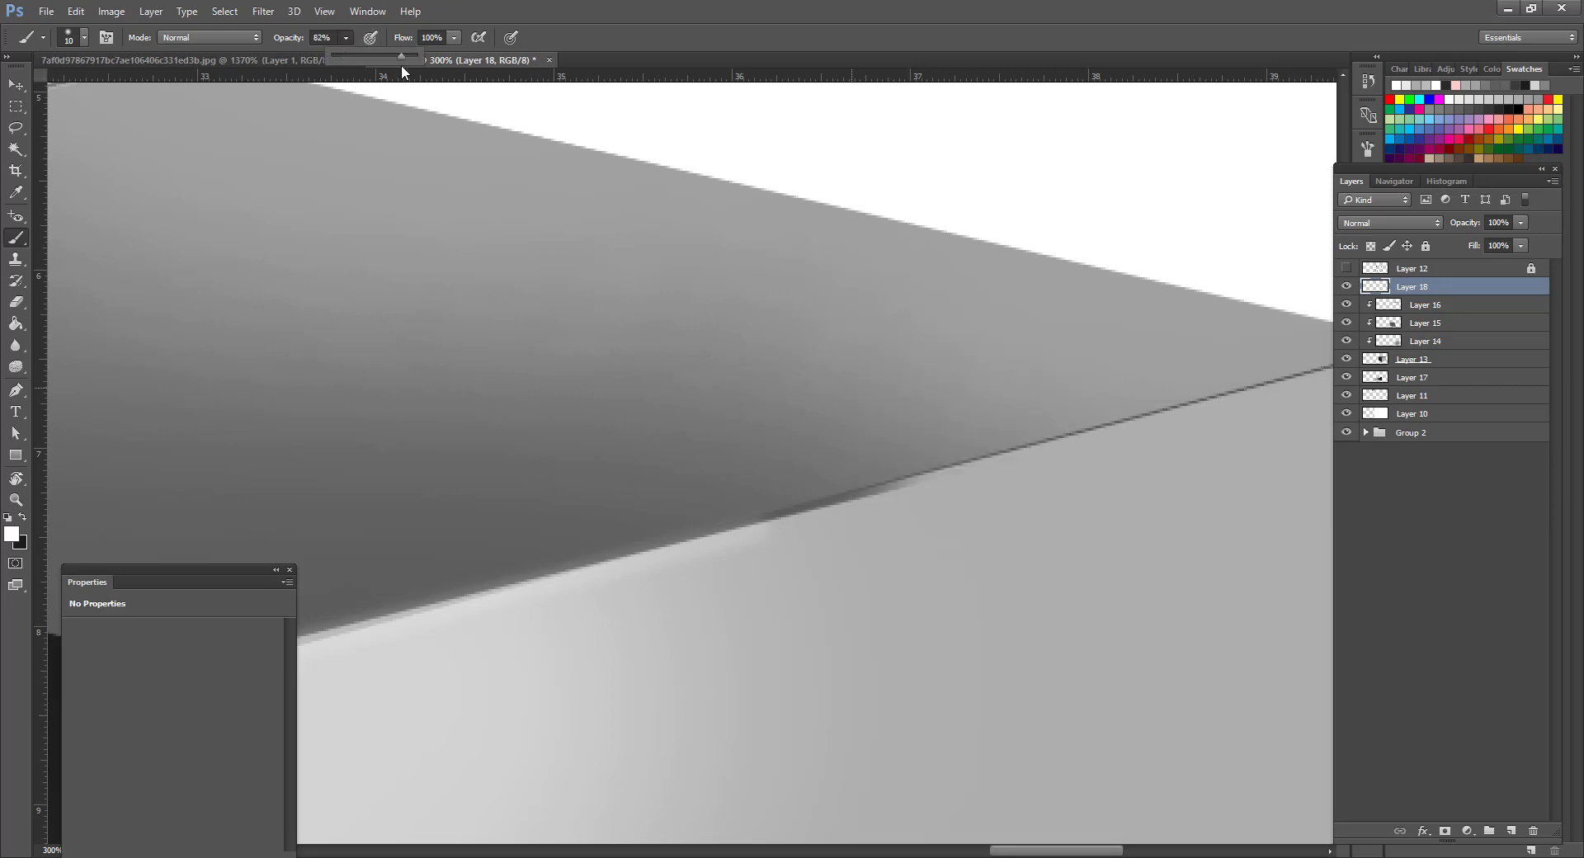
alt+click(1075, 234)
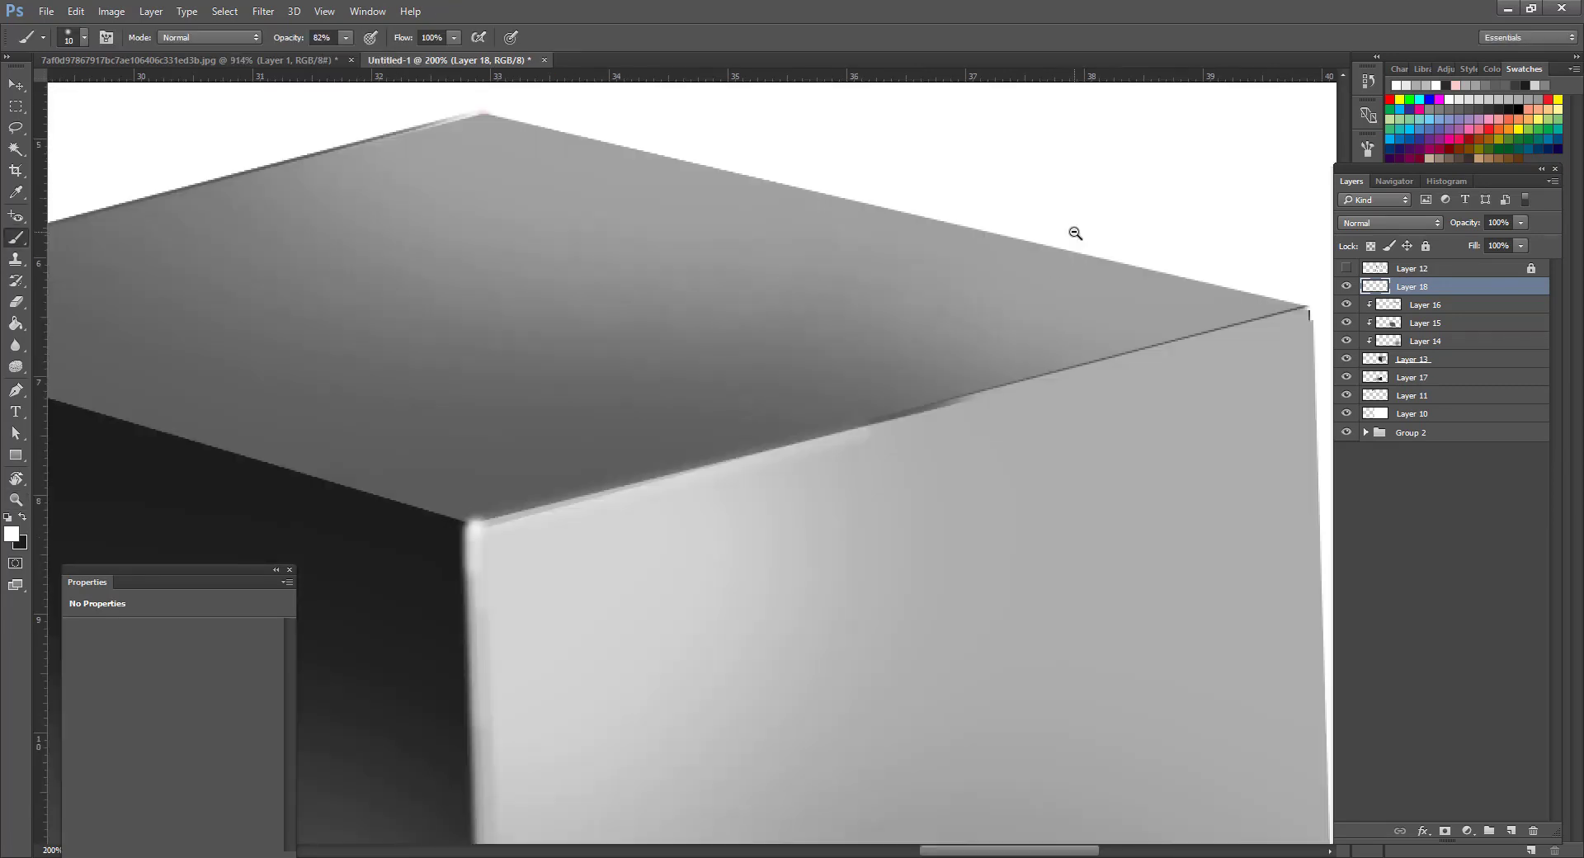
shift+click(1307, 310)
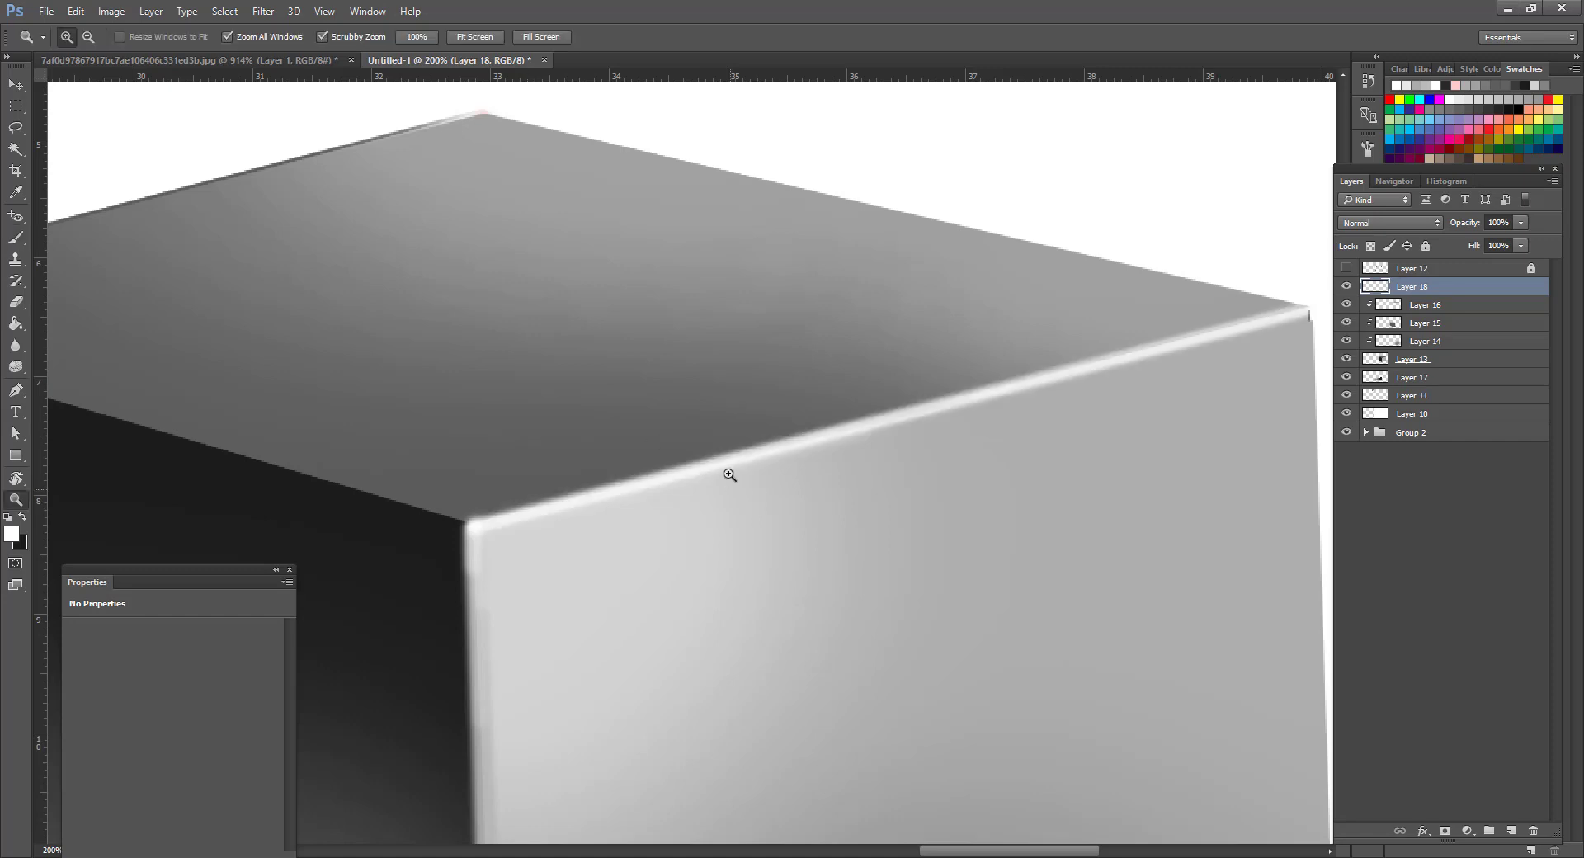
Highlight the edge between the top and dark left faces using a slightly lighter grey than the one sampled from the top face.
alt+click(730, 474)
alt+click(731, 474)
ctrl+click(649, 538)
click(650, 539)
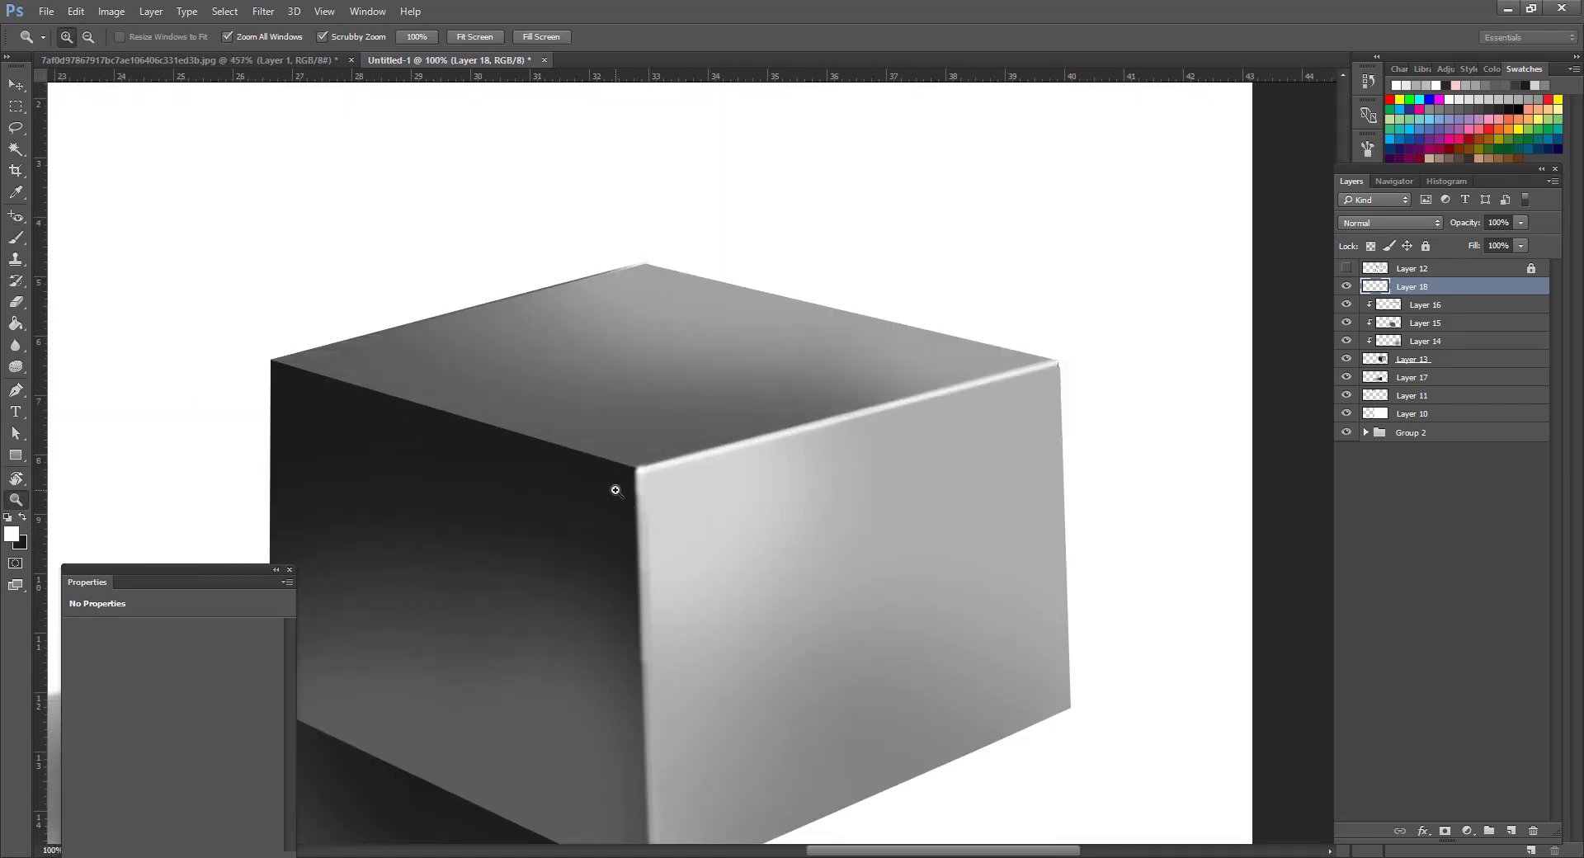
click(615, 490)
key(i)
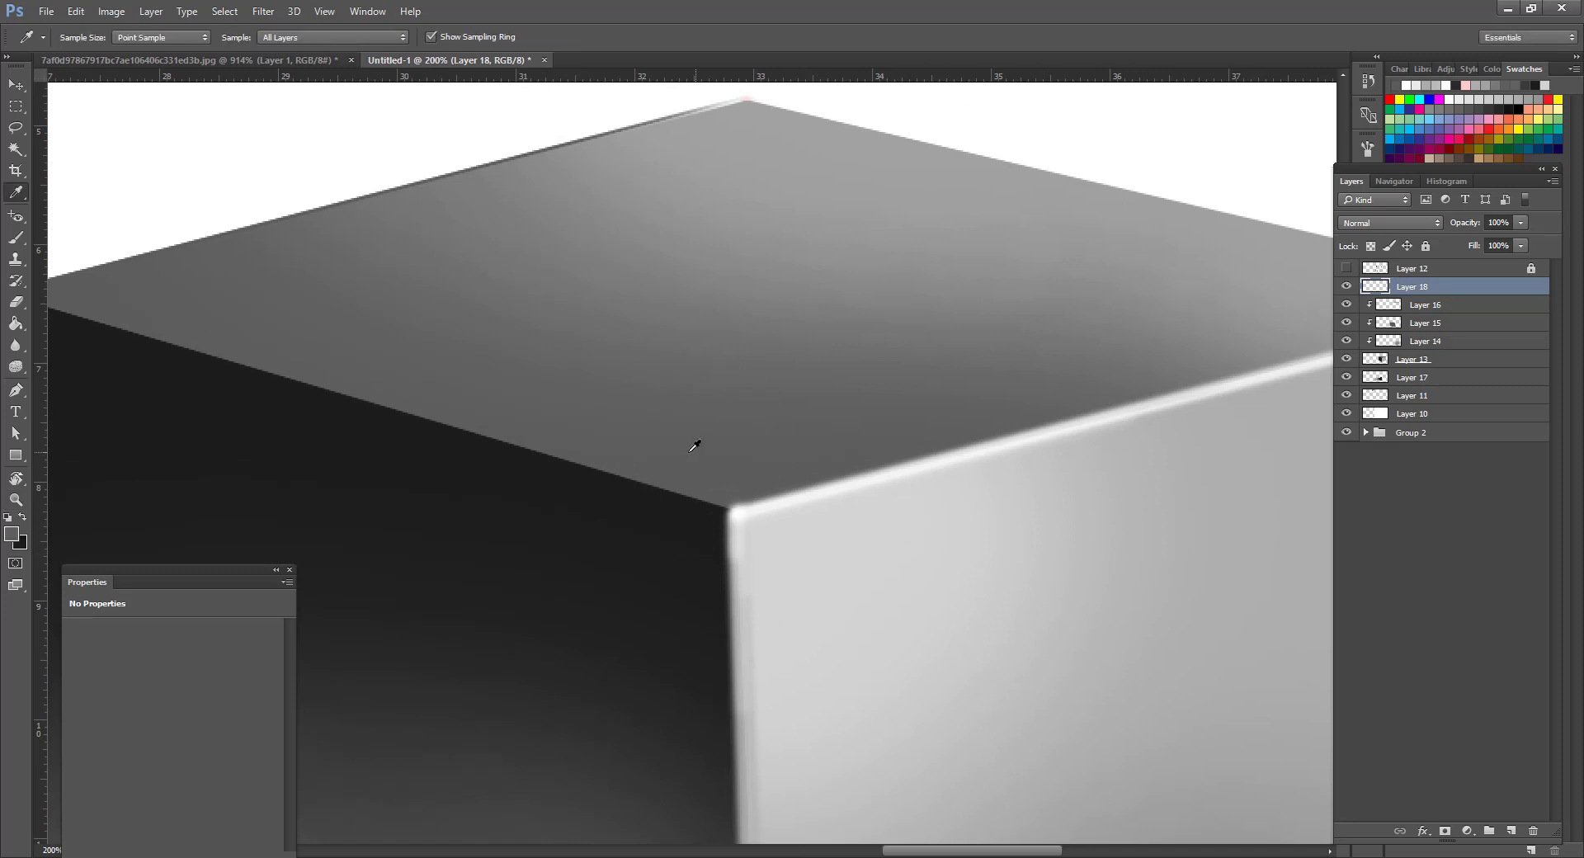
click(17, 535)
drag(805, 559, 799, 536)
click(1182, 414)
key(b)
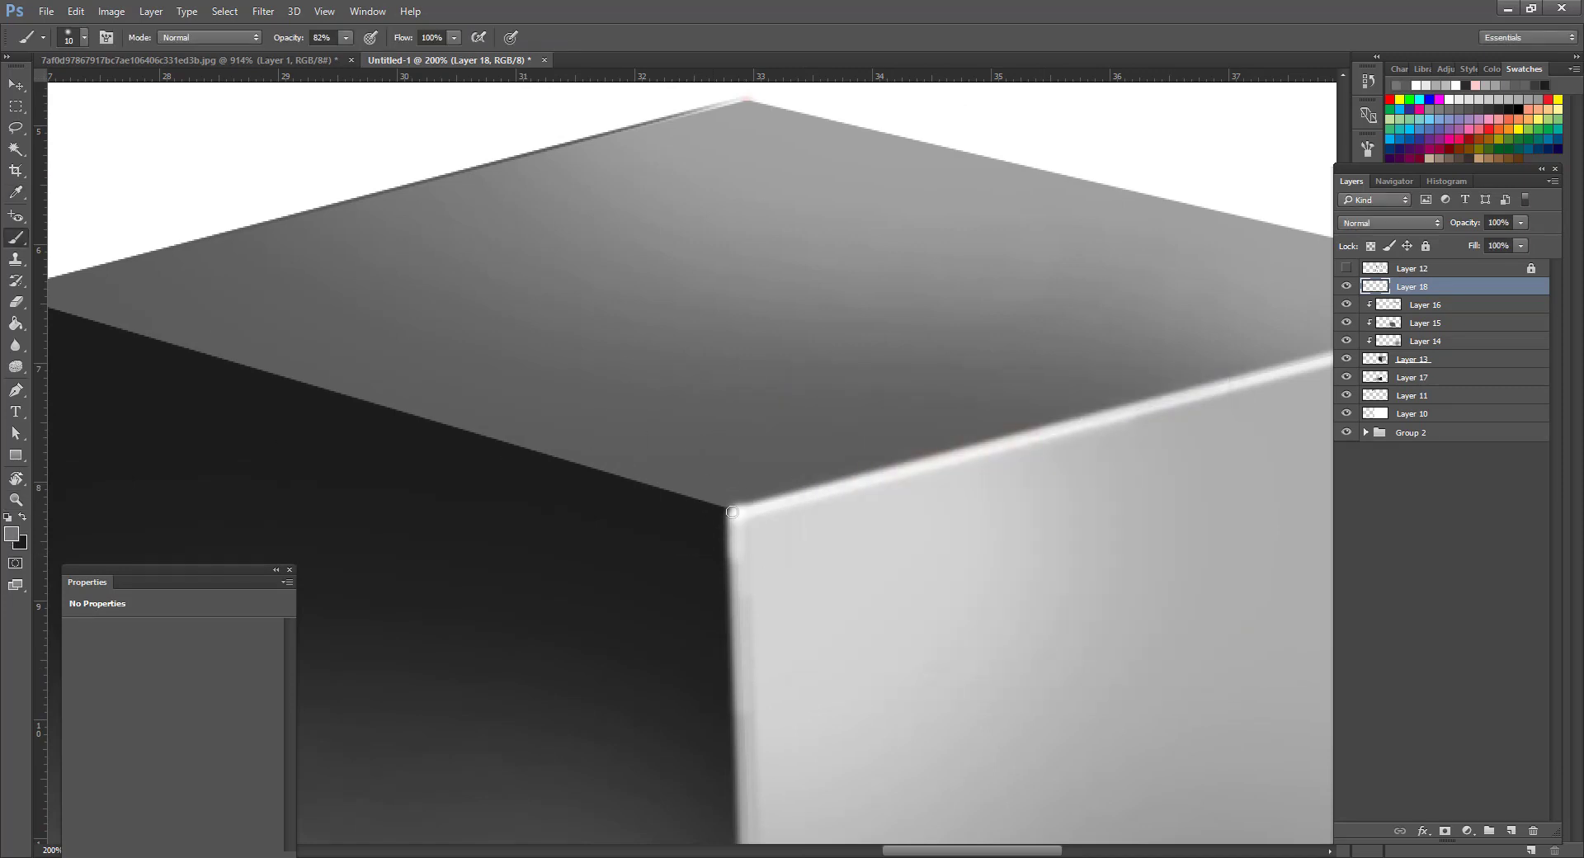
drag(728, 509, 902, 605)
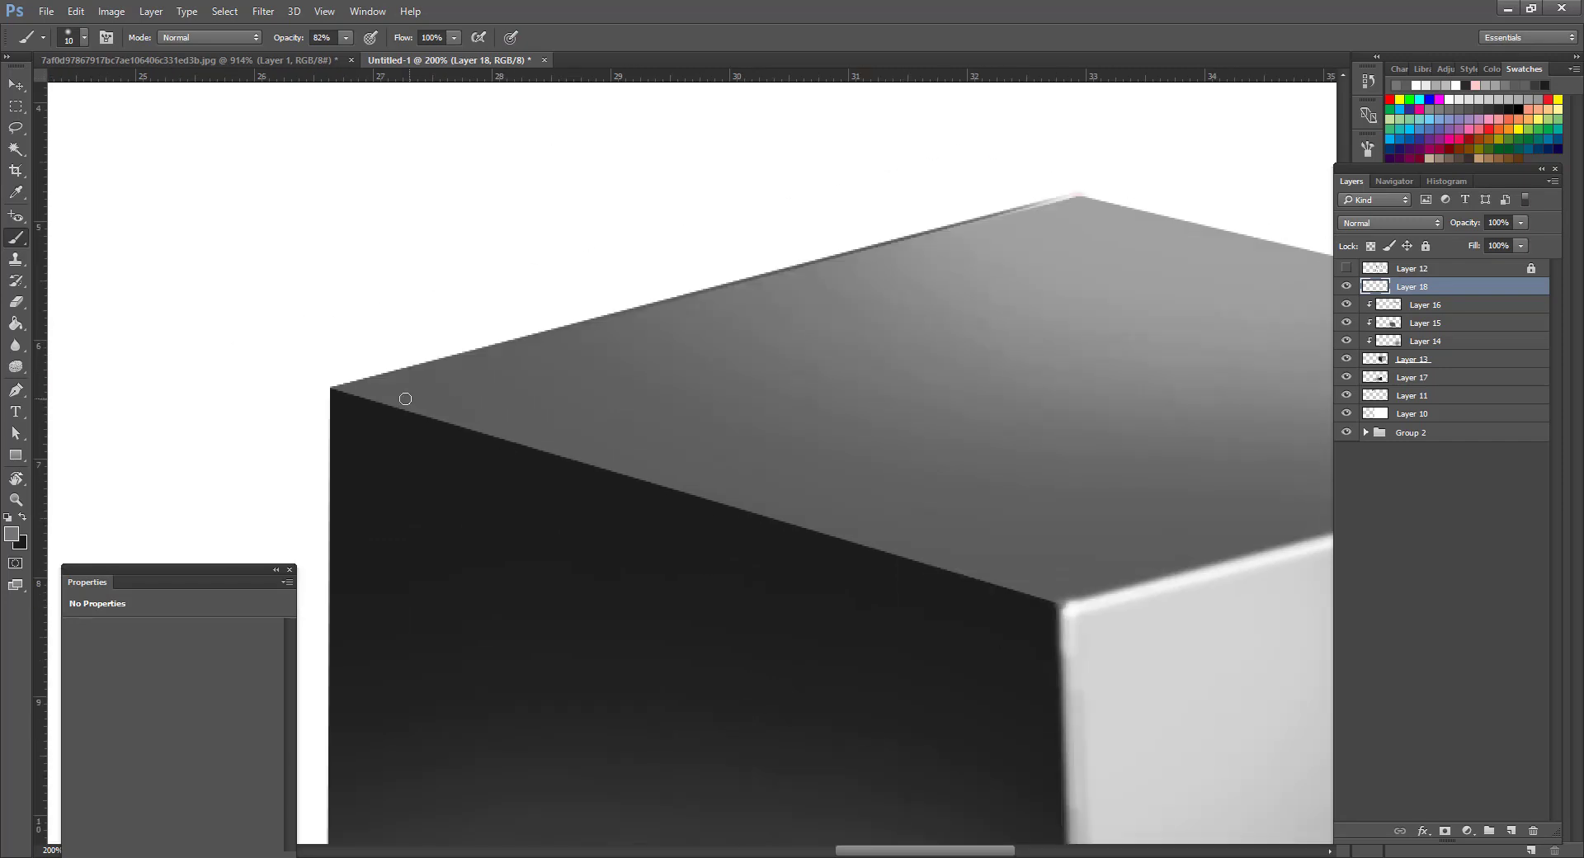
click(334, 388)
shift+click(1059, 609)
Darken the bottom edge of the cube's left face with a straight line in the near-black sampled from the cast shadow.
key(z)
click(817, 379)
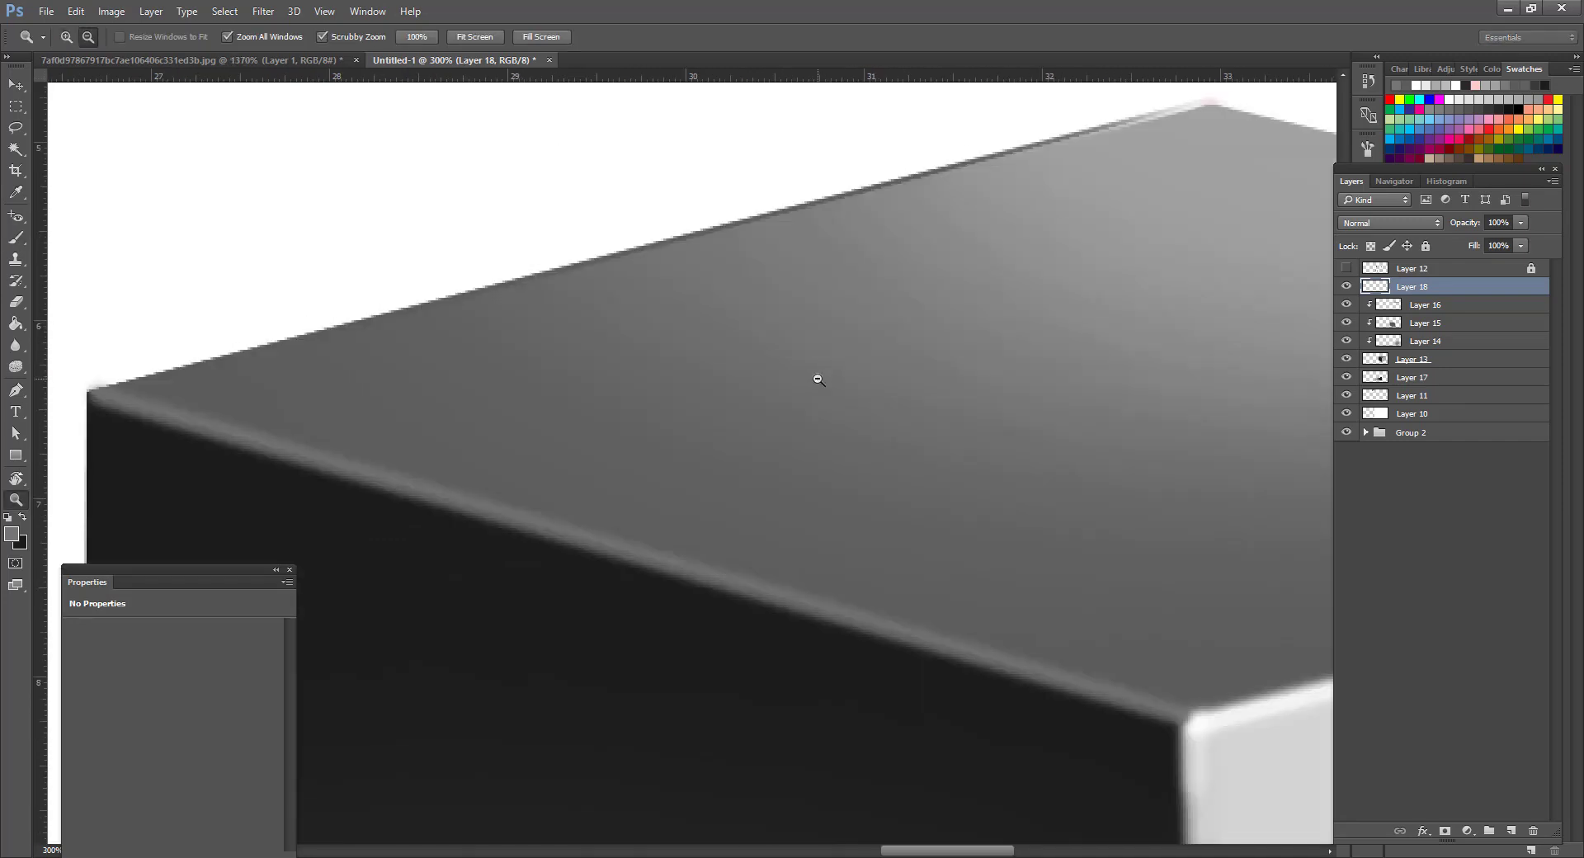
alt+click(817, 379)
alt+click(817, 379)
alt+click(817, 379)
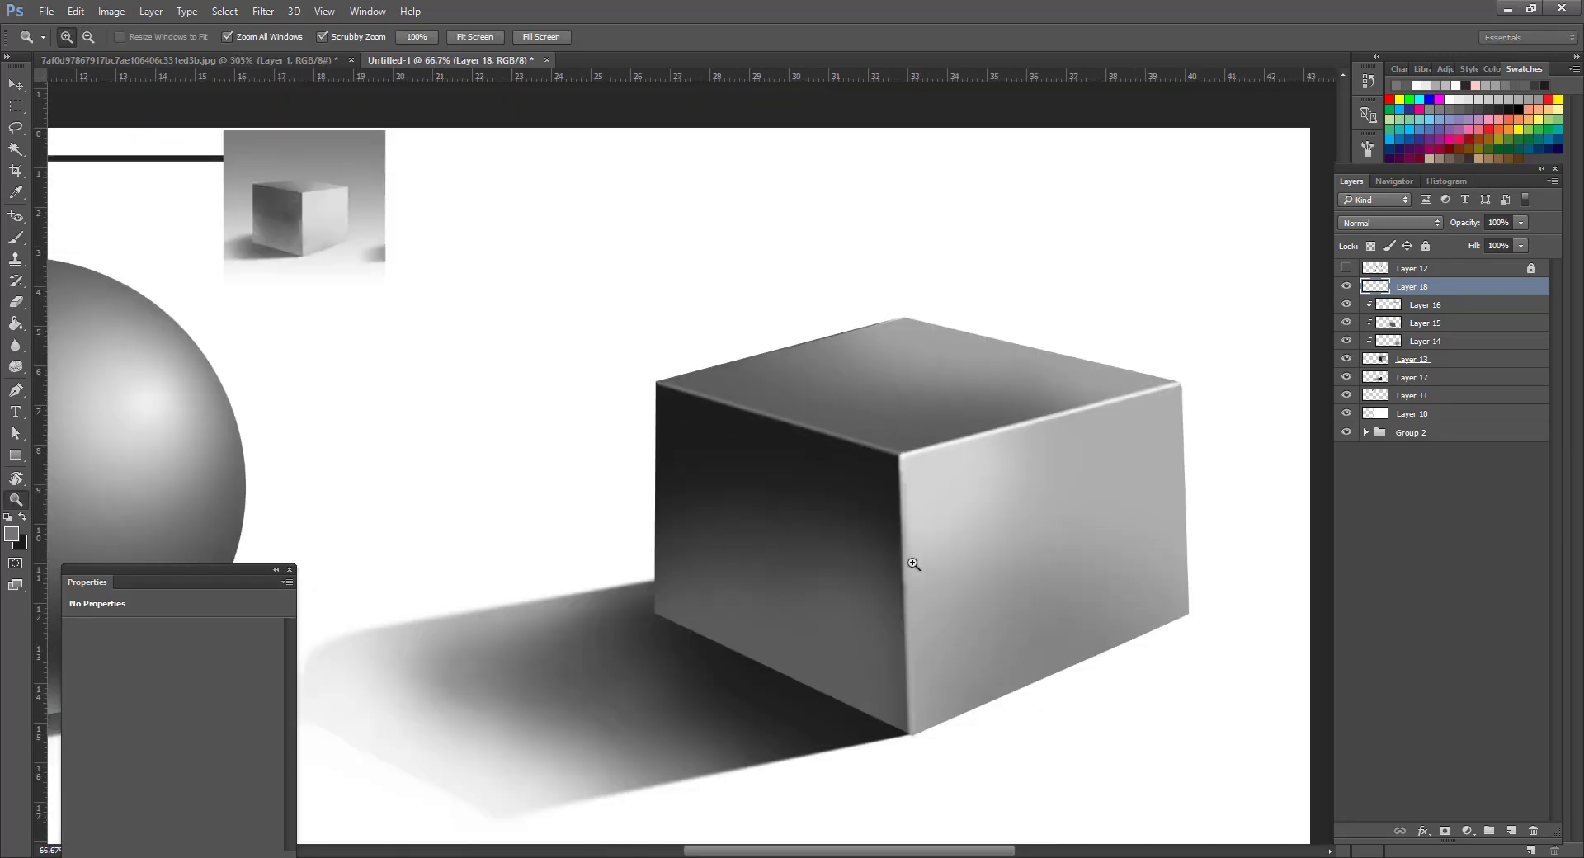
click(802, 613)
click(802, 613)
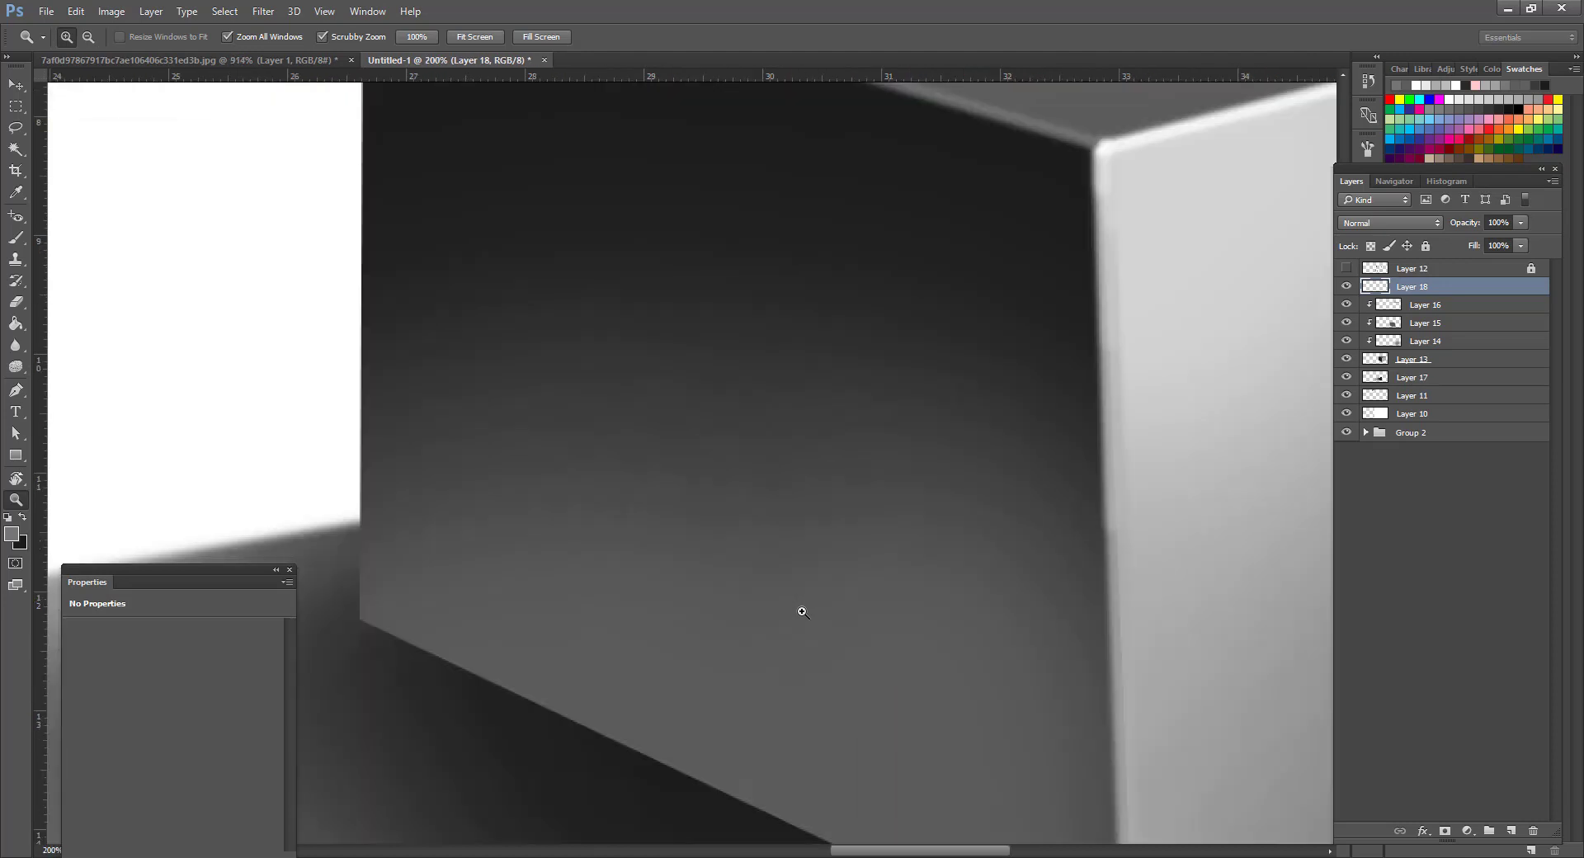
drag(805, 620, 708, 455)
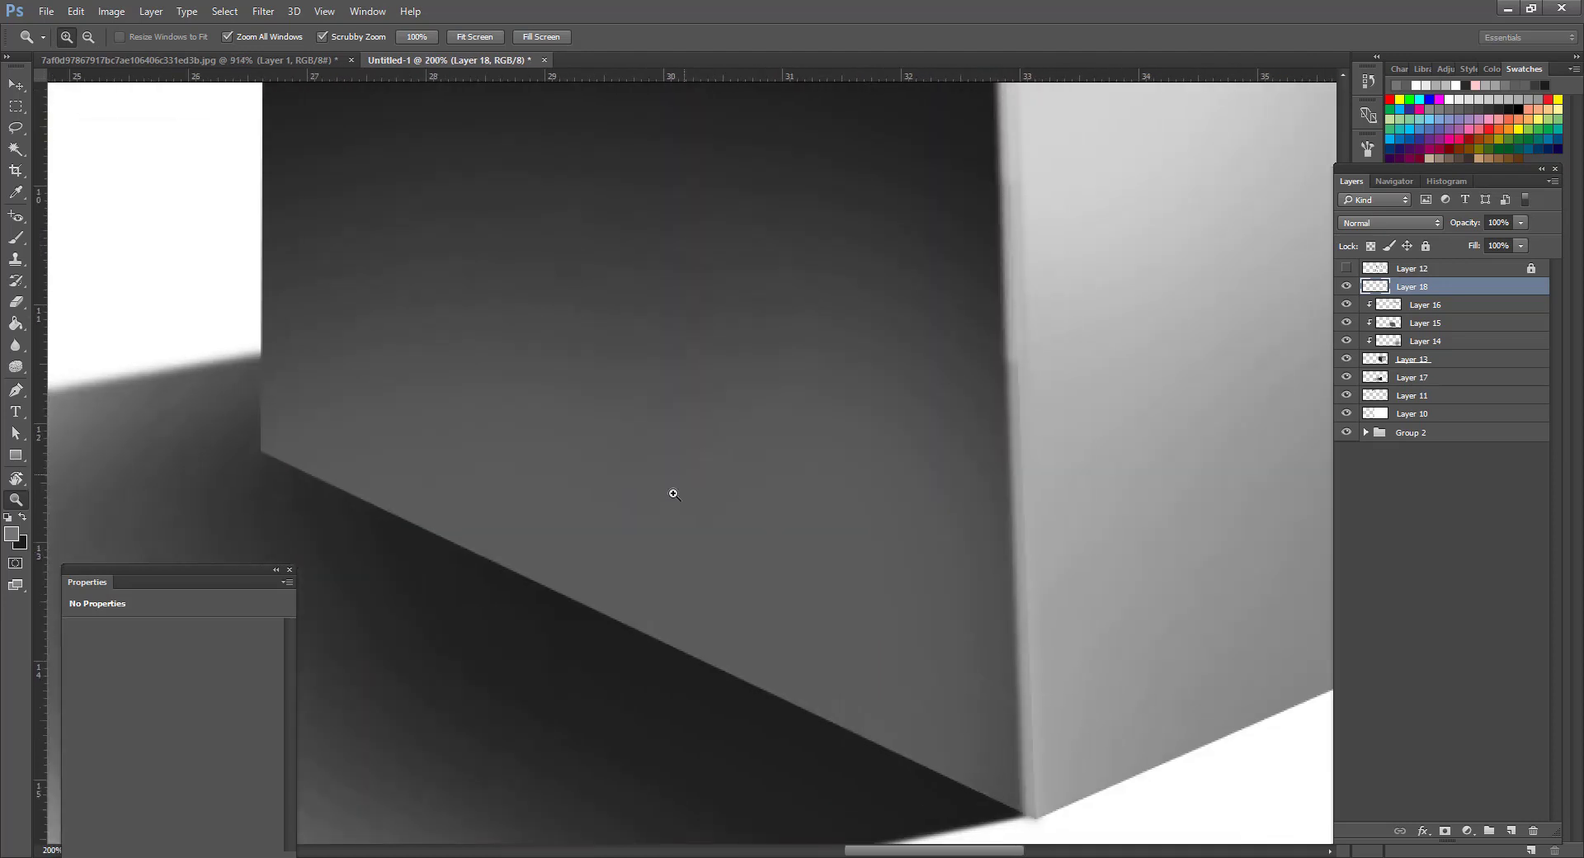
key(b)
alt+click(419, 559)
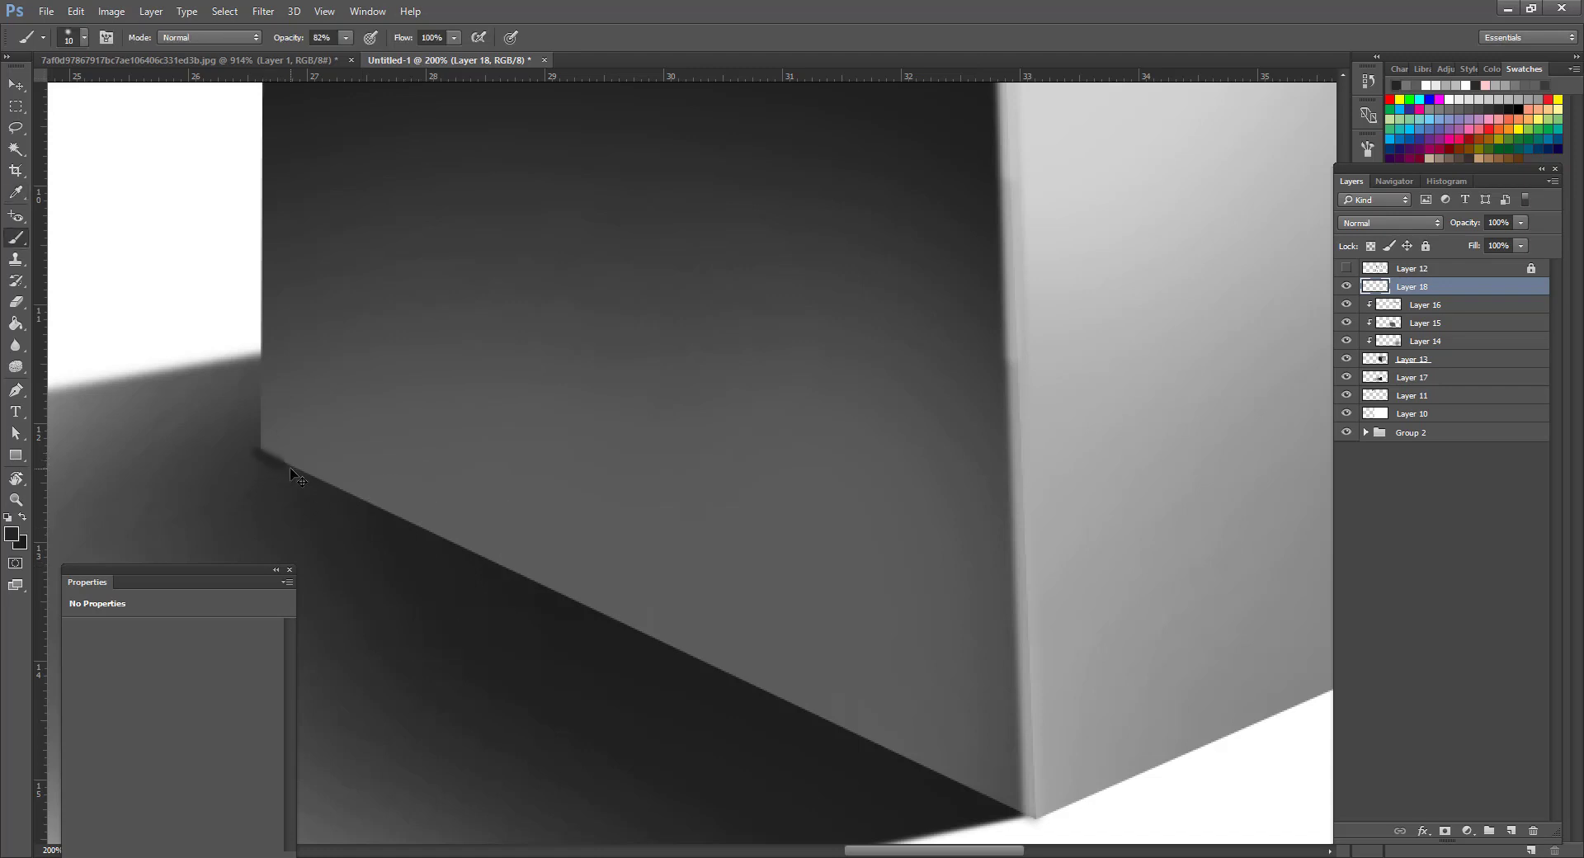
key(ctrl+z)
shift+click(1031, 817)
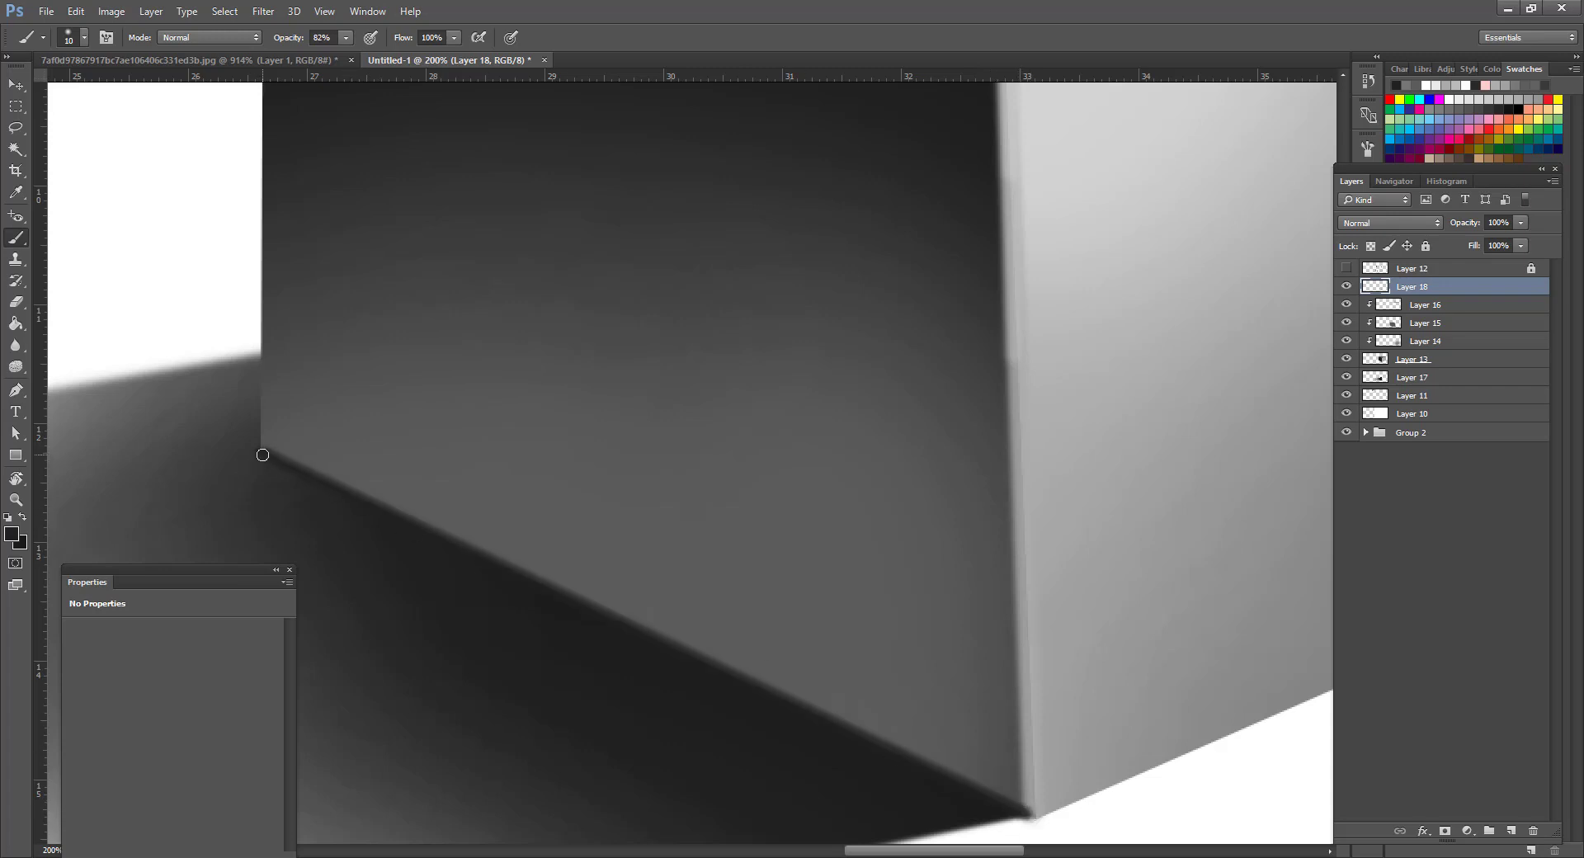
Paint a short dark line along the cast shadow's lower edge, starting at the cube's bottom front corner.
drag(770, 681, 943, 523)
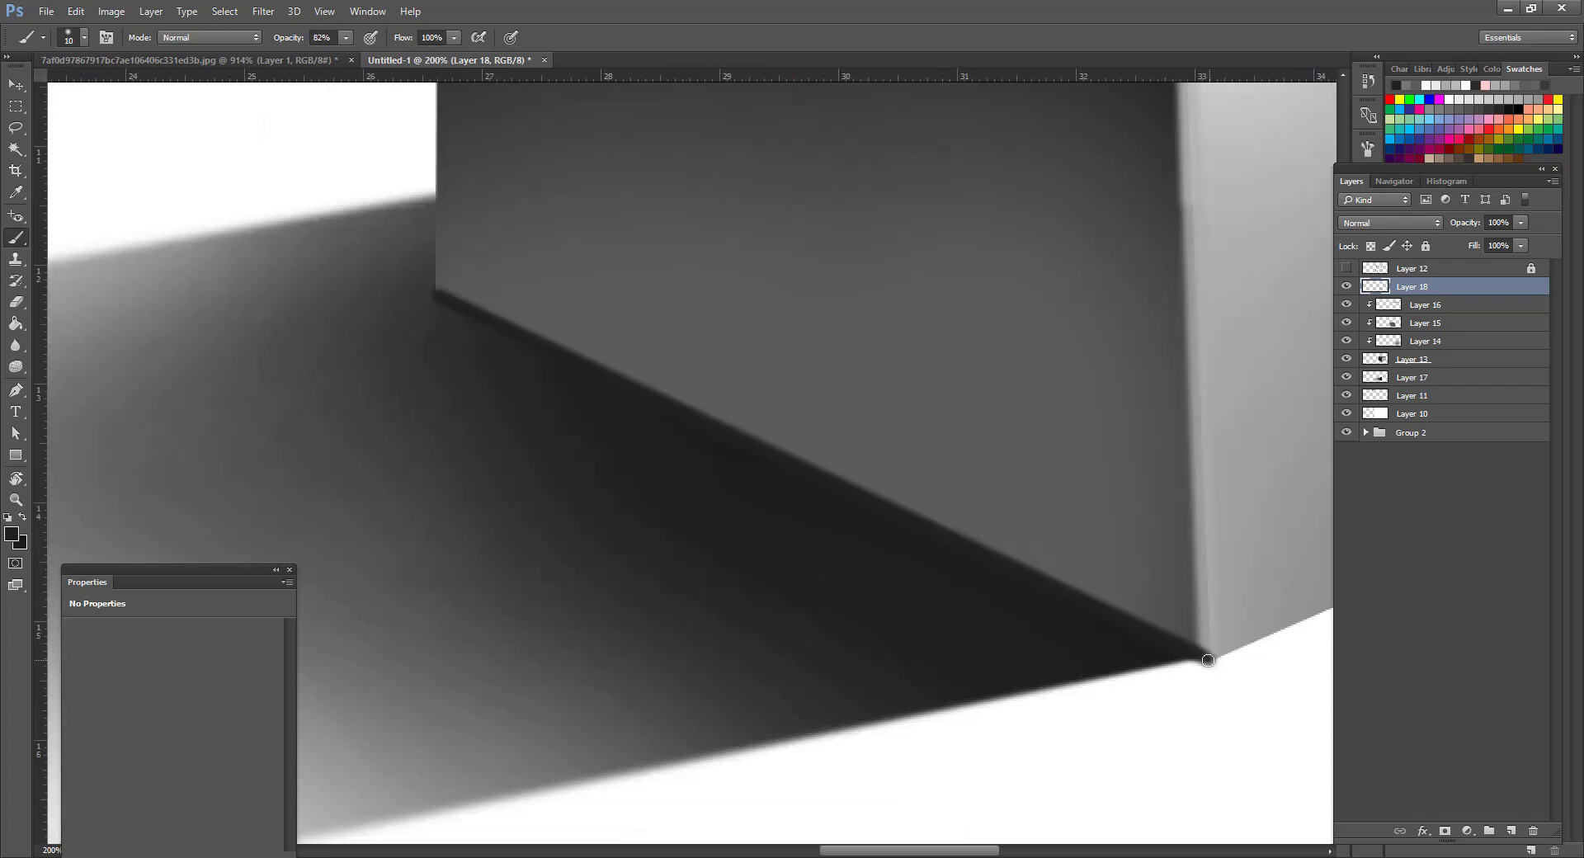
shift+click(614, 750)
key(ctrl+z)
shift+click(1026, 688)
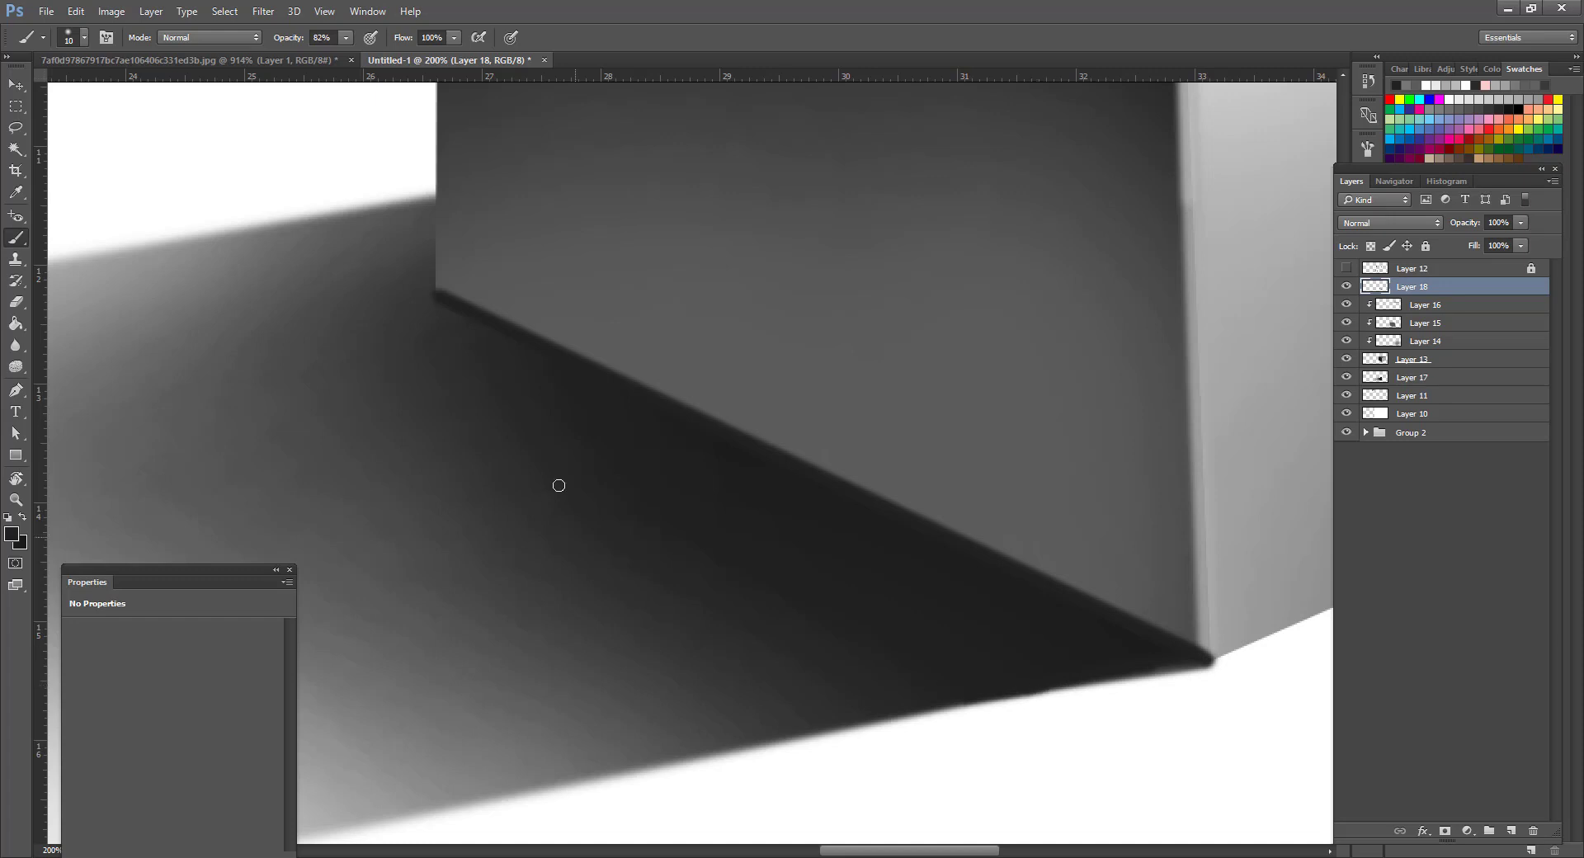
Examine the cube's edges and cast shadow up close, and check the overall drawing beside the sphere.
drag(576, 467, 721, 640)
drag(614, 524, 540, 579)
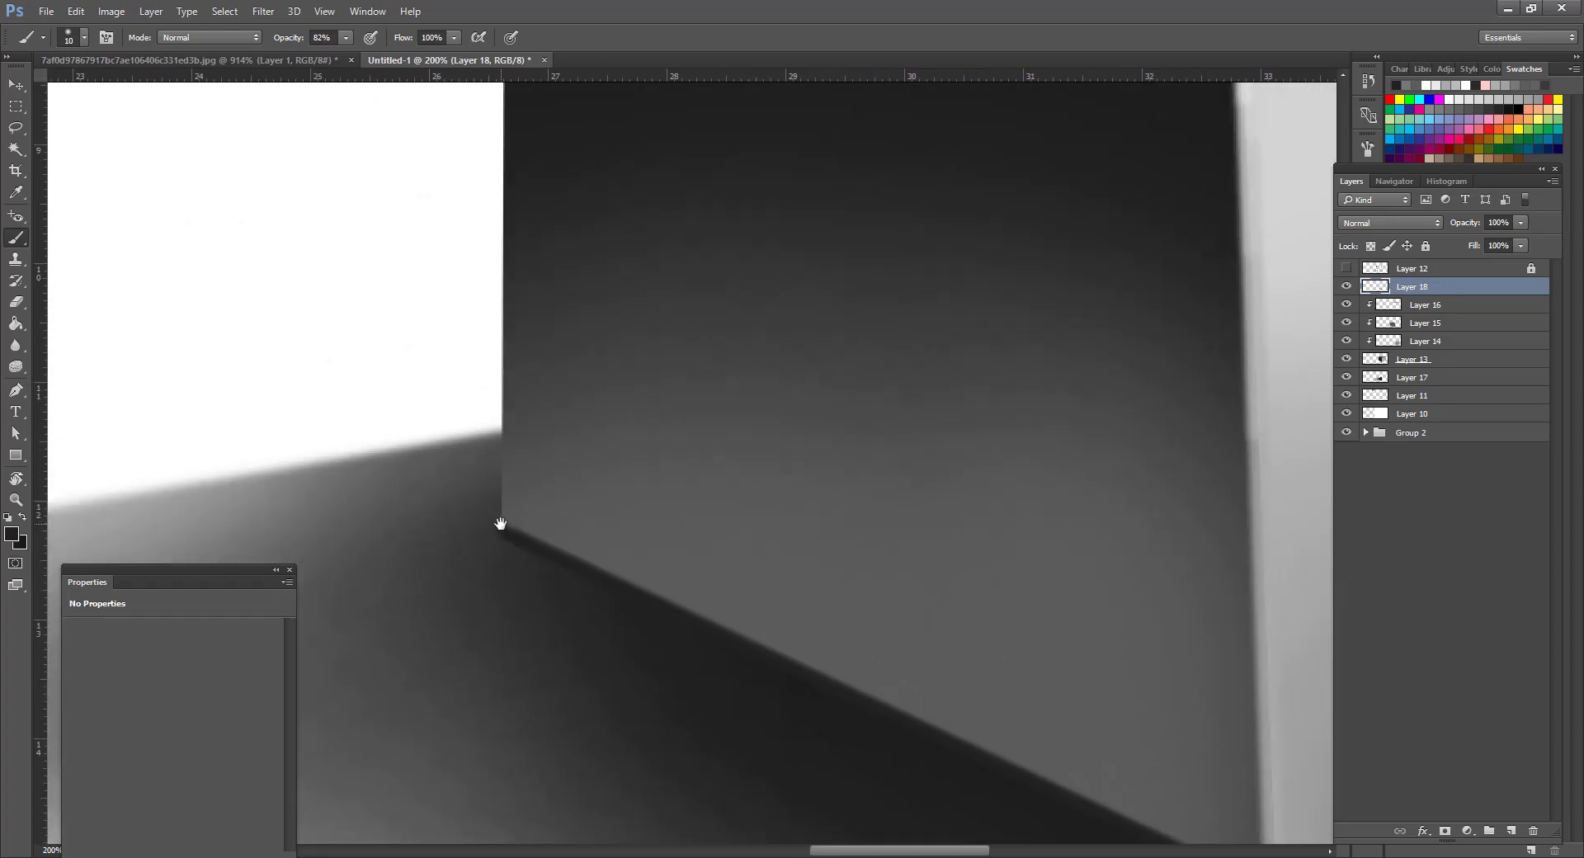
drag(501, 524, 527, 652)
key(z)
alt+click(857, 389)
alt+click(856, 389)
click(1089, 331)
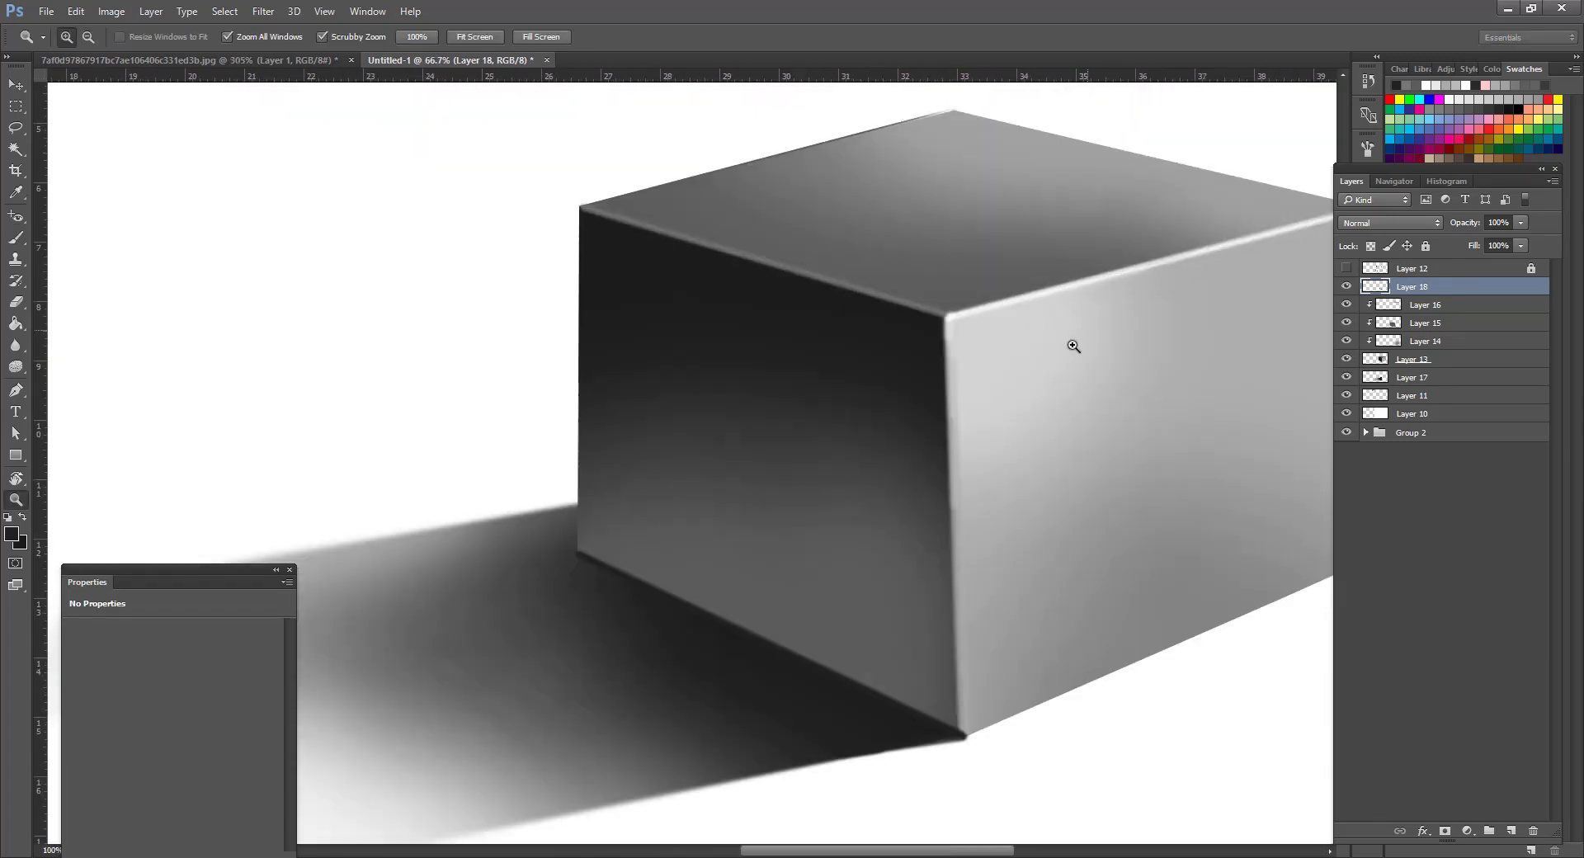
drag(926, 392, 641, 415)
click(779, 312)
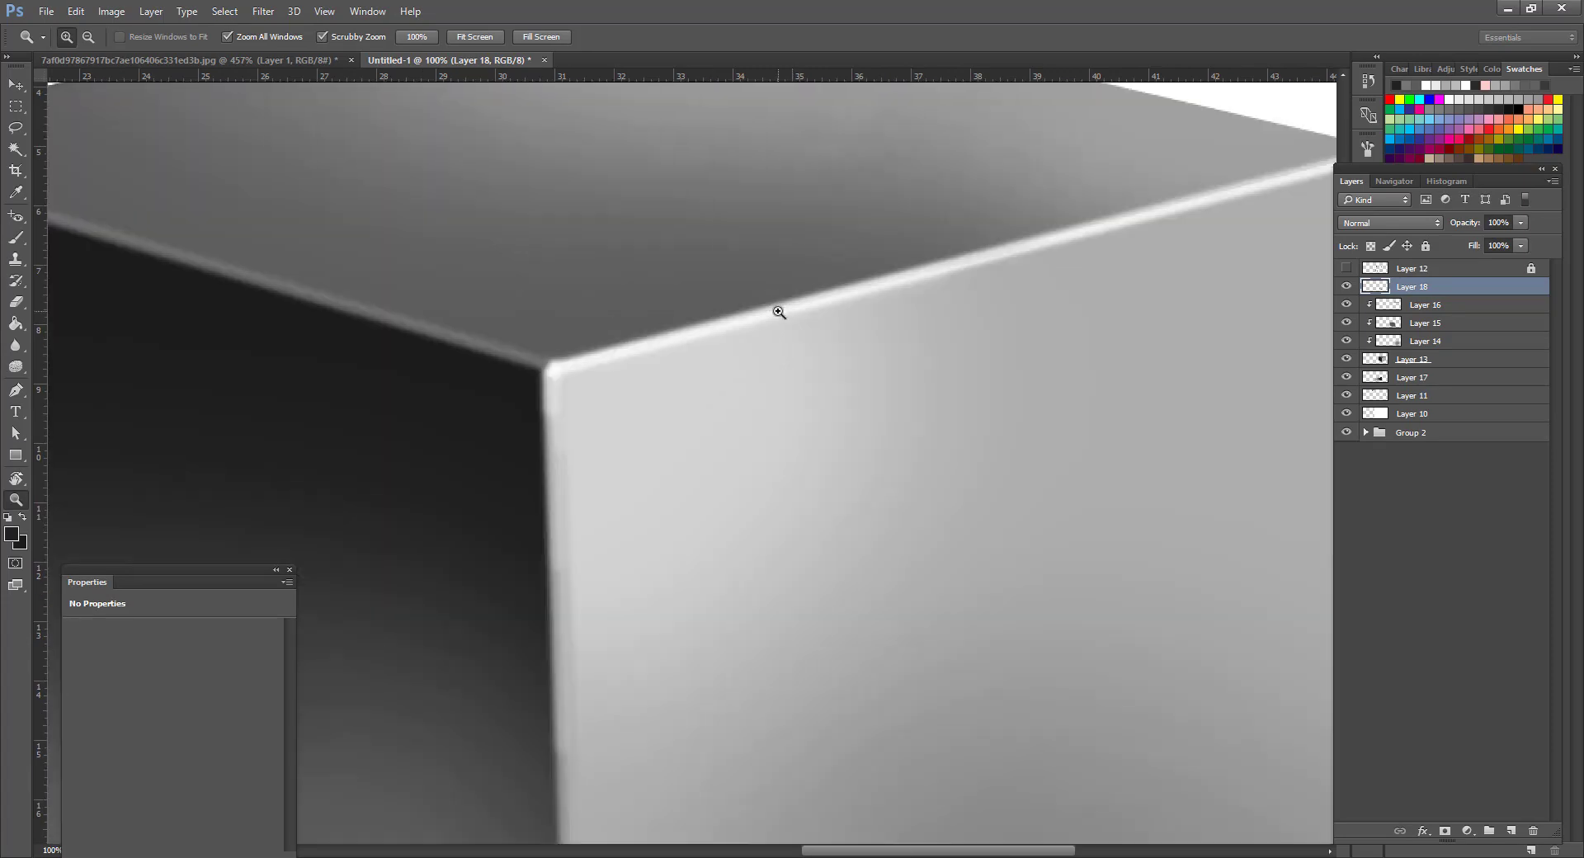
alt+click(779, 314)
alt+click(780, 314)
alt+click(781, 332)
alt+click(847, 405)
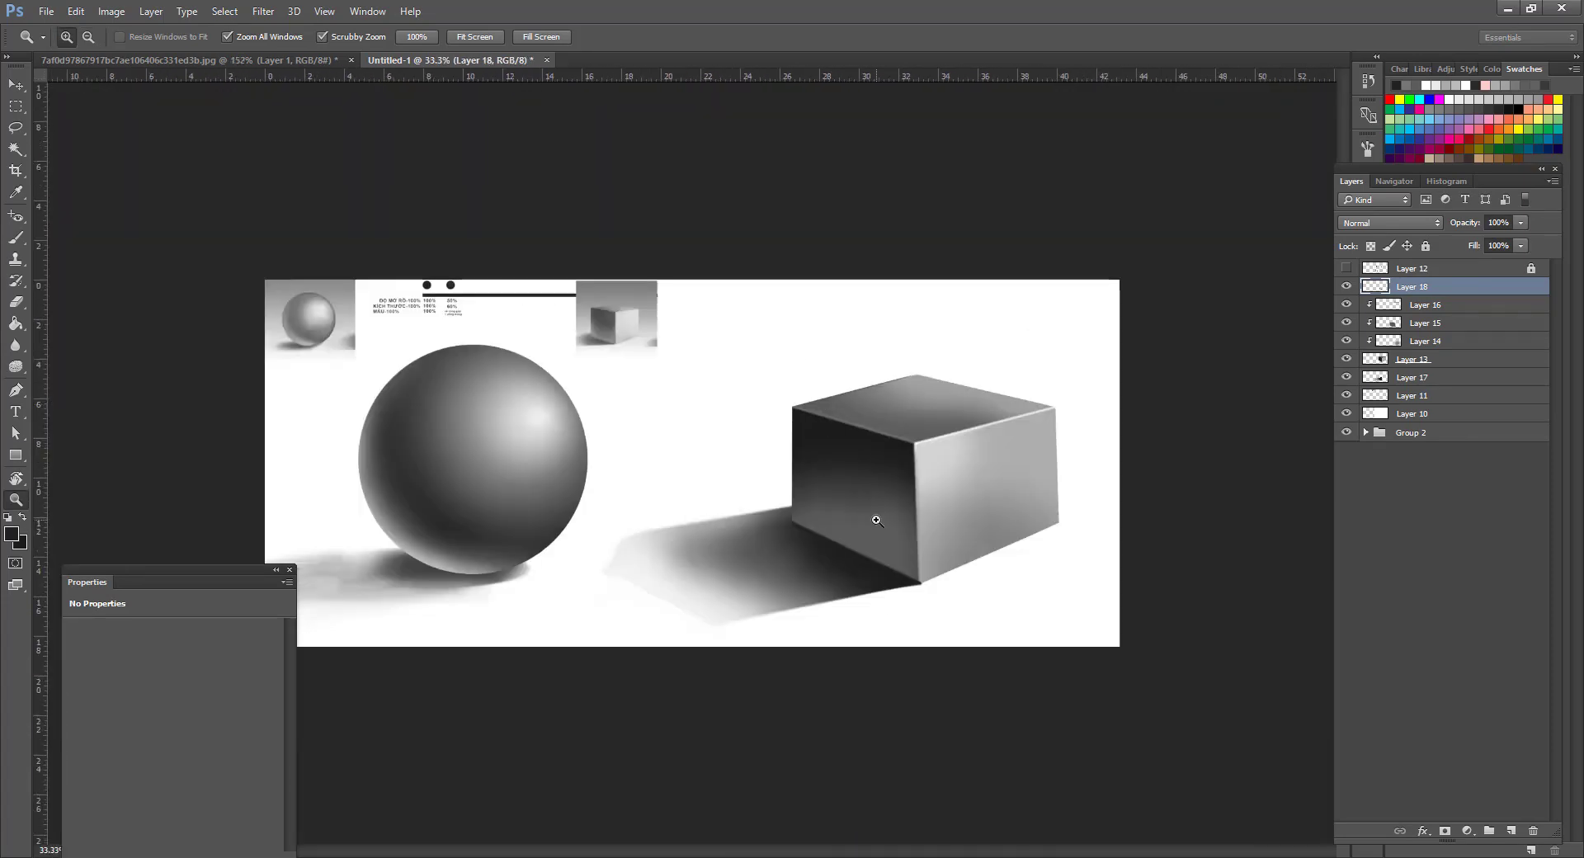
click(875, 523)
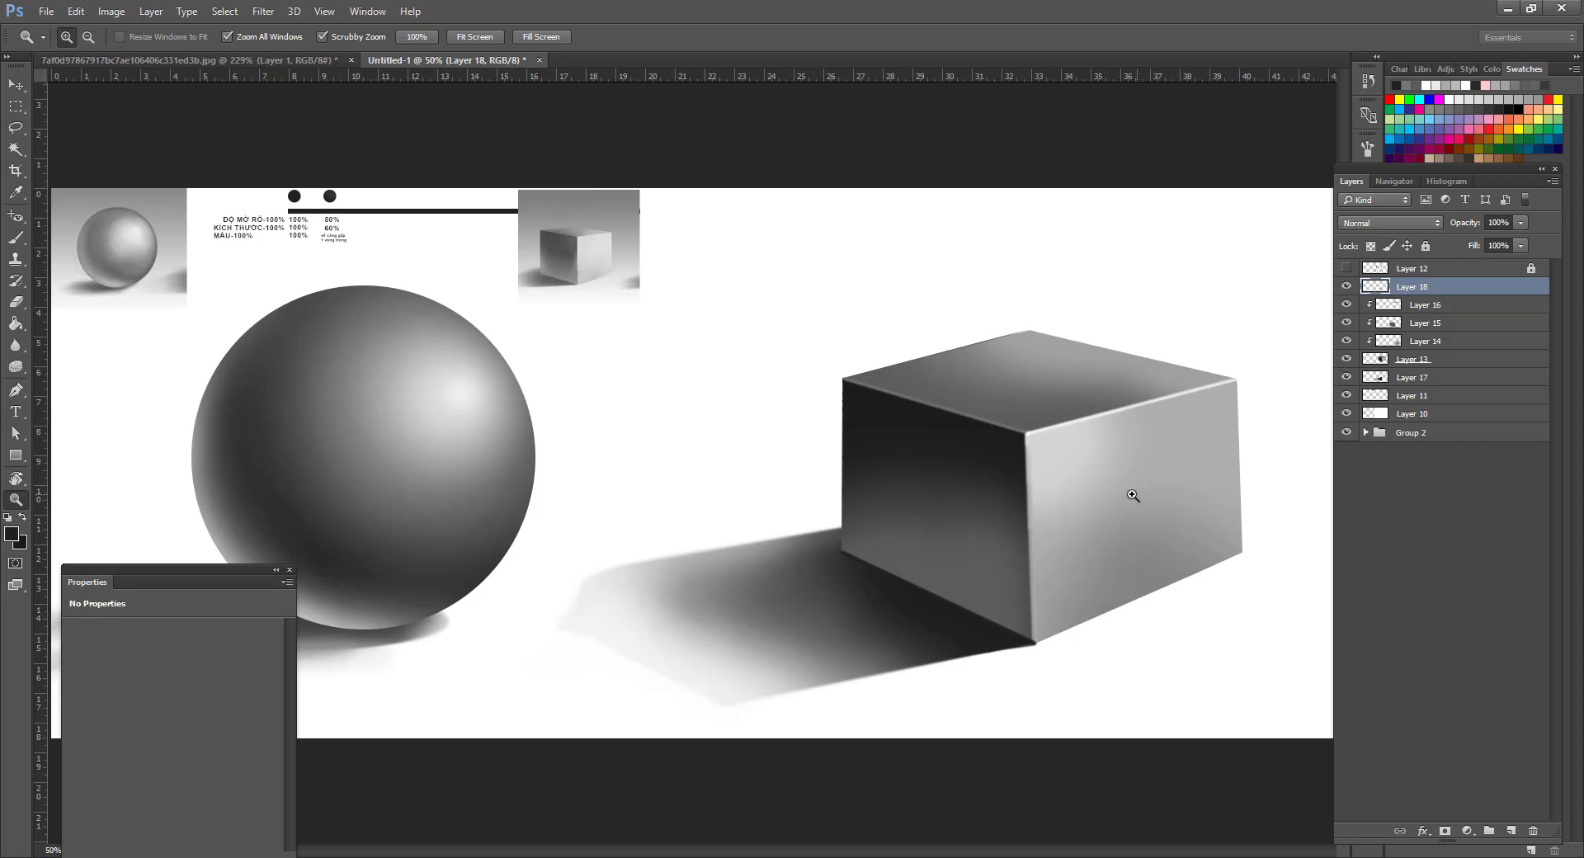
alt+click(899, 453)
alt+click(897, 453)
click(828, 451)
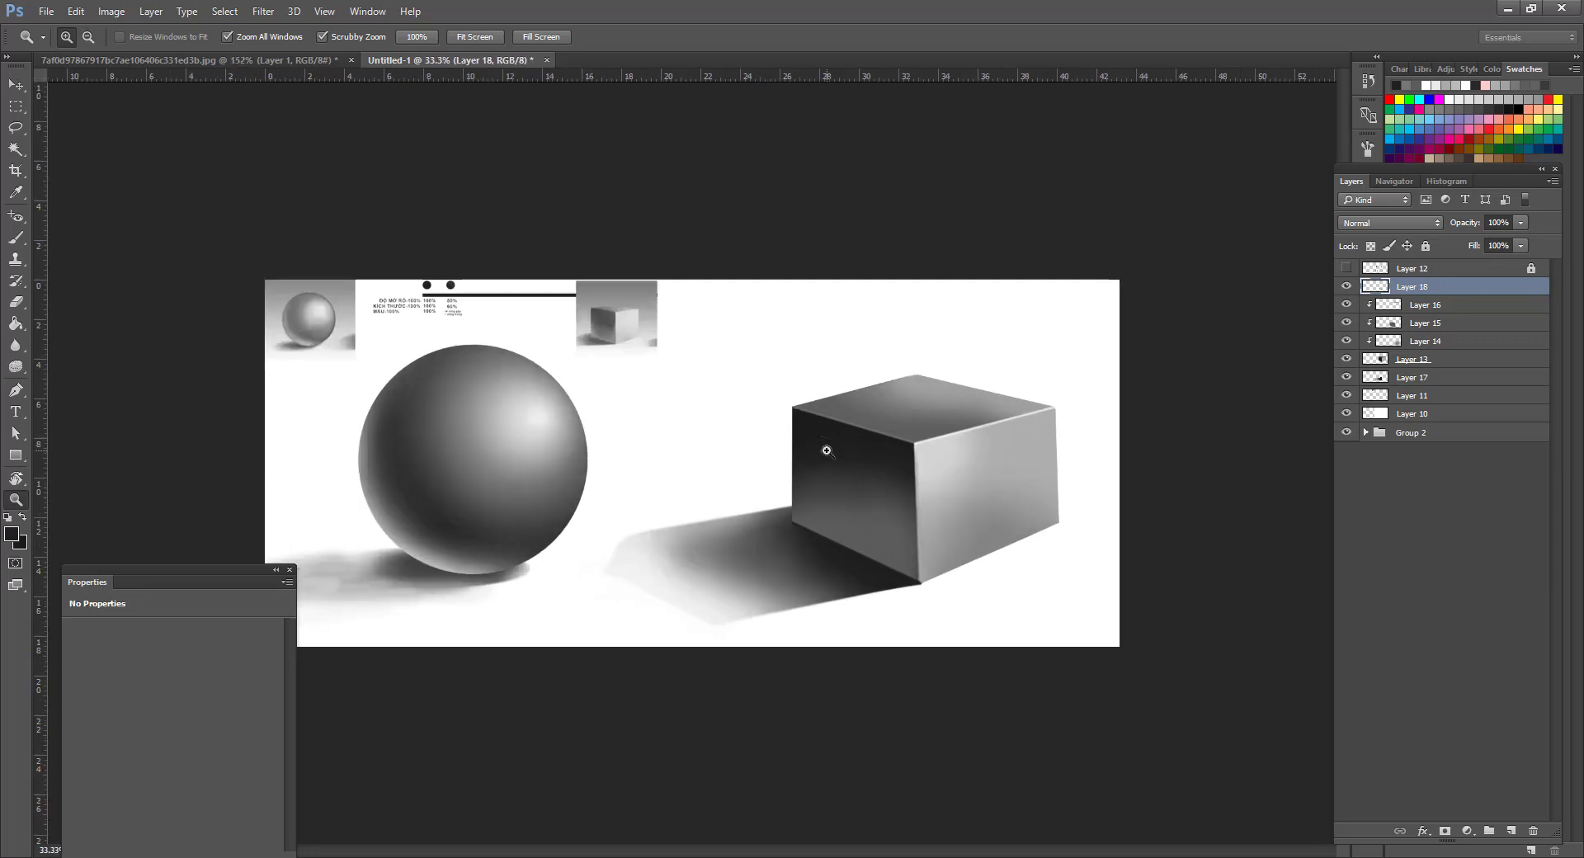
key(v)
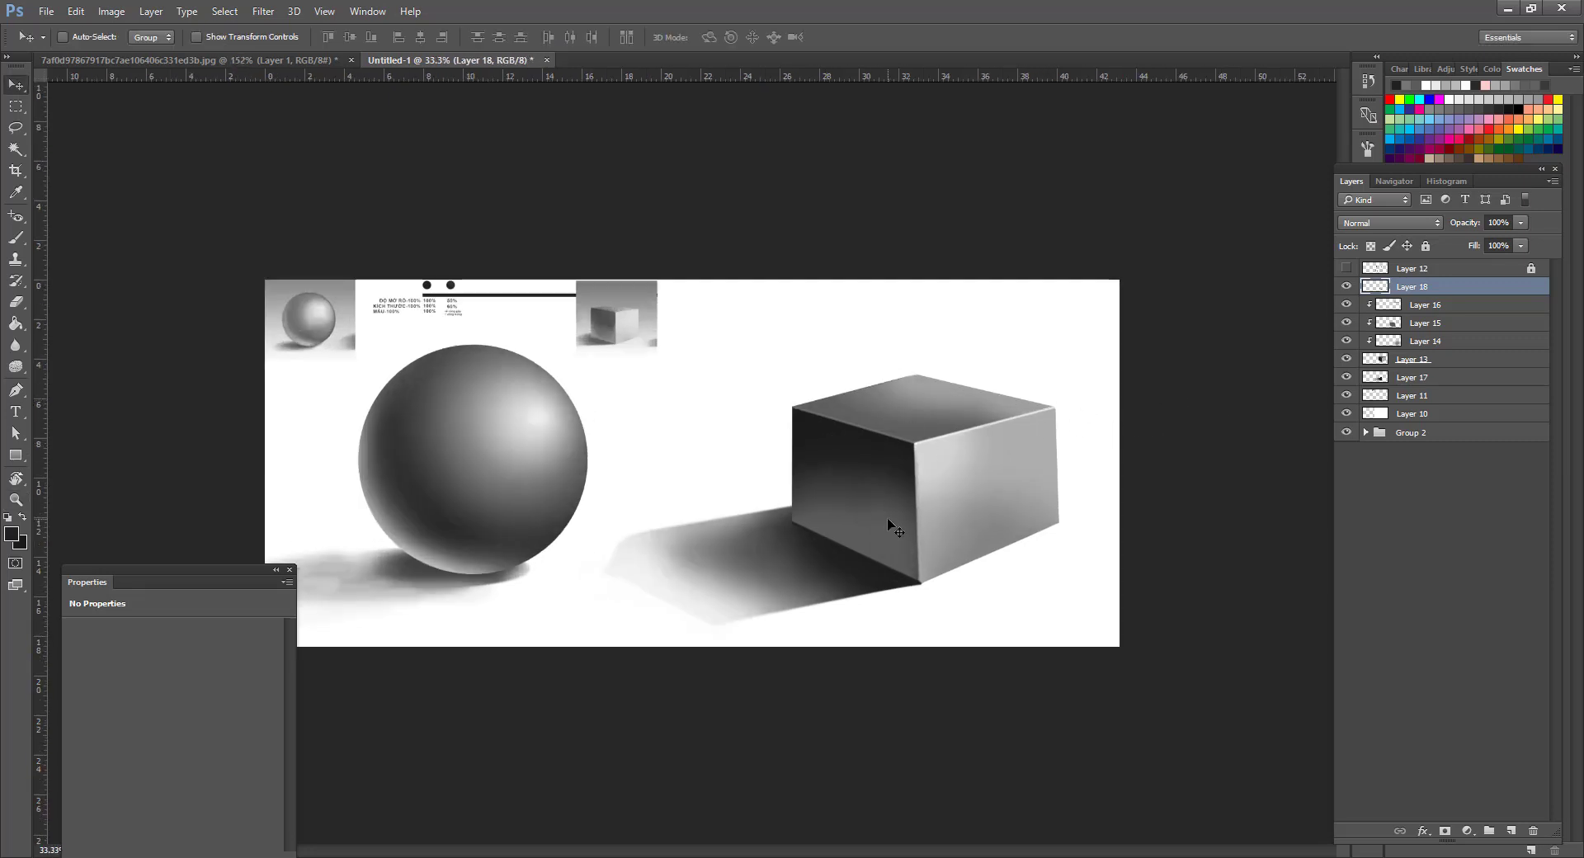
key(c)
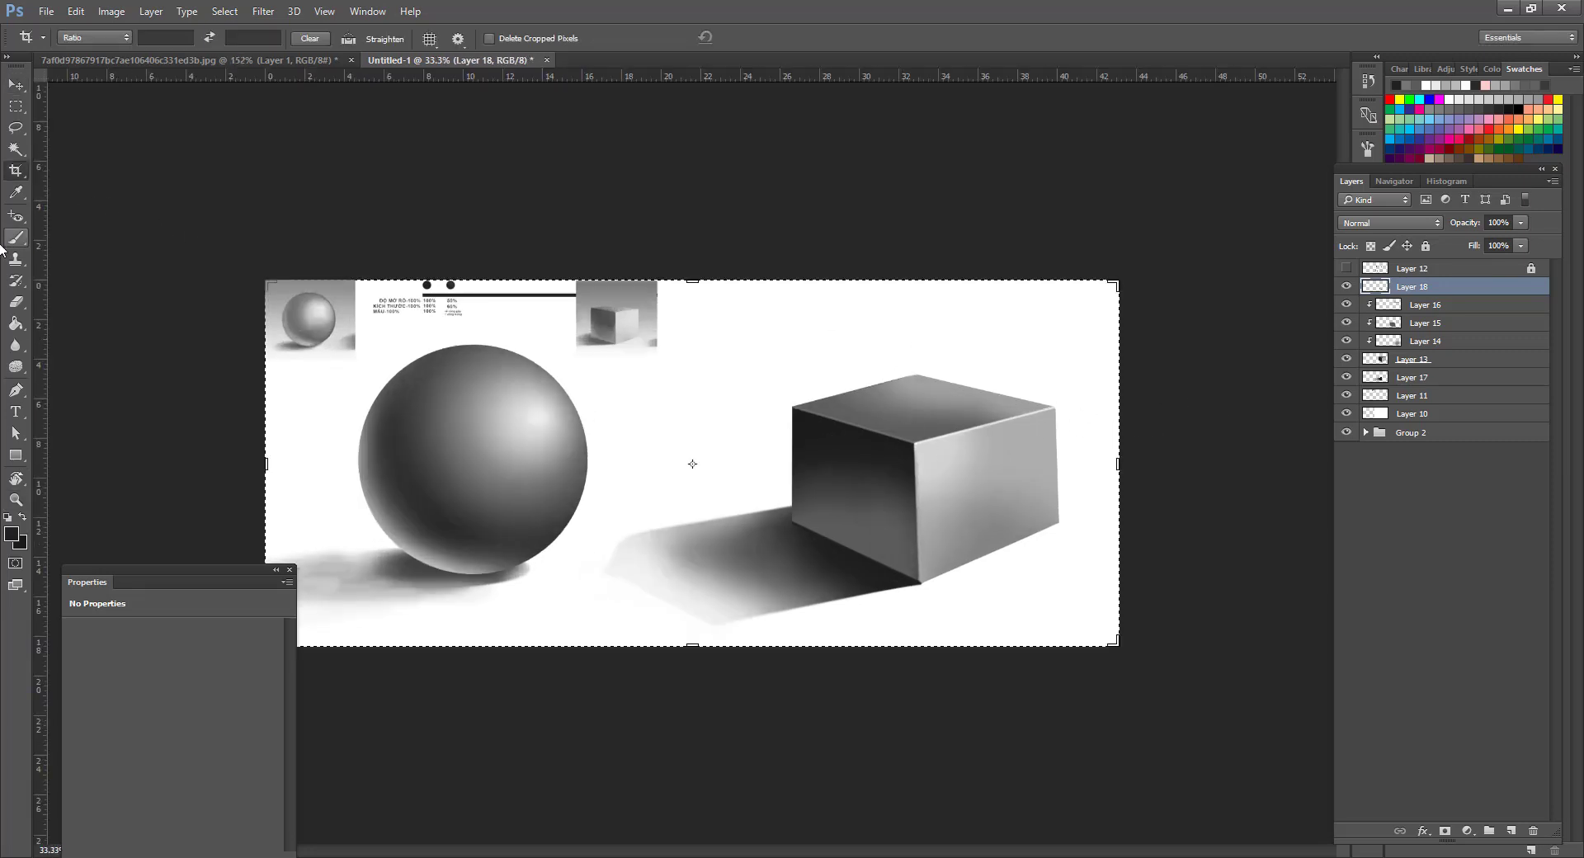
right_click(16, 173)
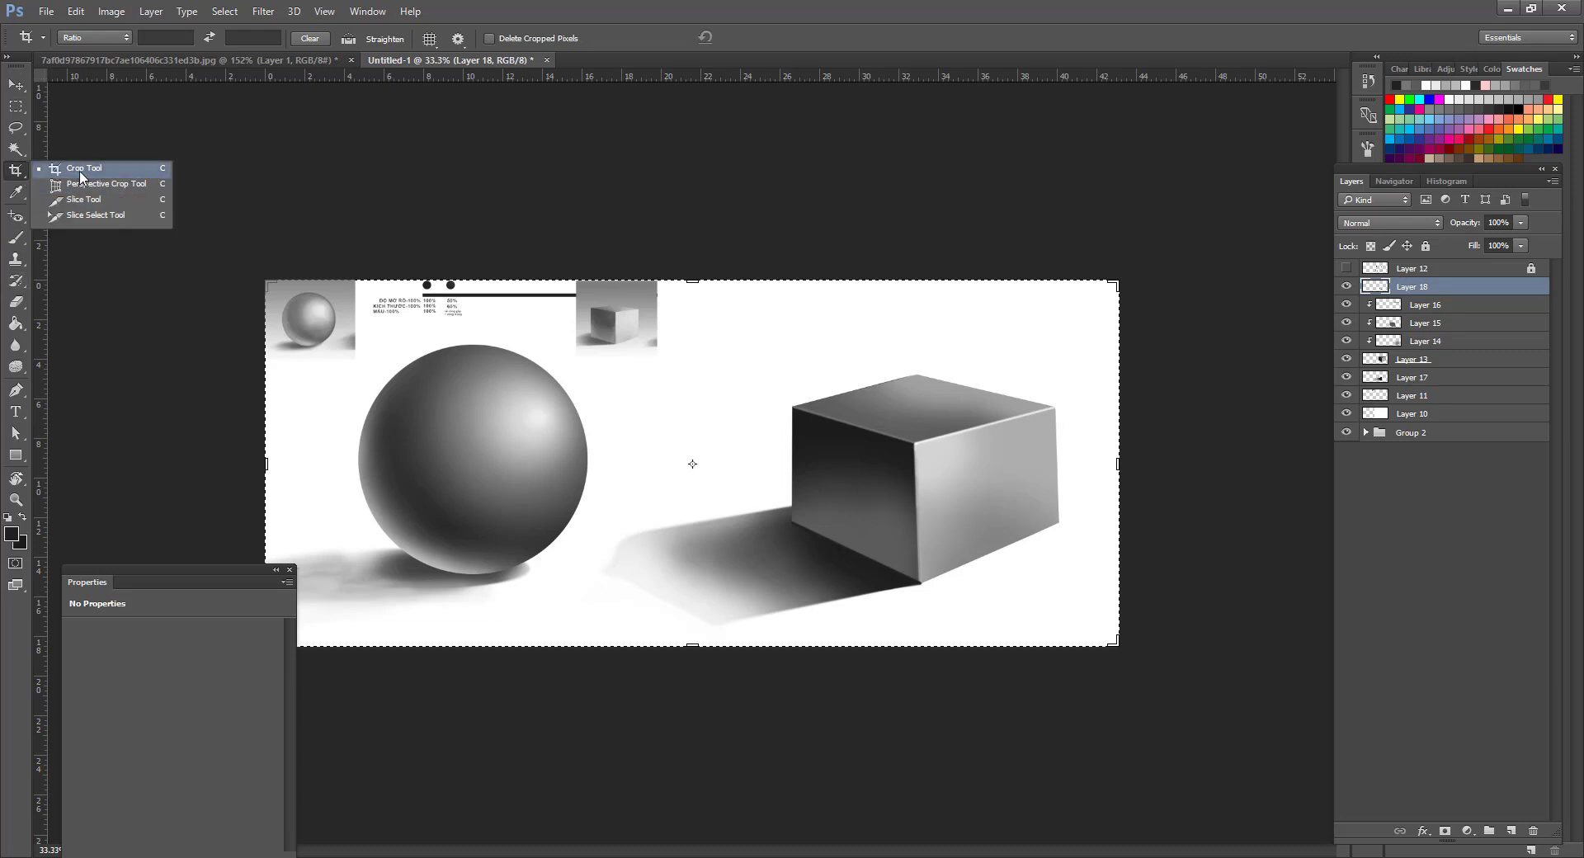
click(85, 171)
Draw an artboard about 3108 by 1198 px directly below the sphere and cube drawing, starting at its left edge.
right_click(25, 90)
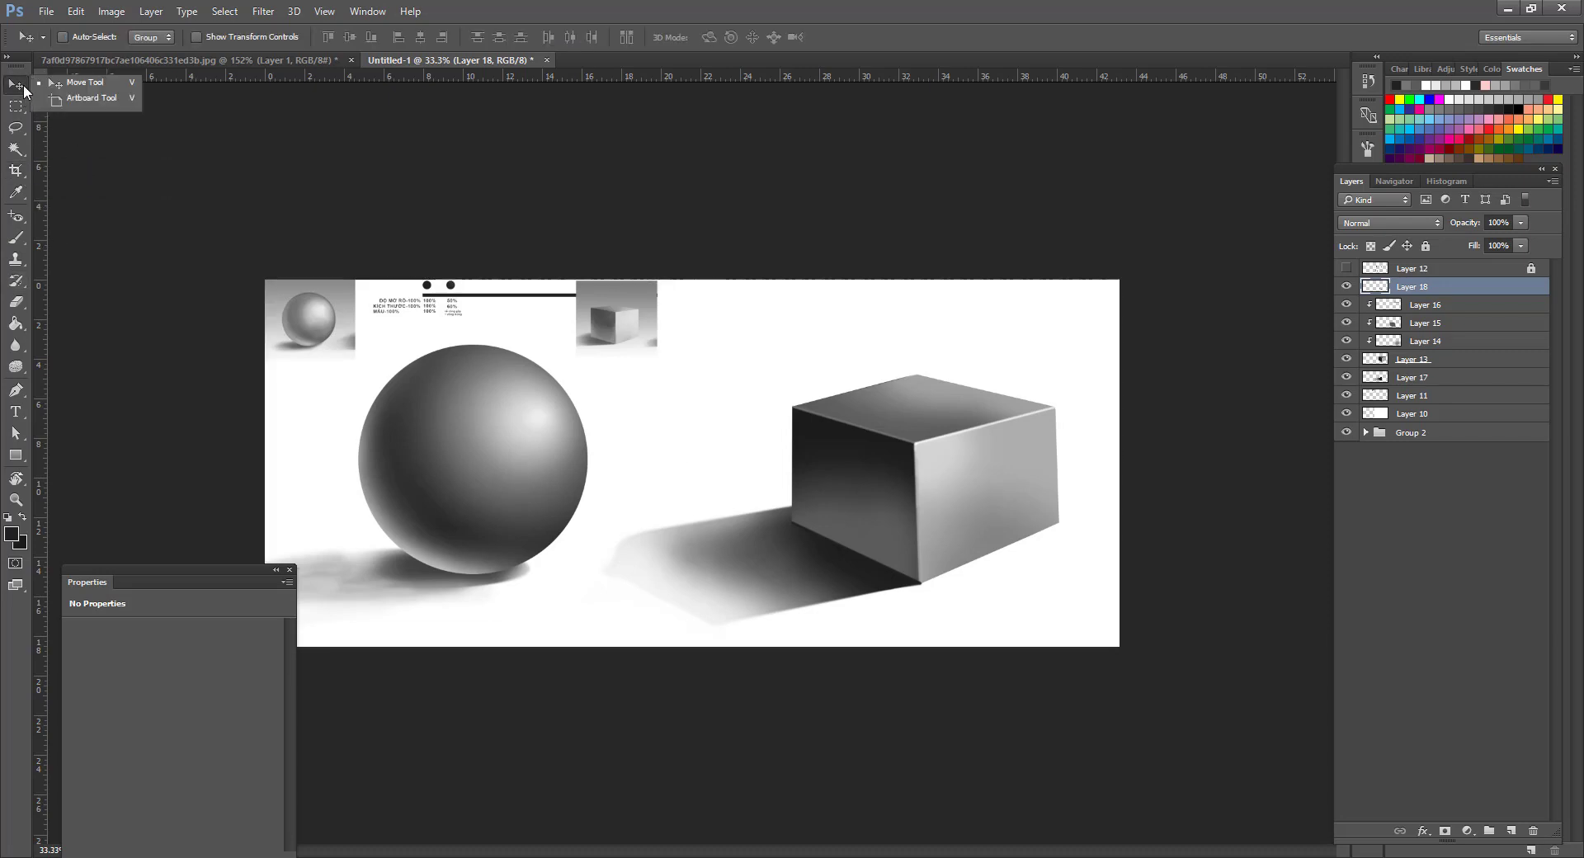
click(75, 103)
ctrl+click(639, 462)
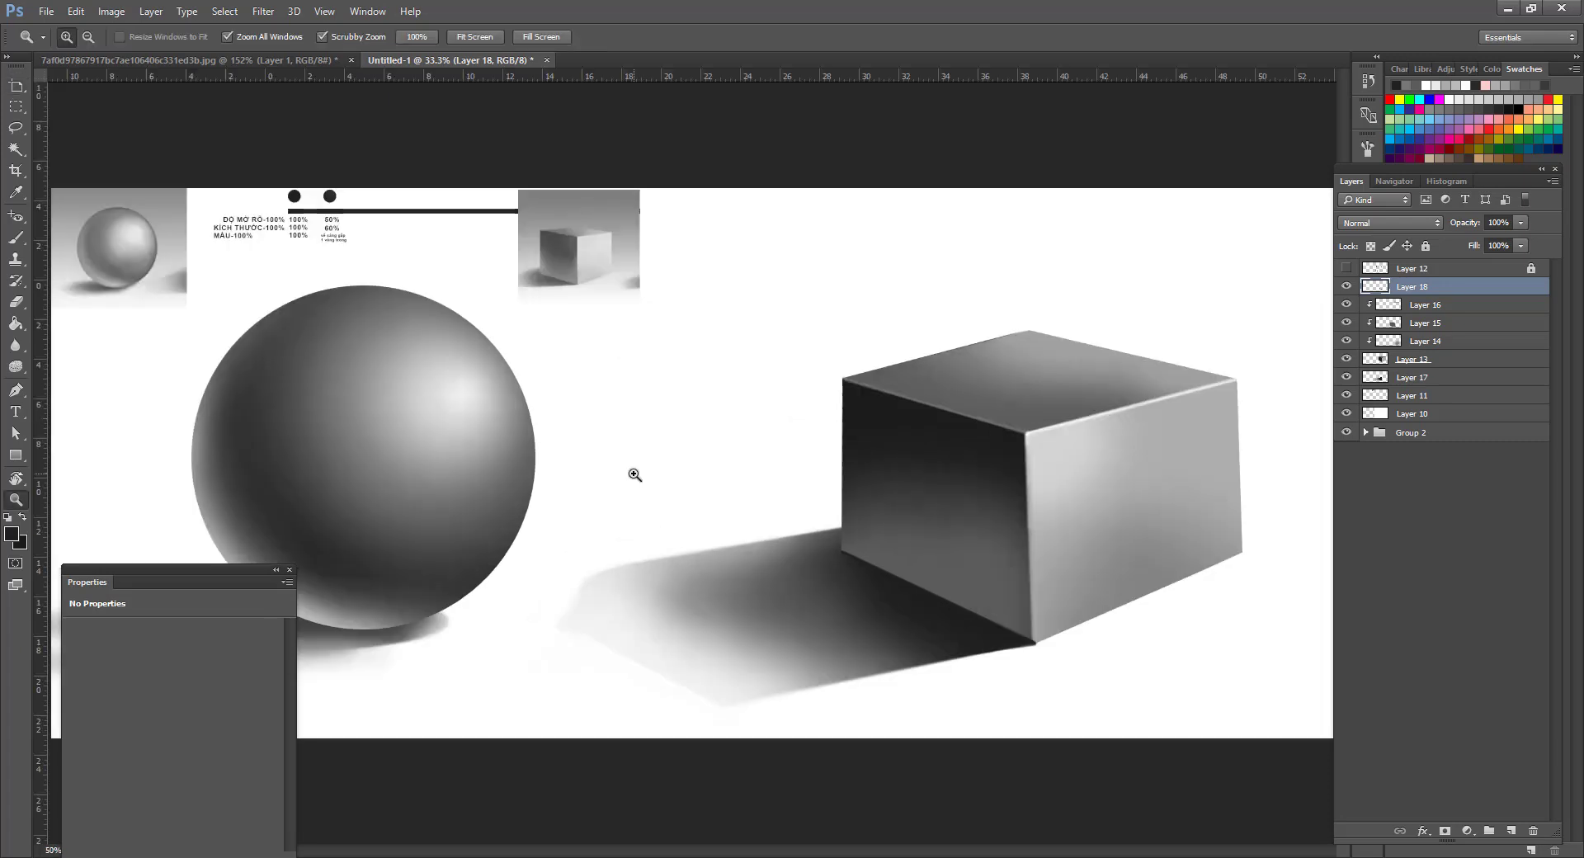
ctrl+alt+click(678, 462)
ctrl+alt+click(672, 483)
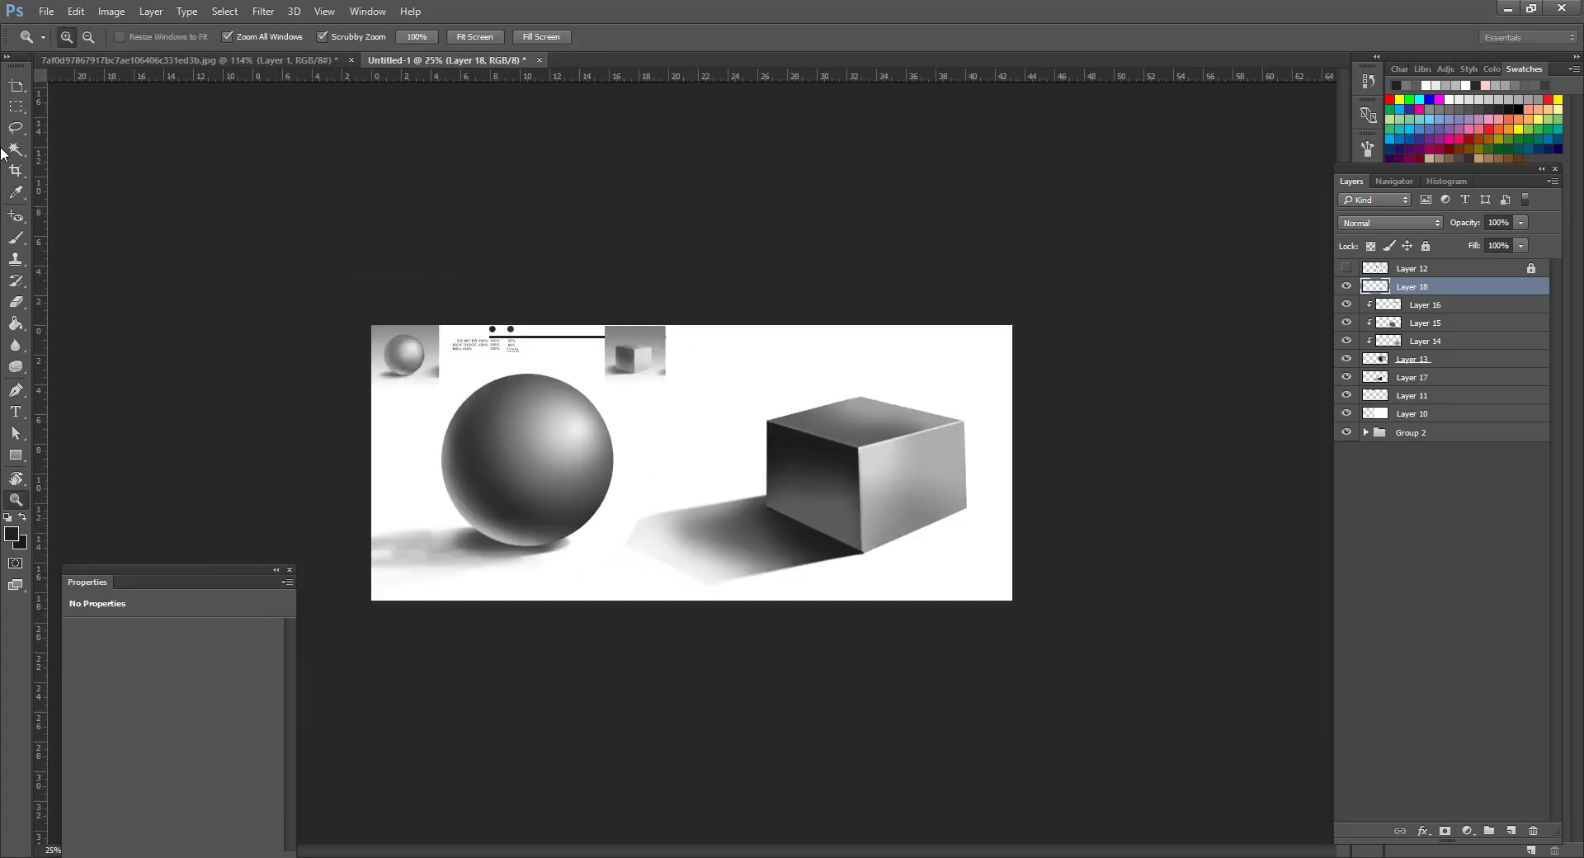
click(16, 86)
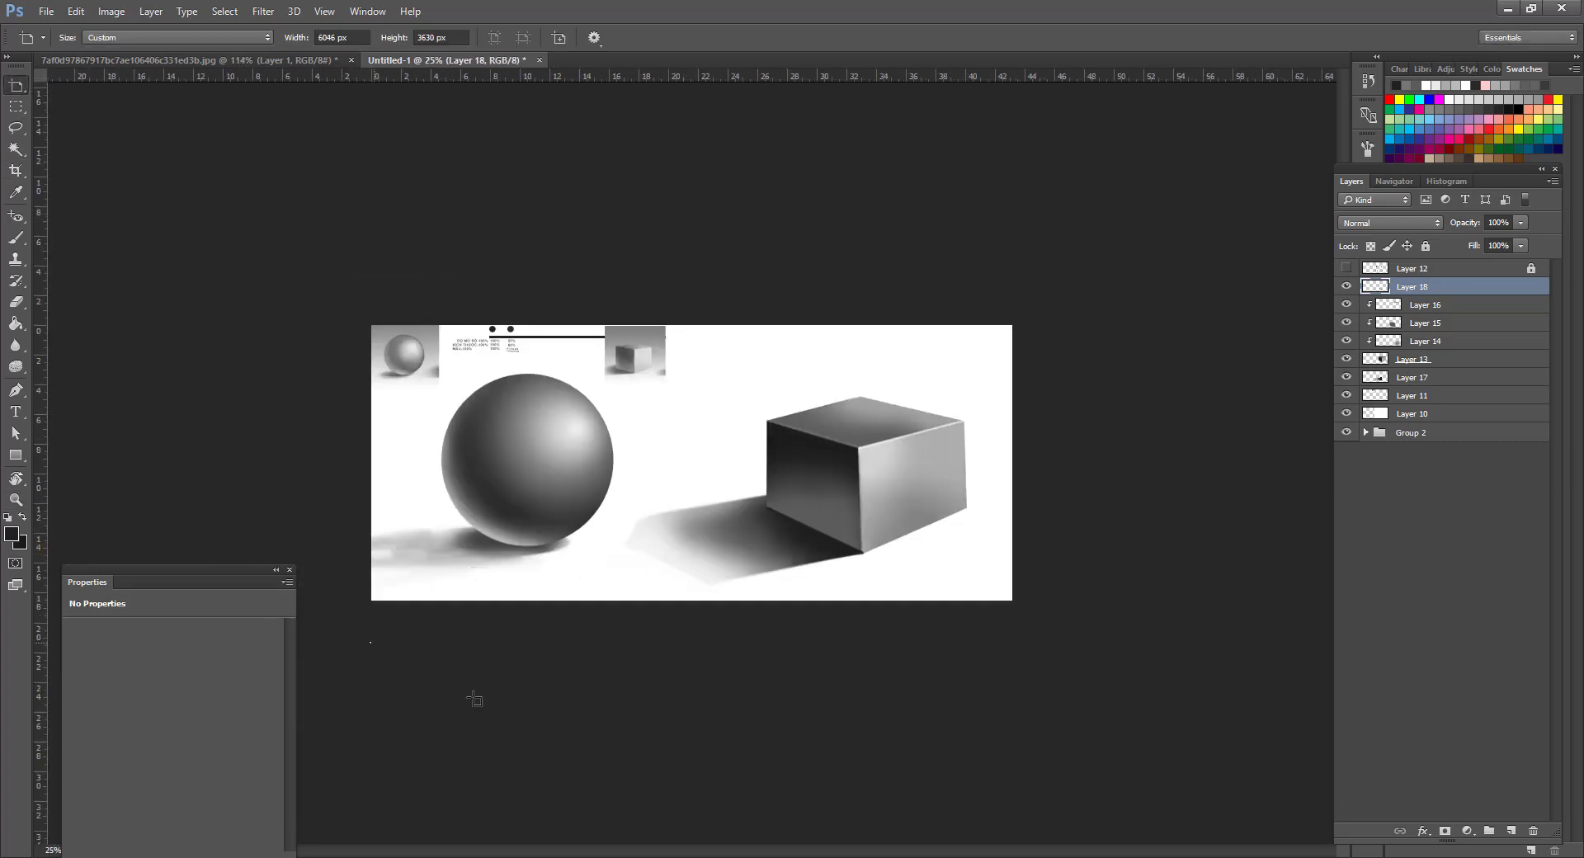
drag(371, 642, 1011, 835)
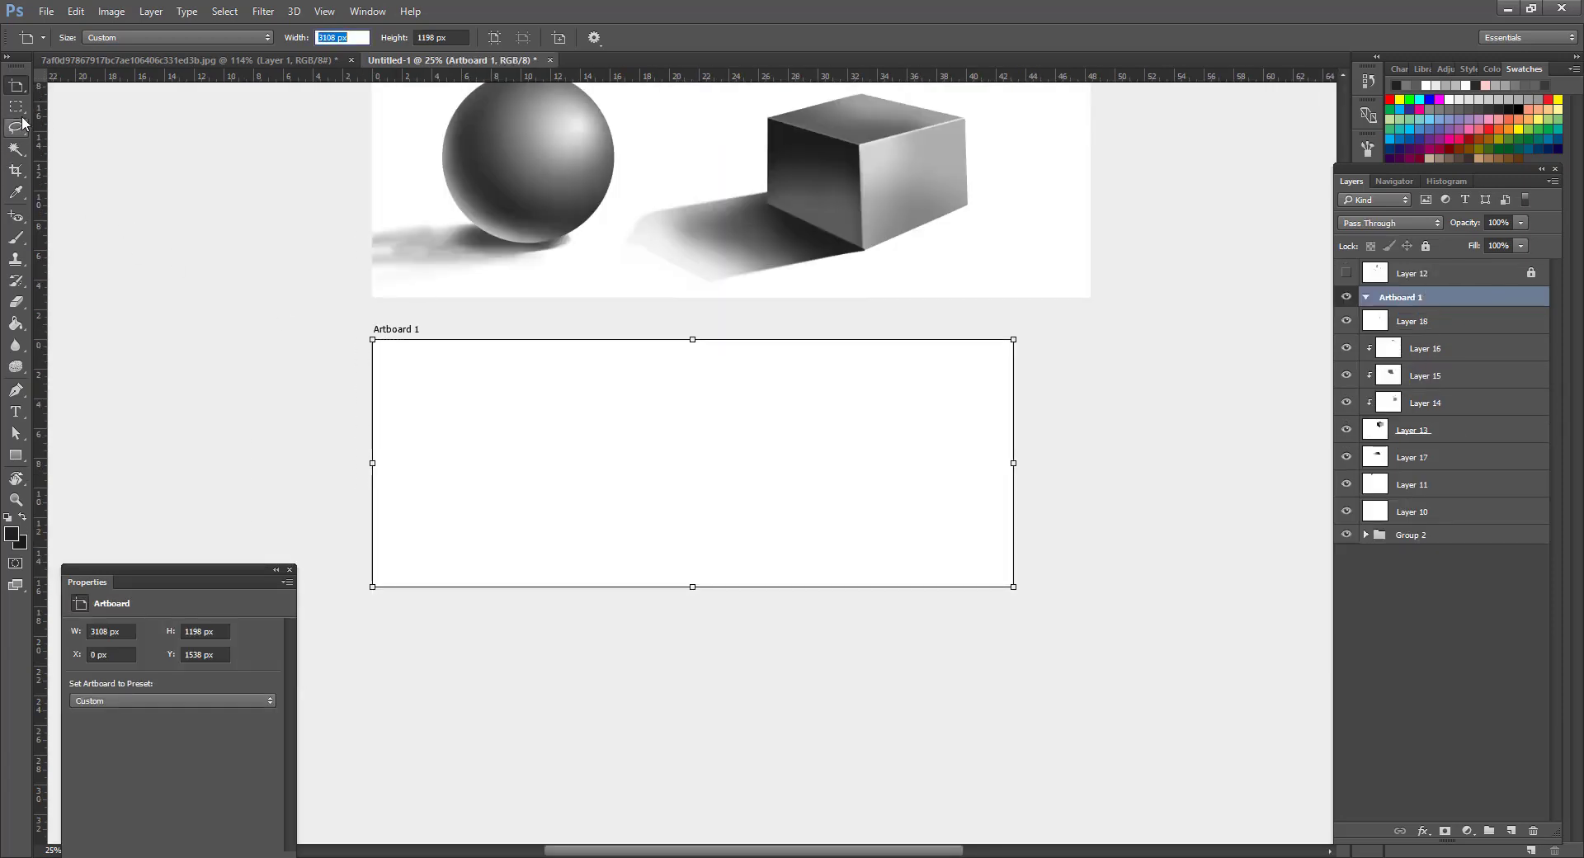
Widen the artboard to about 3482 px to match the drawing's right edge, and ungroup it back into plain layers.
click(15, 84)
click(78, 85)
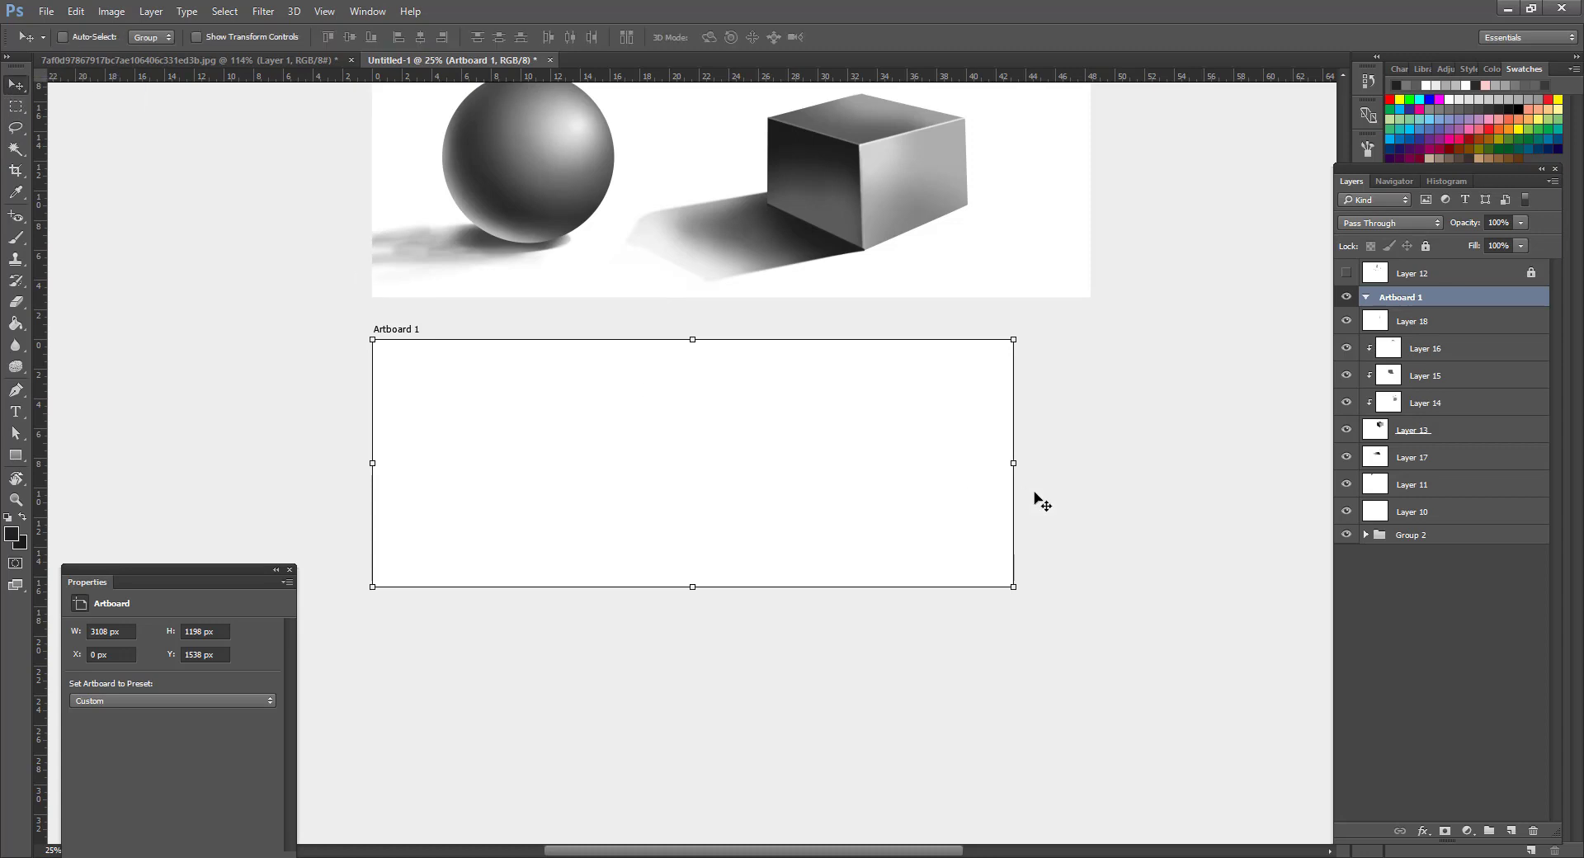
ctrl+click(552, 395)
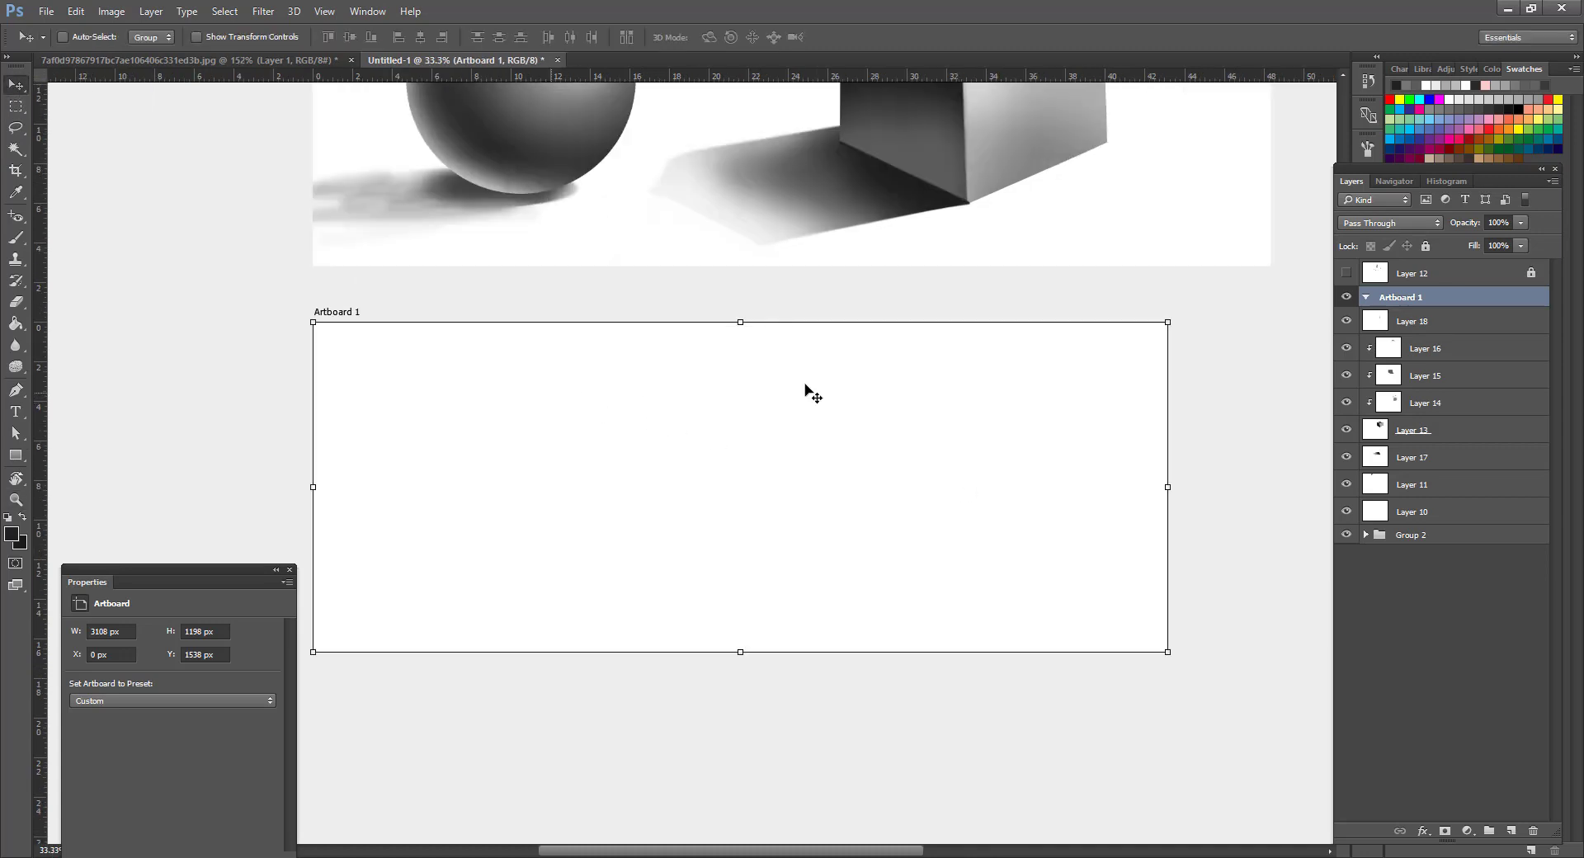
drag(1166, 486, 1271, 486)
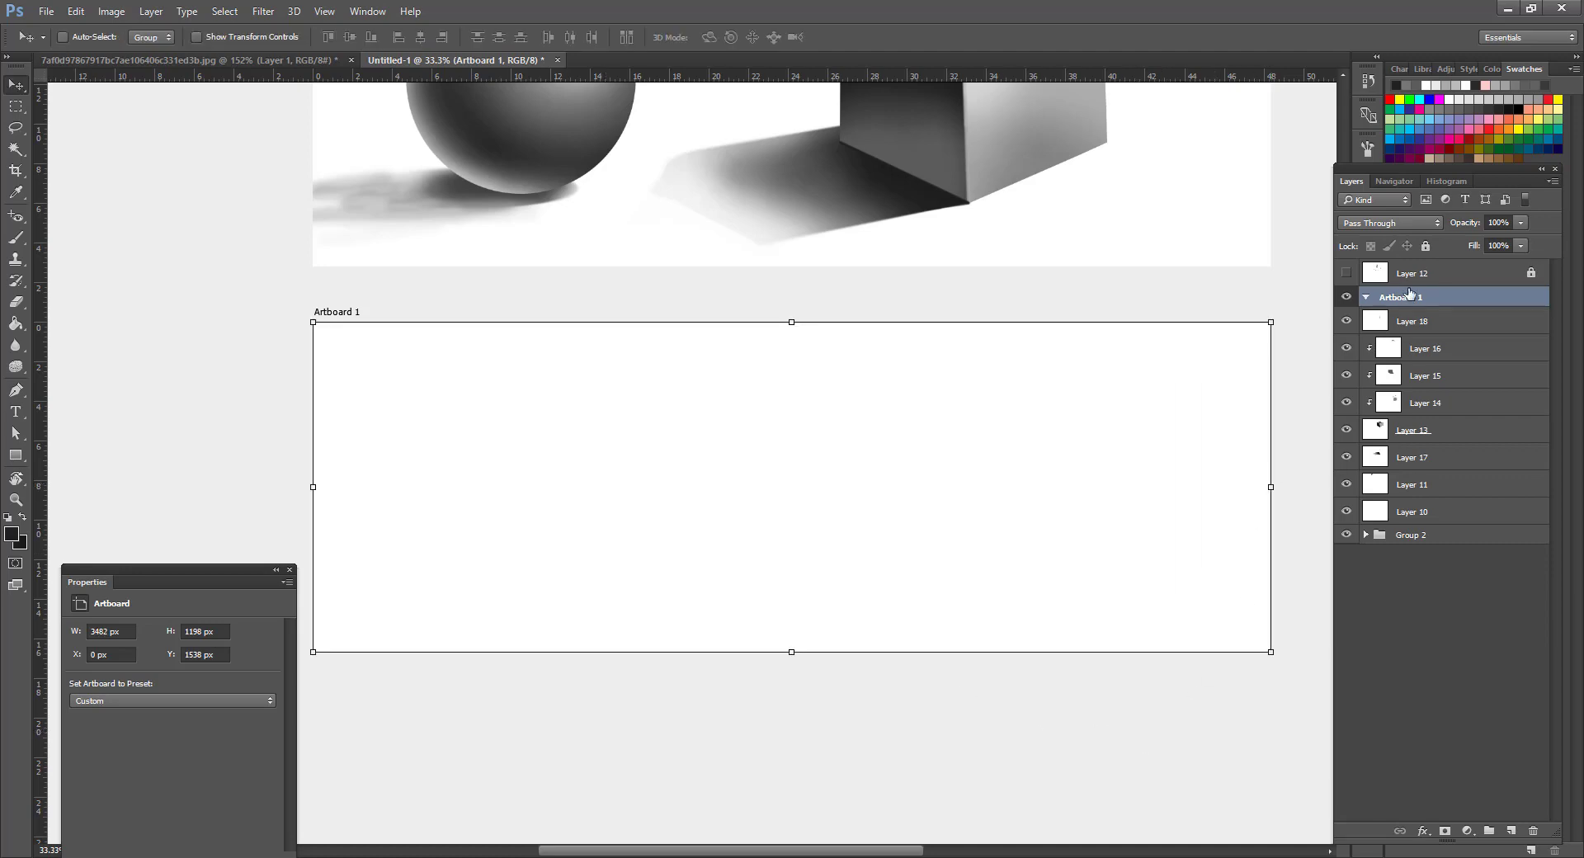
key(ctrl+shift+g)
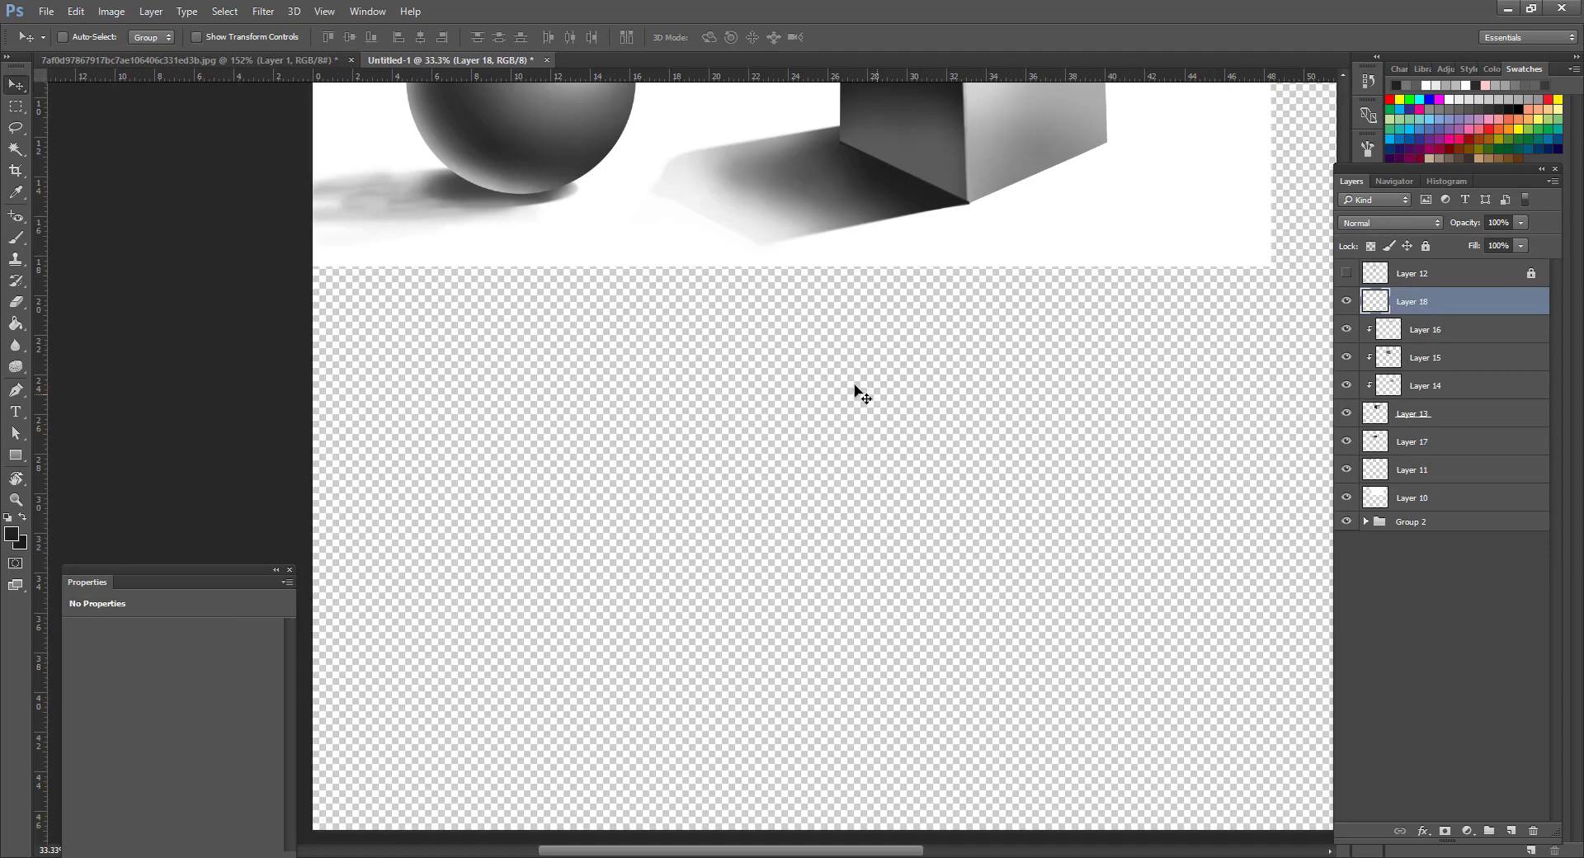
Crop the right side of the enlarged canvas so it ends at the drawing's right edge.
key(z)
alt+click(754, 410)
alt+click(734, 412)
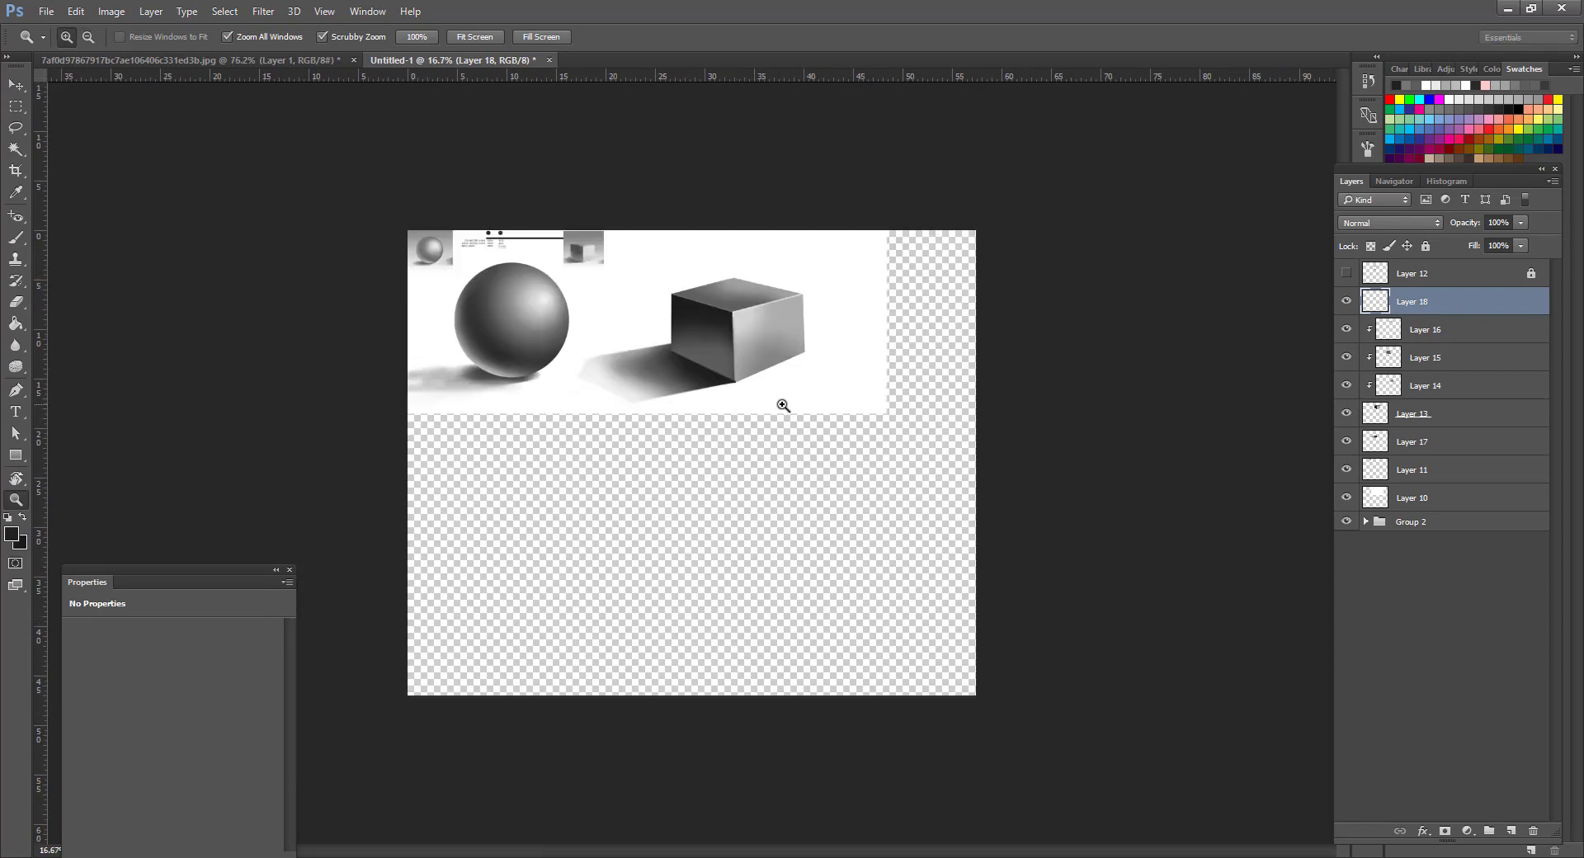
key(c)
drag(972, 463, 890, 442)
key(Return)
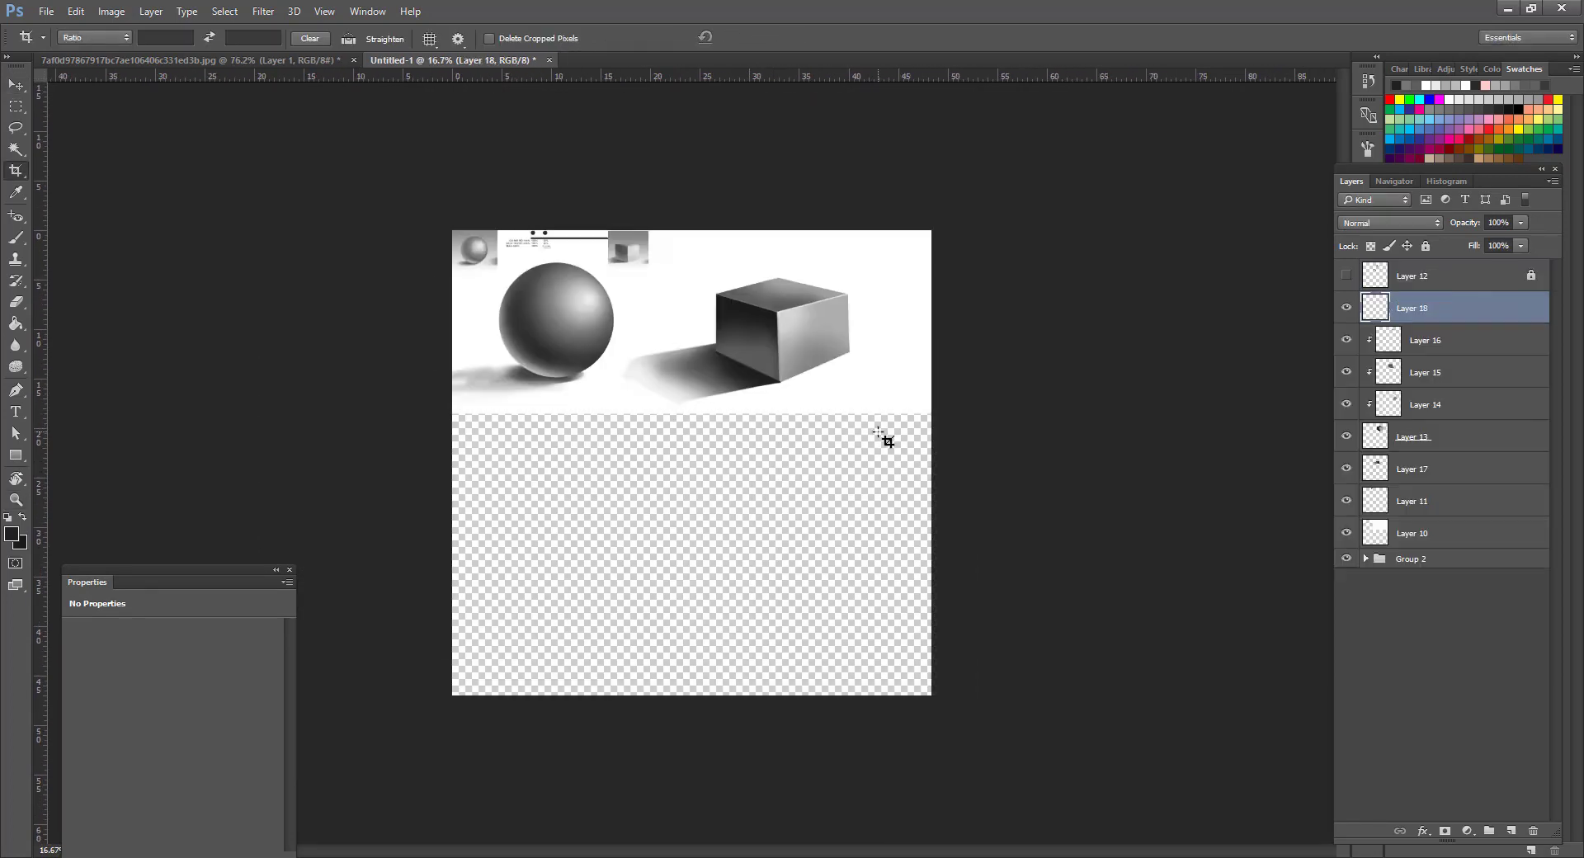
Group all layers from Layer 12 down to Layer 10 into a new group above Group 2.
key(v)
click(1424, 565)
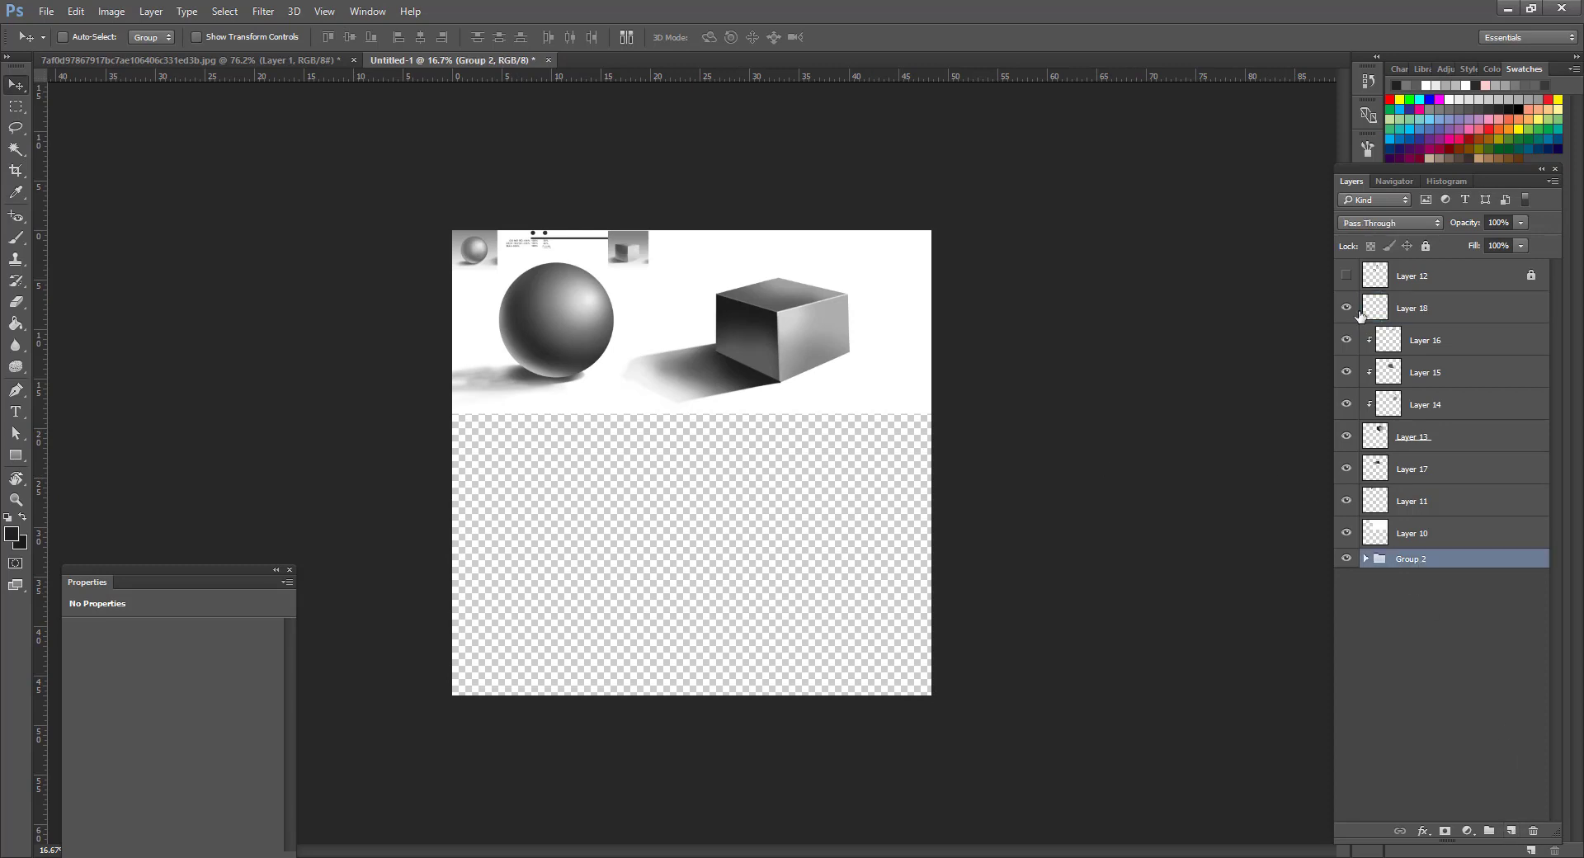
click(1422, 275)
shift+click(1432, 532)
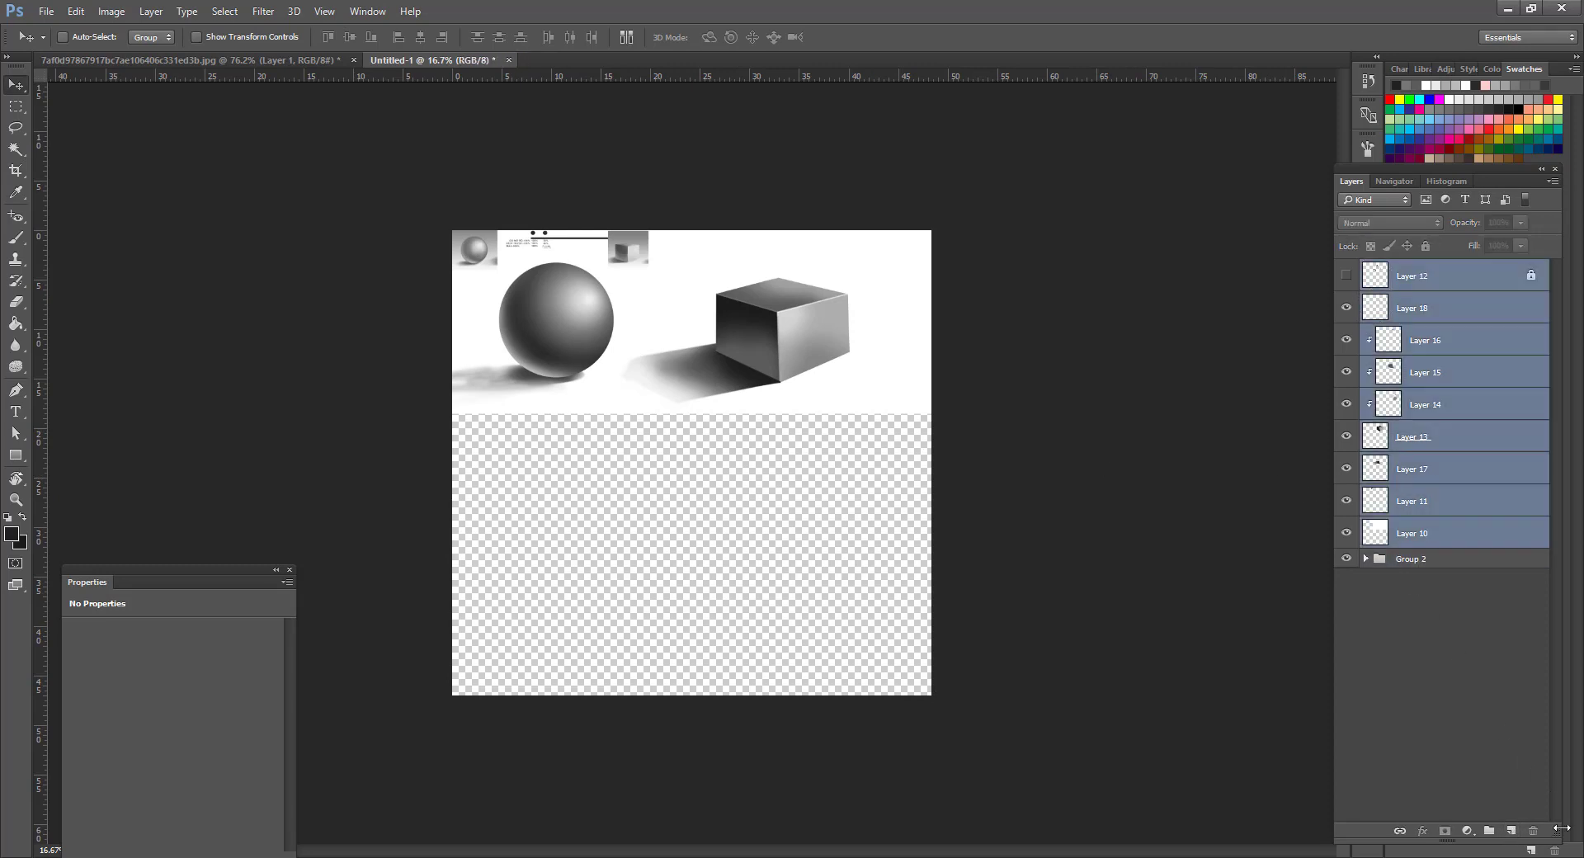
click(1490, 832)
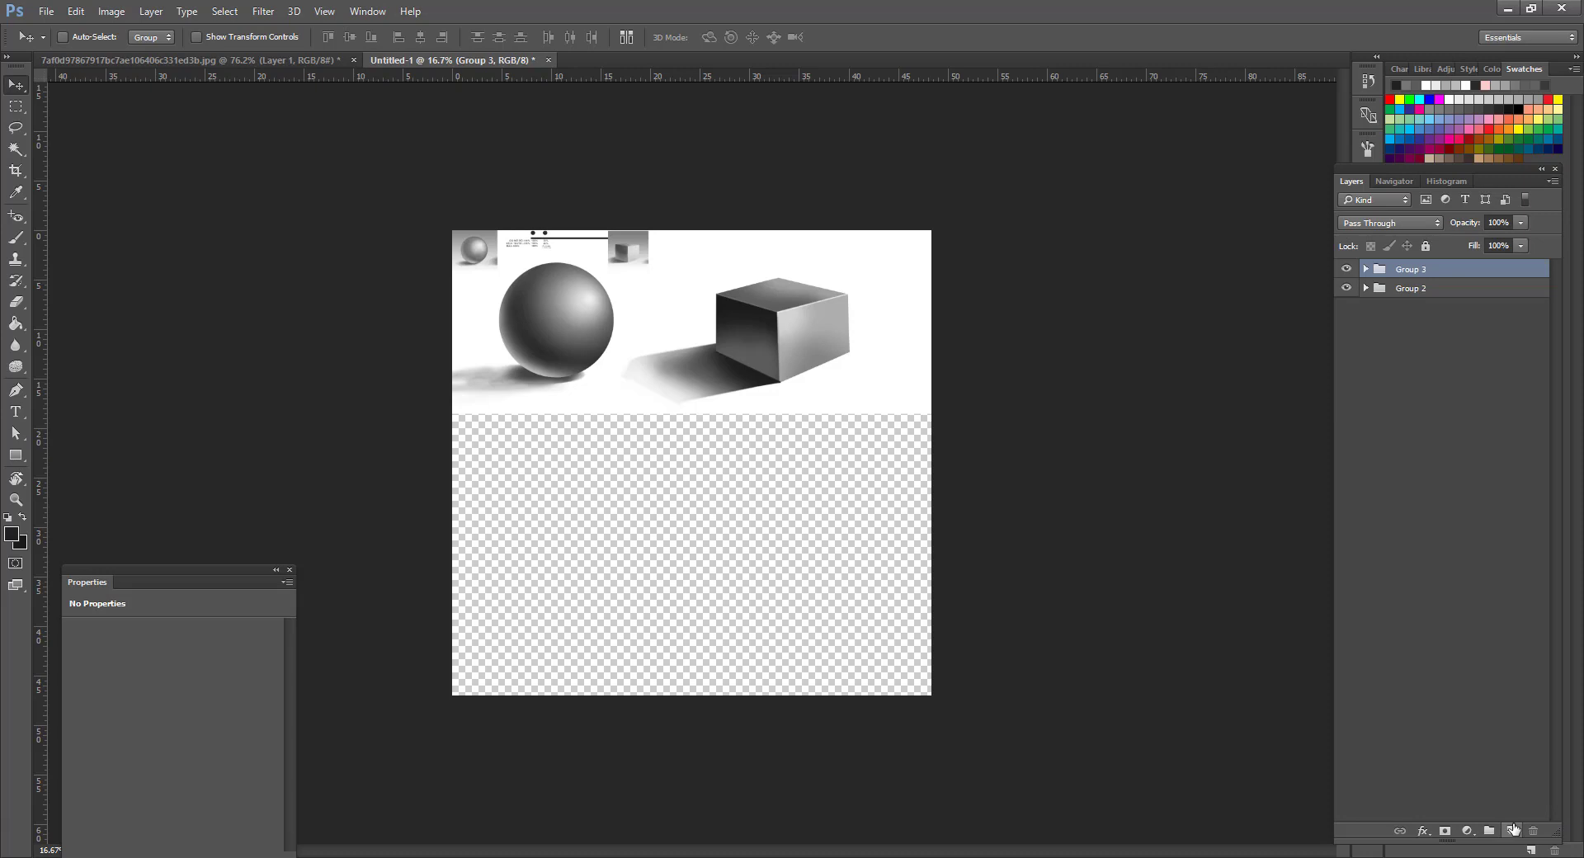
Add a new layer above the groups and select the whole transparent area below the drawing.
click(1513, 830)
key(m)
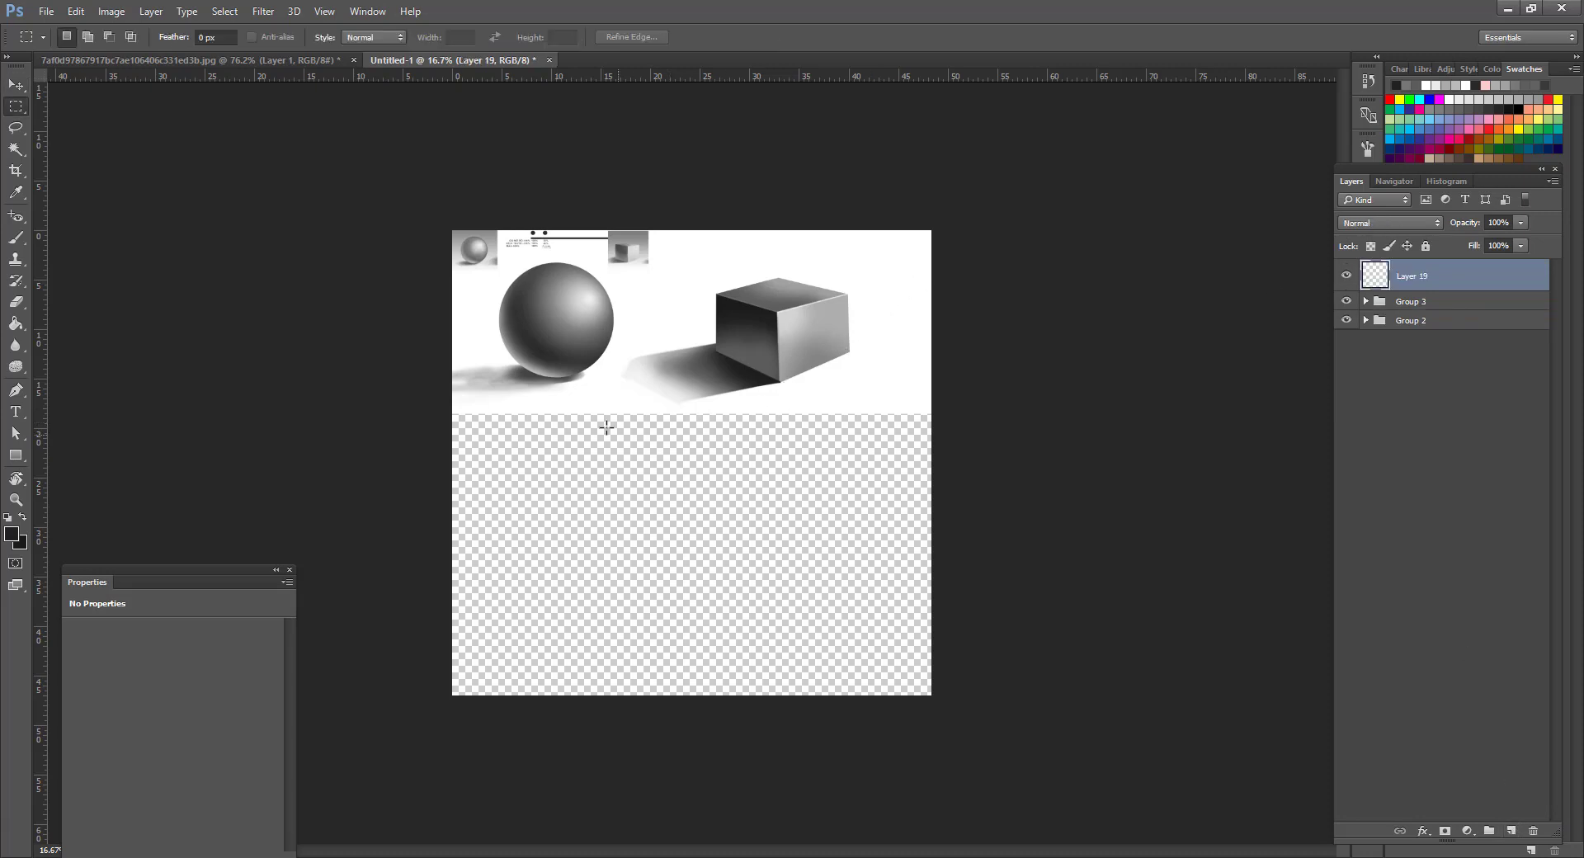
drag(408, 410, 1403, 767)
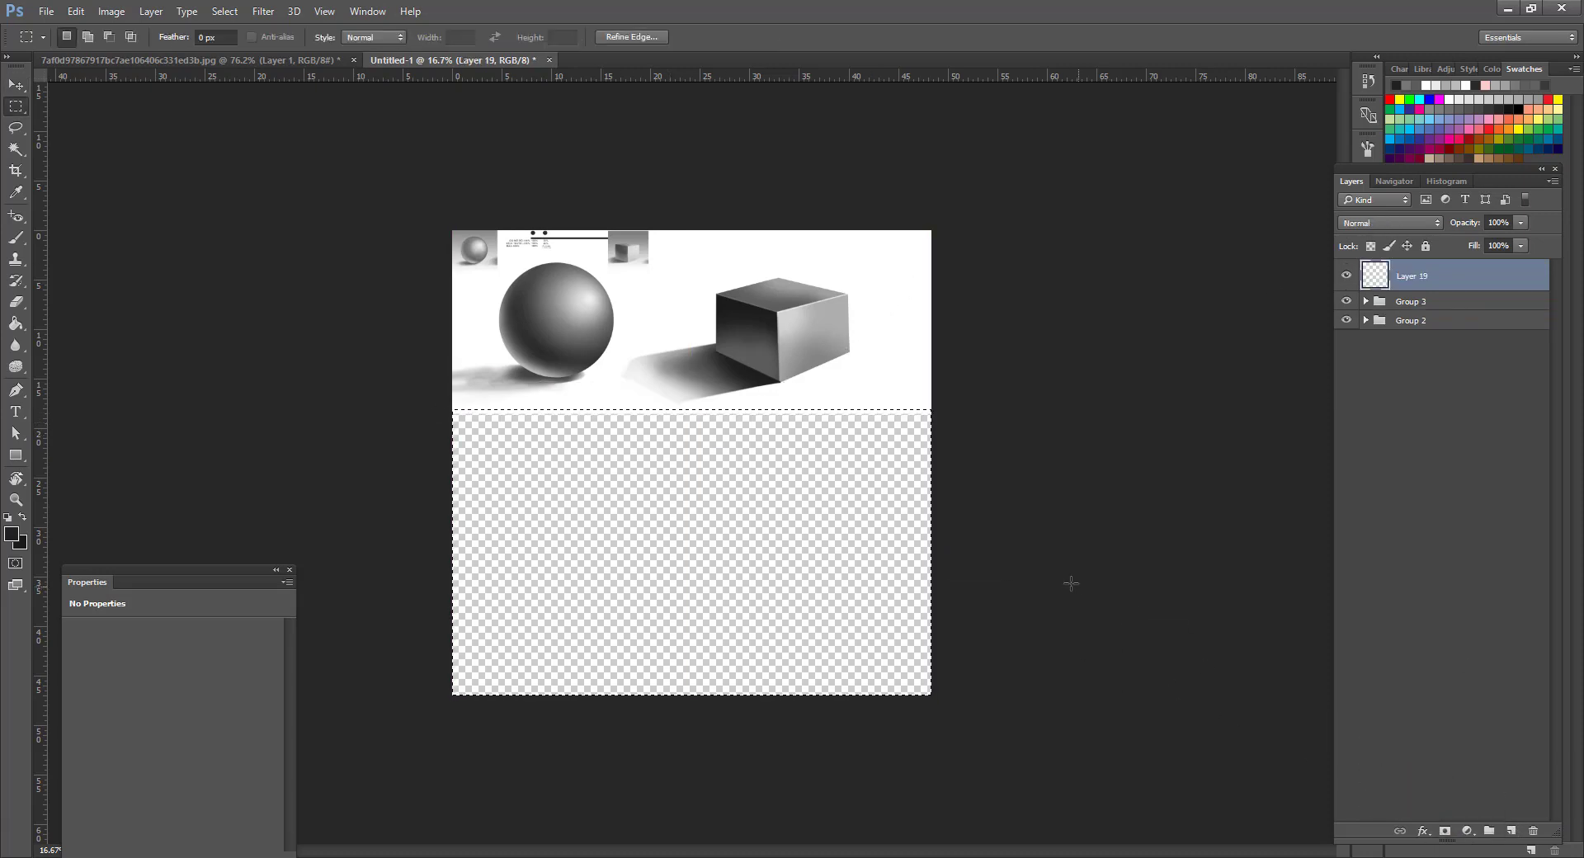
Sample the drawing's white background, fill the selected area with it as the background colour, and deselect.
key(o)
key(i)
click(894, 341)
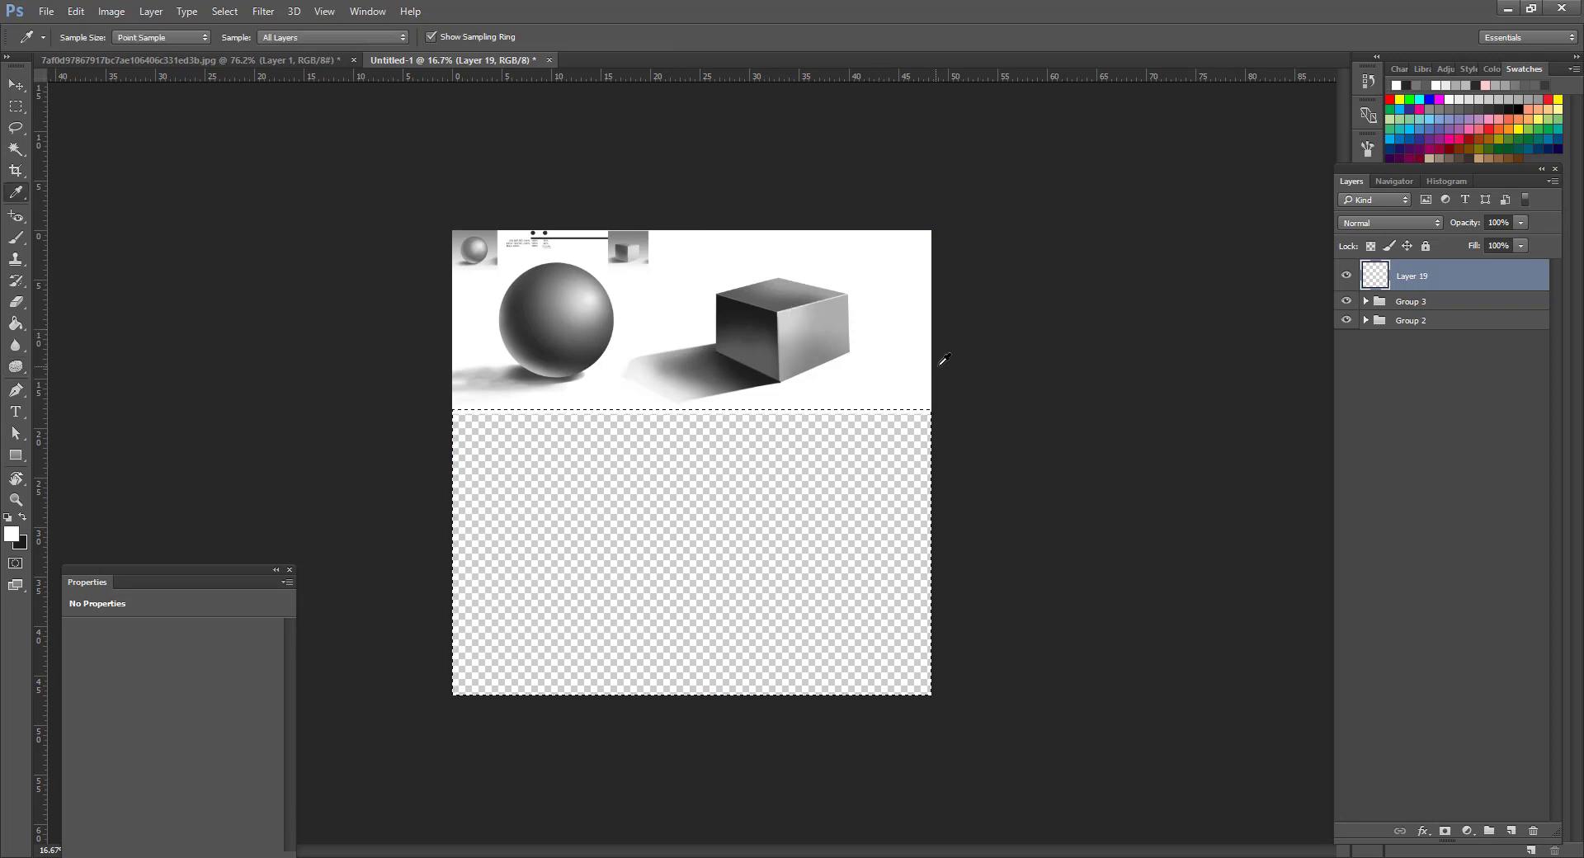
key(ctrl+alt+BackSpace)
click(779, 330)
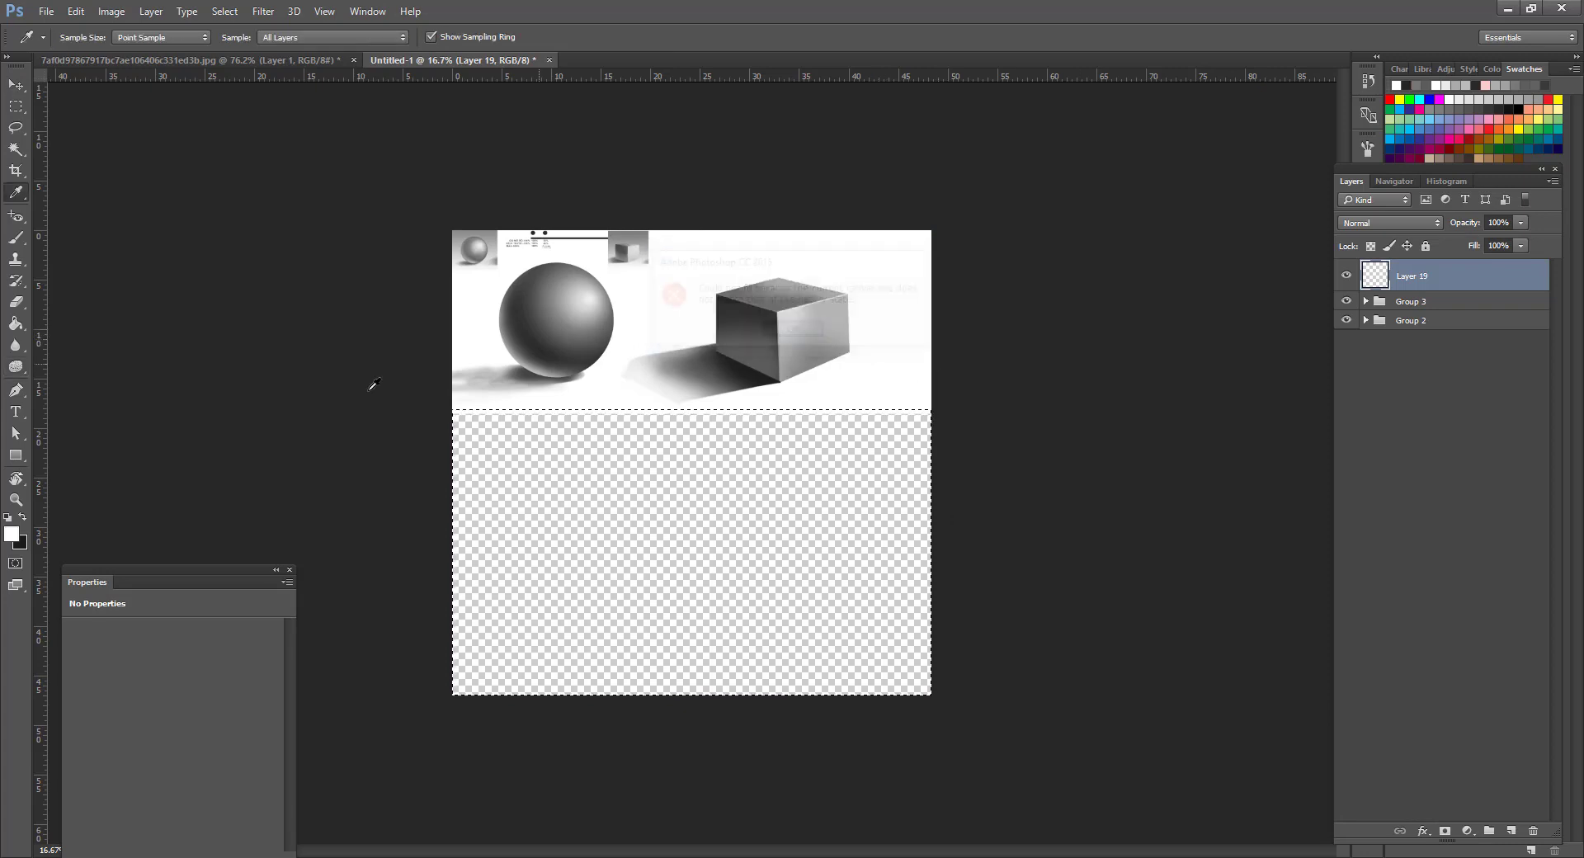
click(20, 516)
key(ctrl+BackSpace)
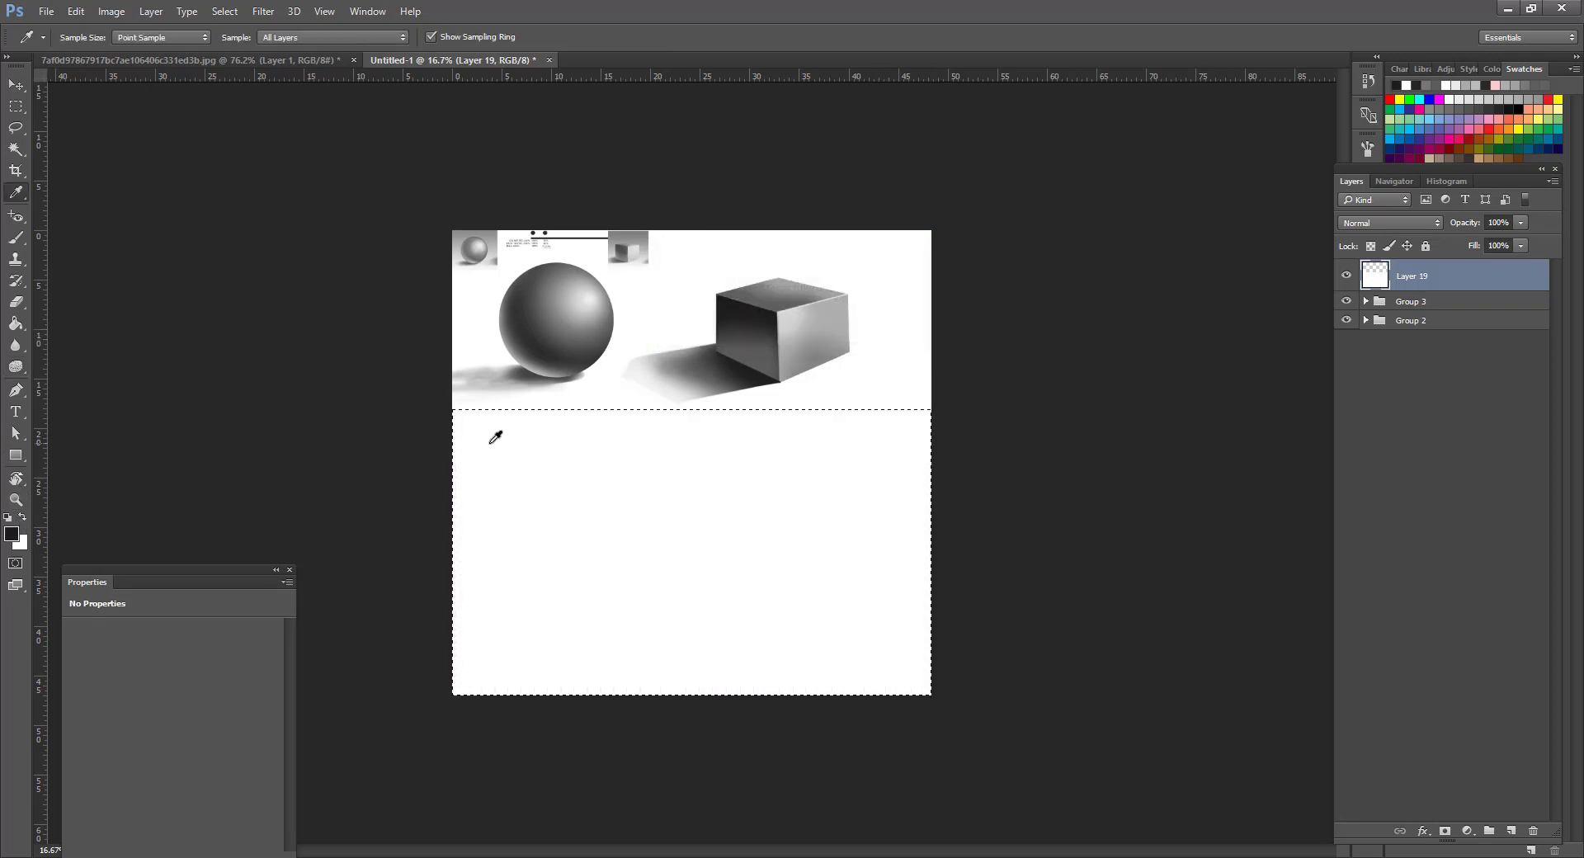
key(ctrl+d)
Add another empty layer above the white fill and examine the cylinder in the reference image.
key(z)
click(682, 463)
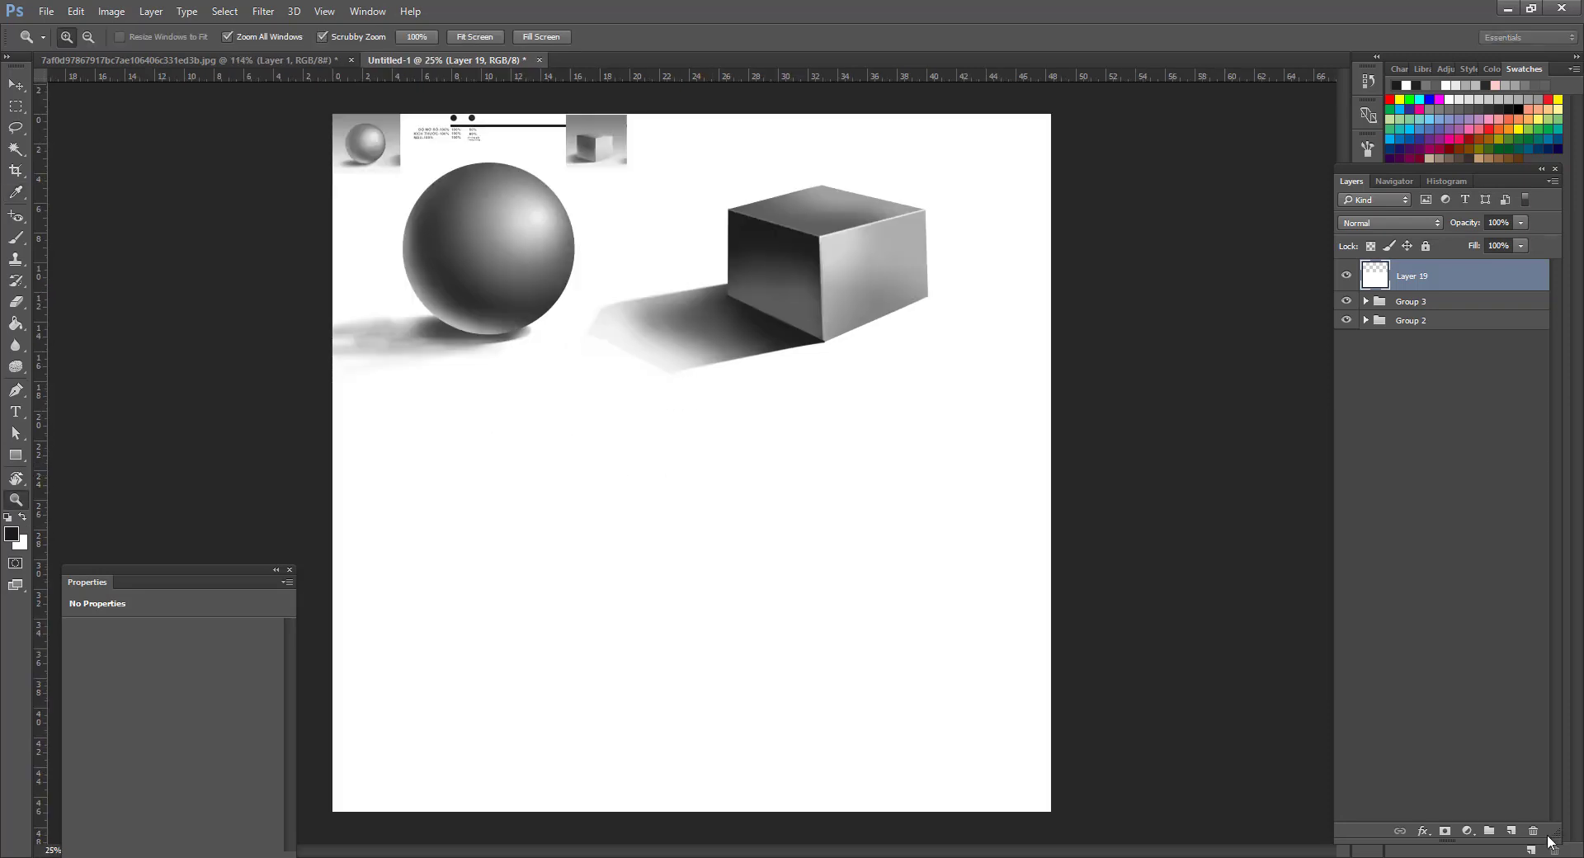
click(1511, 832)
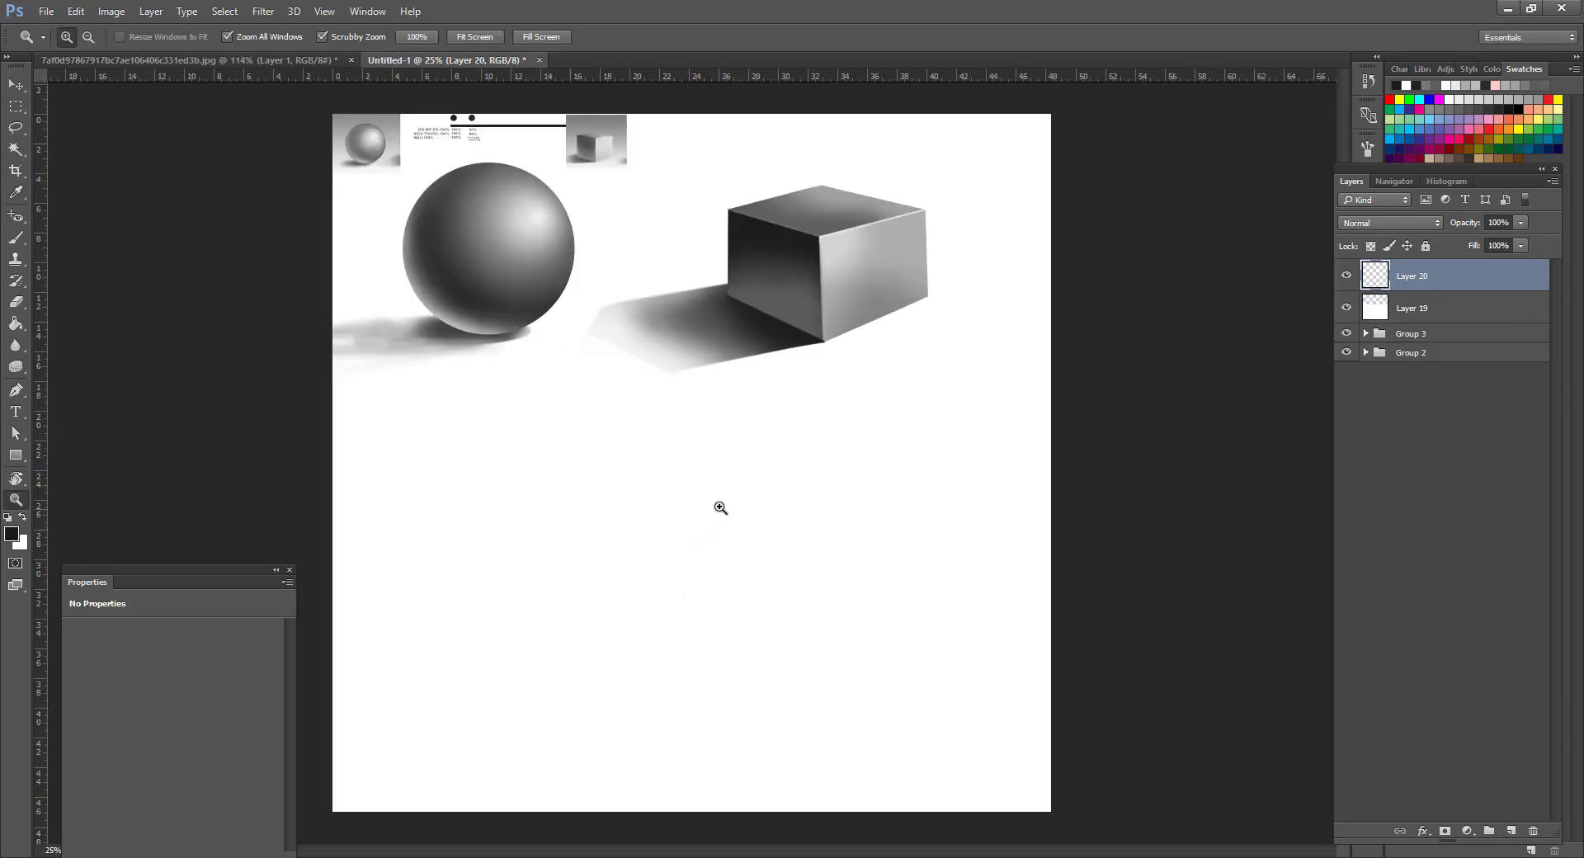
click(314, 62)
click(690, 446)
click(689, 447)
drag(677, 603, 848, 166)
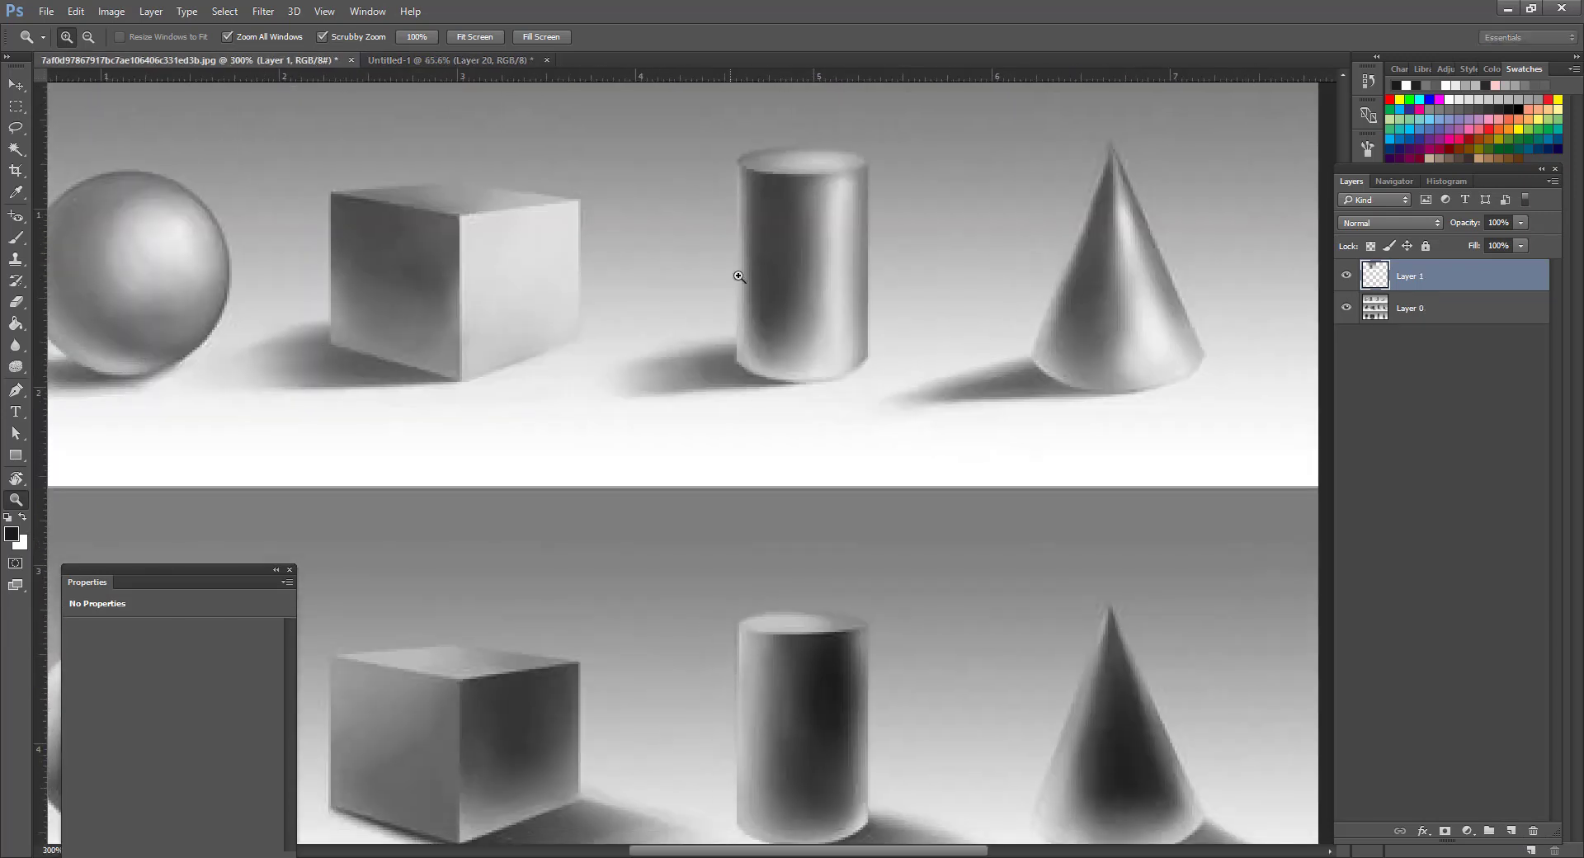
Draw a circular marquee selection about as wide as the sphere on the white area below it in the drawing document.
click(483, 59)
drag(861, 388, 896, 288)
alt+click(828, 414)
alt+click(828, 413)
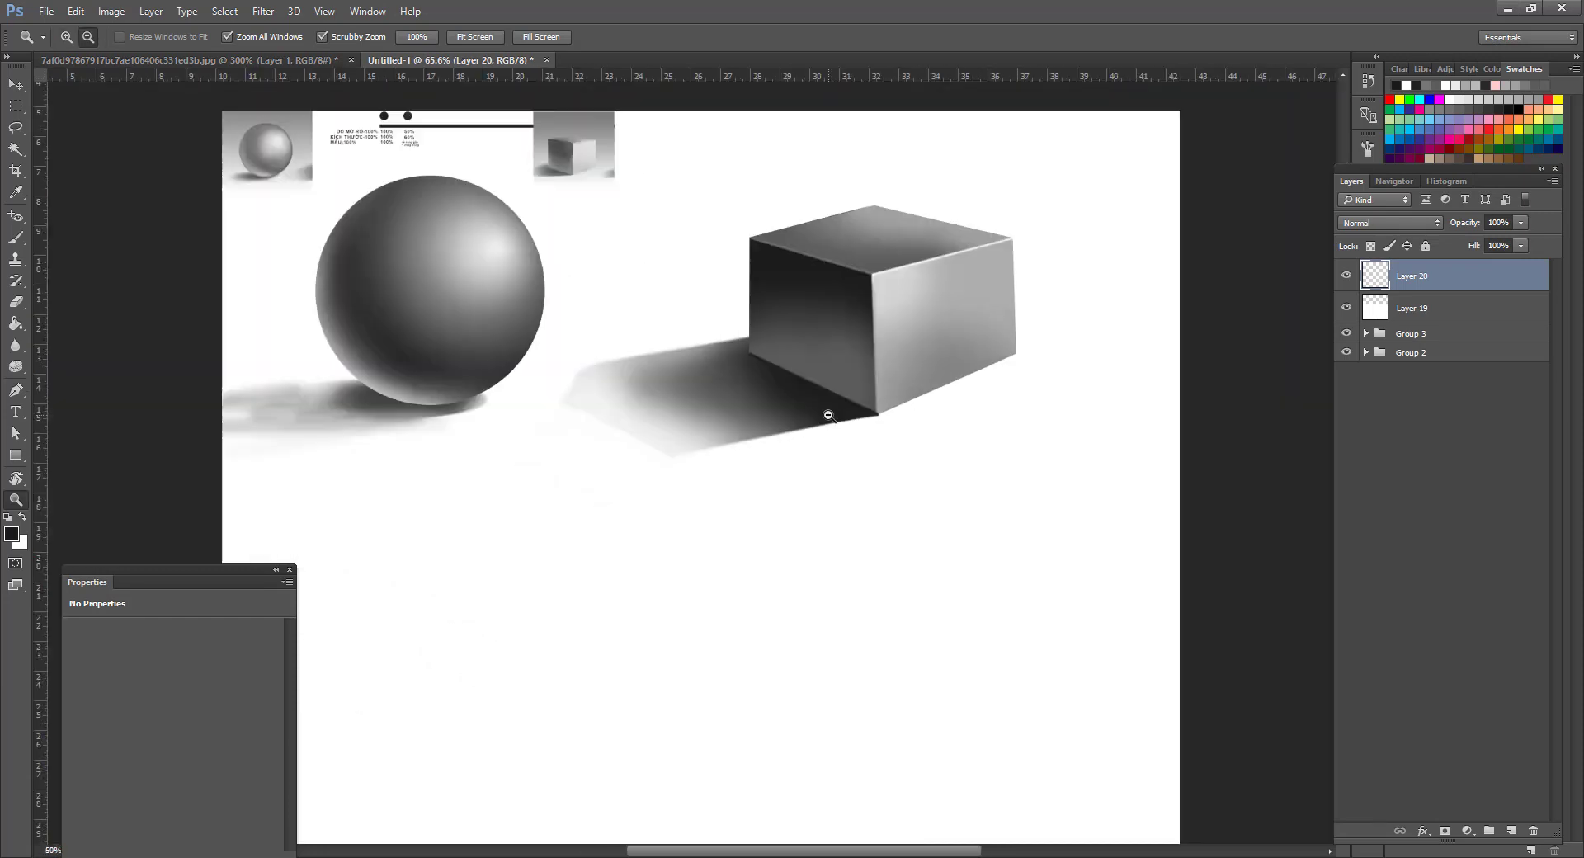
drag(681, 512, 859, 334)
key(m)
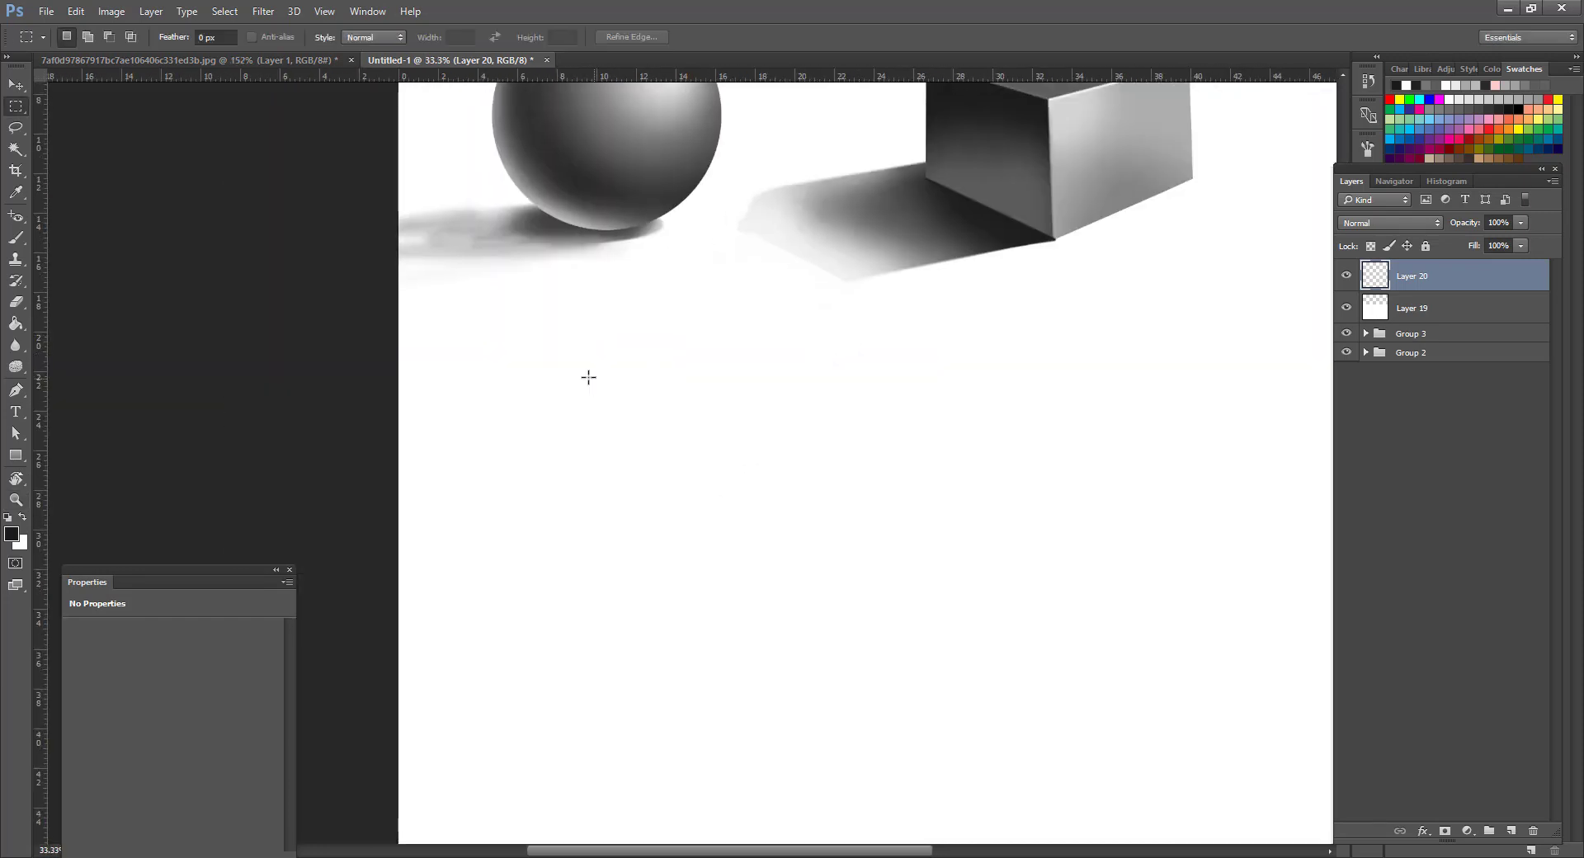
drag(535, 363, 580, 458)
right_click(15, 114)
click(78, 121)
drag(573, 401, 1028, 535)
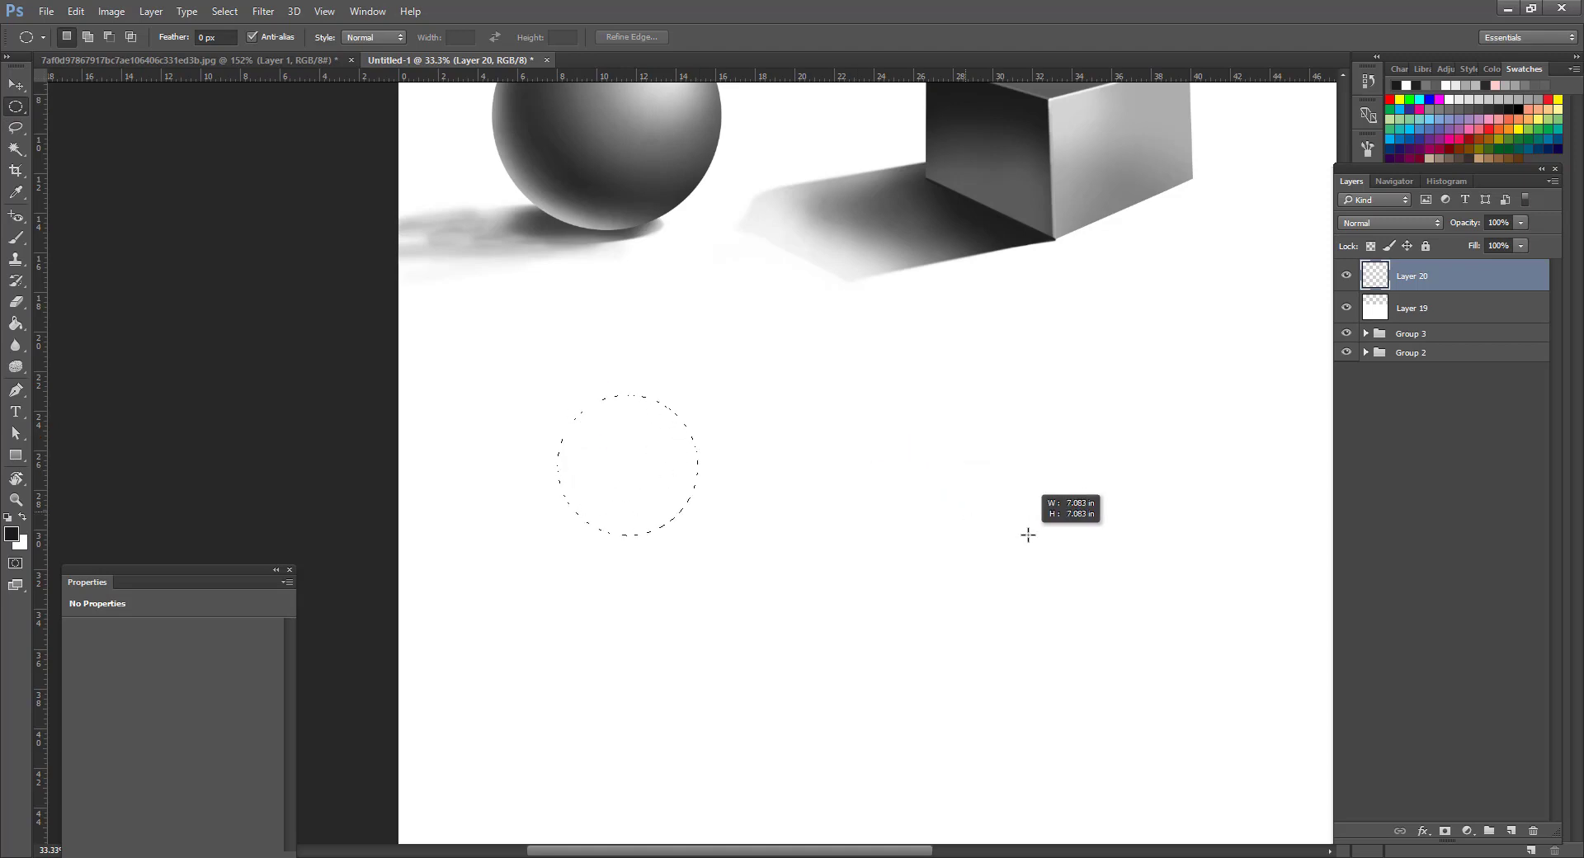
drag(501, 355, 1149, 572)
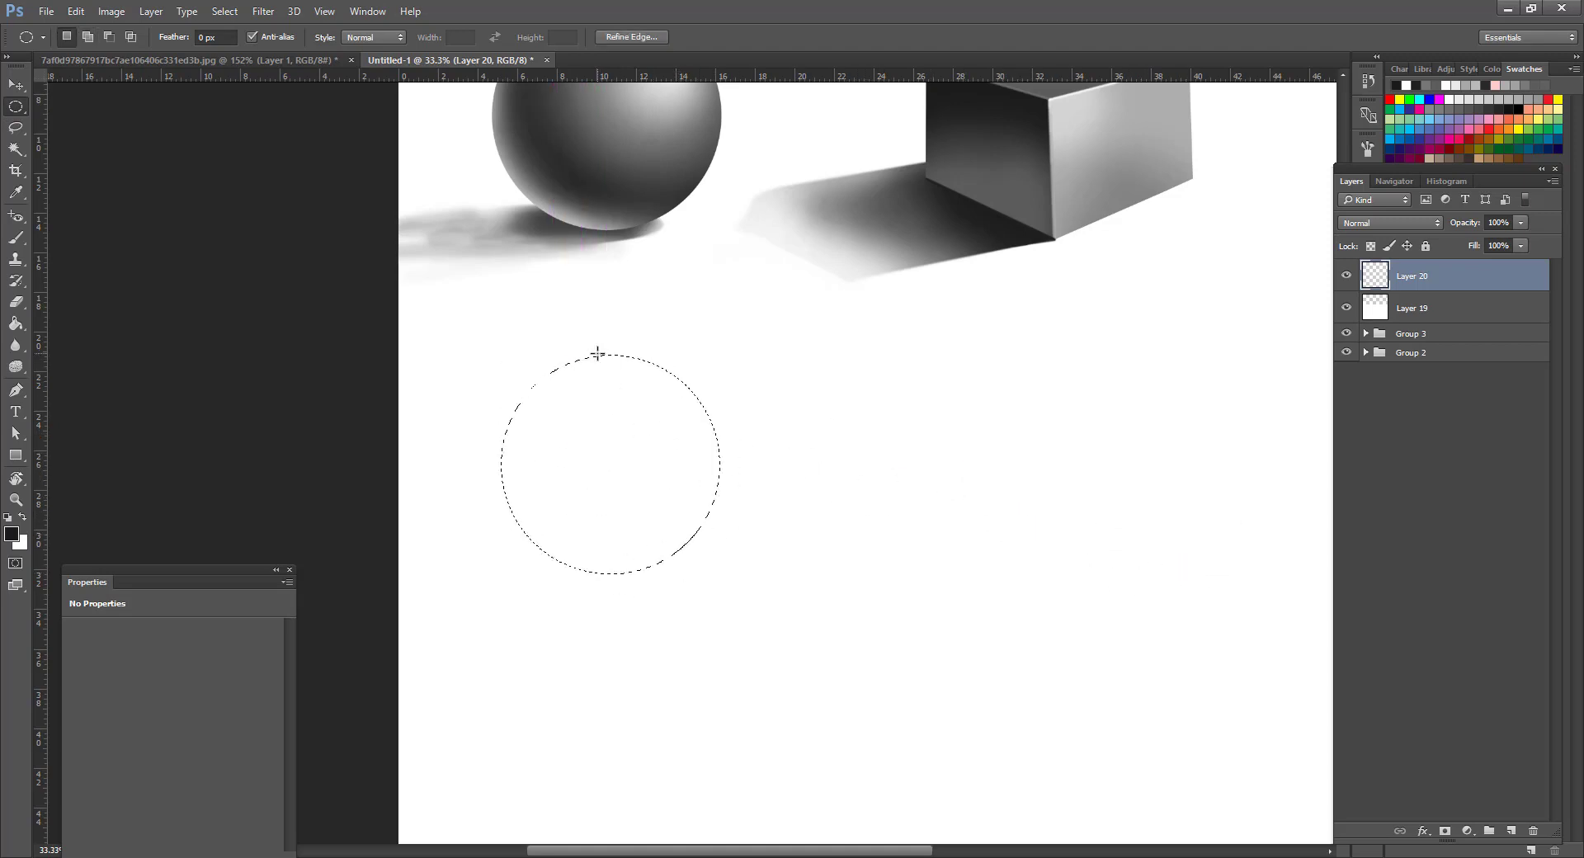
Flatten the circular selection vertically into a wide, shallow ellipse by transforming it from the bottom up.
right_click(617, 338)
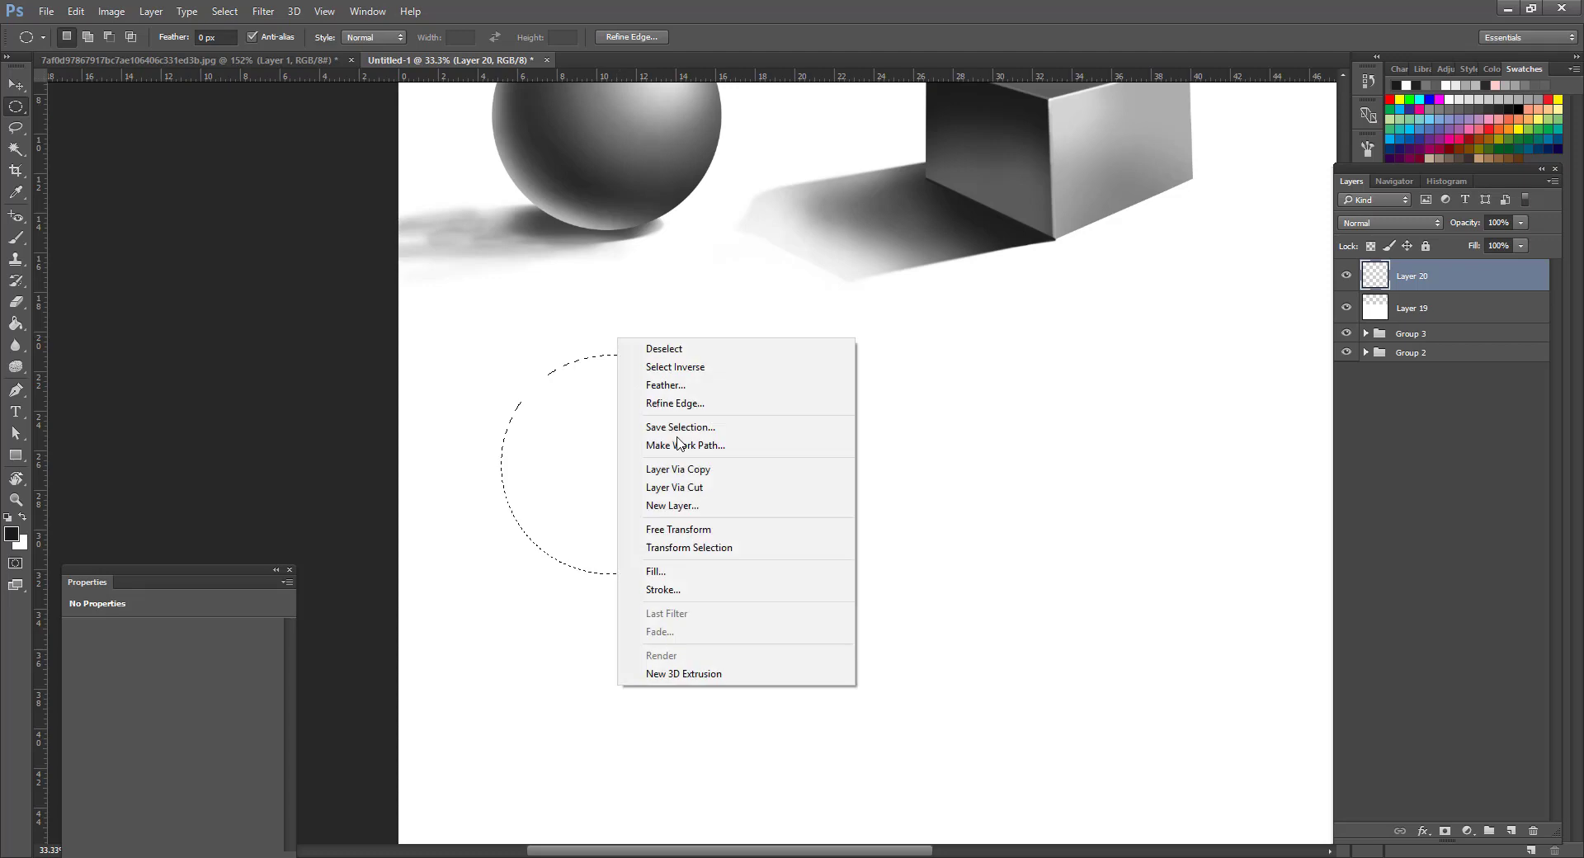
click(708, 550)
drag(640, 574, 620, 400)
key(Return)
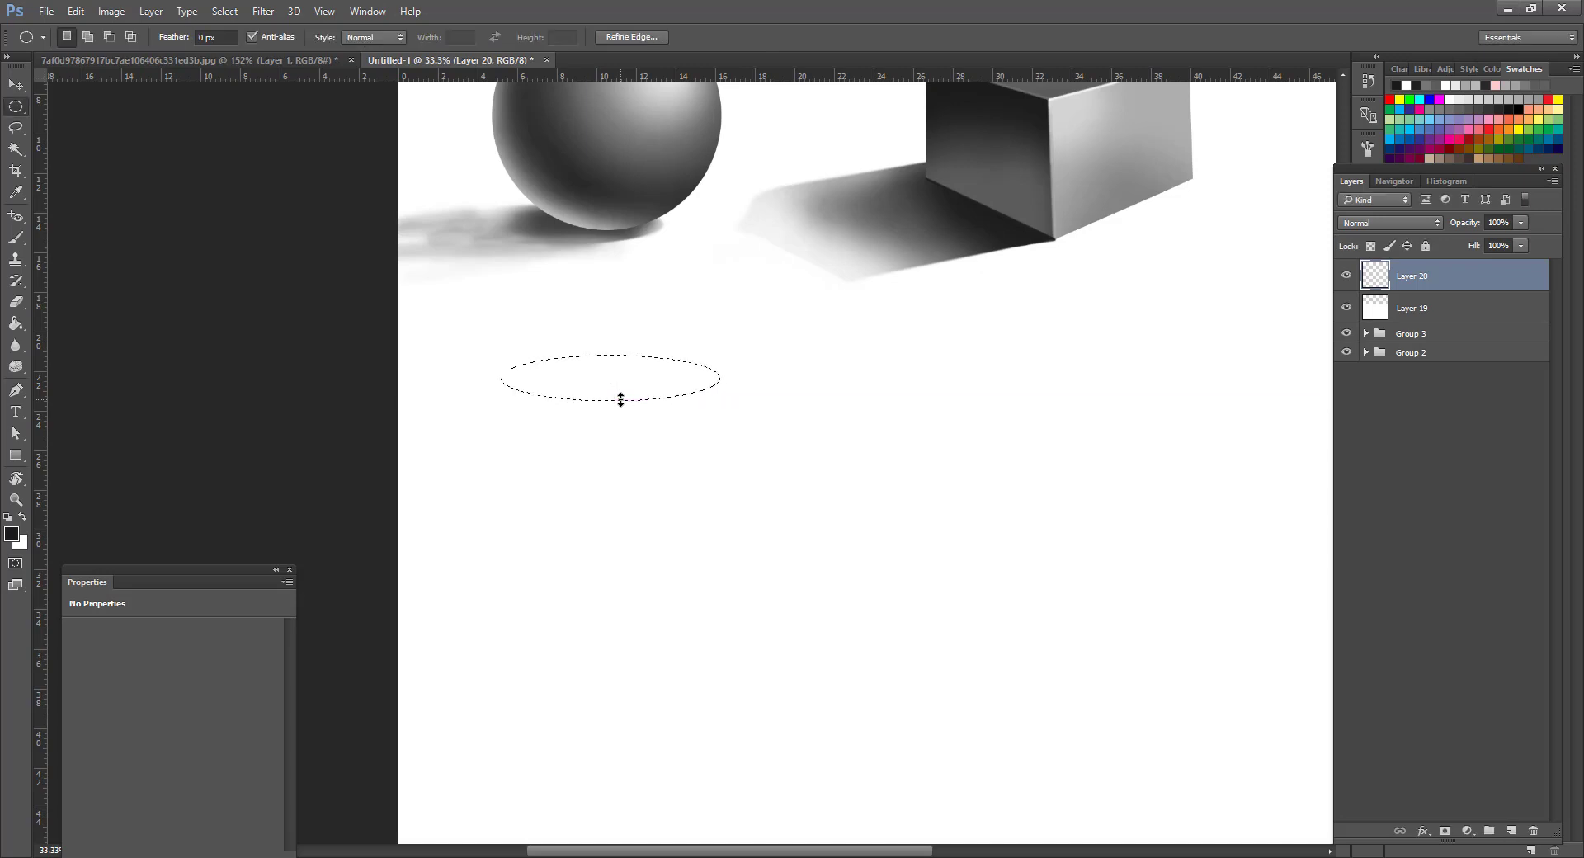
Paint the elliptical selection solid near-black (111111) with the soft 2558 px brush, and deselect.
click(12, 534)
text(111111)
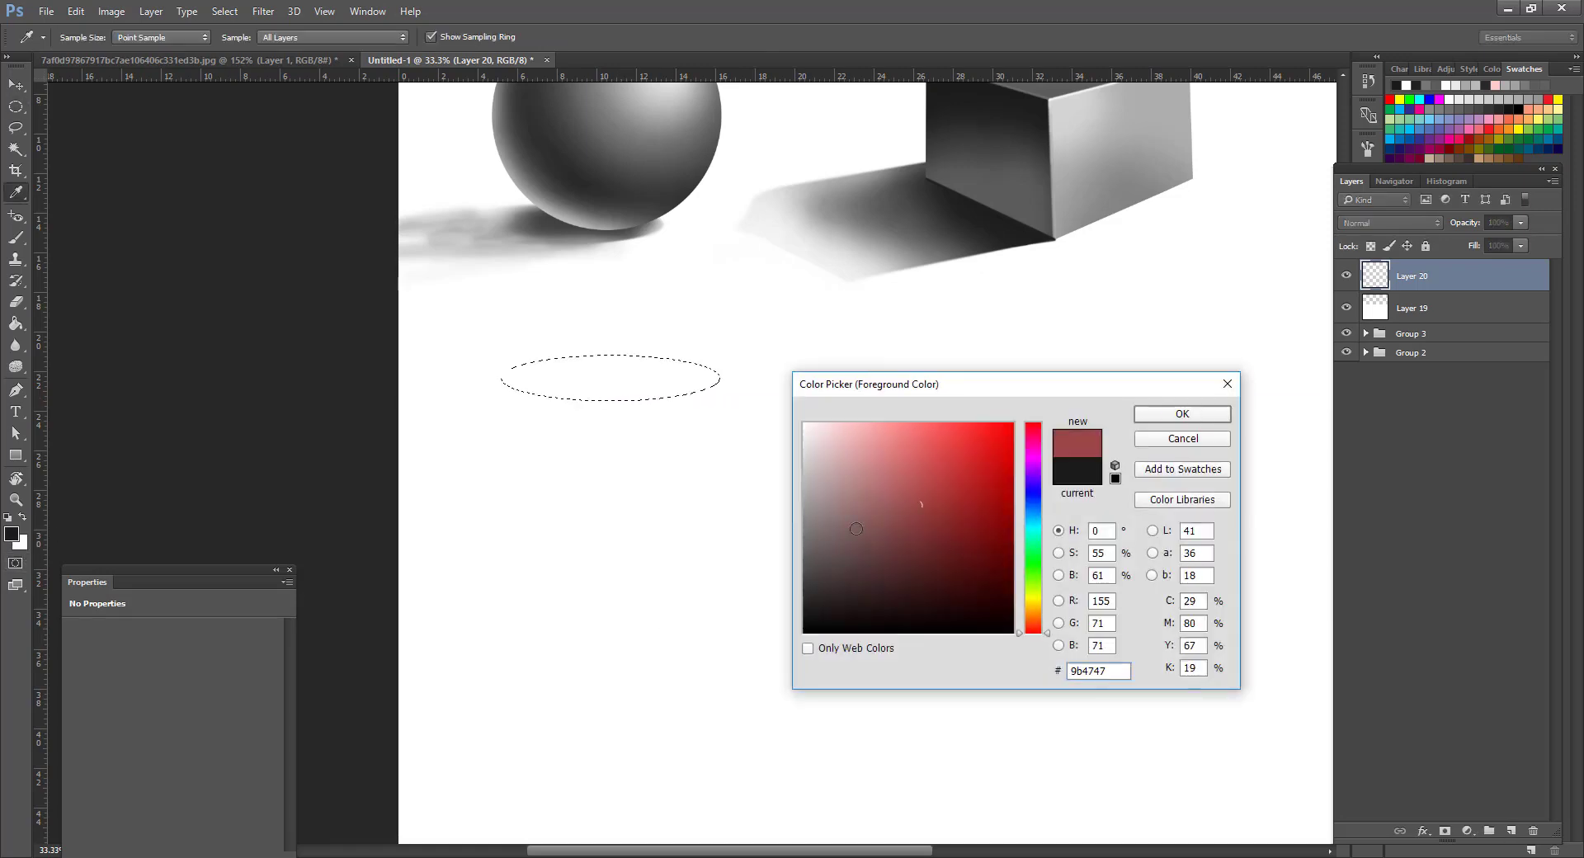
key(Return)
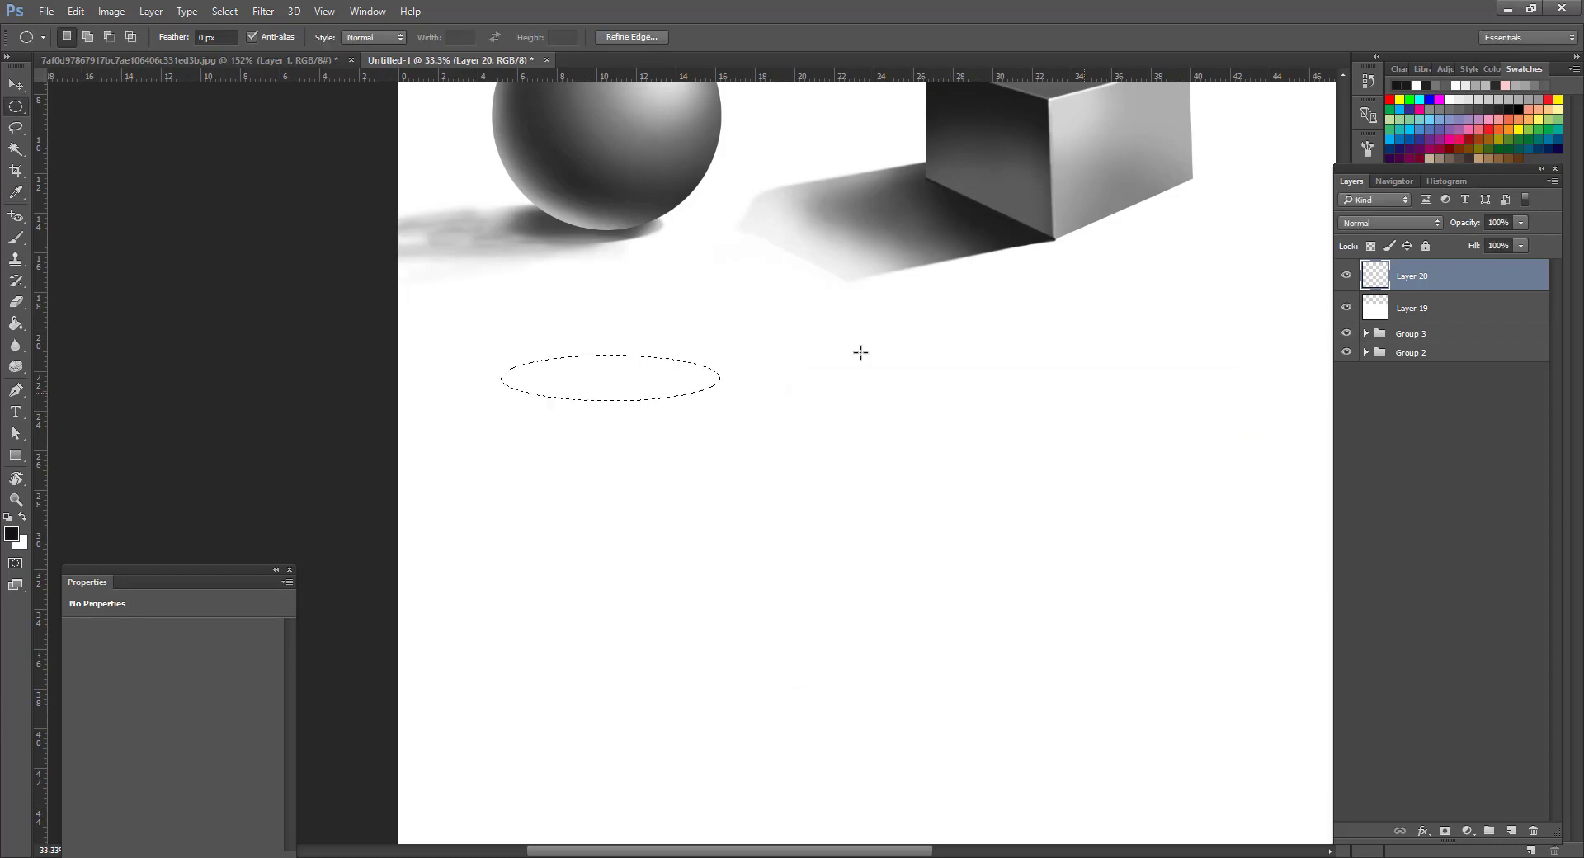
key(b)
right_click(648, 330)
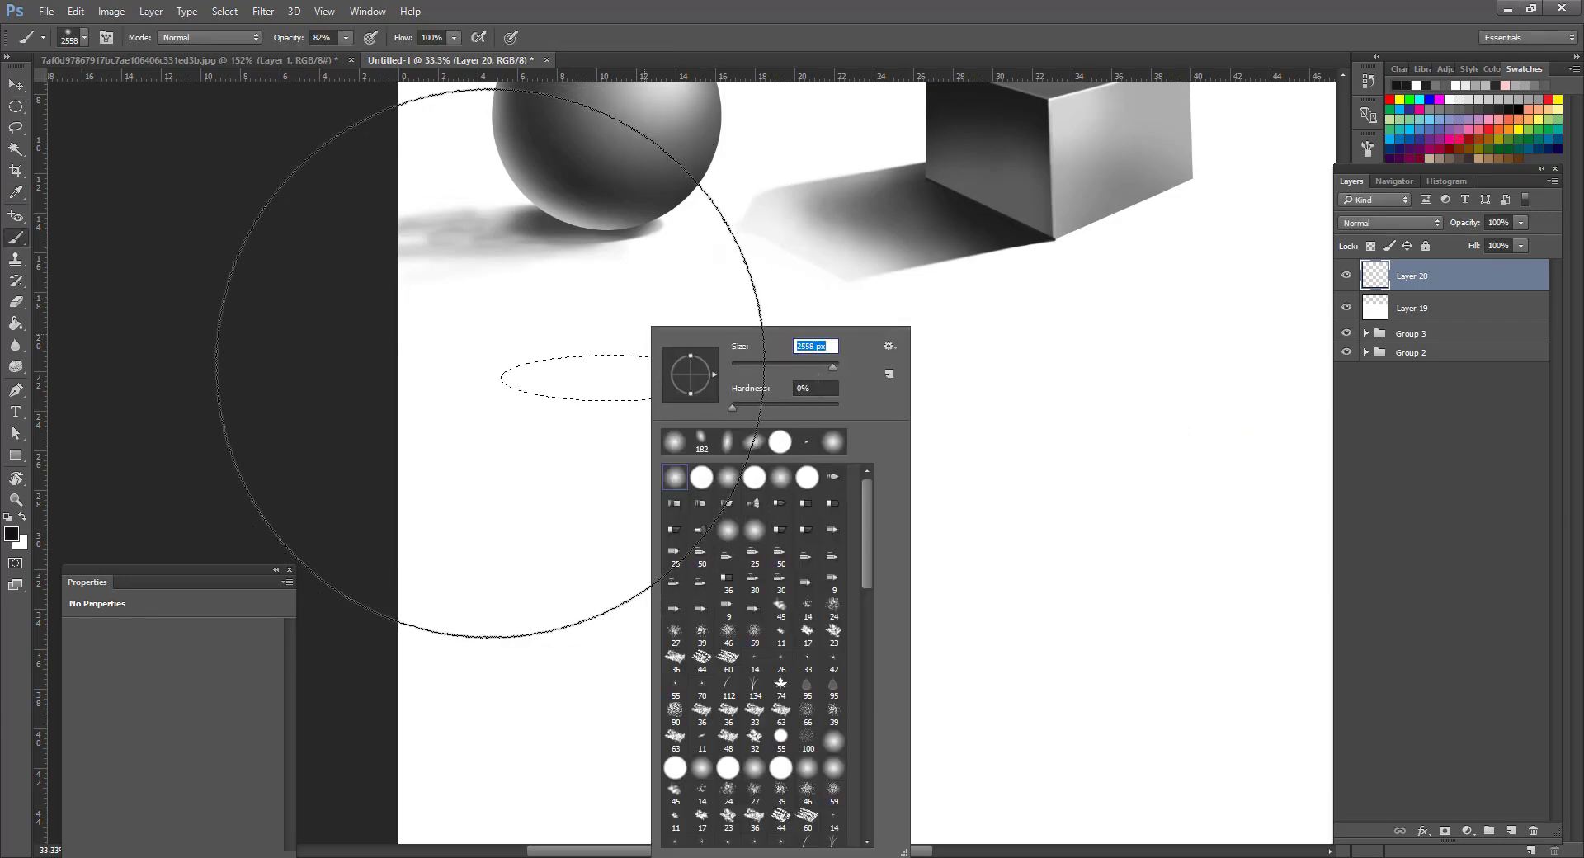
drag(492, 364, 949, 356)
drag(809, 355, 608, 336)
key(ctrl+d)
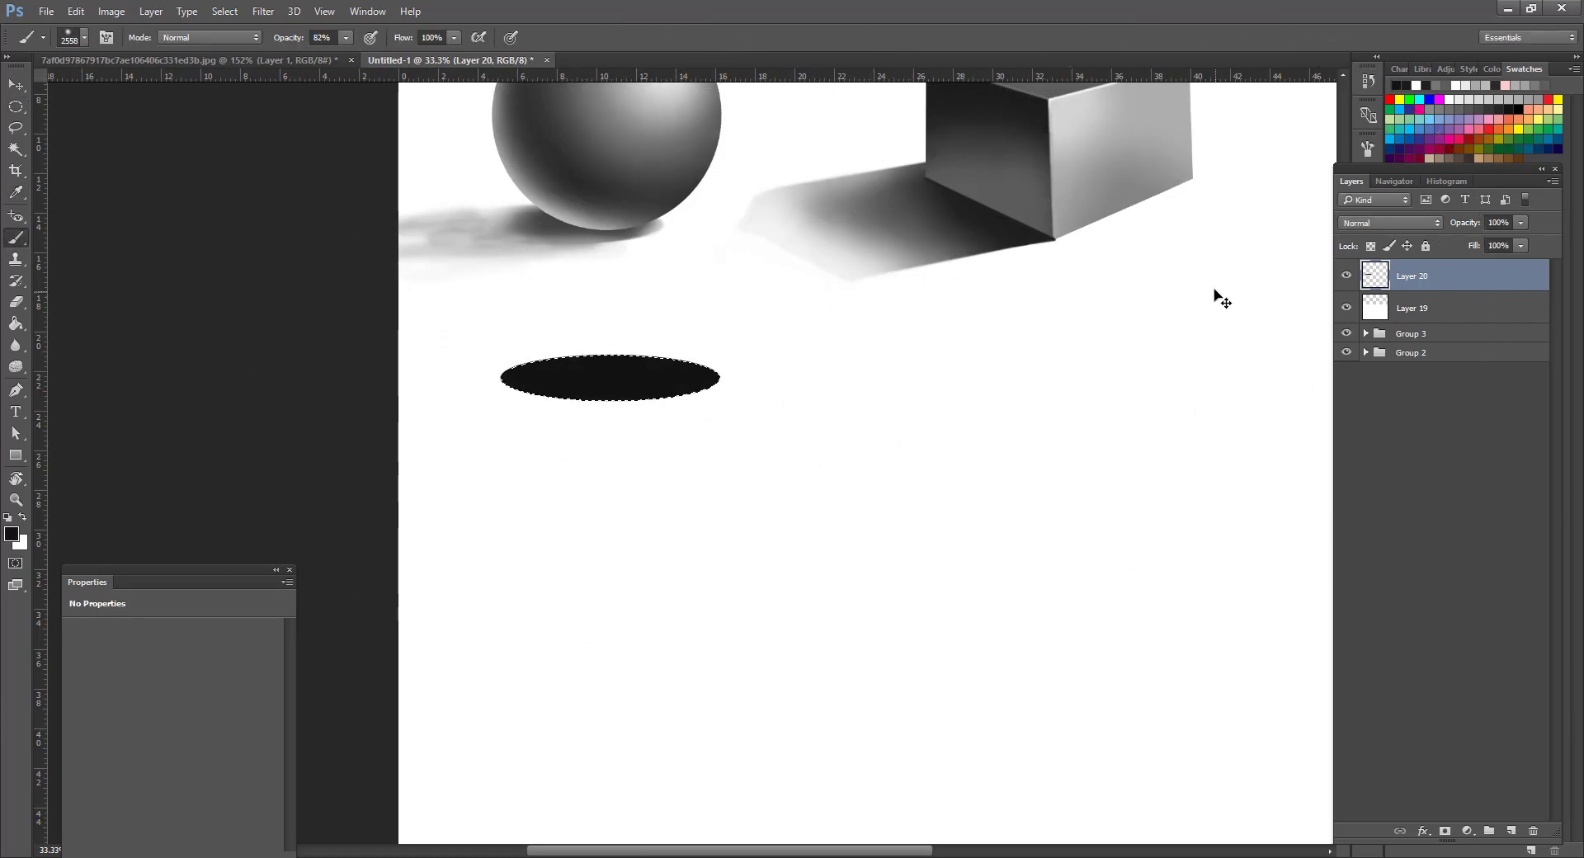
Duplicate the black ellipse's layer and move the copy straight down to form the base of the cylinder.
key(v)
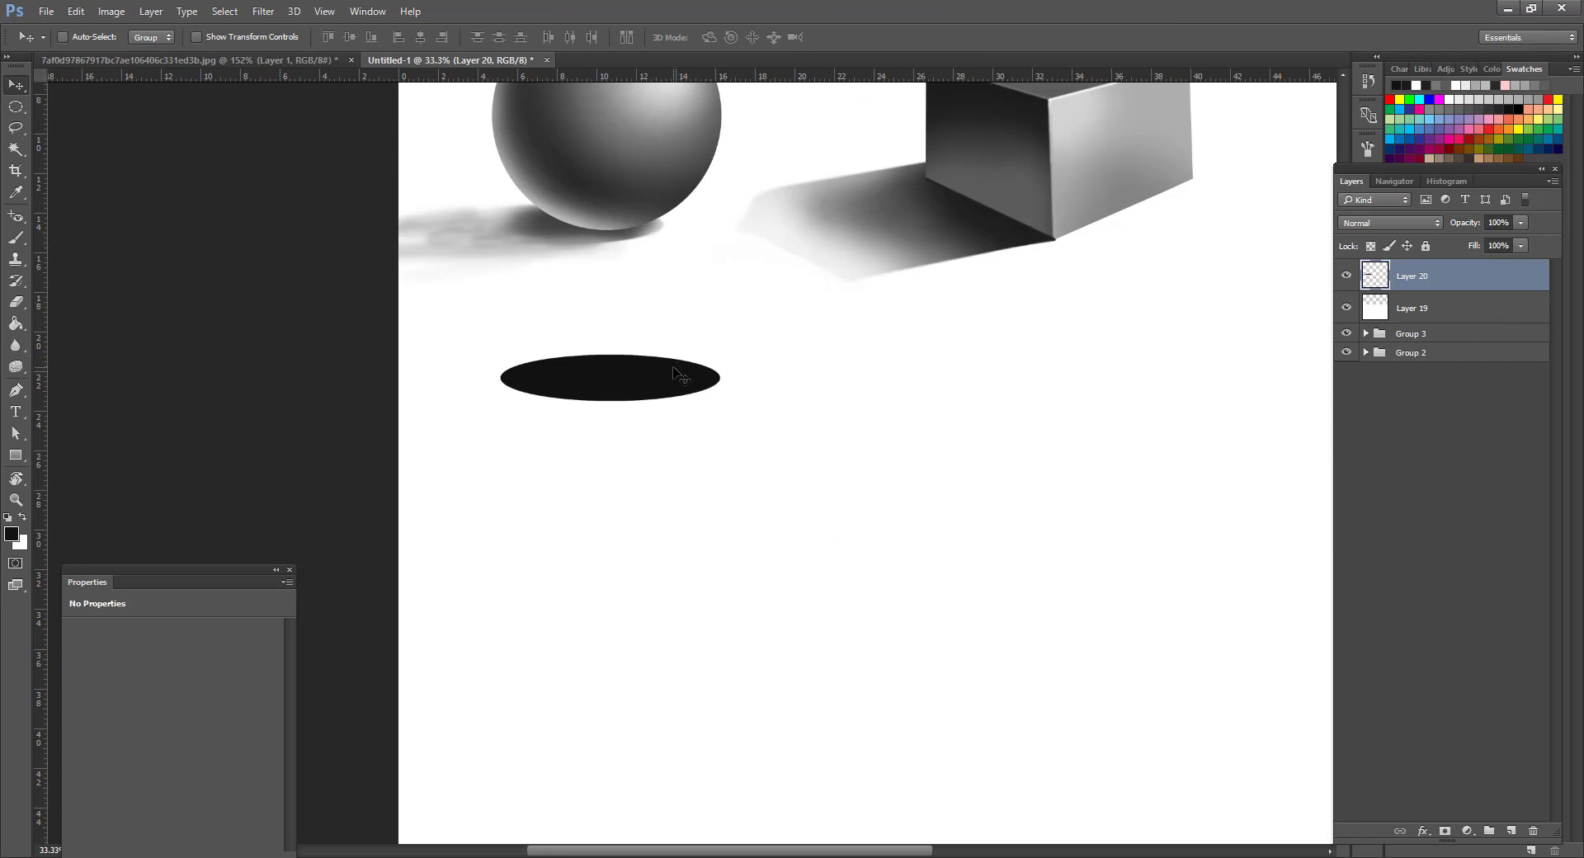
key(ctrl+j)
drag(656, 387, 662, 660)
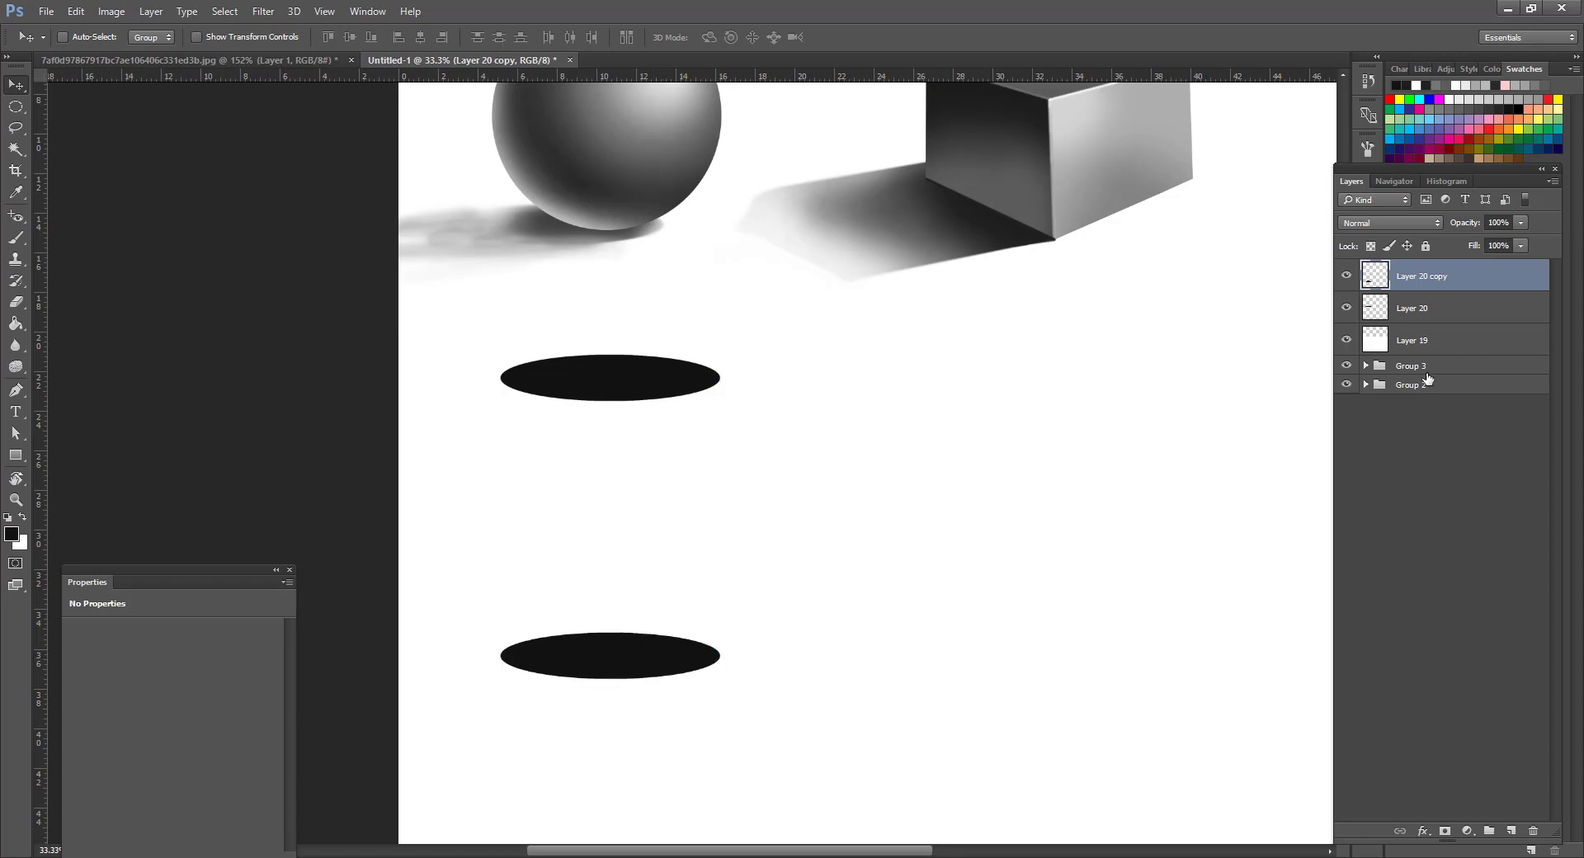
On a new layer, select a rectangle spanning from the upper ellipse's middle to the lower one's and paint it near-black as the cylinder body.
click(1509, 831)
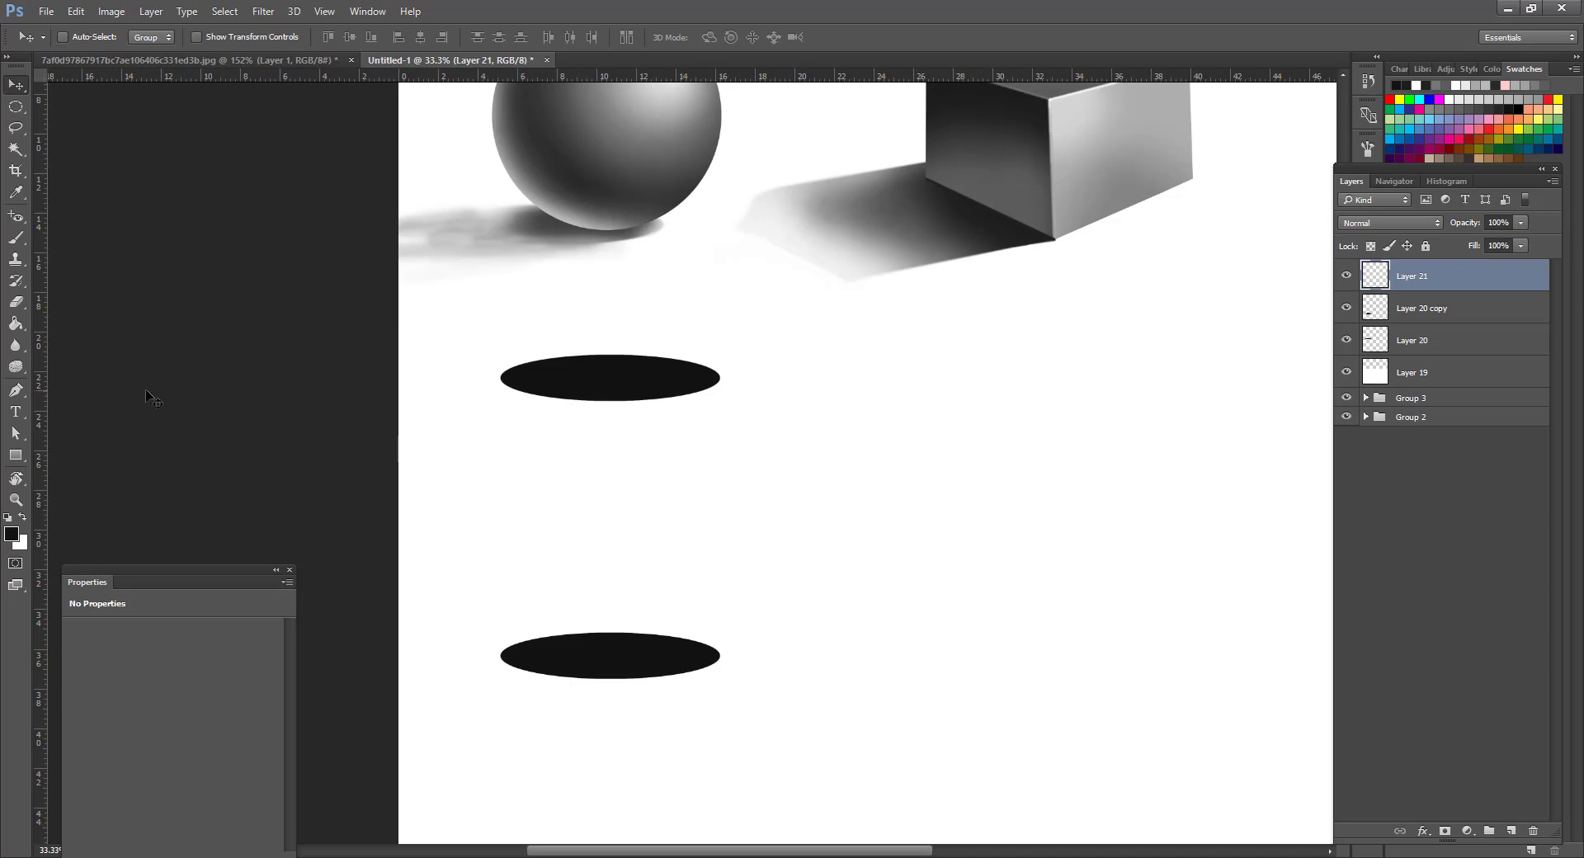
key(m)
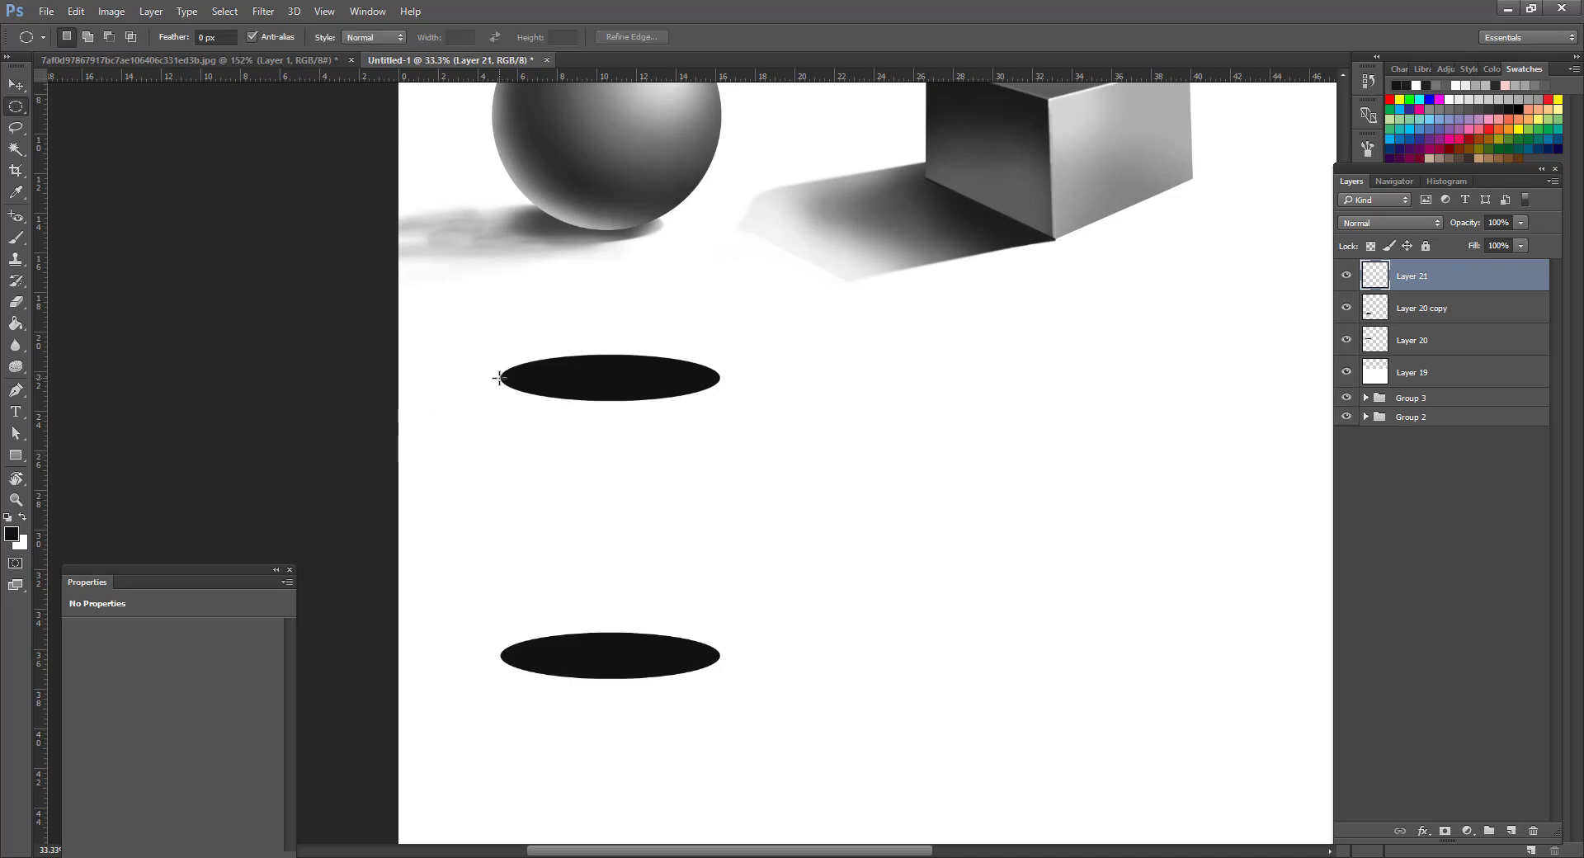
right_click(20, 109)
click(83, 102)
drag(500, 375, 720, 658)
key(b)
mouse_move(652, 767)
mouse_down()
mouse_move(603, 552)
mouse_move(617, 431)
mouse_move(617, 570)
mouse_move(642, 584)
mouse_move(671, 659)
mouse_move(687, 663)
mouse_move(650, 597)
mouse_move(719, 532)
mouse_up()
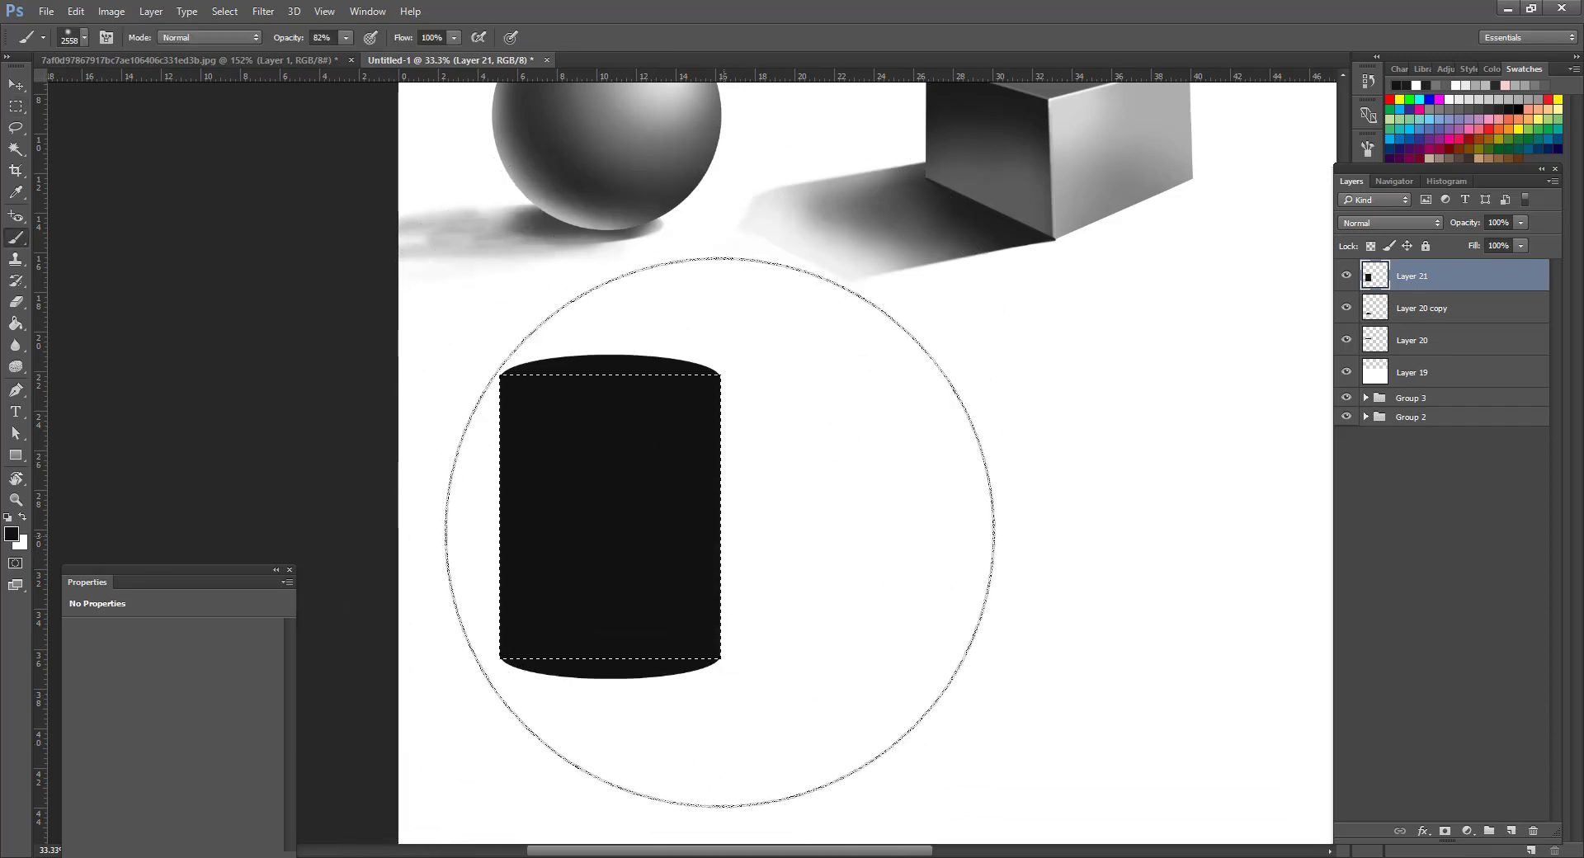
right_click(766, 301)
key(Return)
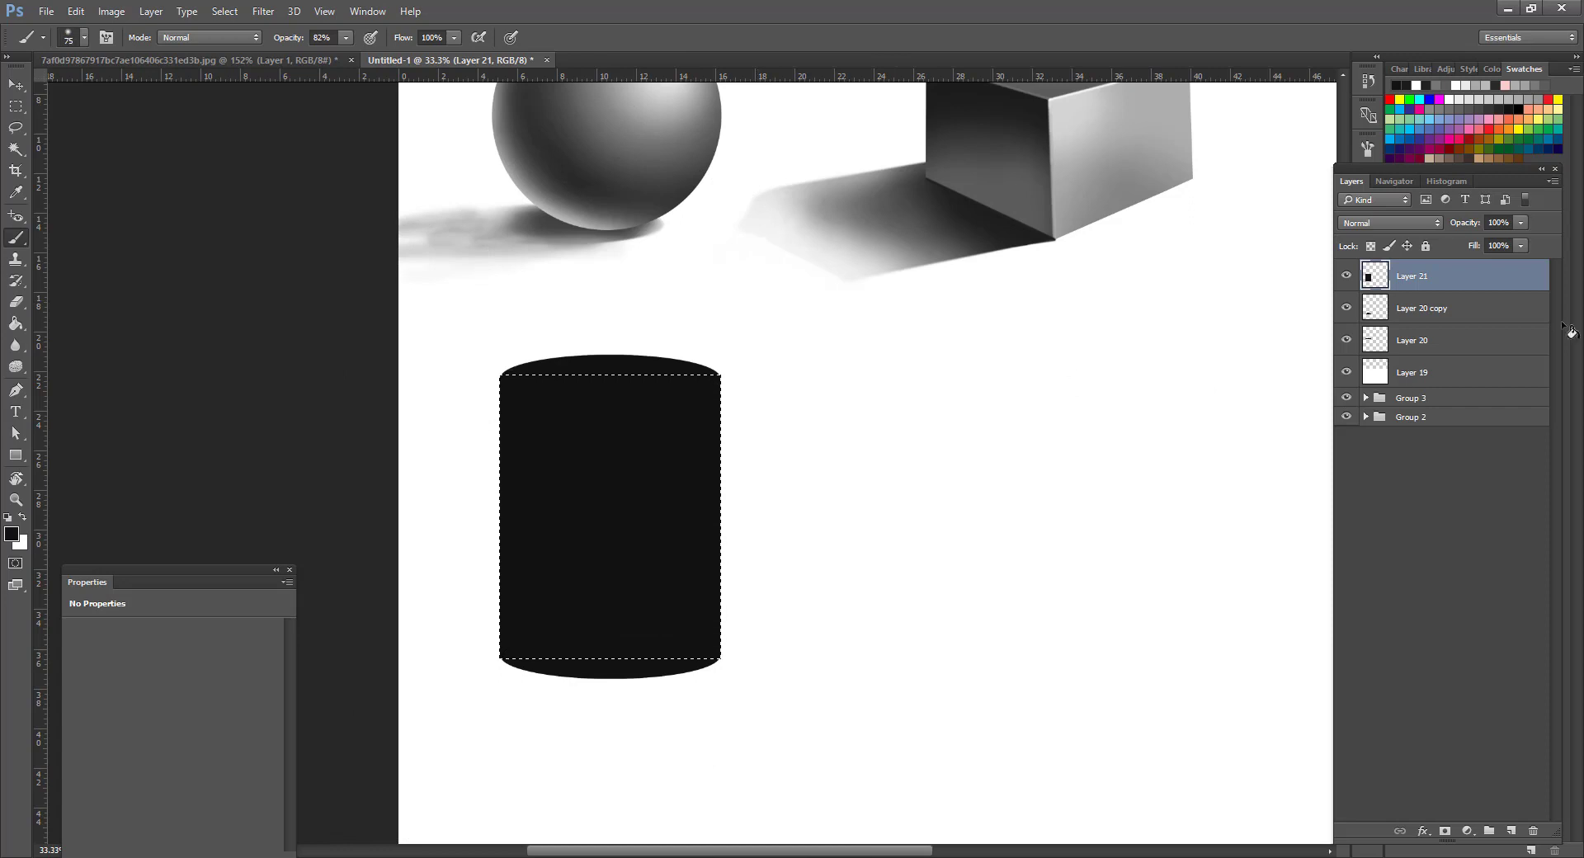
Deselect and reorder the cylinder's layers so the upper ellipse is on top, the body beneath it, and the base ellipse lowest.
drag(1466, 284, 1389, 318)
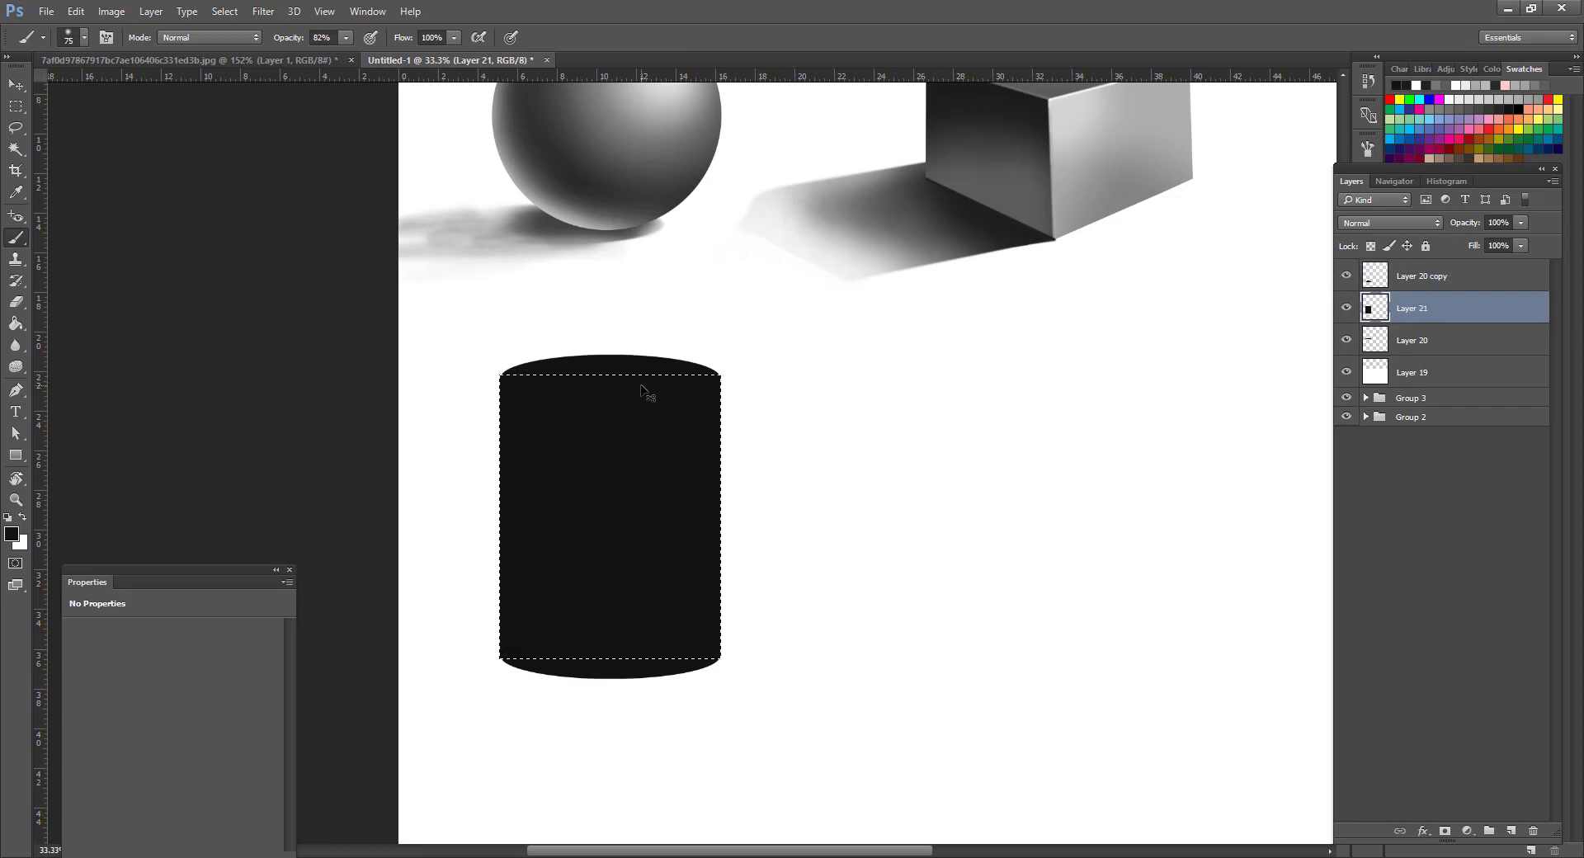
key(ctrl+d)
key(v)
click(1360, 282)
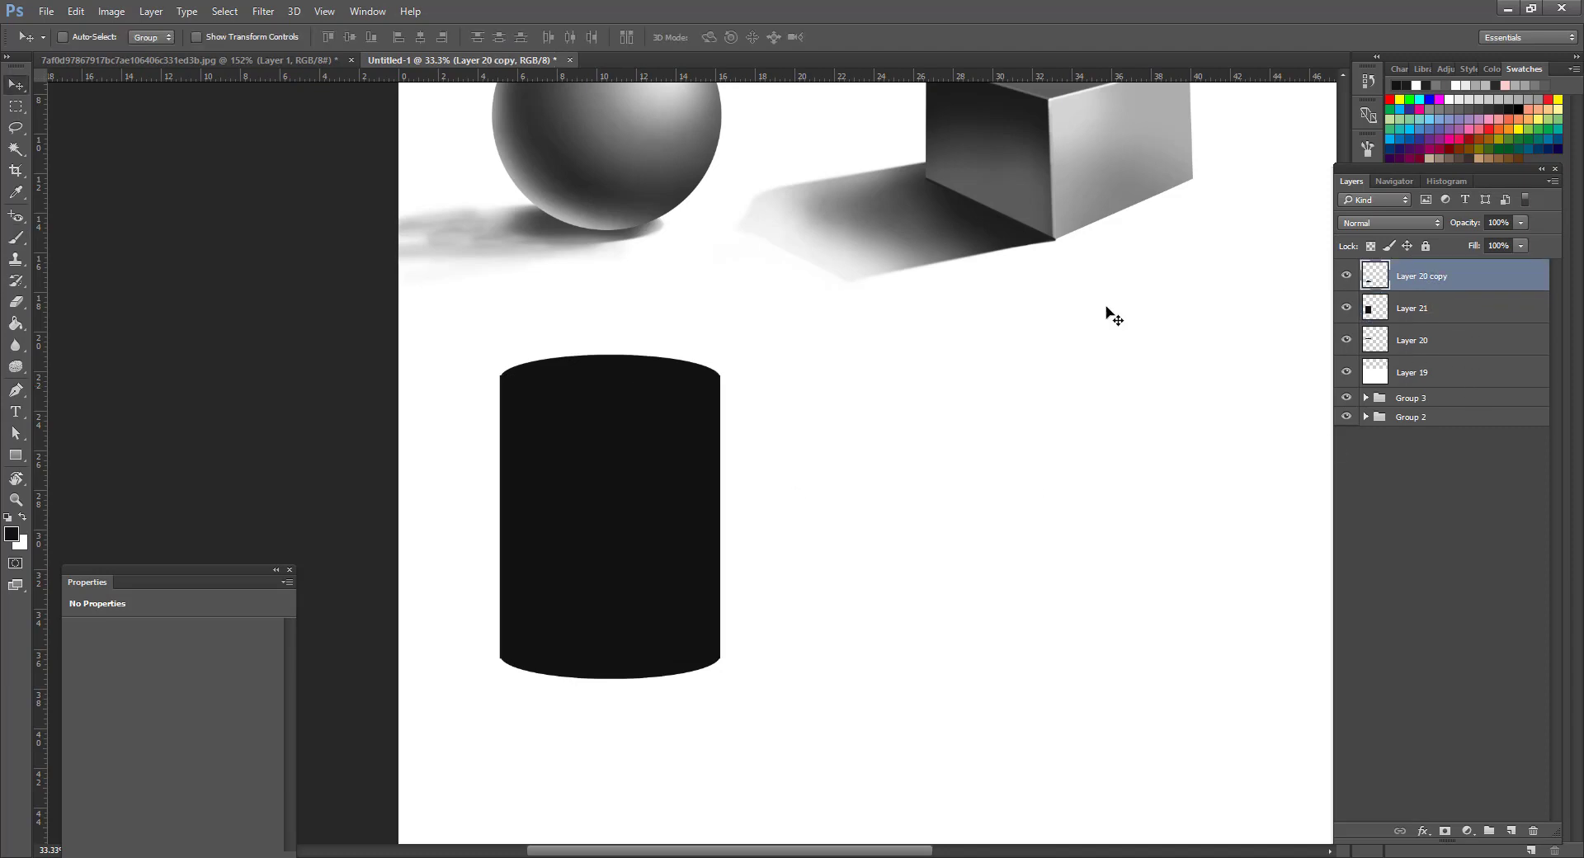
drag(625, 365, 726, 275)
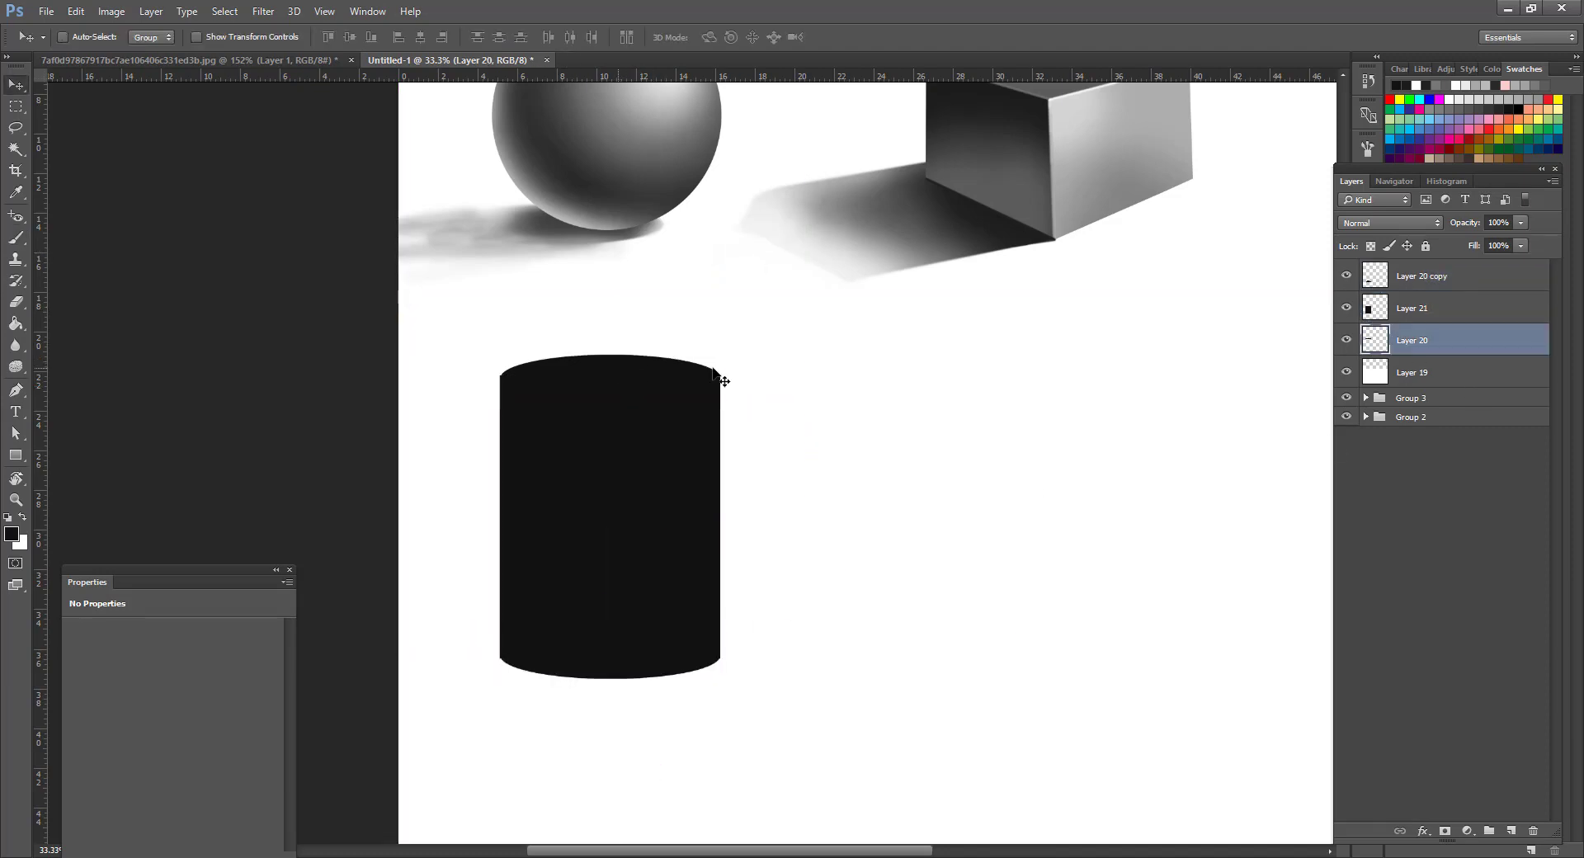
mouse_move(1442, 348)
mouse_down()
mouse_move(1437, 273)
mouse_move(1428, 354)
mouse_up()
click(1399, 312)
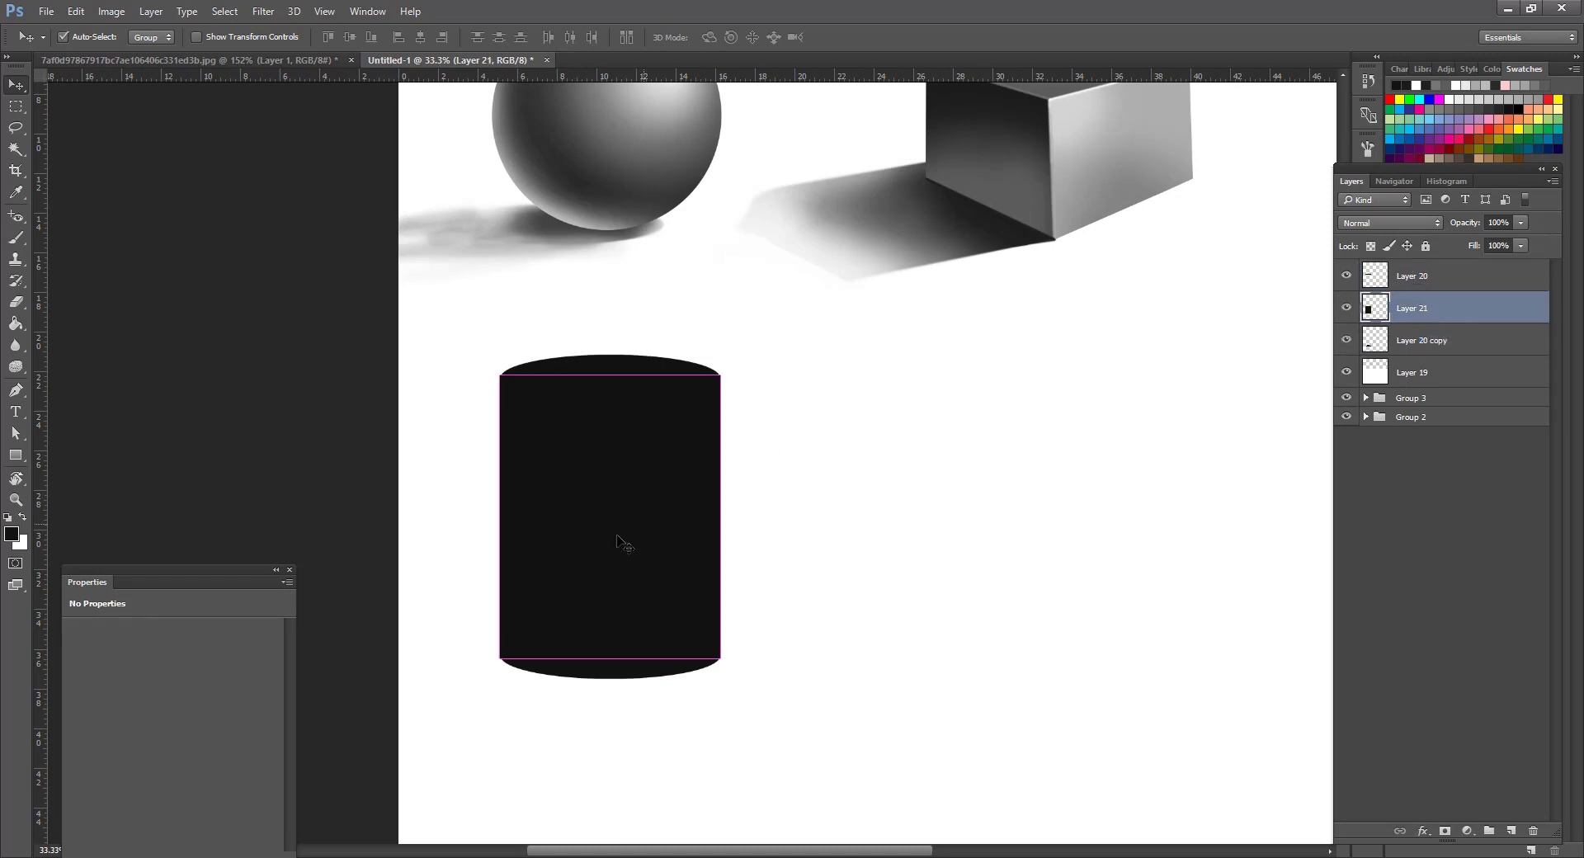
Check the cylinder's layer stacking by temporarily shifting the body and lowering its opacity, then restore both.
drag(619, 540, 850, 507)
key(ctrl+z)
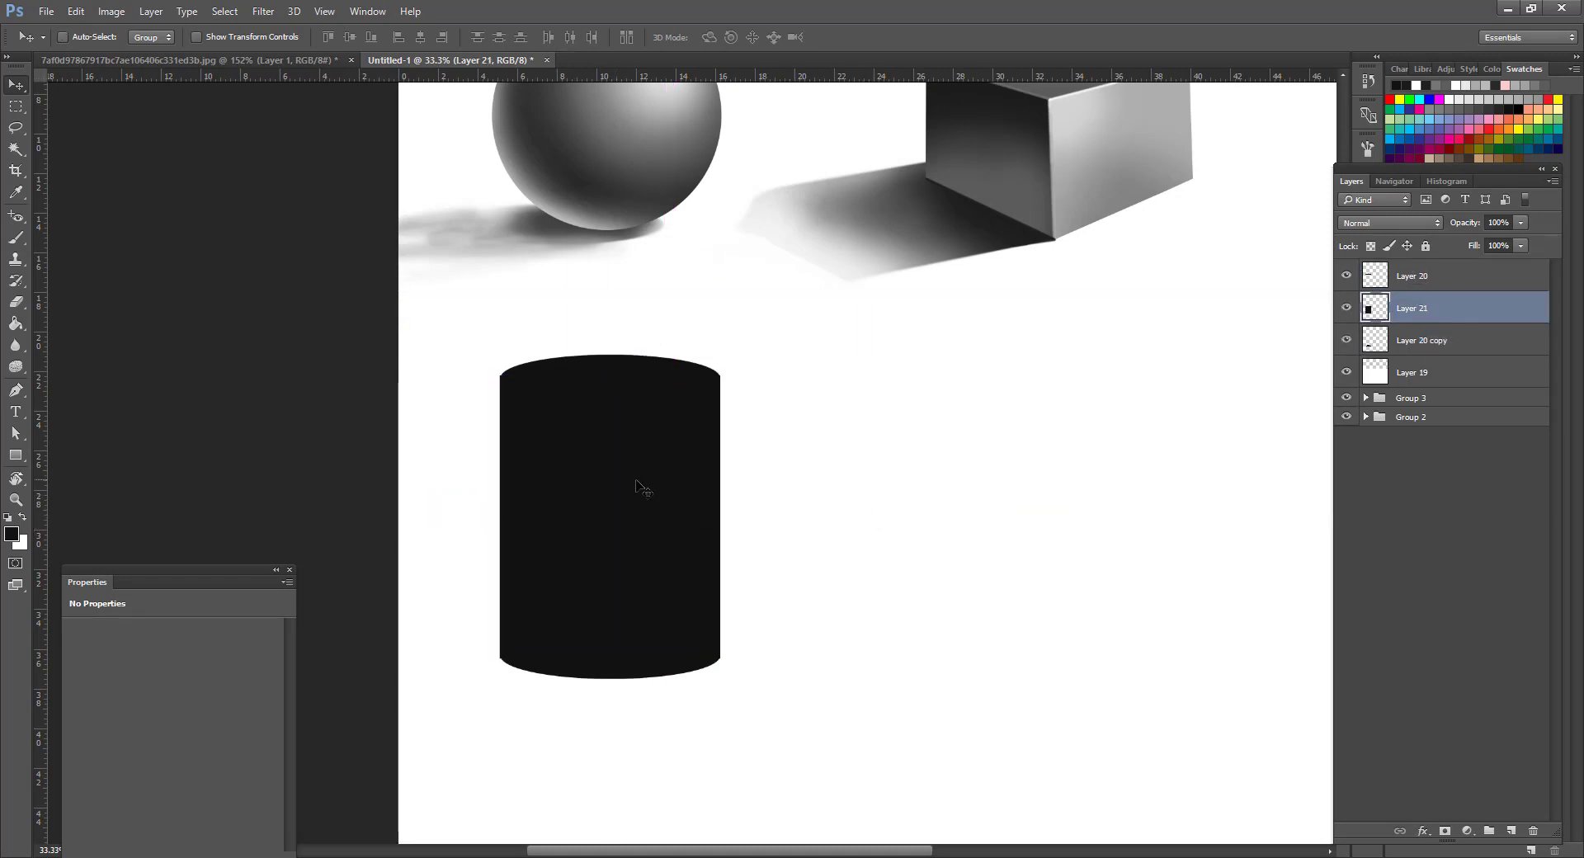
click(1520, 223)
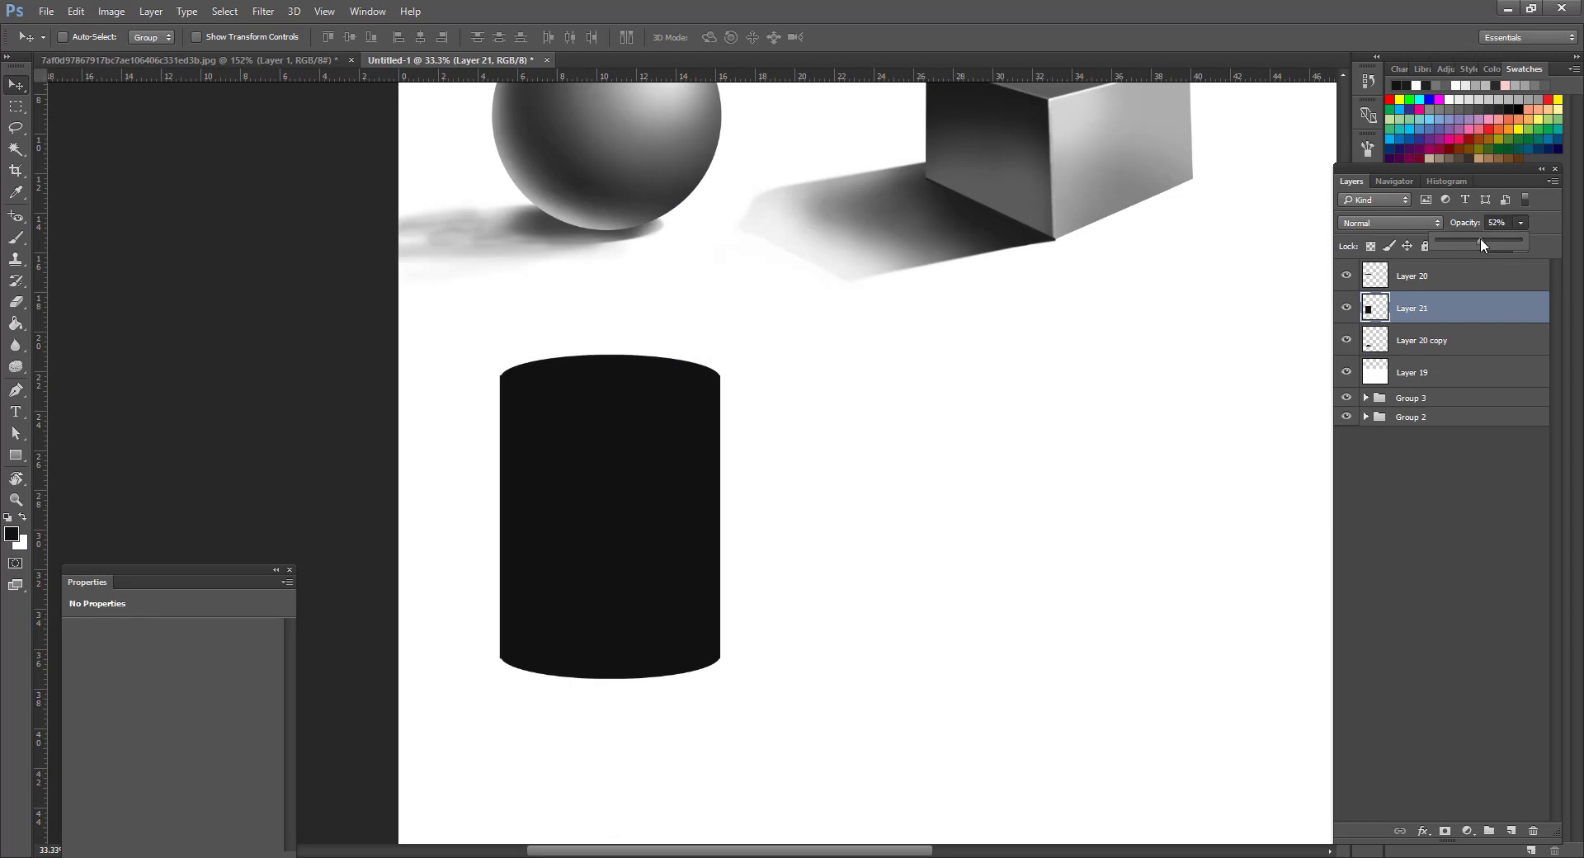
drag(1480, 239, 1492, 235)
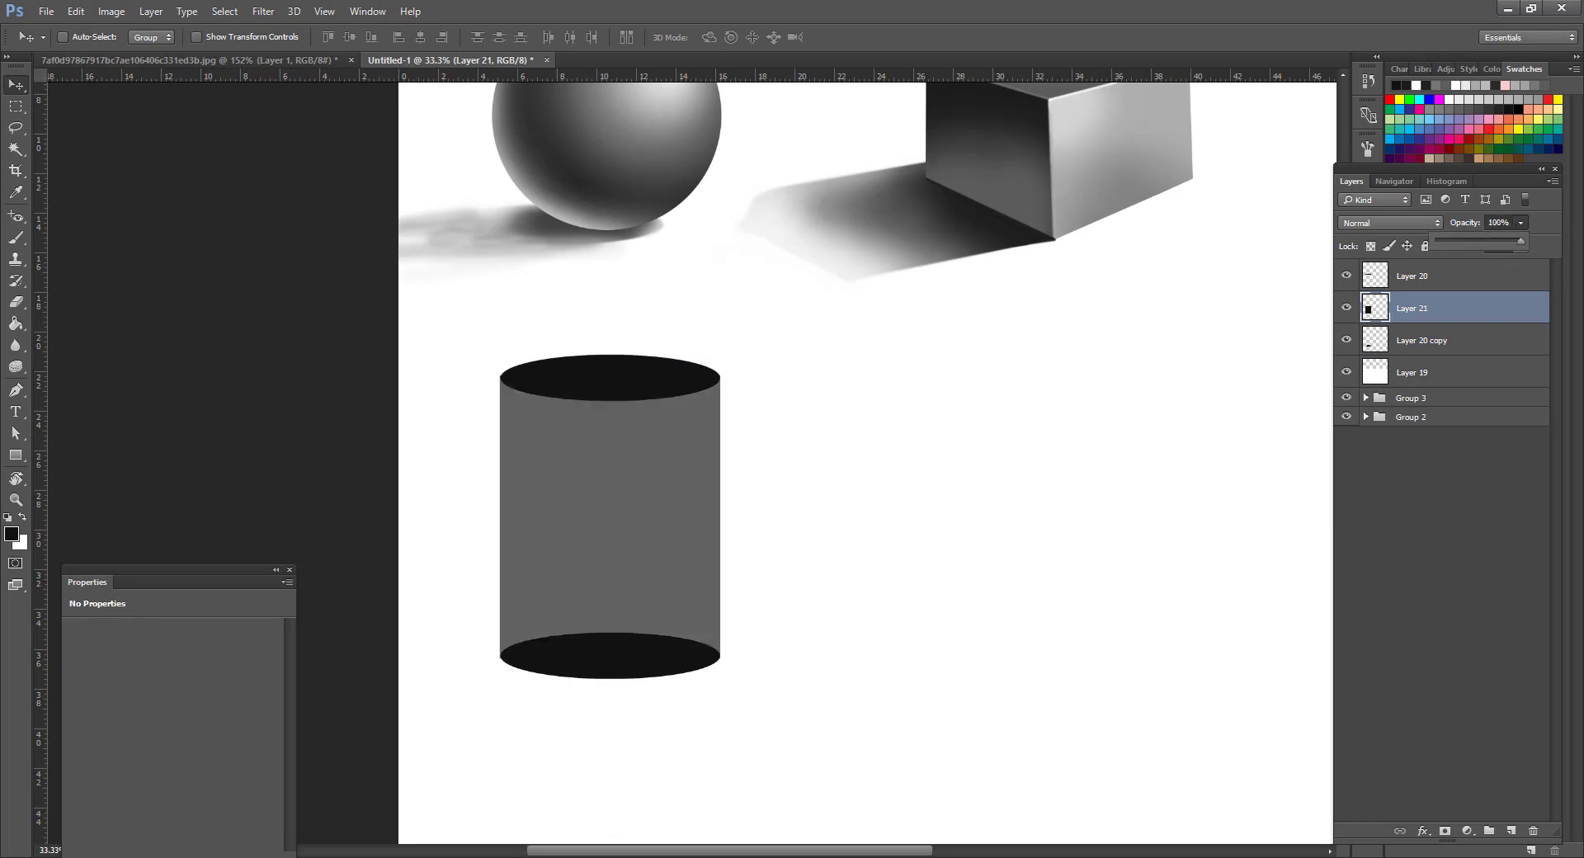
ctrl+click(1375, 310)
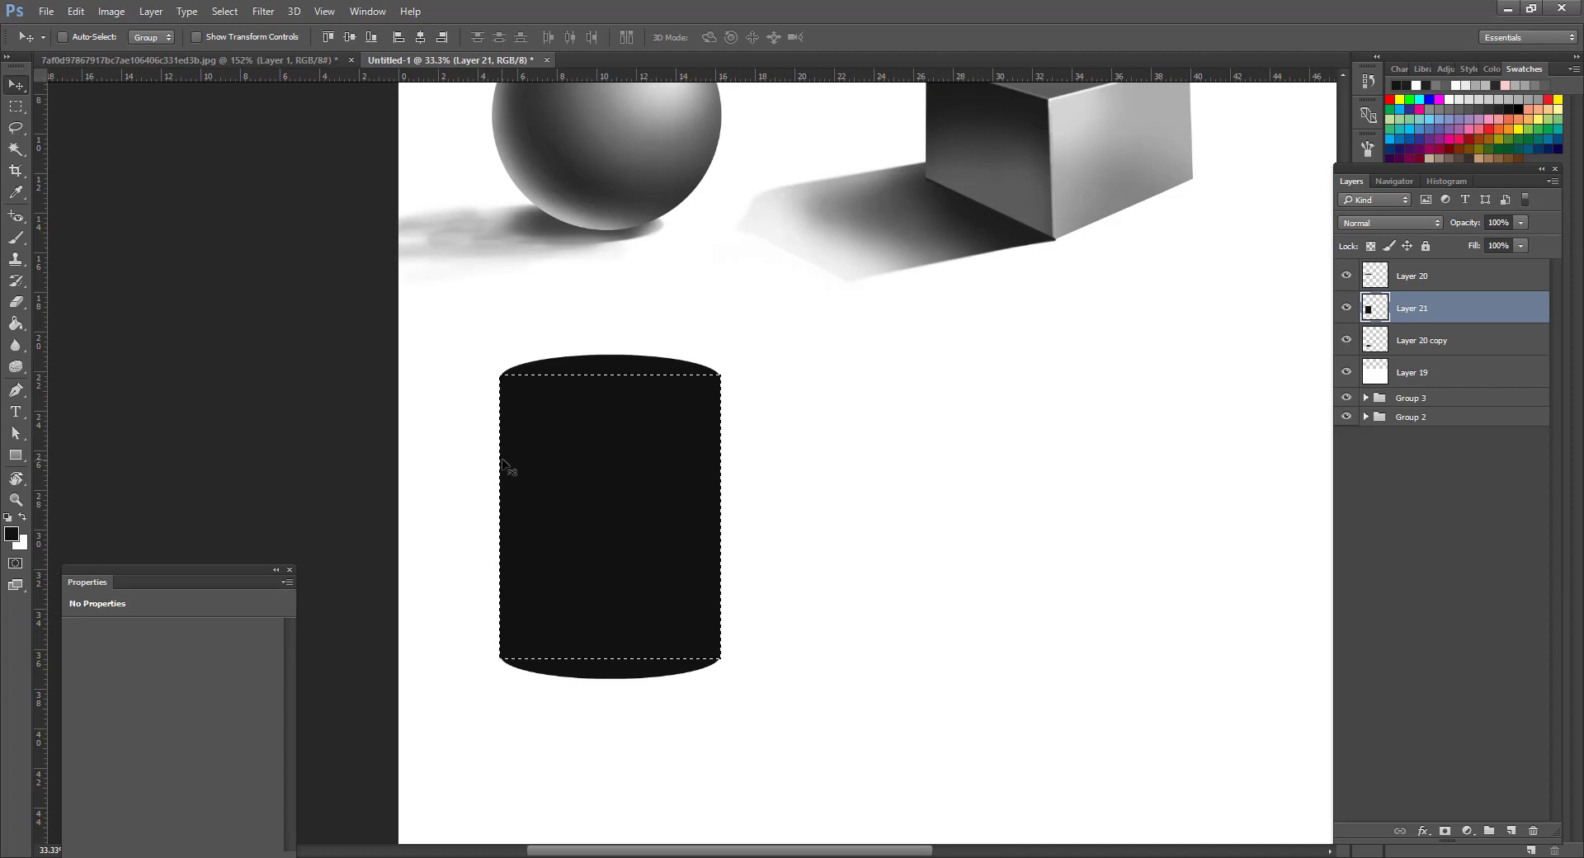
click(12, 534)
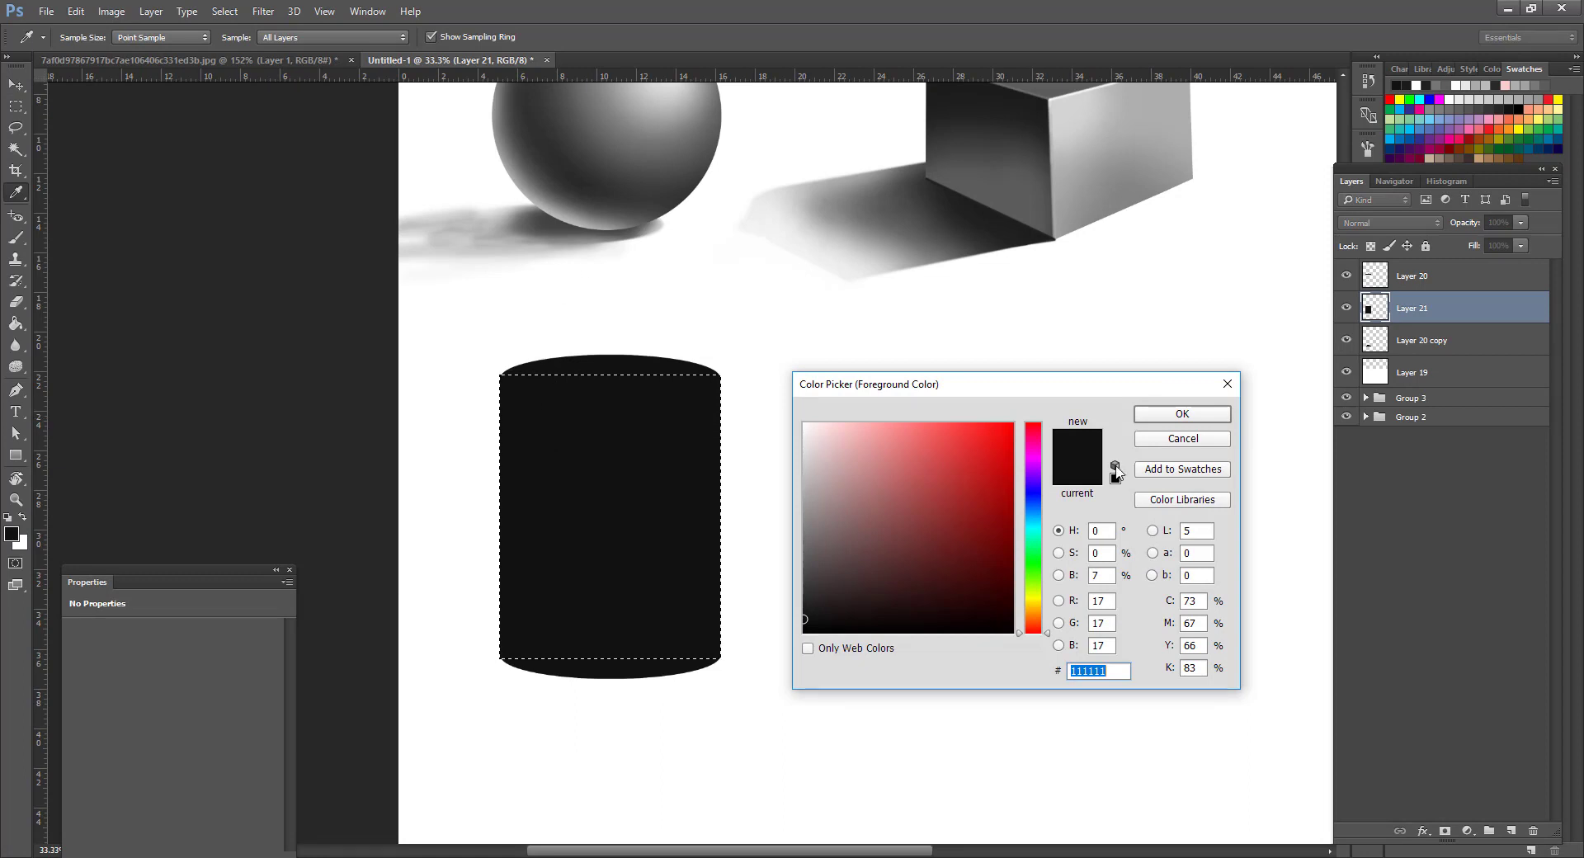
click(1183, 440)
alt+click(884, 382)
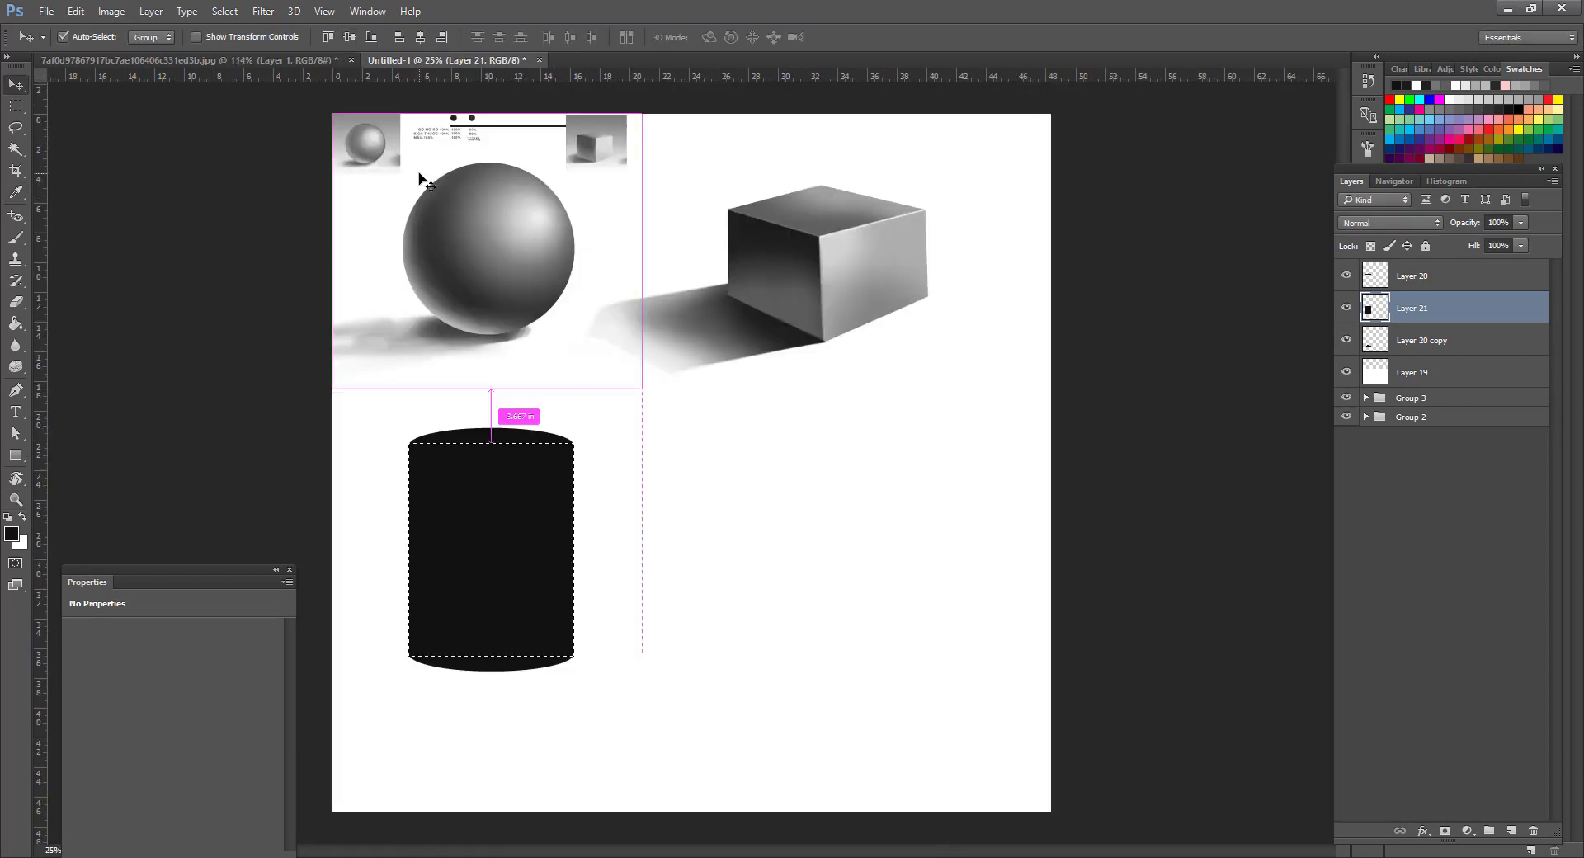
key(ctrl+d)
Copy the top-row cylinder from the reference image into the drawing and scale it as a small thumbnail at the black cylinder's upper left.
click(238, 63)
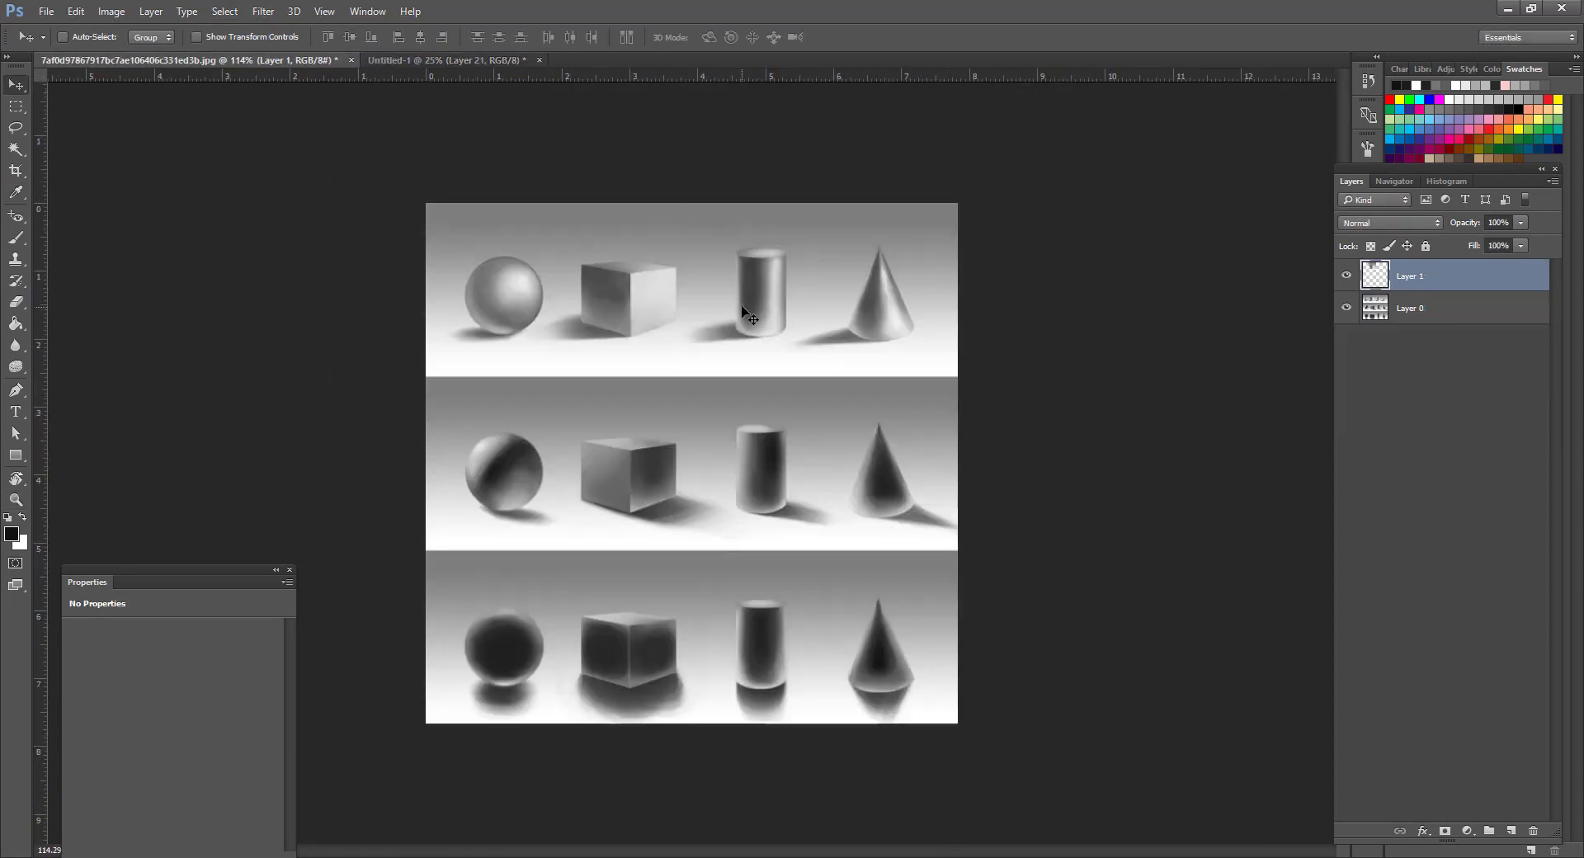
key(m)
click(1398, 307)
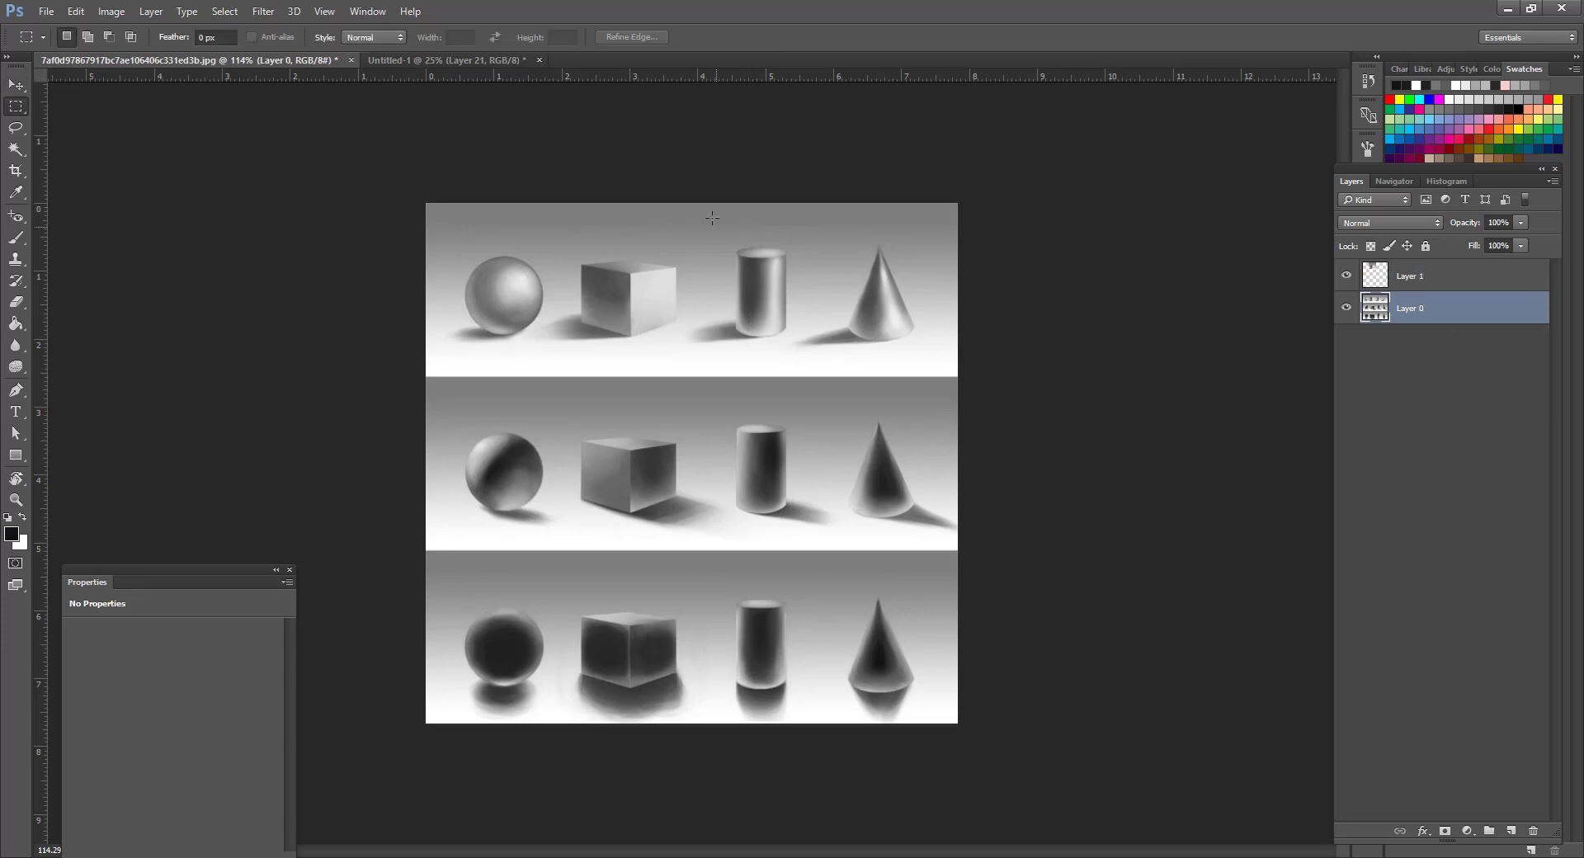
mouse_move(711, 218)
mouse_down()
mouse_move(804, 337)
mouse_move(774, 332)
mouse_move(811, 347)
mouse_move(408, 60)
mouse_move(485, 400)
mouse_move(506, 400)
mouse_move(347, 386)
mouse_move(409, 459)
mouse_move(400, 449)
mouse_up()
key(ctrl+j)
key(v)
key(ctrl+t)
key(Return)
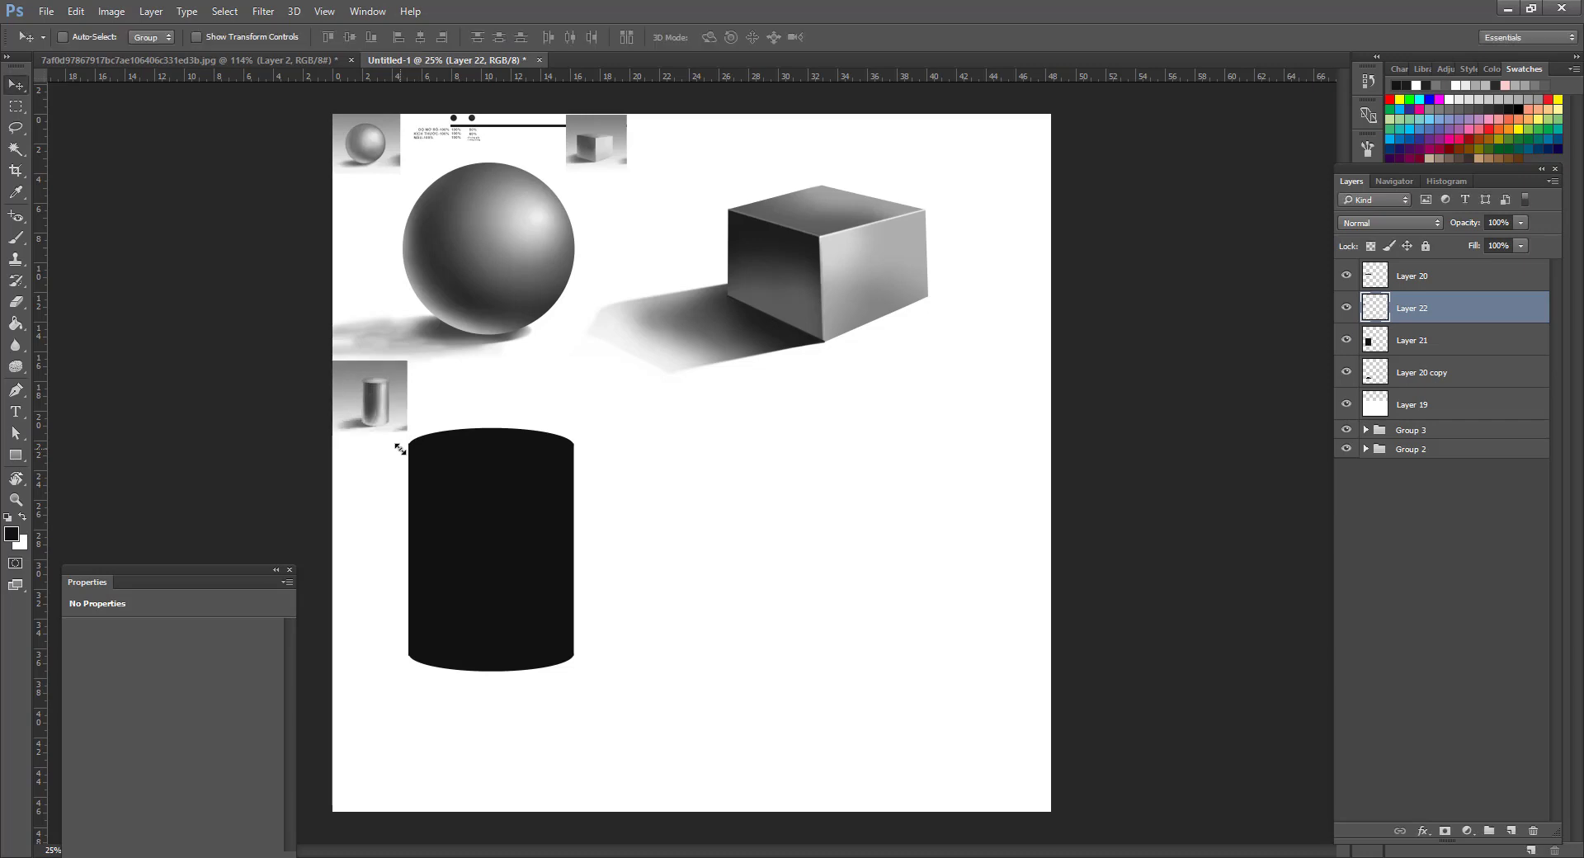
Move the reference thumbnail's layer below all the cylinder layers, just above the white fill.
key(z)
click(789, 538)
key(v)
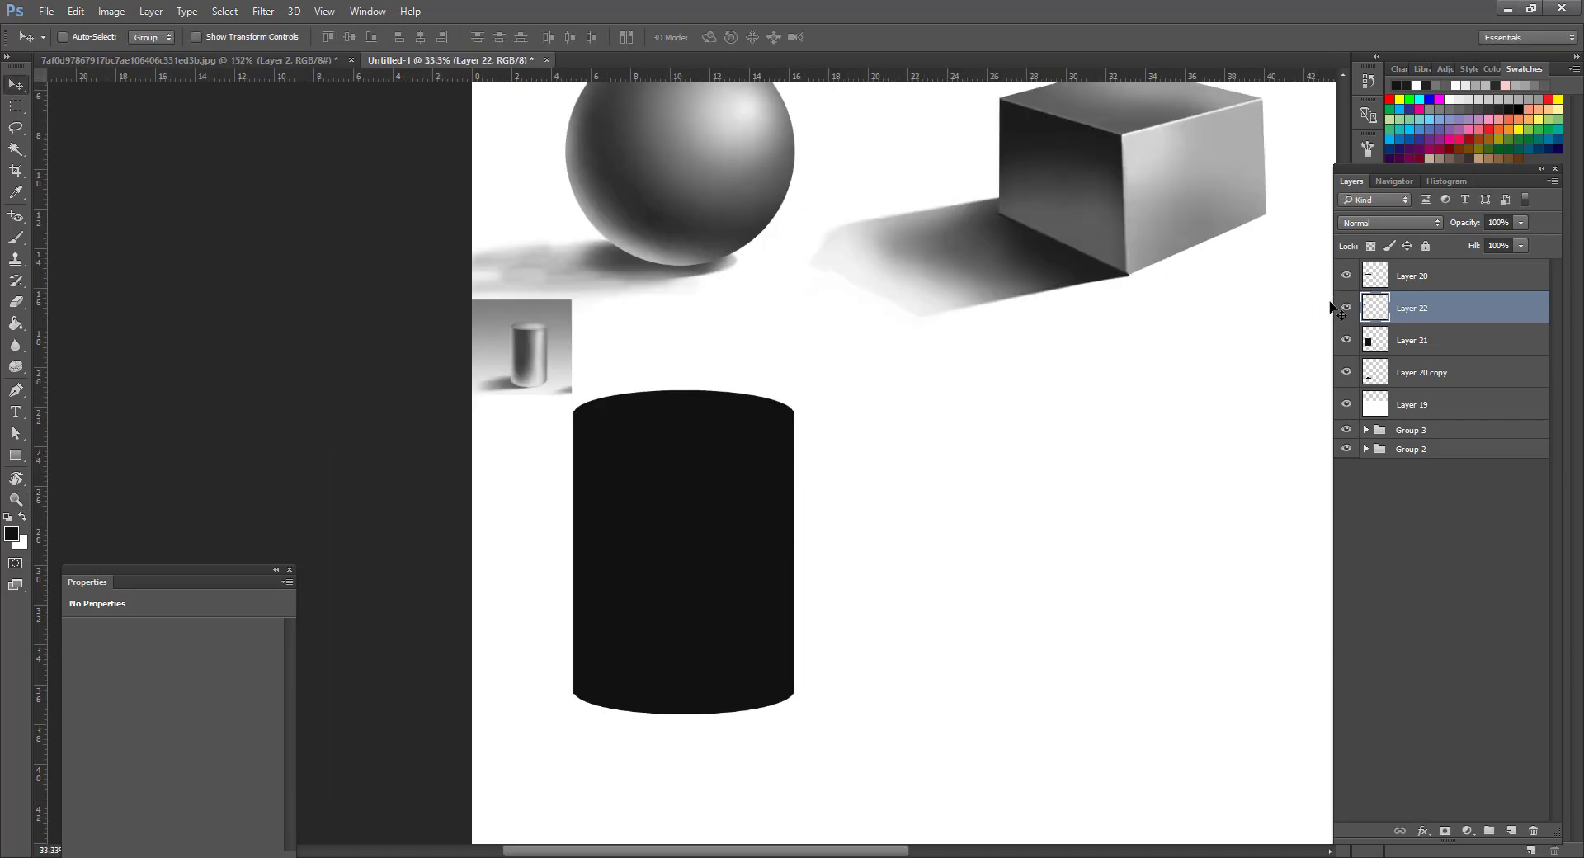
drag(1410, 307, 1421, 383)
Load the cylinder body's outline as a selection on its layer and set the foreground colour to dark grey 3c3c3c.
click(1374, 310)
ctrl+click(1374, 311)
click(12, 532)
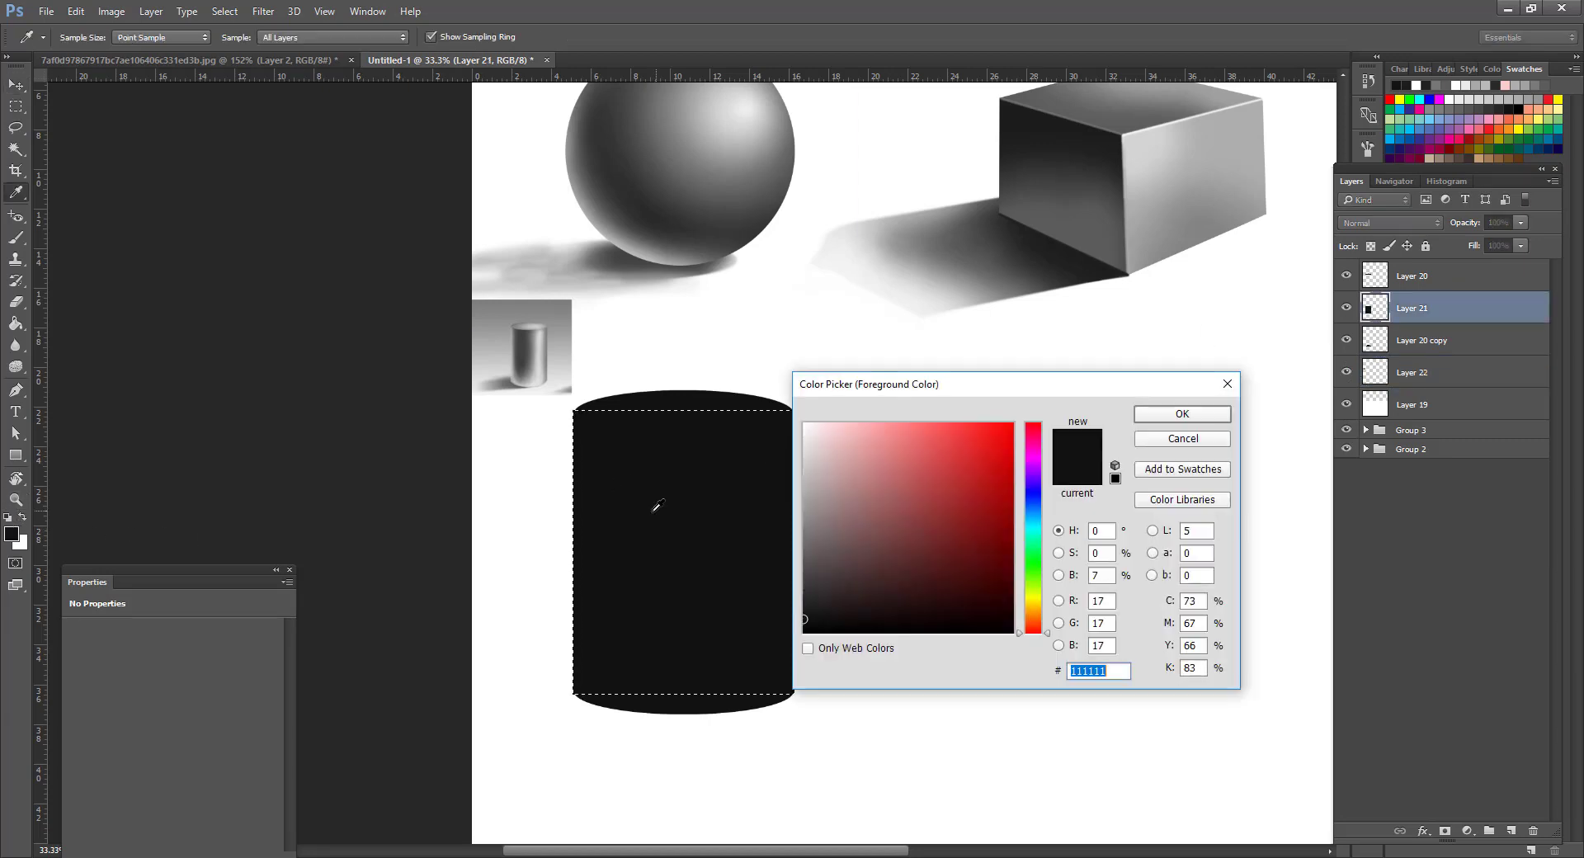
click(805, 583)
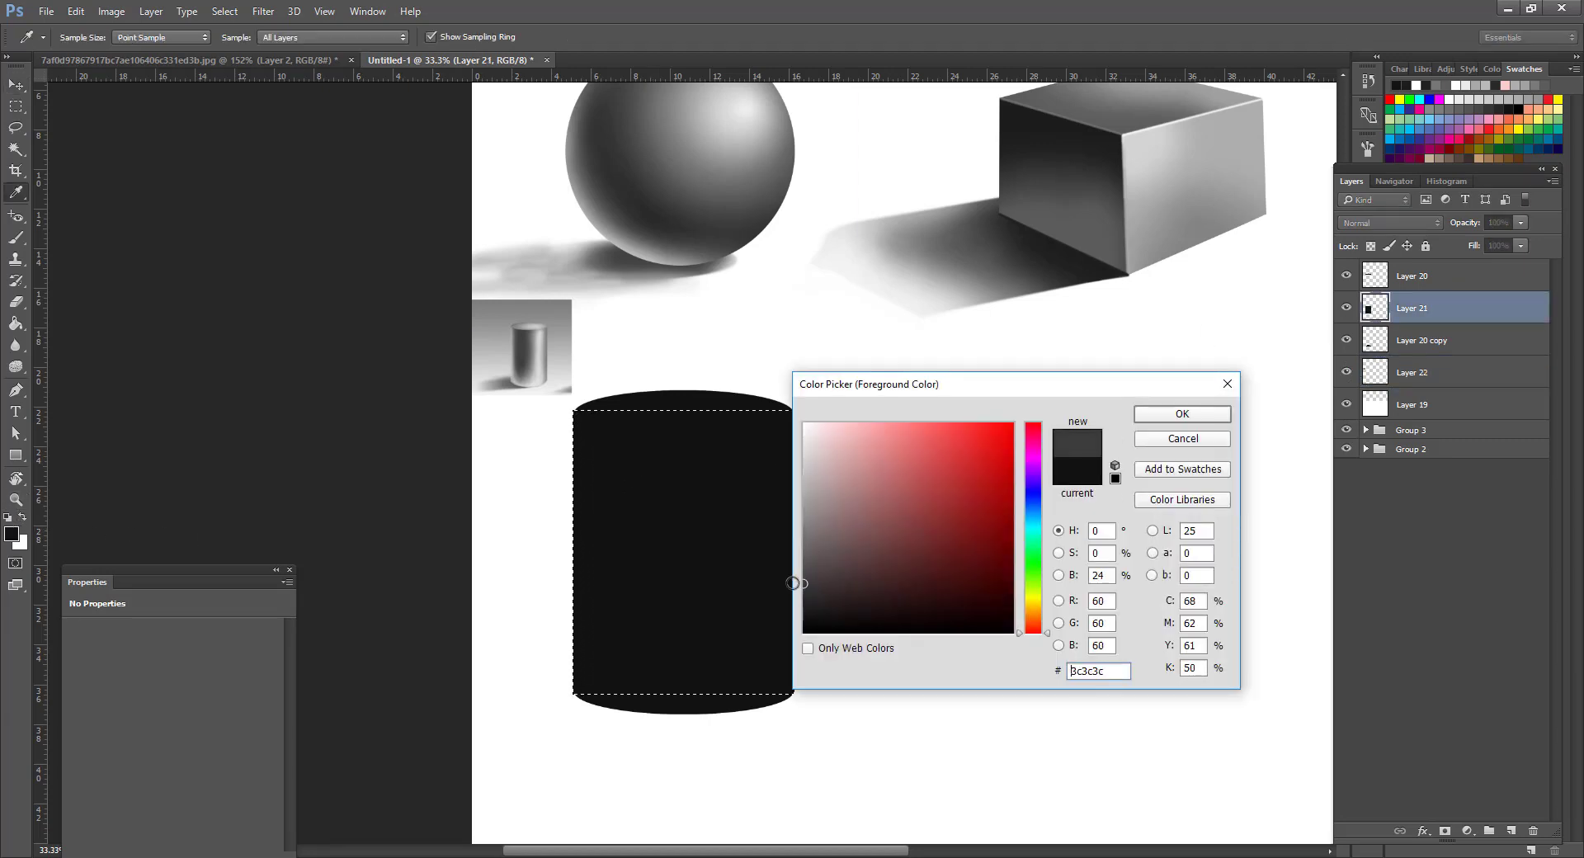
click(1183, 415)
Paint the body's left and right sides dark grey with a soft 405 px brush, leaving a darker vertical band left of centre.
key(b)
right_click(621, 417)
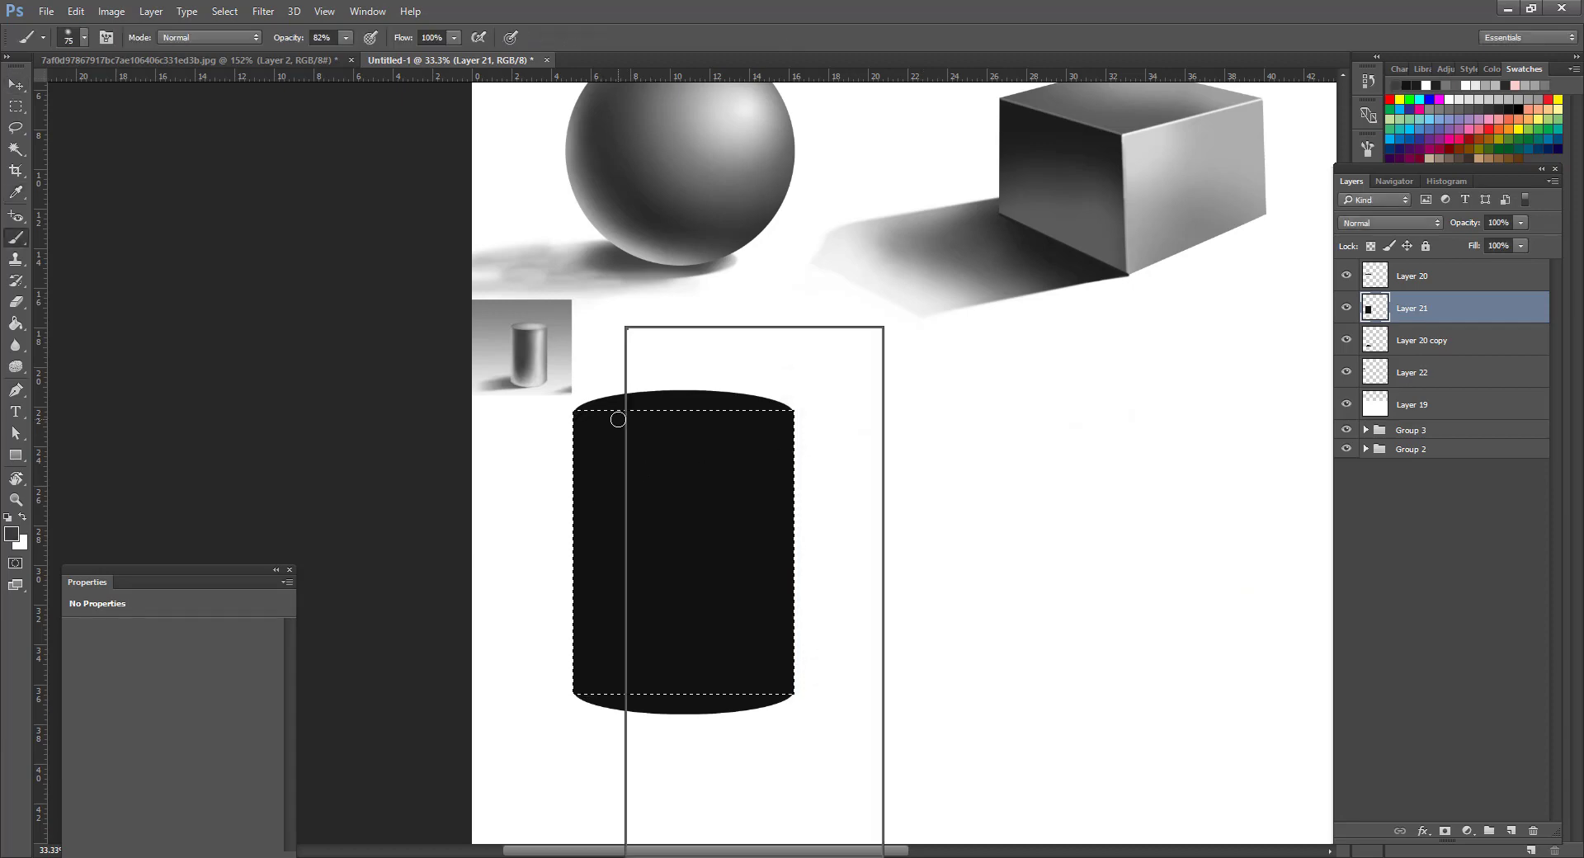
drag(558, 356, 575, 753)
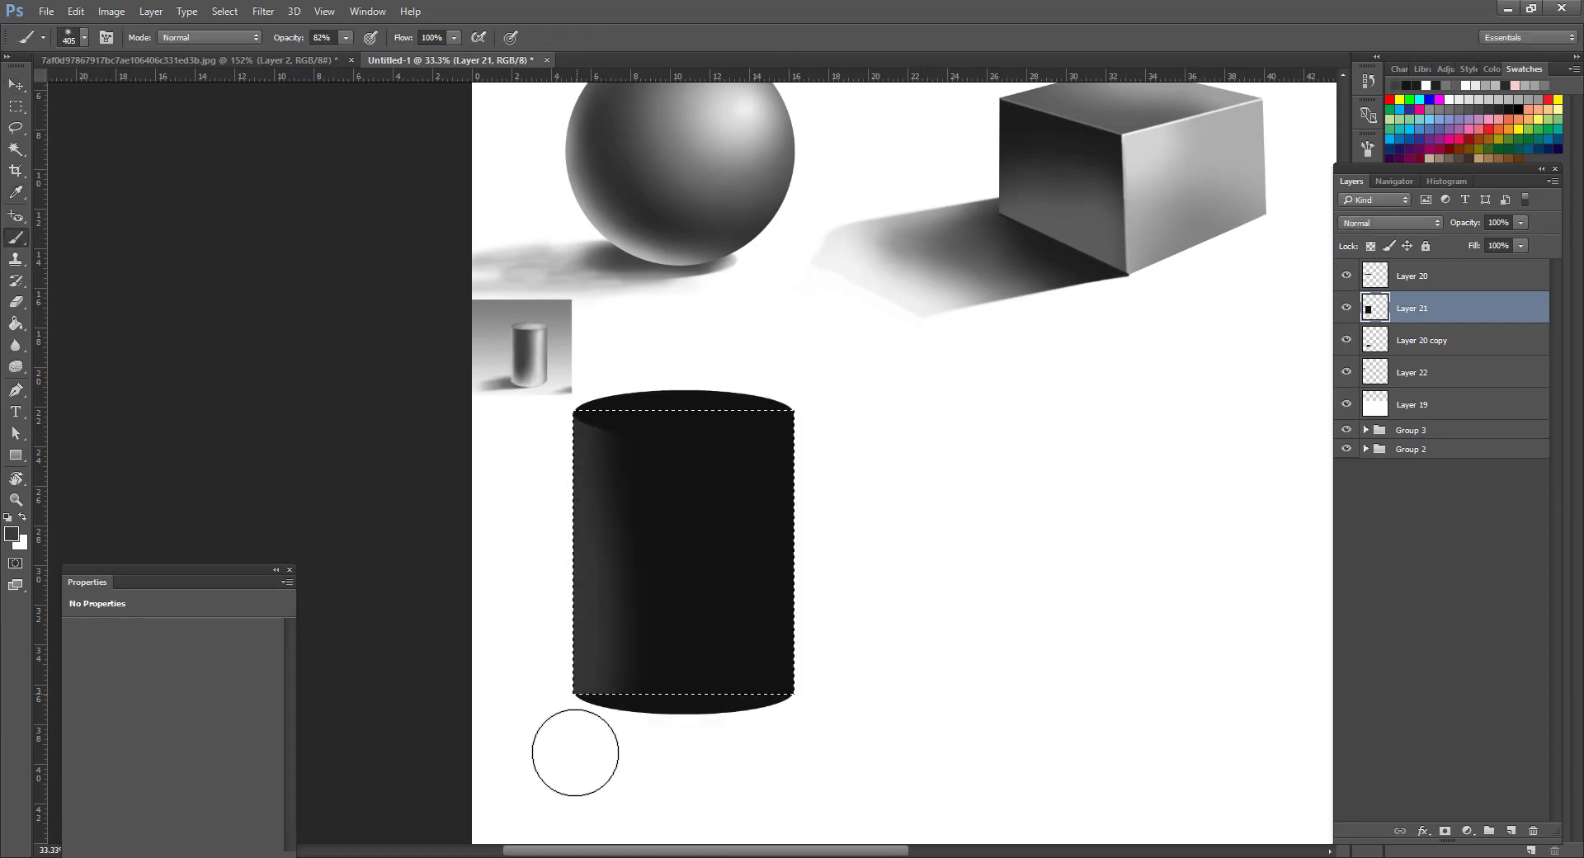
key(ctrl+z)
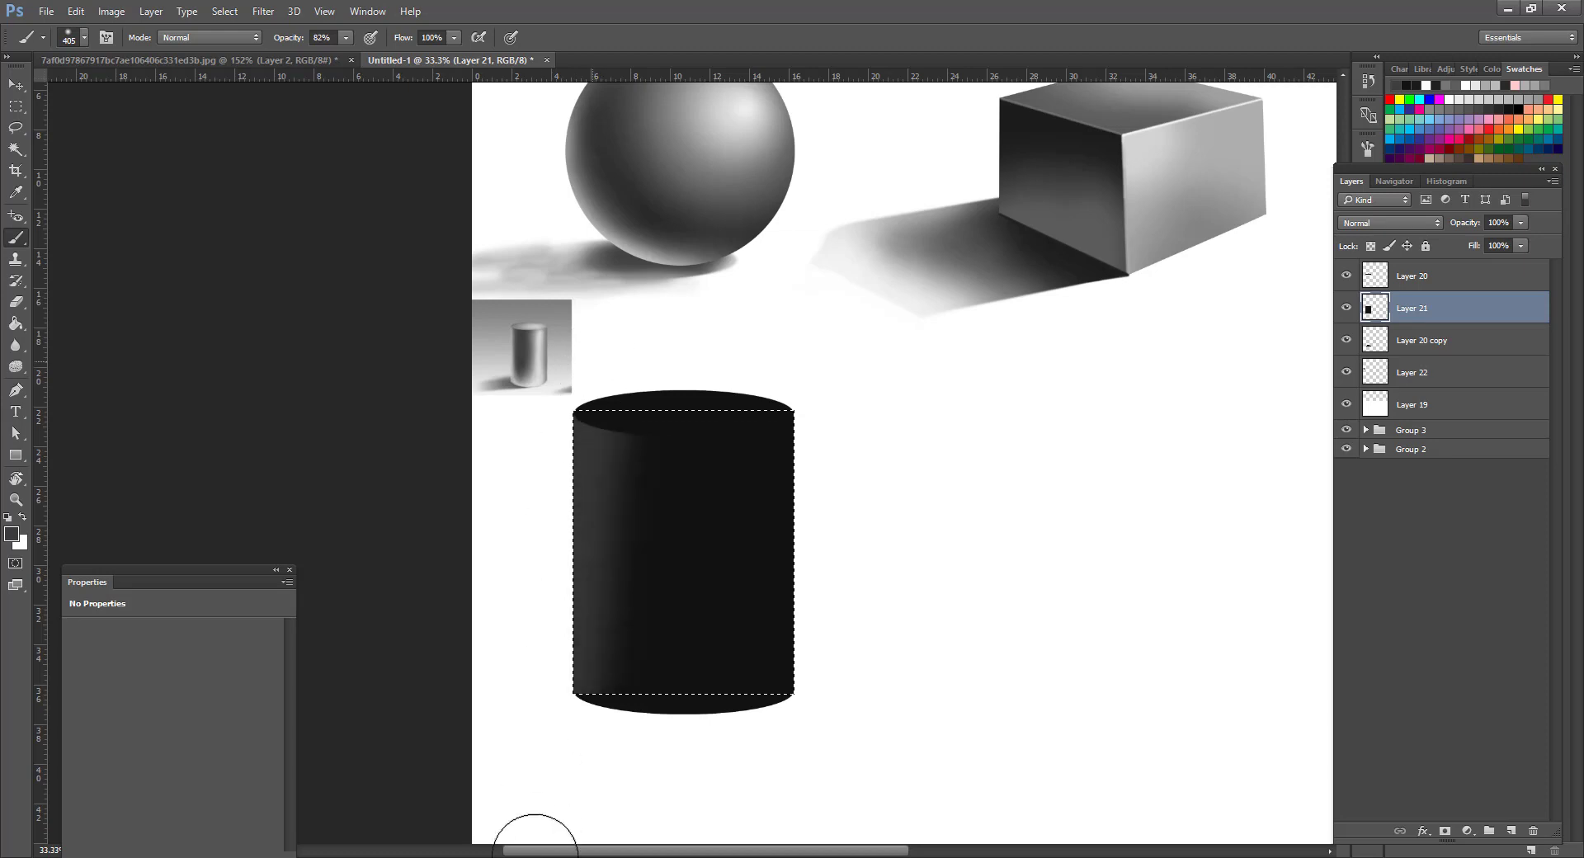
drag(577, 371, 528, 837)
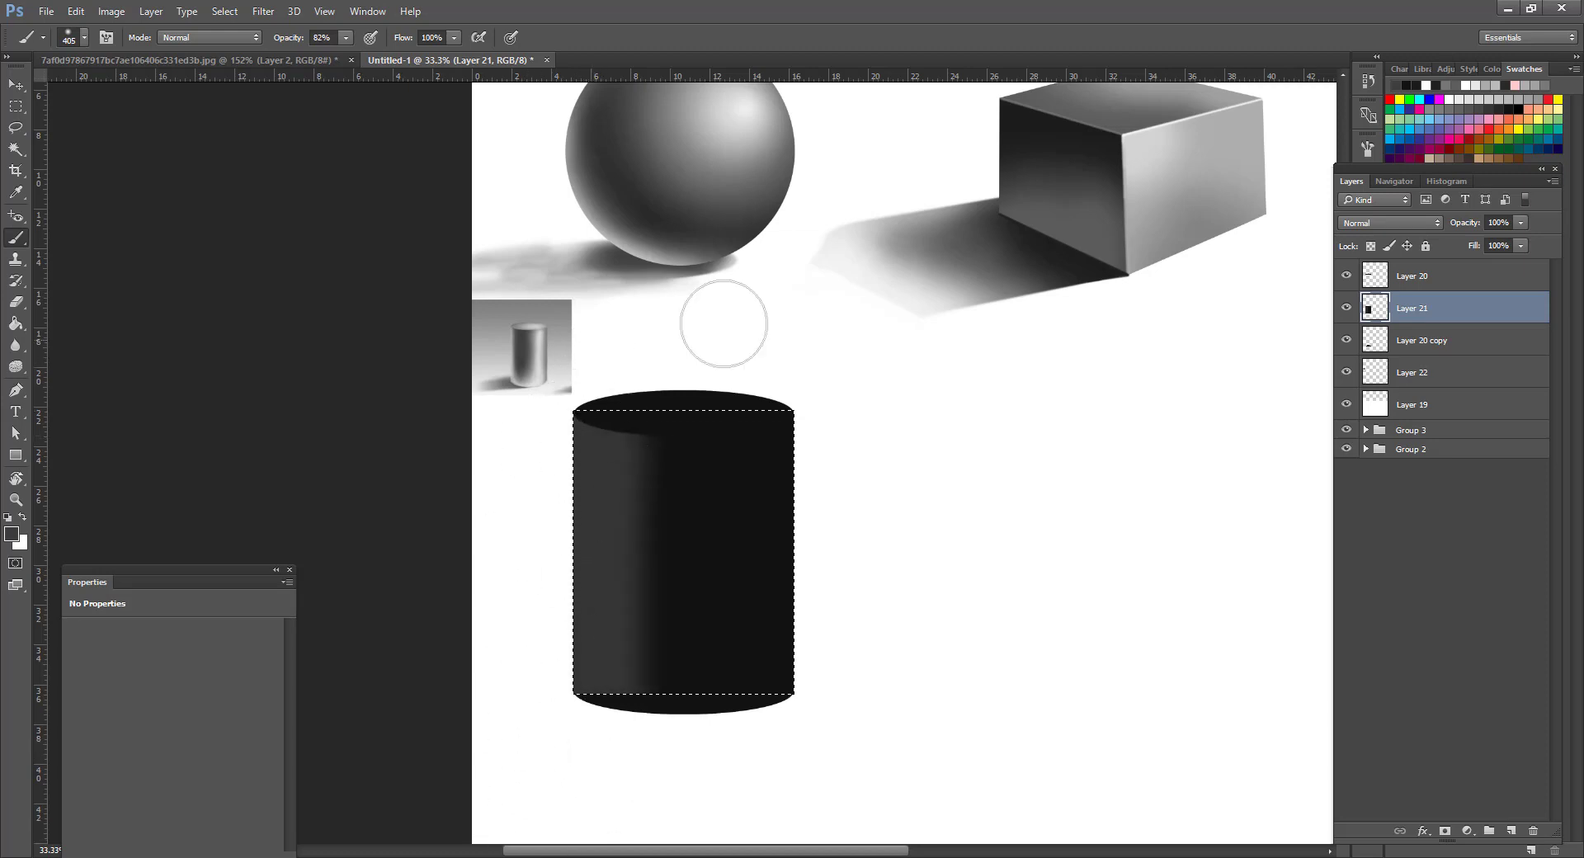
drag(792, 417, 792, 718)
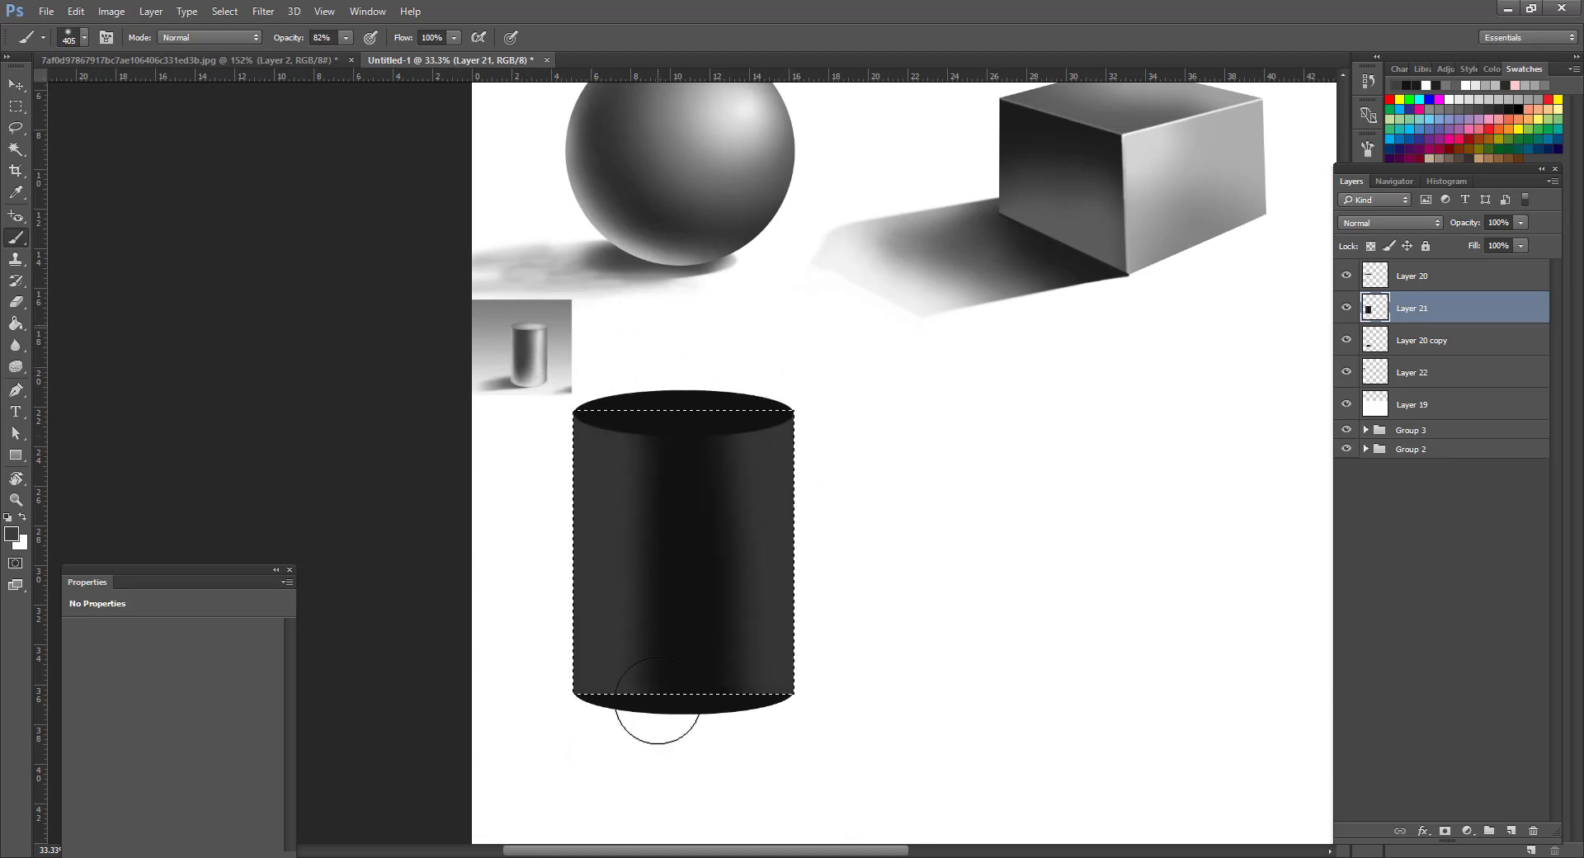
drag(655, 725, 715, 307)
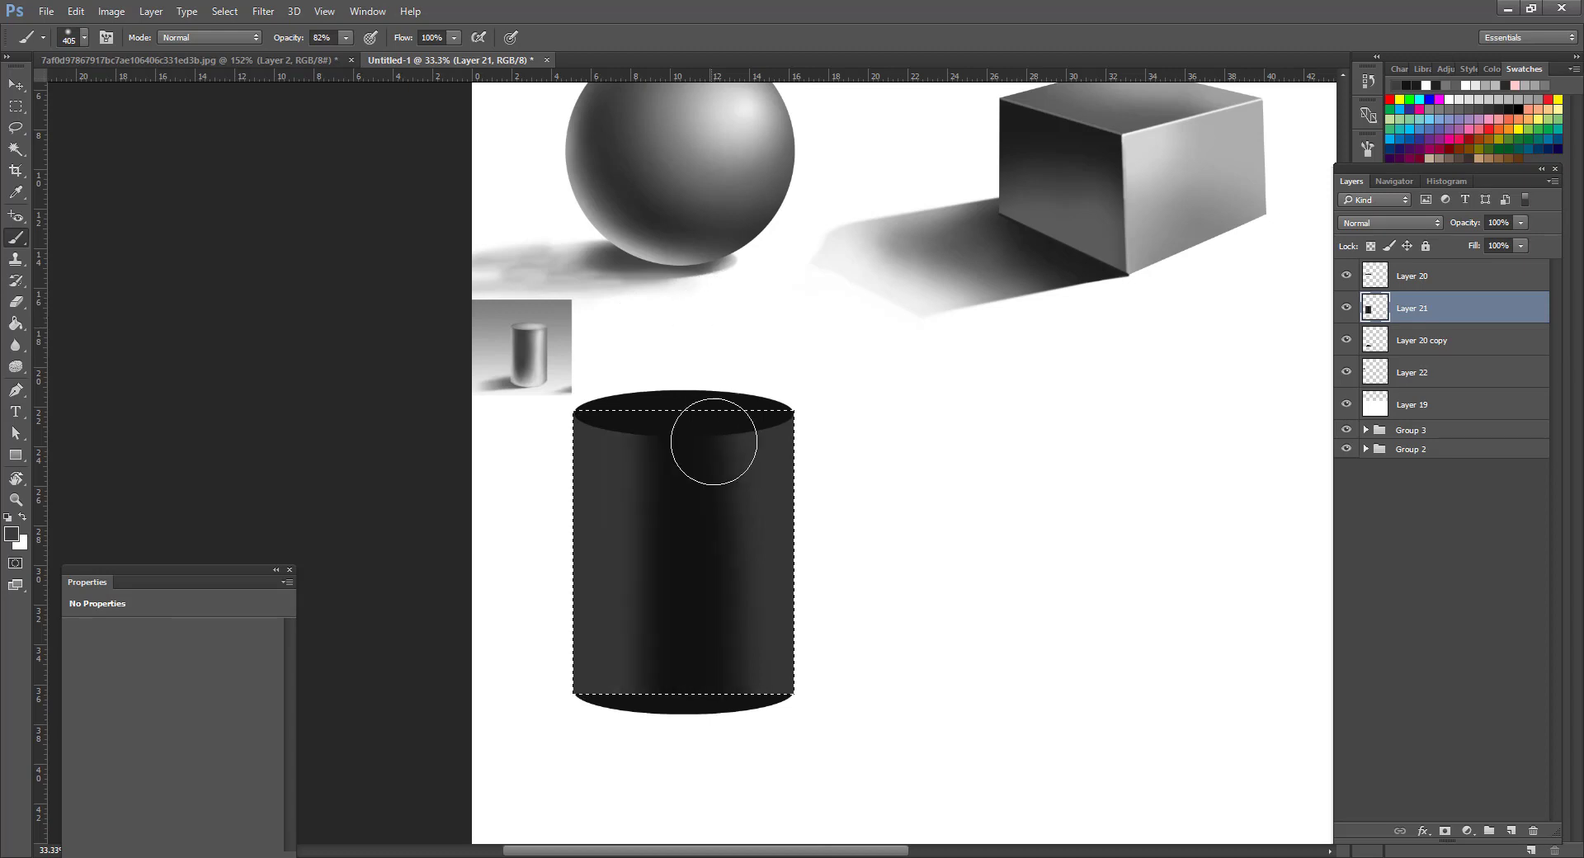
key(ctrl+z)
drag(729, 355, 736, 619)
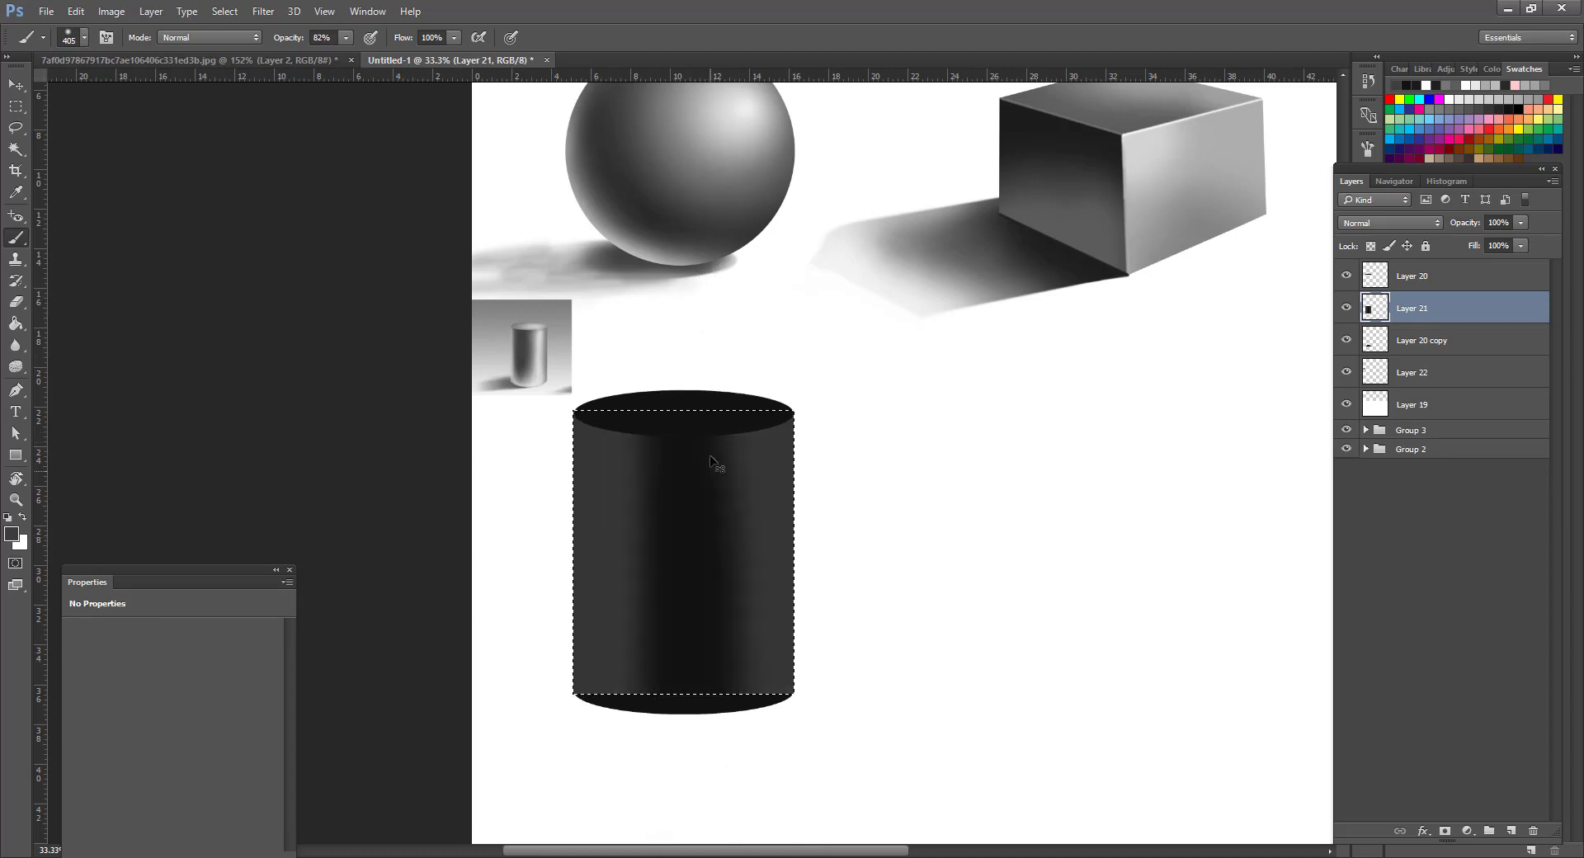
drag(715, 453, 716, 854)
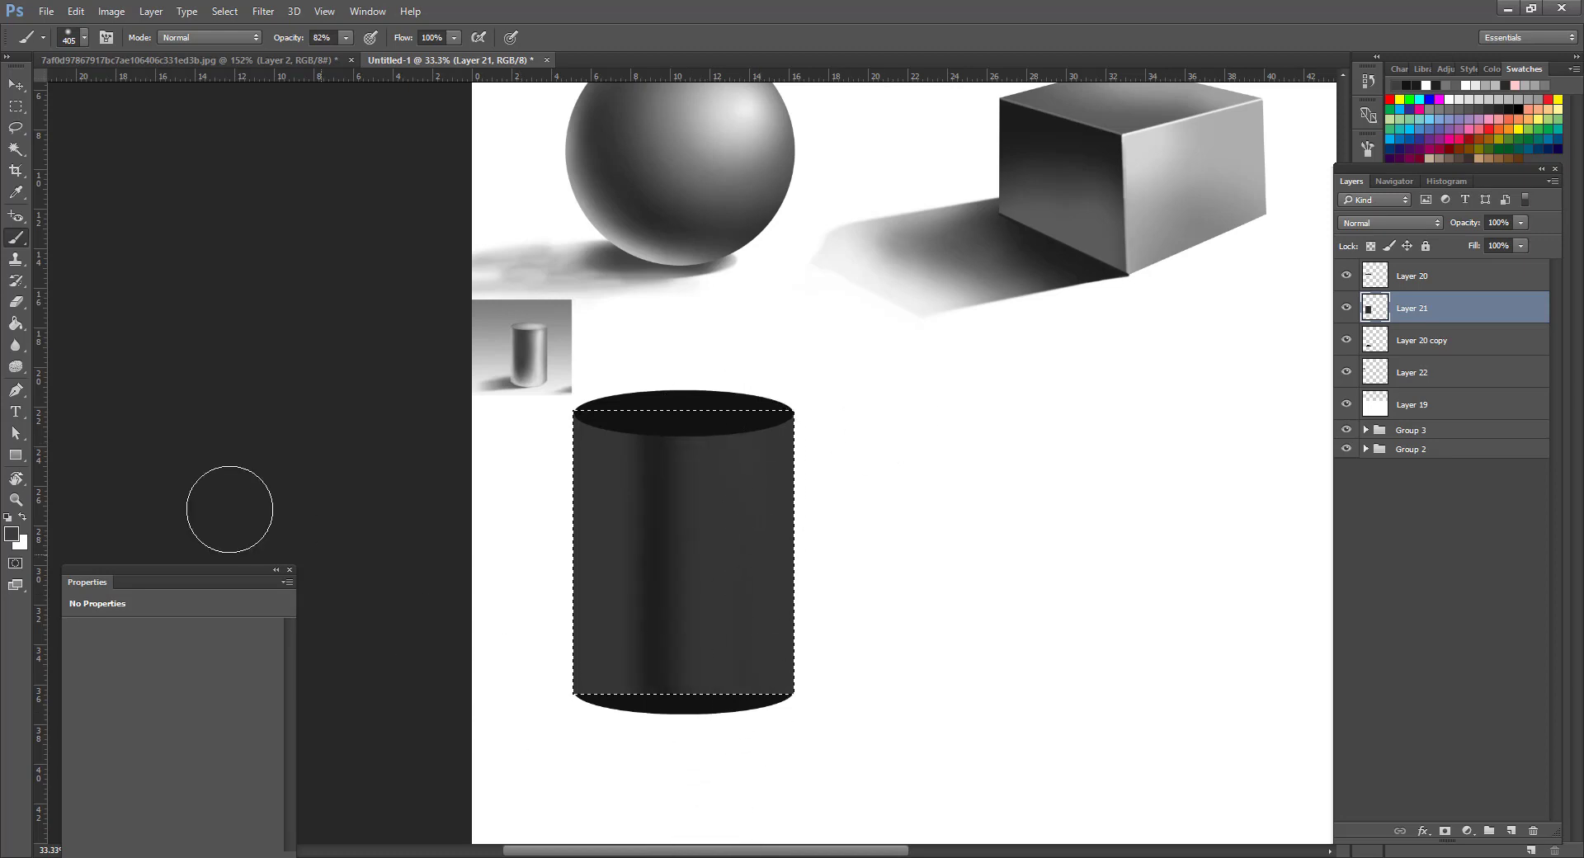
Brush a lighter grey down the body's right side and left edge with the soft brush at 328 px and 39% opacity.
click(11, 533)
drag(807, 571, 797, 535)
click(1182, 414)
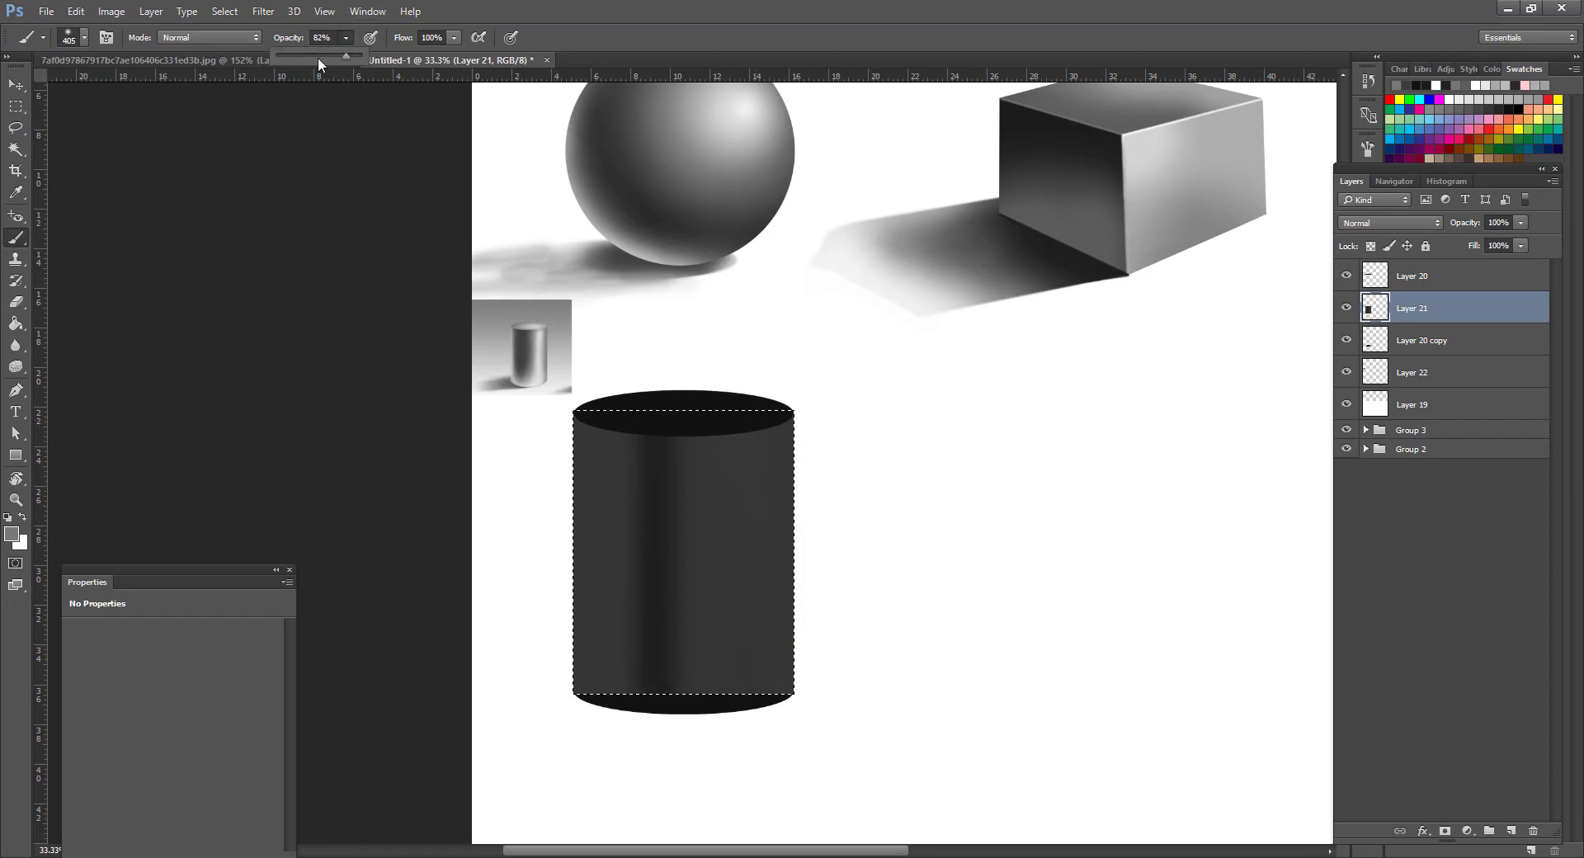
drag(318, 60, 310, 58)
right_click(1044, 466)
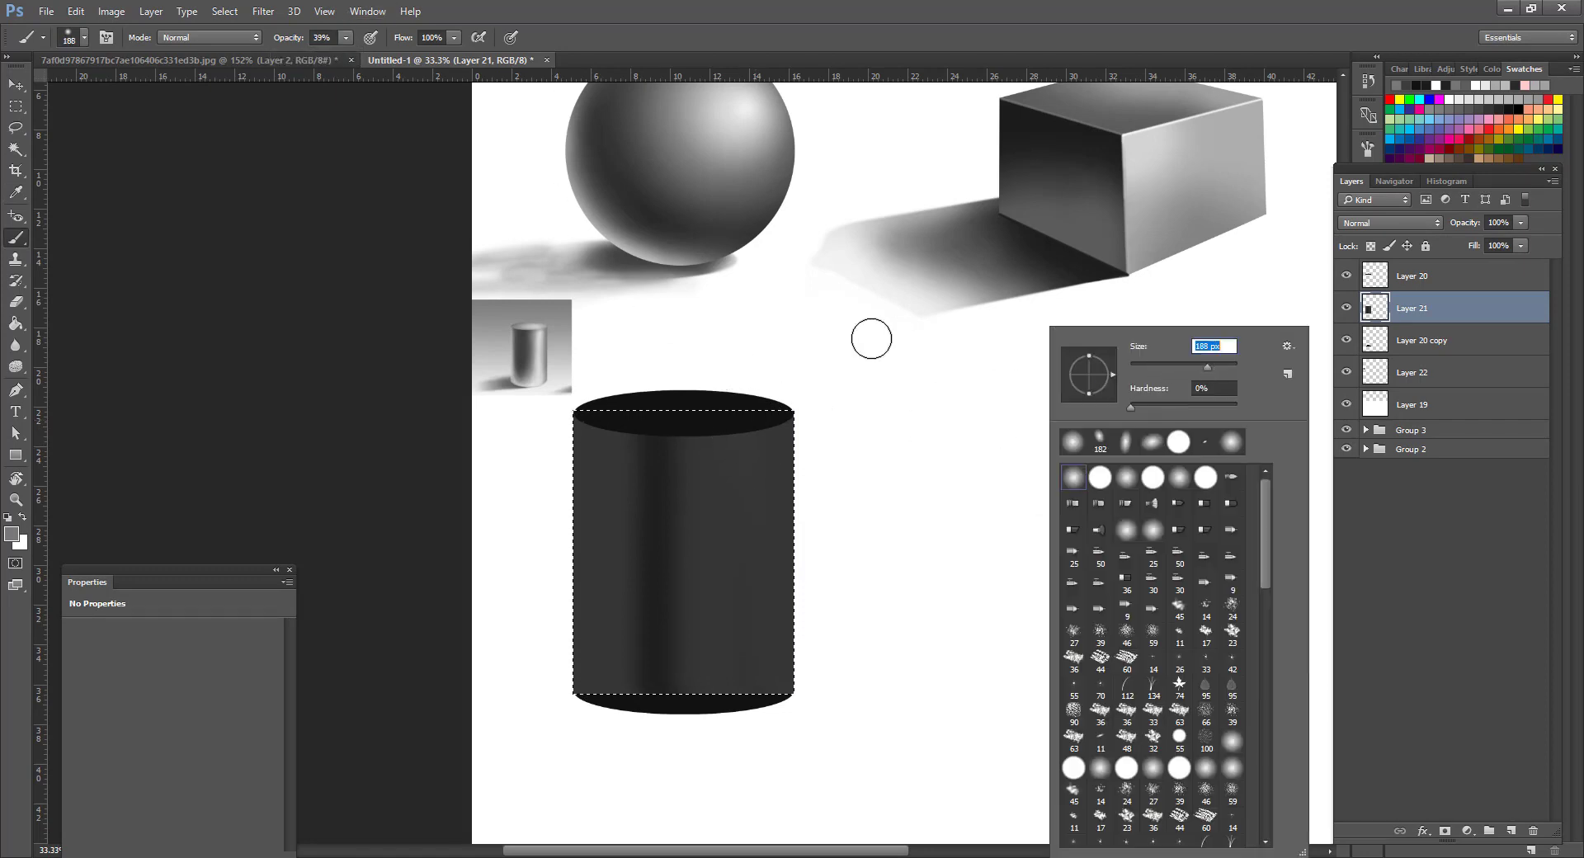
key(Return)
right_click(1070, 360)
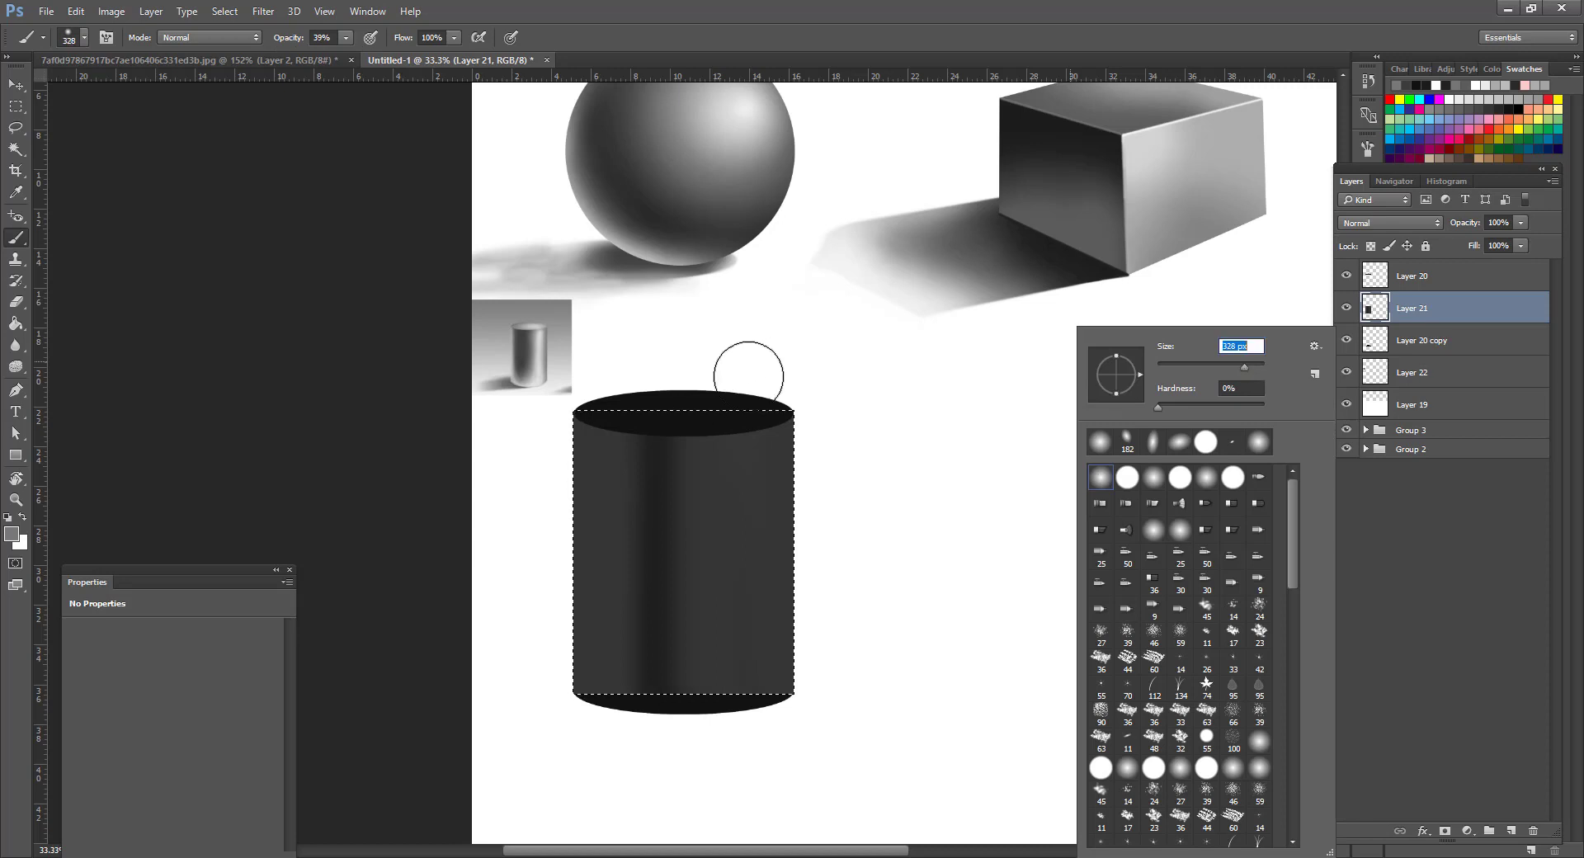
key(Return)
shift+click(765, 725)
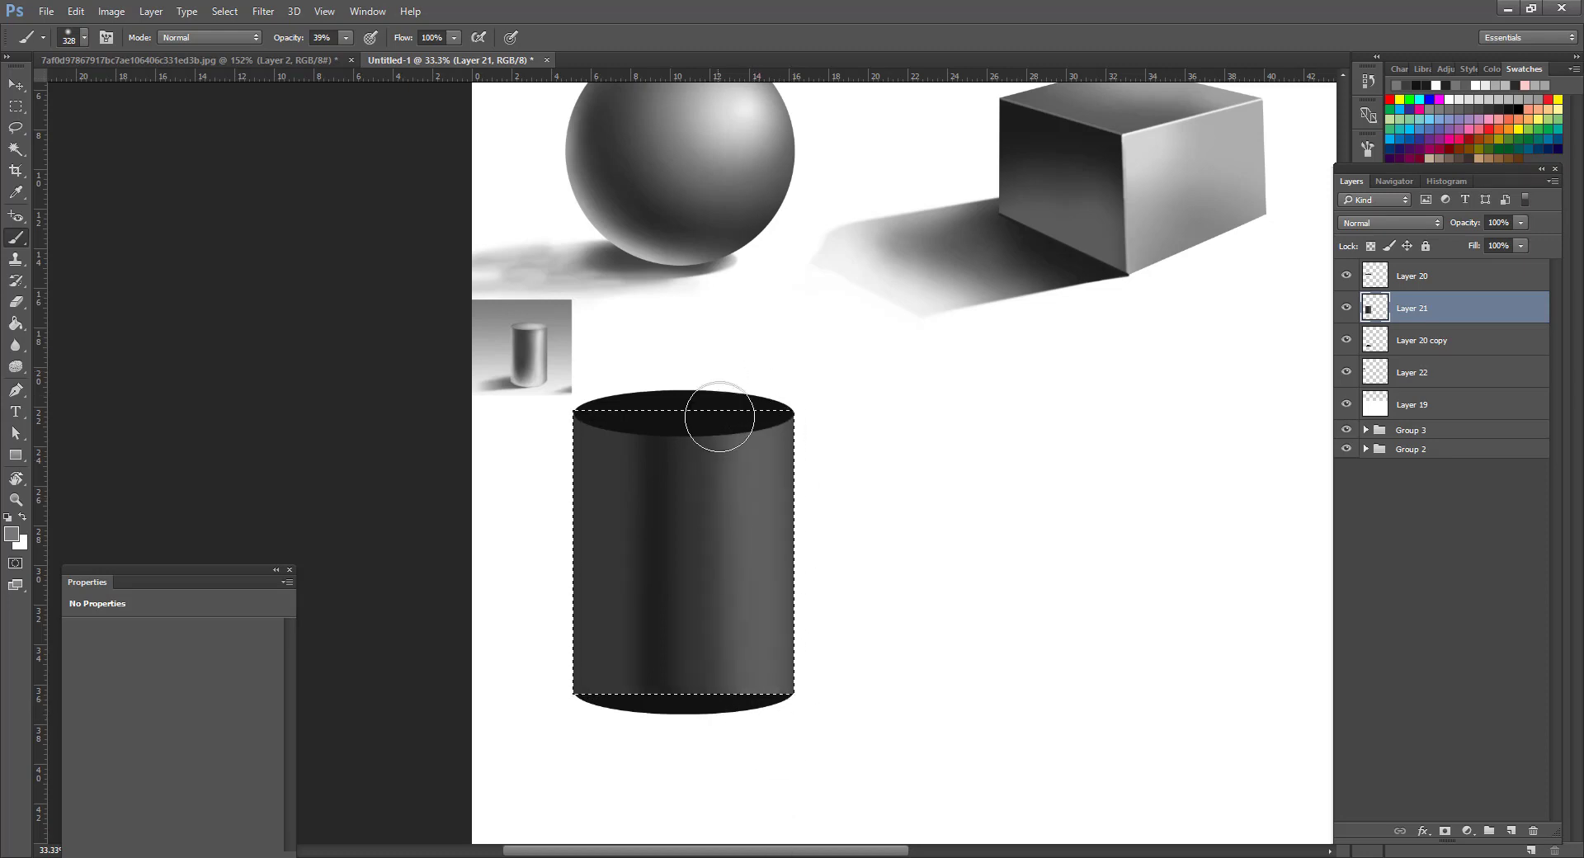
mouse_move(566, 397)
mouse_down()
mouse_move(534, 730)
mouse_move(551, 730)
mouse_up()
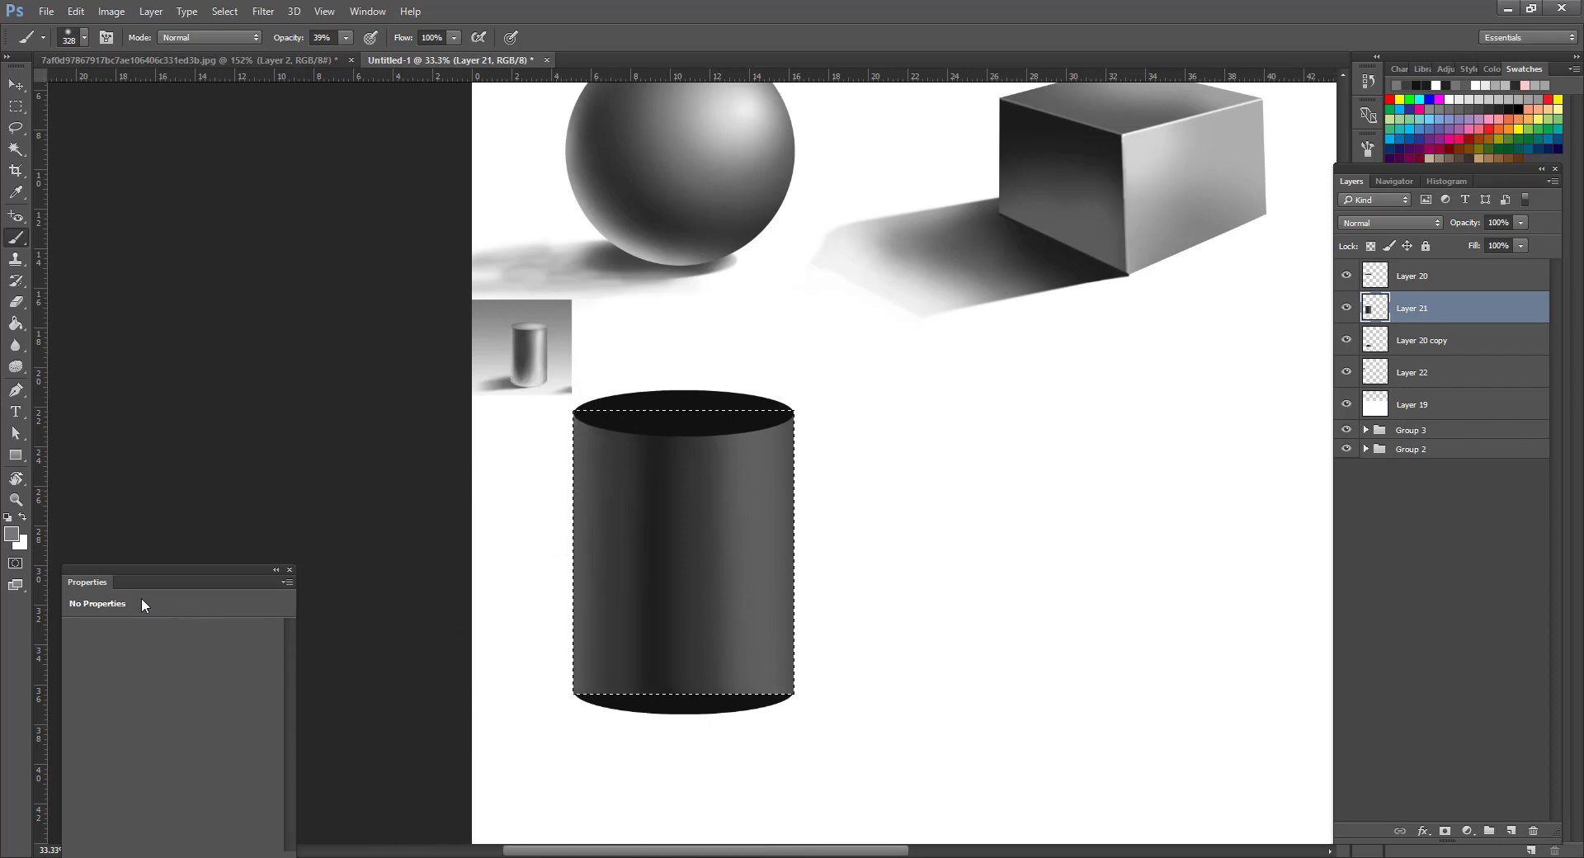
Brush light grey cacaca highlights down the cylinder body's left edge and right side with a soft 170 px brush at 39% opacity.
click(13, 534)
click(516, 495)
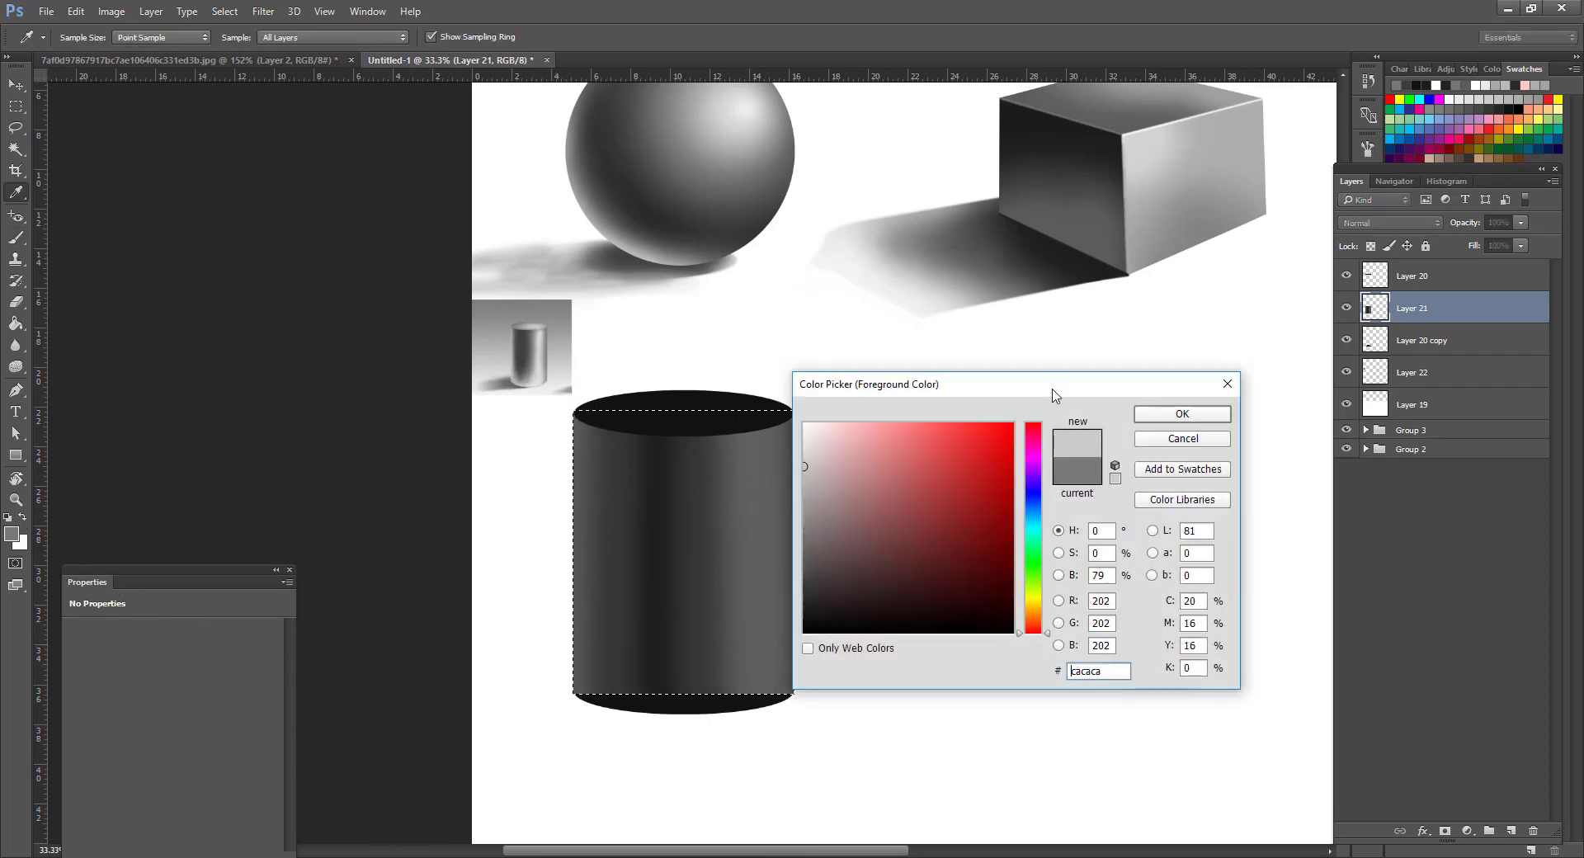
click(1179, 415)
right_click(631, 423)
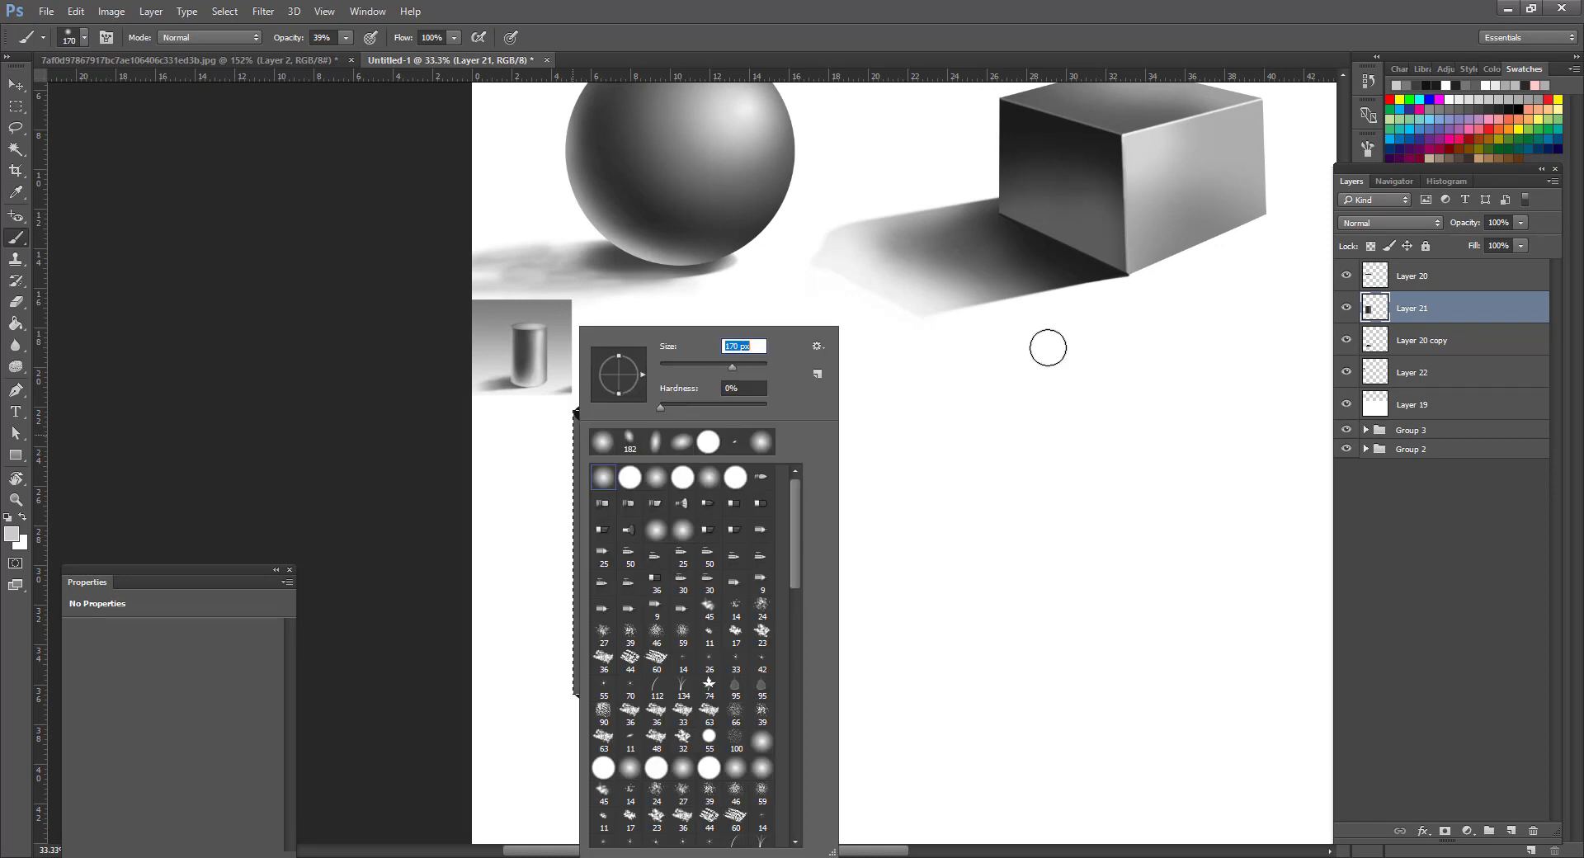
click(1048, 348)
drag(562, 400, 569, 543)
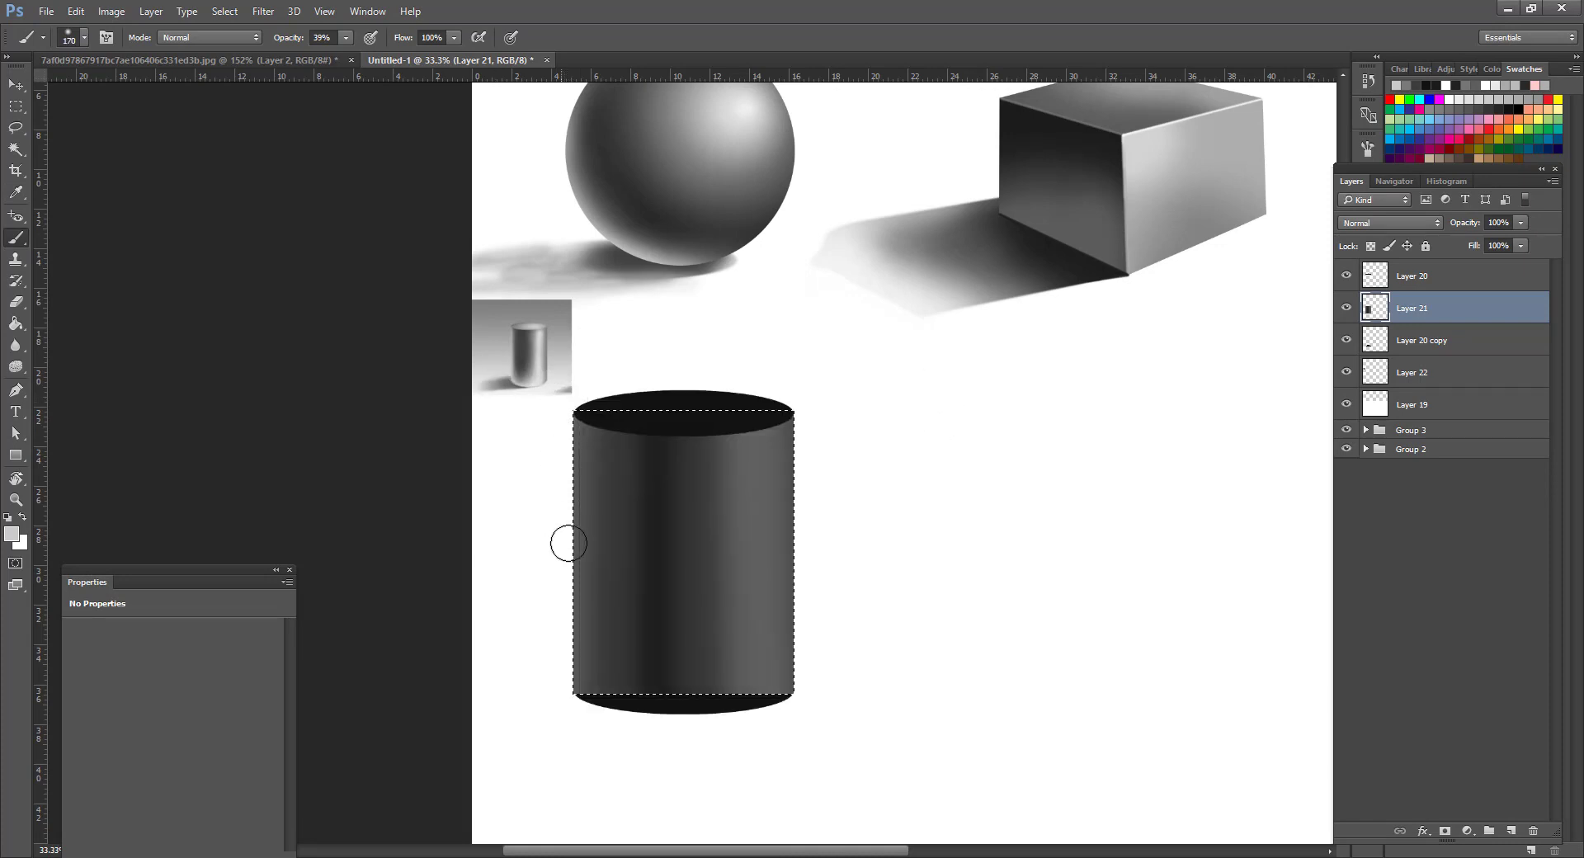
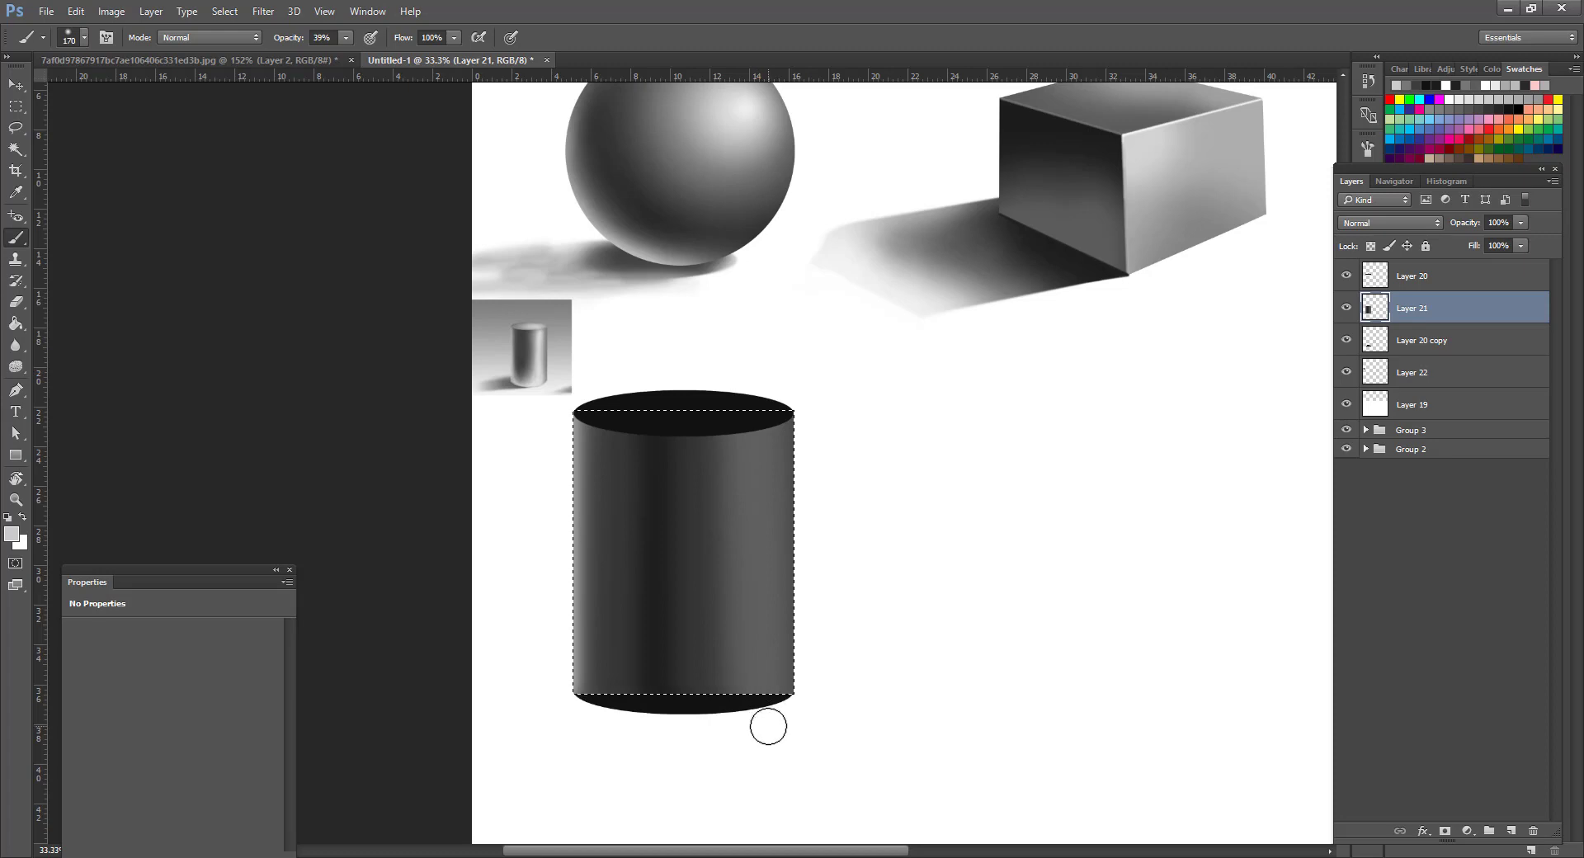
drag(769, 727, 767, 727)
key(ctrl+z)
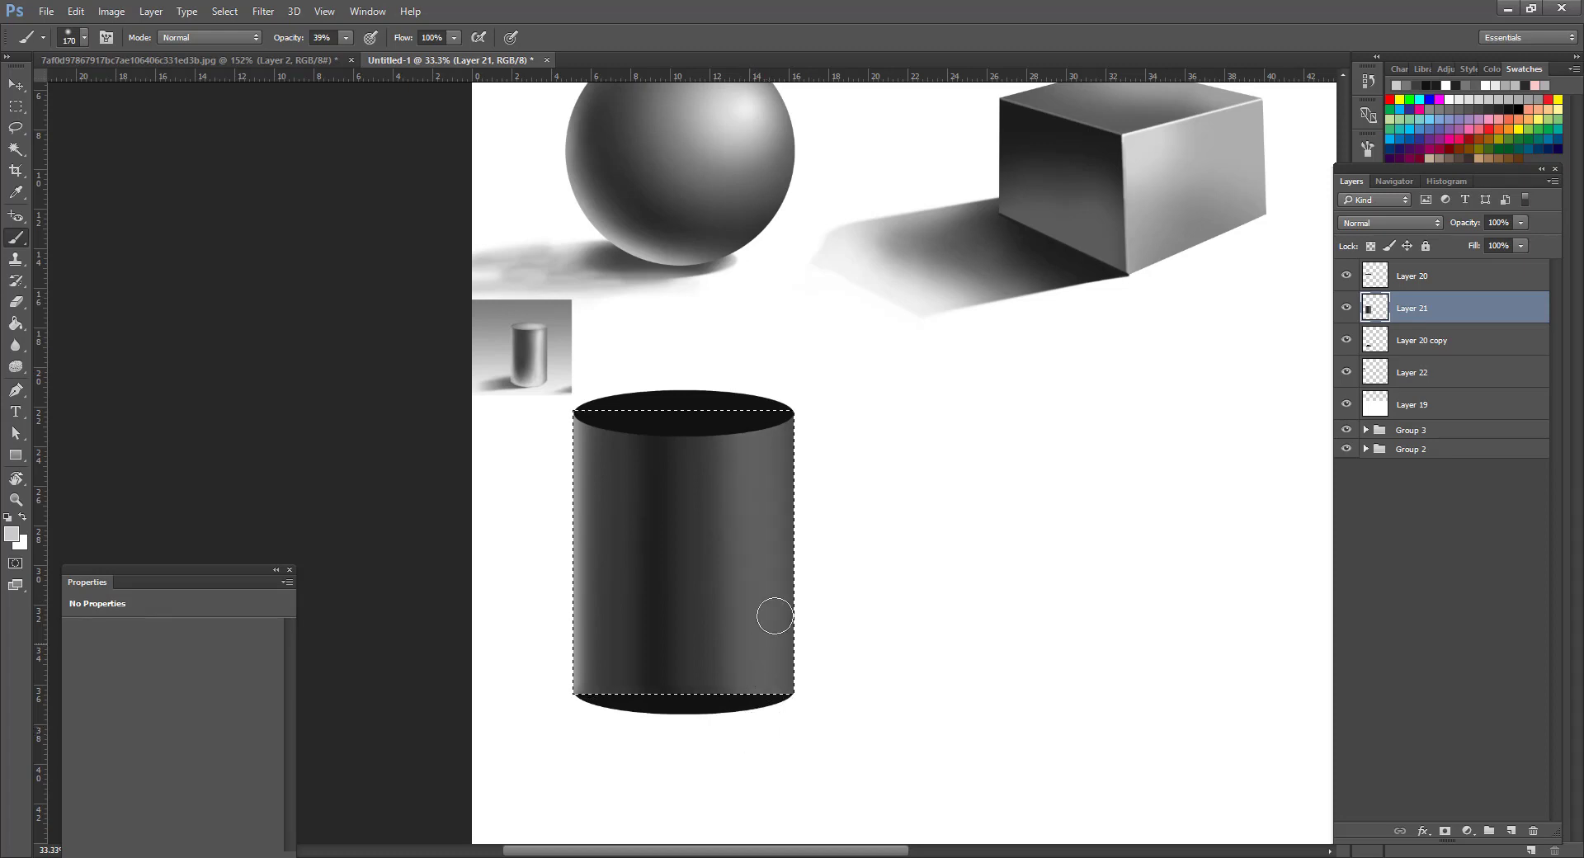
drag(755, 377, 753, 375)
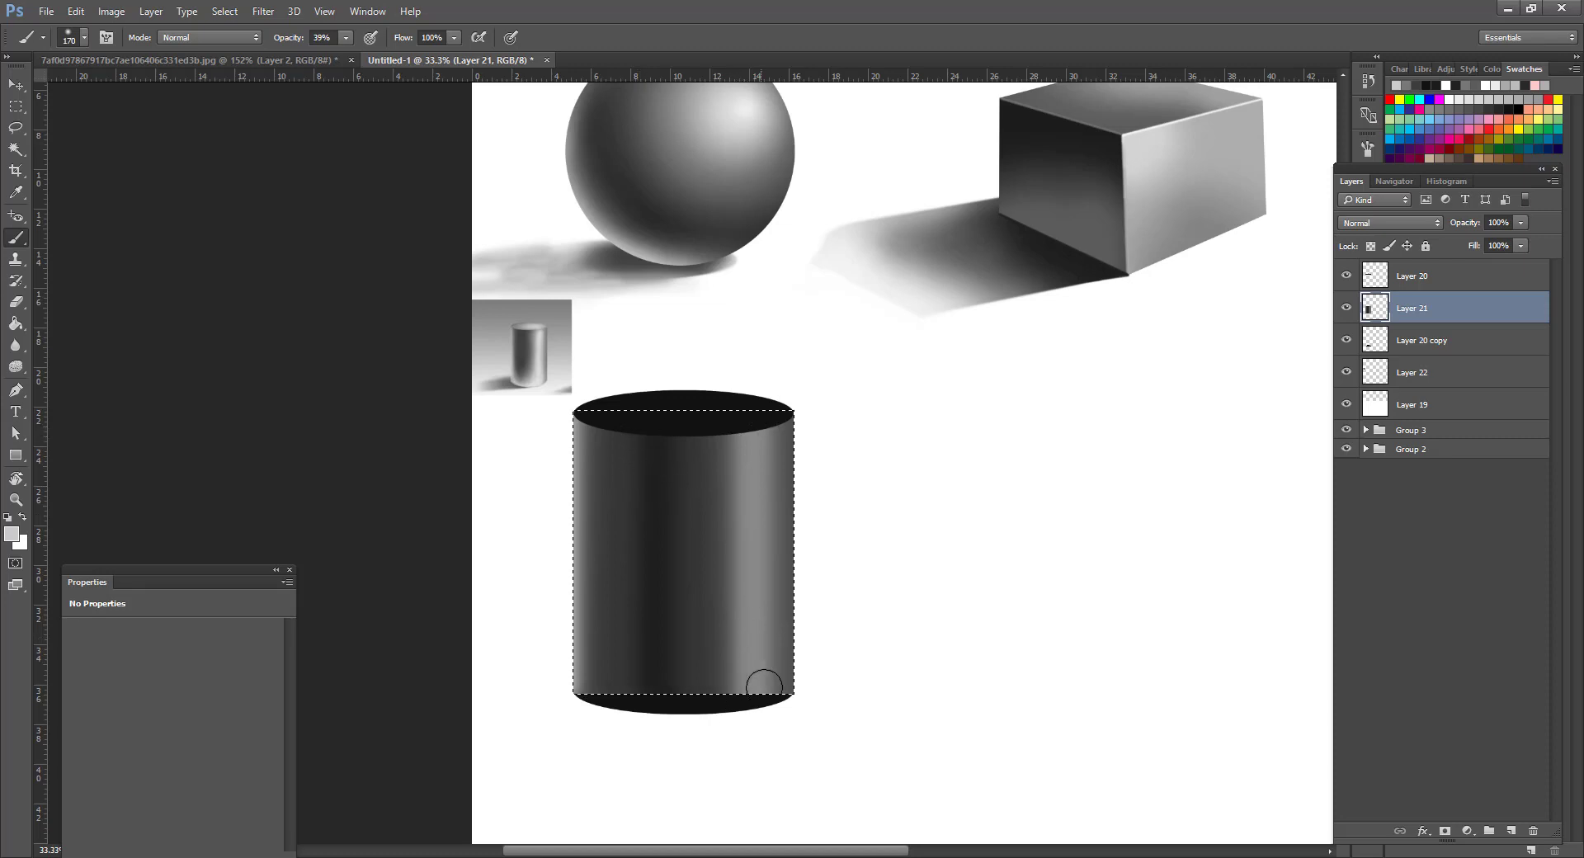
Clear the selection and stretch the cylinder body's lower edge down past the bottom ellipse.
key(v)
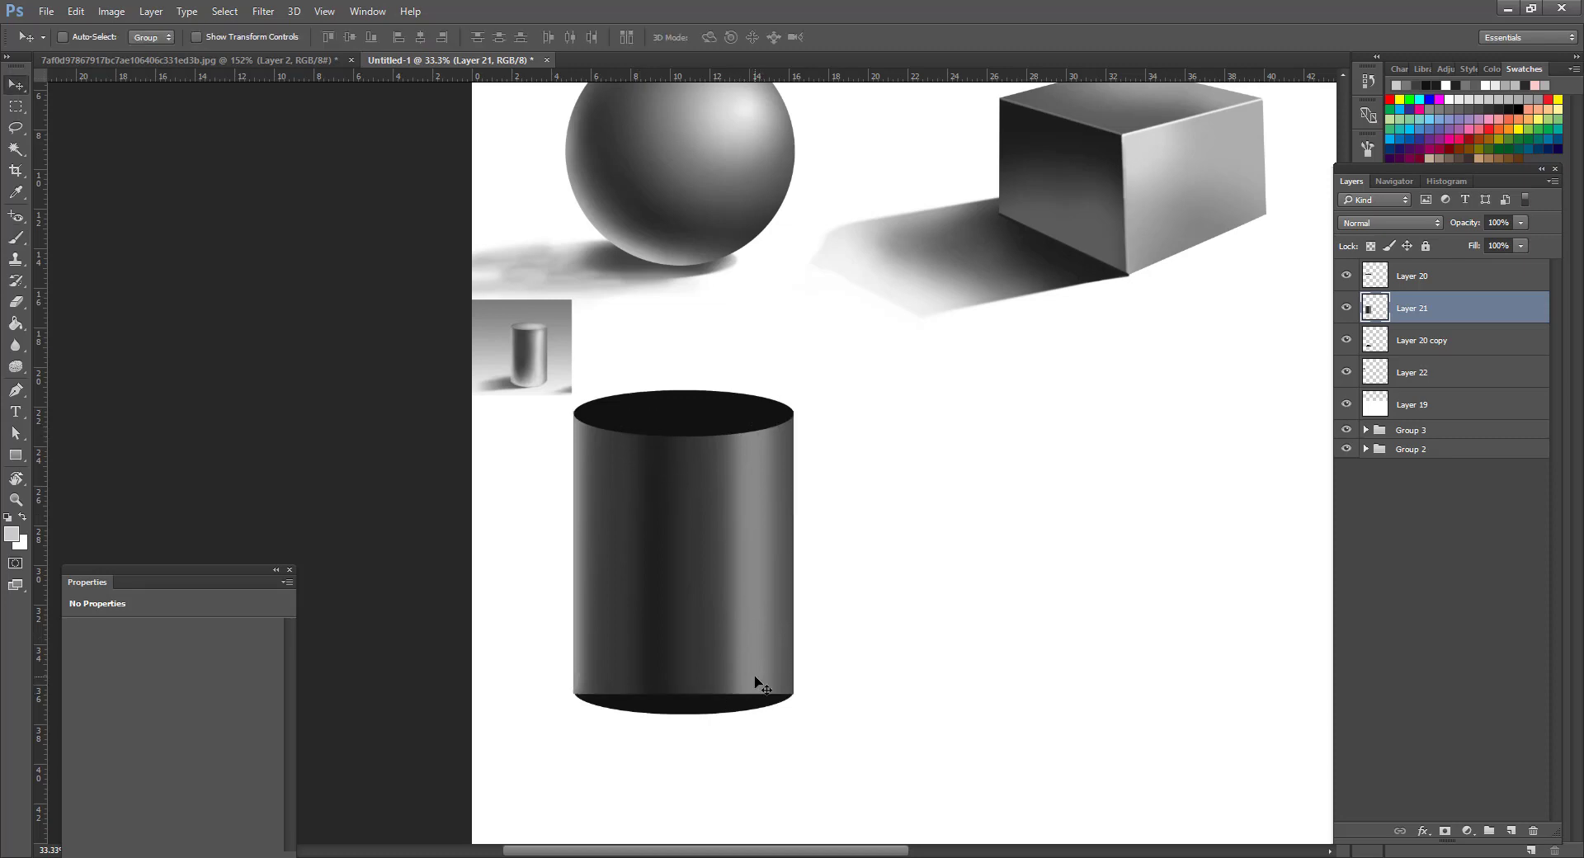
key(ctrl+t)
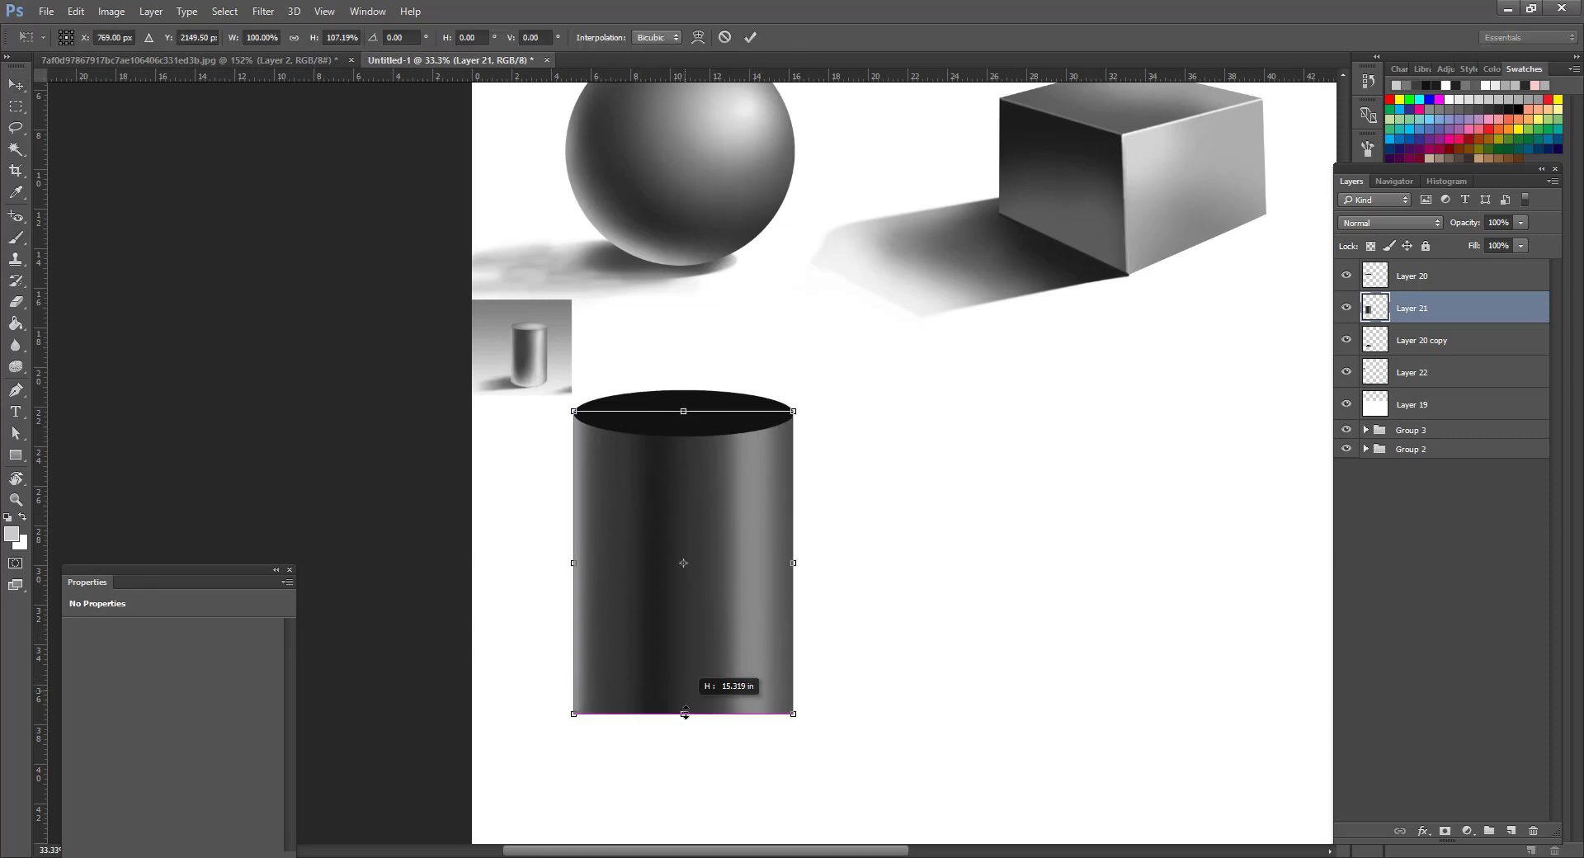
drag(691, 739, 699, 743)
key(Return)
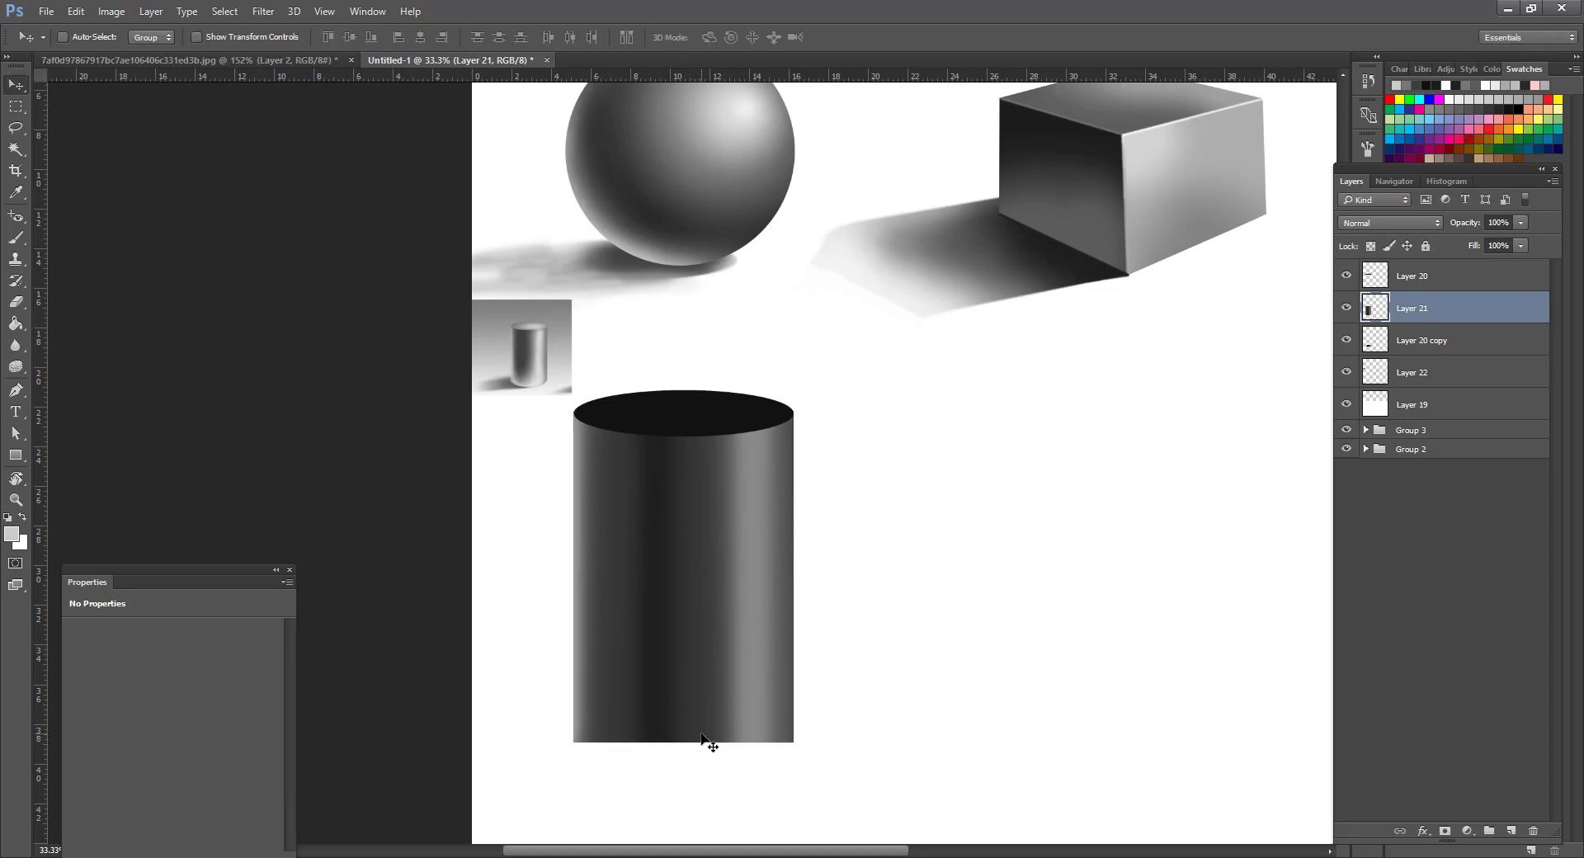
Load the bottom ellipse's outline as a selection while staying on the body's layer, and invert it.
key(z)
click(750, 660)
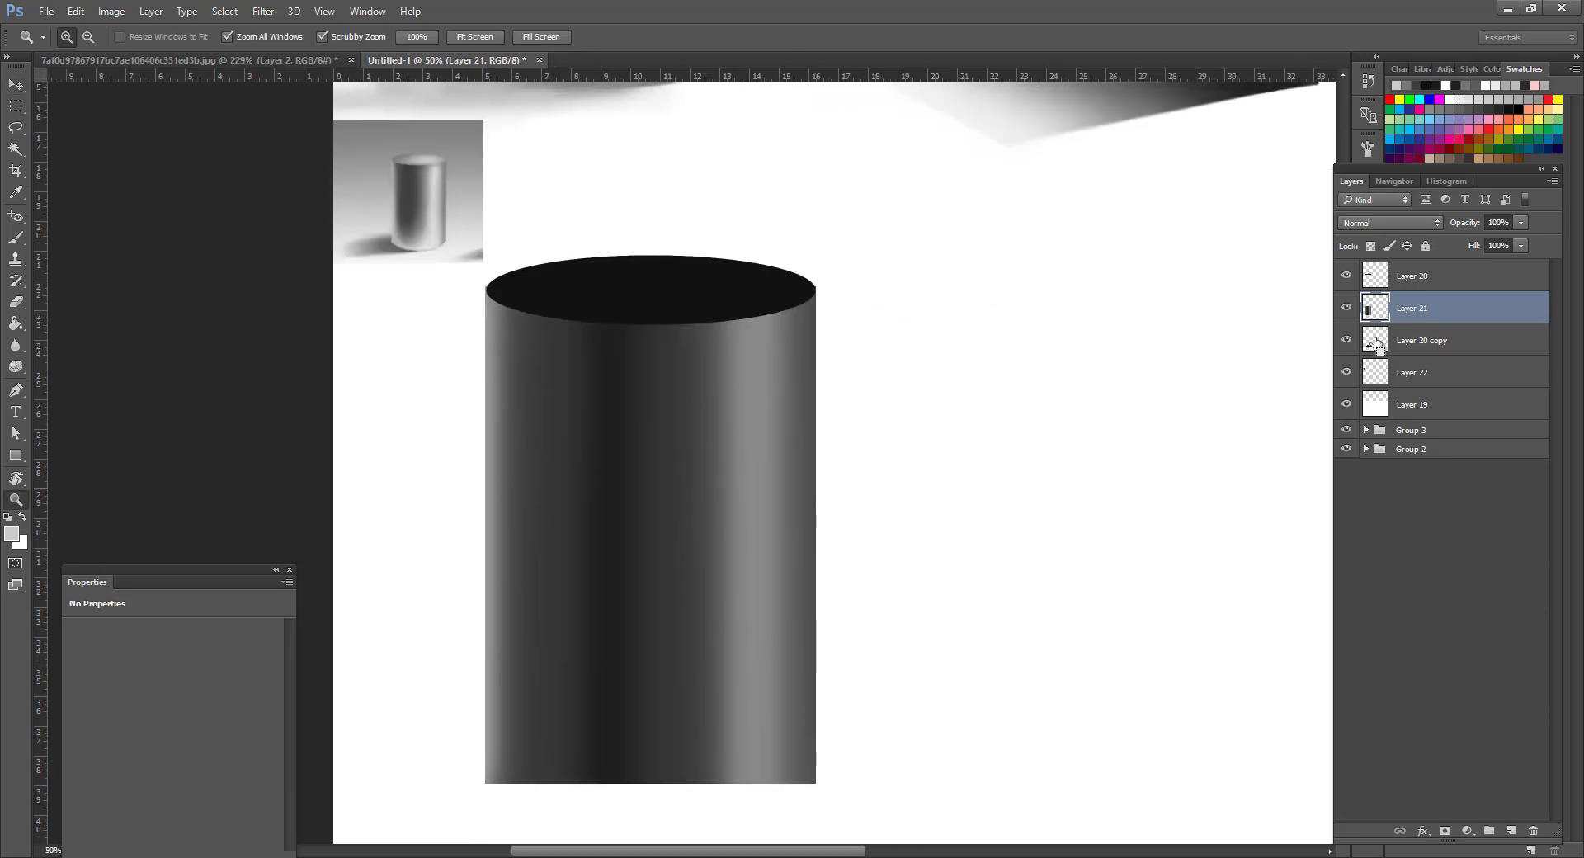
ctrl+click(1376, 345)
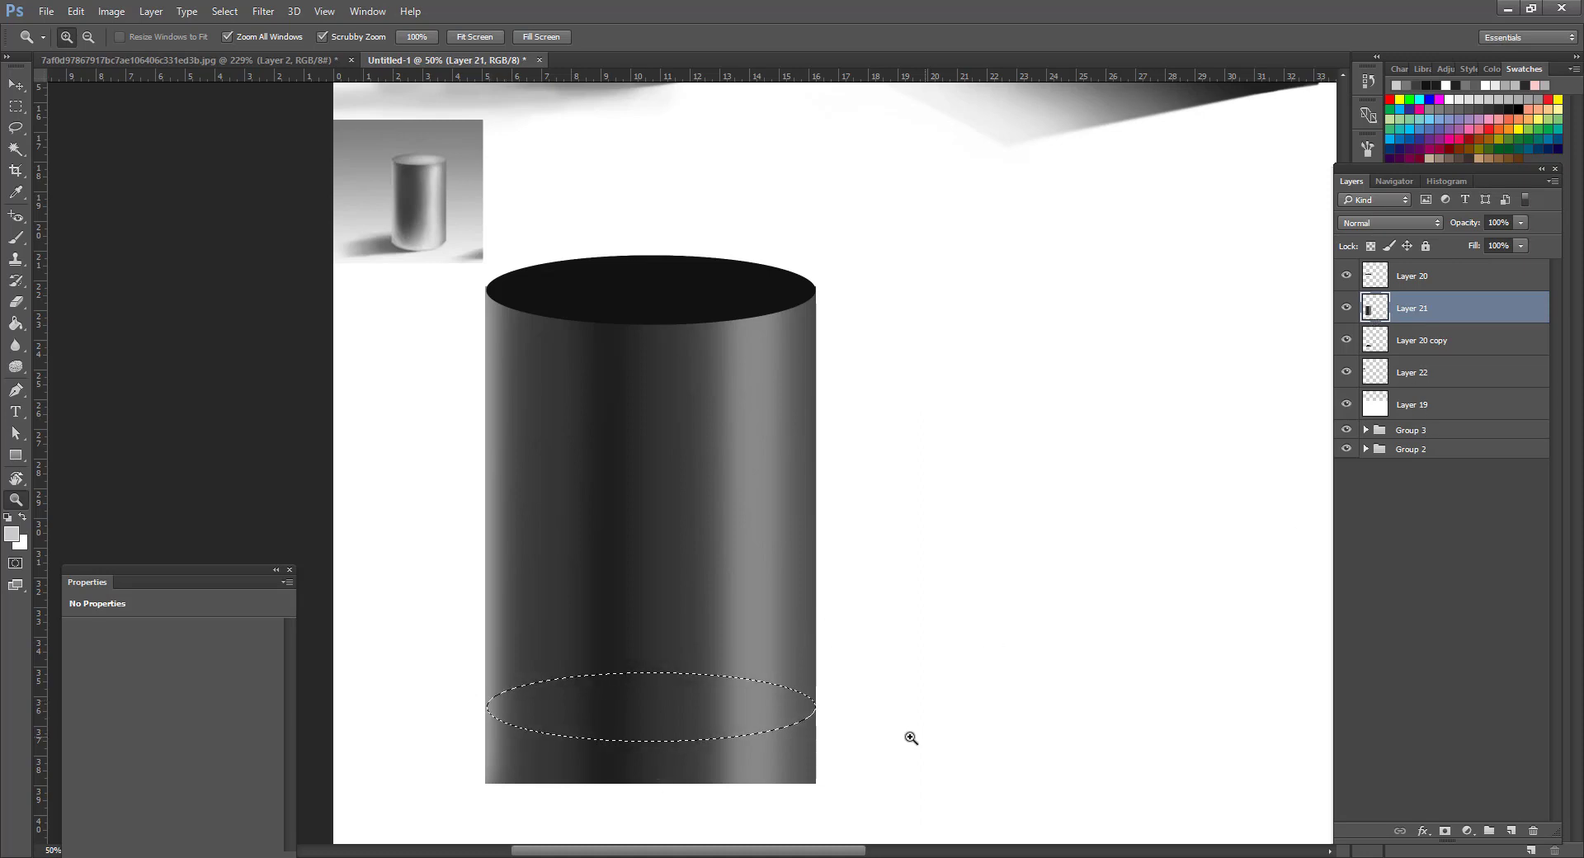
drag(911, 737, 909, 654)
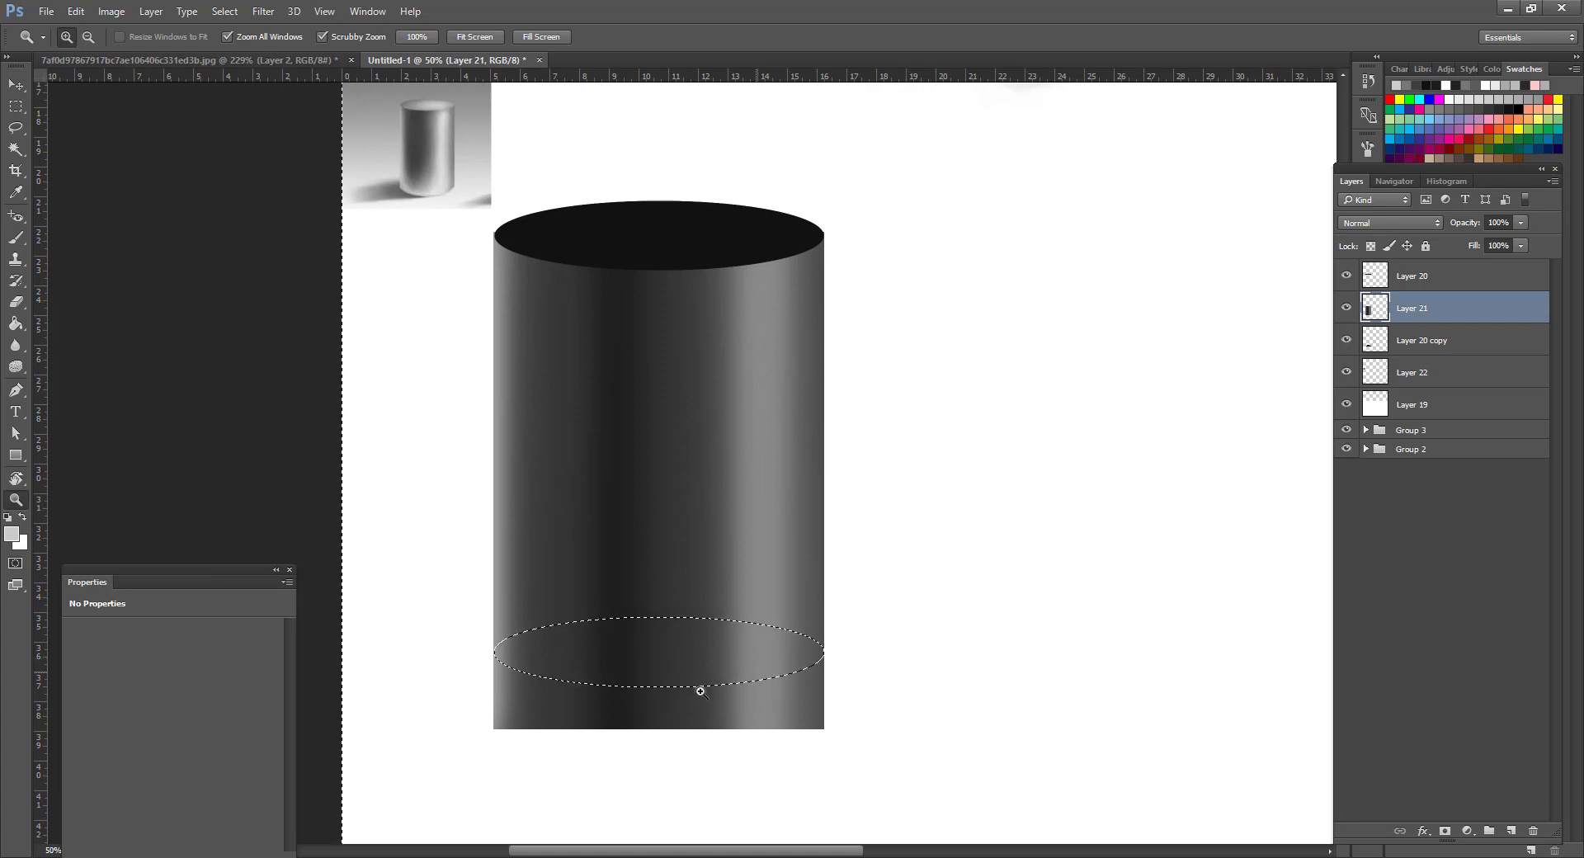
Erase the body's excess below the bottom ellipse with a hard 374 px eraser at 100% opacity, and deselect.
key(e)
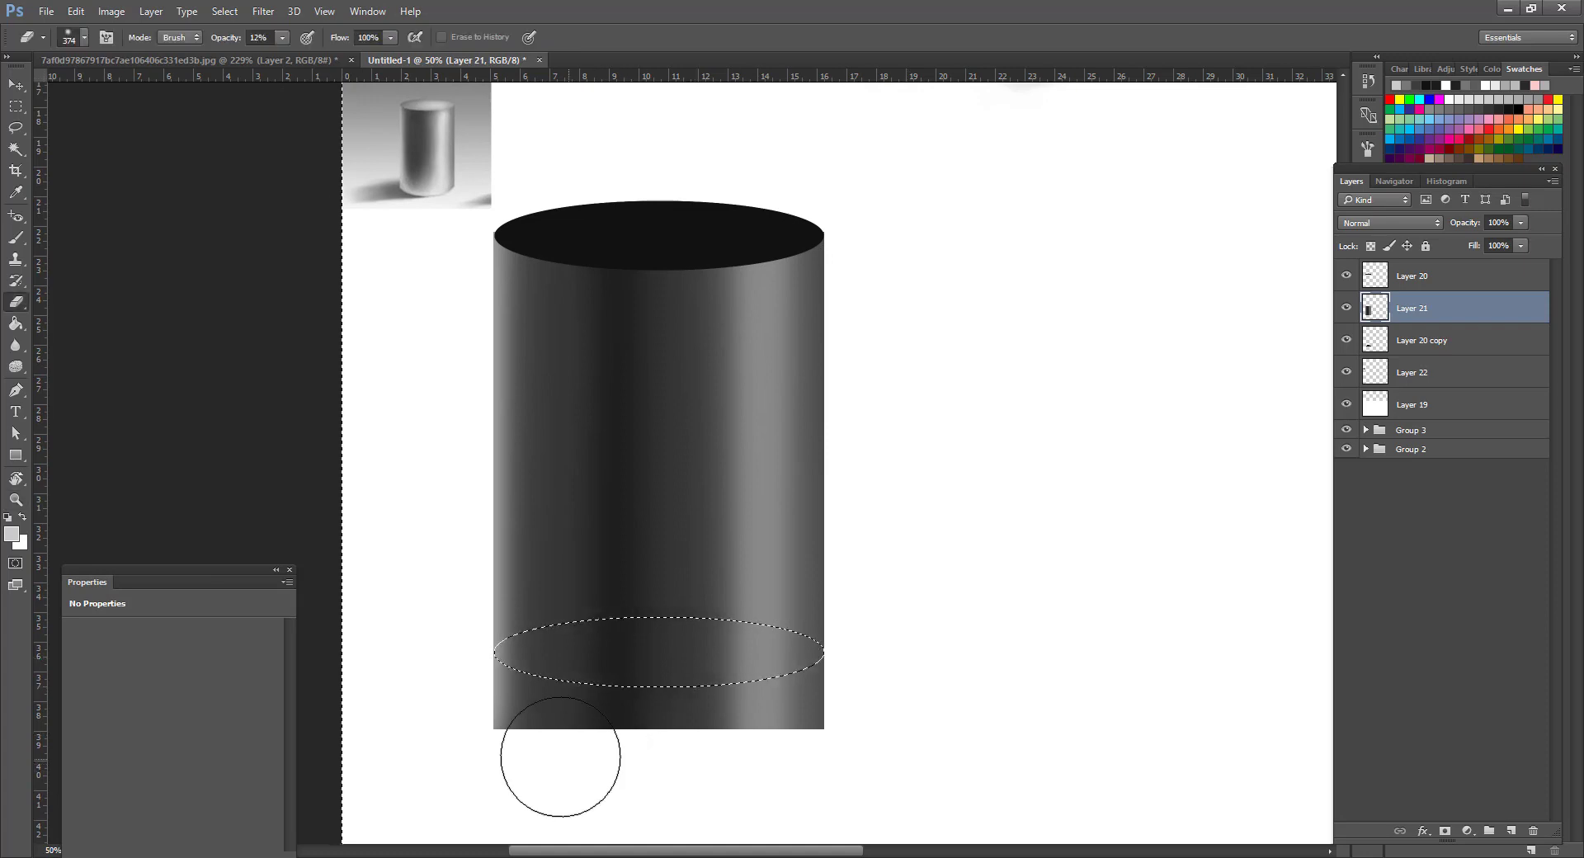
drag(506, 736, 666, 742)
click(283, 38)
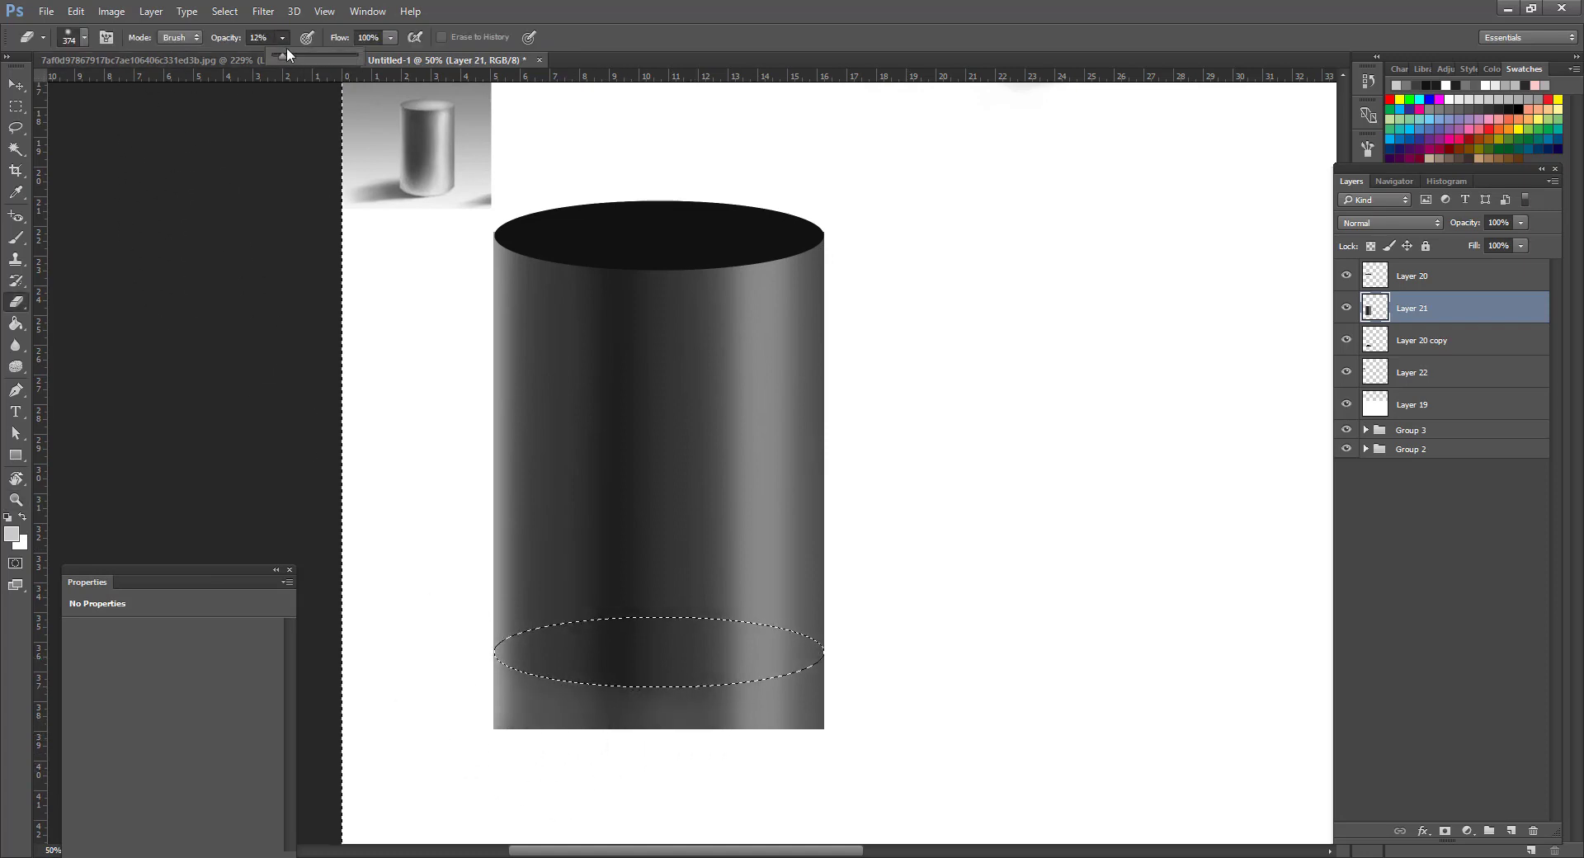
drag(284, 56, 676, 128)
mouse_move(495, 719)
mouse_down()
mouse_move(542, 725)
mouse_move(554, 748)
mouse_up()
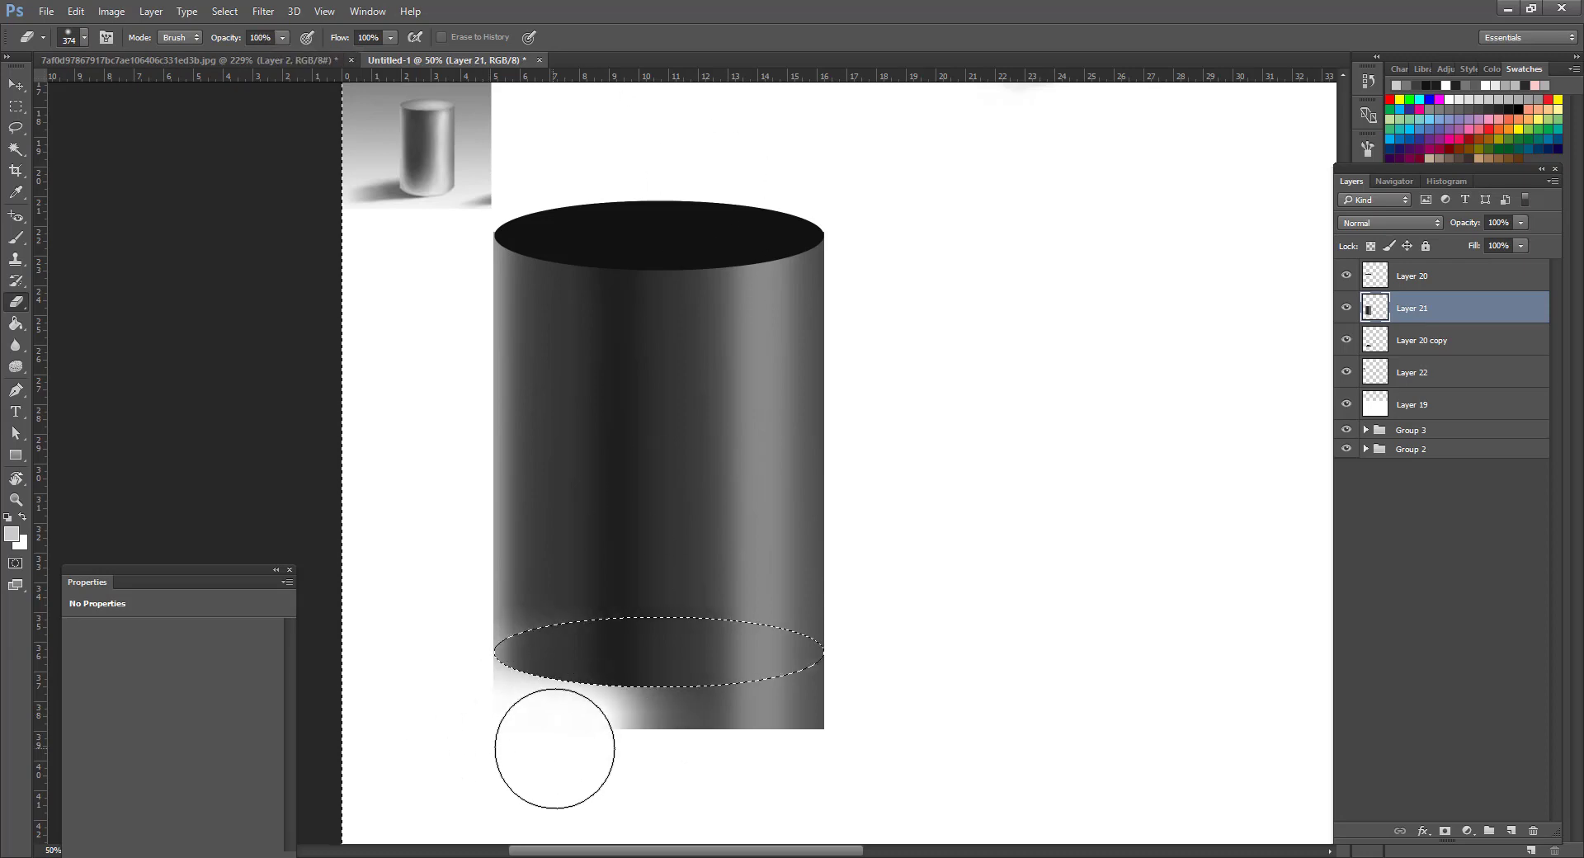
right_click(619, 747)
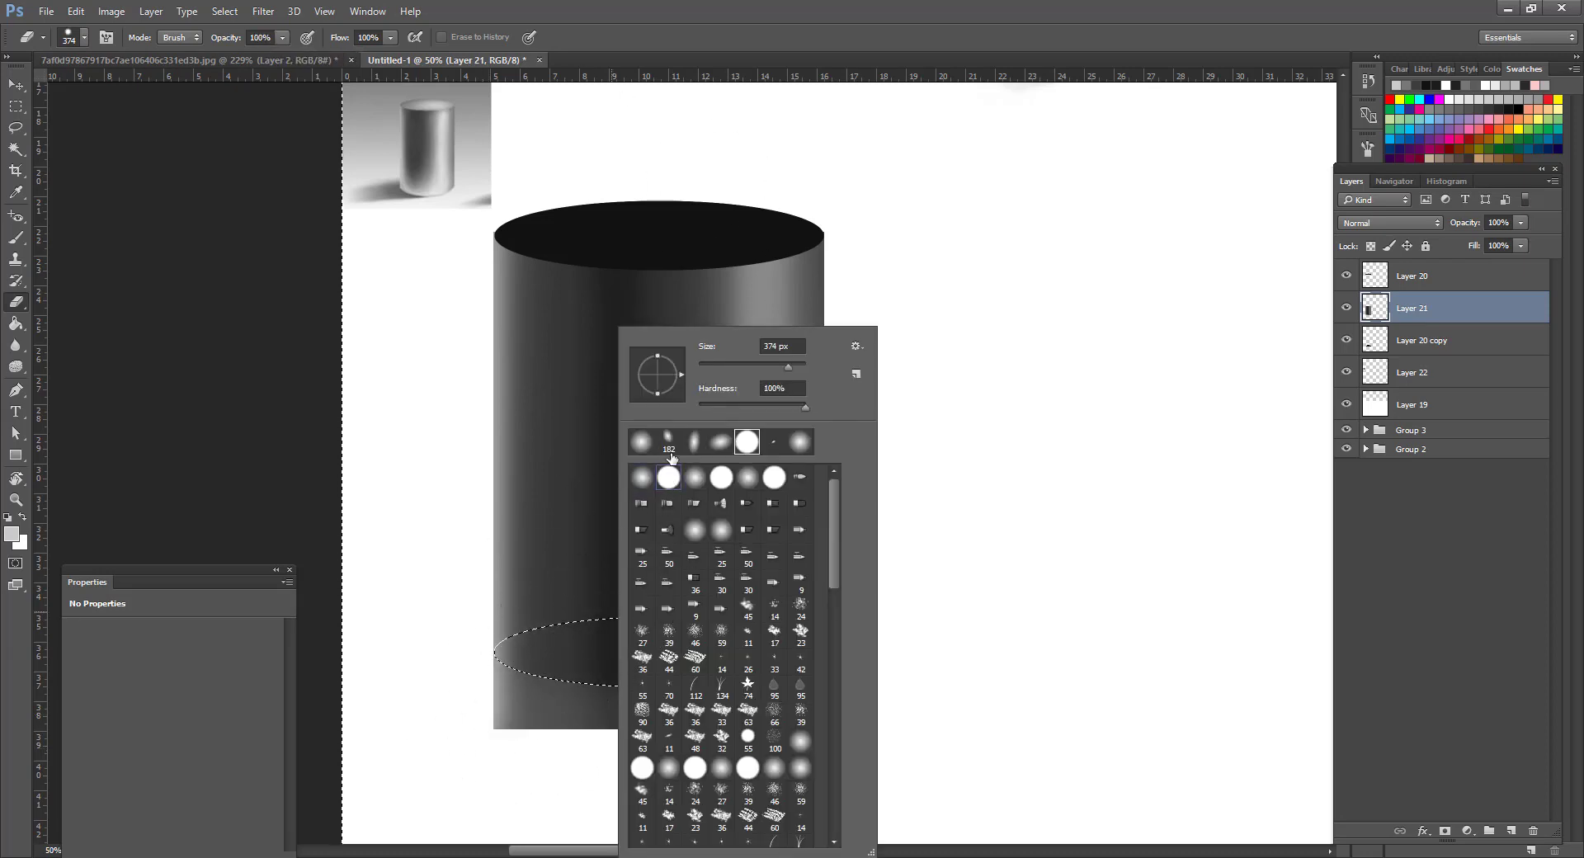
click(519, 726)
mouse_move(517, 725)
mouse_down()
mouse_move(768, 753)
mouse_move(799, 729)
mouse_up()
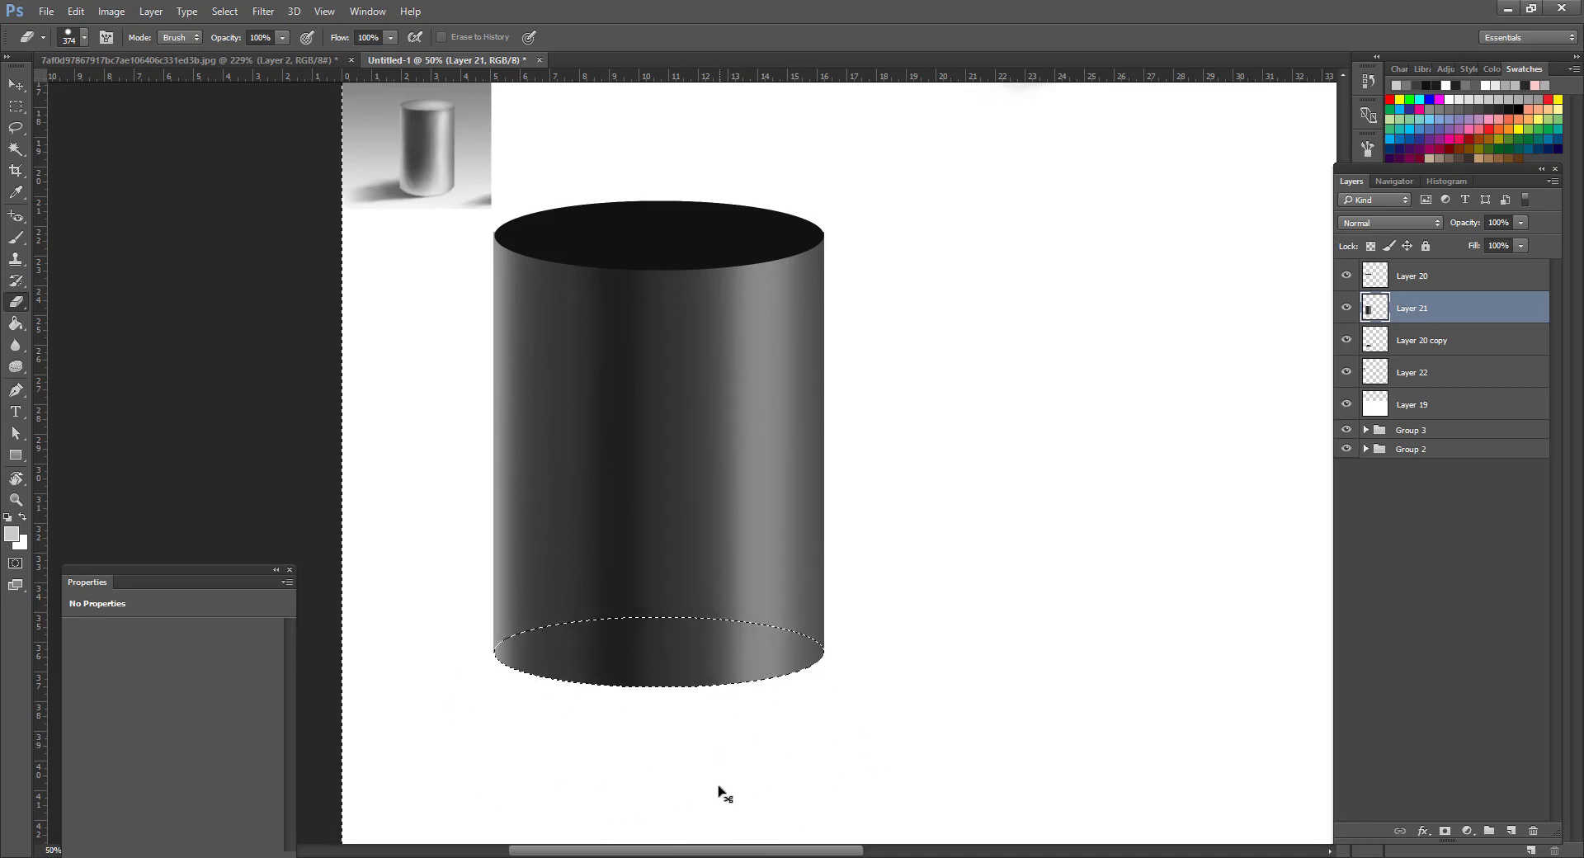
key(ctrl+d)
Make the top ellipse's layer active and load its outline as a selection.
key(z)
alt+click(757, 534)
alt+click(758, 534)
click(539, 612)
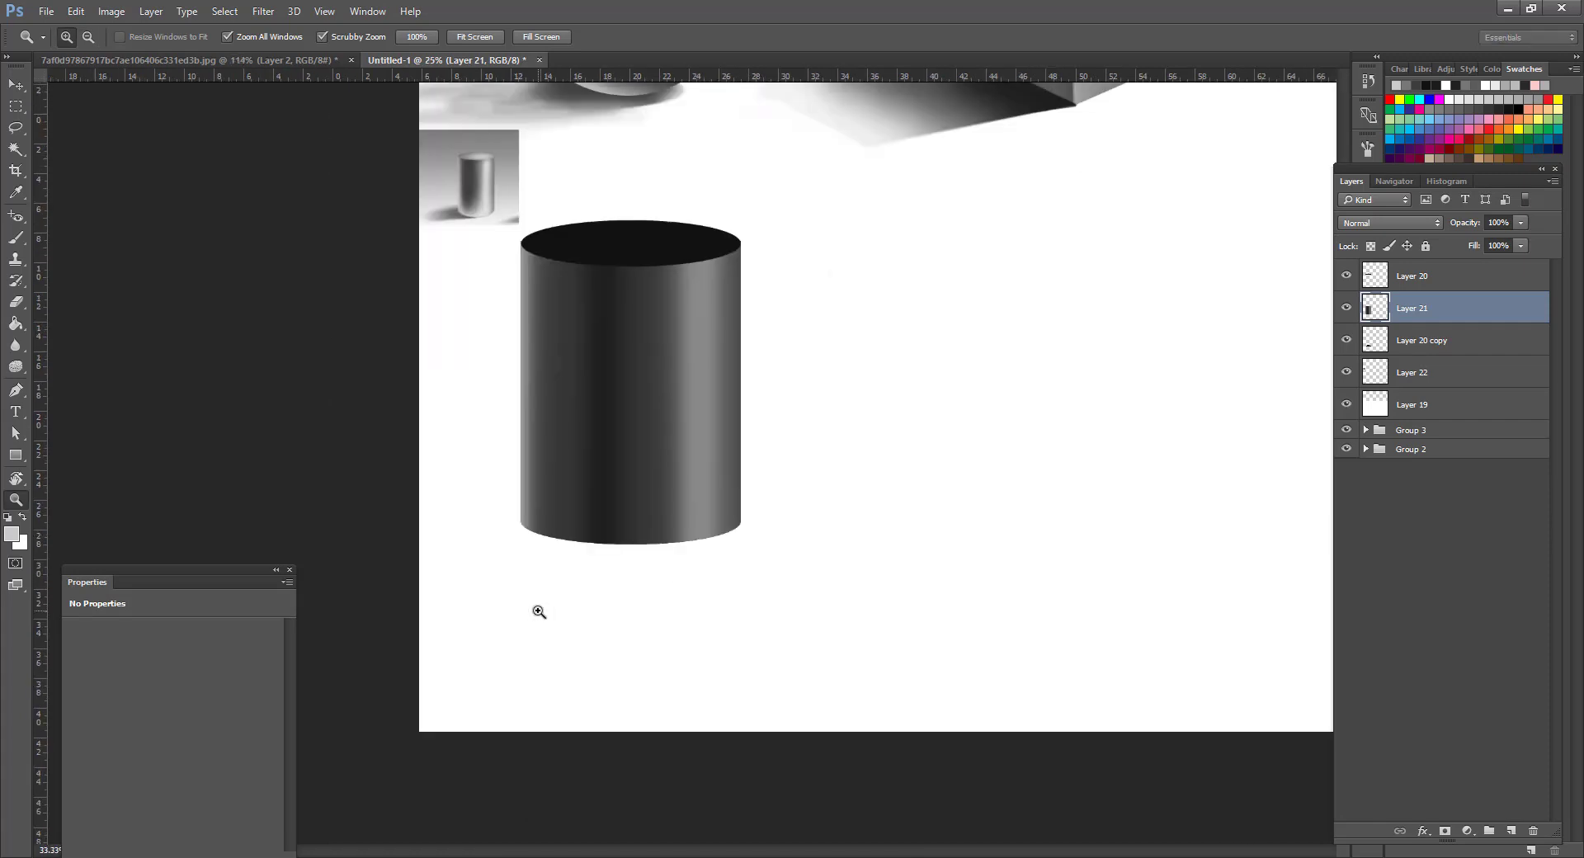
key(v)
drag(764, 431, 706, 561)
scroll(673, 499, up, 1)
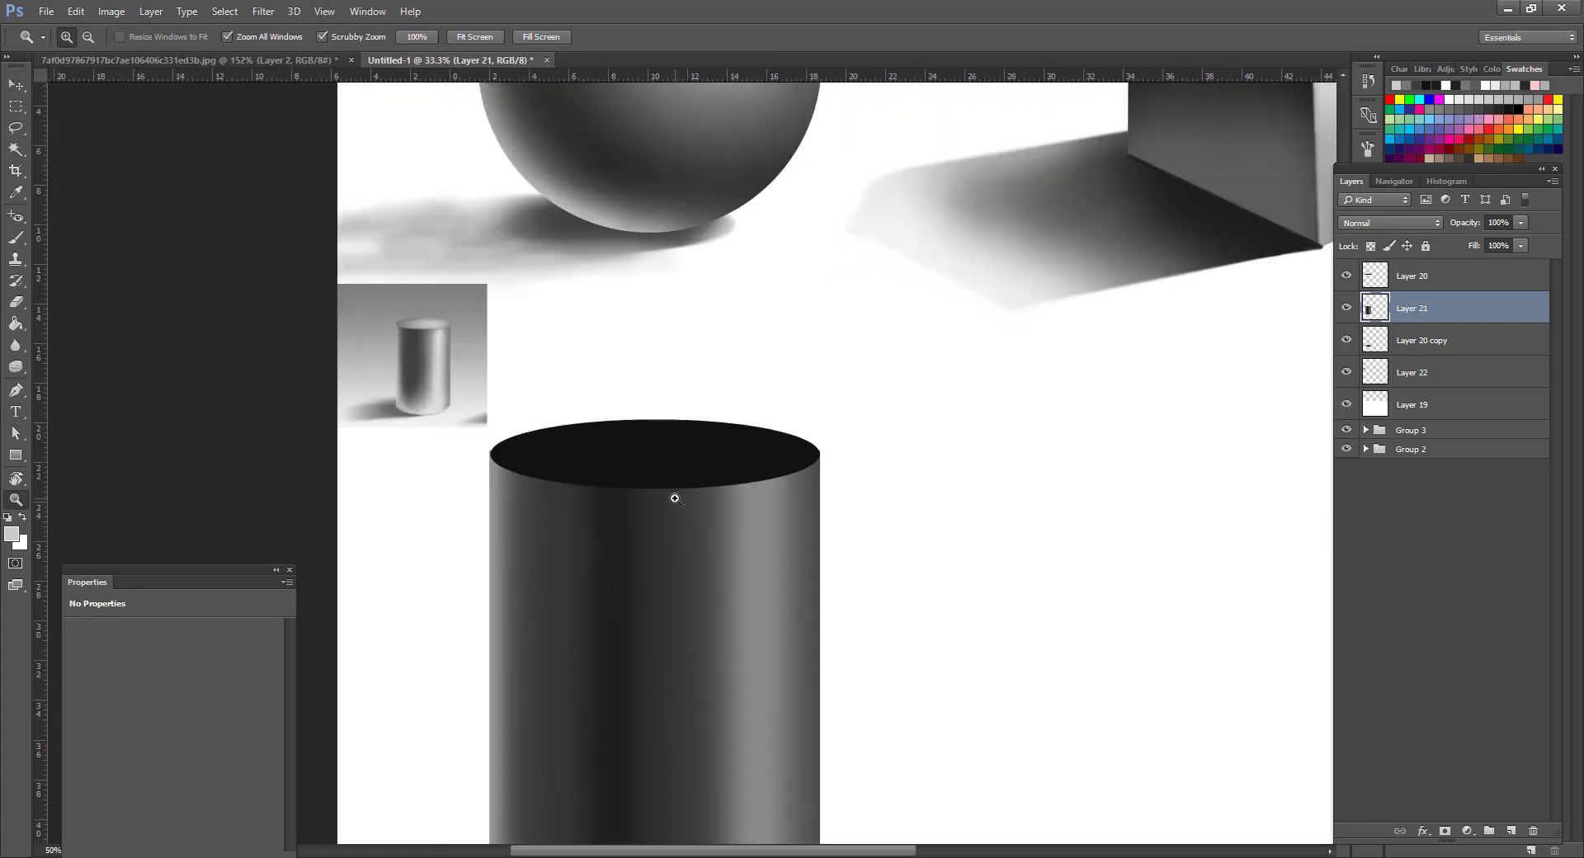
ctrl+click(691, 456)
drag(657, 400, 752, 577)
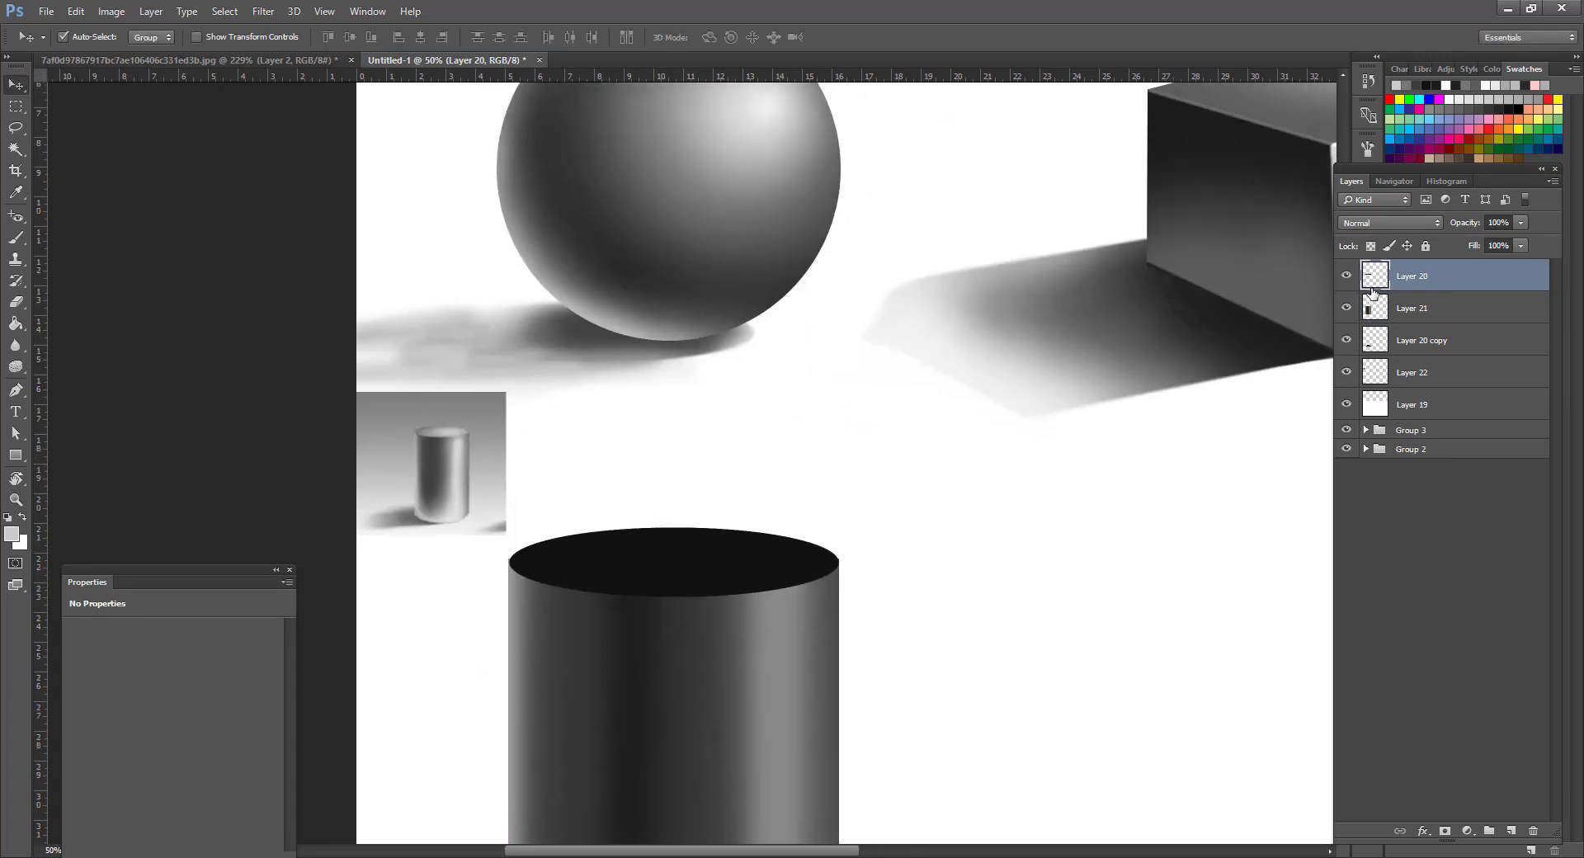
ctrl+click(1372, 290)
ctrl+click(1374, 274)
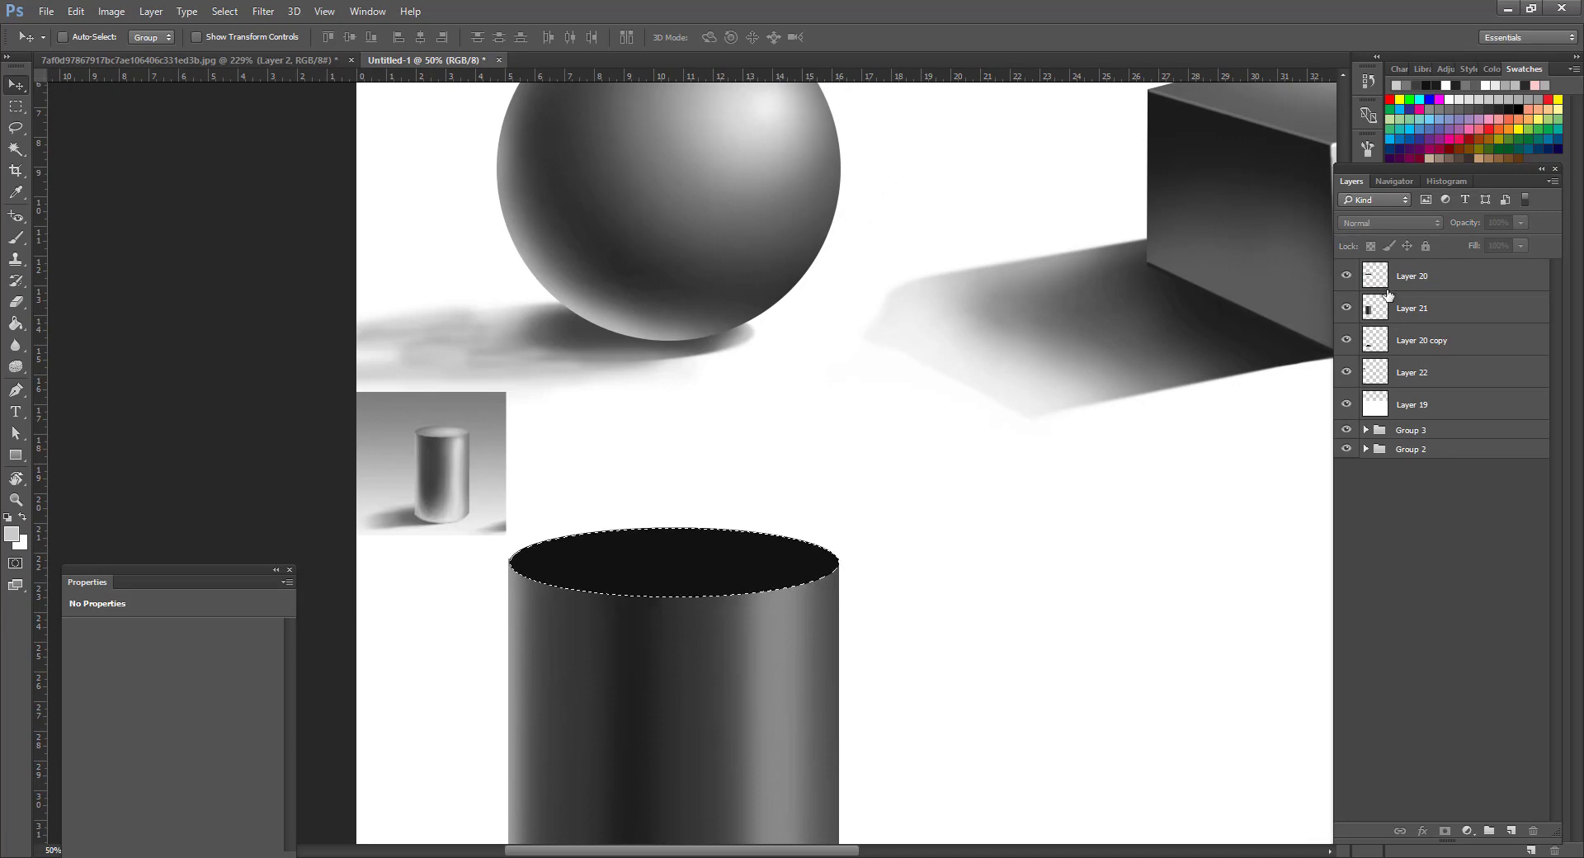
Sample a dark grey from the cylinder body and cover the whole top ellipse with it using the brush at 100% opacity.
key(i)
click(734, 601)
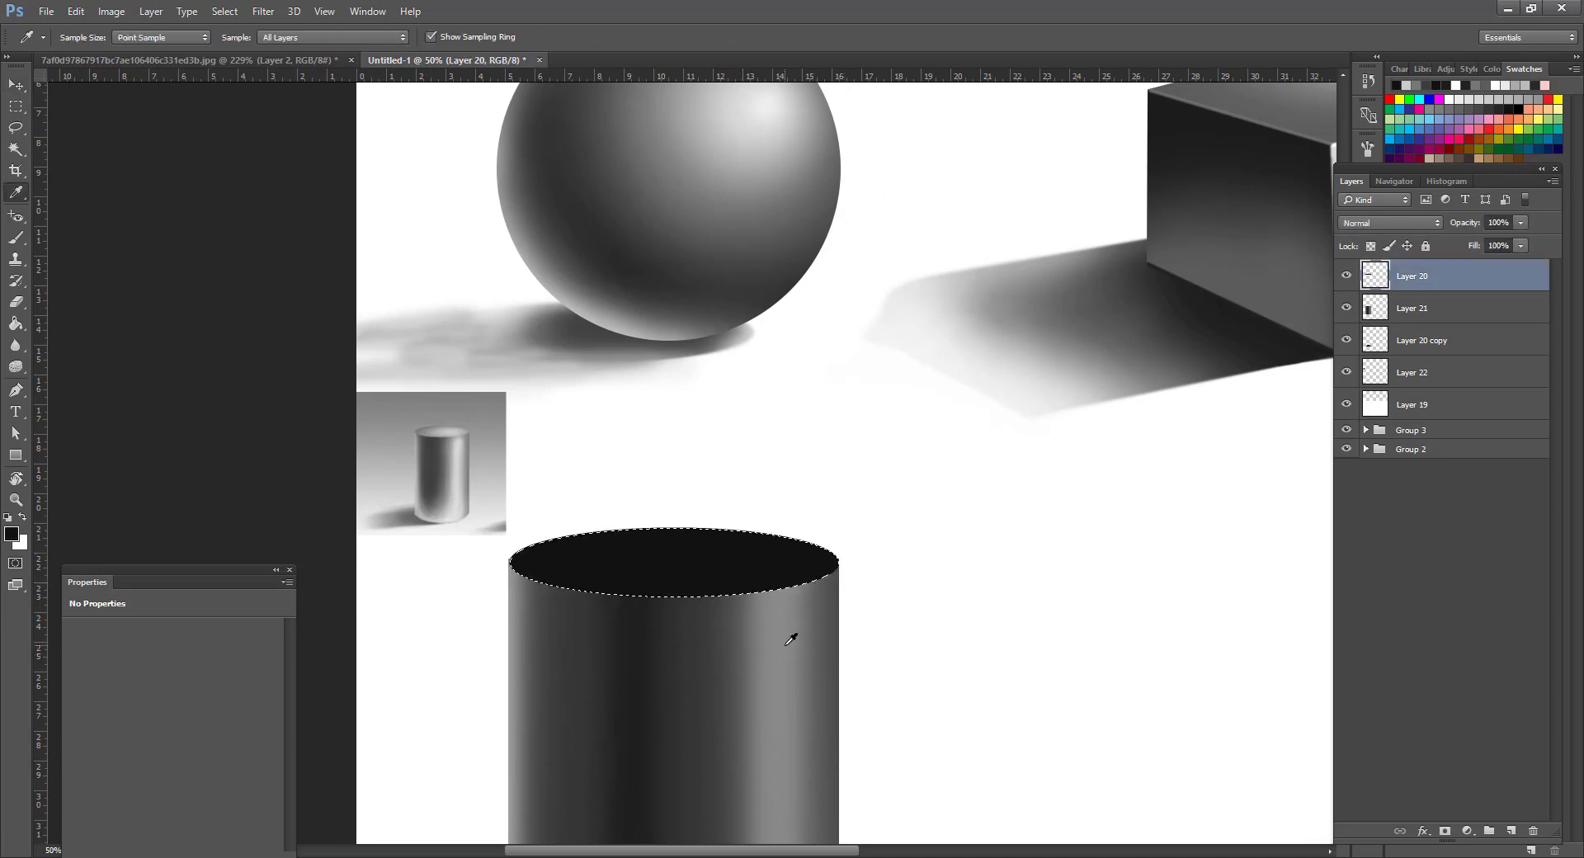
click(437, 430)
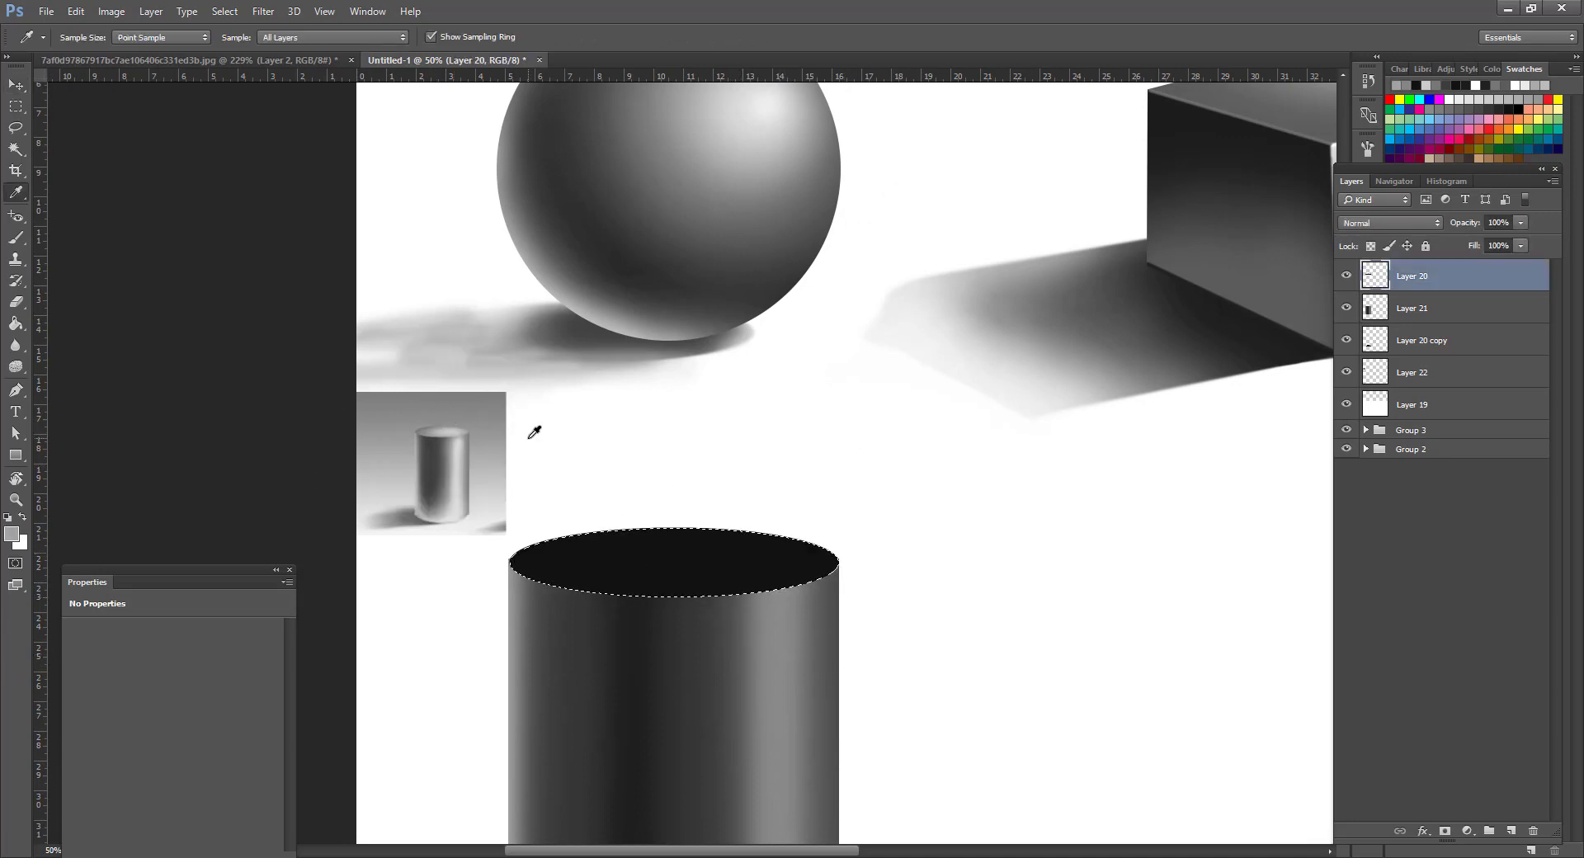
click(809, 647)
click(734, 654)
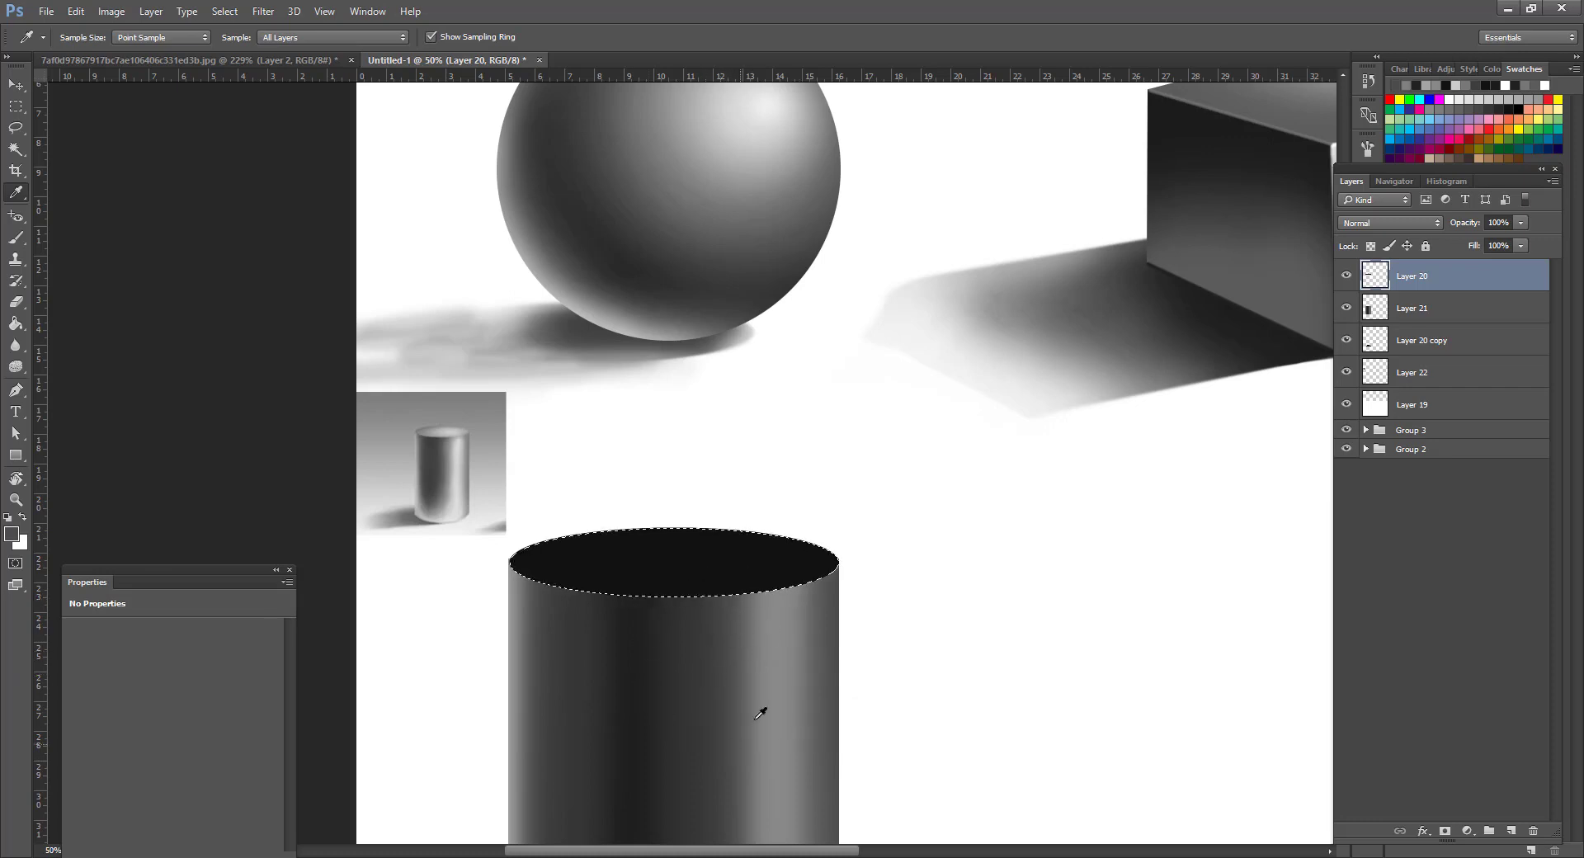
key(b)
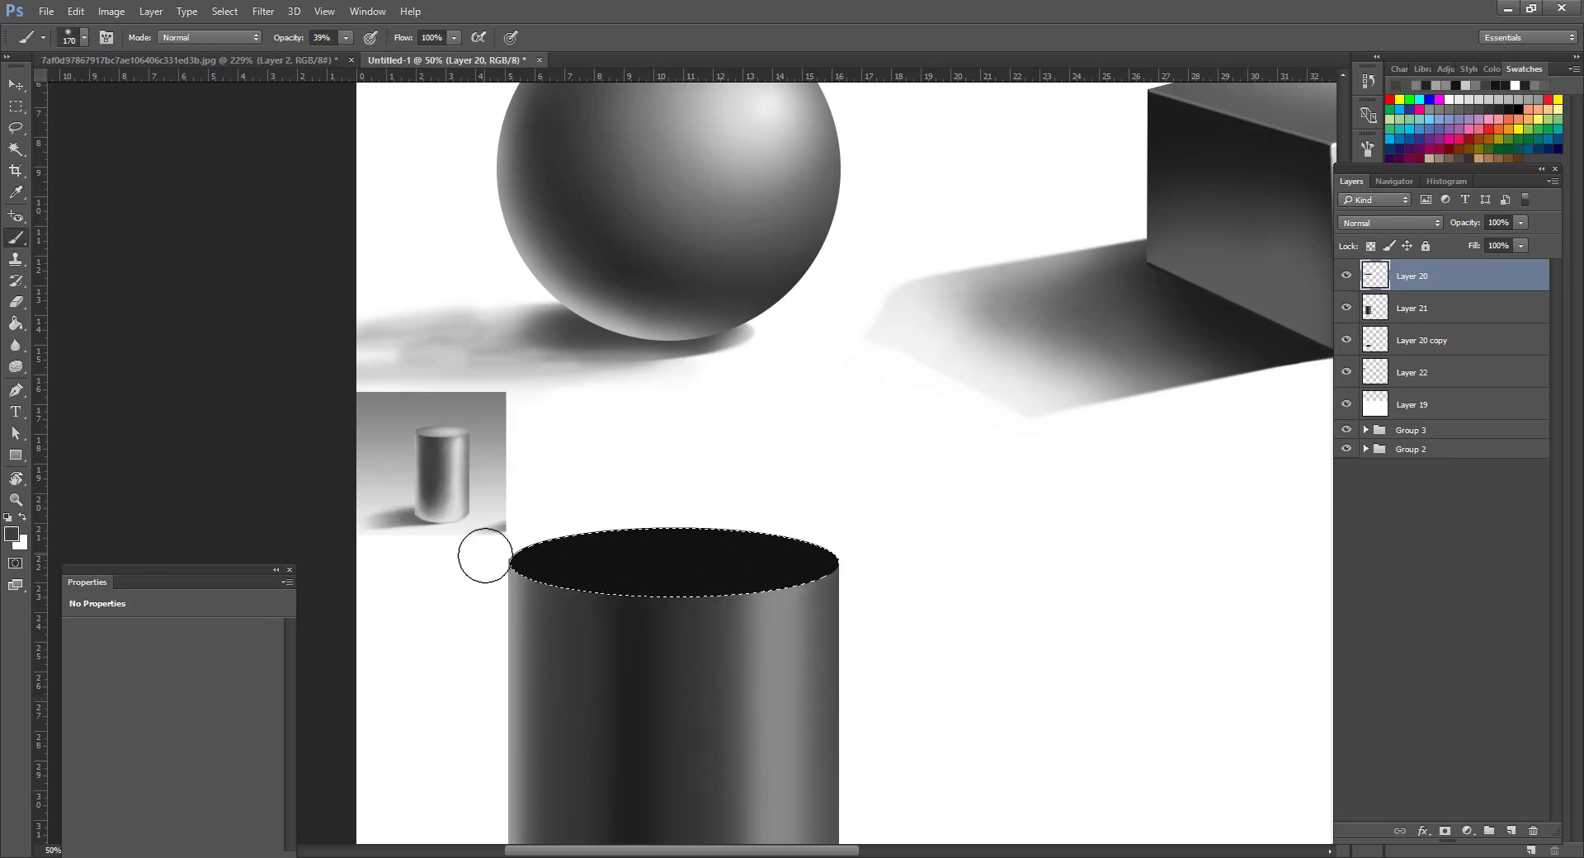
drag(495, 551, 836, 594)
drag(346, 38, 474, 72)
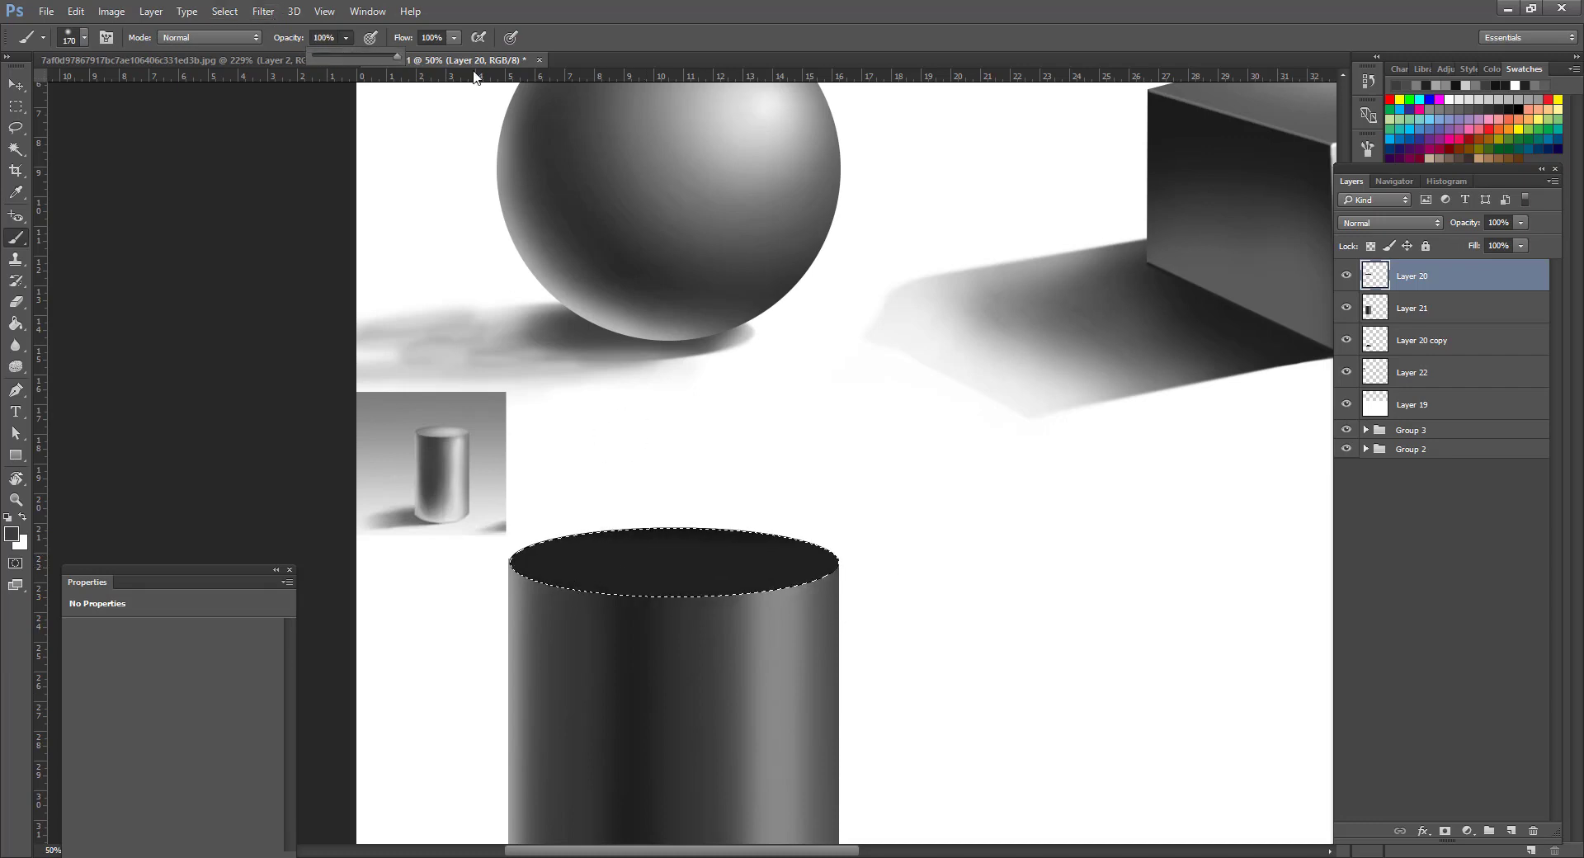
drag(524, 582, 569, 582)
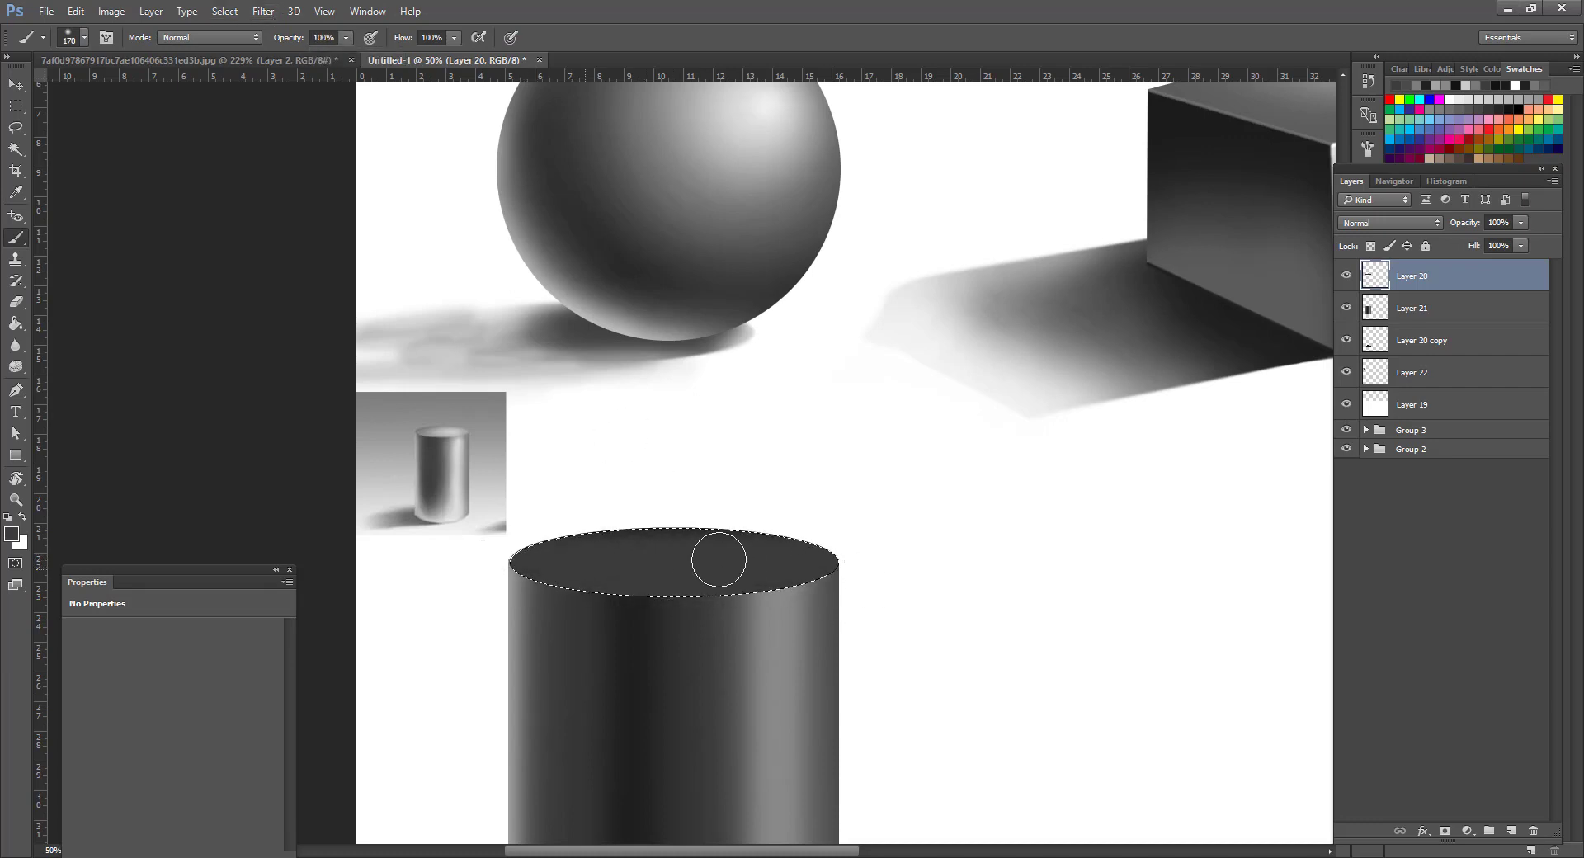
Set the foreground colour to 777777 and brush a soft mid-grey over the top ellipse at 31% opacity.
click(12, 535)
click(767, 535)
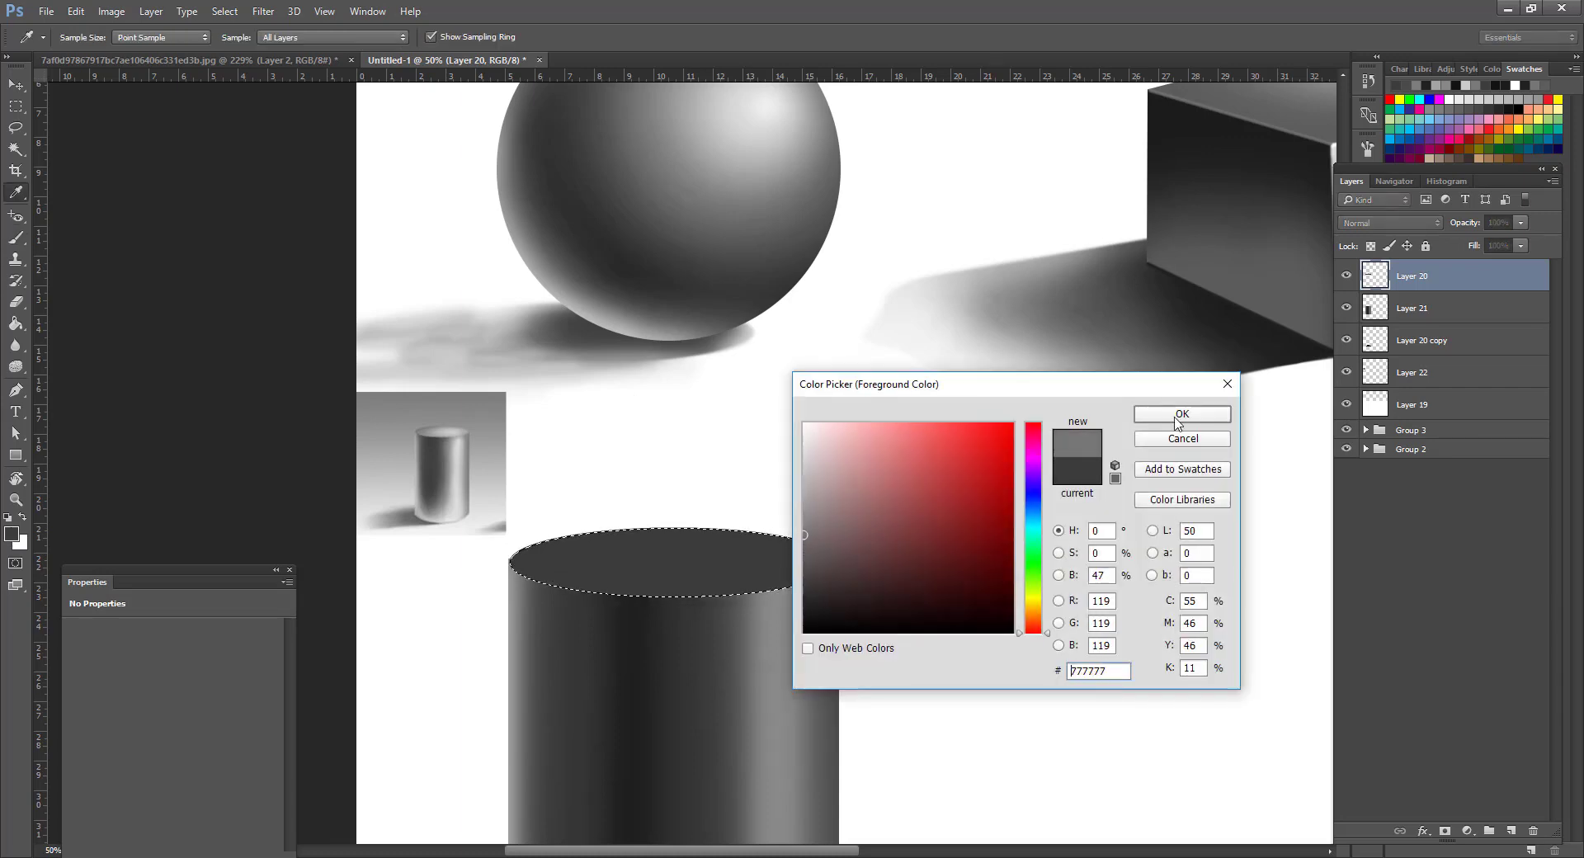
click(1180, 415)
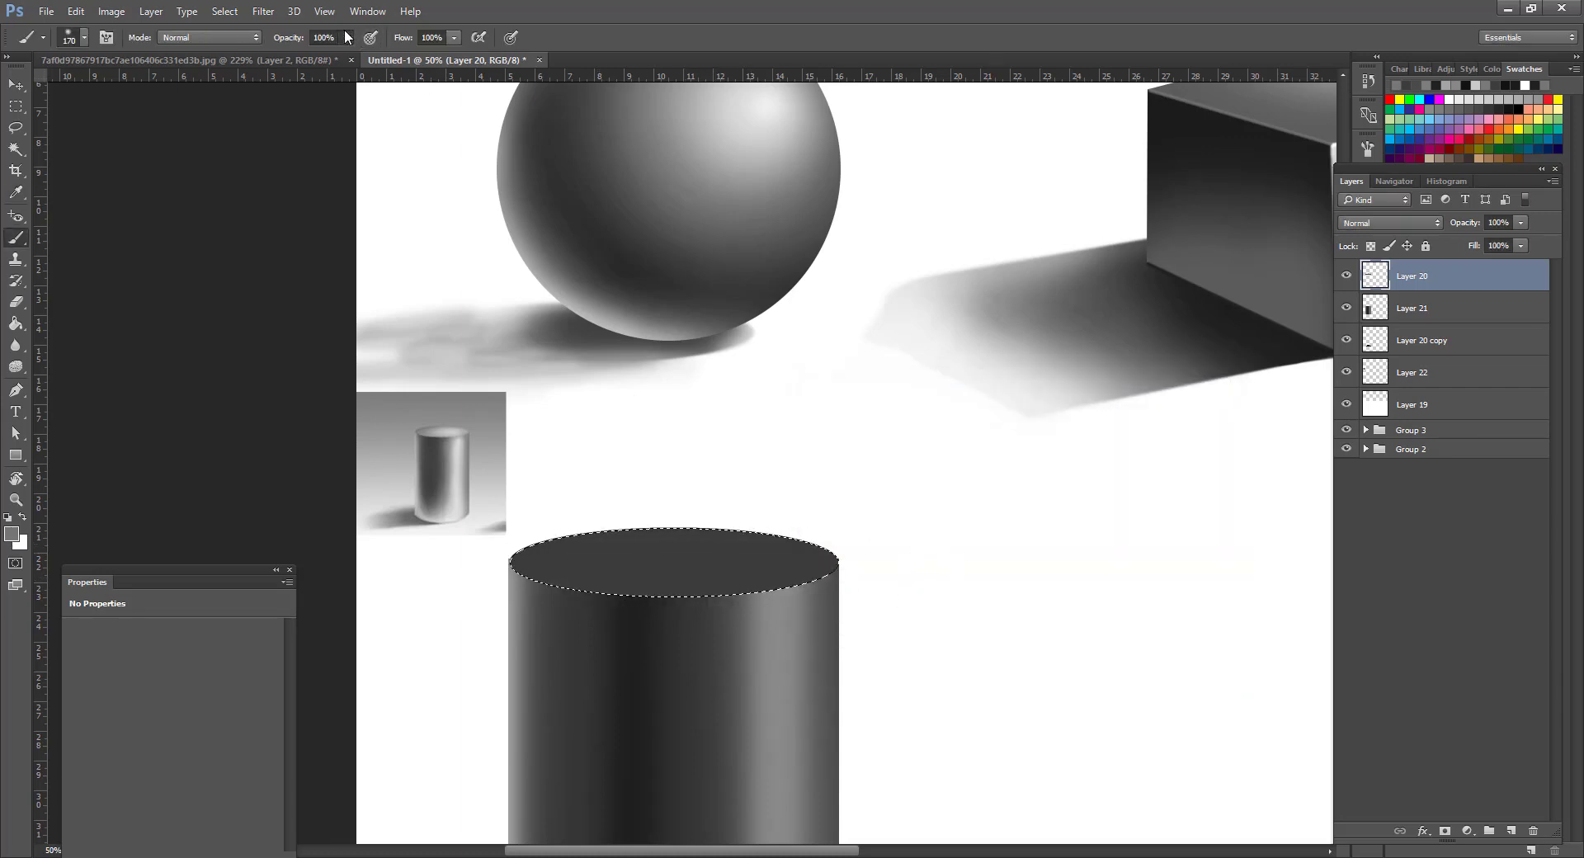
mouse_move(625, 588)
mouse_down()
mouse_move(831, 587)
mouse_move(625, 564)
mouse_up()
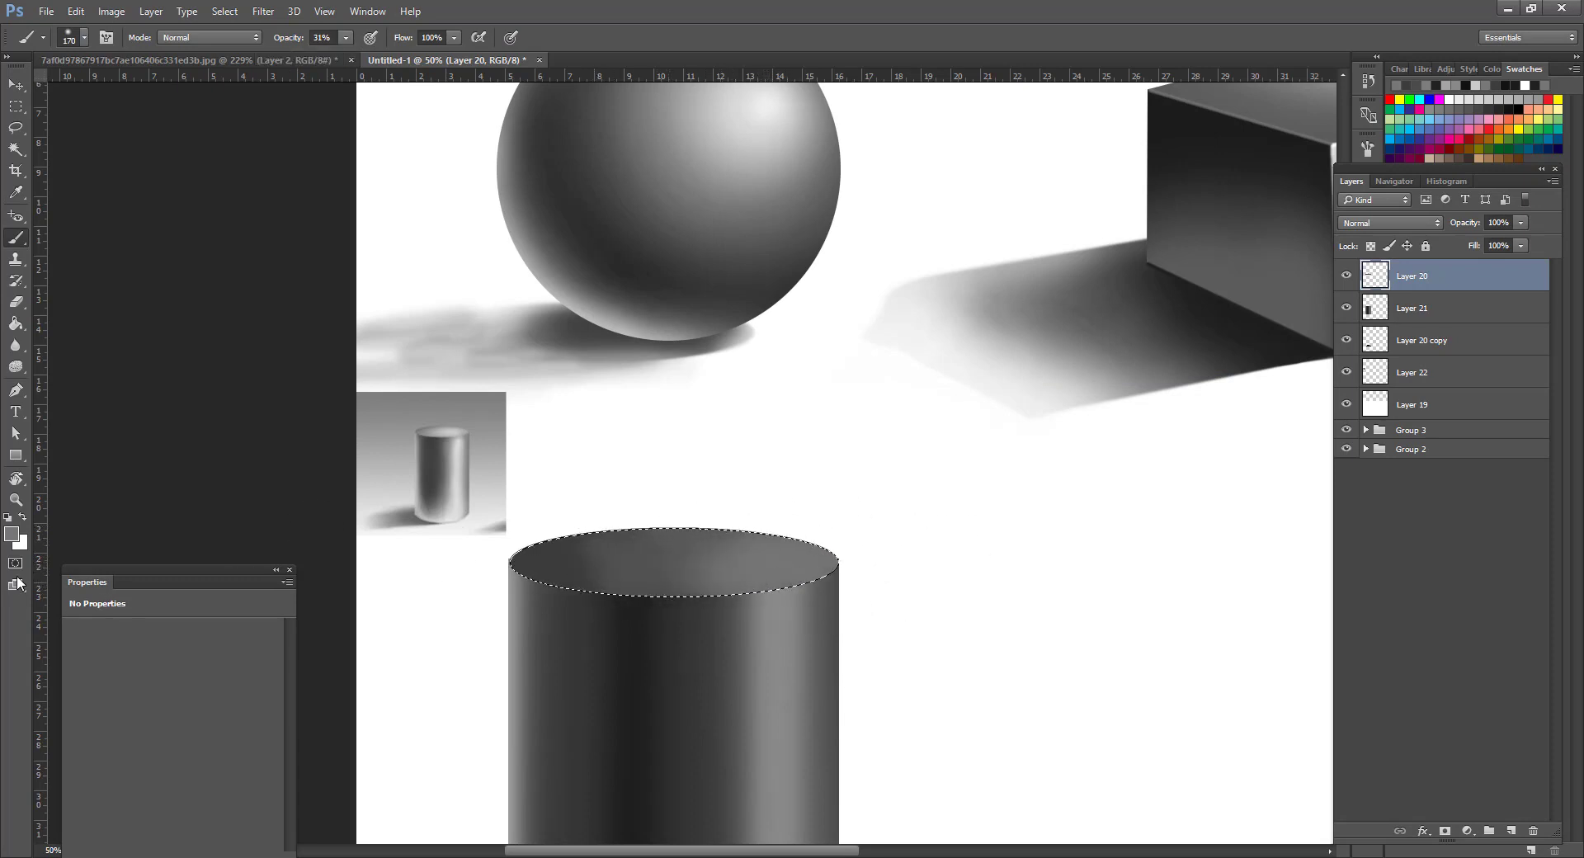
Set the foreground colour to bababa and brush a lighter highlight onto the right part of the top ellipse.
click(12, 536)
drag(812, 512, 724, 480)
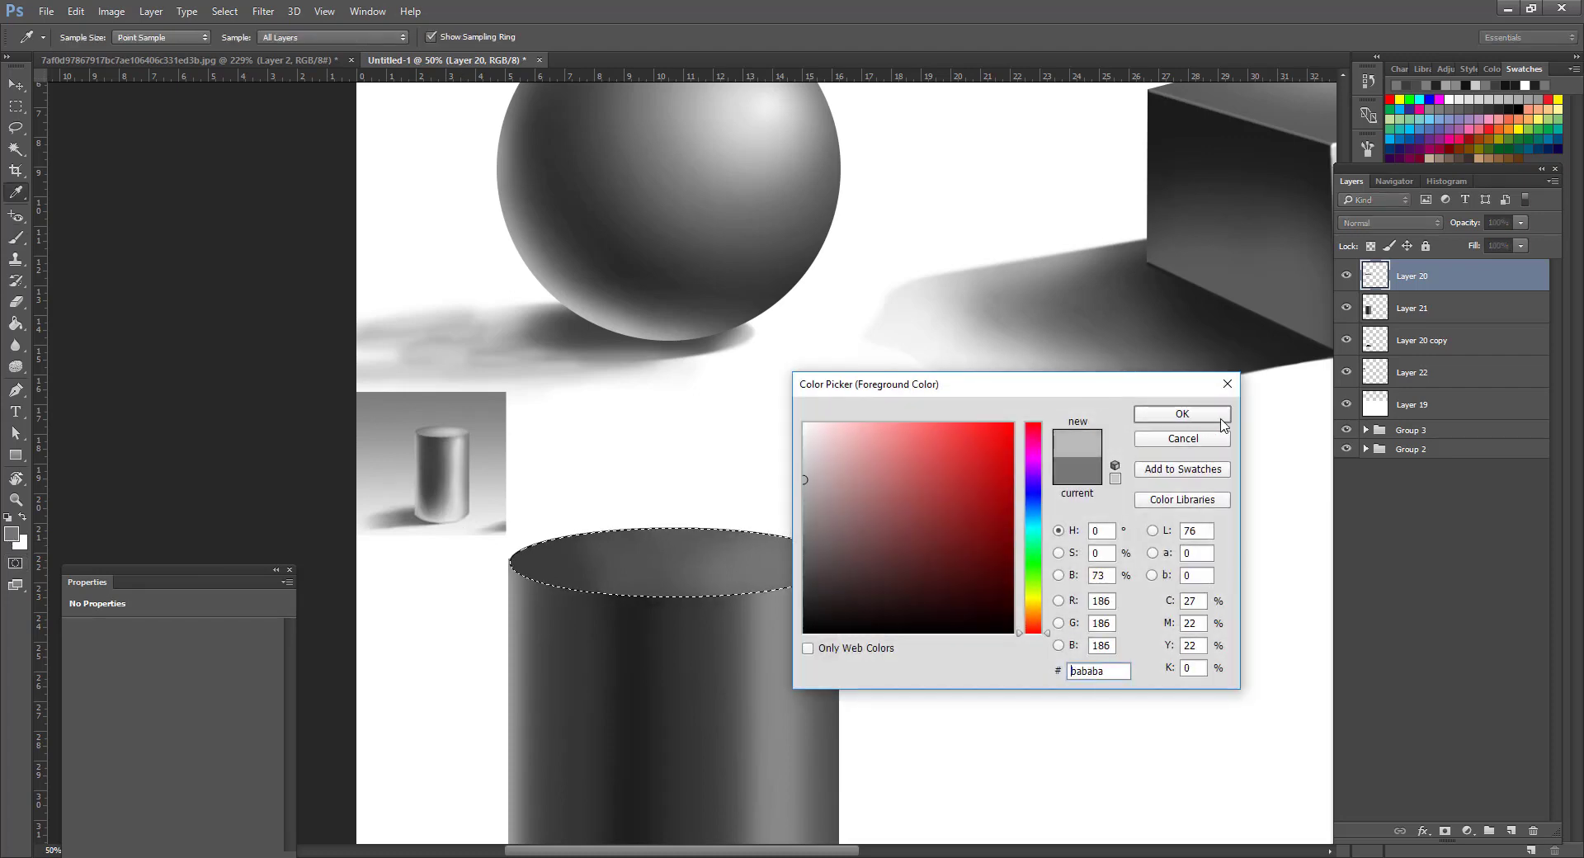
click(1221, 420)
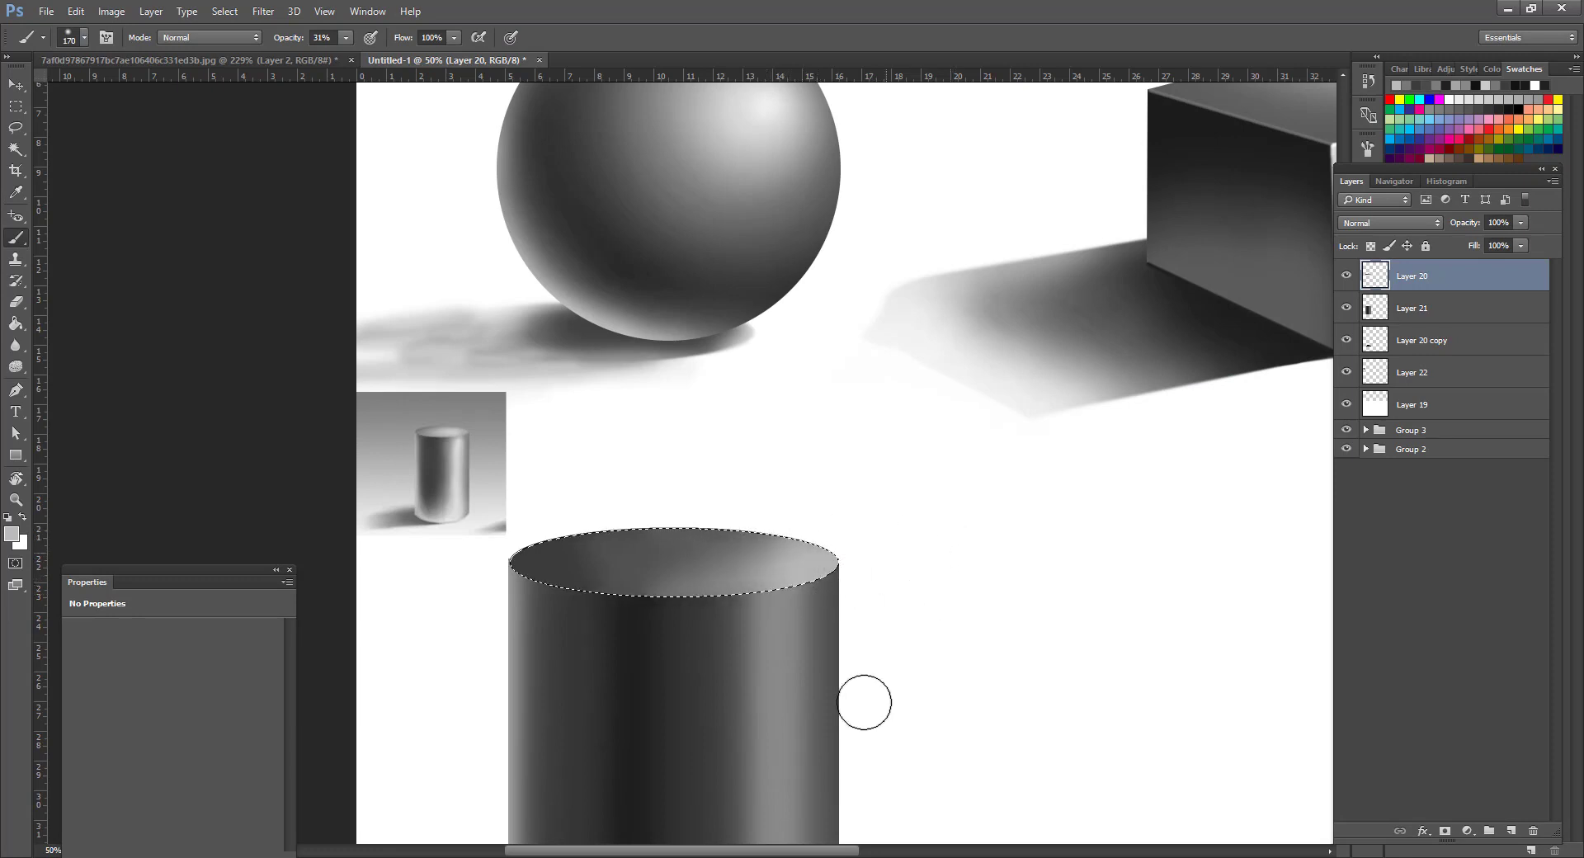
drag(863, 701, 919, 389)
Load the cylinder body's outline from Layer 21 as a selection and add a new layer directly above it for painting.
key(z)
alt+click(835, 473)
alt+click(835, 474)
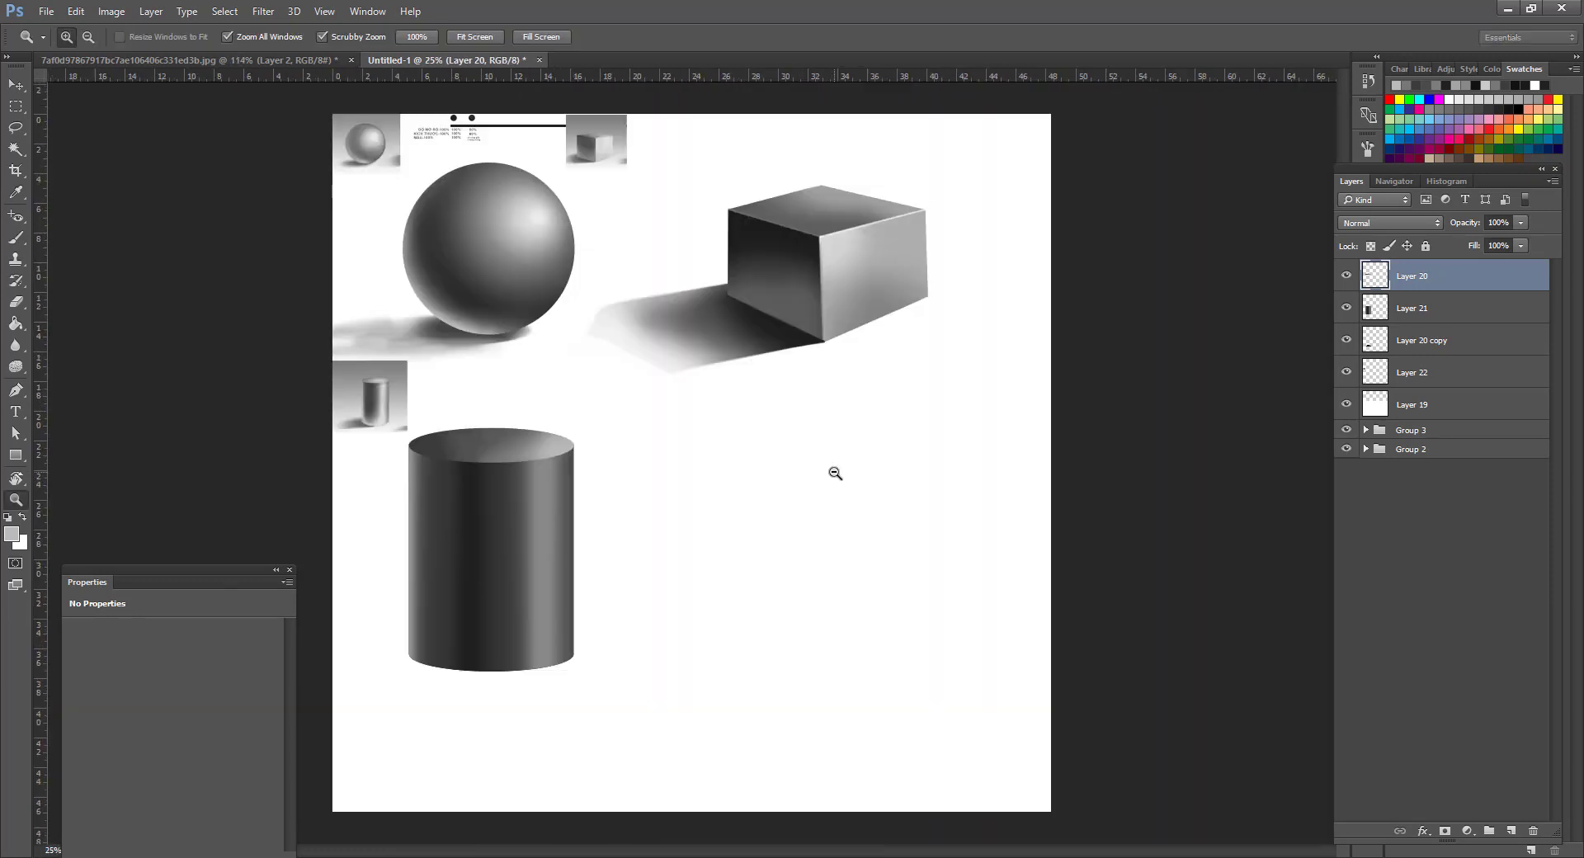
click(554, 548)
click(654, 493)
drag(649, 485, 705, 493)
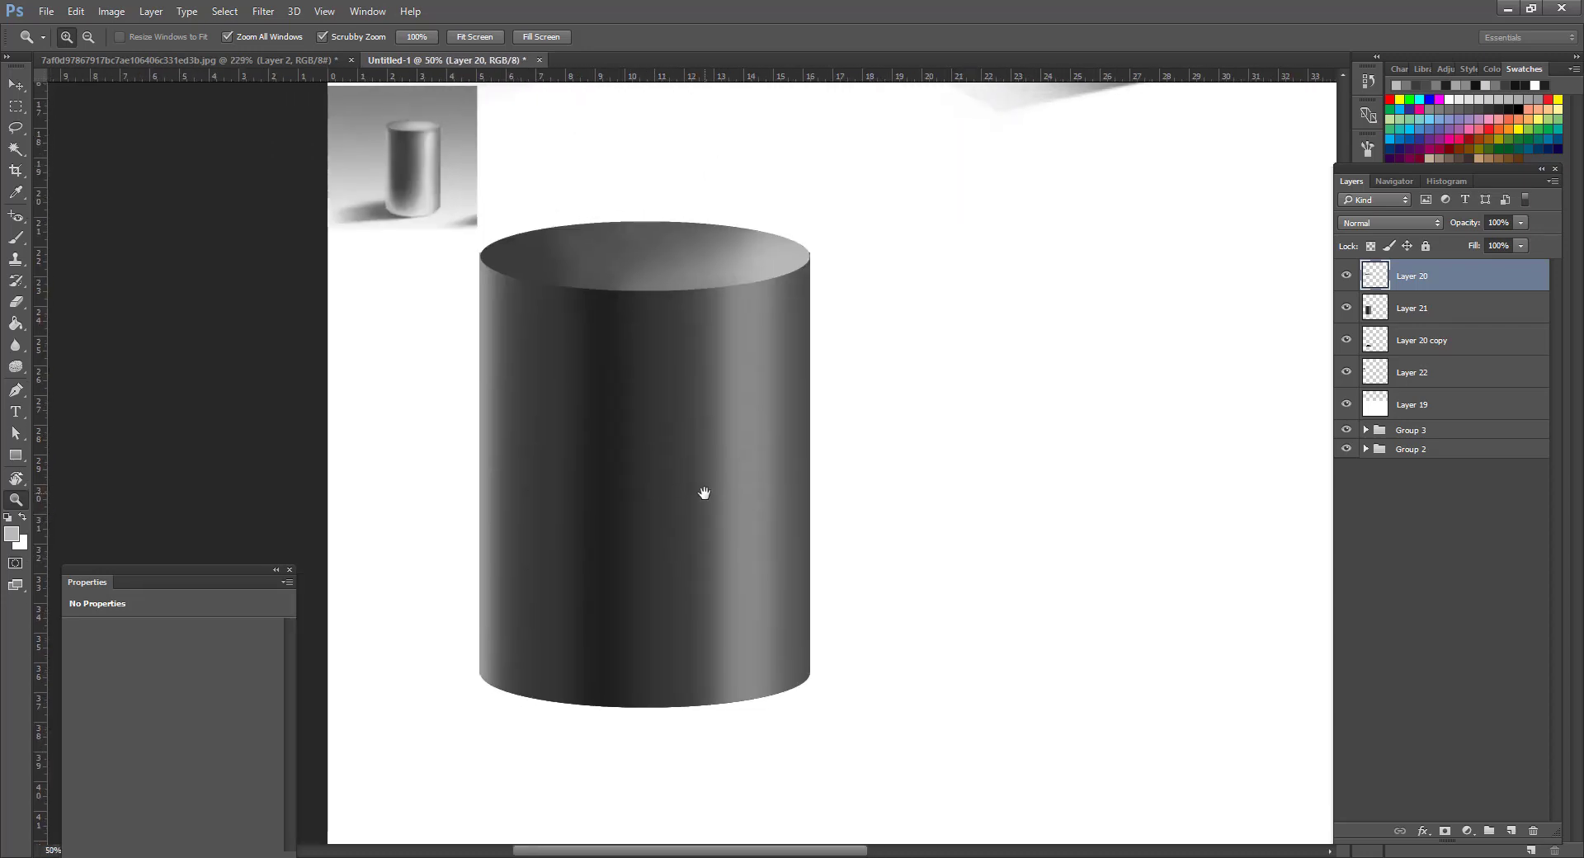
key(v)
click(1434, 313)
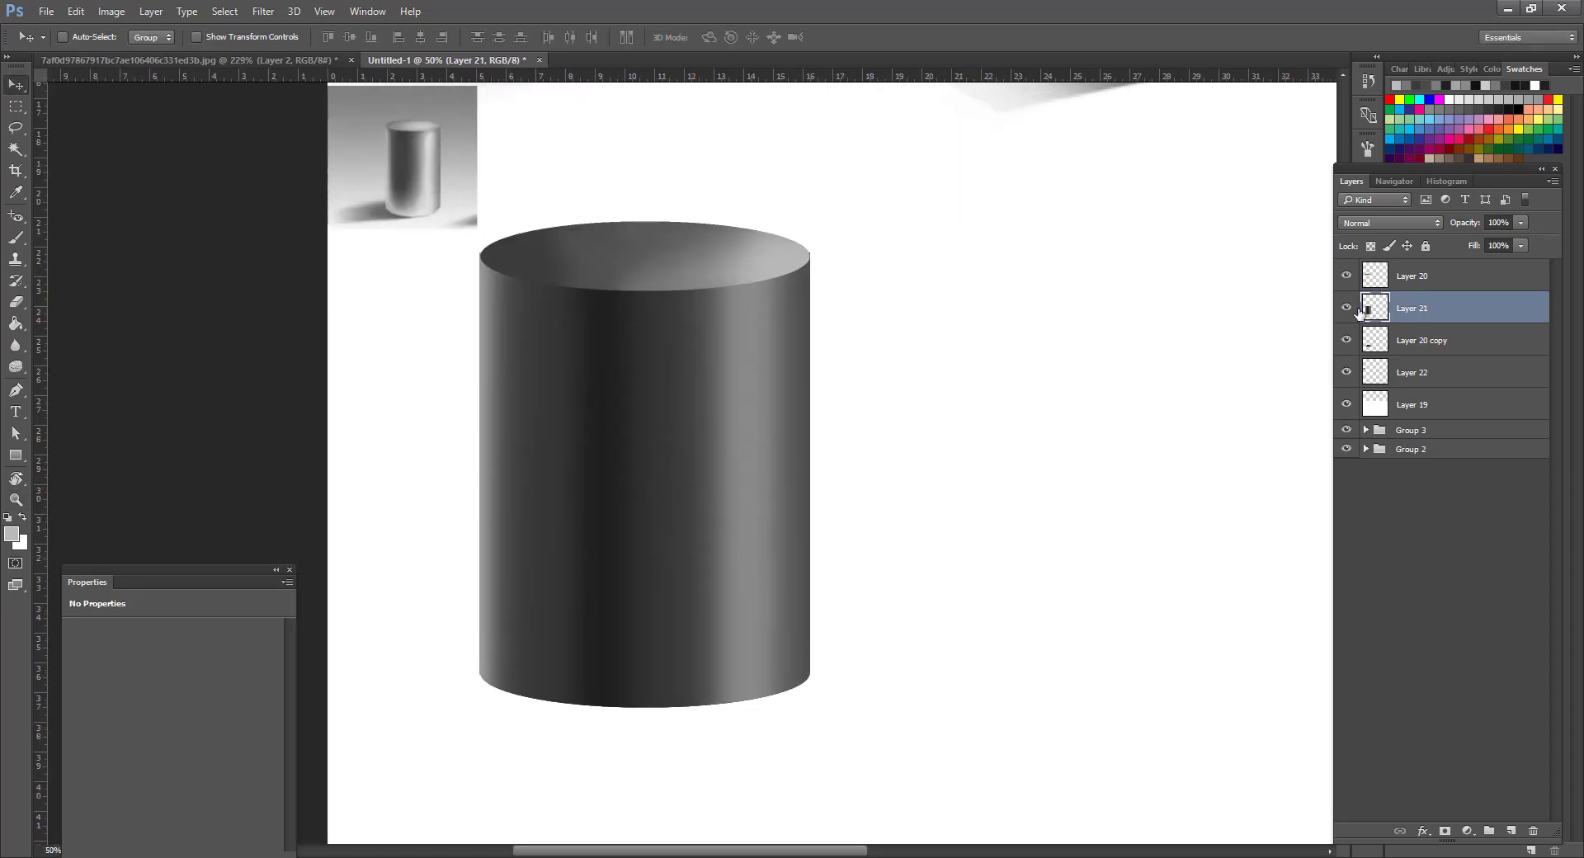
alt+click(1346, 308)
alt+click(1347, 307)
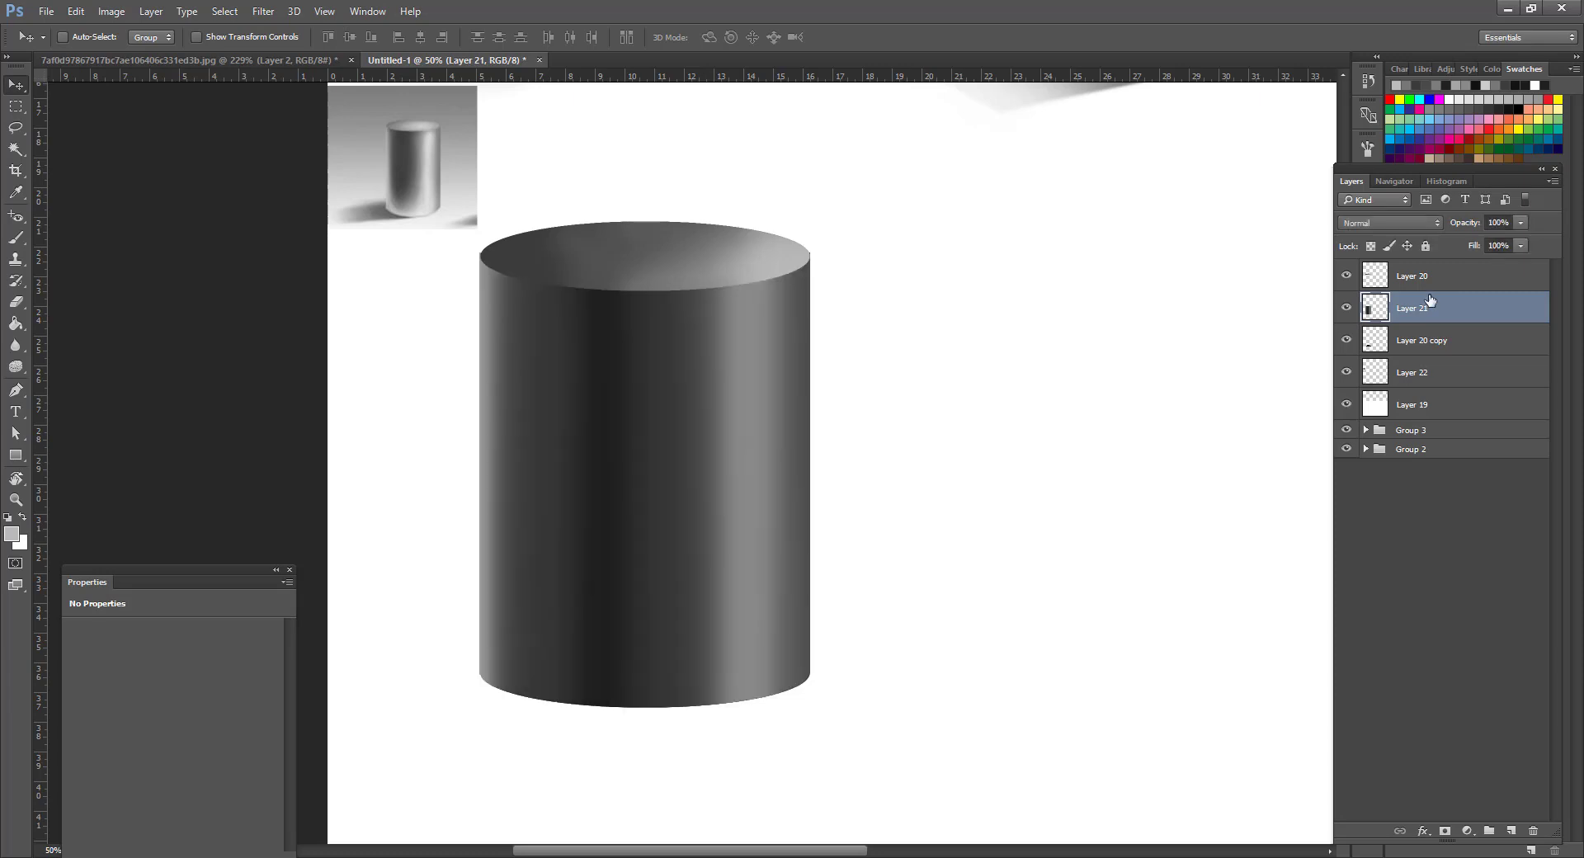
ctrl+click(1374, 312)
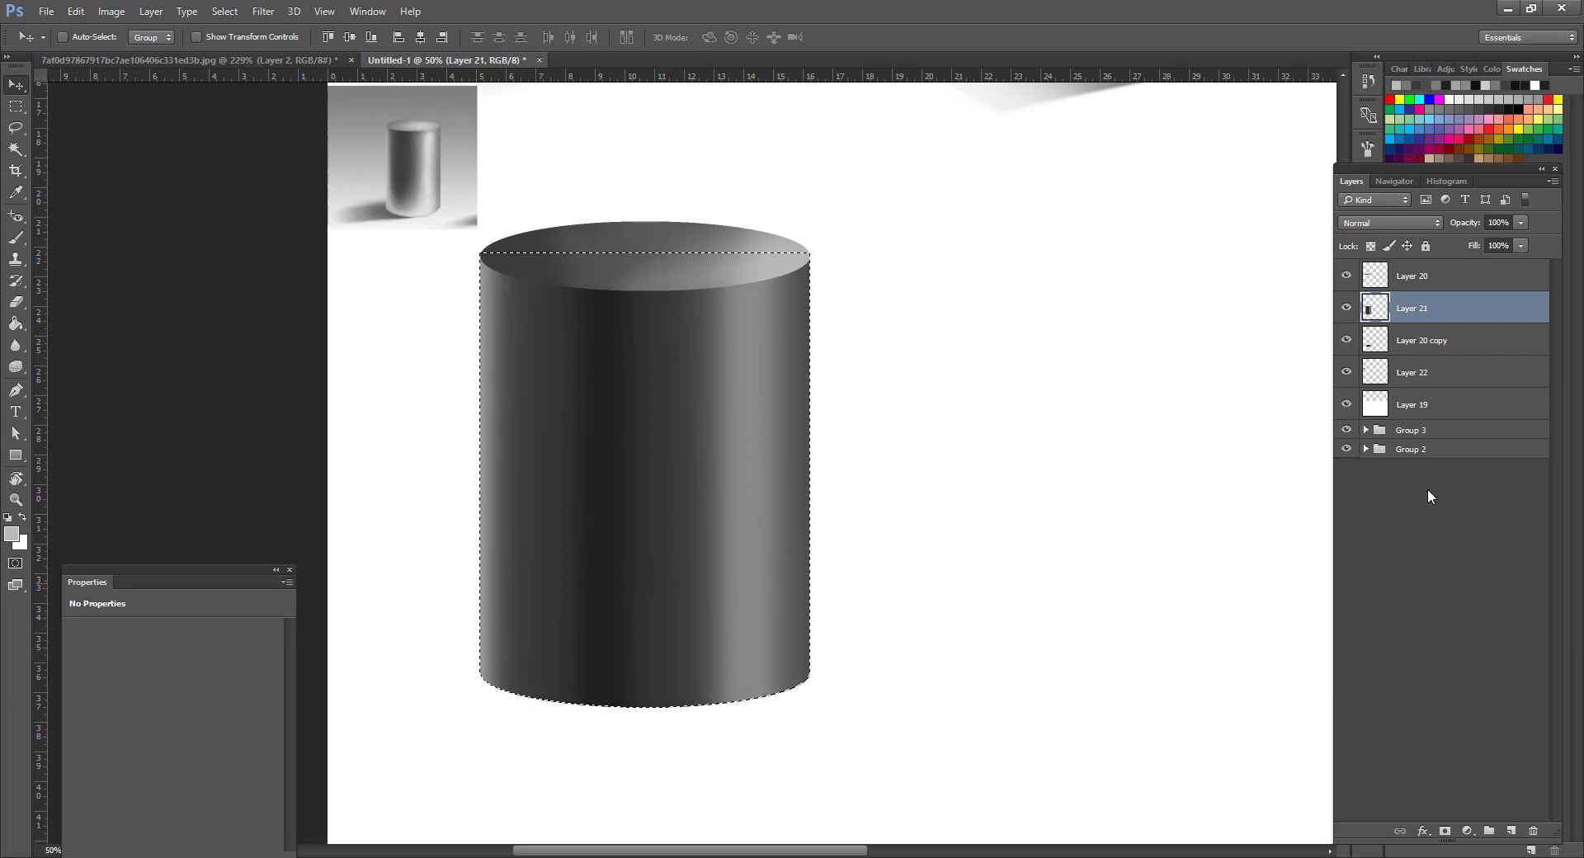
key(ctrl+shift+alt+n)
key(b)
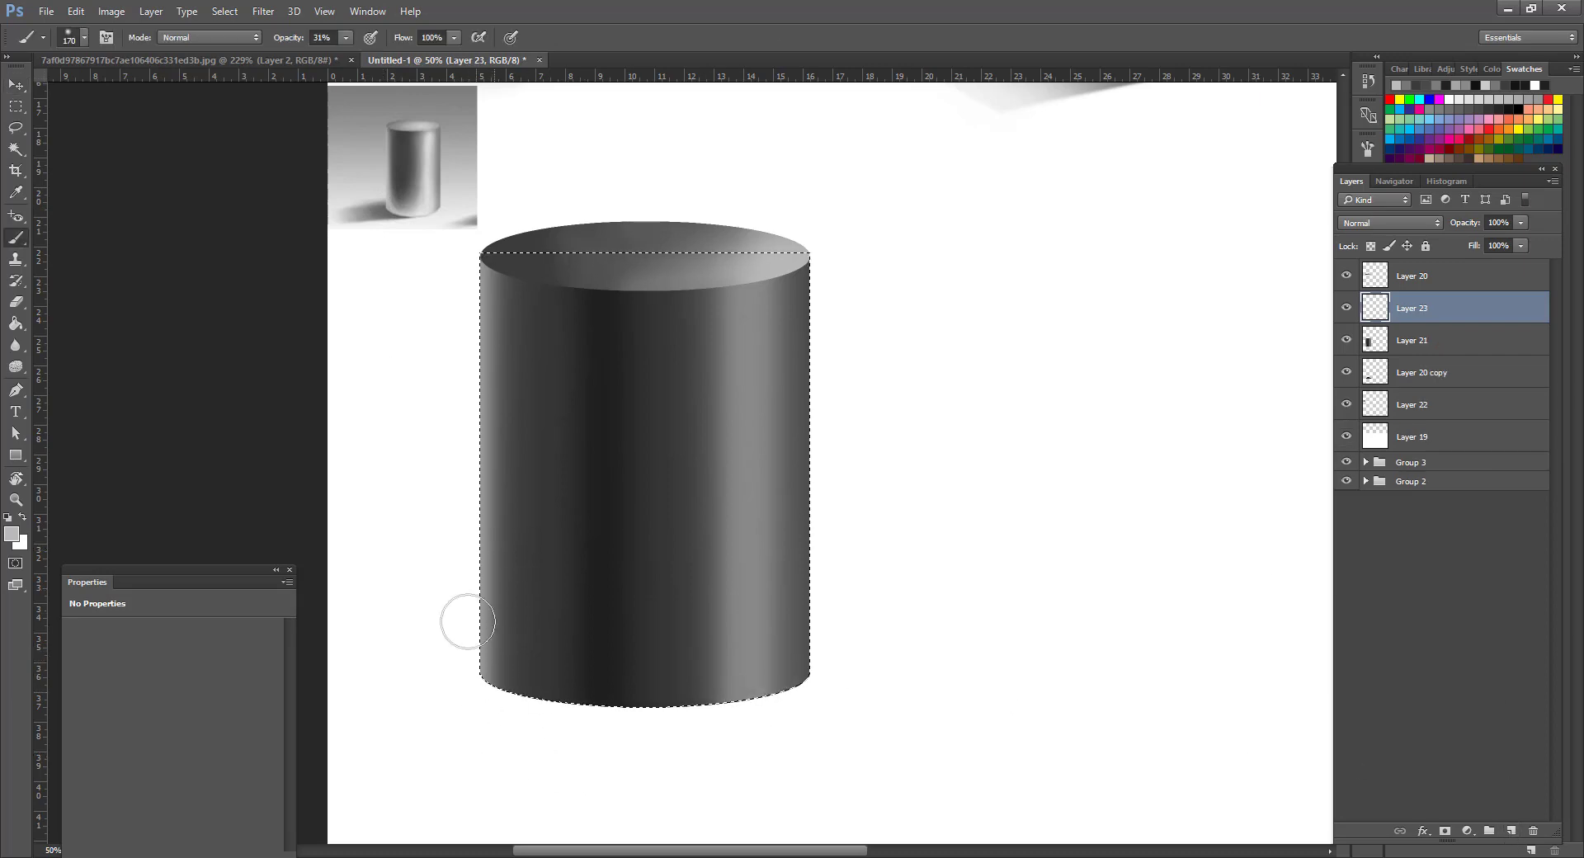
right_click(475, 559)
drag(637, 366, 640, 365)
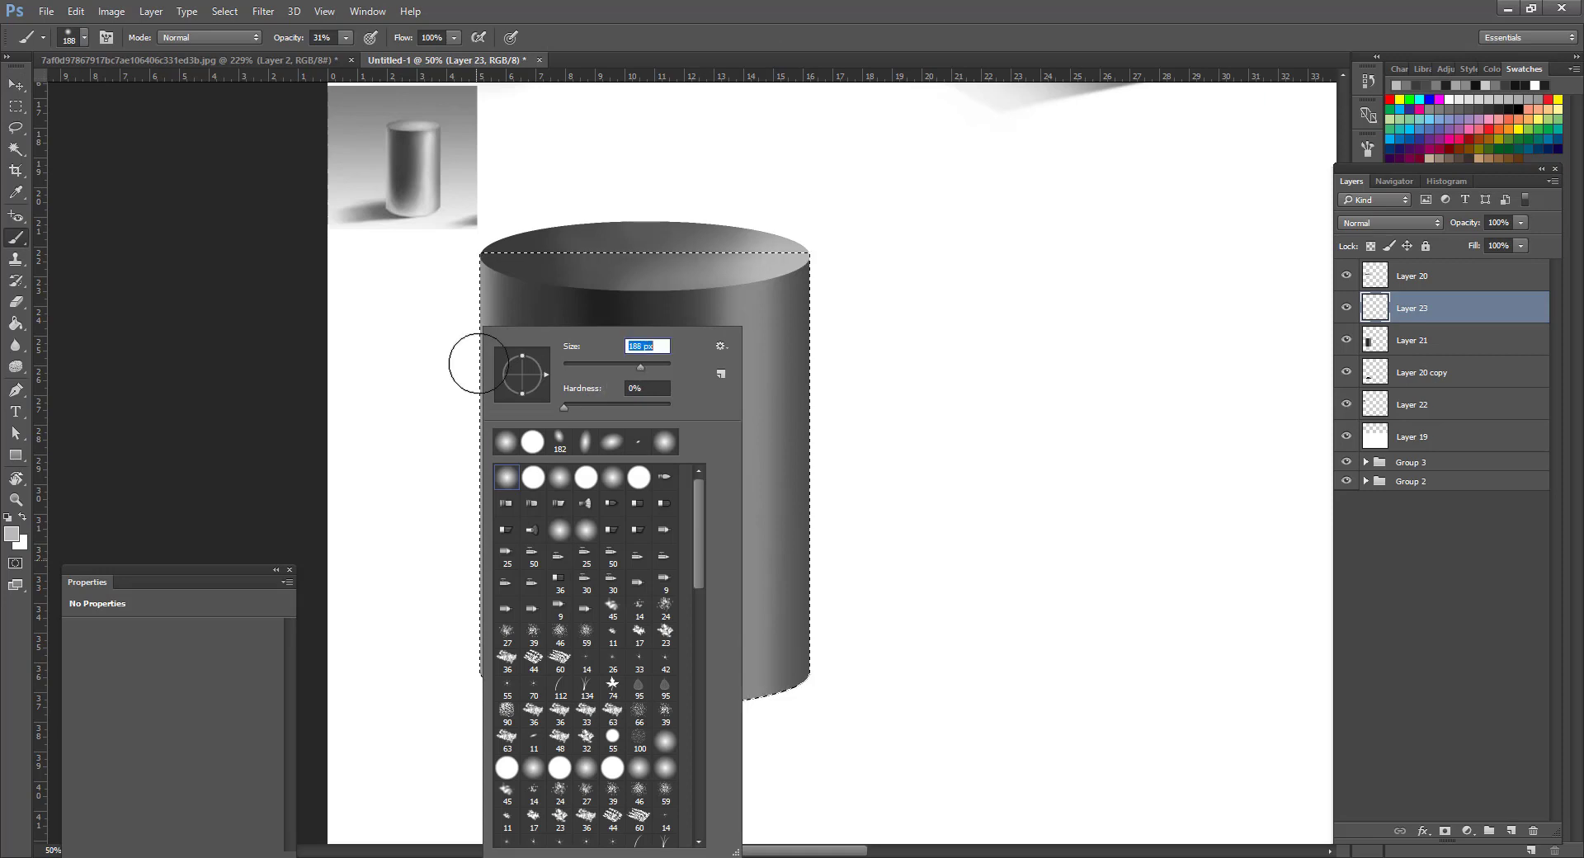
drag(471, 525, 454, 718)
key(ctrl+z)
Brush soft light-grey reflected light along the cylinder body's lower left and bottom edge with a 405 px brush at 20% opacity.
right_click(604, 400)
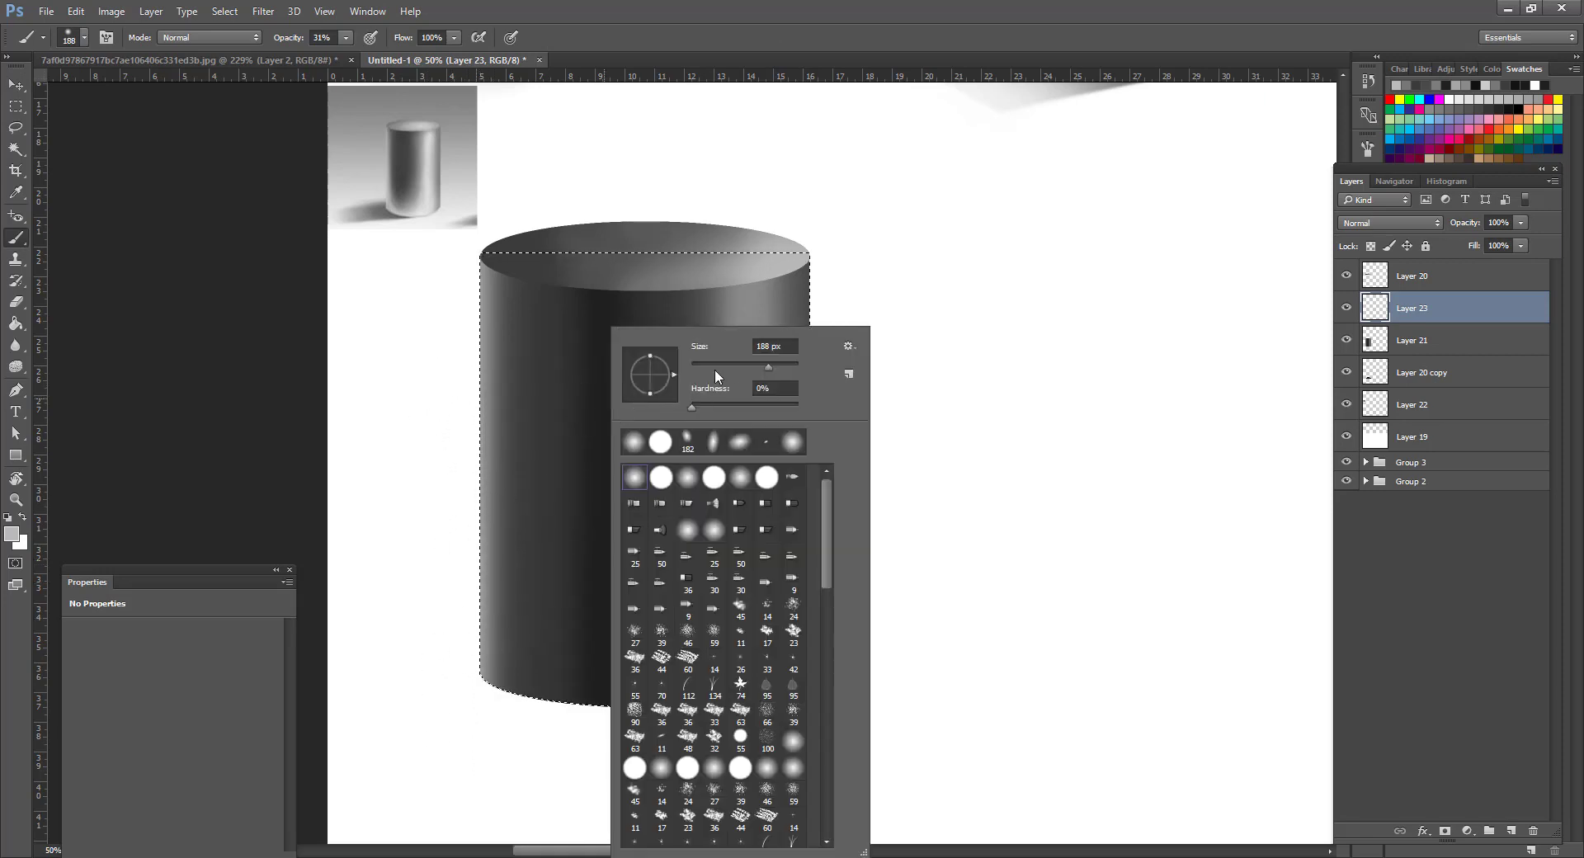
drag(768, 368, 784, 364)
click(345, 37)
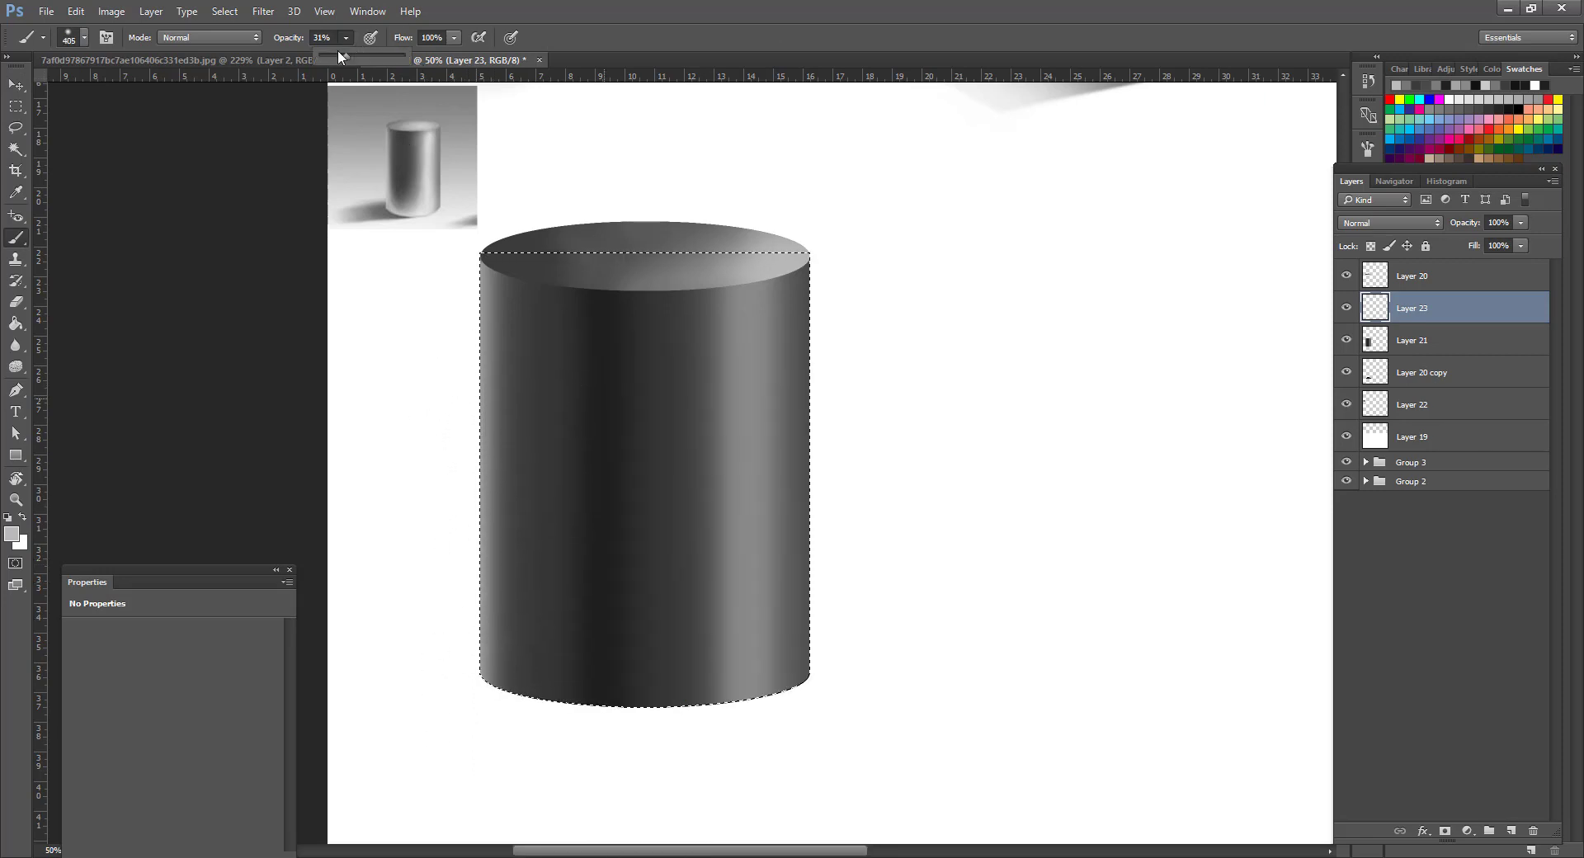
click(336, 55)
drag(371, 605, 603, 764)
drag(419, 528, 708, 767)
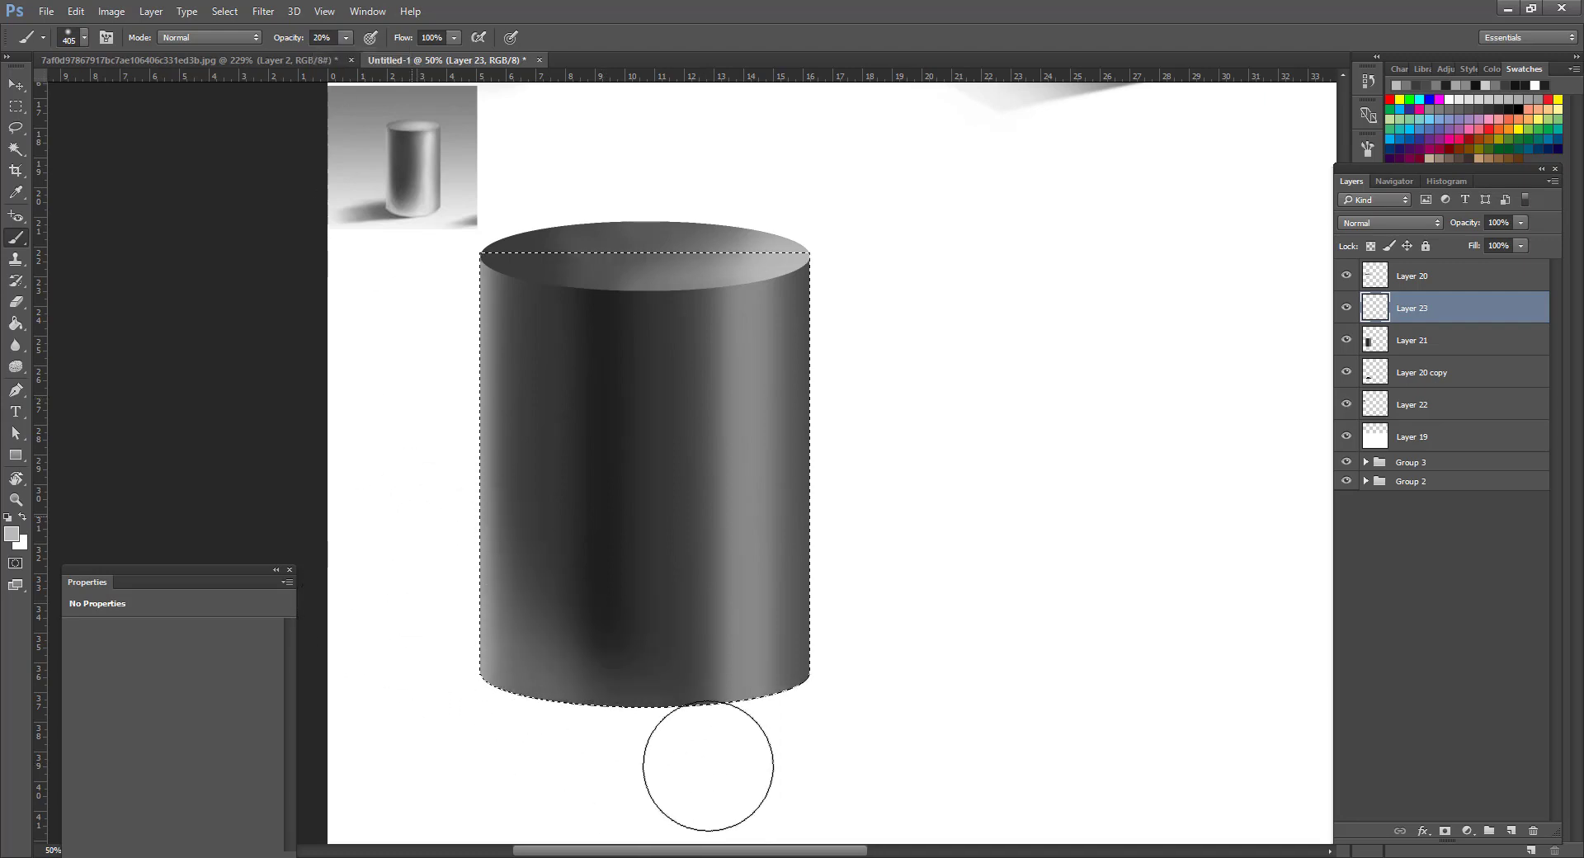
mouse_move(386, 608)
mouse_down()
mouse_move(619, 704)
mouse_move(917, 738)
mouse_up()
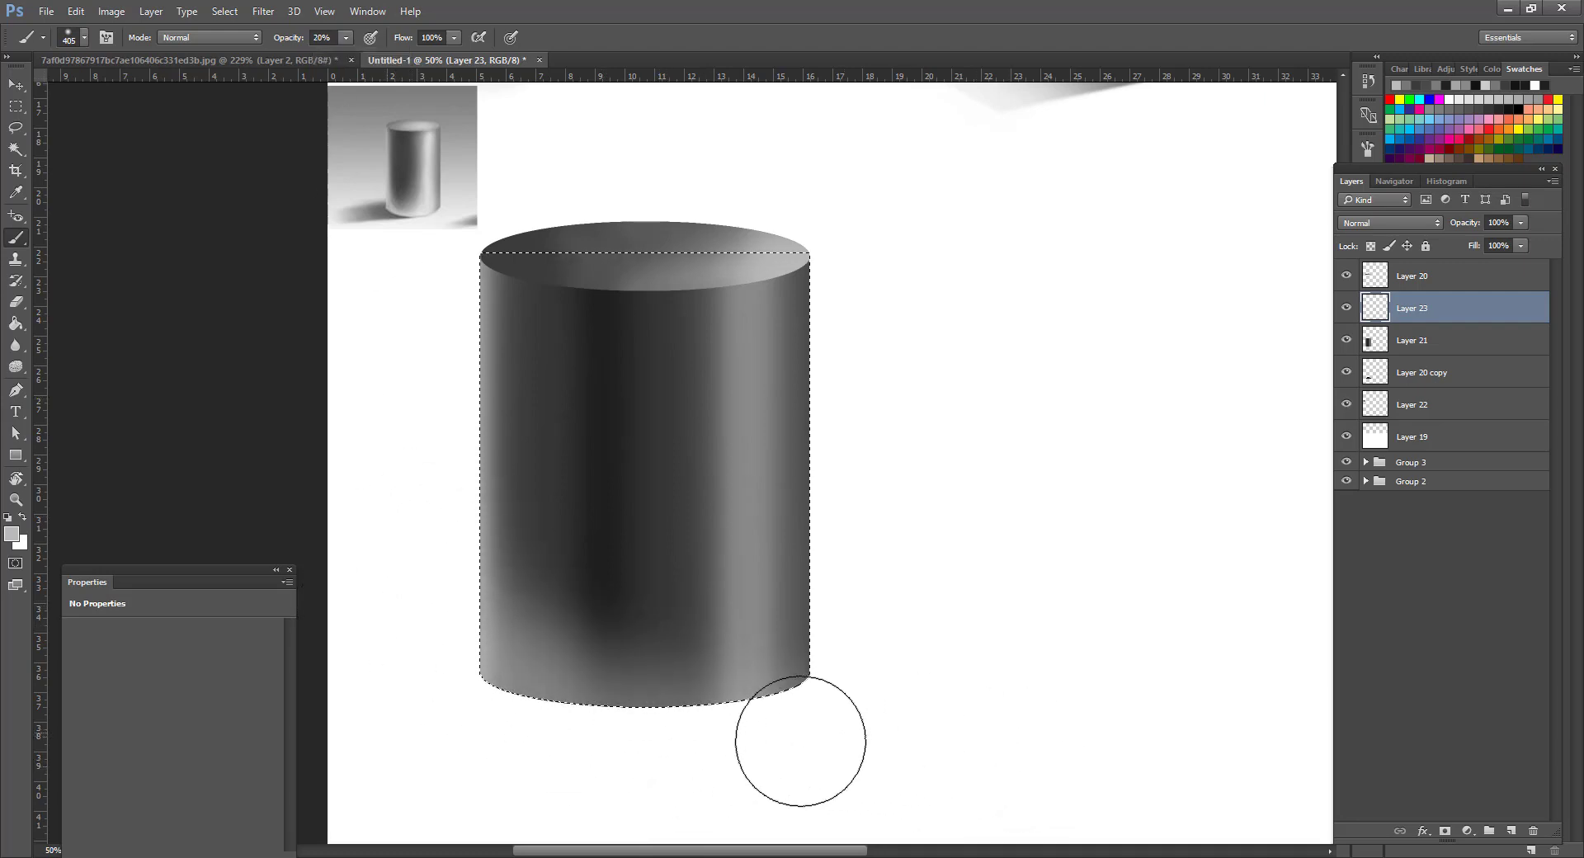
drag(429, 693, 517, 727)
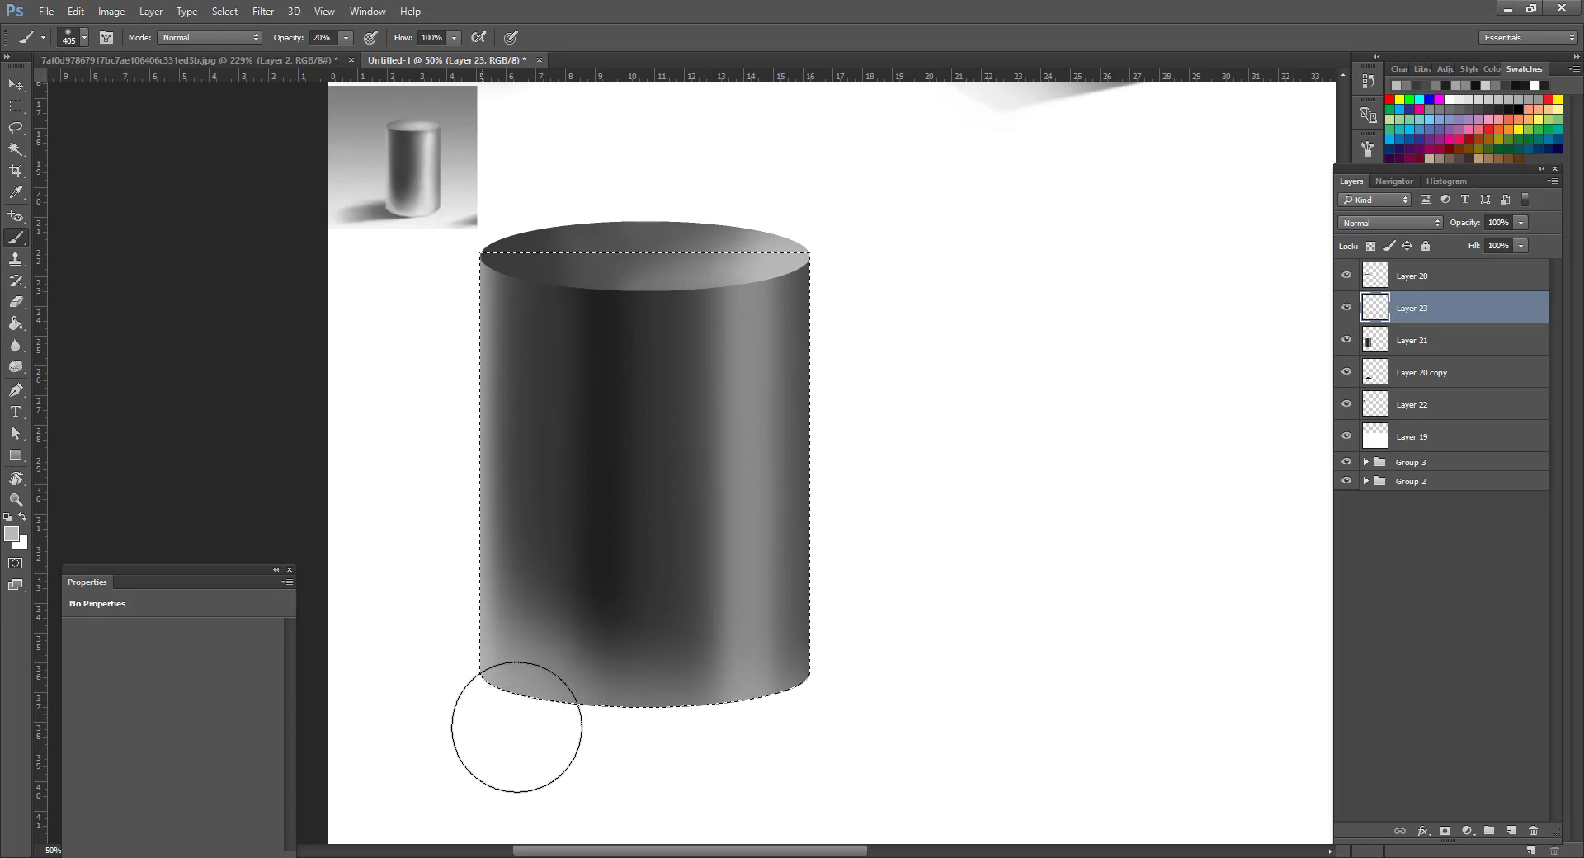
Paint a vertical white highlight down the right part of the cylinder body with a 126 px brush at 16% opacity.
right_click(611, 735)
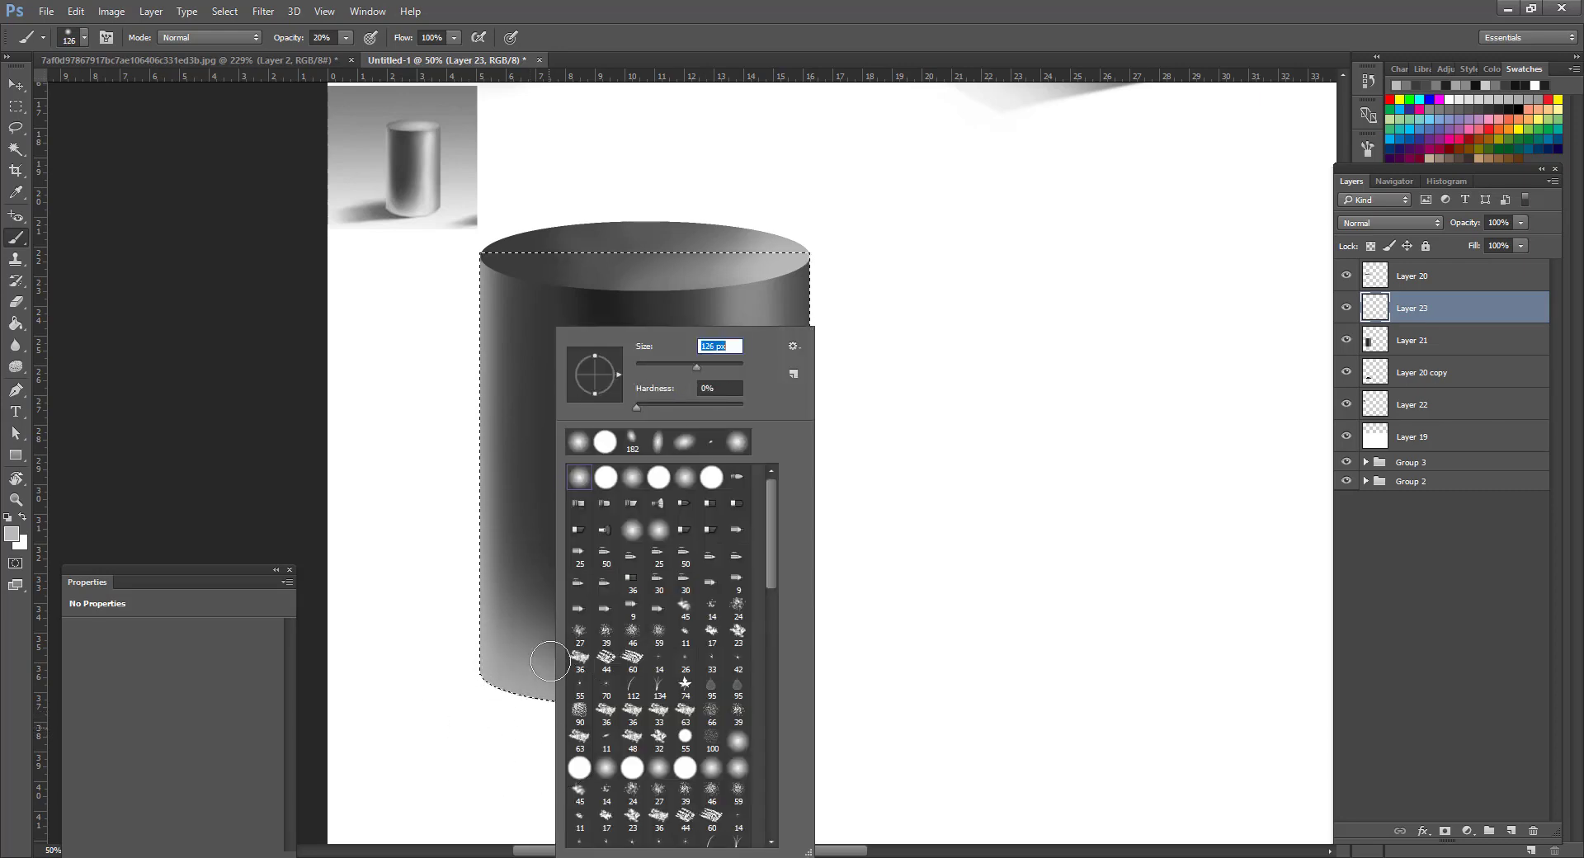
click(482, 671)
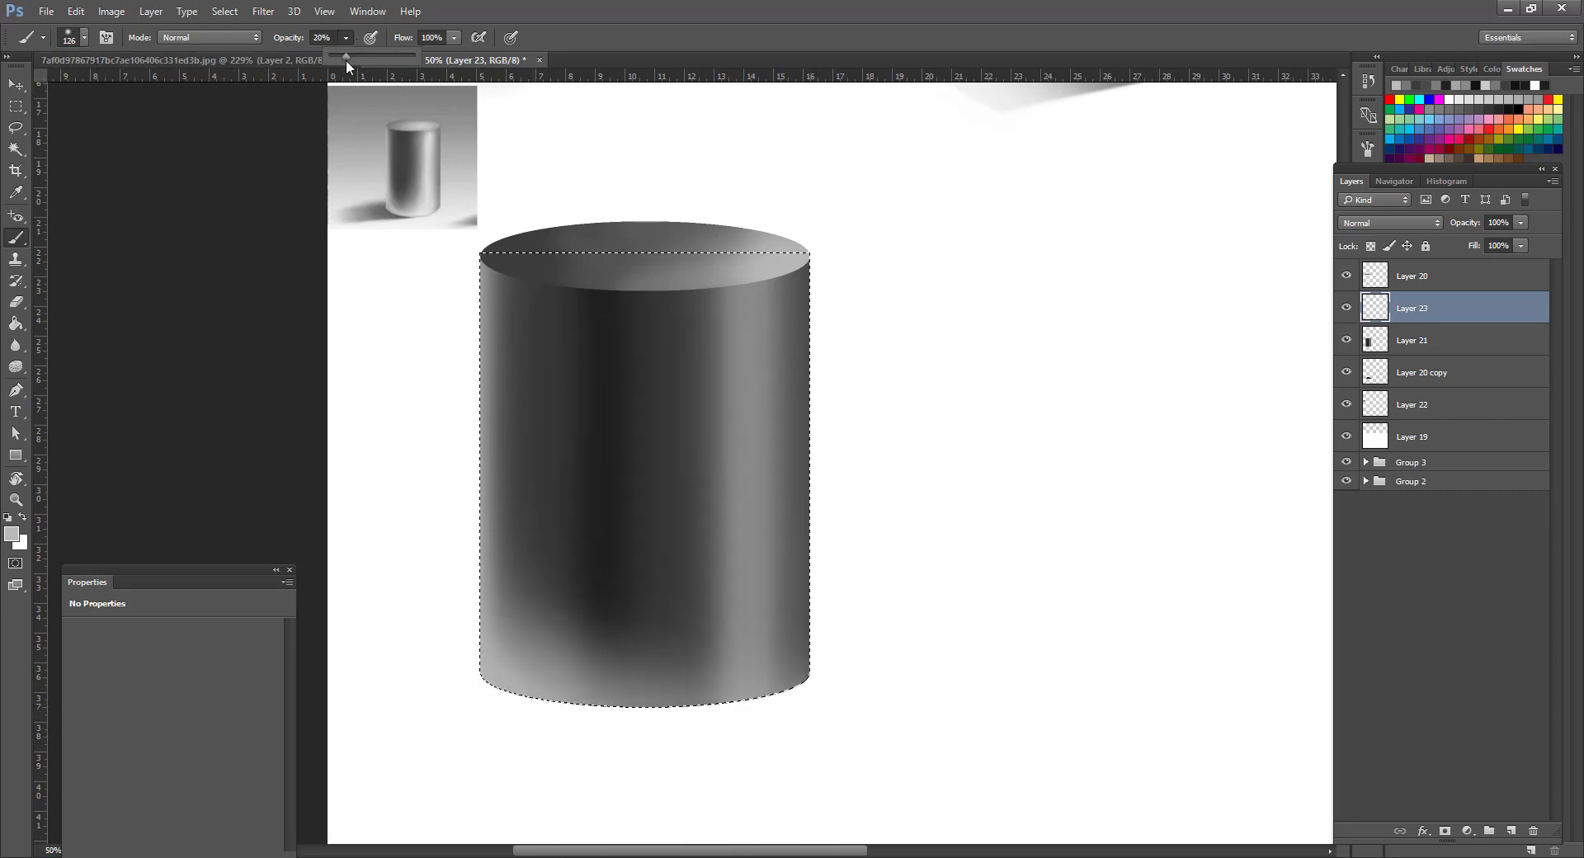
key(7)
key(6)
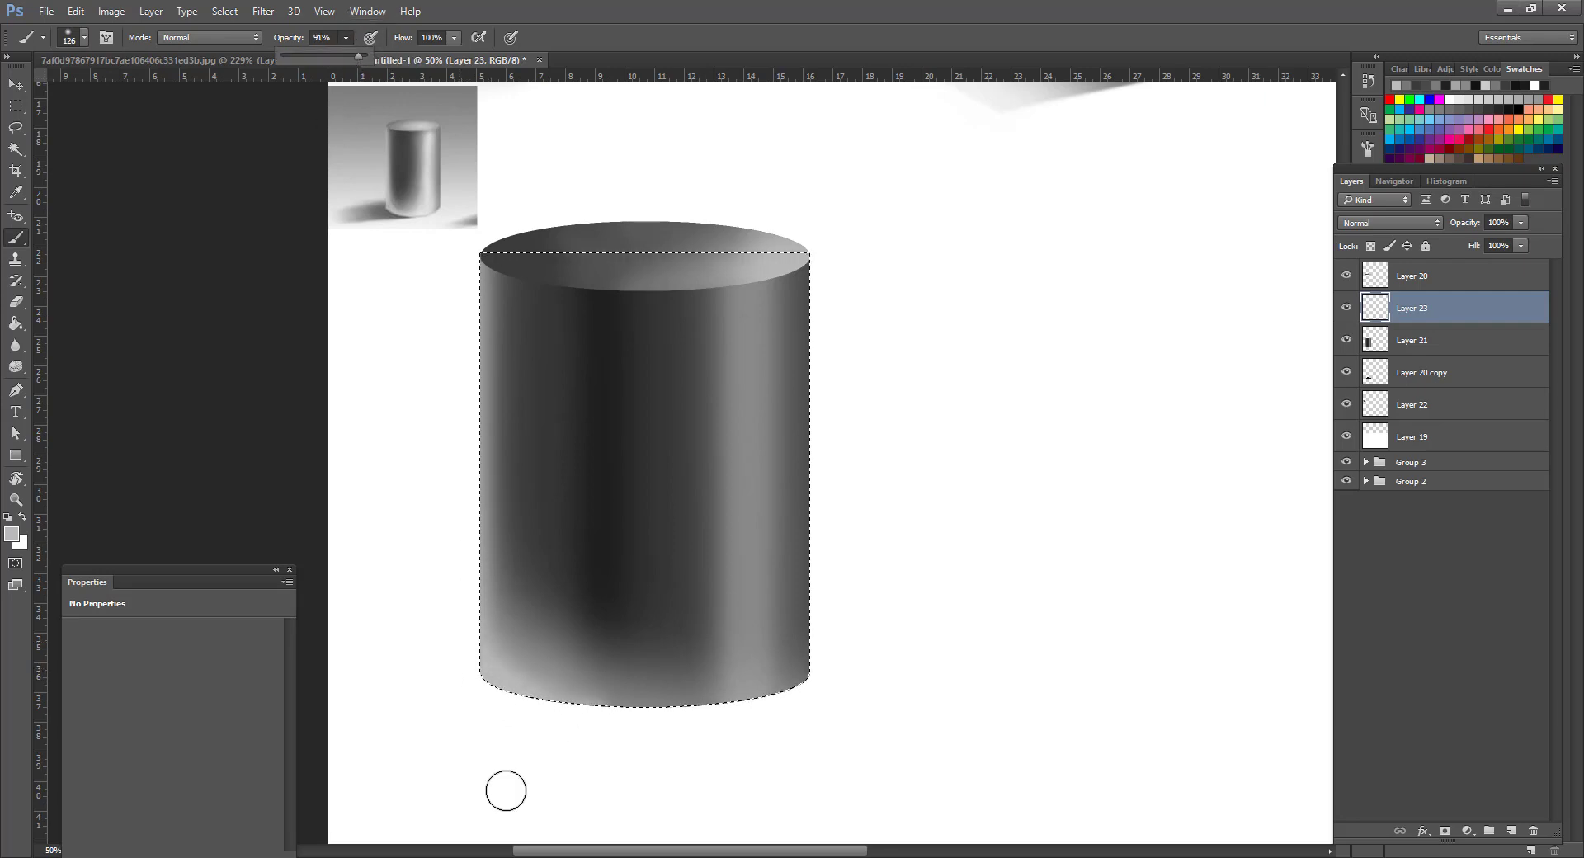
key(9)
key(1)
key(x)
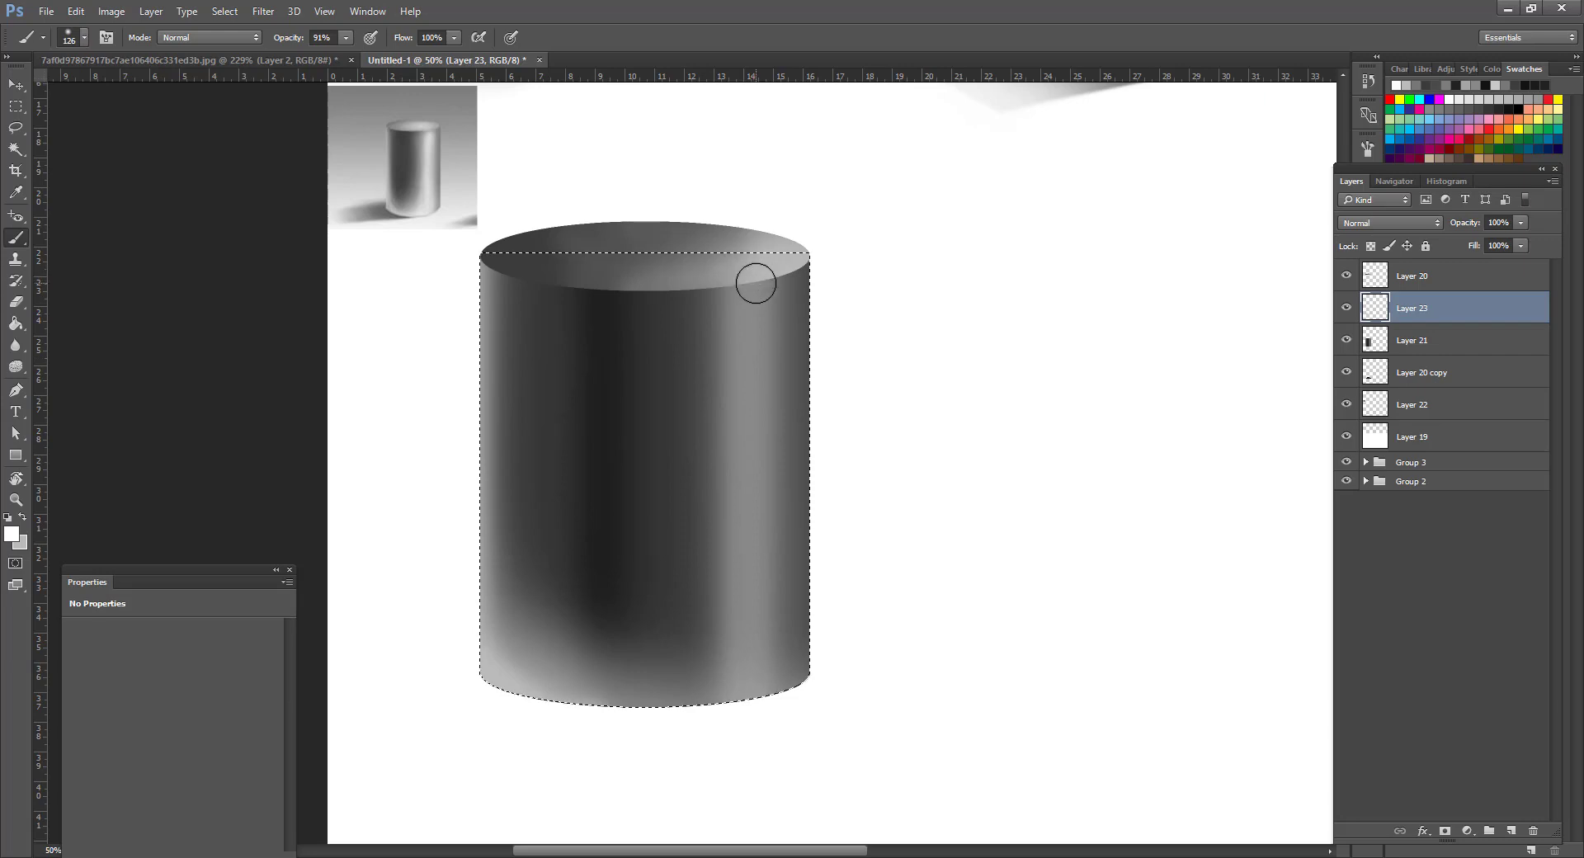
click(345, 37)
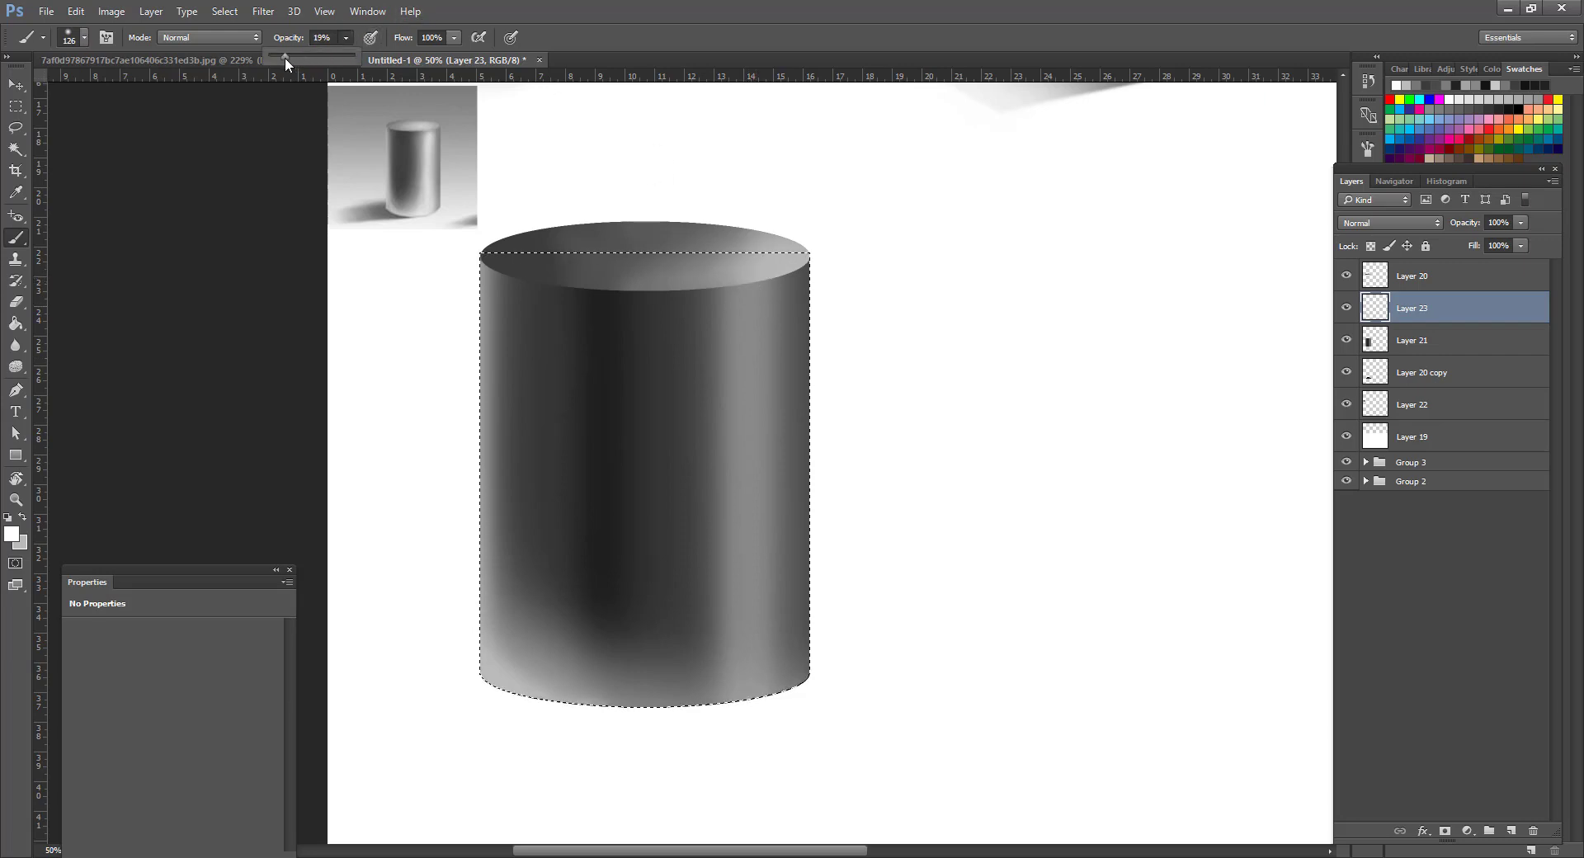
drag(746, 276, 742, 528)
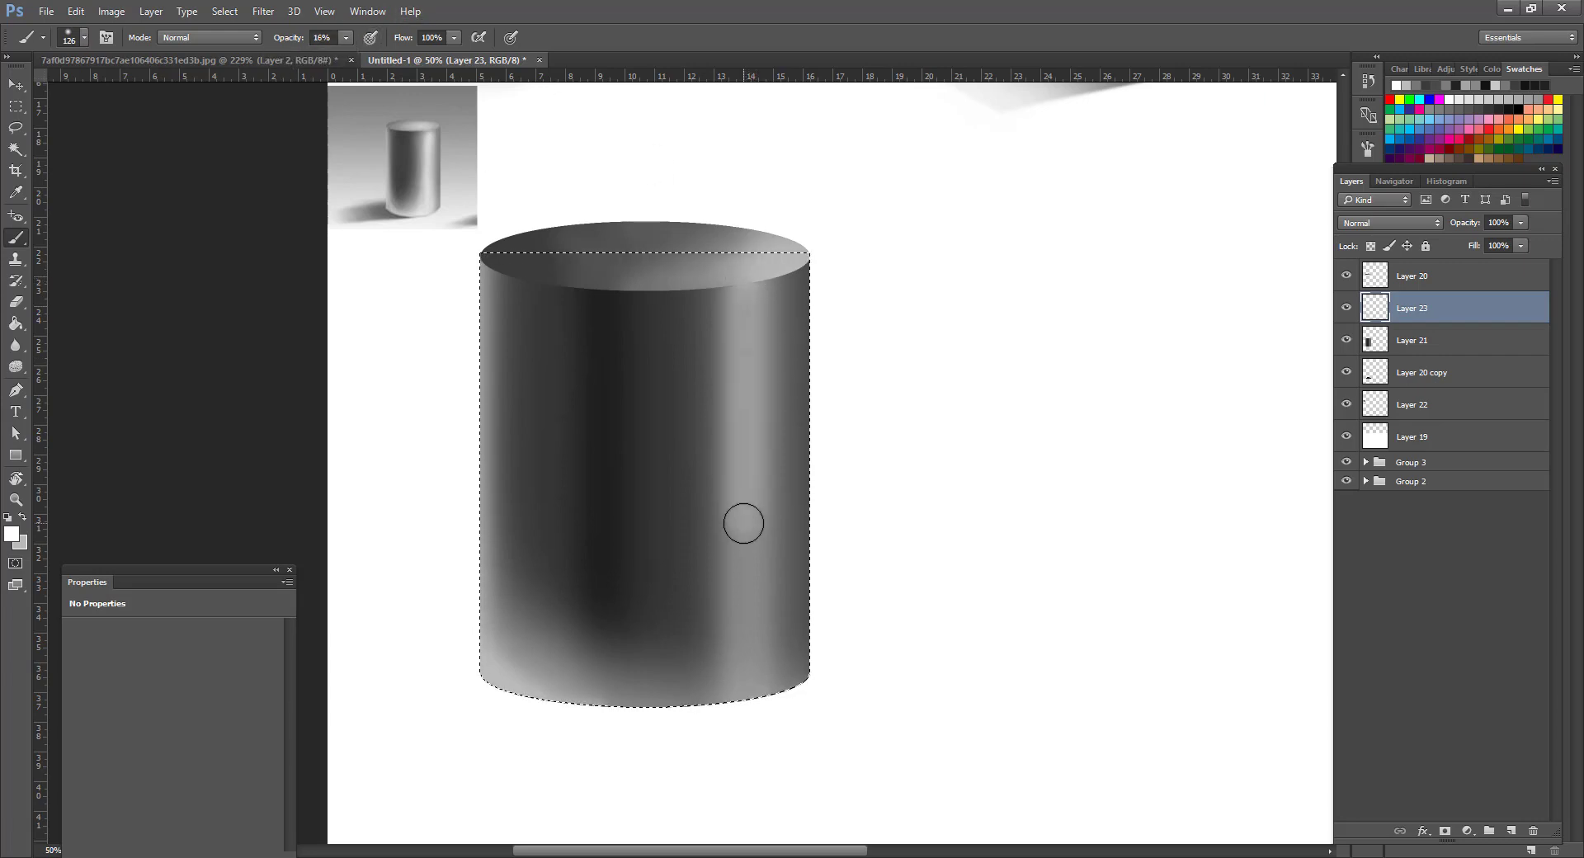
key(ctrl+z)
drag(743, 268, 744, 378)
key(ctrl+z)
drag(746, 276, 746, 537)
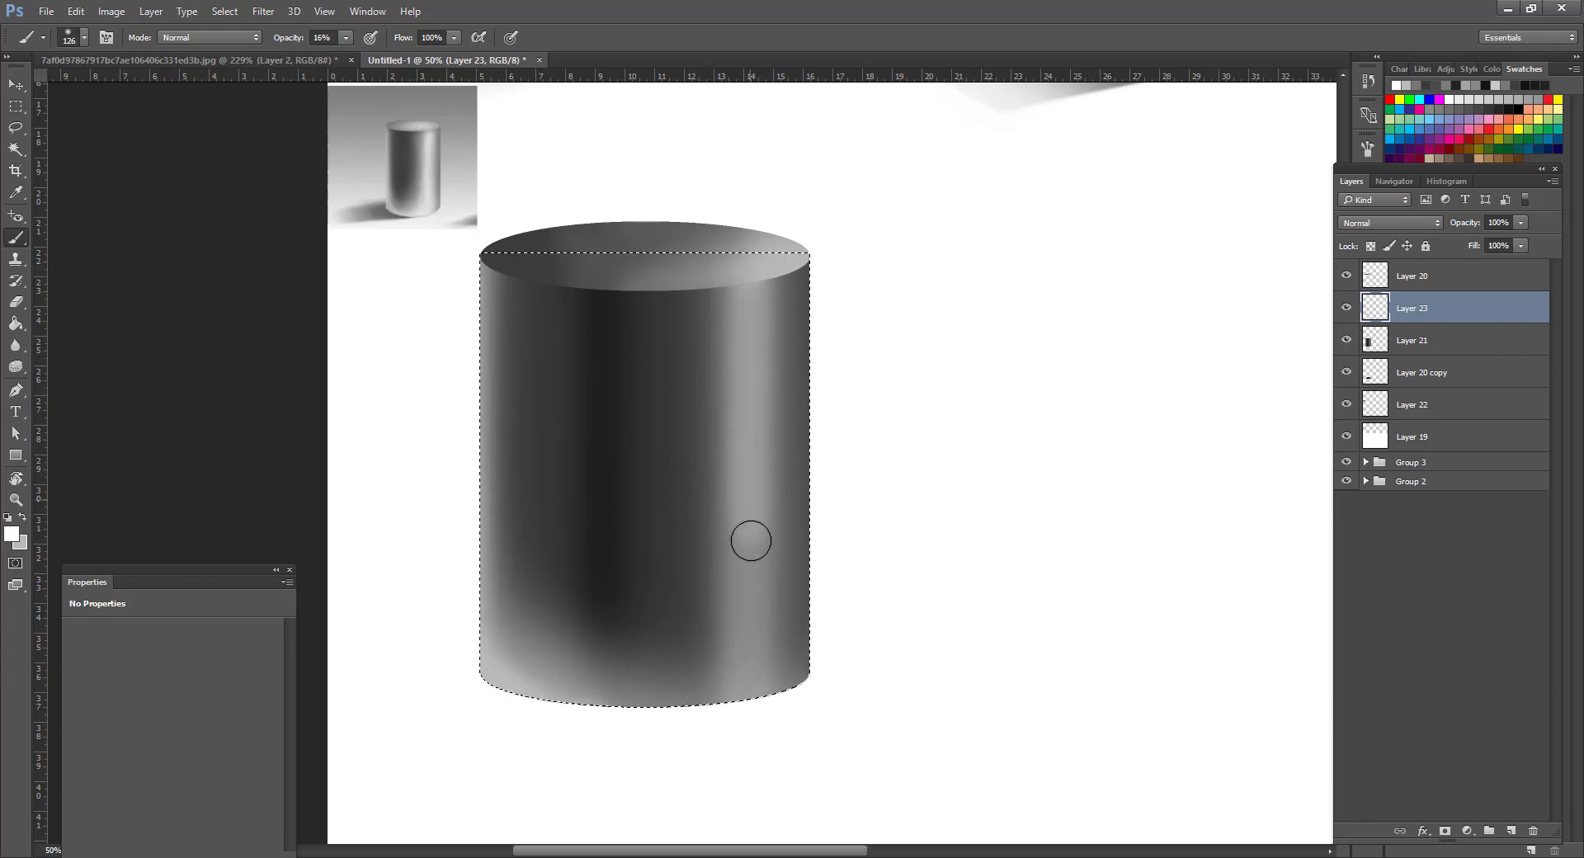
Brighten the core of the vertical highlight with narrow white strokes, using a 49 px brush at 16% and 6% opacity.
right_click(795, 334)
drag(750, 279, 752, 314)
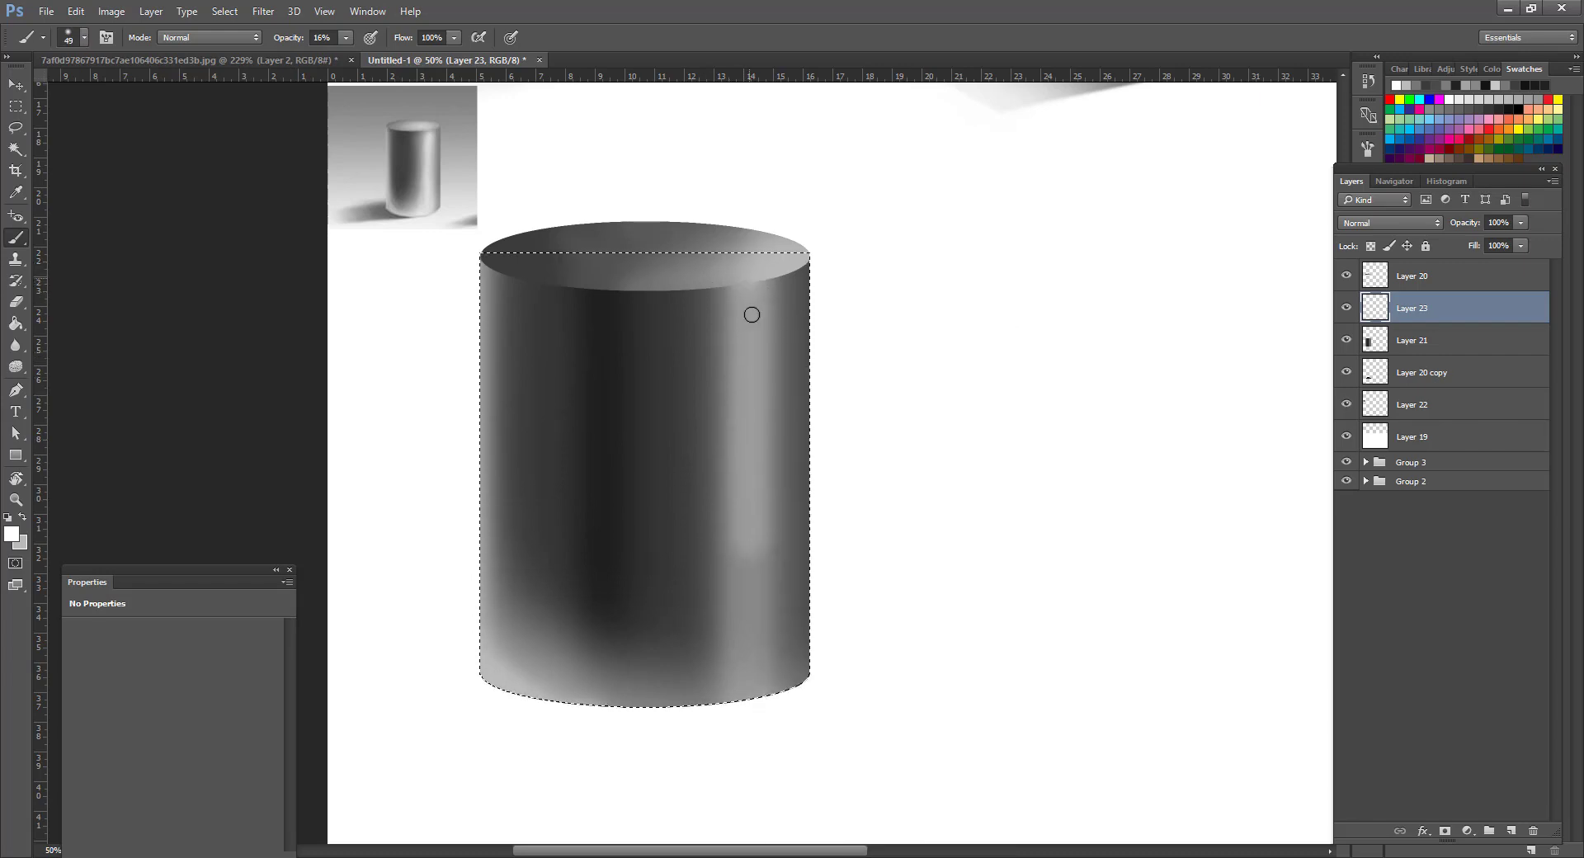
drag(741, 441, 746, 295)
key(ctrl+z)
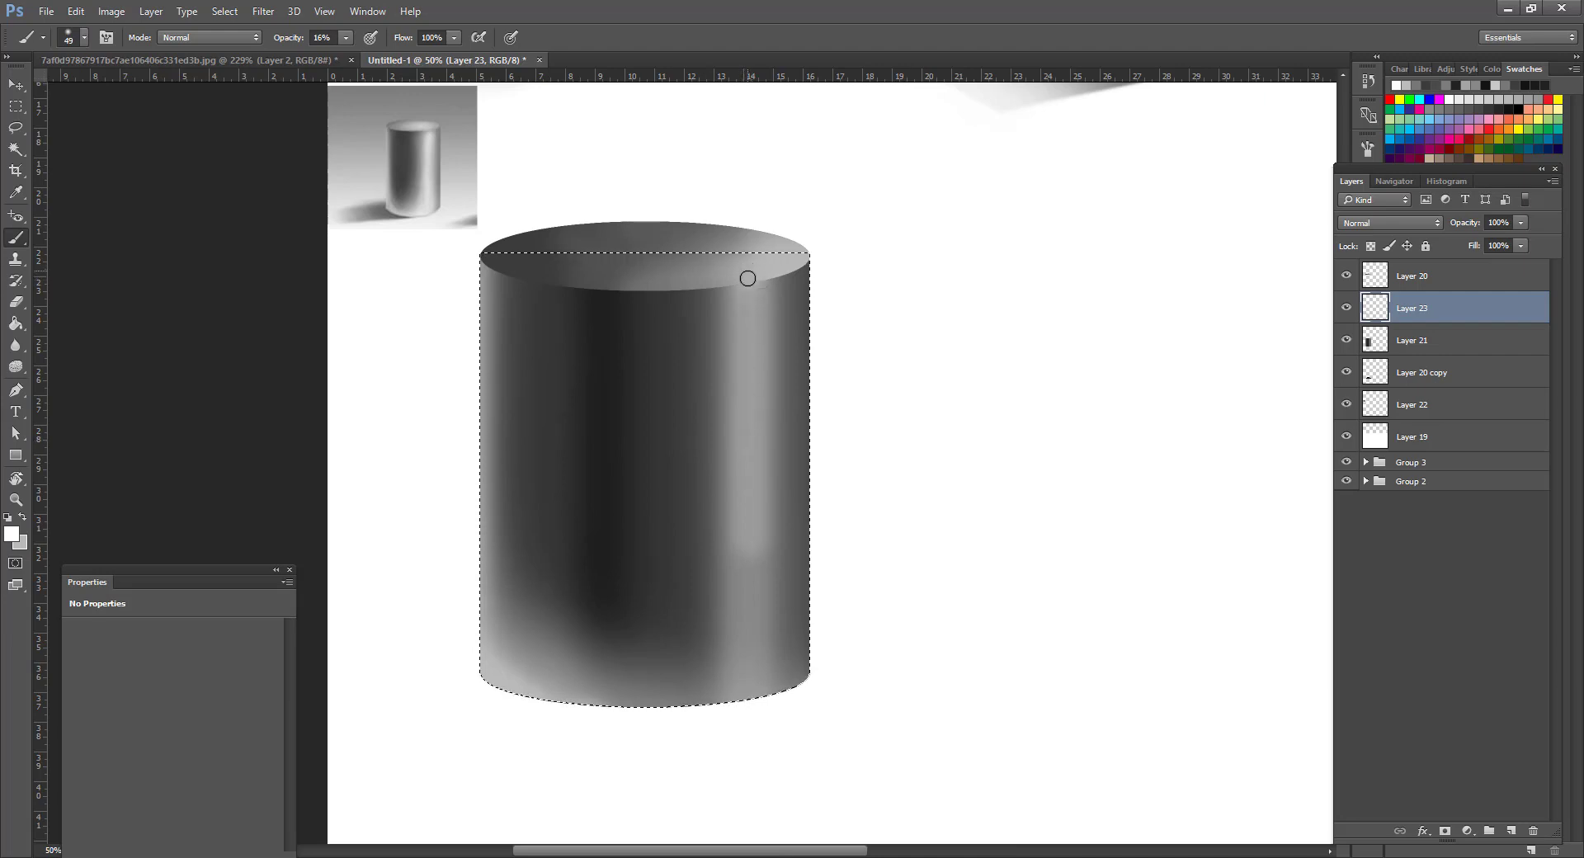
key(ctrl+z)
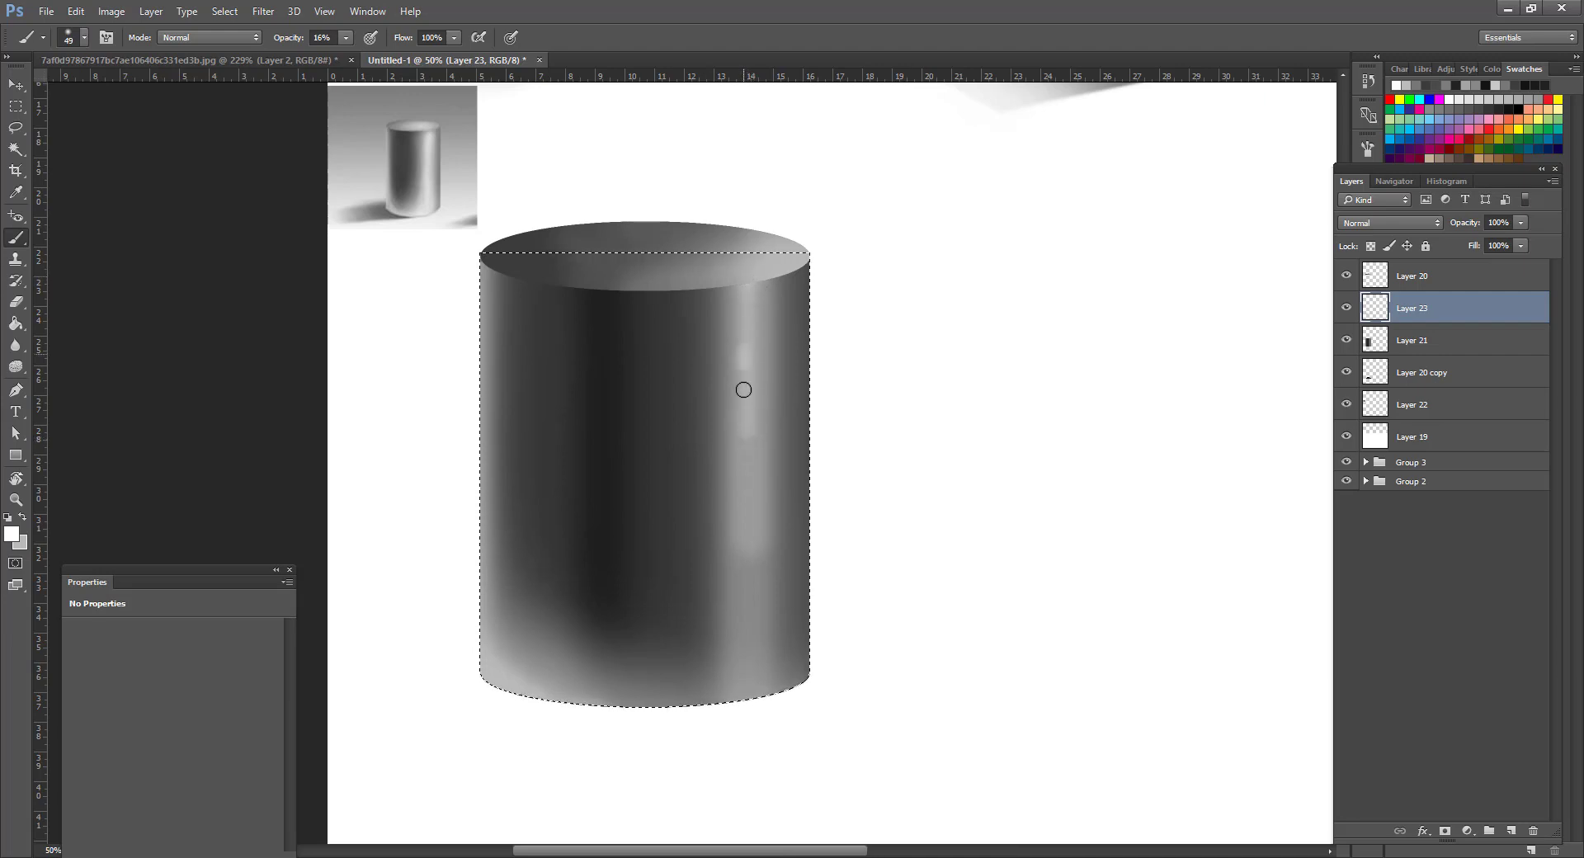
mouse_move(743, 463)
mouse_down()
mouse_move(753, 399)
mouse_move(728, 313)
mouse_up()
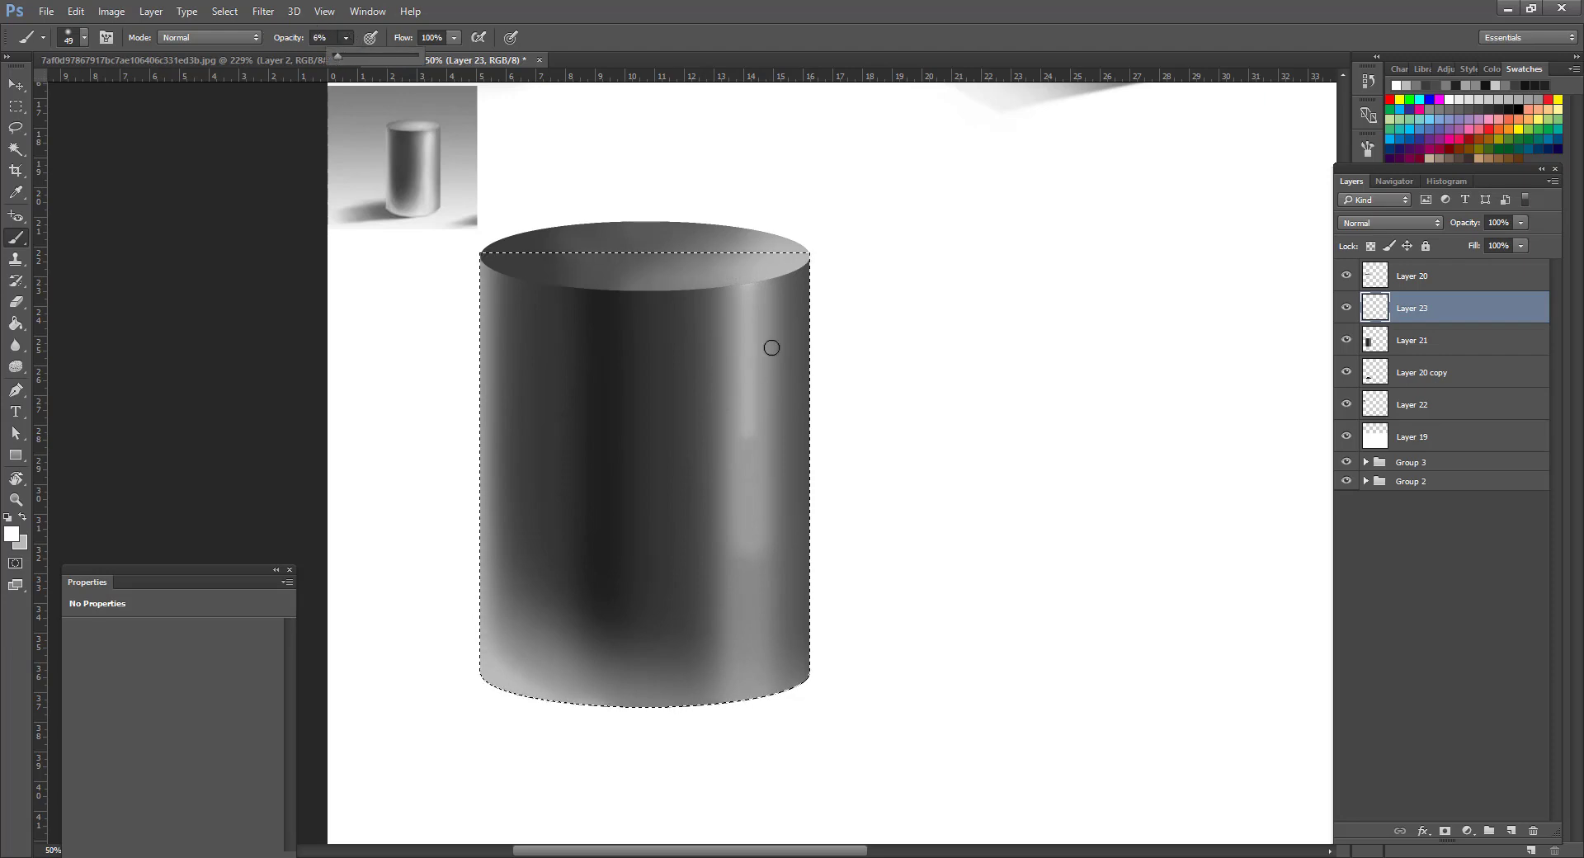
drag(748, 273, 754, 506)
drag(748, 411, 747, 479)
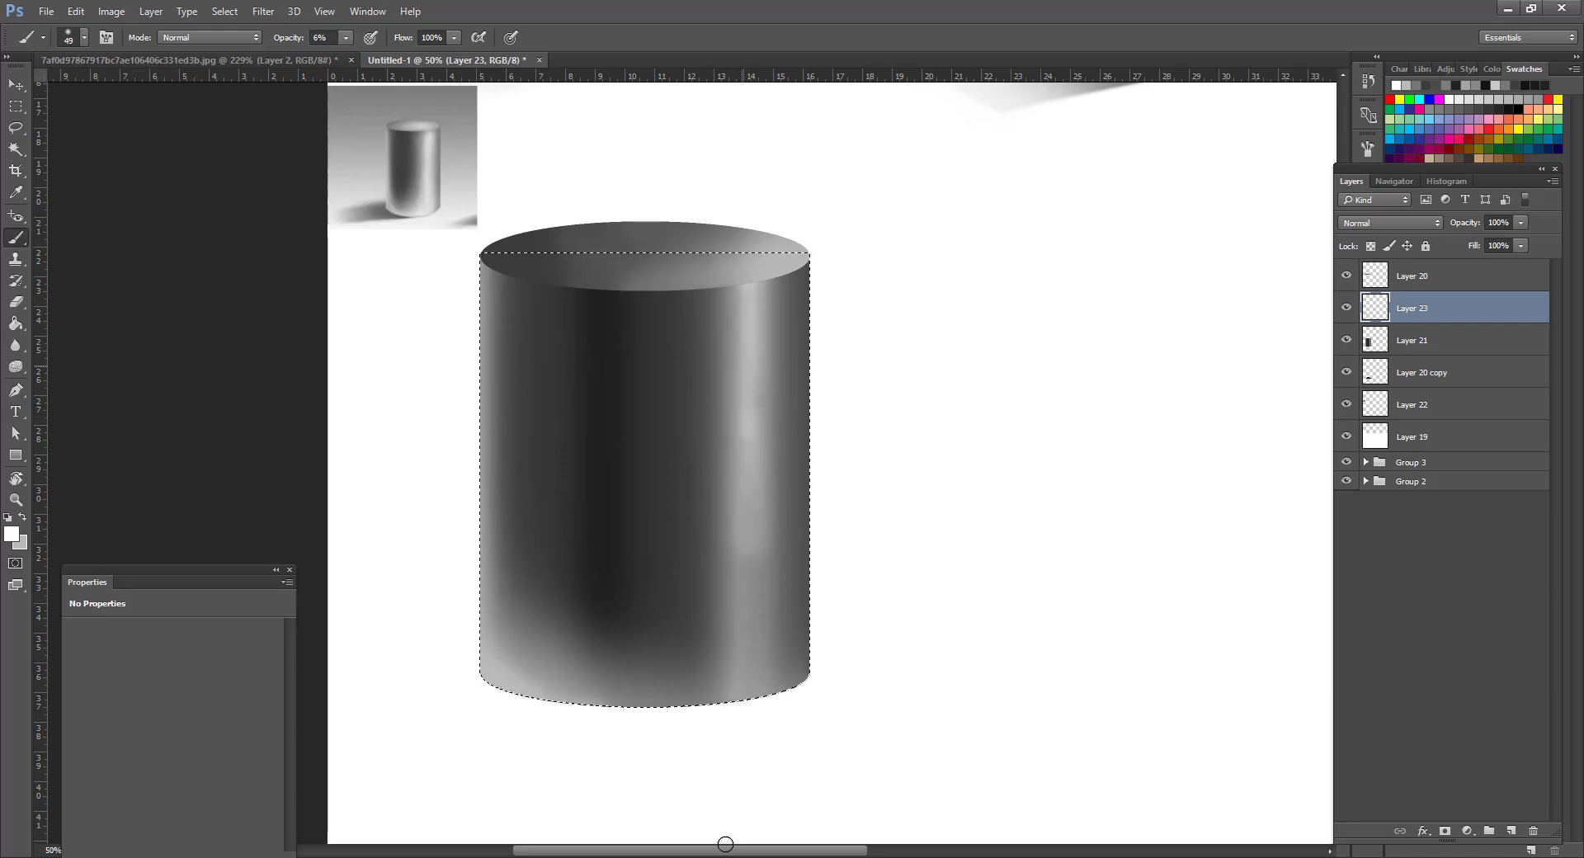
Lighten the dark central band of the cylinder body with faint white strokes, using a 198 px brush at 3% opacity.
drag(570, 251, 558, 592)
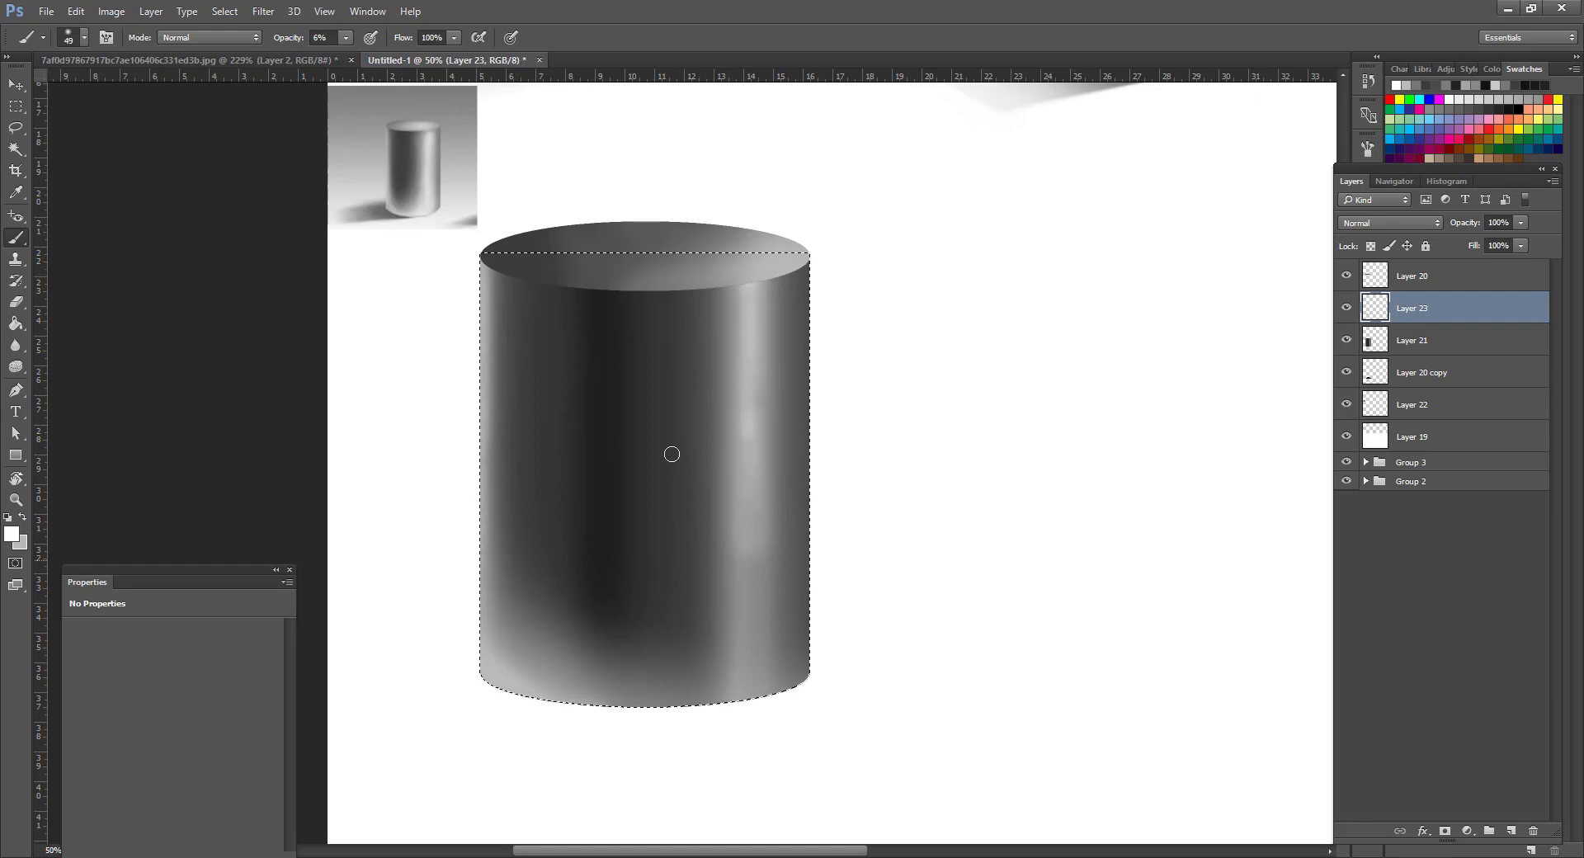
right_click(671, 454)
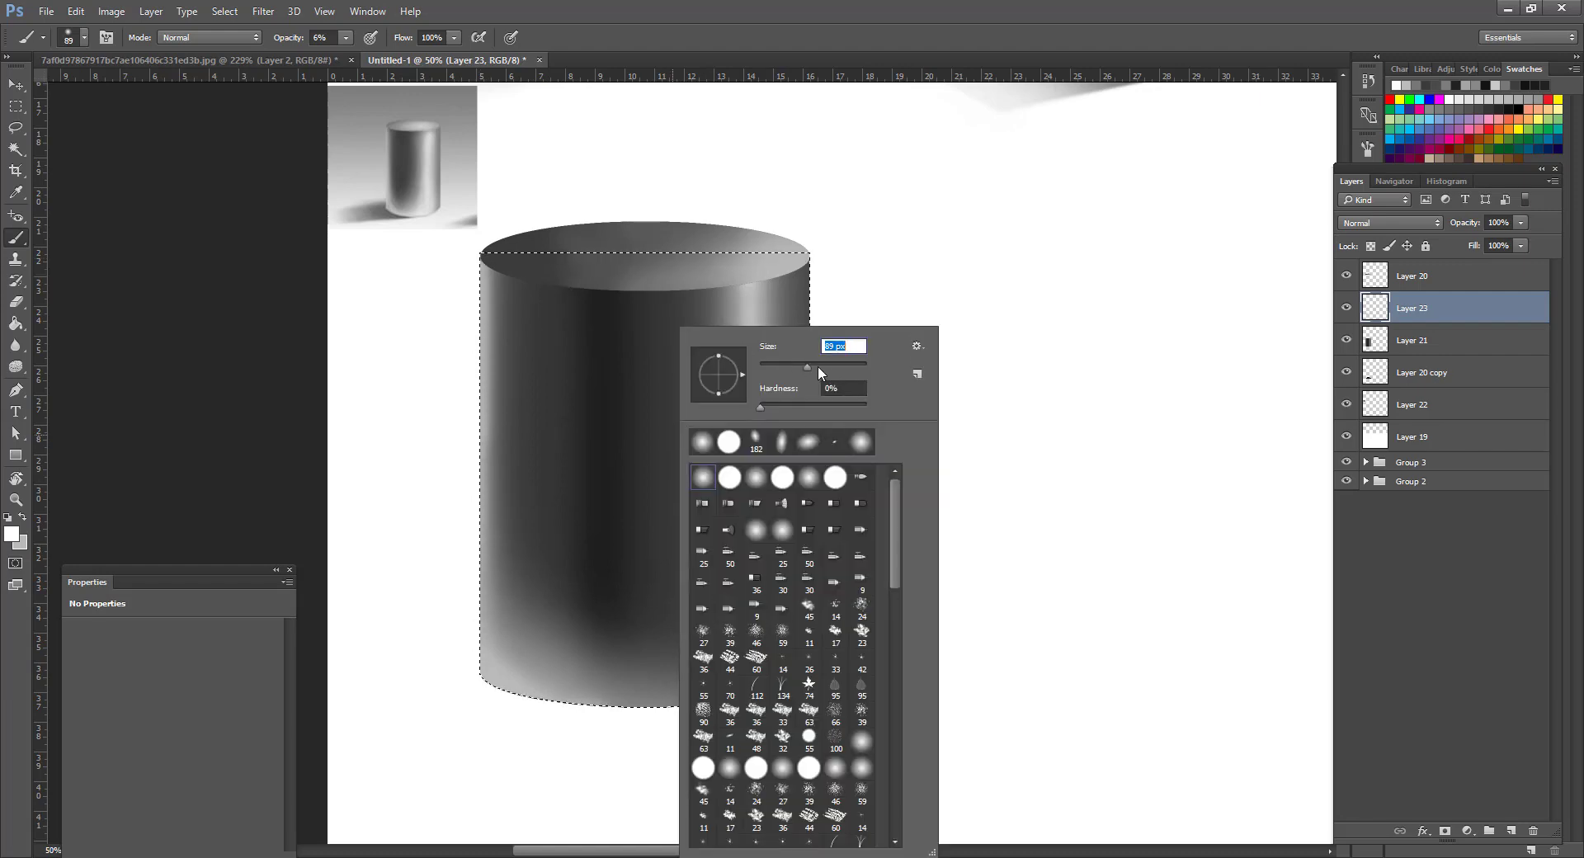
drag(818, 368, 825, 368)
click(345, 38)
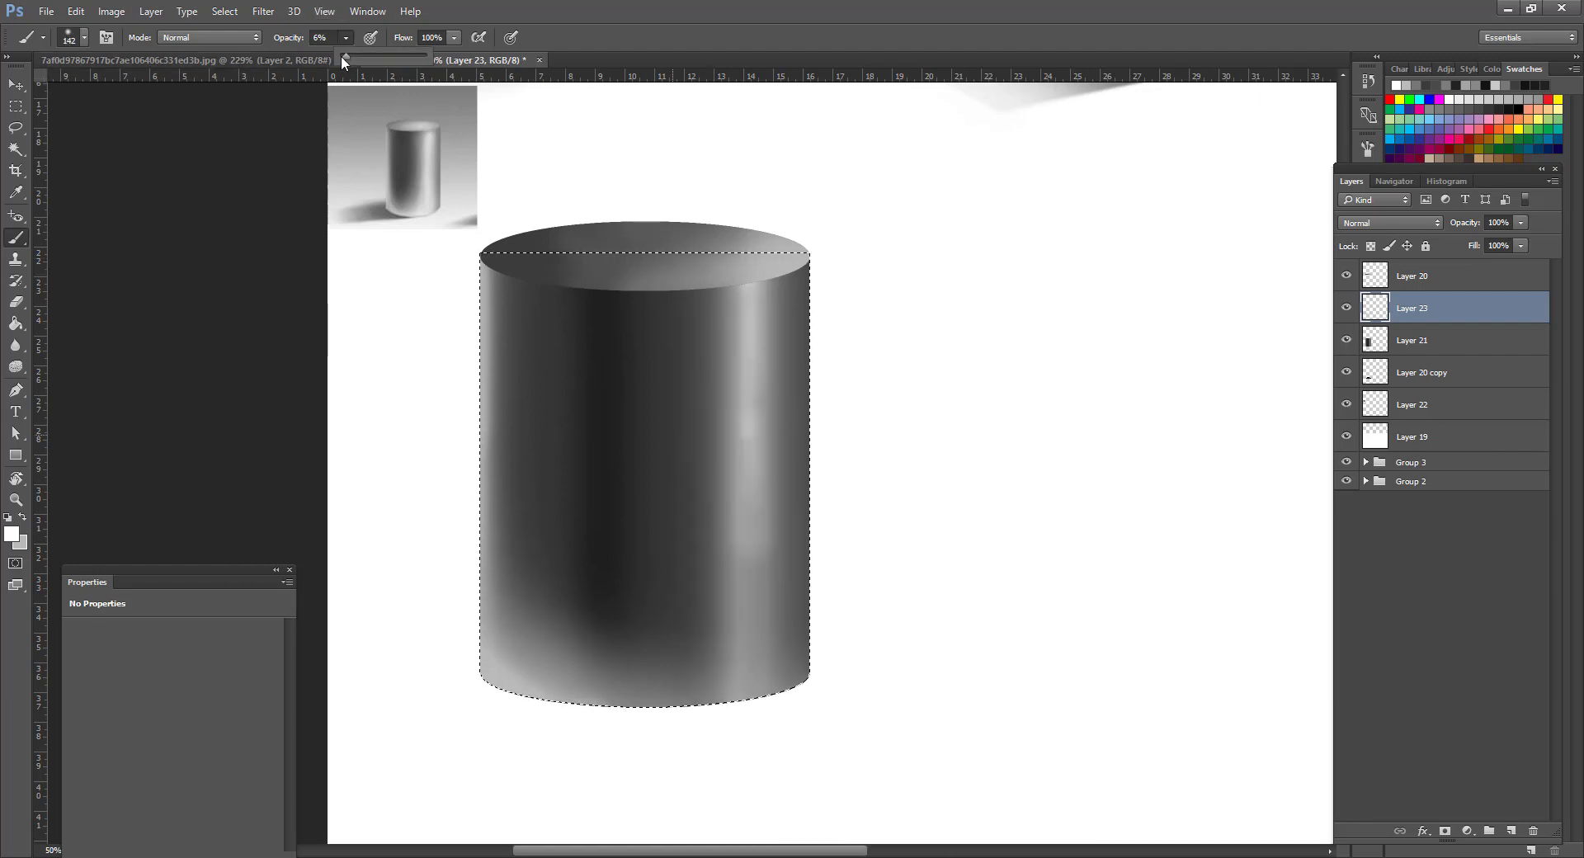
right_click(606, 279)
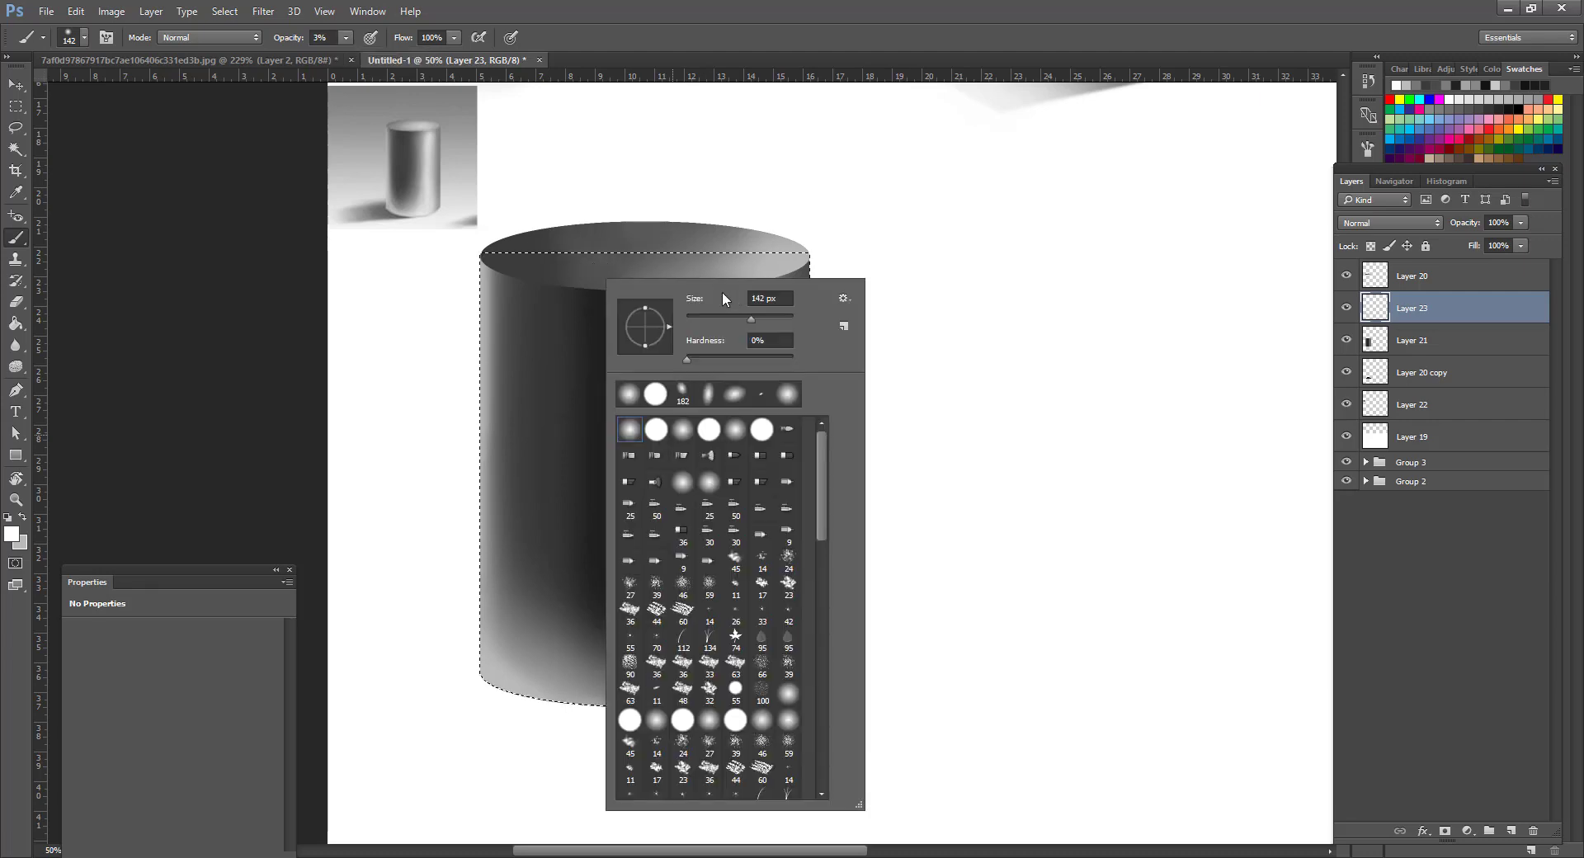
click(757, 318)
click(583, 283)
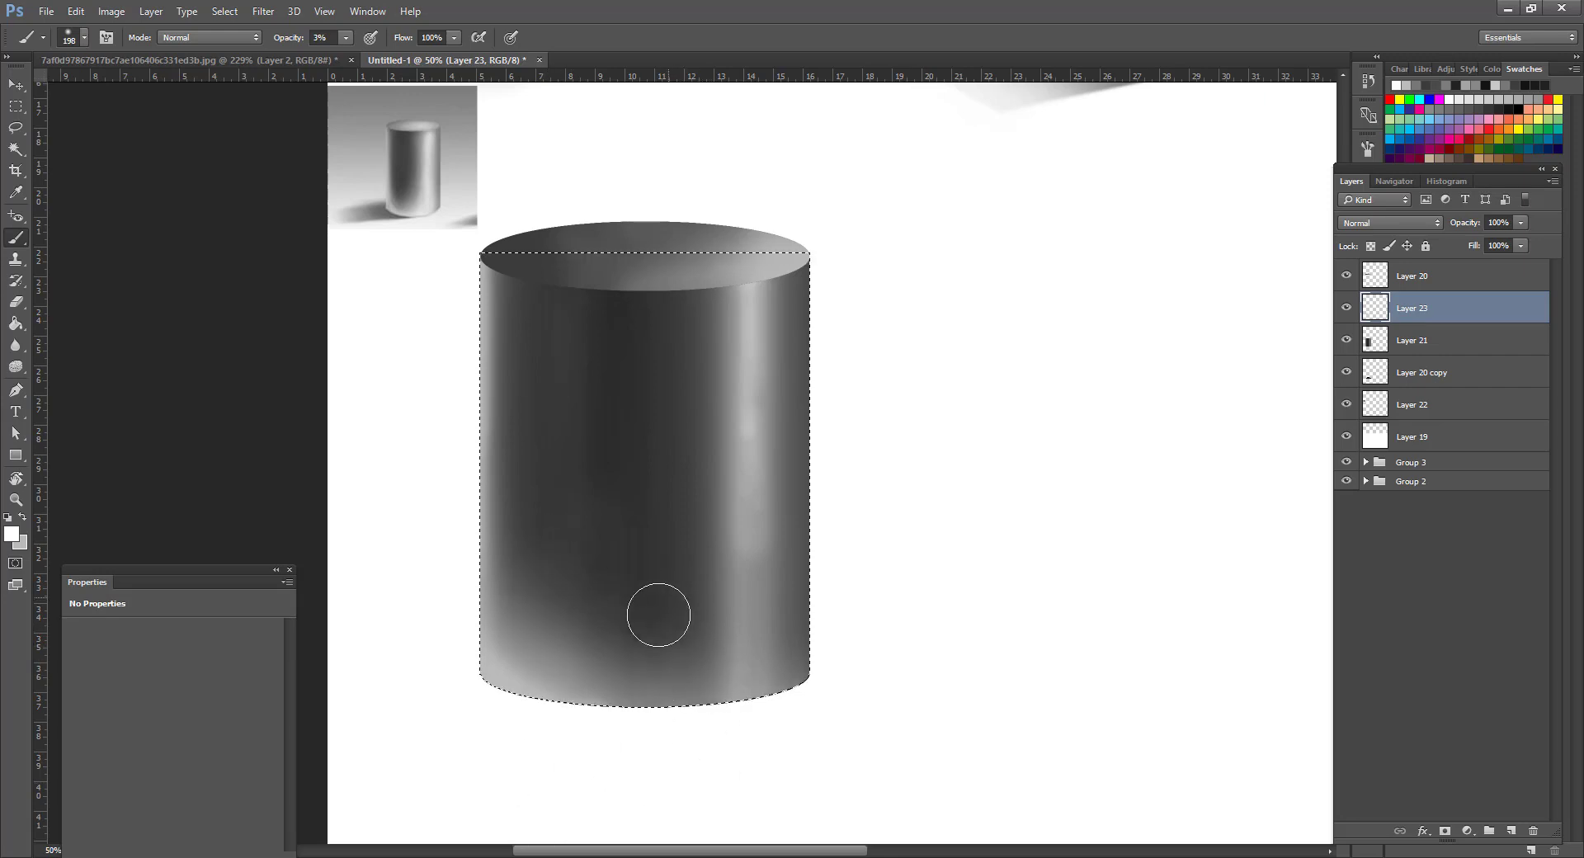
Brush soft white light along the cylinder body's left edge at 30% opacity and clear the selection.
click(345, 37)
mouse_move(468, 437)
mouse_down()
mouse_move(449, 534)
mouse_move(446, 504)
mouse_up()
drag(803, 287, 707, 294)
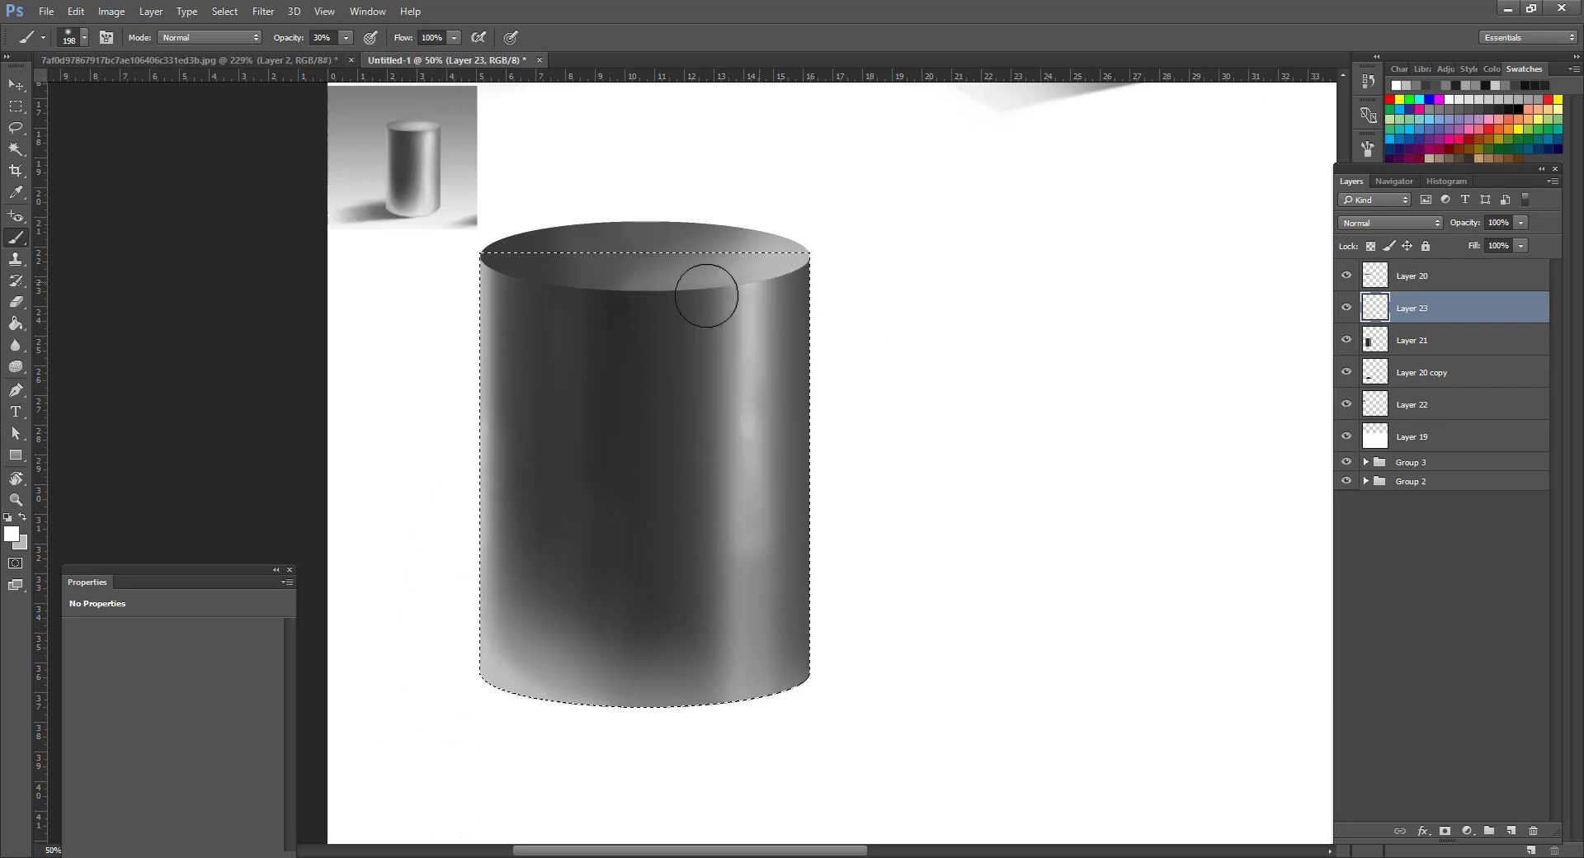
key(ctrl+d)
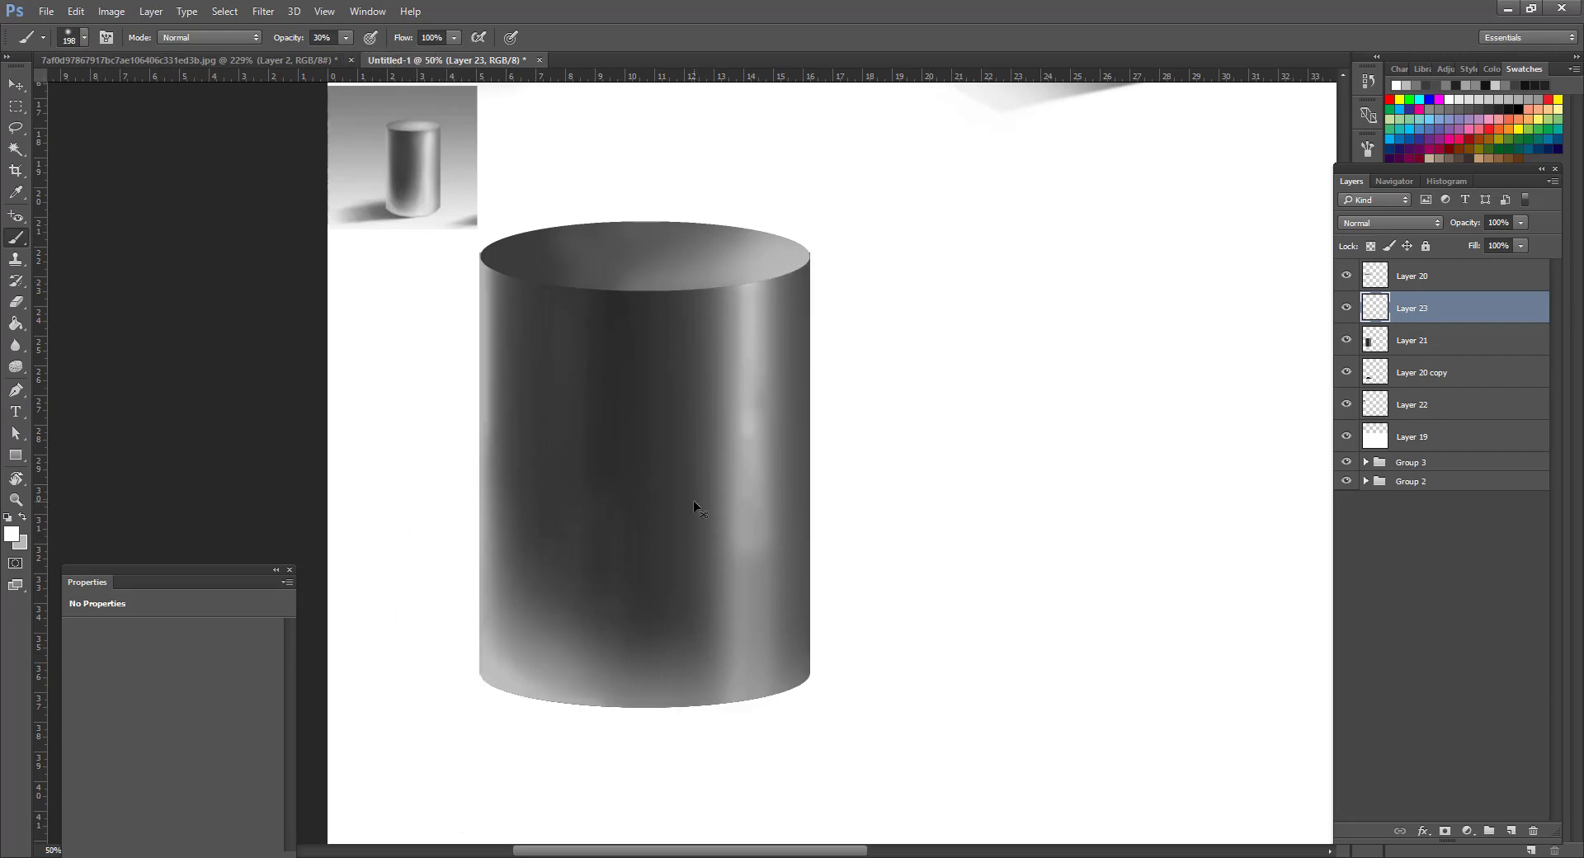
Add a new empty layer directly above Layer 19, beneath all the cylinder layers.
key(z)
alt+click(566, 619)
alt+click(569, 615)
click(460, 678)
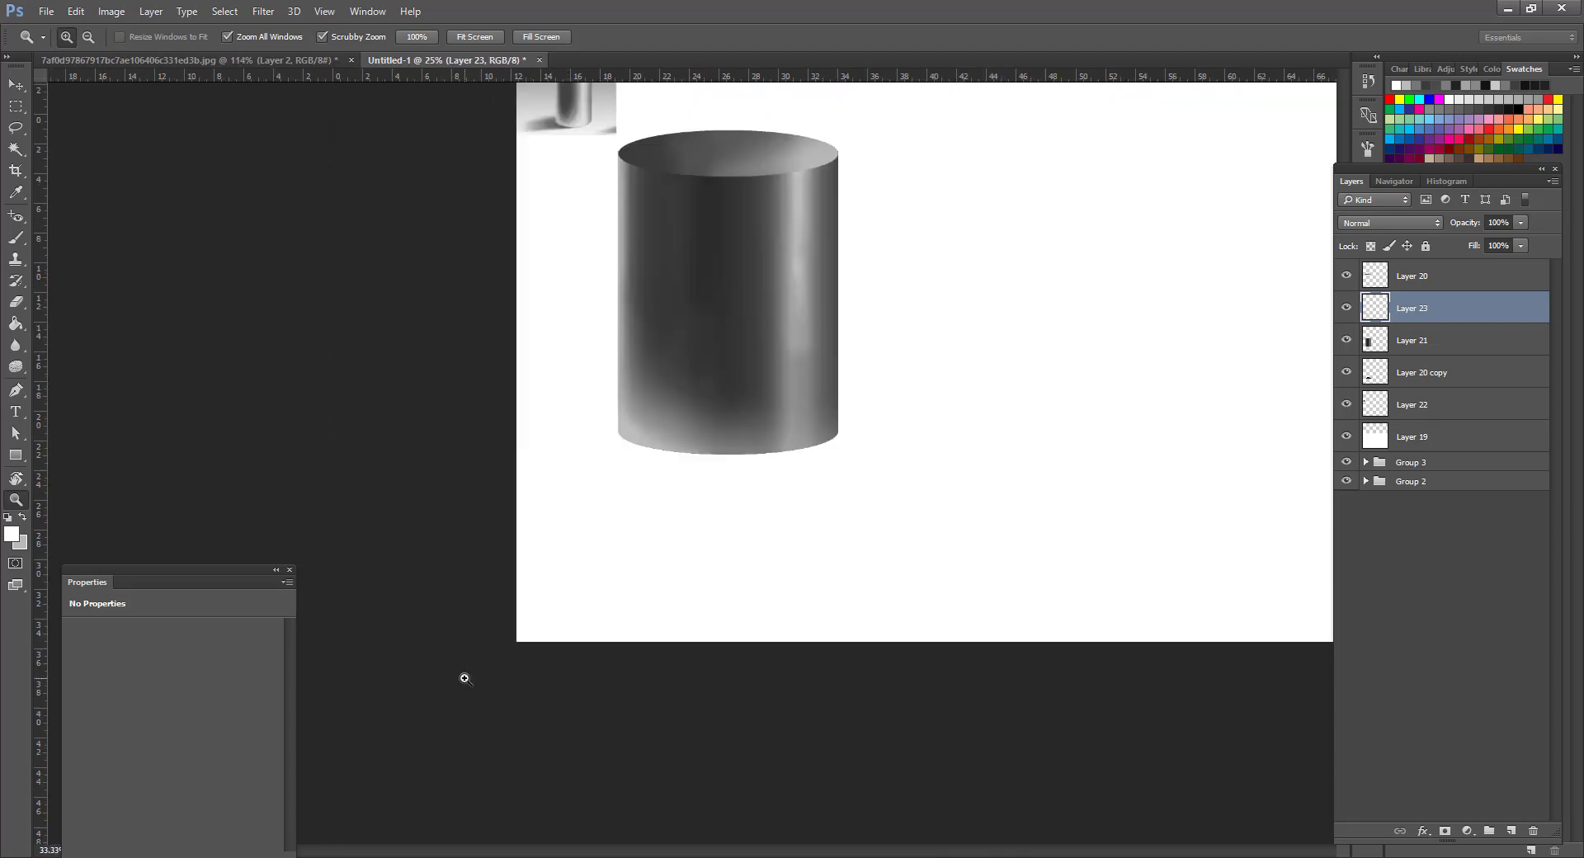
key(v)
click(1440, 340)
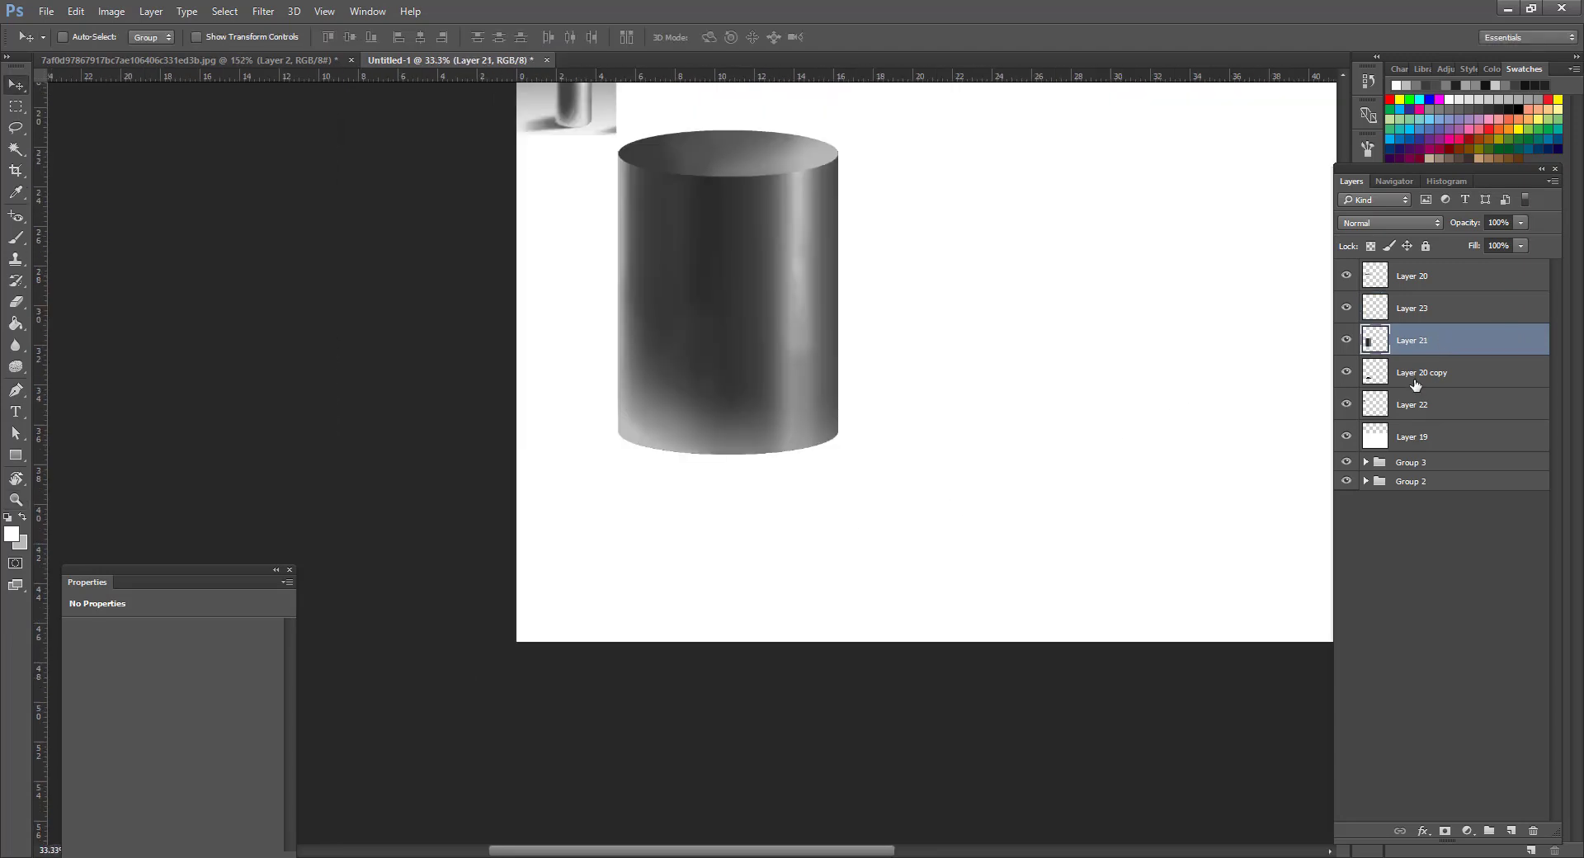
click(1421, 372)
click(1419, 405)
click(1423, 438)
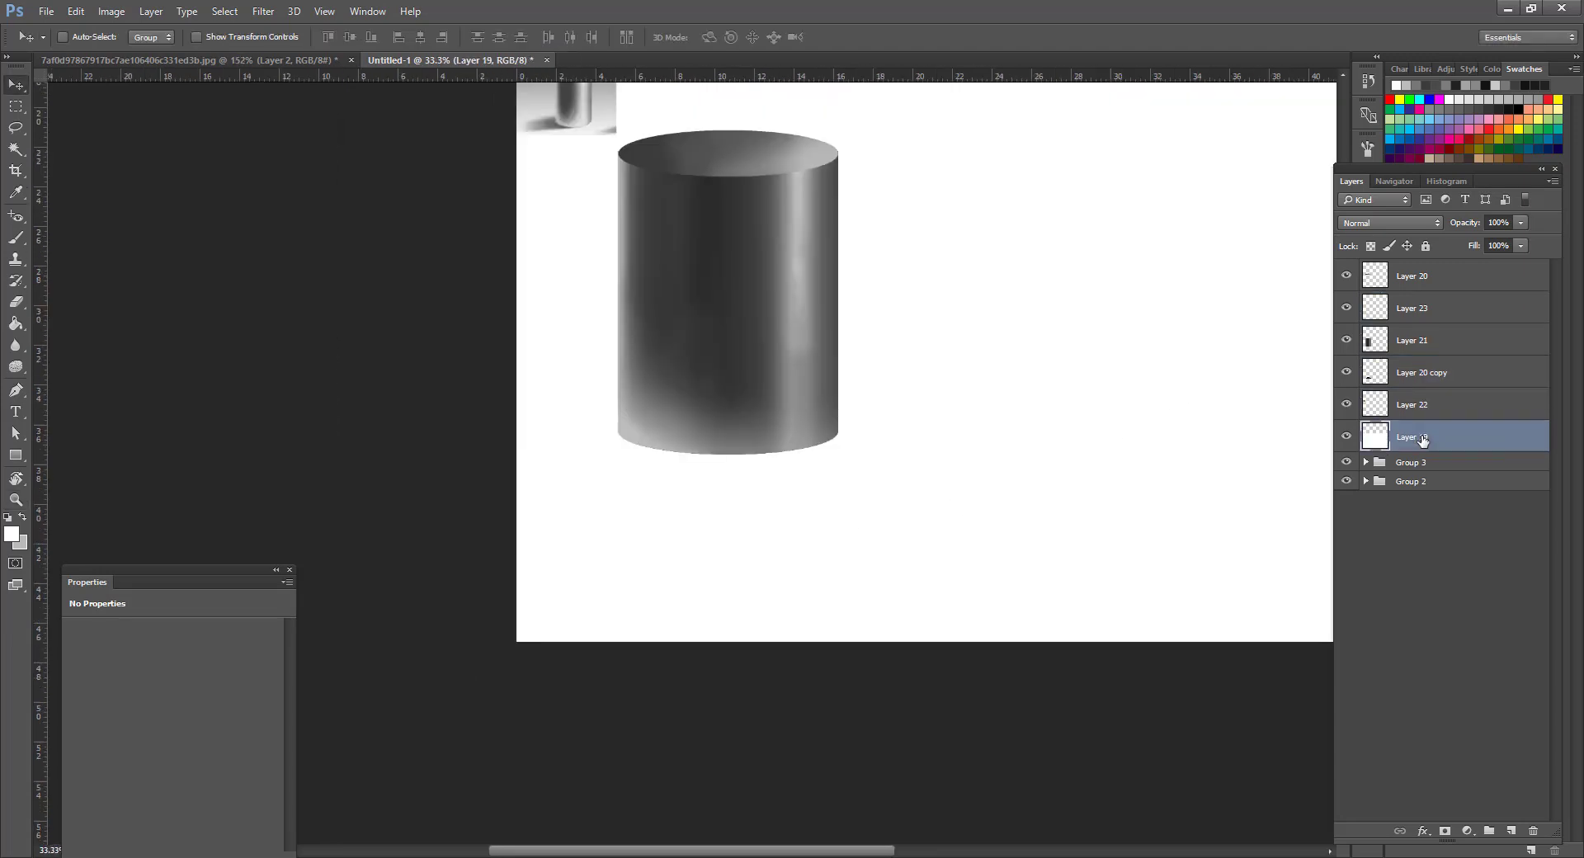
click(1512, 831)
drag(740, 311, 754, 512)
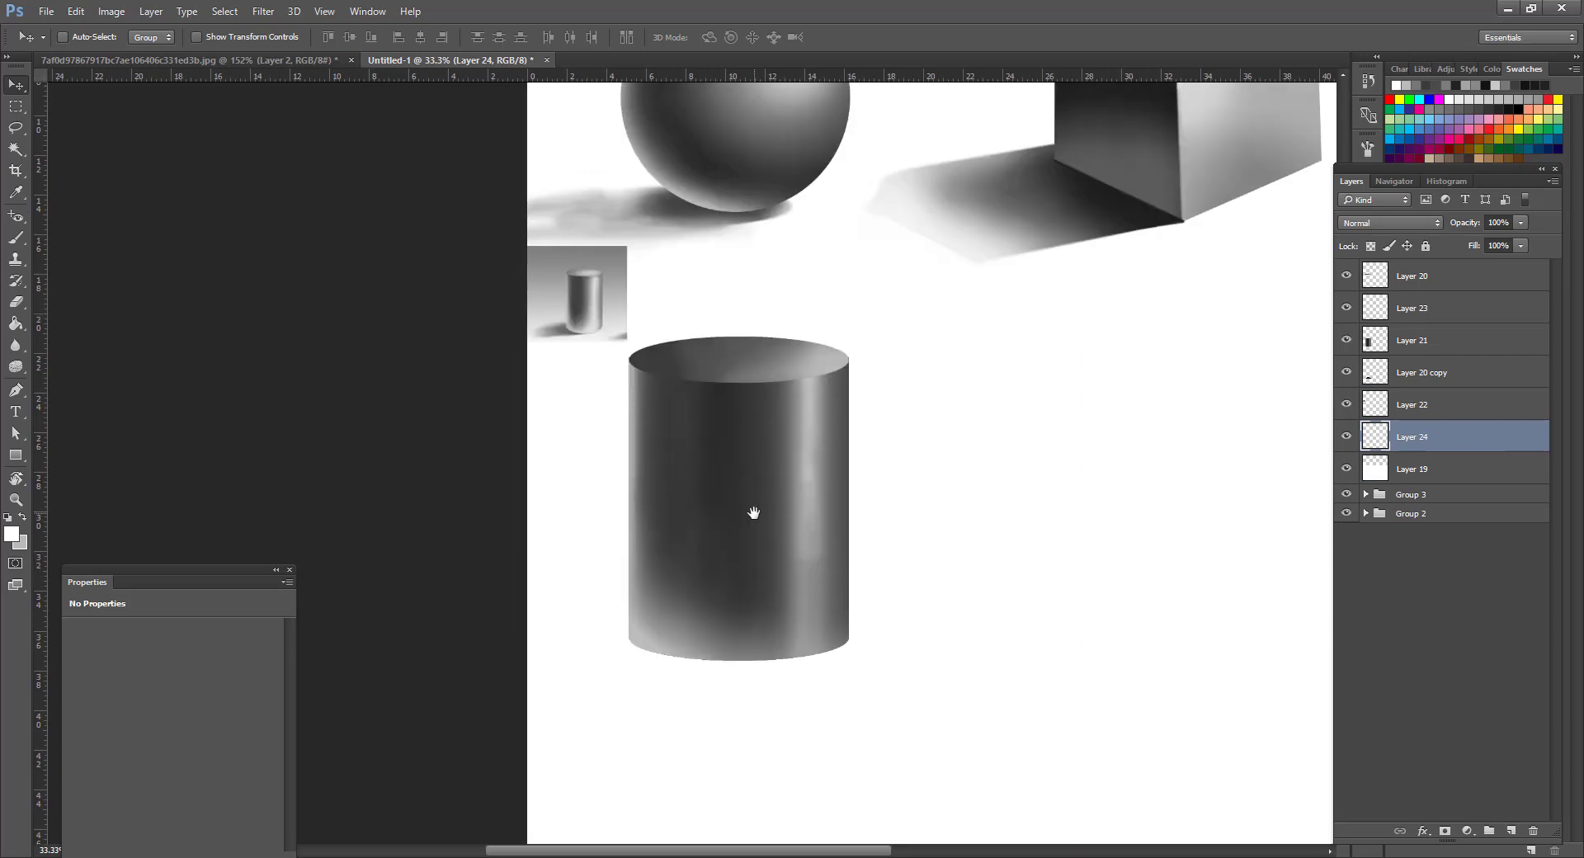
Move Layer 20, Layer 23, Layer 21 and Layer 20 copy about 3.5 in to the right, leaving out Layers 22 and 24.
click(1450, 298)
click(1432, 274)
shift+click(1432, 431)
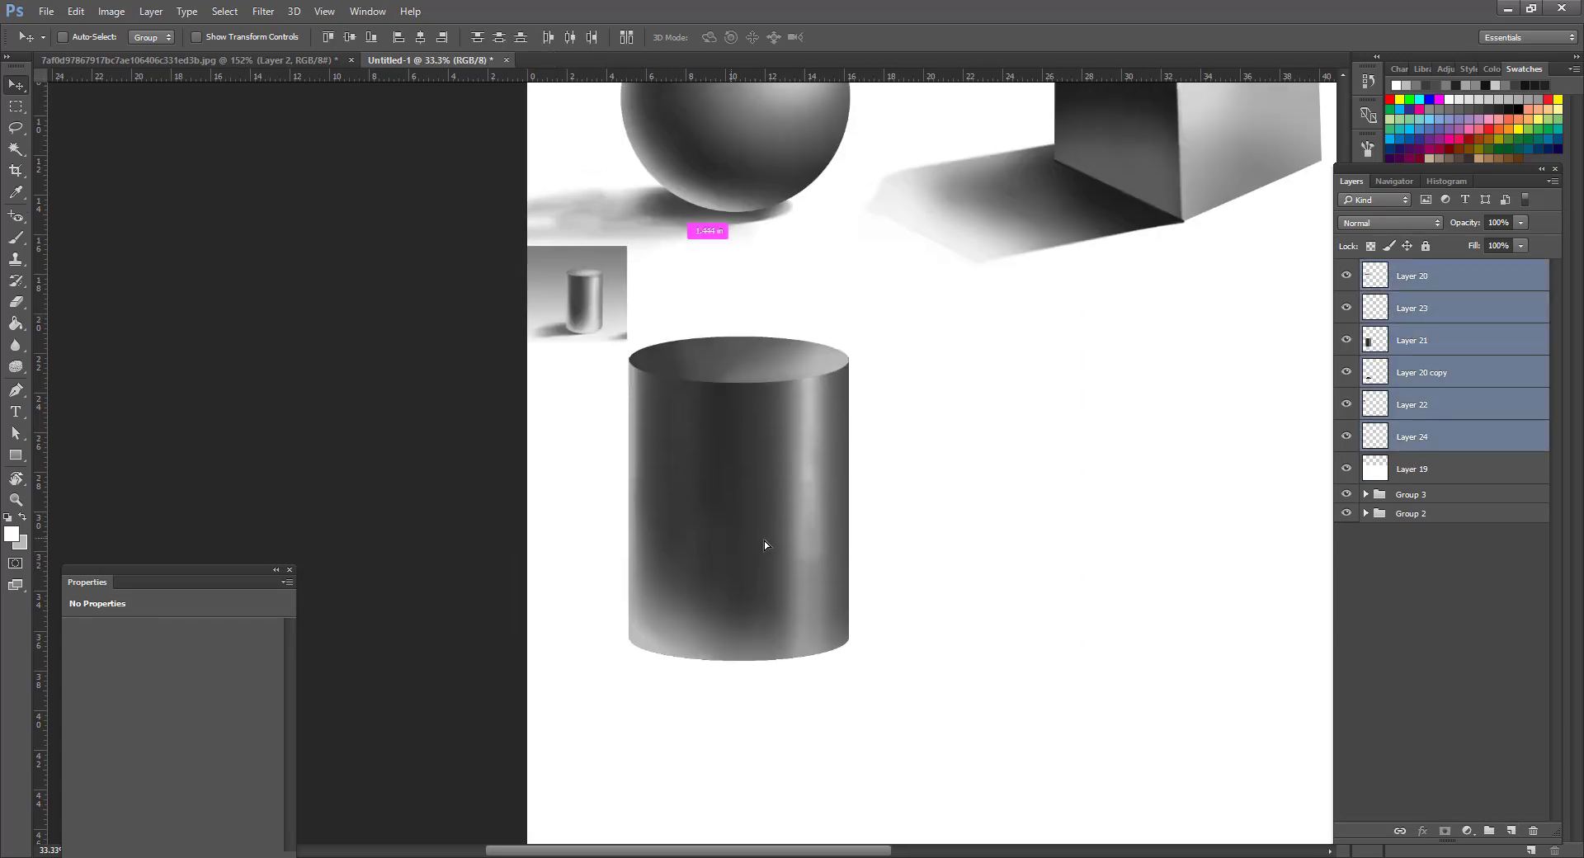
drag(764, 542, 874, 538)
key(ctrl+z)
ctrl+click(1409, 435)
key(ctrl+z)
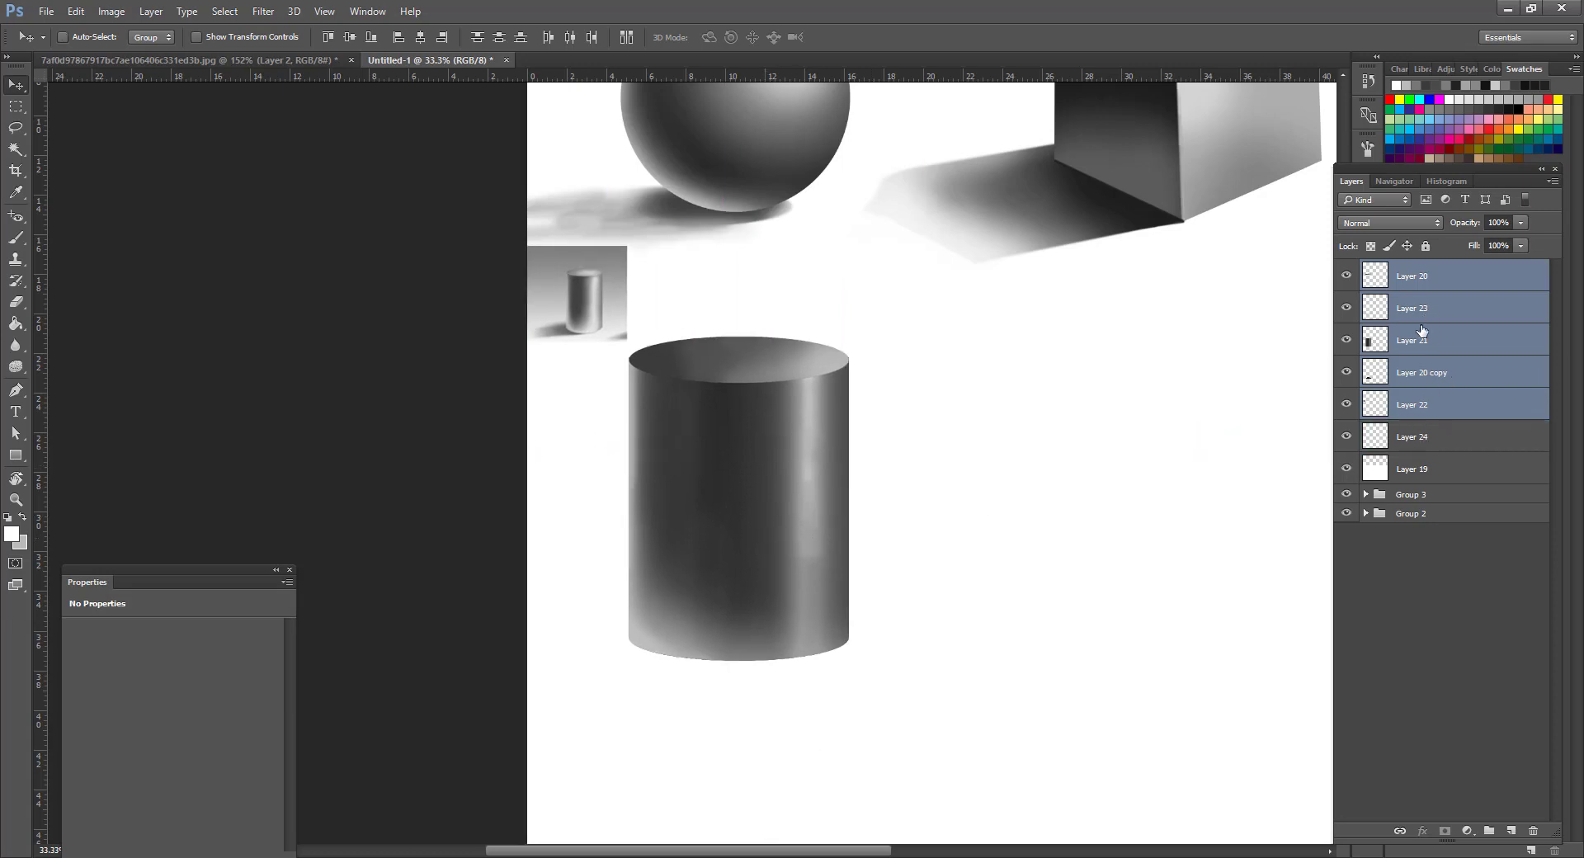
ctrl+click(1417, 405)
drag(782, 473, 829, 481)
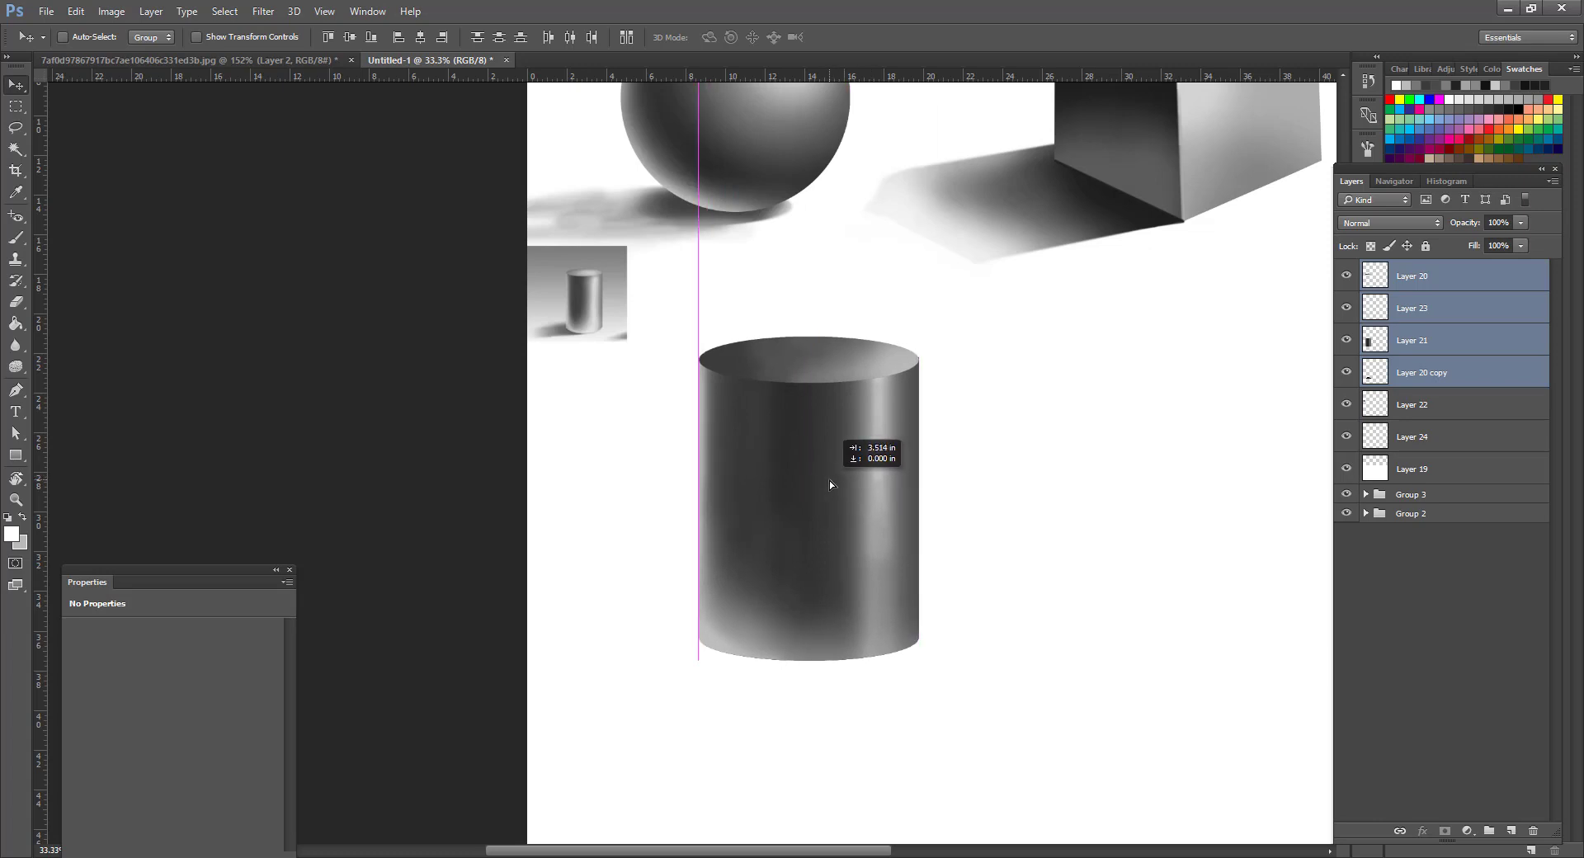
Outline a slanted cast-shadow shape on Layer 24 with the Pen tool, from the cylinder's base past the canvas's left edge, and convert it to a selection.
click(1407, 438)
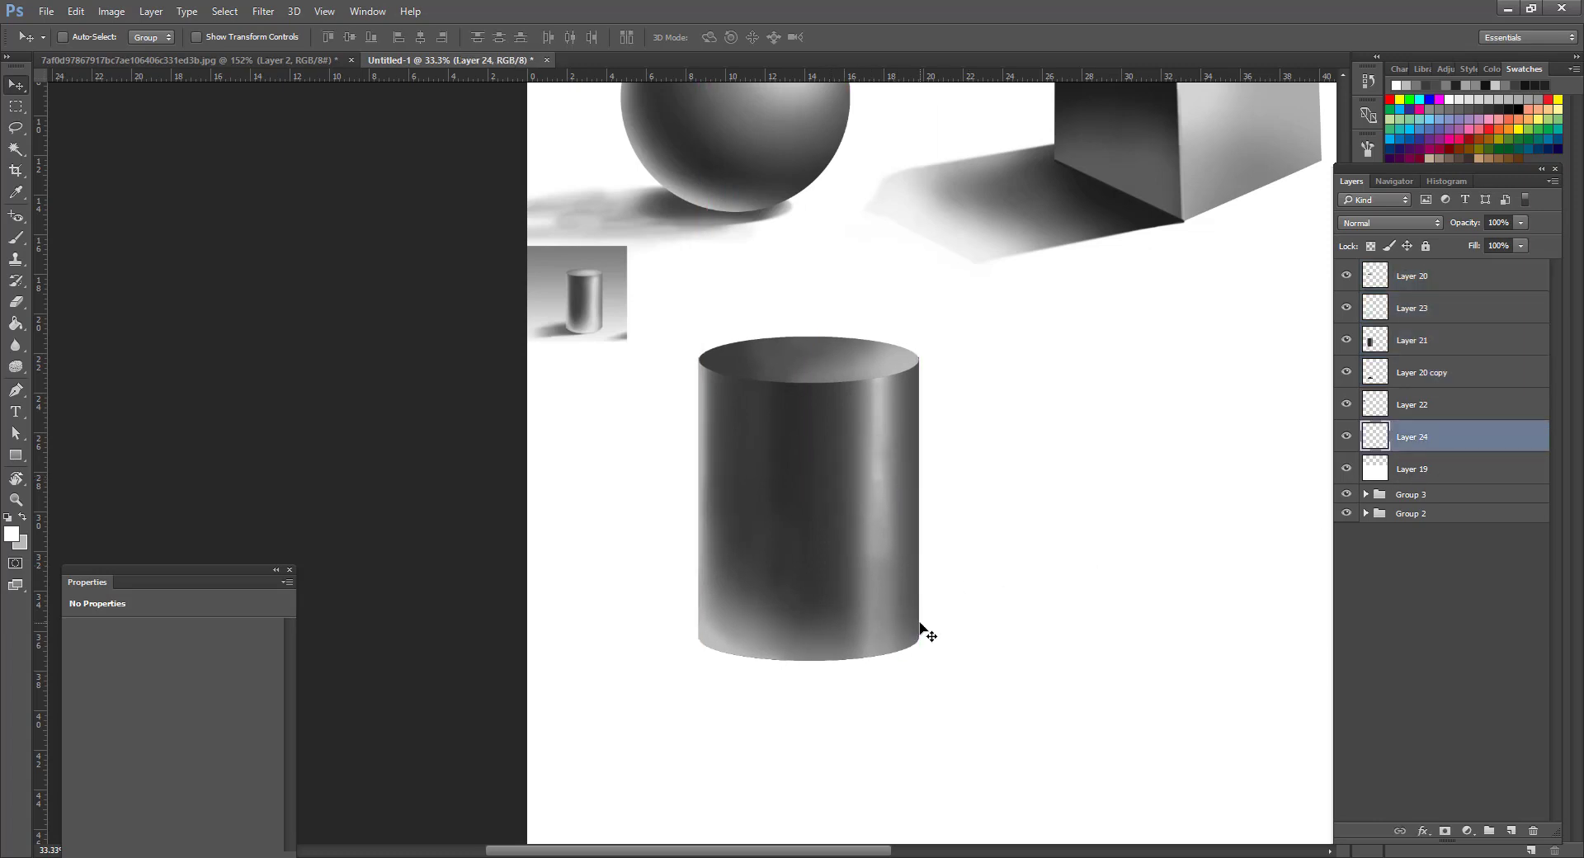
key(p)
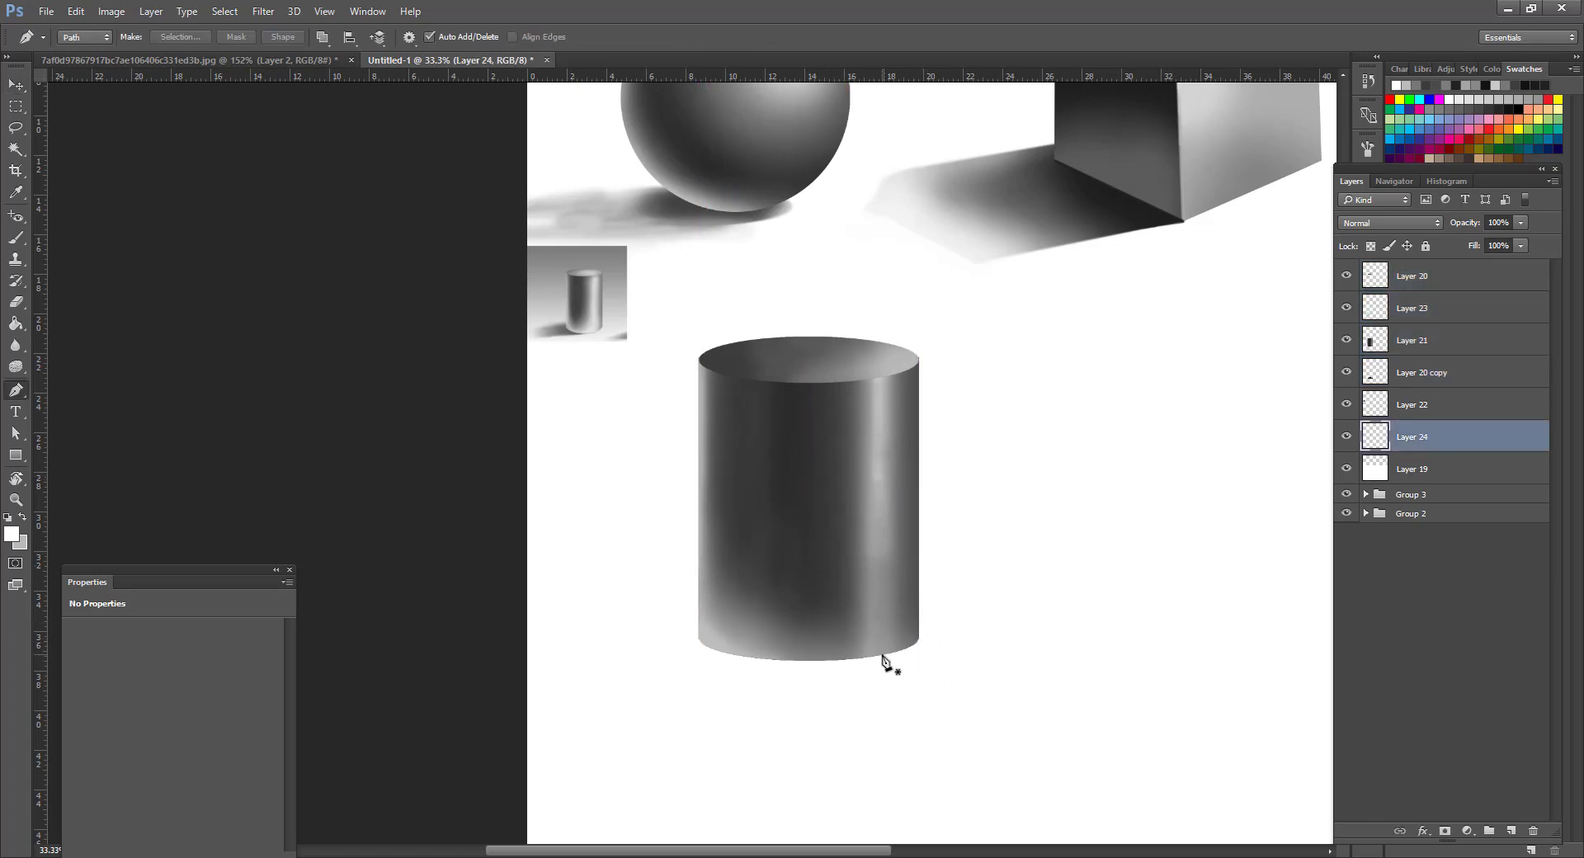
click(886, 655)
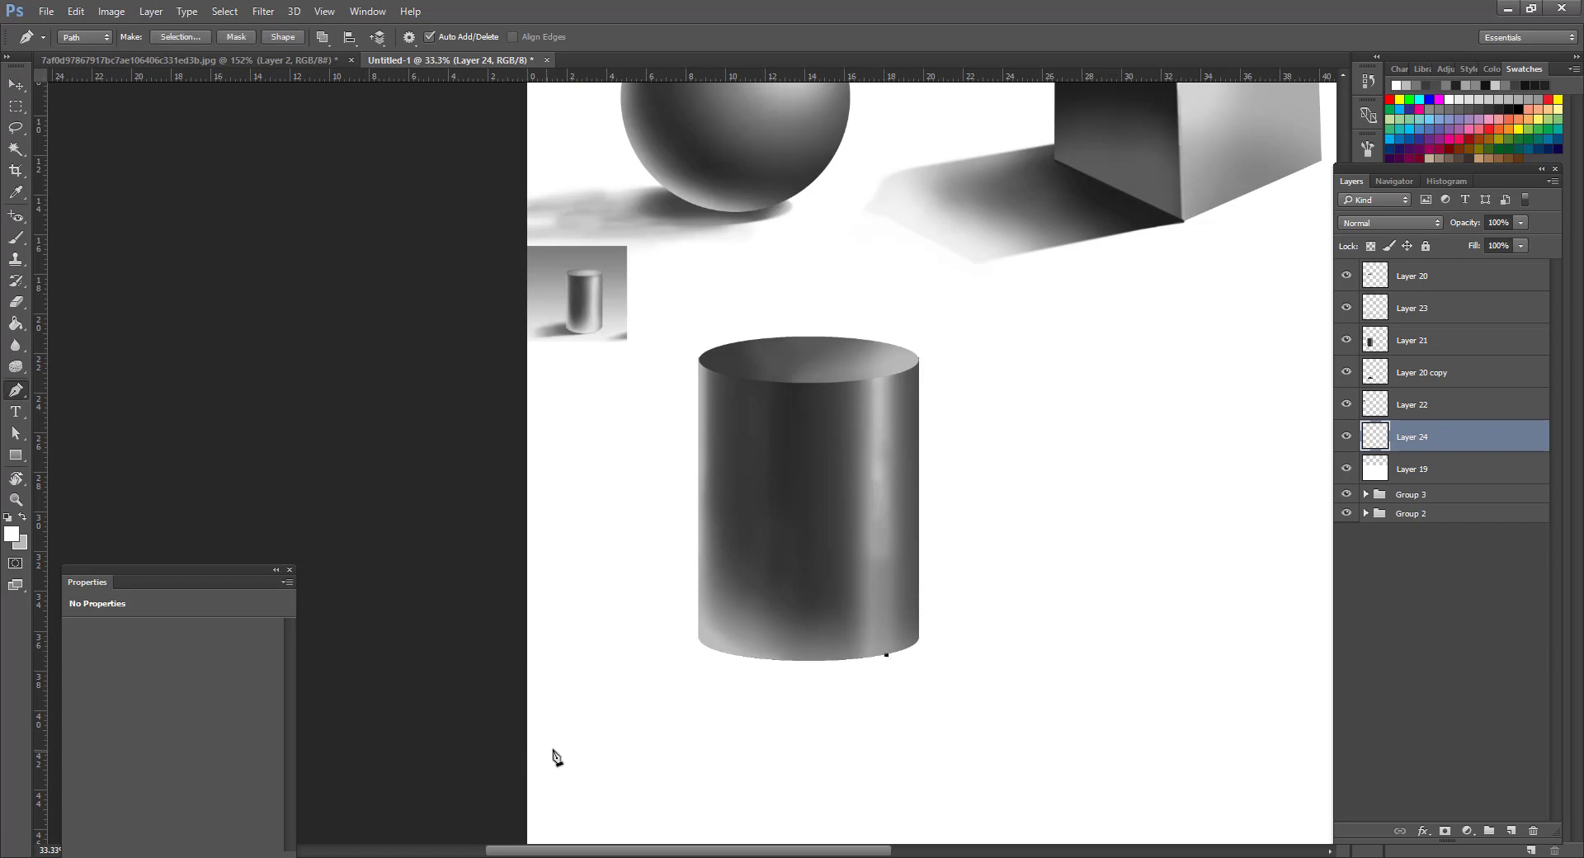
click(505, 747)
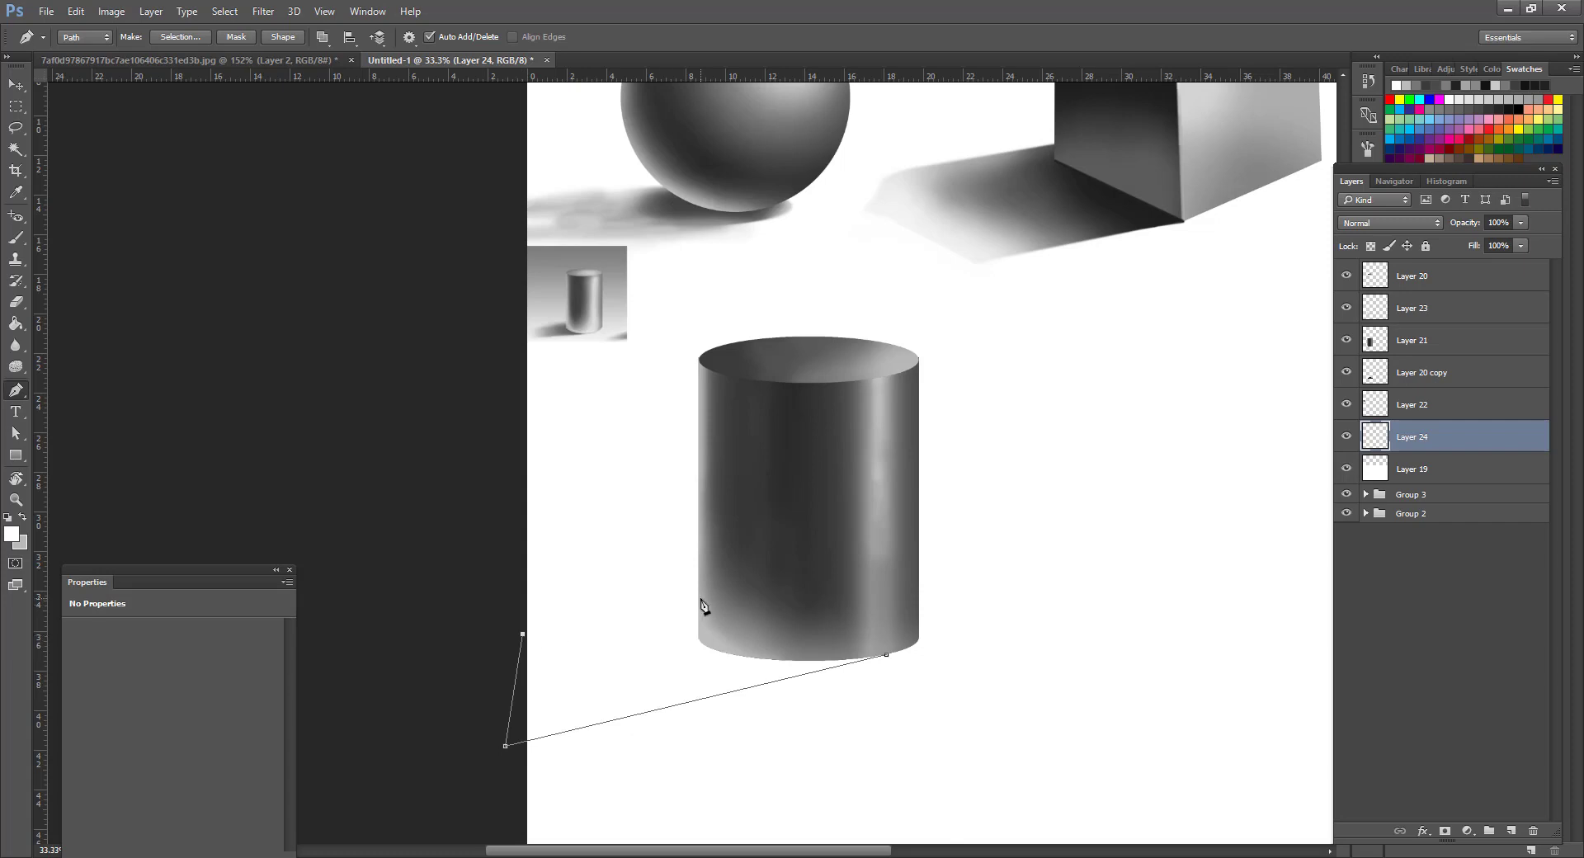
click(507, 646)
click(737, 600)
drag(884, 668, 874, 708)
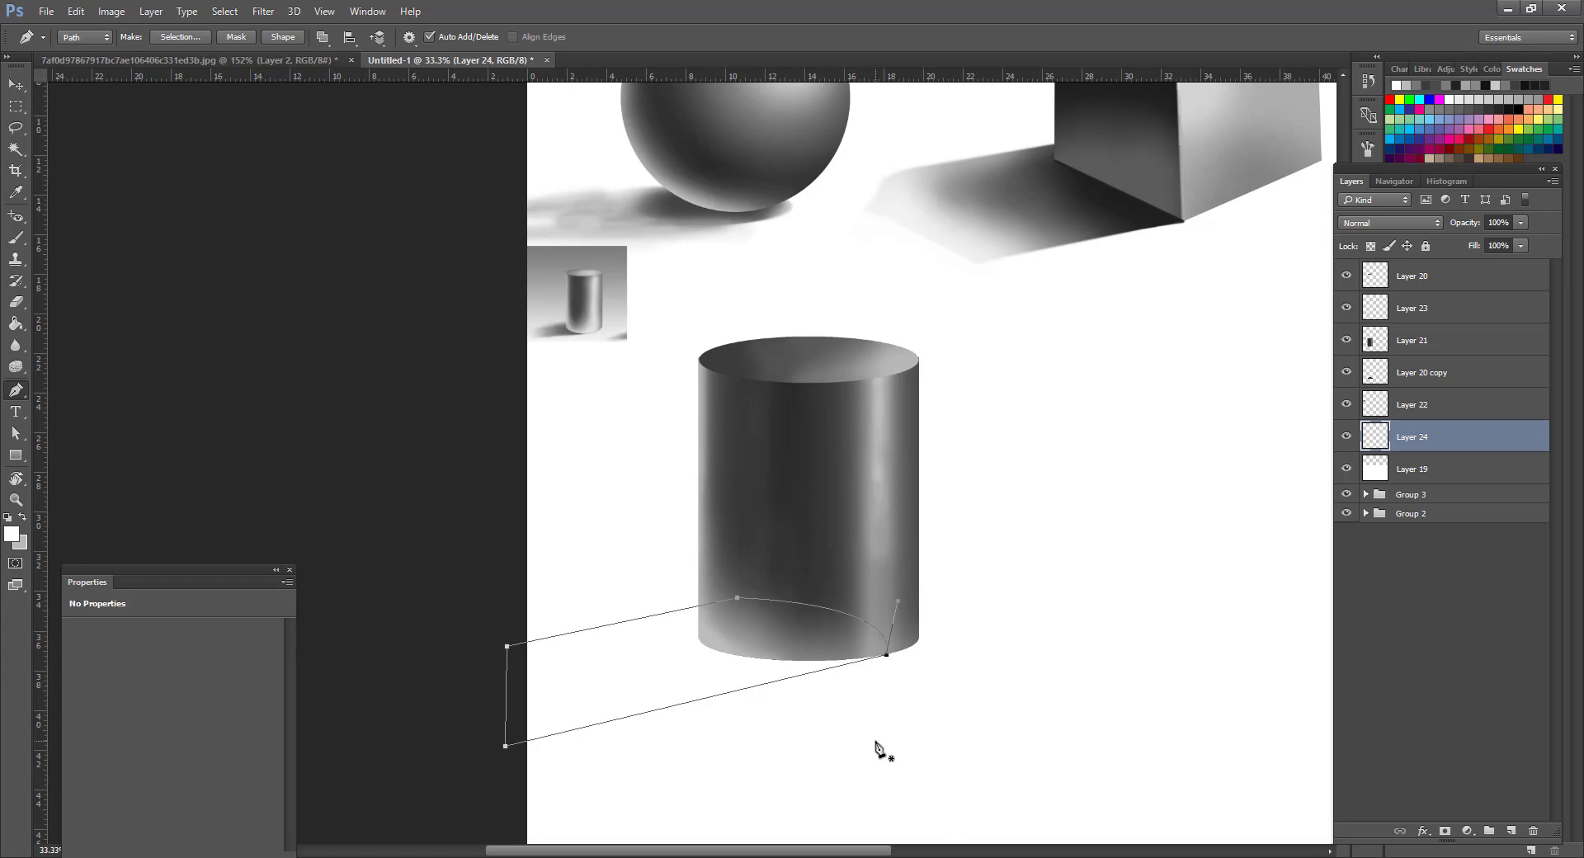
key(ctrl+Return)
Sample the dark grey 1f1f1f from the cylinder, fill the shadow selection with it, and deselect.
click(12, 534)
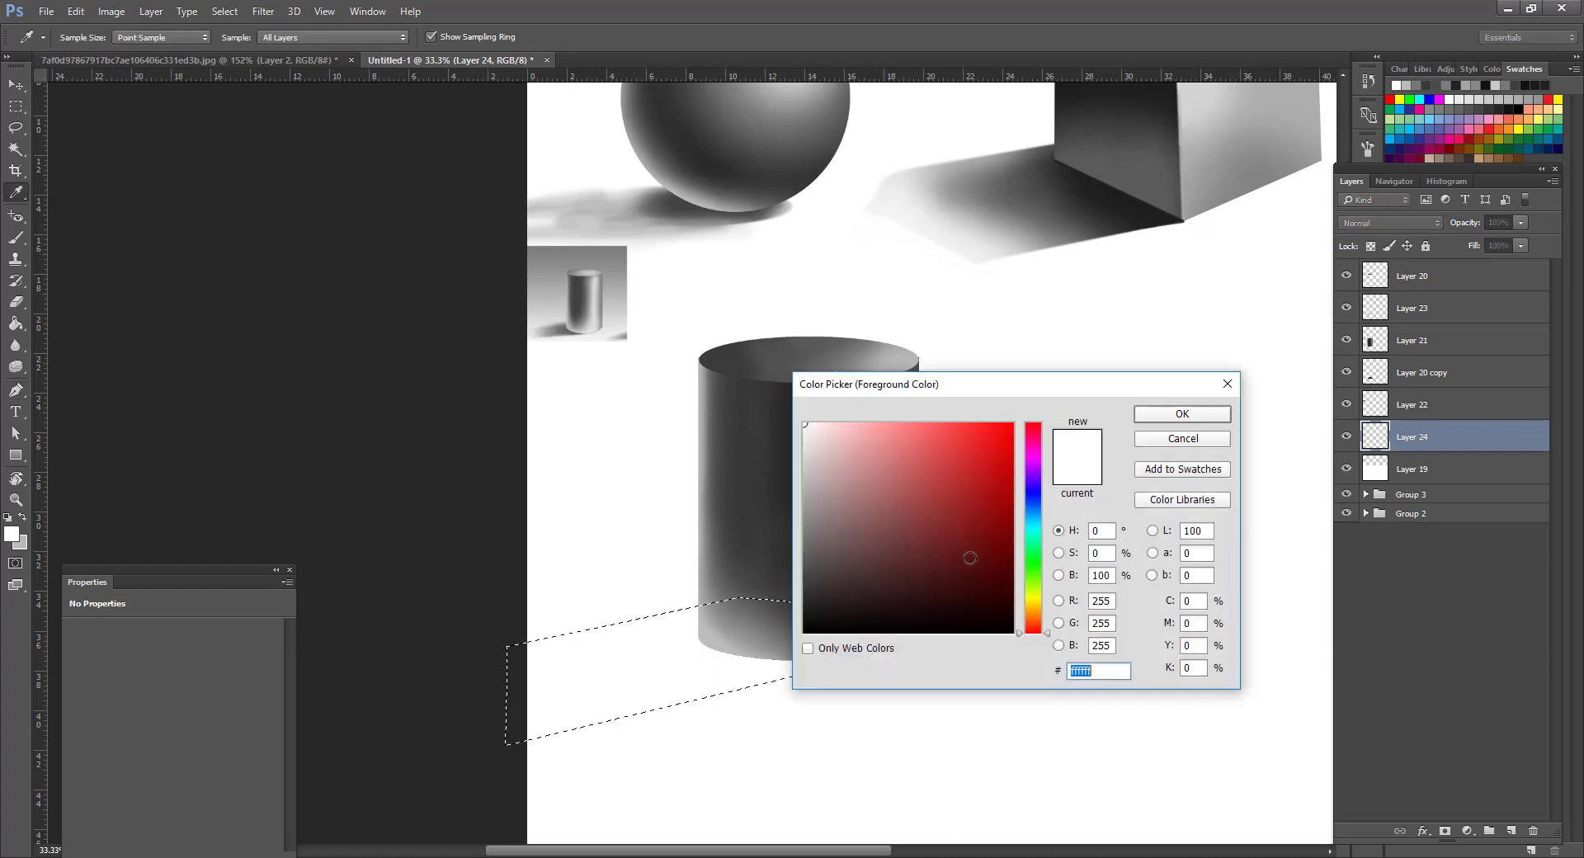
mouse_move(811, 600)
mouse_down()
mouse_move(797, 569)
mouse_move(793, 608)
mouse_up()
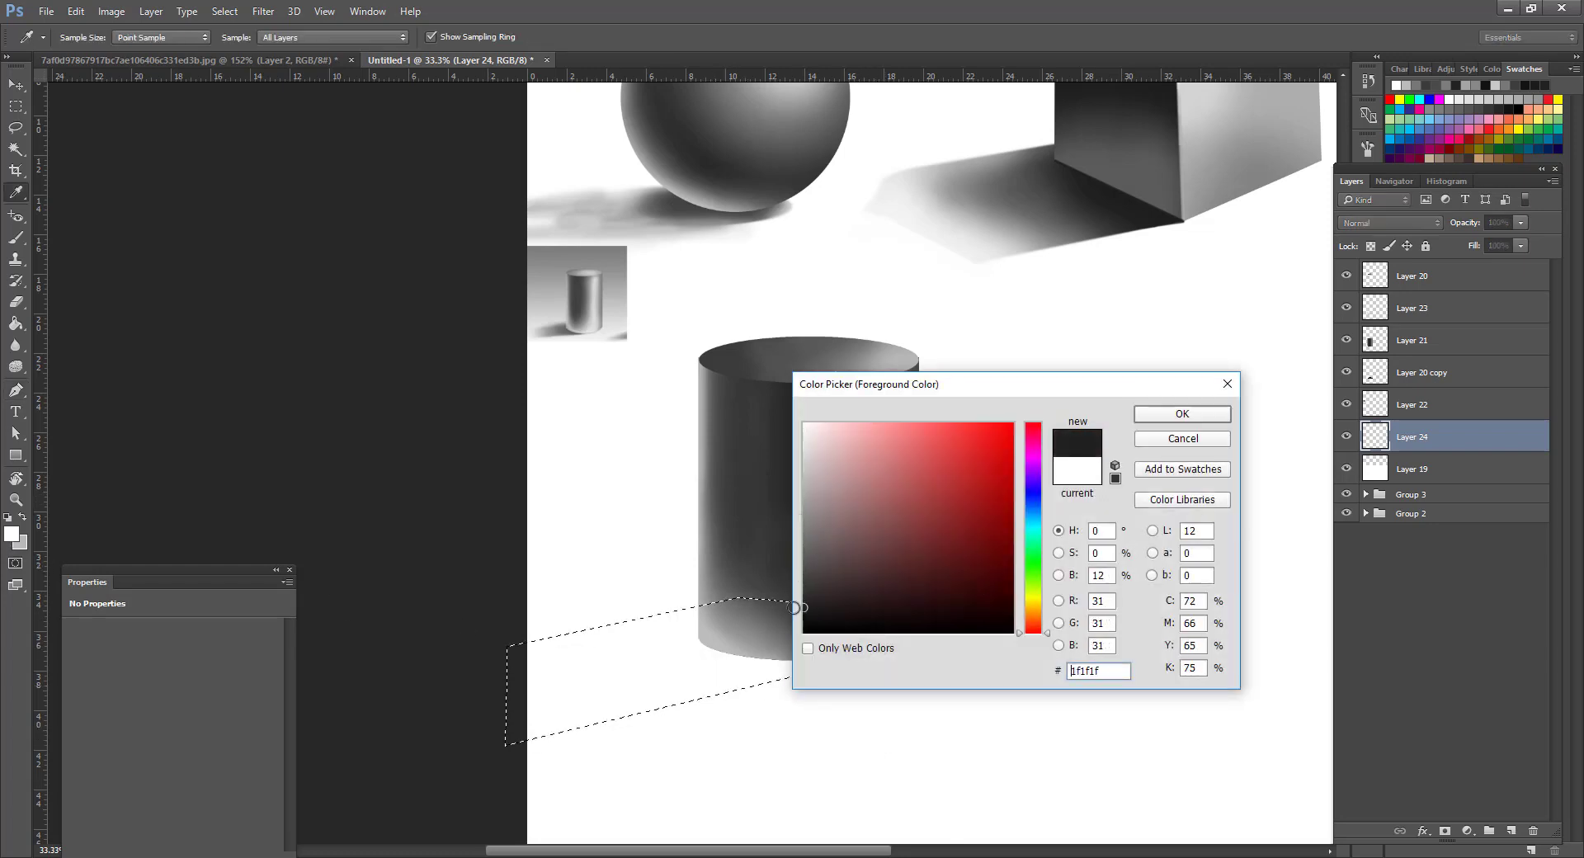
key(Return)
key(alt)
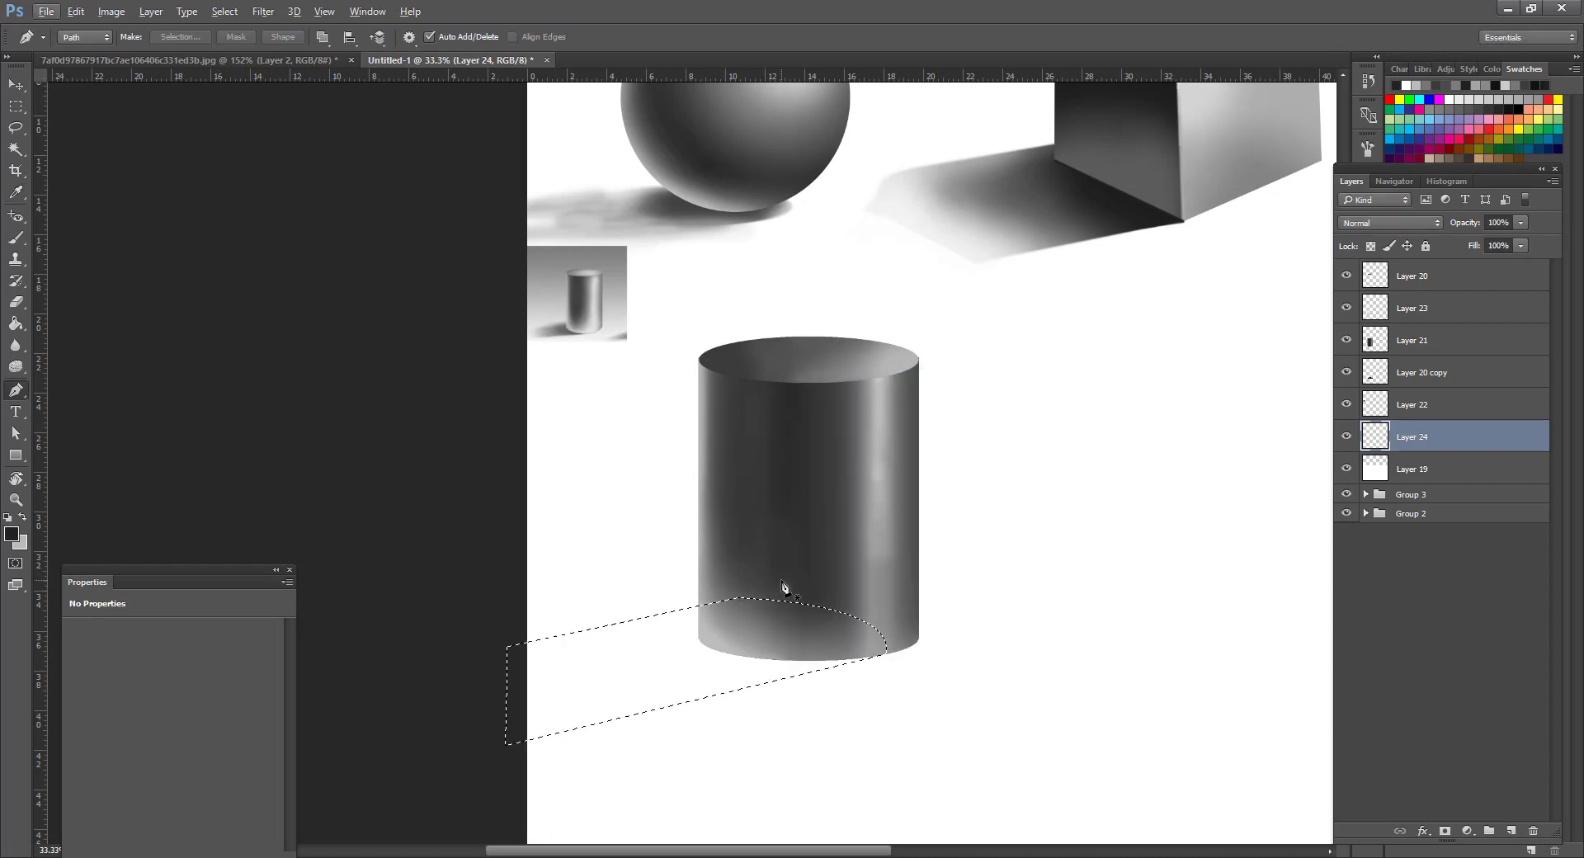
key(x)
key(ctrl+BackSpace)
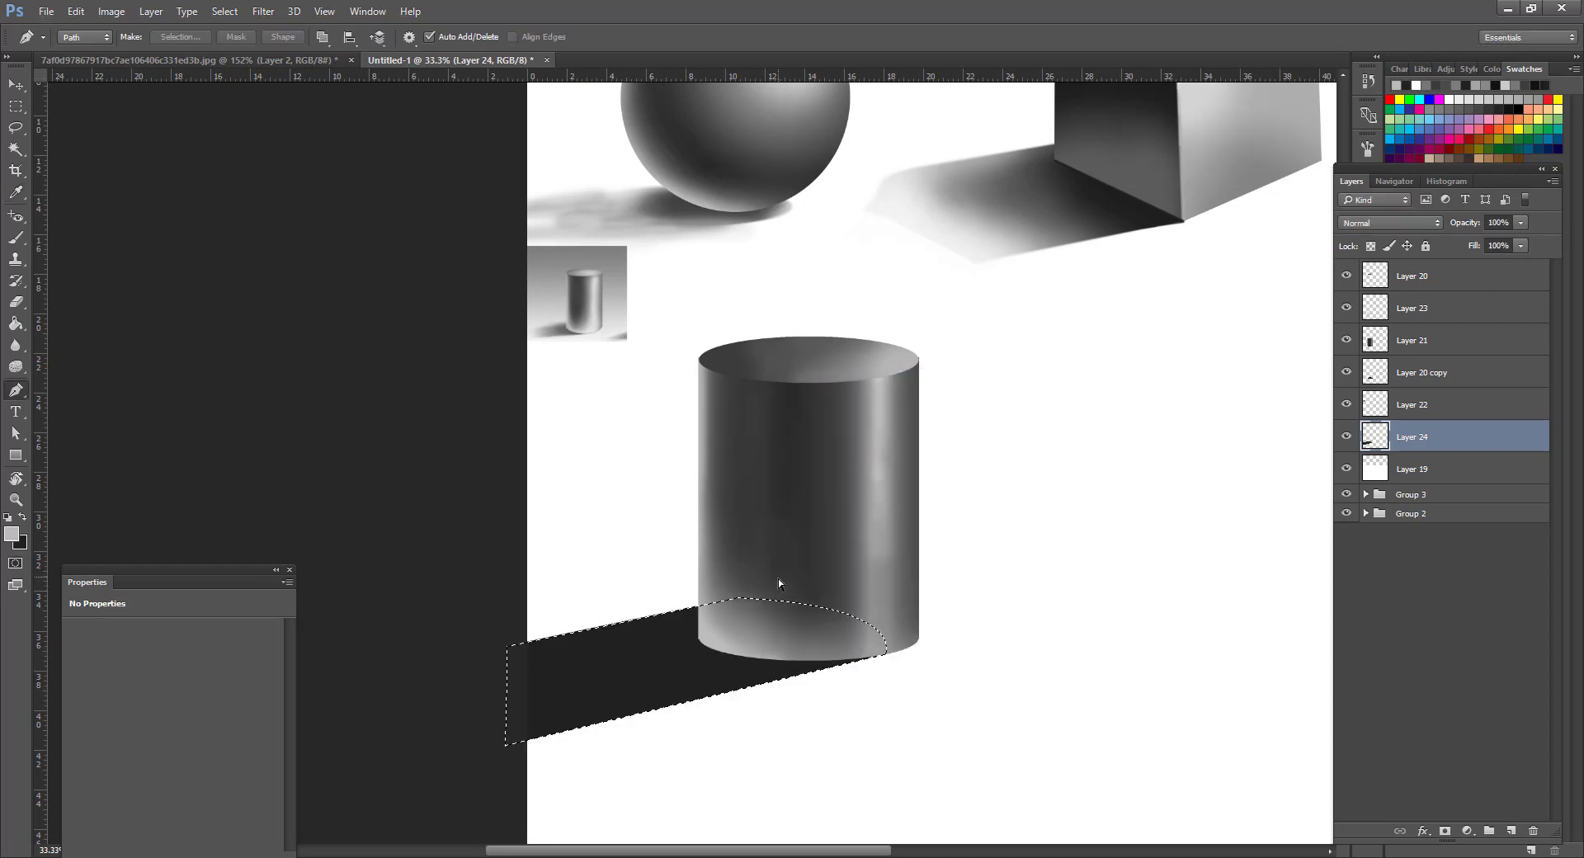
key(ctrl+d)
Switch the Eraser to a soft round tip at 0% hardness and test it on the shadow's far end, undoing the trial strokes.
key(v)
key(z)
alt+click(842, 478)
alt+click(841, 478)
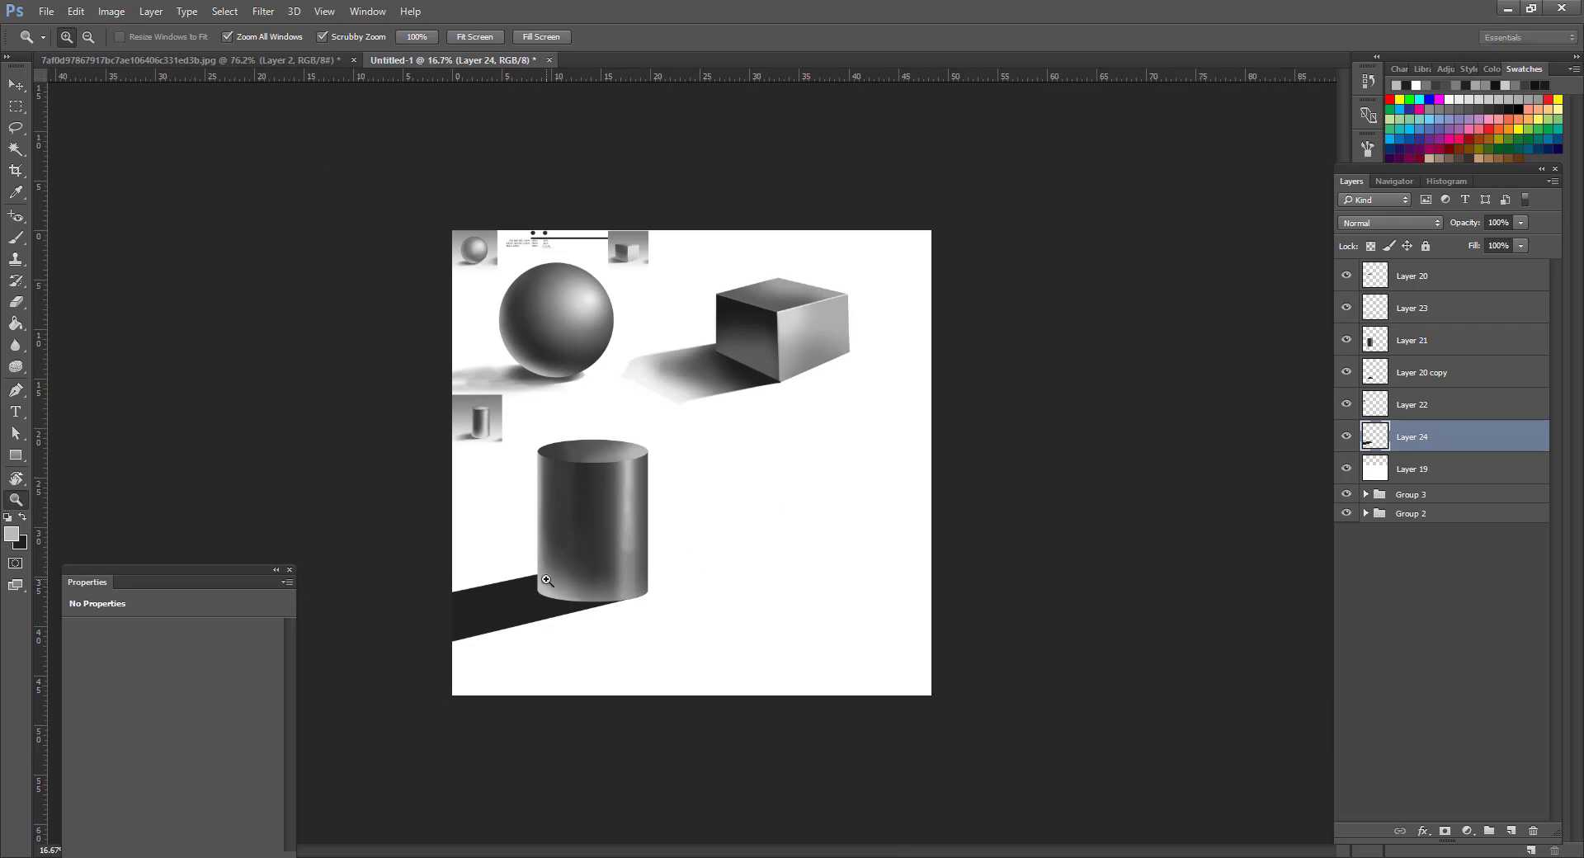
click(539, 586)
key(v)
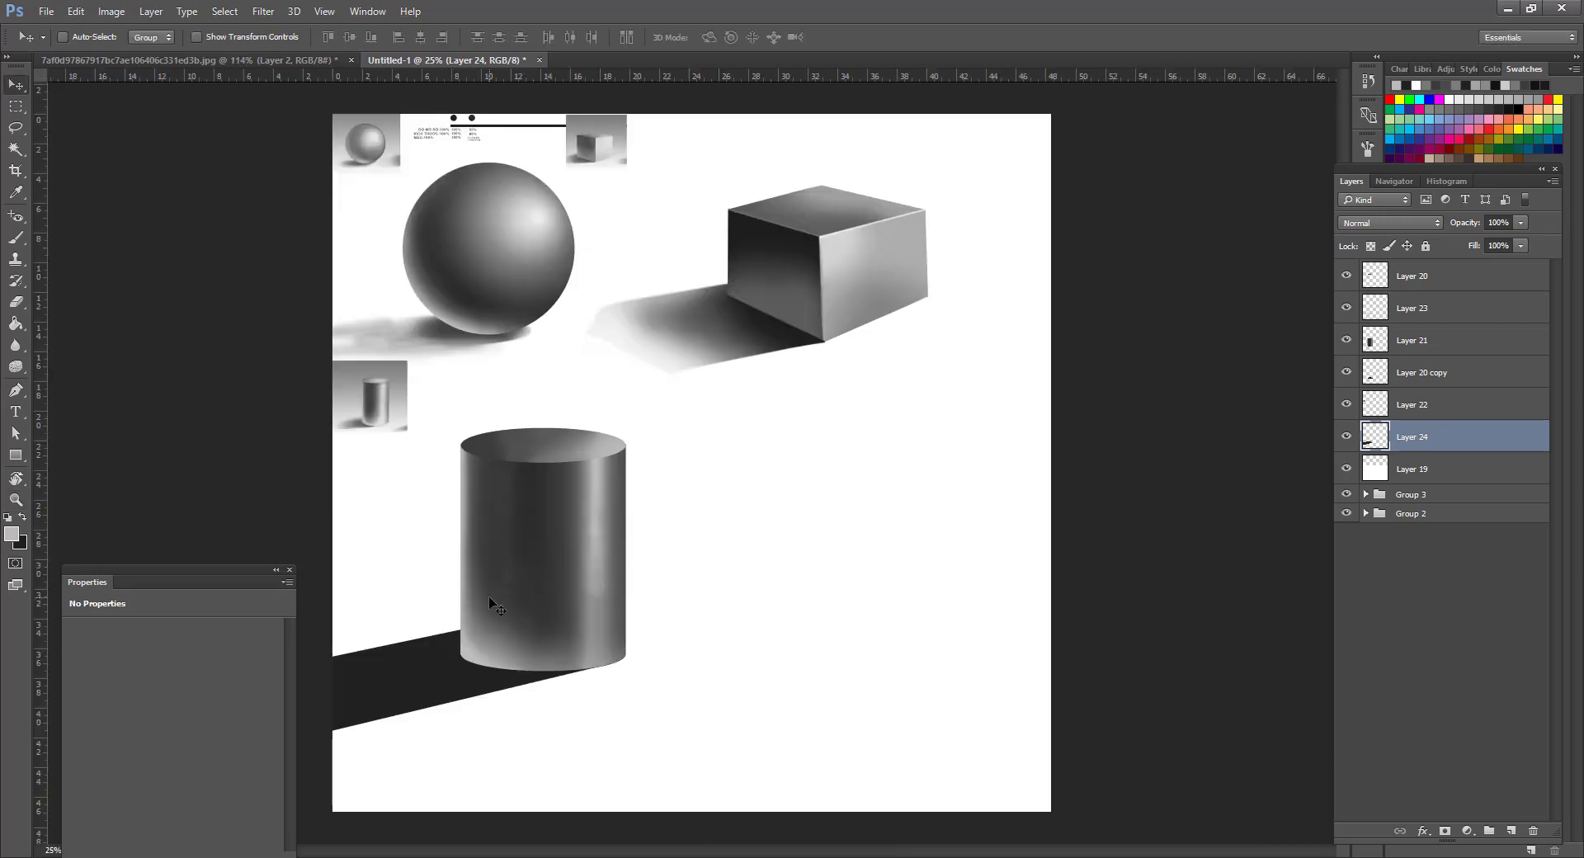
key(ctrl+plus)
drag(570, 593, 796, 527)
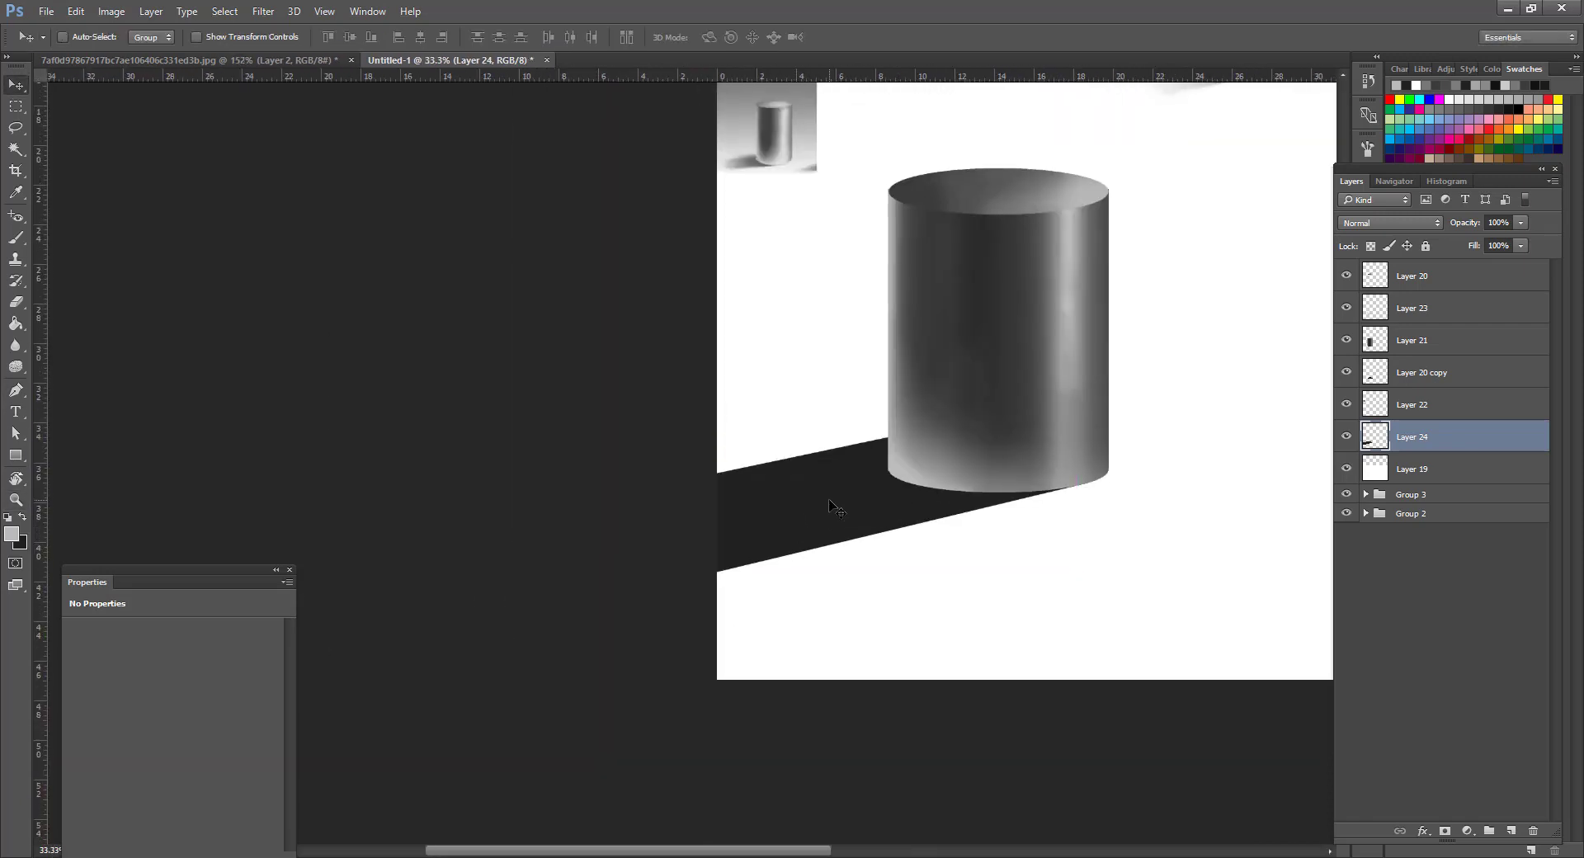
key(e)
mouse_move(807, 432)
mouse_down()
mouse_move(556, 537)
mouse_move(728, 435)
mouse_up()
key(ctrl+z)
right_click(863, 442)
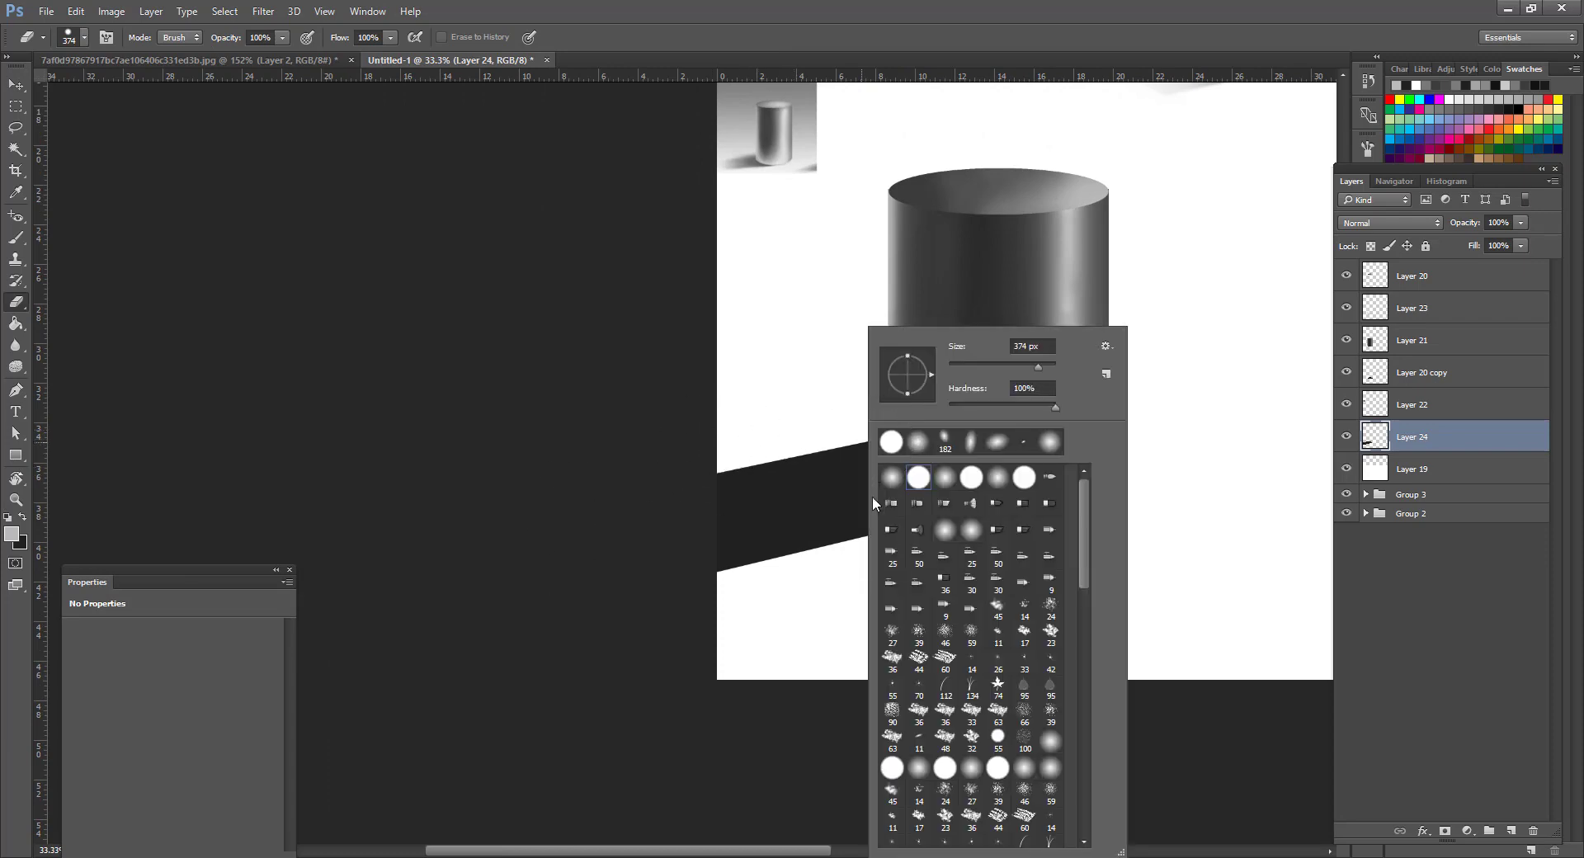
click(894, 477)
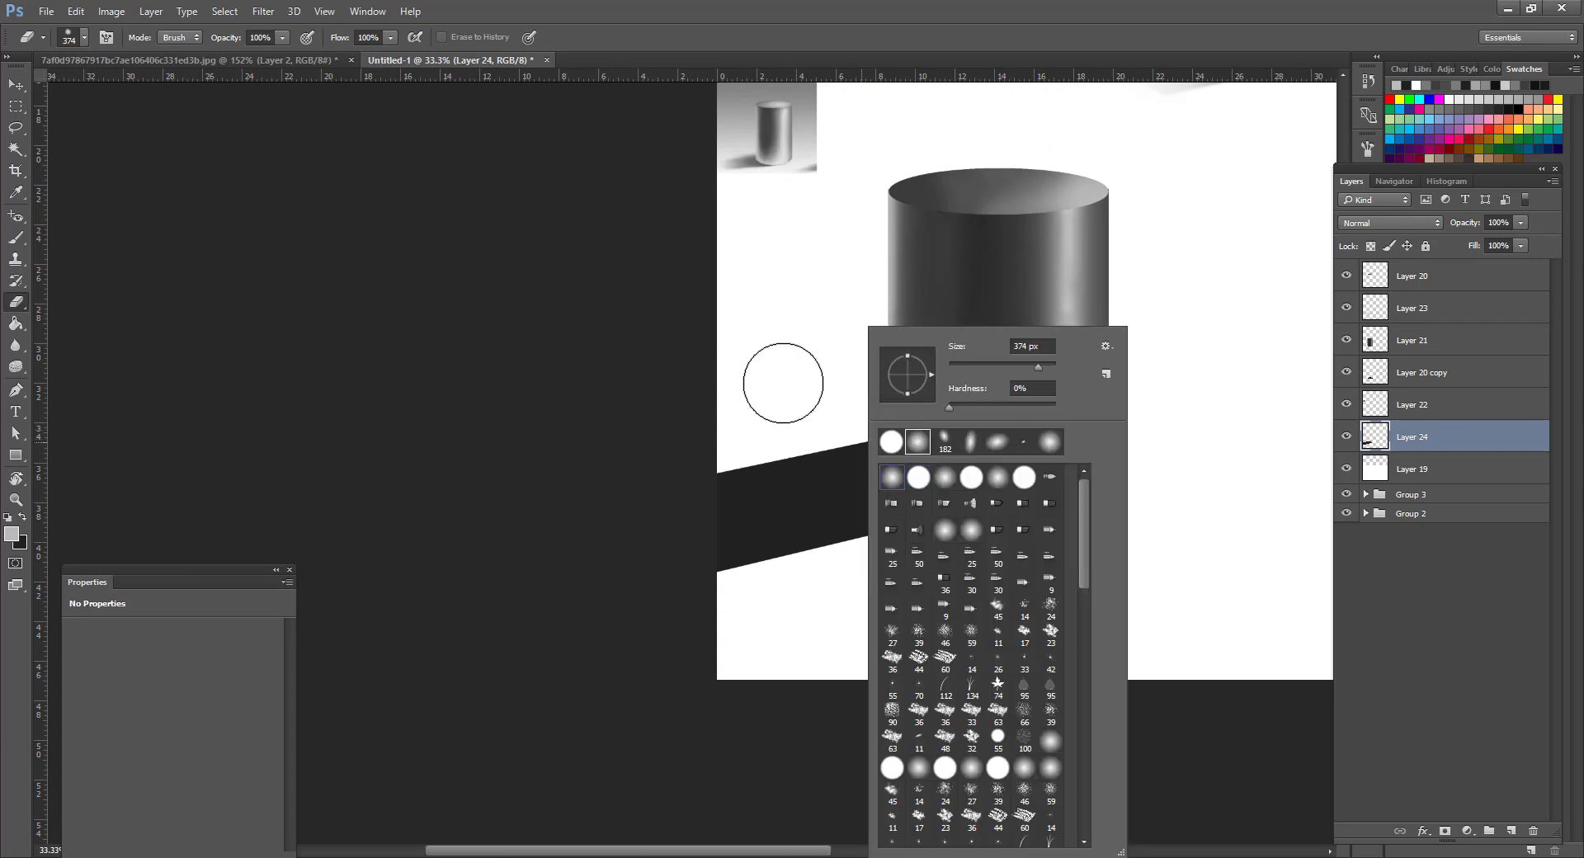
drag(780, 385, 764, 424)
key(ctrl+z)
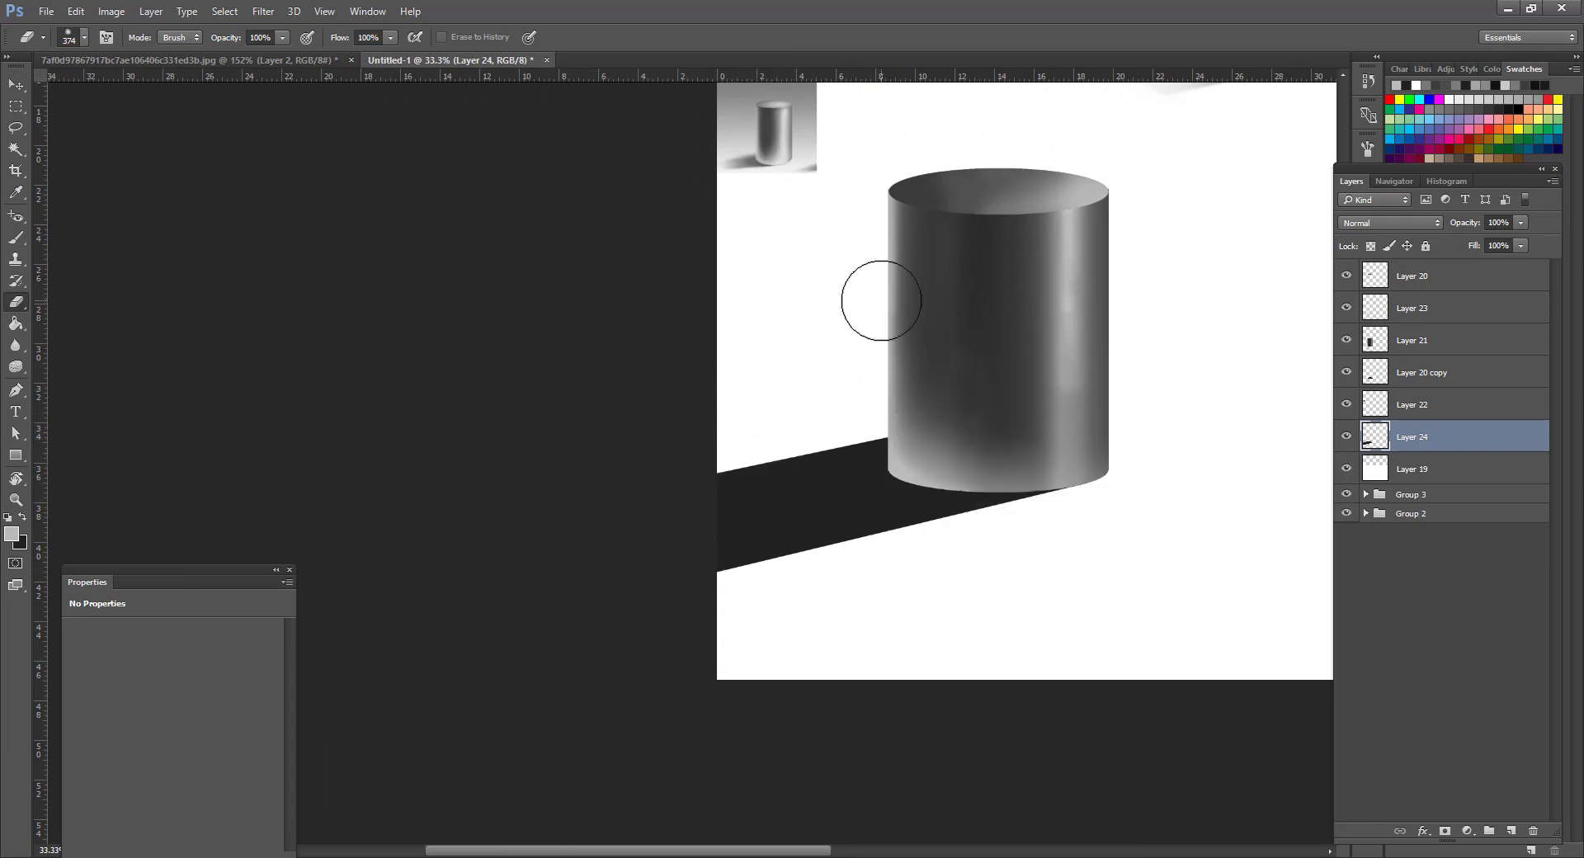
Enlarge the Eraser to 467 px and try fading the shadow's far end at 44% opacity, undoing the trial strokes.
right_click(888, 299)
drag(1061, 338, 1063, 339)
mouse_move(640, 658)
mouse_down()
mouse_move(672, 687)
mouse_move(678, 396)
mouse_up()
key(ctrl+z)
click(282, 37)
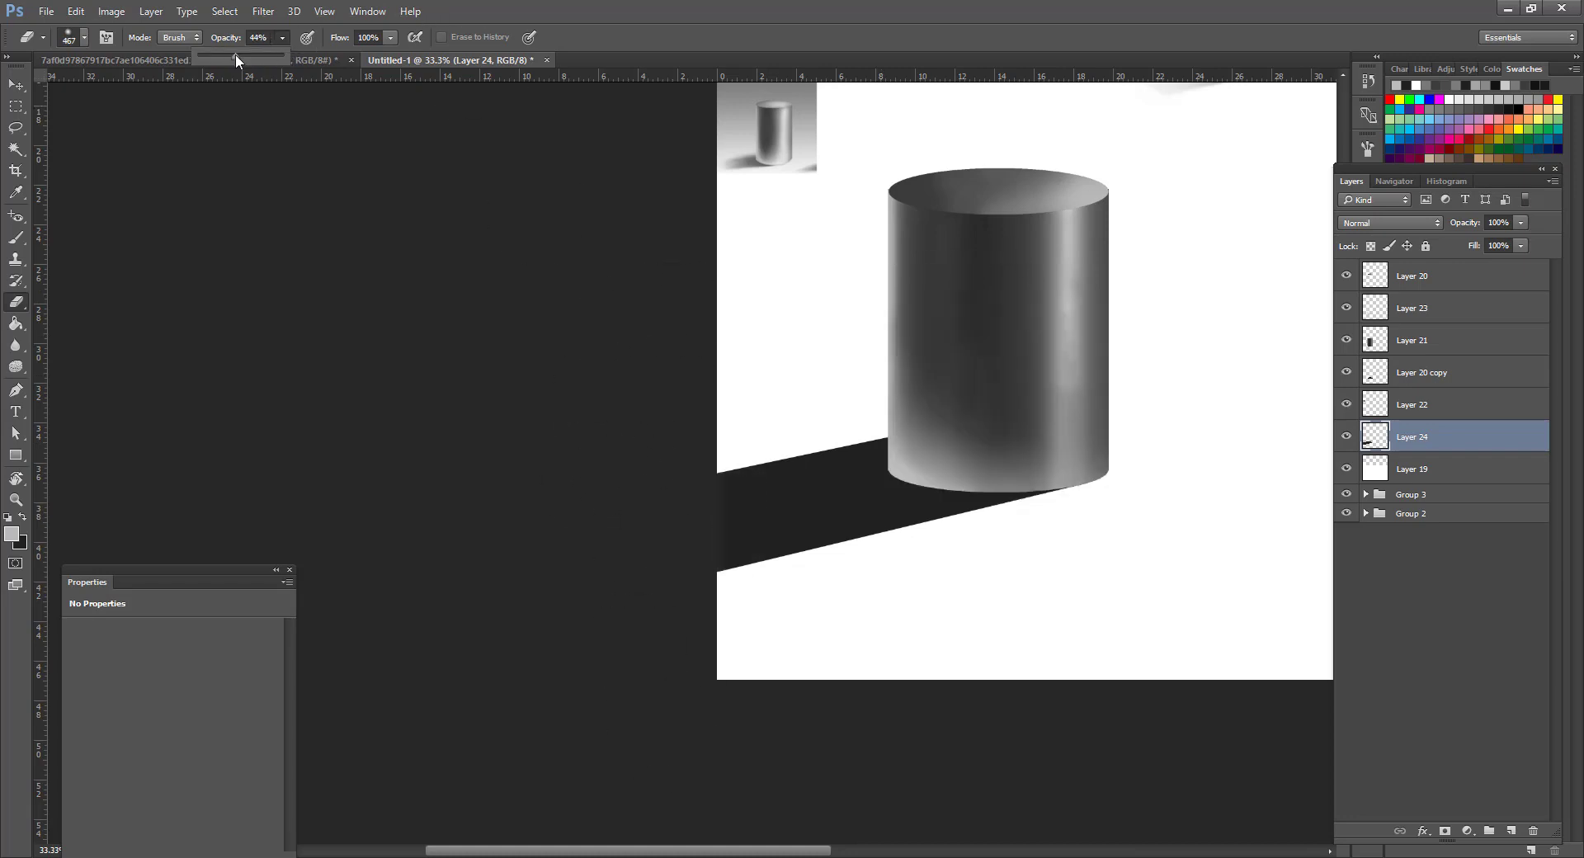
click(710, 520)
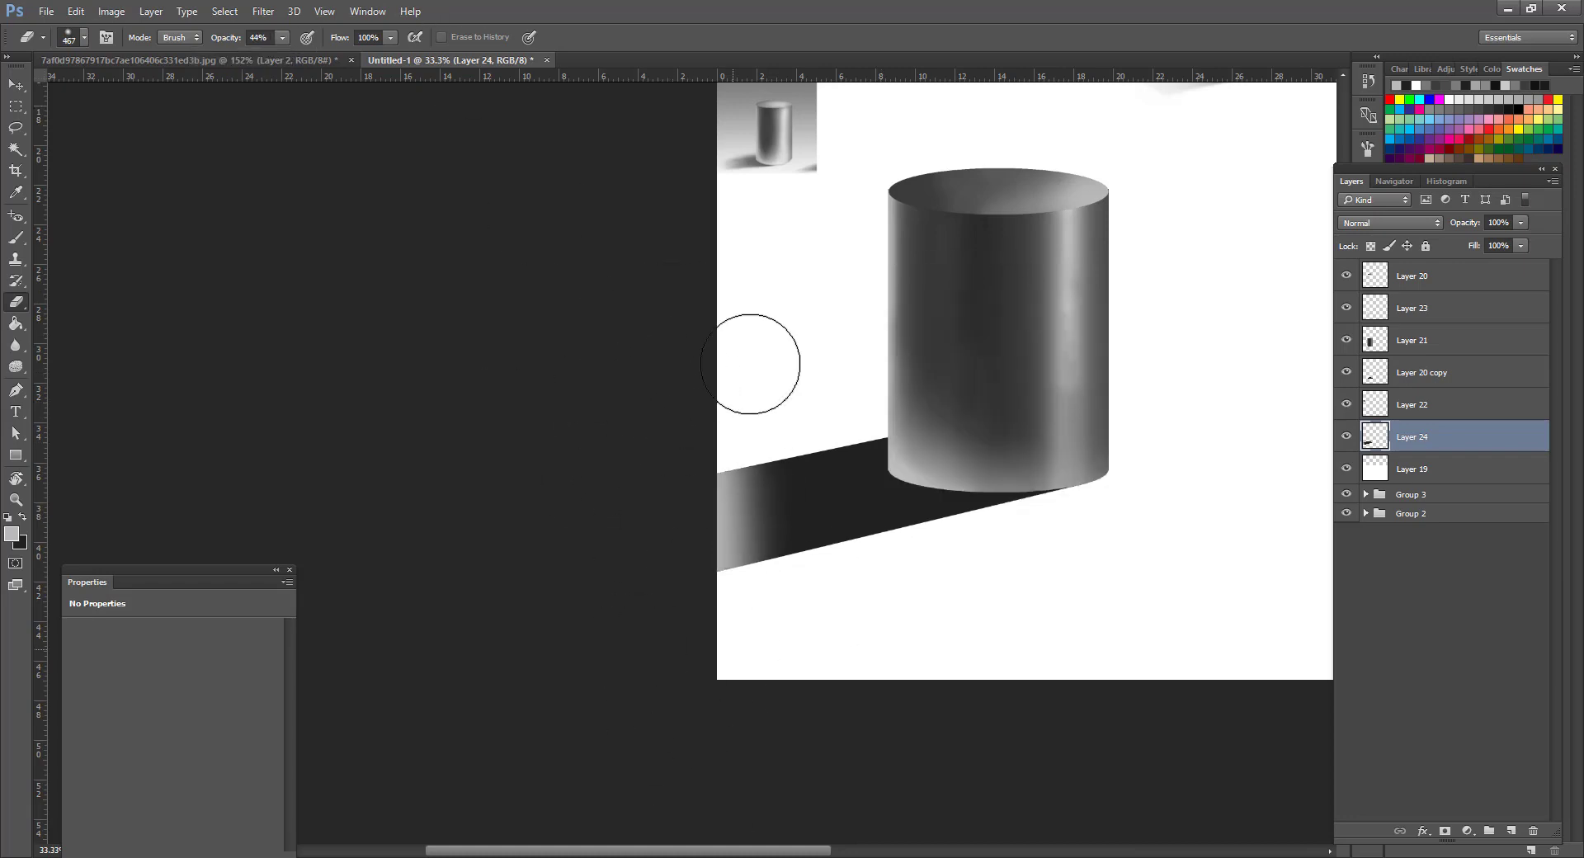
key(ctrl+z)
Fade the shadow gradually from the cylinder's base toward its far end with the Eraser at 21% opacity.
click(281, 39)
click(262, 57)
drag(728, 735, 789, 729)
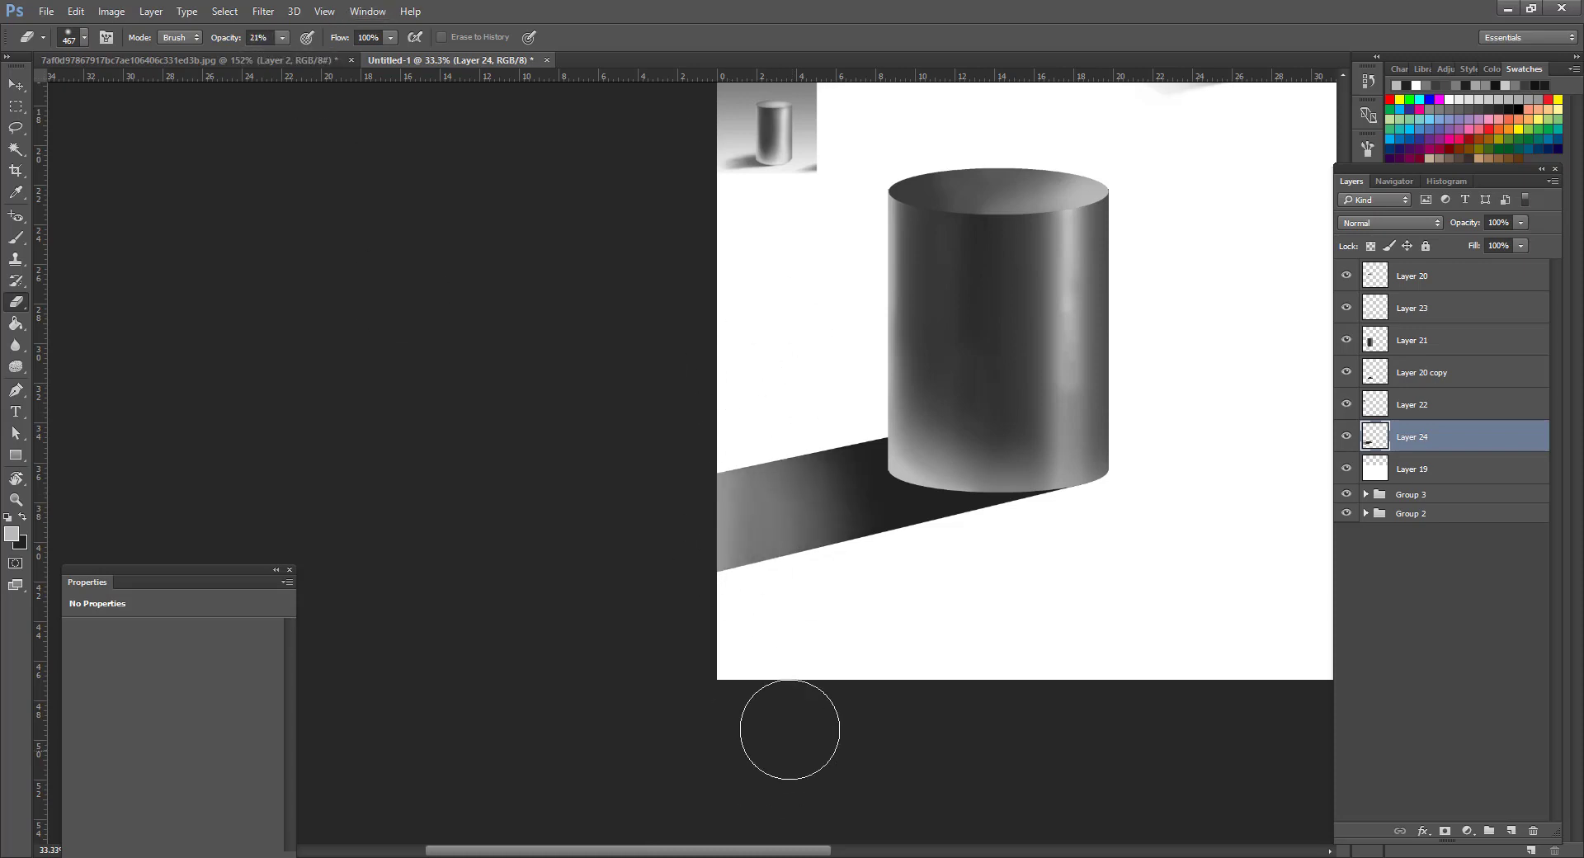
drag(821, 540, 963, 567)
drag(838, 459, 981, 457)
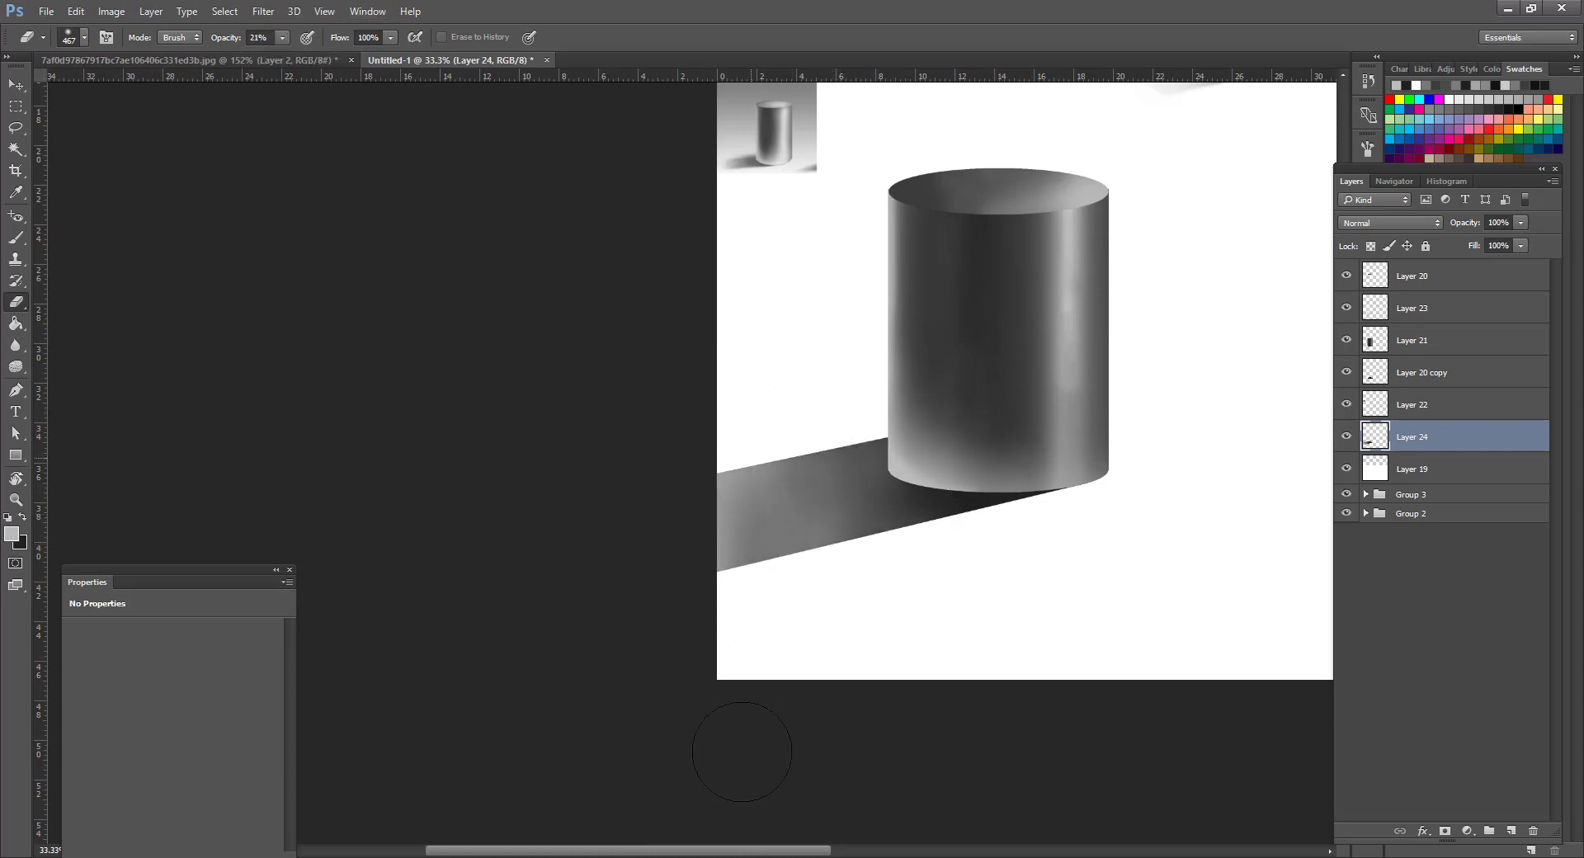
mouse_move(742, 752)
mouse_down()
mouse_move(691, 379)
mouse_move(679, 712)
mouse_up()
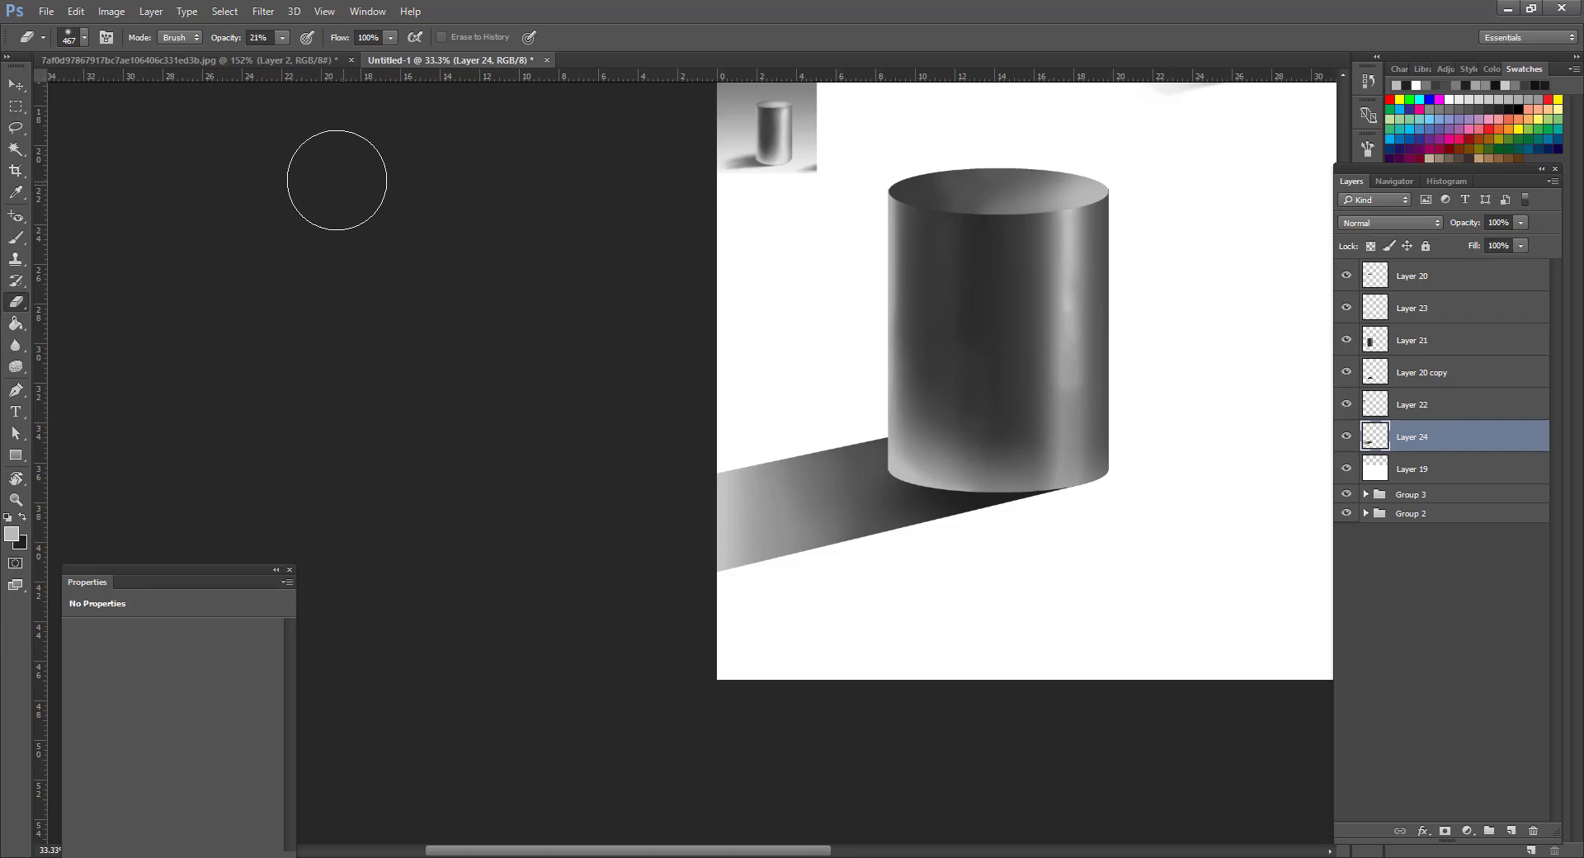
Soften the shadow's upper edge using a soft round 498 px Blur tool at 100% strength, followed by the 21% opacity Eraser.
click(13, 347)
right_click(739, 327)
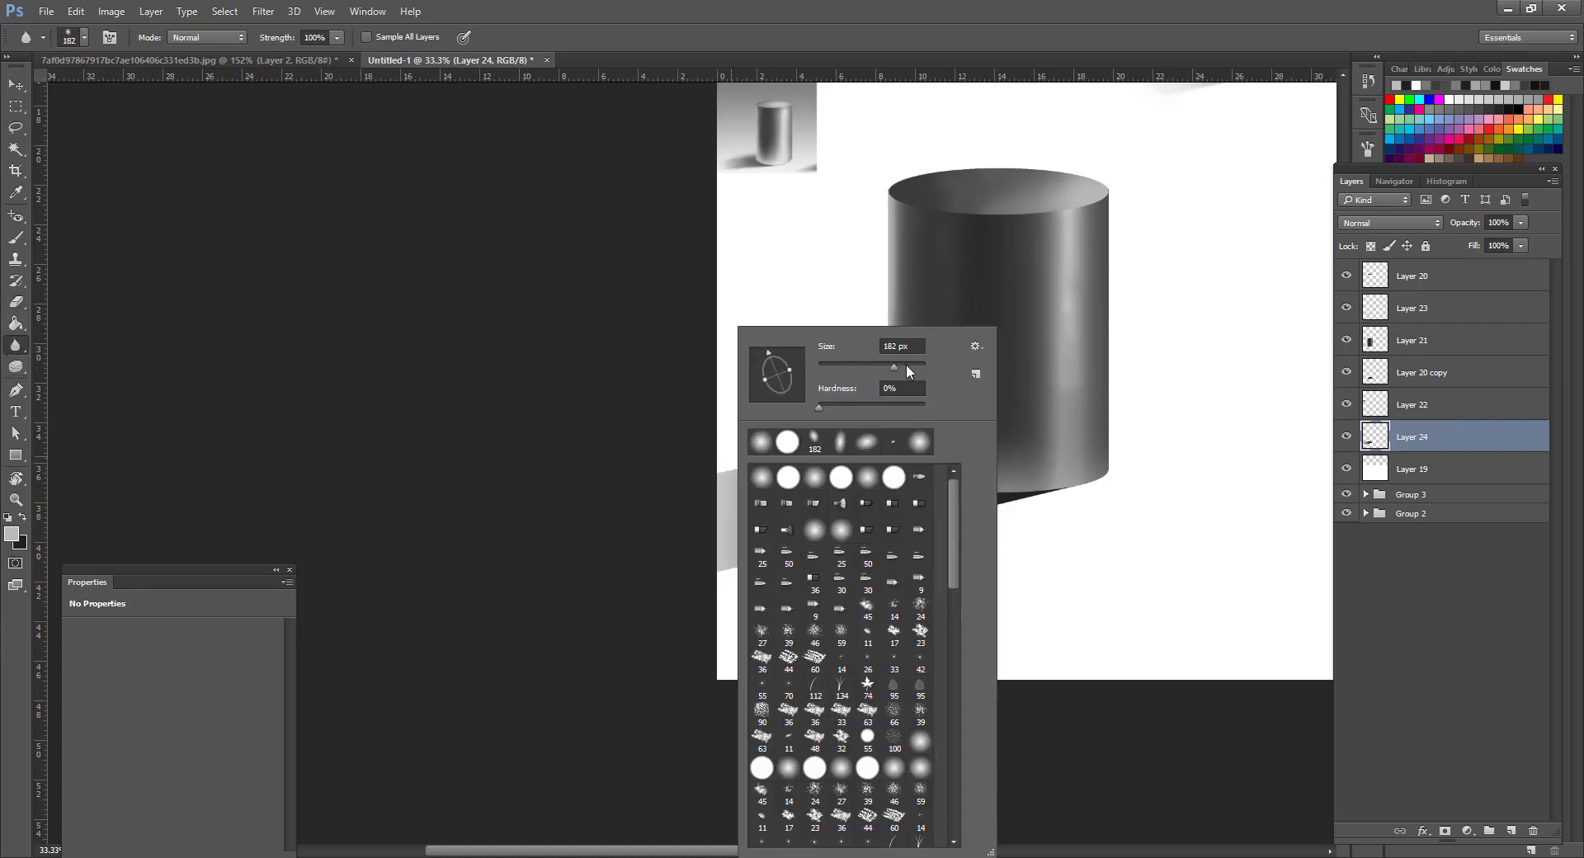
click(761, 442)
click(856, 228)
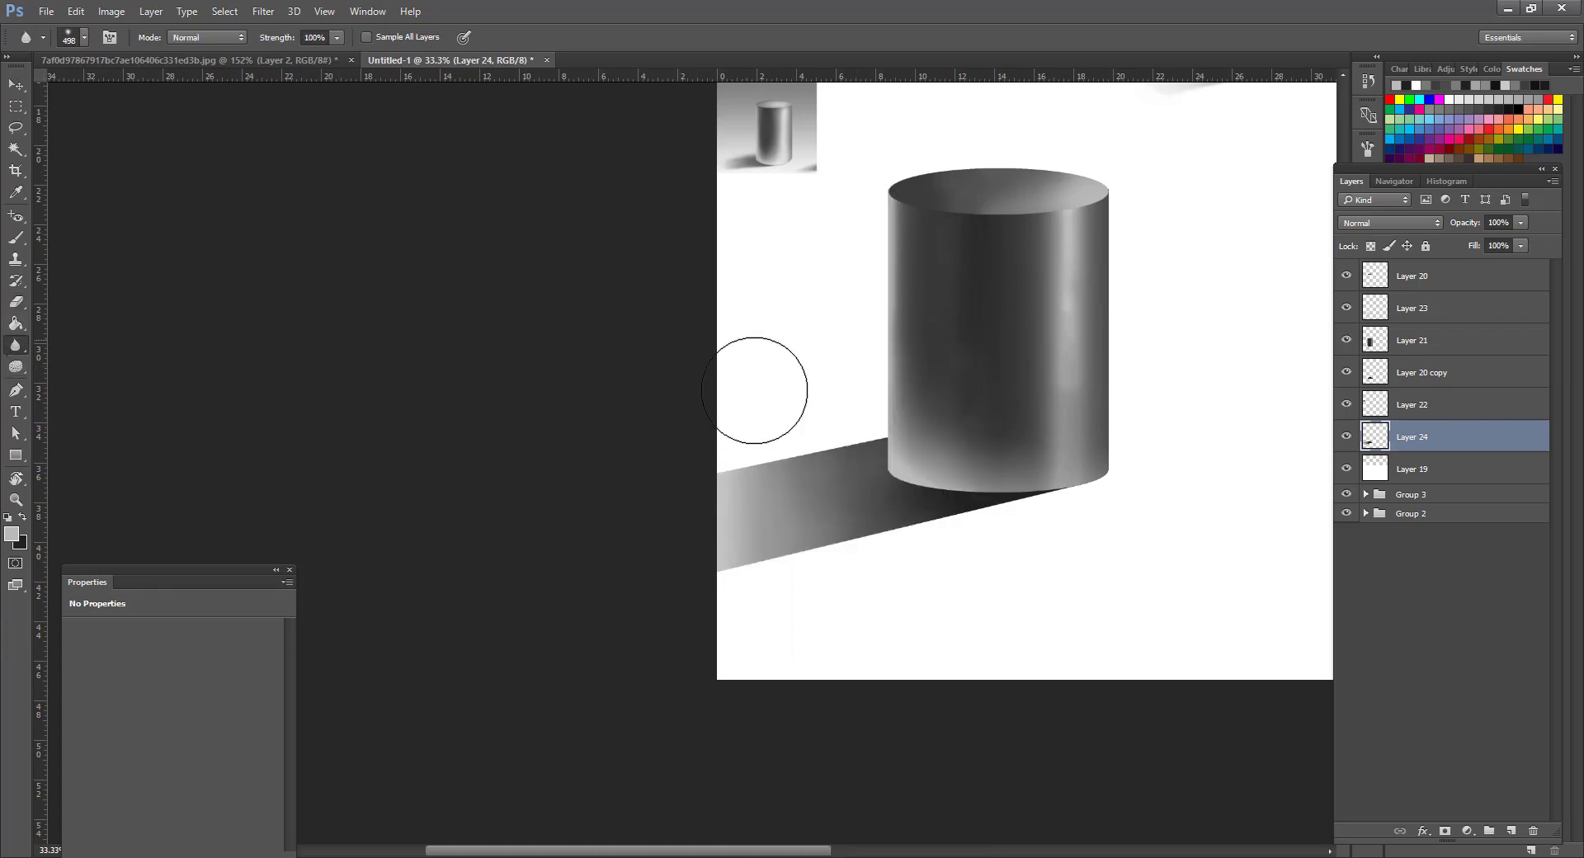
mouse_move(754, 390)
mouse_down()
mouse_move(747, 533)
mouse_move(727, 480)
mouse_move(719, 553)
mouse_move(768, 609)
mouse_move(859, 410)
mouse_move(746, 459)
mouse_up()
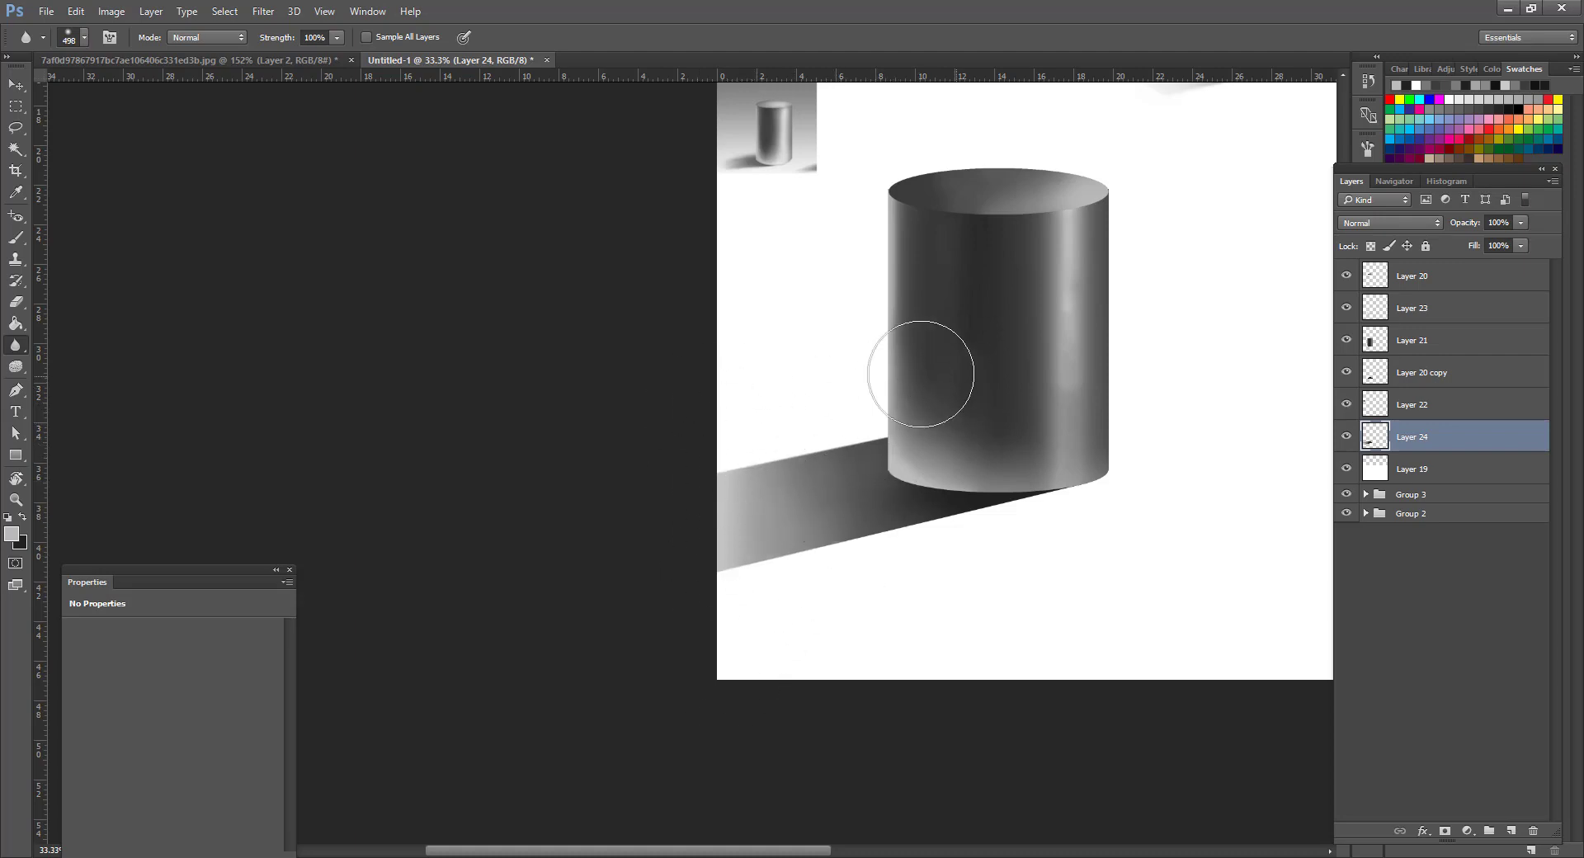
key(e)
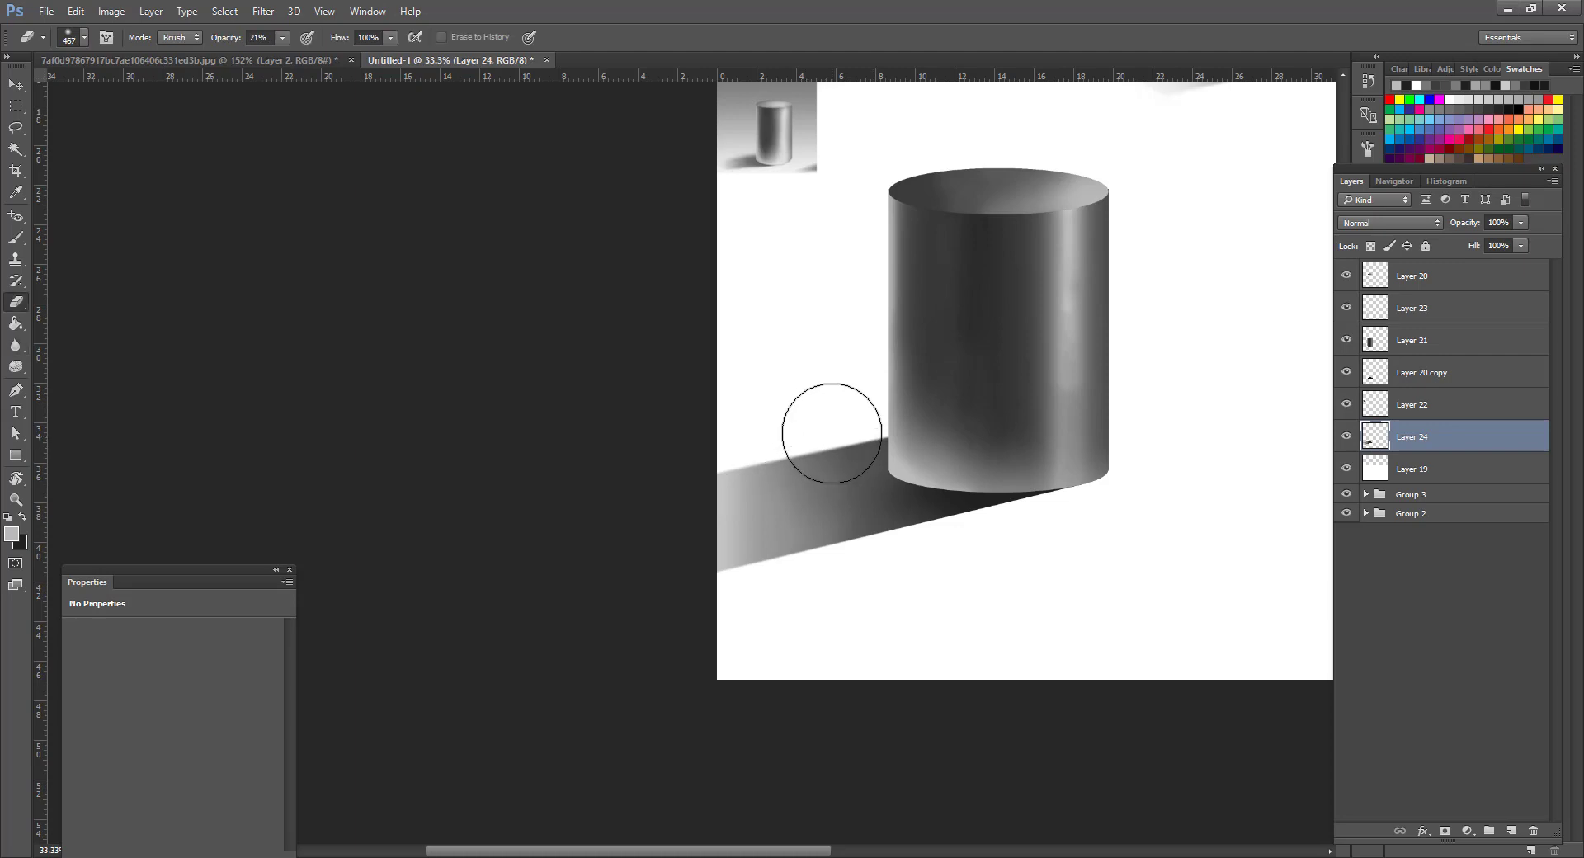
mouse_move(831, 434)
mouse_down()
mouse_move(779, 422)
mouse_move(829, 411)
mouse_move(819, 392)
mouse_move(731, 425)
mouse_move(688, 463)
mouse_move(749, 419)
mouse_up()
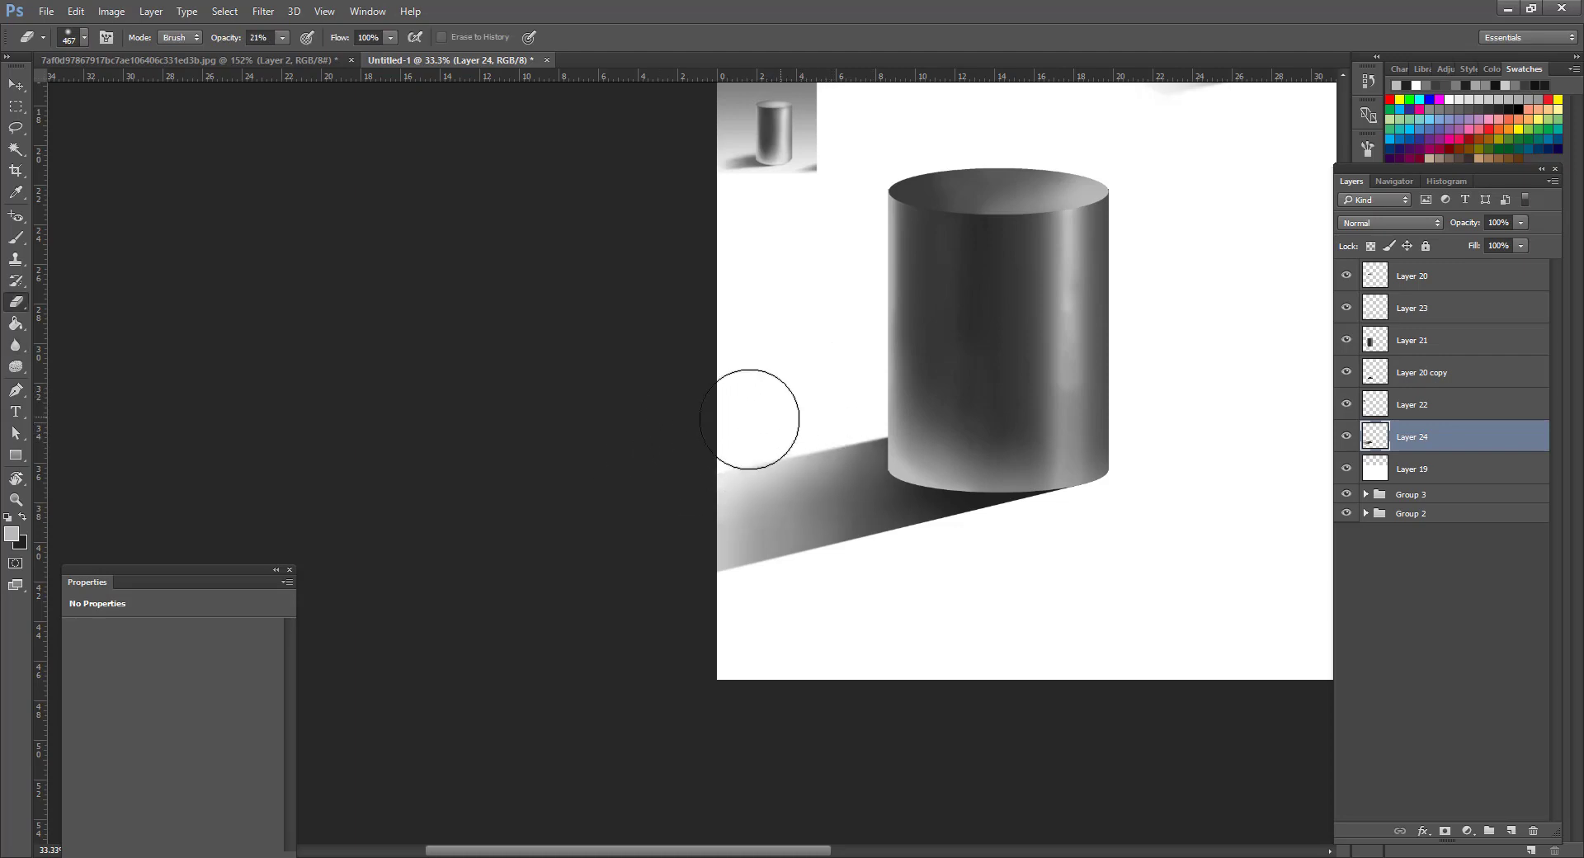
Blur the shadow's lower edge, and lighten both outer edges and the far end with the 467 px Eraser at 21% opacity.
key(o)
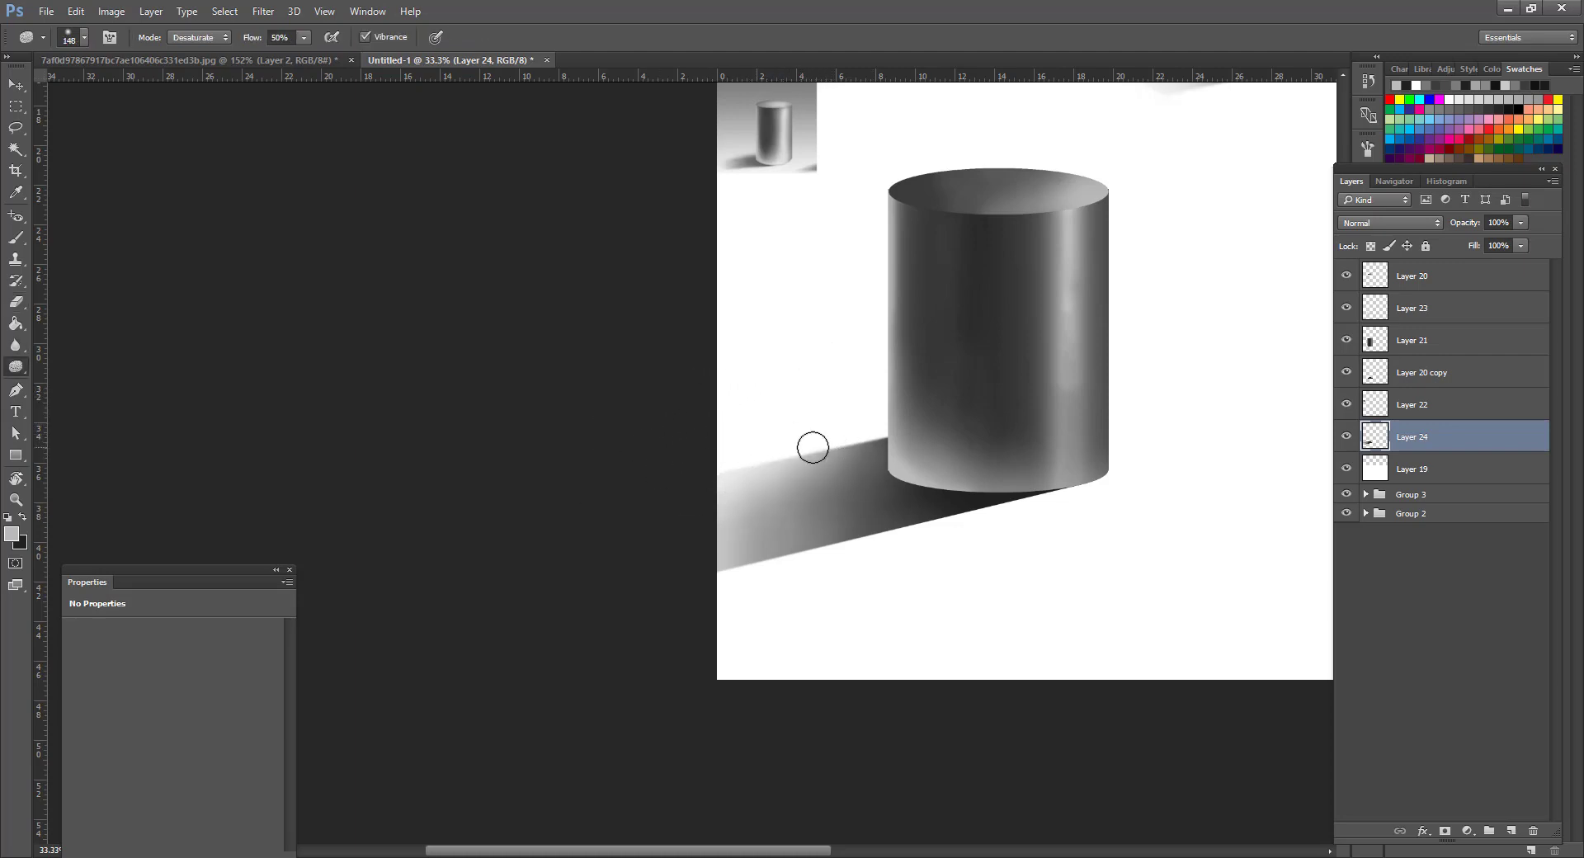
click(16, 345)
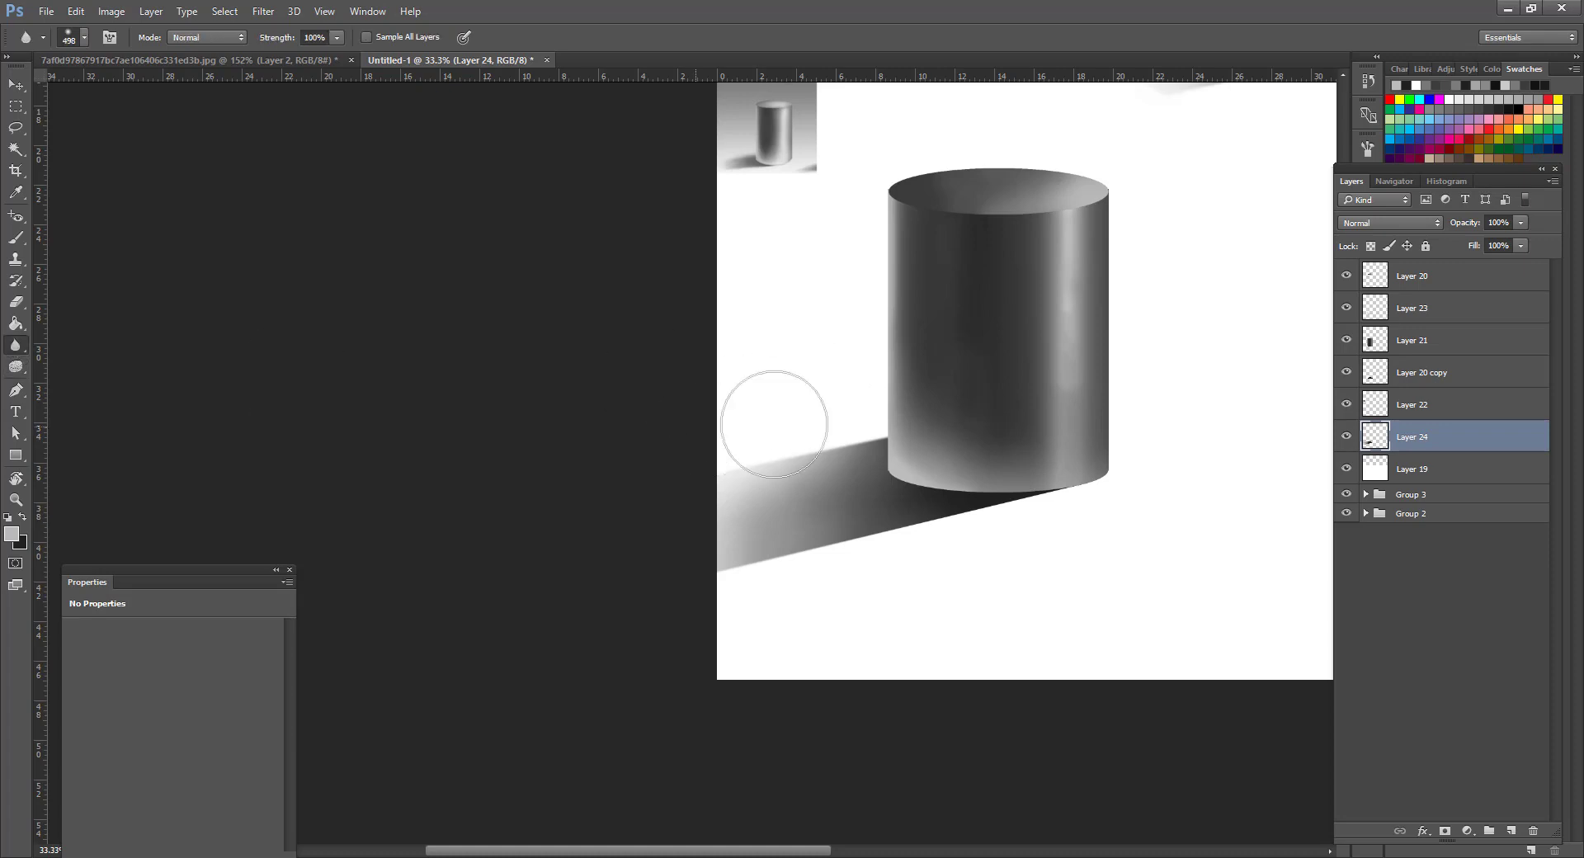
drag(882, 524, 680, 559)
mouse_move(821, 548)
mouse_down()
mouse_move(787, 542)
mouse_move(744, 562)
mouse_move(750, 579)
mouse_move(796, 555)
mouse_move(725, 583)
mouse_move(930, 566)
mouse_up()
key(e)
drag(1114, 488, 838, 569)
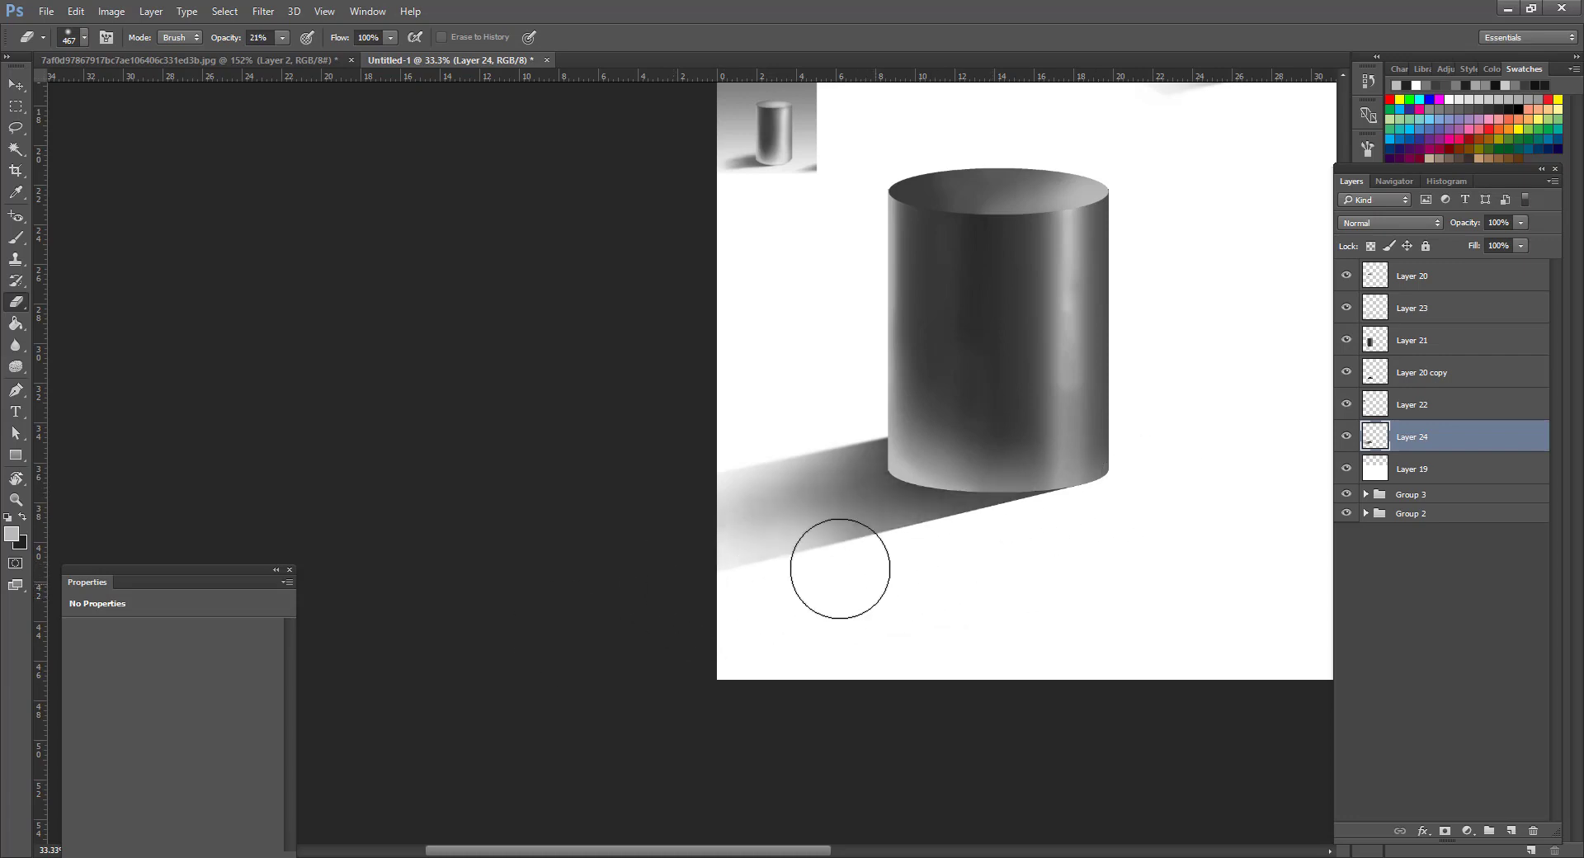
mouse_move(973, 552)
mouse_down()
mouse_move(944, 562)
mouse_move(1078, 537)
mouse_move(748, 605)
mouse_move(729, 577)
mouse_move(739, 453)
mouse_move(779, 422)
mouse_move(765, 432)
mouse_up()
Move the cylinder and its shadow on Layer 24 together to the left beneath the sphere, leaving Layer 22 in place.
key(z)
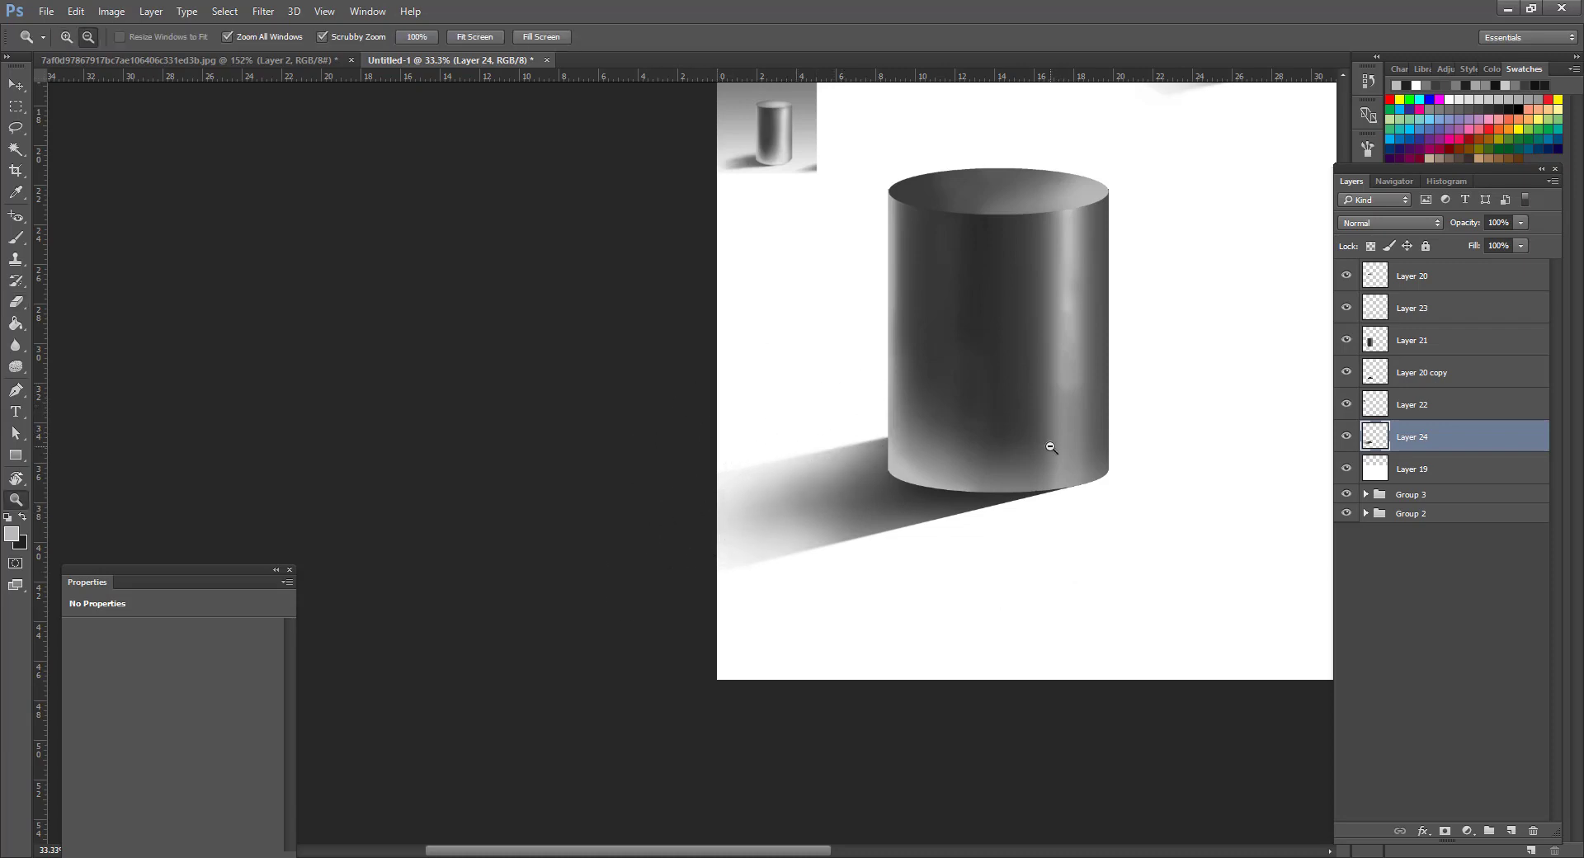
alt+click(1049, 447)
alt+click(1048, 447)
click(528, 590)
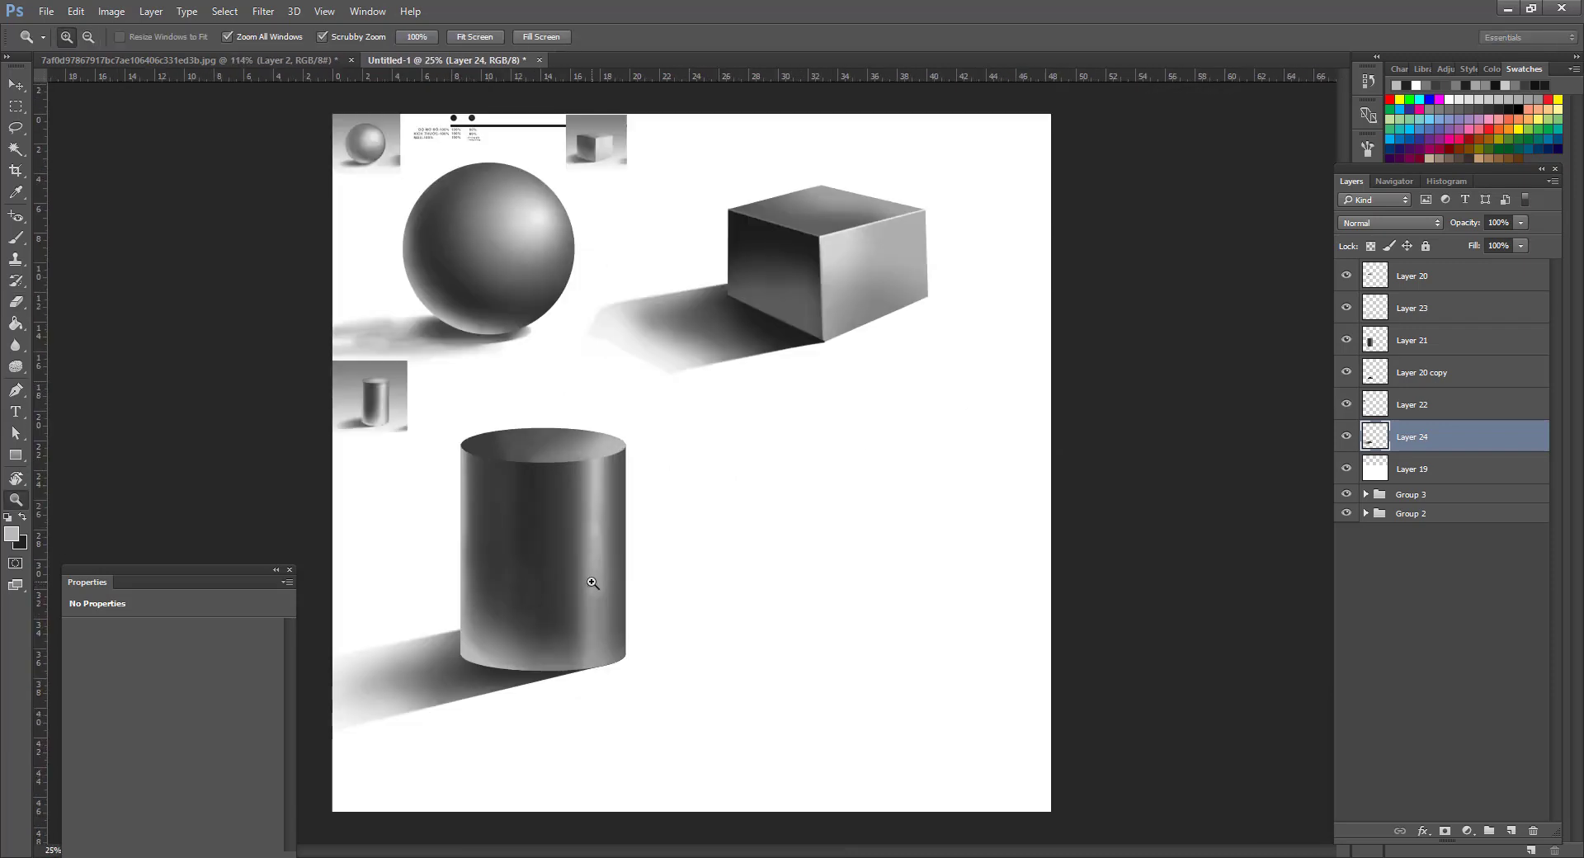
key(e)
key(v)
shift+click(1412, 276)
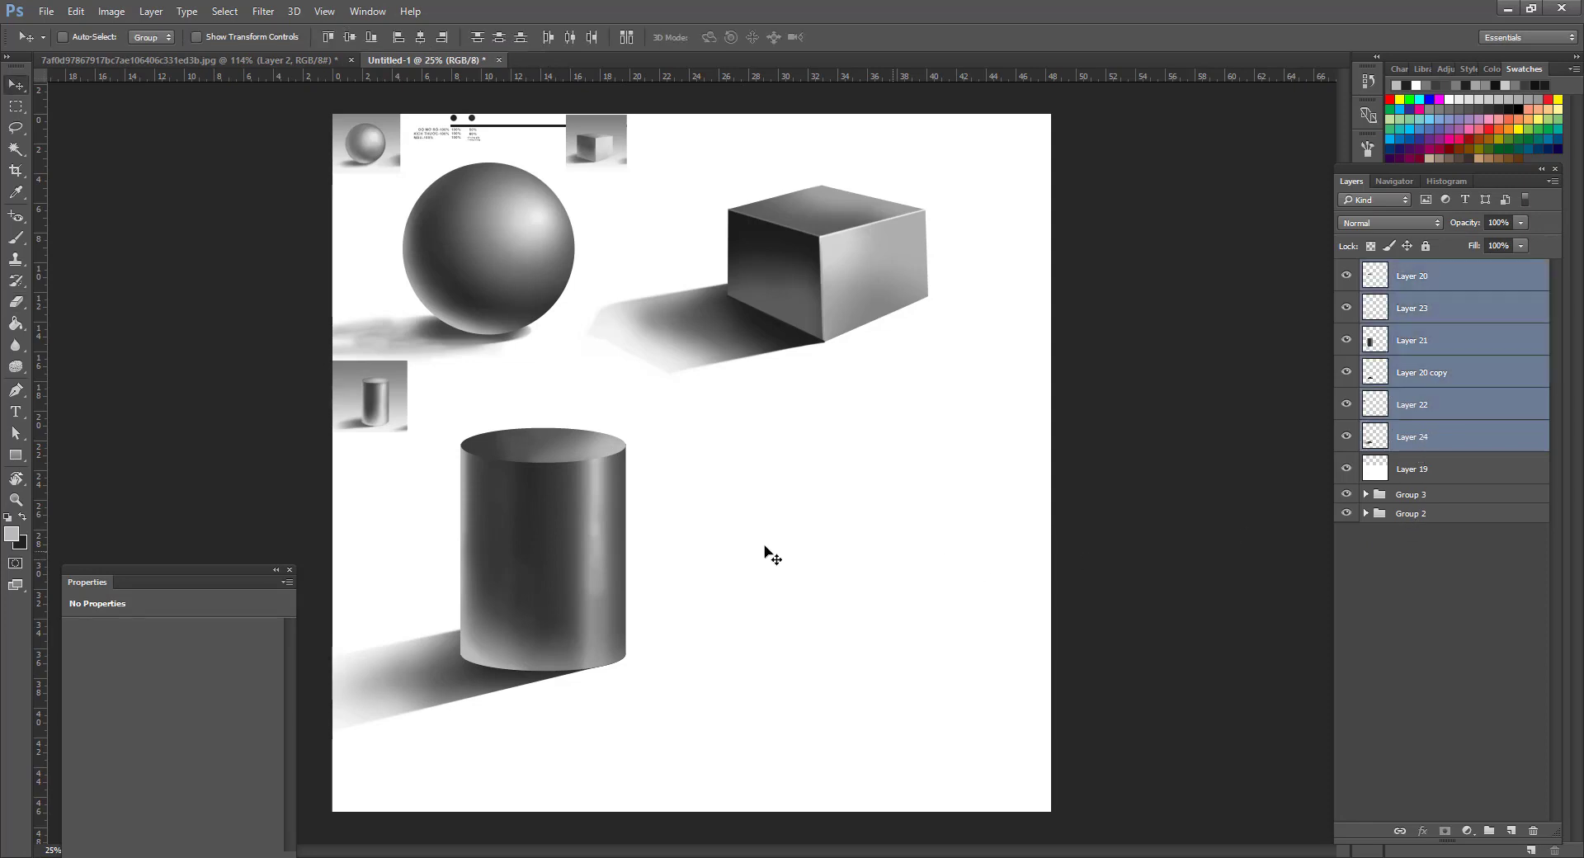
mouse_move(603, 569)
mouse_down()
mouse_move(573, 569)
mouse_move(618, 565)
mouse_move(573, 567)
mouse_up()
key(ctrl+z)
ctrl+click(1416, 398)
key(z)
click(818, 409)
alt+click(683, 438)
alt+click(683, 438)
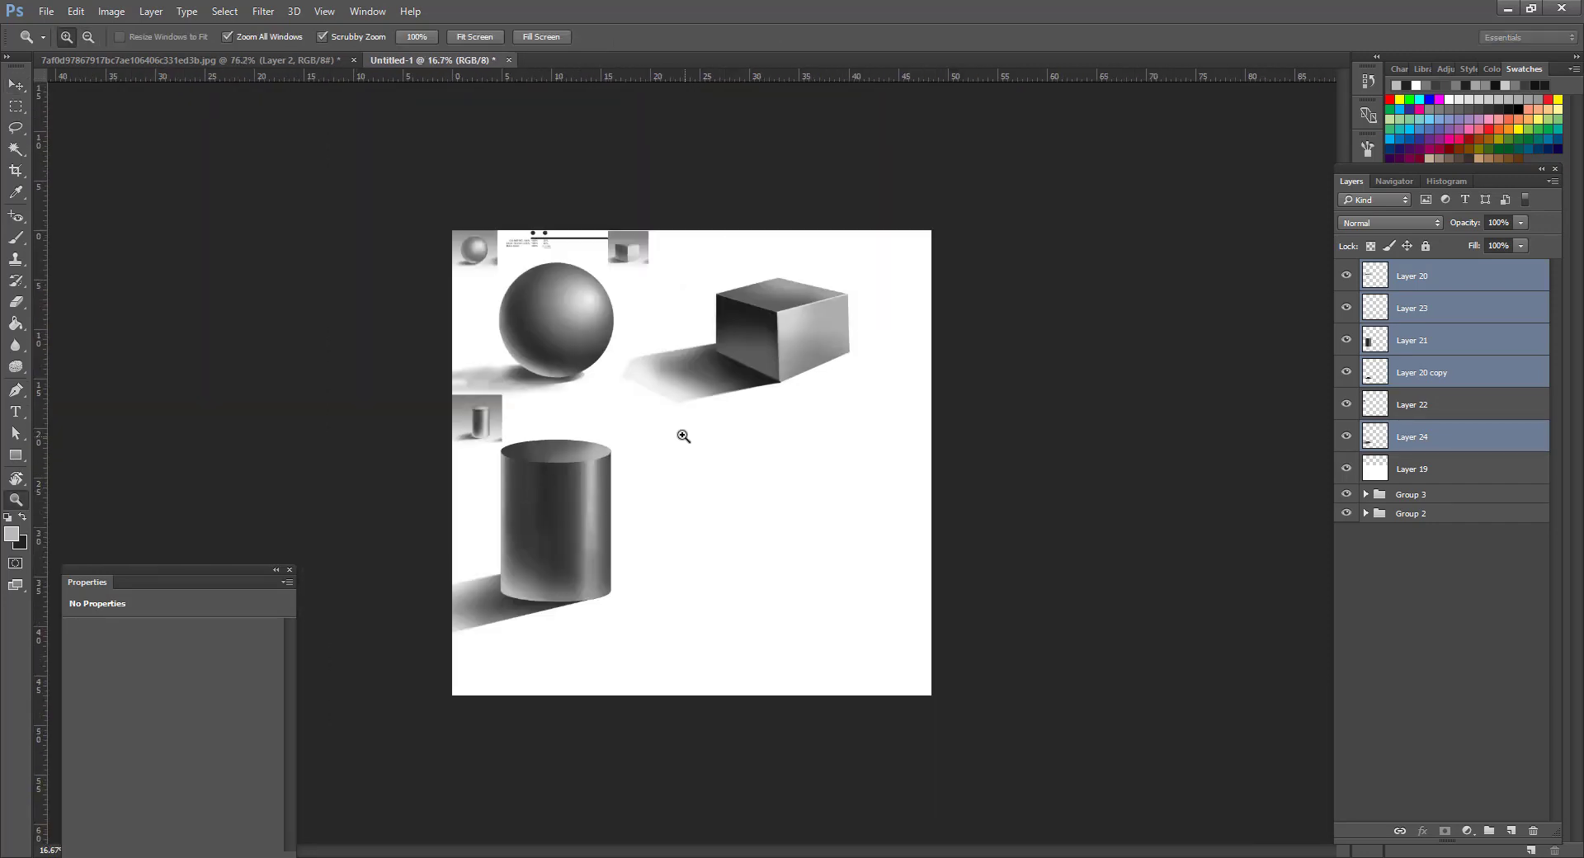
Add a new layer above Layer 20 and set up a soft 17 px brush with pure red as the foreground colour.
click(683, 436)
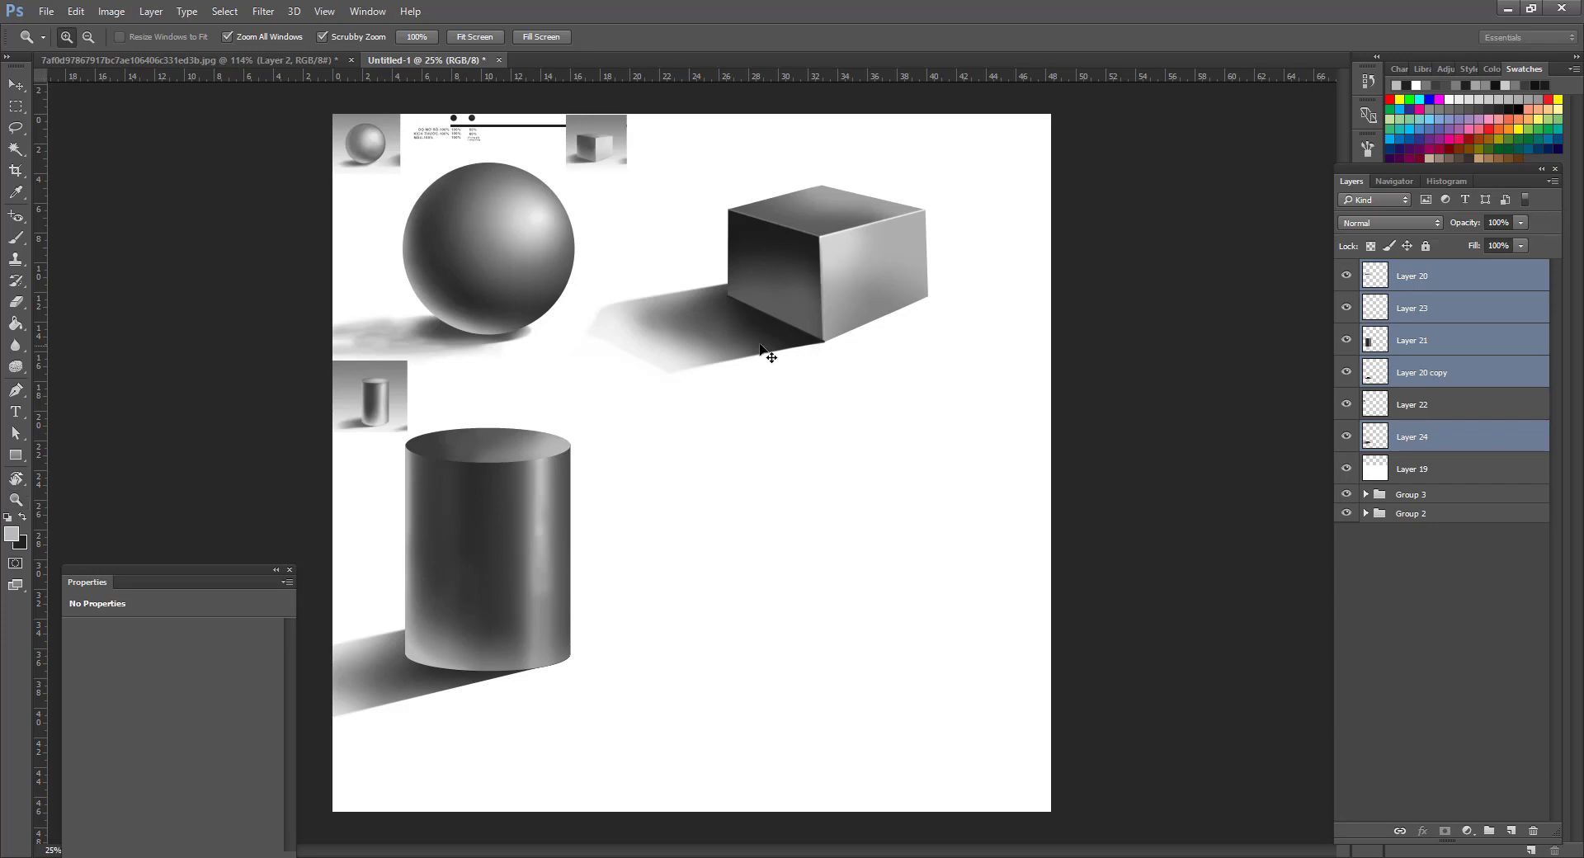
key(v)
click(1523, 284)
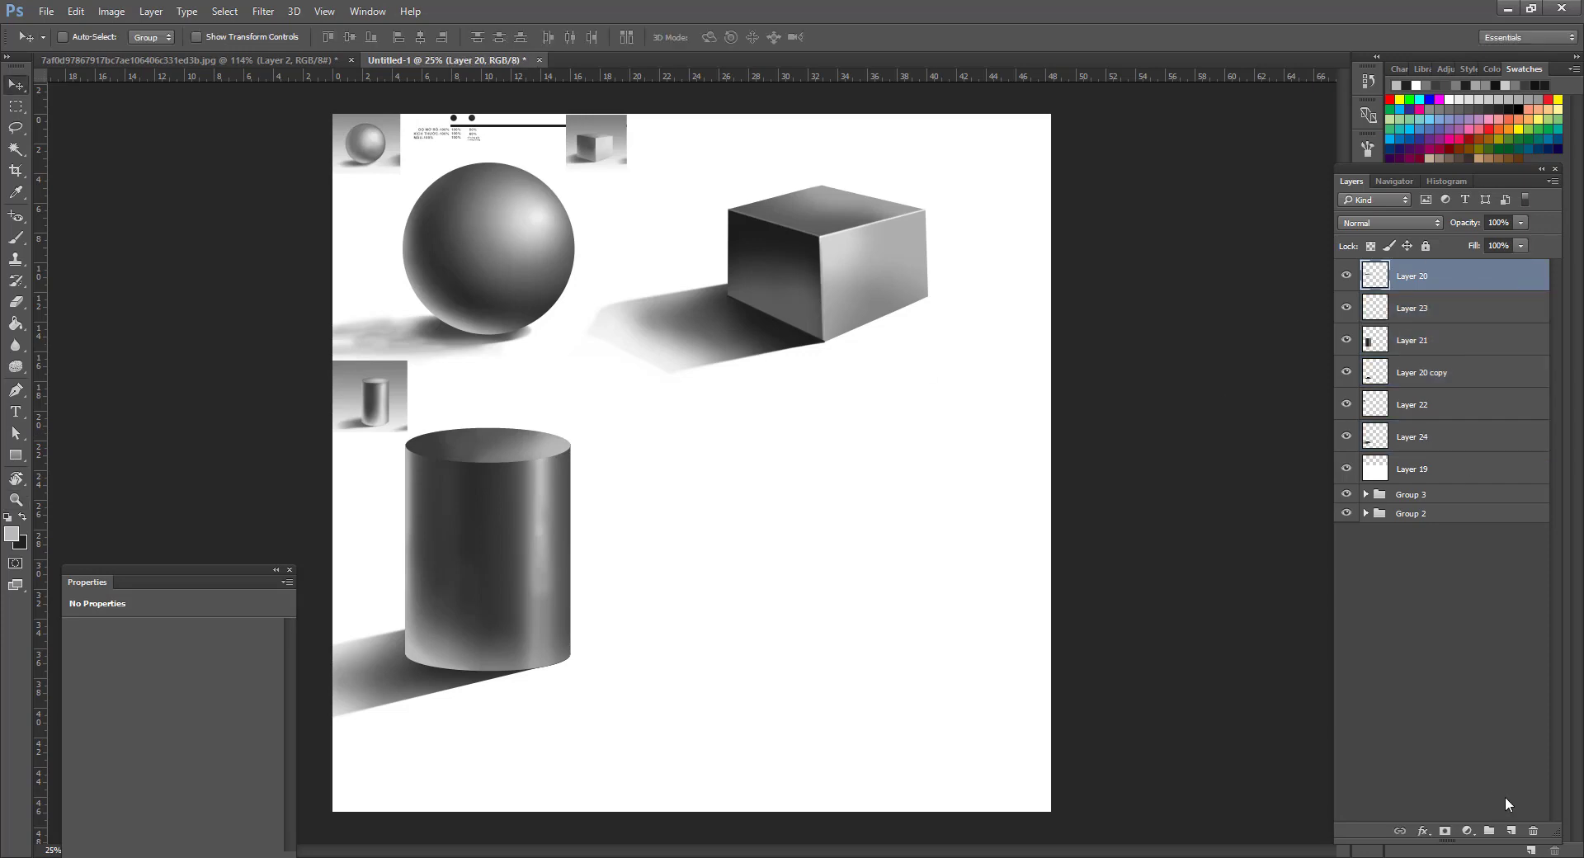
click(1511, 831)
key(b)
right_click(911, 401)
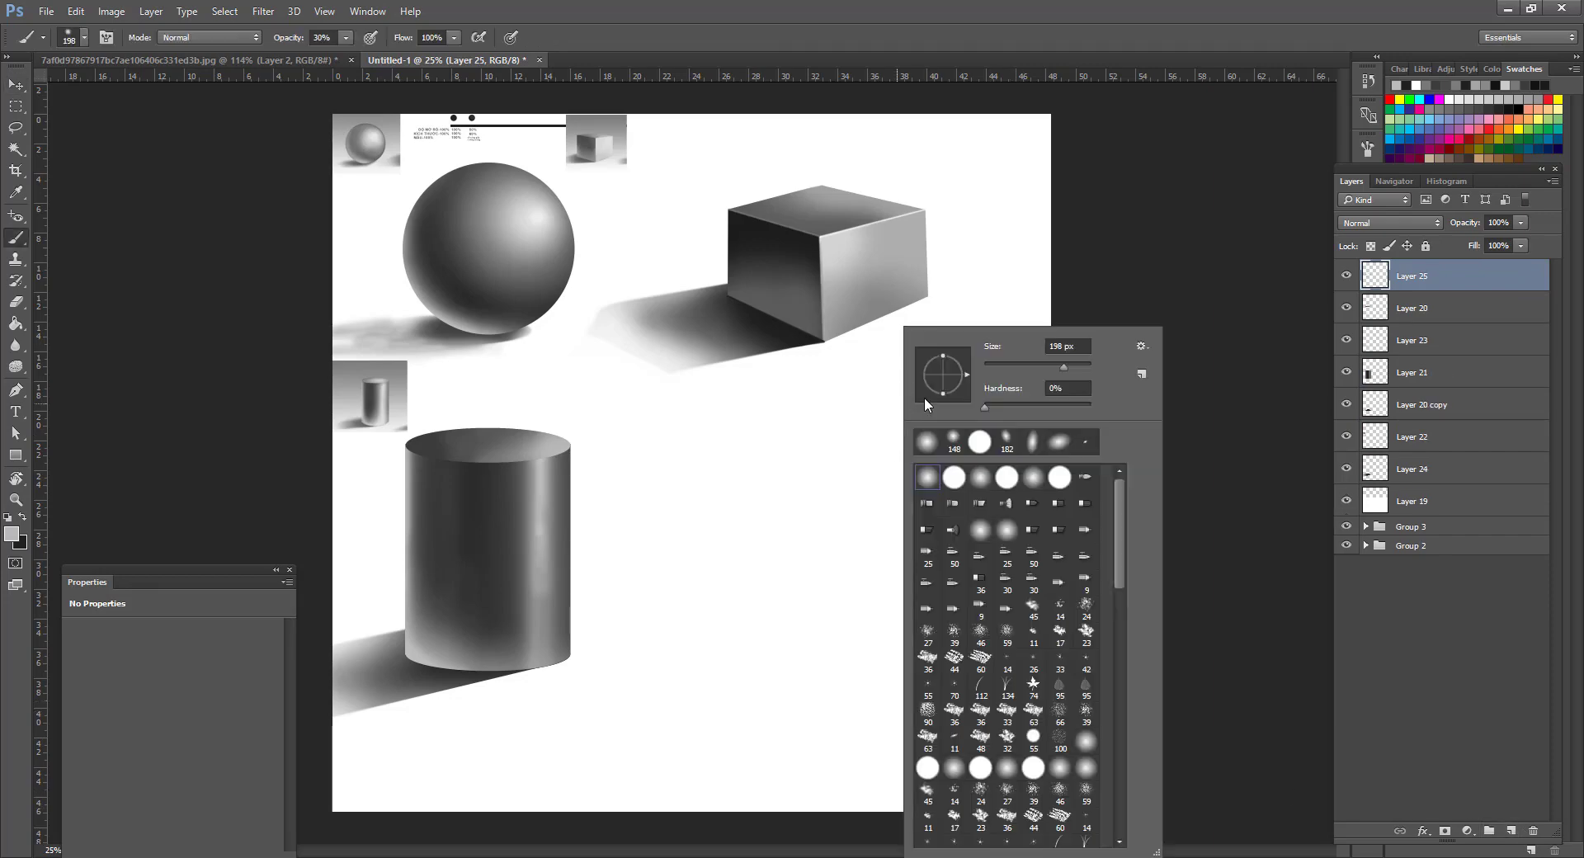
click(993, 365)
click(13, 535)
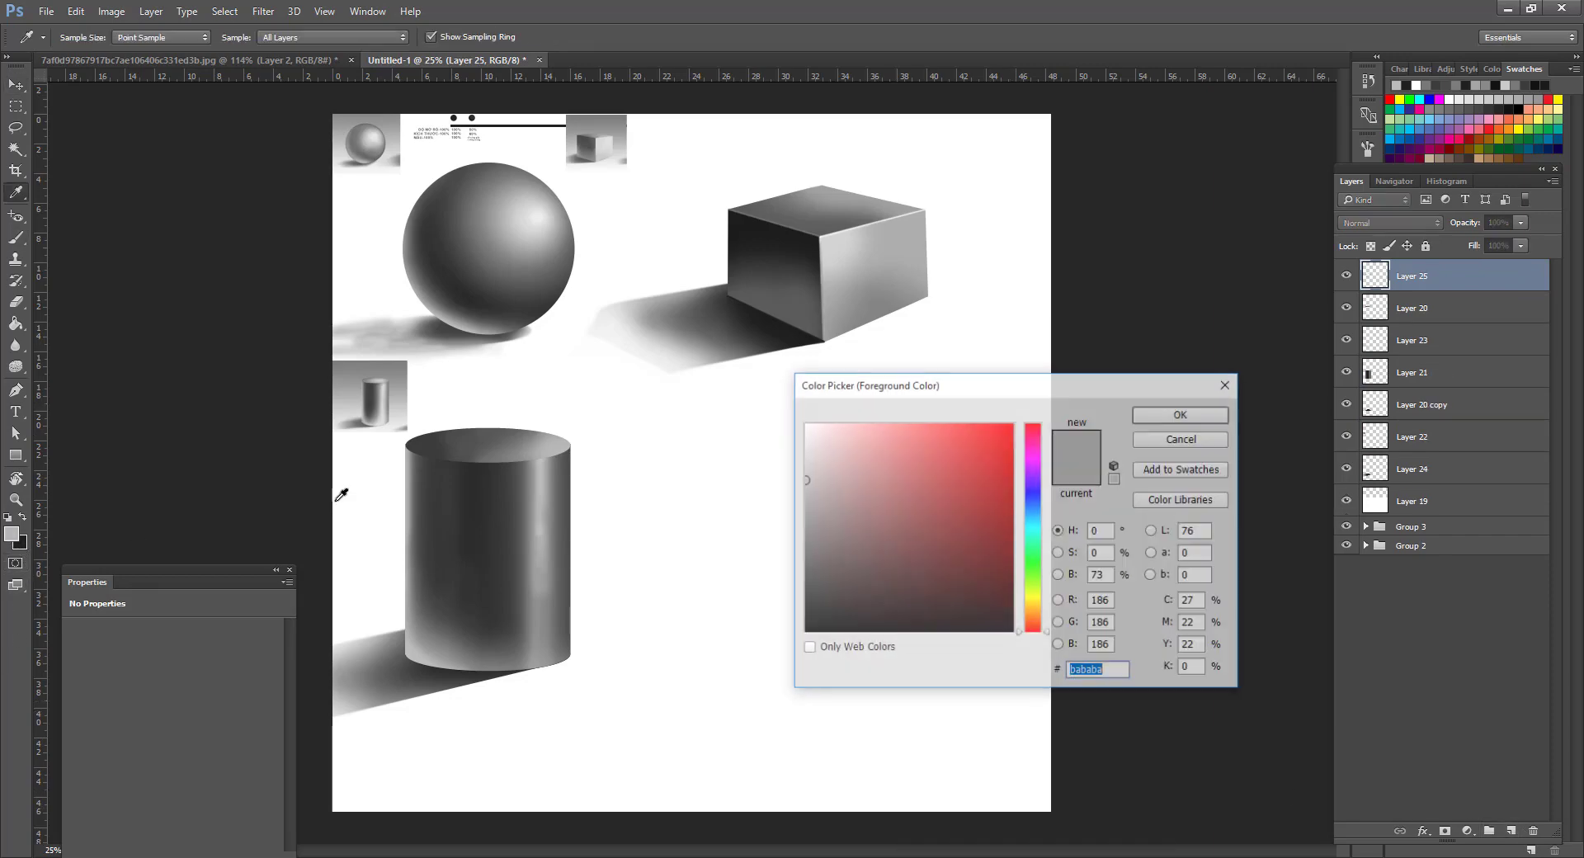
drag(856, 514, 1020, 419)
click(1182, 416)
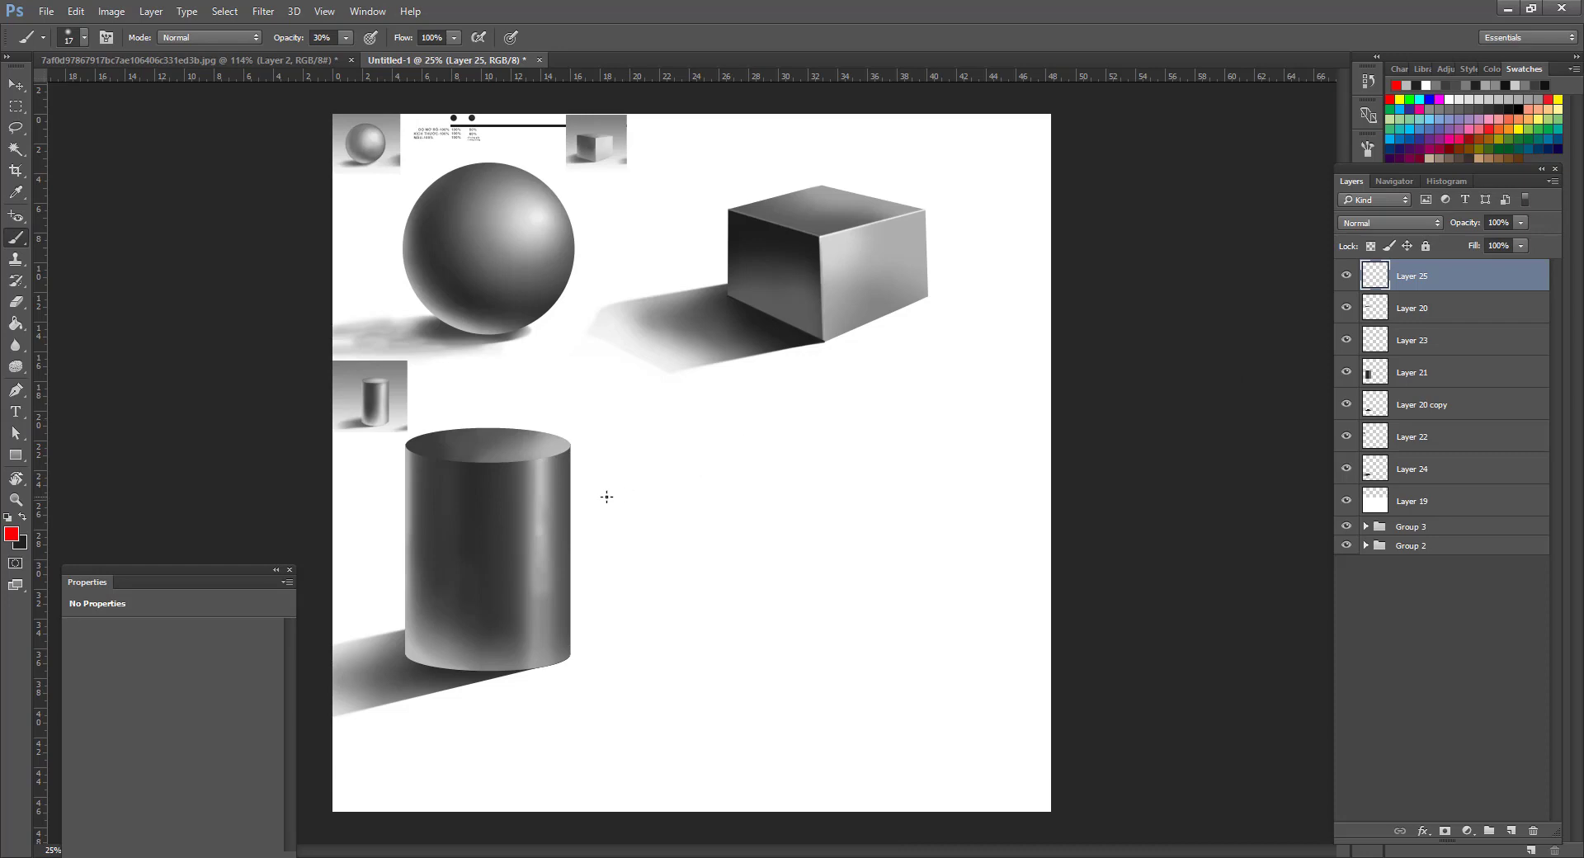
Draw red arrows showing light reaching the cylinder's right side and top and bouncing onto its base, and circle the lower-left reflected light.
click(830, 373)
shift+click(554, 495)
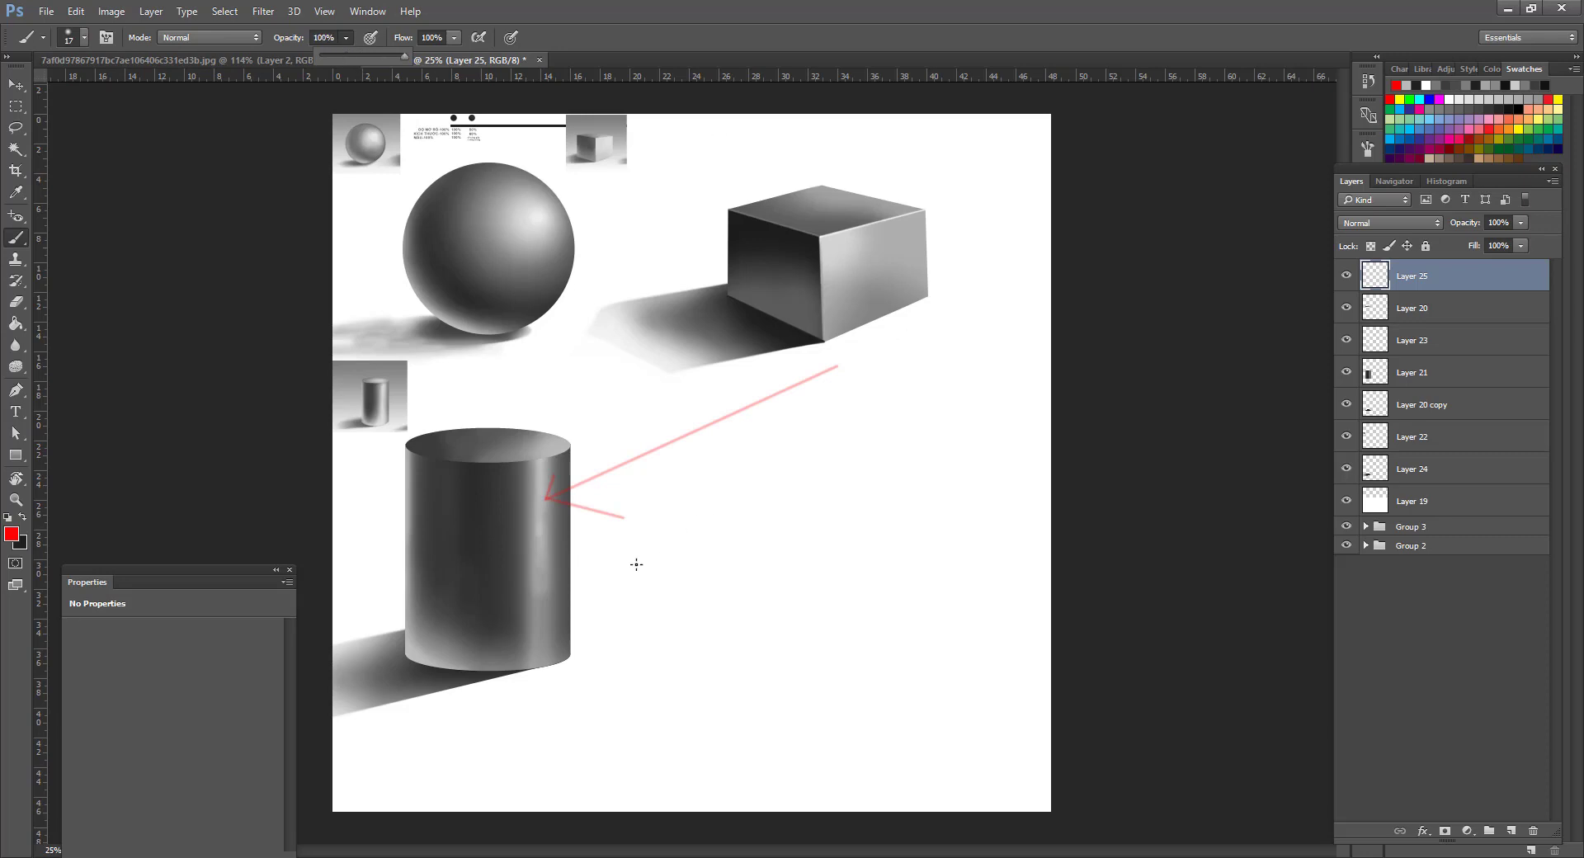
click(914, 483)
shift+click(454, 744)
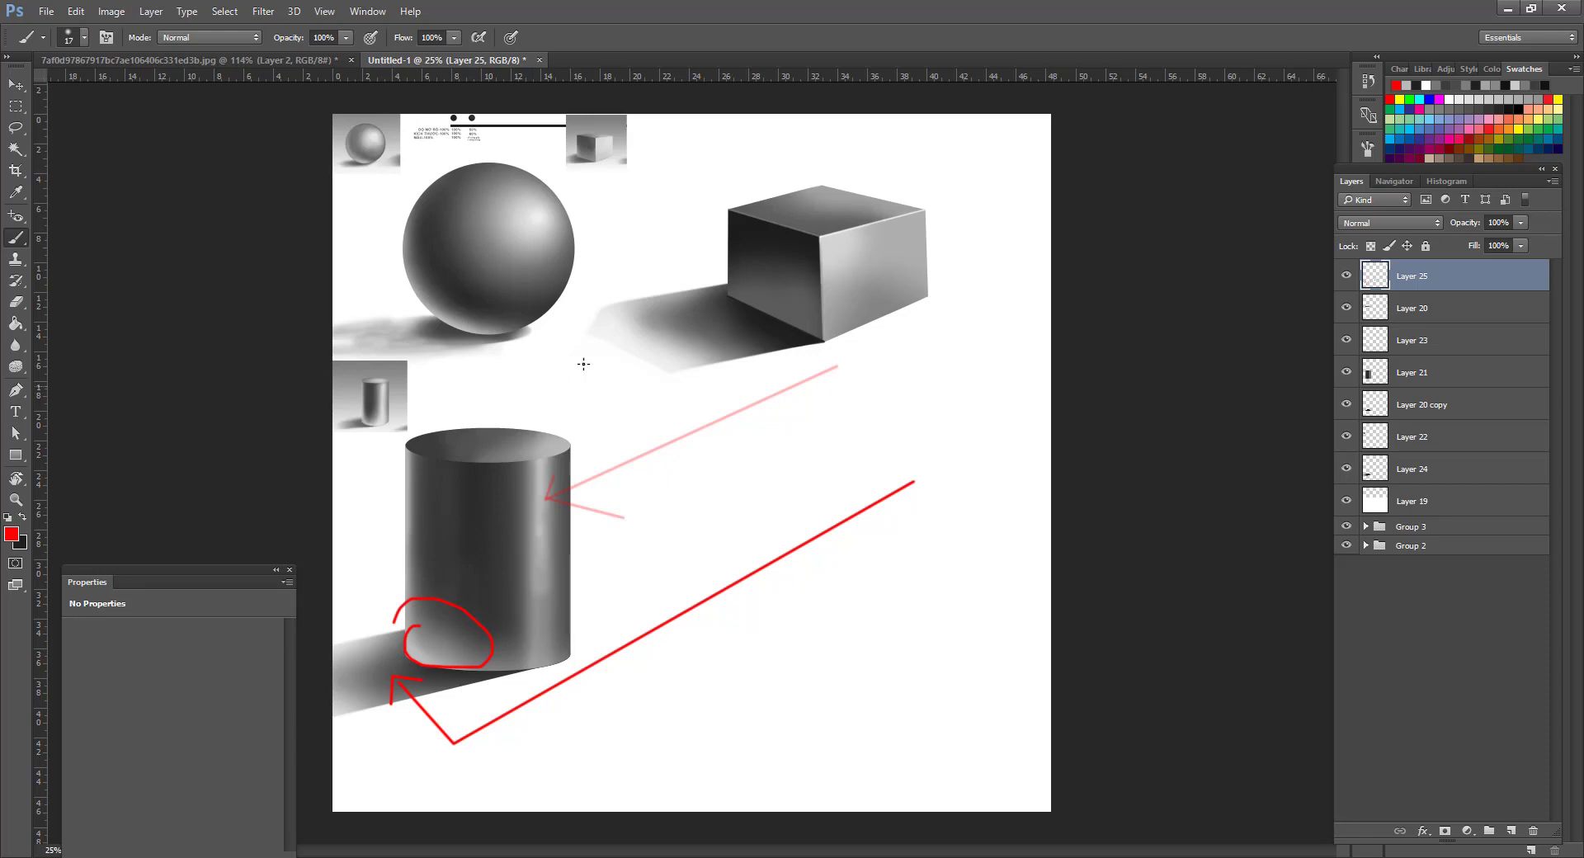
shift+click(523, 431)
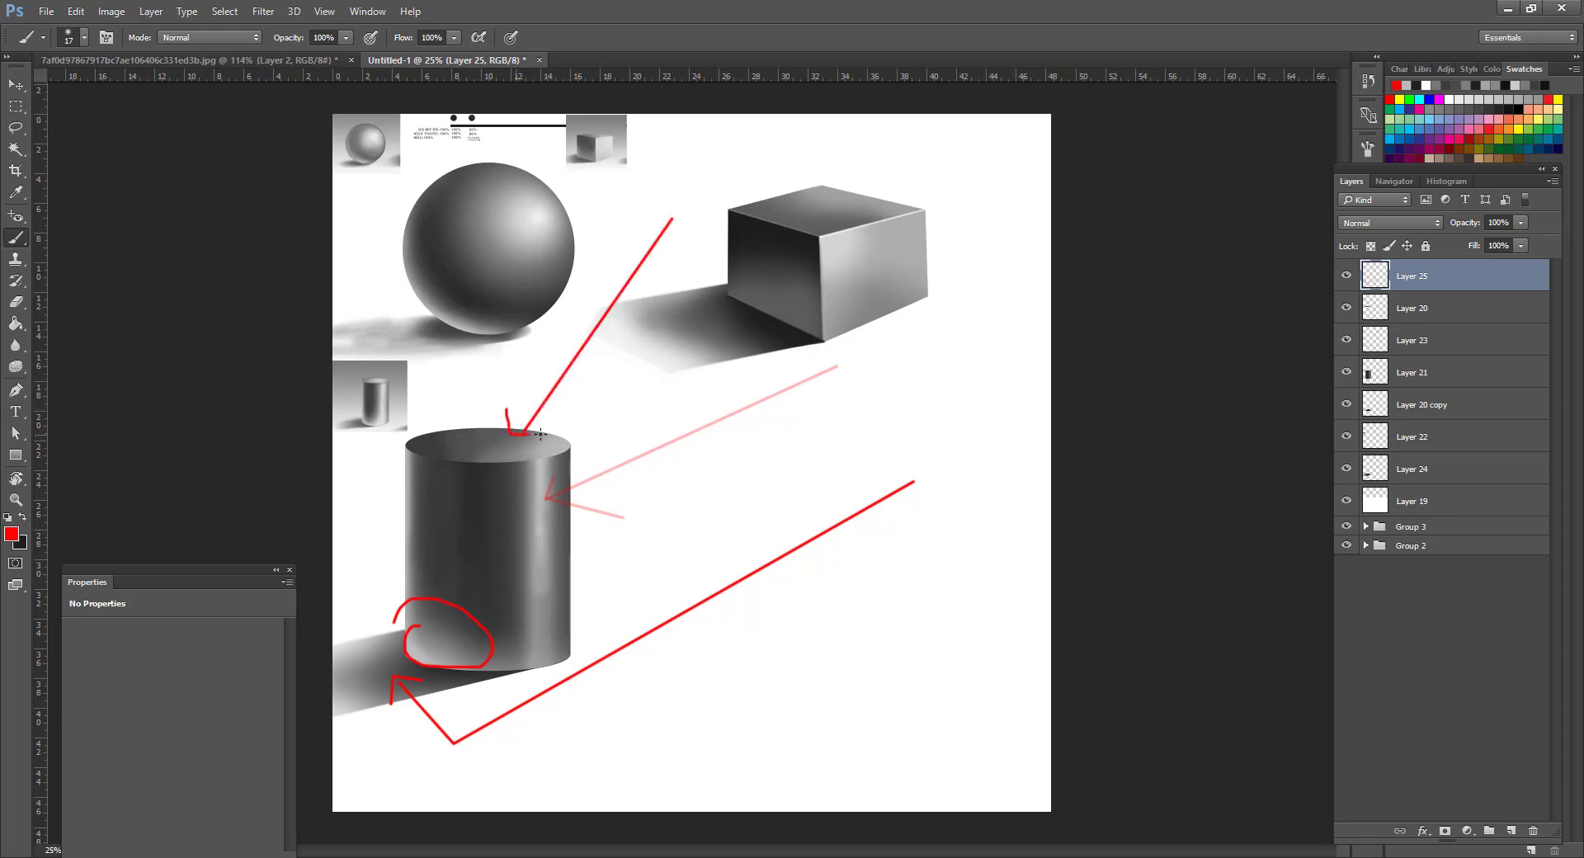
Undo all the red light-direction arrows and the circle around the cylinder.
key(ctrl+alt+z)
key(ctrl+alt+z)
key(ctrl+alt+z)
key(ctrl+alt+z)
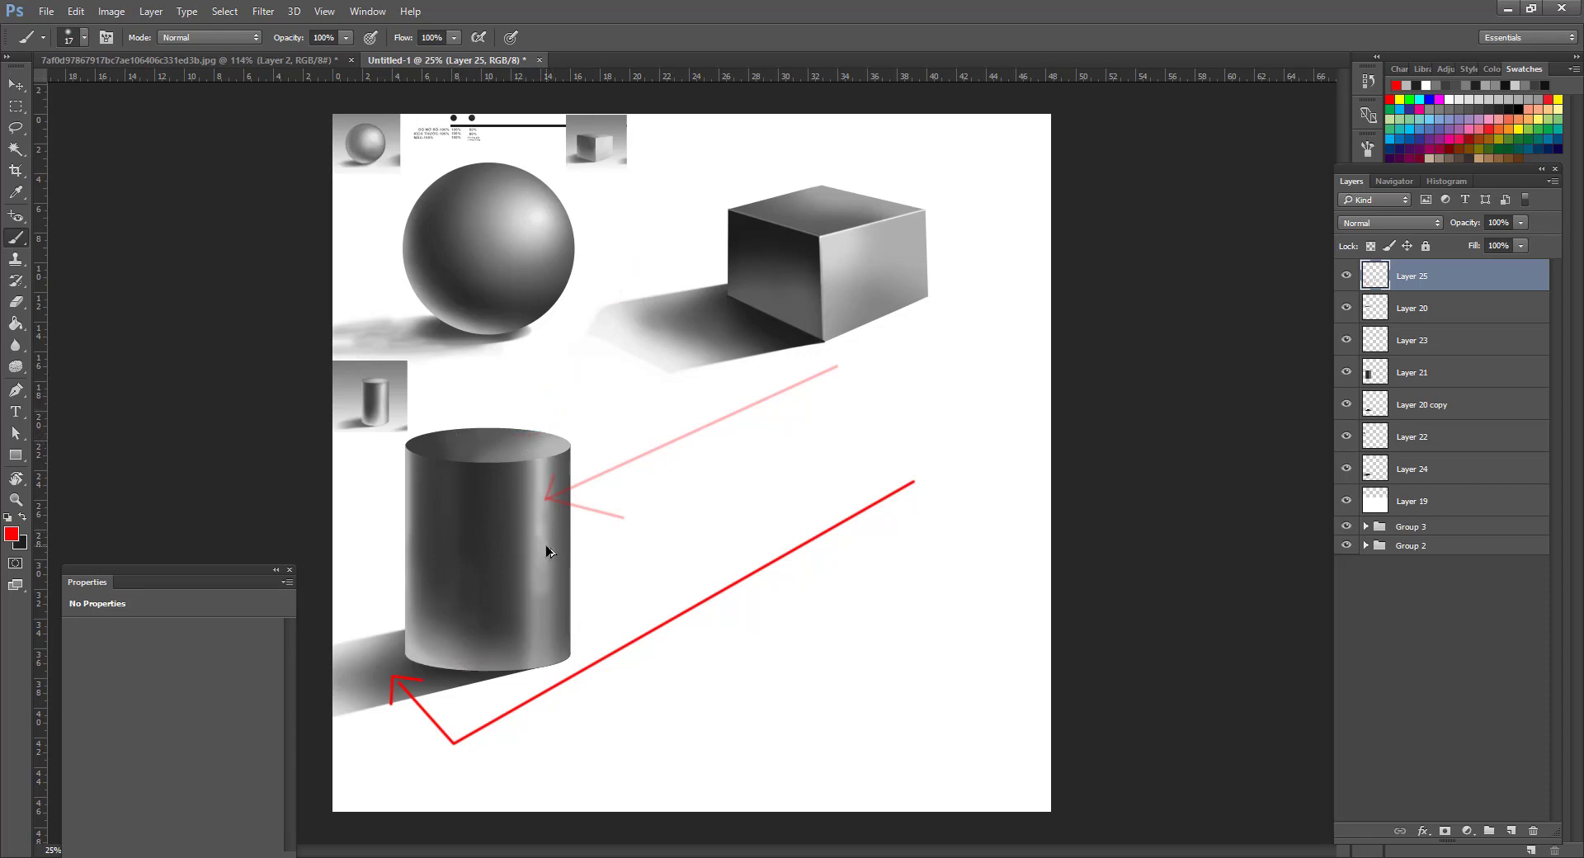
key(ctrl+alt+z)
key(ctrl+alt+z)
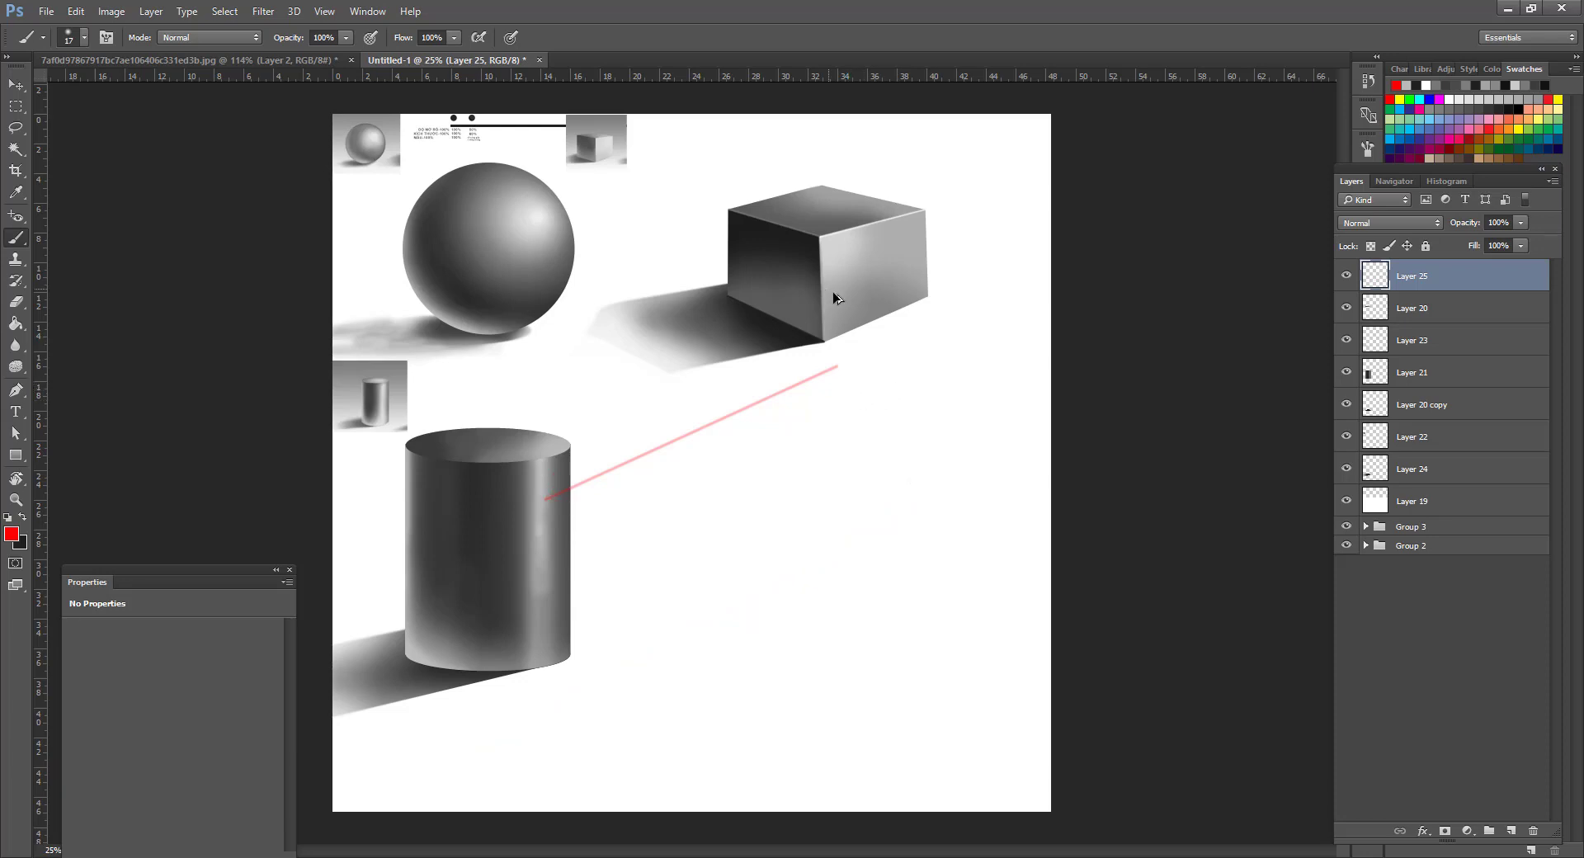
key(ctrl+alt+z)
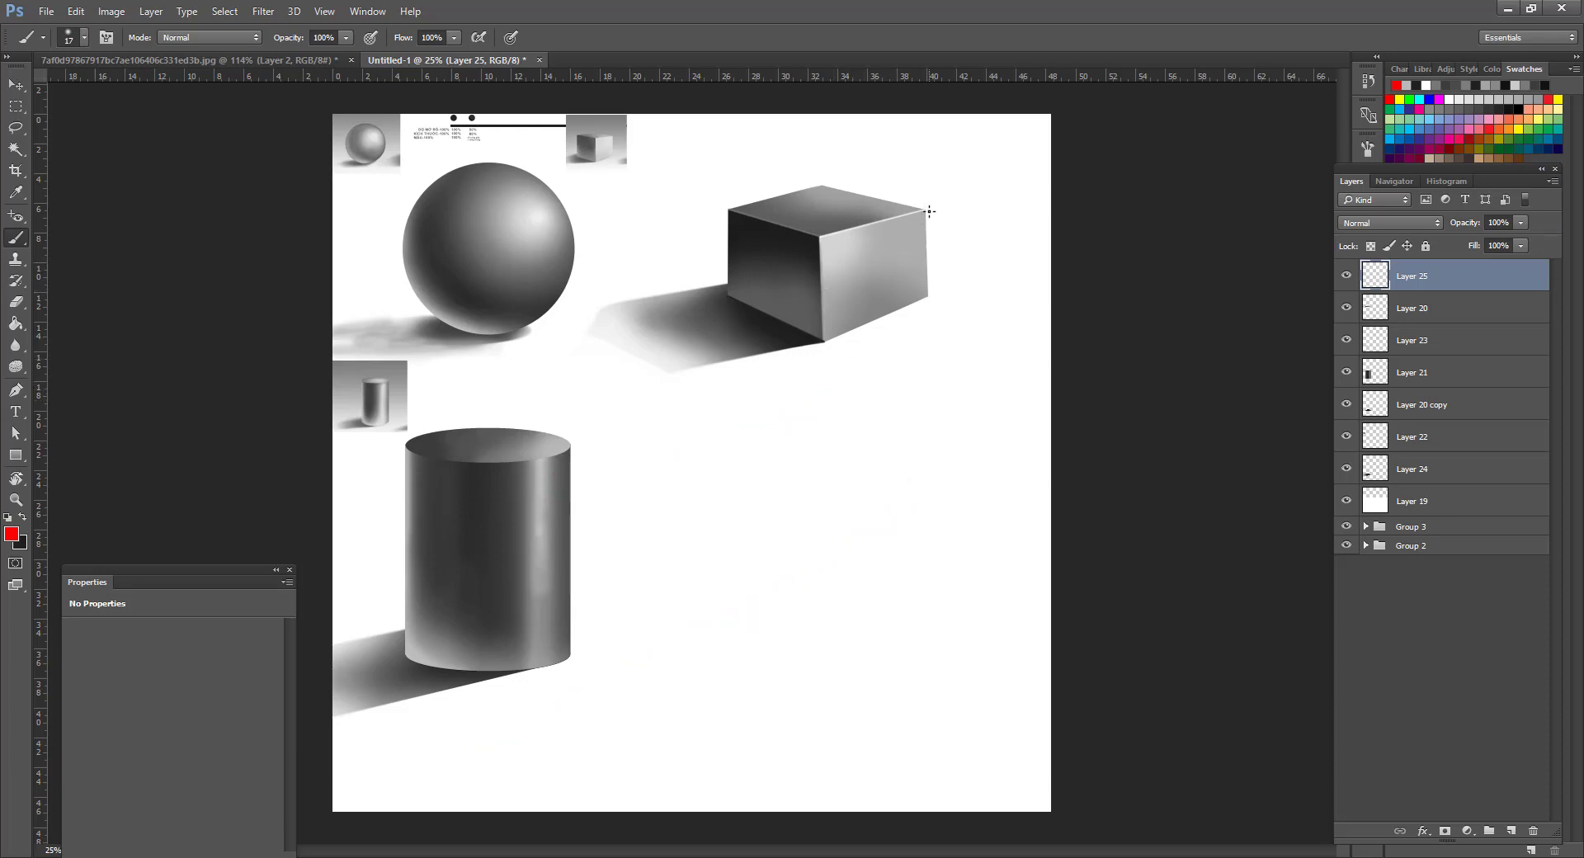
Circle the cube's right face in red as a test marking and undo it.
drag(866, 328, 956, 176)
key(ctrl+z)
mouse_move(802, 288)
mouse_down()
mouse_move(838, 342)
mouse_move(917, 327)
mouse_up()
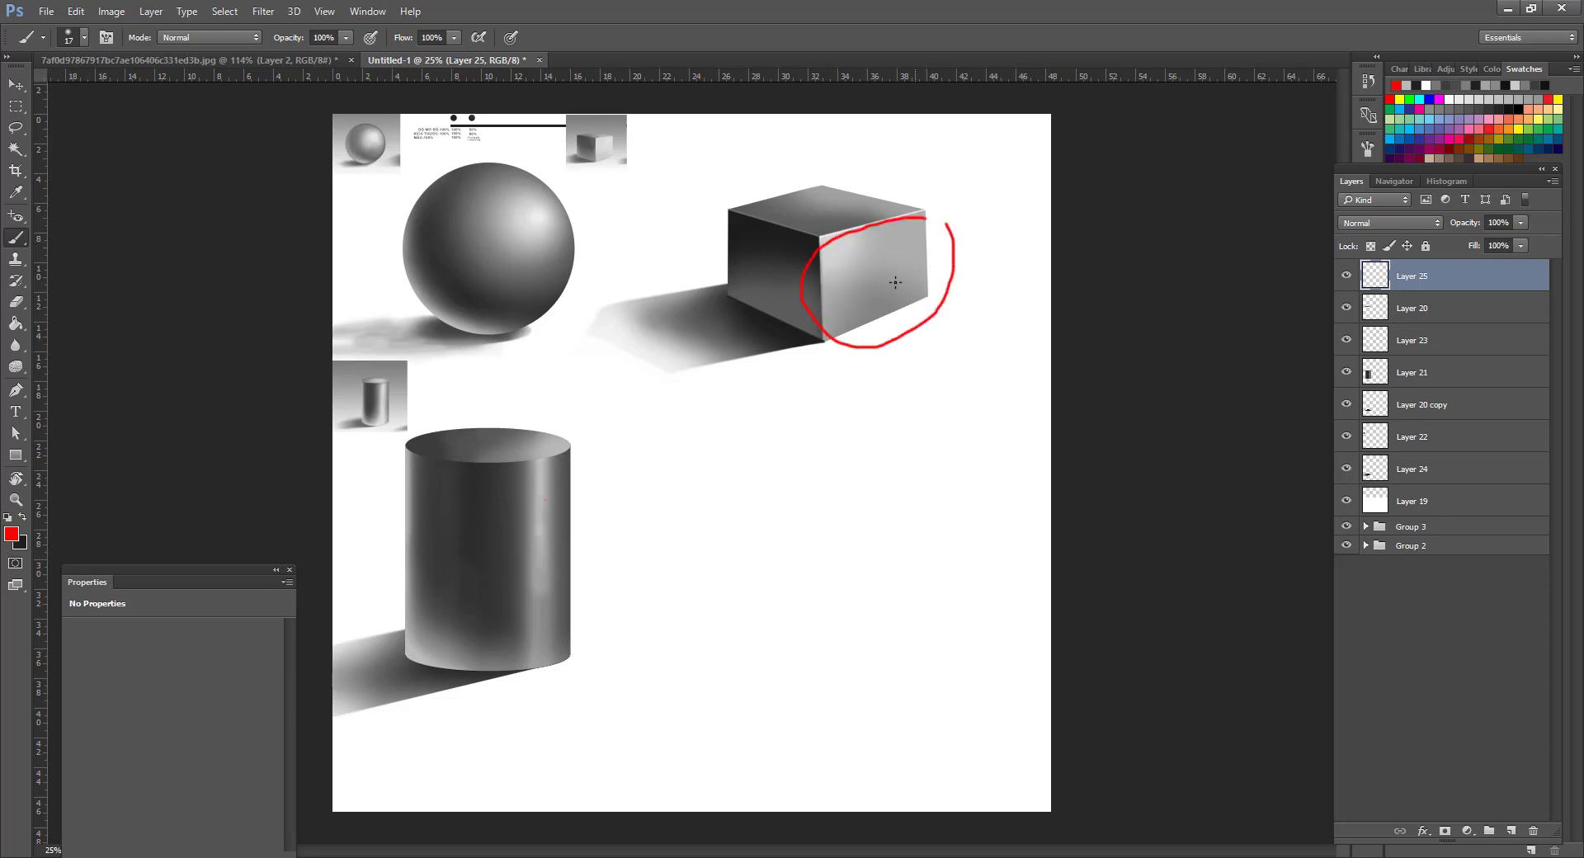
key(ctrl+alt+z)
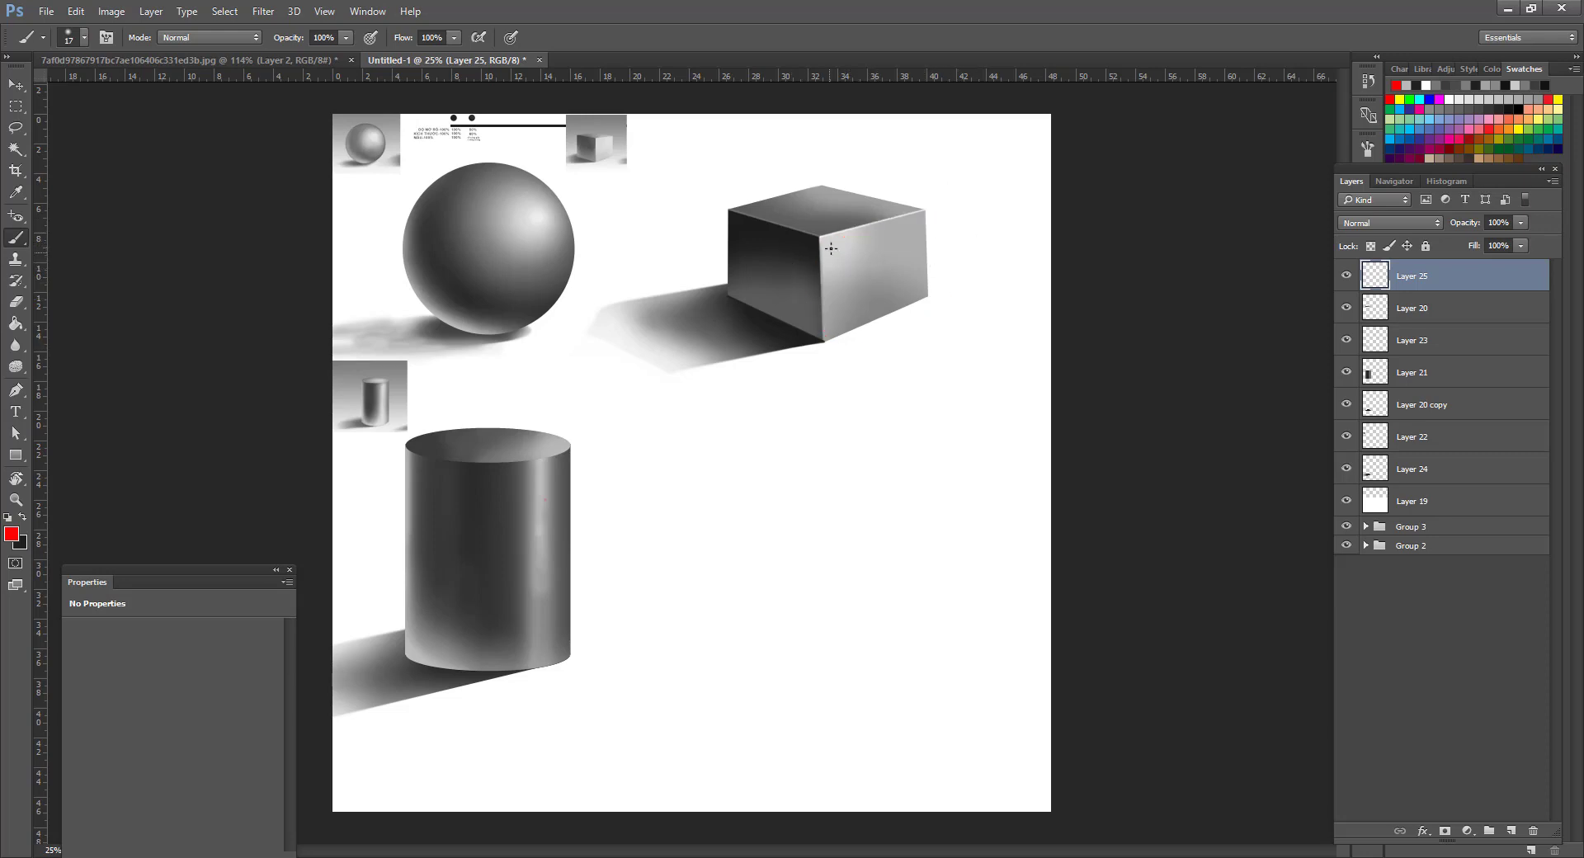
Outline the edges of the cube's right face with straight red lines, and undo the outline.
shift+click(935, 301)
shift+click(929, 206)
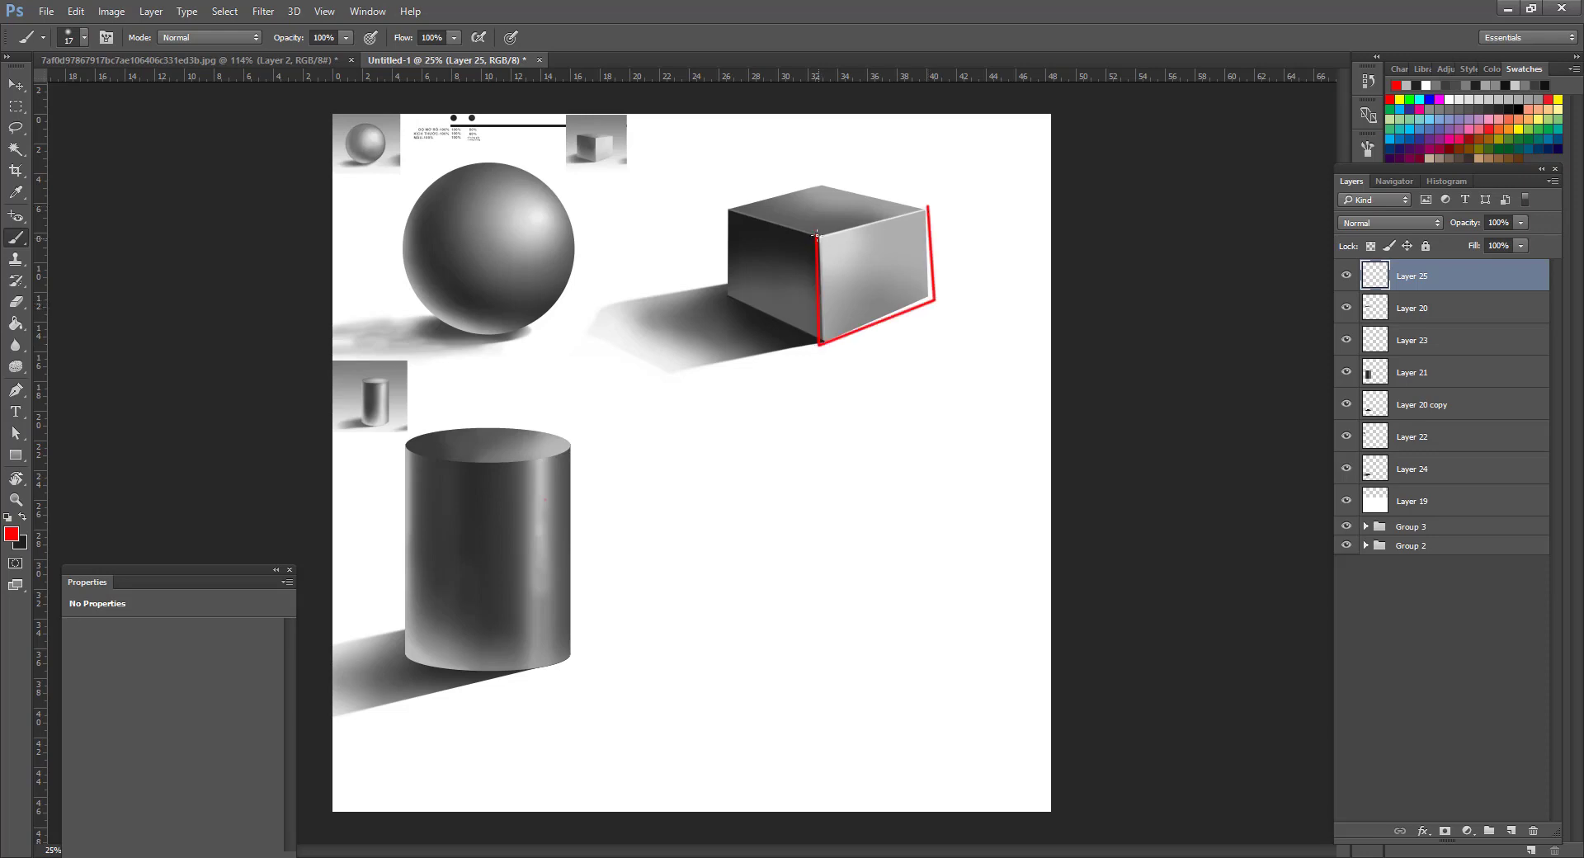
key(ctrl+alt+z)
key(ctrl+alt+z)
key(ctrl+alt+z)
key(ctrl+alt+z)
Make a tall rectangular selection on the empty canvas to the right of the cylinder.
key(z)
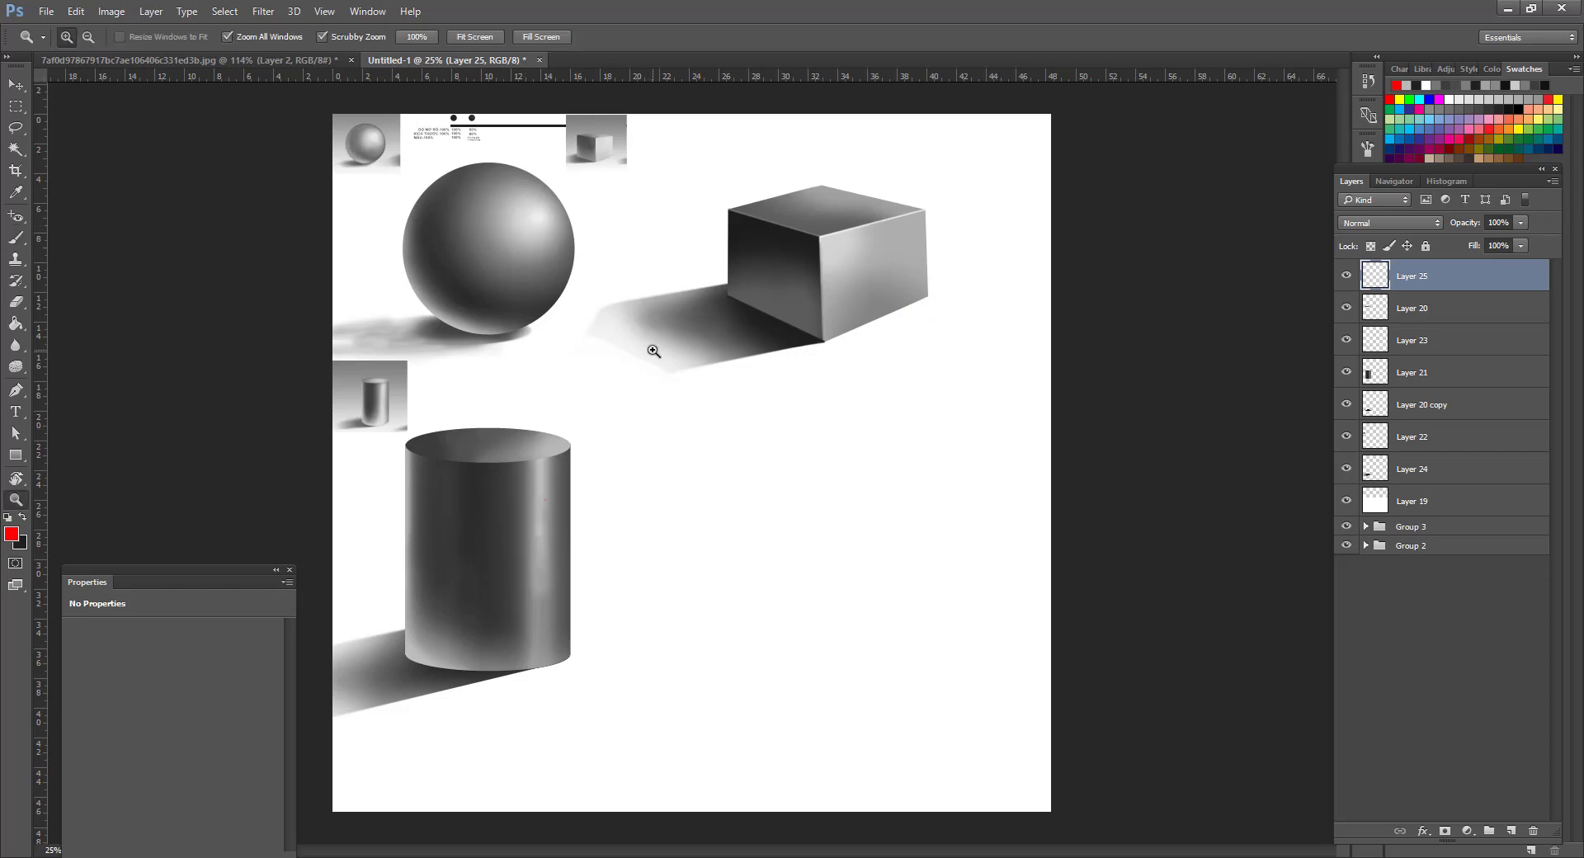
click(586, 559)
drag(706, 471, 441, 490)
alt+click(709, 459)
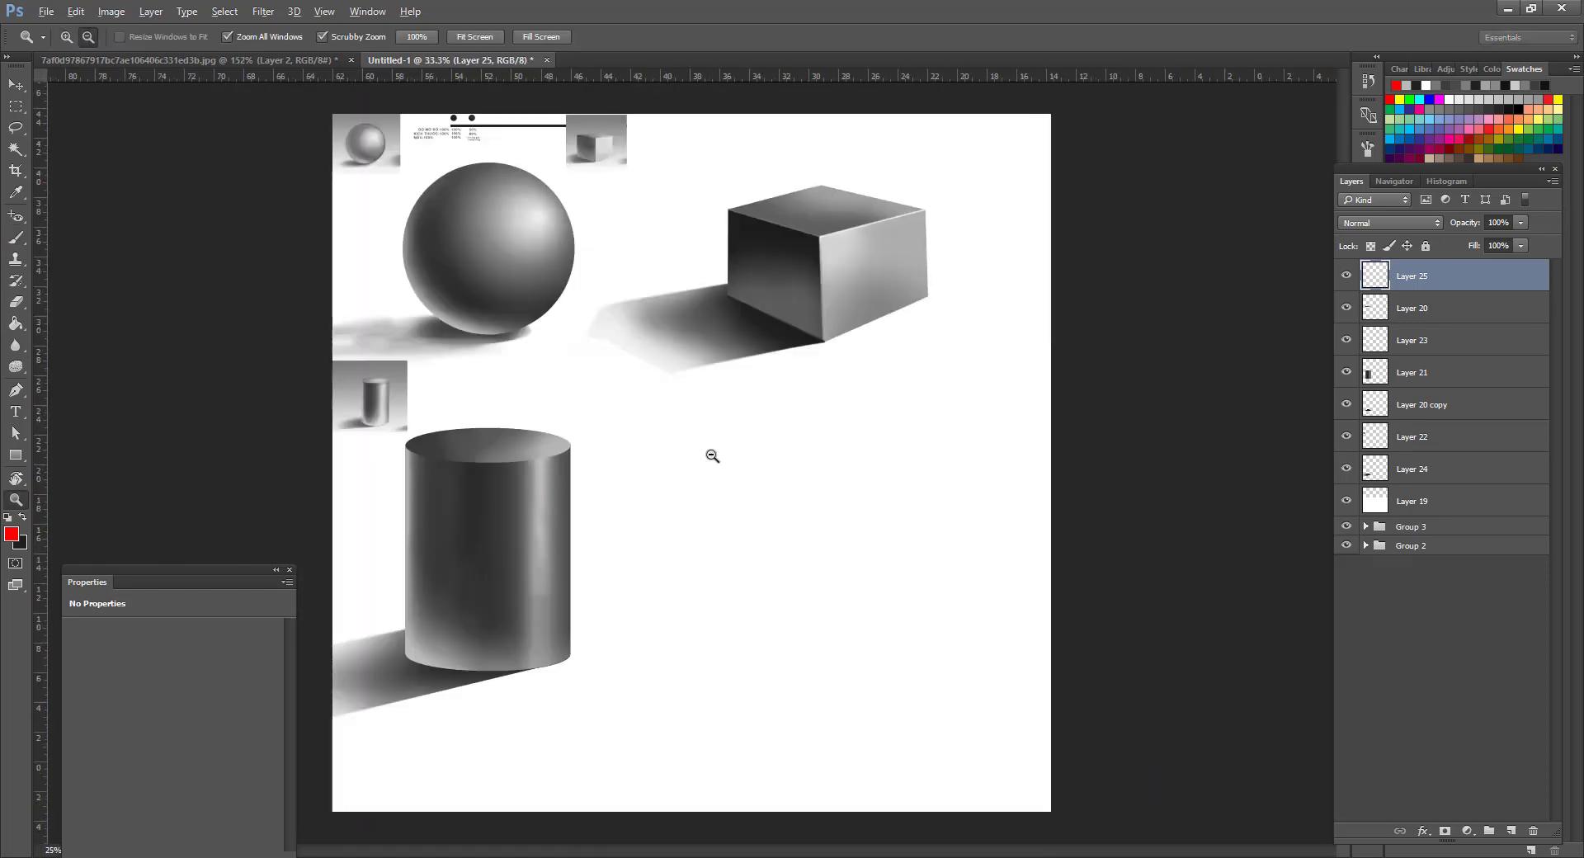
click(710, 452)
drag(764, 547, 724, 456)
key(ctrl+r)
key(v)
key(m)
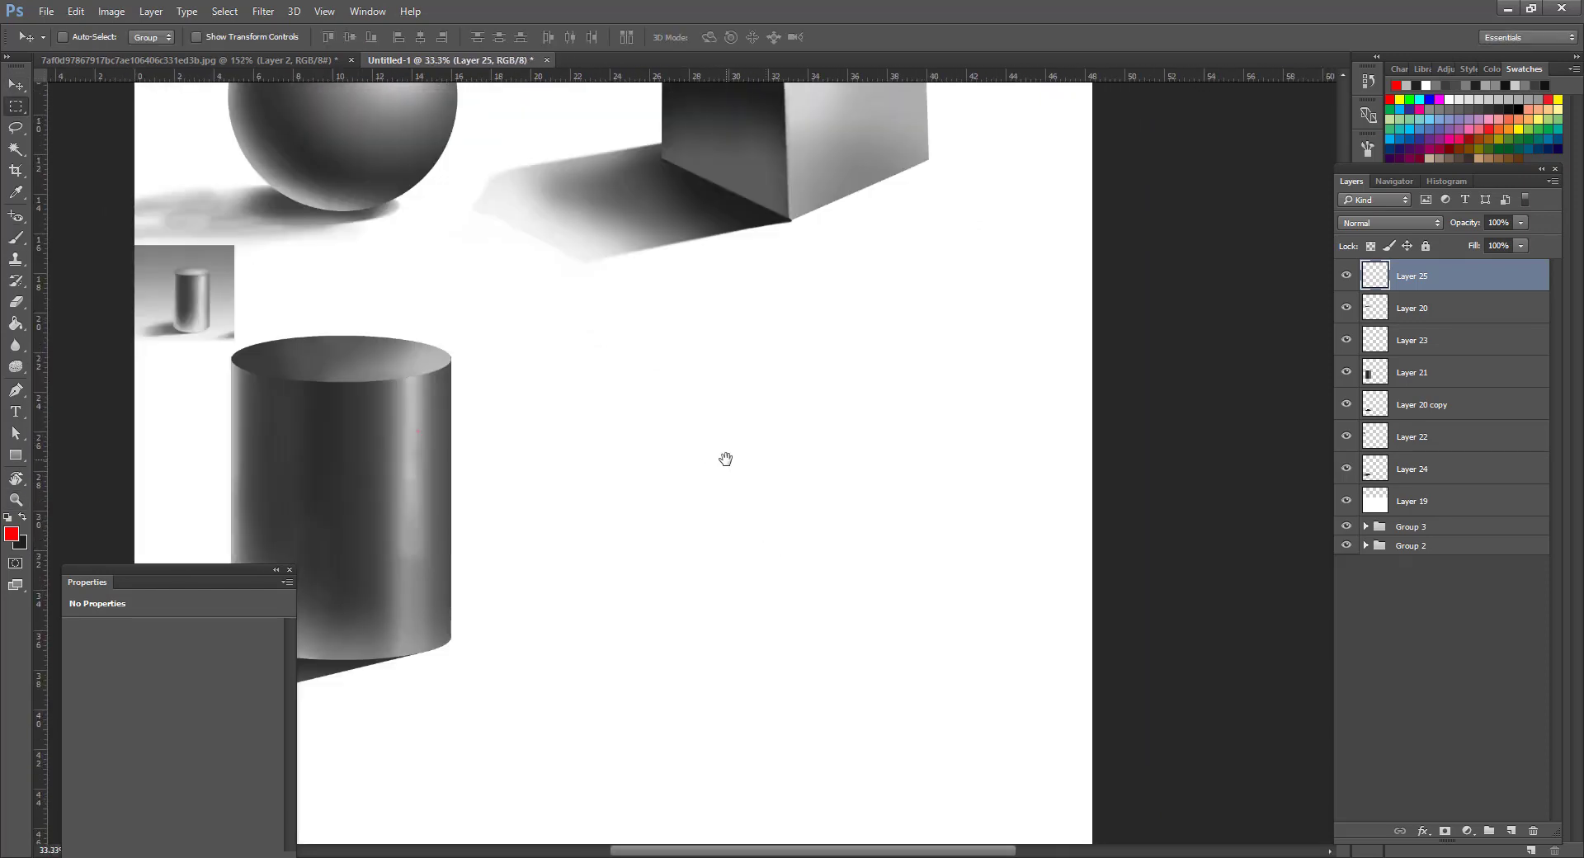
drag(627, 343, 889, 657)
Shape the soft brush tip into an upright 182 px ellipse with an 88° angle and 61% roundness.
key(b)
right_click(787, 463)
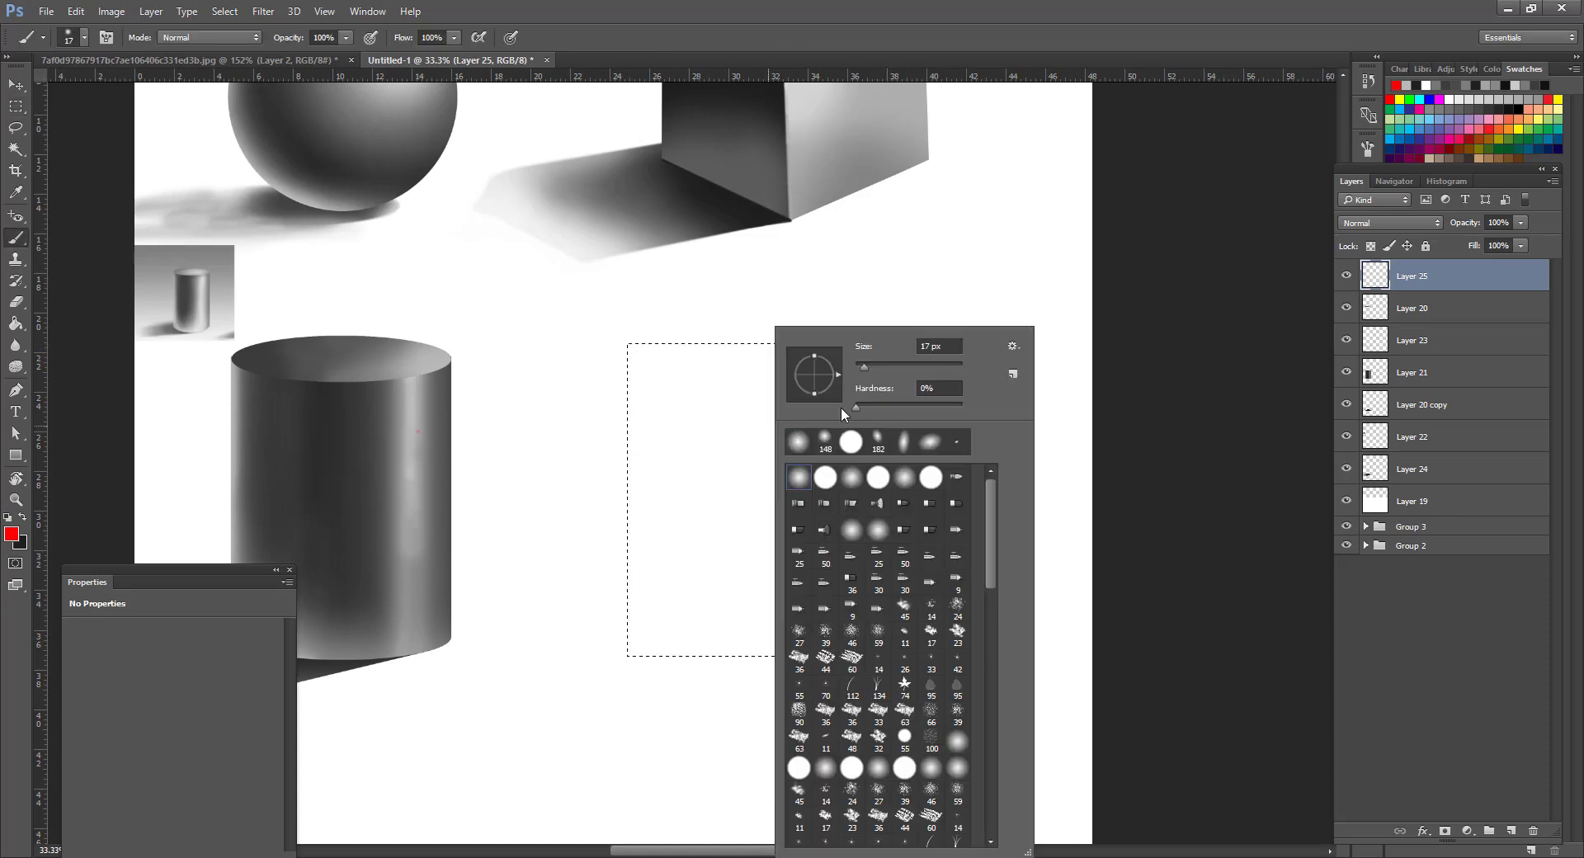
drag(821, 367, 814, 357)
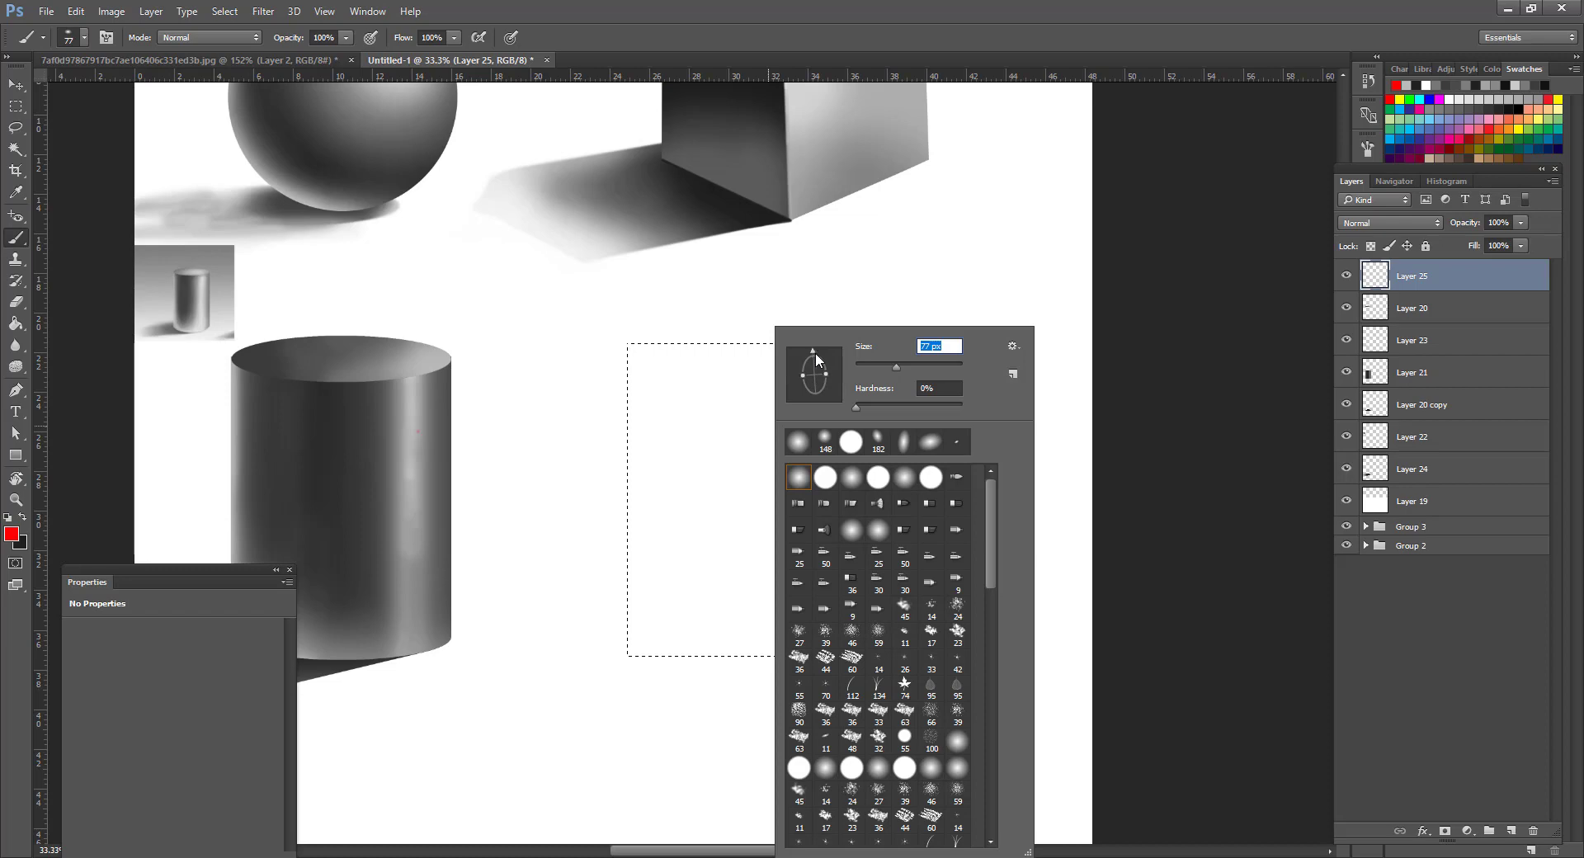
right_click(722, 352)
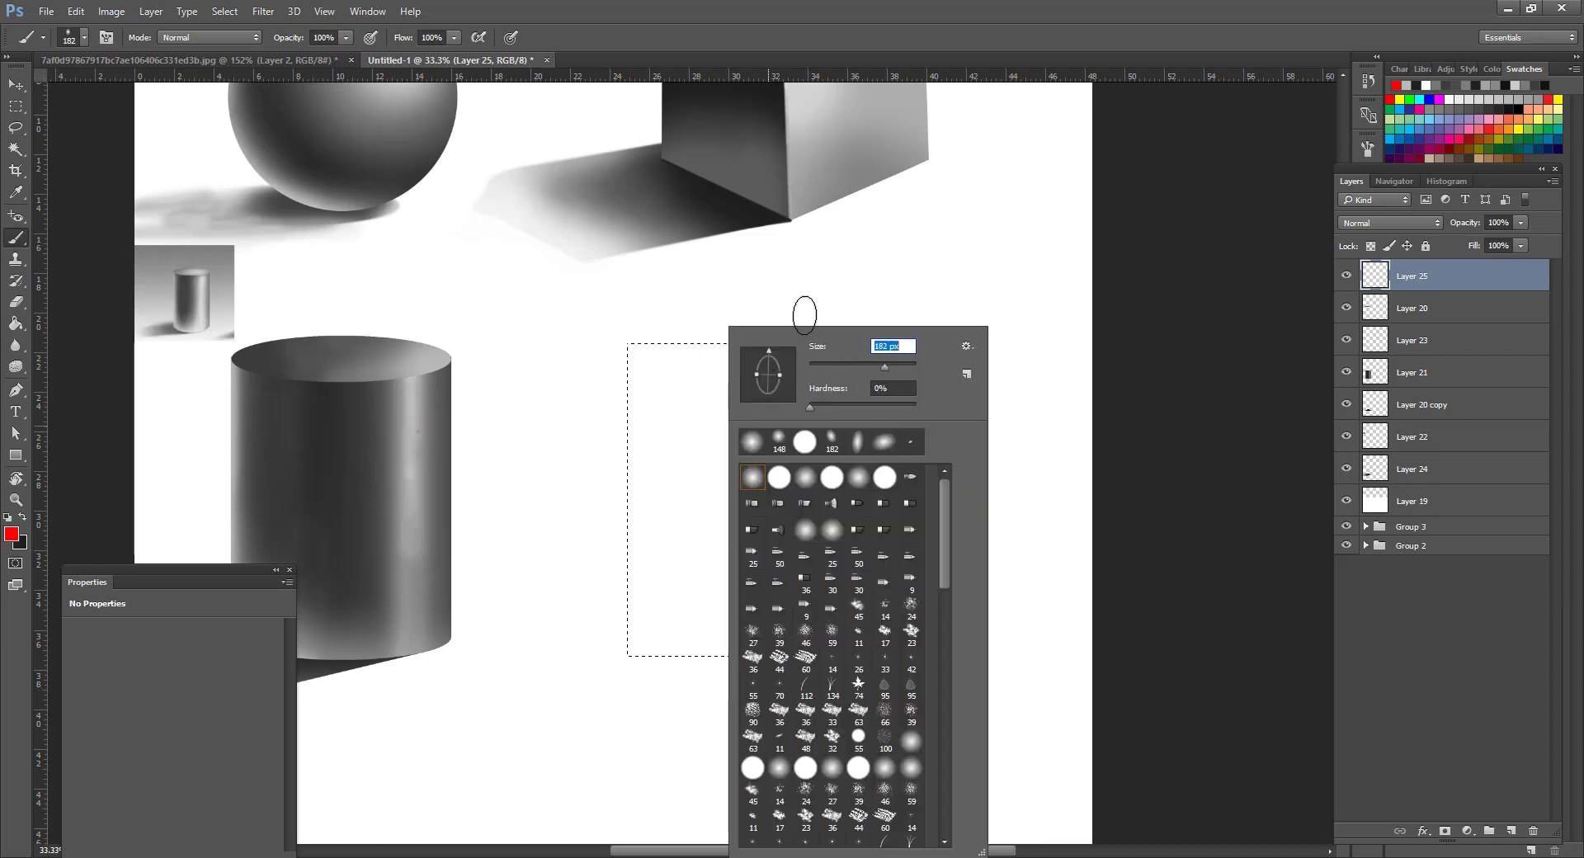
click(804, 316)
right_click(801, 315)
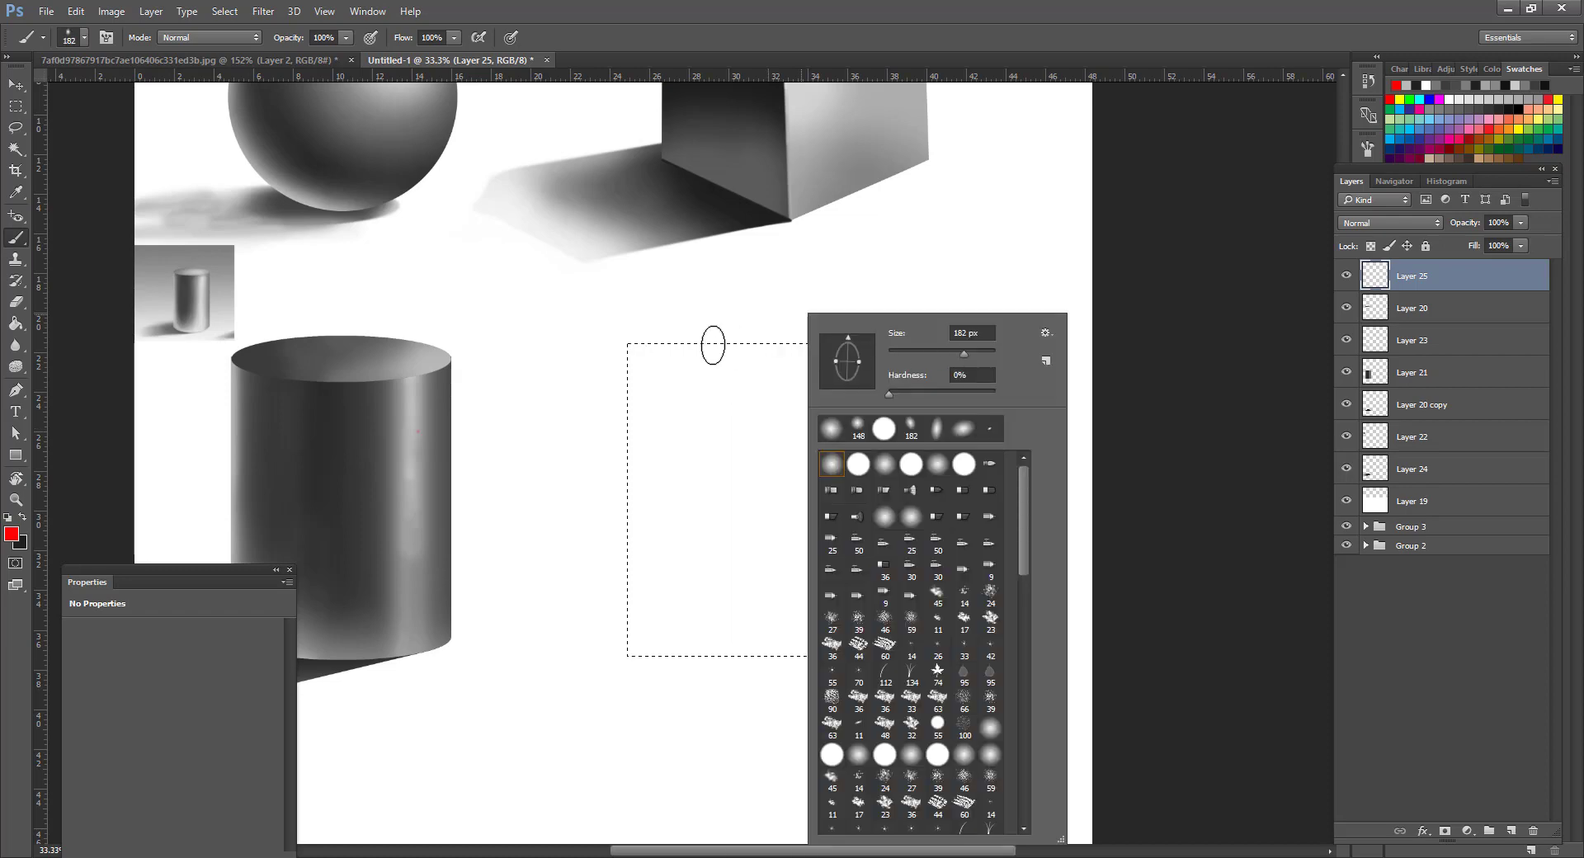
click(368, 11)
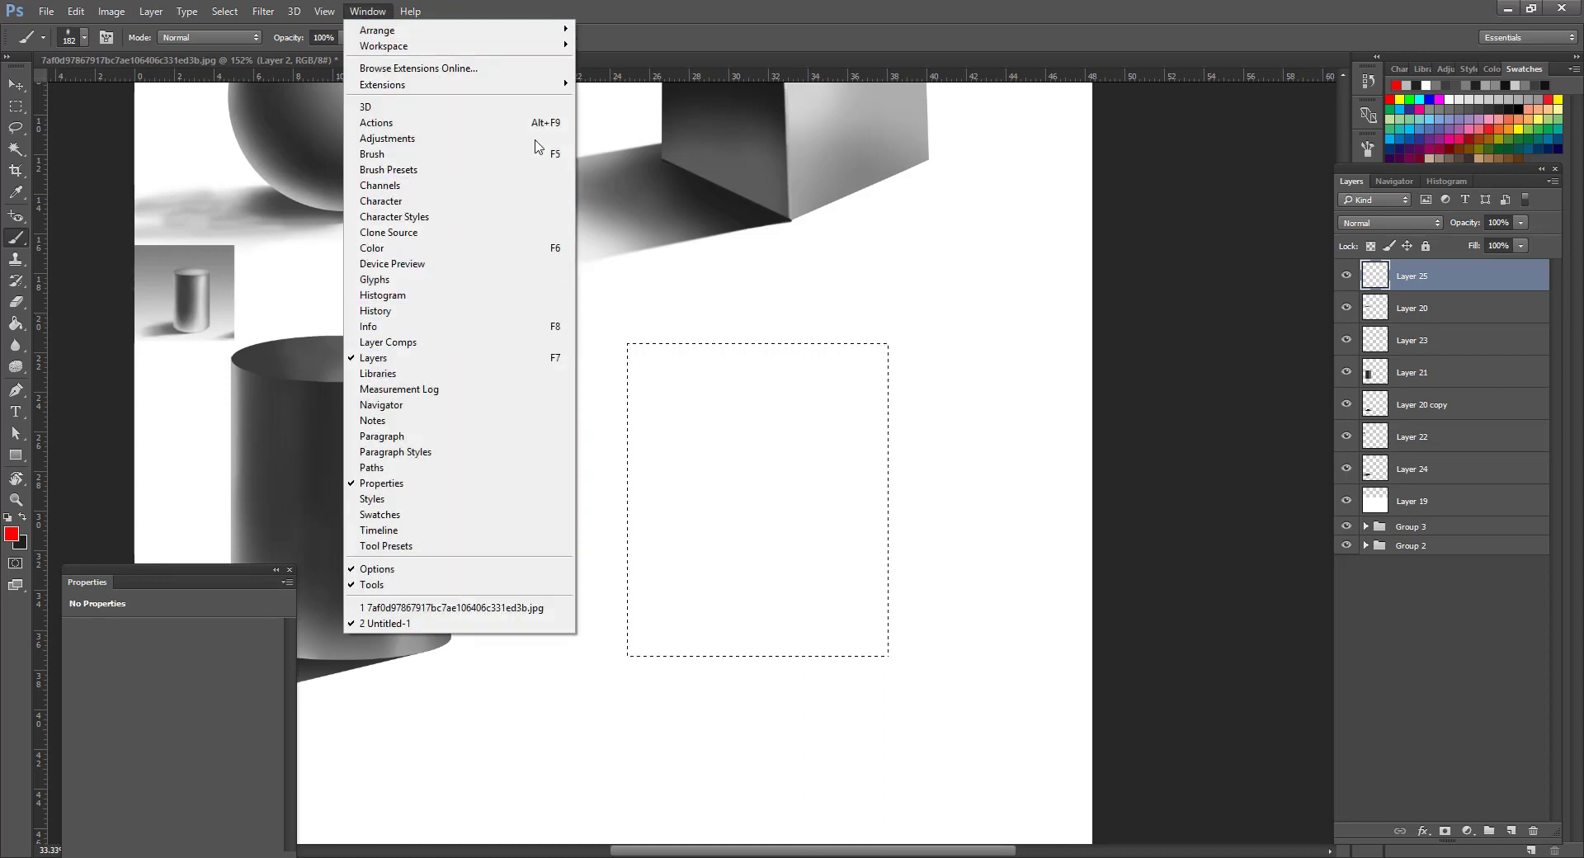
click(537, 154)
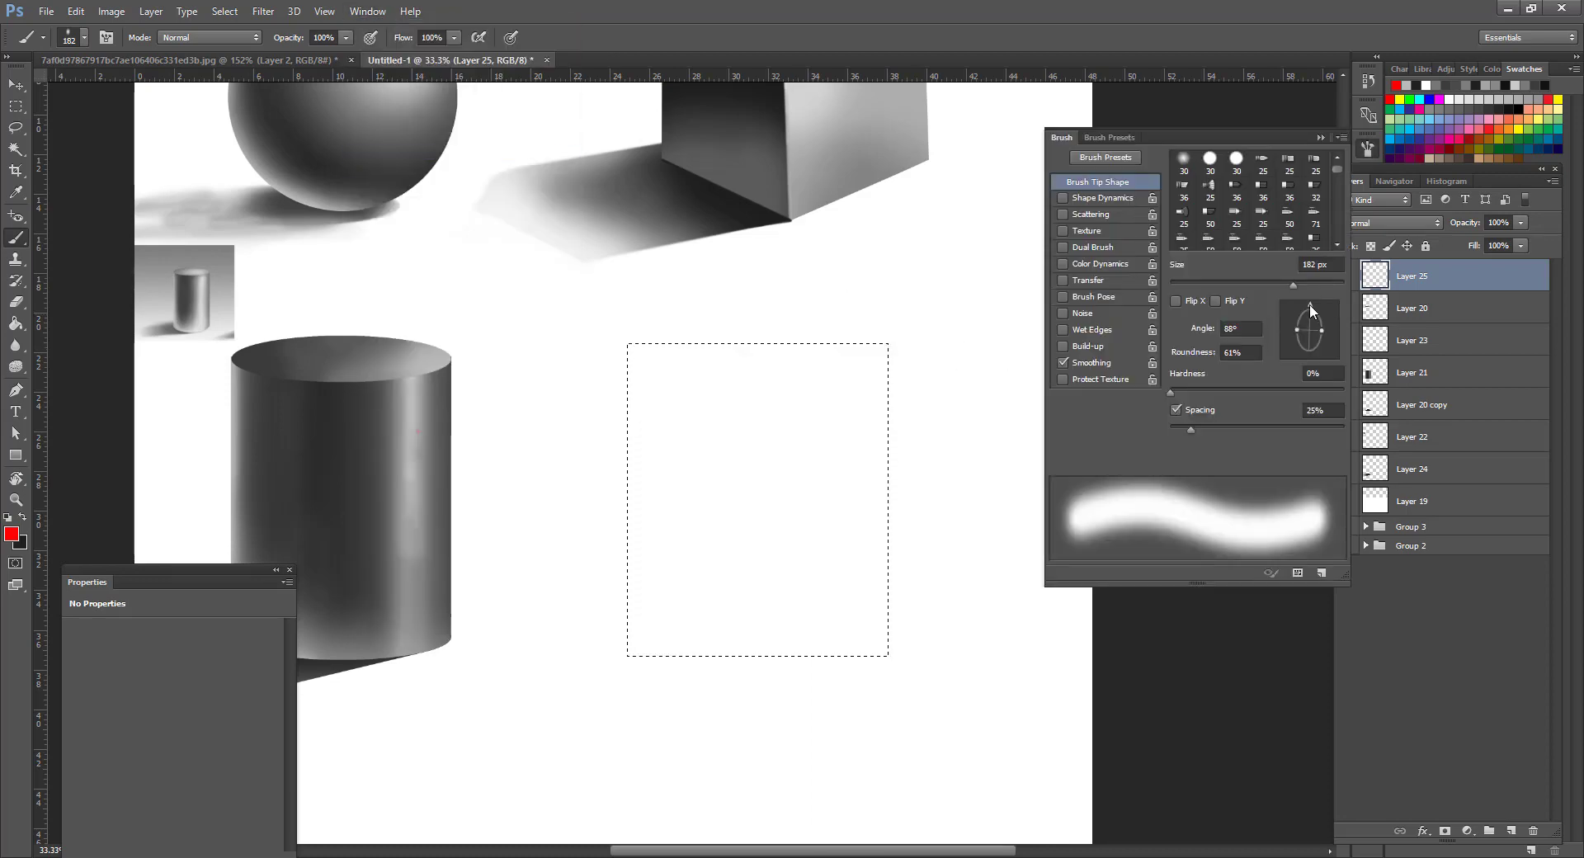
click(1321, 139)
Try a vertical red stroke along the selection's left edge with the elliptical brush, and undo it.
drag(639, 322, 643, 678)
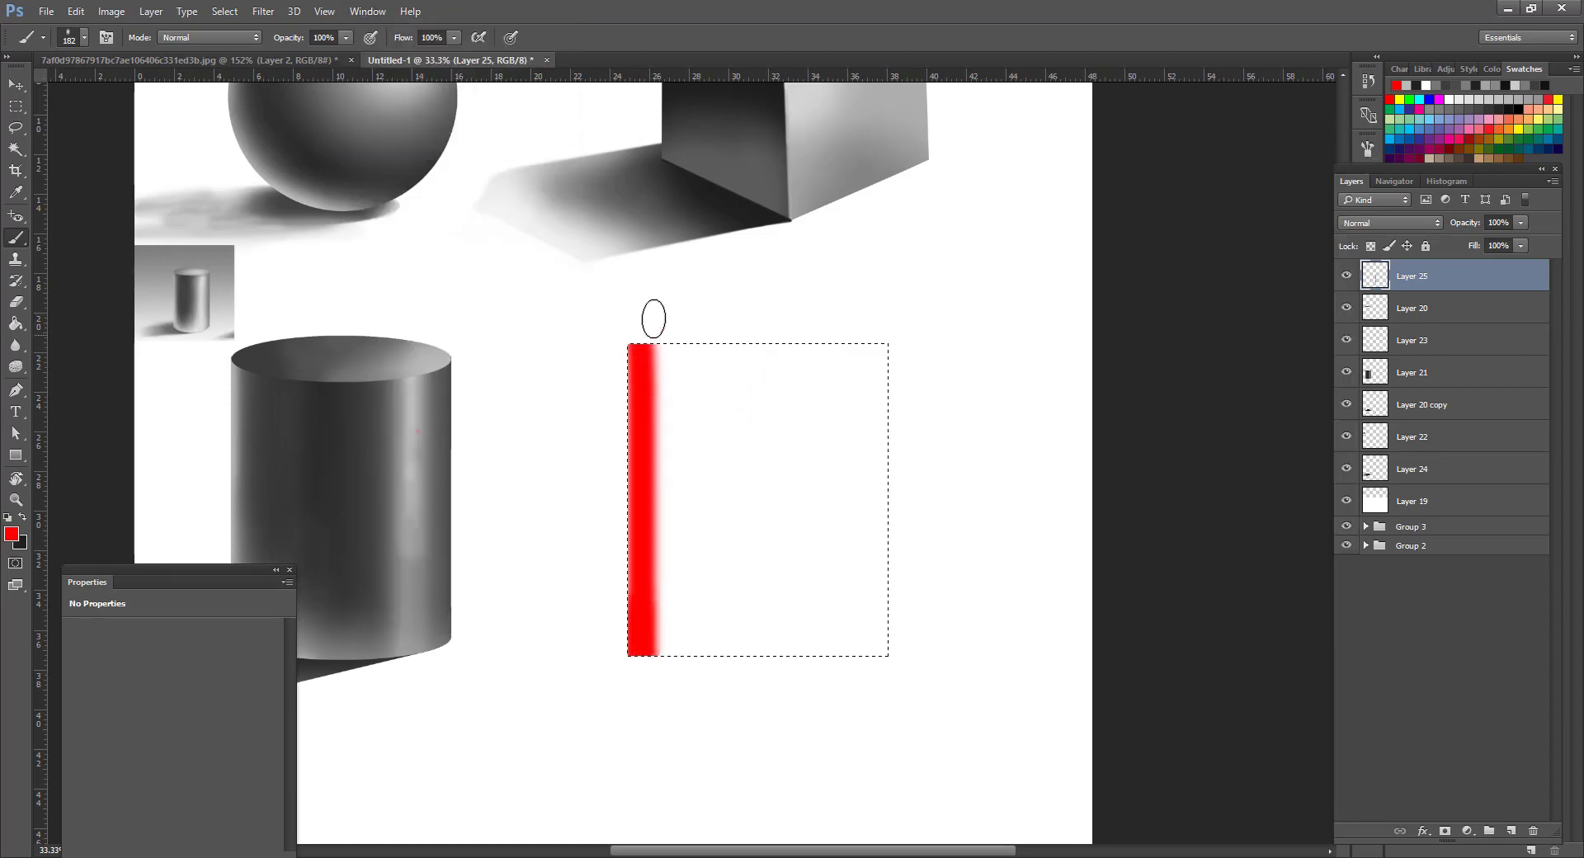
key(ctrl+z)
key(o)
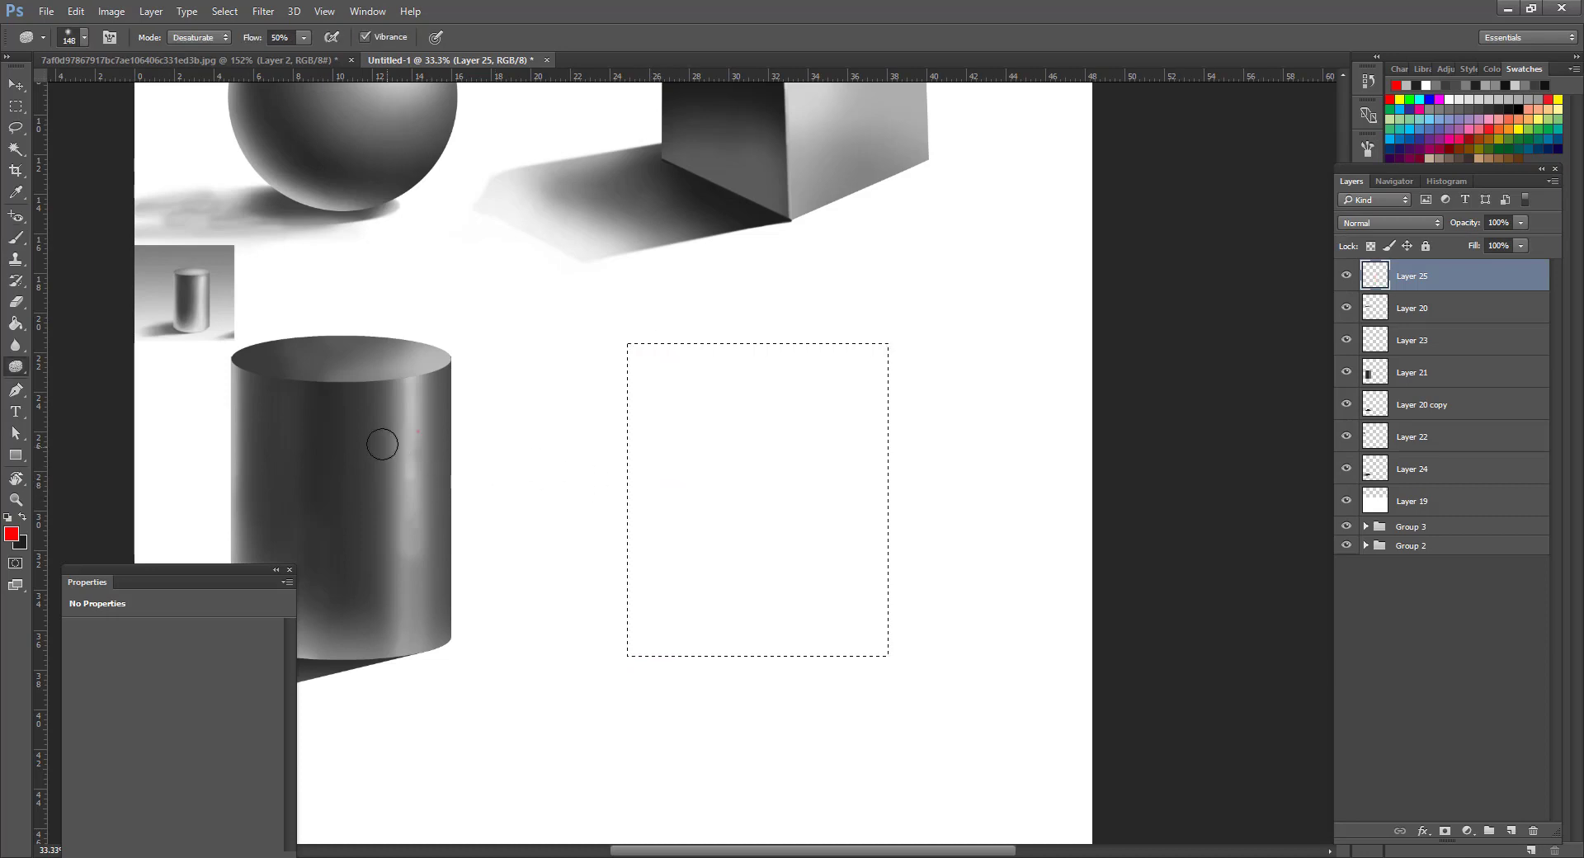
Sample the dark grey from the cylinder's side as the brush colour.
key(i)
click(377, 436)
key(b)
Try a 250 px dark grey stroke down the selection's left edge, and undo it.
right_click(615, 410)
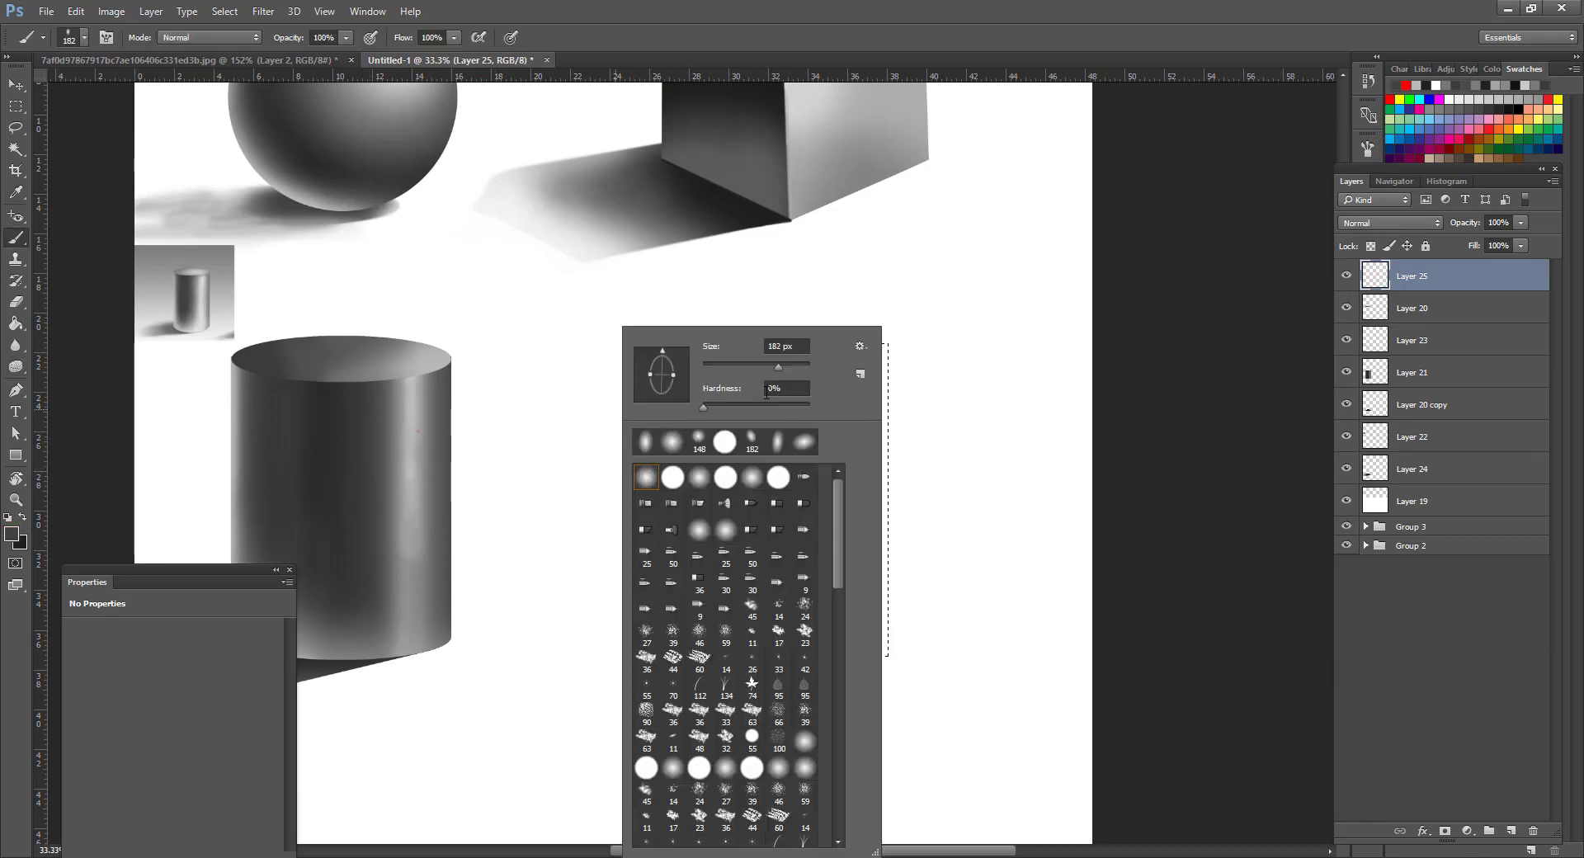
click(644, 277)
drag(646, 320, 627, 670)
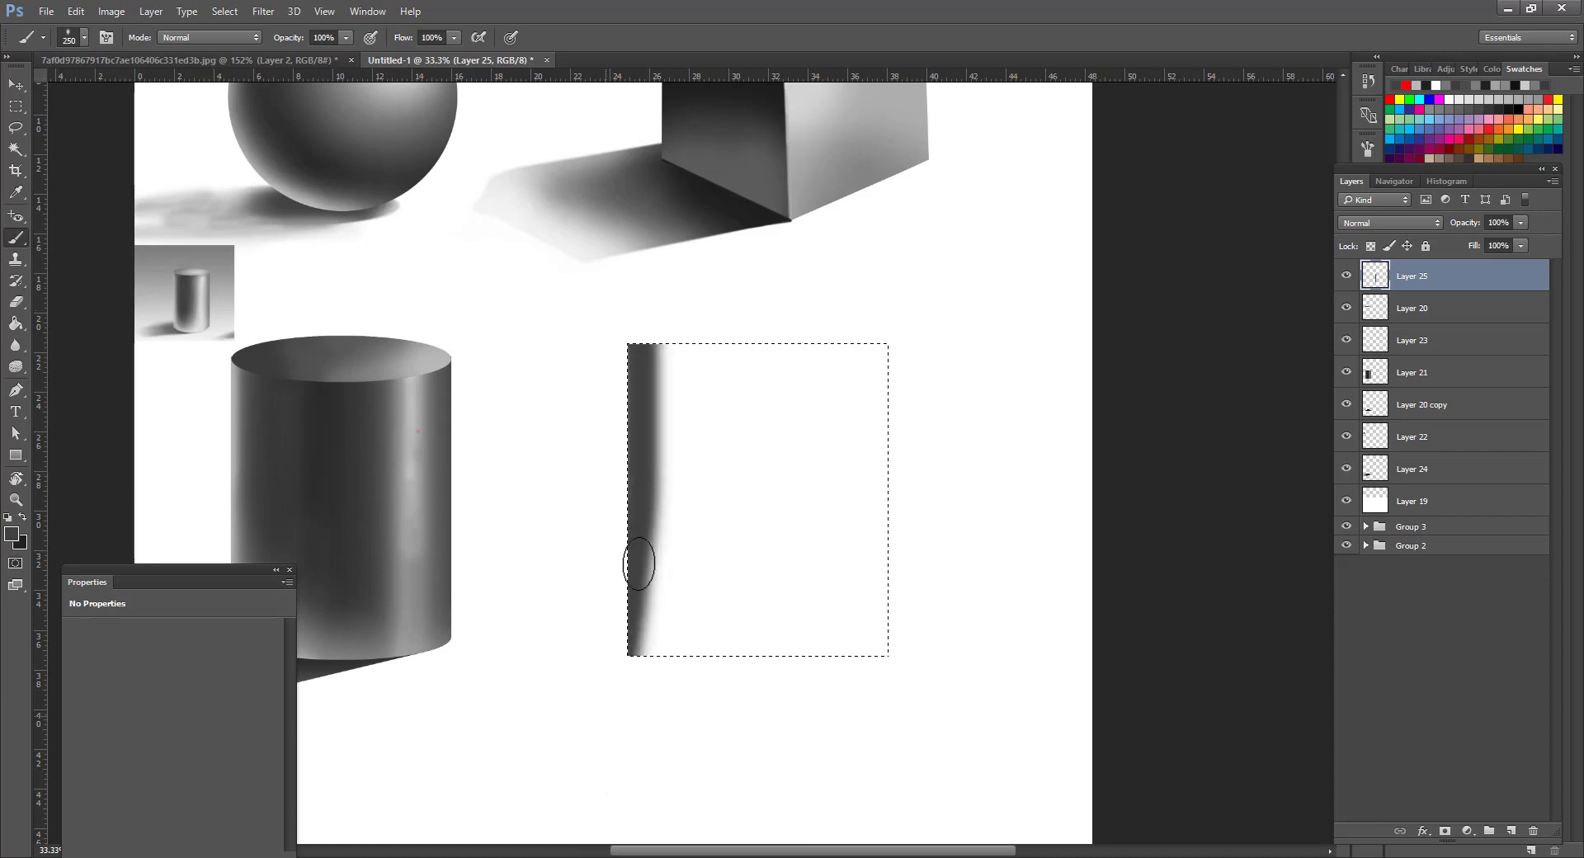
key(ctrl+z)
Lay a light grey base over both sides of the selection with a 1512 px brush at 20% opacity, leaving a lighter band right of centre.
click(346, 38)
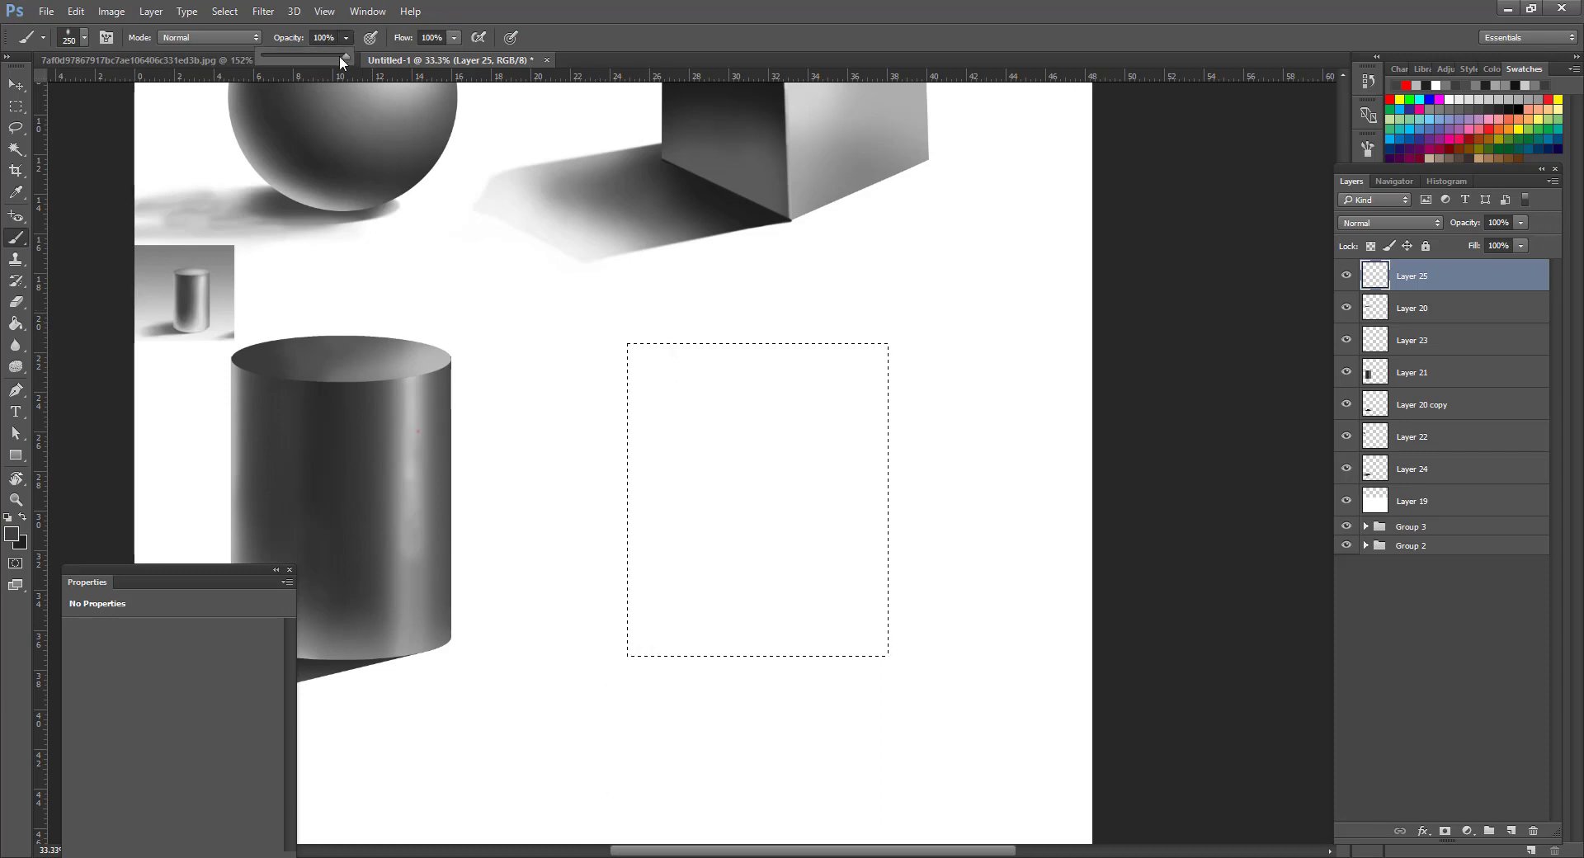
drag(344, 58, 281, 58)
right_click(694, 452)
drag(855, 367, 873, 369)
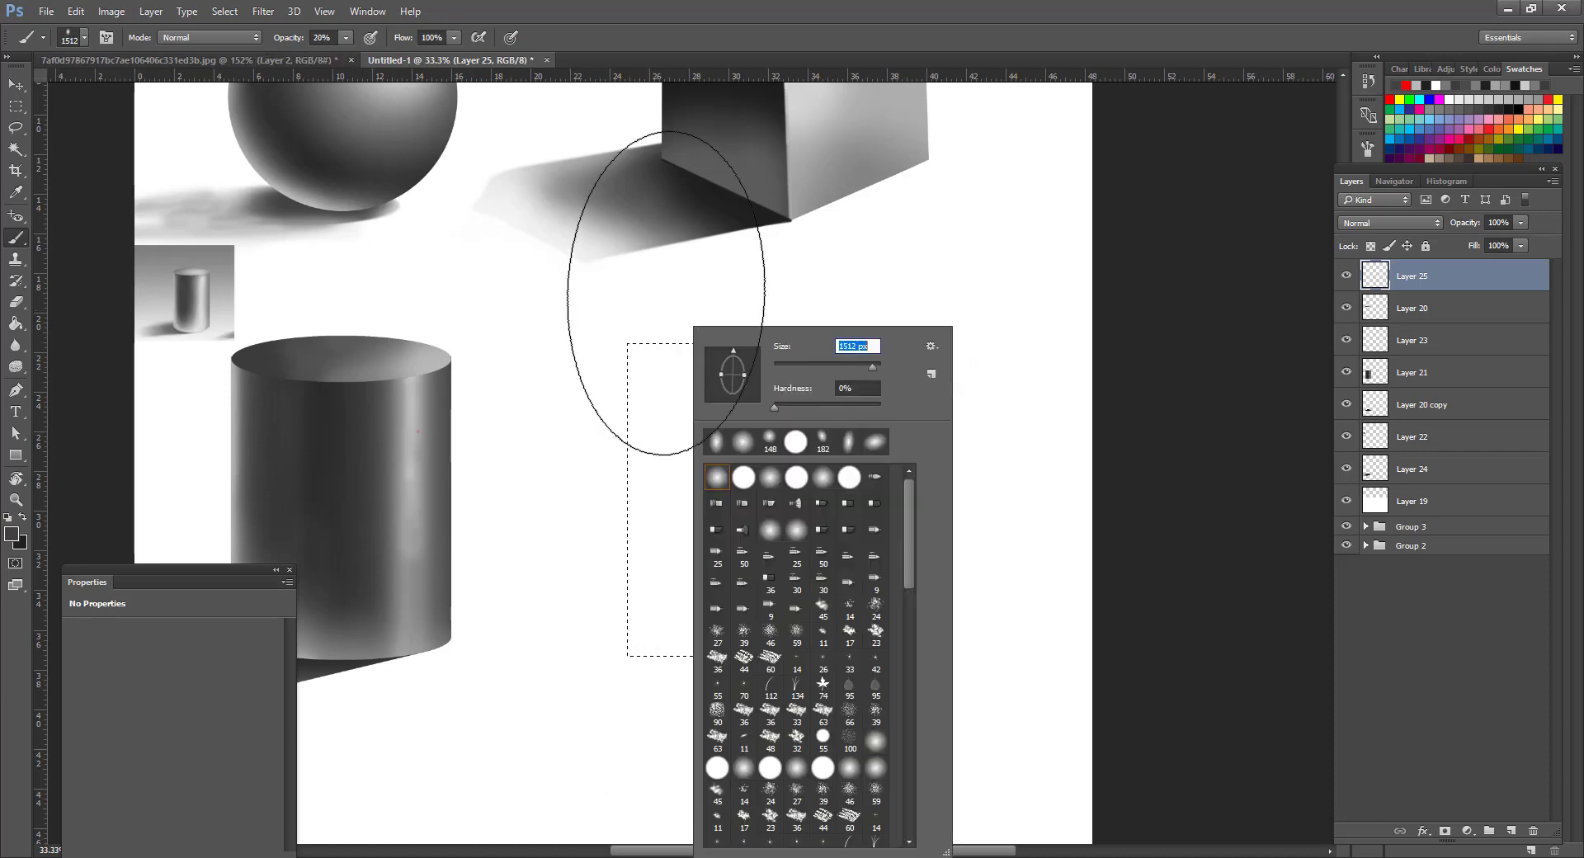
mouse_move(667, 293)
mouse_down()
mouse_move(687, 659)
mouse_move(708, 368)
mouse_move(754, 265)
mouse_up()
drag(938, 272, 961, 685)
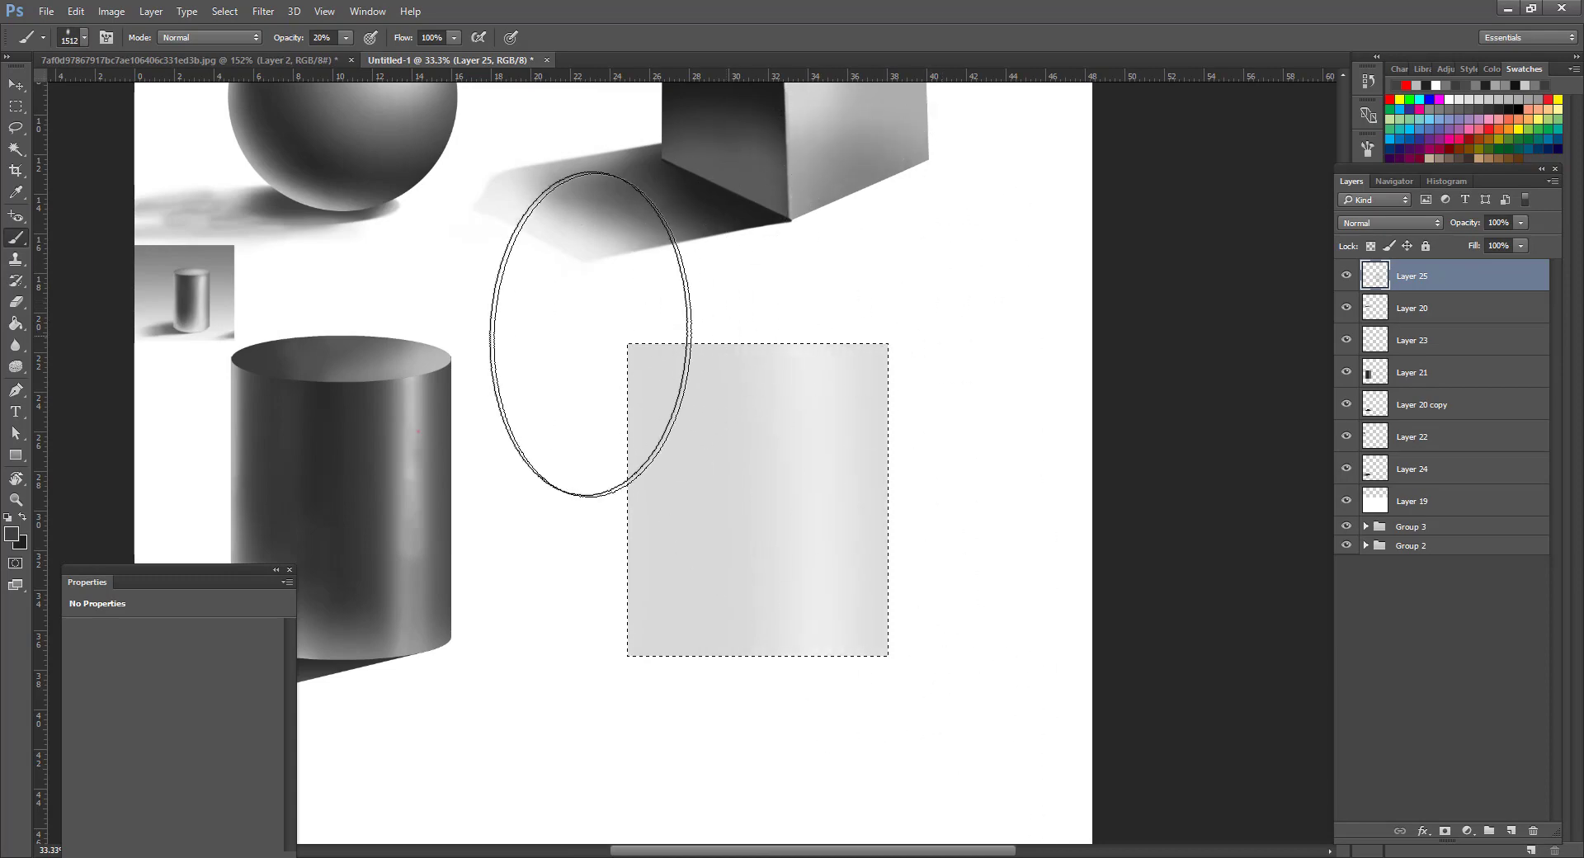
Darken the selection's left edge with vertical strokes of a 198 px brush at 20% opacity.
right_click(680, 394)
click(771, 367)
click(619, 228)
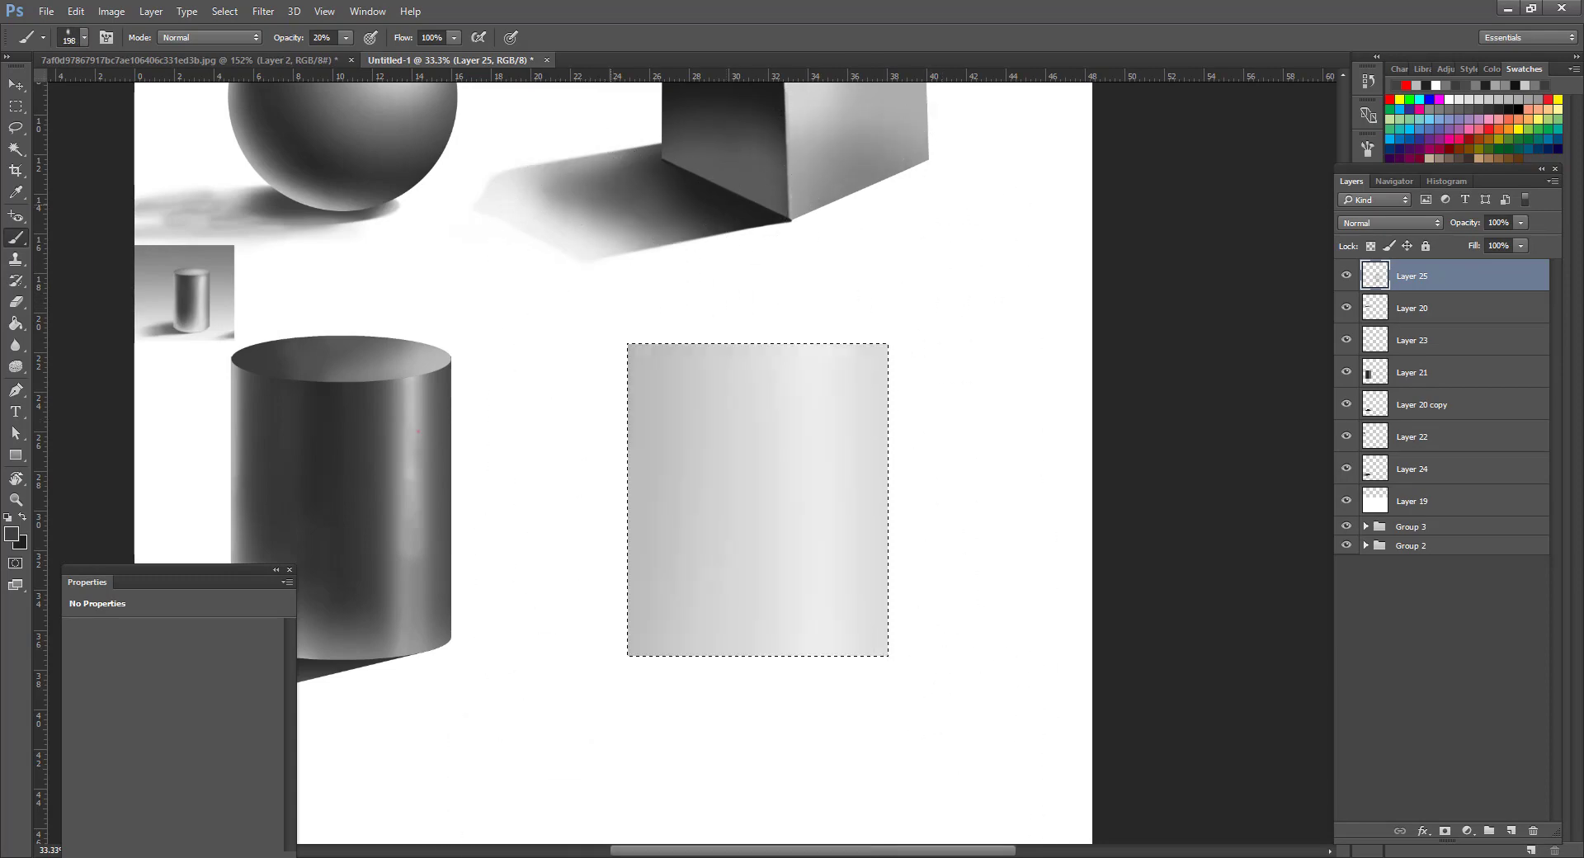
drag(636, 314, 633, 707)
Darken the left half of the selected rectangle with overlapping vertical dark grey strokes of a 452 px elliptical brush at 20% opacity.
right_click(740, 295)
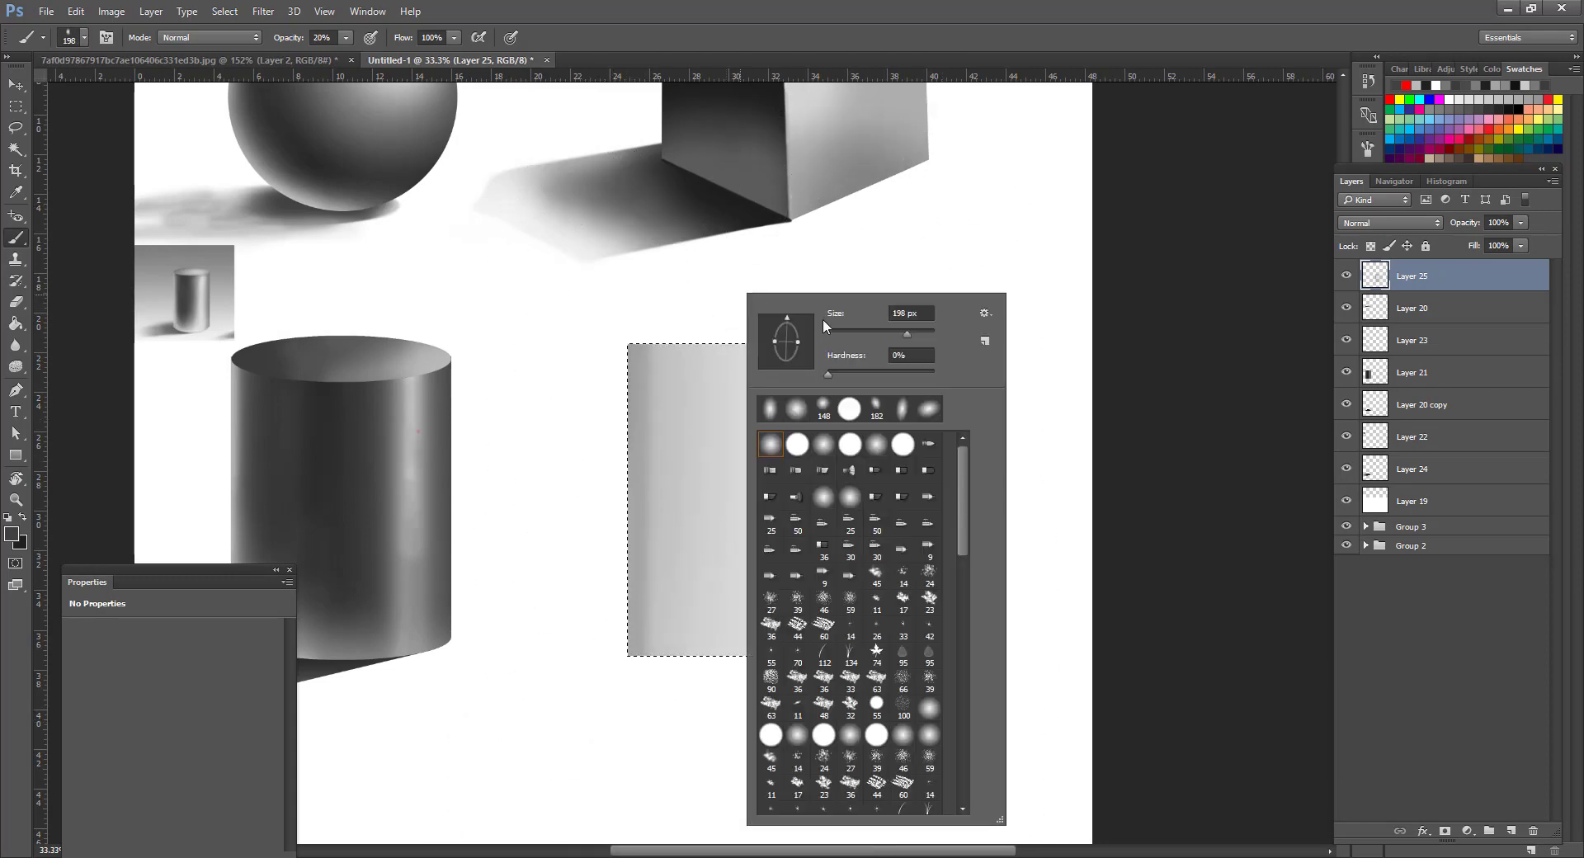
key(Return)
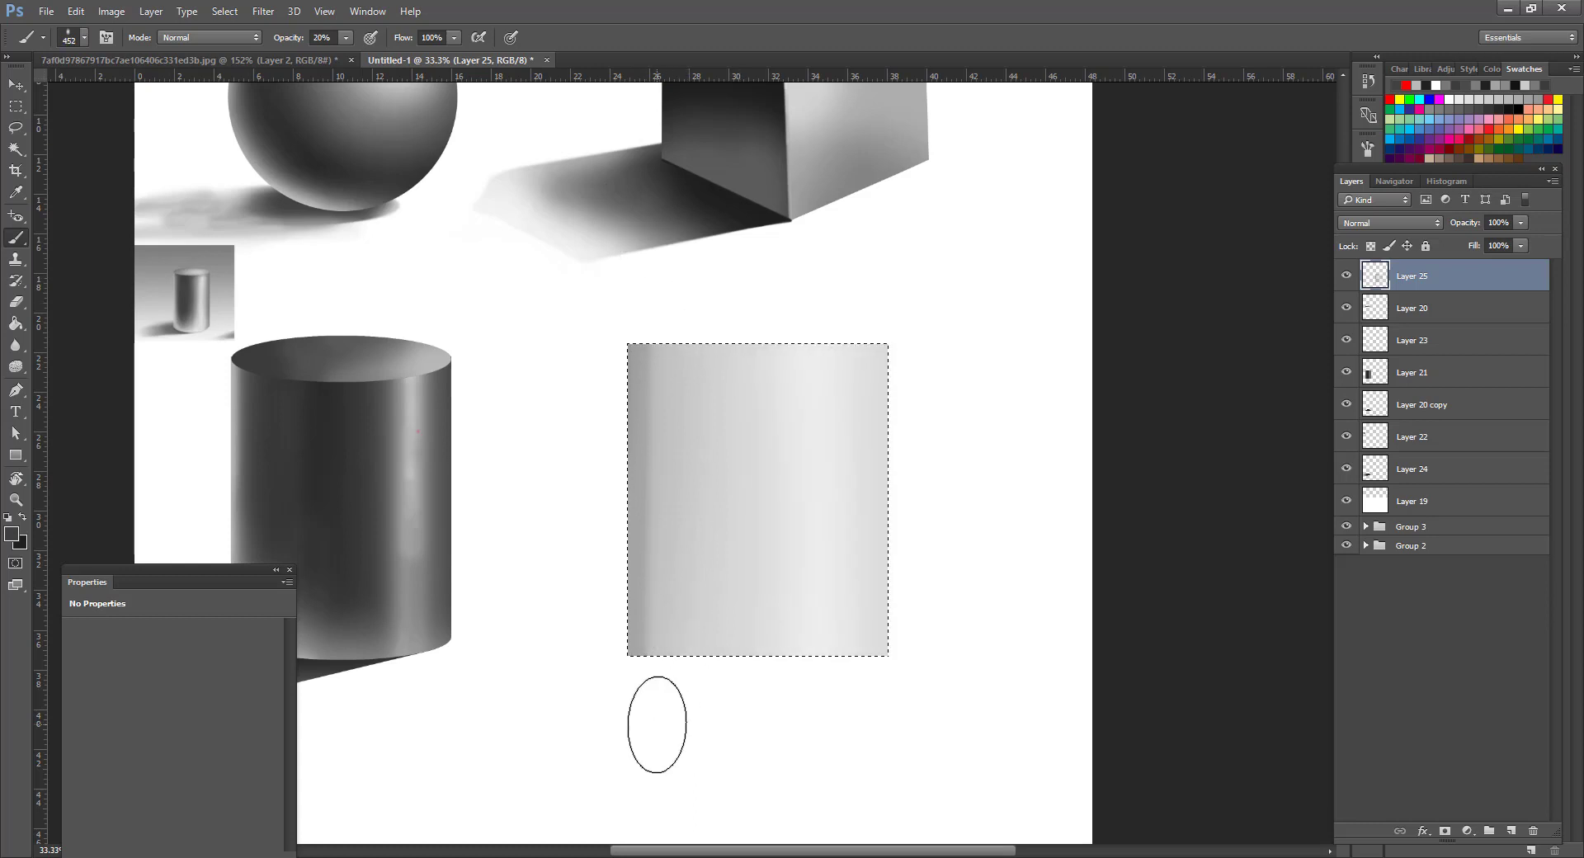
drag(636, 297, 635, 817)
drag(689, 297, 692, 709)
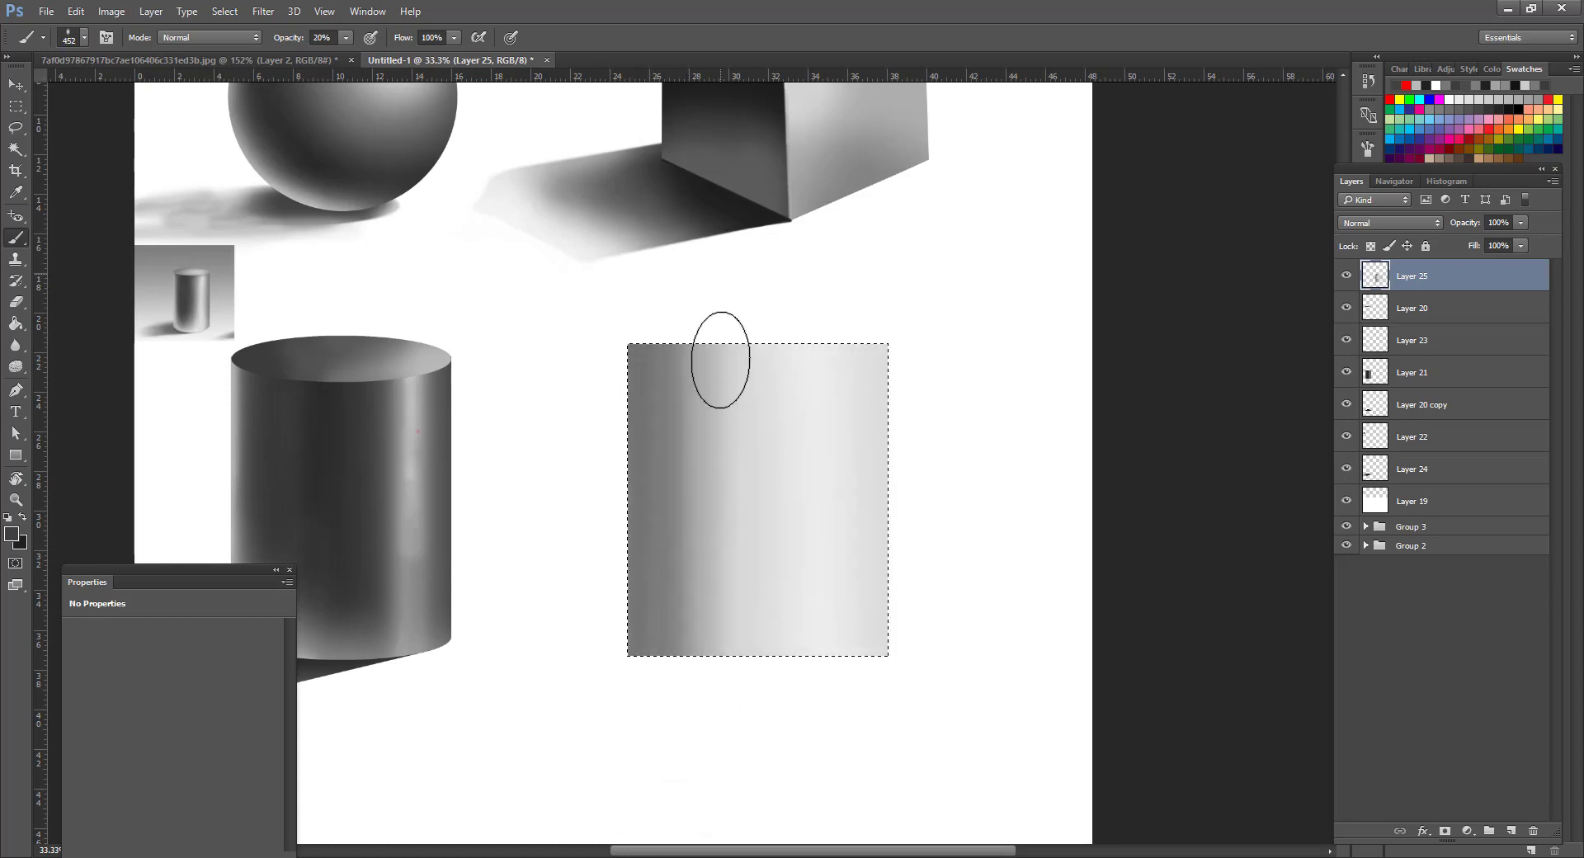
drag(721, 360, 721, 701)
drag(629, 396, 644, 761)
drag(733, 296, 738, 726)
mouse_move(771, 315)
mouse_down()
mouse_move(790, 817)
mouse_move(730, 733)
mouse_up()
drag(702, 314, 698, 398)
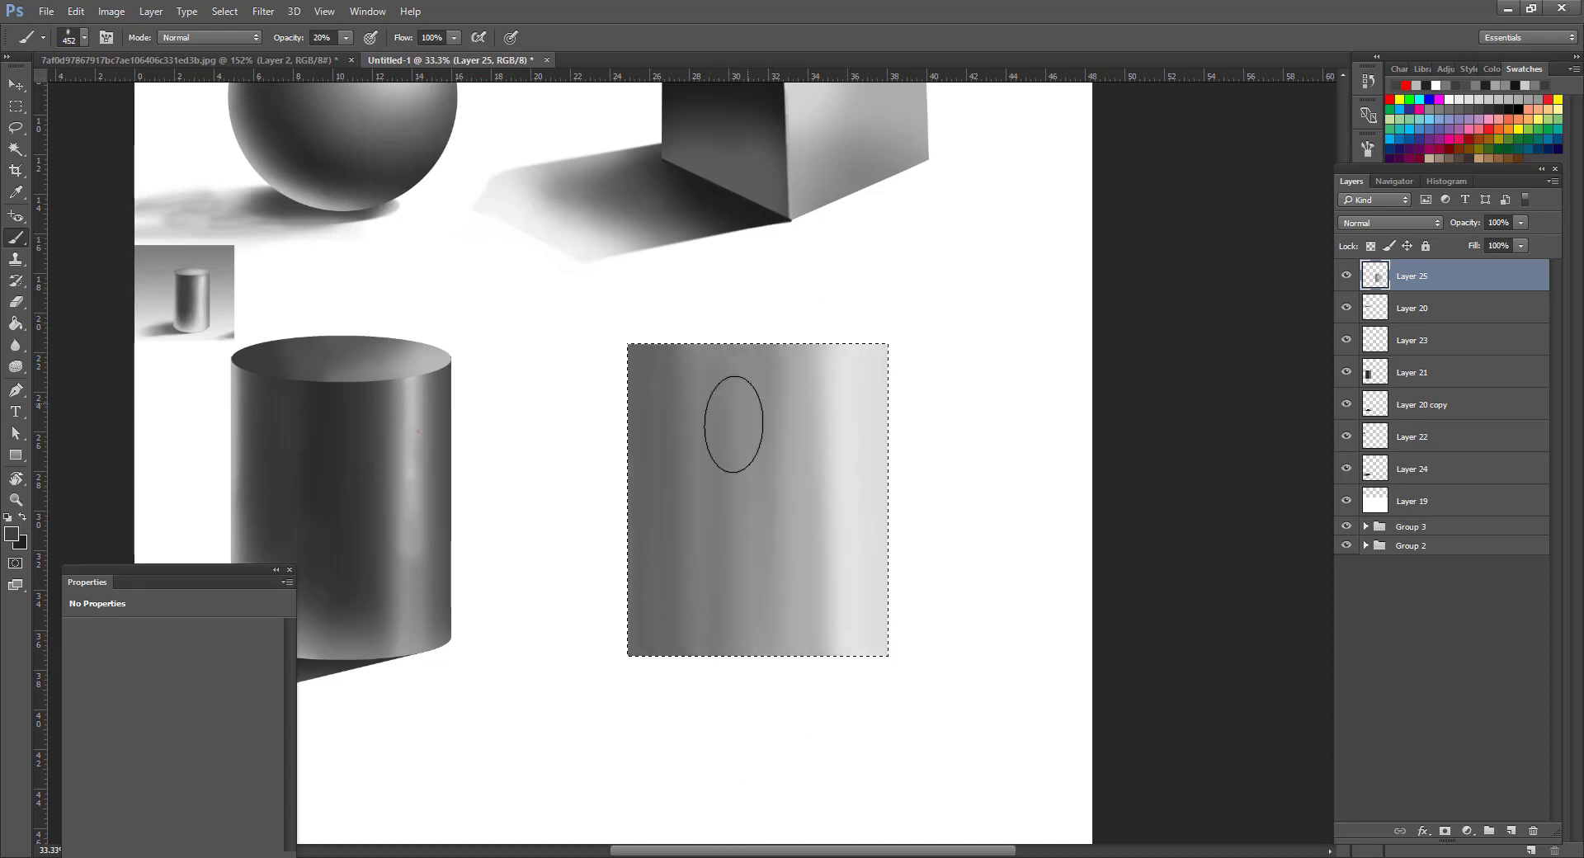
Extend the dark grey across the centre and right side with vertical strokes until the whole rectangle has an even dark tone.
drag(715, 343, 715, 856)
drag(779, 279, 792, 742)
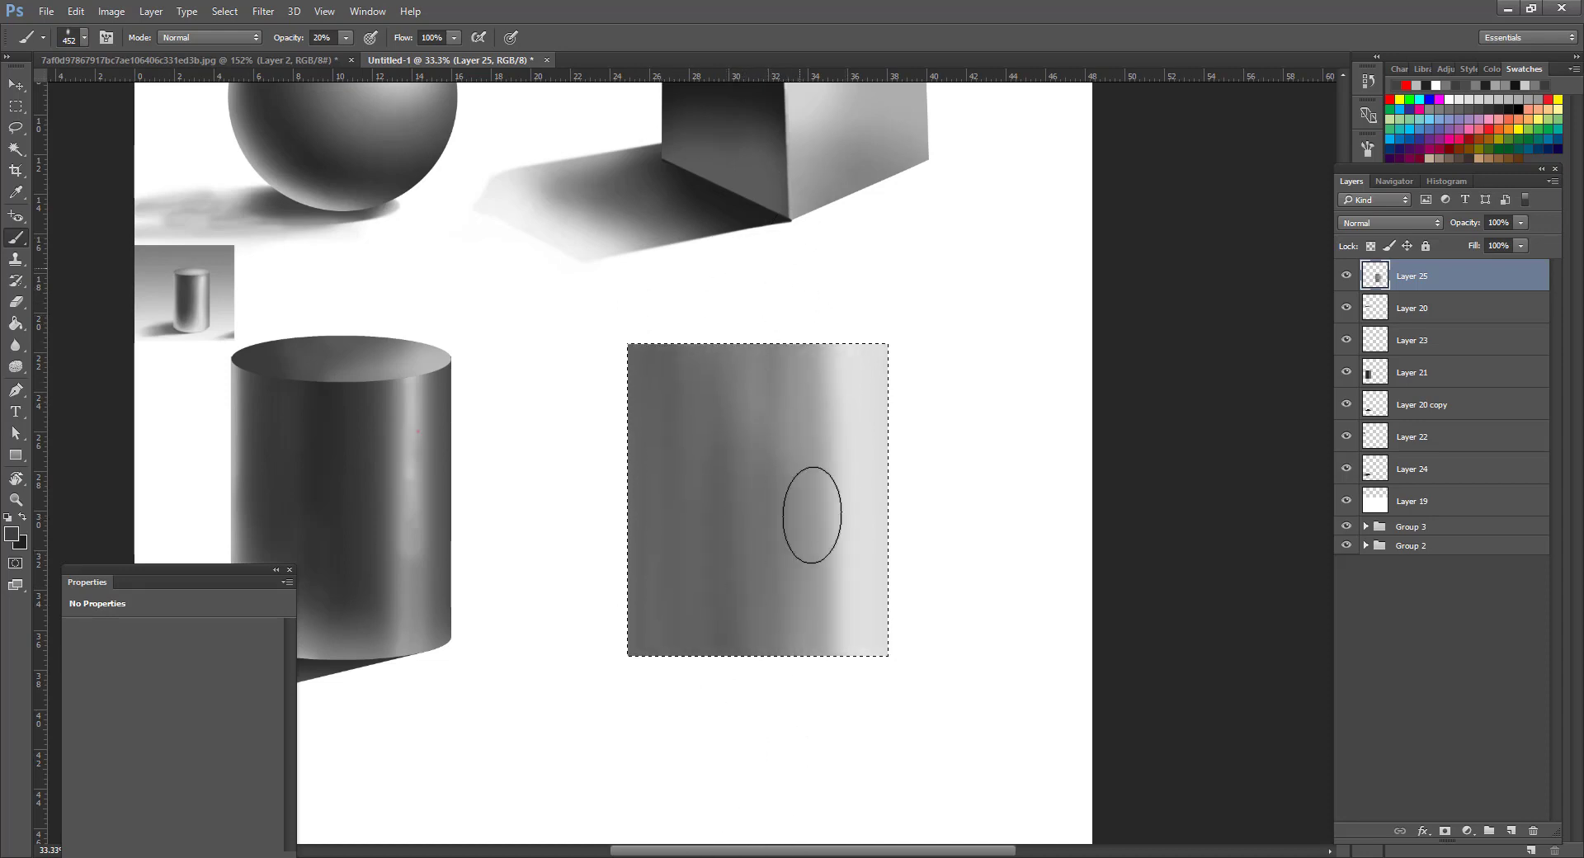
drag(813, 306, 816, 742)
drag(858, 306, 863, 854)
drag(883, 248, 849, 814)
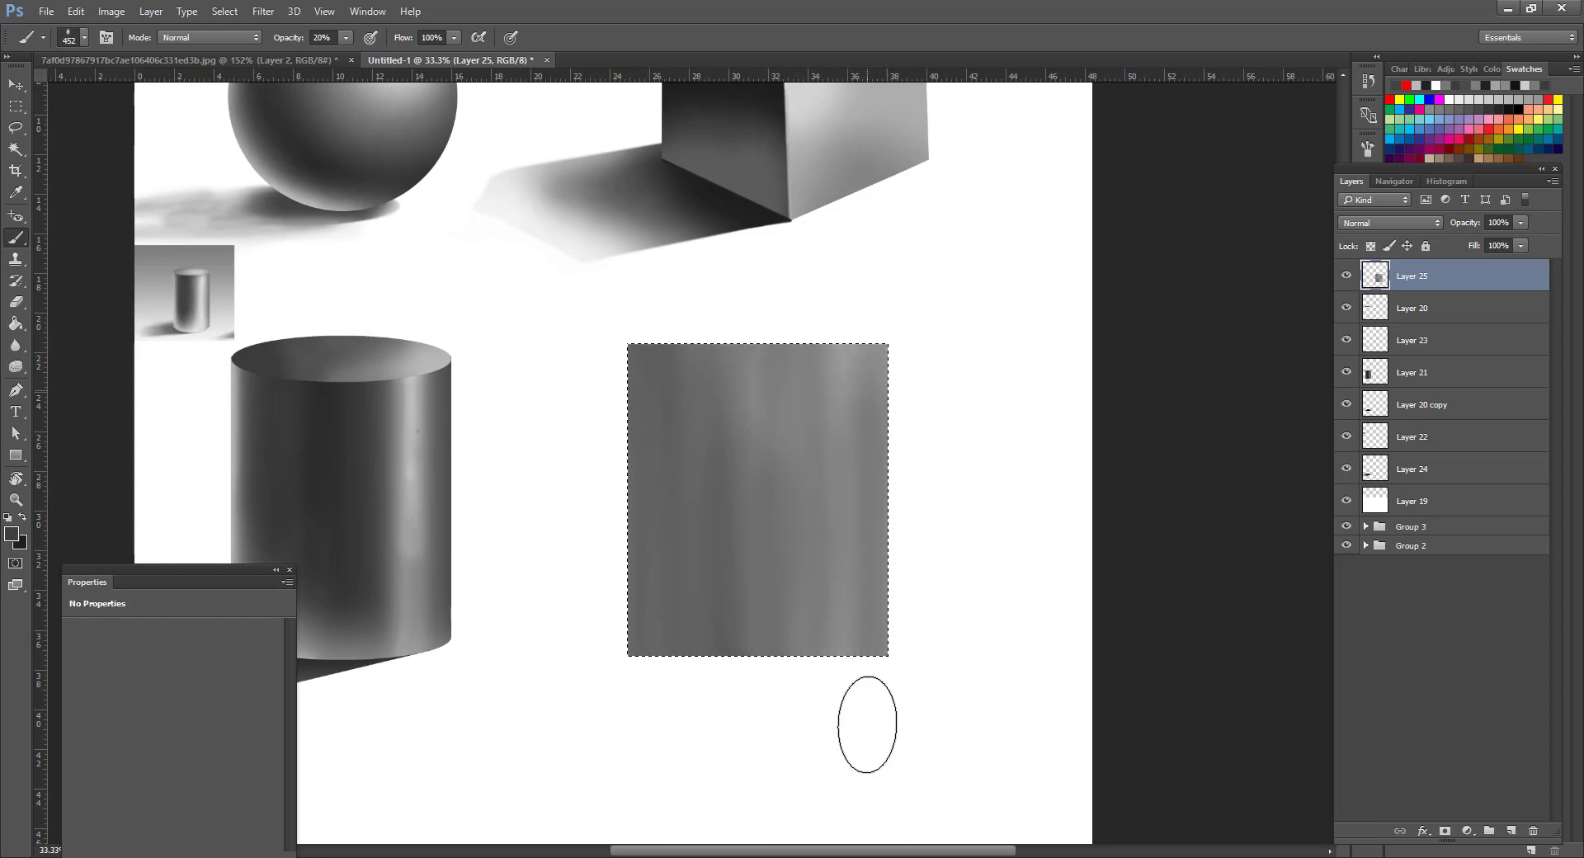
drag(840, 249, 831, 429)
drag(773, 287, 785, 753)
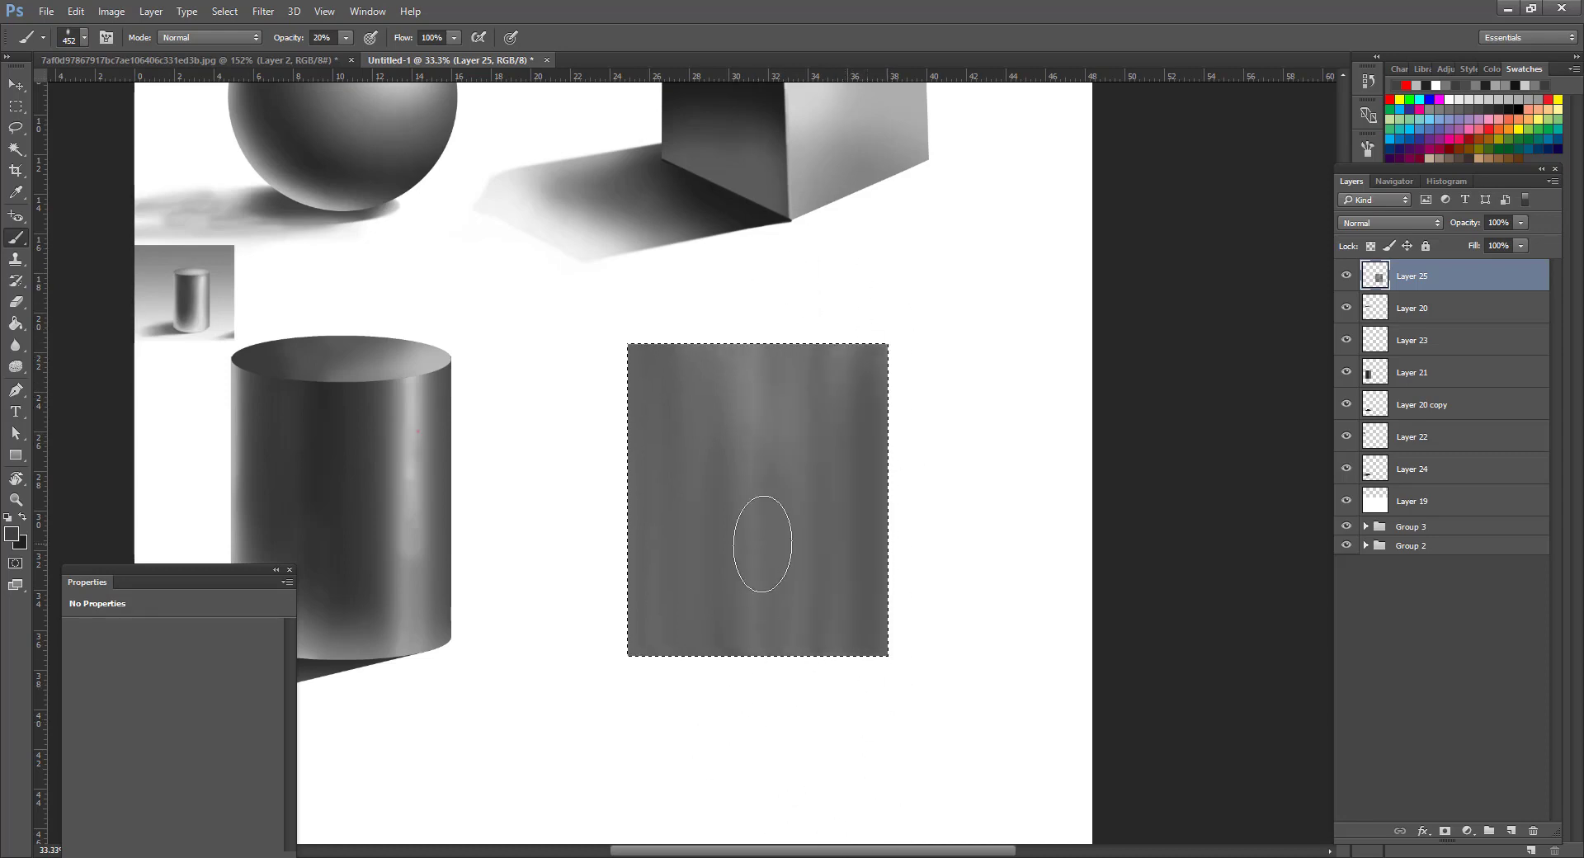
drag(745, 346, 714, 647)
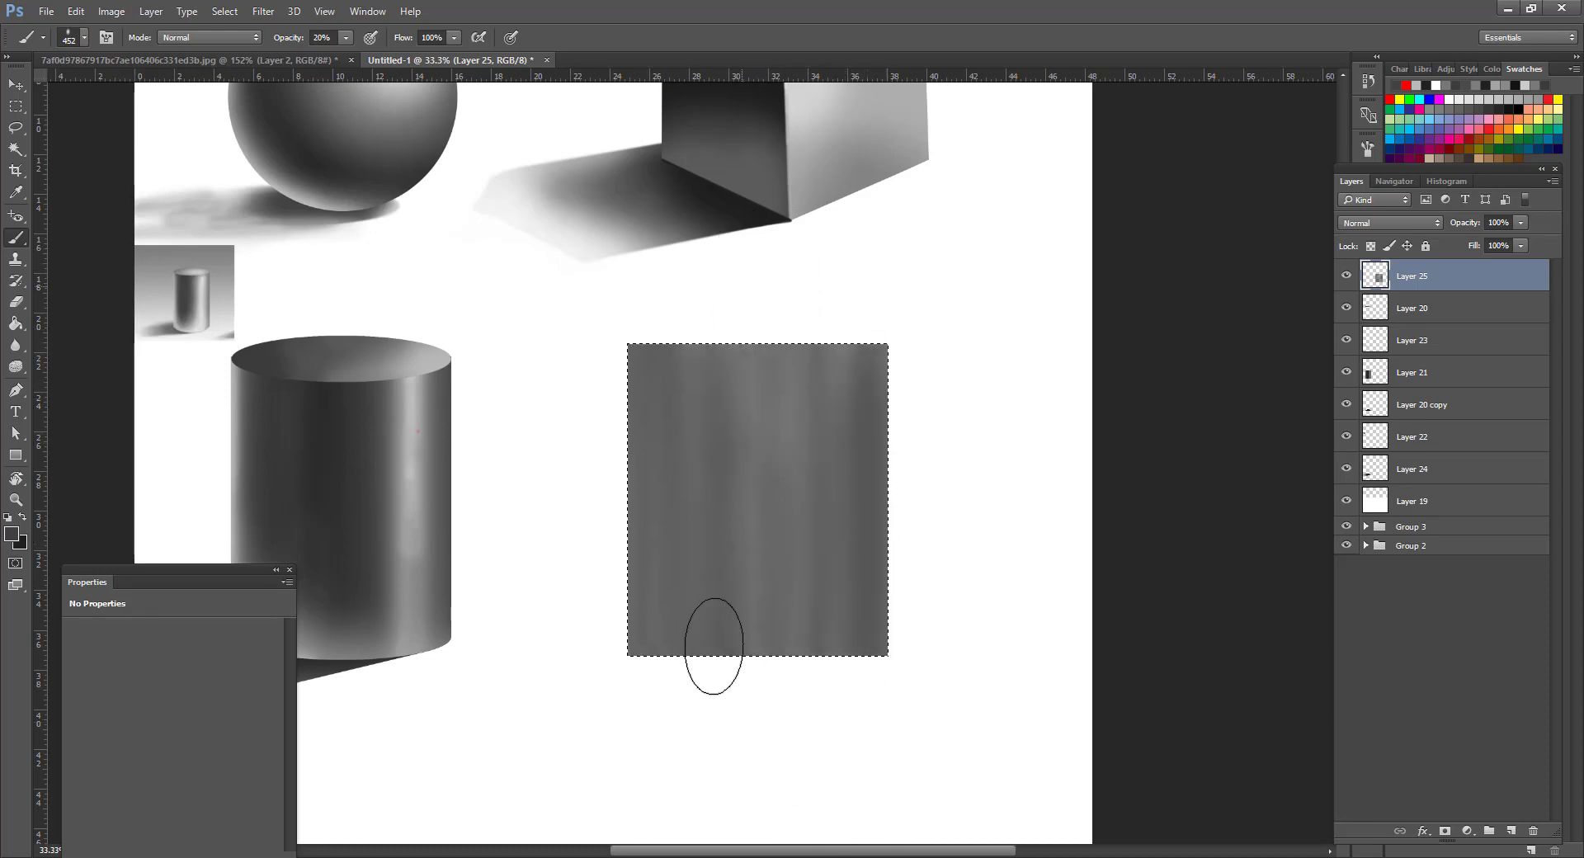
Sample the light grey from the cylinder's highlight and brush vertical light bands right of the rectangle's centre and along its left edge.
alt+click(411, 480)
mouse_move(816, 439)
mouse_down()
mouse_move(834, 714)
mouse_move(809, 429)
mouse_move(768, 400)
mouse_move(806, 529)
mouse_move(804, 782)
mouse_up()
mouse_move(619, 643)
mouse_down()
mouse_move(616, 301)
mouse_move(622, 718)
mouse_move(616, 311)
mouse_move(605, 608)
mouse_move(626, 707)
mouse_move(620, 372)
mouse_move(604, 456)
mouse_move(622, 470)
mouse_move(619, 679)
mouse_move(645, 249)
mouse_move(669, 371)
mouse_move(659, 833)
mouse_up()
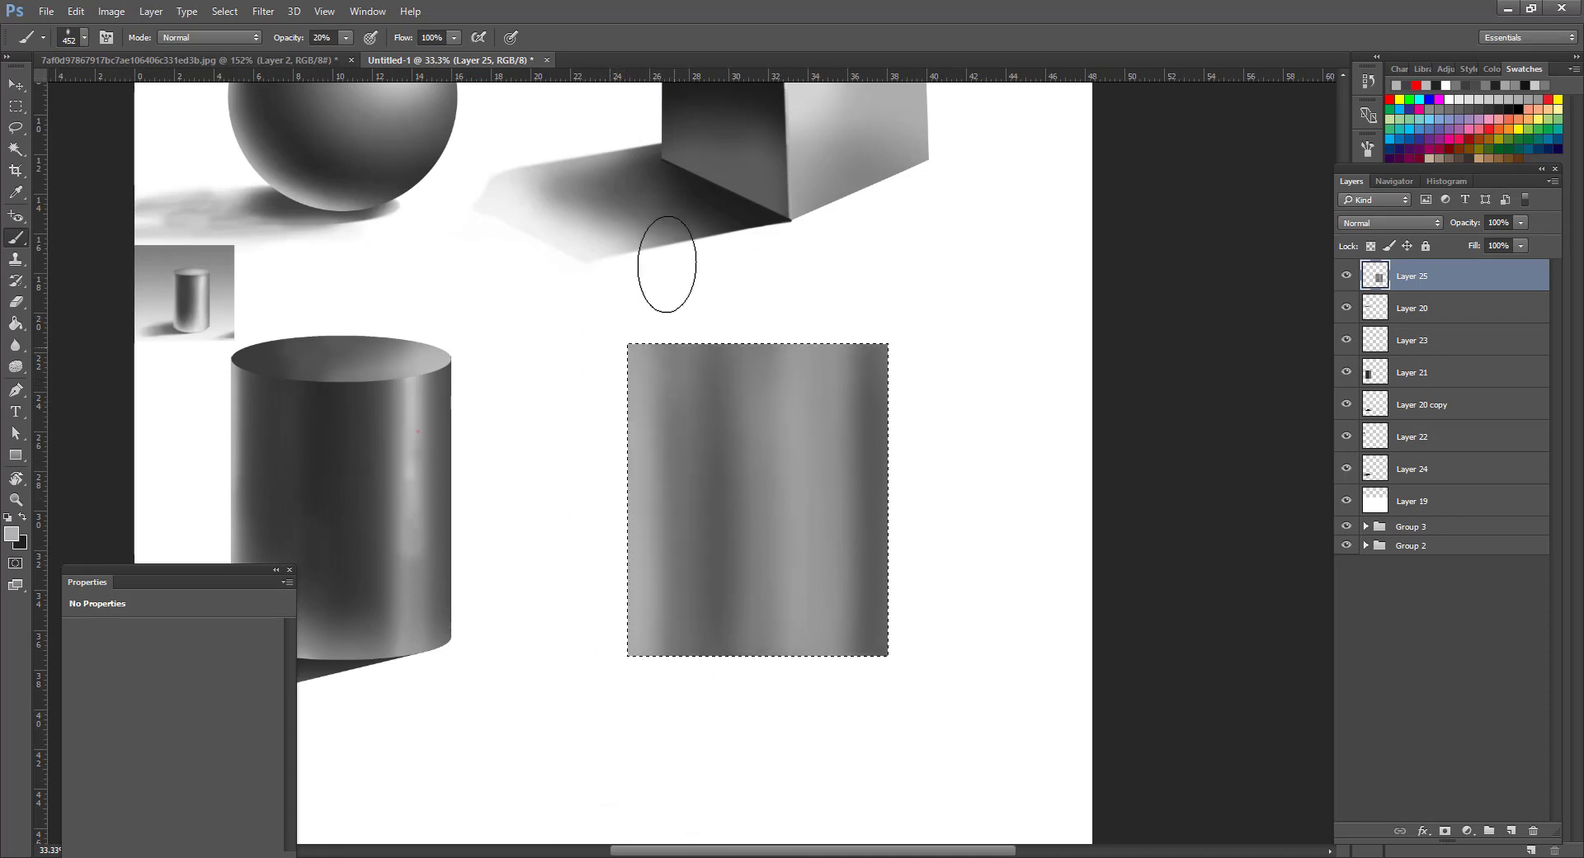
drag(668, 264, 671, 718)
drag(790, 584, 788, 485)
alt+click(788, 488)
alt+click(794, 531)
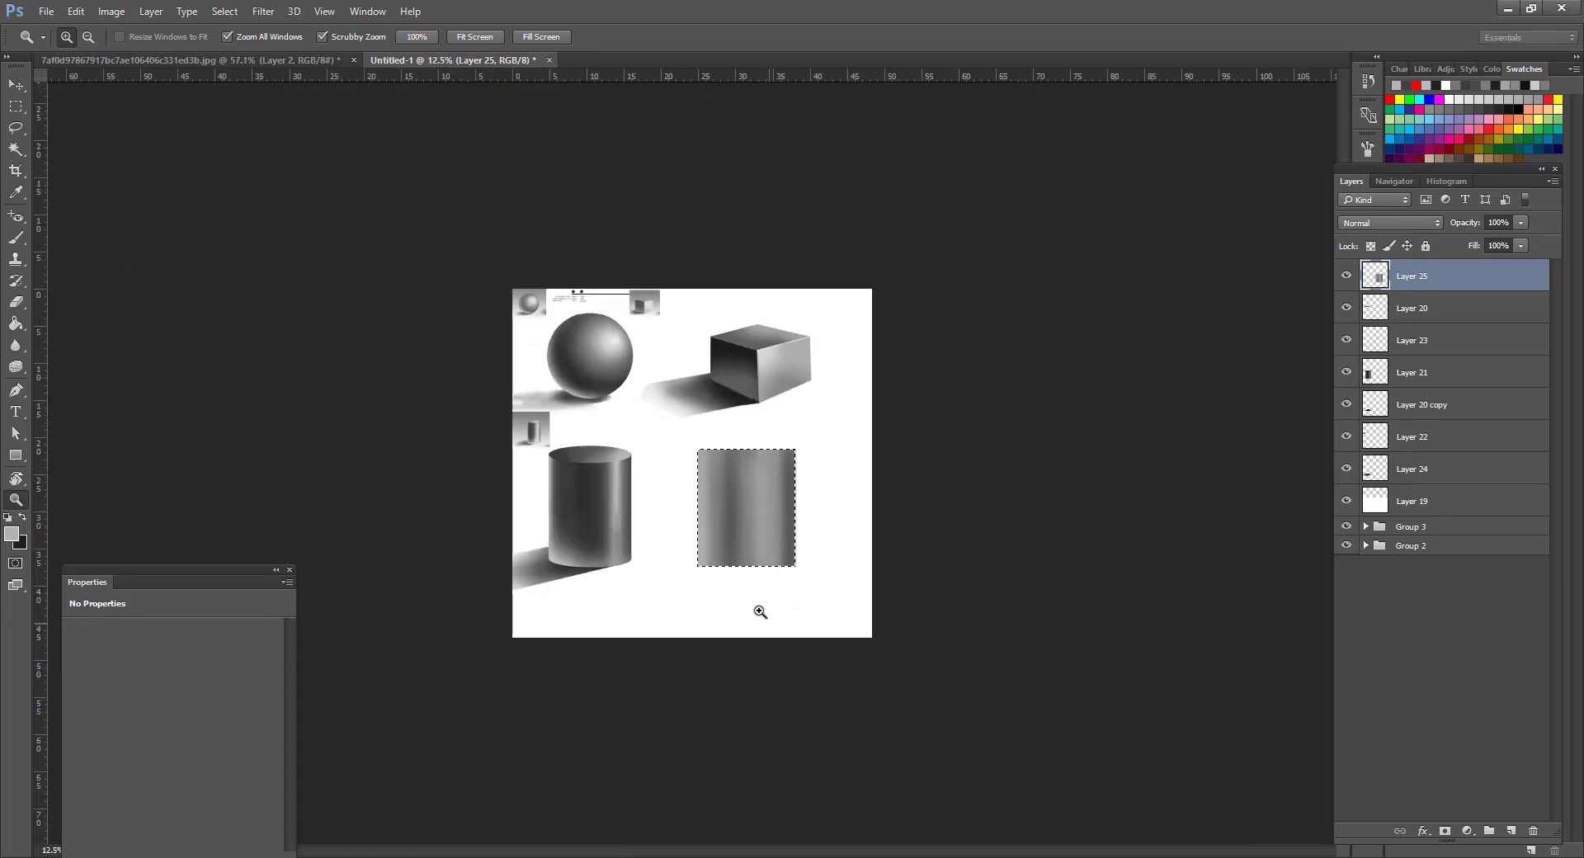
Deselect the shaded rectangle and delete its practice layer, Layer 25.
key(ctrl+d)
drag(760, 569, 732, 601)
key(ctrl+z)
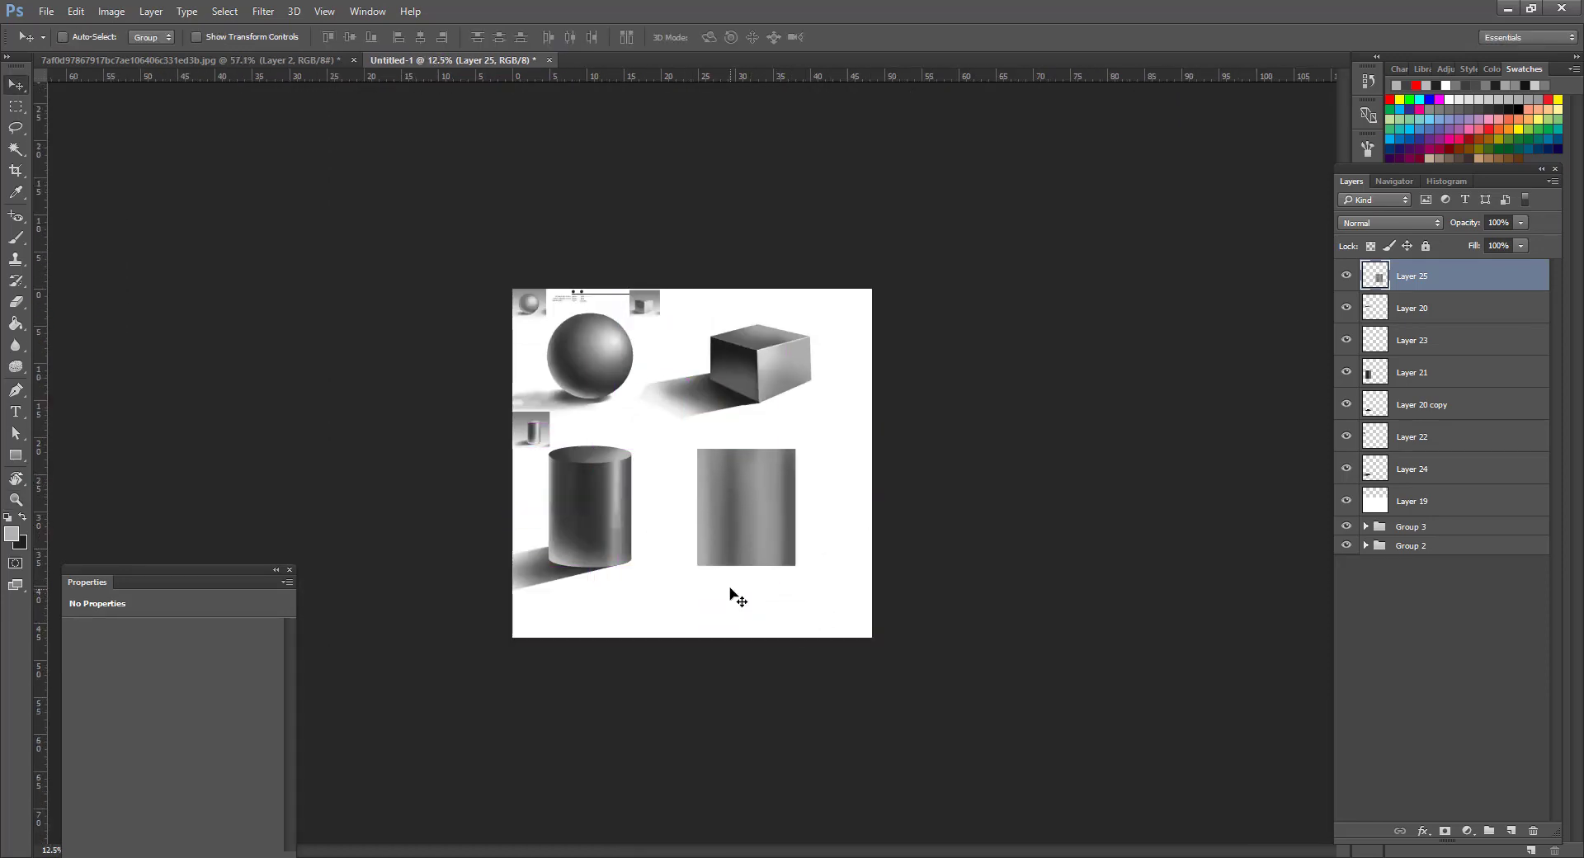
key(ctrl+t)
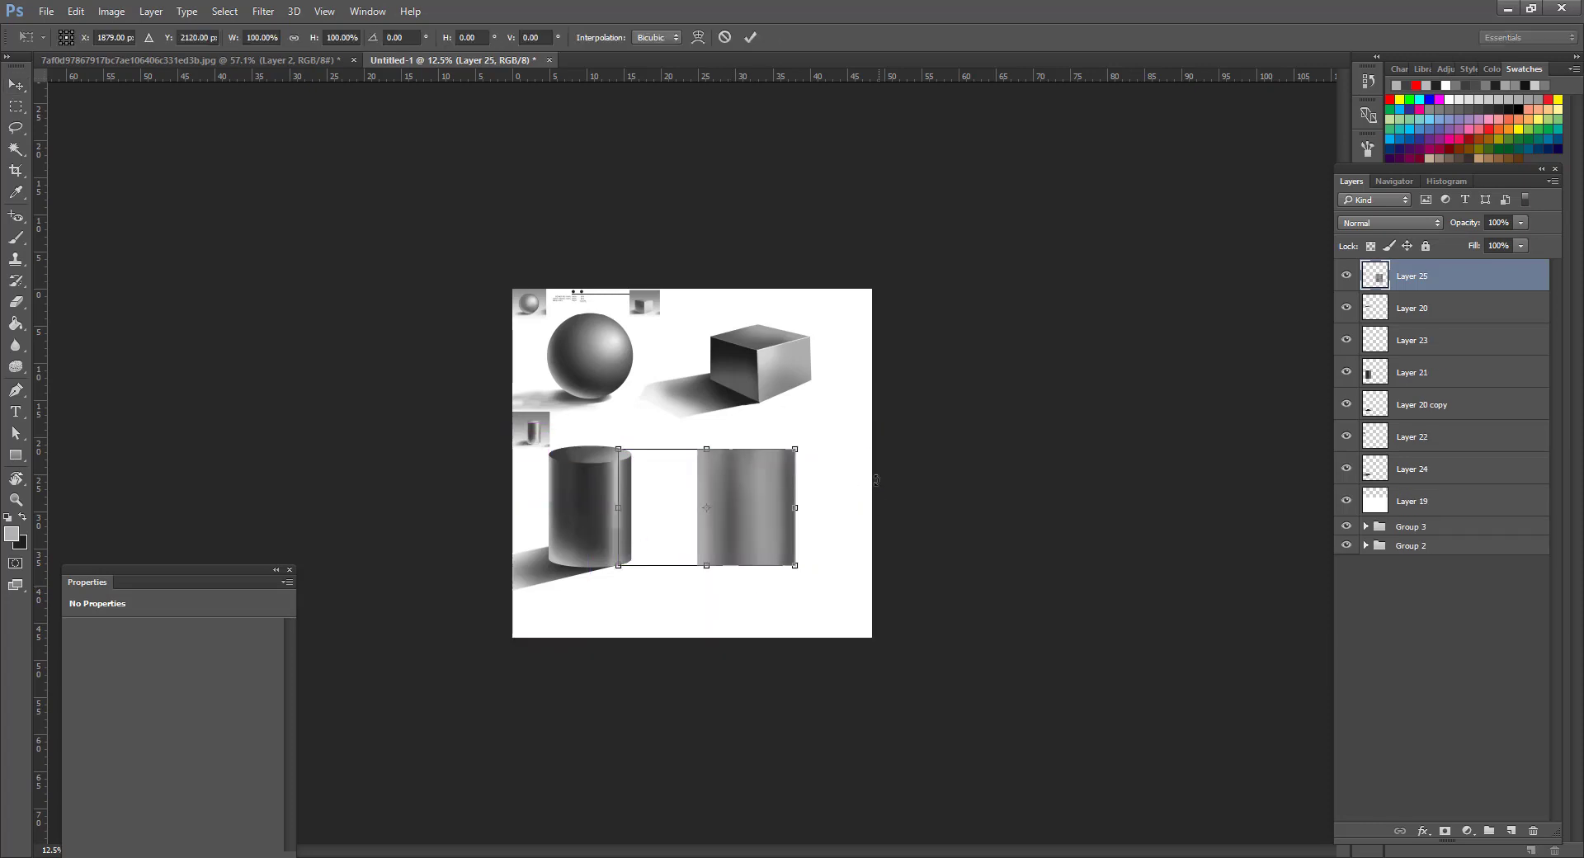
key(Escape)
key(Delete)
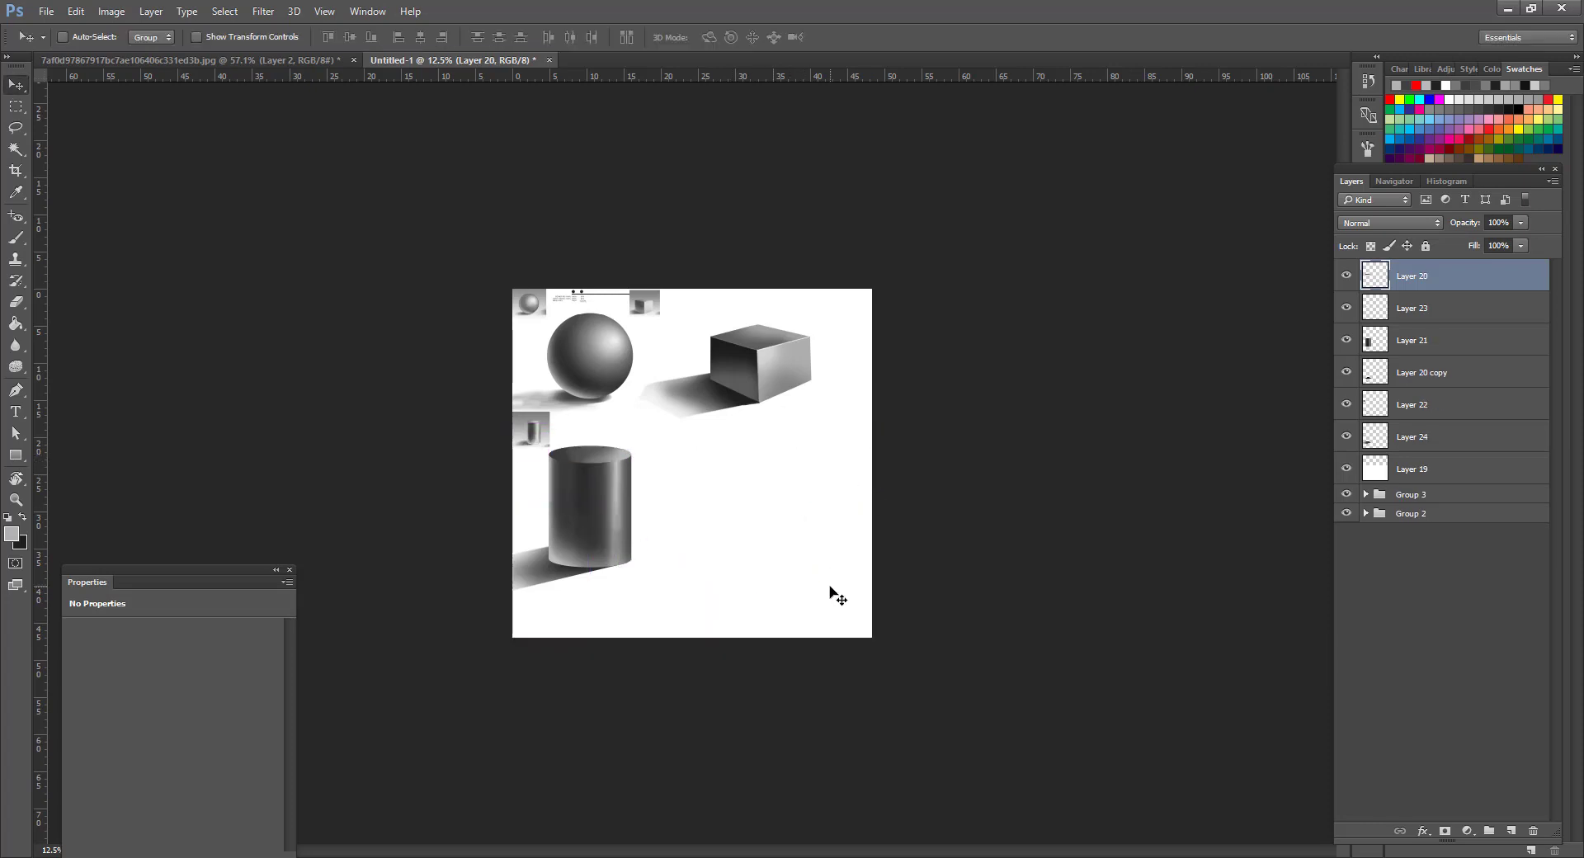
Open the reference image "ve hinh tron (1)" through Camera Raw without changing its settings.
key(z)
click(720, 468)
click(722, 520)
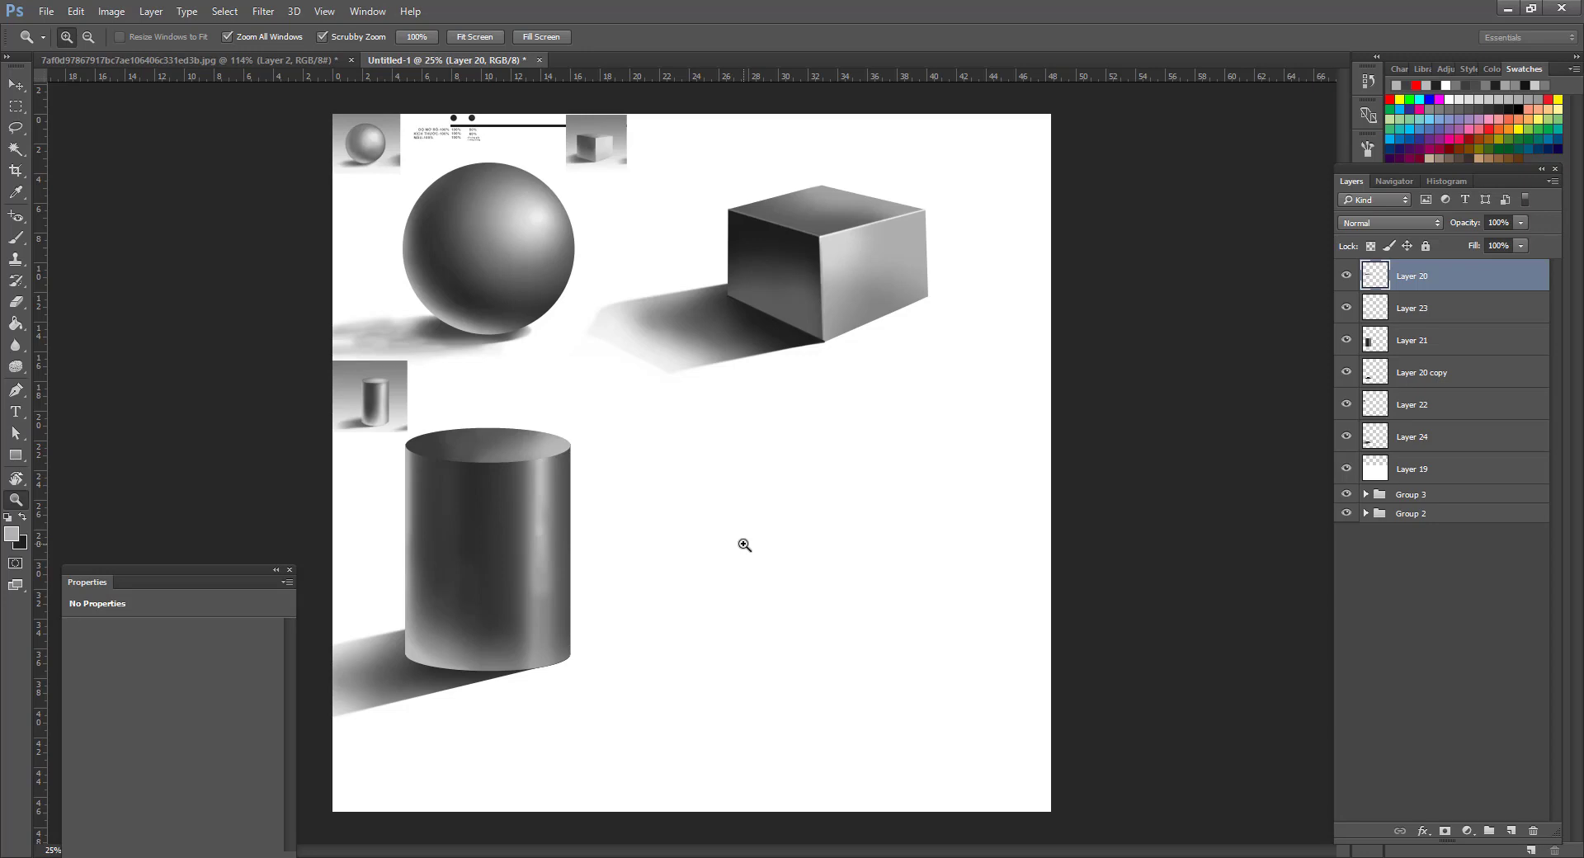
key(ctrl+o)
click(498, 134)
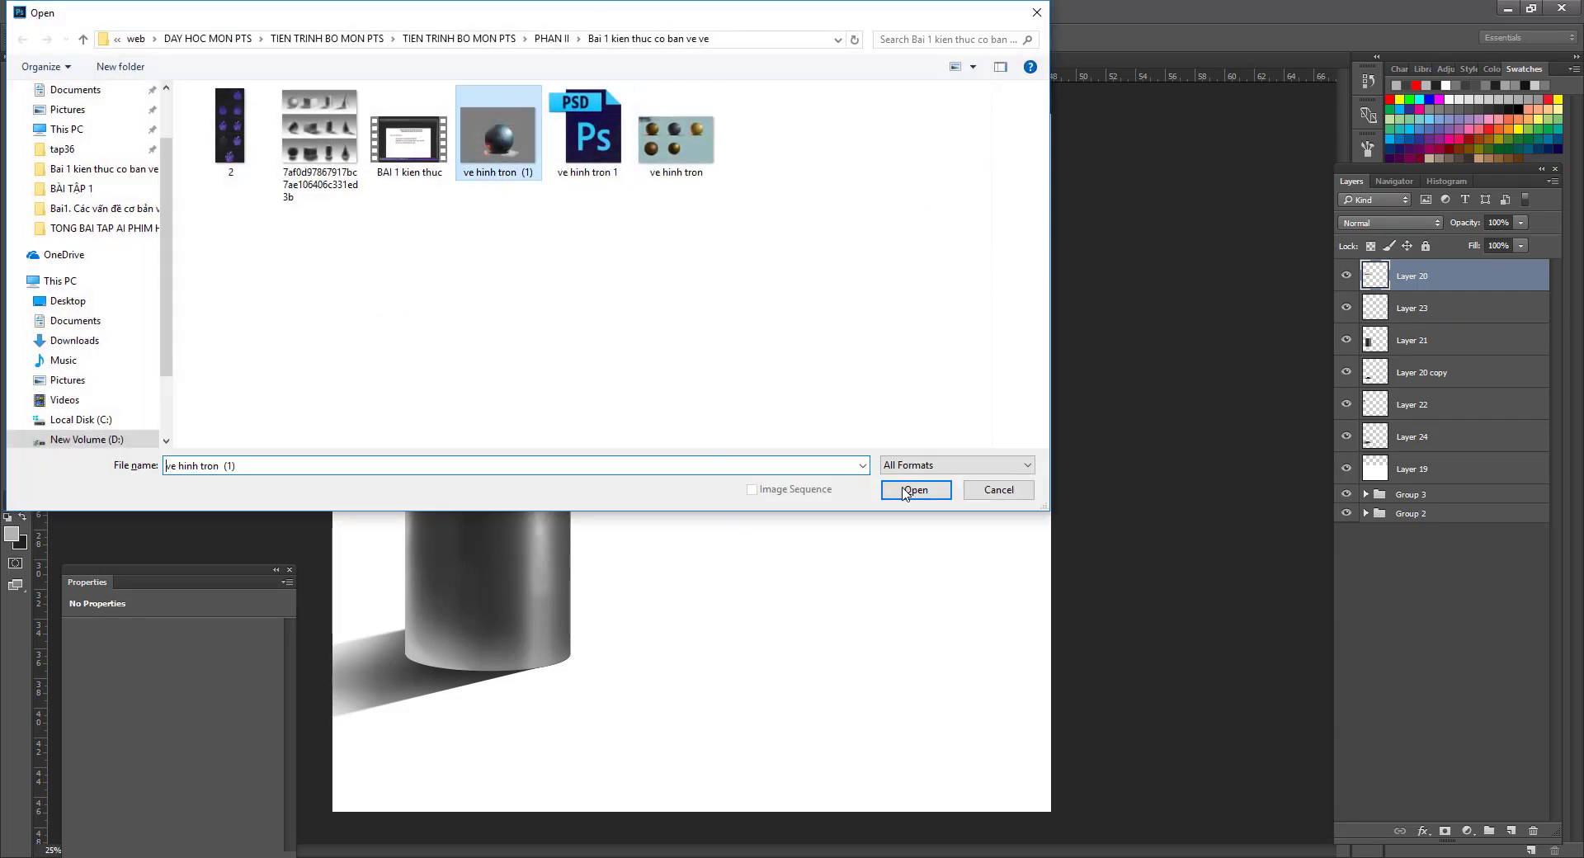
key(Return)
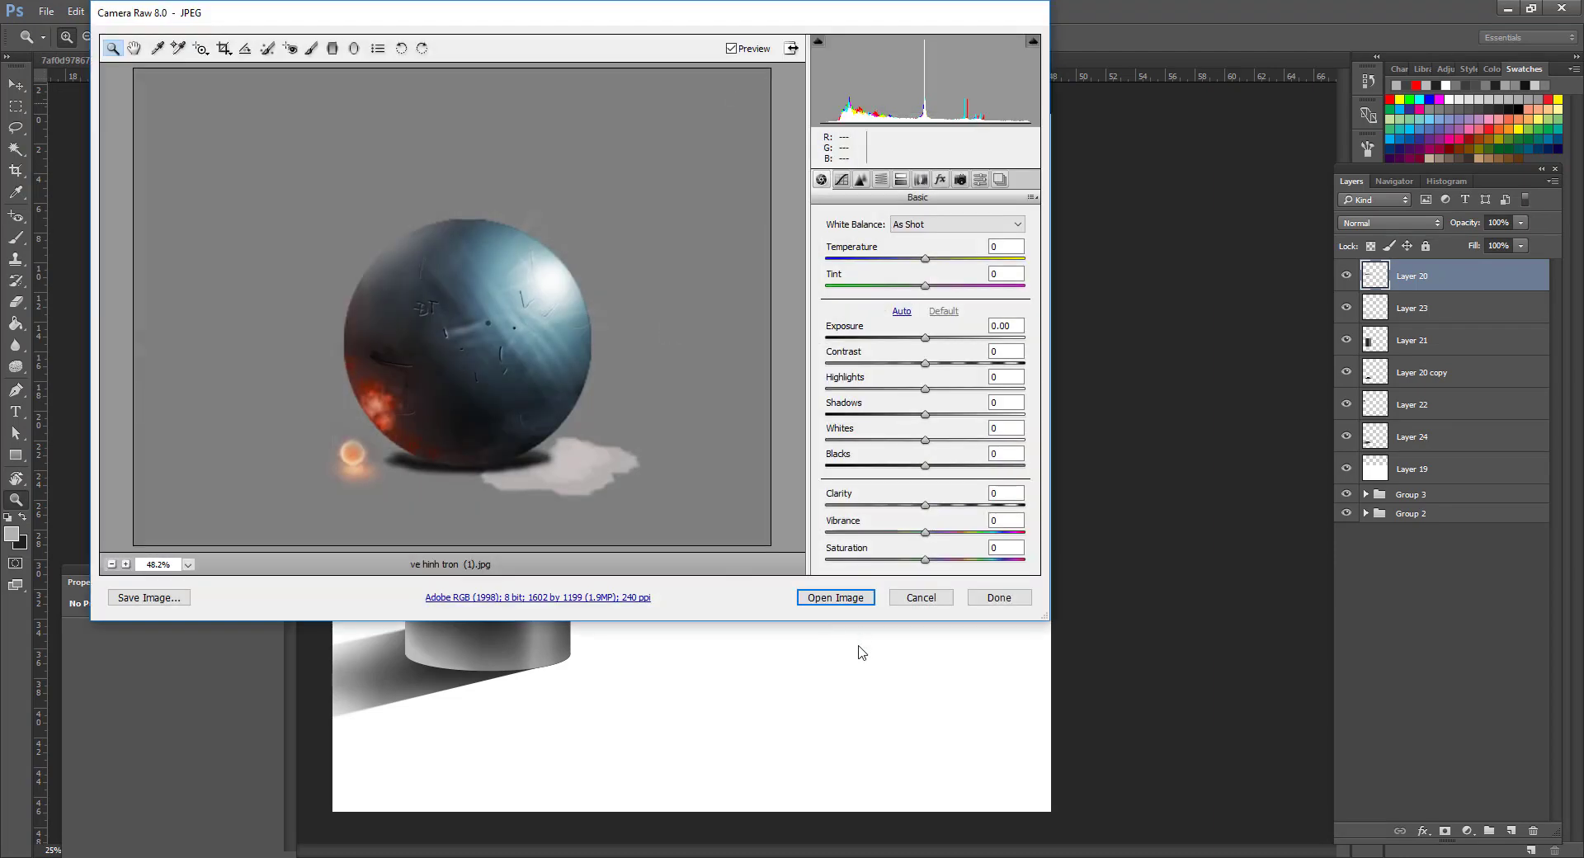
click(842, 599)
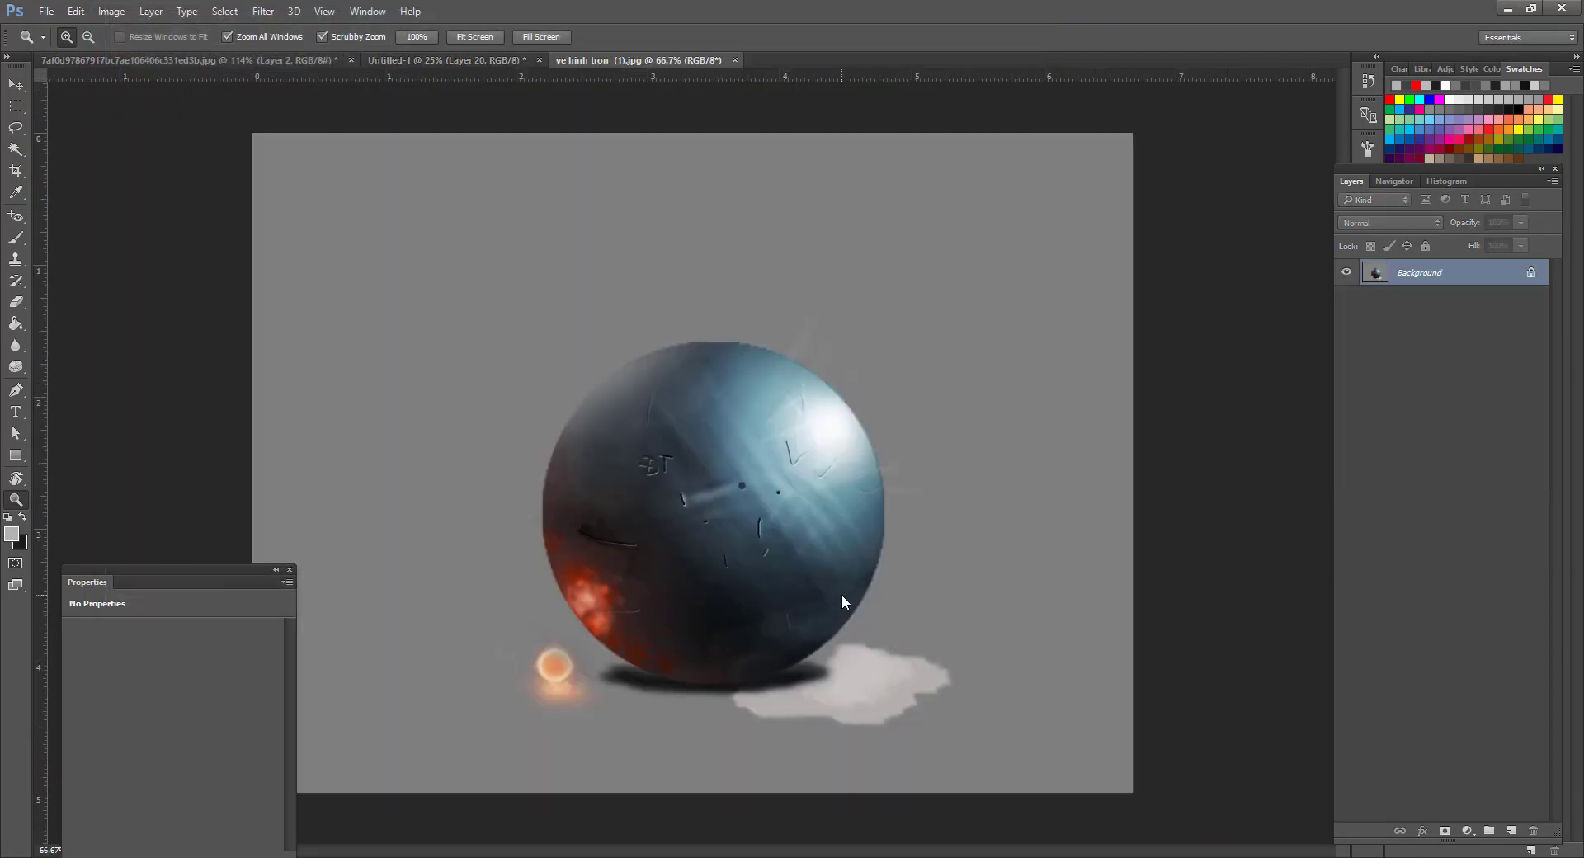
key(ctrl+plus)
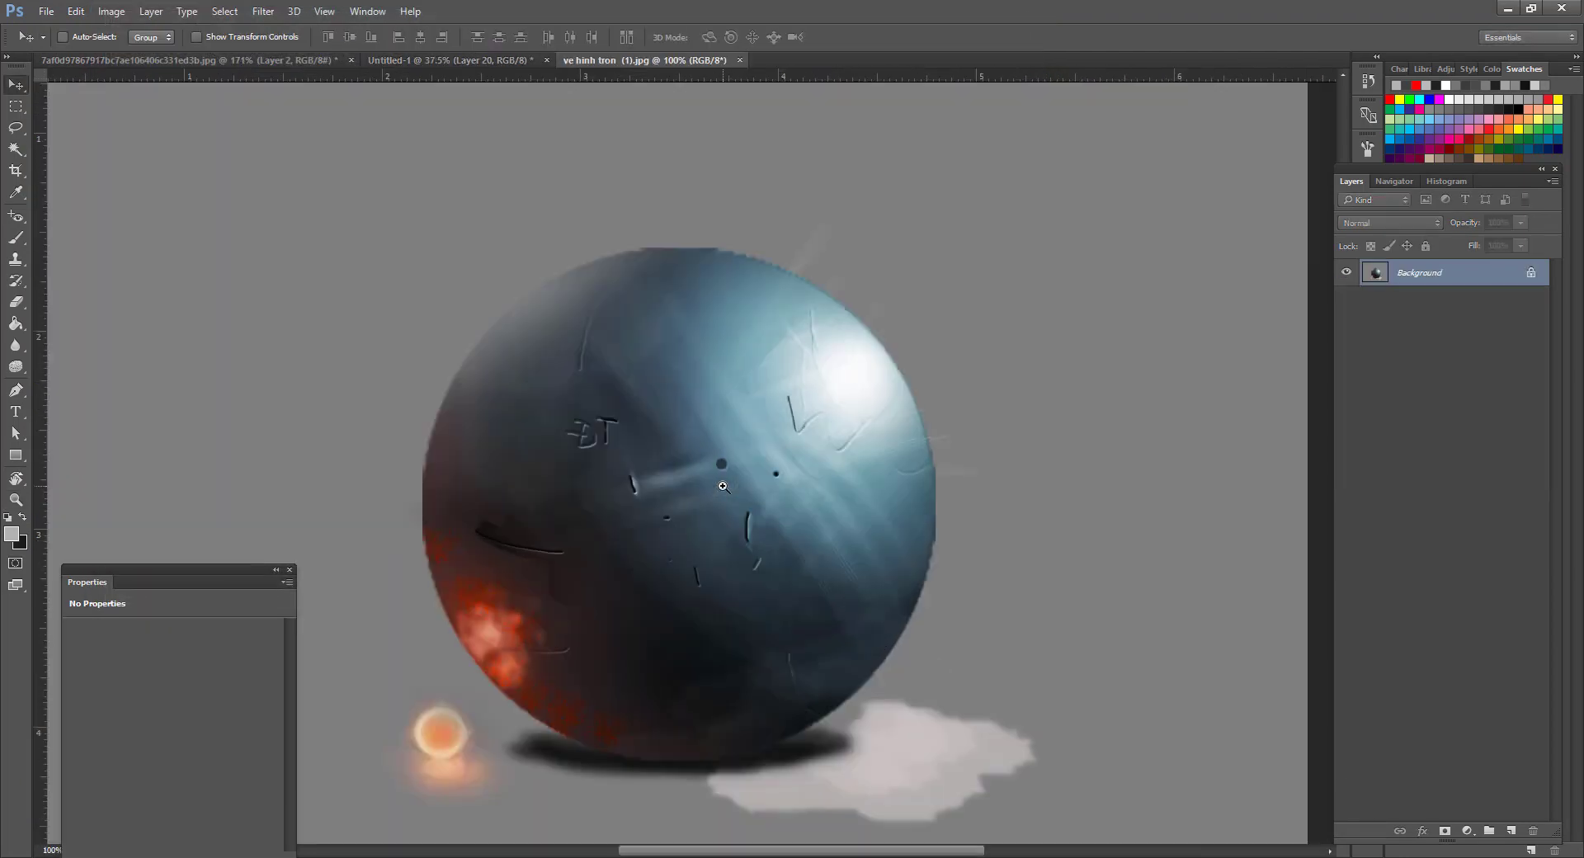
Return to the Untitled-1 drawing at 25% zoom and dismiss the Skype notification.
click(430, 62)
key(z)
alt+click(743, 307)
alt+click(743, 306)
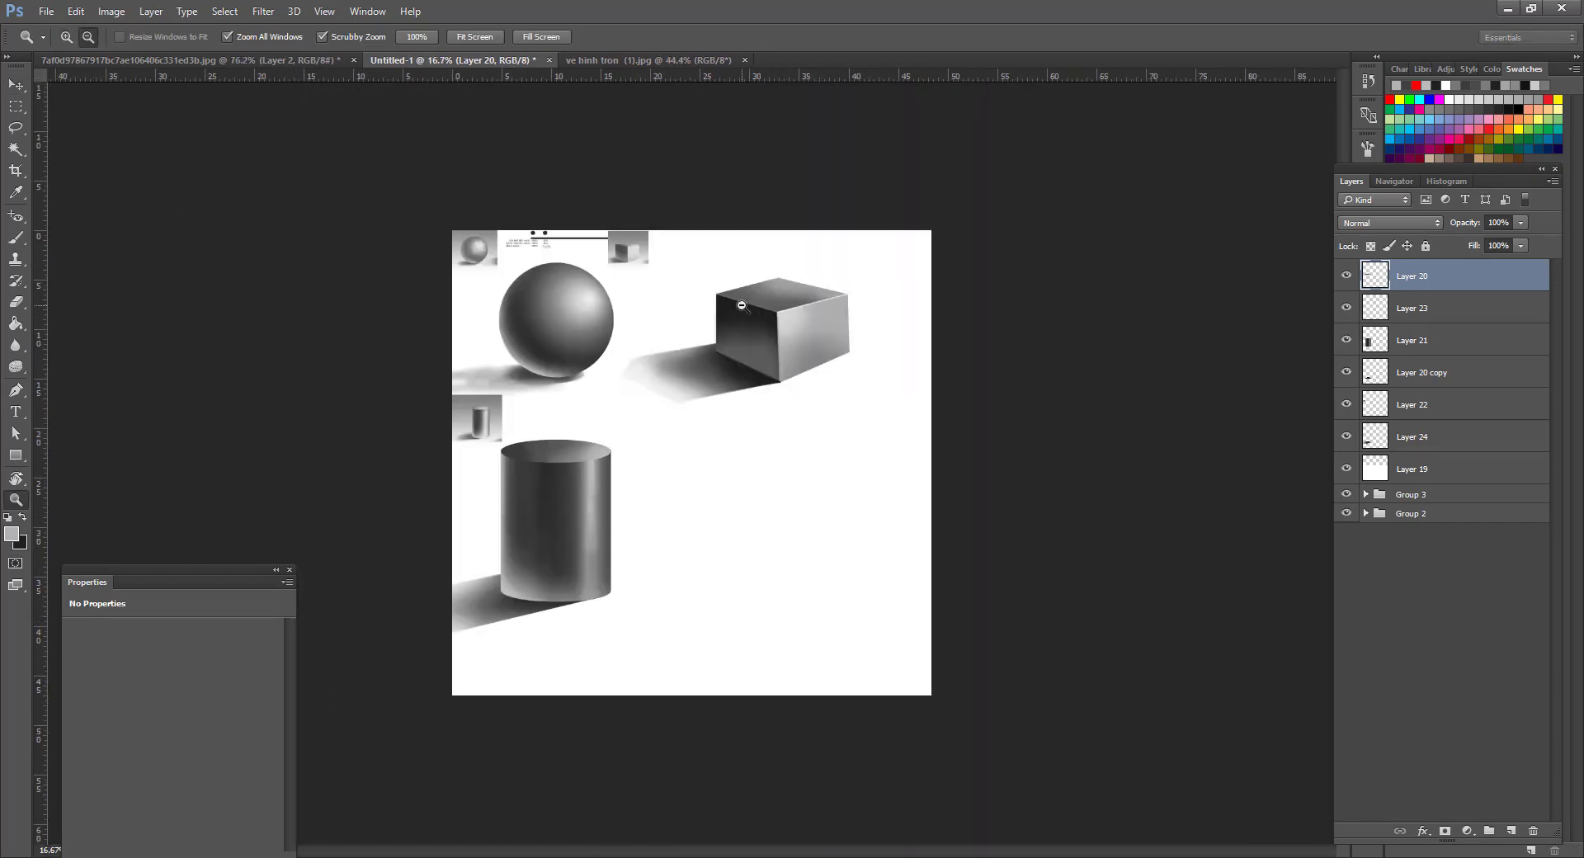
click(793, 310)
key(v)
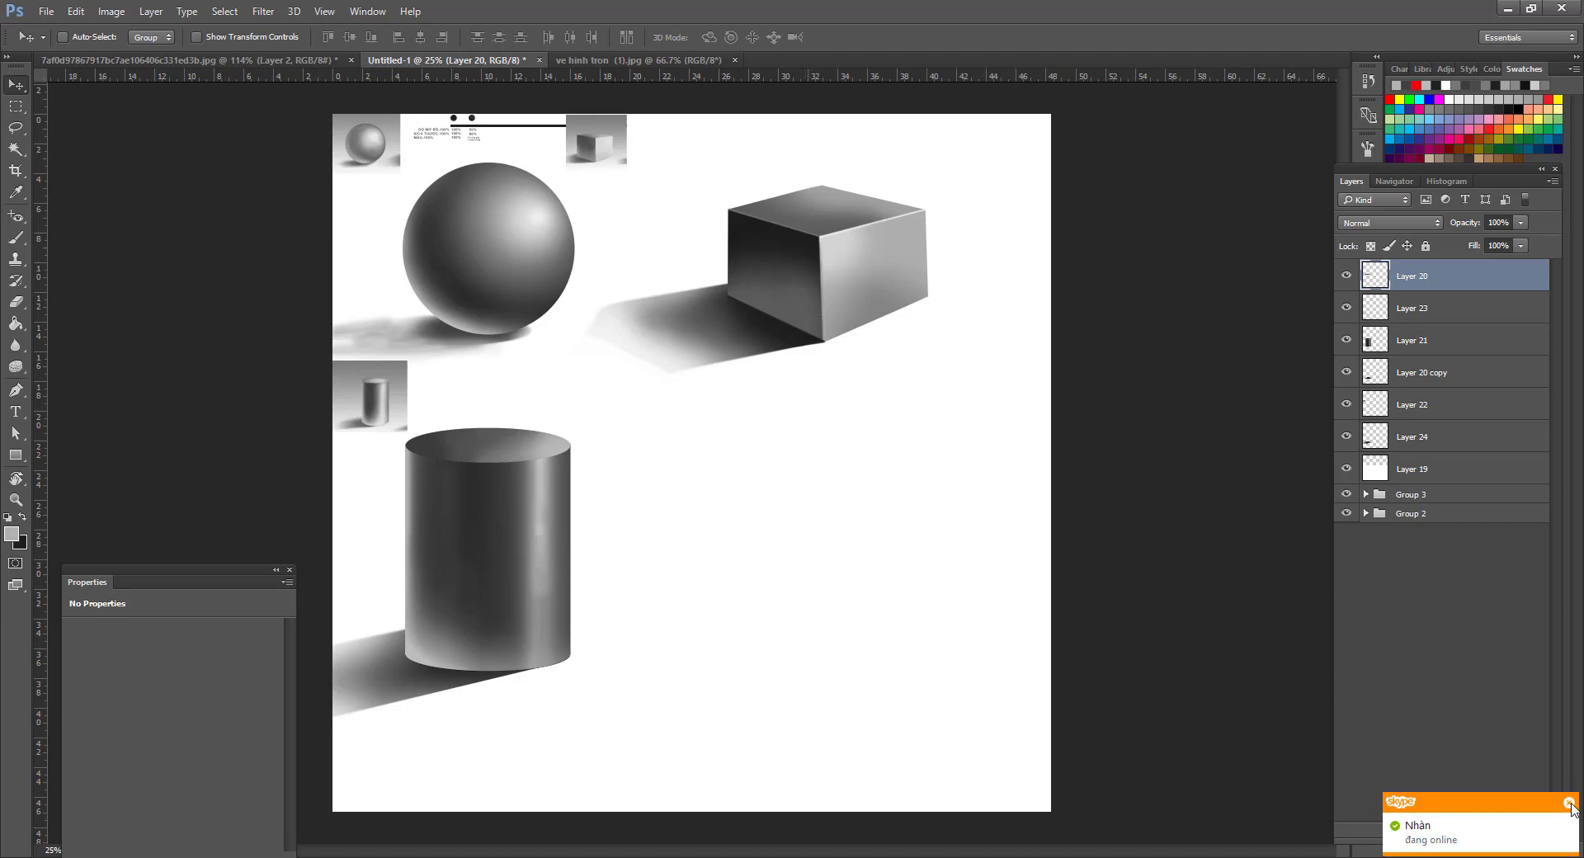
click(1569, 803)
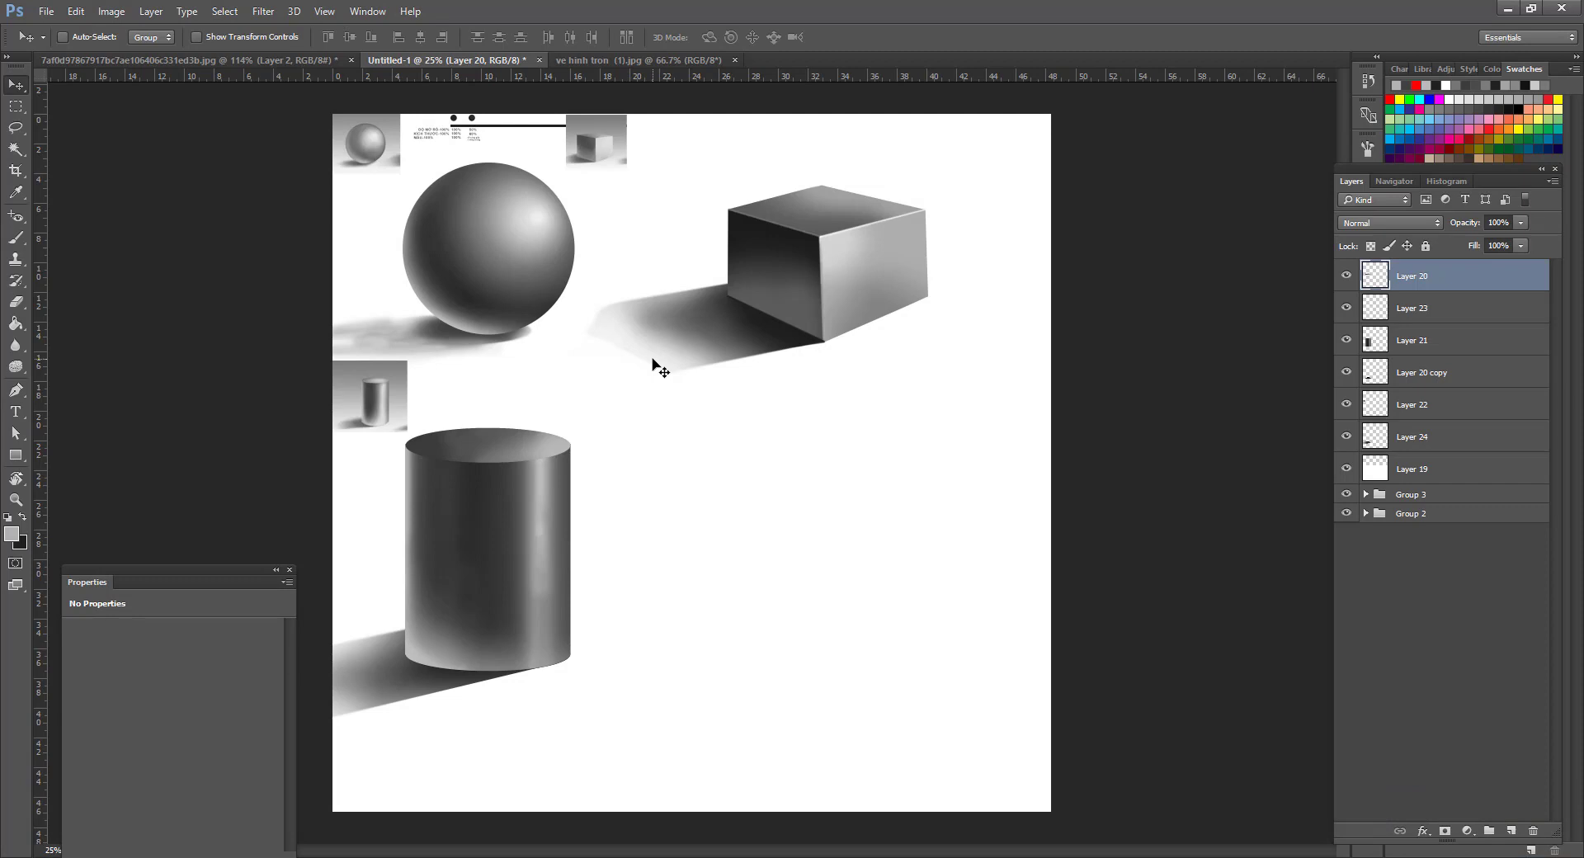
key(a)
key(z)
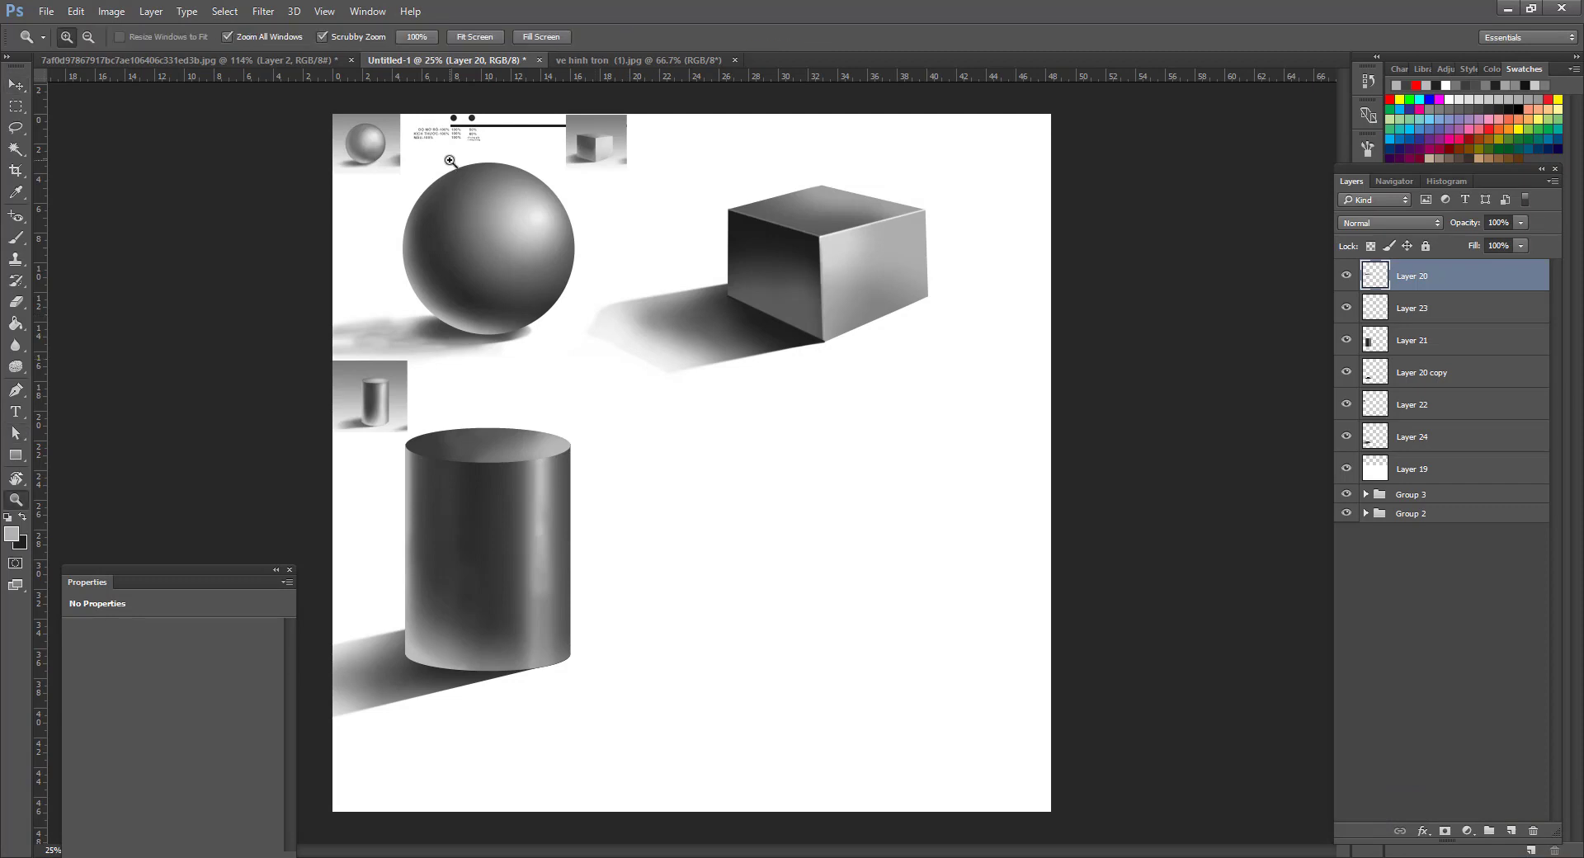
click(451, 159)
click(726, 448)
alt+click(790, 474)
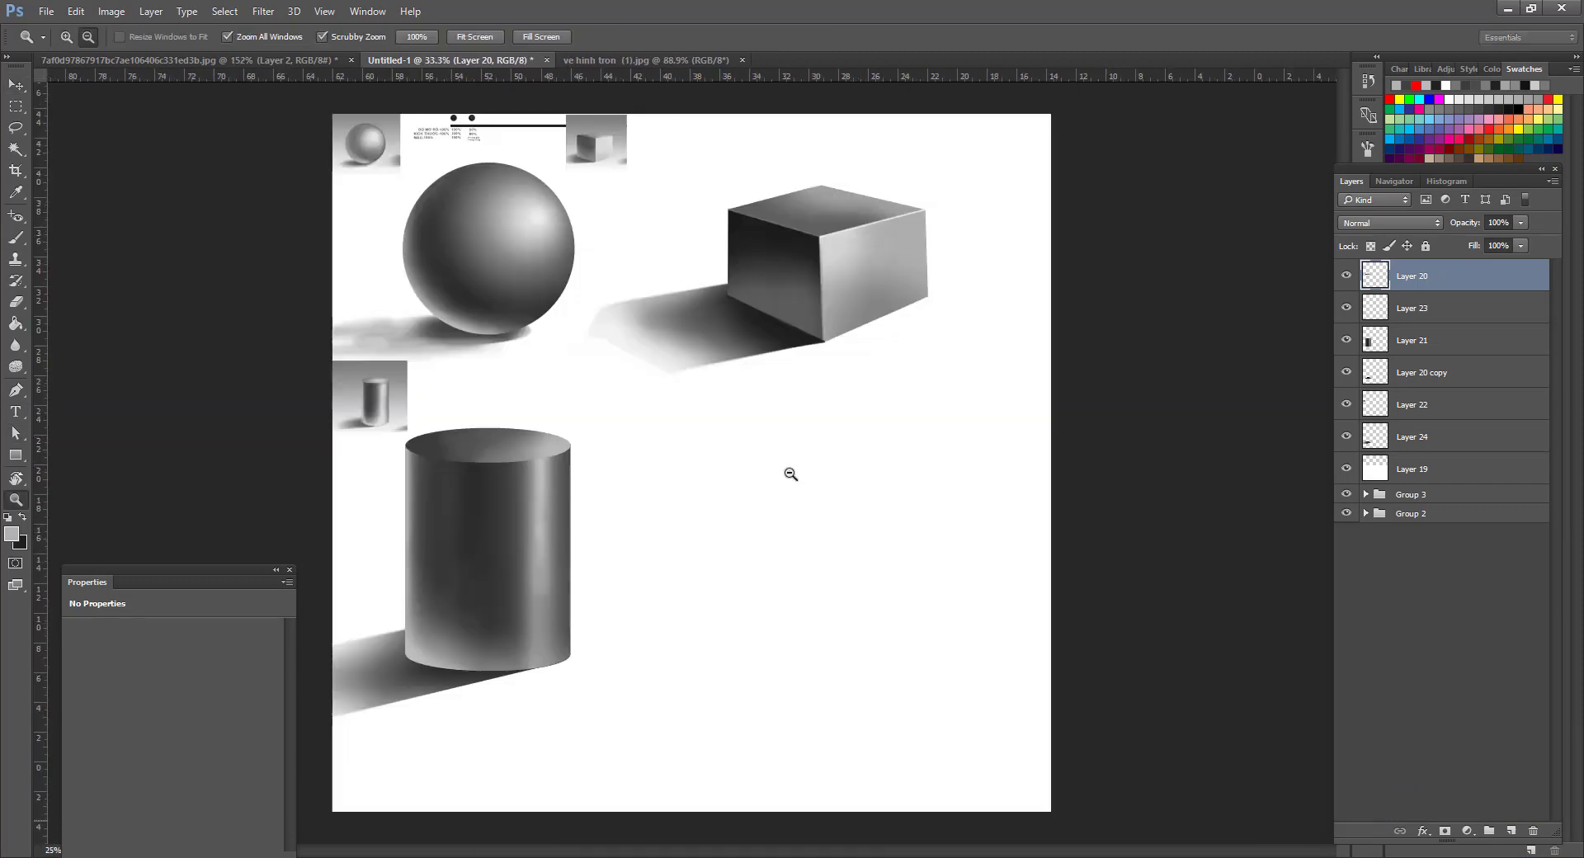
alt+click(789, 475)
click(693, 406)
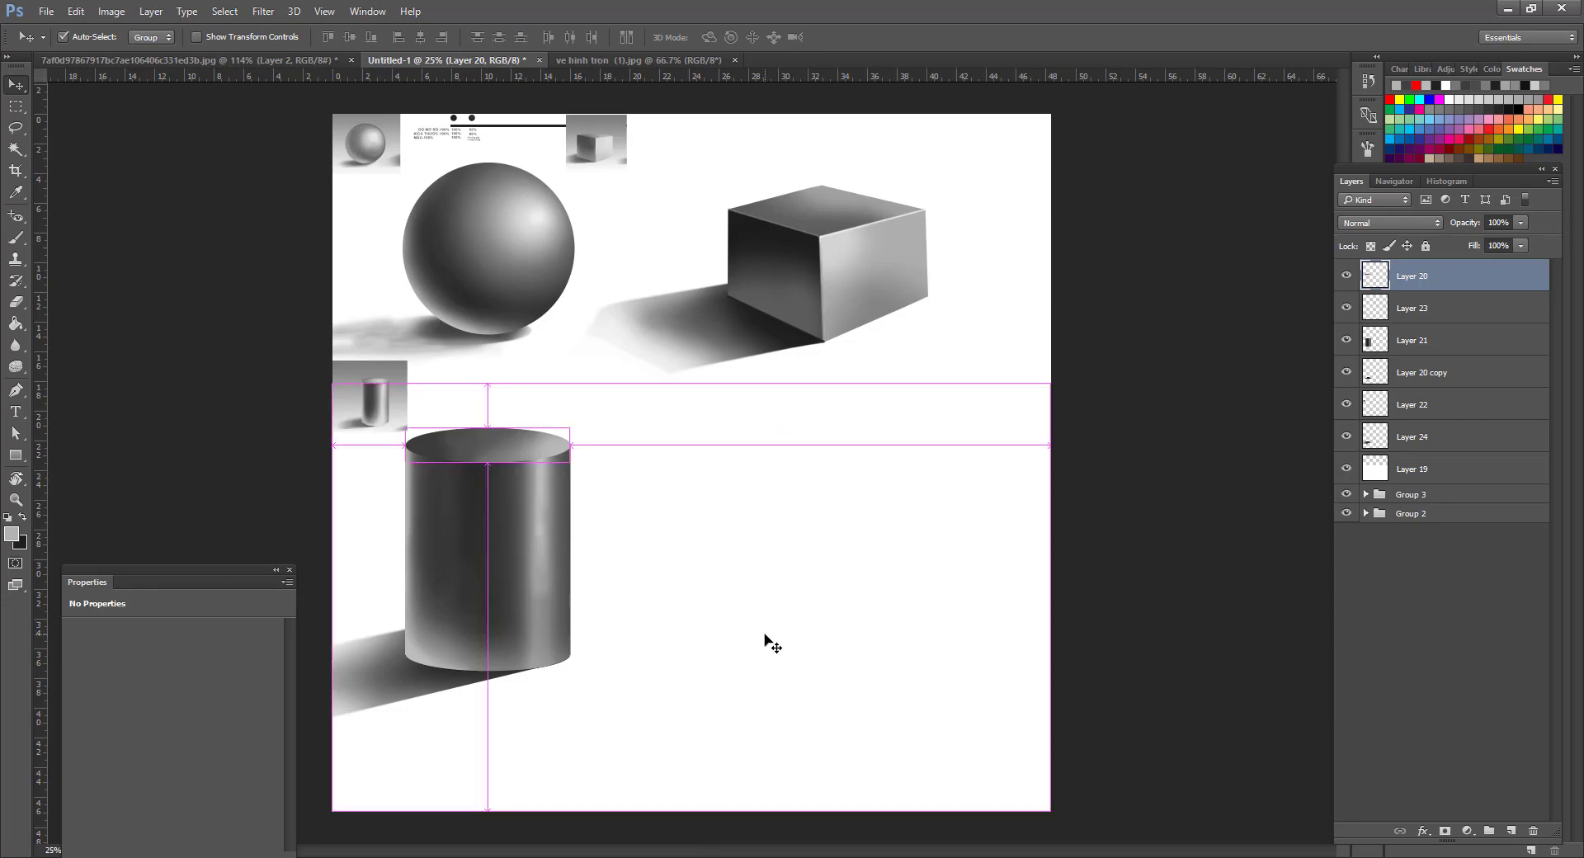
Browse the PHAN II lesson folders for files to open and look at the textures in Bai 2 ve khoi vuong > ve chat lieu.
key(ctrl+o)
key(BackSpace)
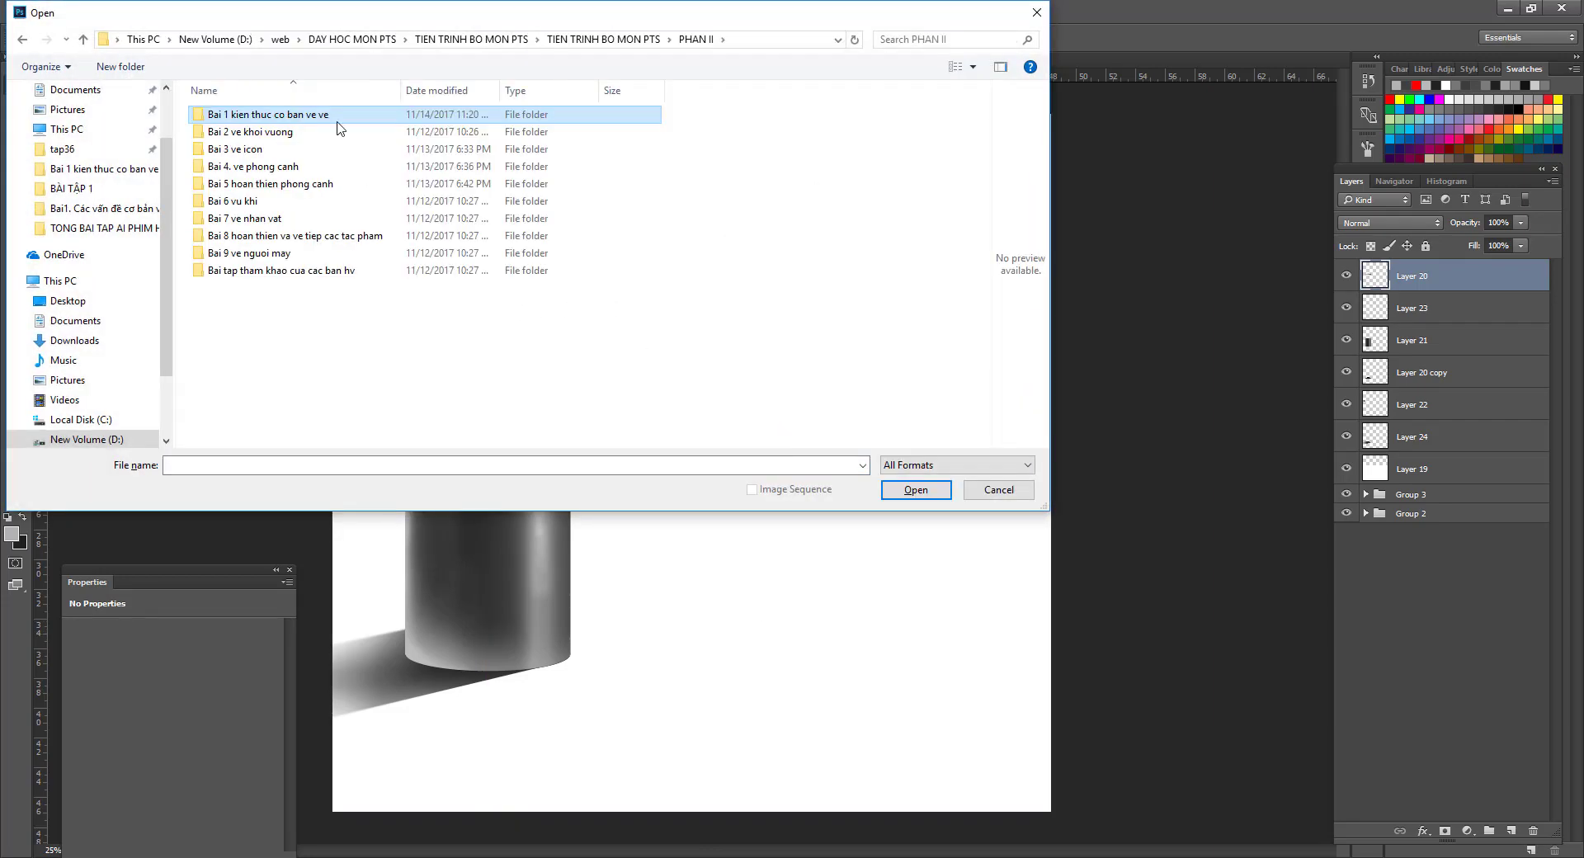
double_click(277, 135)
key(BackSpace)
double_click(248, 134)
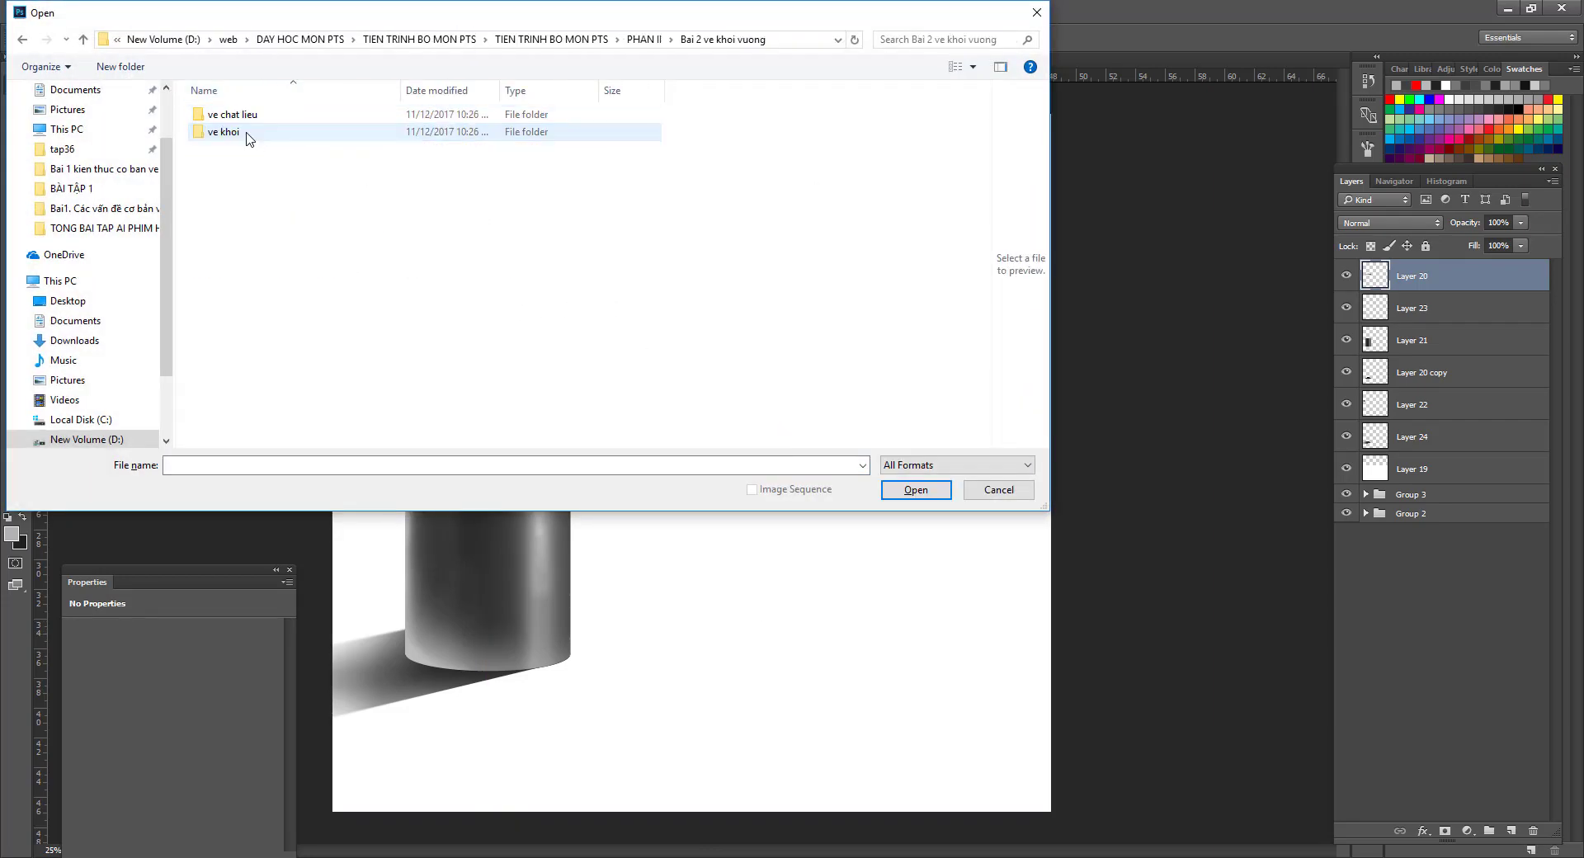
double_click(258, 116)
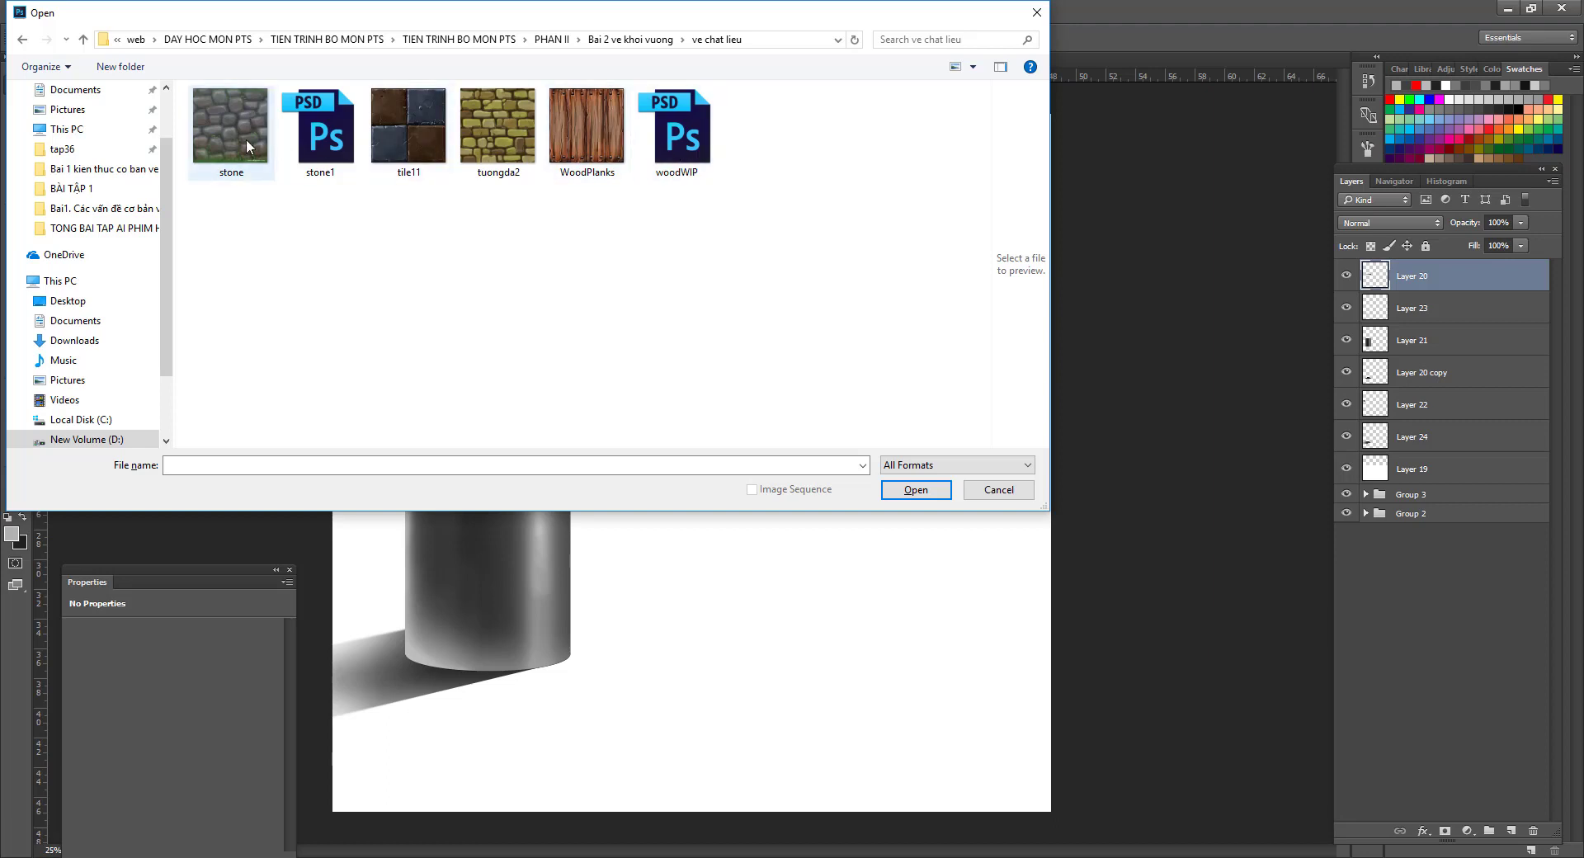
key(BackSpace)
key(BackSpace)
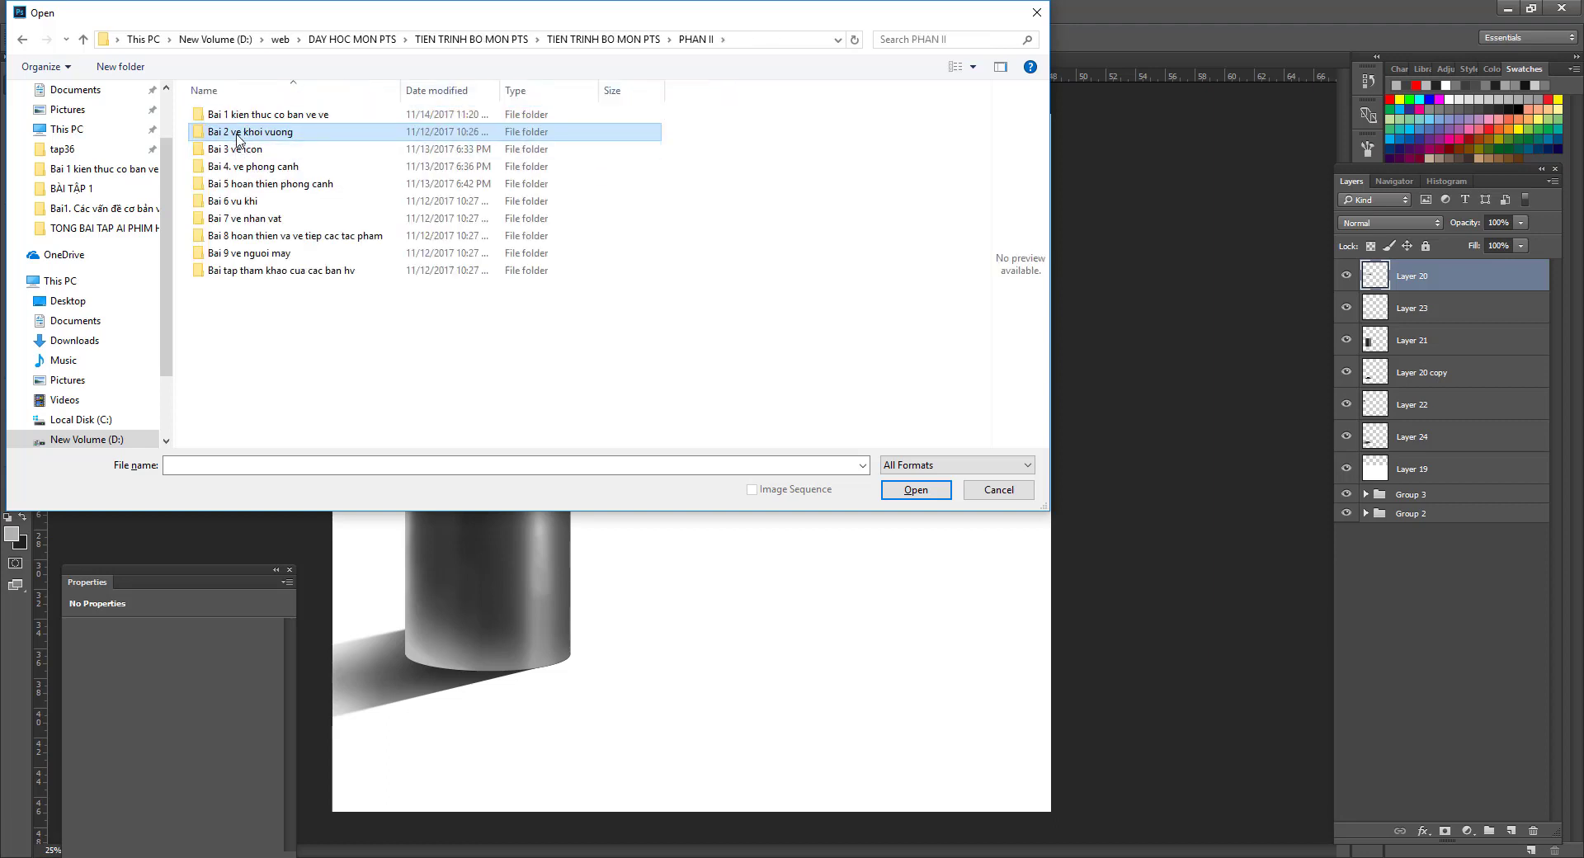
double_click(244, 134)
double_click(240, 116)
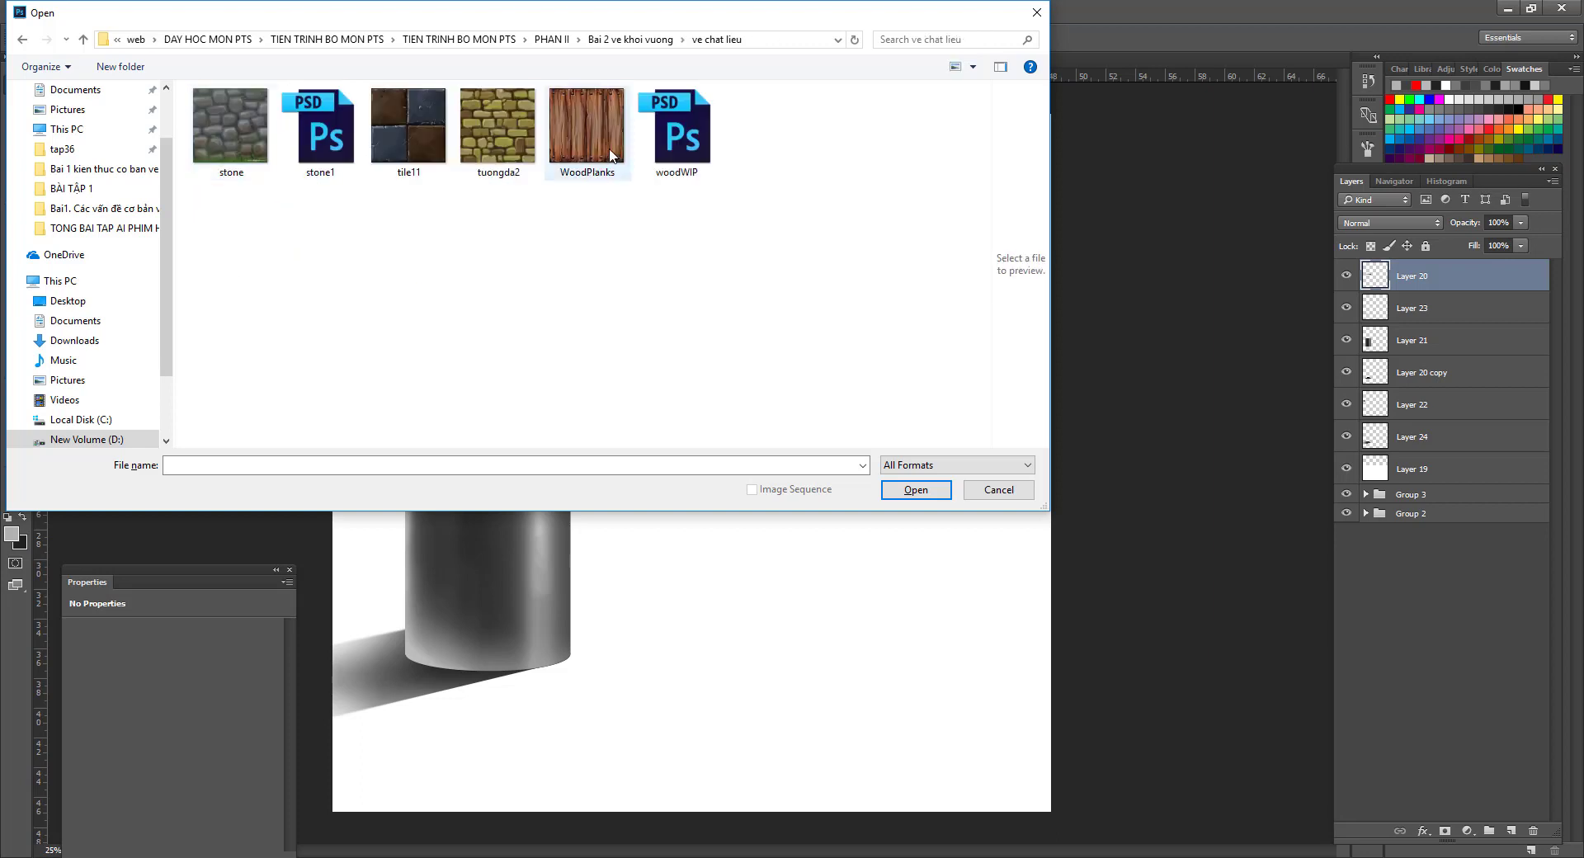
Look through the ve khoi folder of Bai 2 ve khoi vuong and return to the PHAN II folder.
key(BackSpace)
double_click(239, 131)
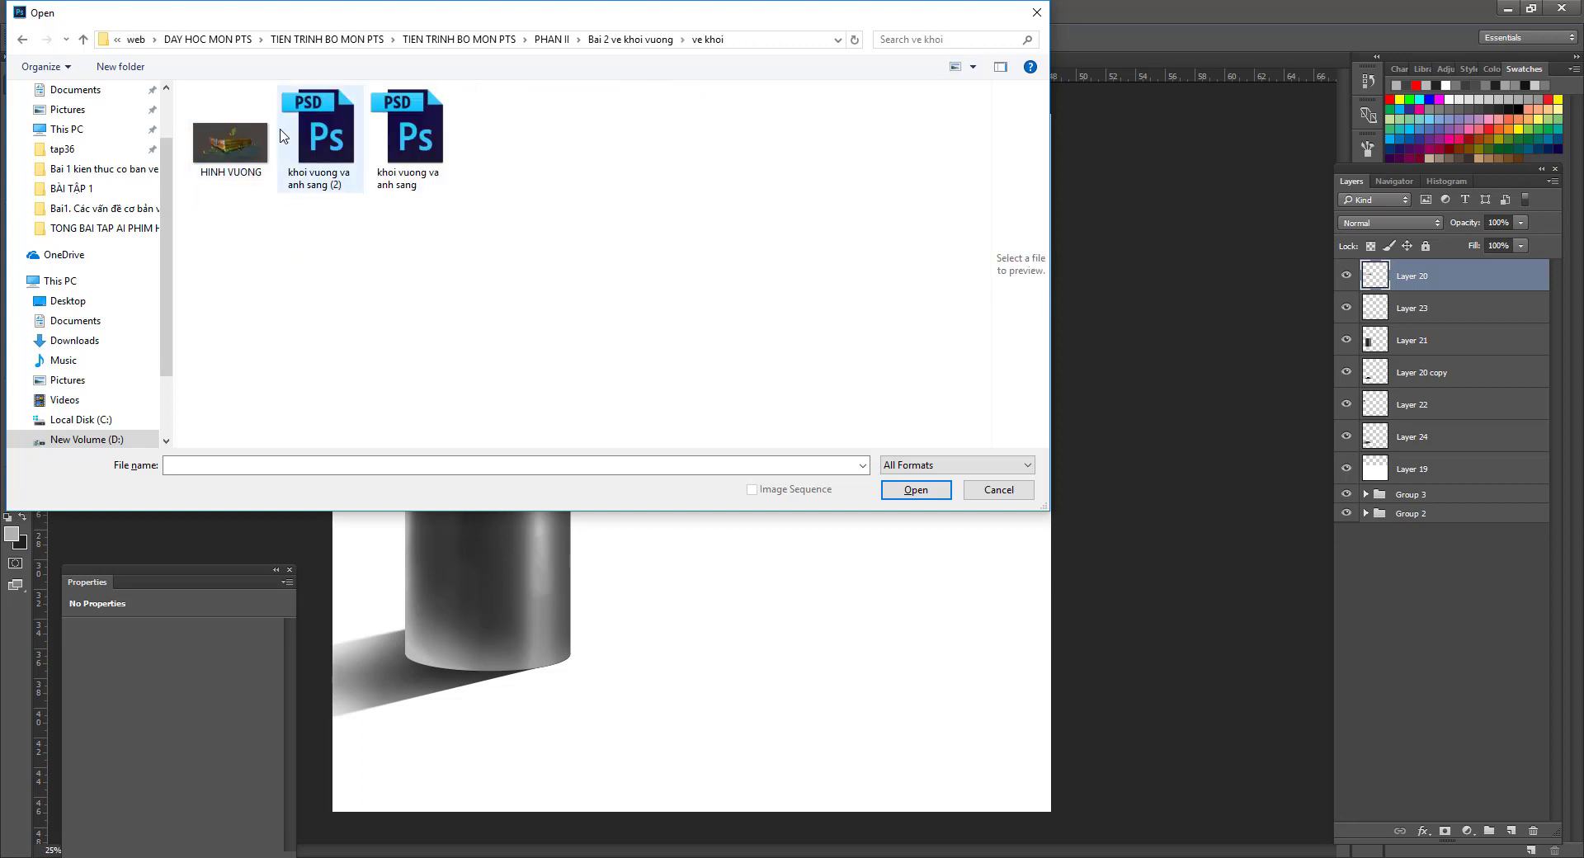
key(BackSpace)
key(BackSpace)
View image 1 from the Bai 3 ve icon folder at full window size in Photos, and close the viewer.
double_click(235, 153)
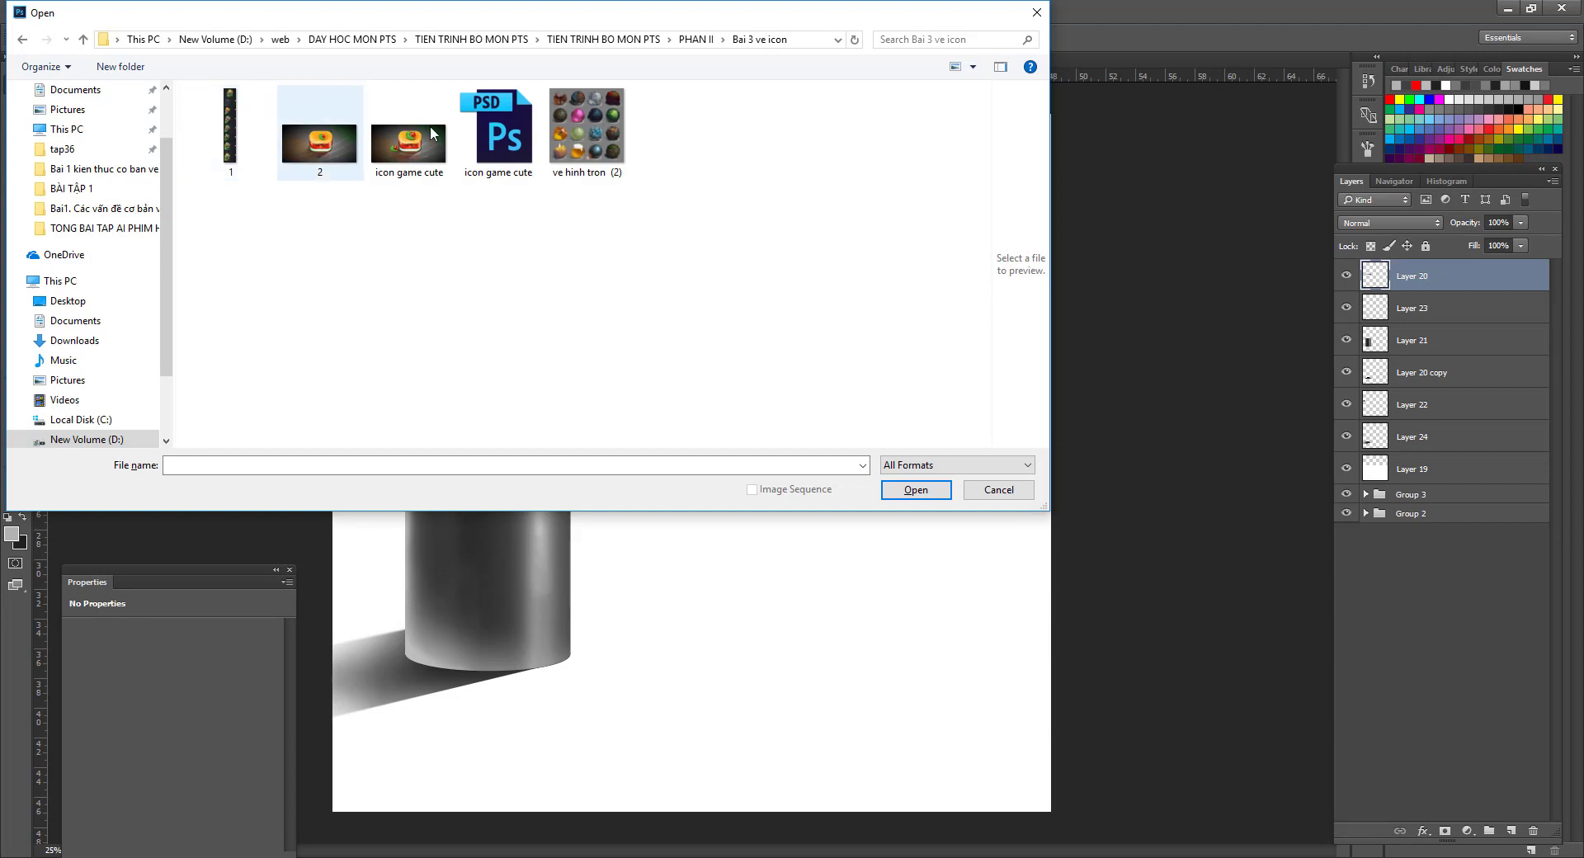
click(233, 133)
right_click(232, 133)
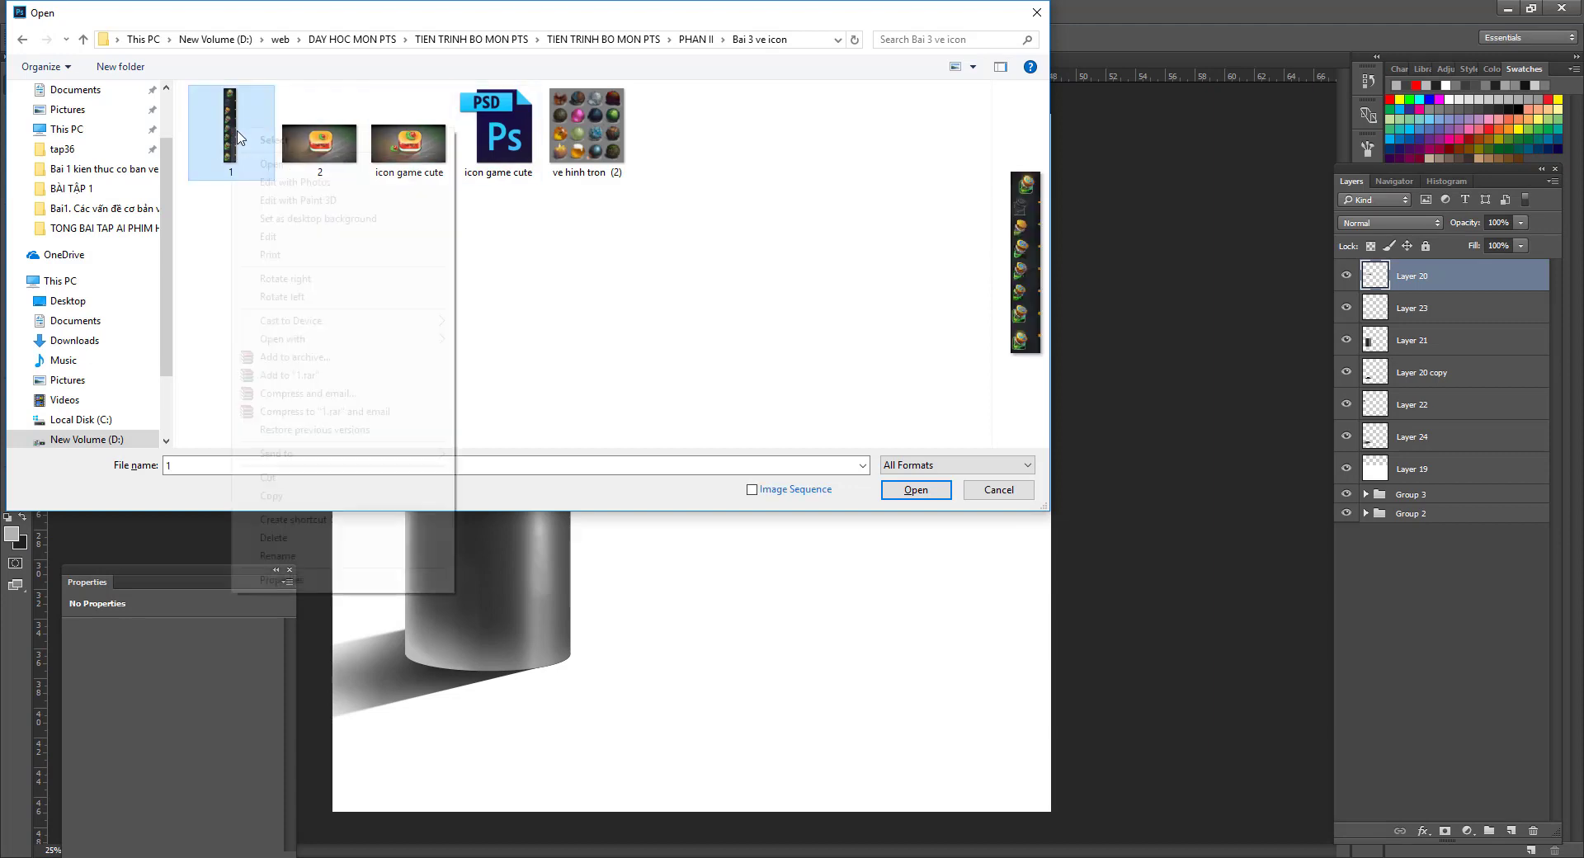
click(276, 157)
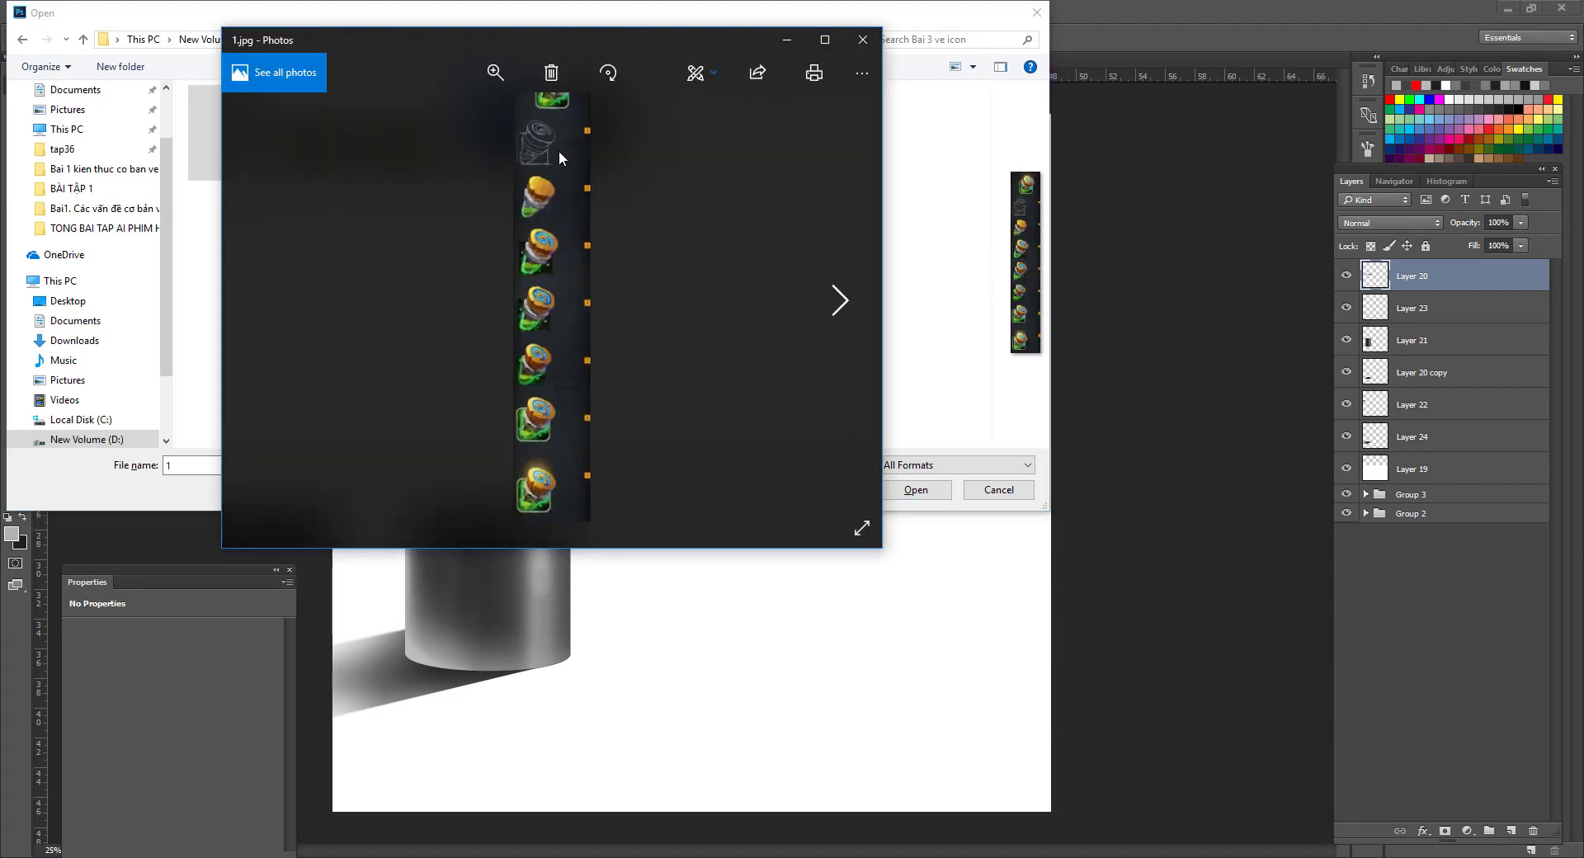
click(826, 40)
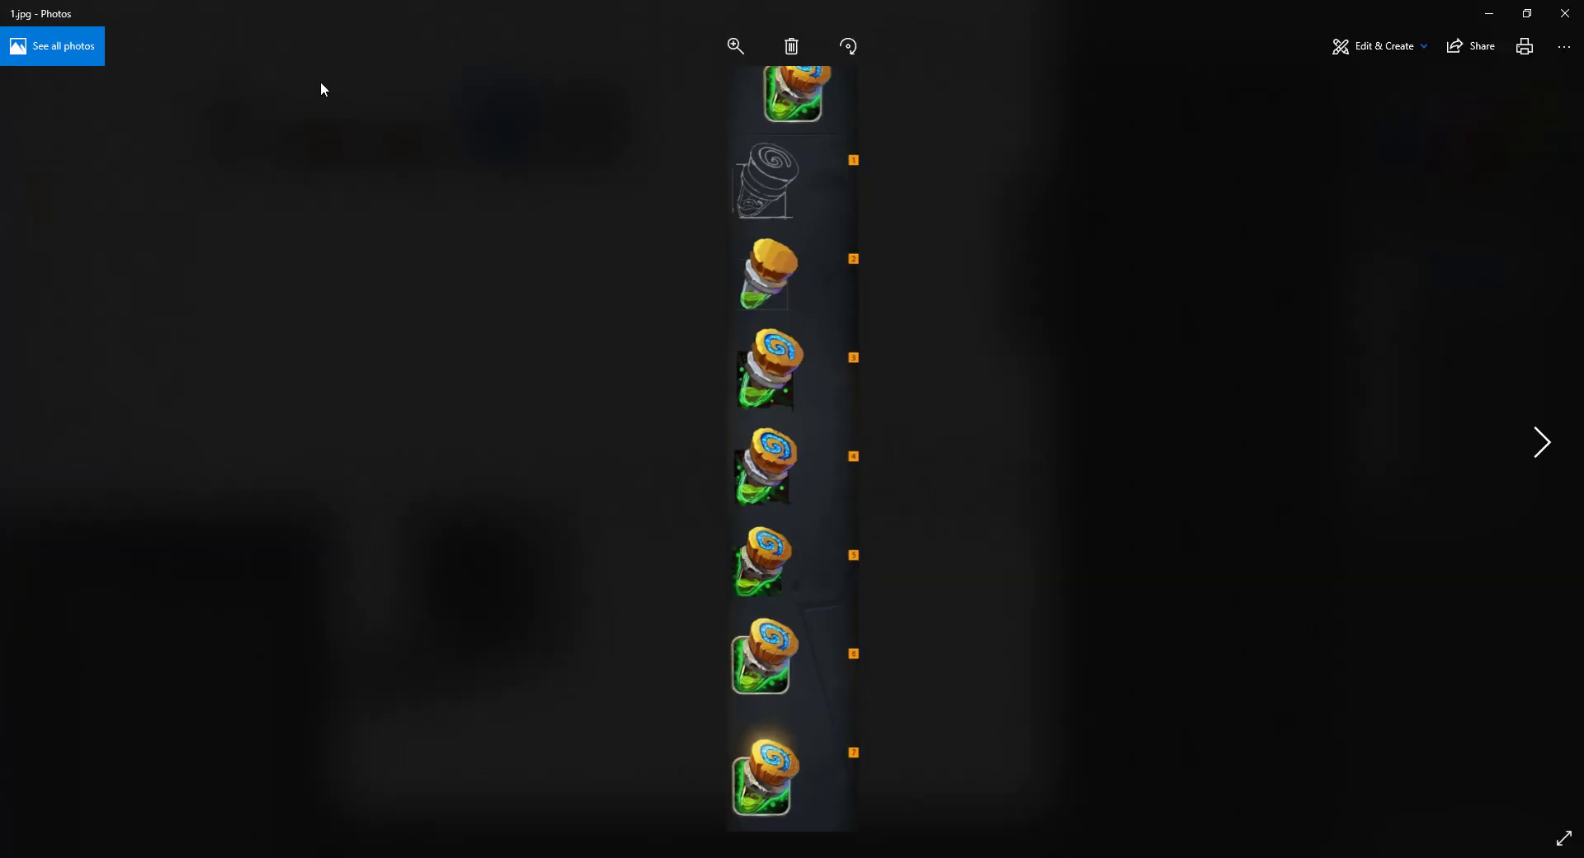
click(1564, 13)
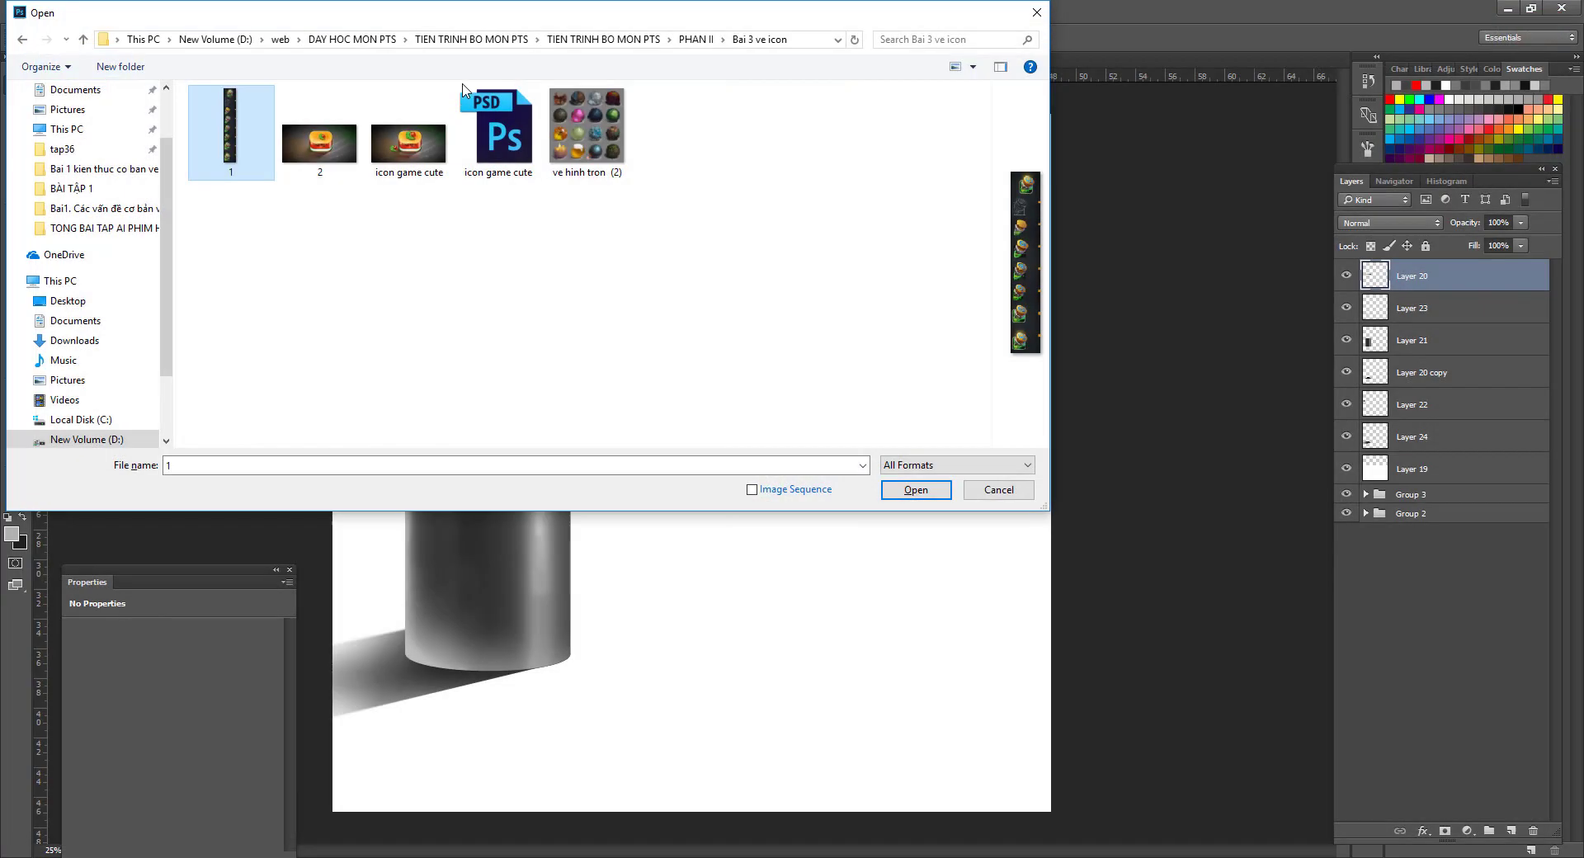
View image 1 of the Bai 3 ve icon folder again in Photos and close the viewer.
right_click(242, 117)
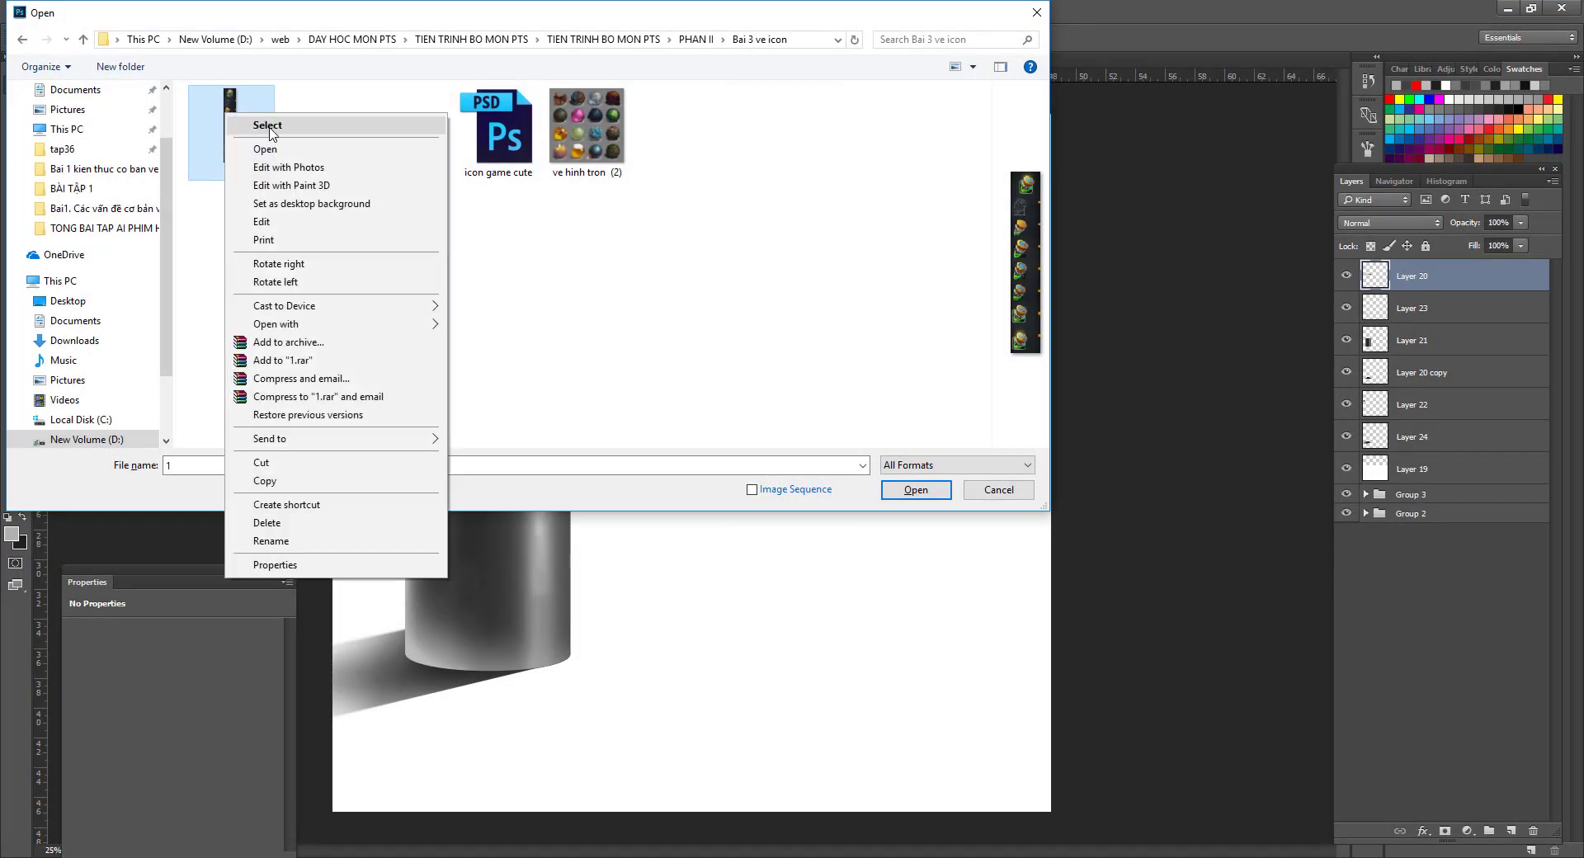
click(270, 144)
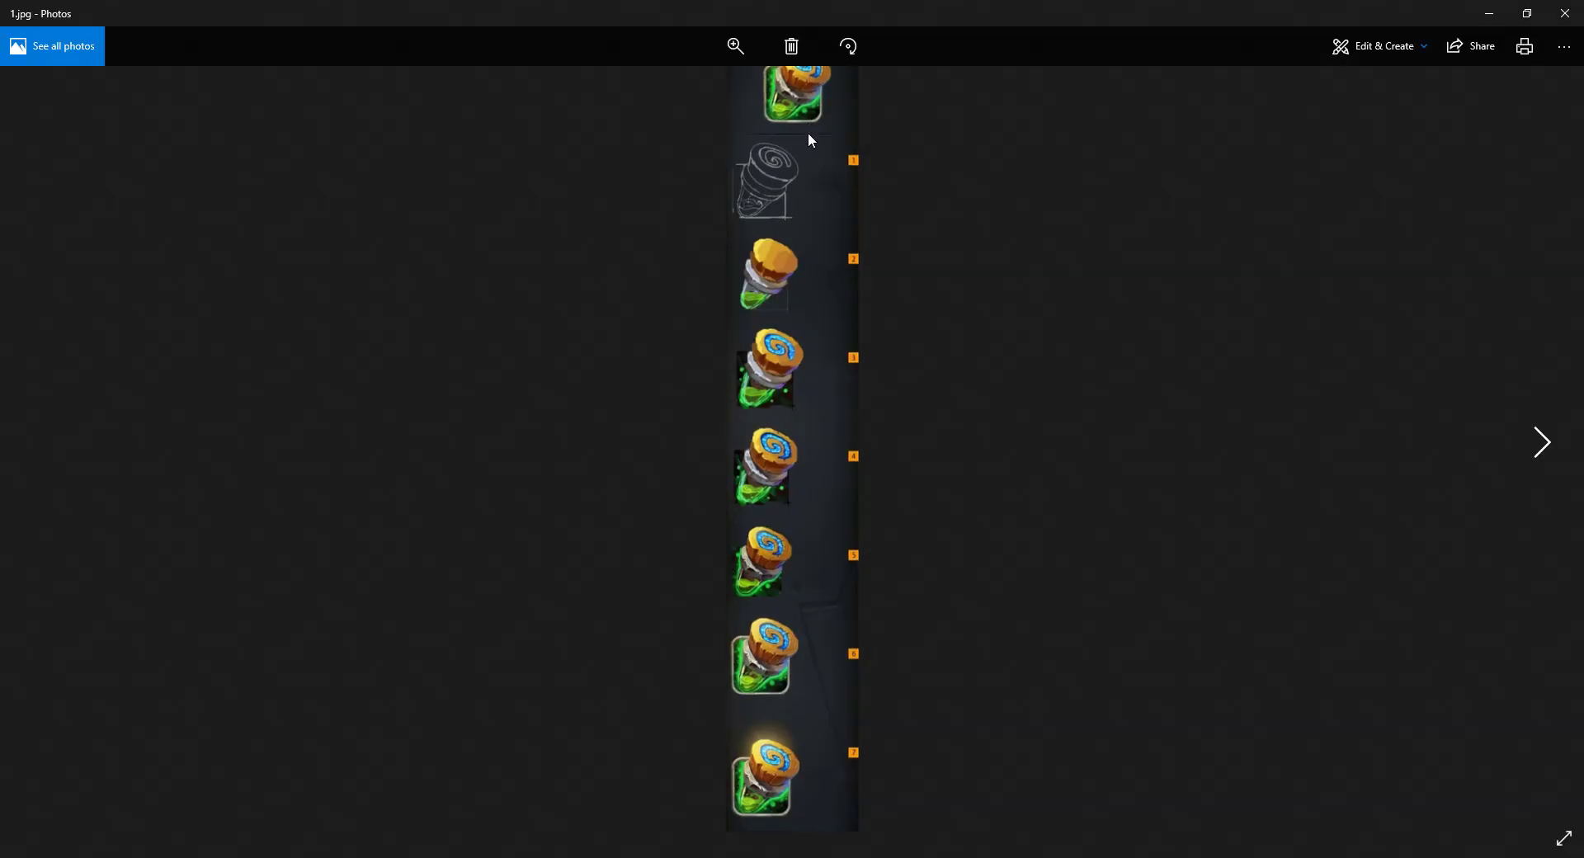
click(1565, 13)
View the ve hinh tron (2) image in Photos, close the viewer, and return to the PHAN II folder.
click(586, 115)
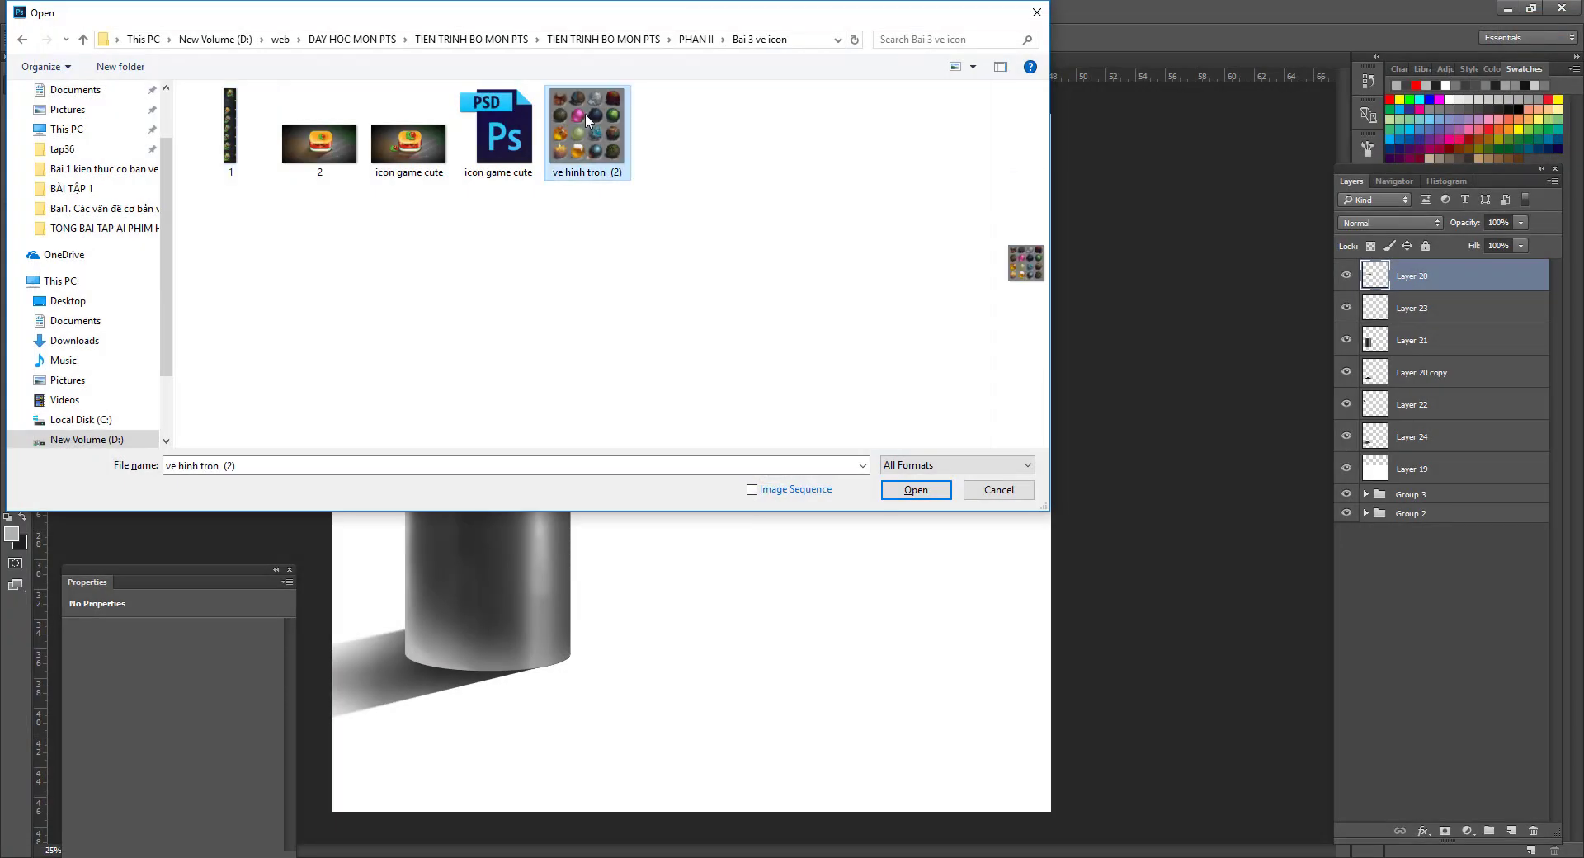
right_click(586, 113)
click(631, 150)
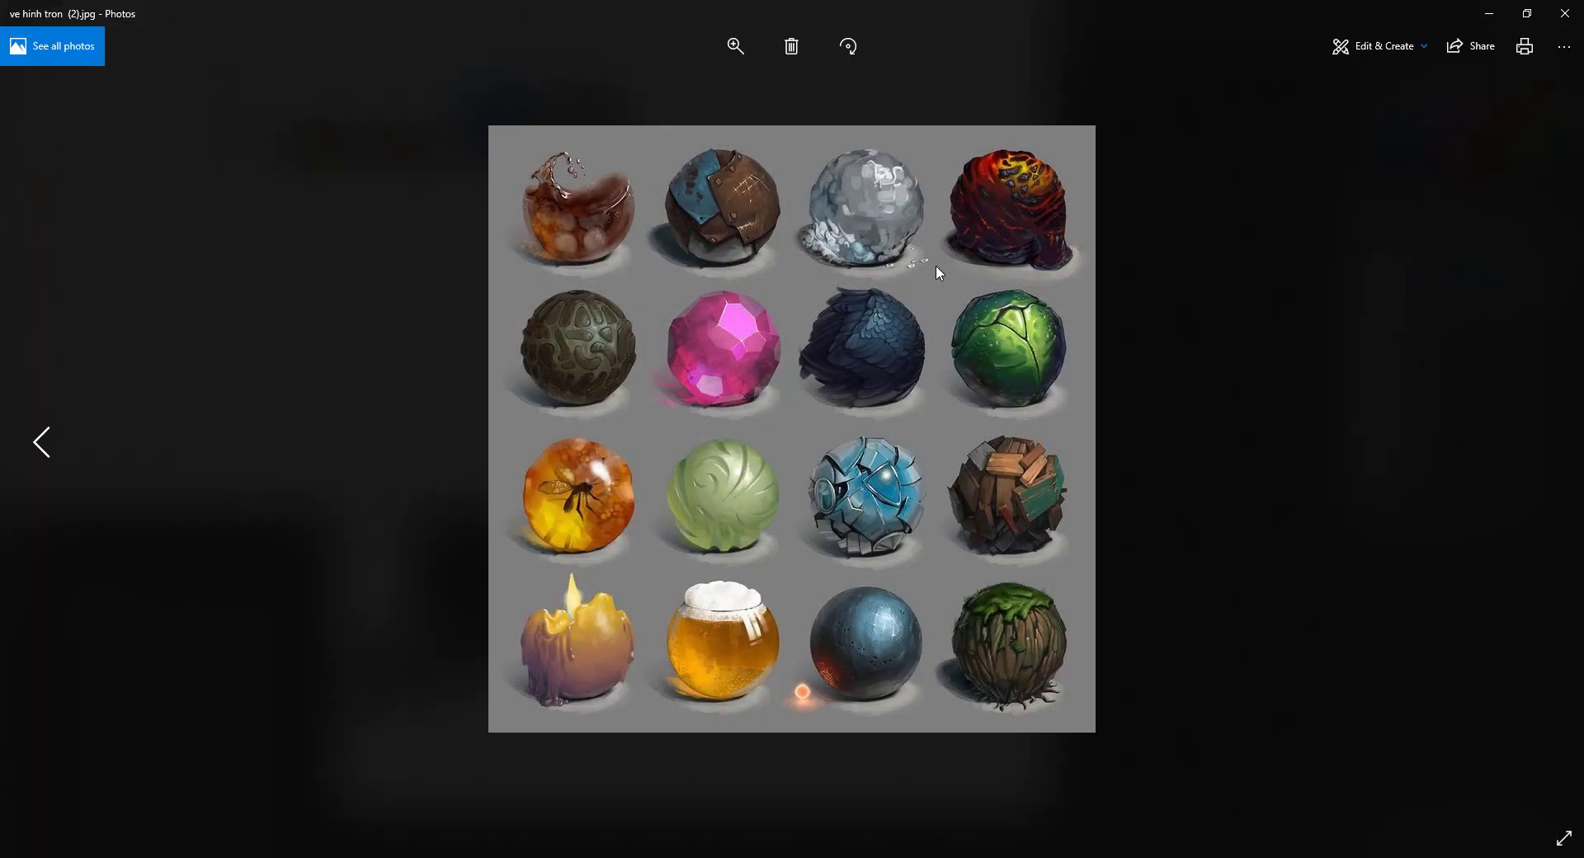
click(1565, 13)
key(alt+Up)
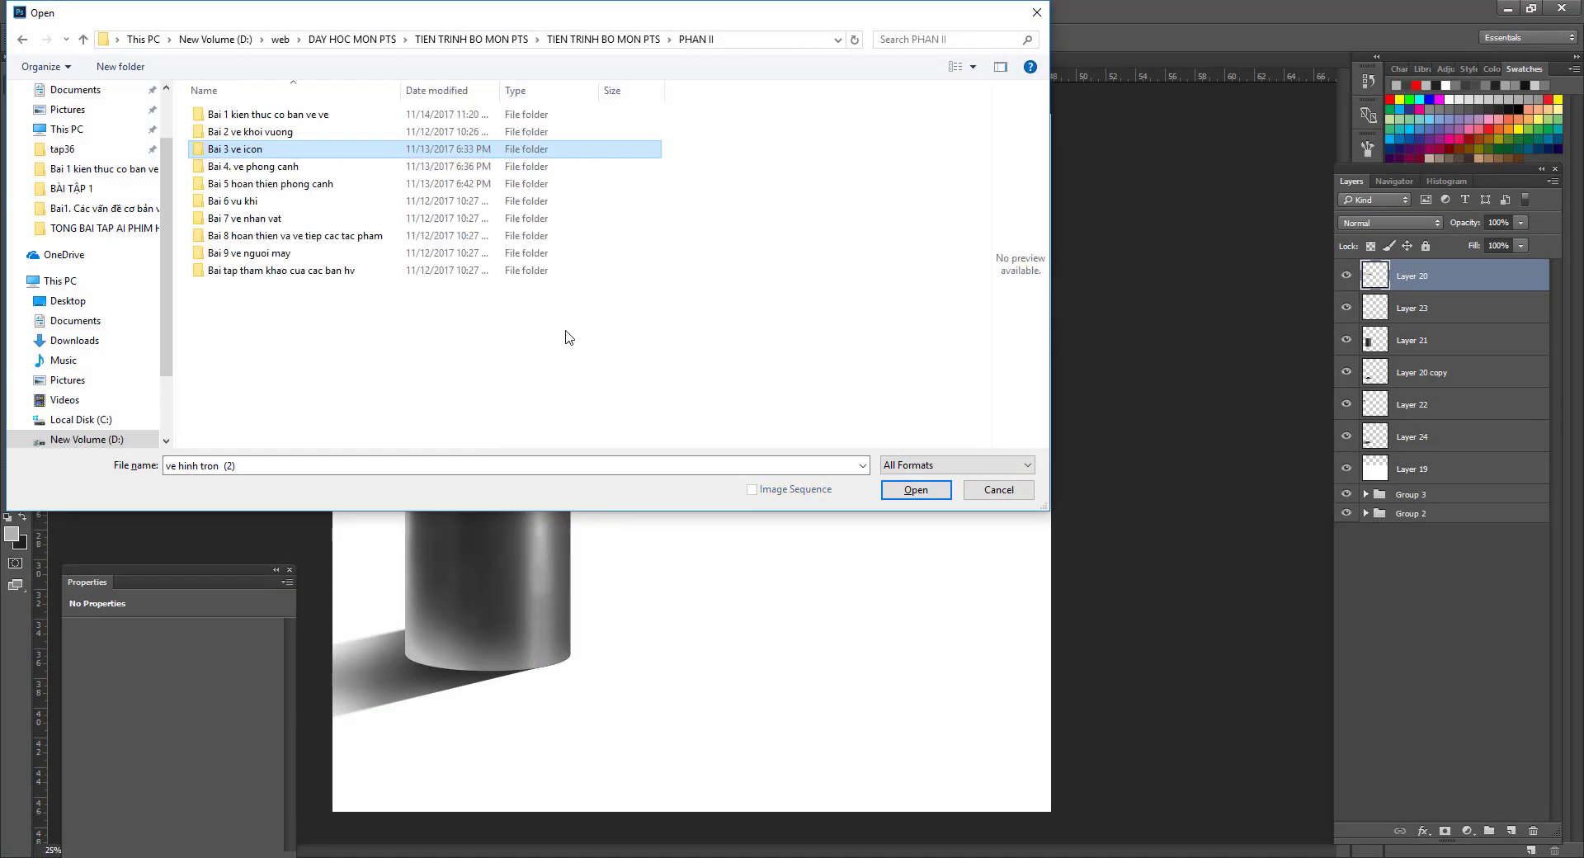
Look through the phong canh 3, phong canh 4 and phong canh 5 folders of Bai 4. ve phong canh.
double_click(403, 168)
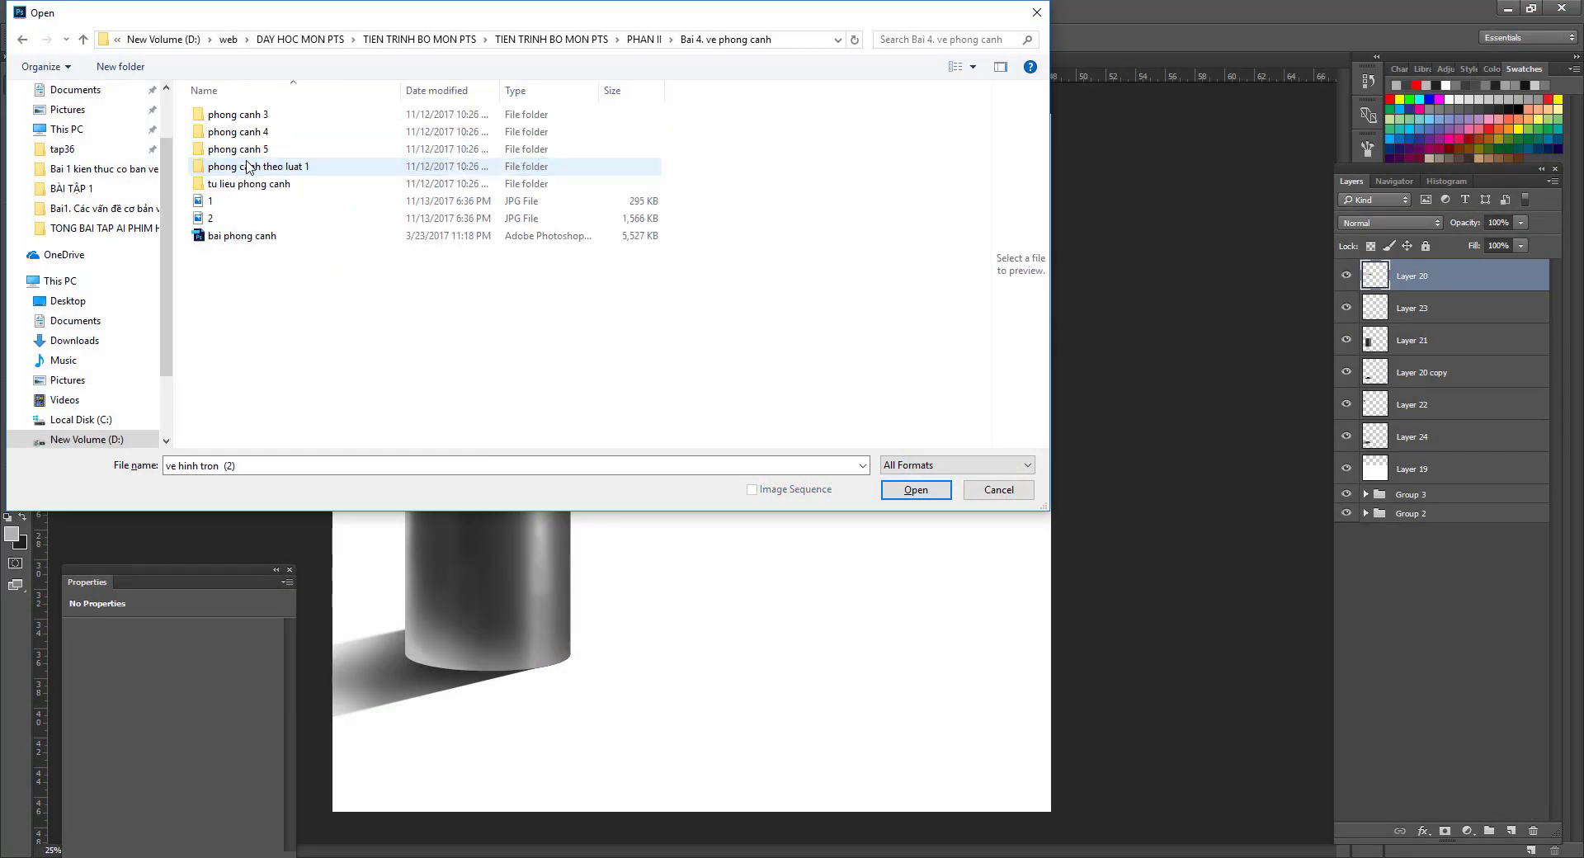
click(235, 118)
double_click(231, 116)
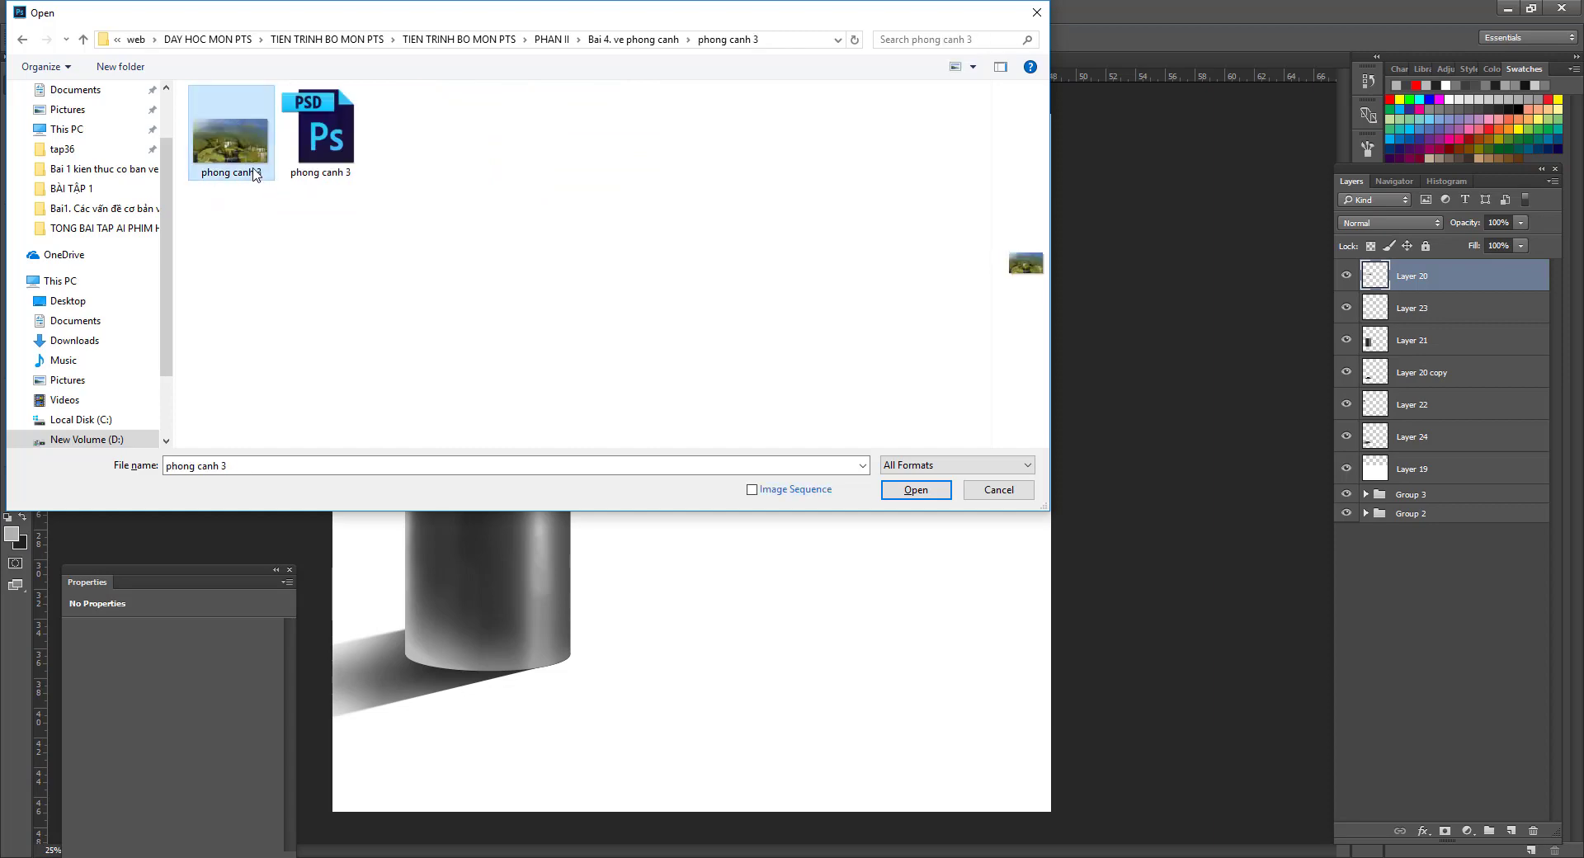
key(alt+Up)
click(249, 134)
double_click(250, 134)
key(alt+Up)
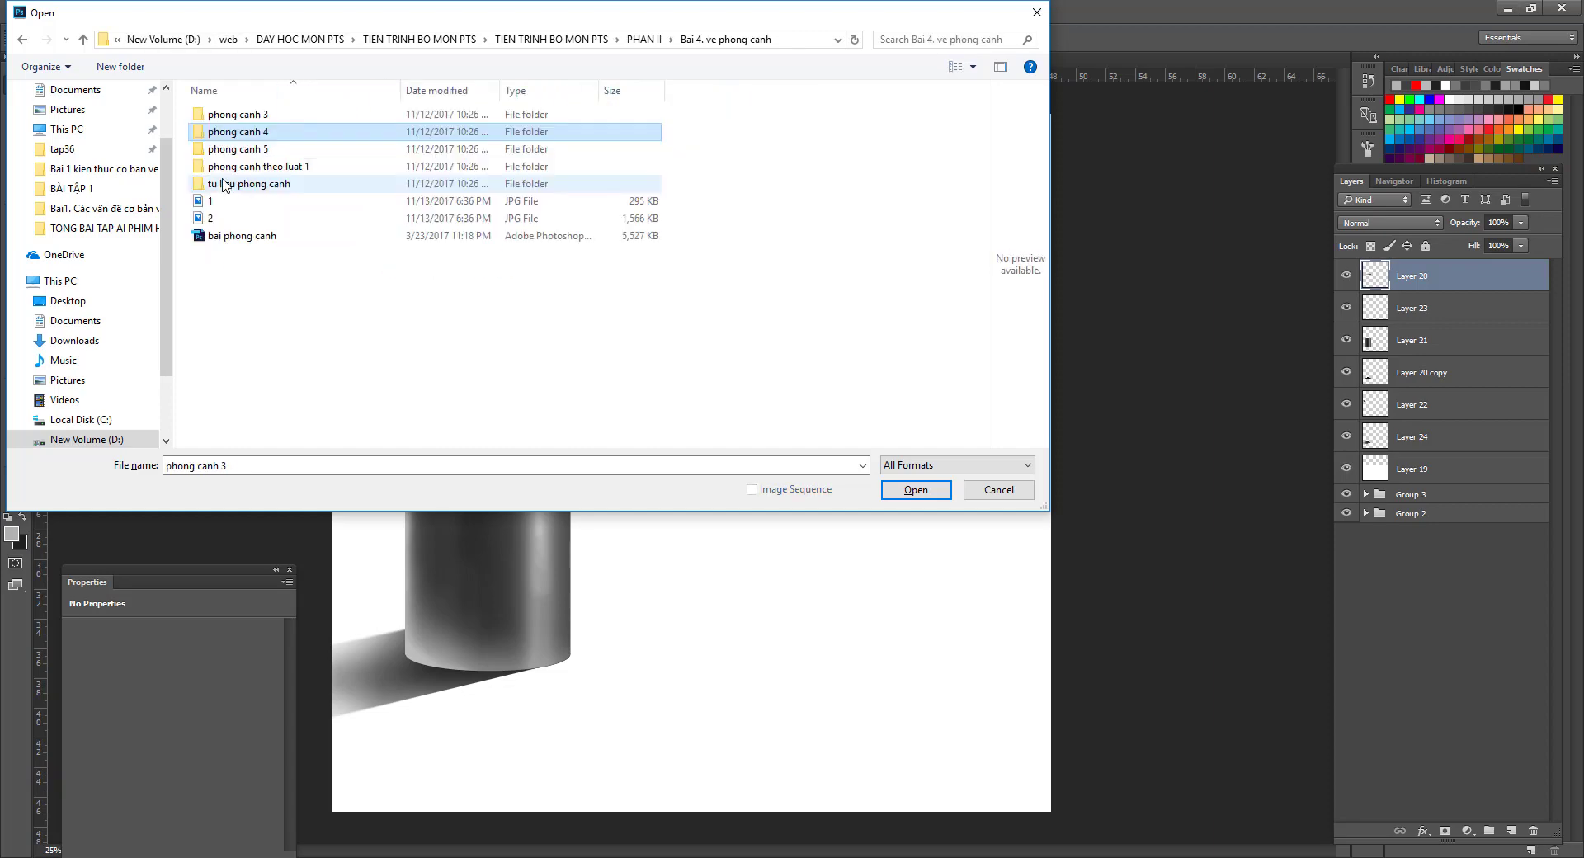
click(239, 150)
double_click(240, 150)
key(alt+Up)
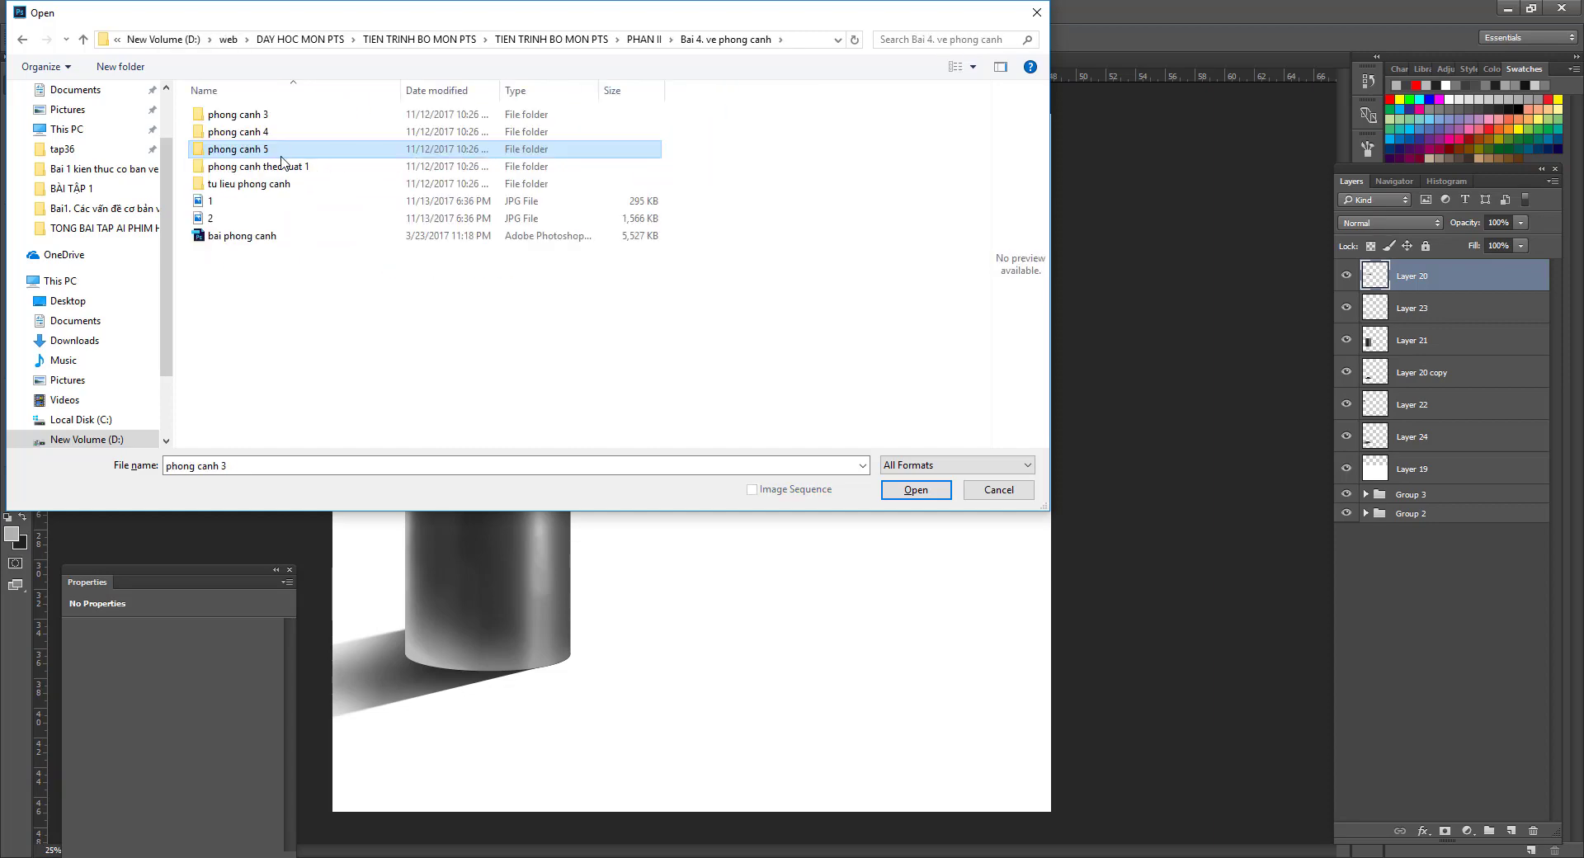
Look at the images in phong canh theo luat 1 and tu lieu phong canh, and return to the PHAN II folder.
click(276, 168)
double_click(276, 167)
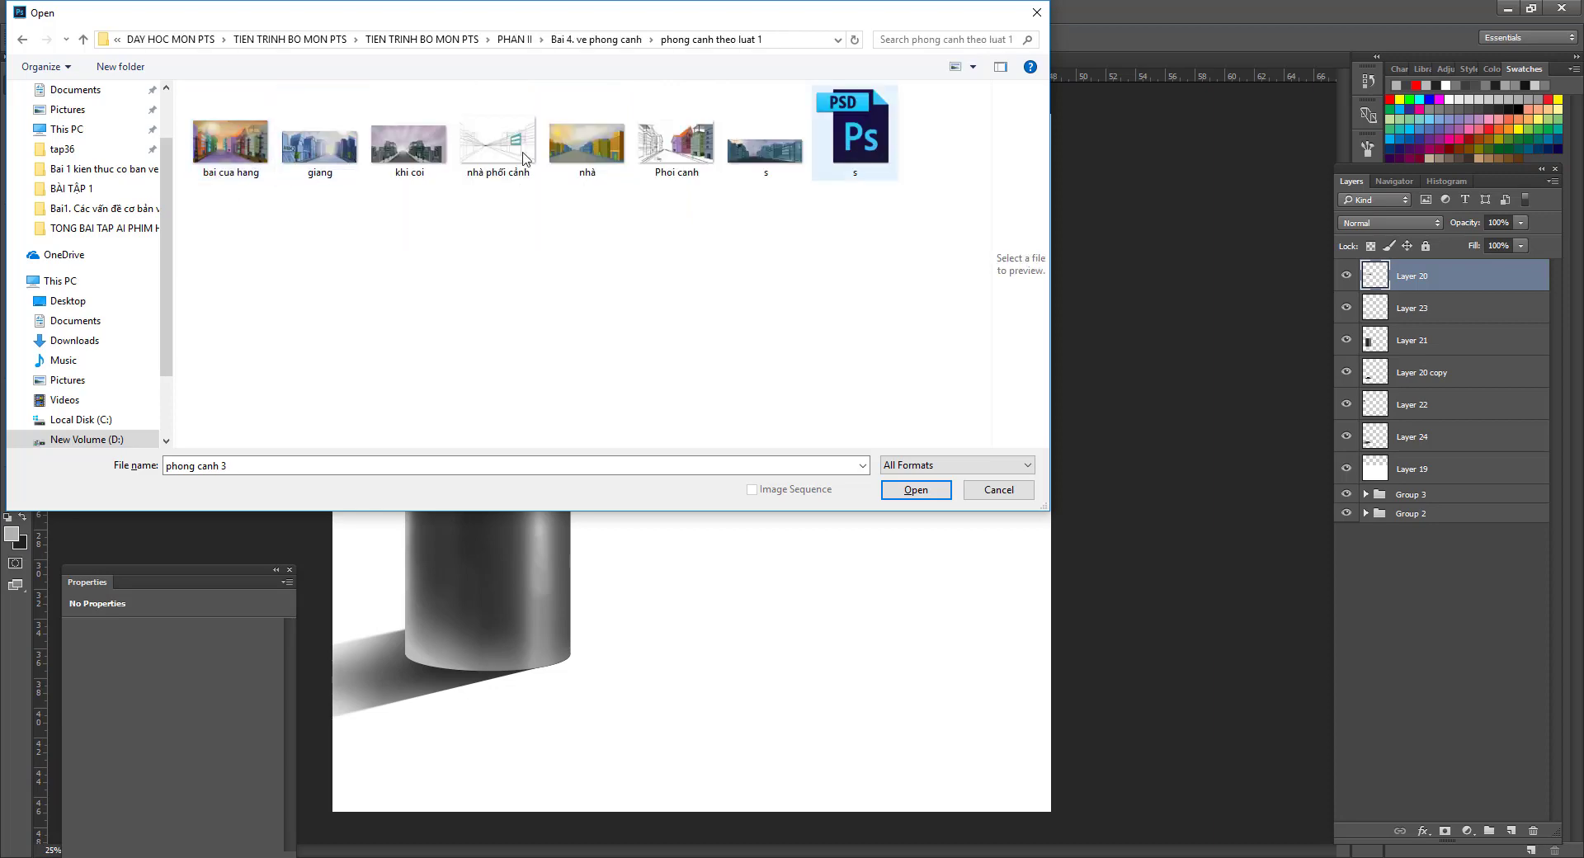
key(alt+Up)
click(269, 184)
double_click(268, 184)
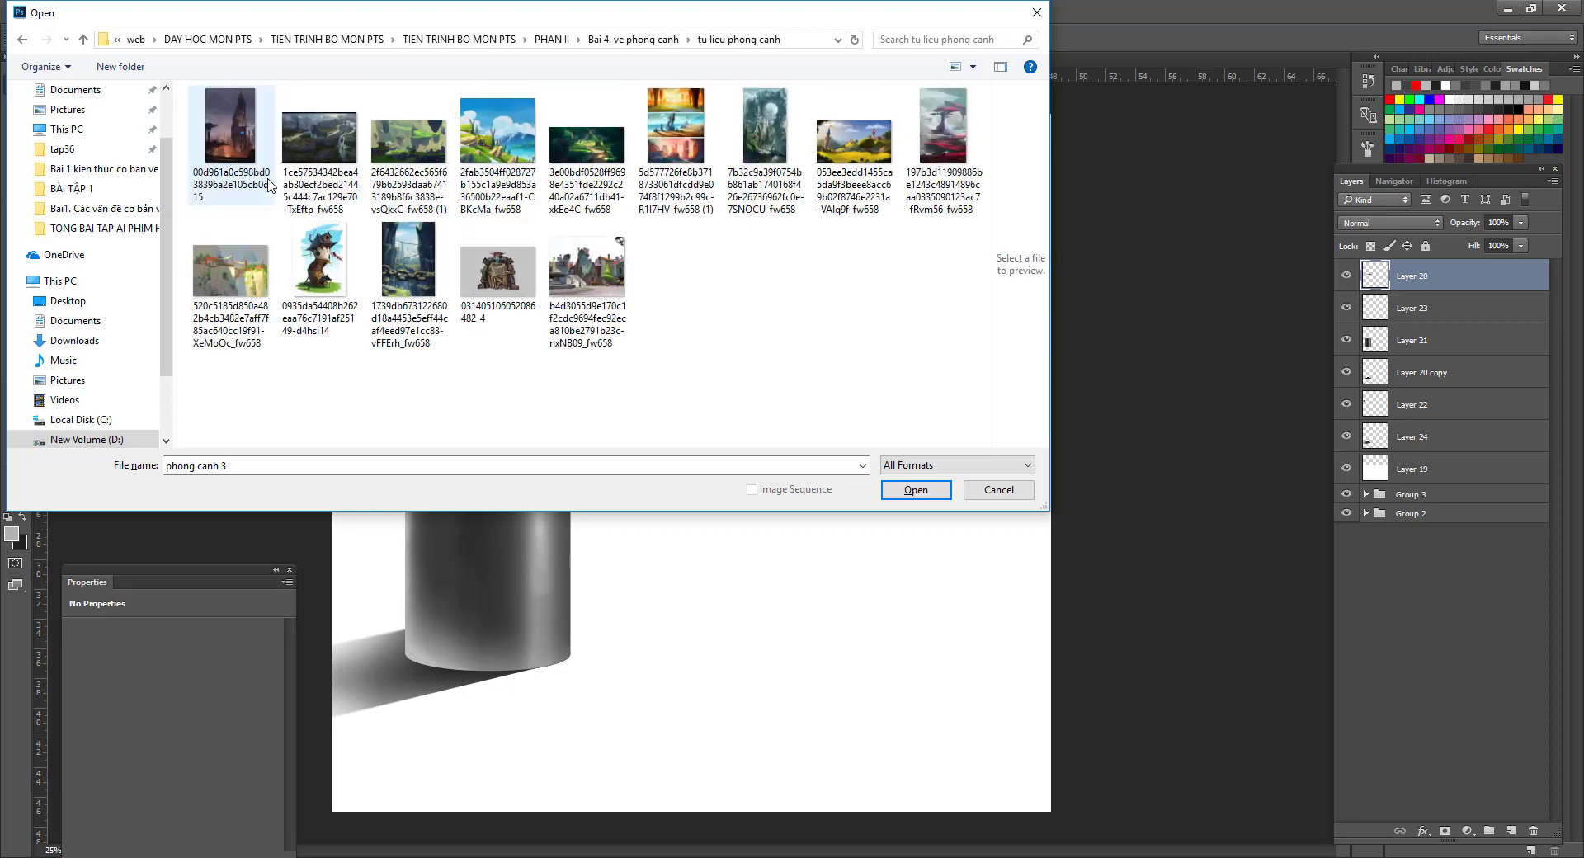
key(alt+Up)
key(alt+Up)
Look at the contents of the Bai 5 hoan thien phong canh folder and return to PHAN II.
click(246, 186)
double_click(246, 186)
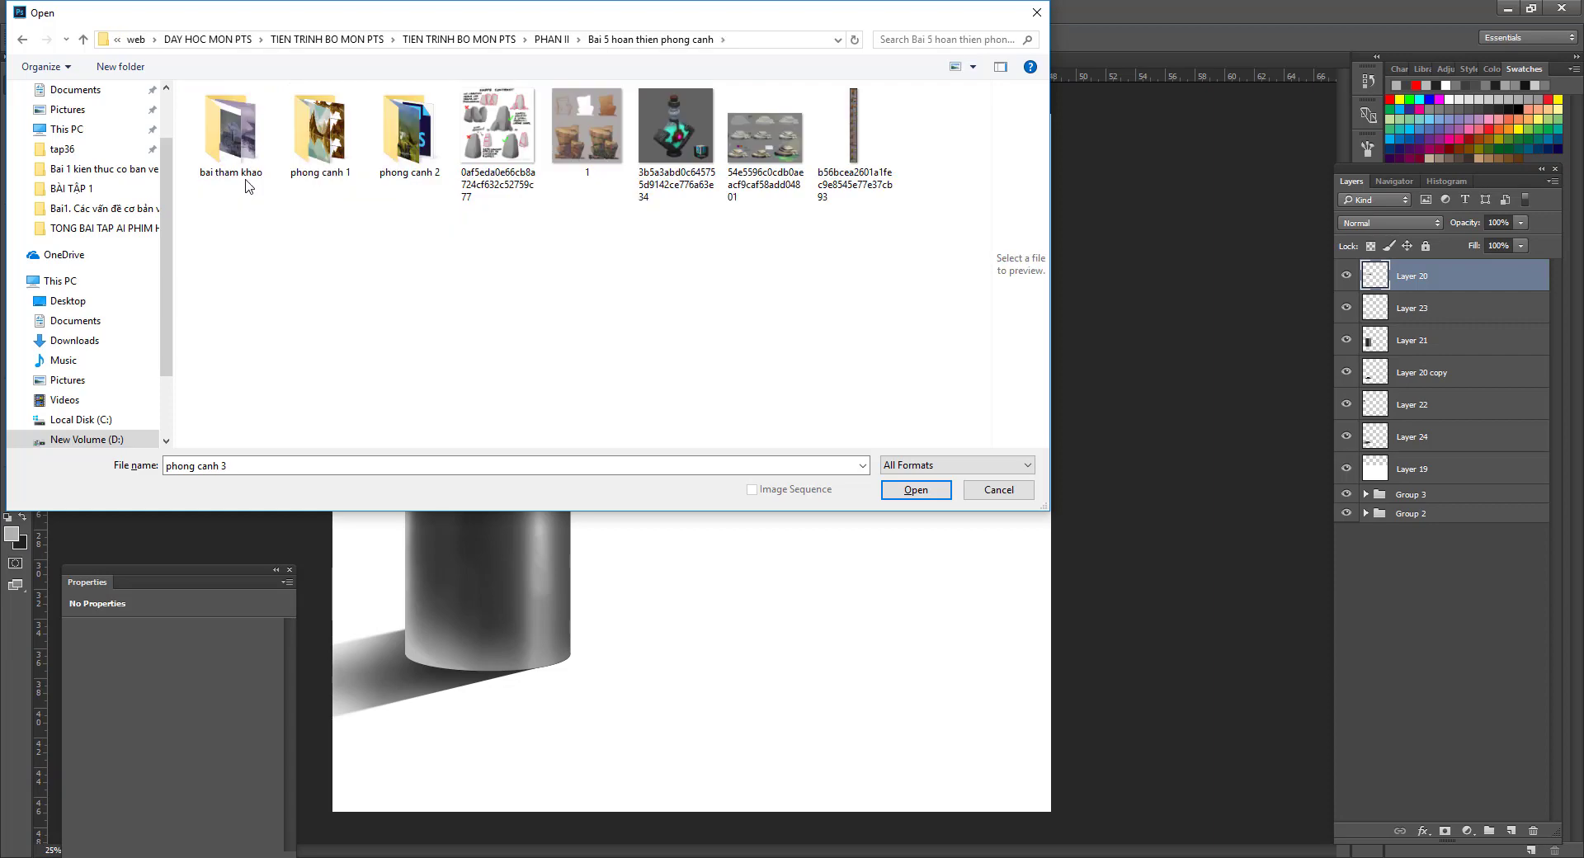
key(alt+Up)
double_click(288, 188)
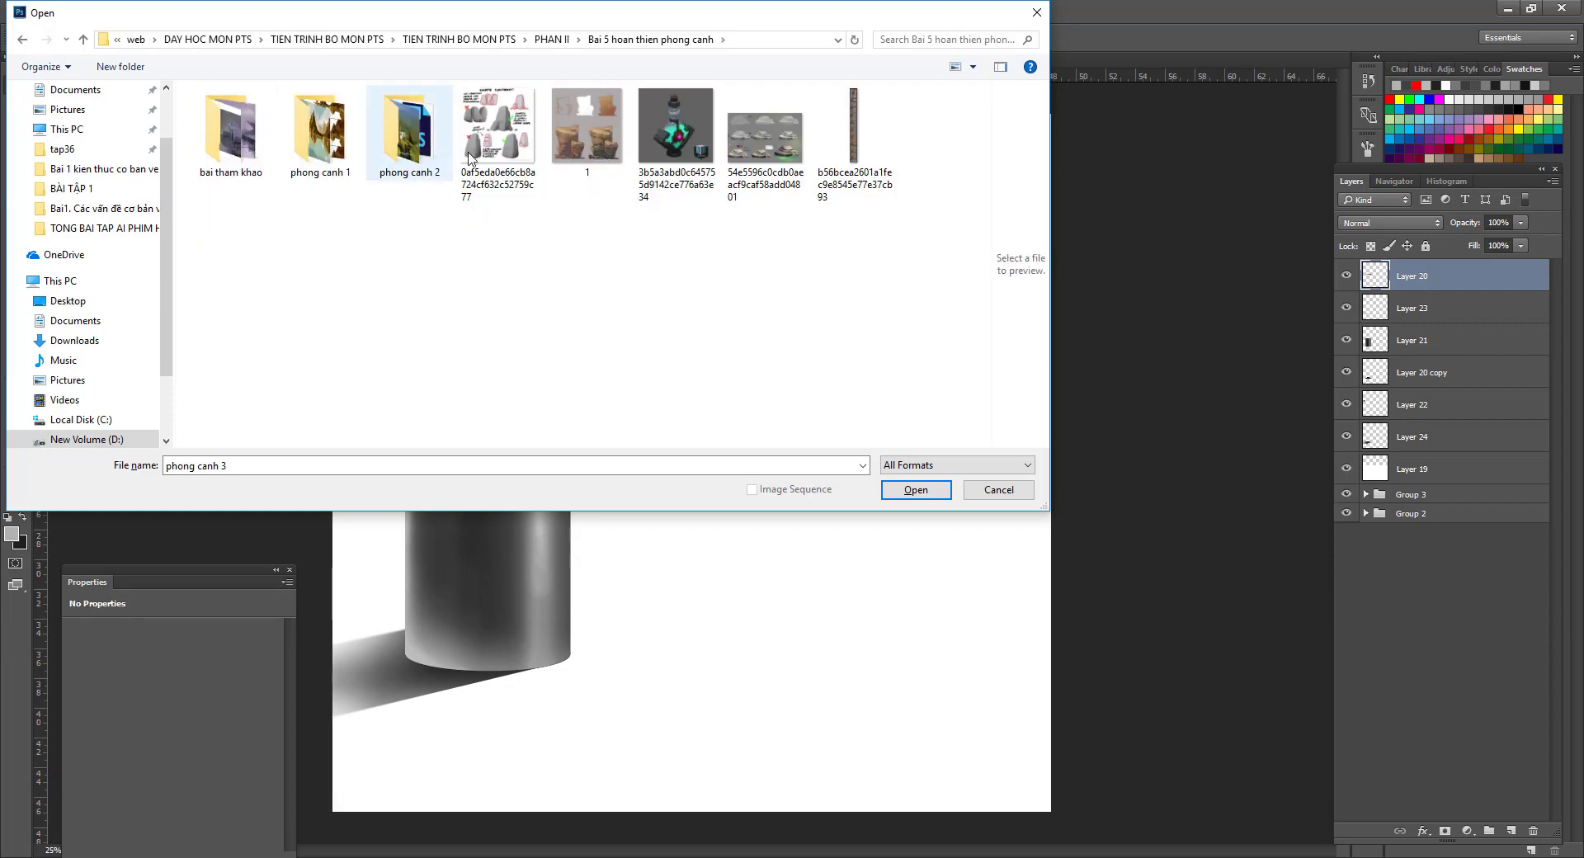
key(alt+Up)
Look at the contents of the Bai 6 vu khi and Bai 7 ve nhan vat folders, returning to PHAN II.
double_click(241, 204)
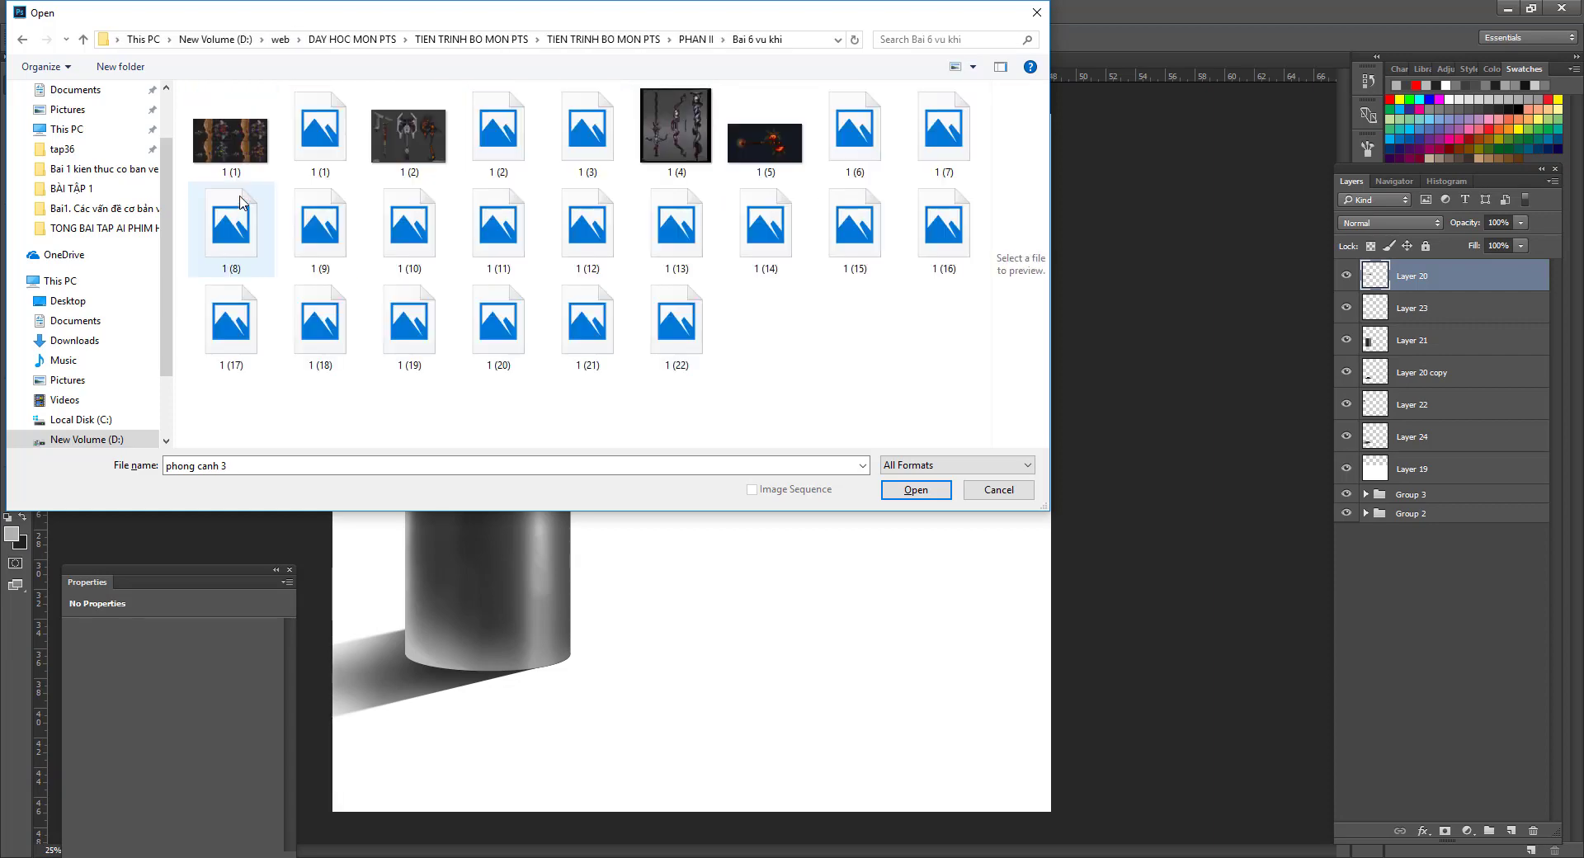
key(alt+Up)
click(230, 219)
double_click(229, 219)
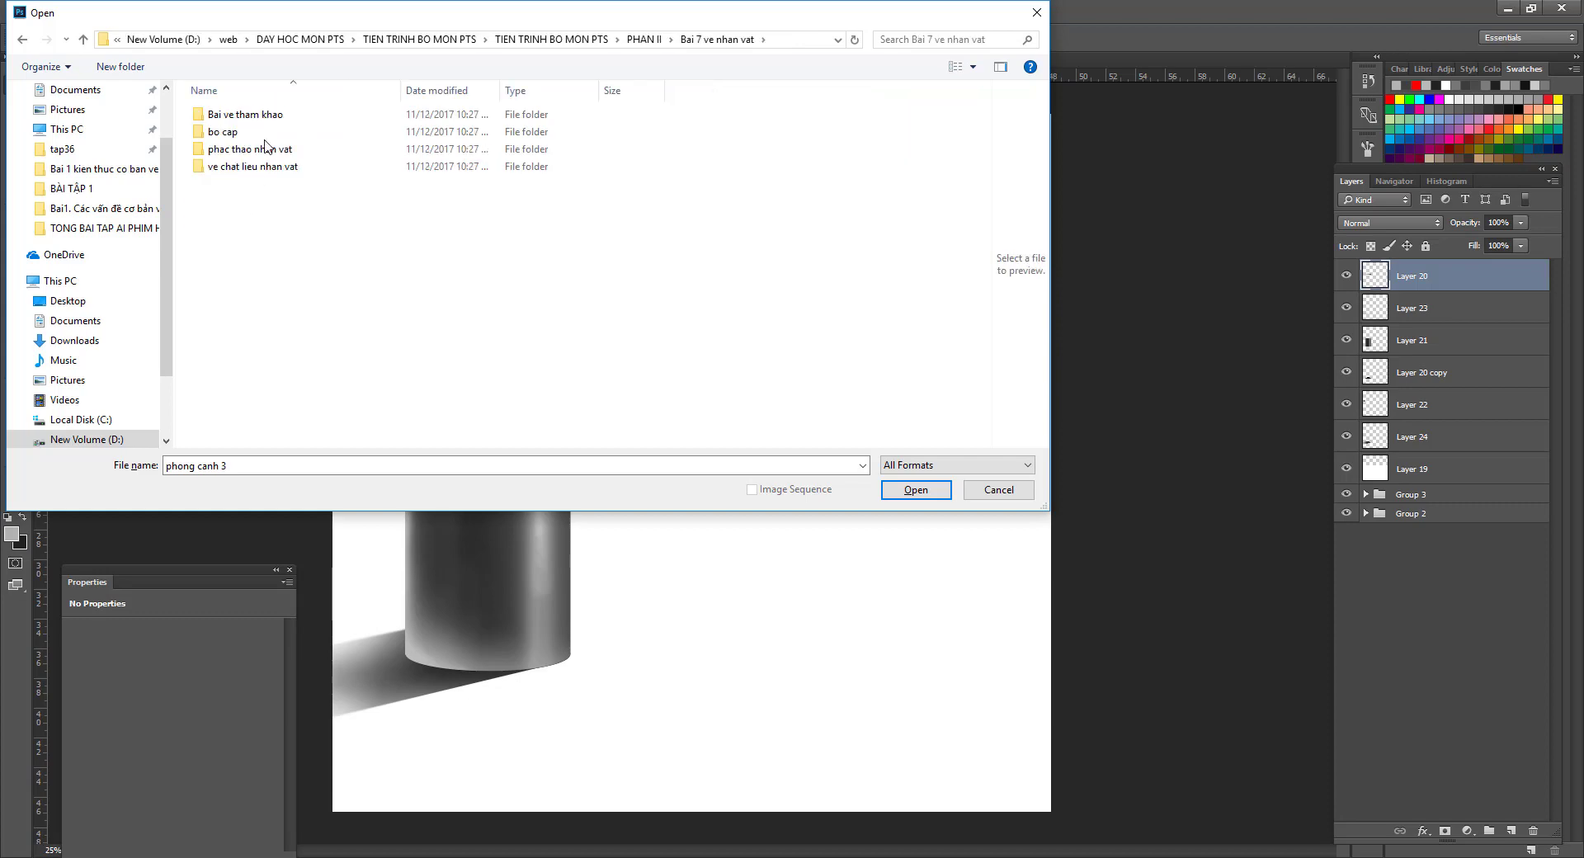
key(alt+Up)
Look at the contents of the Bai 8 hoan thien va ve tiep cac tac pham and Bai 9 ve nguoi may folders.
double_click(275, 237)
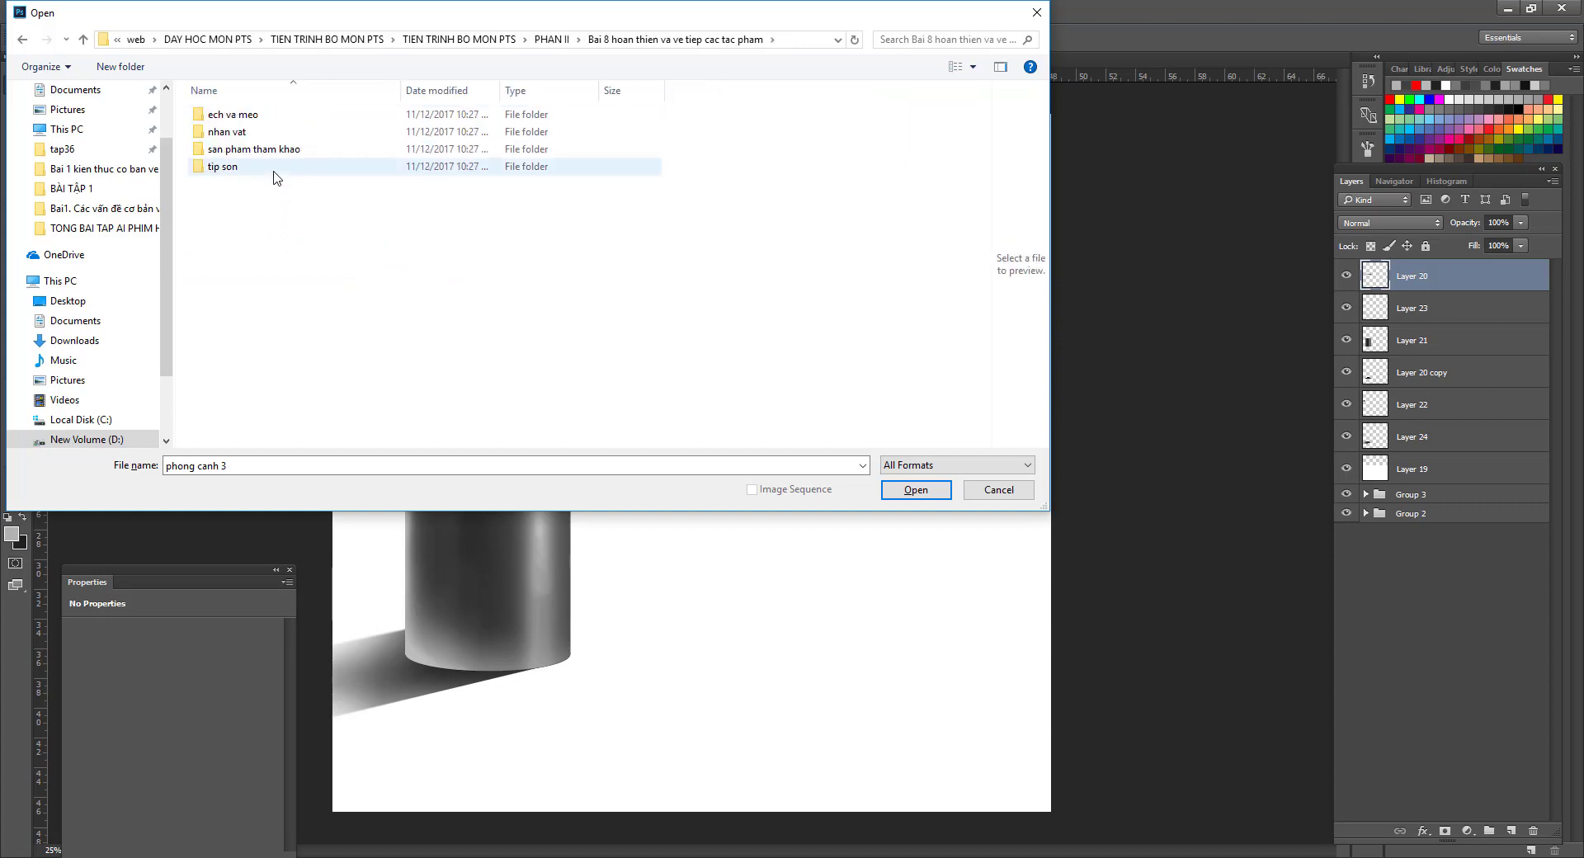
key(alt+Up)
click(276, 256)
double_click(275, 256)
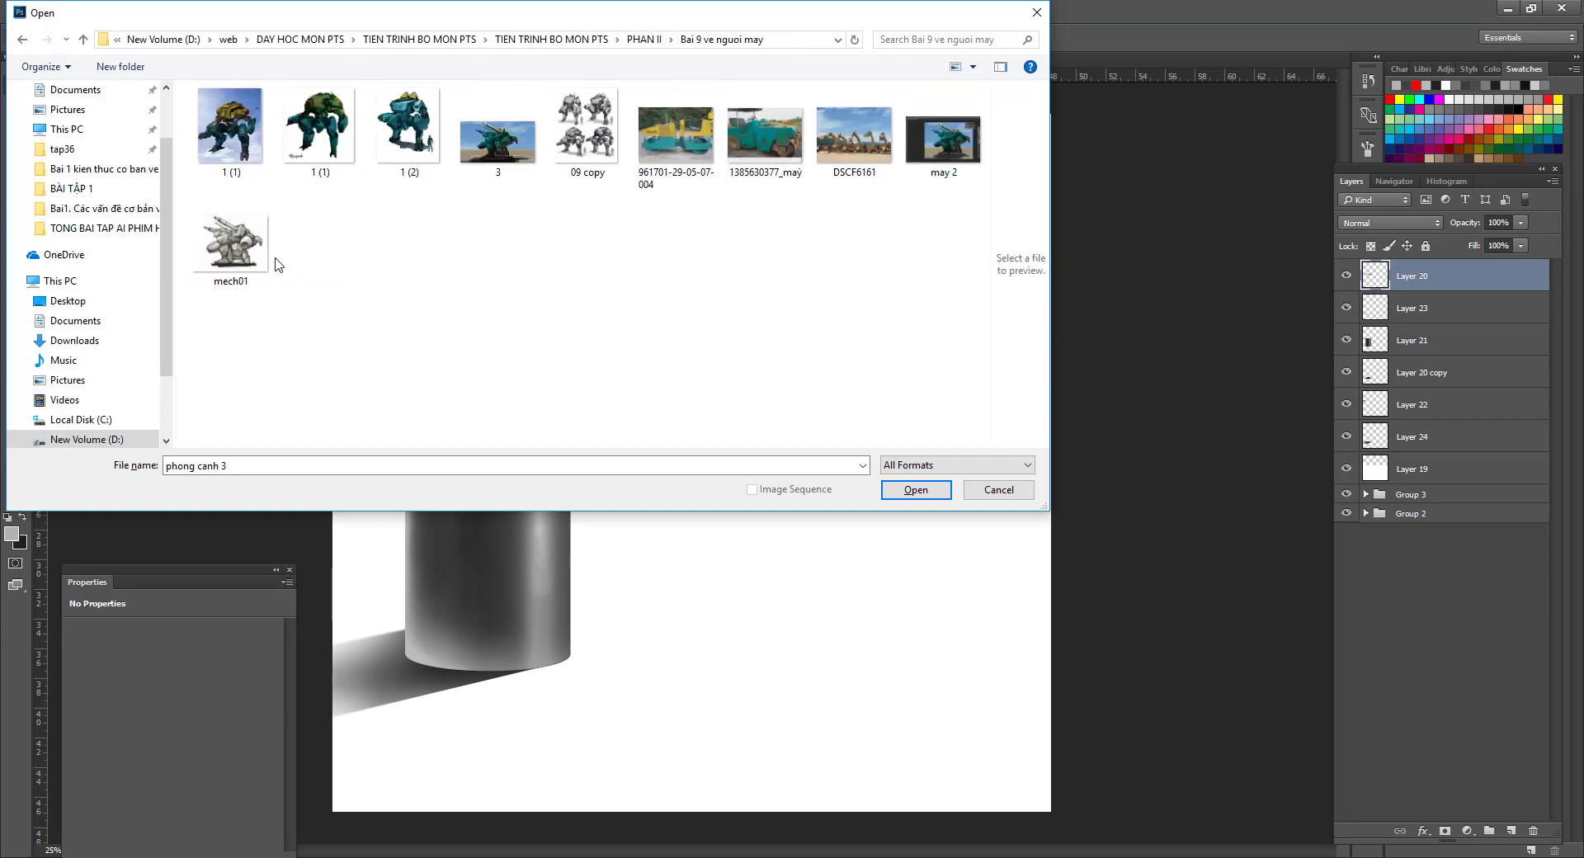
key(alt+Up)
Look through the student works in Bai tap tham khao cua cac ban hv and close the file browser without opening anything.
double_click(272, 279)
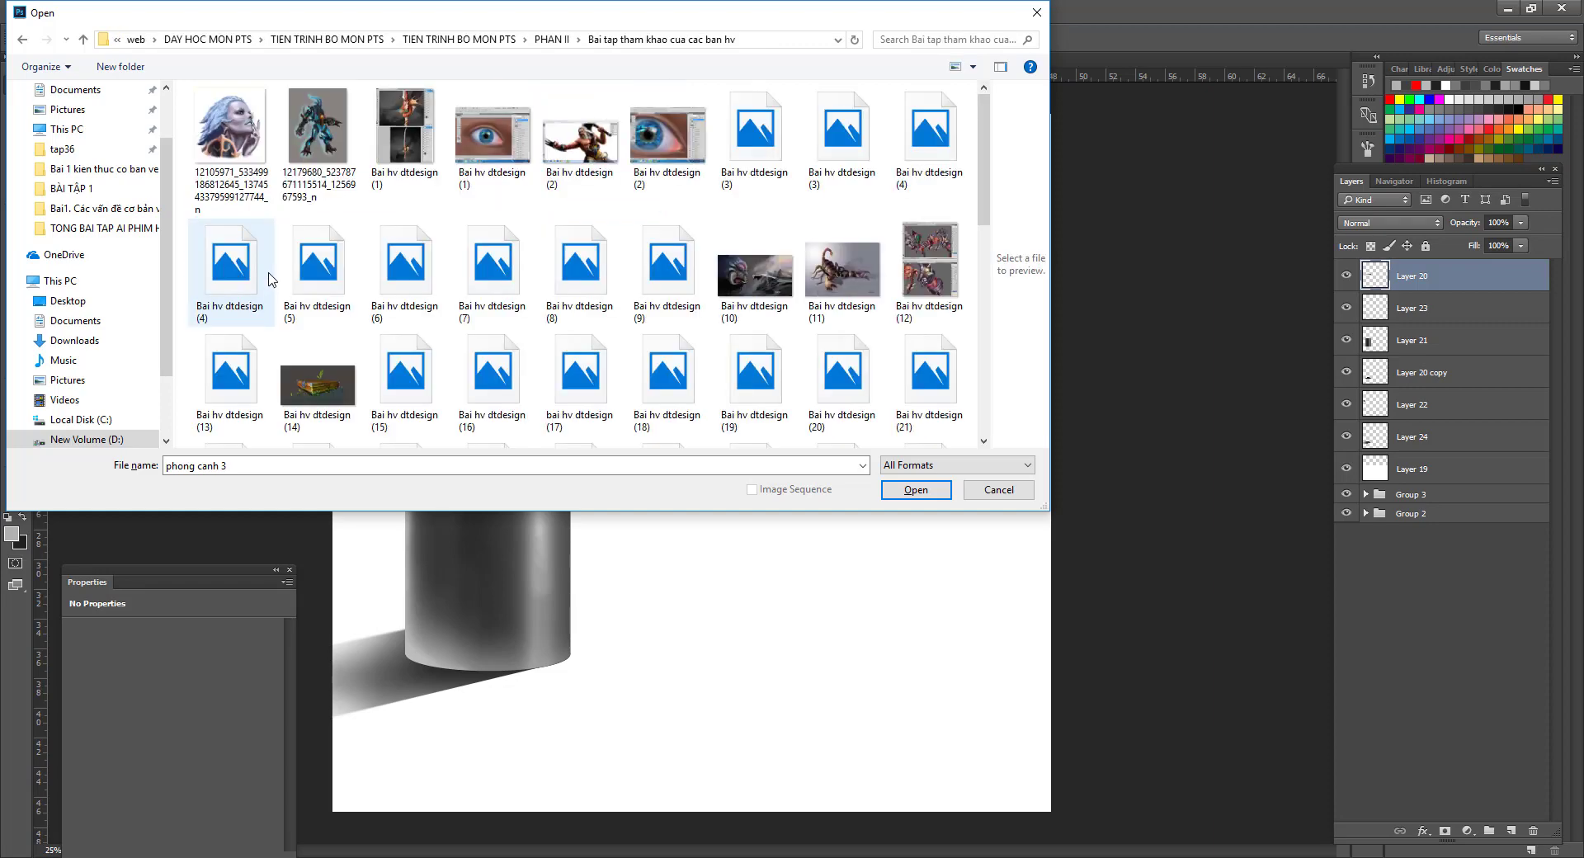
drag(984, 178, 963, 386)
scroll(963, 386, up, 5)
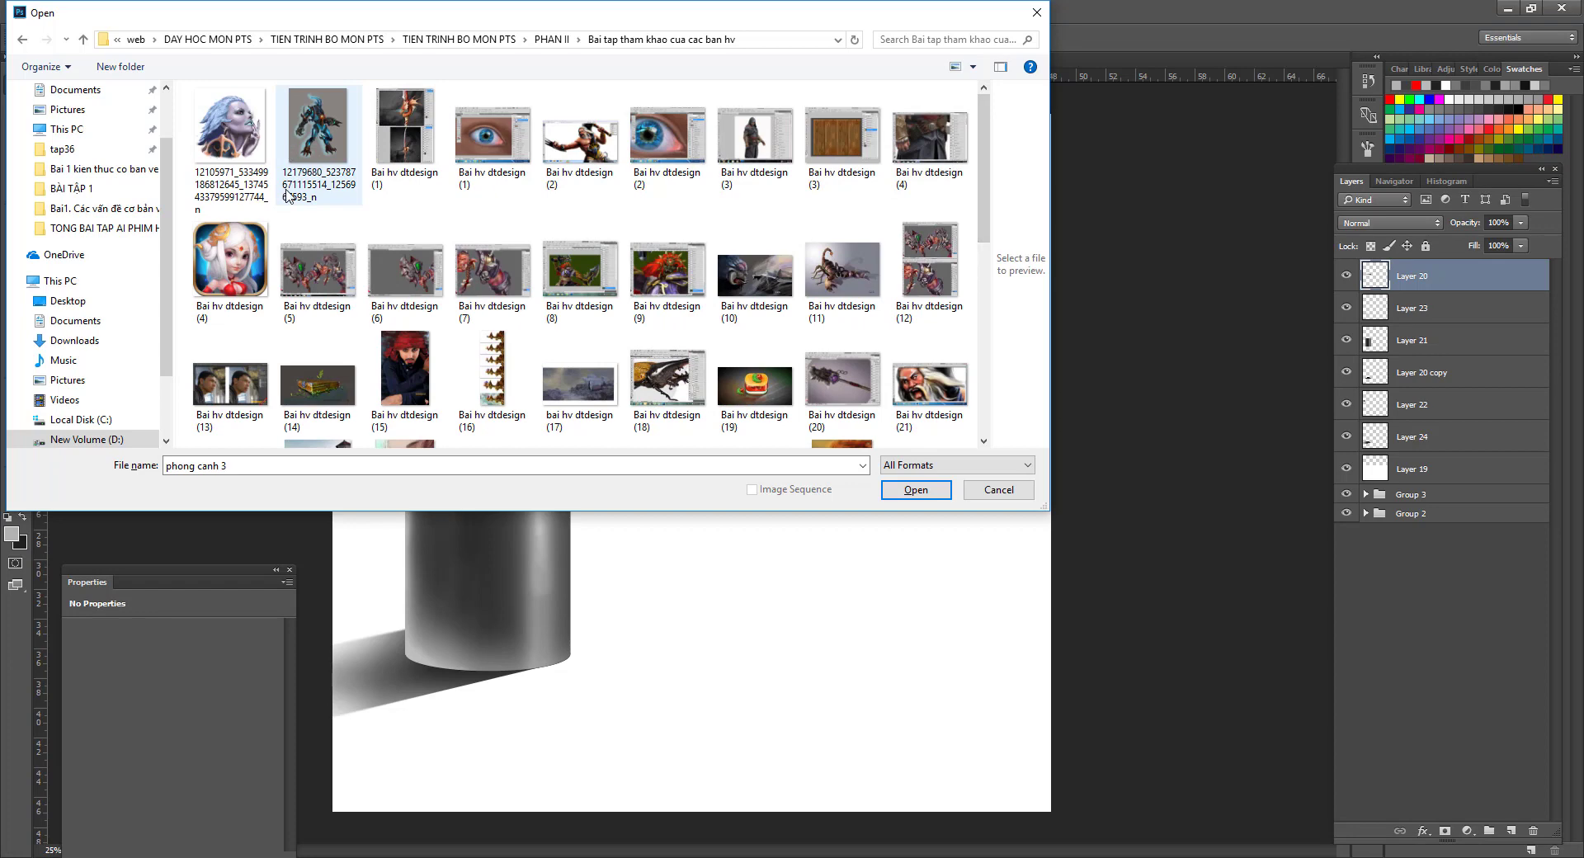
key(alt+Up)
key(alt+Up)
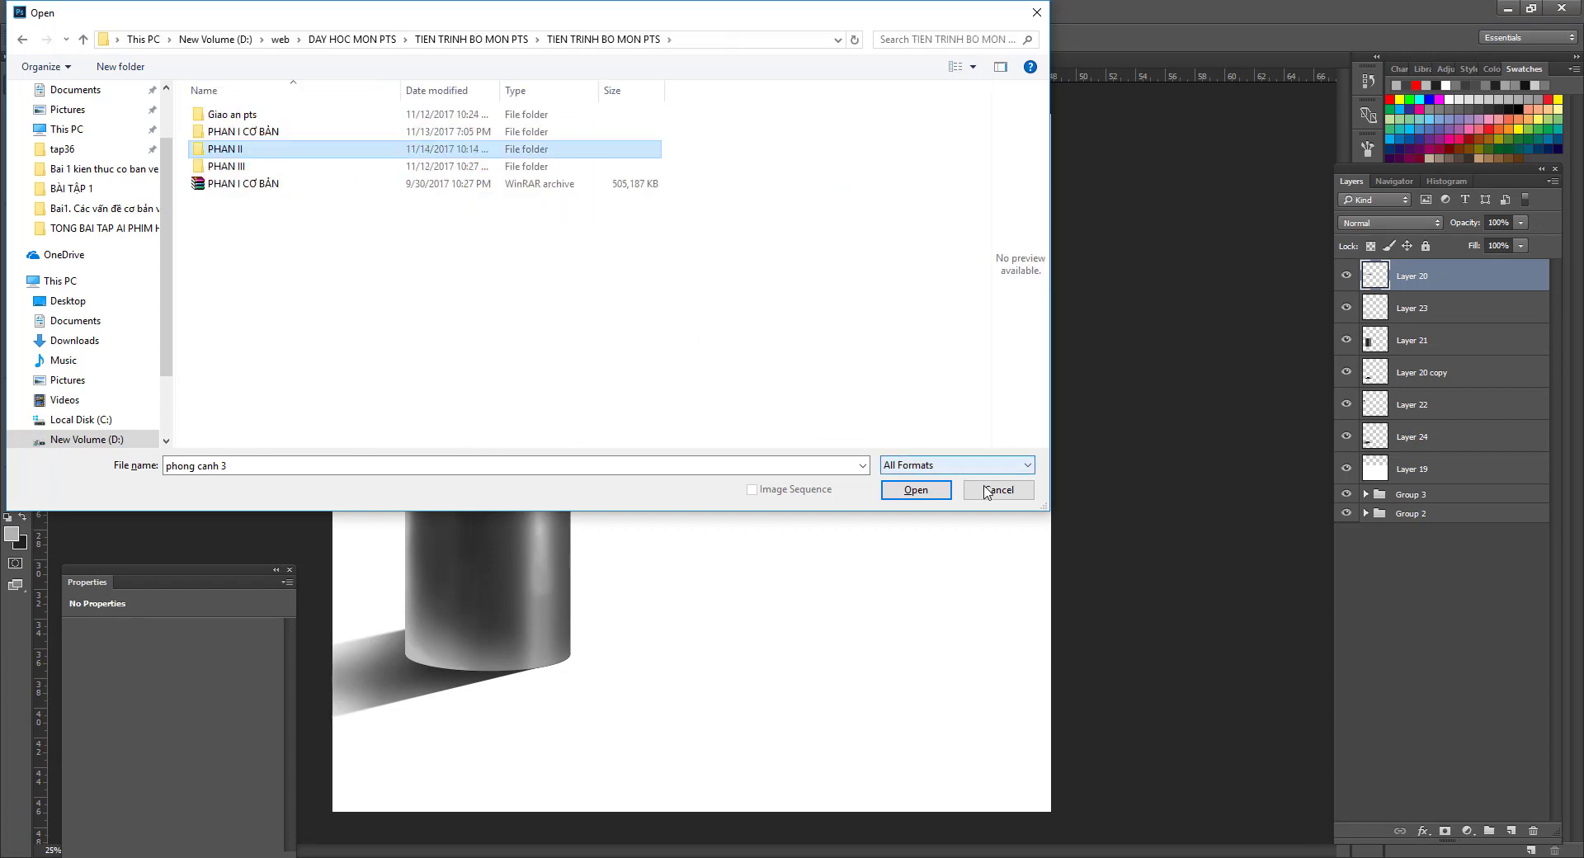
click(937, 490)
click(1409, 857)
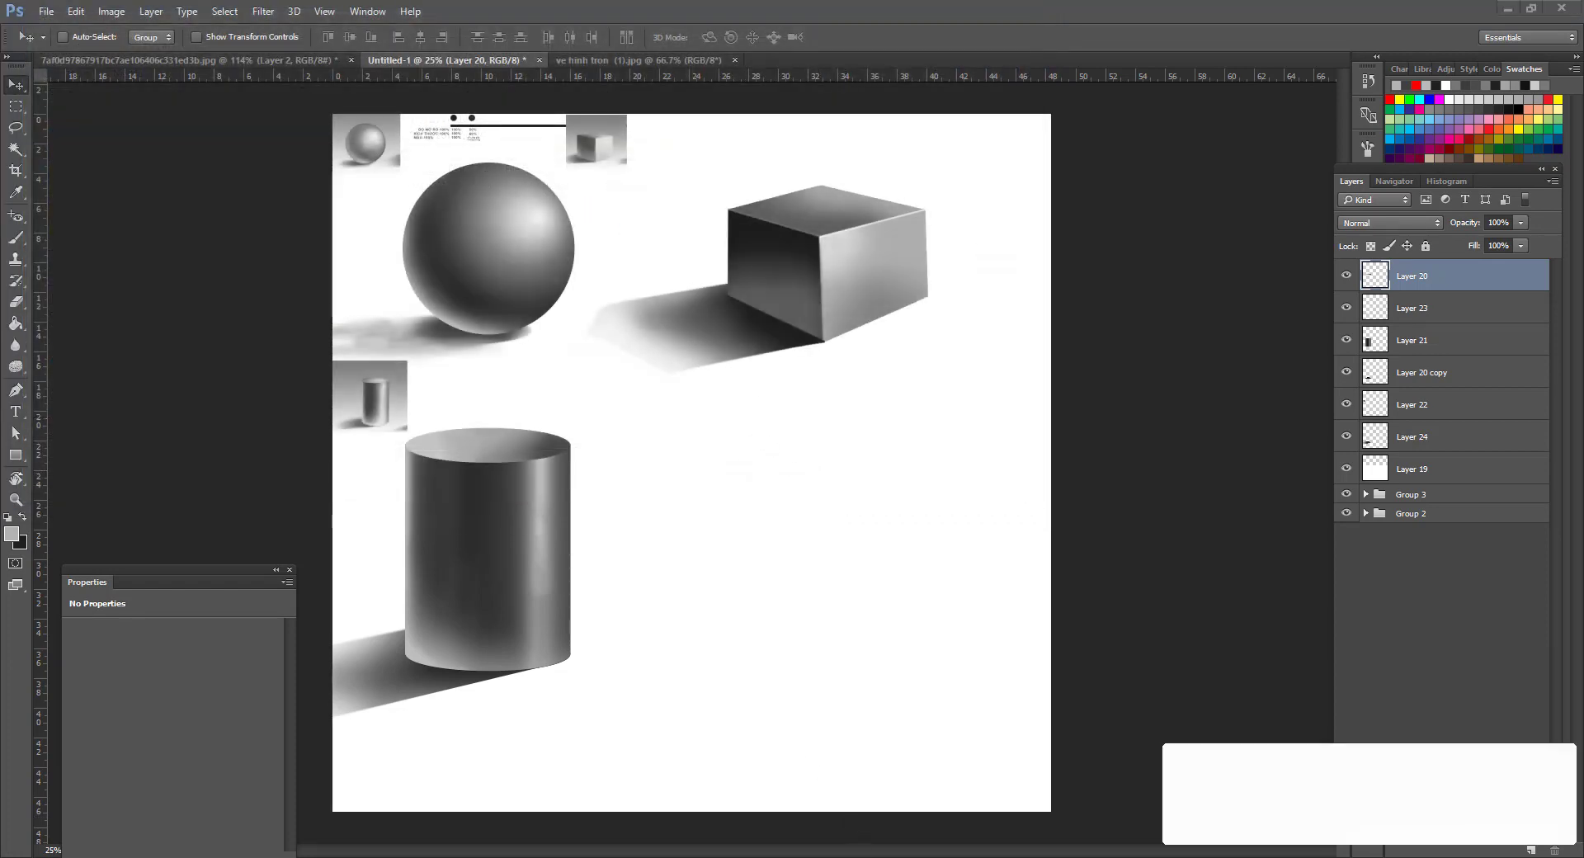
drag(1413, 753, 1021, 393)
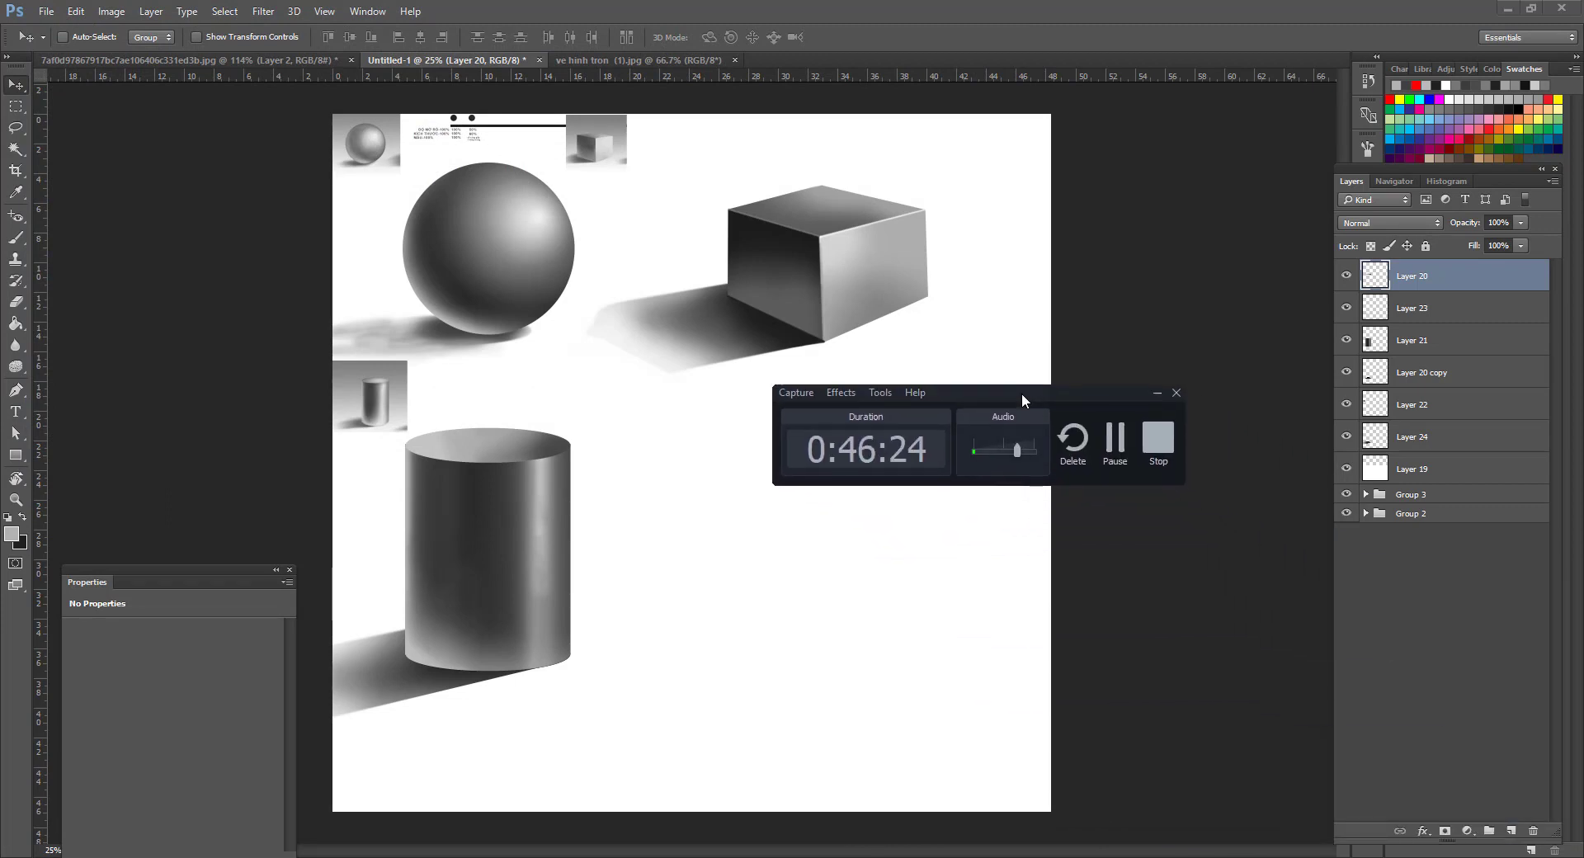